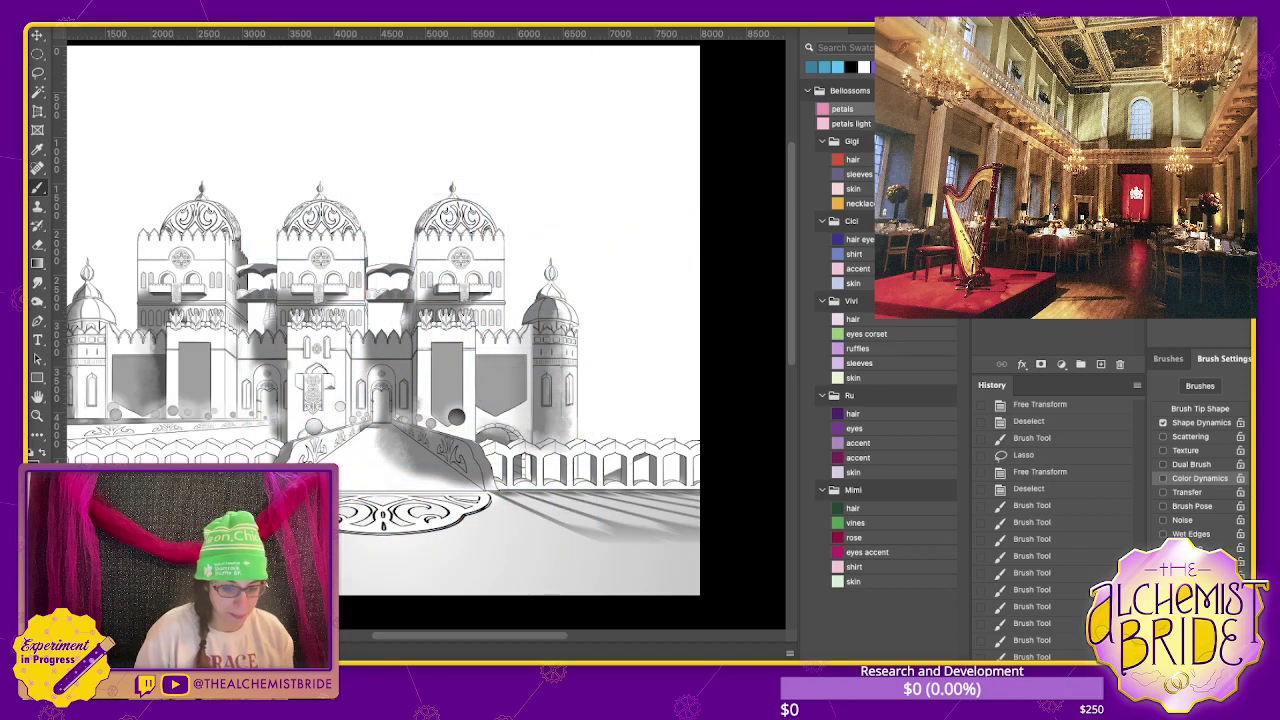
# - Add a new Layer 3 and paste a marble texture over the castle drawing
pyautogui.scroll(-2, 420, 320)
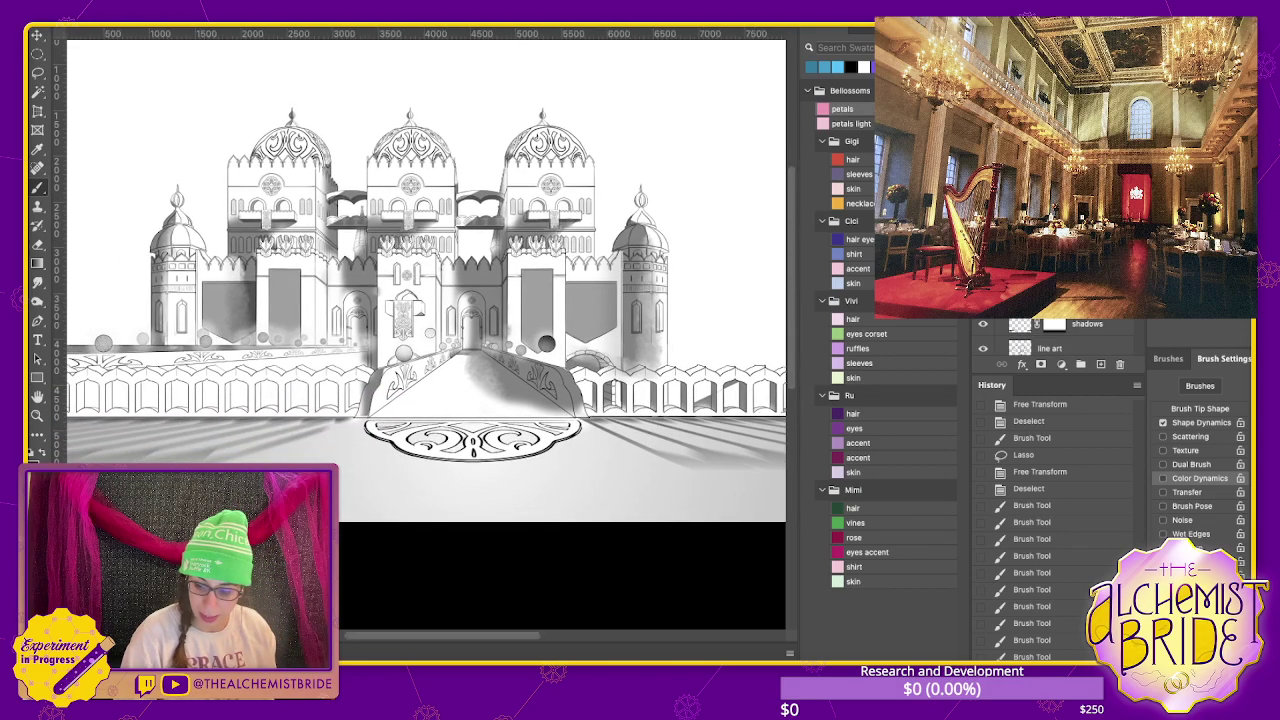
pyautogui.hotkey('ctrl', 'shift', 'alt', 'n')
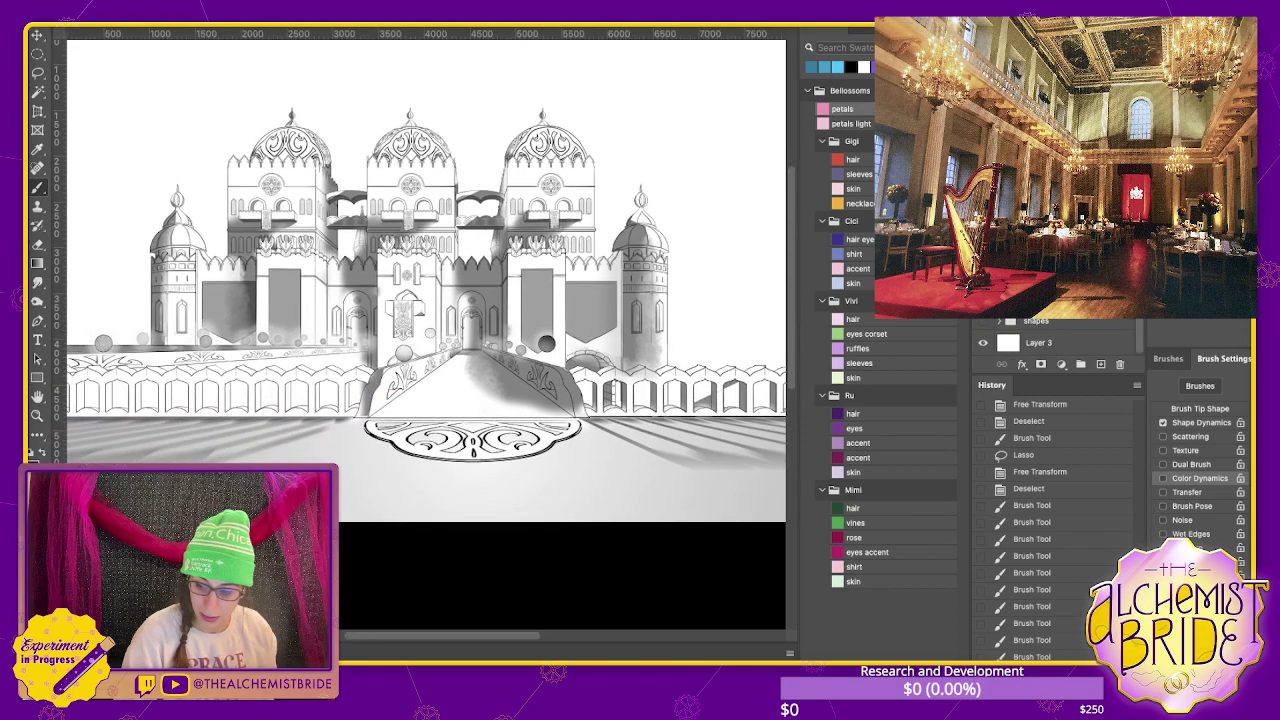
pyautogui.hotkey('ctrl', 'v')
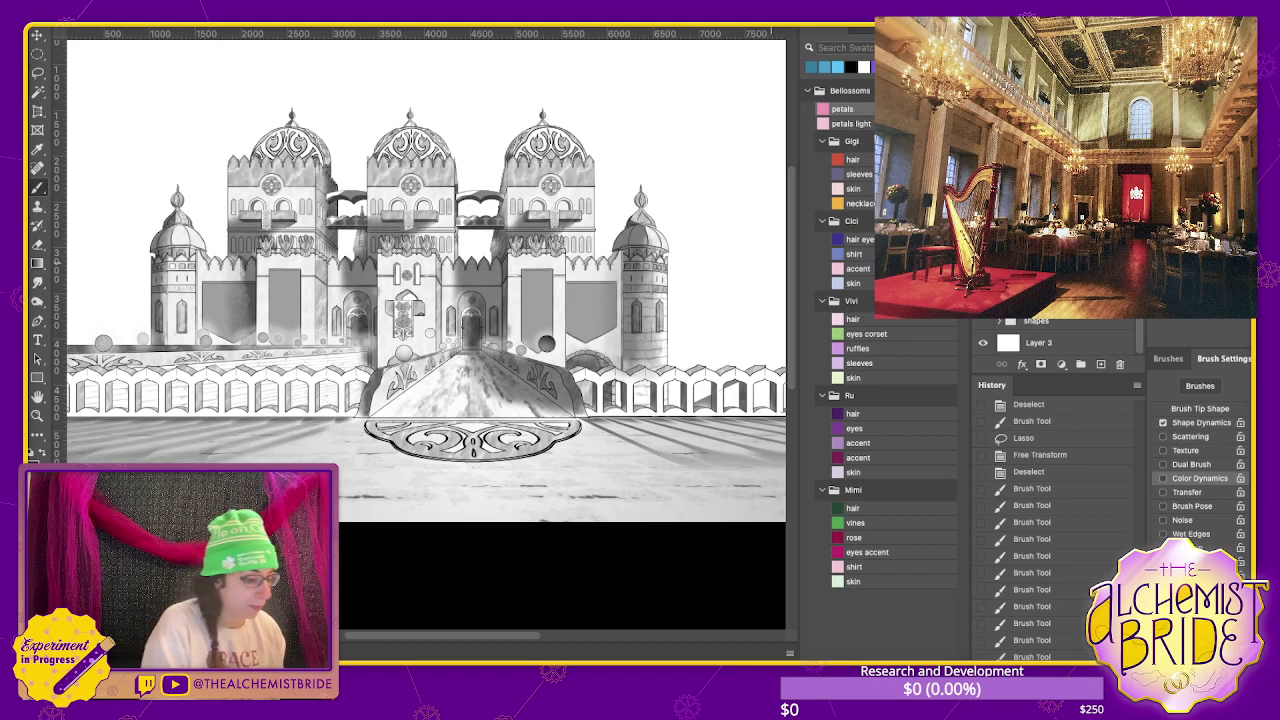
# - Zoom in on the canvas
pyautogui.hotkey('ctrl', '+')
pyautogui.moveTo(420, 300); pyautogui.dragTo(437, 310)
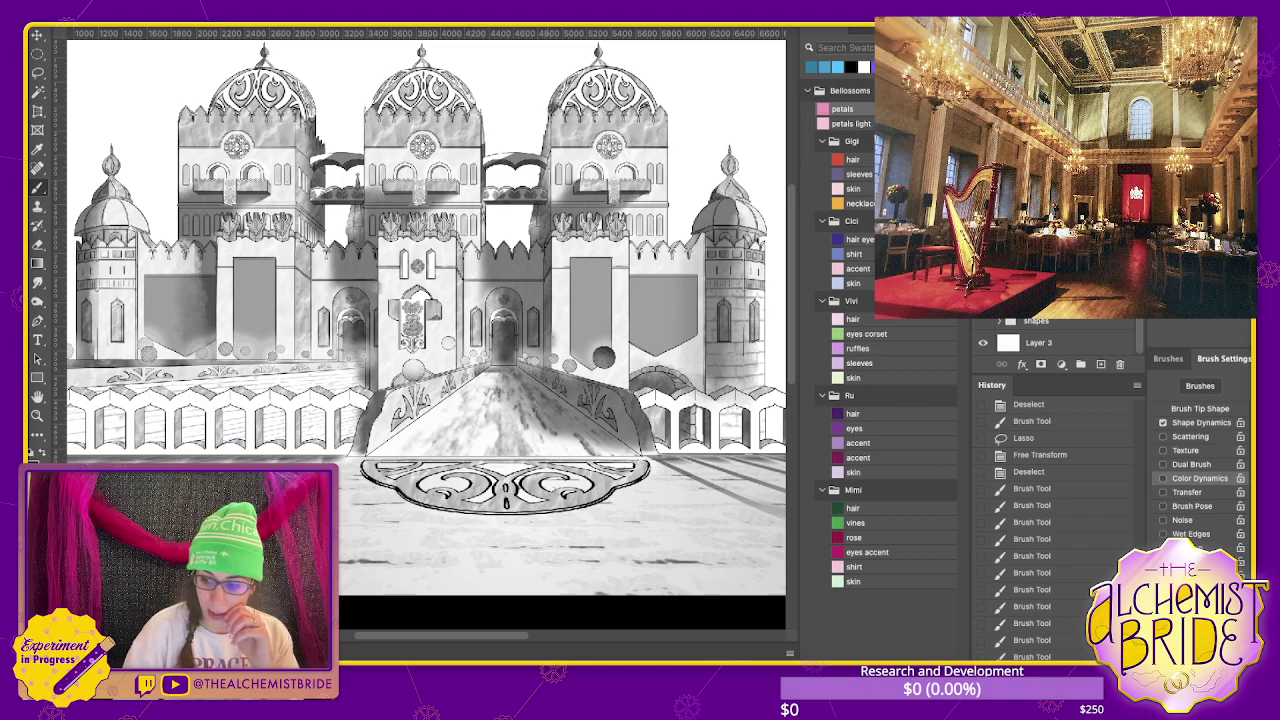
pyautogui.scroll(-1, 1050, 340)
# - Hide the castle artwork layers and show the blue perspective grid layer
pyautogui.keyDown('alt'); pyautogui.click(982, 324); pyautogui.keyUp('alt')
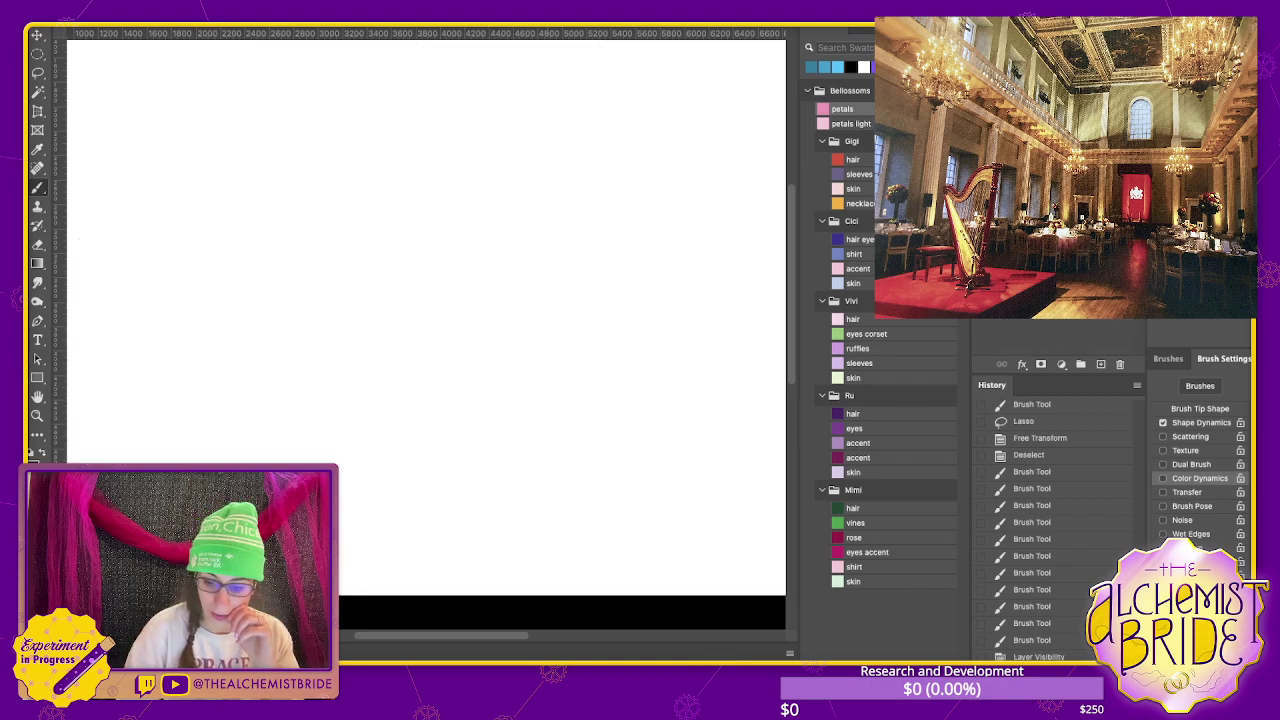
pyautogui.click(982, 324)
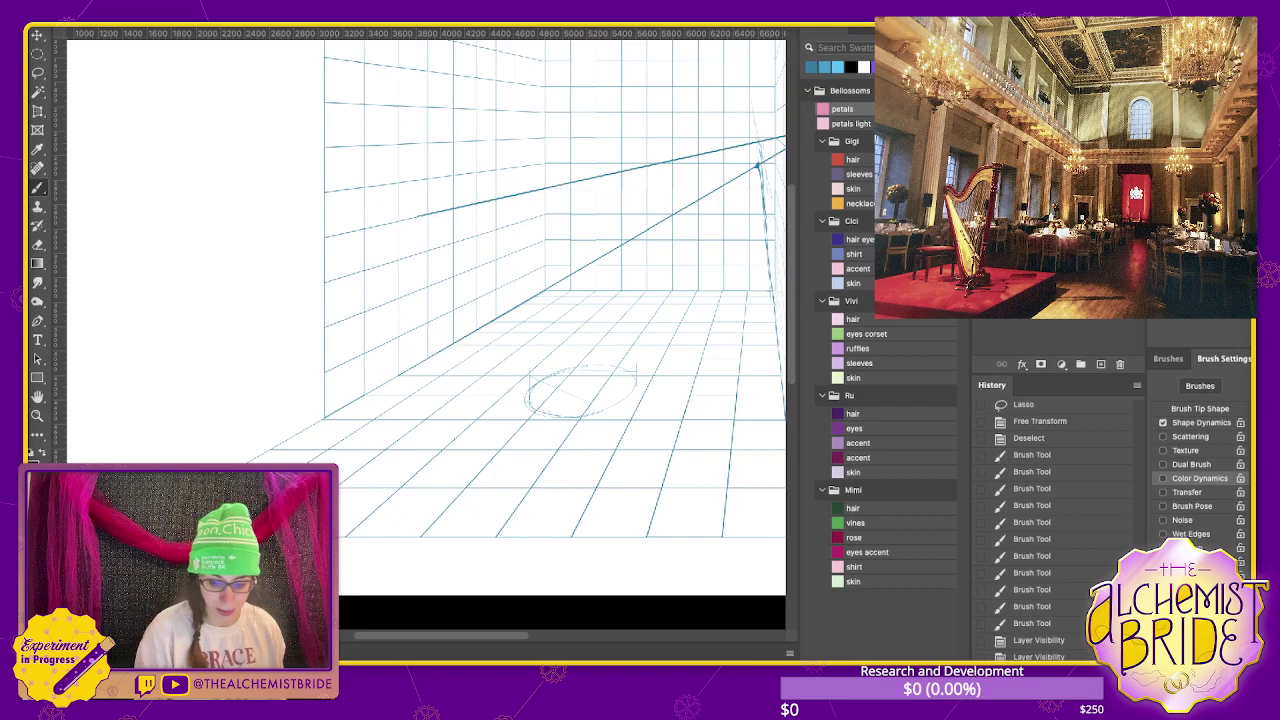
pyautogui.moveTo(560, 300); pyautogui.dragTo(448, 380)
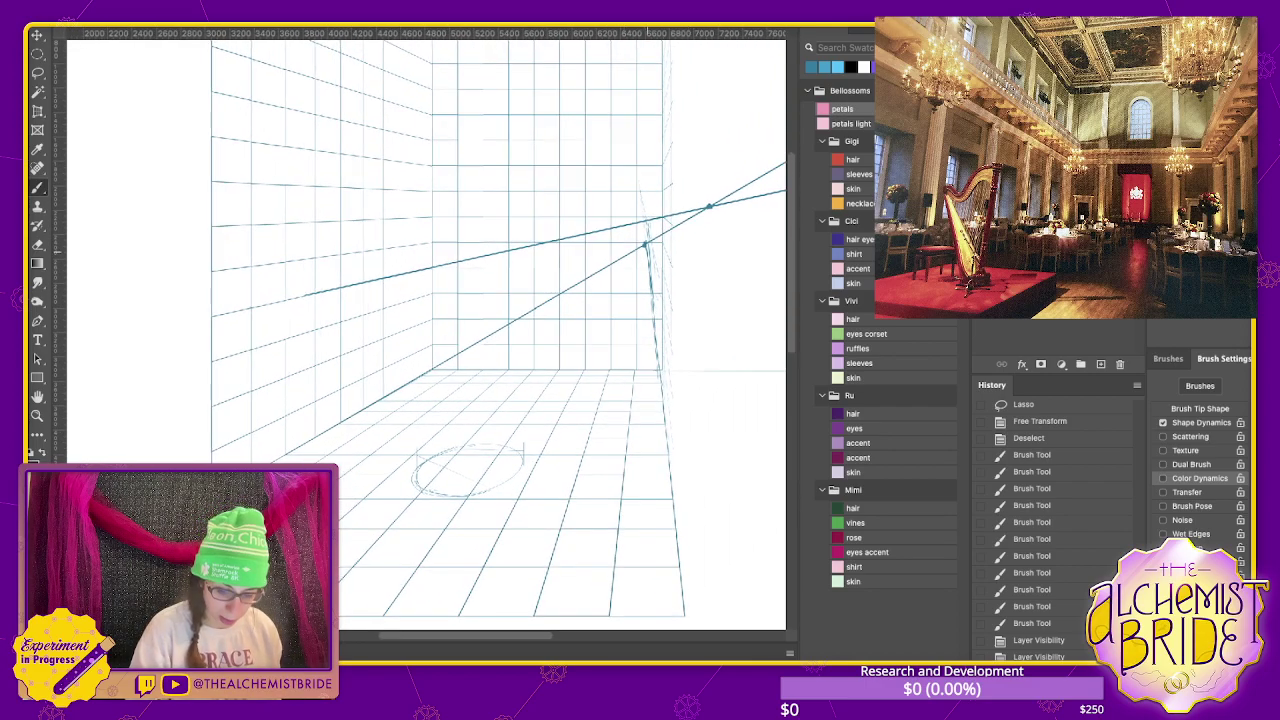
pyautogui.click(982, 324)
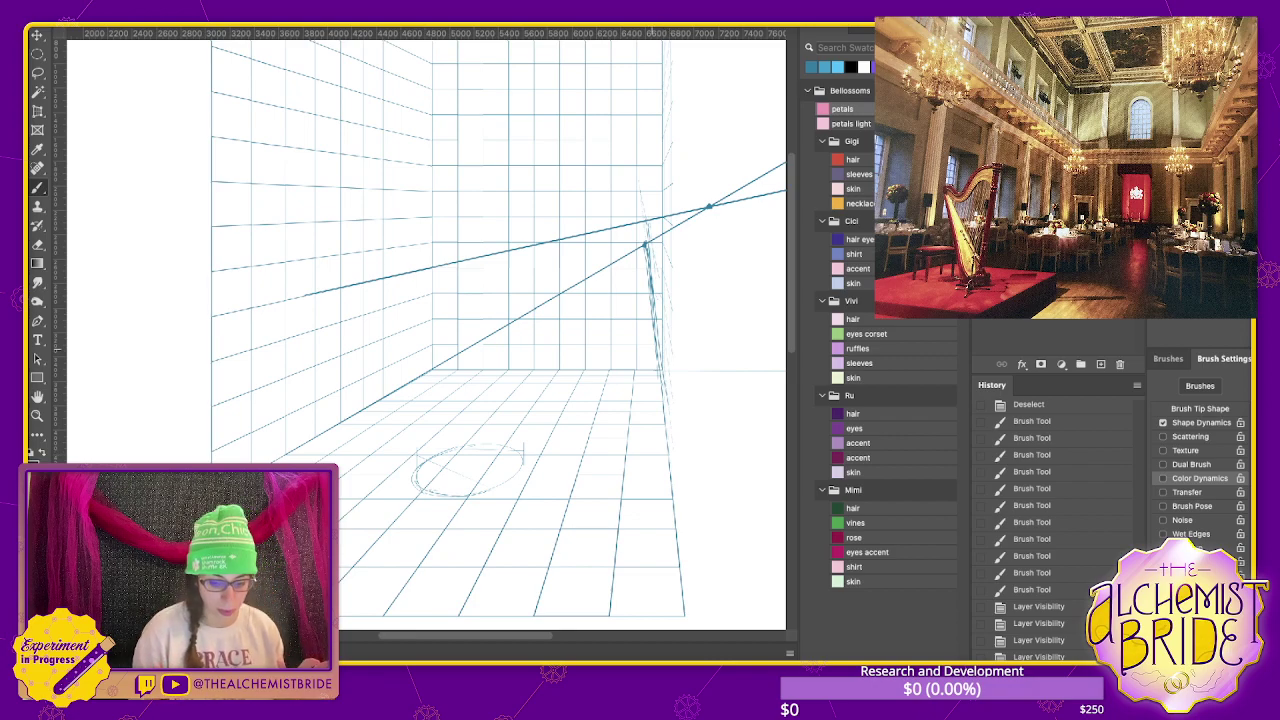
pyautogui.click(982, 324)
pyautogui.click(982, 324)
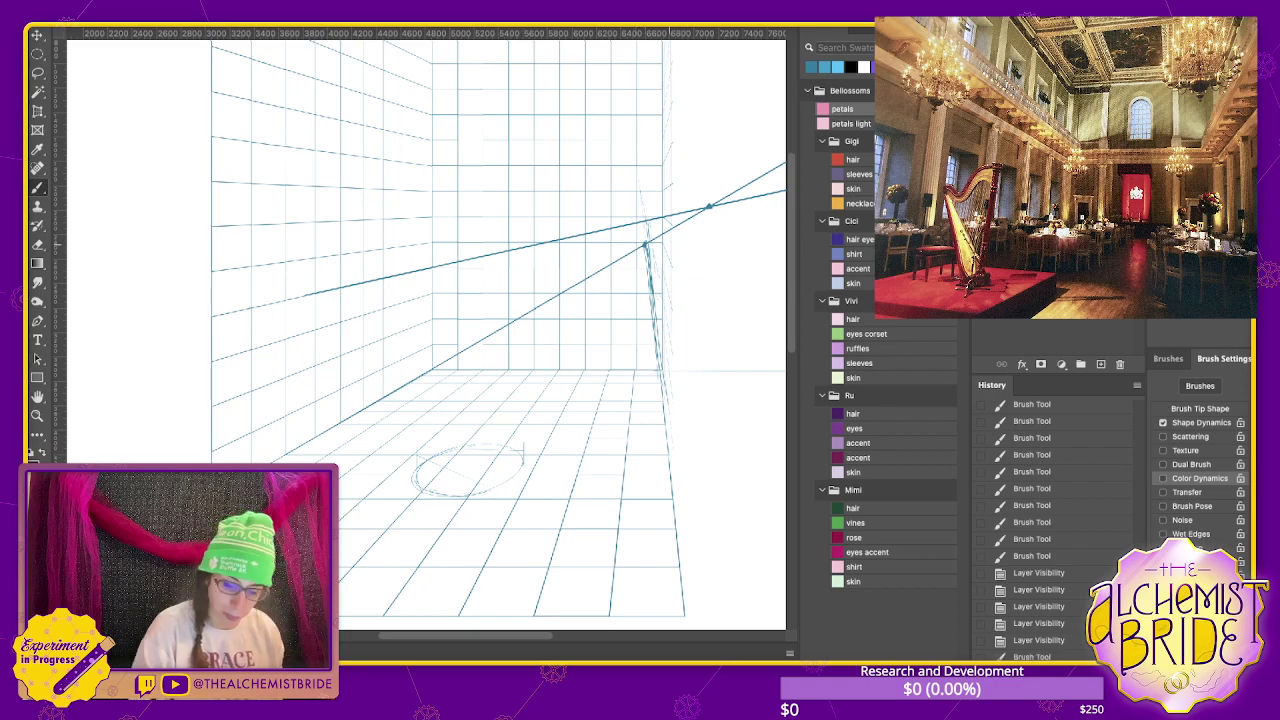
# - Brush and darken the near-vertical wall corner line beside the vanishing point
pyautogui.moveTo(645, 248); pyautogui.dragTo(662, 446)
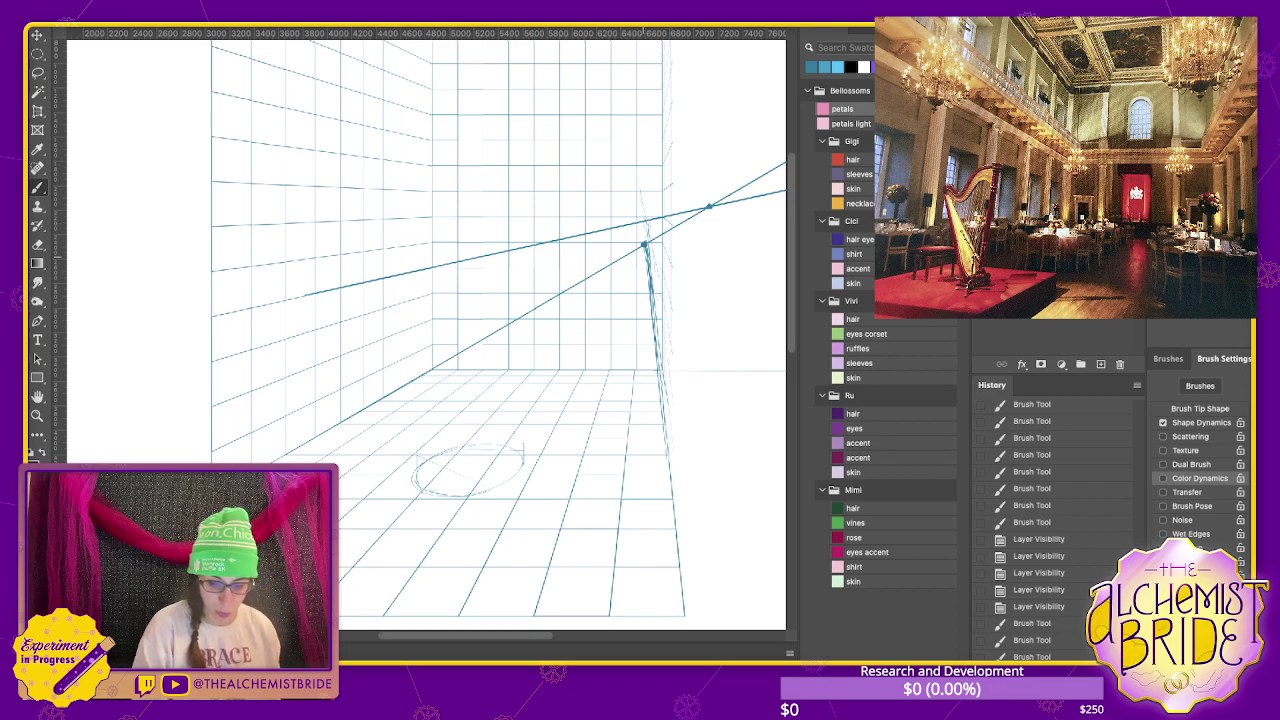
pyautogui.moveTo(645, 248); pyautogui.dragTo(658, 340)
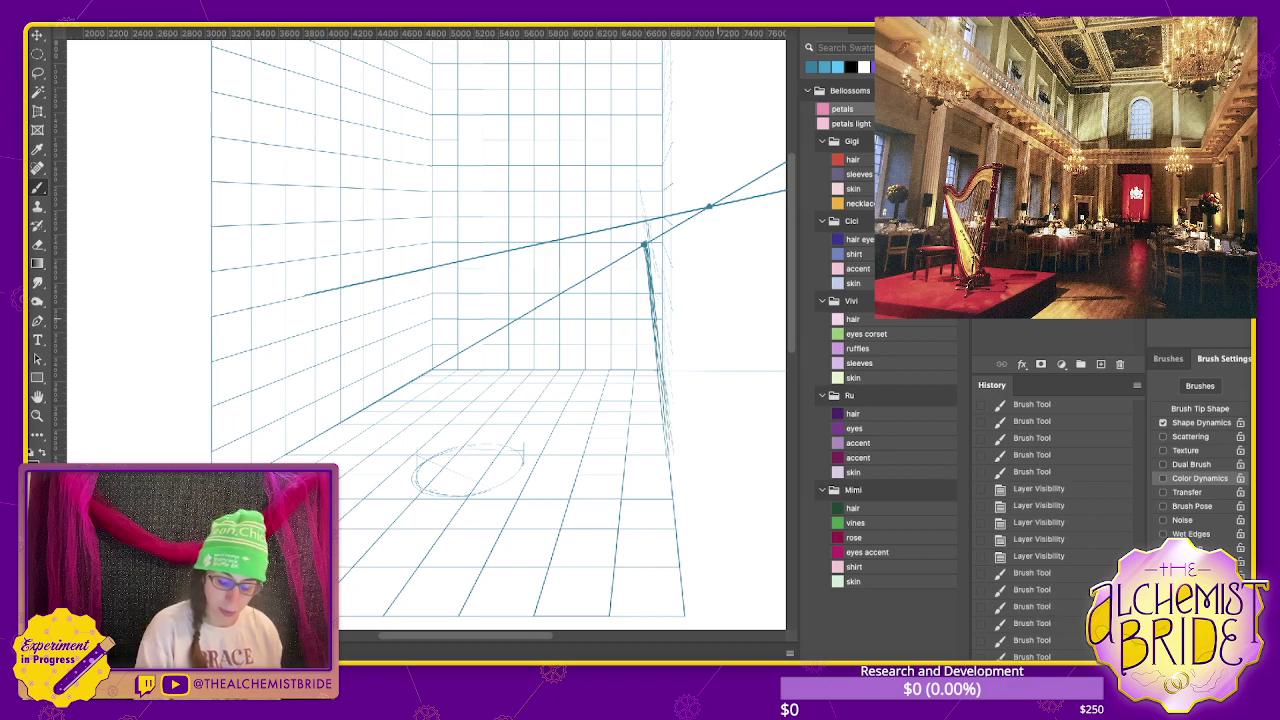
pyautogui.scroll(-2, 420, 322)
pyautogui.scroll(-1, 420, 322)
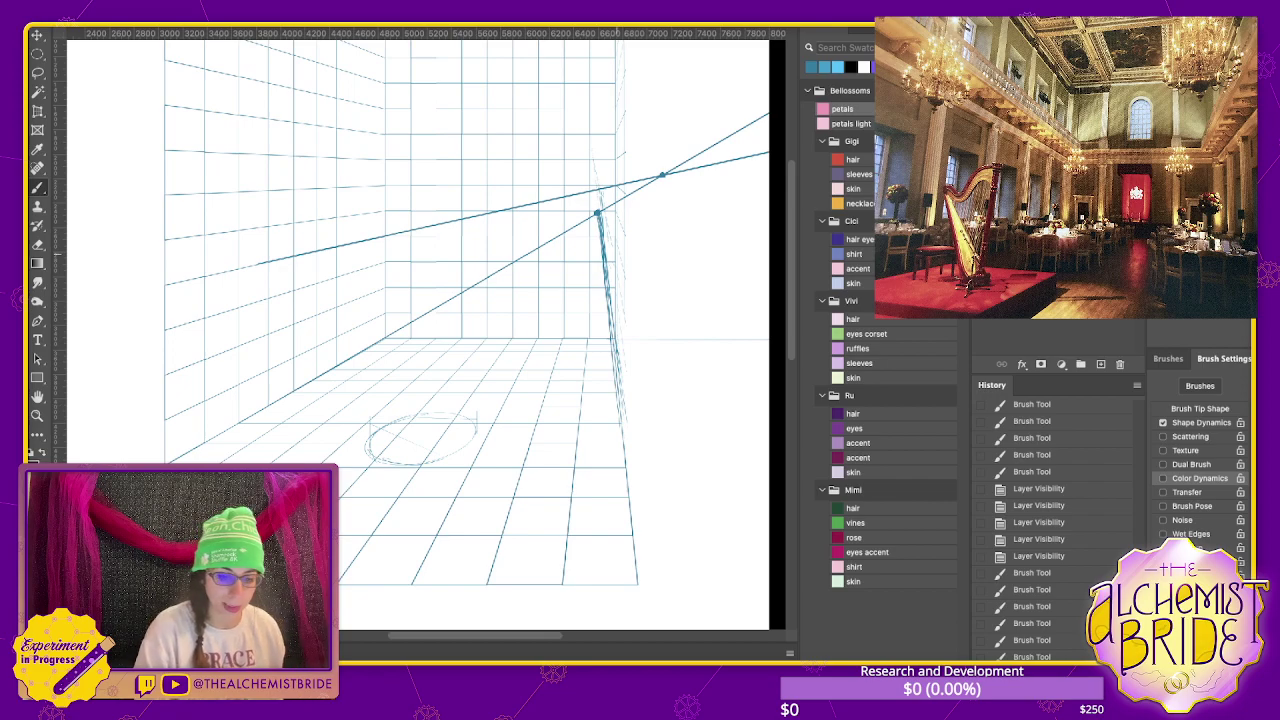
pyautogui.scroll(5, 420, 330)
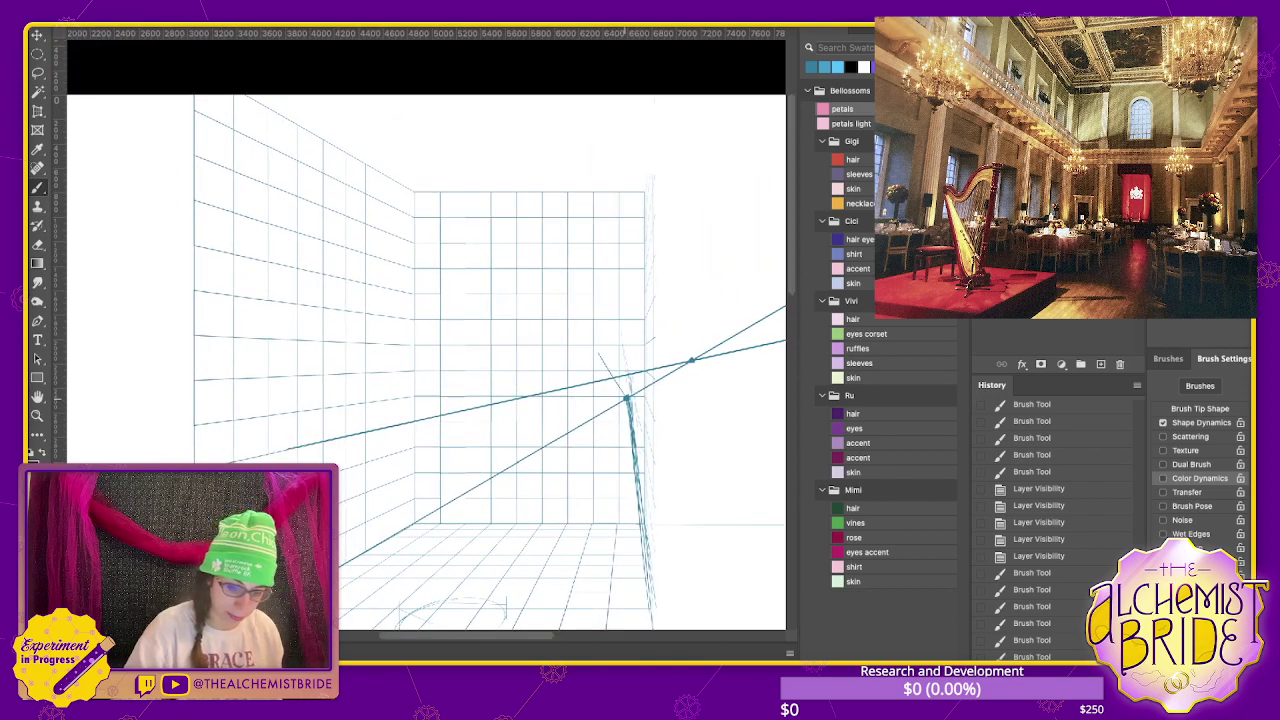
# - Draw a diagonal guide stroke toward the vanishing point, redoing it until placed right
pyautogui.moveTo(440, 114); pyautogui.dragTo(598, 354)
pyautogui.moveTo(372, 136)
pyautogui.mouseDown()
pyautogui.moveTo(586, 362)
pyautogui.moveTo(330, 94)
pyautogui.mouseUp()
pyautogui.hotkey('ctrl', 'z')
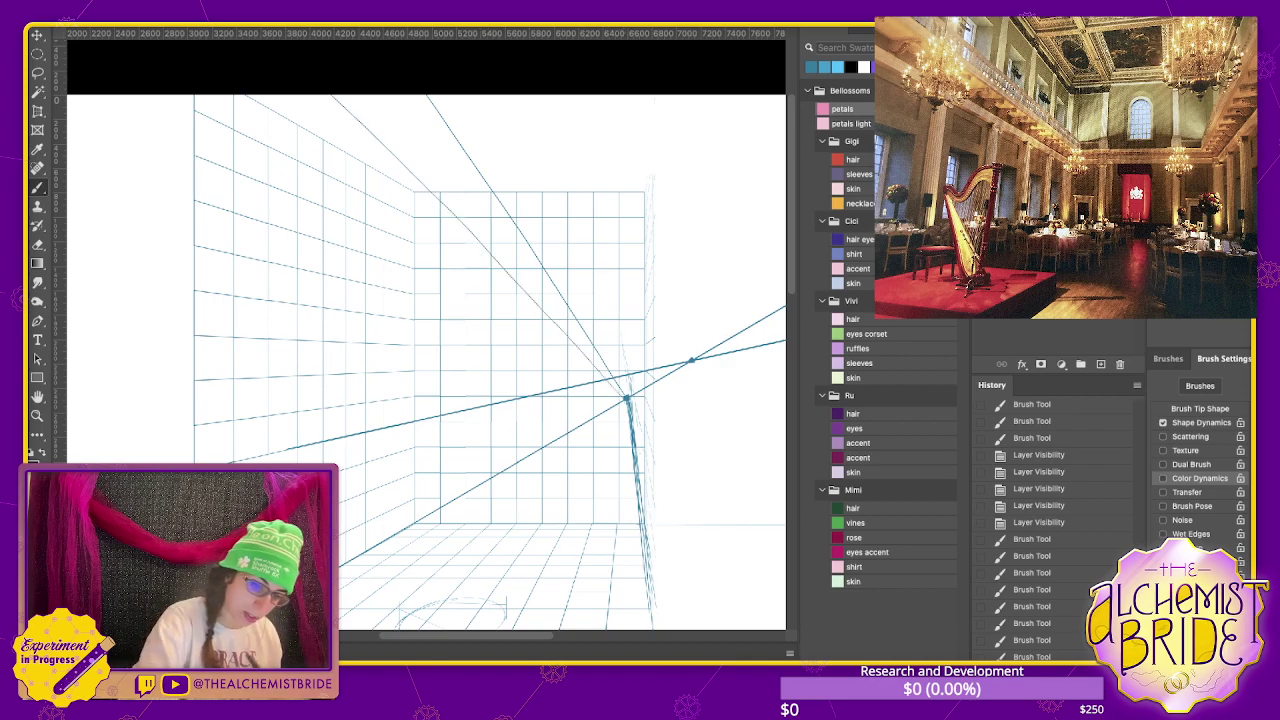
pyautogui.moveTo(620, 394); pyautogui.dragTo(302, 96)
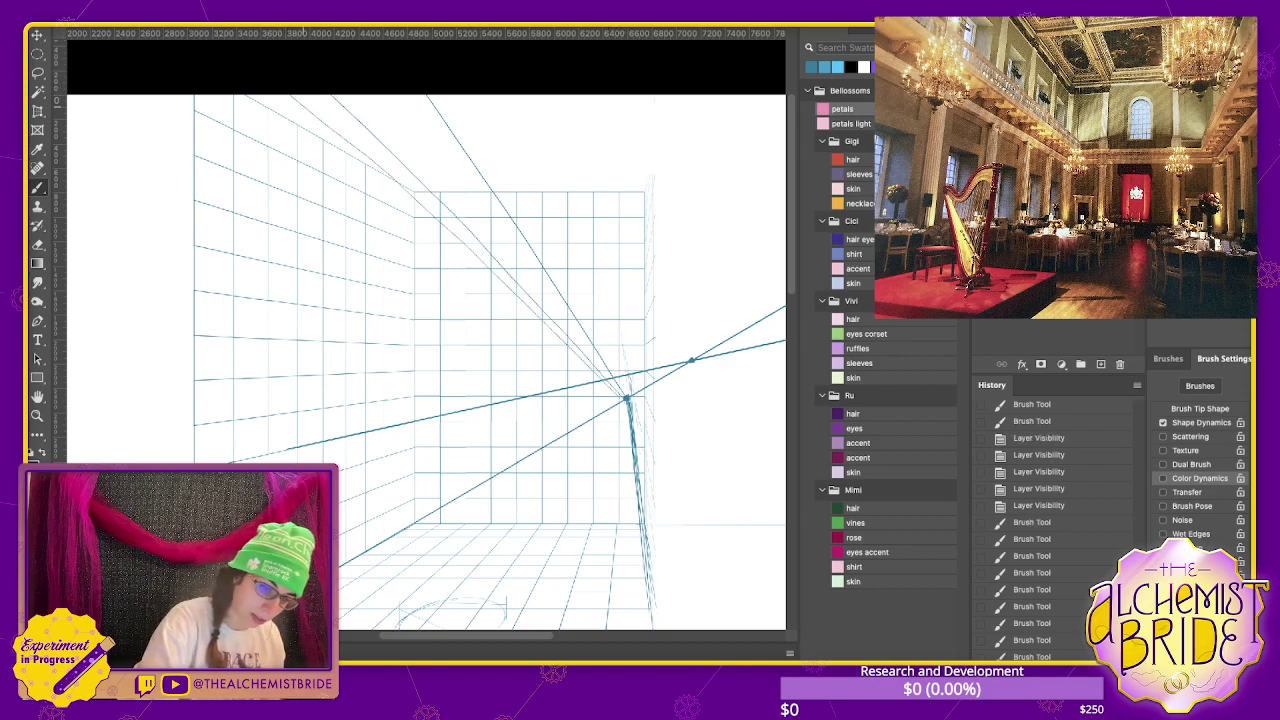
pyautogui.hotkey('ctrl', 'z')
pyautogui.hotkey('ctrl', 'z')
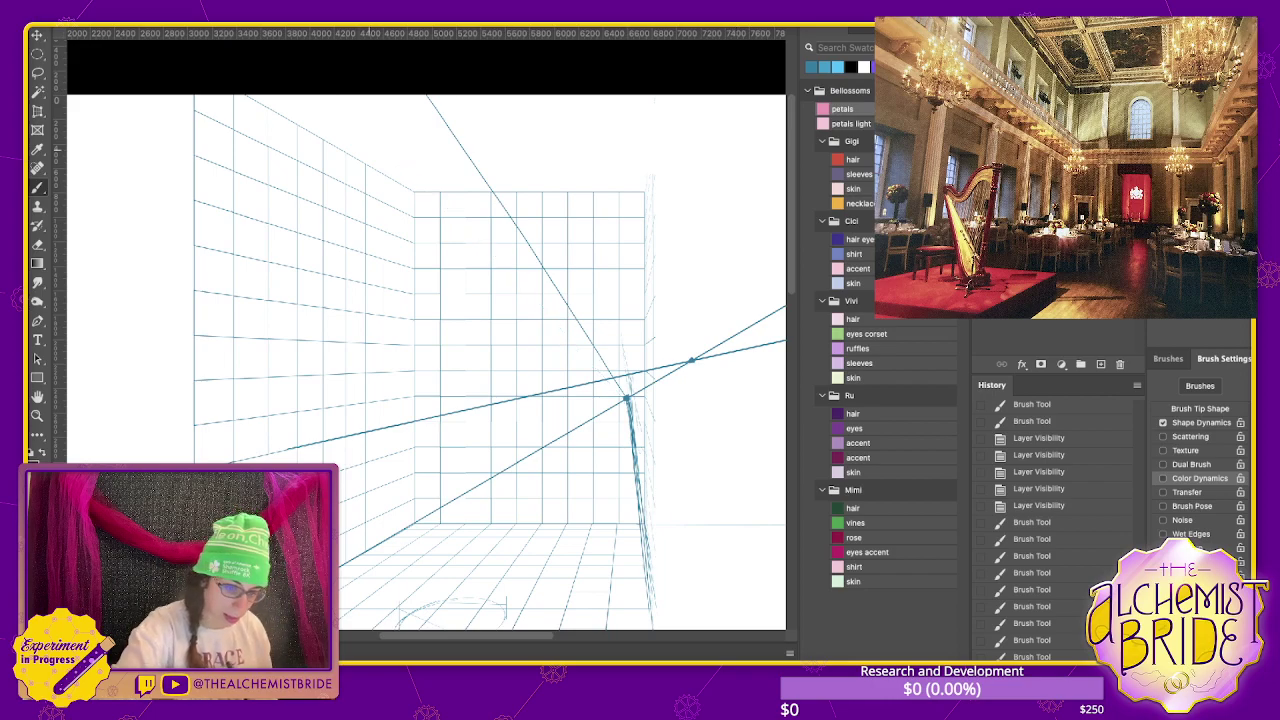
pyautogui.hotkey('ctrl', 'z')
pyautogui.moveTo(406, 188); pyautogui.dragTo(702, 358)
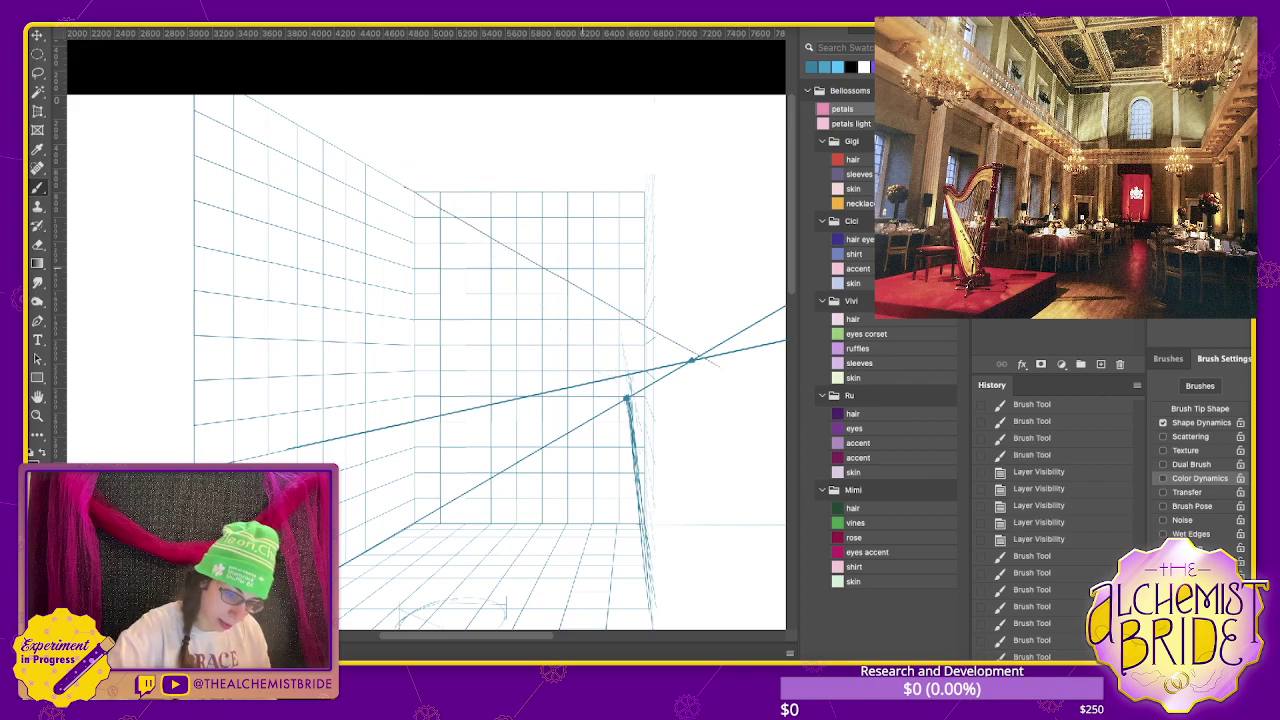
pyautogui.hotkey('ctrl', 'z')
pyautogui.moveTo(414, 194); pyautogui.dragTo(712, 371)
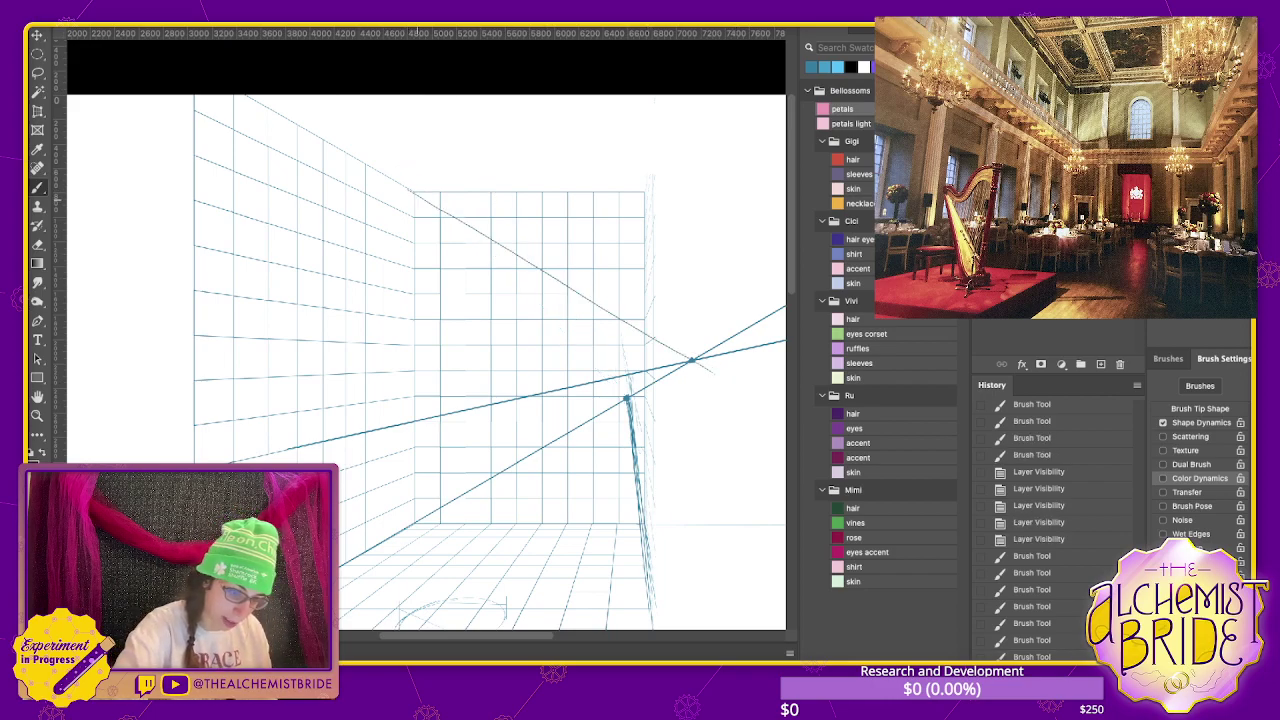
pyautogui.hotkey('ctrl', 'z')
pyautogui.moveTo(410, 190); pyautogui.dragTo(720, 382)
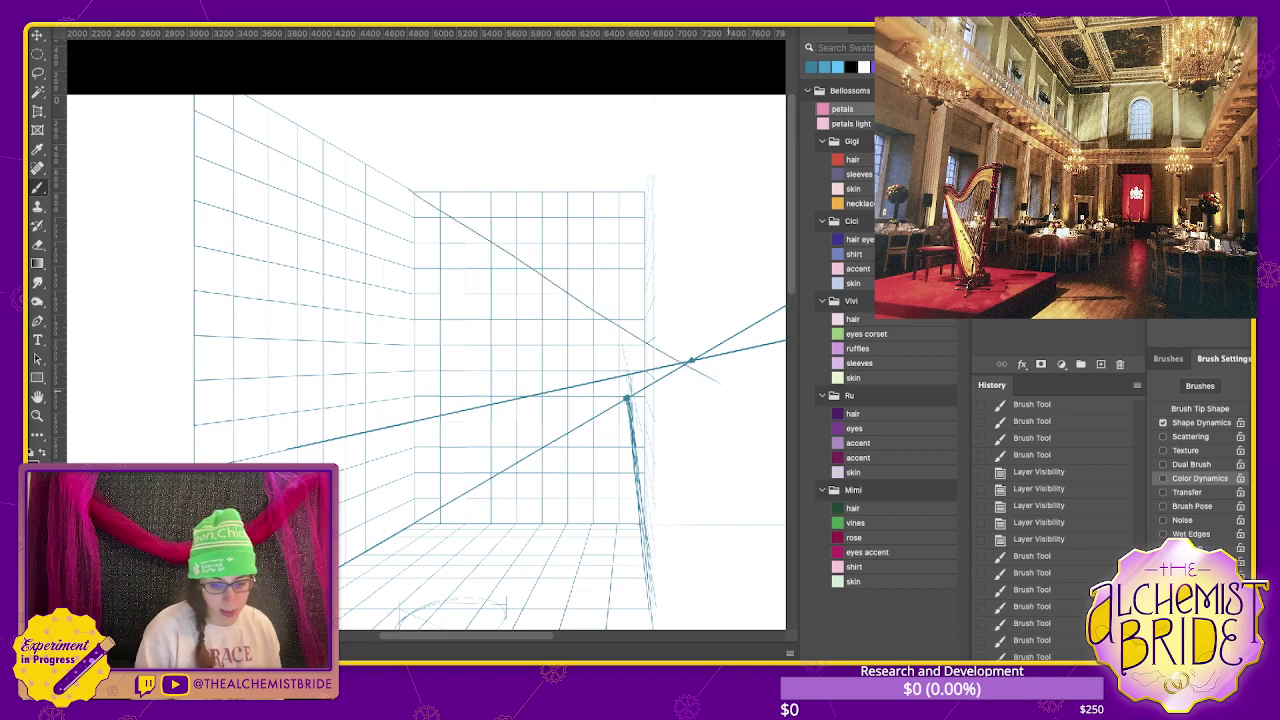
# - Sketch the long near-vertical line up the wall, redrawing it at a better angle
pyautogui.moveTo(645, 190); pyautogui.dragTo(697, 95)
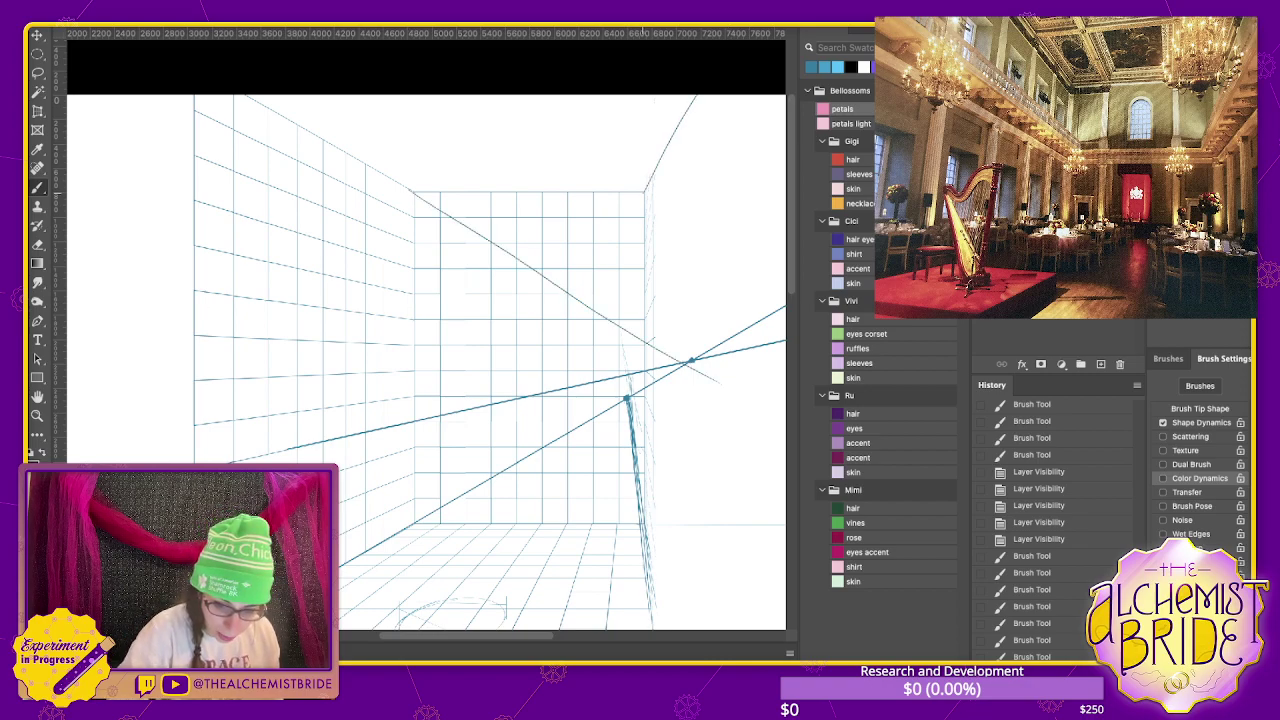
pyautogui.scroll(-2, 420, 330)
pyautogui.hscroll(2, 420, 330)
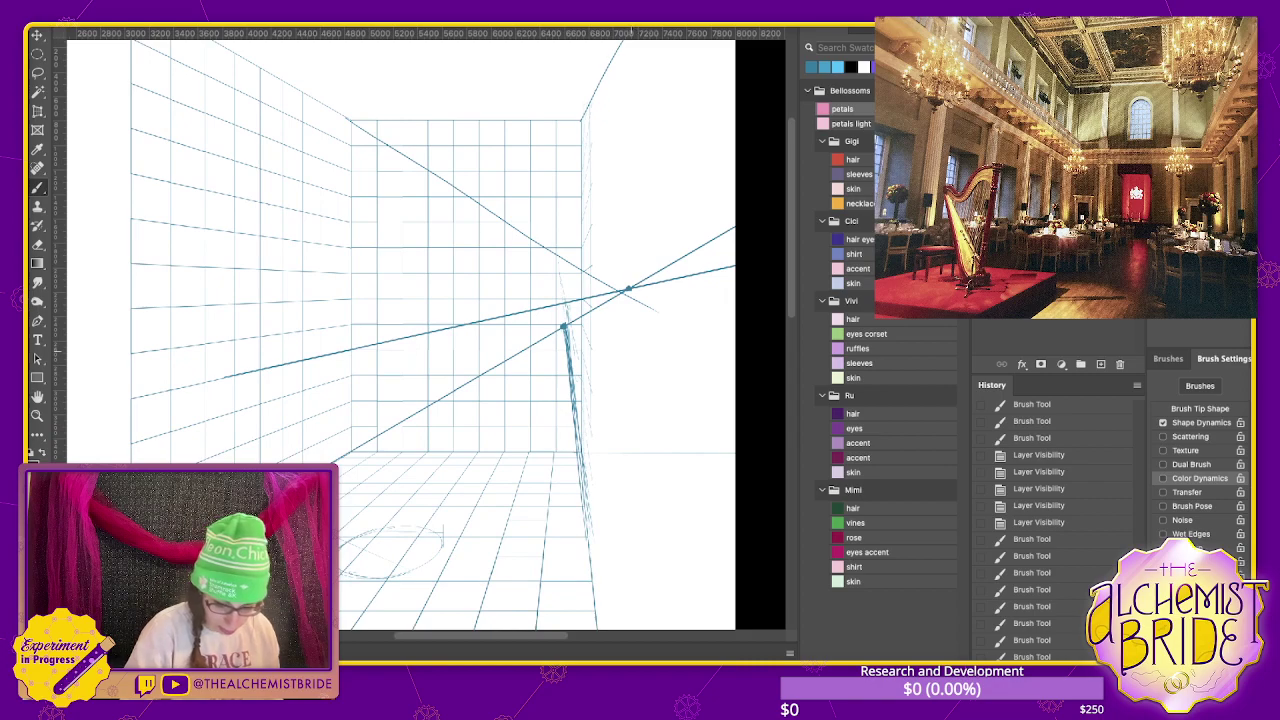
pyautogui.hotkey('ctrl', 'z')
pyautogui.moveTo(565, 300); pyautogui.dragTo(601, 42)
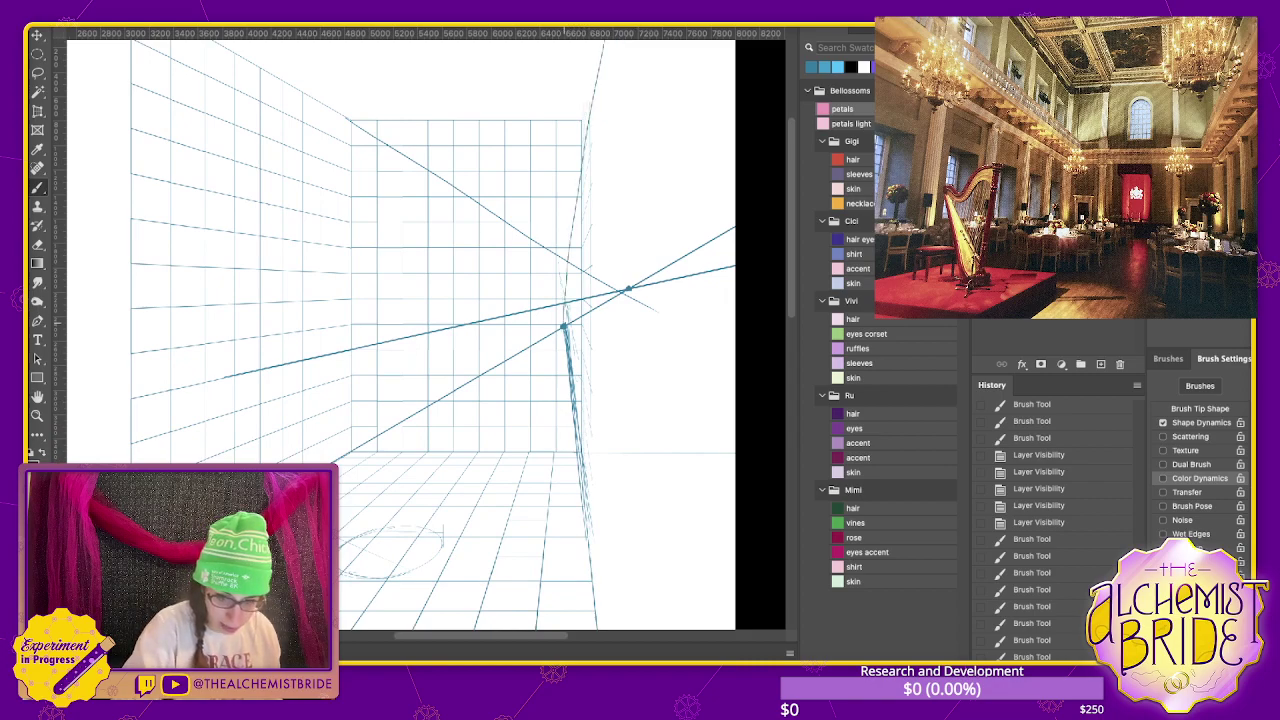
pyautogui.hotkey('ctrl', 'z')
pyautogui.moveTo(565, 316); pyautogui.dragTo(595, 40)
pyautogui.hotkey('ctrl', 'z')
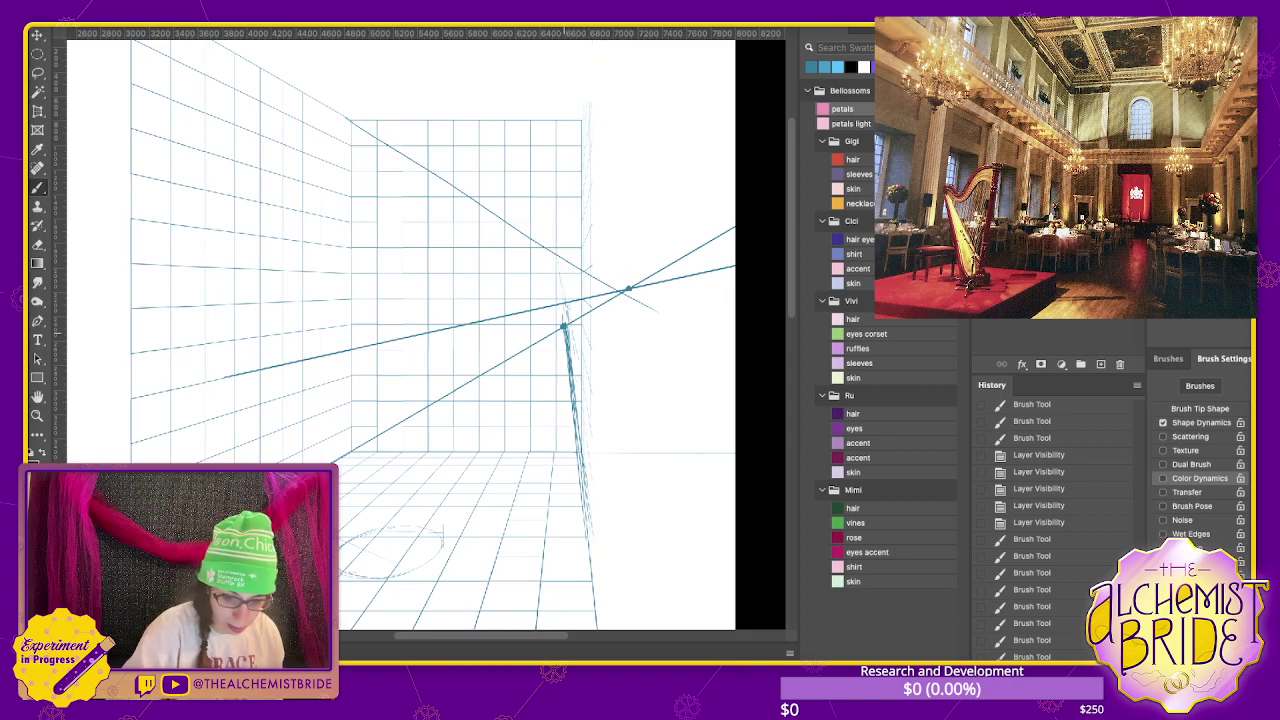
pyautogui.moveTo(563, 316); pyautogui.dragTo(590, 40)
pyautogui.scroll(-3, 420, 330)
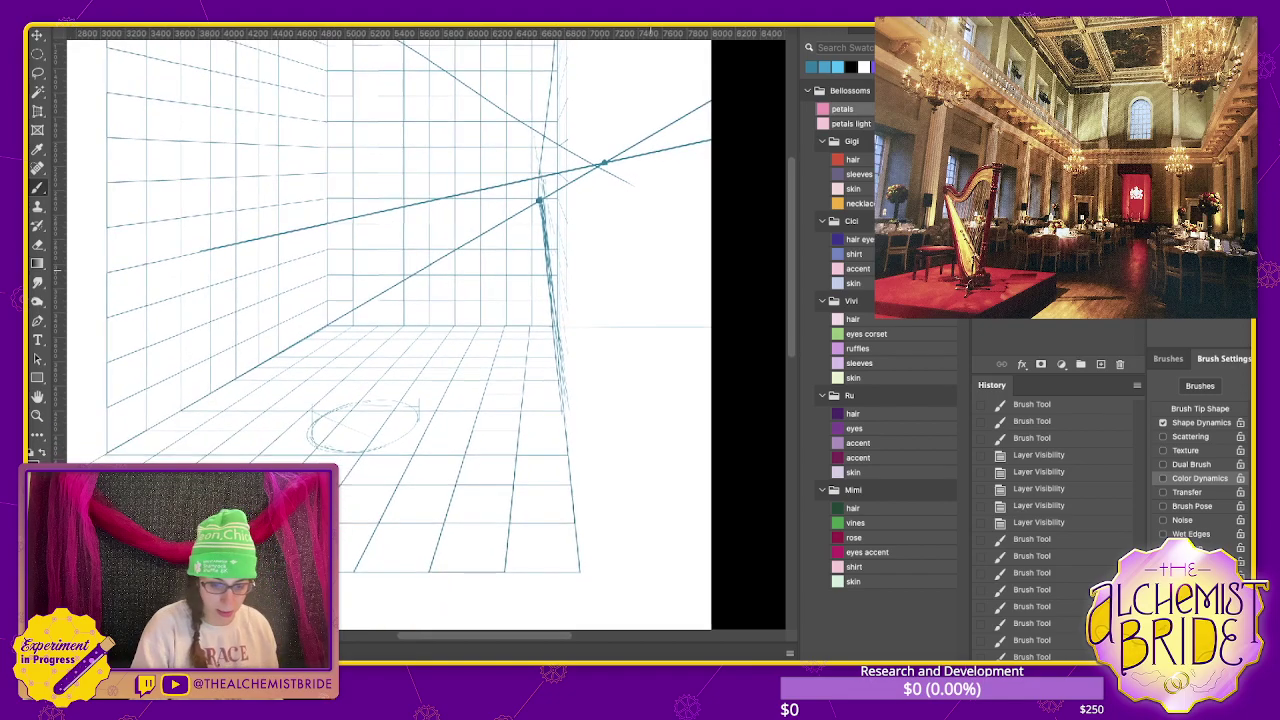
pyautogui.scroll(1, 420, 330)
pyautogui.scroll(4, 420, 330)
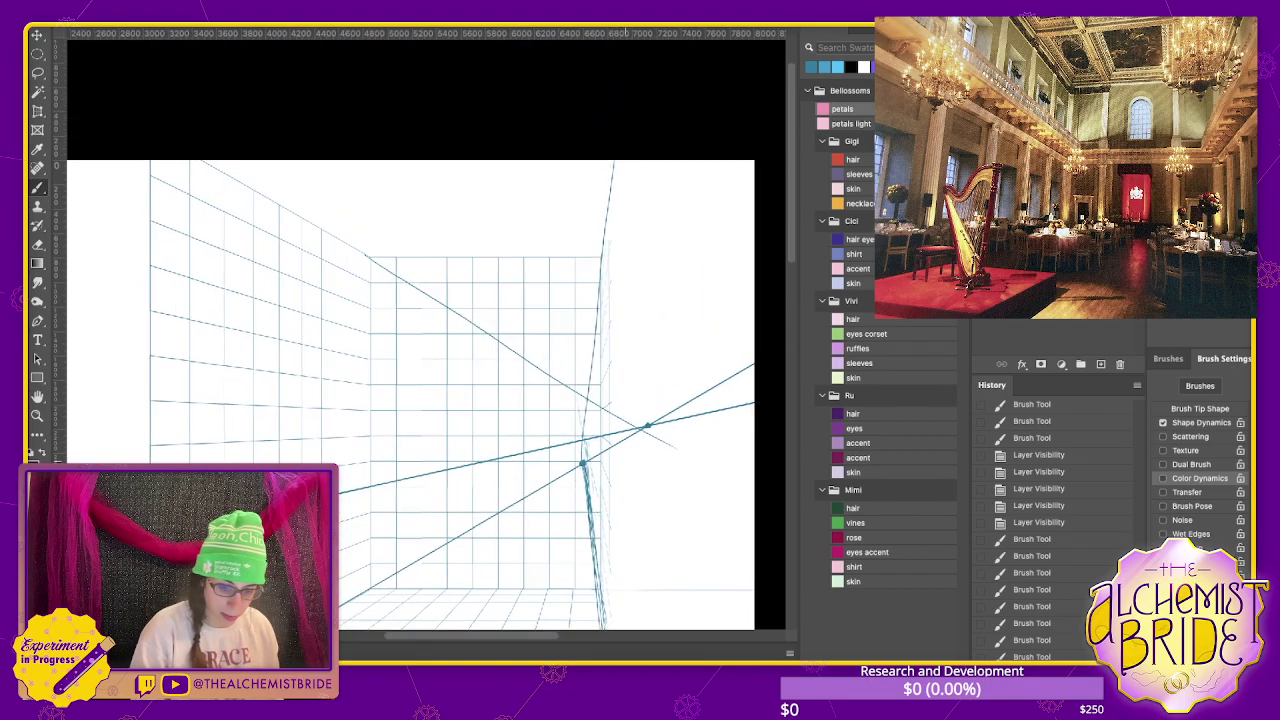
# - Add a line up-left to the canvas top and trace the right wall's vertical corner
pyautogui.moveTo(580, 458); pyautogui.dragTo(268, 162)
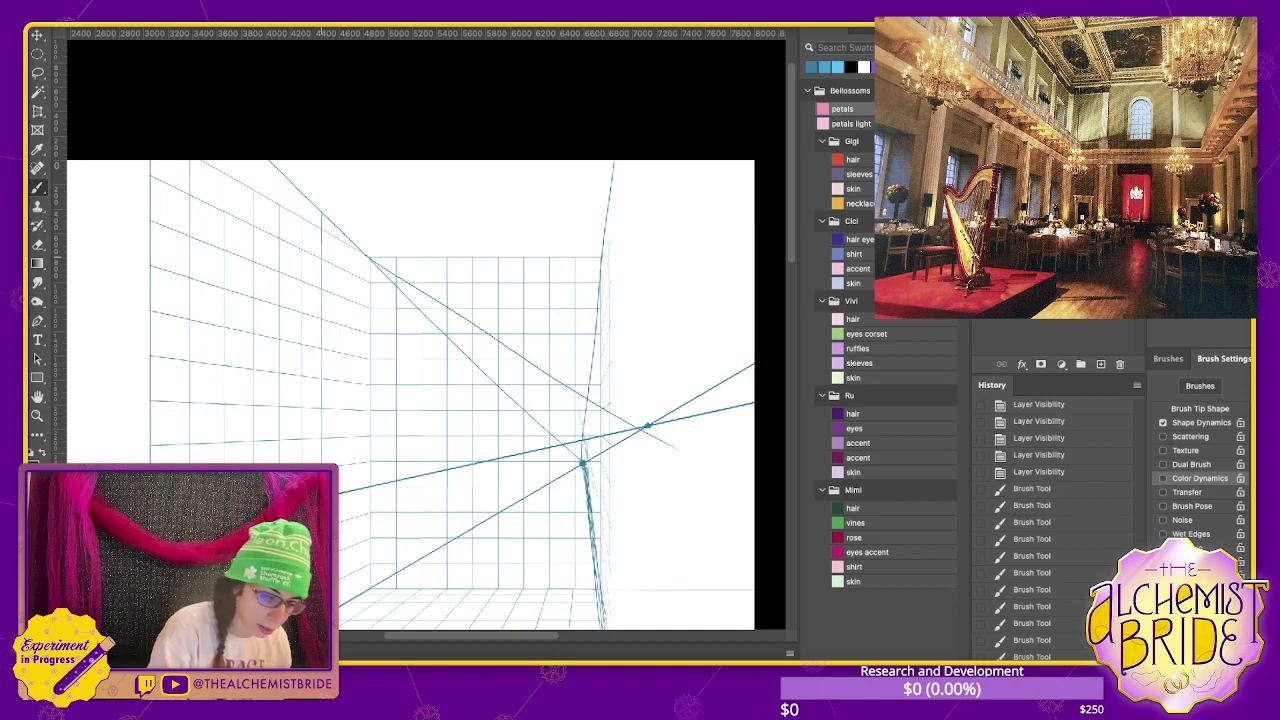
pyautogui.moveTo(279, 178); pyautogui.dragTo(279, 222)
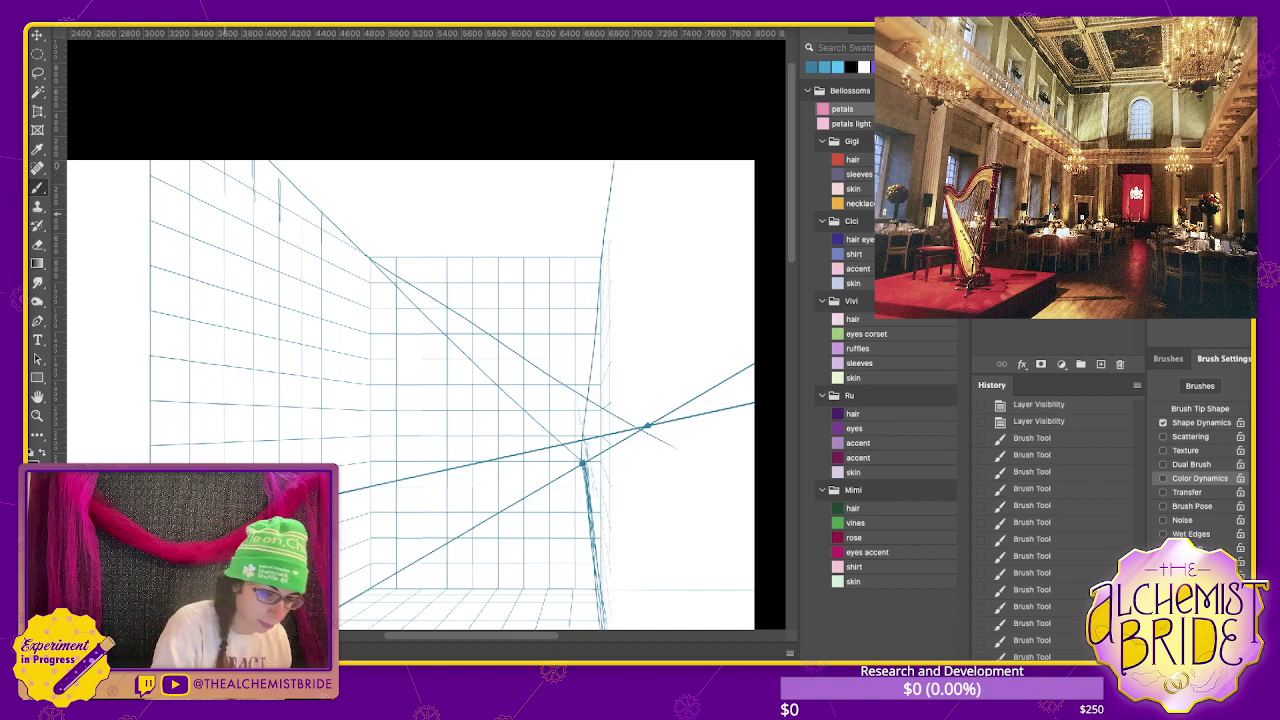
pyautogui.moveTo(500, 400); pyautogui.dragTo(533, 320)
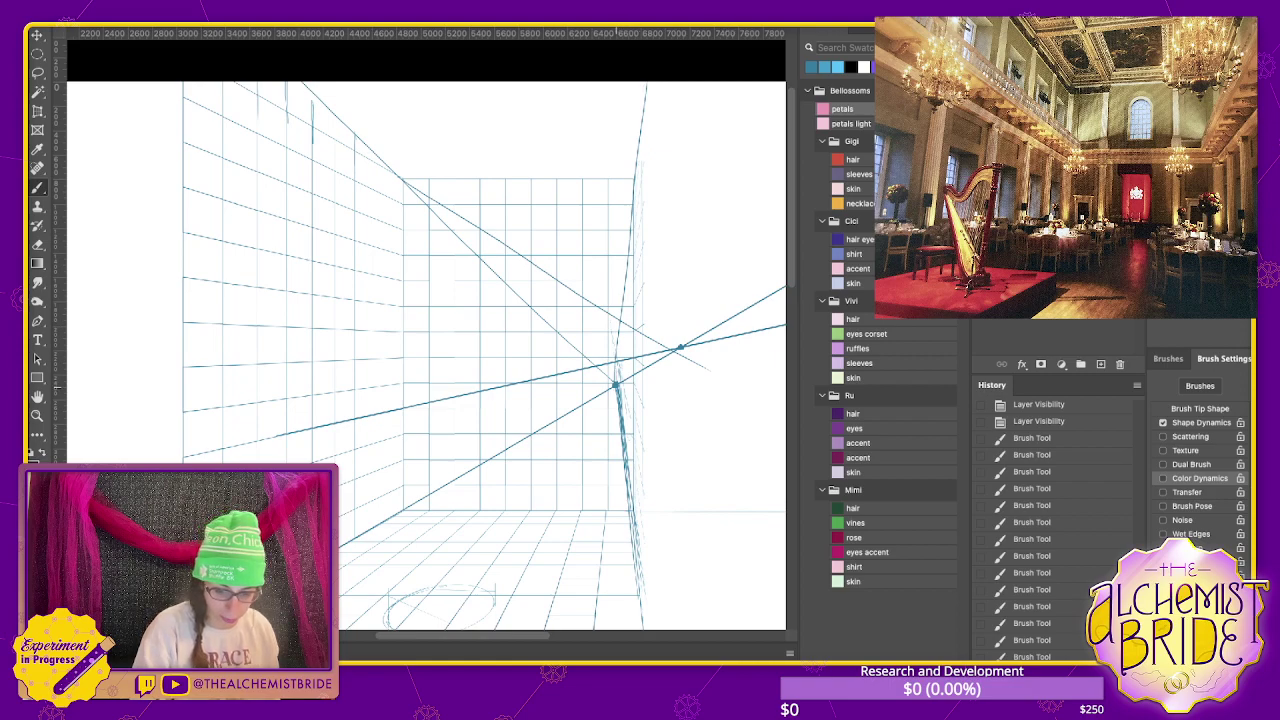
pyautogui.moveTo(620, 328); pyautogui.dragTo(635, 95)
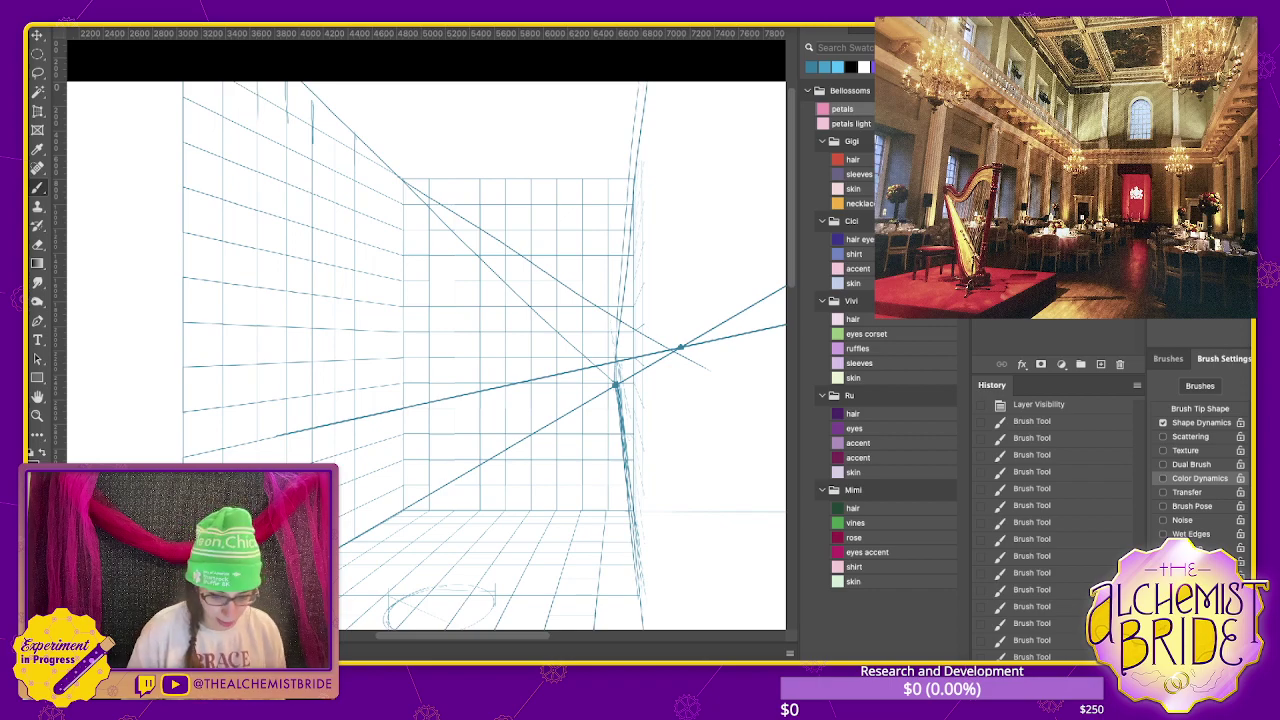
pyautogui.scroll(-2, 424, 336)
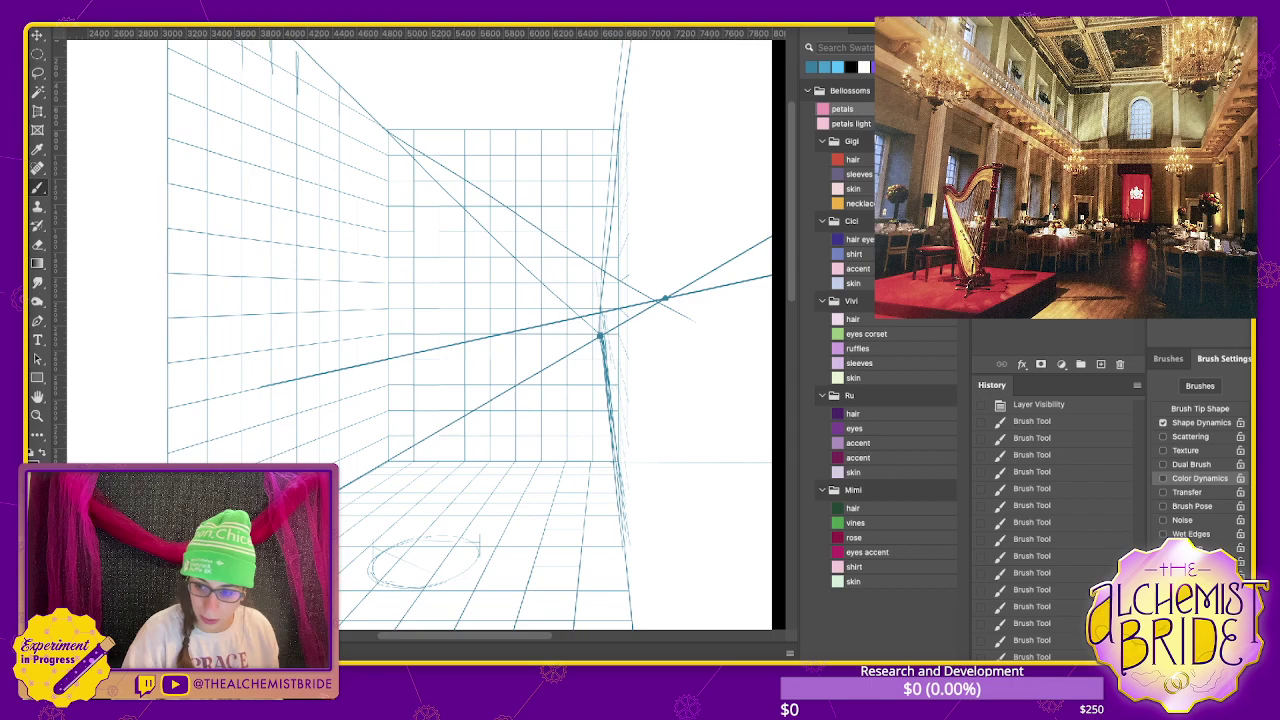
# - Lighten the perspective grid and rule a guideline from the vanishing point down-left
pyautogui.press('5')
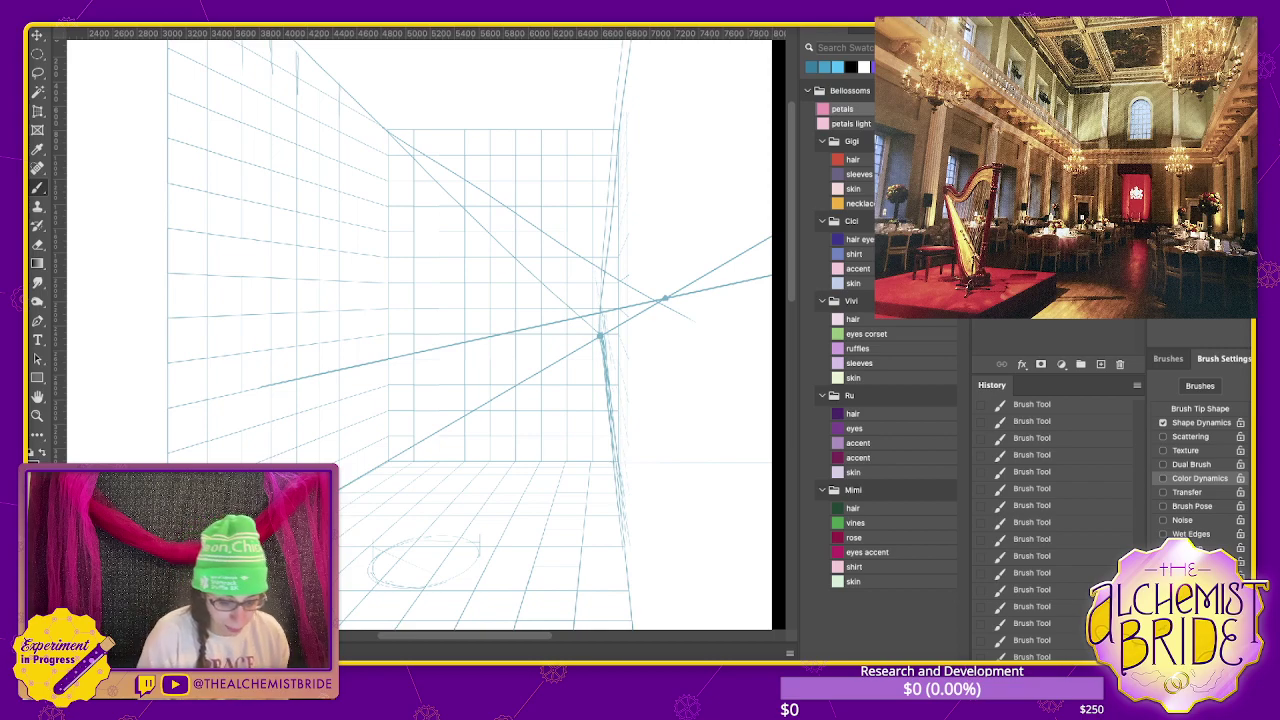
pyautogui.scroll(-2, 420, 330)
pyautogui.scroll(-3, 420, 330)
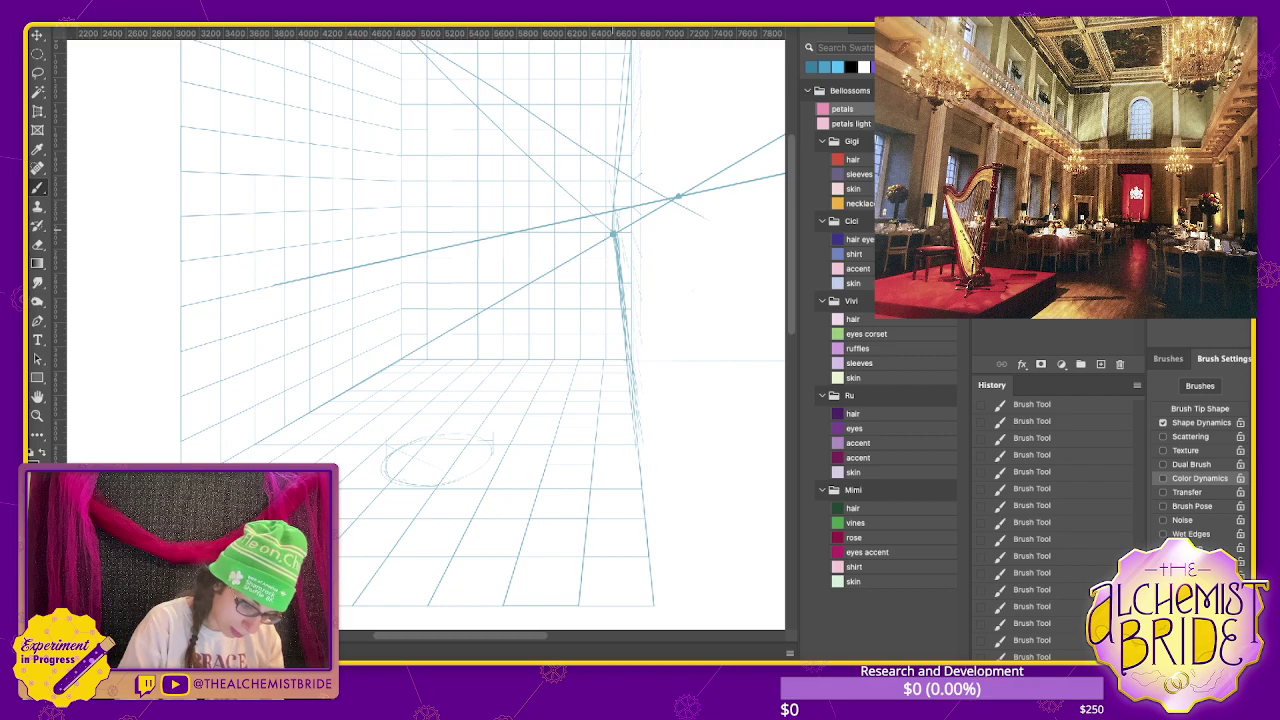
pyautogui.moveTo(602, 236); pyautogui.dragTo(214, 458)
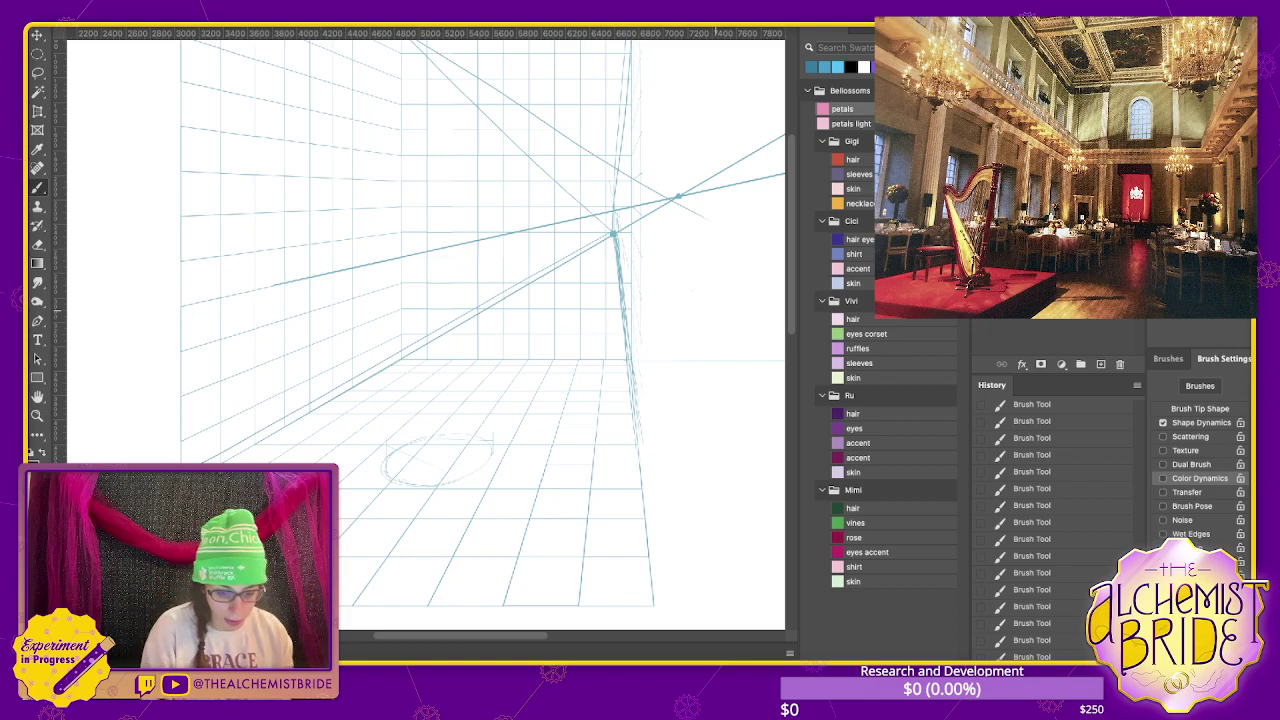
# - Make the sketch fainter and add short strokes near the back wall
pyautogui.press('5')
pyautogui.moveTo(502, 312)
pyautogui.mouseDown()
pyautogui.moveTo(502, 356)
pyautogui.moveTo(455, 356)
pyautogui.mouseUp()
pyautogui.moveTo(630, 320); pyautogui.dragTo(632, 370)
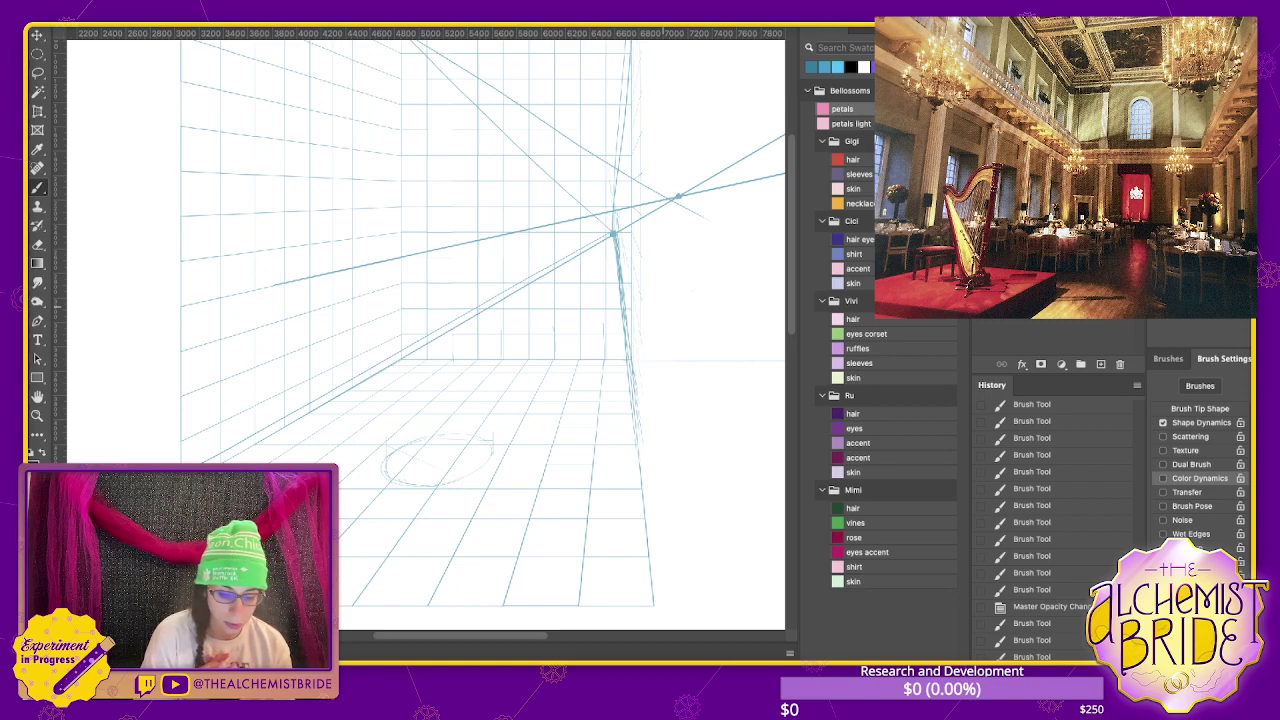
# - Mark the floor line at the left and right back-wall corners
pyautogui.moveTo(382, 371); pyautogui.dragTo(426, 359)
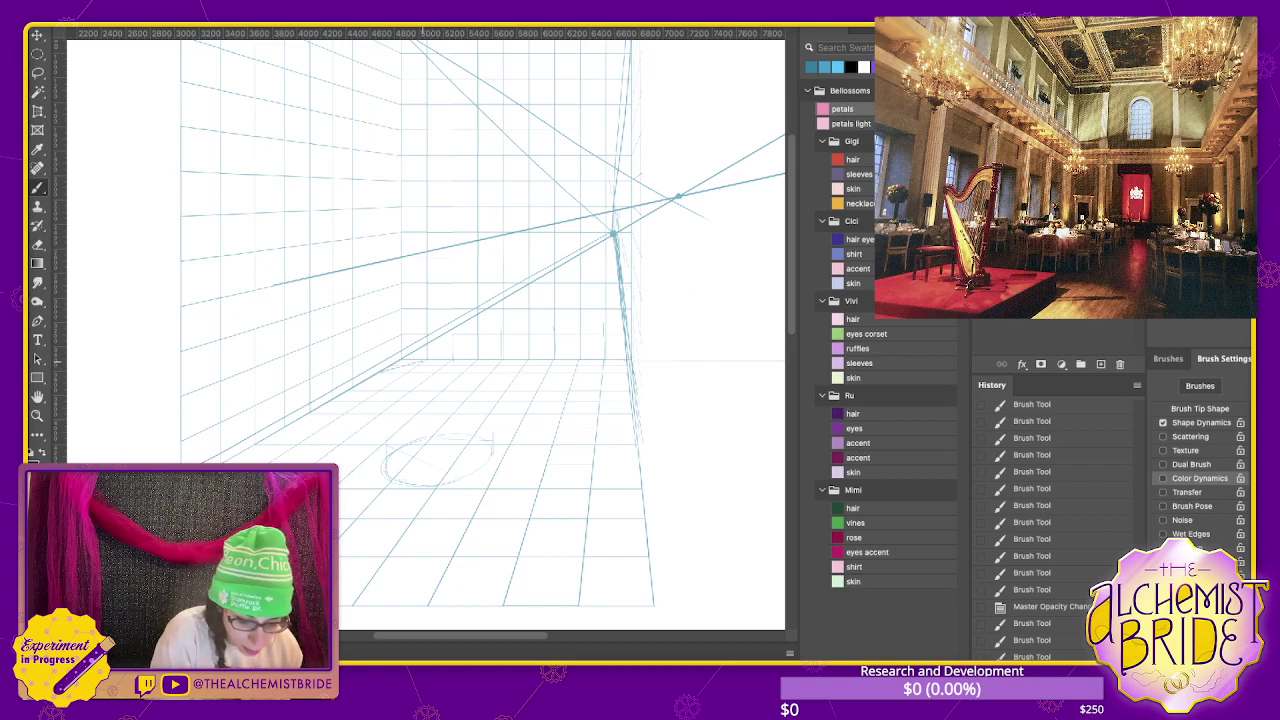
pyautogui.moveTo(602, 359); pyautogui.dragTo(630, 375)
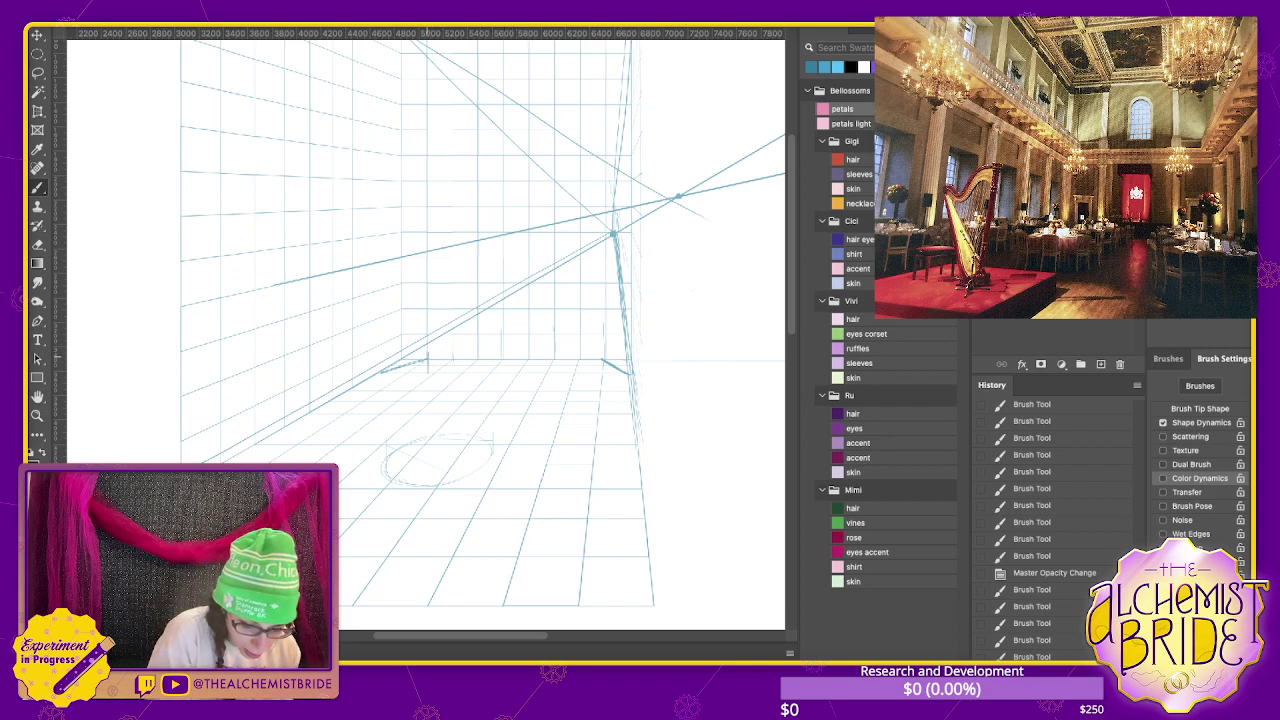
pyautogui.moveTo(430, 357); pyautogui.dragTo(545, 357)
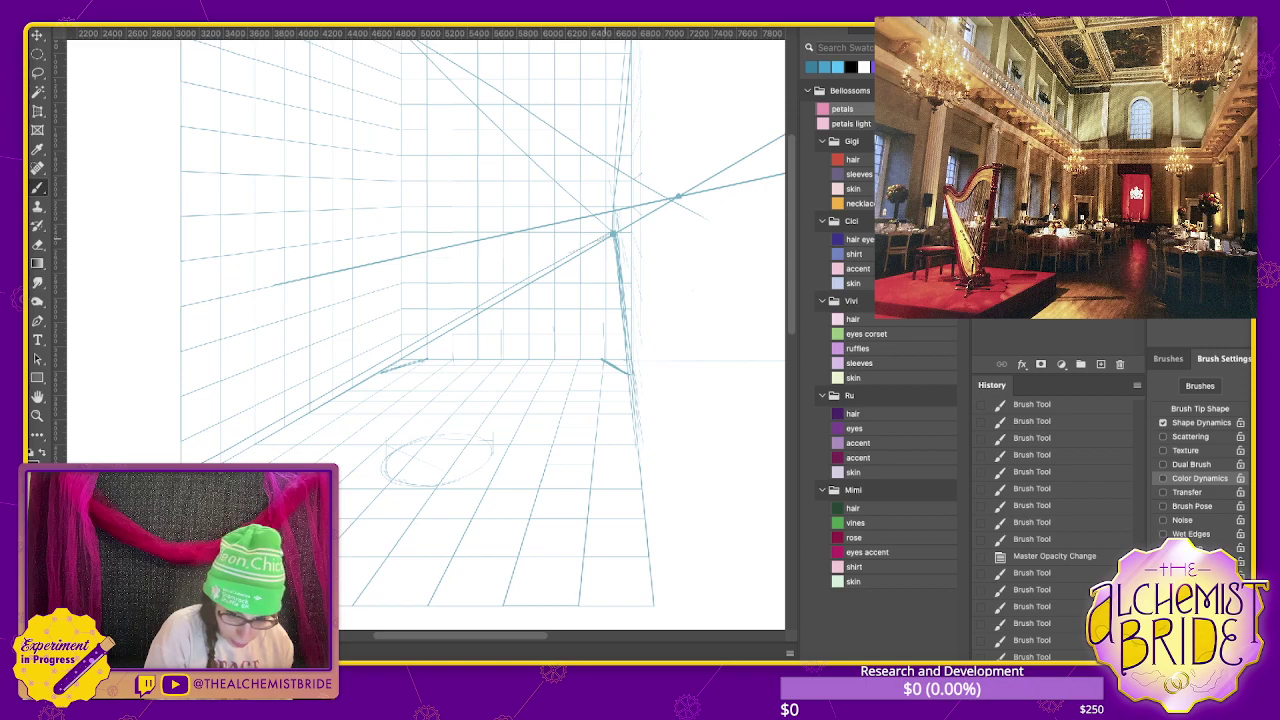
pyautogui.moveTo(566, 258); pyautogui.dragTo(612, 234)
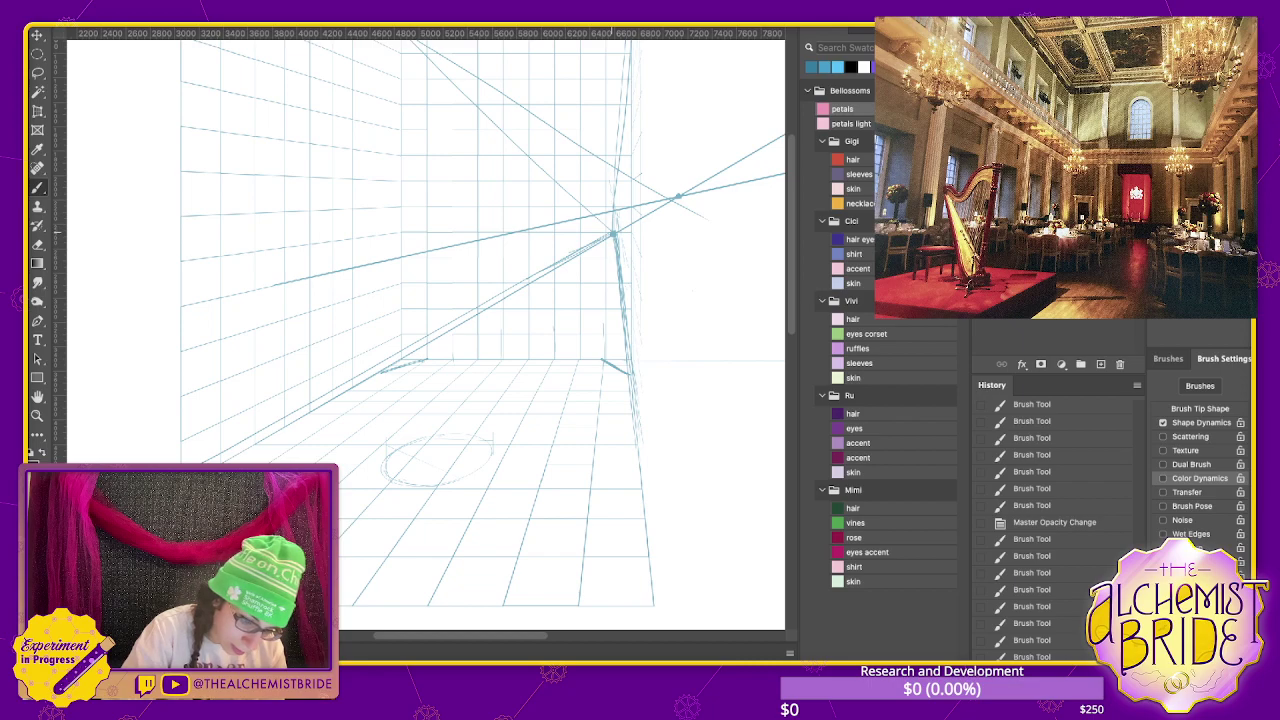
# - Draw a second line from the vanishing point down-left, discarding a trial horizontal floor line
pyautogui.moveTo(612, 234); pyautogui.dragTo(198, 464)
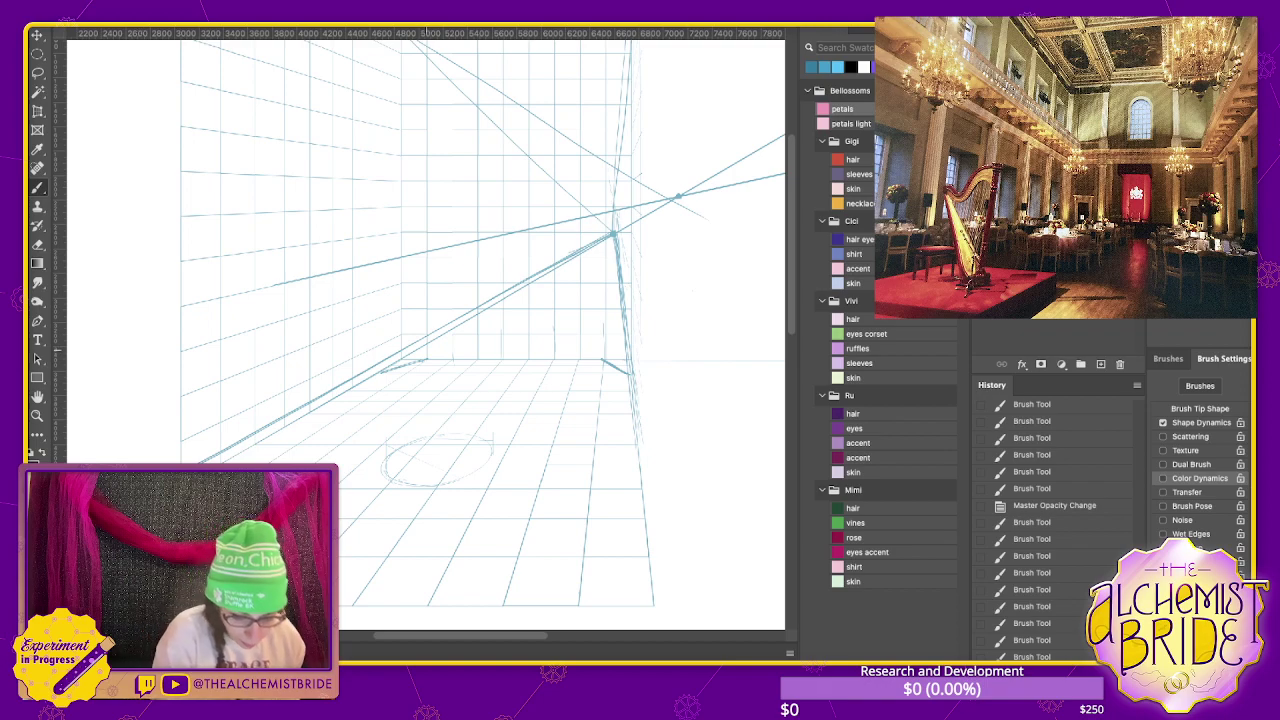
pyautogui.moveTo(406, 365); pyautogui.dragTo(530, 365)
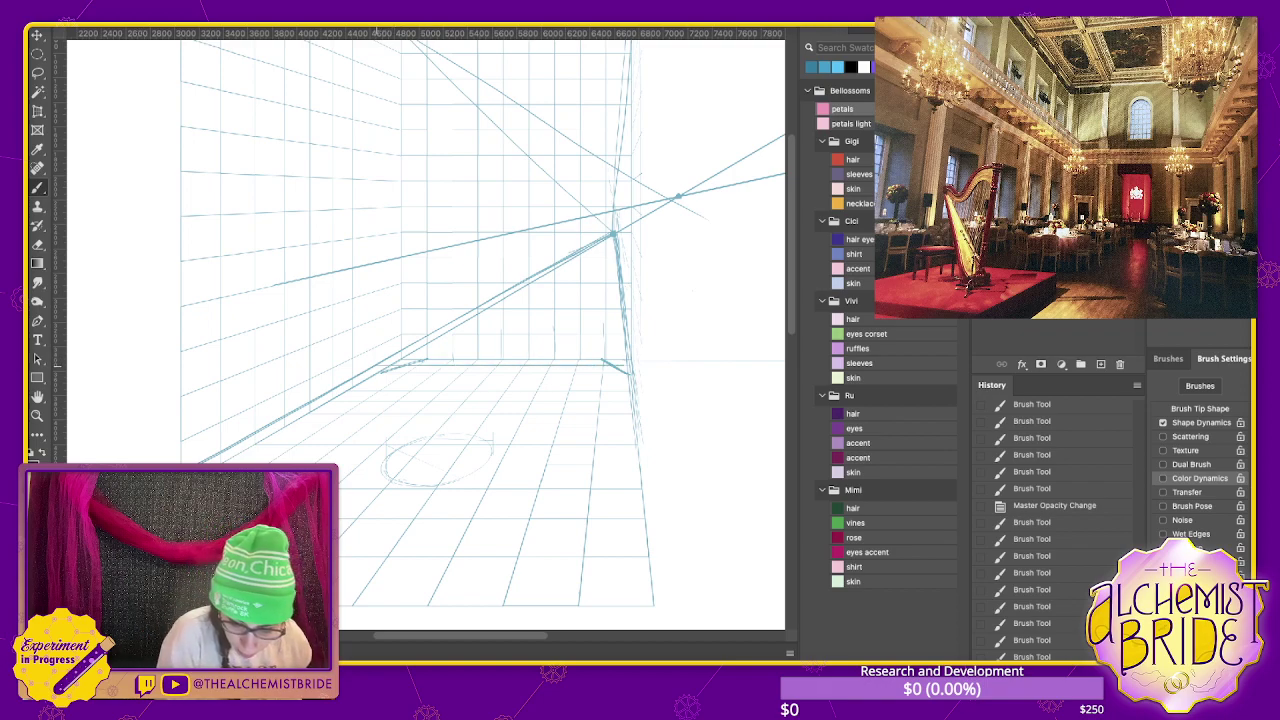
pyautogui.moveTo(630, 365); pyautogui.dragTo(658, 365)
pyautogui.hotkey('ctrl', 'z')
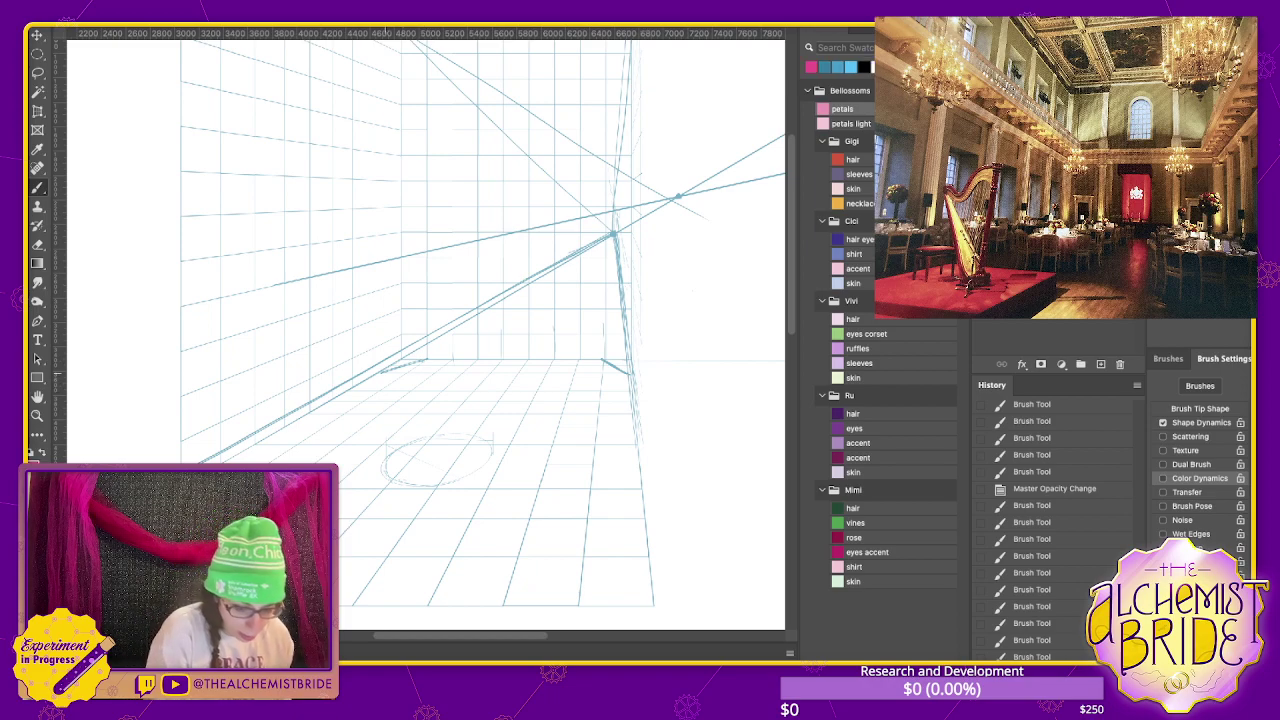
# - Zoom in on the back wall and add a new layer for pink markings
pyautogui.hotkey('ctrl', '+')
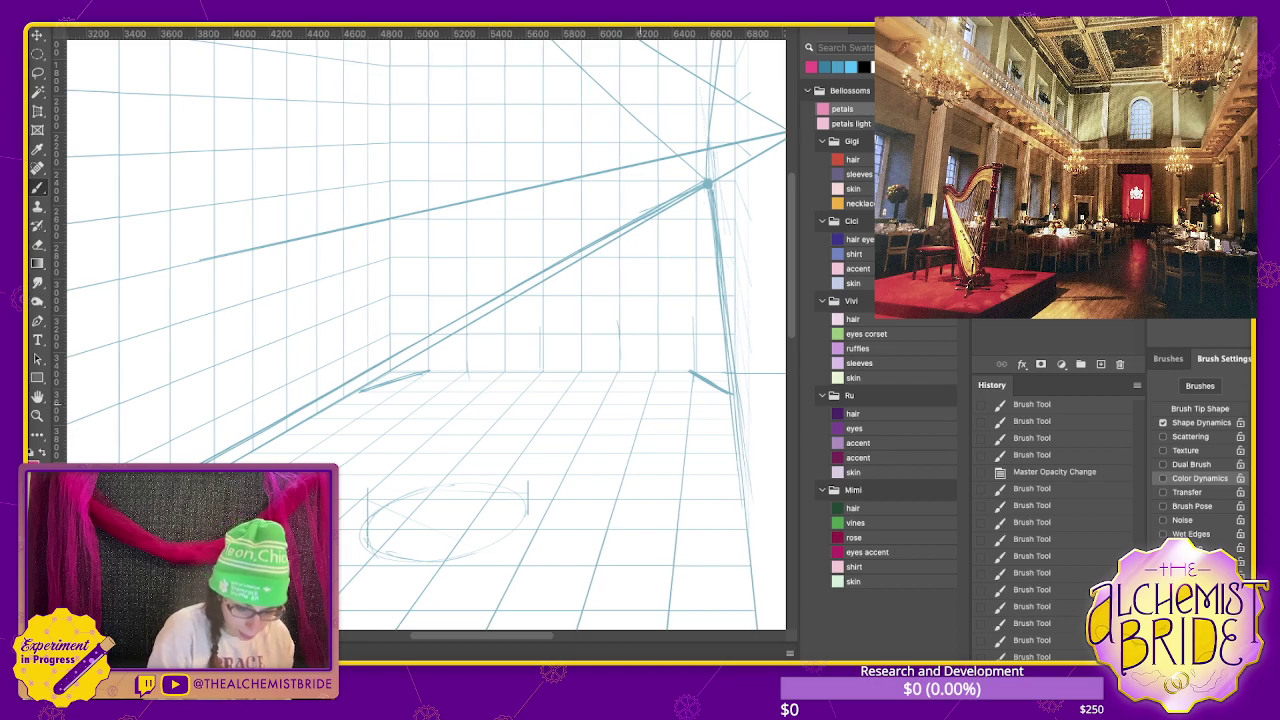
pyautogui.scroll(2, 421, 329)
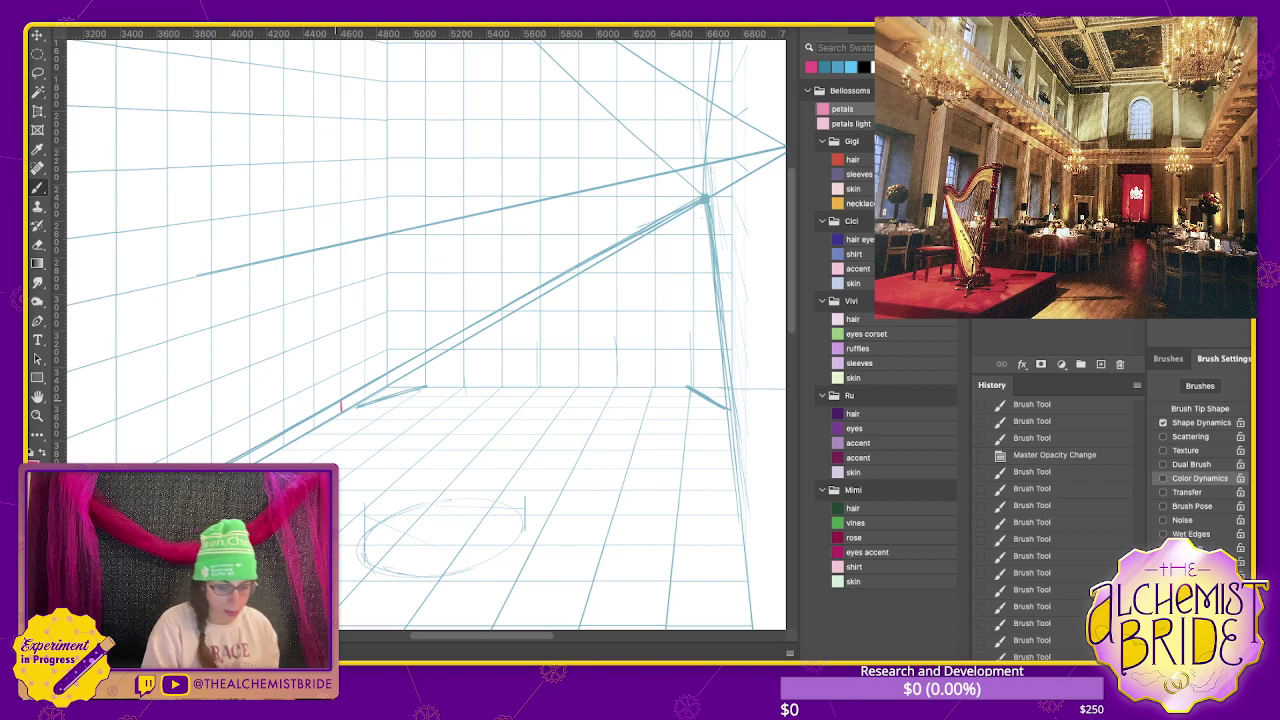
pyautogui.hotkey('ctrl', 'shift', 'alt', 'n')
# - Write a pink F and short pink dashes along the left wall's base line
pyautogui.moveTo(341, 408); pyautogui.dragTo(347, 391)
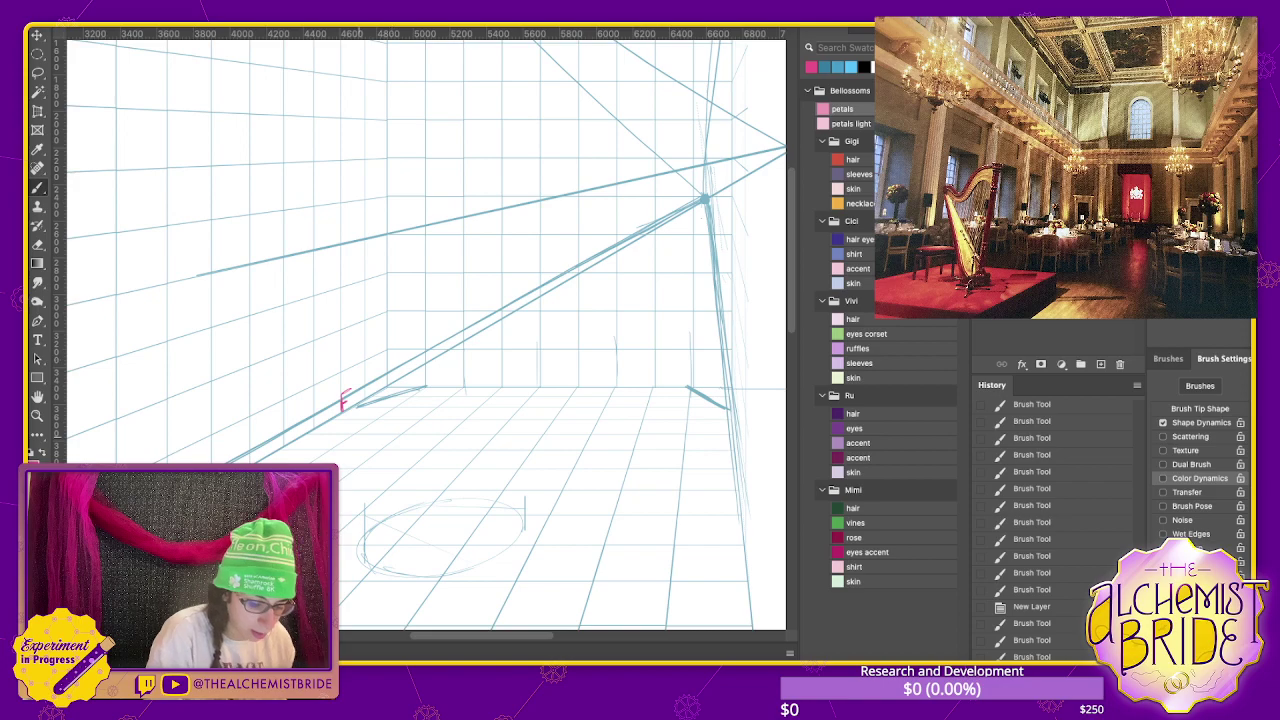
pyautogui.moveTo(425, 335); pyautogui.dragTo(642, 135)
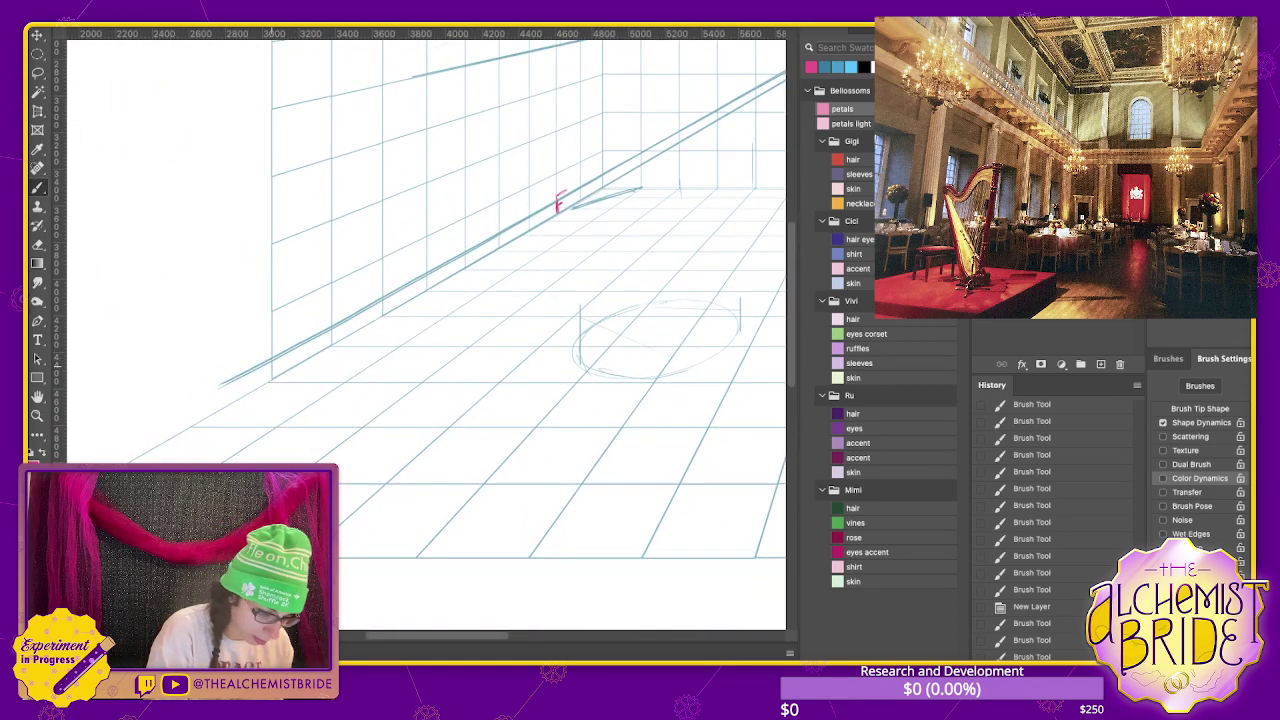
pyautogui.moveTo(274, 366); pyautogui.dragTo(330, 336)
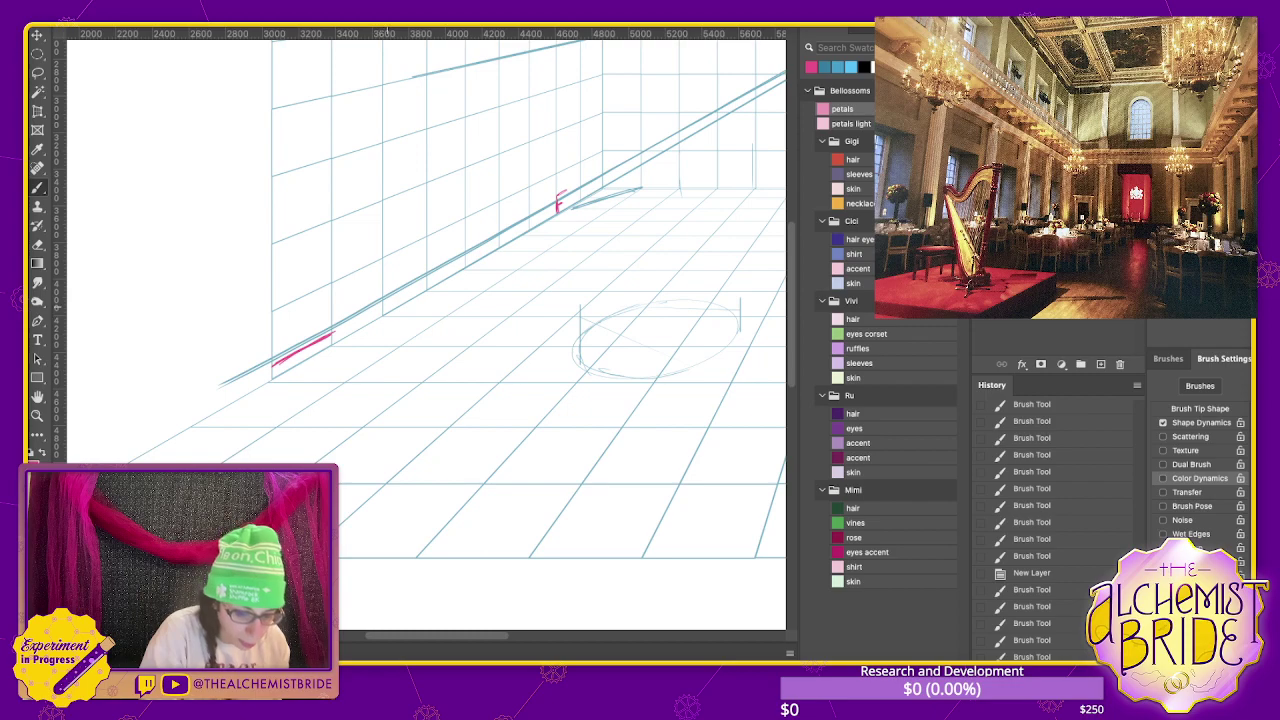
pyautogui.moveTo(383, 307); pyautogui.dragTo(425, 285)
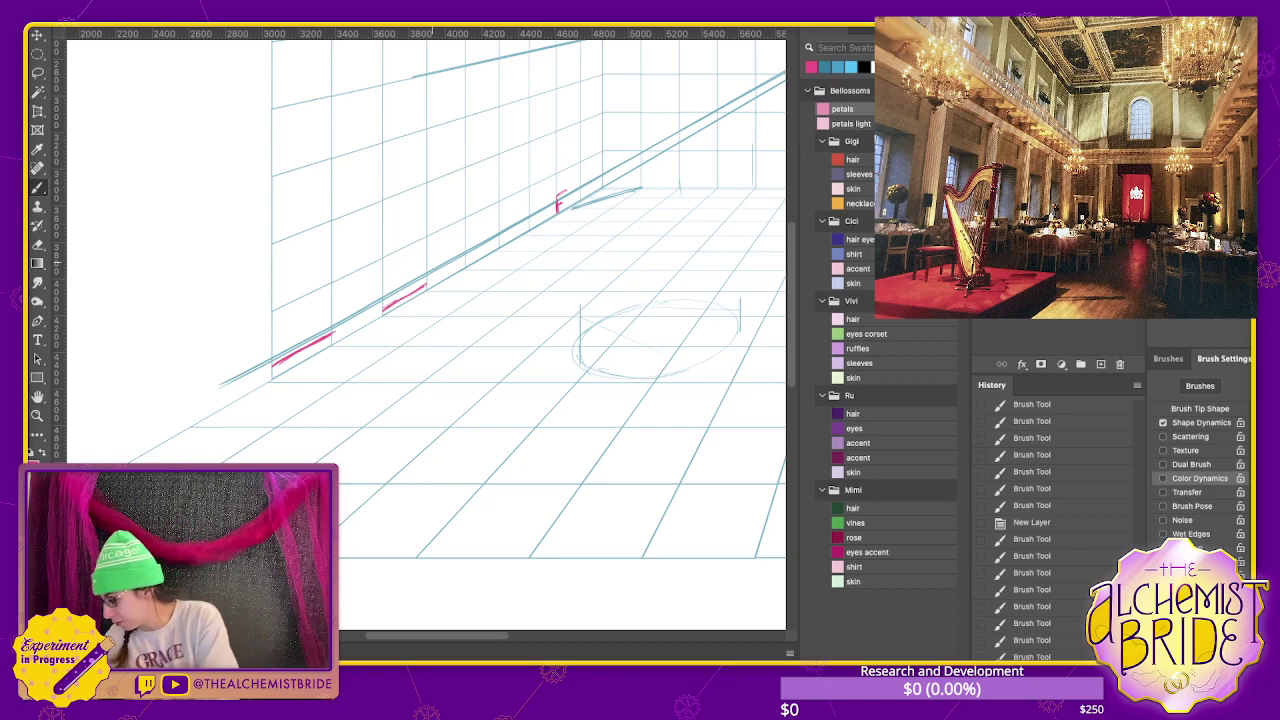
# - Draw the pink stage box and label its width 7.5
pyautogui.moveTo(138, 275)
pyautogui.mouseDown()
pyautogui.moveTo(138, 341)
pyautogui.moveTo(320, 277)
pyautogui.mouseUp()
pyautogui.hotkey('ctrl', 'z')
pyautogui.hotkey('ctrl', 'z')
pyautogui.moveTo(129, 285)
pyautogui.mouseDown()
pyautogui.moveTo(129, 355)
pyautogui.moveTo(201, 284)
pyautogui.moveTo(210, 353)
pyautogui.mouseUp()
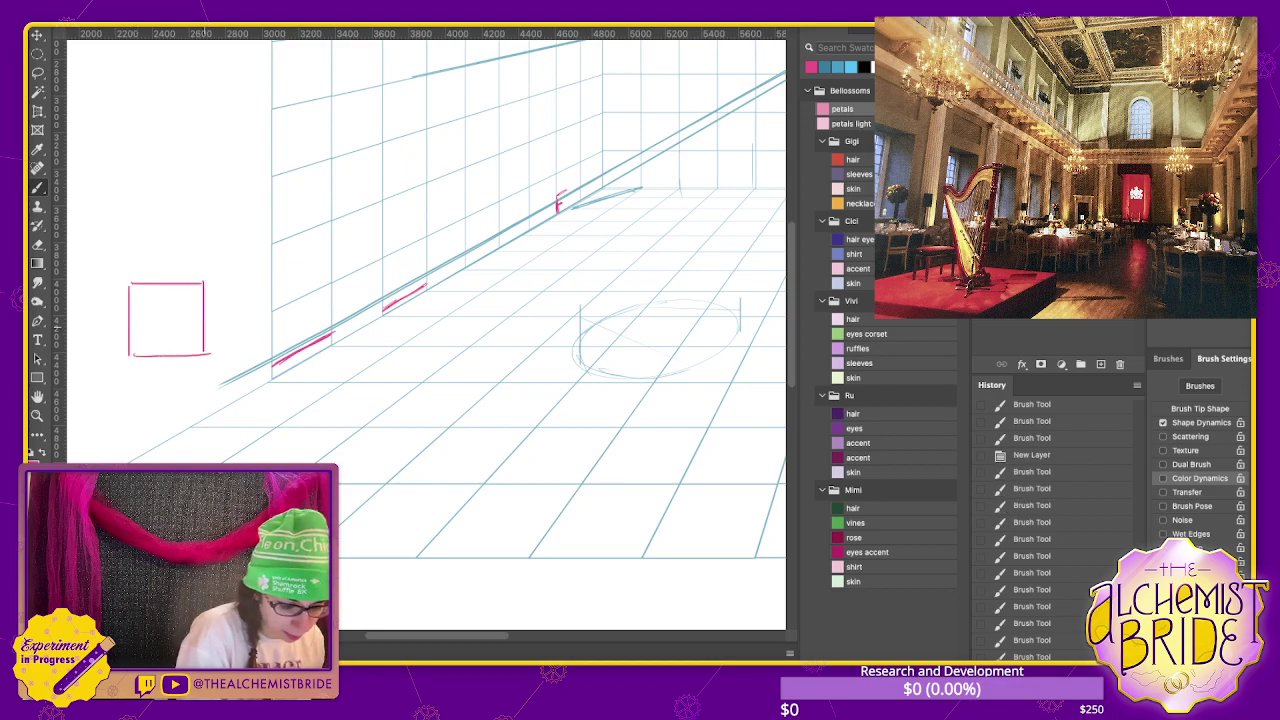
pyautogui.moveTo(146, 255); pyautogui.dragTo(162, 263)
pyautogui.moveTo(175, 247); pyautogui.dragTo(166, 262)
# - Add a dividing line and label the box height 3.75
pyautogui.moveTo(130, 318); pyautogui.dragTo(224, 318)
pyautogui.moveTo(88, 335); pyautogui.dragTo(89, 347)
pyautogui.click(100, 344)
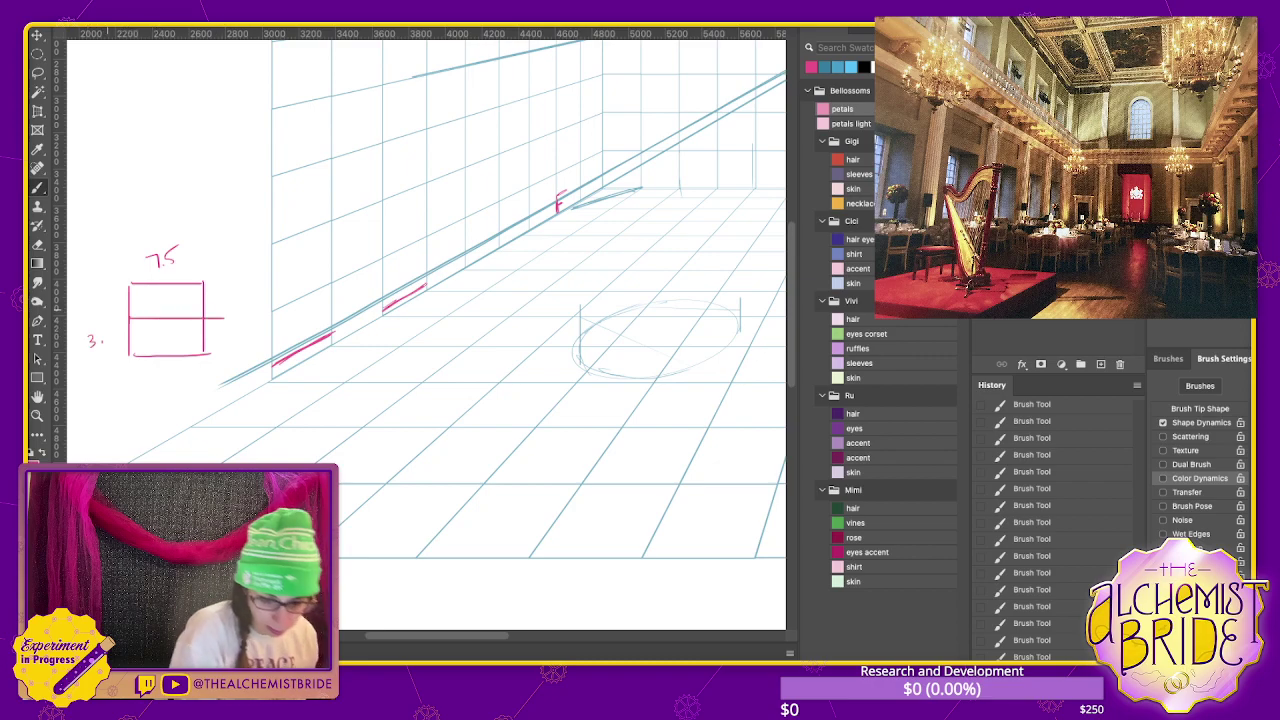
pyautogui.moveTo(100, 324); pyautogui.dragTo(112, 331)
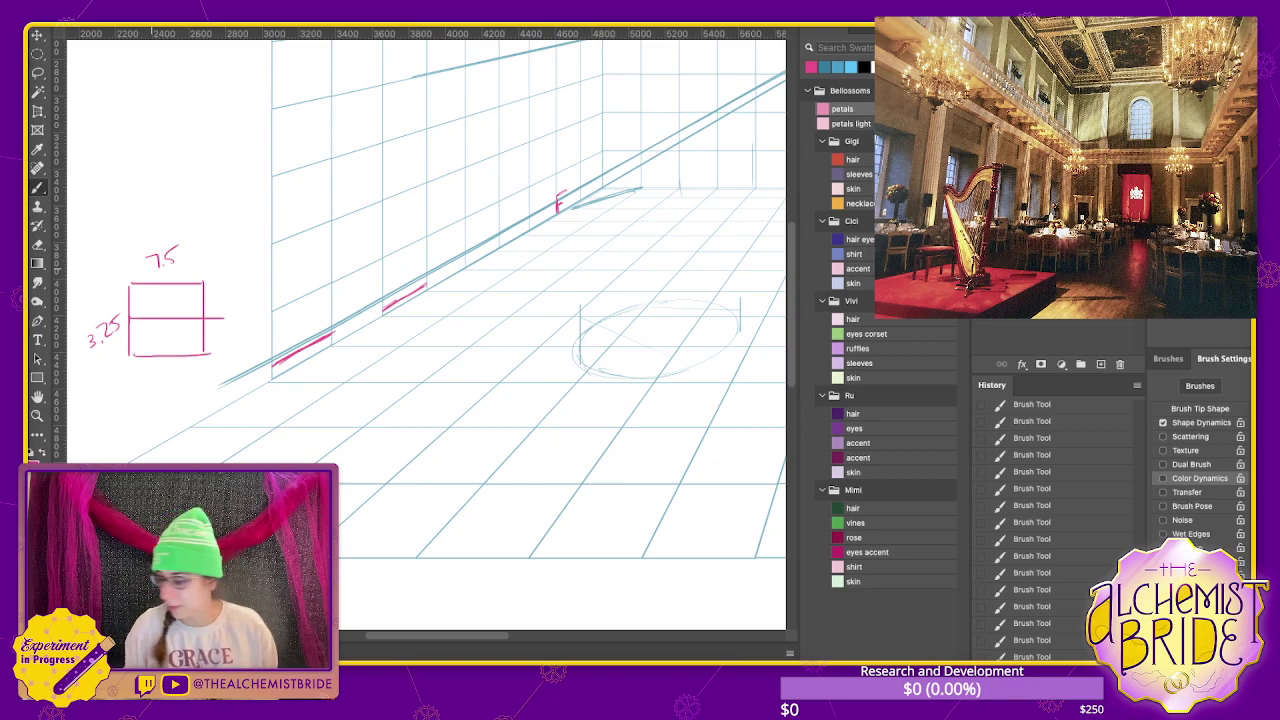
pyautogui.moveTo(97, 323); pyautogui.dragTo(103, 346)
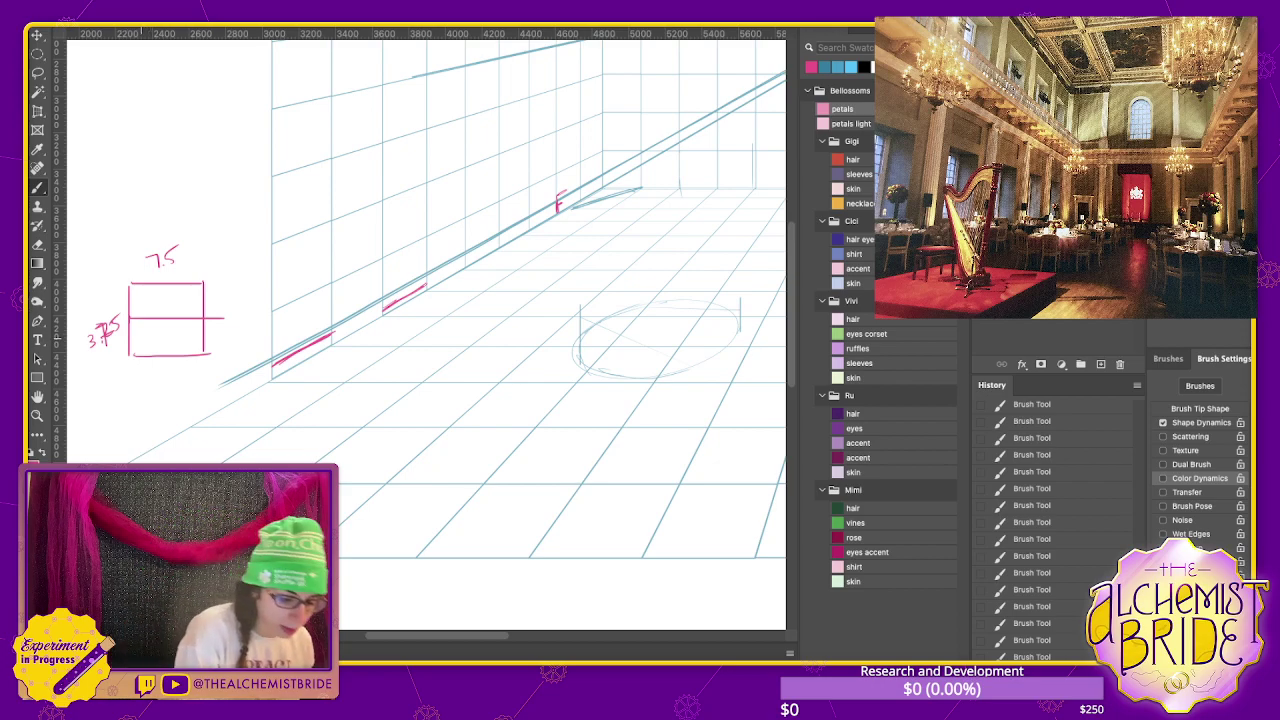
# - Add inner level lines, an arrow and a small legged platform inside the box
pyautogui.moveTo(128, 333)
pyautogui.mouseDown()
pyautogui.moveTo(208, 333)
pyautogui.moveTo(215, 347)
pyautogui.mouseUp()
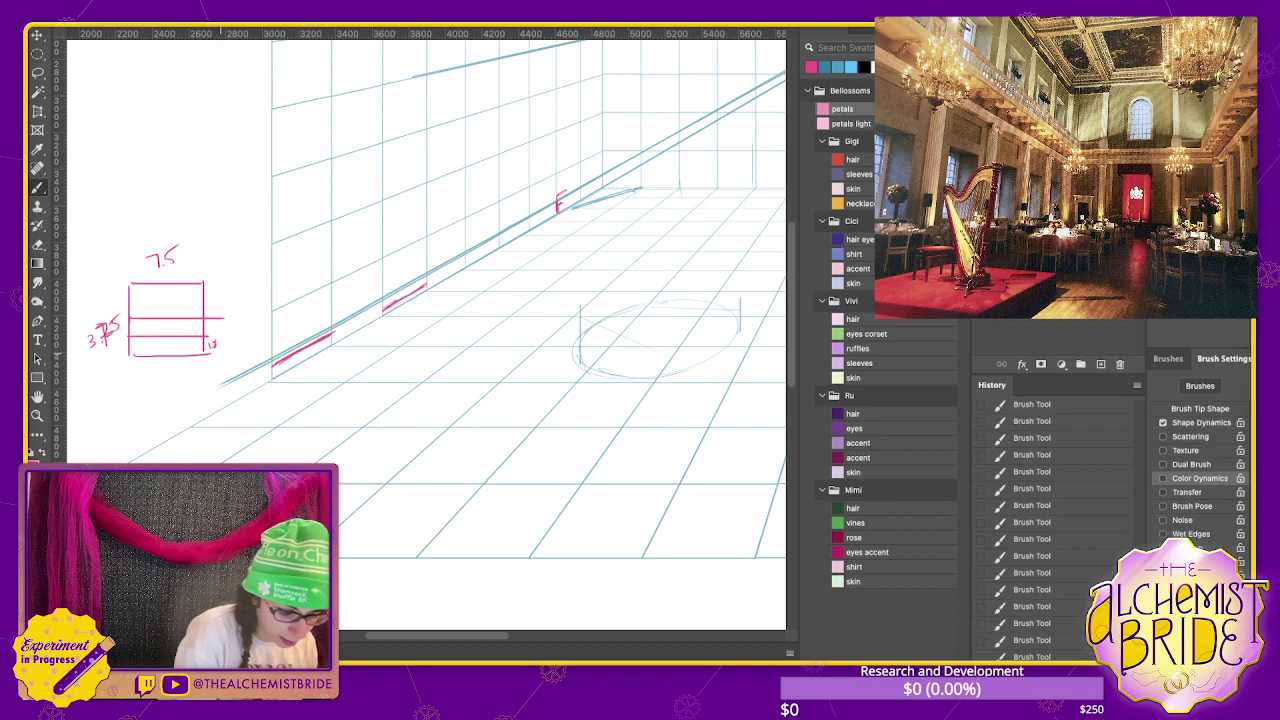
pyautogui.moveTo(128, 328); pyautogui.dragTo(196, 328)
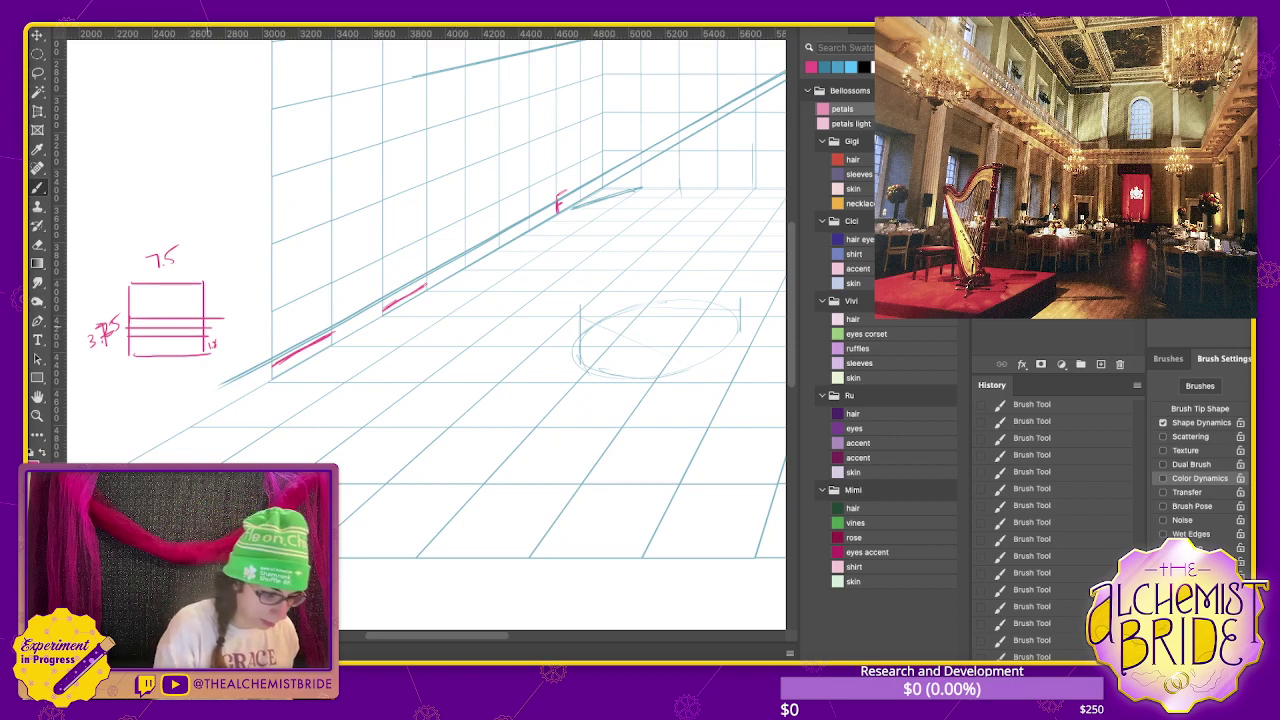
pyautogui.moveTo(228, 319); pyautogui.dragTo(228, 329)
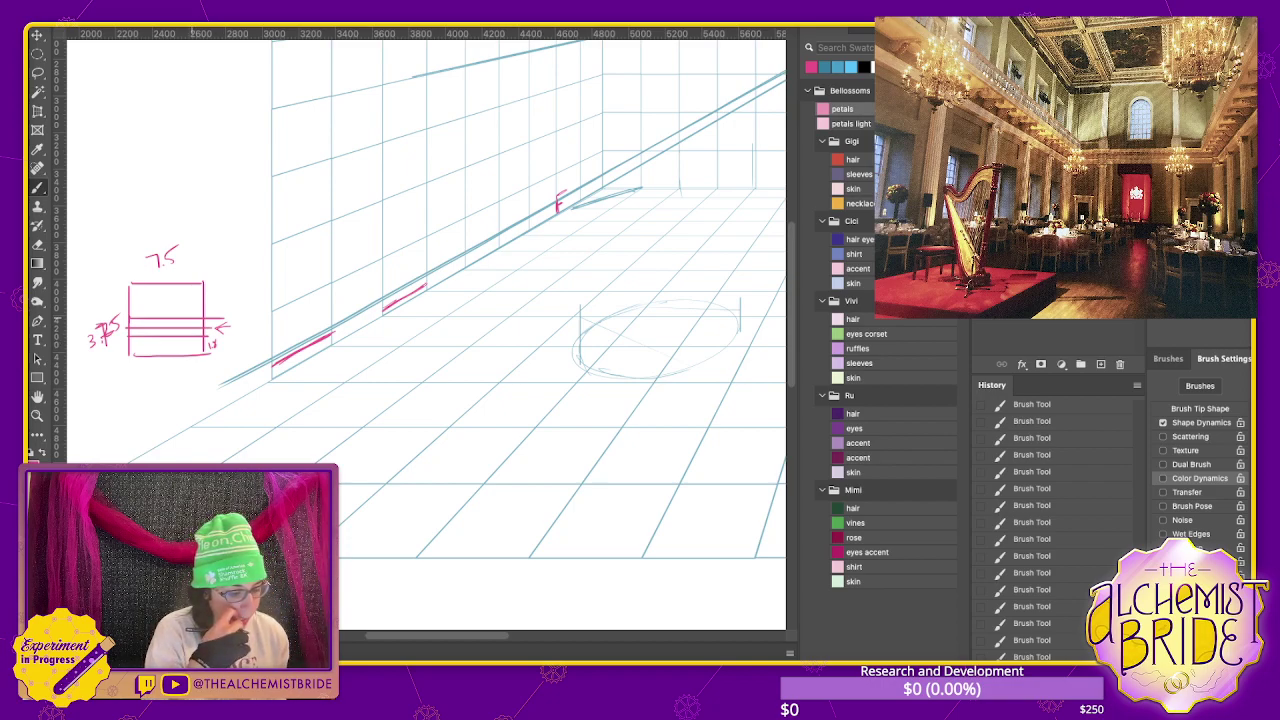
pyautogui.moveTo(131, 298); pyautogui.dragTo(197, 298)
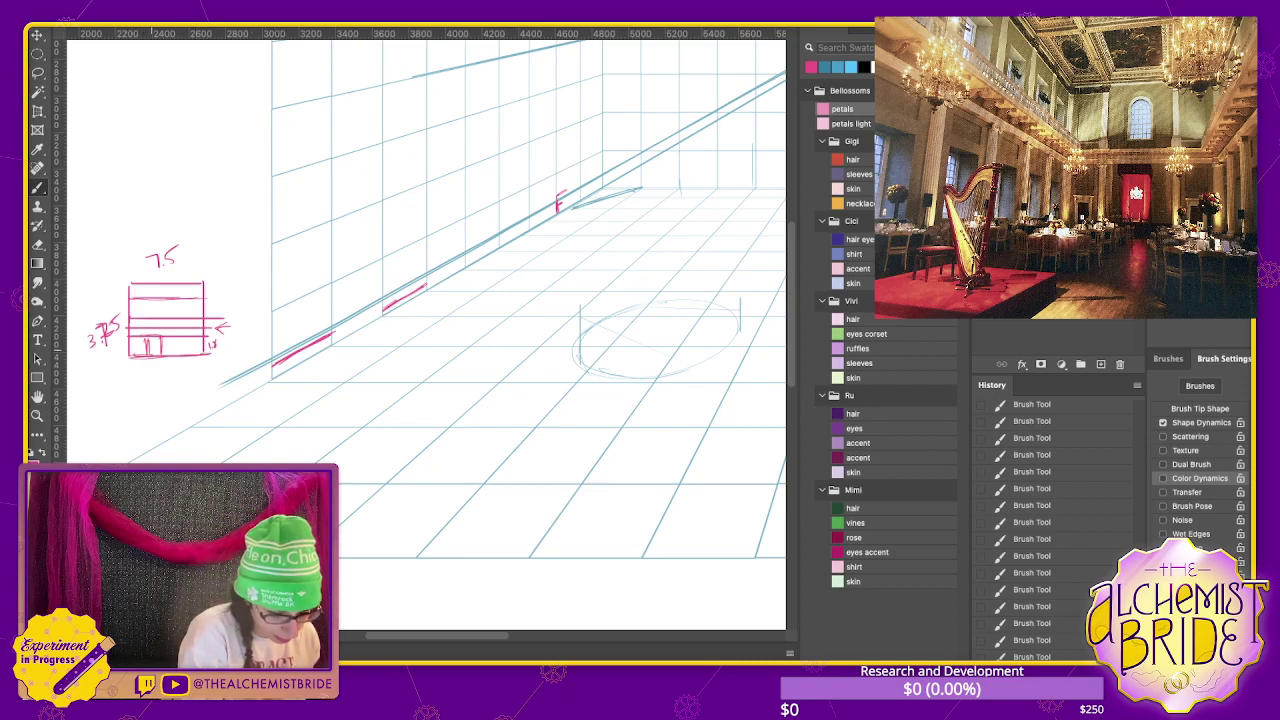
pyautogui.moveTo(160, 337); pyautogui.dragTo(176, 338)
pyautogui.moveTo(160, 339); pyautogui.dragTo(160, 354)
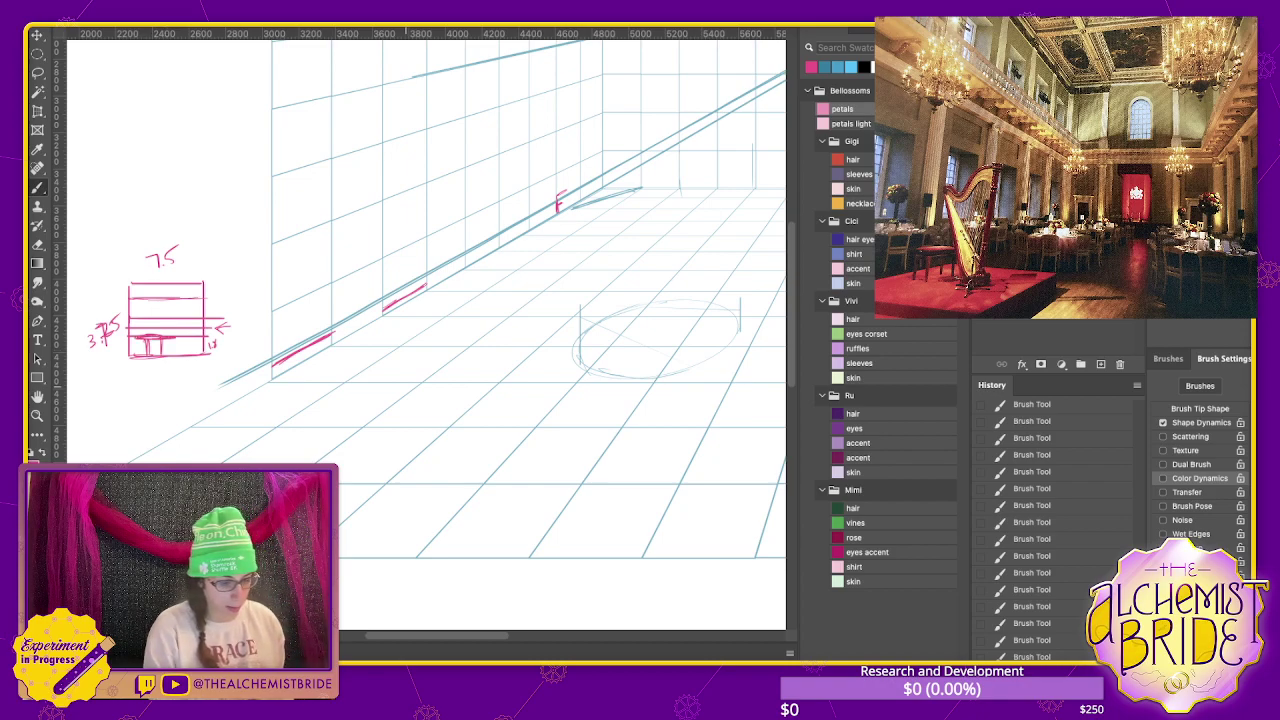
pyautogui.moveTo(450, 300); pyautogui.dragTo(406, 310)
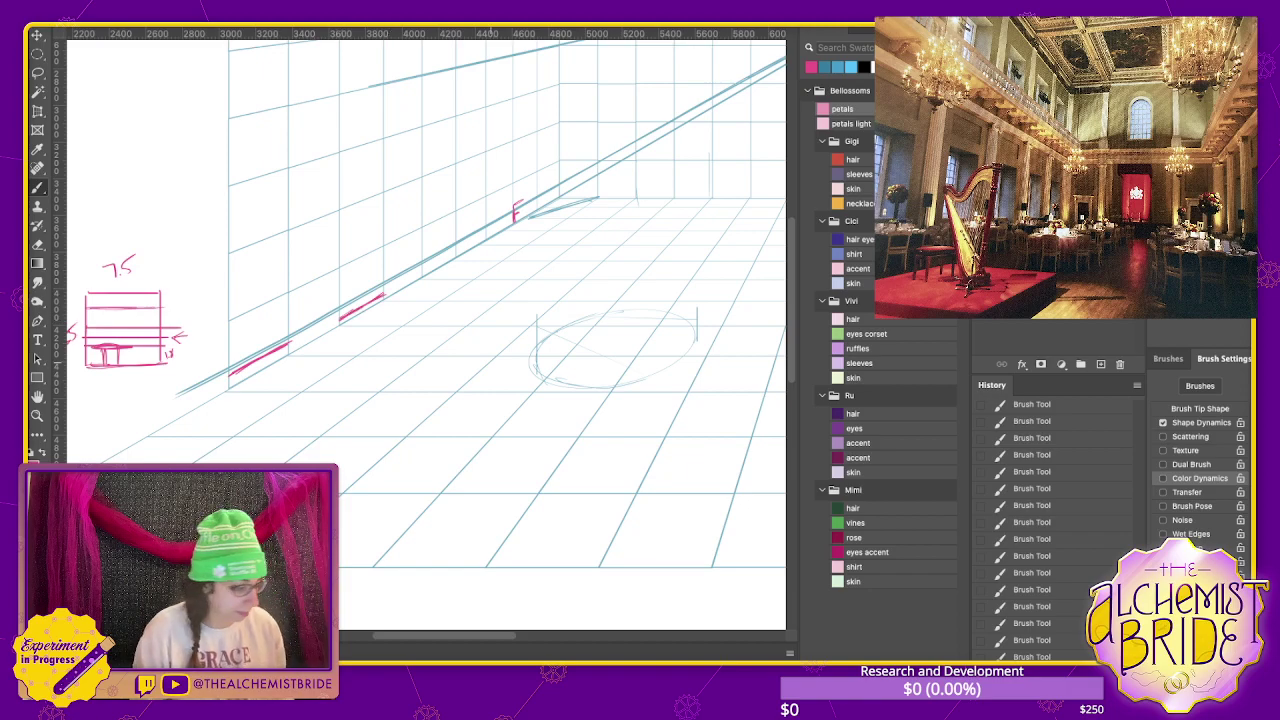
# - Lasso and delete the pink strokes along the left wall
pyautogui.press('l')
pyautogui.moveTo(525, 187)
pyautogui.mouseDown()
pyautogui.moveTo(222, 355)
pyautogui.moveTo(530, 170)
pyautogui.mouseUp()
pyautogui.press('Delete')
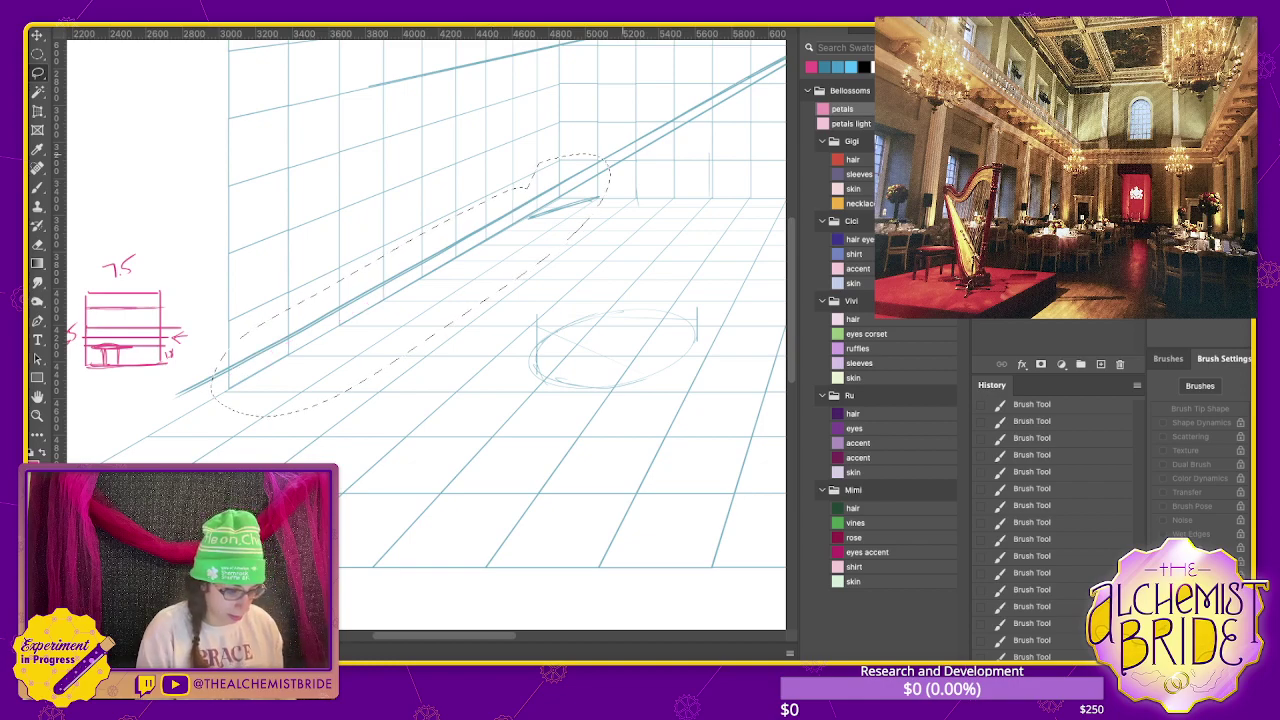
pyautogui.hotkey('ctrl', 'd')
pyautogui.press('b')
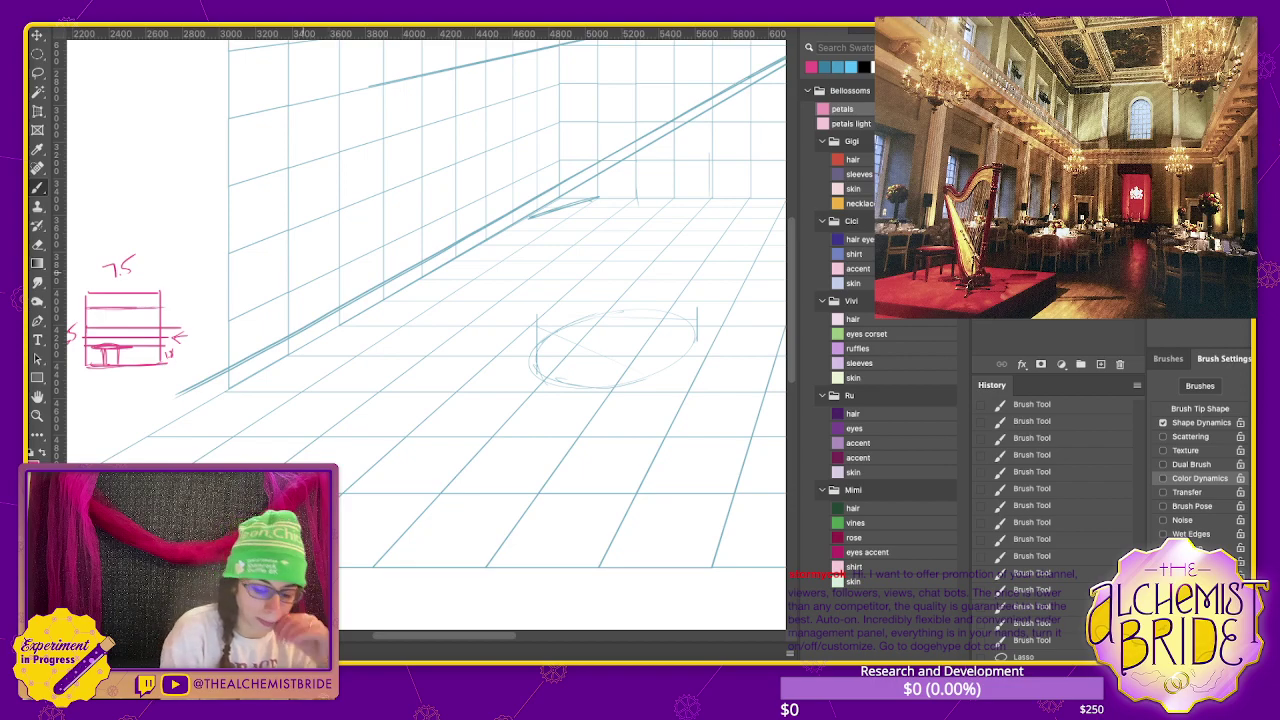
# - Sketch short pink height marks at the left wall's front base
pyautogui.moveTo(224, 349); pyautogui.dragTo(233, 319)
pyautogui.moveTo(225, 369); pyautogui.dragTo(233, 366)
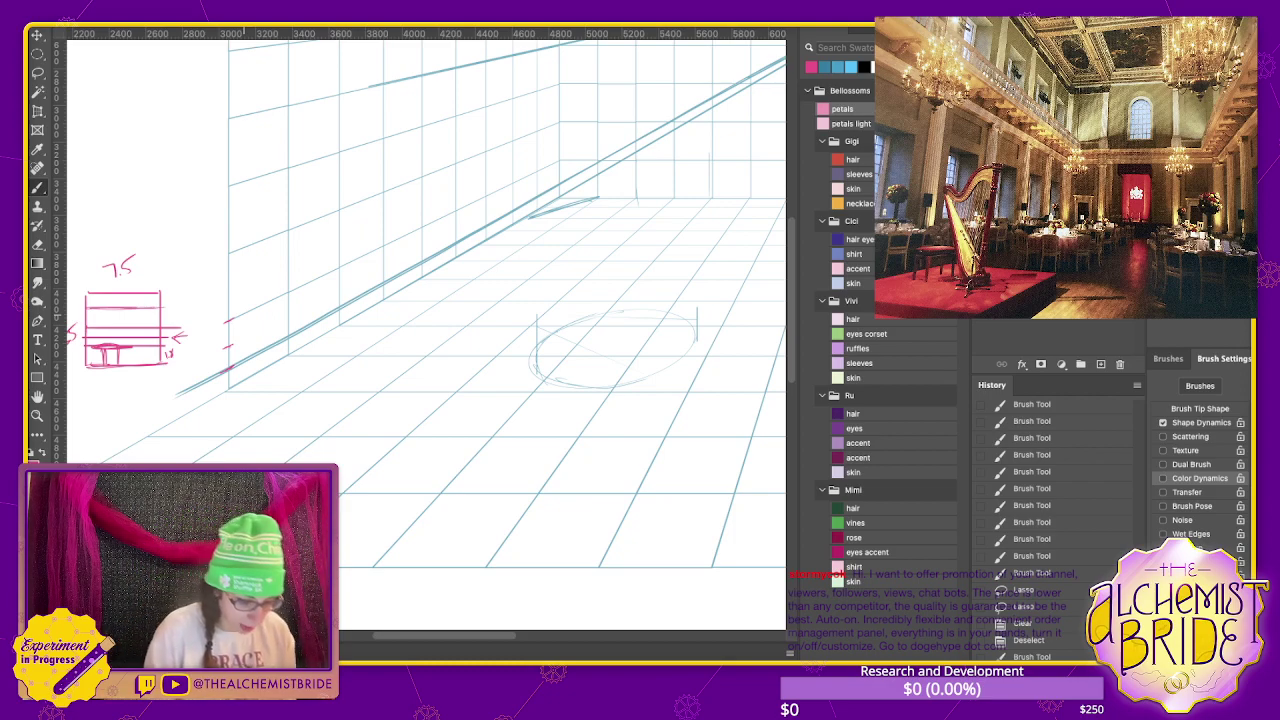
pyautogui.moveTo(230, 350)
pyautogui.mouseDown()
pyautogui.moveTo(284, 338)
pyautogui.moveTo(292, 318)
pyautogui.moveTo(259, 372)
pyautogui.mouseUp()
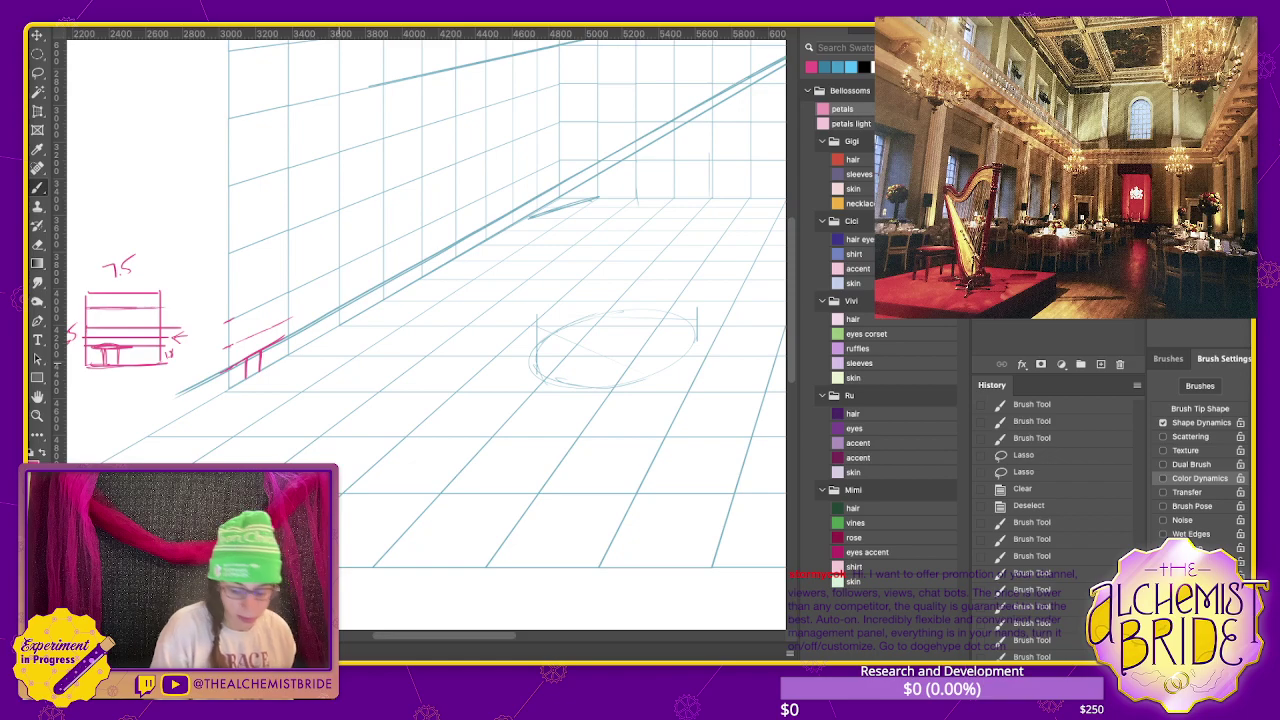
# - Lasso a stray mark near the pink scale box
pyautogui.press('l')
pyautogui.moveTo(108, 232); pyautogui.dragTo(134, 229)
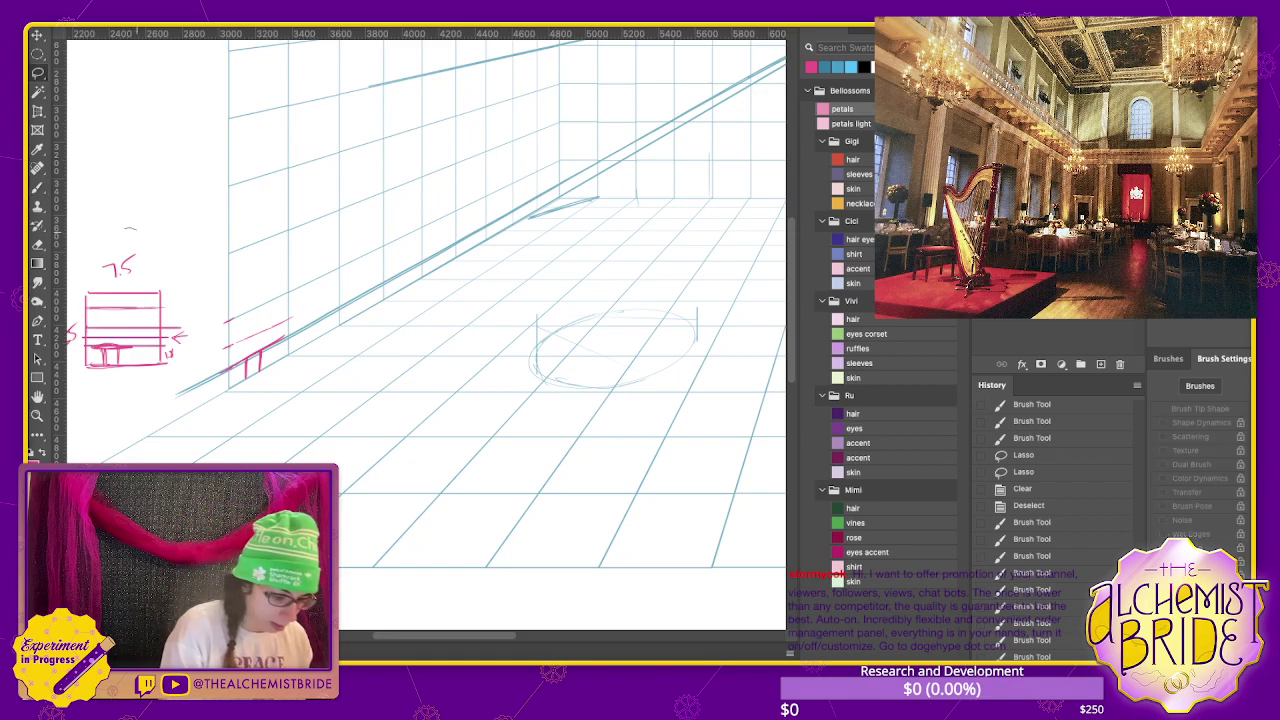
pyautogui.hscroll(-3, 420, 300)
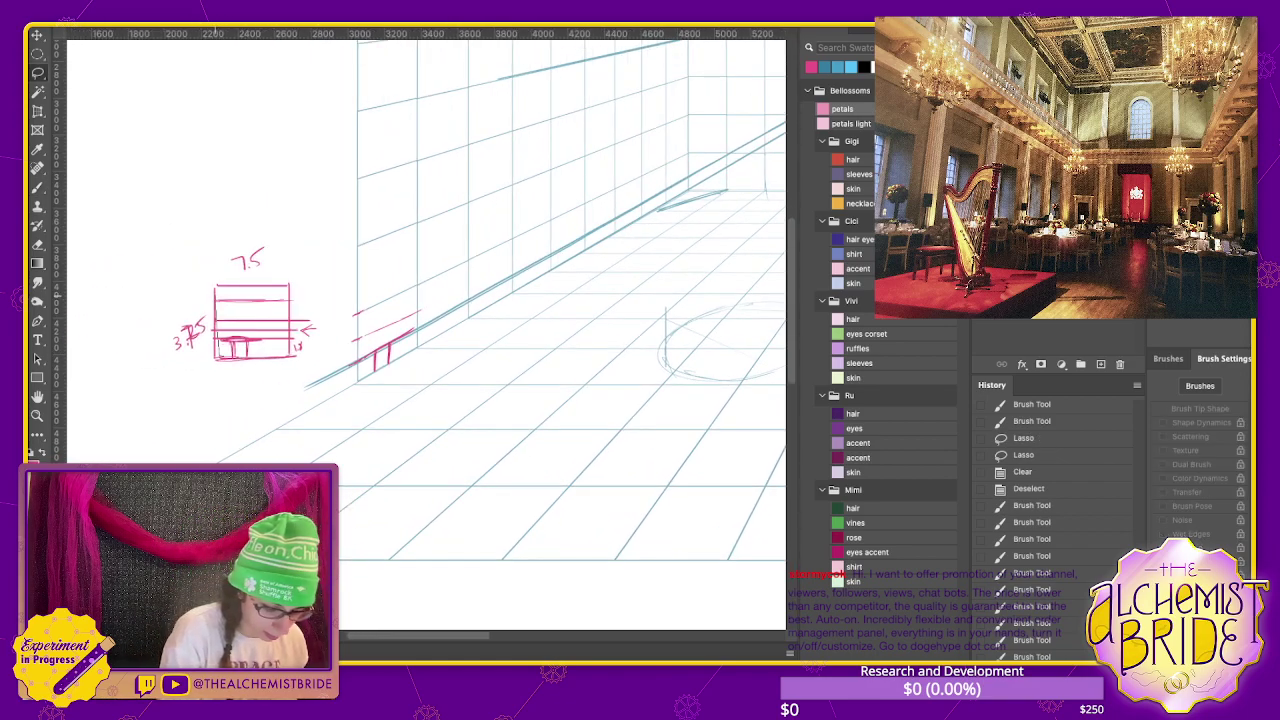
# - Delete the old inner lines, the 3.75 label and the arrow with its 12 note
pyautogui.moveTo(282, 292); pyautogui.dragTo(287, 352)
pyautogui.press('Delete')
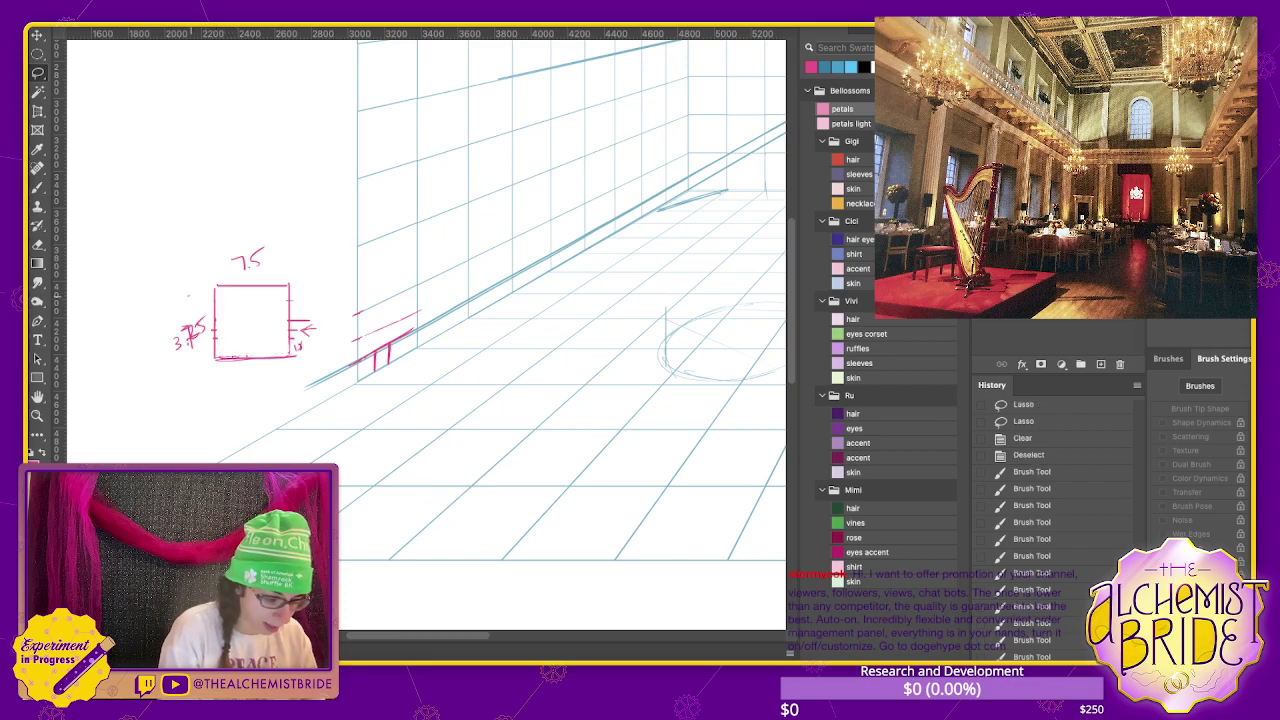
pyautogui.moveTo(204, 292); pyautogui.dragTo(214, 314)
pyautogui.press('Delete')
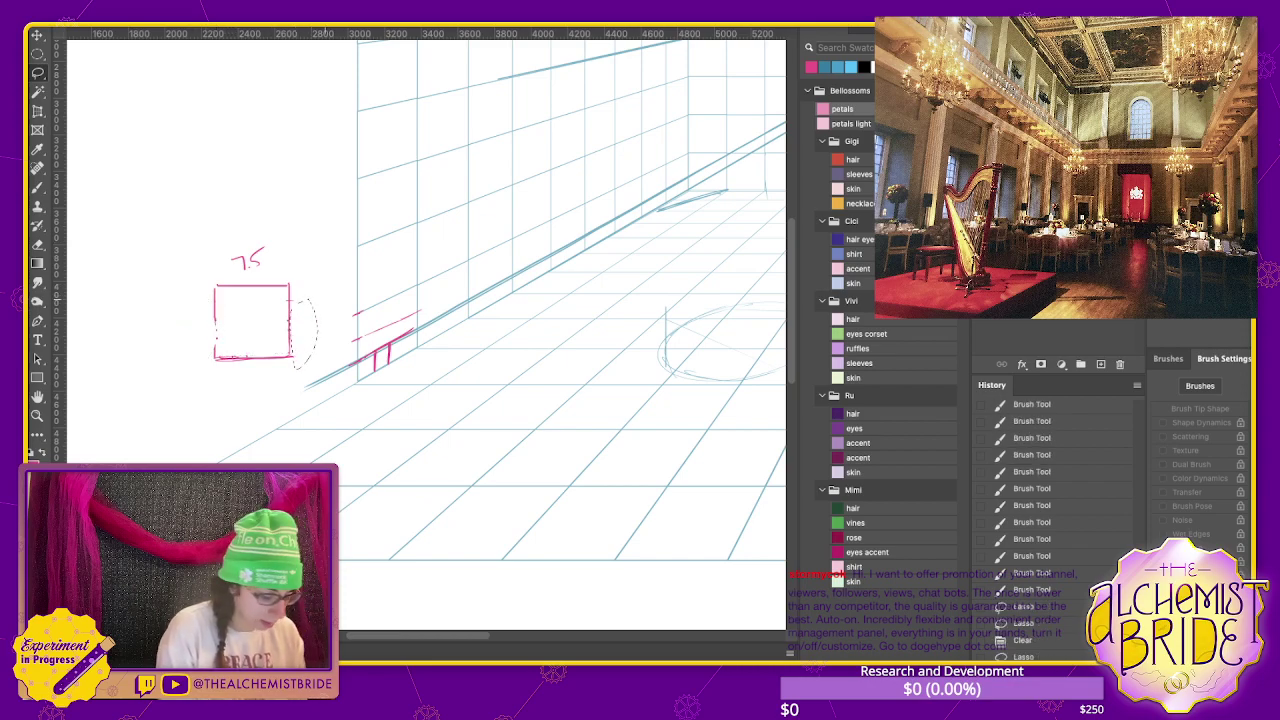
pyautogui.moveTo(303, 300); pyautogui.dragTo(296, 365)
pyautogui.press('Delete')
pyautogui.press('Delete')
# - Redraw a single dividing line across the pink box after undoing trial strokes
pyautogui.press('b')
pyautogui.moveTo(215, 322)
pyautogui.mouseDown()
pyautogui.moveTo(215, 358)
pyautogui.moveTo(292, 336)
pyautogui.moveTo(278, 309)
pyautogui.moveTo(294, 310)
pyautogui.mouseUp()
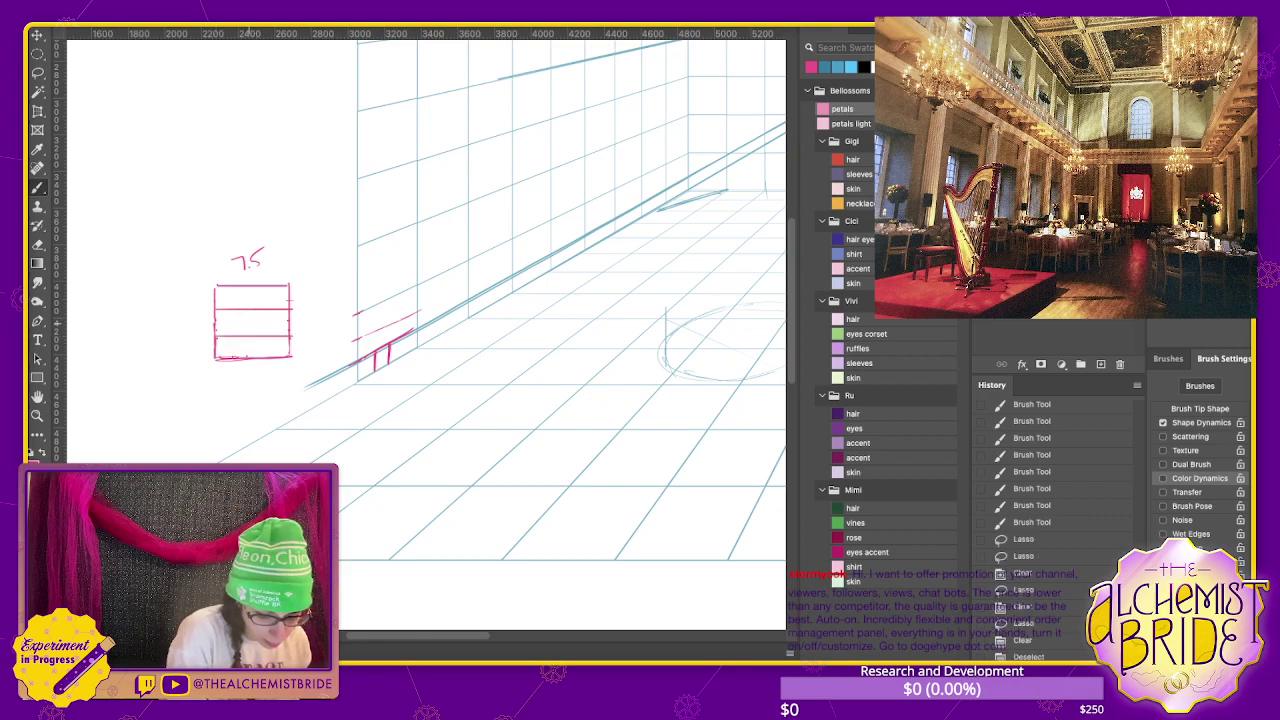
pyautogui.hotkey('ctrl', 'z')
pyautogui.hotkey('ctrl', 'z')
pyautogui.hotkey('ctrl', 'z')
pyautogui.moveTo(218, 338); pyautogui.dragTo(296, 338)
pyautogui.hotkey('ctrl', 'z')
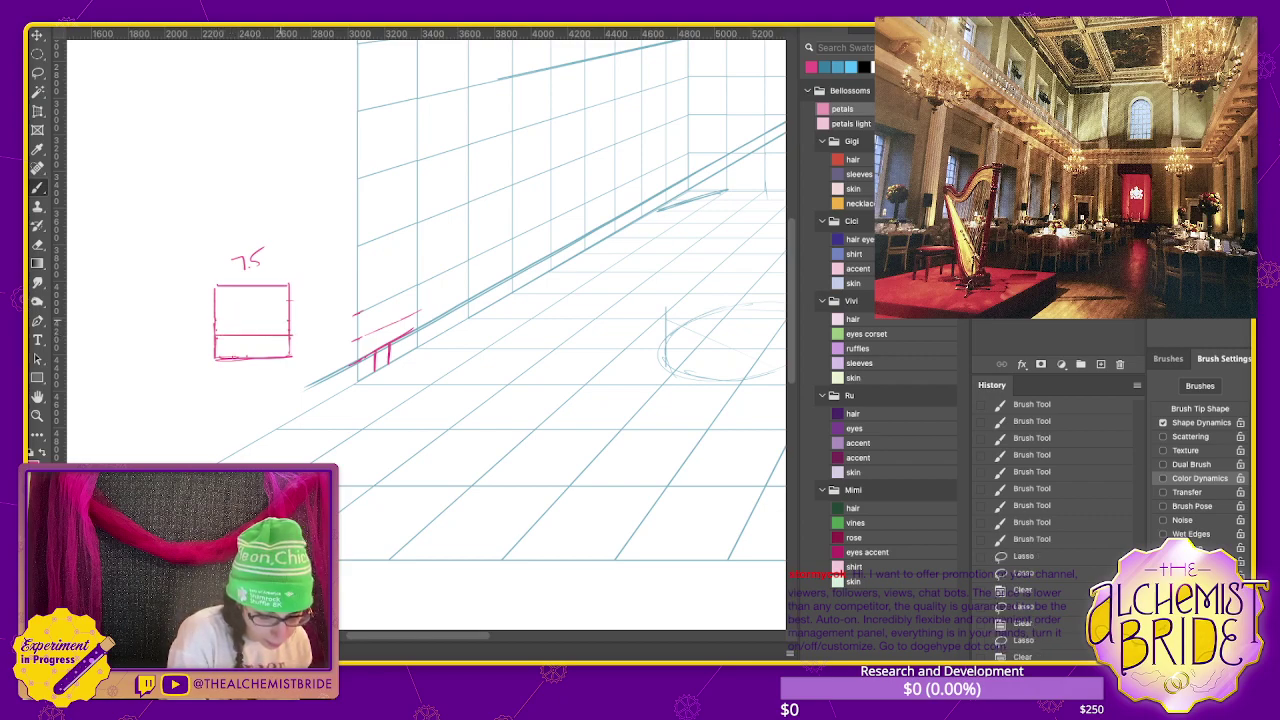
pyautogui.hotkey('ctrl', 'd')
pyautogui.moveTo(214, 312); pyautogui.dragTo(292, 312)
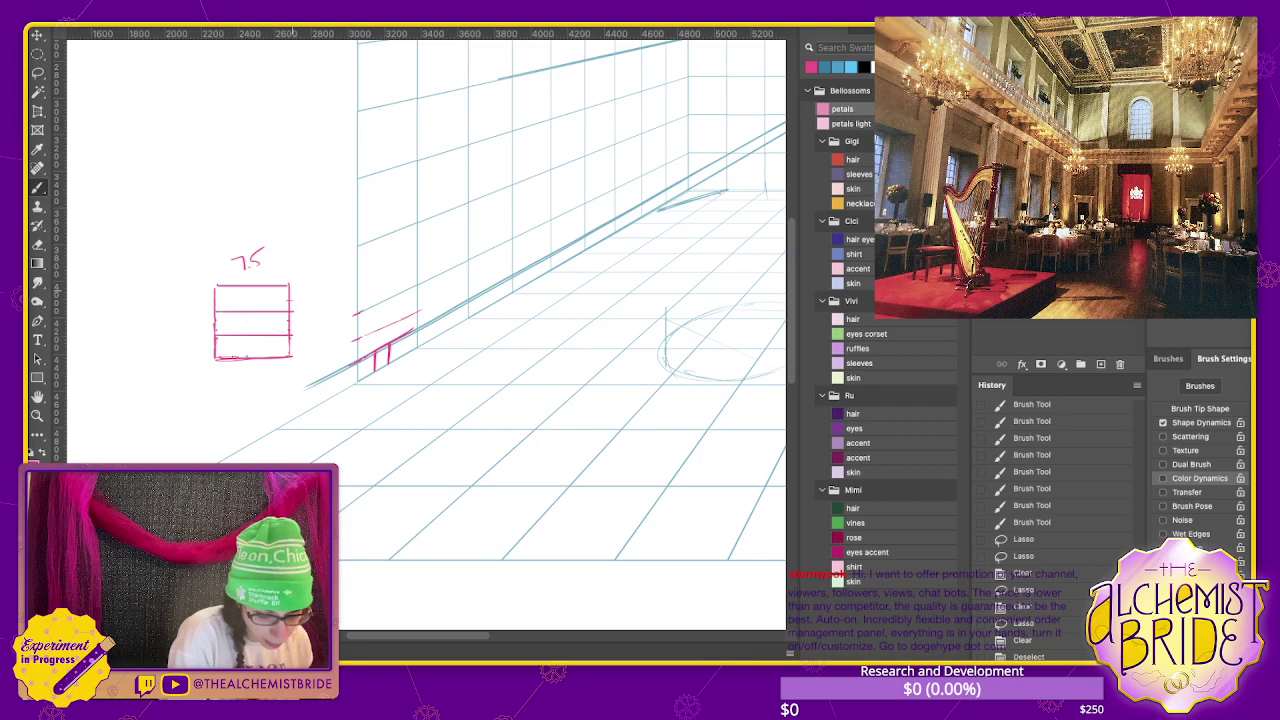
# - Add height arrows labelled 'table' and 'person' on either side of the box
pyautogui.moveTo(197, 337)
pyautogui.mouseDown()
pyautogui.moveTo(197, 361)
pyautogui.moveTo(200, 342)
pyautogui.mouseUp()
pyautogui.moveTo(194, 357)
pyautogui.mouseDown()
pyautogui.moveTo(160, 352)
pyautogui.moveTo(181, 350)
pyautogui.mouseUp()
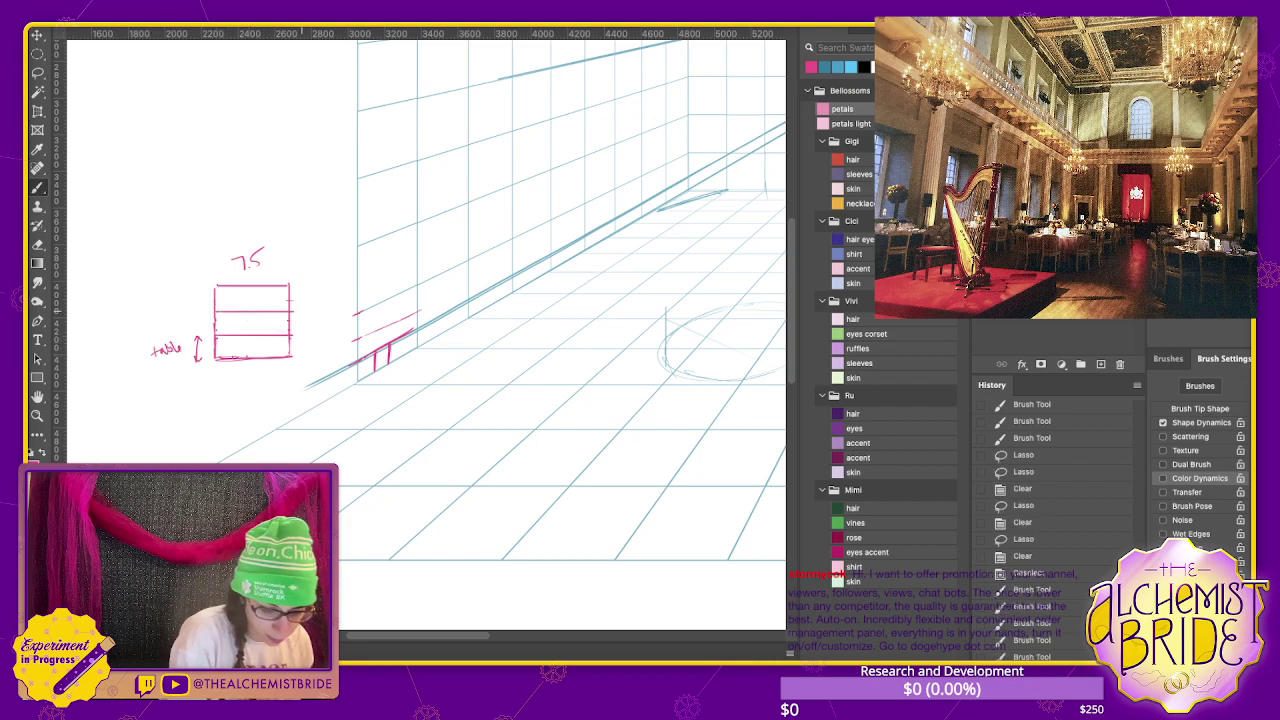
pyautogui.moveTo(293, 347); pyautogui.dragTo(323, 325)
pyautogui.moveTo(332, 320); pyautogui.dragTo(302, 305)
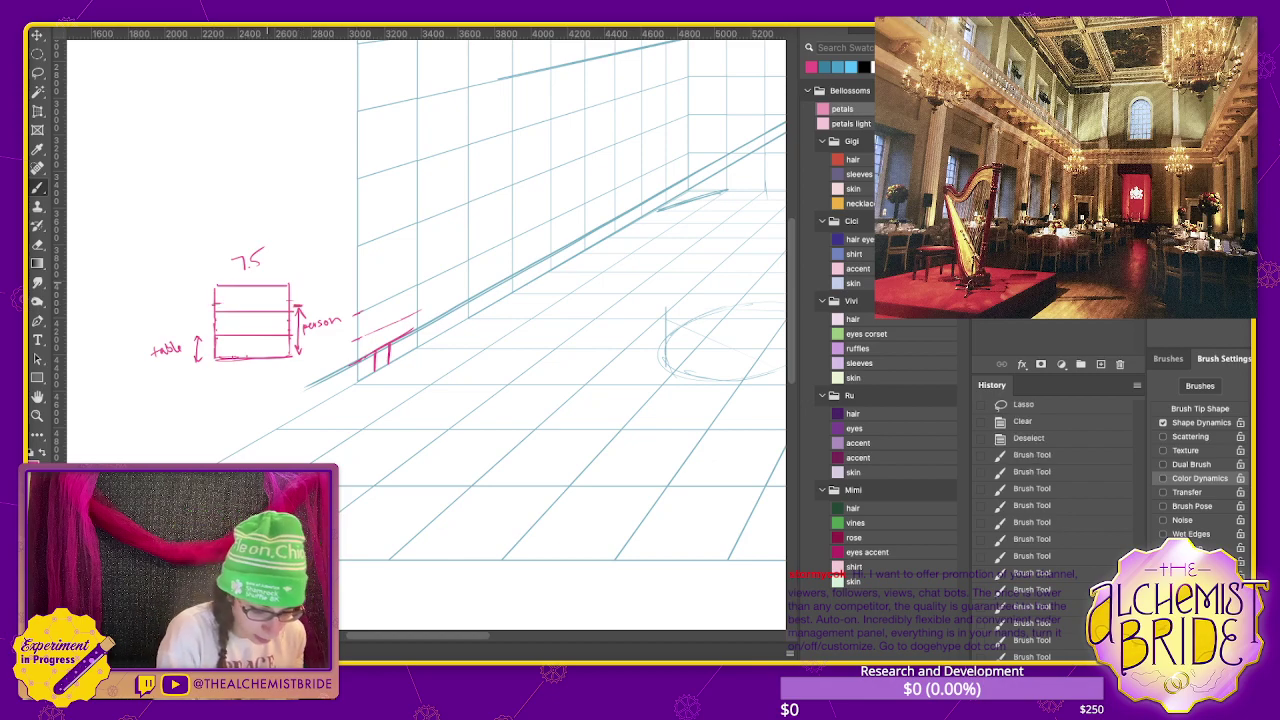
pyautogui.moveTo(560, 300); pyautogui.dragTo(338, 327)
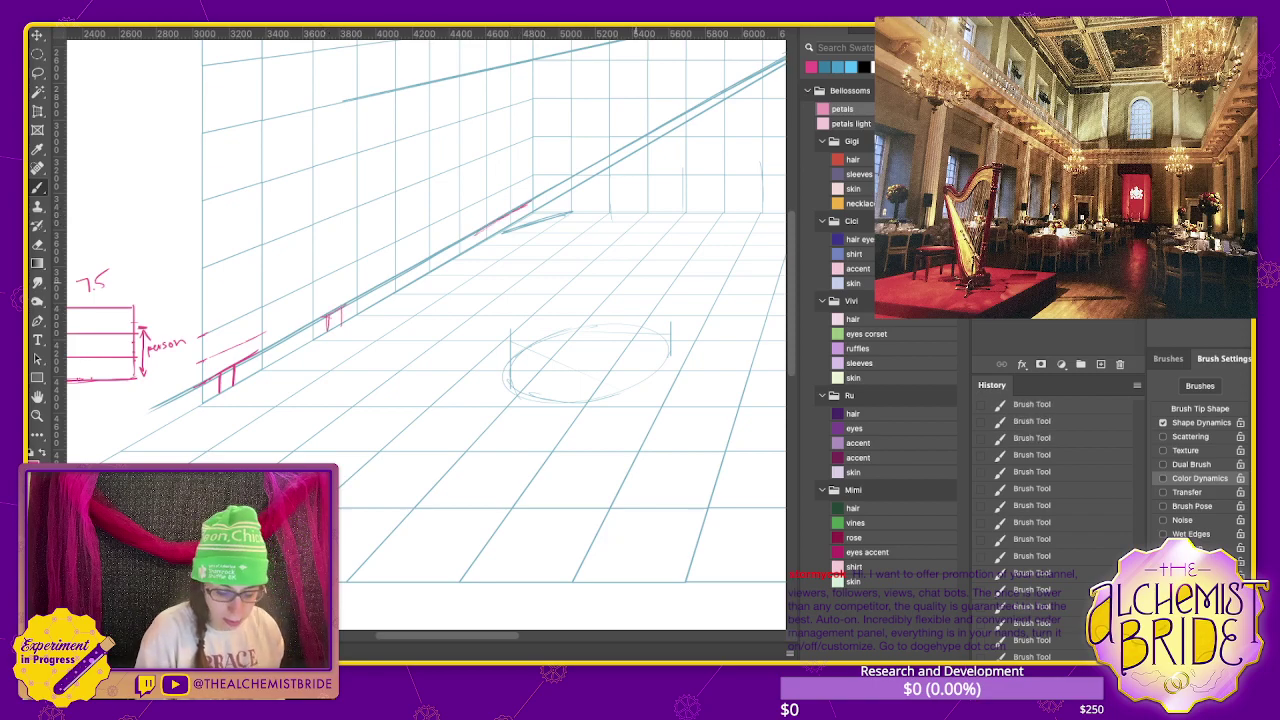
# - Pan to the back wall and draw the stage's long base and front lines
pyautogui.moveTo(560, 300); pyautogui.dragTo(545, 330)
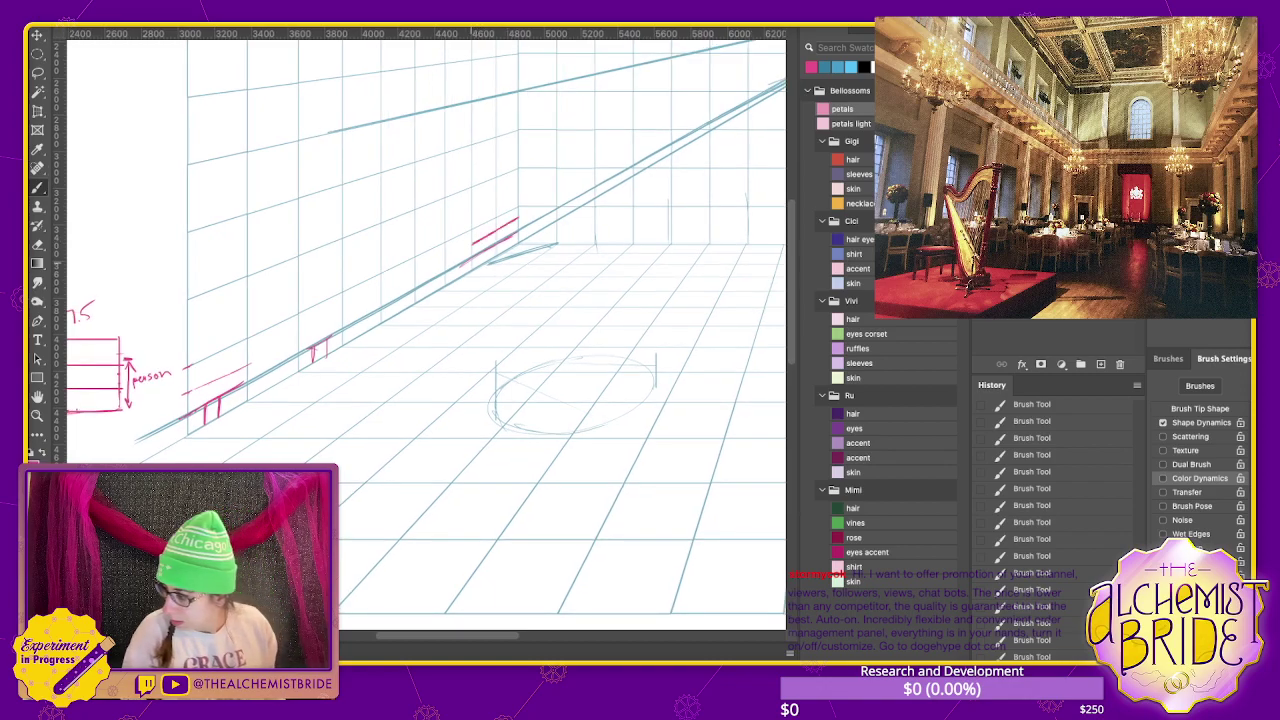
pyautogui.moveTo(560, 300); pyautogui.dragTo(375, 315)
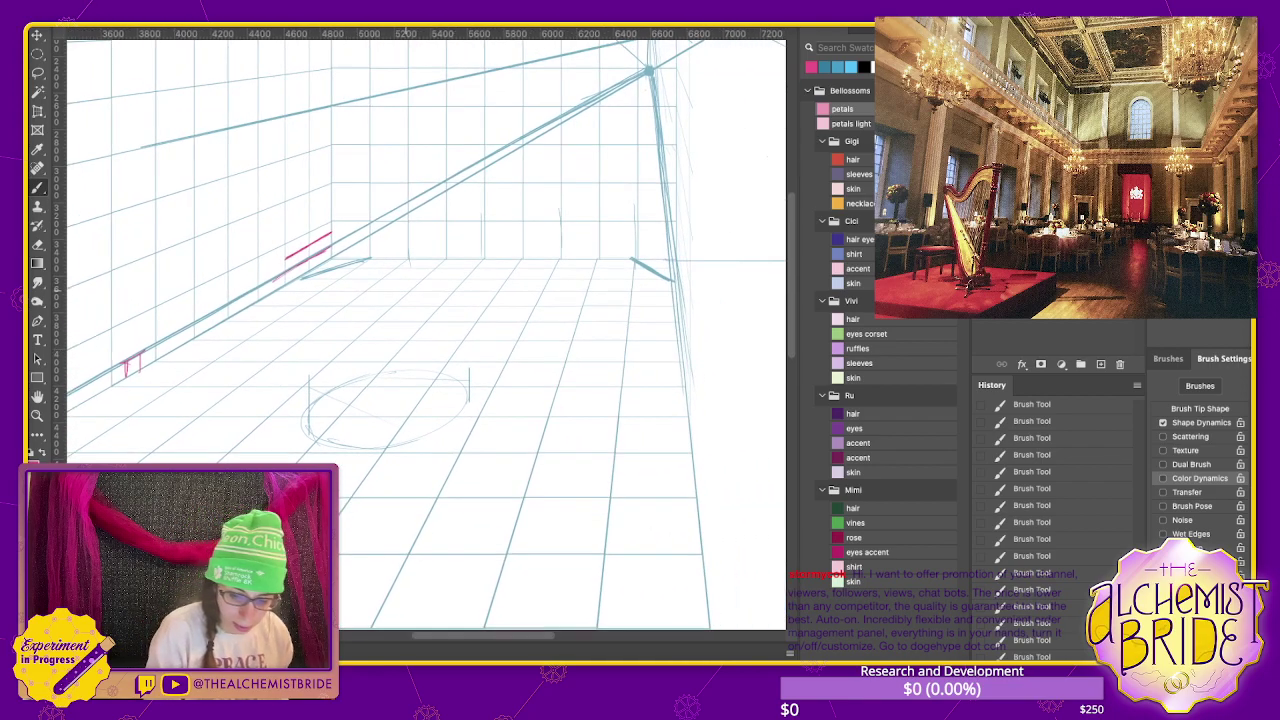
pyautogui.moveTo(284, 272); pyautogui.dragTo(614, 272)
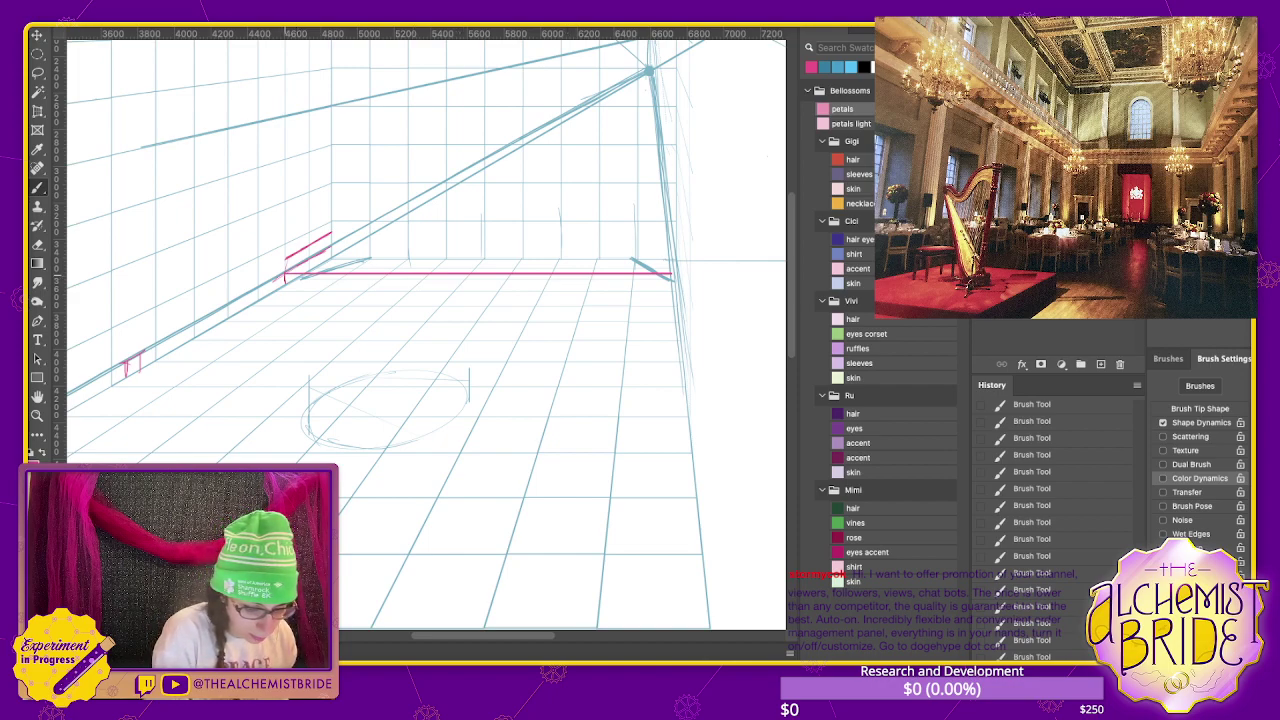
pyautogui.moveTo(284, 280); pyautogui.dragTo(664, 280)
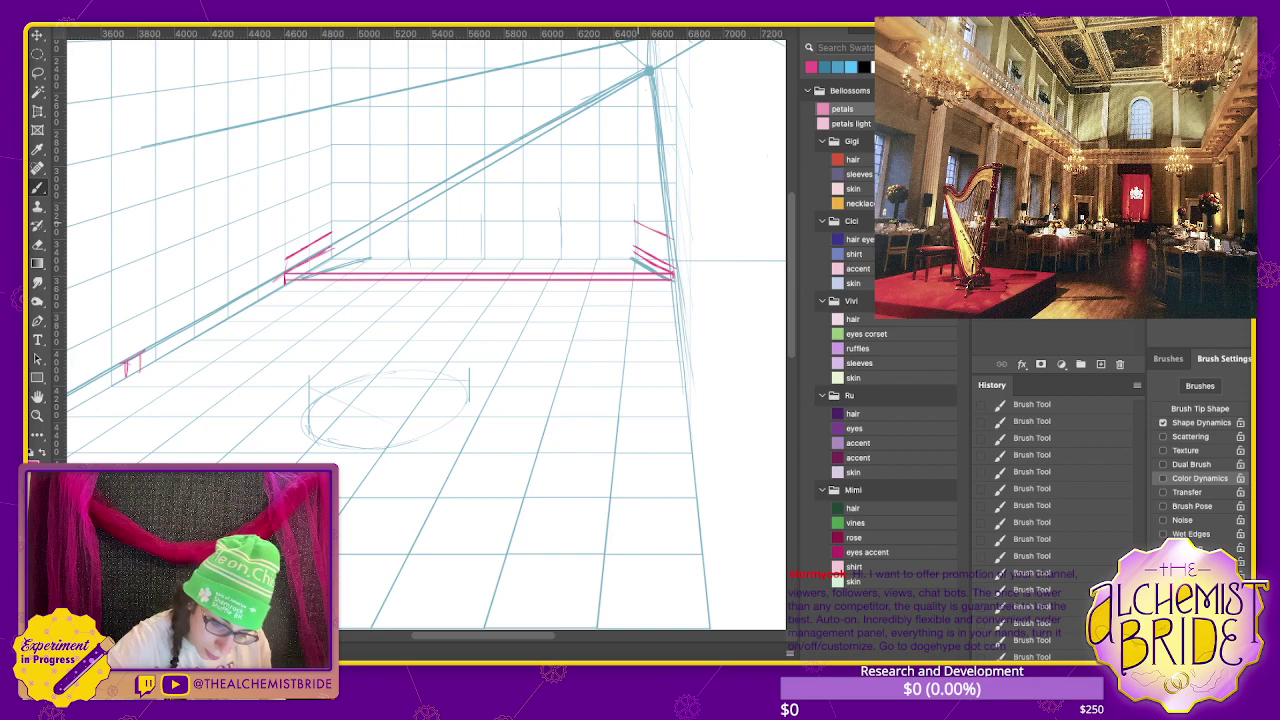
# - Add a short post at the stage's right end and a shorter top edge on the left
pyautogui.moveTo(635, 222); pyautogui.dragTo(635, 262)
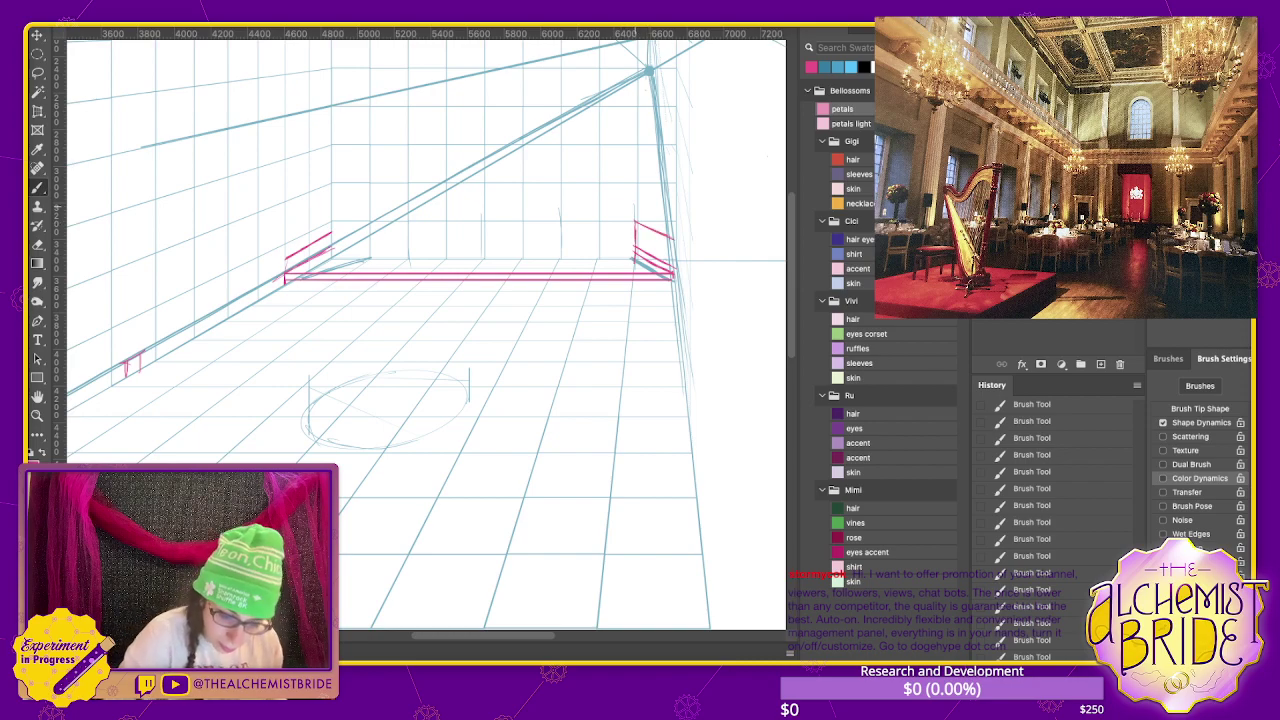
pyautogui.moveTo(332, 249); pyautogui.dragTo(634, 249)
pyautogui.hotkey('ctrl', 'z')
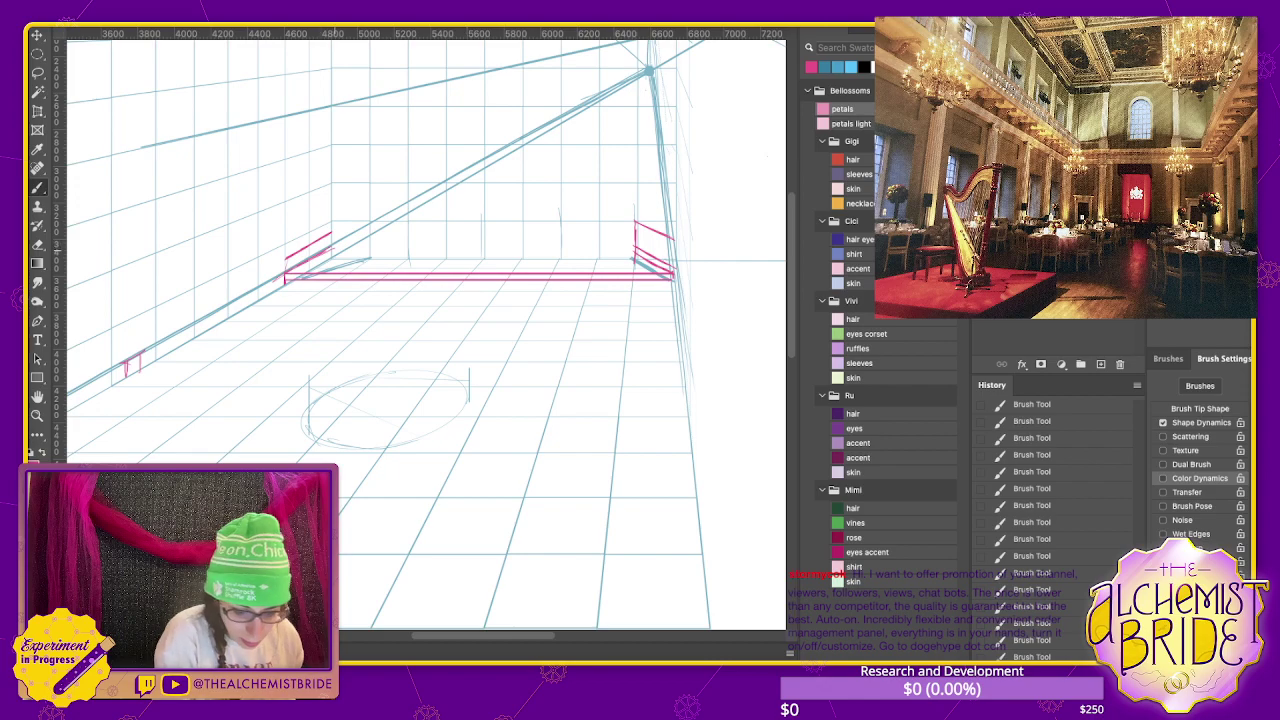
pyautogui.moveTo(330, 248); pyautogui.dragTo(610, 248)
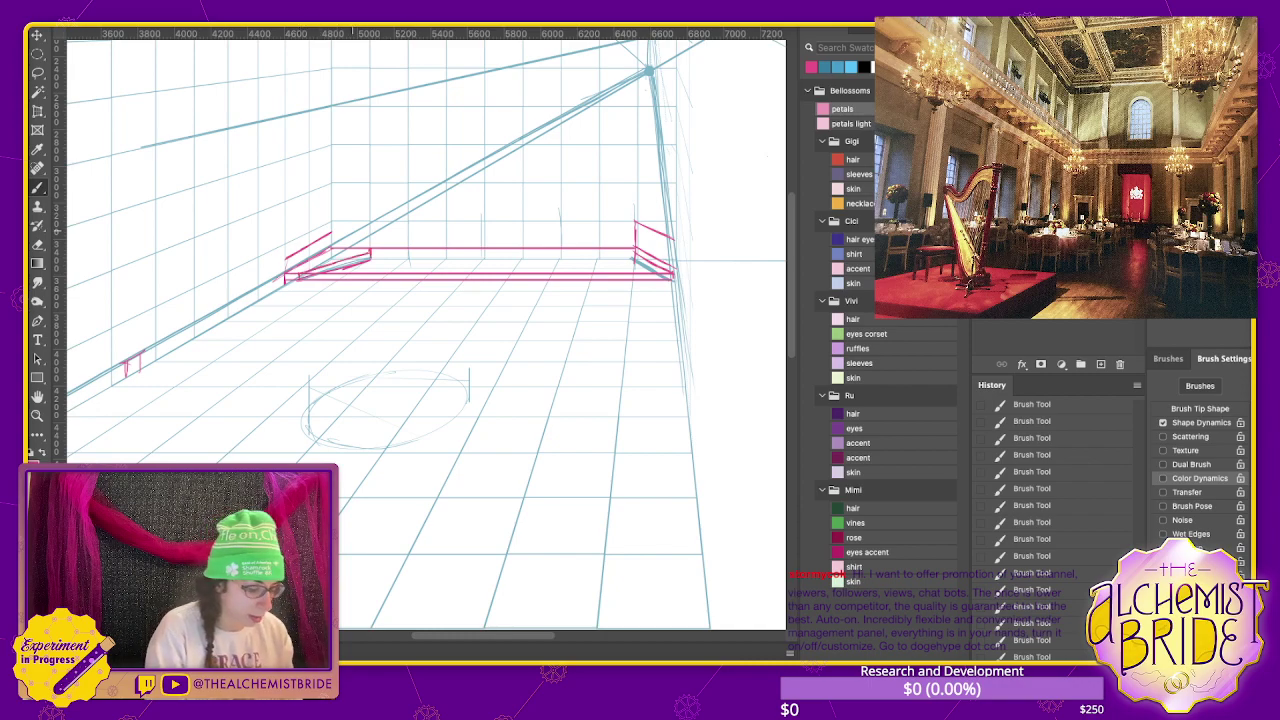
# - Lasso the stage's rounded left end and delete the pink strokes inside it
pyautogui.press('l')
pyautogui.moveTo(330, 232); pyautogui.dragTo(270, 262)
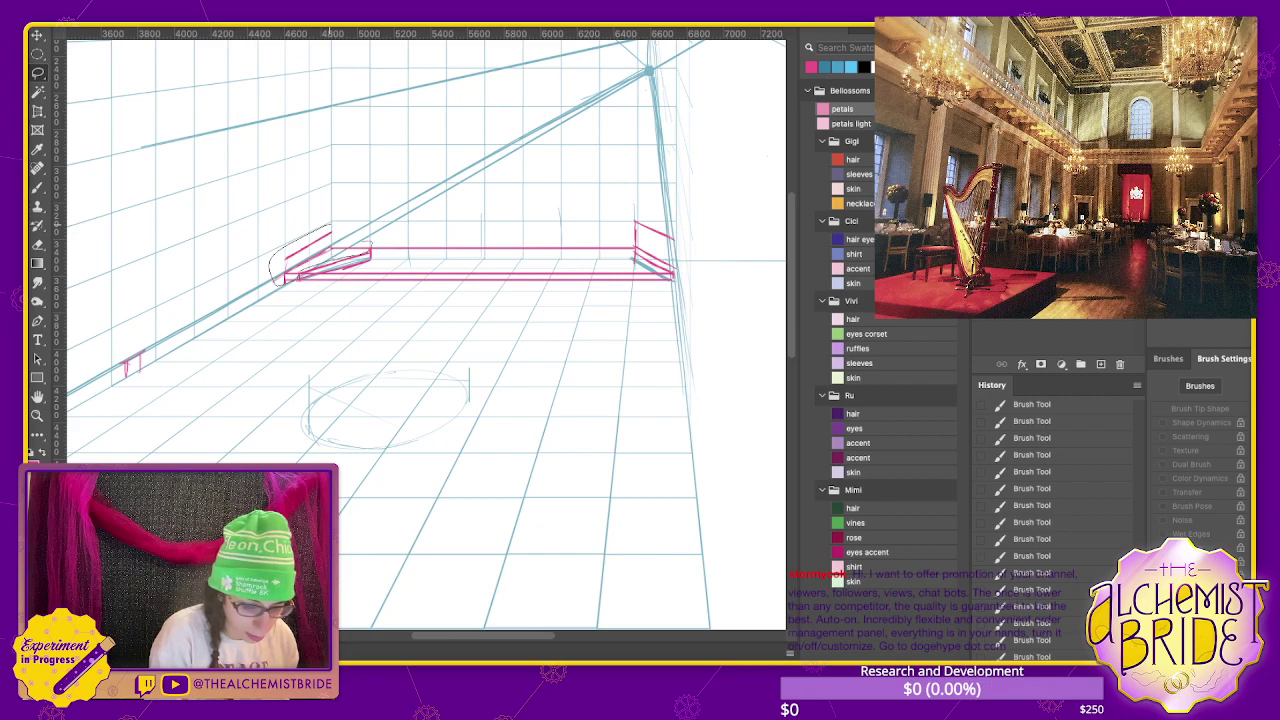
pyautogui.press('Delete')
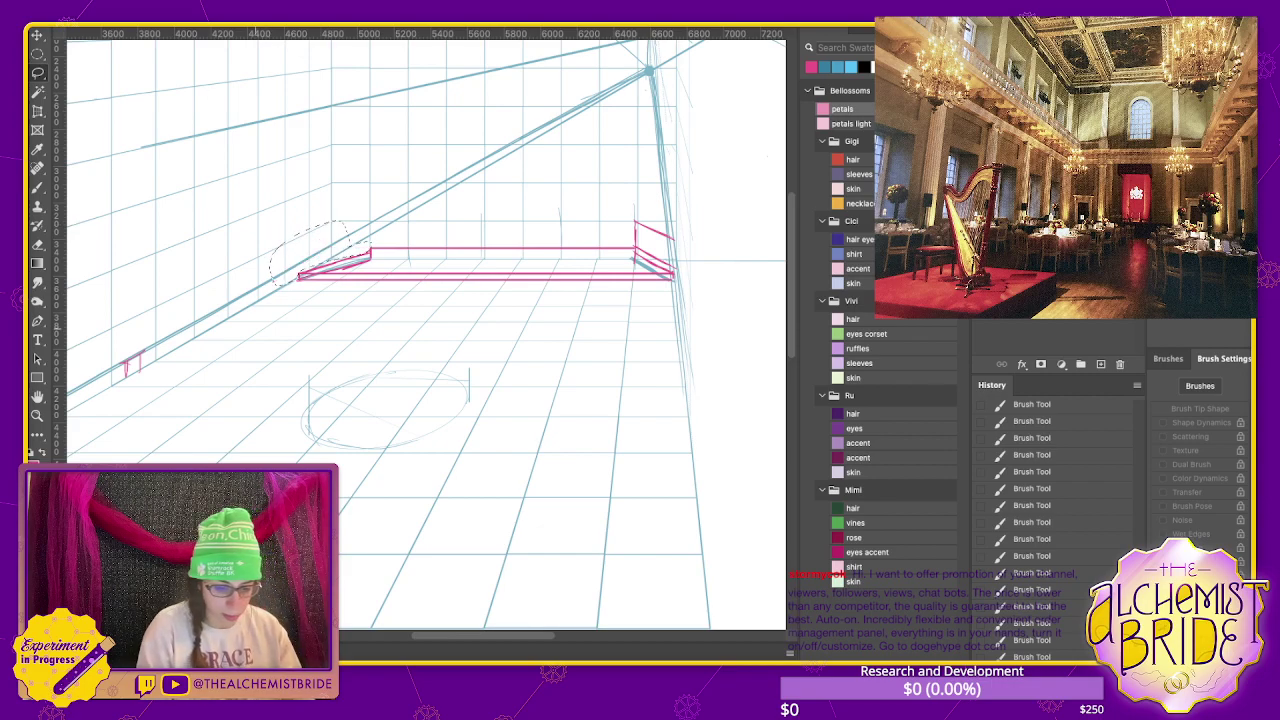
pyautogui.hotkey('ctrl', 'd')
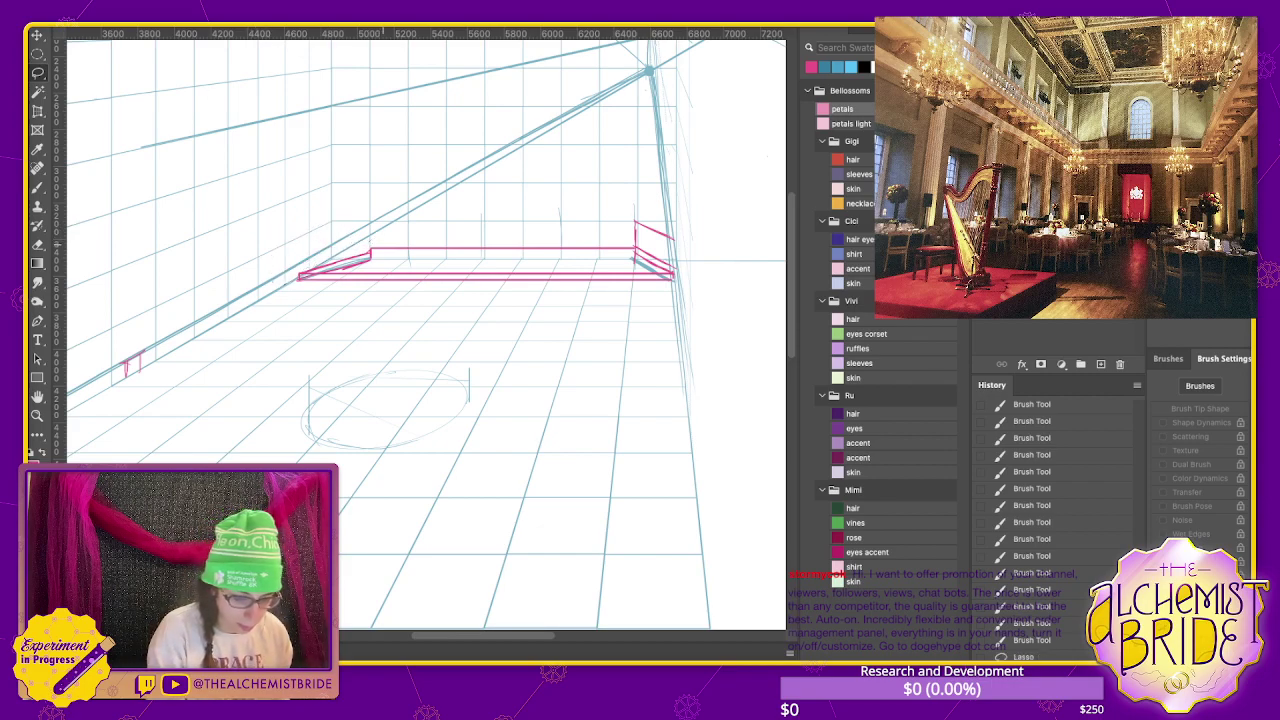
# - Redraw the stage box's bottom edge in pink, then erase a short stretch at its left
pyautogui.press('b')
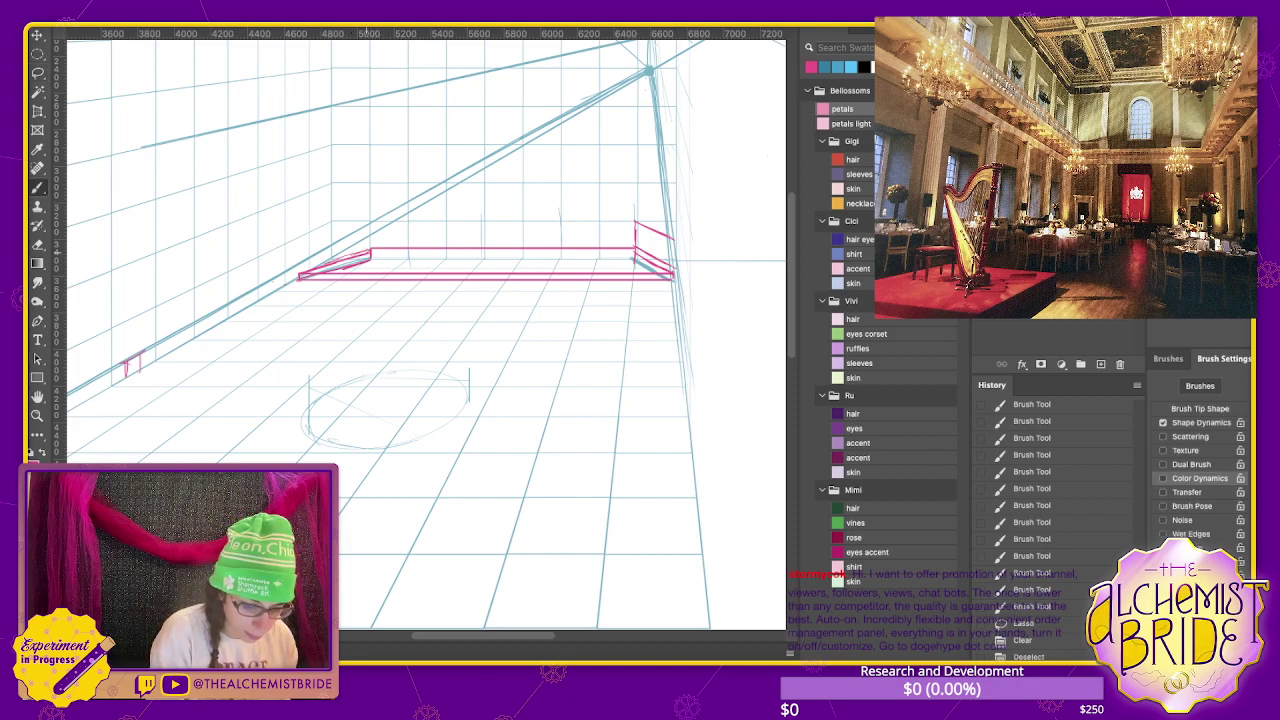
pyautogui.moveTo(332, 271); pyautogui.dragTo(660, 271)
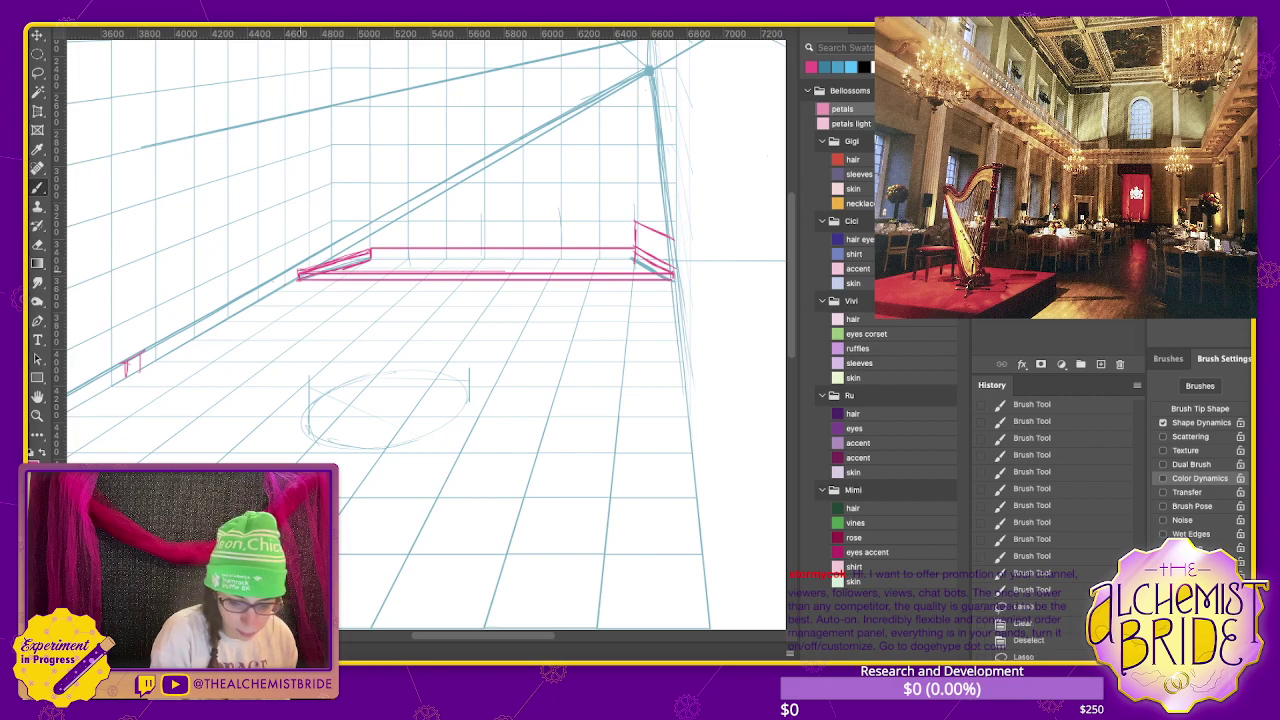
pyautogui.press('e')
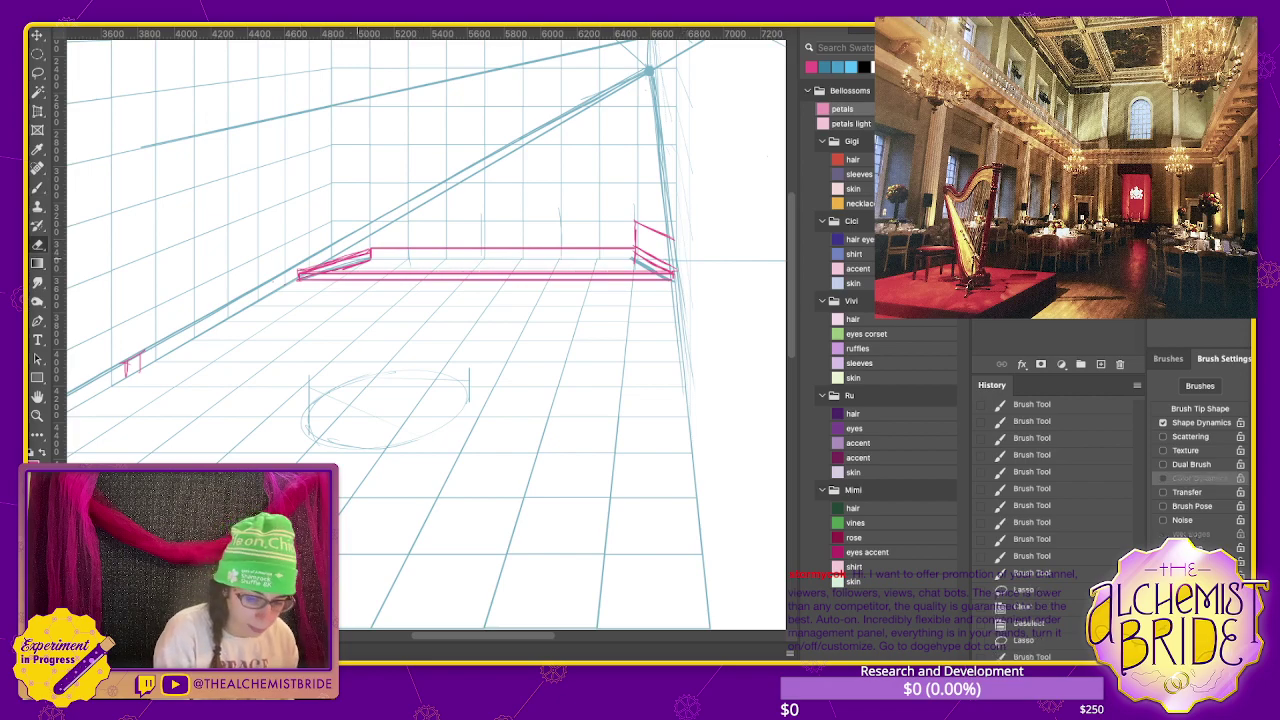
pyautogui.hotkey('ctrl', 'd')
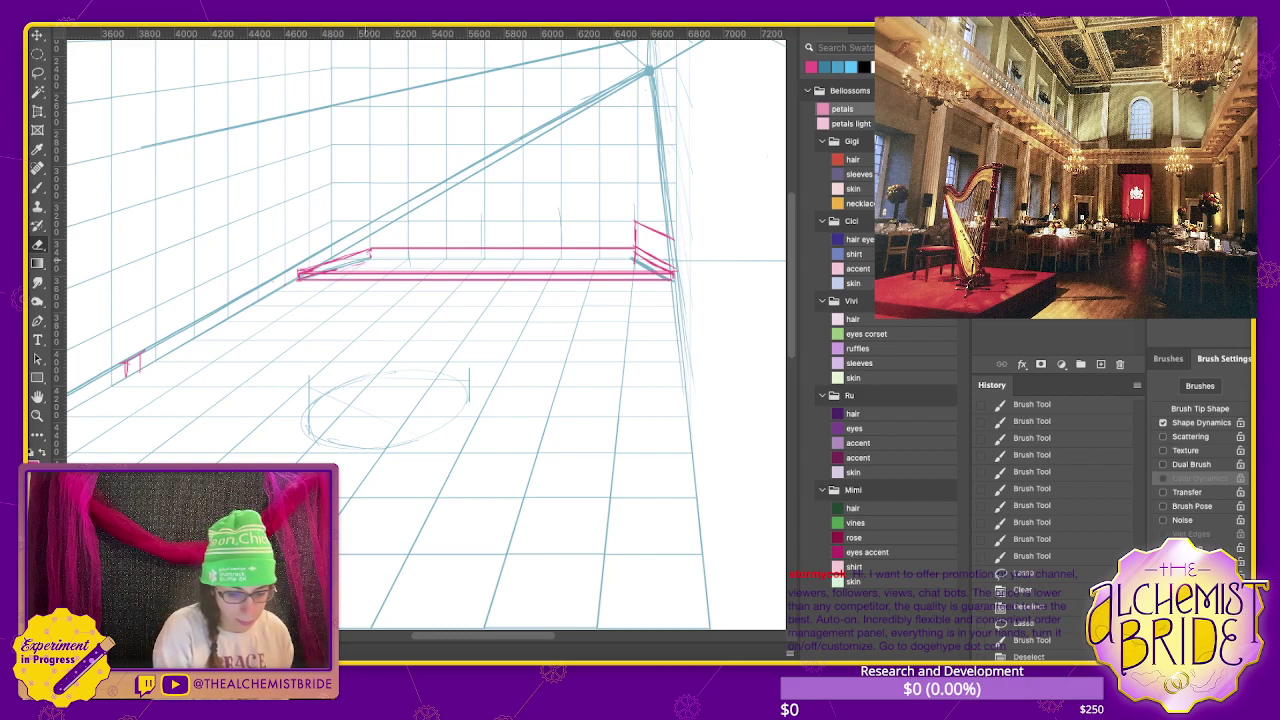
pyautogui.moveTo(316, 274); pyautogui.dragTo(364, 274)
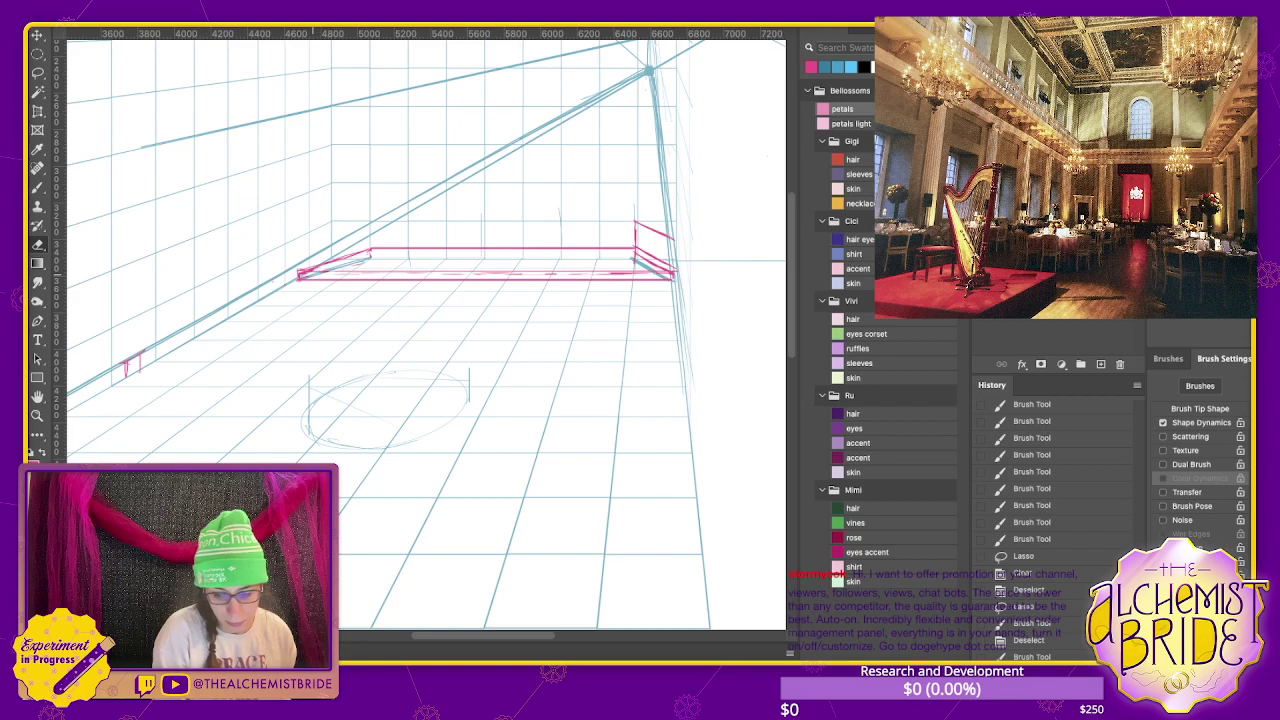
pyautogui.hotkey('ctrl', 'd')
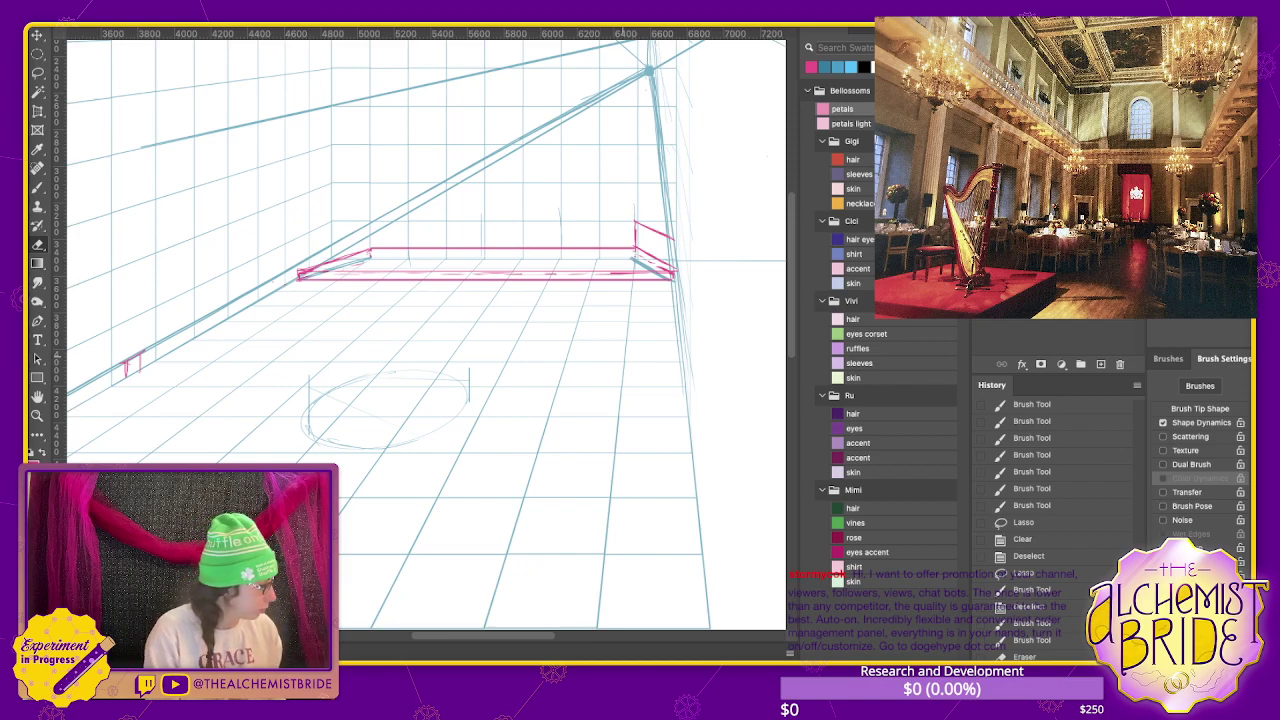
# - Retrace the stage's front edge in pink and draw a short vertical post at its left corner
pyautogui.press('b')
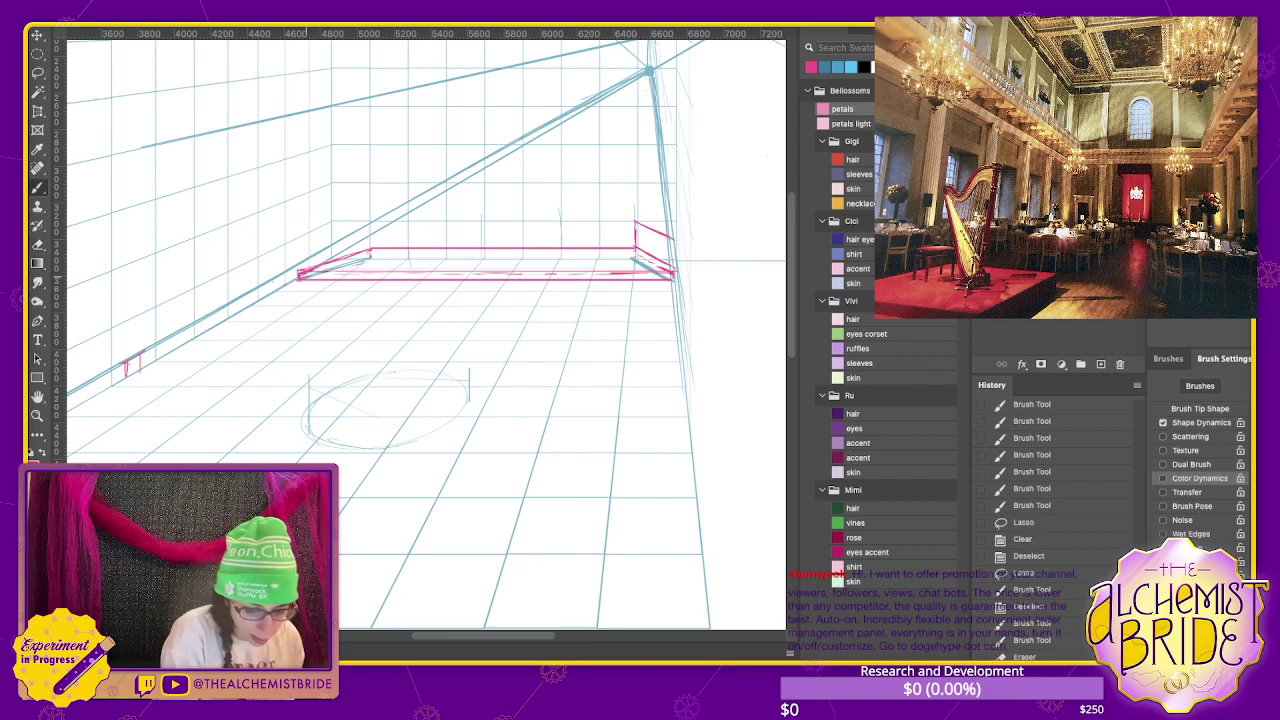
pyautogui.moveTo(304, 276); pyautogui.dragTo(678, 276)
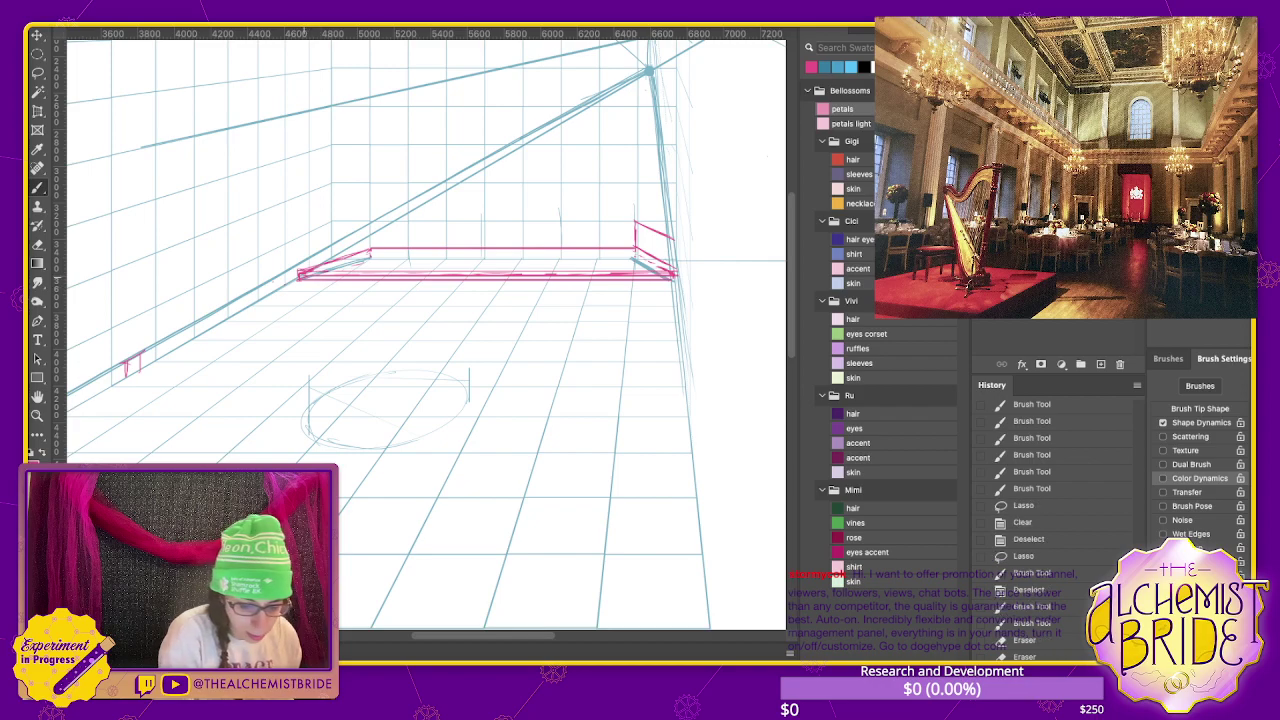
pyautogui.moveTo(556, 274); pyautogui.dragTo(660, 274)
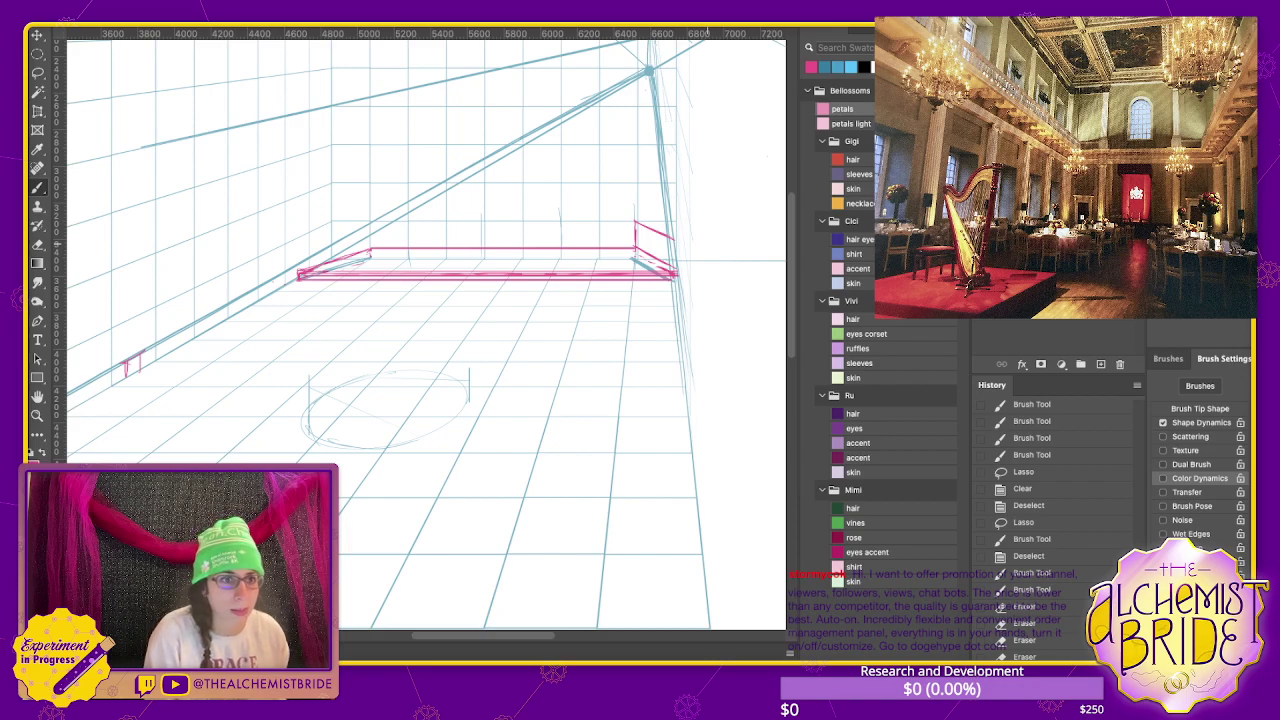
pyautogui.moveTo(600, 276)
pyautogui.mouseDown()
pyautogui.moveTo(300, 277)
pyautogui.moveTo(678, 278)
pyautogui.mouseUp()
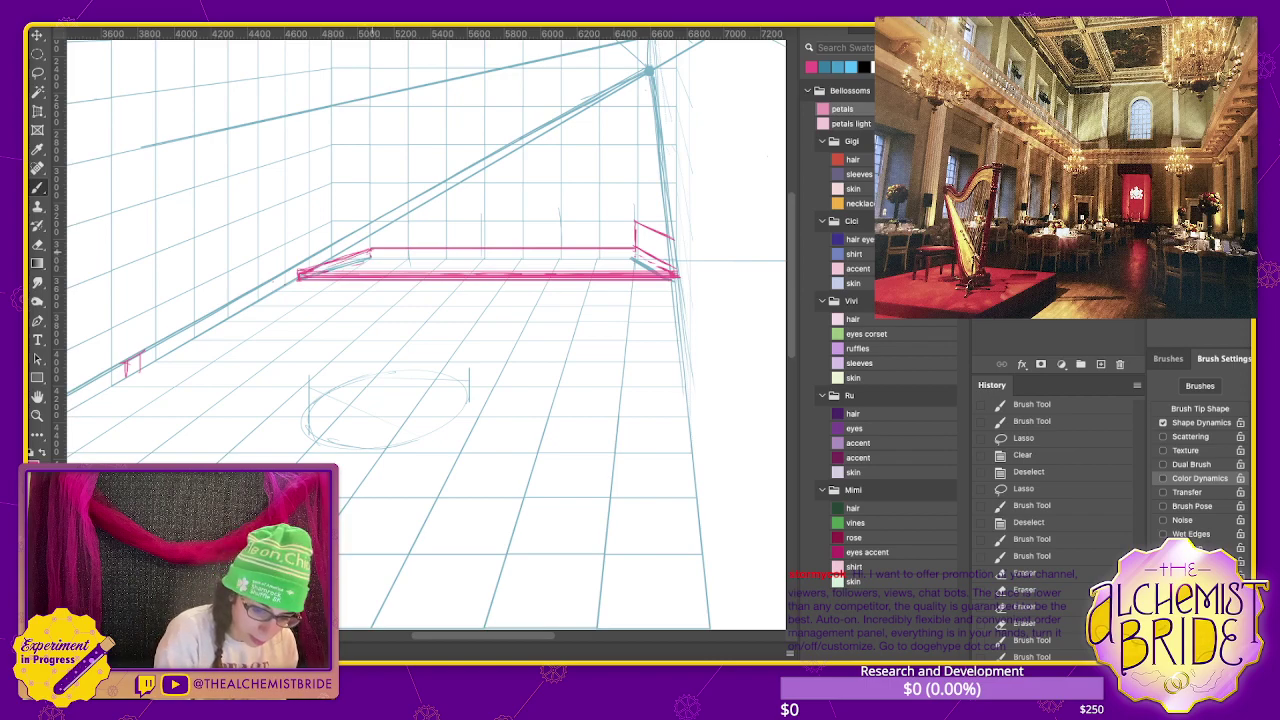
pyautogui.moveTo(300, 276); pyautogui.dragTo(300, 223)
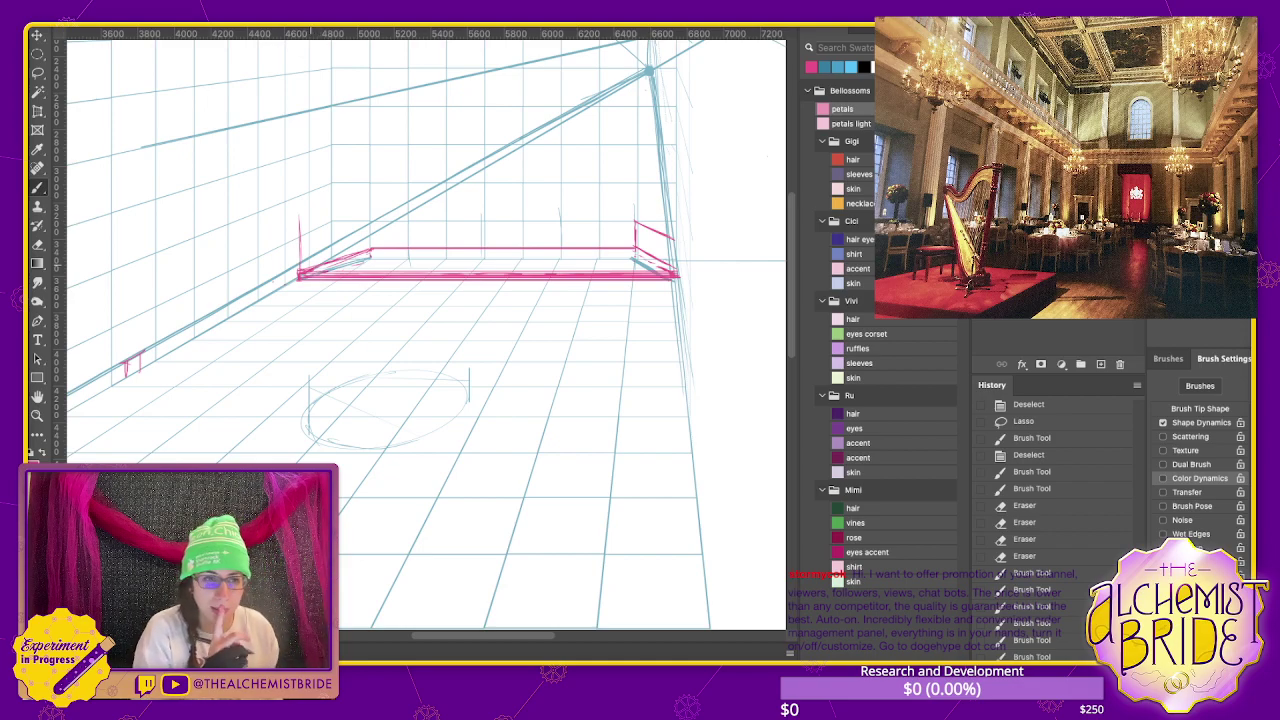
# - Draw two tall pink posts and several horizontal rail lines across the stage
pyautogui.moveTo(298, 272); pyautogui.dragTo(298, 162)
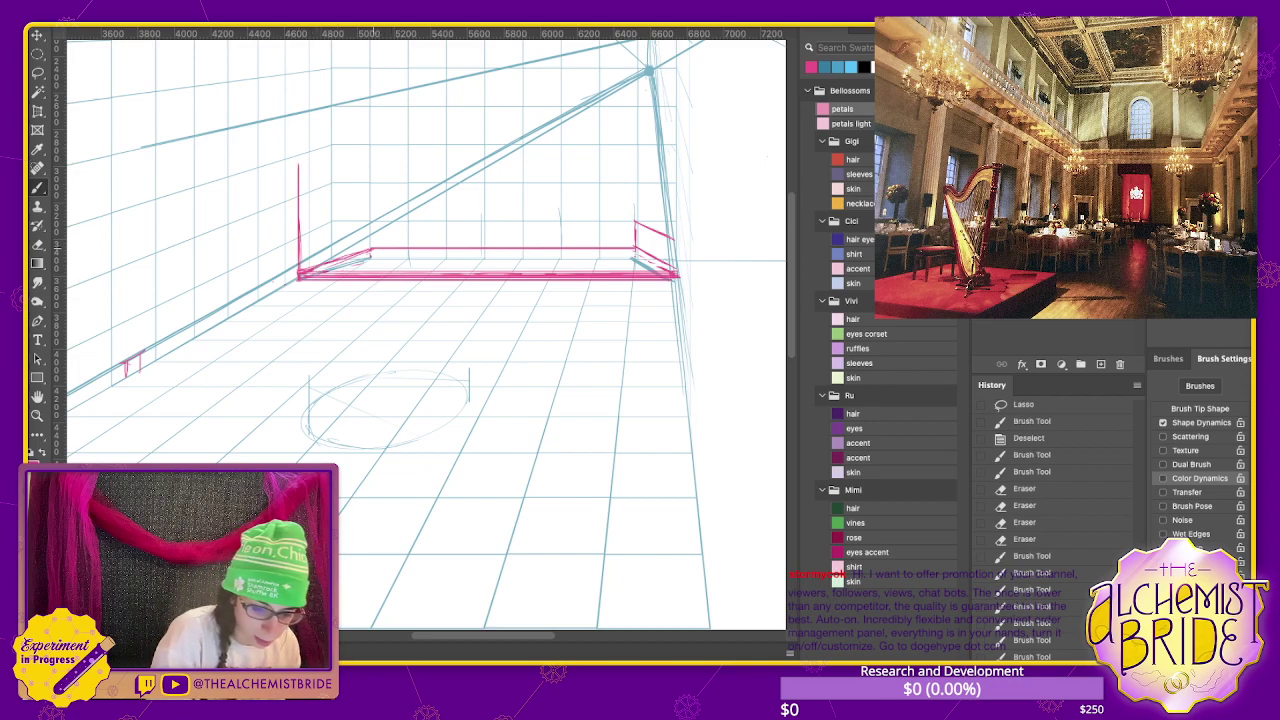
pyautogui.moveTo(372, 248); pyautogui.dragTo(372, 140)
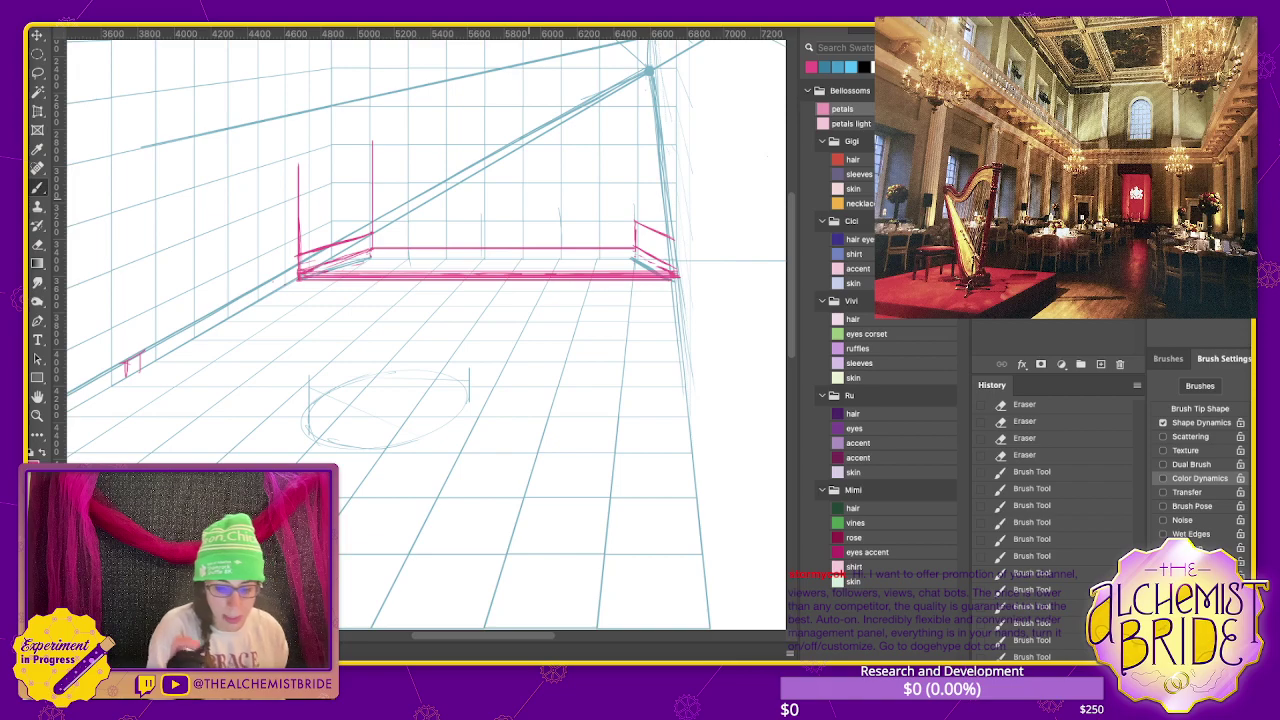
pyautogui.moveTo(372, 234)
pyautogui.mouseDown()
pyautogui.moveTo(634, 234)
pyautogui.moveTo(678, 256)
pyautogui.mouseUp()
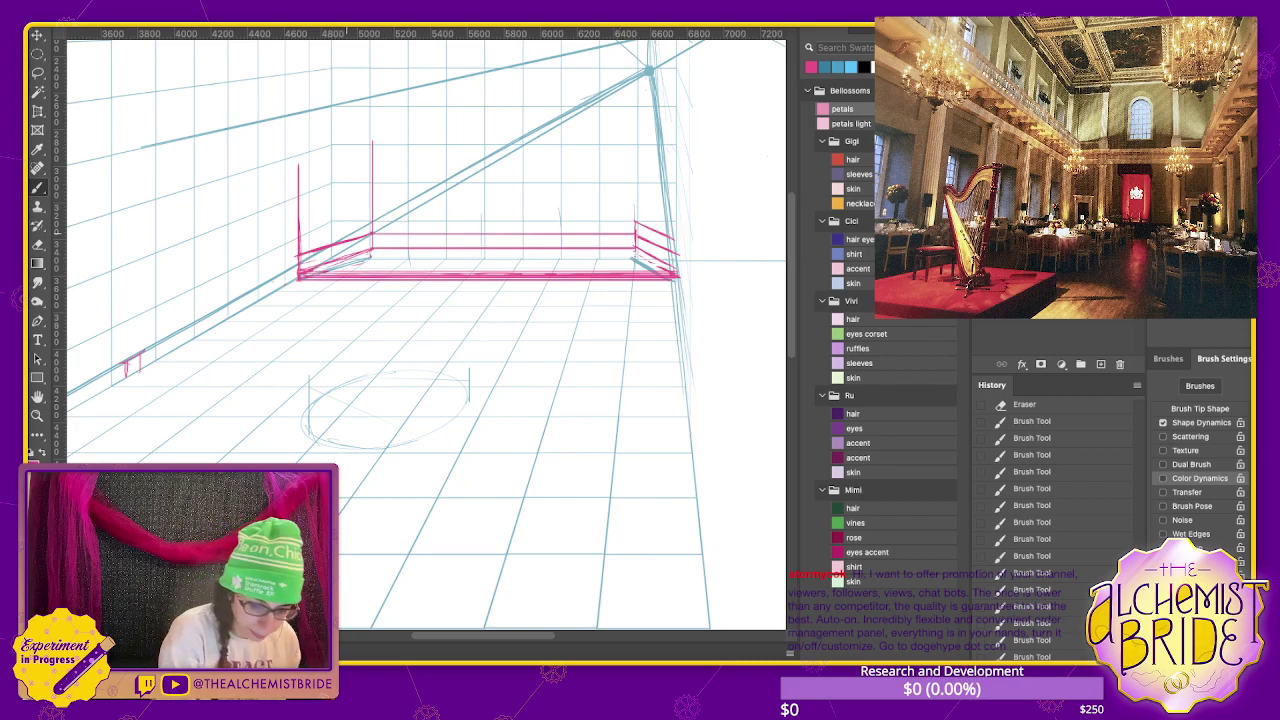
pyautogui.moveTo(636, 250); pyautogui.dragTo(658, 258)
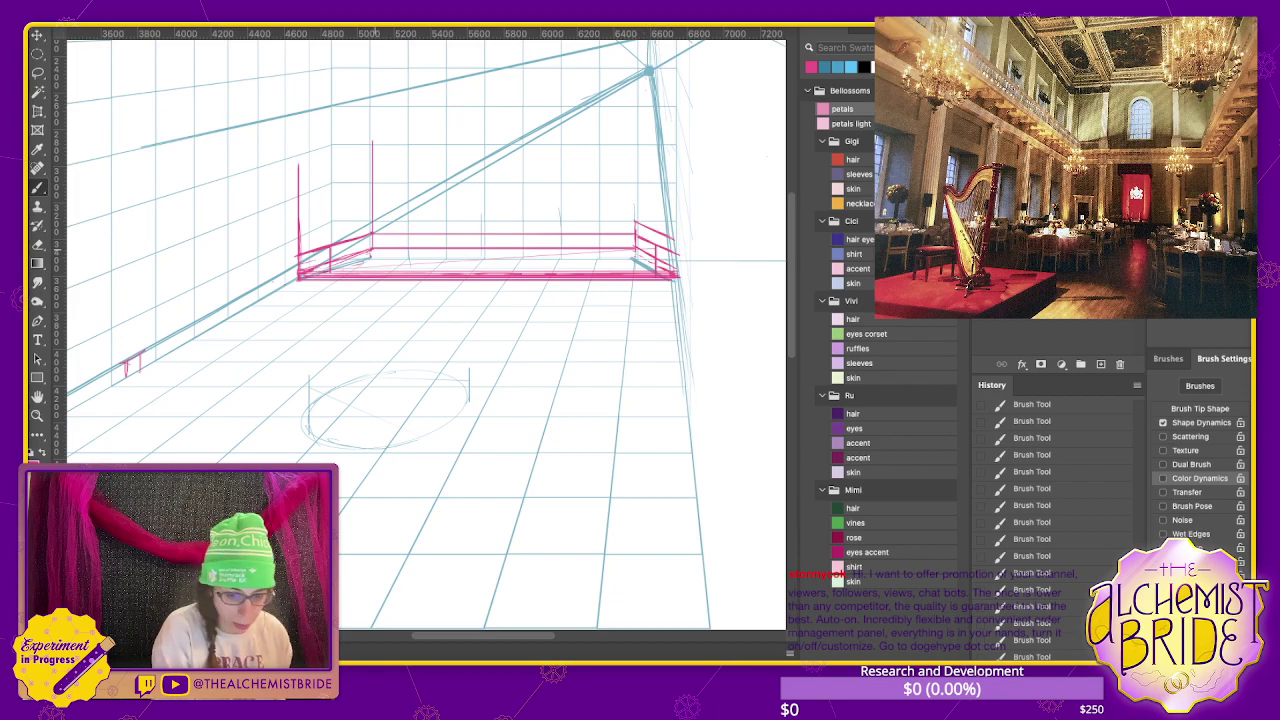
pyautogui.moveTo(332, 249); pyautogui.dragTo(654, 248)
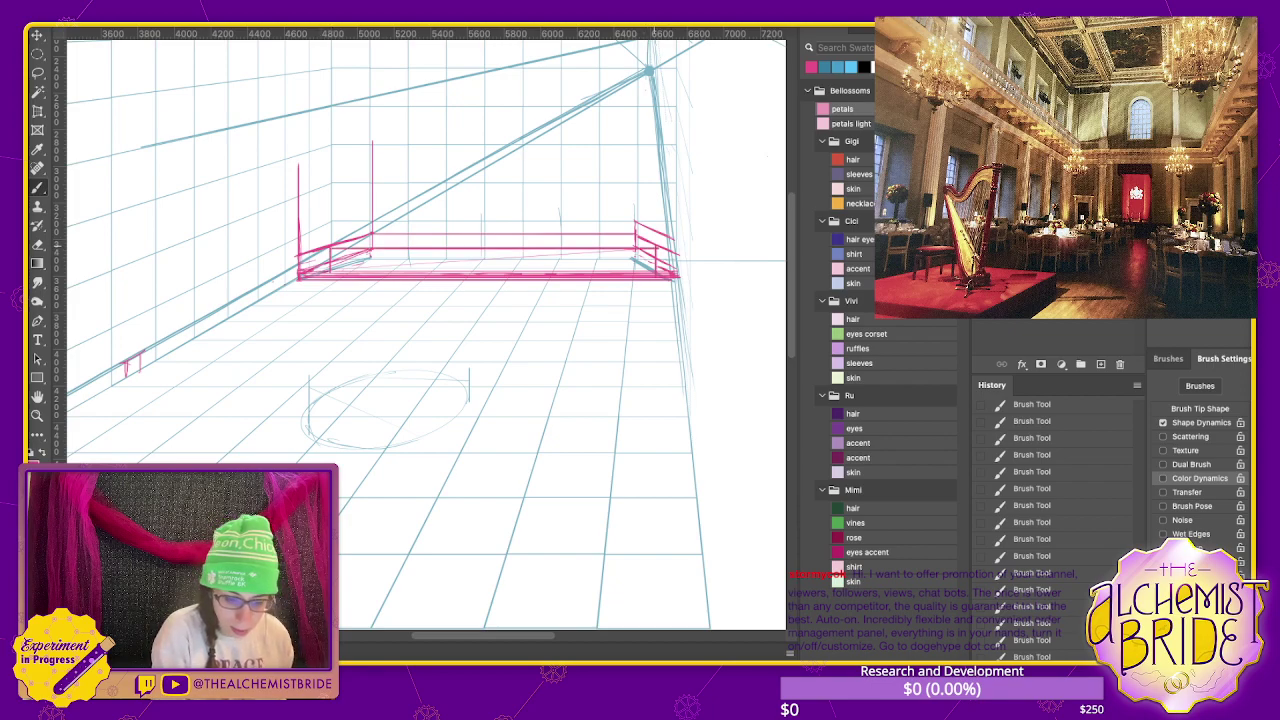
pyautogui.moveTo(332, 266); pyautogui.dragTo(652, 266)
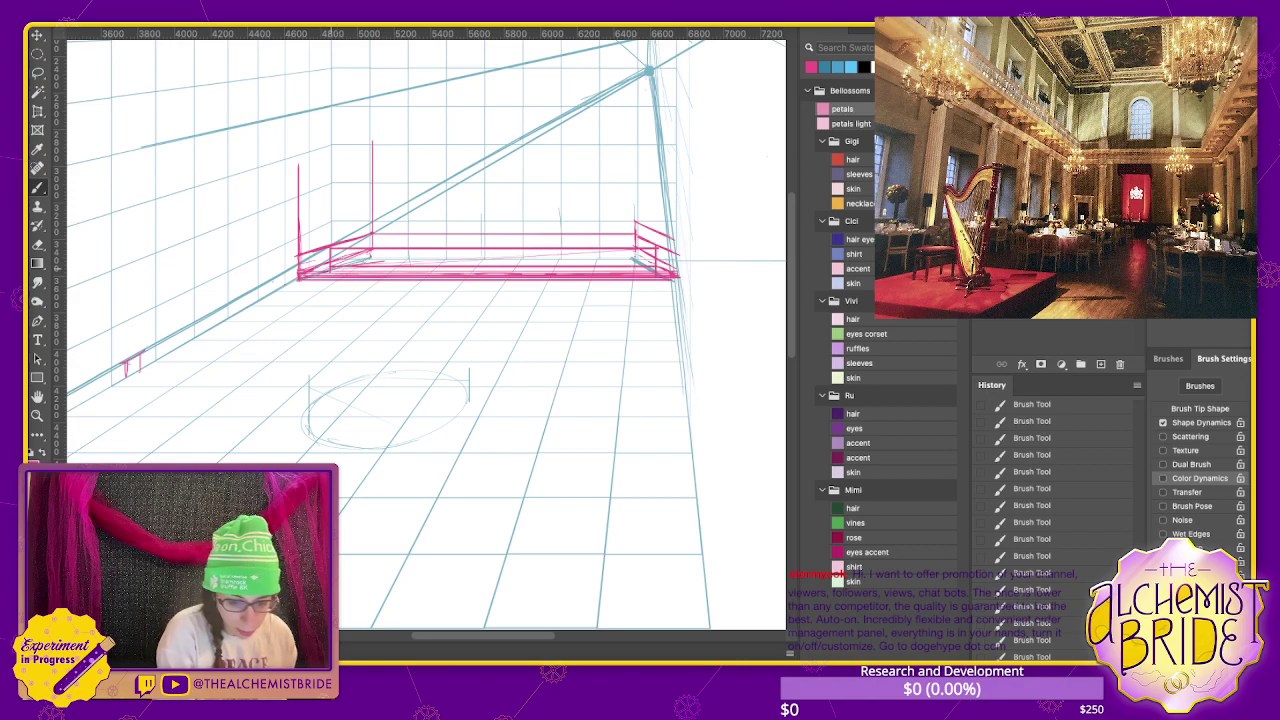
pyautogui.moveTo(384, 258); pyautogui.dragTo(664, 270)
# - Undo the last rail stroke, then lasso and delete the stray pixels and deselect
pyautogui.hotkey('ctrl', 'z')
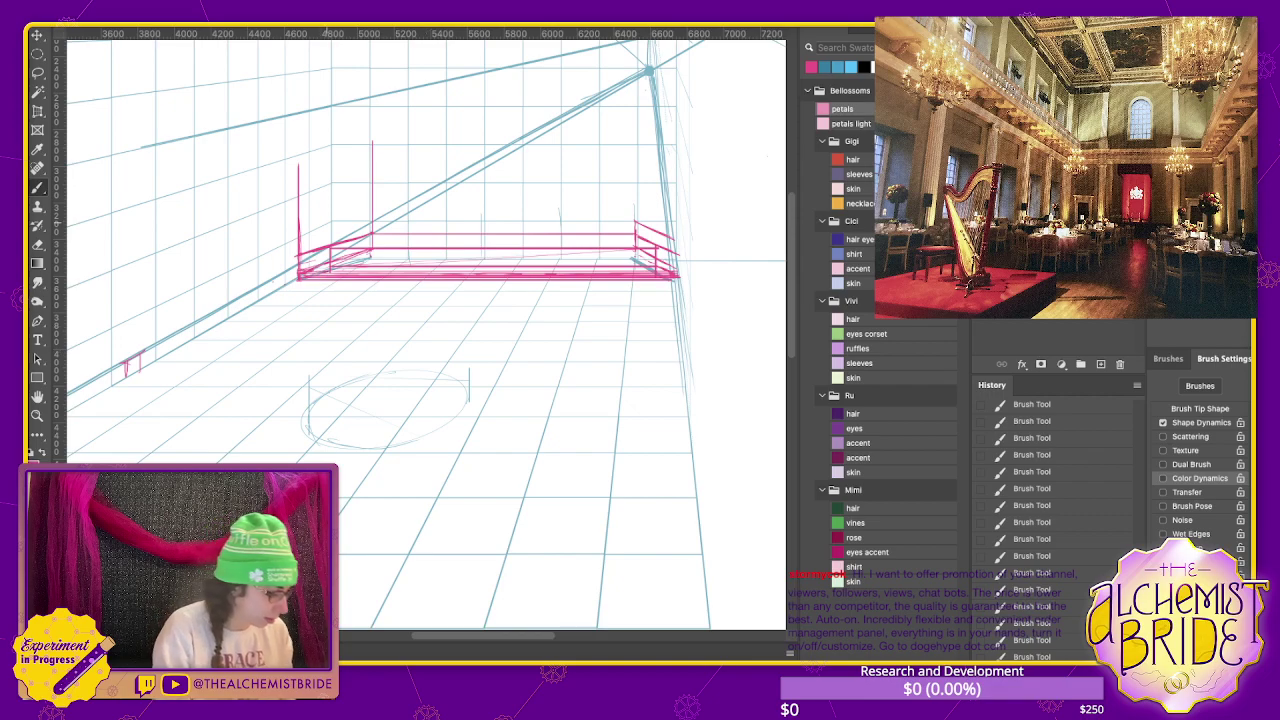
pyautogui.press('l')
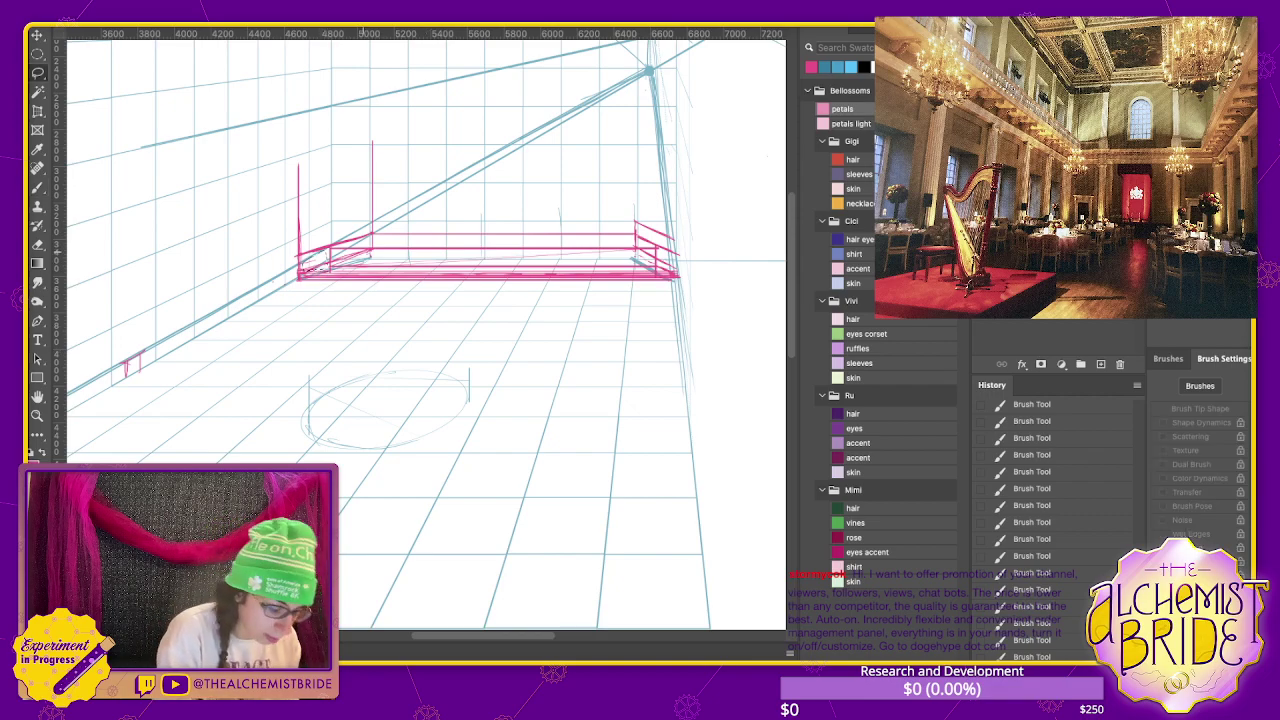
pyautogui.press('e')
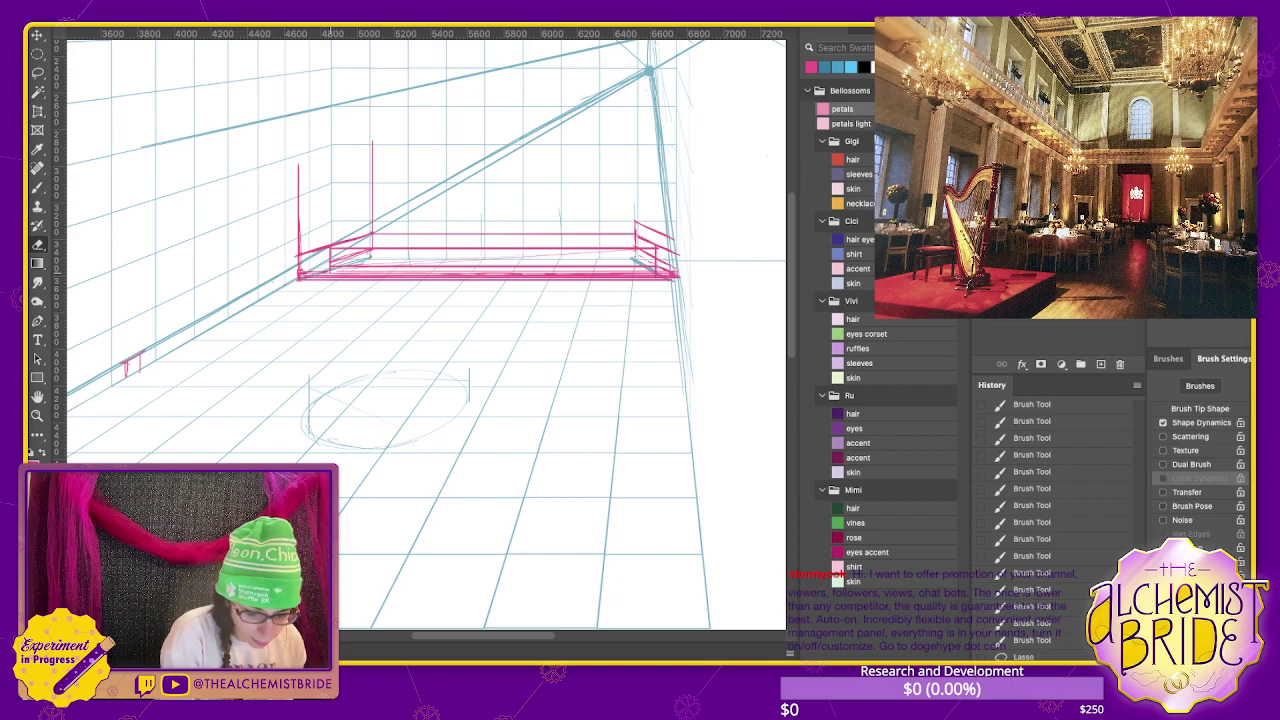
pyautogui.press('Delete')
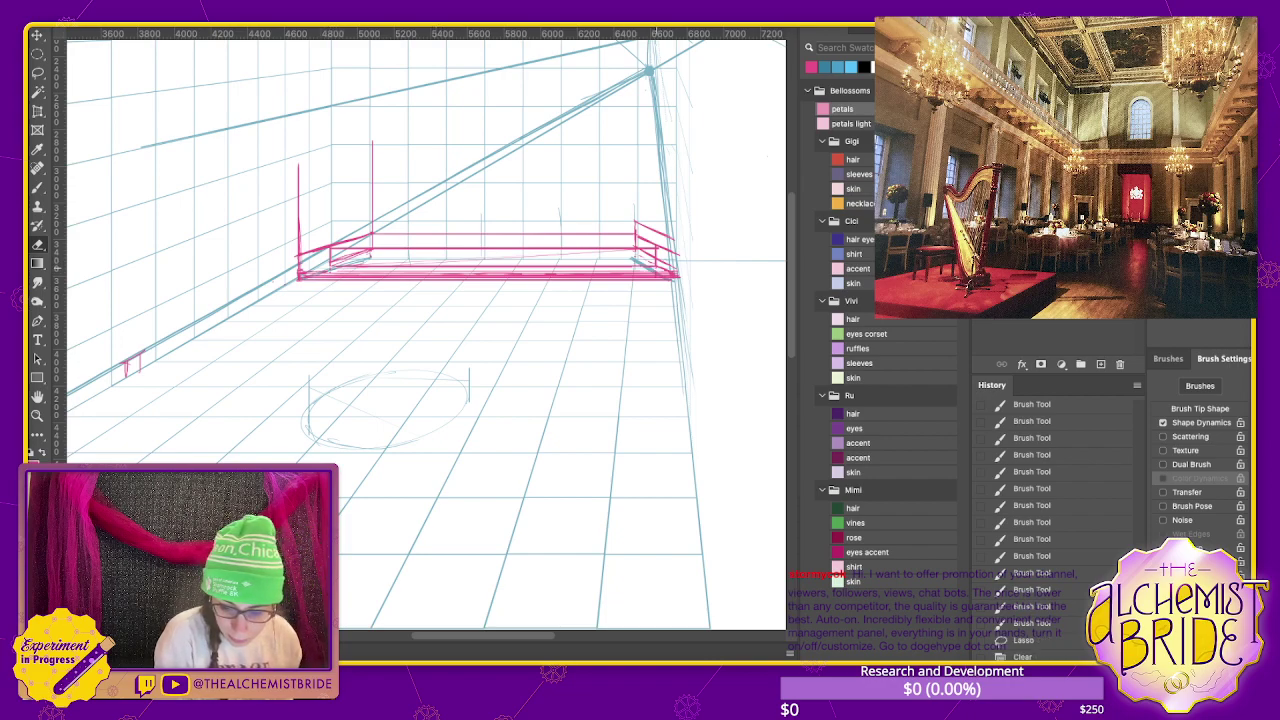
pyautogui.hotkey('ctrl', 'd')
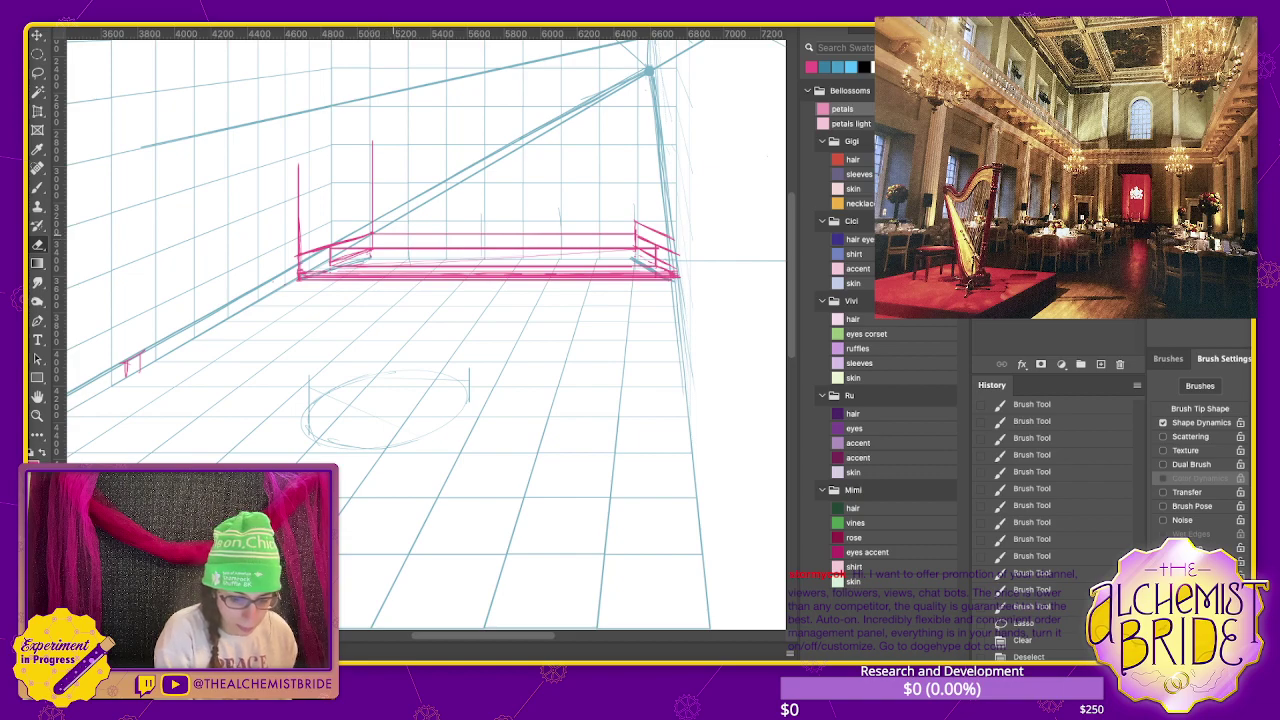
pyautogui.press('b')
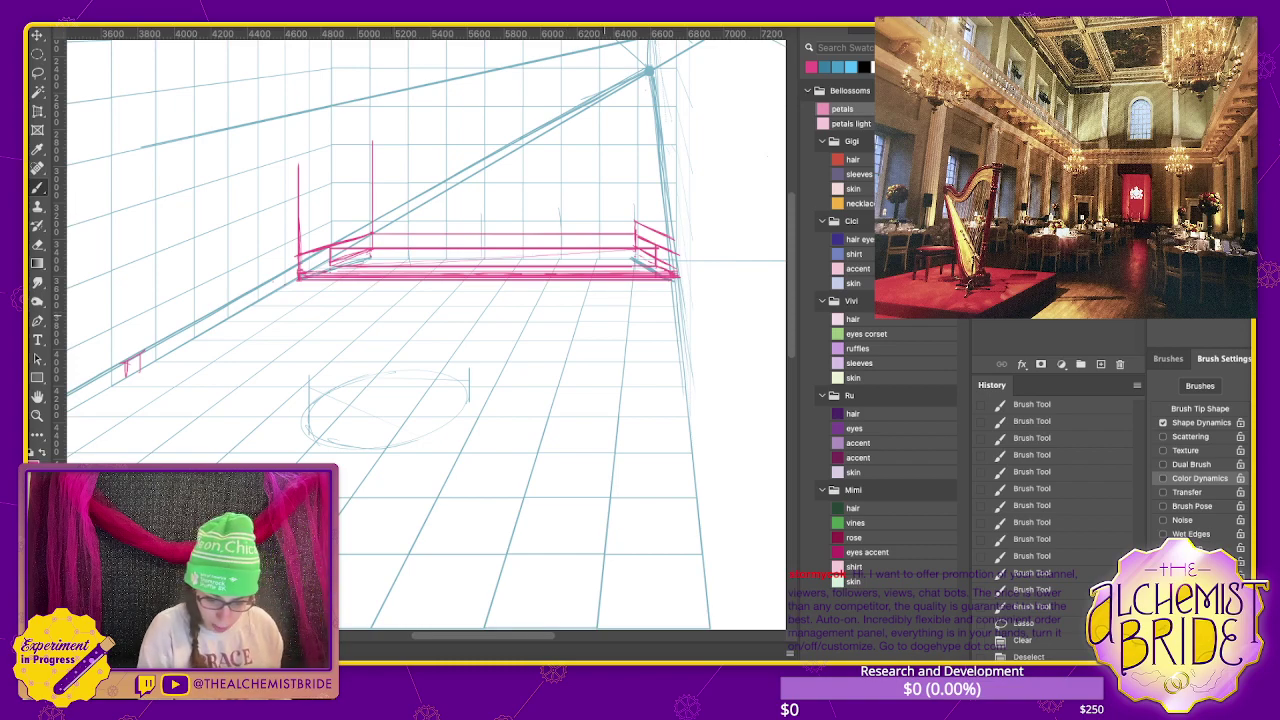
# - Draw a diagonal guide stroke on the floor in front of the stage
pyautogui.moveTo(476, 293); pyautogui.dragTo(435, 347)
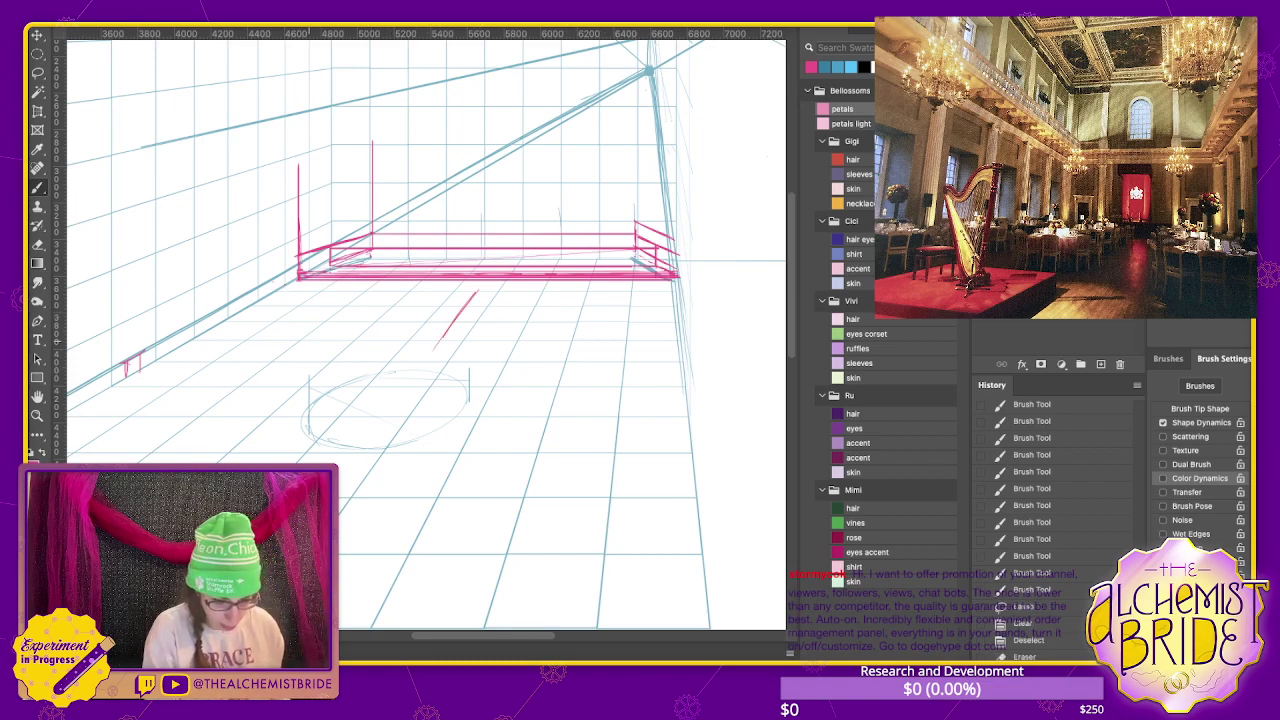
pyautogui.scroll(-1, 1060, 500)
pyautogui.scroll(-2, 1060, 500)
pyautogui.scroll(-2, 1060, 500)
pyautogui.scroll(-2, 1060, 500)
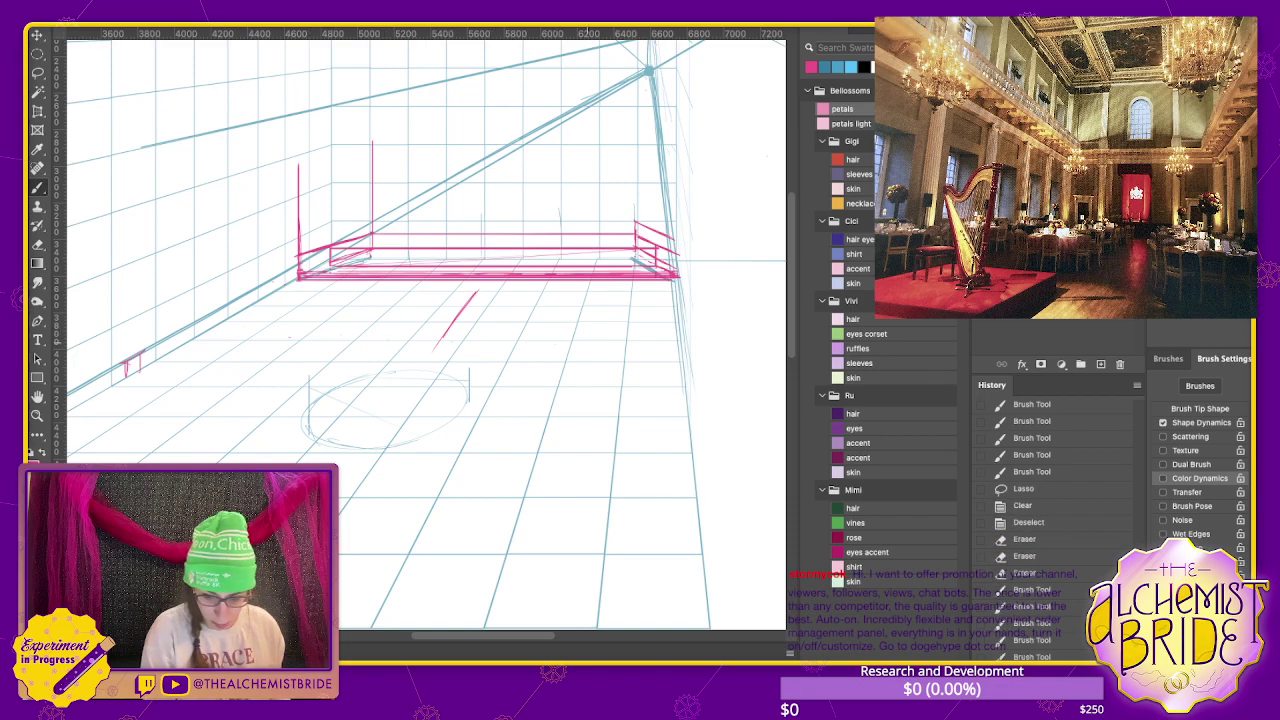
pyautogui.scroll(-2, 1060, 500)
pyautogui.scroll(-1, 1060, 500)
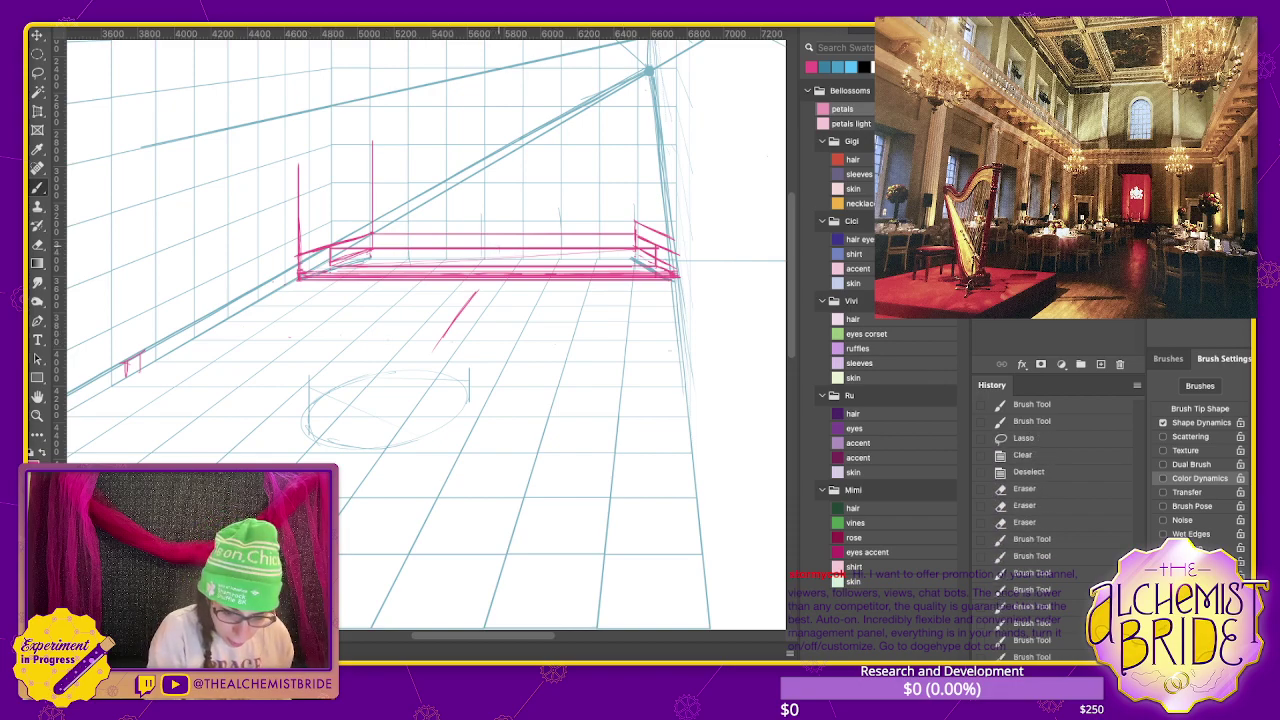
pyautogui.scroll(-1, 1060, 500)
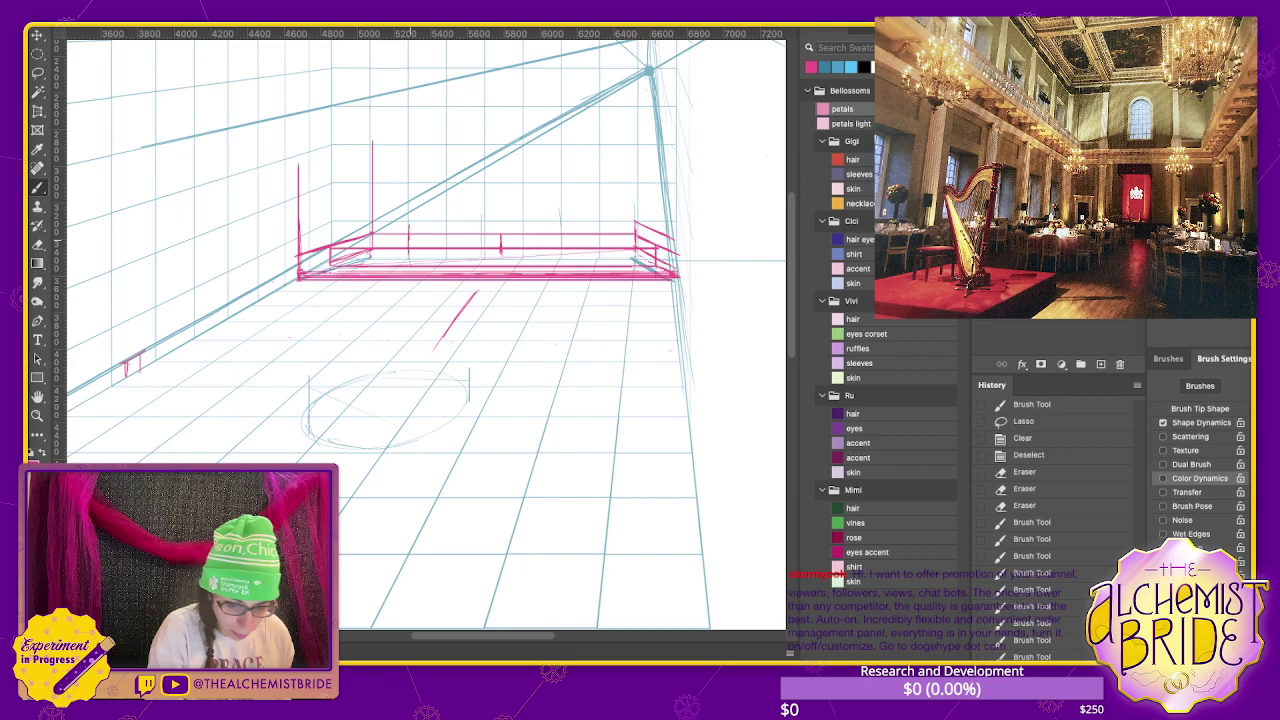
pyautogui.scroll(-1, 1060, 500)
# - Add short vertical pillar strokes along the stage, undoing and redrawing one of them
pyautogui.moveTo(600, 216); pyautogui.dragTo(600, 254)
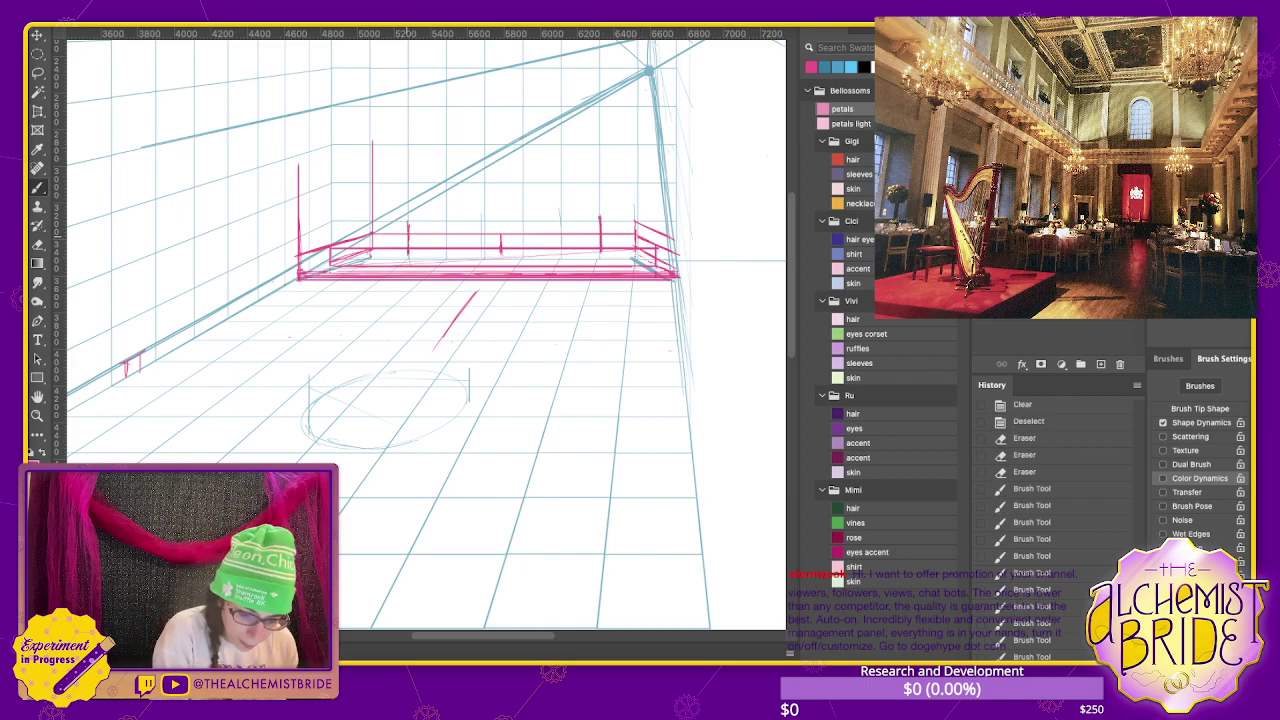
pyautogui.scroll(-1, 1060, 500)
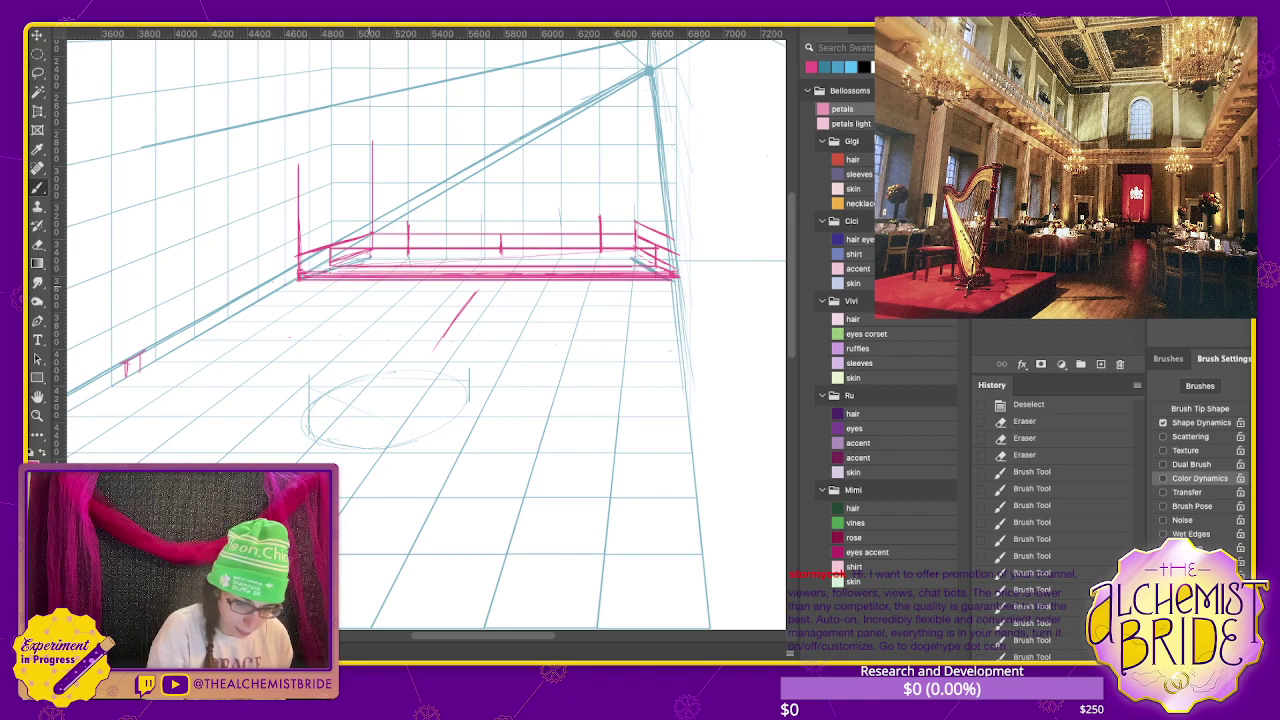
pyautogui.moveTo(383, 276); pyautogui.dragTo(383, 238)
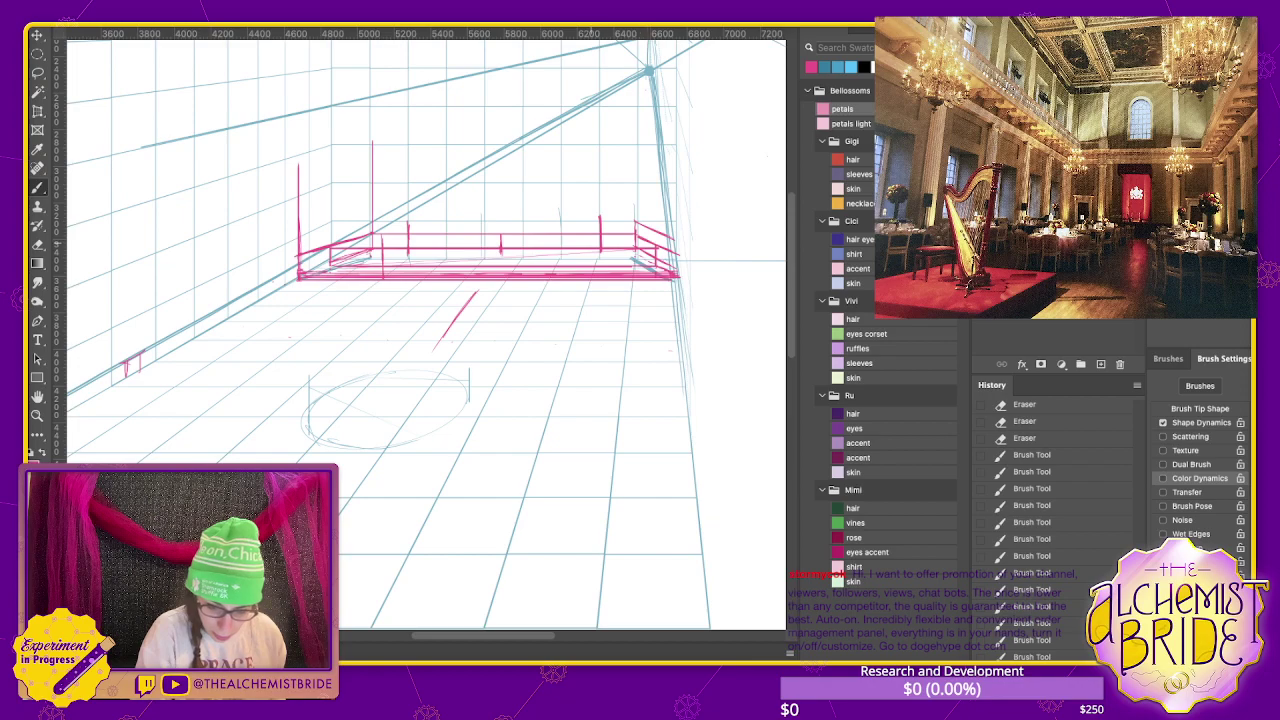
pyautogui.moveTo(590, 236); pyautogui.dragTo(593, 274)
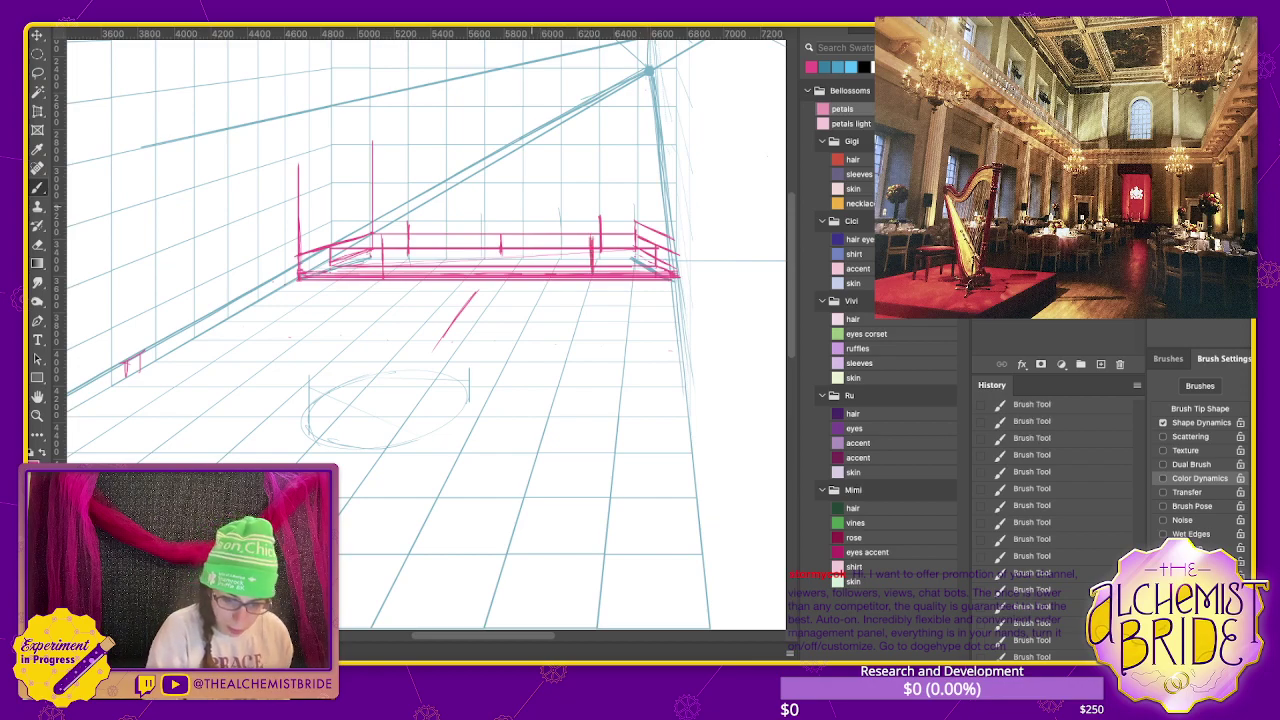
pyautogui.moveTo(502, 216); pyautogui.dragTo(502, 248)
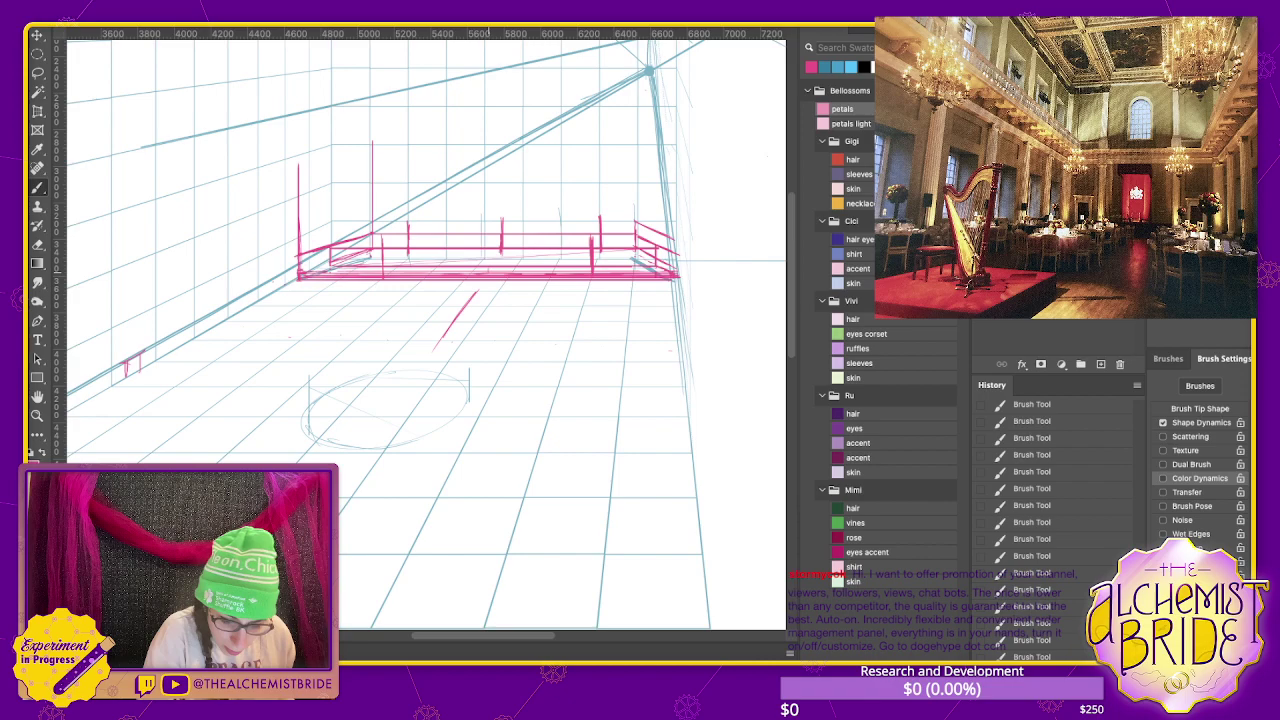
pyautogui.moveTo(490, 242); pyautogui.dragTo(490, 266)
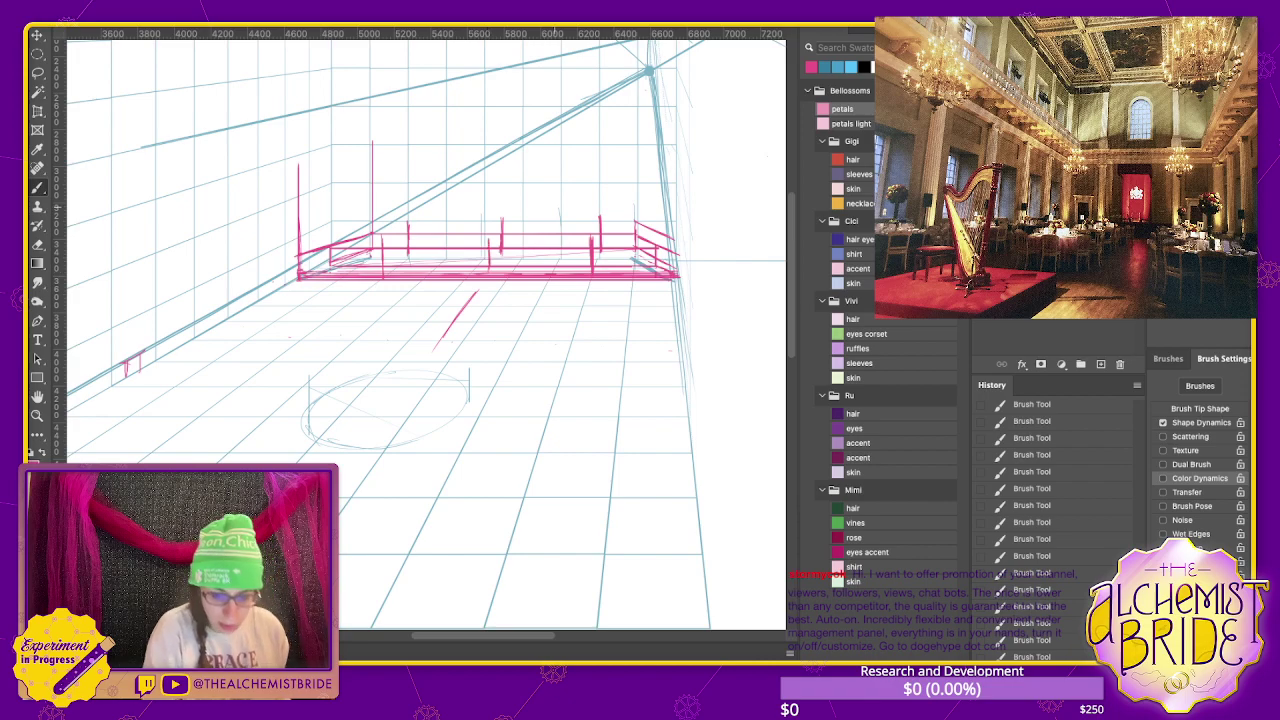
pyautogui.hotkey('ctrl', 'z')
pyautogui.moveTo(494, 238); pyautogui.dragTo(492, 266)
pyautogui.hotkey('ctrl', 'z')
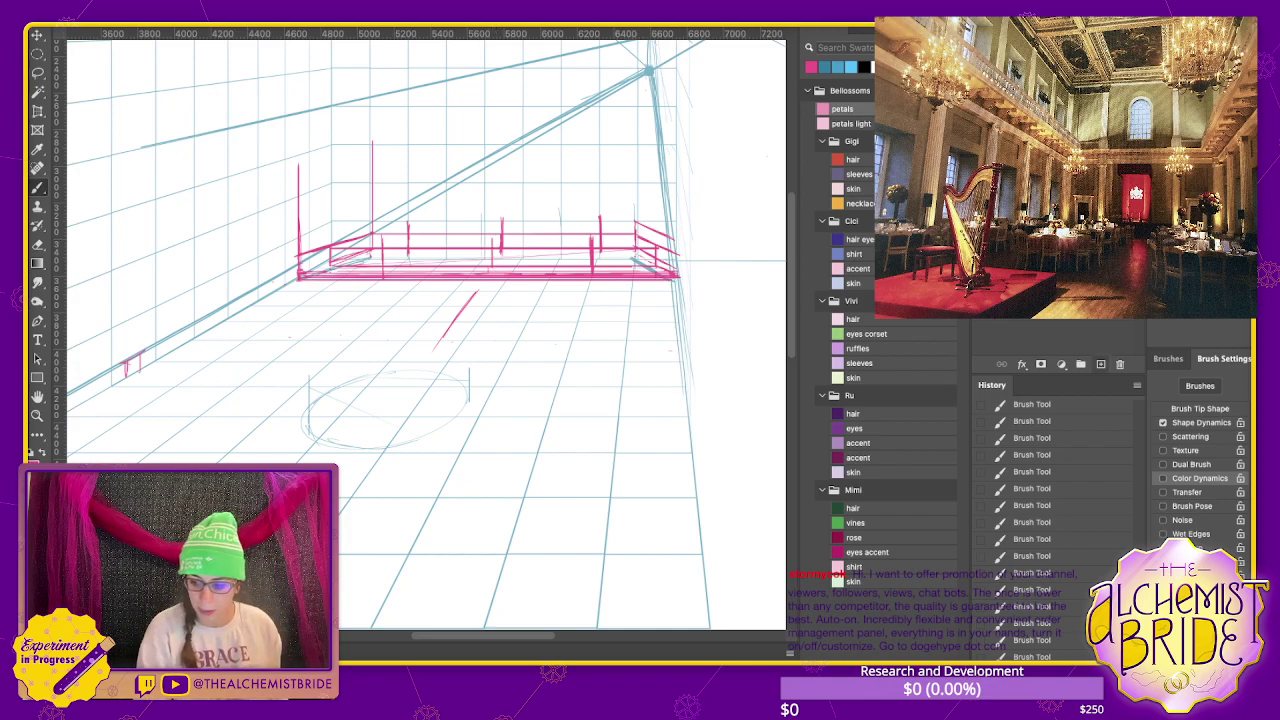
# - On a new layer, draw three purple strokes for the stage platform and its raised centre block
pyautogui.click(1100, 364)
pyautogui.press('i')
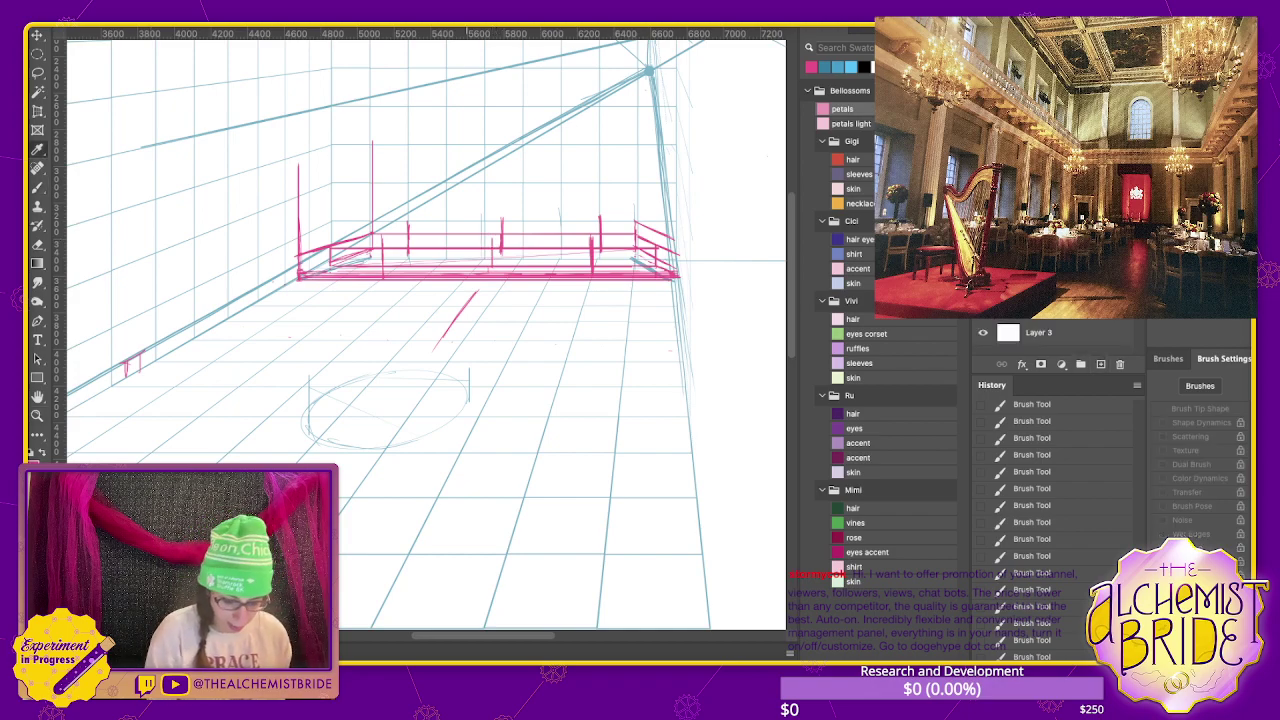
pyautogui.press('b')
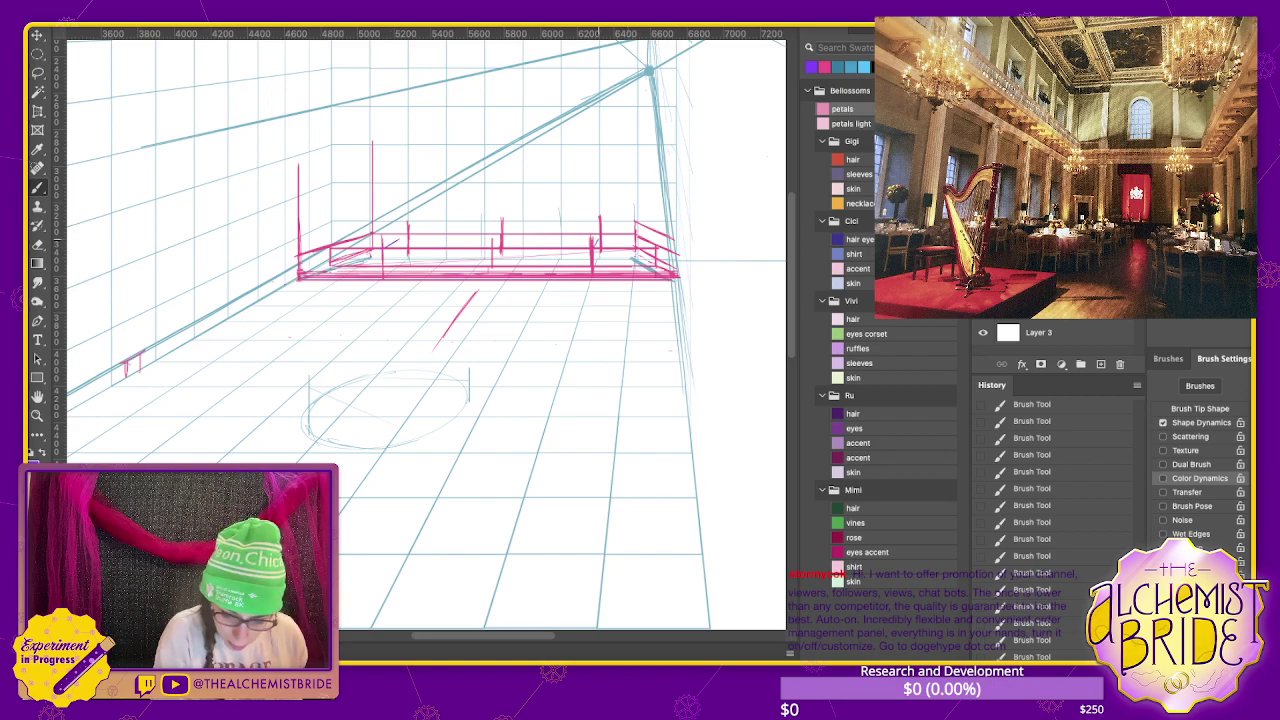
pyautogui.hotkey('ctrl', 'shift', 'alt', 'n')
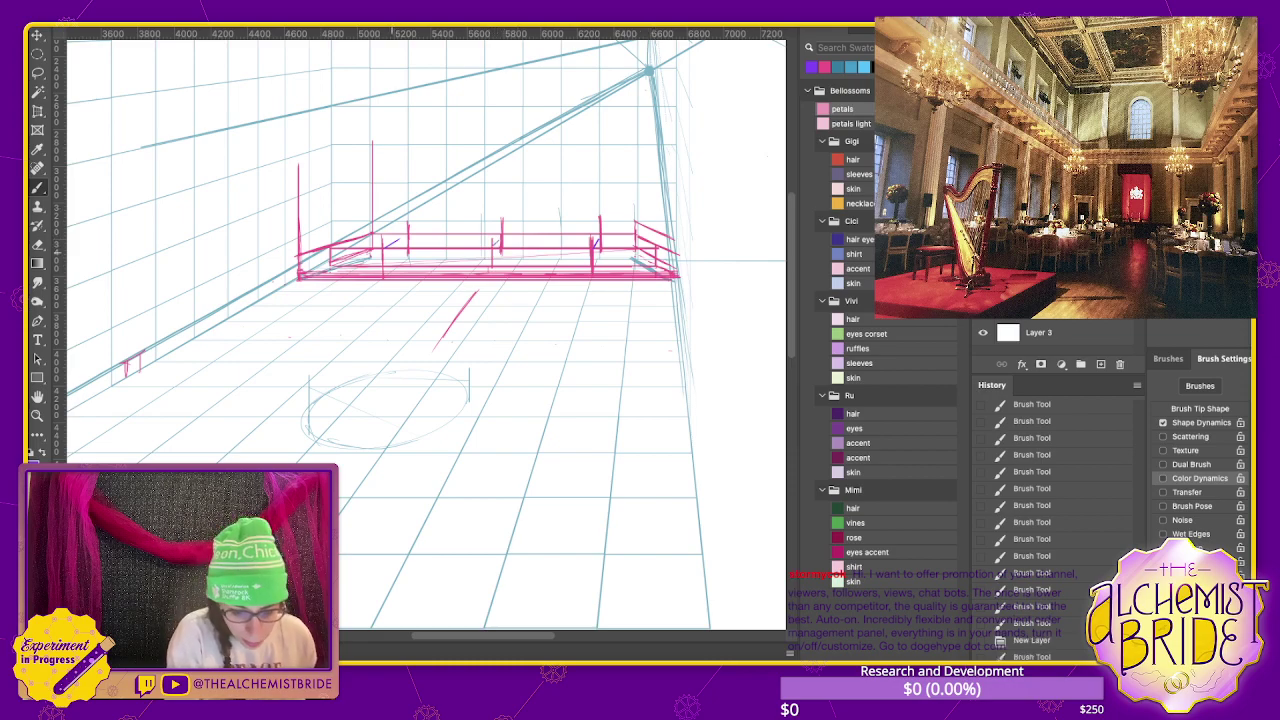
pyautogui.moveTo(400, 245)
pyautogui.mouseDown()
pyautogui.moveTo(572, 245)
pyautogui.moveTo(466, 246)
pyautogui.mouseUp()
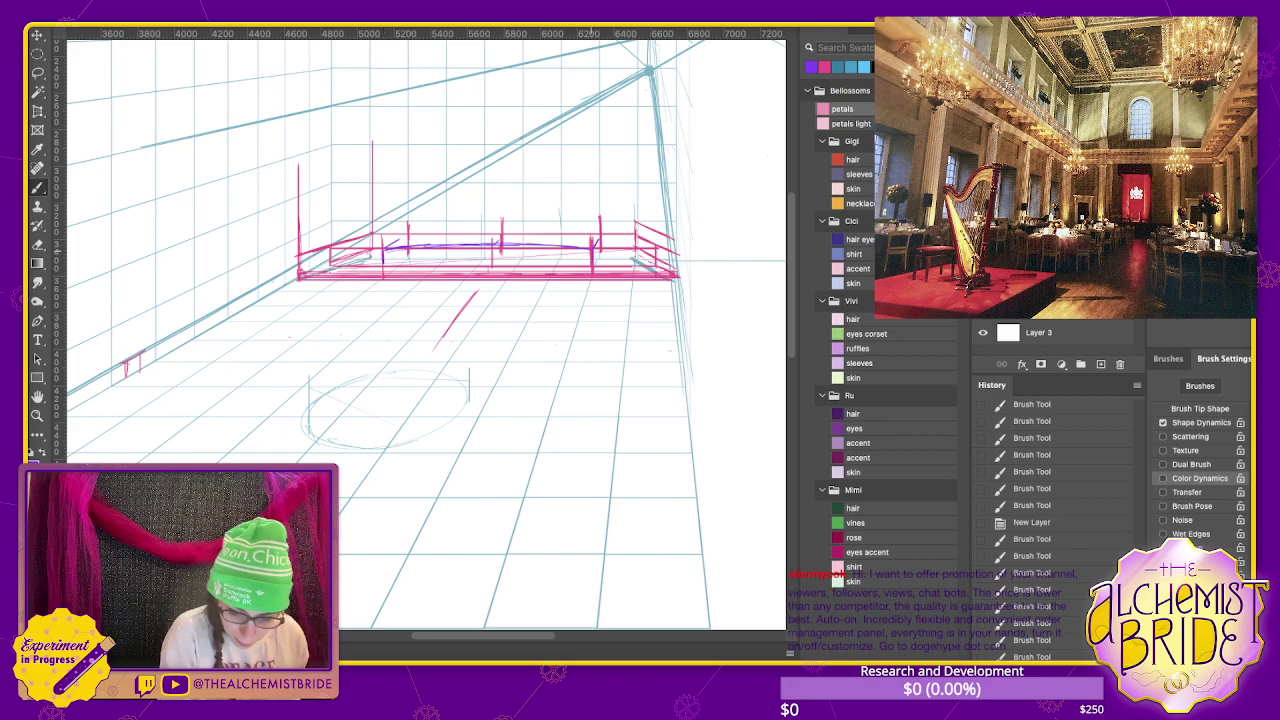
pyautogui.moveTo(384, 259)
pyautogui.mouseDown()
pyautogui.moveTo(578, 264)
pyautogui.moveTo(464, 258)
pyautogui.moveTo(528, 262)
pyautogui.mouseUp()
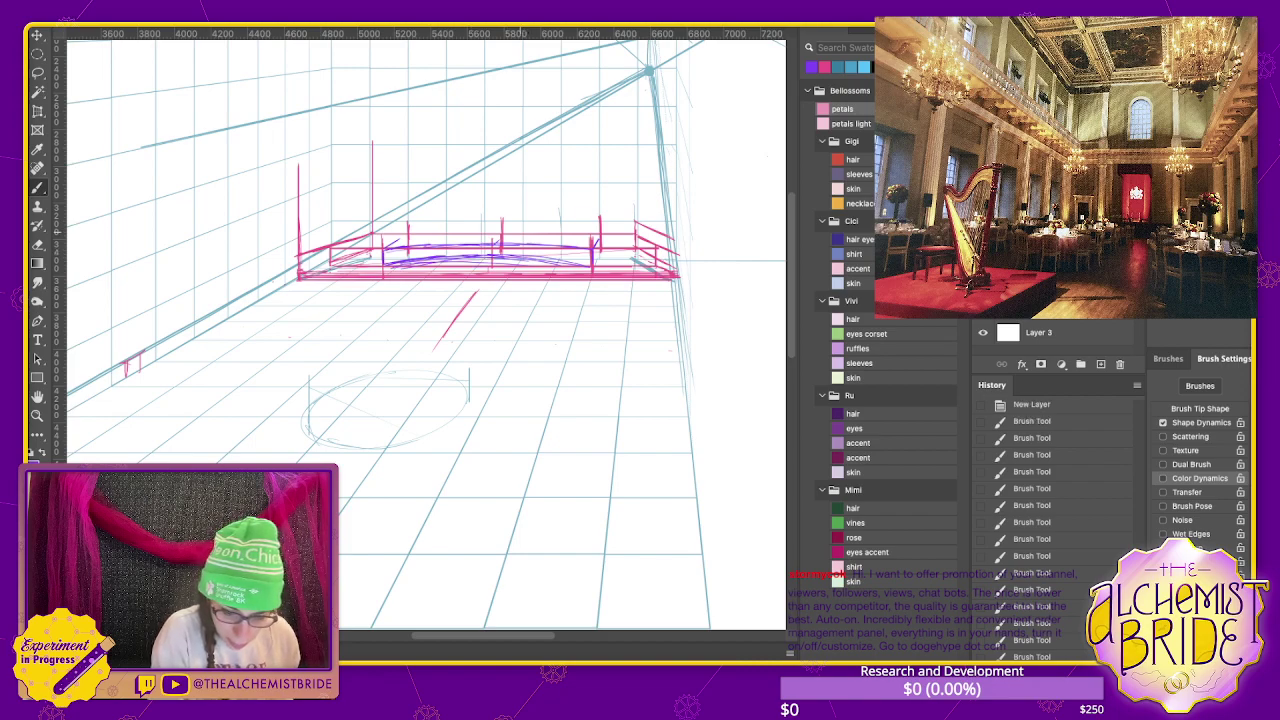
pyautogui.moveTo(490, 230); pyautogui.dragTo(526, 229)
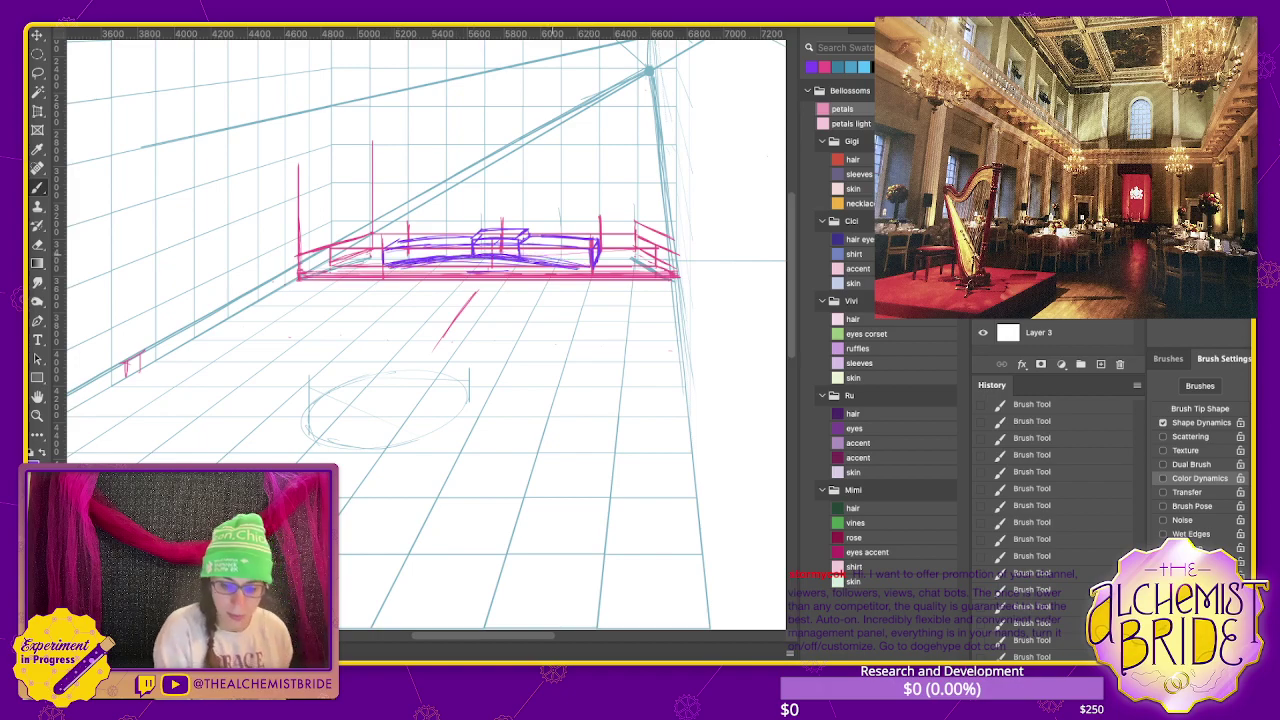
# - Toggle the pink railing and purple stage layers' visibility until both are hidden
pyautogui.hotkey('ctrl', ',')
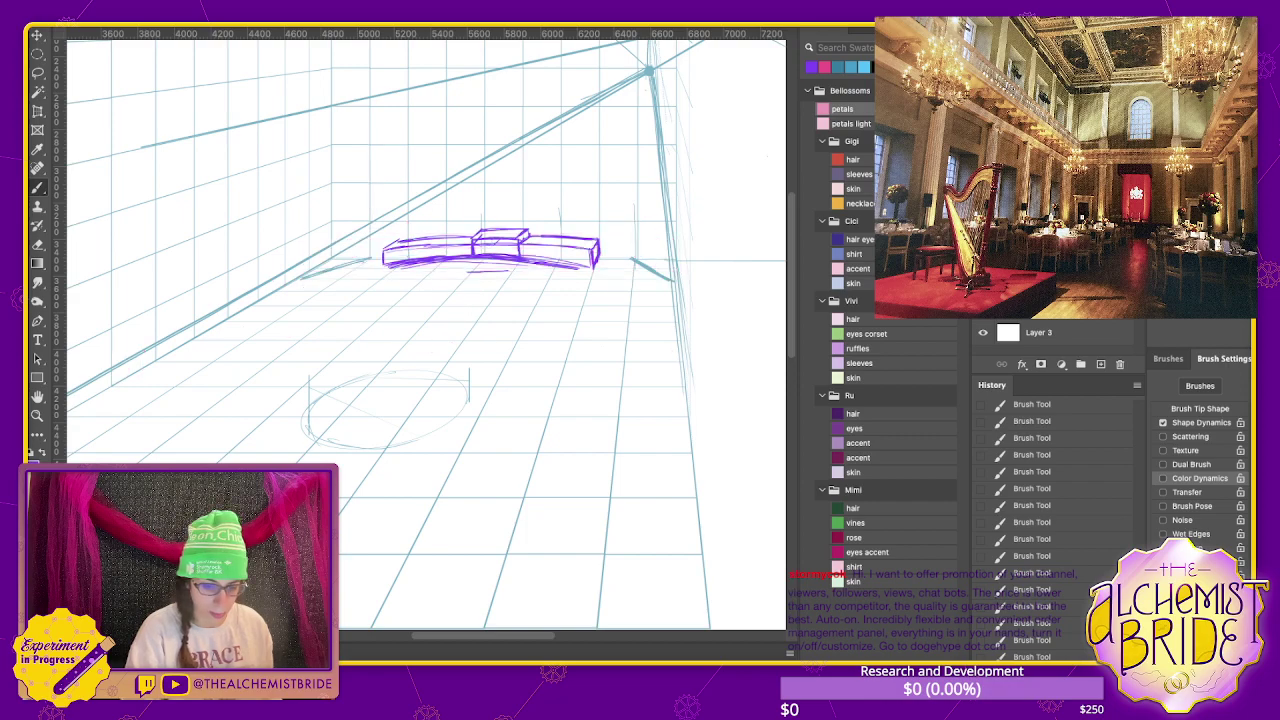
pyautogui.hotkey('ctrl', ',')
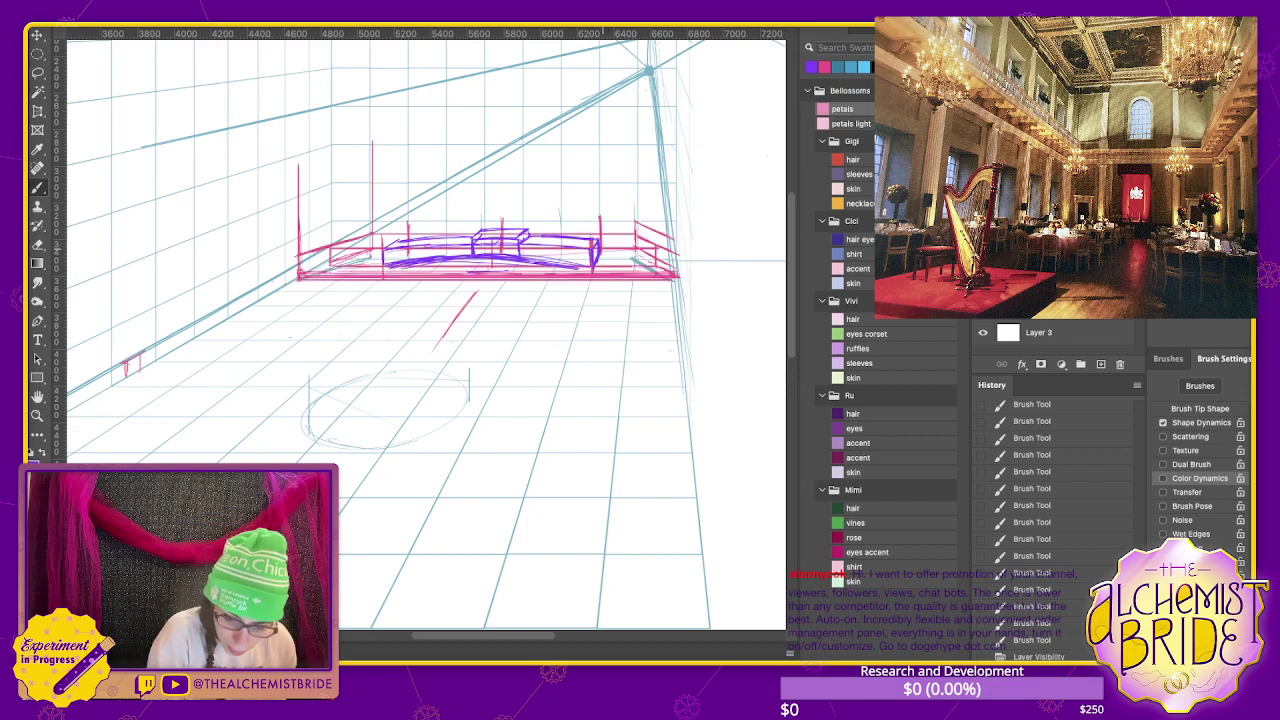
pyautogui.hotkey('ctrl', ',')
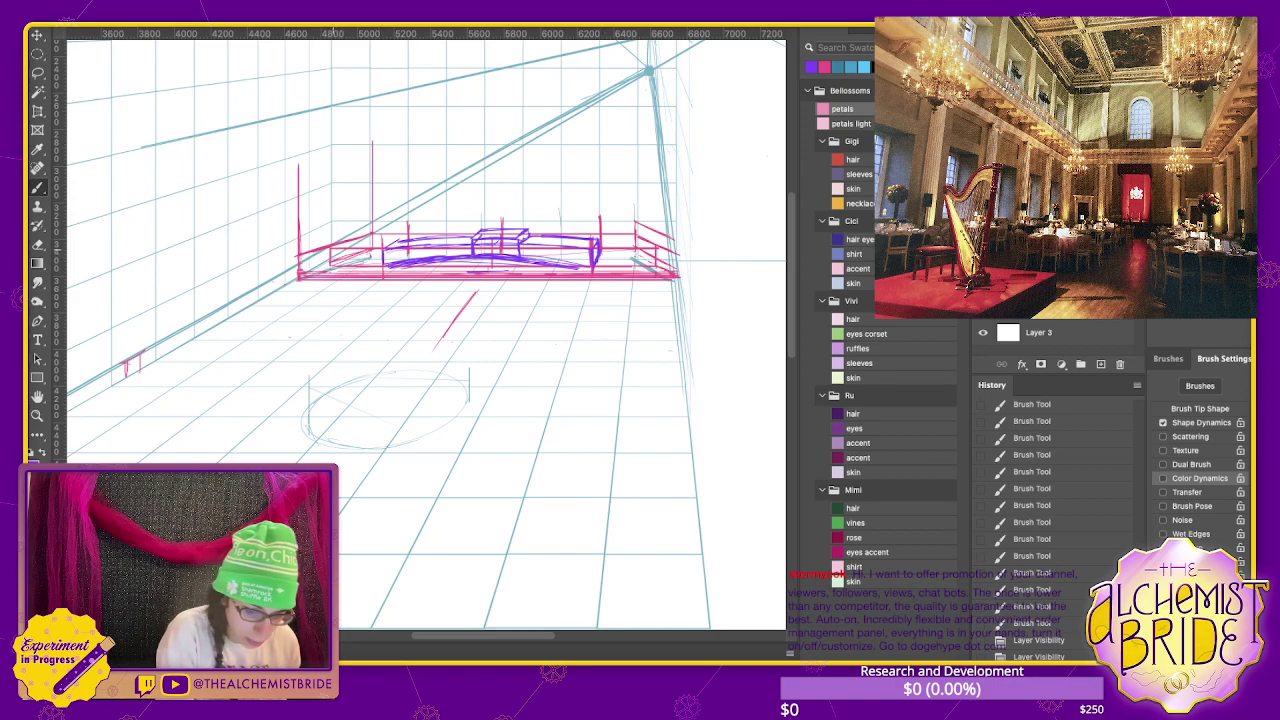
pyautogui.hotkey('ctrl', ',')
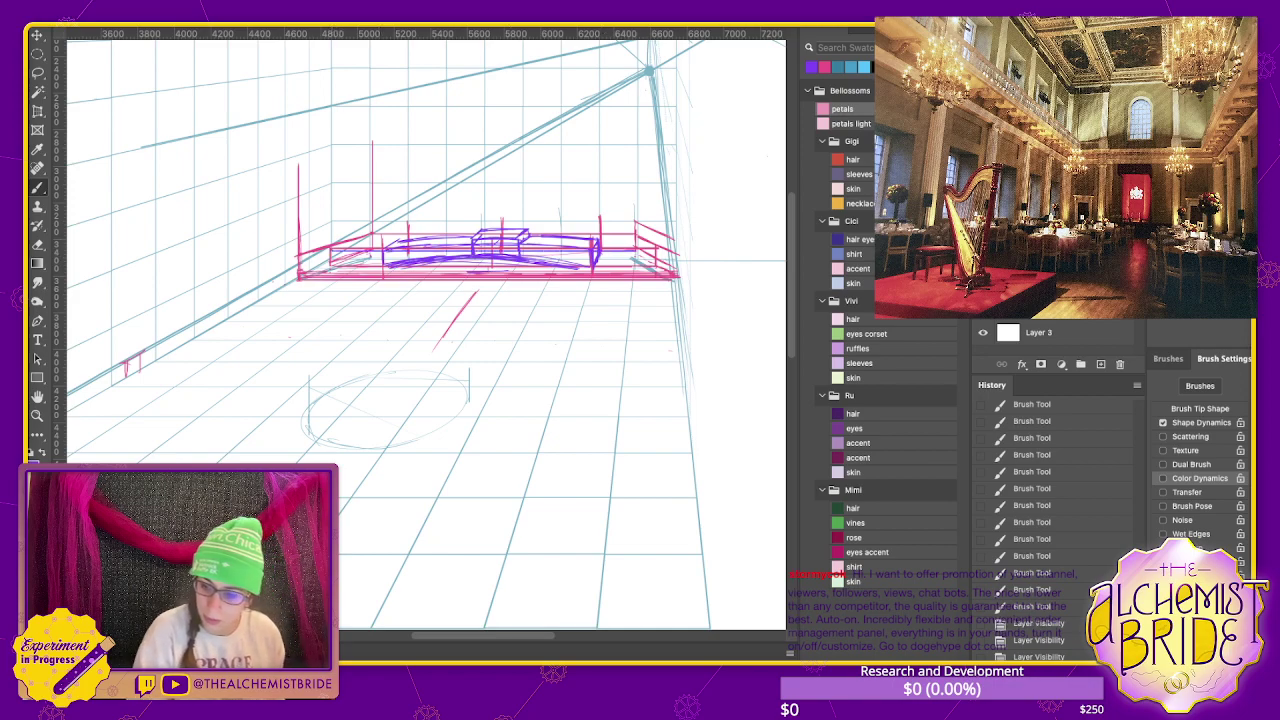
pyautogui.hotkey('ctrl', ',')
pyautogui.hotkey('ctrl', ',')
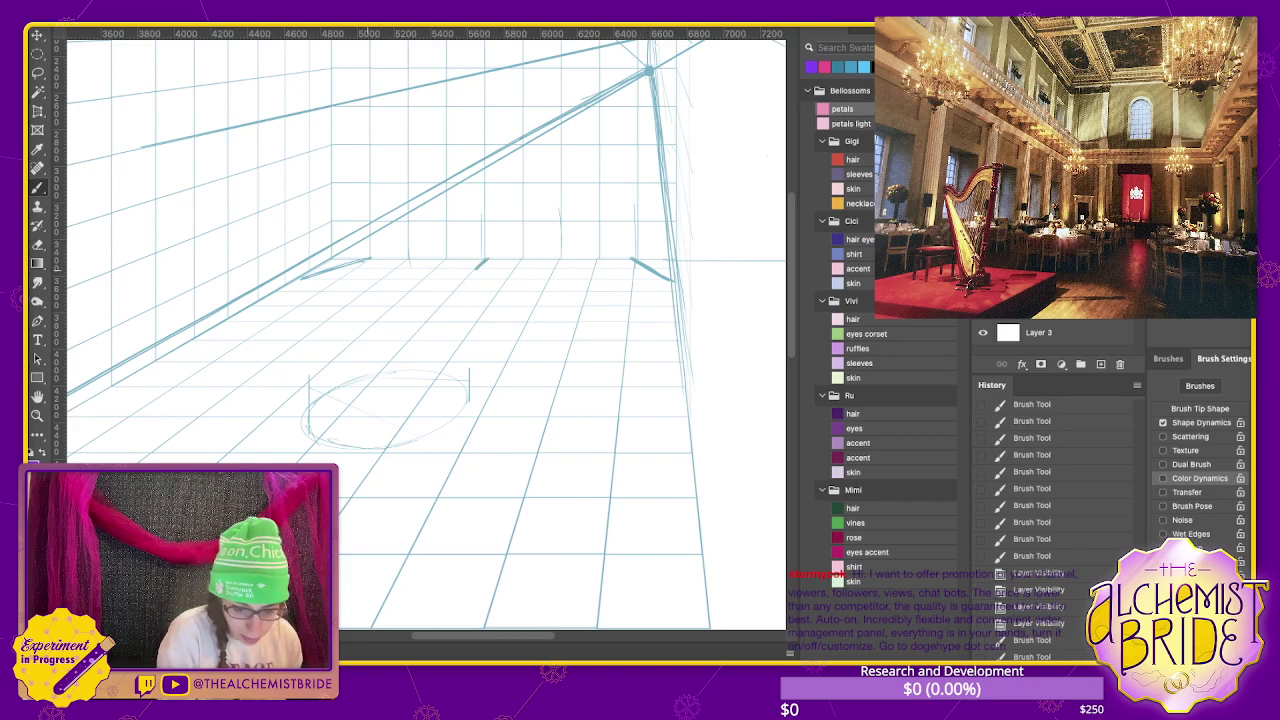
# - Draw a blue stage edge line, a pillar line, and diagonal floor lines toward the viewer
pyautogui.moveTo(362, 268); pyautogui.dragTo(606, 268)
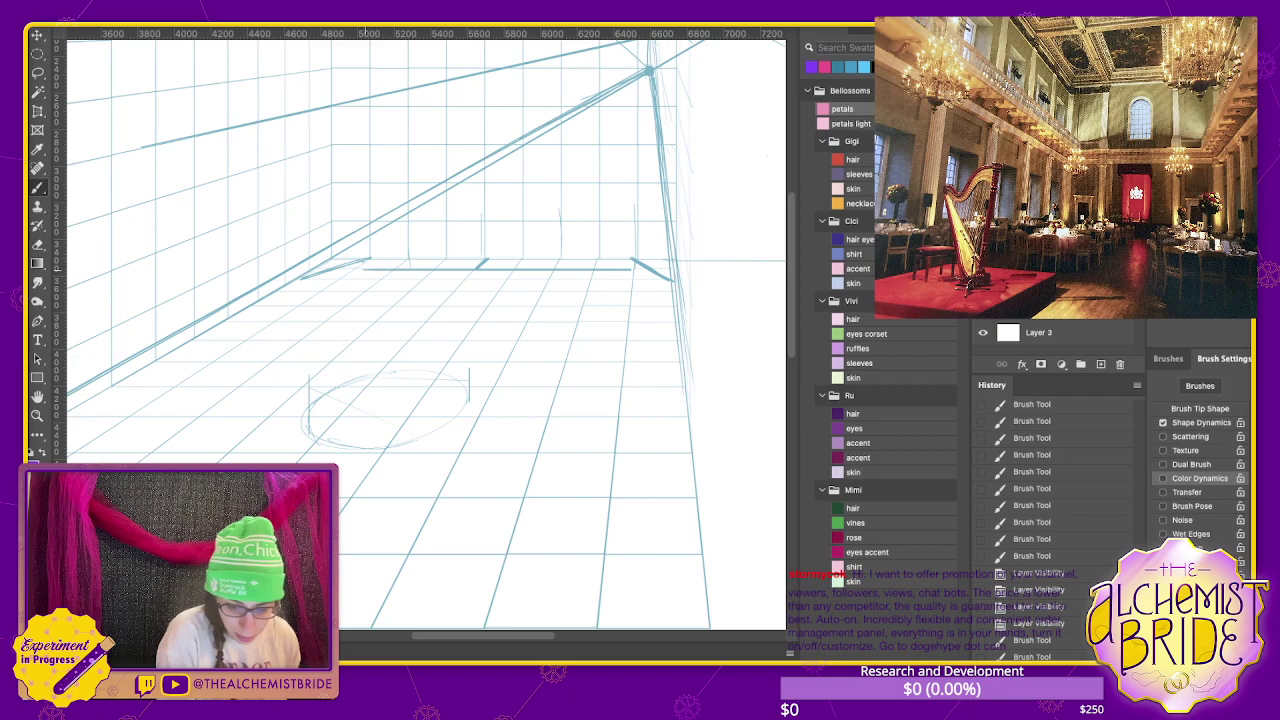
pyautogui.moveTo(486, 220)
pyautogui.mouseDown()
pyautogui.moveTo(486, 256)
pyautogui.moveTo(521, 258)
pyautogui.mouseUp()
pyautogui.press('e')
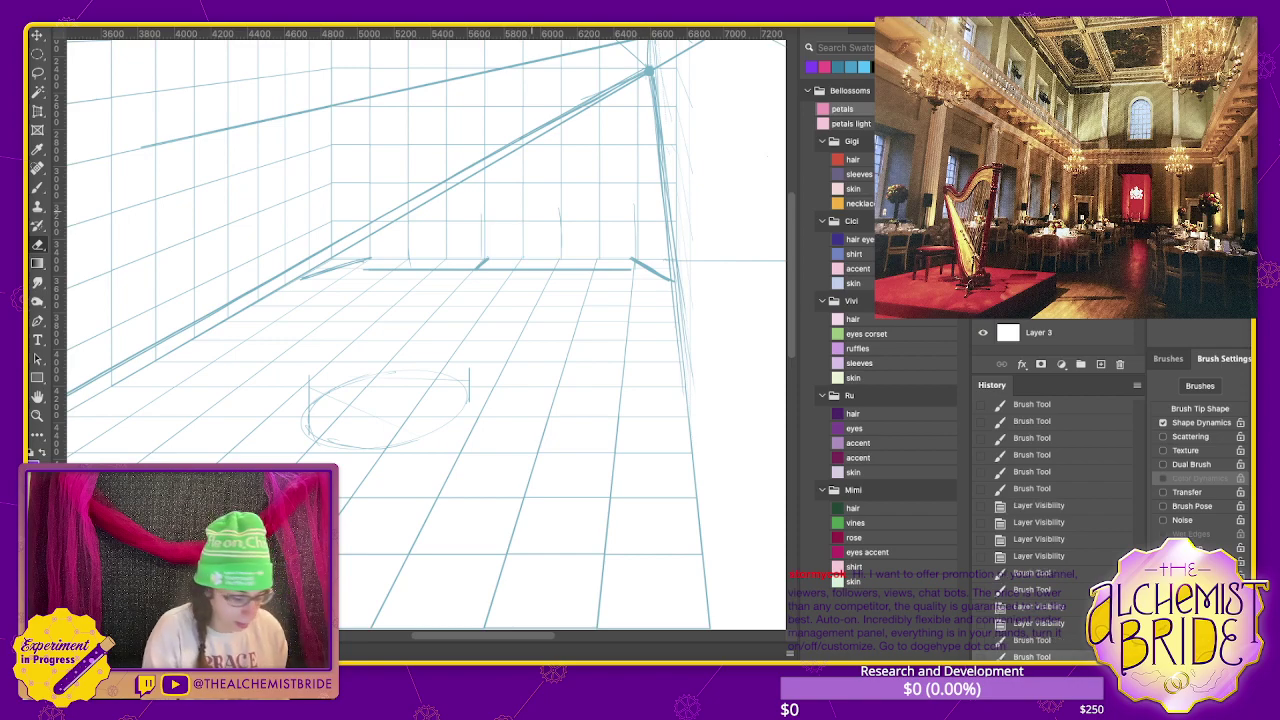
pyautogui.press('b')
pyautogui.scroll(1, 1060, 530)
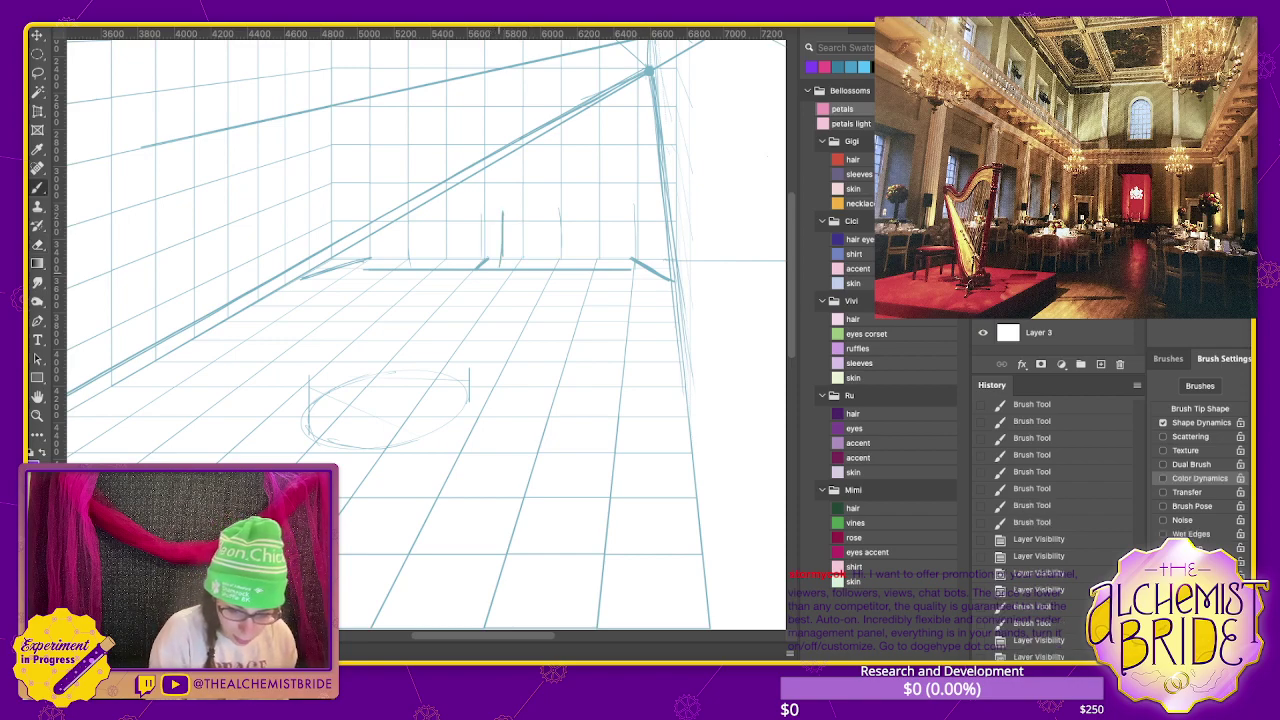
pyautogui.moveTo(484, 280); pyautogui.dragTo(450, 322)
pyautogui.moveTo(458, 316); pyautogui.dragTo(345, 465)
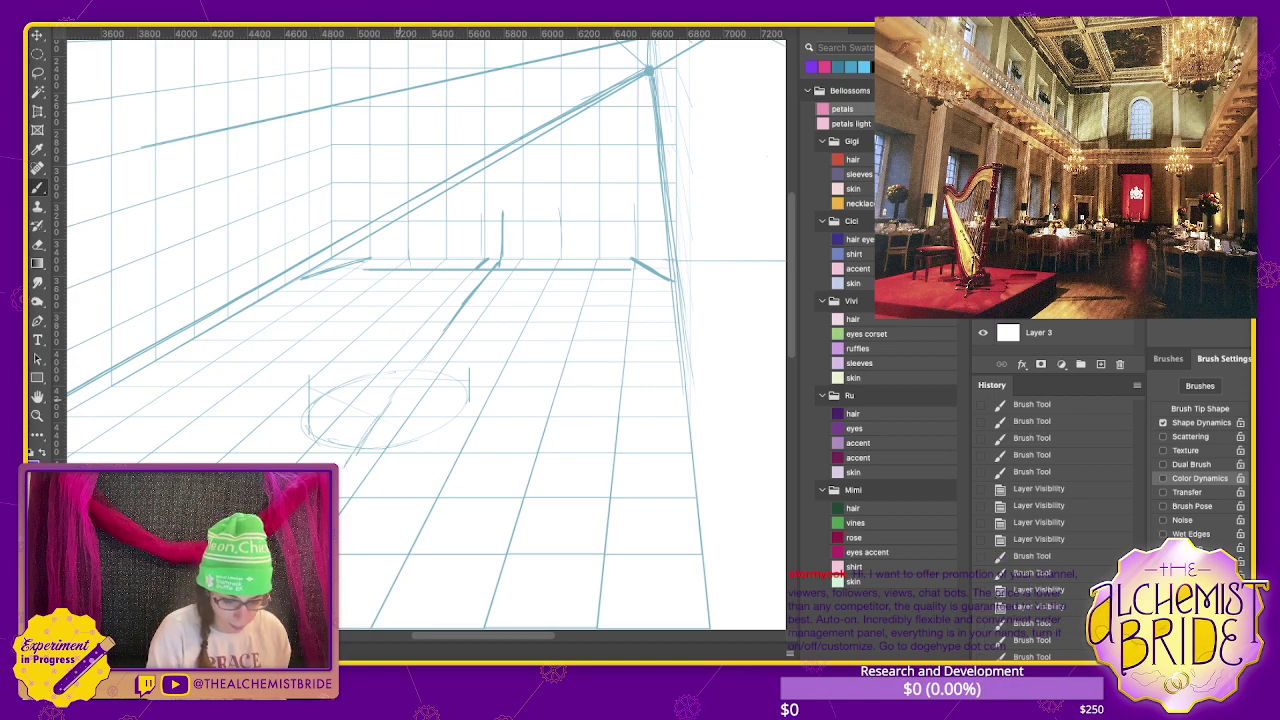
# - Trace over the floor ellipse and sketch the stage's curved front edge and left corner
pyautogui.scroll(-1, 1060, 530)
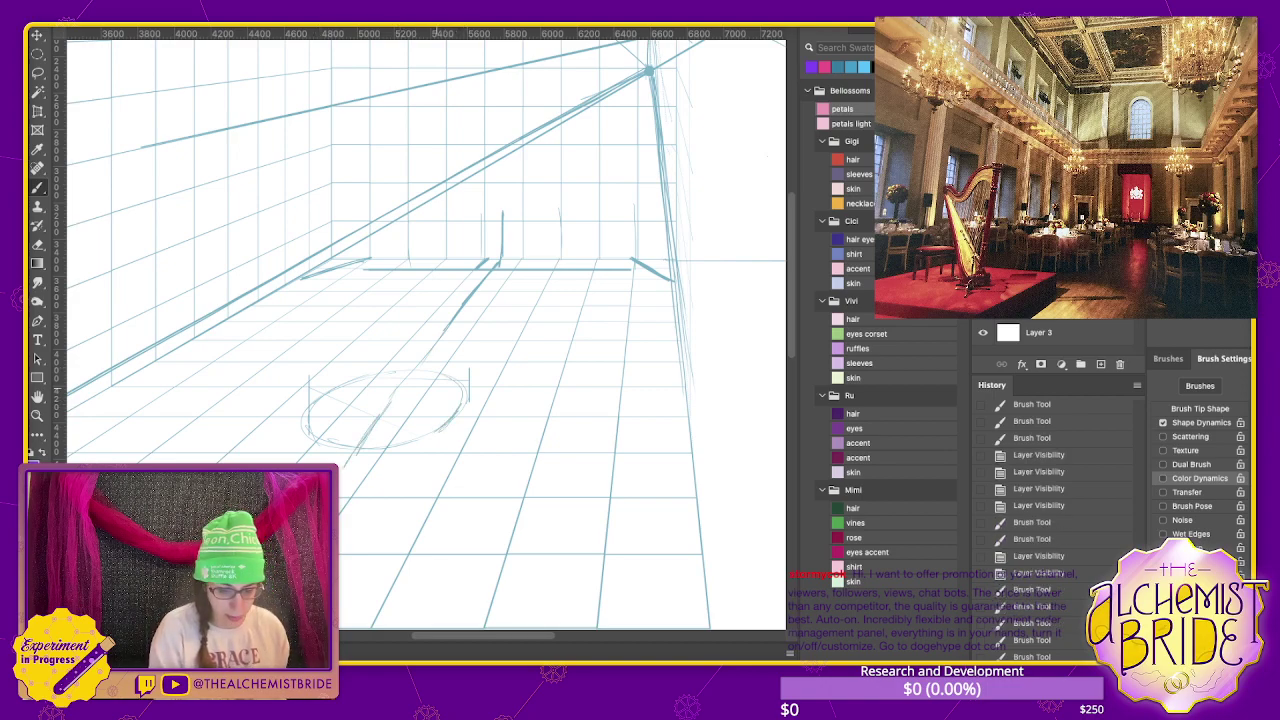
pyautogui.moveTo(410, 370); pyautogui.dragTo(440, 442)
pyautogui.moveTo(324, 400)
pyautogui.mouseDown()
pyautogui.moveTo(430, 370)
pyautogui.moveTo(340, 435)
pyautogui.mouseUp()
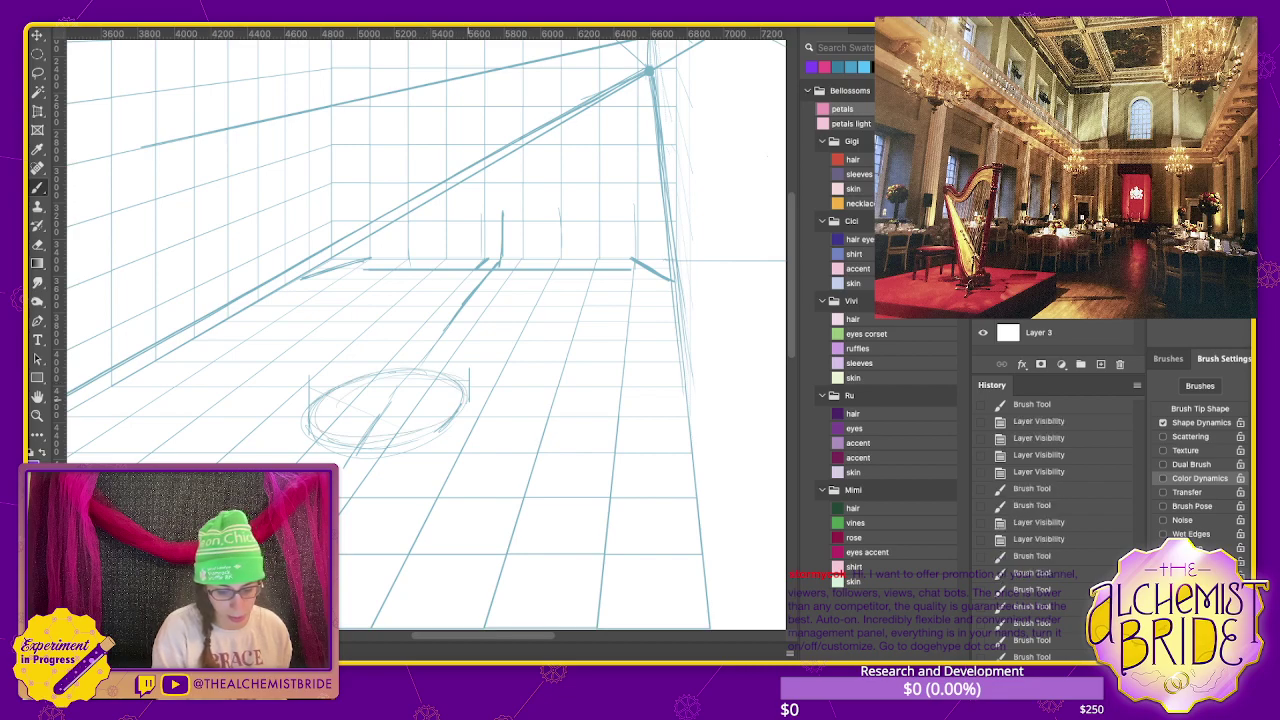
pyautogui.scroll(-2, 1060, 530)
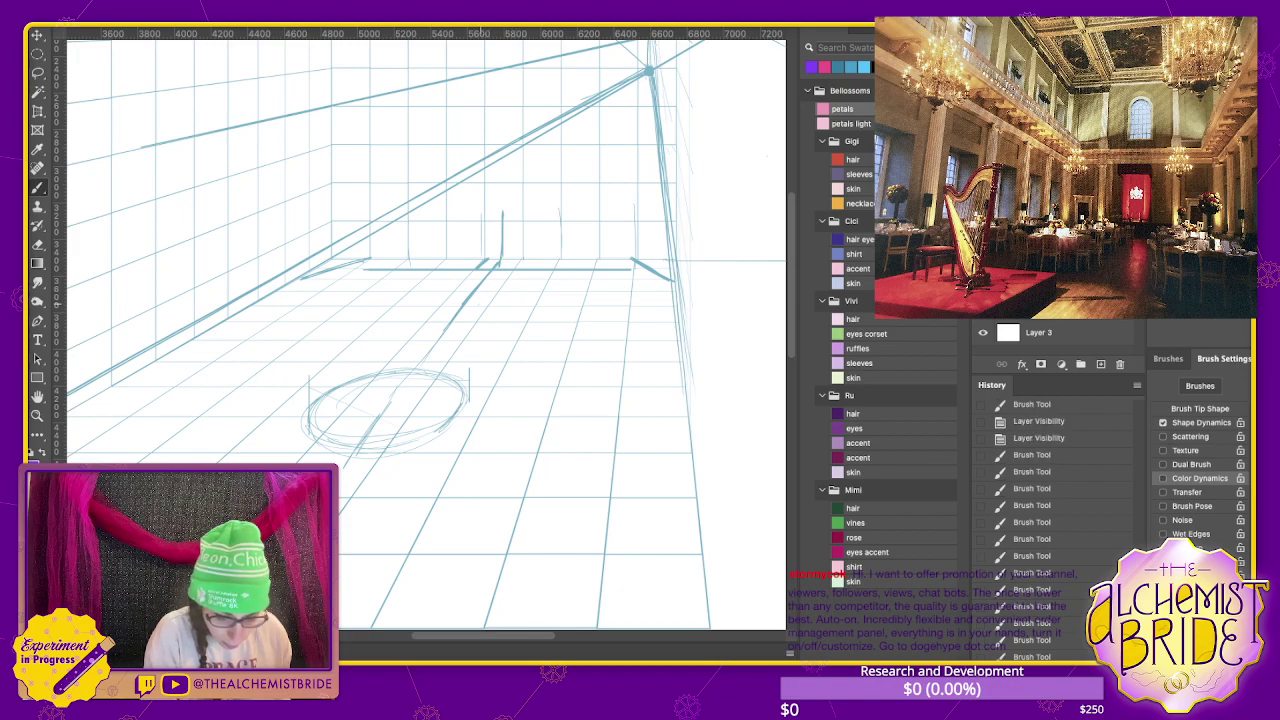
pyautogui.click(478, 304)
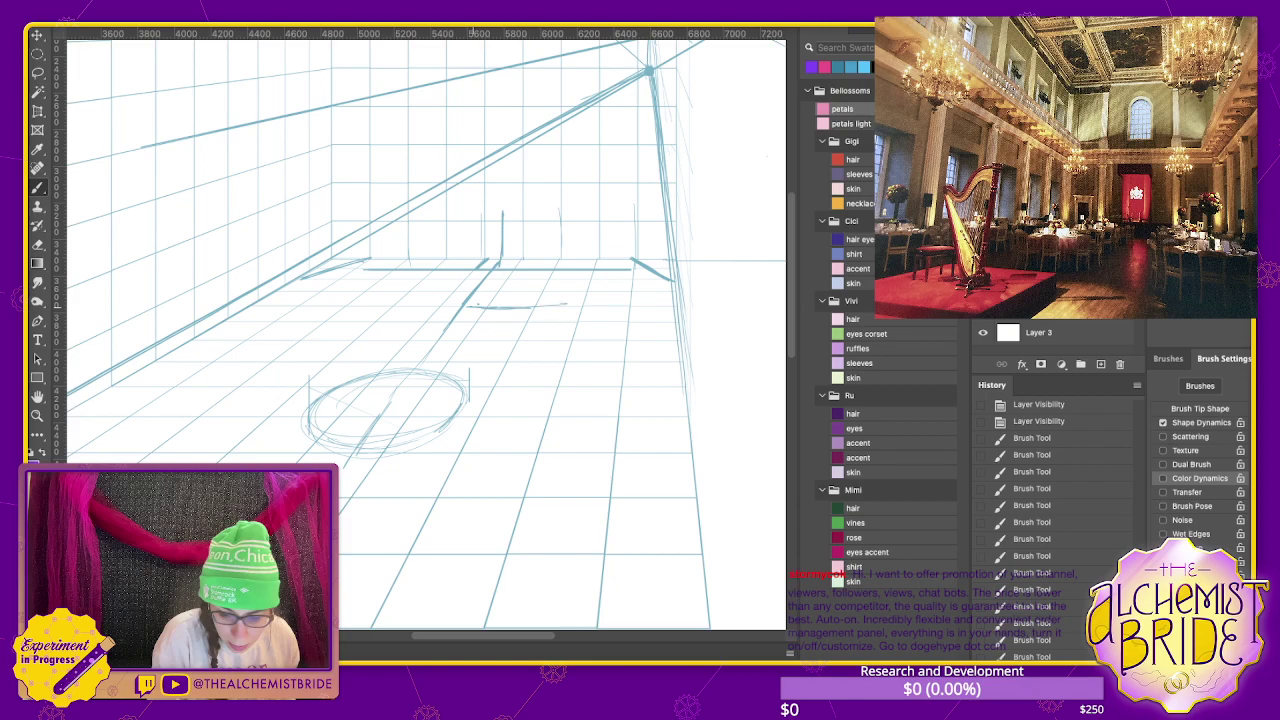
pyautogui.moveTo(566, 304); pyautogui.dragTo(600, 298)
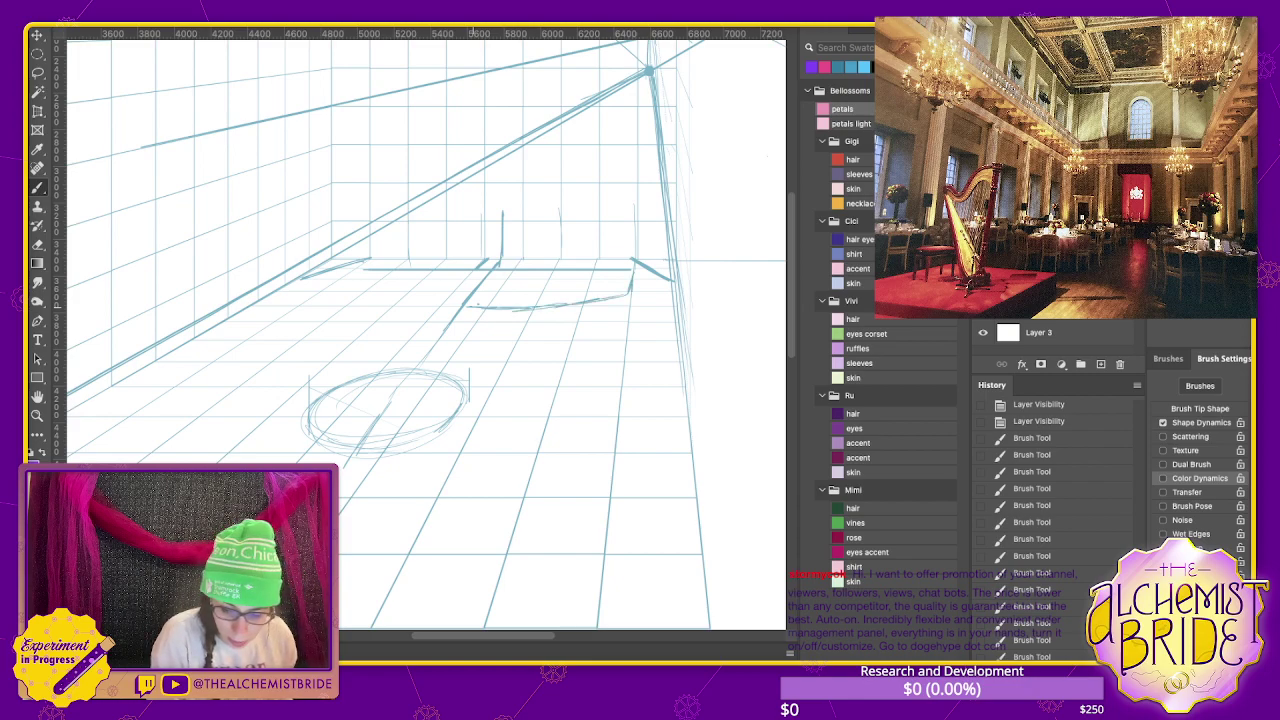
pyautogui.moveTo(370, 299); pyautogui.dragTo(410, 305)
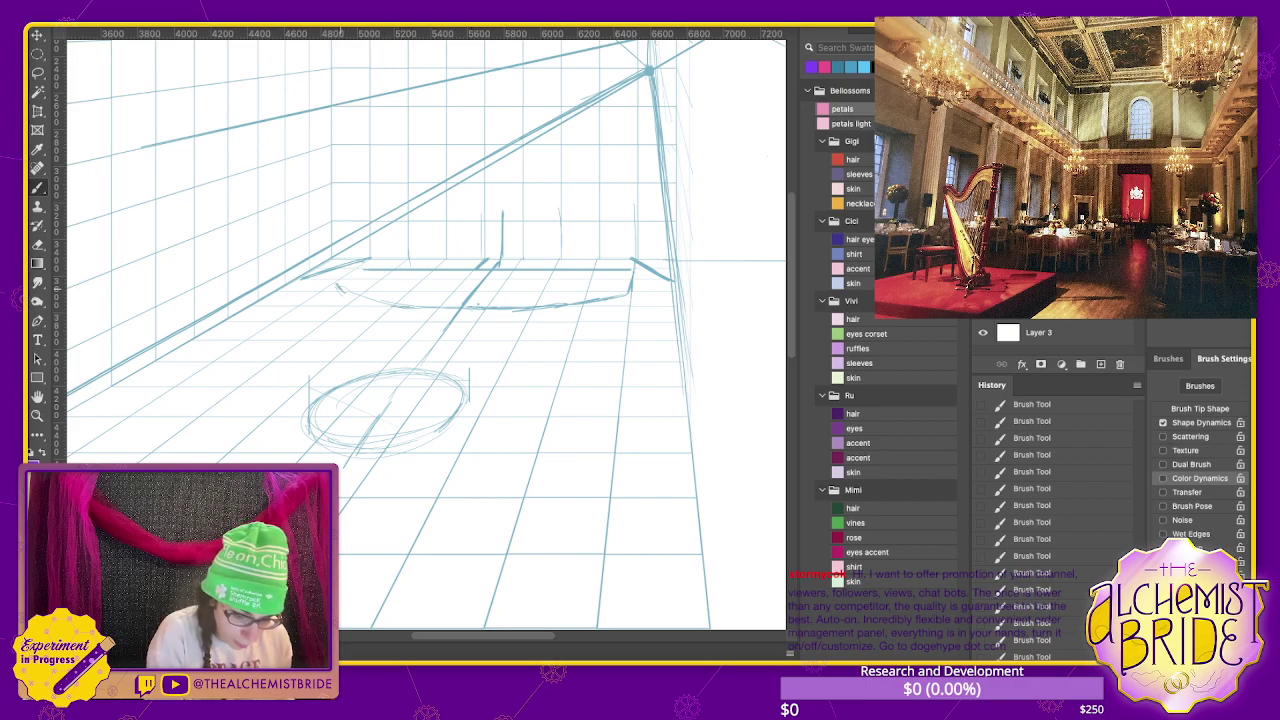
pyautogui.moveTo(320, 295); pyautogui.dragTo(352, 299)
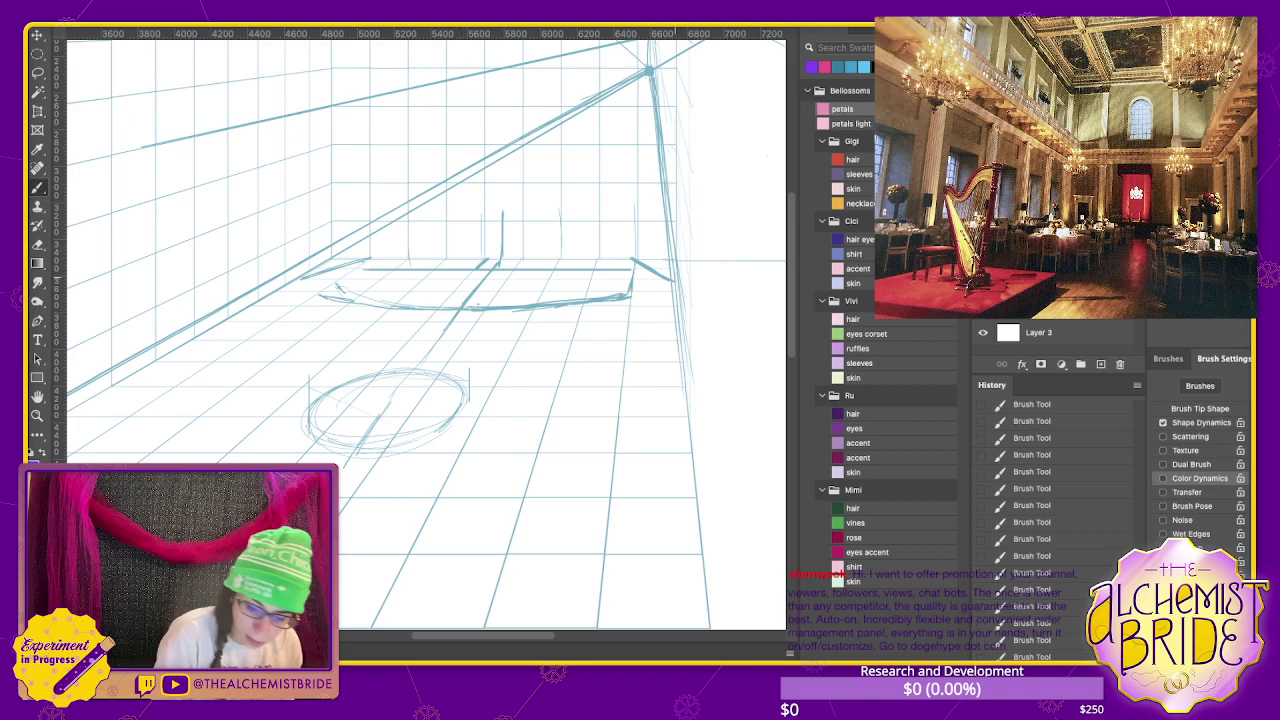
pyautogui.moveTo(352, 277); pyautogui.dragTo(322, 291)
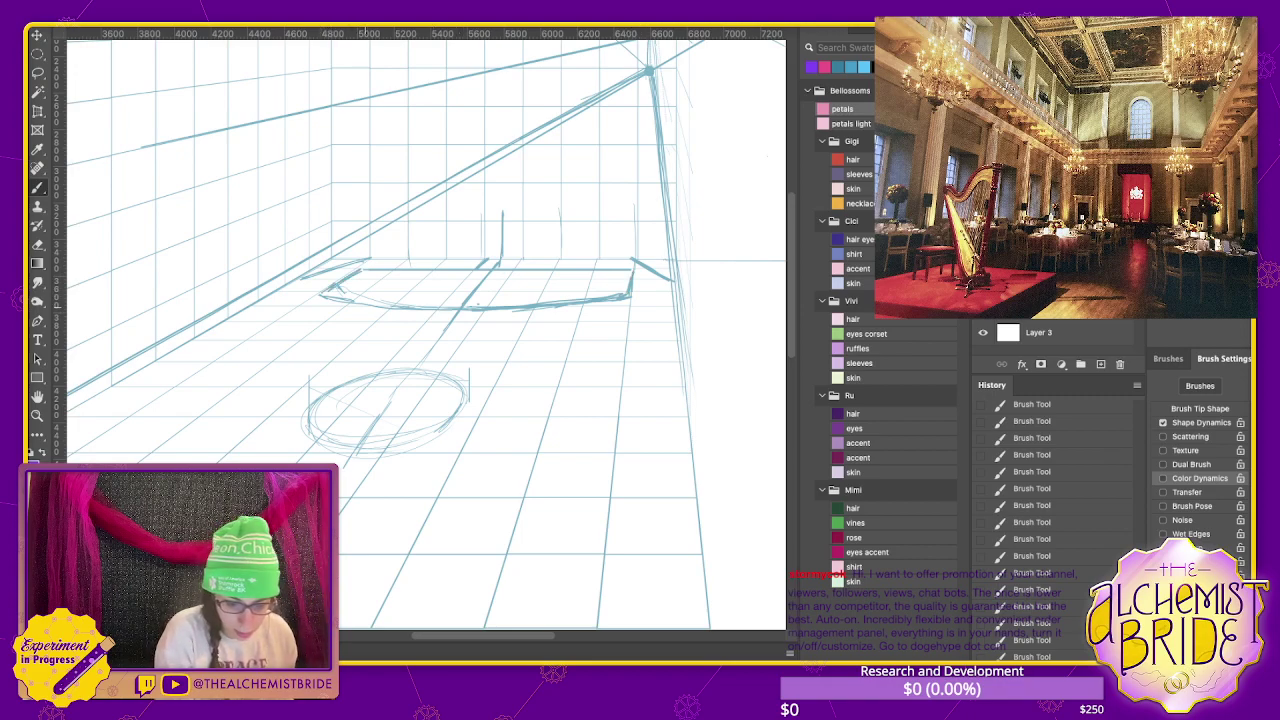
pyautogui.moveTo(384, 310); pyautogui.dragTo(458, 309)
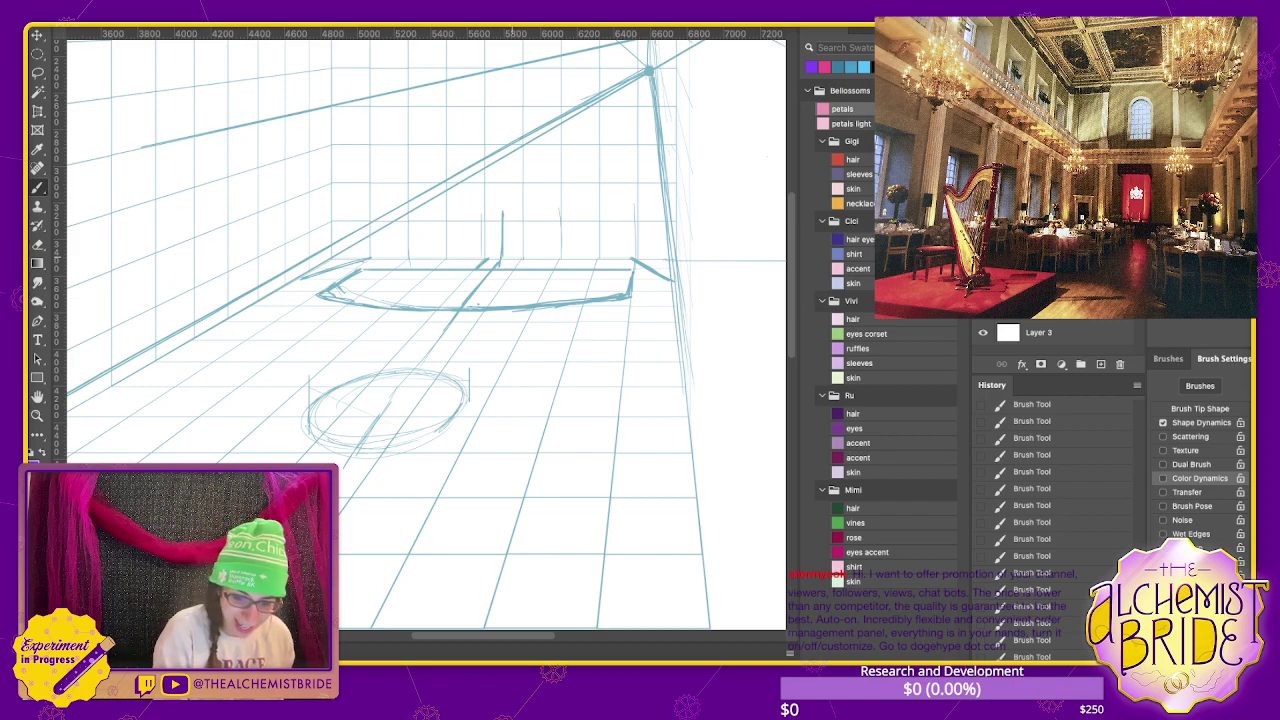
# - Add three horizontal back-wall lines and a long diagonal from the vanishing point down-left
pyautogui.moveTo(372, 249); pyautogui.dragTo(522, 249)
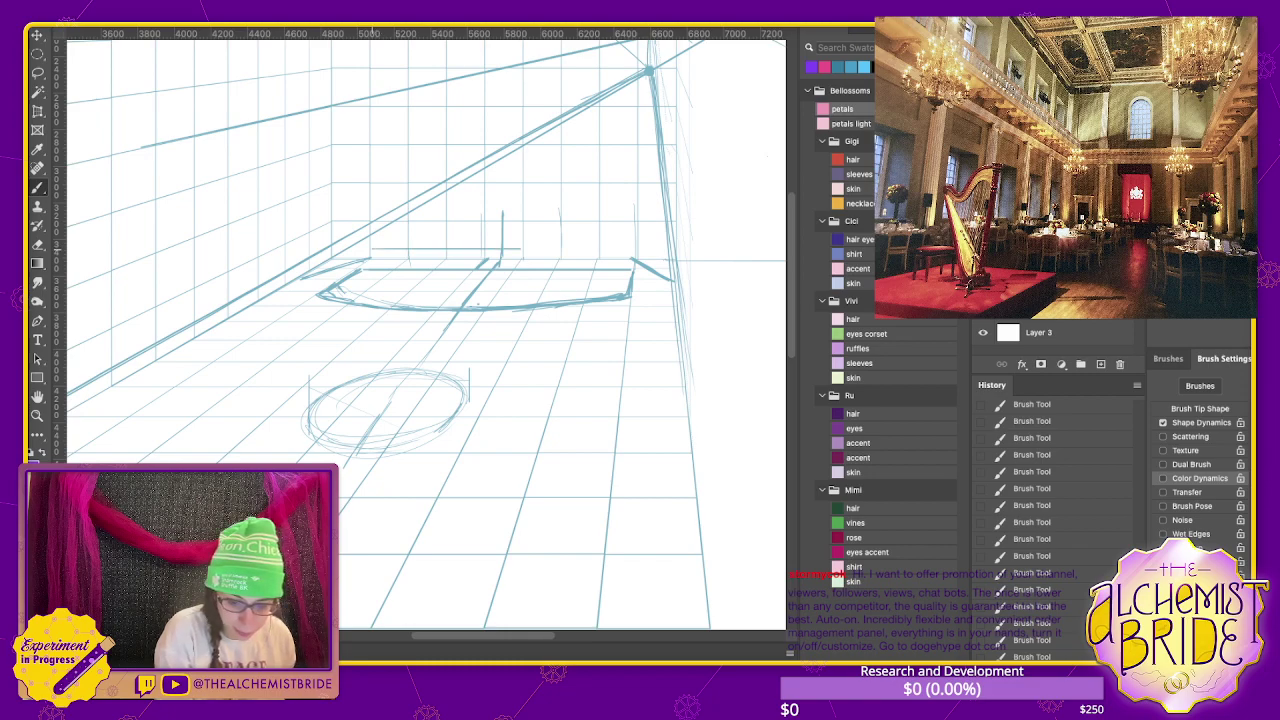
pyautogui.moveTo(370, 238); pyautogui.dragTo(630, 238)
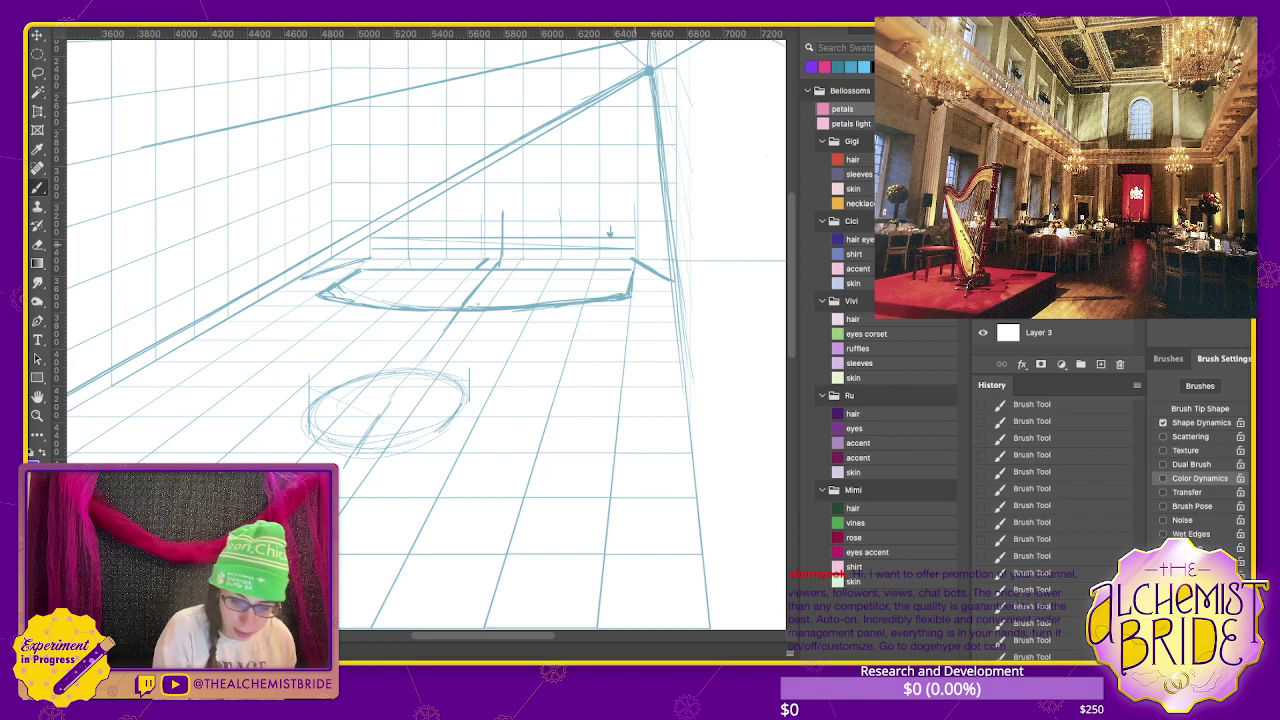
pyautogui.moveTo(370, 232); pyautogui.dragTo(630, 232)
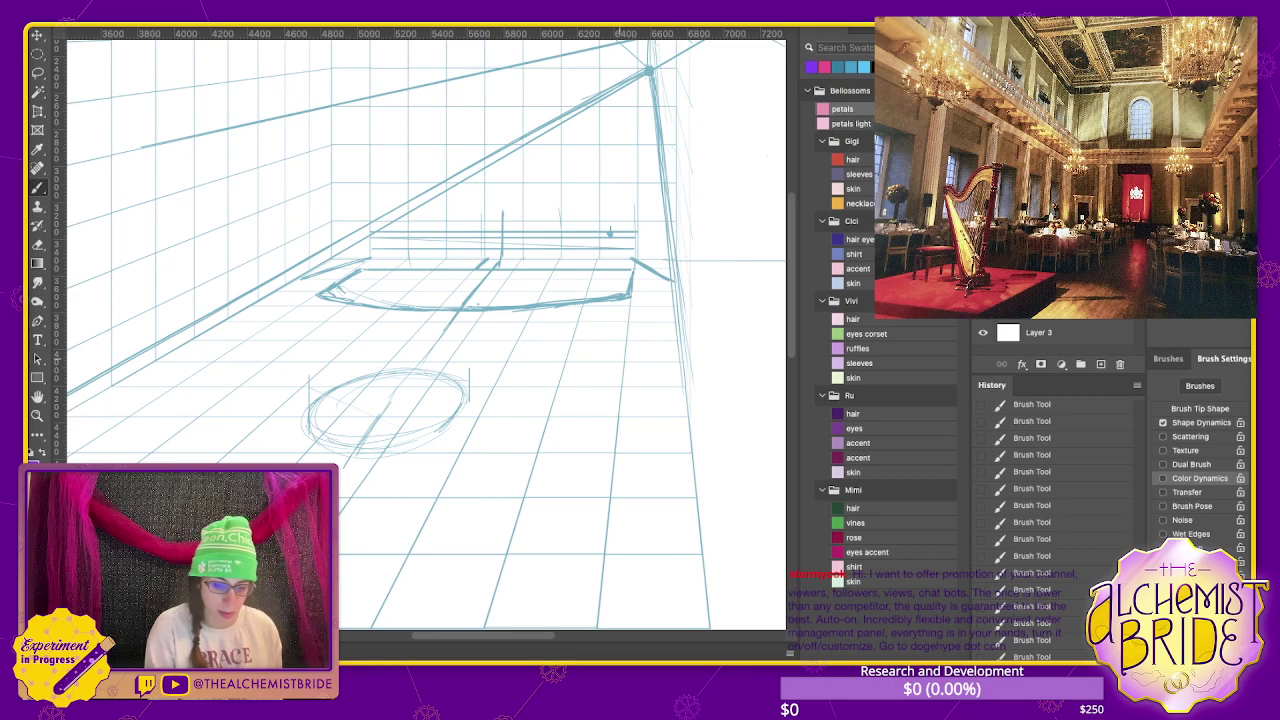
pyautogui.hotkey('ctrl', '-')
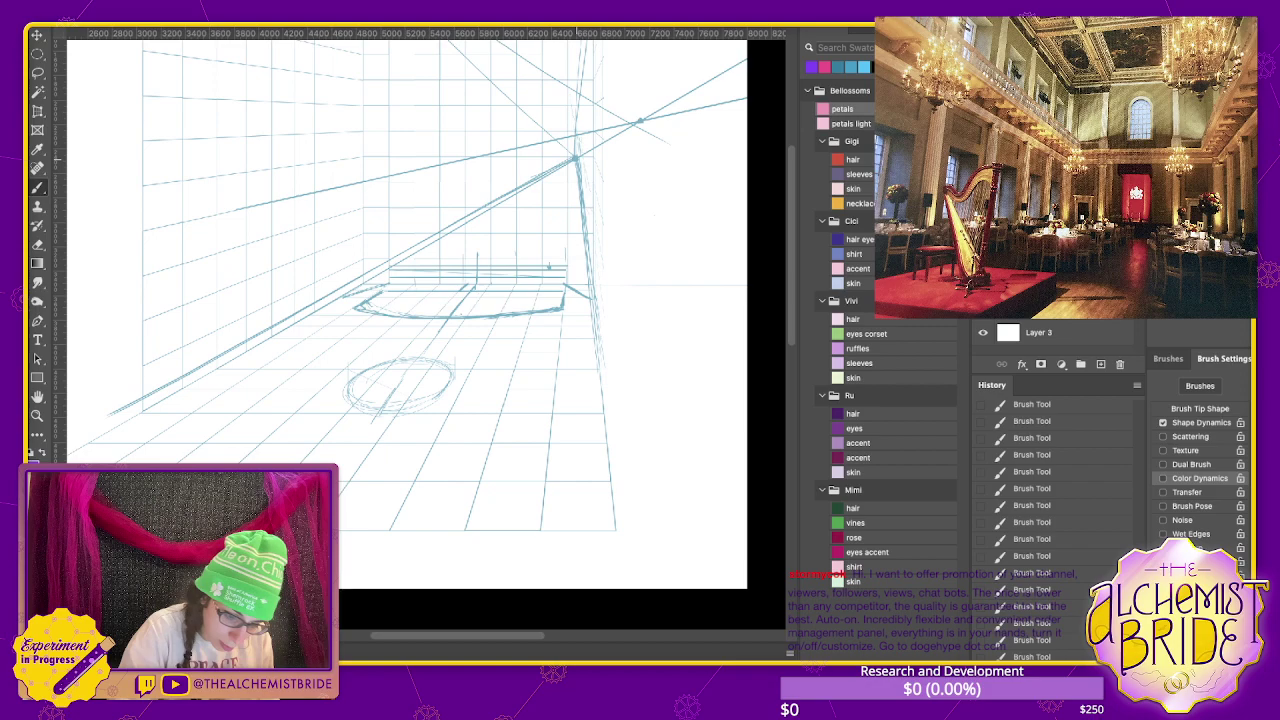
pyautogui.moveTo(568, 164); pyautogui.dragTo(302, 460)
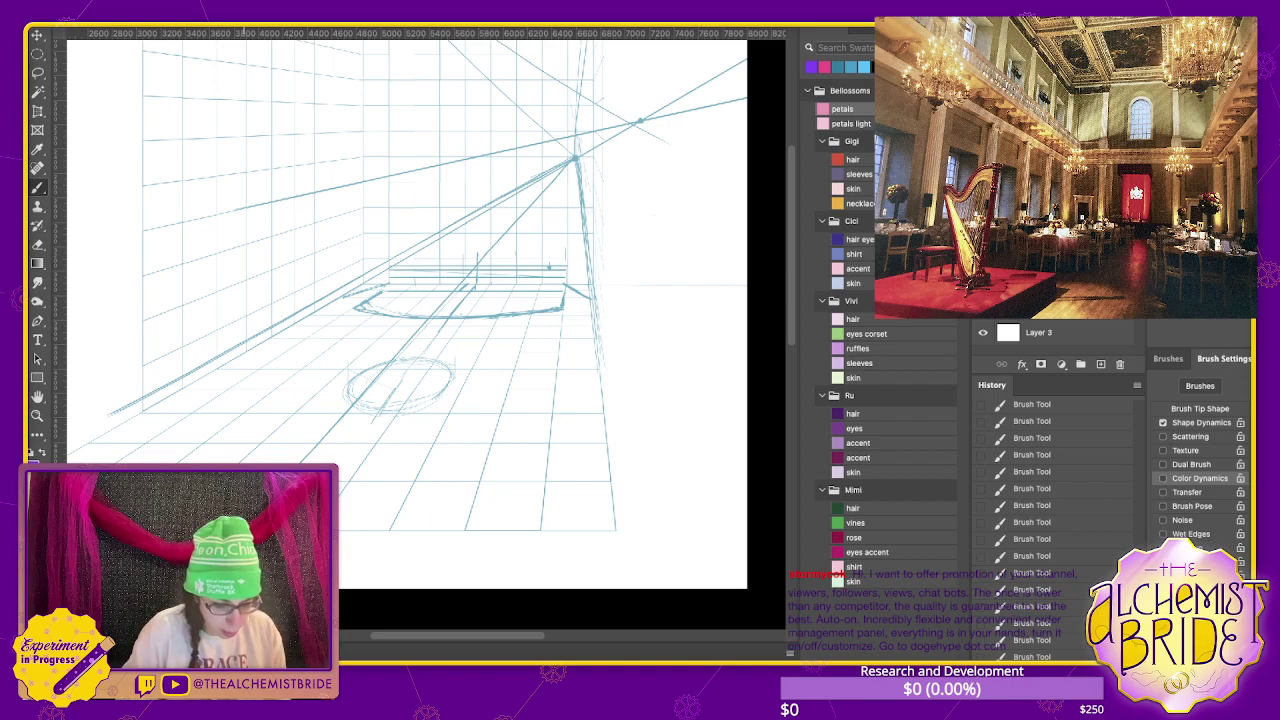
pyautogui.hotkey('ctrl', '+')
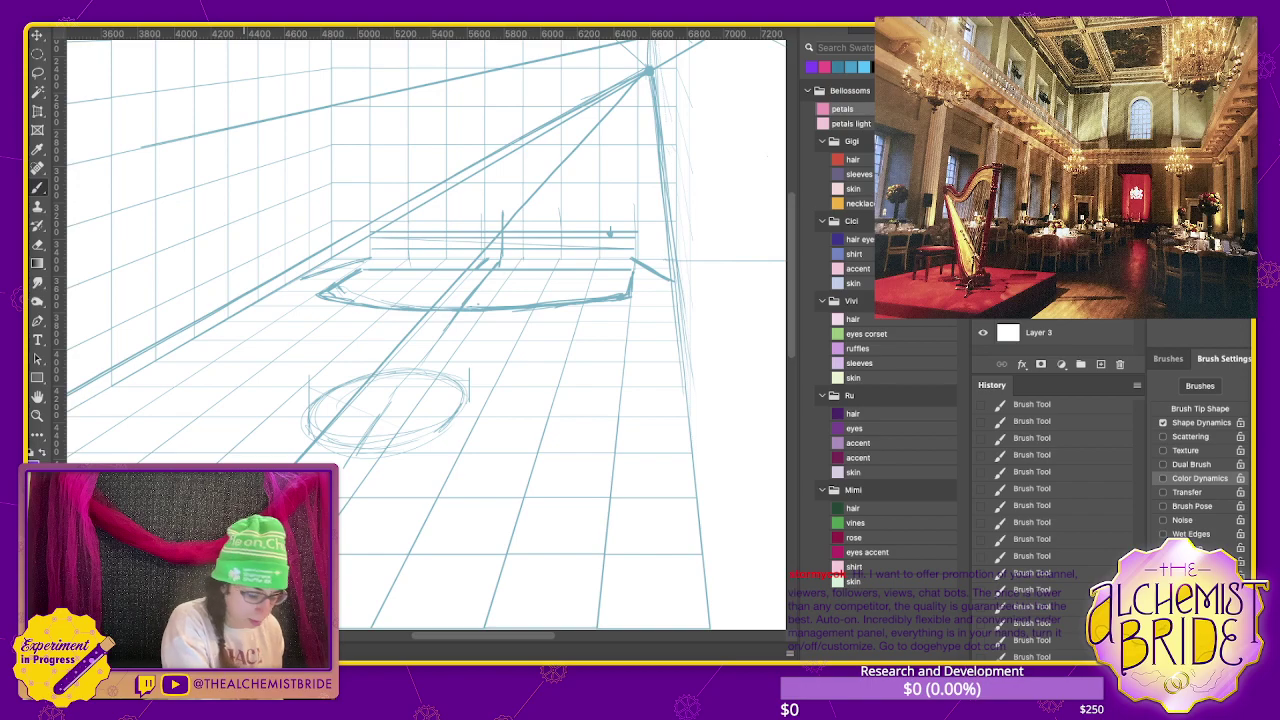
# - Draw a long horizontal line across the stage and retrace its curved front edge
pyautogui.hotkey('ctrl', '+')
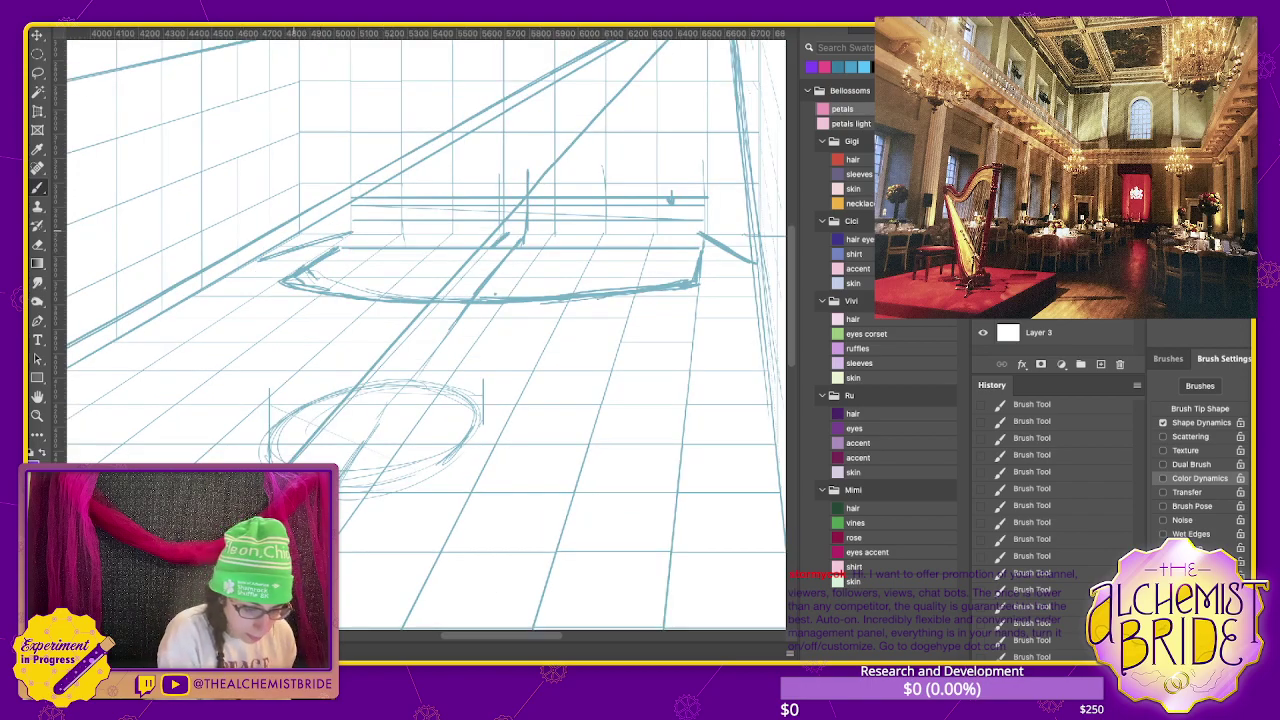
pyautogui.hotkey('ctrl', '-')
pyautogui.hotkey('ctrl', '-')
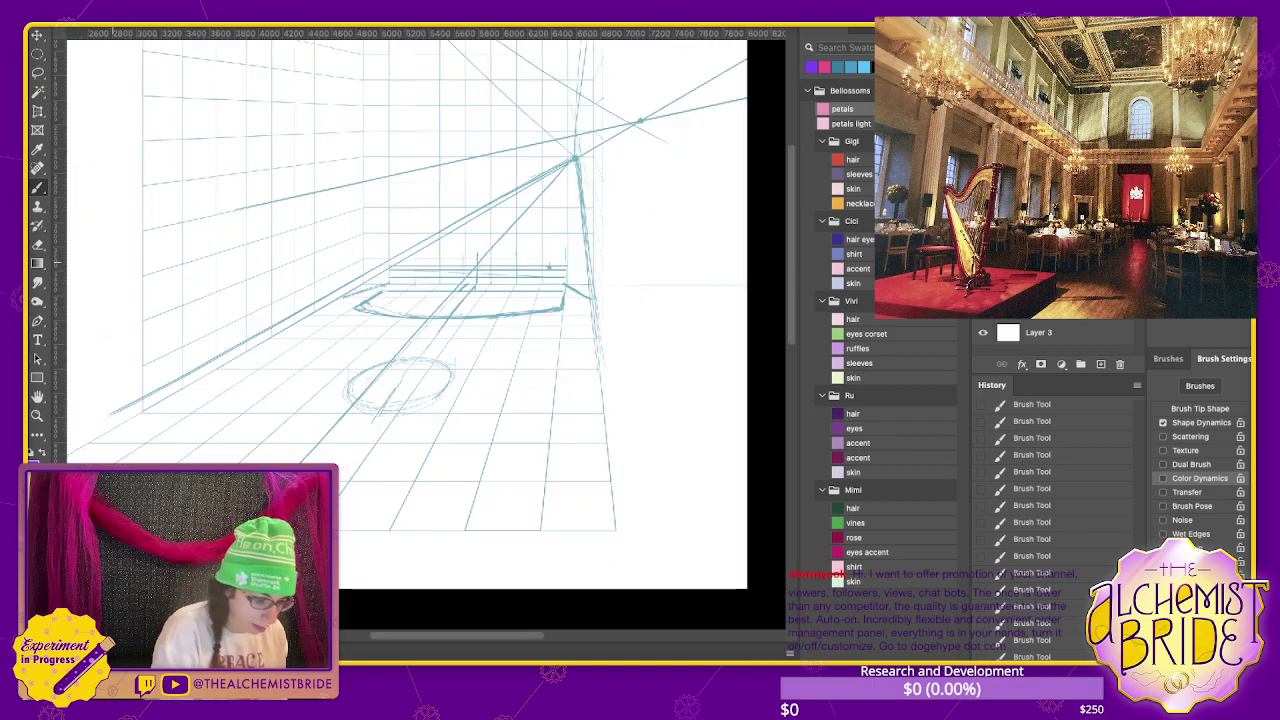
pyautogui.hotkey('ctrl', '+')
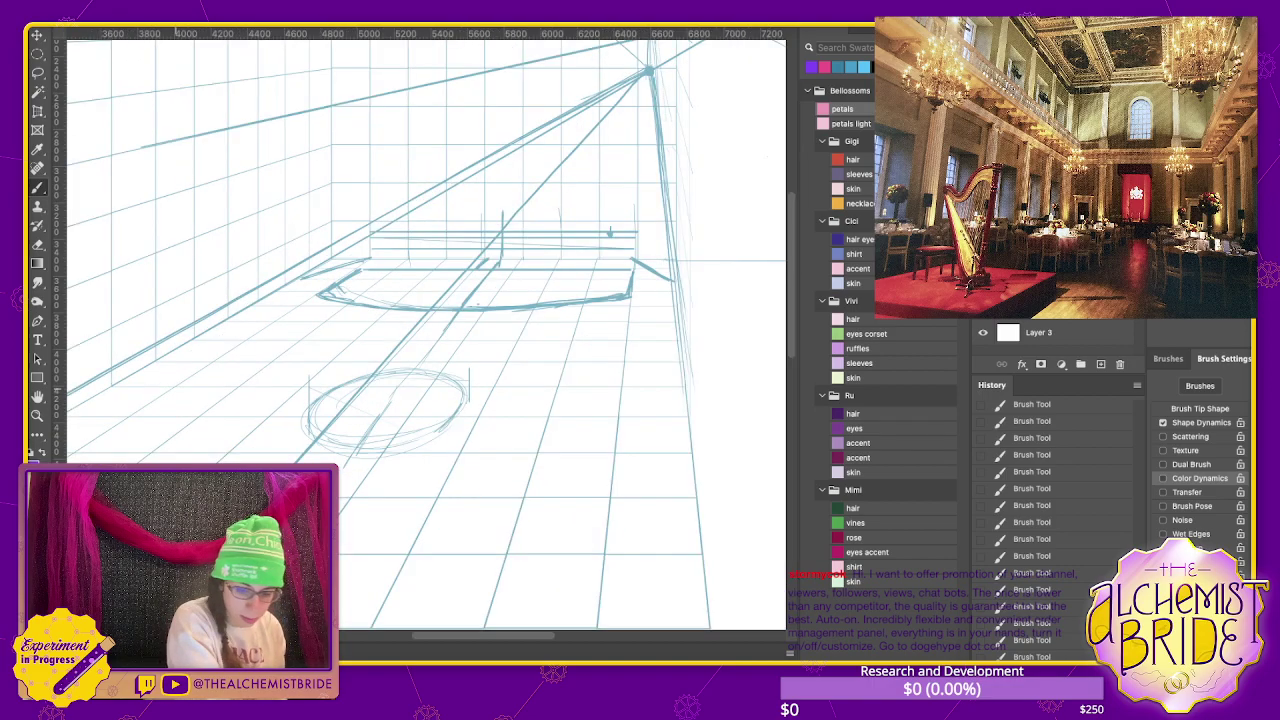
pyautogui.hotkey('ctrl', '+')
pyautogui.hotkey('ctrl', '+')
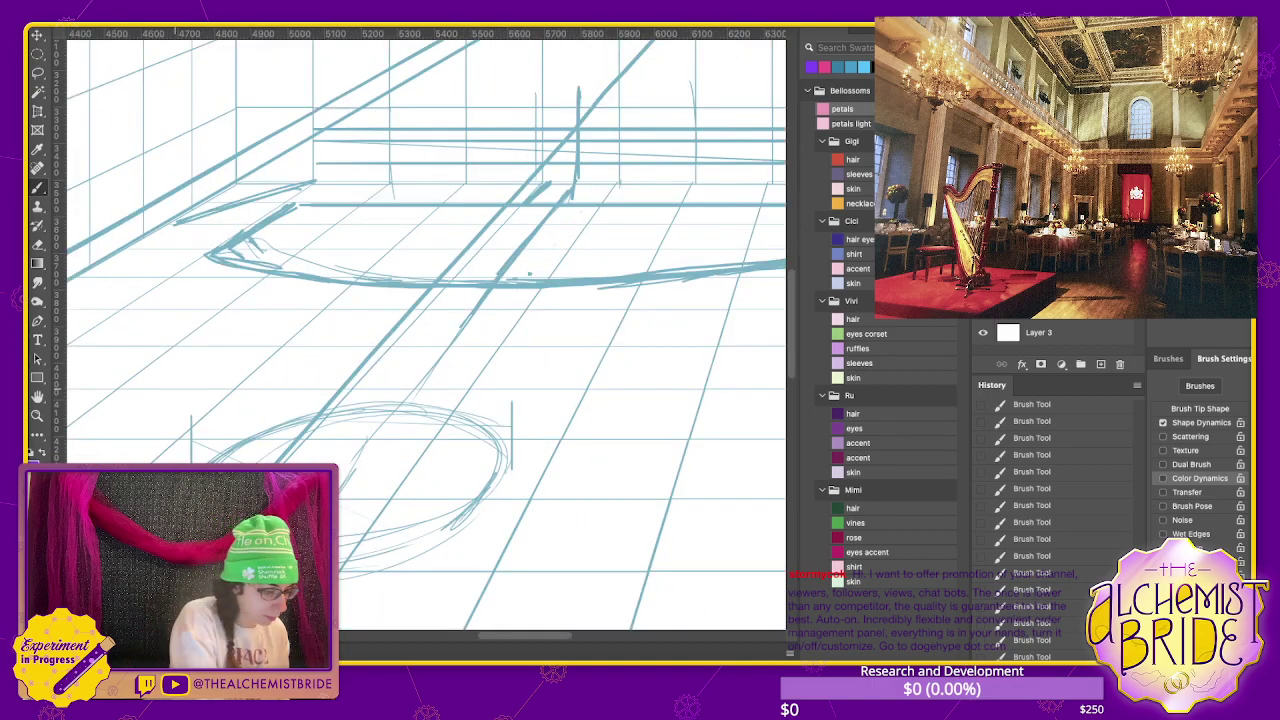
pyautogui.hotkey('ctrl', '-')
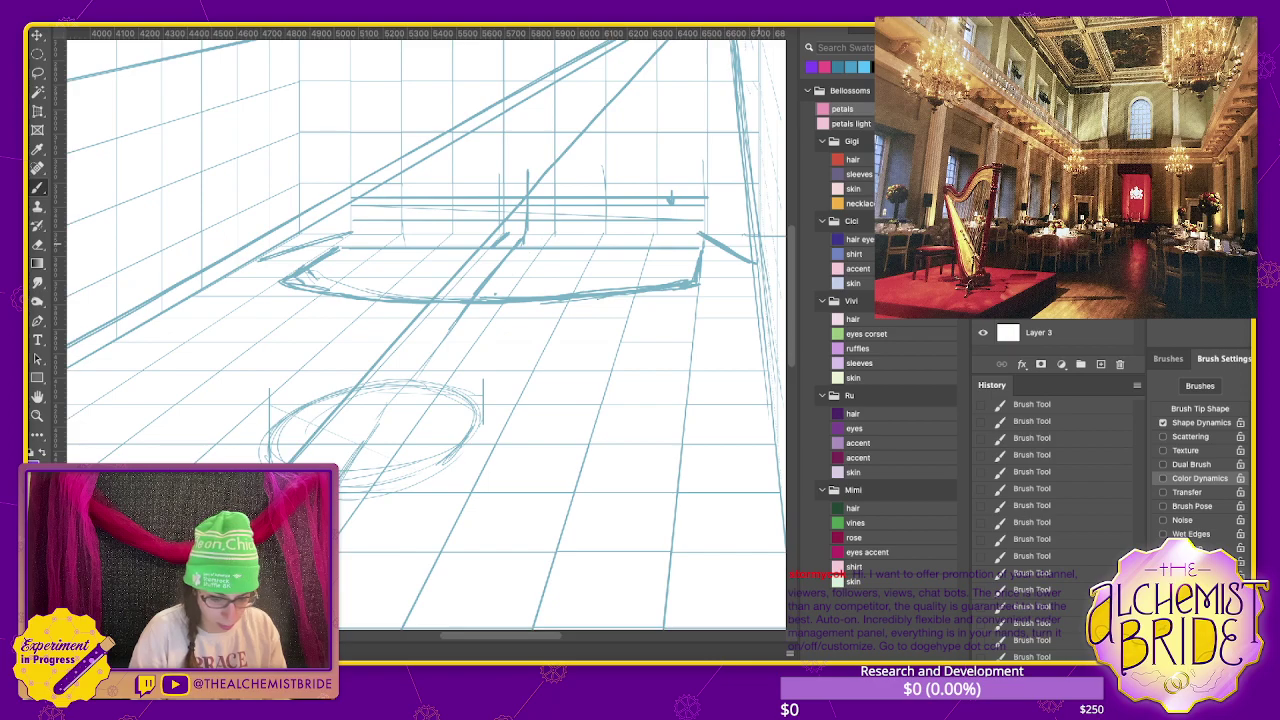
pyautogui.moveTo(730, 267); pyautogui.dragTo(205, 270)
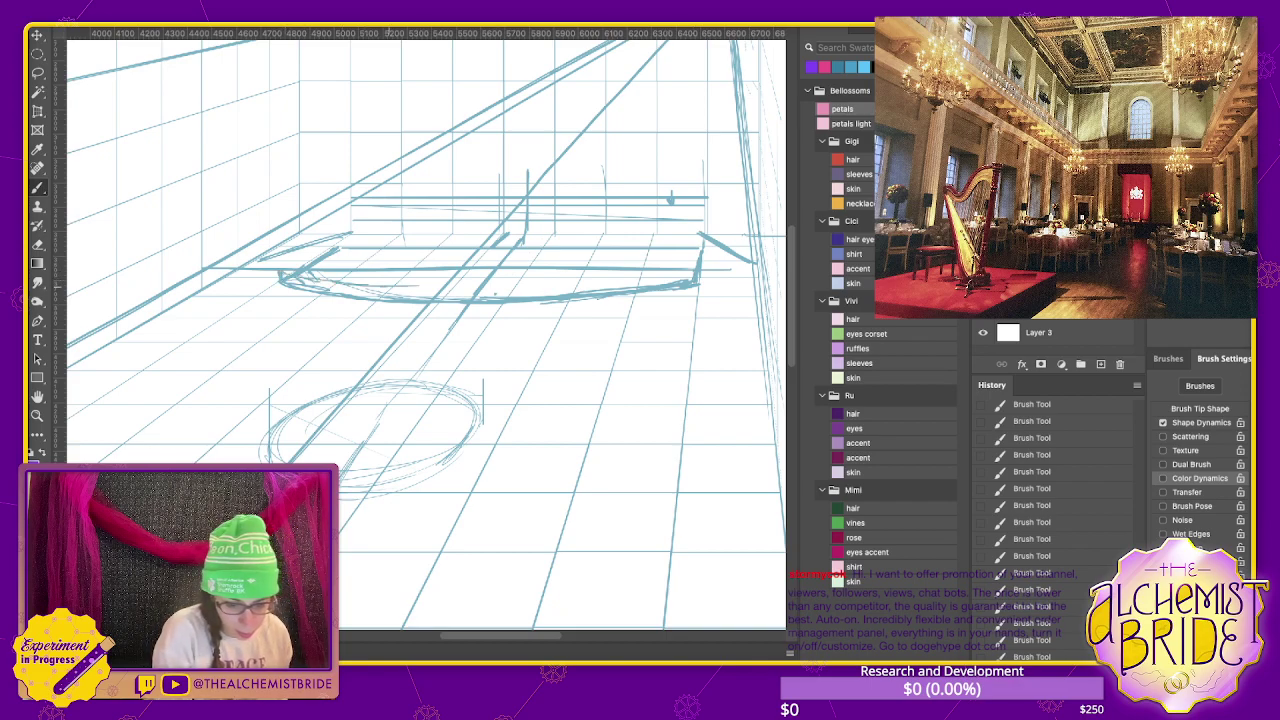
pyautogui.moveTo(380, 288); pyautogui.dragTo(608, 285)
pyautogui.moveTo(688, 278)
pyautogui.mouseDown()
pyautogui.moveTo(532, 291)
pyautogui.moveTo(312, 280)
pyautogui.mouseUp()
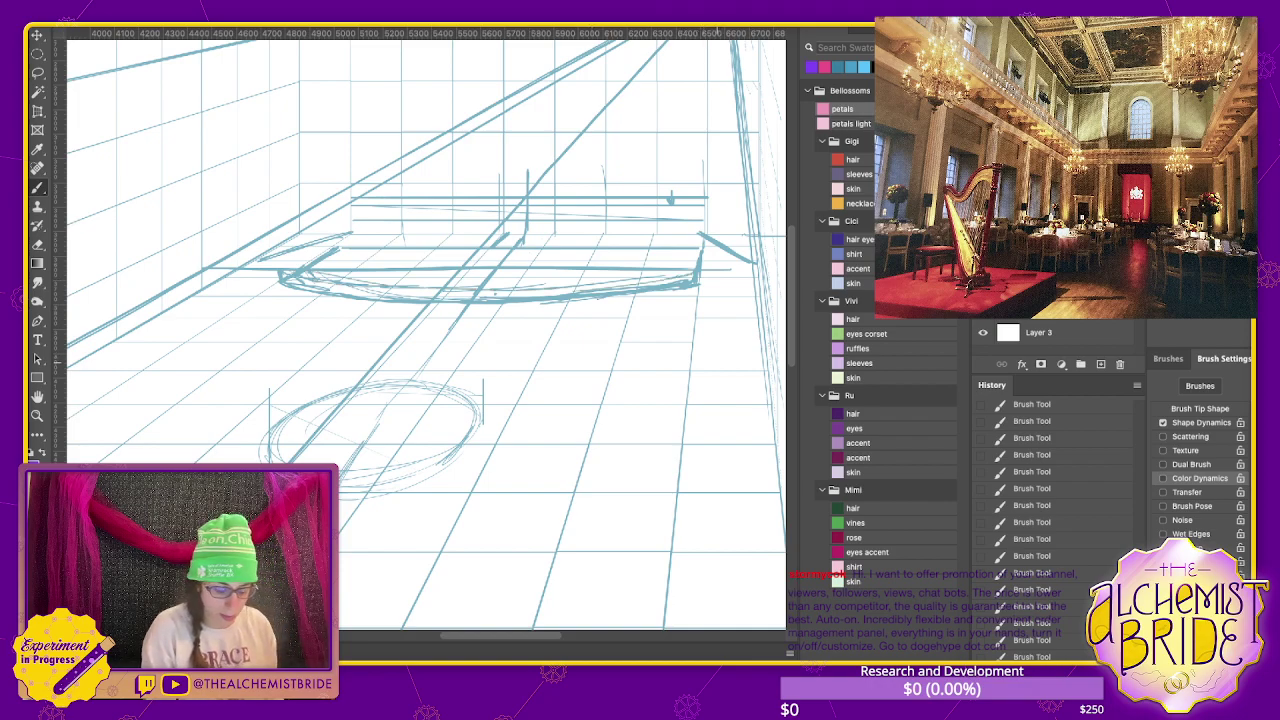
# - Add strokes at the stage's left end, try erasing them, then undo the last three actions
pyautogui.moveTo(372, 291); pyautogui.dragTo(312, 283)
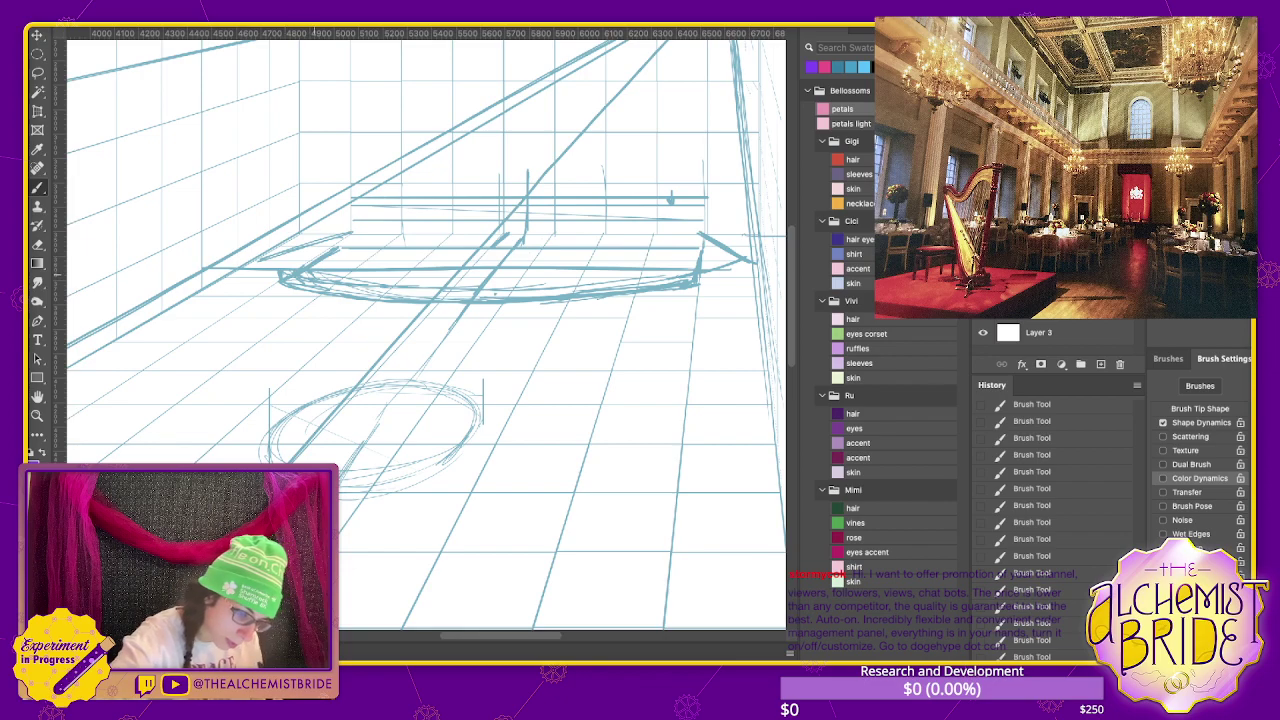
pyautogui.moveTo(266, 264); pyautogui.dragTo(300, 260)
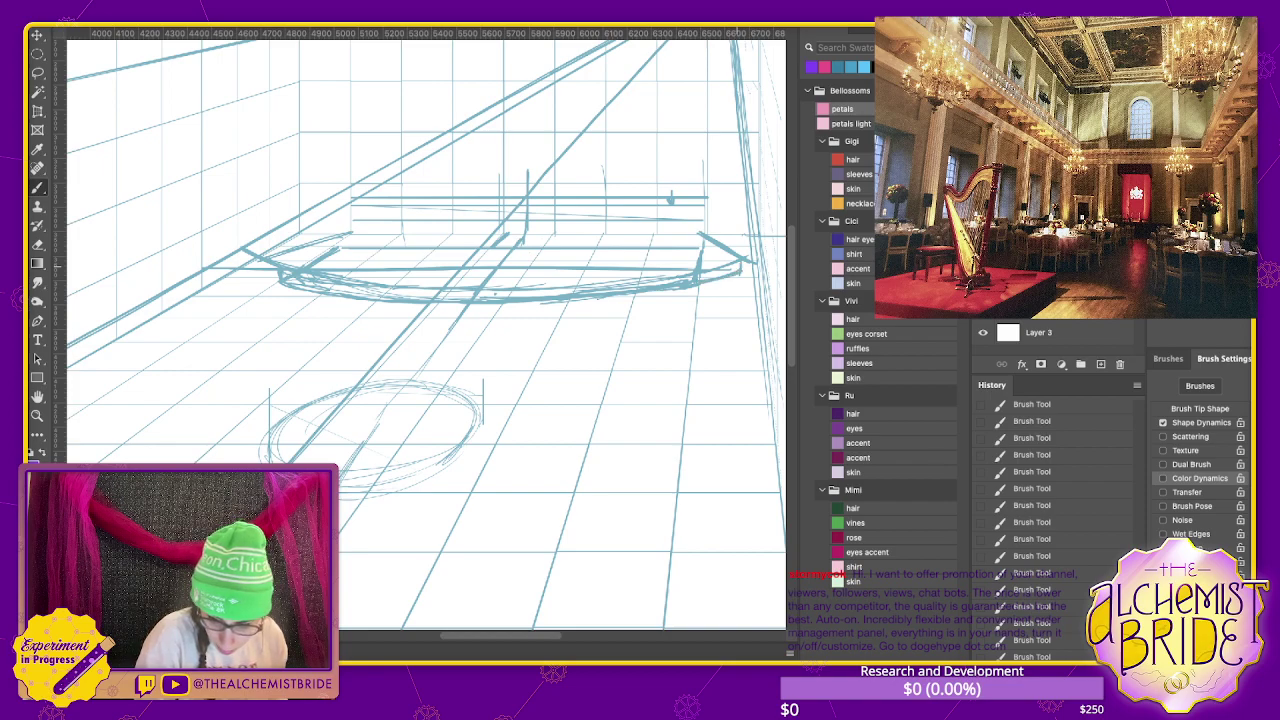
pyautogui.moveTo(242, 256); pyautogui.dragTo(276, 284)
pyautogui.press('e')
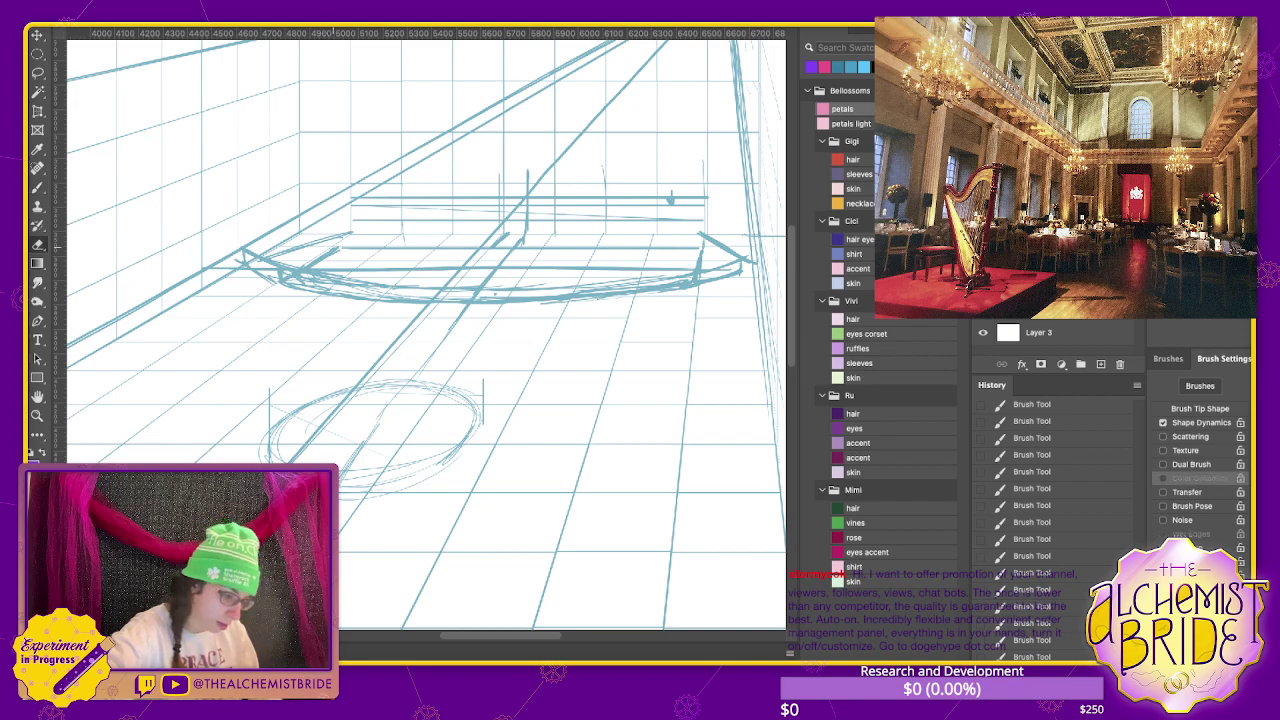
pyautogui.moveTo(275, 272)
pyautogui.mouseDown()
pyautogui.moveTo(508, 299)
pyautogui.moveTo(672, 281)
pyautogui.mouseUp()
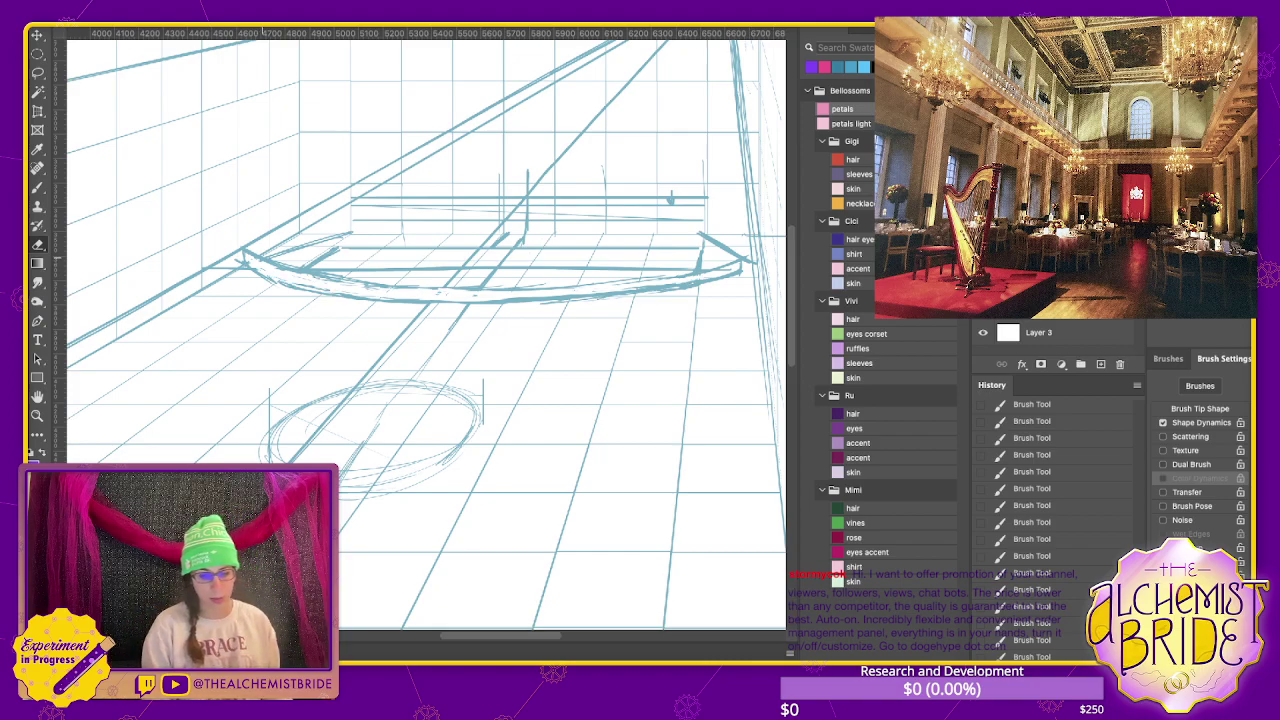
pyautogui.hotkey('ctrl', 'z')
pyautogui.hotkey('ctrl', 'z')
pyautogui.hotkey('ctrl', 'z')
pyautogui.hotkey('ctrl', 'z')
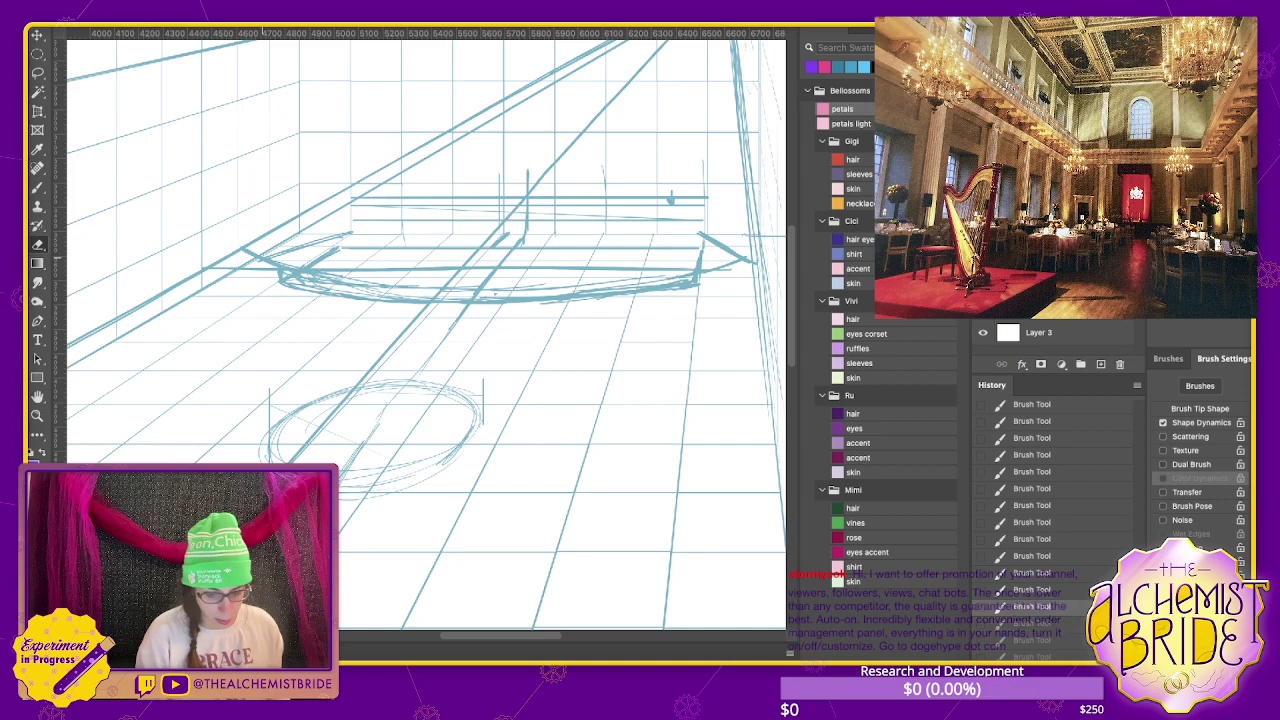
pyautogui.hotkey('ctrl', 'z')
pyautogui.hotkey('ctrl', 'z')
pyautogui.hotkey('ctrl', 'z')
pyautogui.hotkey('ctrl', 'z')
pyautogui.hotkey('ctrl', 'z')
pyautogui.hotkey('ctrl', 'z')
pyautogui.hotkey('ctrl', 'z')
pyautogui.hotkey('ctrl', 'z')
pyautogui.hotkey('ctrl', 'z')
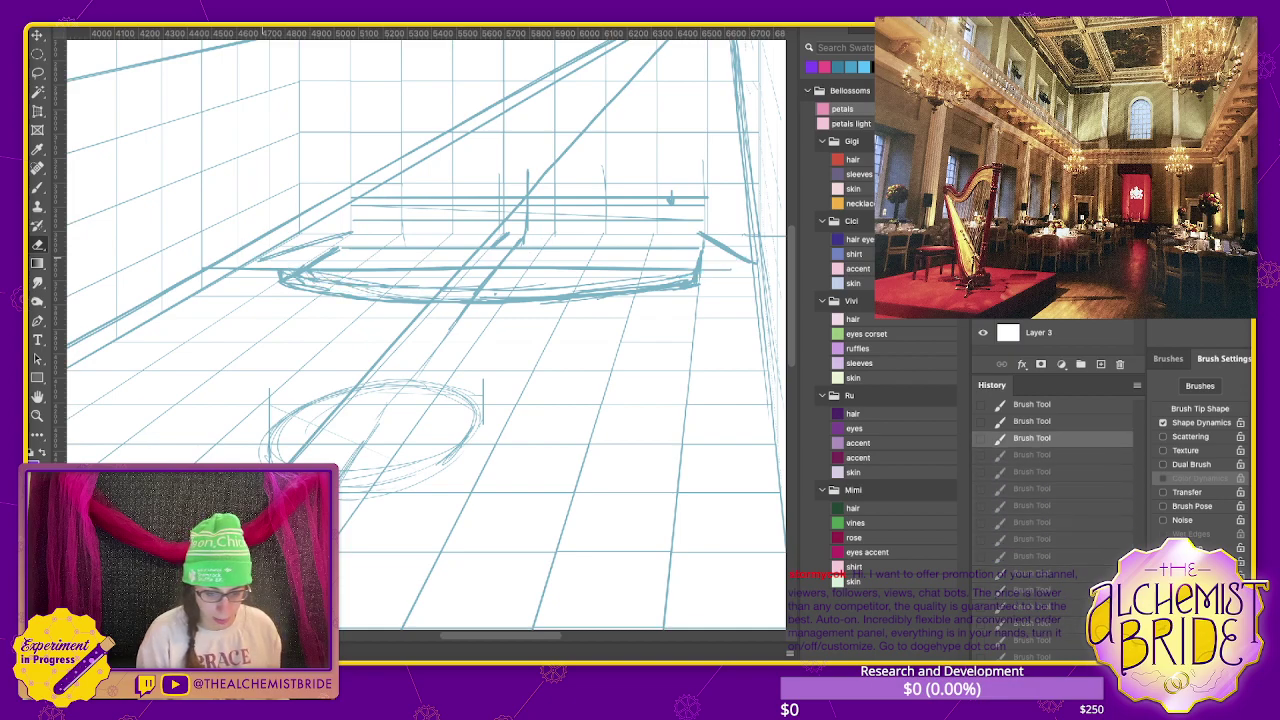
pyautogui.hotkey('ctrl', 'z')
pyautogui.hotkey('ctrl', 'z')
pyautogui.hotkey('ctrl', 'z')
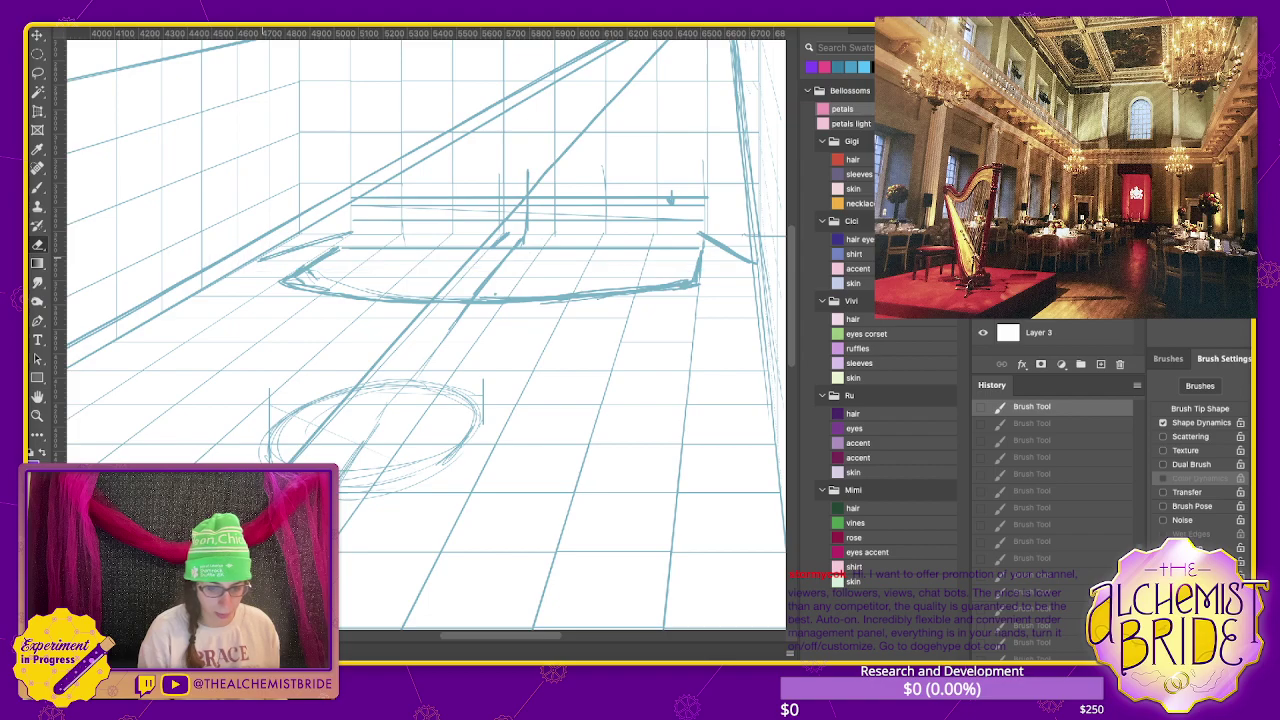
# - Restore the undone strokes, extend the stage edge rightward, and erase a bit near its right end
pyautogui.press('b')
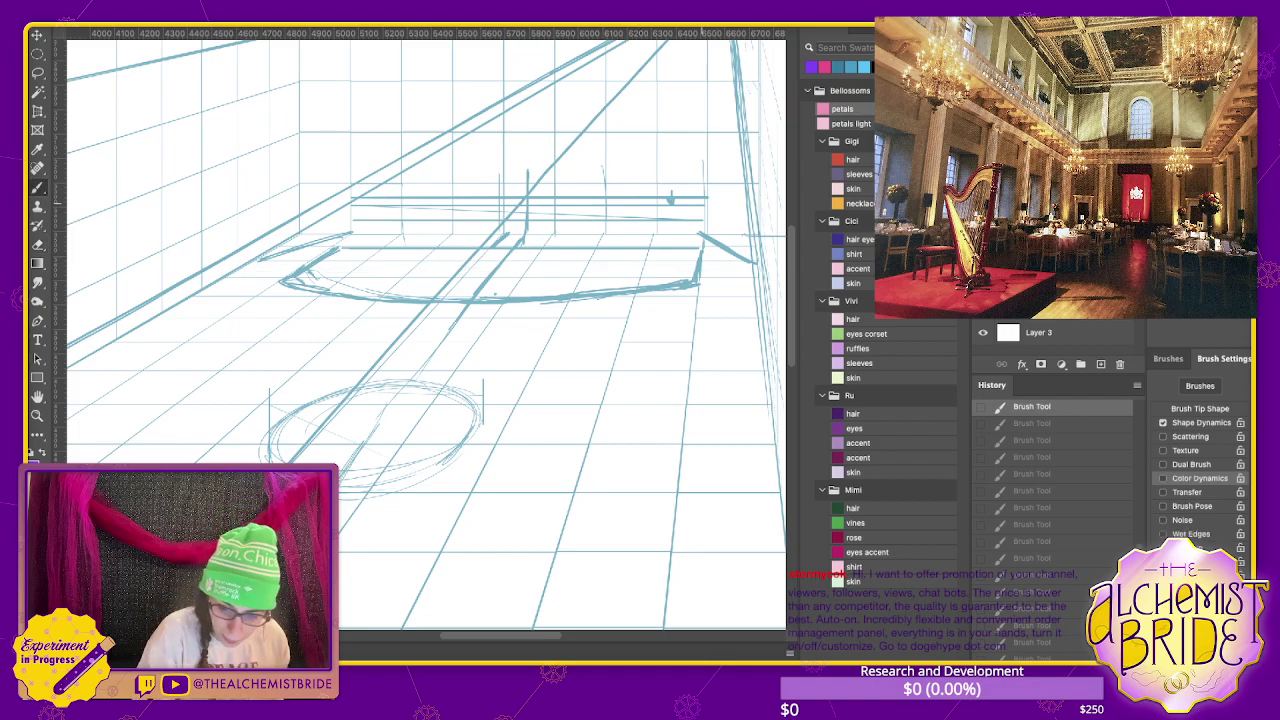
pyautogui.hotkey('ctrl', 'shift', 'z')
pyautogui.hotkey('ctrl', 'shift', 'z')
pyautogui.hotkey('ctrl', 'shift', 'z')
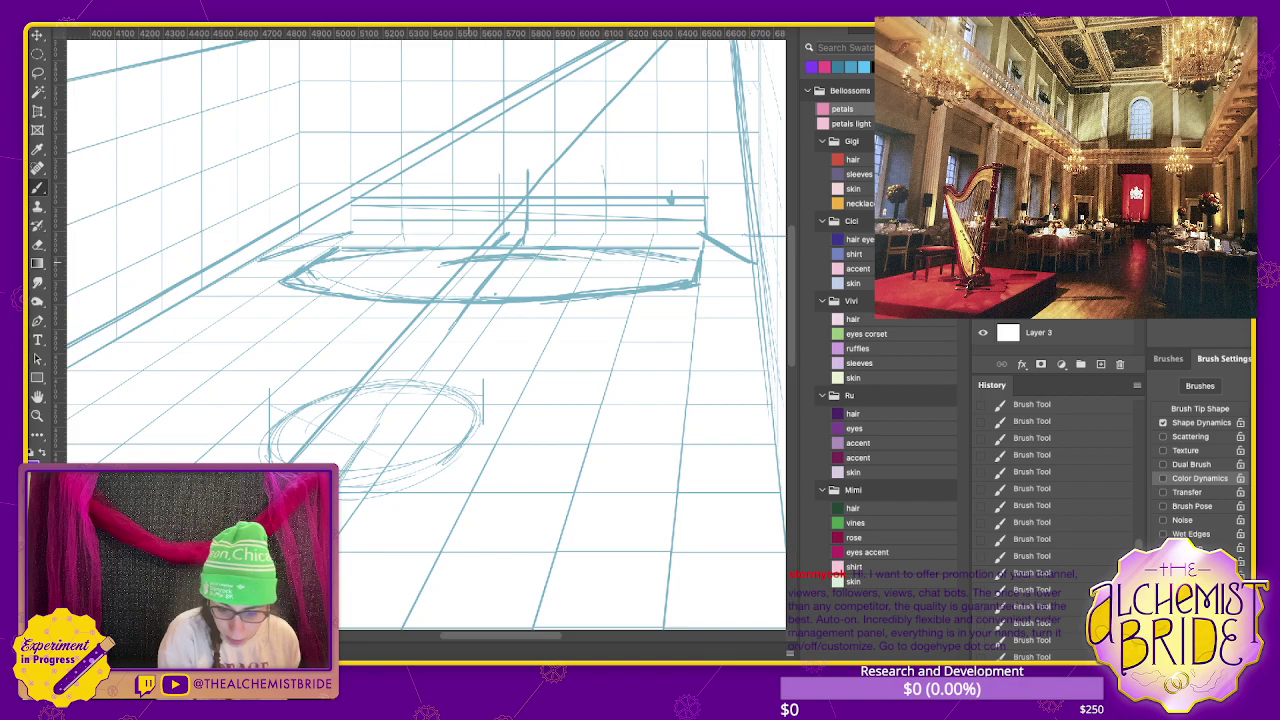
pyautogui.moveTo(604, 260); pyautogui.dragTo(696, 267)
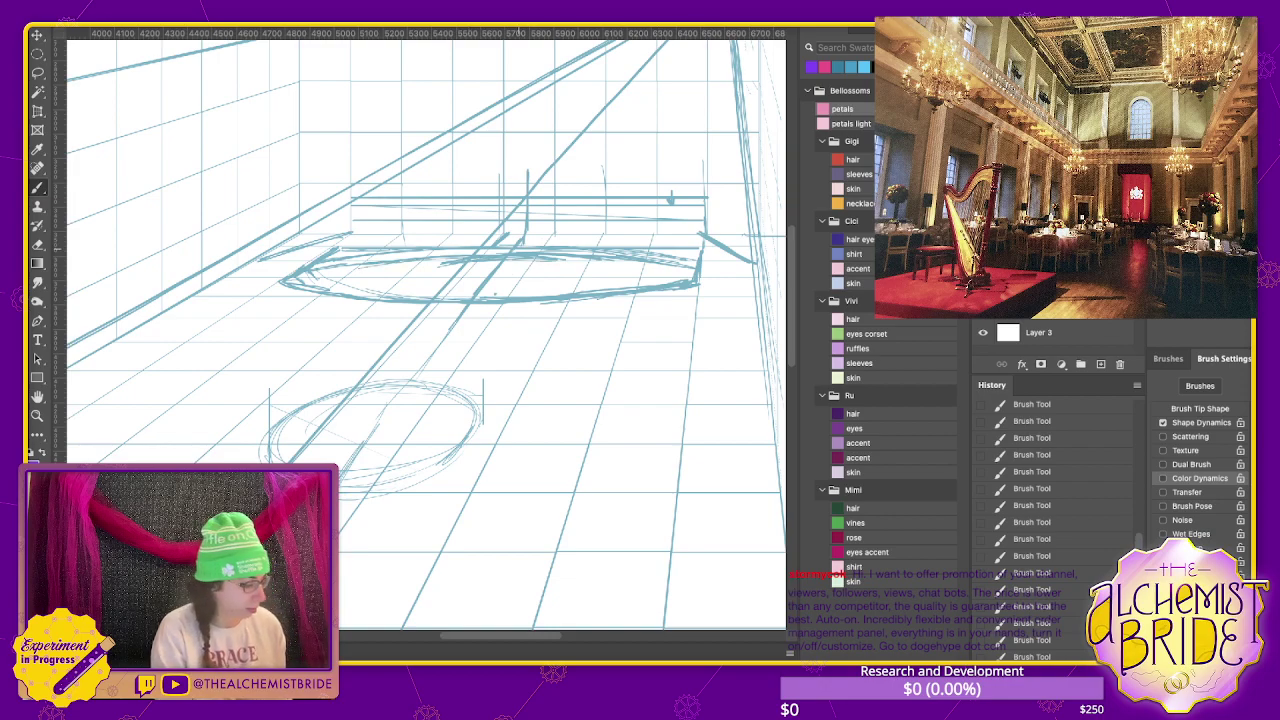
pyautogui.press('e')
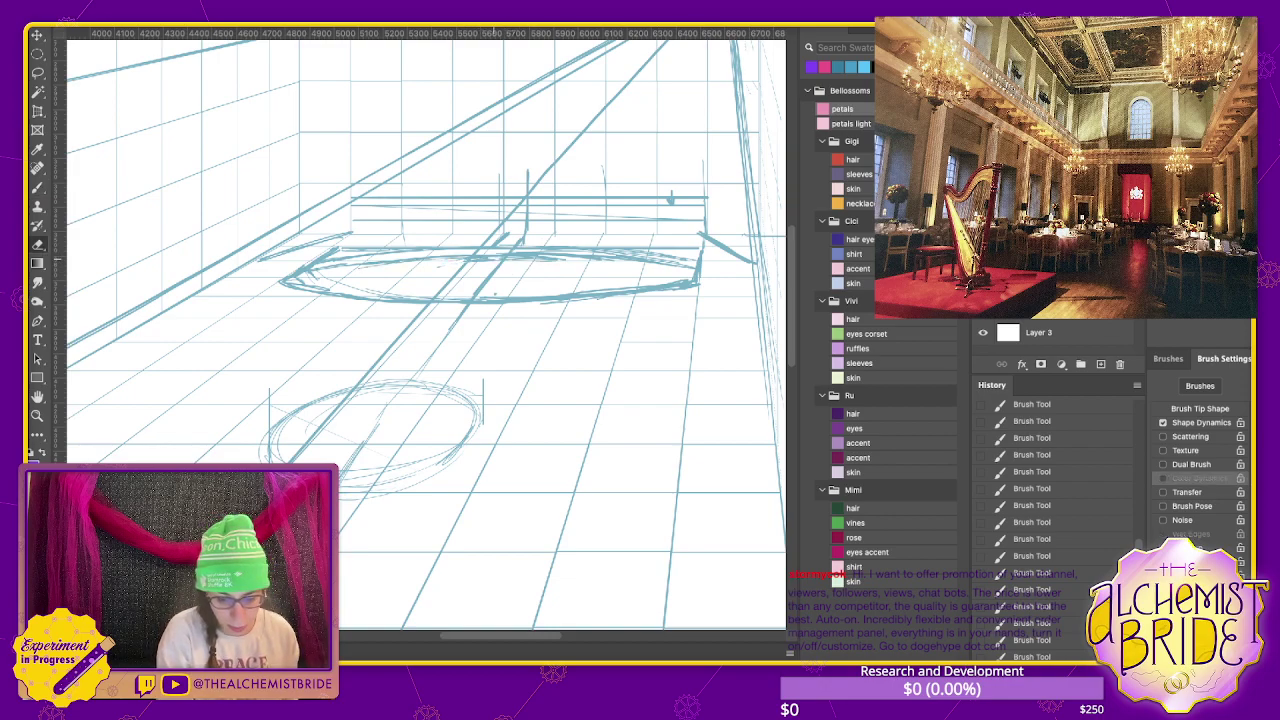
pyautogui.moveTo(544, 260); pyautogui.dragTo(578, 261)
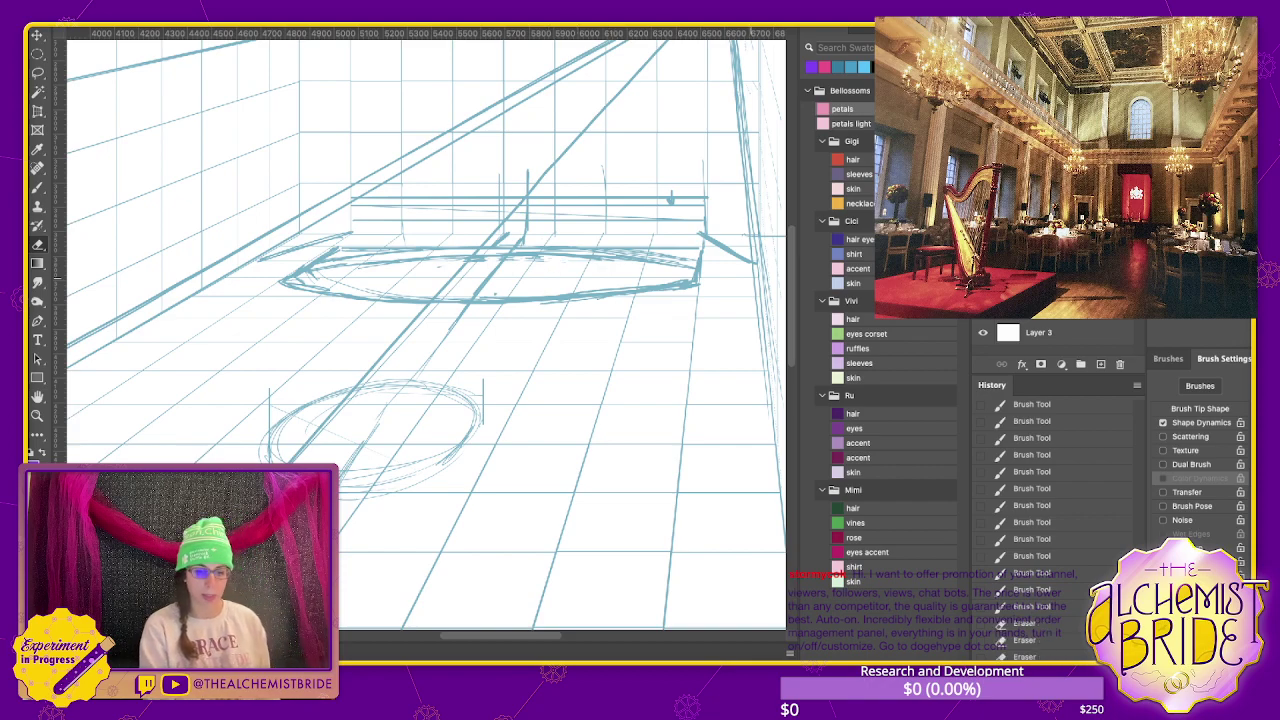
pyautogui.press('b')
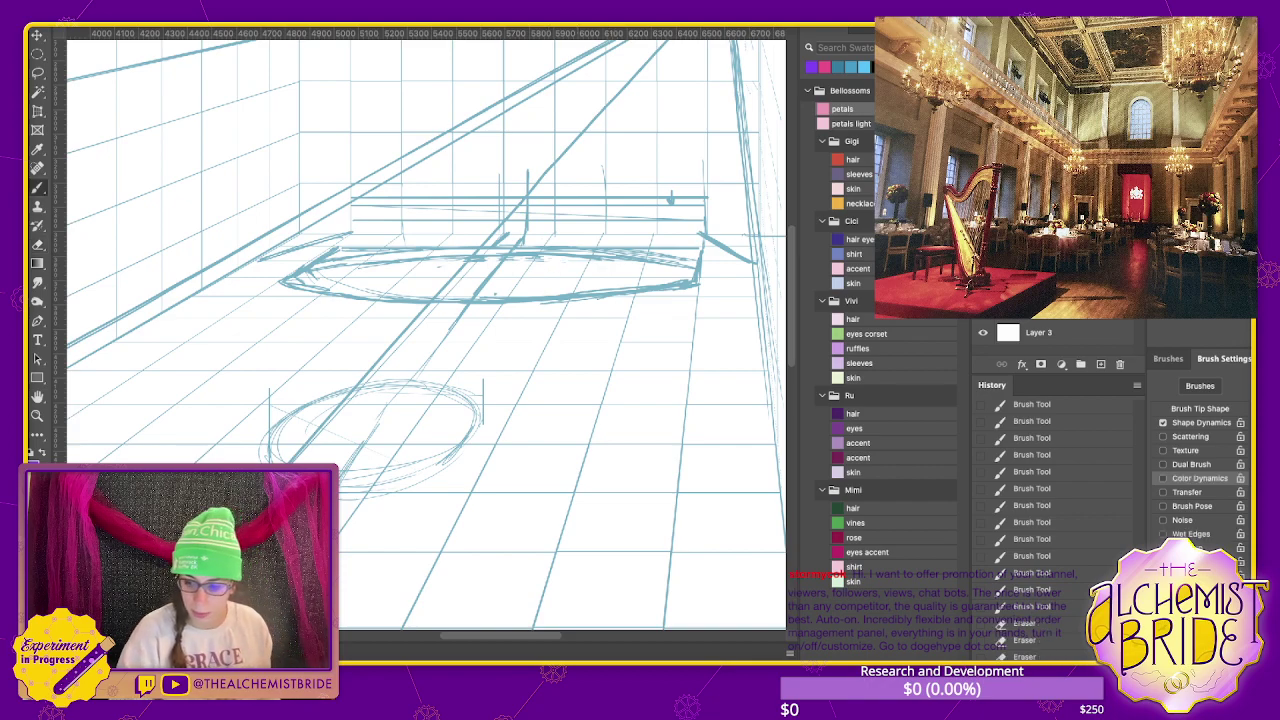
# - Delete the purple box sketch layer and adjust the remaining sketch layers' visibility
pyautogui.hotkey('ctrl', 'z')
pyautogui.hotkey('ctrl', 'z')
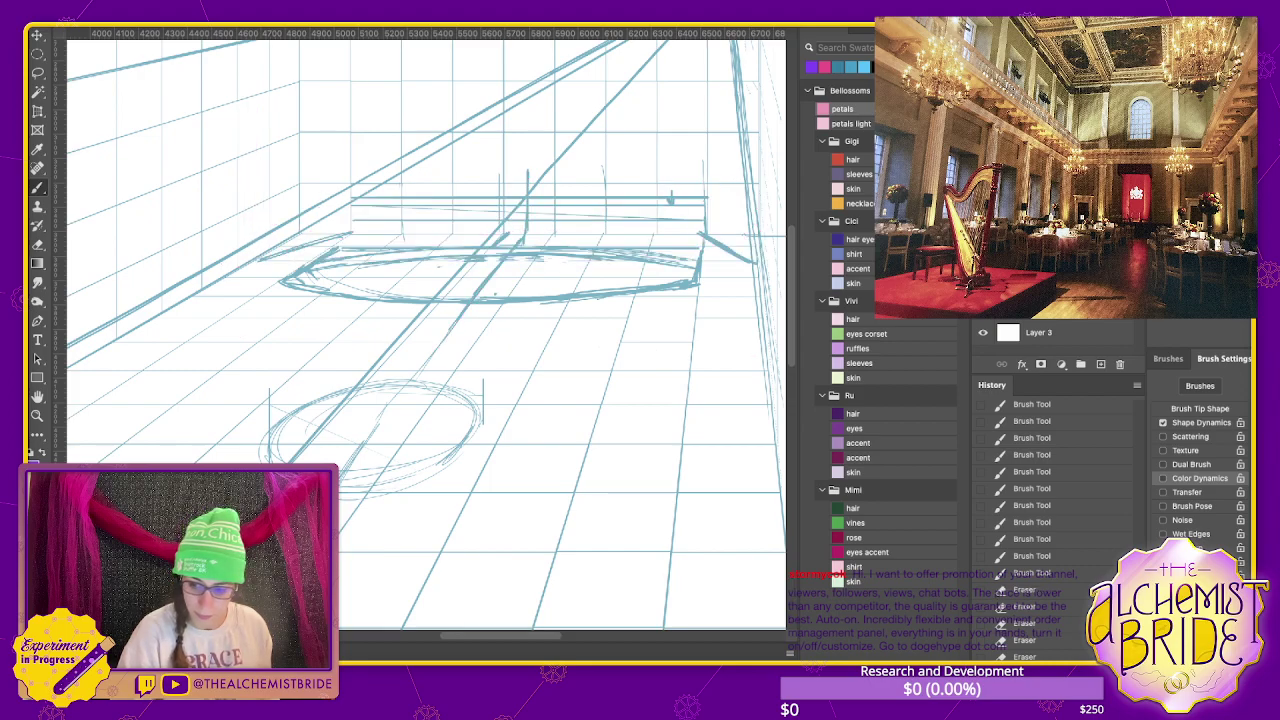
pyautogui.hotkey('ctrl', 'z')
pyautogui.press('Delete')
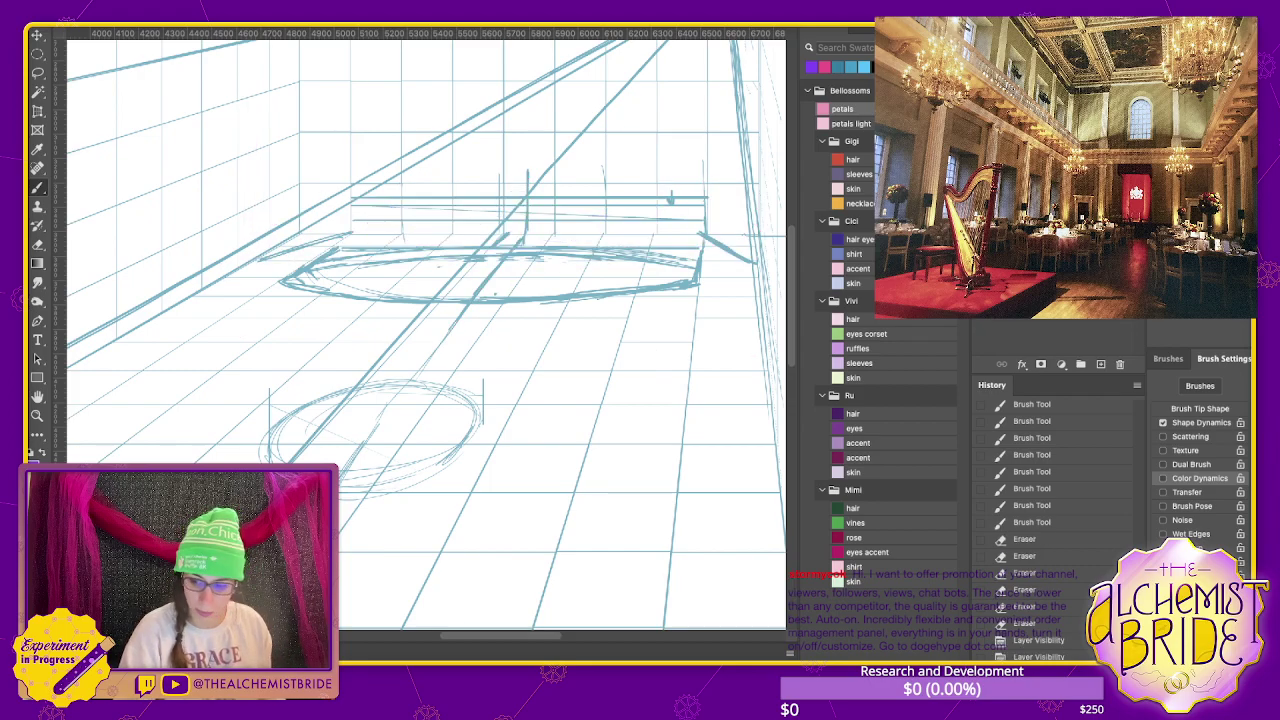
pyautogui.hotkey('ctrl', ',')
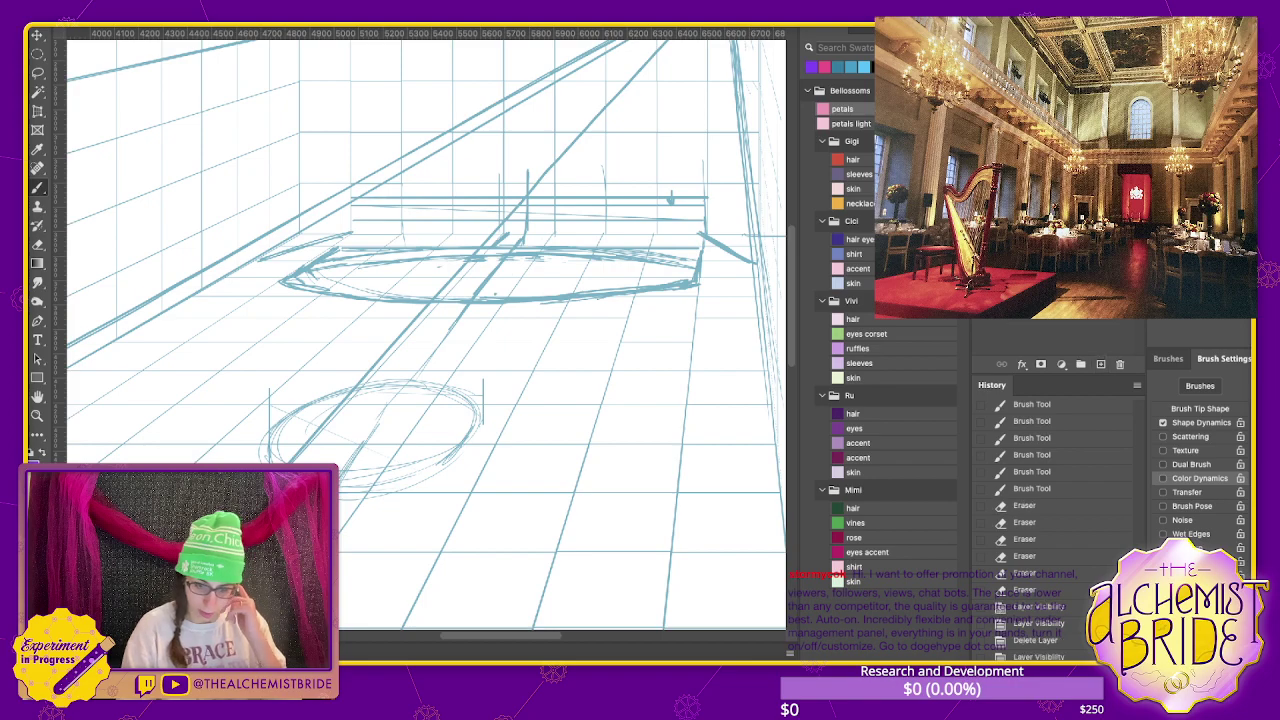
pyautogui.press('i')
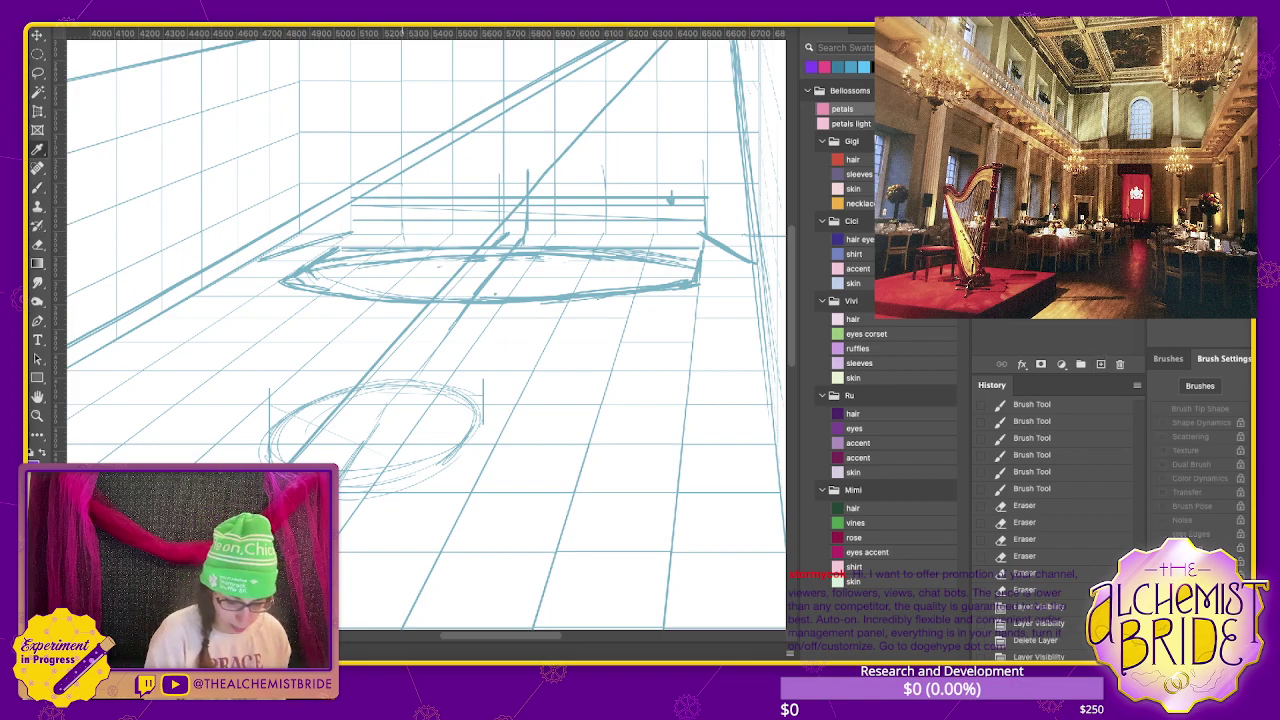
pyautogui.press('b')
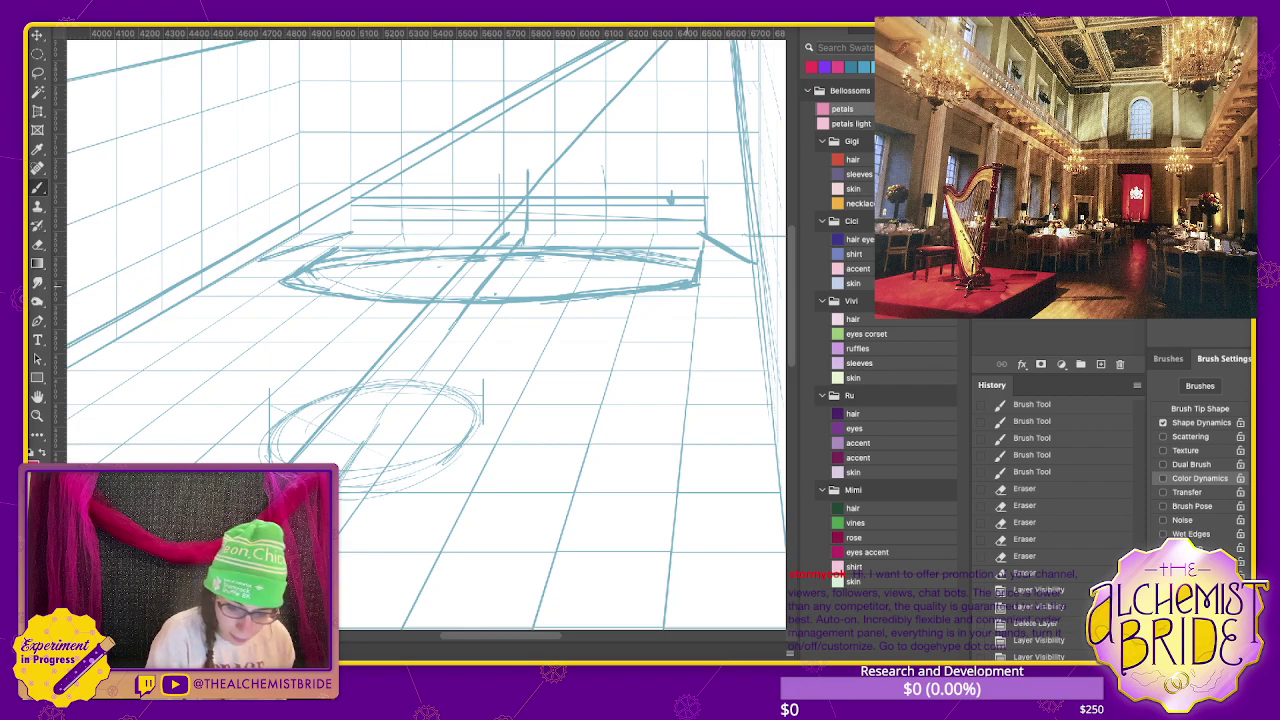
# - Trace the stage's front curve over the blue ellipse with doubled red lines
pyautogui.moveTo(684, 288); pyautogui.dragTo(412, 300)
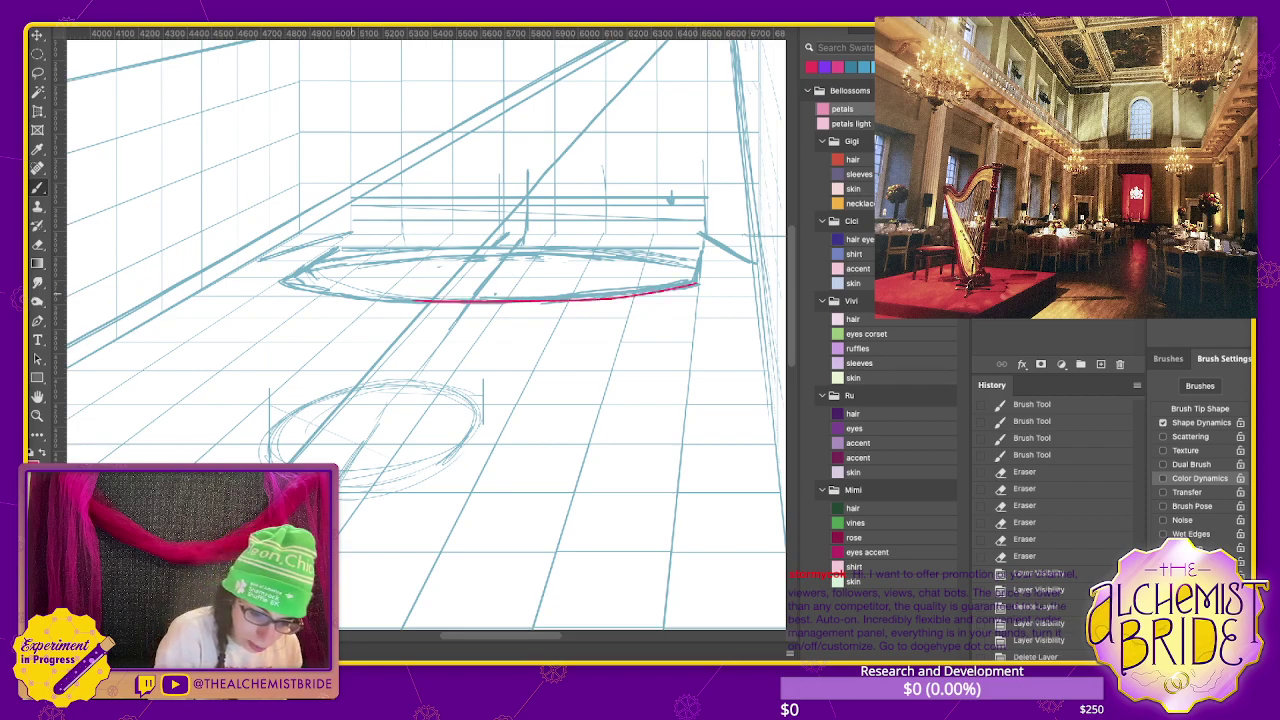
pyautogui.moveTo(290, 280); pyautogui.dragTo(482, 306)
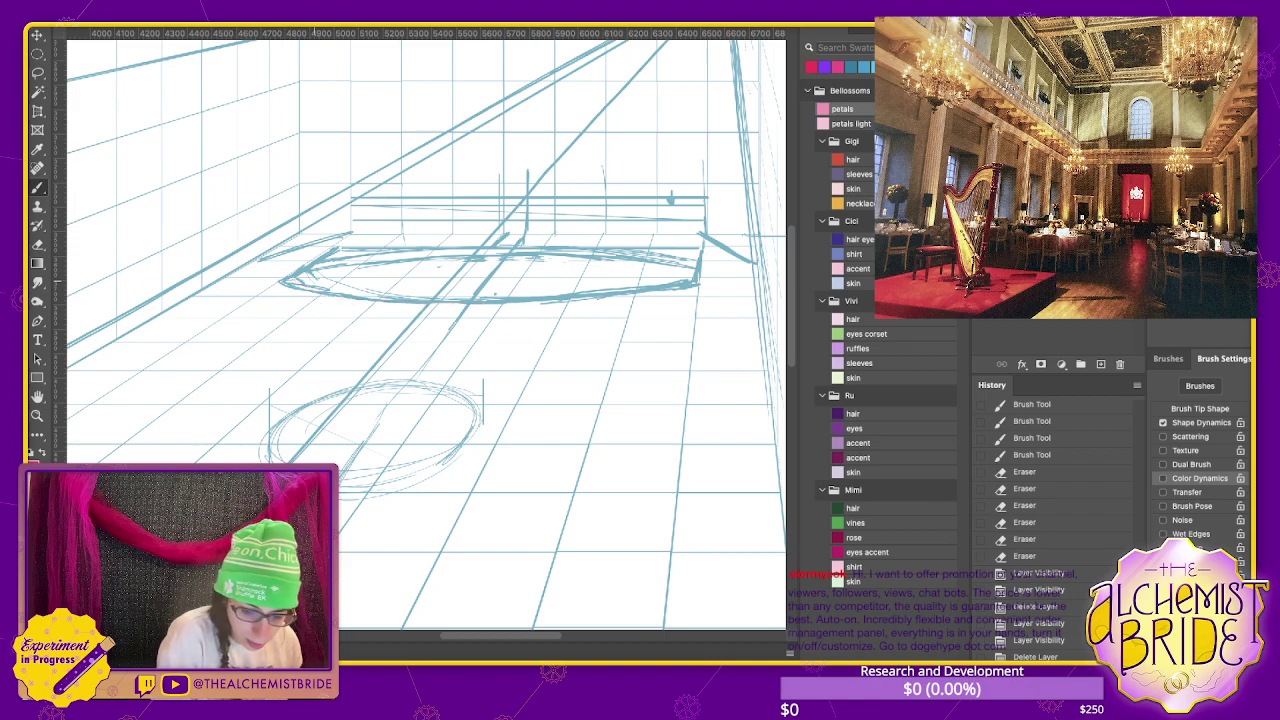
pyautogui.moveTo(296, 280)
pyautogui.mouseDown()
pyautogui.moveTo(434, 302)
pyautogui.moveTo(600, 298)
pyautogui.moveTo(750, 264)
pyautogui.mouseUp()
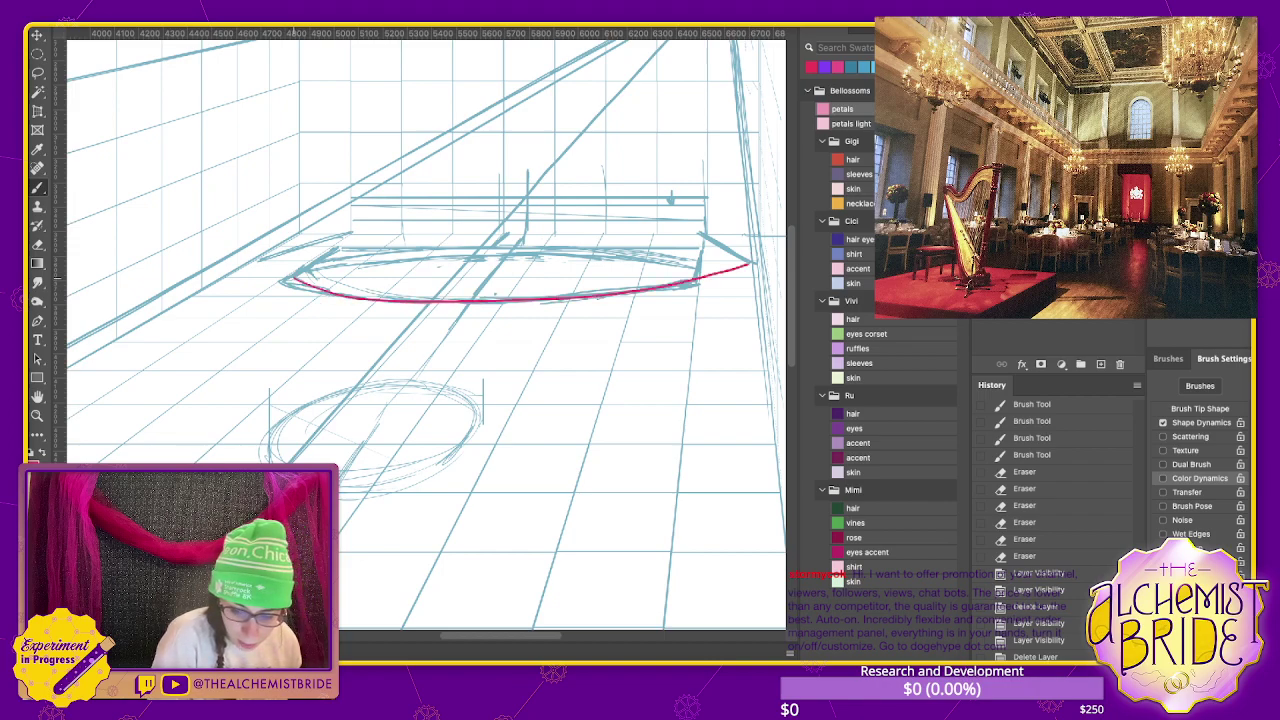
pyautogui.moveTo(258, 259); pyautogui.dragTo(298, 282)
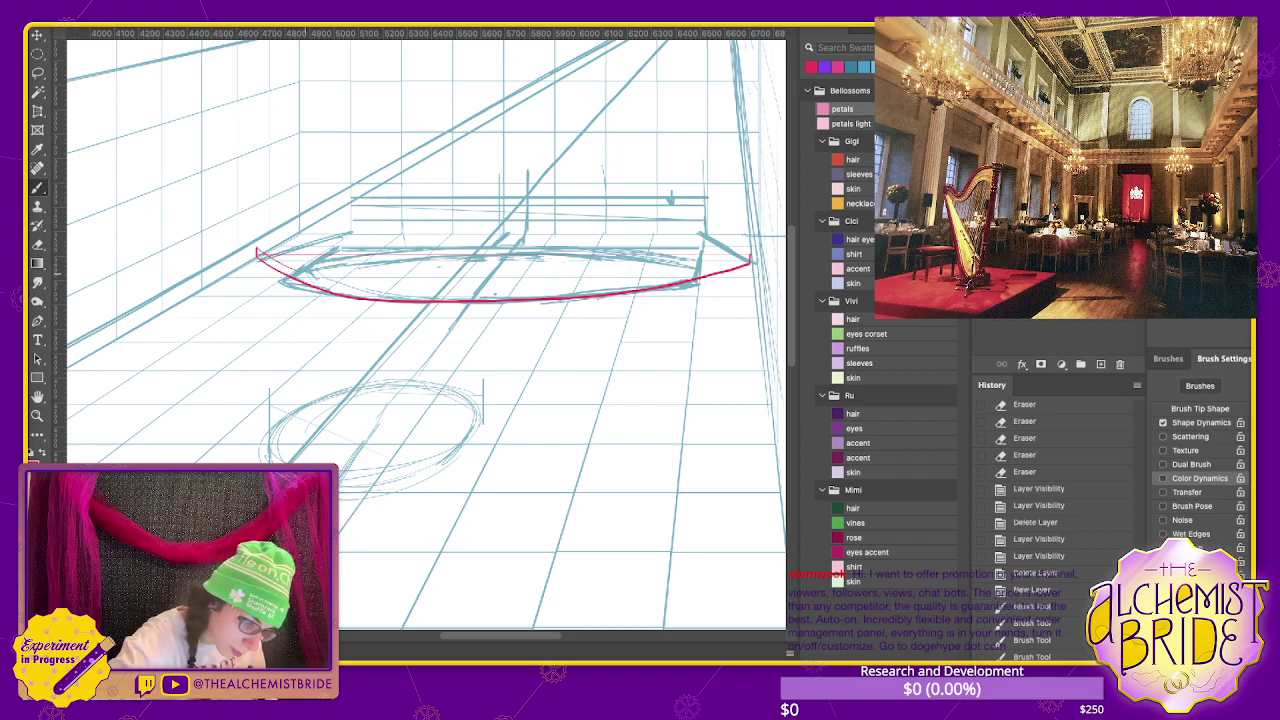
pyautogui.moveTo(260, 252)
pyautogui.mouseDown()
pyautogui.moveTo(336, 284)
pyautogui.moveTo(452, 294)
pyautogui.moveTo(720, 264)
pyautogui.moveTo(610, 284)
pyautogui.moveTo(470, 286)
pyautogui.mouseUp()
pyautogui.moveTo(614, 284)
pyautogui.mouseDown()
pyautogui.moveTo(720, 271)
pyautogui.moveTo(520, 291)
pyautogui.mouseUp()
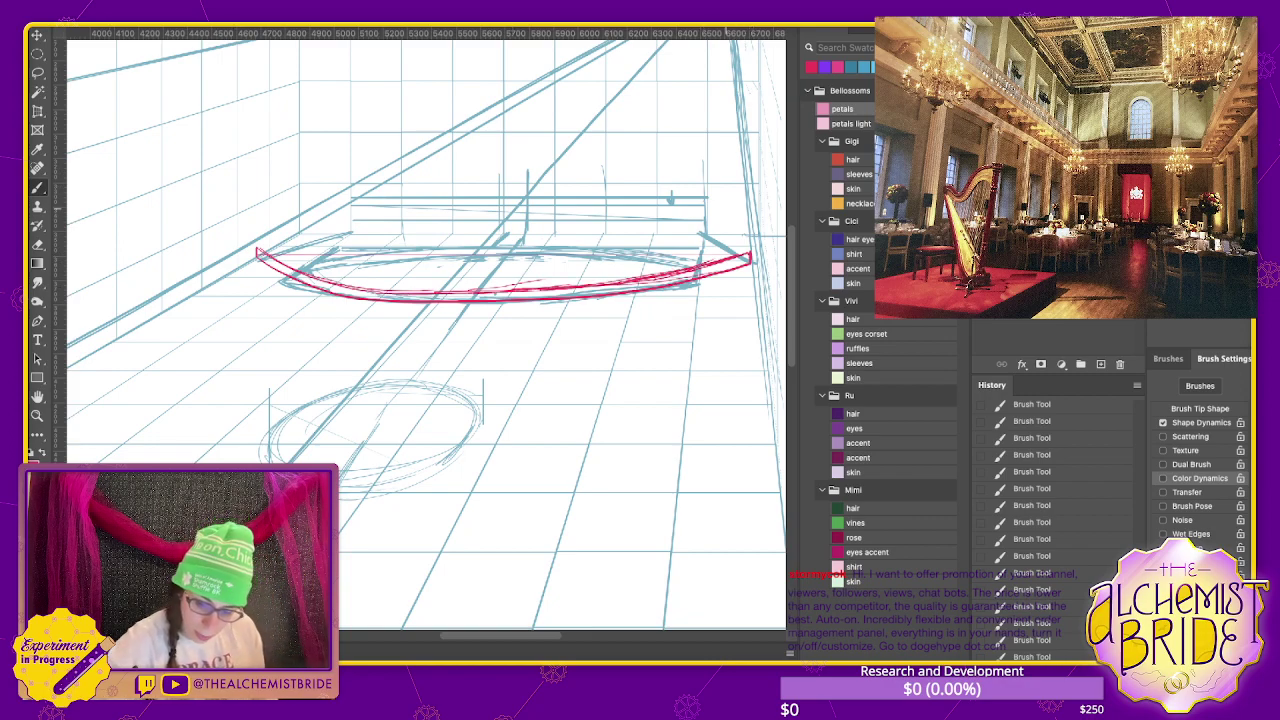
# - Add upturned red strokes at the stage's right and left ends and extend the back arc leftward
pyautogui.moveTo(706, 228); pyautogui.dragTo(746, 254)
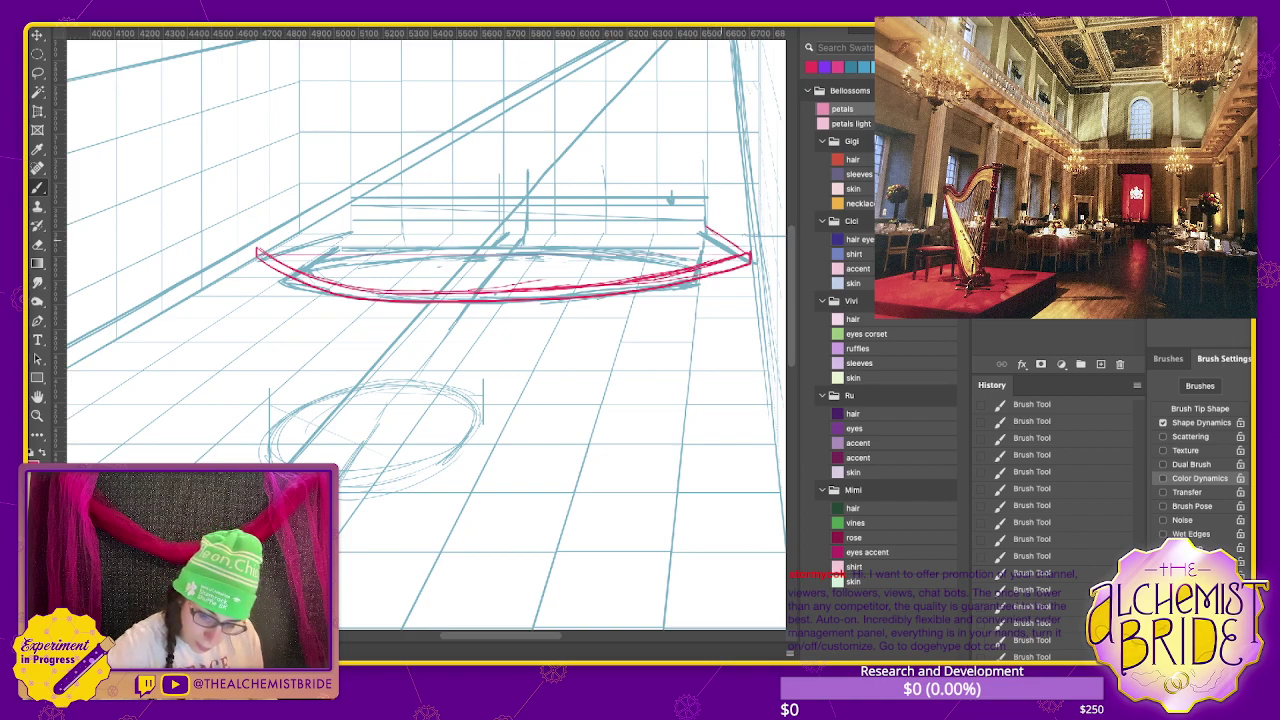
pyautogui.moveTo(292, 234); pyautogui.dragTo(256, 250)
pyautogui.moveTo(350, 228); pyautogui.dragTo(262, 244)
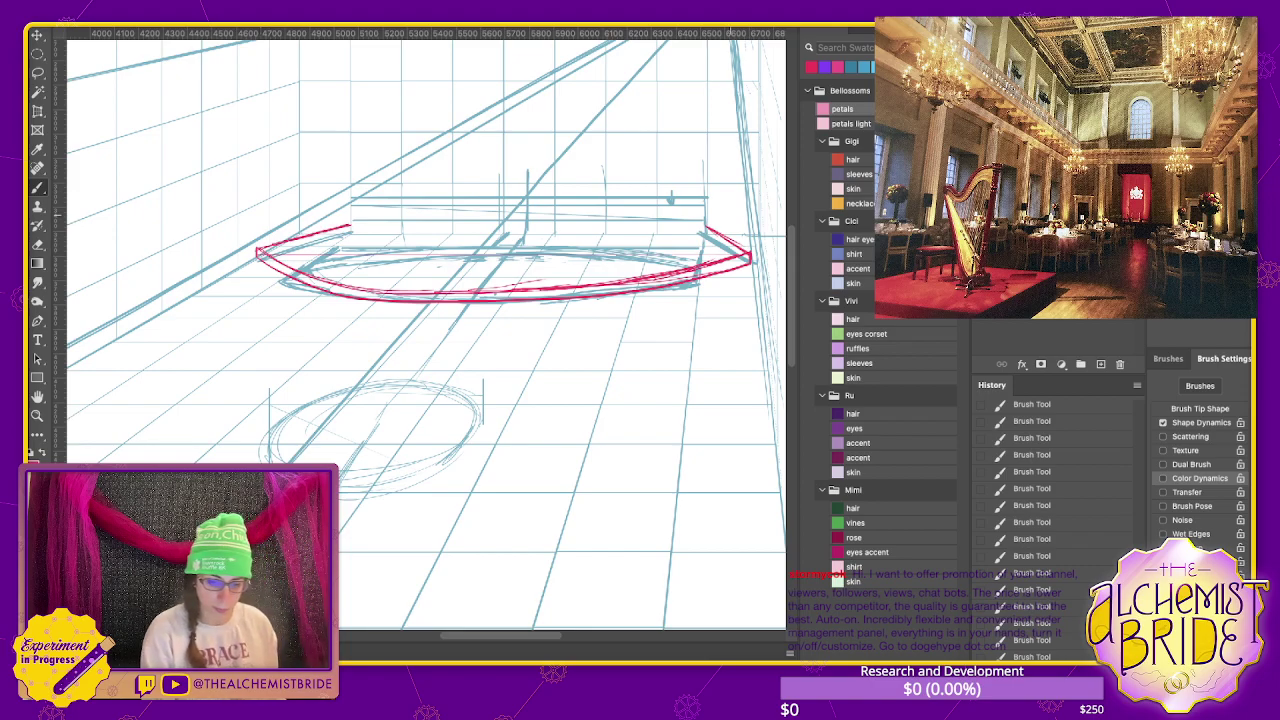
pyautogui.scroll(2, 420, 330)
pyautogui.scroll(3, 420, 330)
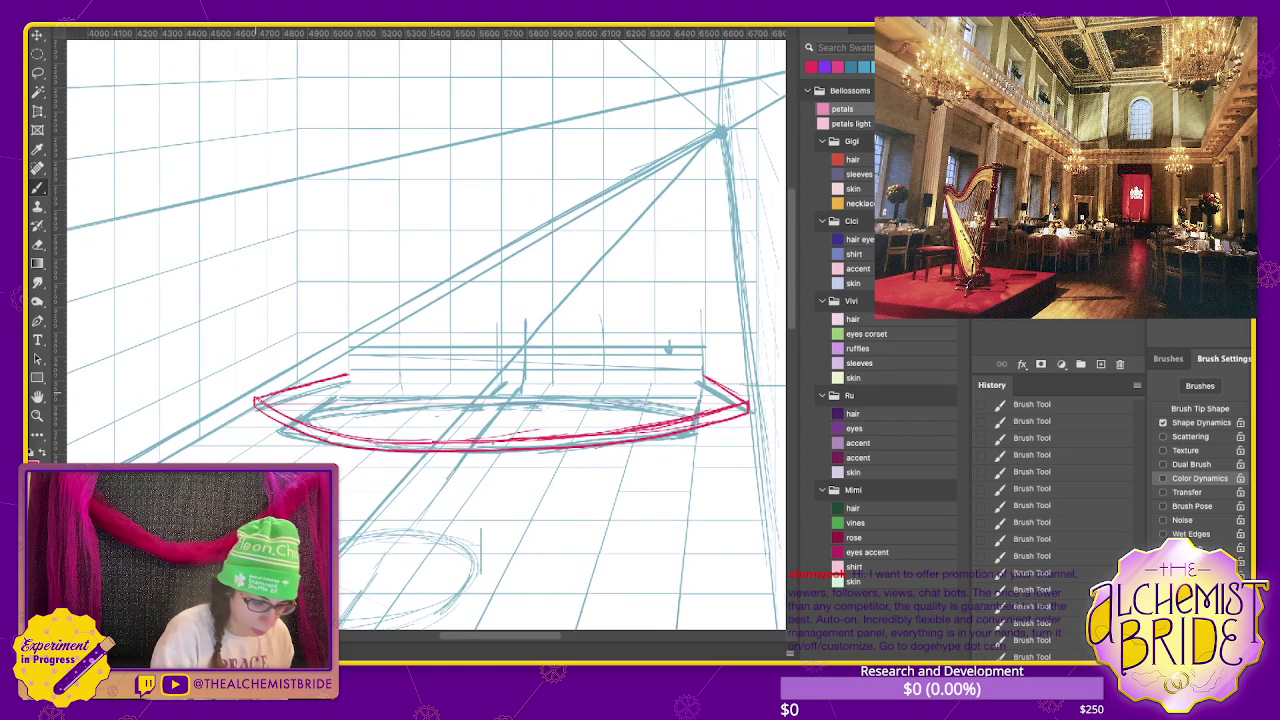
# - Draw tall vertical red pillar lines up from the left and right ends of the stage
pyautogui.moveTo(255, 394); pyautogui.dragTo(255, 44)
pyautogui.moveTo(348, 372); pyautogui.dragTo(348, 56)
pyautogui.hotkey('ctrl', 'z')
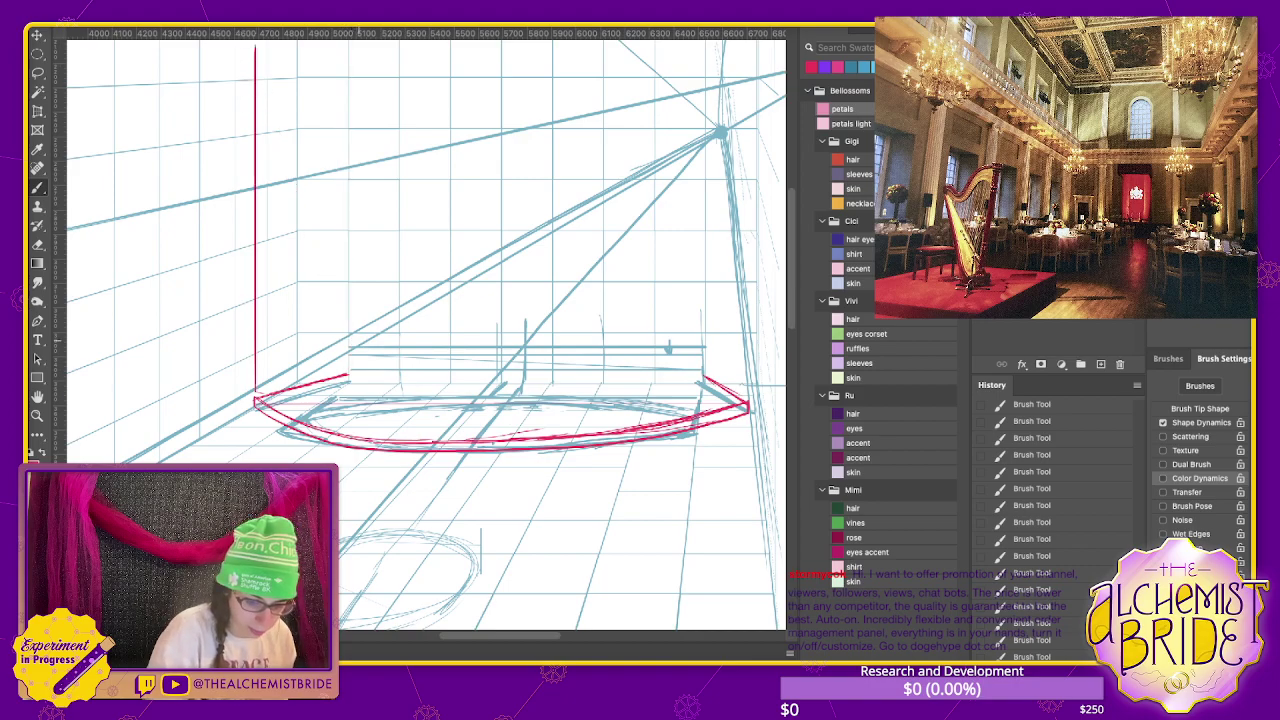
pyautogui.moveTo(348, 374); pyautogui.dragTo(348, 255)
pyautogui.scroll(1, 348, 255)
pyautogui.moveTo(348, 410); pyautogui.dragTo(348, 42)
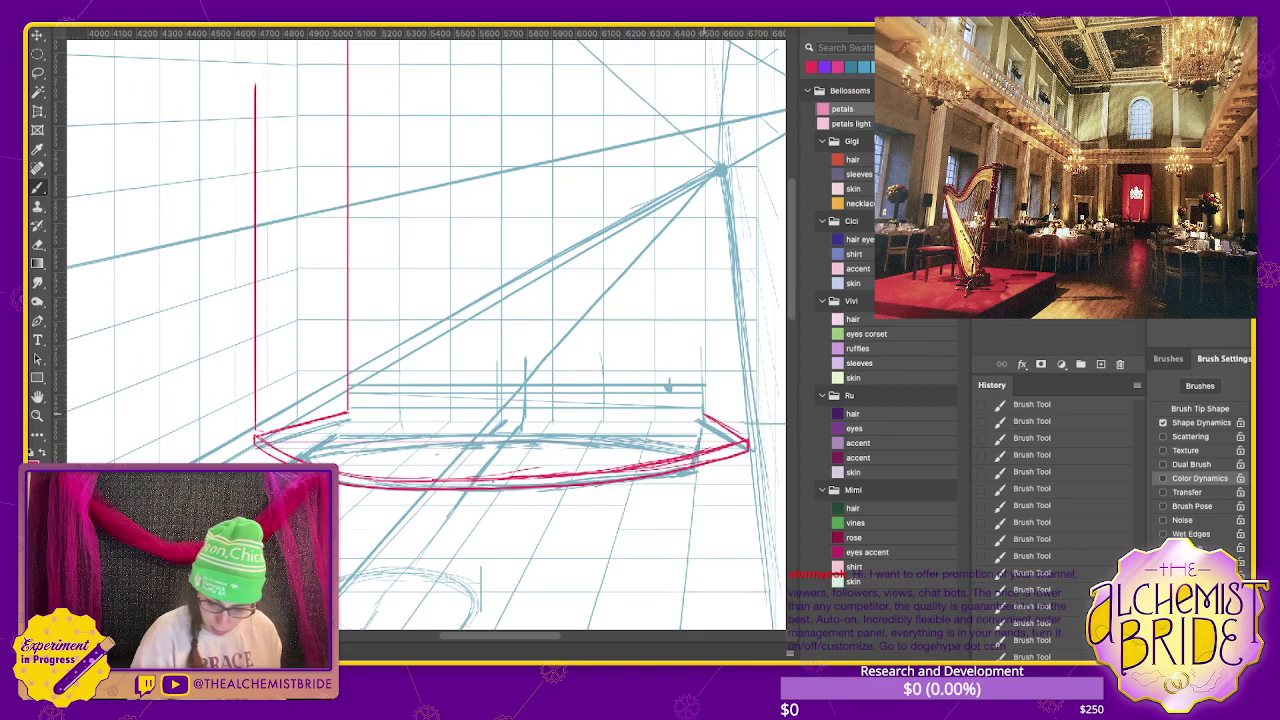
pyautogui.moveTo(703, 414)
pyautogui.mouseDown()
pyautogui.moveTo(703, 44)
pyautogui.moveTo(755, 234)
pyautogui.moveTo(755, 442)
pyautogui.moveTo(747, 44)
pyautogui.mouseUp()
pyautogui.hotkey('ctrl', 'z')
# - Replace a heavy diagonal stroke with two lighter crosswise marks on the right pillar
pyautogui.scroll(1, 420, 340)
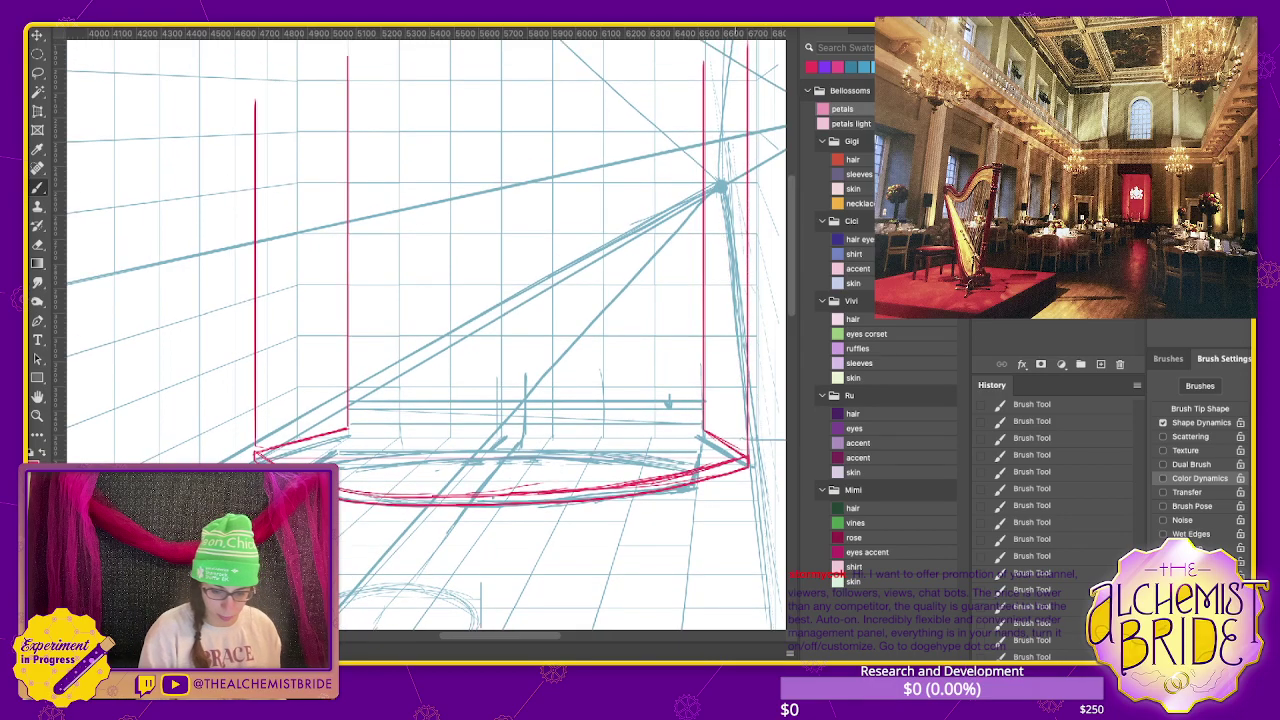
pyautogui.scroll(-2, 420, 330)
pyautogui.scroll(-2, 420, 330)
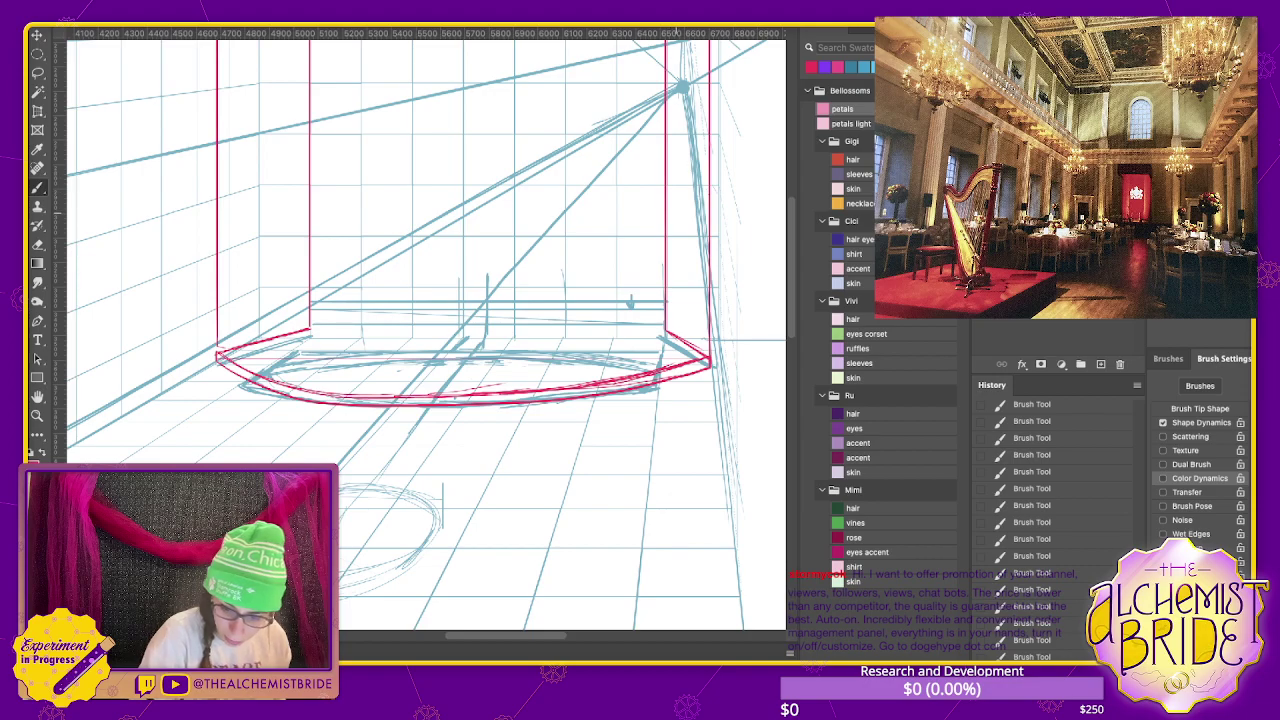
pyautogui.scroll(2, 420, 330)
pyautogui.hscroll(1, 420, 330)
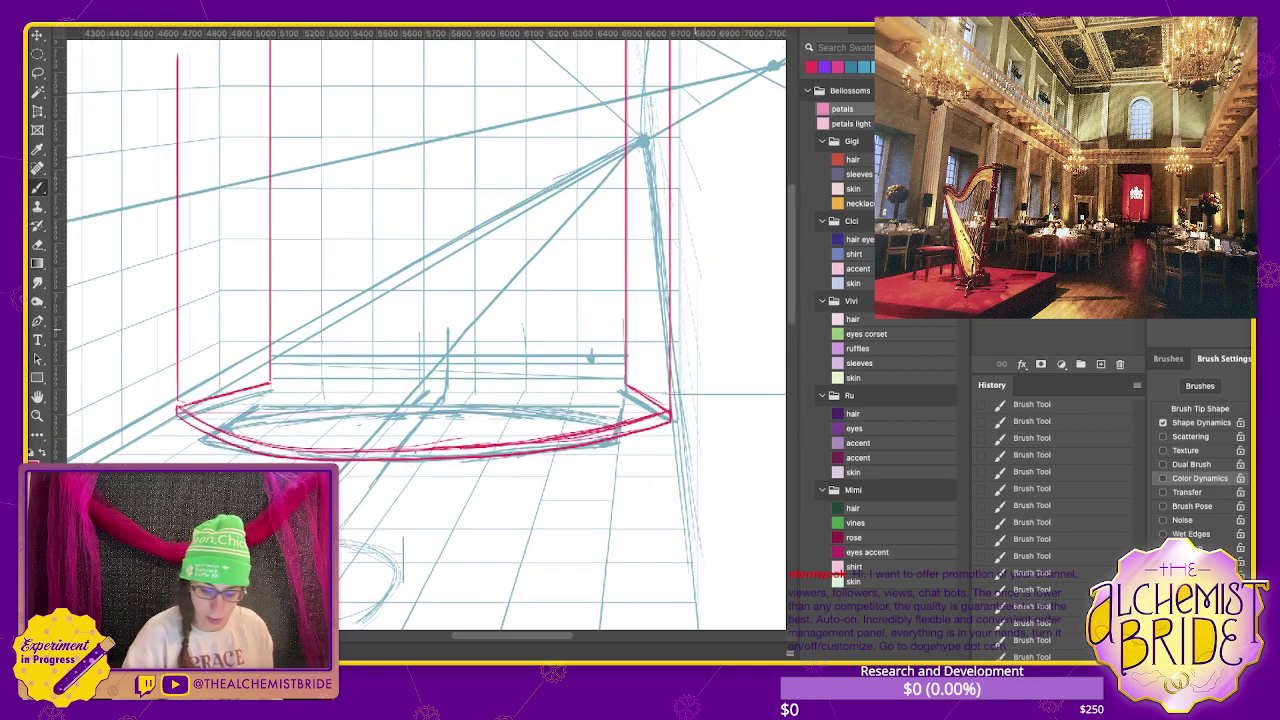
pyautogui.scroll(1, 420, 330)
pyautogui.hscroll(1, 420, 330)
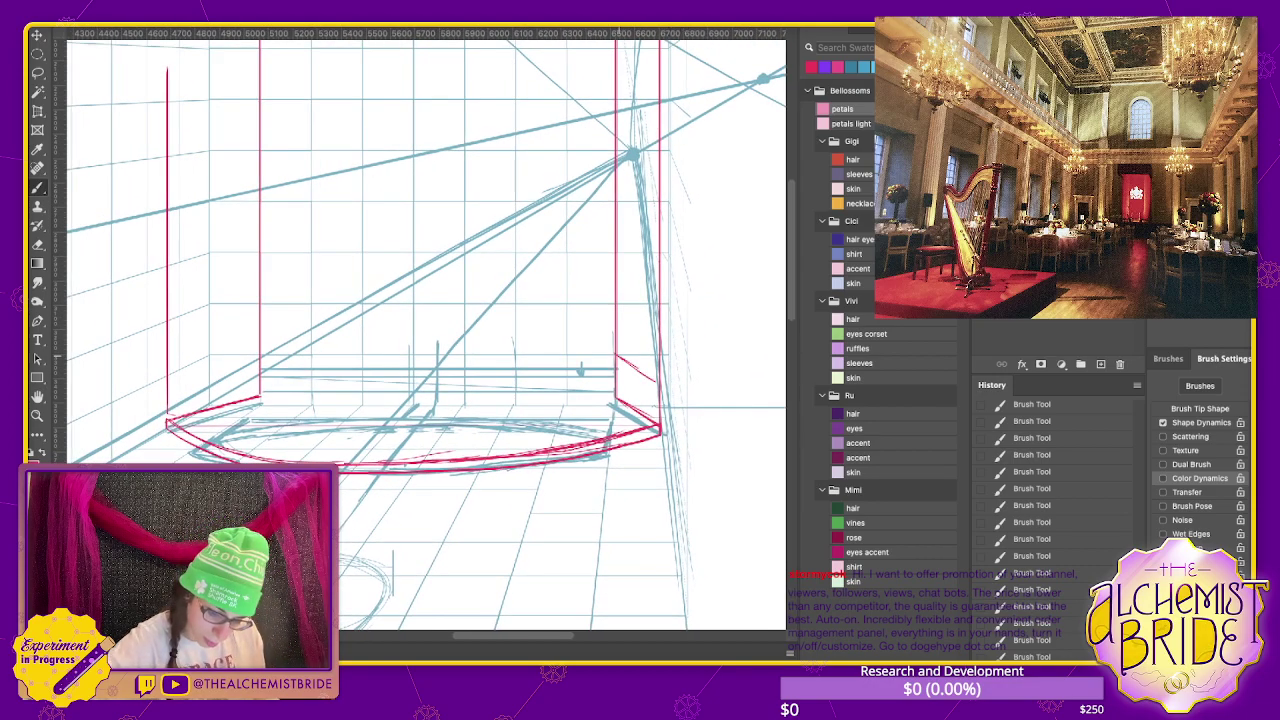
pyautogui.hotkey('ctrl', 'z')
pyautogui.moveTo(617, 355); pyautogui.dragTo(650, 368)
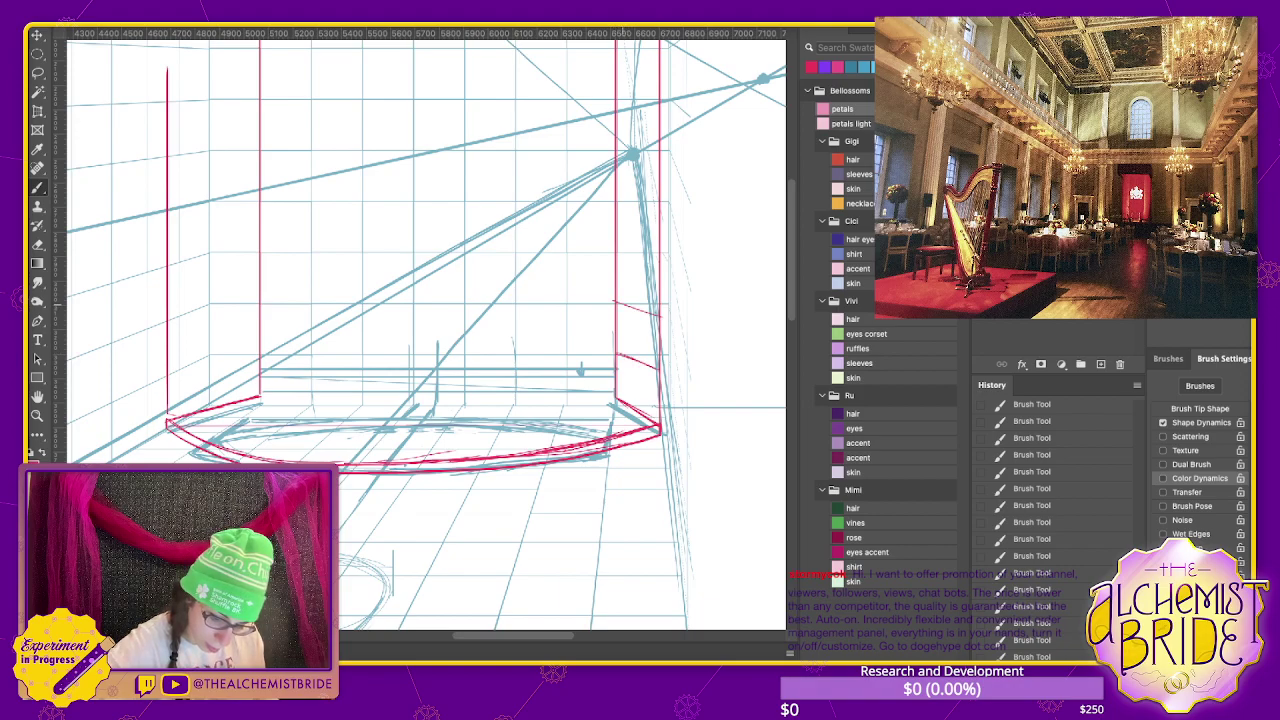
pyautogui.moveTo(617, 201); pyautogui.dragTo(662, 214)
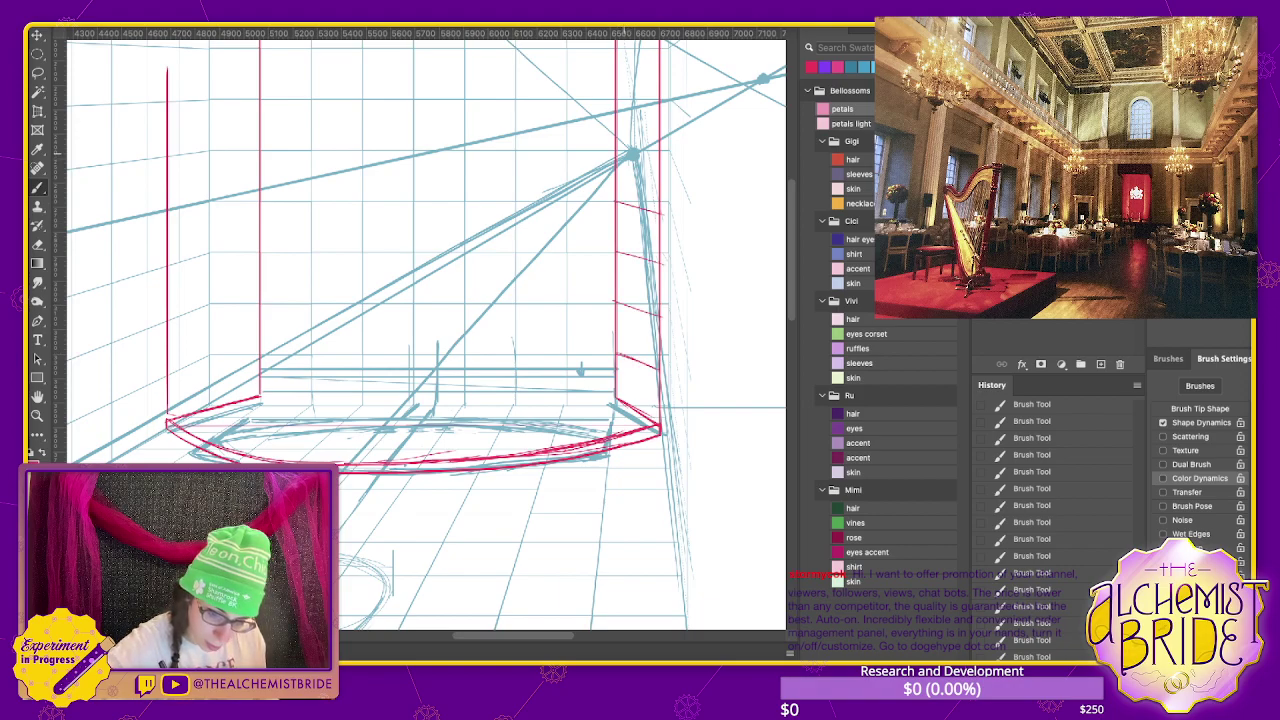
# - Lasso the right pillar and free-transform it to meet the stage's right corner
pyautogui.scroll(5, 420, 330)
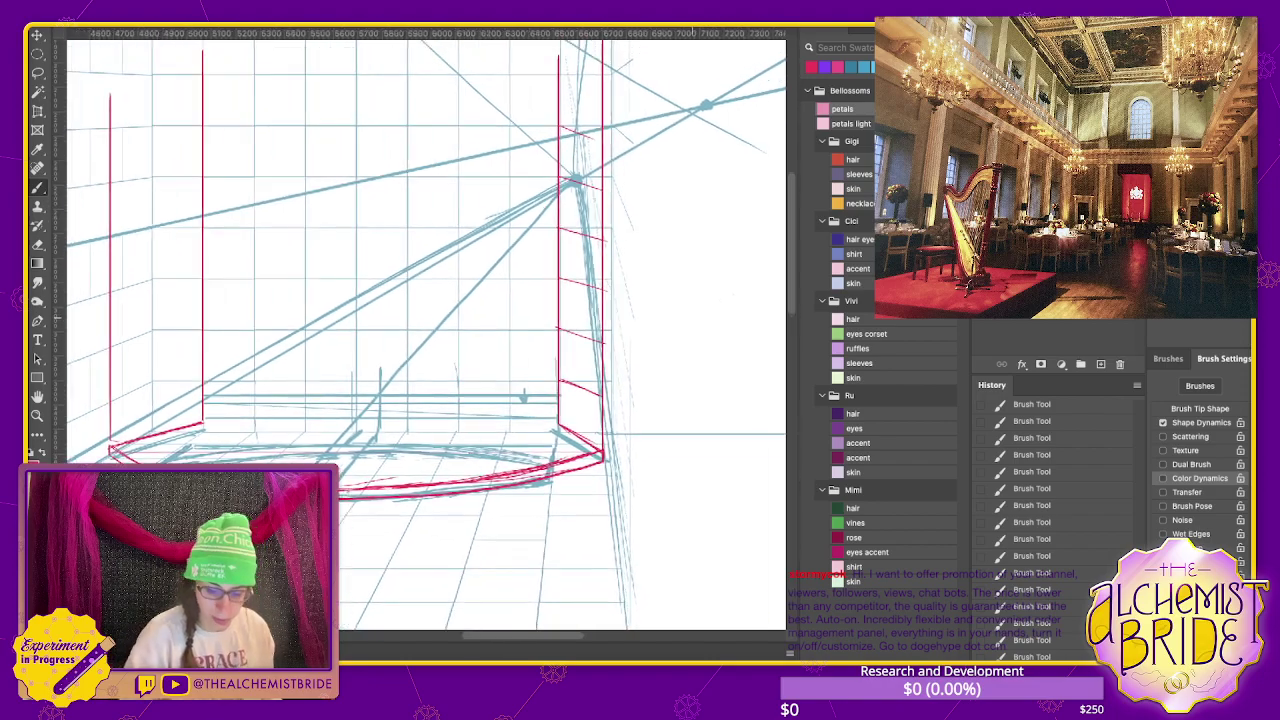
pyautogui.hscroll(5, 420, 330)
pyautogui.press('l')
pyautogui.moveTo(520, 88); pyautogui.dragTo(560, 200)
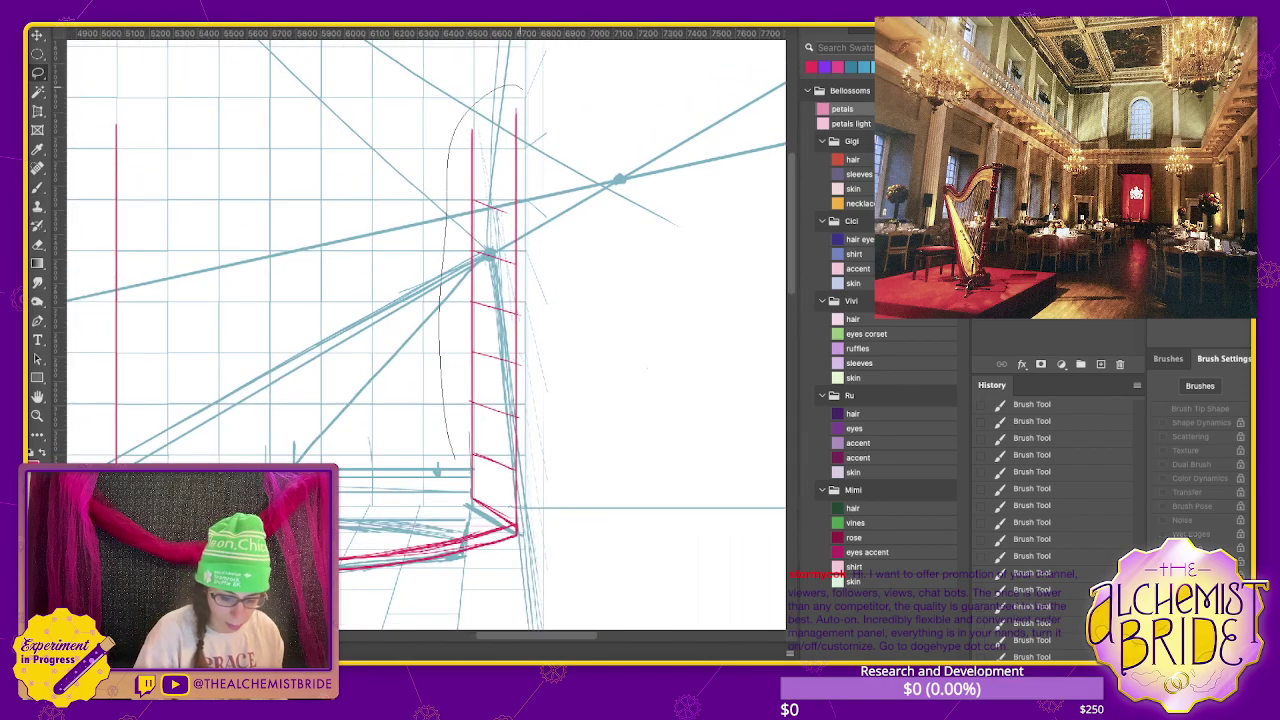
pyautogui.hotkey('ctrl', 't')
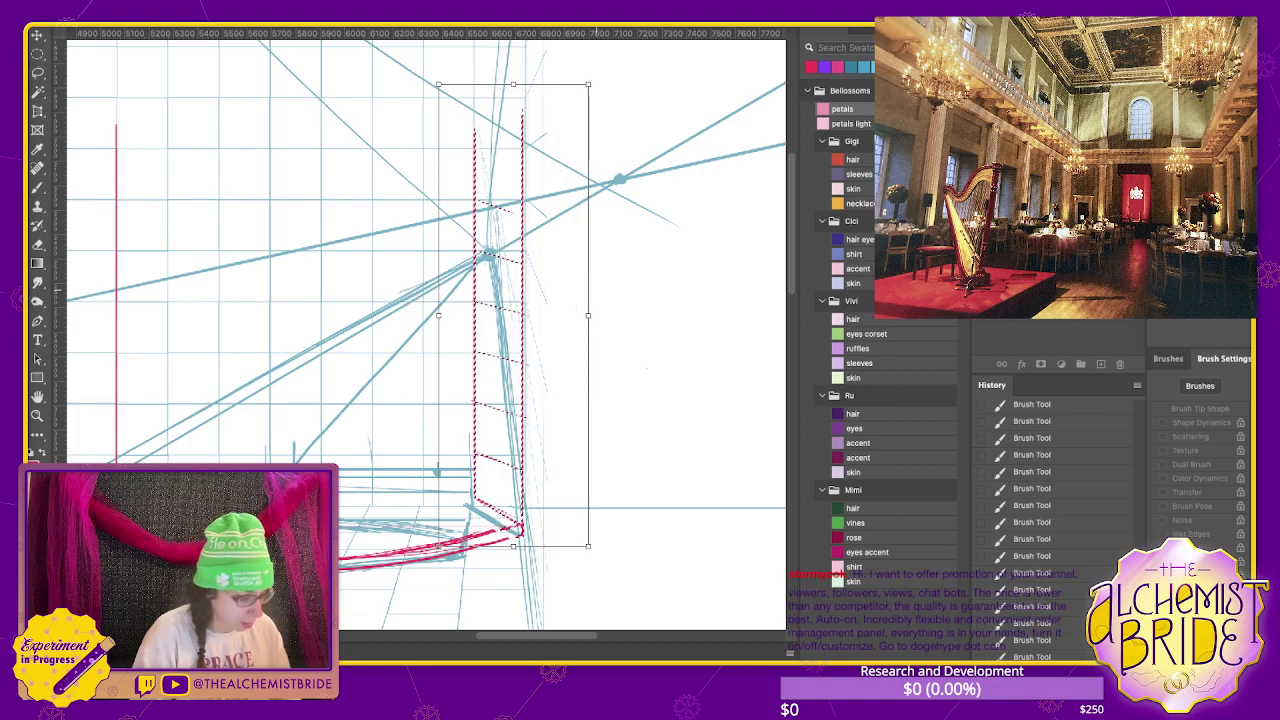
pyautogui.press('Return')
pyautogui.hotkey('ctrl', 'd')
pyautogui.press('b')
pyautogui.hscroll(-2, 420, 330)
pyautogui.hscroll(-4, 420, 330)
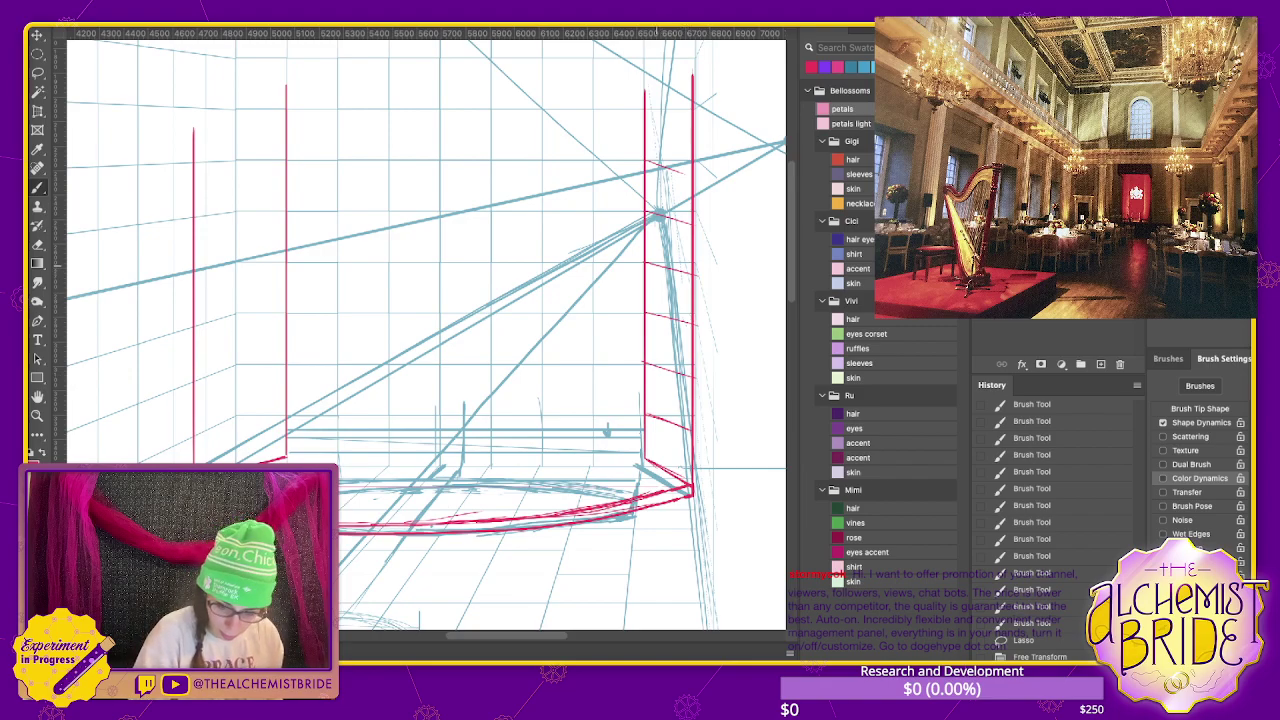
# - Draw four vertical doorway side lines and an arched top inside the right pillar, undoing stray strokes
pyautogui.moveTo(652, 280); pyautogui.dragTo(657, 362)
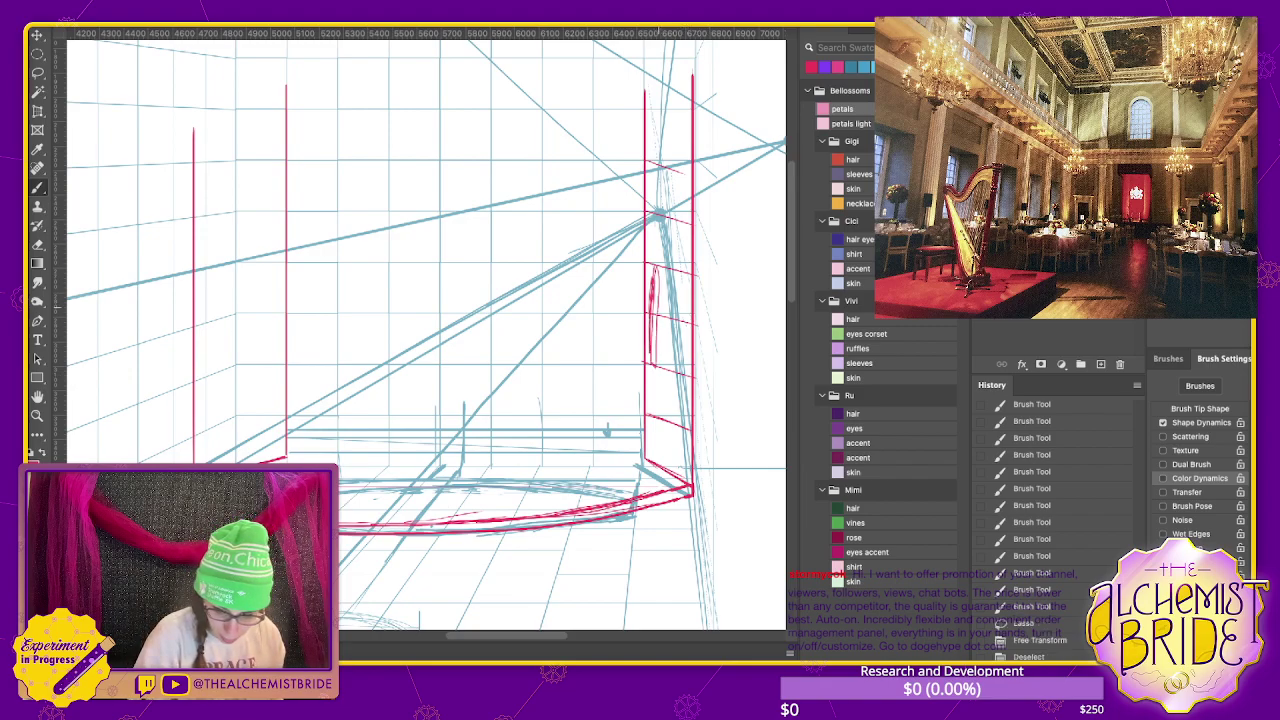
pyautogui.moveTo(667, 268); pyautogui.dragTo(667, 364)
pyautogui.moveTo(663, 290)
pyautogui.mouseDown()
pyautogui.moveTo(663, 368)
pyautogui.moveTo(674, 370)
pyautogui.mouseUp()
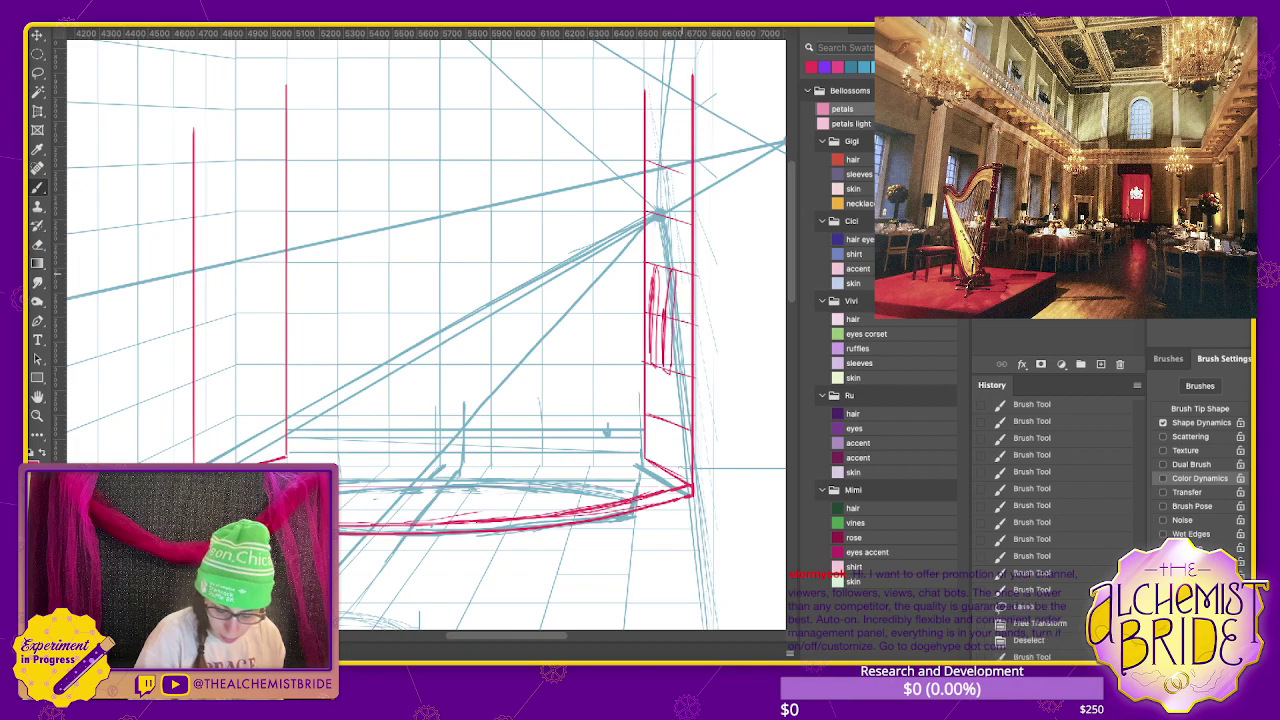
pyautogui.hotkey('ctrl', 'z')
pyautogui.hotkey('ctrl', 'z')
pyautogui.moveTo(659, 238); pyautogui.dragTo(659, 408)
pyautogui.hotkey('ctrl', 'z')
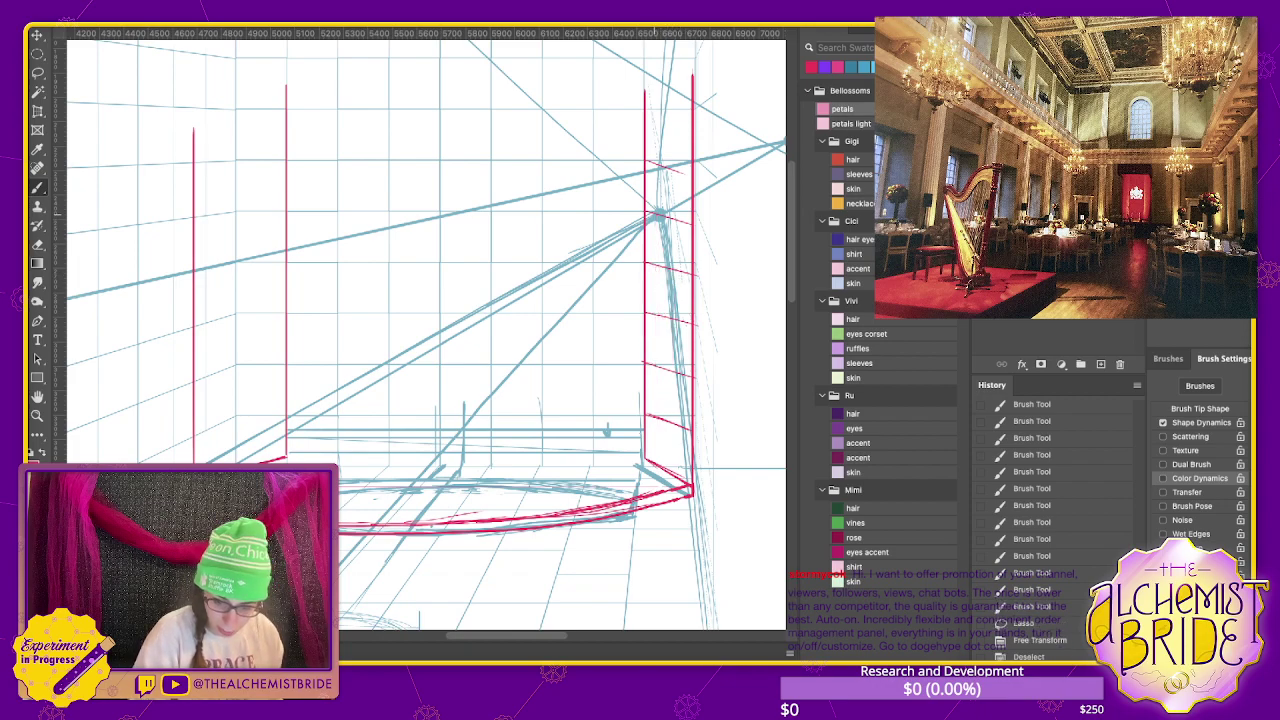
pyautogui.moveTo(650, 212); pyautogui.dragTo(650, 420)
pyautogui.moveTo(661, 216); pyautogui.dragTo(663, 400)
pyautogui.moveTo(670, 216); pyautogui.dragTo(670, 424)
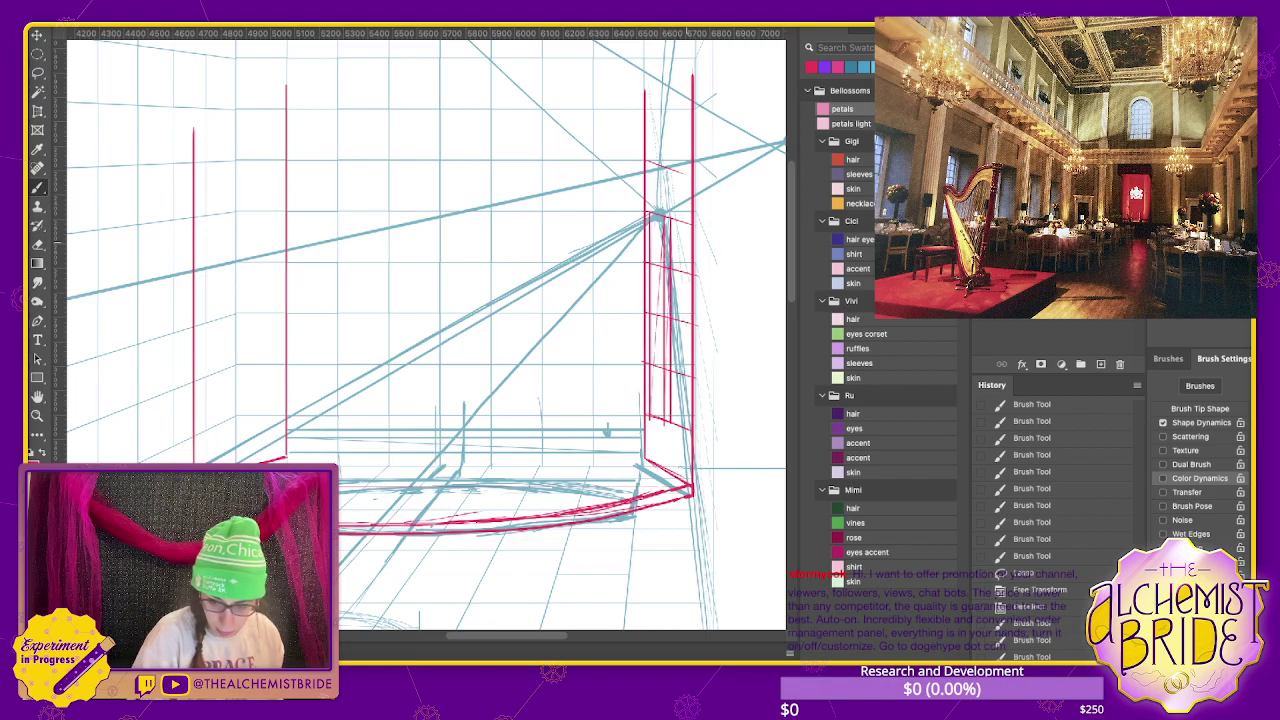
pyautogui.moveTo(686, 222); pyautogui.dragTo(686, 432)
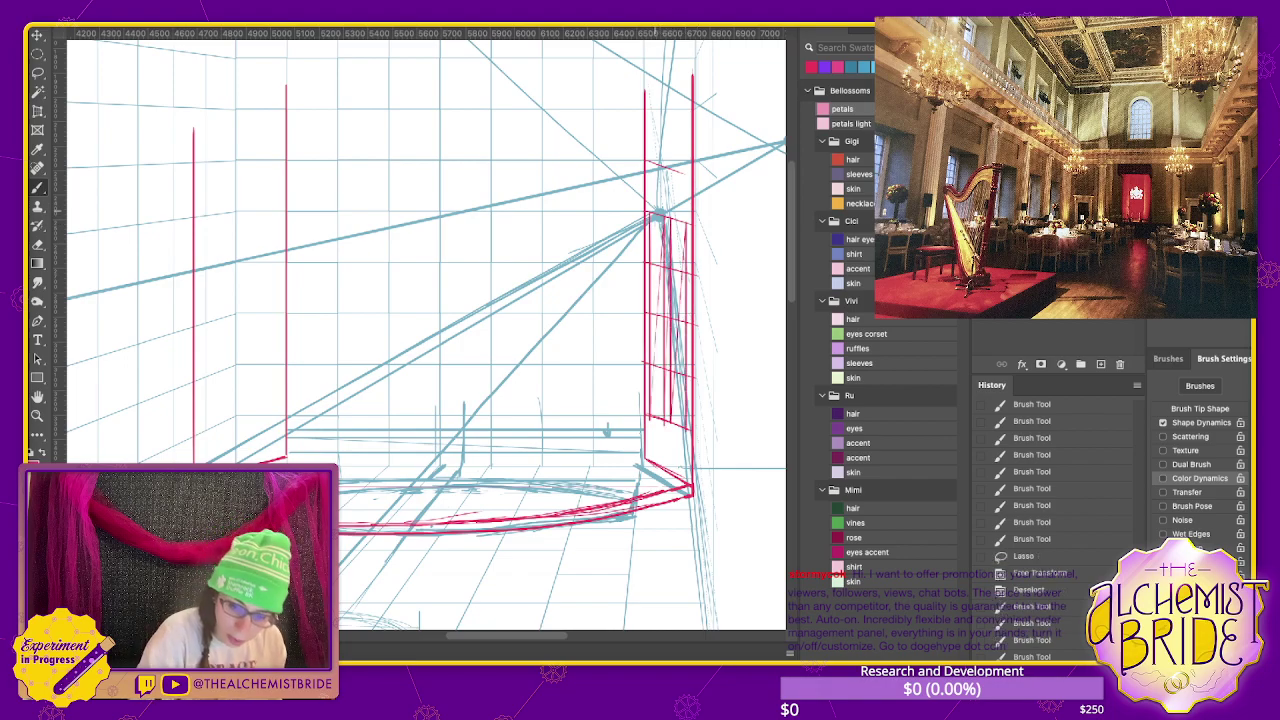
pyautogui.moveTo(654, 207); pyautogui.dragTo(686, 224)
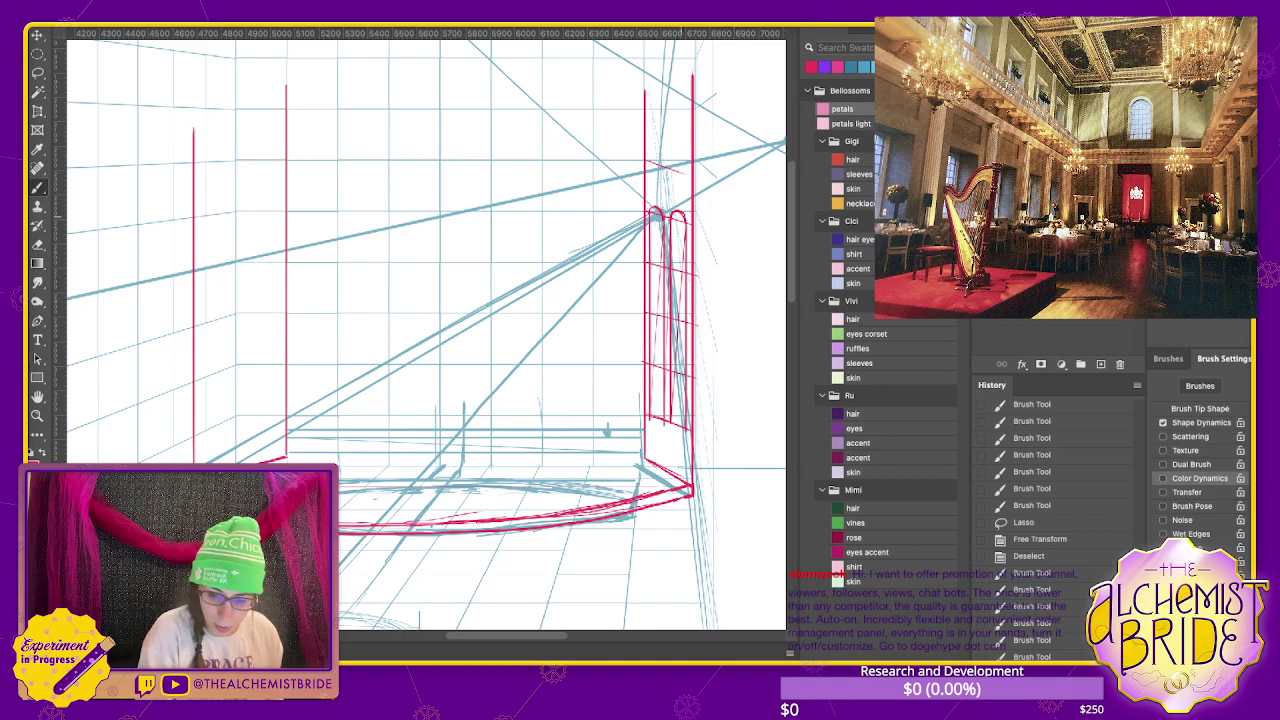
pyautogui.scroll(2, 600, 300)
pyautogui.scroll(2, 600, 300)
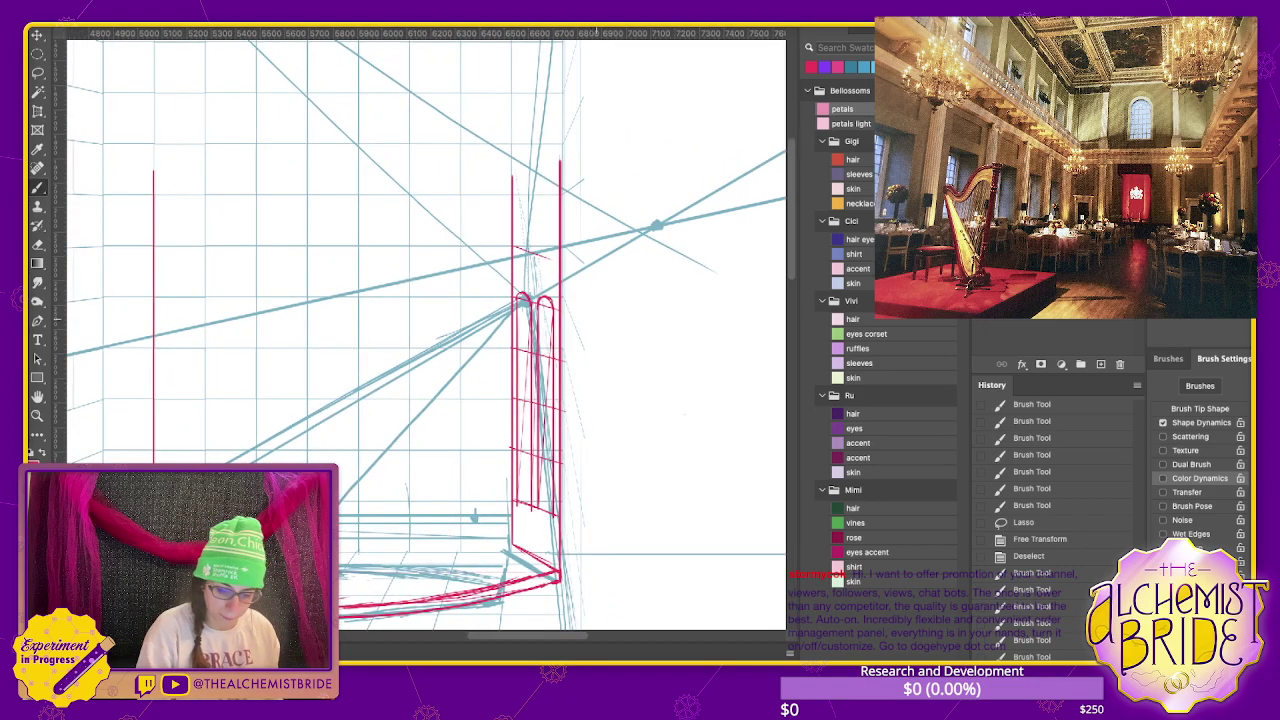
pyautogui.scroll(-1, 607, 331)
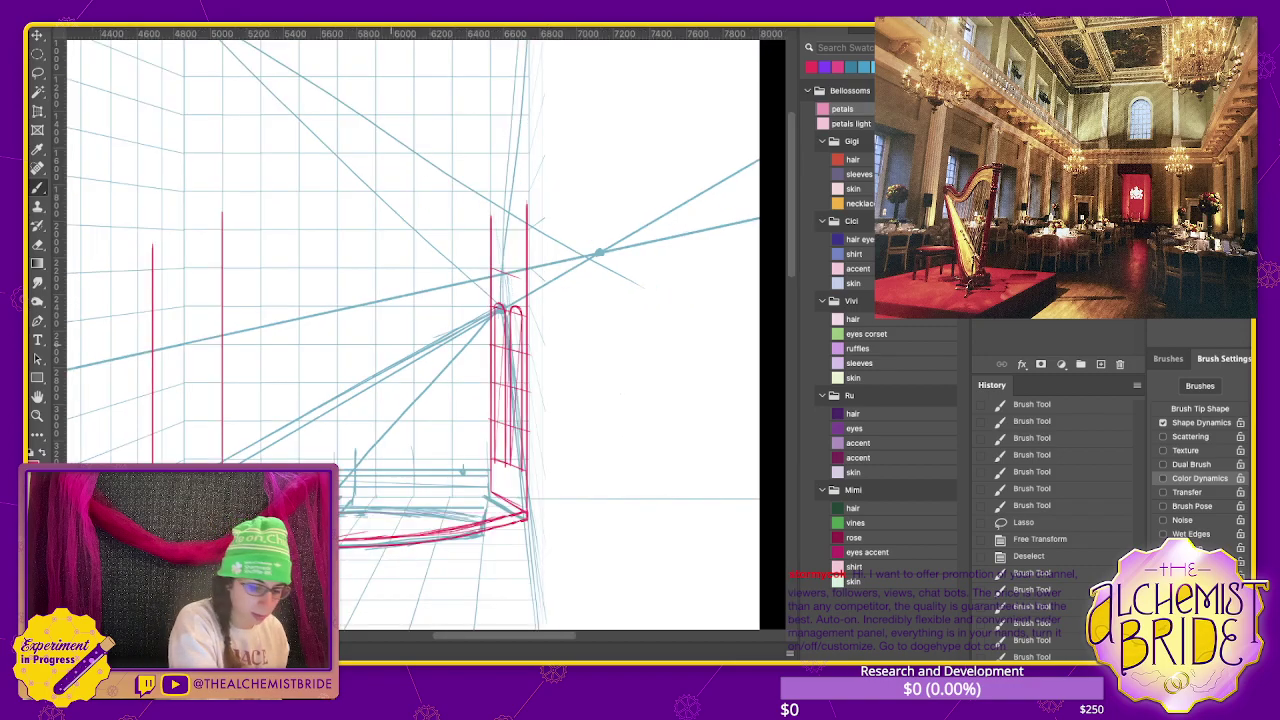
pyautogui.scroll(-1, 607, 331)
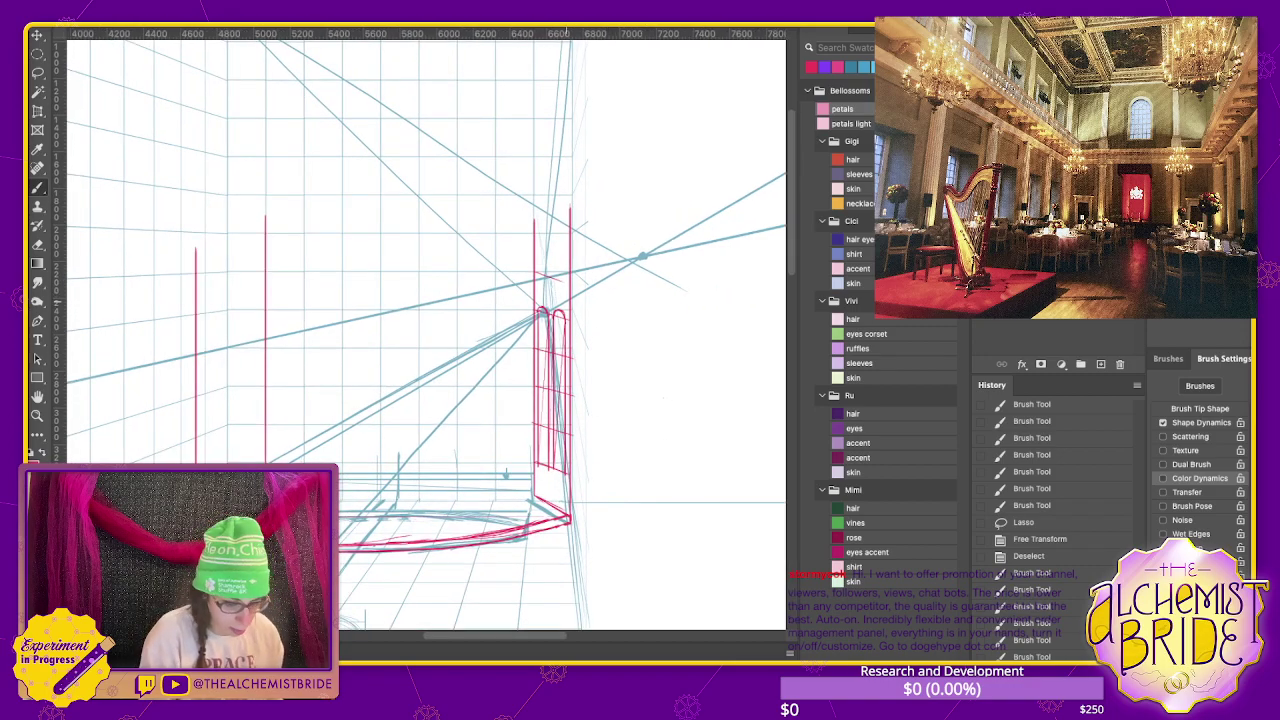
pyautogui.scroll(-1, 1060, 480)
pyautogui.scroll(-1, 1060, 480)
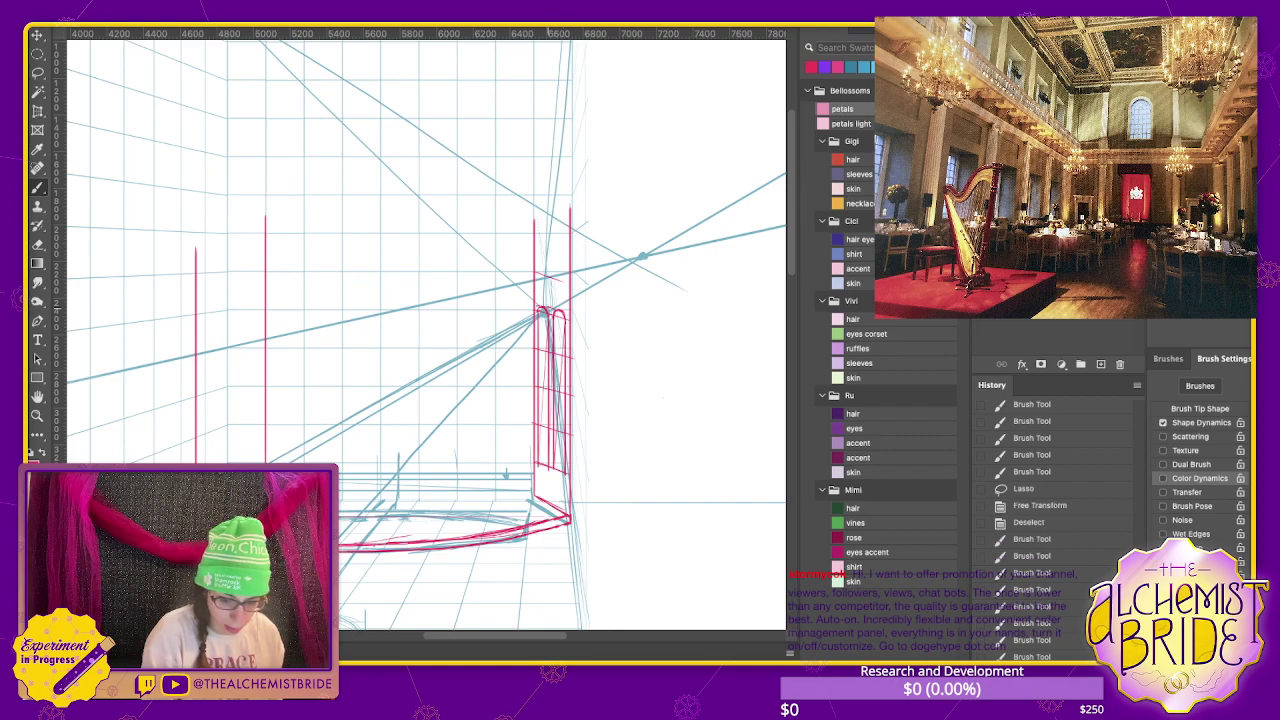
pyautogui.scroll(-1, 1060, 480)
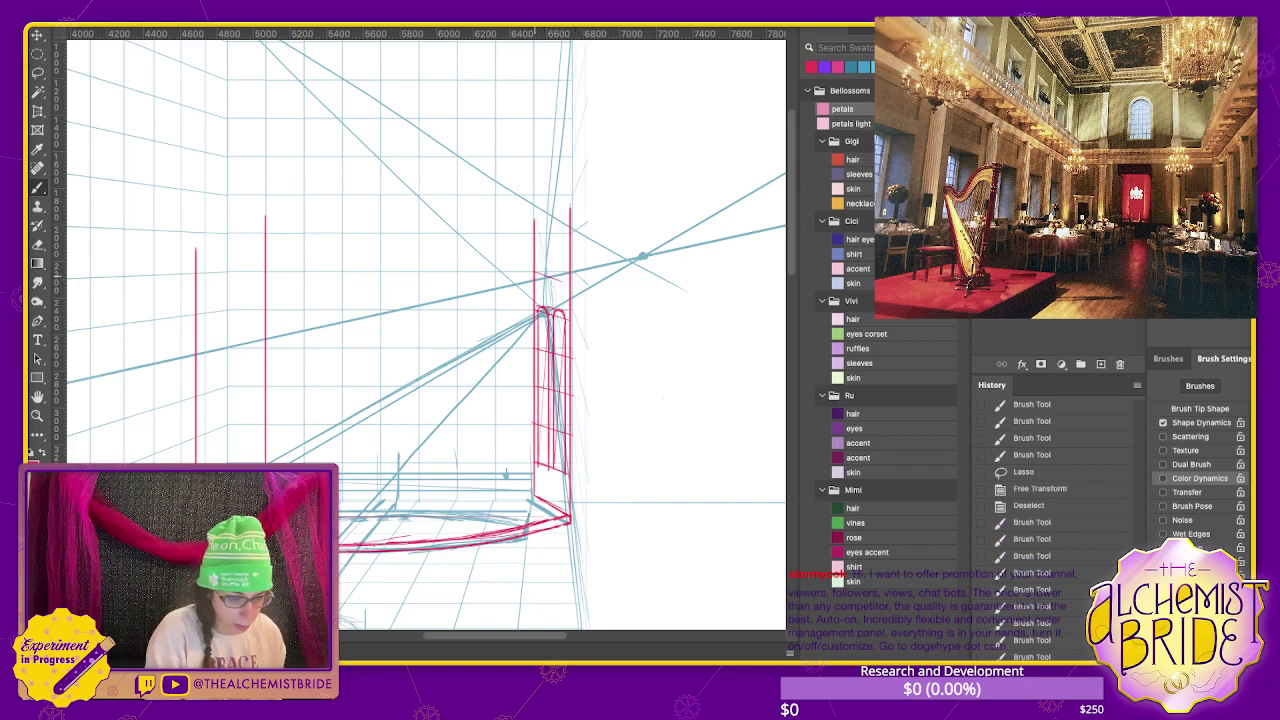
pyautogui.moveTo(535, 242)
pyautogui.mouseDown()
pyautogui.moveTo(568, 238)
pyautogui.moveTo(570, 268)
pyautogui.mouseUp()
pyautogui.moveTo(538, 214)
pyautogui.mouseDown()
pyautogui.moveTo(566, 204)
pyautogui.moveTo(565, 178)
pyautogui.mouseUp()
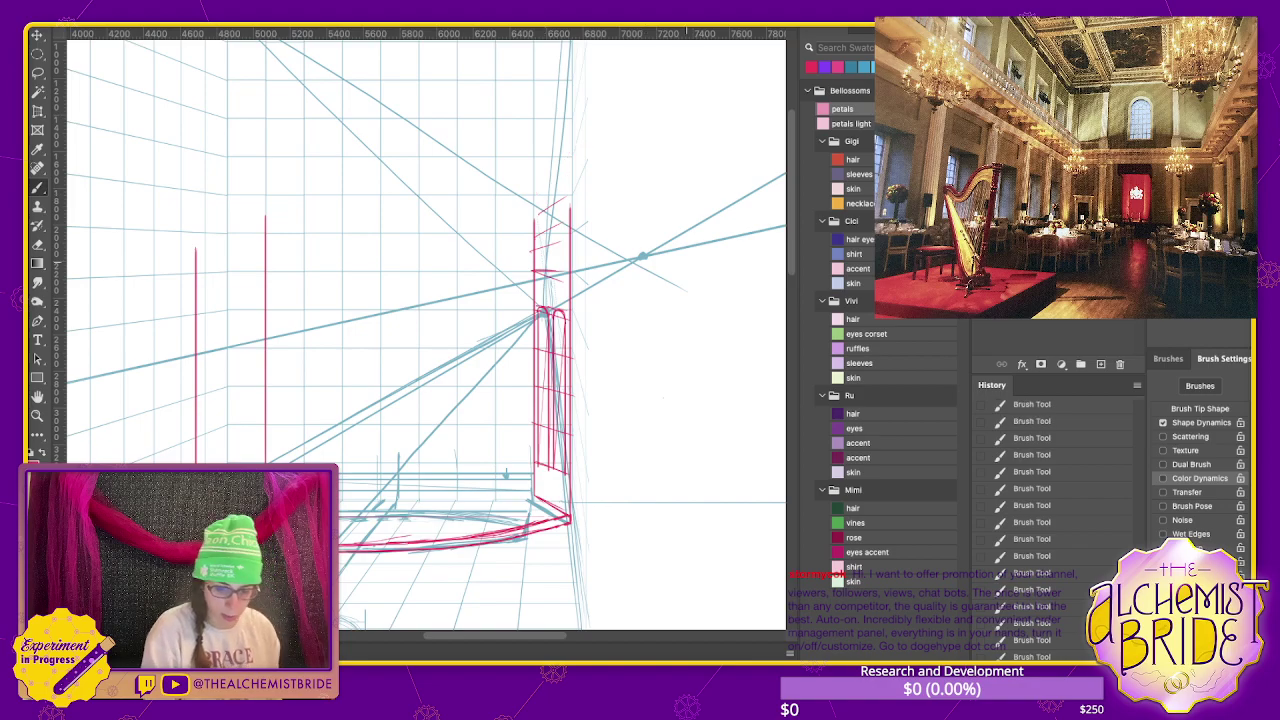
pyautogui.hotkey('ctrl', 'z')
pyautogui.hotkey('ctrl', 'z')
pyautogui.hotkey('ctrl', 'z')
pyautogui.hotkey('ctrl', 'z')
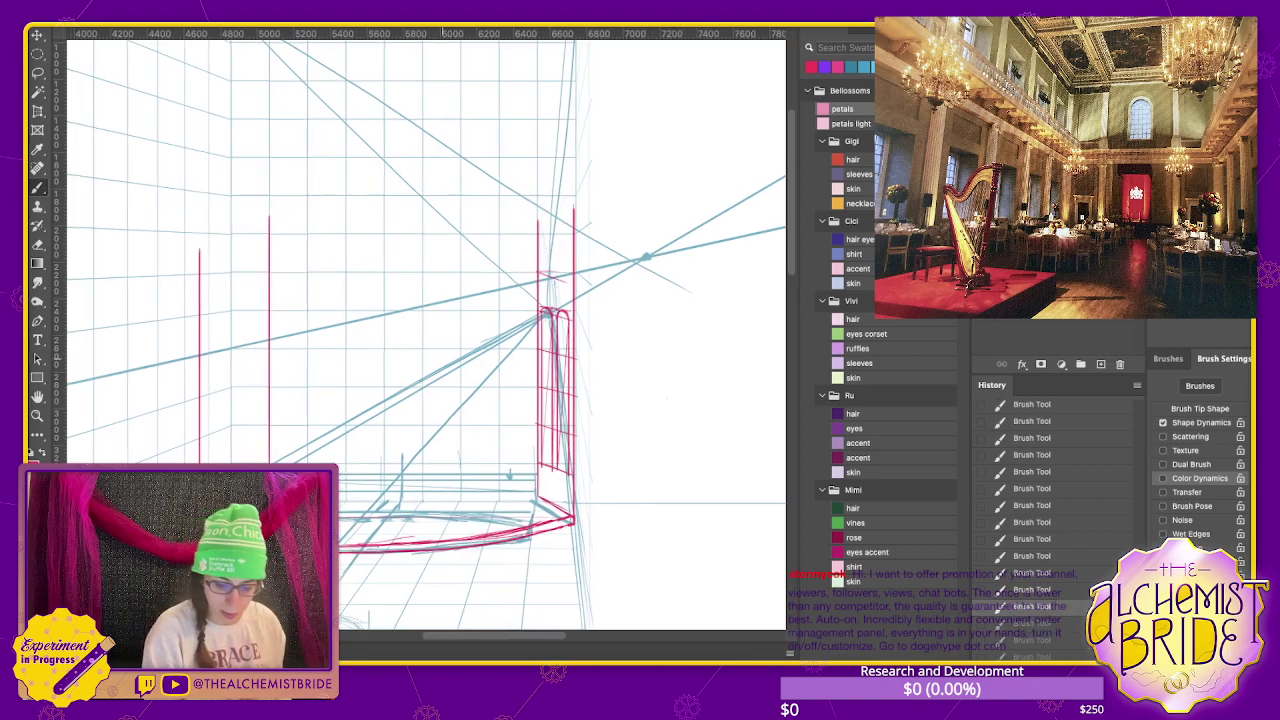
pyautogui.moveTo(555, 370); pyautogui.dragTo(585, 312)
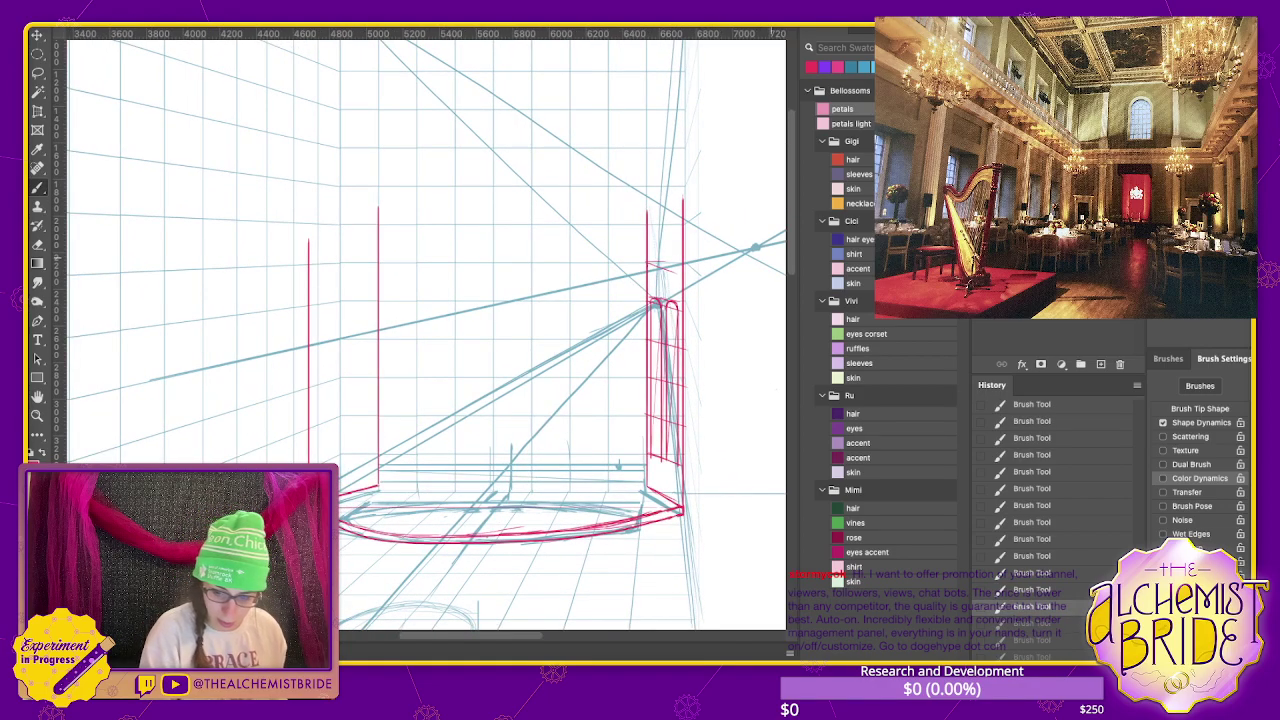
pyautogui.hscroll(3, 420, 330)
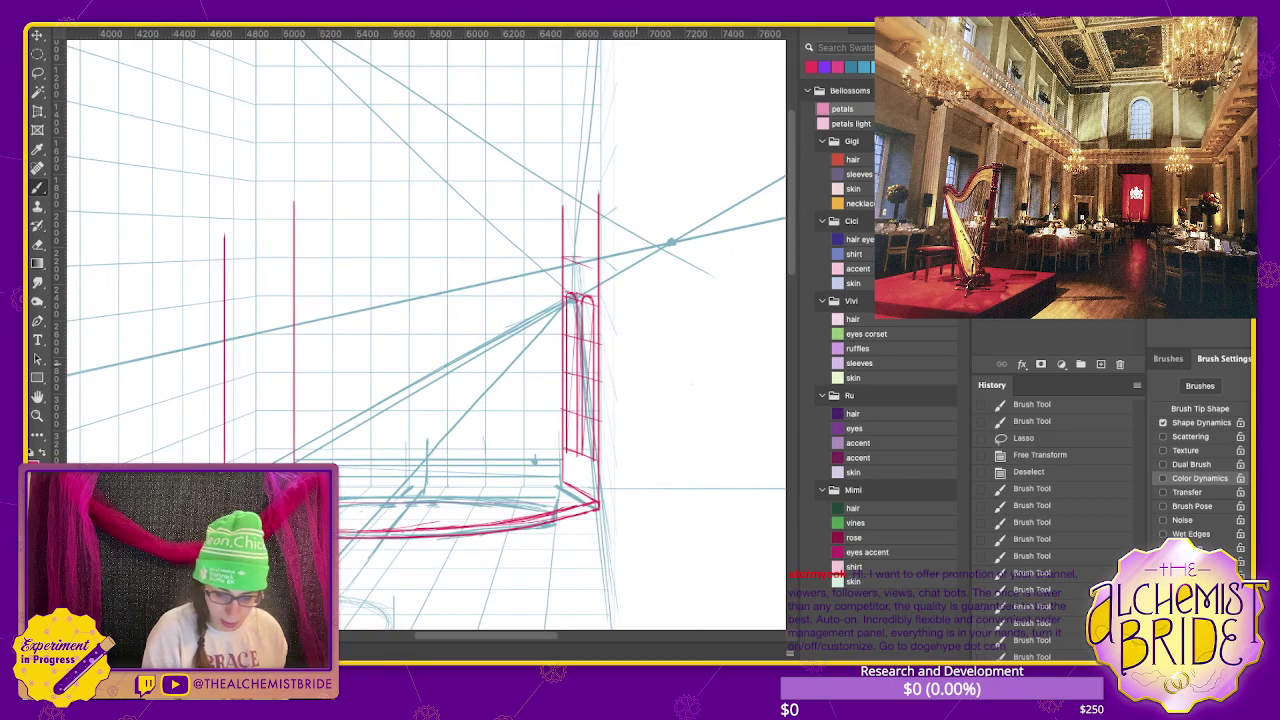
pyautogui.hotkey('ctrl', '-')
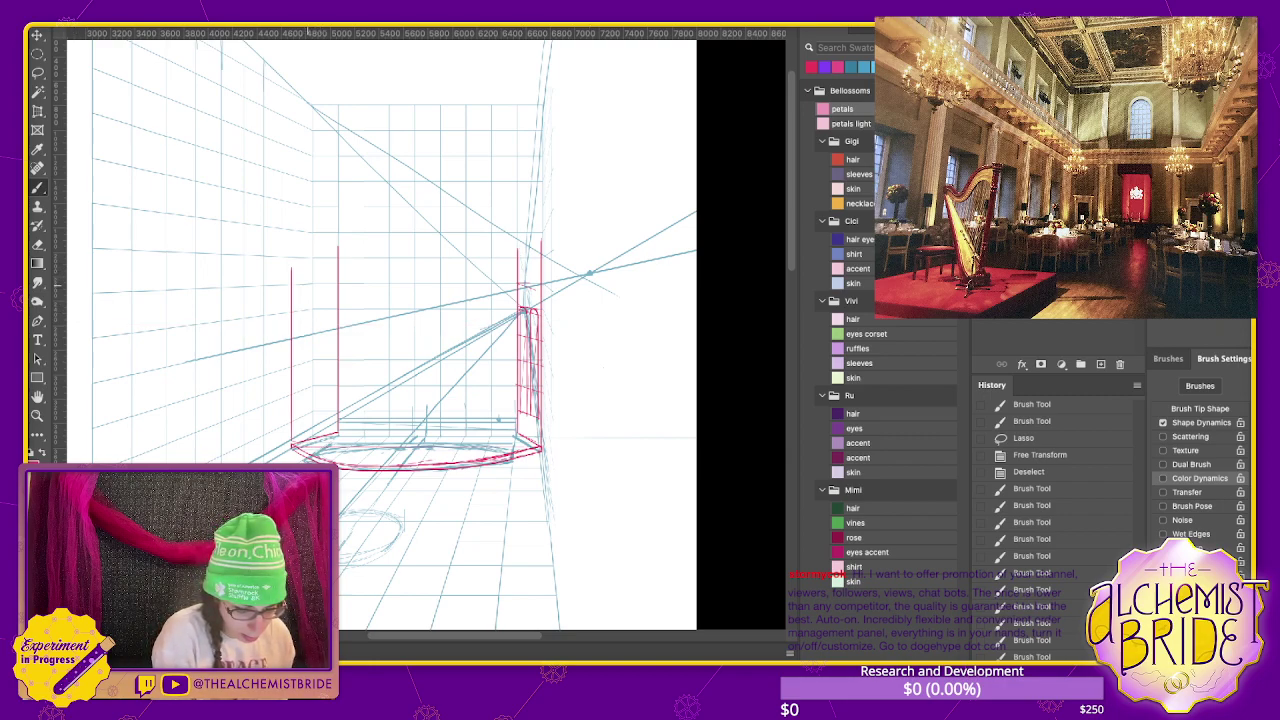
# - Try a horizontal eye-level line across the room three times, undoing each attempt
pyautogui.moveTo(92, 290); pyautogui.dragTo(698, 290)
pyautogui.hotkey('ctrl', 'z')
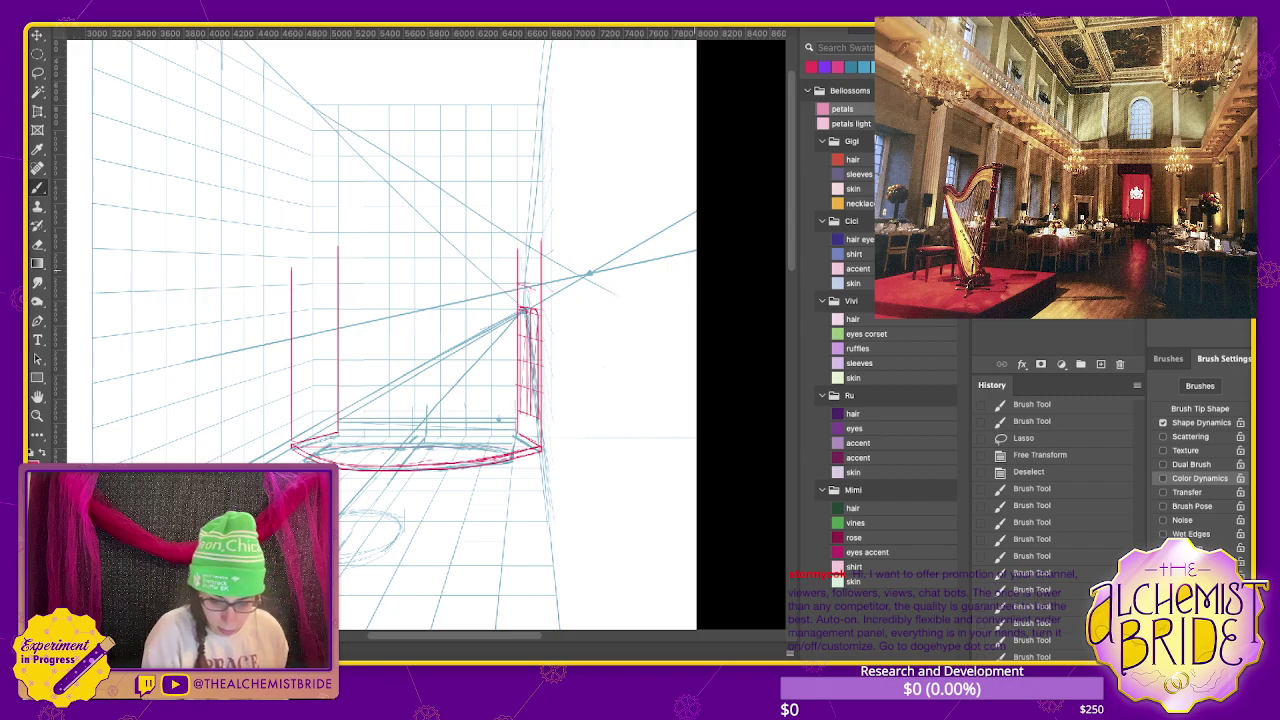
pyautogui.moveTo(166, 266); pyautogui.dragTo(696, 266)
pyautogui.hotkey('ctrl', 'z')
pyautogui.moveTo(72, 280)
pyautogui.mouseDown()
pyautogui.moveTo(700, 280)
pyautogui.moveTo(75, 268)
pyautogui.mouseUp()
pyautogui.hotkey('ctrl', 'z')
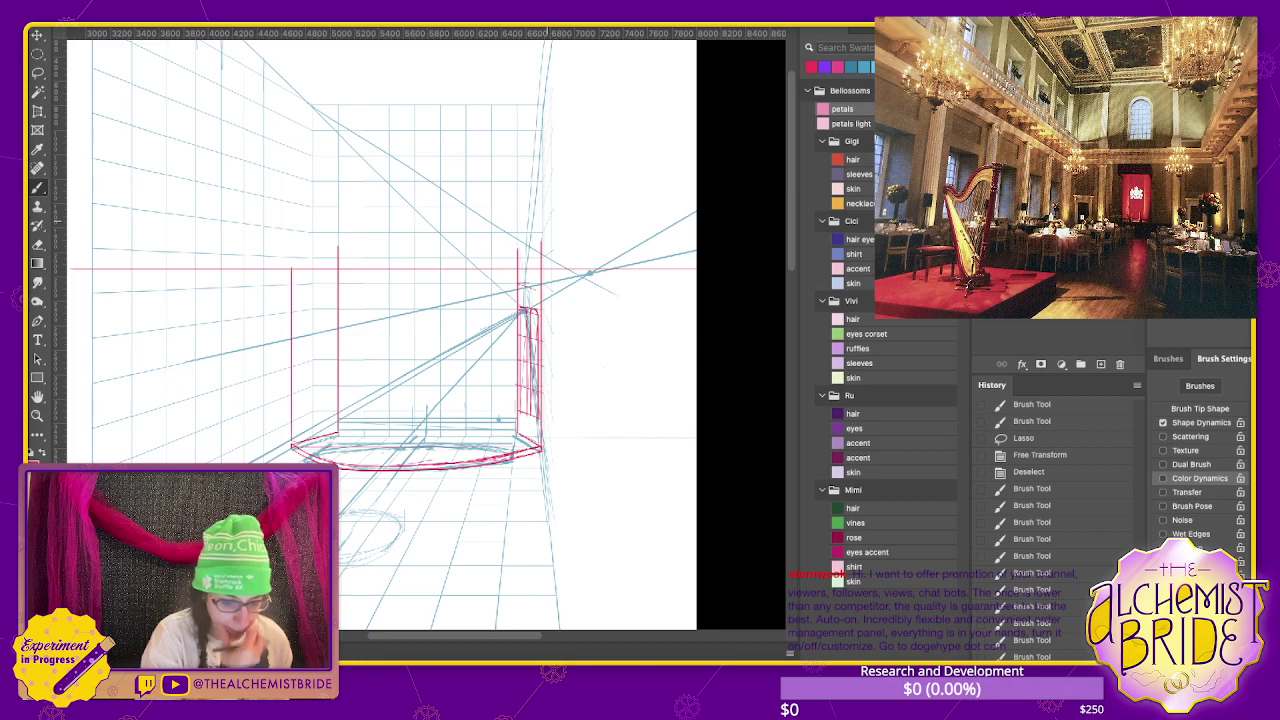
# - Sketch red perspective lines converging on the vanishing point, then undo and partly redo them
pyautogui.moveTo(288, 230); pyautogui.dragTo(590, 272)
pyautogui.moveTo(286, 204); pyautogui.dragTo(350, 220)
pyautogui.moveTo(466, 238); pyautogui.dragTo(518, 252)
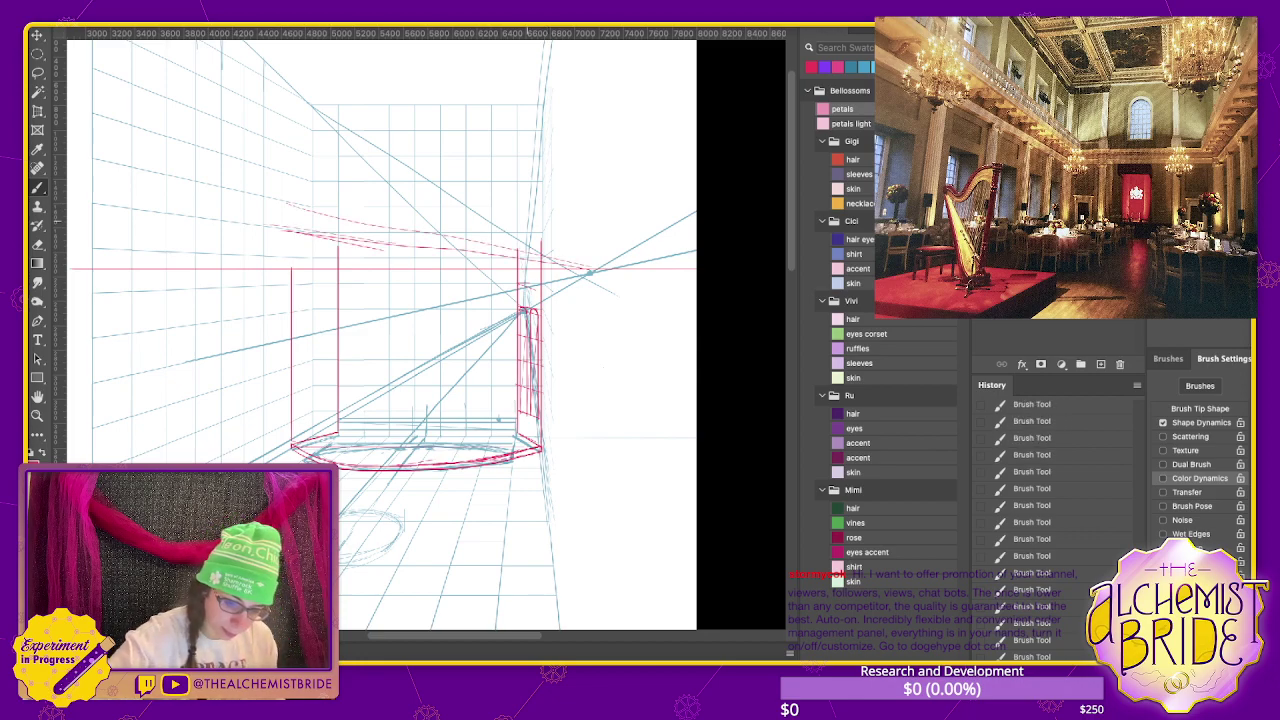
pyautogui.moveTo(290, 178); pyautogui.dragTo(514, 250)
pyautogui.moveTo(284, 176); pyautogui.dragTo(596, 262)
pyautogui.moveTo(286, 178); pyautogui.dragTo(522, 252)
pyautogui.hotkey('ctrl', 'z')
pyautogui.hotkey('ctrl', 'z')
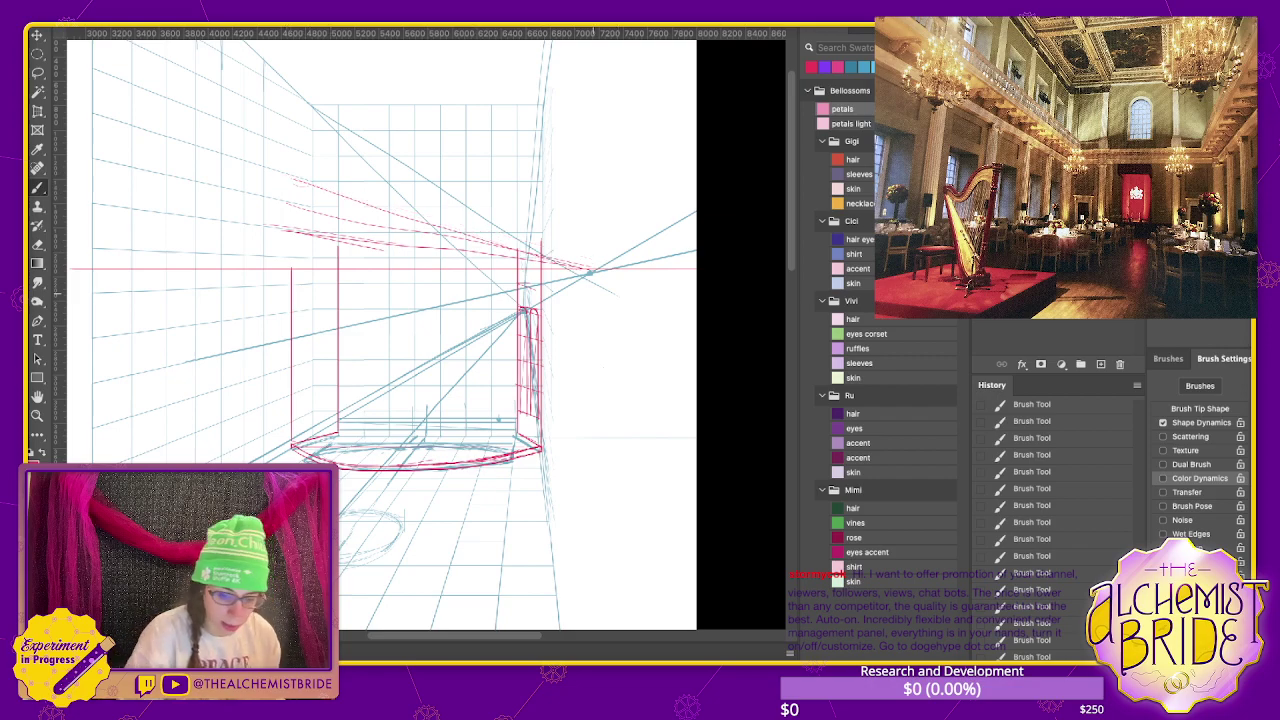
pyautogui.hotkey('ctrl', 'z')
pyautogui.hotkey('ctrl', 'z')
pyautogui.hotkey('ctrl', 'z')
pyautogui.hotkey('ctrl', 'z')
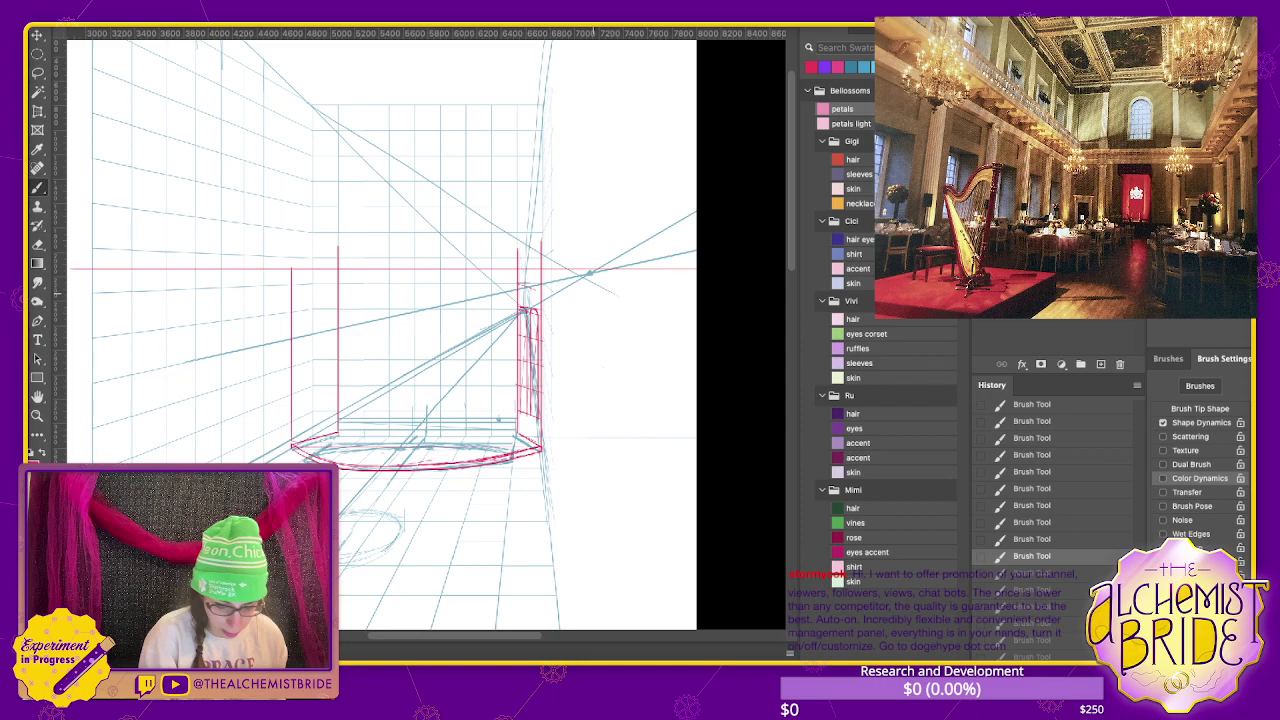
pyautogui.hotkey('ctrl', 'z')
pyautogui.hotkey('ctrl', 'z')
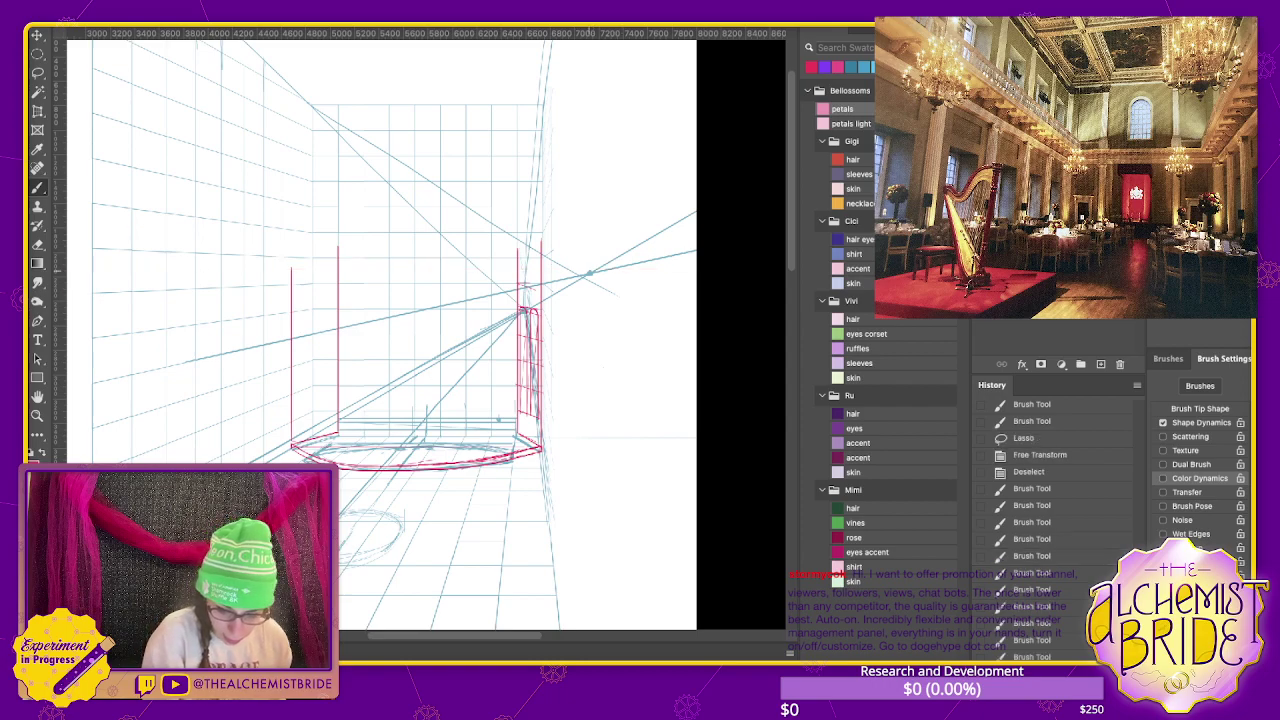
pyautogui.hotkey('ctrl', 'z')
pyautogui.hotkey('ctrl', 'shift', 'z')
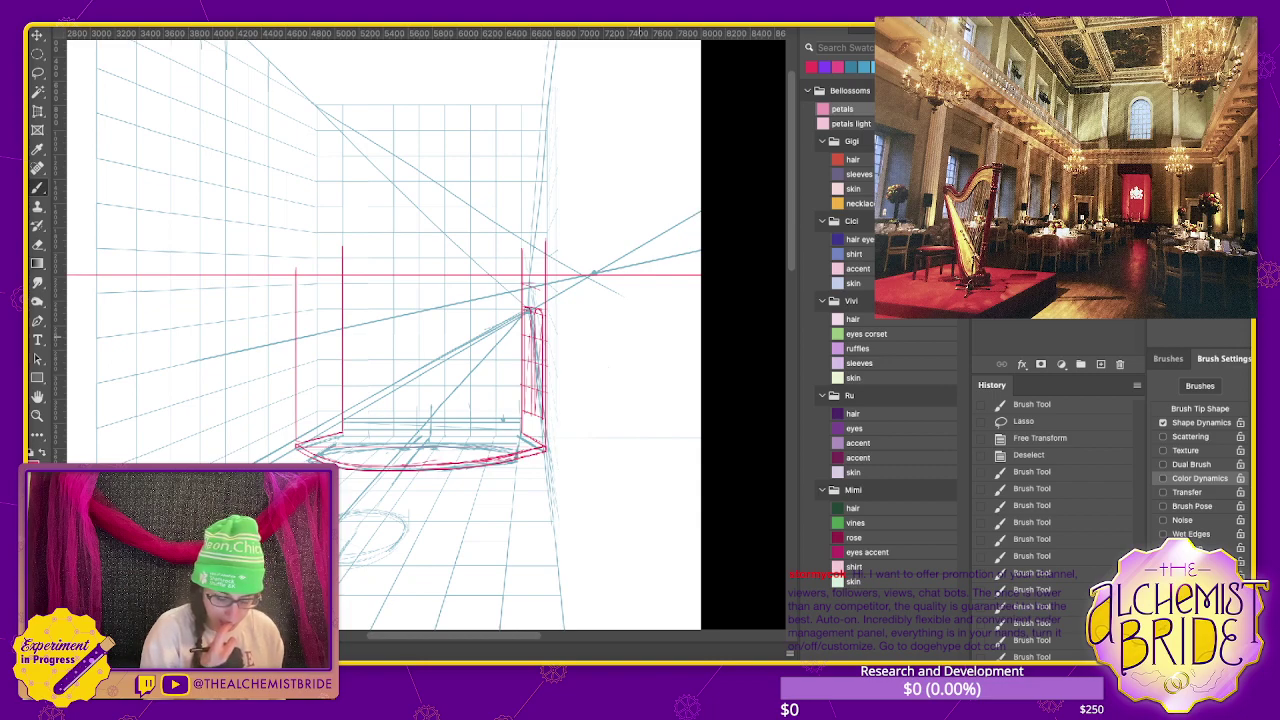
pyautogui.hotkey('ctrl', 'shift', 'z')
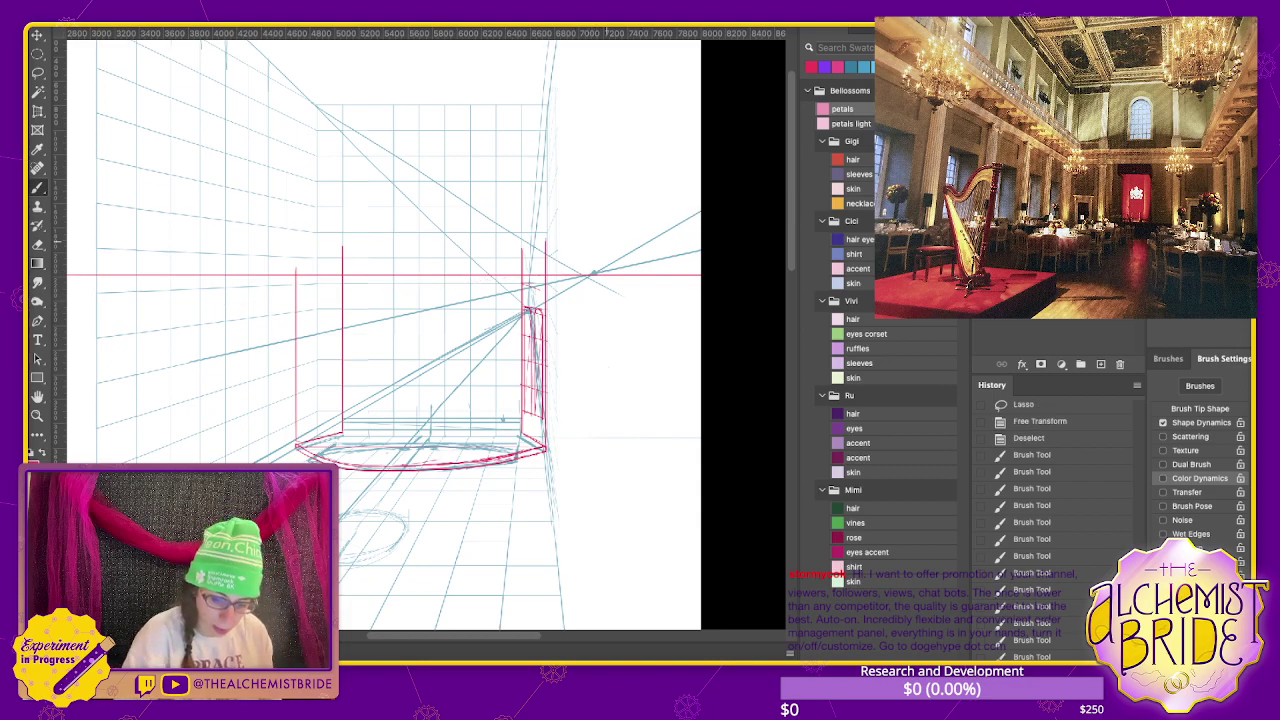
pyautogui.hotkey('ctrl', 'shift', 'z')
pyautogui.hotkey('ctrl', 'shift', 'z')
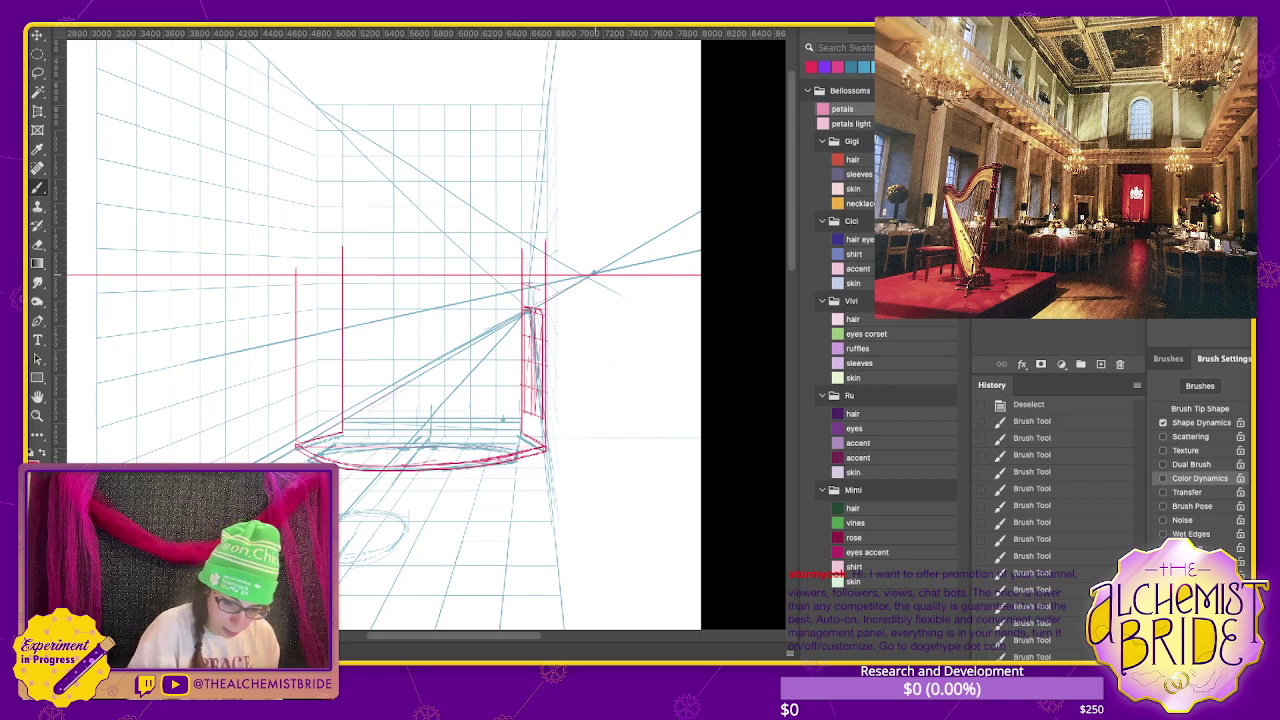
# - Clear the leftover red strokes and draw the long blue horizon line across the room
pyautogui.moveTo(596, 284); pyautogui.dragTo(700, 516)
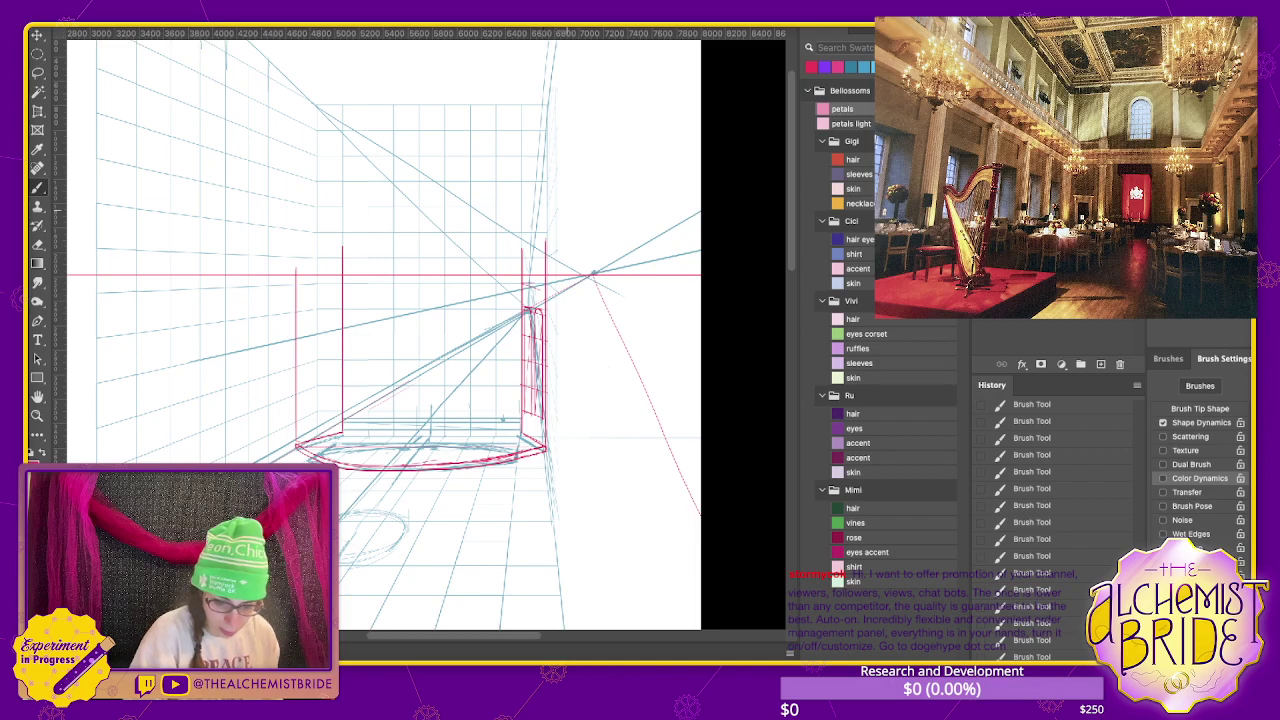
pyautogui.hotkey('ctrl', 'z')
pyautogui.hotkey('ctrl', 'z')
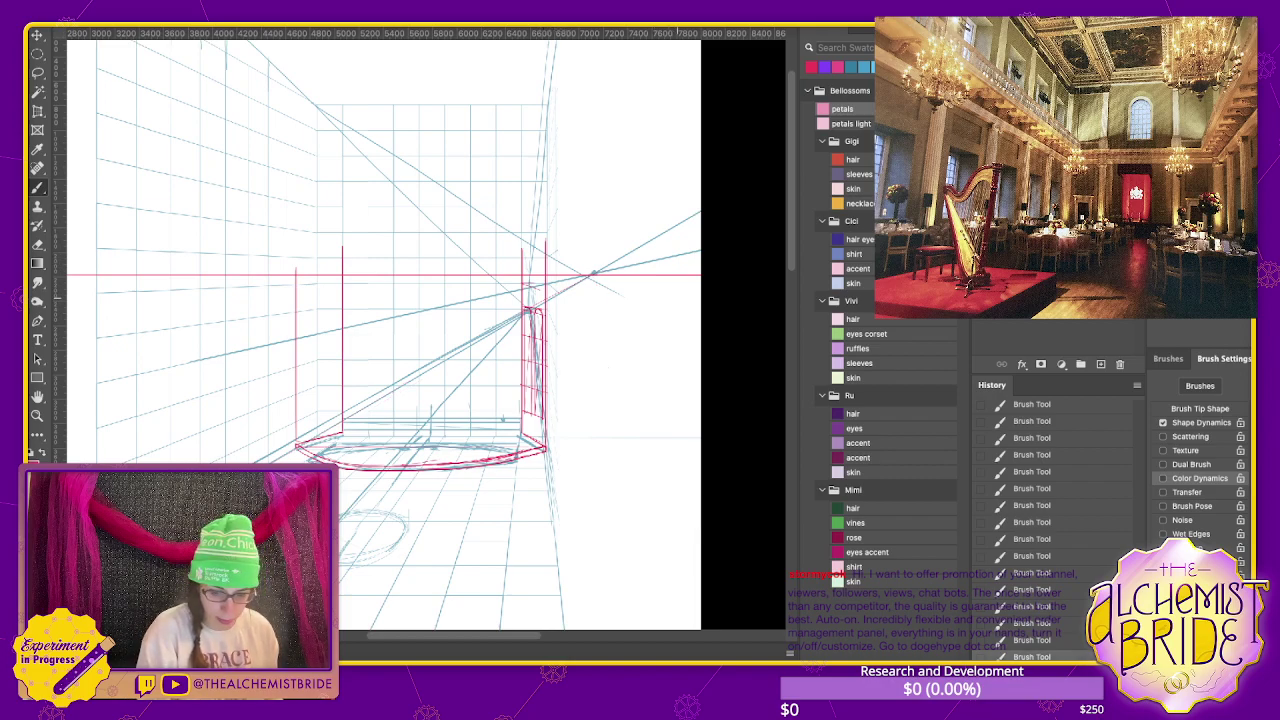
pyautogui.hotkey('ctrl', 'z')
pyautogui.hotkey('ctrl', 'z')
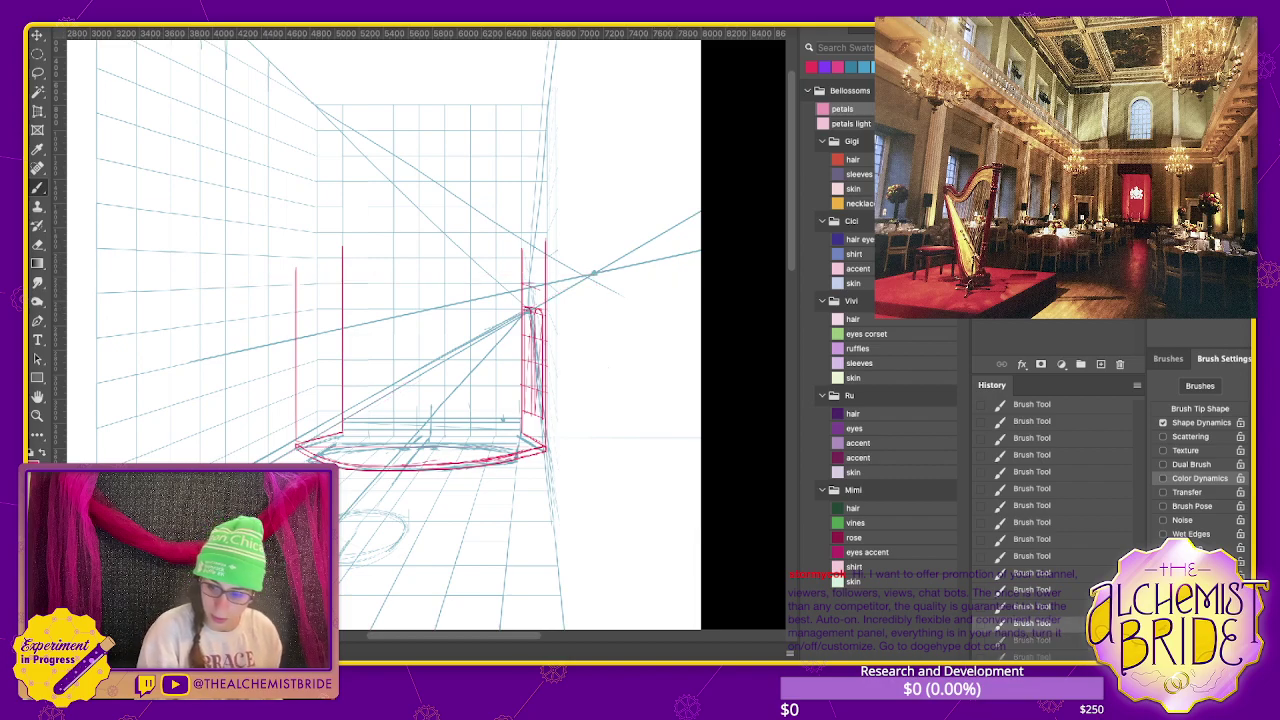
pyautogui.hotkey('ctrl', 'z')
pyautogui.hotkey('ctrl', 'z')
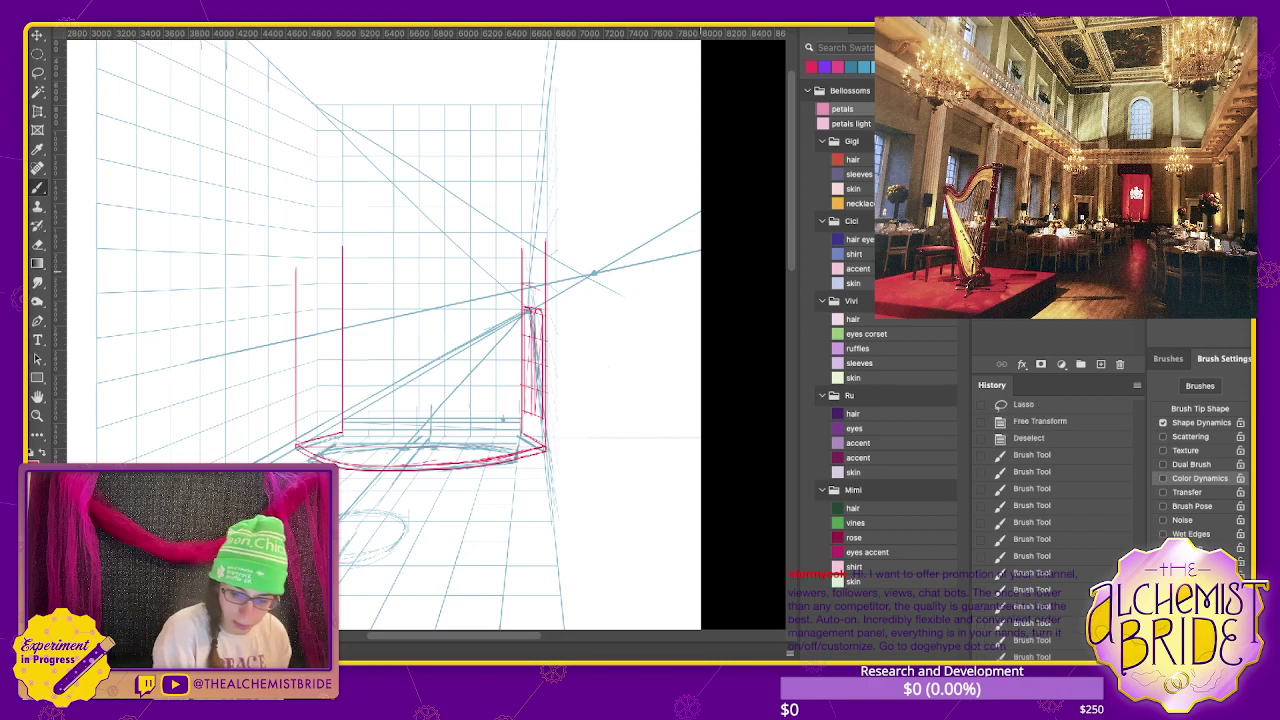
pyautogui.moveTo(698, 274); pyautogui.dragTo(126, 274)
pyautogui.hscroll(-5, 427, 330)
# - Zoom in, toggle the red sketch layer to check the grid, and stroke along the stage edge
pyautogui.hscroll(2, 427, 330)
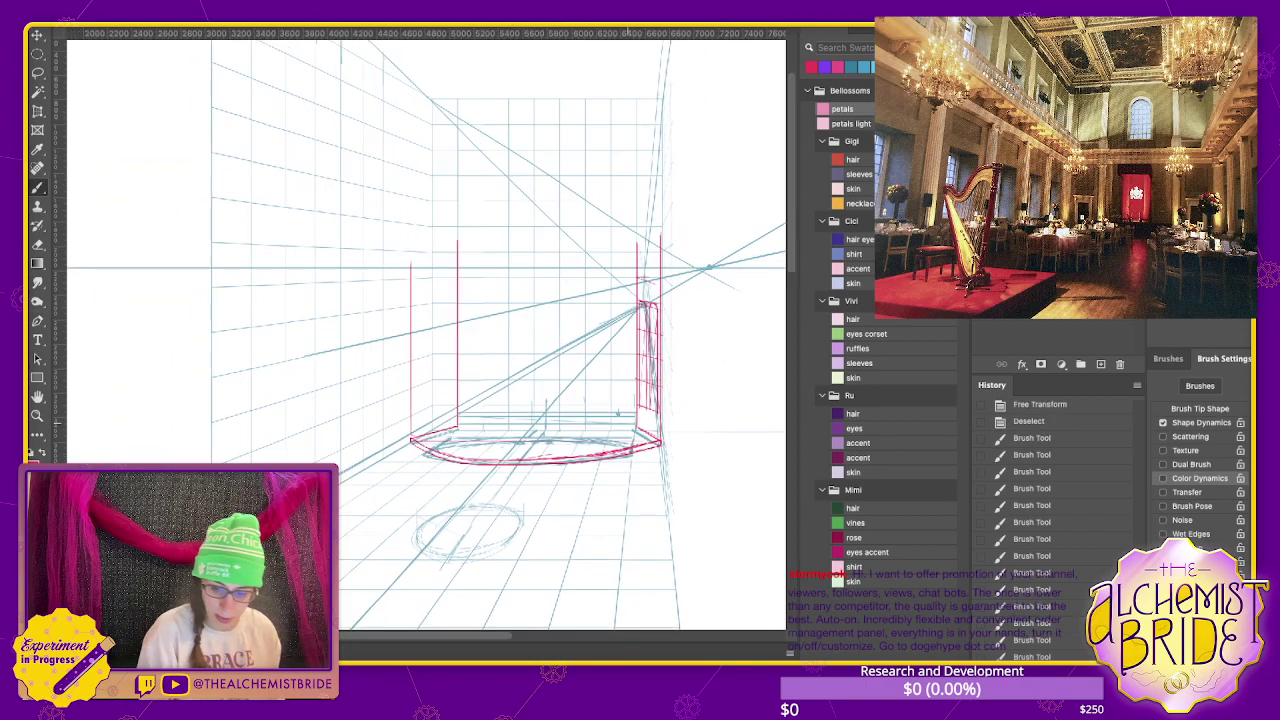
pyautogui.hscroll(3, 427, 330)
pyautogui.hotkey('ctrl', '+')
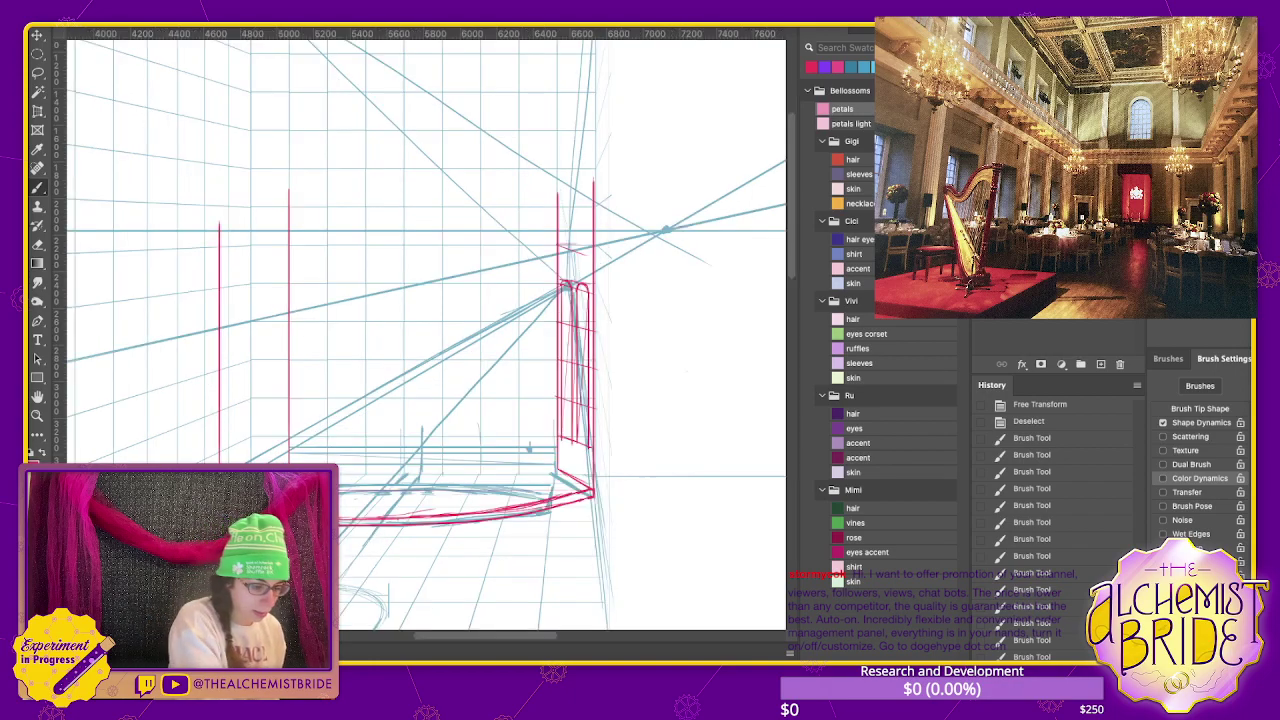
pyautogui.hotkey('ctrl', ',')
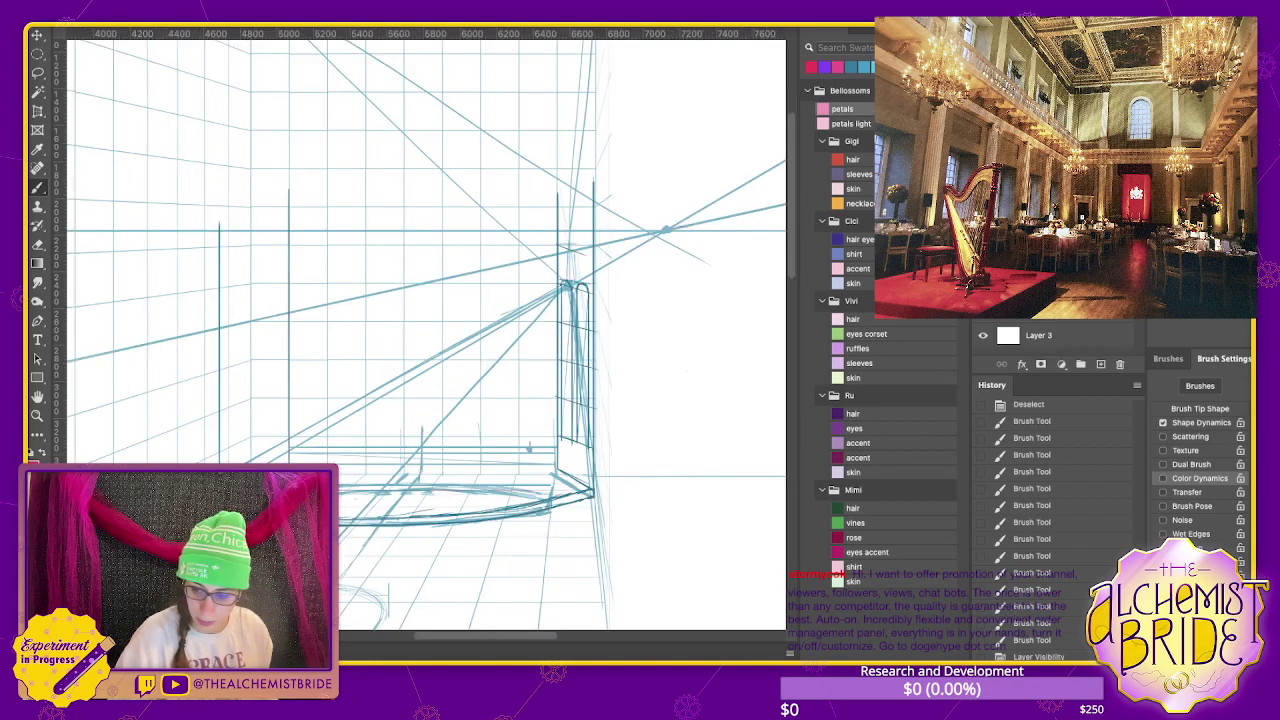
pyautogui.press('i')
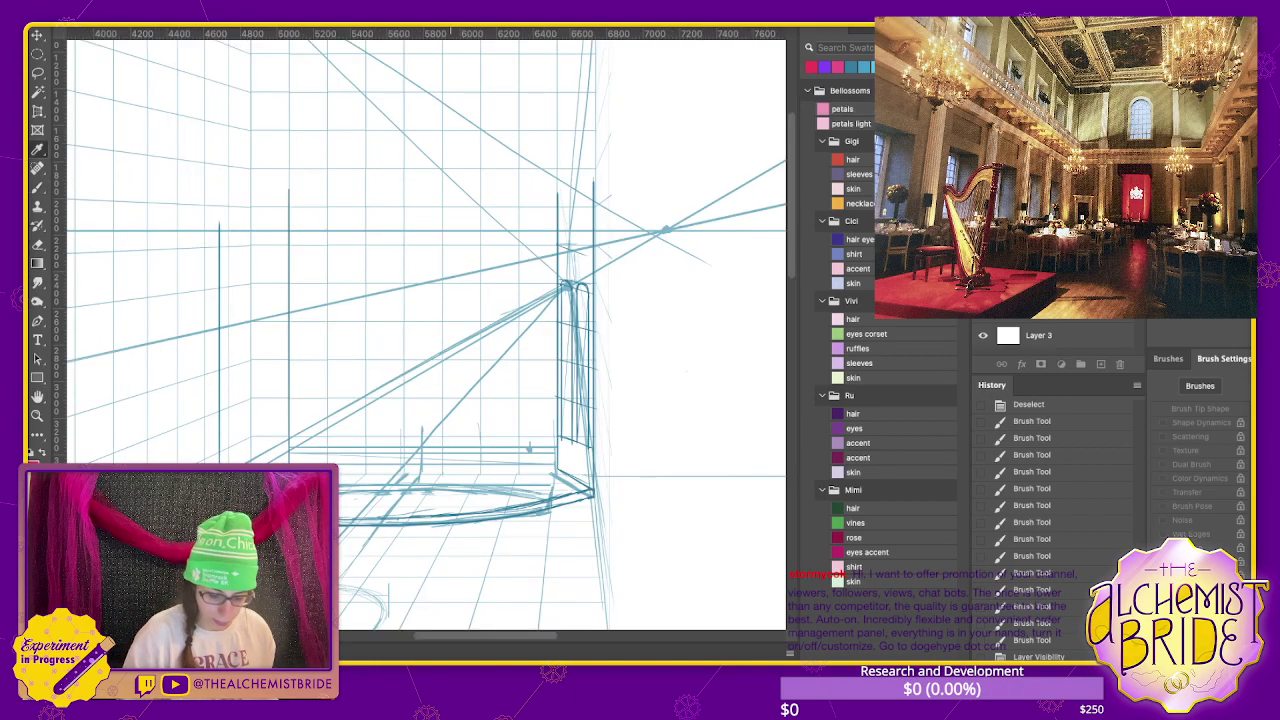
pyautogui.hotkey('ctrl', ',')
pyautogui.press('b')
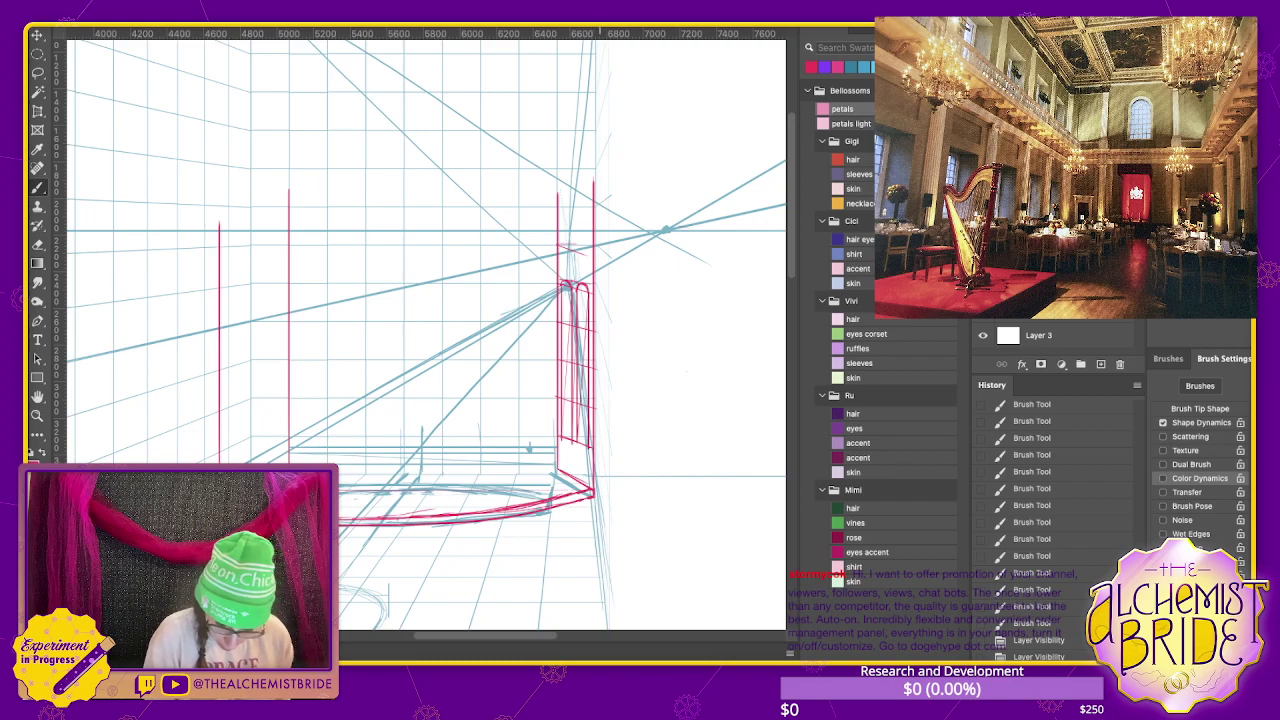
pyautogui.moveTo(557, 300); pyautogui.dragTo(559, 320)
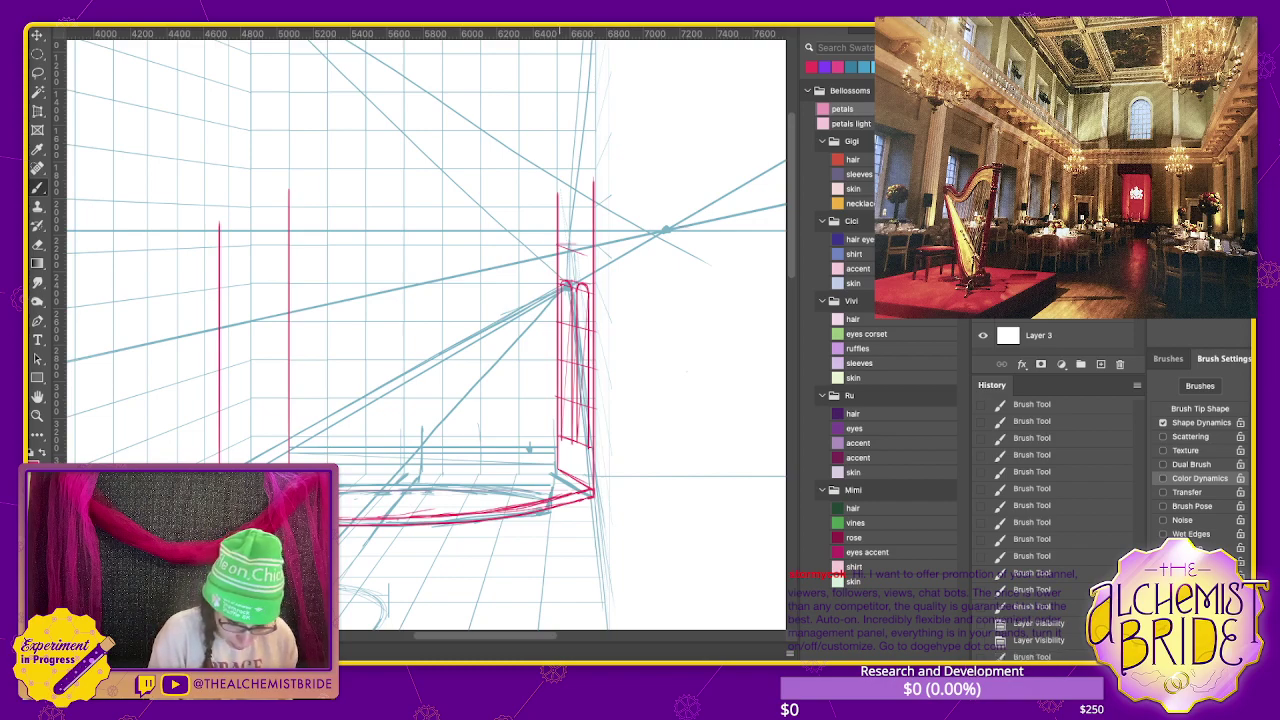
pyautogui.moveTo(558, 468); pyautogui.dragTo(338, 470)
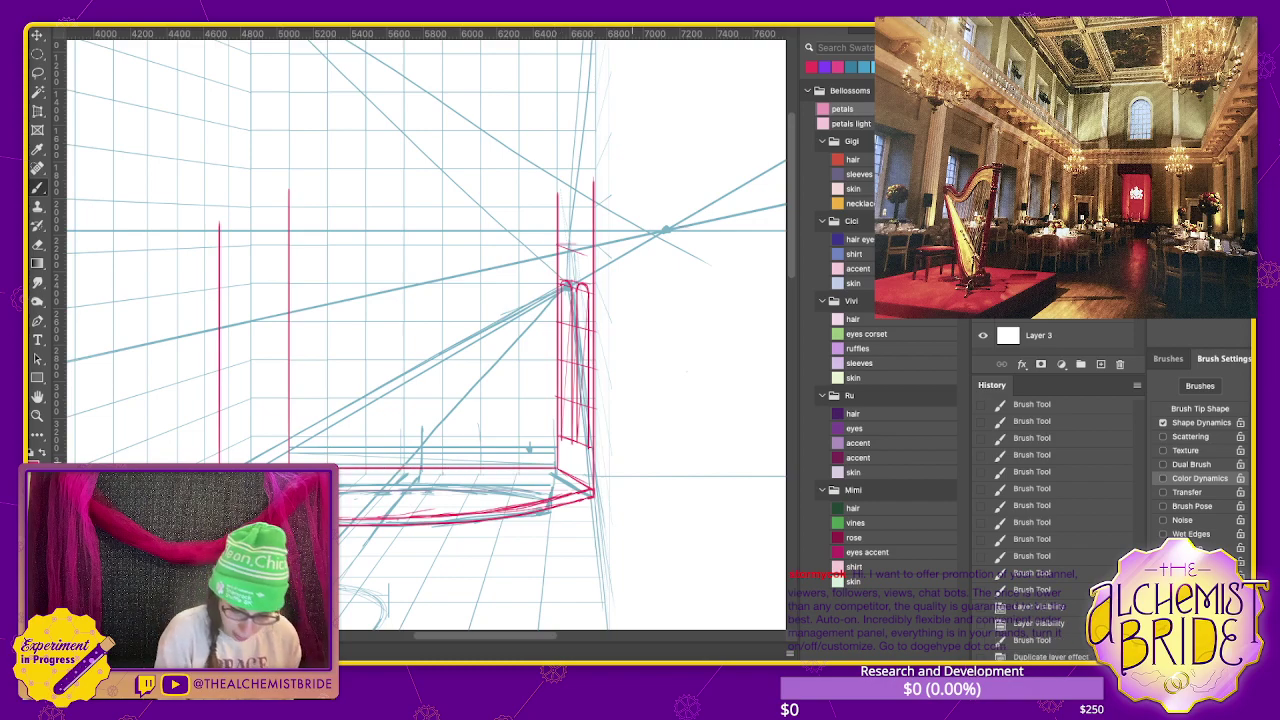
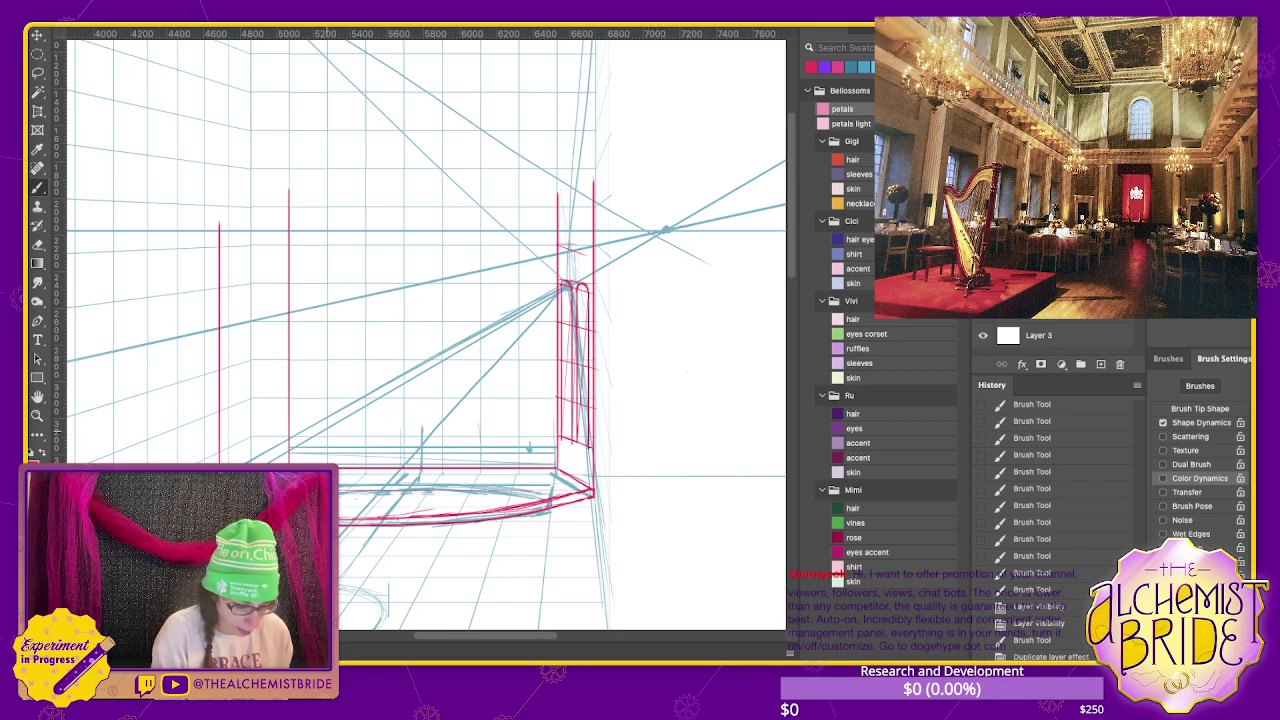
# - Try several horizontal strokes along the back step, undoing each misplaced pink attempt
pyautogui.moveTo(200, 462)
pyautogui.mouseDown()
pyautogui.moveTo(228, 448)
pyautogui.moveTo(684, 448)
pyautogui.mouseUp()
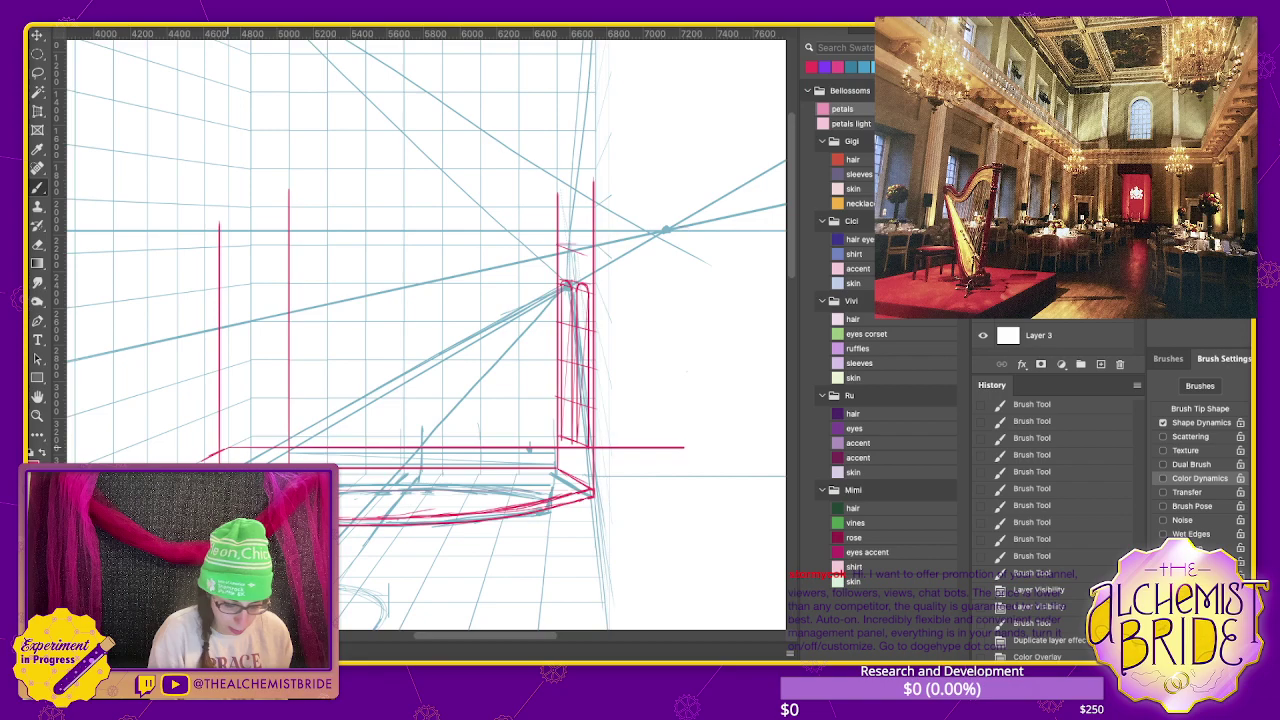
pyautogui.hotkey('ctrl', 'z')
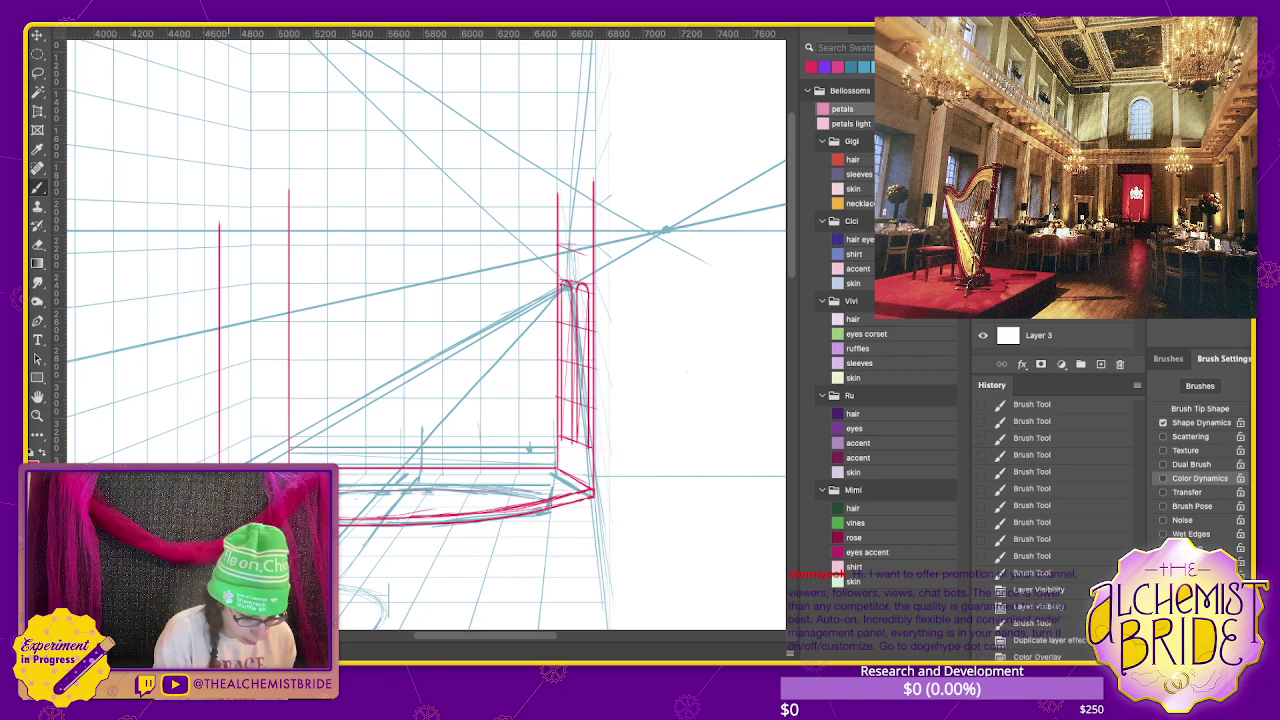
pyautogui.moveTo(230, 465); pyautogui.dragTo(656, 465)
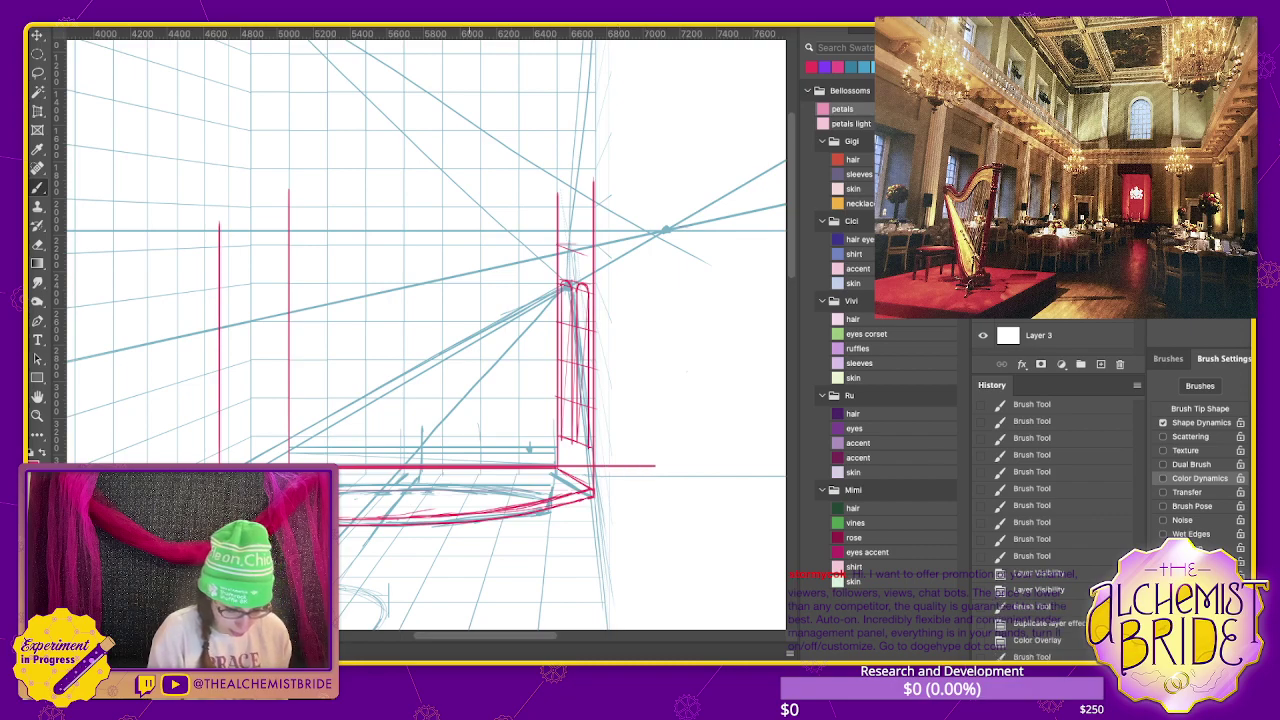
pyautogui.hotkey('ctrl', 'z')
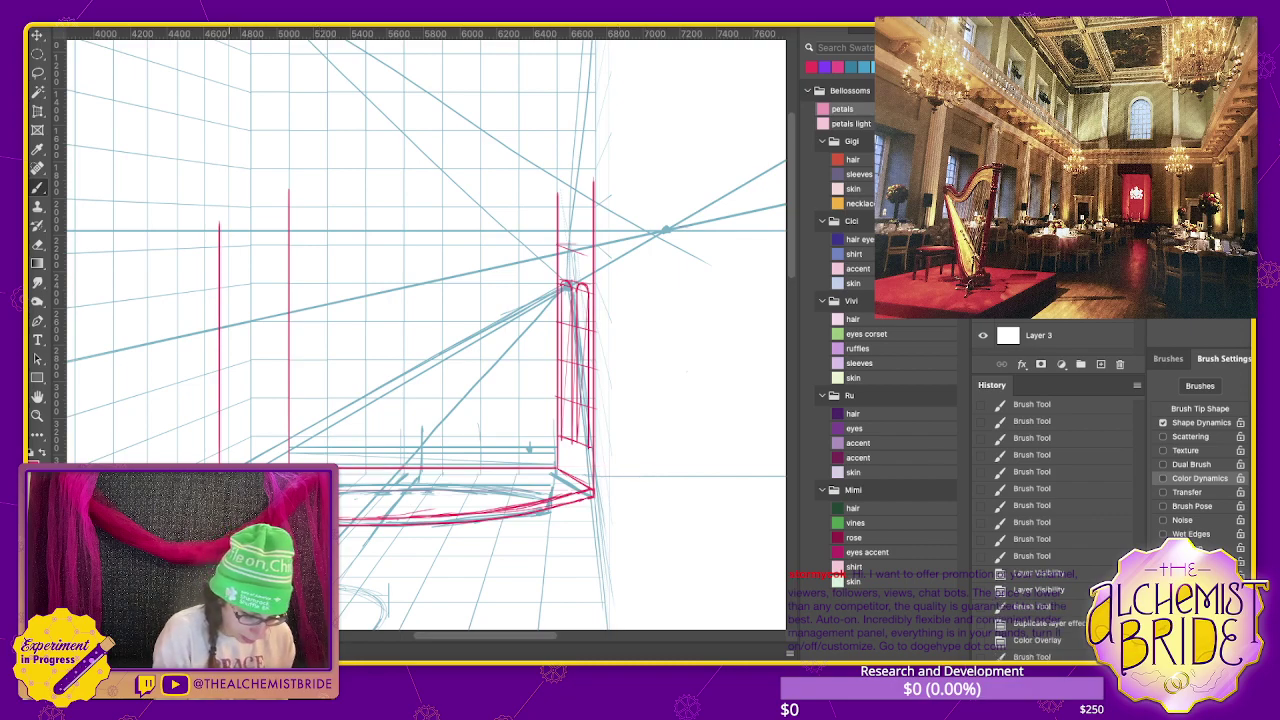
pyautogui.moveTo(230, 465); pyautogui.dragTo(633, 465)
pyautogui.hotkey('ctrl', 'z')
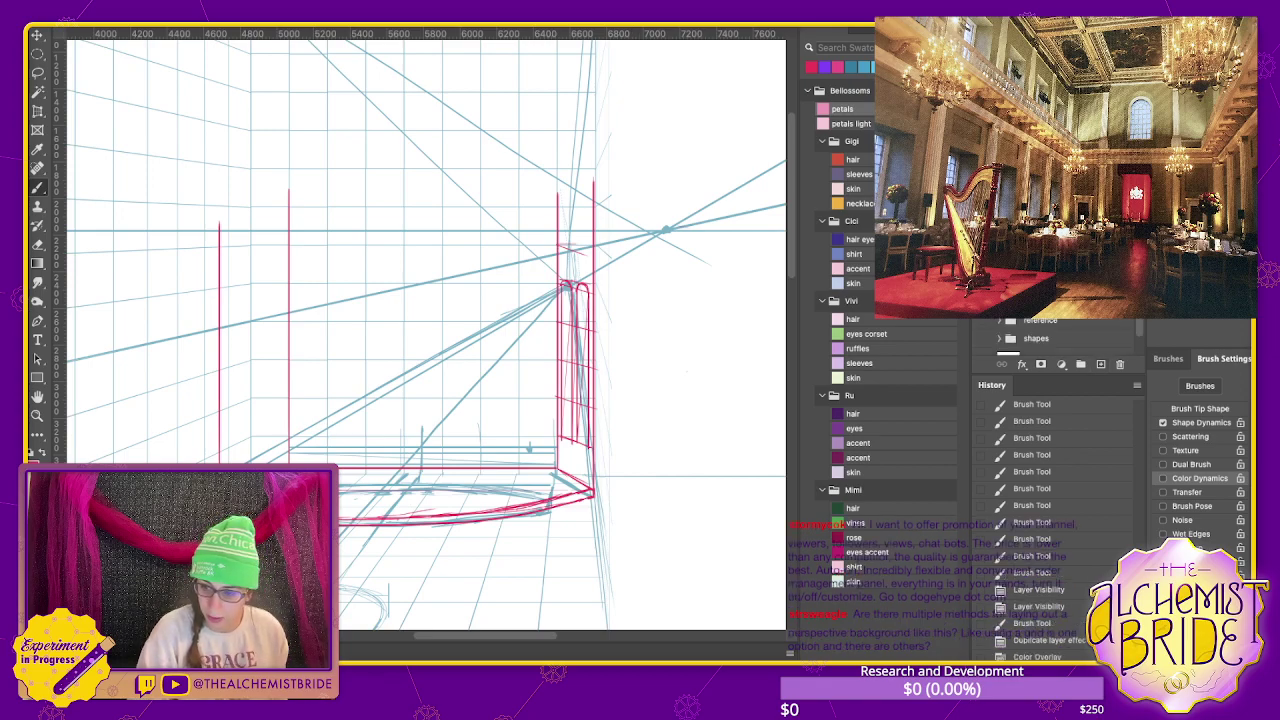
# - Sample the purple colour and draw a thin straight line along the back step's top
pyautogui.scroll(-2, 1060, 338)
pyautogui.press('space')
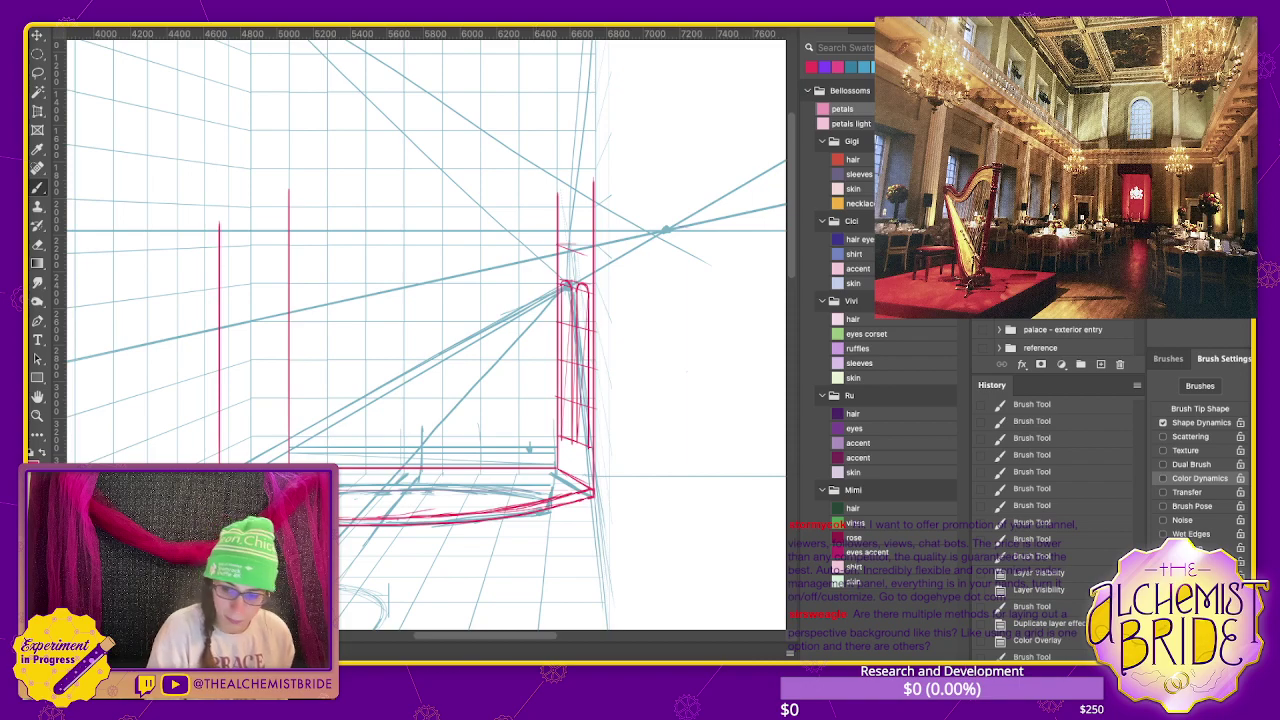
pyautogui.press('i')
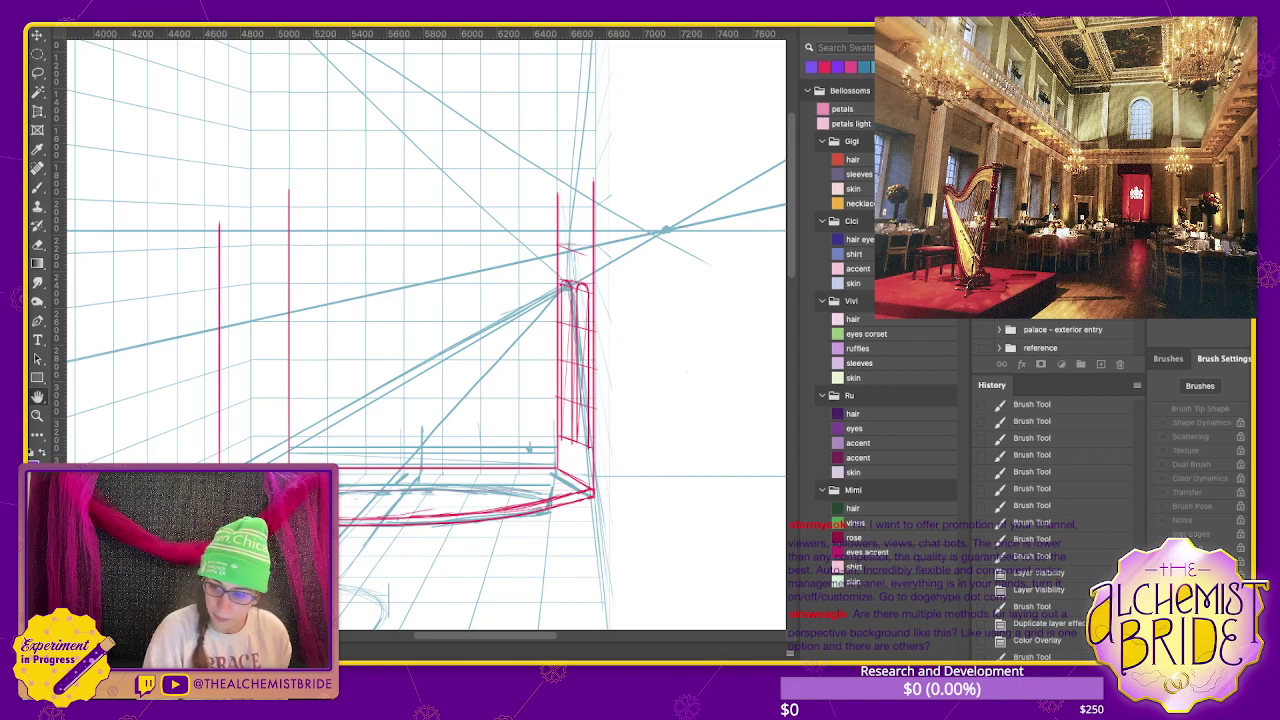
pyautogui.press('b')
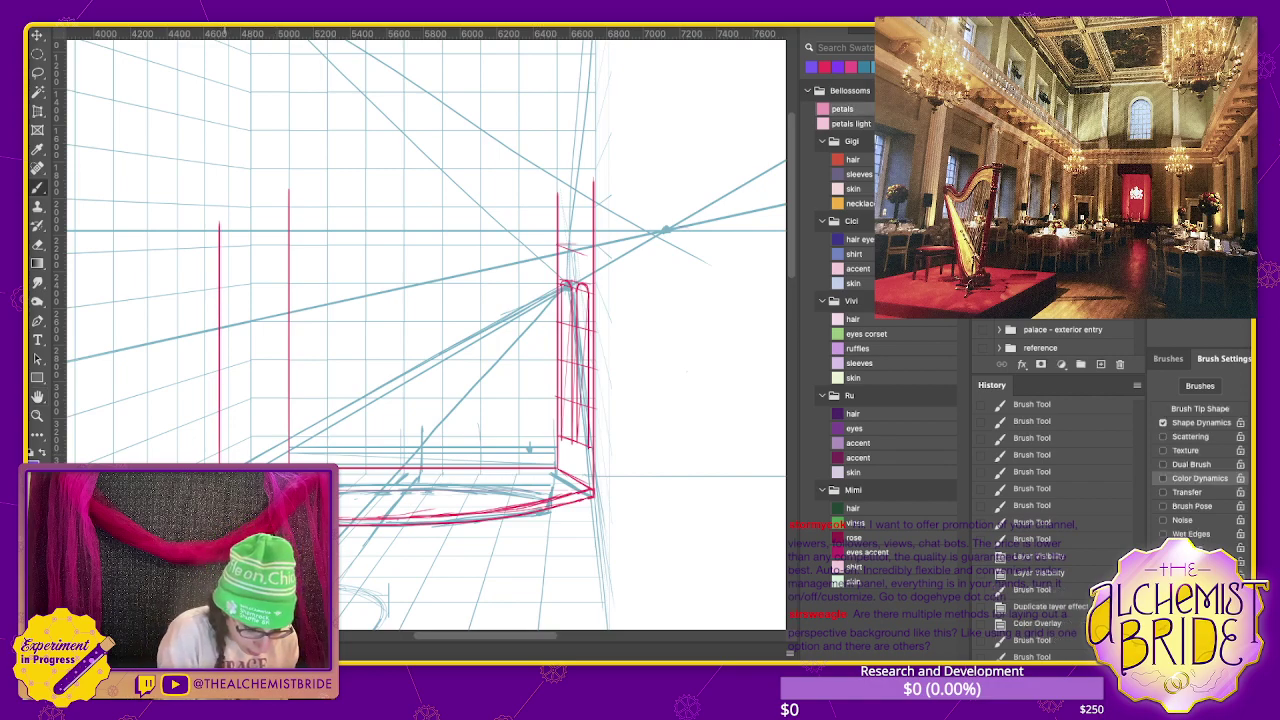
pyautogui.moveTo(250, 463); pyautogui.dragTo(604, 463)
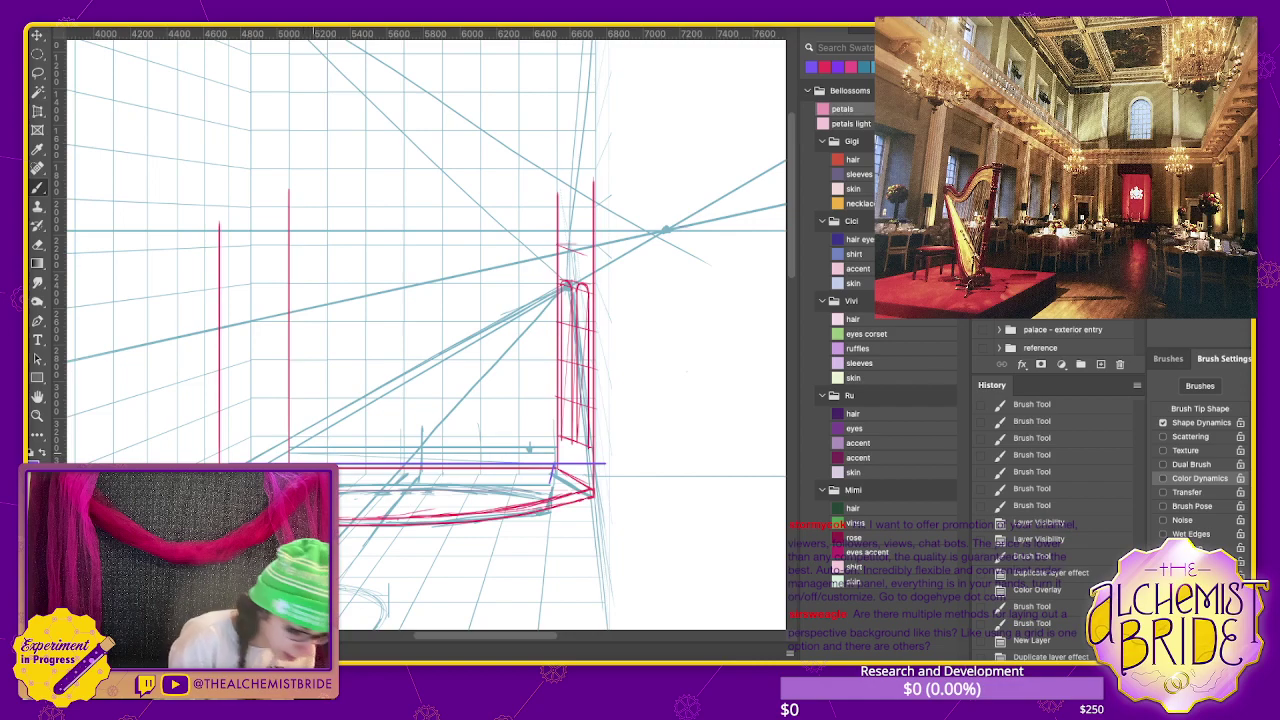
# - Draw a thin purple diagonal from the step toward the vanishing point, then zoom in
pyautogui.scroll(-1, 1060, 530)
pyautogui.scroll(-1, 1060, 530)
pyautogui.scroll(-1, 1060, 530)
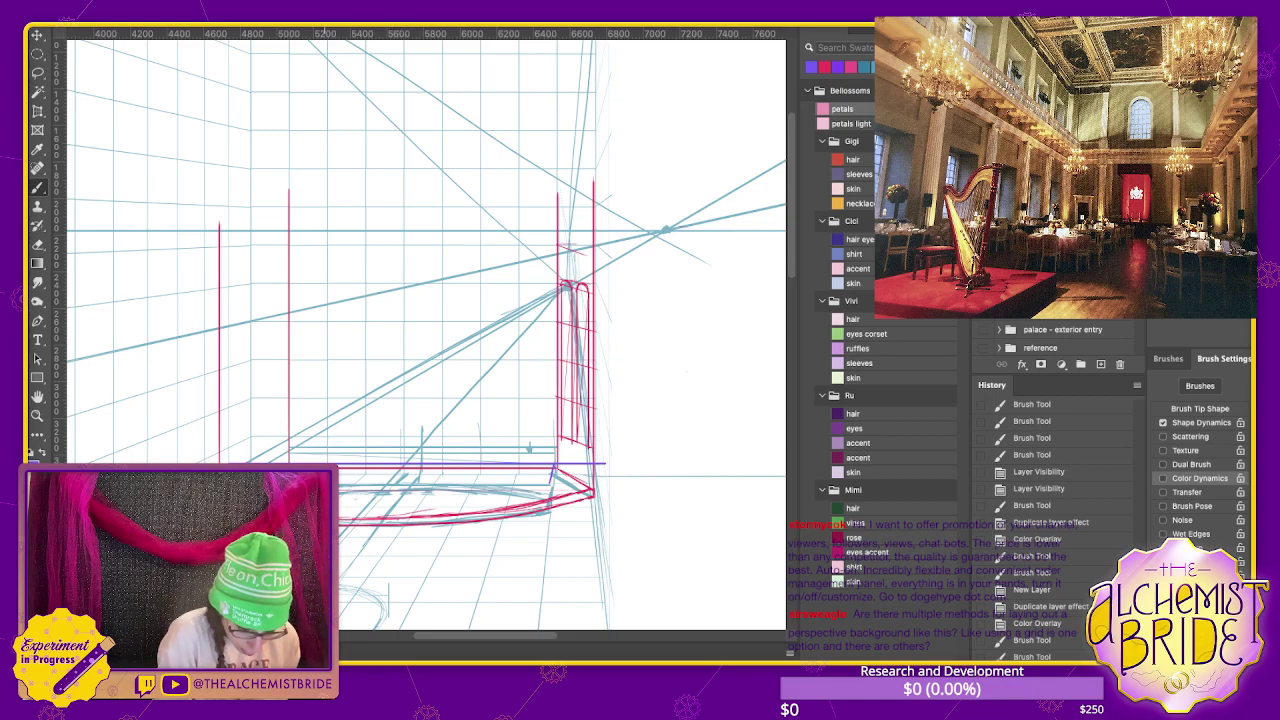
pyautogui.scroll(-1, 1060, 530)
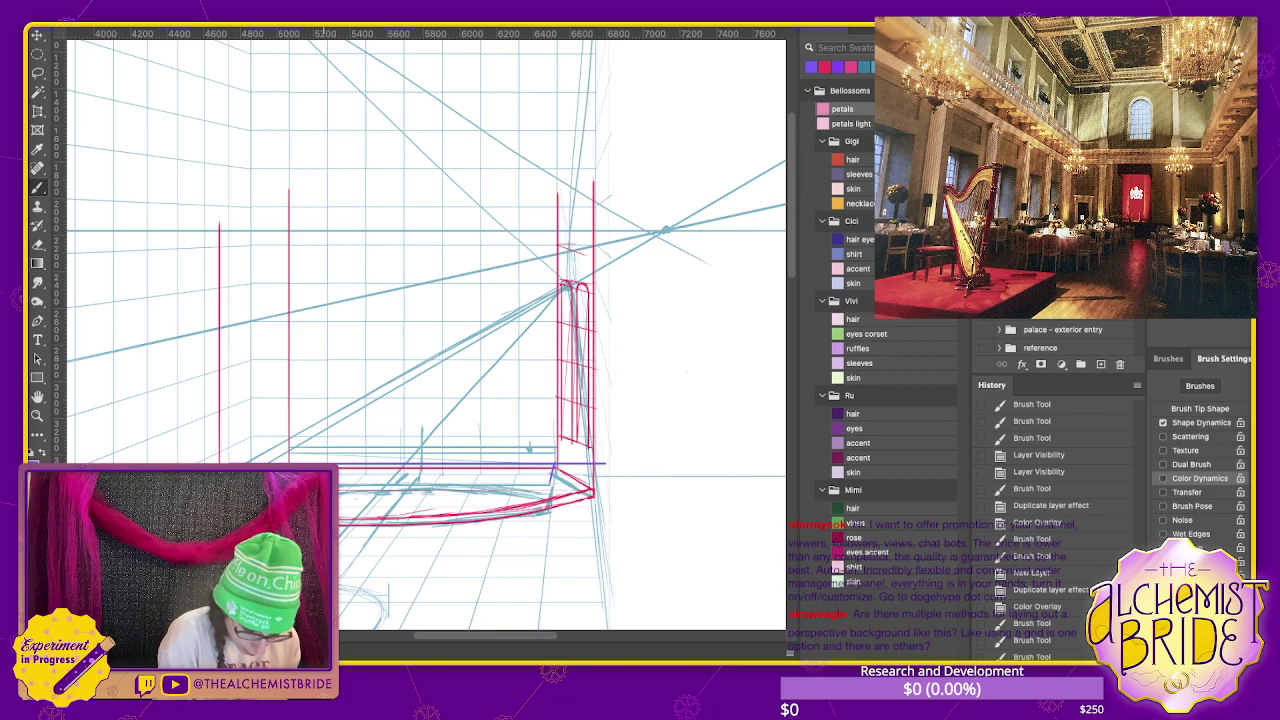
pyautogui.scroll(-1, 1060, 530)
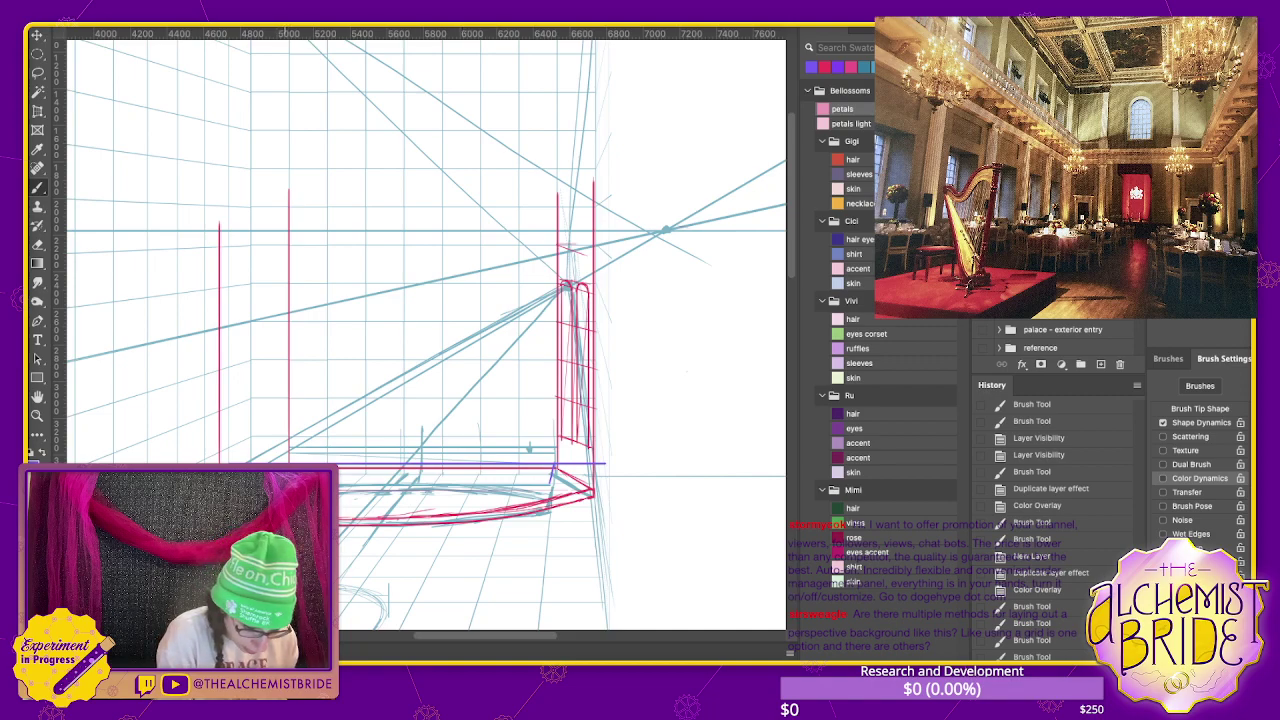
pyautogui.moveTo(300, 460); pyautogui.dragTo(670, 225)
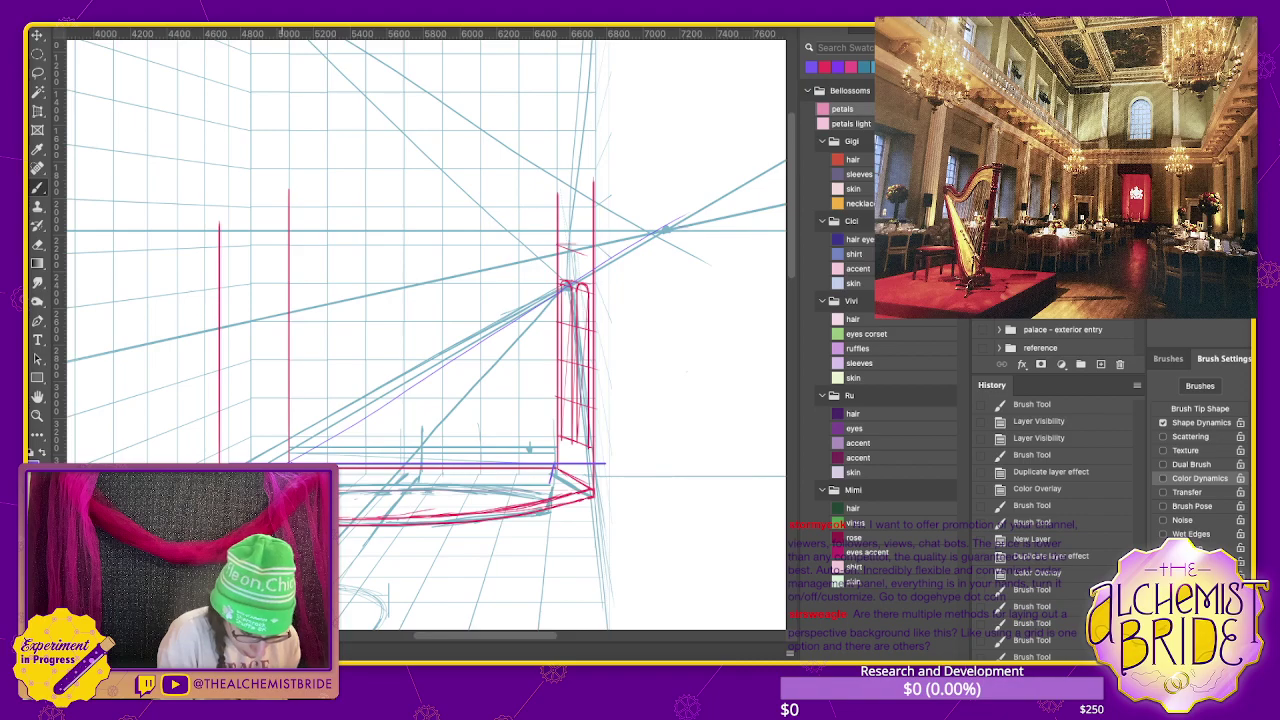
pyautogui.press('e')
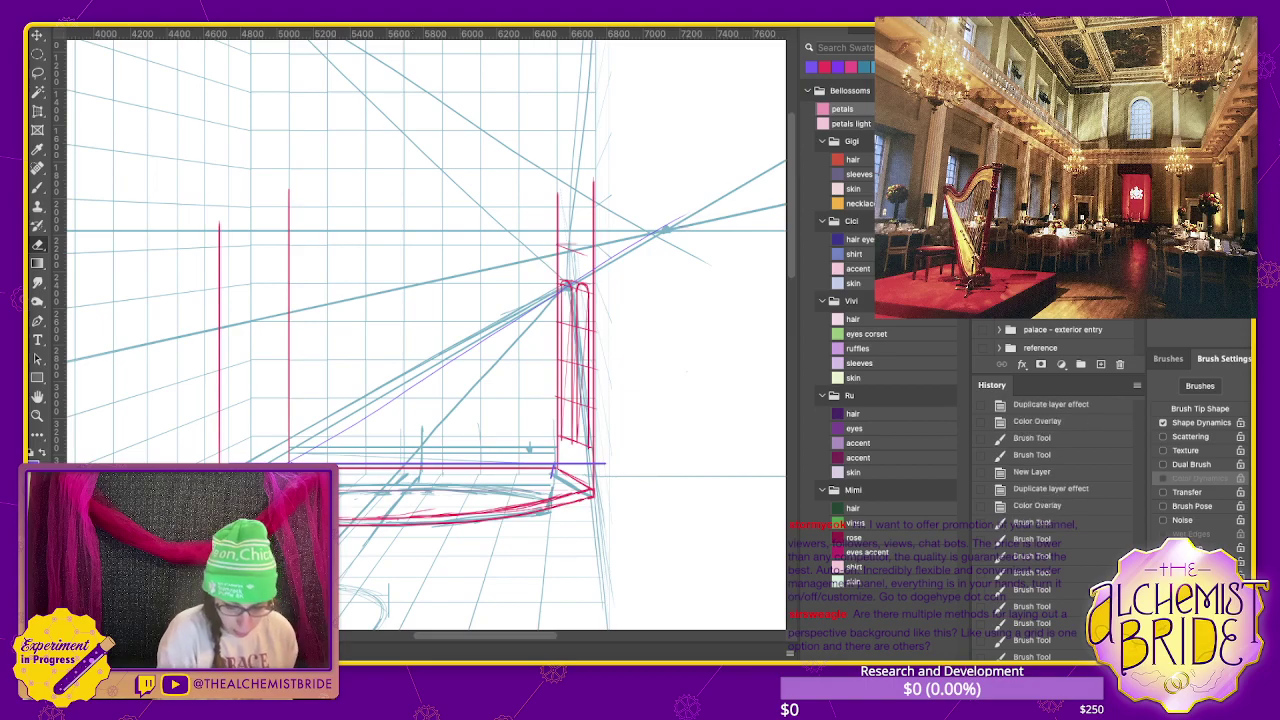
pyautogui.hotkey('ctrl', '+')
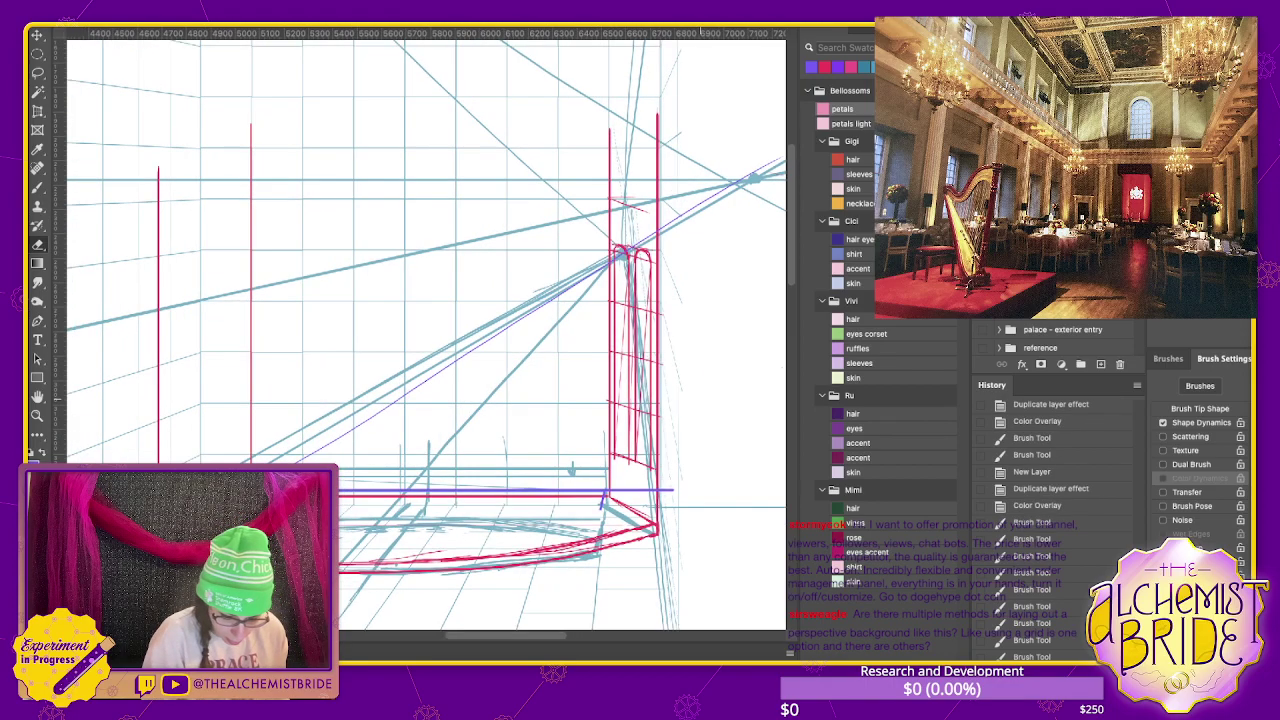
# - Erase the overshooting right end of the purple step line
pyautogui.scroll(-2, 421, 333)
pyautogui.hscroll(-2, 421, 333)
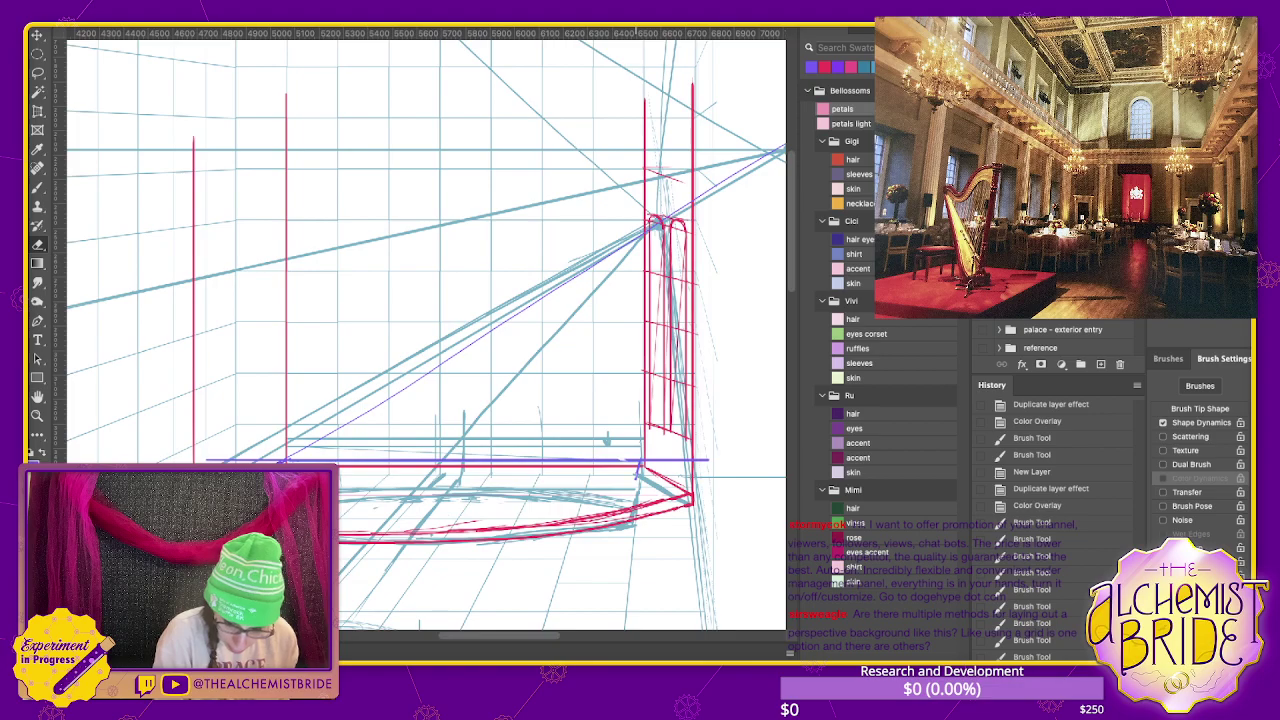
pyautogui.press('b')
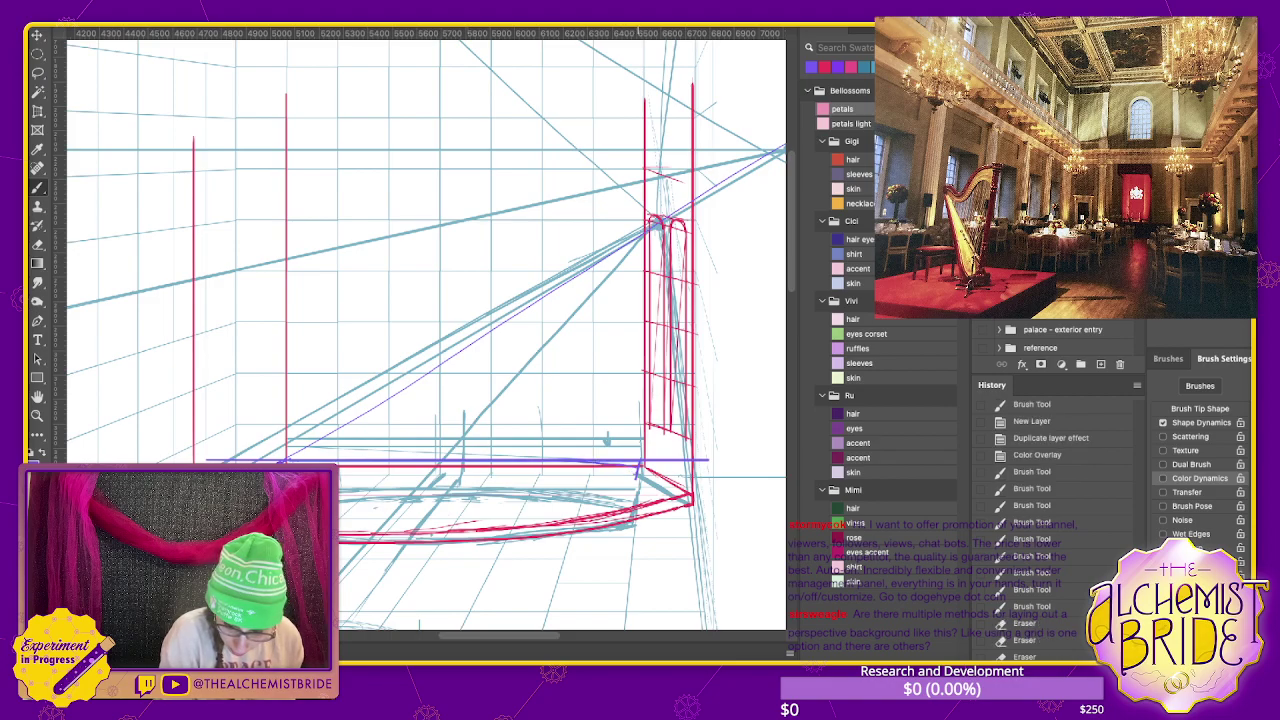
pyautogui.moveTo(566, 463); pyautogui.dragTo(632, 464)
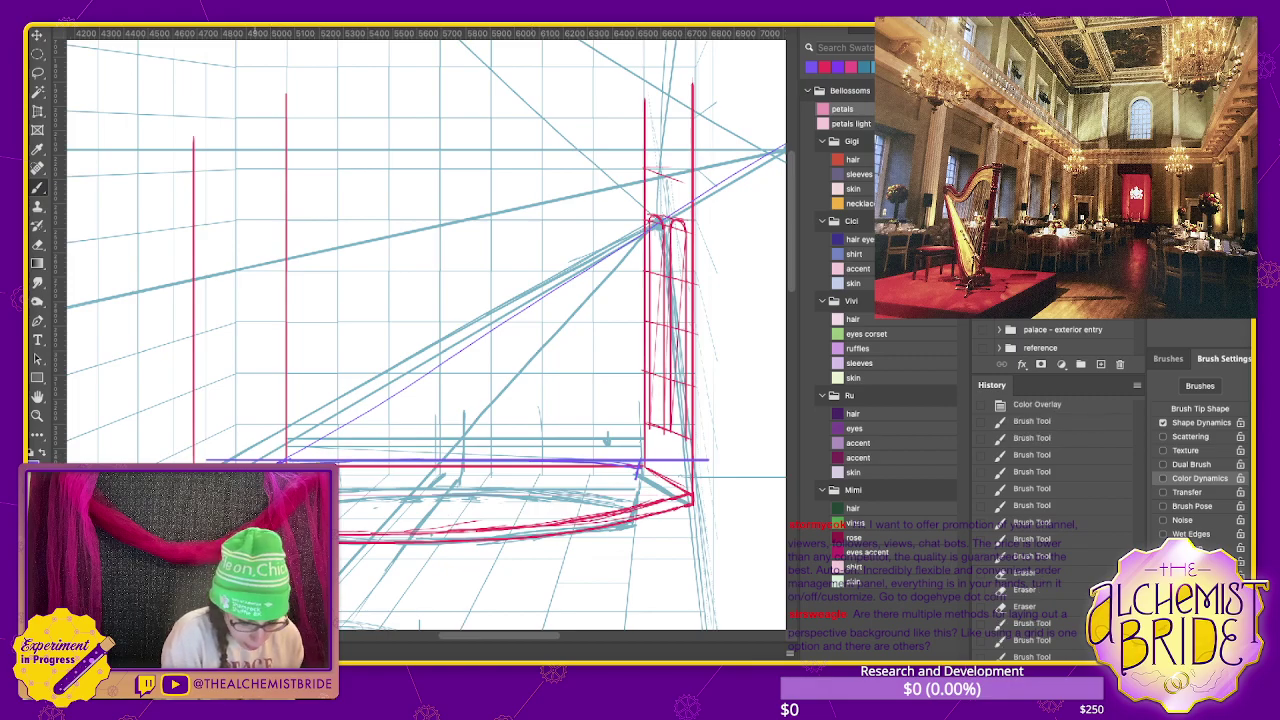
pyautogui.moveTo(336, 463); pyautogui.dragTo(354, 463)
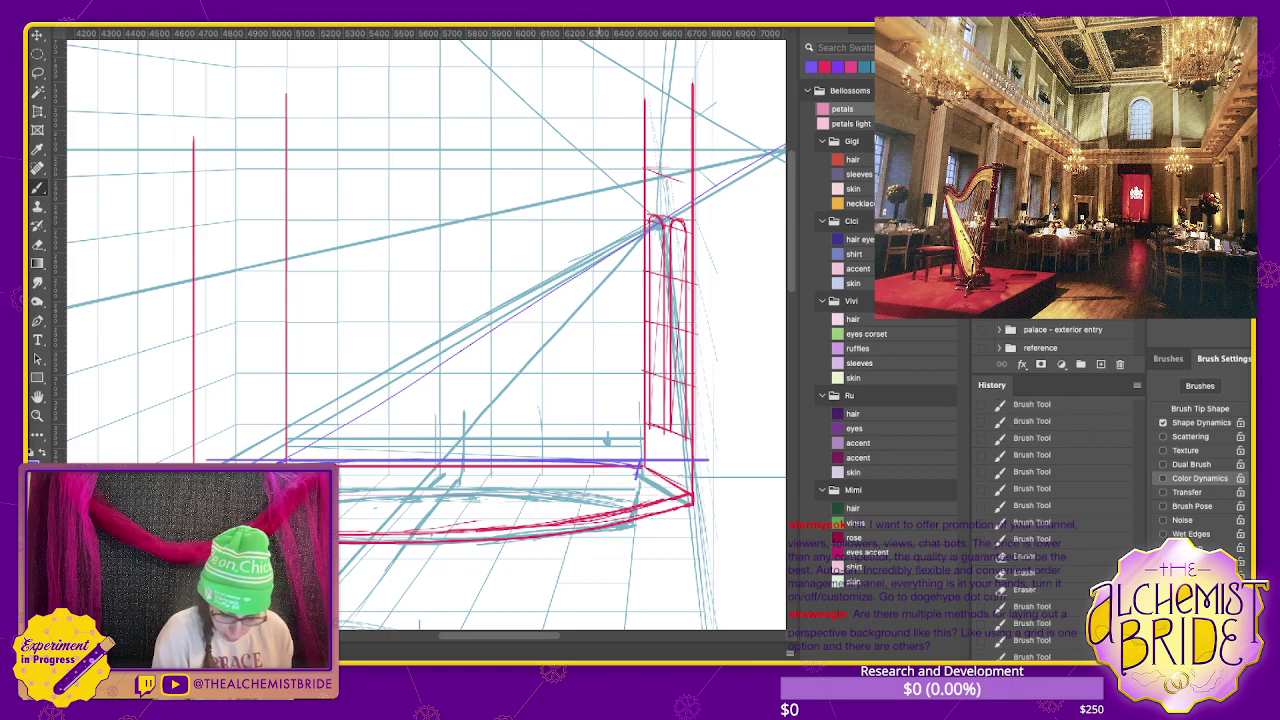
pyautogui.press('l')
pyautogui.press('e')
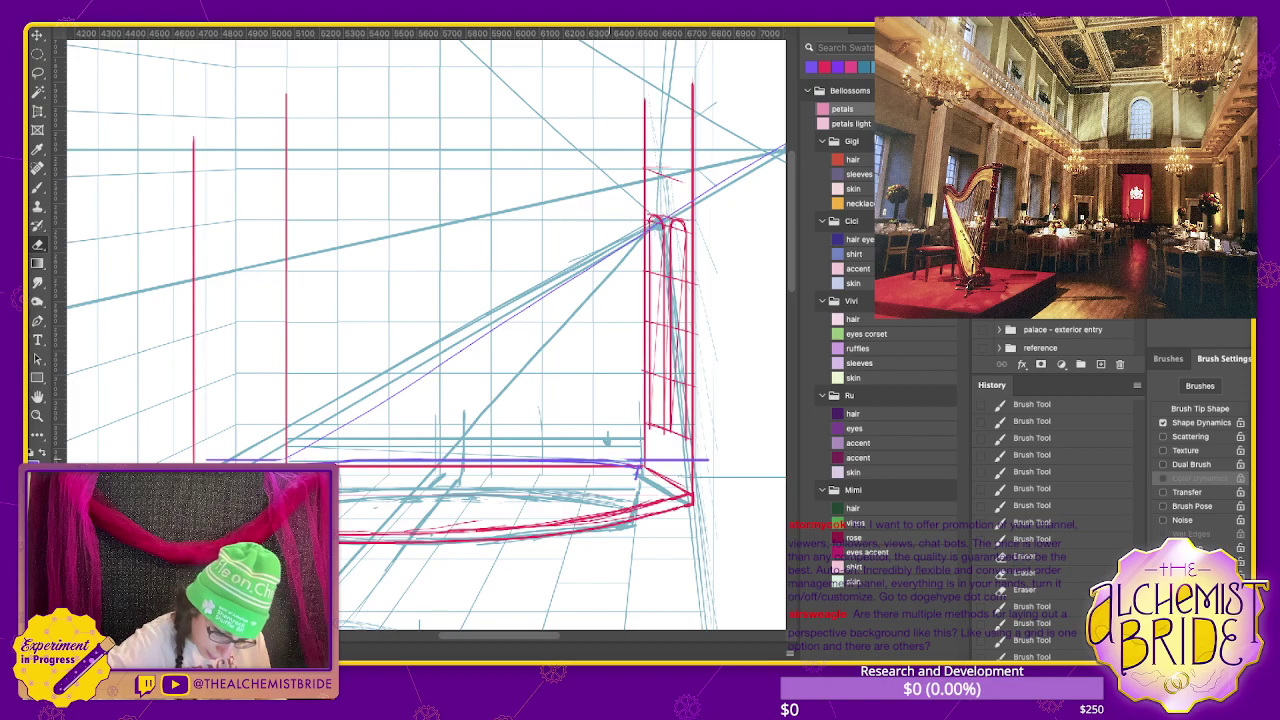
pyautogui.moveTo(592, 461); pyautogui.dragTo(710, 460)
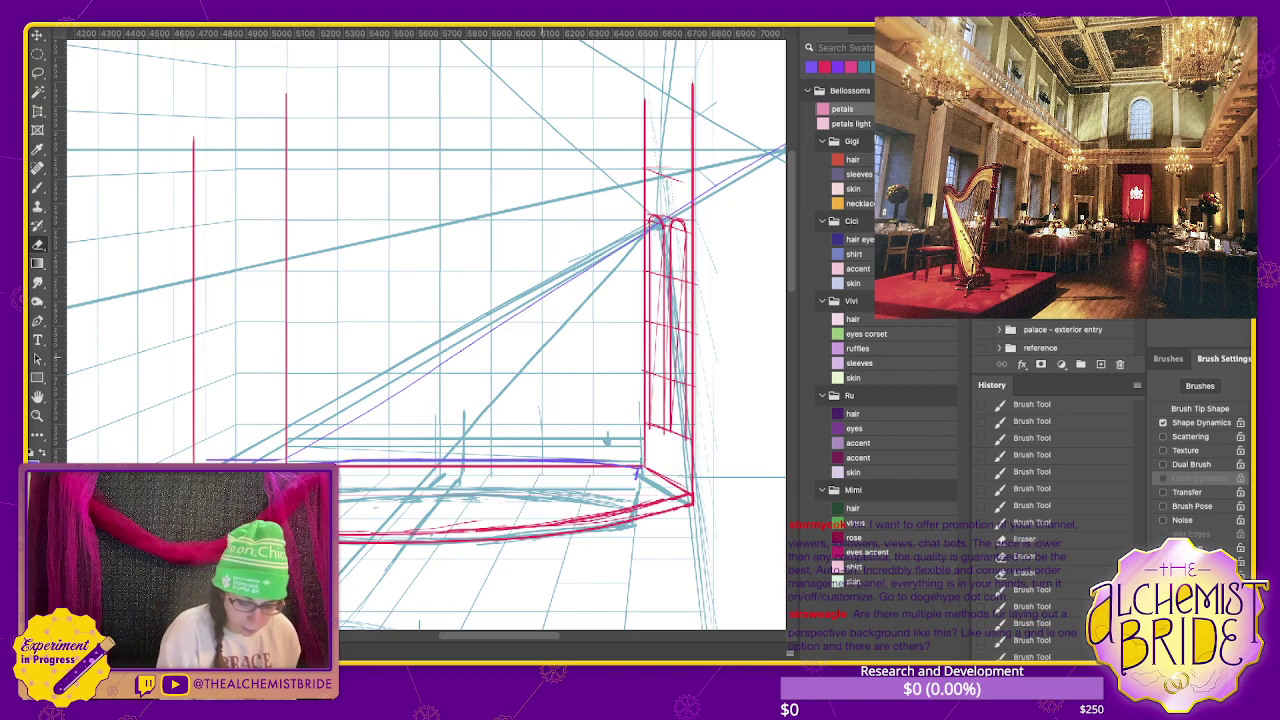
pyautogui.press('v')
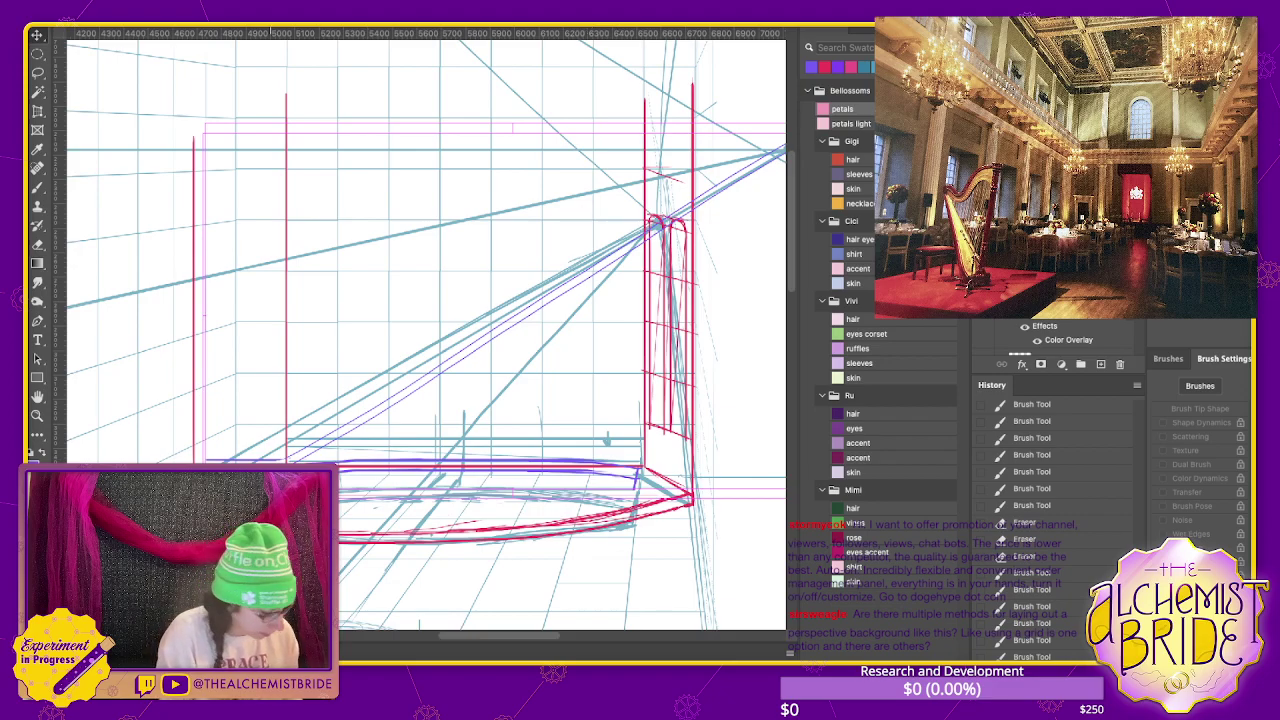
pyautogui.press('b')
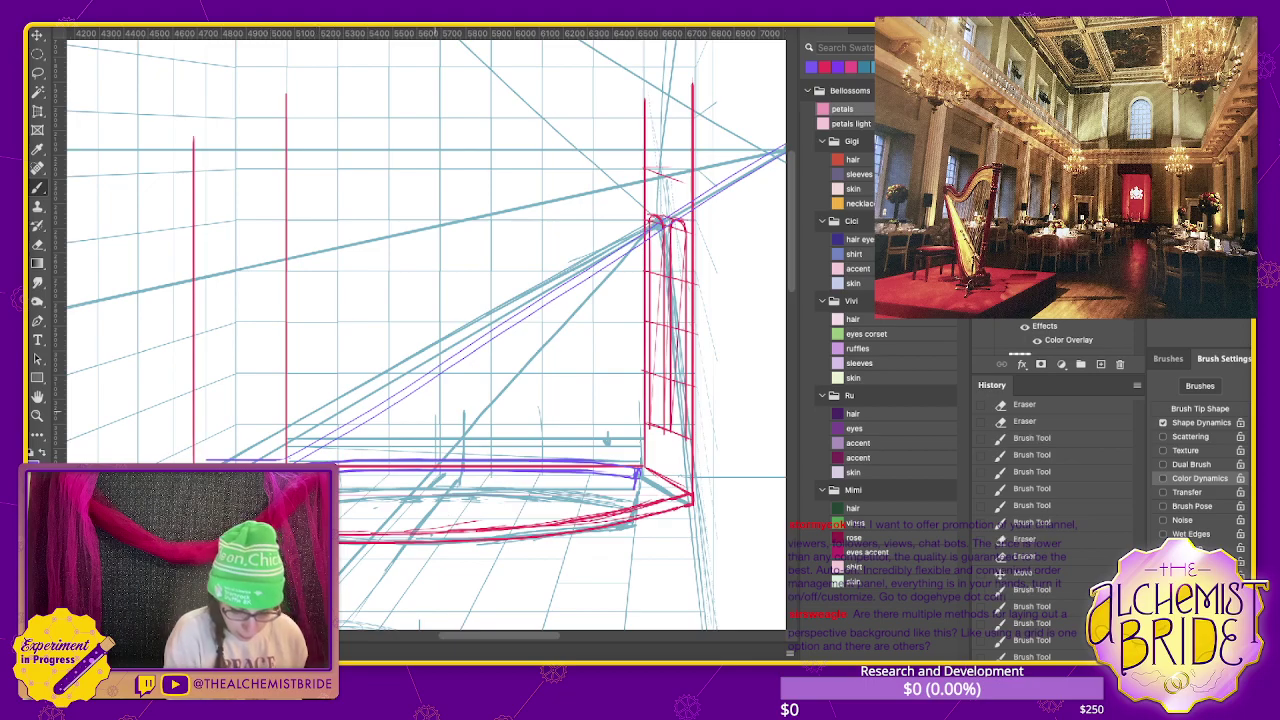
# - Lasso-select and remove the stray curved stroke near the right wall, then zoom into the step
pyautogui.press('e')
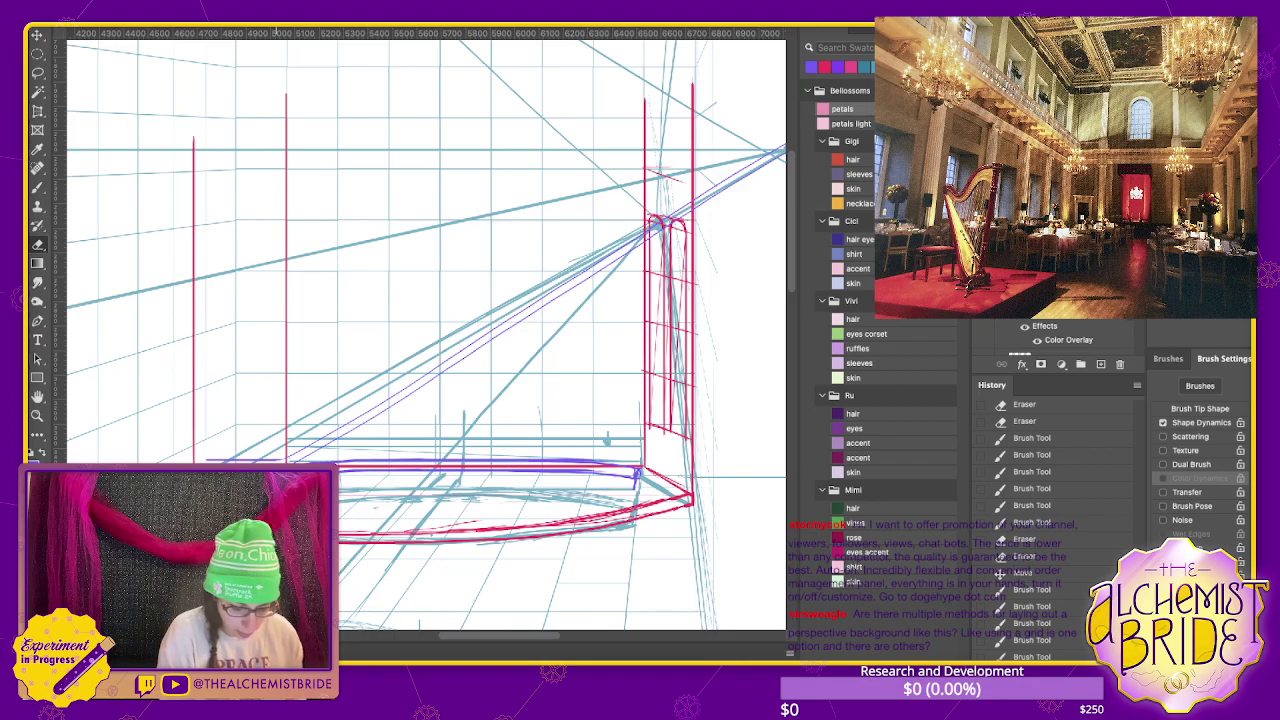
pyautogui.press('l')
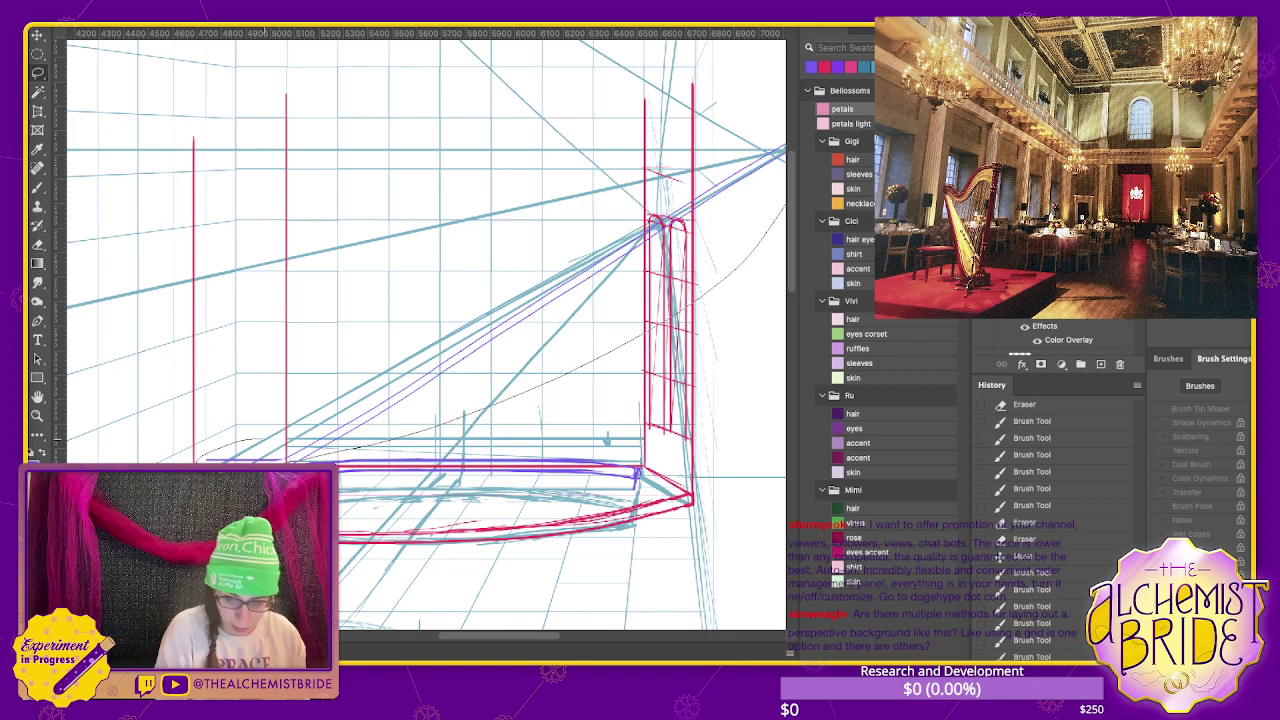
pyautogui.moveTo(300, 460); pyautogui.dragTo(285, 360)
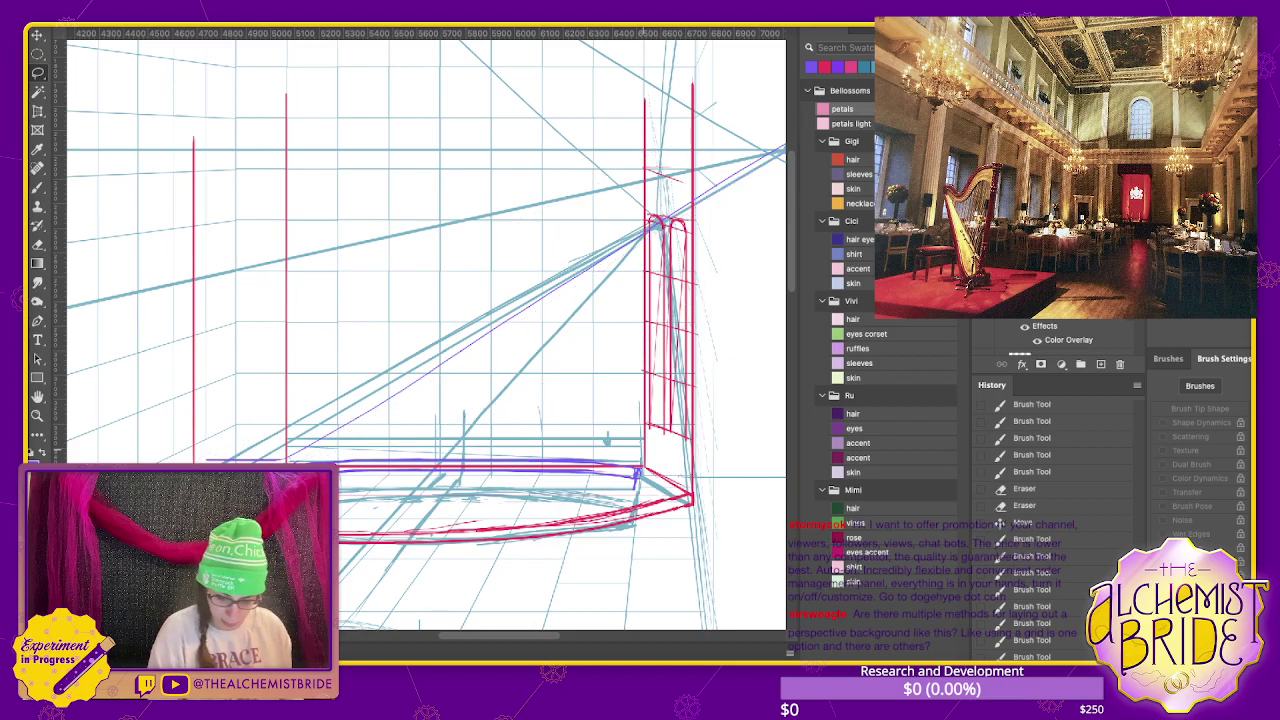
pyautogui.hotkey('ctrl', 'd')
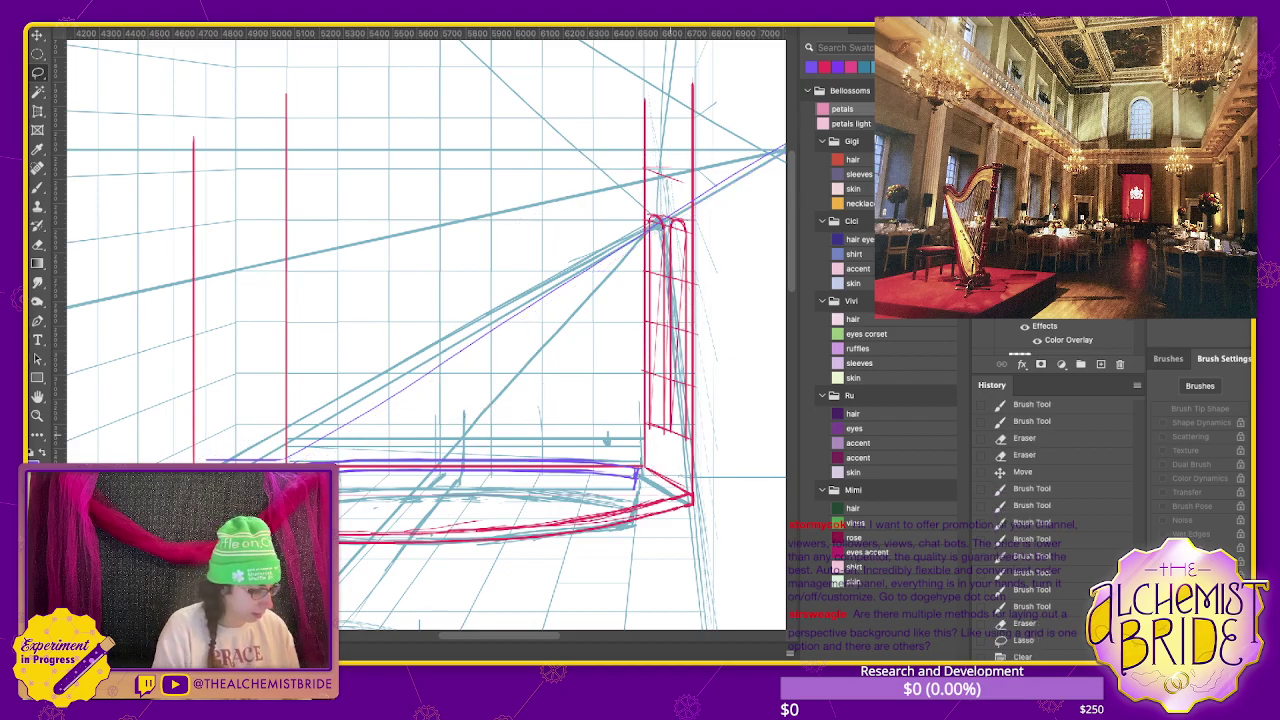
pyautogui.hotkey('ctrl', '+')
pyautogui.scroll(-3, 425, 330)
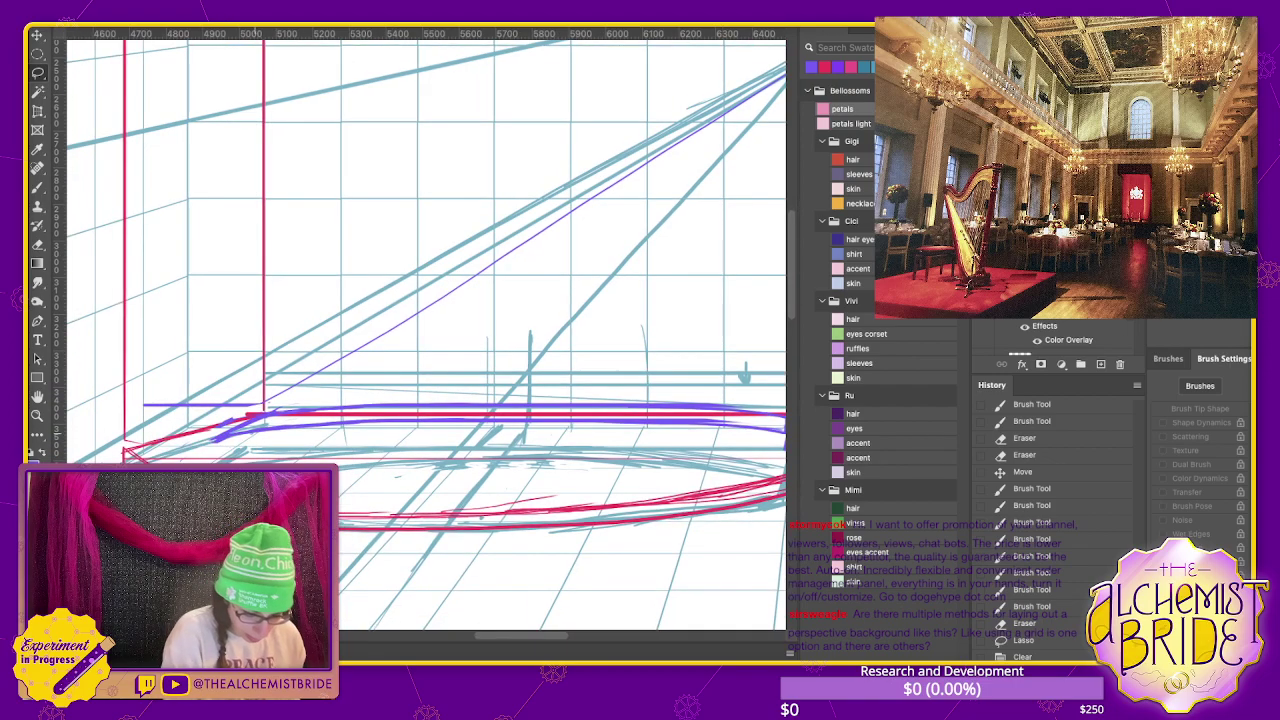
# - Lasso a small stray area on the step, delete it, and deselect
pyautogui.press('b')
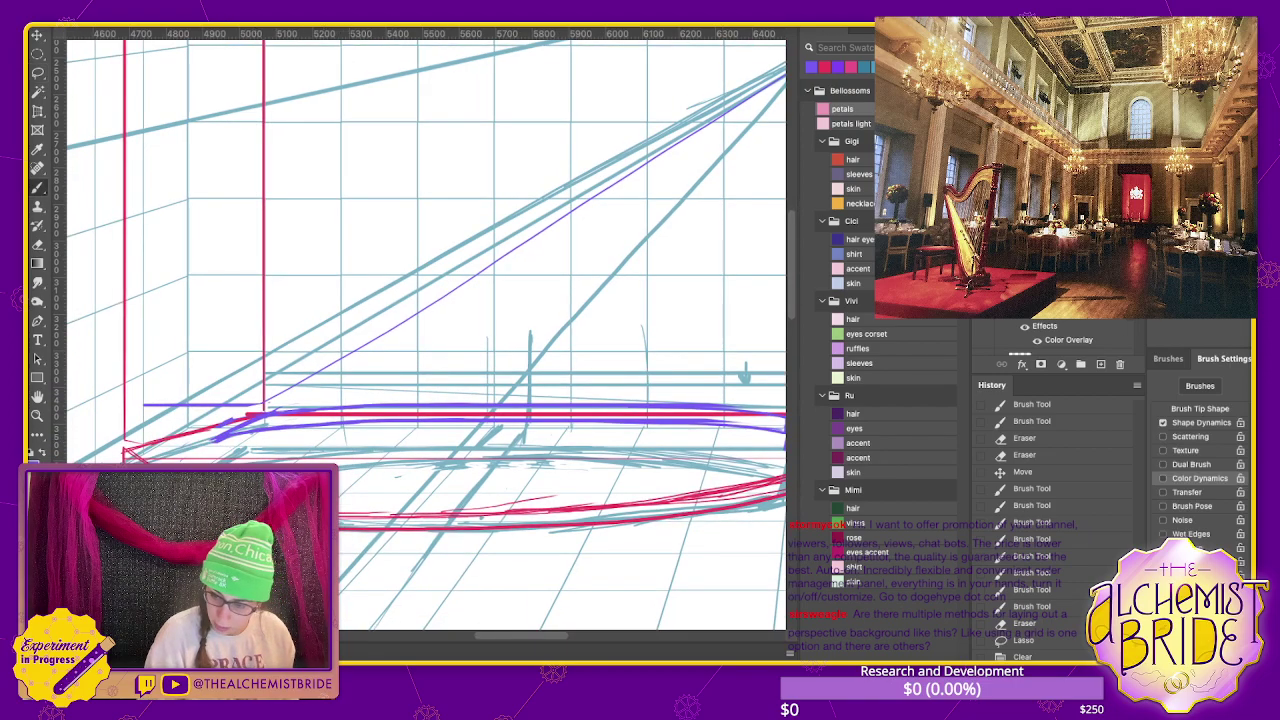
pyautogui.moveTo(350, 448); pyautogui.dragTo(395, 485)
pyautogui.press('Delete')
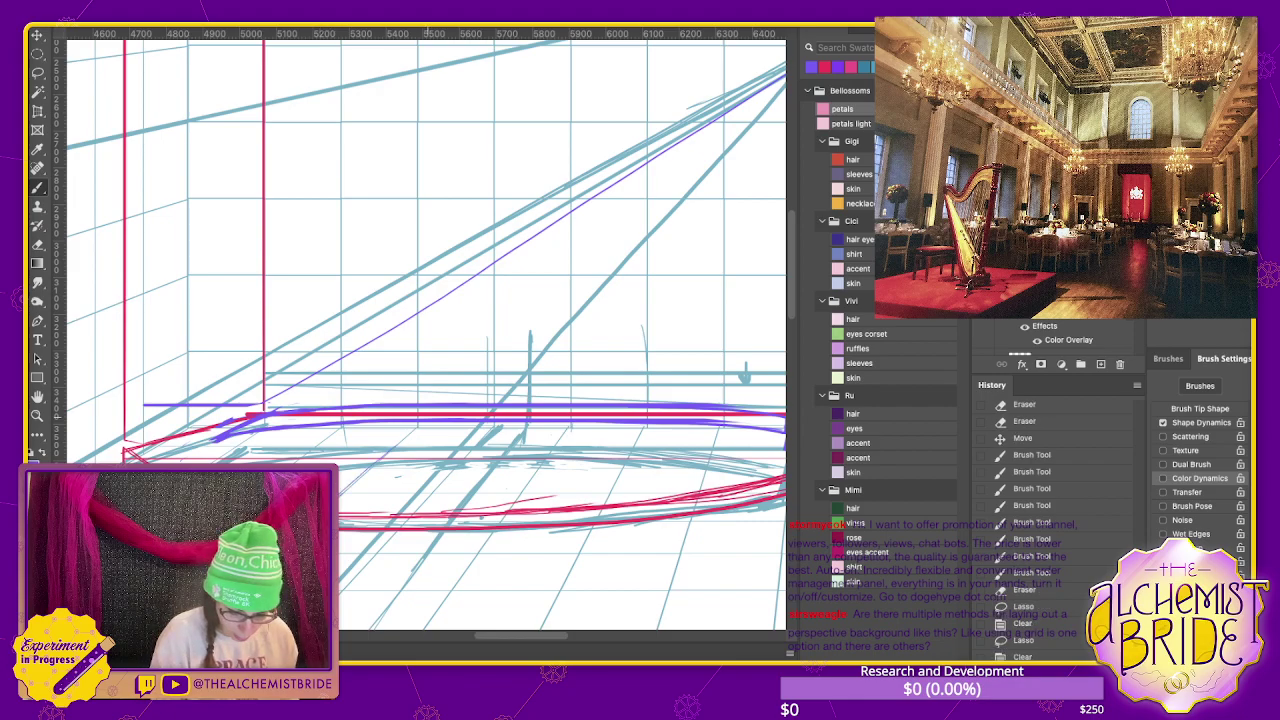
pyautogui.scroll(-2, 425, 330)
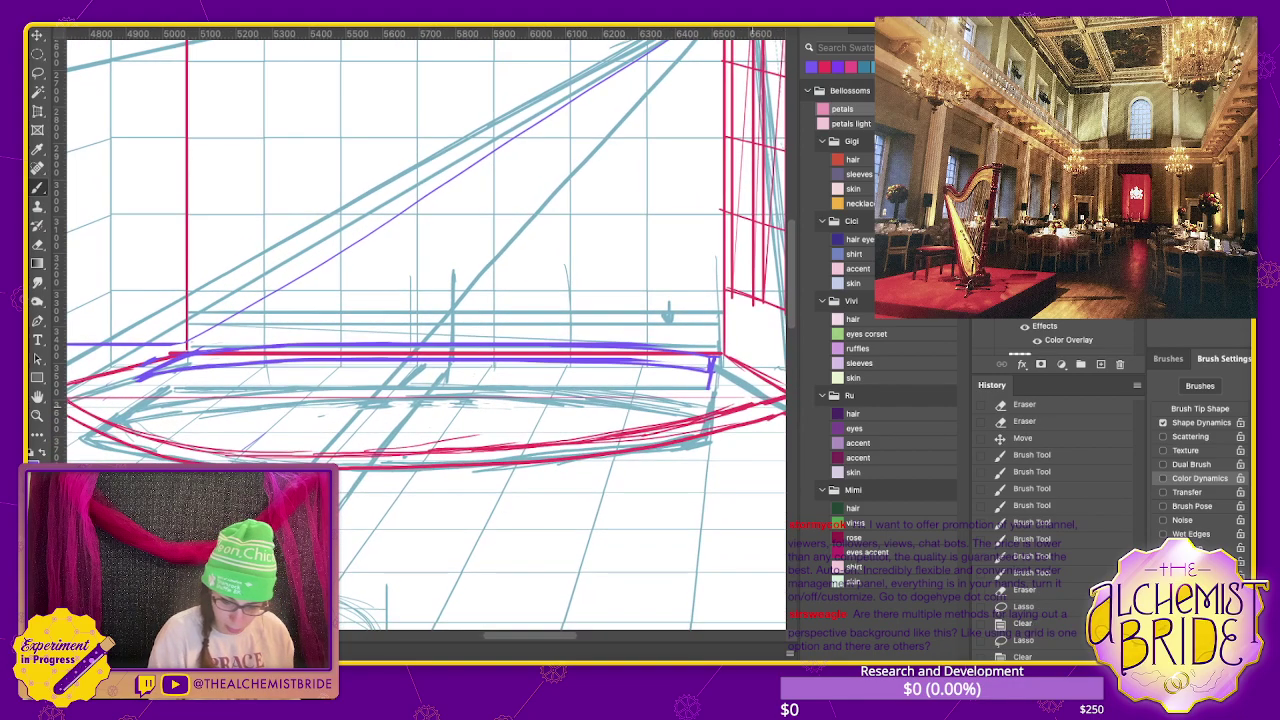
pyautogui.hotkey('ctrl', 'd')
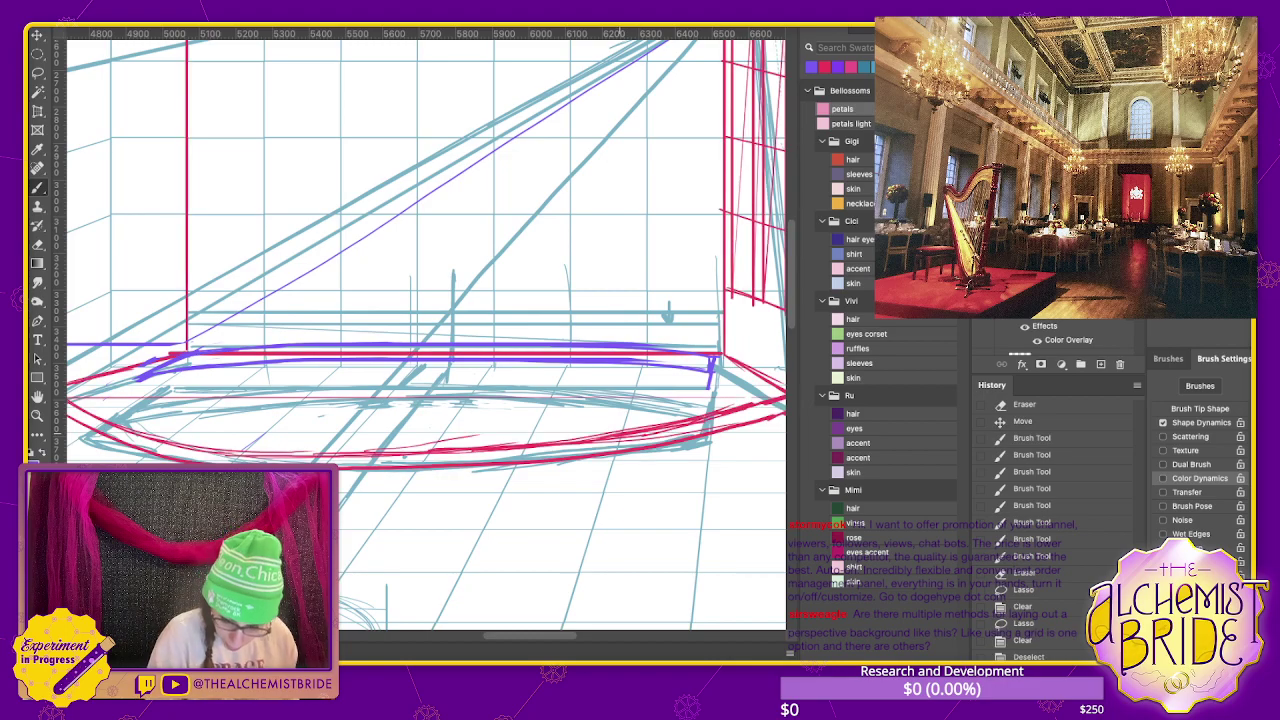
# - Draw short red corner edges on the step and its long red diagonal edge
pyautogui.moveTo(618, 437); pyautogui.dragTo(615, 451)
pyautogui.moveTo(641, 356); pyautogui.dragTo(628, 396)
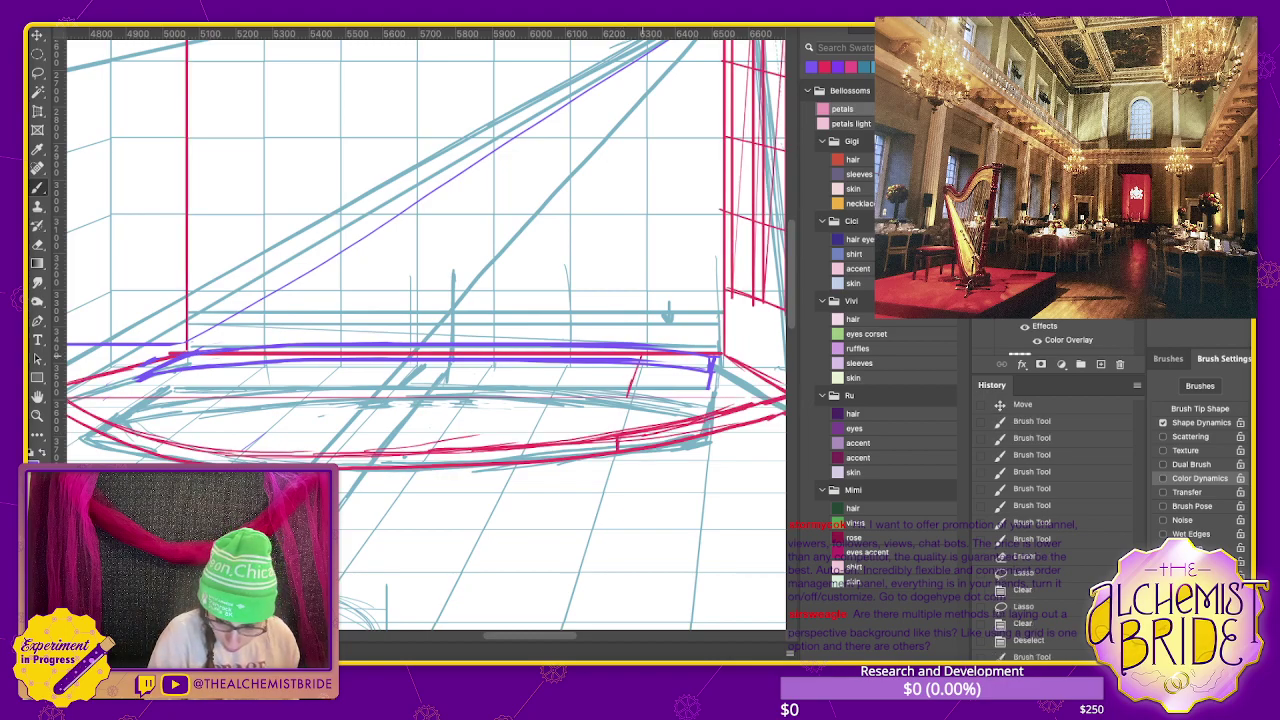
pyautogui.hotkey('ctrl', ',')
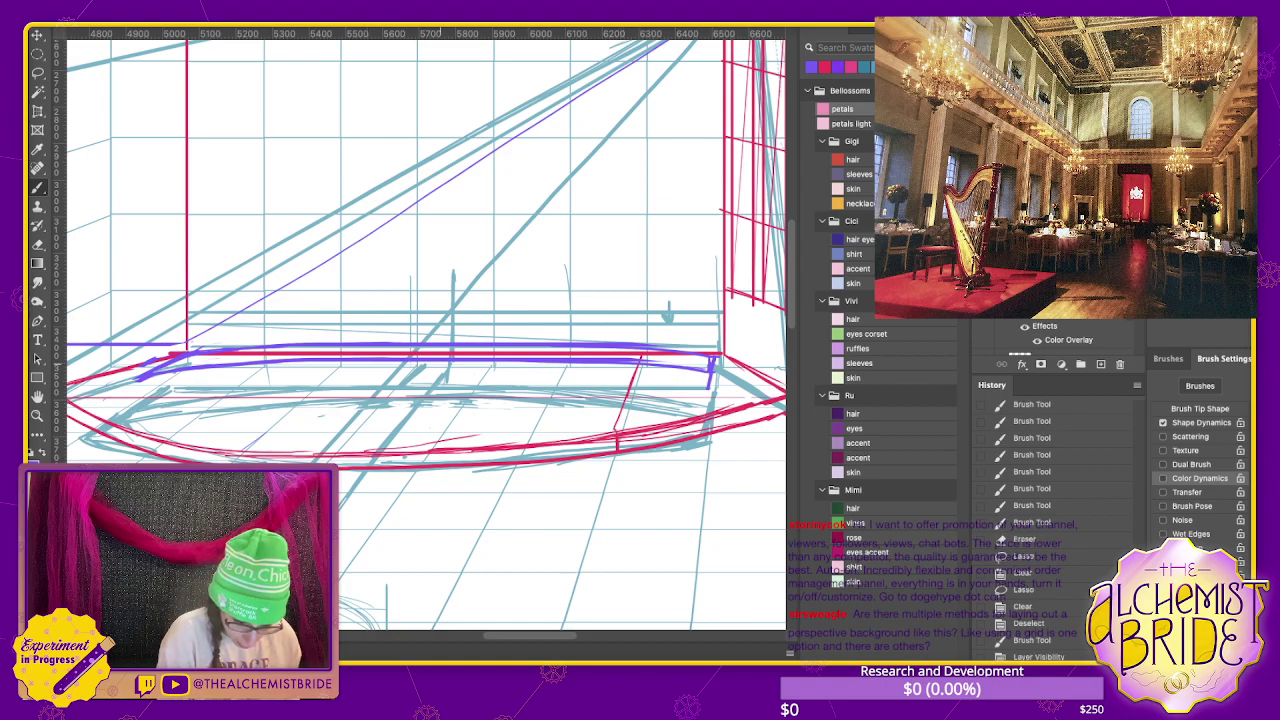
pyautogui.moveTo(365, 455); pyautogui.dragTo(366, 467)
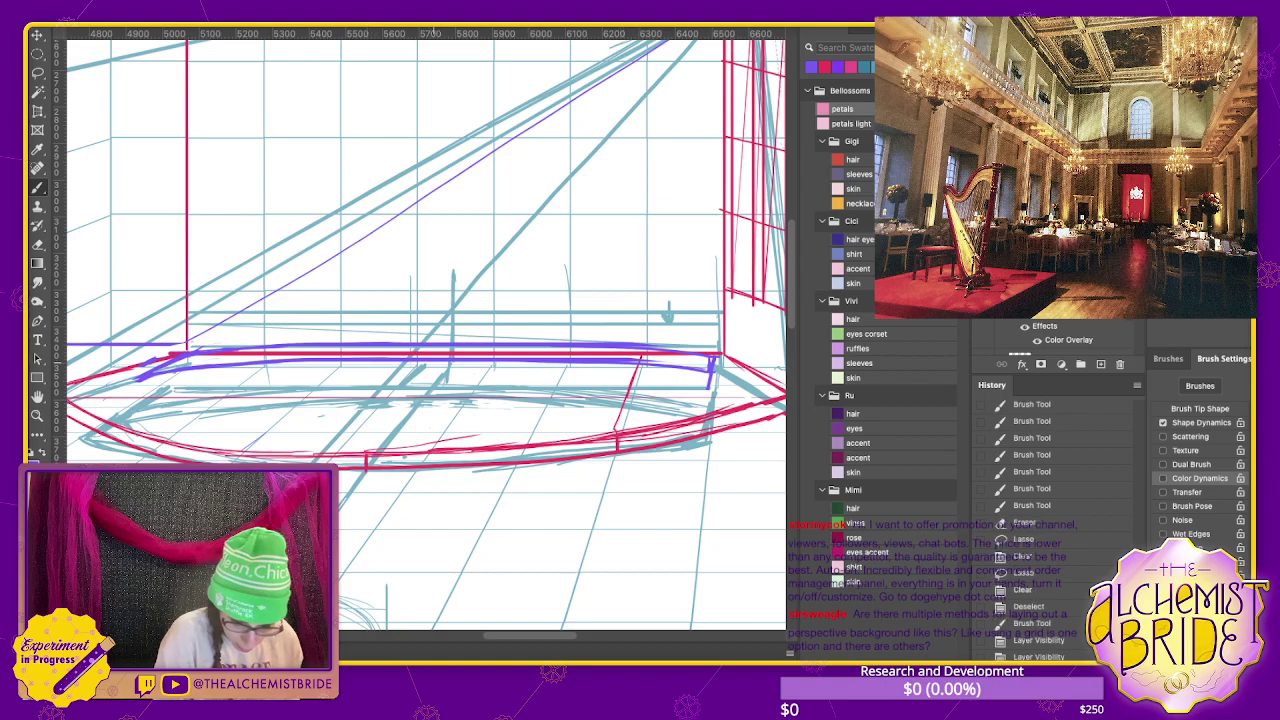
pyautogui.moveTo(438, 362); pyautogui.dragTo(367, 453)
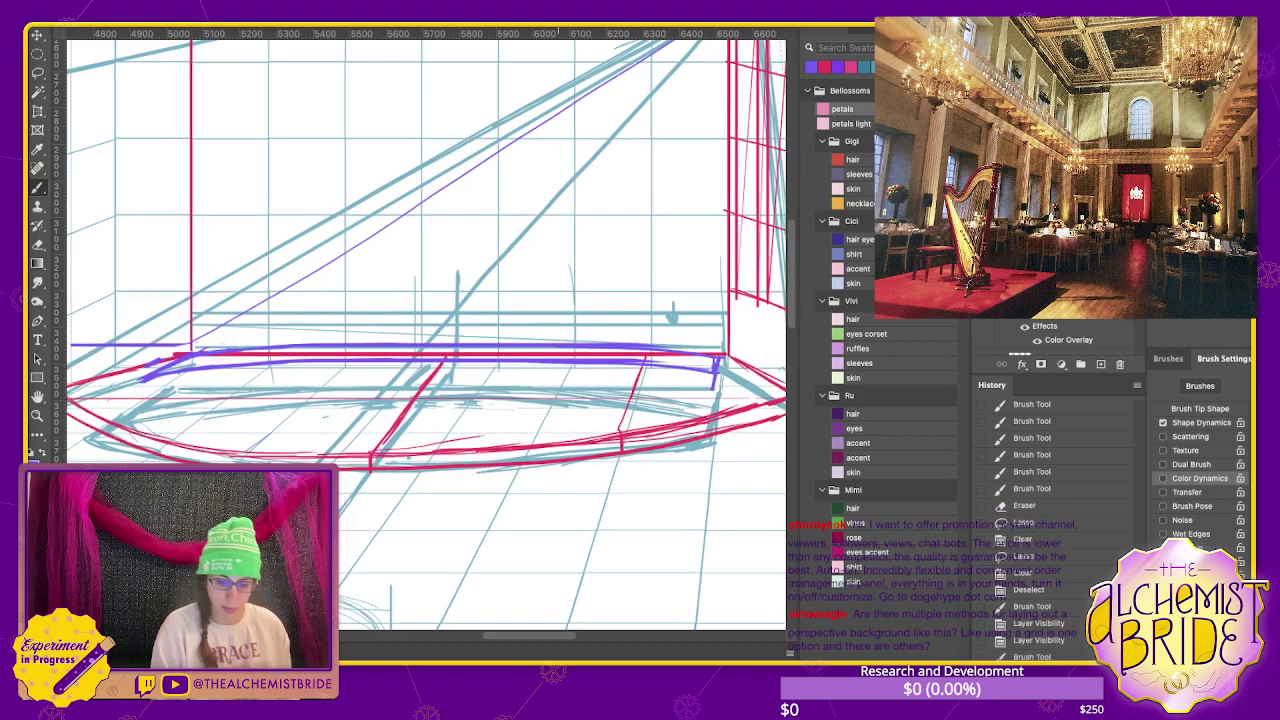
pyautogui.hscroll(-3, 425, 330)
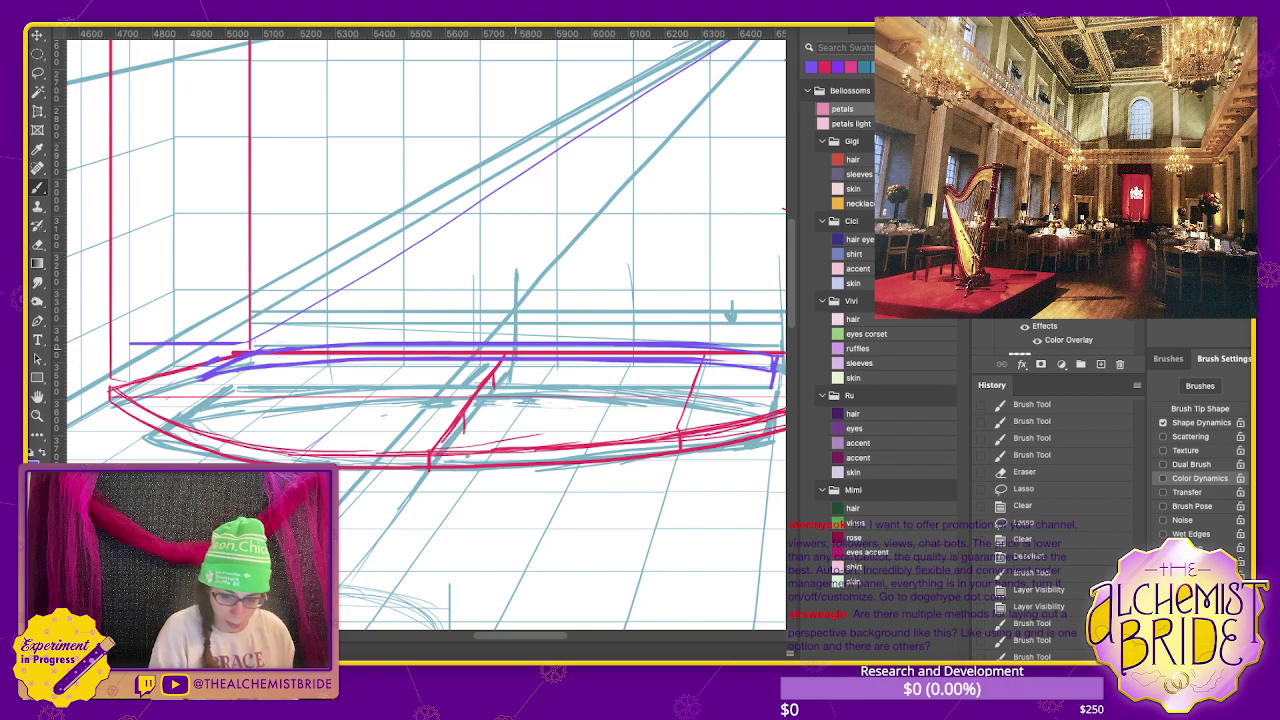
# - Add small red touch-up marks on the step, toggling the purple layer to compare
pyautogui.click(516, 354)
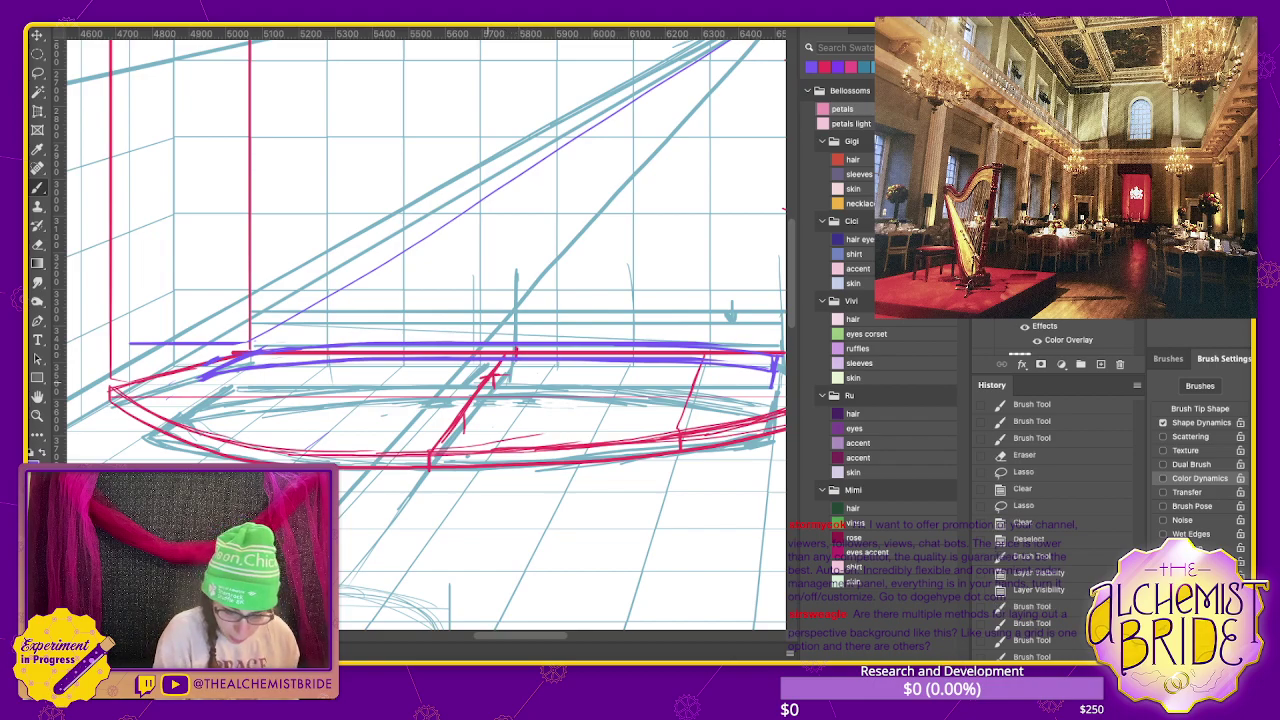
pyautogui.click(505, 374)
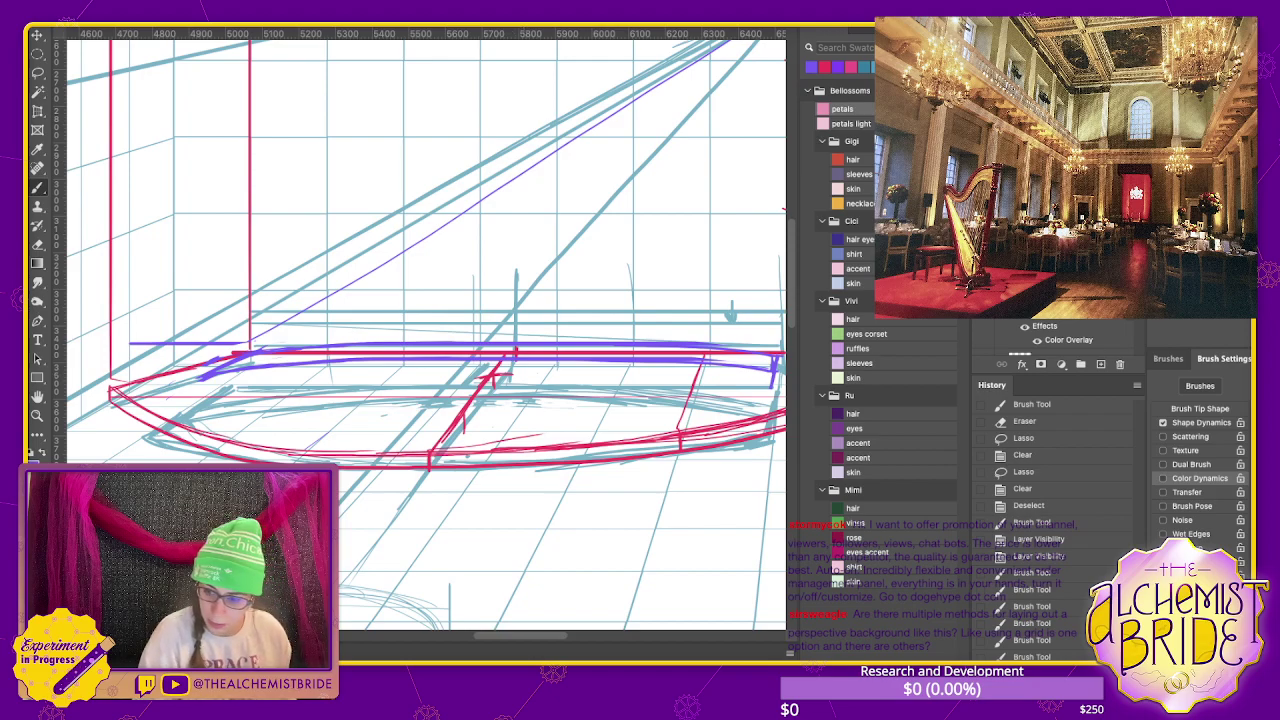
pyautogui.hotkey('ctrl', ',')
pyautogui.hotkey('ctrl', ',')
pyautogui.hotkey('ctrl', ',')
pyautogui.hotkey('ctrl', ',')
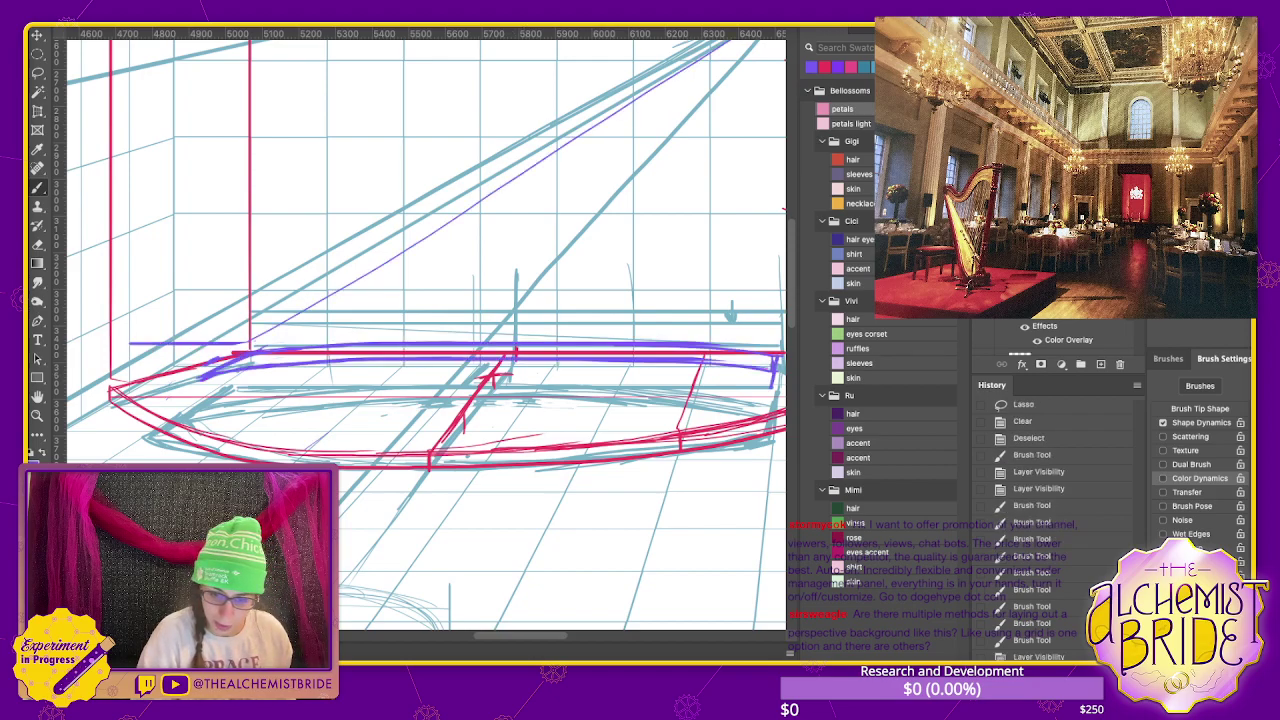
pyautogui.hotkey('ctrl', ',')
pyautogui.hotkey('ctrl', ',')
pyautogui.hotkey('ctrl', ',')
pyautogui.hotkey('ctrl', ',')
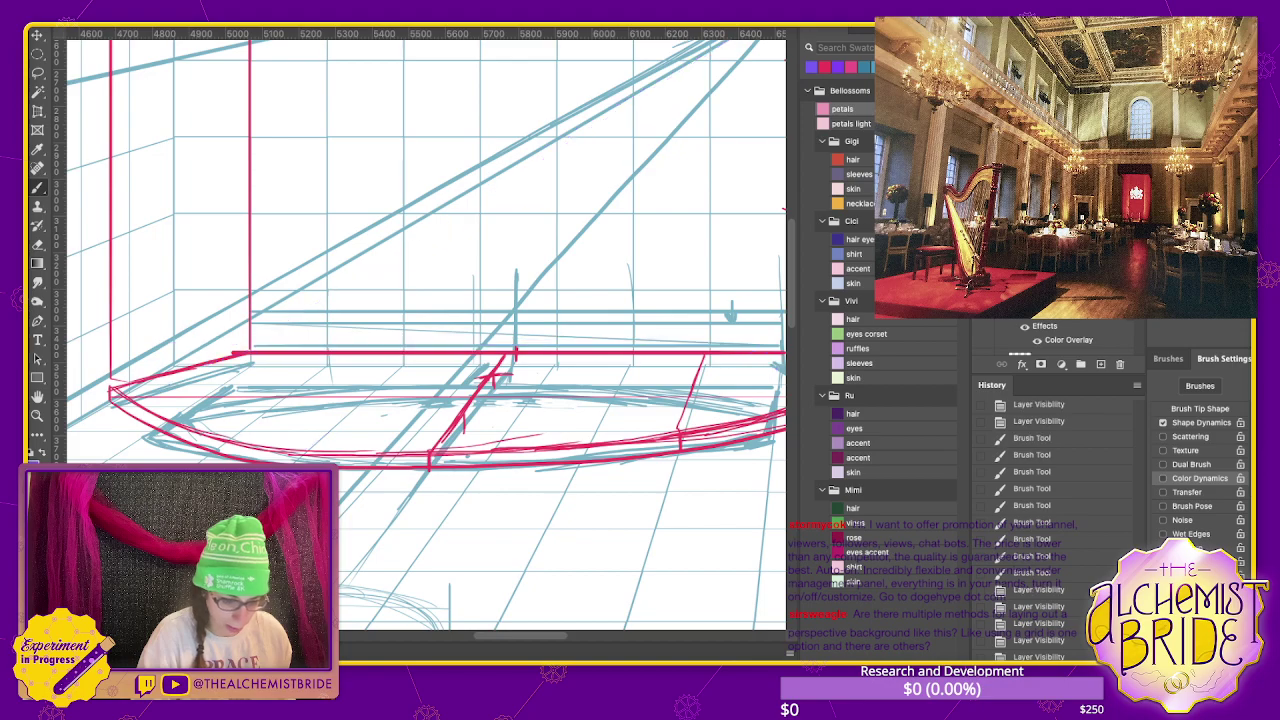
pyautogui.hotkey('ctrl', ',')
pyautogui.hotkey('ctrl', ',')
pyautogui.hotkey('ctrl', ',')
pyautogui.hotkey('ctrl', ',')
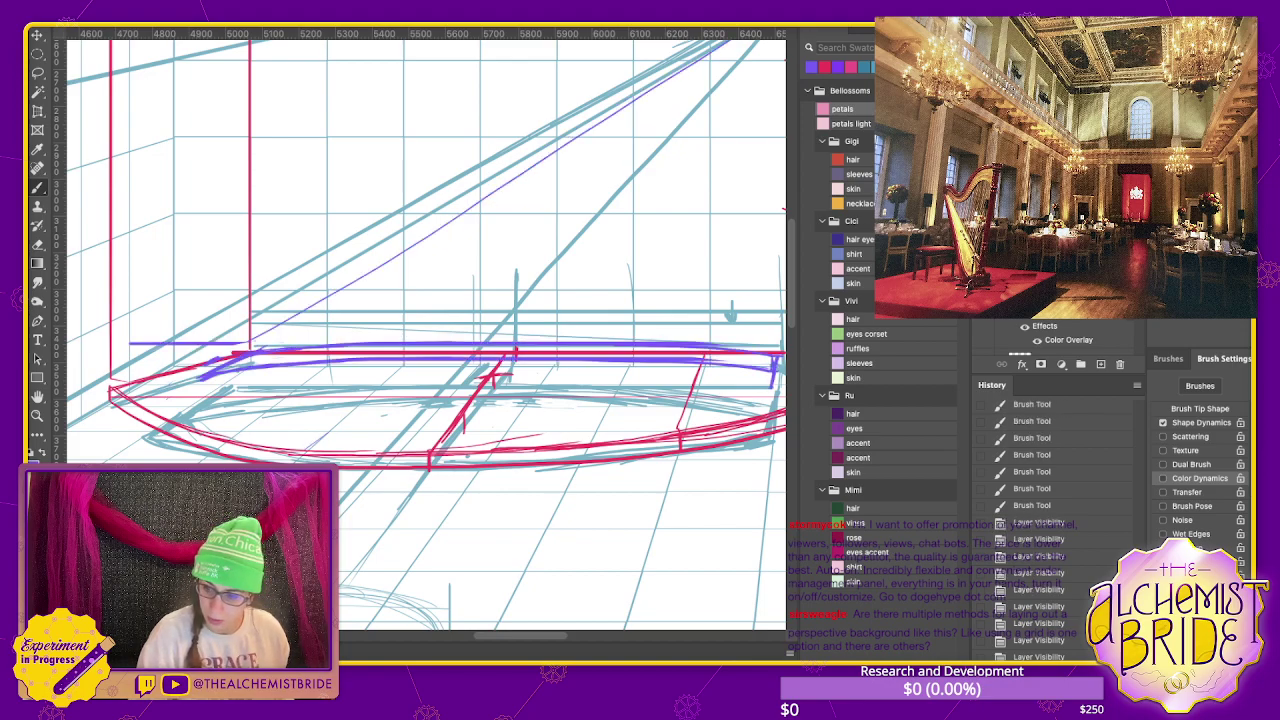
pyautogui.hotkey('ctrl', ',')
pyautogui.hotkey('ctrl', ',')
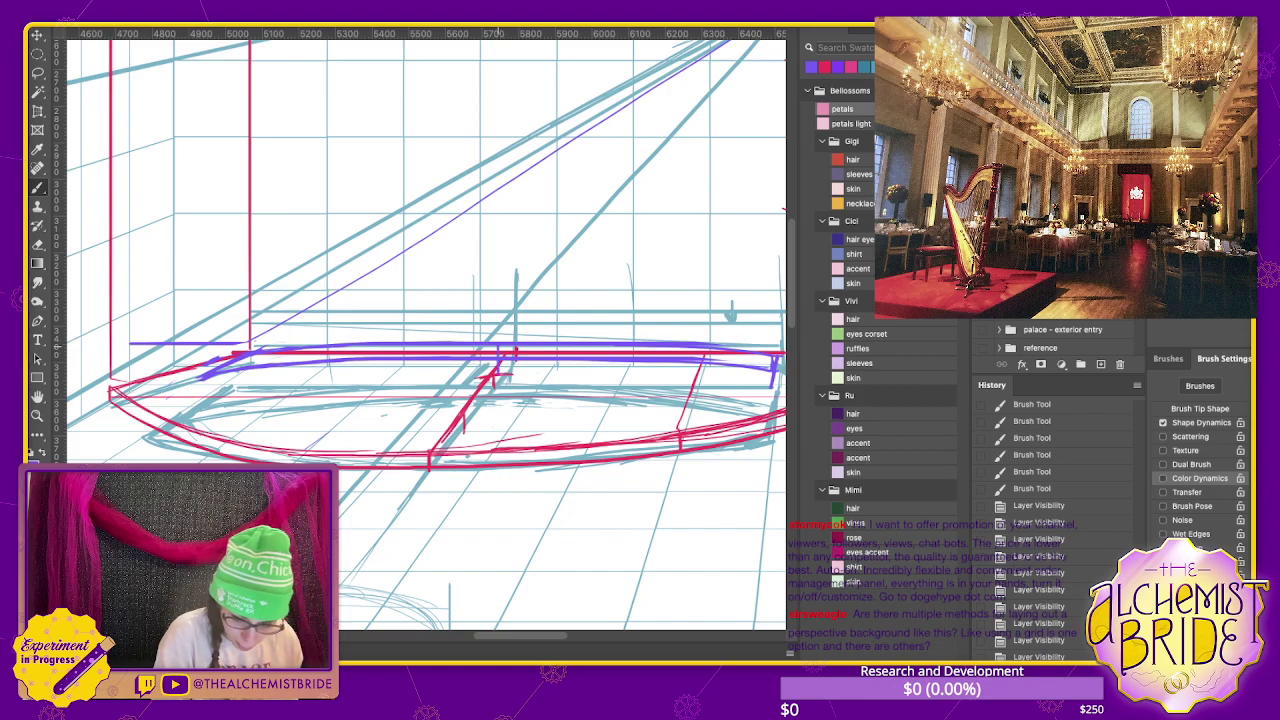
pyautogui.moveTo(500, 372); pyautogui.dragTo(496, 360)
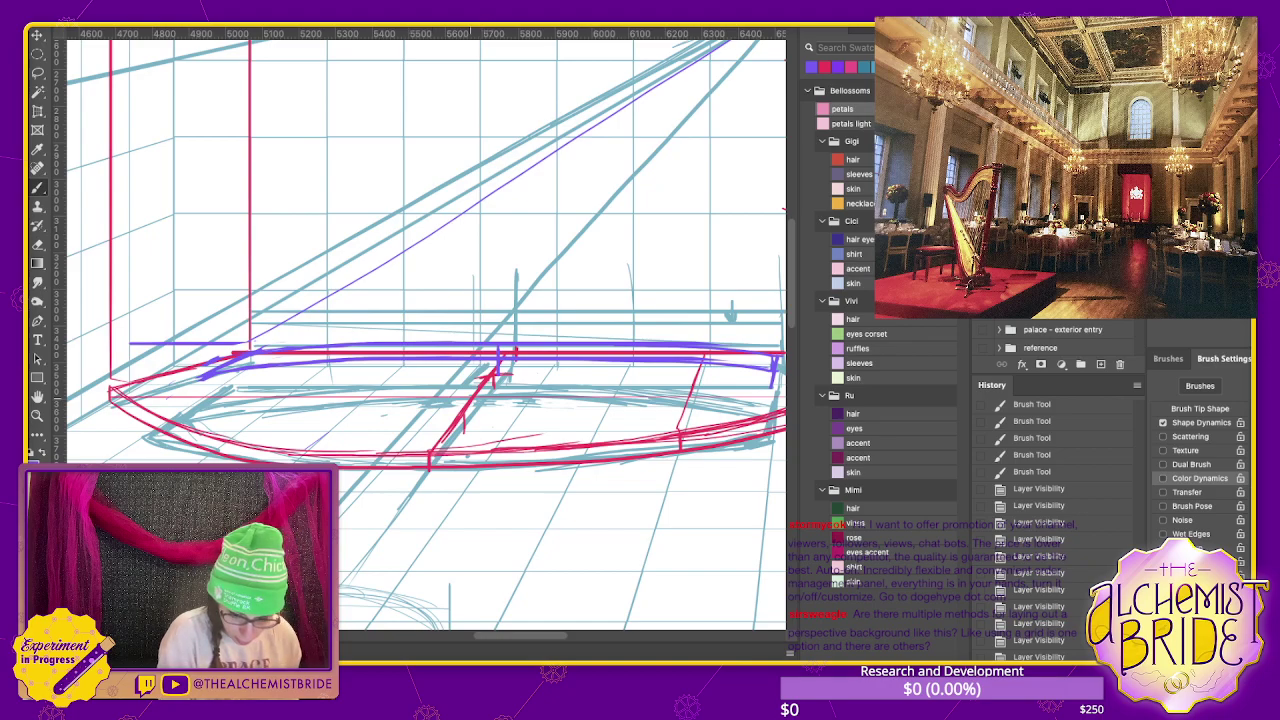
pyautogui.click(498, 372)
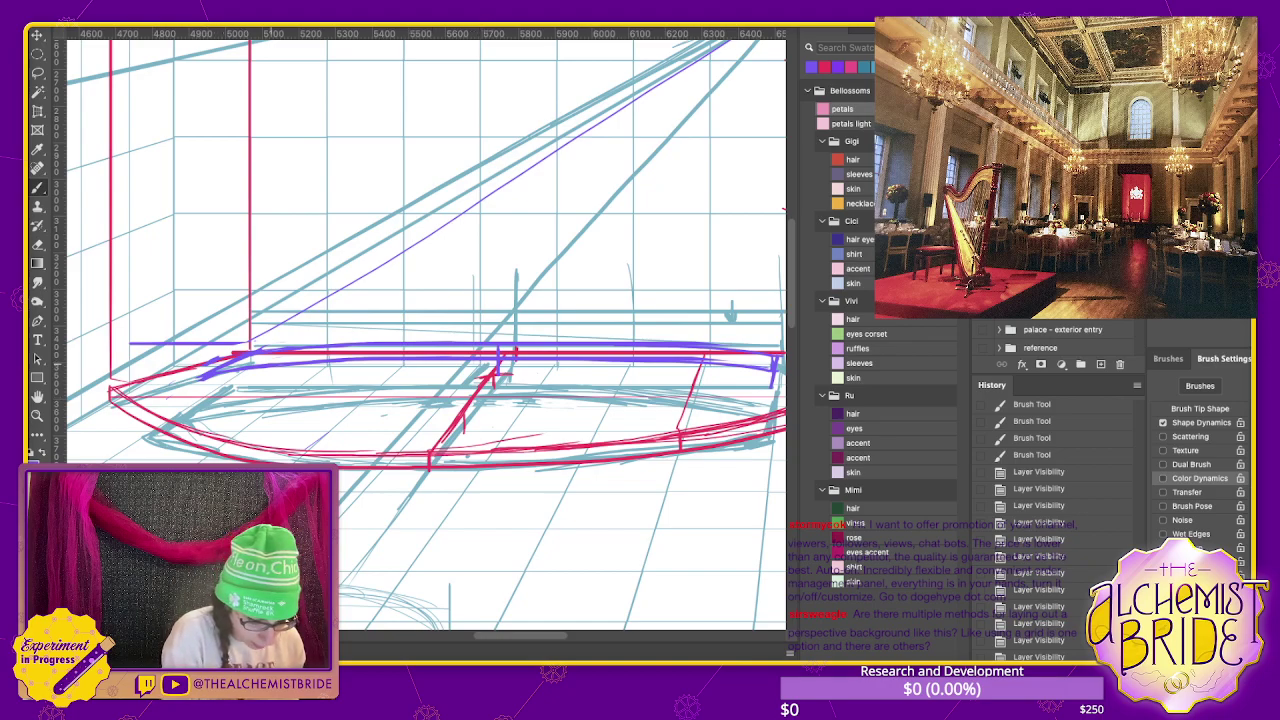
# - Brush a long purple horizontal back-step line with short vertical end ticks, then zoom out
pyautogui.moveTo(212, 376); pyautogui.dragTo(213, 393)
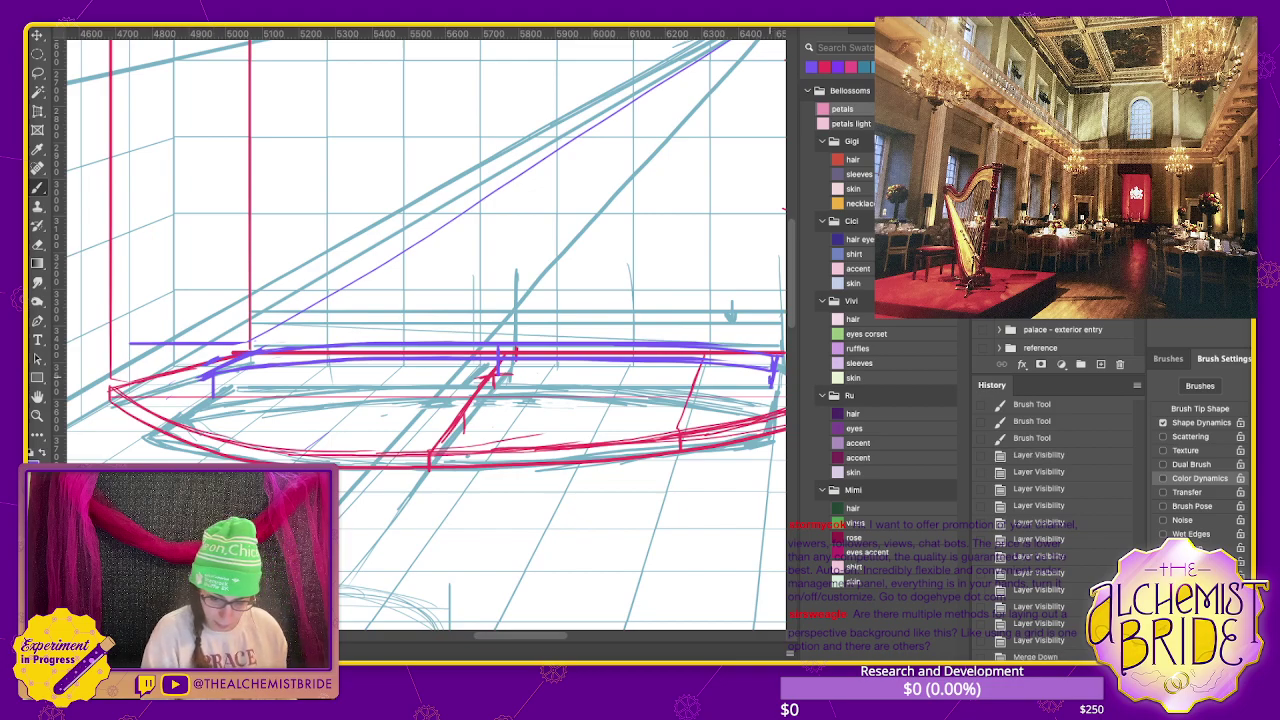
pyautogui.moveTo(770, 375); pyautogui.dragTo(771, 398)
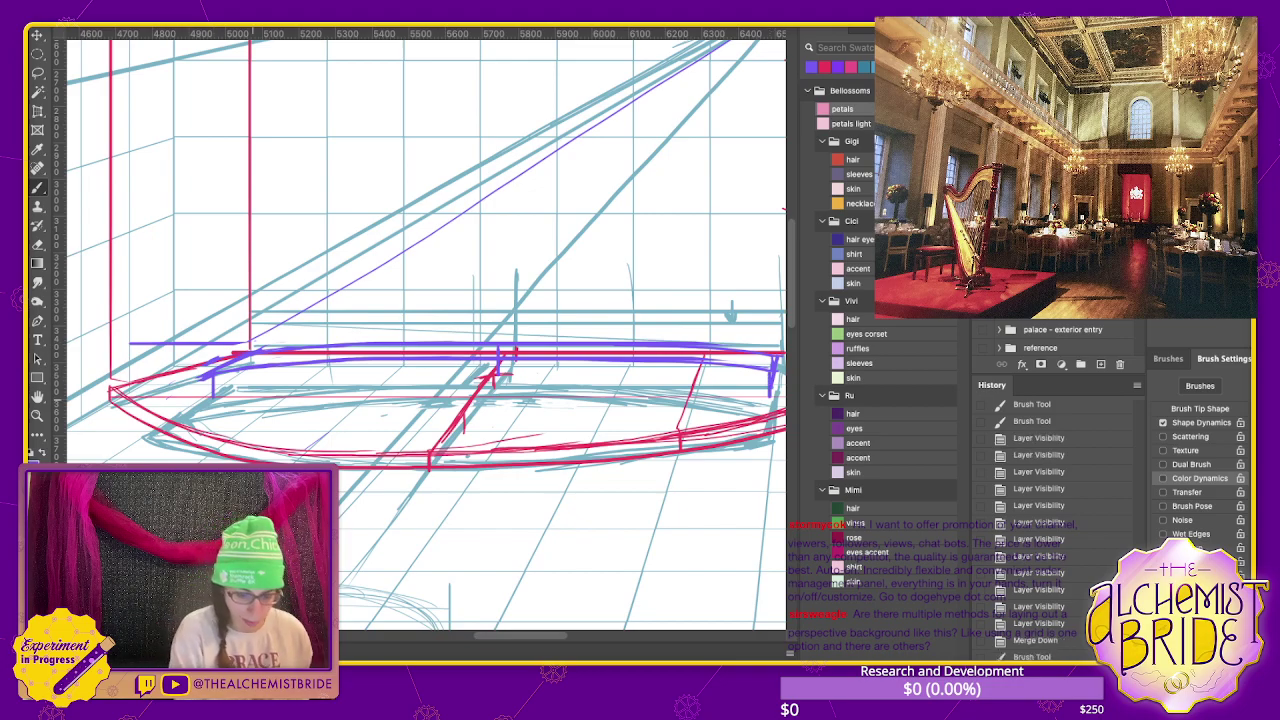
pyautogui.moveTo(213, 388)
pyautogui.mouseDown()
pyautogui.moveTo(445, 374)
pyautogui.moveTo(686, 386)
pyautogui.mouseUp()
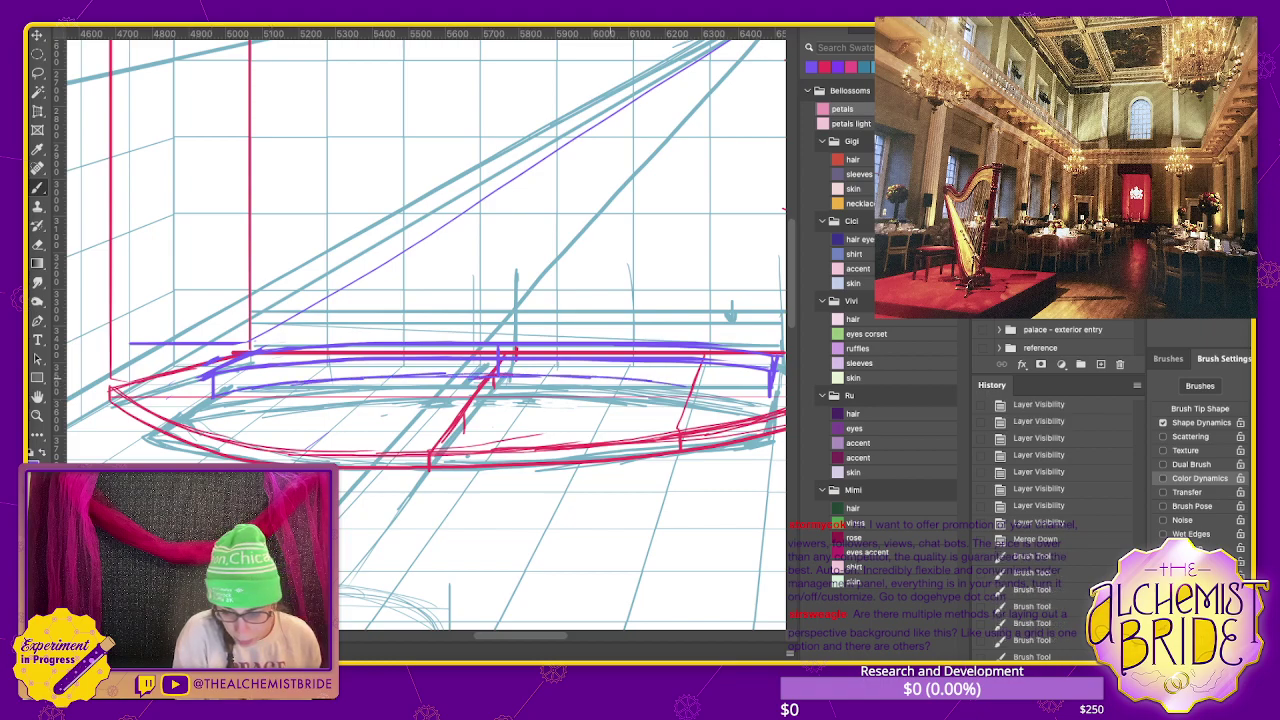
pyautogui.moveTo(606, 378)
pyautogui.mouseDown()
pyautogui.moveTo(758, 390)
pyautogui.moveTo(584, 376)
pyautogui.mouseUp()
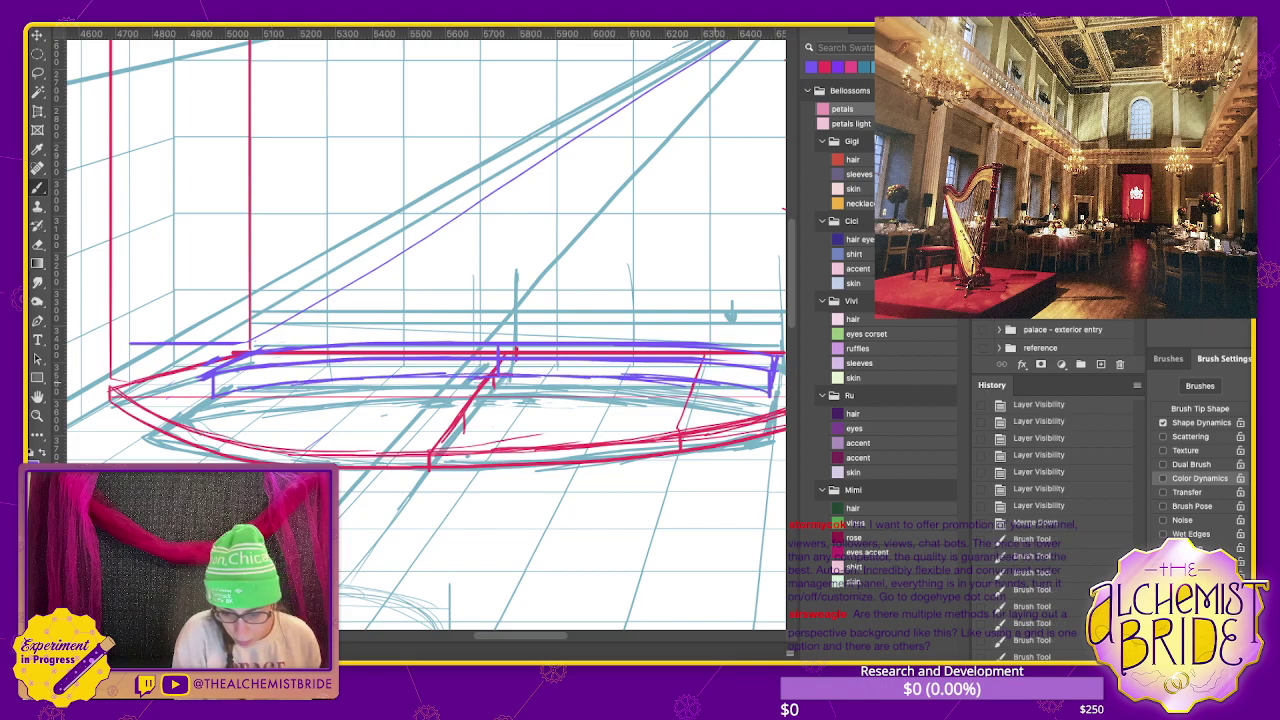
pyautogui.moveTo(494, 375); pyautogui.dragTo(410, 376)
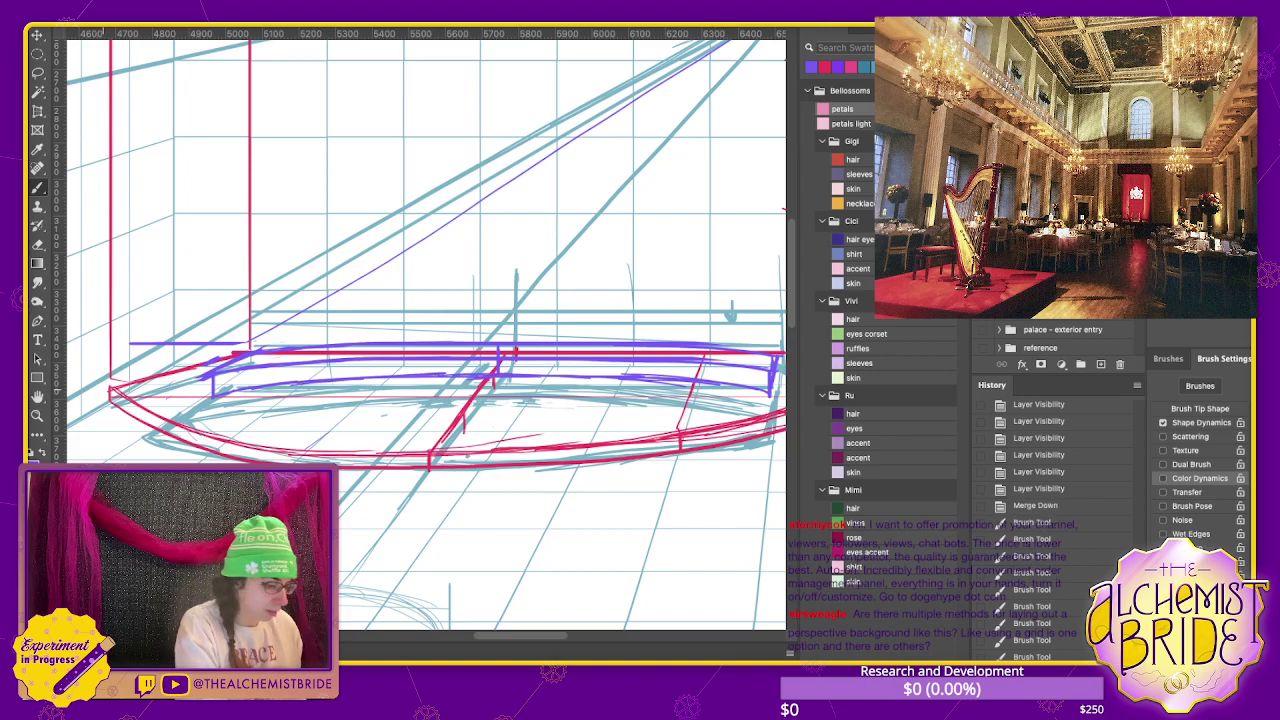
pyautogui.hotkey('ctrl', '0')
# - Draw thin purple vertical and diagonal edges for the raised centre block
pyautogui.scroll(5, 677, 342)
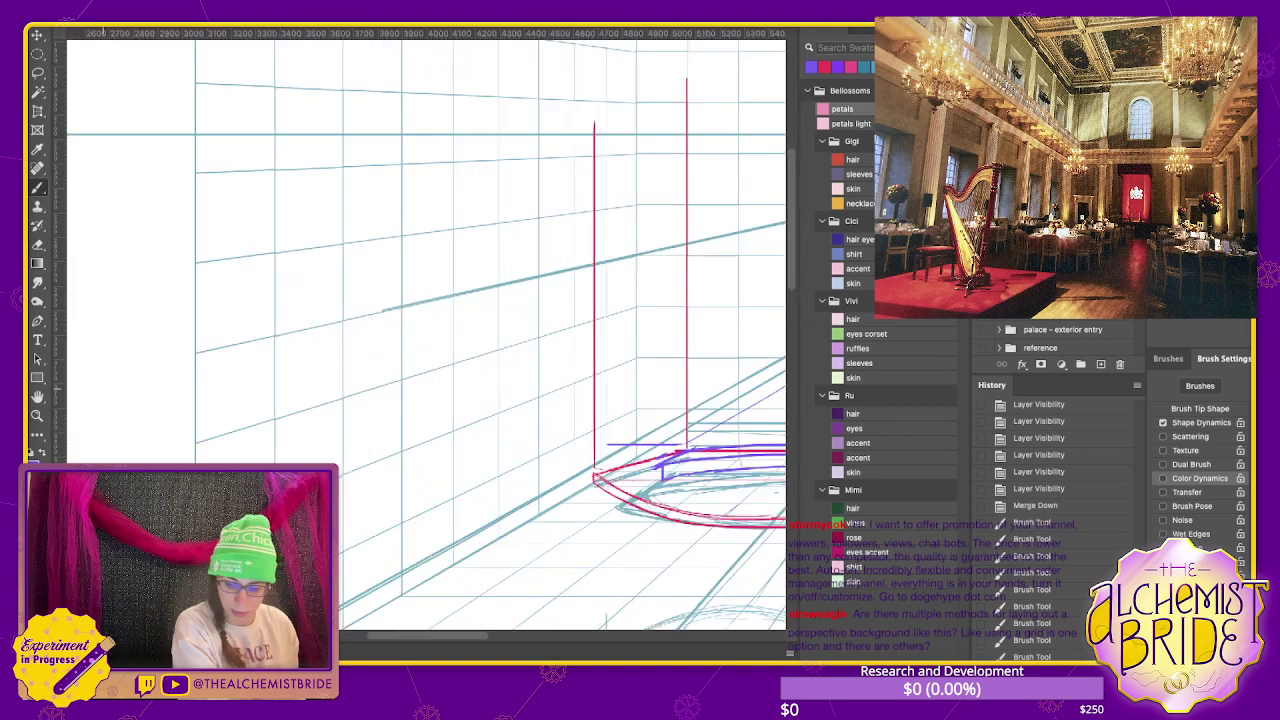
pyautogui.scroll(-2, 677, 342)
pyautogui.scroll(1, 340, 500)
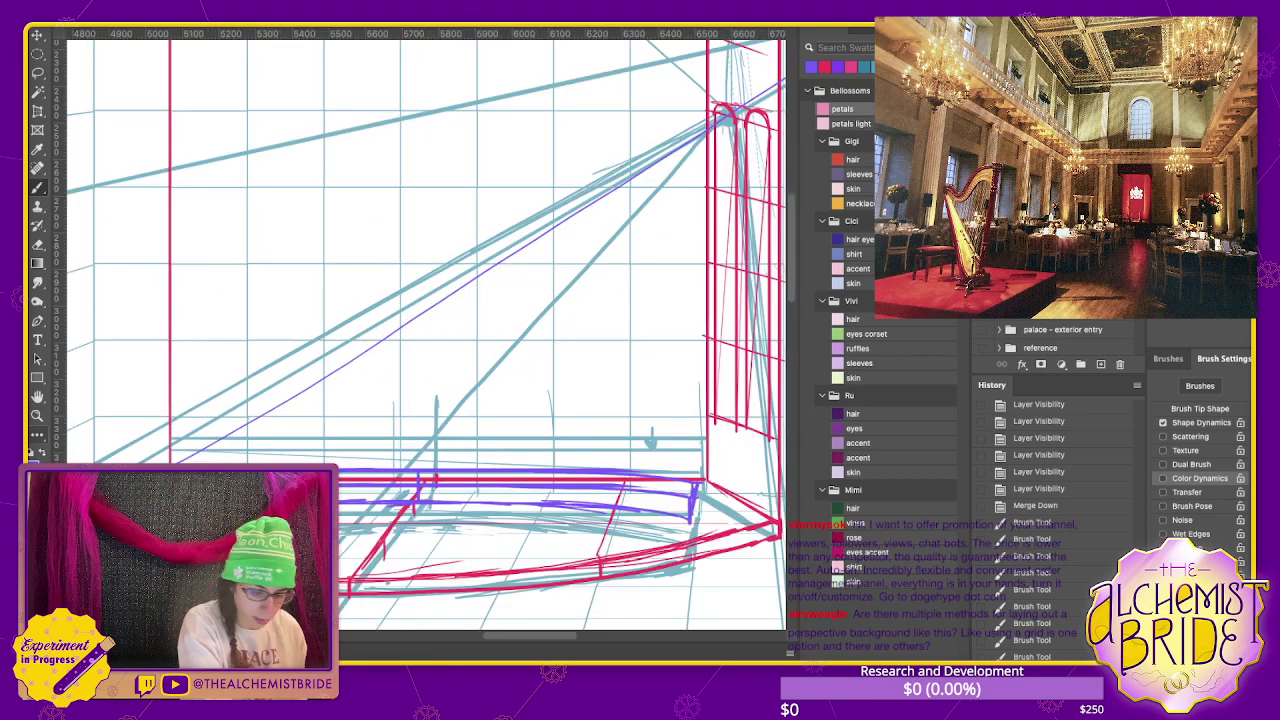
pyautogui.scroll(1, 340, 500)
pyautogui.scroll(1, 340, 500)
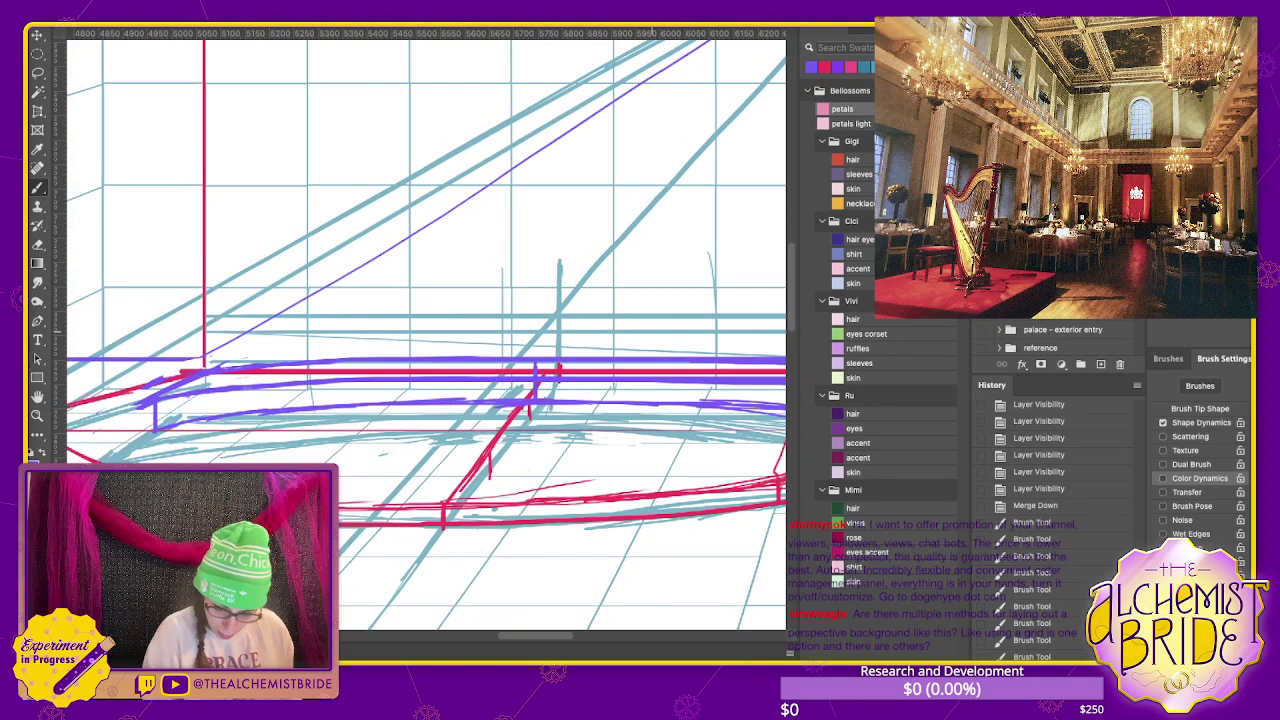
pyautogui.moveTo(583, 430); pyautogui.dragTo(583, 318)
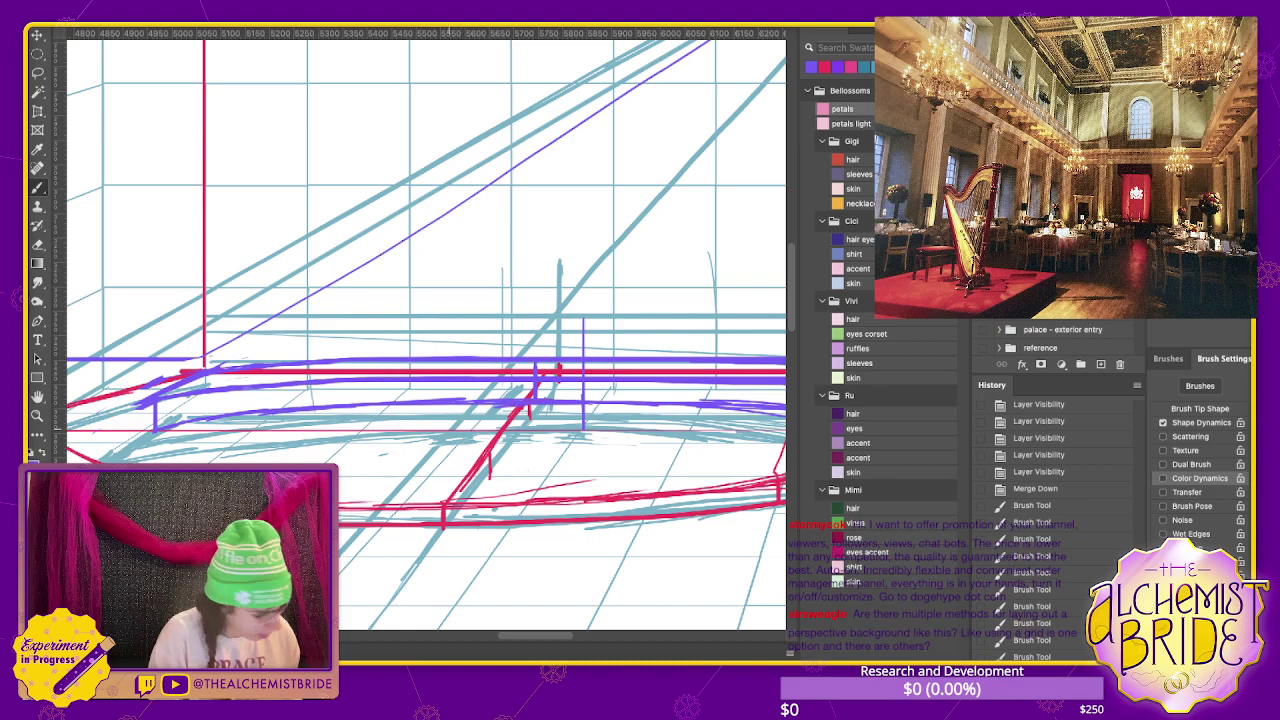
pyautogui.moveTo(448, 418); pyautogui.dragTo(448, 384)
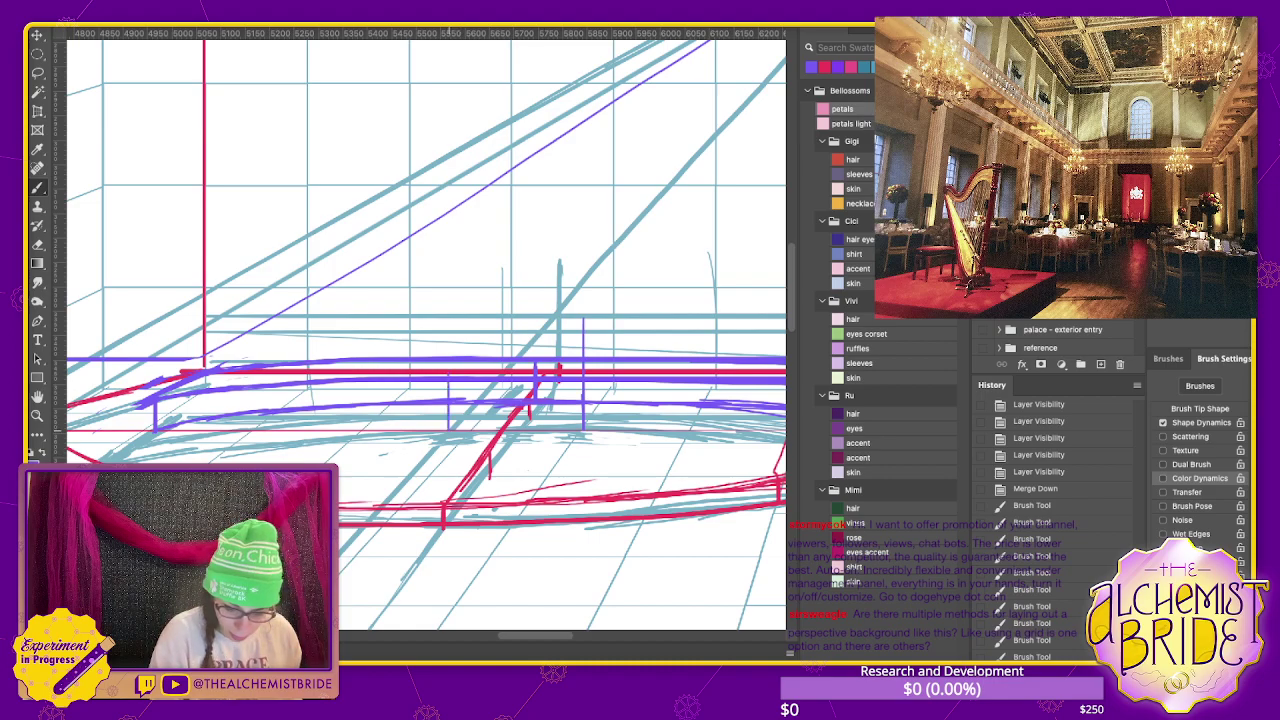
pyautogui.moveTo(580, 430); pyautogui.dragTo(580, 400)
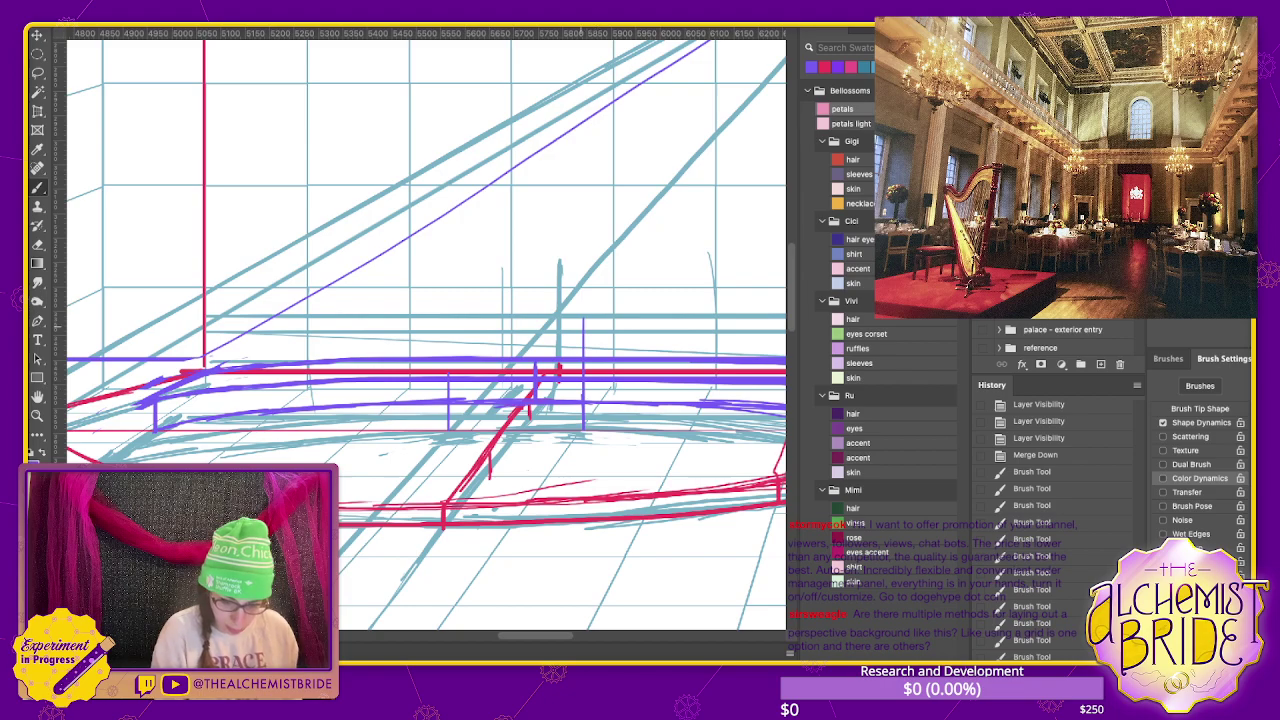
pyautogui.moveTo(452, 420)
pyautogui.mouseDown()
pyautogui.moveTo(452, 385)
pyautogui.moveTo(524, 374)
pyautogui.moveTo(518, 362)
pyautogui.mouseUp()
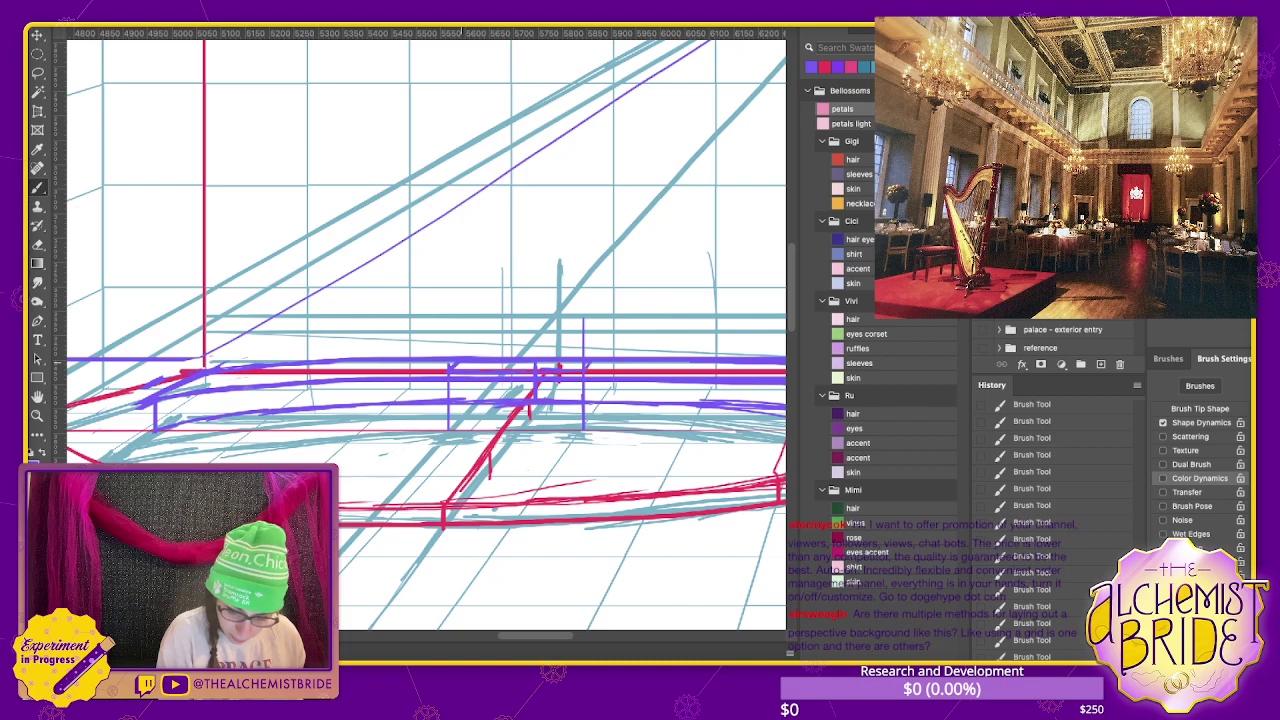
# - Erase overlapping parts of the upper and lower purple horizontal lines
pyautogui.press('e')
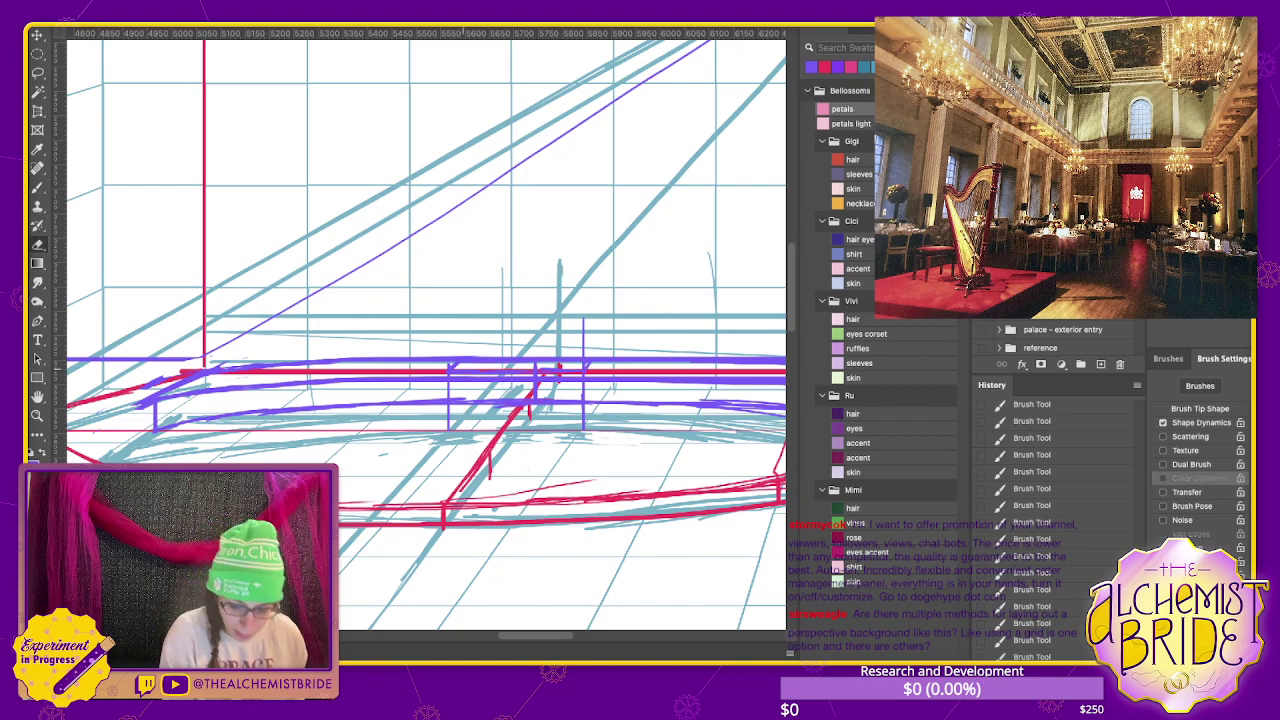
pyautogui.moveTo(462, 362)
pyautogui.mouseDown()
pyautogui.moveTo(590, 366)
pyautogui.moveTo(556, 368)
pyautogui.mouseUp()
pyautogui.moveTo(452, 378); pyautogui.dragTo(572, 379)
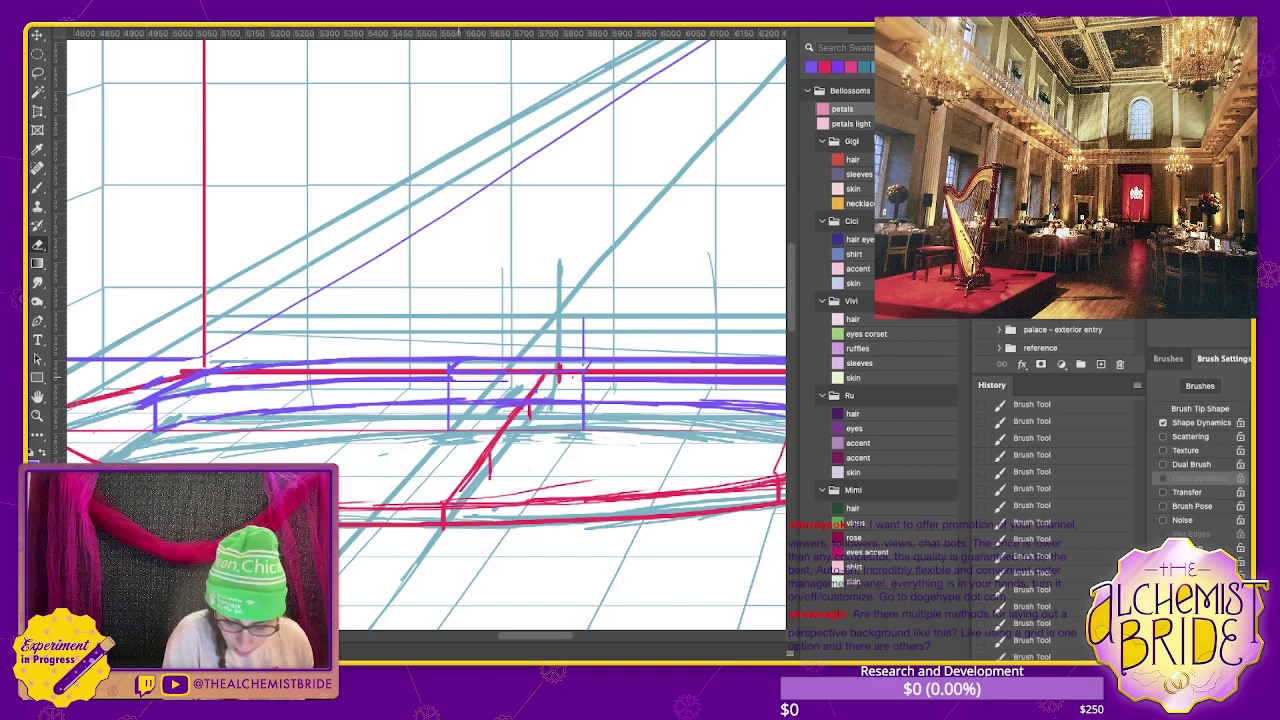
pyautogui.moveTo(468, 401)
pyautogui.mouseDown()
pyautogui.moveTo(516, 401)
pyautogui.moveTo(472, 402)
pyautogui.mouseUp()
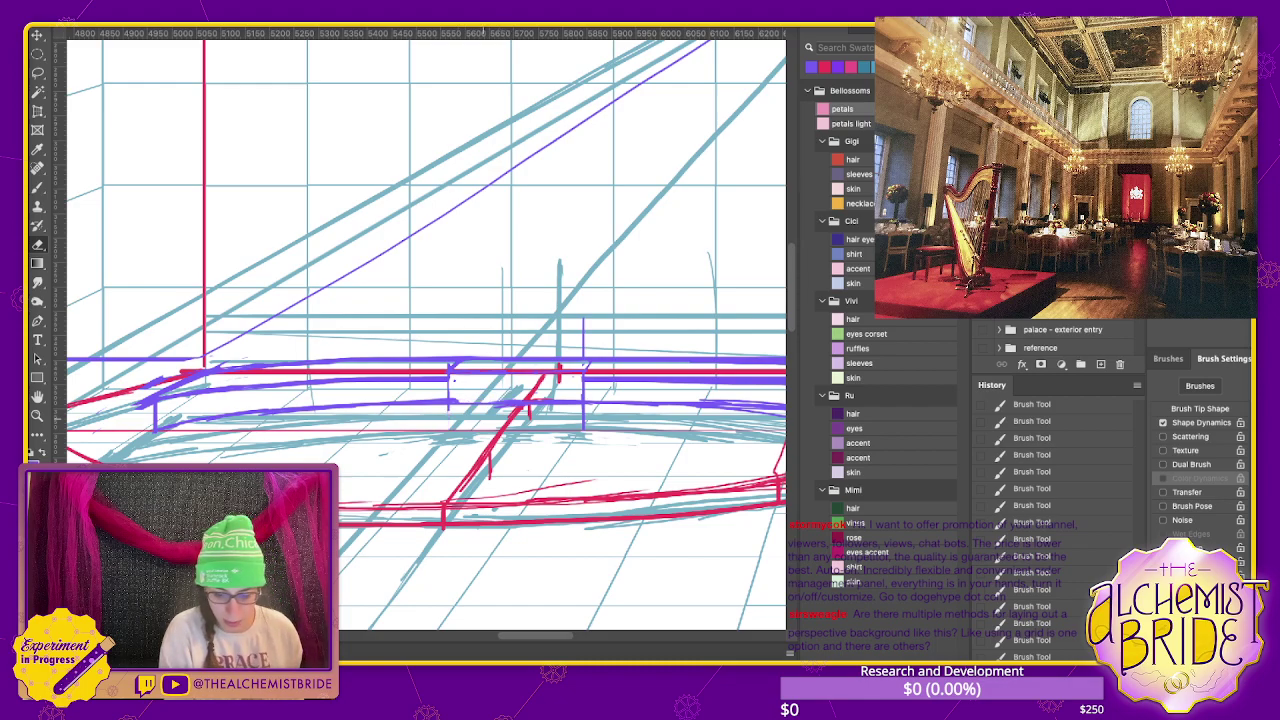
# - Draw the centre block's top edge in purple and erase the overlapping strokes
pyautogui.press('b')
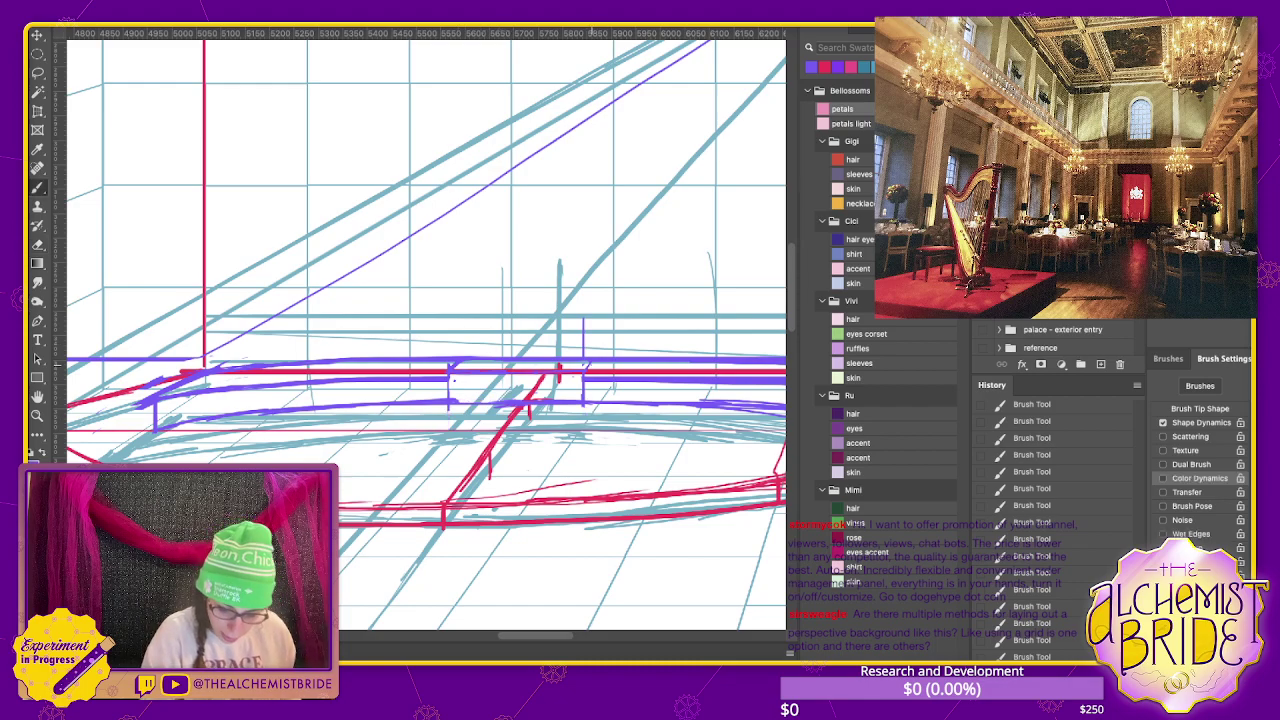
pyautogui.moveTo(591, 366); pyautogui.dragTo(591, 403)
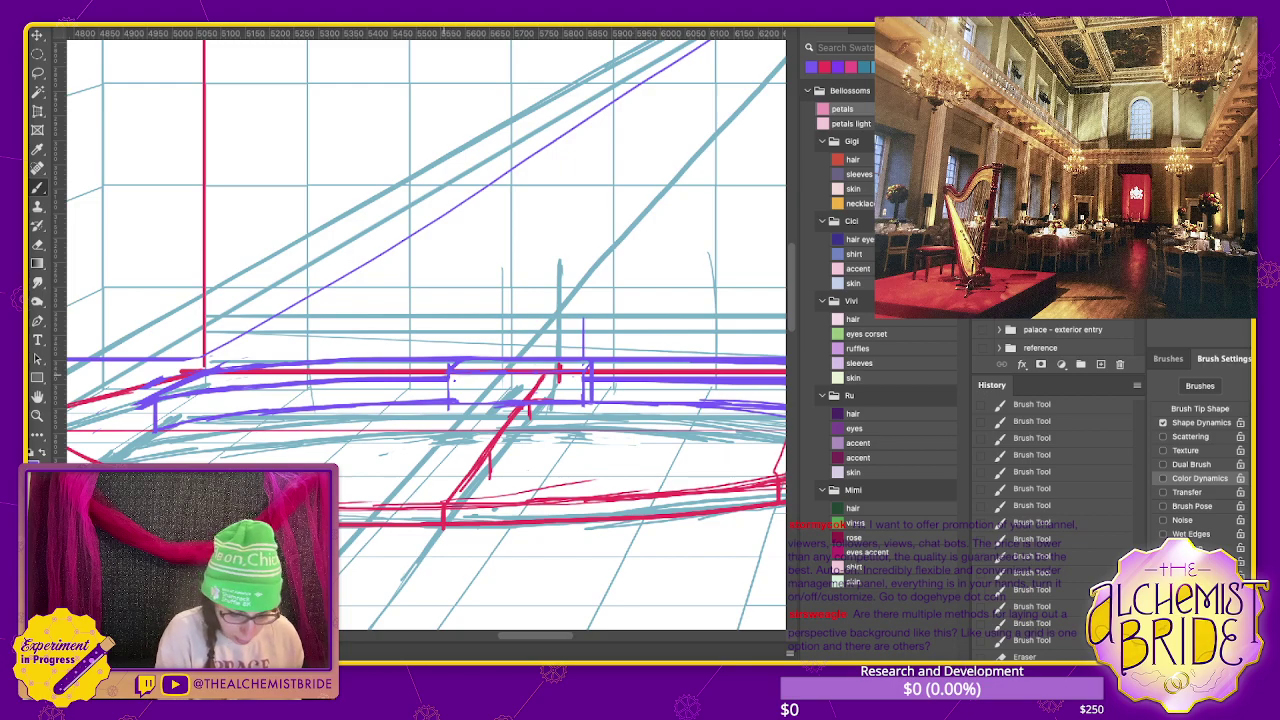
pyautogui.hscroll(2, 425, 330)
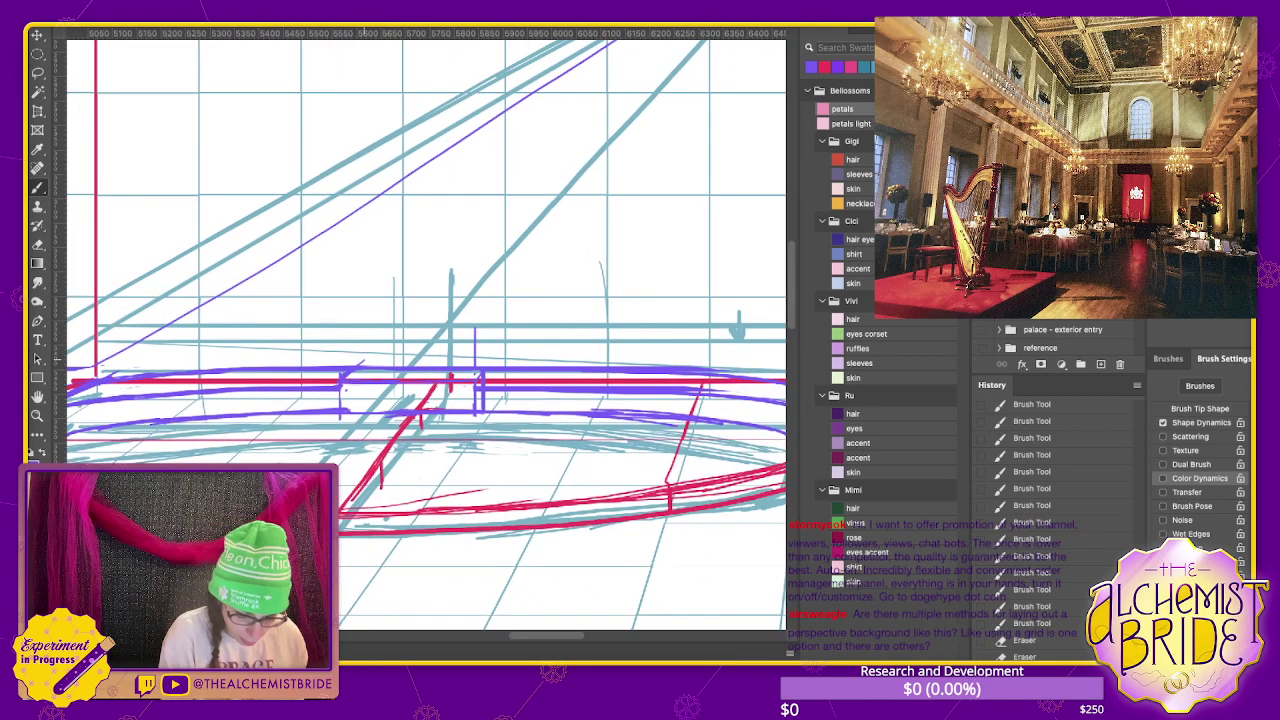
pyautogui.moveTo(348, 368); pyautogui.dragTo(366, 358)
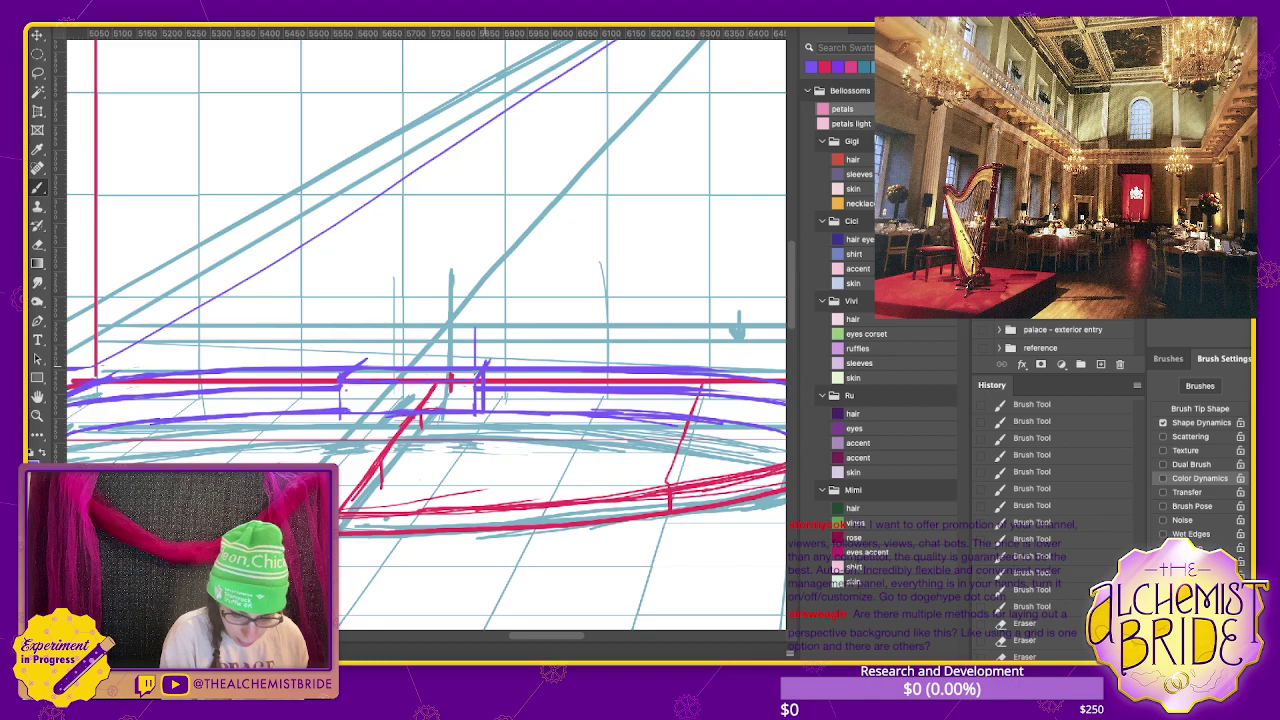
pyautogui.moveTo(345, 363); pyautogui.dragTo(488, 360)
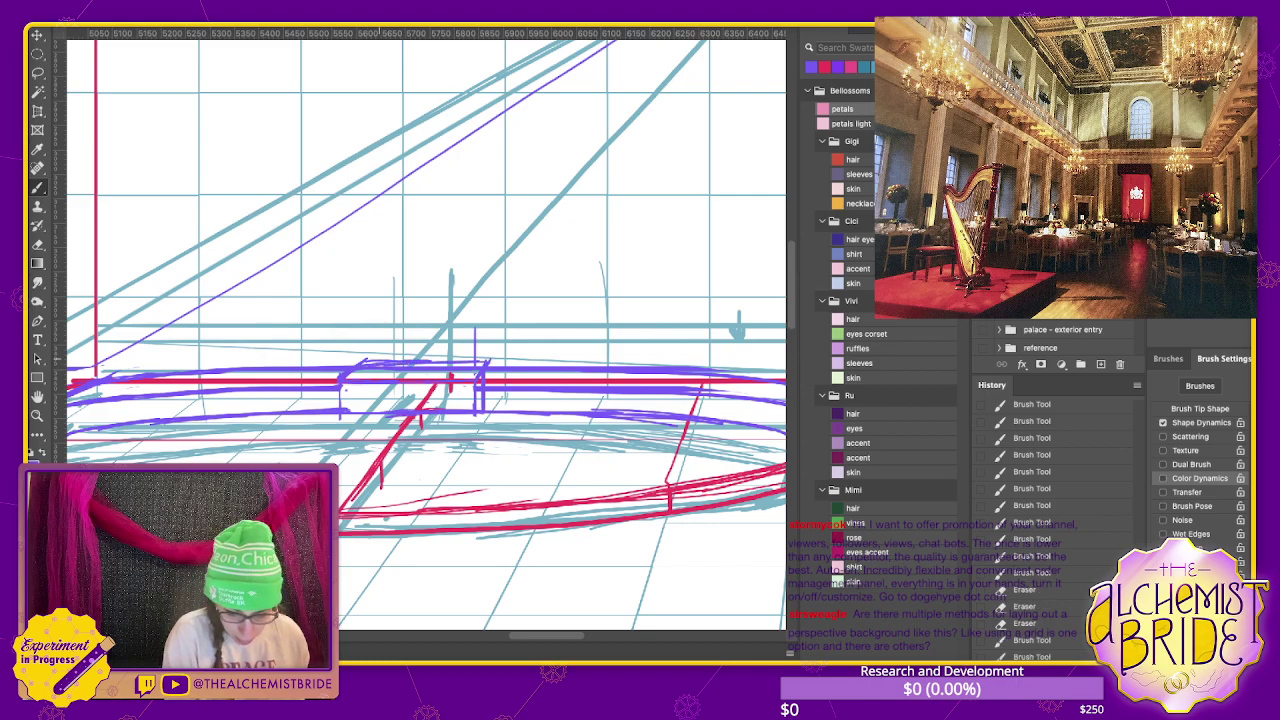
pyautogui.press('e')
pyautogui.moveTo(360, 367)
pyautogui.mouseDown()
pyautogui.moveTo(490, 367)
pyautogui.moveTo(390, 370)
pyautogui.mouseUp()
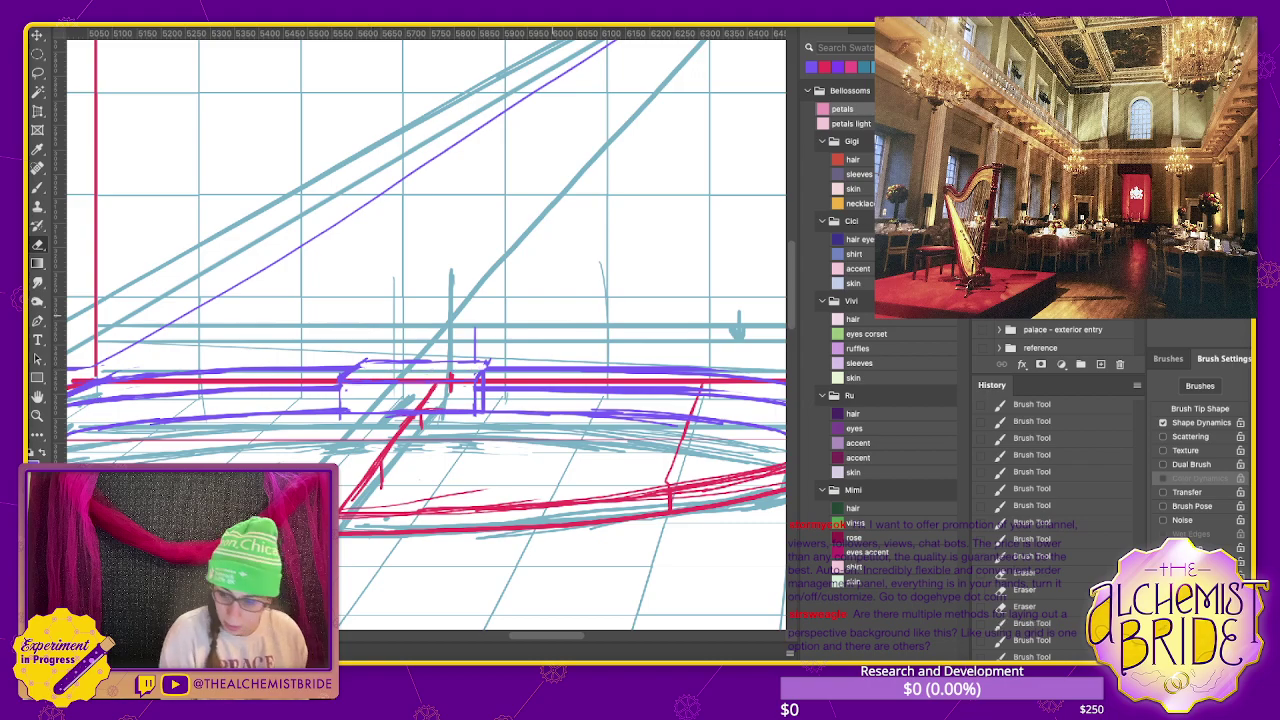
# - Toggle layer visibility to hide the teal perspective grid and reposition the step sketch
pyautogui.click(982, 329)
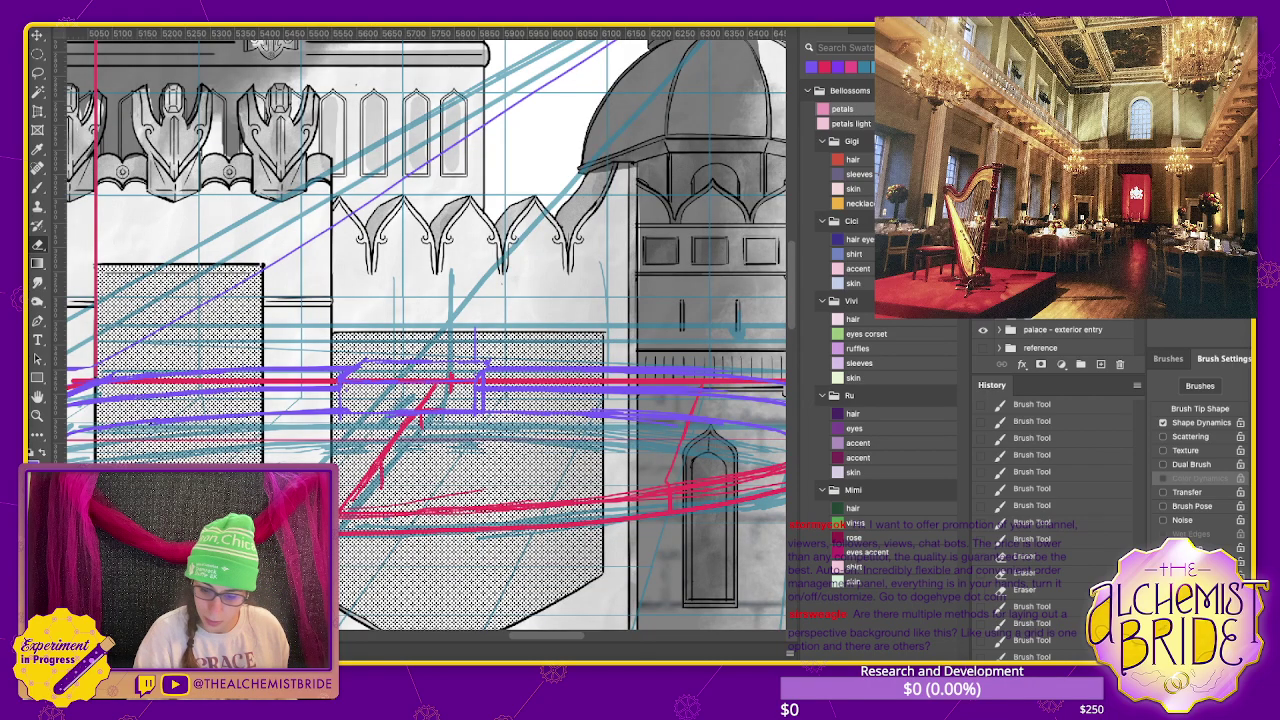
pyautogui.click(982, 329)
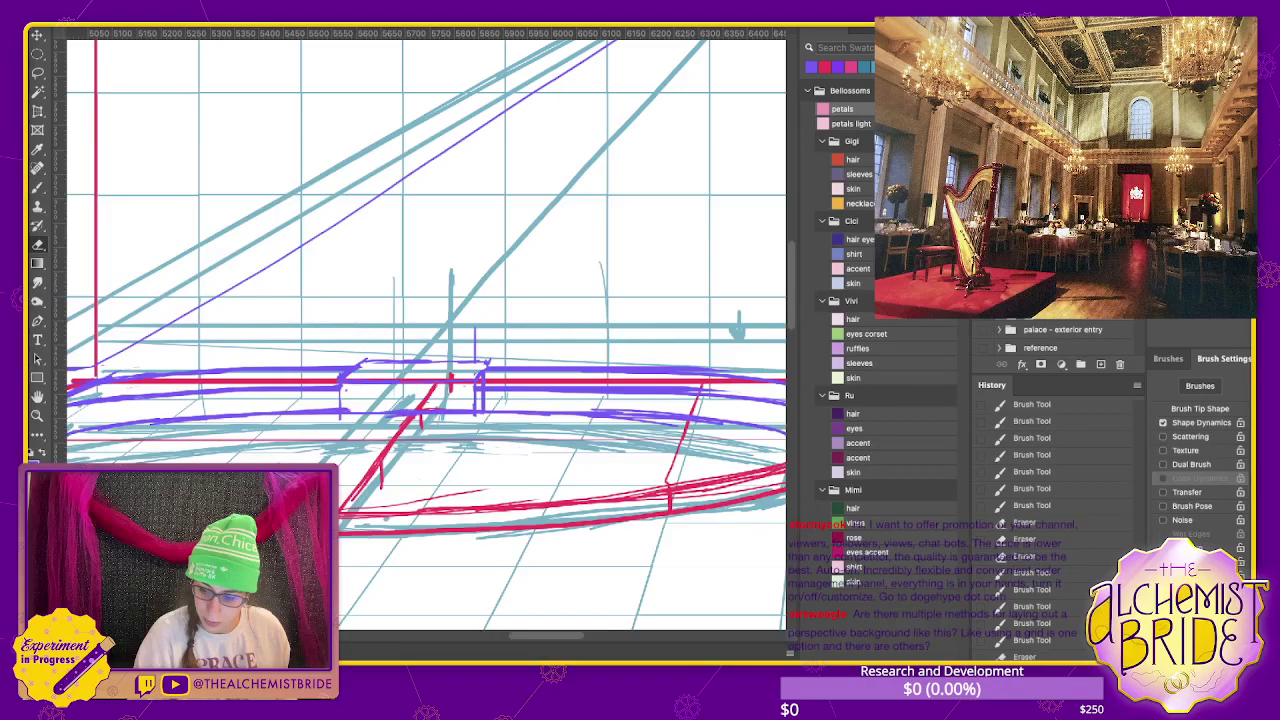
pyautogui.click(982, 329)
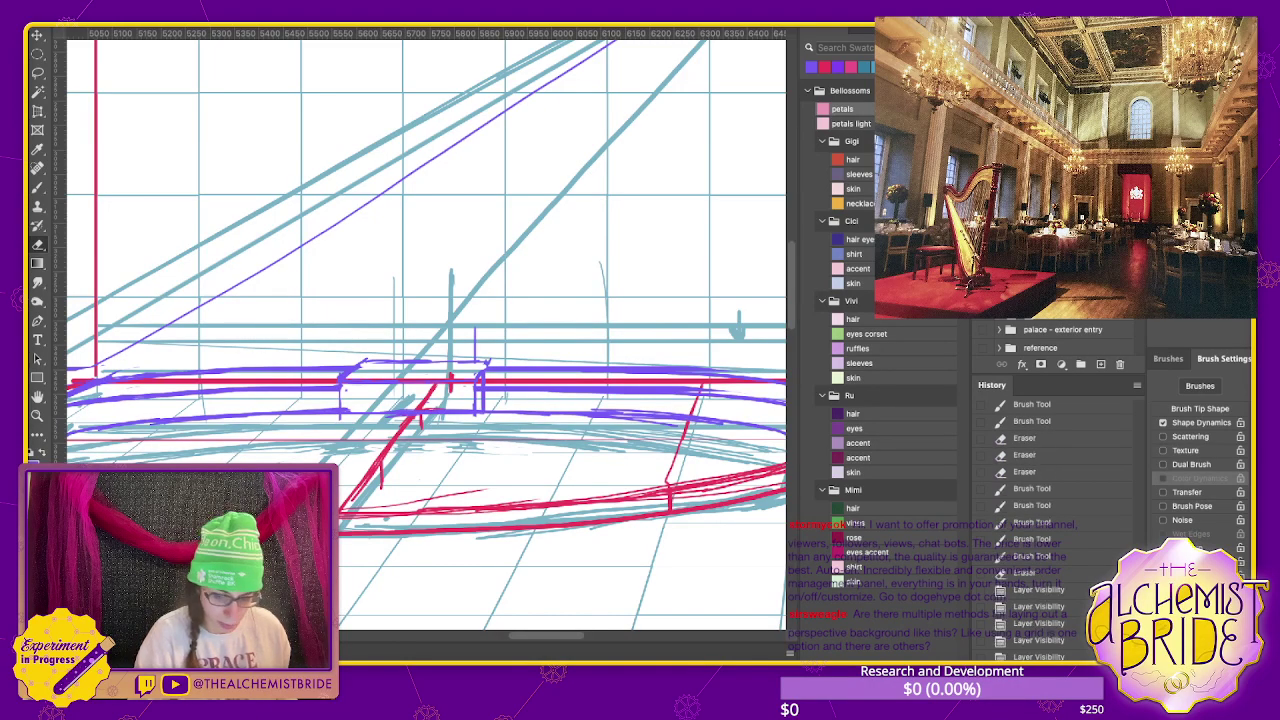
pyautogui.click(982, 329)
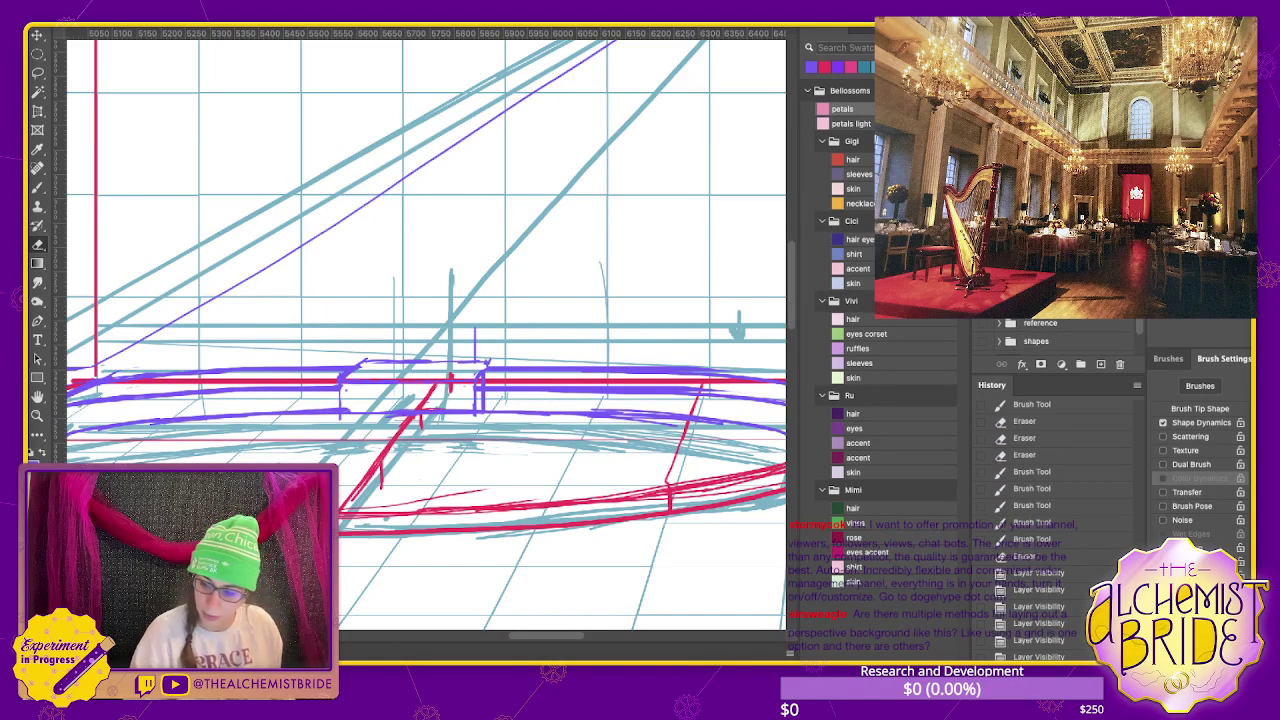
pyautogui.click(982, 329)
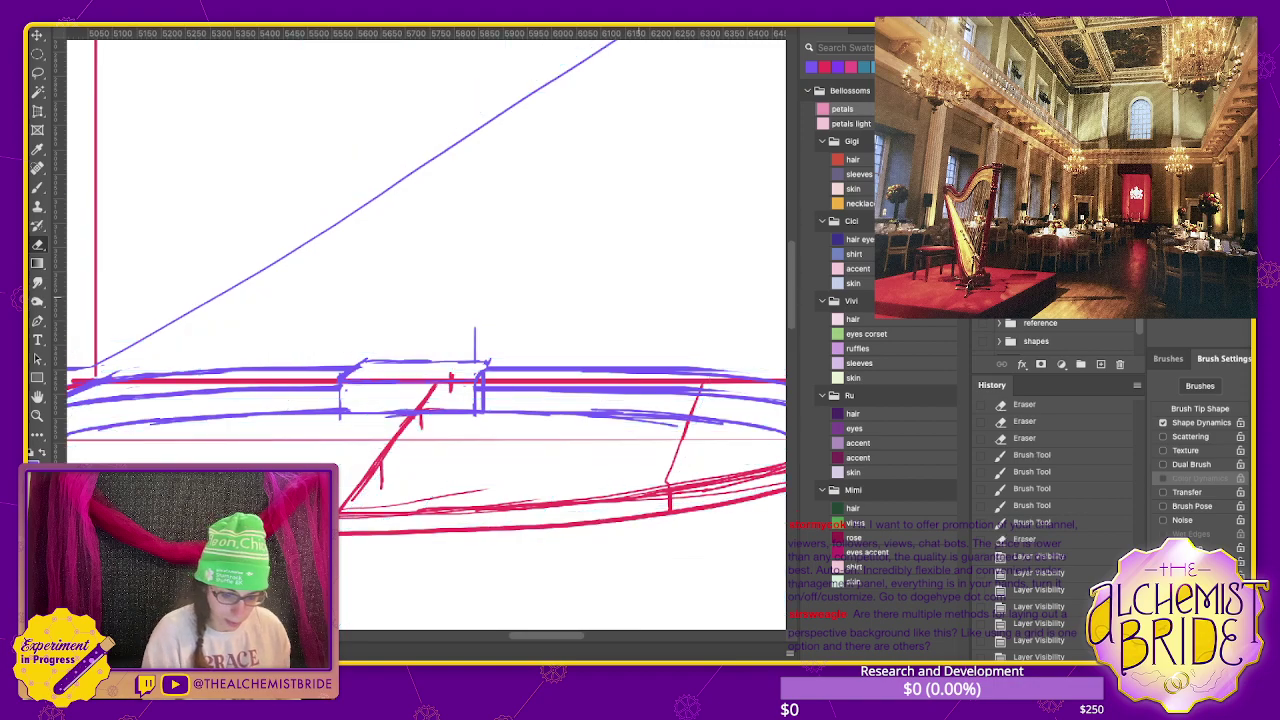
pyautogui.moveTo(400, 300); pyautogui.dragTo(489, 275)
pyautogui.moveTo(400, 300); pyautogui.dragTo(420, 295)
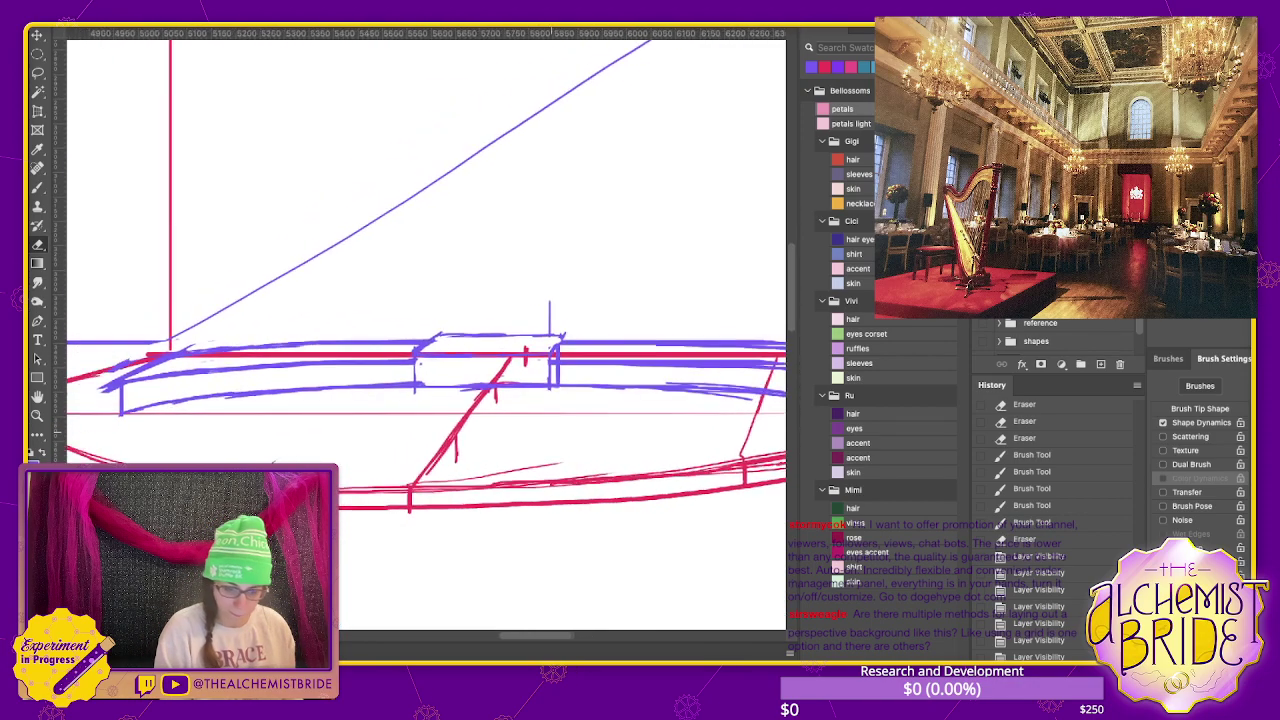
# - Delete an unneeded layer and erase stray purple stroke ends at the left
pyautogui.press('b')
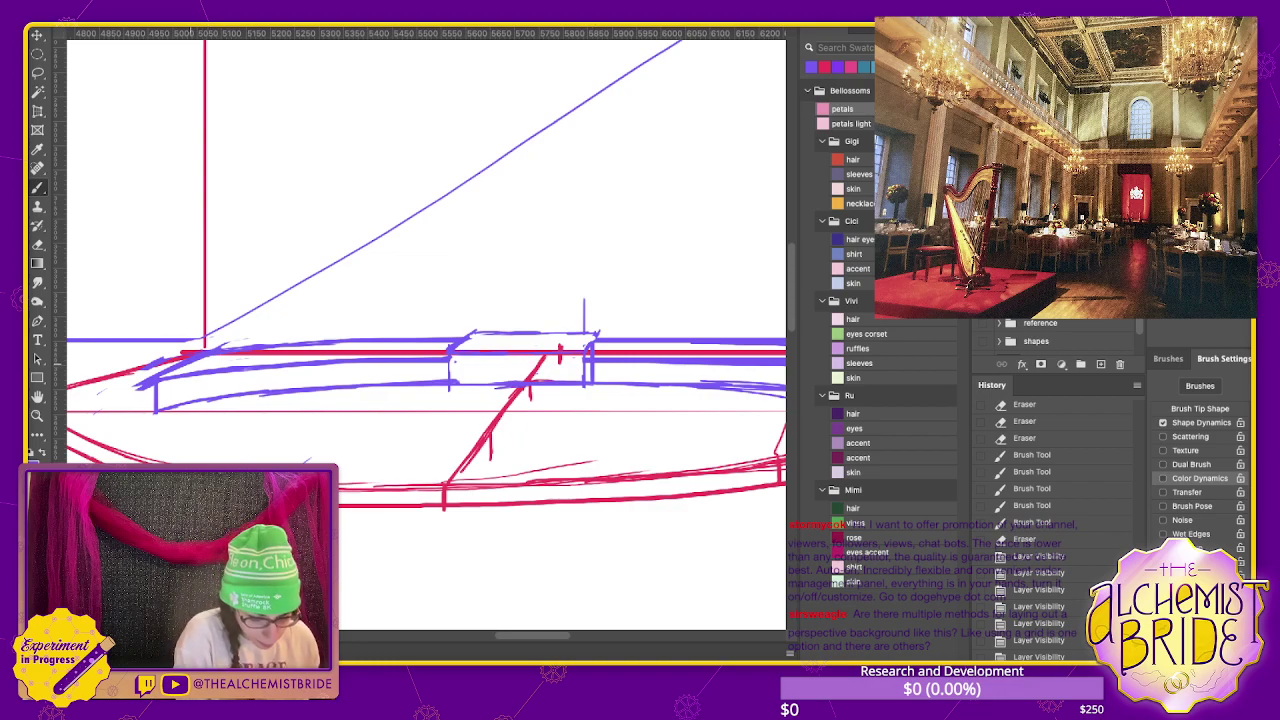
pyautogui.press('Delete')
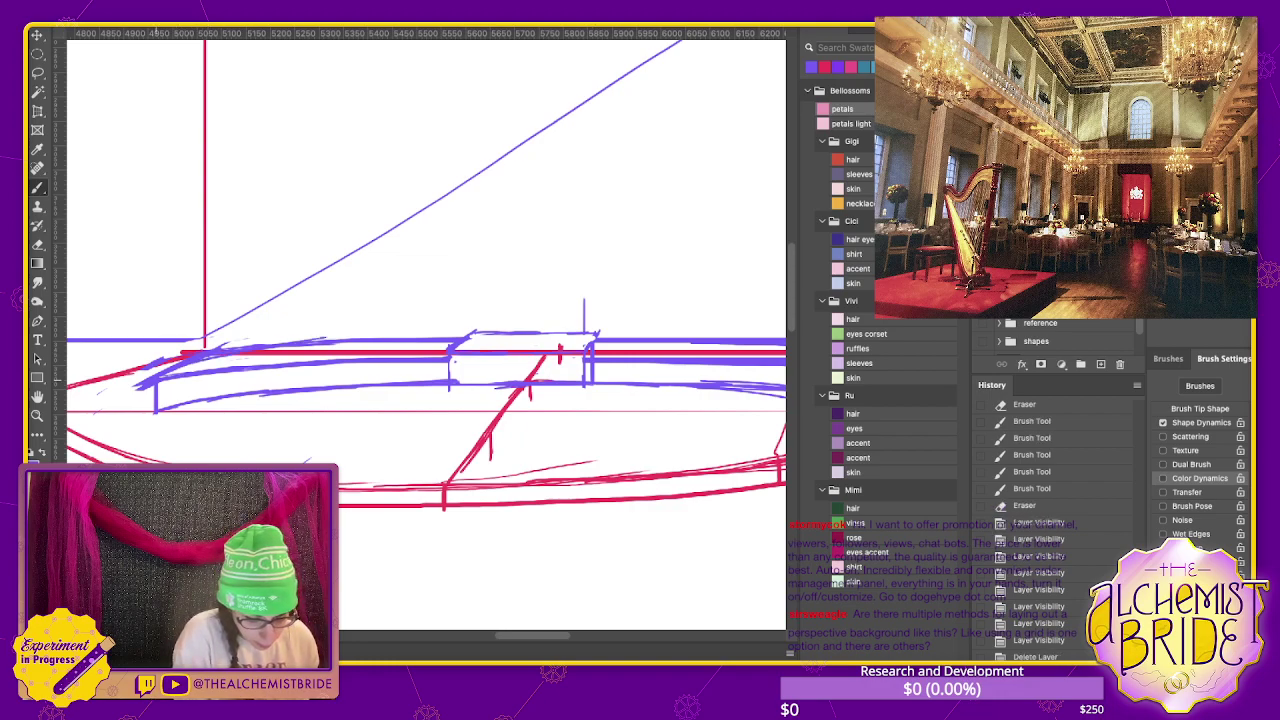
pyautogui.hotkey('ctrl', ',')
pyautogui.press('e')
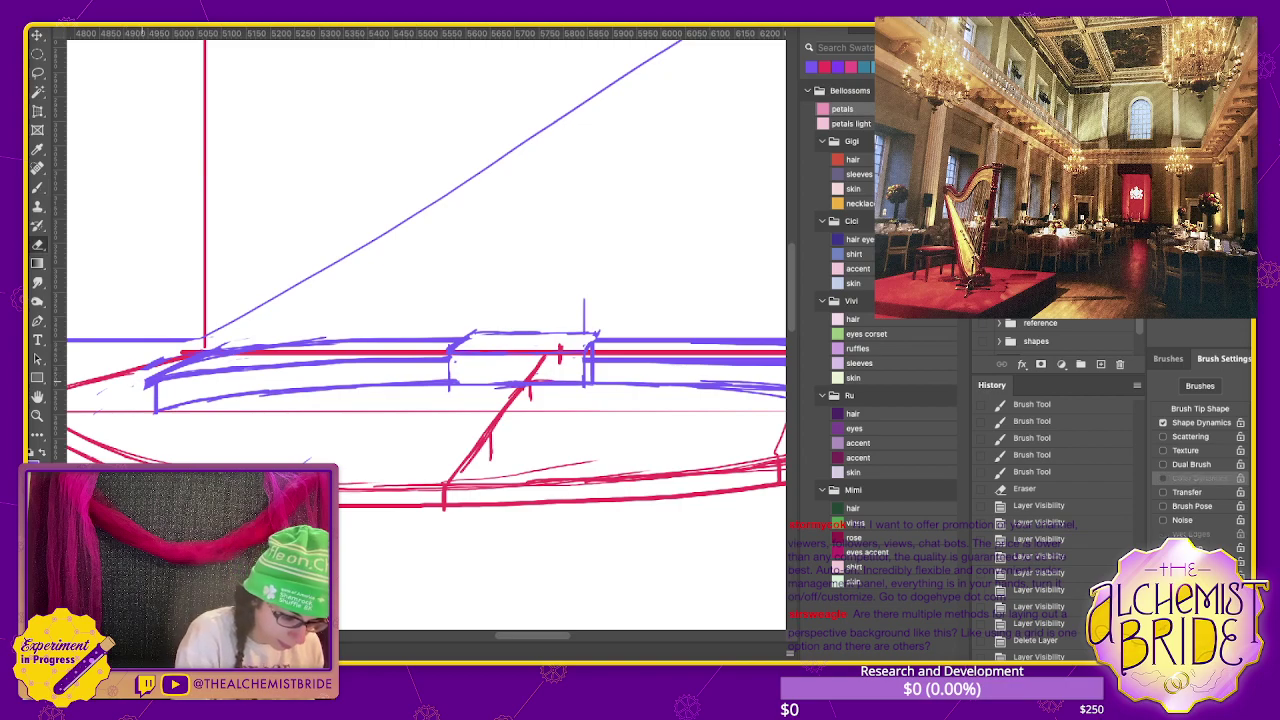
pyautogui.moveTo(140, 386); pyautogui.dragTo(154, 384)
pyautogui.moveTo(224, 327); pyautogui.dragTo(202, 341)
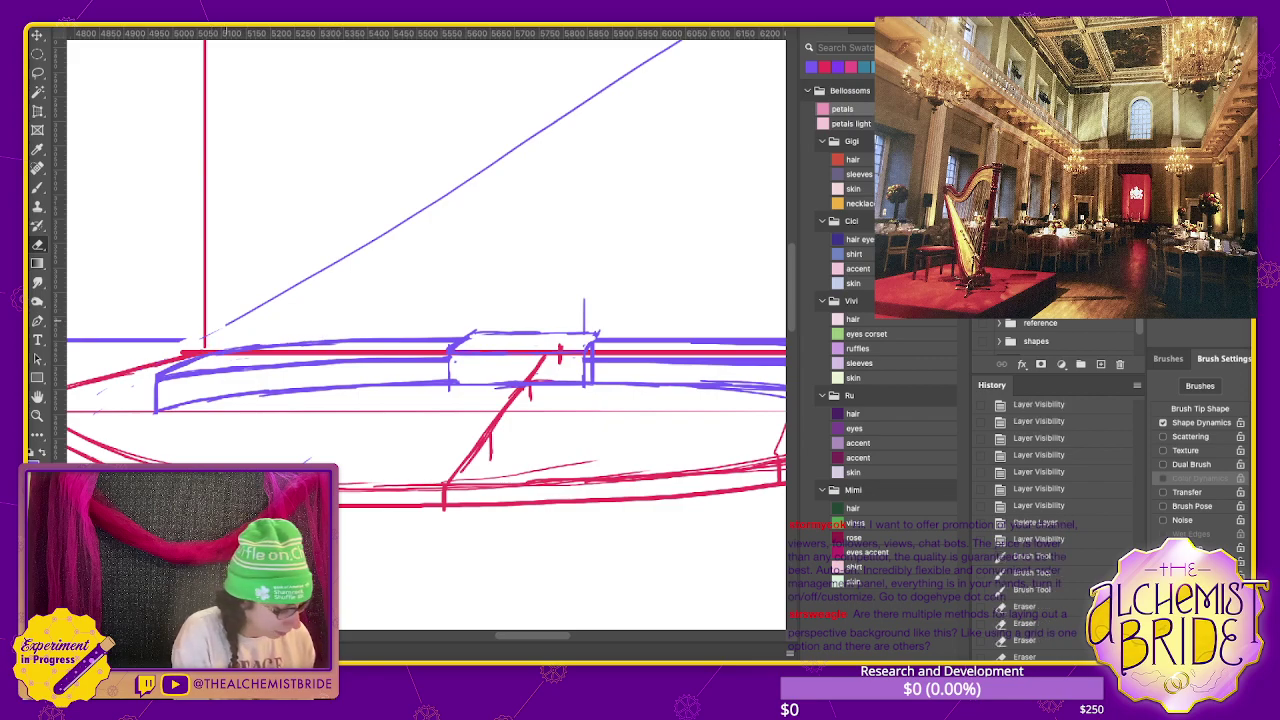
# - Zoom out to view the whole step sketch
pyautogui.press('b')
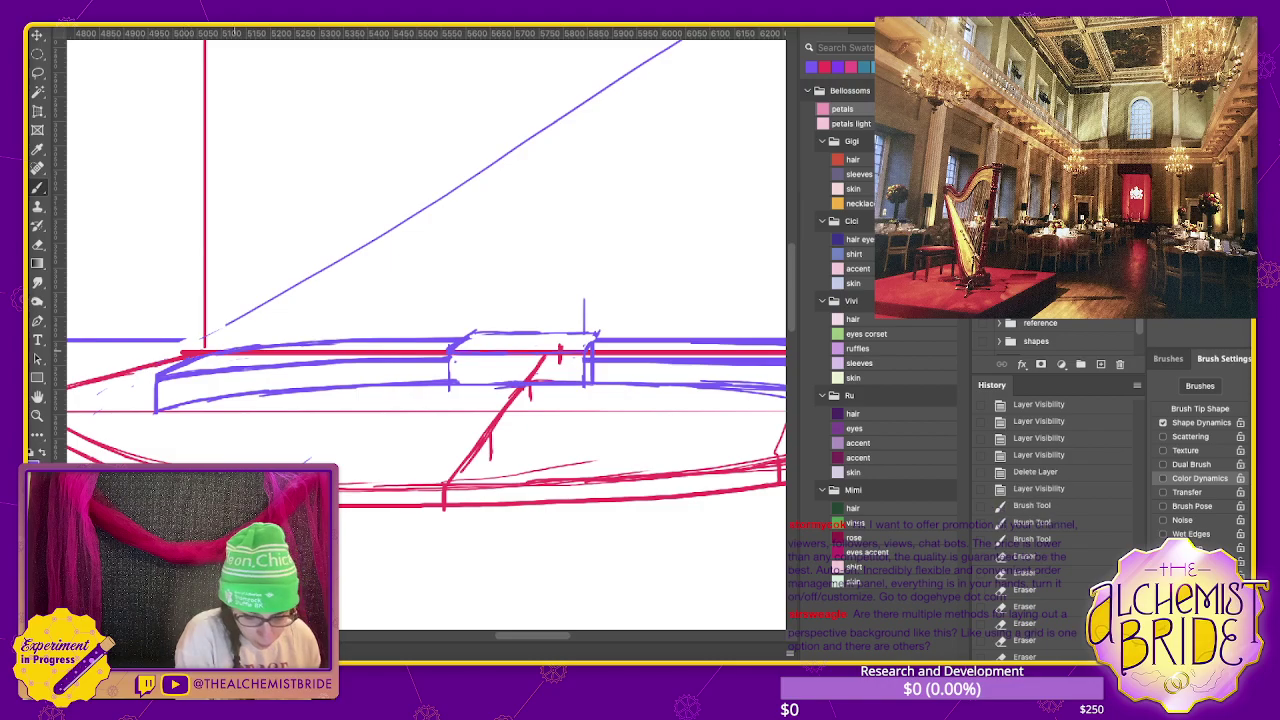
pyautogui.scroll(-2, 425, 330)
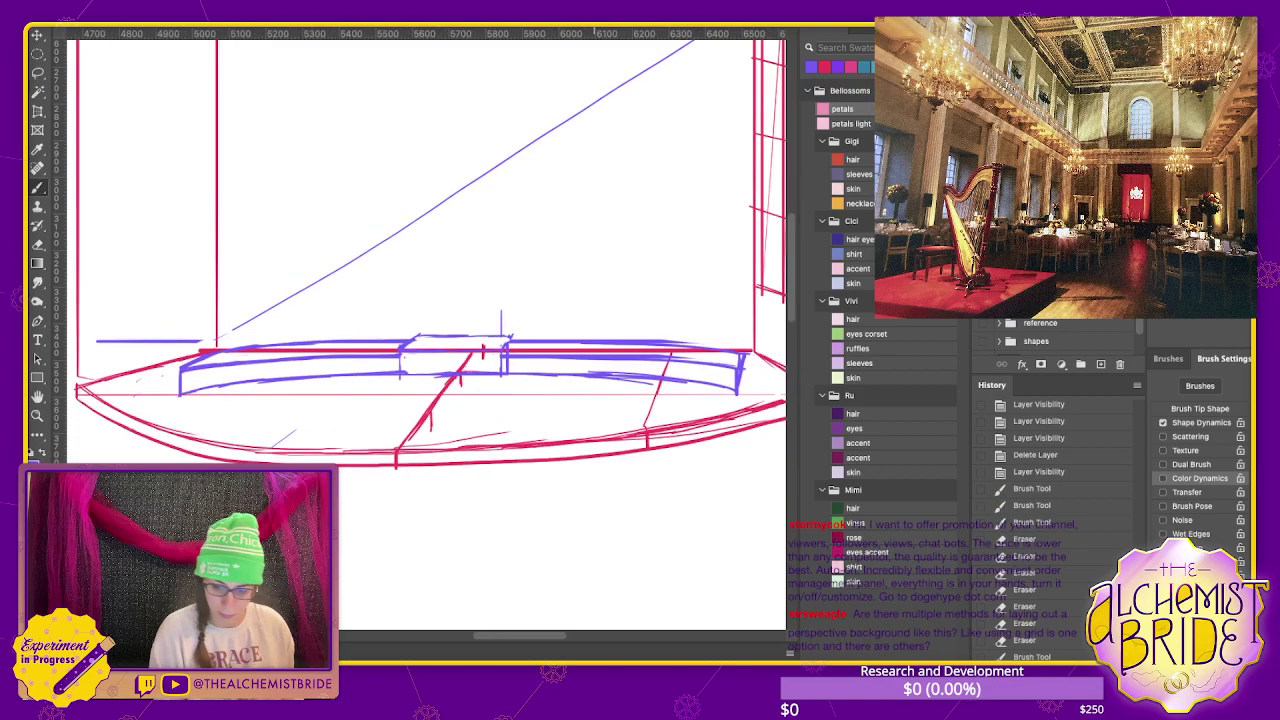
pyautogui.scroll(-2, 425, 330)
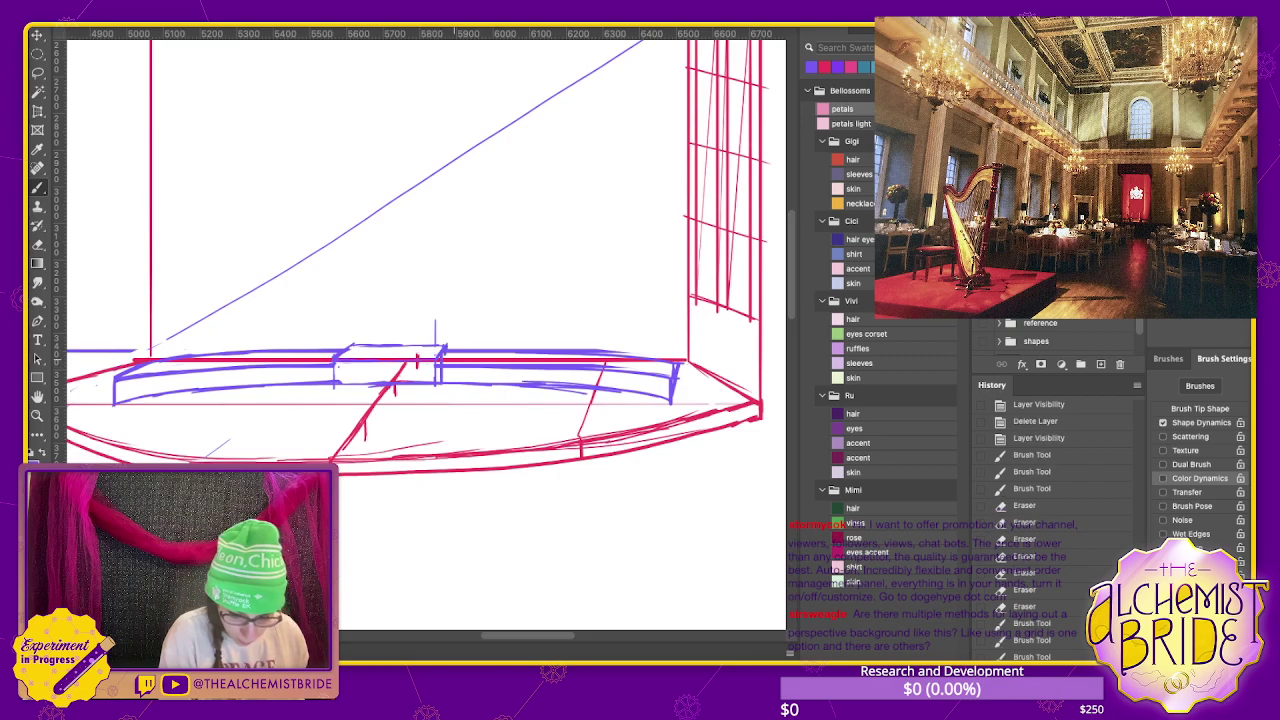
pyautogui.press('e')
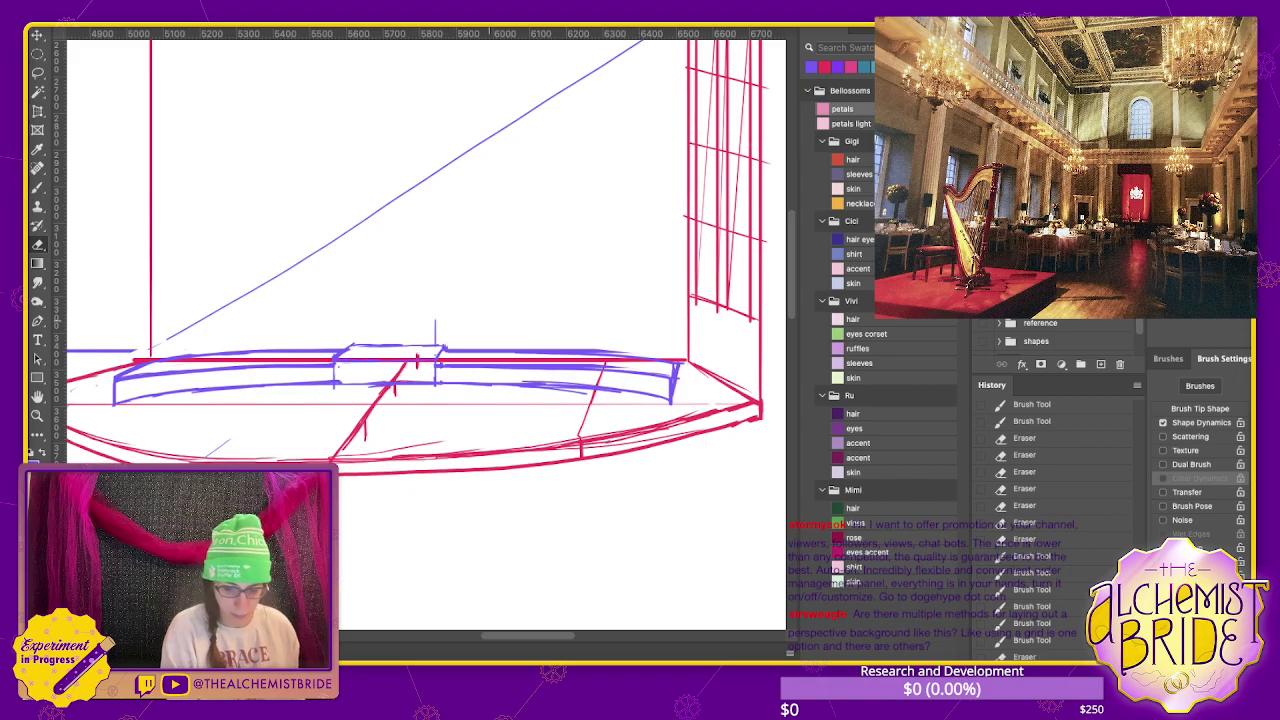
pyautogui.hotkey('ctrl', '-')
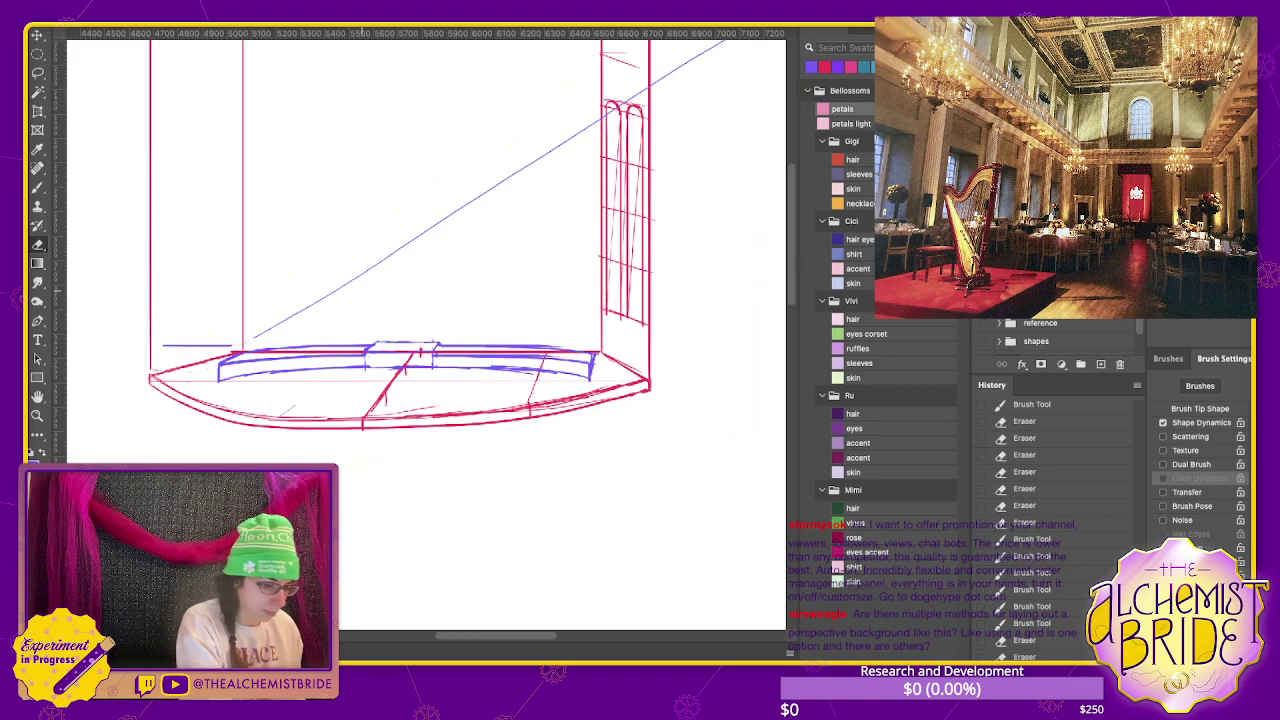
pyautogui.hotkey('ctrl', '-')
pyautogui.hotkey('ctrl', '-')
# - Lasso the area around the stage sketch, clear it on this layer, and deselect
pyautogui.press('l')
pyautogui.moveTo(462, 172); pyautogui.dragTo(545, 147)
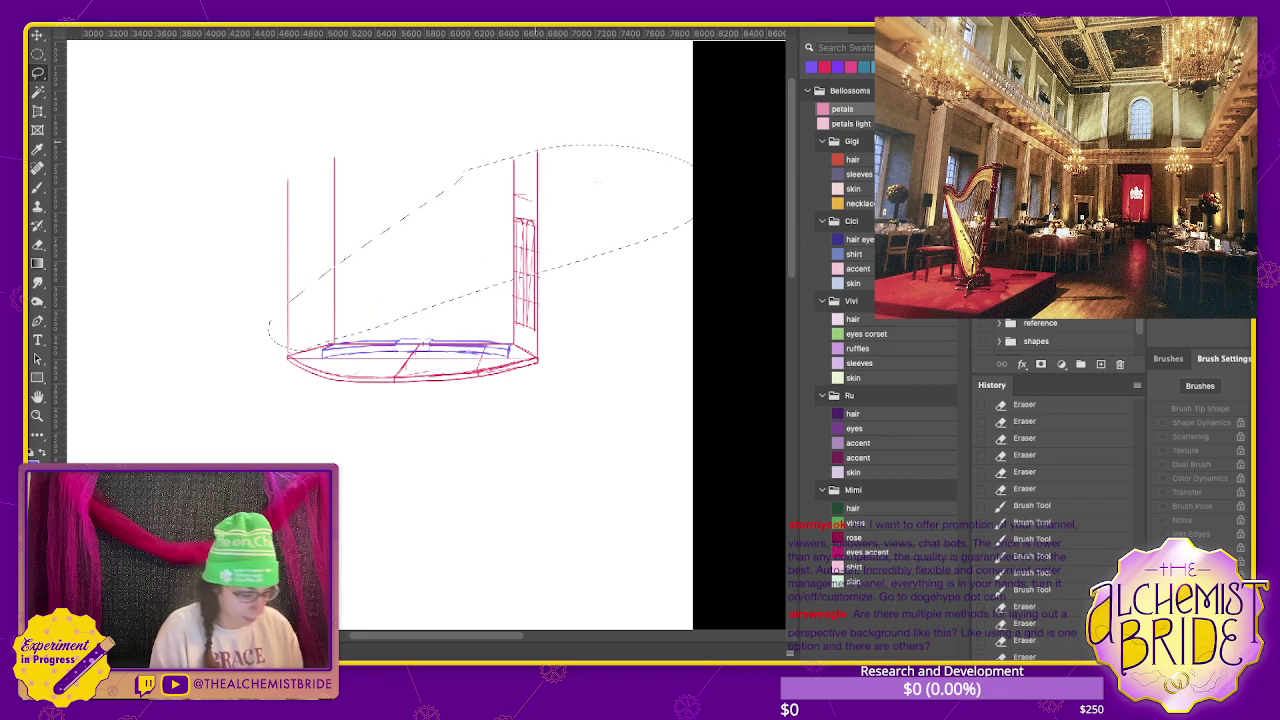
pyautogui.hotkey('ctrl', 'd')
pyautogui.hotkey('ctrl', '+')
pyautogui.hotkey('ctrl', '+')
pyautogui.hscroll(-2, 420, 300)
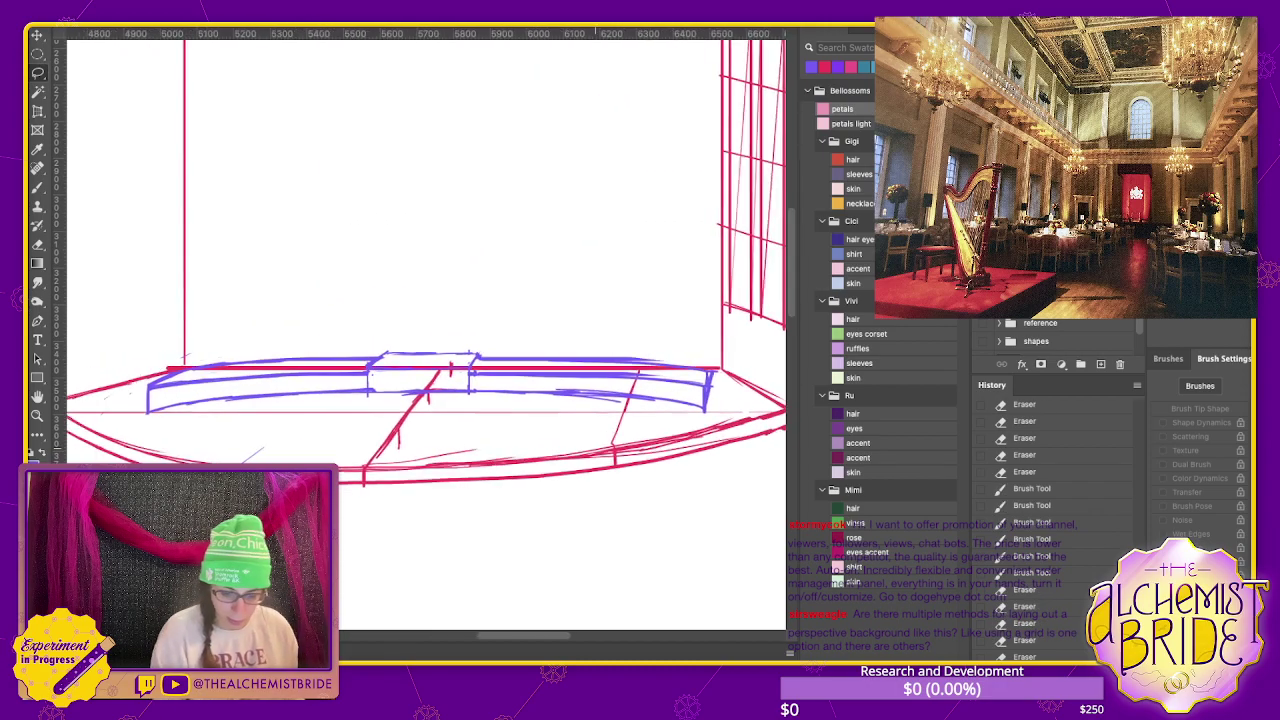
pyautogui.press('b')
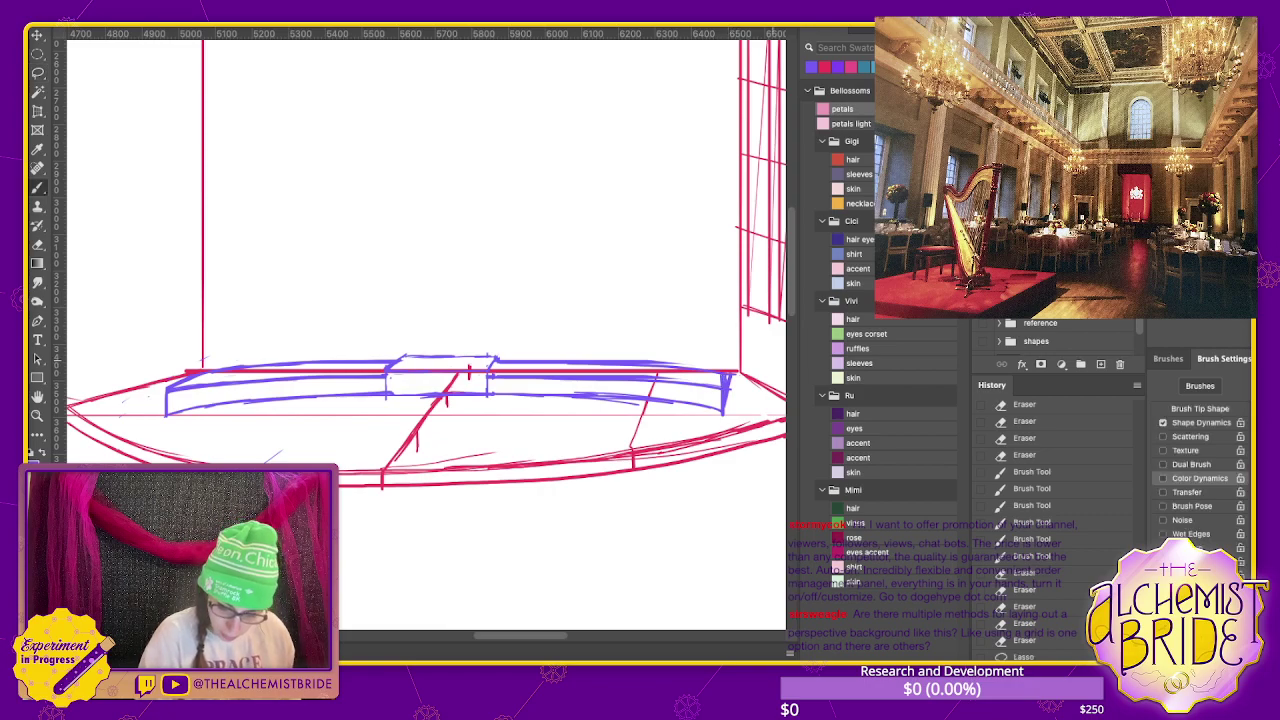
pyautogui.press('e')
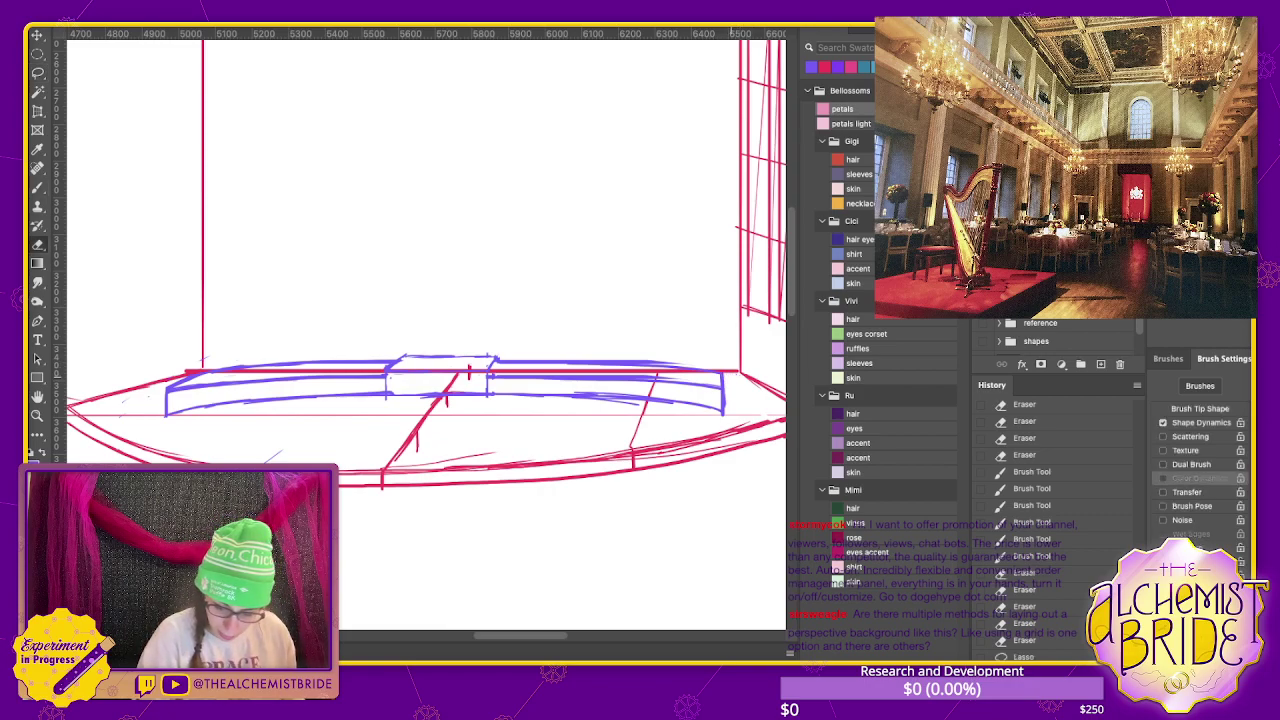
pyautogui.press('Delete')
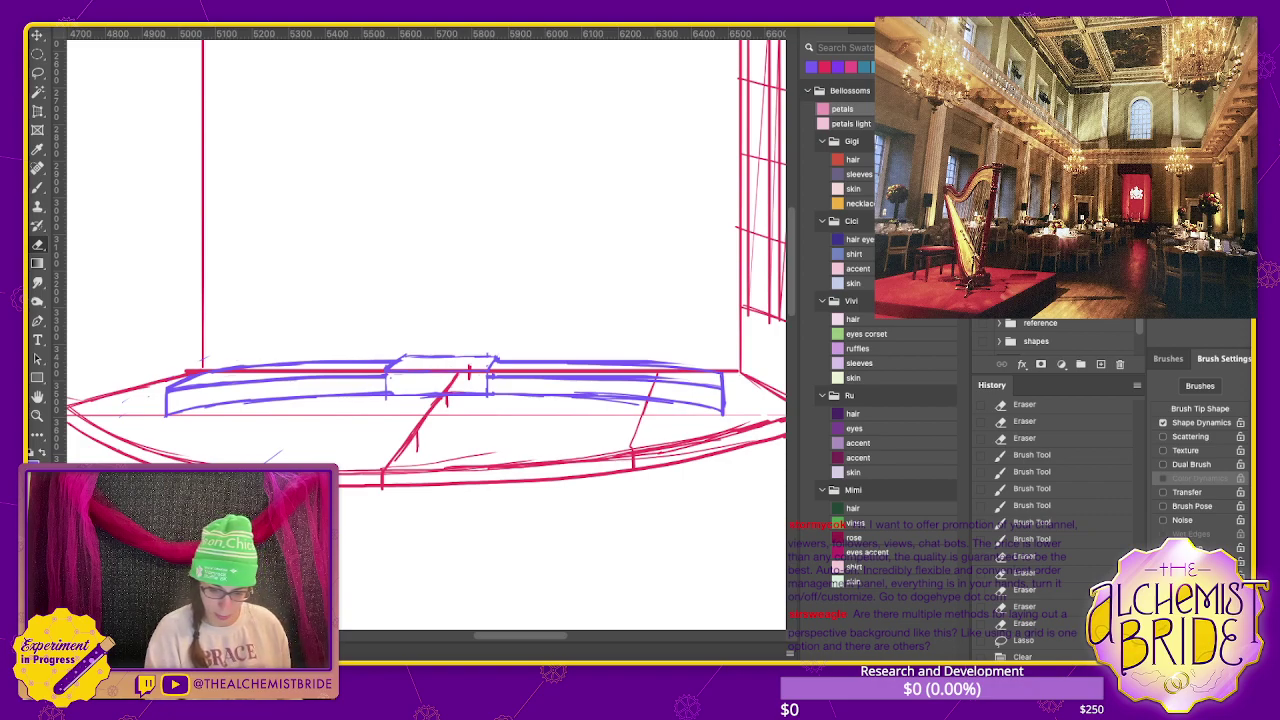
pyautogui.hotkey('ctrl', 'd')
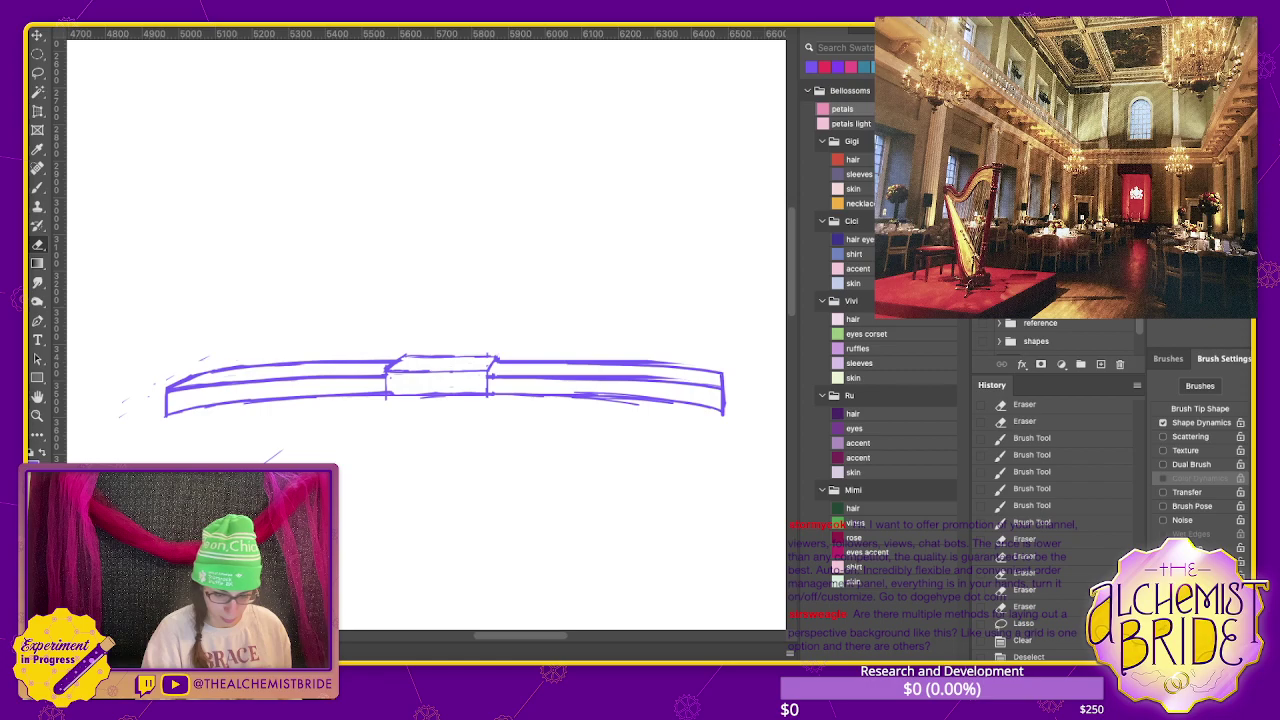
# - Trace and reinforce the purple step's lower edge, then show the grid and red guides
pyautogui.press('b')
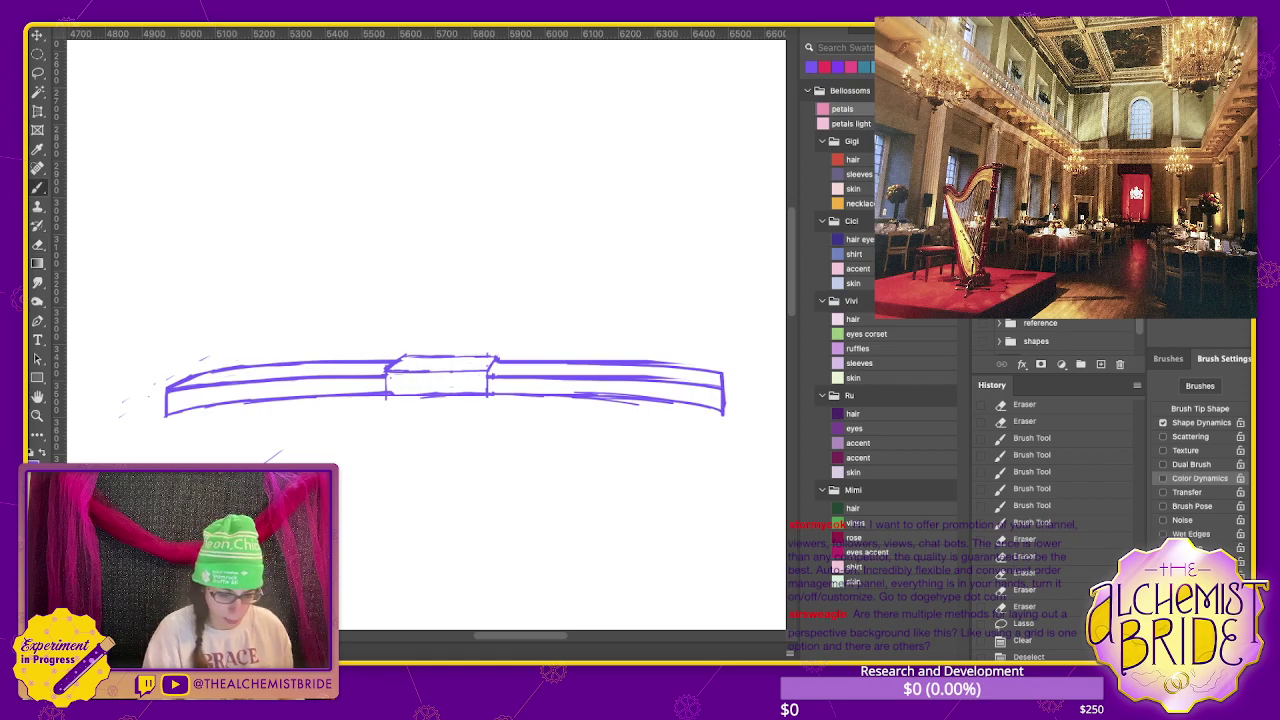
pyautogui.moveTo(168, 394); pyautogui.dragTo(722, 394)
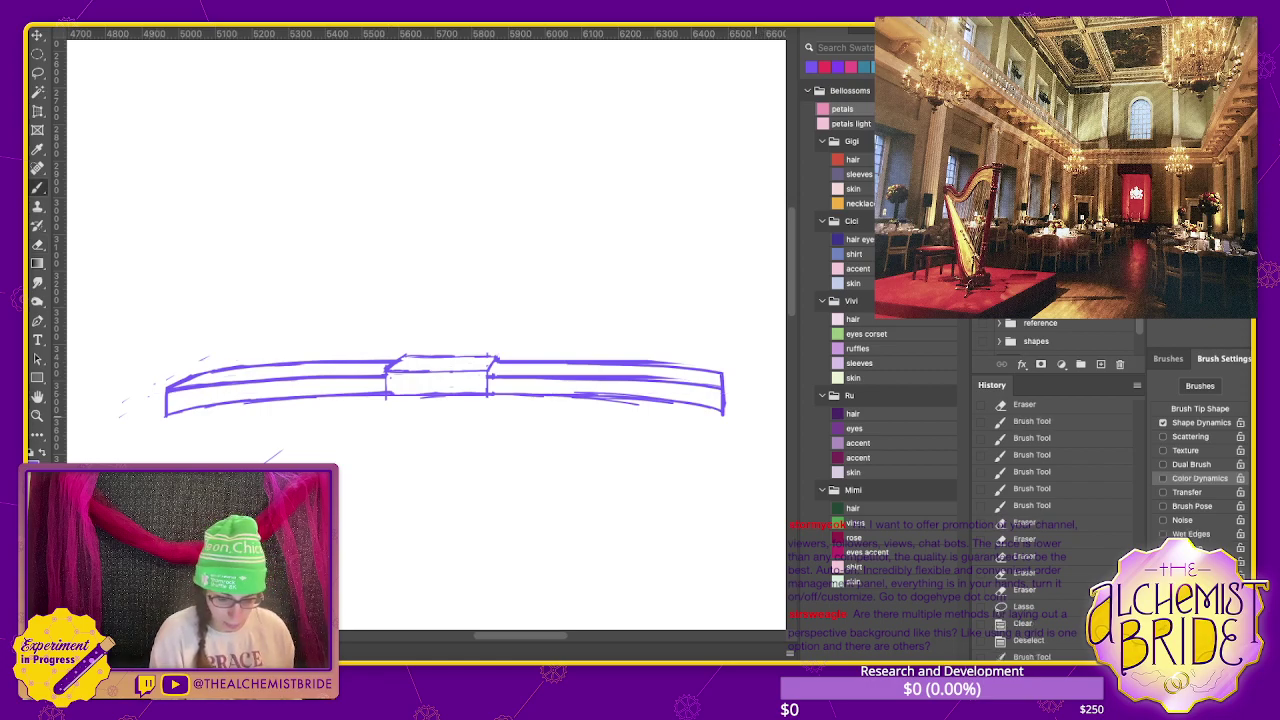
pyautogui.moveTo(350, 398); pyautogui.dragTo(376, 398)
pyautogui.moveTo(290, 399); pyautogui.dragTo(330, 399)
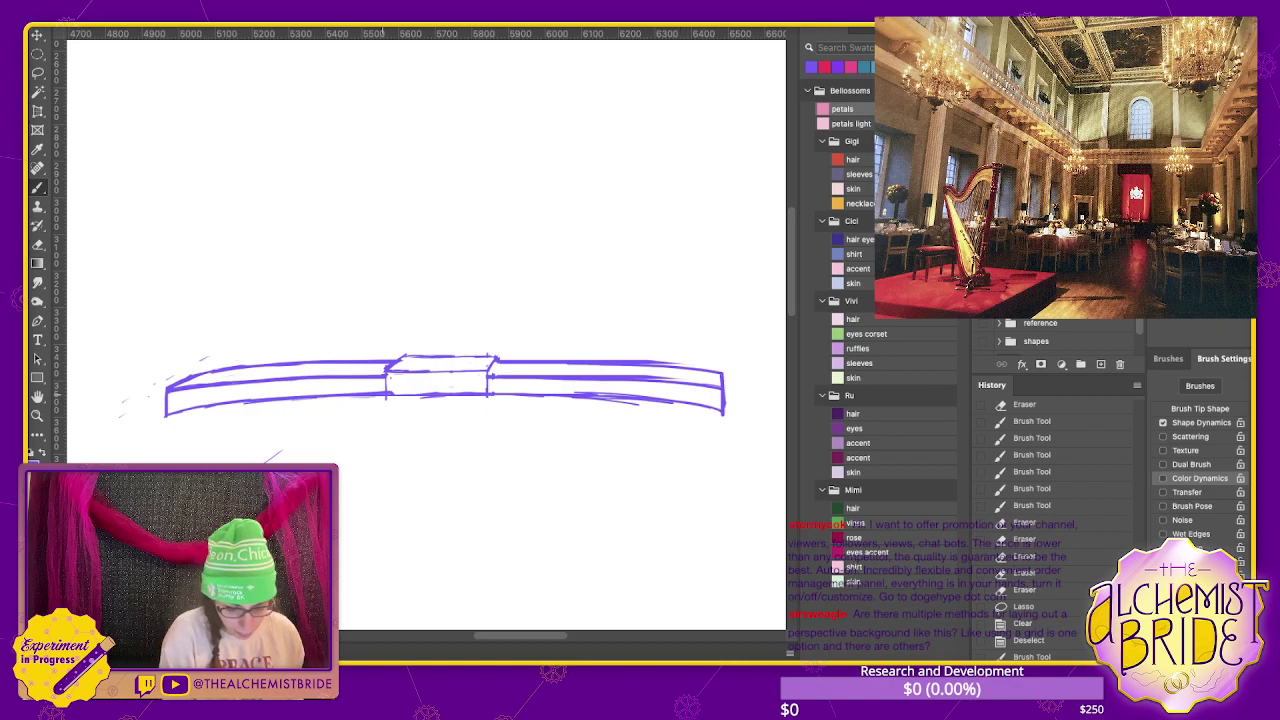
pyautogui.moveTo(426, 386); pyautogui.dragTo(452, 386)
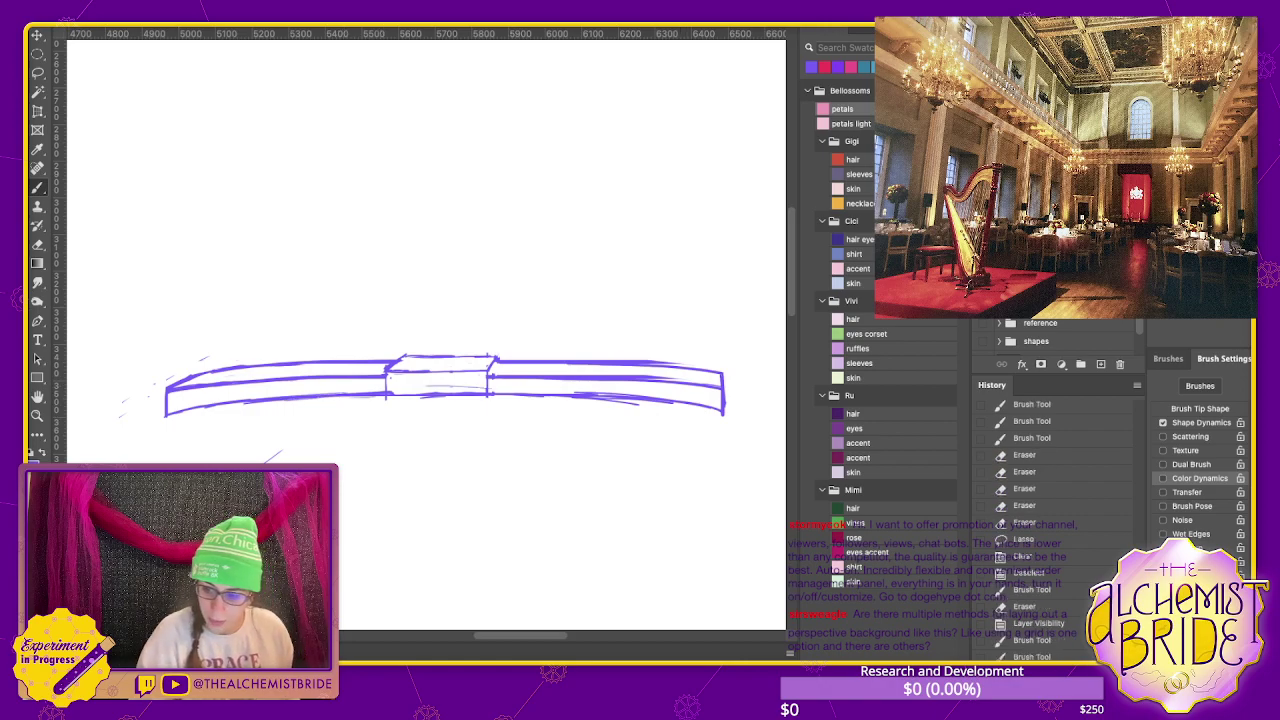
pyautogui.hotkey('ctrl', ',')
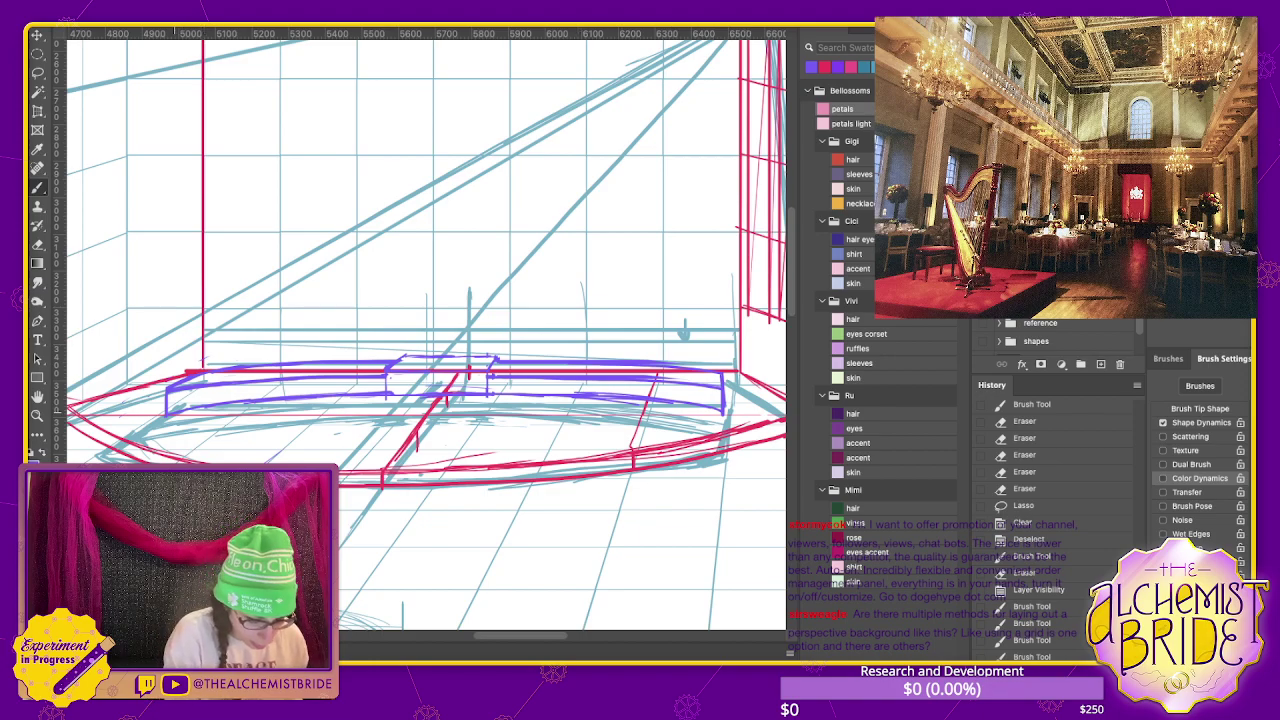
# - Draw long red horizontal step lines across the floor, toggling the purple outline off
pyautogui.moveTo(172, 405); pyautogui.dragTo(200, 405)
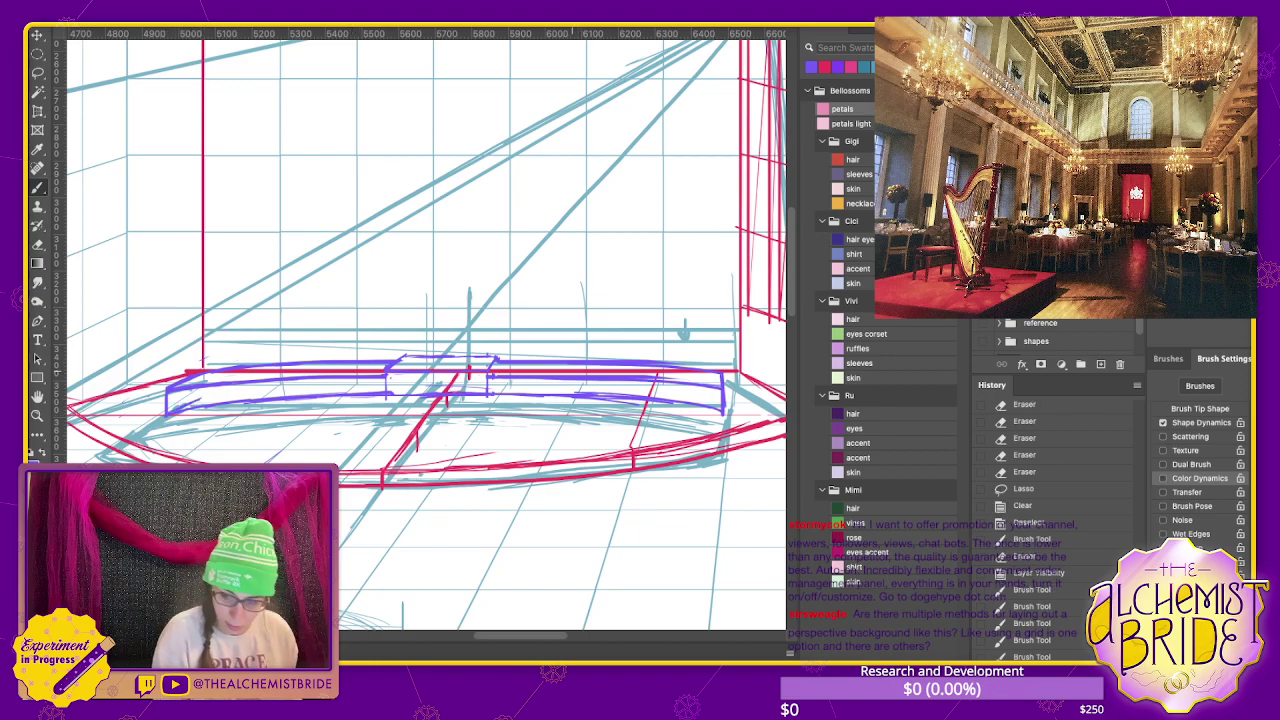
pyautogui.hotkey('ctrl', ',')
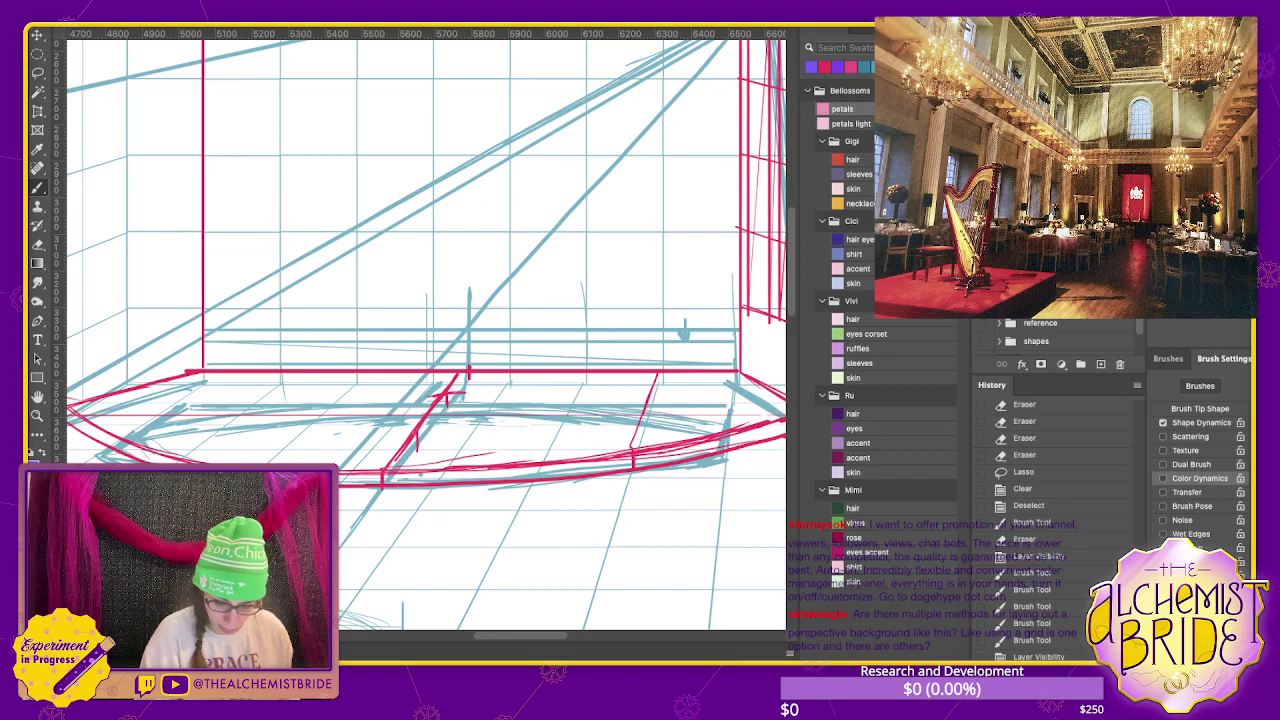
pyautogui.hotkey('ctrl', ',')
pyautogui.hotkey('ctrl', ',')
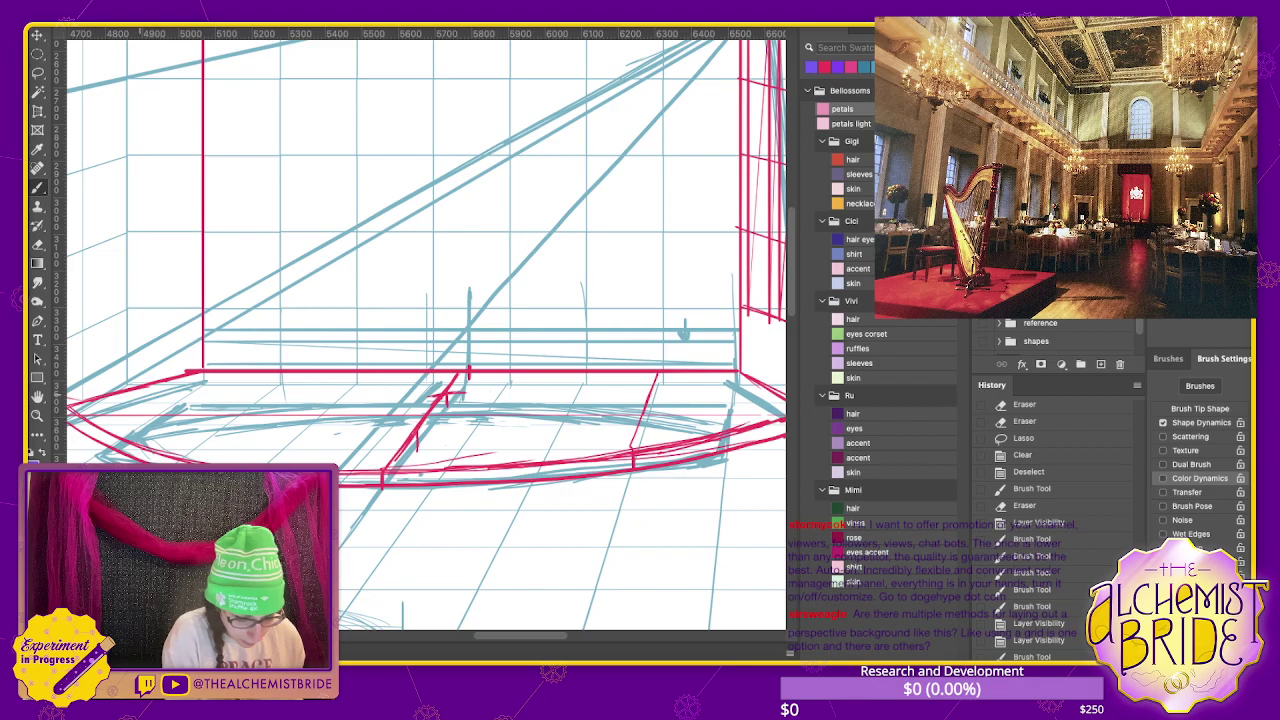
pyautogui.moveTo(452, 394); pyautogui.dragTo(768, 394)
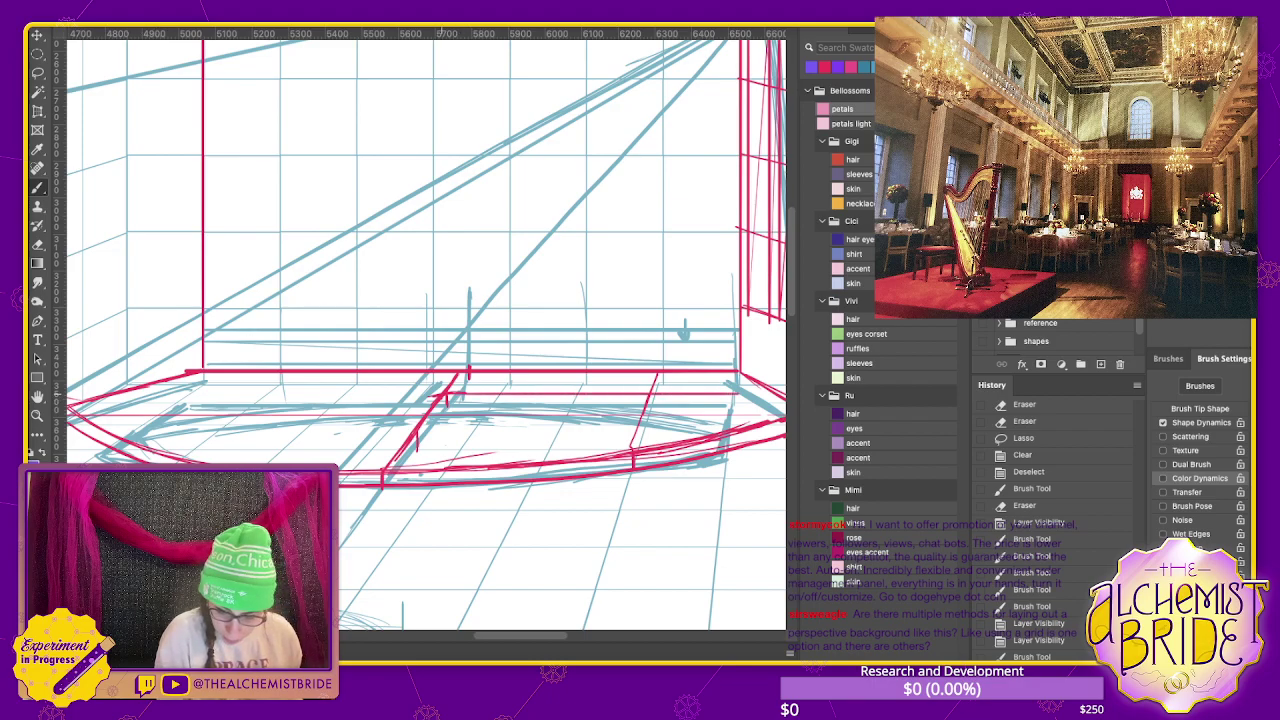
pyautogui.moveTo(396, 394)
pyautogui.mouseDown()
pyautogui.moveTo(442, 394)
pyautogui.moveTo(72, 394)
pyautogui.moveTo(458, 450)
pyautogui.mouseUp()
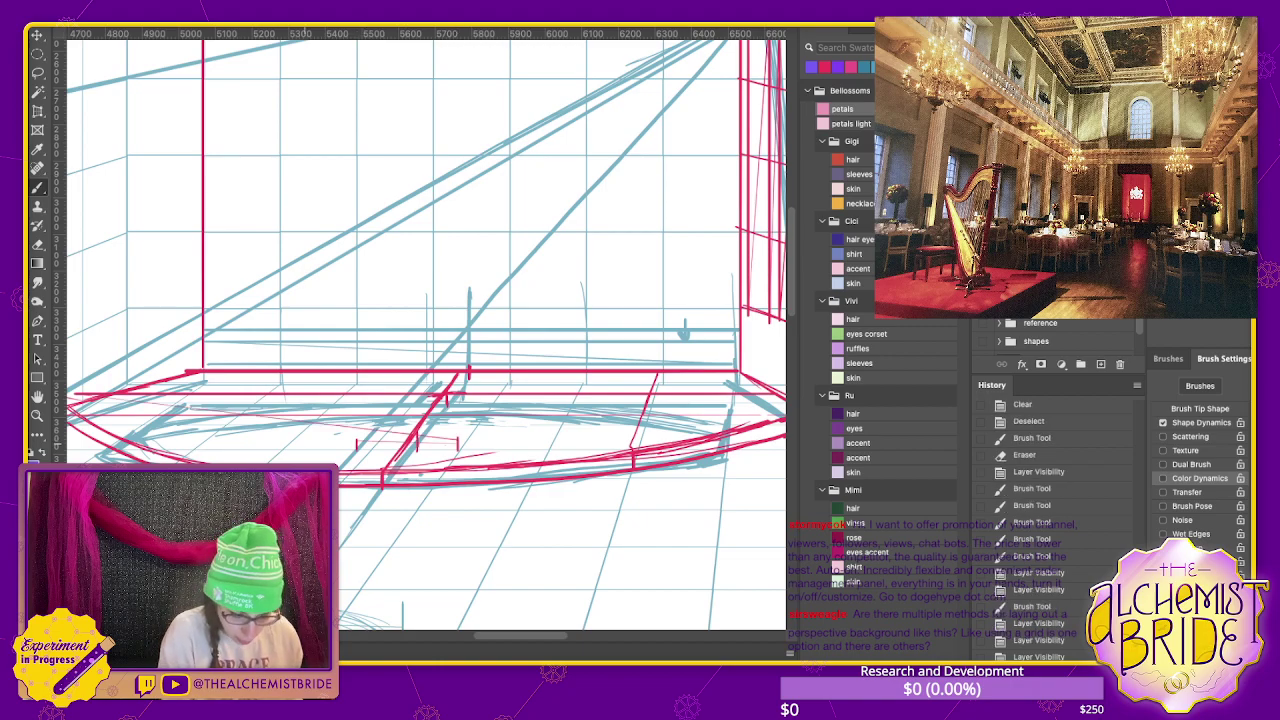
pyautogui.moveTo(100, 428); pyautogui.dragTo(632, 428)
pyautogui.hscroll(1, 420, 330)
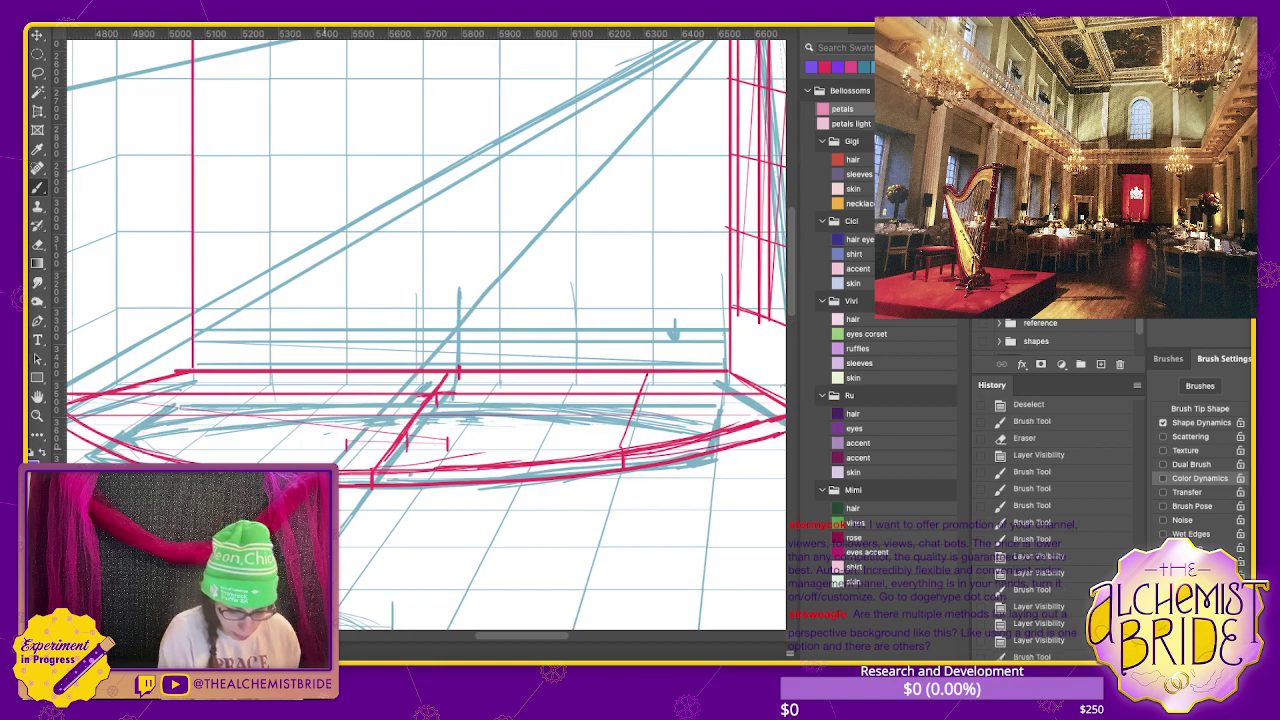
pyautogui.moveTo(312, 441); pyautogui.dragTo(748, 441)
pyautogui.moveTo(396, 442); pyautogui.dragTo(74, 442)
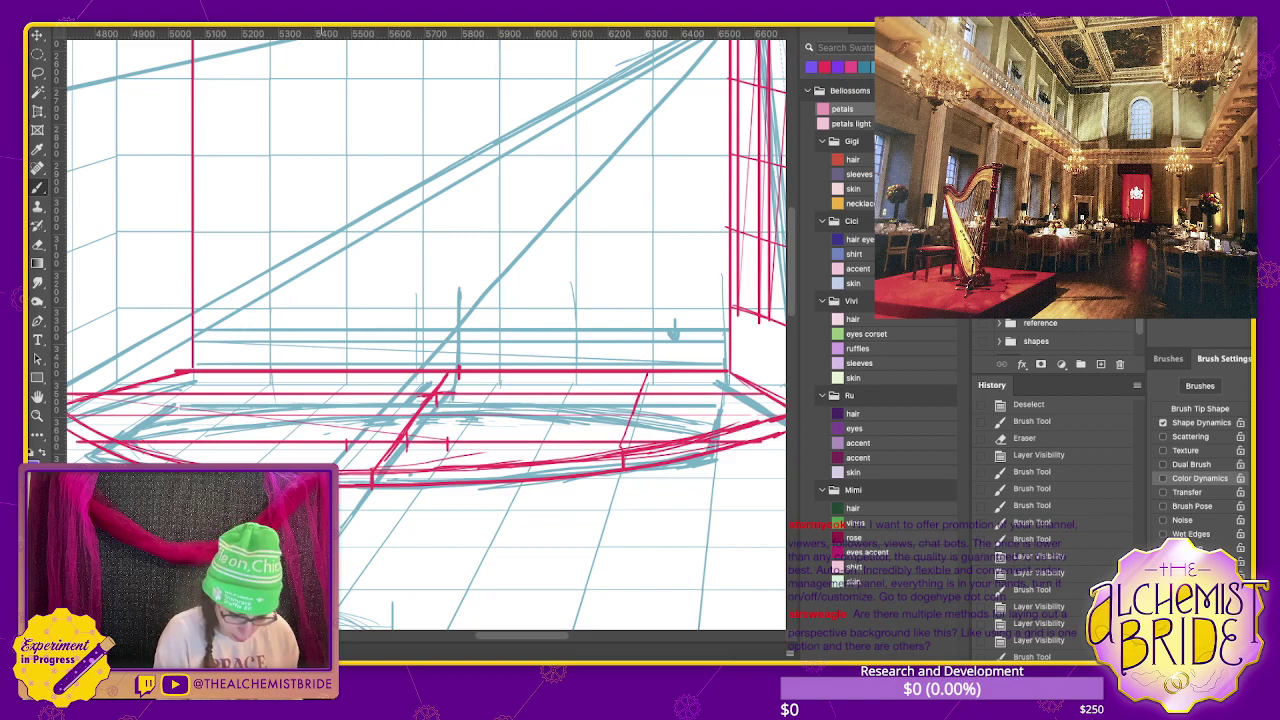
# - Add short red strokes and diagonal lines receding into the floor
pyautogui.moveTo(158, 452); pyautogui.dragTo(250, 464)
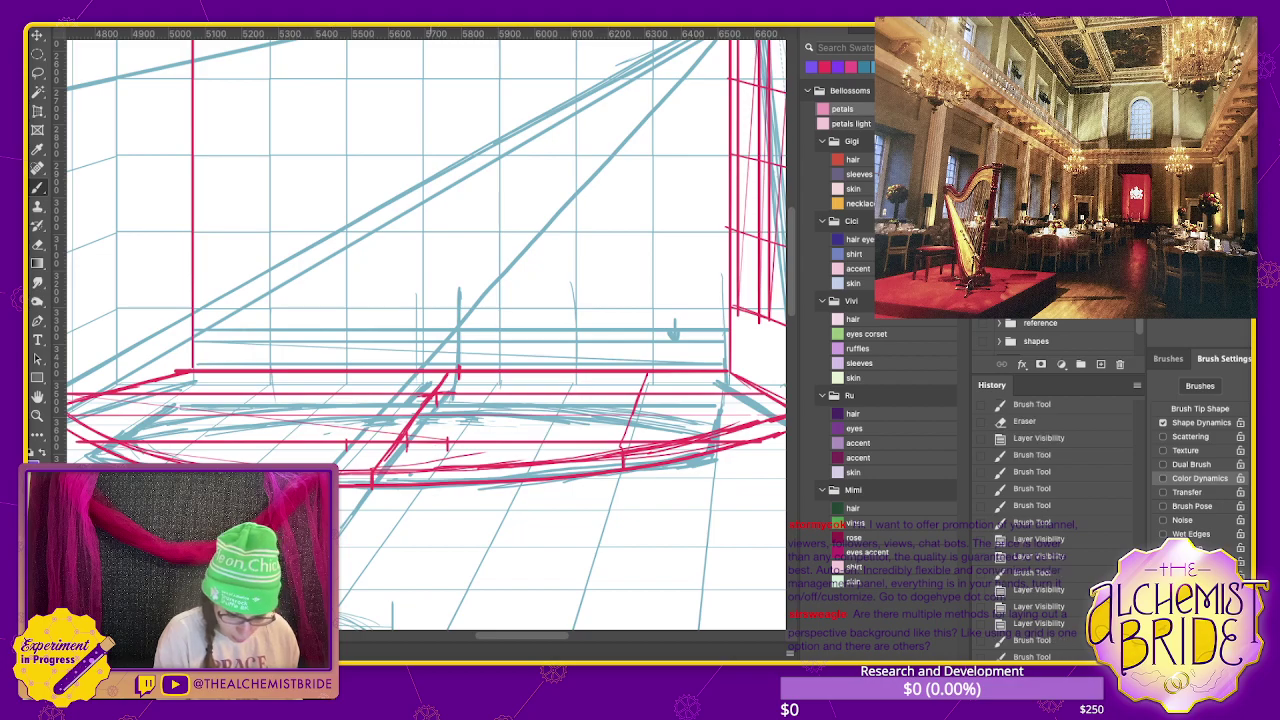
pyautogui.moveTo(346, 485); pyautogui.dragTo(428, 473)
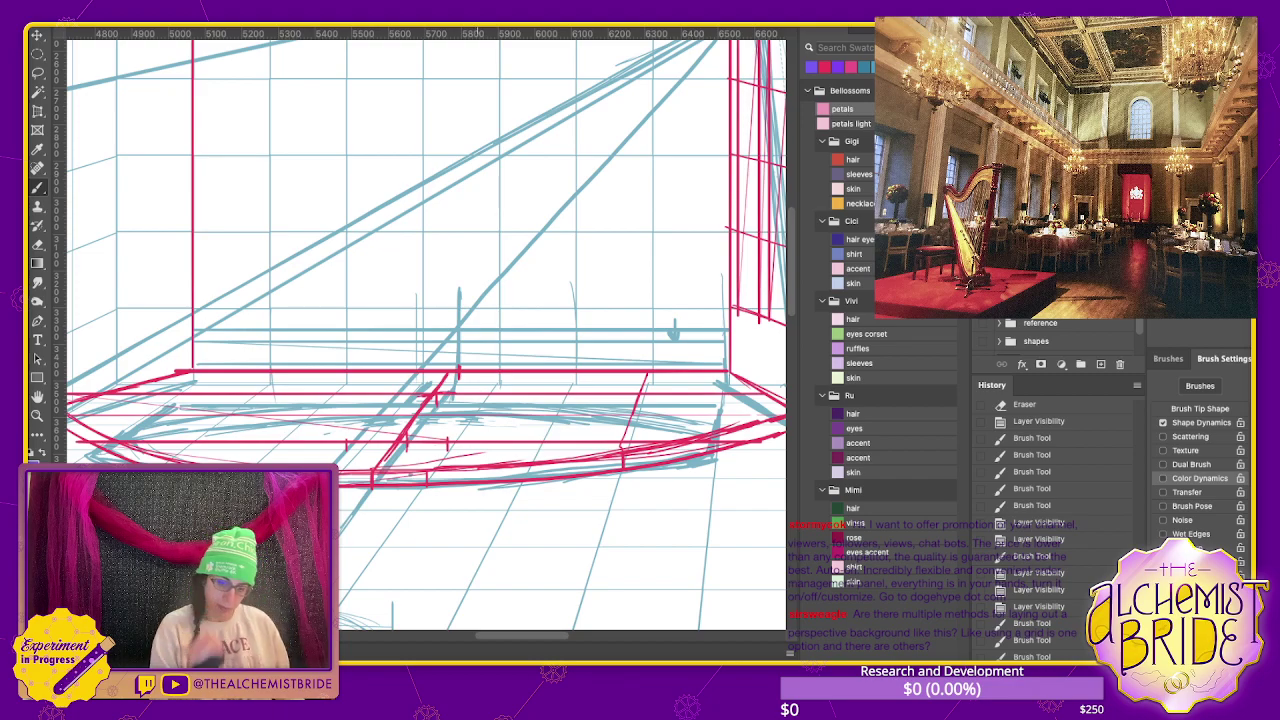
pyautogui.moveTo(446, 440); pyautogui.dragTo(488, 392)
pyautogui.moveTo(346, 440); pyautogui.dragTo(382, 398)
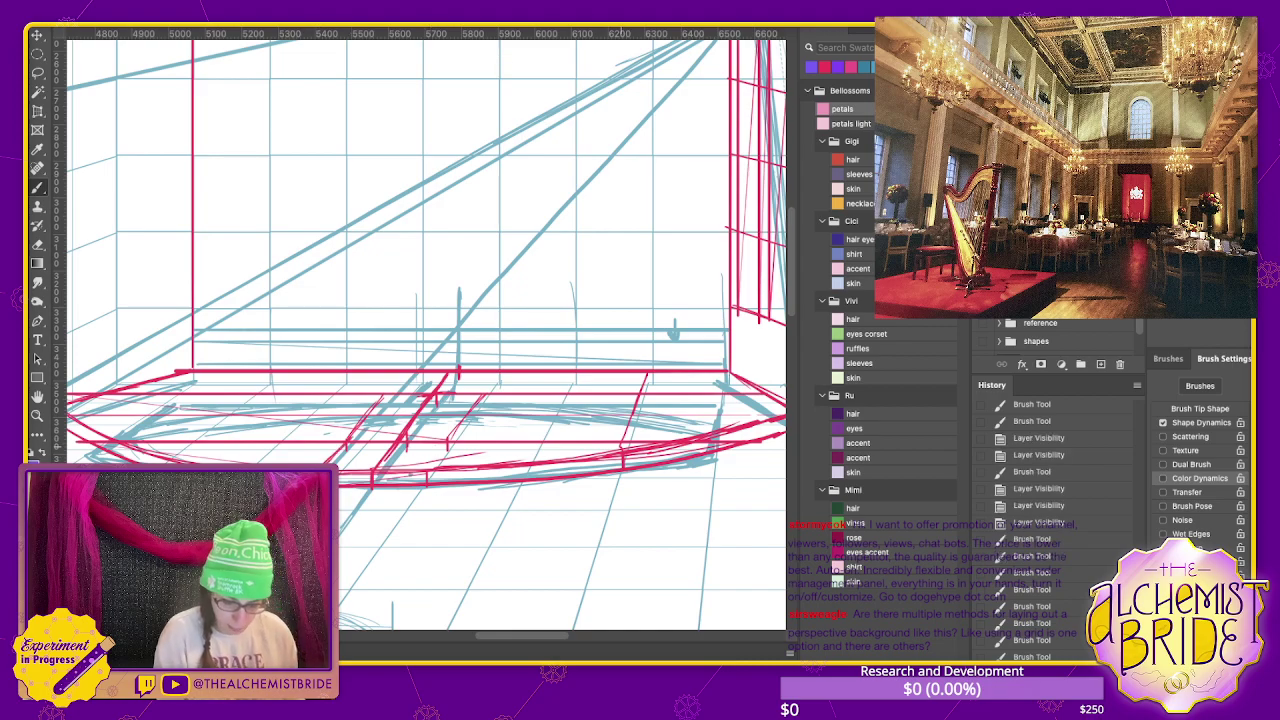
pyautogui.scroll(-3, 421, 329)
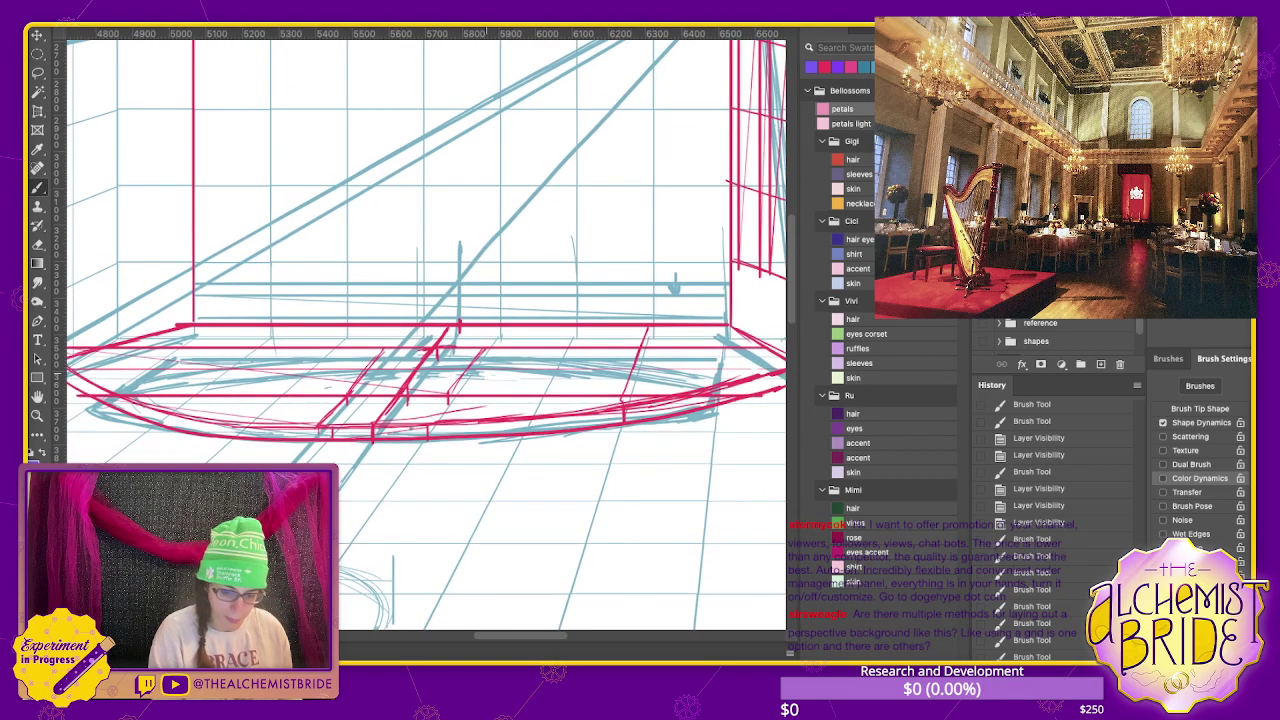
pyautogui.moveTo(416, 328); pyautogui.dragTo(320, 424)
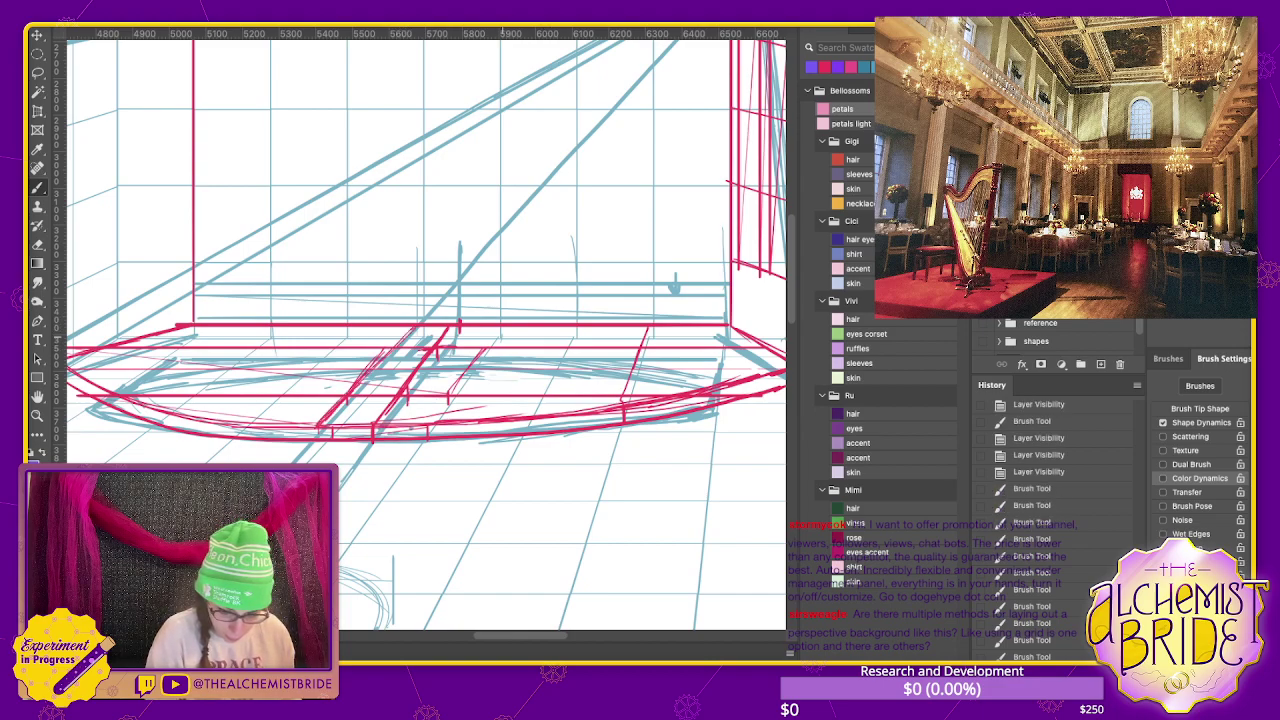
pyautogui.moveTo(497, 328); pyautogui.dragTo(428, 422)
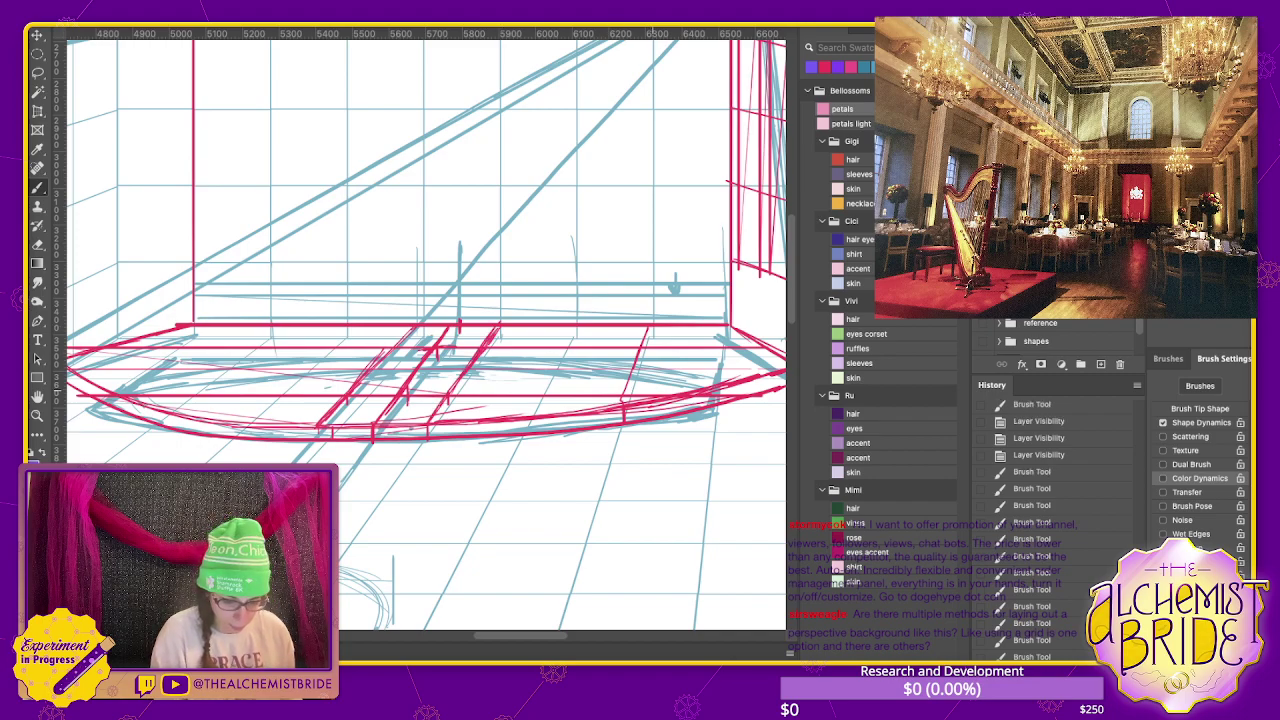
# - Hide the red sketch and erase stray parts of the blue ellipse's lower line
pyautogui.hotkey('ctrl', ',')
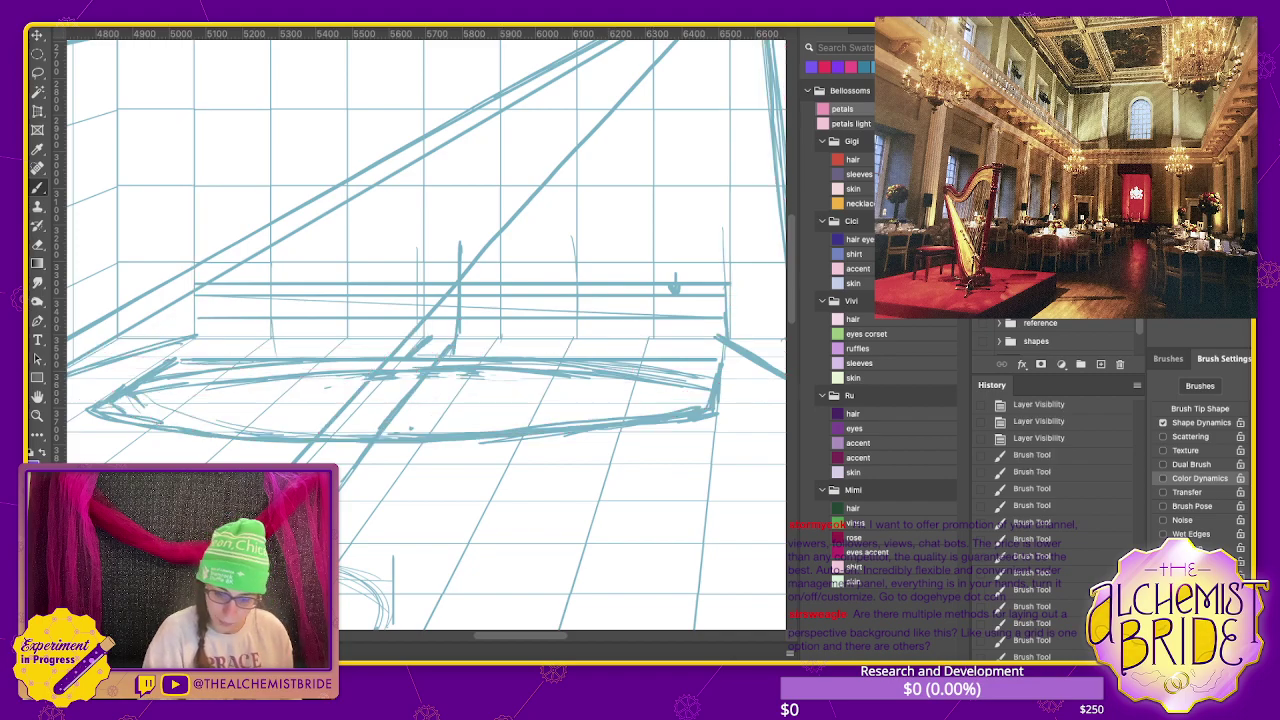
pyautogui.hscroll(-2, 424, 333)
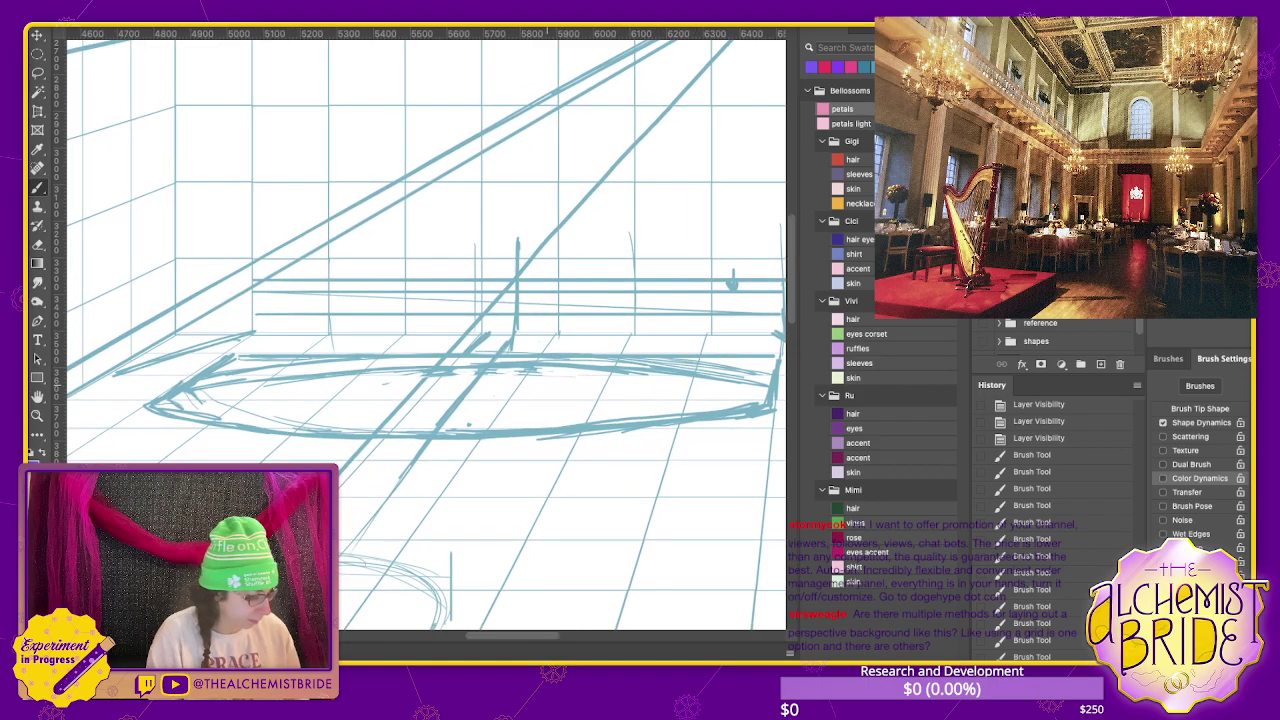
pyautogui.press('e')
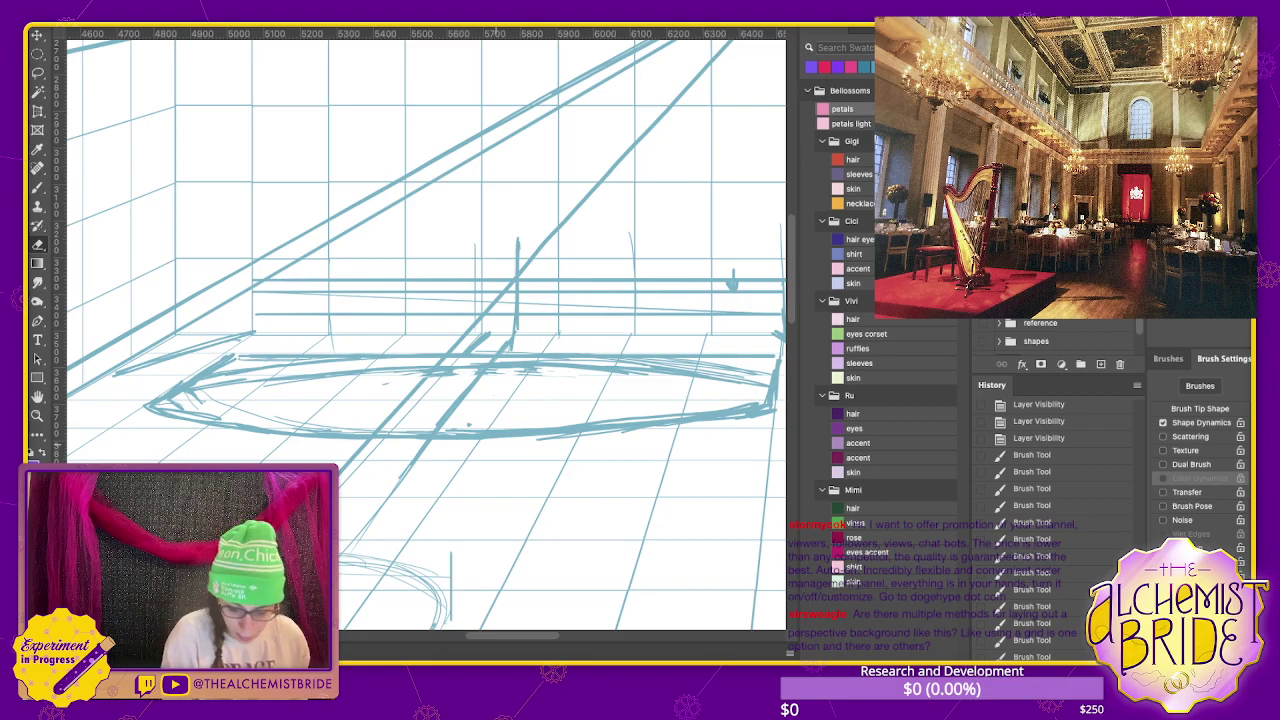
pyautogui.moveTo(484, 436)
pyautogui.mouseDown()
pyautogui.moveTo(572, 437)
pyautogui.moveTo(590, 424)
pyautogui.mouseUp()
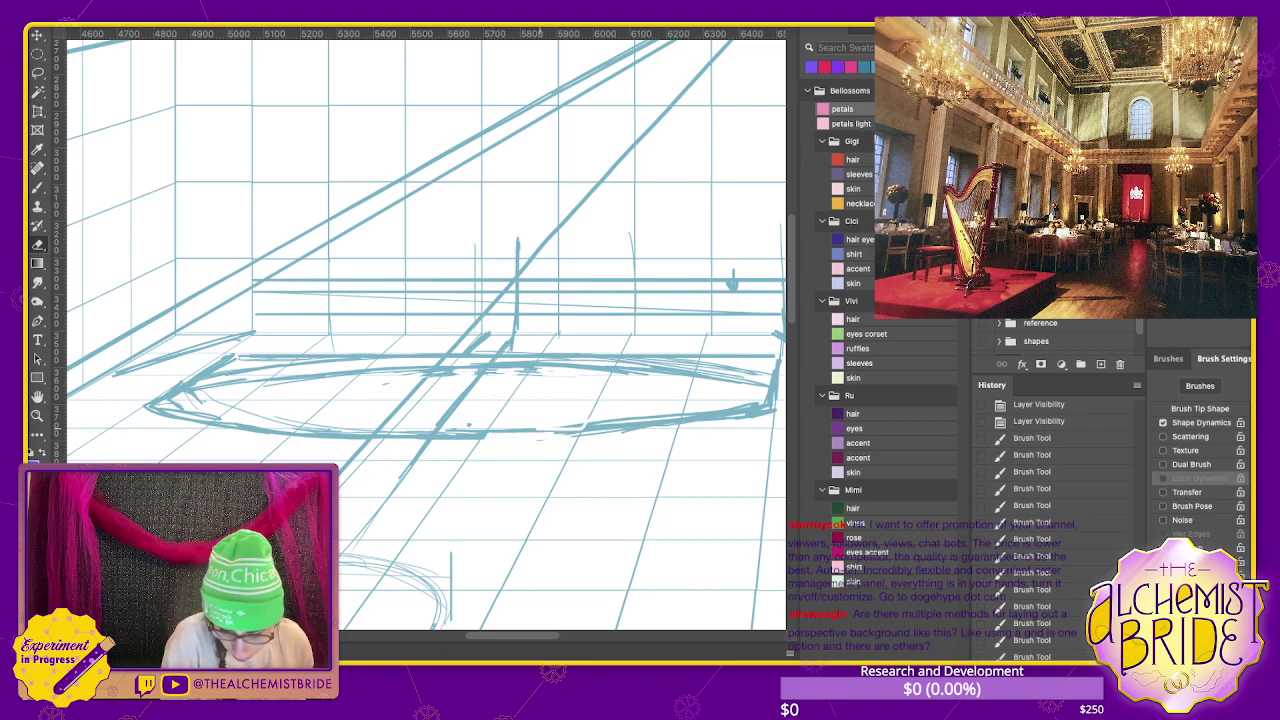
pyautogui.moveTo(482, 437)
pyautogui.mouseDown()
pyautogui.moveTo(390, 436)
pyautogui.moveTo(467, 437)
pyautogui.mouseUp()
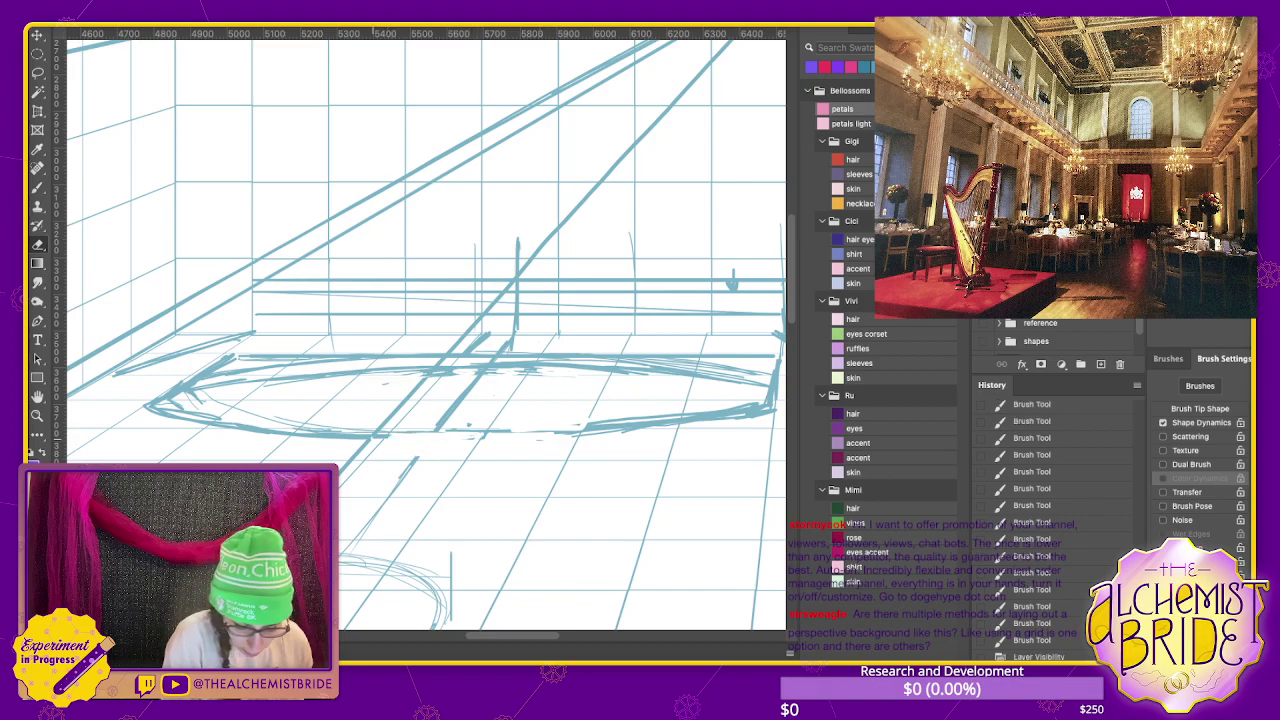
pyautogui.moveTo(372, 437); pyautogui.dragTo(300, 434)
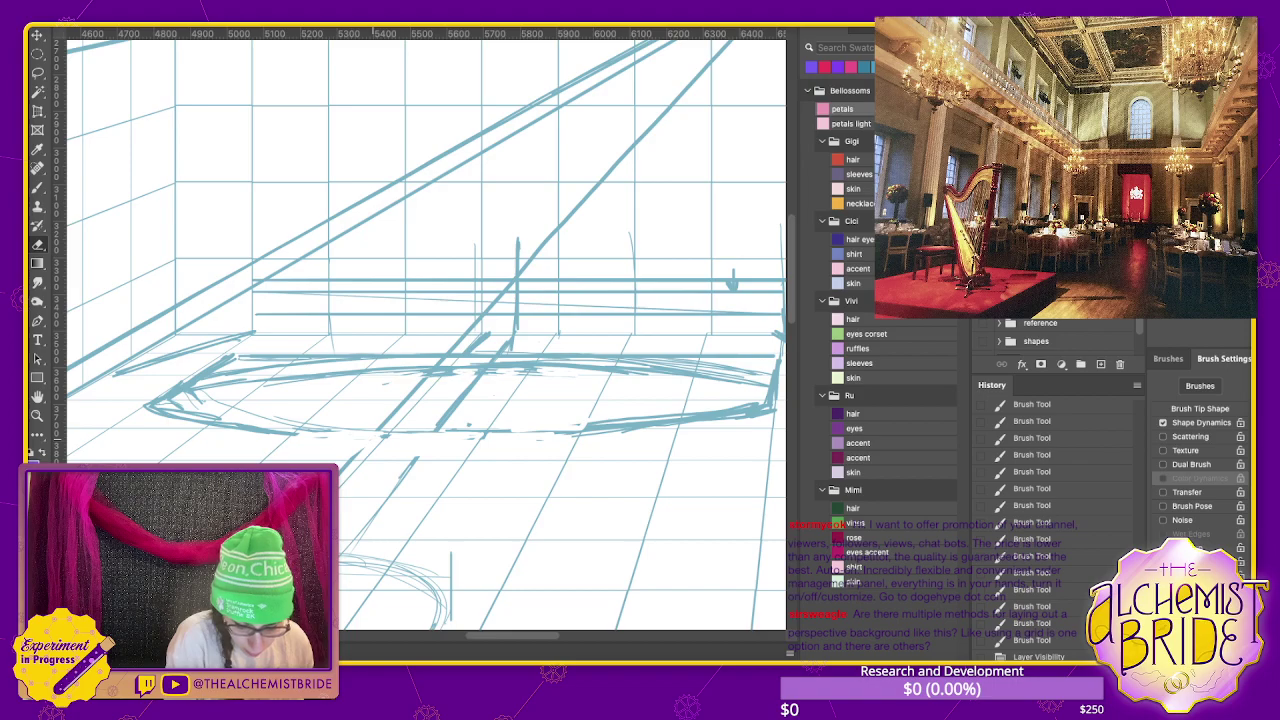
pyautogui.moveTo(384, 434)
pyautogui.mouseDown()
pyautogui.moveTo(340, 436)
pyautogui.moveTo(386, 420)
pyautogui.moveTo(438, 364)
pyautogui.moveTo(495, 370)
pyautogui.moveTo(380, 371)
pyautogui.mouseUp()
# - Erase blue line fragments along the stage front, its right end and left side
pyautogui.moveTo(456, 356)
pyautogui.mouseDown()
pyautogui.moveTo(380, 357)
pyautogui.moveTo(376, 369)
pyautogui.mouseUp()
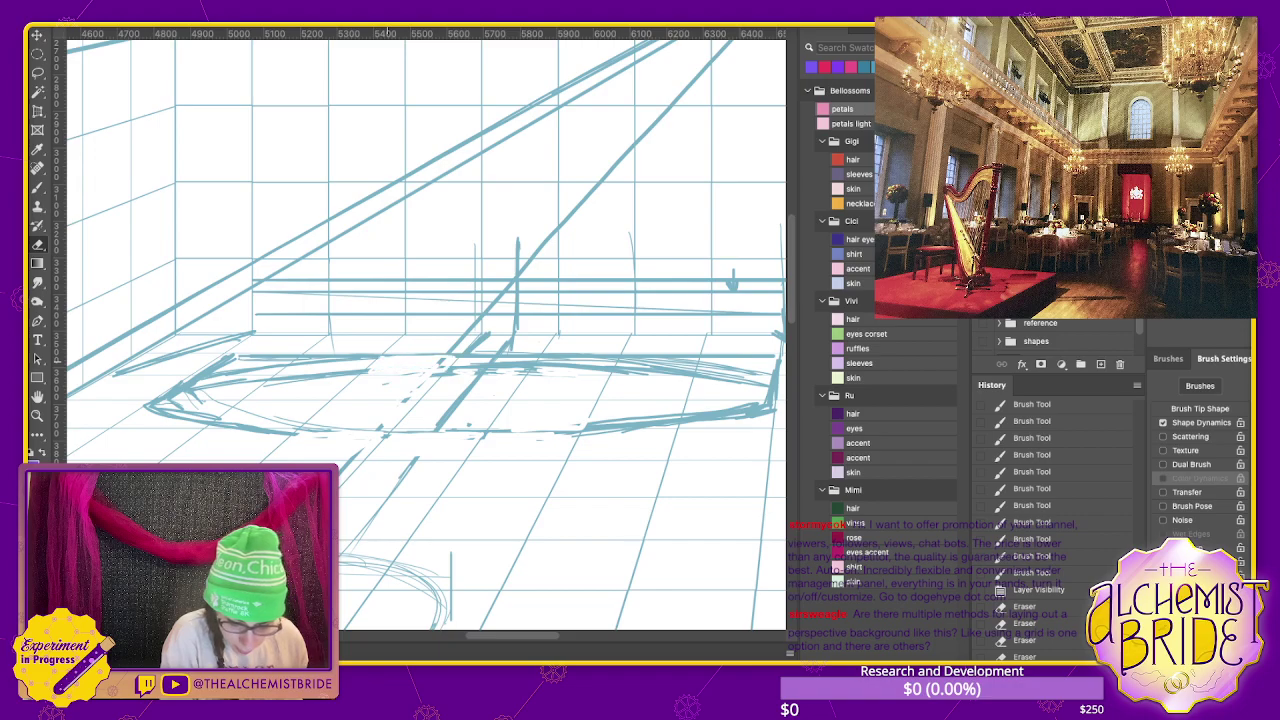
pyautogui.moveTo(530, 356); pyautogui.dragTo(464, 364)
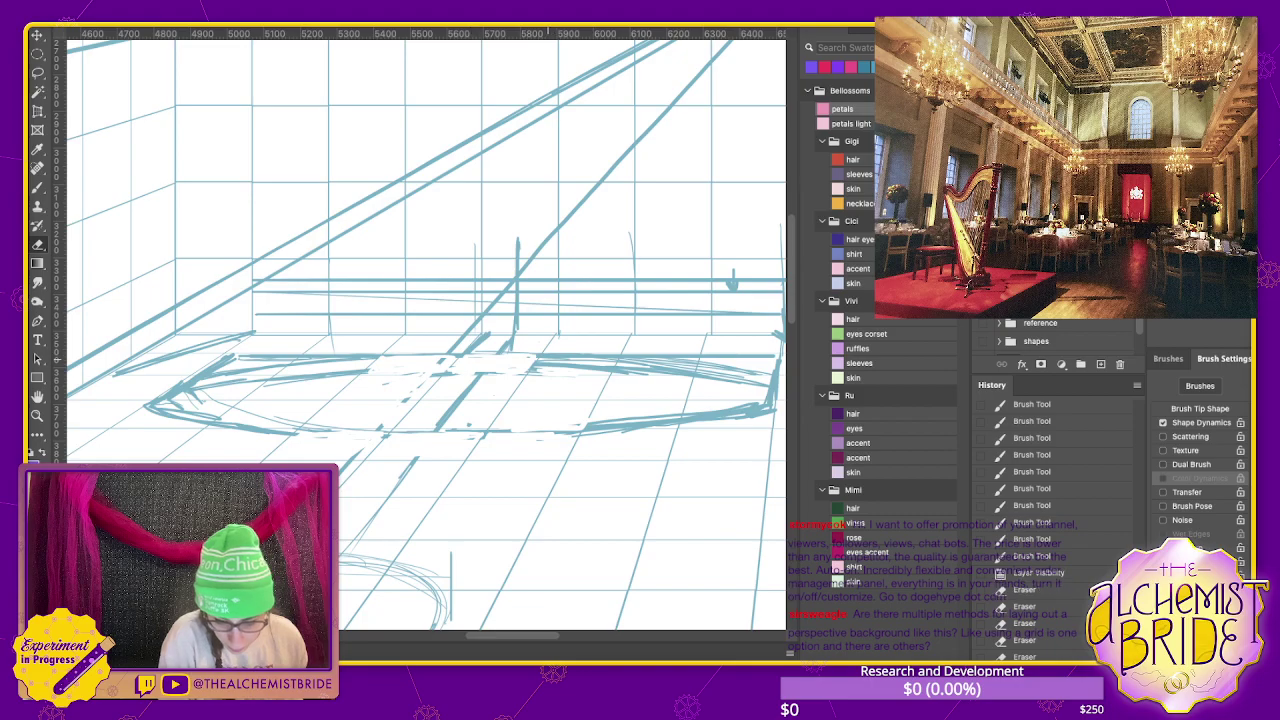
pyautogui.moveTo(546, 368); pyautogui.dragTo(534, 358)
pyautogui.moveTo(618, 356)
pyautogui.mouseDown()
pyautogui.moveTo(546, 362)
pyautogui.moveTo(766, 370)
pyautogui.mouseUp()
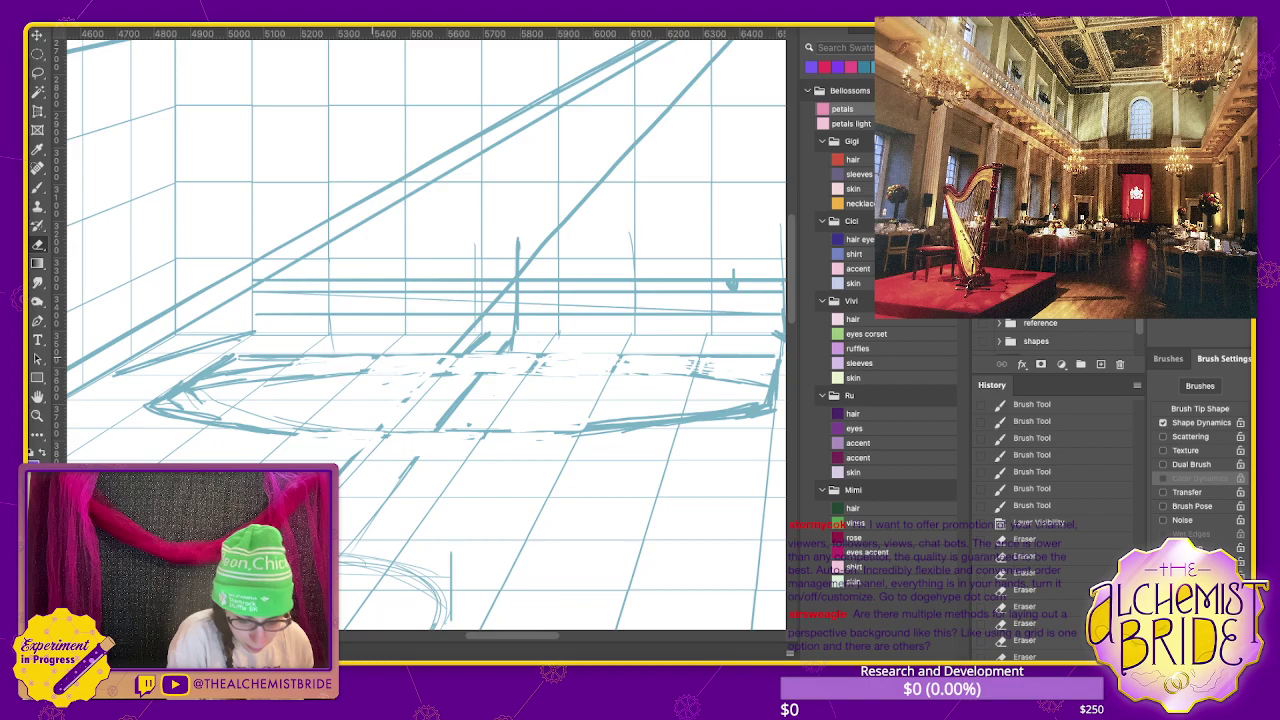
pyautogui.moveTo(300, 360)
pyautogui.mouseDown()
pyautogui.moveTo(303, 378)
pyautogui.moveTo(224, 372)
pyautogui.moveTo(242, 360)
pyautogui.moveTo(178, 390)
pyautogui.mouseUp()
pyautogui.moveTo(258, 380)
pyautogui.mouseDown()
pyautogui.moveTo(170, 394)
pyautogui.moveTo(246, 384)
pyautogui.mouseUp()
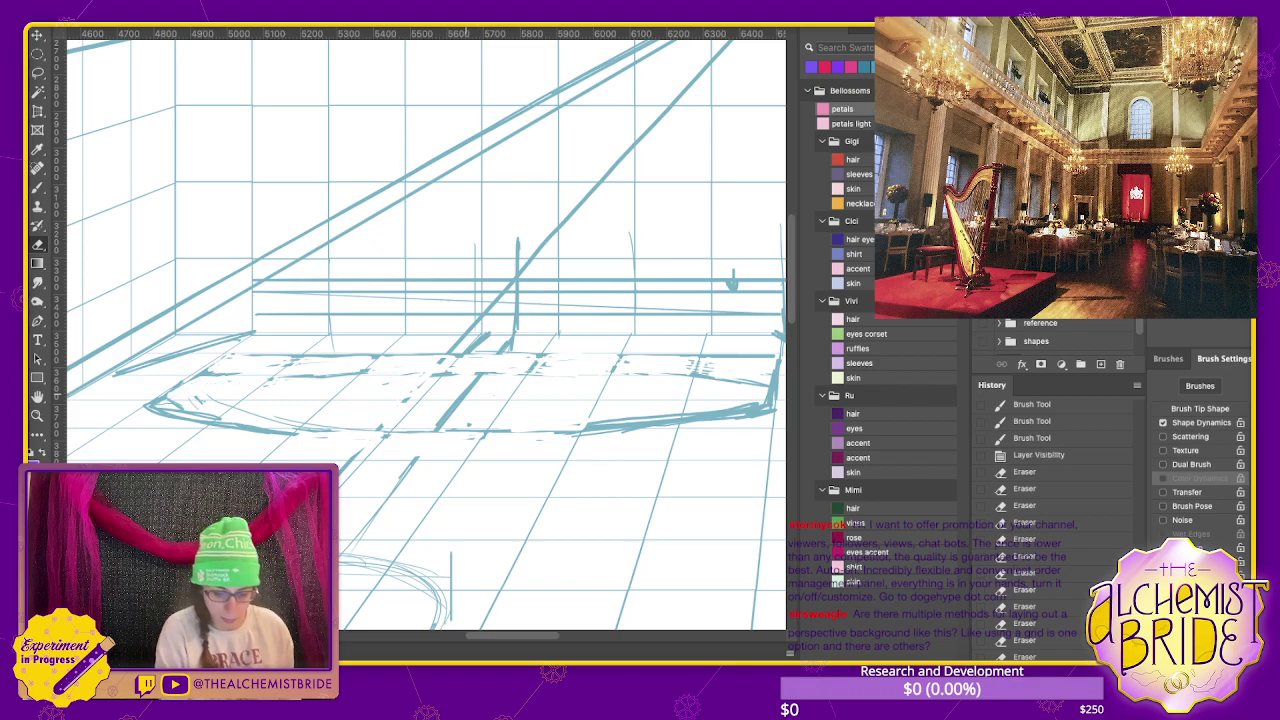
pyautogui.moveTo(464, 393); pyautogui.dragTo(476, 382)
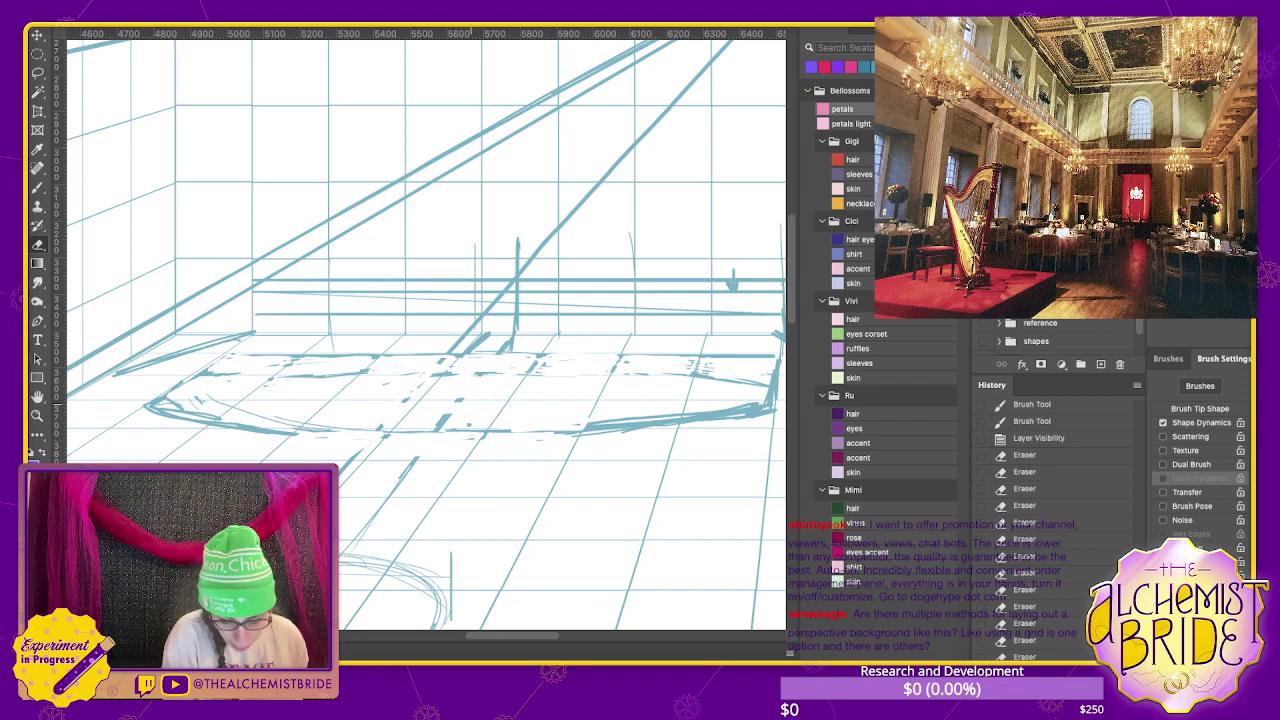
# - Erase faint marks at the floor's right side, then brush a horizontal line along the back step
pyautogui.moveTo(444, 432); pyautogui.dragTo(398, 432)
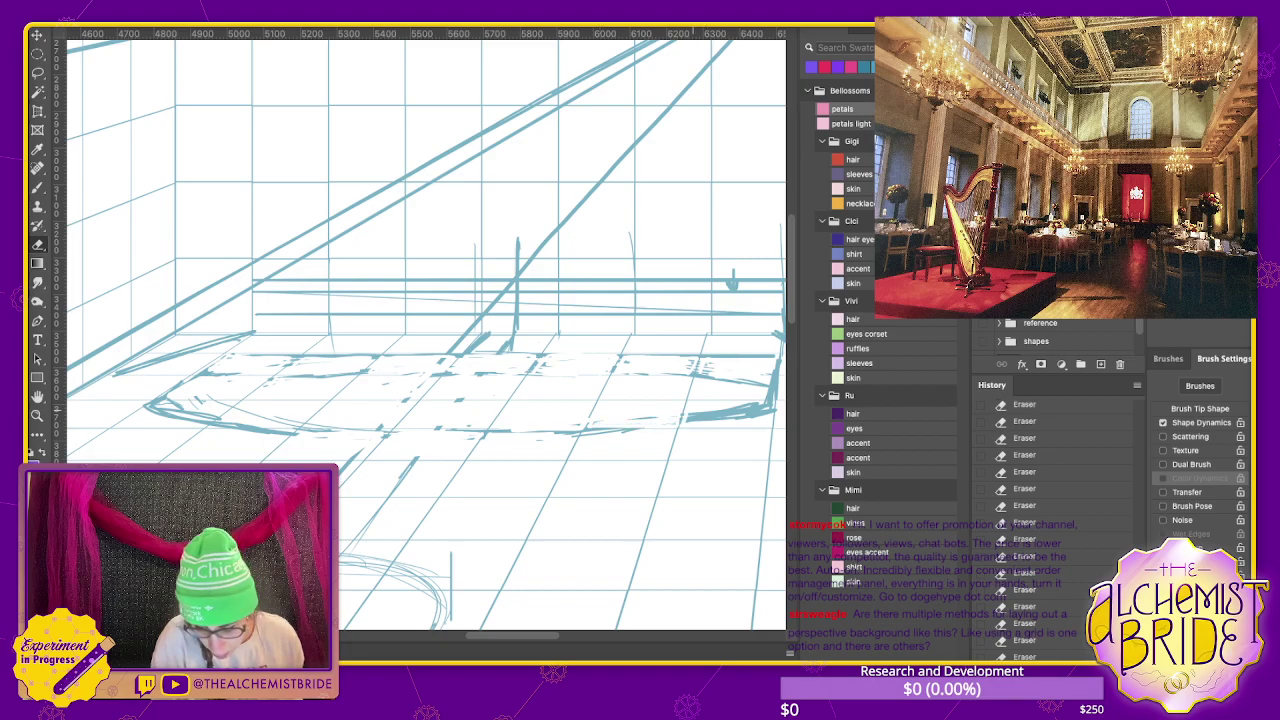
pyautogui.moveTo(766, 405); pyautogui.dragTo(688, 416)
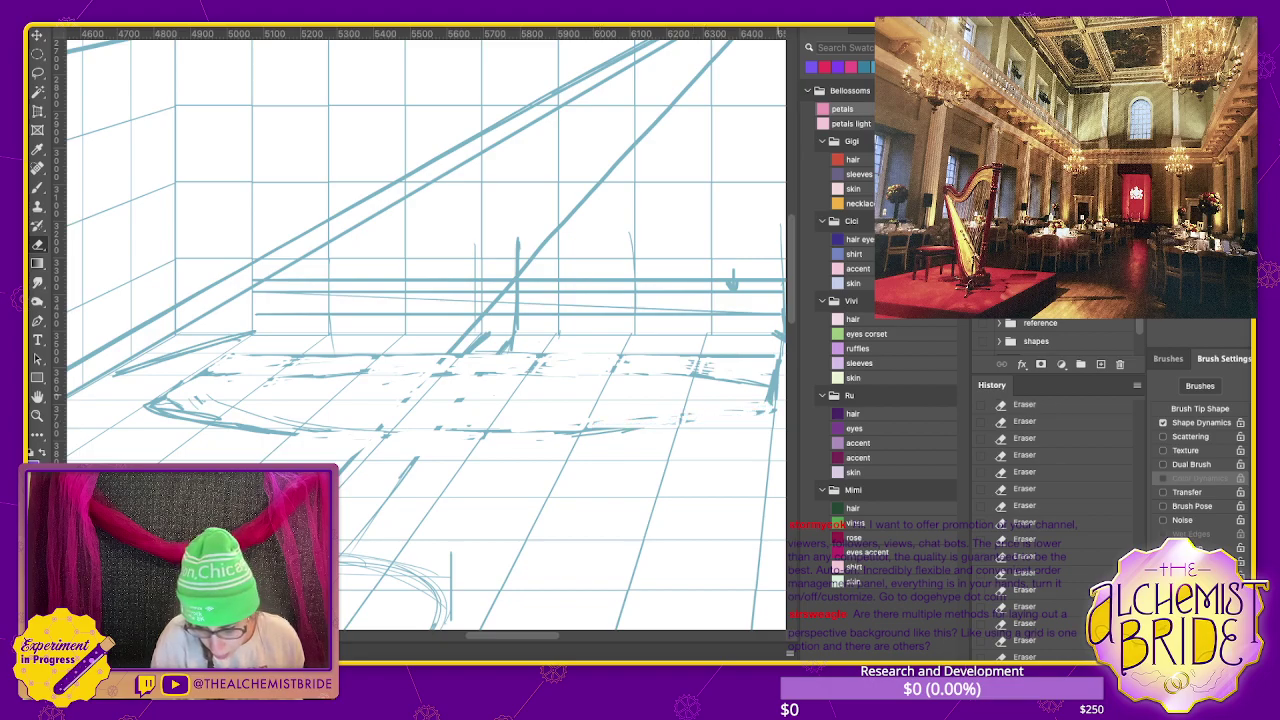
pyautogui.moveTo(772, 385); pyautogui.dragTo(710, 380)
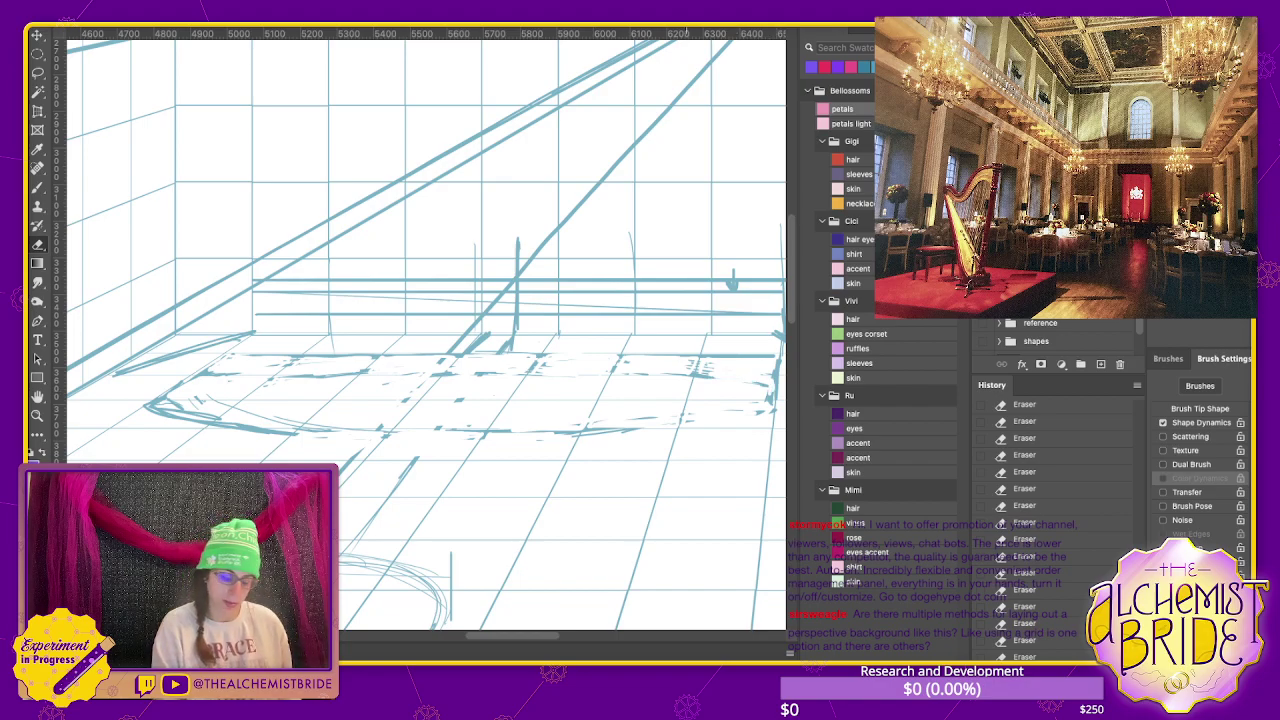
pyautogui.press('b')
pyautogui.moveTo(200, 376); pyautogui.dragTo(772, 376)
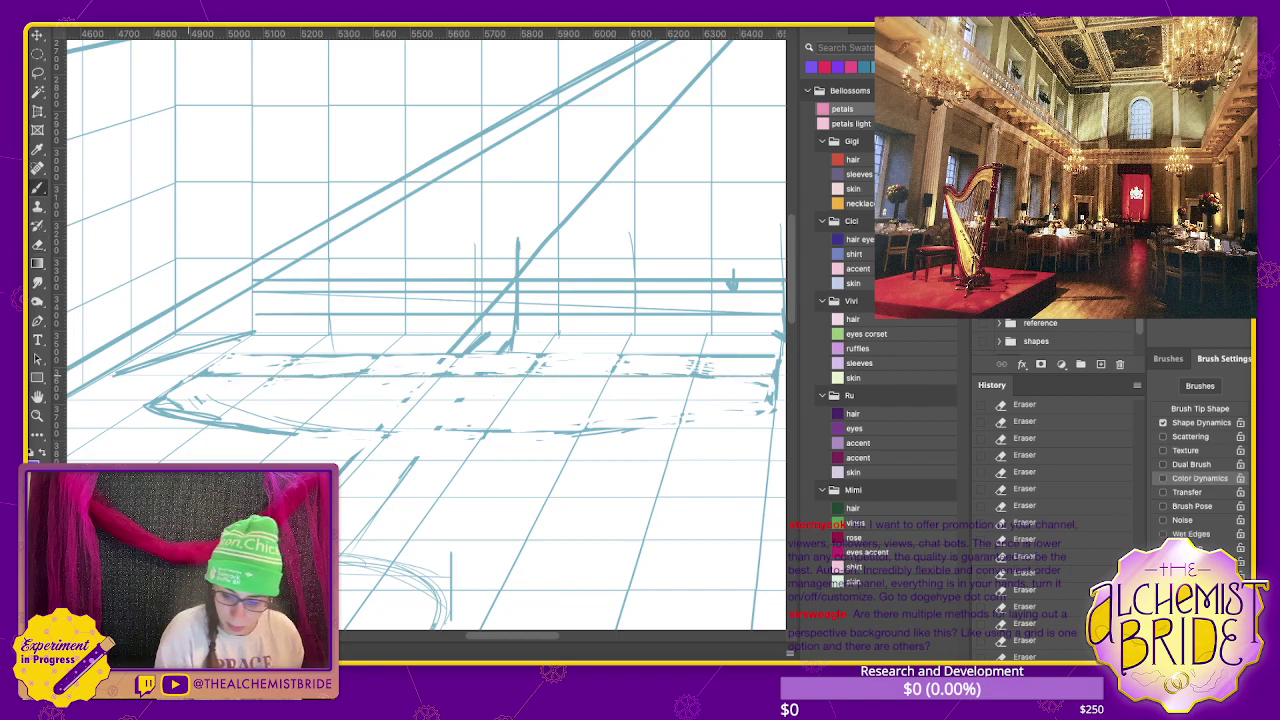
# - Draw a long horizontal blue line along the stage's back edge
pyautogui.moveTo(220, 353); pyautogui.dragTo(446, 352)
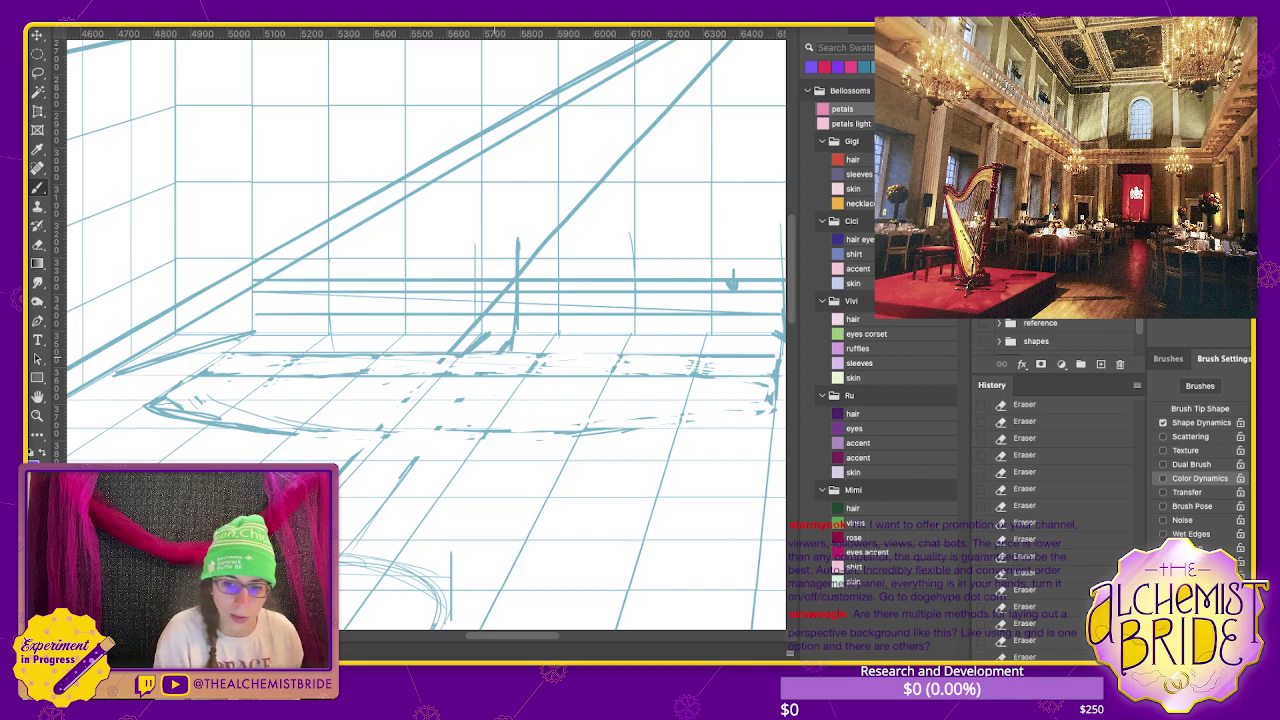
pyautogui.hotkey('ctrl', 'z')
pyautogui.moveTo(244, 352); pyautogui.dragTo(780, 352)
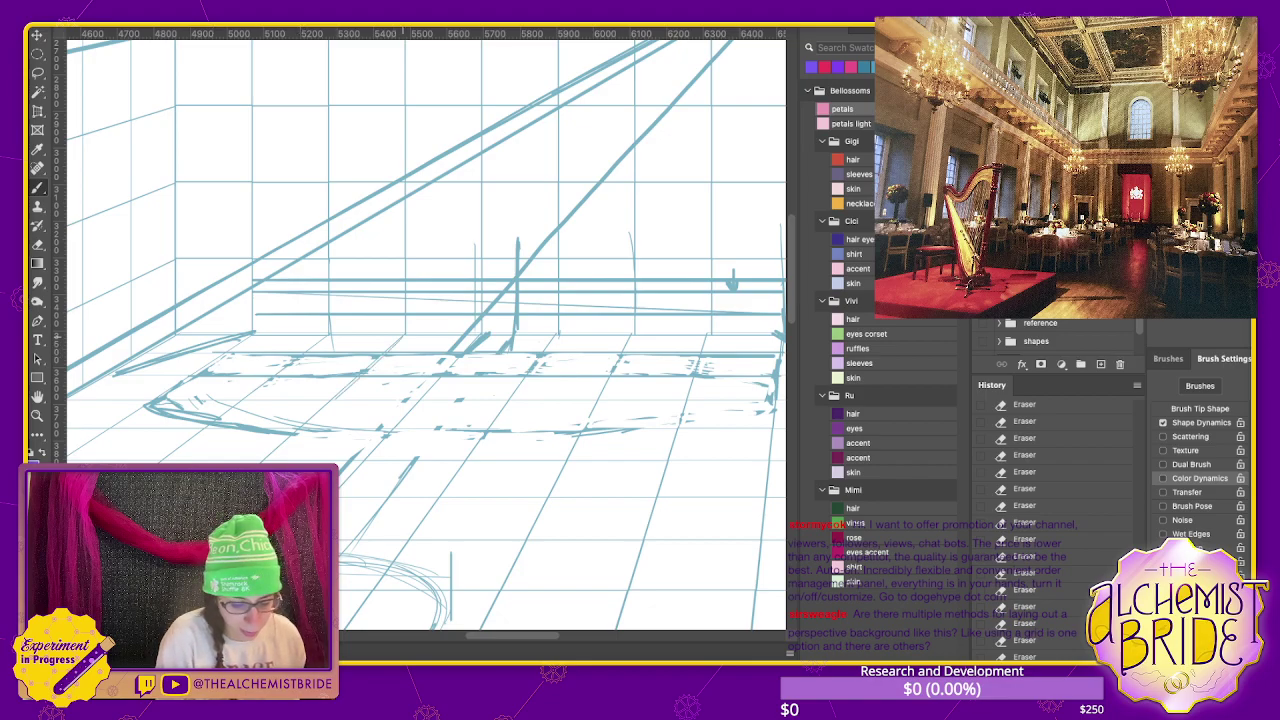
# - Add short diagonal blue strokes across the stage floor and one at its left end
pyautogui.moveTo(377, 360); pyautogui.dragTo(302, 430)
pyautogui.moveTo(438, 380); pyautogui.dragTo(372, 446)
pyautogui.moveTo(528, 372); pyautogui.dragTo(458, 468)
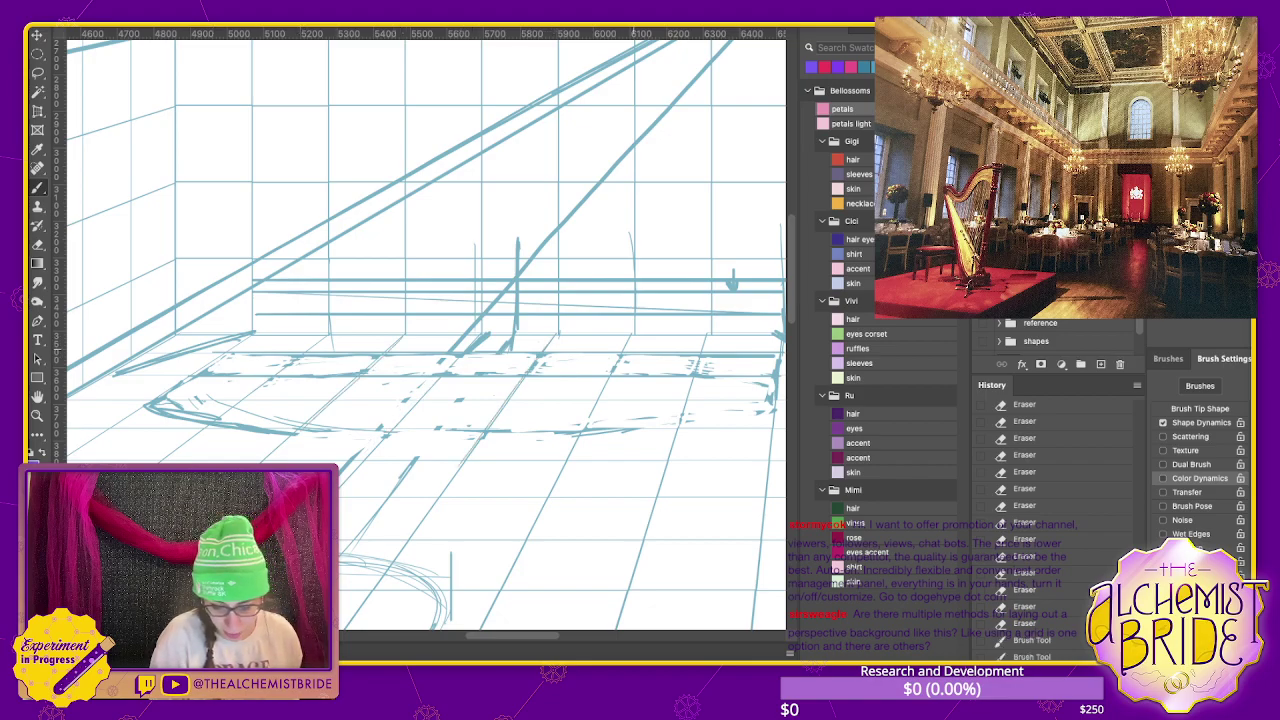
pyautogui.moveTo(612, 372); pyautogui.dragTo(546, 484)
pyautogui.hotkey('ctrl', 'z')
pyautogui.moveTo(690, 376)
pyautogui.mouseDown()
pyautogui.moveTo(658, 466)
pyautogui.moveTo(670, 460)
pyautogui.mouseUp()
pyautogui.moveTo(252, 338); pyautogui.dragTo(206, 368)
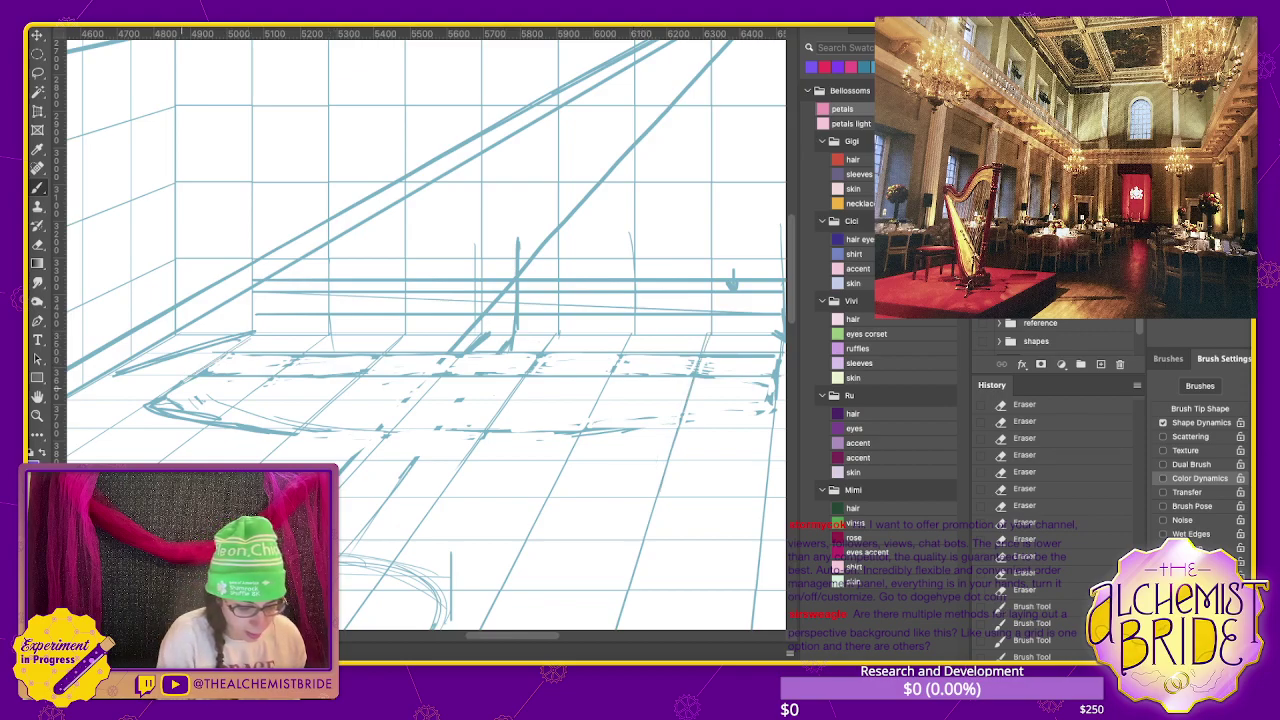
pyautogui.hscroll(2, 425, 335)
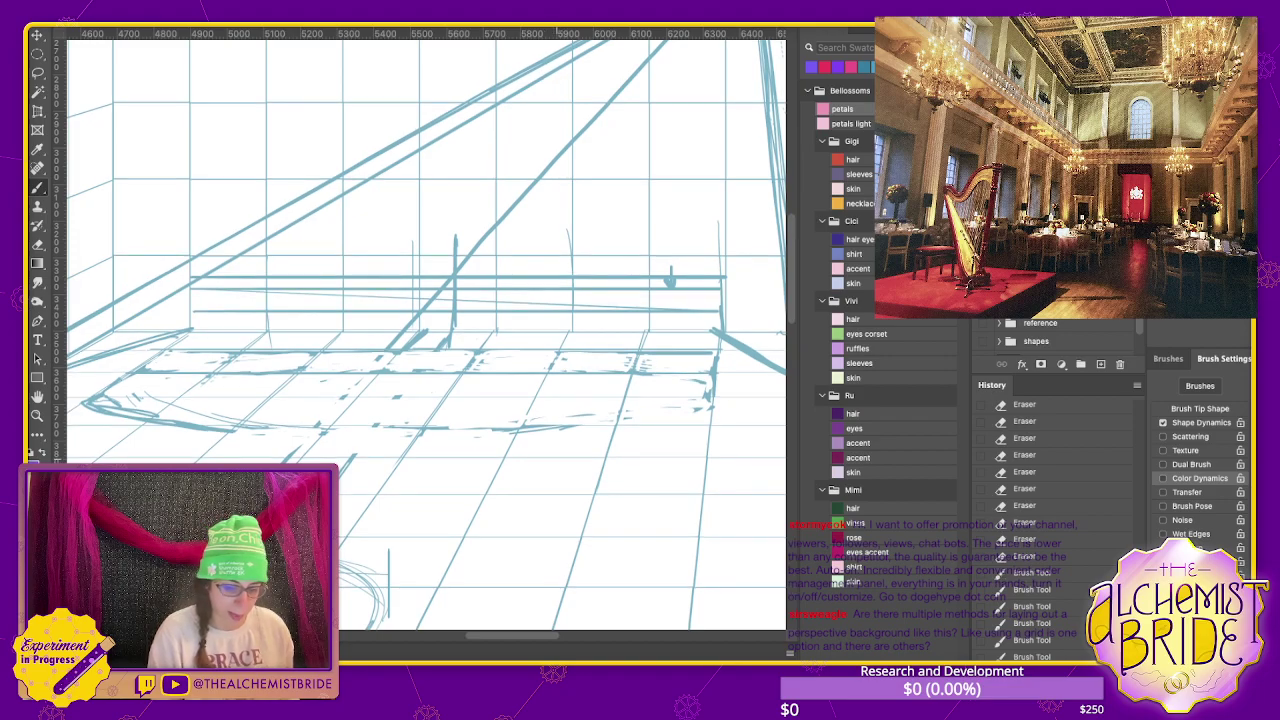
pyautogui.hscroll(-3, 425, 335)
pyautogui.scroll(-1, 425, 335)
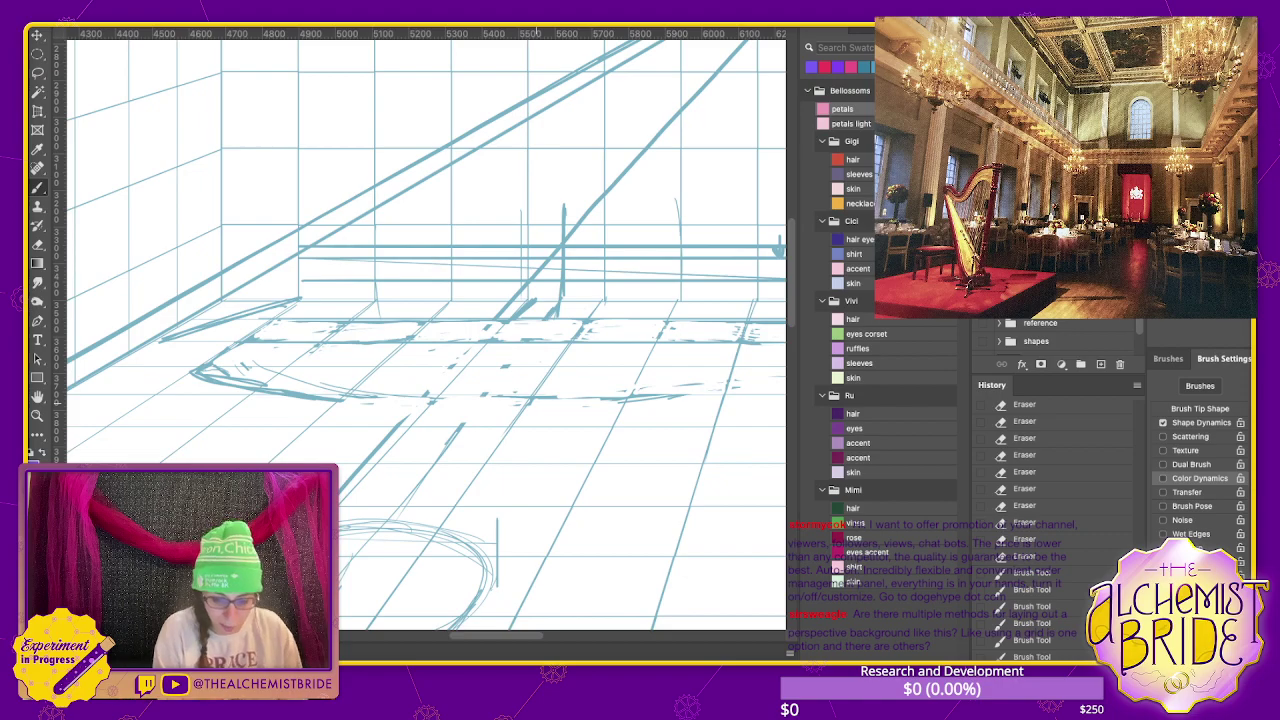
pyautogui.press('e')
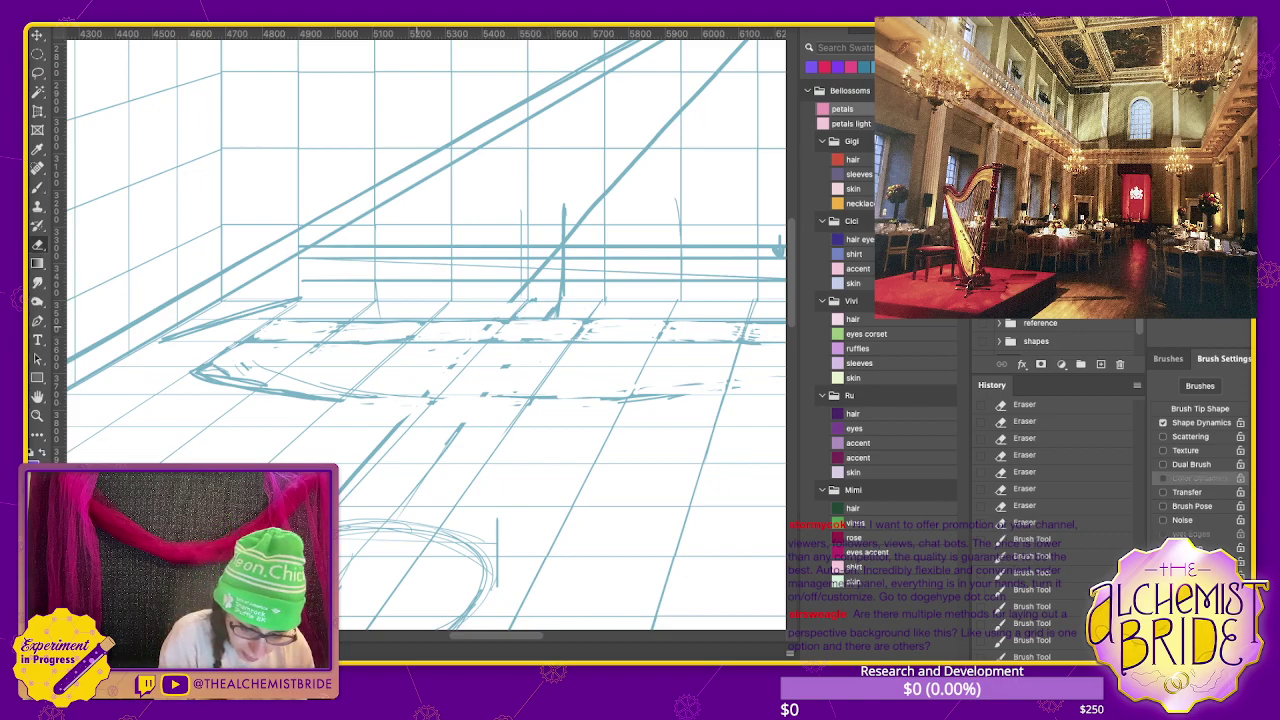
# - Zoom out and test vertical guide lines from the vanishing point, then undo them
pyautogui.hotkey('ctrl', '-')
pyautogui.hotkey('ctrl', '-')
pyautogui.hotkey('ctrl', '-')
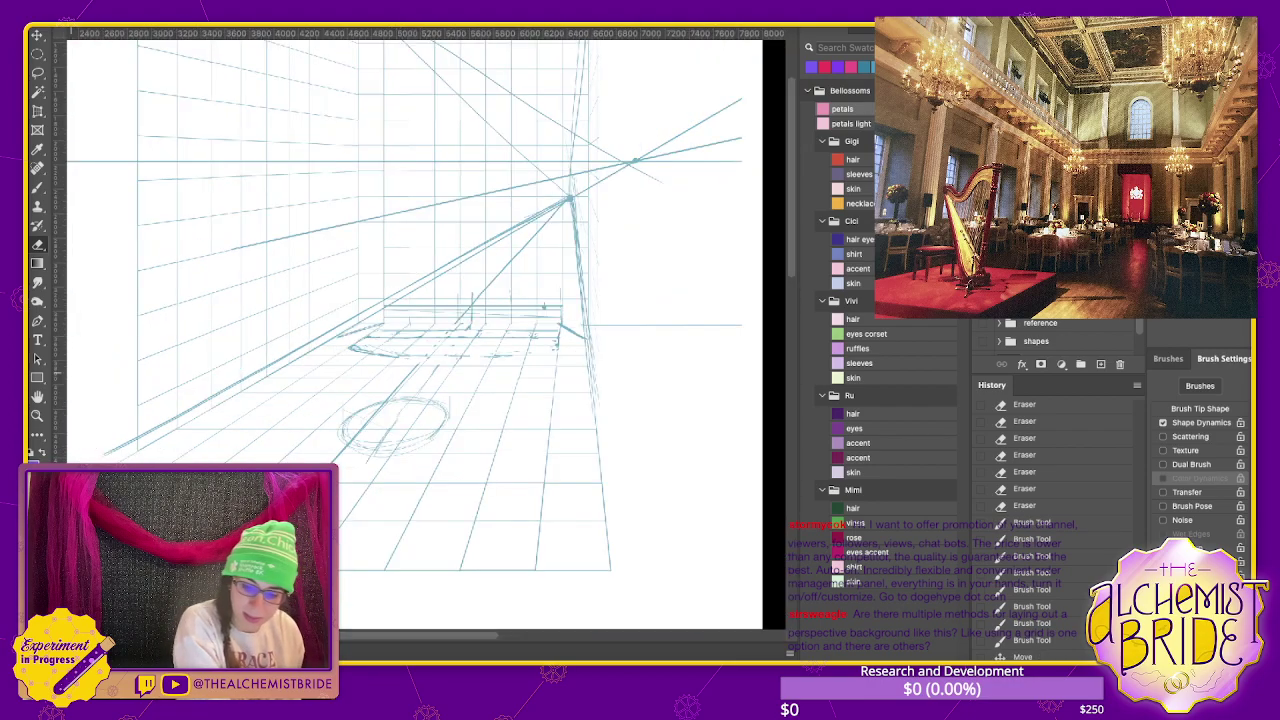
pyautogui.press('b')
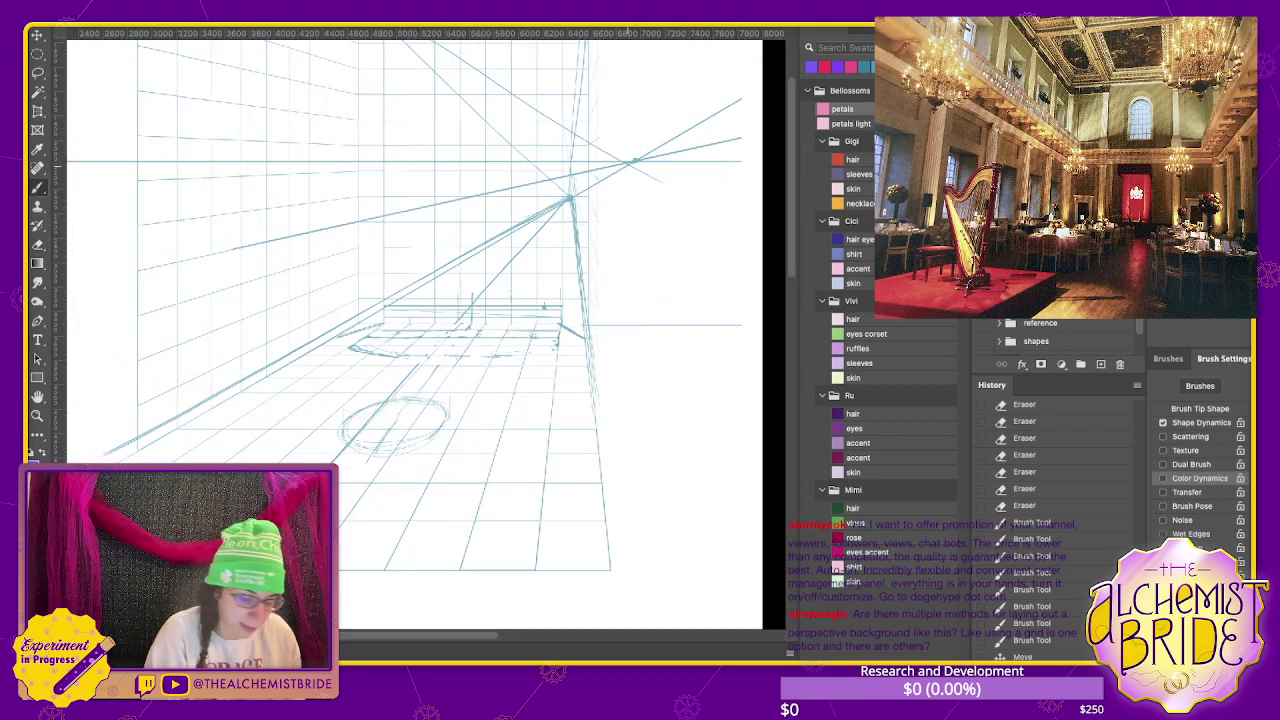
pyautogui.moveTo(590, 170)
pyautogui.mouseDown()
pyautogui.moveTo(620, 190)
pyautogui.moveTo(624, 368)
pyautogui.mouseUp()
pyautogui.moveTo(638, 196); pyautogui.dragTo(620, 528)
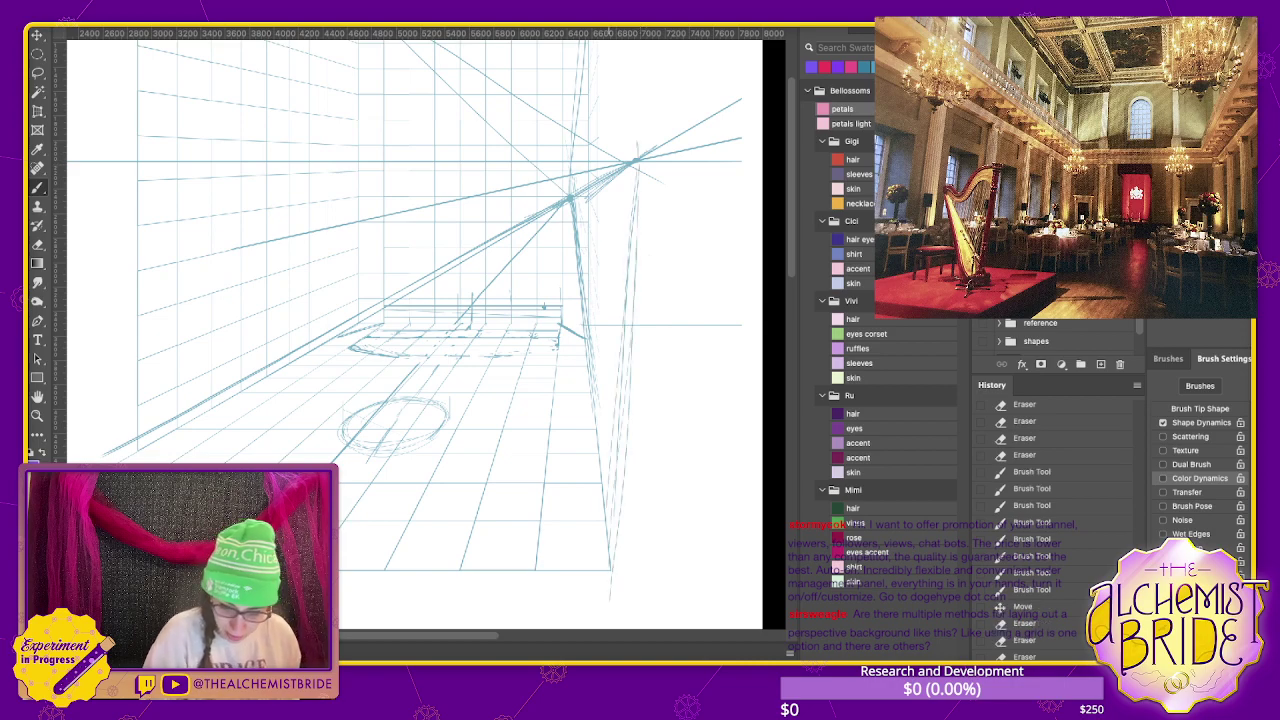
pyautogui.moveTo(644, 160); pyautogui.dragTo(634, 240)
pyautogui.hotkey('ctrl', 'z')
pyautogui.hotkey('ctrl', 'z')
pyautogui.hotkey('ctrl', 'z')
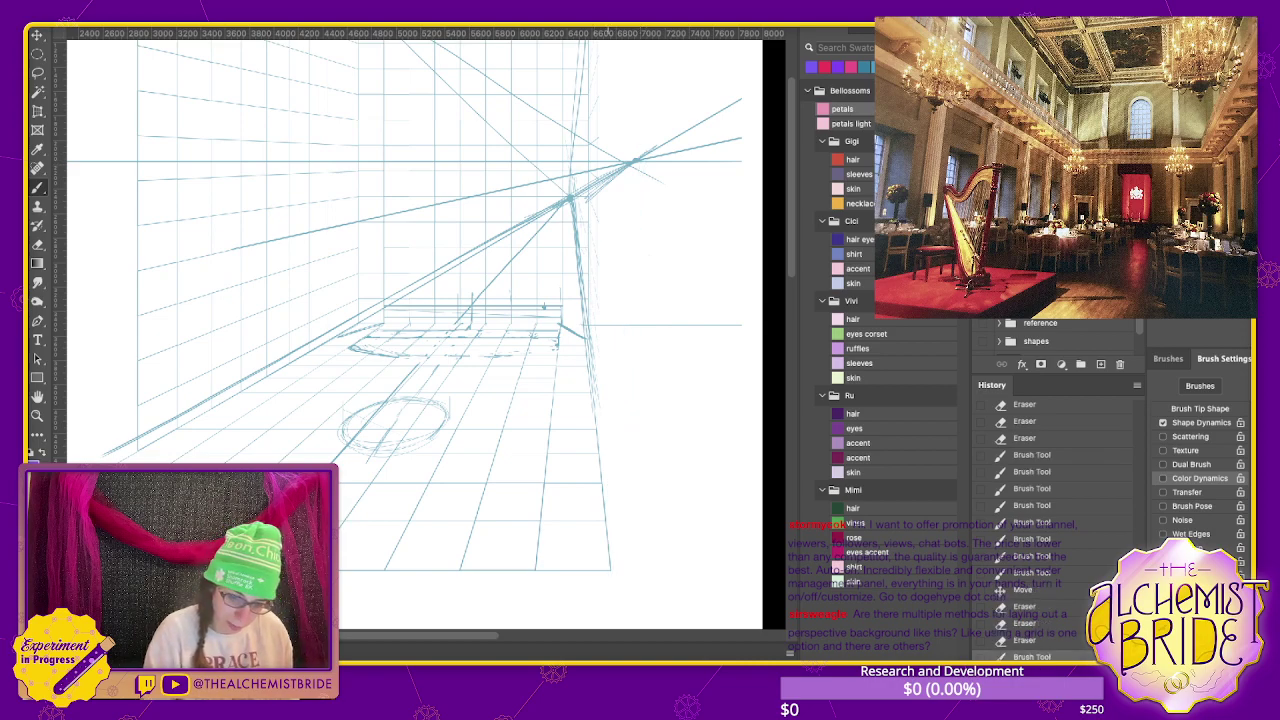
# - Zoom in on the stage floor and make the red sketch layer visible again
pyautogui.hotkey('ctrl', '+')
pyautogui.hotkey('ctrl', '+')
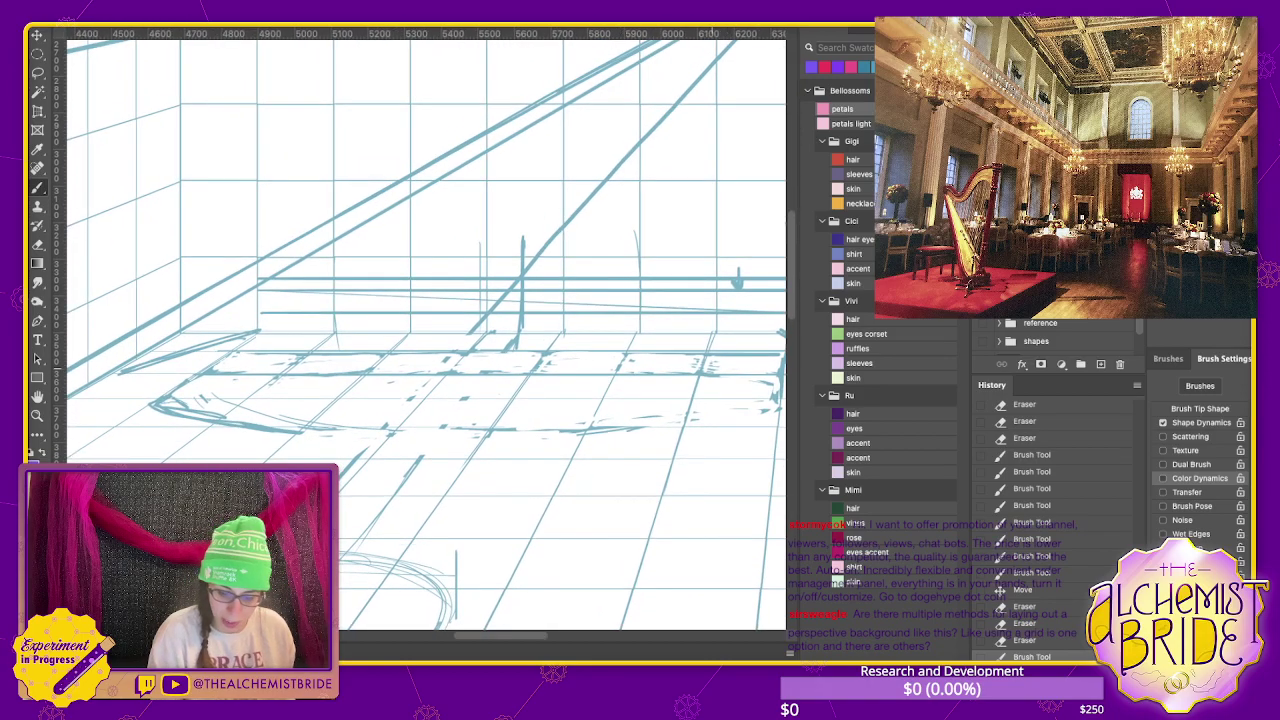
pyautogui.hotkey('ctrl', ',')
pyautogui.hotkey('ctrl', ',')
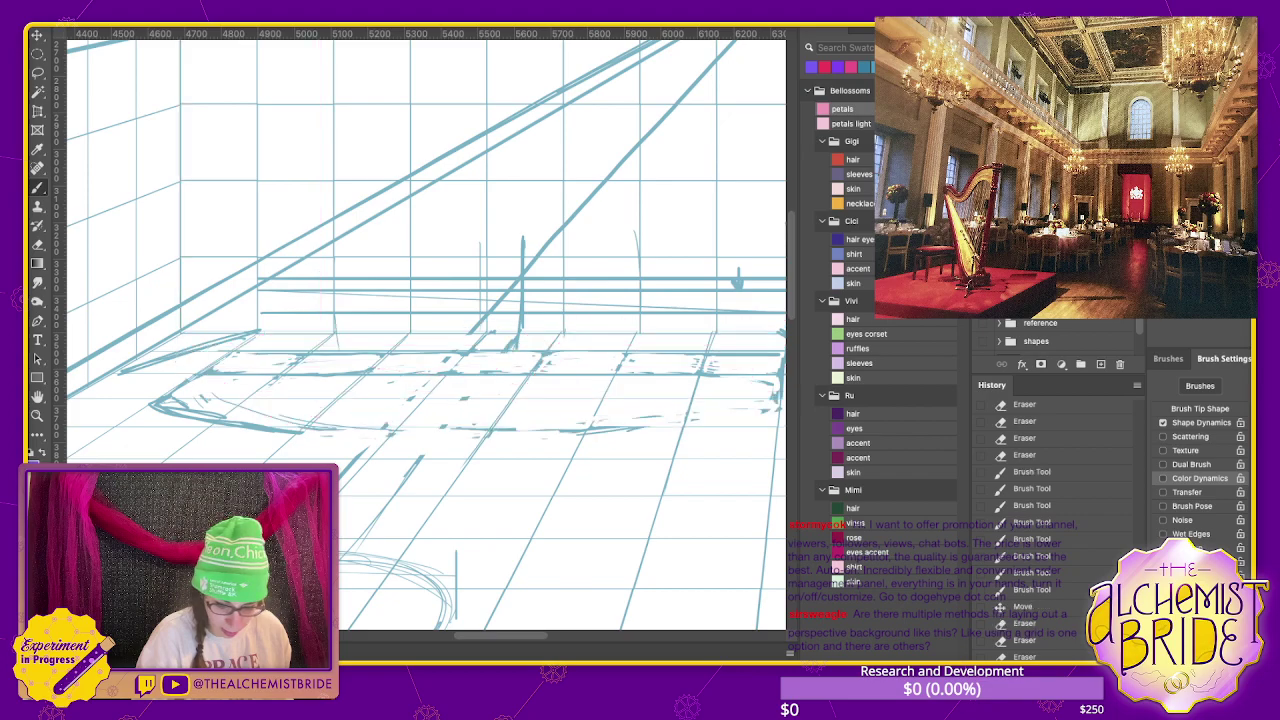
pyautogui.hotkey('ctrl', ',')
pyautogui.hscroll(2, 420, 330)
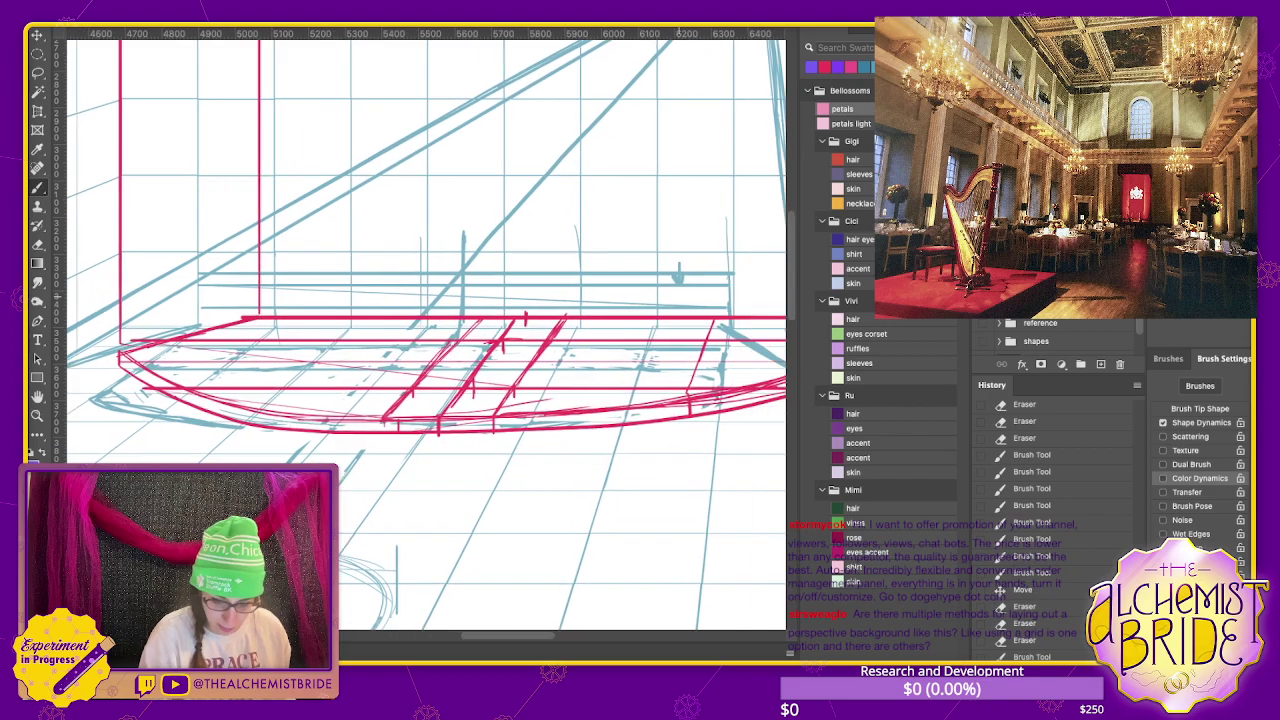
pyautogui.press('l')
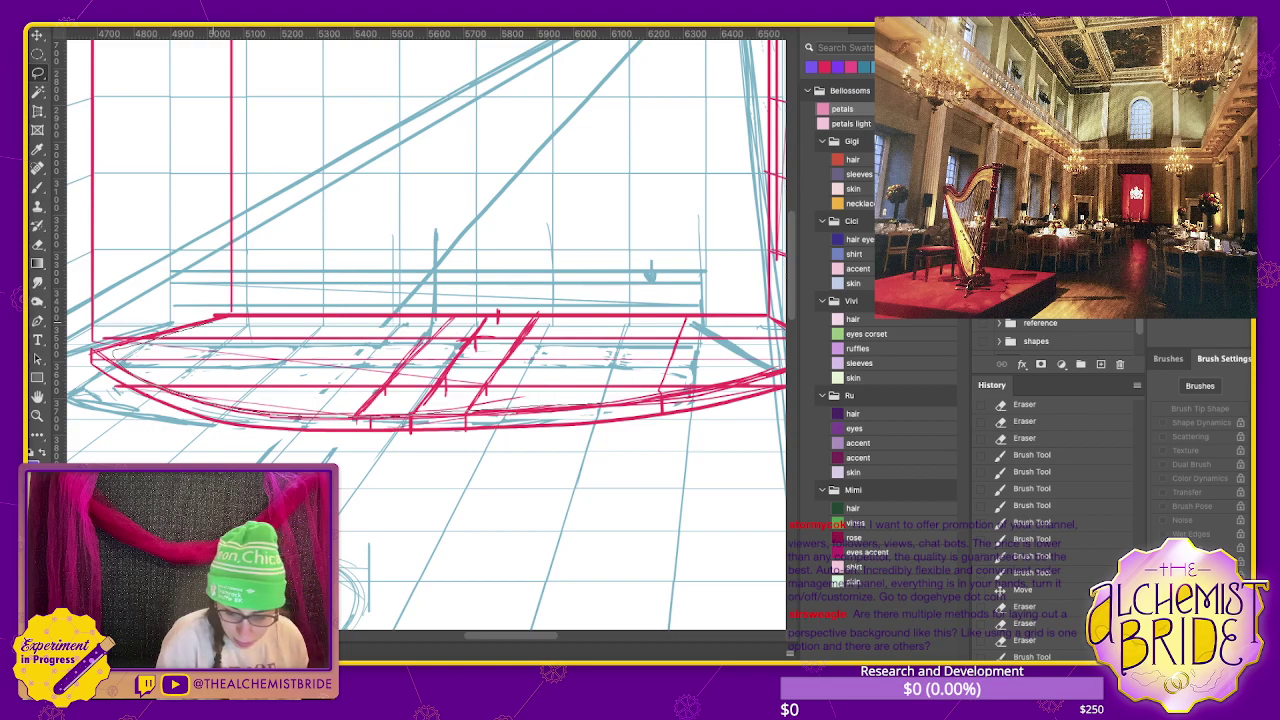
# - Lasso and delete the extra red lines along the stage top
pyautogui.moveTo(770, 324); pyautogui.dragTo(156, 392)
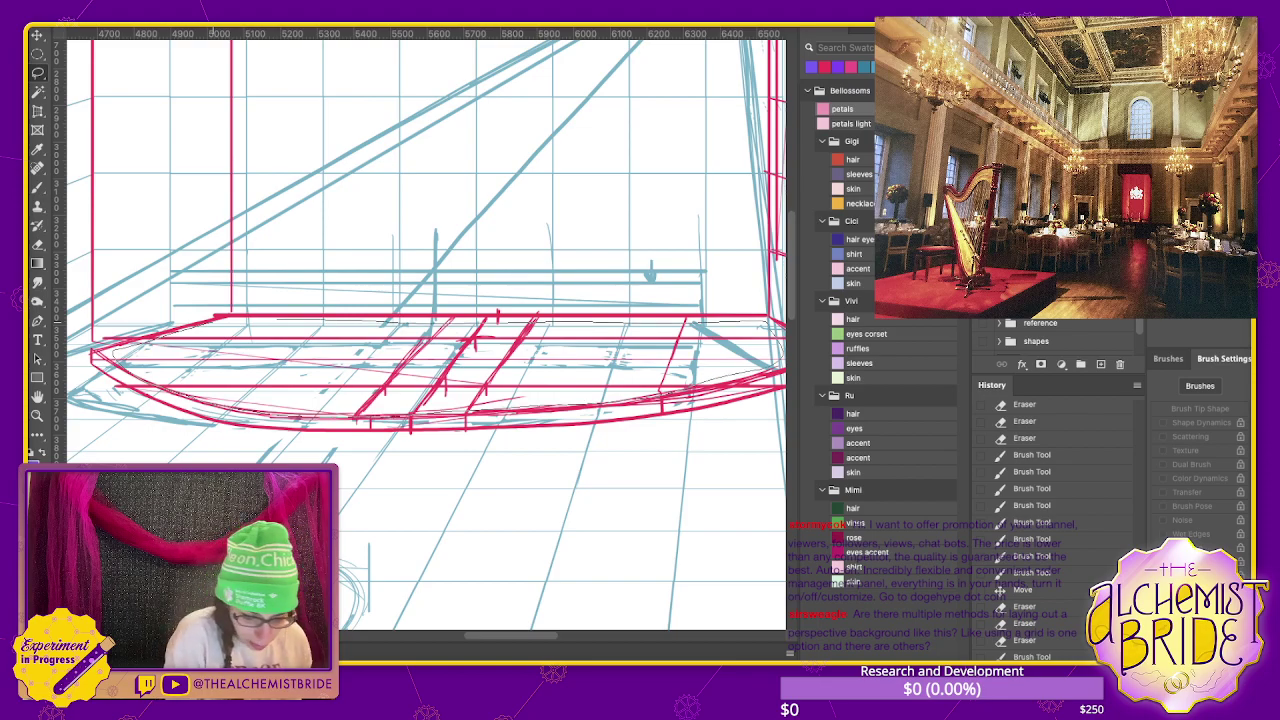
pyautogui.hotkey('ctrl', ',')
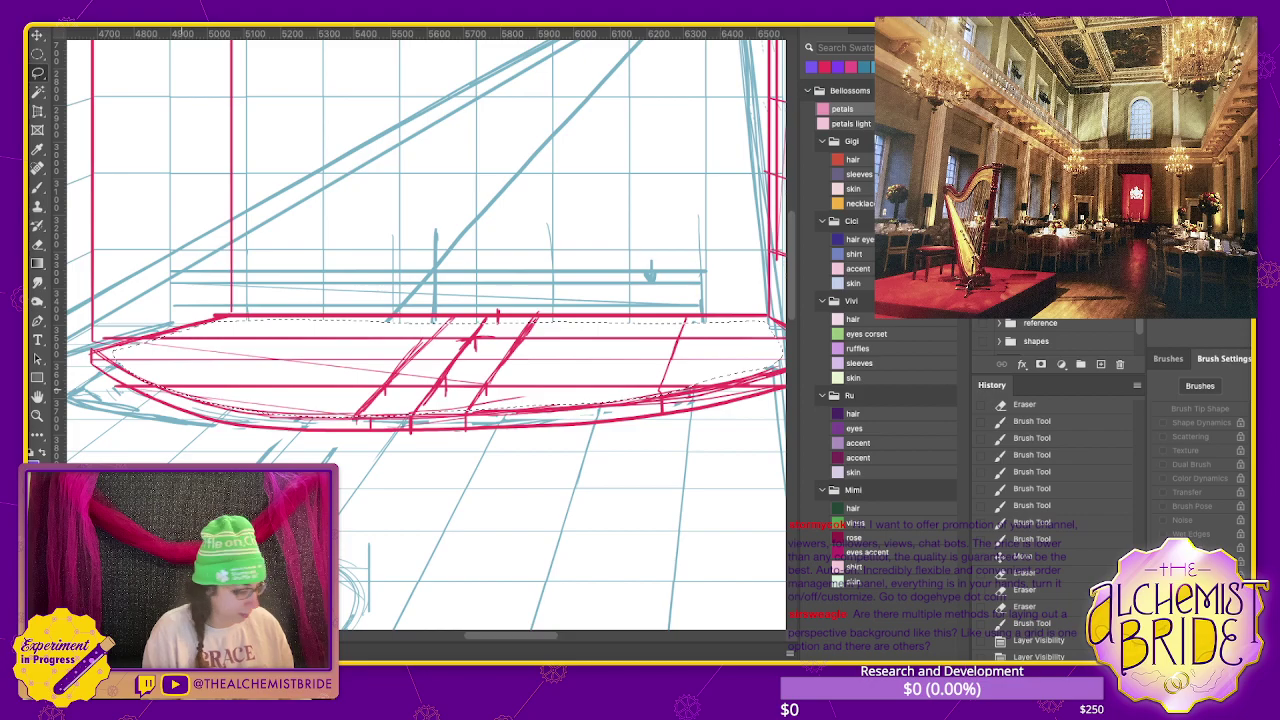
pyautogui.hotkey('ctrl', ',')
pyautogui.press('Delete')
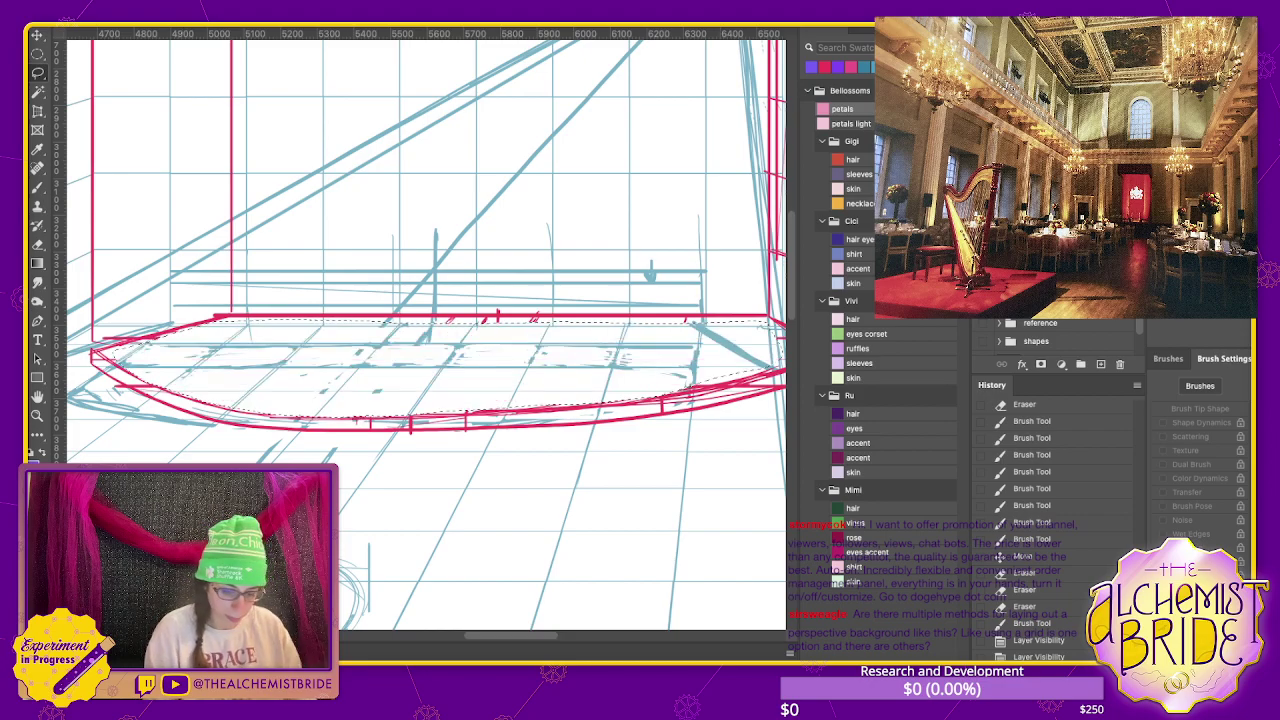
pyautogui.hotkey('ctrl', 'd')
pyautogui.press('b')
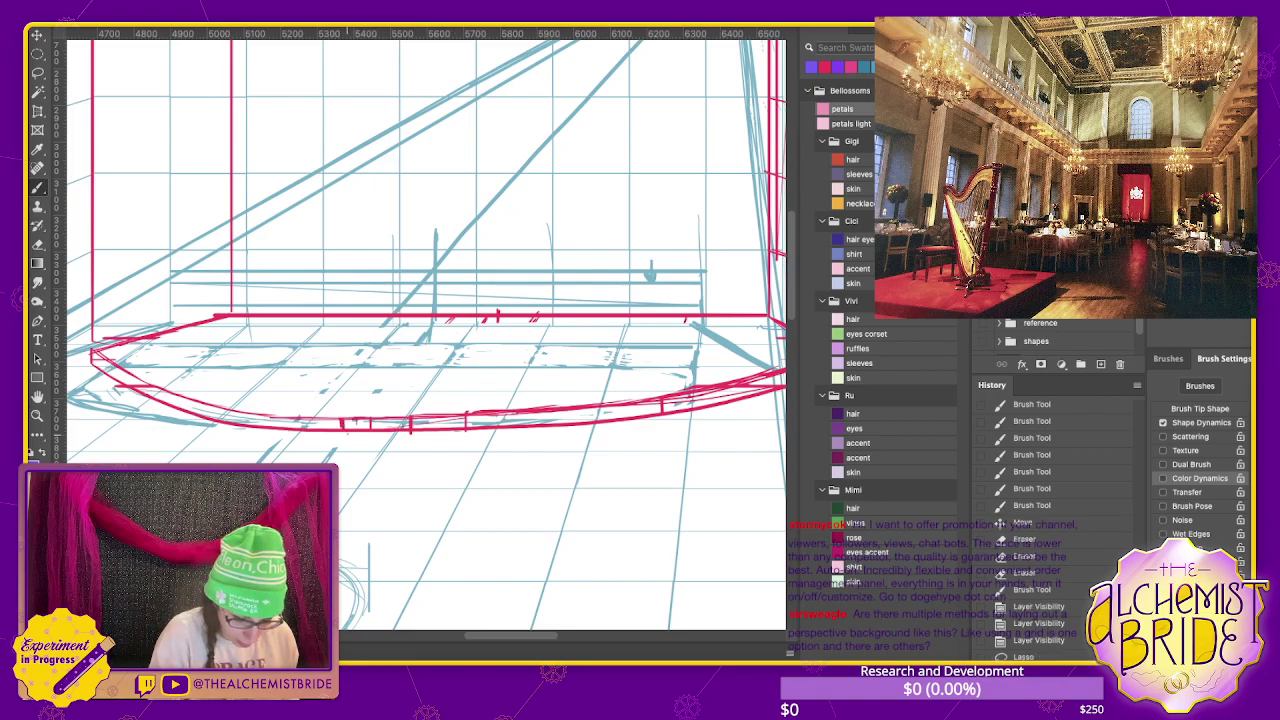
pyautogui.press('Delete')
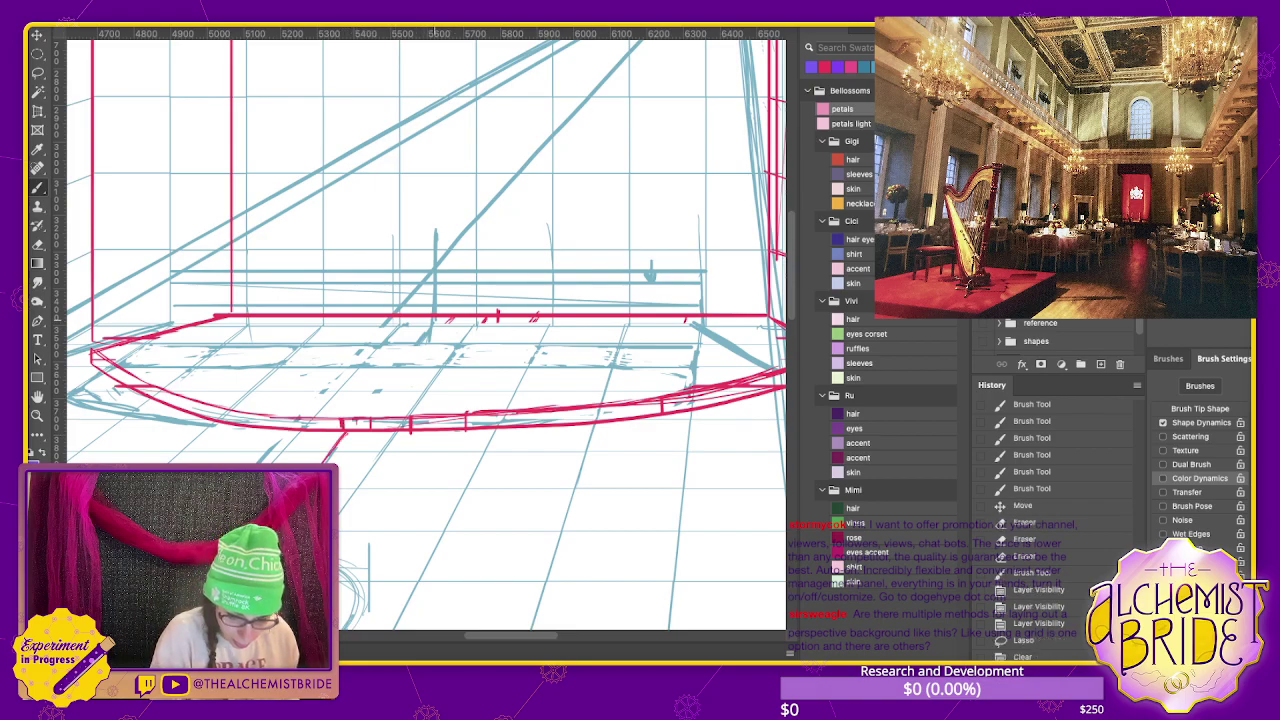
pyautogui.hotkey('ctrl', 'd')
# - Draw a slanted red line across the stage edge down to the grid, then zoom out
pyautogui.moveTo(434, 318); pyautogui.dragTo(346, 414)
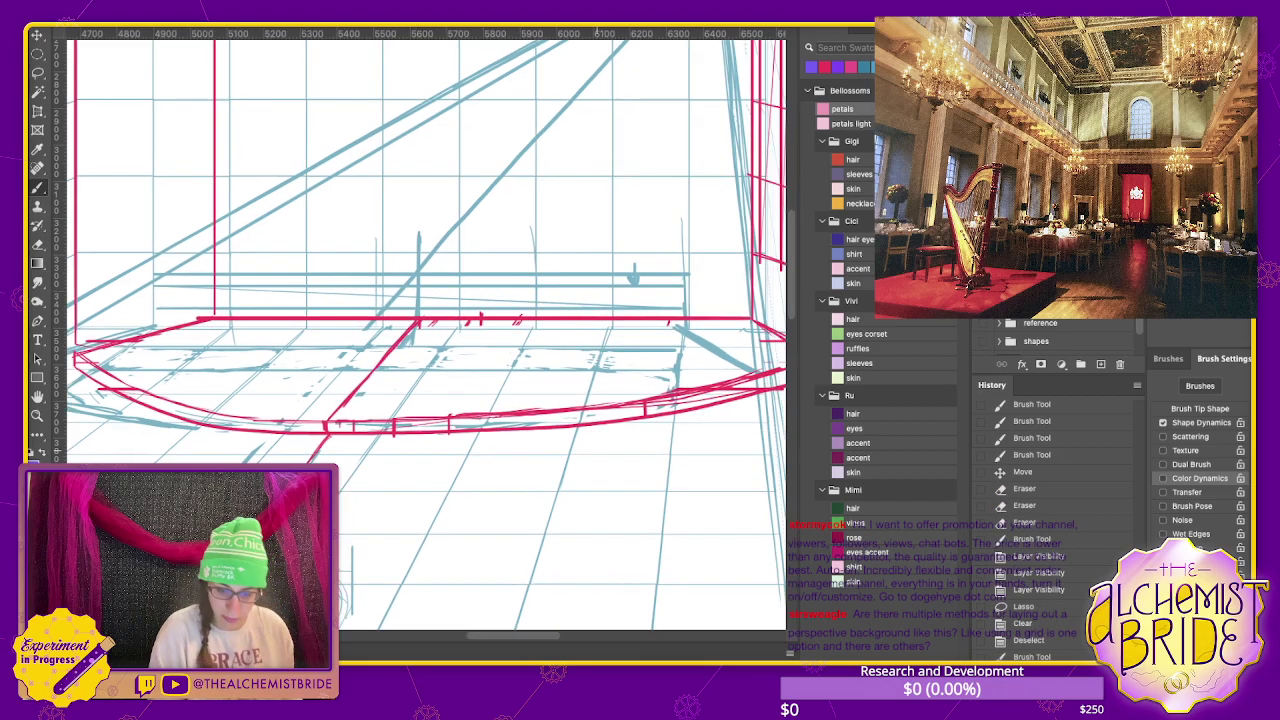
pyautogui.moveTo(434, 318); pyautogui.dragTo(368, 303)
pyautogui.moveTo(341, 422); pyautogui.dragTo(316, 470)
pyautogui.moveTo(420, 330); pyautogui.dragTo(510, 326)
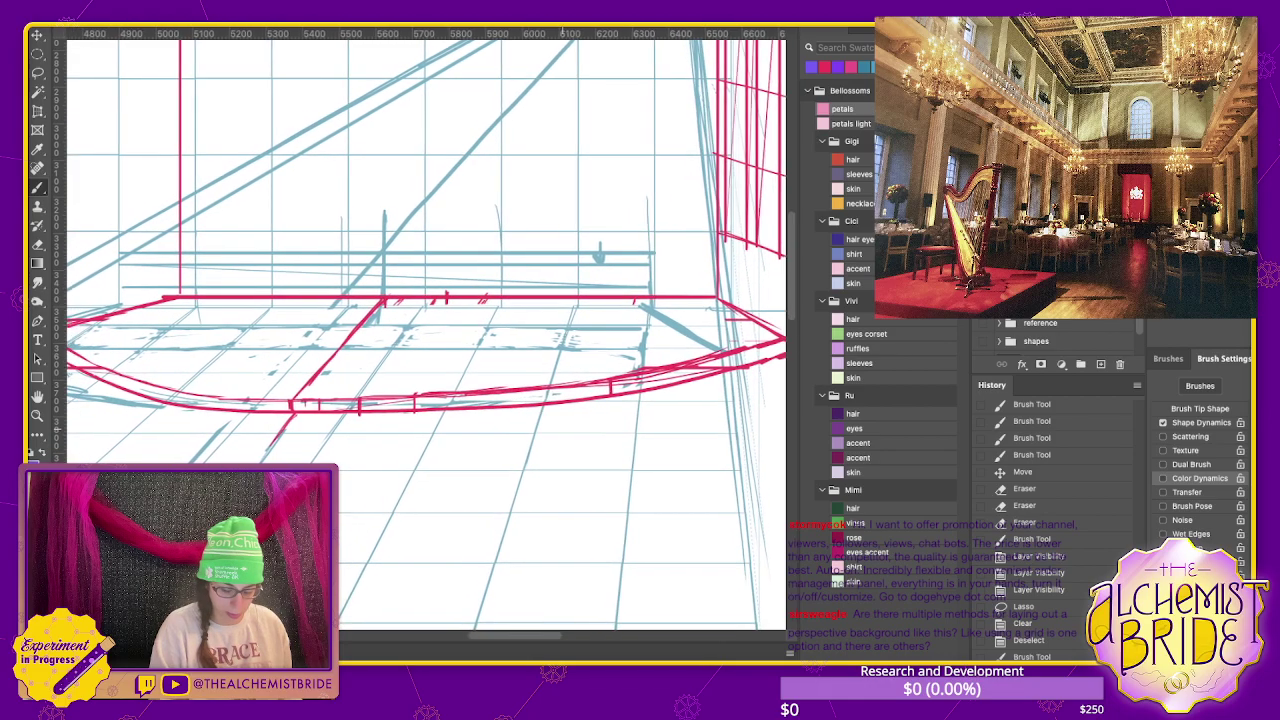
pyautogui.moveTo(420, 330); pyautogui.dragTo(400, 320)
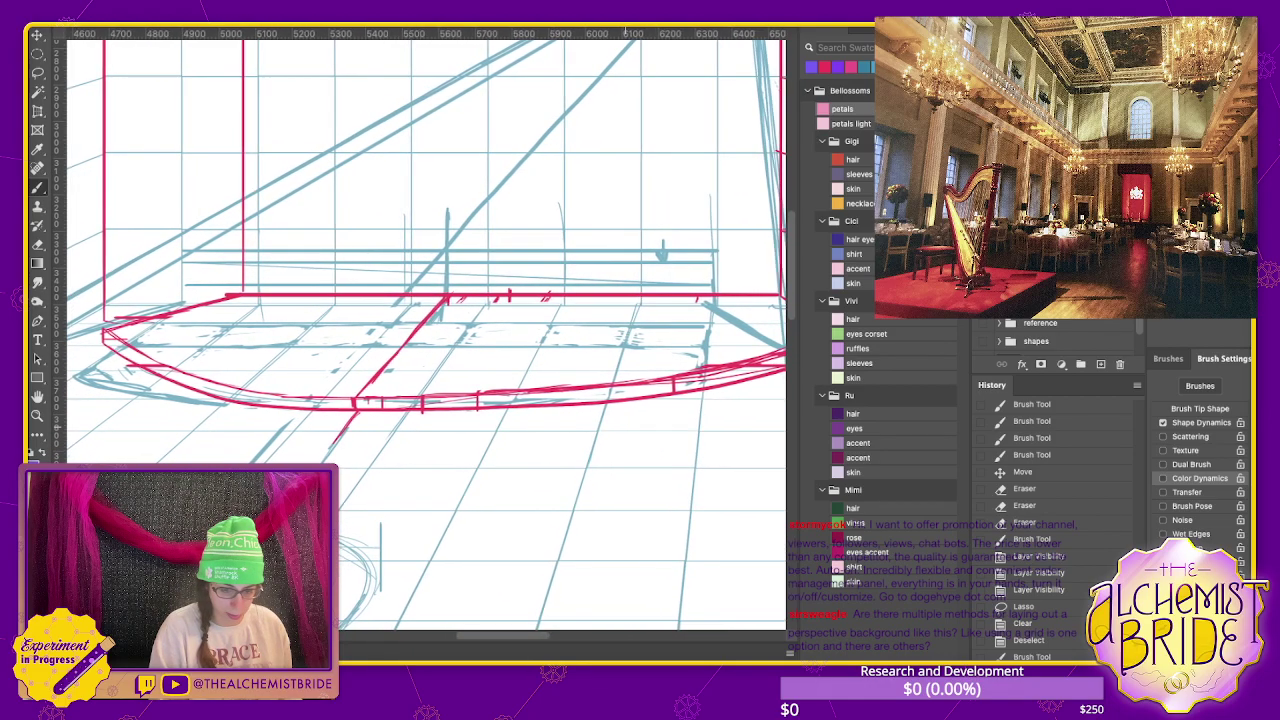
pyautogui.hotkey('ctrl', '-')
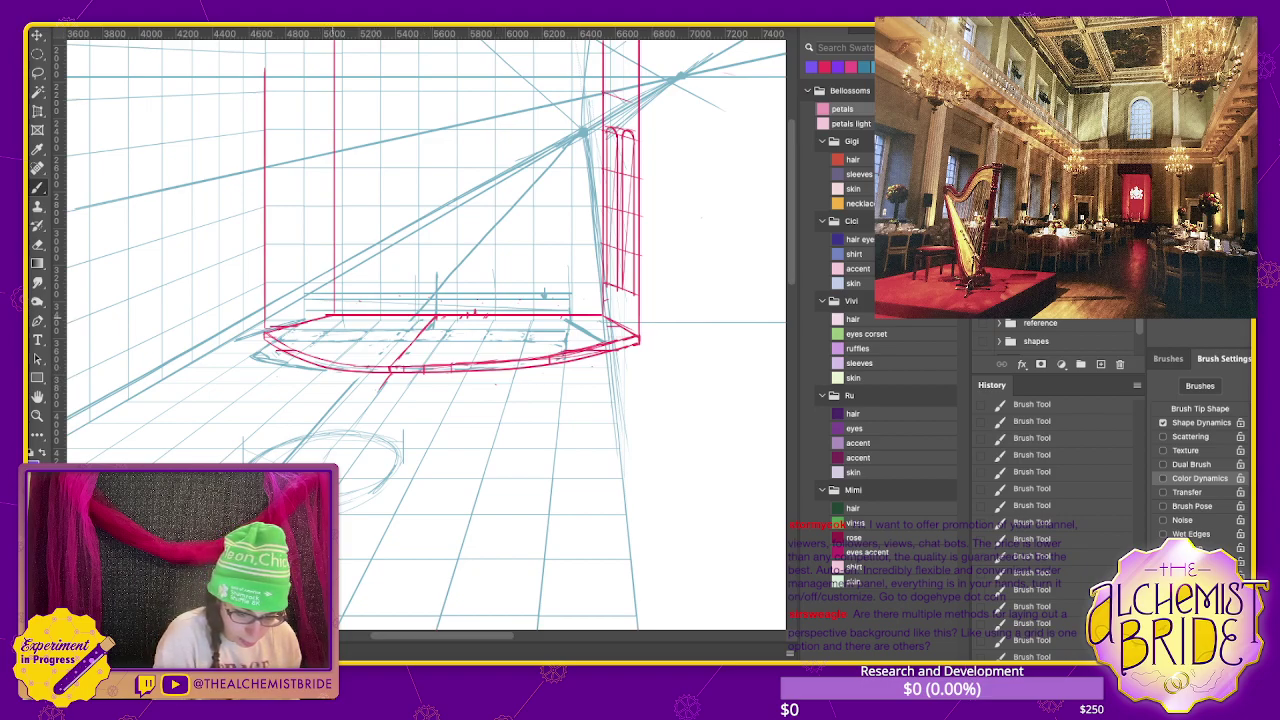
# - Straighten the canvas view and draw a vertical red pillar line at the stage's left
pyautogui.press('e')
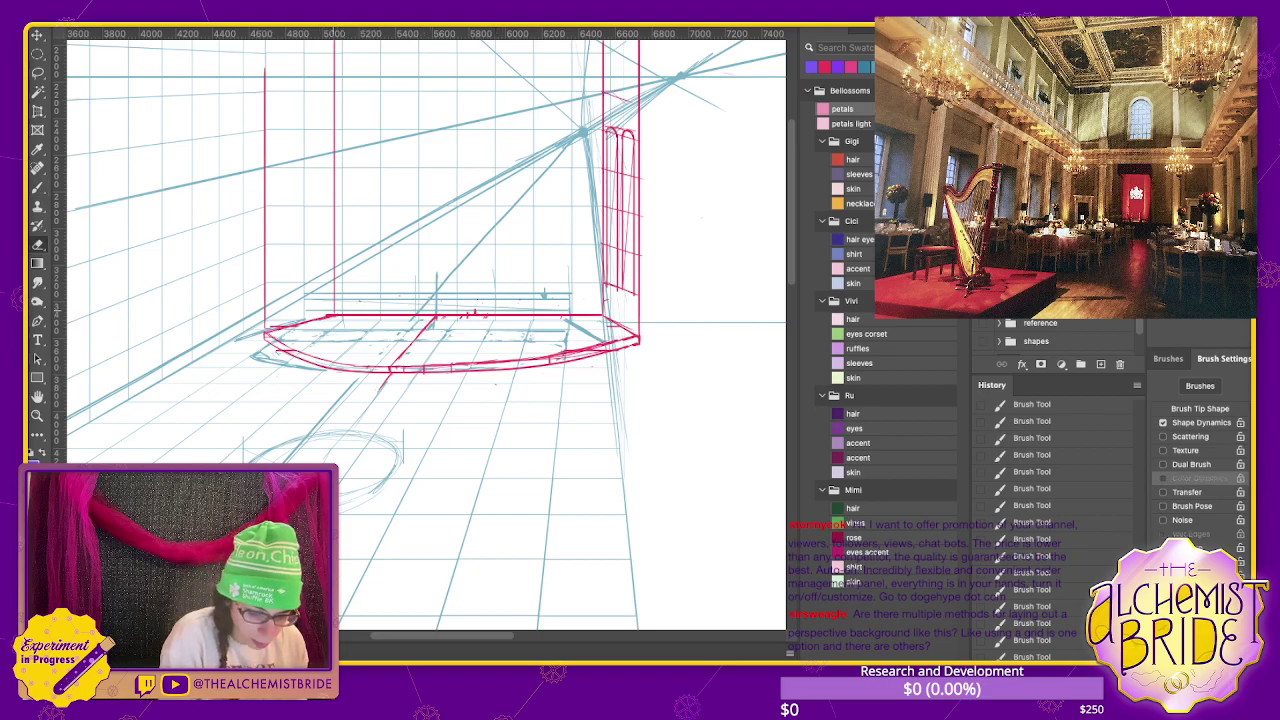
pyautogui.moveTo(425, 330); pyautogui.dragTo(430, 430)
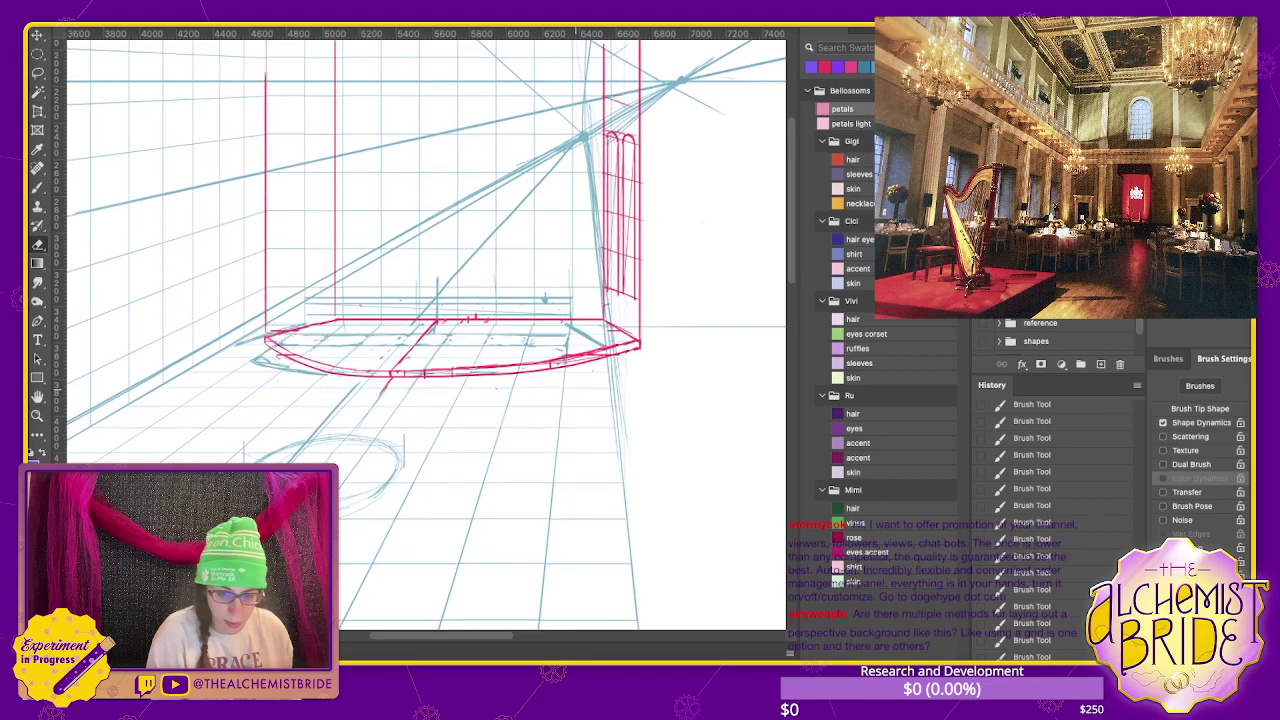
pyautogui.press('b')
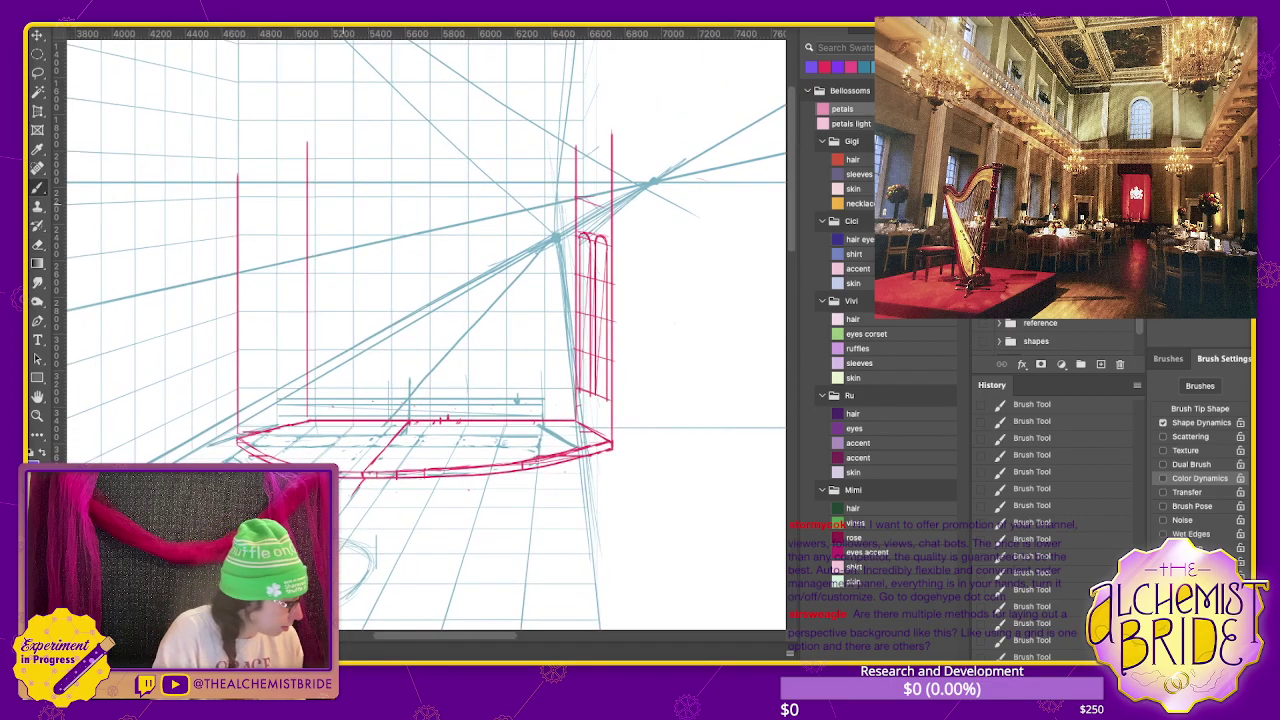
pyautogui.moveTo(313, 148); pyautogui.dragTo(313, 412)
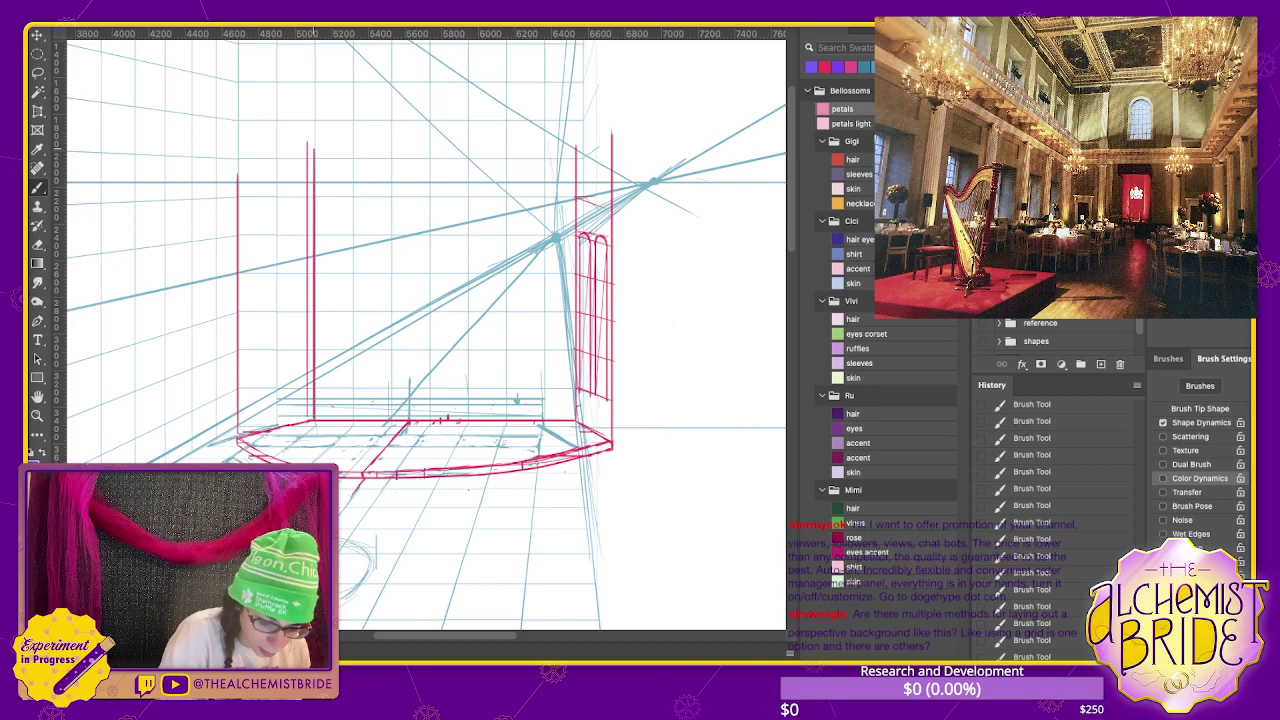
pyautogui.press('l')
pyautogui.moveTo(306, 126)
pyautogui.mouseDown()
pyautogui.moveTo(311, 165)
pyautogui.moveTo(306, 128)
pyautogui.mouseUp()
pyautogui.hotkey('ctrl', 'd')
# - Erase the upper part of the red diagonal stroke and delete a small leftover mark
pyautogui.hotkey('ctrl', '+')
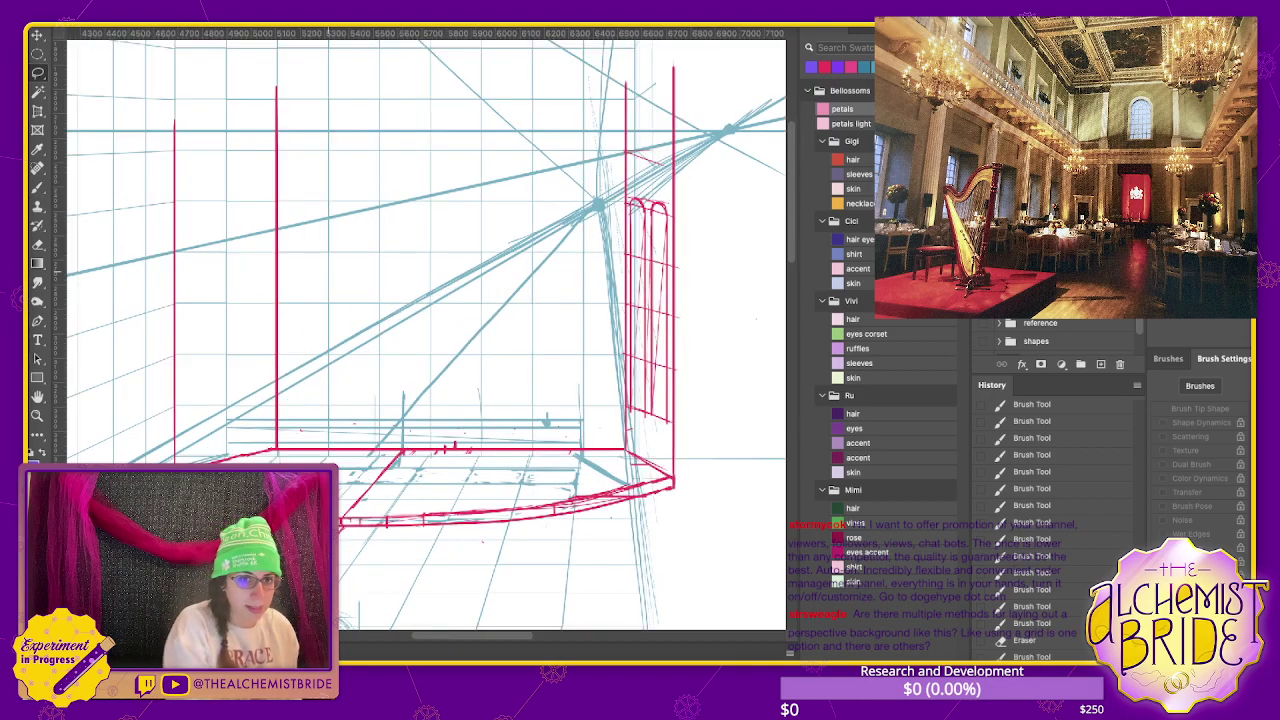
pyautogui.scroll(-2, 424, 335)
pyautogui.hscroll(1, 420, 330)
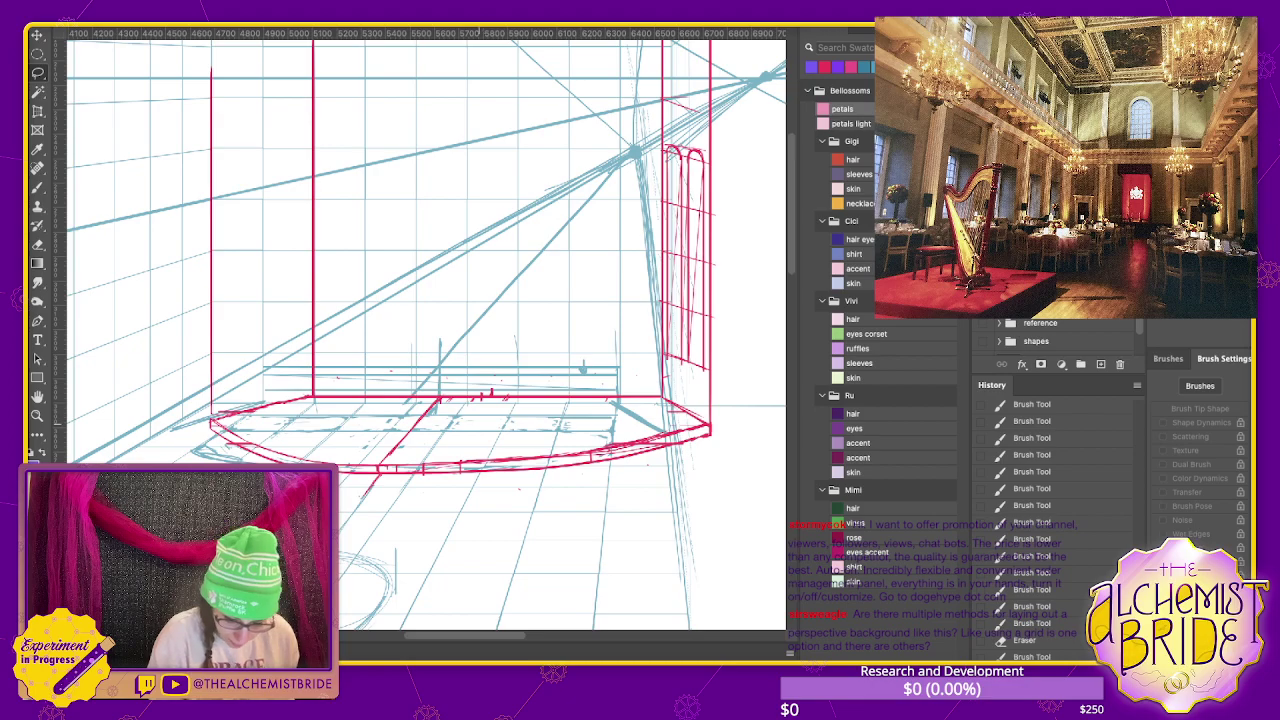
pyautogui.press('b')
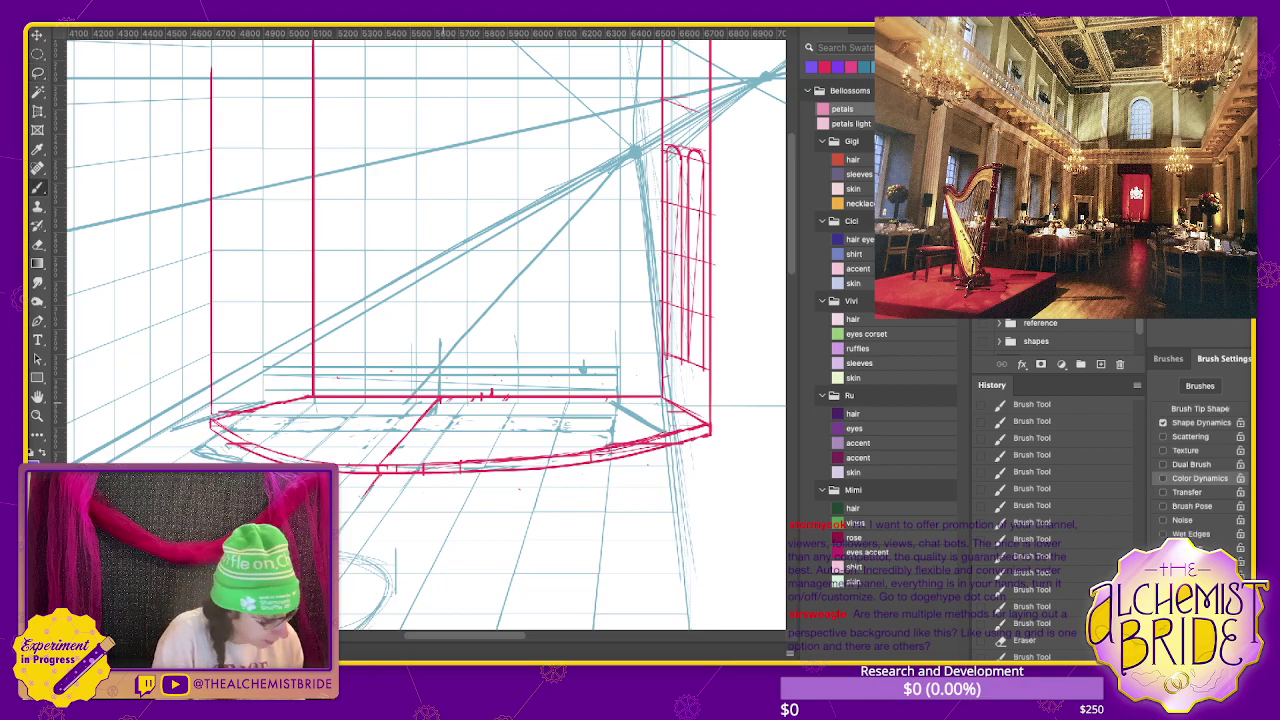
pyautogui.press('e')
pyautogui.moveTo(432, 406); pyautogui.dragTo(394, 446)
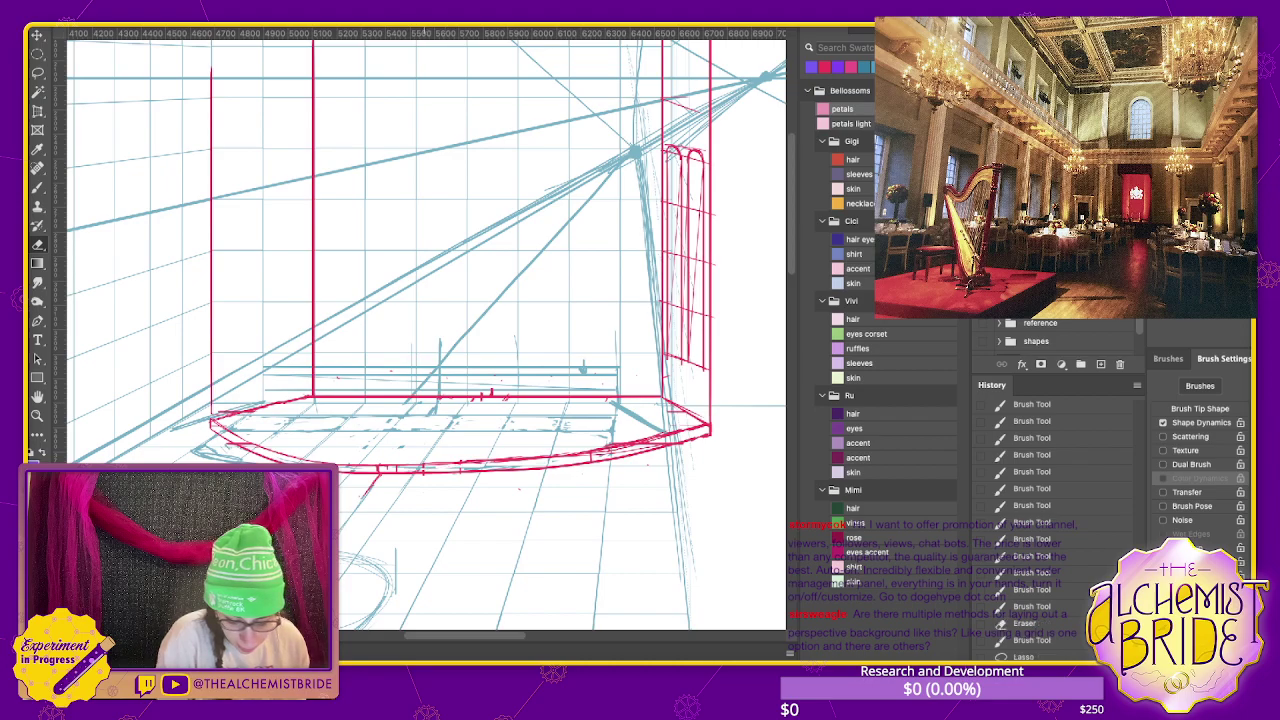
pyautogui.press('Delete')
pyautogui.press('b')
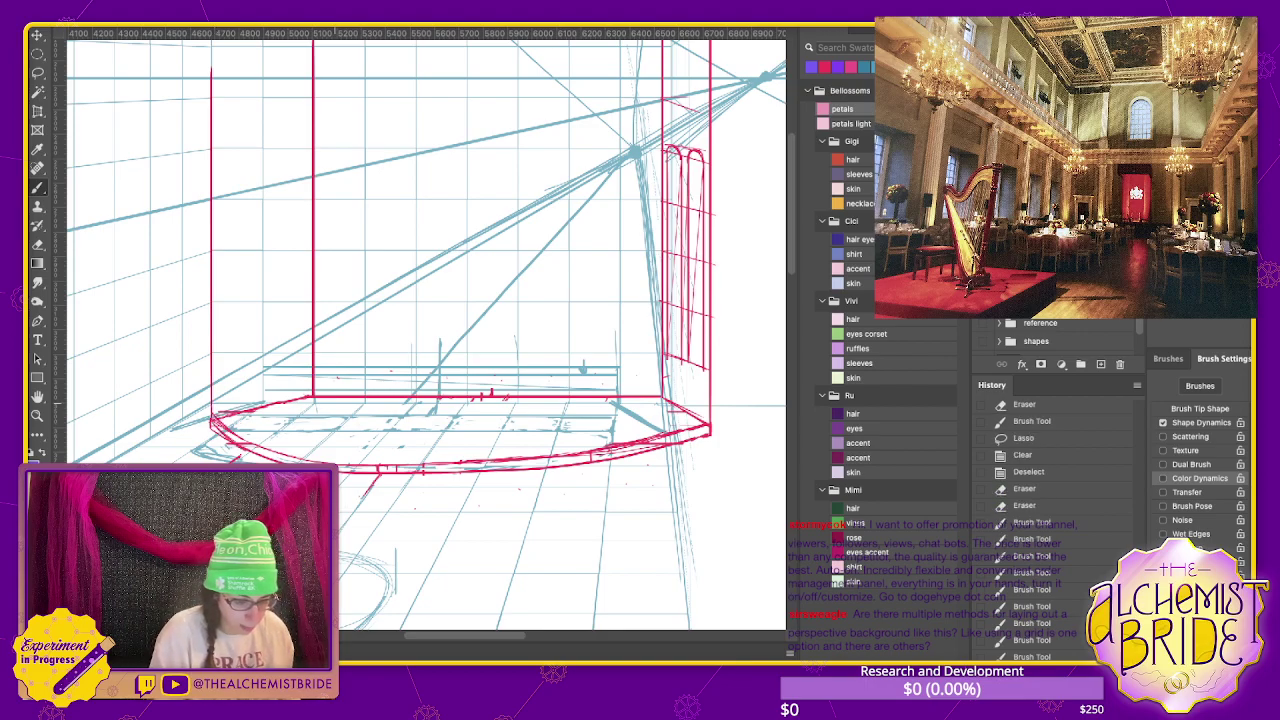
# - Add short red strokes along the stage edge
pyautogui.scroll(-2, 420, 330)
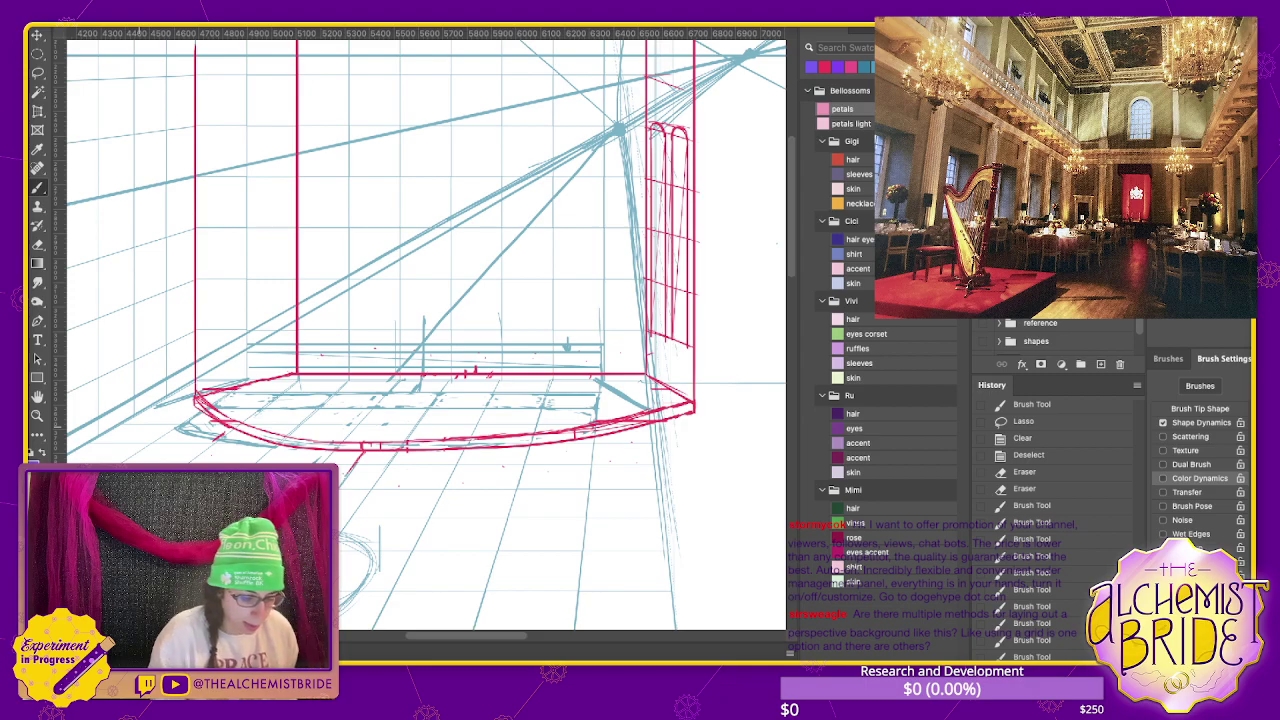
pyautogui.moveTo(420, 330); pyautogui.dragTo(566, 354)
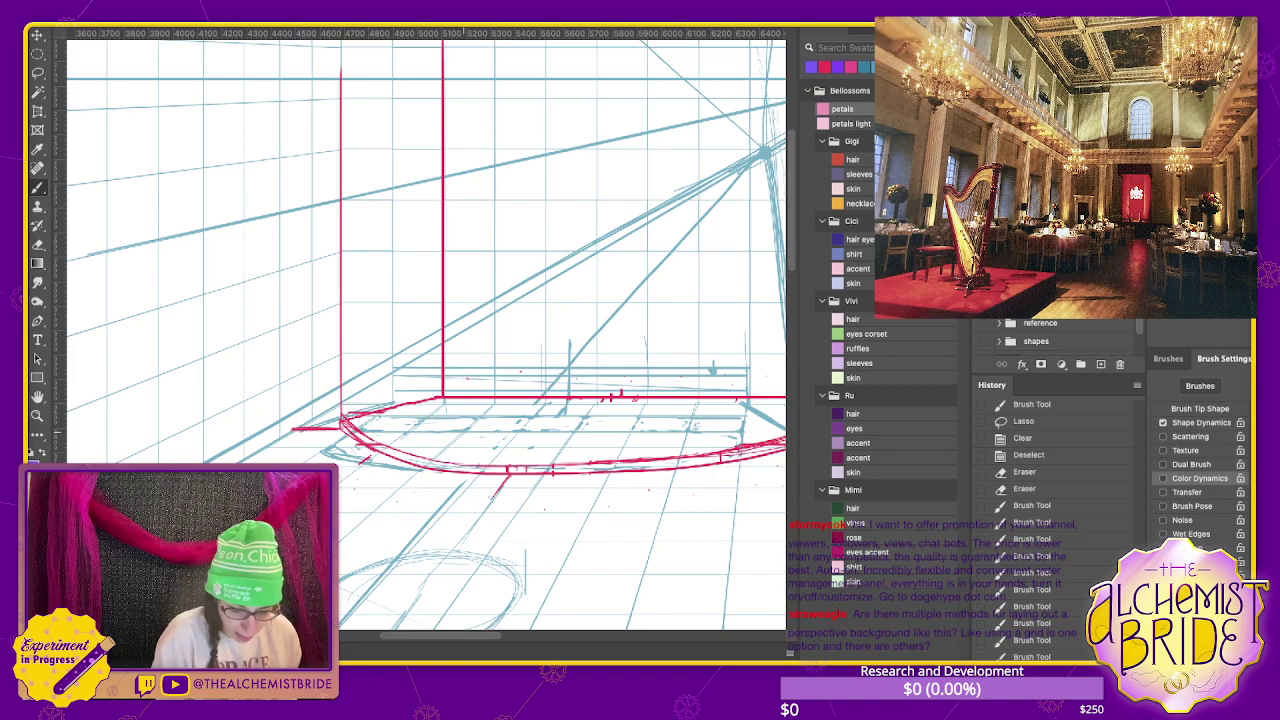
pyautogui.moveTo(560, 340); pyautogui.dragTo(231, 322)
pyautogui.moveTo(616, 420)
pyautogui.mouseDown()
pyautogui.moveTo(680, 420)
pyautogui.moveTo(565, 375)
pyautogui.moveTo(495, 313)
pyautogui.moveTo(481, 207)
pyautogui.mouseUp()
# - Zoom out to check the whole room, zoom back in, and hide the red outline layer
pyautogui.hotkey('ctrl', '-')
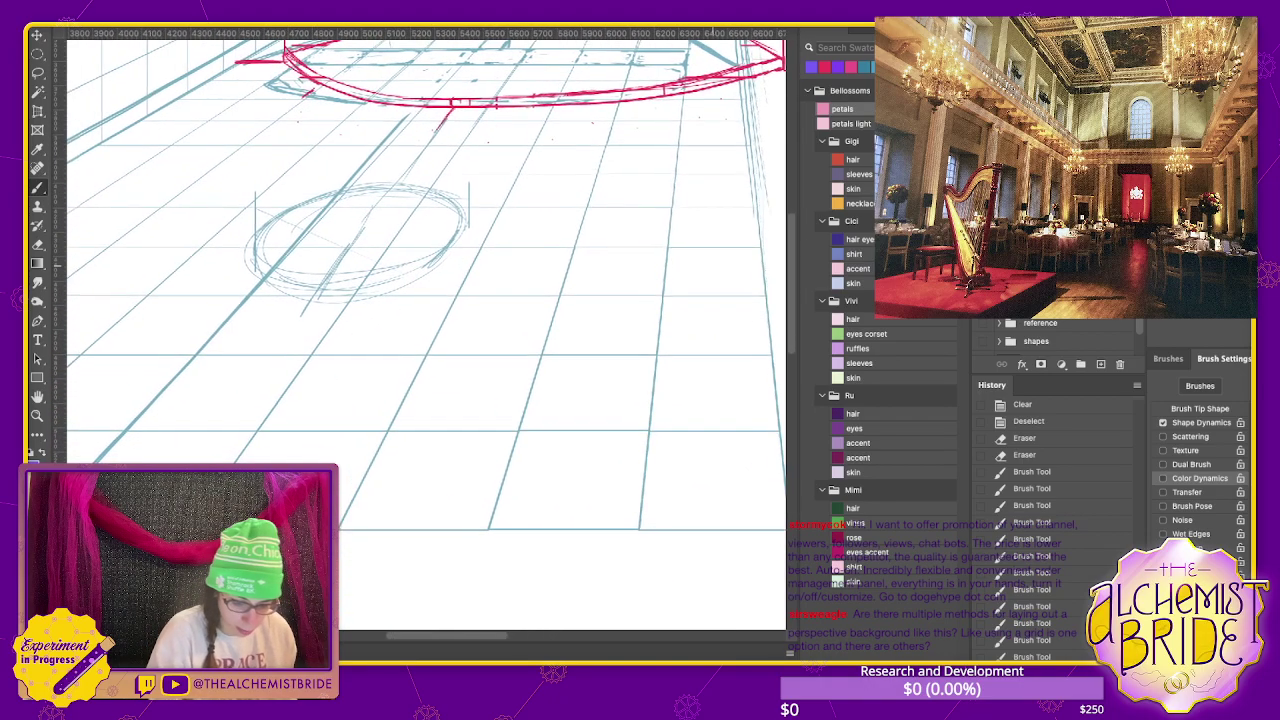
pyautogui.hotkey('ctrl', '-')
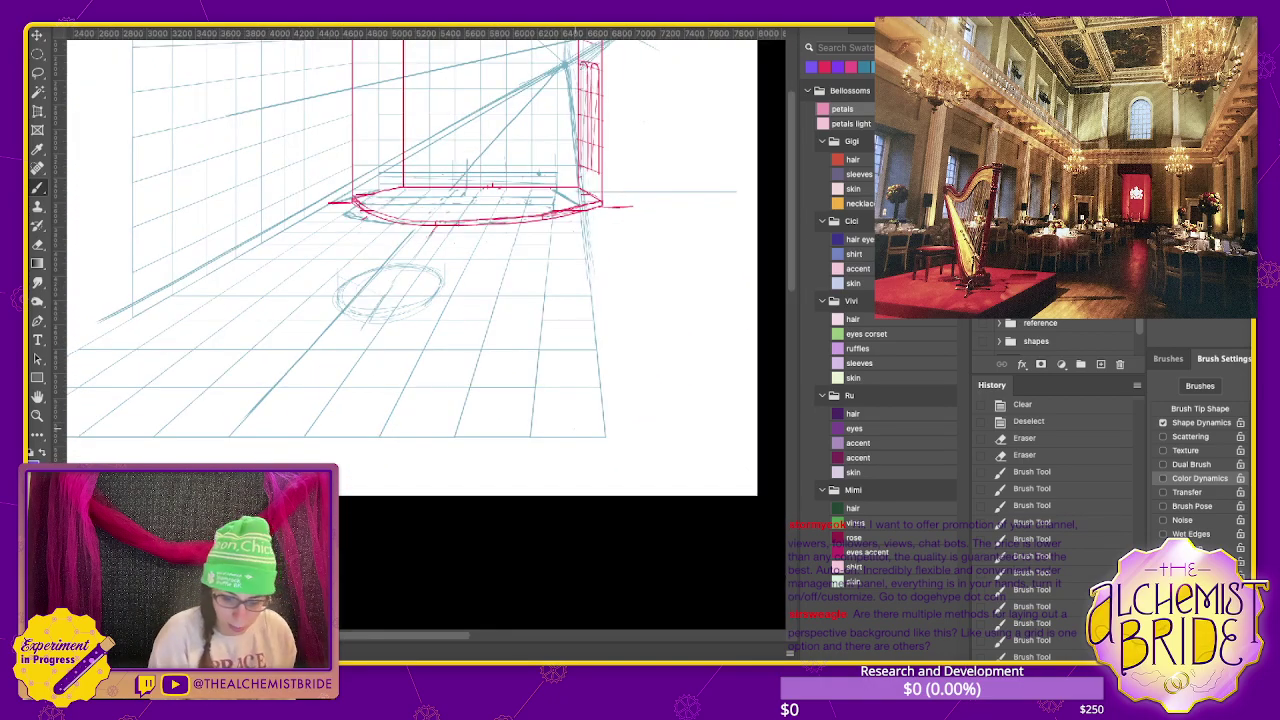
pyautogui.hscroll(-3, 410, 260)
pyautogui.hscroll(-2, 410, 260)
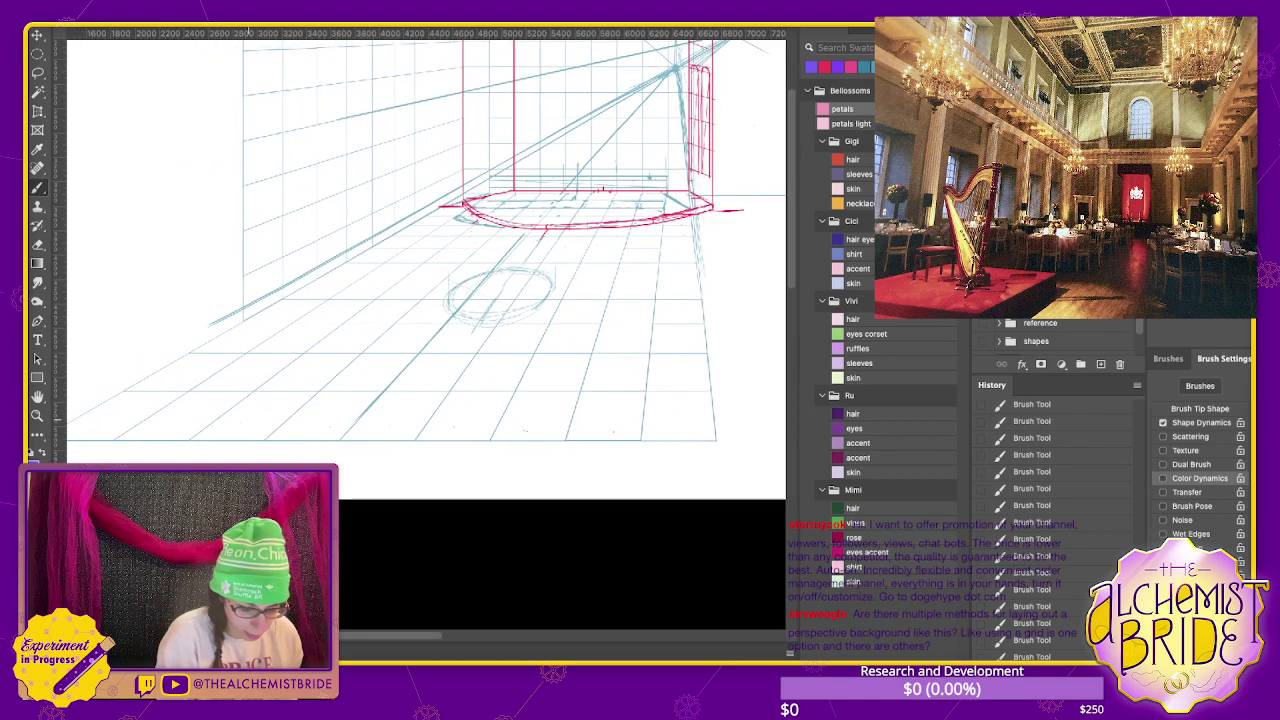
pyautogui.scroll(3, 425, 330)
pyautogui.hscroll(3, 425, 330)
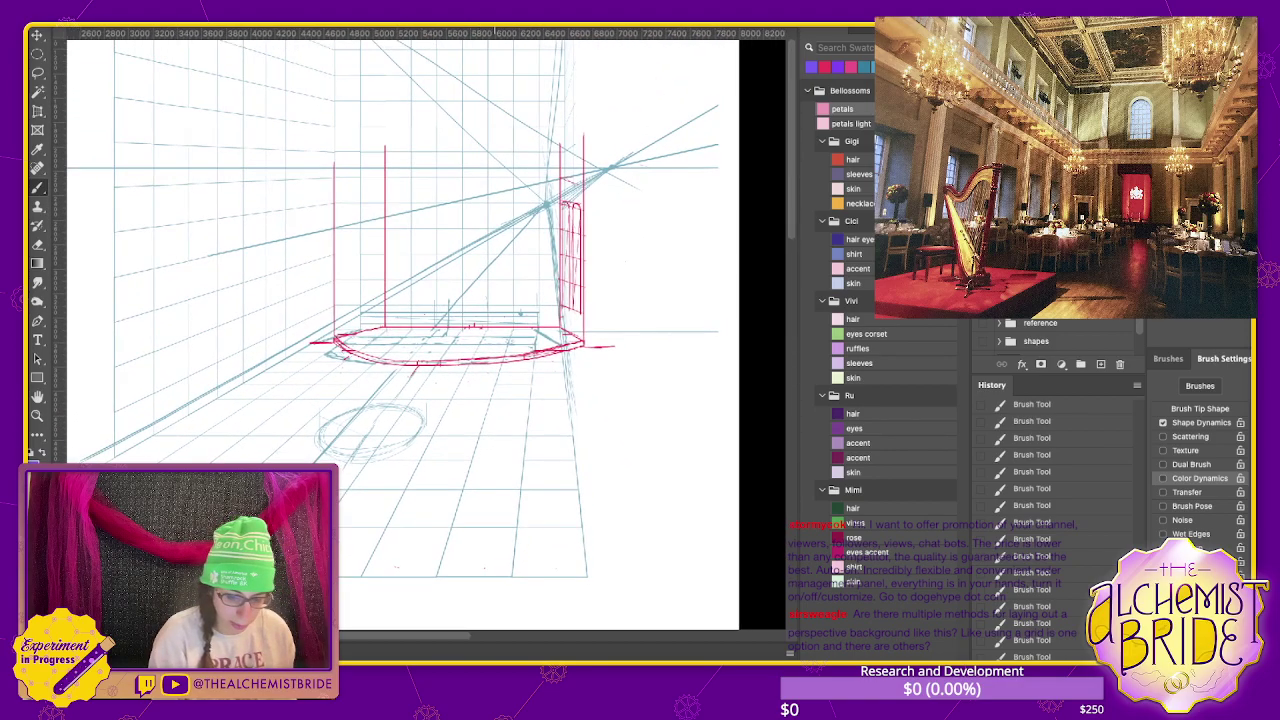
pyautogui.hotkey('ctrl', '+')
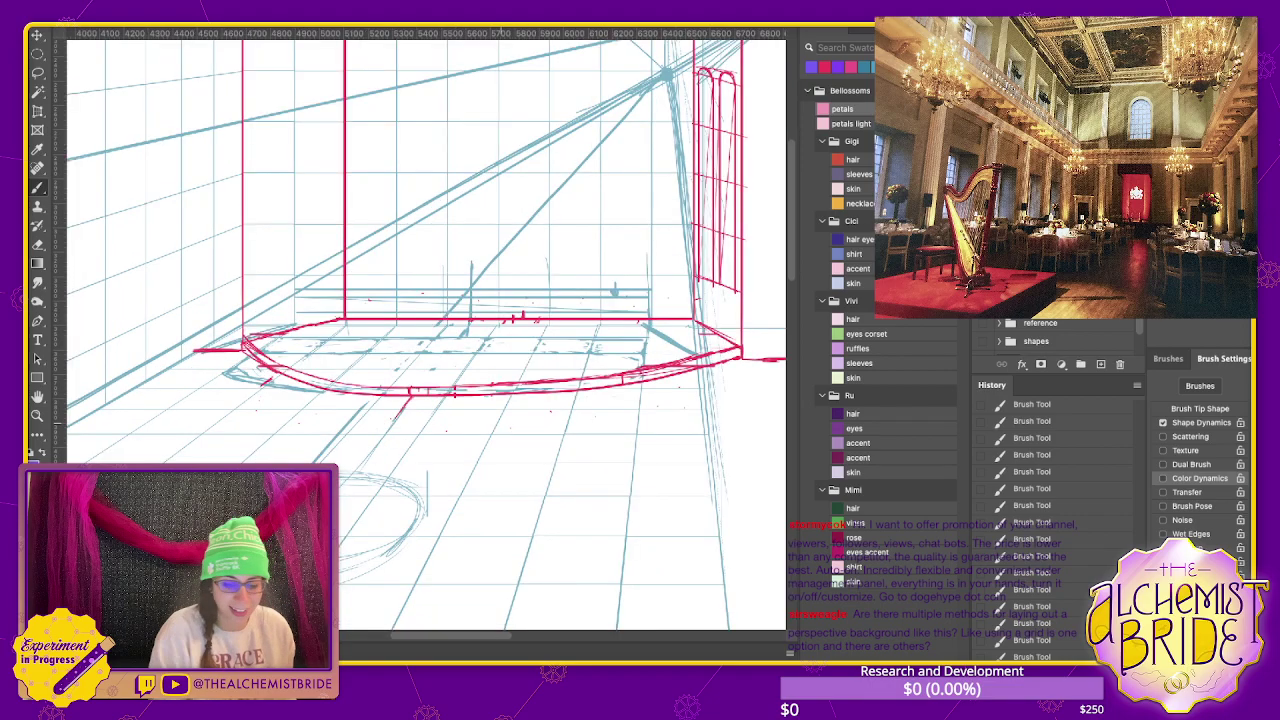
pyautogui.hscroll(3, 425, 330)
pyautogui.hscroll(1, 425, 330)
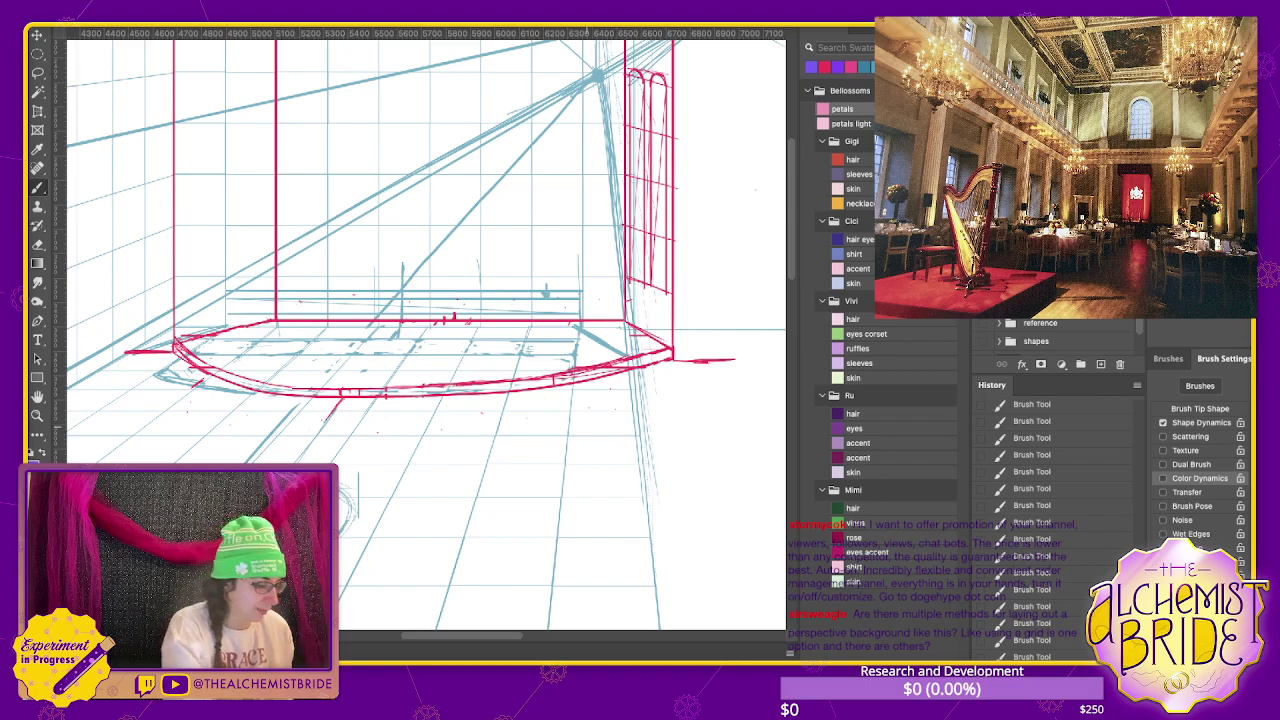
pyautogui.hotkey('ctrl', ',')
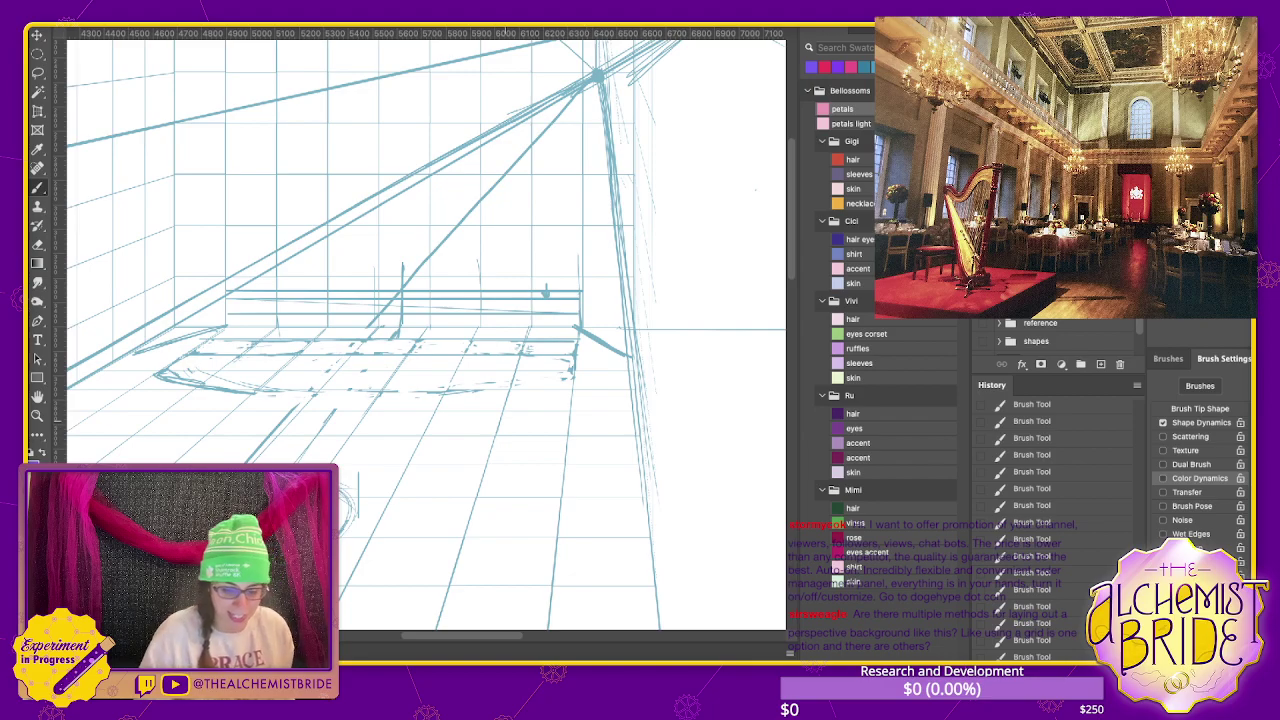
# - Undo back through history, then redo brush strokes until the red circled 5 reappears
pyautogui.moveTo(420, 330)
pyautogui.mouseDown()
pyautogui.moveTo(608, 312)
pyautogui.moveTo(523, 383)
pyautogui.moveTo(508, 343)
pyautogui.moveTo(478, 335)
pyautogui.mouseUp()
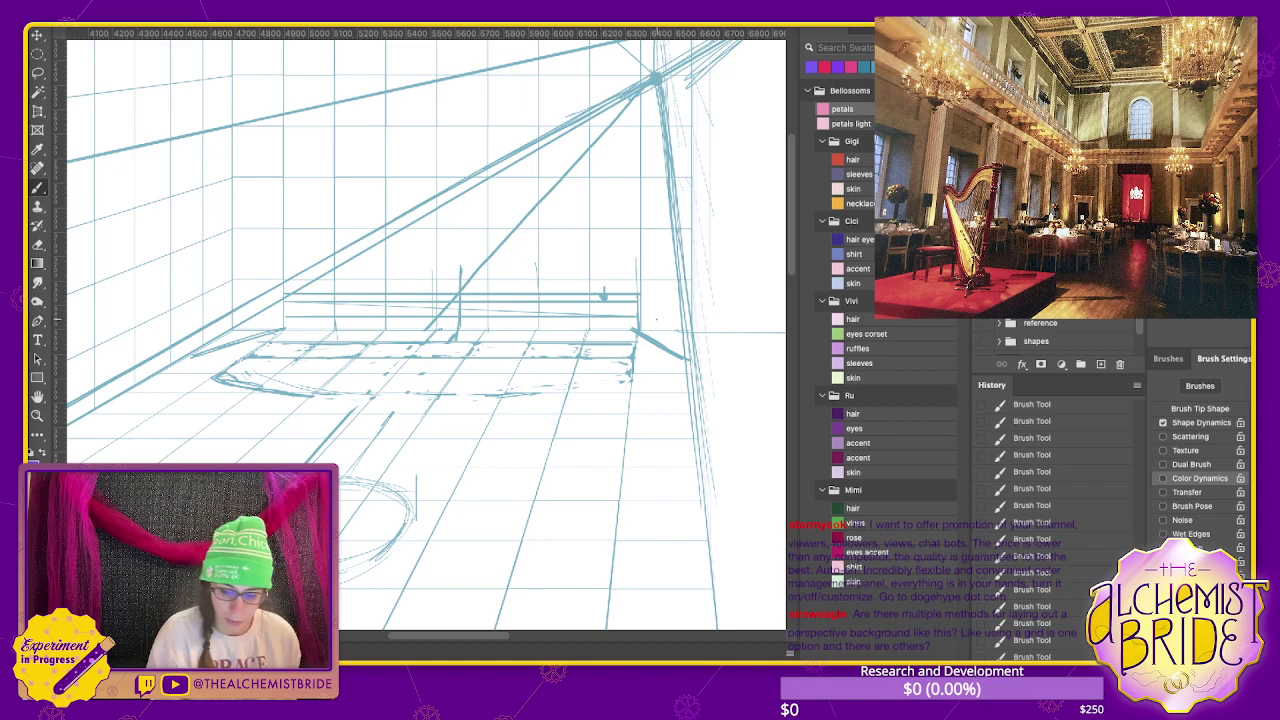
pyautogui.hotkey('ctrl', 'z')
pyautogui.hotkey('ctrl', 'z')
pyautogui.hotkey('ctrl', 'z')
pyautogui.hotkey('ctrl', 'z')
pyautogui.hotkey('ctrl', 'z')
pyautogui.hotkey('ctrl', 'z')
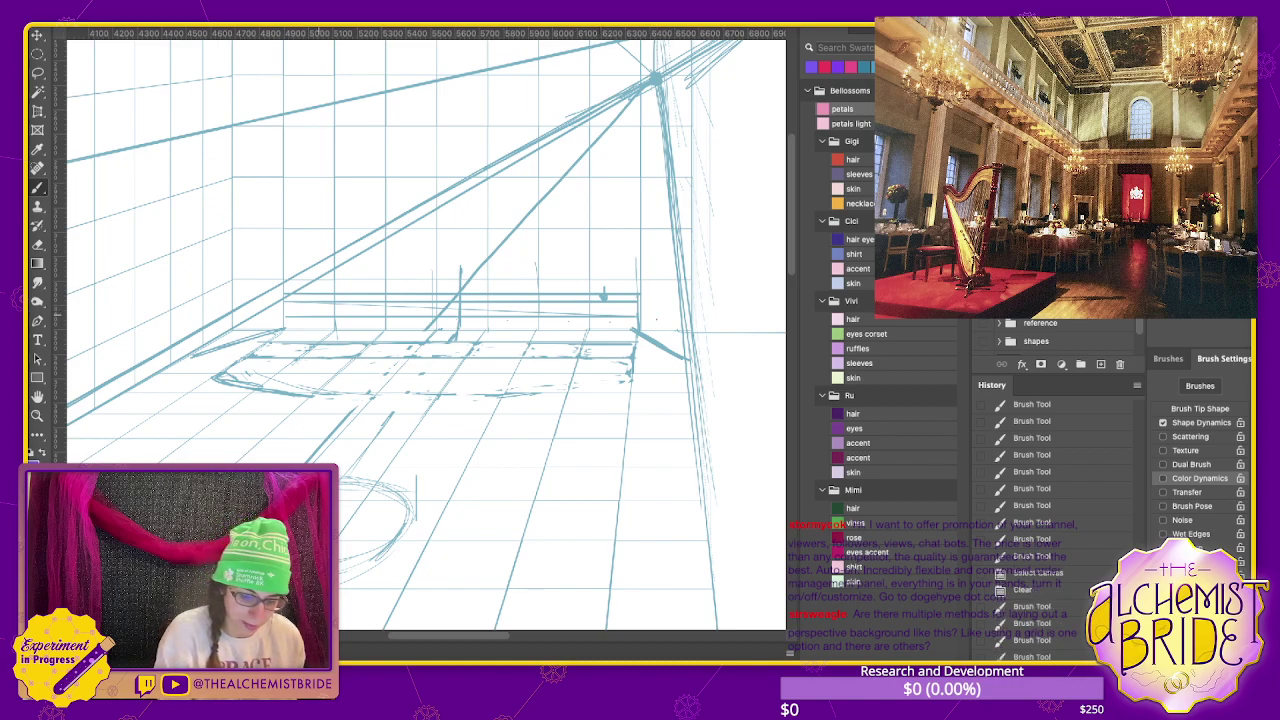
pyautogui.hotkey('ctrl', 'shift', 'z')
pyautogui.hotkey('ctrl', 'shift', 'z')
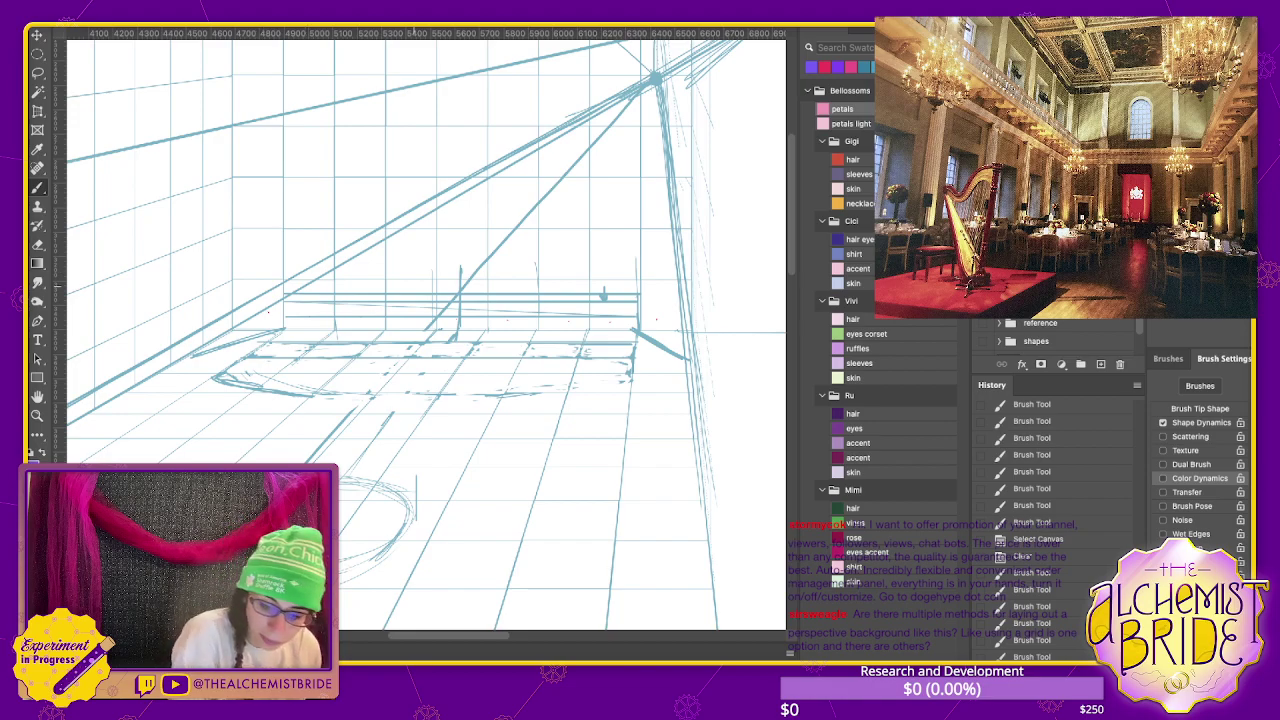
pyautogui.hotkey('ctrl', 'shift', 'z')
pyautogui.hotkey('ctrl', 'shift', 'z')
pyautogui.hotkey('ctrl', 'shift', 'z')
pyautogui.hotkey('ctrl', 'shift', 'z')
pyautogui.hotkey('ctrl', 'shift', 'z')
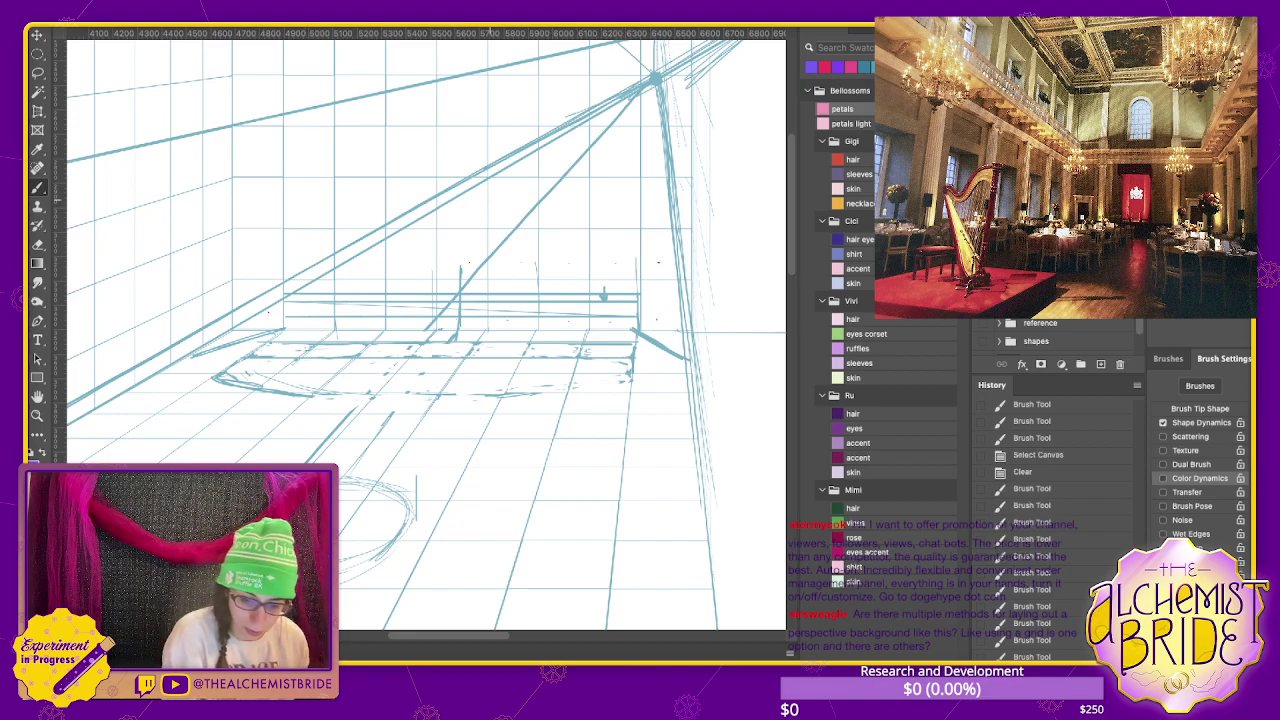
pyautogui.hotkey('ctrl', 'shift', 'z')
pyautogui.hotkey('ctrl', 'shift', 'z')
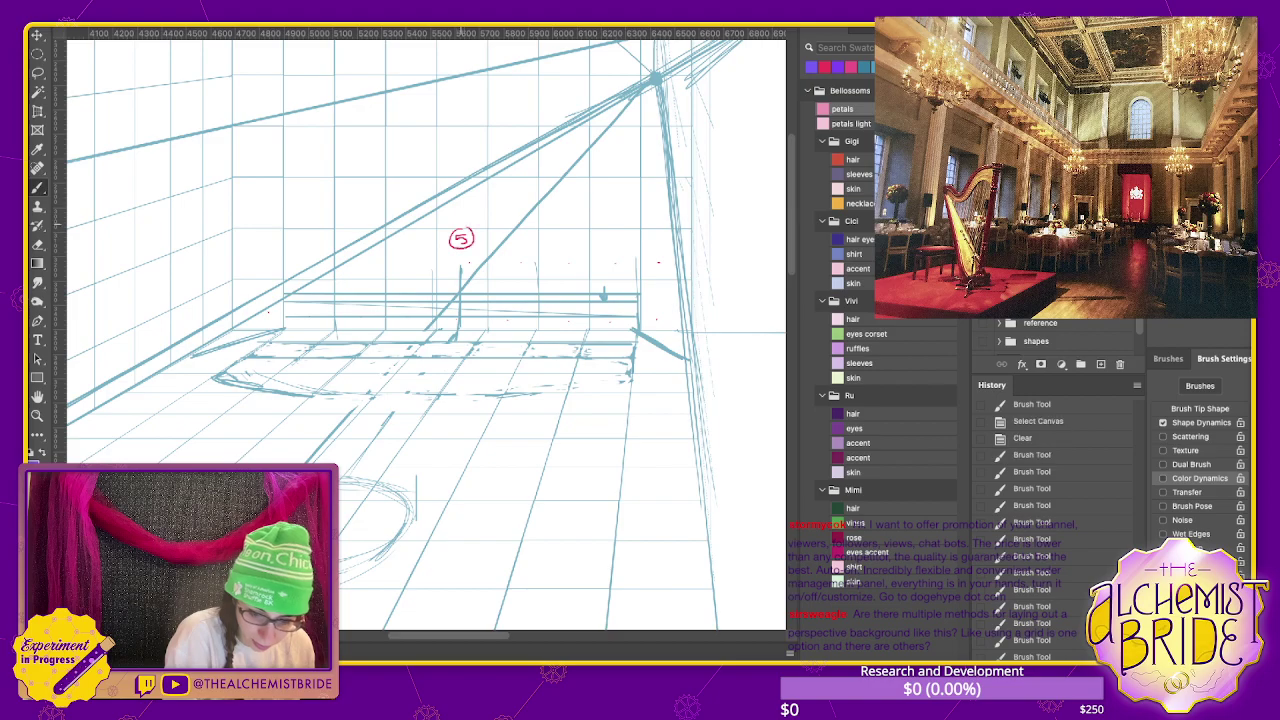
# - Redo the brush strokes restoring the circled 1, 7 and 9 labels along the back wall
pyautogui.hotkey('ctrl', 'shift', 'z')
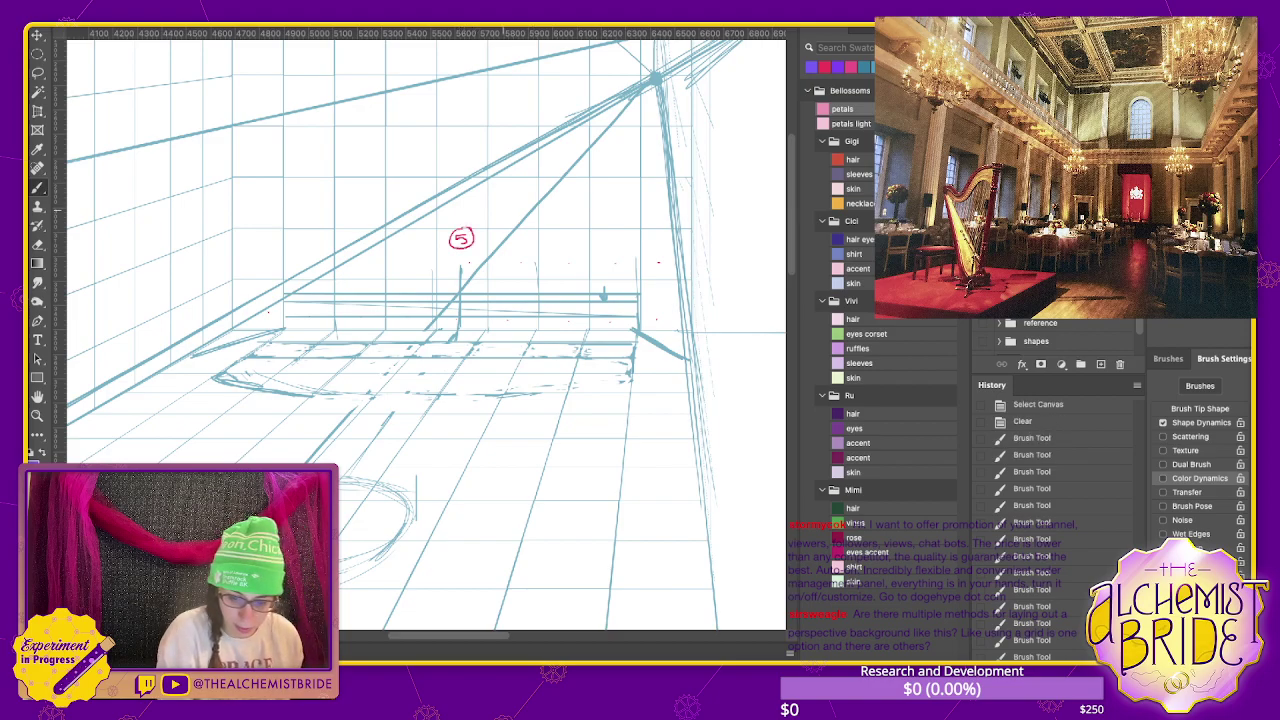
pyautogui.hotkey('ctrl', 'shift', 'z')
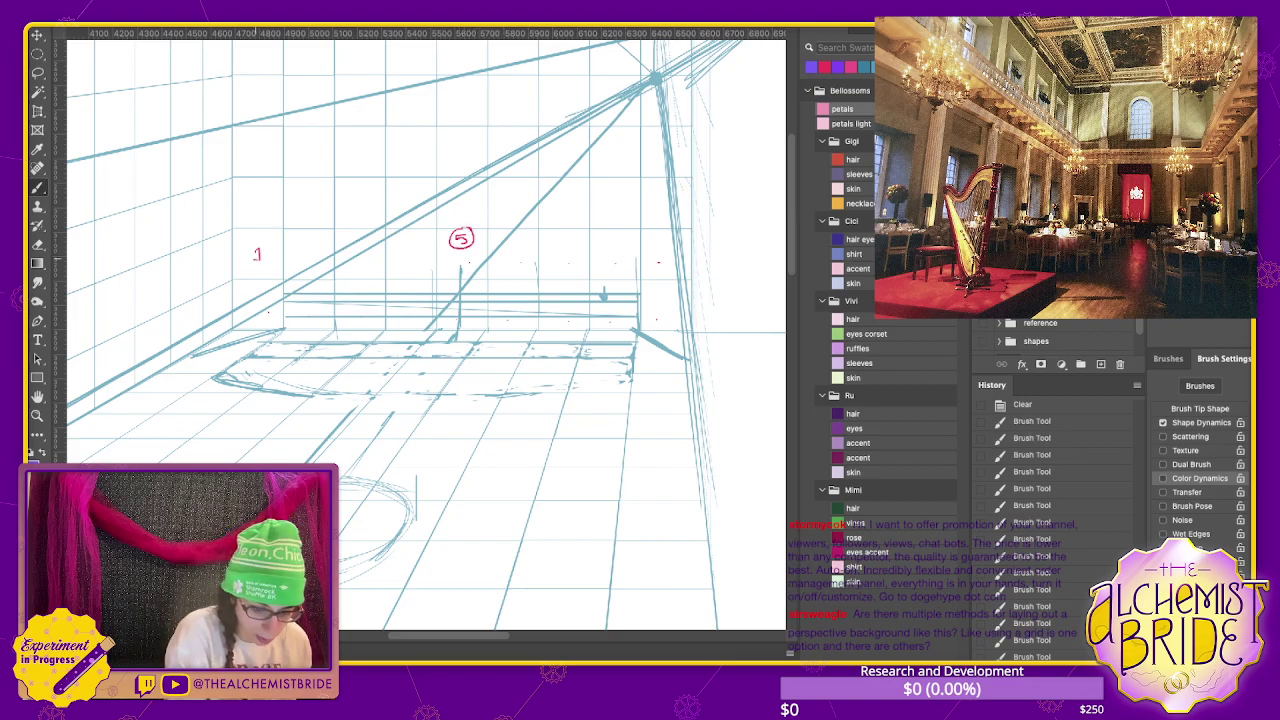
pyautogui.hotkey('ctrl', 'shift', 'z')
pyautogui.hotkey('ctrl', 'shift', 'z')
pyautogui.hotkey('ctrl', 'shift', 'z')
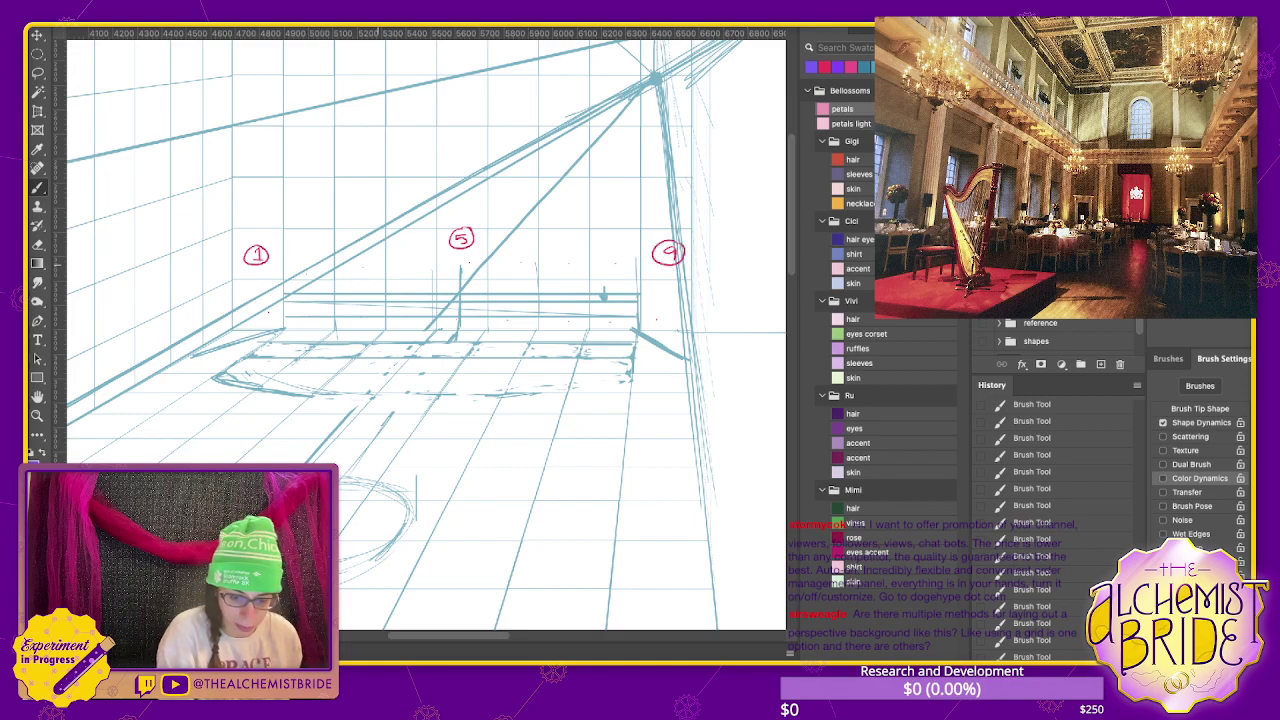
pyautogui.hotkey('ctrl', 'shift', 'z')
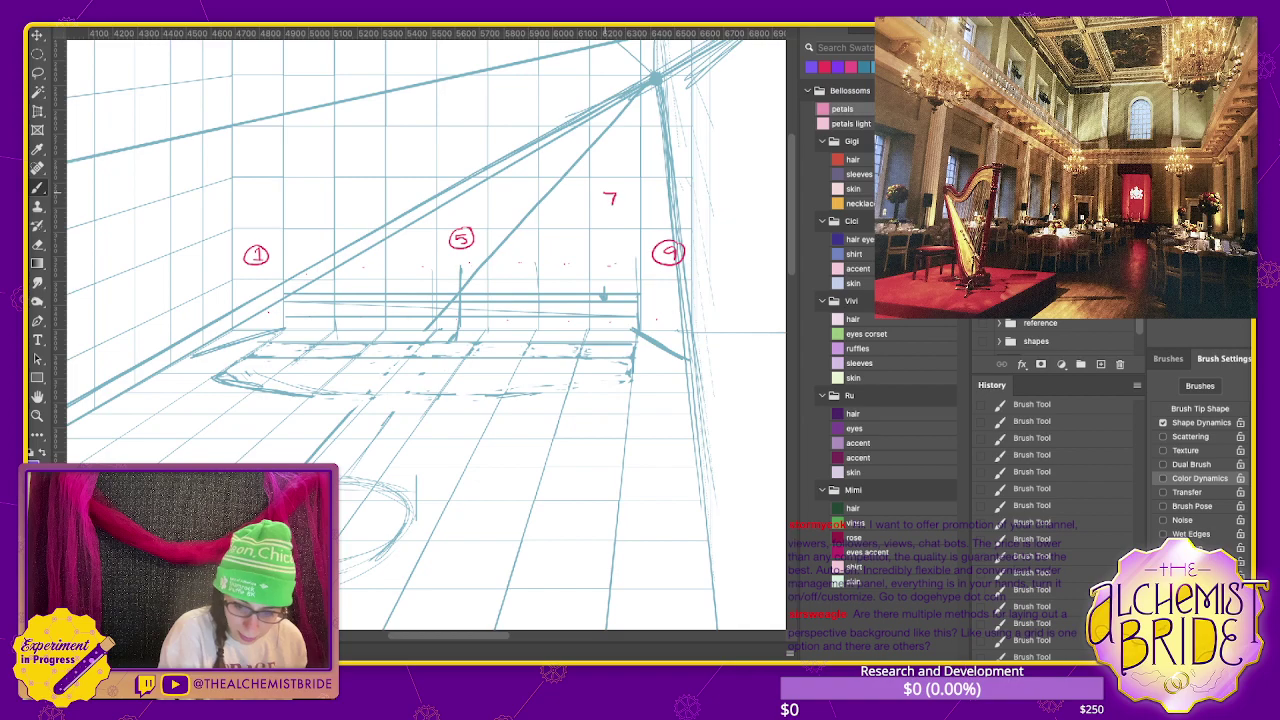
pyautogui.hotkey('ctrl', 'shift', 'z')
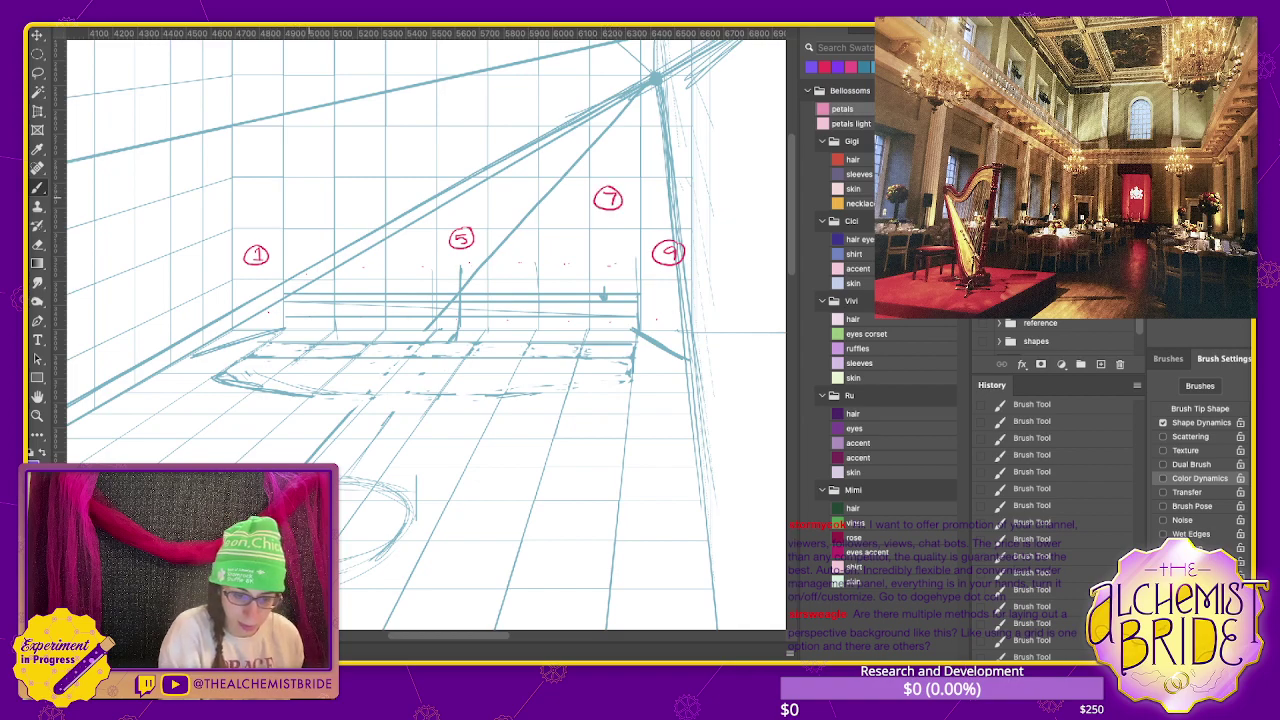
pyautogui.hotkey('ctrl', 'shift', 'z')
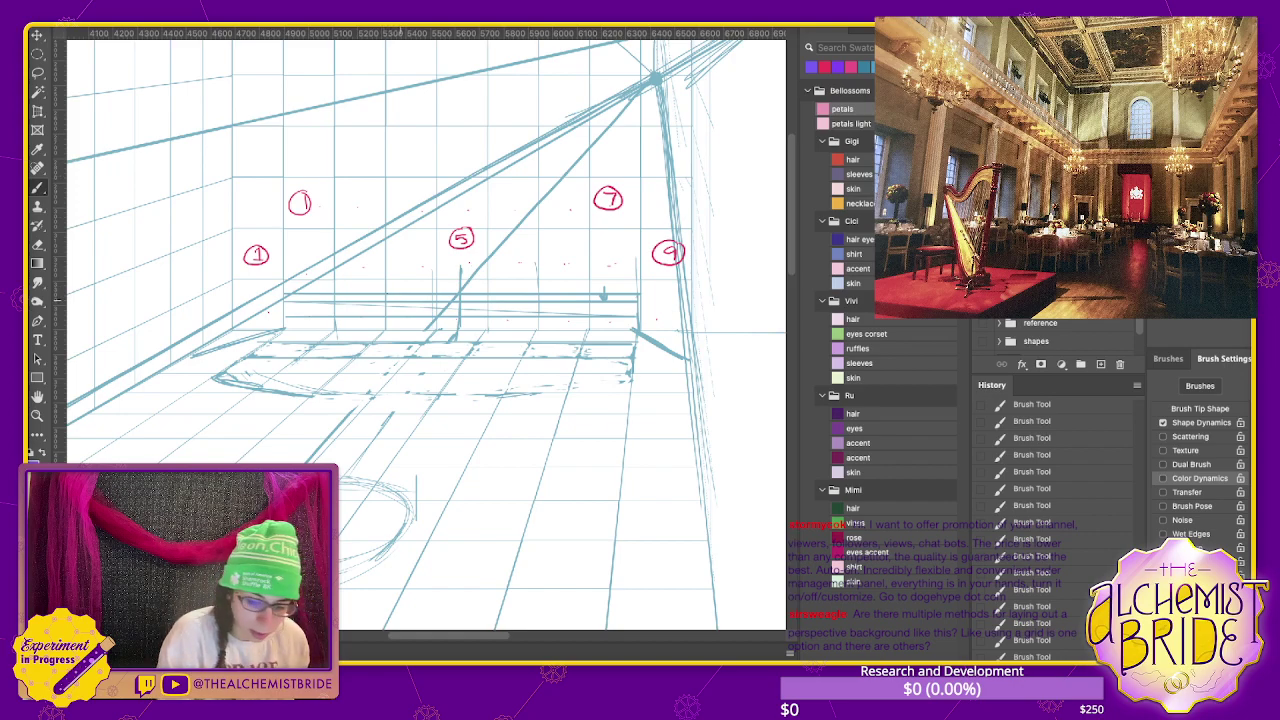
# - Draw the red top edge of the back step, joined down to a short left vertical
pyautogui.moveTo(386, 294); pyautogui.dragTo(527, 294)
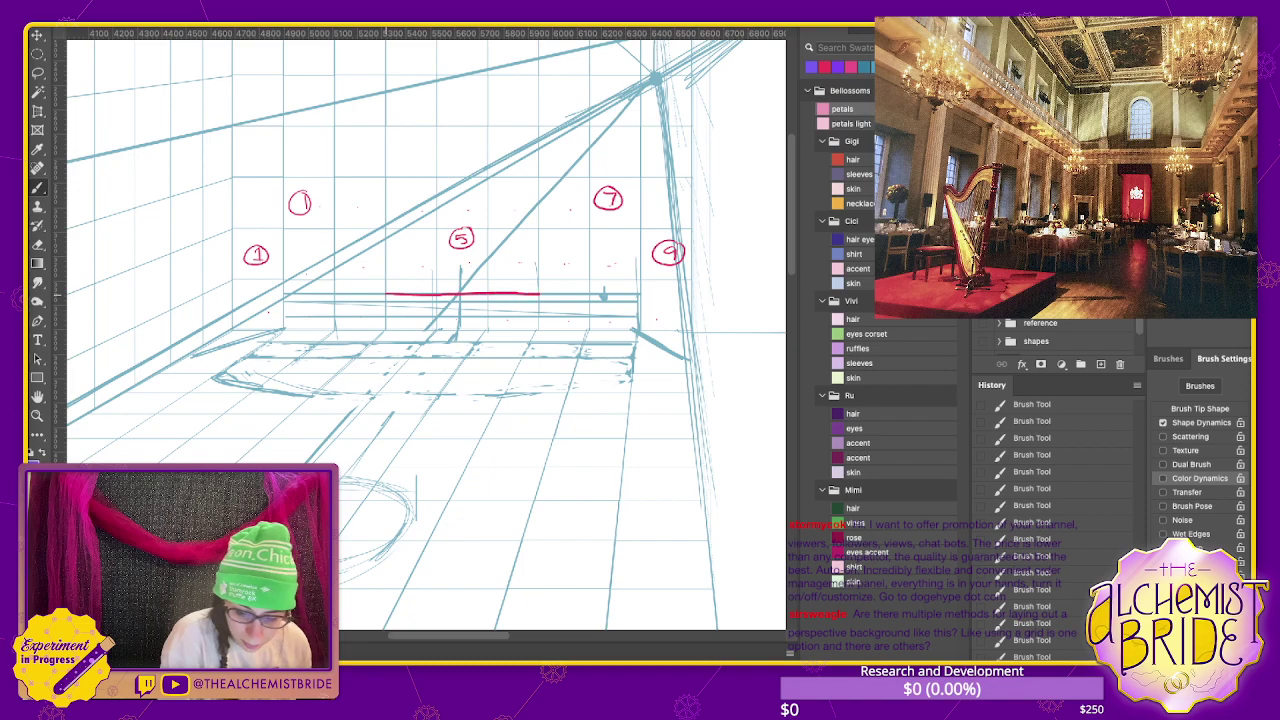
pyautogui.hotkey('ctrl', 'z')
pyautogui.moveTo(407, 294); pyautogui.dragTo(534, 294)
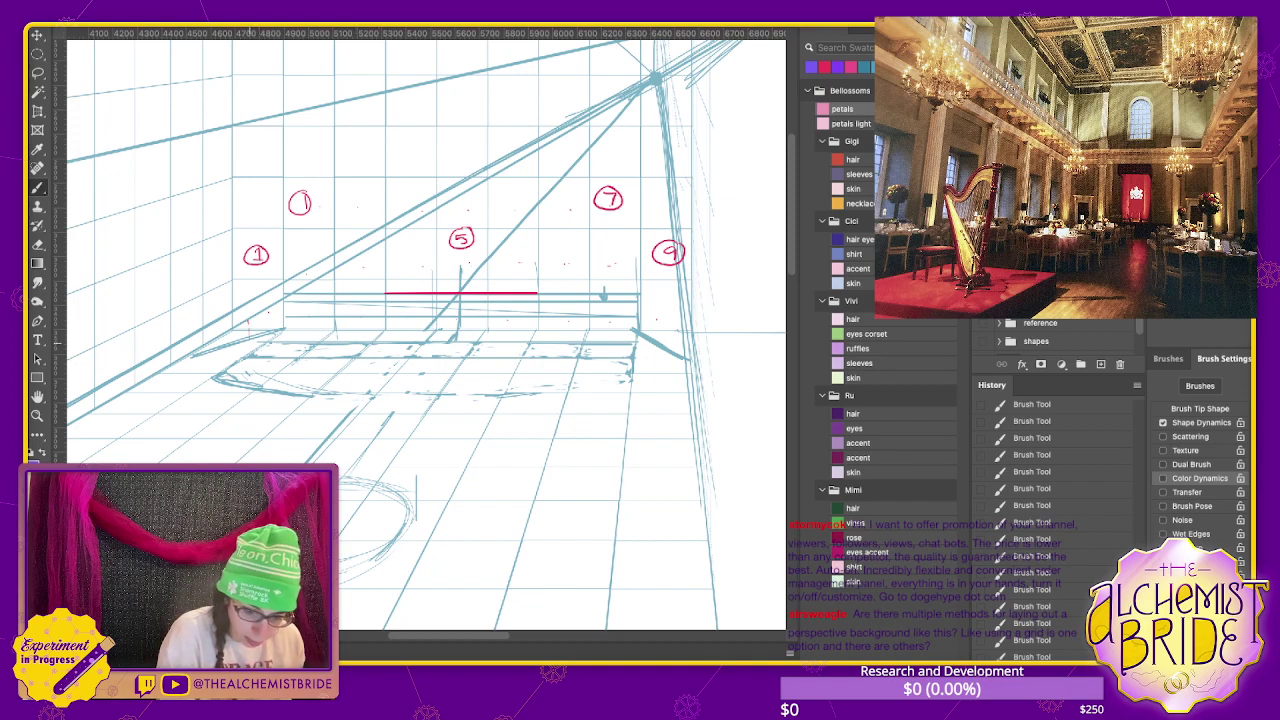
pyautogui.moveTo(249, 322); pyautogui.dragTo(249, 358)
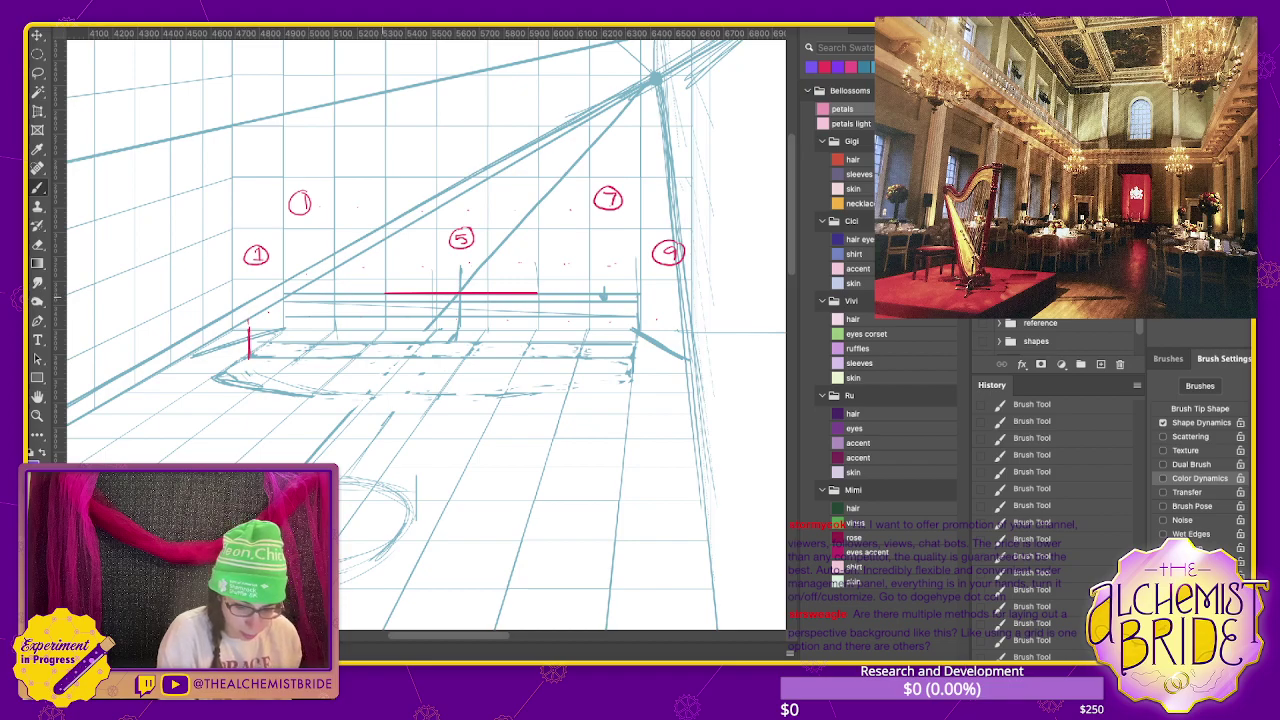
pyautogui.moveTo(384, 294); pyautogui.dragTo(249, 328)
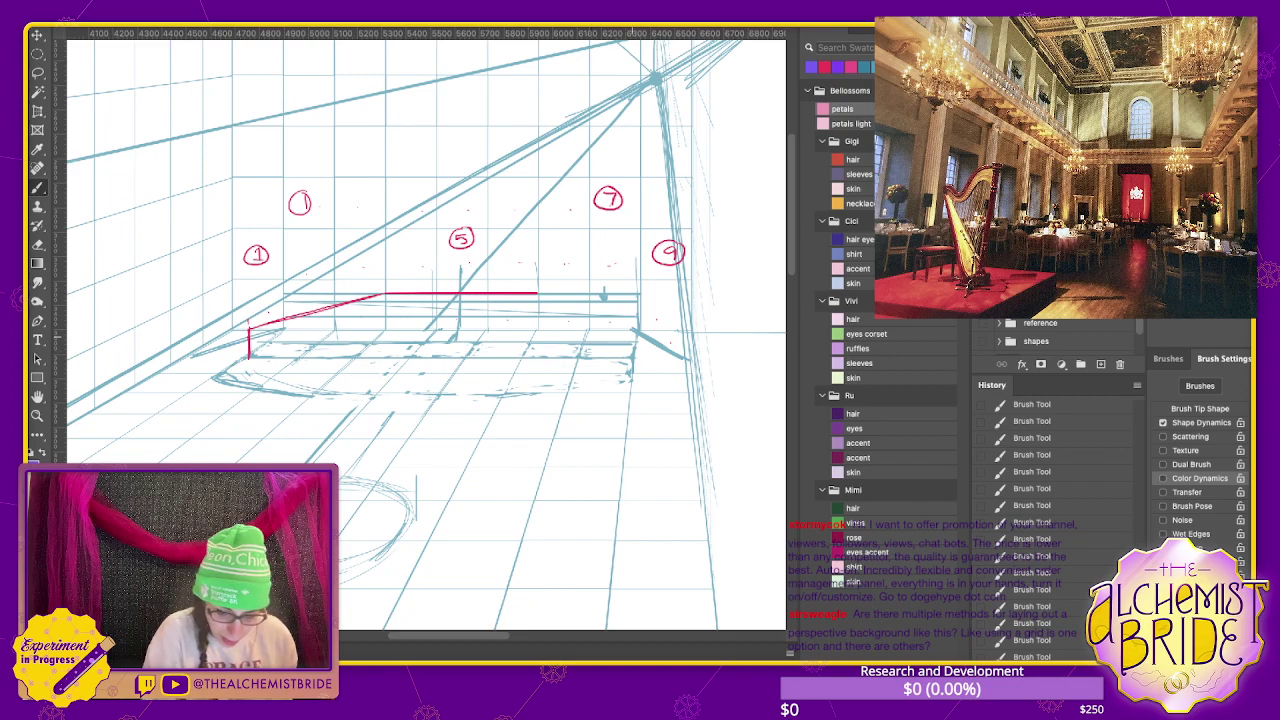
# - Join the top edge down to the step's right end with a straight slanted red line
pyautogui.moveTo(252, 330)
pyautogui.mouseDown()
pyautogui.moveTo(644, 330)
pyautogui.moveTo(632, 352)
pyautogui.mouseUp()
pyautogui.hotkey('ctrl', 'z')
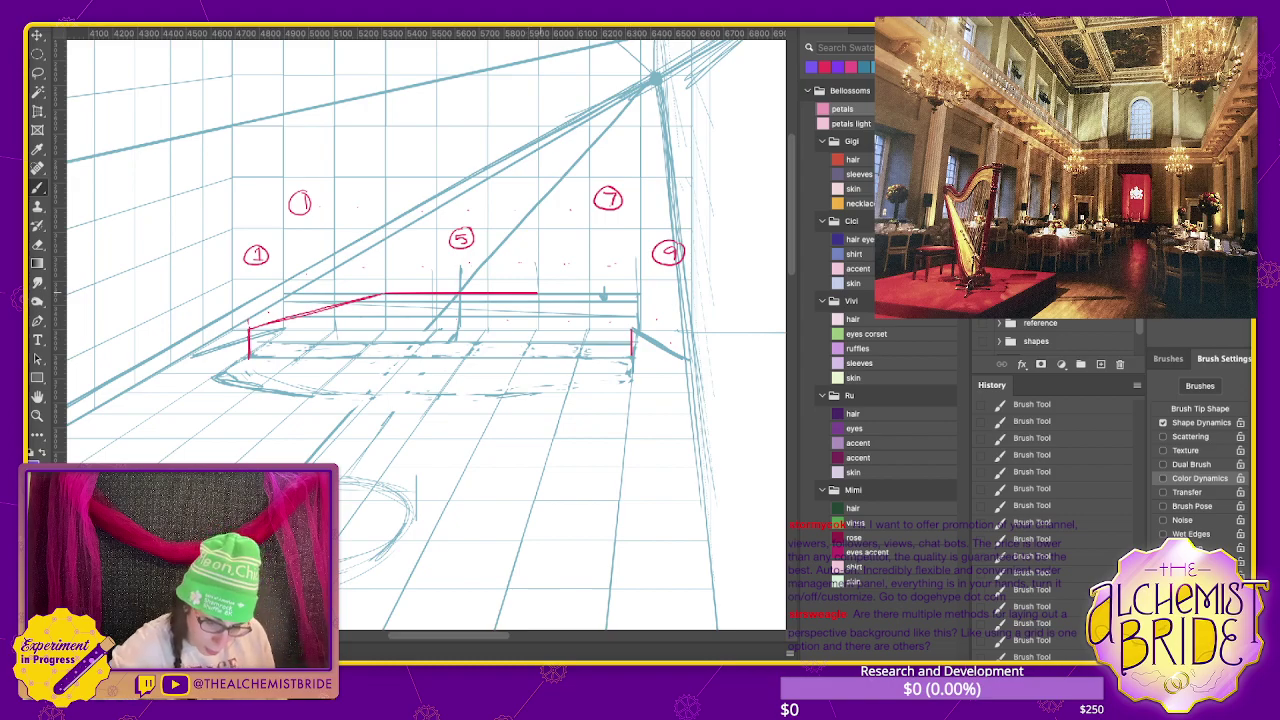
pyautogui.moveTo(537, 295); pyautogui.dragTo(618, 330)
pyautogui.hotkey('ctrl', 'z')
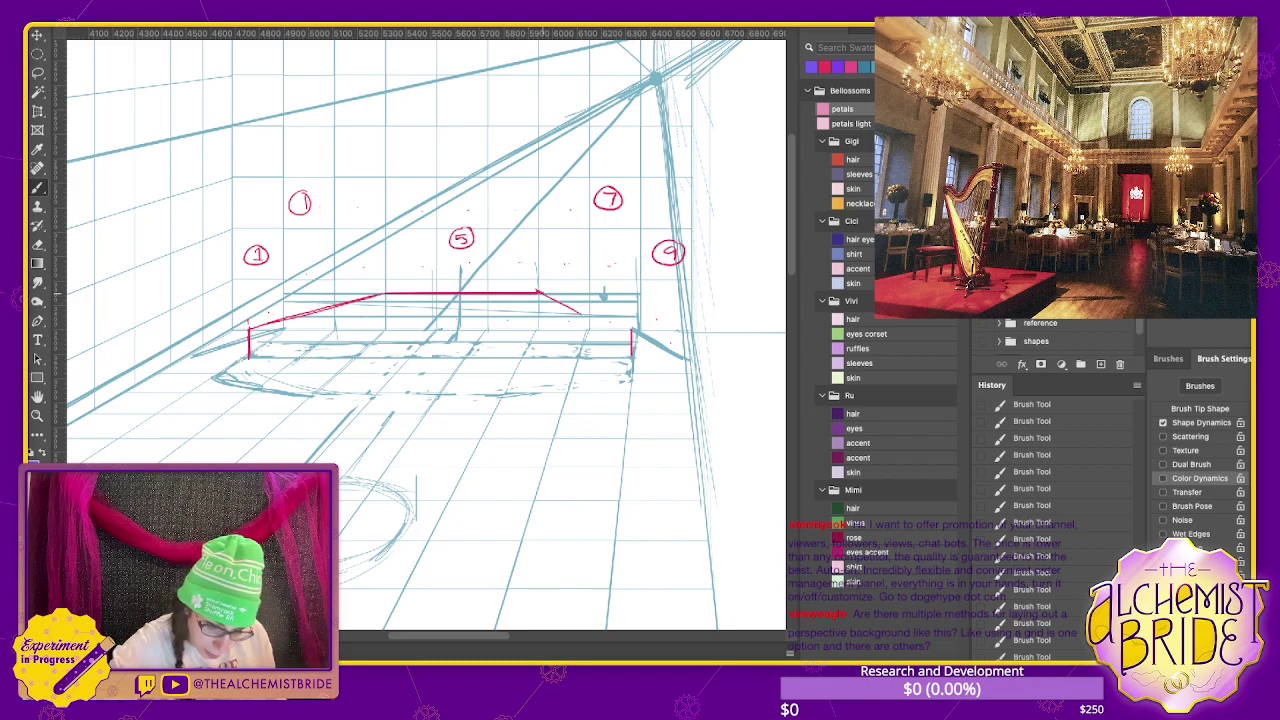
pyautogui.moveTo(537, 294); pyautogui.dragTo(632, 330)
# - Draw four tall red vertical pillar lines up from the step corners
pyautogui.scroll(3, 425, 330)
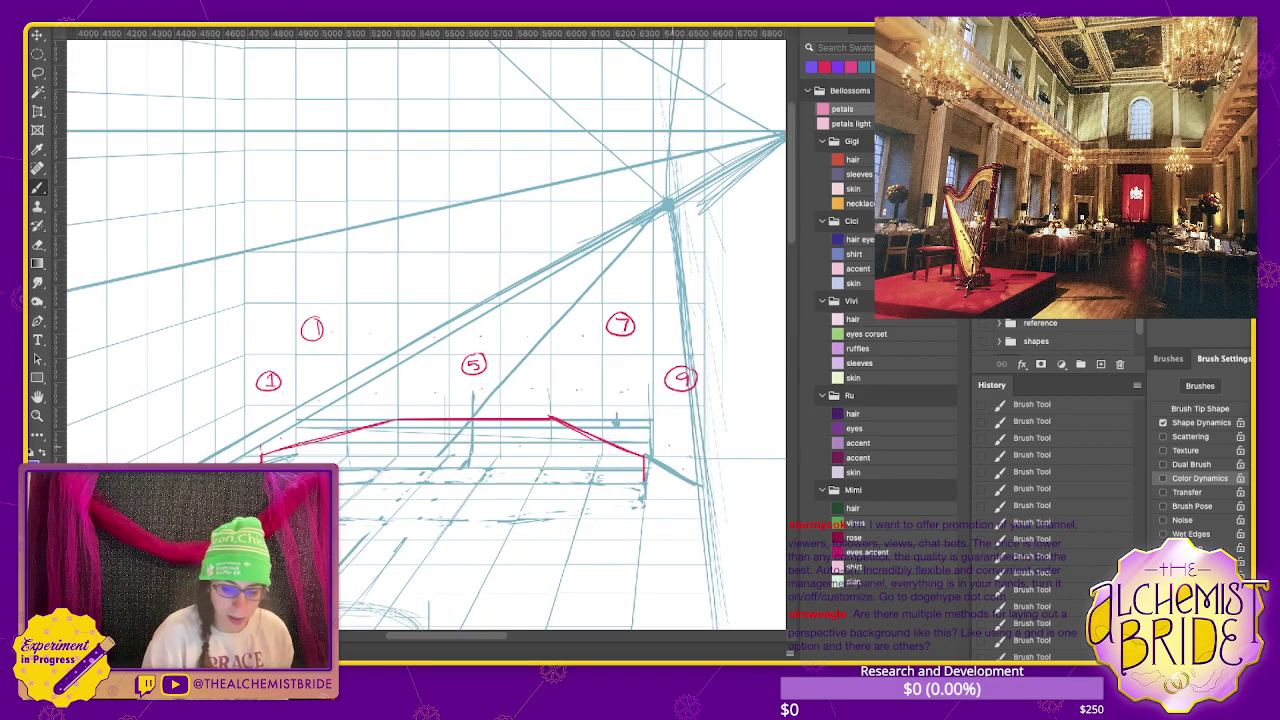
pyautogui.moveTo(551, 420); pyautogui.dragTo(551, 122)
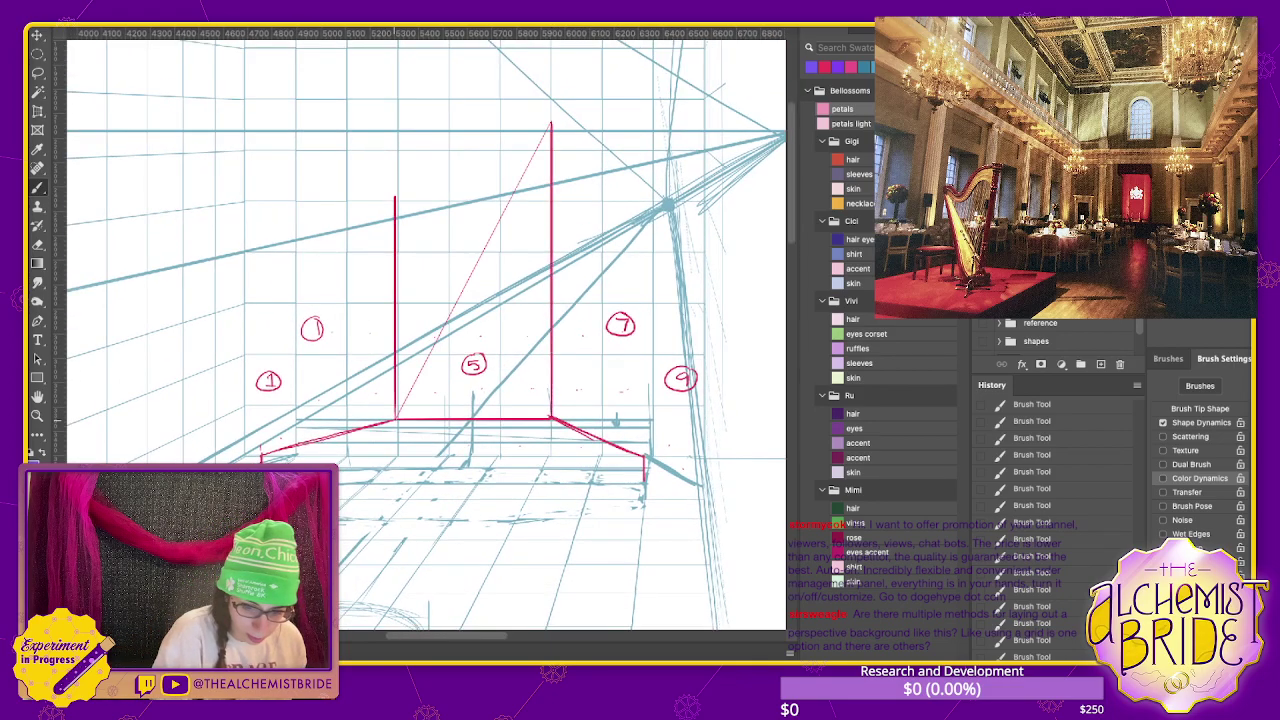
pyautogui.moveTo(396, 420); pyautogui.dragTo(396, 104)
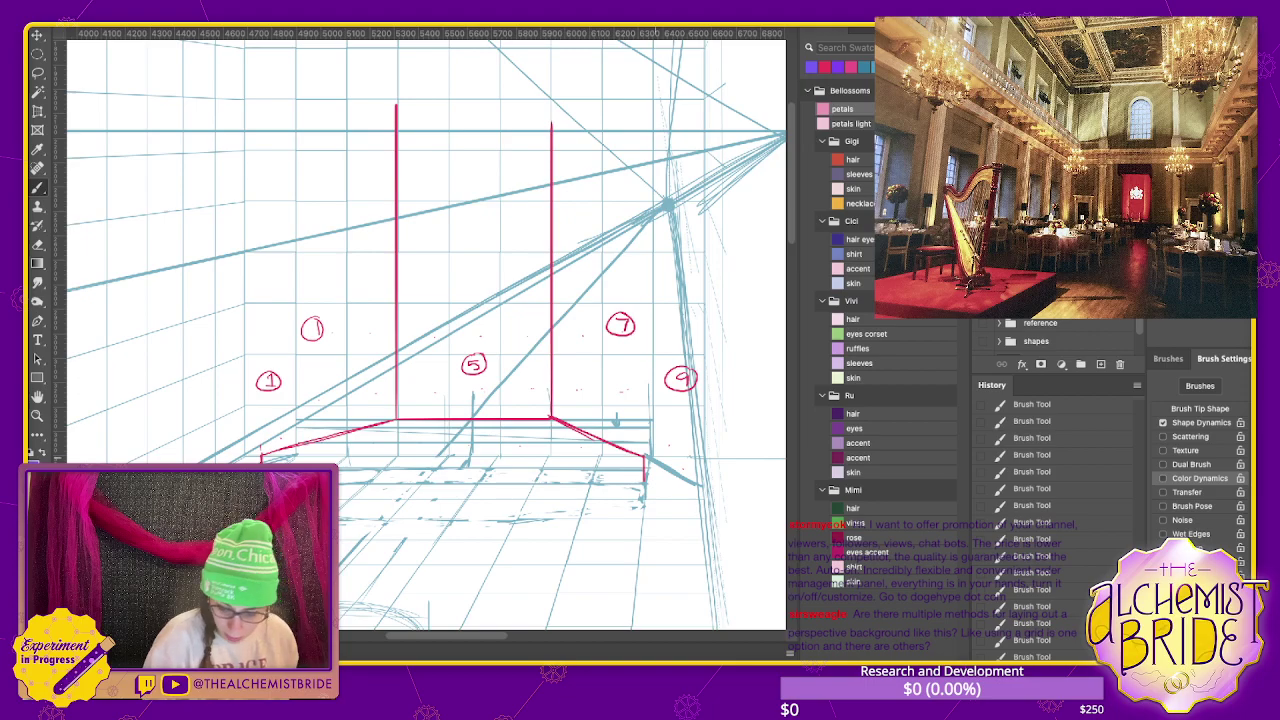
pyautogui.moveTo(644, 452); pyautogui.dragTo(643, 128)
pyautogui.moveTo(261, 456); pyautogui.dragTo(261, 96)
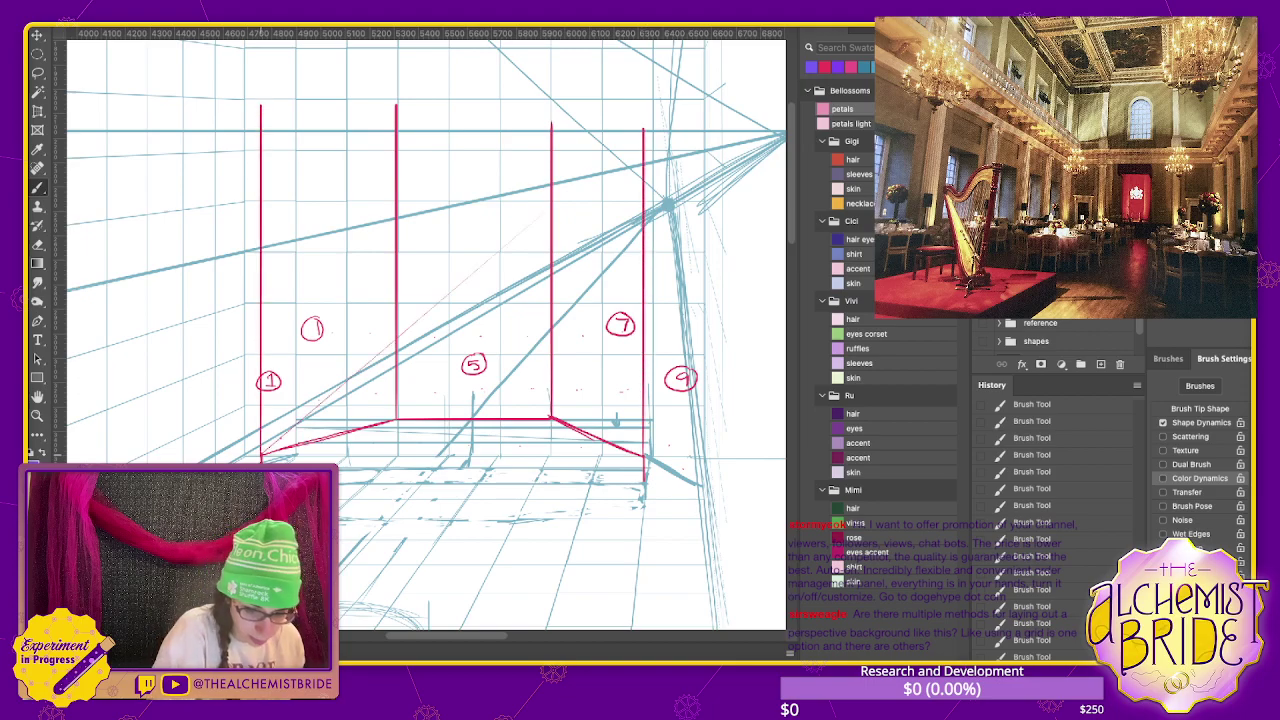
# - Extend the red floor line at both its right and left ends
pyautogui.scroll(-3, 420, 330)
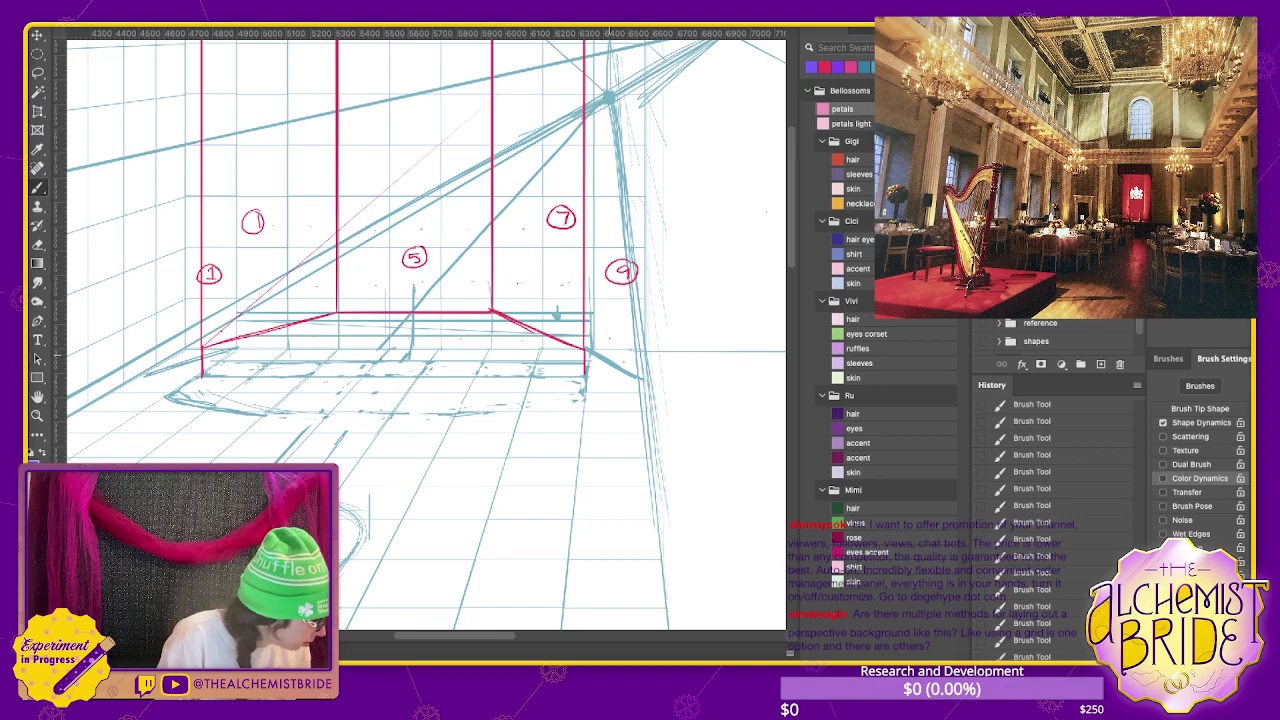
pyautogui.moveTo(586, 349); pyautogui.dragTo(611, 351)
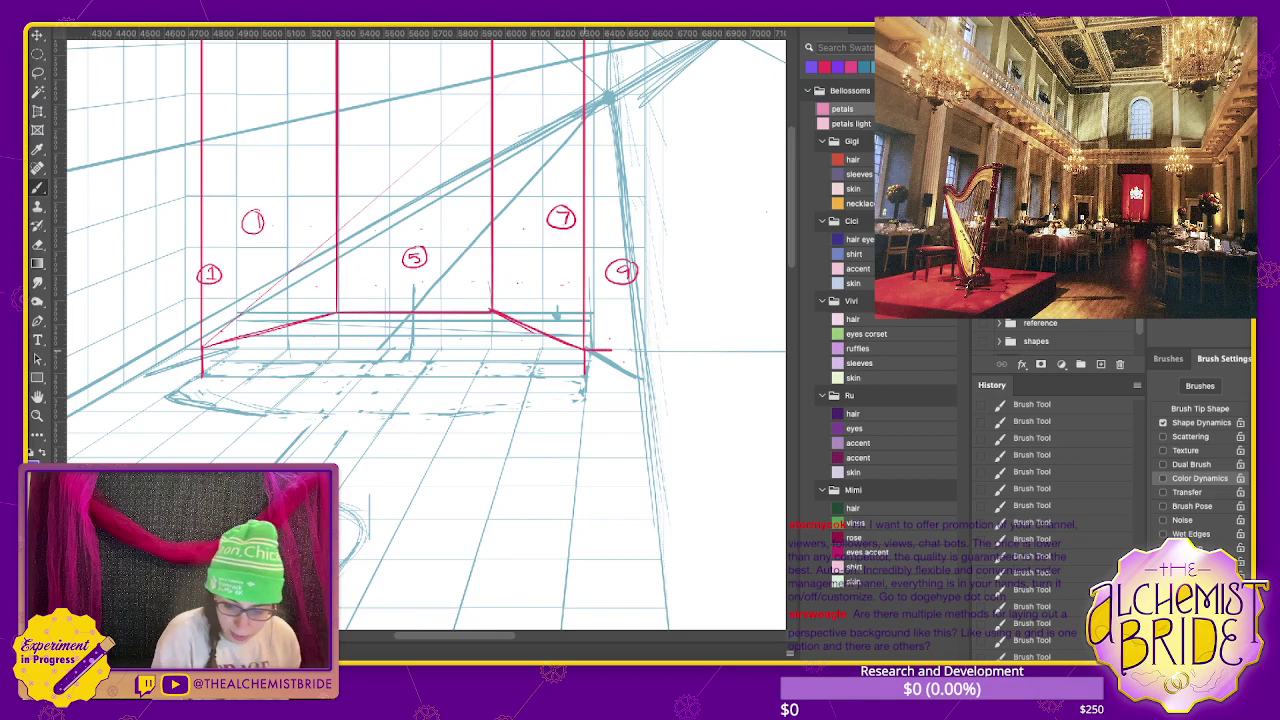
pyautogui.hscroll(-3, 420, 330)
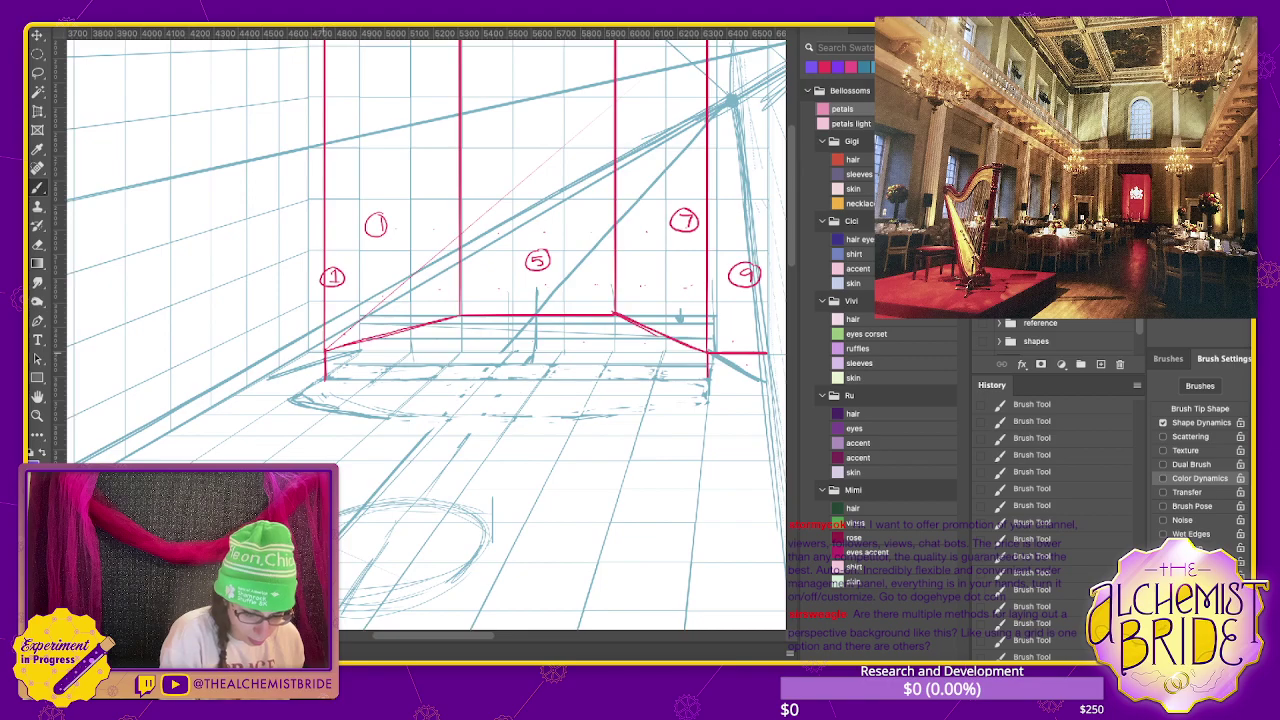
pyautogui.moveTo(326, 352); pyautogui.dragTo(272, 352)
pyautogui.scroll(3, 424, 330)
pyautogui.hscroll(3, 424, 330)
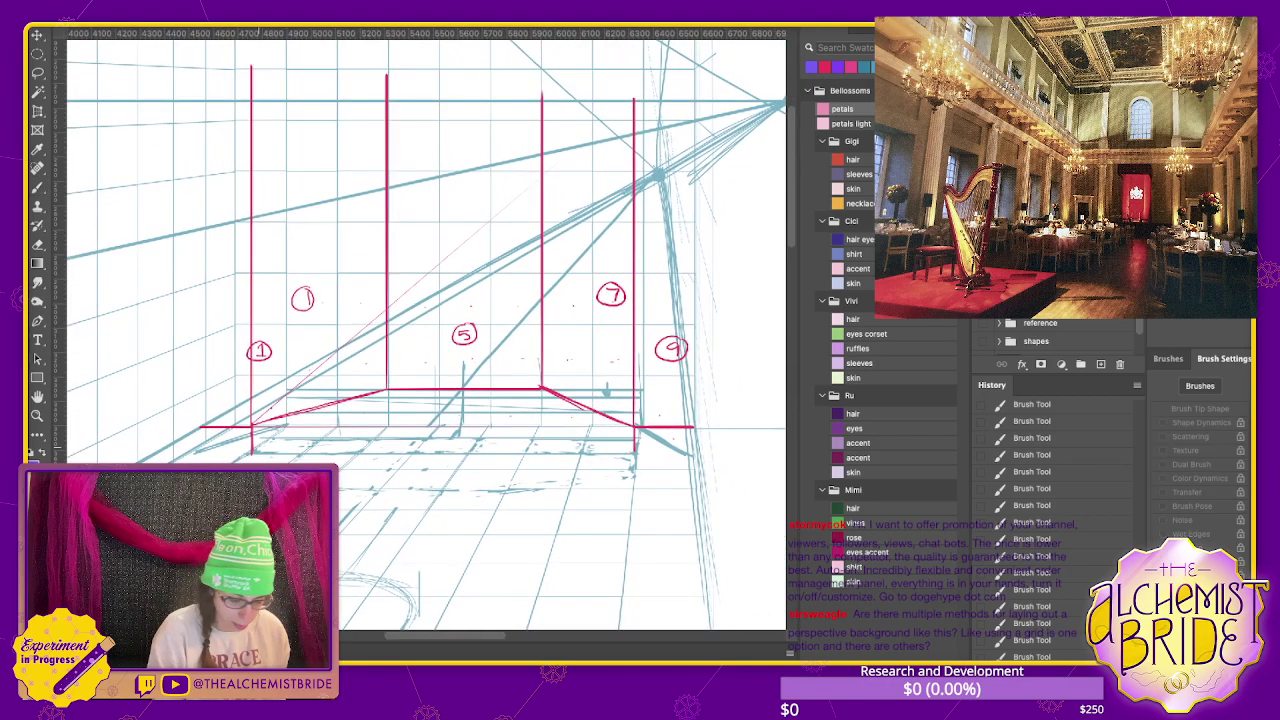
# - Toggle the red construction lines' visibility and test-shift them lower, then undo the shift
pyautogui.hotkey('ctrl', '-')
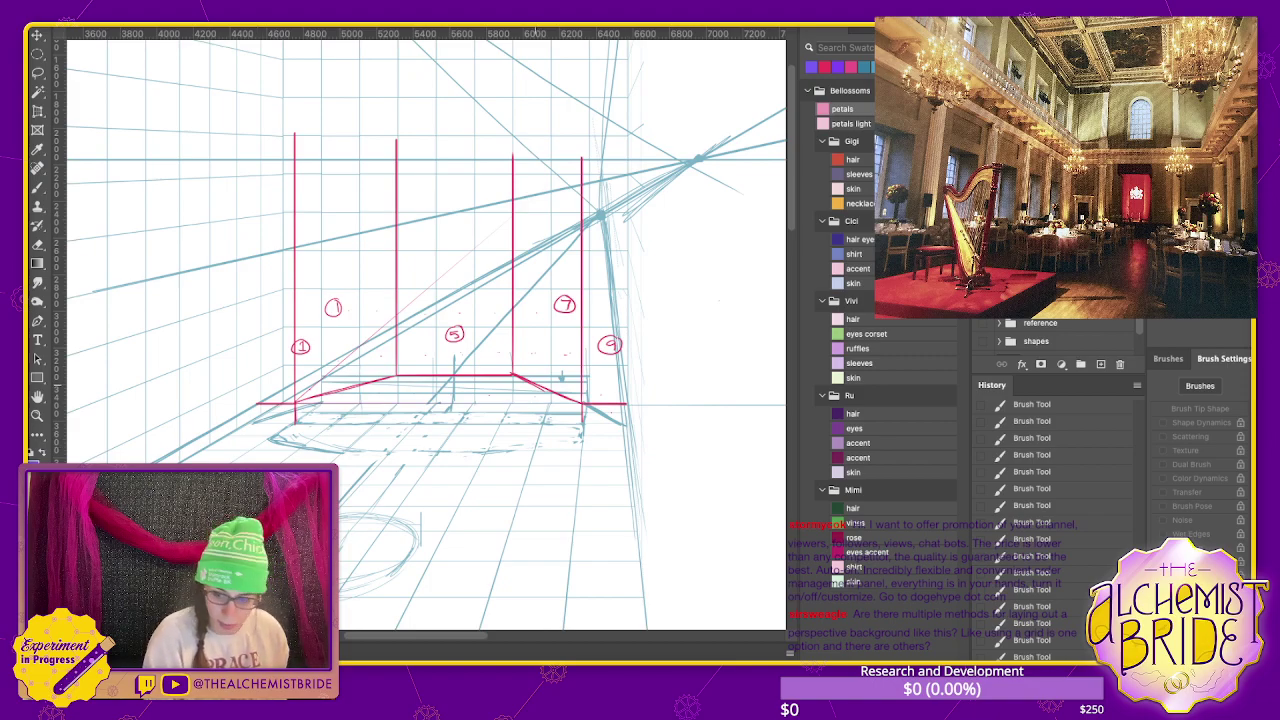
pyautogui.hotkey('ctrl', ',')
pyautogui.press('b')
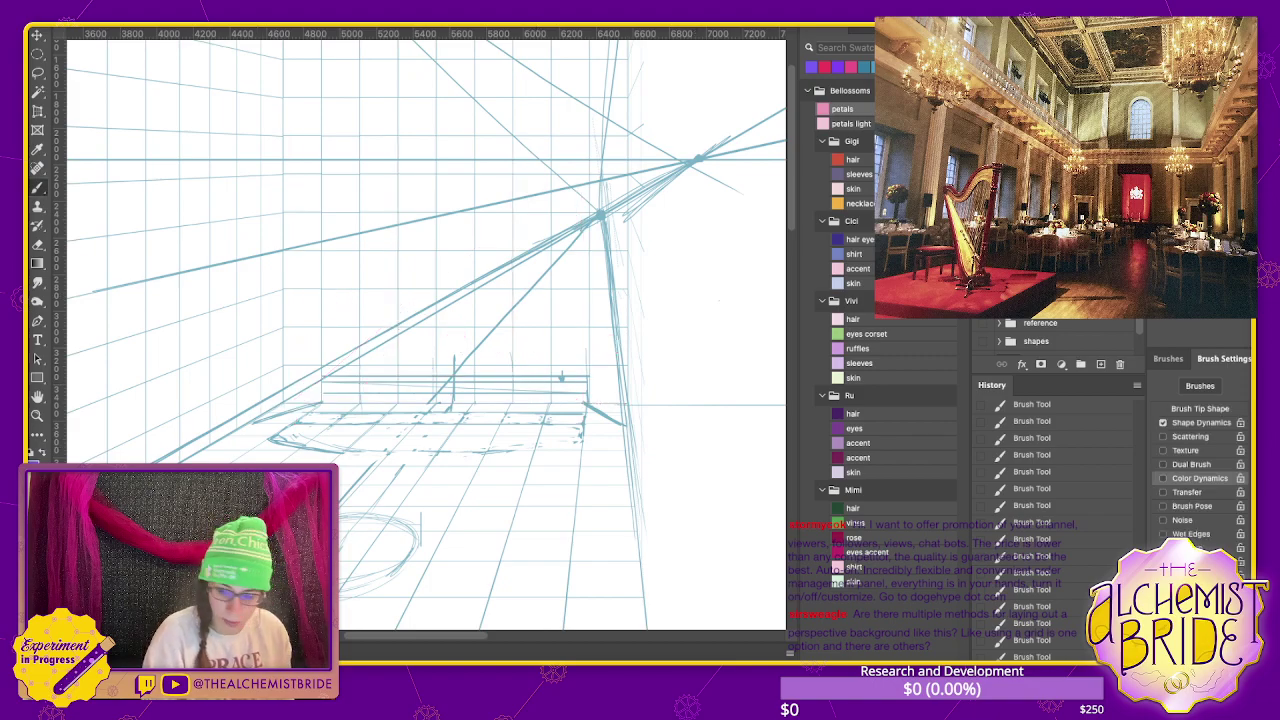
pyautogui.hotkey('ctrl', ',')
pyautogui.press('ctrl')
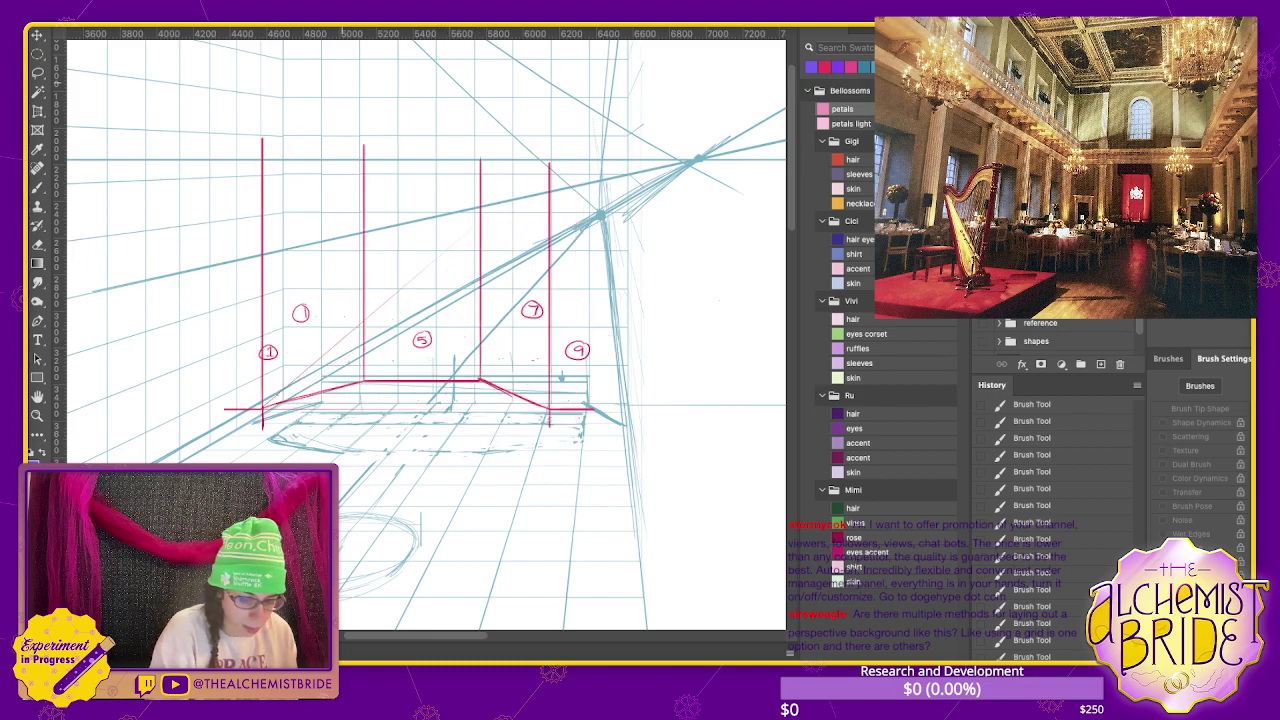
pyautogui.moveTo(455, 250); pyautogui.dragTo(455, 682)
pyautogui.hotkey('ctrl', 'z')
# - Lasso the red lines, nudge them down twice, and commit the lowered position
pyautogui.hotkey('ctrl', 'a')
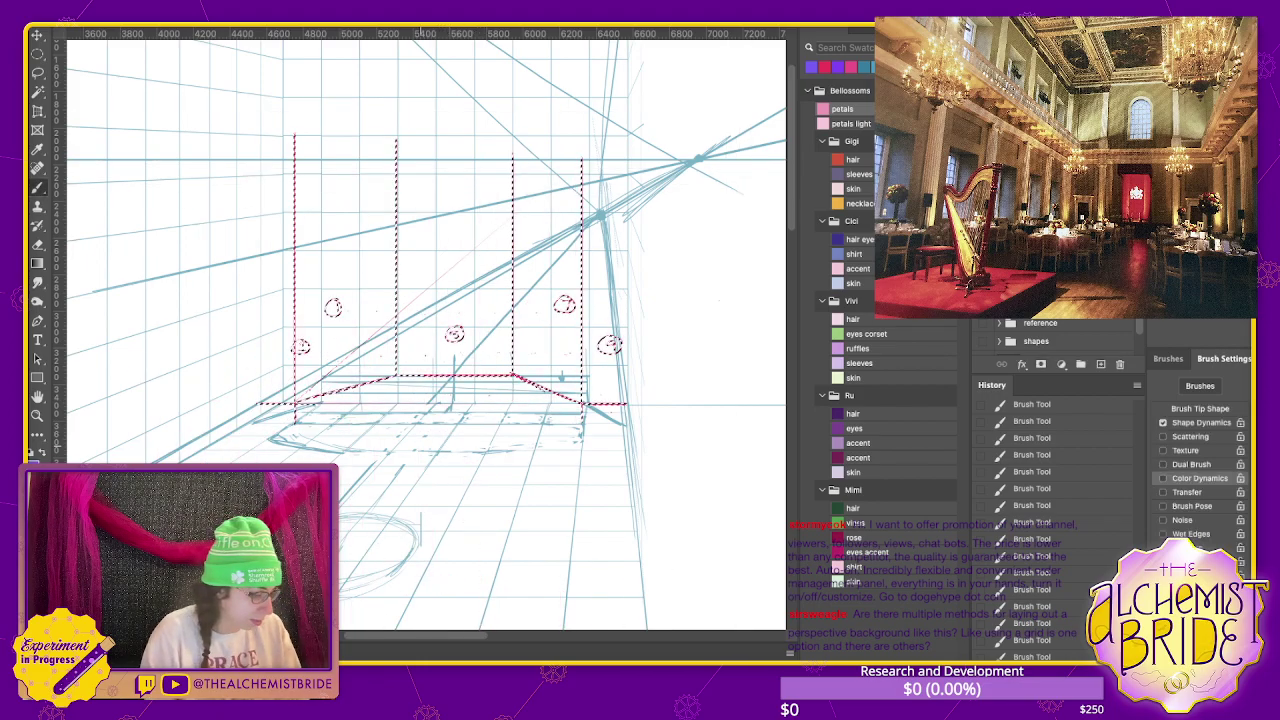
pyautogui.hotkey('ctrl', 'd')
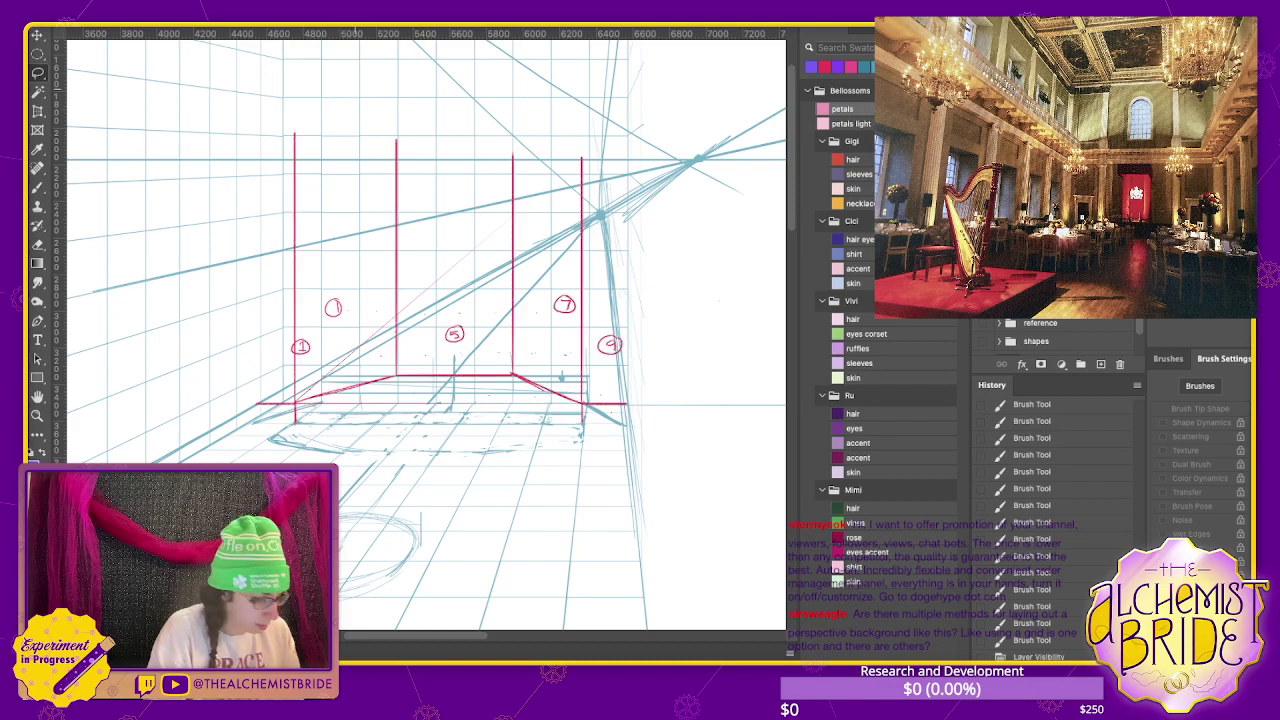
pyautogui.moveTo(360, 82); pyautogui.dragTo(400, 84)
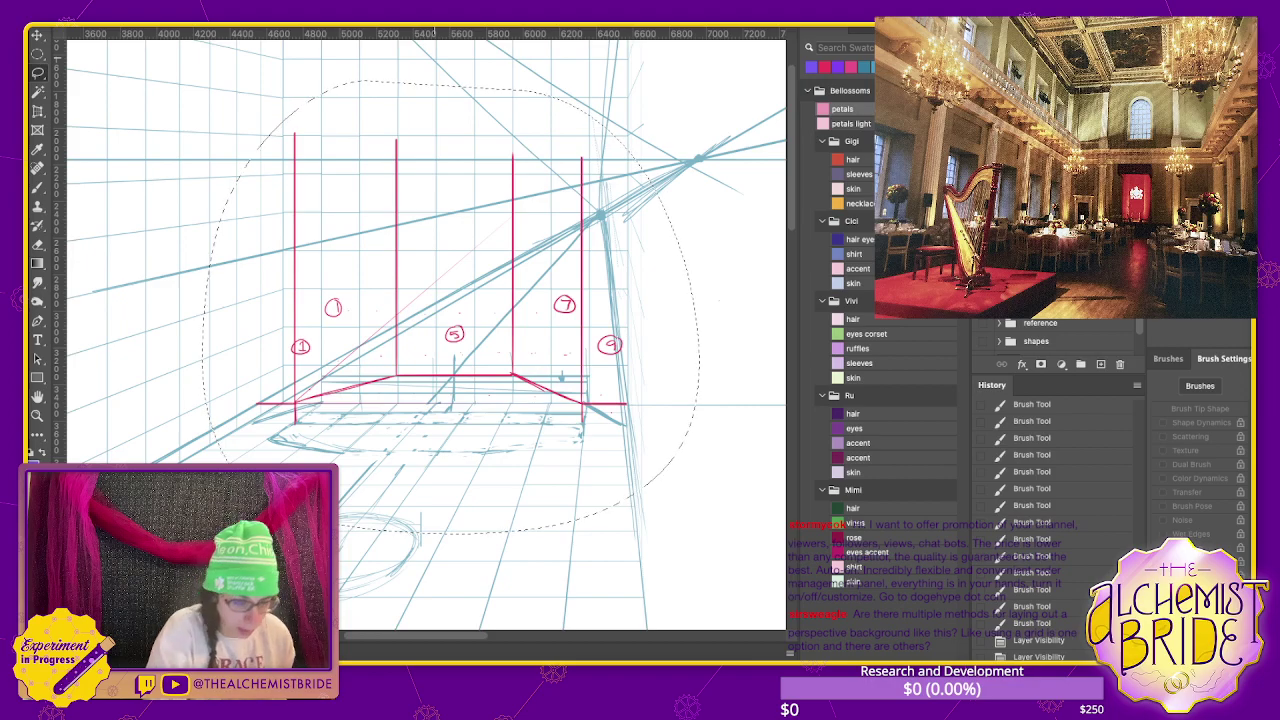
pyautogui.hotkey('shift', 'Down')
pyautogui.hotkey('shift', 'Down')
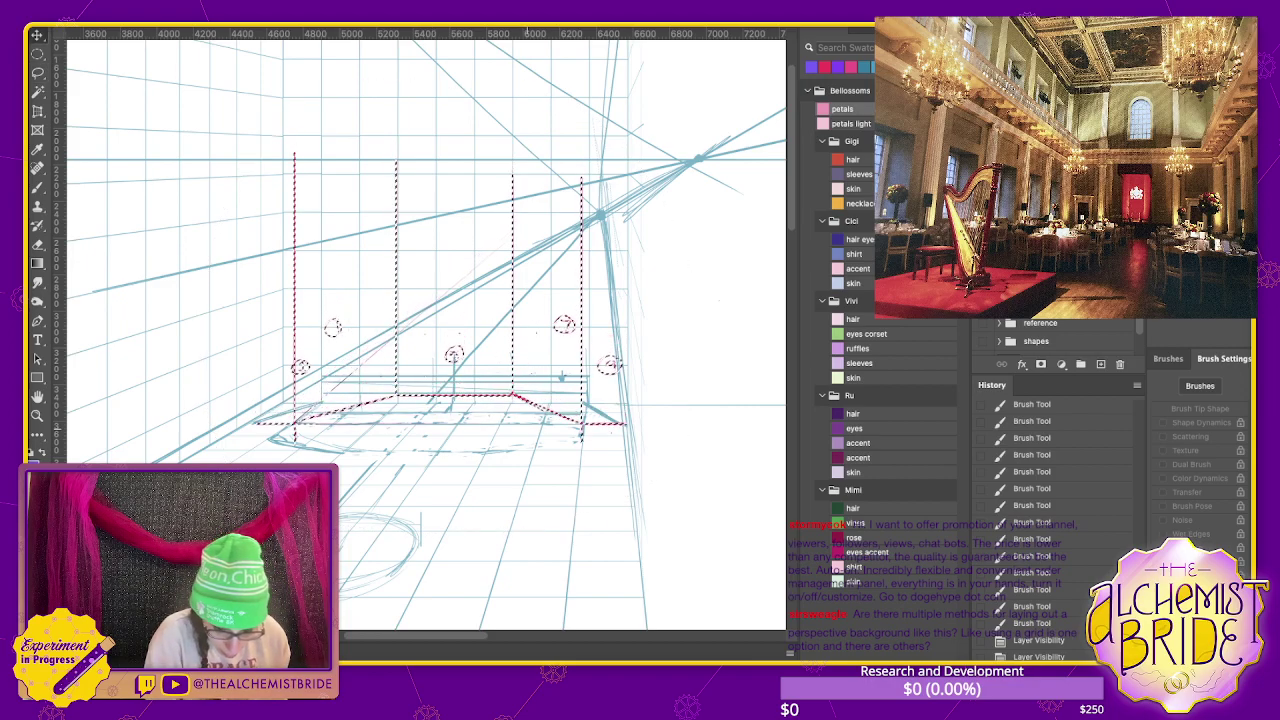
pyautogui.hotkey('shift', 'Down')
pyautogui.hotkey('shift', 'Down')
pyautogui.press('Return')
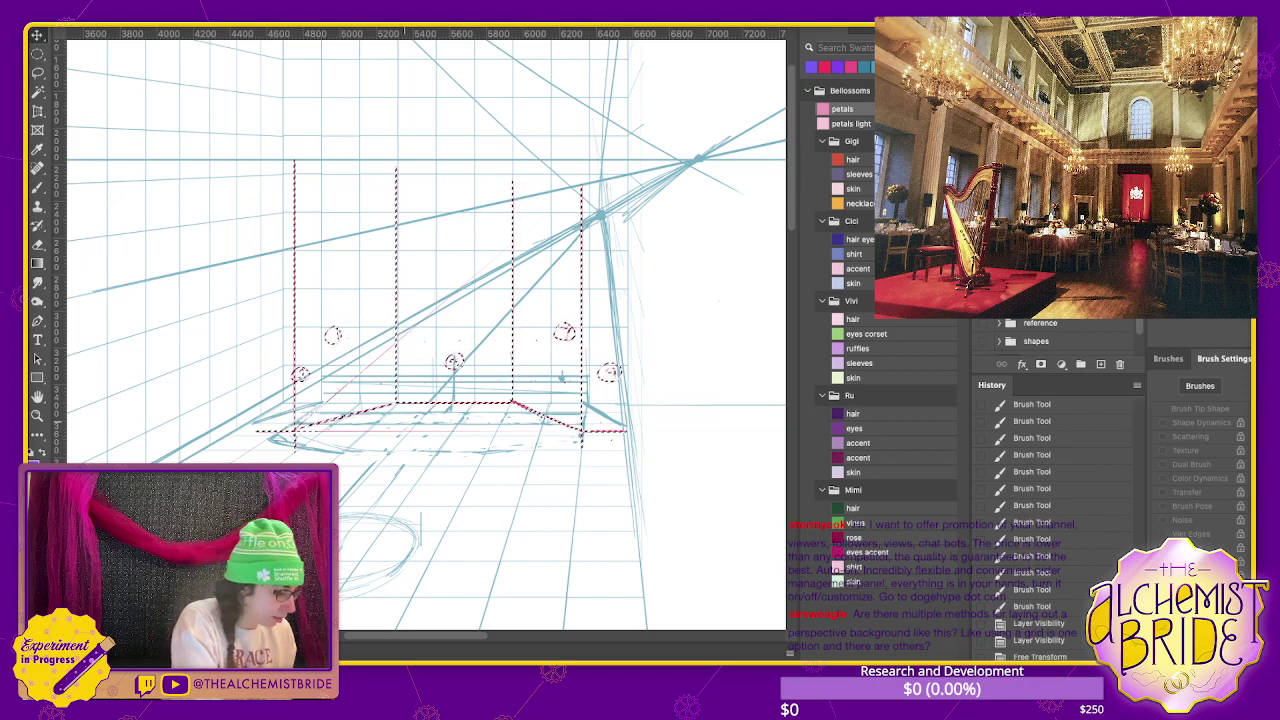
pyautogui.hotkey('ctrl', 'd')
pyautogui.hotkey('ctrl', '=')
pyautogui.hotkey('ctrl', '=')
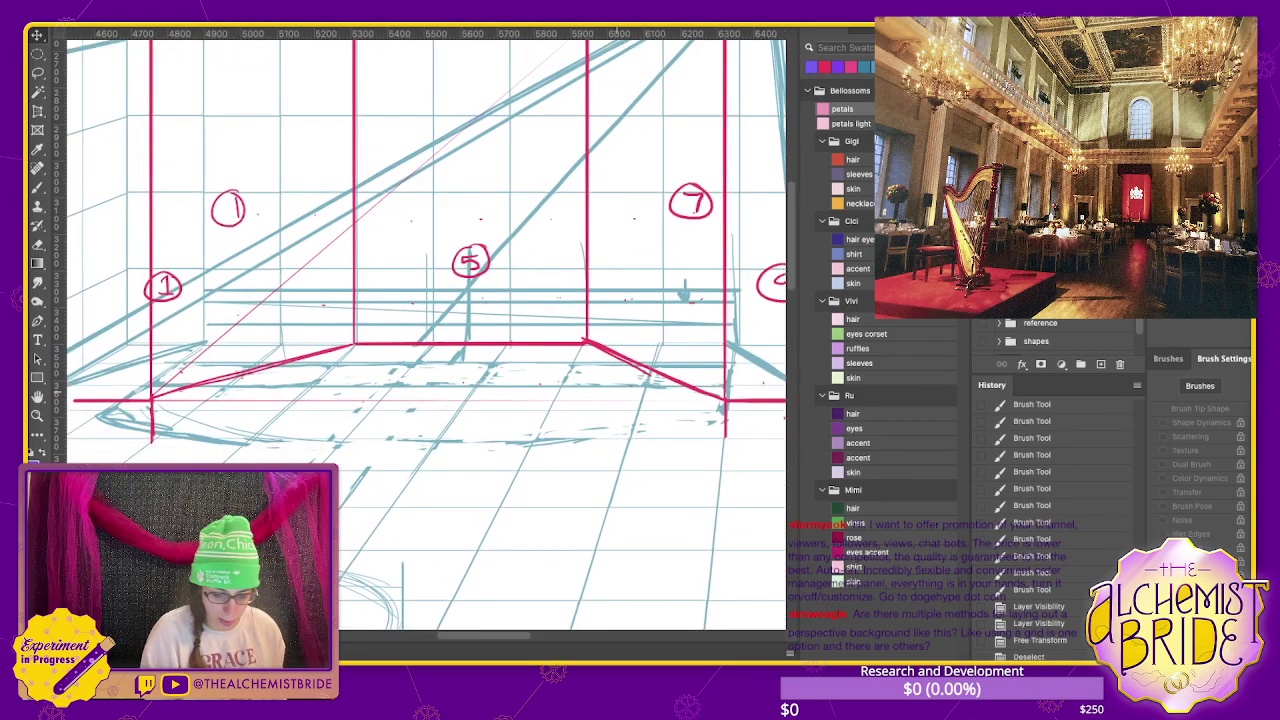
# - Undo four steps to return to before the outer pillar lines and long floor line
pyautogui.hscroll(2, 420, 330)
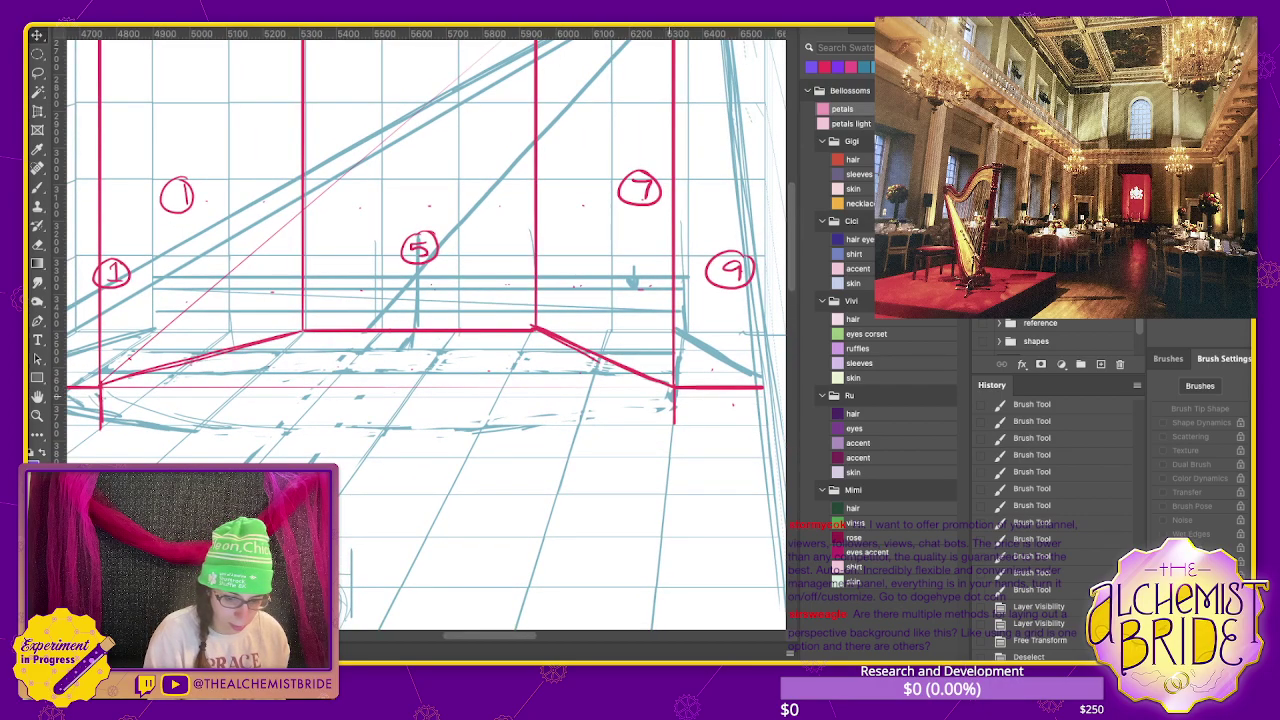
pyautogui.hotkey('ctrl', '-')
pyautogui.hotkey('ctrl', '-')
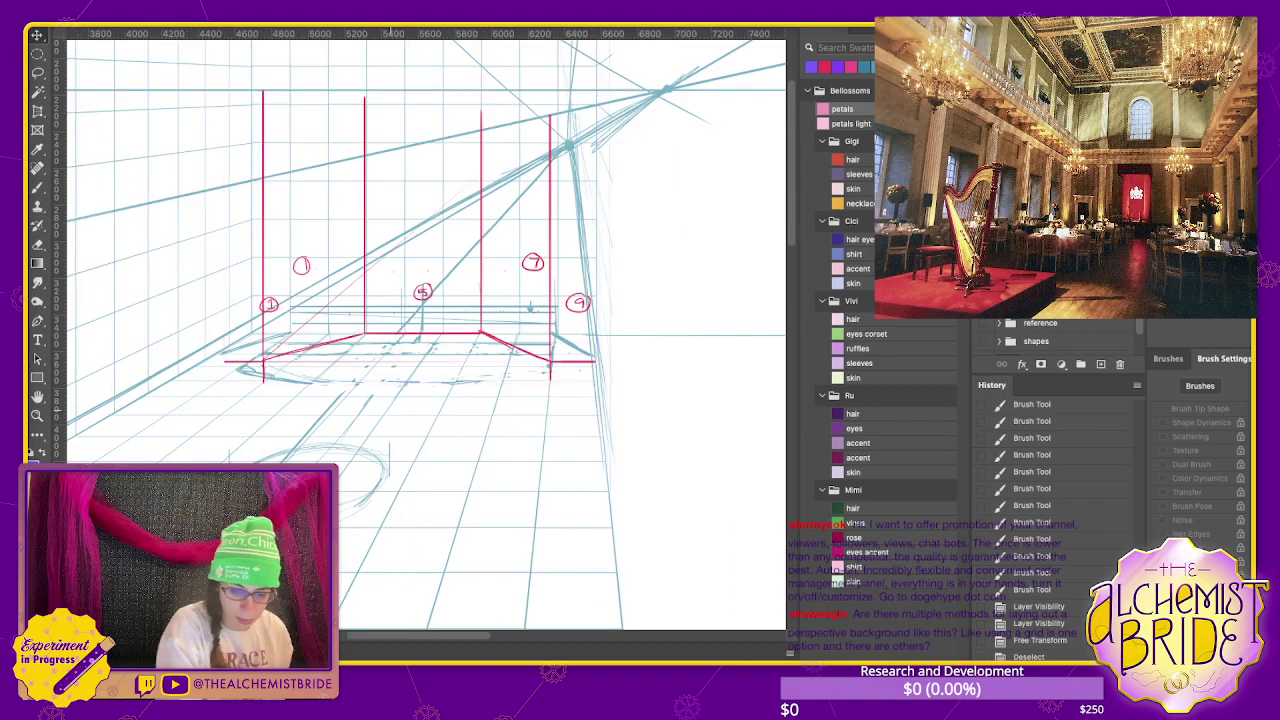
pyautogui.hotkey('ctrl', 'z')
pyautogui.hotkey('ctrl', 'z')
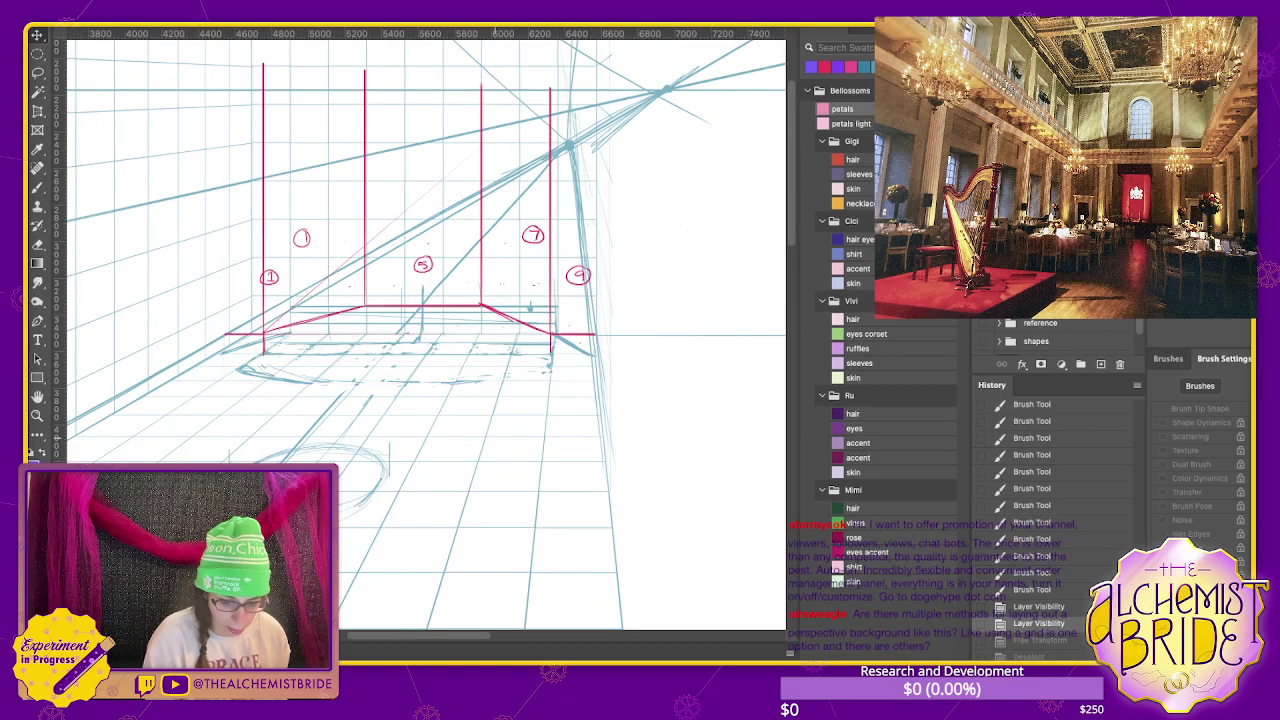
pyautogui.hotkey('ctrl', 'z')
pyautogui.hotkey('ctrl', 'z')
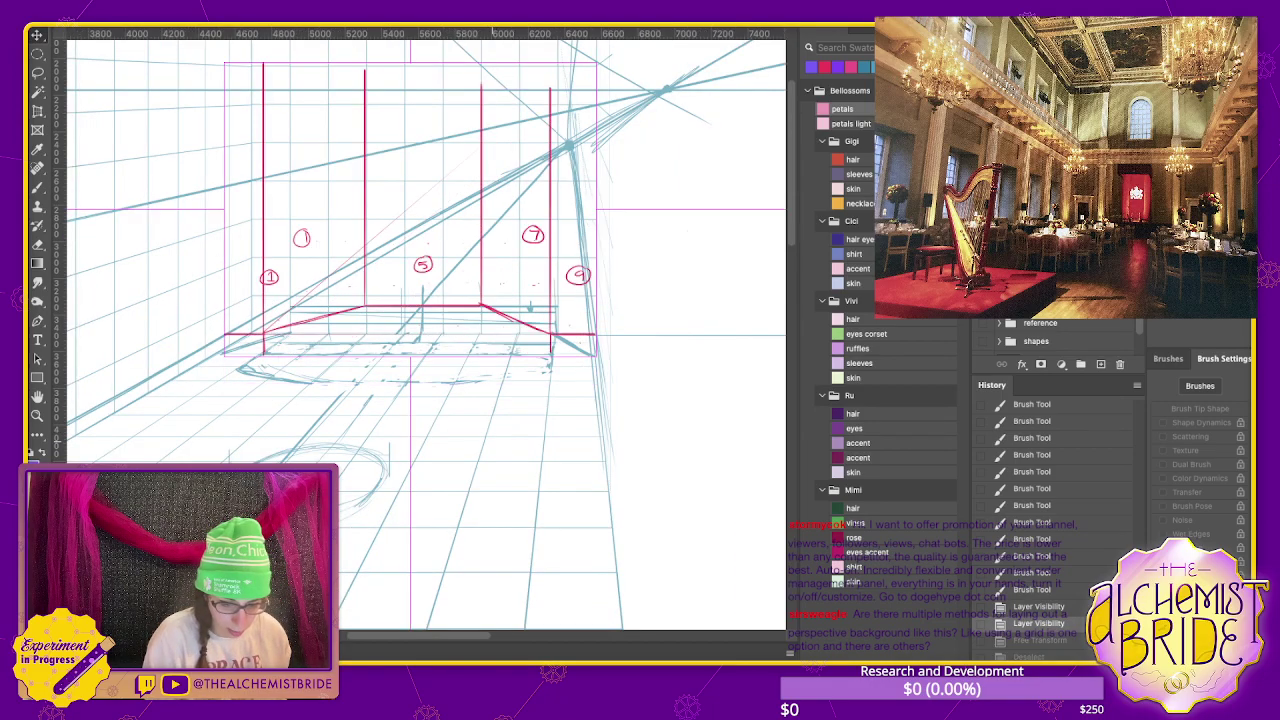
pyautogui.hotkey('ctrl', 'z')
pyautogui.hotkey('ctrl', 'z')
pyautogui.hotkey('ctrl', 'z')
pyautogui.hotkey('ctrl', 'z')
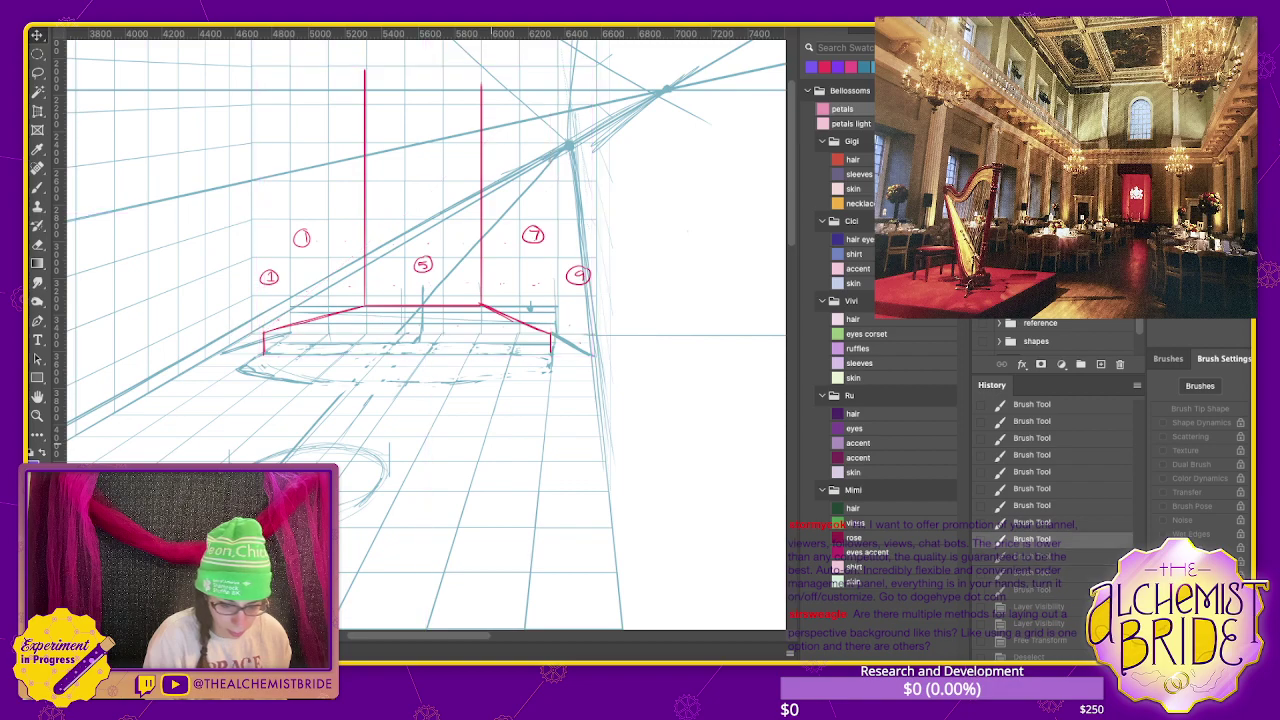
pyautogui.hotkey('ctrl', 'z')
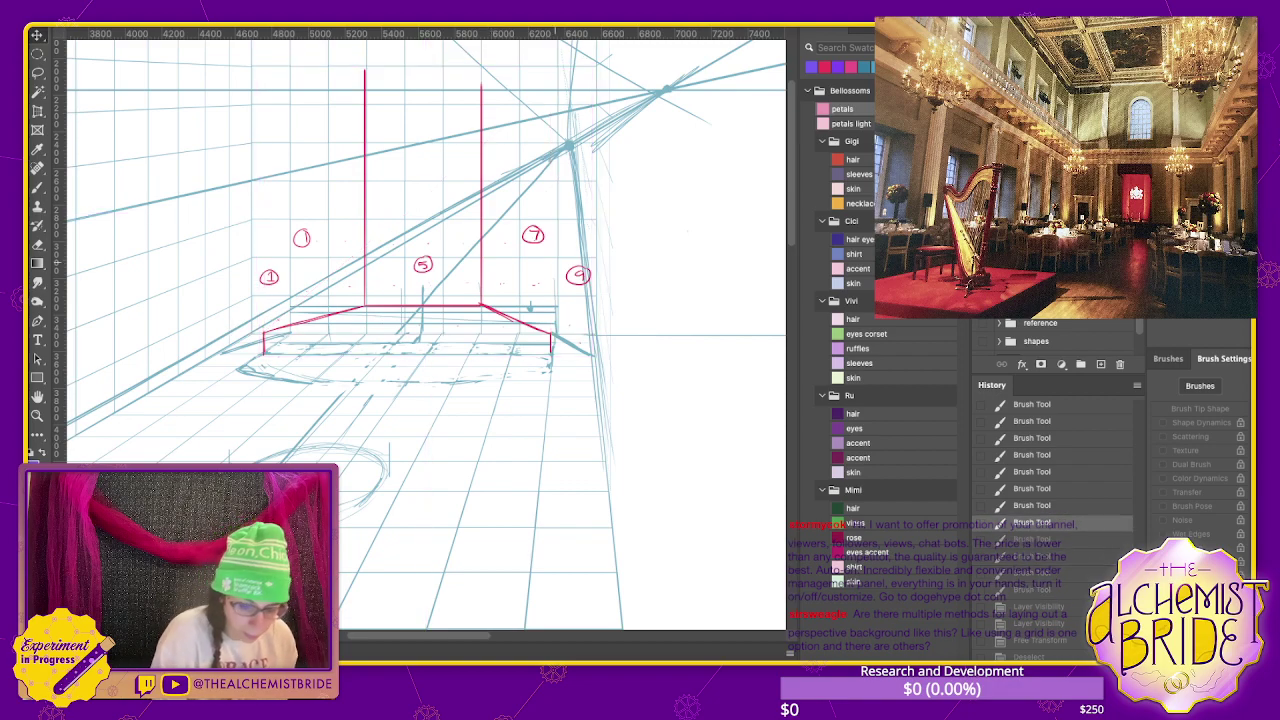
# - Select all the remaining red lines, nudge them down three times, and deselect
pyautogui.hotkey('ctrl', 'a')
pyautogui.hotkey('shift', 'Down')
pyautogui.press('Down')
pyautogui.press('Down')
pyautogui.press('Down')
pyautogui.press('Down')
pyautogui.press('Down')
pyautogui.press('Down')
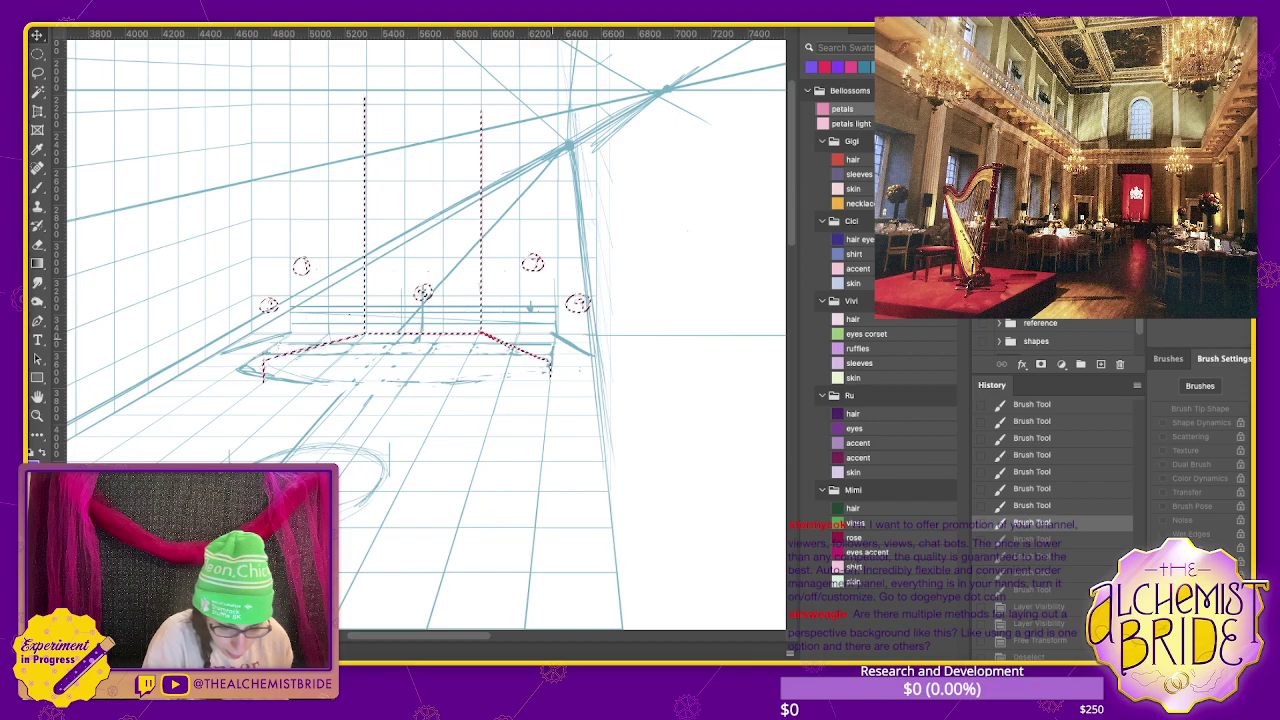
pyautogui.press('Down')
pyautogui.press('Down')
pyautogui.press('Down')
pyautogui.press('Down')
pyautogui.press('Down')
pyautogui.press('Down')
pyautogui.hotkey('ctrl', 'd')
pyautogui.press('e')
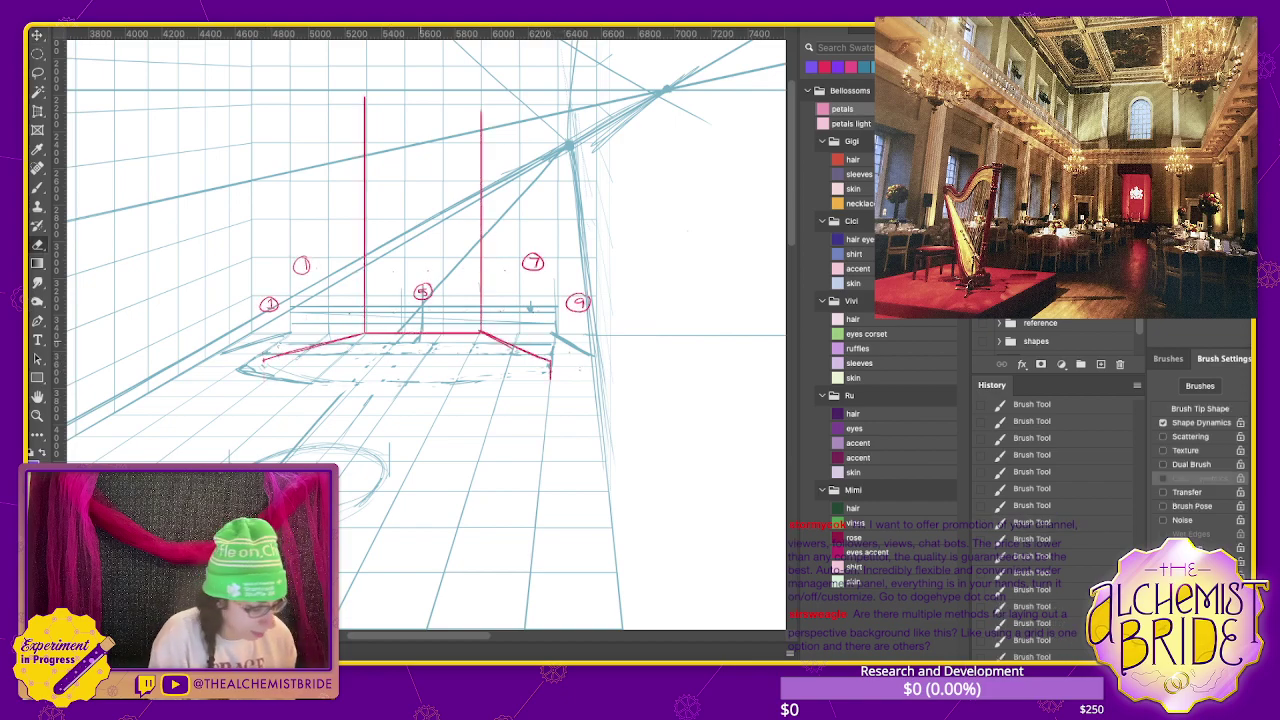
# - Lasso and clear the old ends of the back step outline
pyautogui.press('l')
pyautogui.moveTo(290, 333)
pyautogui.mouseDown()
pyautogui.moveTo(360, 325)
pyautogui.moveTo(340, 372)
pyautogui.moveTo(520, 358)
pyautogui.mouseUp()
pyautogui.hotkey('ctrl', '+')
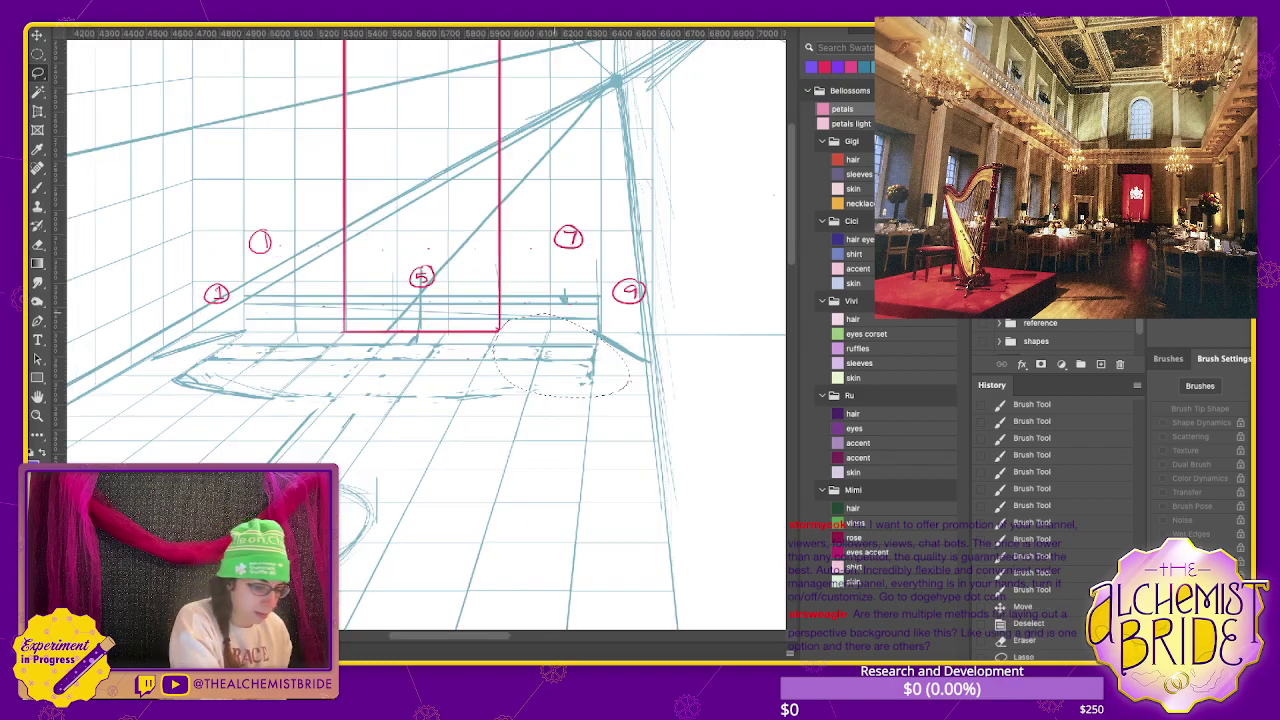
pyautogui.hotkey('ctrl', 'd')
# - Draw red slanted step edges angling outward and down from the rectangle's bottom corners
pyautogui.press('b')
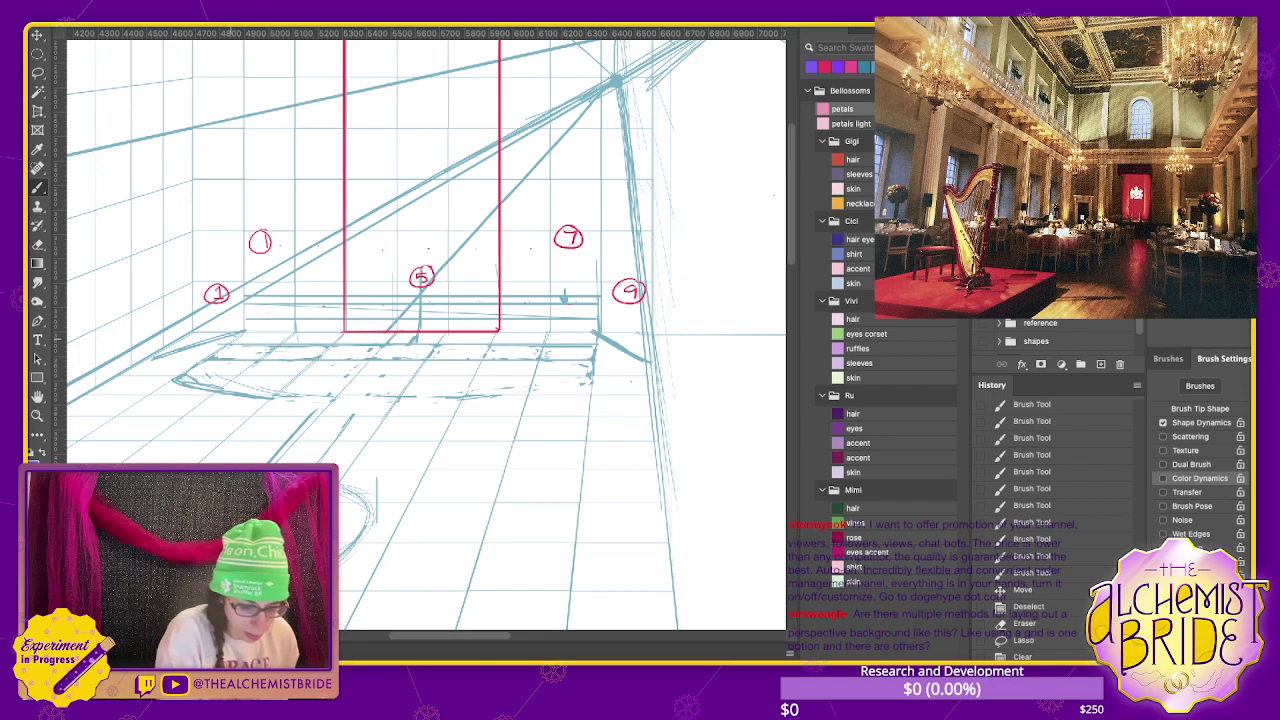
pyautogui.moveTo(242, 329); pyautogui.dragTo(598, 329)
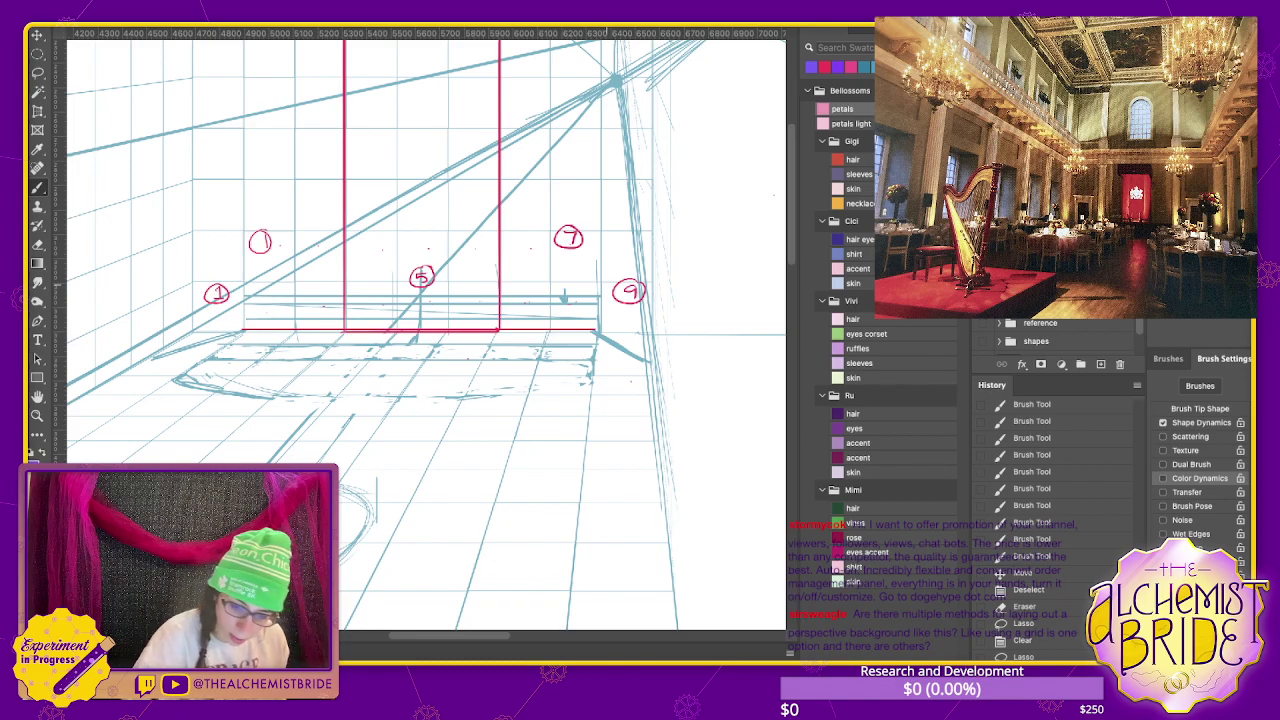
pyautogui.hotkey('ctrl', 'z')
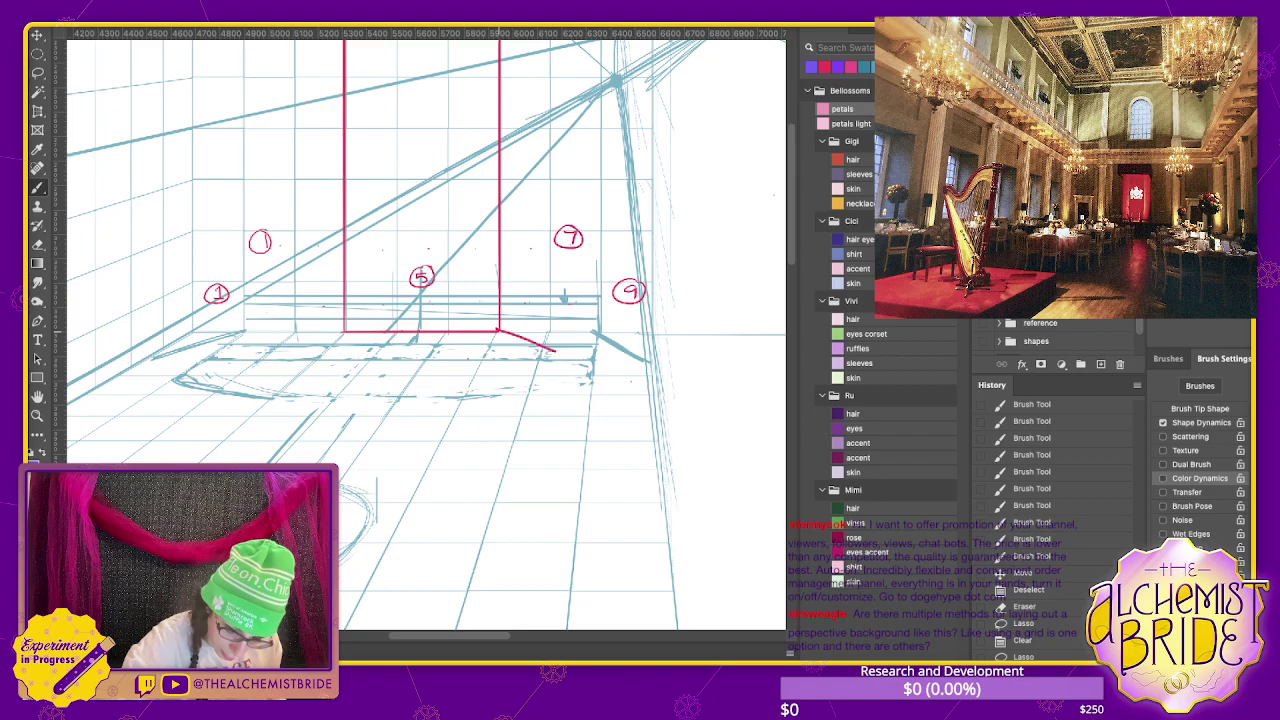
pyautogui.moveTo(498, 330); pyautogui.dragTo(597, 366)
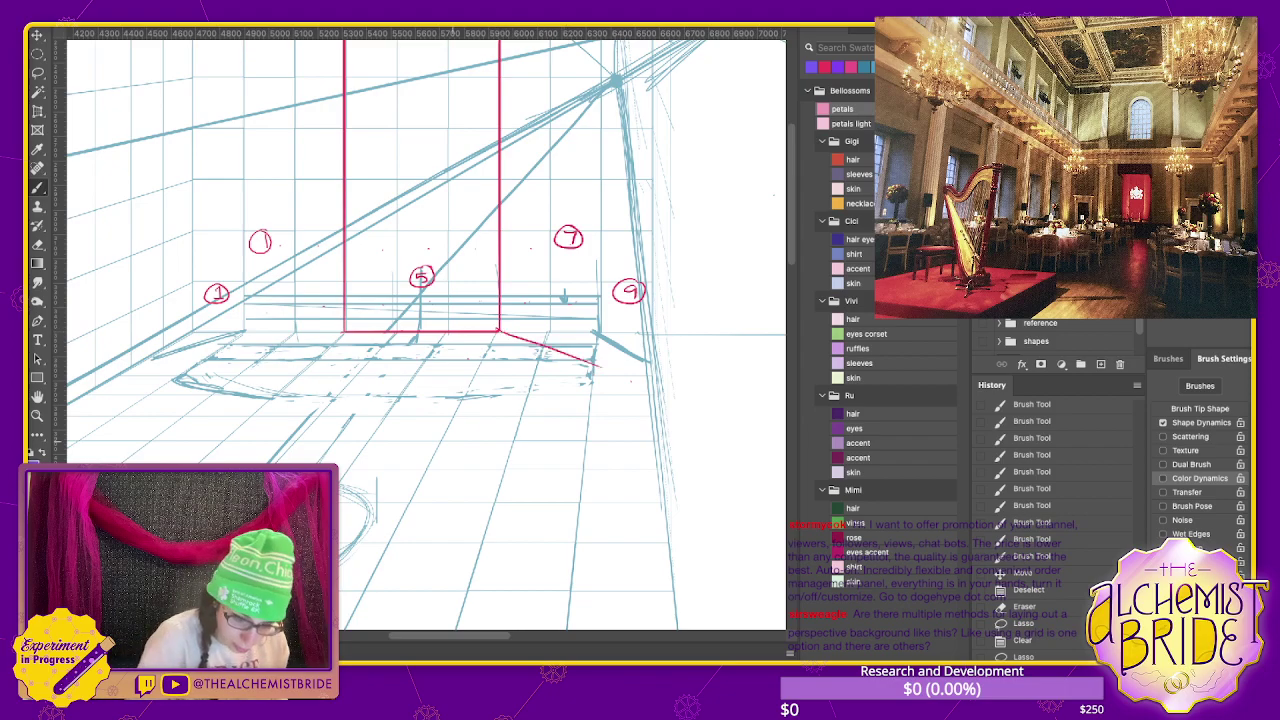
pyautogui.moveTo(450, 400); pyautogui.dragTo(592, 406)
pyautogui.moveTo(345, 333); pyautogui.dragTo(208, 358)
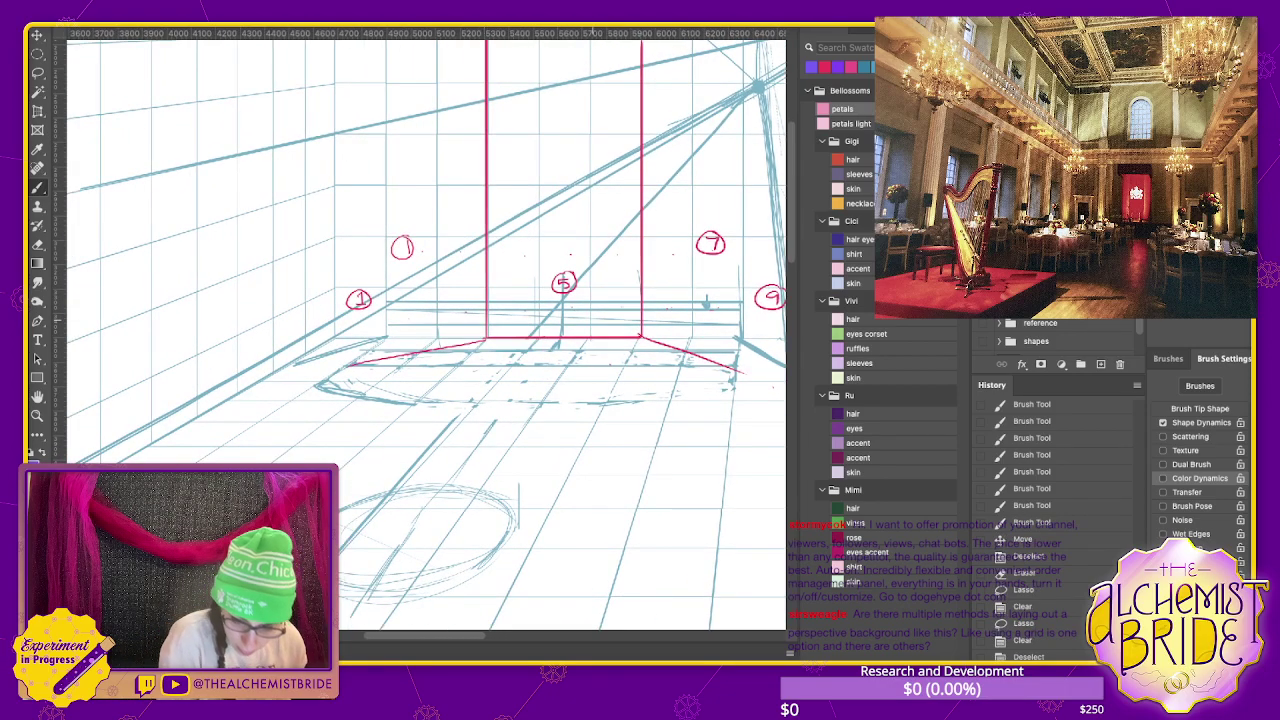
# - Draw red vertical pillar lines up from the left and right floor corners
pyautogui.moveTo(348, 366); pyautogui.dragTo(348, 40)
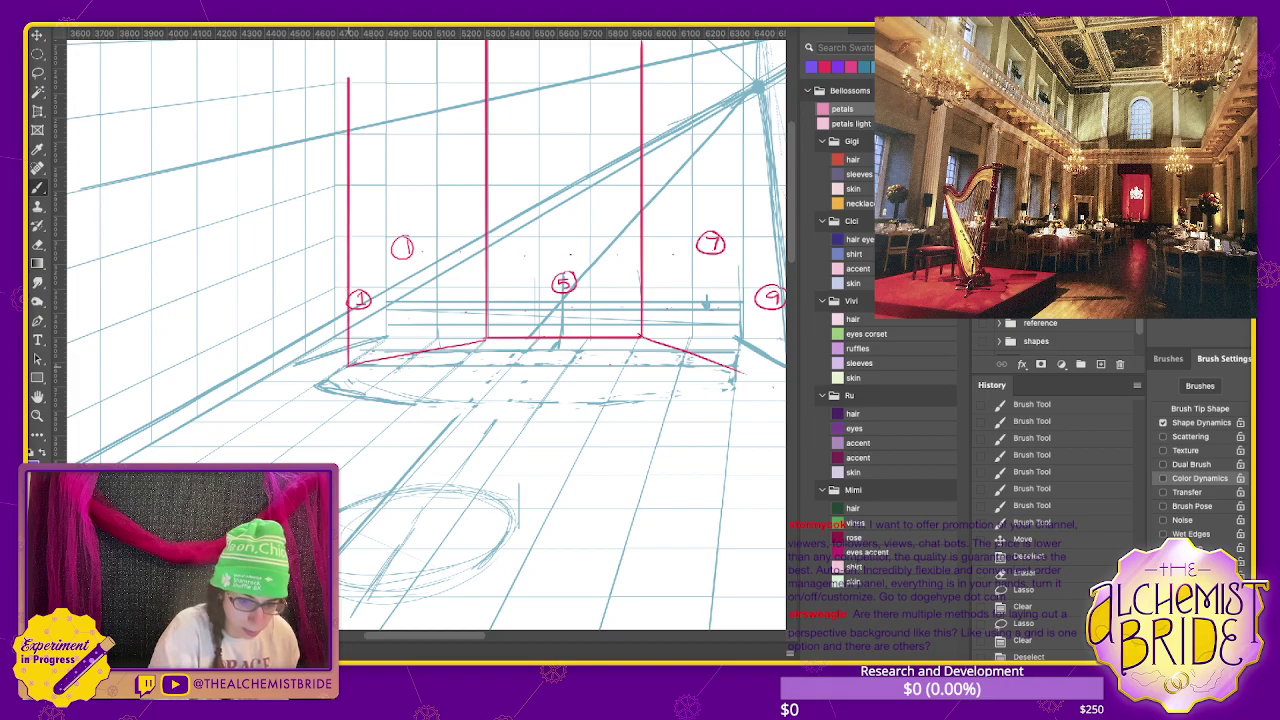
pyautogui.moveTo(400, 400); pyautogui.dragTo(273, 484)
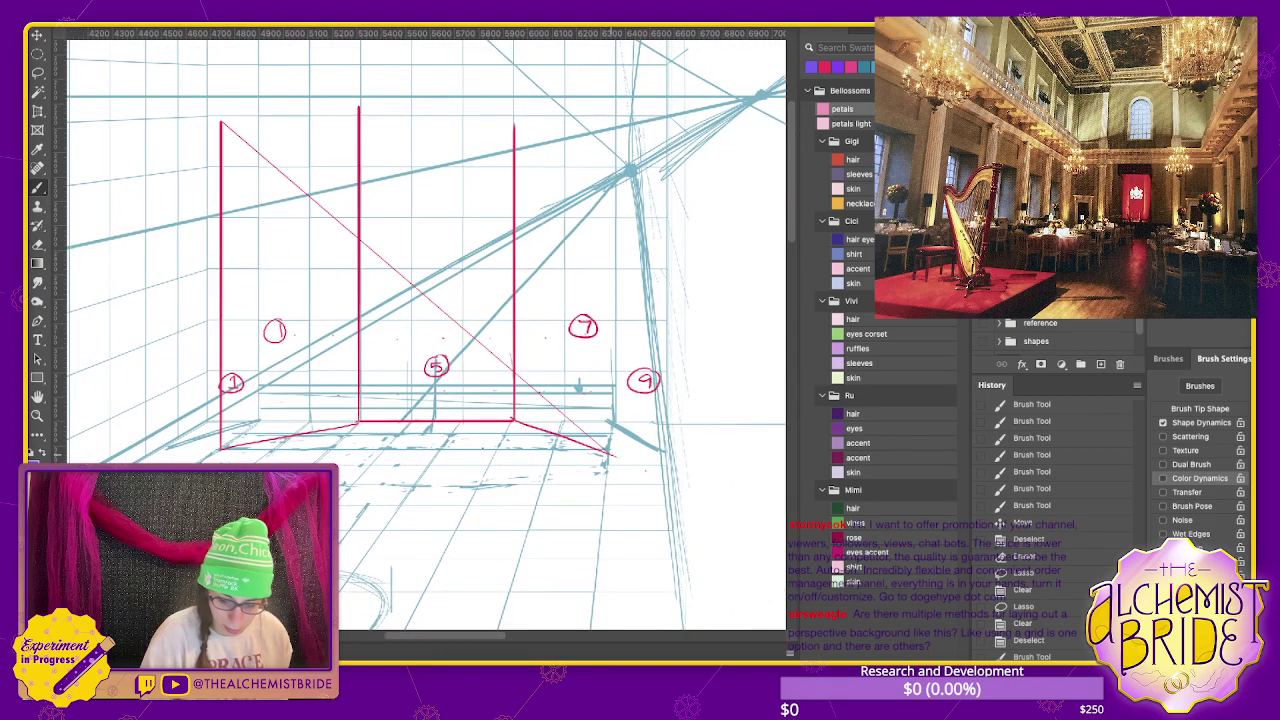
pyautogui.moveTo(610, 456); pyautogui.dragTo(610, 130)
pyautogui.hotkey('ctrl', 'z')
pyautogui.moveTo(608, 454); pyautogui.dragTo(608, 110)
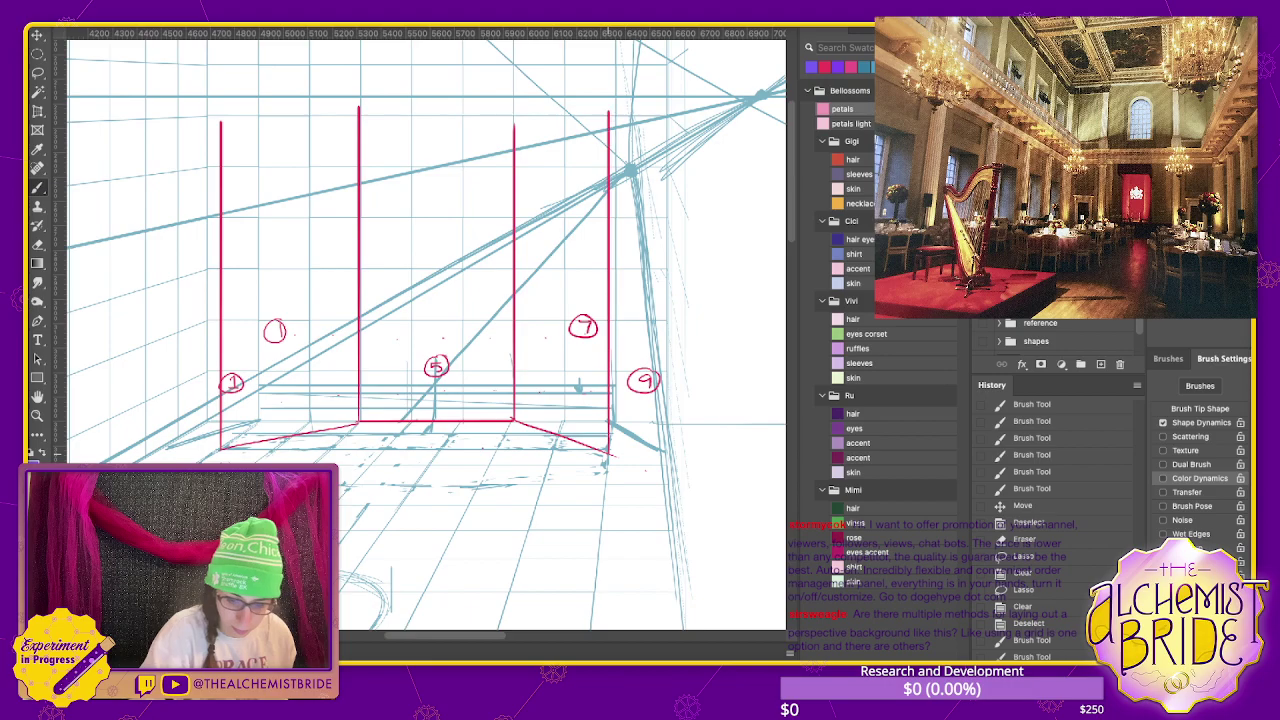
# - Redraw the left and right red floor lines, erase the right overshoot, and add a far-right vertical
pyautogui.moveTo(220, 447); pyautogui.dragTo(358, 424)
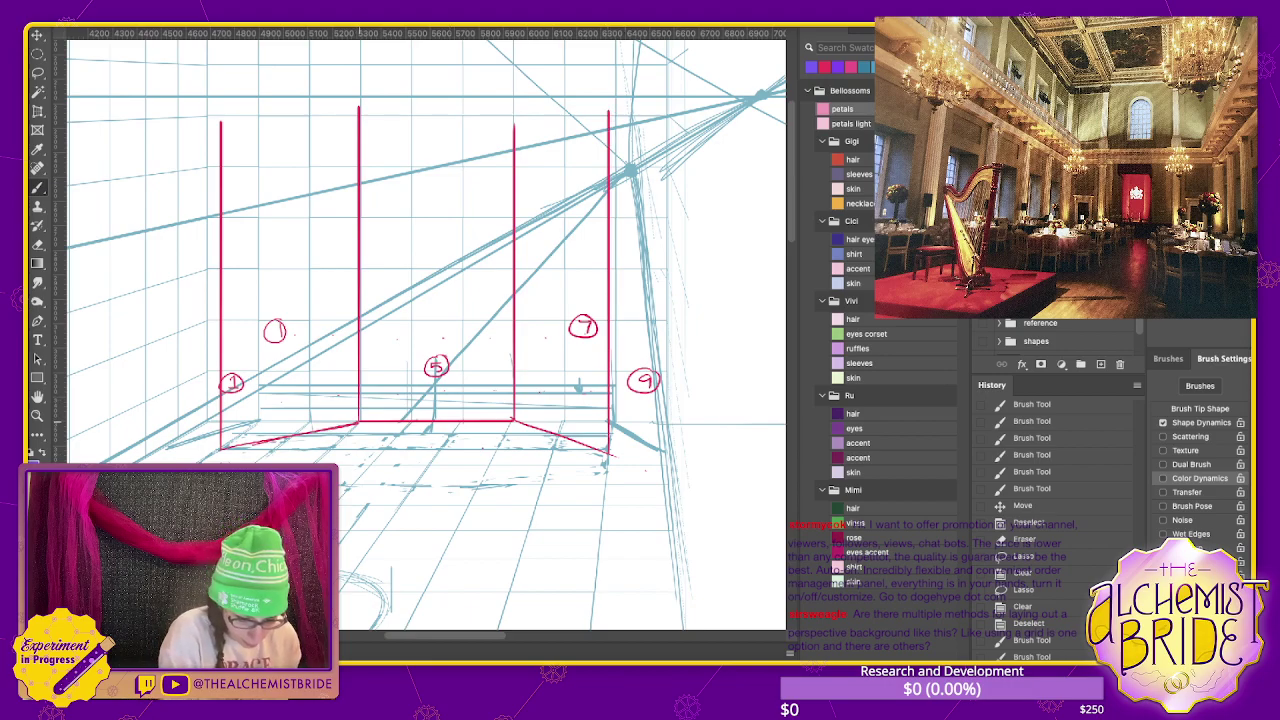
pyautogui.moveTo(220, 447); pyautogui.dragTo(358, 424)
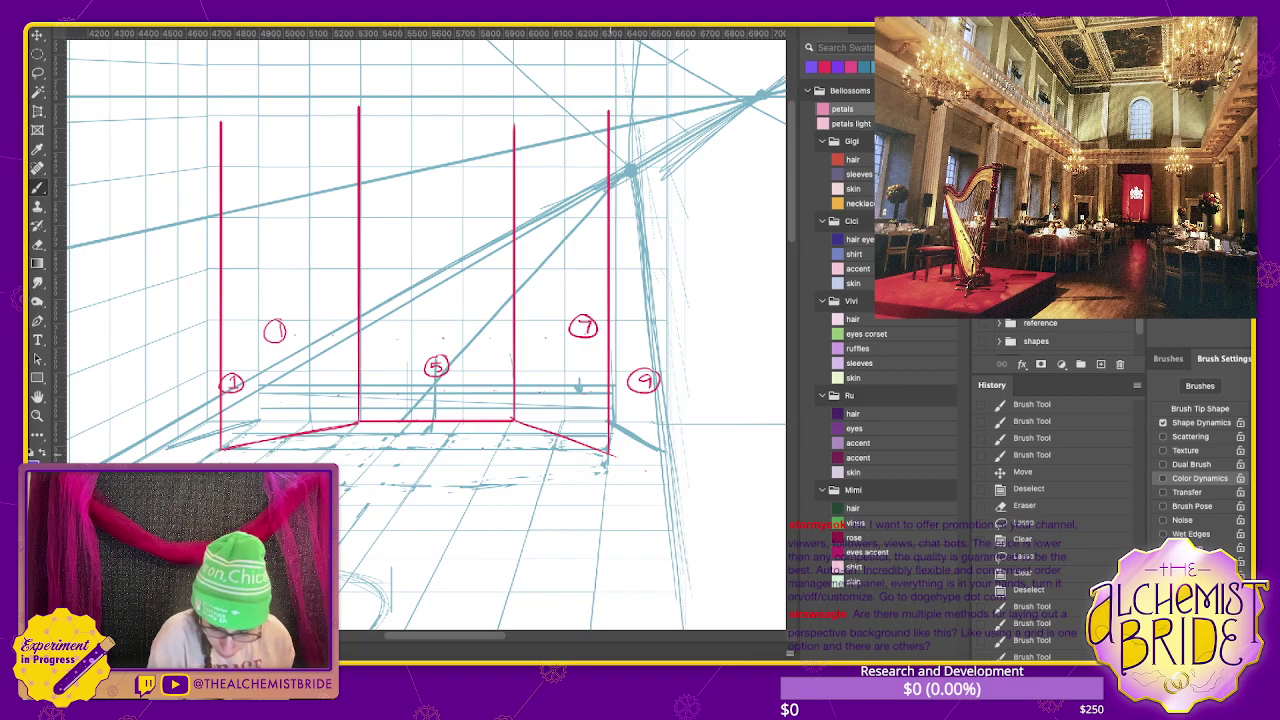
pyautogui.moveTo(514, 421)
pyautogui.mouseDown()
pyautogui.moveTo(607, 452)
pyautogui.moveTo(662, 450)
pyautogui.mouseUp()
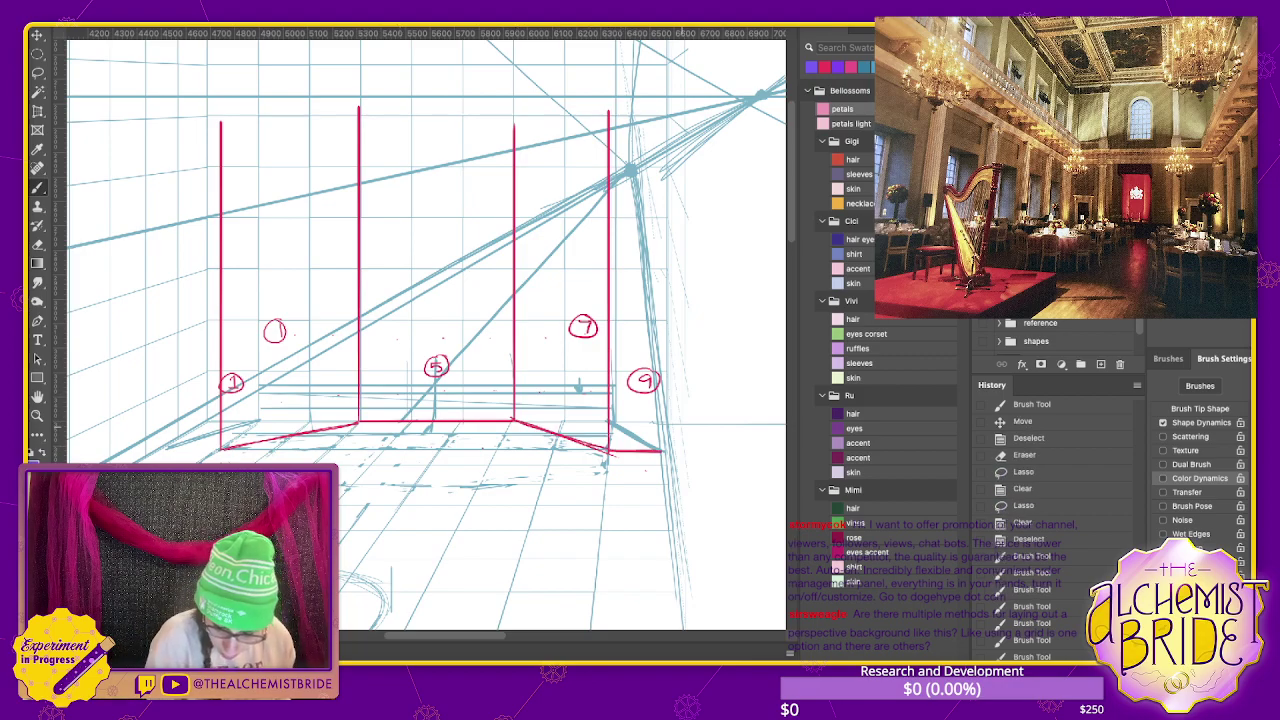
pyautogui.press('e')
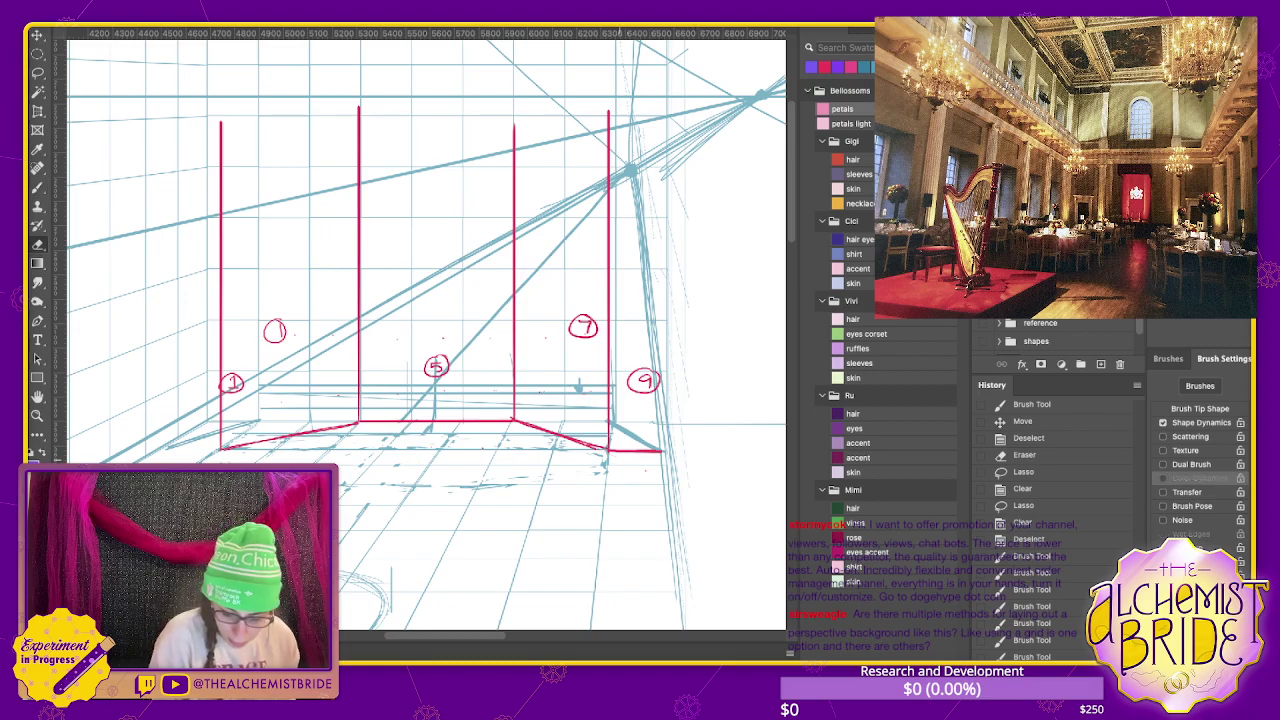
pyautogui.moveTo(532, 427); pyautogui.dragTo(572, 440)
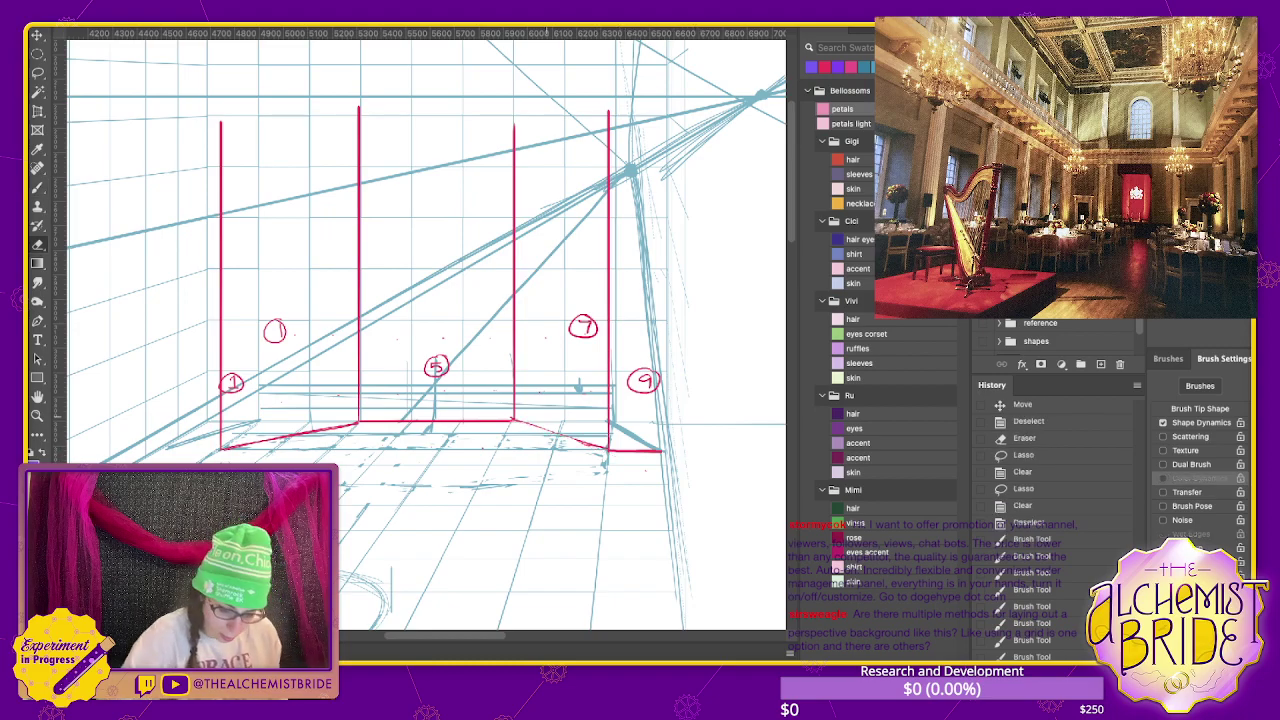
pyautogui.press('b')
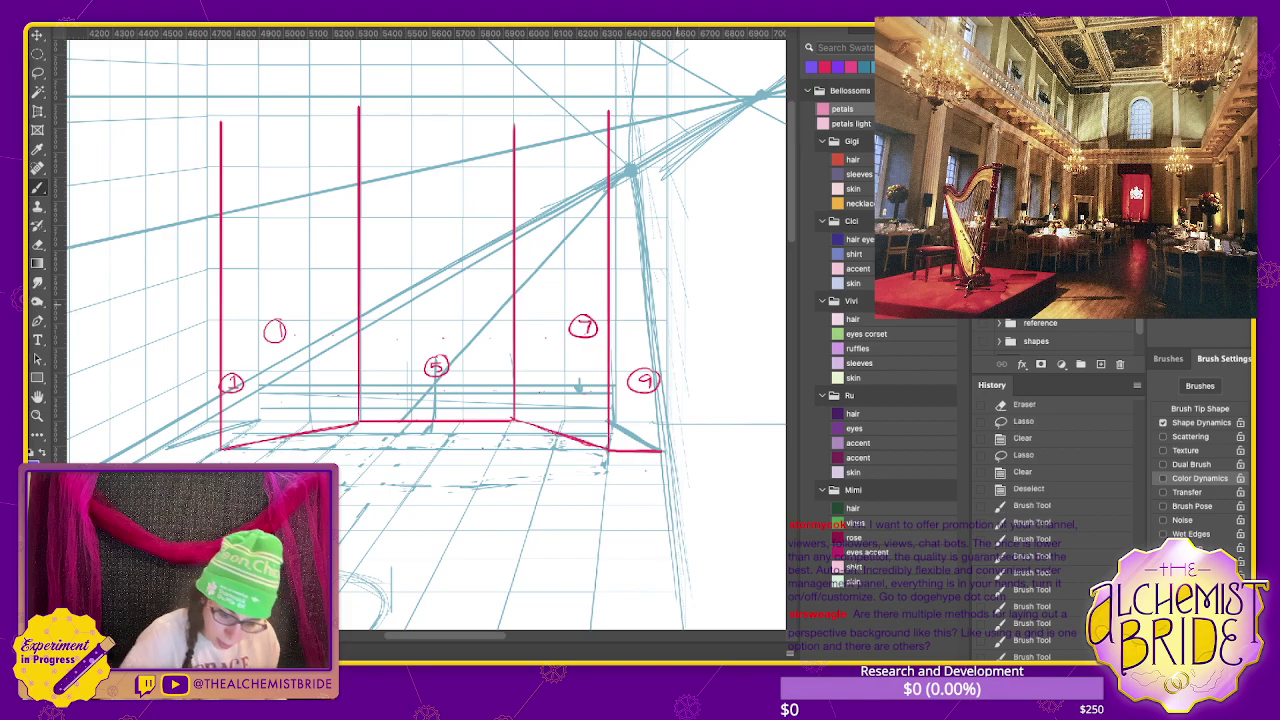
pyautogui.moveTo(665, 120); pyautogui.dragTo(665, 448)
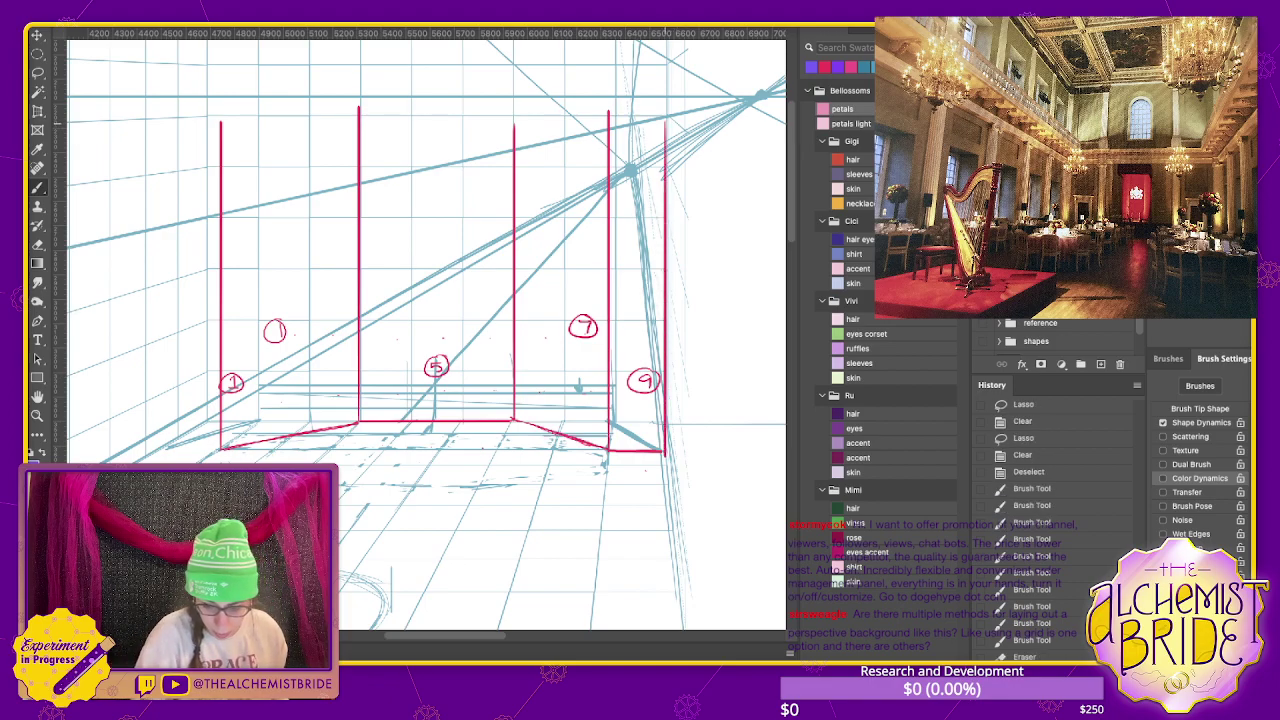
# - Try red strokes along the right wall and a leftward floor extension, undoing both
pyautogui.scroll(-5, 665, 448)
pyautogui.moveTo(596, 232); pyautogui.dragTo(630, 500)
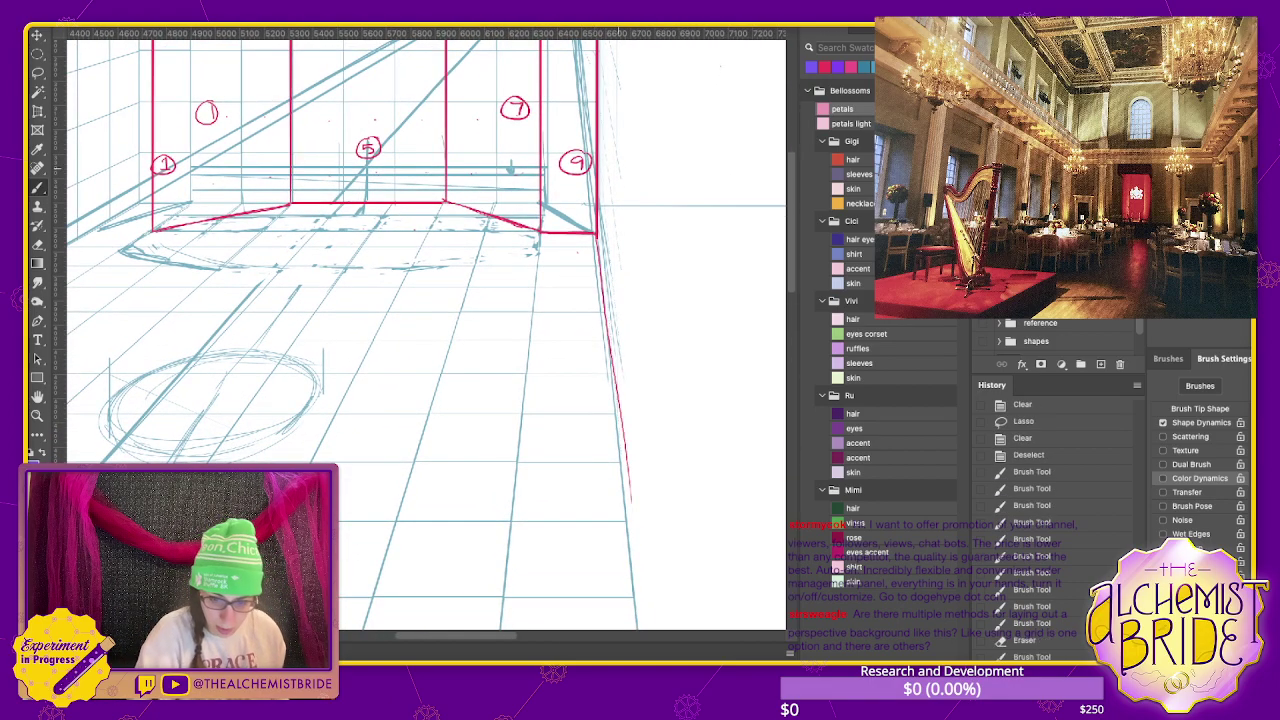
pyautogui.moveTo(625, 58); pyautogui.dragTo(625, 268)
pyautogui.moveTo(598, 208); pyautogui.dragTo(626, 326)
pyautogui.moveTo(634, 372); pyautogui.dragTo(650, 530)
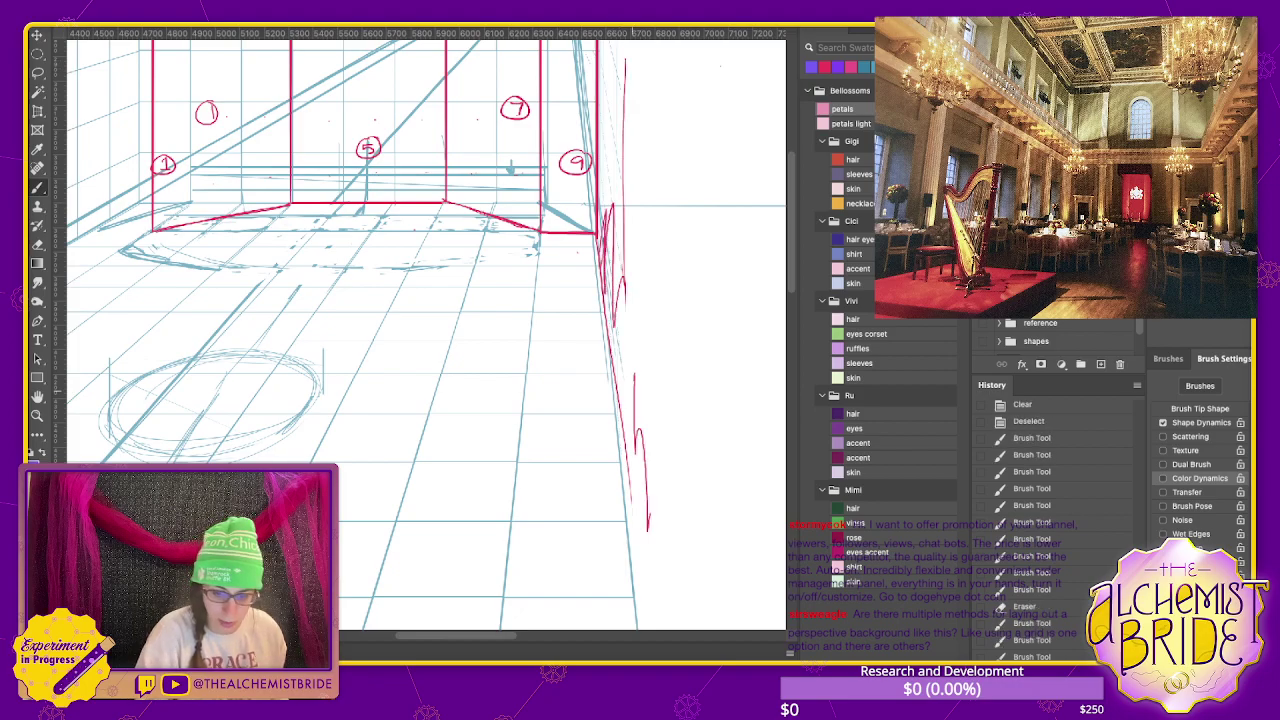
pyautogui.hotkey('ctrl', 'z')
pyautogui.hotkey('ctrl', 'z')
pyautogui.hotkey('ctrl', 'z')
pyautogui.scroll(3, 426, 330)
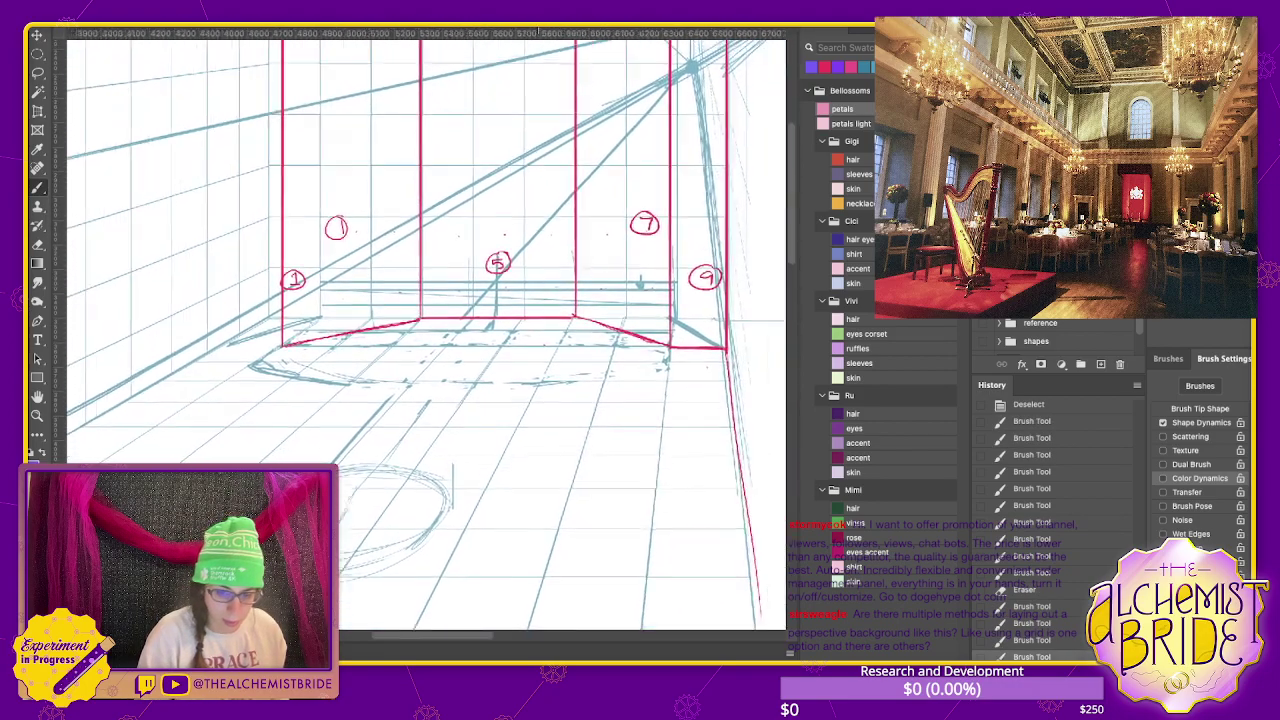
pyautogui.hscroll(-3, 421, 330)
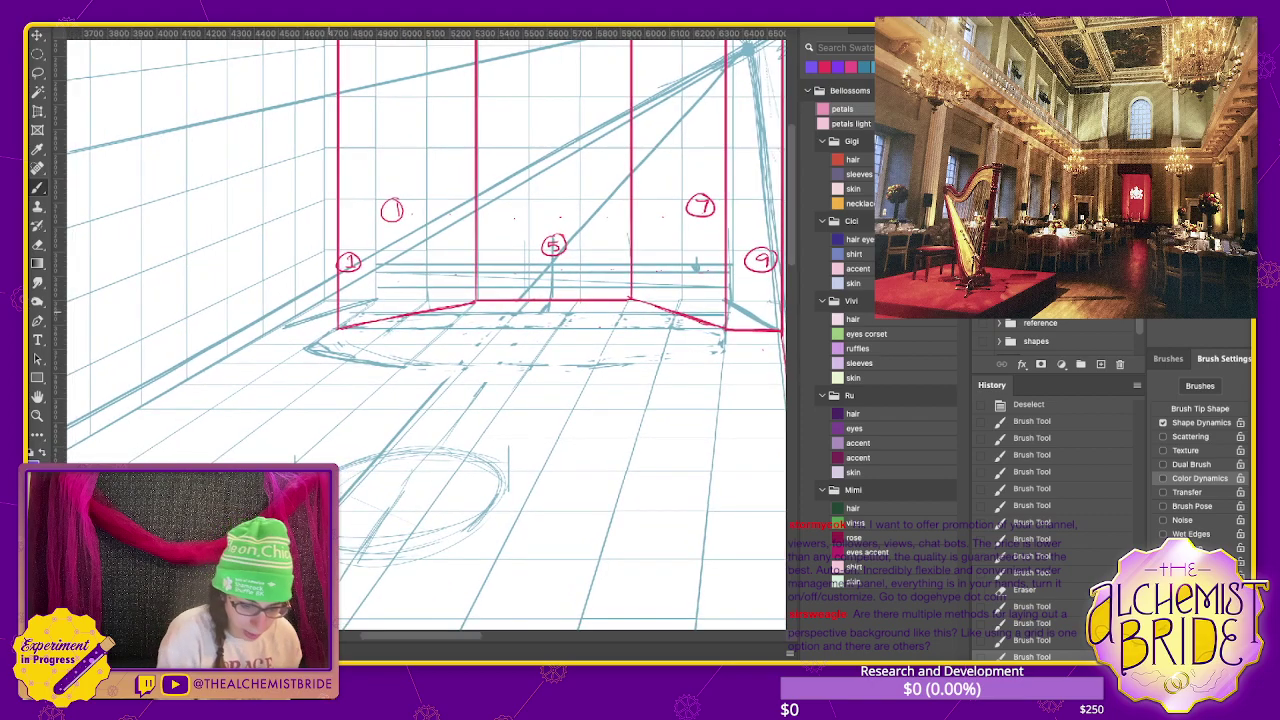
pyautogui.moveTo(292, 329); pyautogui.dragTo(268, 329)
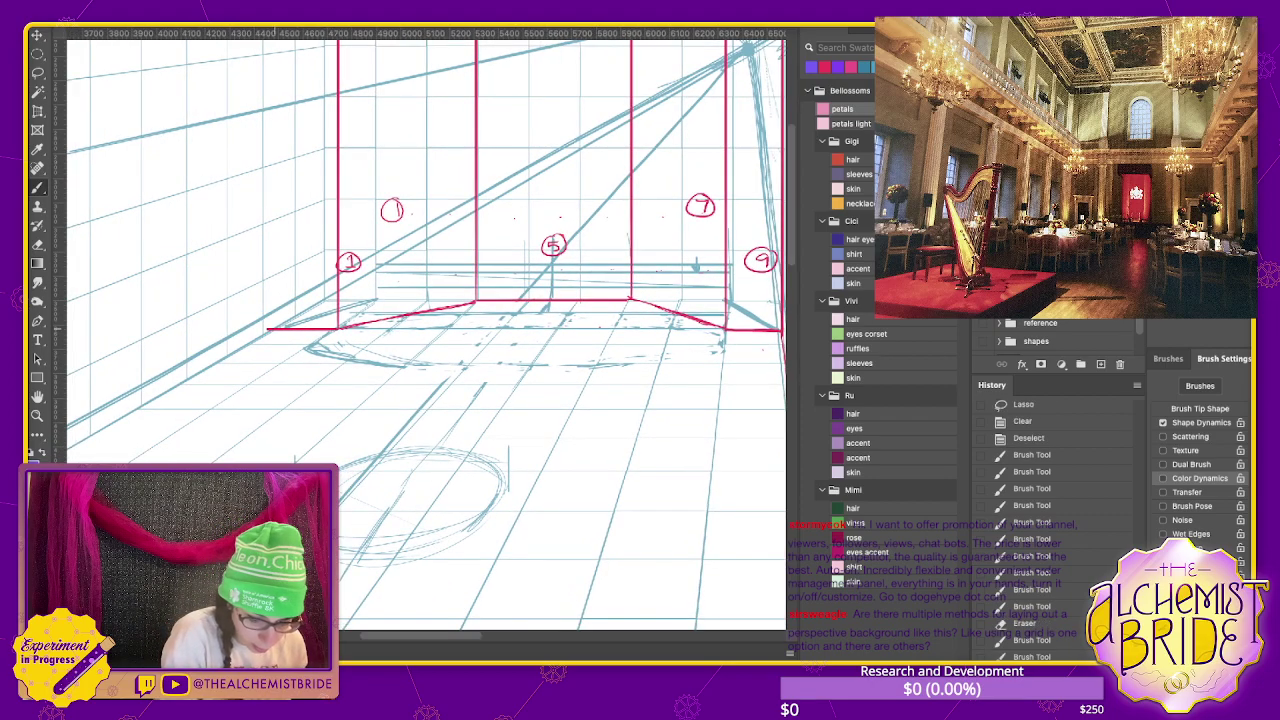
pyautogui.hotkey('ctrl', 'z')
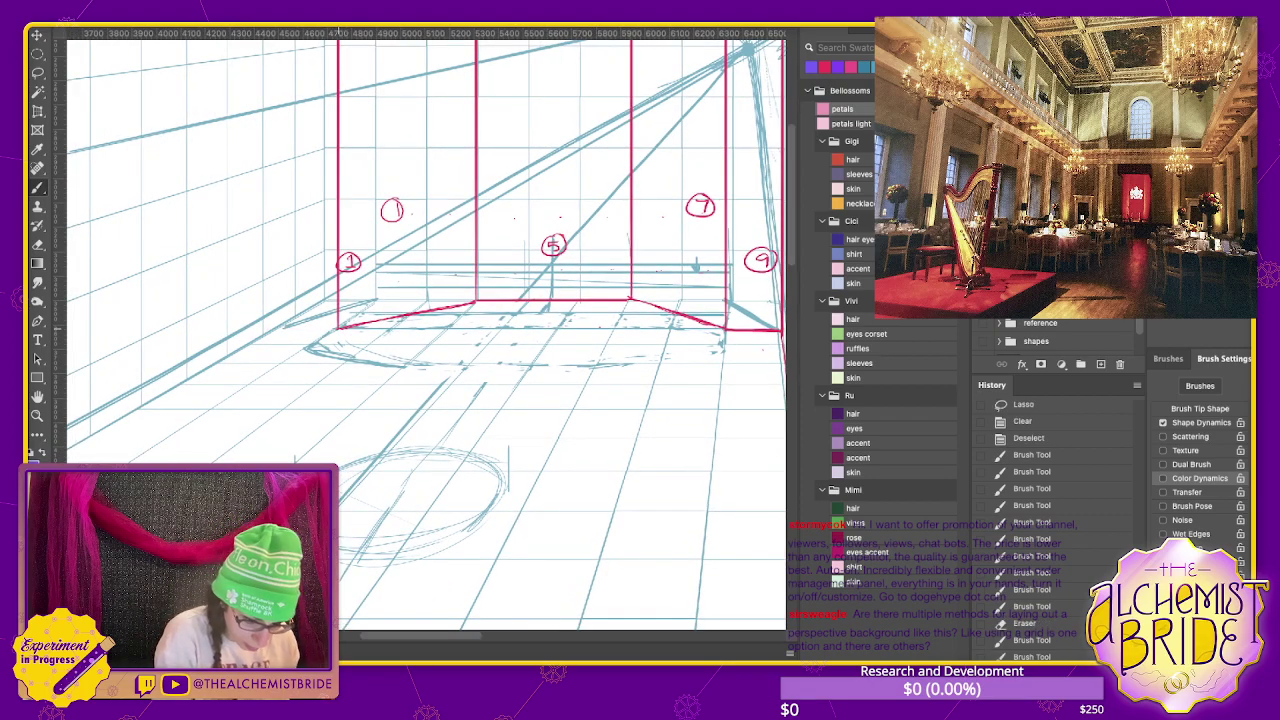
pyautogui.scroll(3, 421, 330)
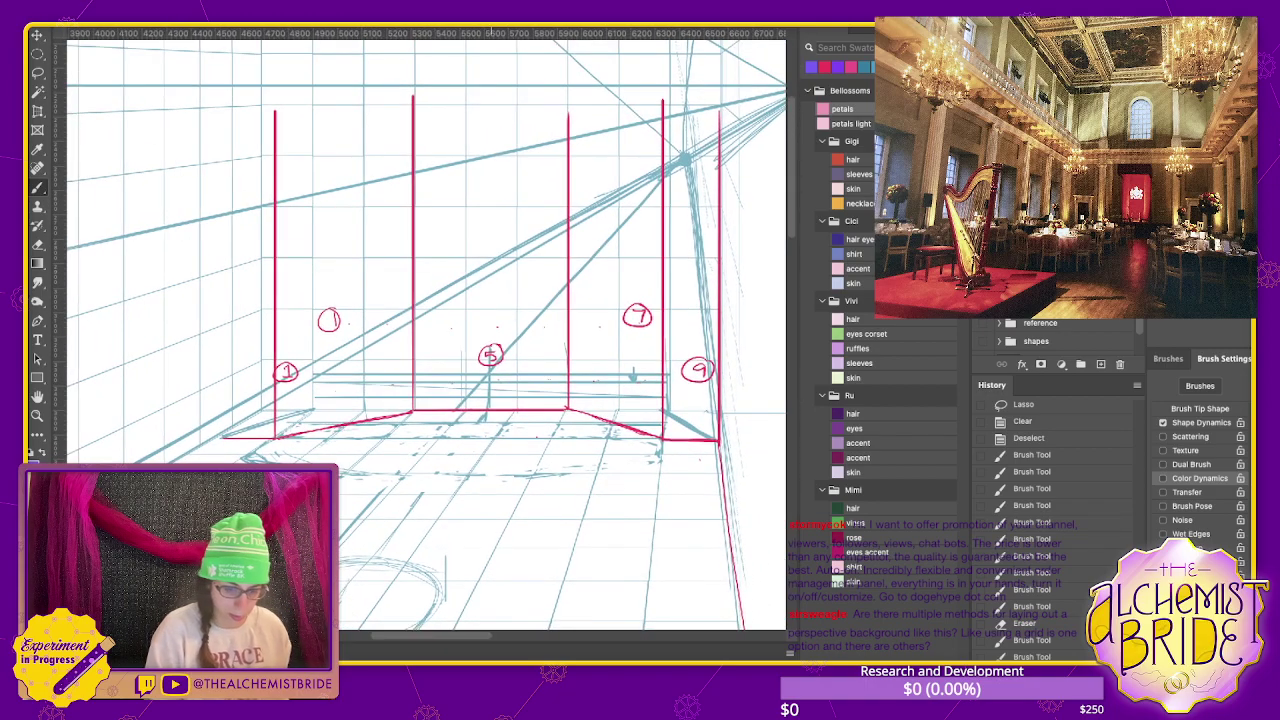
# - Add a red vertical pillar line on the left and a long diagonal along the left wall base
pyautogui.moveTo(223, 436); pyautogui.dragTo(223, 186)
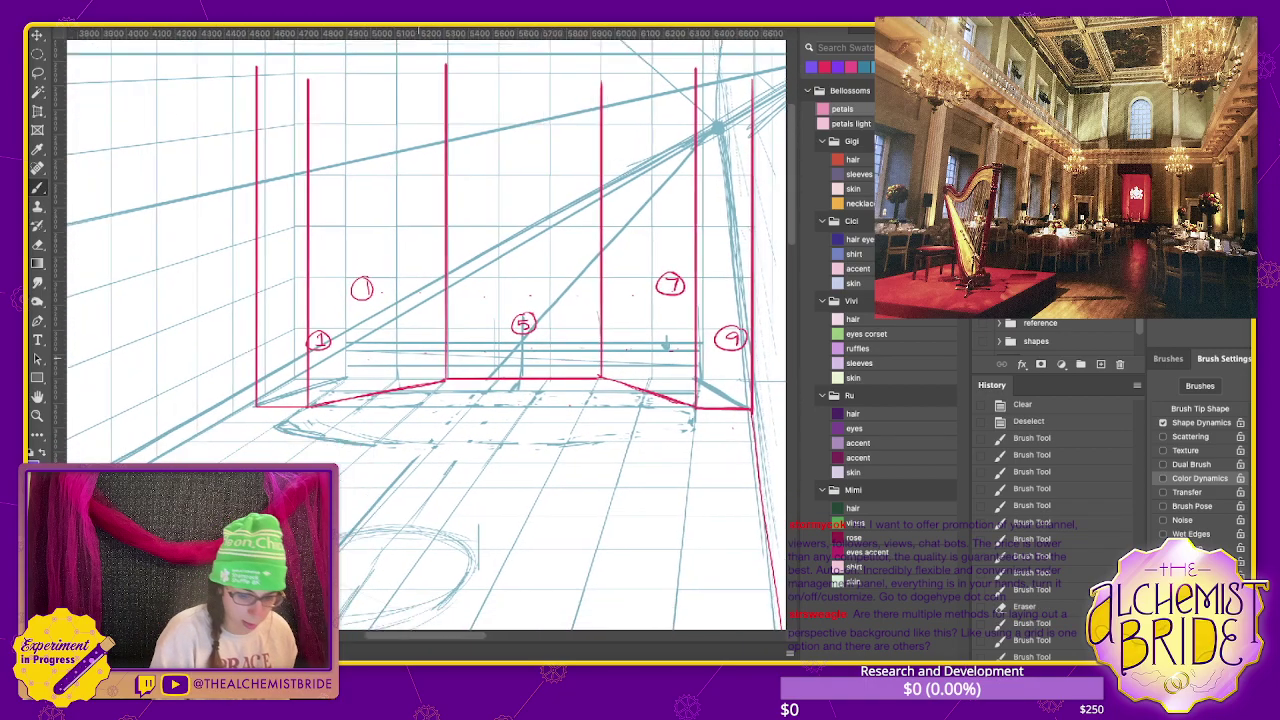
pyautogui.scroll(-5, 425, 330)
pyautogui.hscroll(-5, 425, 330)
pyautogui.moveTo(458, 220); pyautogui.dragTo(66, 454)
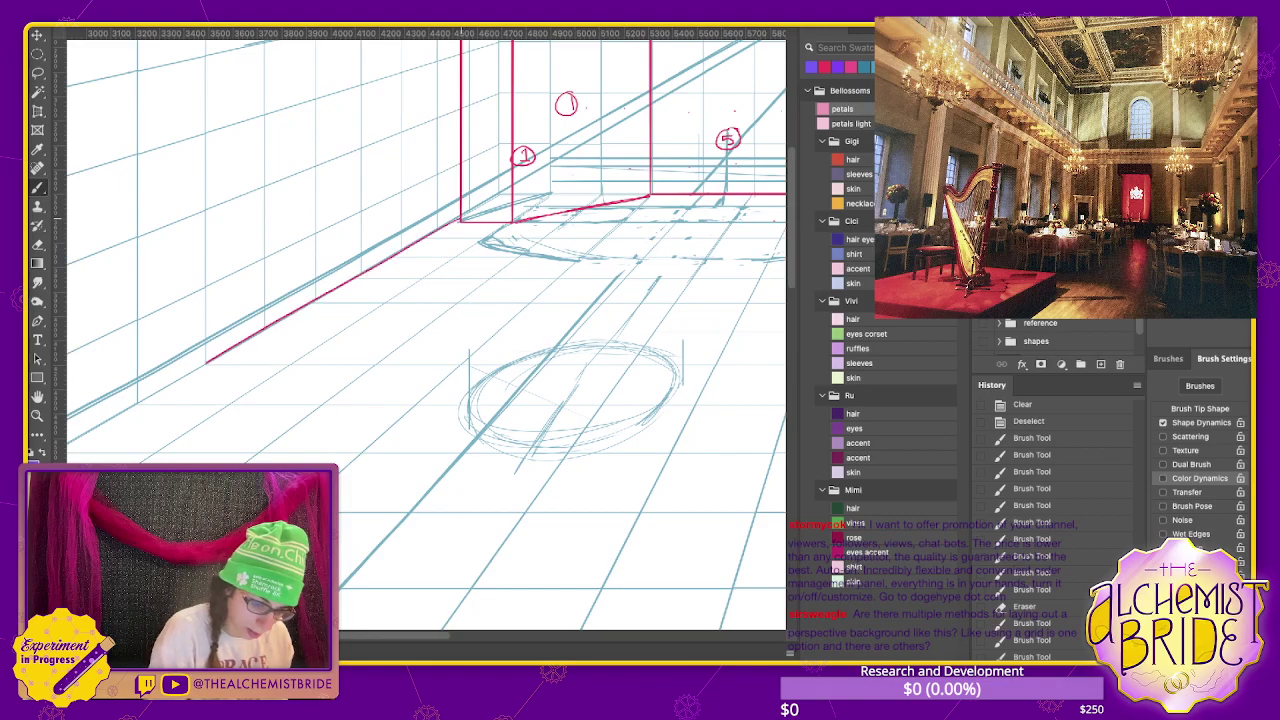
pyautogui.hscroll(7, 425, 330)
pyautogui.scroll(4, 425, 330)
pyautogui.hscroll(-3, 425, 330)
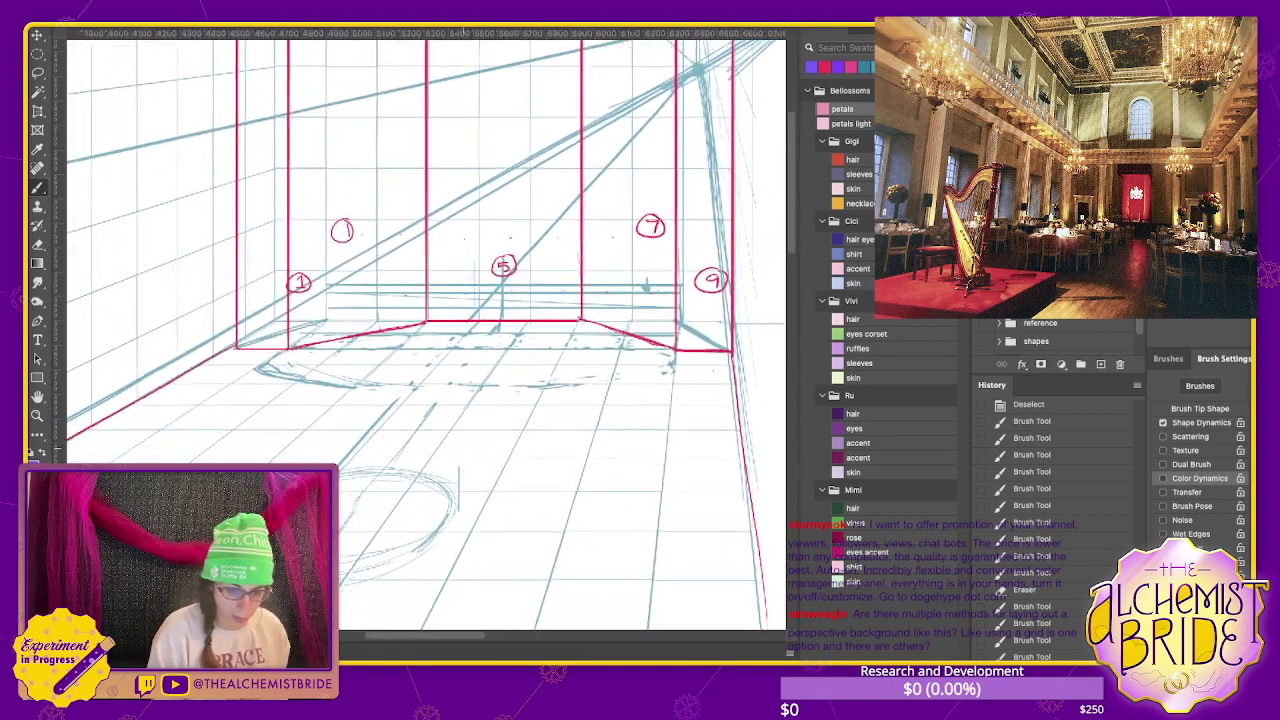
pyautogui.scroll(-2, 425, 330)
pyautogui.hscroll(3, 425, 330)
pyautogui.scroll(-2, 425, 330)
pyautogui.scroll(4, 425, 330)
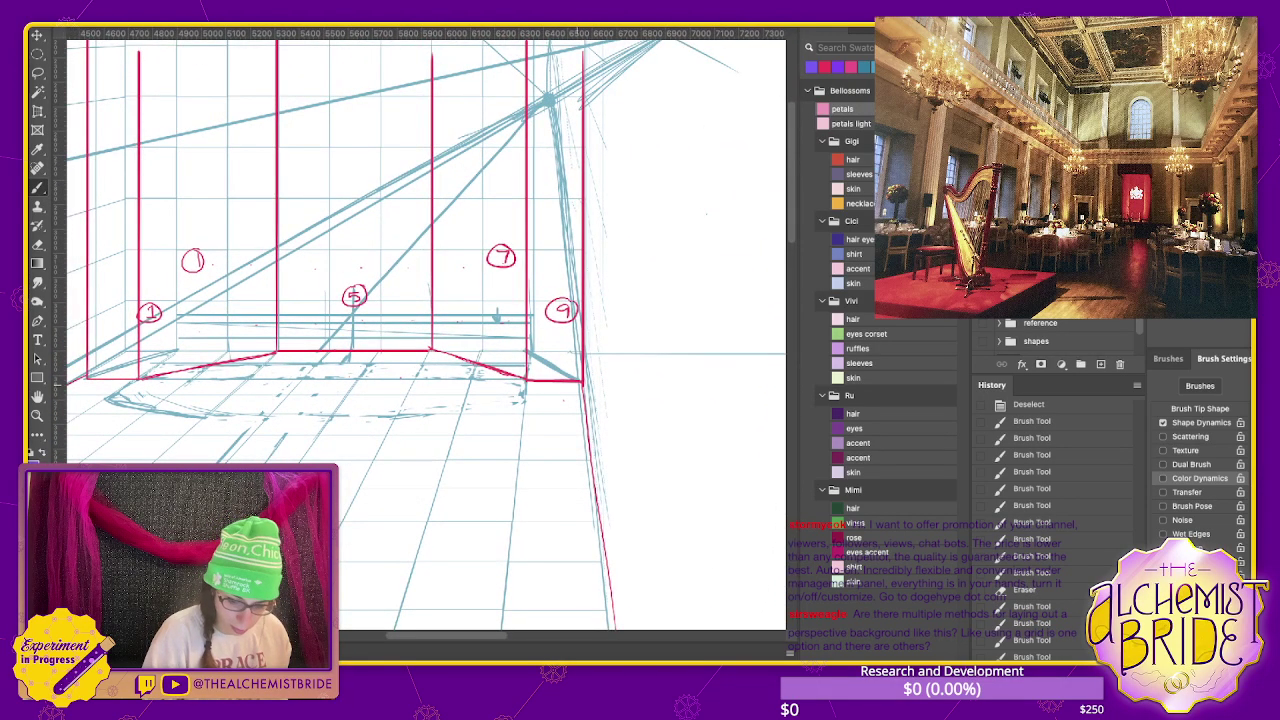
# - Add small red marks on the right perspective line and lengthen the stroke beside the circled 7
pyautogui.click(579, 385)
pyautogui.scroll(2, 579, 385)
pyautogui.hscroll(-1, 579, 385)
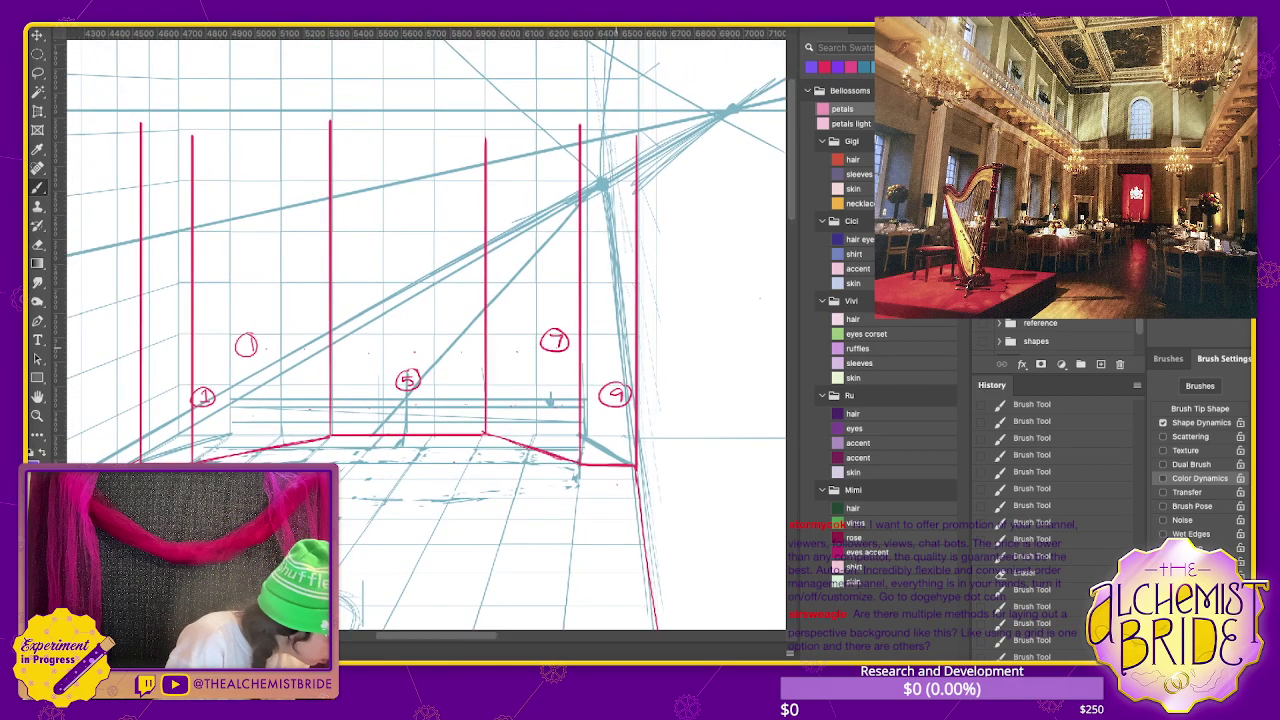
pyautogui.scroll(-1, 425, 330)
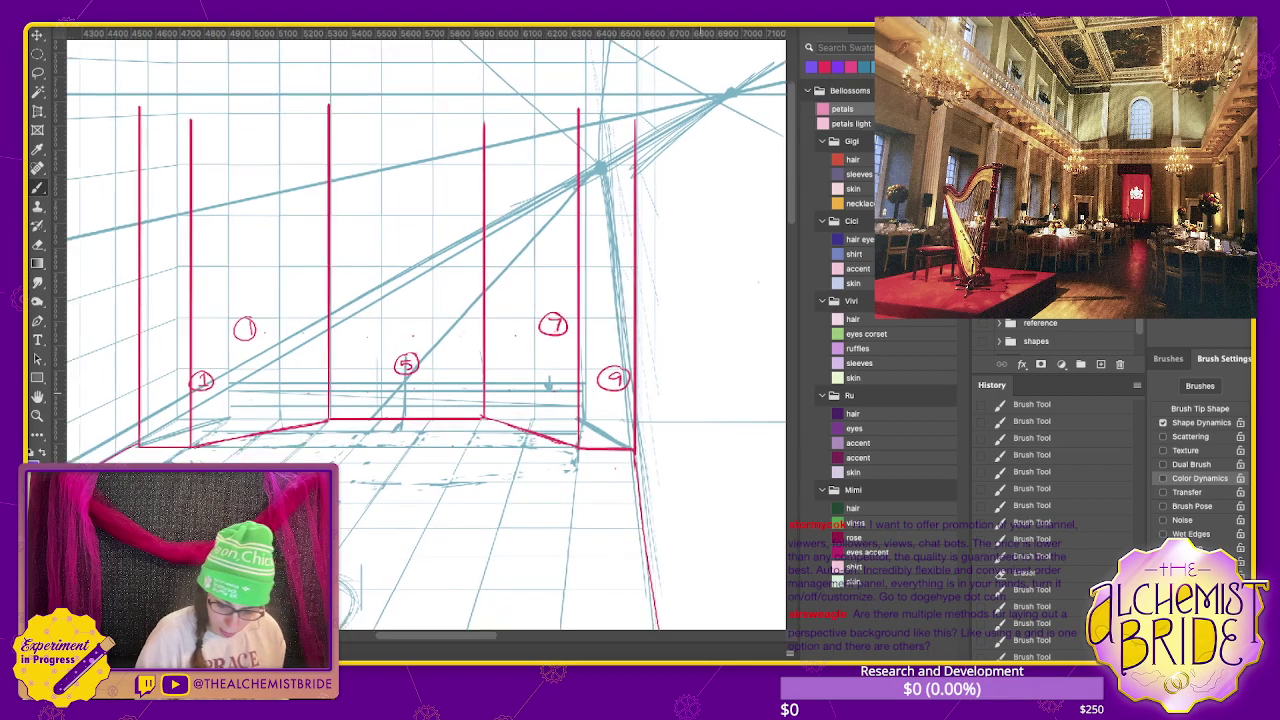
pyautogui.scroll(-2, 425, 330)
pyautogui.moveTo(620, 366); pyautogui.dragTo(622, 388)
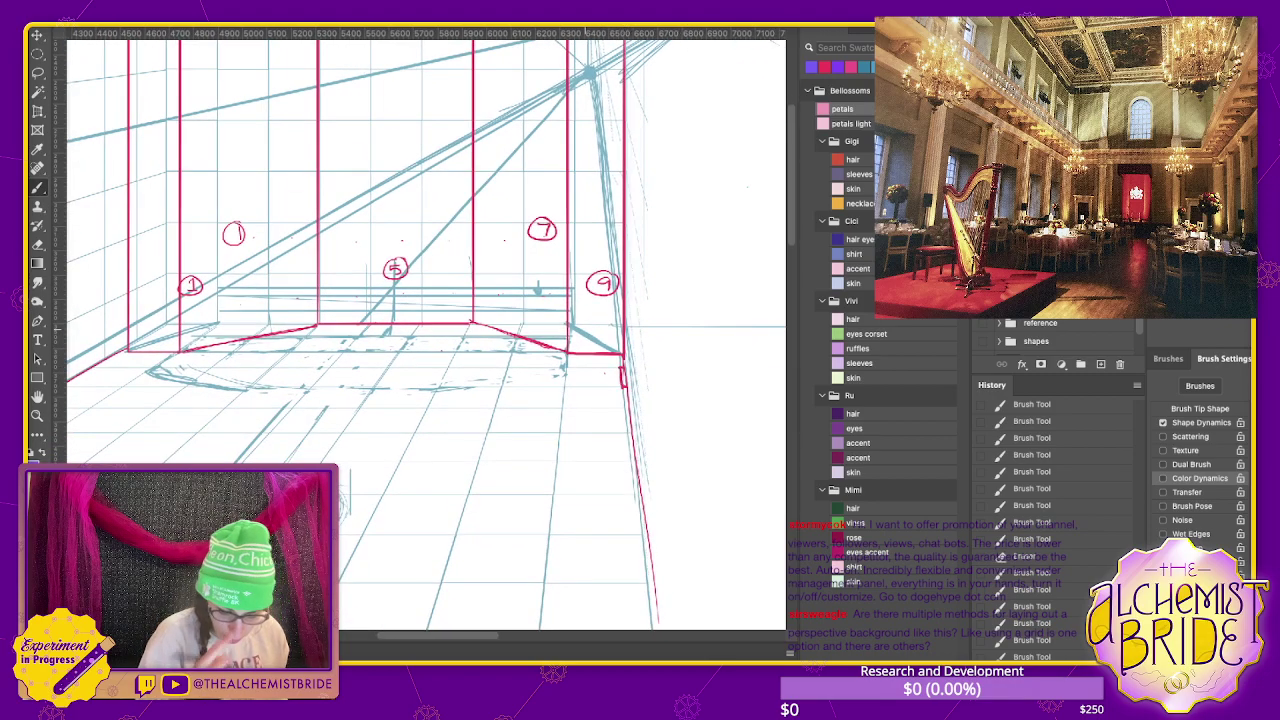
pyautogui.hscroll(-3, 425, 330)
pyautogui.hscroll(1, 425, 330)
pyautogui.hscroll(4, 425, 330)
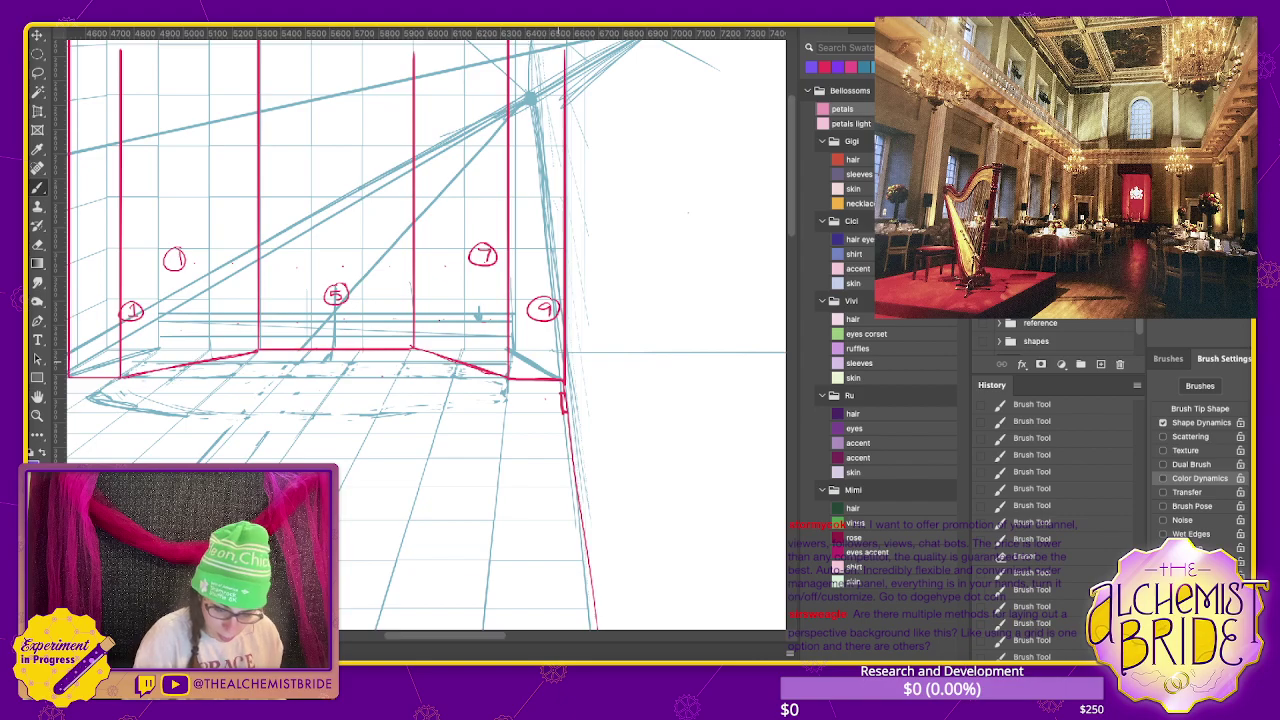
pyautogui.moveTo(560, 322); pyautogui.dragTo(560, 360)
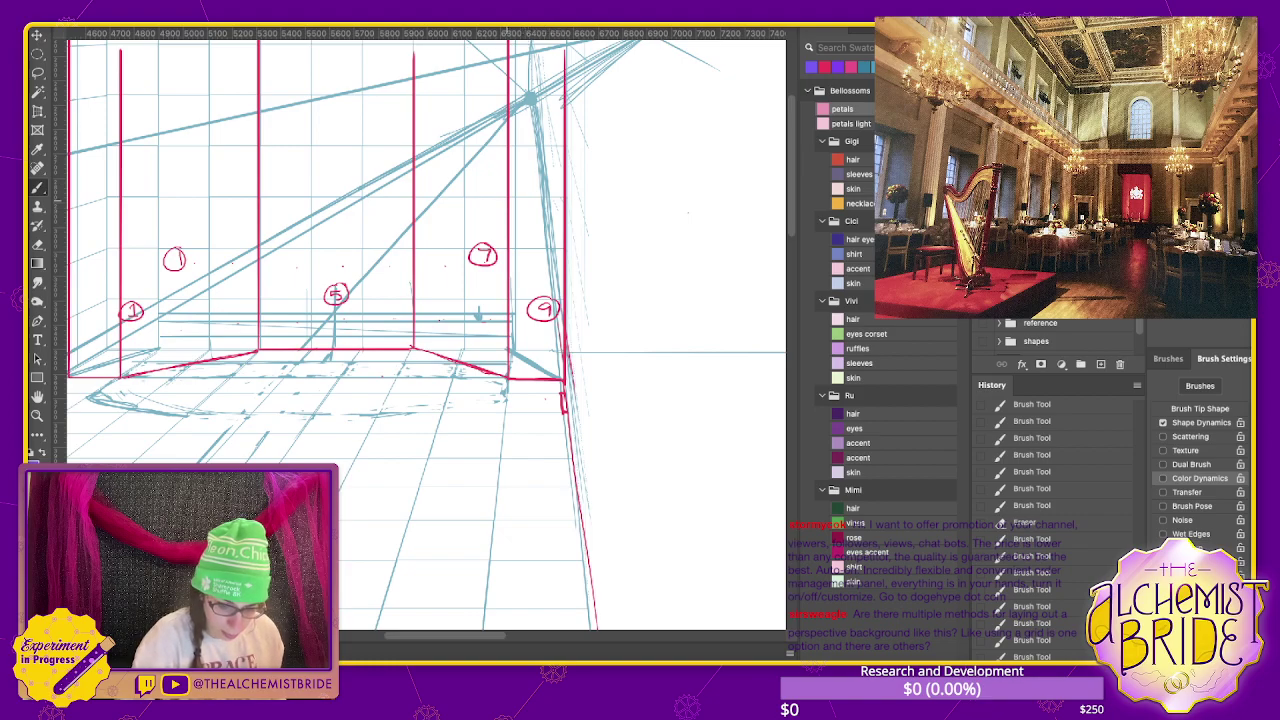
pyautogui.moveTo(420, 248)
pyautogui.mouseDown()
pyautogui.moveTo(562, 271)
pyautogui.moveTo(586, 378)
pyautogui.mouseUp()
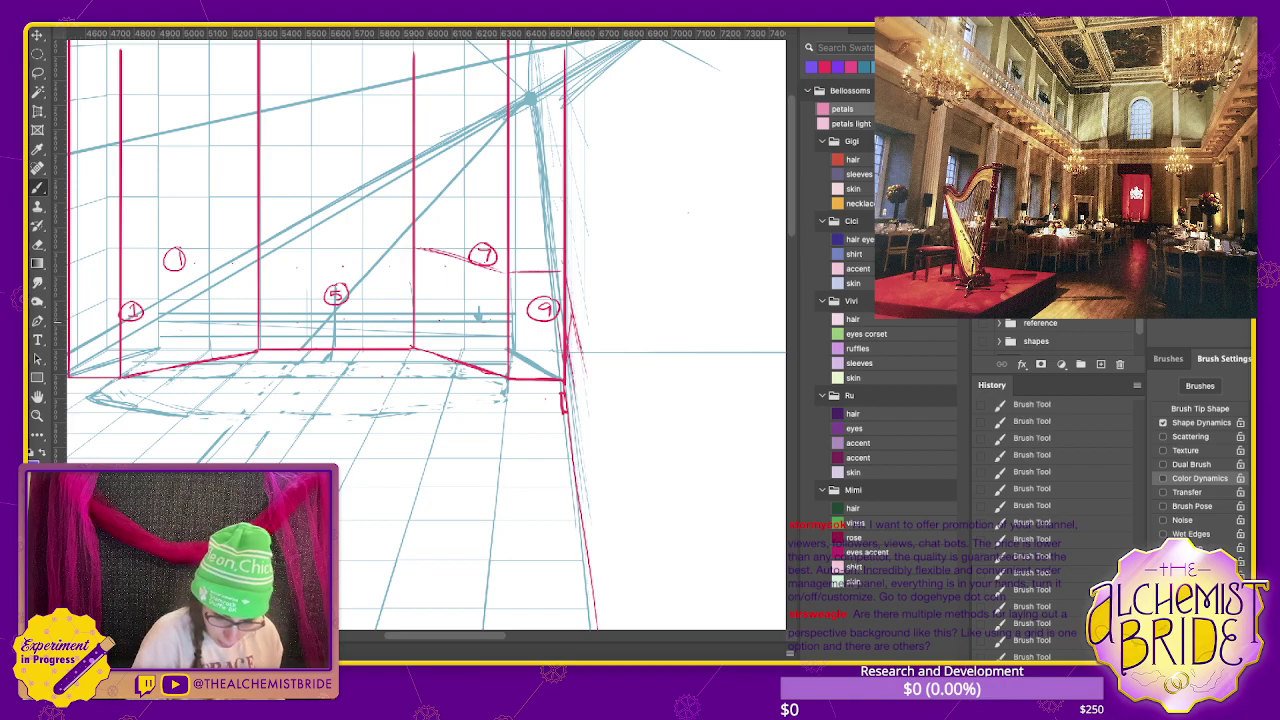
# - Retrace the red wall stroke right of the circled 9, undoing extra attempts
pyautogui.moveTo(570, 306); pyautogui.dragTo(570, 408)
pyautogui.hotkey('ctrl', 'z')
pyautogui.moveTo(568, 302)
pyautogui.mouseDown()
pyautogui.moveTo(566, 422)
pyautogui.moveTo(569, 412)
pyautogui.mouseUp()
pyautogui.moveTo(575, 332); pyautogui.dragTo(575, 420)
pyautogui.hotkey('ctrl', 'z')
pyautogui.hotkey('ctrl', 'z')
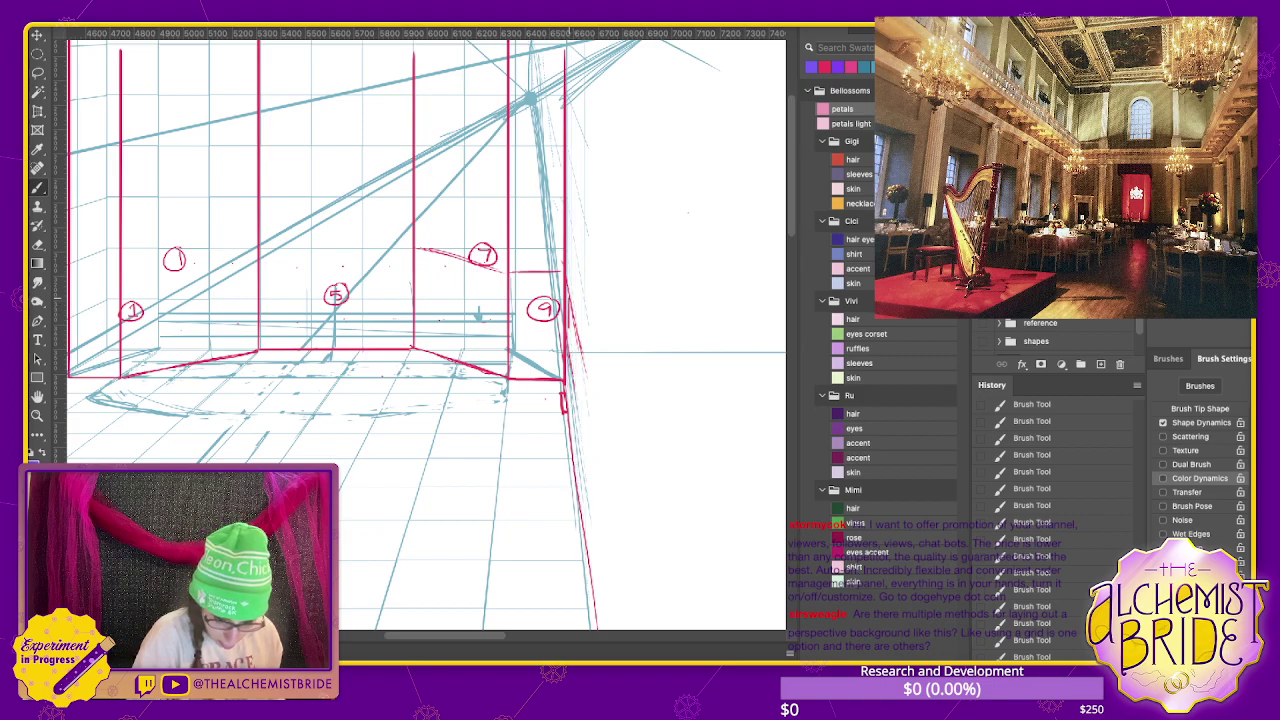
pyautogui.moveTo(569, 330); pyautogui.dragTo(569, 414)
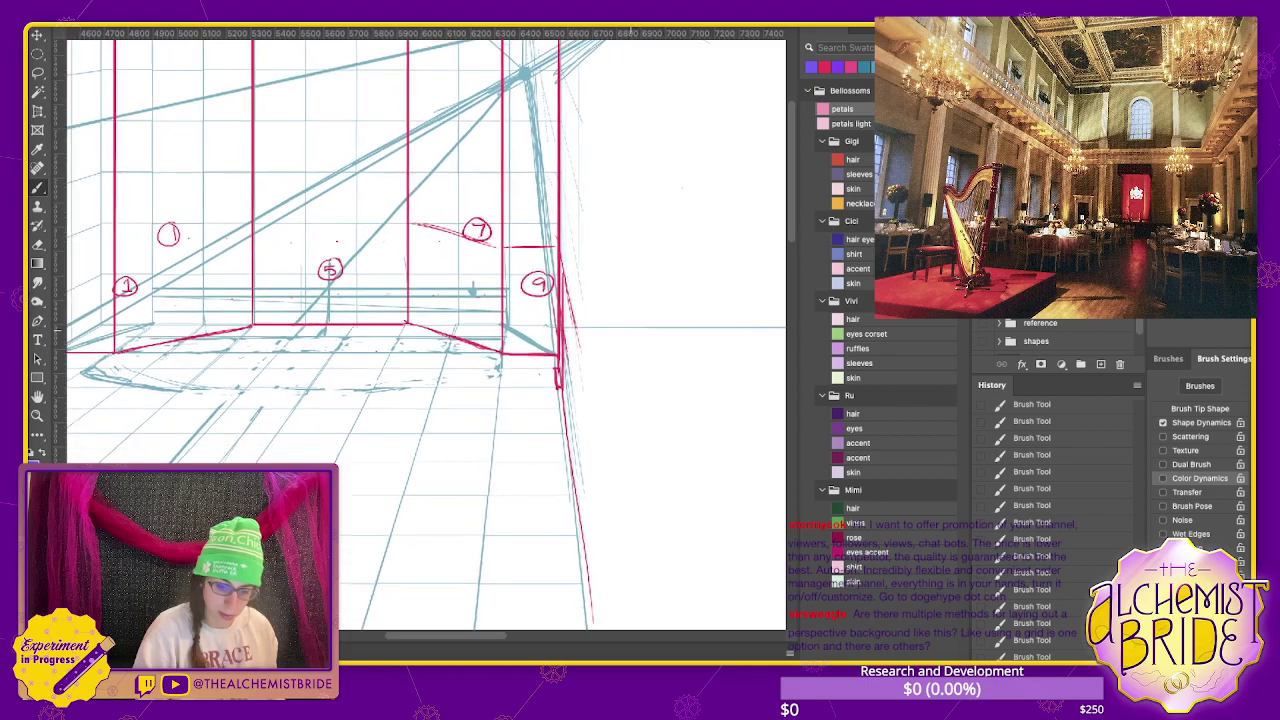
pyautogui.moveTo(540, 330); pyautogui.dragTo(486, 169)
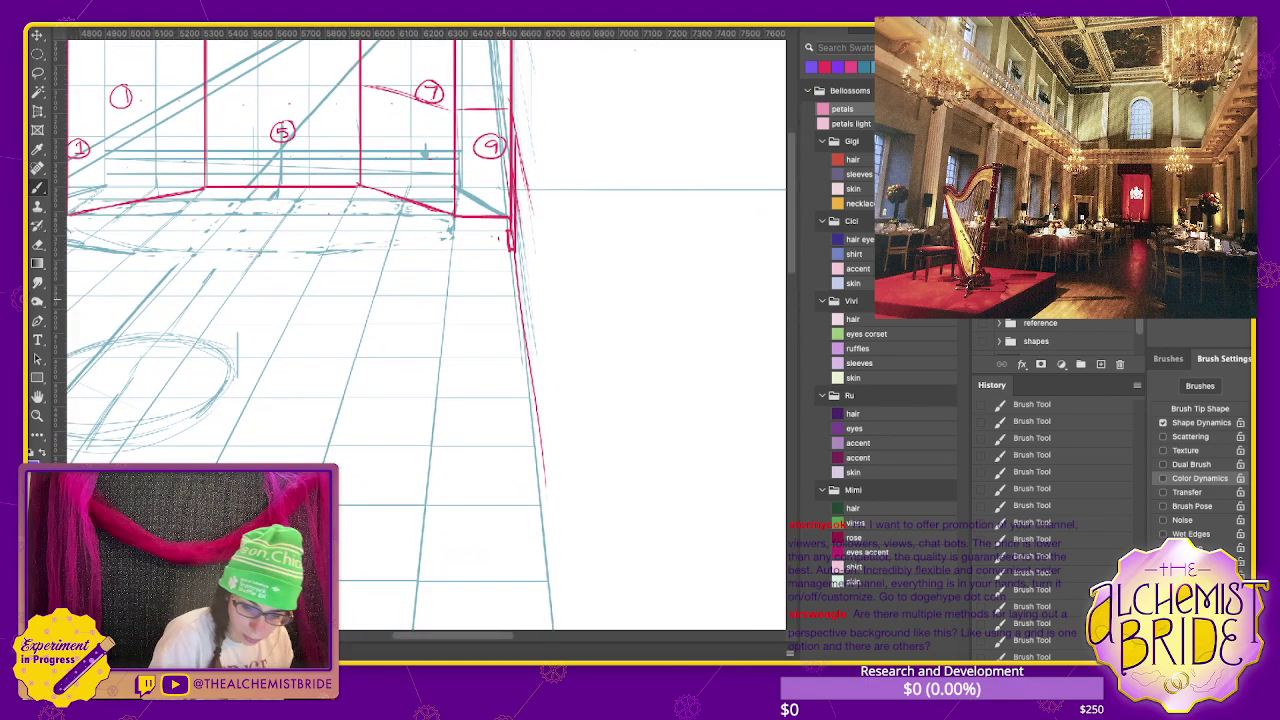
pyautogui.scroll(2, 427, 332)
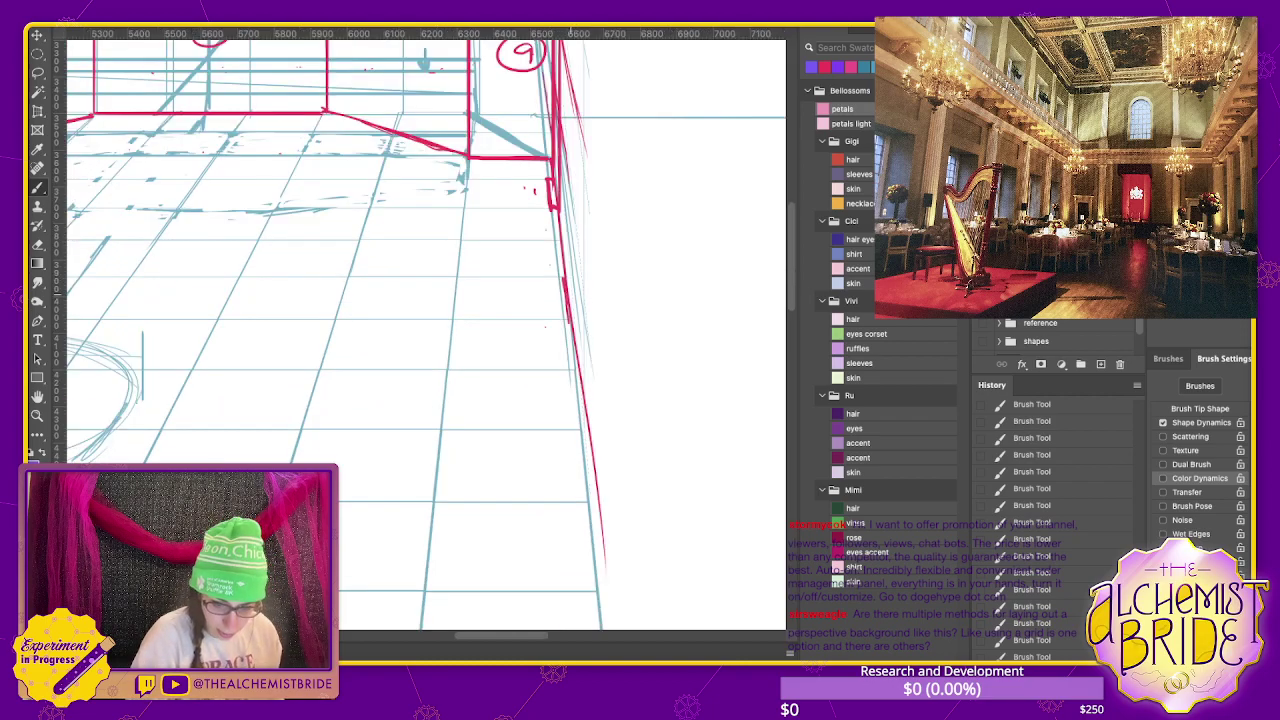
# - Draw the right wall's vertical corner edge in red, redoing strokes until it runs cleanly downward
pyautogui.moveTo(576, 186); pyautogui.dragTo(569, 300)
pyautogui.moveTo(576, 210); pyautogui.dragTo(569, 320)
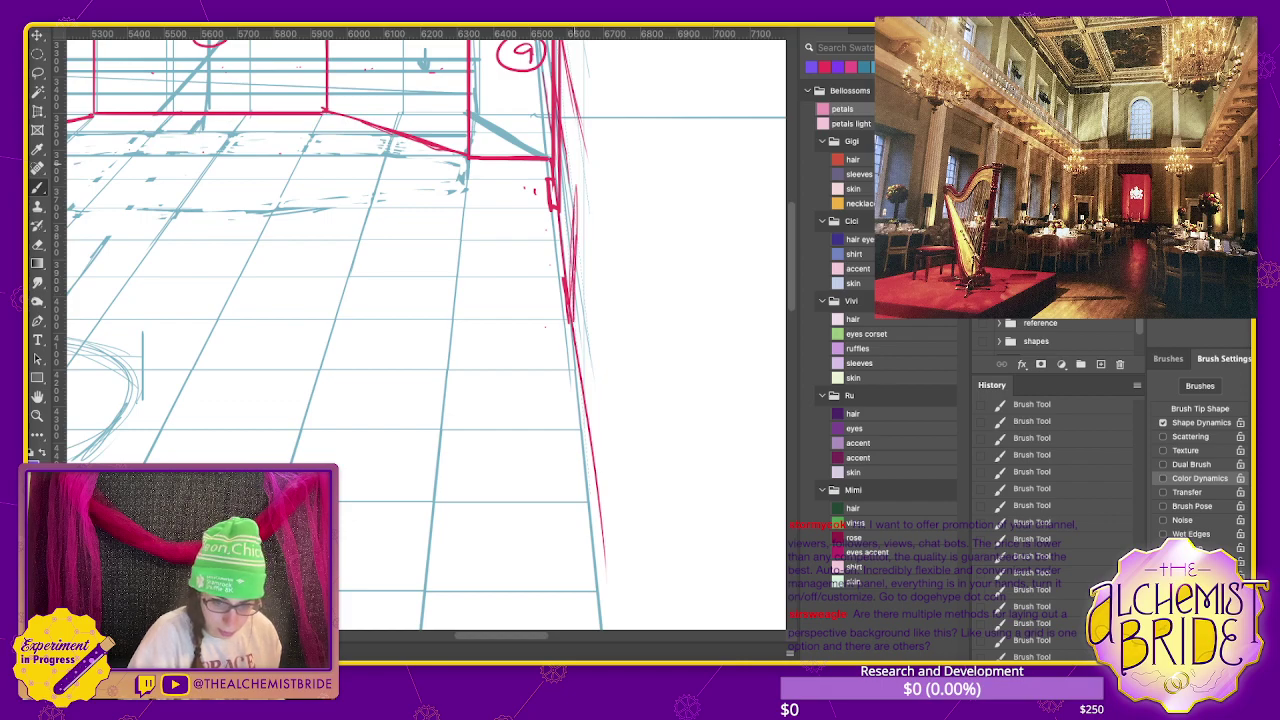
pyautogui.moveTo(590, 163); pyautogui.dragTo(610, 230)
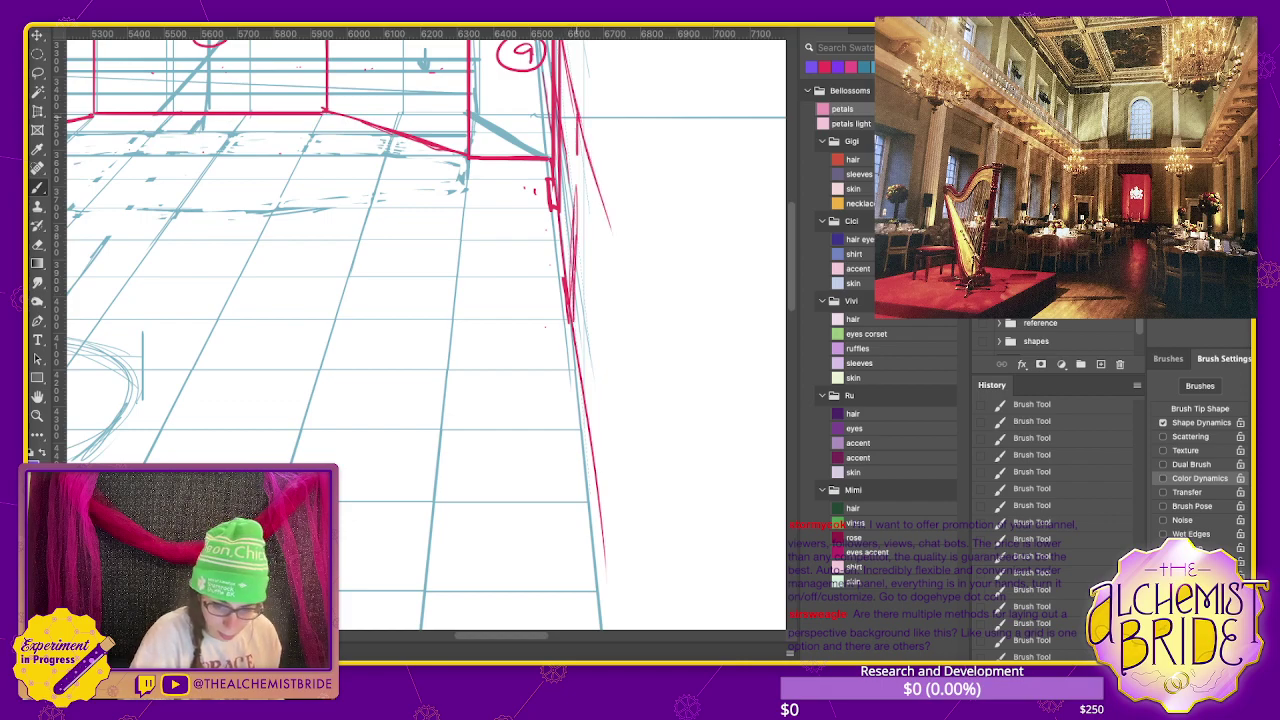
pyautogui.moveTo(575, 102); pyautogui.dragTo(575, 278)
pyautogui.hotkey('ctrl', 'z')
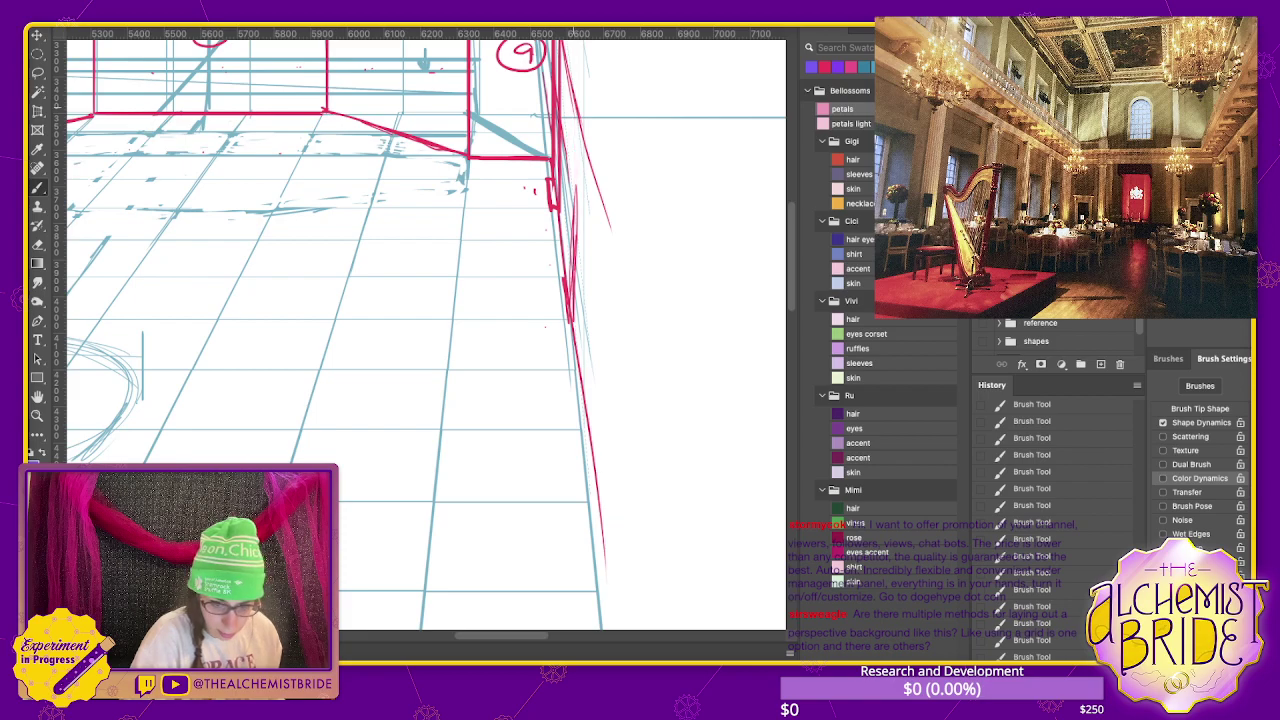
pyautogui.moveTo(571, 88); pyautogui.dragTo(572, 280)
pyautogui.moveTo(578, 128); pyautogui.dragTo(581, 330)
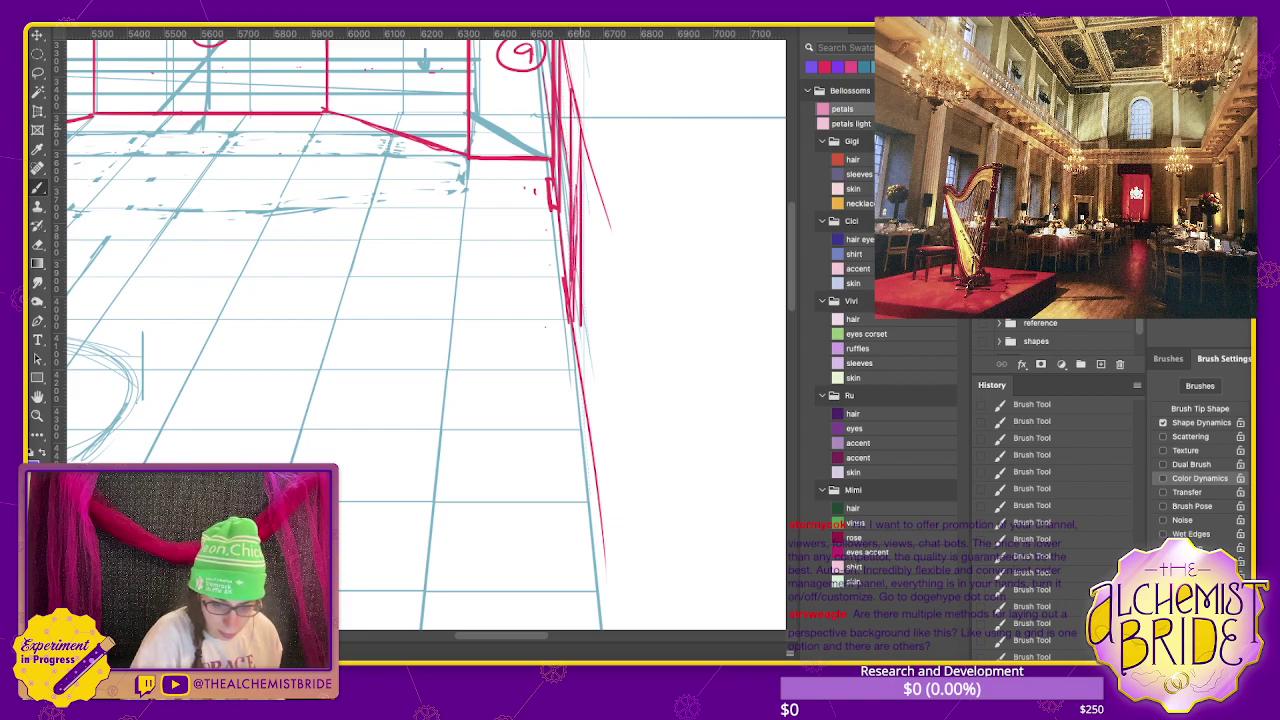
pyautogui.hotkey('ctrl', 'z')
pyautogui.hotkey('ctrl', 'z')
pyautogui.moveTo(568, 78); pyautogui.dragTo(568, 280)
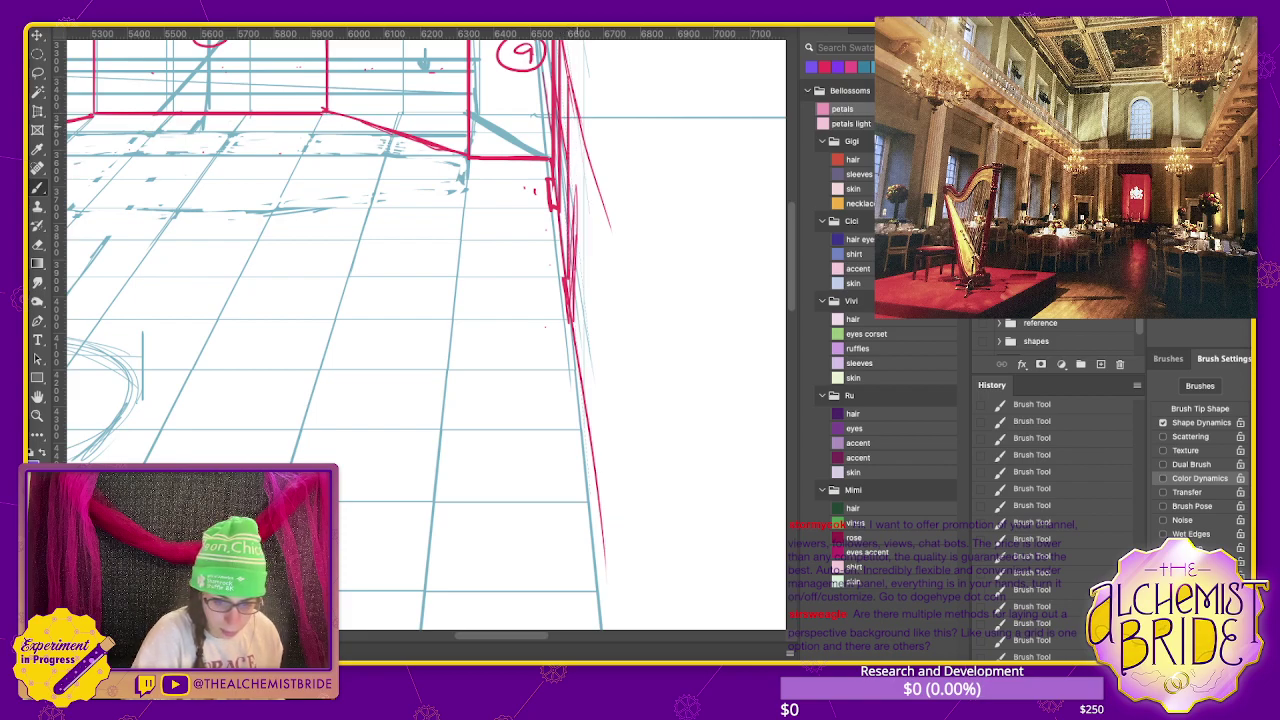
pyautogui.hotkey('ctrl', 'z')
pyautogui.moveTo(567, 64); pyautogui.dragTo(567, 276)
pyautogui.moveTo(576, 118); pyautogui.dragTo(579, 350)
# - Erase stray parts of the red wall edge and add short reinforcing strokes beside it
pyautogui.press('e')
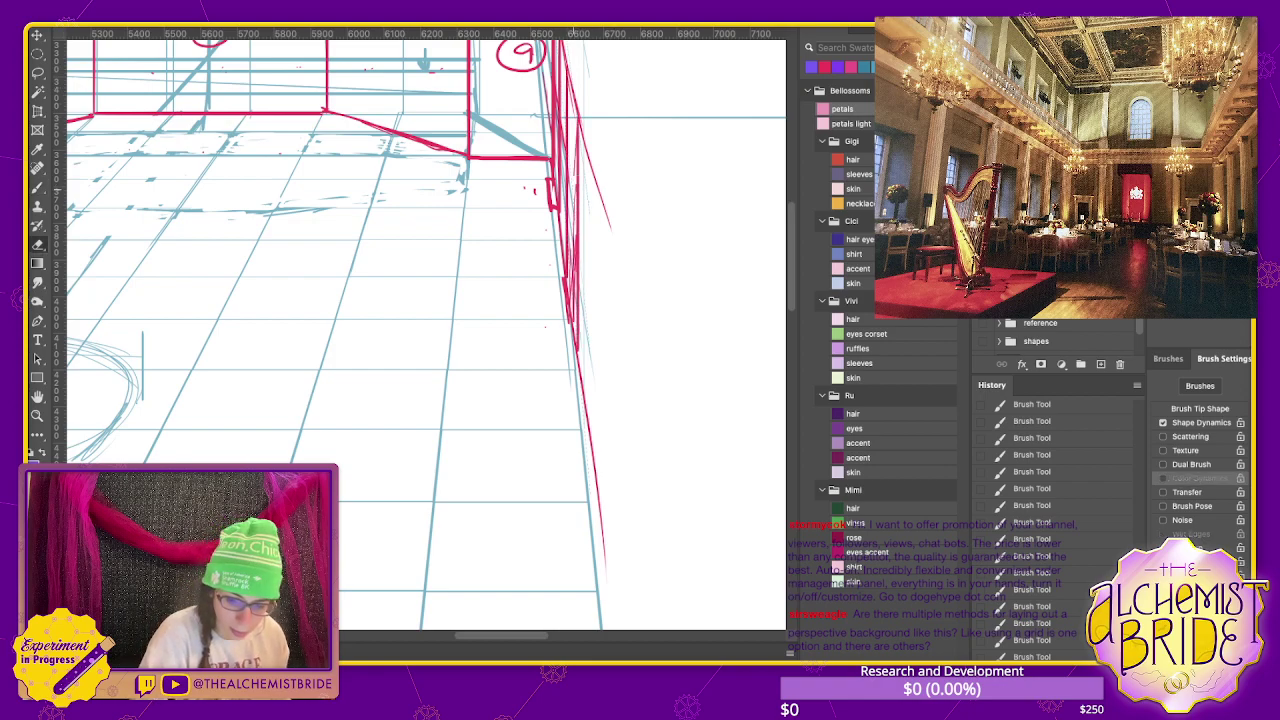
pyautogui.moveTo(576, 128); pyautogui.dragTo(572, 310)
pyautogui.moveTo(572, 200); pyautogui.dragTo(574, 326)
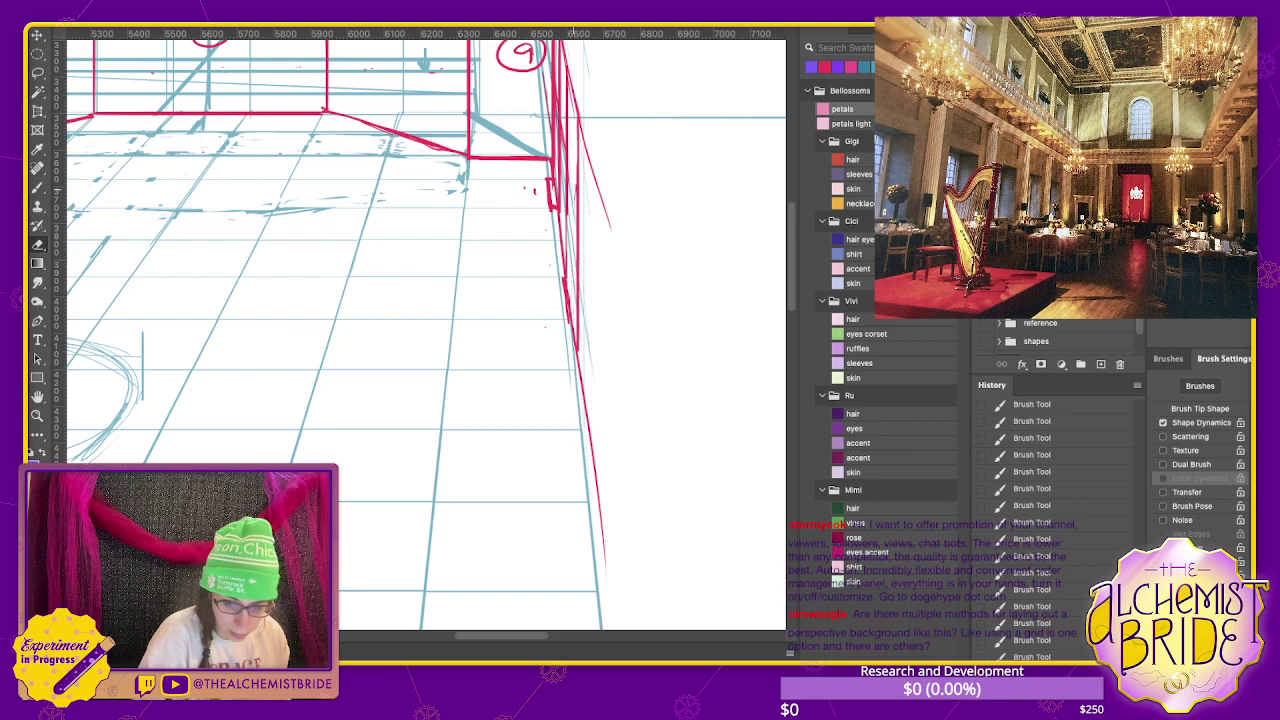
pyautogui.scroll(1, 420, 330)
pyautogui.scroll(3, 425, 330)
pyautogui.press('b')
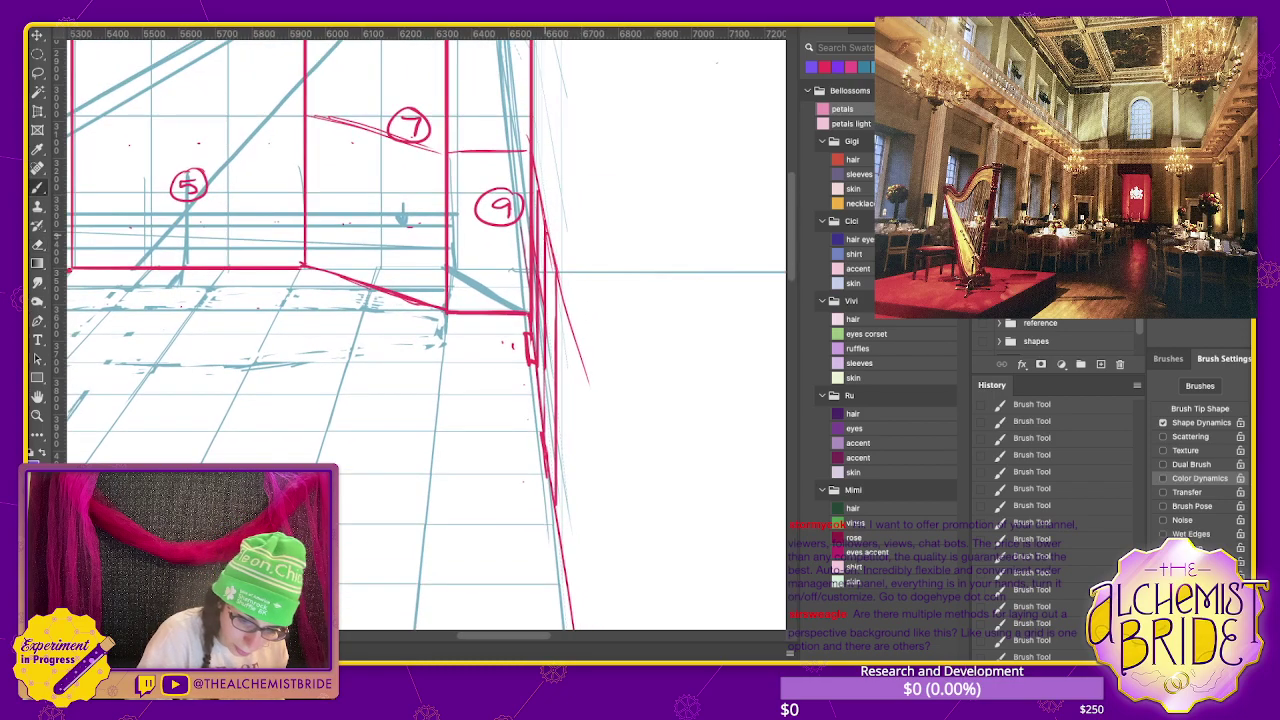
pyautogui.moveTo(550, 232); pyautogui.dragTo(550, 290)
pyautogui.press('e')
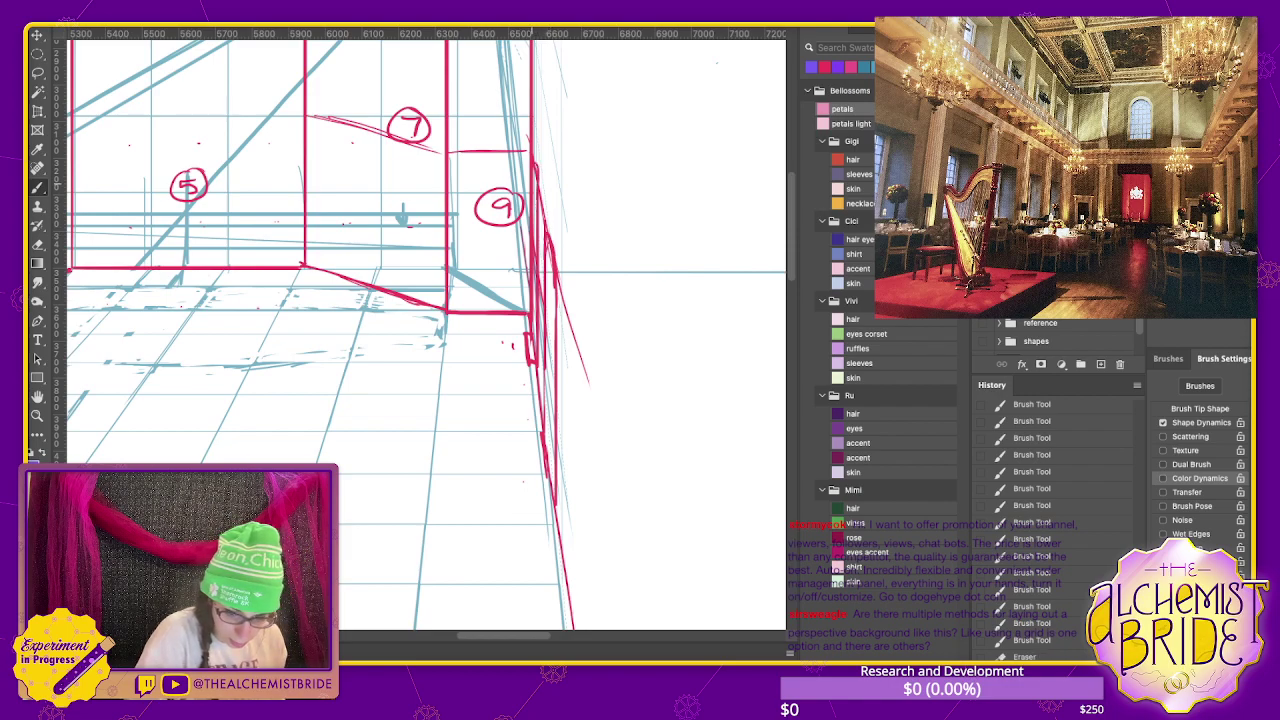
pyautogui.scroll(-3, 420, 330)
pyautogui.scroll(-1, 420, 330)
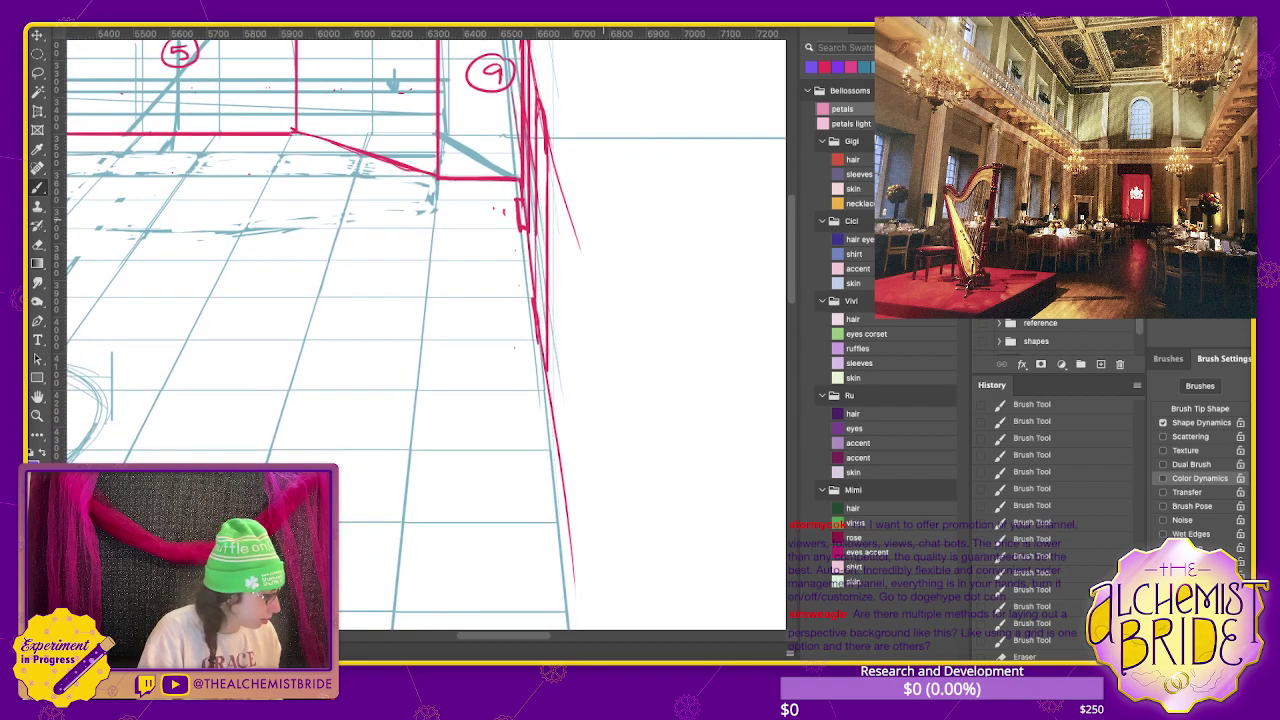
pyautogui.moveTo(526, 146); pyautogui.dragTo(544, 290)
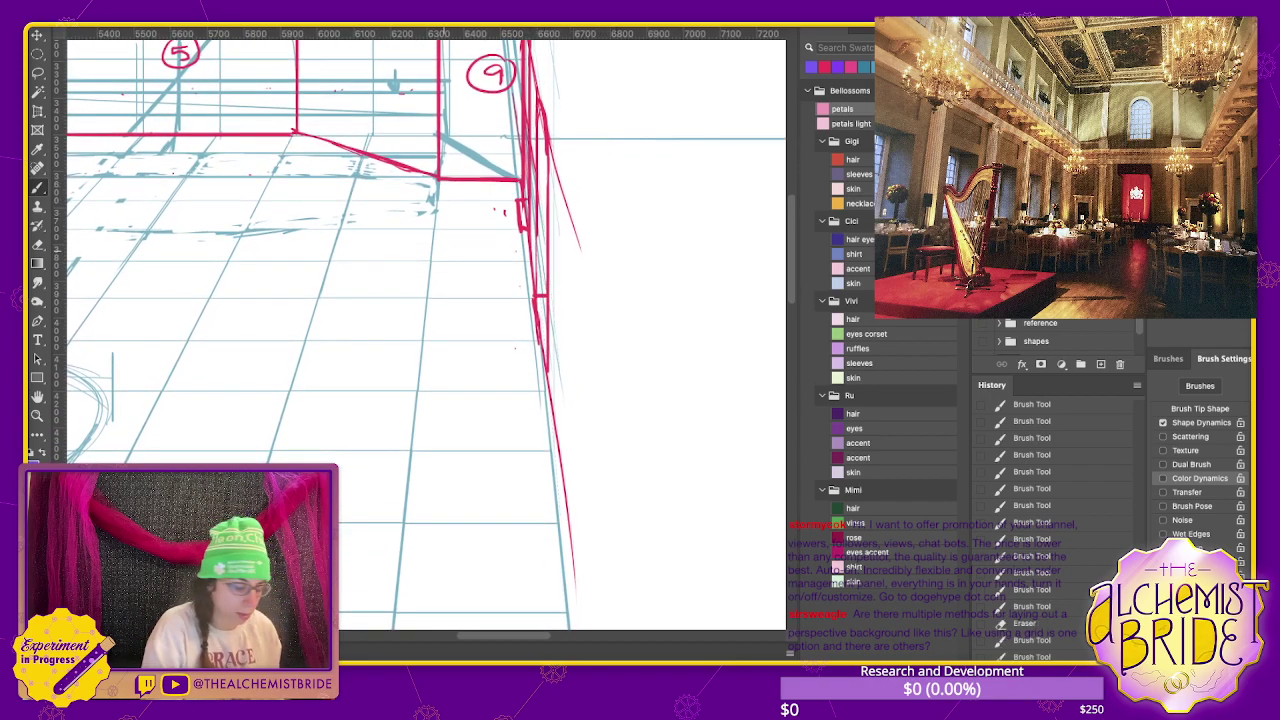
pyautogui.scroll(-1, 788, 450)
pyautogui.moveTo(623, 300); pyautogui.dragTo(638, 313)
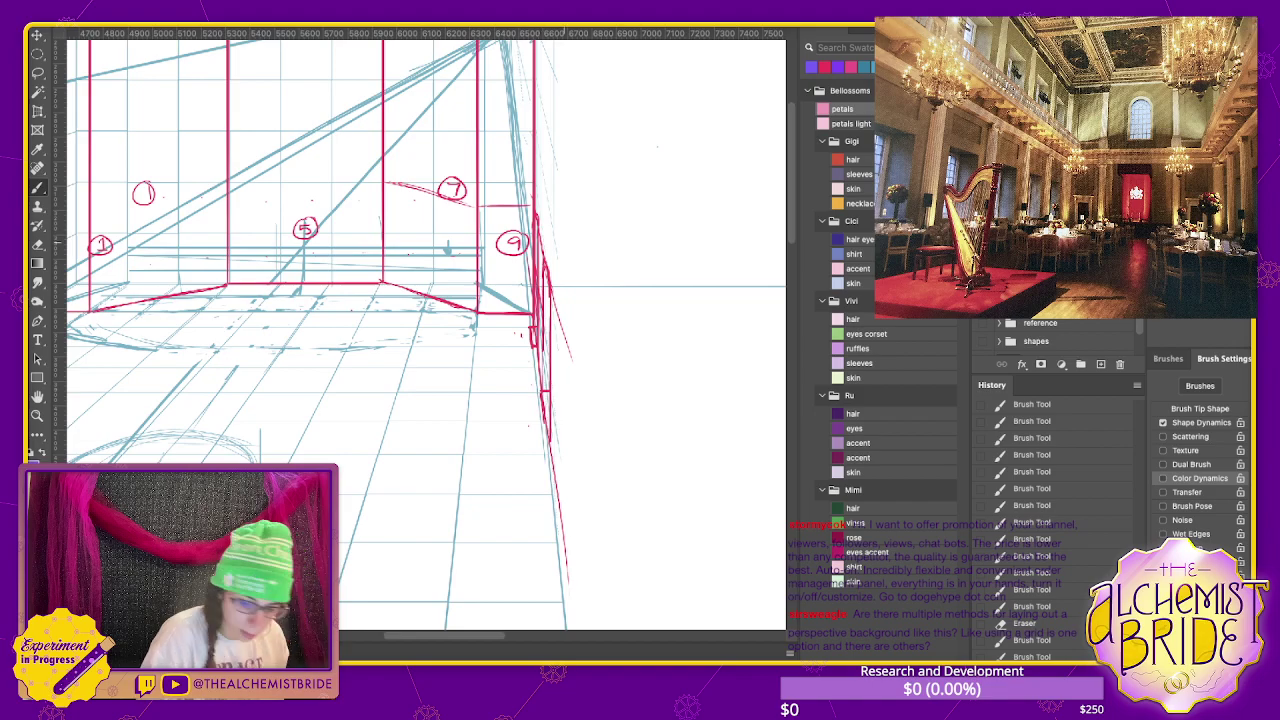
# - Draw a thin red vertical line down the right wall to the floor and extend the faint diagonal
pyautogui.moveTo(594, 450); pyautogui.dragTo(555, 292)
pyautogui.moveTo(543, 228); pyautogui.dragTo(560, 275)
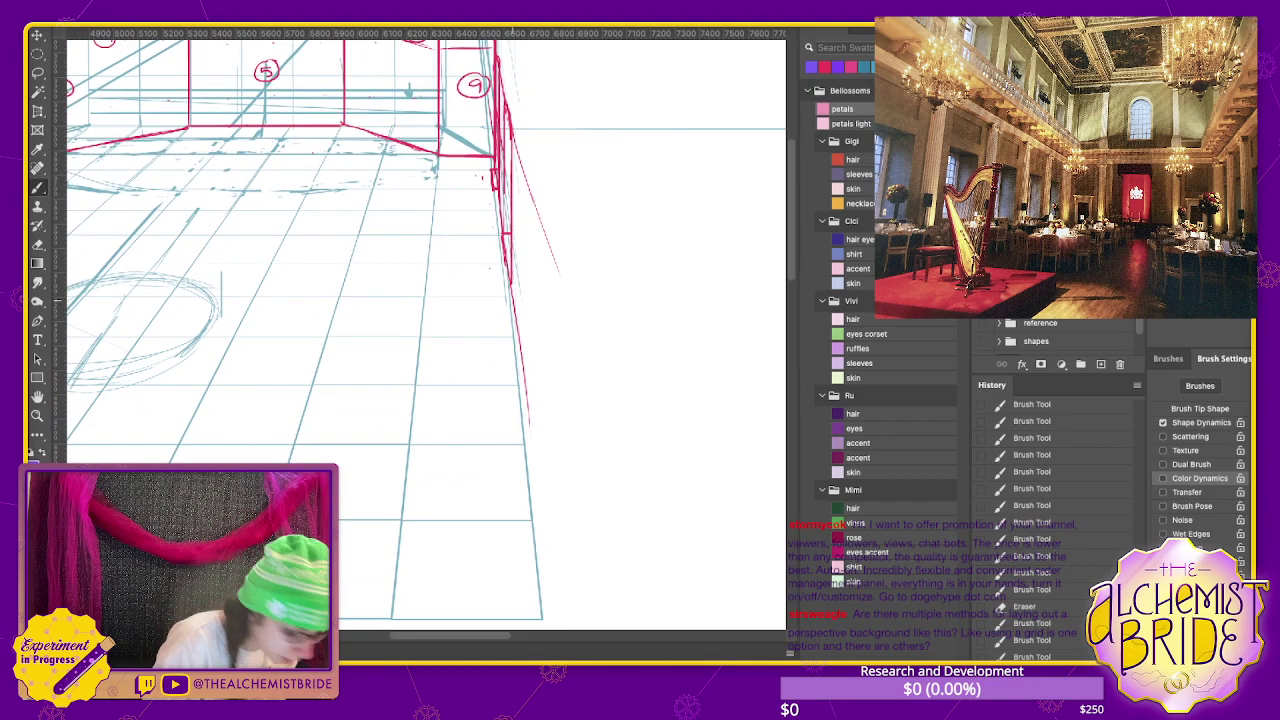
pyautogui.moveTo(520, 416); pyautogui.dragTo(522, 524)
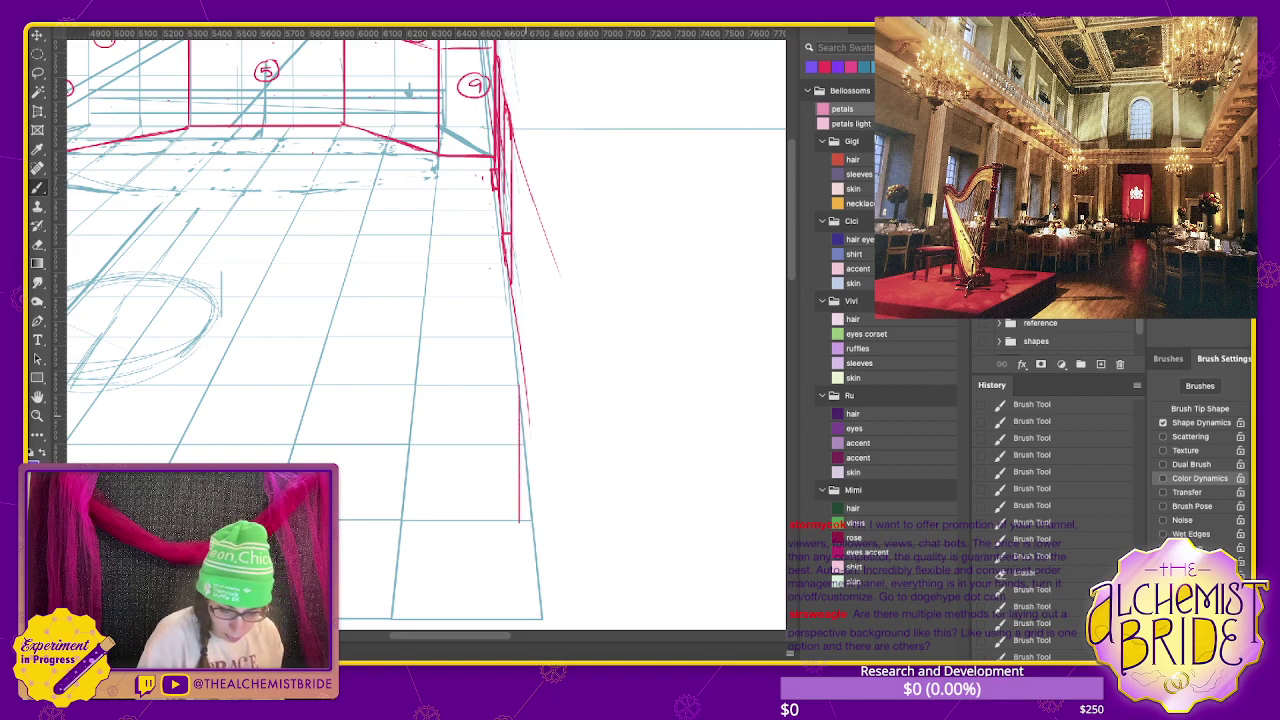
pyautogui.hotkey('ctrl', 'z')
pyautogui.moveTo(519, 384); pyautogui.dragTo(530, 518)
pyautogui.moveTo(512, 140); pyautogui.dragTo(608, 440)
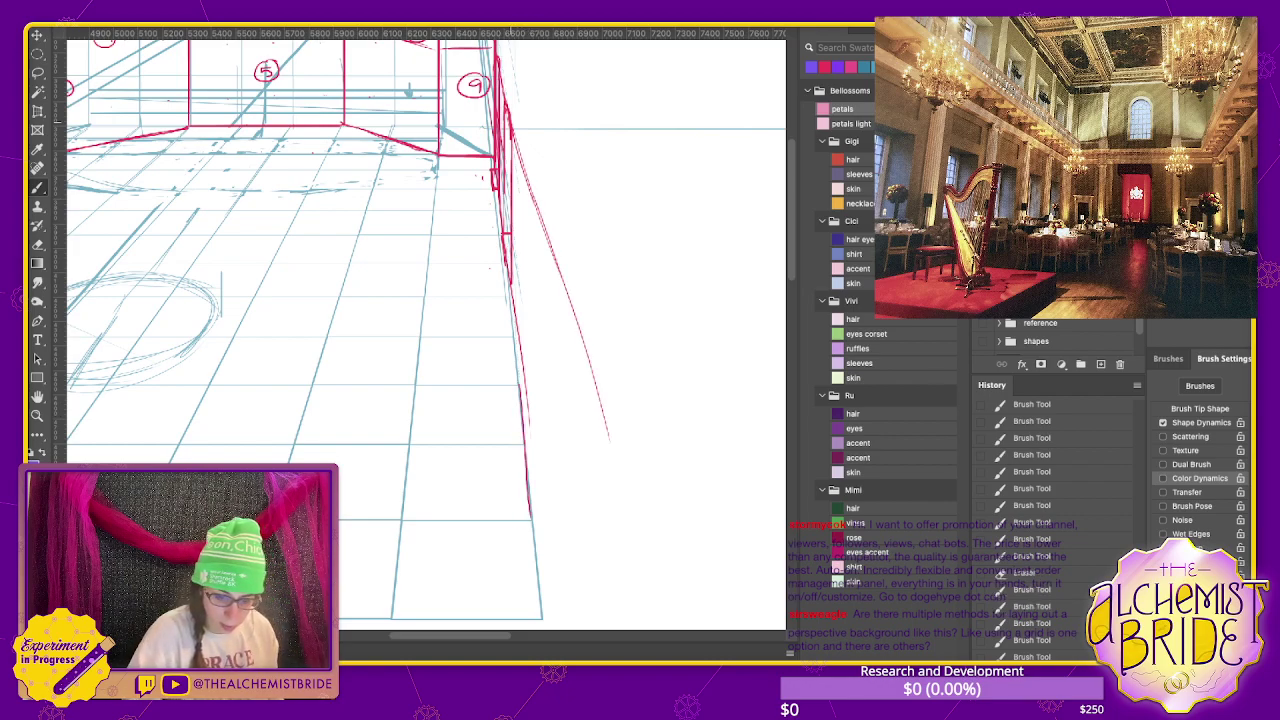
# - Draw both red doorway sides down to the floor, with a short stroke at the doorway top
pyautogui.moveTo(528, 198); pyautogui.dragTo(530, 406)
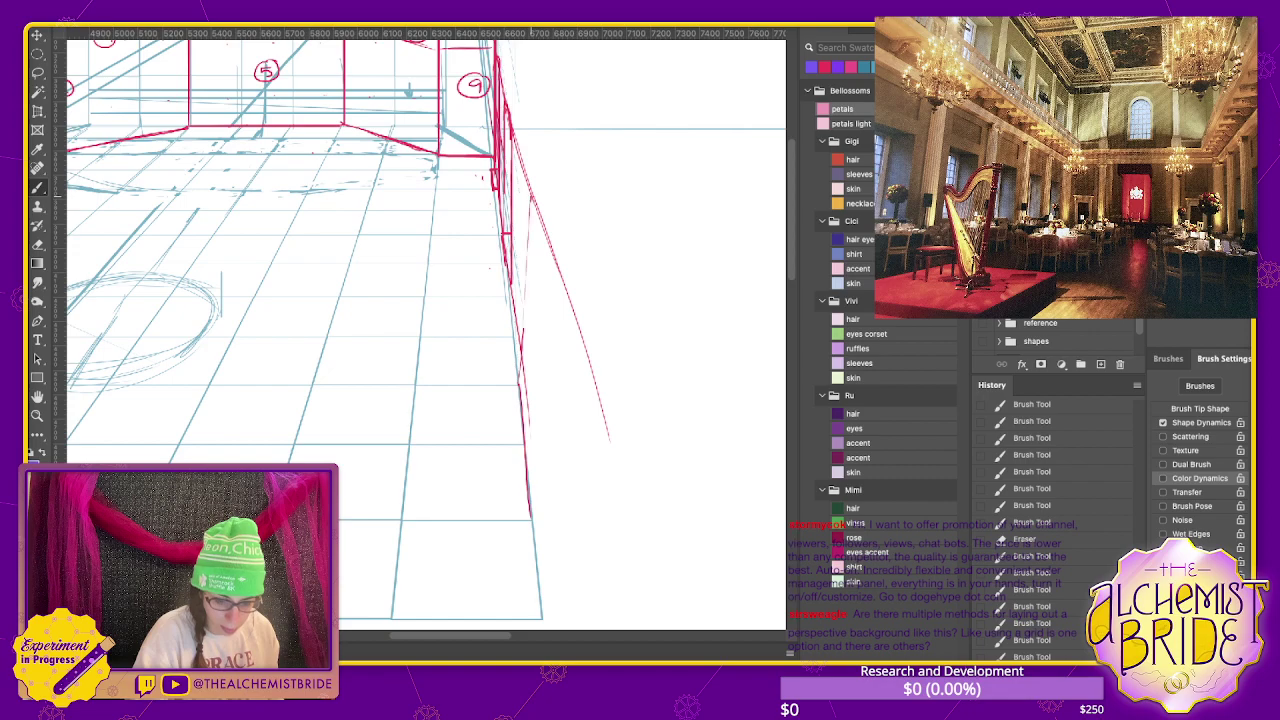
pyautogui.hotkey('ctrl', 'z')
pyautogui.moveTo(524, 176); pyautogui.dragTo(526, 390)
pyautogui.hotkey('ctrl', 'z')
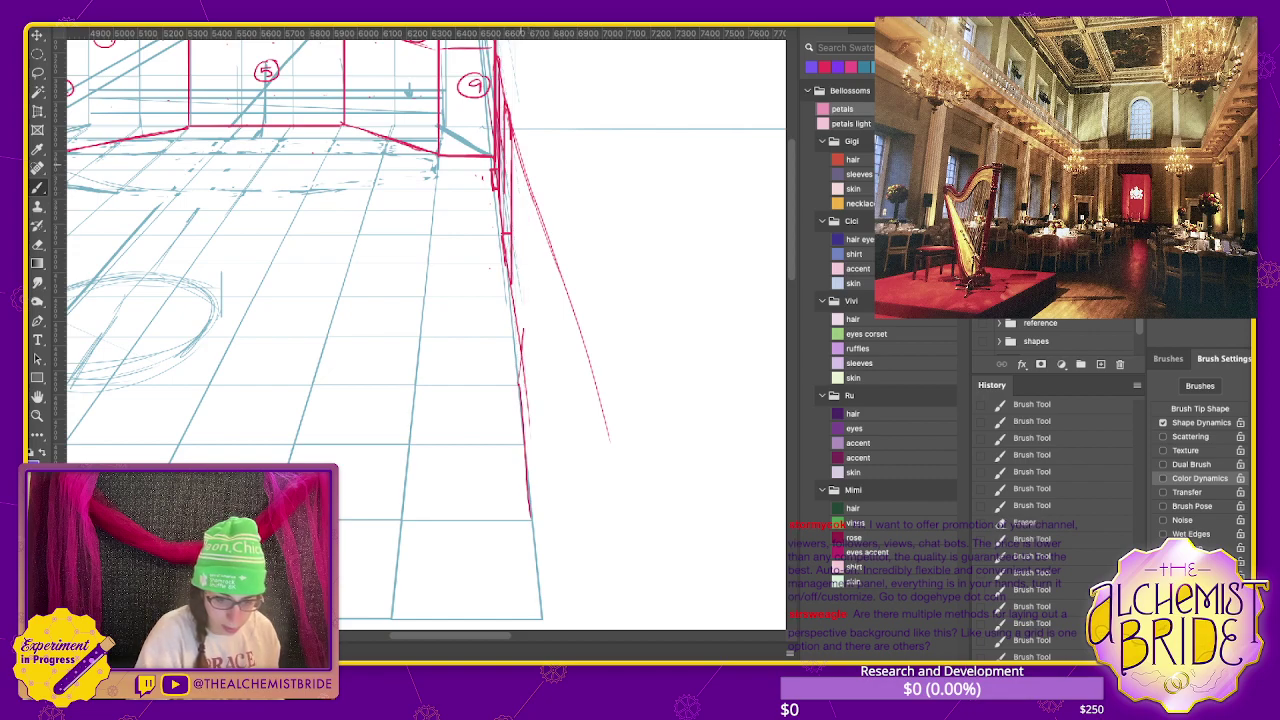
pyautogui.moveTo(522, 162); pyautogui.dragTo(521, 378)
pyautogui.moveTo(544, 230); pyautogui.dragTo(544, 536)
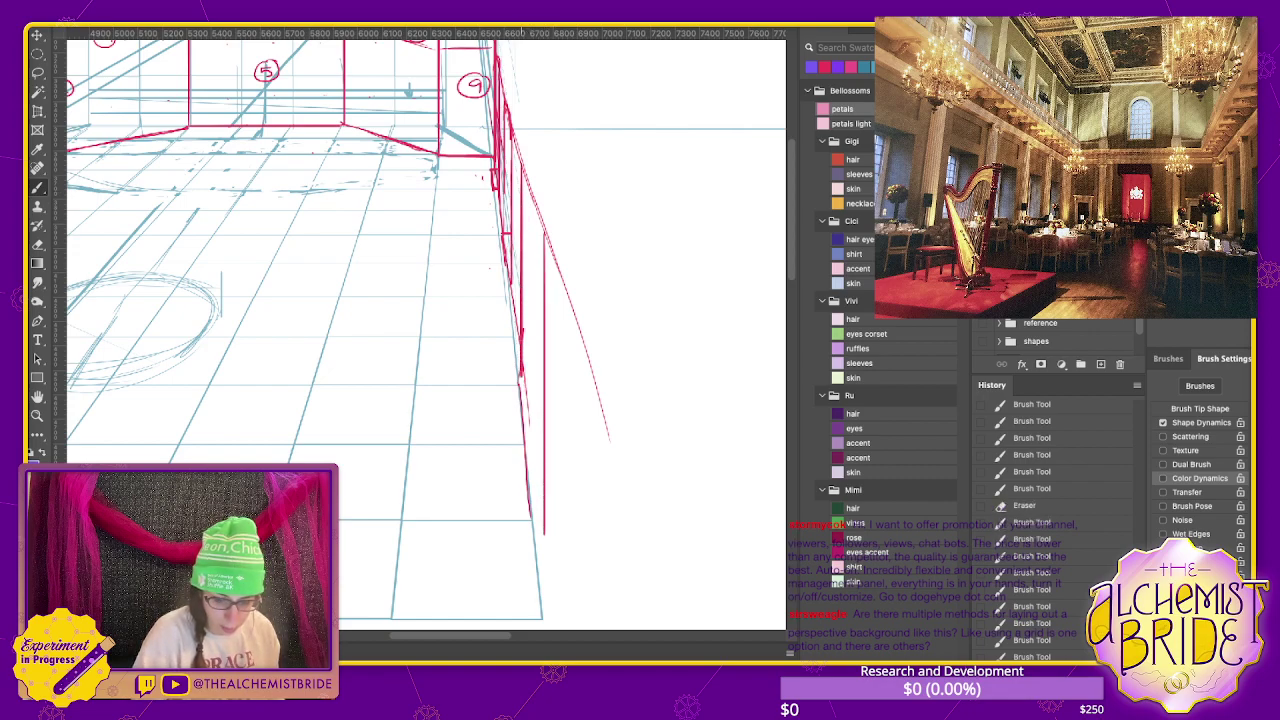
pyautogui.hotkey('ctrl', 'z')
pyautogui.moveTo(538, 208); pyautogui.dragTo(538, 522)
pyautogui.hotkey('ctrl', 'z')
pyautogui.moveTo(536, 208); pyautogui.dragTo(536, 530)
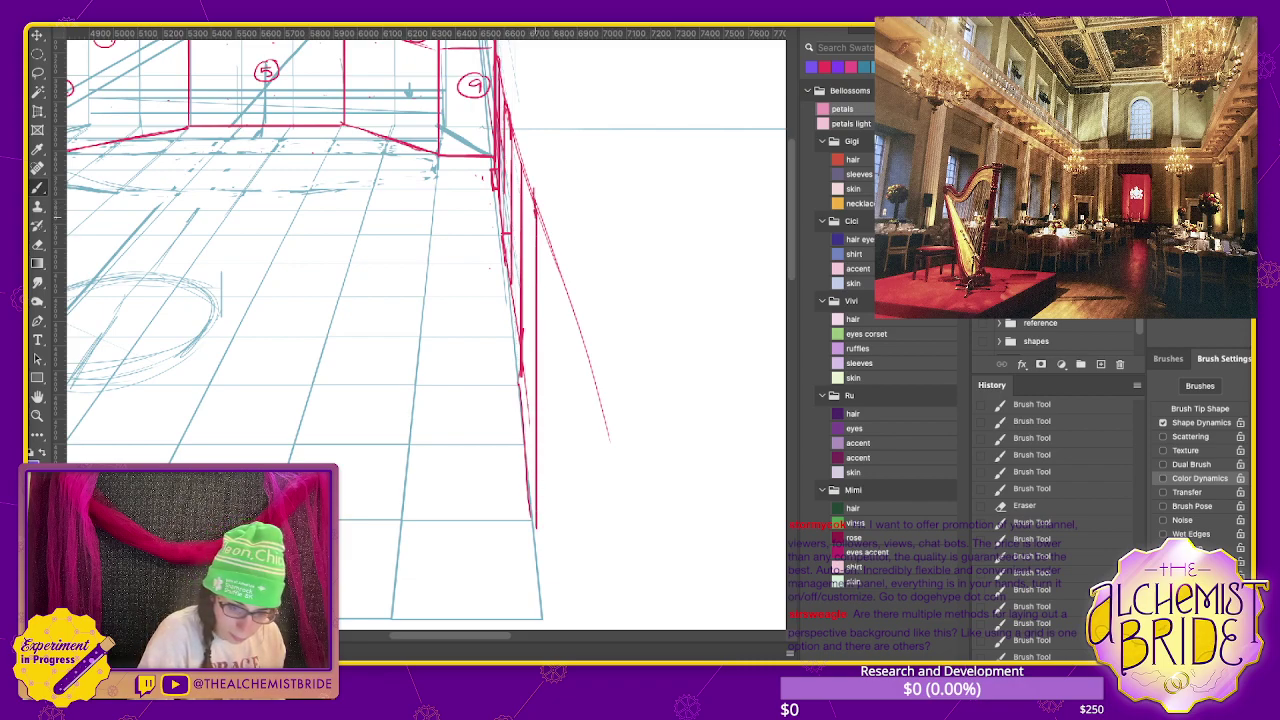
pyautogui.moveTo(529, 166); pyautogui.dragTo(535, 222)
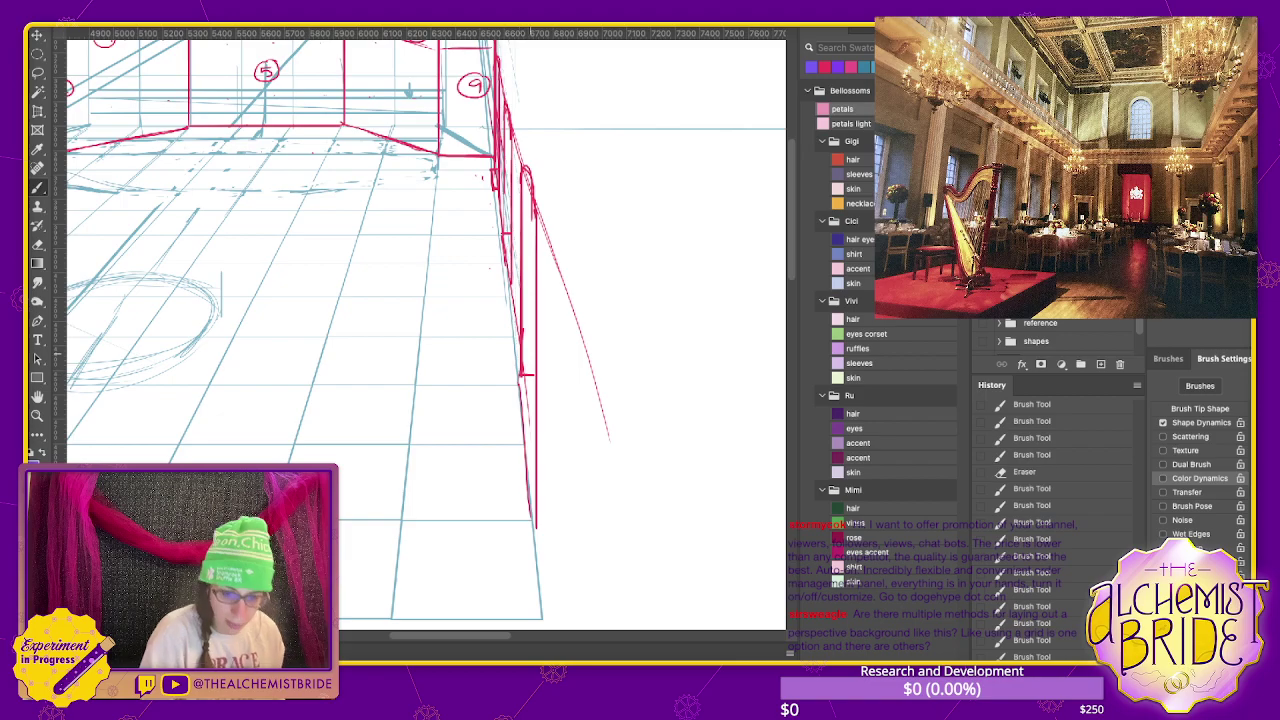
pyautogui.hotkey('ctrl', '-')
pyautogui.hotkey('ctrl', '-')
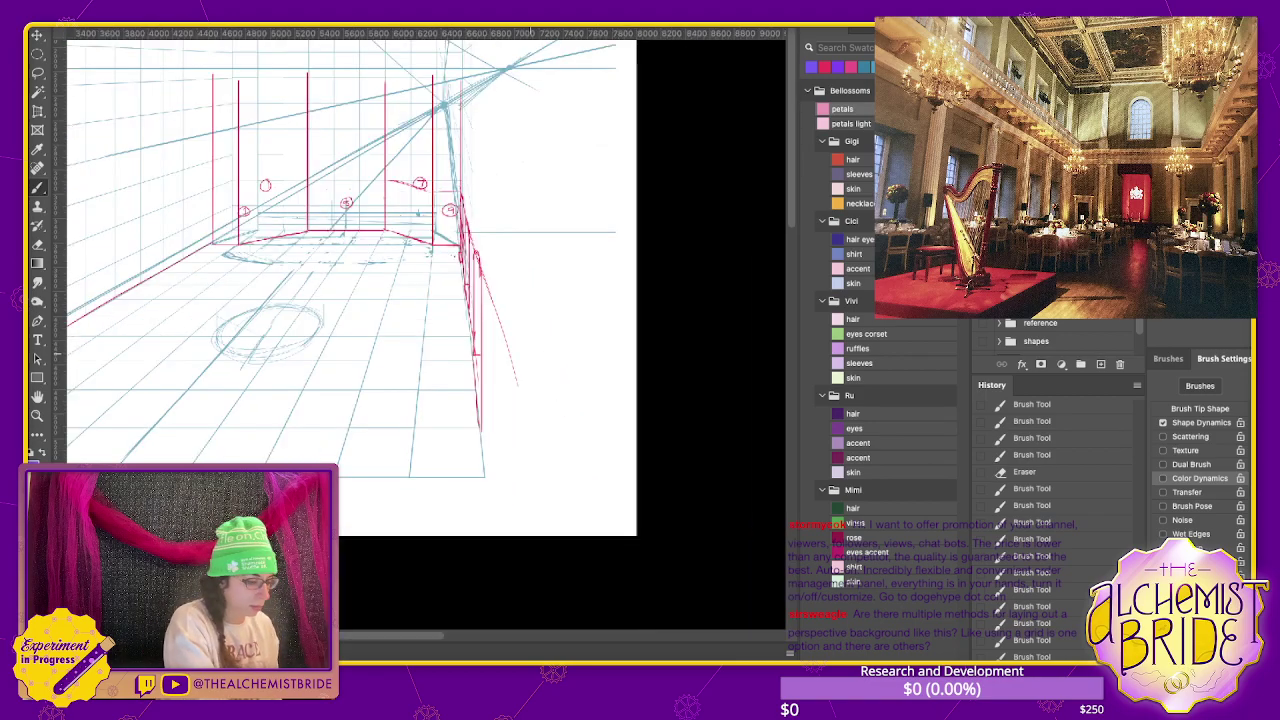
# - Sketch and darken a small red arched doorway outline on the left wall near the back corner
pyautogui.hotkey('ctrl', '+')
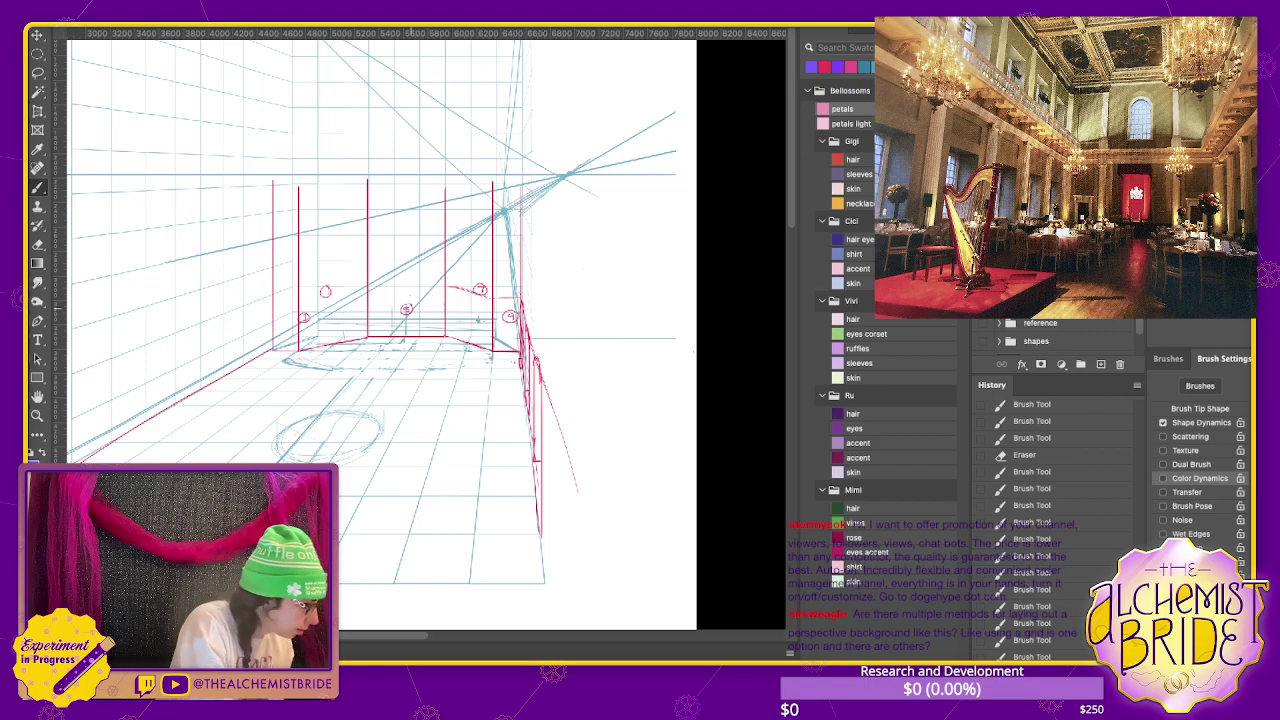
pyautogui.hotkey('ctrl', '+')
pyautogui.hotkey('ctrl', '+')
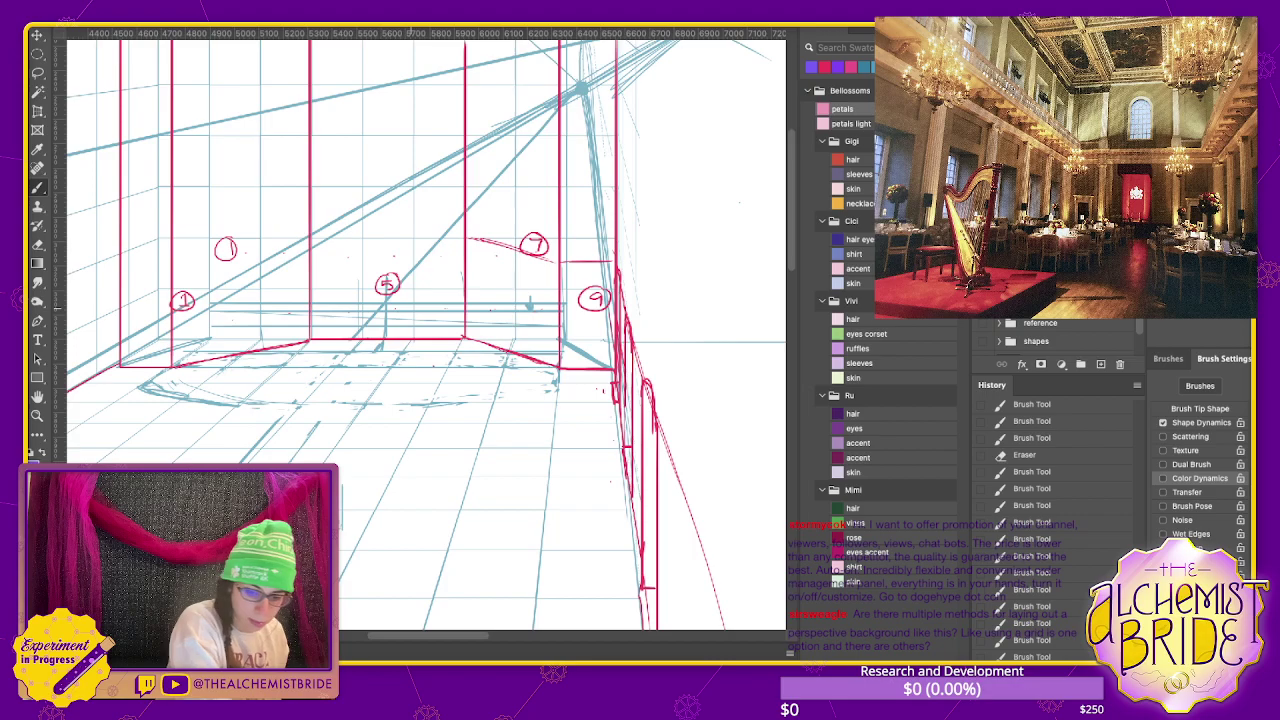
pyautogui.hscroll(-5, 425, 334)
pyautogui.hscroll(-5, 425, 334)
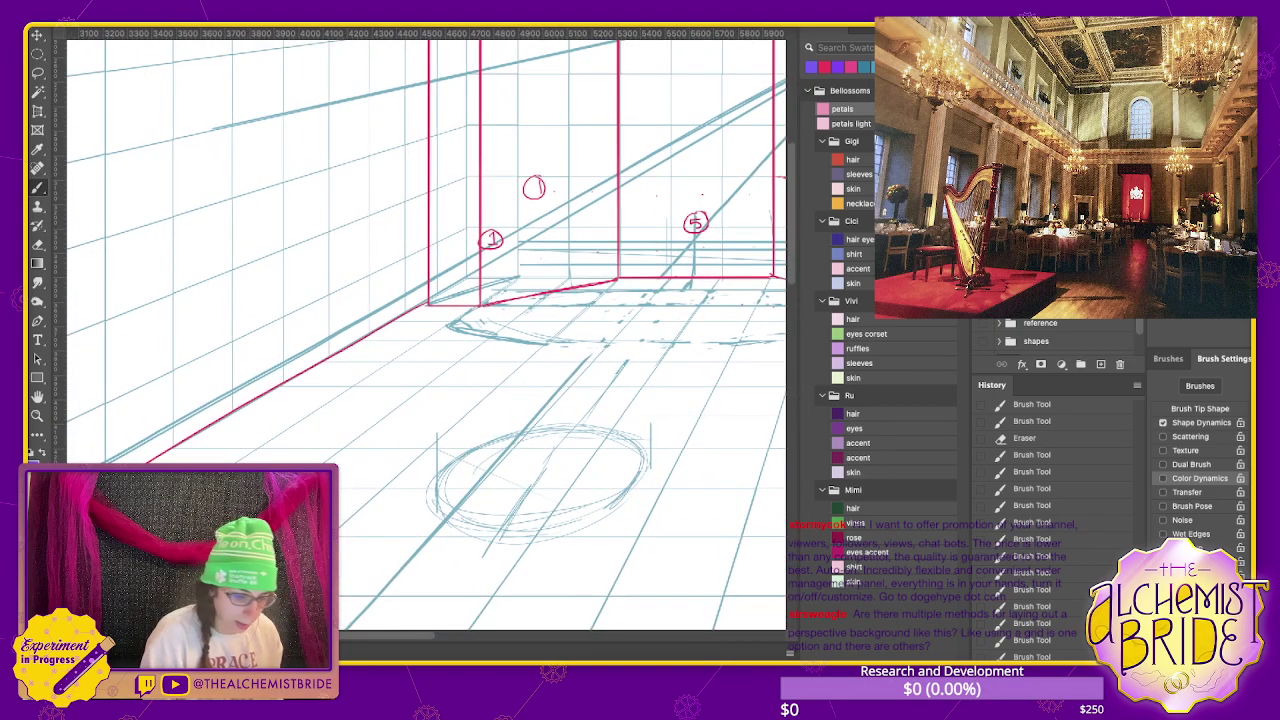
pyautogui.hscroll(3, 425, 334)
pyautogui.hscroll(1, 425, 334)
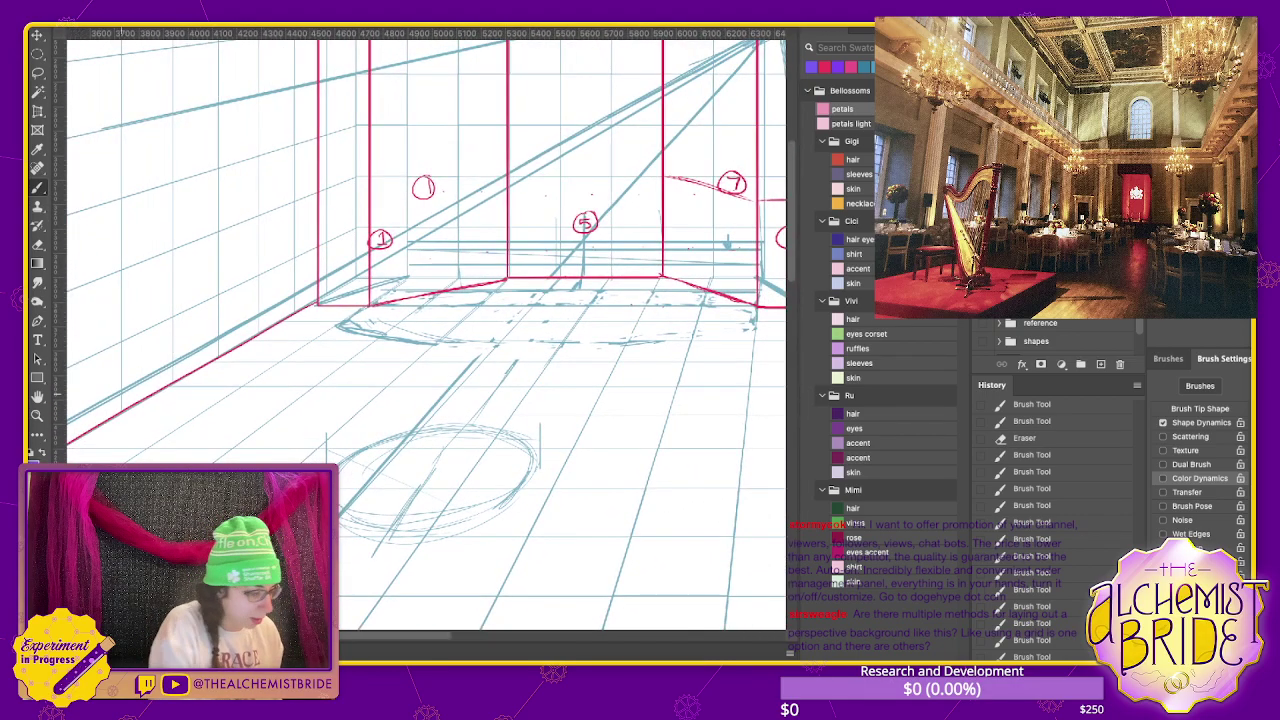
pyautogui.hotkey('ctrl', '-')
pyautogui.moveTo(702, 341)
pyautogui.mouseDown()
pyautogui.moveTo(295, 340)
pyautogui.moveTo(291, 278)
pyautogui.moveTo(318, 294)
pyautogui.mouseUp()
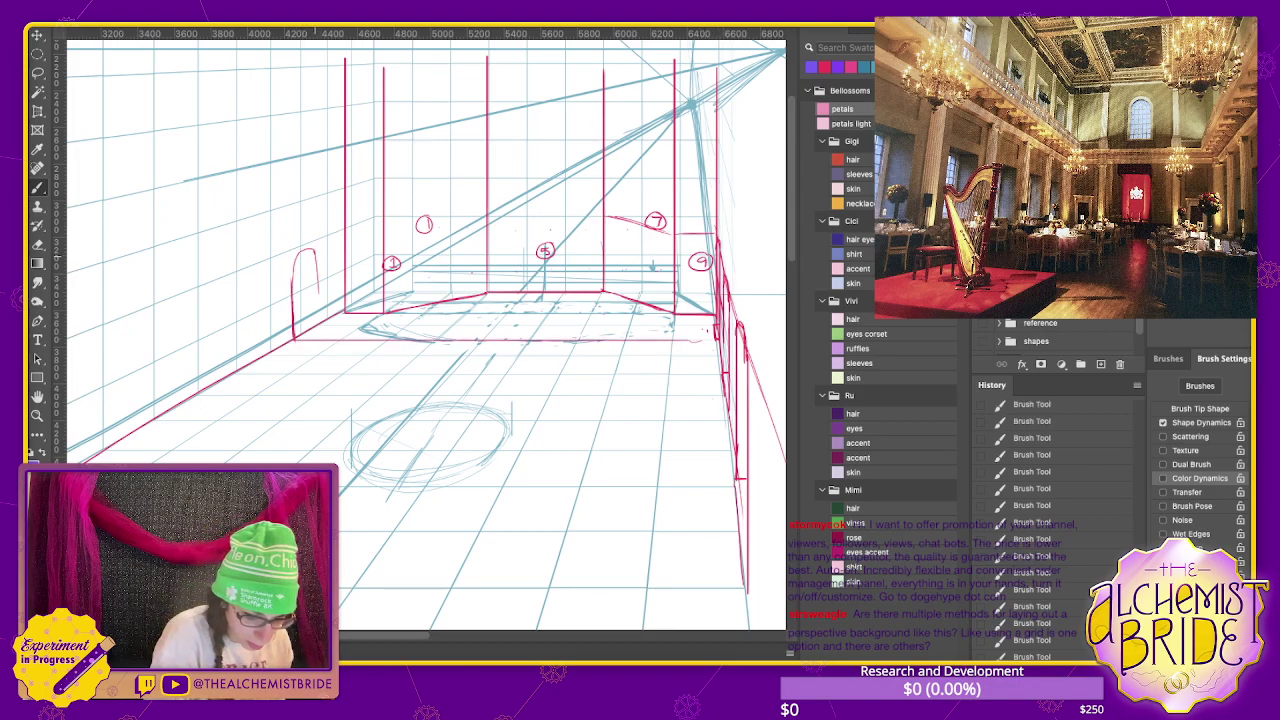
pyautogui.moveTo(292, 340); pyautogui.dragTo(320, 314)
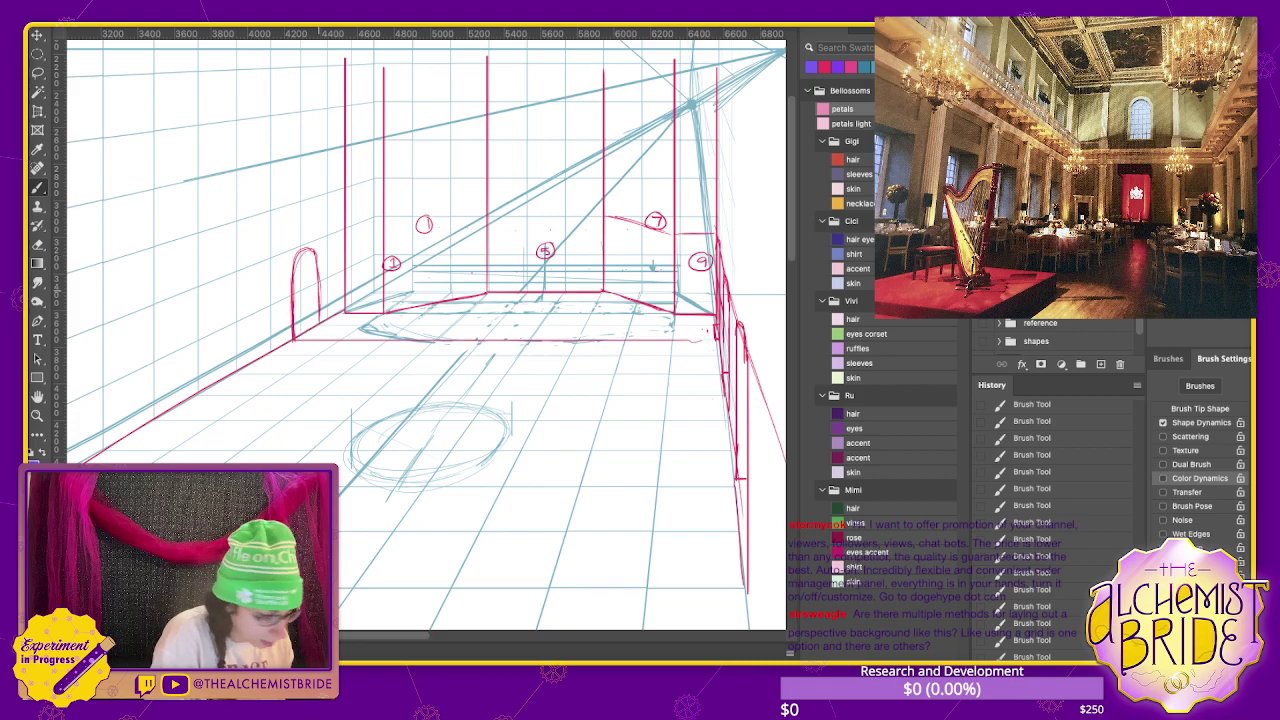
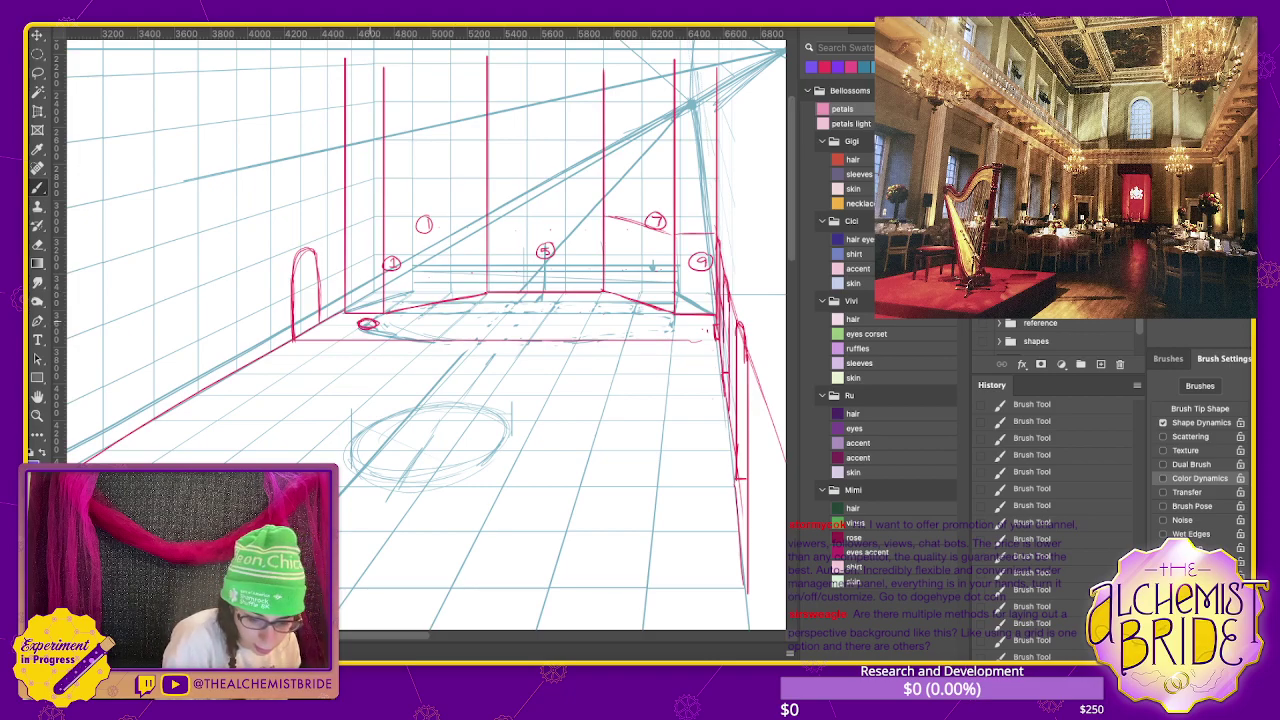
# - Draw red vertical column lines at the back-left corner and erase the stray stroke beside them
pyautogui.moveTo(367, 323)
pyautogui.mouseDown()
pyautogui.moveTo(395, 328)
pyautogui.moveTo(358, 62)
pyautogui.mouseUp()
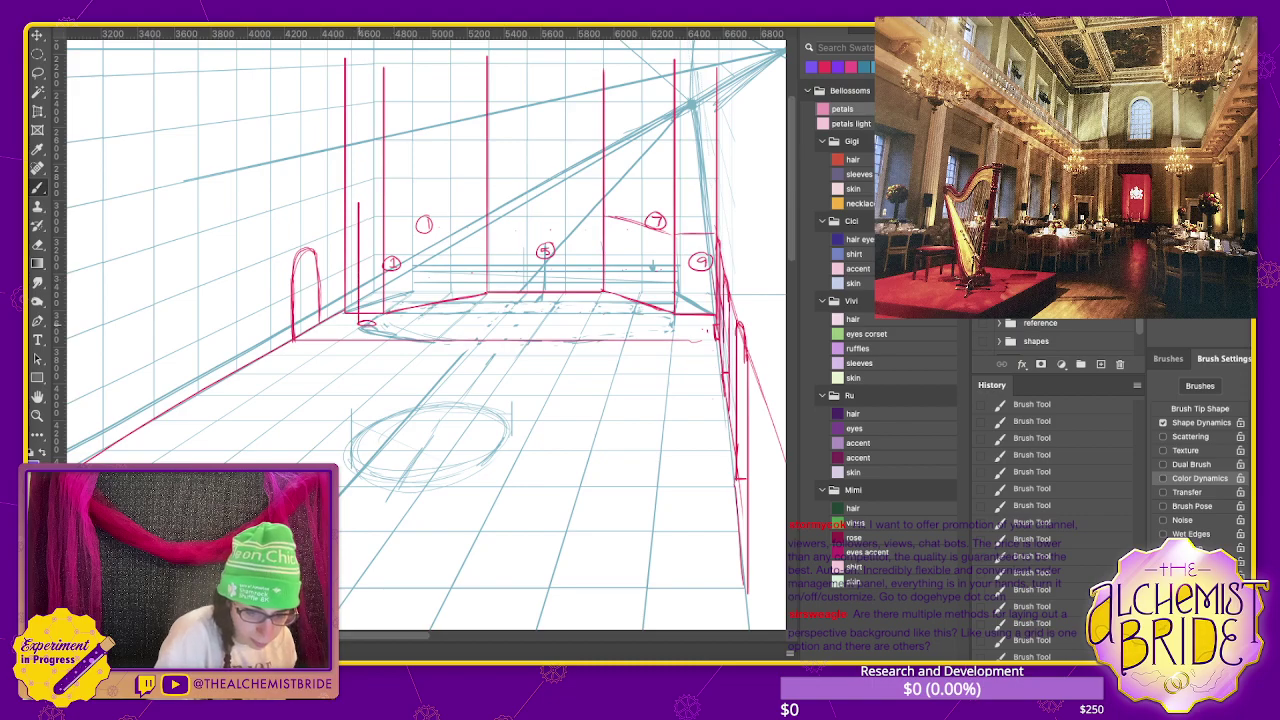
pyautogui.moveTo(374, 322); pyautogui.dragTo(374, 92)
pyautogui.moveTo(374, 292); pyautogui.dragTo(374, 80)
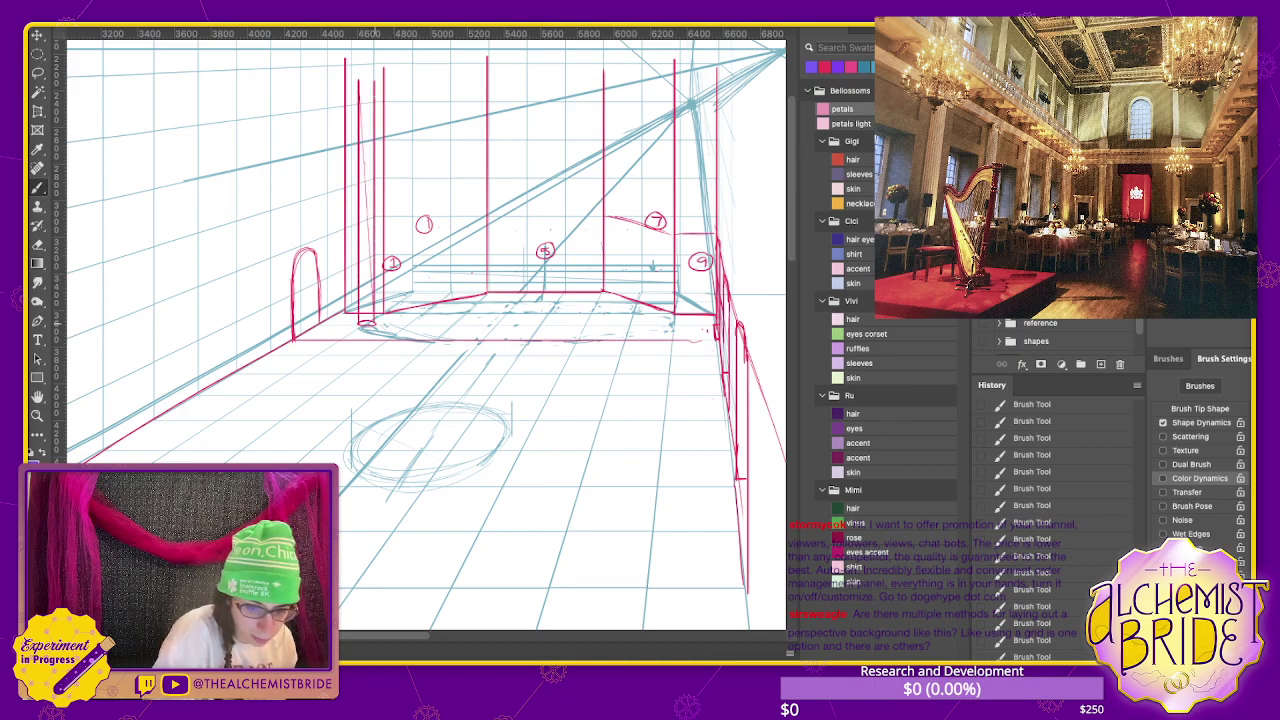
pyautogui.press('e')
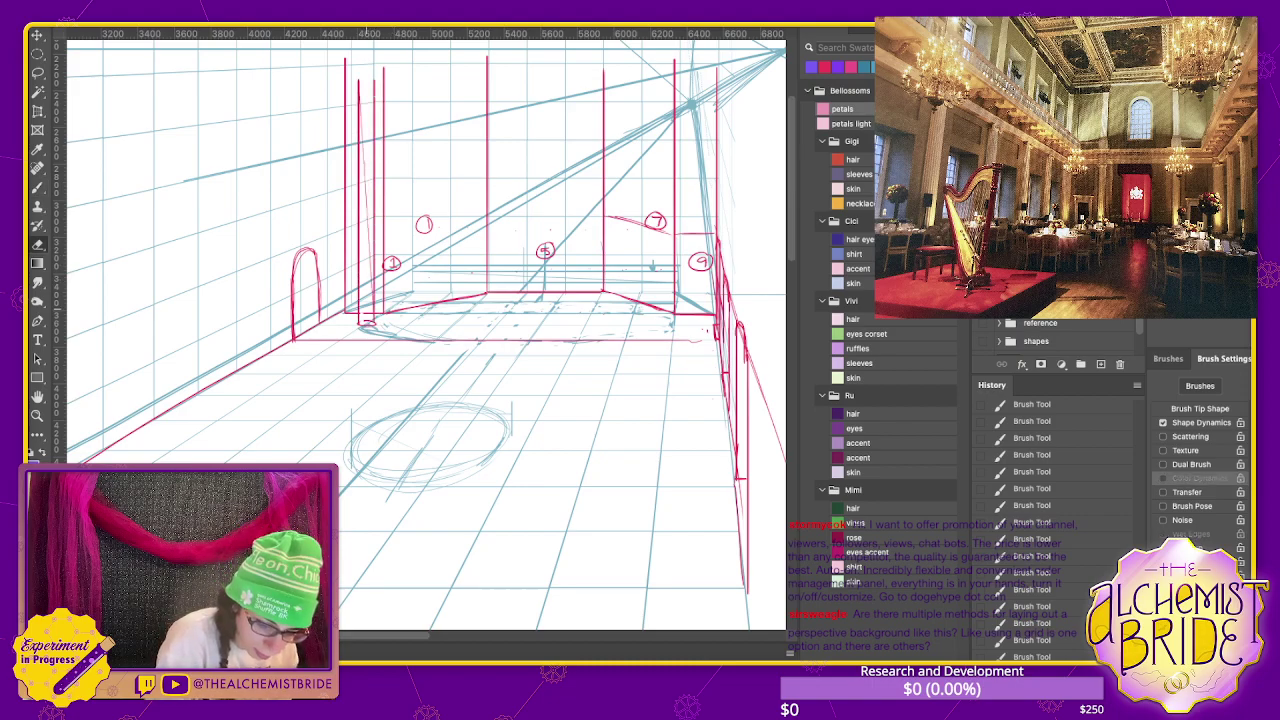
pyautogui.moveTo(369, 200); pyautogui.dragTo(369, 266)
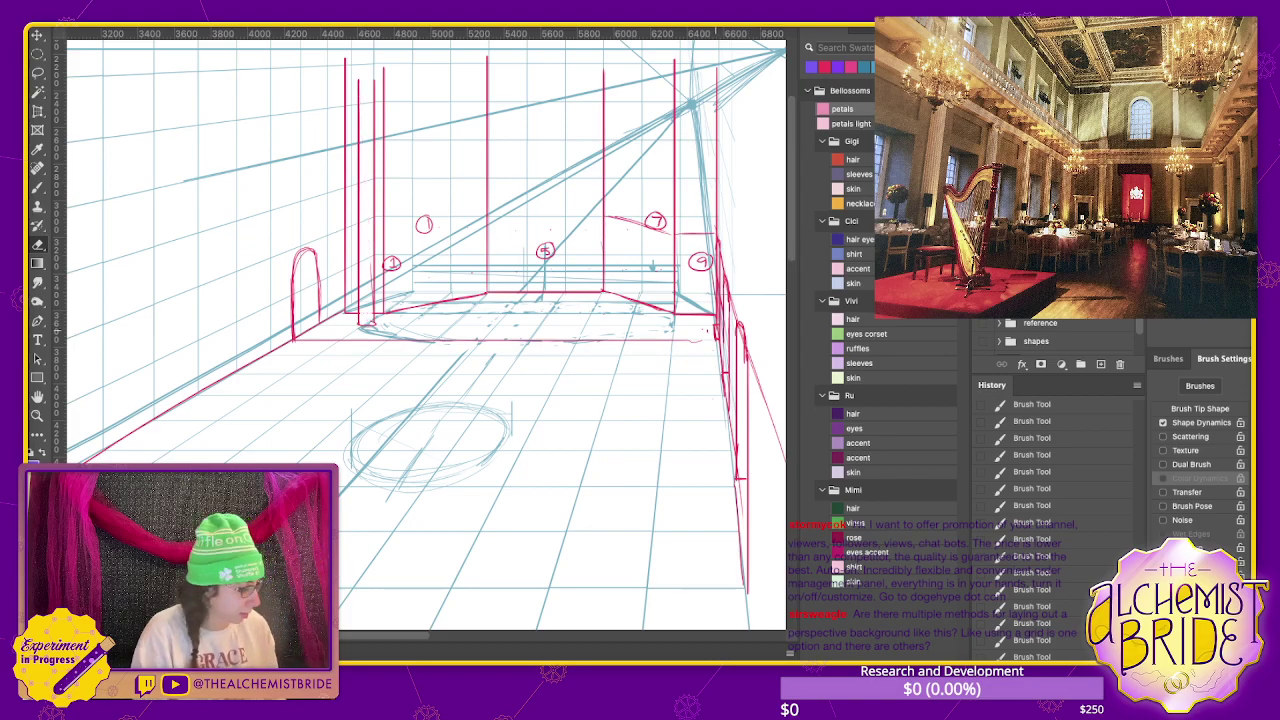
pyautogui.press('b')
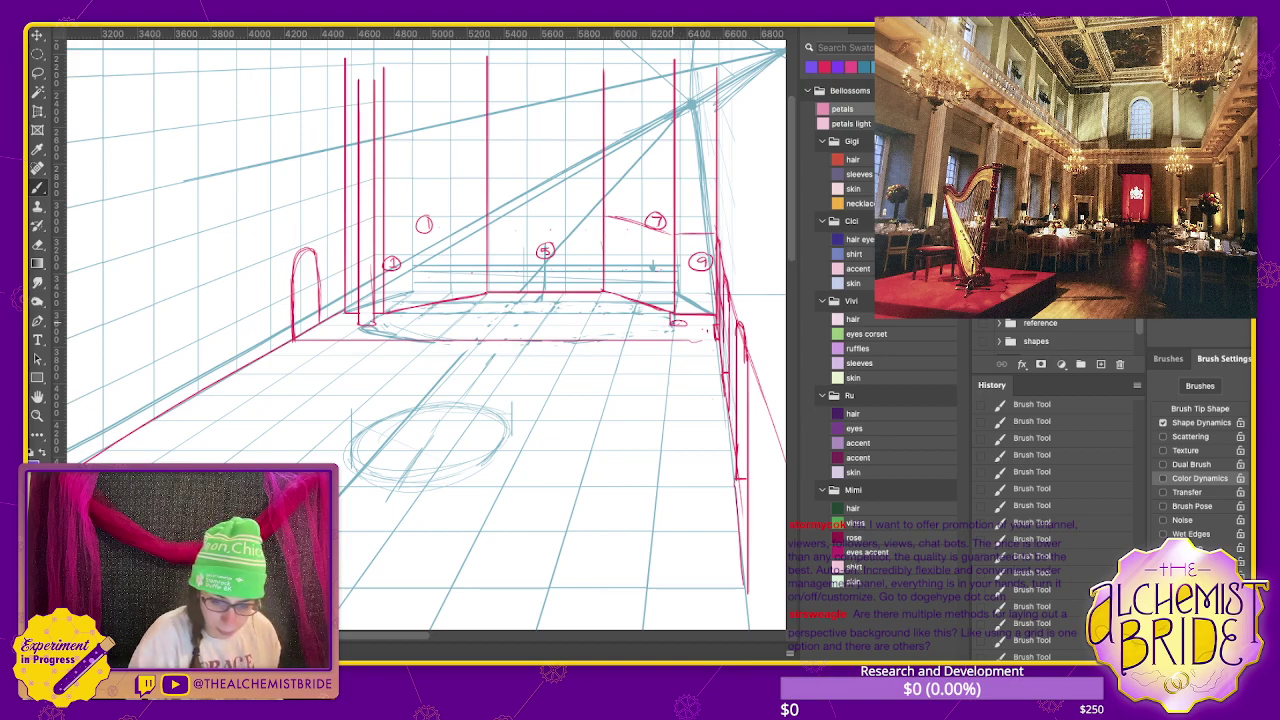
# - Add a vertical column line at the back-right corner and erase its excess strokes
pyautogui.moveTo(670, 312); pyautogui.dragTo(670, 78)
pyautogui.moveTo(682, 326); pyautogui.dragTo(686, 86)
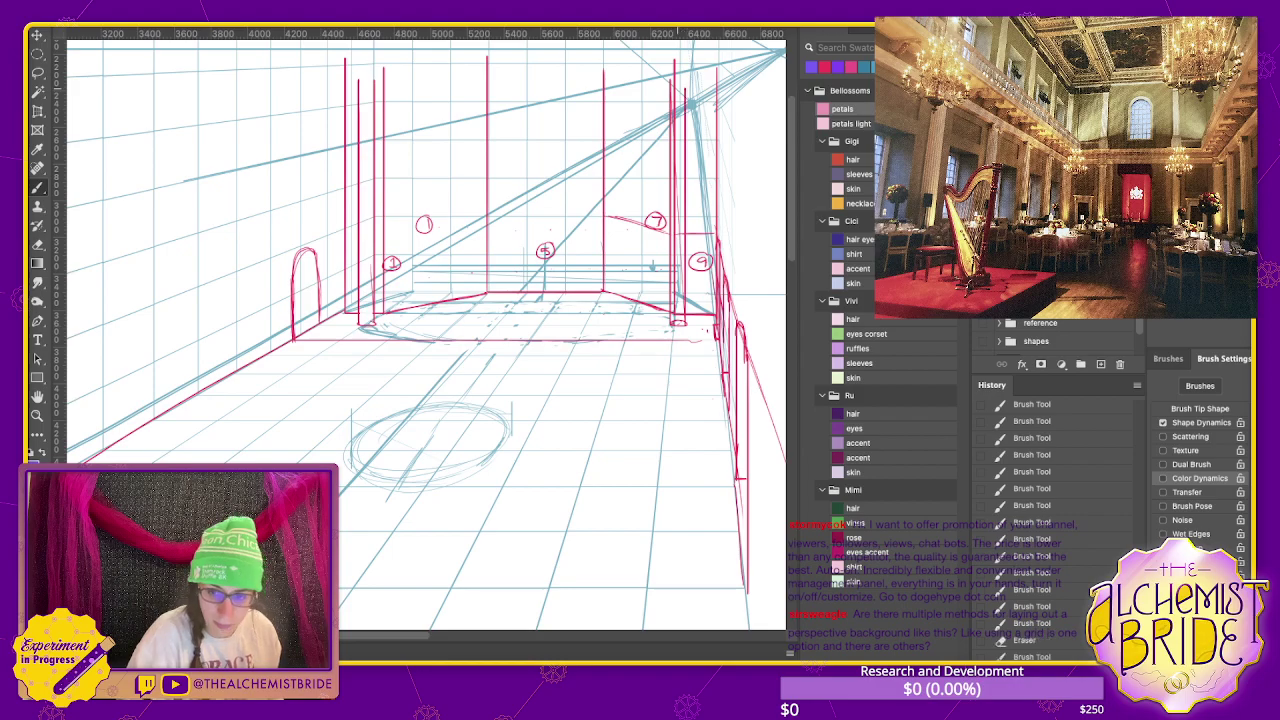
pyautogui.press('e')
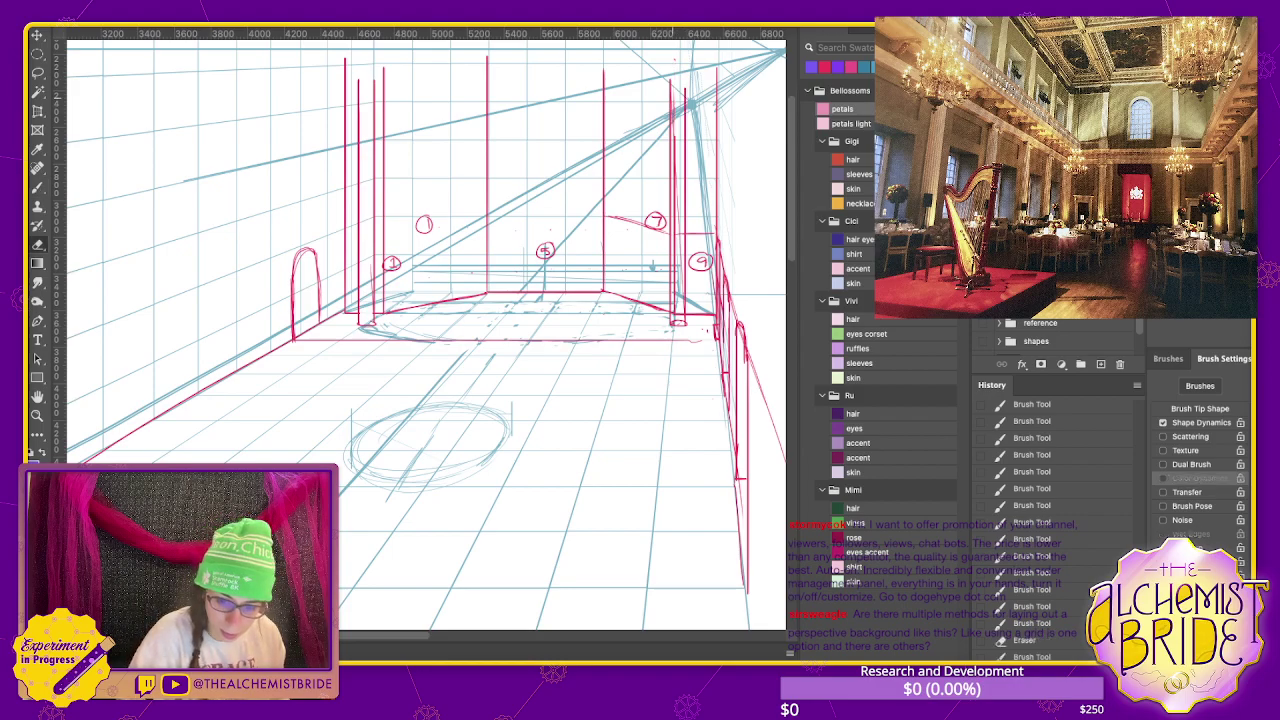
pyautogui.moveTo(675, 155); pyautogui.dragTo(681, 268)
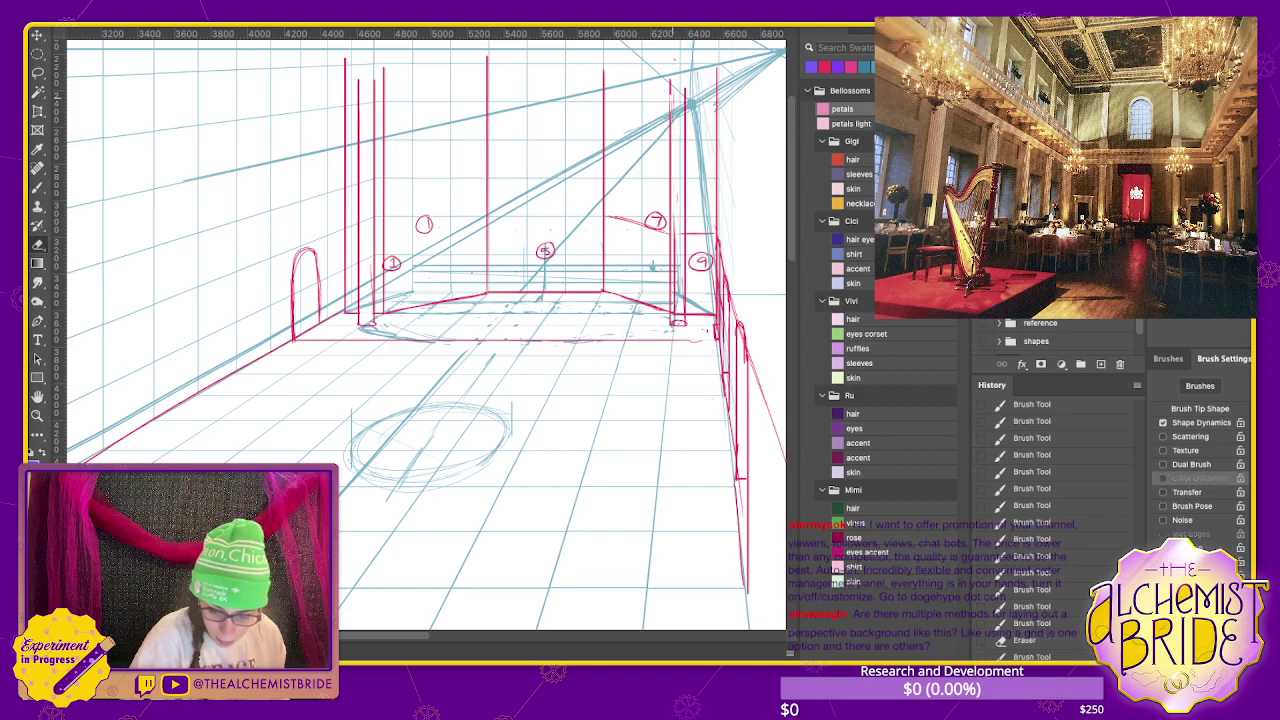
pyautogui.moveTo(674, 214); pyautogui.dragTo(674, 296)
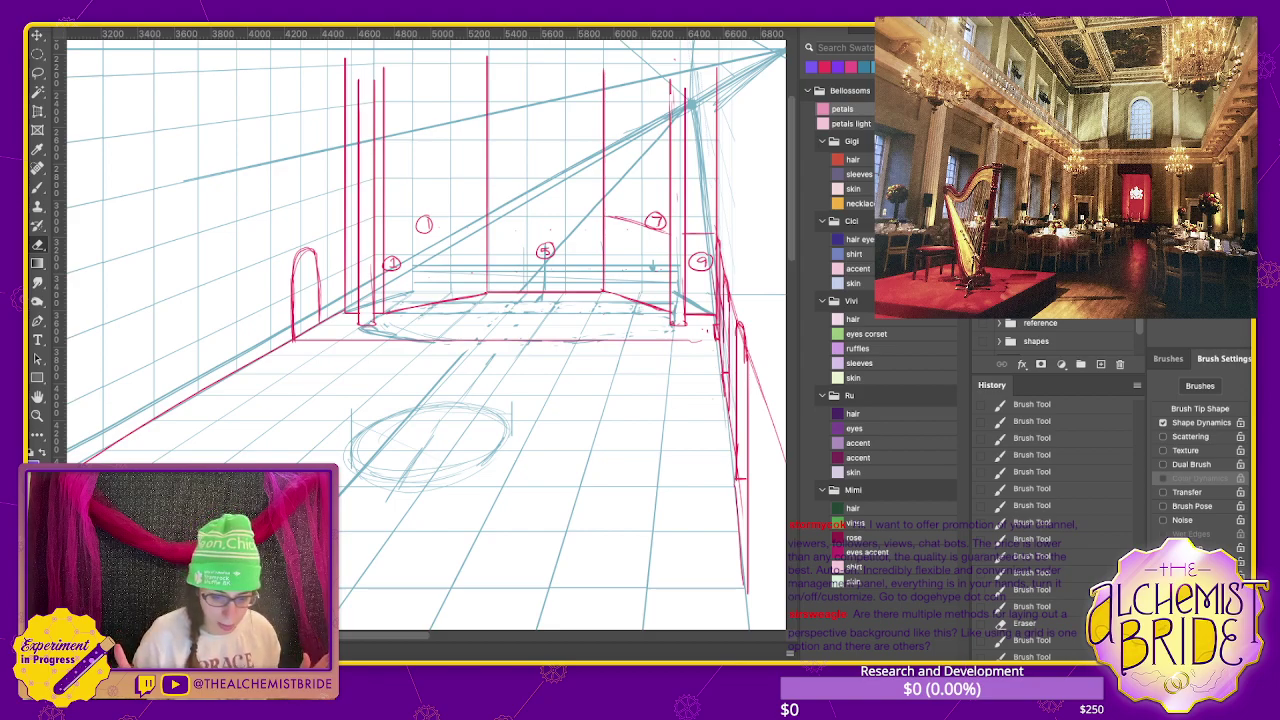
pyautogui.press('v')
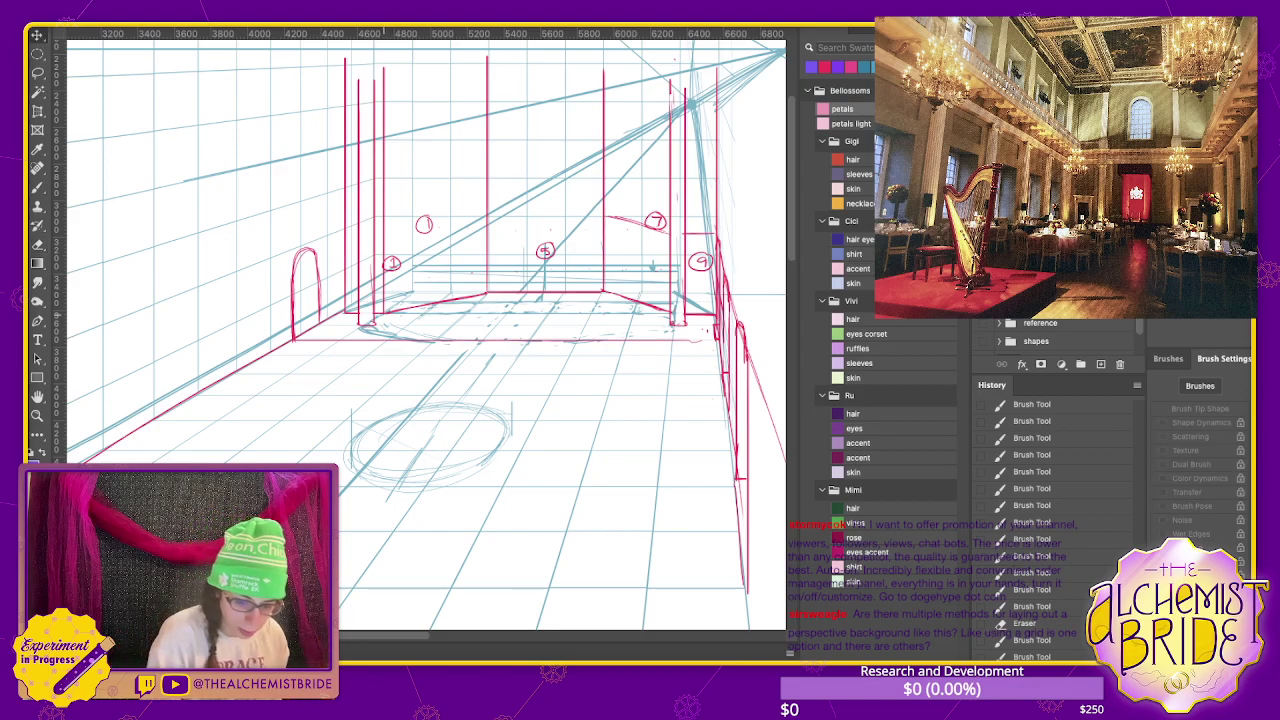
pyautogui.press('b')
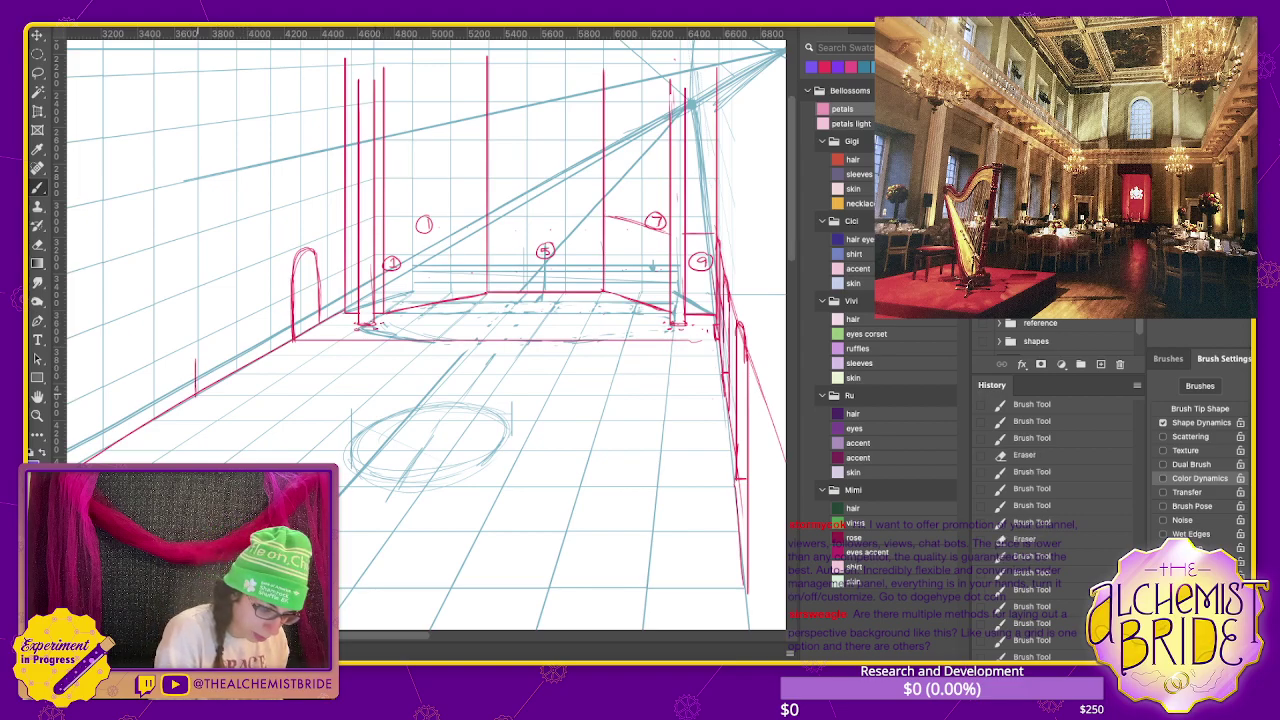
# - Sketch a large arch outline with vertical sides and a base on the near left wall
pyautogui.moveTo(194, 386)
pyautogui.mouseDown()
pyautogui.moveTo(160, 304)
pyautogui.moveTo(154, 404)
pyautogui.moveTo(190, 300)
pyautogui.moveTo(197, 392)
pyautogui.mouseUp()
pyautogui.moveTo(400, 350); pyautogui.dragTo(600, 270)
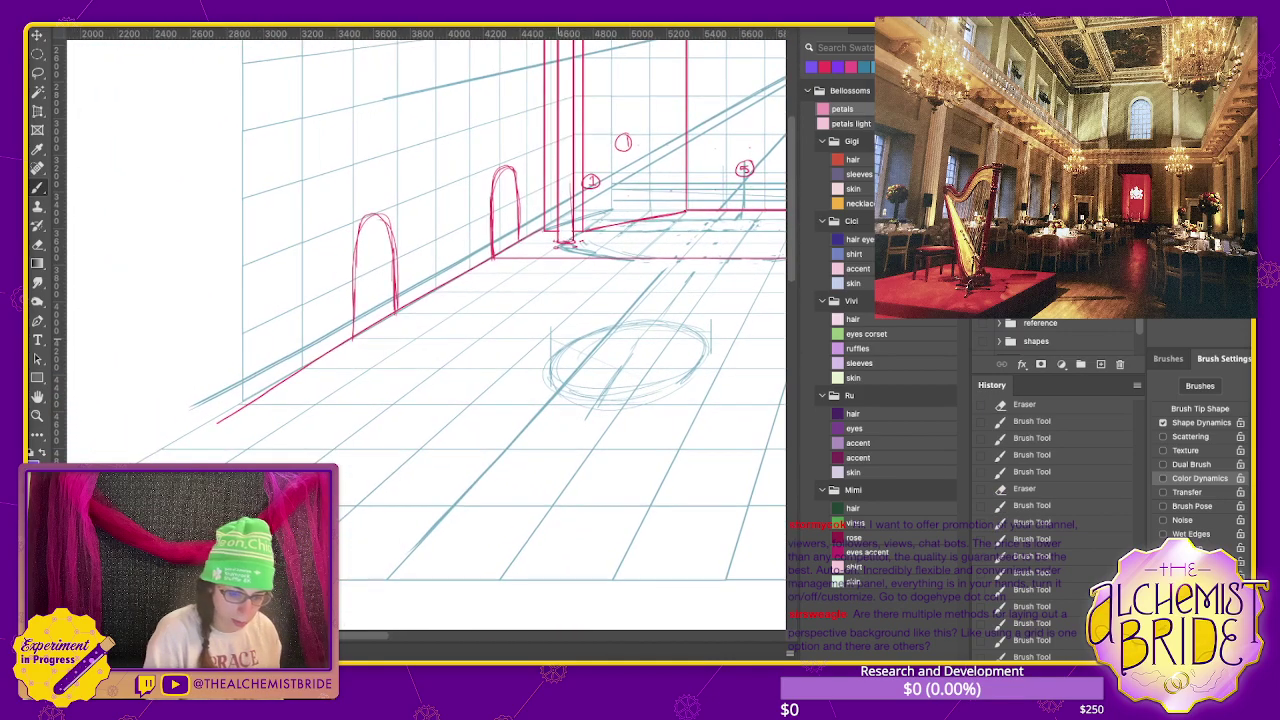
pyautogui.moveTo(236, 364)
pyautogui.mouseDown()
pyautogui.moveTo(234, 420)
pyautogui.moveTo(220, 428)
pyautogui.moveTo(188, 304)
pyautogui.moveTo(146, 346)
pyautogui.moveTo(150, 452)
pyautogui.mouseUp()
pyautogui.moveTo(144, 360); pyautogui.dragTo(152, 454)
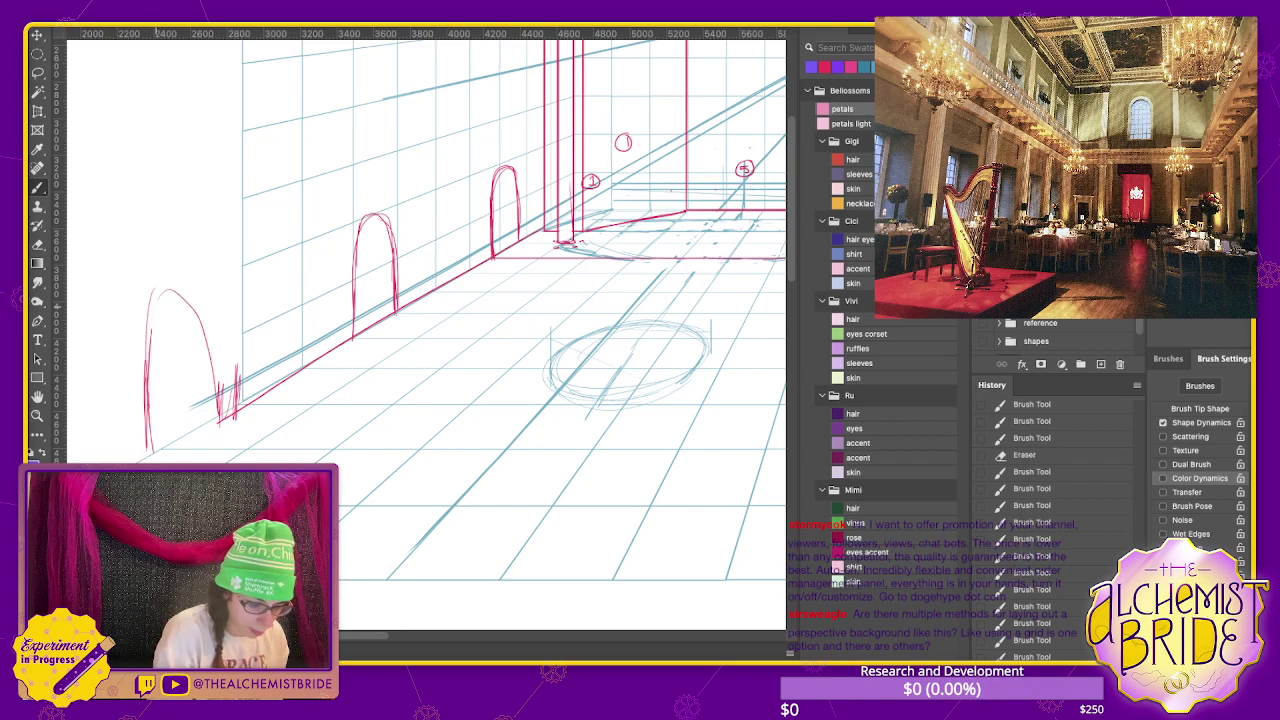
pyautogui.moveTo(200, 312)
pyautogui.mouseDown()
pyautogui.moveTo(218, 392)
pyautogui.moveTo(140, 386)
pyautogui.mouseUp()
pyautogui.moveTo(144, 338)
pyautogui.mouseDown()
pyautogui.moveTo(146, 460)
pyautogui.moveTo(212, 428)
pyautogui.mouseUp()
pyautogui.moveTo(186, 272)
pyautogui.mouseDown()
pyautogui.moveTo(214, 420)
pyautogui.moveTo(142, 358)
pyautogui.mouseUp()
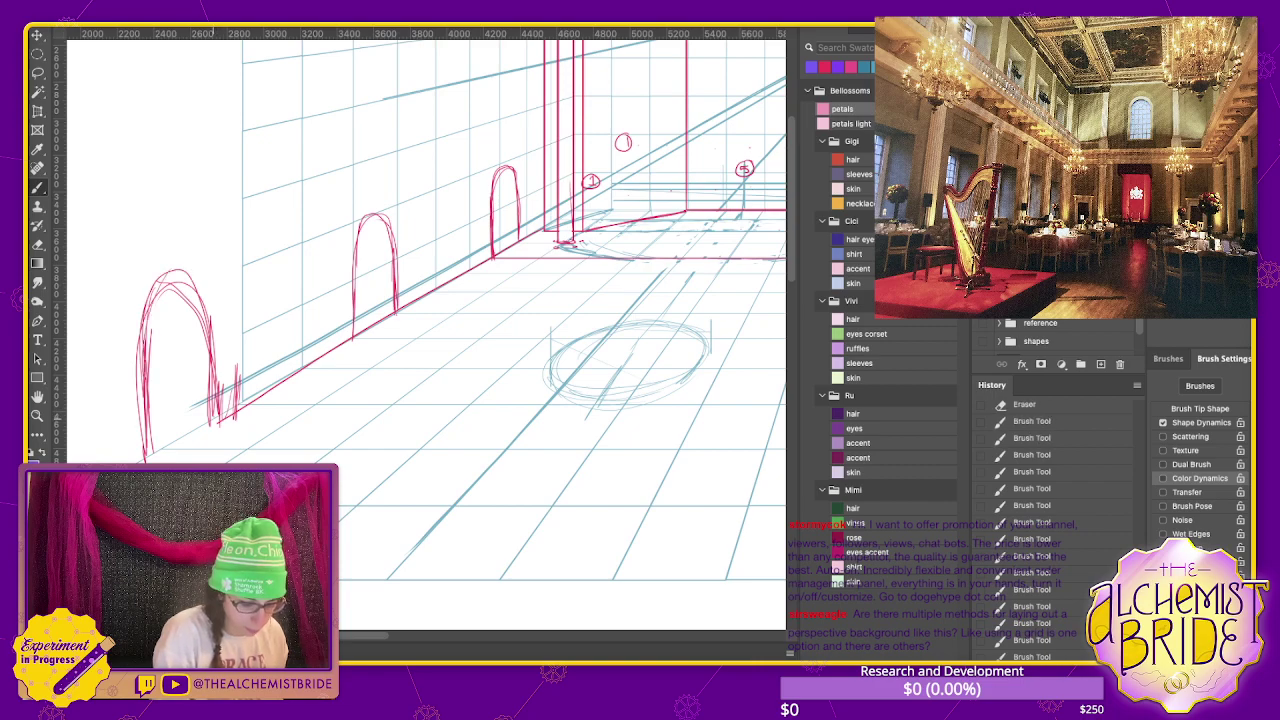
pyautogui.moveTo(188, 420); pyautogui.dragTo(214, 419)
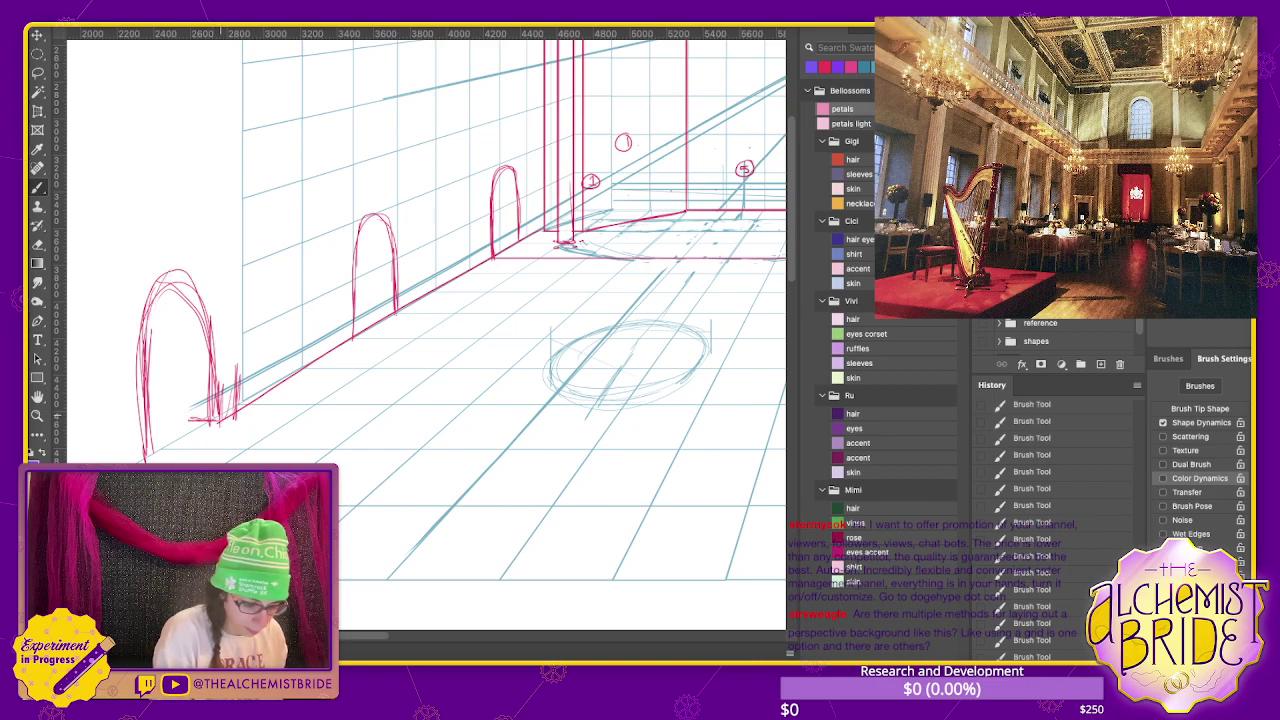
# - Add inner vertical strokes to the left-wall arches and a ledge line receding along the upper wall
pyautogui.moveTo(170, 280); pyautogui.dragTo(188, 422)
pyautogui.moveTo(186, 298)
pyautogui.mouseDown()
pyautogui.moveTo(174, 410)
pyautogui.moveTo(214, 412)
pyautogui.mouseUp()
pyautogui.moveTo(160, 282); pyautogui.dragTo(174, 430)
pyautogui.moveTo(178, 284); pyautogui.dragTo(170, 442)
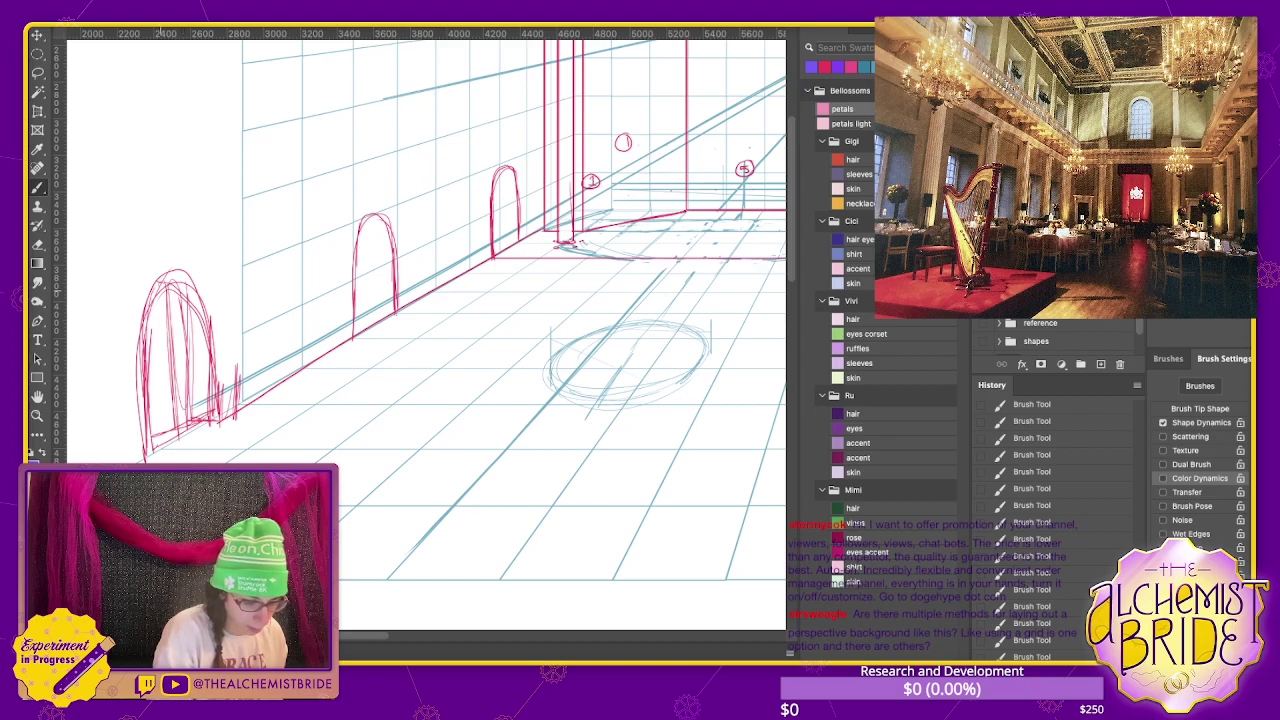
pyautogui.moveTo(370, 216); pyautogui.dragTo(371, 318)
pyautogui.moveTo(504, 180); pyautogui.dragTo(504, 244)
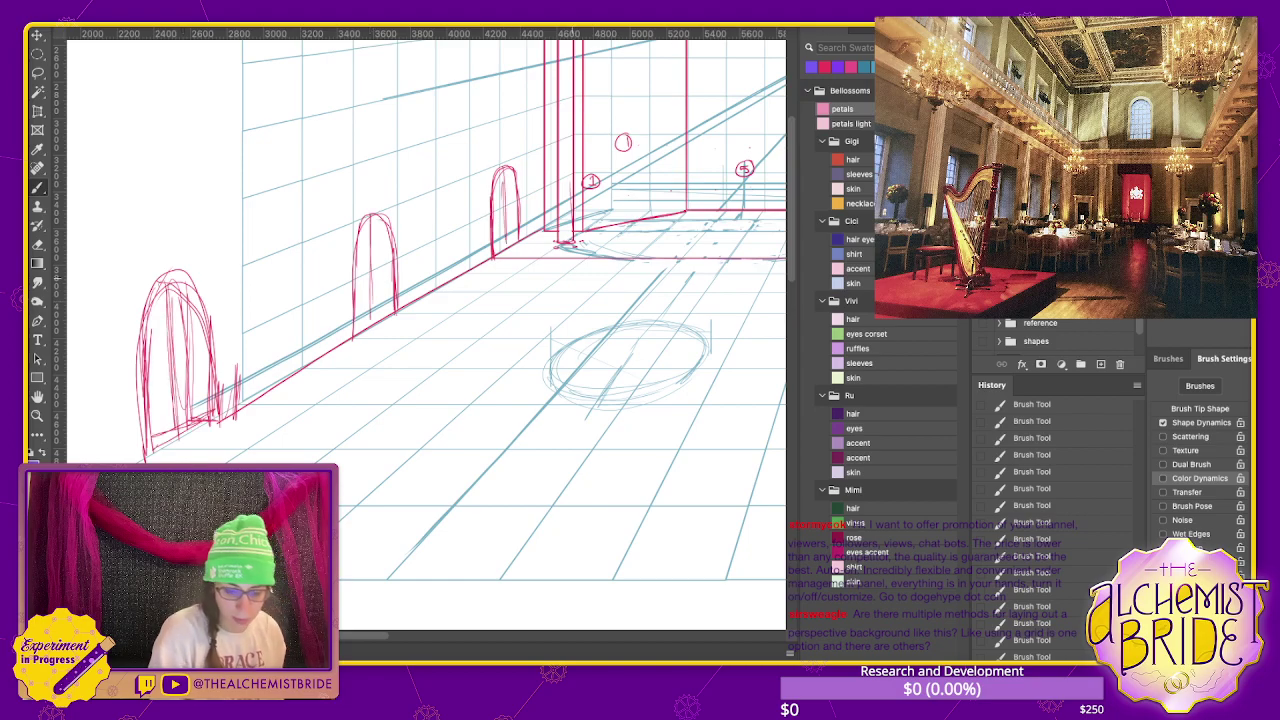
pyautogui.moveTo(420, 330); pyautogui.dragTo(380, 280)
pyautogui.moveTo(420, 330); pyautogui.dragTo(408, 385)
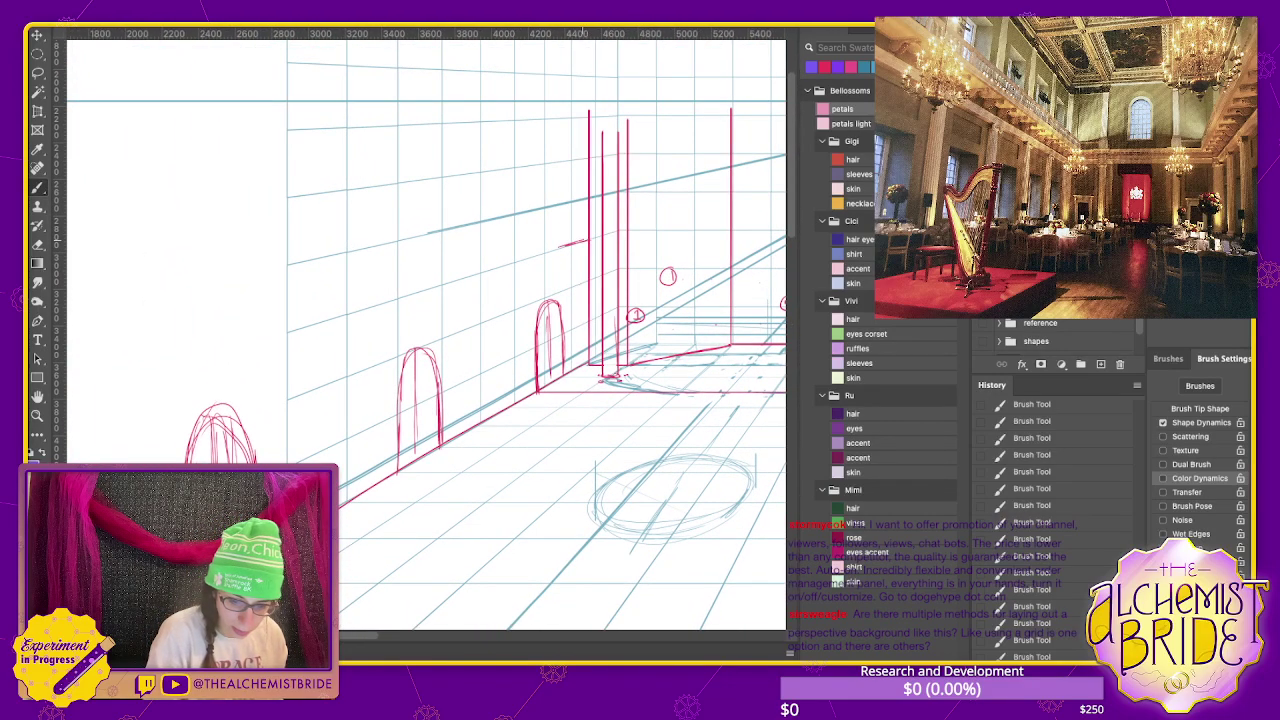
pyautogui.moveTo(585, 240)
pyautogui.mouseDown()
pyautogui.moveTo(106, 402)
pyautogui.moveTo(558, 243)
pyautogui.moveTo(190, 362)
pyautogui.moveTo(276, 340)
pyautogui.mouseUp()
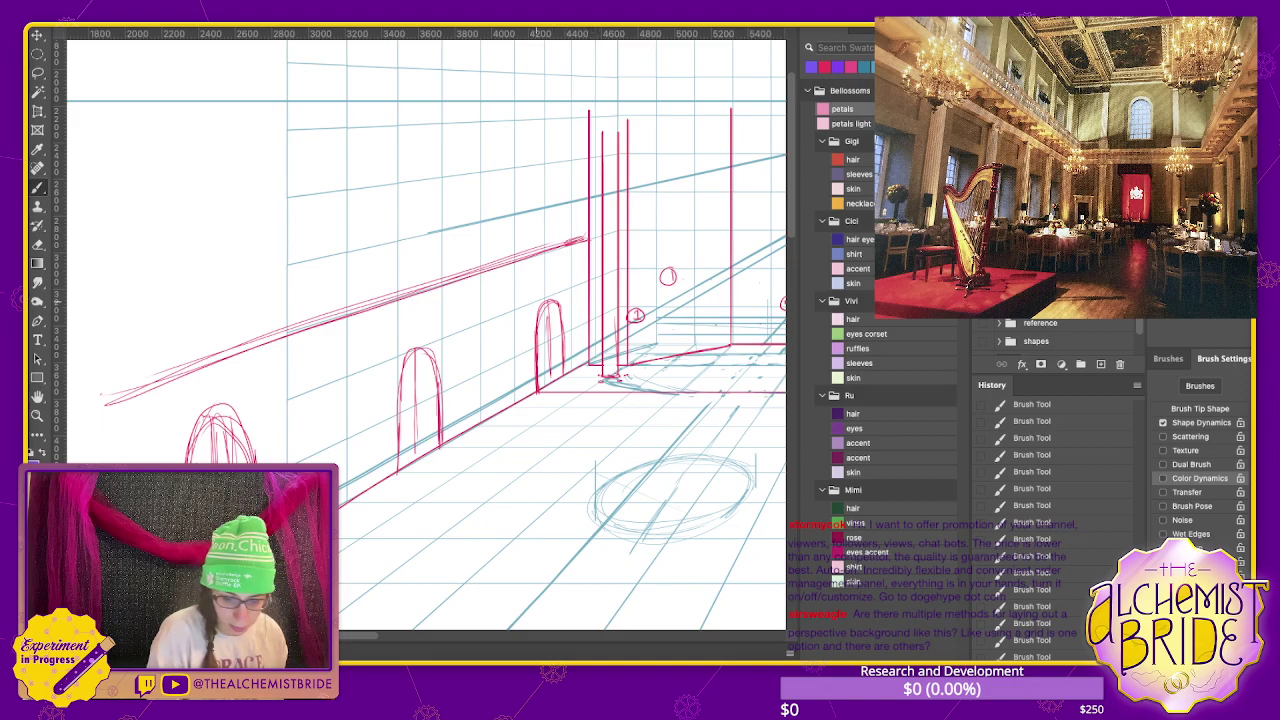
# - Draw a long diagonal ledge line down the upper right wall, replacing a short first attempt
pyautogui.hscroll(5, 425, 330)
pyautogui.scroll(-3, 425, 330)
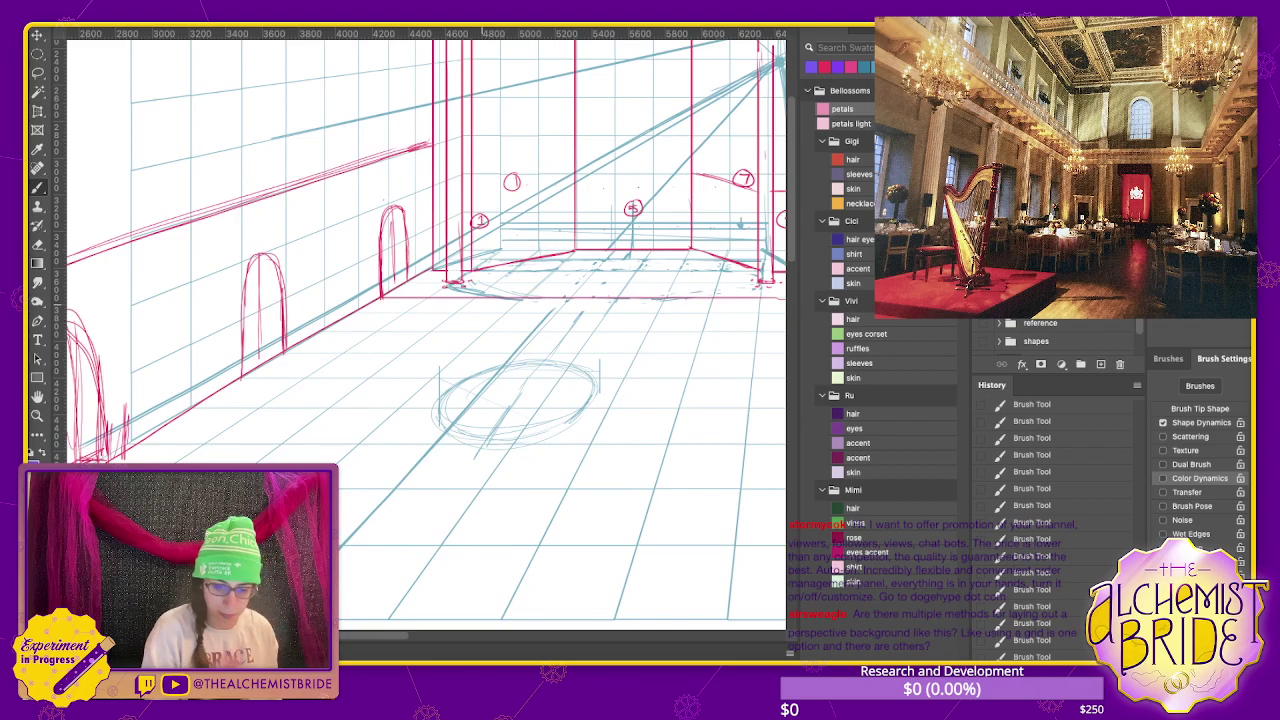
pyautogui.hscroll(5, 425, 330)
pyautogui.scroll(2, 425, 330)
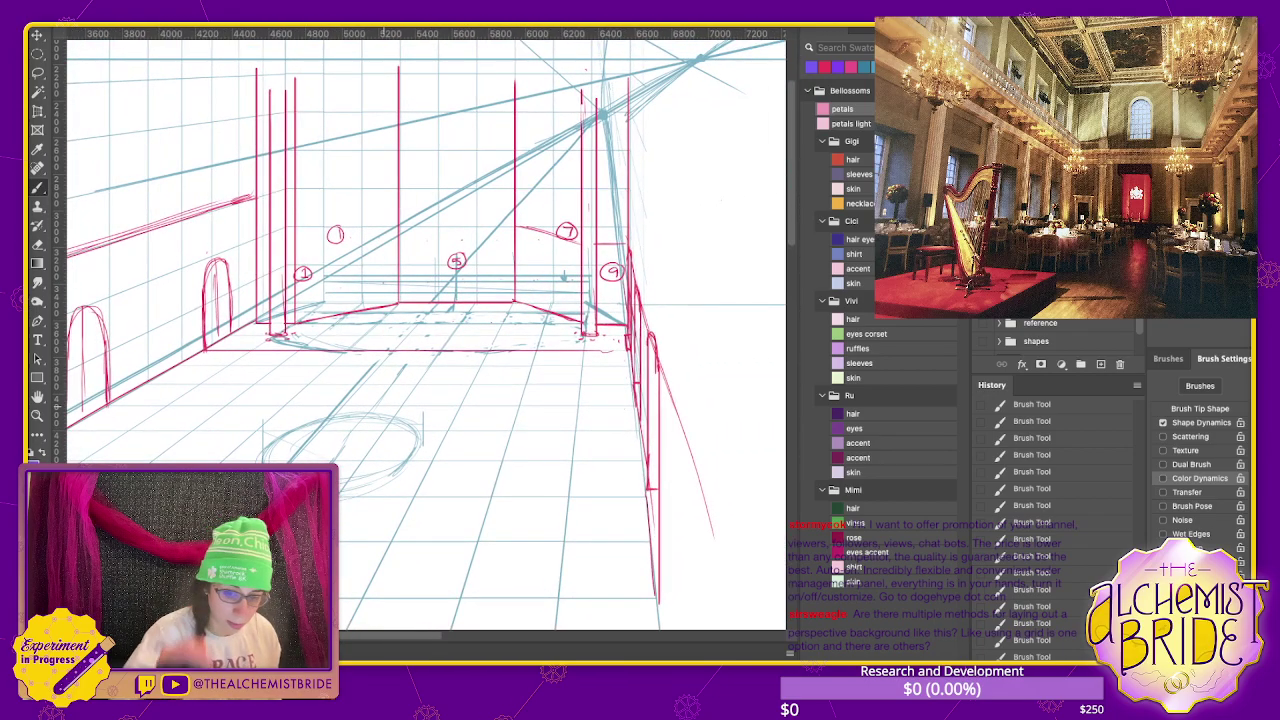
pyautogui.moveTo(626, 188); pyautogui.dragTo(655, 245)
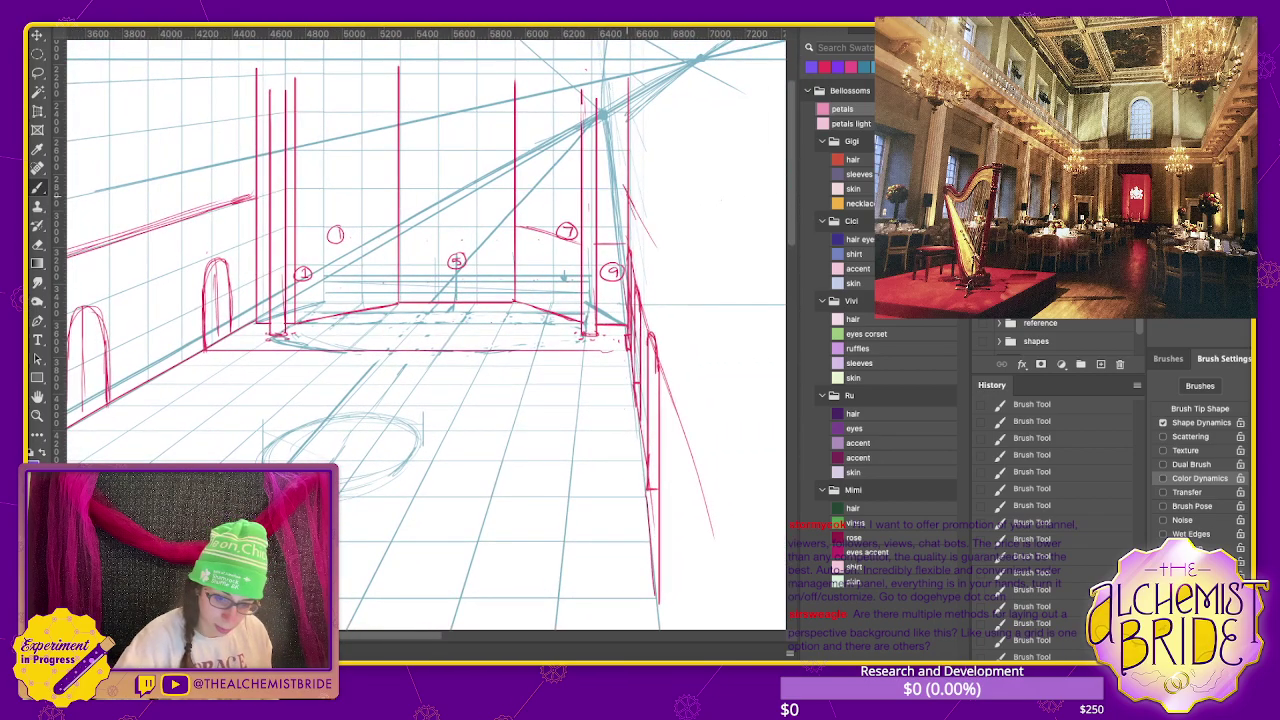
pyautogui.hotkey('ctrl', 'z')
pyautogui.moveTo(628, 194)
pyautogui.mouseDown()
pyautogui.moveTo(698, 354)
pyautogui.moveTo(700, 338)
pyautogui.mouseUp()
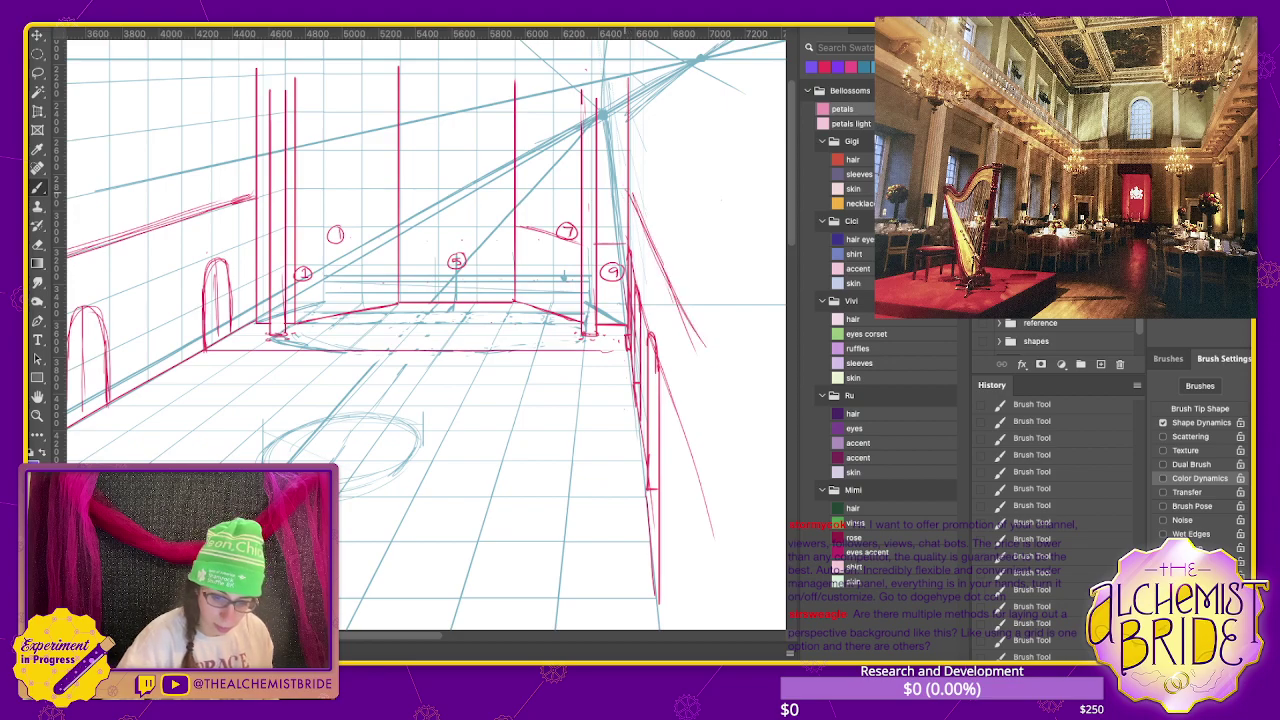
# - Scroll around the sketch to review the left-wall arches and ledge lines
pyautogui.scroll(3, 425, 330)
pyautogui.hscroll(-3, 425, 330)
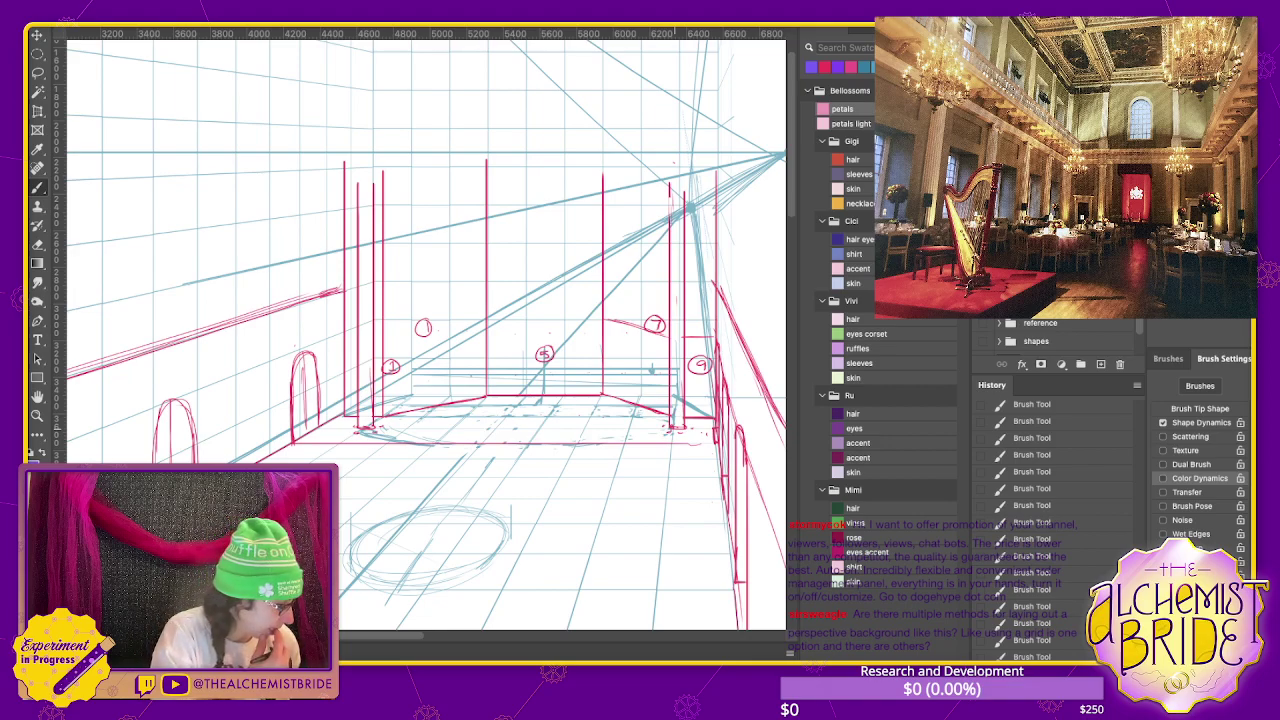
pyautogui.scroll(-1, 425, 330)
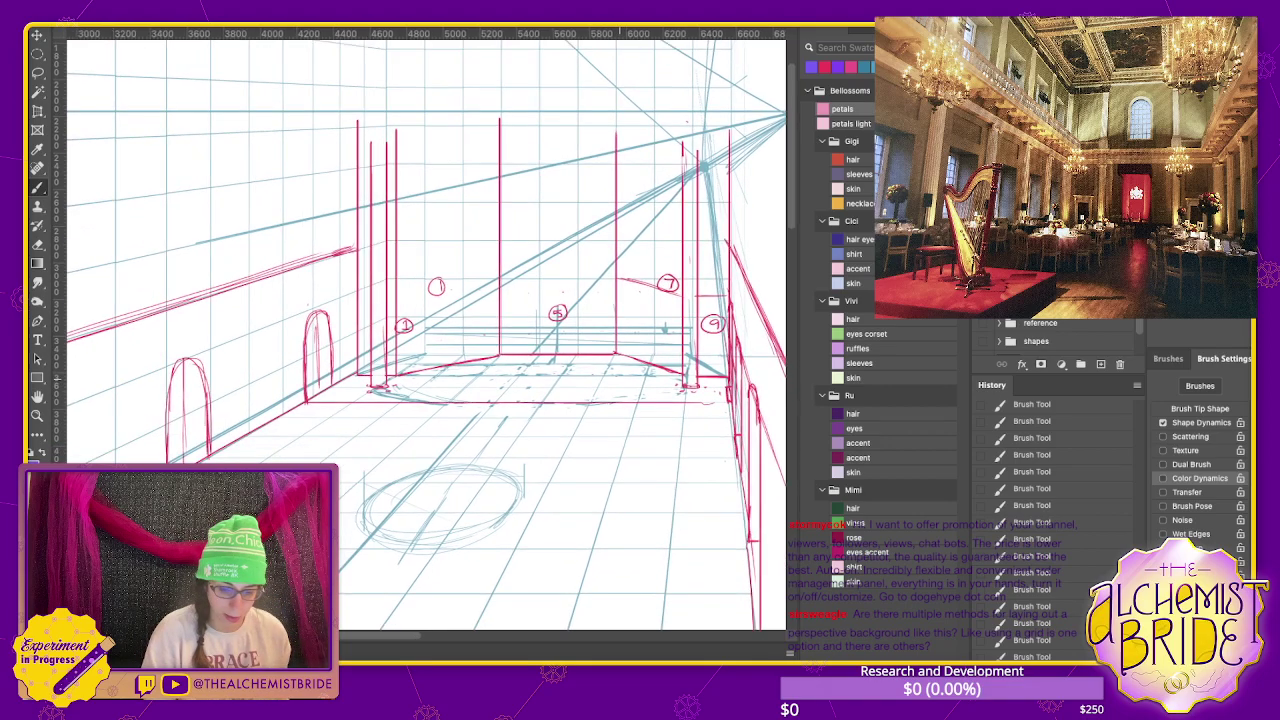
pyautogui.scroll(-2, 425, 330)
pyautogui.scroll(3, 425, 330)
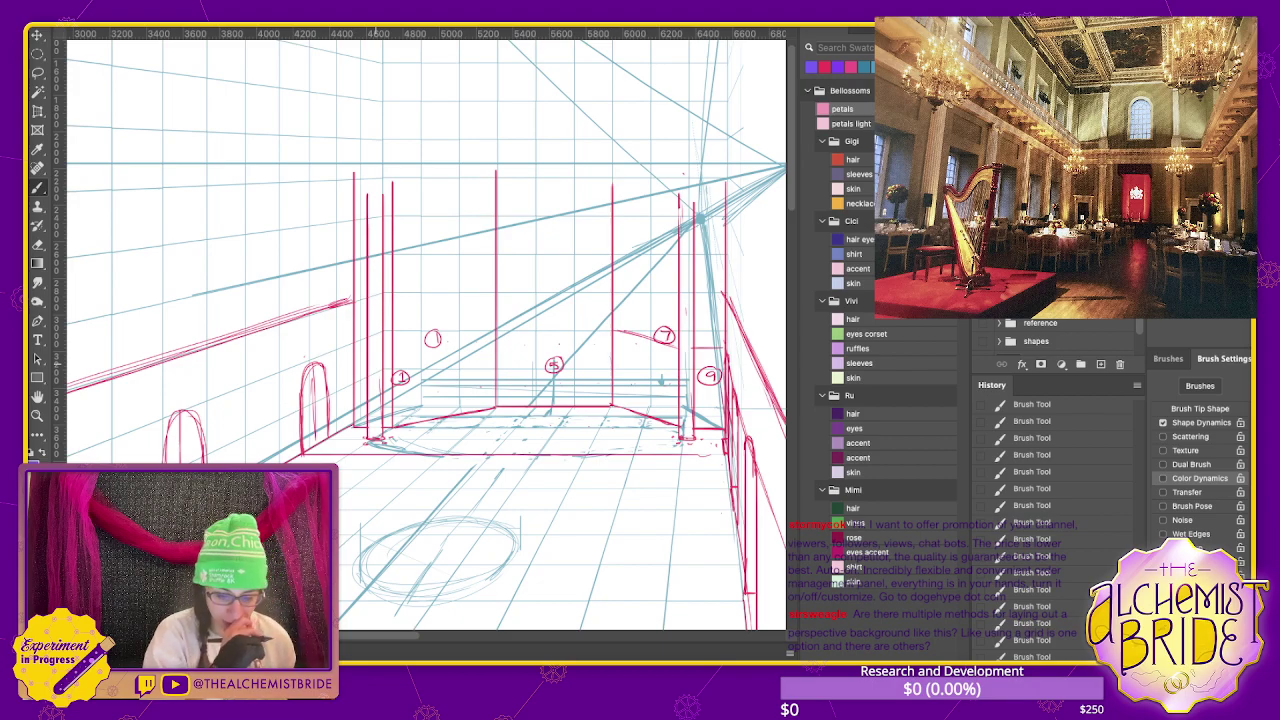
pyautogui.scroll(-1, 425, 330)
pyautogui.scroll(-4, 425, 330)
pyautogui.scroll(-3, 425, 330)
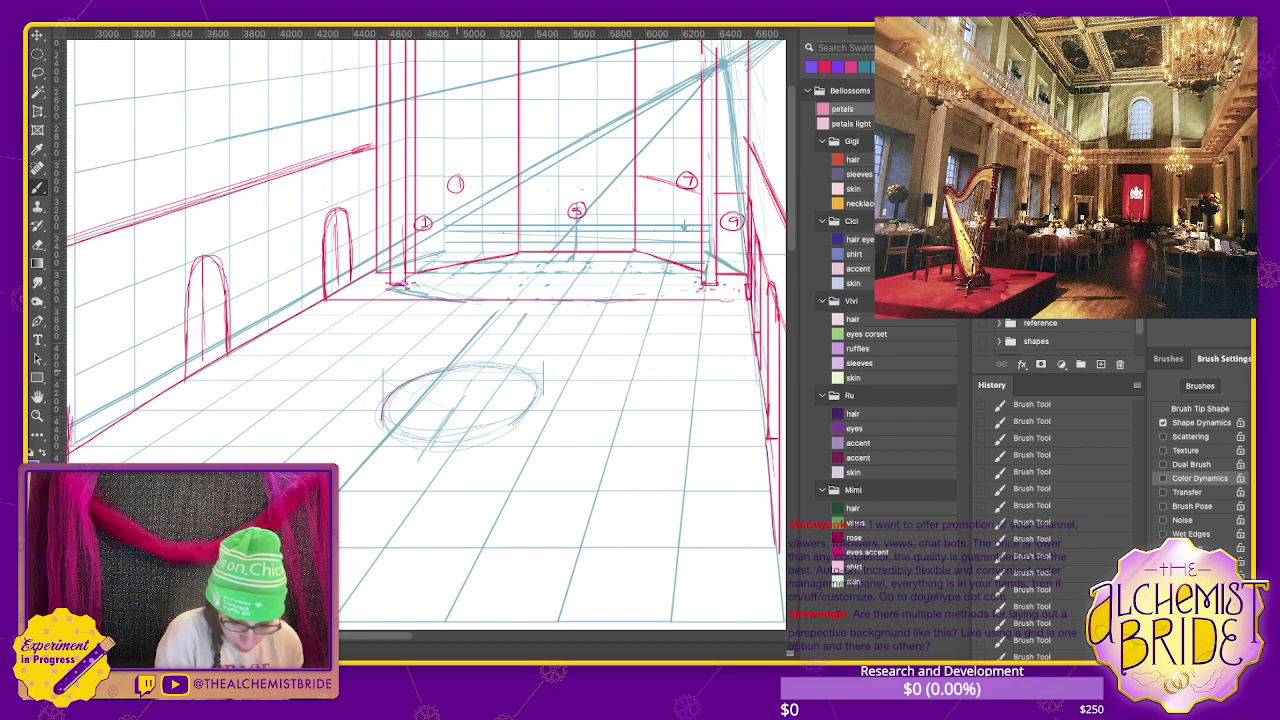
# - Retrace the red floor ellipse repeatedly, undoing attempts until its lower-right edge sits right
pyautogui.moveTo(385, 422)
pyautogui.mouseDown()
pyautogui.moveTo(470, 444)
pyautogui.moveTo(544, 400)
pyautogui.moveTo(480, 368)
pyautogui.moveTo(383, 412)
pyautogui.moveTo(526, 420)
pyautogui.moveTo(438, 367)
pyautogui.mouseUp()
pyautogui.hotkey('ctrl', 'z')
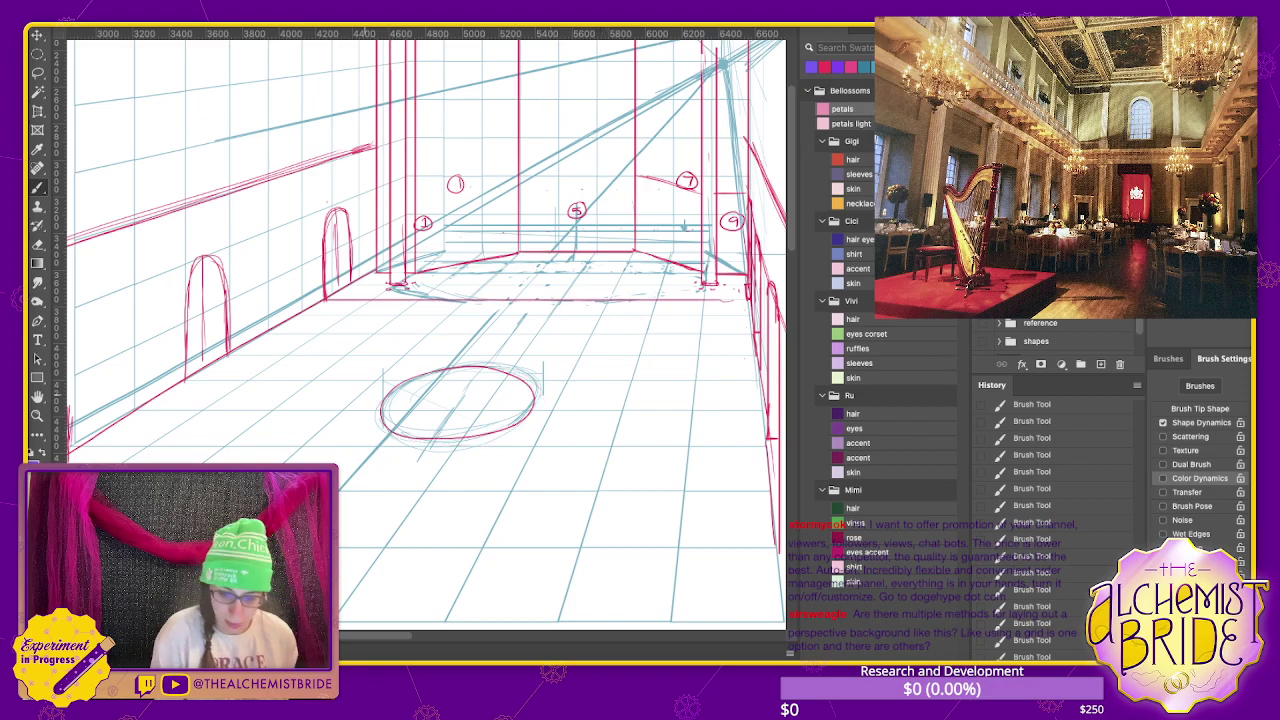
pyautogui.hotkey('ctrl', 'z')
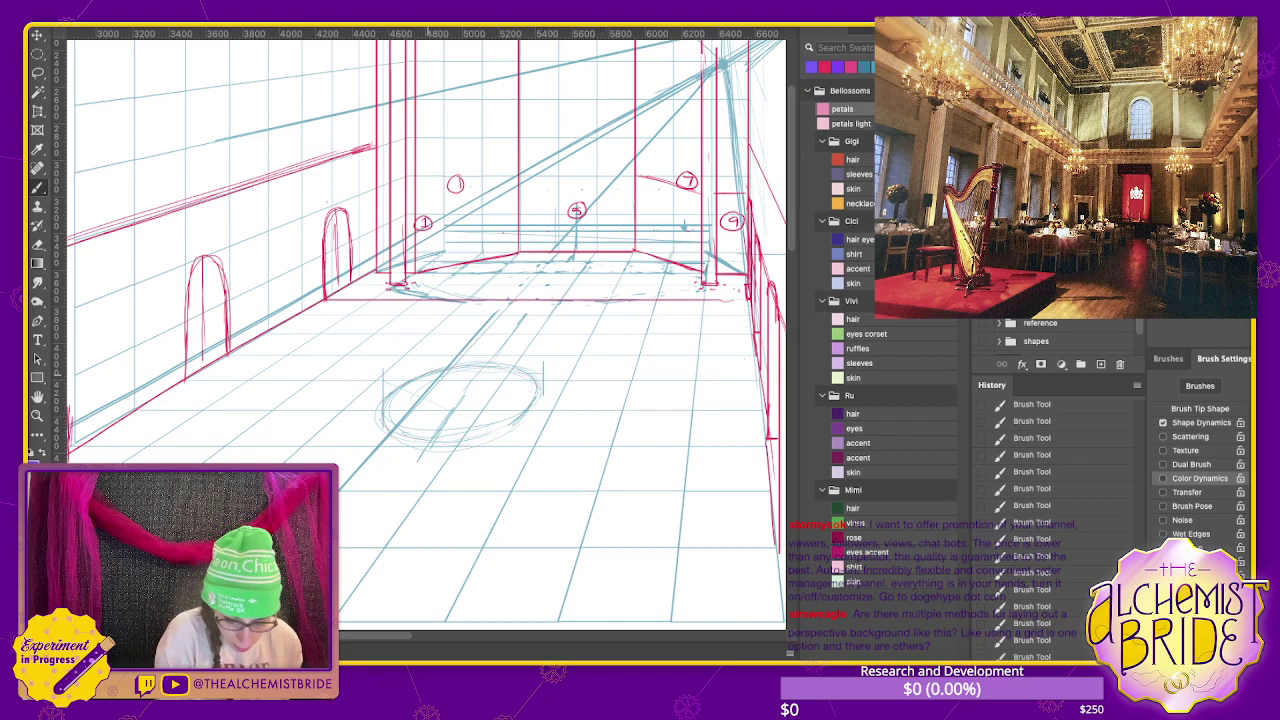
pyautogui.moveTo(430, 372)
pyautogui.mouseDown()
pyautogui.moveTo(416, 438)
pyautogui.moveTo(544, 380)
pyautogui.moveTo(414, 370)
pyautogui.moveTo(376, 412)
pyautogui.moveTo(540, 400)
pyautogui.moveTo(420, 368)
pyautogui.moveTo(386, 430)
pyautogui.moveTo(538, 372)
pyautogui.moveTo(404, 378)
pyautogui.moveTo(512, 432)
pyautogui.moveTo(534, 374)
pyautogui.mouseUp()
pyautogui.hotkey('ctrl', 'z')
pyautogui.hotkey('ctrl', 'z')
pyautogui.hotkey('ctrl', 'z')
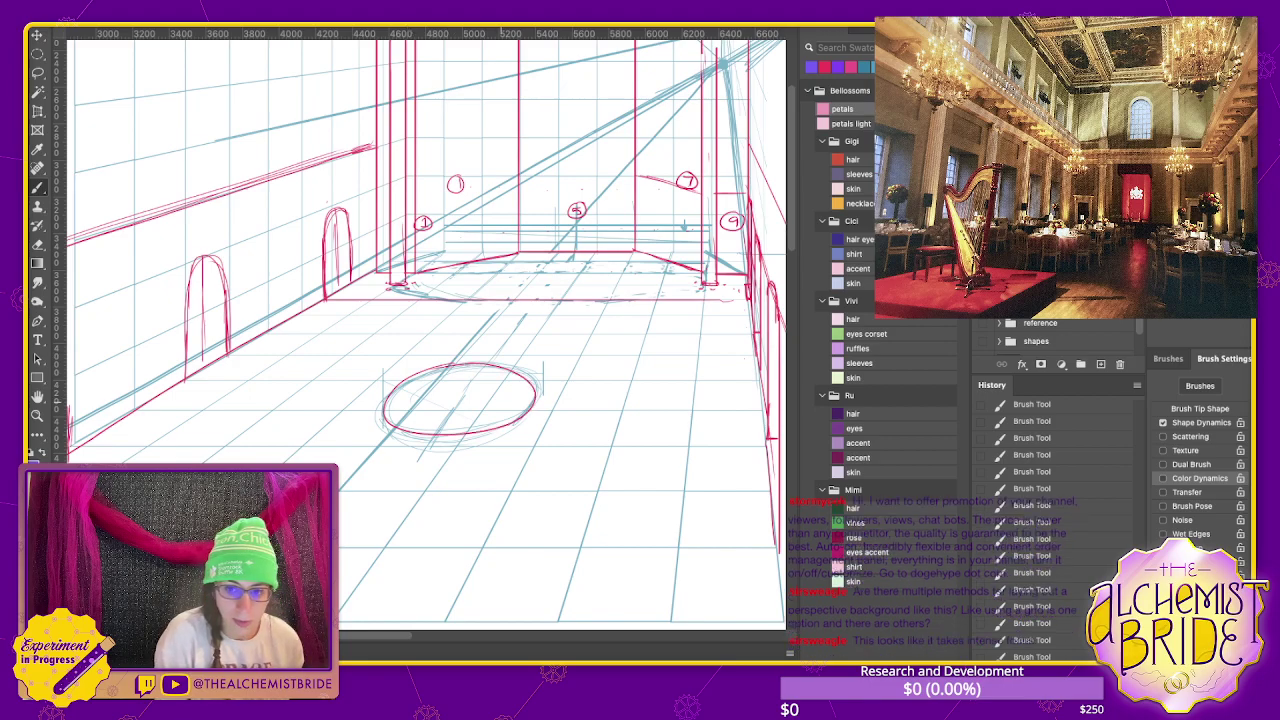
pyautogui.hotkey('ctrl', 'z')
pyautogui.moveTo(458, 364)
pyautogui.mouseDown()
pyautogui.moveTo(398, 424)
pyautogui.moveTo(532, 372)
pyautogui.moveTo(444, 364)
pyautogui.moveTo(400, 428)
pyautogui.moveTo(542, 392)
pyautogui.moveTo(450, 364)
pyautogui.moveTo(392, 410)
pyautogui.moveTo(536, 400)
pyautogui.moveTo(456, 362)
pyautogui.moveTo(388, 414)
pyautogui.moveTo(540, 398)
pyautogui.moveTo(478, 362)
pyautogui.moveTo(384, 418)
pyautogui.moveTo(528, 390)
pyautogui.moveTo(440, 364)
pyautogui.mouseUp()
pyautogui.hotkey('ctrl', 'z')
pyautogui.hotkey('ctrl', 'z')
pyautogui.hotkey('ctrl', 'z')
pyautogui.hotkey('ctrl', 'z')
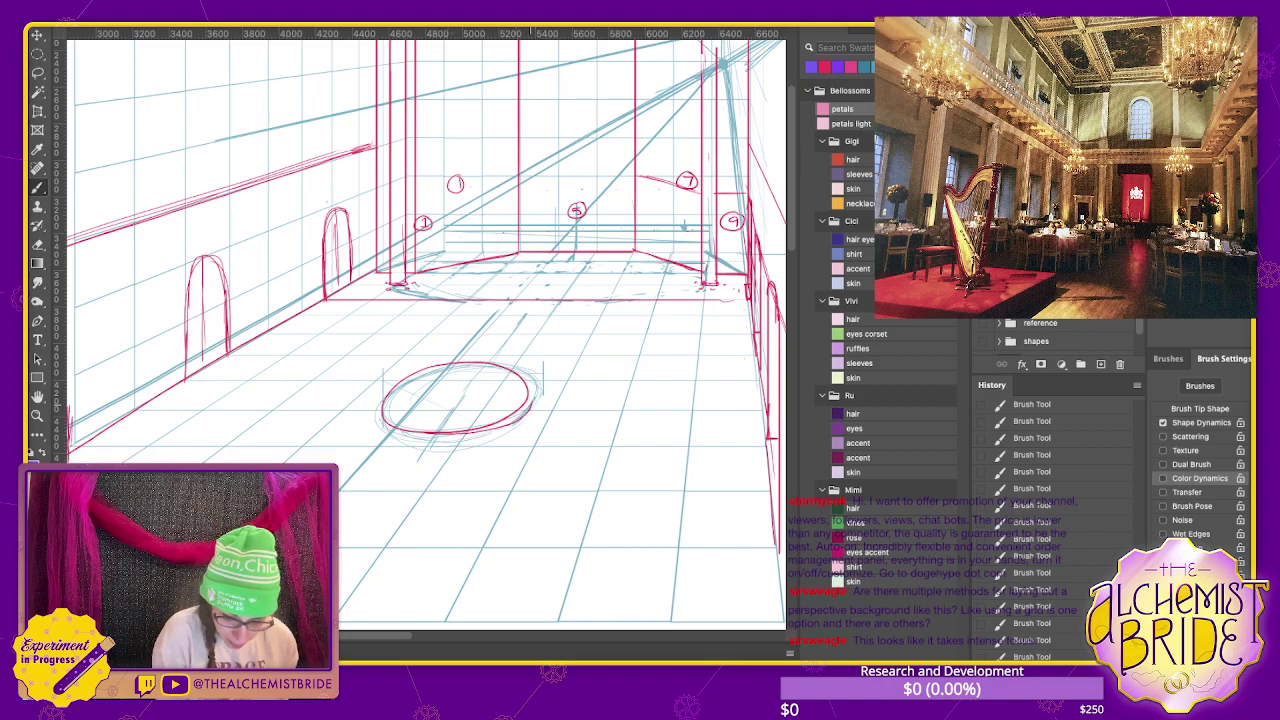
pyautogui.hotkey('ctrl', 'z')
pyautogui.moveTo(408, 434)
pyautogui.mouseDown()
pyautogui.moveTo(488, 432)
pyautogui.moveTo(536, 384)
pyautogui.moveTo(410, 366)
pyautogui.mouseUp()
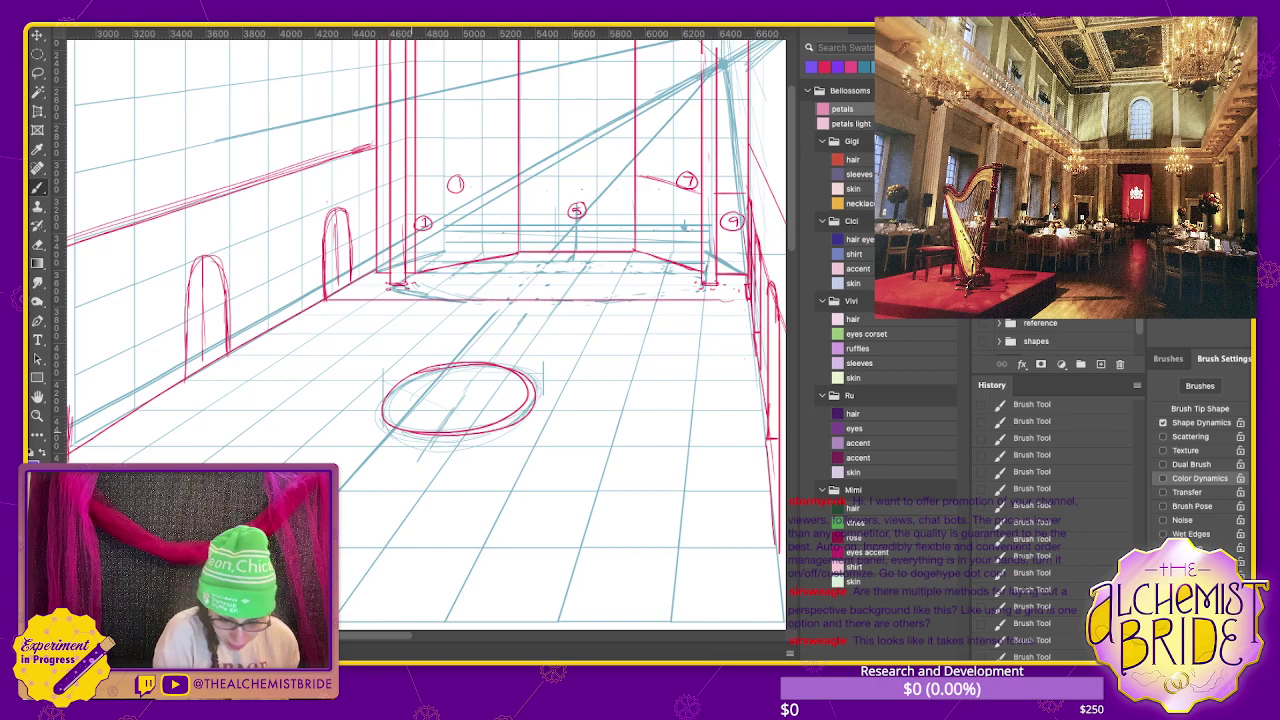
# - Sketch a line across the floor ellipse
pyautogui.press('l')
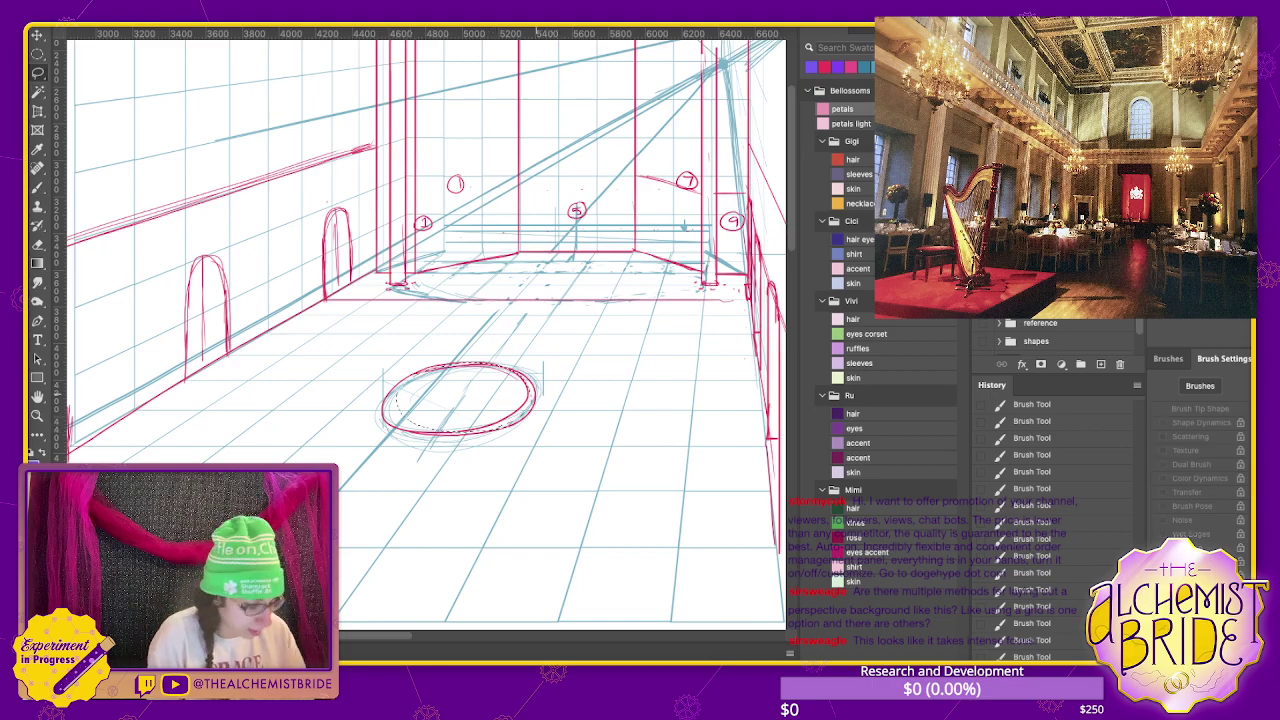
pyautogui.press('b')
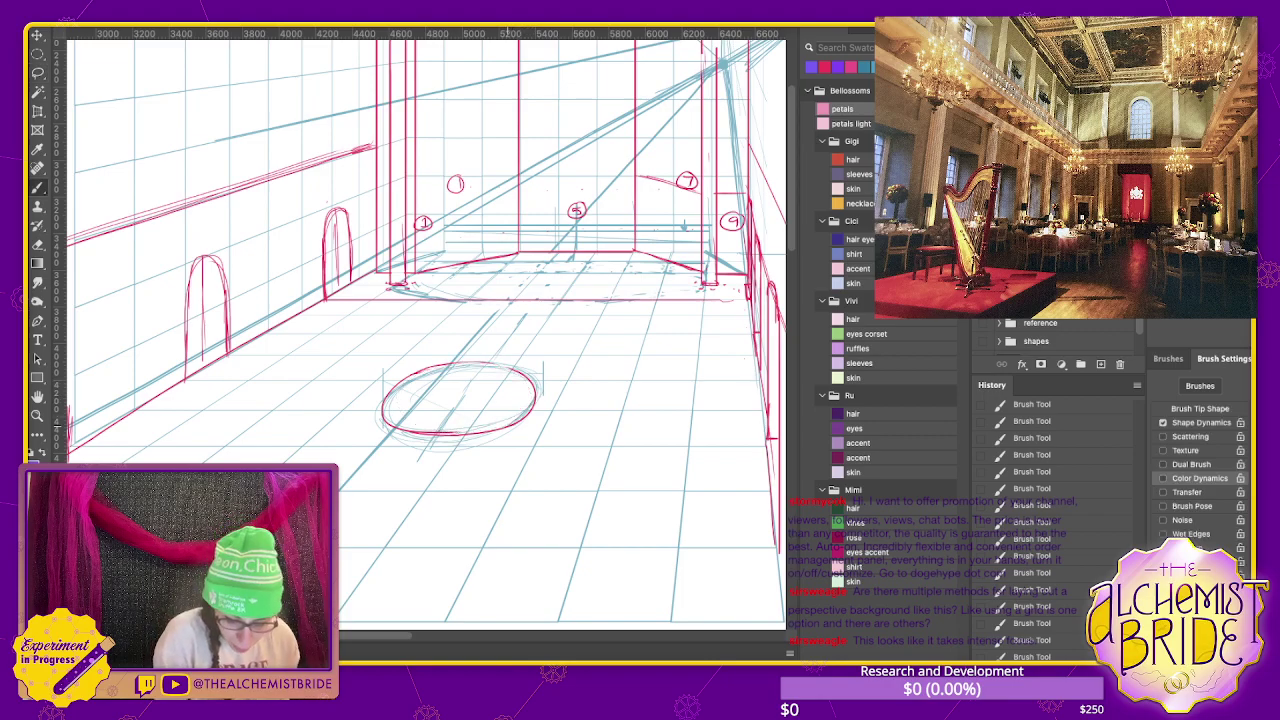
pyautogui.moveTo(496, 432); pyautogui.dragTo(480, 365)
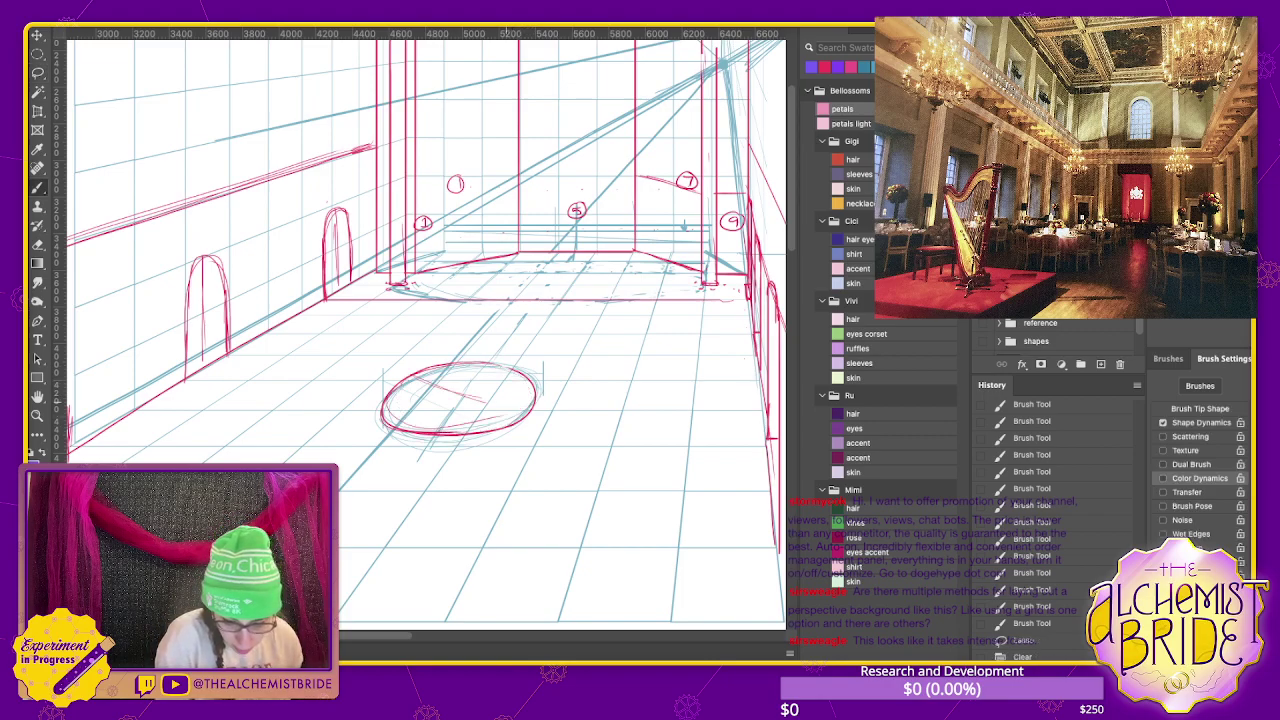
# - Draw two crossing lines through the floor ellipse to locate its centre
pyautogui.moveTo(390, 414); pyautogui.dragTo(532, 379)
pyautogui.moveTo(420, 384); pyautogui.dragTo(520, 414)
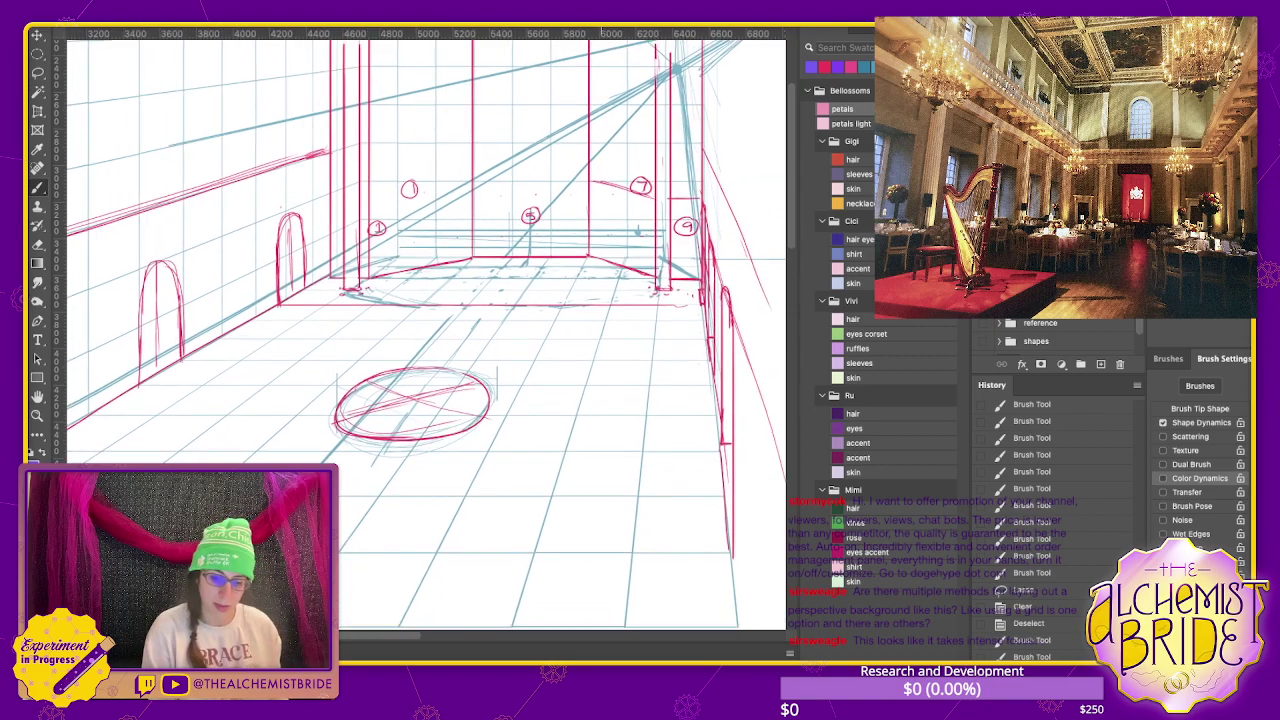
pyautogui.moveTo(420, 330)
pyautogui.mouseDown()
pyautogui.moveTo(360, 362)
pyautogui.moveTo(480, 335)
pyautogui.mouseUp()
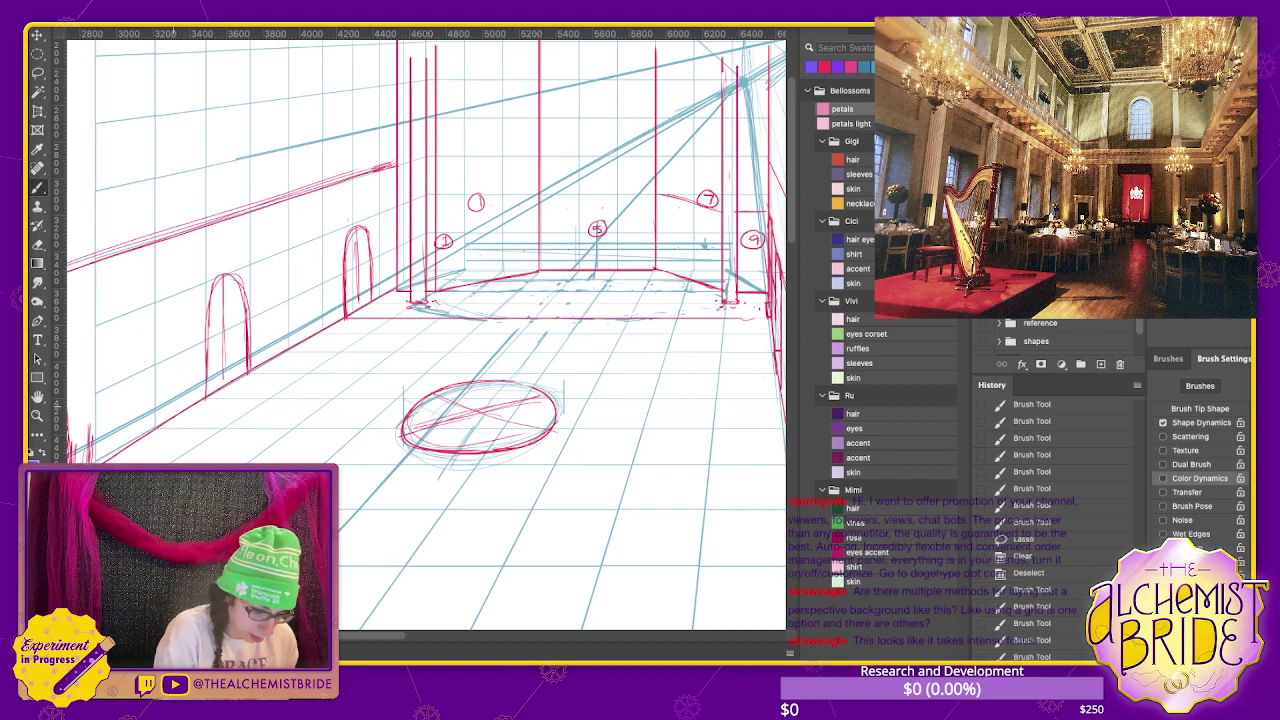
# - Draw horizontal floor guides and the platform's lower-left side edge, redoing misplaced lines
pyautogui.moveTo(160, 414); pyautogui.dragTo(204, 388)
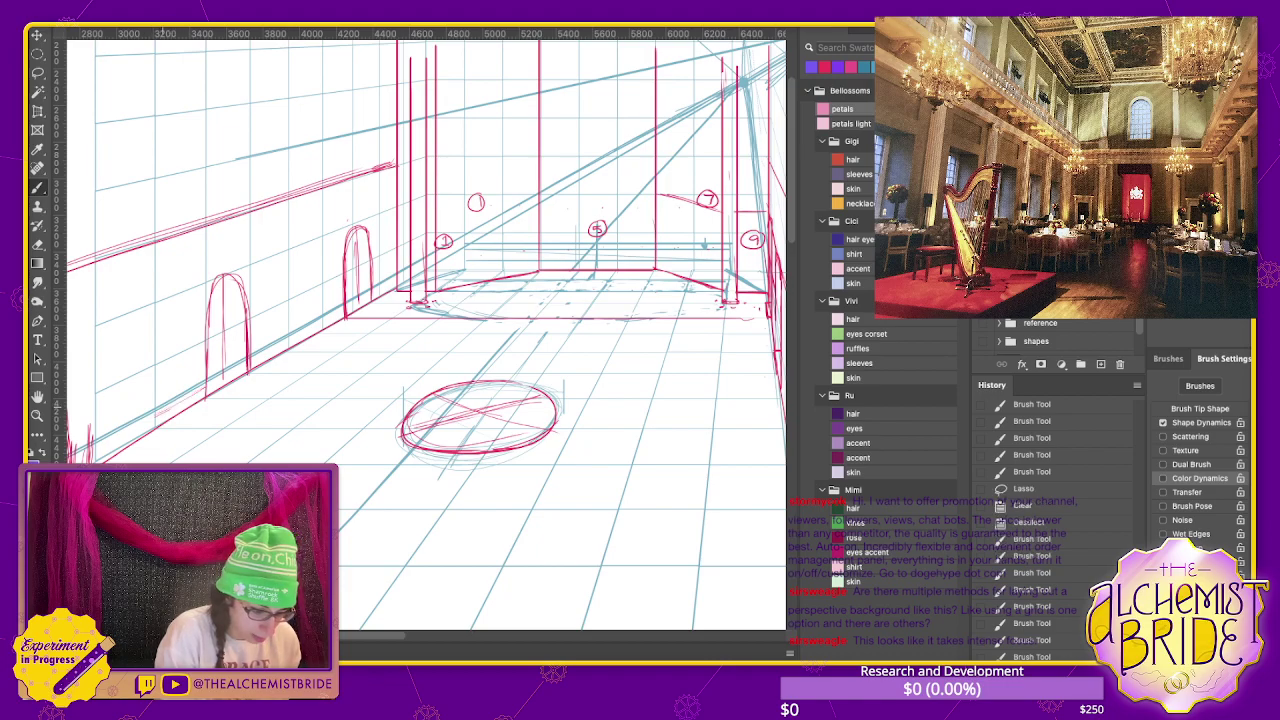
pyautogui.moveTo(152, 412); pyautogui.dragTo(614, 412)
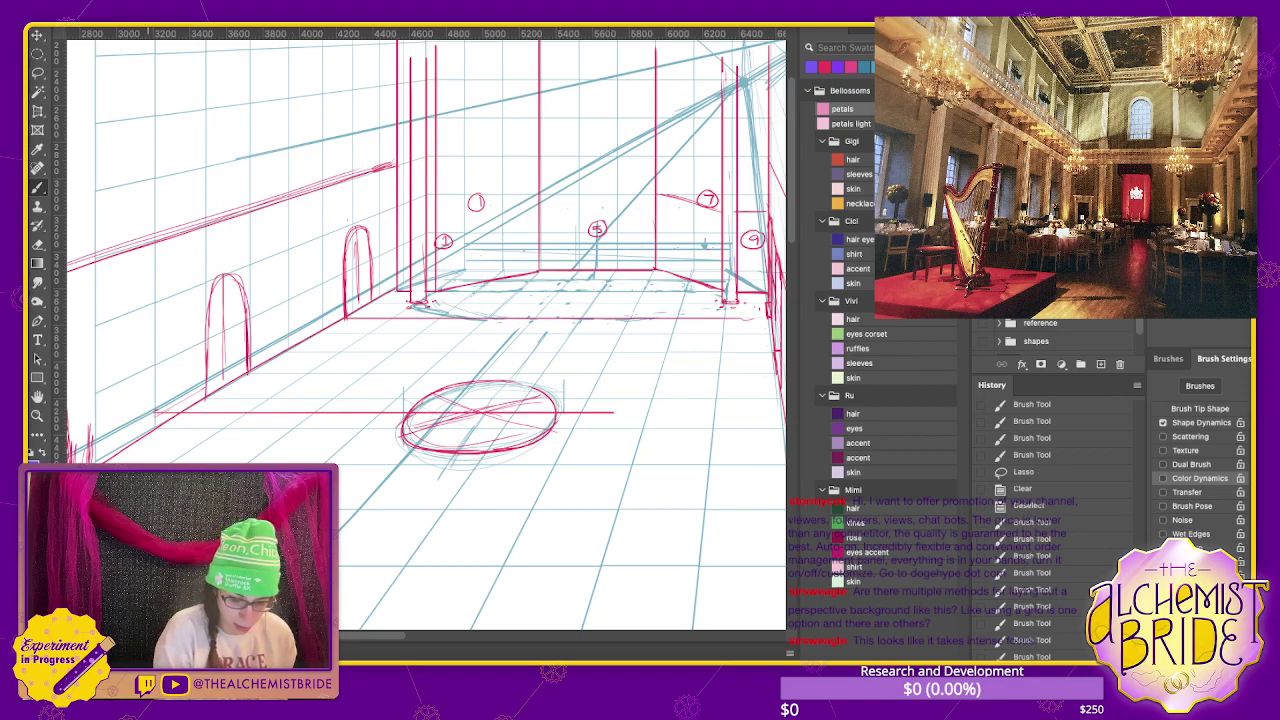
pyautogui.moveTo(94, 446); pyautogui.dragTo(634, 446)
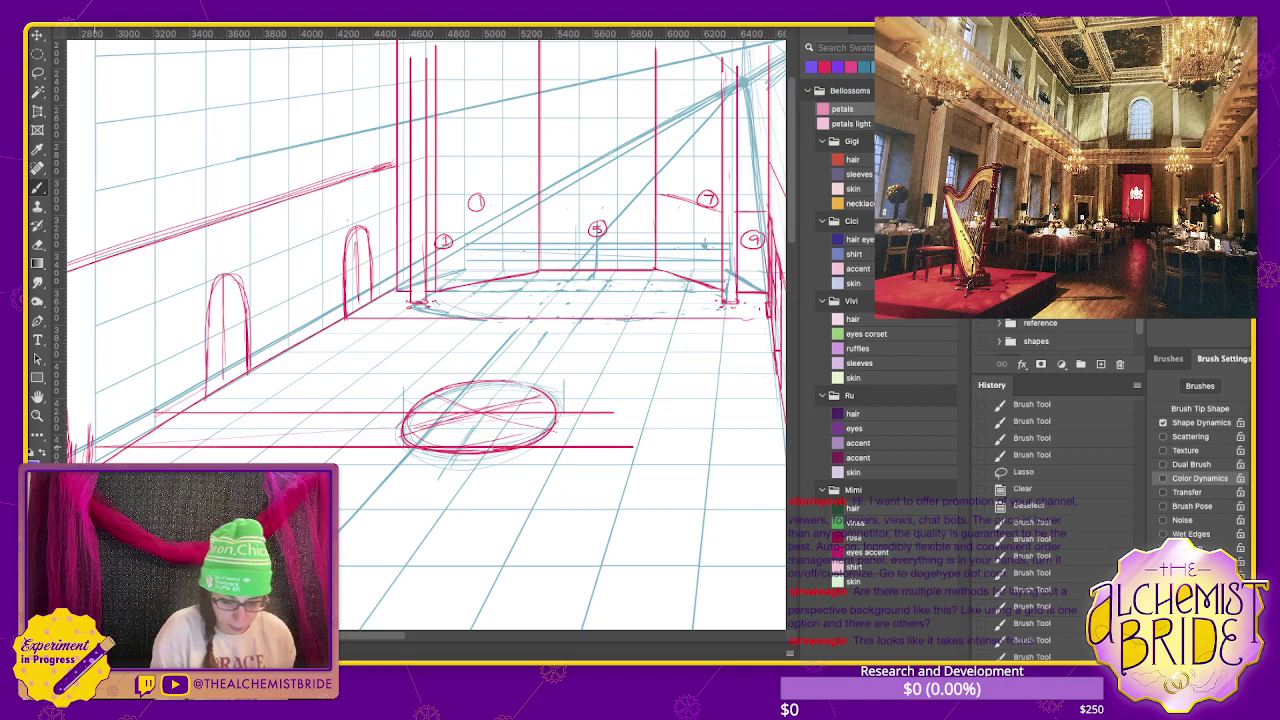
pyautogui.hotkey('ctrl', 'z')
pyautogui.moveTo(92, 446); pyautogui.dragTo(638, 446)
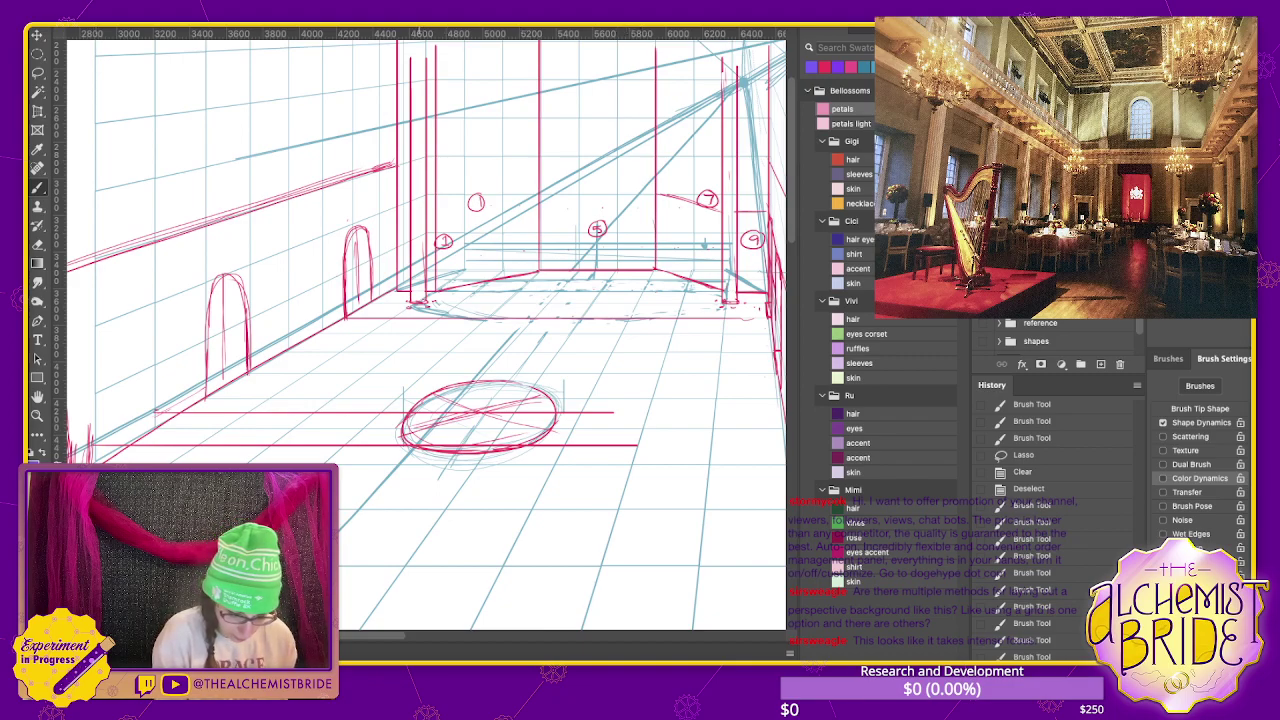
pyautogui.moveTo(128, 426); pyautogui.dragTo(670, 426)
pyautogui.hotkey('ctrl', 'z')
pyautogui.hotkey('ctrl', 'z')
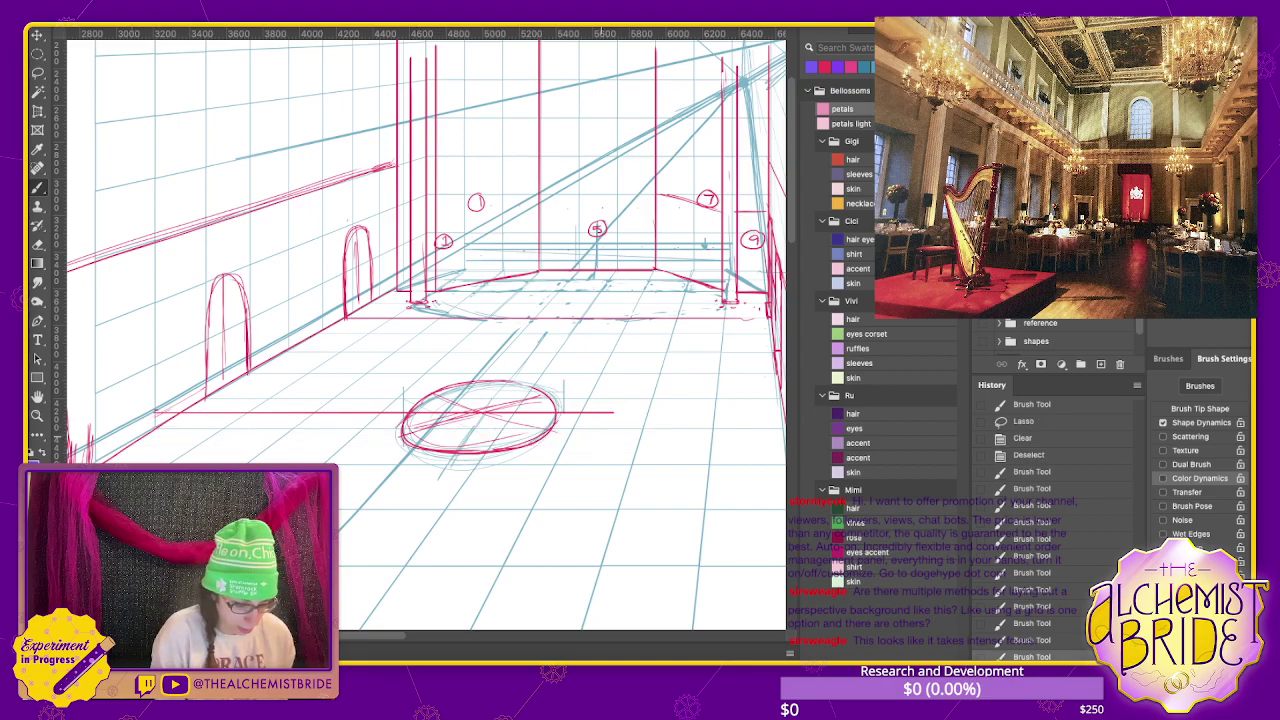
pyautogui.moveTo(446, 453)
pyautogui.mouseDown()
pyautogui.moveTo(142, 453)
pyautogui.moveTo(173, 436)
pyautogui.moveTo(716, 436)
pyautogui.mouseUp()
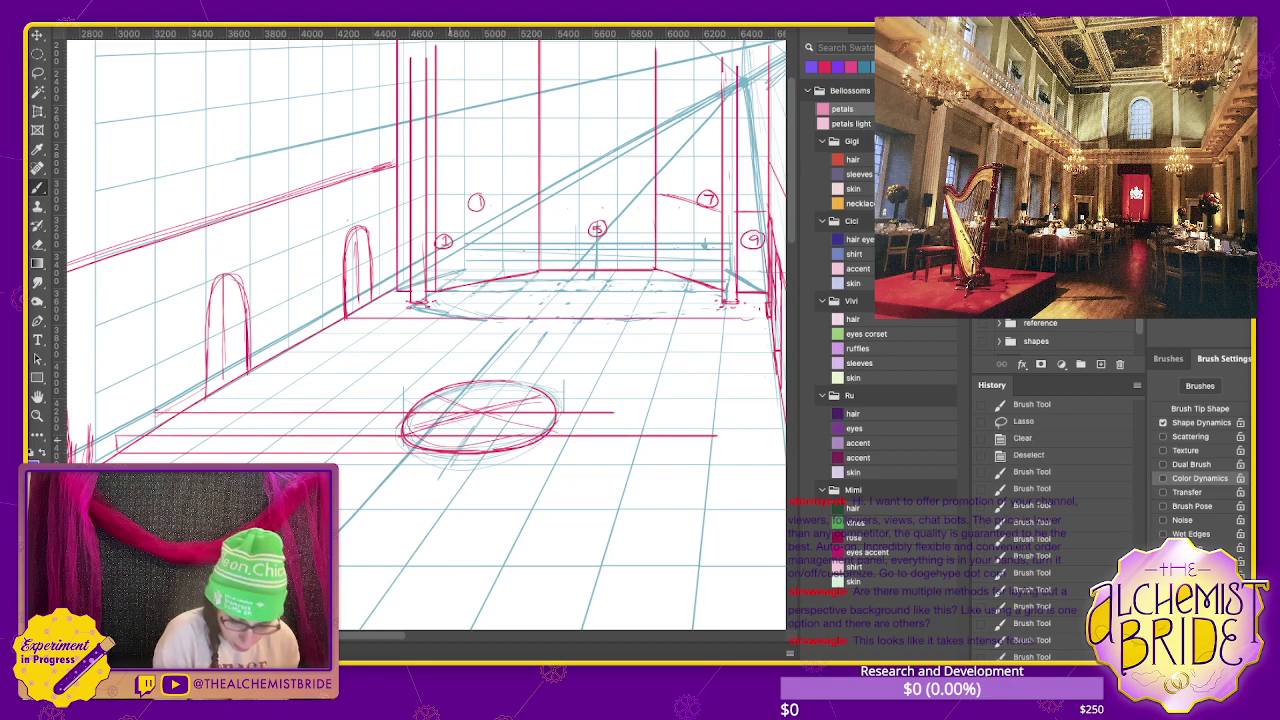
pyautogui.moveTo(504, 382); pyautogui.dragTo(460, 446)
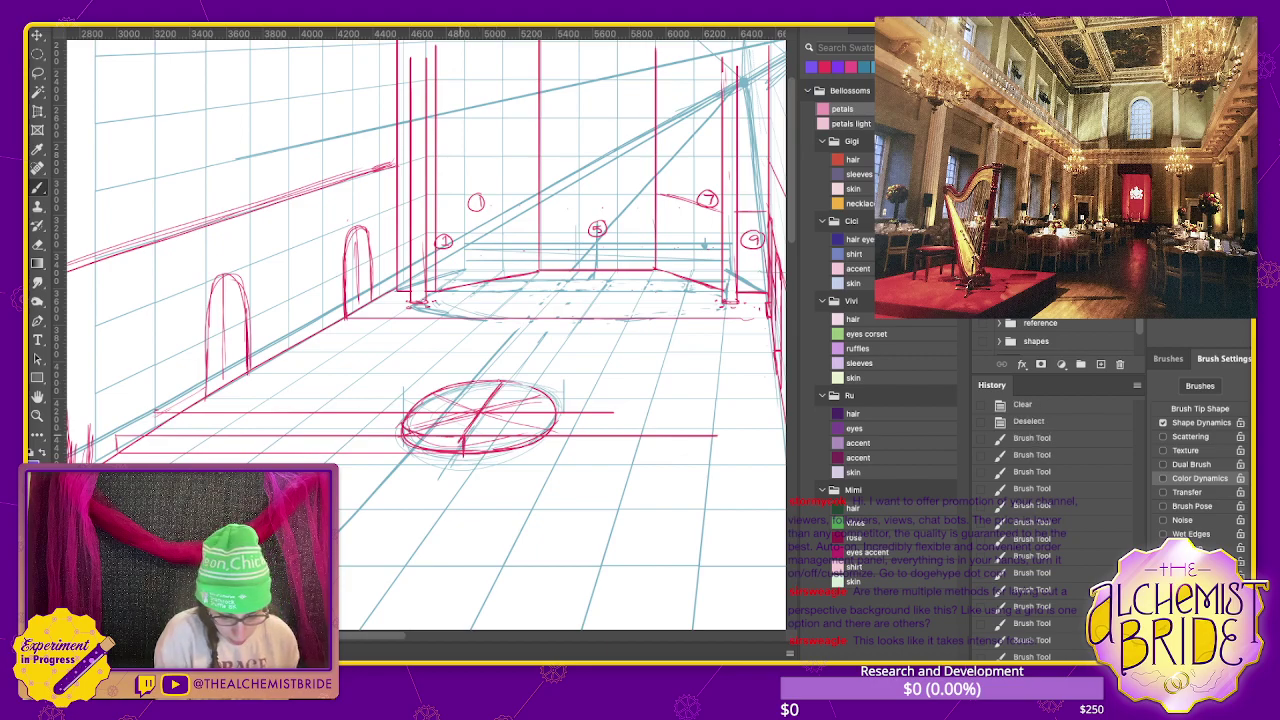
pyautogui.moveTo(400, 418)
pyautogui.mouseDown()
pyautogui.moveTo(488, 440)
pyautogui.moveTo(550, 396)
pyautogui.moveTo(420, 436)
pyautogui.mouseUp()
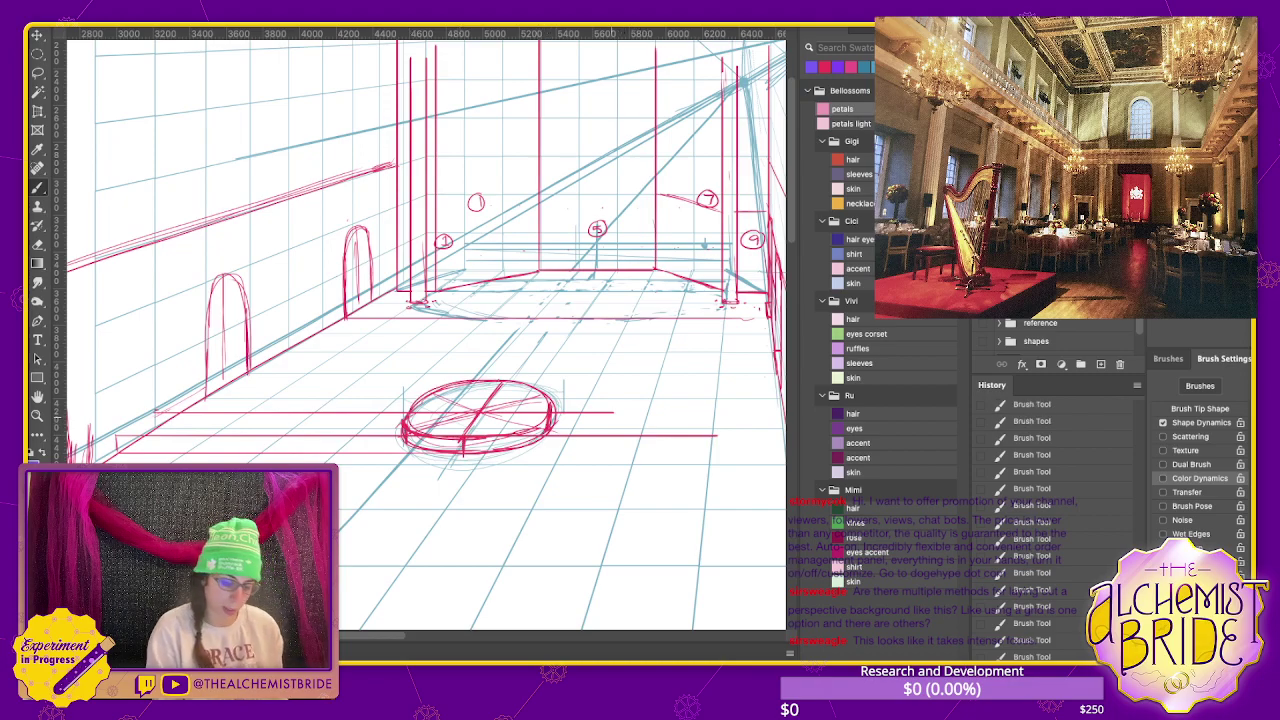
# - Lasso and delete the star lines inside the ellipse and the guides to its right
pyautogui.press('l')
pyautogui.moveTo(464, 386)
pyautogui.mouseDown()
pyautogui.moveTo(505, 436)
pyautogui.moveTo(466, 386)
pyautogui.mouseUp()
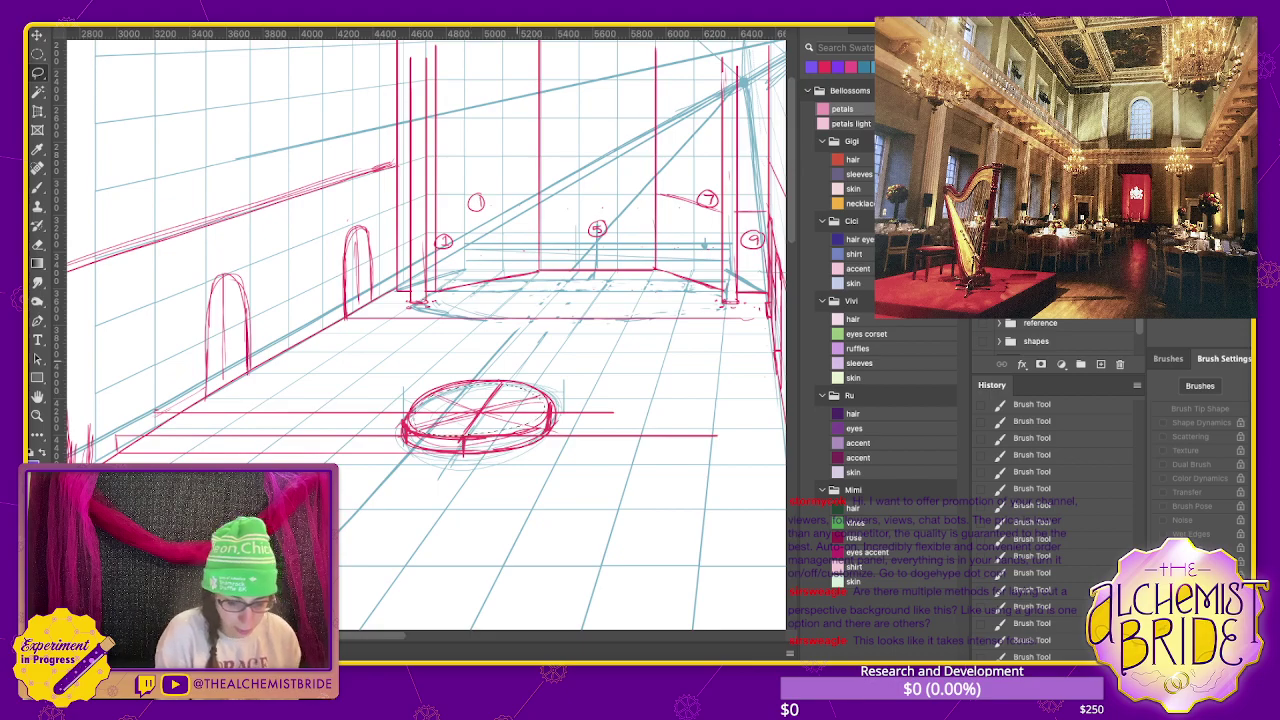
pyautogui.press('Delete')
pyautogui.moveTo(556, 402); pyautogui.dragTo(545, 455)
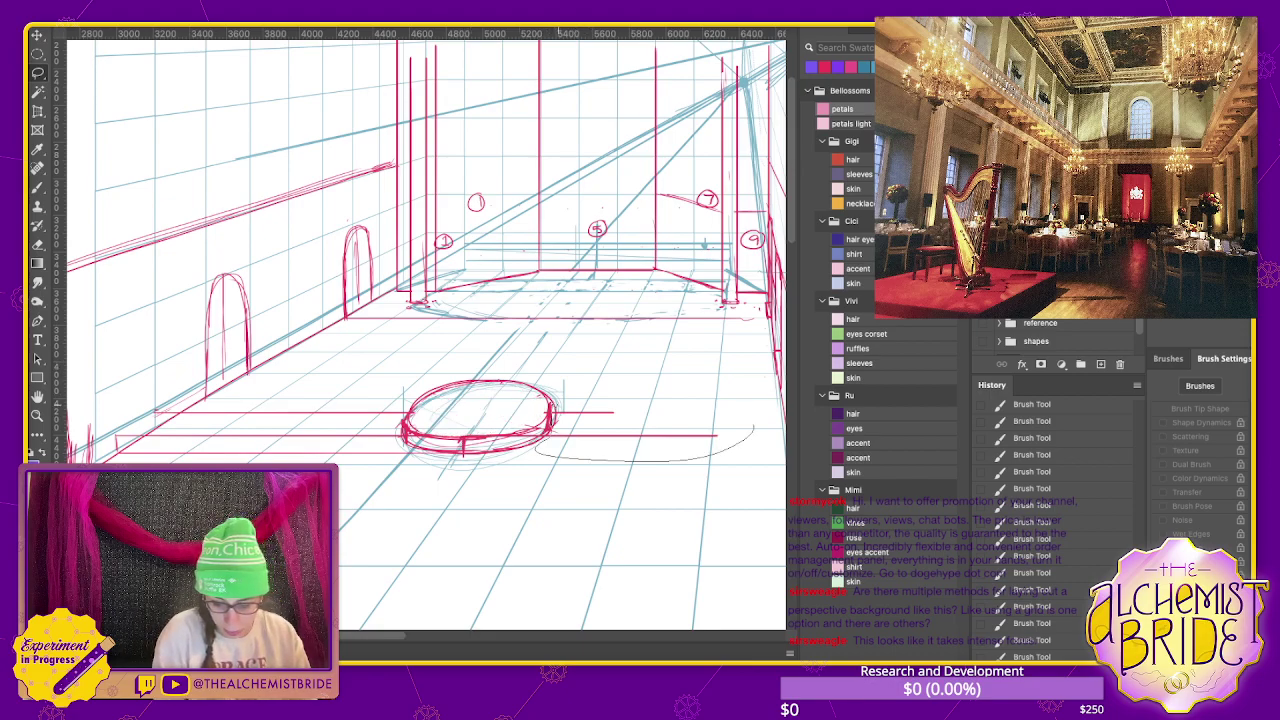
pyautogui.press('Delete')
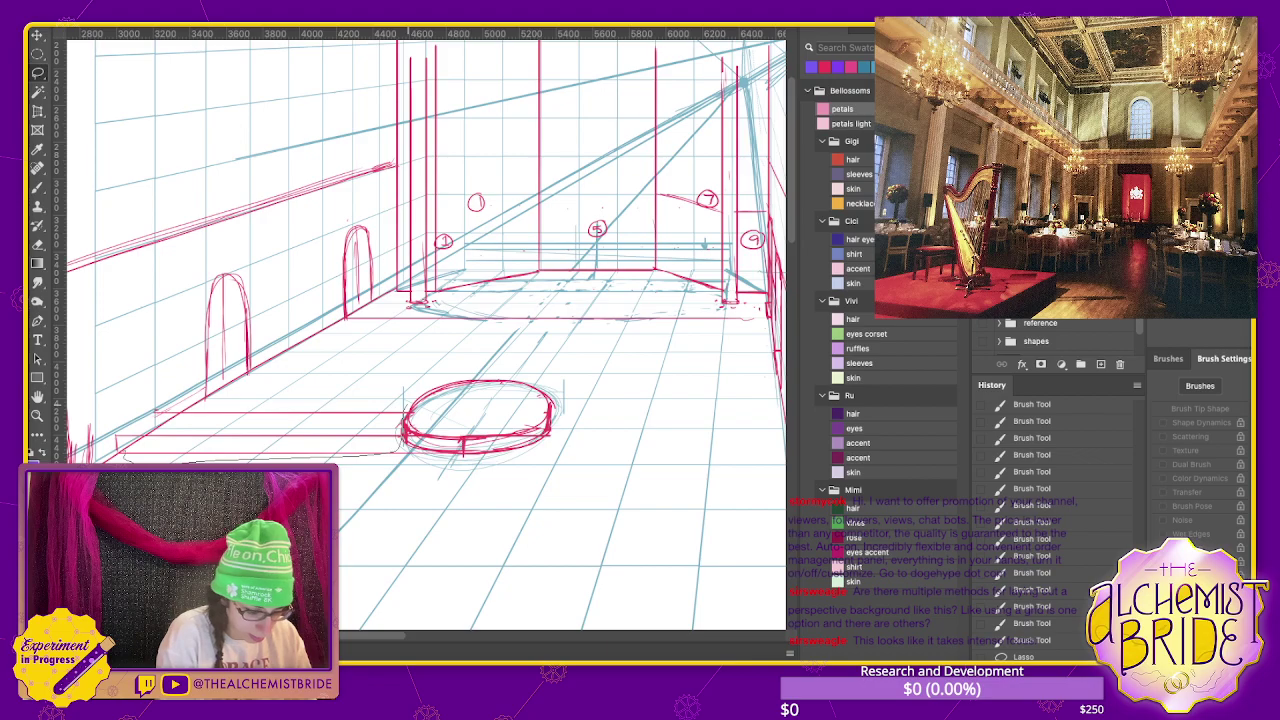
# - Delete the guide lines left of the platform and deselect
pyautogui.moveTo(400, 455); pyautogui.dragTo(400, 372)
pyautogui.press('Delete')
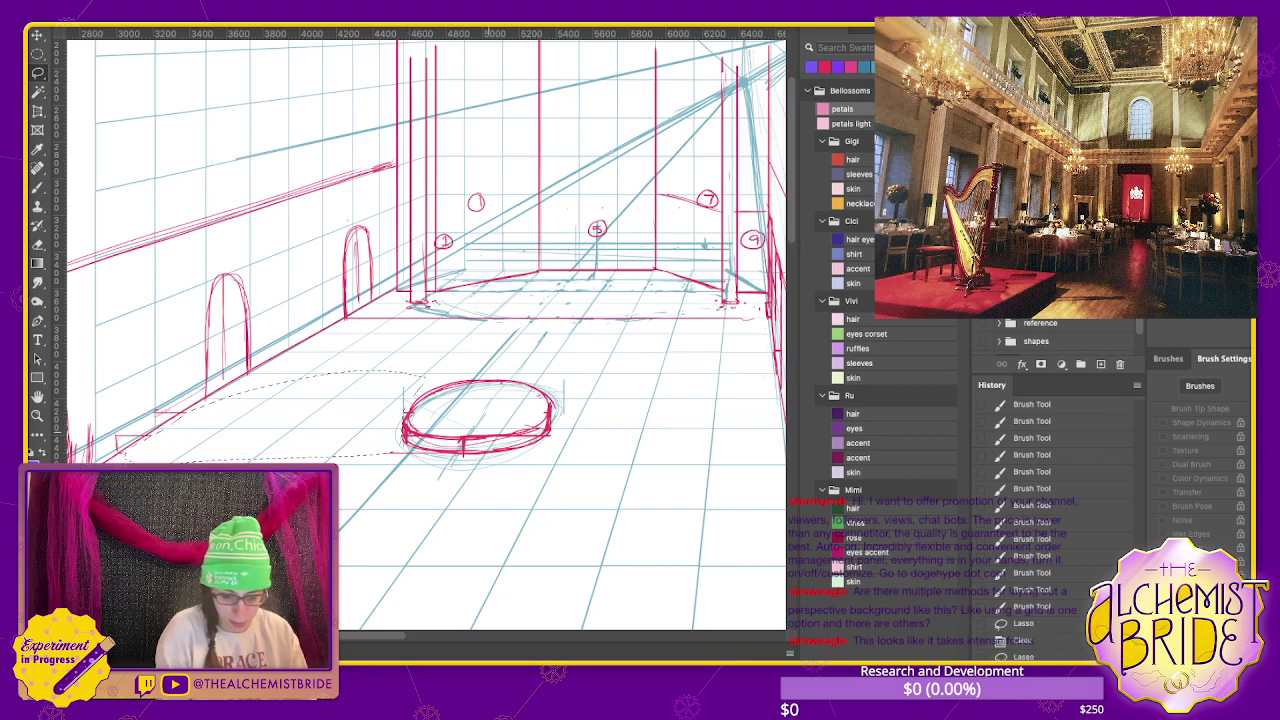
pyautogui.press('Delete')
pyautogui.hotkey('ctrl', 'd')
pyautogui.press('b')
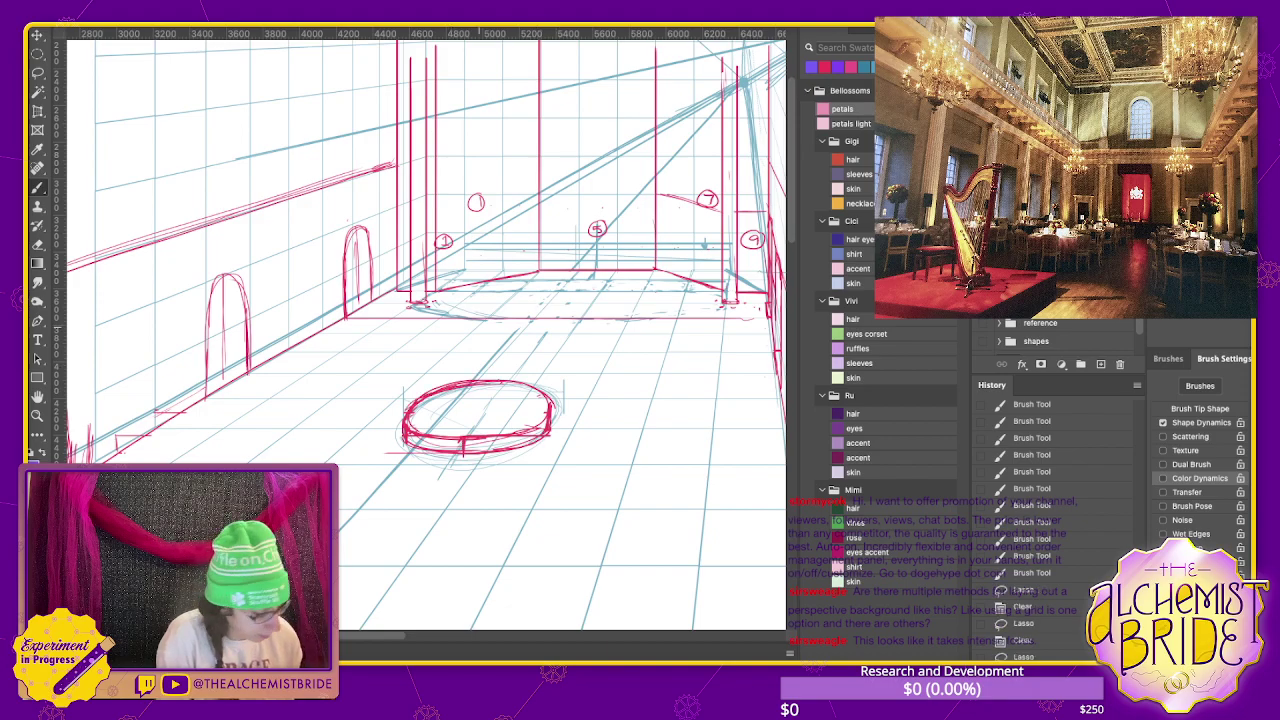
# - Erase stray marks on the ellipse's top edge and around the platform's lower left
pyautogui.press('e')
pyautogui.moveTo(452, 381); pyautogui.dragTo(498, 388)
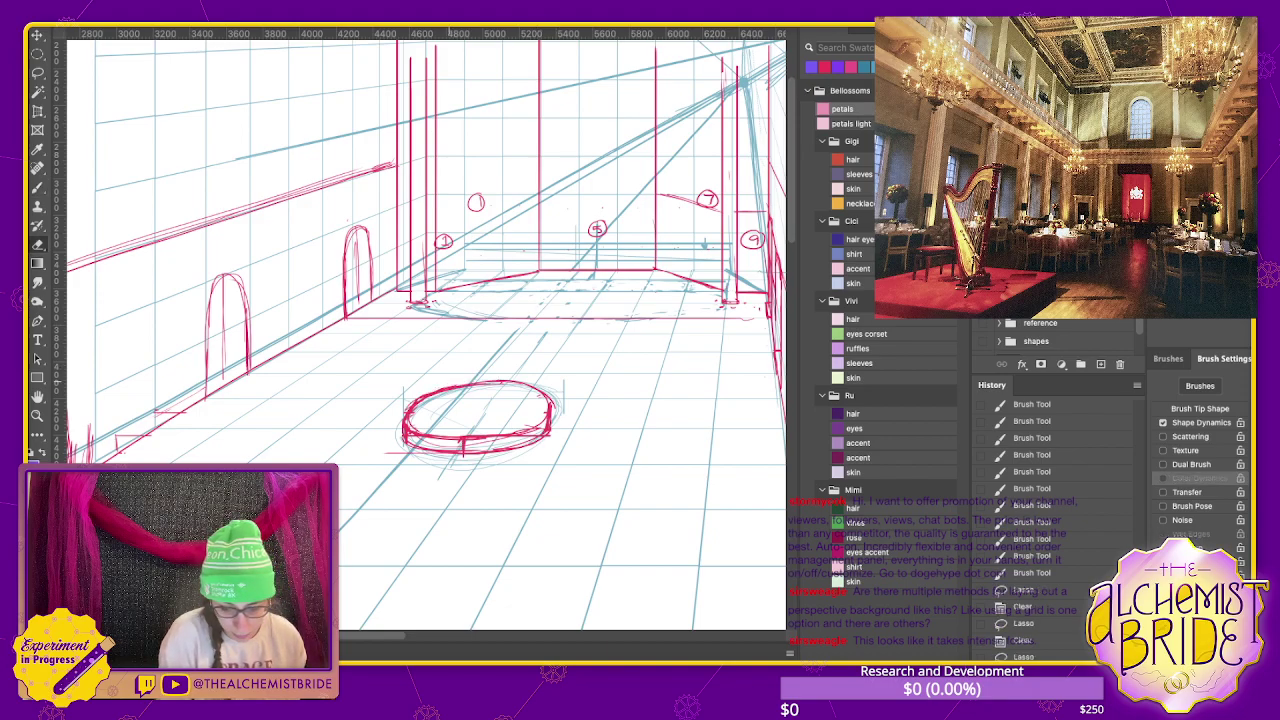
pyautogui.moveTo(409, 429); pyautogui.dragTo(422, 435)
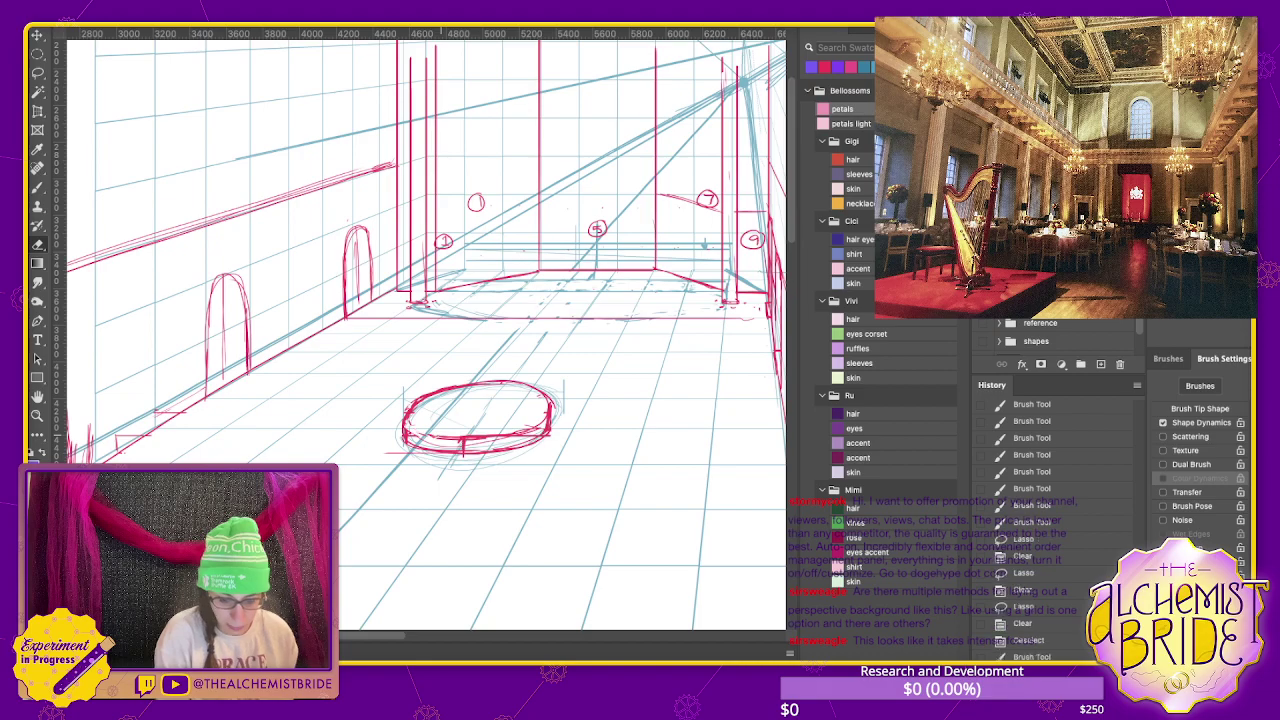
pyautogui.press('b')
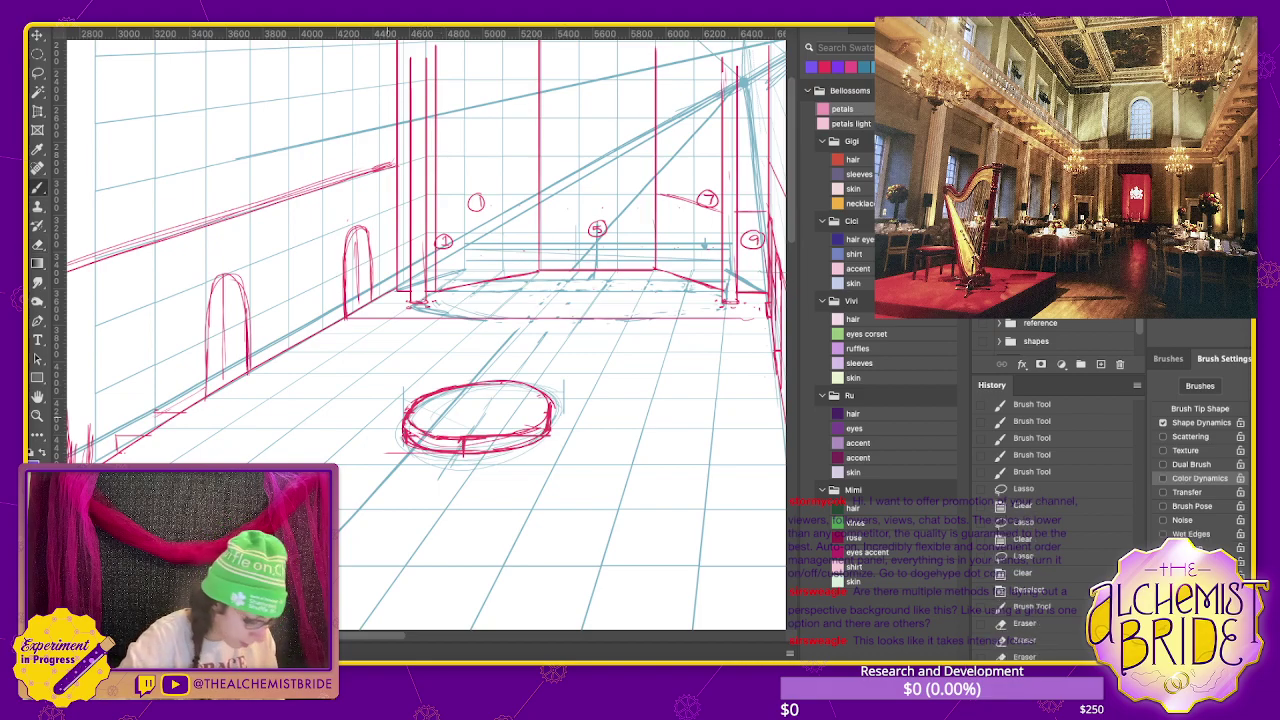
pyautogui.press('e')
pyautogui.moveTo(402, 440); pyautogui.dragTo(418, 444)
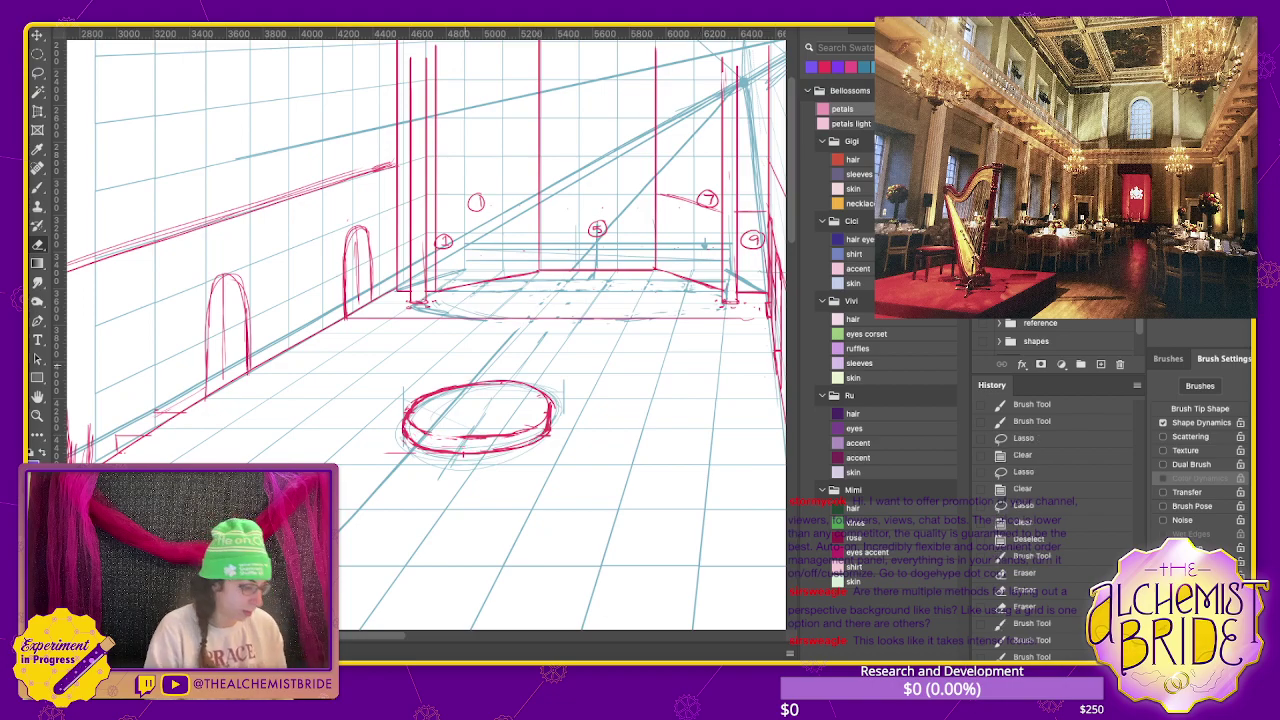
pyautogui.moveTo(404, 440); pyautogui.dragTo(418, 446)
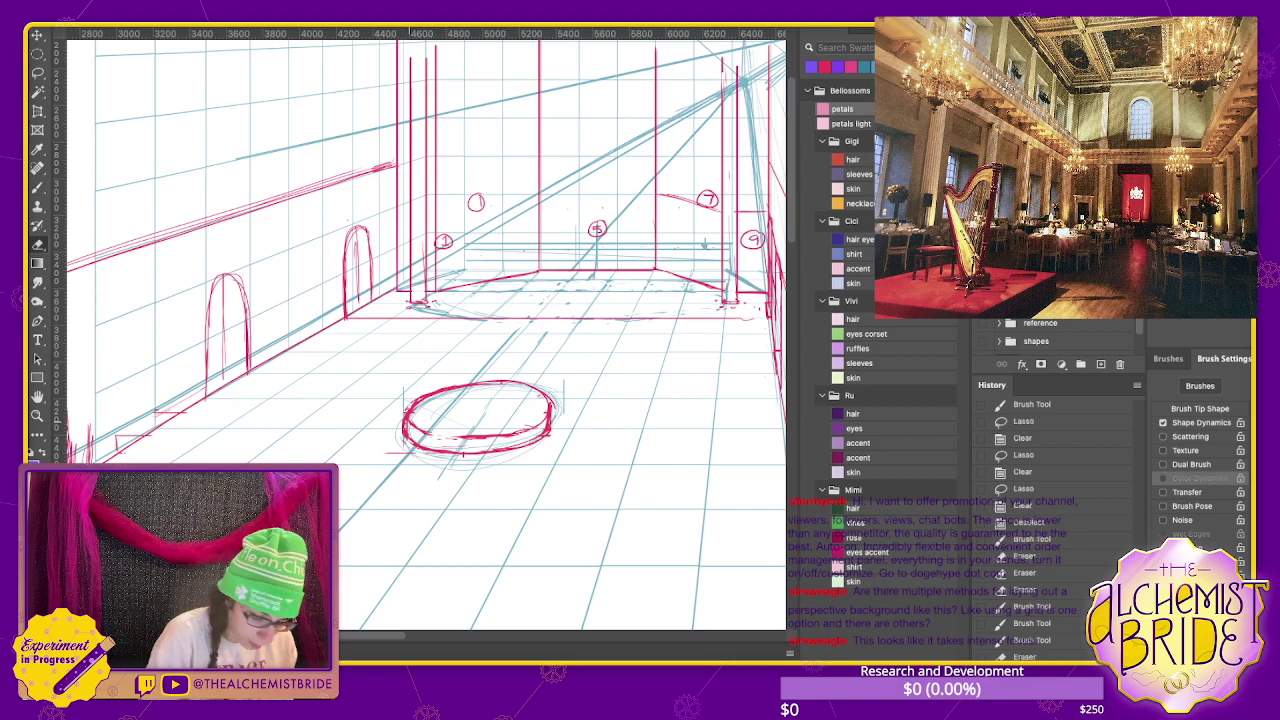
pyautogui.moveTo(386, 453); pyautogui.dragTo(412, 453)
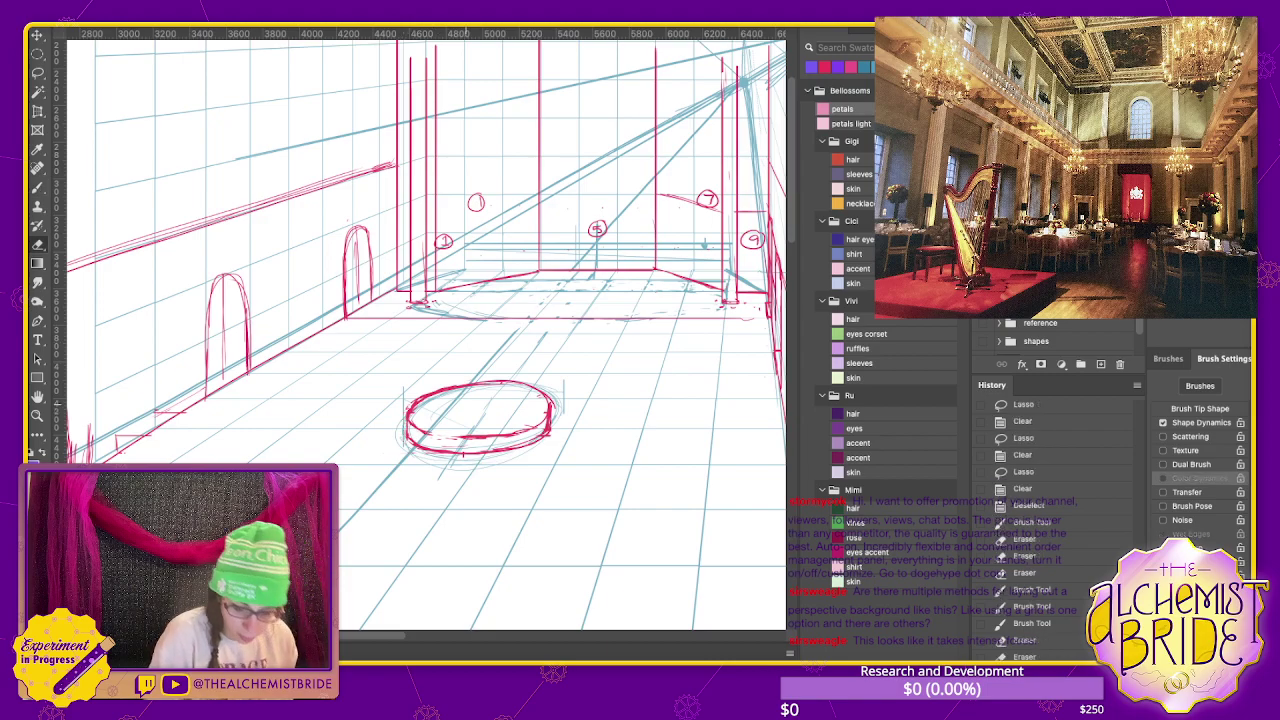
# - Darken the platform's top edge with a brush stroke
pyautogui.press('b')
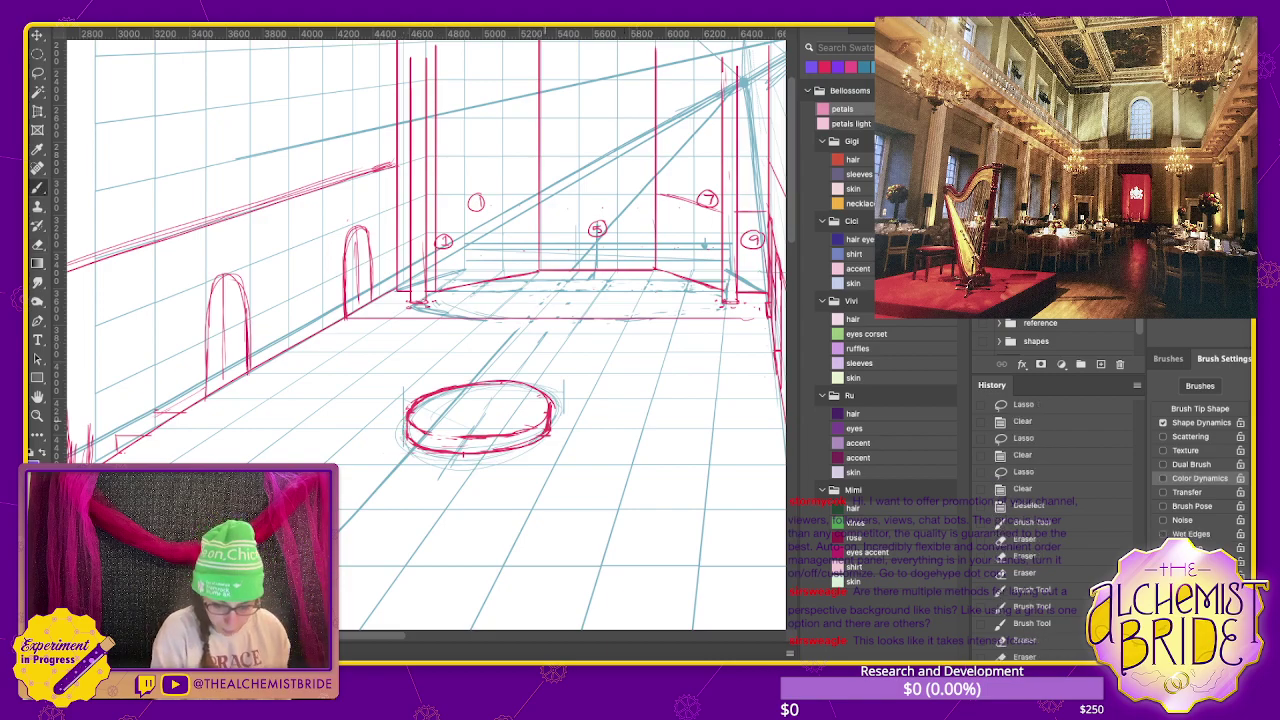
pyautogui.moveTo(456, 386)
pyautogui.mouseDown()
pyautogui.moveTo(532, 390)
pyautogui.moveTo(548, 410)
pyautogui.mouseUp()
pyautogui.press('e')
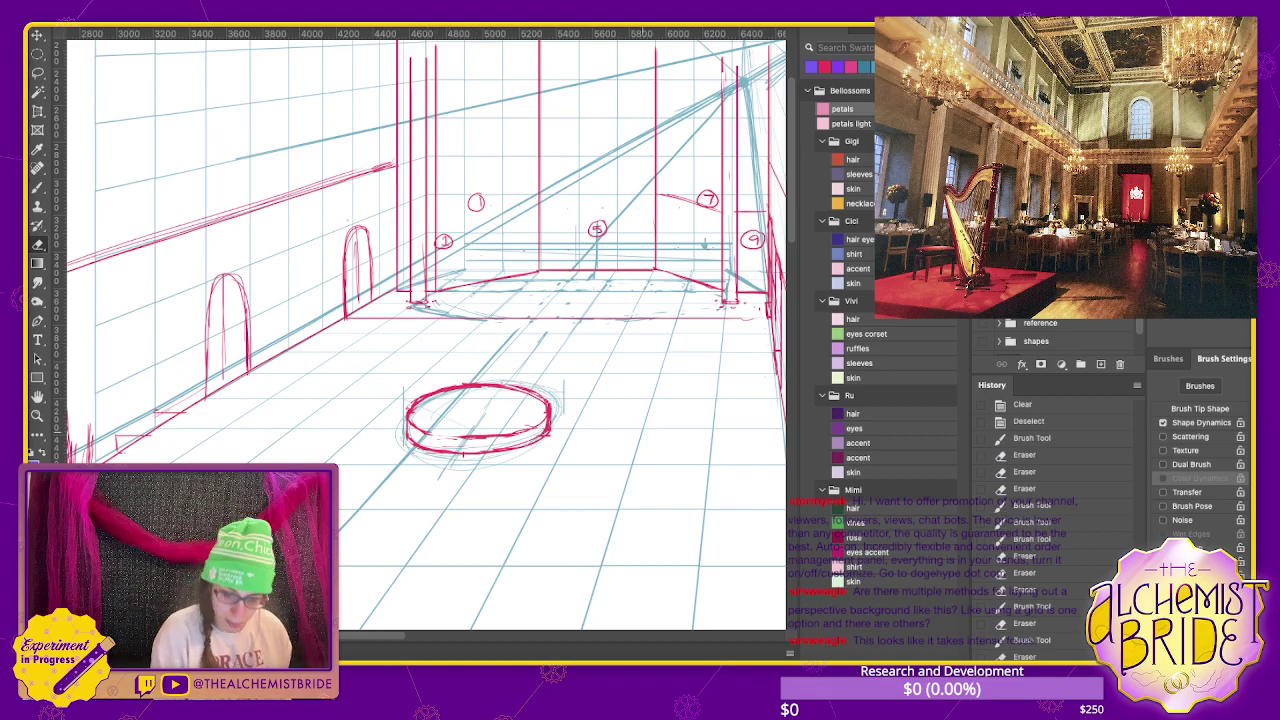
pyautogui.press('b')
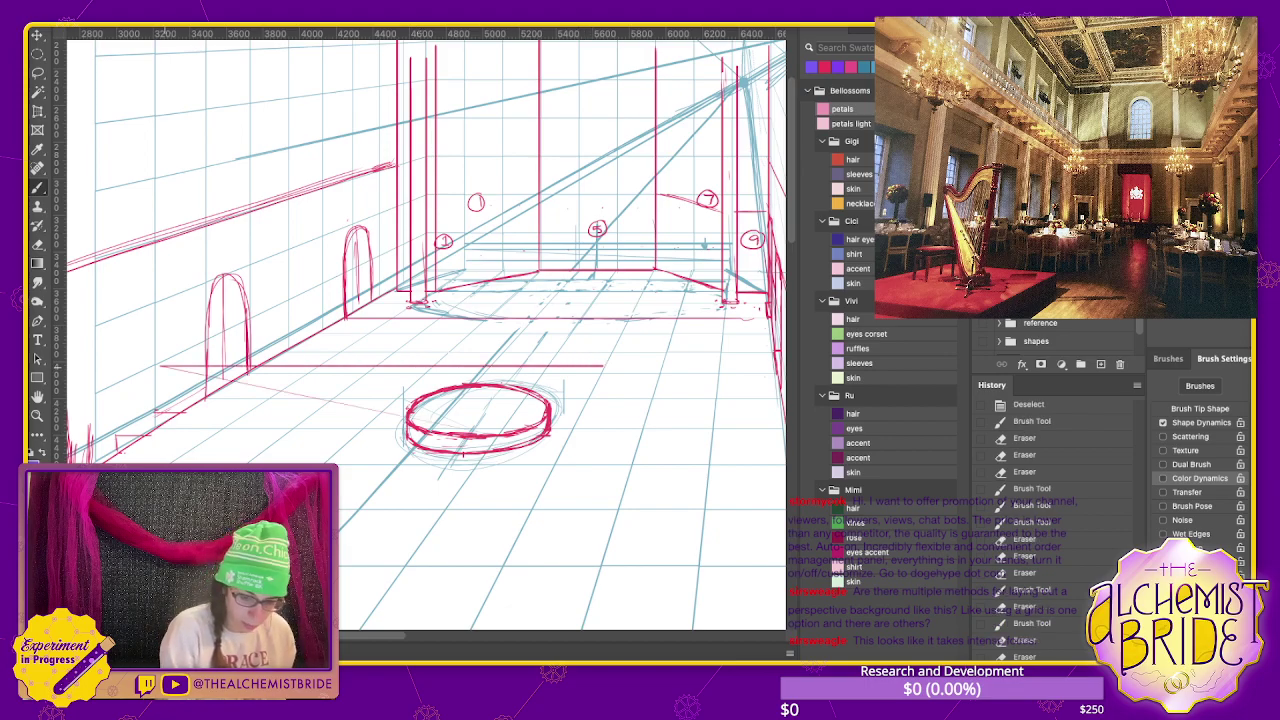
# - Strengthen the platform's left edge and draw two height arrows inside the ellipse
pyautogui.moveTo(96, 392); pyautogui.dragTo(648, 393)
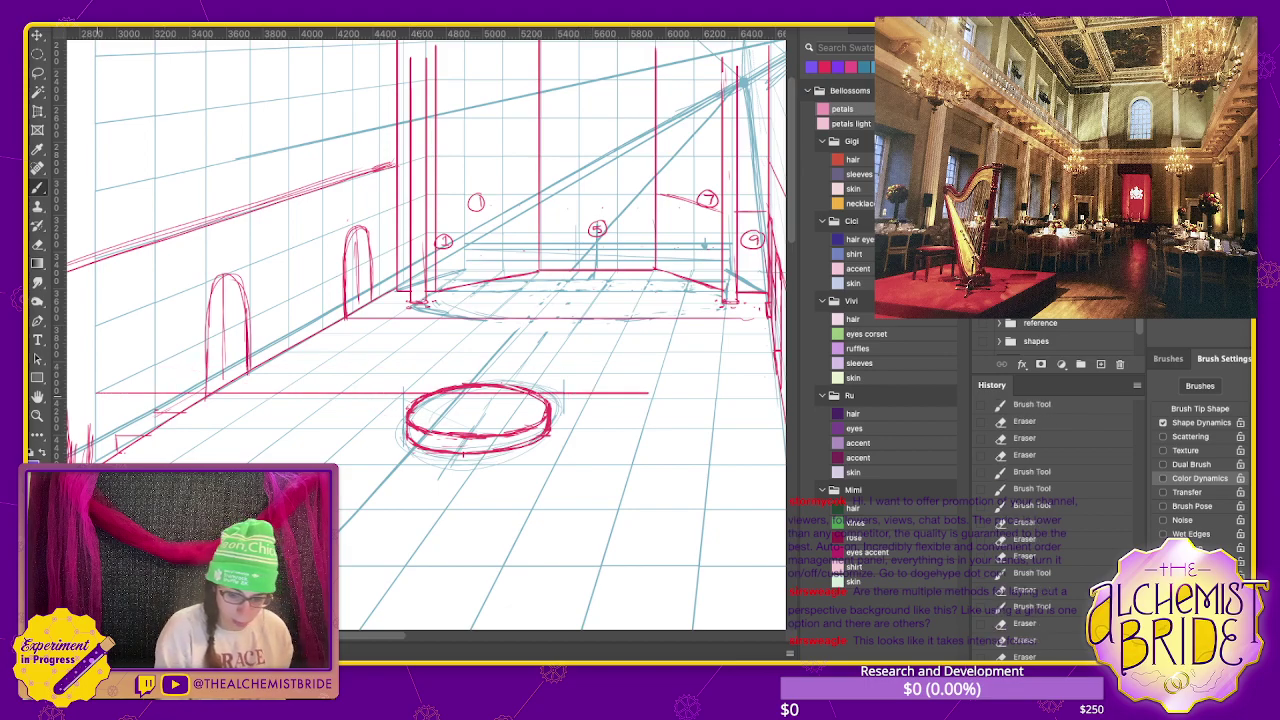
pyautogui.moveTo(408, 392); pyautogui.dragTo(405, 444)
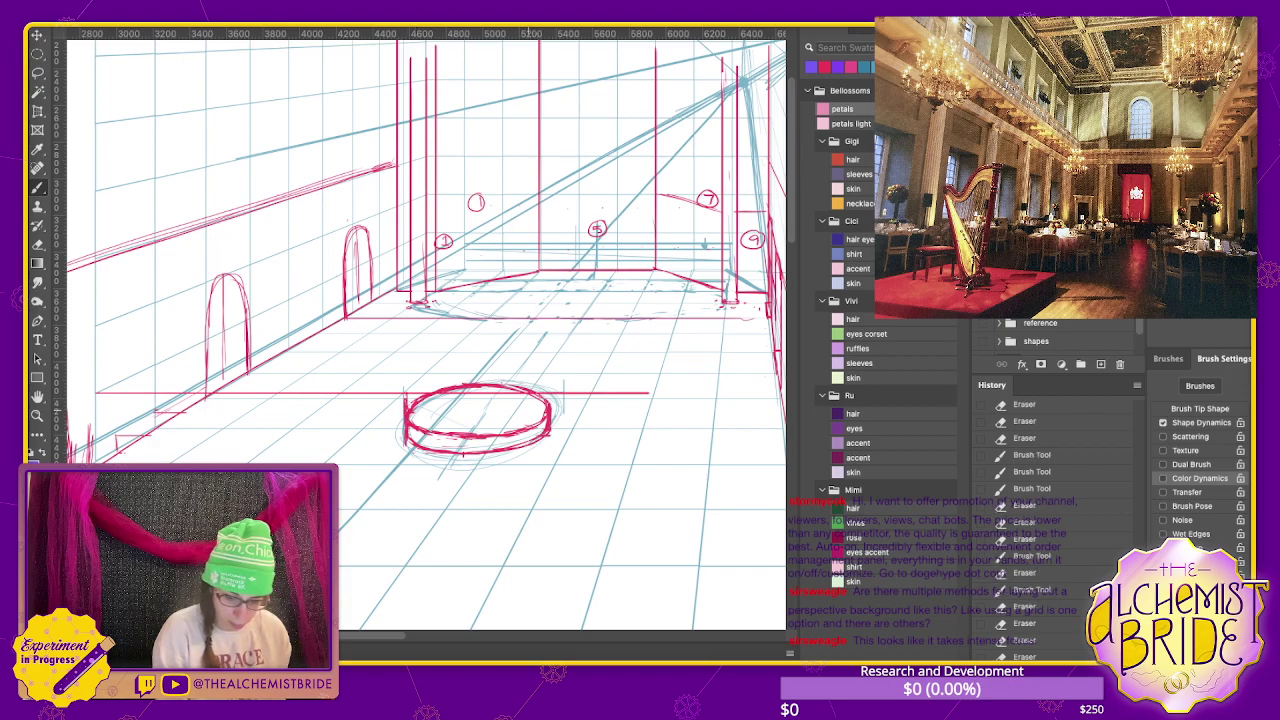
pyautogui.moveTo(458, 398); pyautogui.dragTo(458, 426)
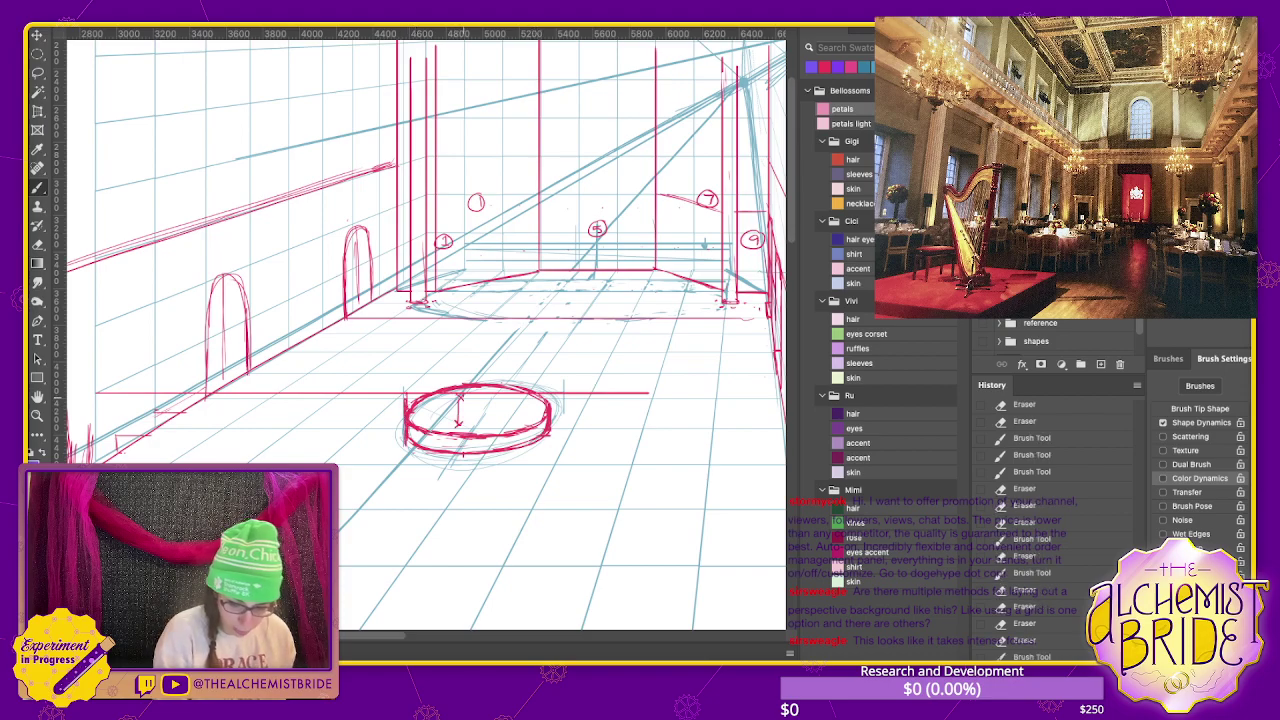
pyautogui.moveTo(504, 388); pyautogui.dragTo(508, 414)
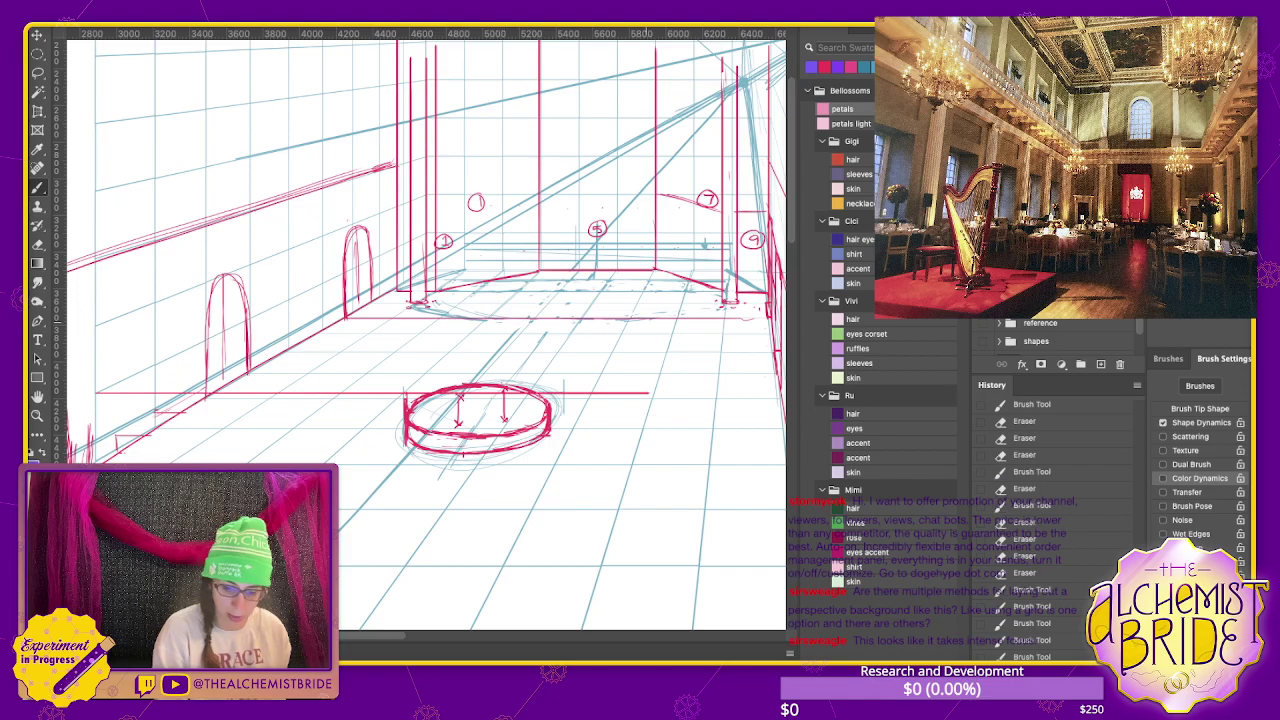
# - Add height markers beside the left arch and on the right floor, plus a long floor guide
pyautogui.moveTo(273, 327); pyautogui.dragTo(279, 333)
pyautogui.moveTo(276, 335); pyautogui.dragTo(277, 350)
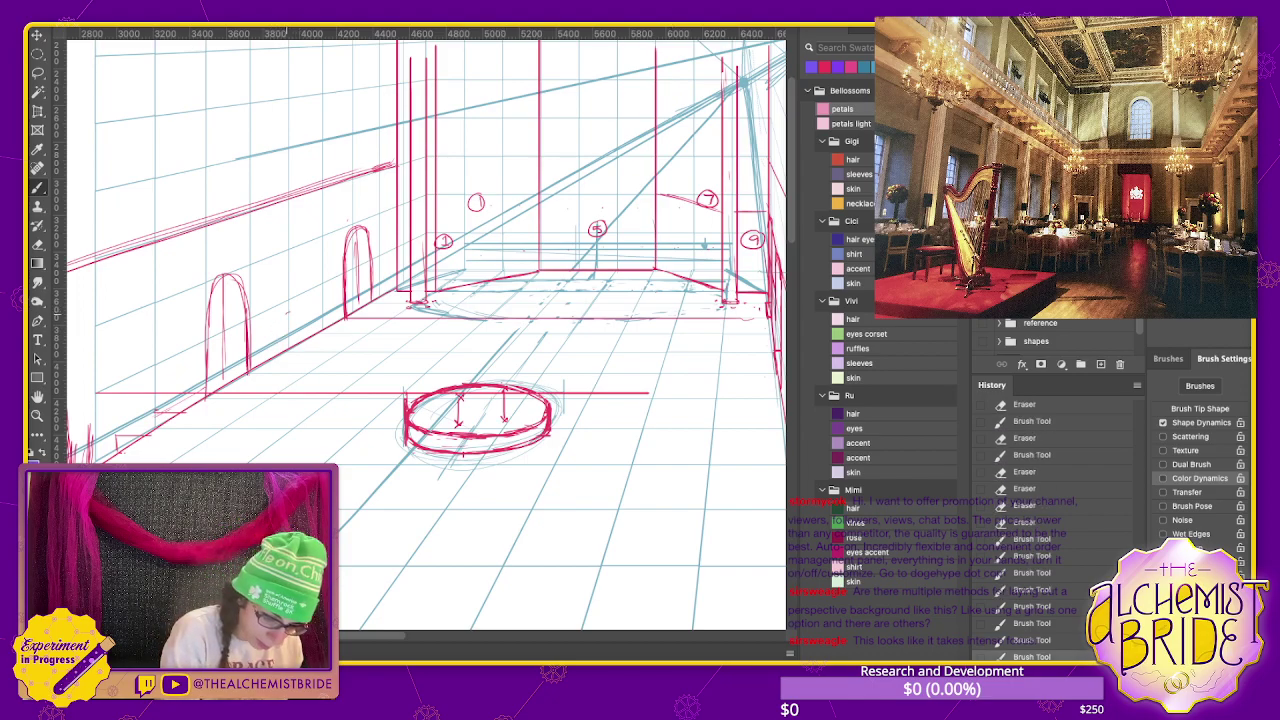
pyautogui.moveTo(288, 316)
pyautogui.mouseDown()
pyautogui.moveTo(288, 350)
pyautogui.moveTo(363, 350)
pyautogui.moveTo(364, 370)
pyautogui.mouseUp()
pyautogui.moveTo(654, 326); pyautogui.dragTo(657, 352)
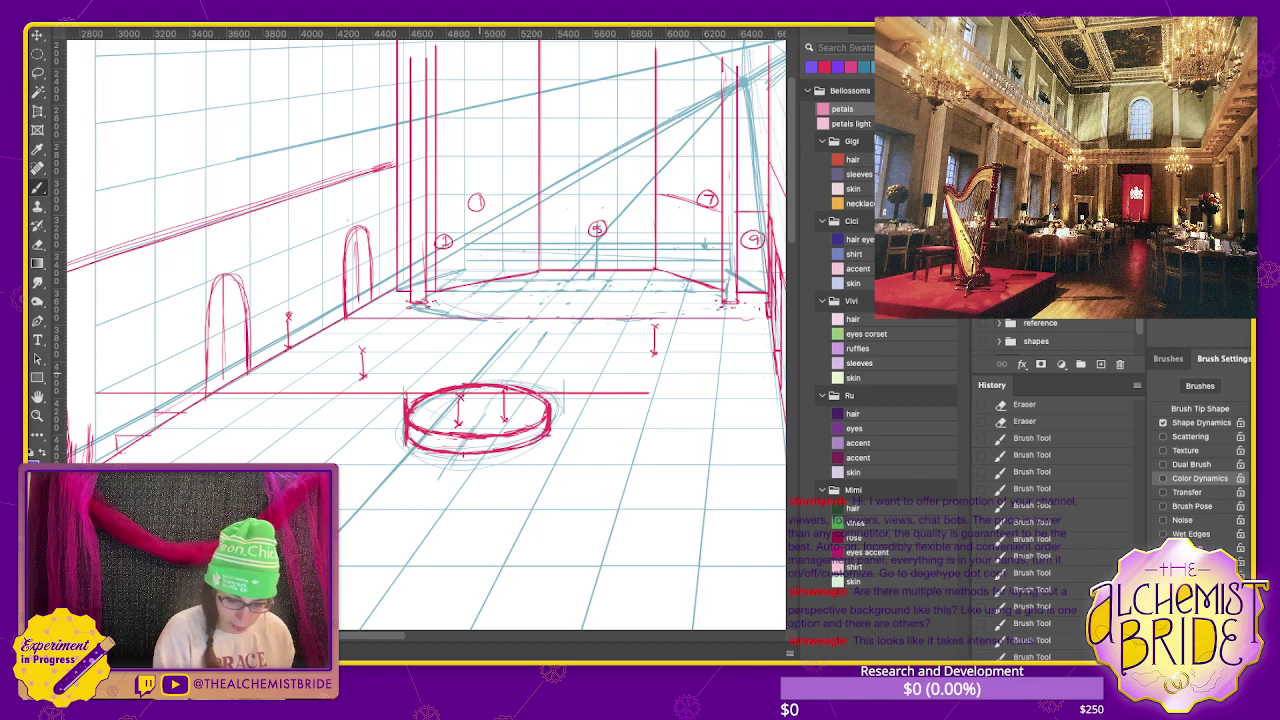
pyautogui.moveTo(158, 364)
pyautogui.mouseDown()
pyautogui.moveTo(548, 364)
pyautogui.moveTo(480, 384)
pyautogui.mouseUp()
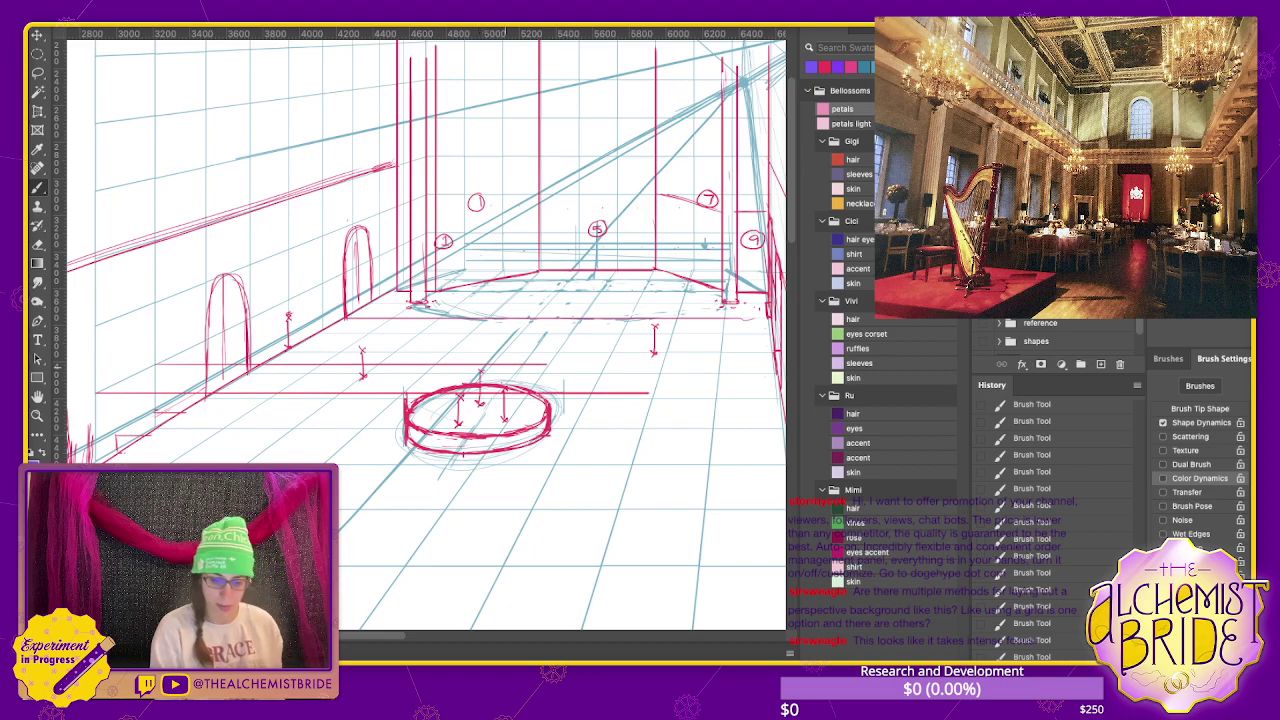
# - Lasso and delete the horizontal floor line, its arrow and stray marks near the platform
pyautogui.press('l')
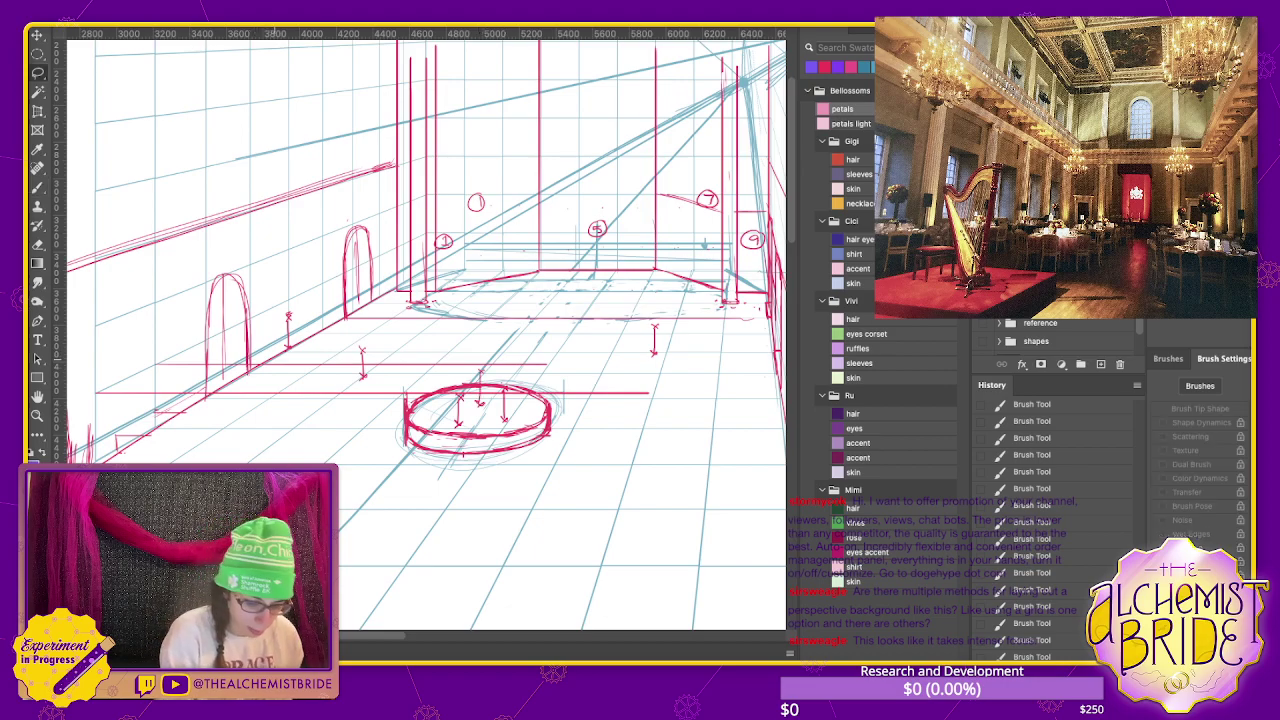
pyautogui.moveTo(260, 366)
pyautogui.mouseDown()
pyautogui.moveTo(292, 345)
pyautogui.moveTo(262, 366)
pyautogui.mouseUp()
pyautogui.press('Delete')
pyautogui.hotkey('ctrl', 'd')
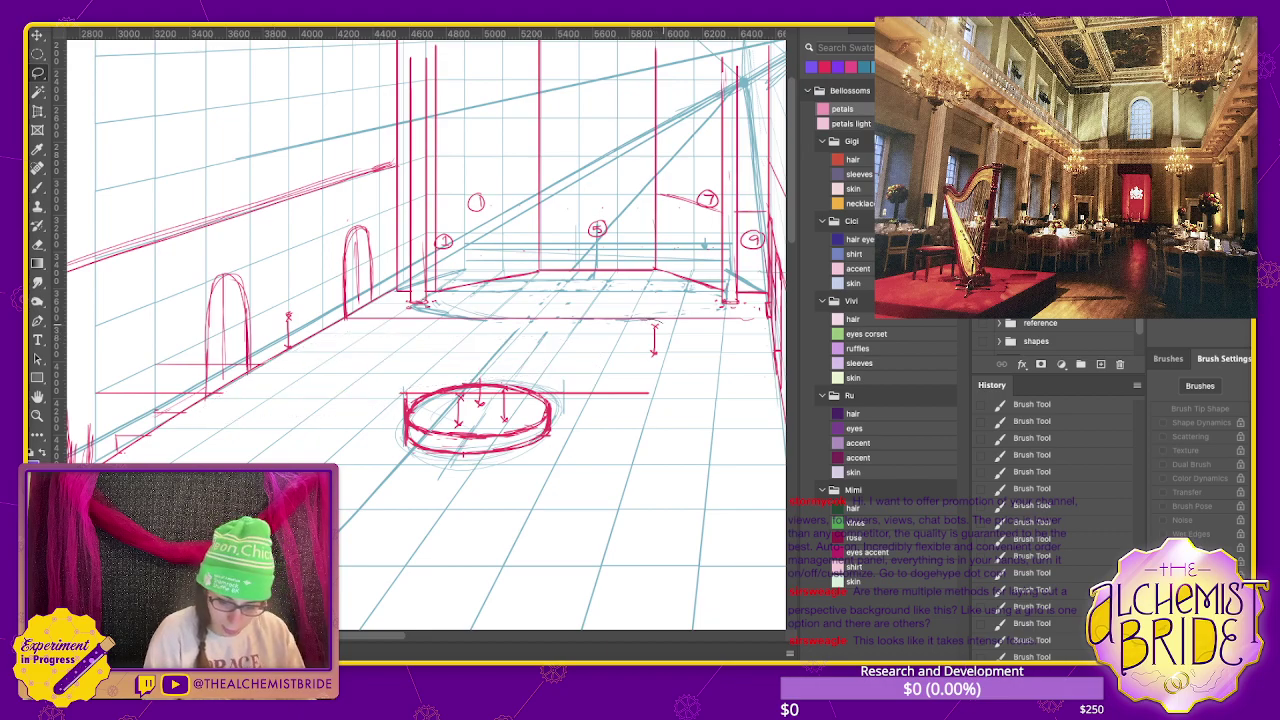
pyautogui.moveTo(640, 322); pyautogui.dragTo(645, 330)
pyautogui.press('Delete')
pyautogui.hotkey('ctrl', 'd')
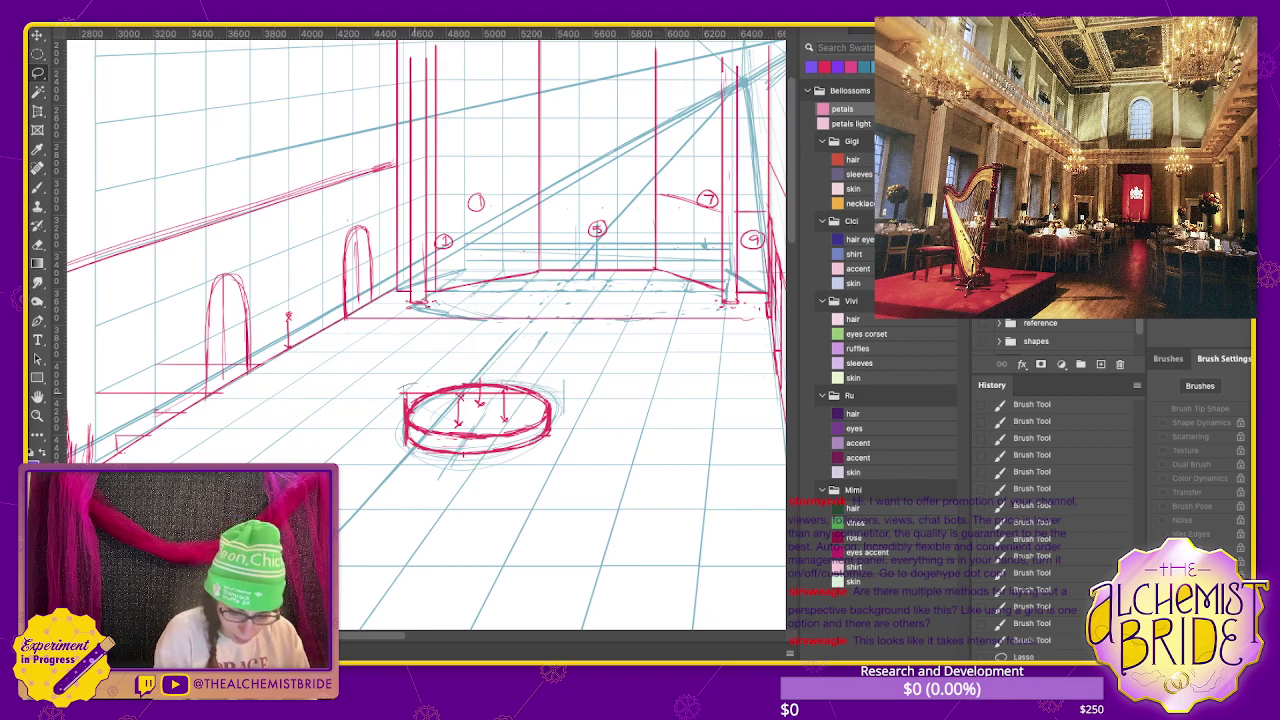
pyautogui.press('Delete')
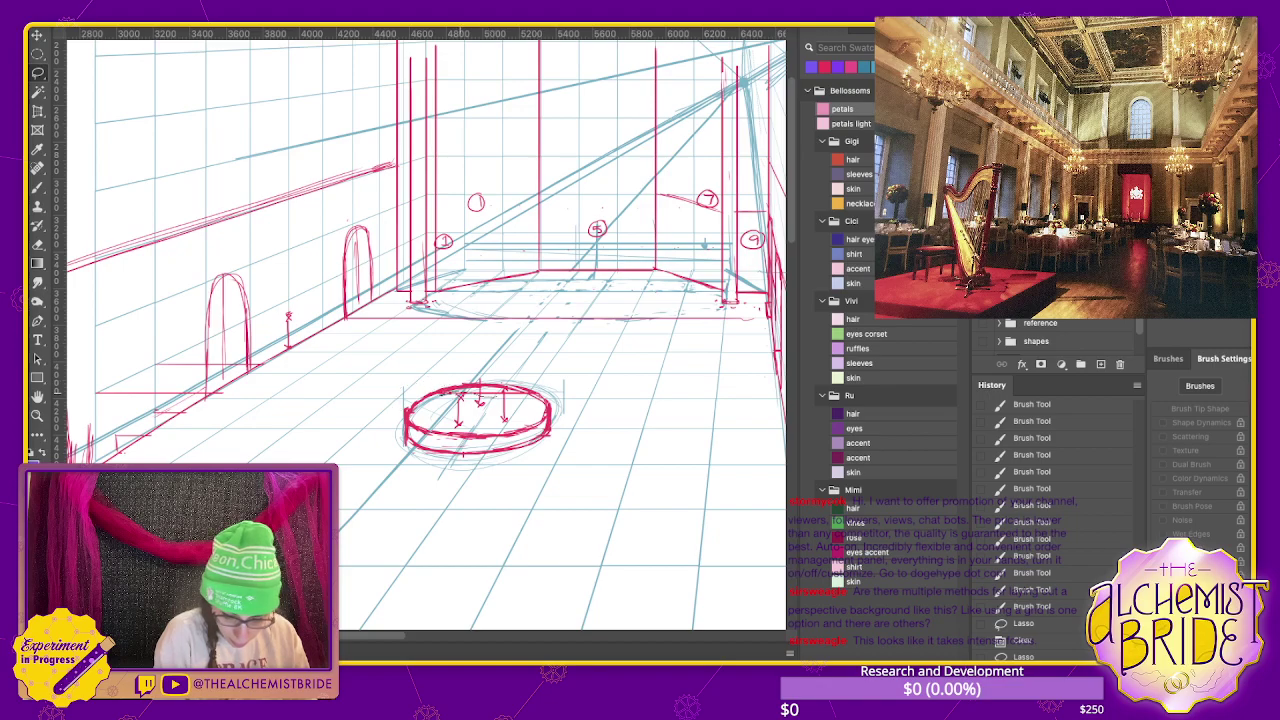
pyautogui.press('Delete')
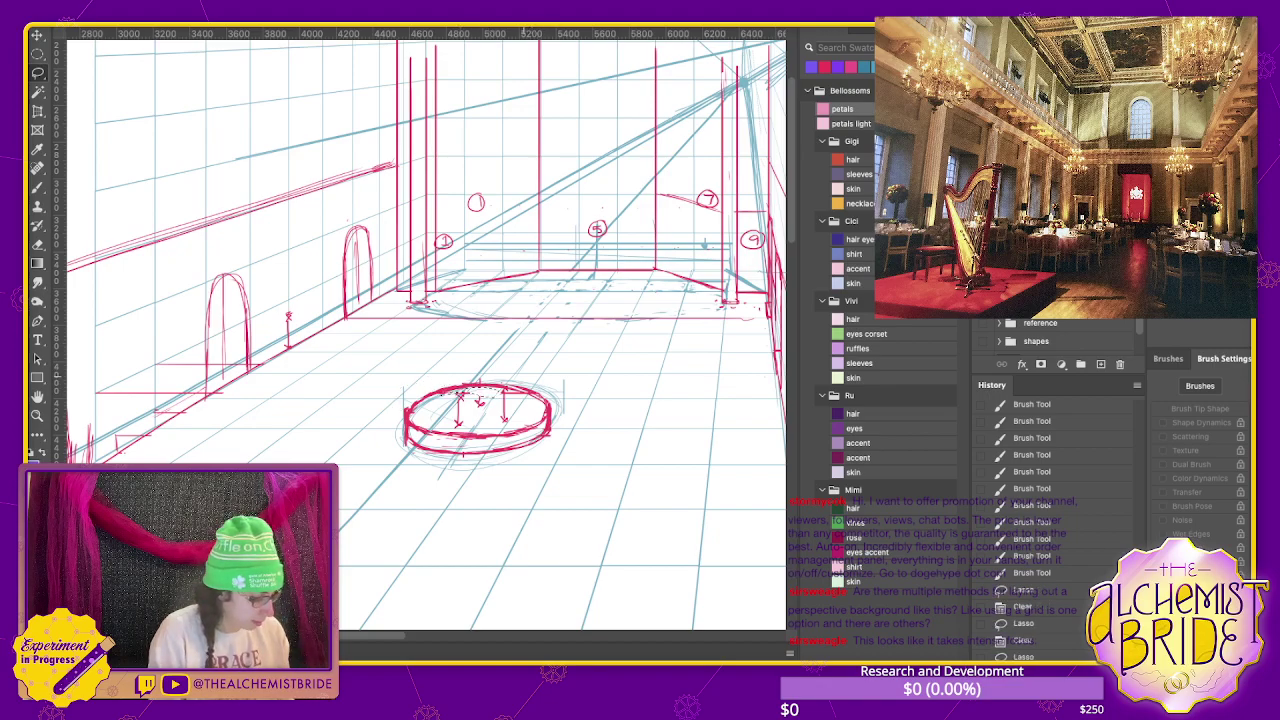
# - Hatch the right top of the platform with short red strokes
pyautogui.press('b')
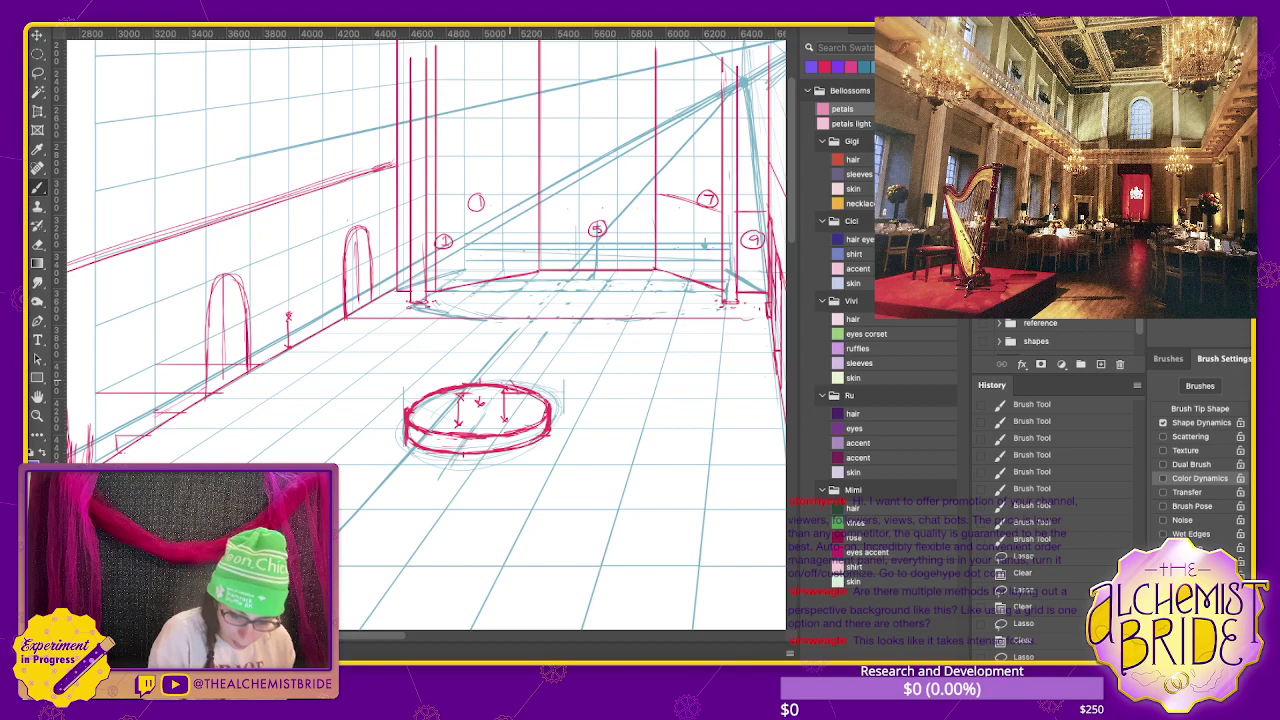
pyautogui.moveTo(505, 390); pyautogui.dragTo(506, 420)
pyautogui.moveTo(520, 392); pyautogui.dragTo(508, 420)
pyautogui.moveTo(516, 390)
pyautogui.mouseDown()
pyautogui.moveTo(516, 412)
pyautogui.moveTo(470, 404)
pyautogui.mouseUp()
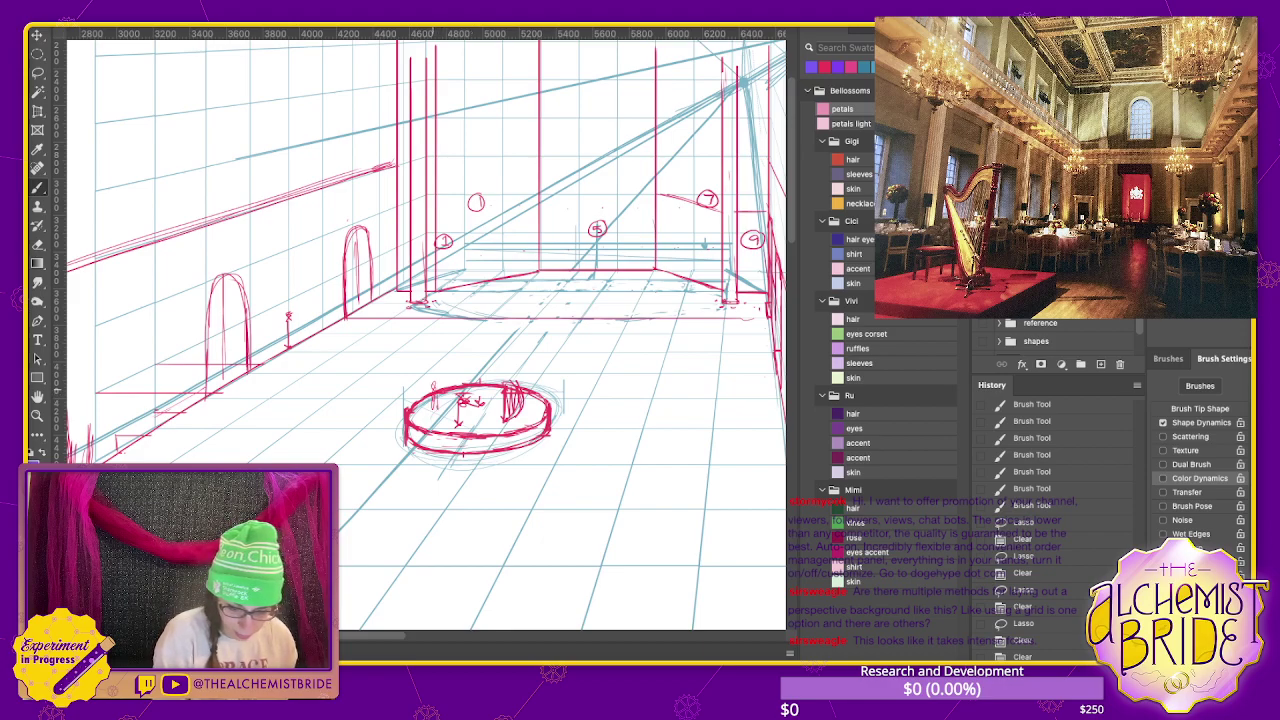
# - Clear the leftover selection and dot small red strokes along the platform's top edge
pyautogui.hotkey('ctrl', 'd')
pyautogui.moveTo(444, 378)
pyautogui.mouseDown()
pyautogui.moveTo(456, 380)
pyautogui.moveTo(452, 402)
pyautogui.mouseUp()
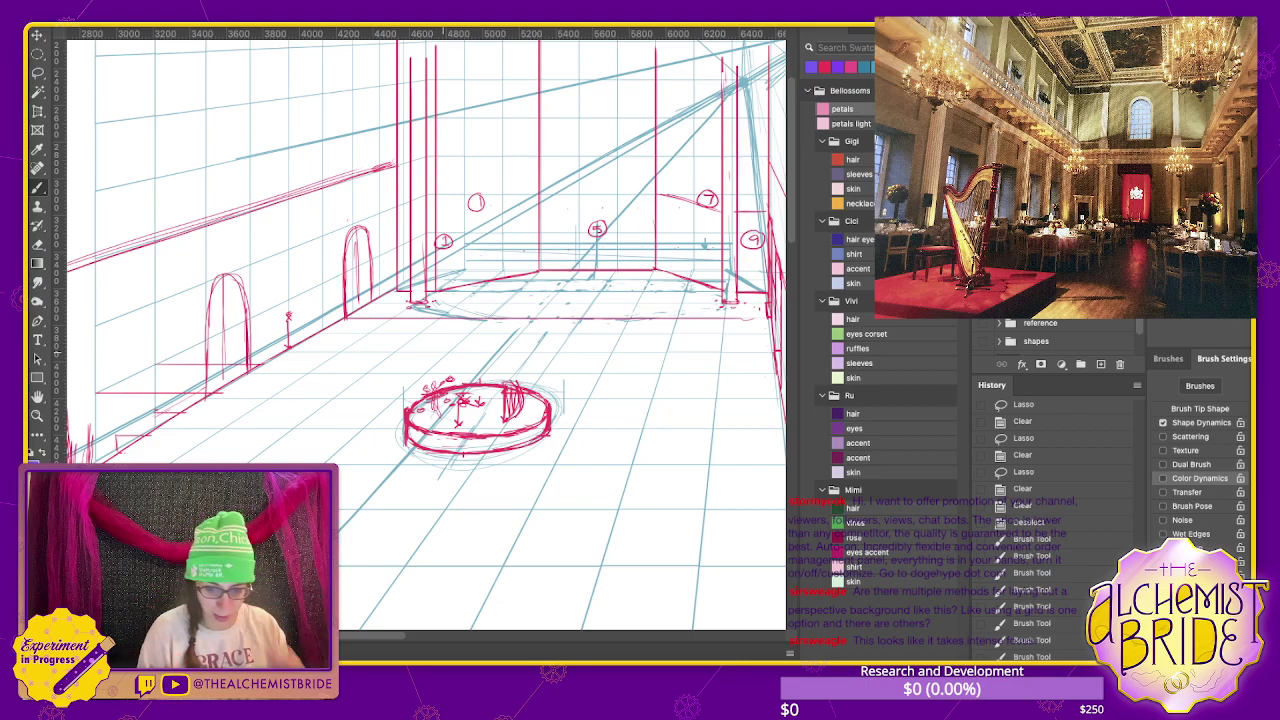
pyautogui.moveTo(480, 330); pyautogui.dragTo(424, 336)
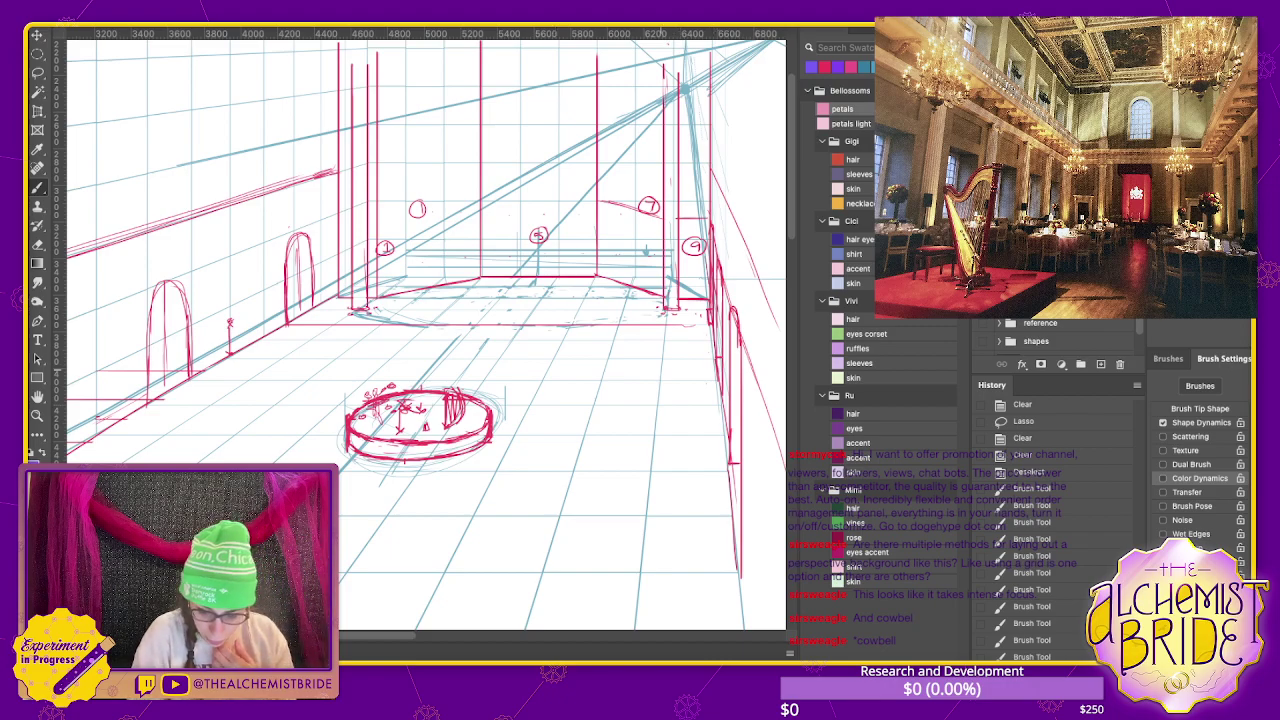
# - Place a small circled marker on the left floor near the wall
pyautogui.scroll(1, 420, 330)
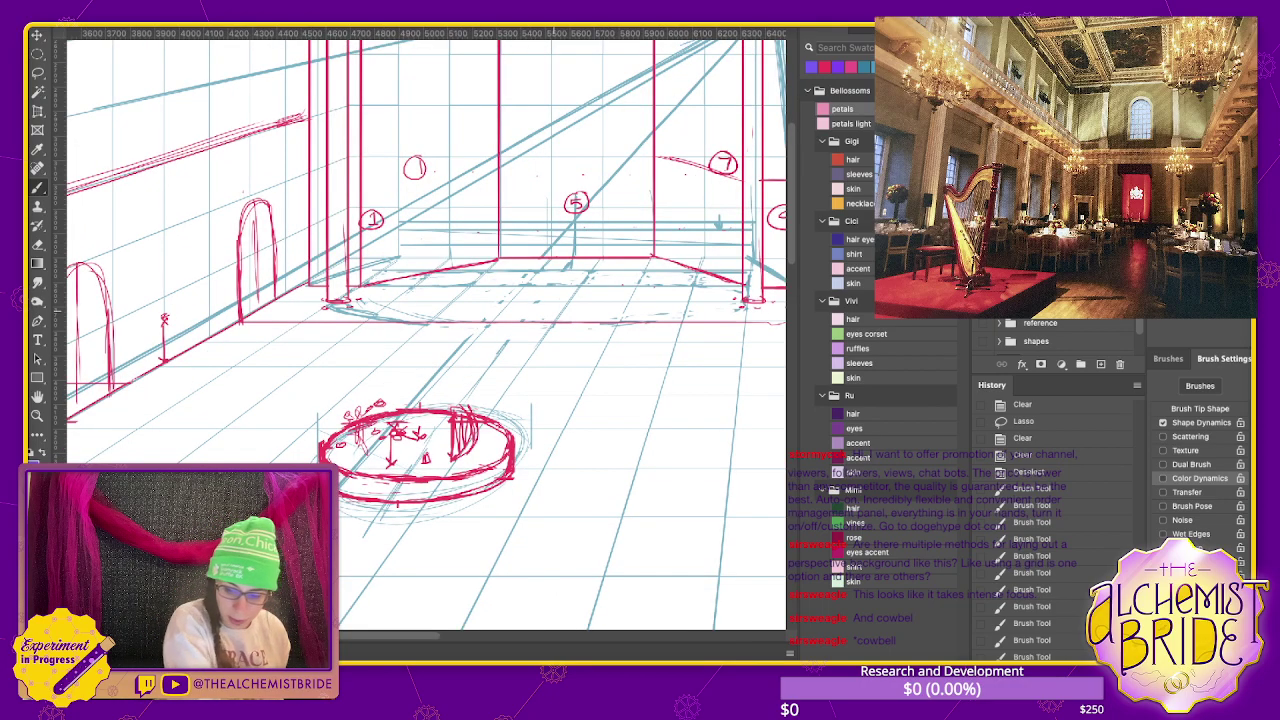
pyautogui.hscroll(2, 420, 330)
pyautogui.hscroll(3, 420, 330)
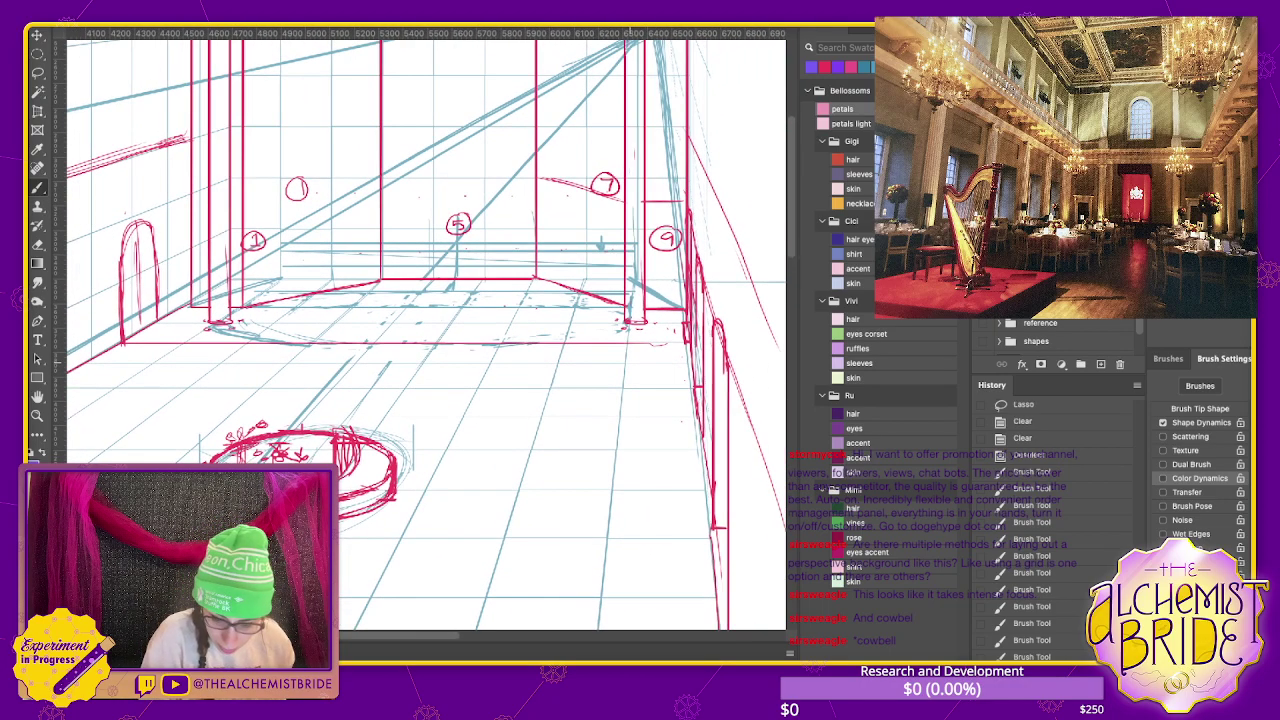
pyautogui.hotkey('ctrl', 'd')
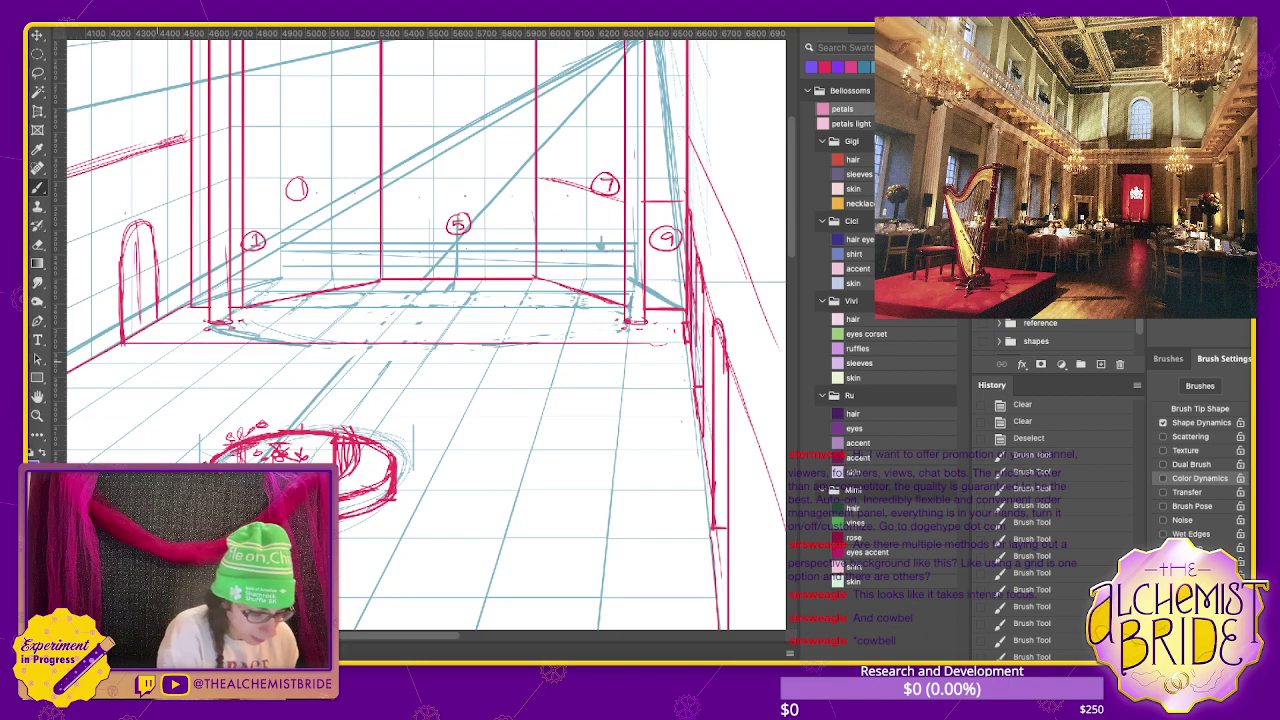
pyautogui.click(151, 365)
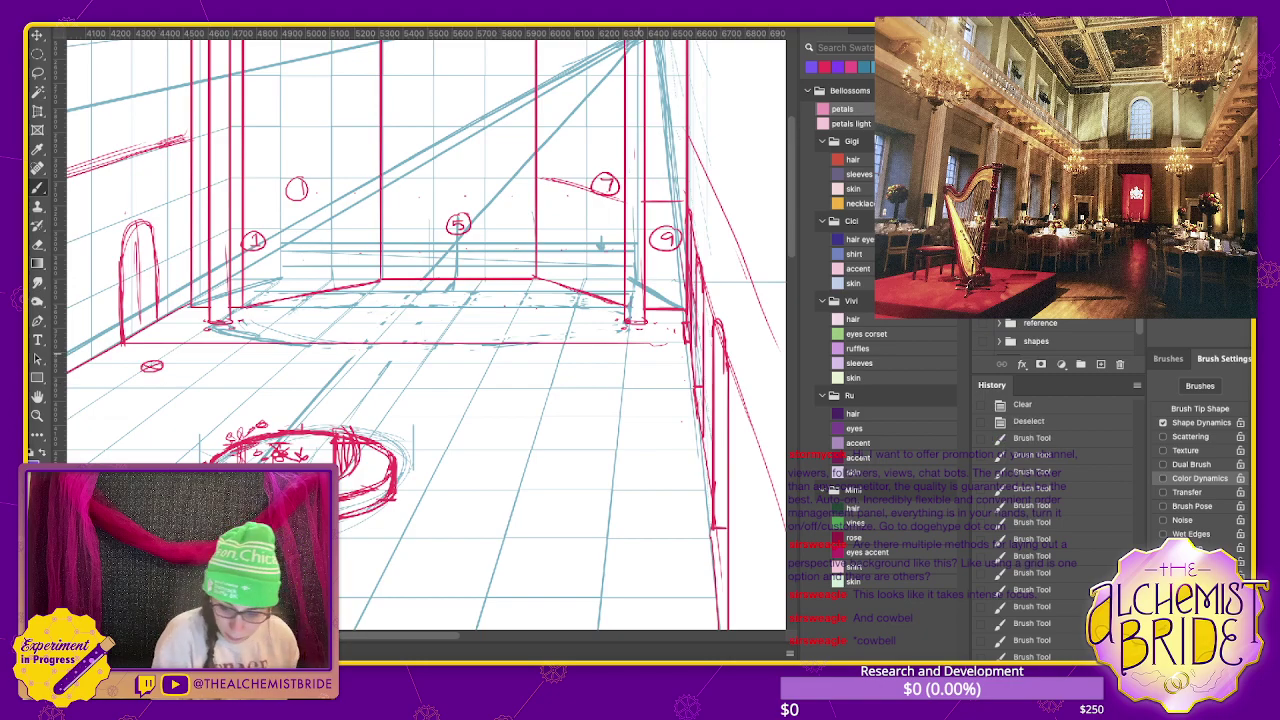
pyautogui.moveTo(618, 364); pyautogui.dragTo(873, 317)
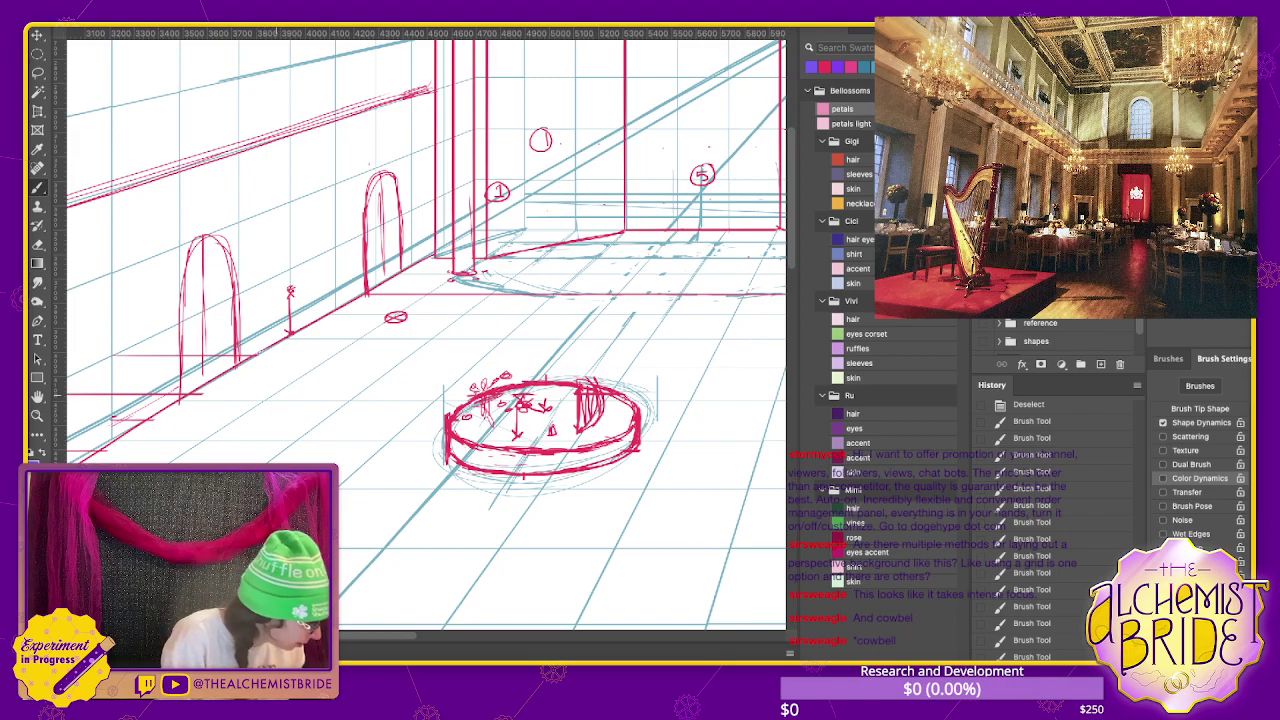
pyautogui.moveTo(430, 330); pyautogui.dragTo(514, 317)
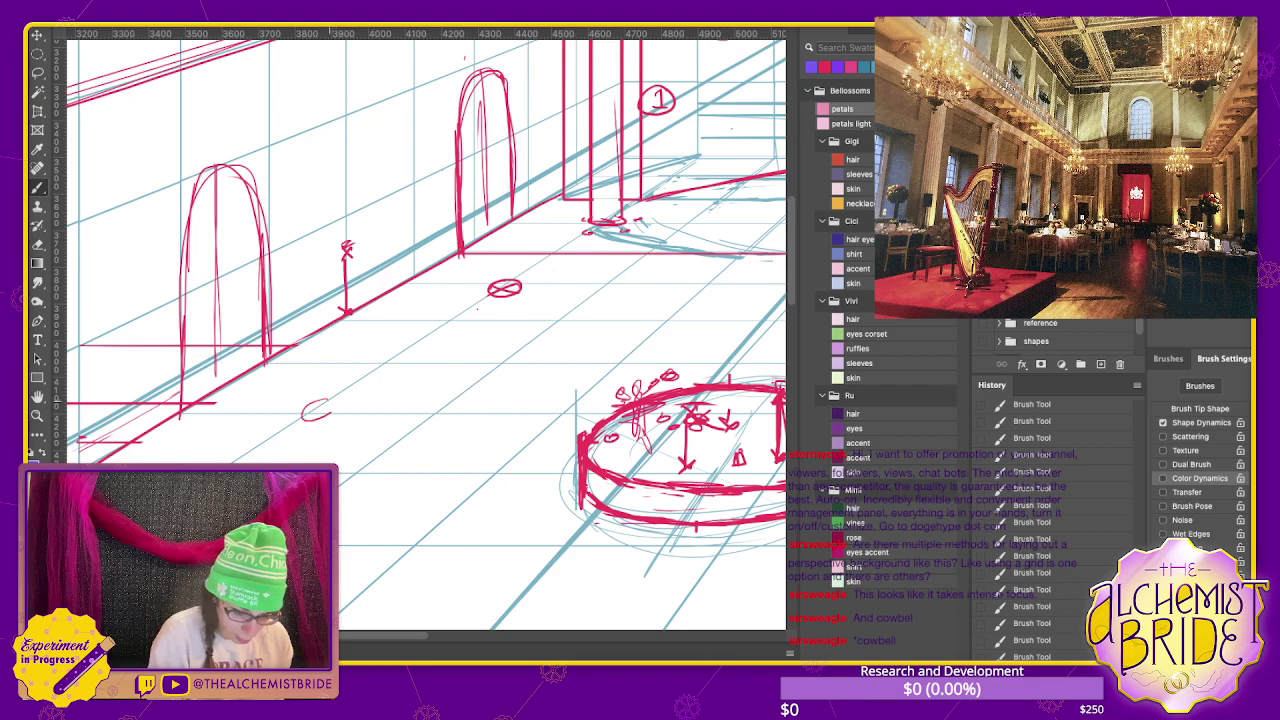
# - Mark a column base and draw two tall vertical column lines, redoing overlong attempts
pyautogui.moveTo(312, 403); pyautogui.dragTo(330, 404)
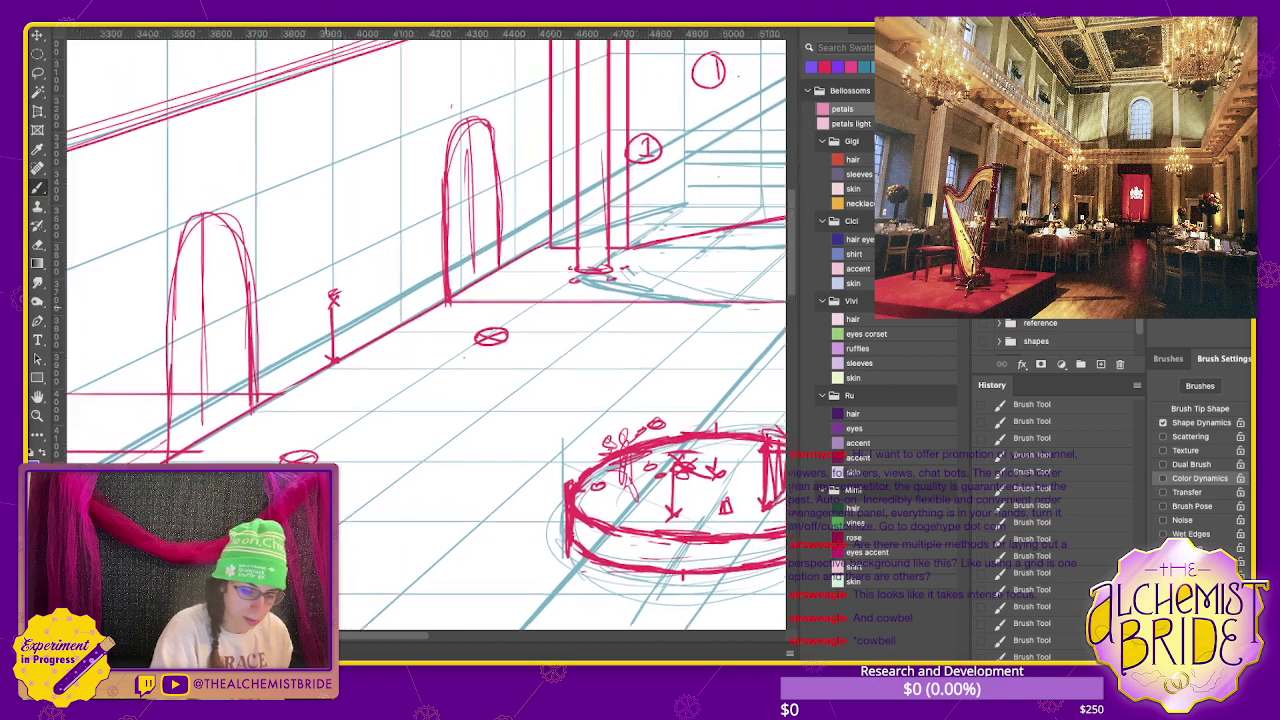
pyautogui.moveTo(400, 300); pyautogui.dragTo(372, 402)
pyautogui.moveTo(248, 62); pyautogui.dragTo(248, 456)
pyautogui.hotkey('ctrl', 'z')
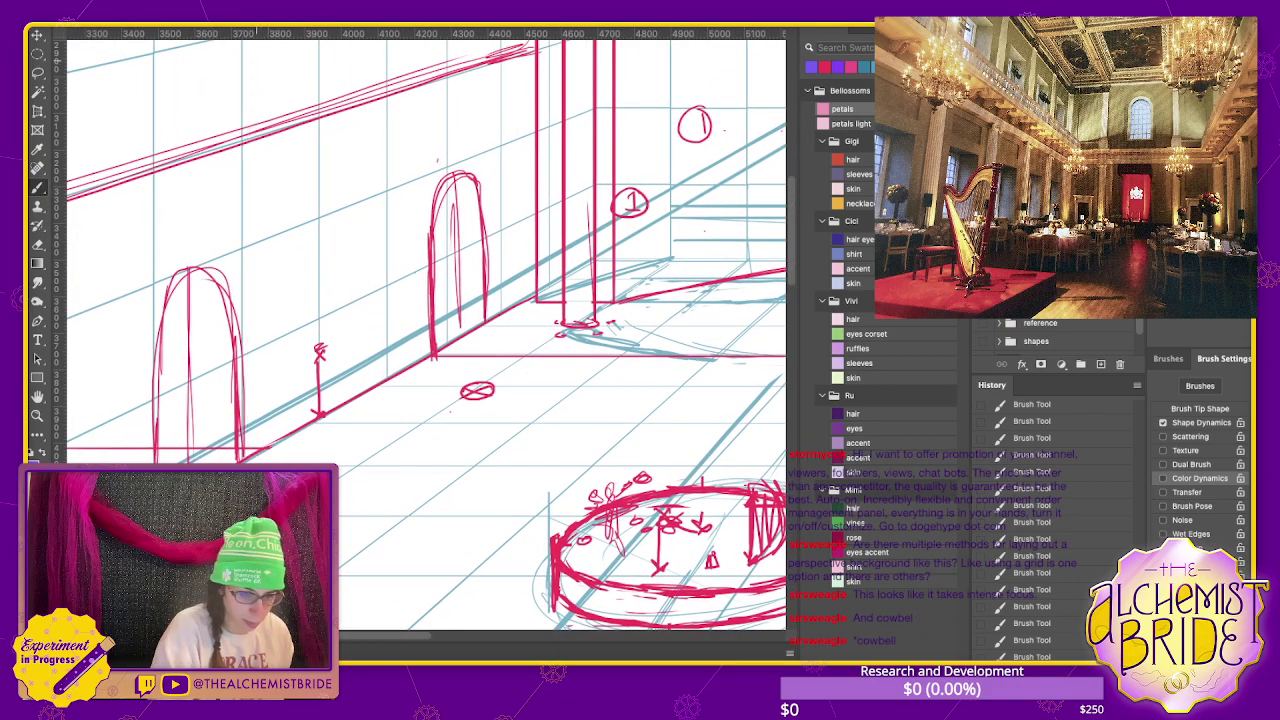
pyautogui.moveTo(255, 52); pyautogui.dragTo(255, 464)
pyautogui.hotkey('ctrl', 'z')
pyautogui.moveTo(264, 54); pyautogui.dragTo(263, 455)
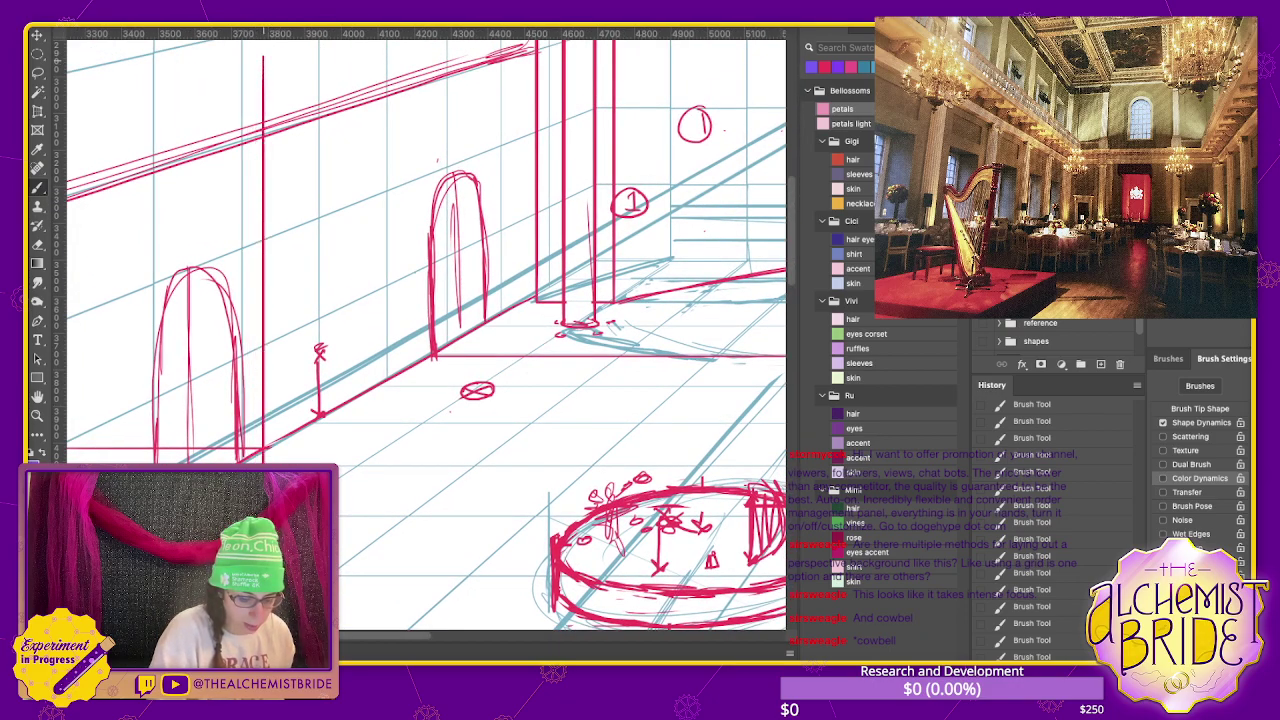
pyautogui.moveTo(298, 56)
pyautogui.mouseDown()
pyautogui.moveTo(276, 400)
pyautogui.moveTo(302, 464)
pyautogui.mouseUp()
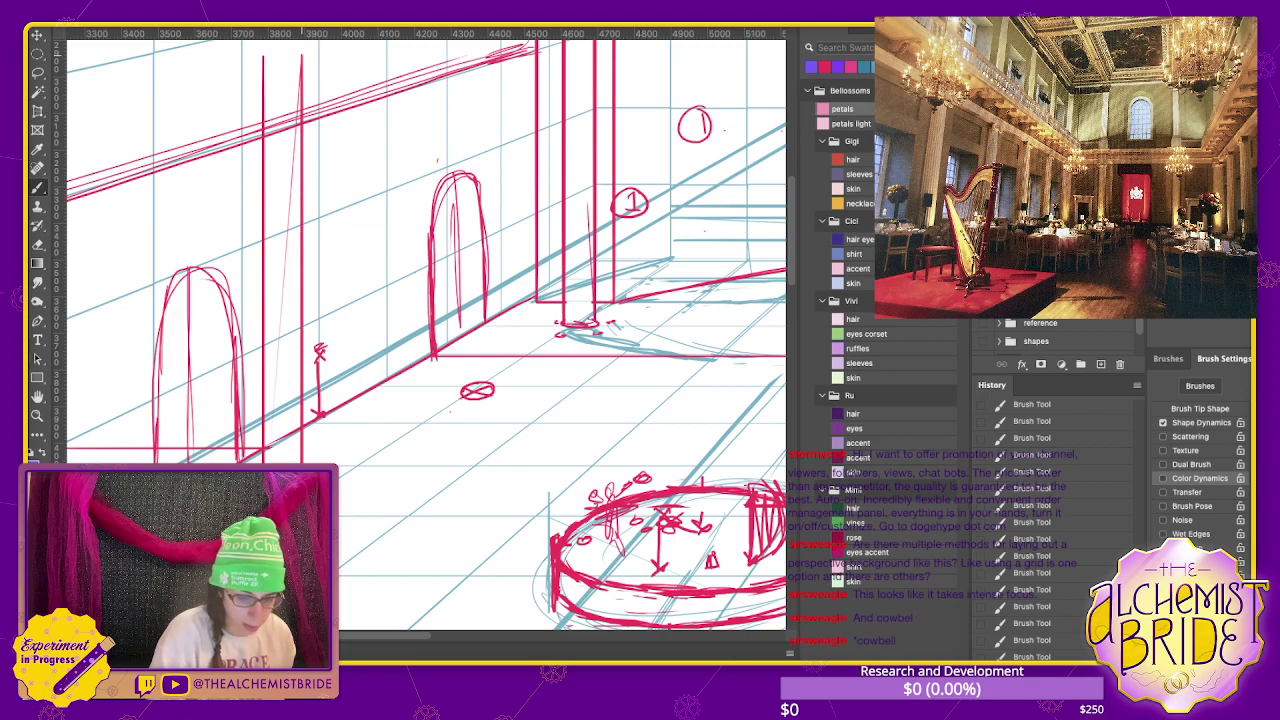
pyautogui.hotkey('ctrl', '-')
pyautogui.hotkey('ctrl', '-')
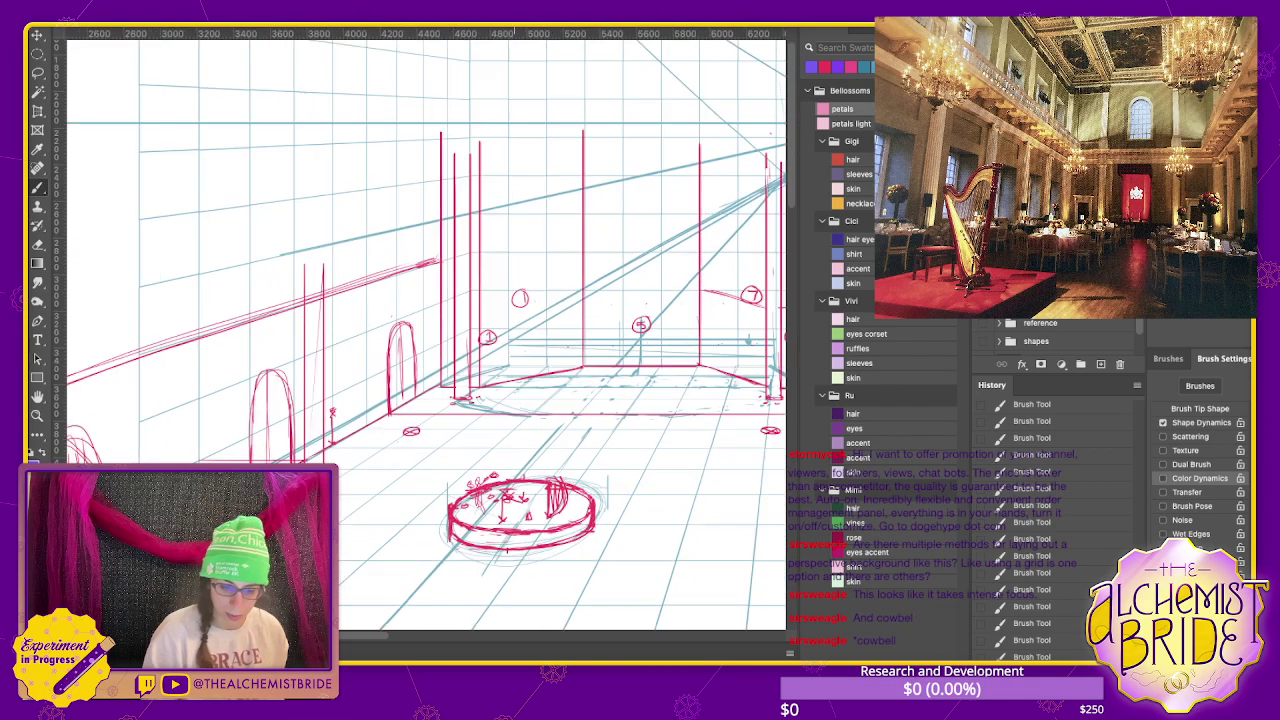
# - Draw red vertical column lines along the right wall of the ballroom
pyautogui.moveTo(287, 142); pyautogui.dragTo(287, 300)
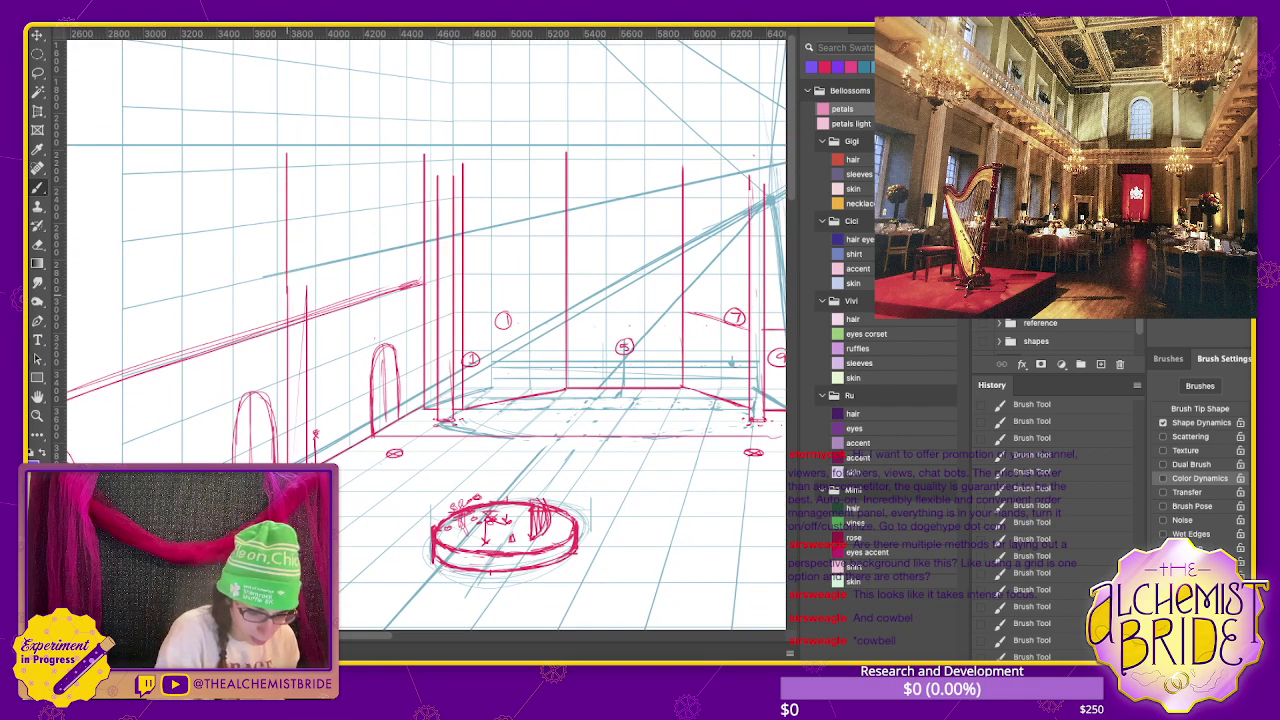
pyautogui.moveTo(306, 148); pyautogui.dragTo(306, 290)
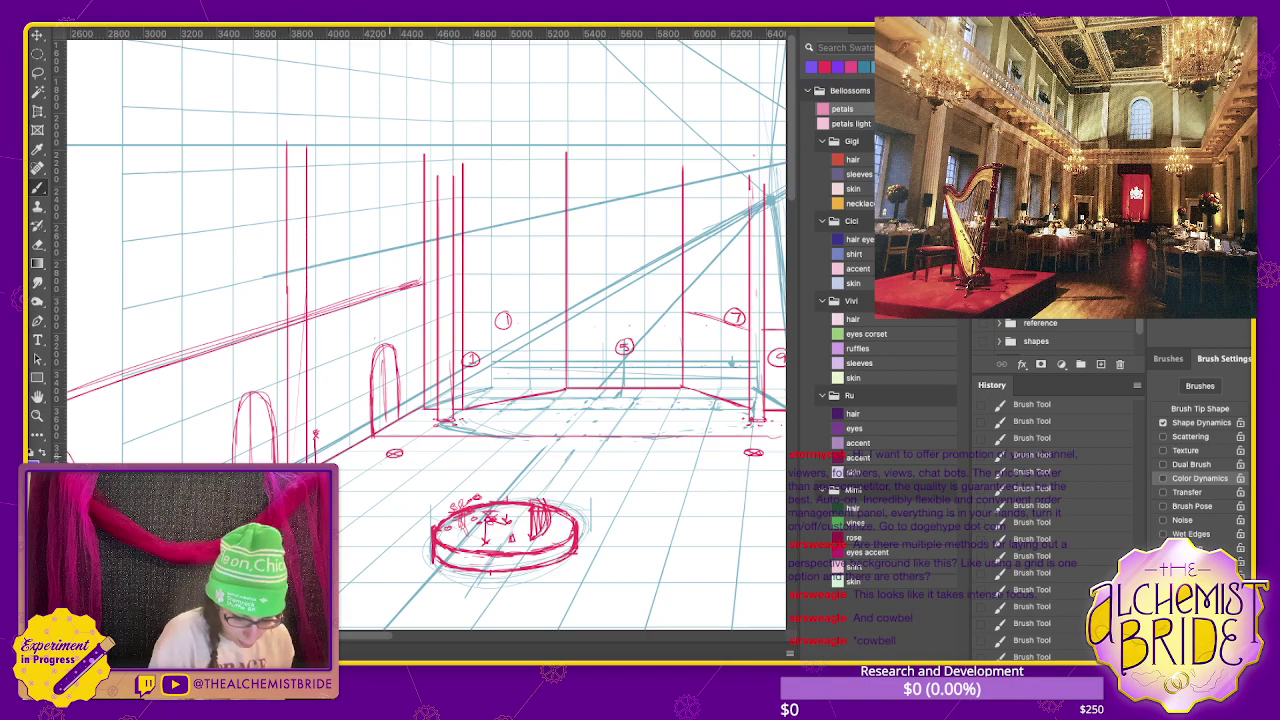
pyautogui.moveTo(389, 456); pyautogui.dragTo(389, 156)
pyautogui.moveTo(401, 450); pyautogui.dragTo(401, 146)
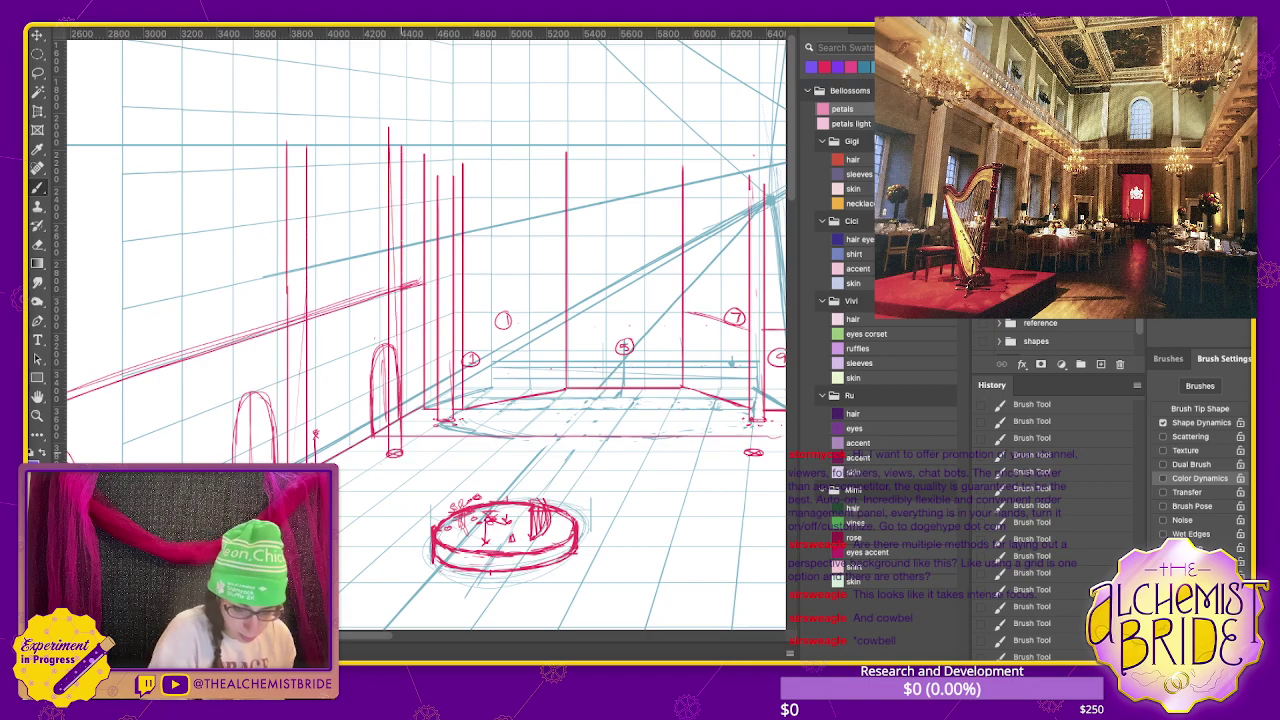
pyautogui.moveTo(500, 350); pyautogui.dragTo(269, 346)
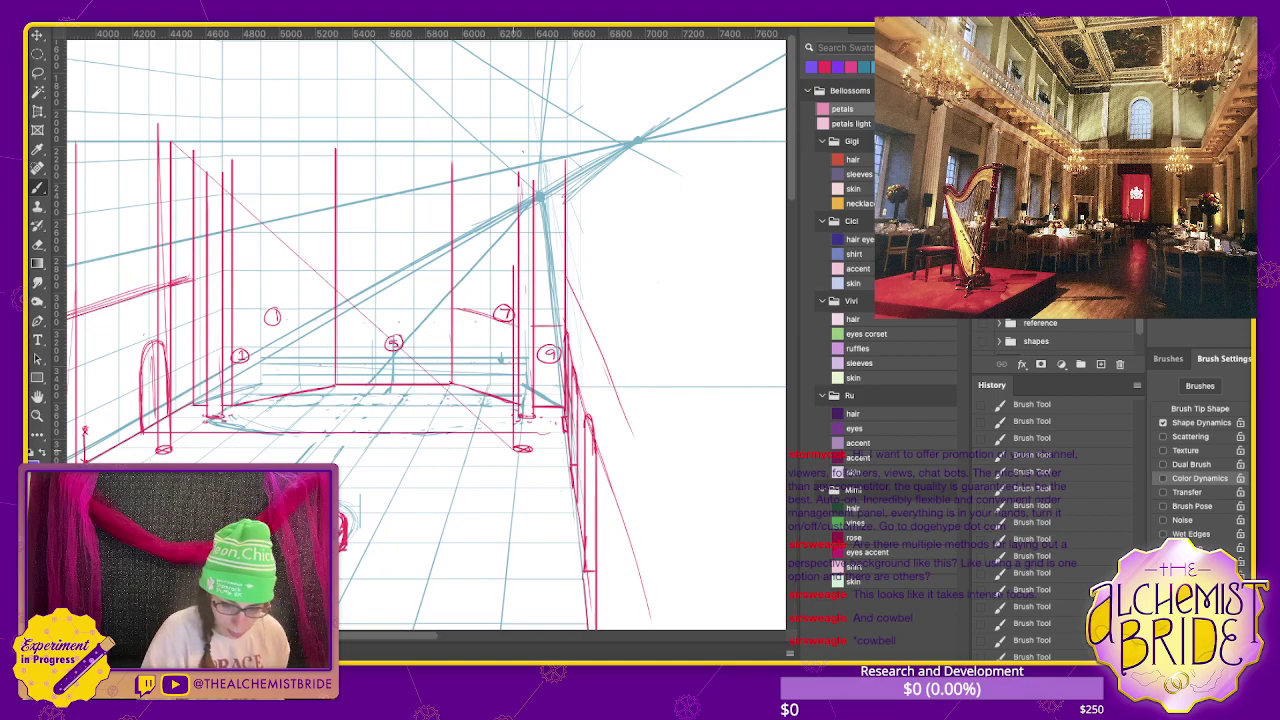
pyautogui.moveTo(514, 446); pyautogui.dragTo(514, 170)
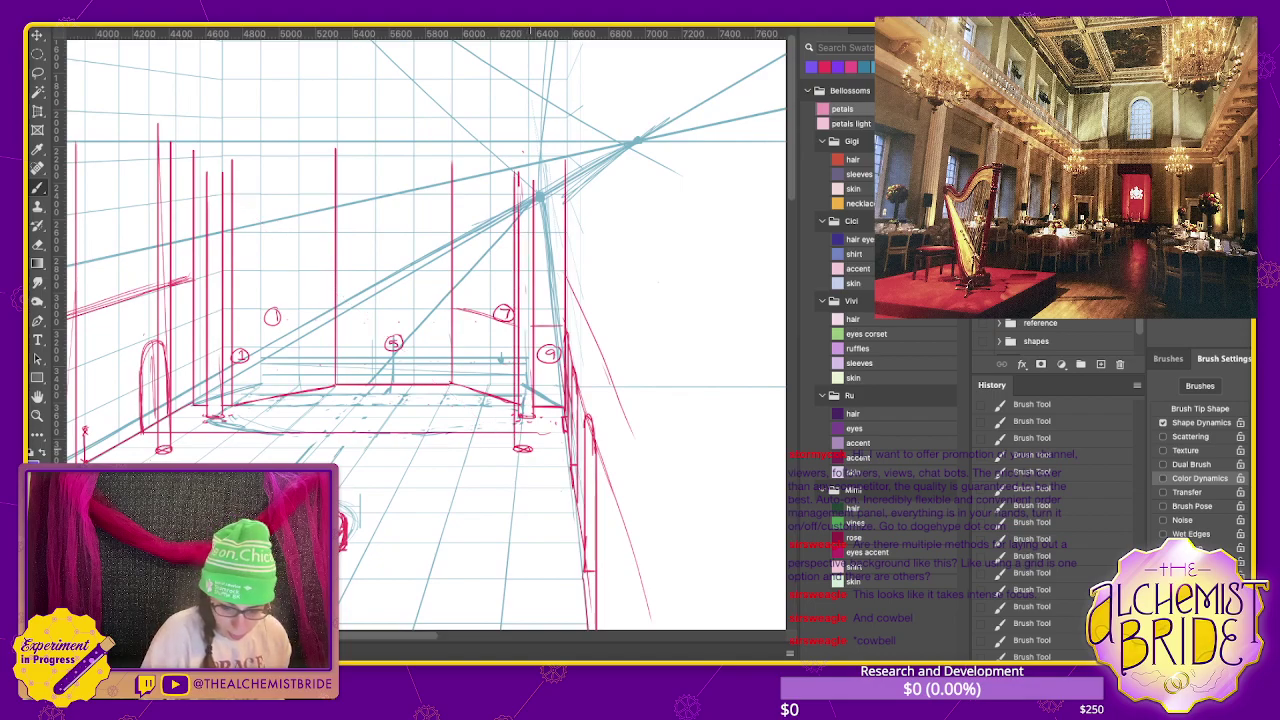
# - Add a second edge line to the right column and erase the excess from its middle
pyautogui.moveTo(526, 450); pyautogui.dragTo(530, 160)
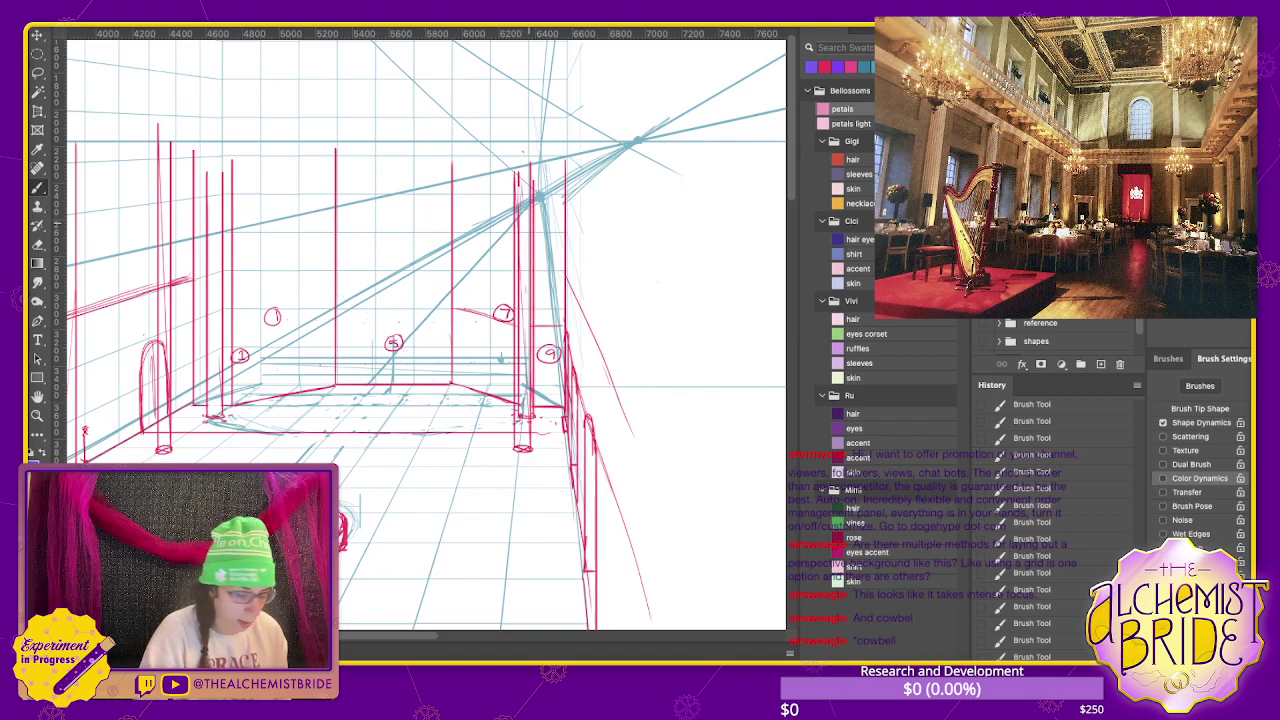
pyautogui.press('e')
pyautogui.moveTo(518, 324)
pyautogui.mouseDown()
pyautogui.moveTo(518, 260)
pyautogui.moveTo(518, 418)
pyautogui.mouseUp()
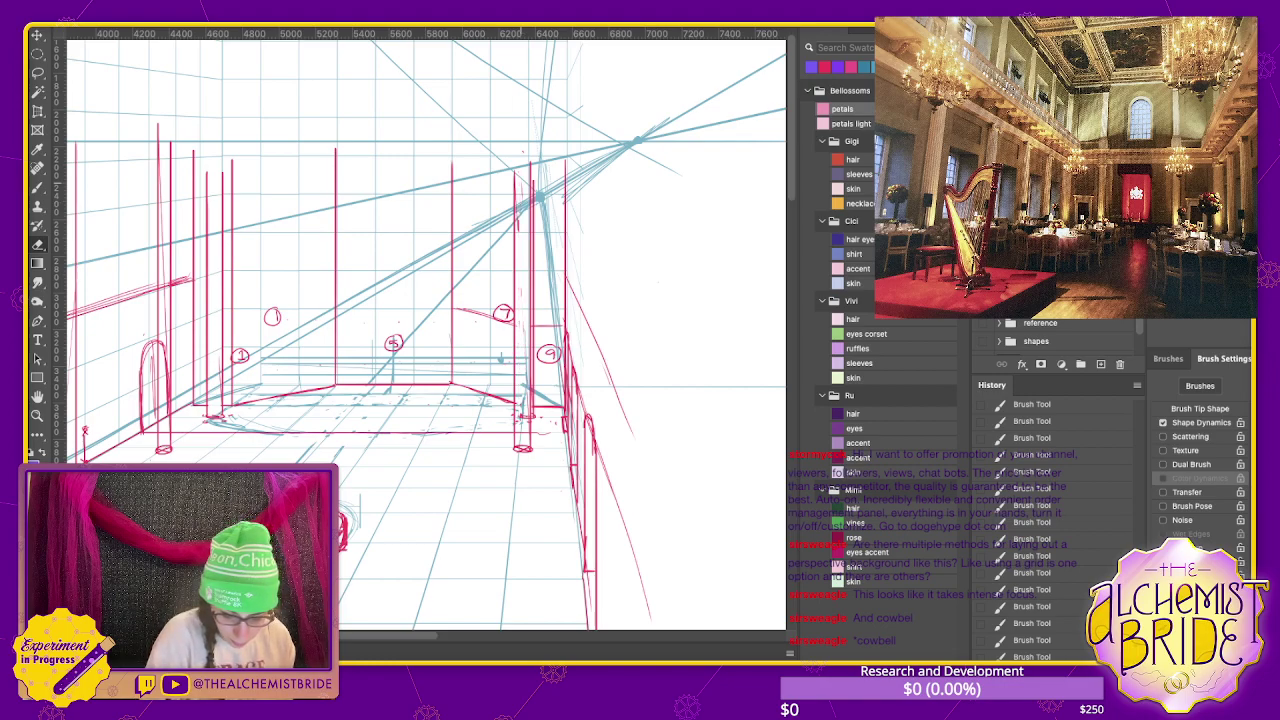
pyautogui.moveTo(420, 330); pyautogui.dragTo(456, 246)
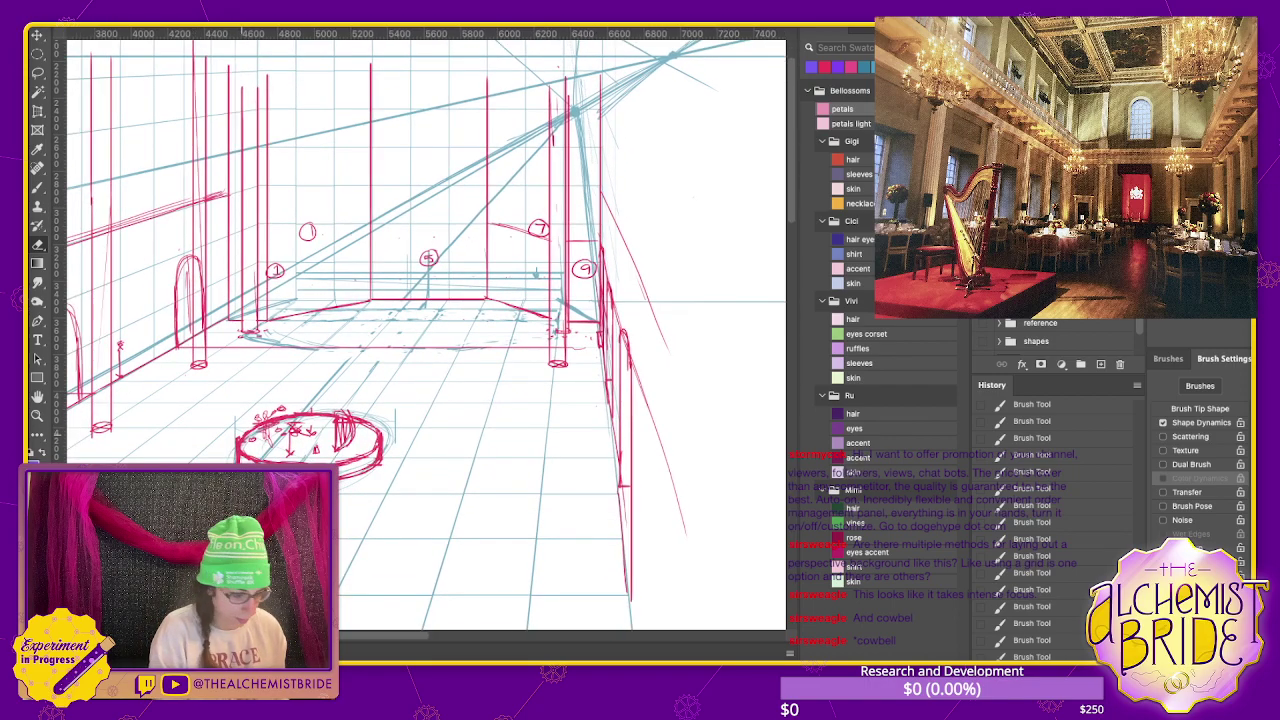
pyautogui.press('b')
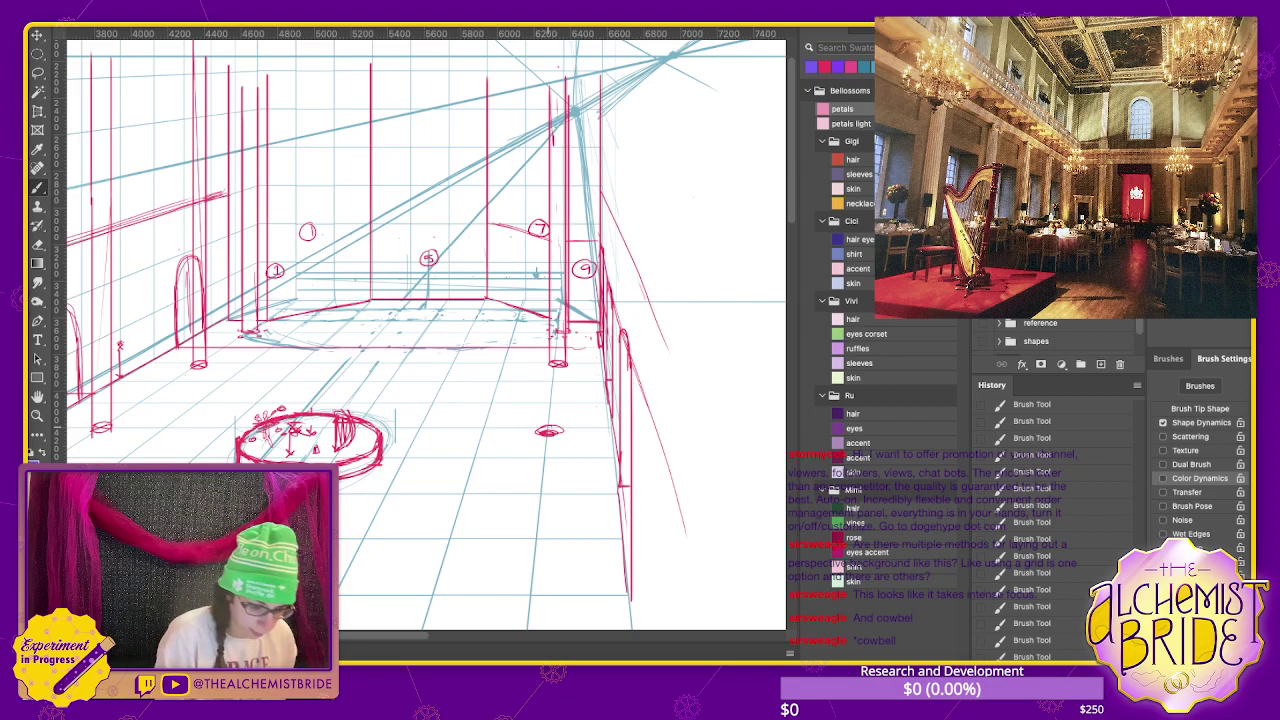
pyautogui.moveTo(400, 330); pyautogui.dragTo(560, 311)
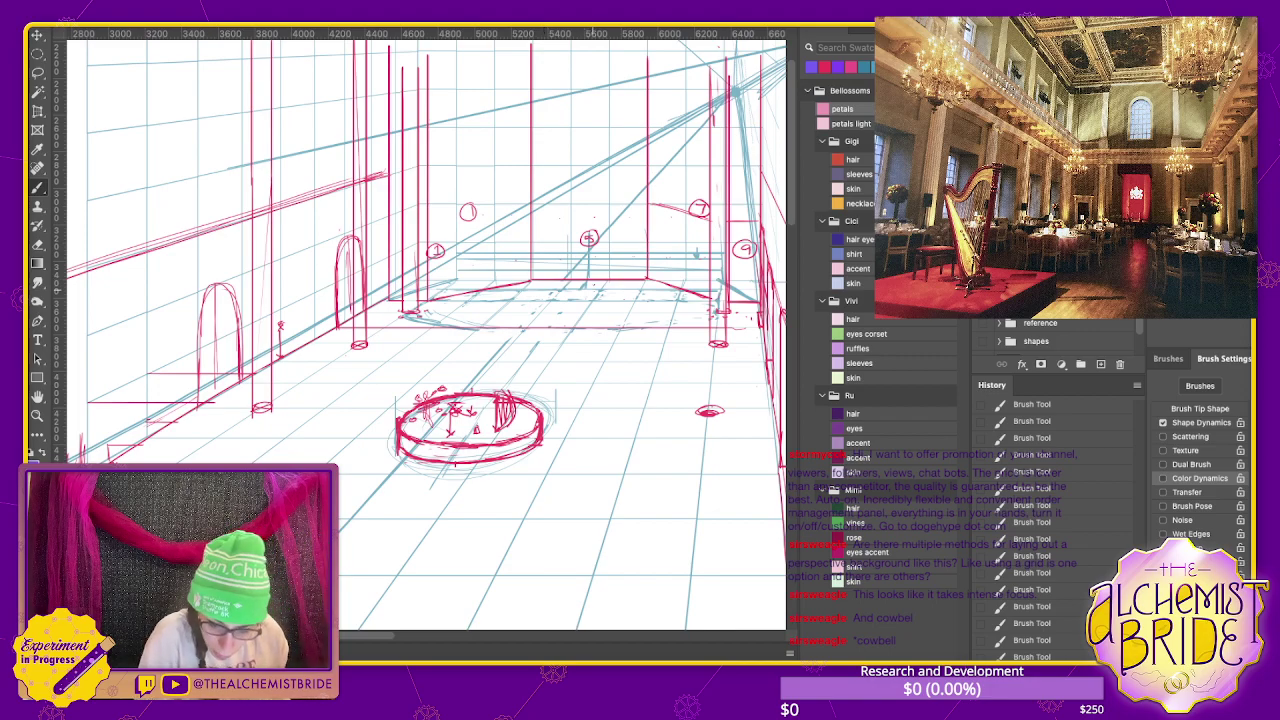
# - Mark the floor, then lasso the round platform and move it up and to the right
pyautogui.click(519, 373)
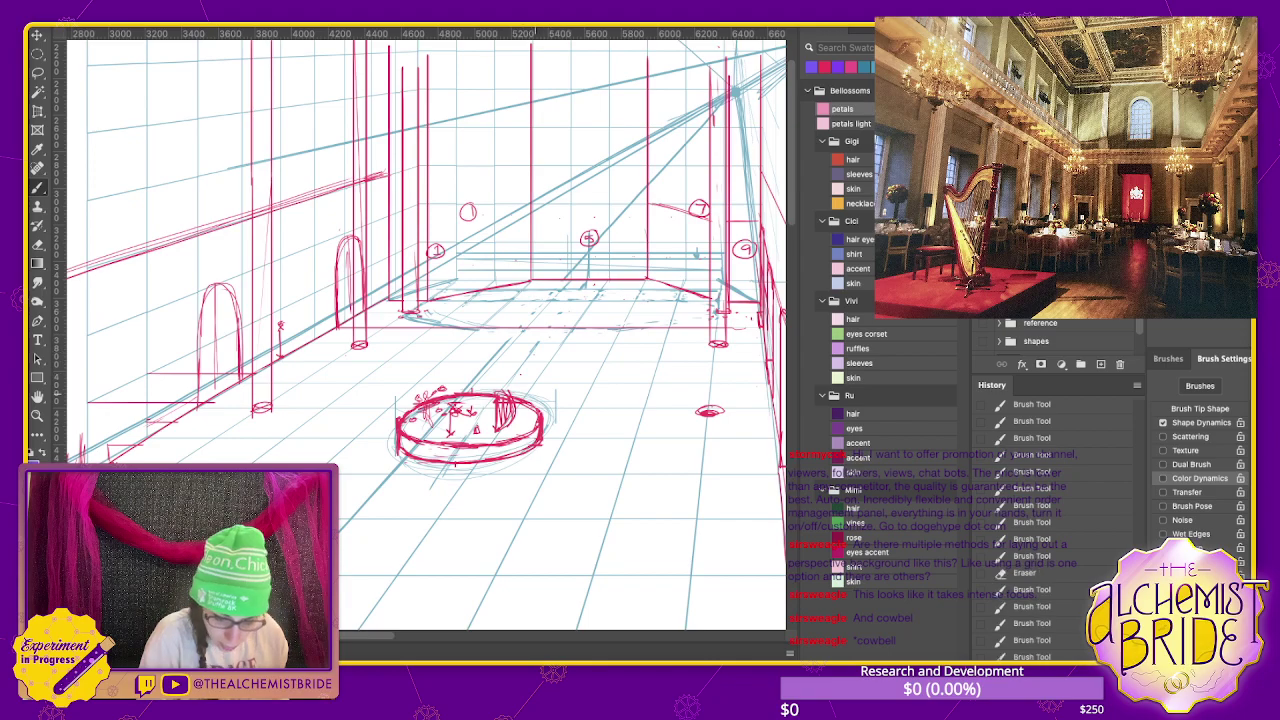
pyautogui.press('l')
pyautogui.moveTo(560, 392); pyautogui.dragTo(548, 386)
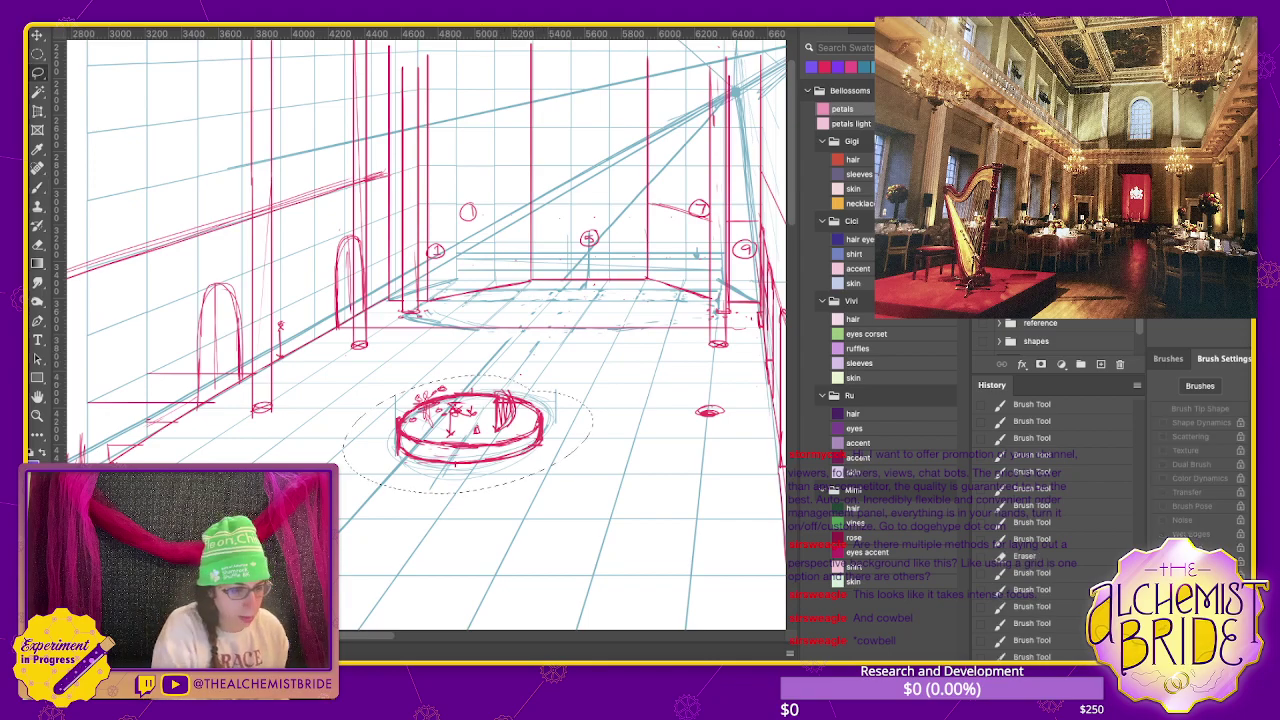
pyautogui.press('v')
pyautogui.moveTo(476, 429); pyautogui.dragTo(502, 390)
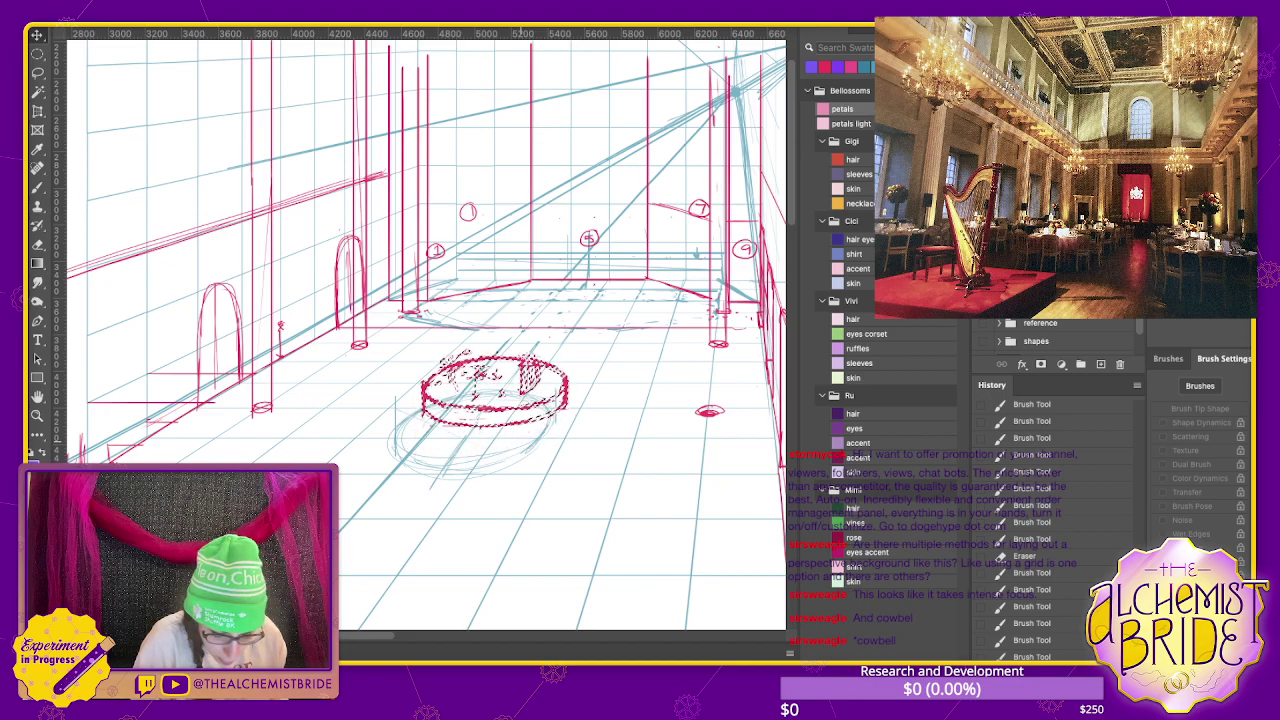
pyautogui.hotkey('ctrl', 'd')
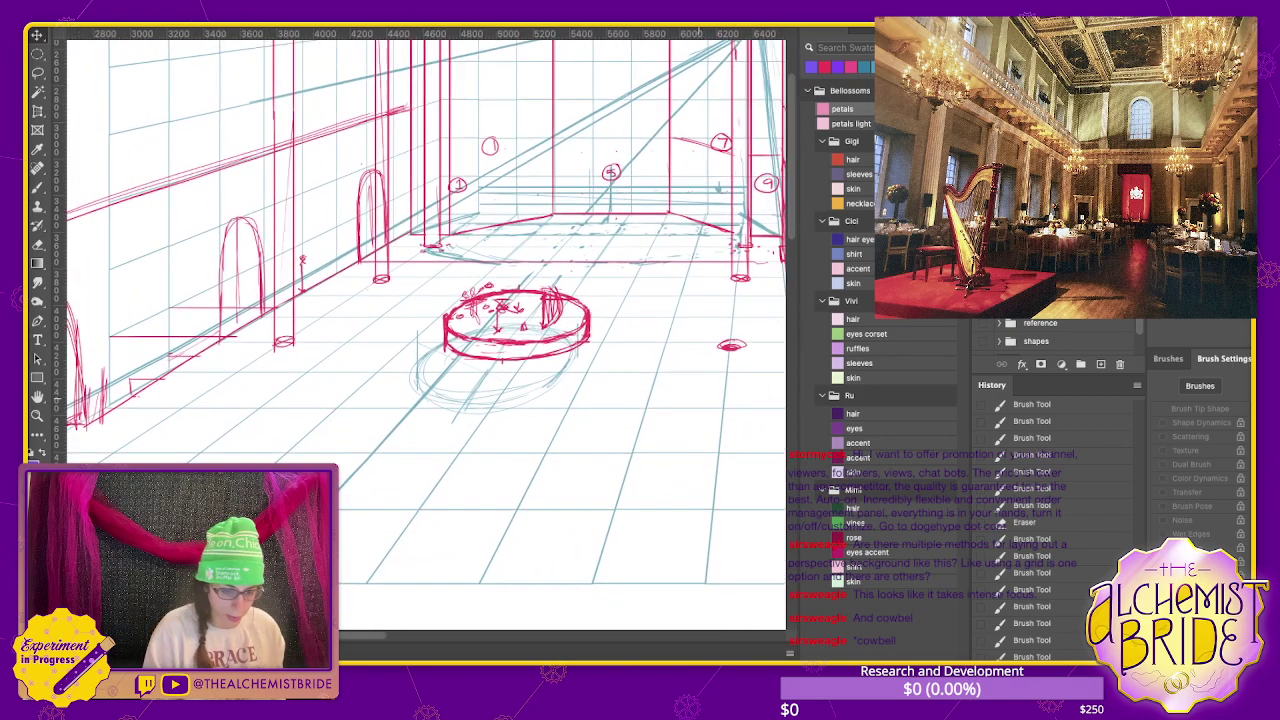
# - Draw a red column up from the right floor ellipse, redrawing one edge and erasing the top overshoot
pyautogui.moveTo(420, 330); pyautogui.dragTo(432, 267)
pyautogui.moveTo(506, 327); pyautogui.dragTo(367, 350)
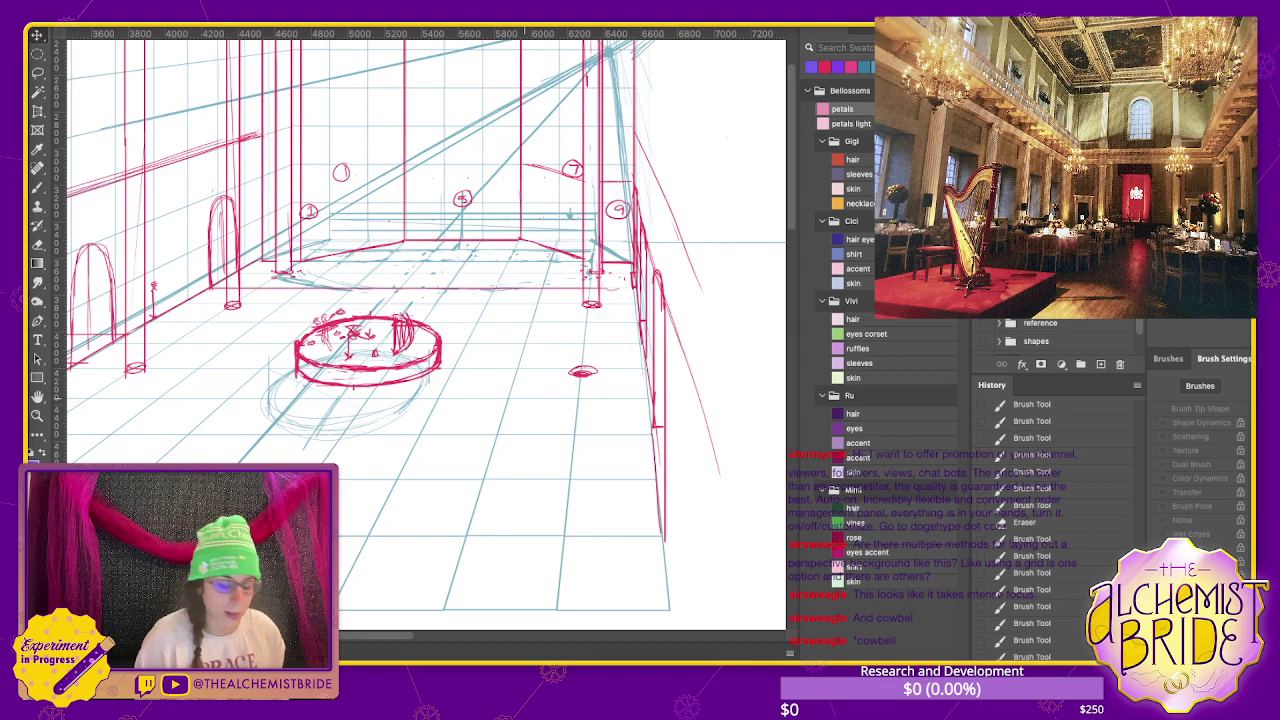
pyautogui.press('b')
pyautogui.moveTo(572, 372); pyautogui.dragTo(572, 64)
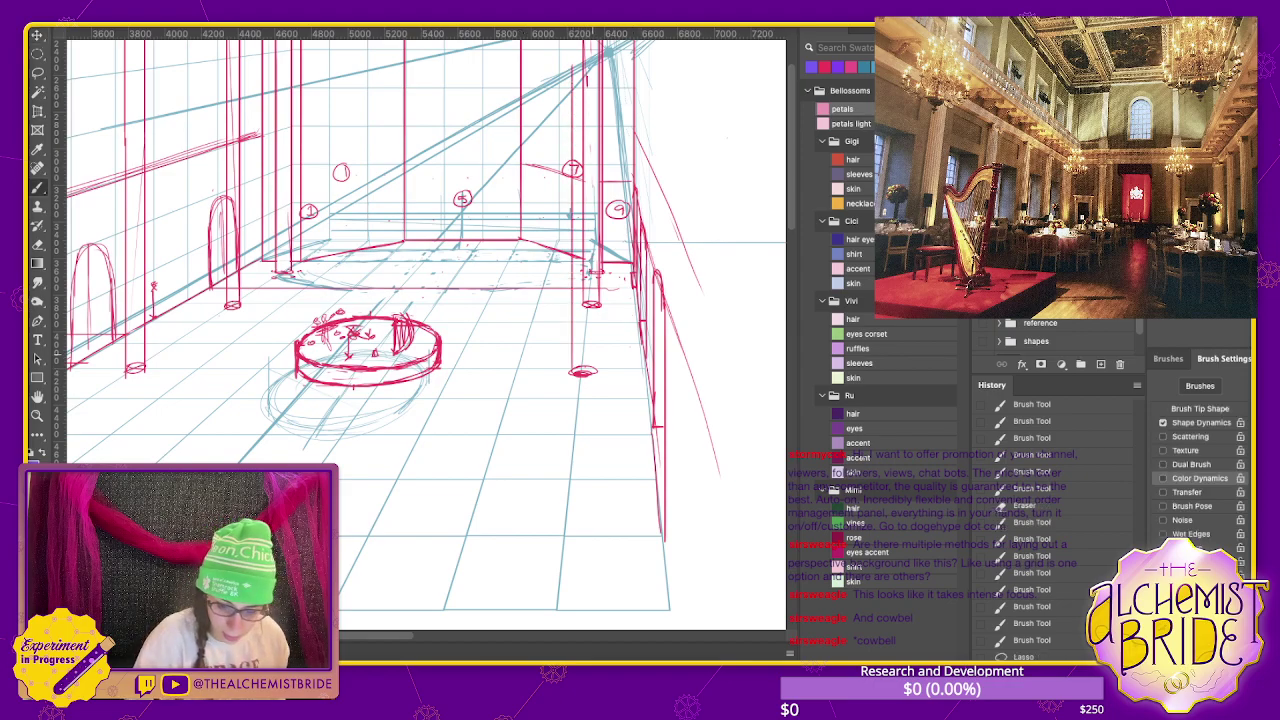
pyautogui.moveTo(592, 372); pyautogui.dragTo(594, 110)
pyautogui.hotkey('ctrl', 'z')
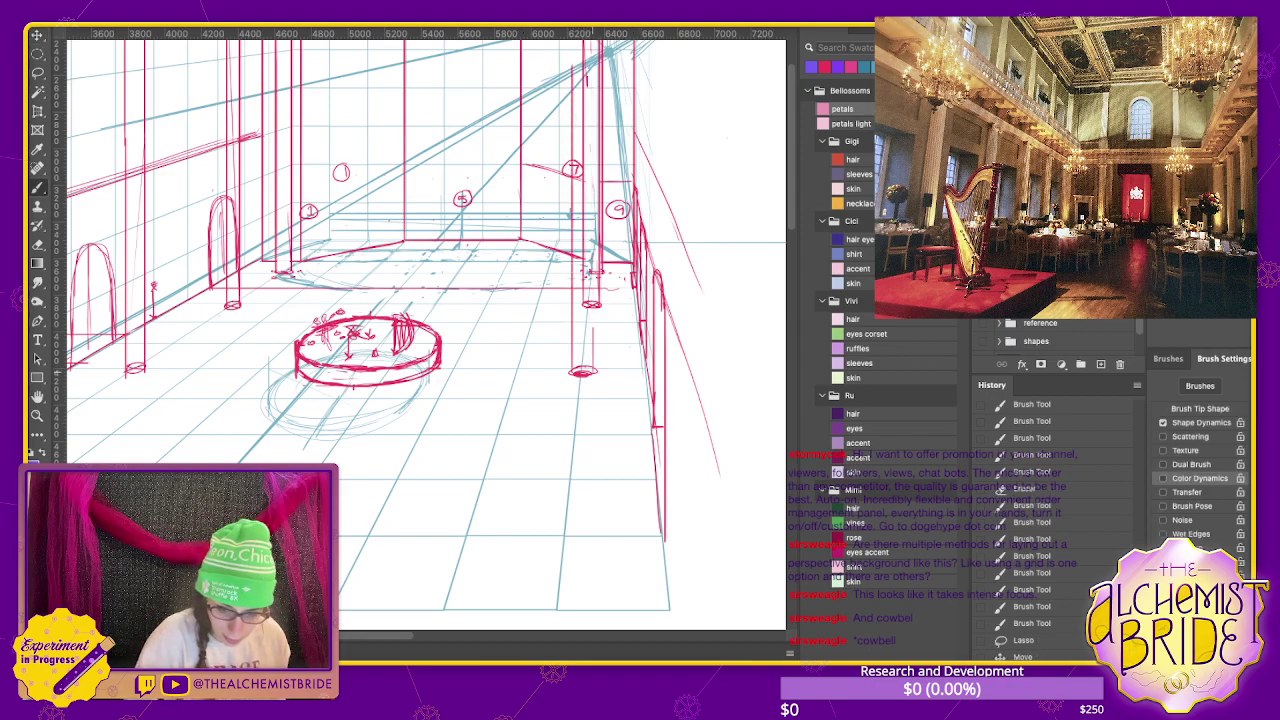
pyautogui.moveTo(593, 372); pyautogui.dragTo(595, 76)
pyautogui.press('e')
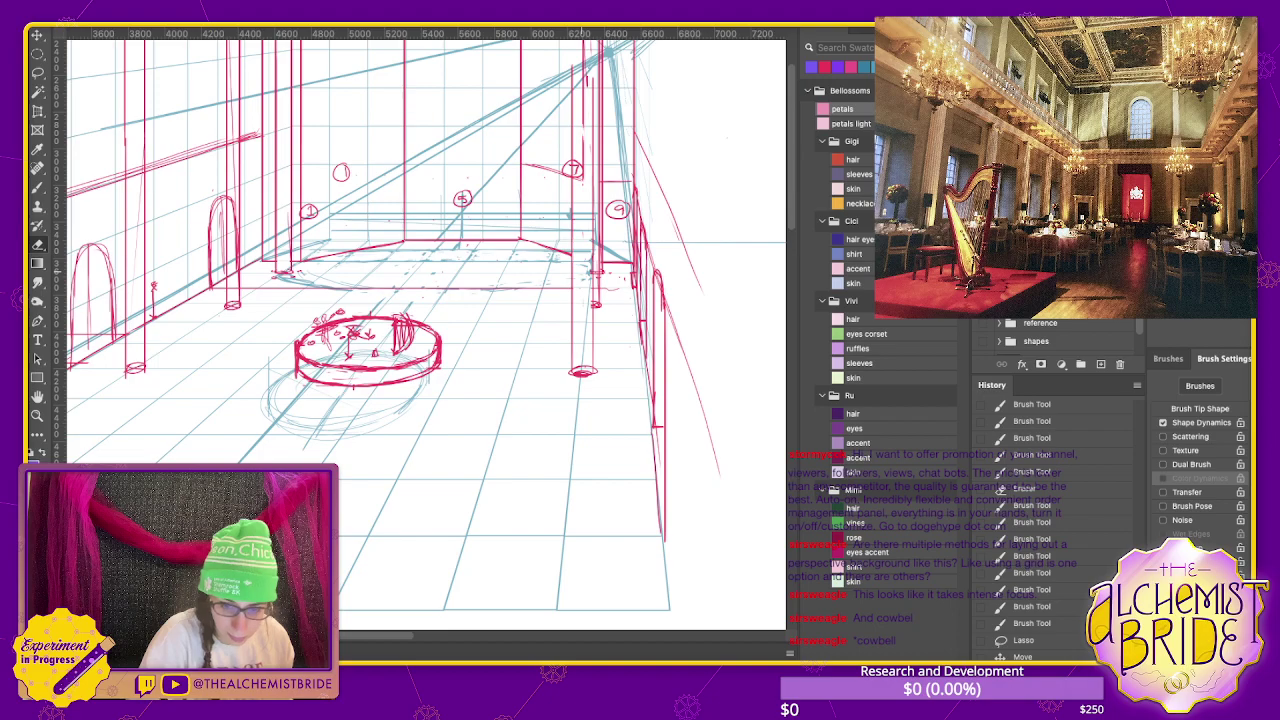
pyautogui.moveTo(584, 128); pyautogui.dragTo(584, 64)
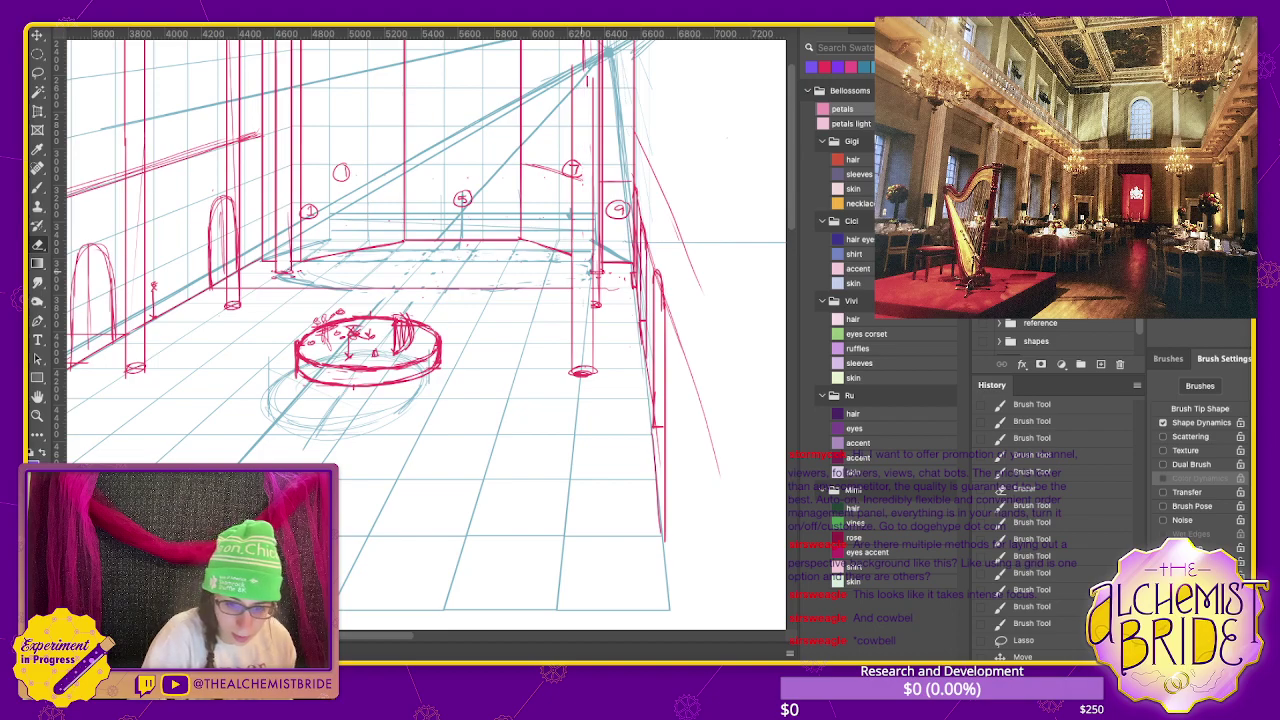
# - Add two vertical red column lines on the left wall
pyautogui.moveTo(367, 350); pyautogui.dragTo(578, 316)
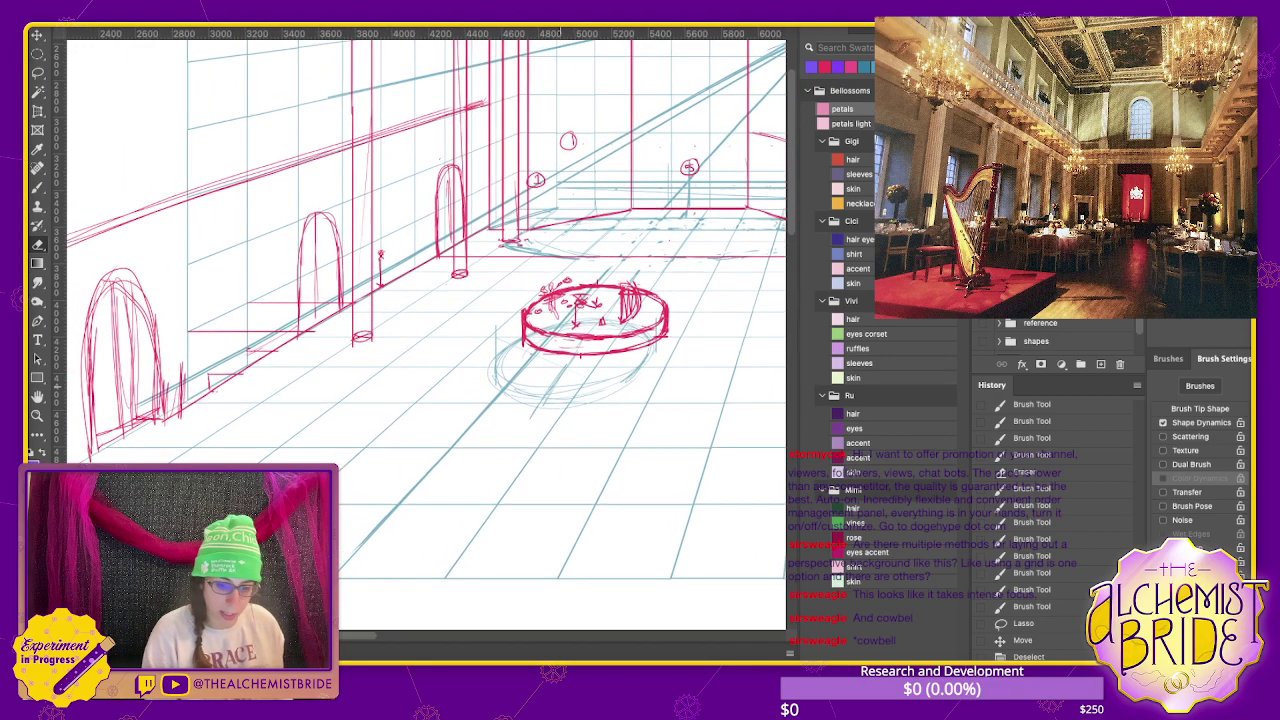
pyautogui.moveTo(578, 316); pyautogui.dragTo(652, 316)
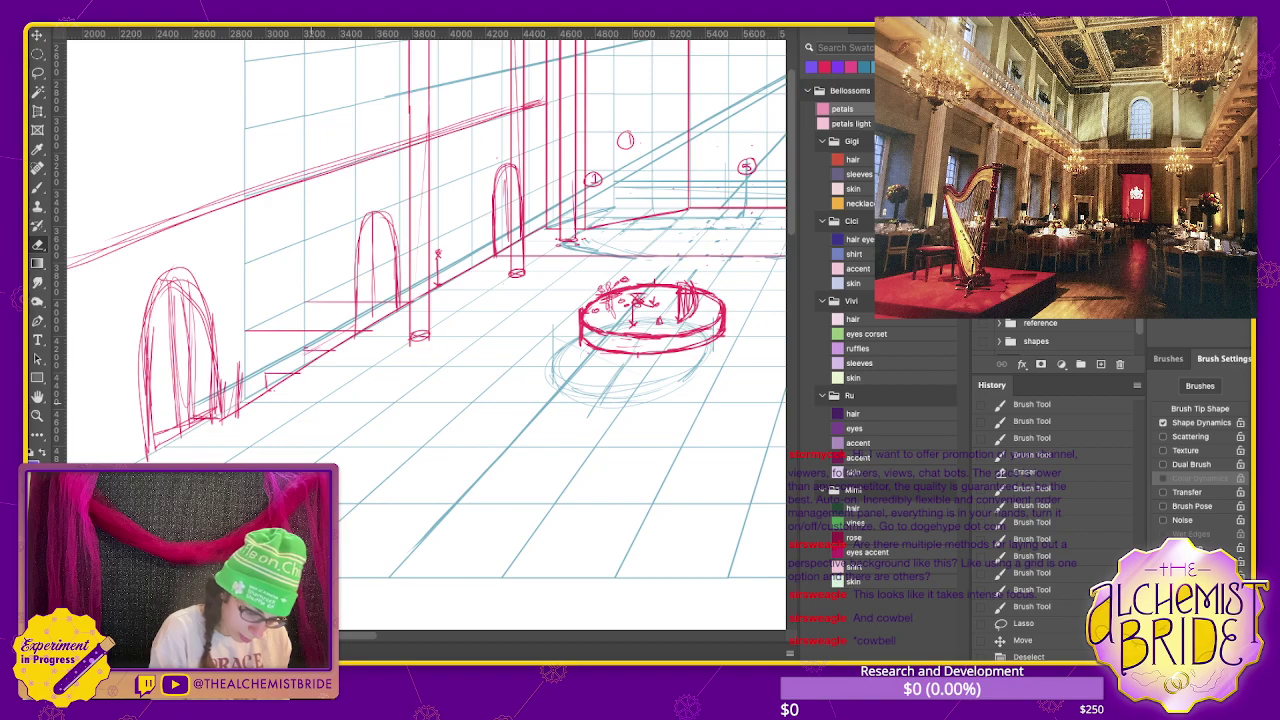
pyautogui.press('b')
pyautogui.moveTo(304, 402)
pyautogui.mouseDown()
pyautogui.moveTo(326, 410)
pyautogui.moveTo(330, 477)
pyautogui.mouseUp()
pyautogui.moveTo(316, 75)
pyautogui.mouseDown()
pyautogui.moveTo(316, 458)
pyautogui.moveTo(331, 70)
pyautogui.mouseUp()
pyautogui.moveTo(430, 330); pyautogui.dragTo(344, 362)
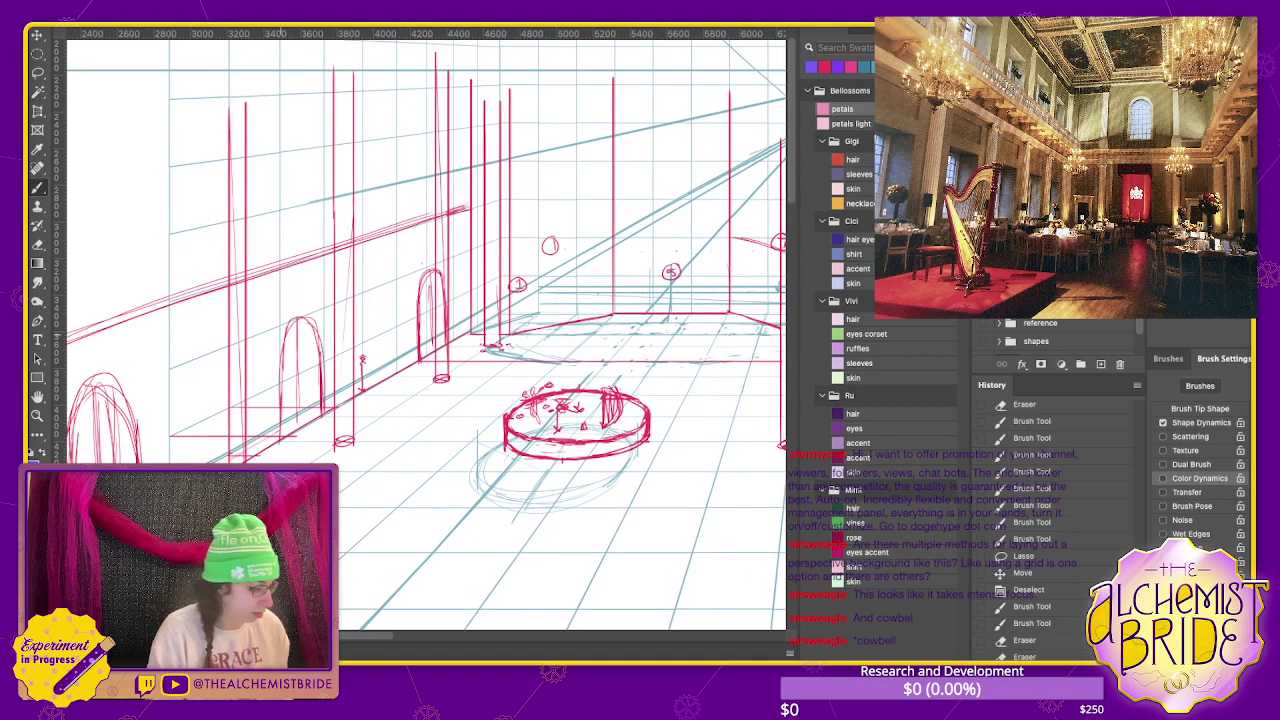
# - Draw a column base ellipse and line on the right floor, then delete the misplaced right pillar
pyautogui.press('e')
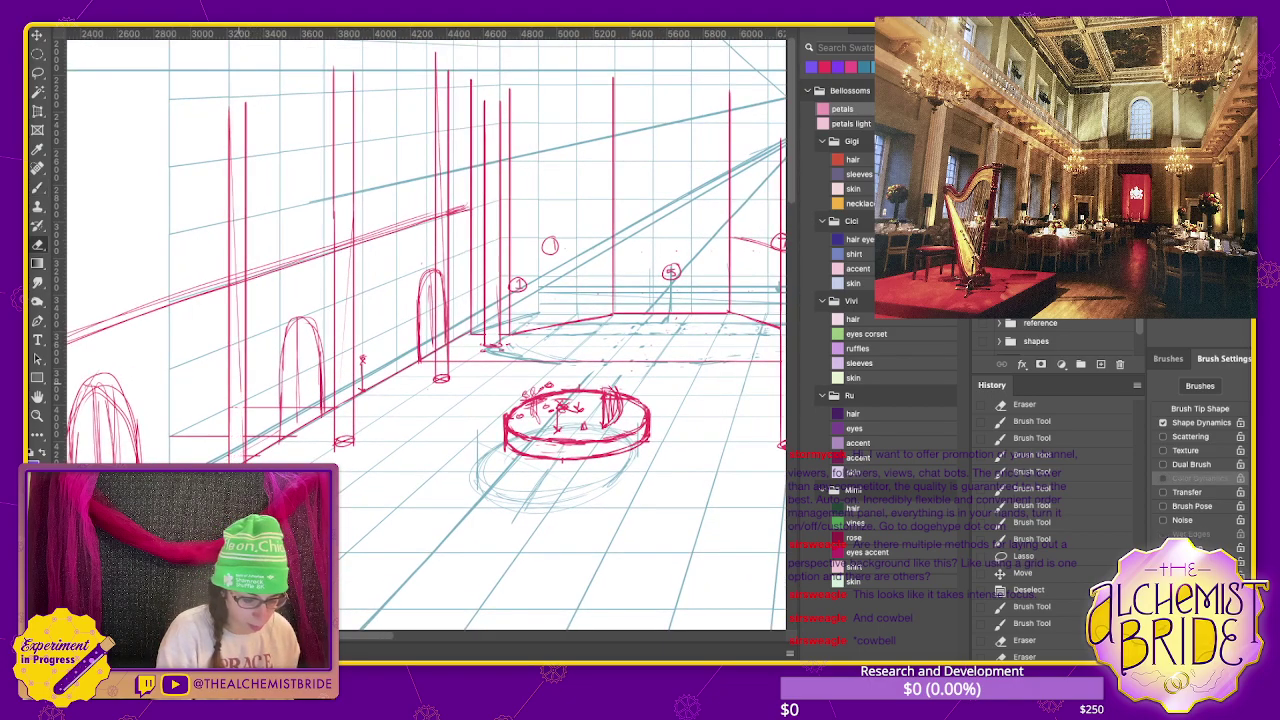
pyautogui.moveTo(560, 400)
pyautogui.mouseDown()
pyautogui.moveTo(383, 360)
pyautogui.moveTo(268, 375)
pyautogui.mouseUp()
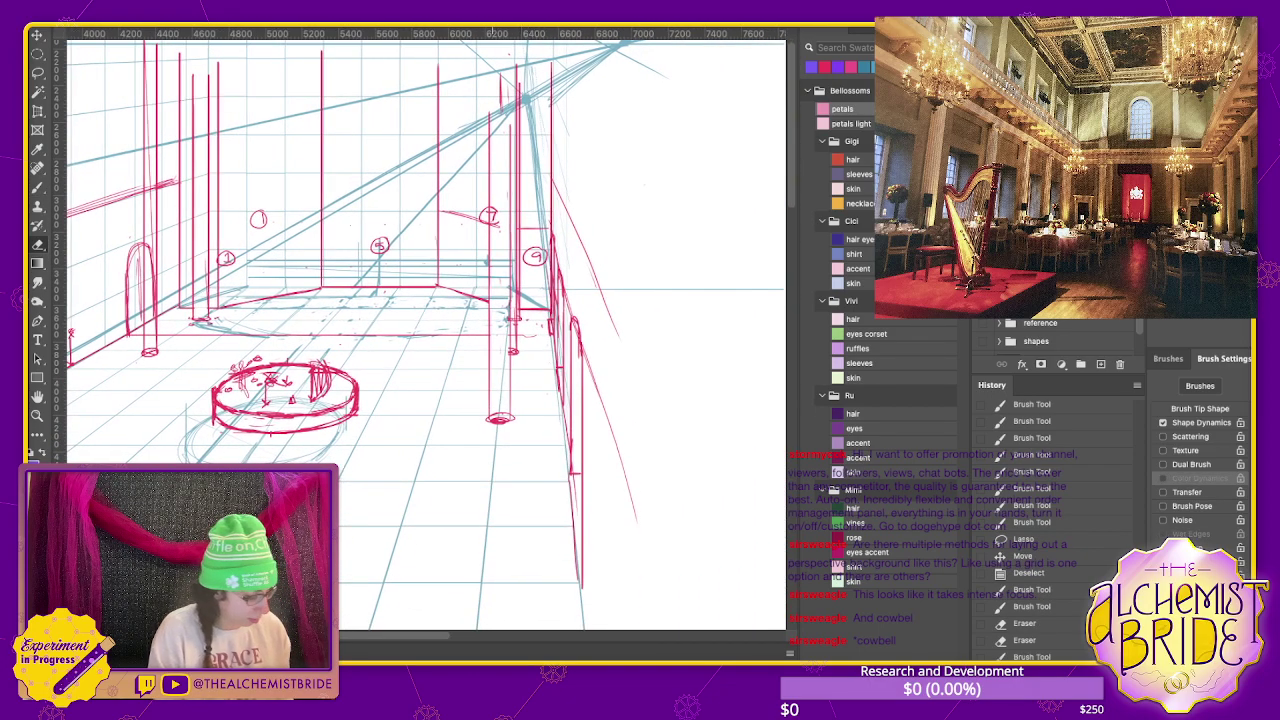
pyautogui.press('b')
pyautogui.moveTo(482, 483)
pyautogui.mouseDown()
pyautogui.moveTo(506, 482)
pyautogui.moveTo(480, 98)
pyautogui.moveTo(504, 482)
pyautogui.mouseUp()
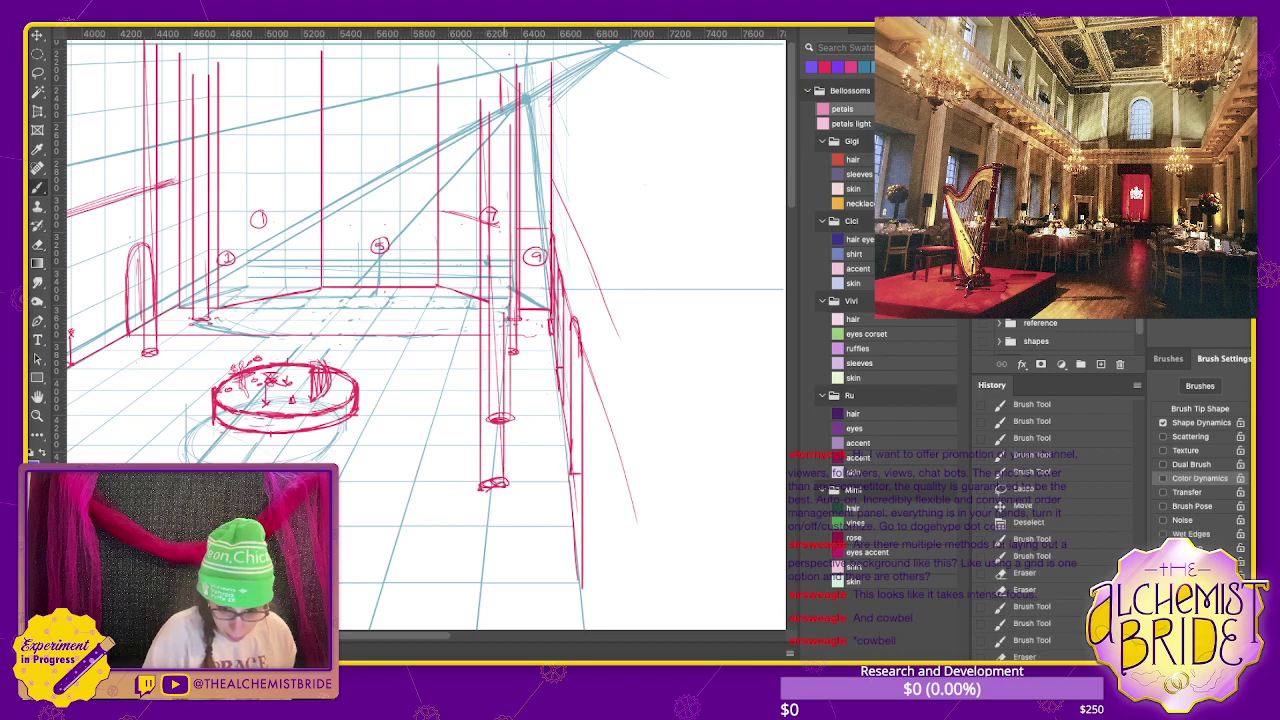
pyautogui.moveTo(504, 100); pyautogui.dragTo(505, 312)
pyautogui.press('l')
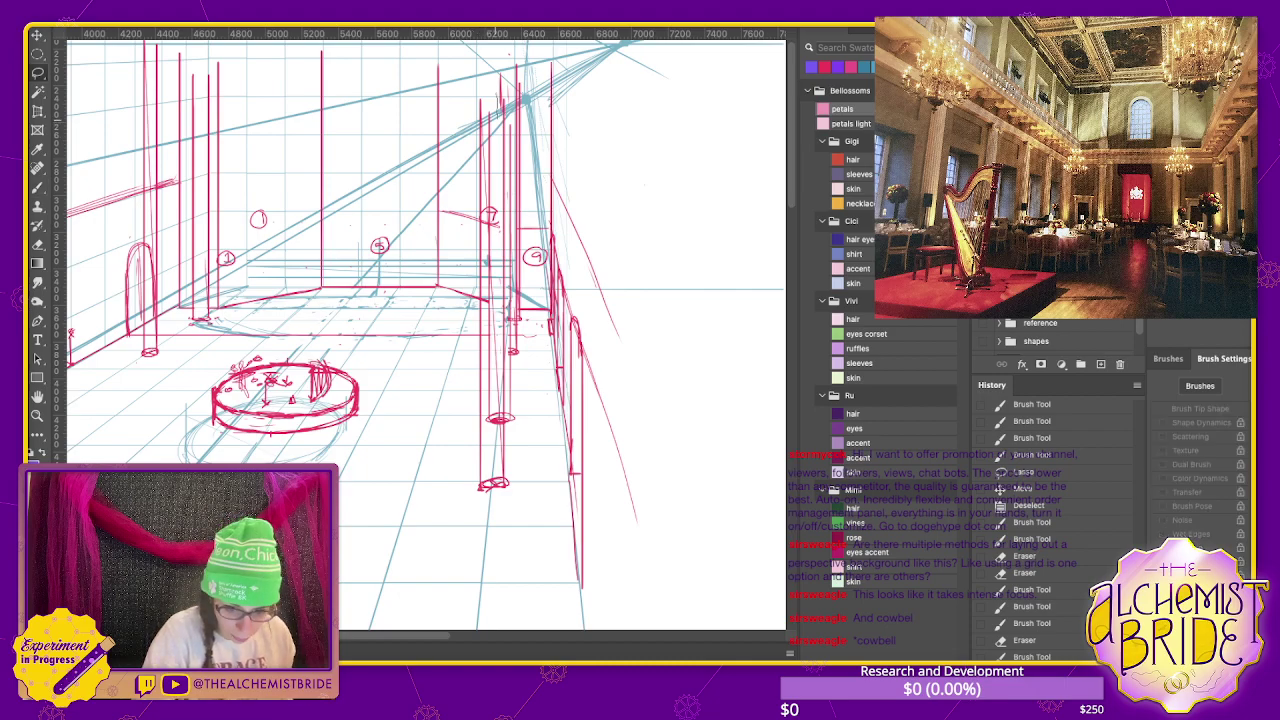
pyautogui.moveTo(490, 92)
pyautogui.mouseDown()
pyautogui.moveTo(488, 476)
pyautogui.moveTo(494, 188)
pyautogui.mouseUp()
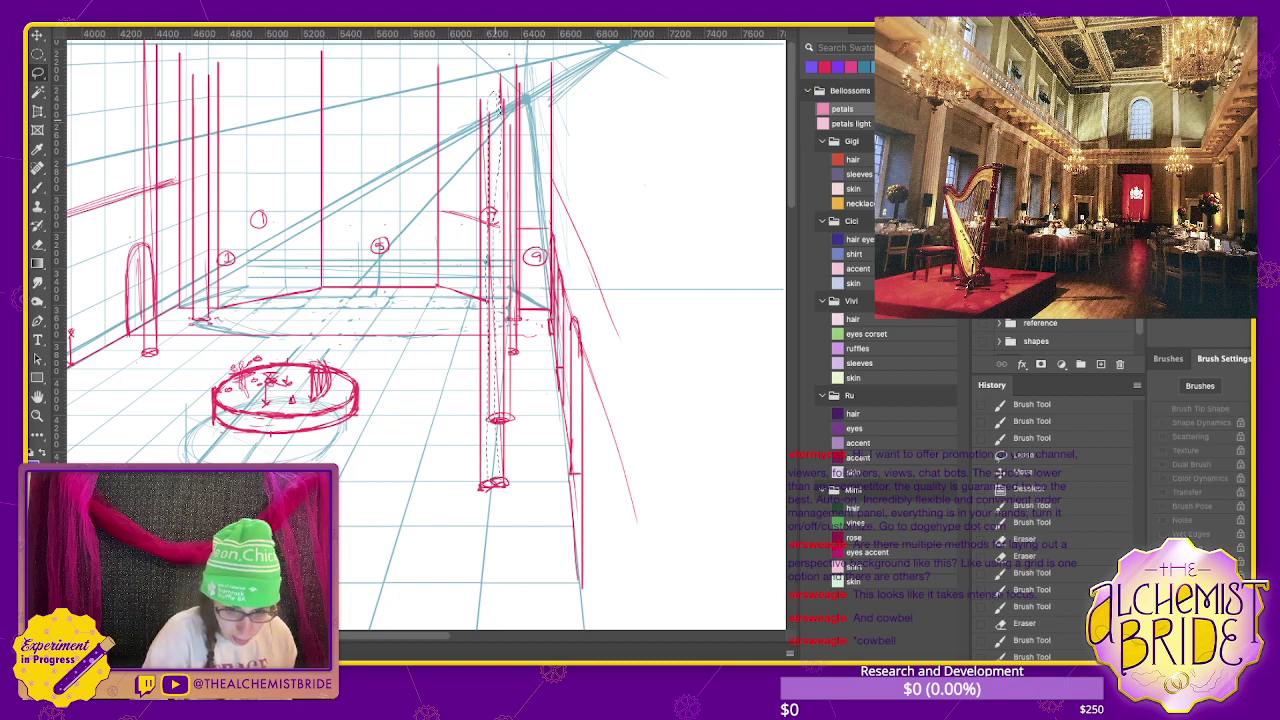
pyautogui.press('Delete')
pyautogui.hotkey('ctrl', 'd')
# - Clear faint stray strokes near the left wall and the back wall
pyautogui.press('b')
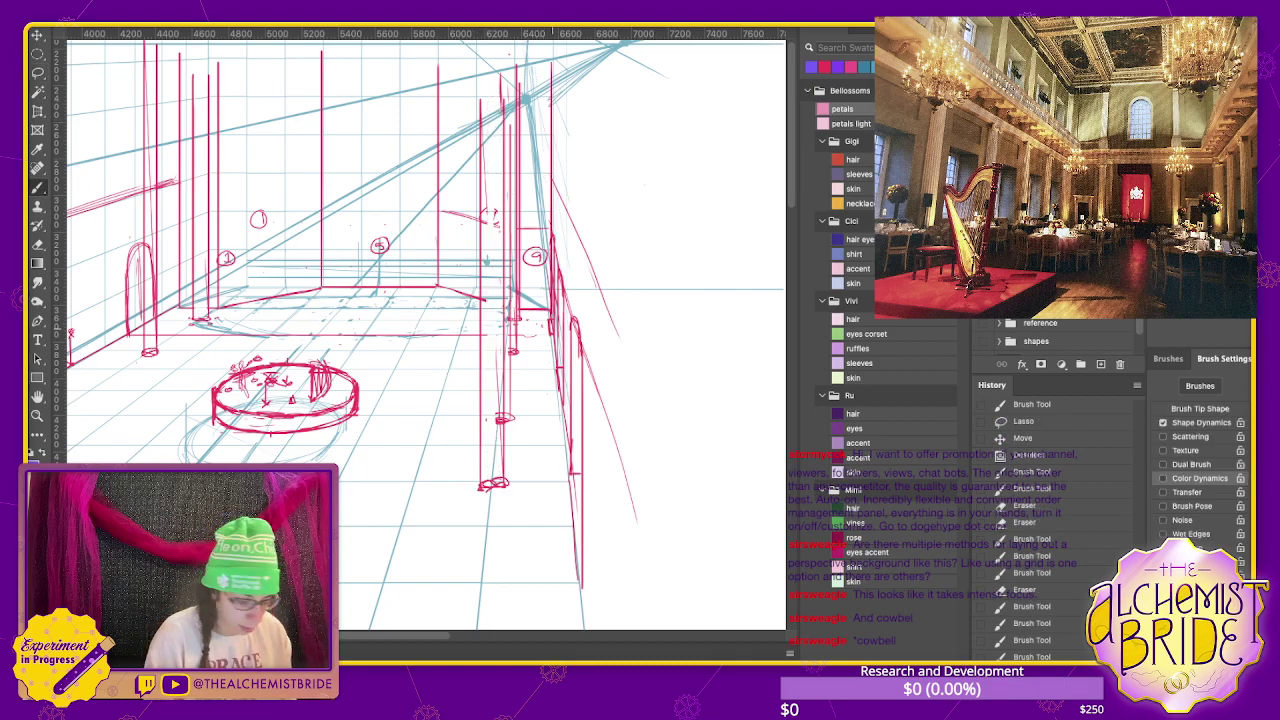
pyautogui.press('Delete')
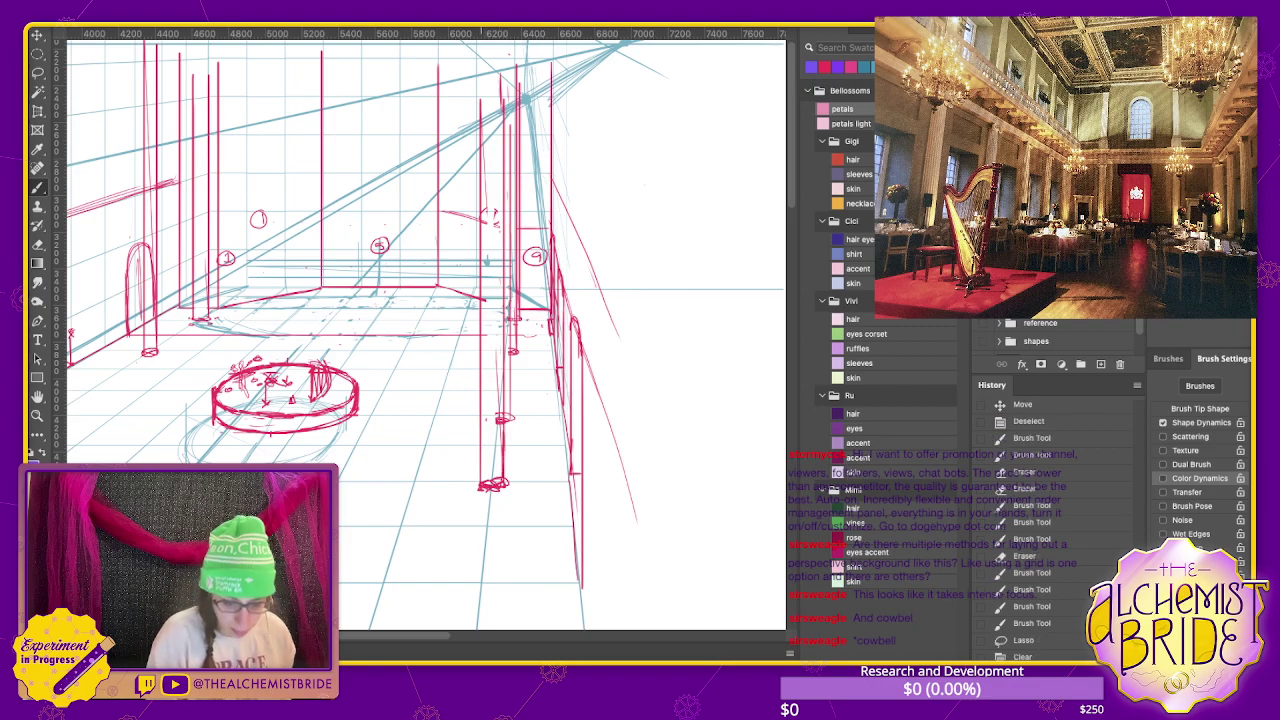
pyautogui.moveTo(400, 330); pyautogui.dragTo(622, 280)
pyautogui.moveTo(507, 345); pyautogui.dragTo(446, 370)
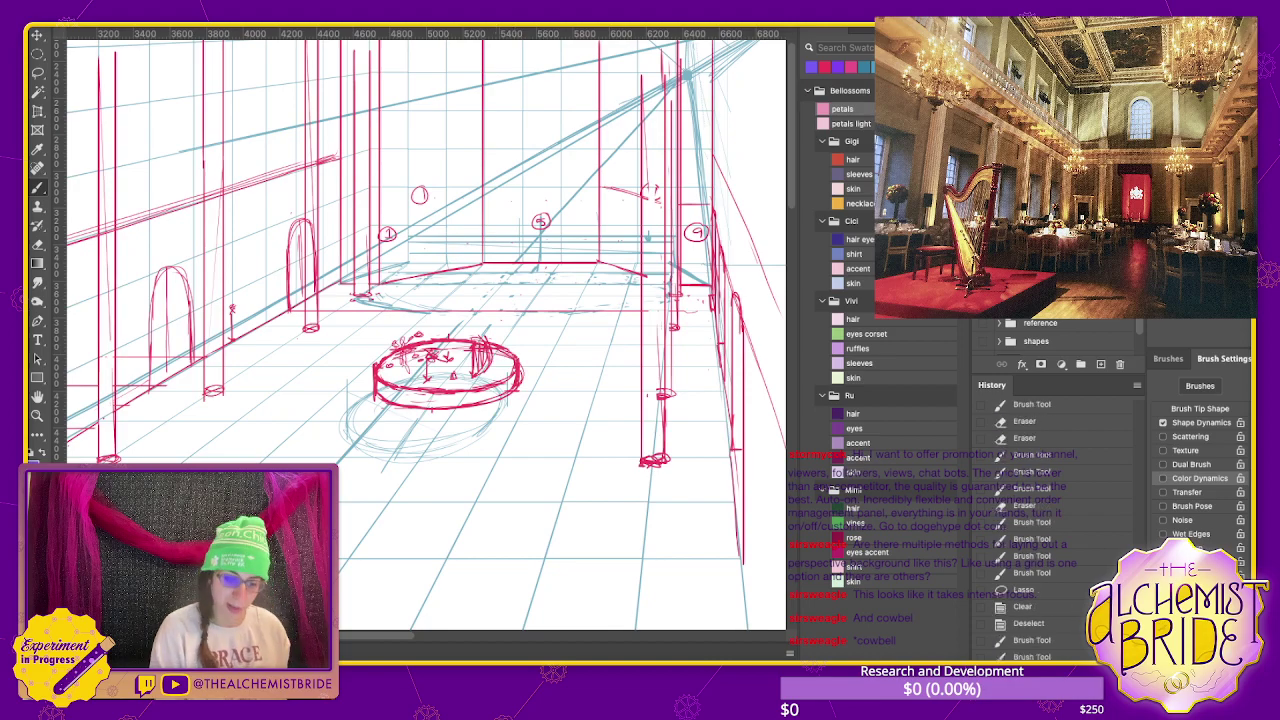
pyautogui.moveTo(447, 370); pyautogui.dragTo(570, 427)
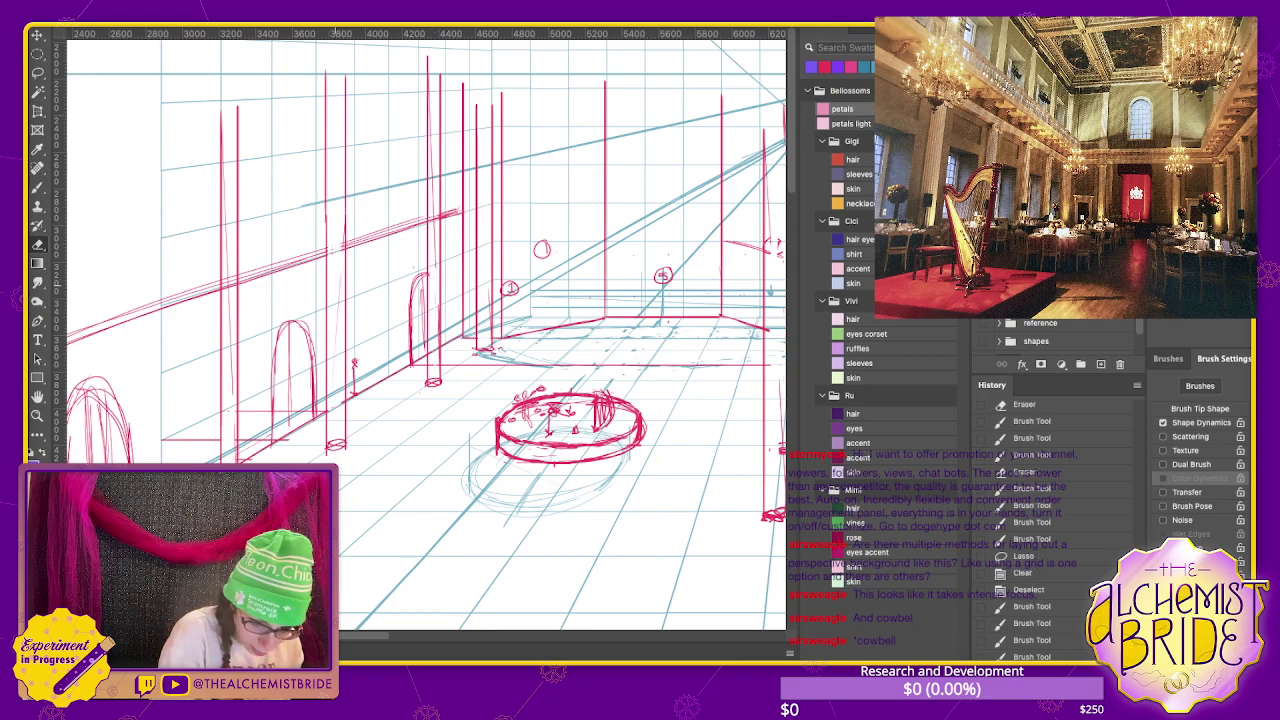
pyautogui.moveTo(226, 266); pyautogui.dragTo(232, 302)
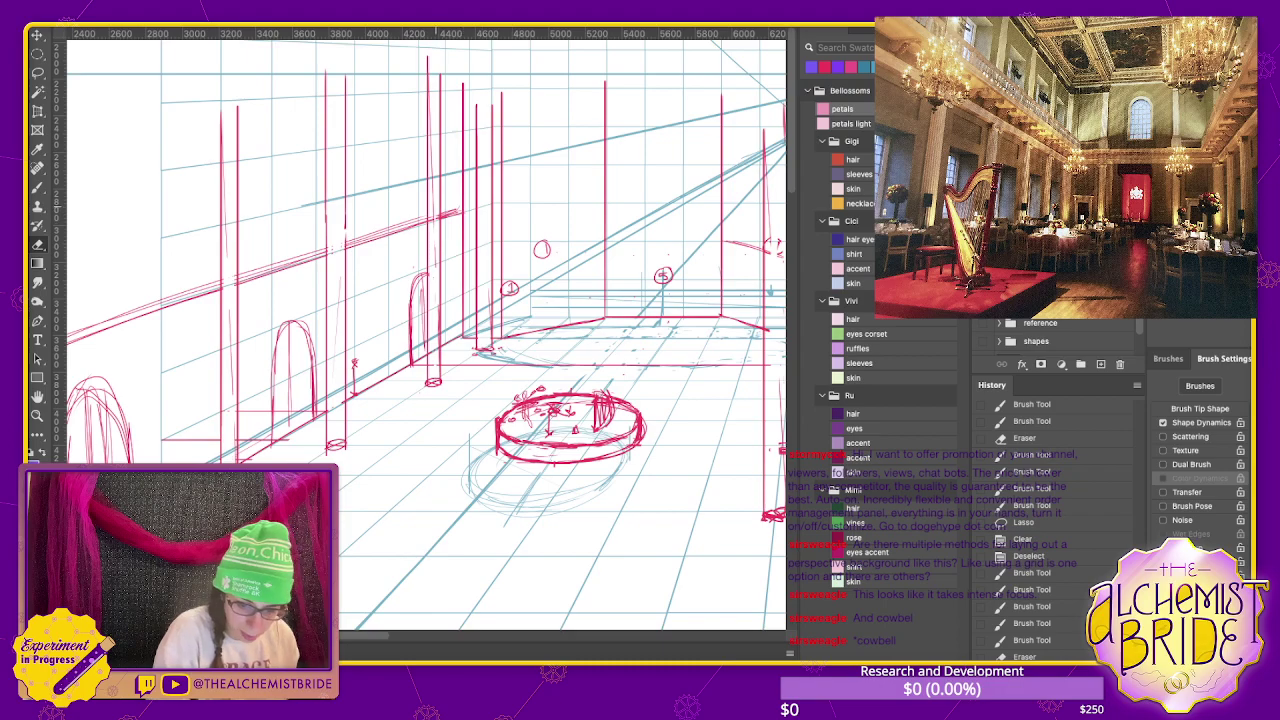
pyautogui.moveTo(438, 190); pyautogui.dragTo(430, 284)
pyautogui.moveTo(480, 330)
pyautogui.mouseDown()
pyautogui.moveTo(426, 324)
pyautogui.moveTo(375, 369)
pyautogui.mouseUp()
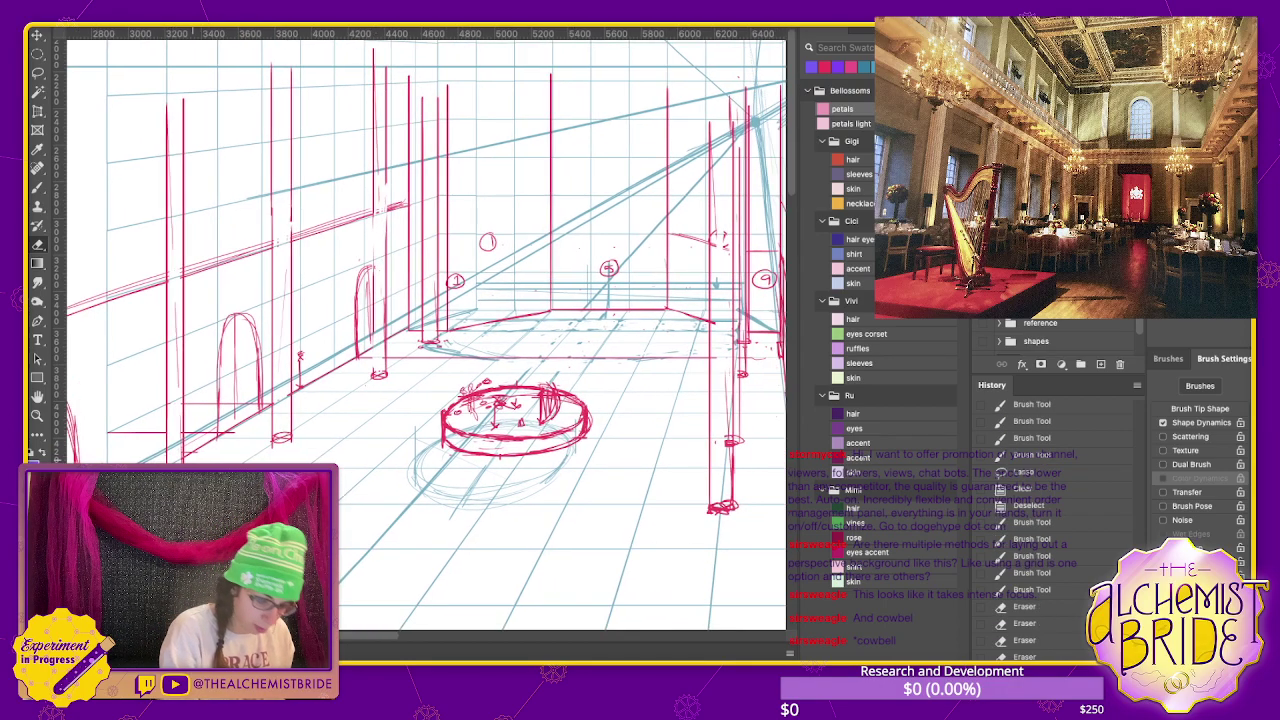
pyautogui.moveTo(480, 340); pyautogui.dragTo(448, 322)
# - Add a short red stroke on a column, then try a horizontal floor line and undo it
pyautogui.press('b')
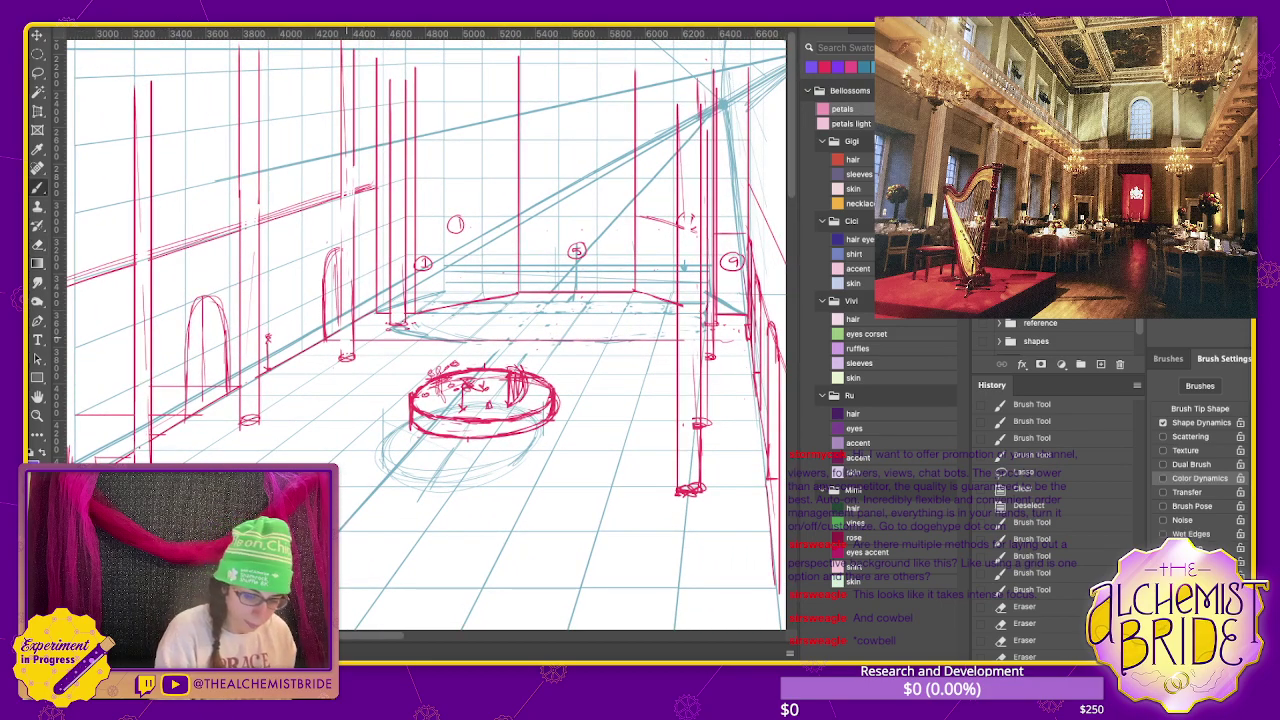
pyautogui.moveTo(342, 318)
pyautogui.mouseDown()
pyautogui.moveTo(342, 352)
pyautogui.moveTo(446, 255)
pyautogui.mouseUp()
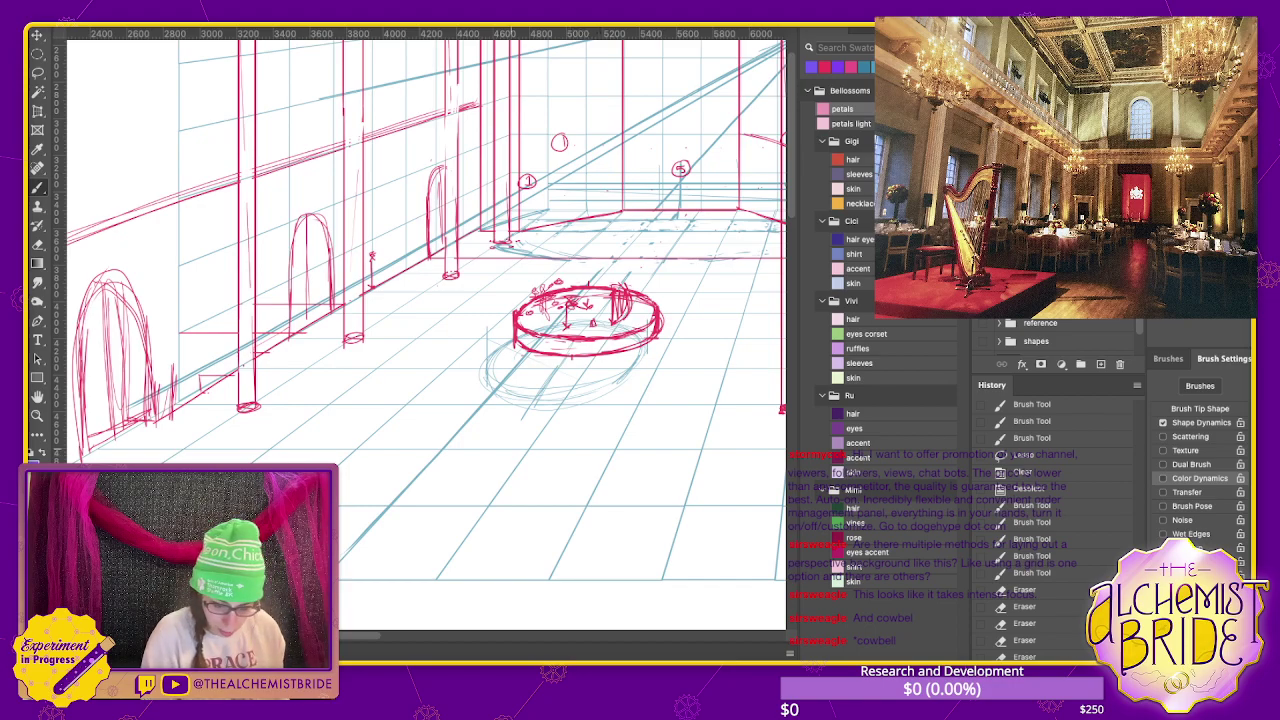
pyautogui.moveTo(340, 502); pyautogui.dragTo(504, 502)
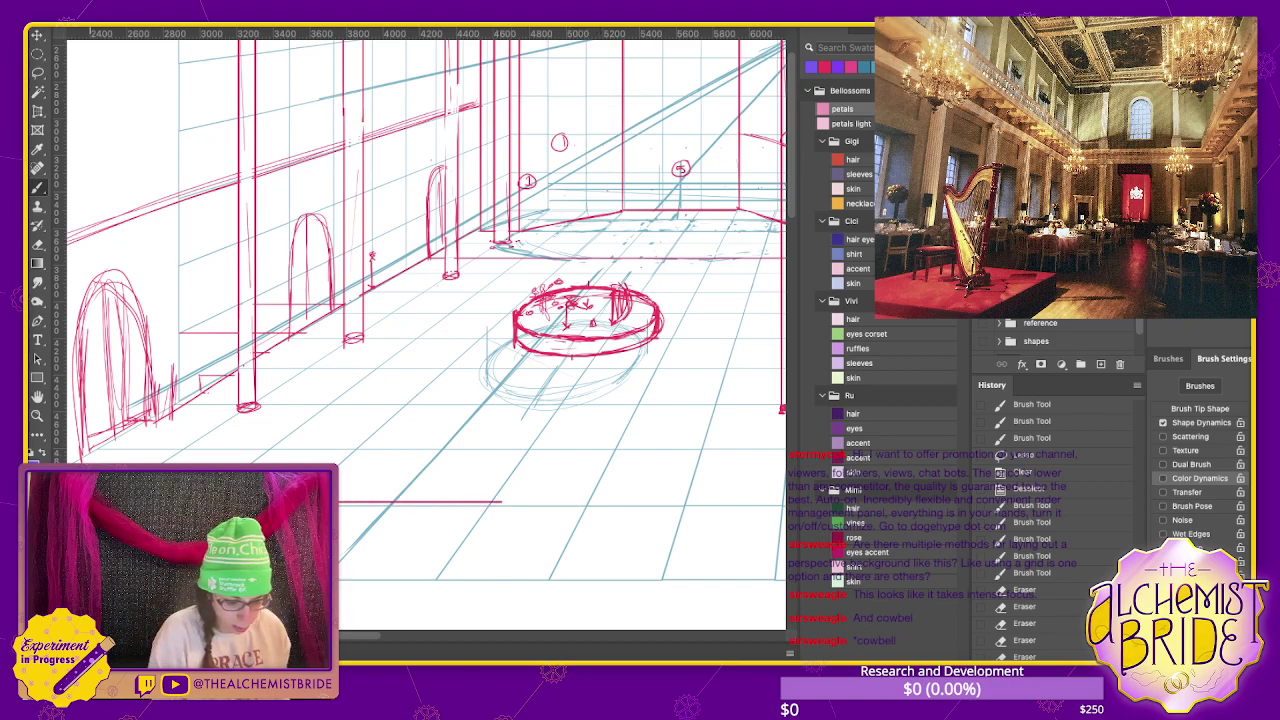
pyautogui.hscroll(5, 420, 330)
pyautogui.hotkey('ctrl', 'z')
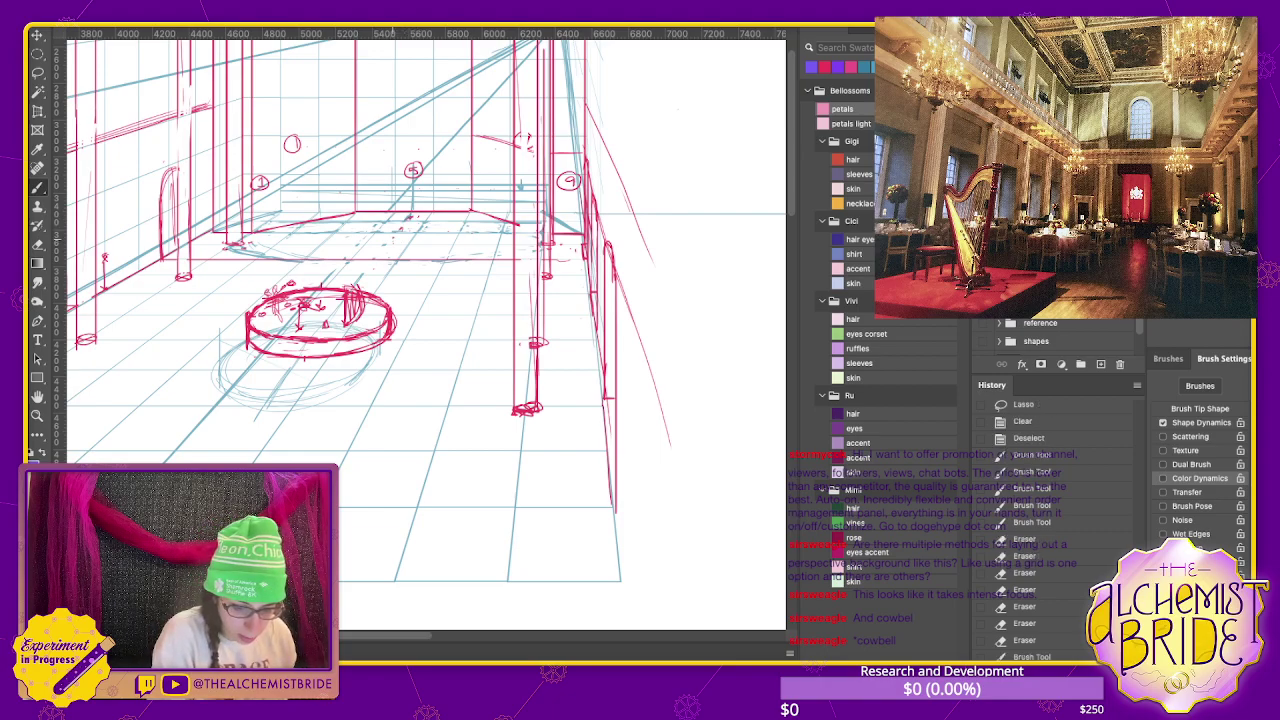
# - Delete the red central platform sketch using a lasso selection
pyautogui.moveTo(390, 237)
pyautogui.mouseDown()
pyautogui.moveTo(389, 258)
pyautogui.moveTo(360, 284)
pyautogui.mouseUp()
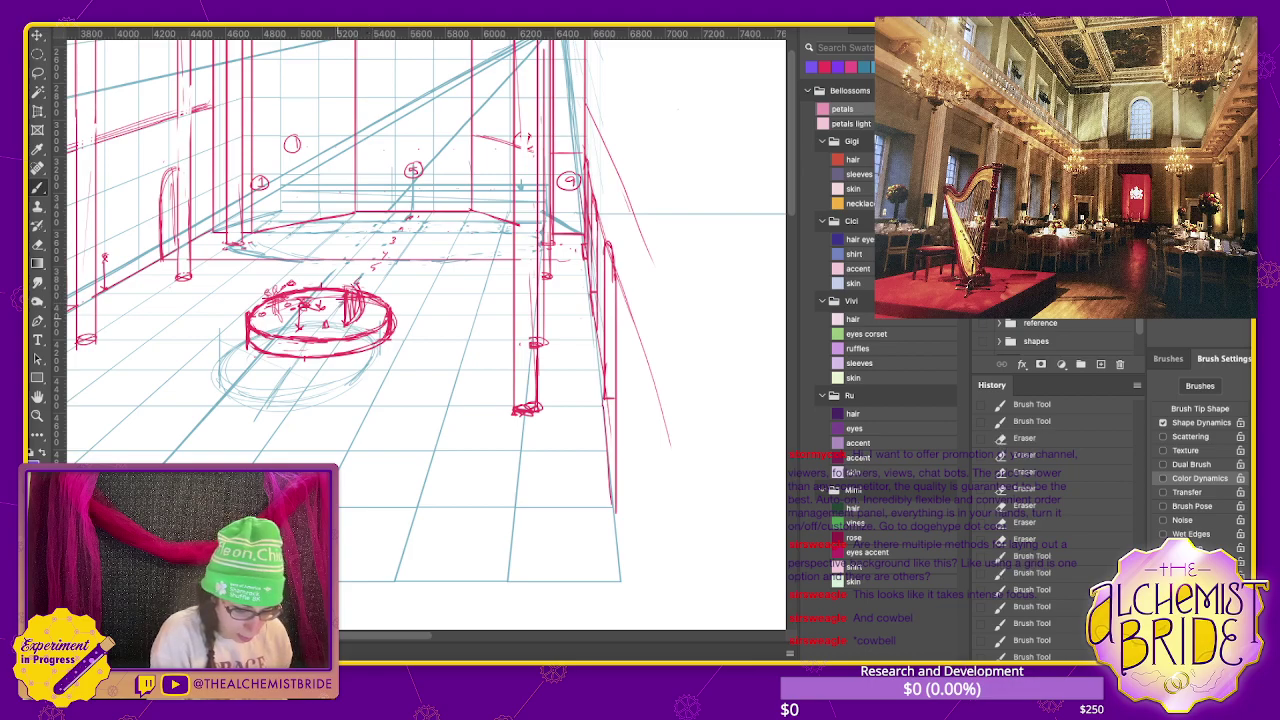
pyautogui.press('l')
pyautogui.moveTo(240, 285); pyautogui.dragTo(250, 360)
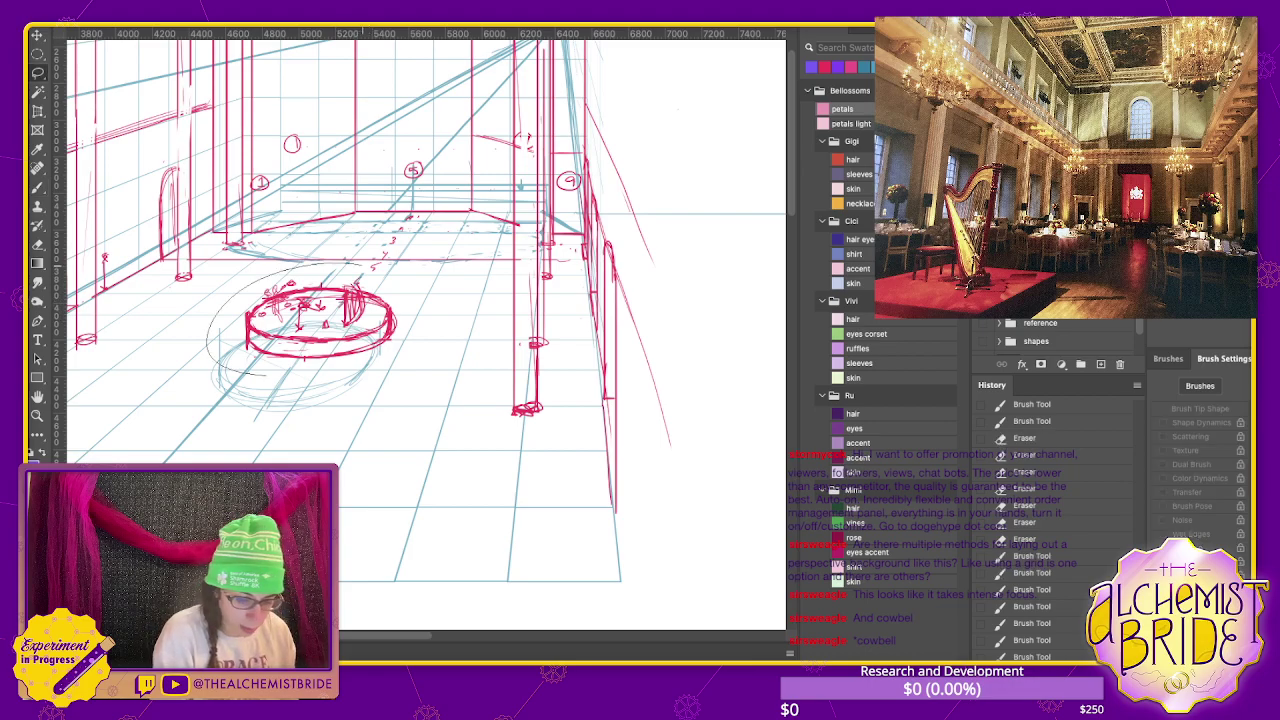
pyautogui.press('Delete')
# - Number the table rows along the centre aisle
pyautogui.press('b')
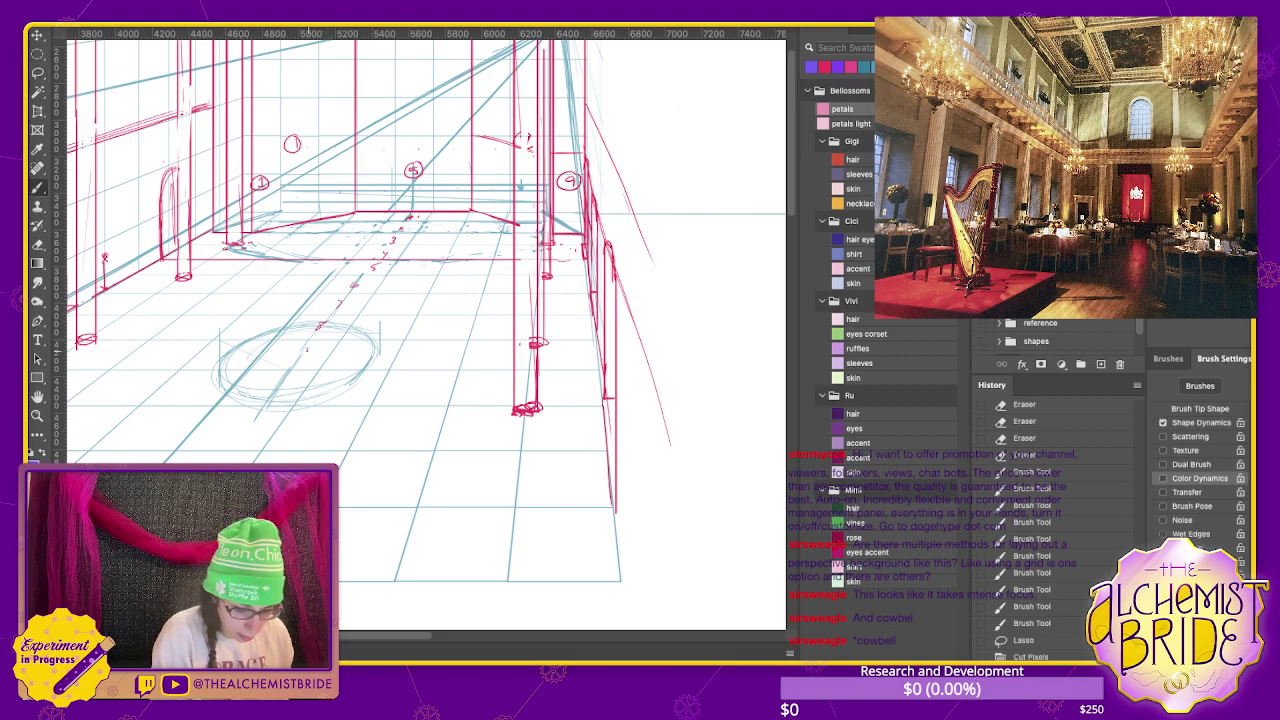
pyautogui.moveTo(304, 346); pyautogui.dragTo(276, 390)
pyautogui.moveTo(241, 417); pyautogui.dragTo(240, 424)
pyautogui.hscroll(-3, 420, 300)
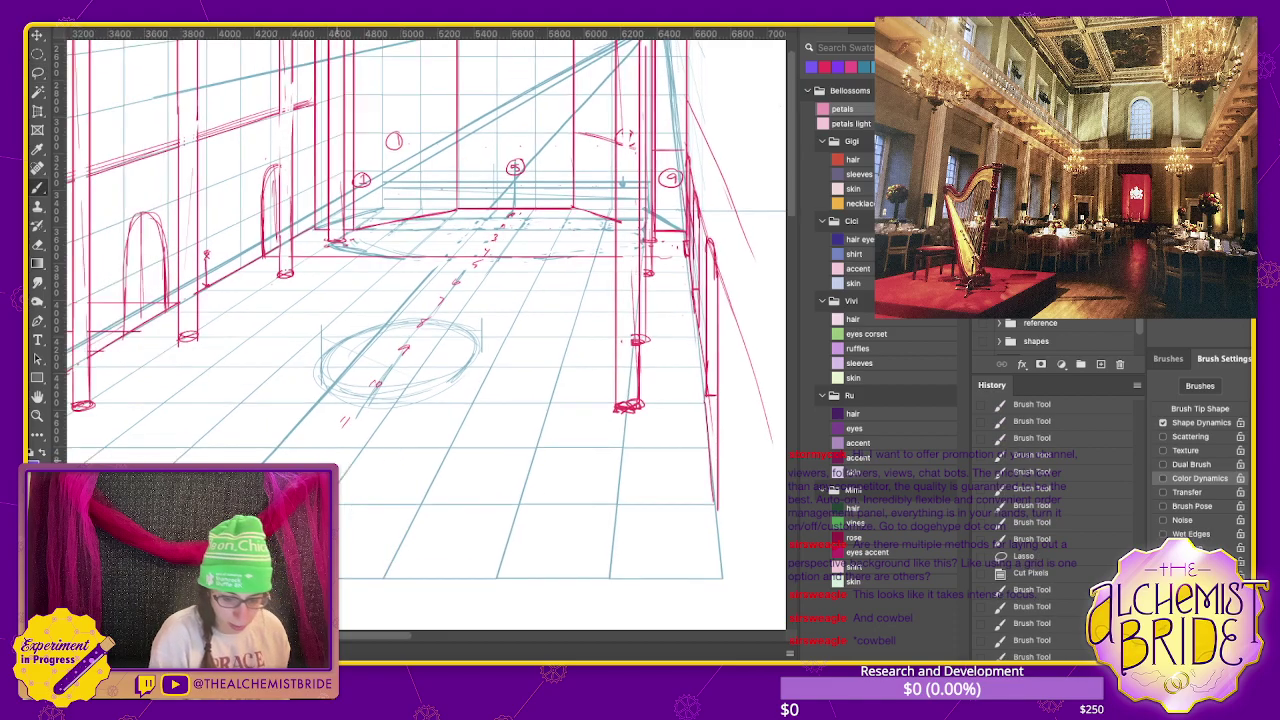
pyautogui.hscroll(-3, 420, 300)
# - Draw a long red horizontal floor line across the foreground
pyautogui.moveTo(152, 452); pyautogui.dragTo(776, 452)
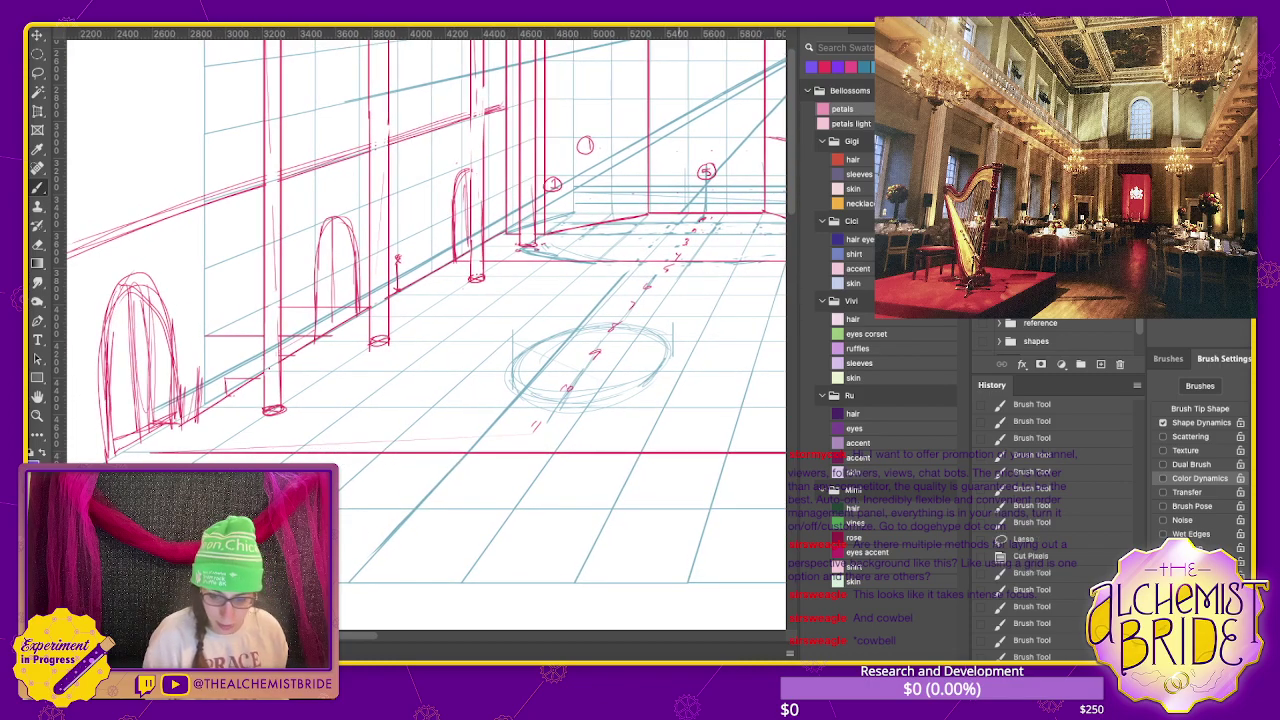
pyautogui.hscroll(3, 420, 300)
pyautogui.moveTo(632, 457); pyautogui.dragTo(744, 457)
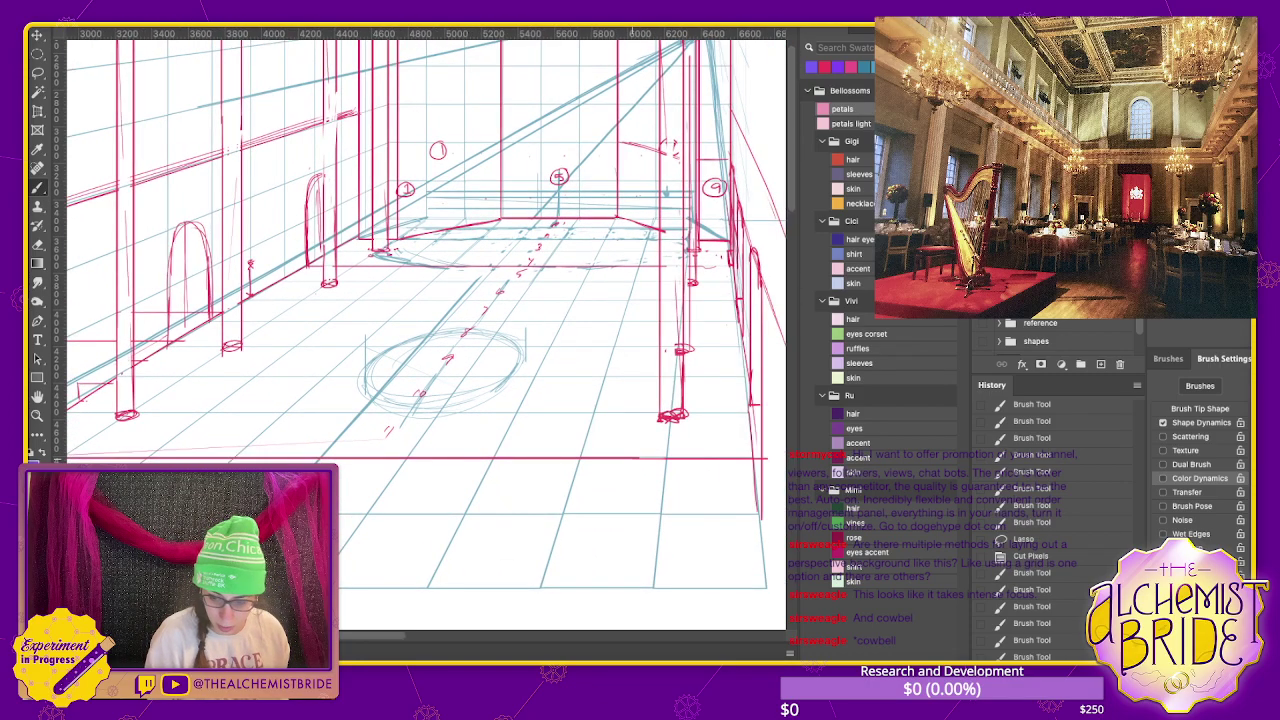
pyautogui.hscroll(2, 420, 310)
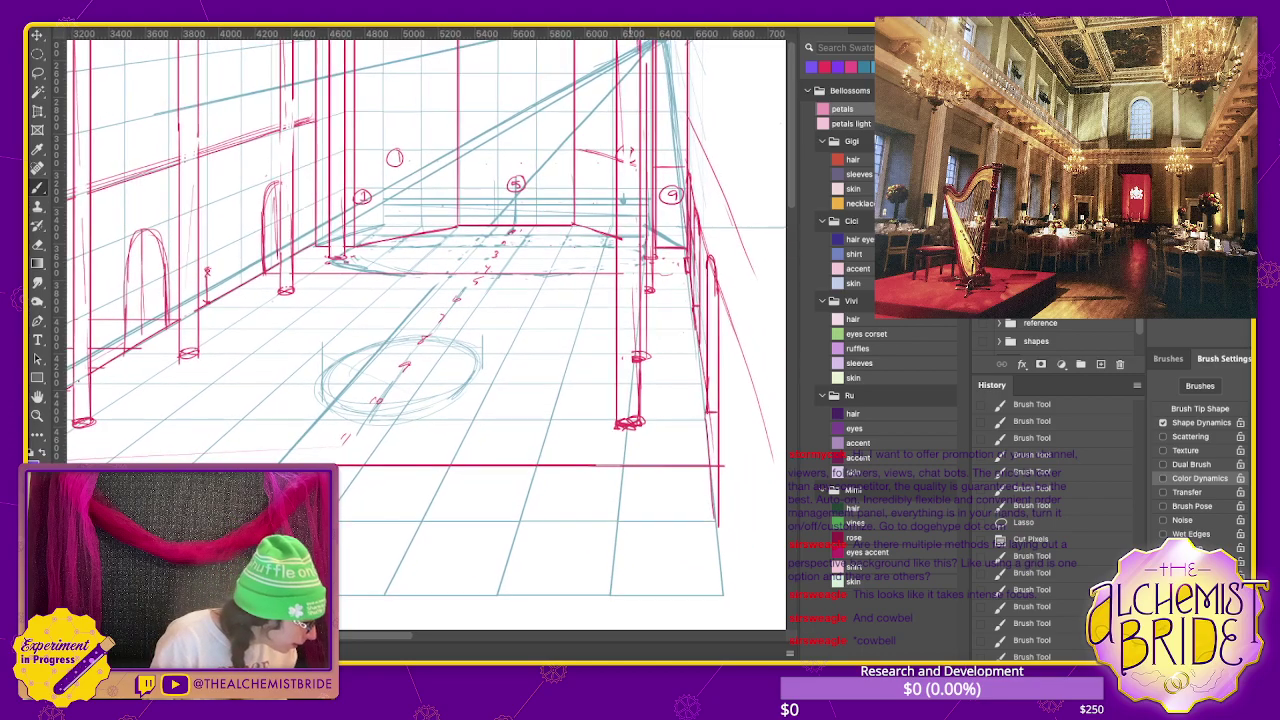
pyautogui.hscroll(1, 420, 310)
pyautogui.hscroll(-1, 420, 310)
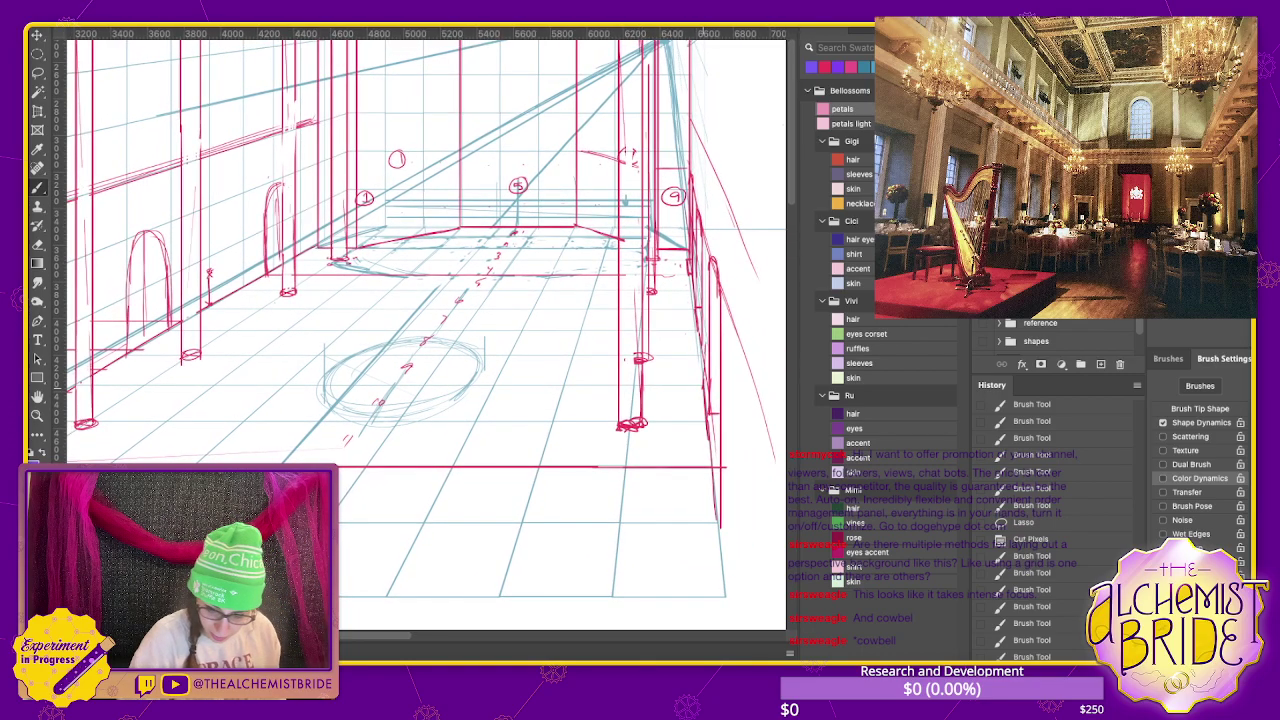
# - Add strokes along the right pillar and cut away stray strokes at the right edge
pyautogui.moveTo(706, 324); pyautogui.dragTo(712, 452)
pyautogui.moveTo(710, 280); pyautogui.dragTo(710, 426)
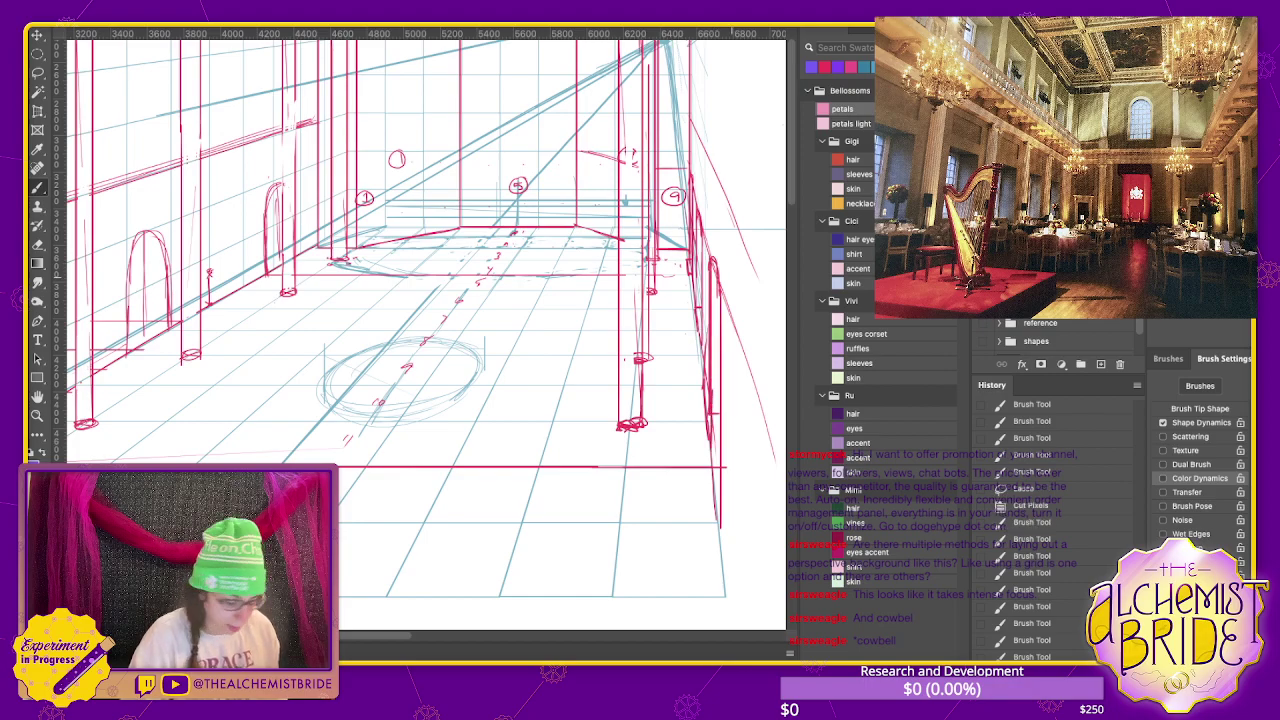
pyautogui.press('l')
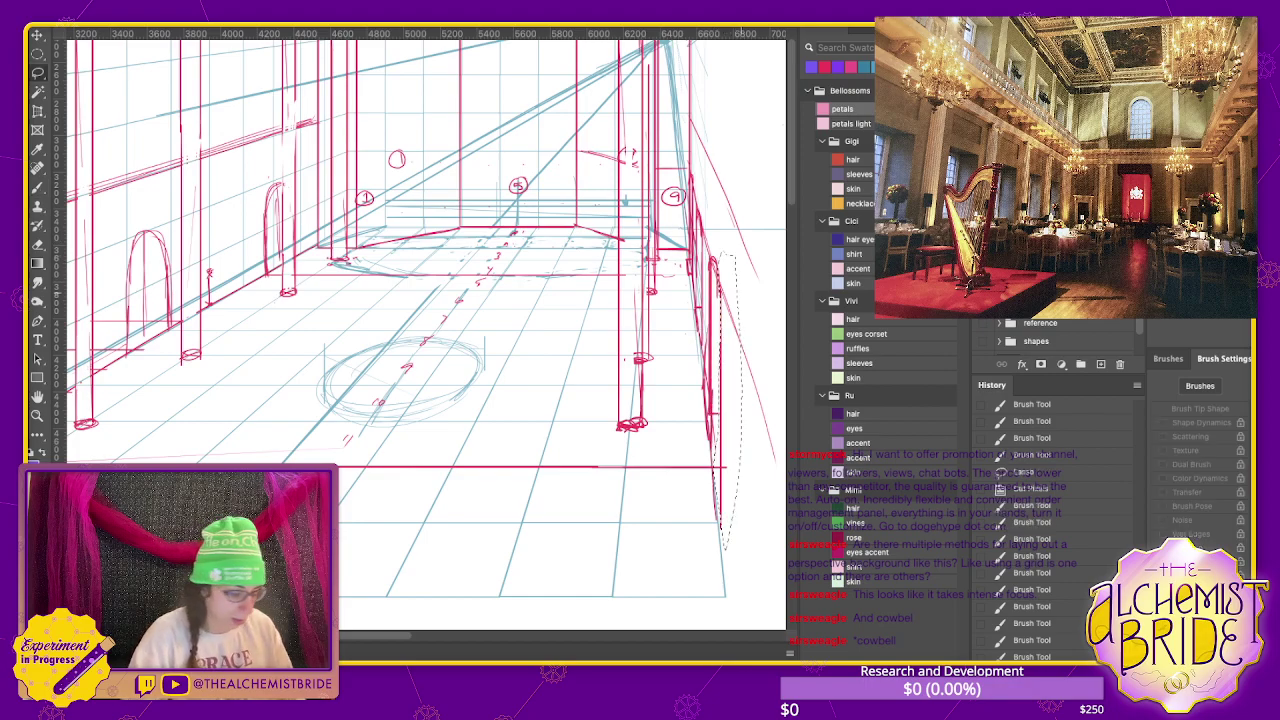
pyautogui.hotkey('ctrl', 'x')
pyautogui.press('b')
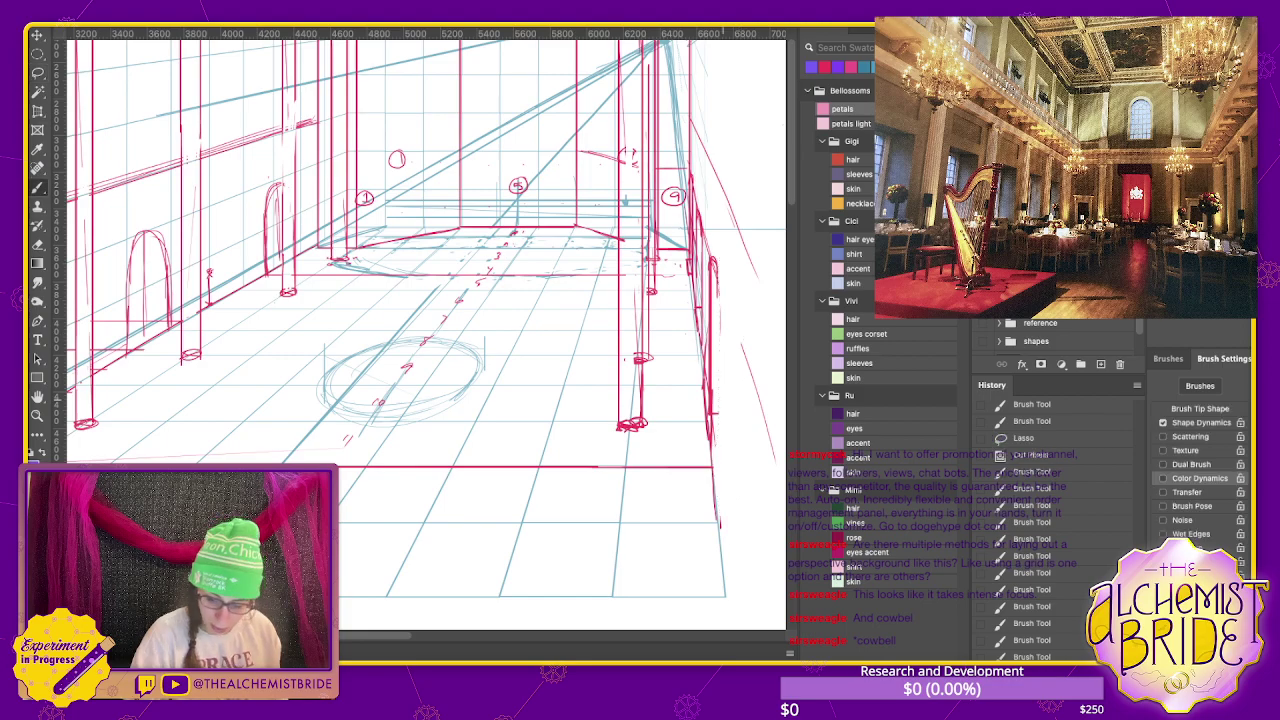
pyautogui.hscroll(-5, 420, 315)
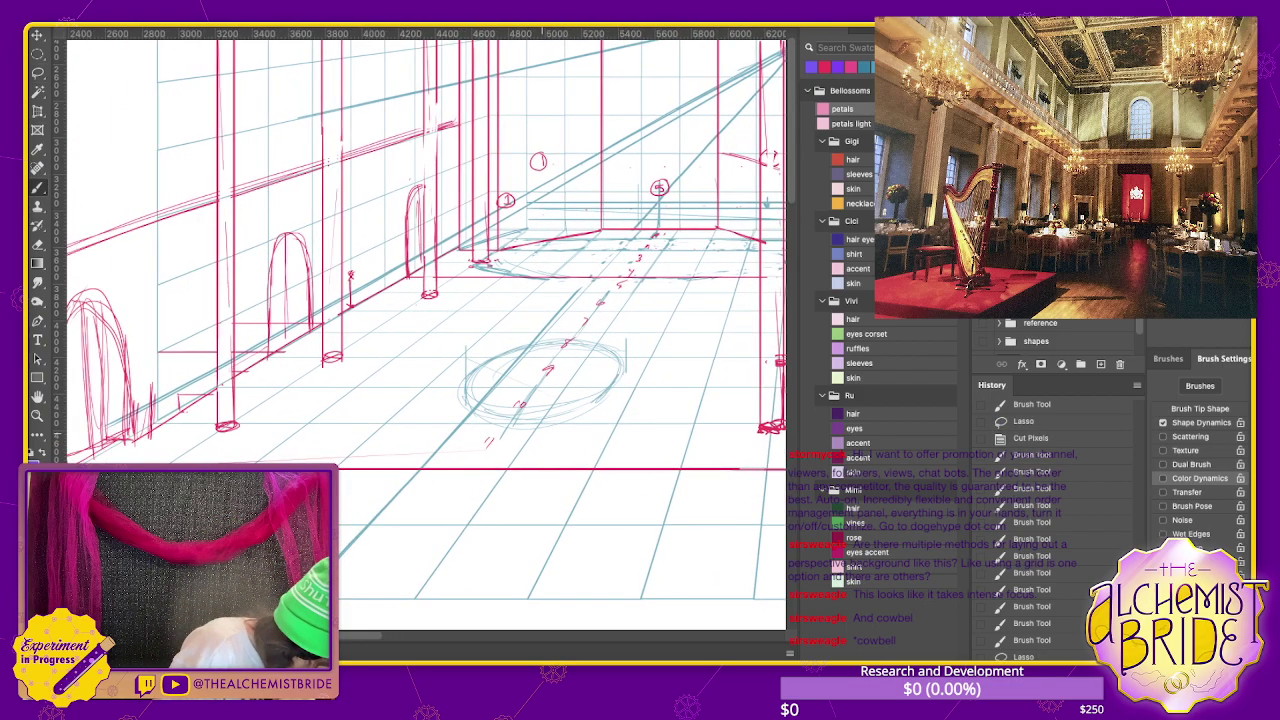
# - Restore the platform sketch in purple, move it toward the floor ellipse and touch up its sides
pyautogui.hotkey('ctrl', 'z')
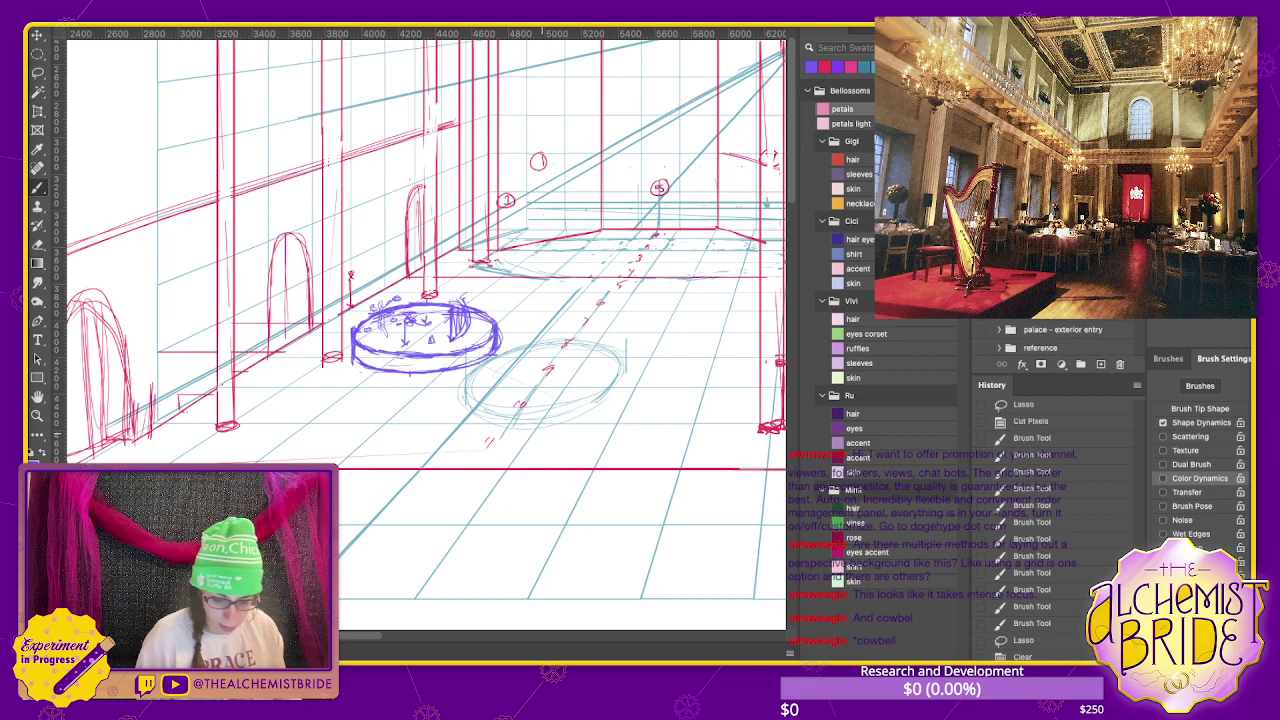
pyautogui.moveTo(409, 318)
pyautogui.mouseDown()
pyautogui.moveTo(494, 383)
pyautogui.moveTo(584, 318)
pyautogui.moveTo(444, 370)
pyautogui.mouseUp()
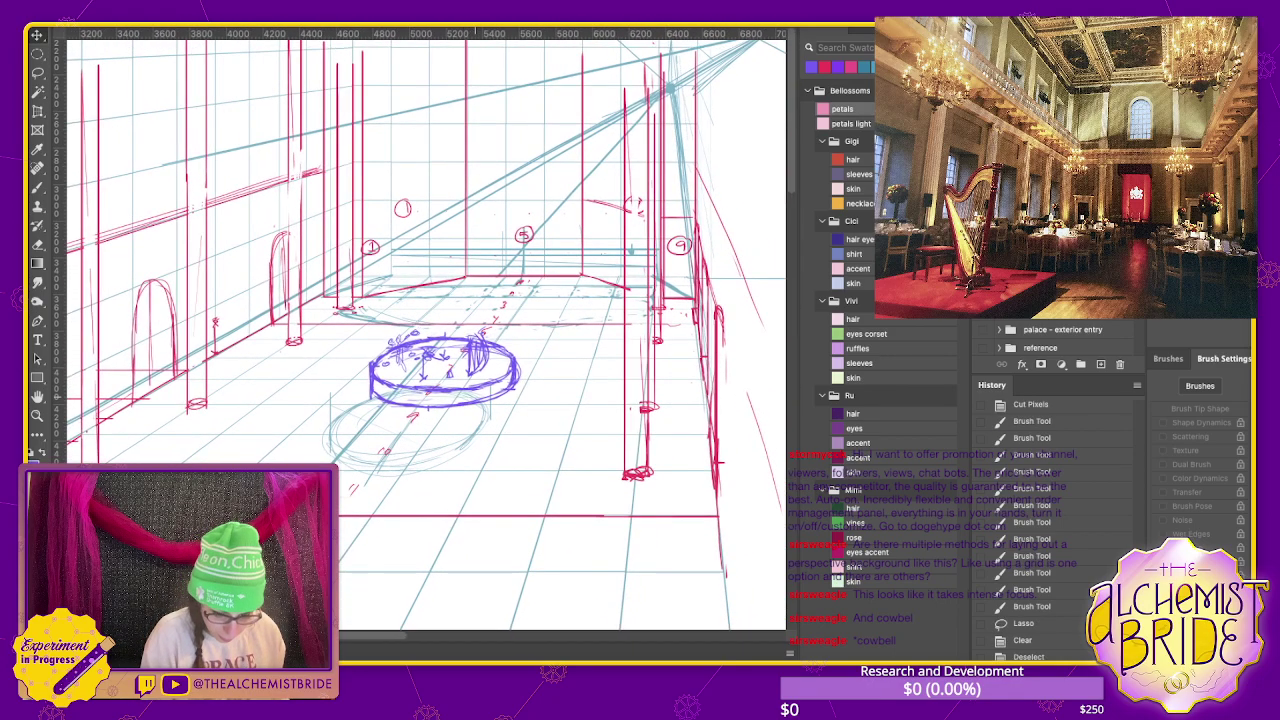
pyautogui.press('b')
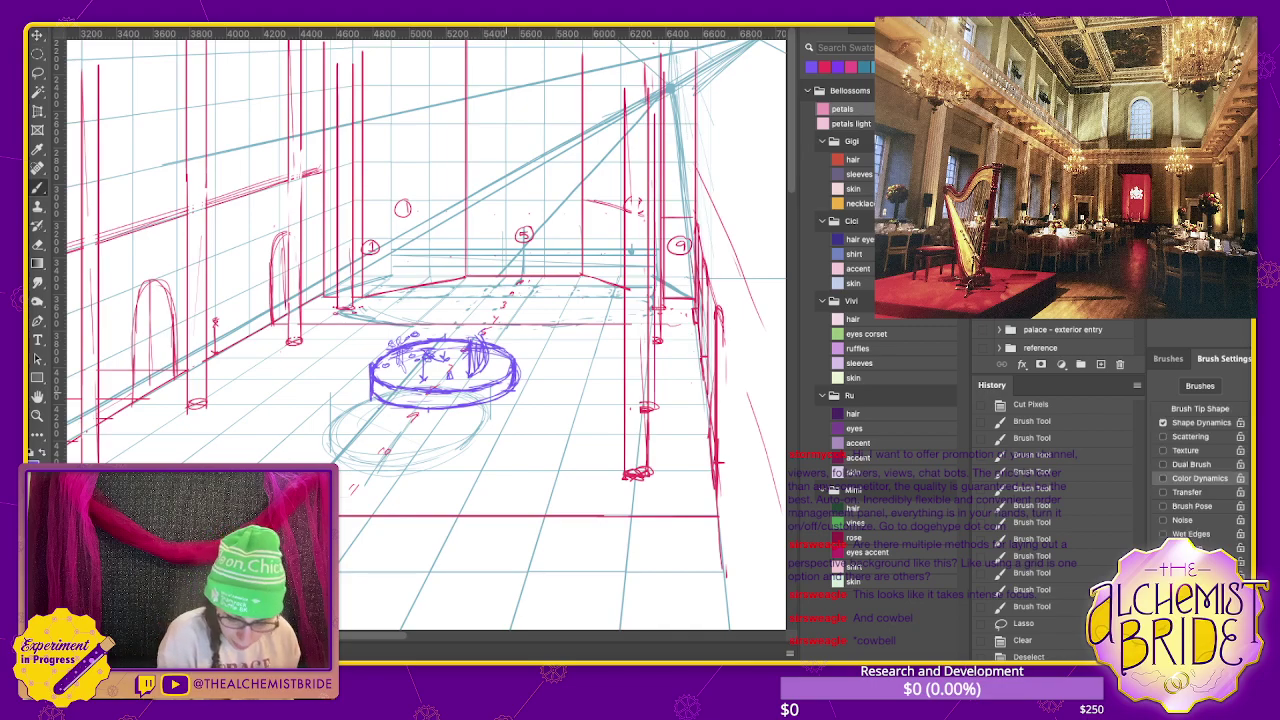
pyautogui.moveTo(466, 365); pyautogui.dragTo(508, 374)
pyautogui.moveTo(380, 368)
pyautogui.mouseDown()
pyautogui.moveTo(436, 366)
pyautogui.moveTo(426, 362)
pyautogui.mouseUp()
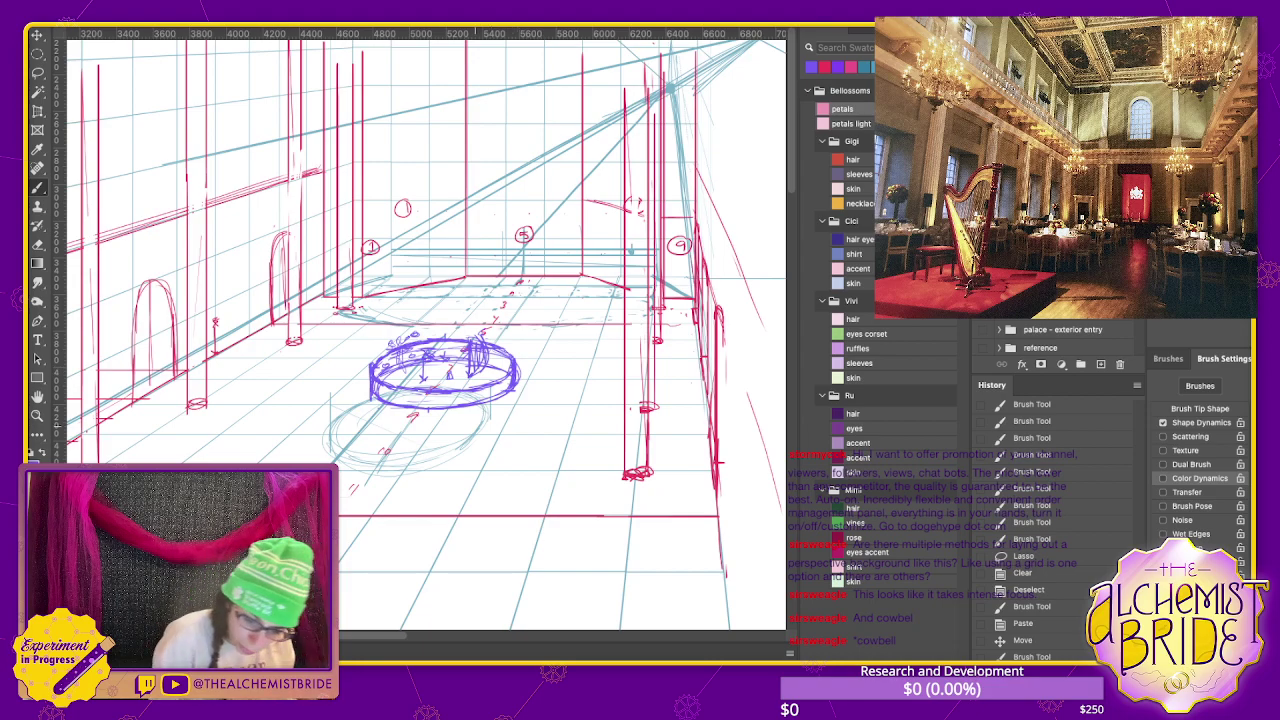
pyautogui.moveTo(496, 300); pyautogui.dragTo(456, 300)
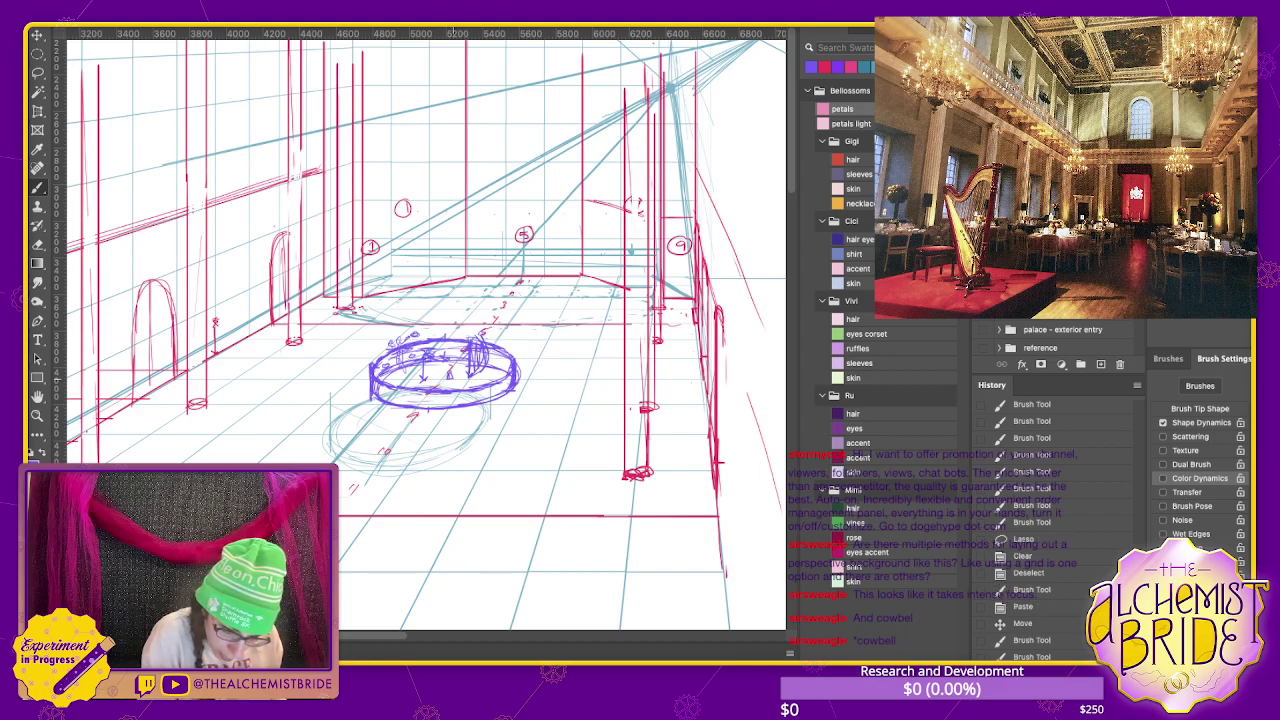
# - Add small marks on the platform rim, then toggle the perspective grid off and on to check it
pyautogui.click(456, 300)
pyautogui.moveTo(424, 364)
pyautogui.mouseDown()
pyautogui.moveTo(468, 364)
pyautogui.moveTo(478, 342)
pyautogui.mouseUp()
pyautogui.press('e')
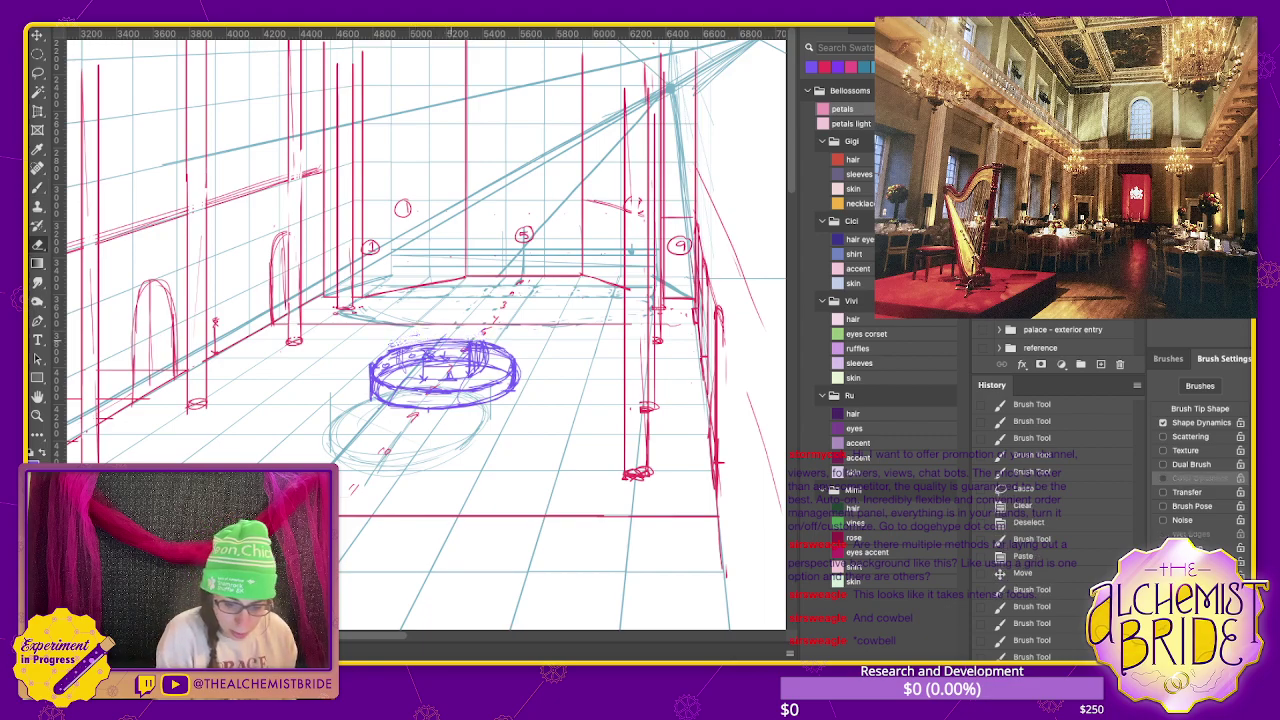
pyautogui.press('b')
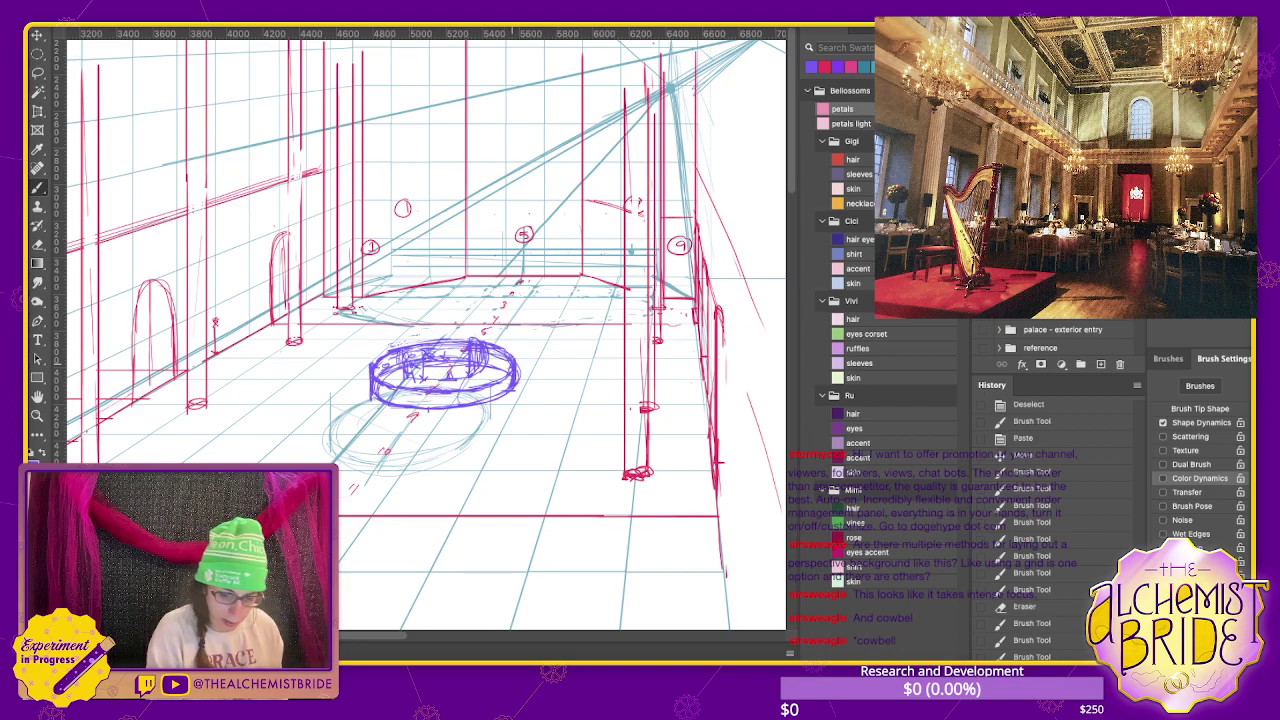
pyautogui.press('e')
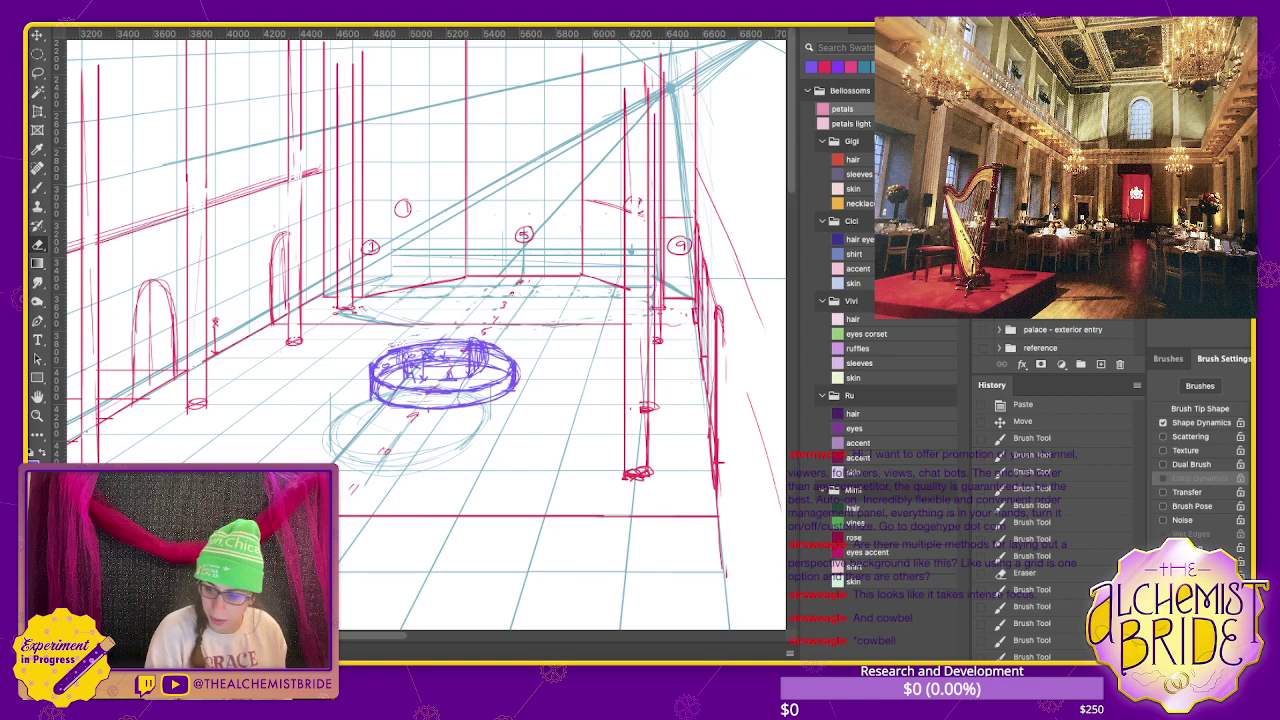
pyautogui.hotkey('ctrl', ',')
pyautogui.hotkey('ctrl', ',')
pyautogui.hotkey('ctrl', ',')
pyautogui.hotkey('ctrl', ',')
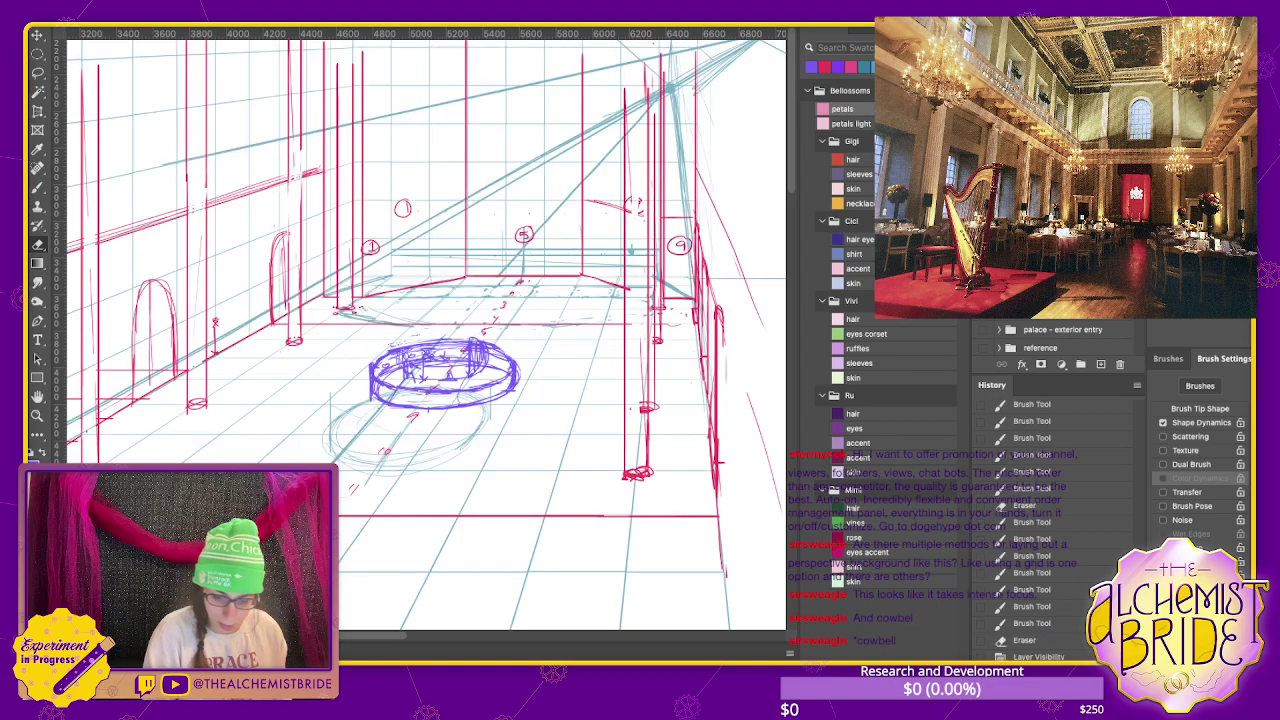
pyautogui.hotkey('ctrl', ',')
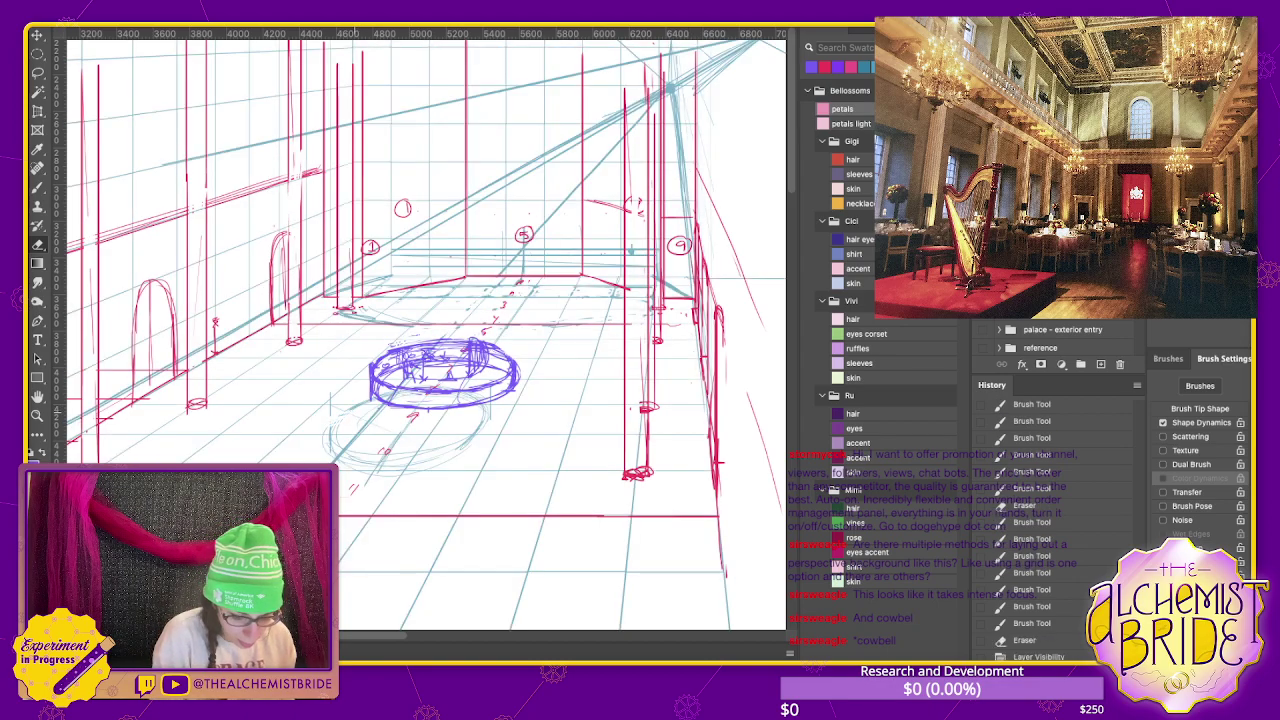
# - Lasso and delete four patches of faint stray strokes below and in front of the platform
pyautogui.press('l')
pyautogui.moveTo(352, 405); pyautogui.dragTo(368, 412)
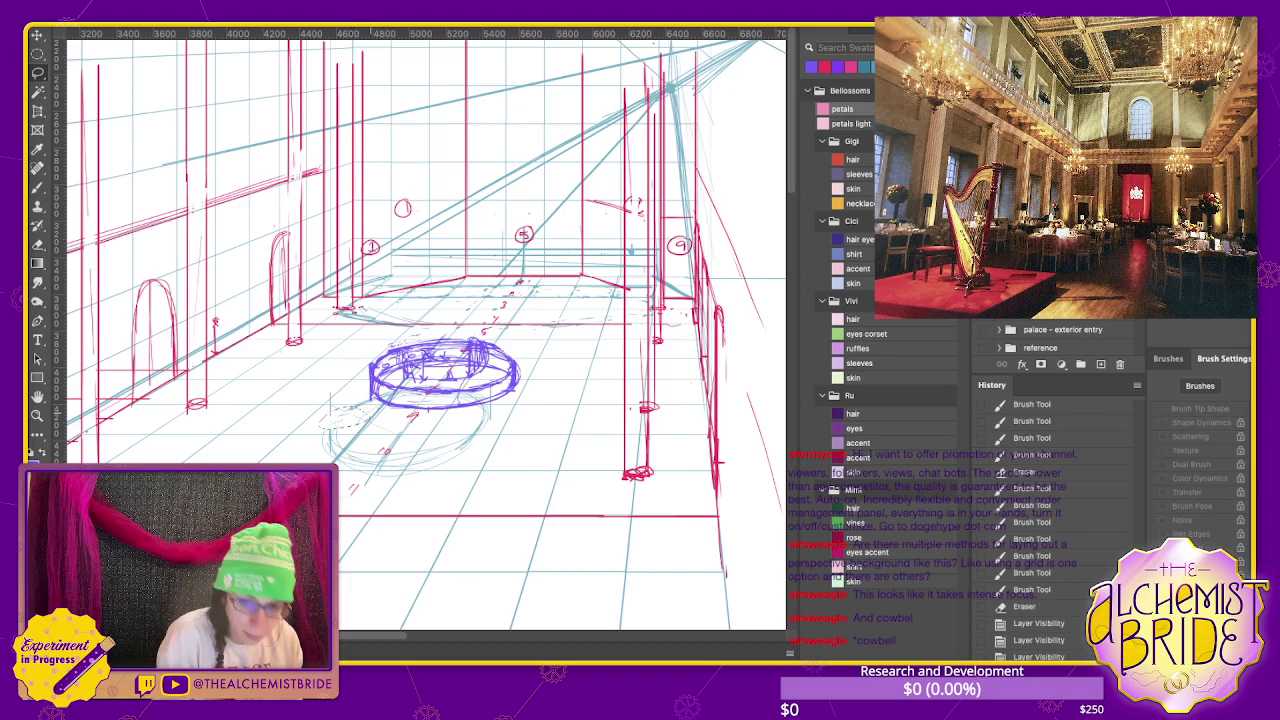
pyautogui.press('Delete')
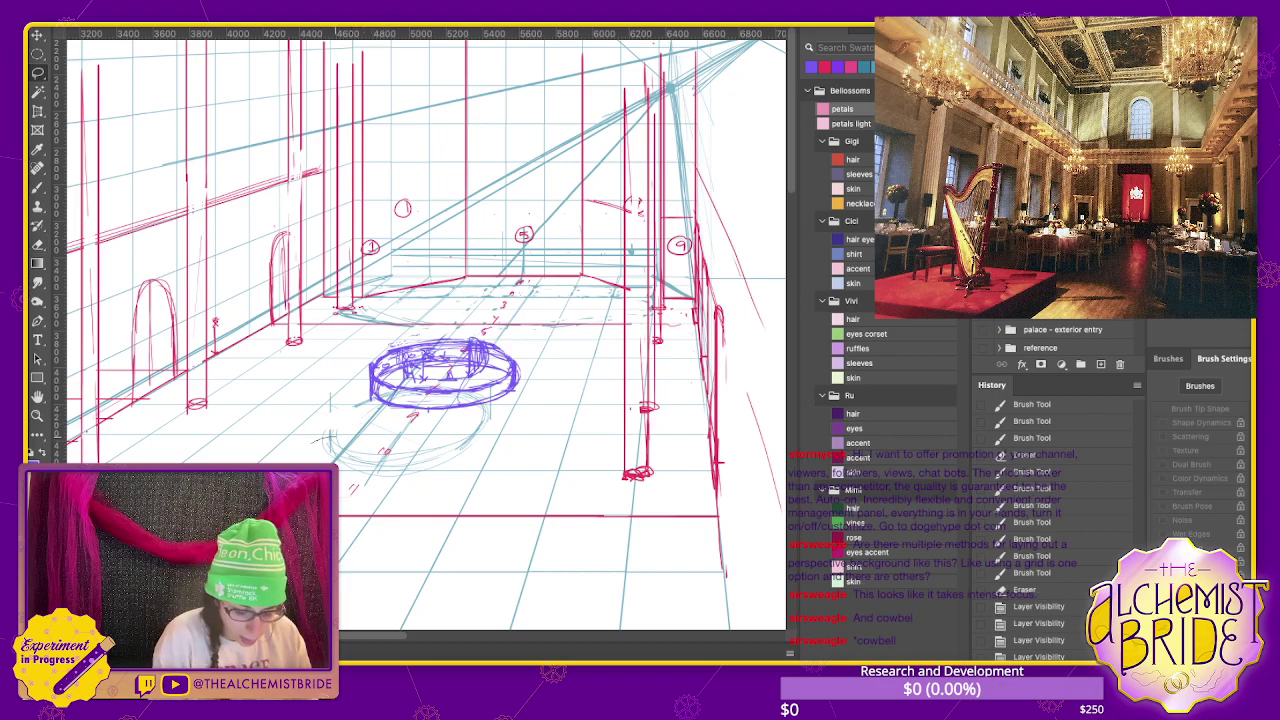
pyautogui.moveTo(345, 440); pyautogui.dragTo(424, 466)
pyautogui.press('Delete')
pyautogui.press('Delete')
pyautogui.moveTo(460, 408); pyautogui.dragTo(500, 432)
pyautogui.press('Delete')
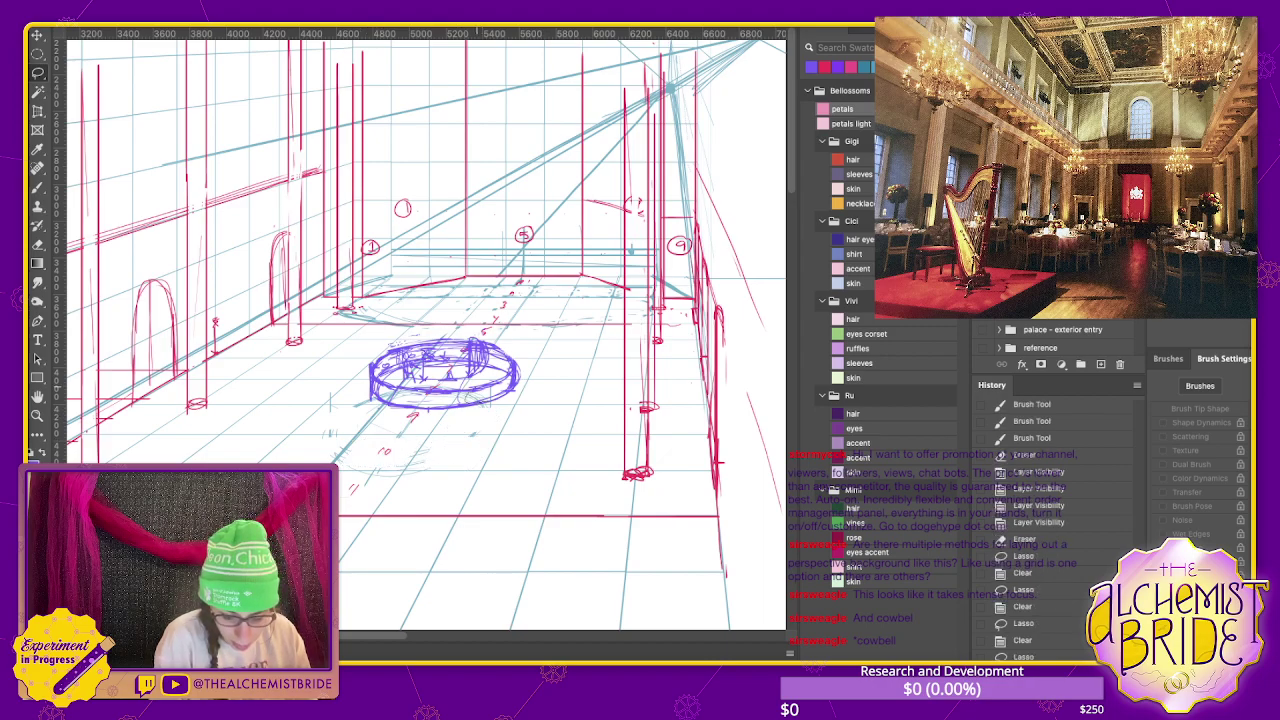
pyautogui.moveTo(352, 400); pyautogui.dragTo(376, 402)
pyautogui.press('Delete')
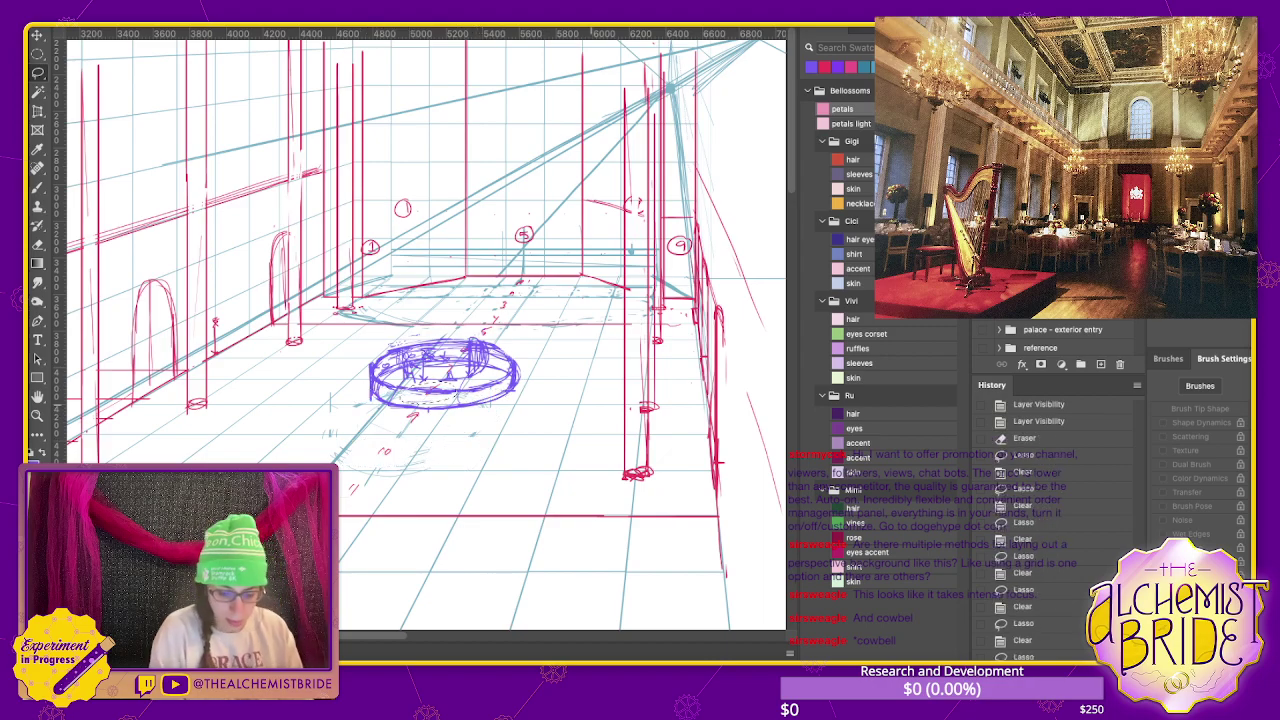
# - Clear the remaining stray marks beside the ring and tint it red with a colour overlay
pyautogui.press('b')
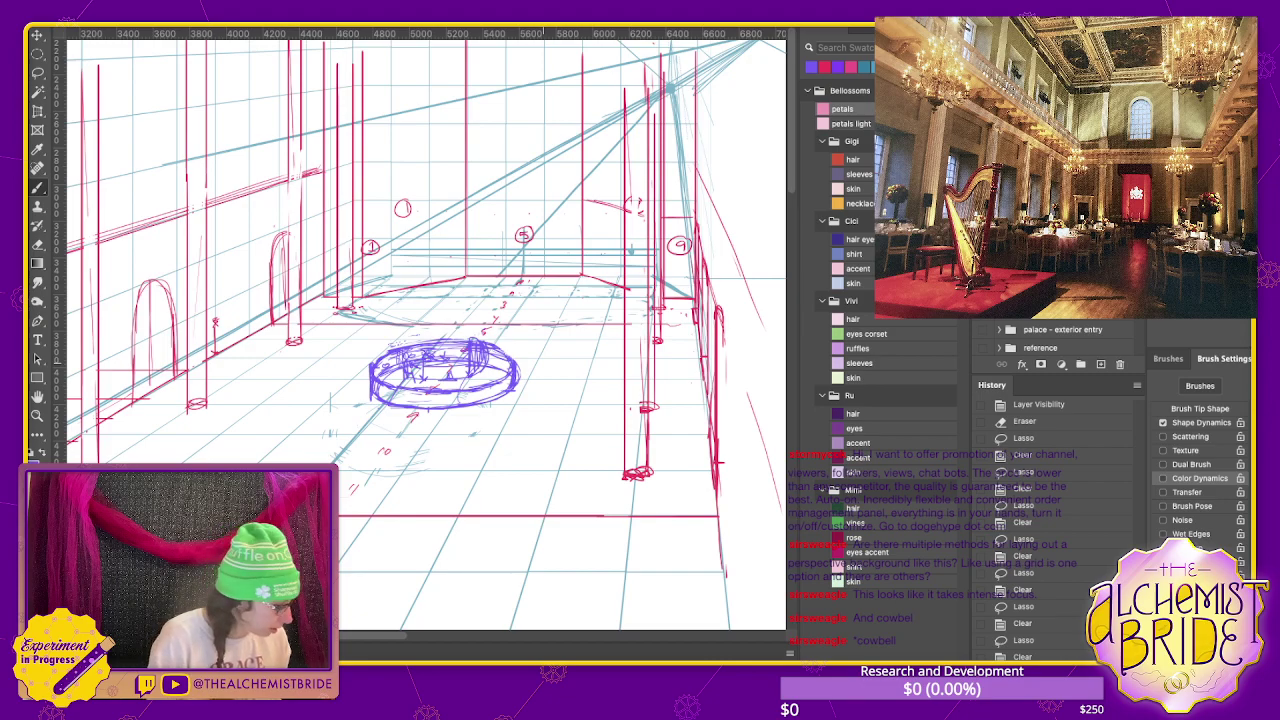
pyautogui.moveTo(372, 424); pyautogui.dragTo(560, 413)
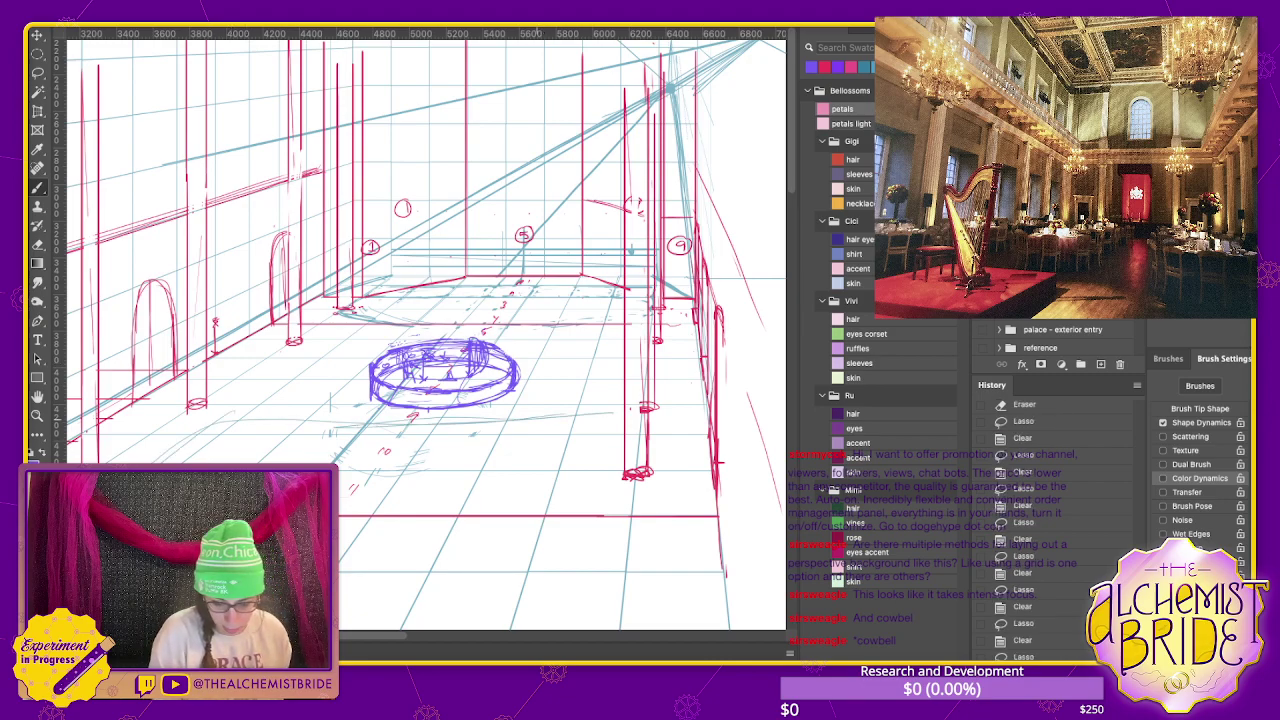
pyautogui.press('Delete')
pyautogui.hotkey('ctrl', 'd')
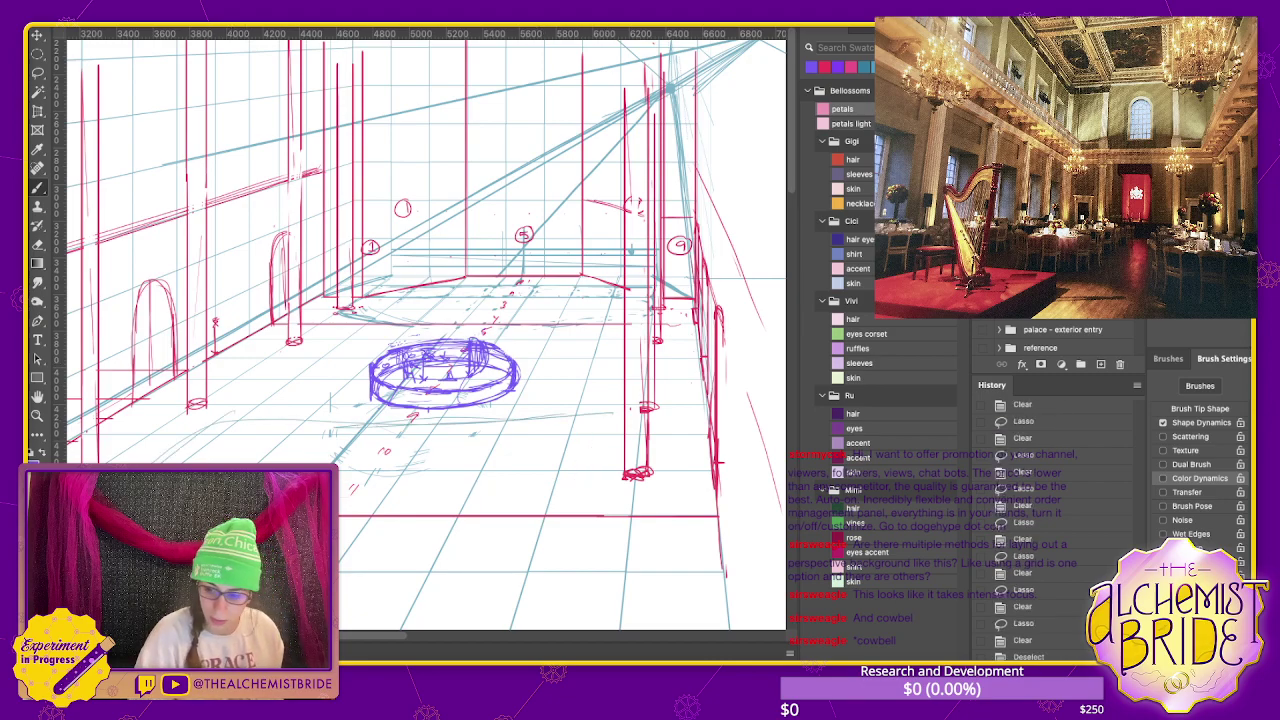
pyautogui.press('Delete')
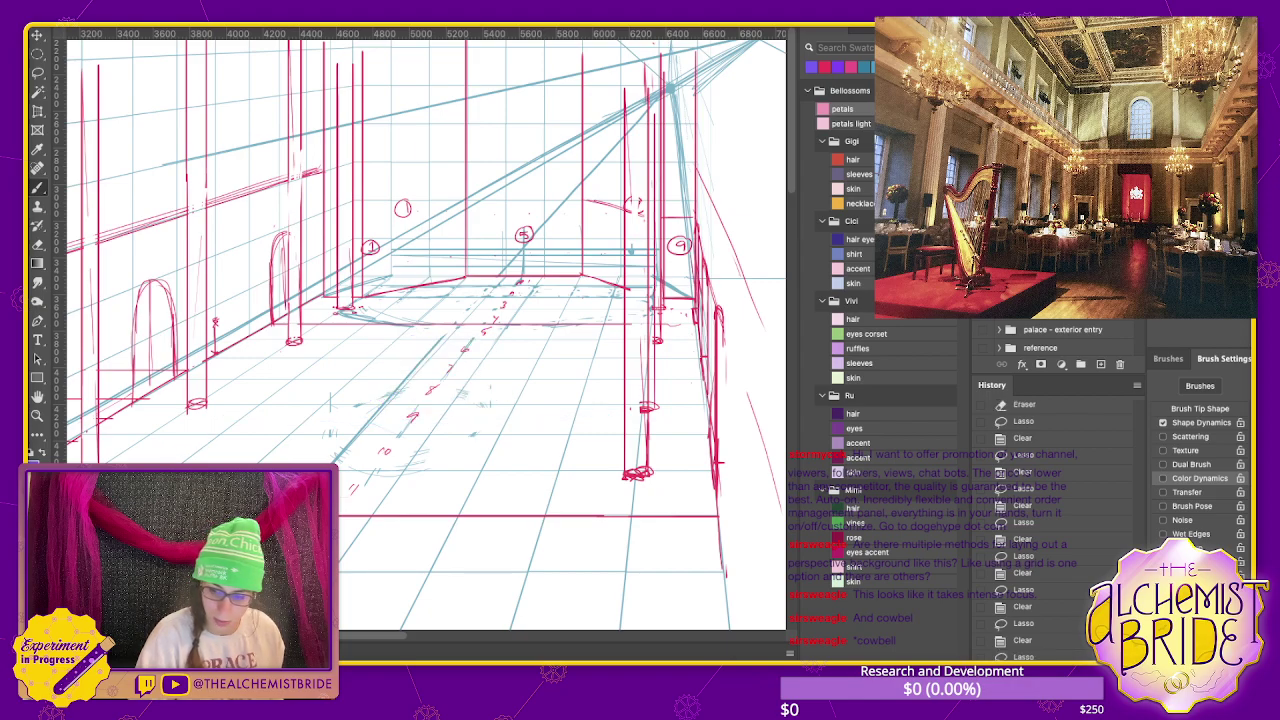
pyautogui.hotkey('ctrl', 'd')
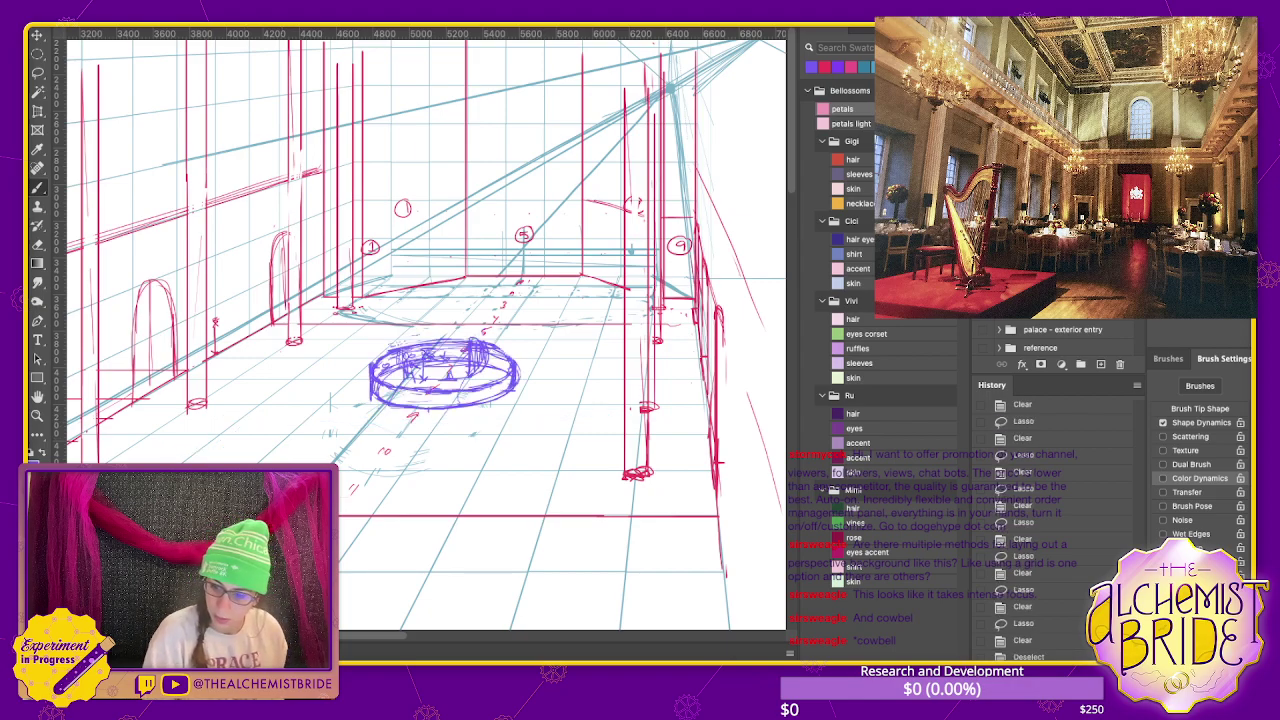
pyautogui.press('F2')
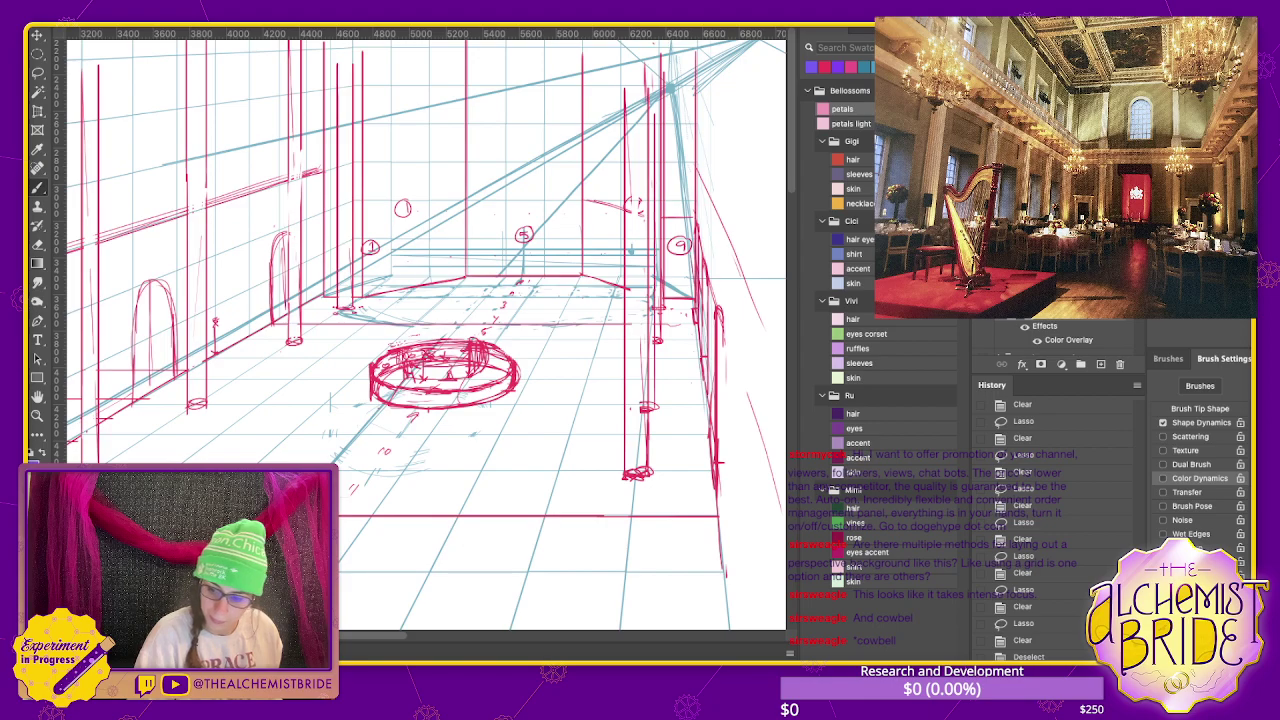
# - Switch the ring back to purple and sketch a first small table ellipse behind it
pyautogui.press('l')
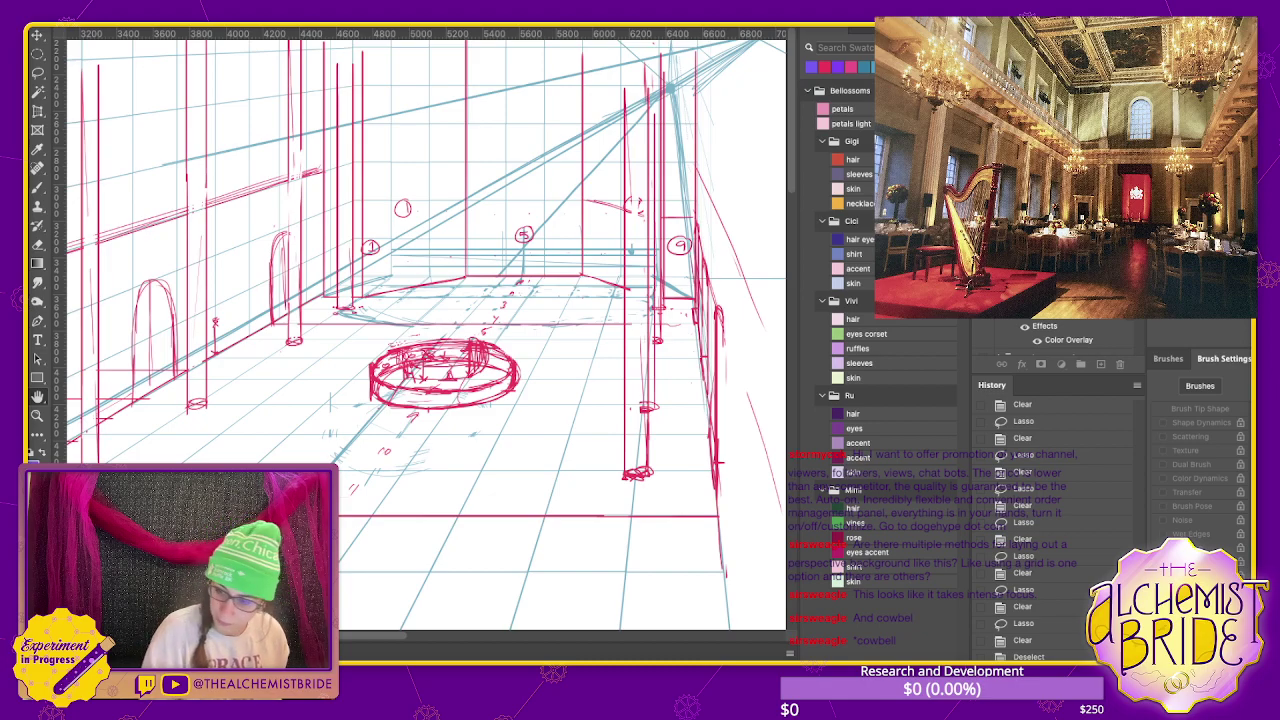
pyautogui.press('i')
pyautogui.press('b')
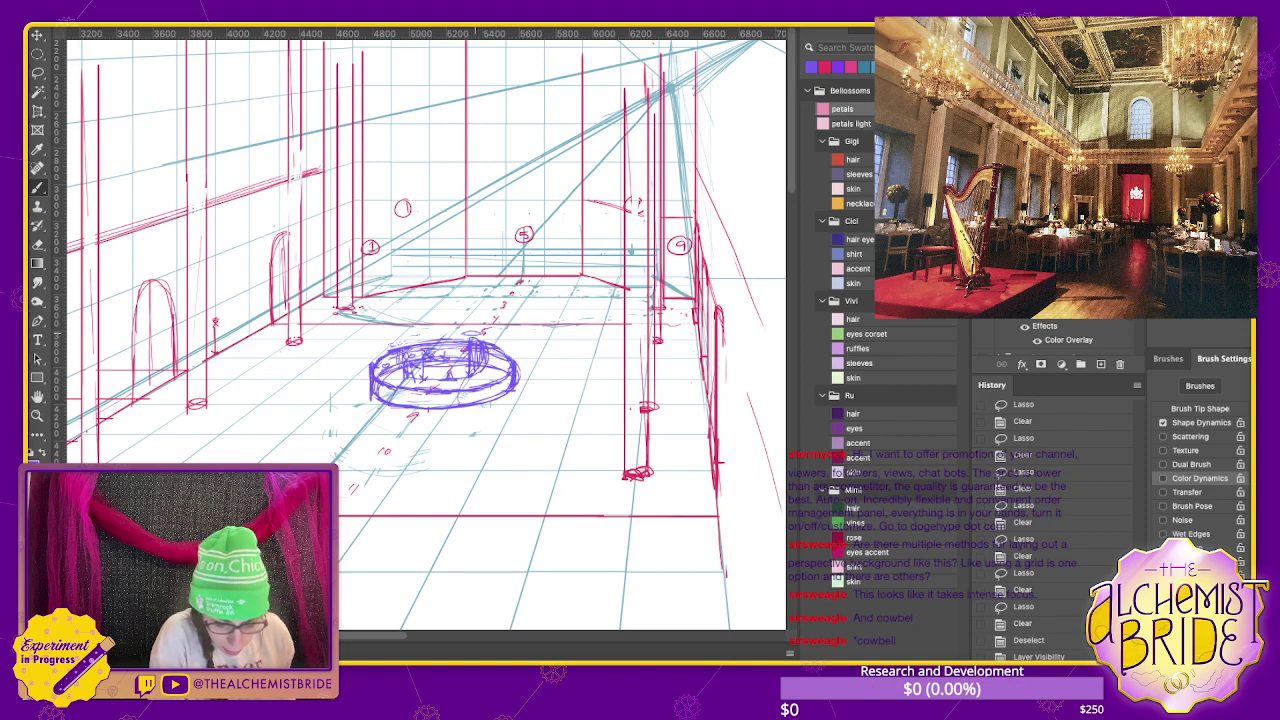
pyautogui.hotkey('ctrl', ',')
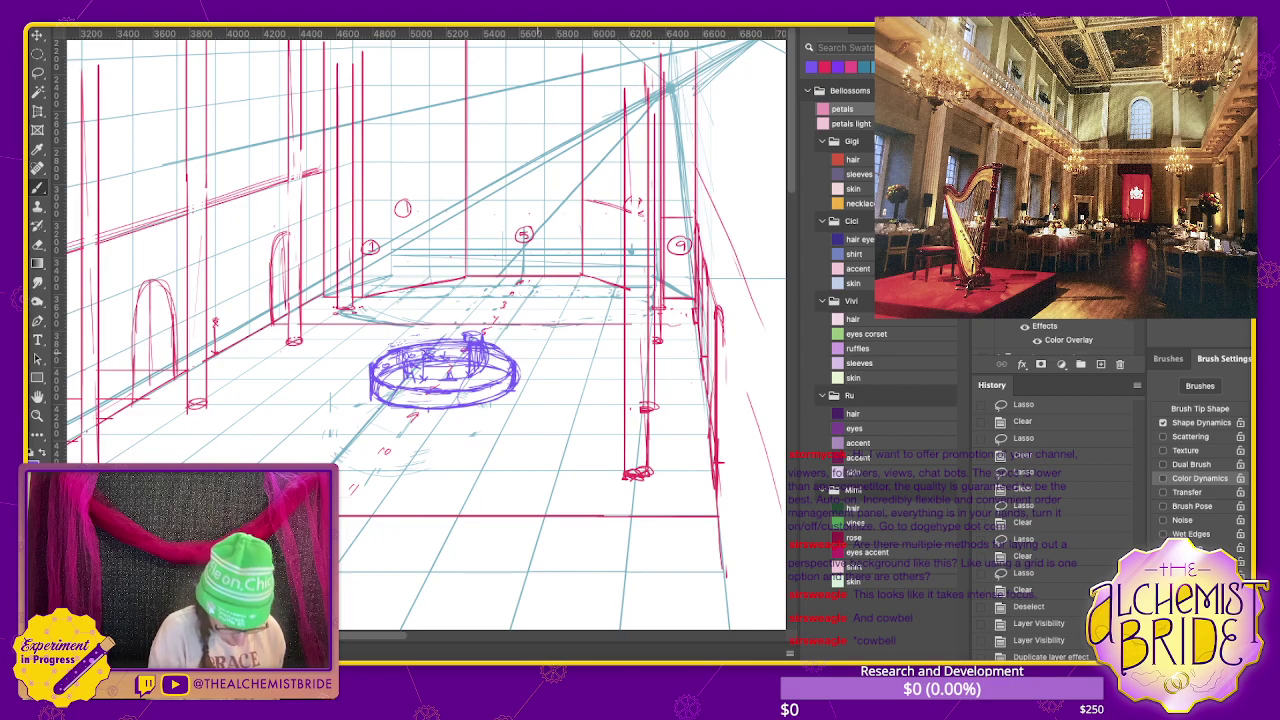
pyautogui.moveTo(516, 346); pyautogui.dragTo(513, 351)
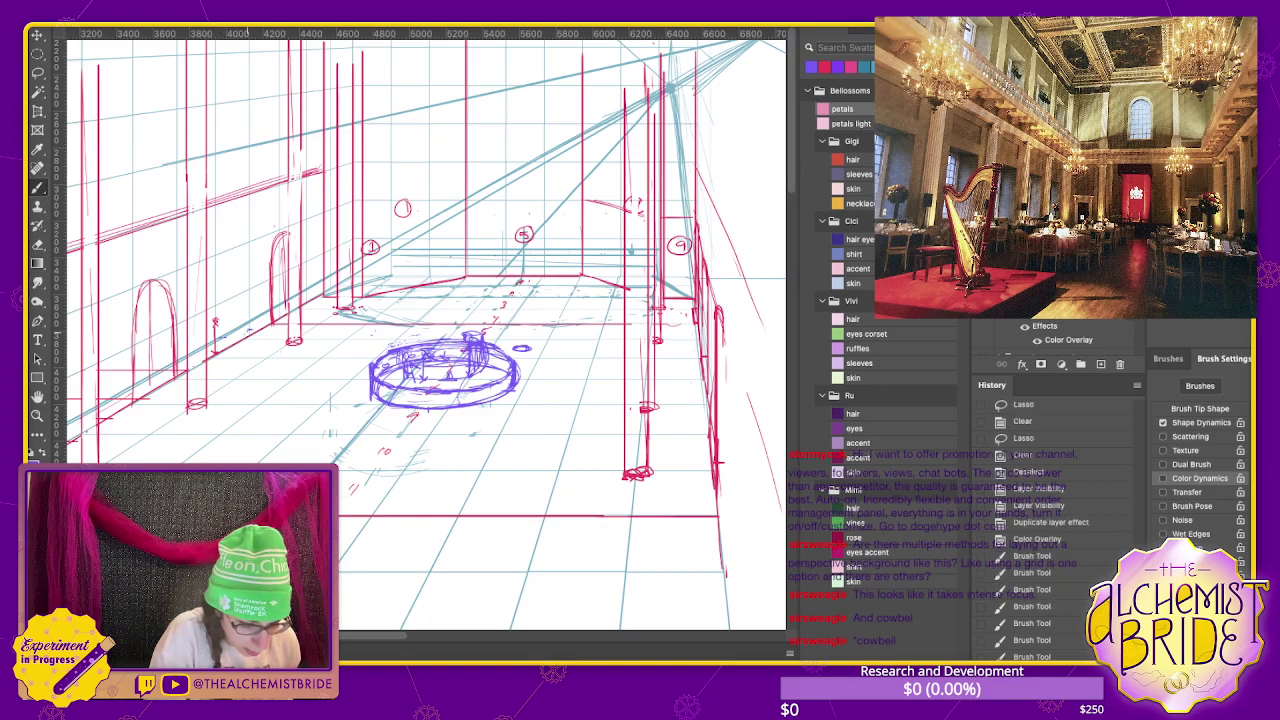
# - Draw a horizontal guide line for the table row and the centre table ellipse
pyautogui.moveTo(250, 331); pyautogui.dragTo(247, 345)
pyautogui.press('z')
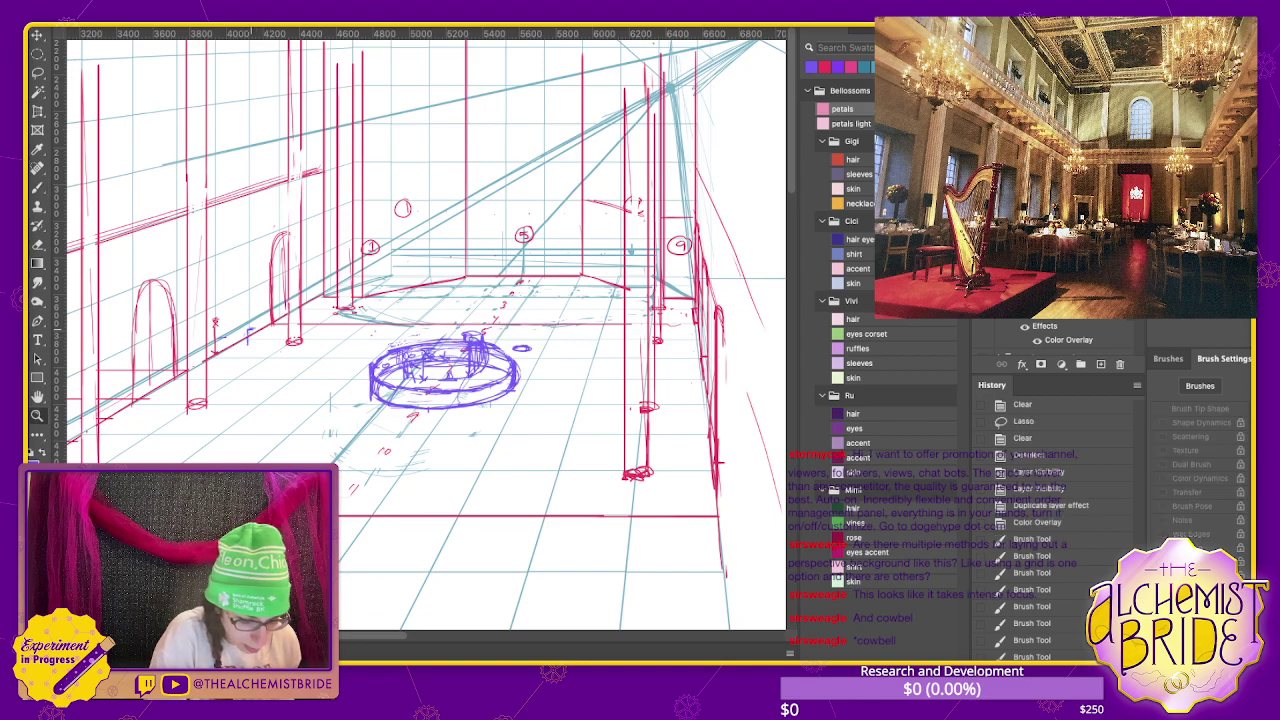
pyautogui.press('b')
pyautogui.moveTo(252, 329); pyautogui.dragTo(660, 329)
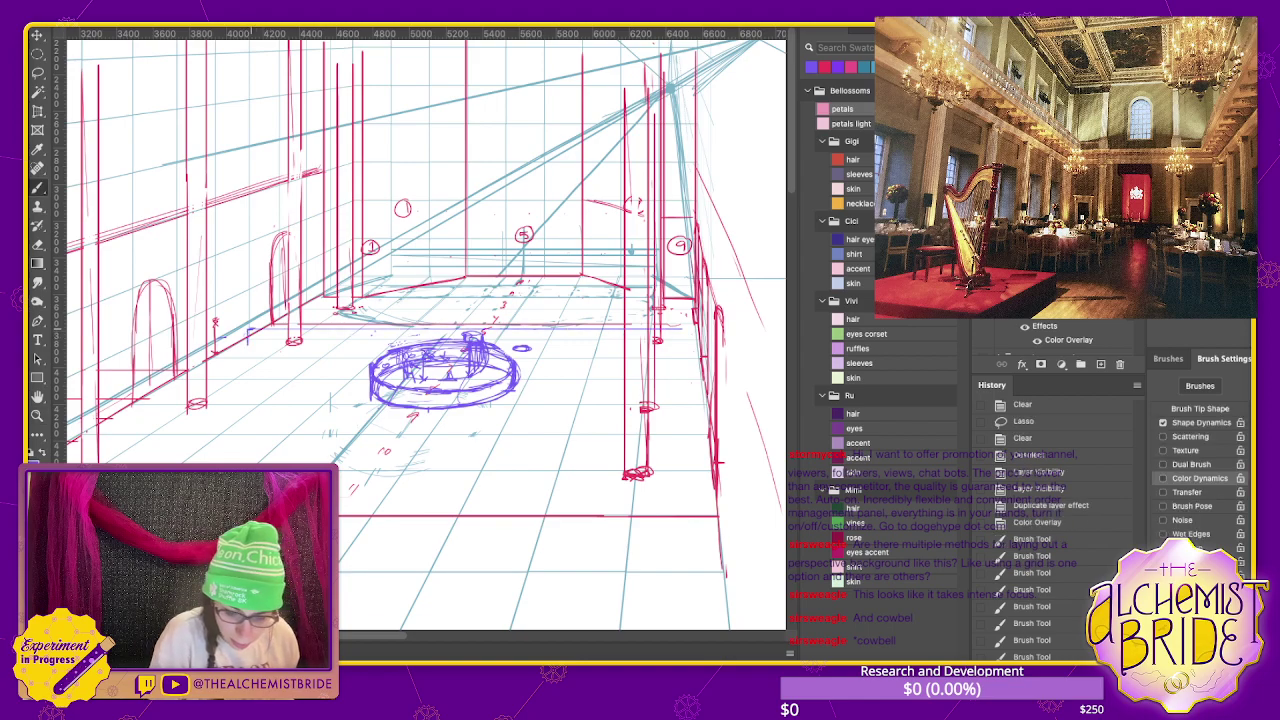
pyautogui.press('e')
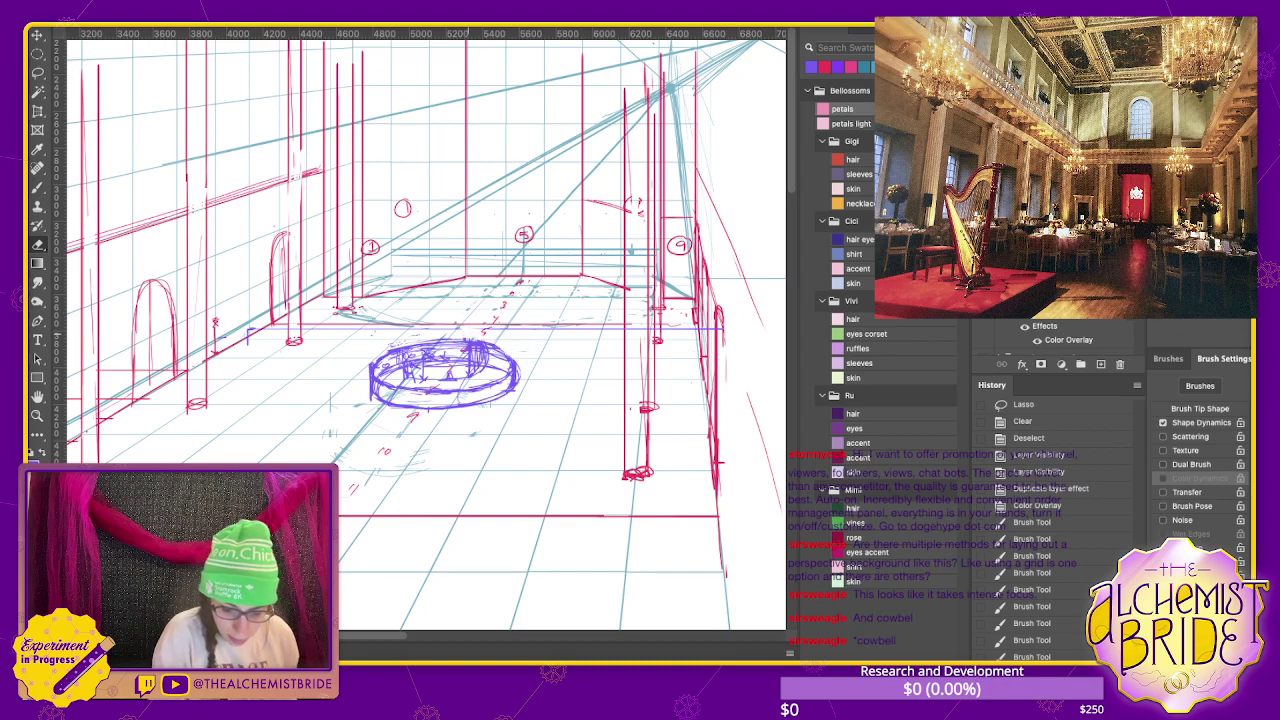
pyautogui.press('b')
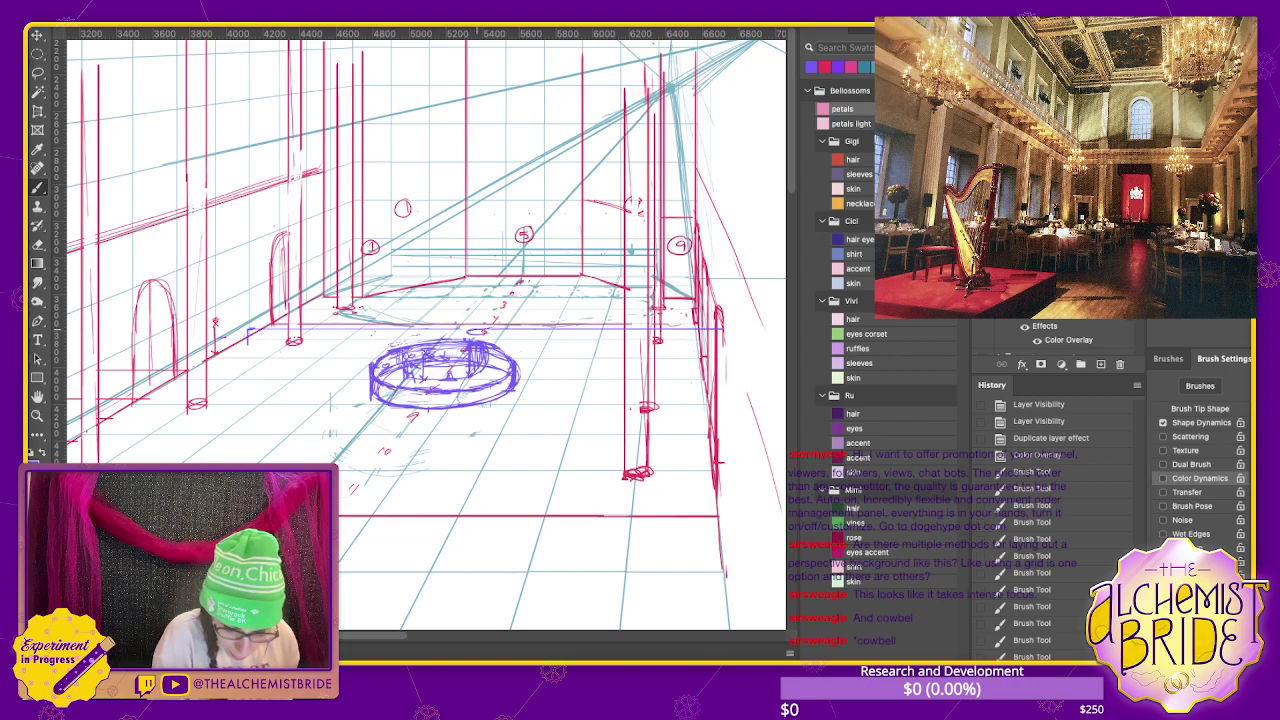
pyautogui.moveTo(470, 332); pyautogui.dragTo(488, 332)
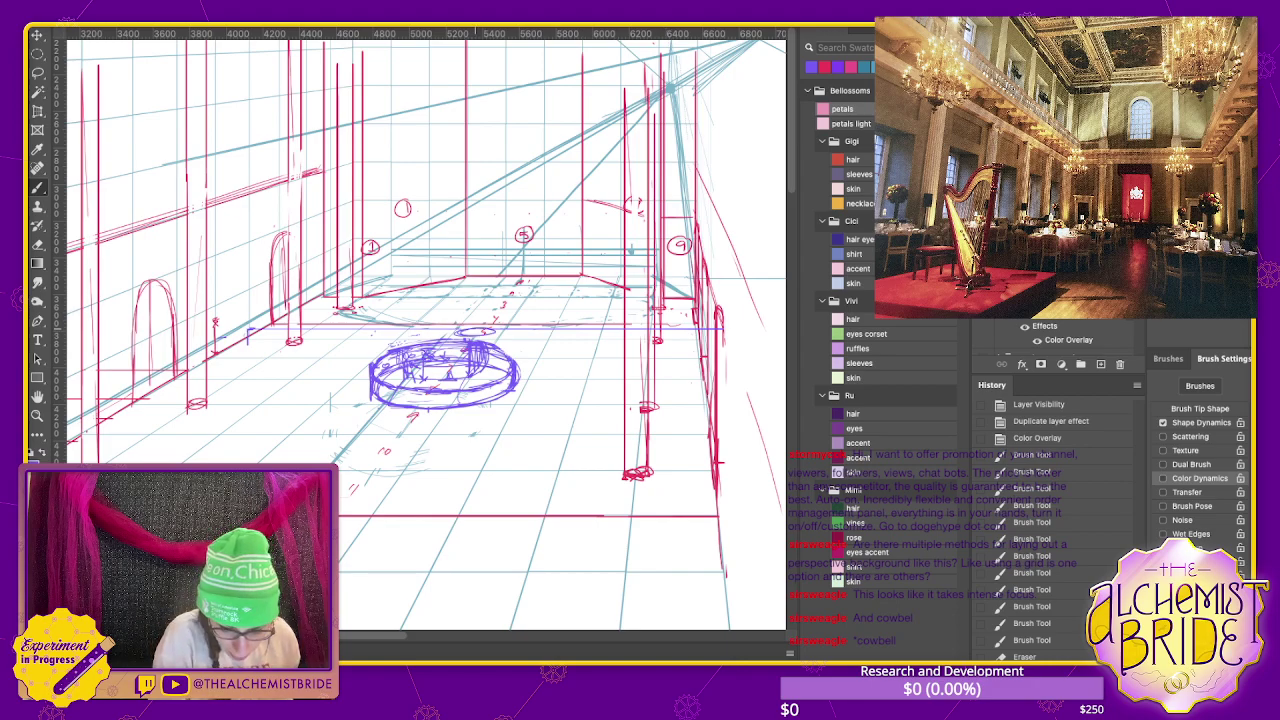
pyautogui.moveTo(466, 331); pyautogui.dragTo(486, 332)
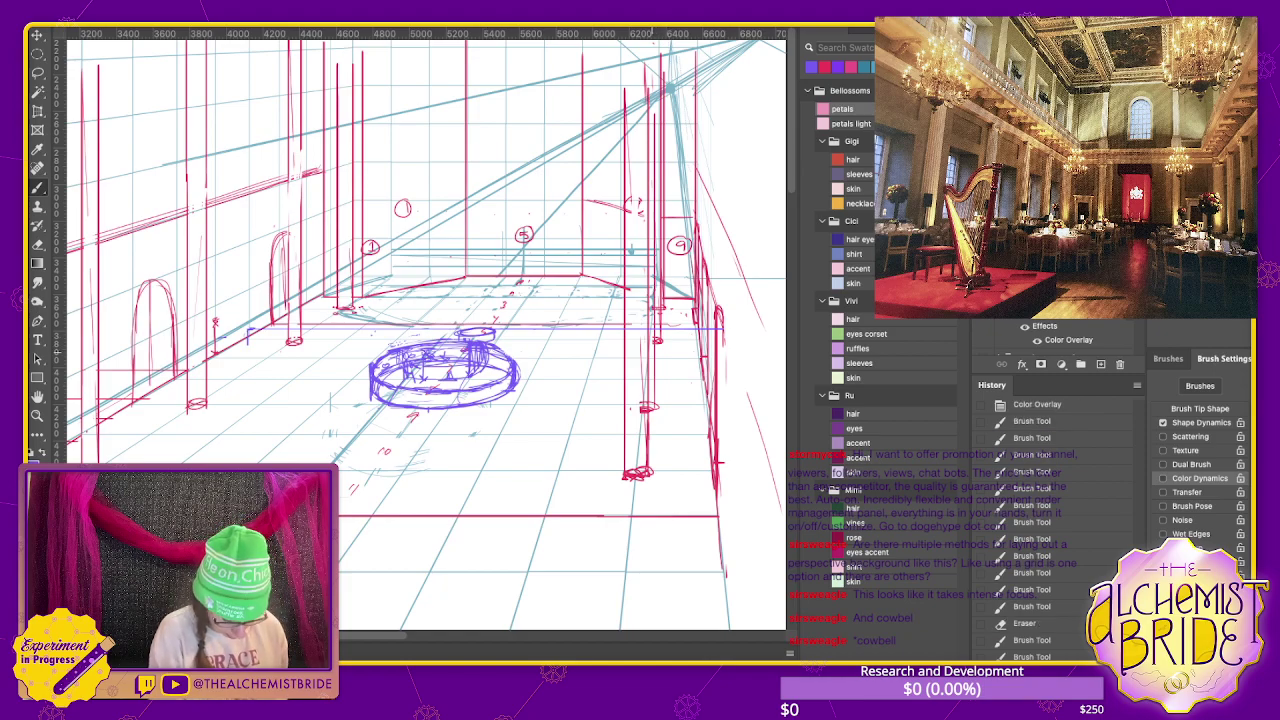
# - Sketch small flat tables at the right and left of the row, redoing a misplaced one
pyautogui.moveTo(331, 386); pyautogui.dragTo(331, 398)
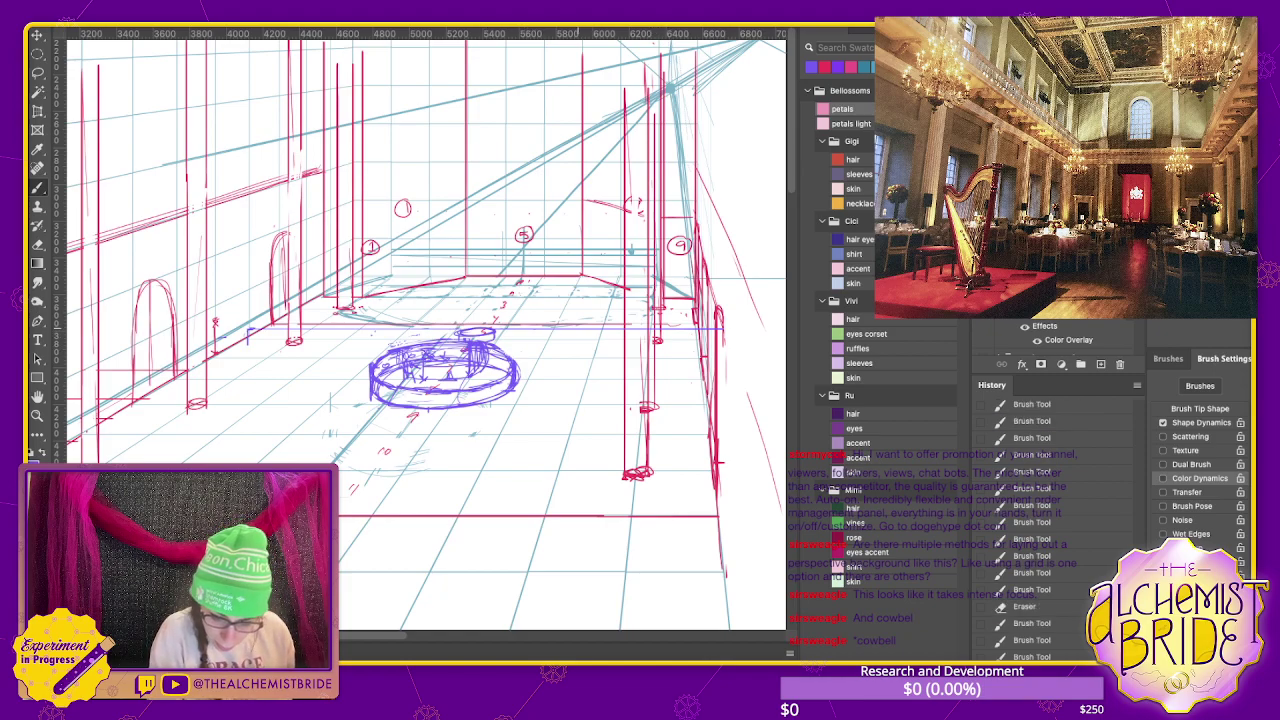
pyautogui.moveTo(556, 330)
pyautogui.mouseDown()
pyautogui.moveTo(604, 328)
pyautogui.moveTo(600, 340)
pyautogui.mouseUp()
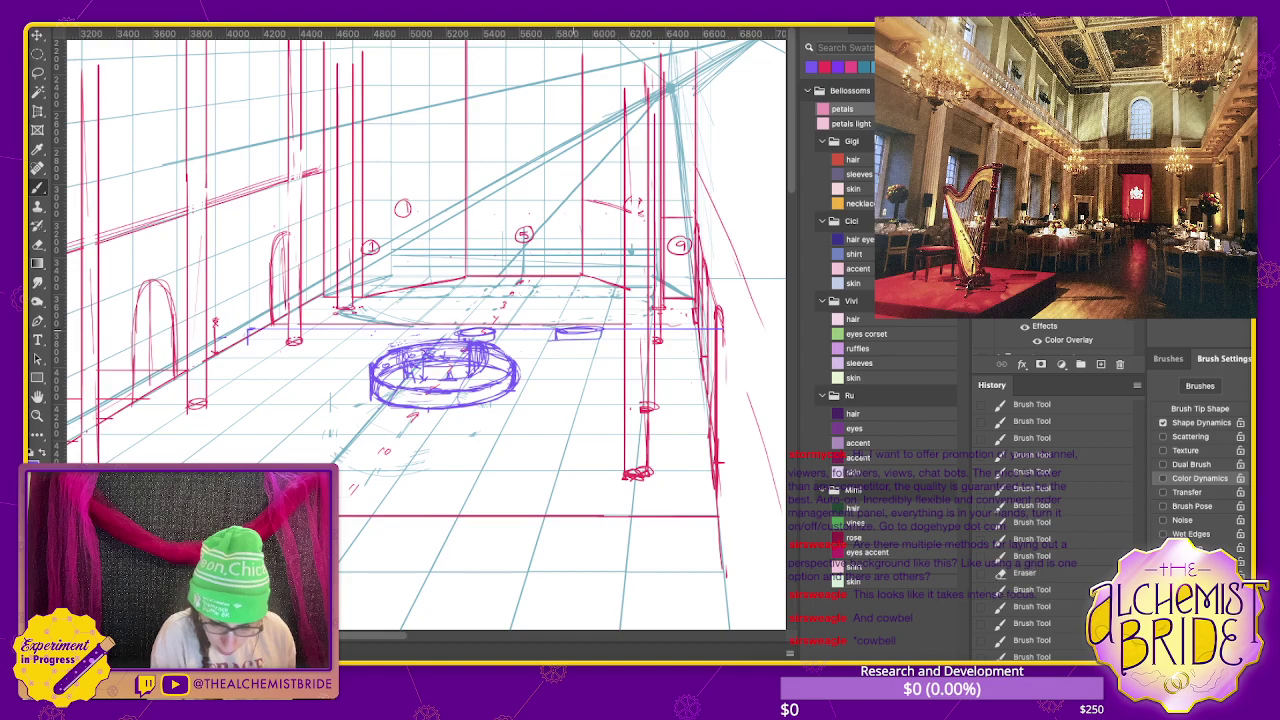
pyautogui.hotkey('ctrl', 'z')
pyautogui.hotkey('ctrl', 'z')
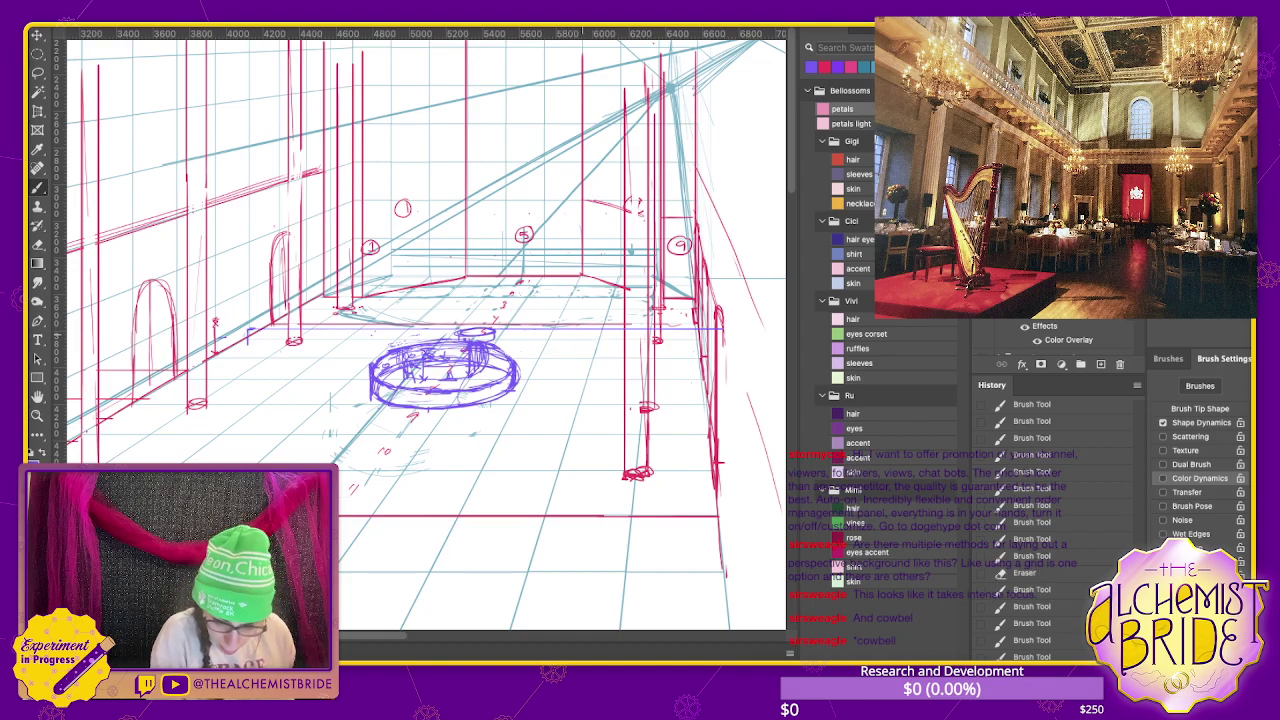
pyautogui.moveTo(558, 330); pyautogui.dragTo(590, 330)
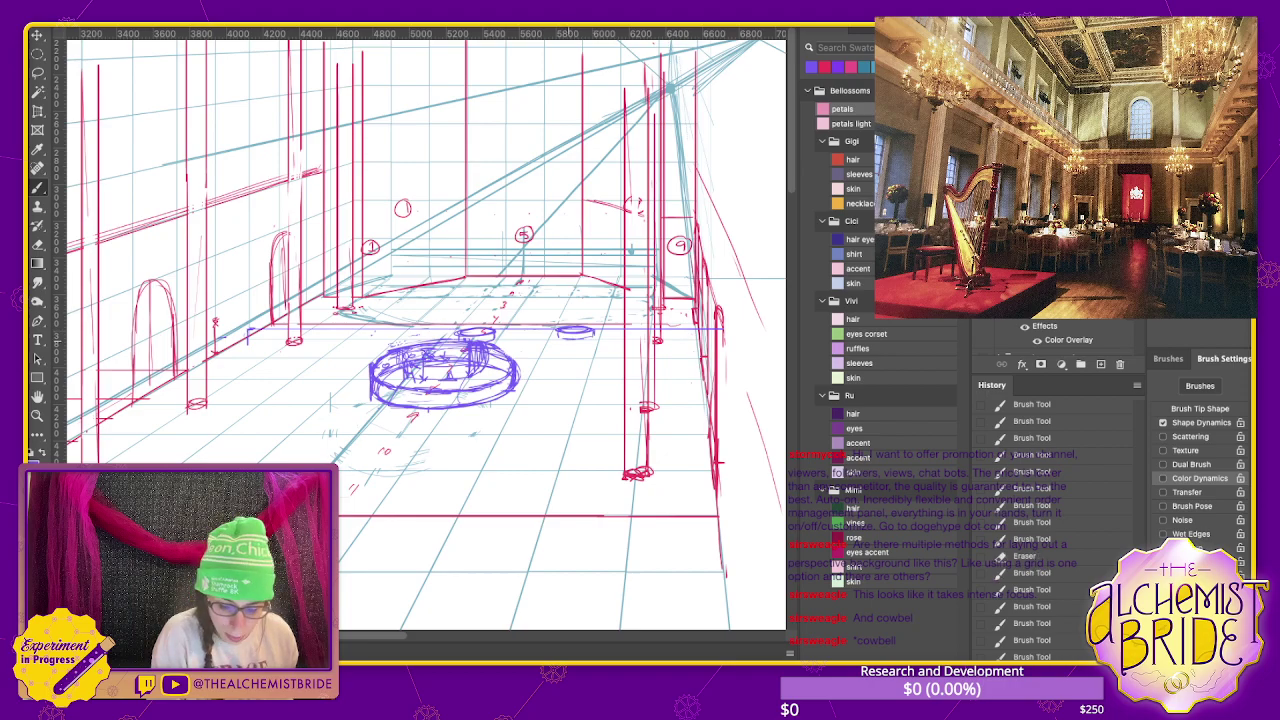
pyautogui.moveTo(362, 331); pyautogui.dragTo(396, 340)
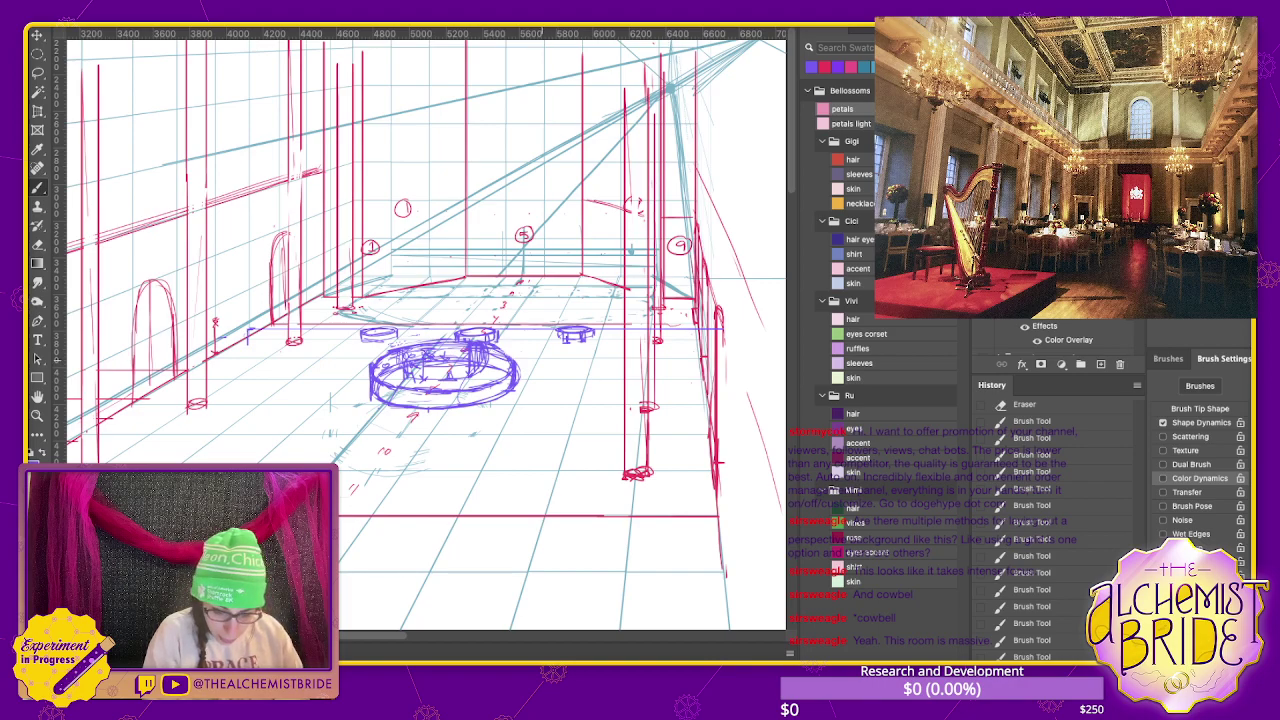
pyautogui.moveTo(466, 350)
pyautogui.mouseDown()
pyautogui.moveTo(396, 352)
pyautogui.moveTo(505, 382)
pyautogui.moveTo(455, 396)
pyautogui.mouseUp()
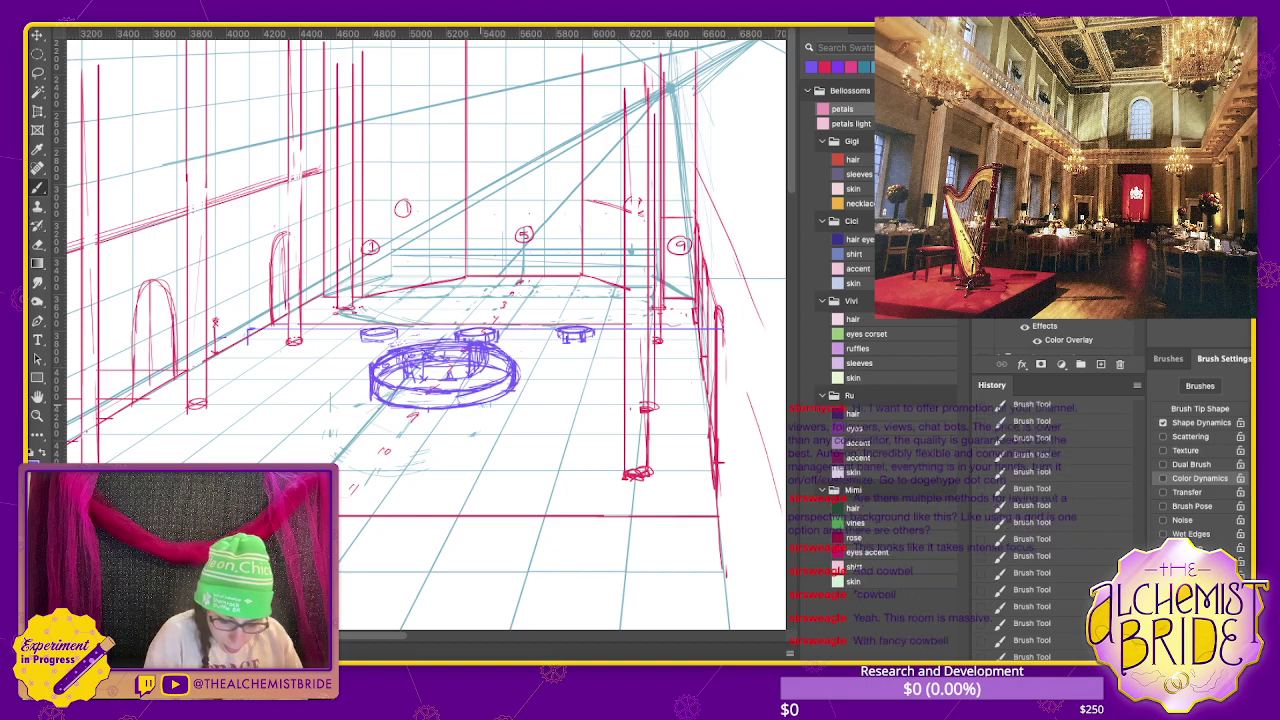
# - Lasso the central ring and squash it with Free Transform to fit the floor perspective
pyautogui.press('l')
pyautogui.moveTo(405, 342); pyautogui.dragTo(512, 400)
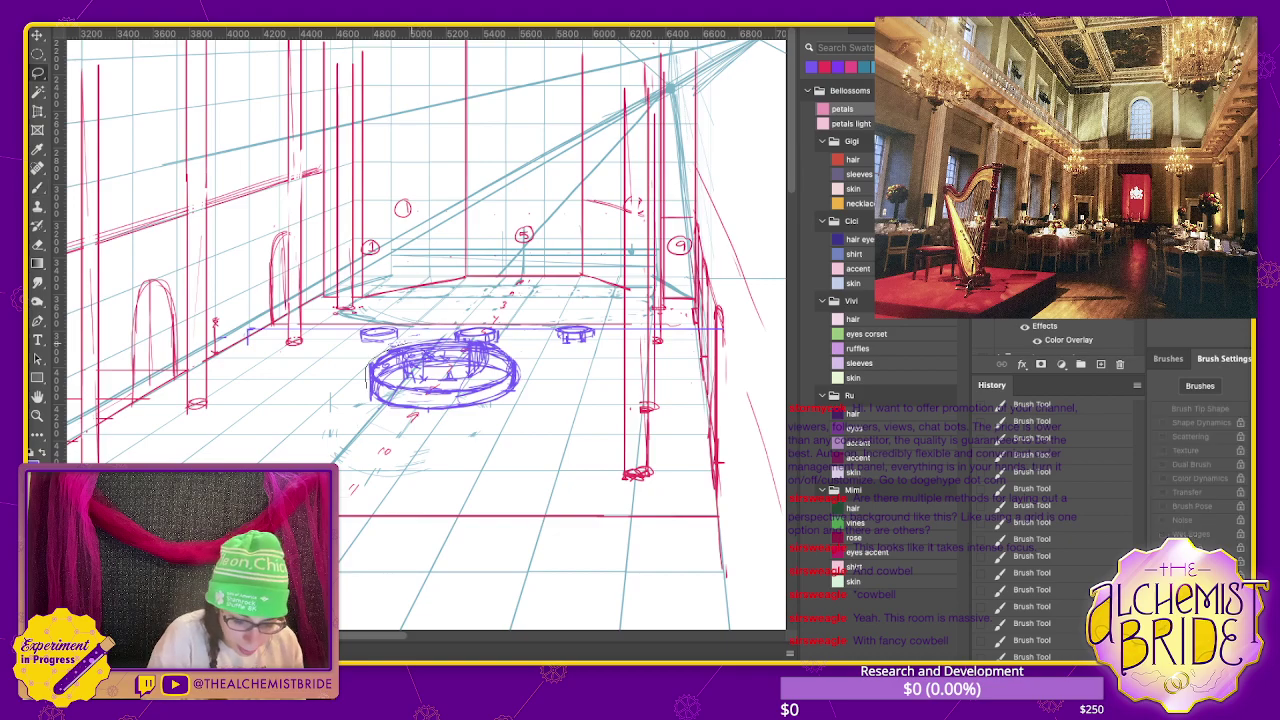
pyautogui.moveTo(400, 404); pyautogui.dragTo(404, 343)
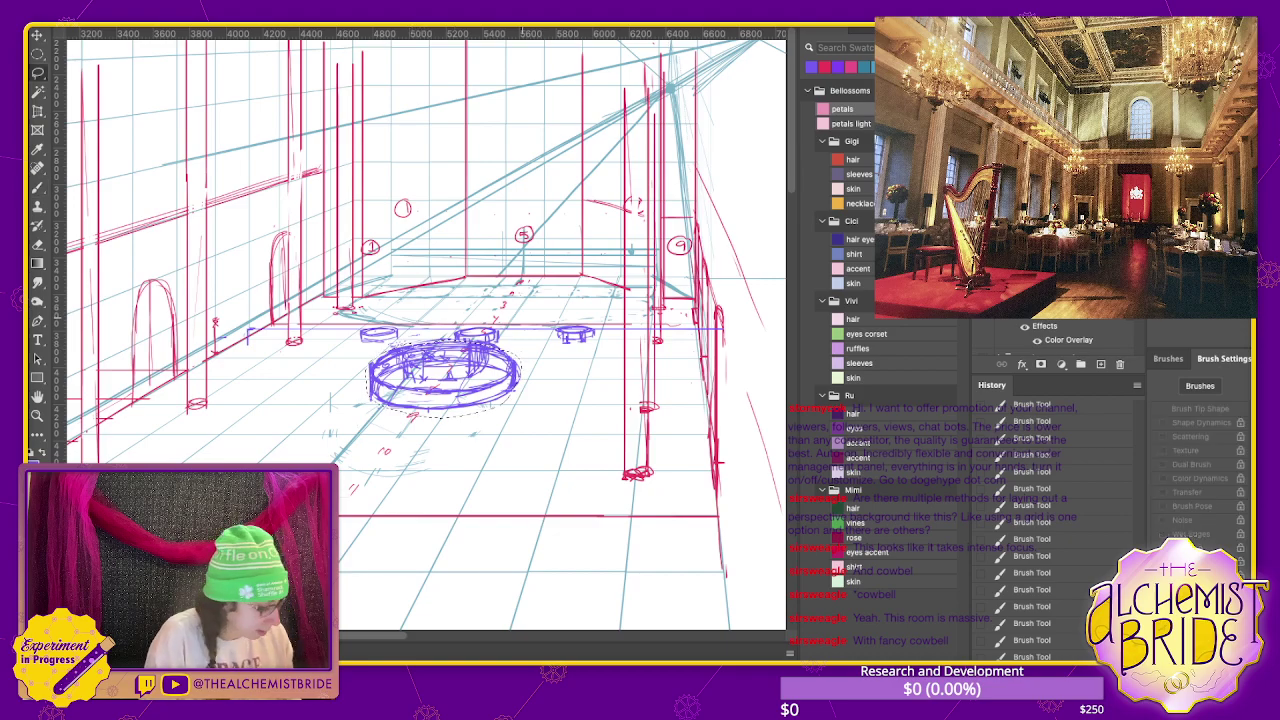
pyautogui.hotkey('ctrl', 't')
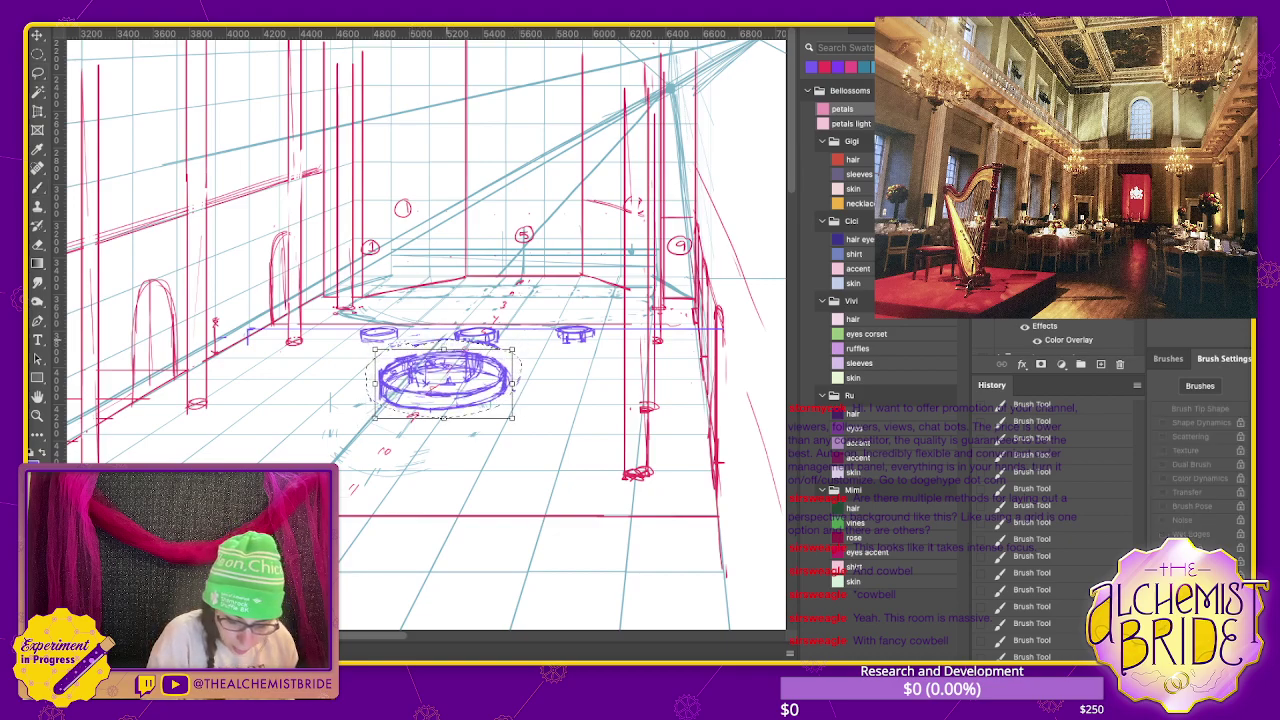
pyautogui.moveTo(443, 418)
pyautogui.mouseDown()
pyautogui.moveTo(455, 407)
pyautogui.moveTo(430, 394)
pyautogui.mouseUp()
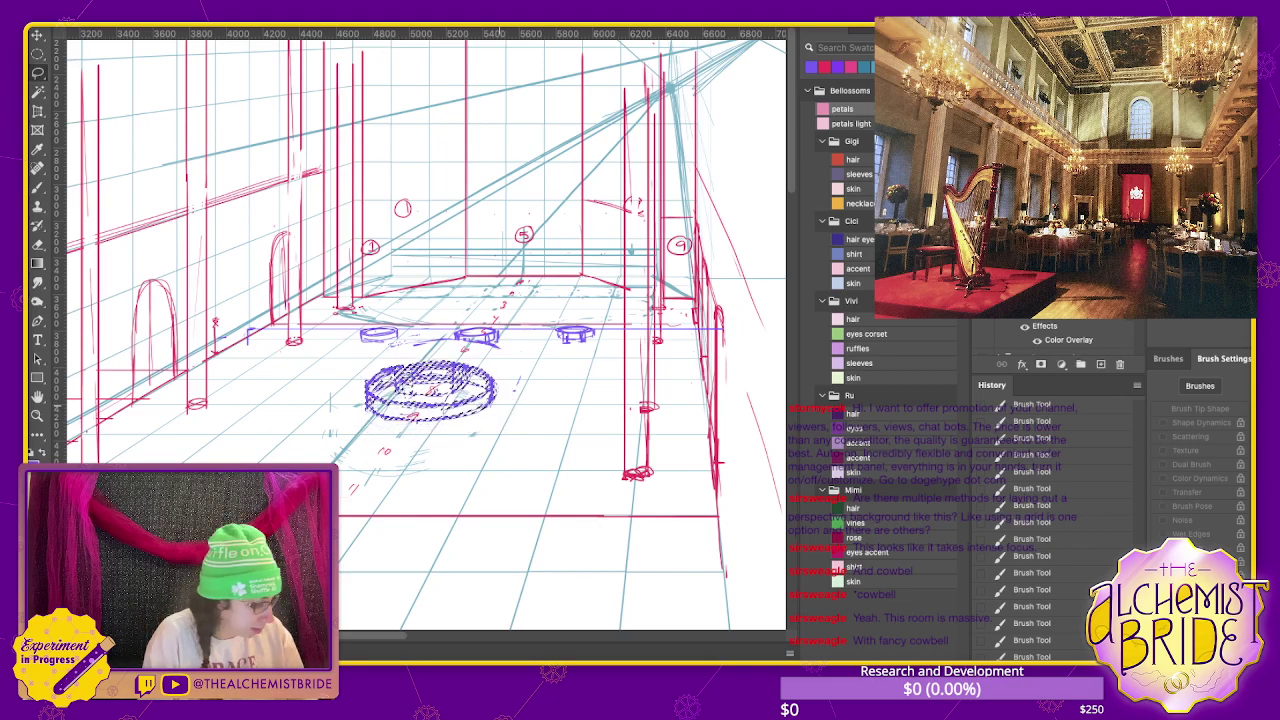
pyautogui.press('Return')
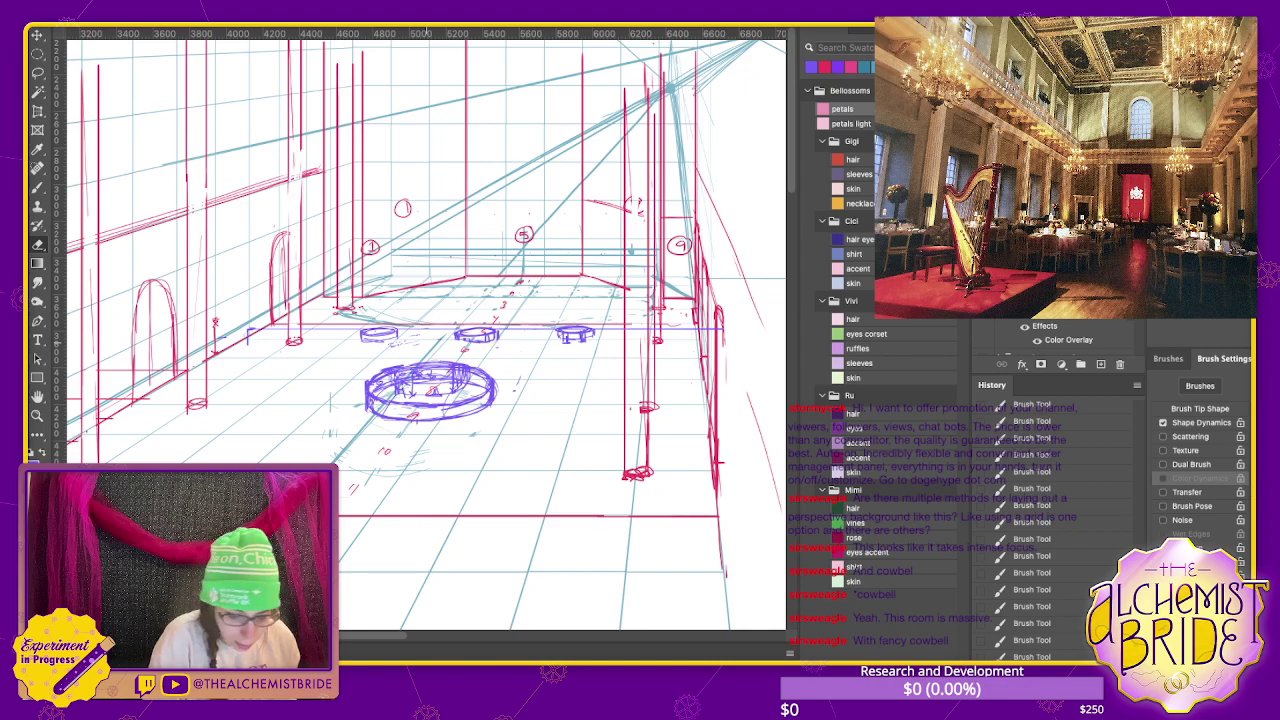
pyautogui.press('b')
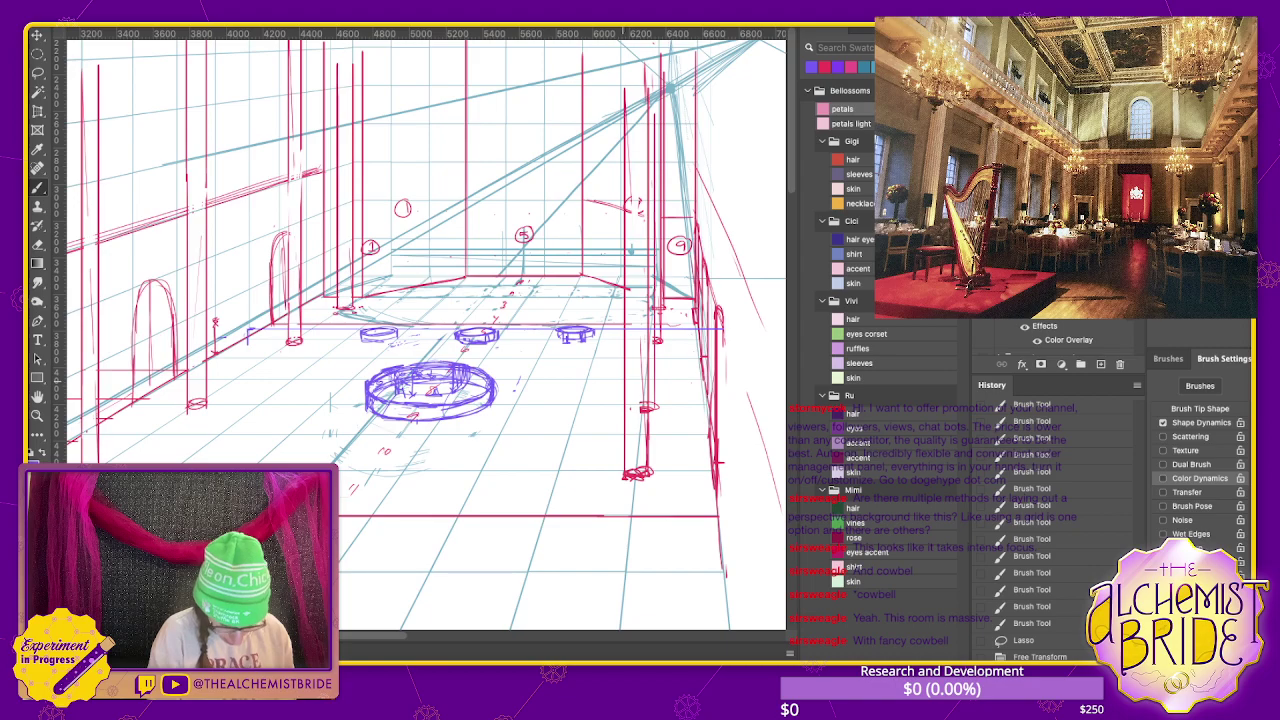
# - Sketch a small table right of the ring, then lasso-select and delete the misplaced ellipse
pyautogui.moveTo(526, 352)
pyautogui.mouseDown()
pyautogui.moveTo(498, 360)
pyautogui.moveTo(527, 362)
pyautogui.mouseUp()
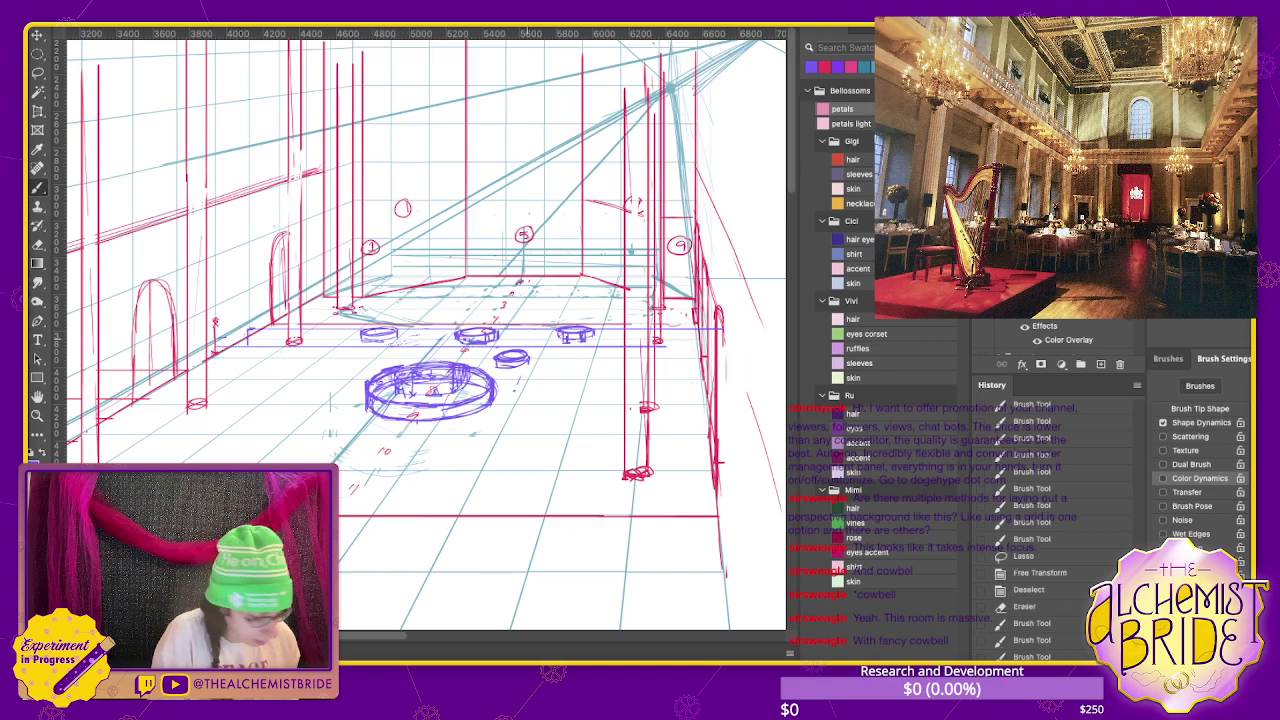
pyautogui.press('l')
pyautogui.moveTo(504, 348); pyautogui.dragTo(490, 362)
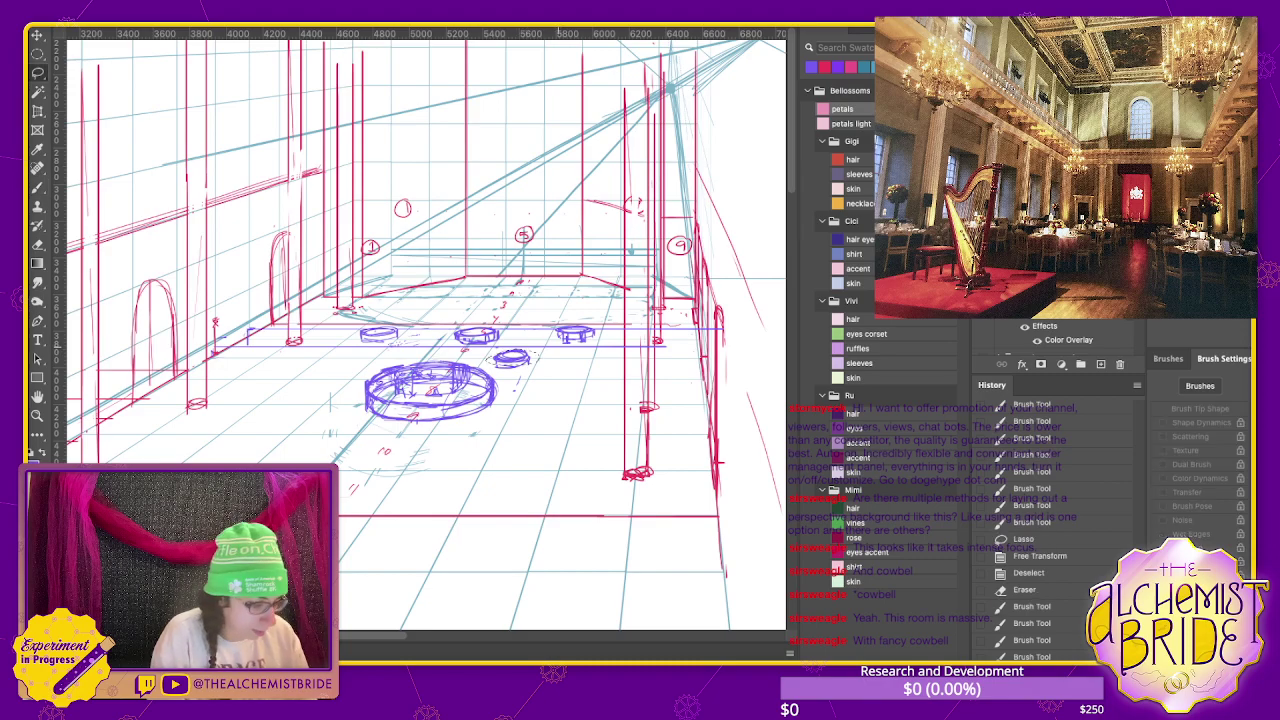
pyautogui.press('Delete')
pyautogui.hotkey('ctrl', 'd')
# - Redraw the small table beside the ring and add three more second-row tables
pyautogui.press('b')
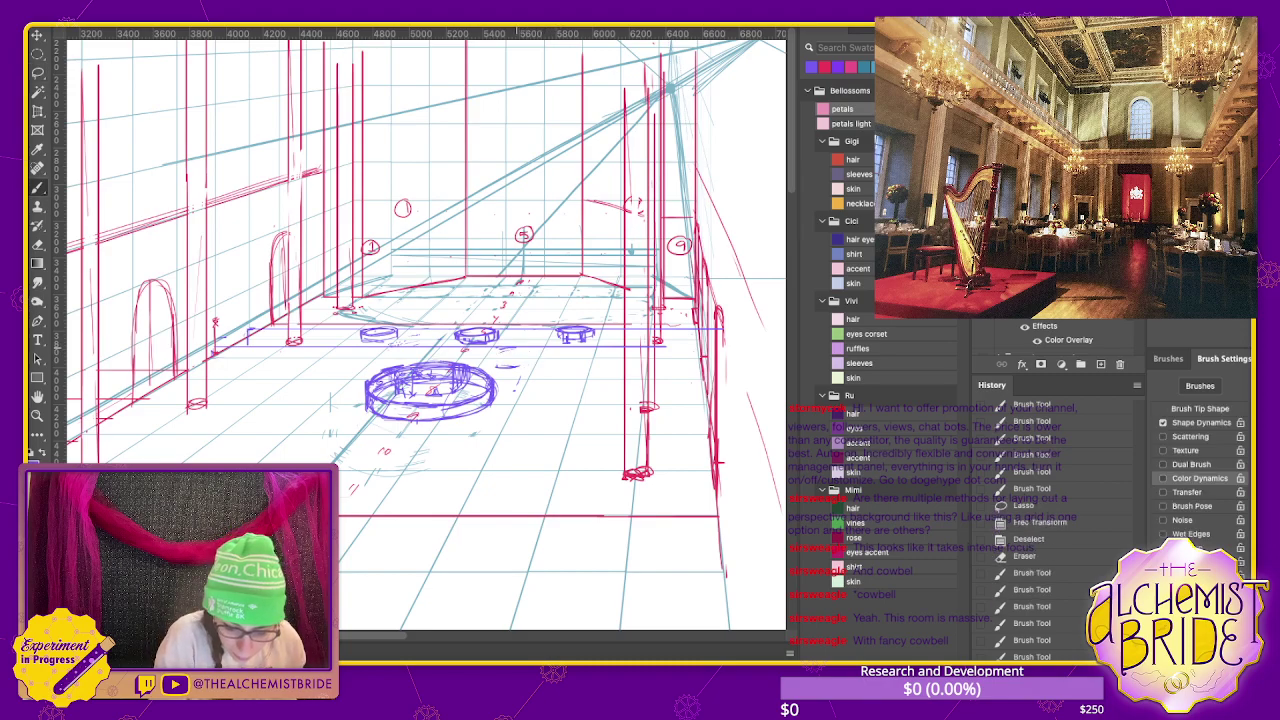
pyautogui.moveTo(528, 349)
pyautogui.mouseDown()
pyautogui.moveTo(496, 354)
pyautogui.moveTo(530, 352)
pyautogui.moveTo(530, 364)
pyautogui.mouseUp()
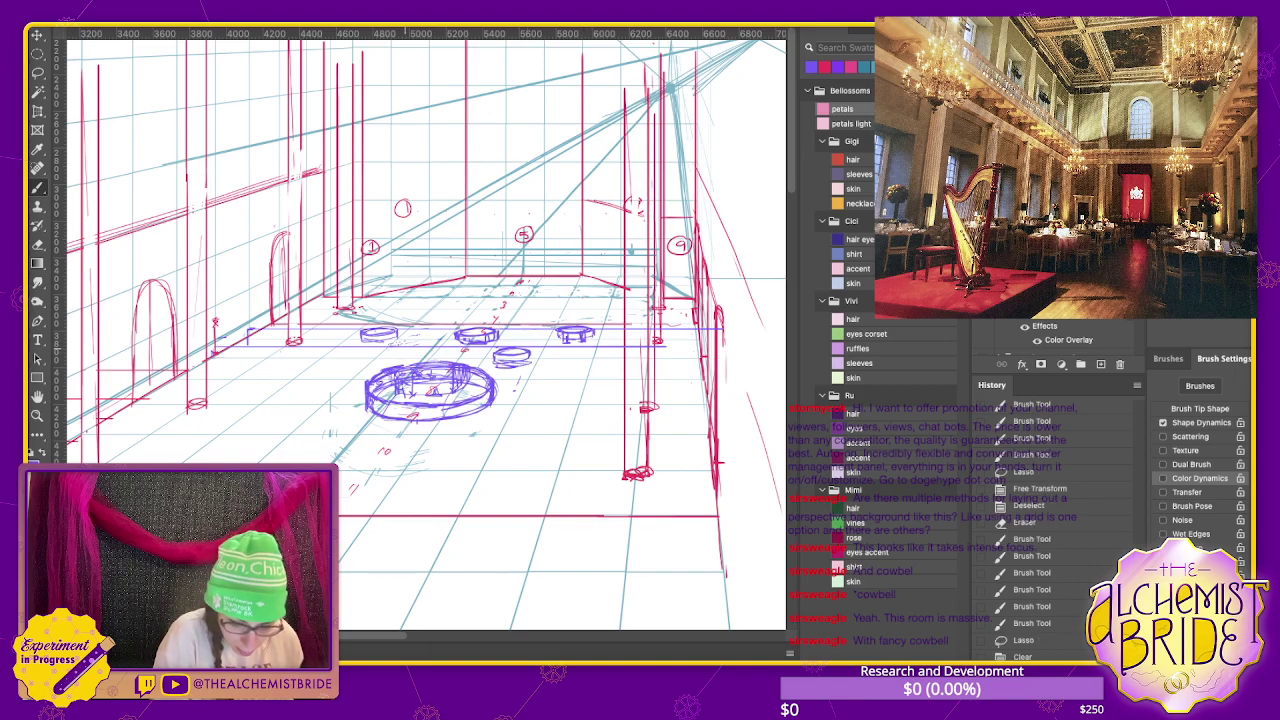
pyautogui.moveTo(408, 348)
pyautogui.mouseDown()
pyautogui.moveTo(390, 352)
pyautogui.moveTo(424, 350)
pyautogui.moveTo(390, 360)
pyautogui.moveTo(424, 354)
pyautogui.mouseUp()
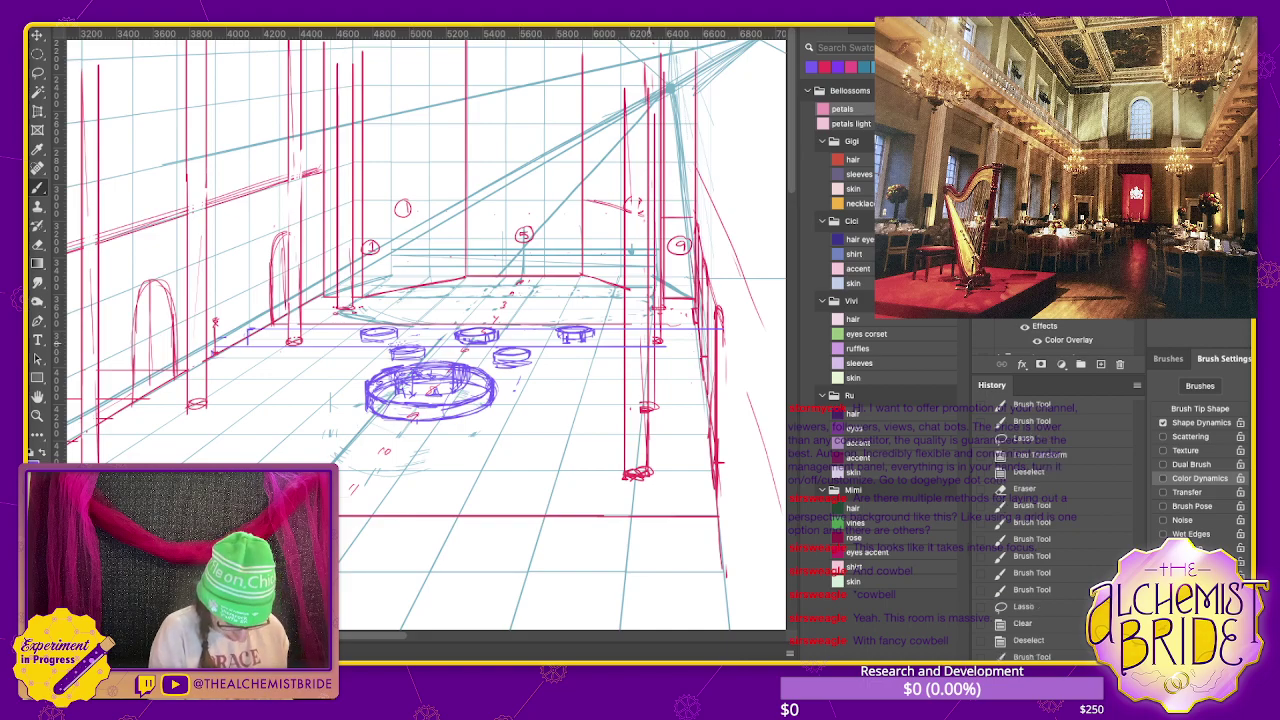
pyautogui.moveTo(603, 350); pyautogui.dragTo(638, 349)
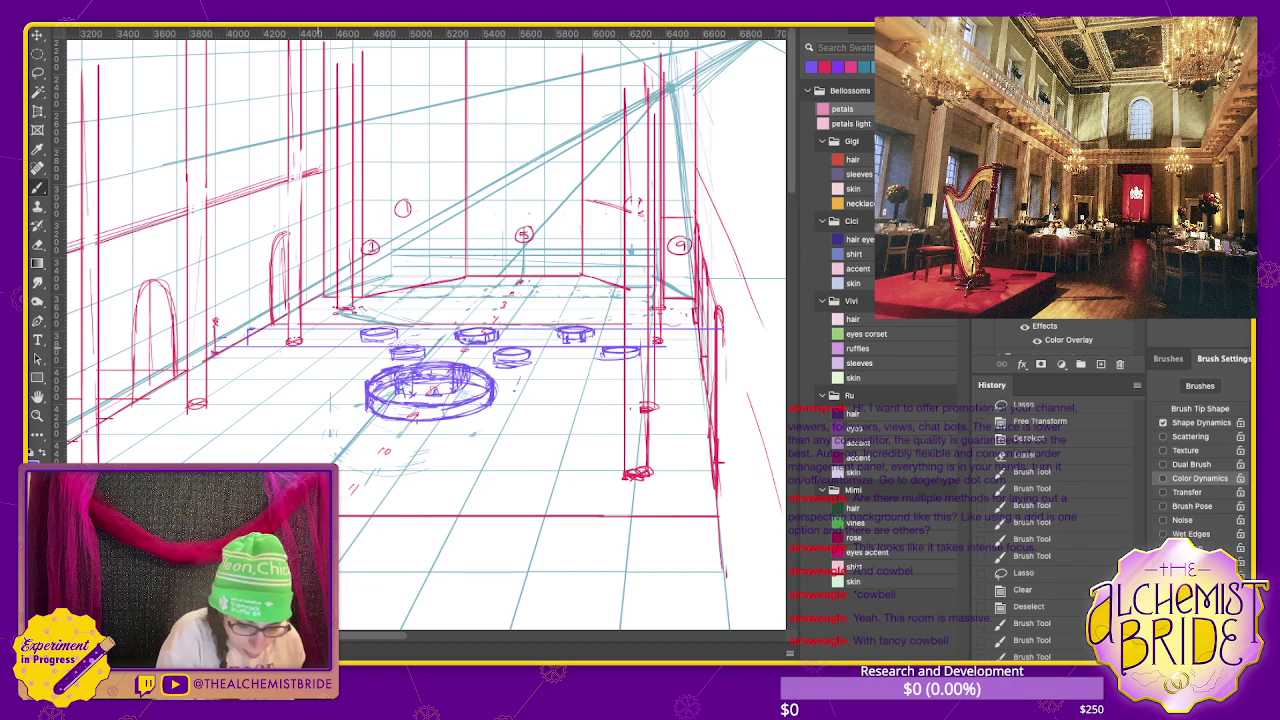
pyautogui.moveTo(290, 348)
pyautogui.mouseDown()
pyautogui.moveTo(330, 349)
pyautogui.moveTo(288, 358)
pyautogui.mouseUp()
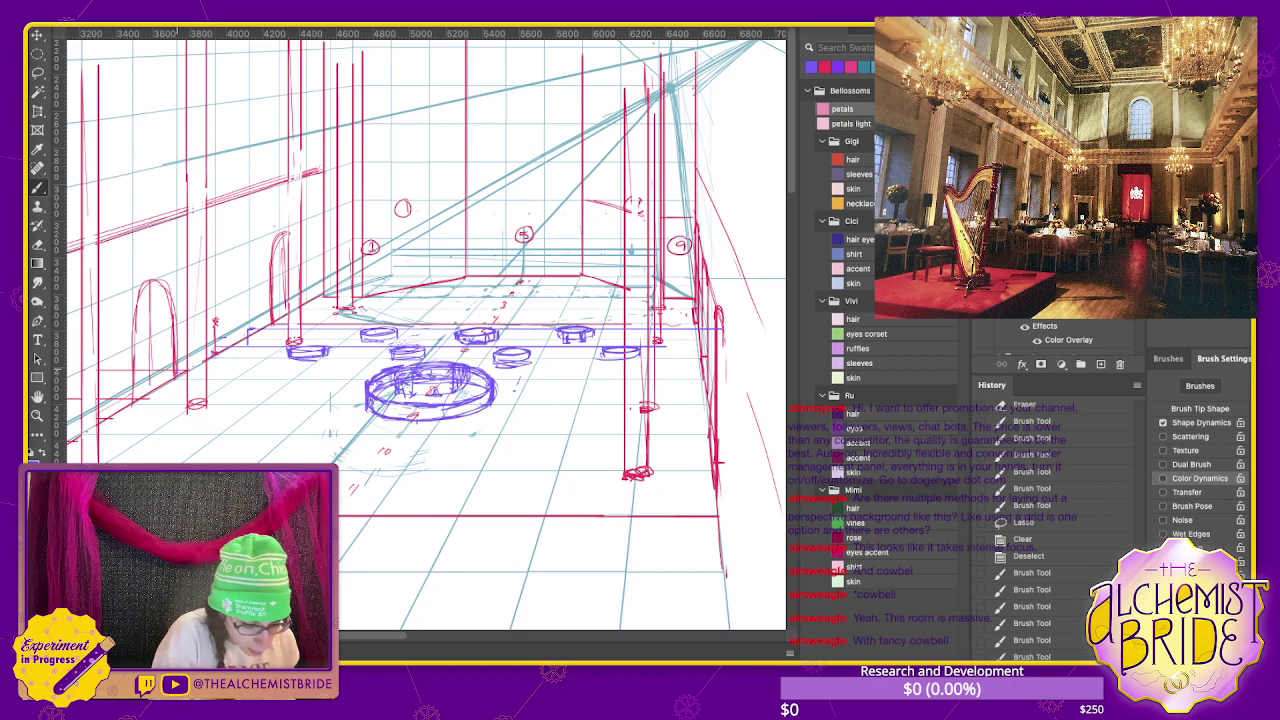
# - Try a horizontal row guide, undo it, and sketch front-row tables left and right
pyautogui.moveTo(212, 374); pyautogui.dragTo(448, 381)
pyautogui.hotkey('ctrl', 'z')
pyautogui.moveTo(188, 373); pyautogui.dragTo(738, 368)
pyautogui.hotkey('ctrl', 'z')
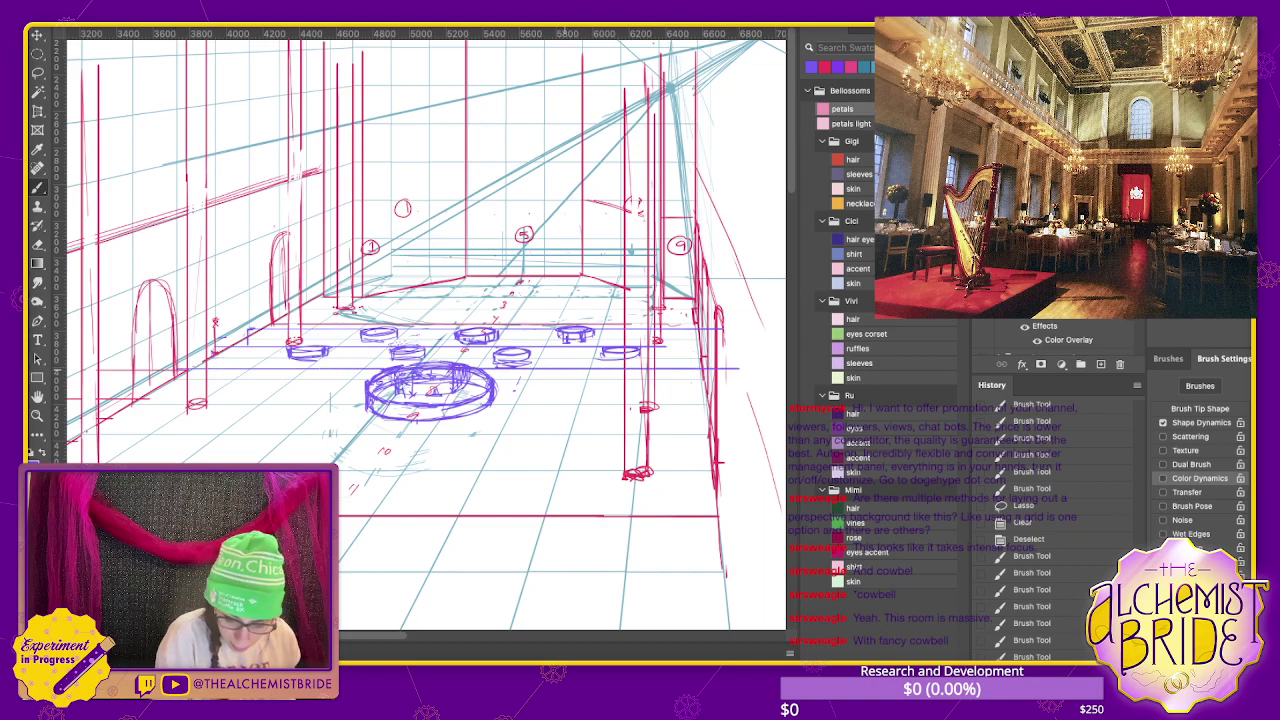
pyautogui.moveTo(544, 370)
pyautogui.mouseDown()
pyautogui.moveTo(580, 374)
pyautogui.moveTo(540, 369)
pyautogui.moveTo(540, 386)
pyautogui.mouseUp()
pyautogui.moveTo(348, 370)
pyautogui.mouseDown()
pyautogui.moveTo(306, 374)
pyautogui.moveTo(356, 370)
pyautogui.moveTo(312, 383)
pyautogui.mouseUp()
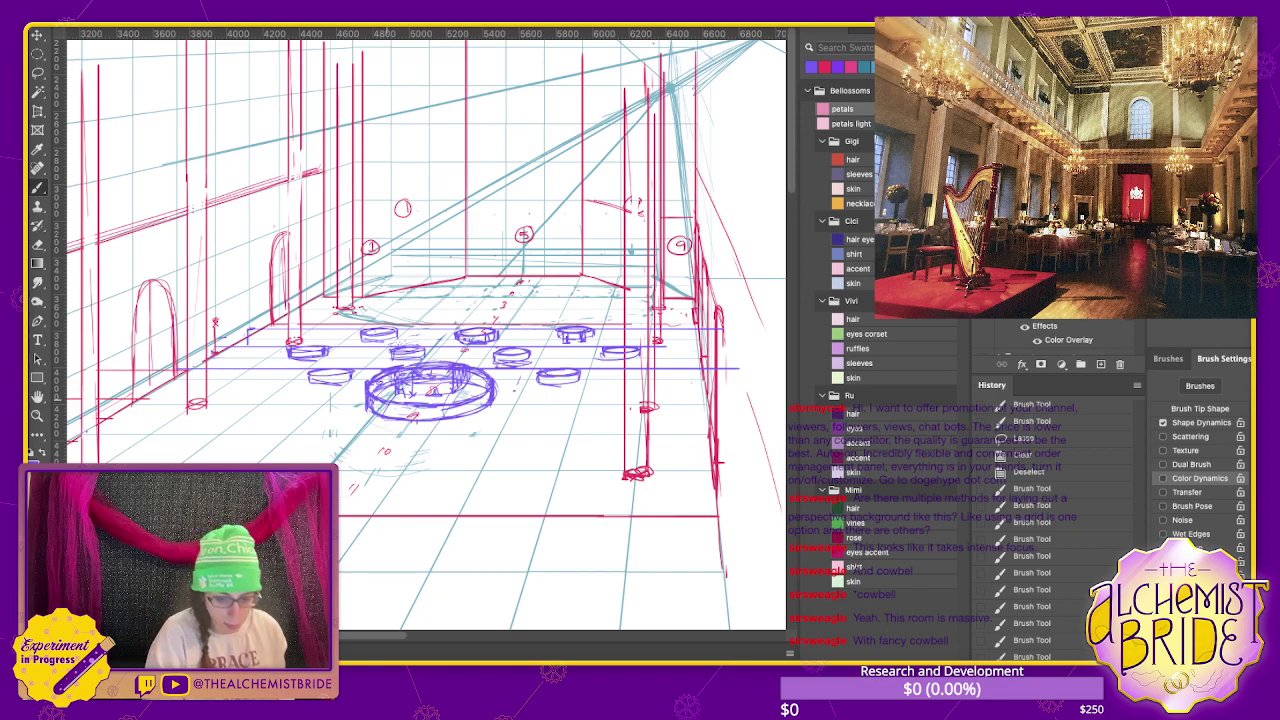
# - Retrace and clean the central platform's lower and top edges, alternating Brush and Eraser
pyautogui.moveTo(408, 402)
pyautogui.mouseDown()
pyautogui.moveTo(488, 386)
pyautogui.moveTo(493, 402)
pyautogui.mouseUp()
pyautogui.press('e')
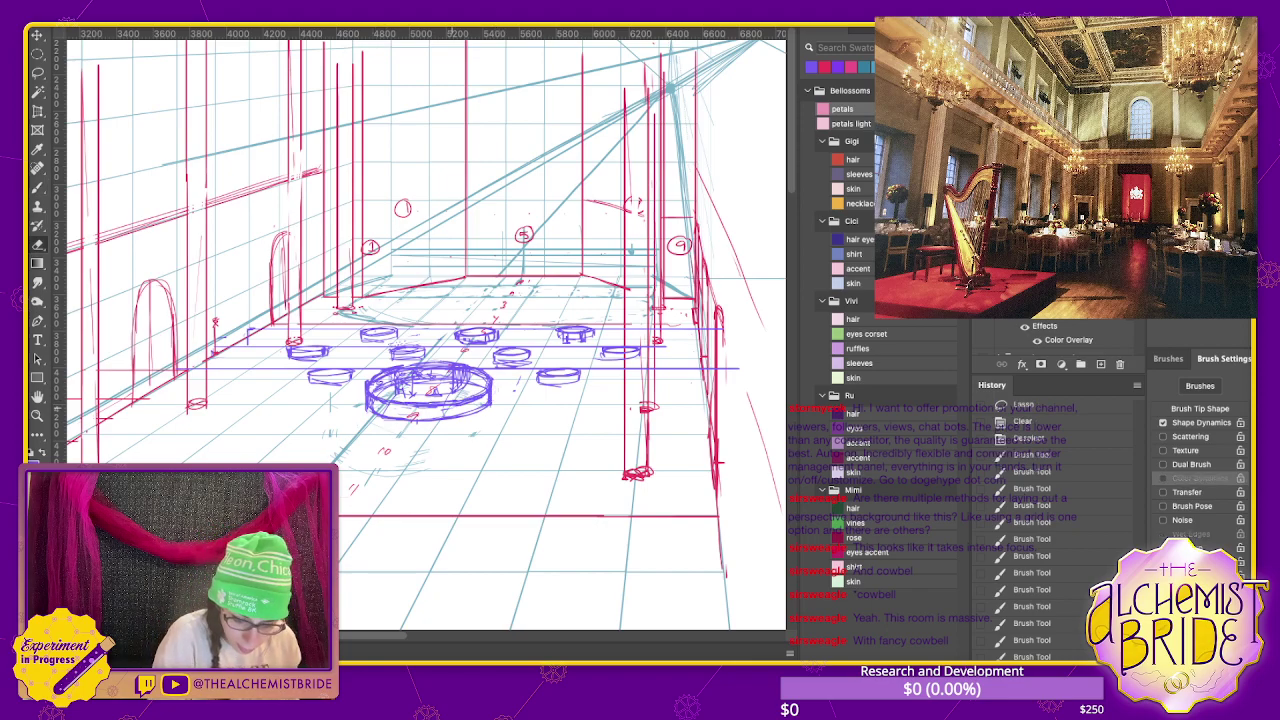
pyautogui.moveTo(394, 376)
pyautogui.mouseDown()
pyautogui.moveTo(470, 364)
pyautogui.moveTo(450, 364)
pyautogui.mouseUp()
pyautogui.press('b')
pyautogui.moveTo(420, 366)
pyautogui.mouseDown()
pyautogui.moveTo(512, 380)
pyautogui.moveTo(238, 397)
pyautogui.moveTo(654, 382)
pyautogui.mouseUp()
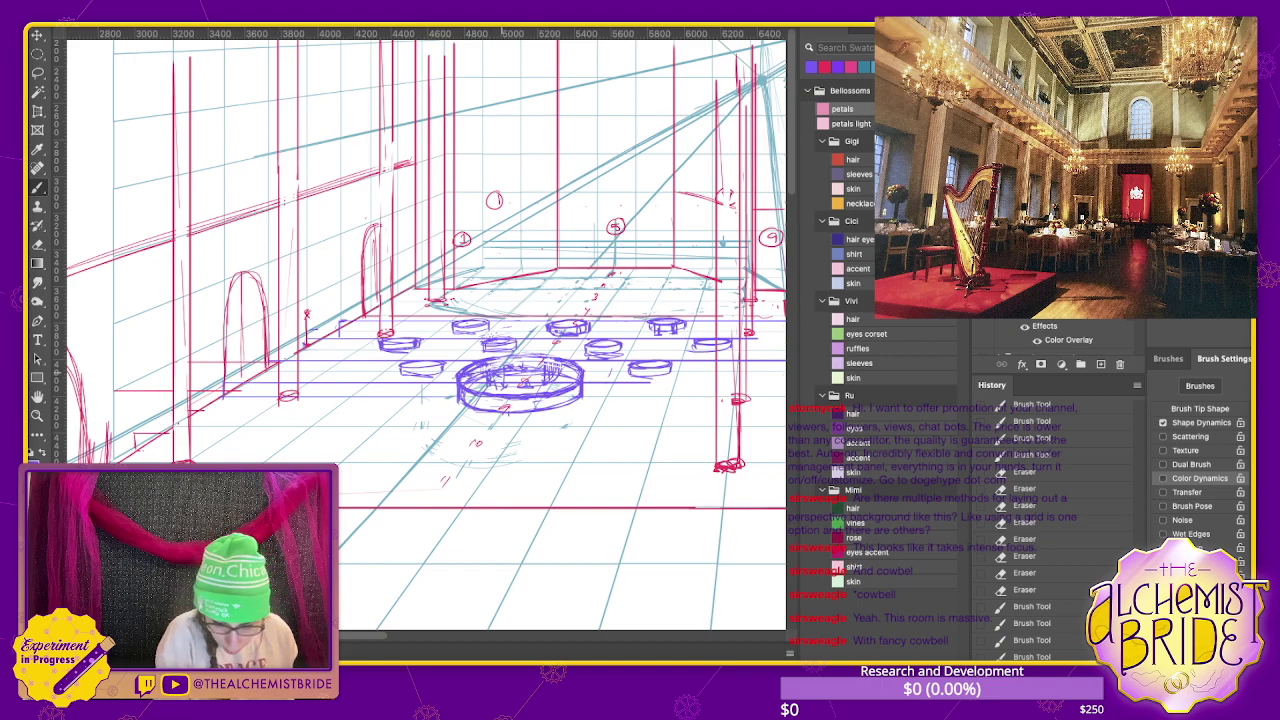
pyautogui.moveTo(472, 370); pyautogui.dragTo(520, 362)
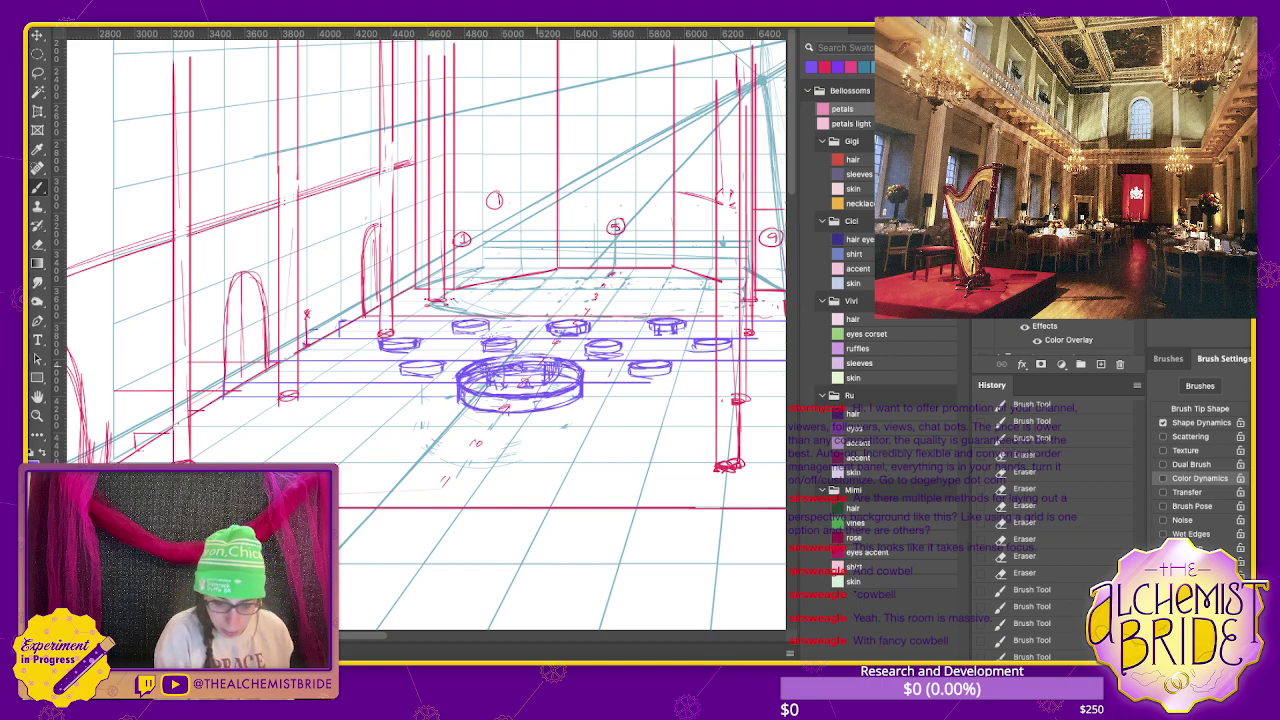
pyautogui.press('e')
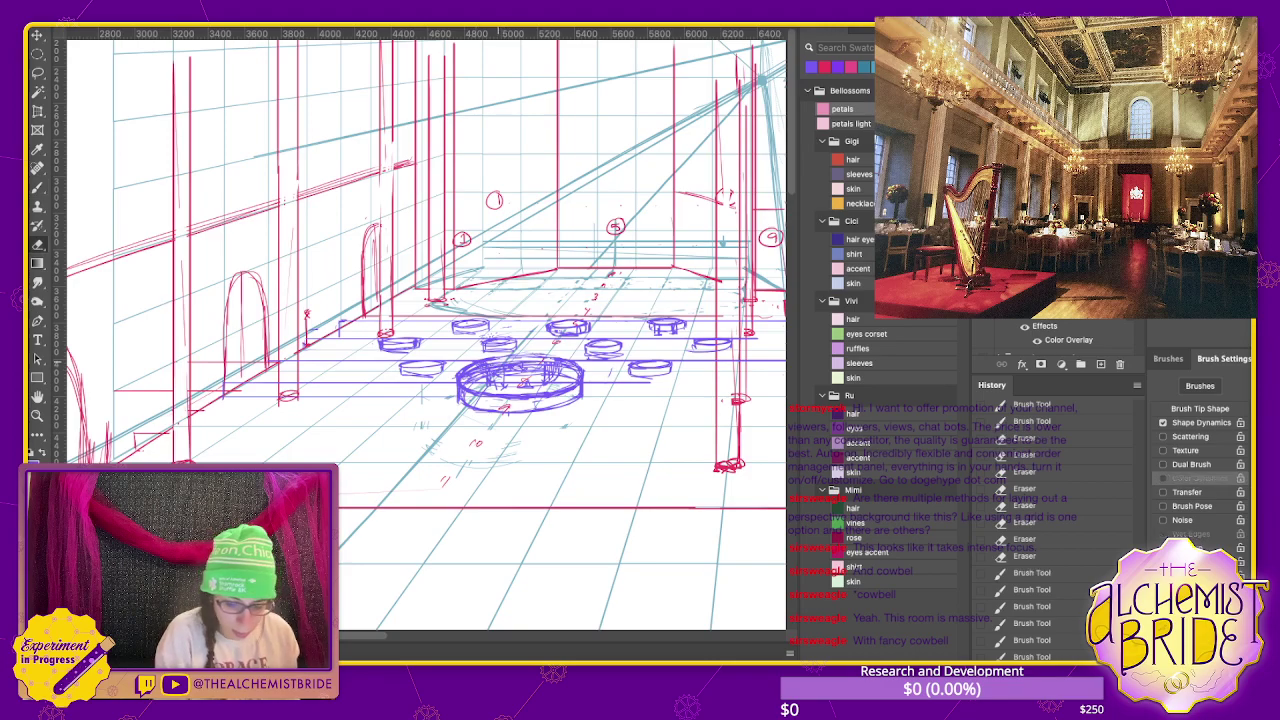
pyautogui.moveTo(462, 362)
pyautogui.mouseDown()
pyautogui.moveTo(578, 360)
pyautogui.moveTo(530, 358)
pyautogui.mouseUp()
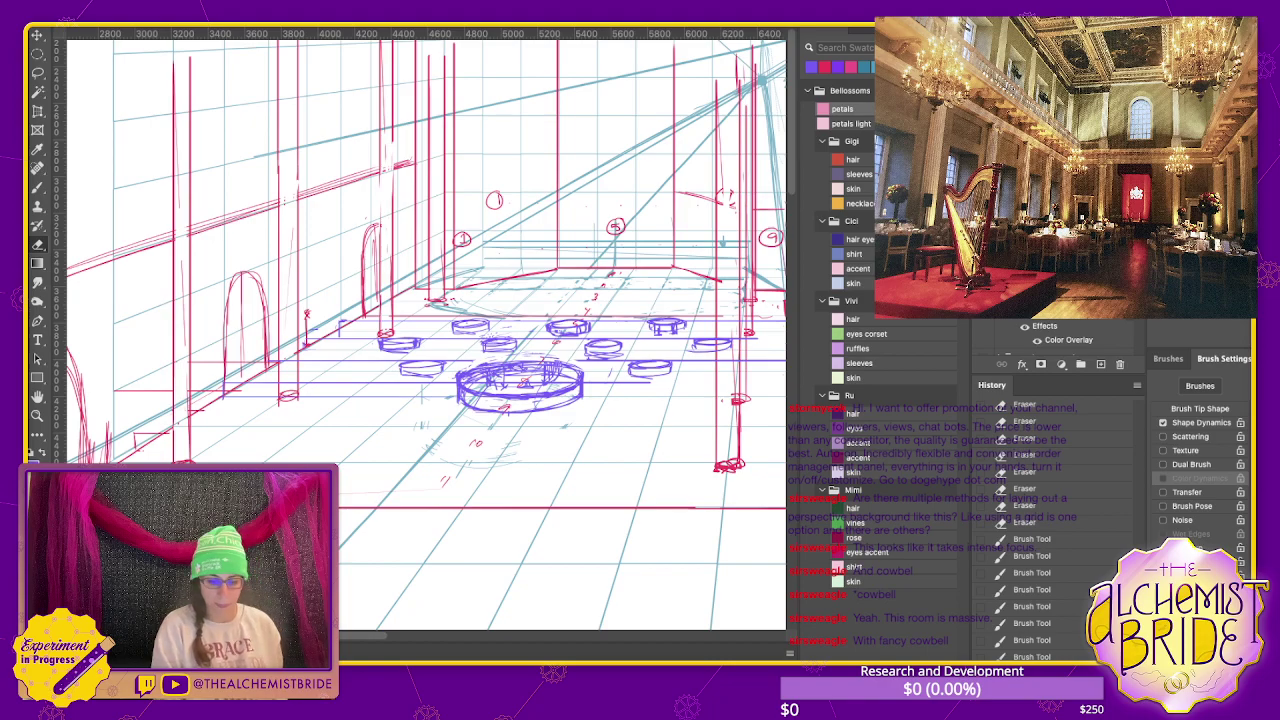
# - Trace heavier purple lines along the central platform's lower rim
pyautogui.press('b')
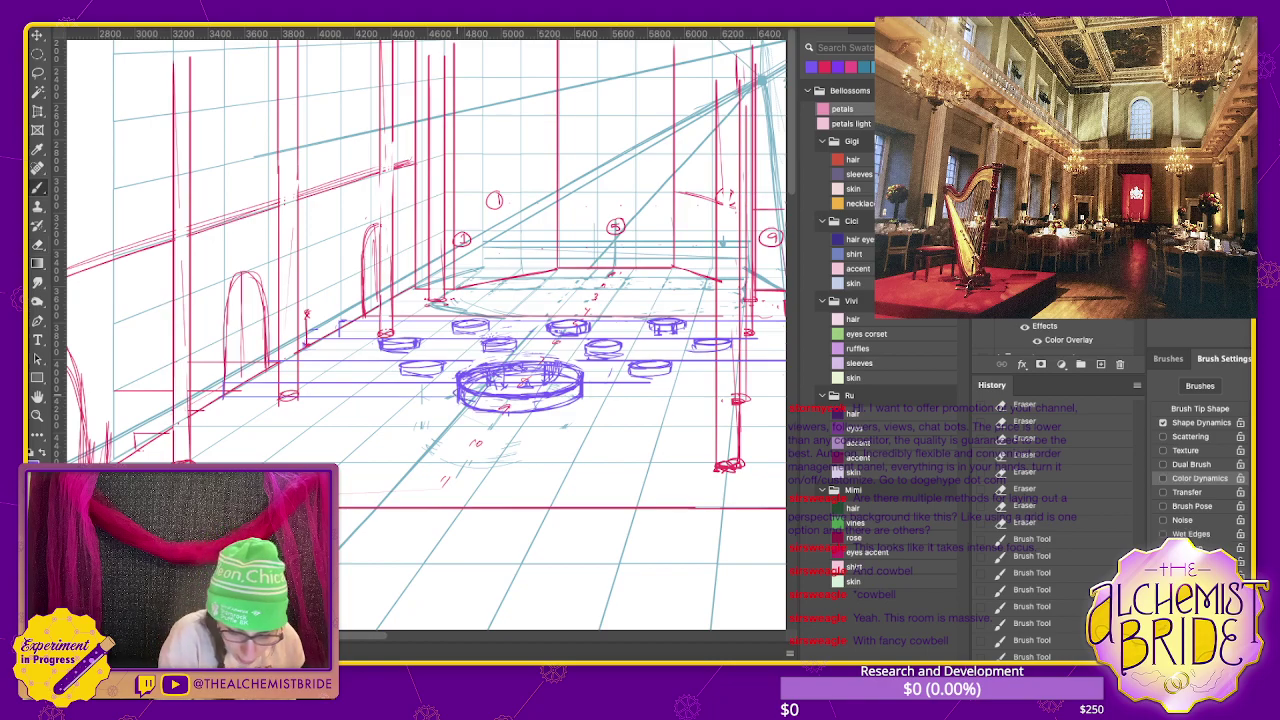
pyautogui.moveTo(466, 401); pyautogui.dragTo(530, 400)
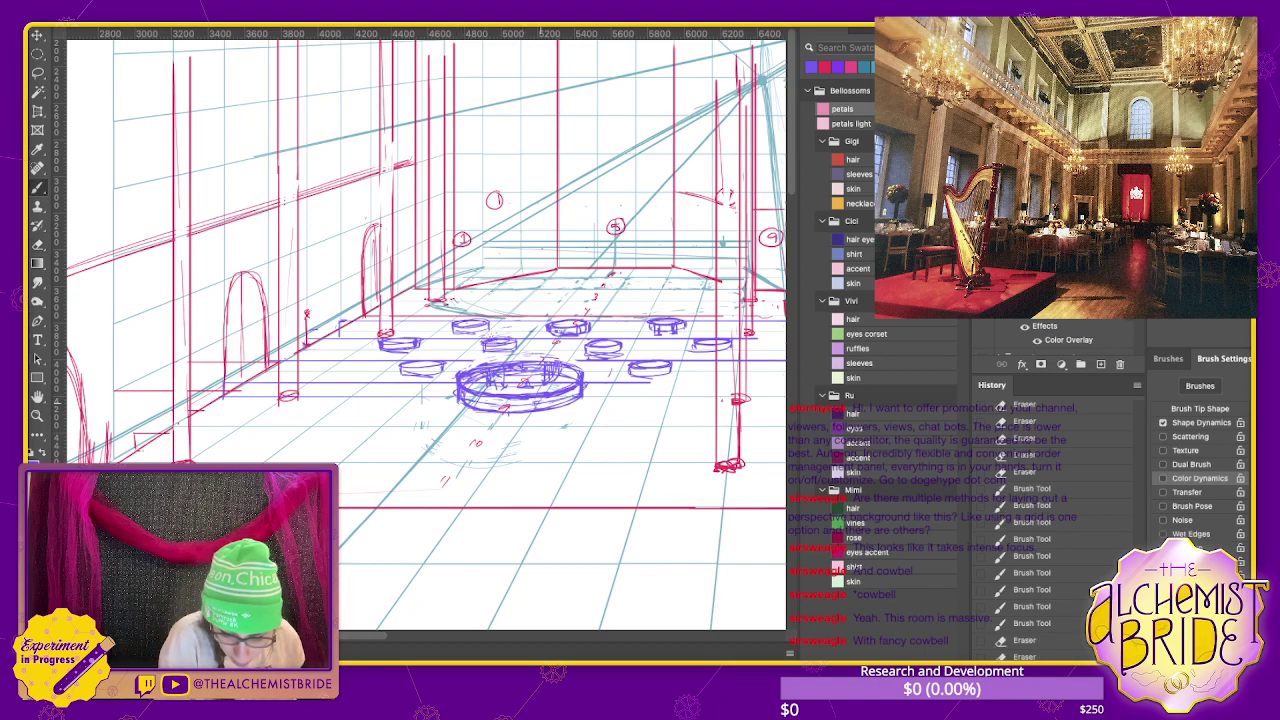
pyautogui.moveTo(678, 193); pyautogui.dragTo(712, 200)
pyautogui.moveTo(454, 406); pyautogui.dragTo(586, 396)
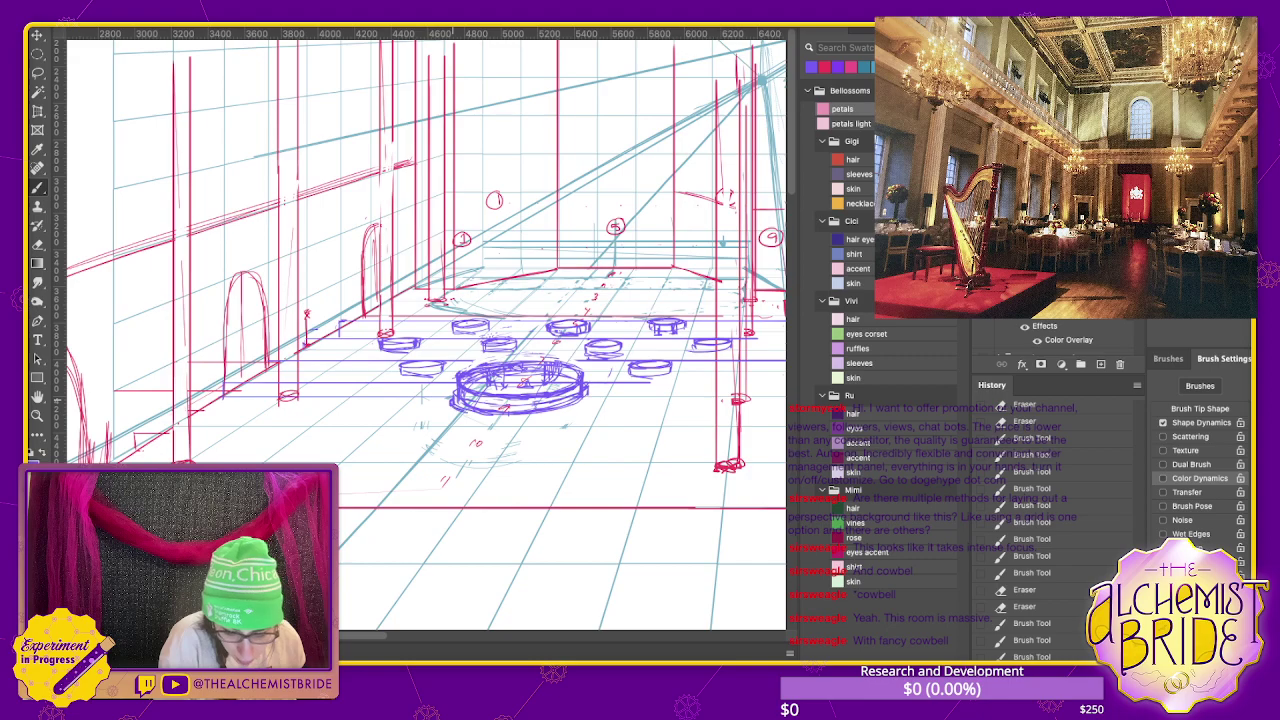
pyautogui.moveTo(466, 415)
pyautogui.mouseDown()
pyautogui.moveTo(564, 405)
pyautogui.moveTo(510, 410)
pyautogui.moveTo(536, 421)
pyautogui.moveTo(572, 405)
pyautogui.mouseUp()
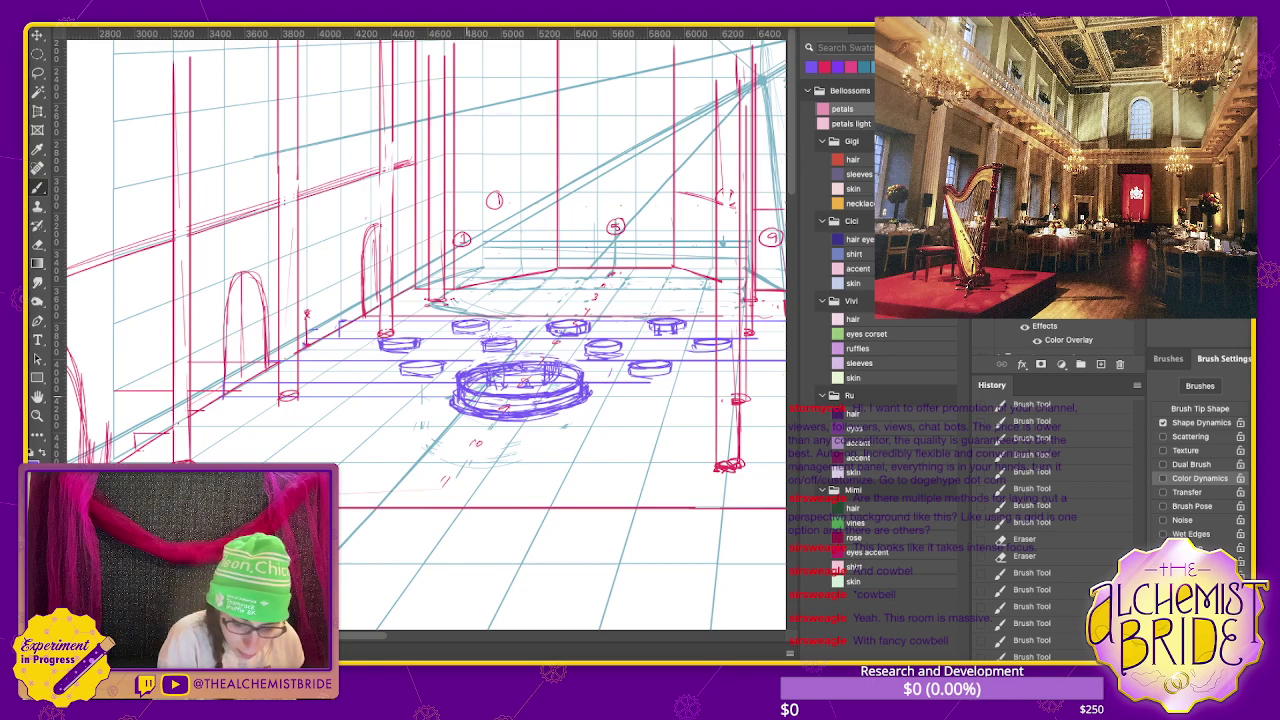
pyautogui.moveTo(484, 400); pyautogui.dragTo(576, 380)
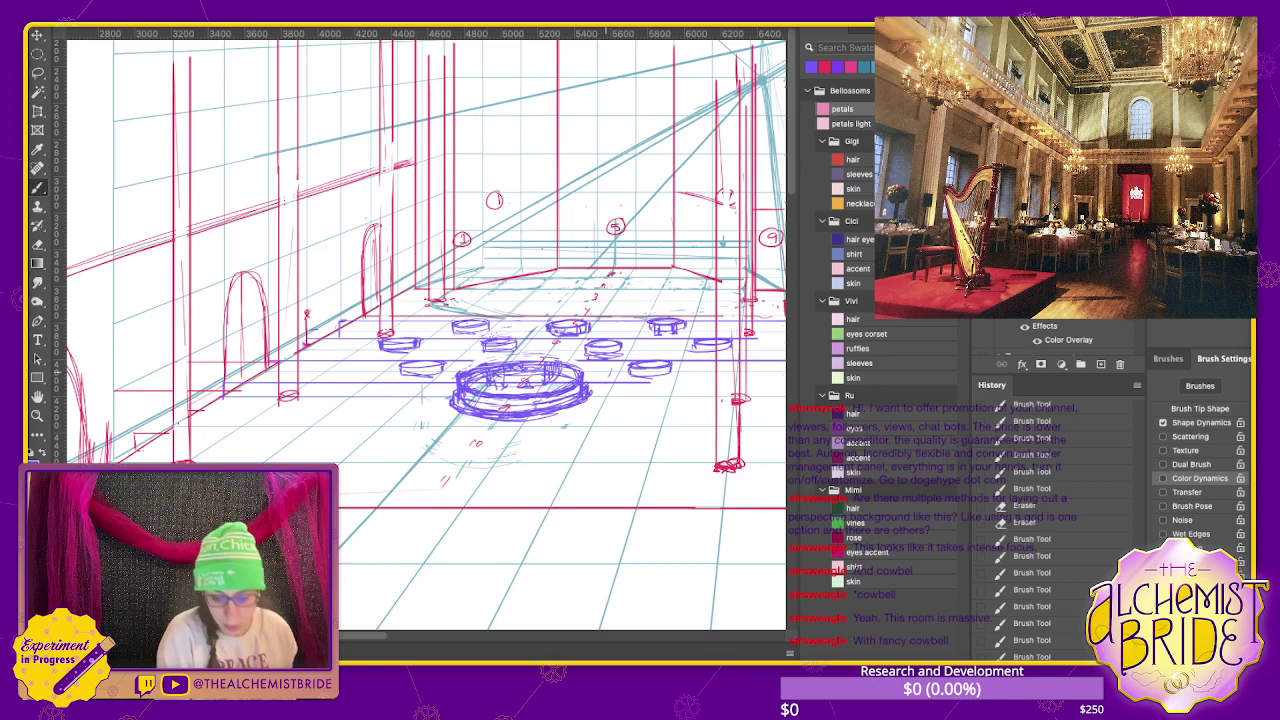
# - Lasso the platform's top ellipse, delete the lines inside it, and deselect
pyautogui.press('l')
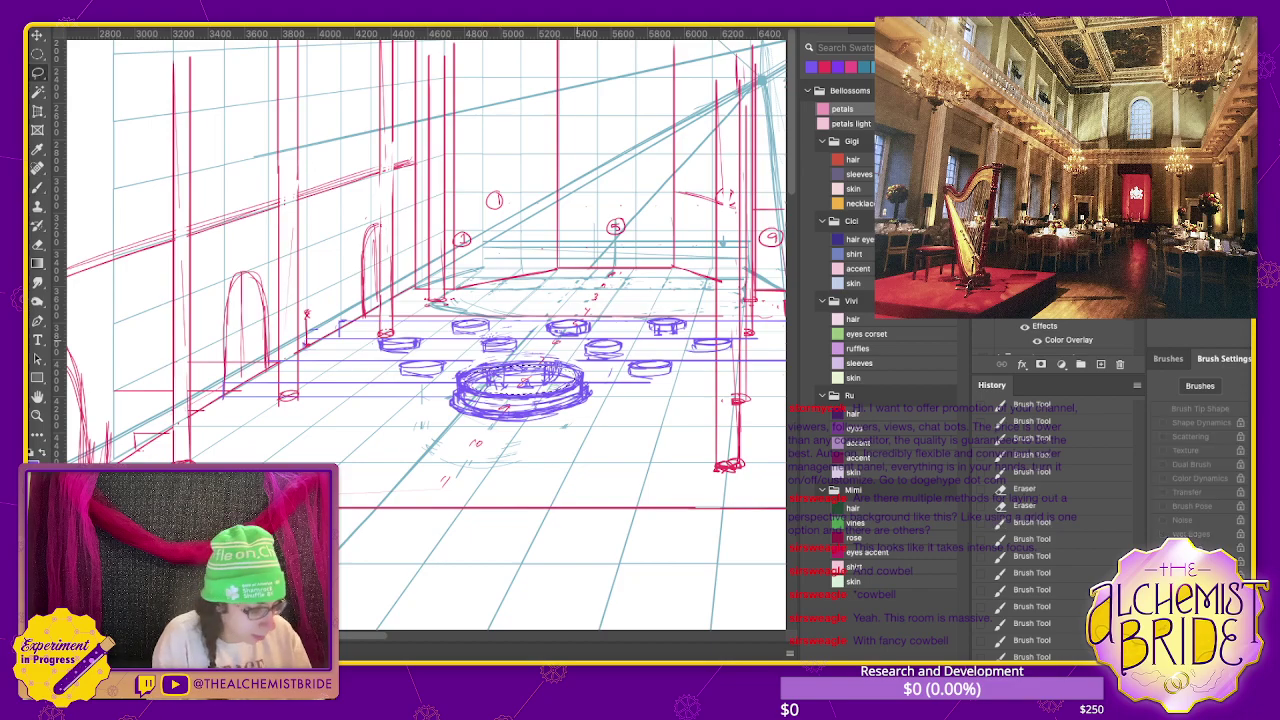
pyautogui.moveTo(566, 376); pyautogui.dragTo(570, 382)
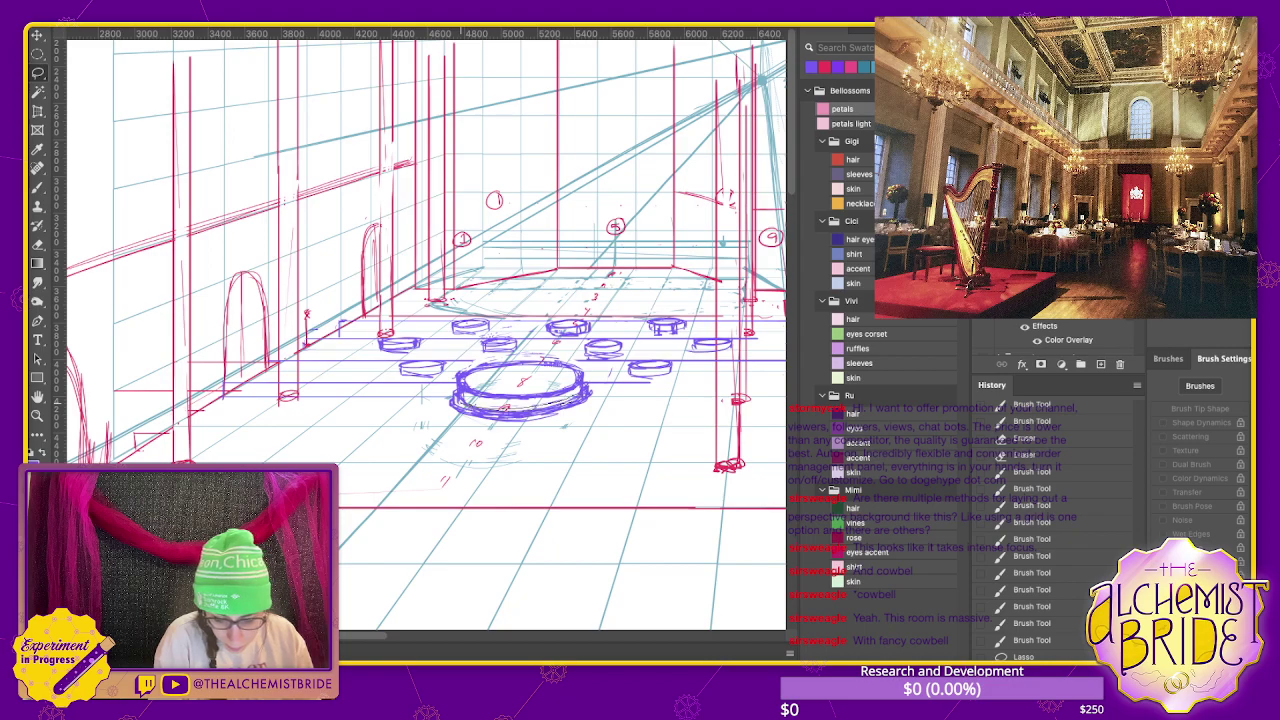
pyautogui.press('Delete')
pyautogui.press('b')
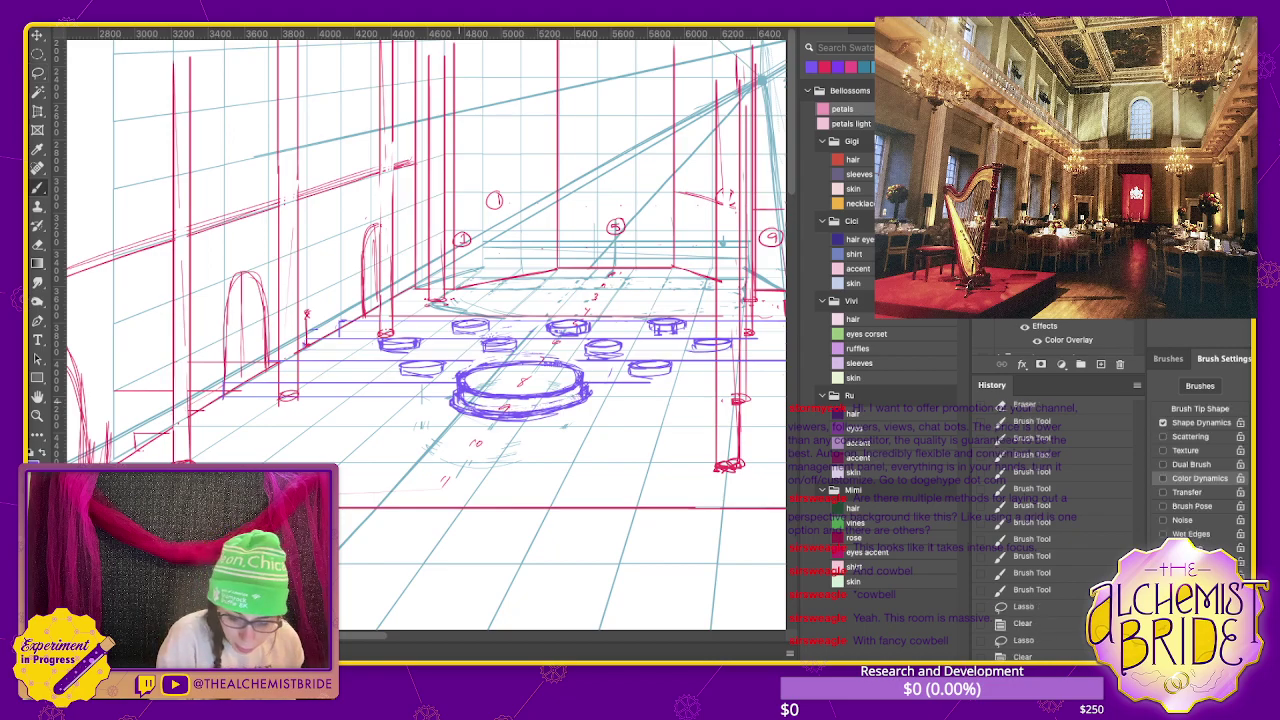
pyautogui.moveTo(465, 400); pyautogui.dragTo(580, 395)
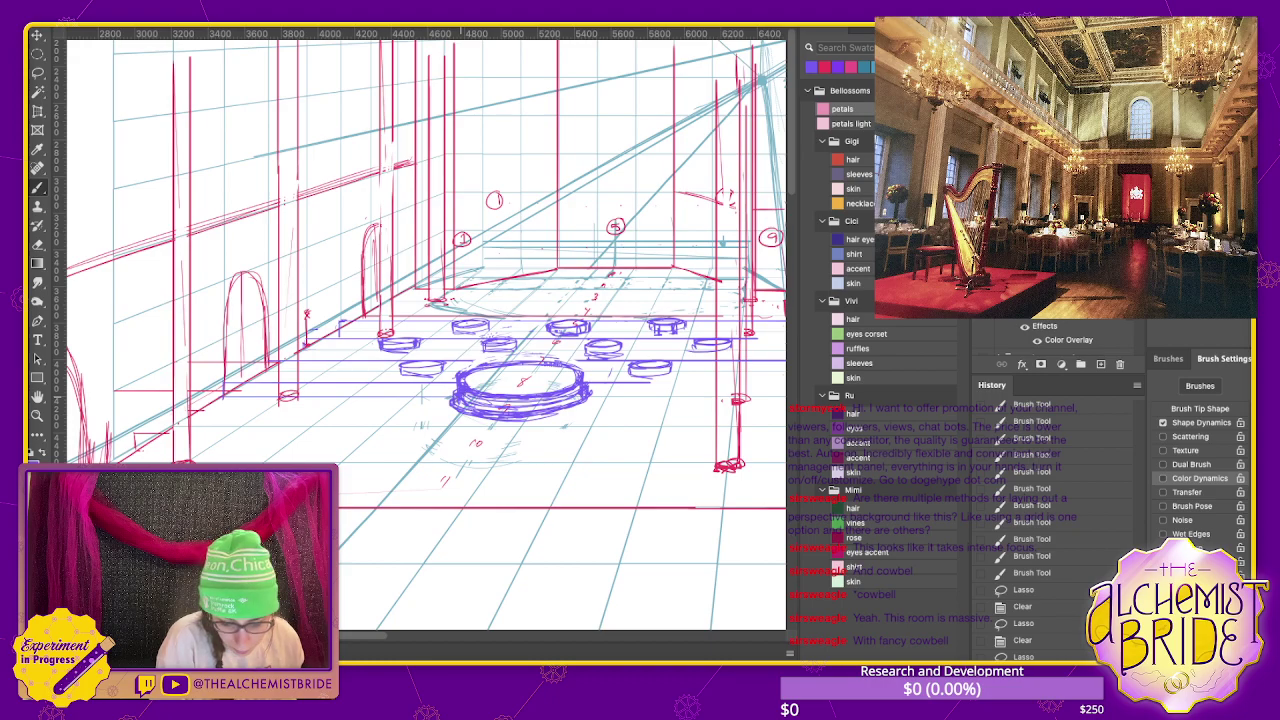
pyautogui.hotkey('ctrl', 'd')
# - Add short strokes across the platform and erase the small marks on its top
pyautogui.moveTo(566, 398)
pyautogui.mouseDown()
pyautogui.moveTo(468, 402)
pyautogui.moveTo(622, 400)
pyautogui.mouseUp()
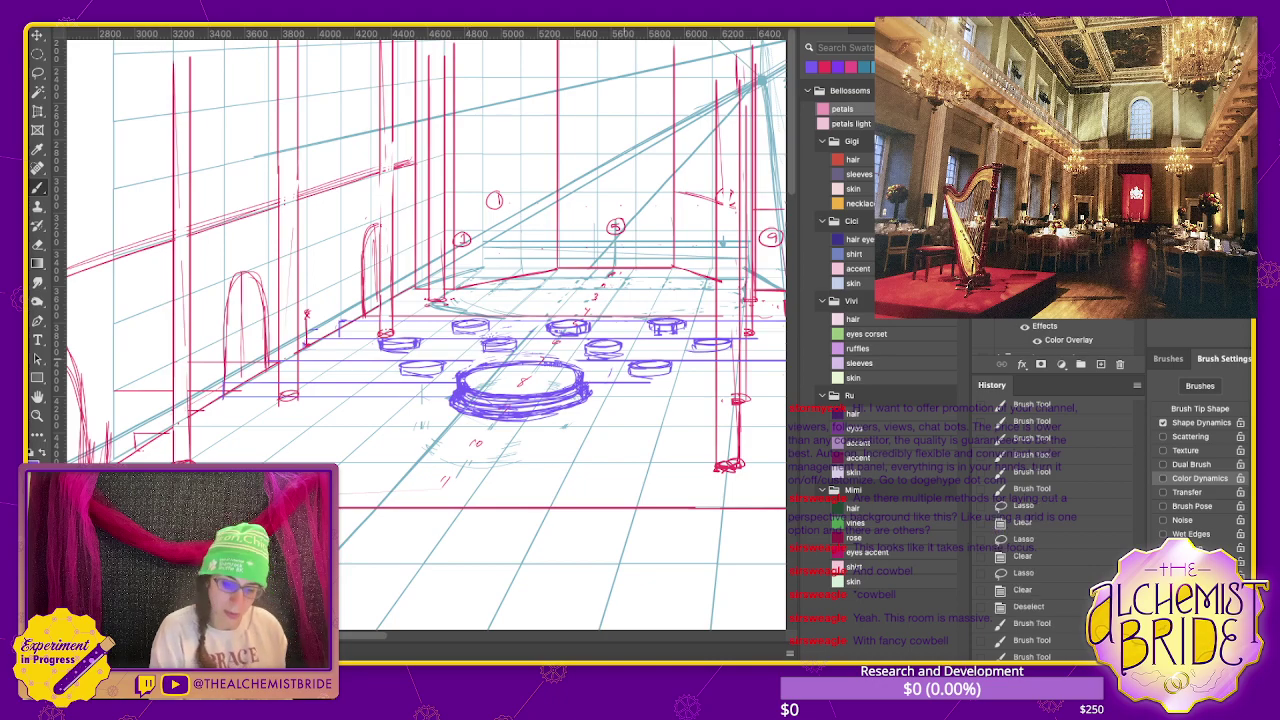
pyautogui.moveTo(468, 400); pyautogui.dragTo(520, 396)
pyautogui.moveTo(520, 396)
pyautogui.mouseDown()
pyautogui.moveTo(570, 390)
pyautogui.moveTo(478, 392)
pyautogui.mouseUp()
pyautogui.moveTo(572, 390); pyautogui.dragTo(462, 382)
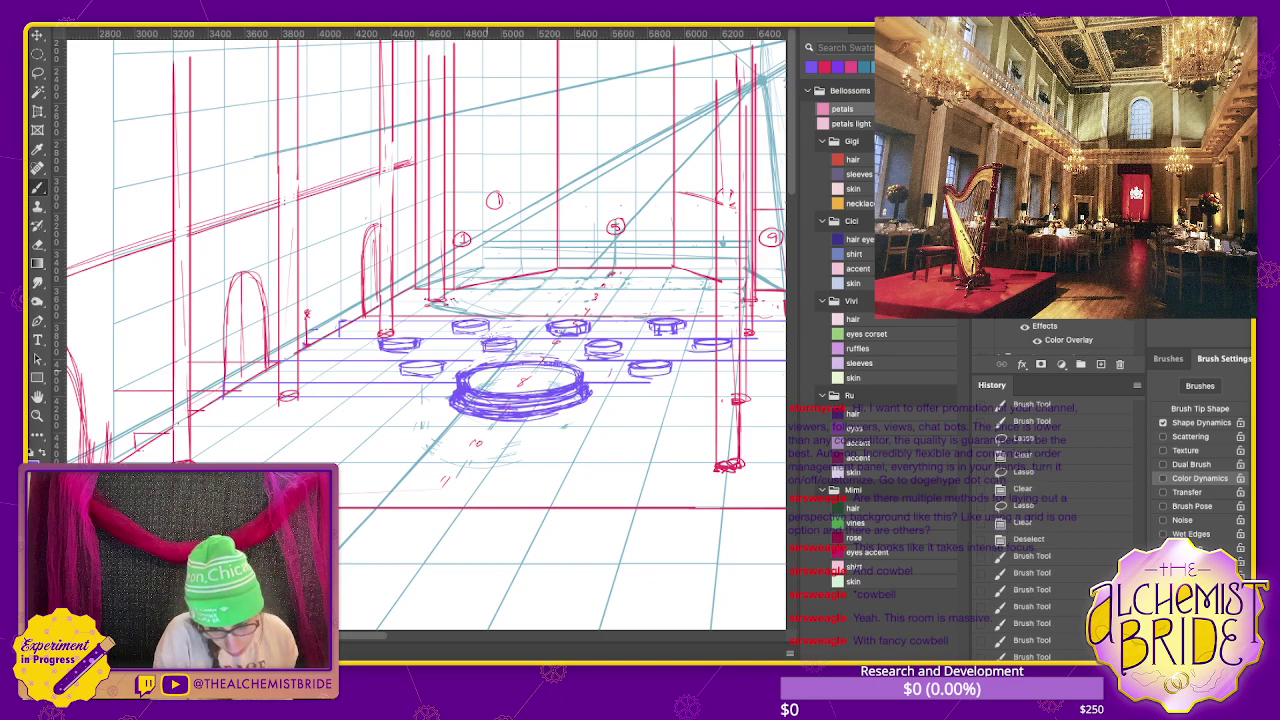
pyautogui.moveTo(560, 390); pyautogui.dragTo(642, 388)
pyautogui.press('e')
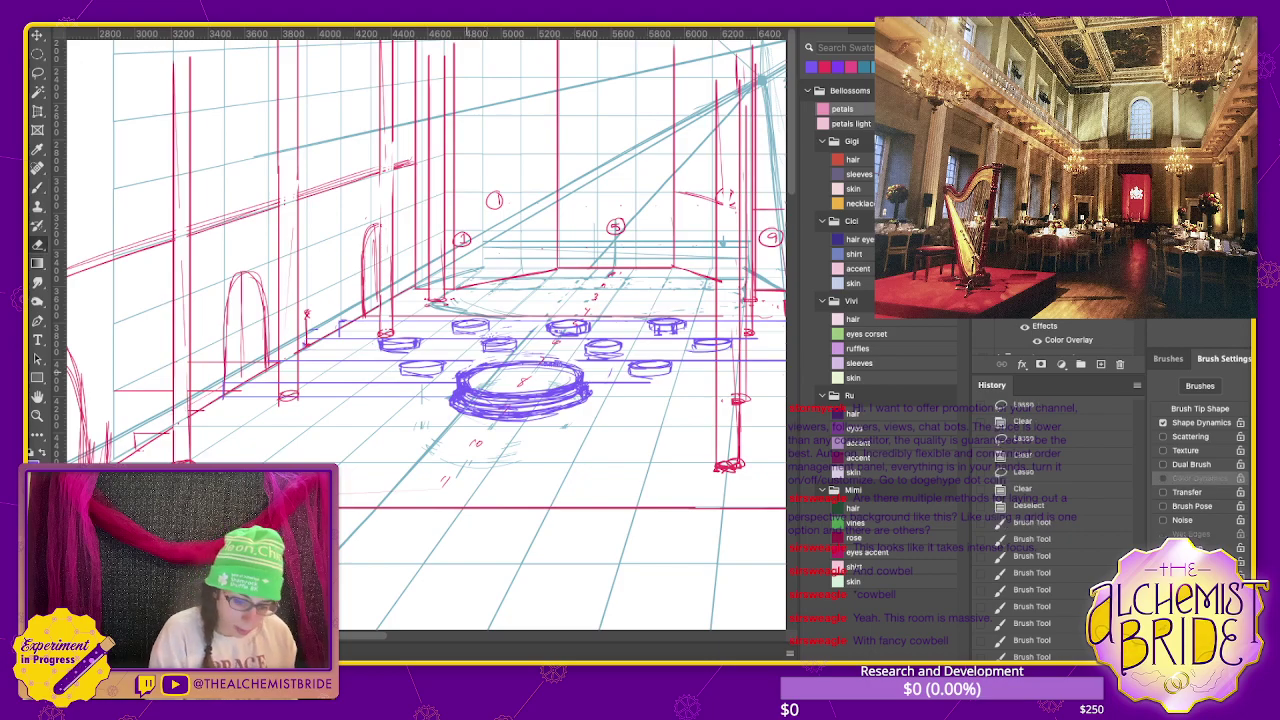
pyautogui.moveTo(458, 376); pyautogui.dragTo(510, 366)
# - Lasso stray marks below the platform, deselect, and test a Delete then undo it
pyautogui.hscroll(5, 420, 330)
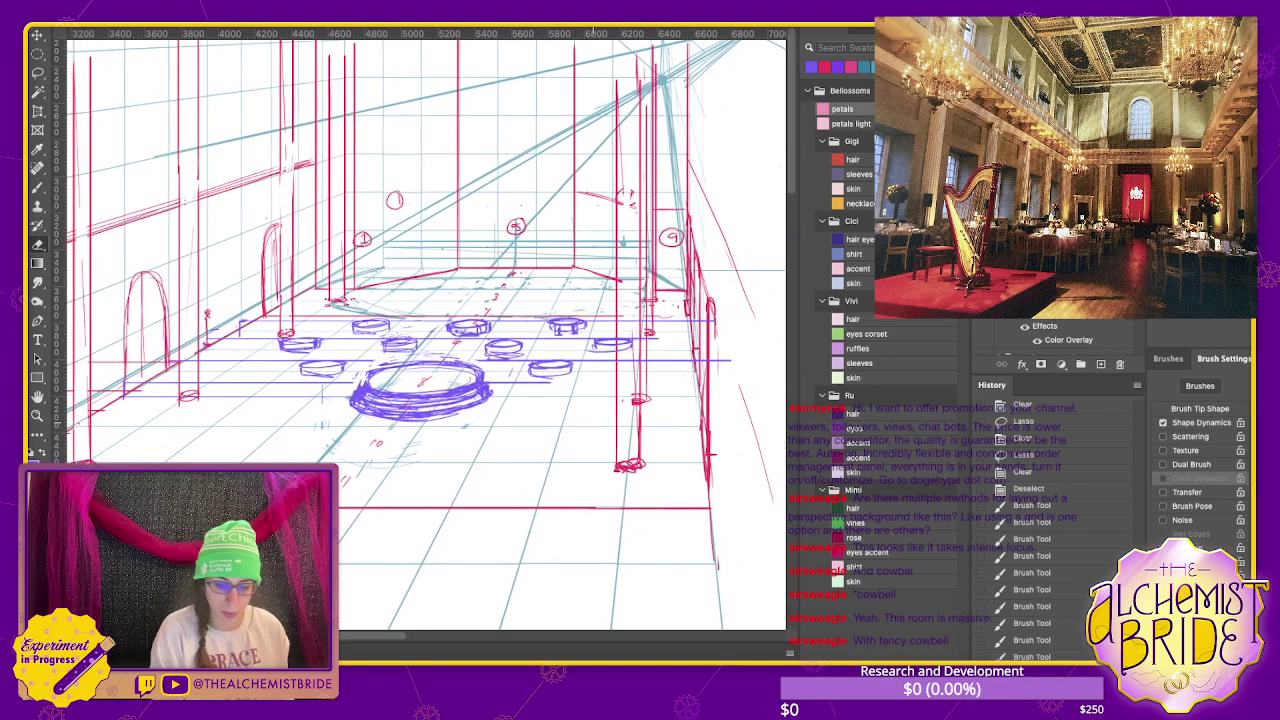
pyautogui.press('l')
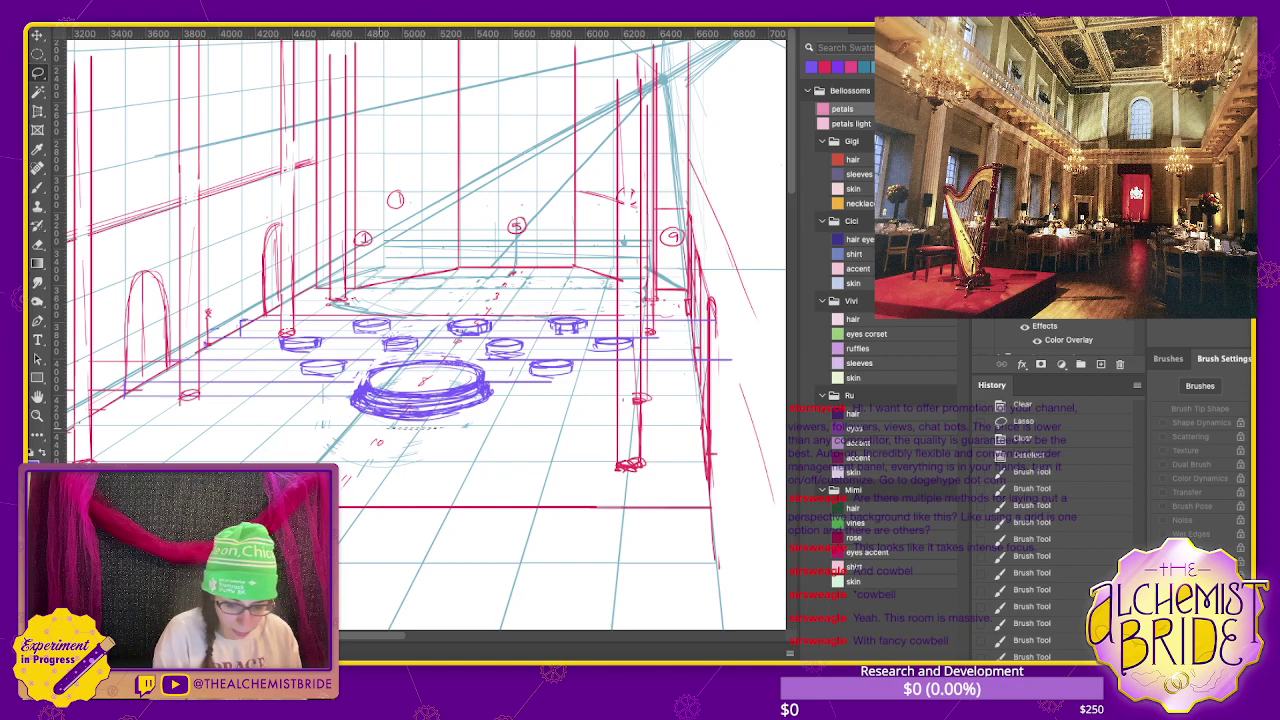
pyautogui.moveTo(395, 428); pyautogui.dragTo(438, 430)
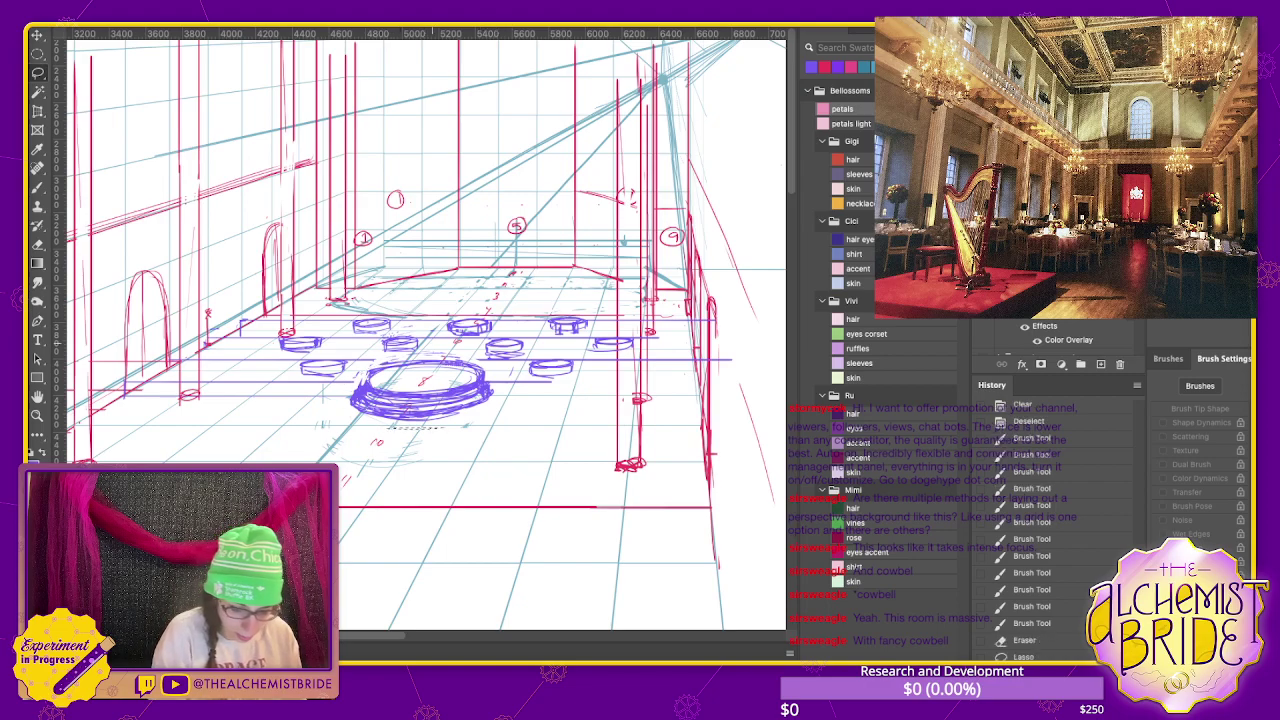
pyautogui.moveTo(410, 345); pyautogui.dragTo(410, 330)
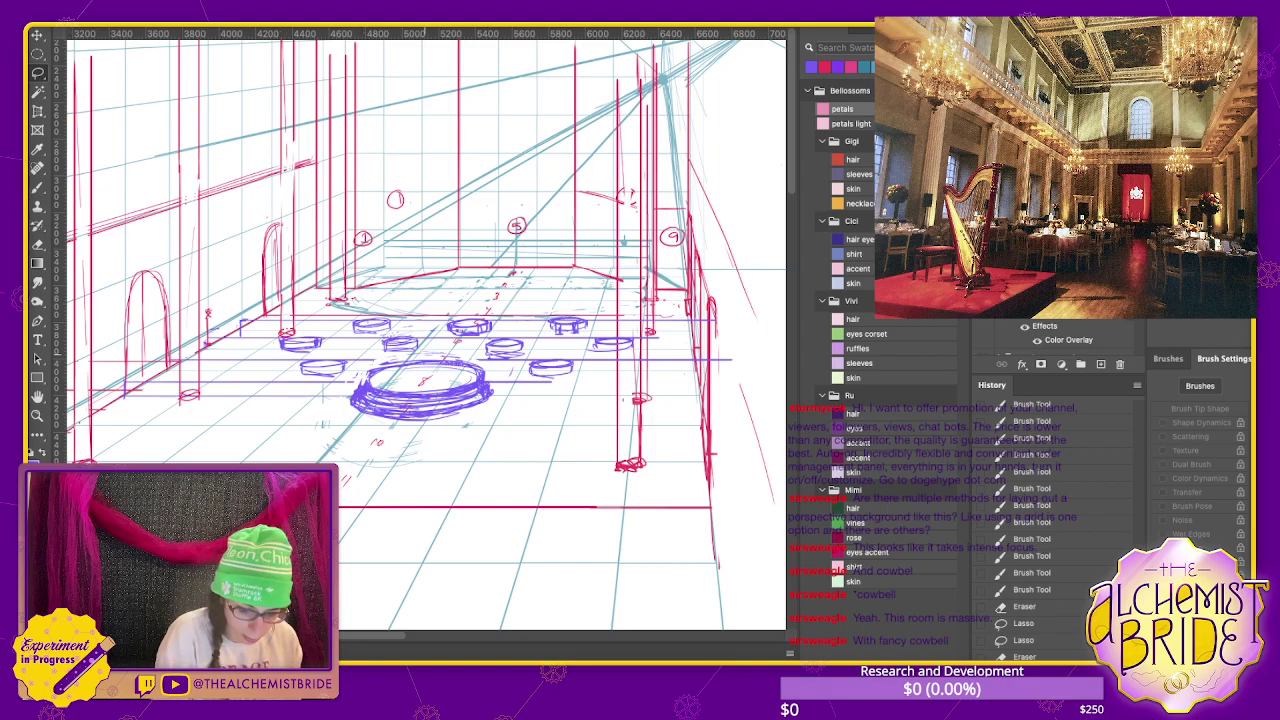
pyautogui.hotkey('ctrl', 'd')
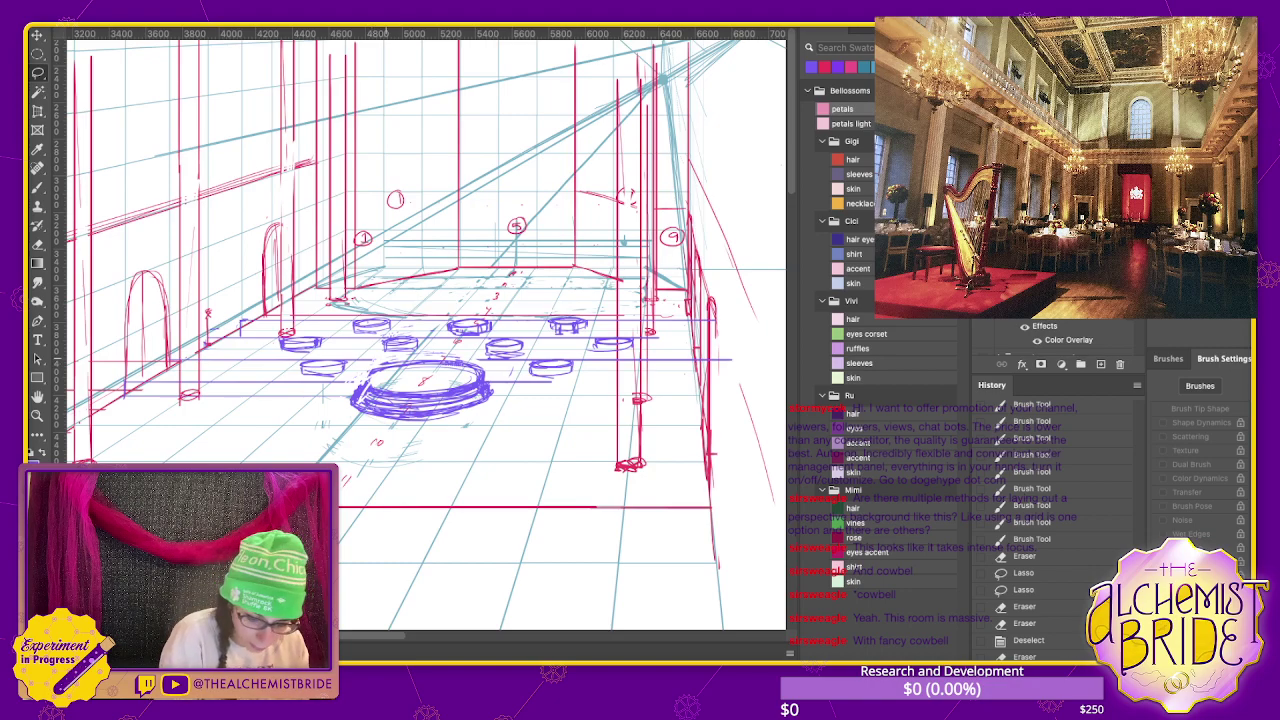
pyautogui.press('Delete')
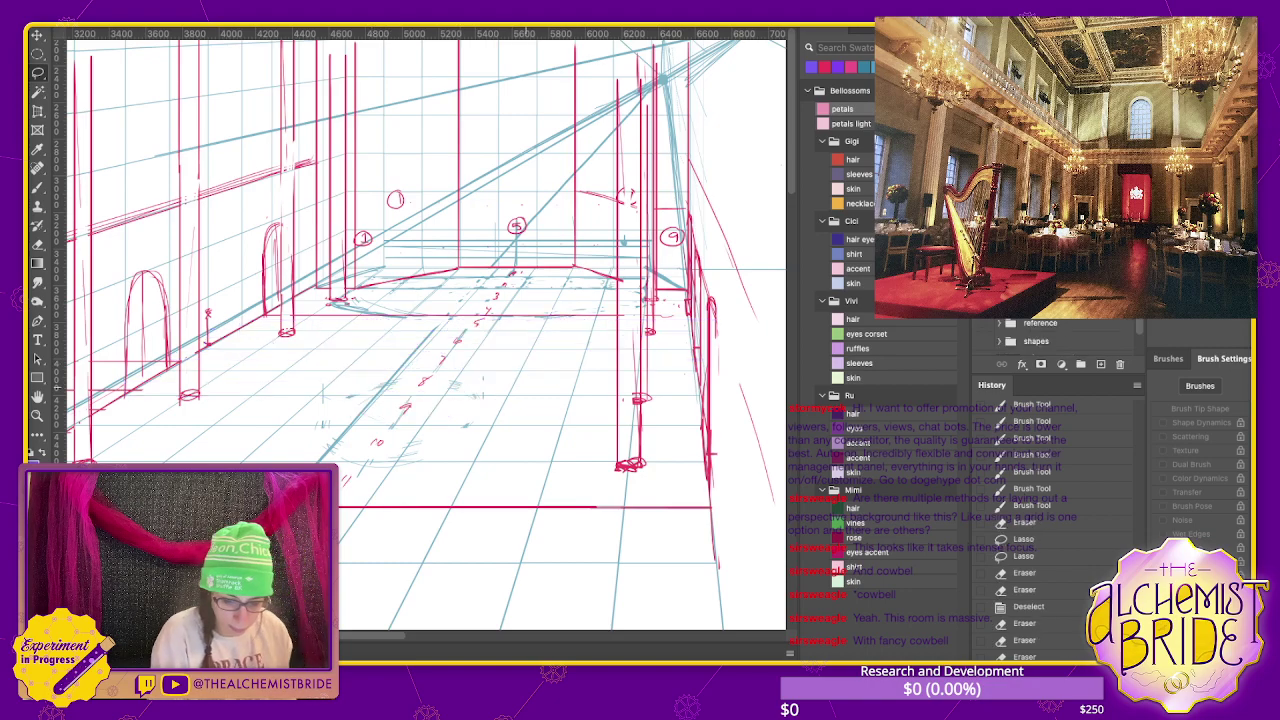
pyautogui.hotkey('ctrl', 'z')
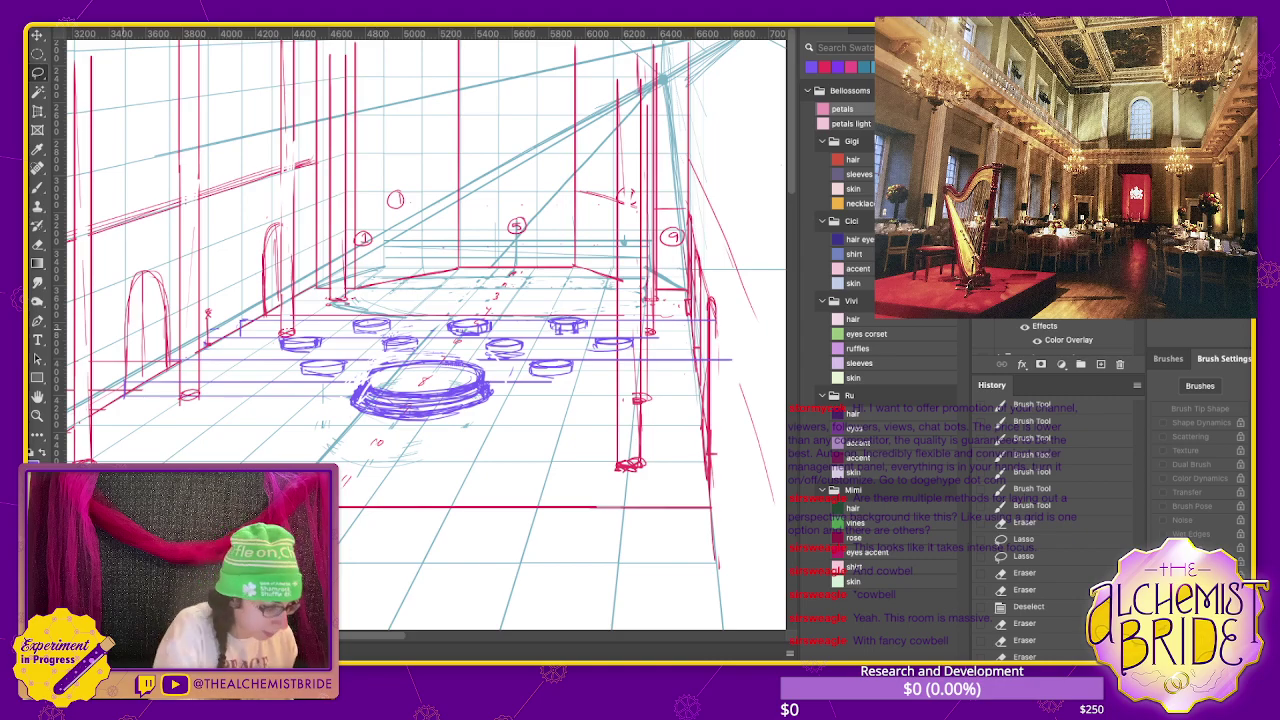
# - Zoom in, erase the large central platform ellipse, and zoom back out
pyautogui.hotkey('ctrl', '+')
pyautogui.hotkey('ctrl', '+')
pyautogui.hotkey('ctrl', '+')
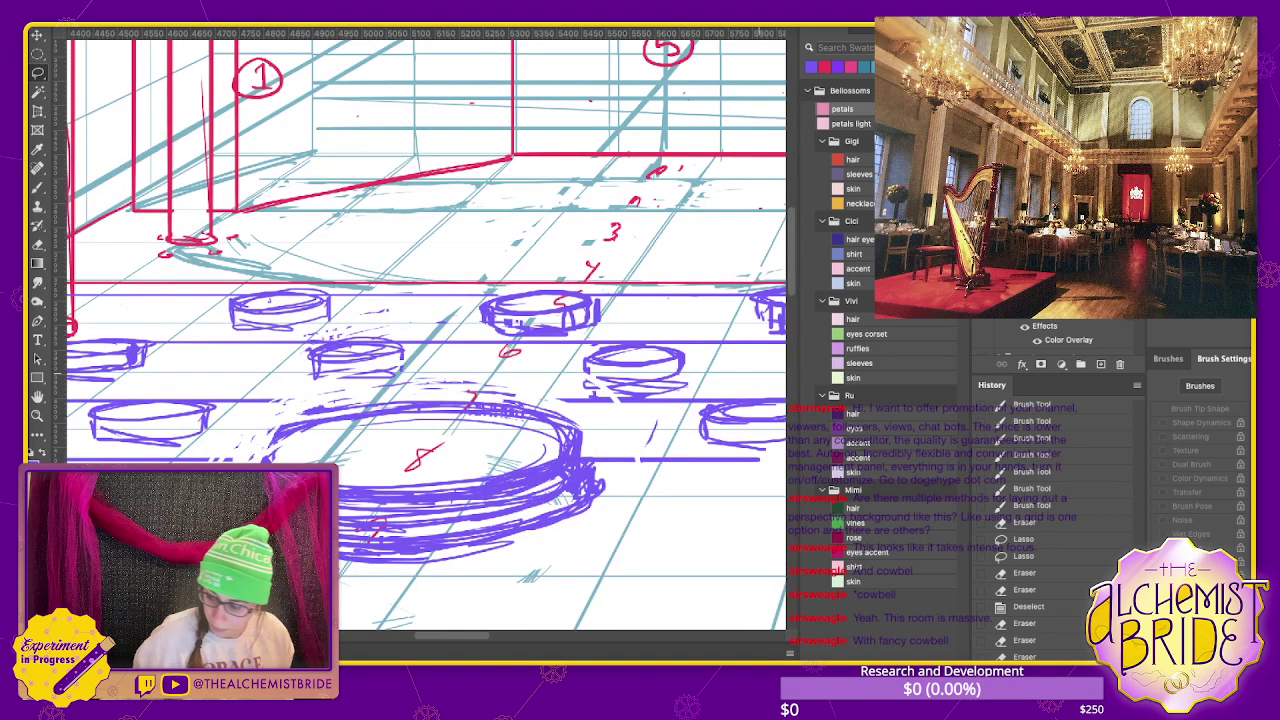
pyautogui.press('w')
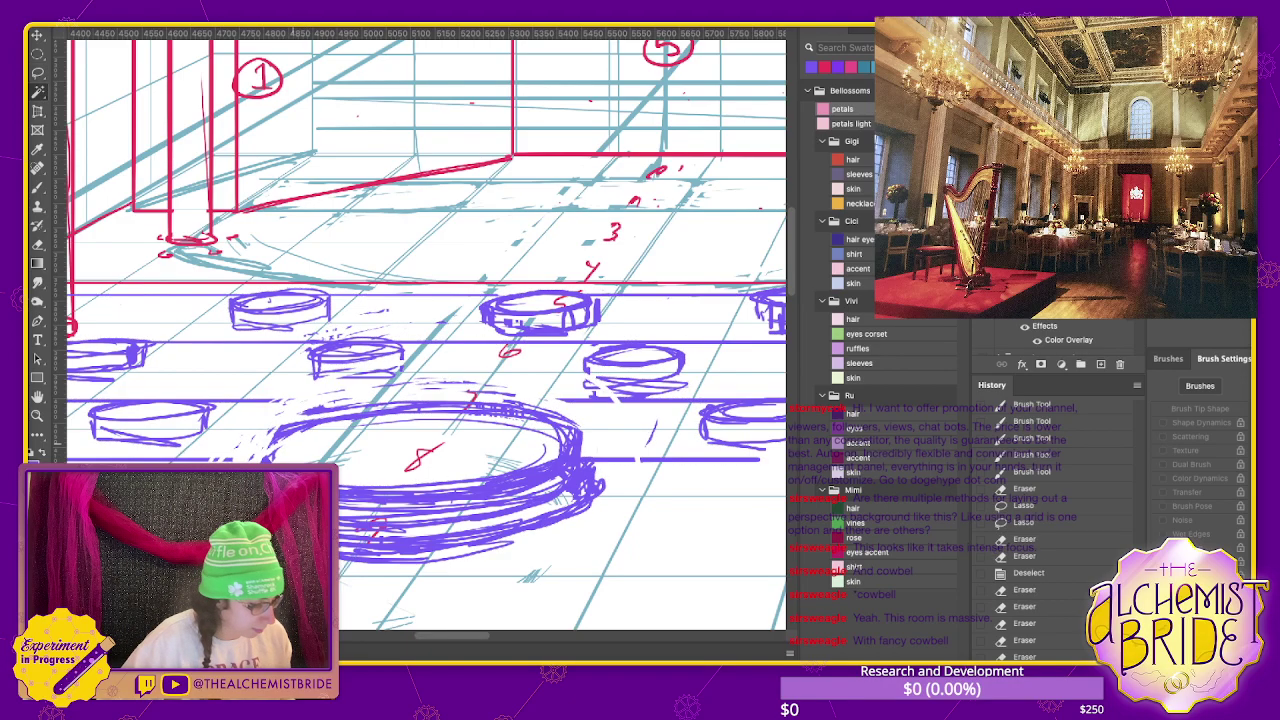
pyautogui.press('l')
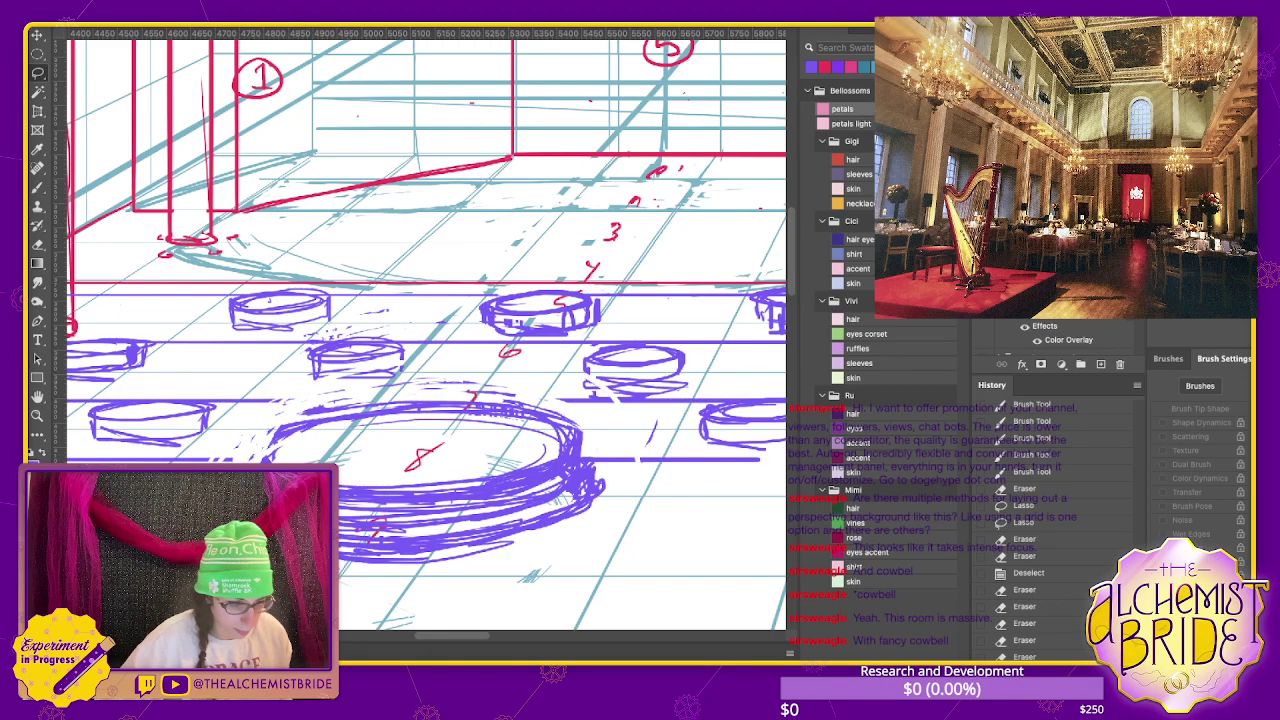
pyautogui.press('v')
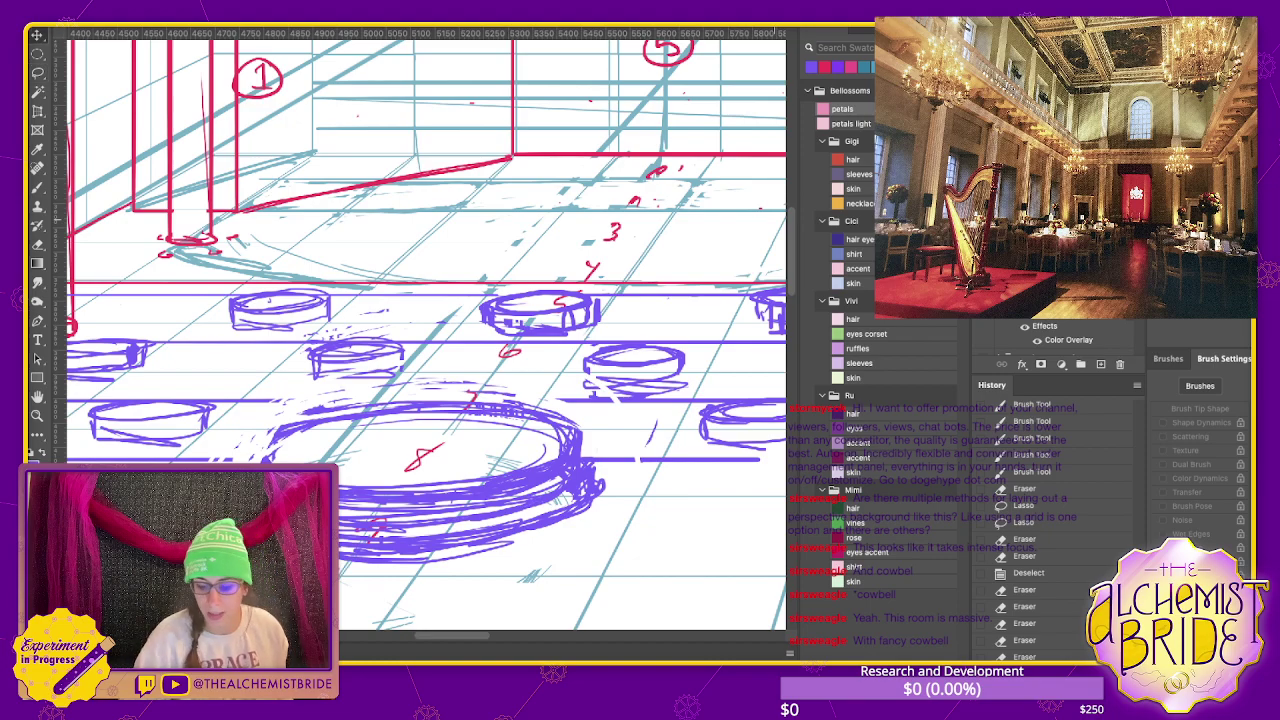
pyautogui.scroll(-1, 420, 330)
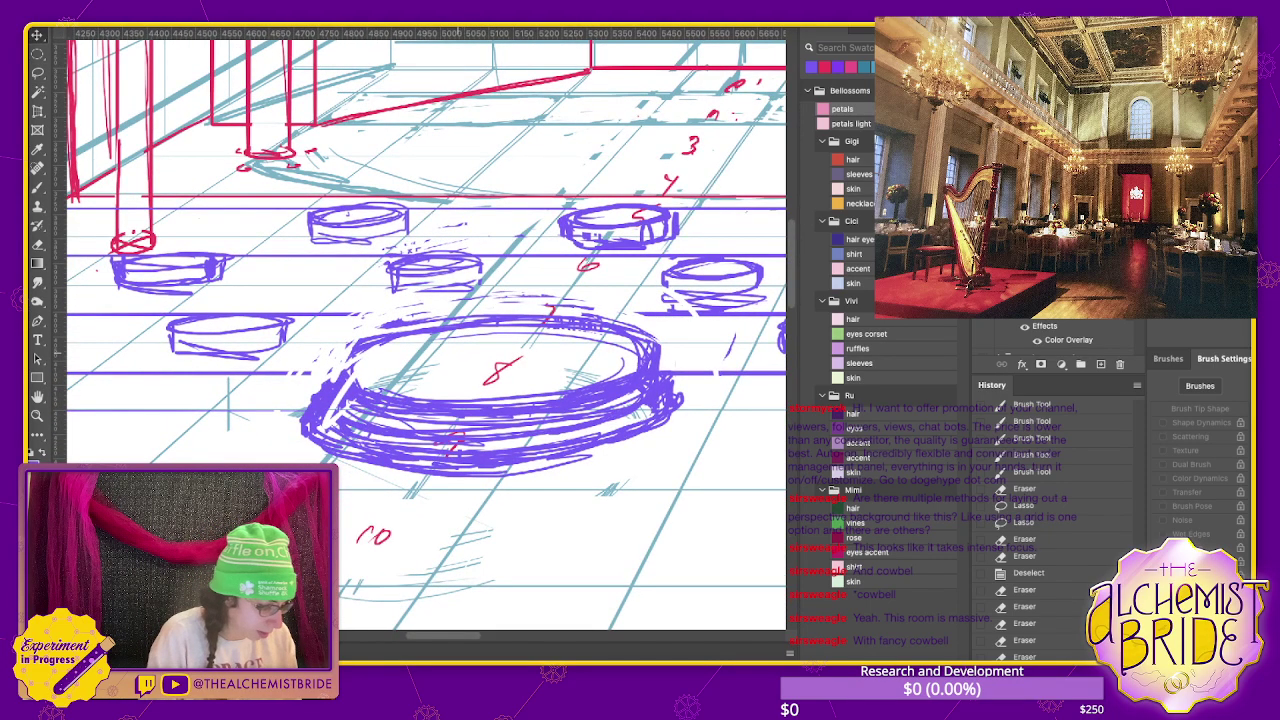
pyautogui.press('e')
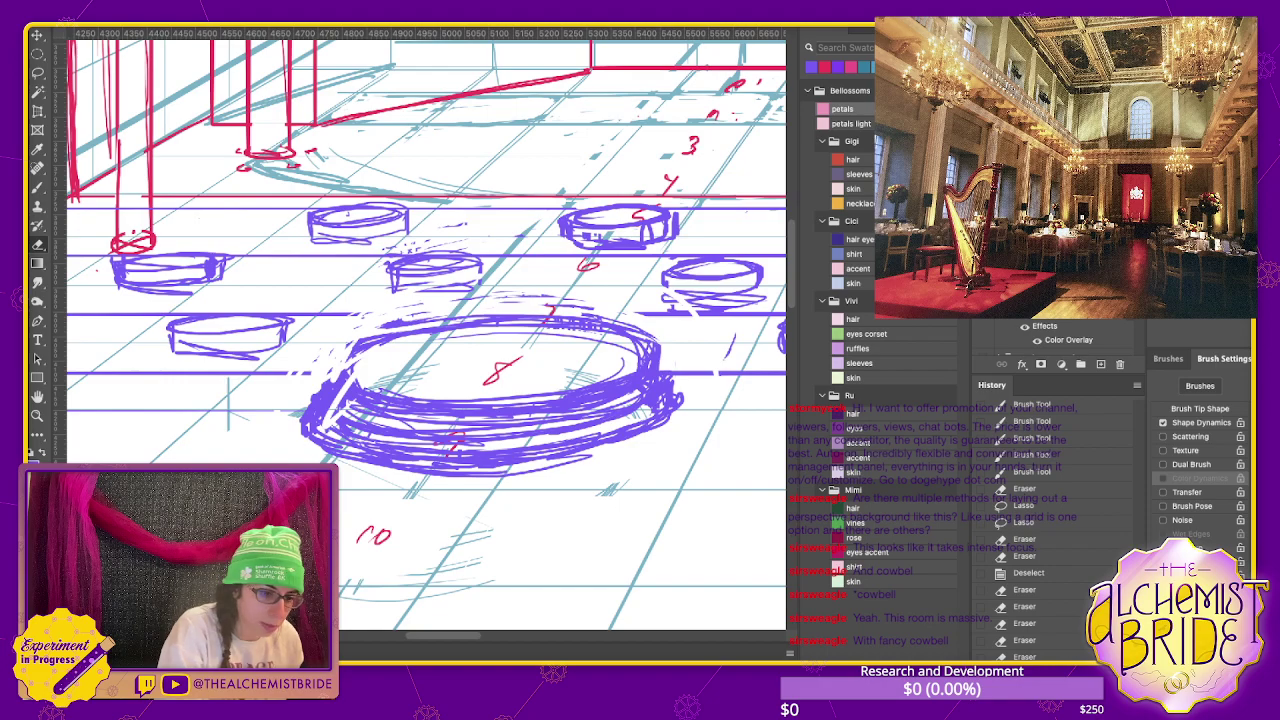
pyautogui.moveTo(320, 410)
pyautogui.mouseDown()
pyautogui.moveTo(380, 340)
pyautogui.moveTo(500, 470)
pyautogui.moveTo(670, 320)
pyautogui.moveTo(460, 475)
pyautogui.mouseUp()
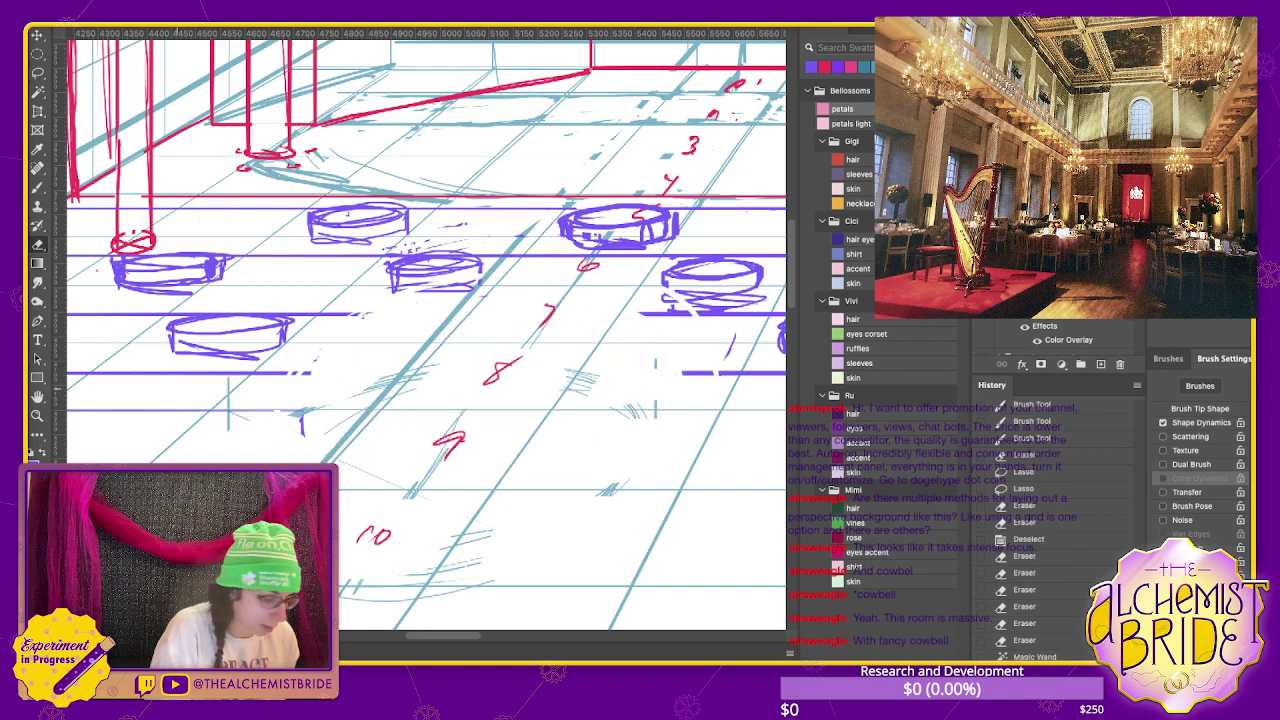
pyautogui.hotkey('ctrl', '-')
pyautogui.hotkey('ctrl', '-')
pyautogui.hotkey('ctrl', '-')
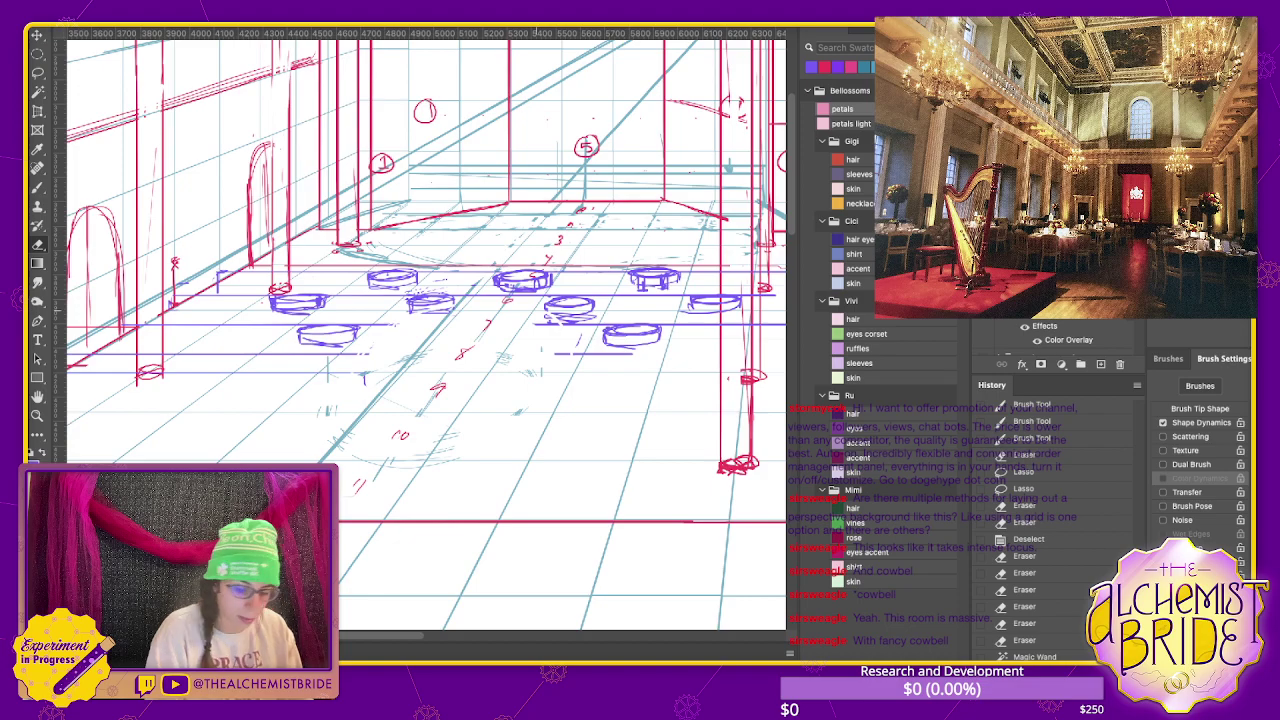
# - Scroll to the left wall and erase the nearer red arch
pyautogui.hscroll(-3, 420, 330)
pyautogui.hscroll(-3, 420, 330)
pyautogui.hscroll(-2, 420, 330)
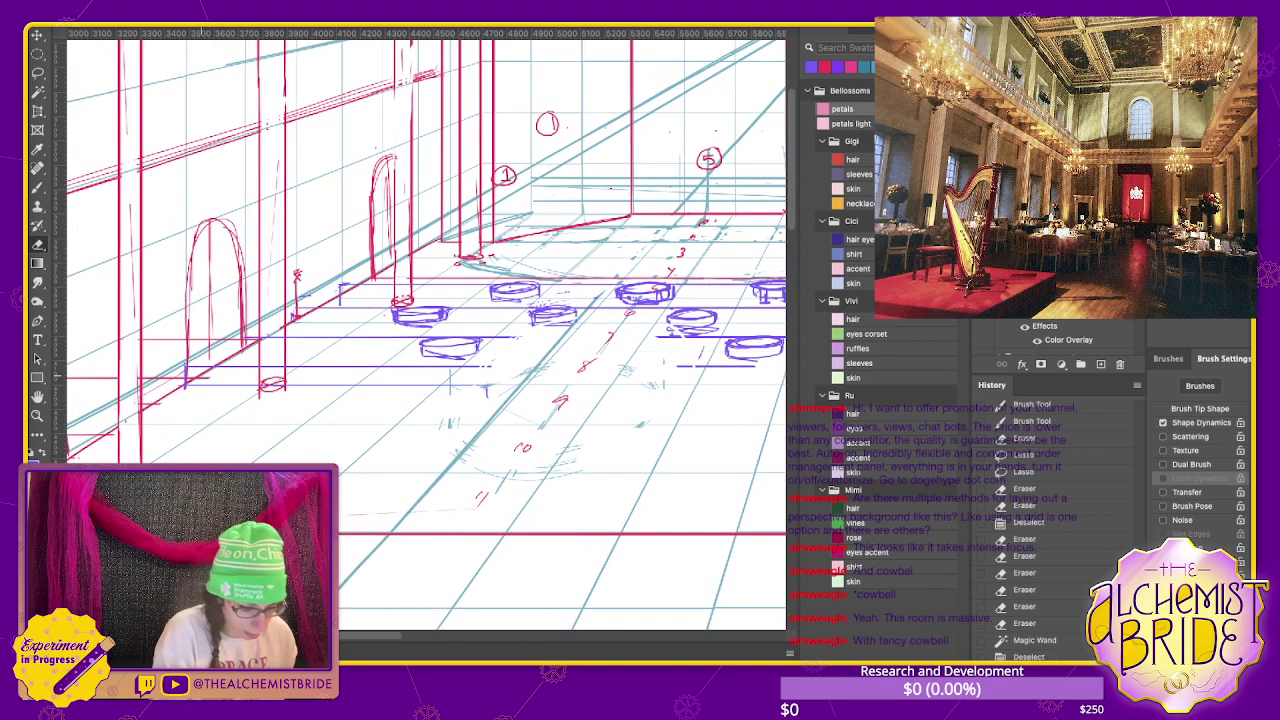
pyautogui.scroll(2, 420, 330)
pyautogui.hscroll(-2, 420, 330)
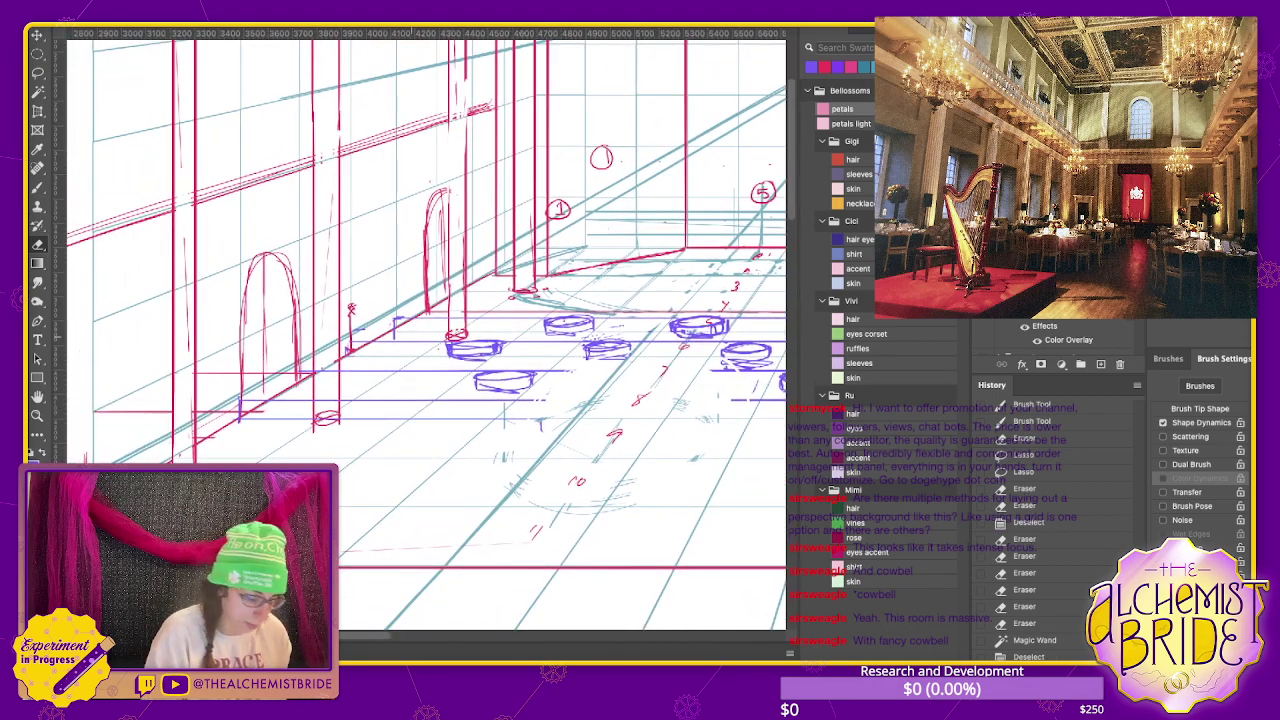
pyautogui.press('l')
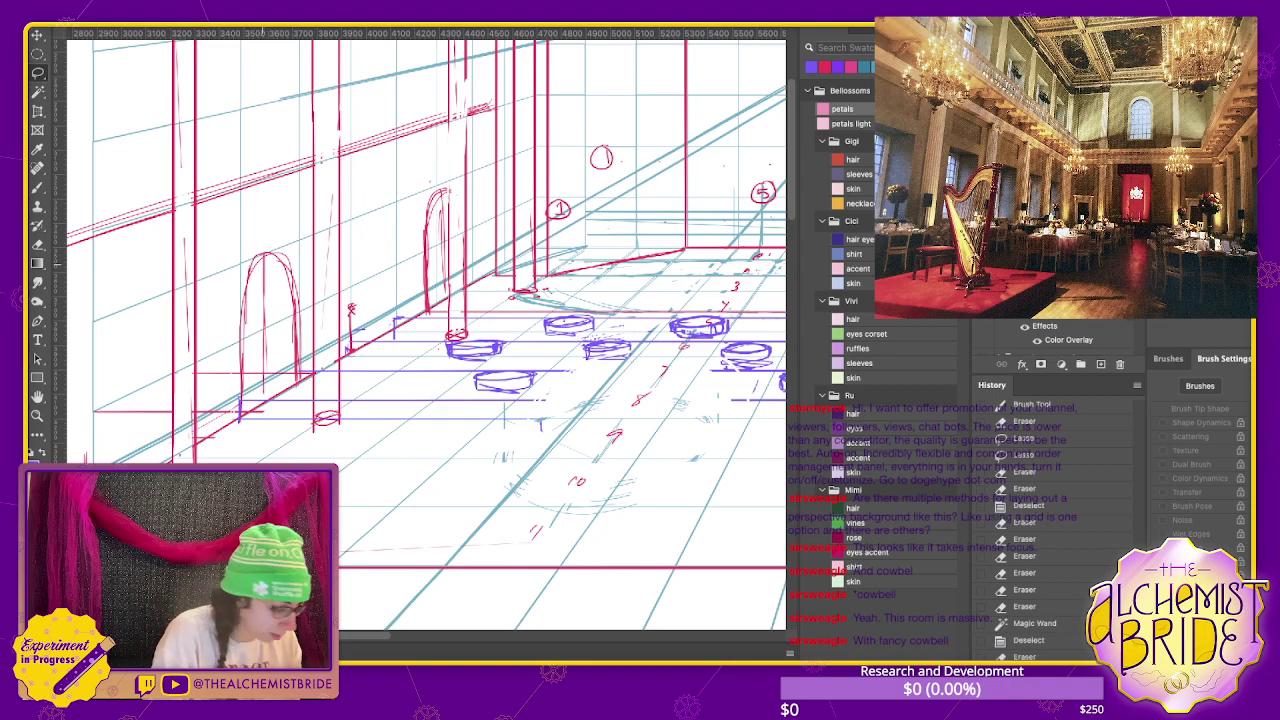
pyautogui.press('e')
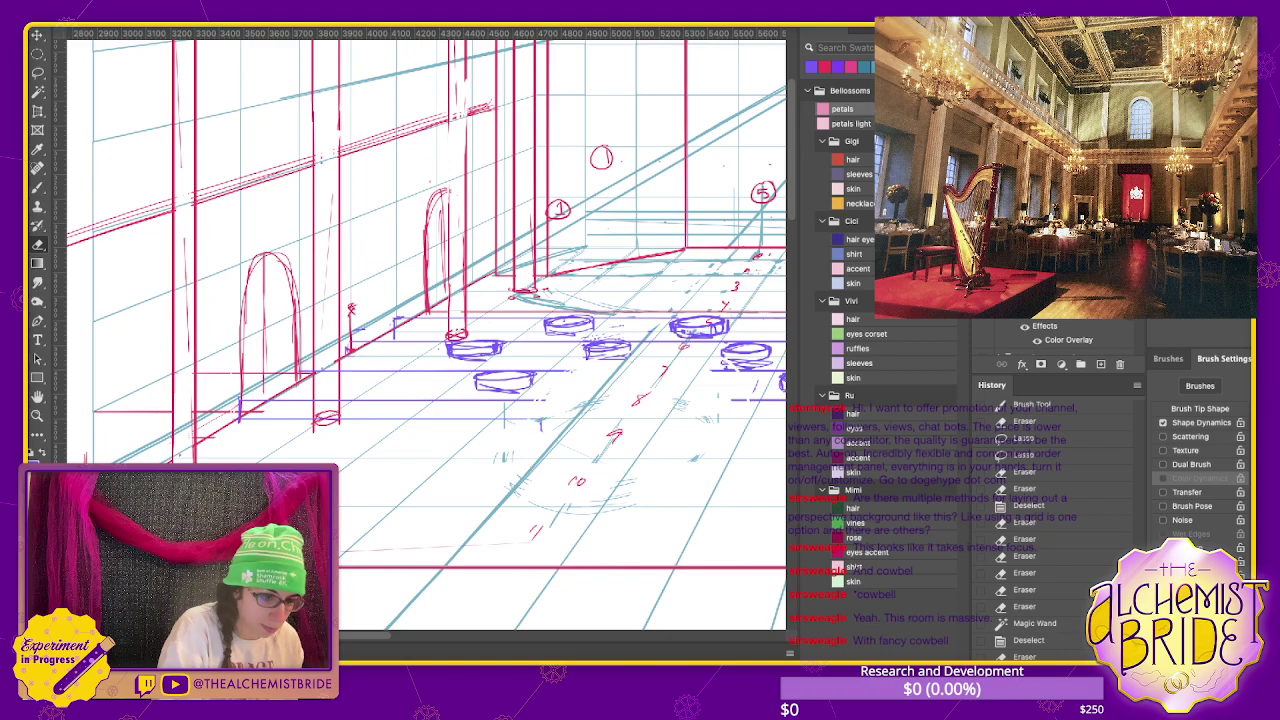
pyautogui.moveTo(290, 256)
pyautogui.mouseDown()
pyautogui.moveTo(298, 360)
pyautogui.moveTo(245, 340)
pyautogui.moveTo(242, 390)
pyautogui.moveTo(222, 412)
pyautogui.mouseUp()
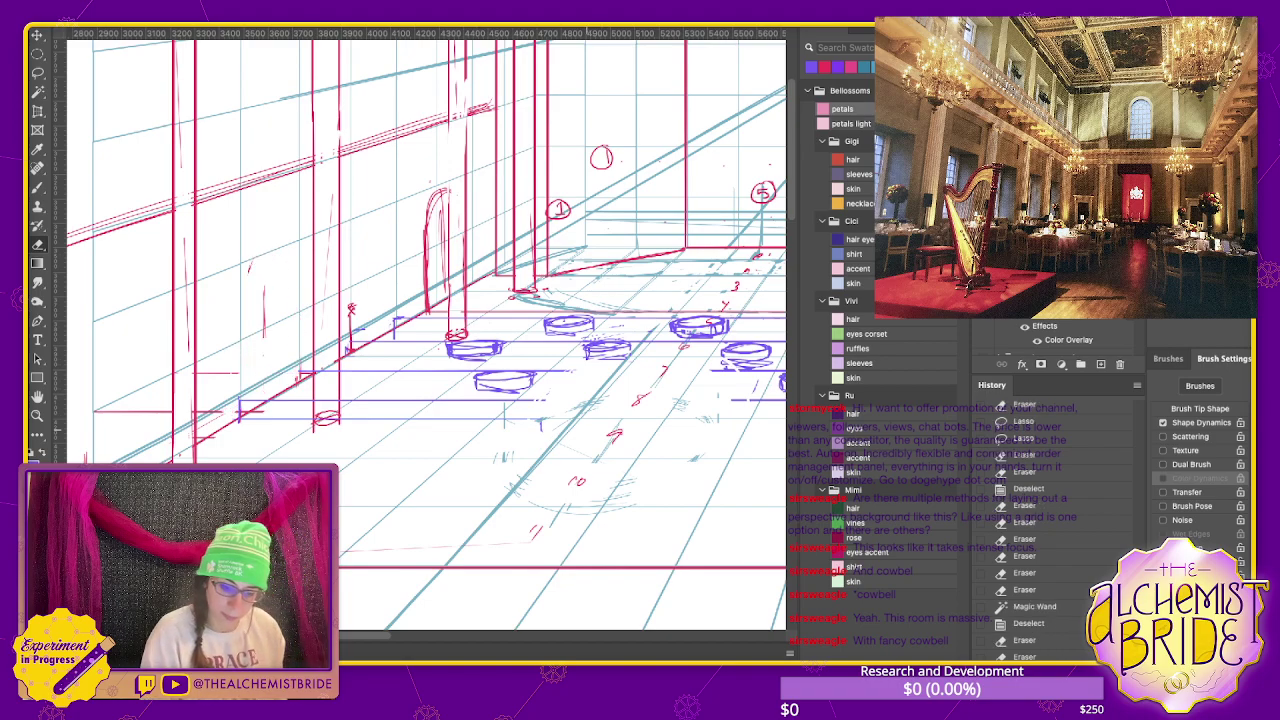
# - Pan across the room and draw a long horizontal red line across the floor
pyautogui.moveTo(520, 400); pyautogui.dragTo(215, 418)
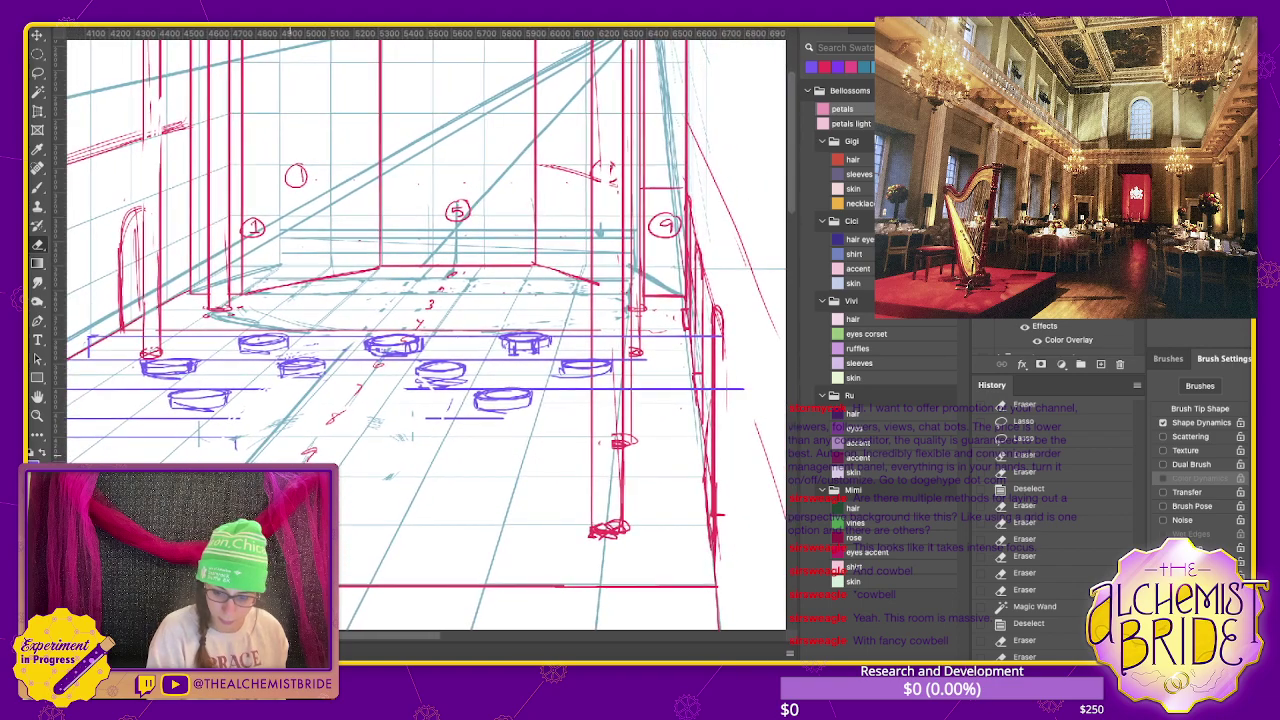
pyautogui.moveTo(420, 330)
pyautogui.mouseDown()
pyautogui.moveTo(535, 320)
pyautogui.moveTo(428, 312)
pyautogui.mouseUp()
pyautogui.press('b')
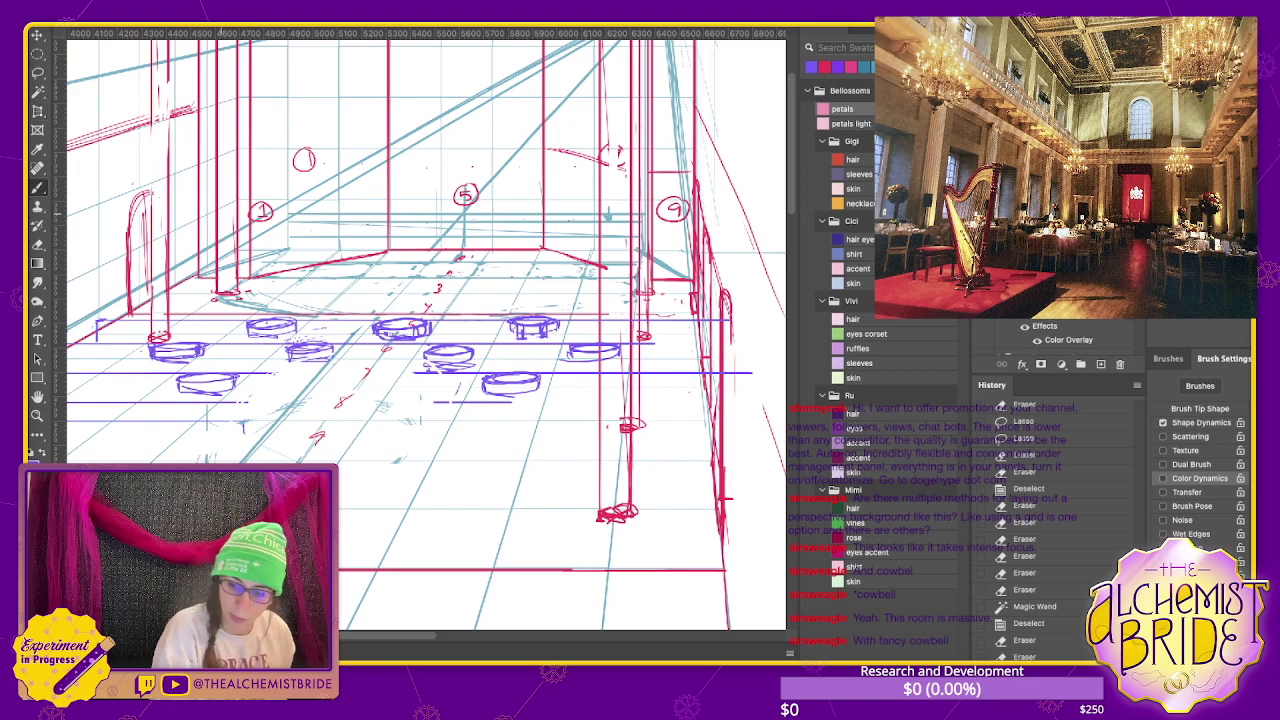
pyautogui.click(728, 498)
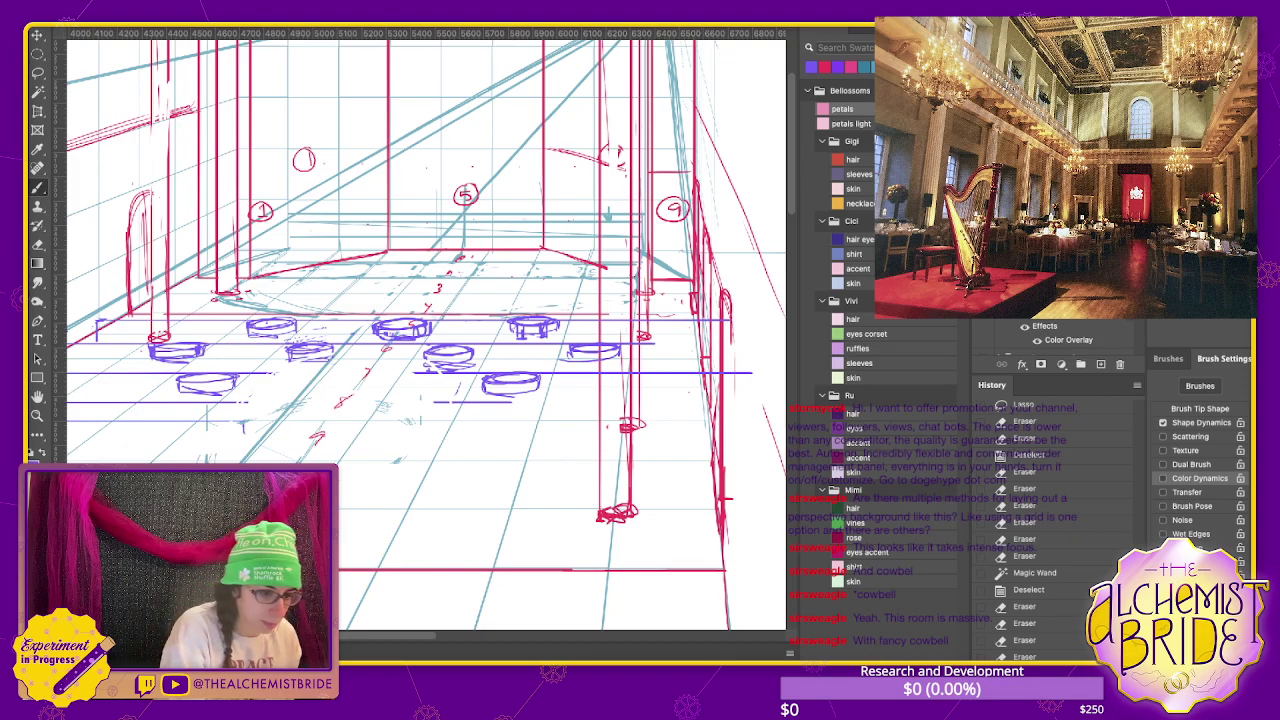
pyautogui.click(728, 498)
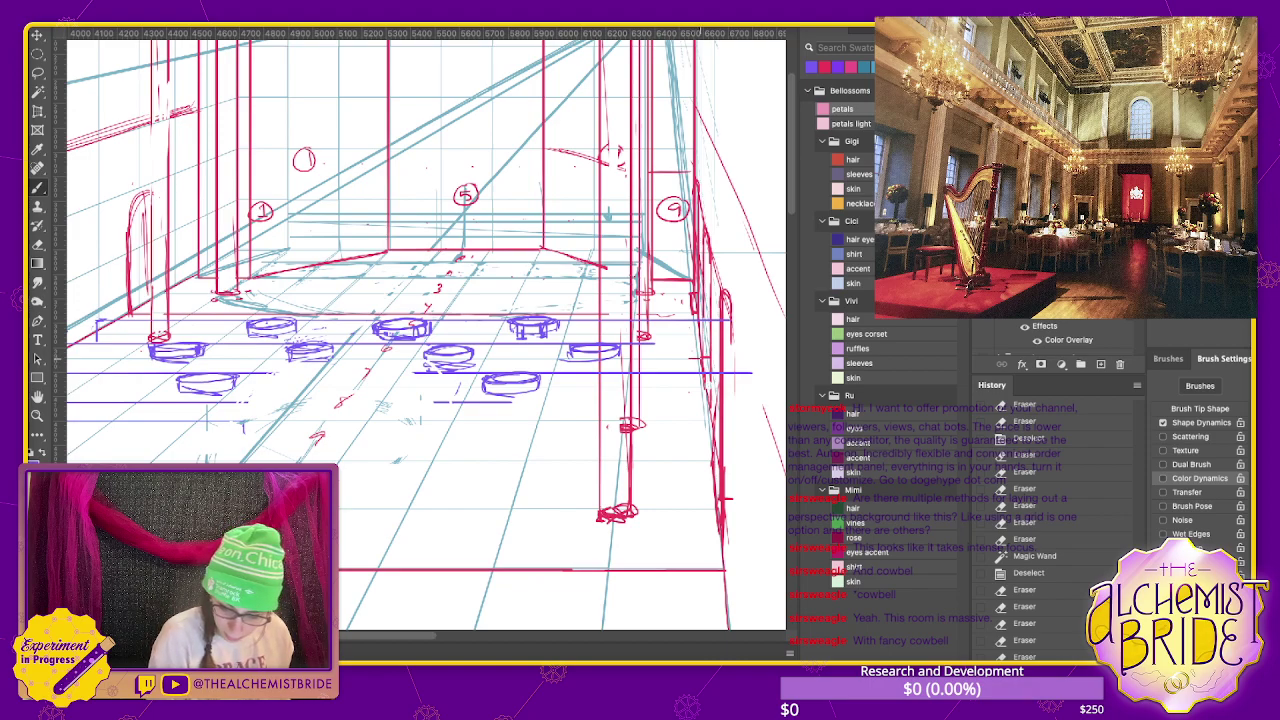
pyautogui.moveTo(692, 358)
pyautogui.mouseDown()
pyautogui.moveTo(174, 358)
pyautogui.moveTo(262, 358)
pyautogui.mouseUp()
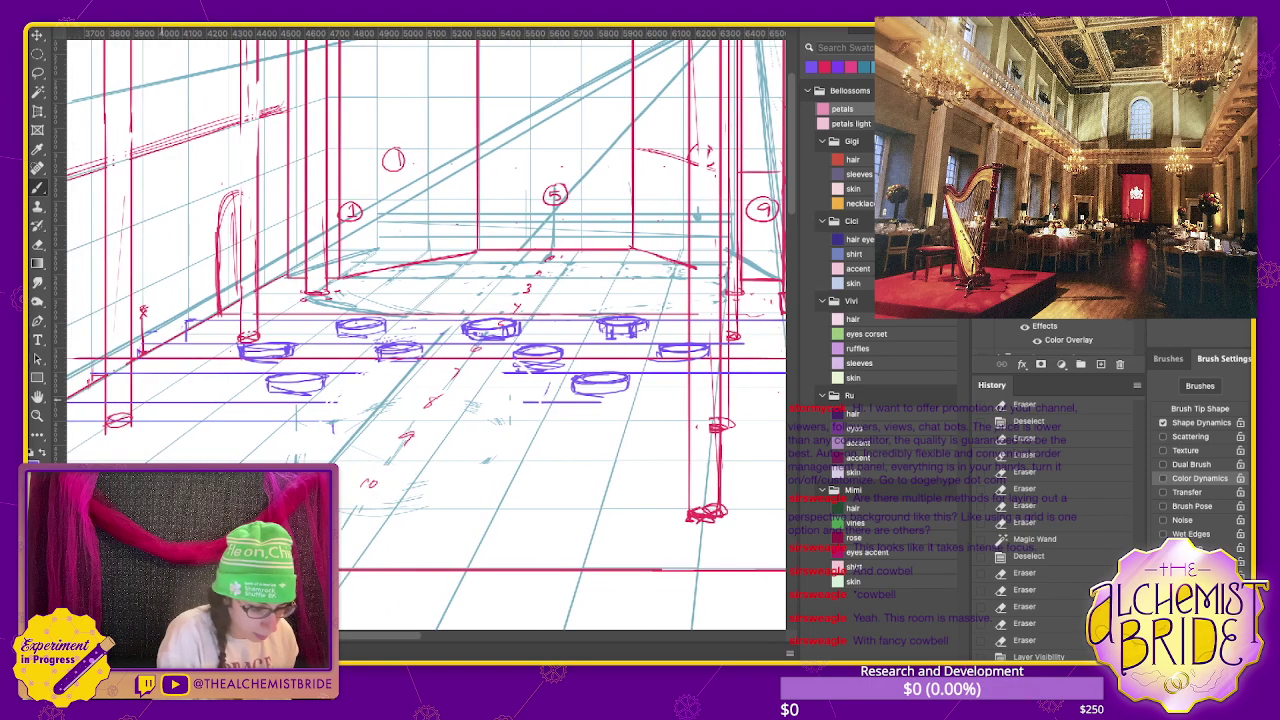
# - Draw a second floor line and step through undo/redo to compare the extra lines
pyautogui.moveTo(162, 399); pyautogui.dragTo(384, 425)
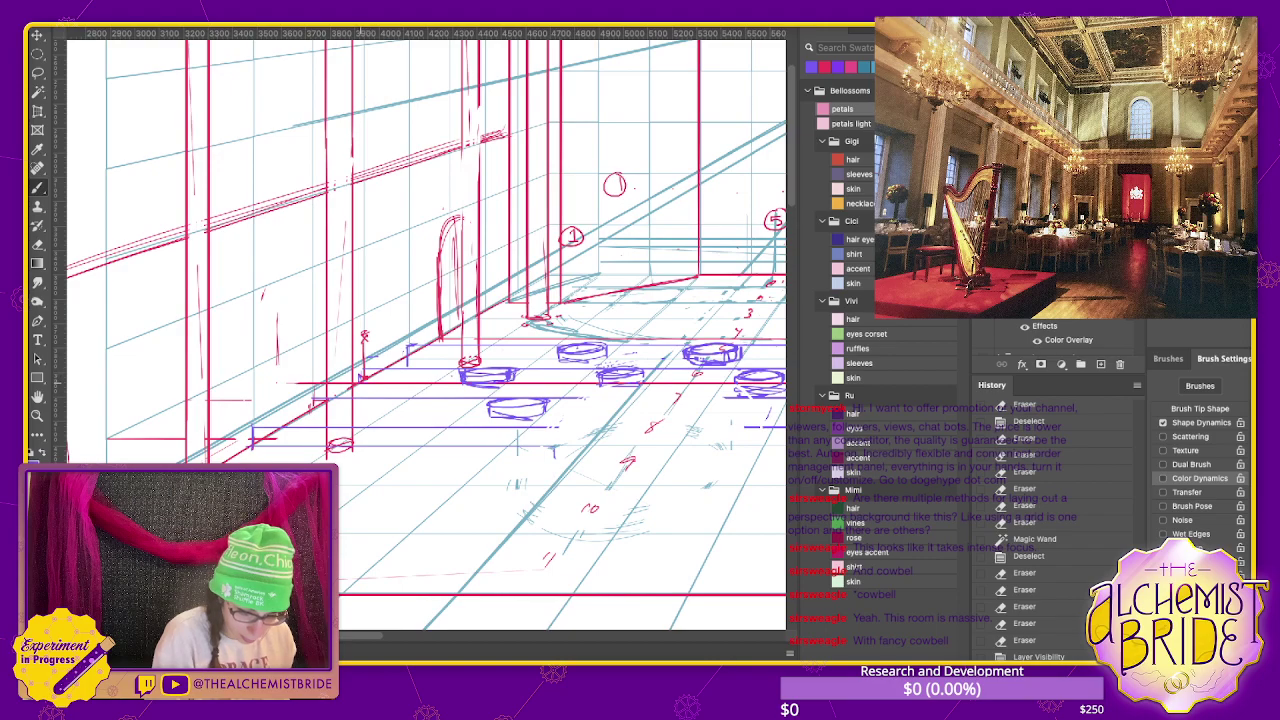
pyautogui.moveTo(600, 330); pyautogui.dragTo(193, 337)
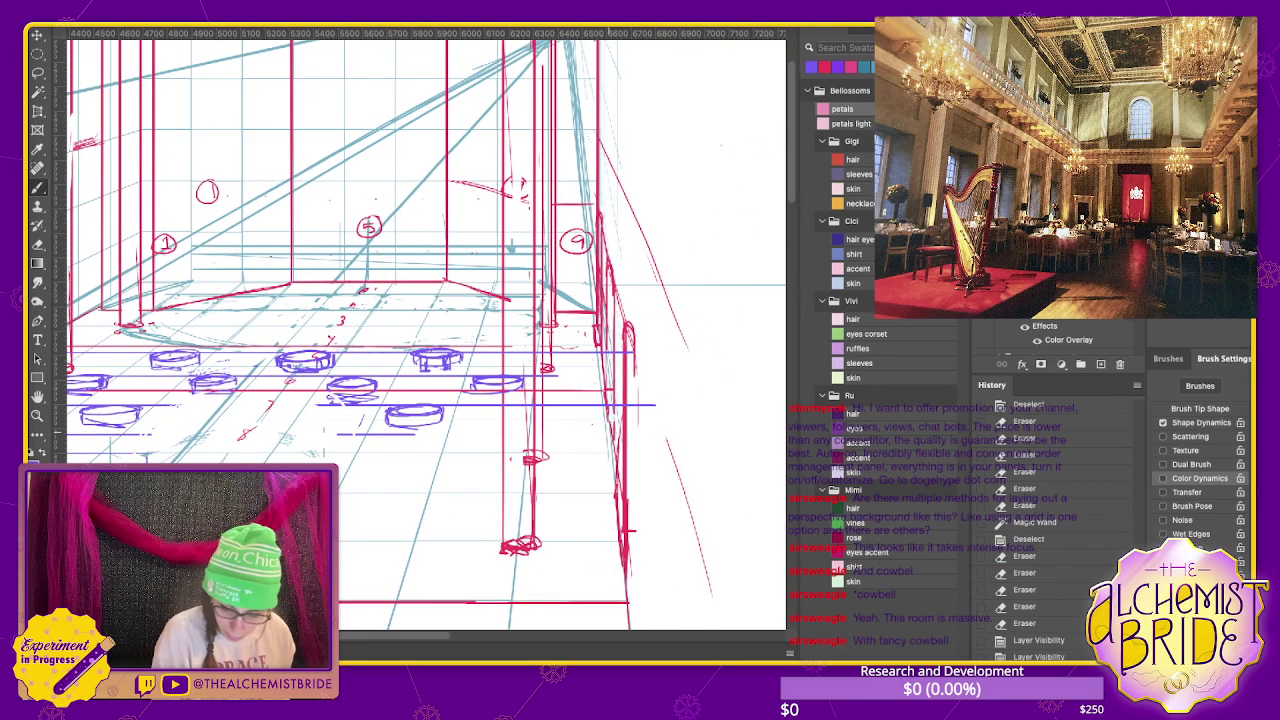
pyautogui.moveTo(554, 432)
pyautogui.mouseDown()
pyautogui.moveTo(96, 432)
pyautogui.moveTo(423, 444)
pyautogui.mouseUp()
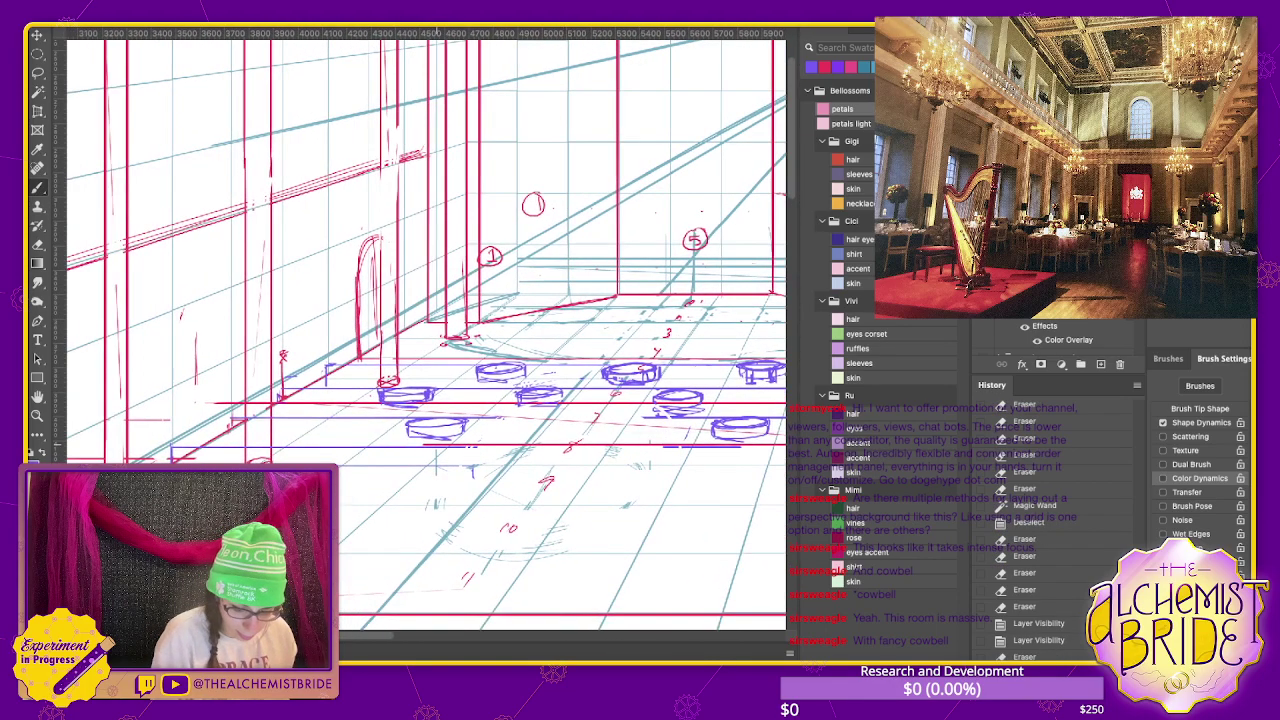
pyautogui.hotkey('ctrl', 'z')
pyautogui.hotkey('ctrl', 'shift', 'z')
pyautogui.hotkey('ctrl', 'z')
pyautogui.hotkey('ctrl', 'z')
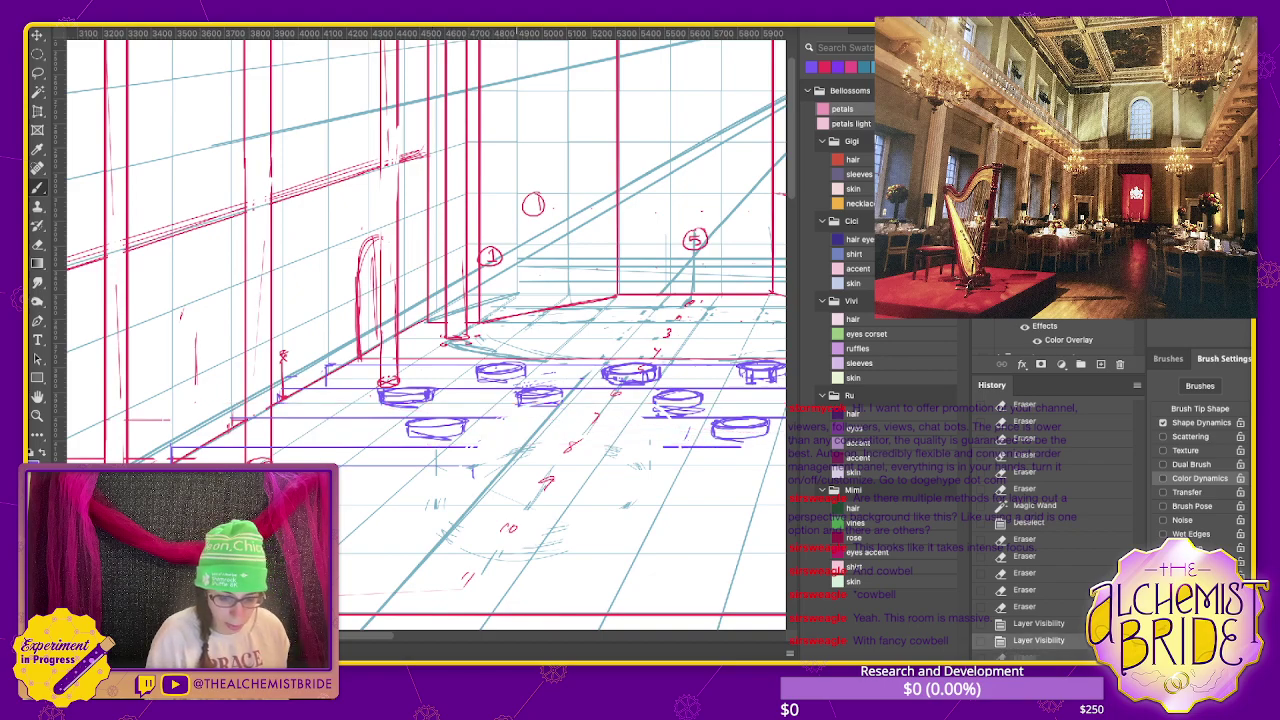
pyautogui.hotkey('ctrl', 'z')
pyautogui.hotkey('ctrl', 'shift', 'z')
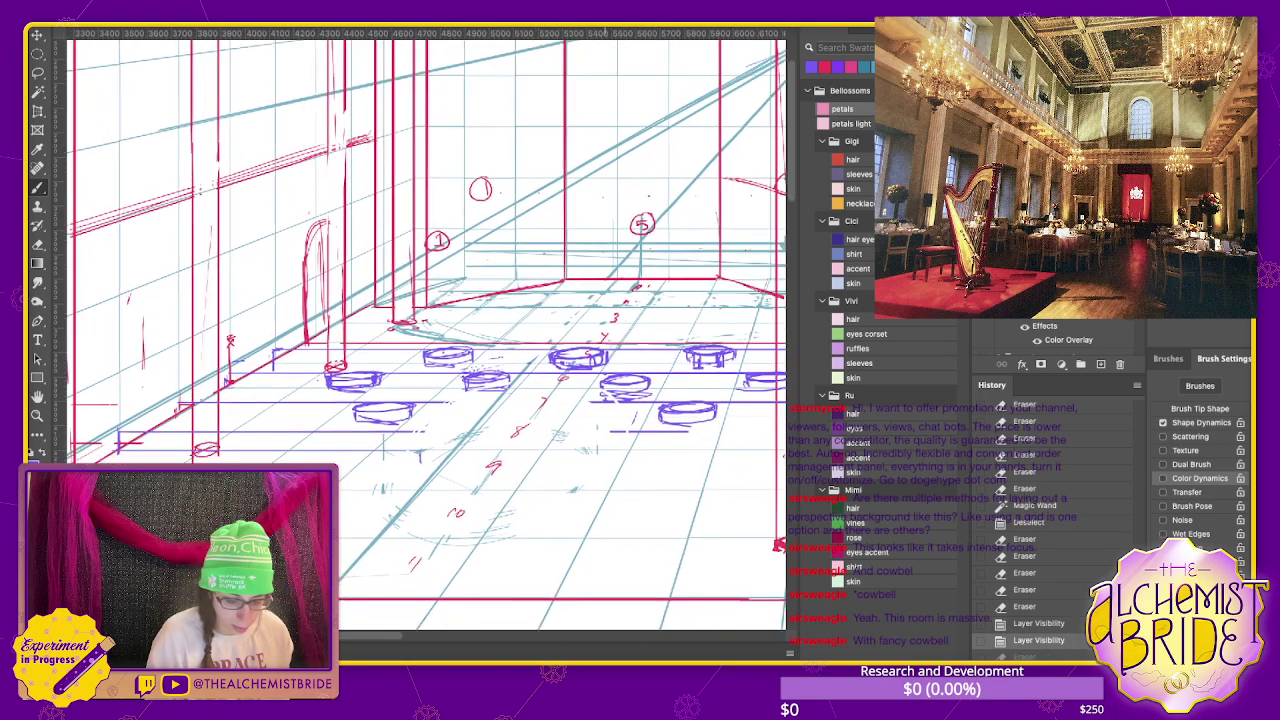
# - Zoom out and toggle the purple tables layer's visibility to compare the sketch
pyautogui.hscroll(5, 420, 330)
pyautogui.hotkey('ctrl', '-')
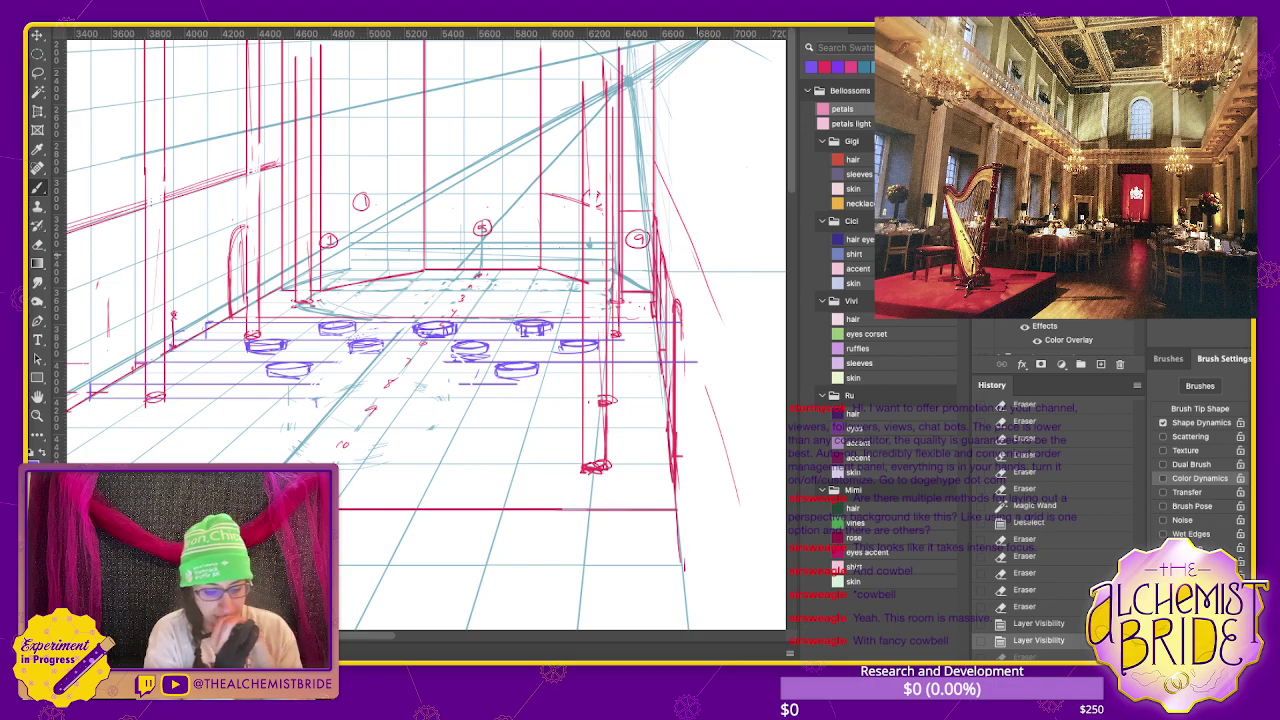
pyautogui.hotkey('ctrl', ',')
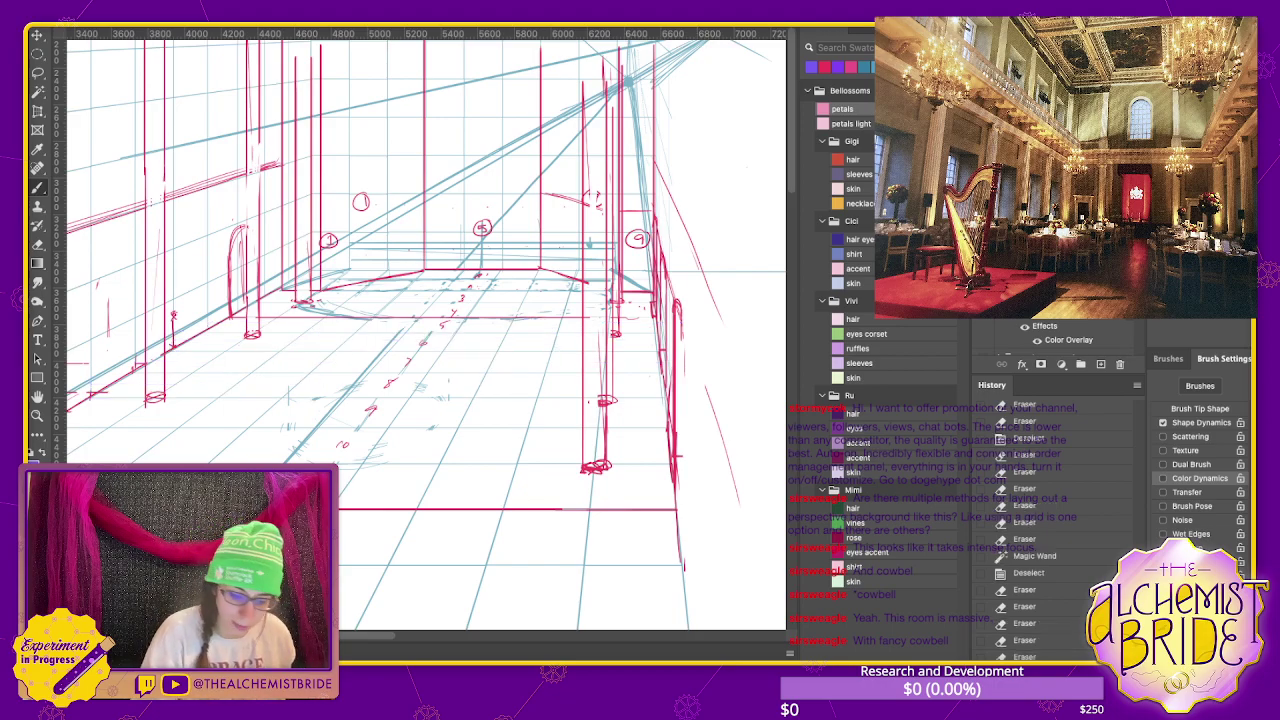
pyautogui.hotkey('ctrl', ',')
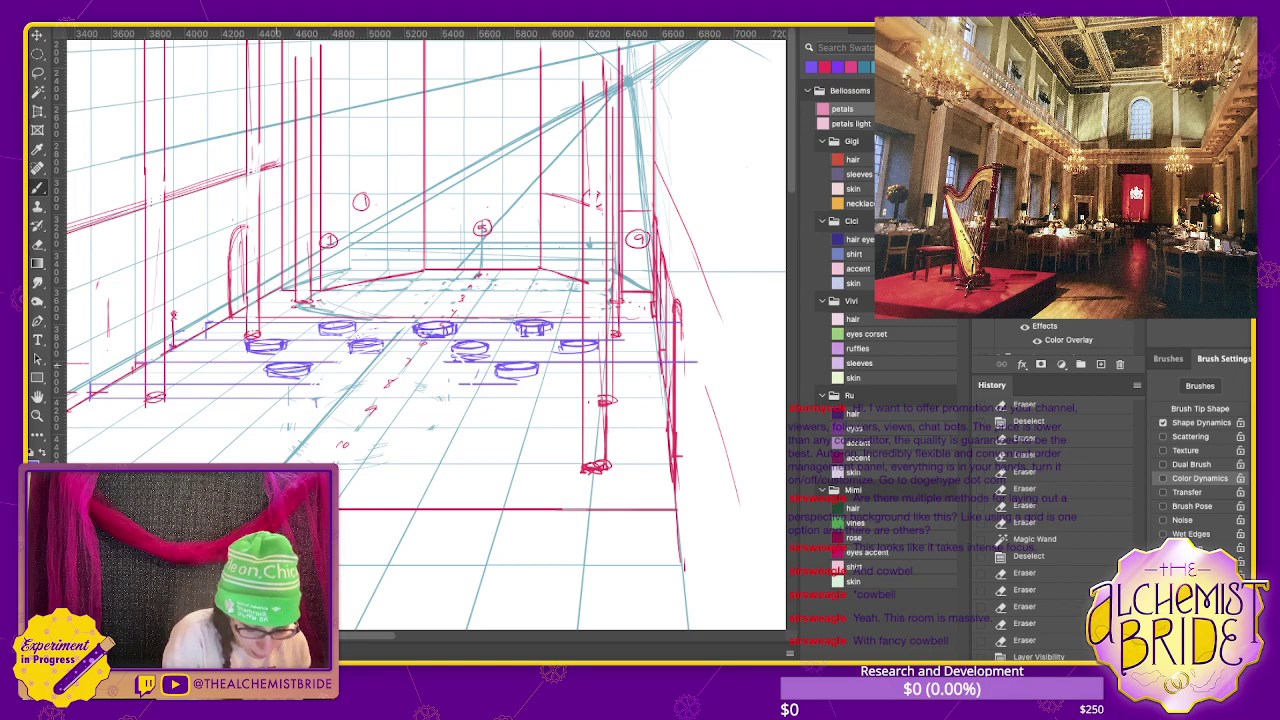
pyautogui.hotkey('ctrl', ',')
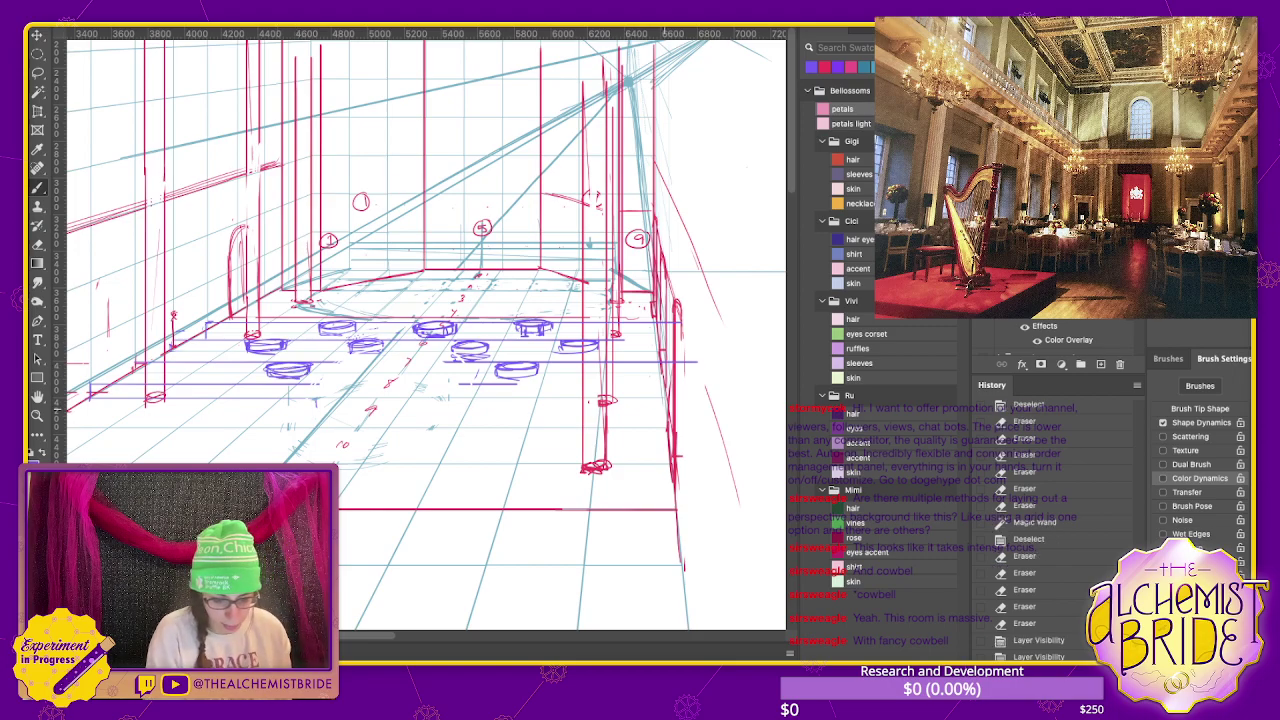
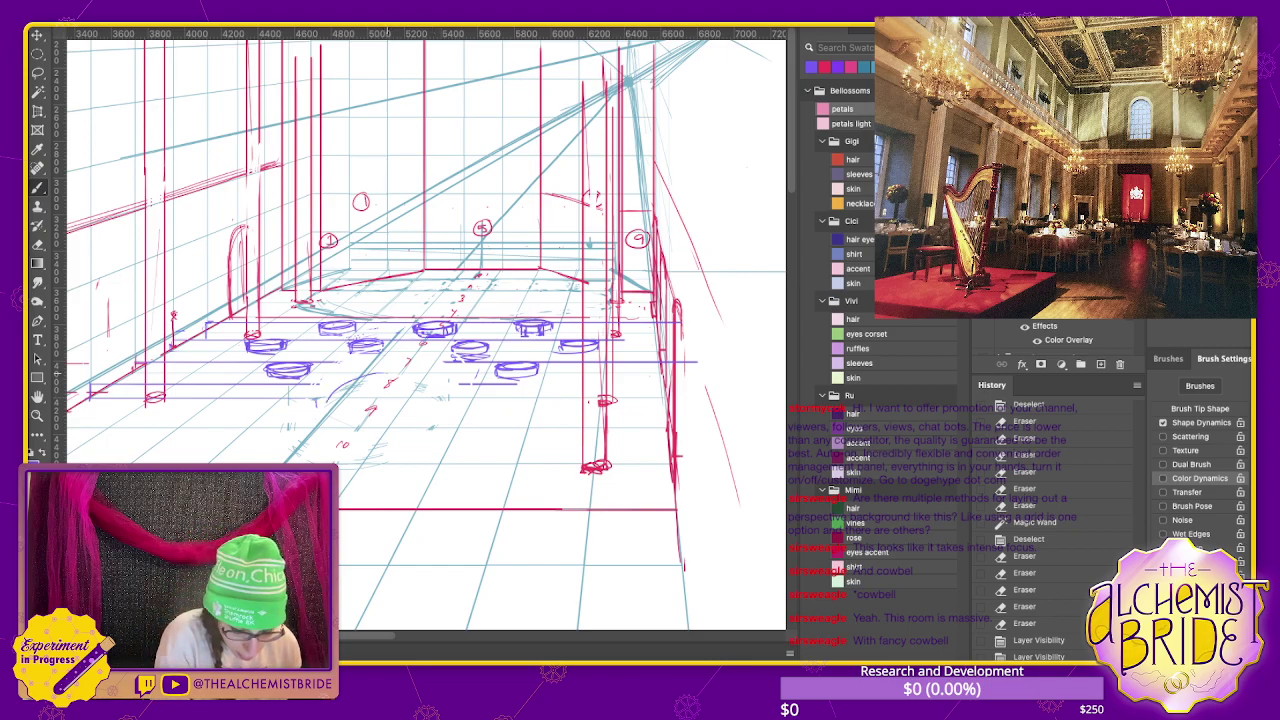
# - Sketch a blue ellipse around the central dance floor, undoing stray arcs
pyautogui.hotkey('ctrl', 'z')
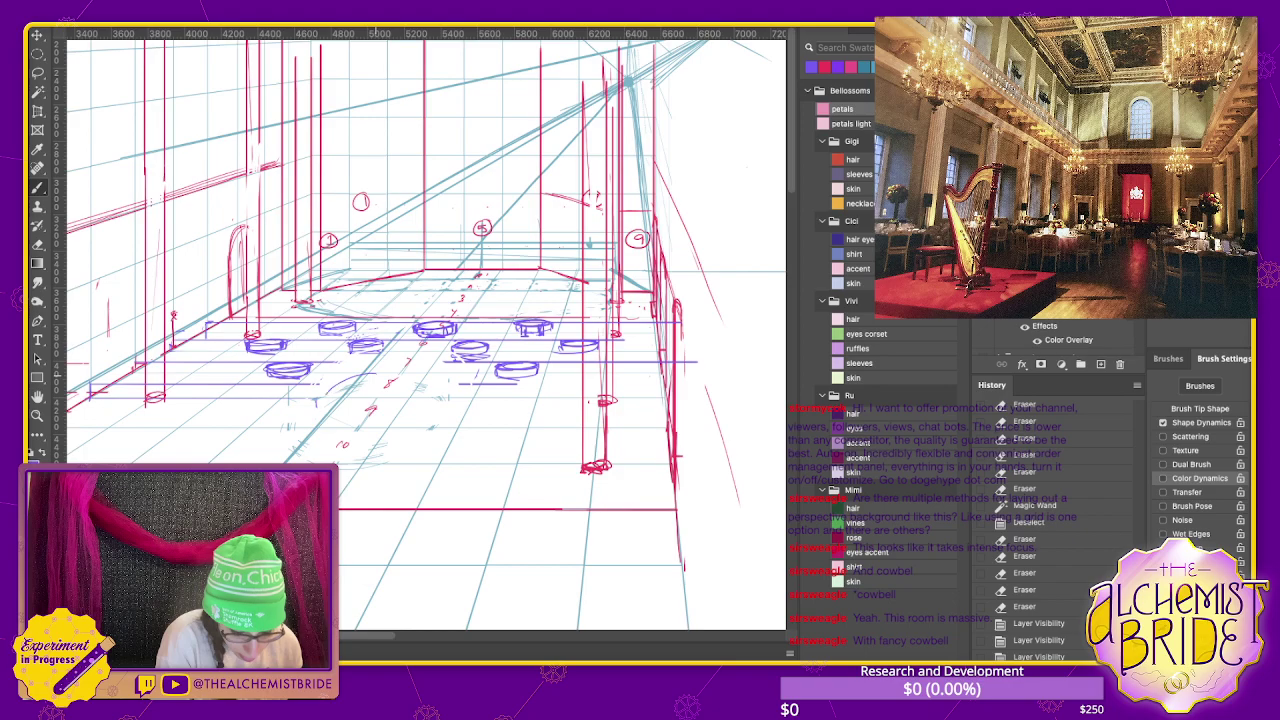
pyautogui.moveTo(424, 410)
pyautogui.mouseDown()
pyautogui.moveTo(366, 378)
pyautogui.moveTo(292, 424)
pyautogui.mouseUp()
pyautogui.hotkey('ctrl', 'z')
pyautogui.hotkey('ctrl', 'z')
pyautogui.moveTo(442, 374)
pyautogui.mouseDown()
pyautogui.moveTo(404, 426)
pyautogui.moveTo(312, 400)
pyautogui.mouseUp()
pyautogui.moveTo(392, 372)
pyautogui.mouseDown()
pyautogui.moveTo(348, 428)
pyautogui.moveTo(410, 386)
pyautogui.mouseUp()
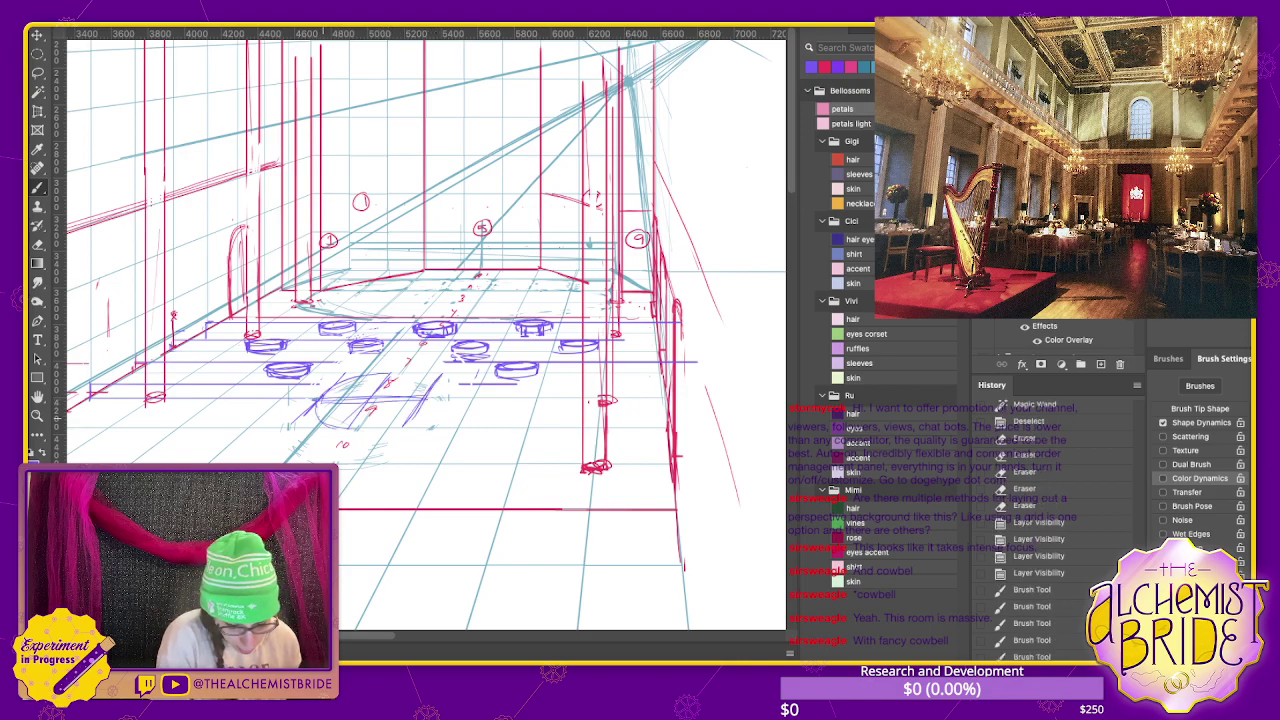
pyautogui.moveTo(318, 406)
pyautogui.mouseDown()
pyautogui.moveTo(412, 400)
pyautogui.moveTo(390, 392)
pyautogui.mouseUp()
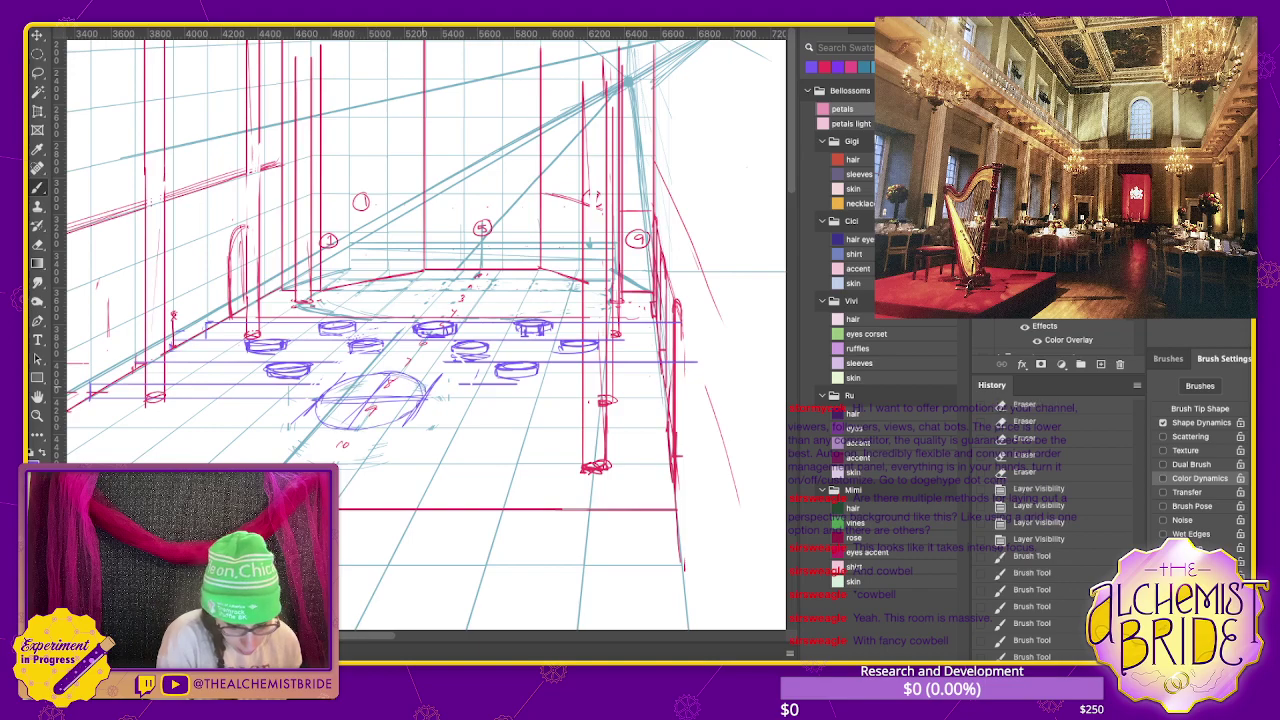
# - Lasso and delete the stray marks beside the ellipse, then select the ellipse
pyautogui.press('l')
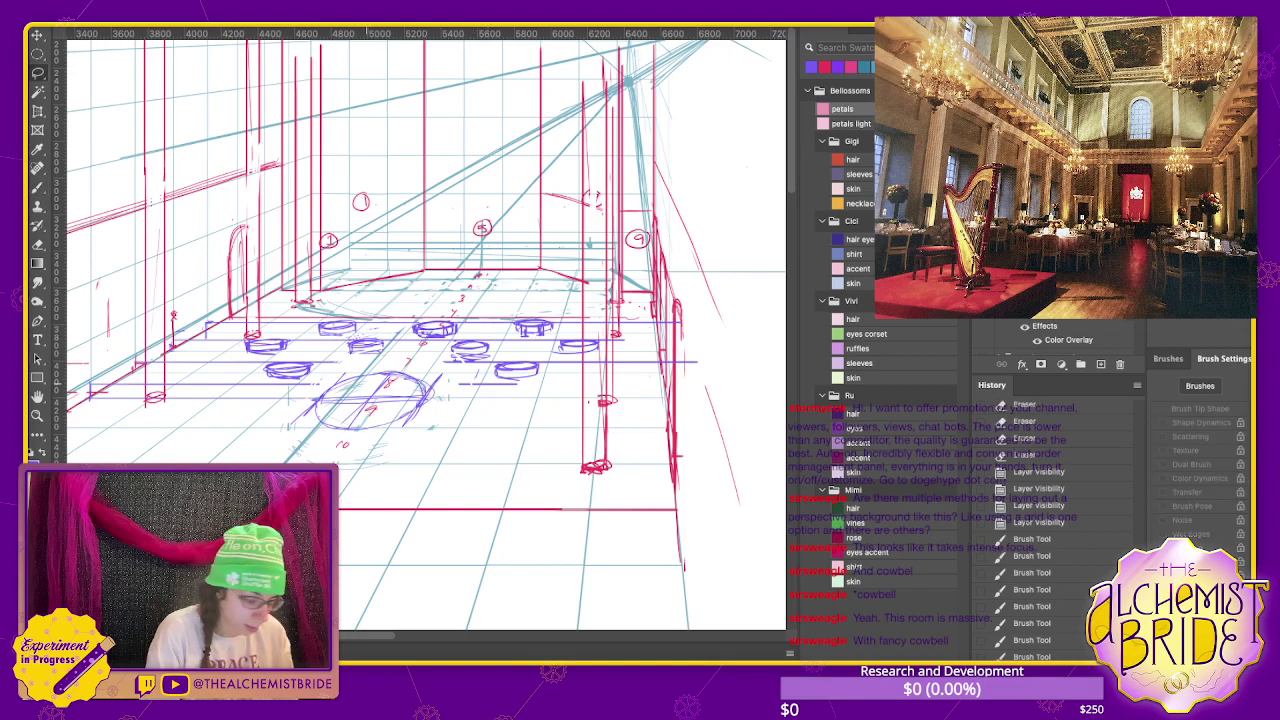
pyautogui.moveTo(300, 414); pyautogui.dragTo(282, 434)
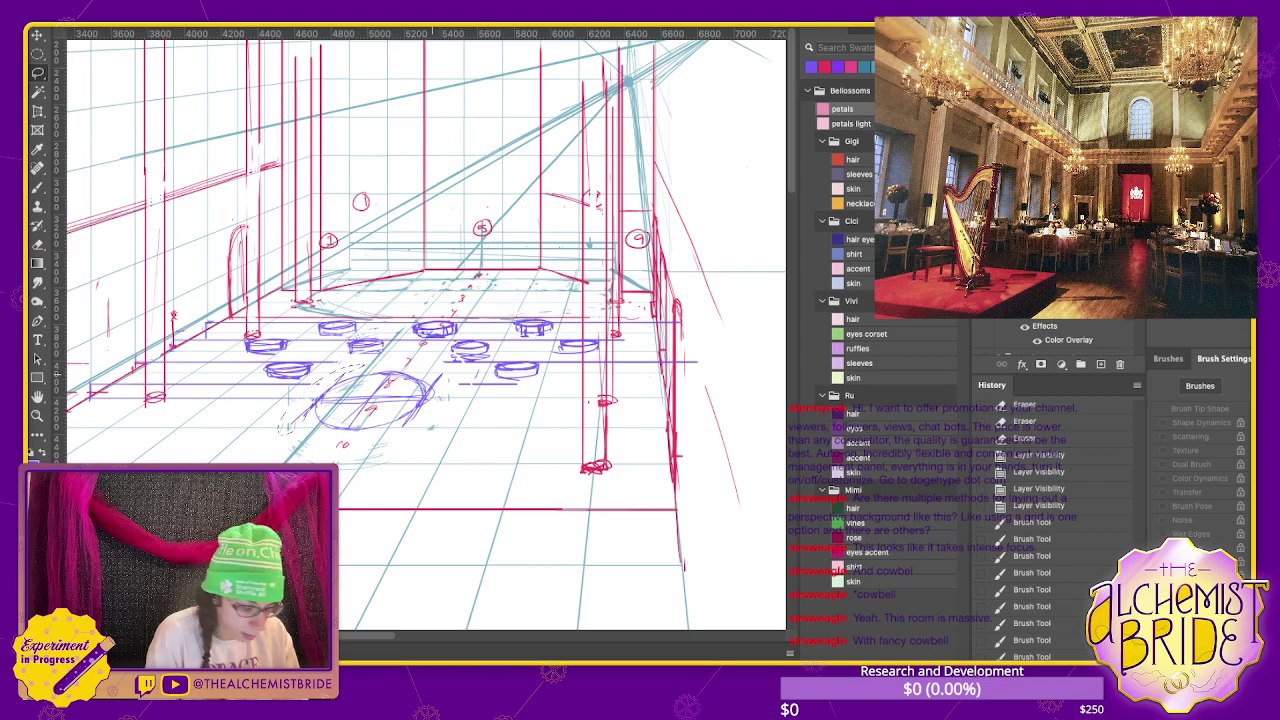
pyautogui.press('Delete')
pyautogui.press('Delete')
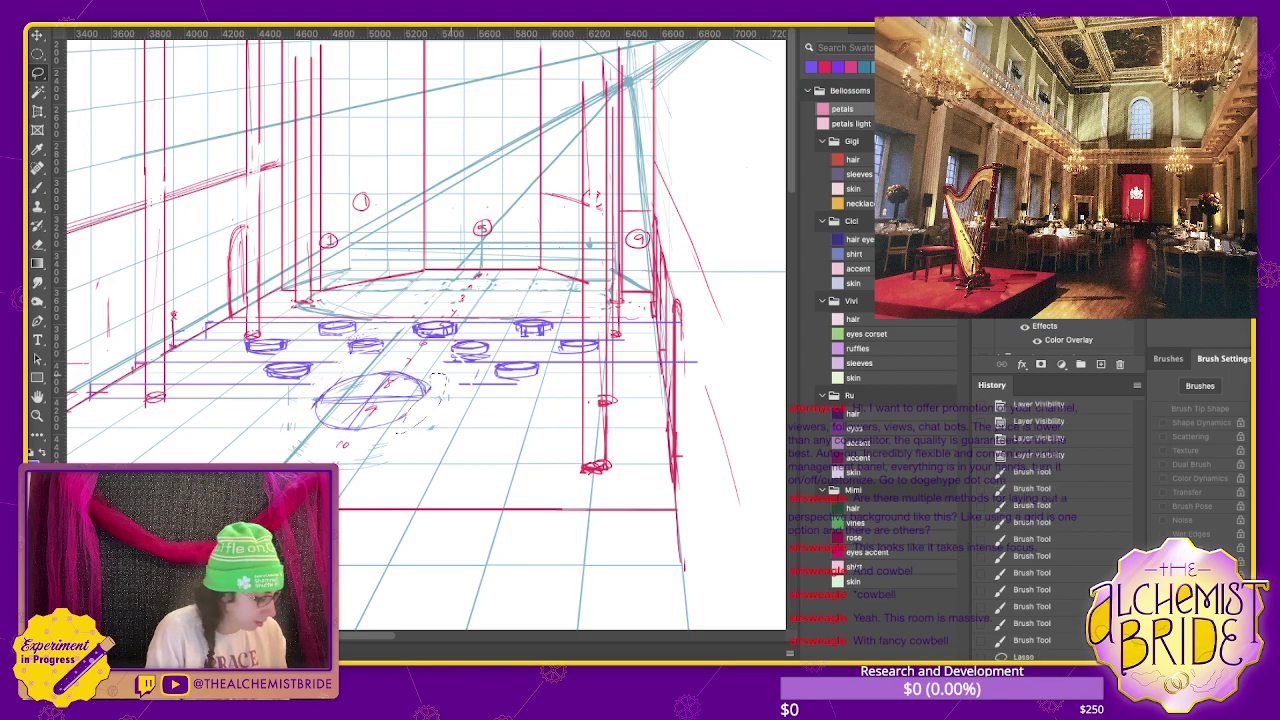
pyautogui.press('b')
pyautogui.moveTo(426, 394); pyautogui.dragTo(404, 418)
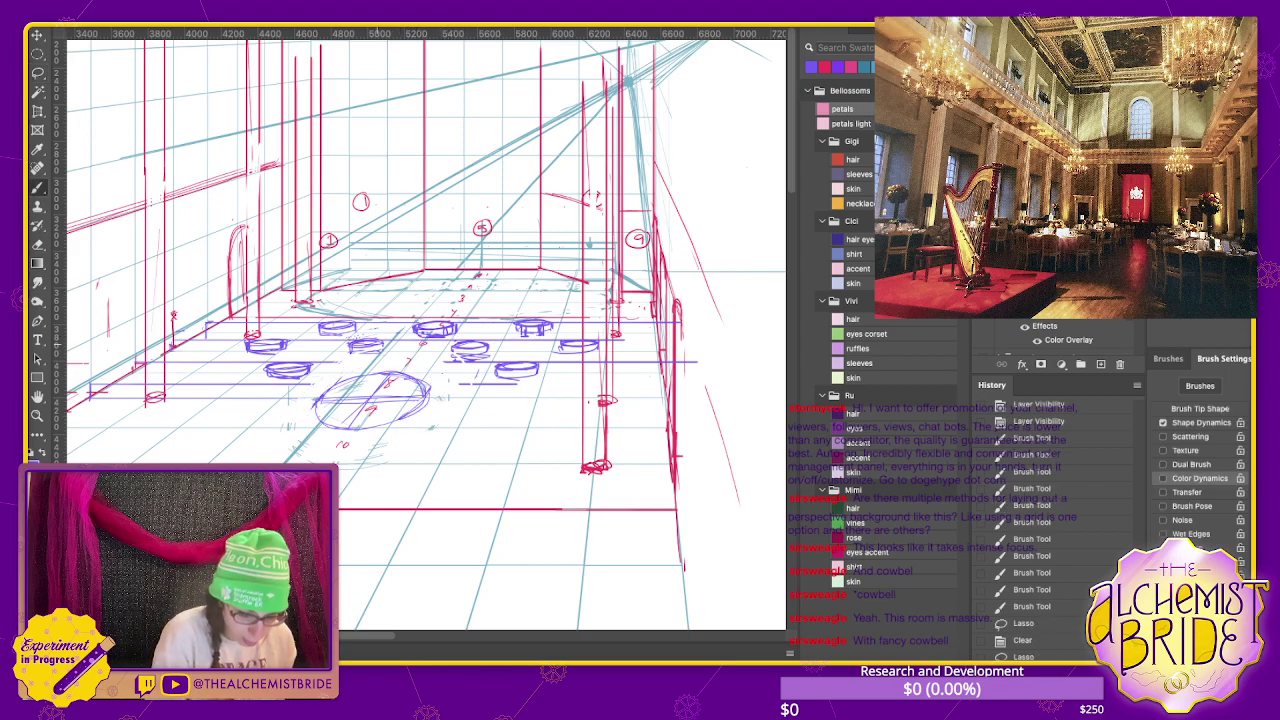
pyautogui.press('l')
pyautogui.moveTo(350, 366); pyautogui.dragTo(365, 368)
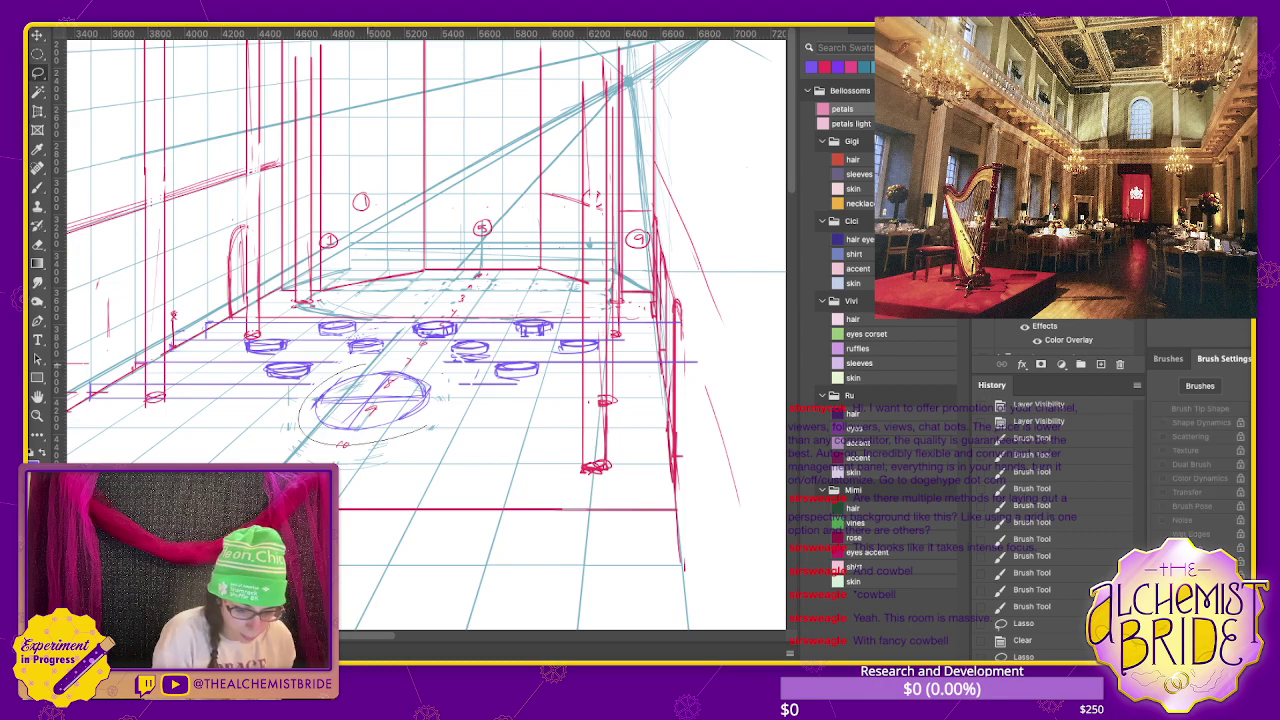
pyautogui.press('v')
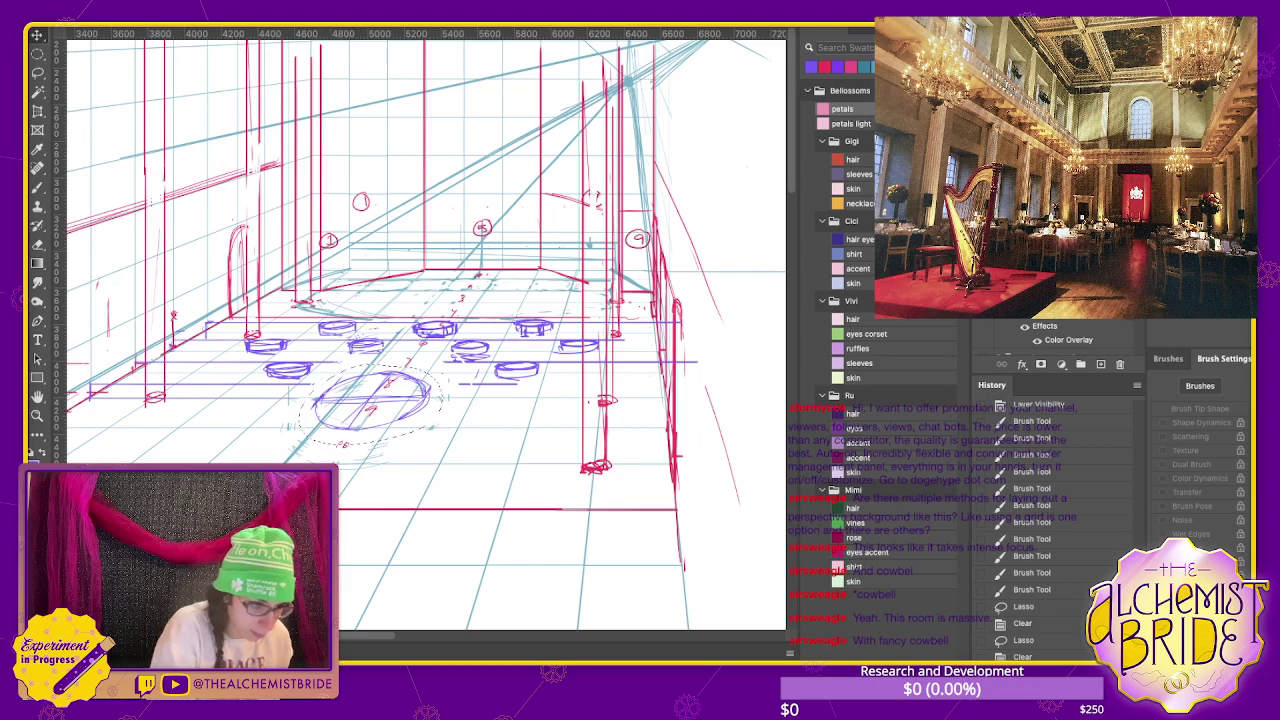
# - Redraw the ellipse flatter with hatching and reshape it with Free Transform
pyautogui.hotkey('ctrl', 'd')
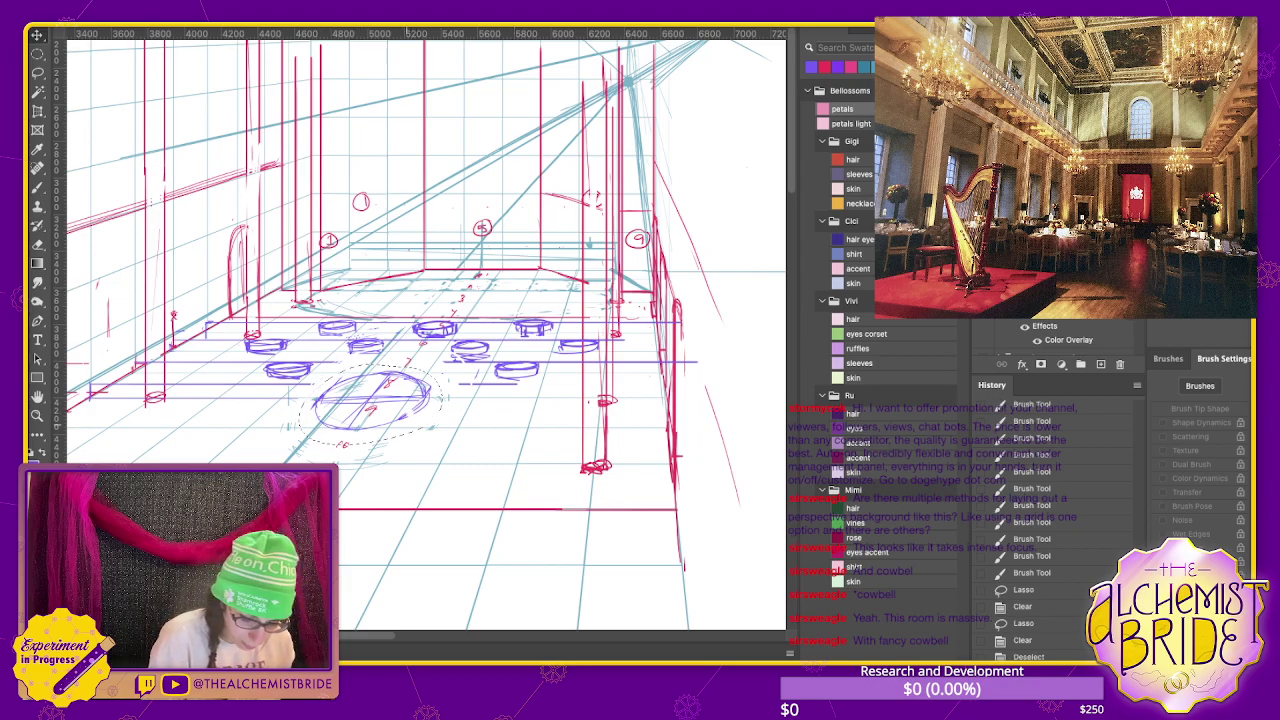
pyautogui.moveTo(315, 400)
pyautogui.mouseDown()
pyautogui.moveTo(432, 375)
pyautogui.moveTo(398, 412)
pyautogui.mouseUp()
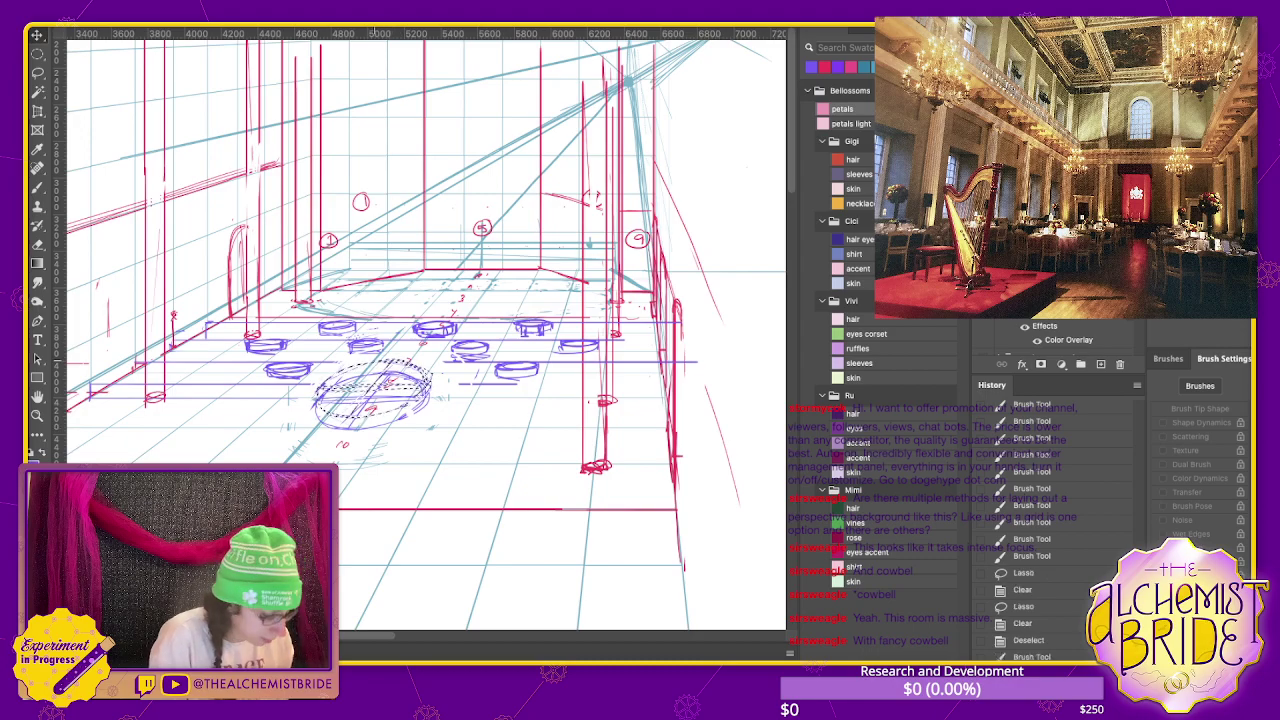
pyautogui.moveTo(316, 410); pyautogui.dragTo(398, 370)
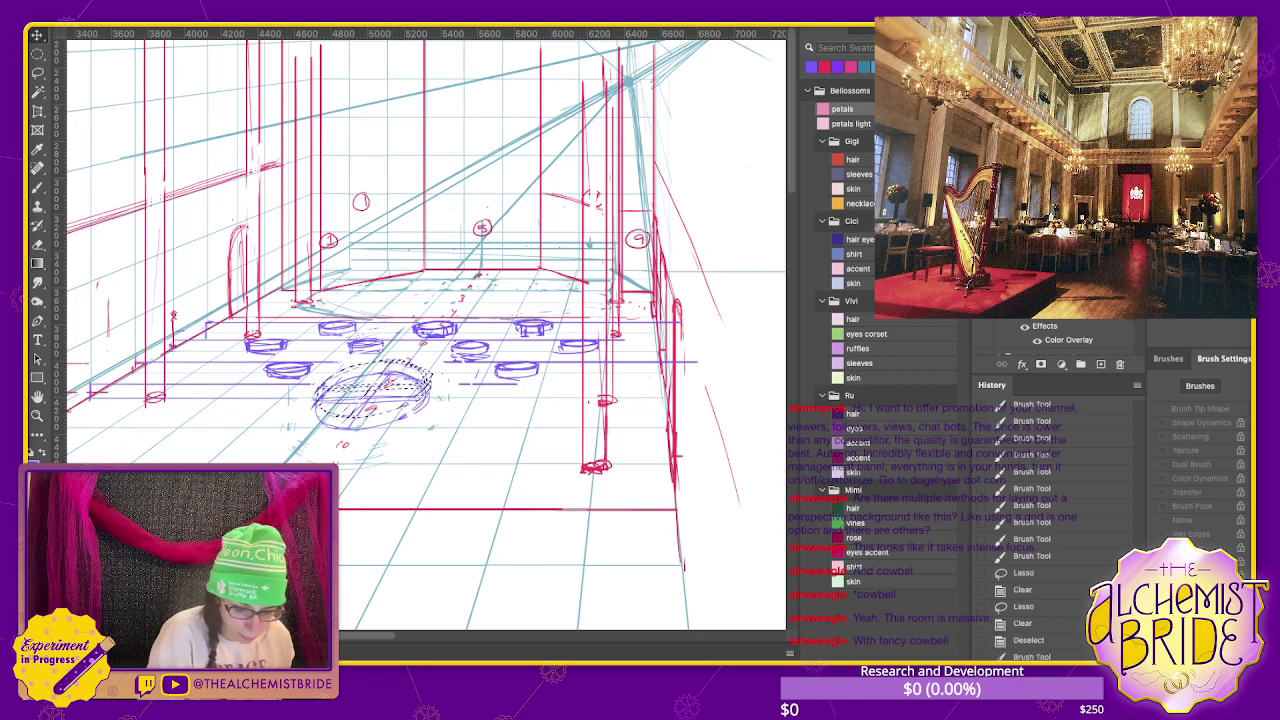
pyautogui.hotkey('ctrl', 't')
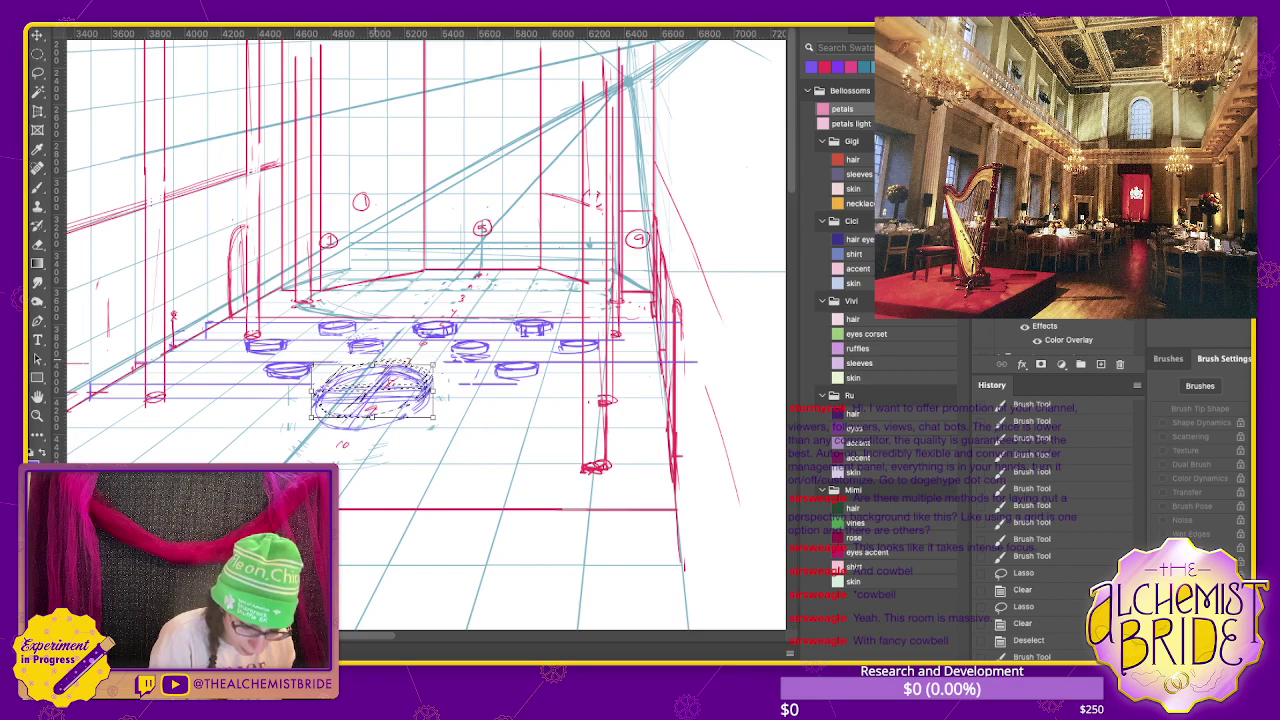
pyautogui.press('Escape')
pyautogui.moveTo(312, 395)
pyautogui.mouseDown()
pyautogui.moveTo(432, 385)
pyautogui.moveTo(420, 375)
pyautogui.mouseUp()
# - Build a thick rim along the ellipse's bottom edge and deselect it
pyautogui.press('Return')
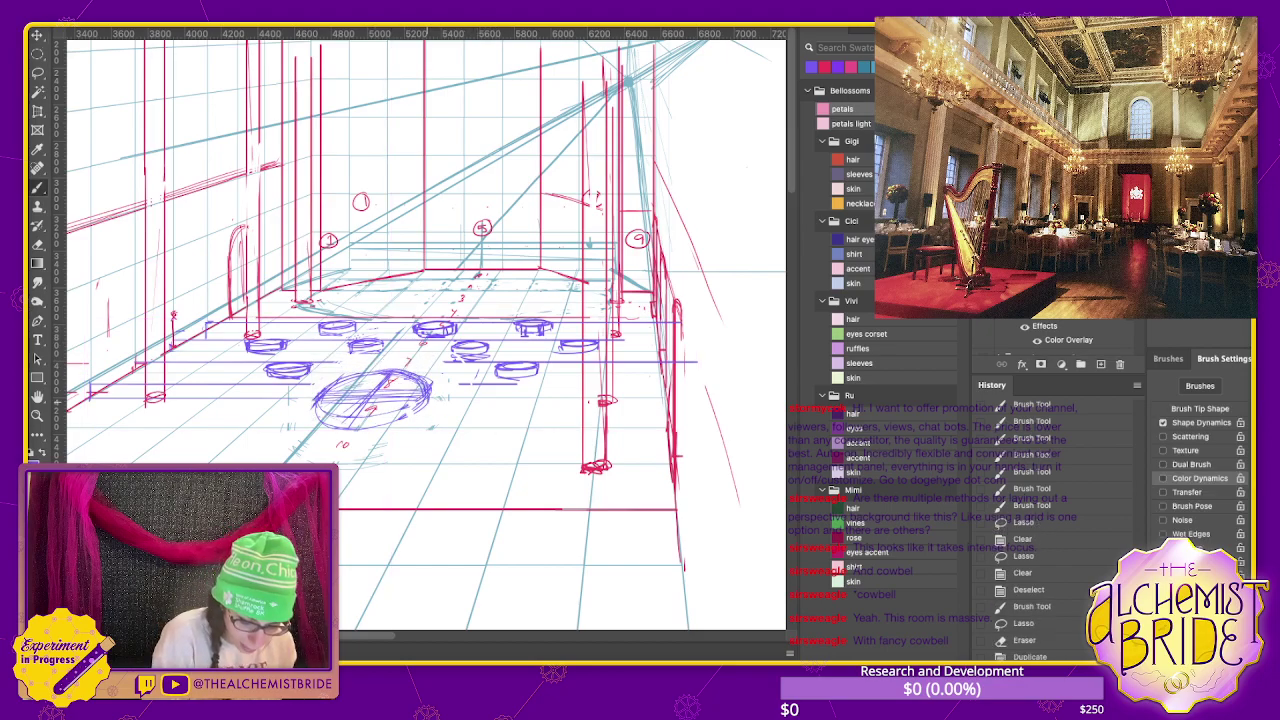
pyautogui.hotkey('ctrl', 'd')
pyautogui.moveTo(375, 420); pyautogui.dragTo(410, 425)
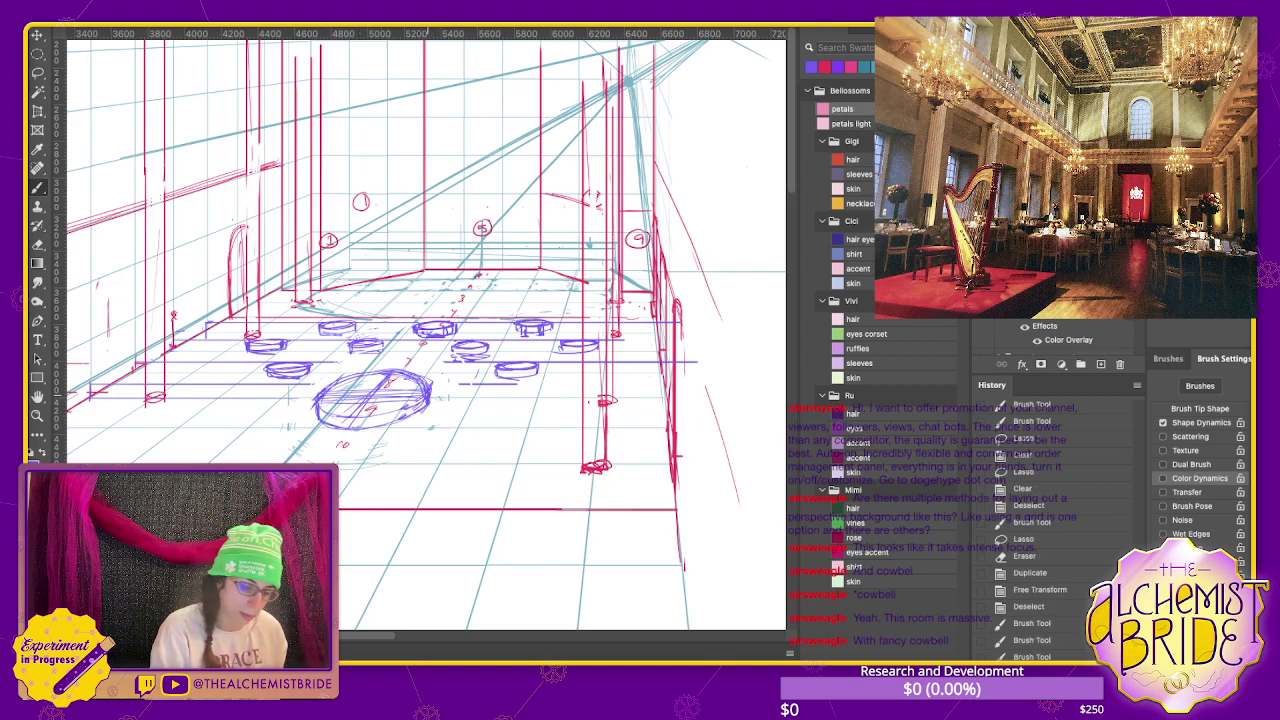
pyautogui.moveTo(366, 428)
pyautogui.mouseDown()
pyautogui.moveTo(395, 426)
pyautogui.moveTo(418, 394)
pyautogui.moveTo(410, 405)
pyautogui.mouseUp()
pyautogui.press('l')
pyautogui.moveTo(336, 378); pyautogui.dragTo(418, 398)
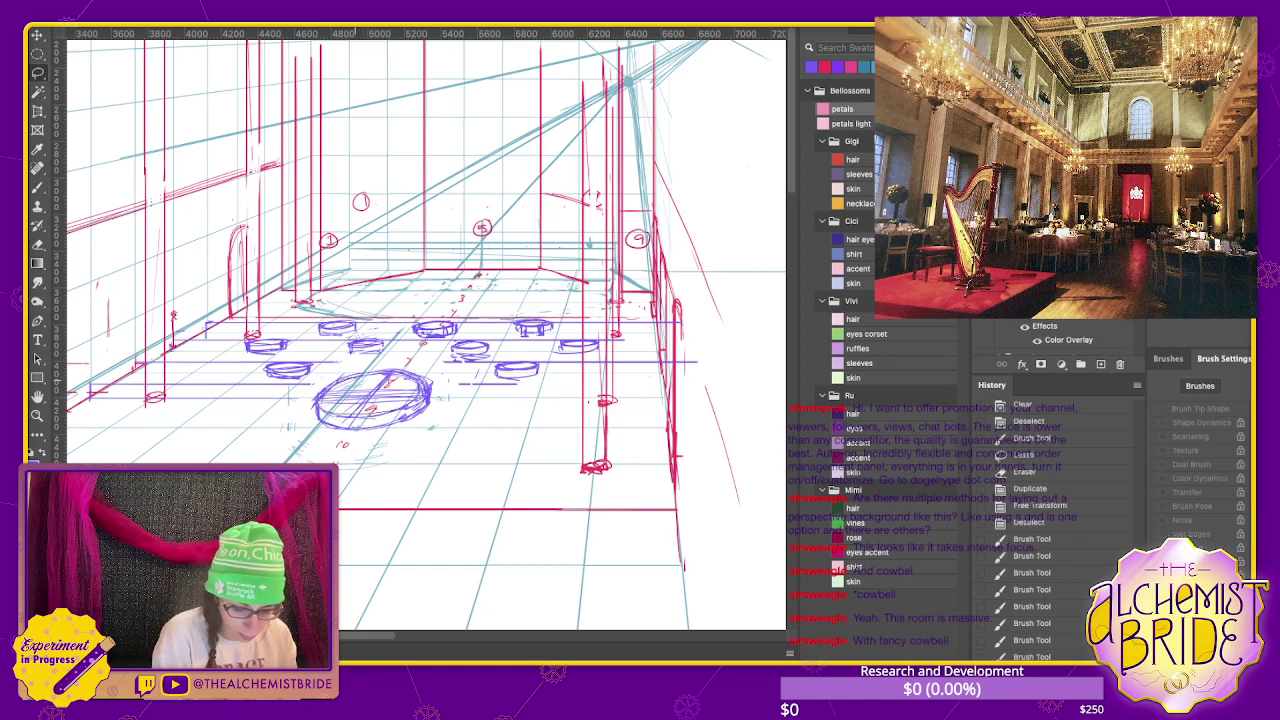
pyautogui.hotkey('ctrl', 'd')
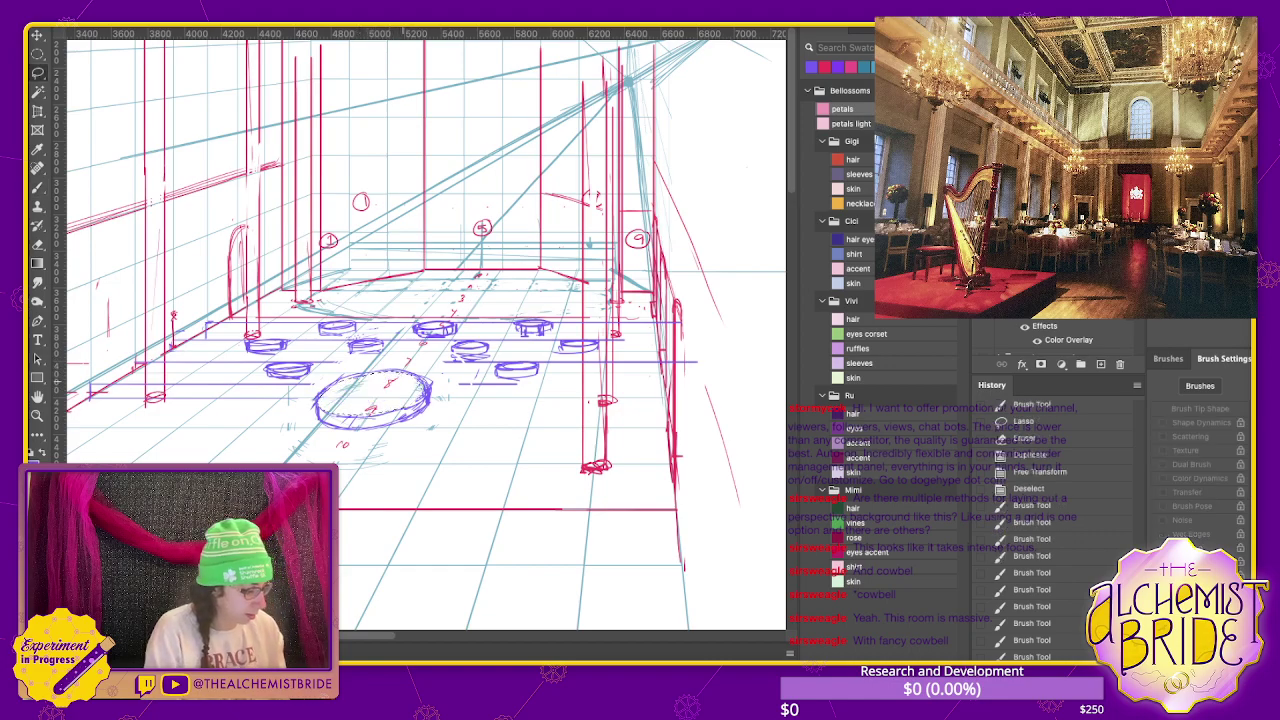
# - Clear the selected area, then step back and forth through undo history
pyautogui.press('b')
pyautogui.hscroll(-5, 420, 330)
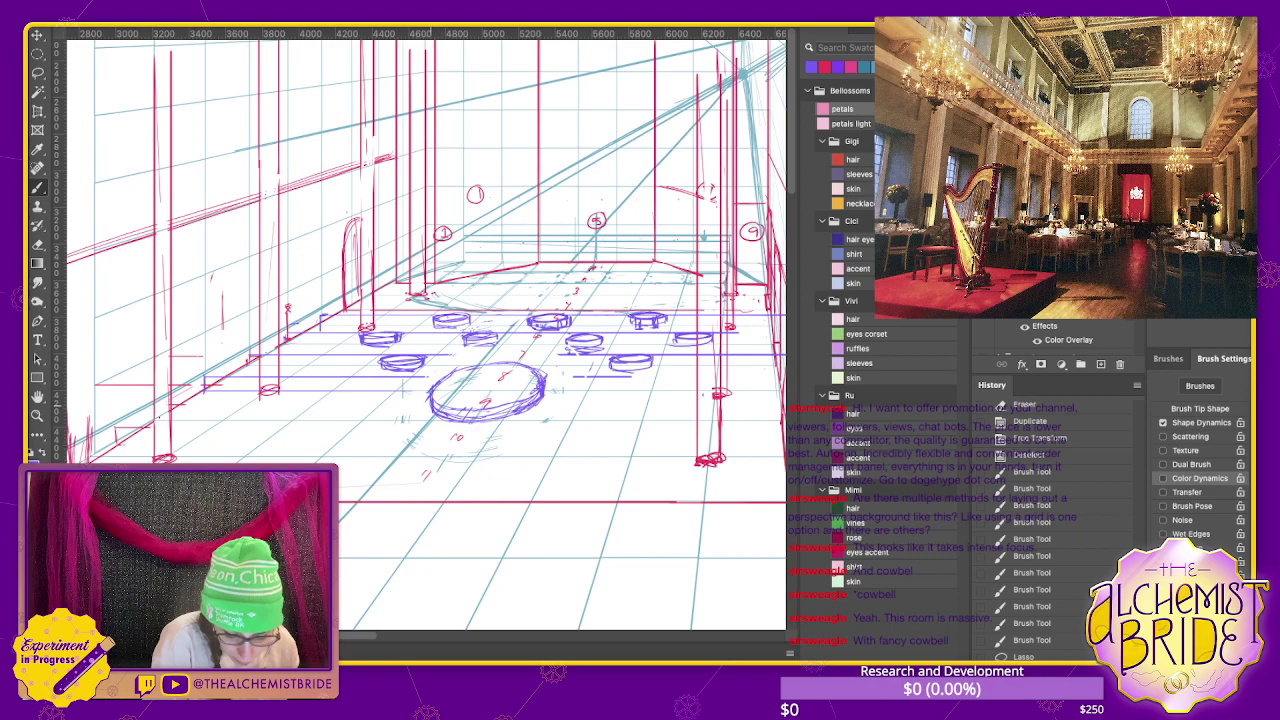
pyautogui.press('Delete')
pyautogui.hotkey('ctrl', 'd')
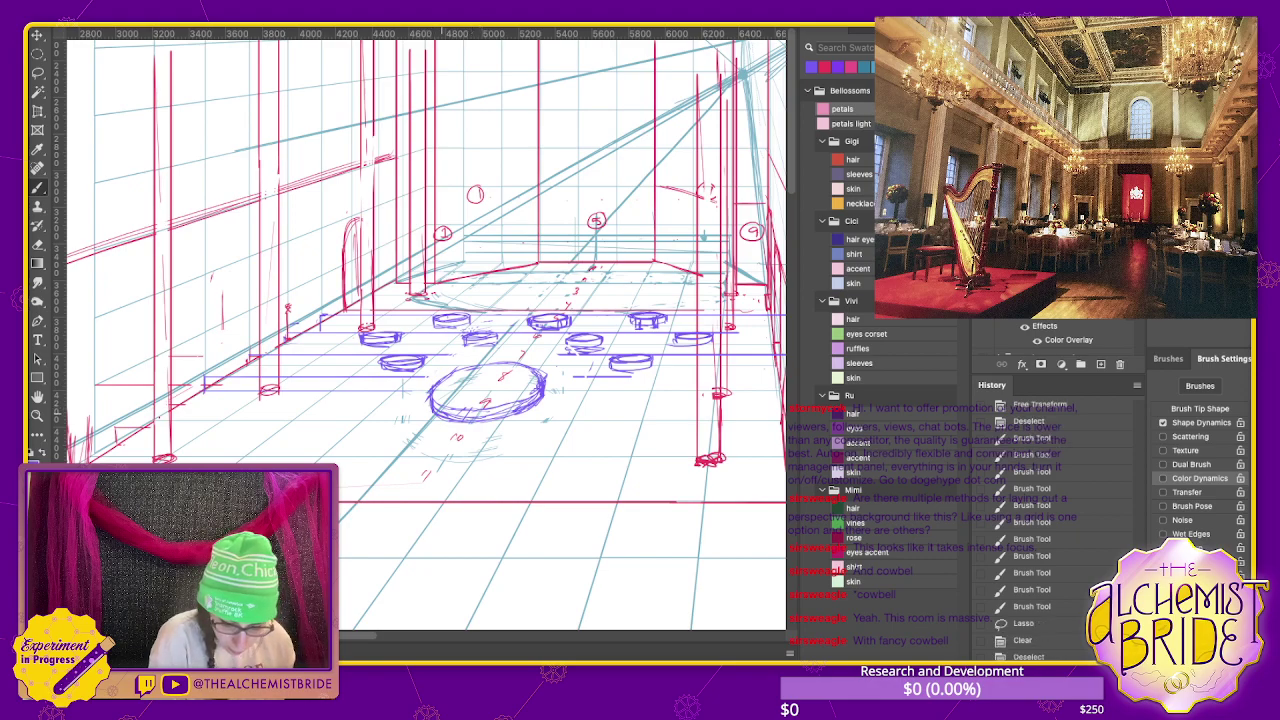
pyautogui.moveTo(720, 390); pyautogui.dragTo(720, 400)
pyautogui.hotkey('ctrl', 'z')
pyautogui.hotkey('ctrl', 'z')
pyautogui.hotkey('ctrl', 'z')
pyautogui.hotkey('ctrl', 'z')
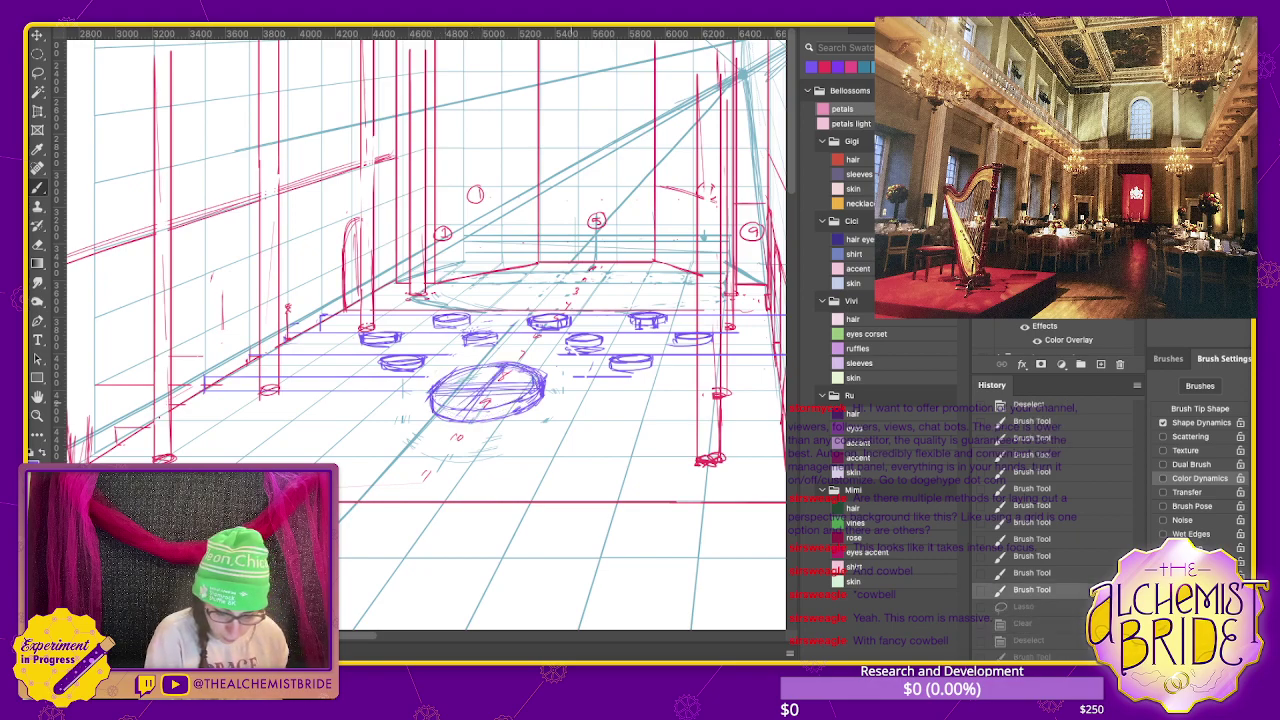
pyautogui.hotkey('ctrl', 'z')
pyautogui.hotkey('ctrl', 'z')
pyautogui.hotkey('ctrl', 'z')
pyautogui.hotkey('ctrl', 'z')
pyautogui.hotkey('ctrl', 'z')
pyautogui.hotkey('ctrl', 'z')
pyautogui.hotkey('ctrl', 'z')
pyautogui.hotkey('ctrl', 'z')
pyautogui.hotkey('ctrl', 'z')
pyautogui.hotkey('ctrl', 'z')
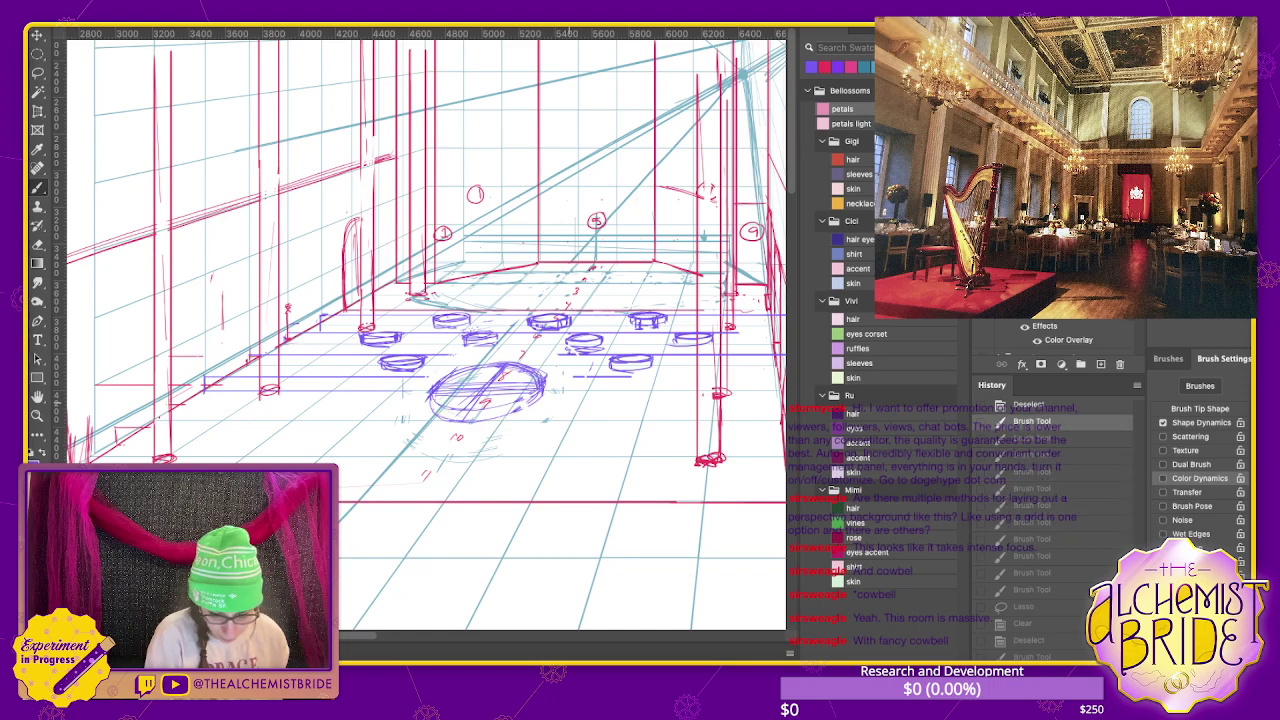
pyautogui.hotkey('ctrl', 'z')
pyautogui.hotkey('ctrl', 'z')
pyautogui.hotkey('ctrl', 'z')
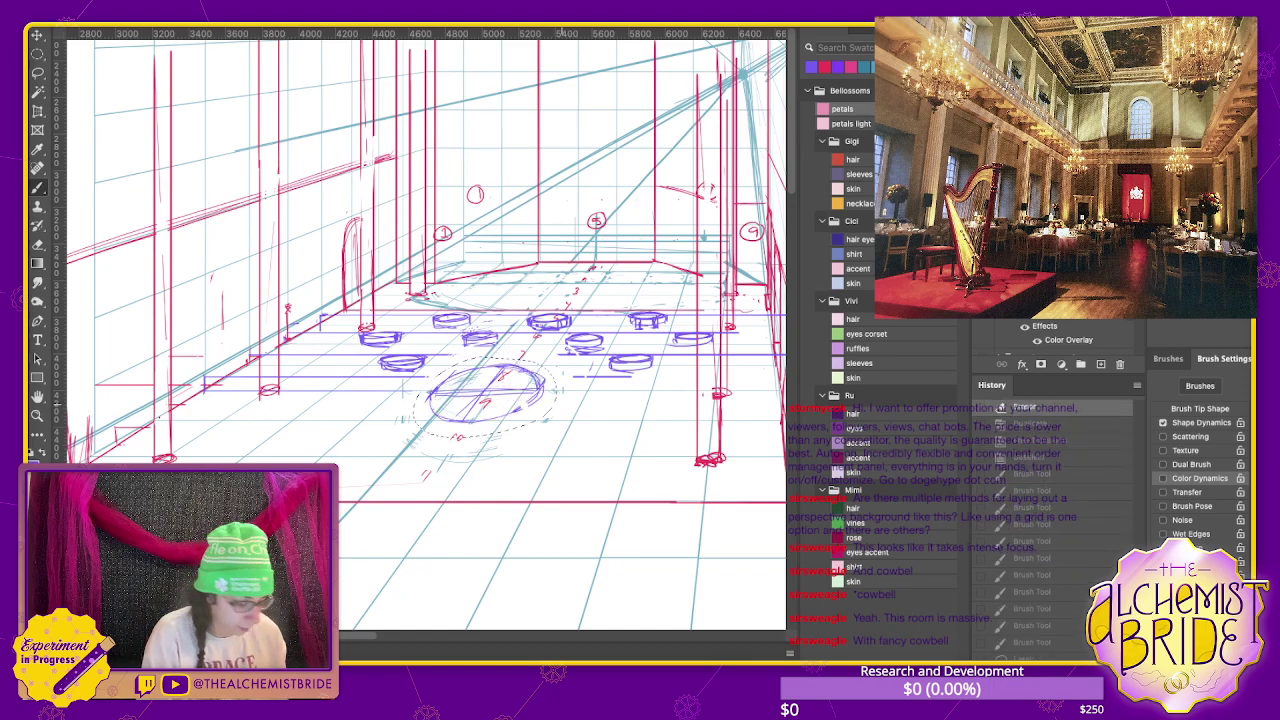
pyautogui.hotkey('ctrl', 'shift', 'z')
pyautogui.hotkey('ctrl', 'shift', 'z')
pyautogui.hotkey('ctrl', 'shift', 'z')
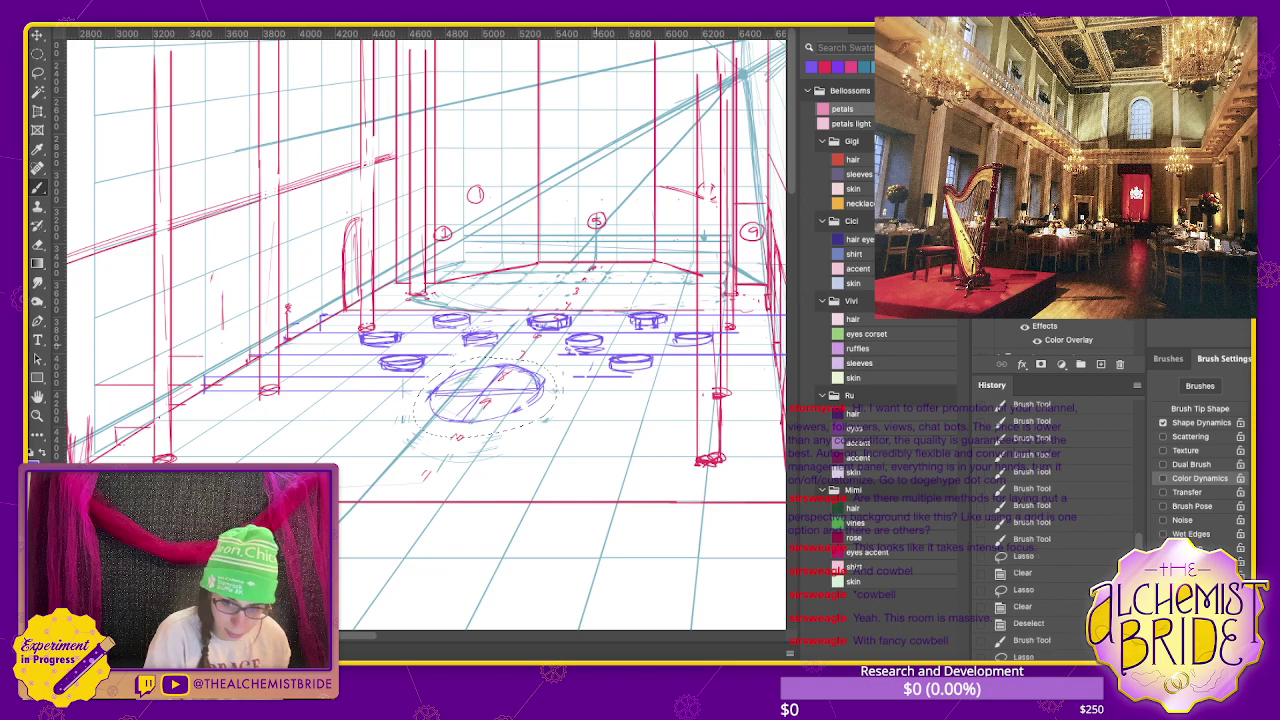
pyautogui.hotkey('ctrl', 'shift', 'z')
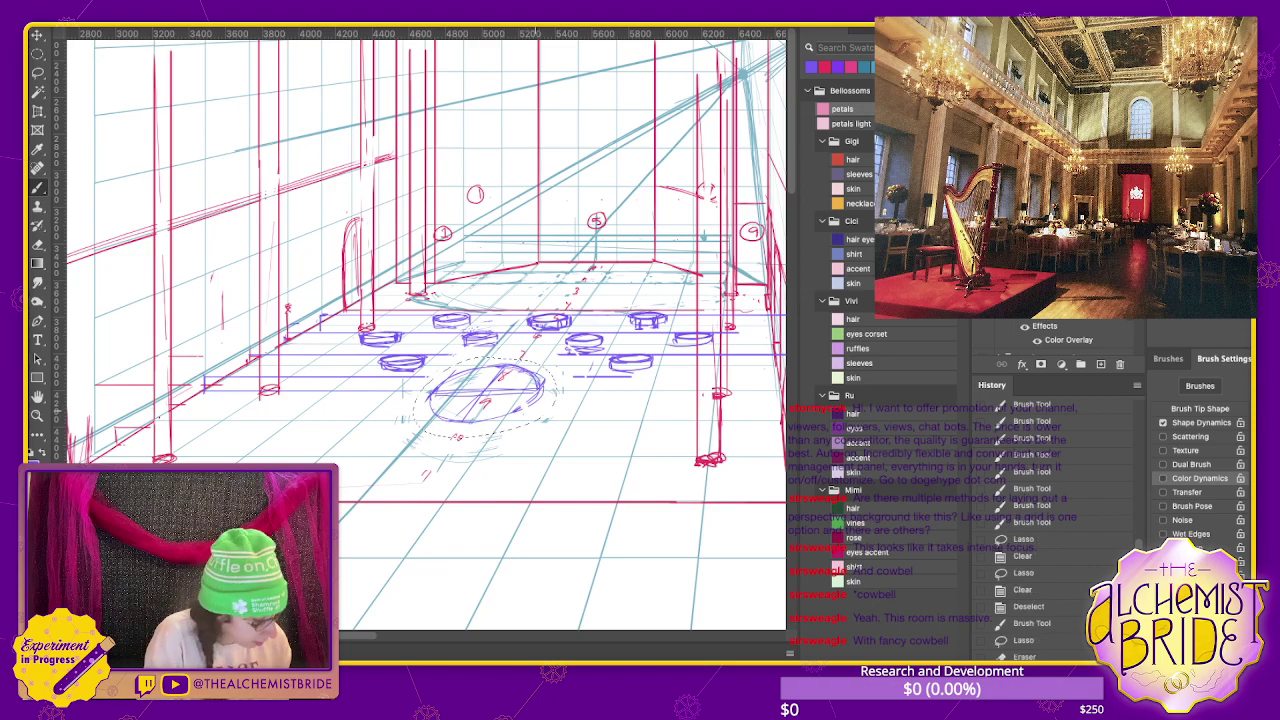
pyautogui.hotkey('ctrl', 'shift', 'z')
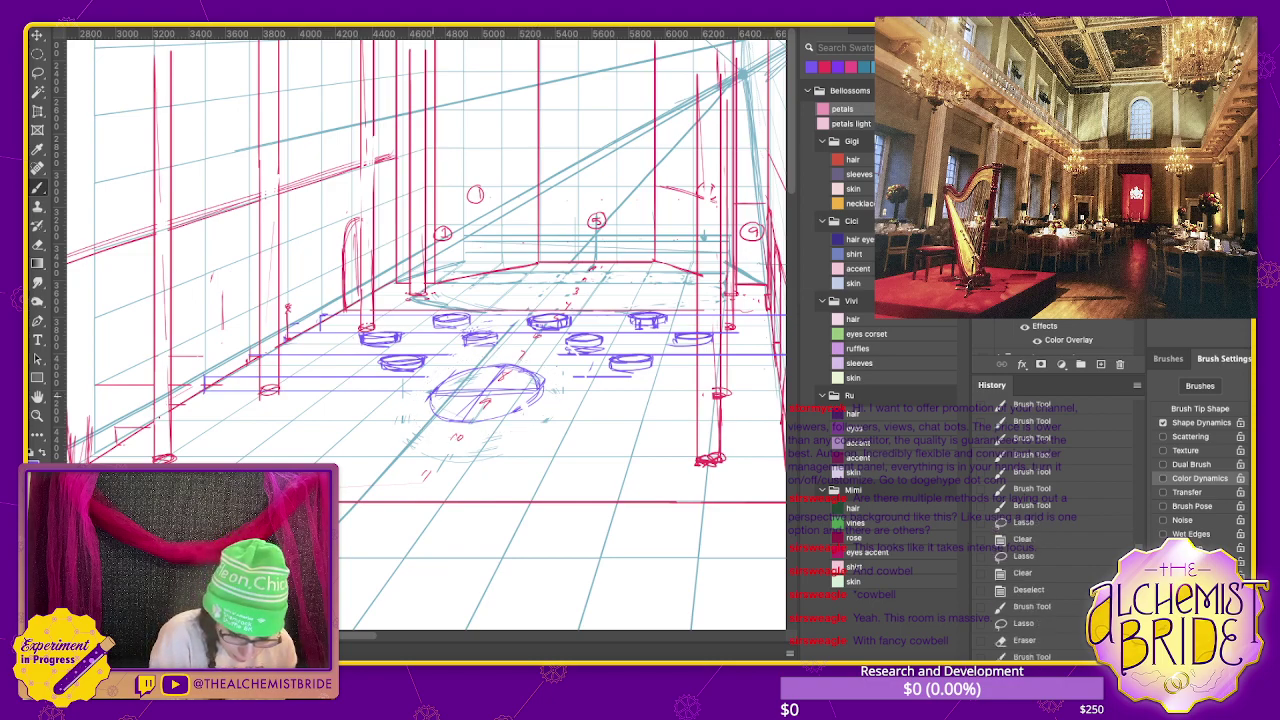
pyautogui.hotkey('ctrl', 'shift', 'z')
# - Redraw the ellipse with denser strokes and flatten it to the floor perspective
pyautogui.press('l')
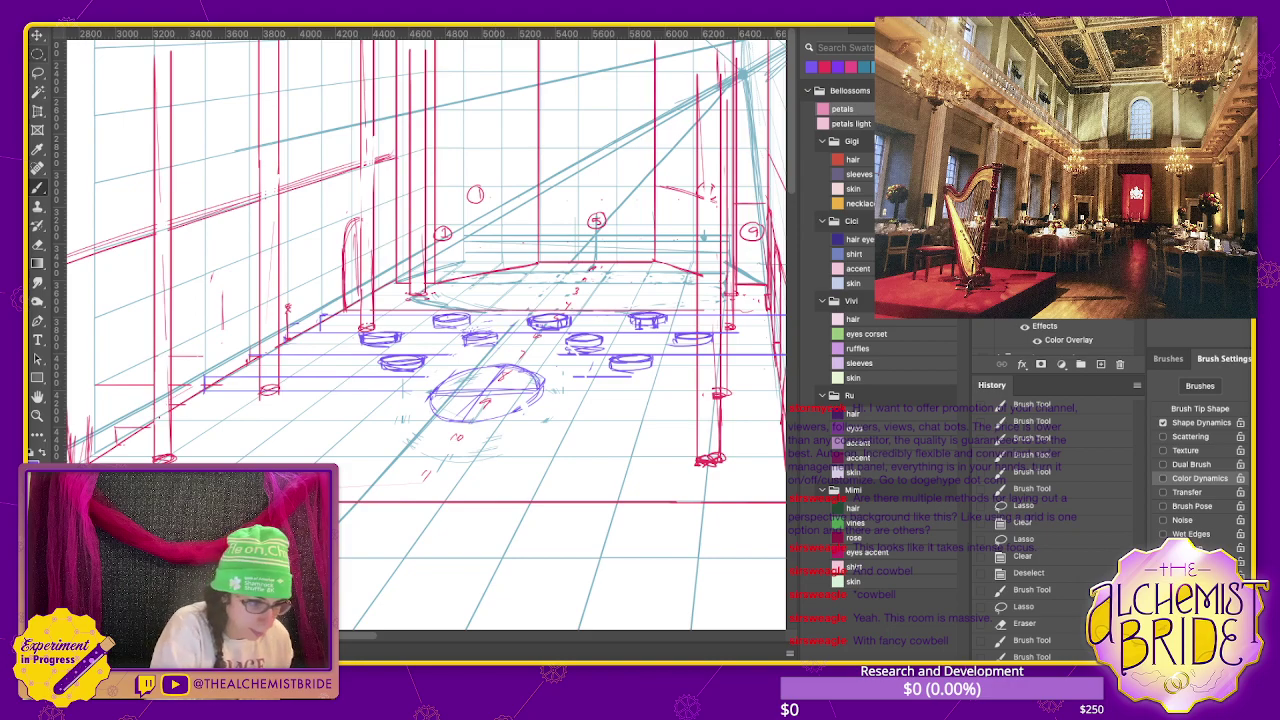
pyautogui.moveTo(418, 420); pyautogui.dragTo(445, 436)
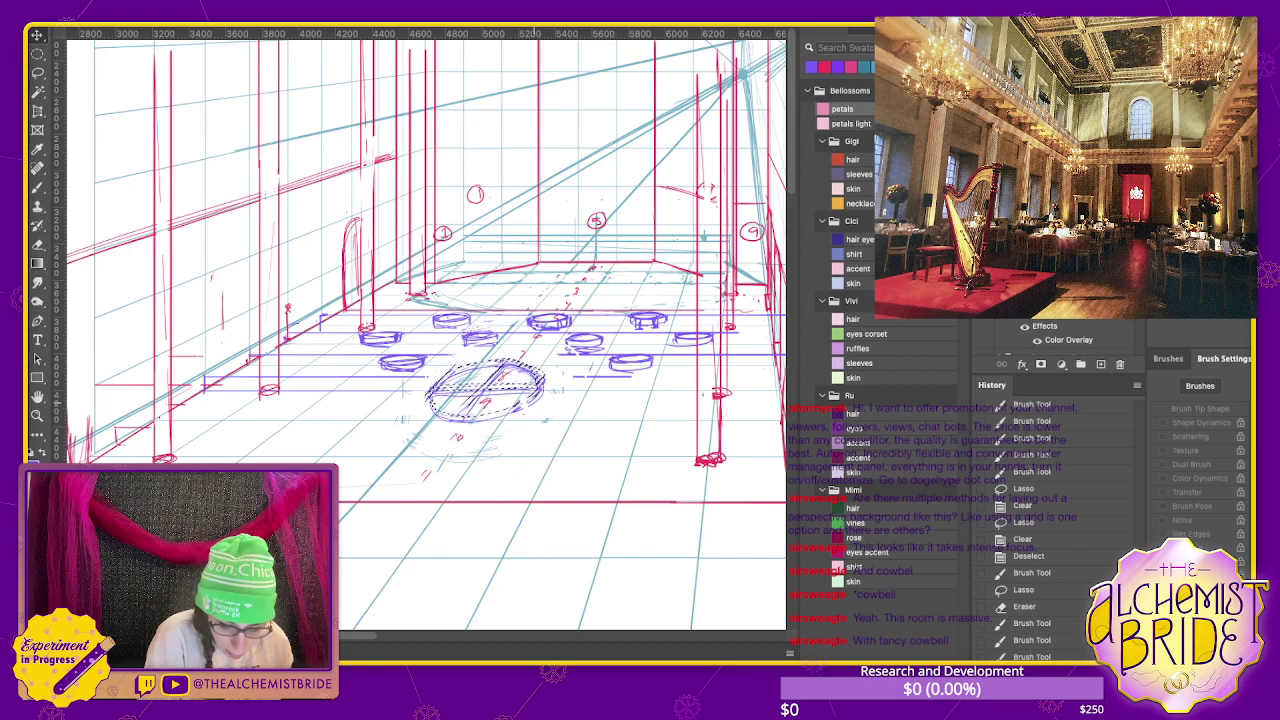
pyautogui.hotkey('ctrl', 'd')
pyautogui.press('b')
pyautogui.moveTo(430, 390); pyautogui.dragTo(545, 372)
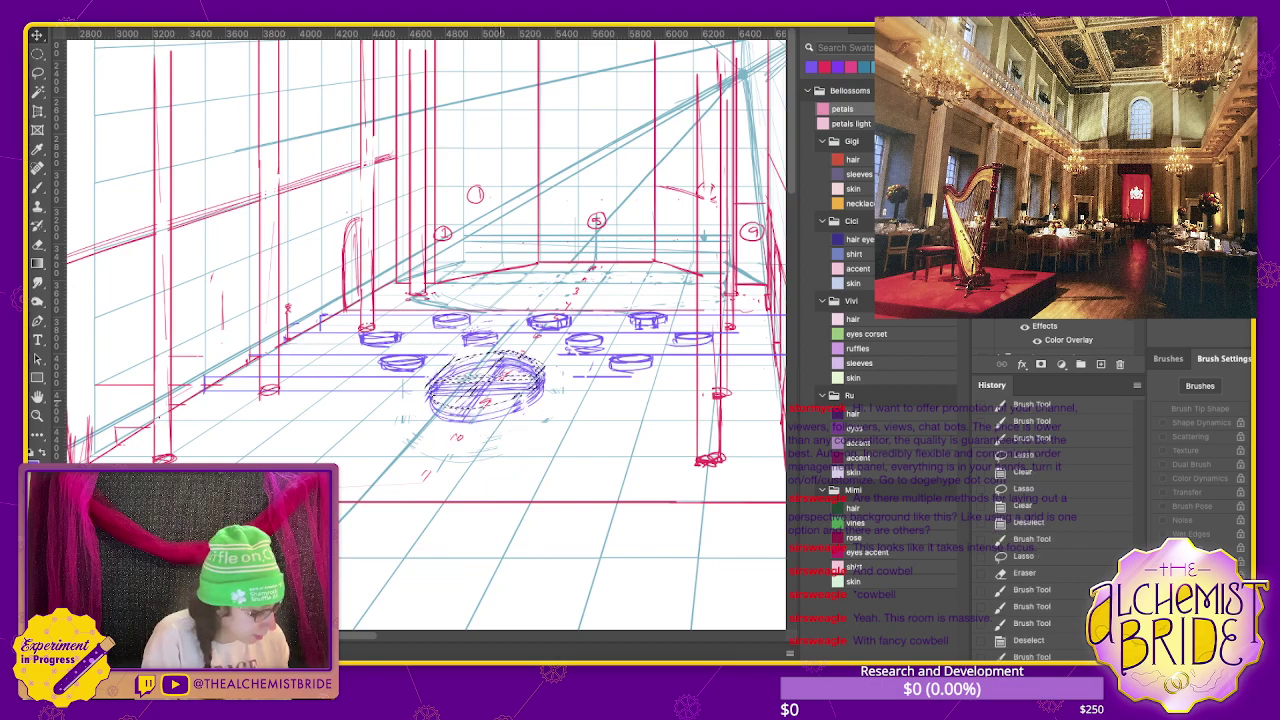
pyautogui.hotkey('ctrl', 't')
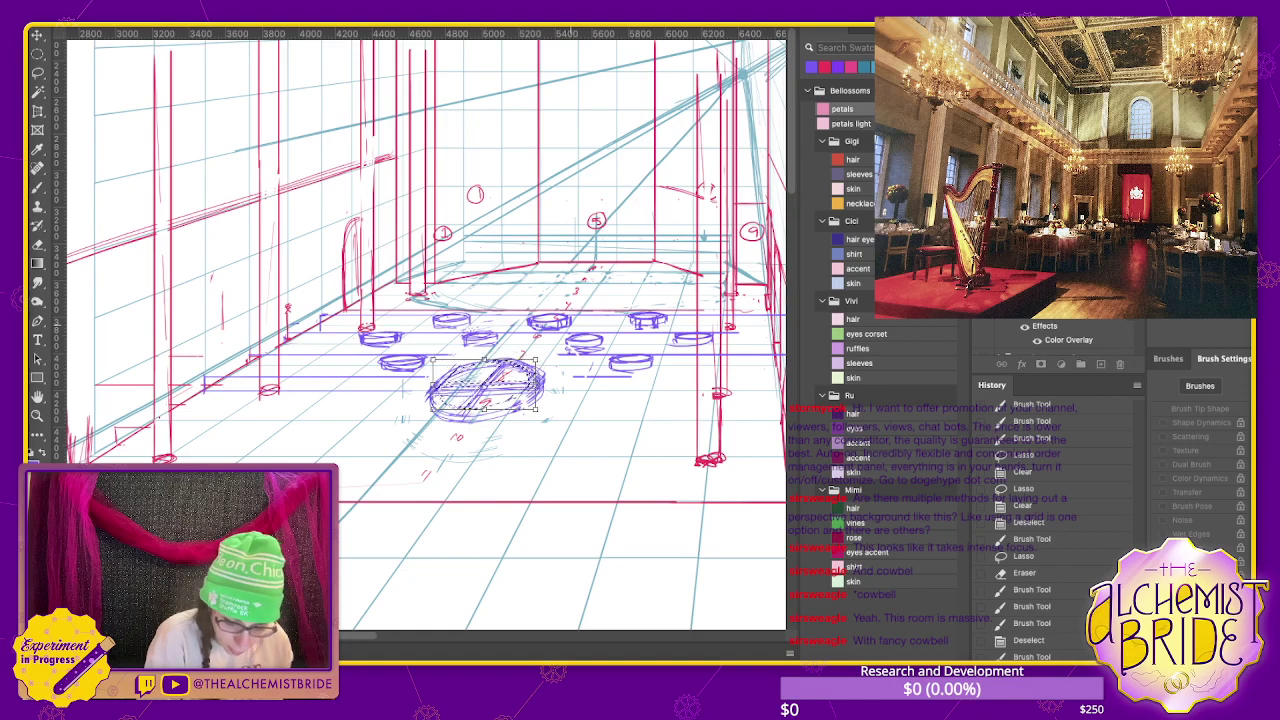
pyautogui.moveTo(536, 400); pyautogui.dragTo(540, 408)
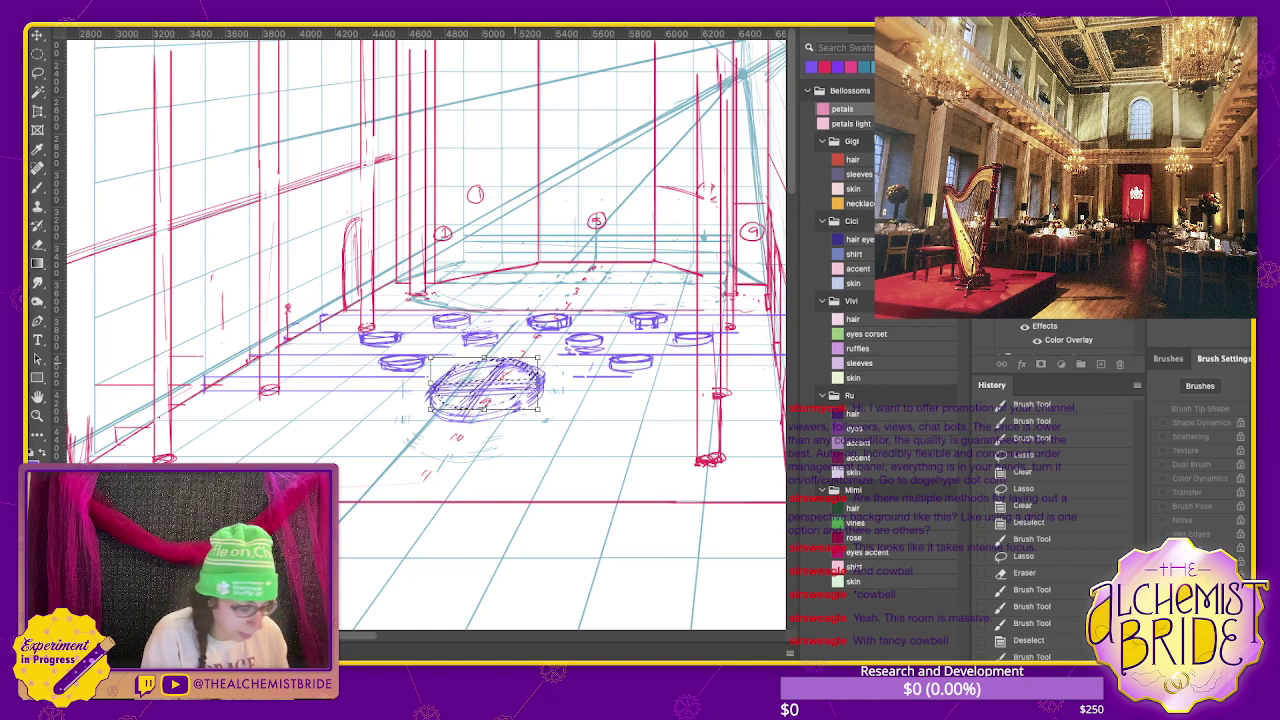
pyautogui.press('Return')
# - Erase stray strokes along the ellipse's left side and right edge
pyautogui.hotkey('ctrl', 'd')
pyautogui.press('e')
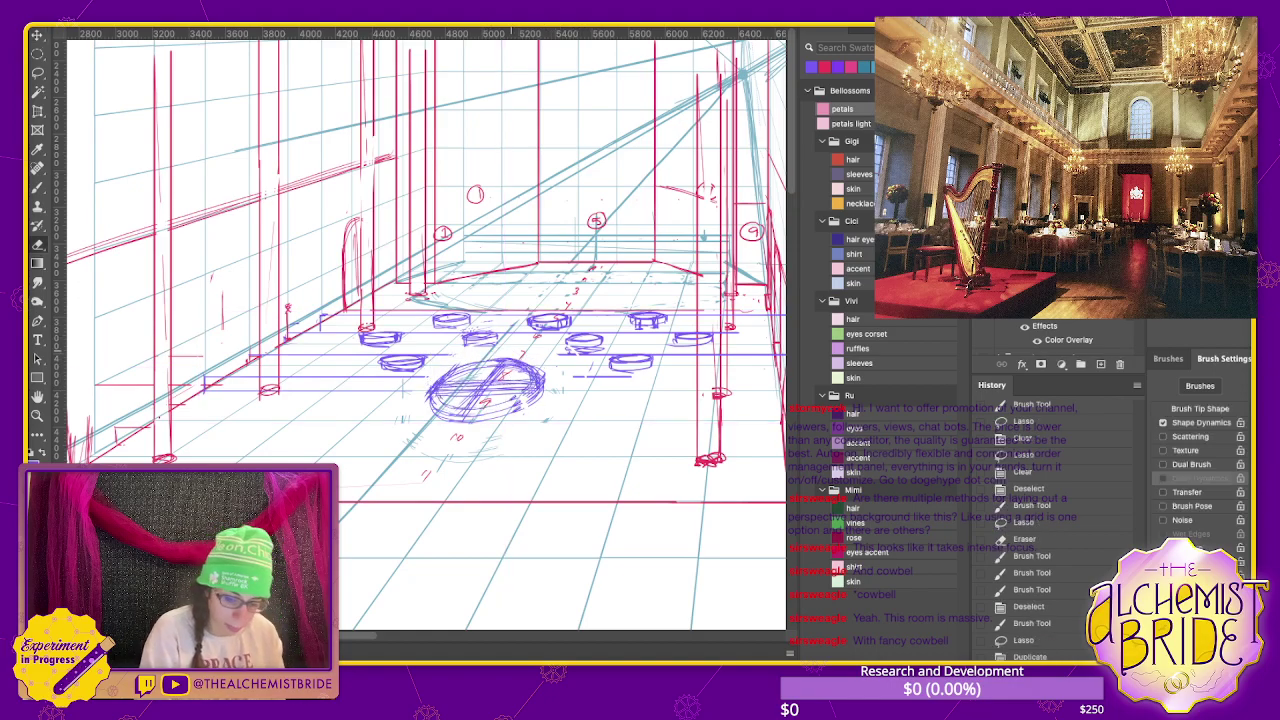
pyautogui.moveTo(444, 364)
pyautogui.mouseDown()
pyautogui.moveTo(482, 402)
pyautogui.moveTo(515, 368)
pyautogui.moveTo(543, 370)
pyautogui.mouseUp()
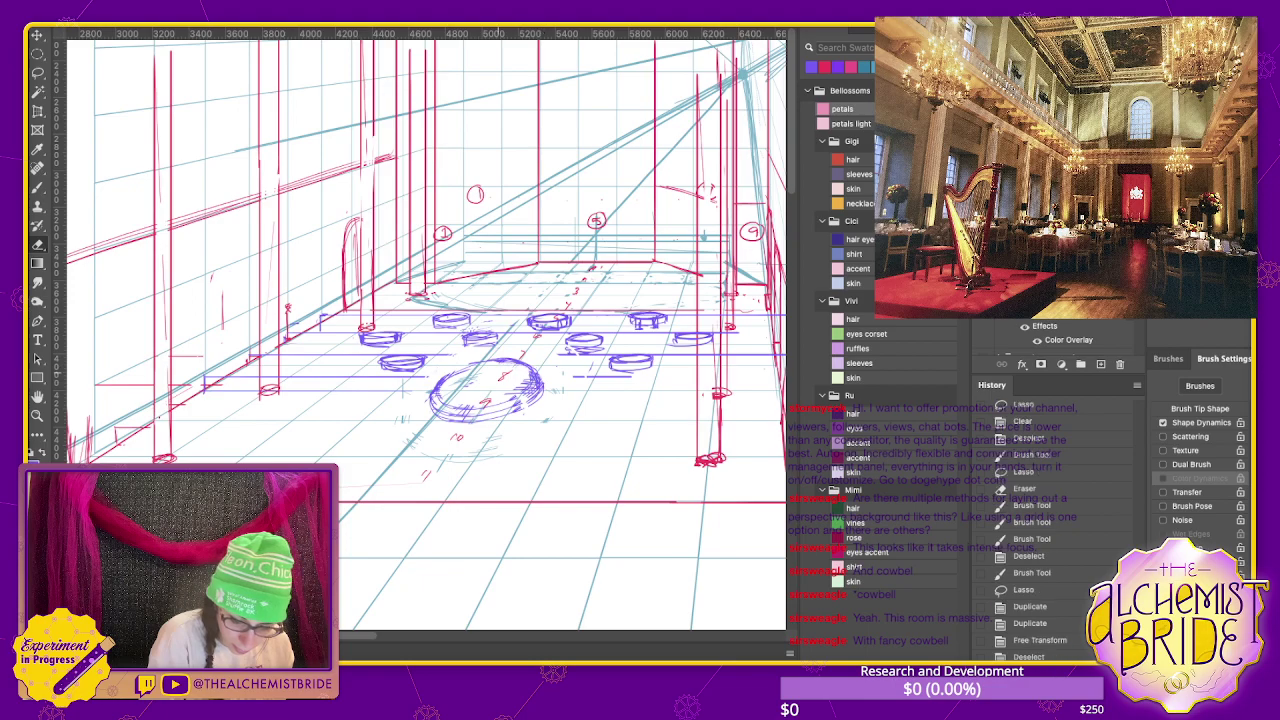
pyautogui.moveTo(526, 384); pyautogui.dragTo(506, 394)
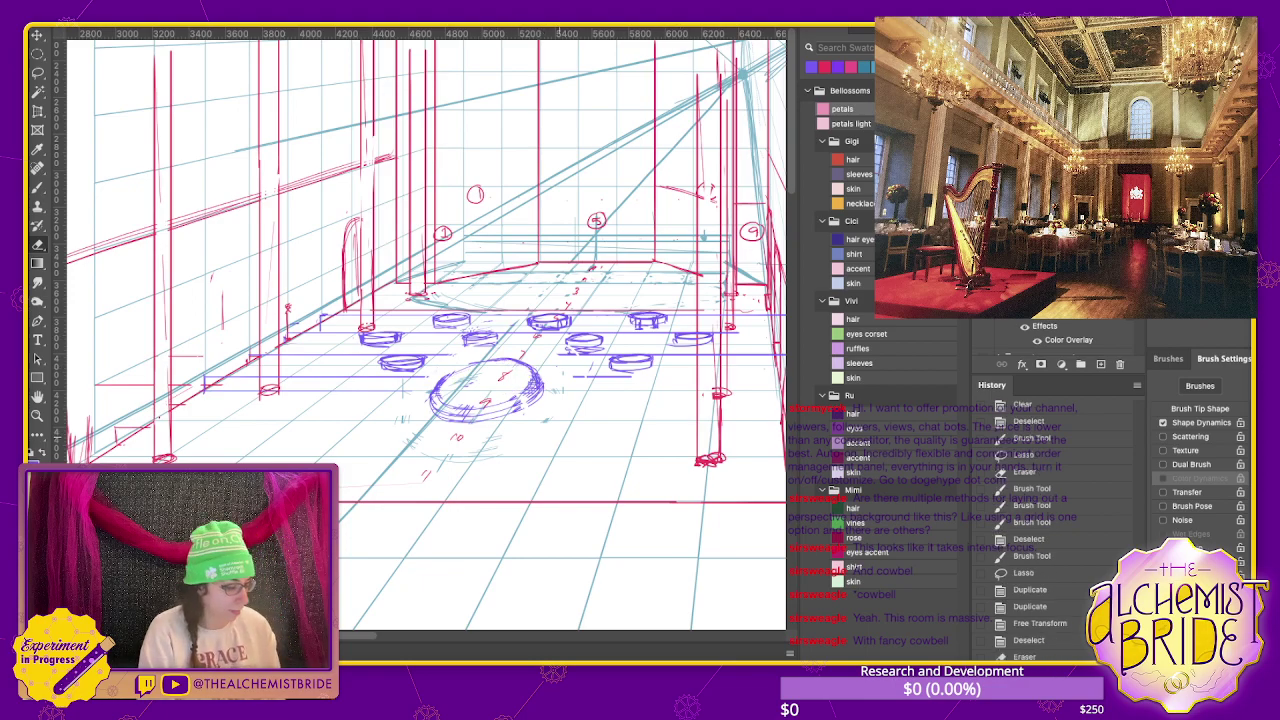
pyautogui.press('b')
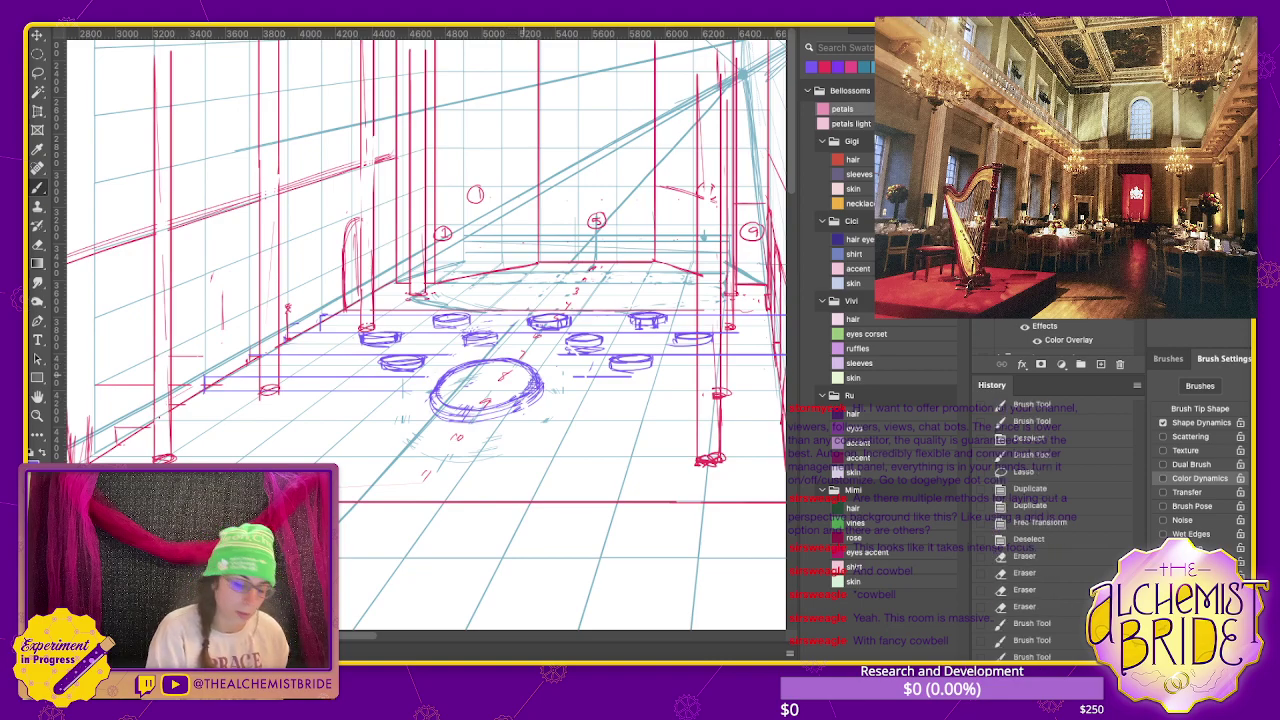
# - Lasso the large ellipse and skew its right side in perspective
pyautogui.press('l')
pyautogui.moveTo(425, 420); pyautogui.dragTo(445, 438)
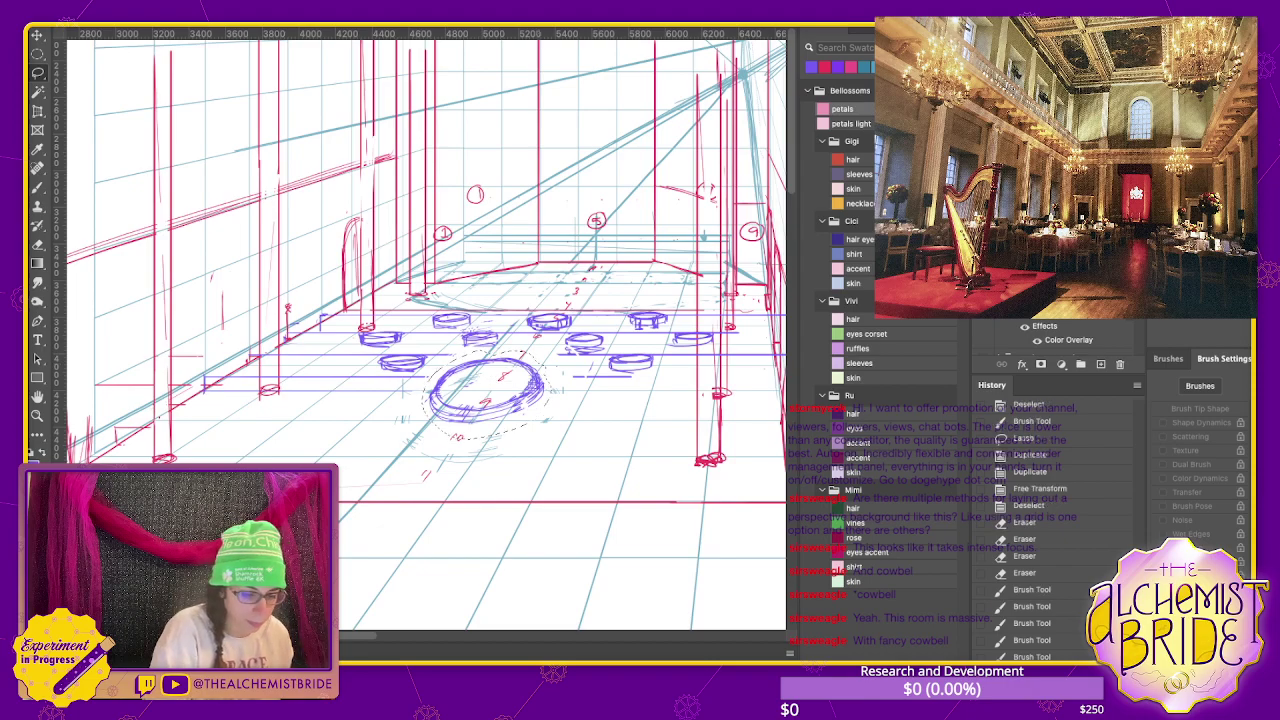
pyautogui.hotkey('ctrl', 't')
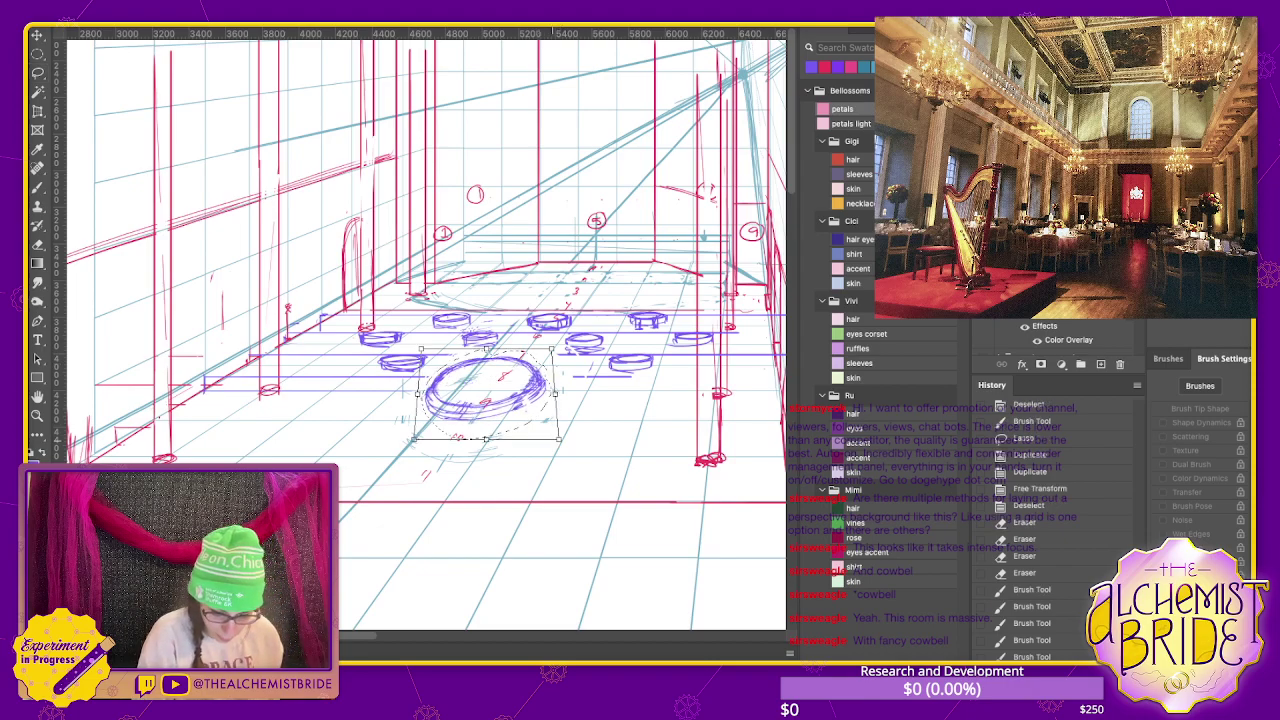
pyautogui.moveTo(551, 393); pyautogui.dragTo(552, 398)
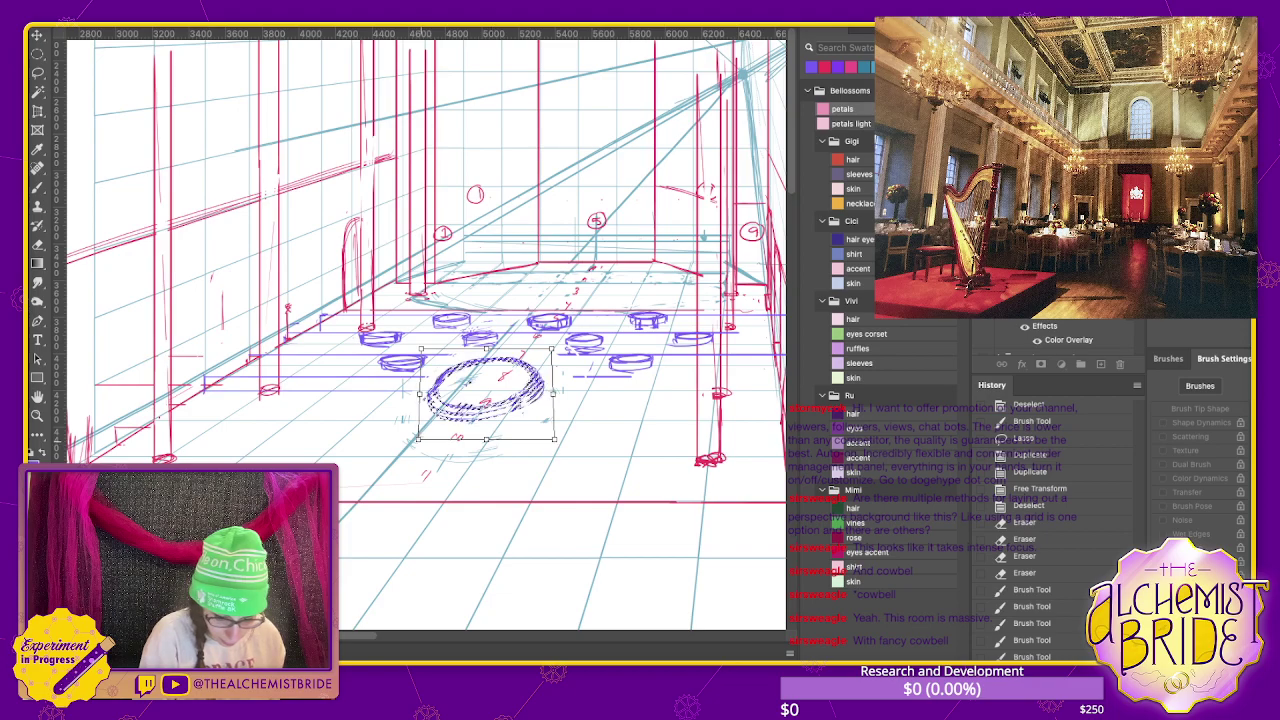
pyautogui.moveTo(551, 443); pyautogui.dragTo(552, 452)
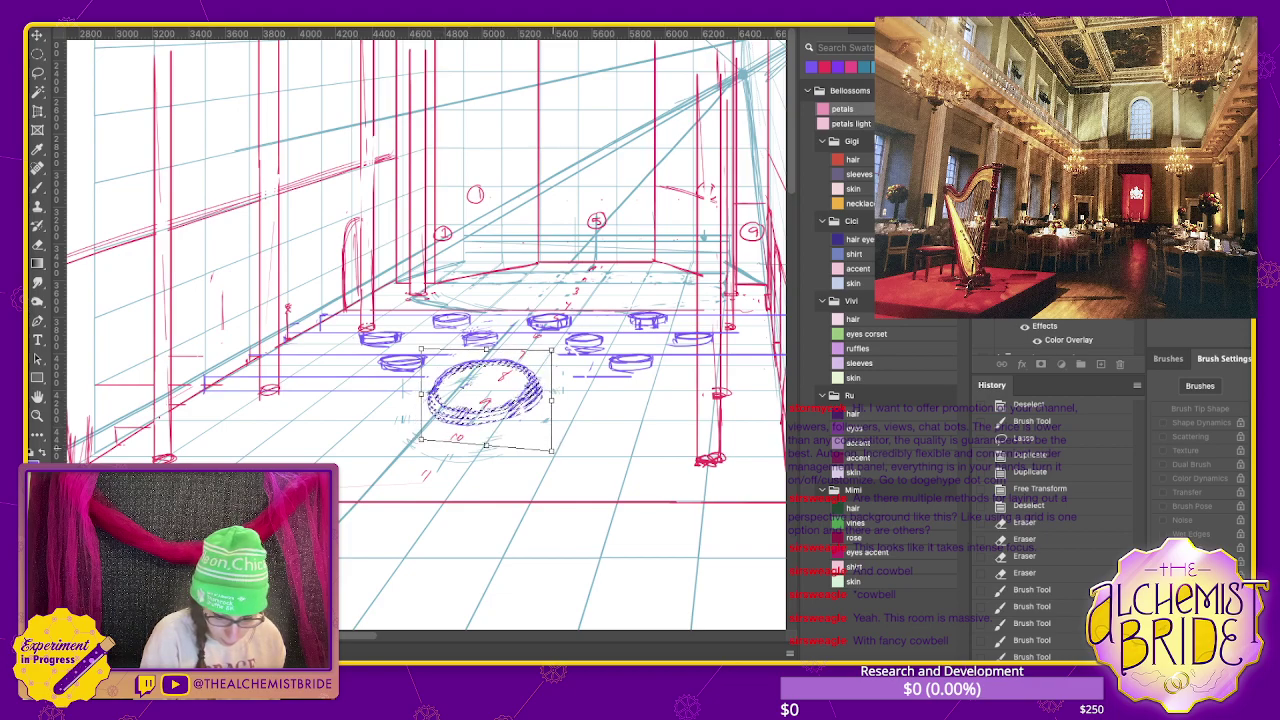
pyautogui.moveTo(551, 349); pyautogui.dragTo(551, 356)
pyautogui.hotkey('ctrl', 'z')
# - Slant the ellipse's top edge and apply it, then undo back to the selection
pyautogui.hotkey('ctrl', 'z')
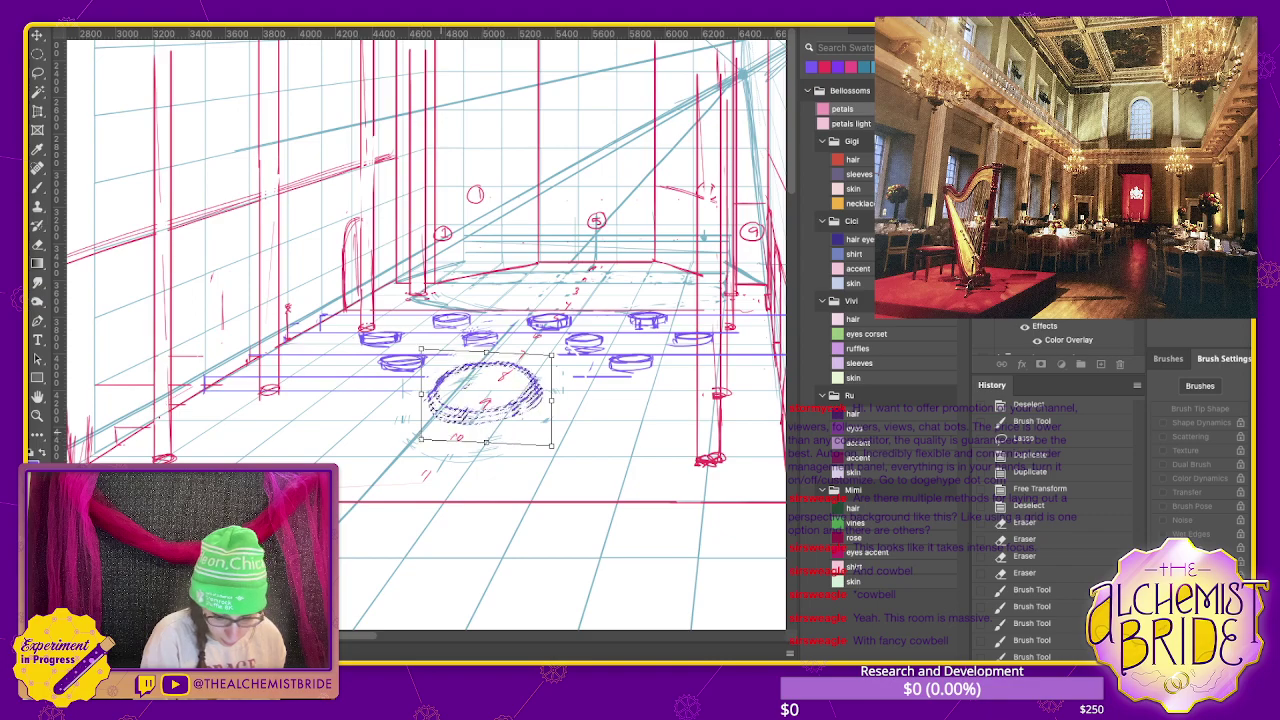
pyautogui.hotkey('ctrl', 'z')
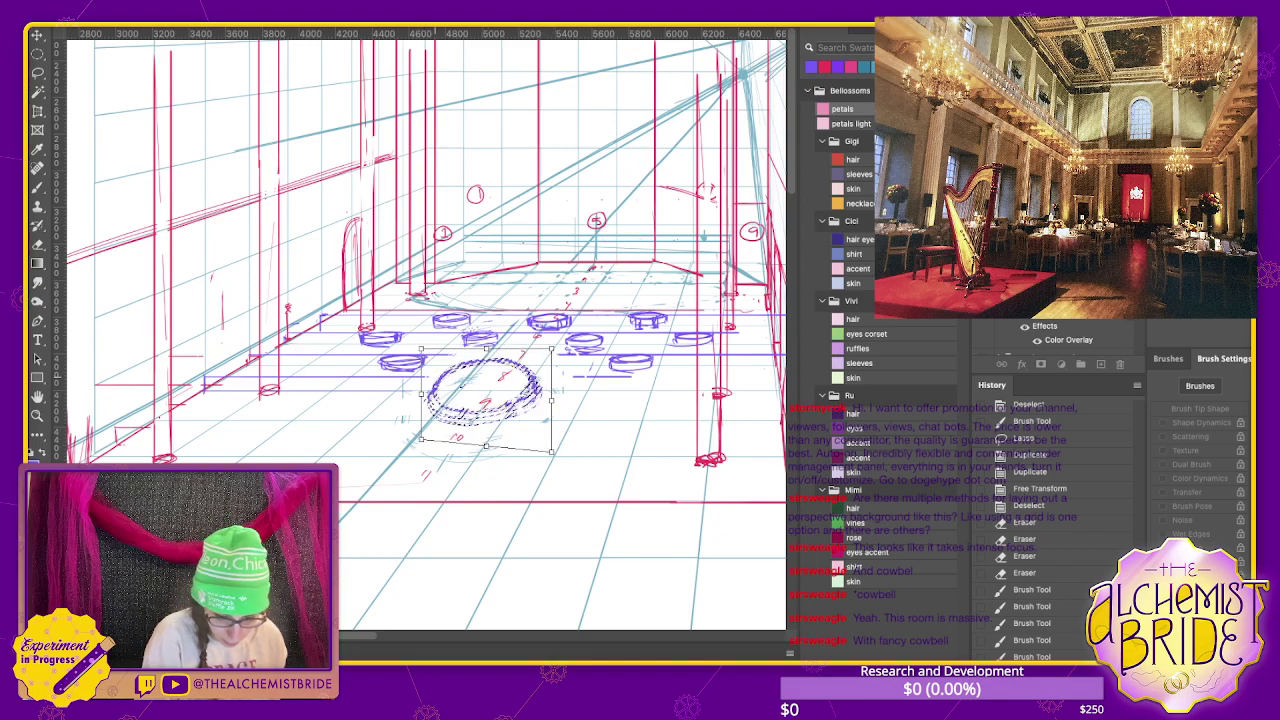
pyautogui.moveTo(486, 349); pyautogui.dragTo(494, 349)
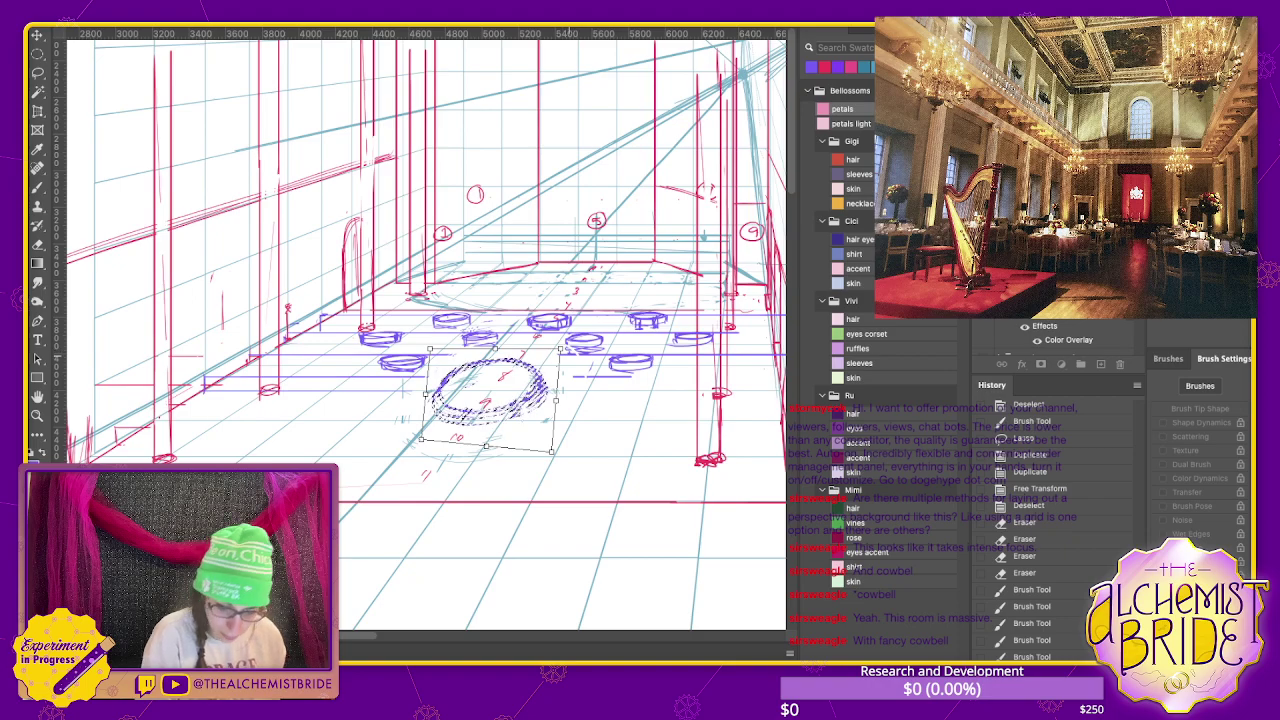
pyautogui.press('Return')
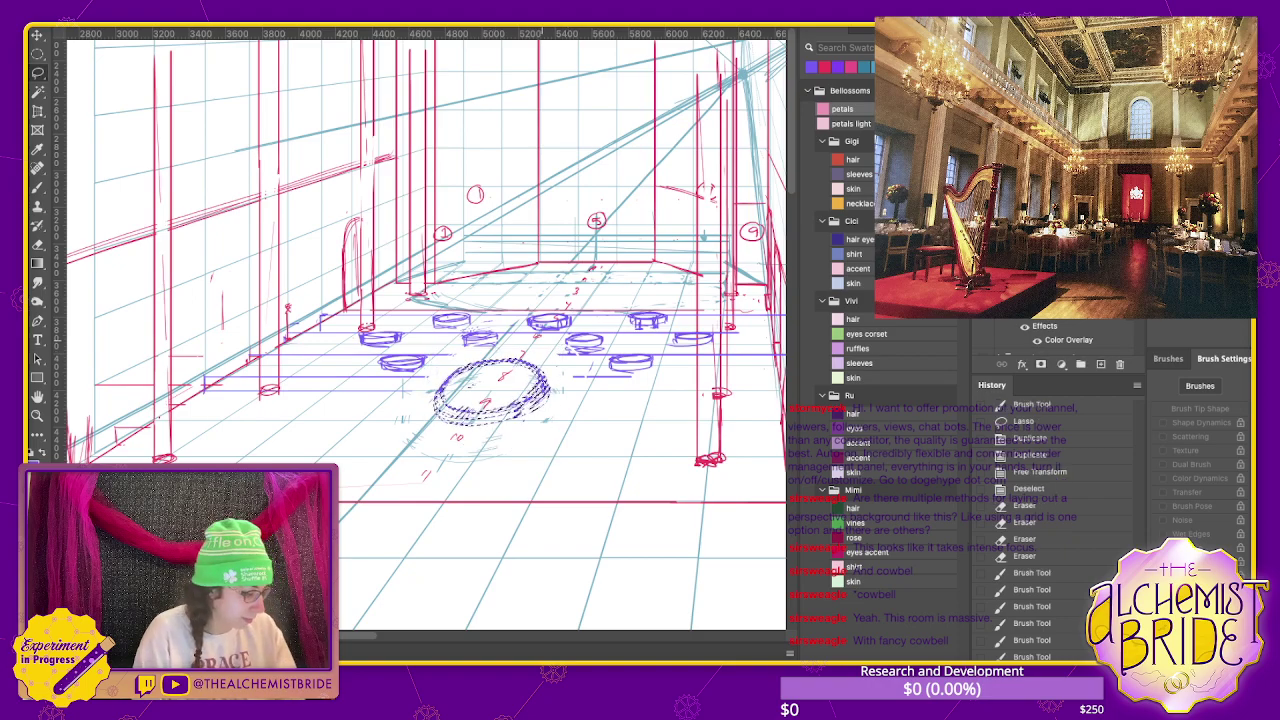
pyautogui.hotkey('ctrl', 'd')
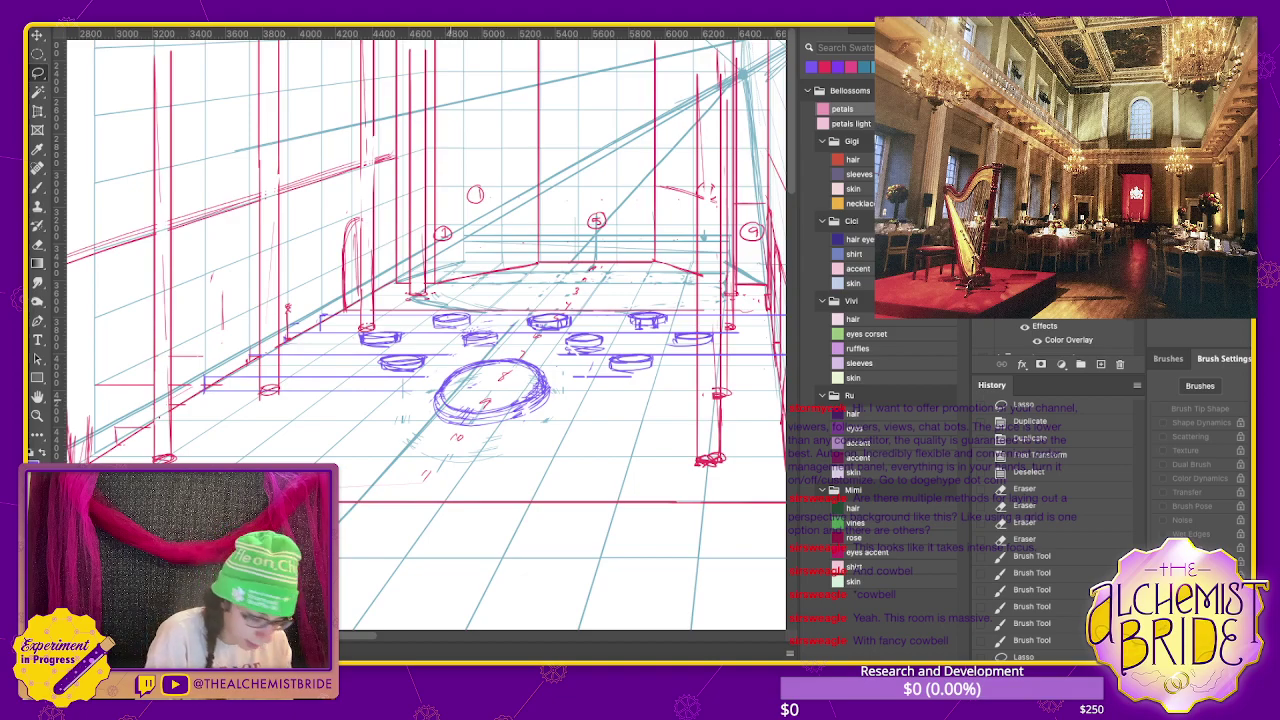
pyautogui.press('b')
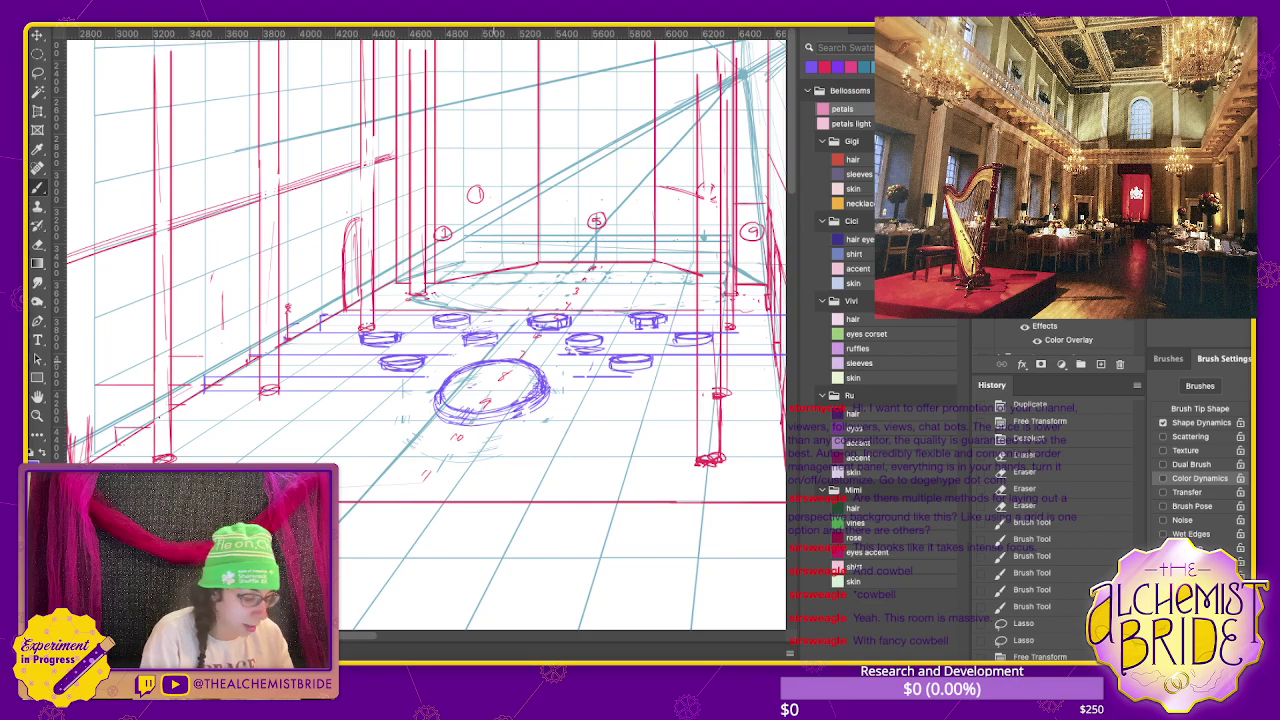
pyautogui.press('l')
pyautogui.hotkey('ctrl', 'z')
pyautogui.hotkey('ctrl', 'z')
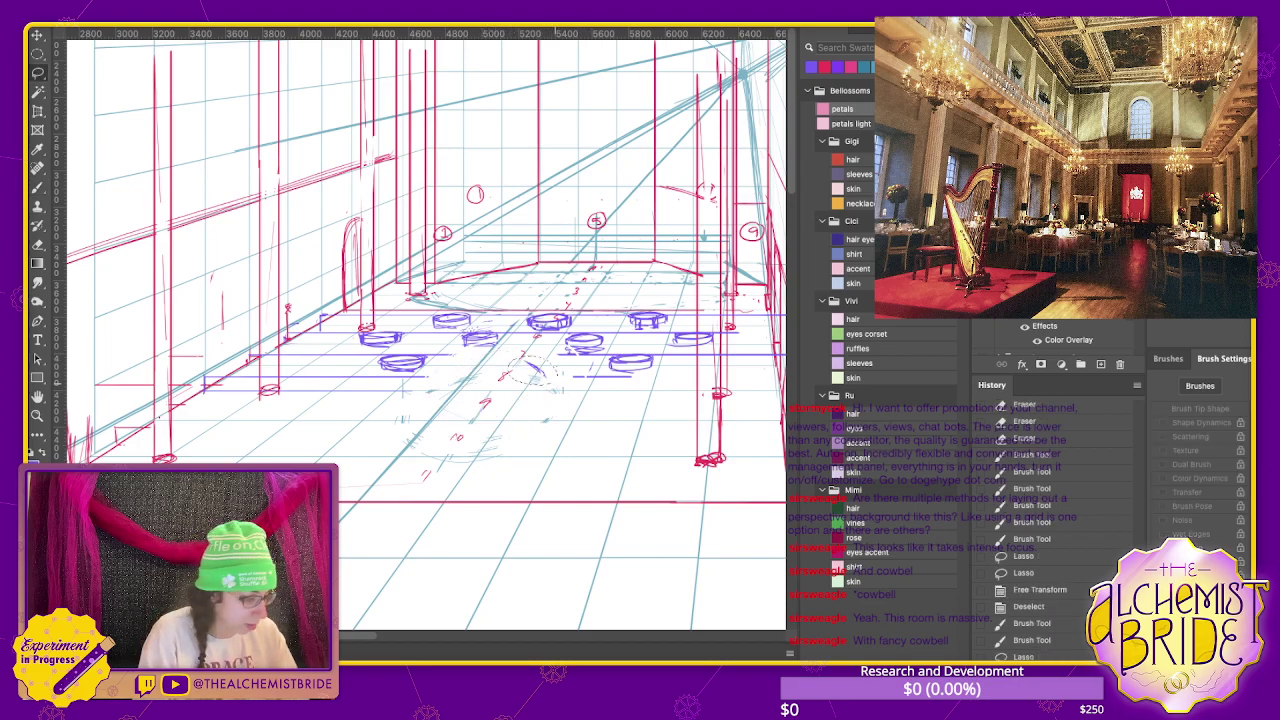
# - Draw a square platform on the front floor with a darkened left edge
pyautogui.press('b')
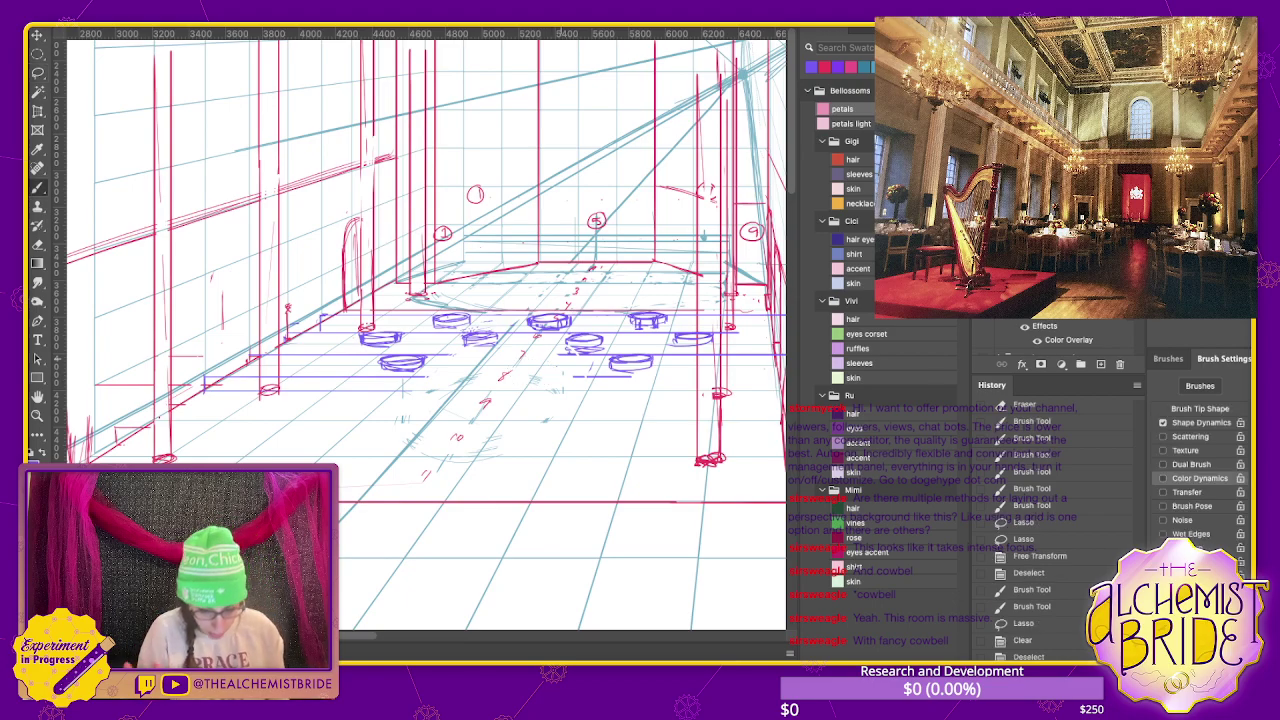
pyautogui.moveTo(420, 432)
pyautogui.mouseDown()
pyautogui.moveTo(516, 432)
pyautogui.moveTo(544, 382)
pyautogui.mouseUp()
pyautogui.moveTo(514, 432)
pyautogui.mouseDown()
pyautogui.moveTo(544, 388)
pyautogui.moveTo(448, 384)
pyautogui.moveTo(408, 434)
pyautogui.mouseUp()
pyautogui.moveTo(446, 390)
pyautogui.mouseDown()
pyautogui.moveTo(408, 430)
pyautogui.moveTo(468, 431)
pyautogui.mouseUp()
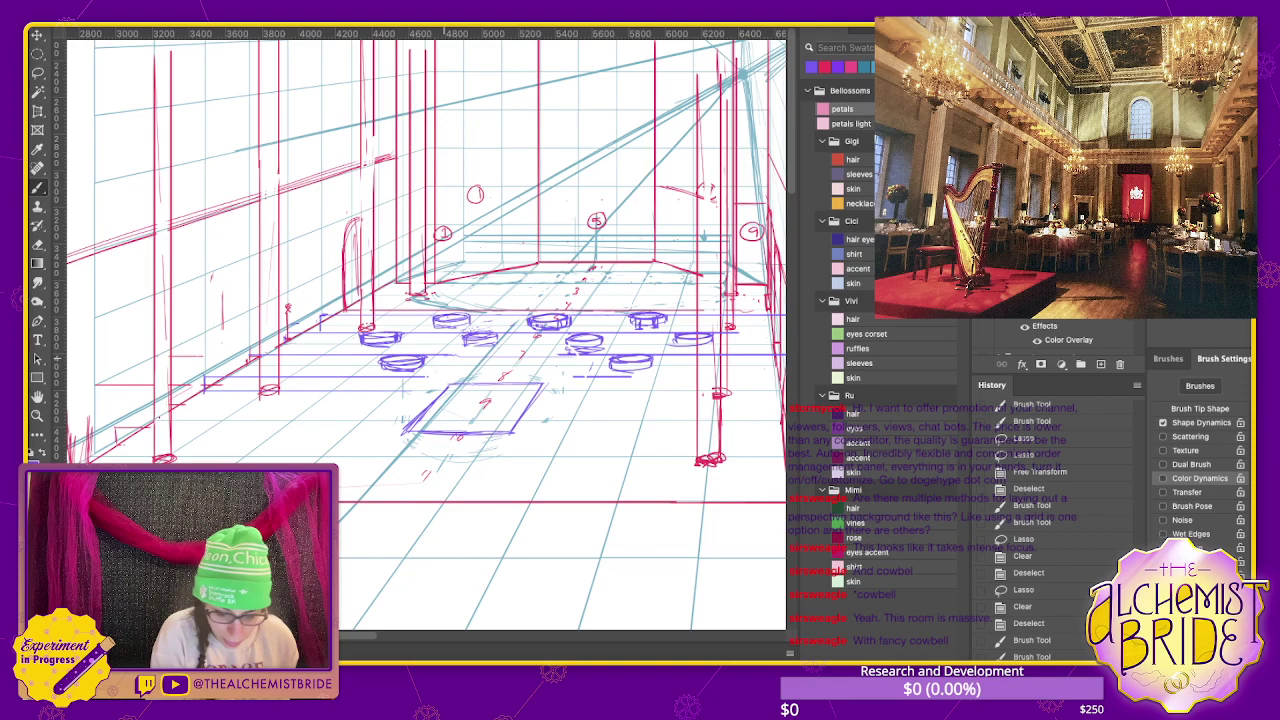
pyautogui.moveTo(230, 560); pyautogui.dragTo(260, 580)
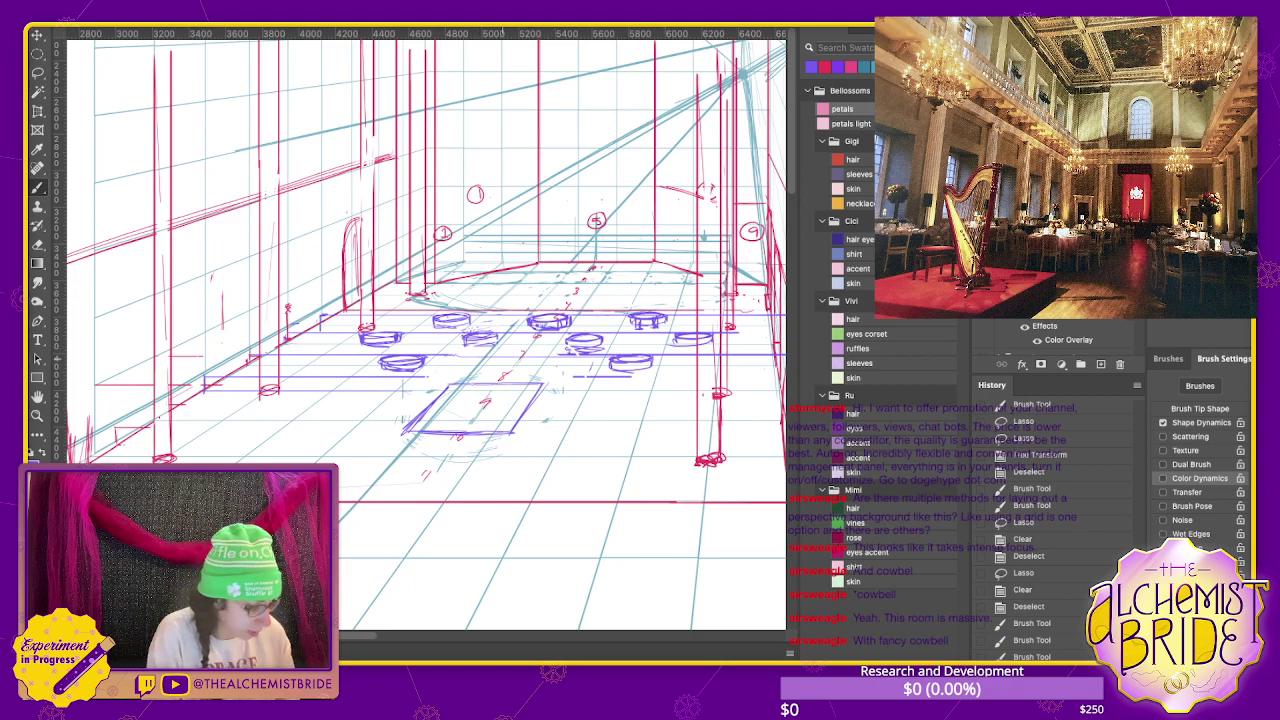
# - Lasso and delete the square, then begin a wide dance-floor outline
pyautogui.press('l')
pyautogui.moveTo(472, 374); pyautogui.dragTo(480, 376)
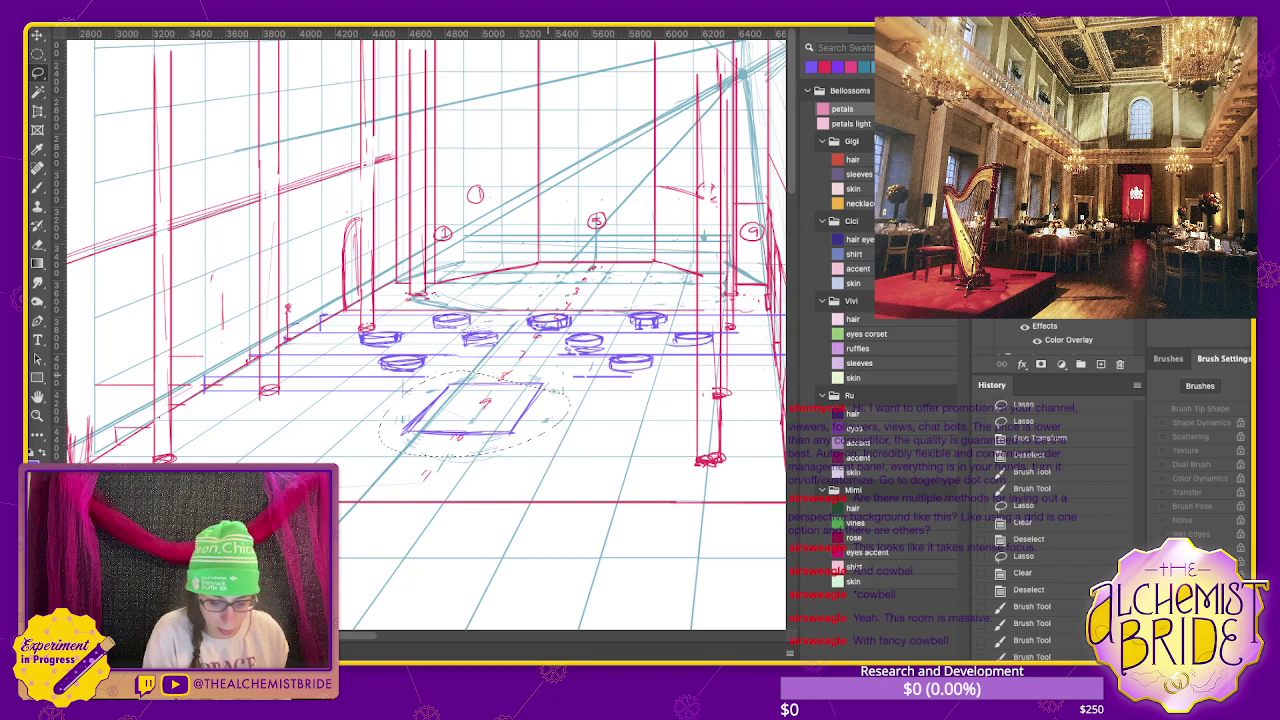
pyautogui.click(480, 376)
pyautogui.moveTo(505, 376); pyautogui.dragTo(505, 378)
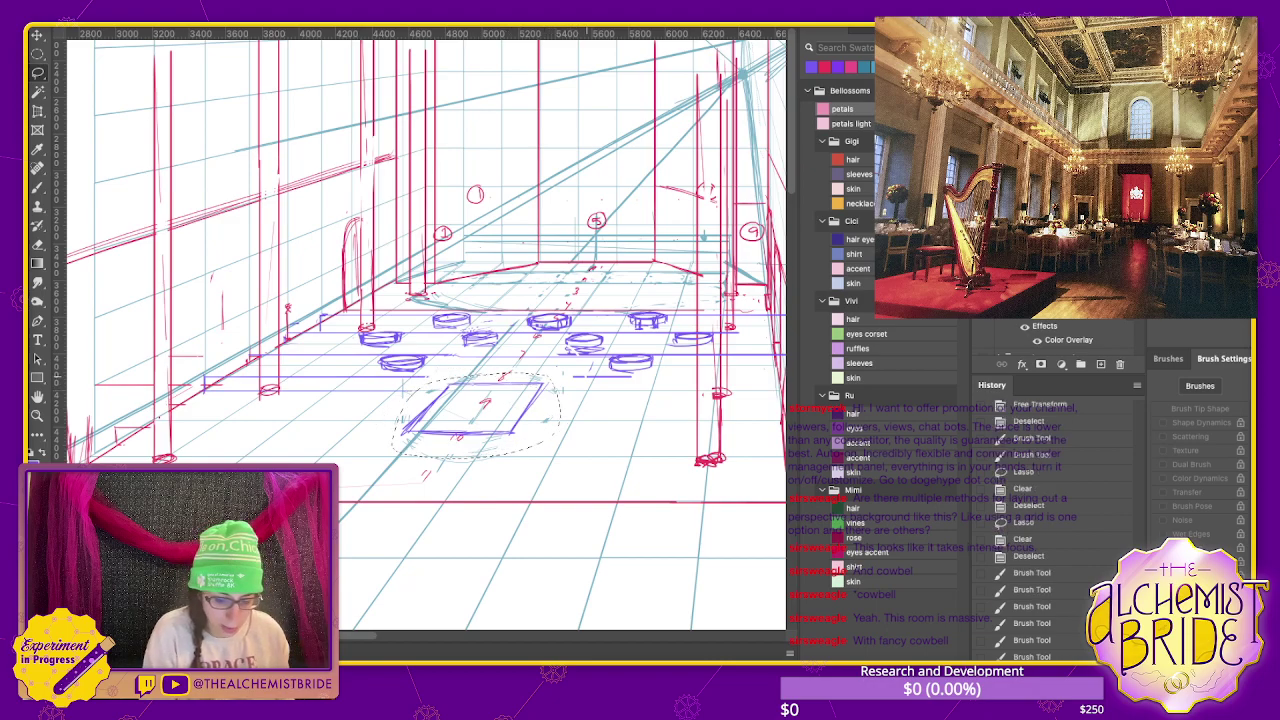
pyautogui.press('Delete')
pyautogui.hotkey('ctrl', 'd')
pyautogui.press('b')
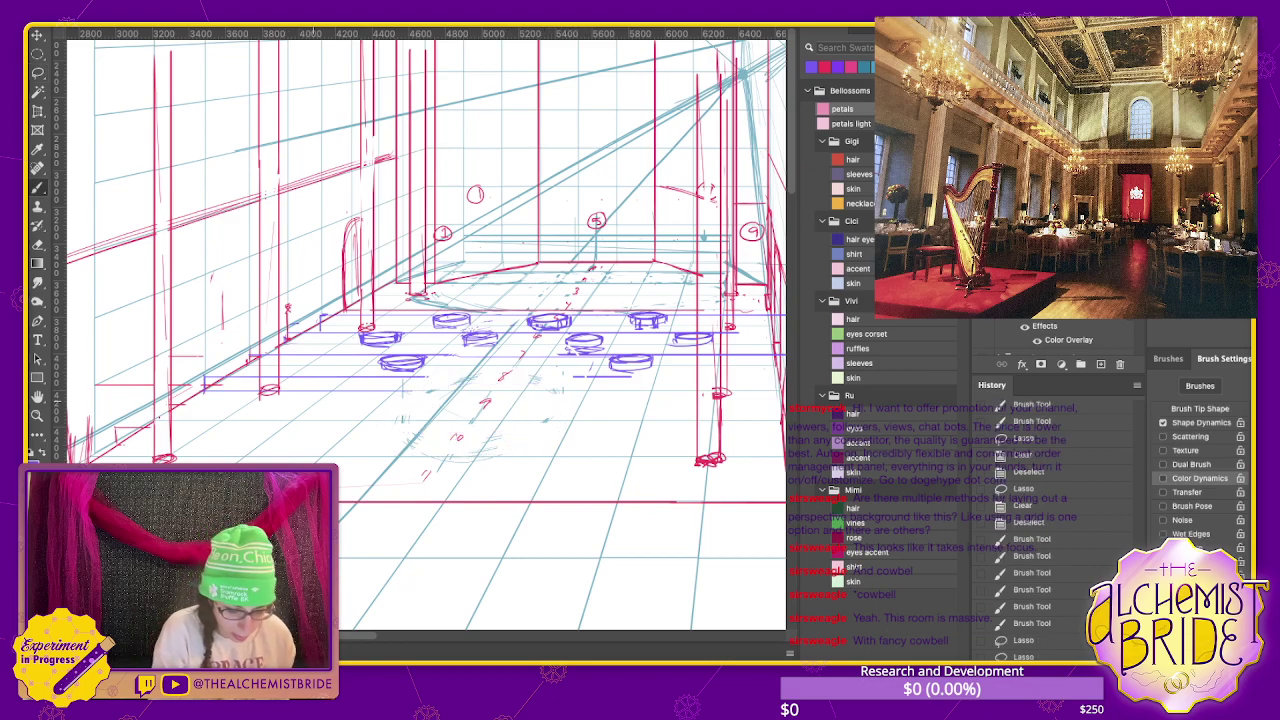
pyautogui.moveTo(218, 462)
pyautogui.mouseDown()
pyautogui.moveTo(340, 392)
pyautogui.moveTo(684, 392)
pyautogui.moveTo(668, 492)
pyautogui.mouseUp()
# - Draw the dance floor's front edge and dab small dancer figures across it
pyautogui.moveTo(338, 478)
pyautogui.mouseDown()
pyautogui.moveTo(664, 478)
pyautogui.moveTo(362, 490)
pyautogui.mouseUp()
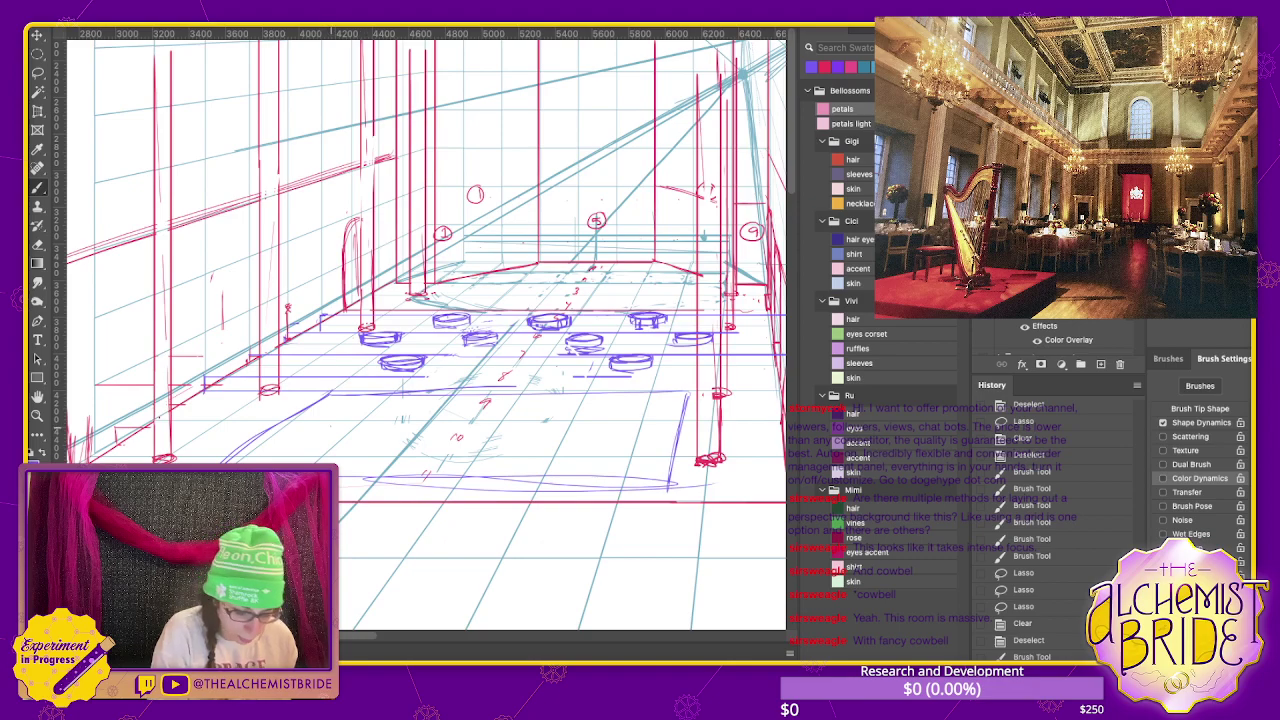
pyautogui.moveTo(331, 420)
pyautogui.mouseDown()
pyautogui.moveTo(330, 438)
pyautogui.moveTo(343, 436)
pyautogui.mouseUp()
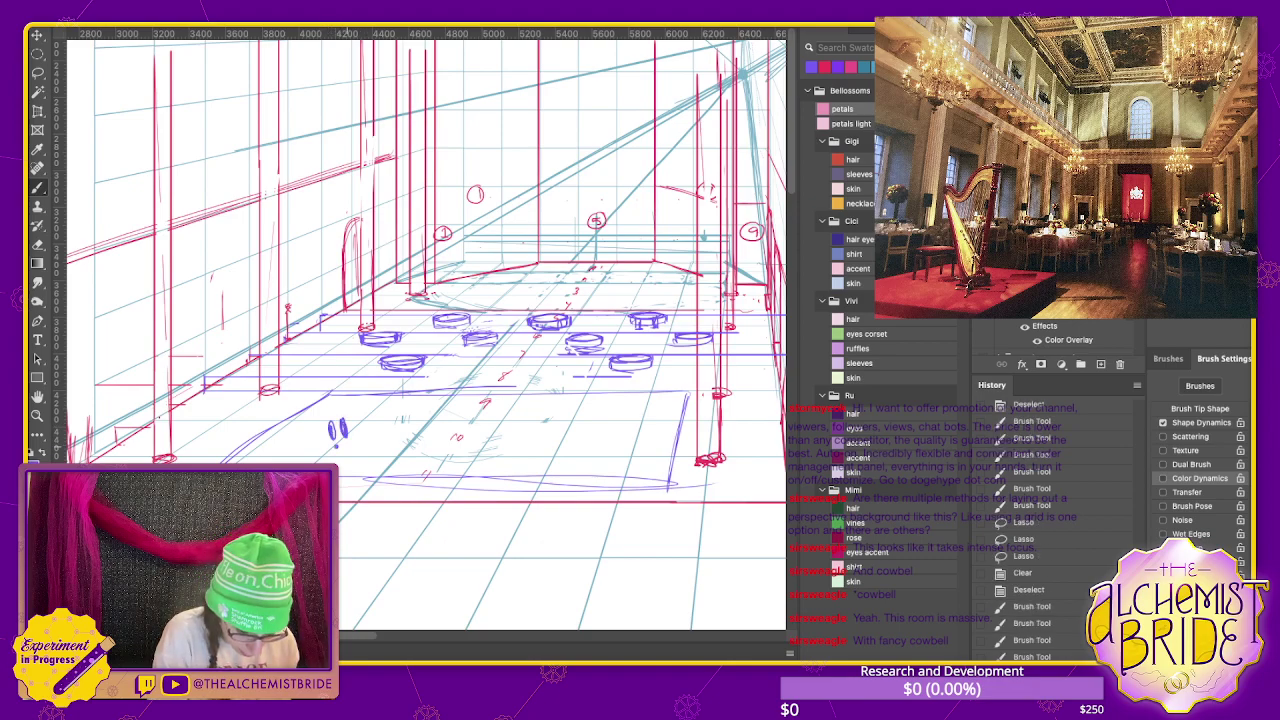
pyautogui.click(333, 446)
pyautogui.click(450, 428)
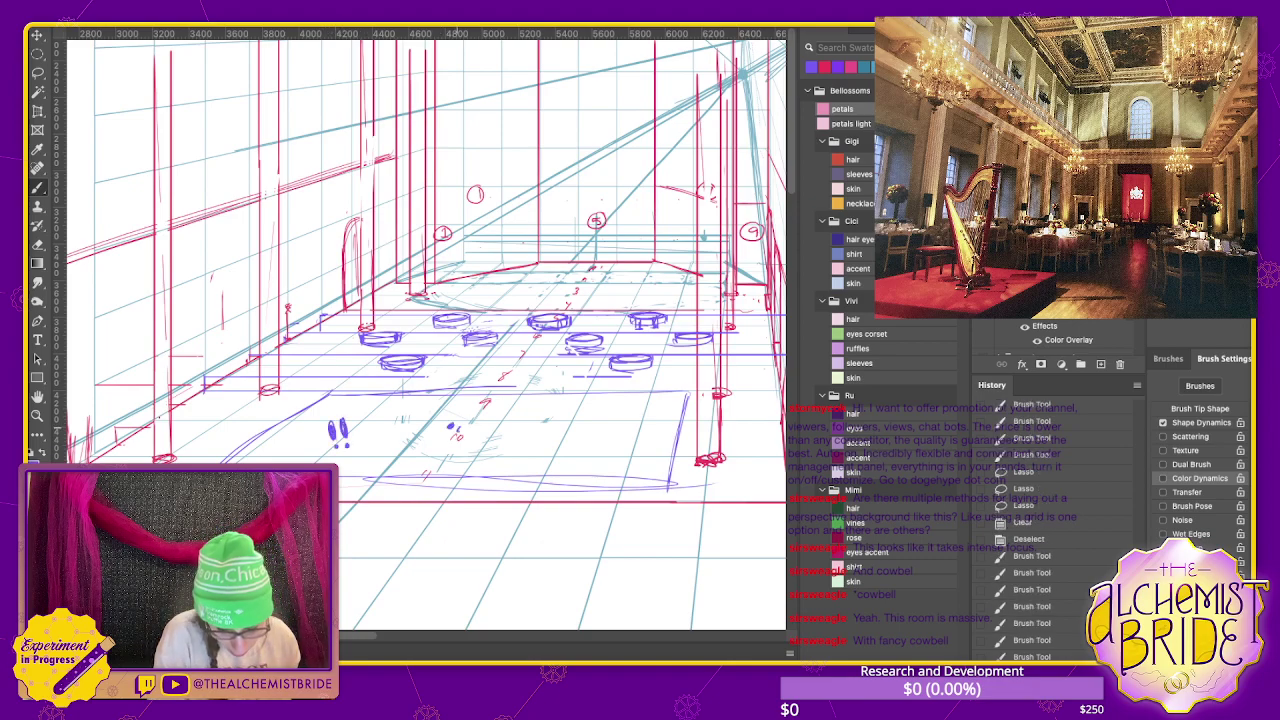
pyautogui.click(464, 428)
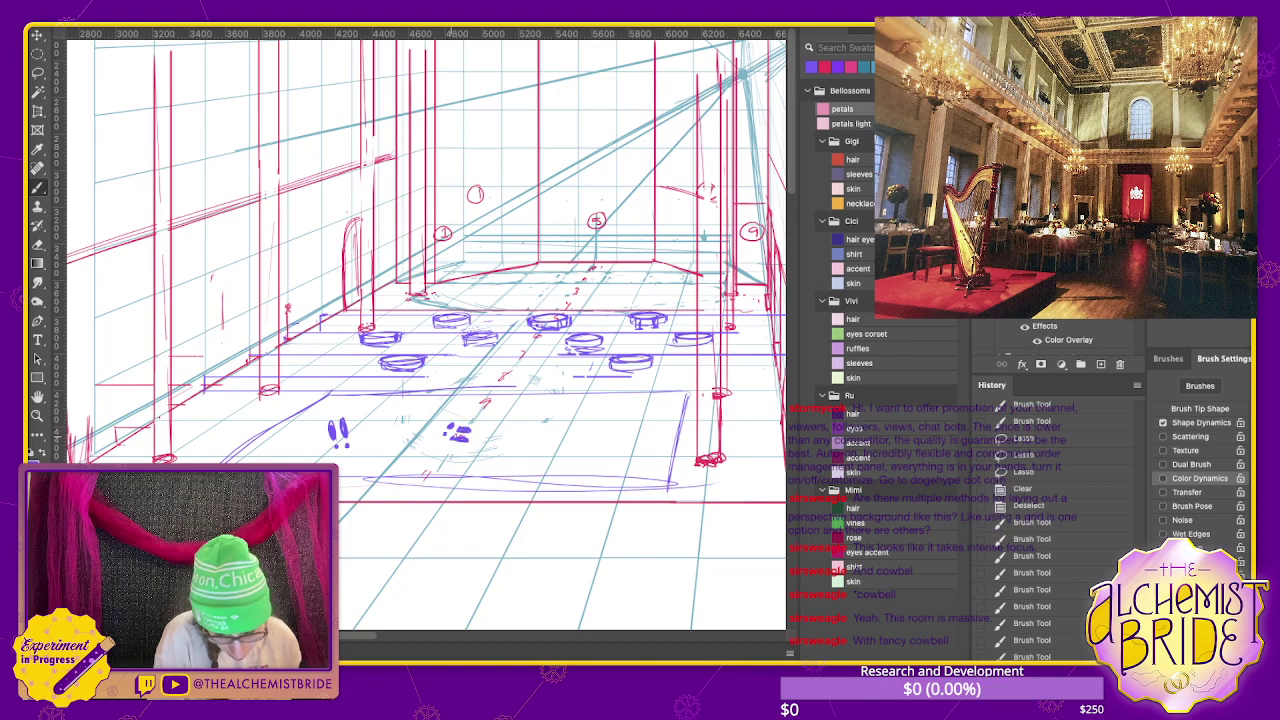
pyautogui.moveTo(350, 429); pyautogui.dragTo(382, 416)
pyautogui.moveTo(354, 460); pyautogui.dragTo(396, 467)
pyautogui.moveTo(400, 420); pyautogui.dragTo(408, 420)
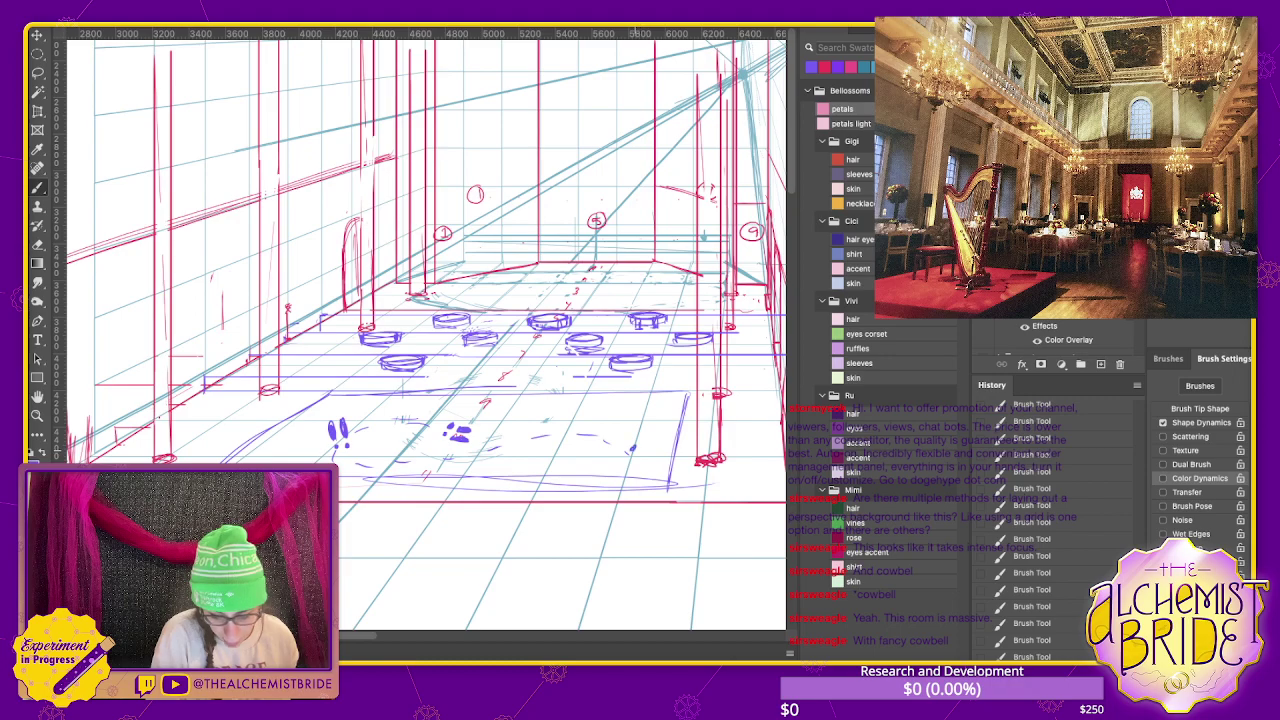
# - Write the 'dance' label and lasso the purple line behind the dance area
pyautogui.moveTo(553, 413)
pyautogui.mouseDown()
pyautogui.moveTo(546, 427)
pyautogui.moveTo(612, 424)
pyautogui.mouseUp()
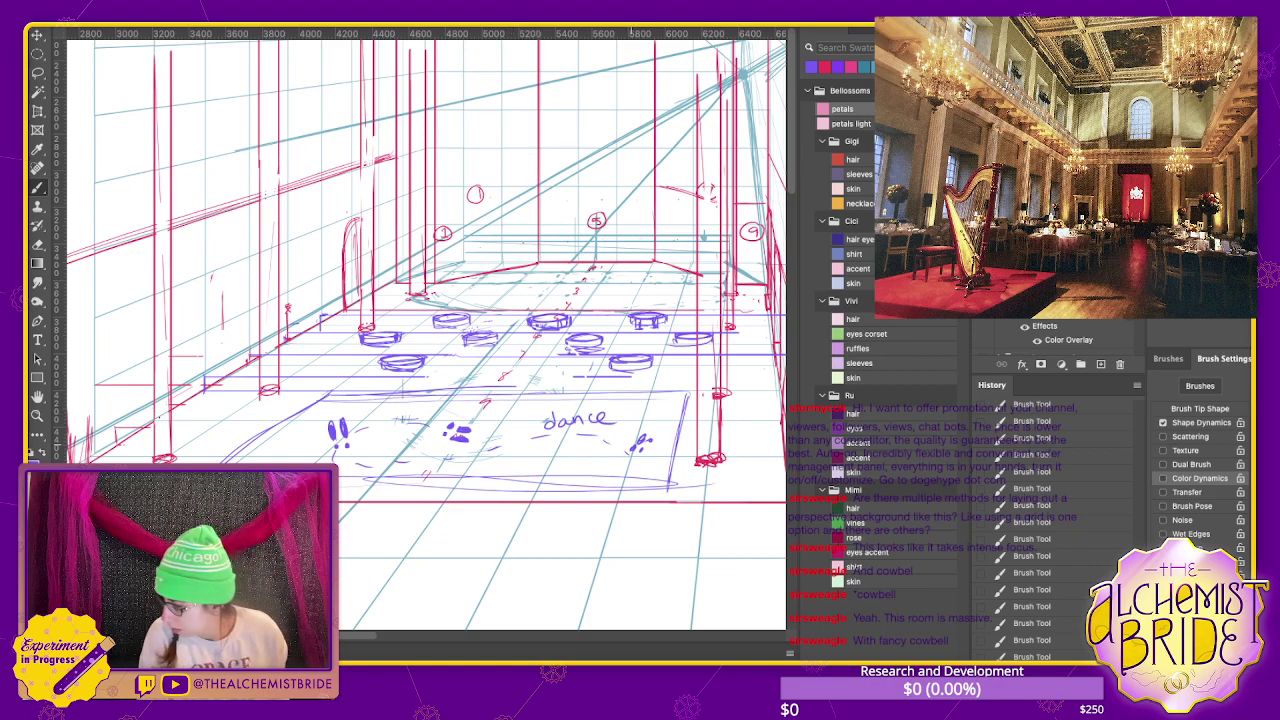
pyautogui.press('l')
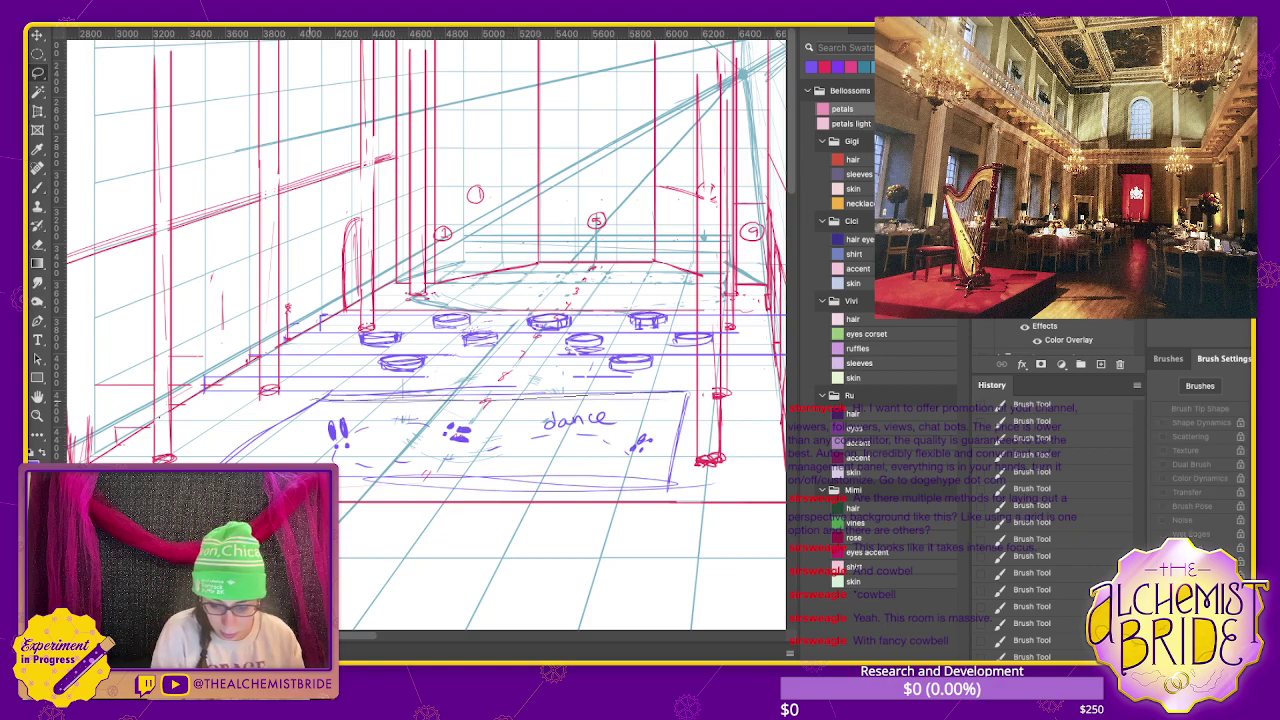
pyautogui.moveTo(688, 384); pyautogui.dragTo(312, 390)
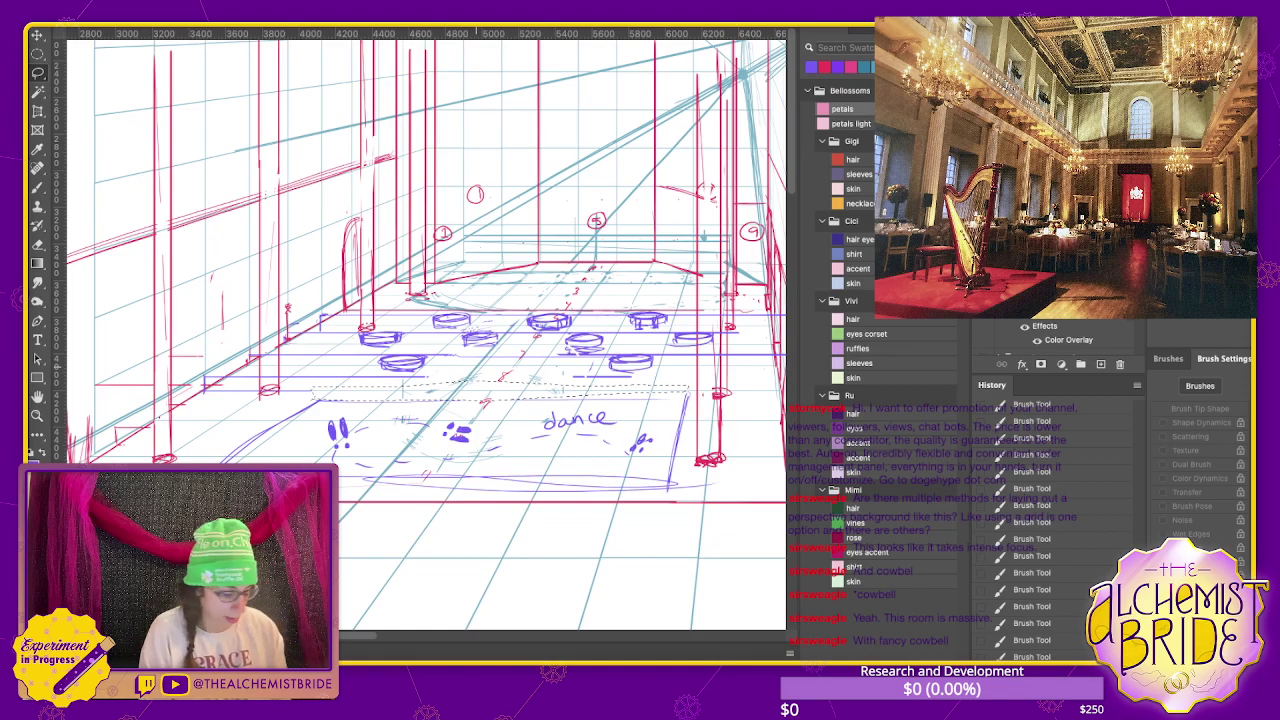
# - Draw the floor's back-edge line and the platform's diagonal side edges
pyautogui.press('b')
pyautogui.moveTo(320, 401); pyautogui.dragTo(690, 401)
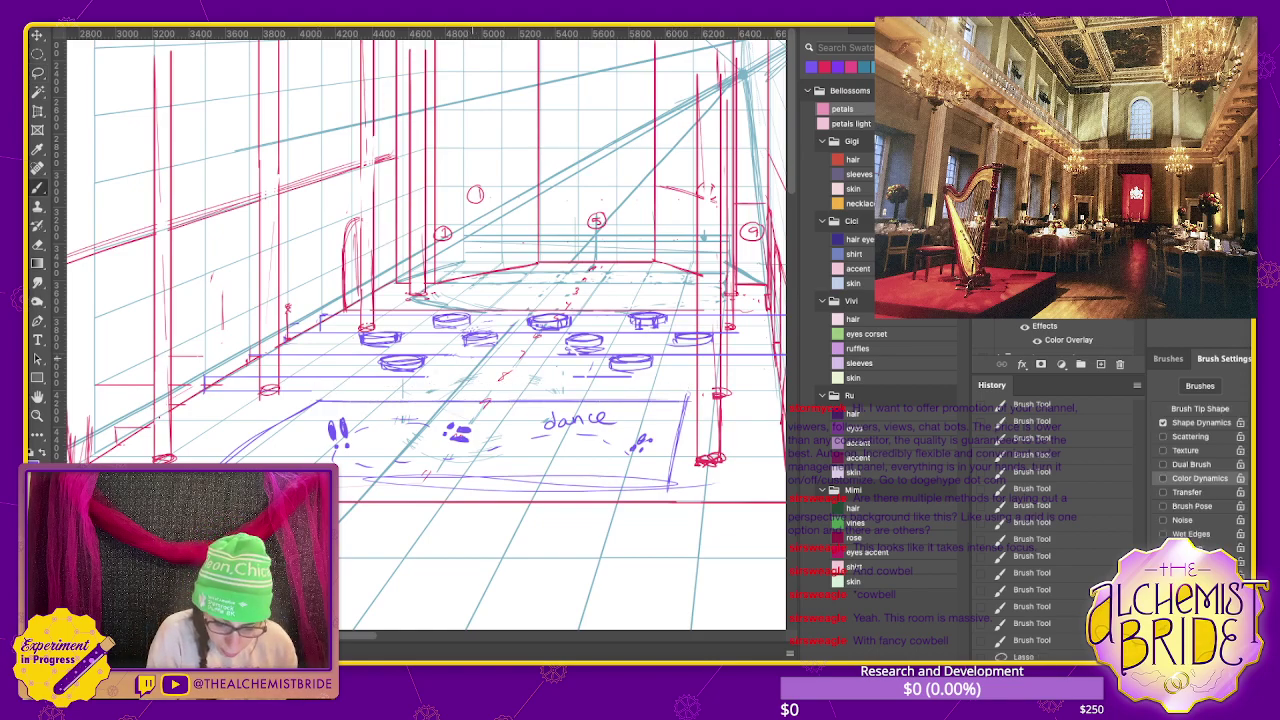
pyautogui.moveTo(436, 386); pyautogui.dragTo(474, 356)
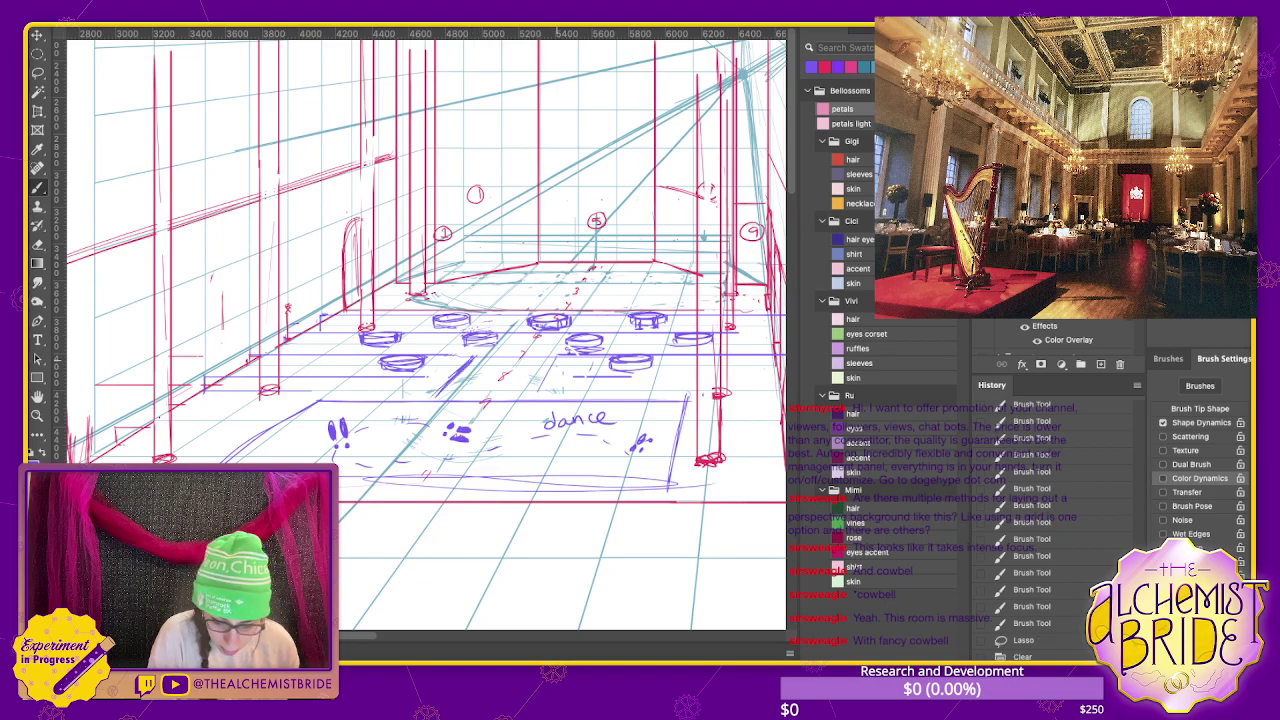
pyautogui.moveTo(534, 398); pyautogui.dragTo(558, 357)
pyautogui.hotkey('ctrl', 'd')
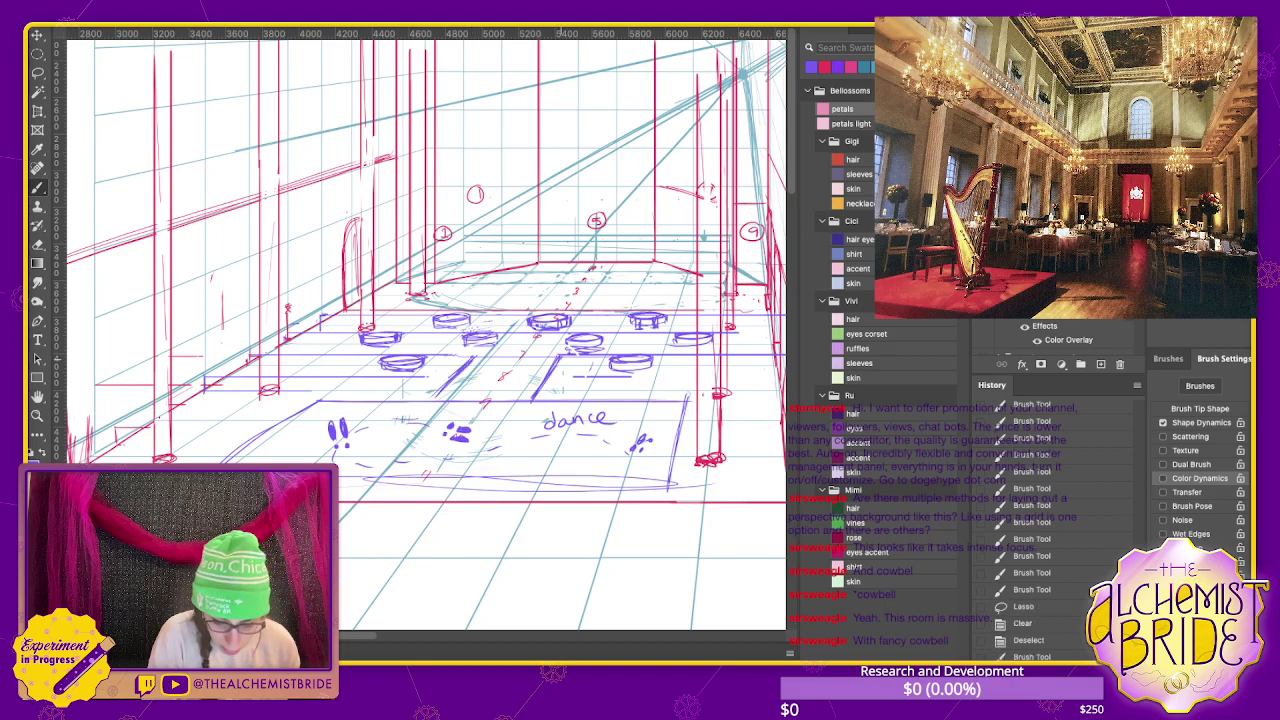
pyautogui.moveTo(436, 388)
pyautogui.mouseDown()
pyautogui.moveTo(470, 358)
pyautogui.moveTo(536, 393)
pyautogui.mouseUp()
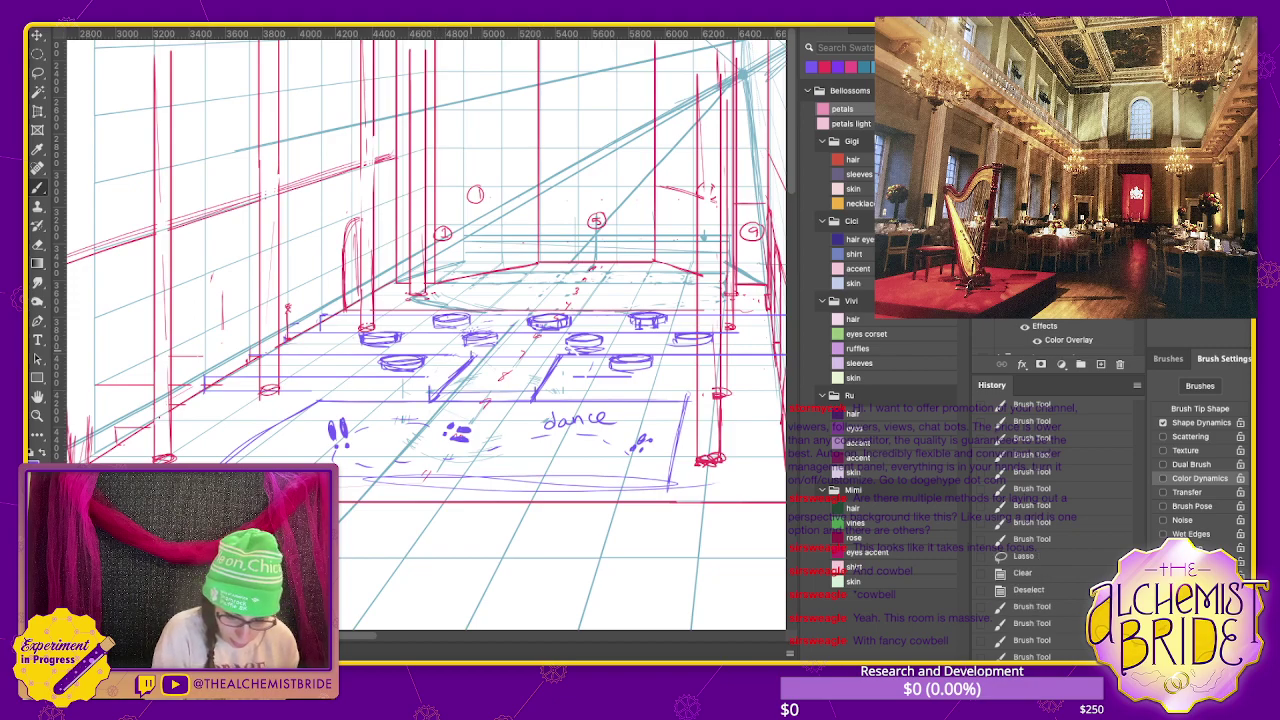
# - Draw the platform's back edge and reinforce its front and side outlines
pyautogui.moveTo(472, 352); pyautogui.dragTo(562, 351)
pyautogui.moveTo(472, 352); pyautogui.dragTo(562, 350)
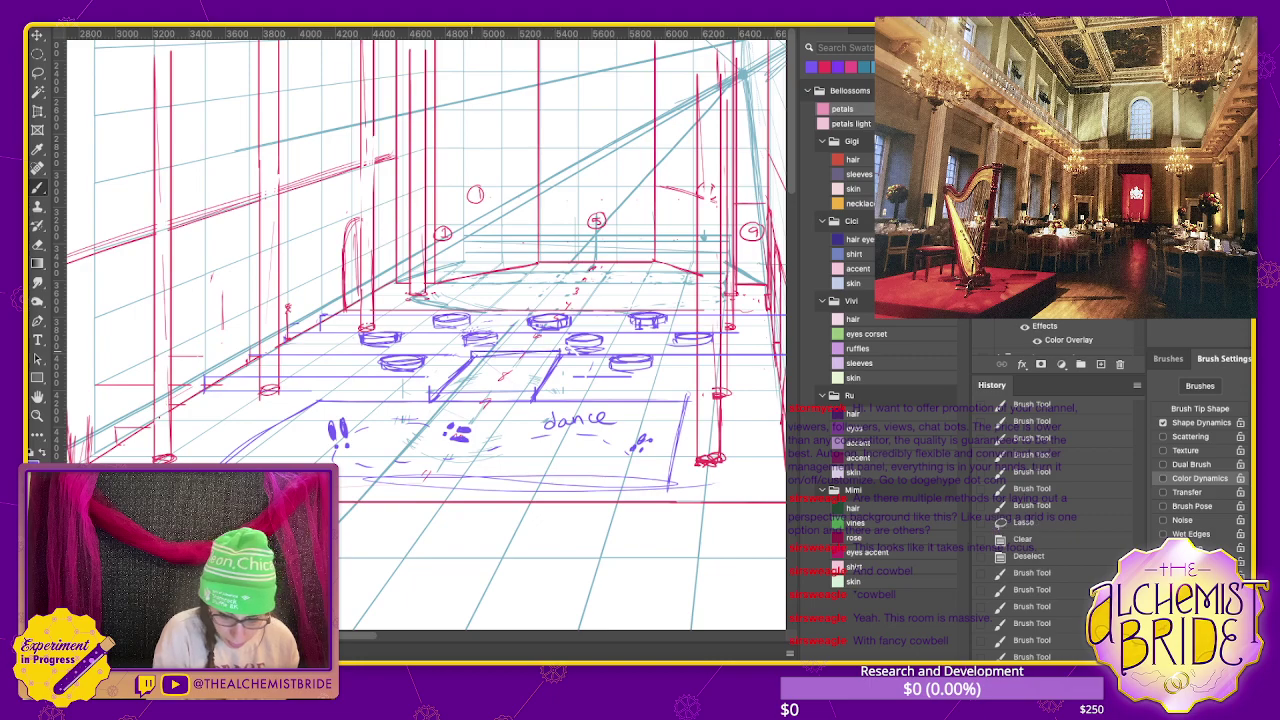
pyautogui.moveTo(470, 353); pyautogui.dragTo(432, 388)
pyautogui.moveTo(458, 364)
pyautogui.mouseDown()
pyautogui.moveTo(427, 390)
pyautogui.moveTo(538, 386)
pyautogui.mouseUp()
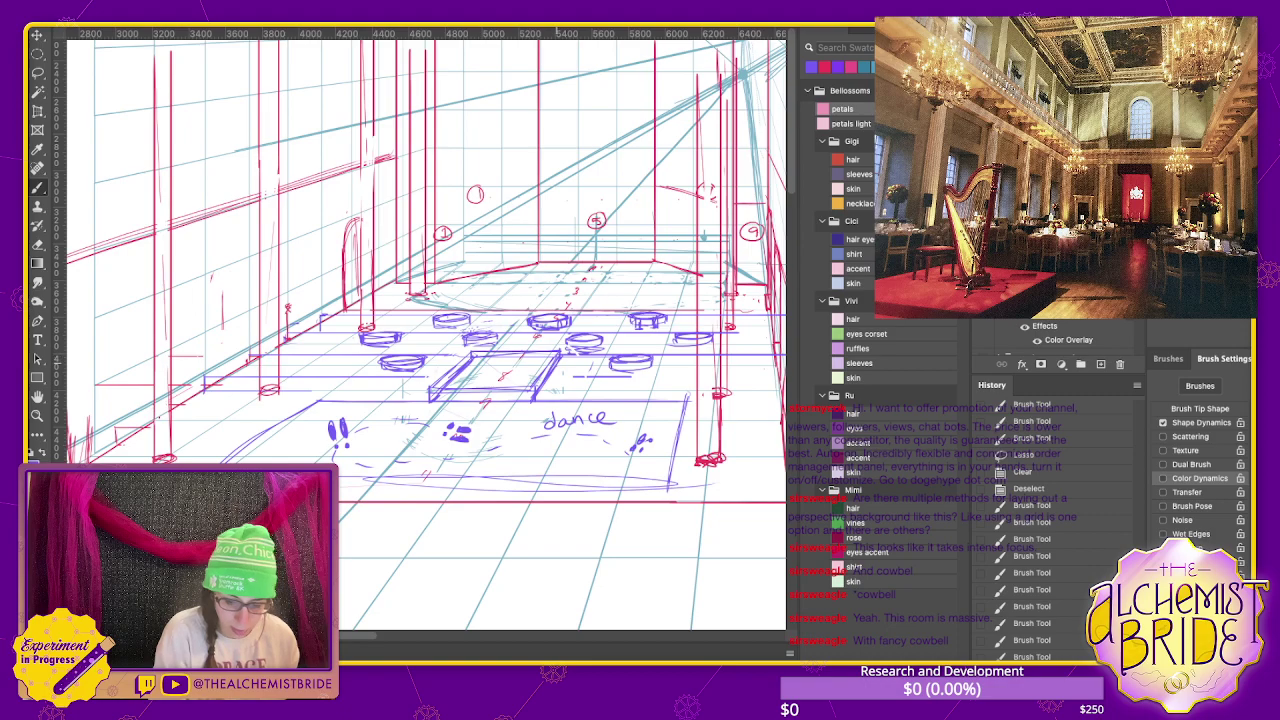
pyautogui.moveTo(452, 385); pyautogui.dragTo(536, 381)
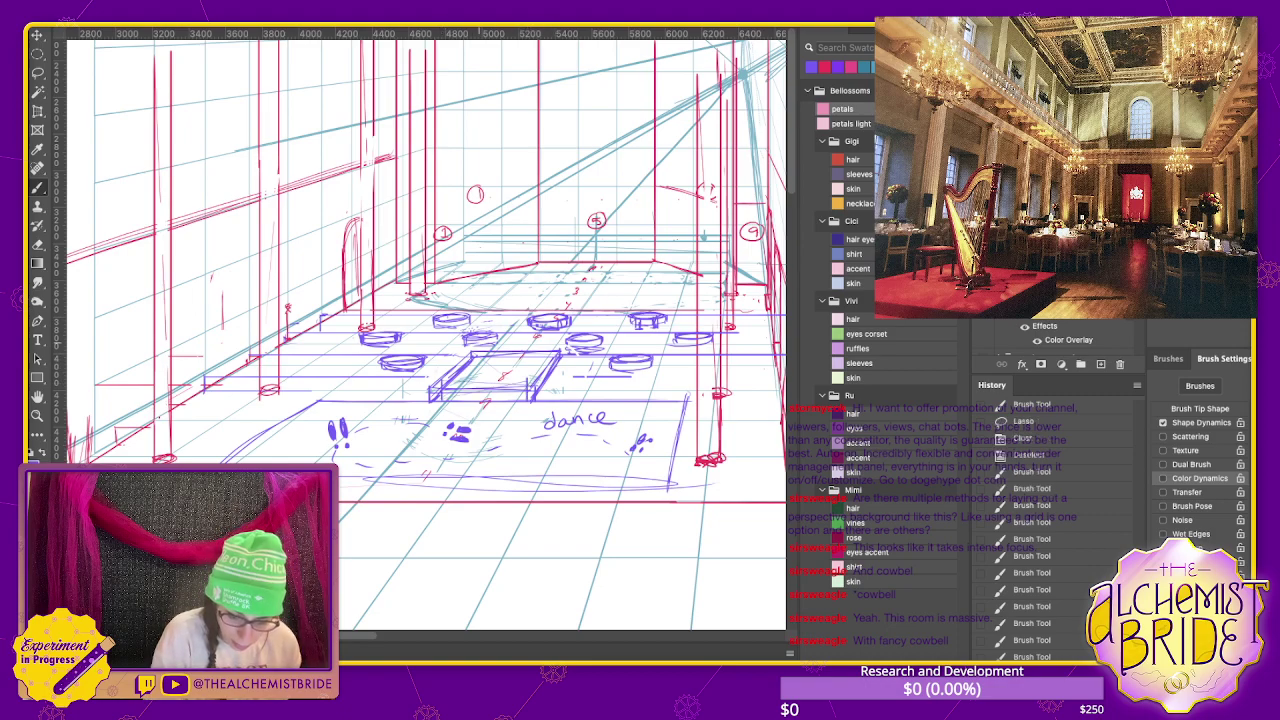
pyautogui.moveTo(430, 390)
pyautogui.mouseDown()
pyautogui.moveTo(532, 386)
pyautogui.moveTo(536, 356)
pyautogui.moveTo(516, 381)
pyautogui.mouseUp()
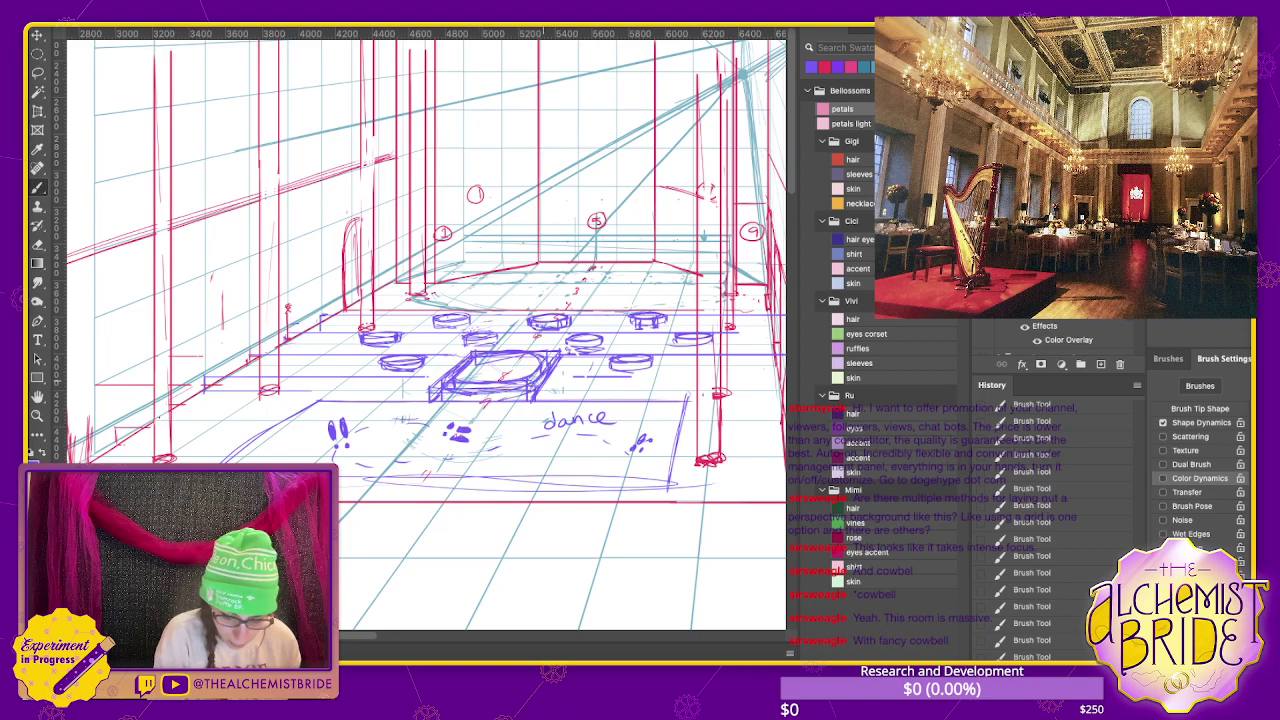
# - Lasso and delete the platform's boxy left, right and bottom corners
pyautogui.moveTo(516, 398); pyautogui.dragTo(444, 396)
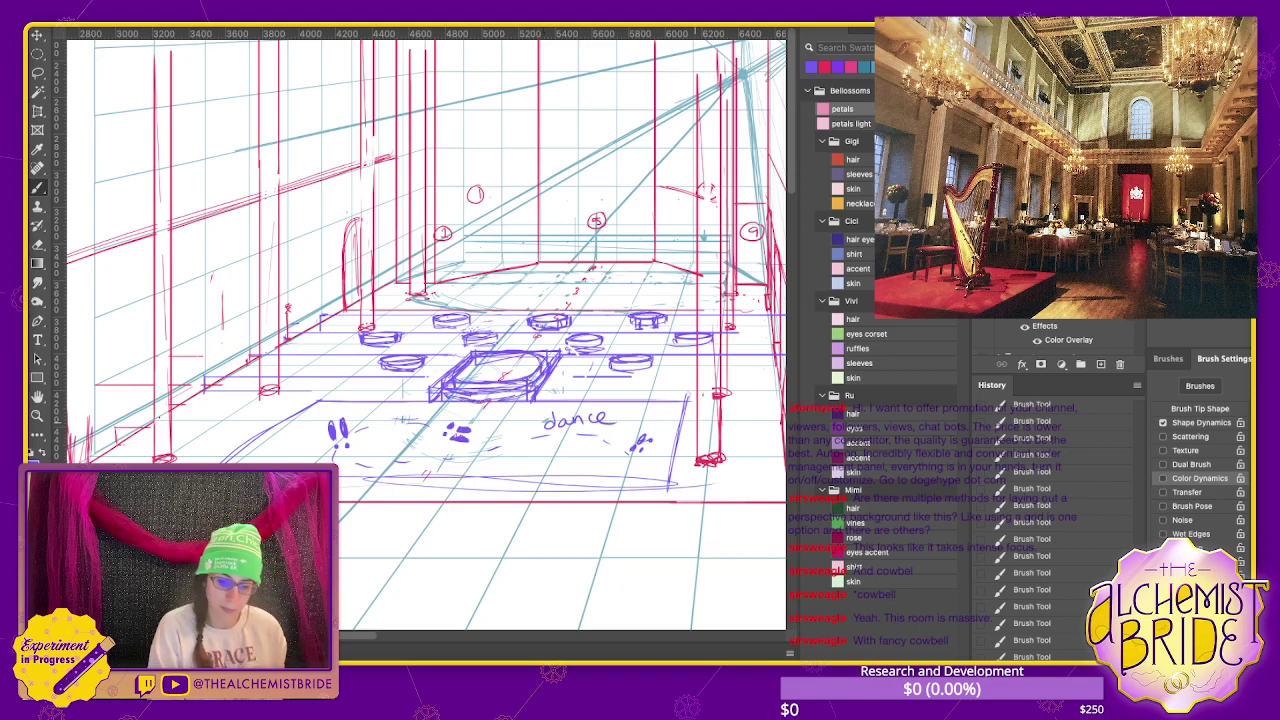
pyautogui.press('l')
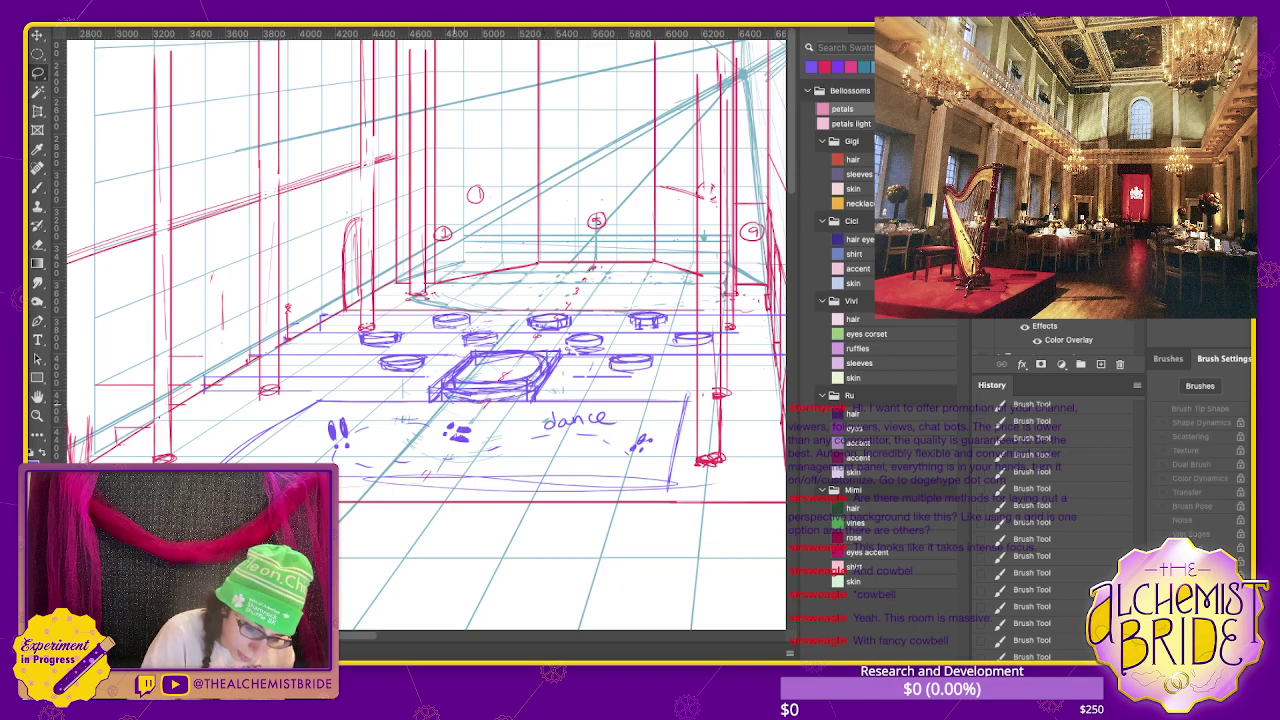
pyautogui.moveTo(452, 414); pyautogui.dragTo(430, 384)
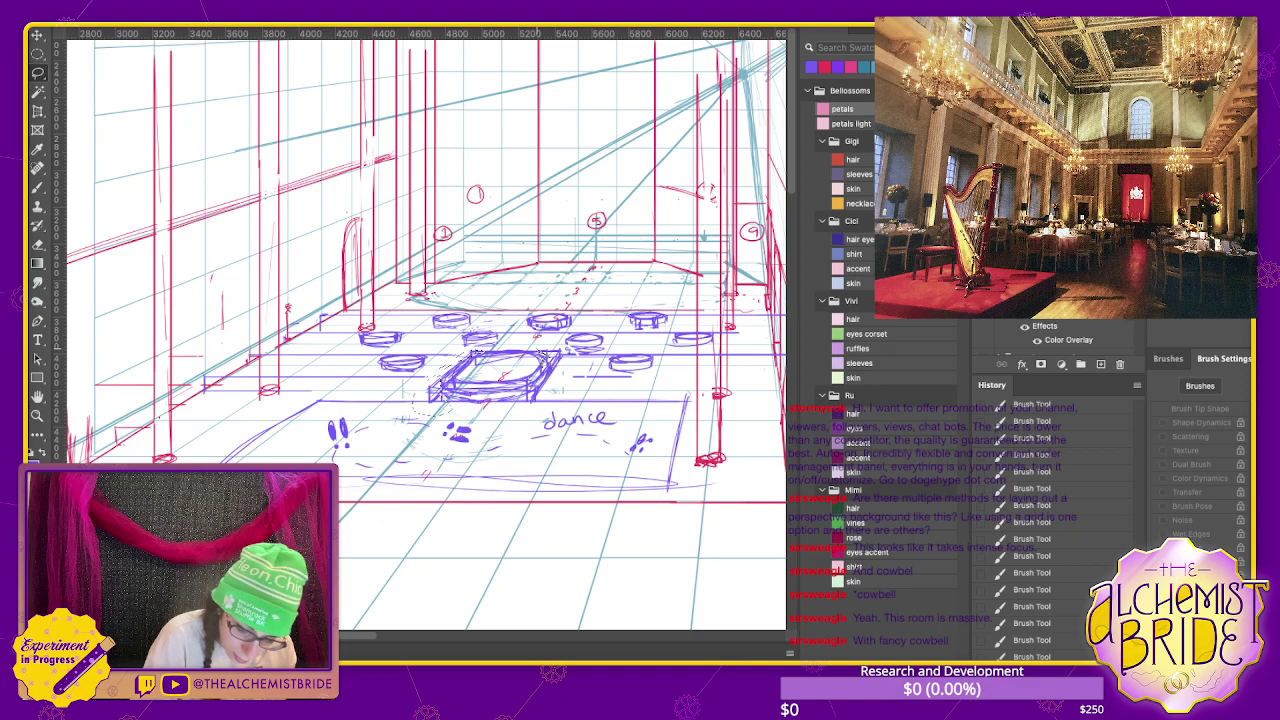
pyautogui.moveTo(494, 416); pyautogui.dragTo(566, 356)
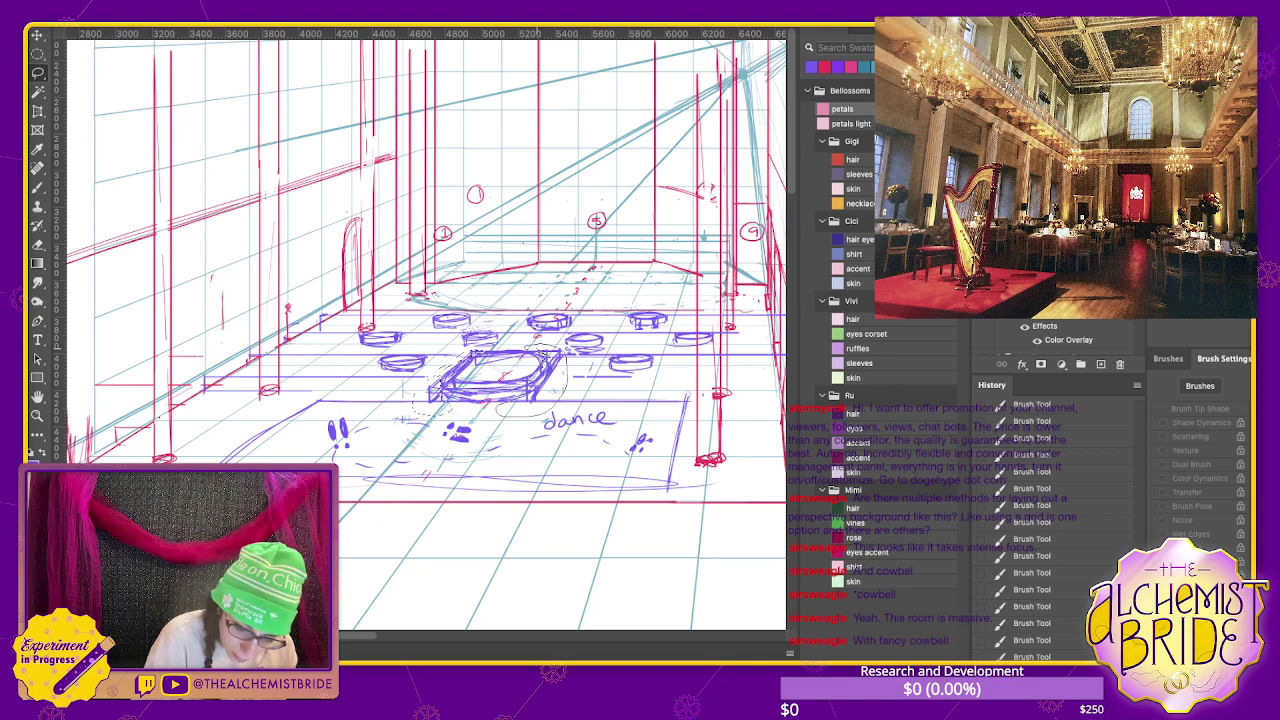
pyautogui.press('Delete')
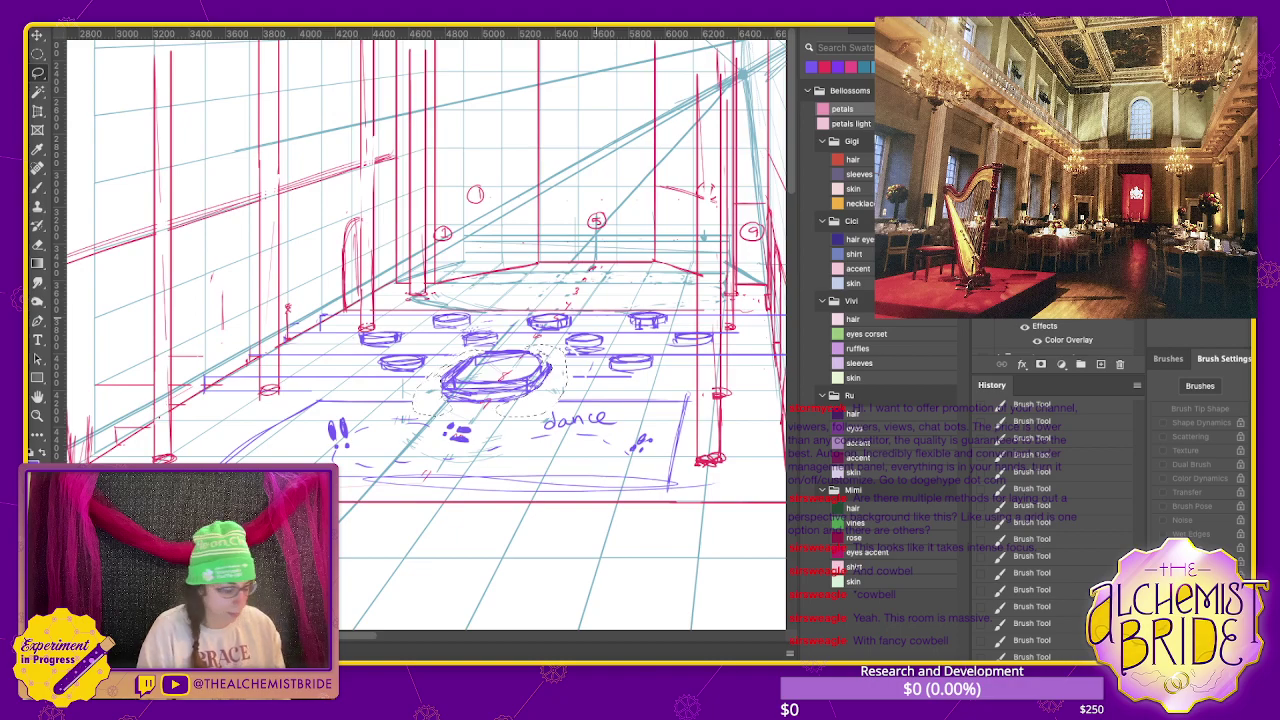
pyautogui.hotkey('ctrl', 'd')
# - Erase the platform's right edge and clear a further selected area
pyautogui.press('e')
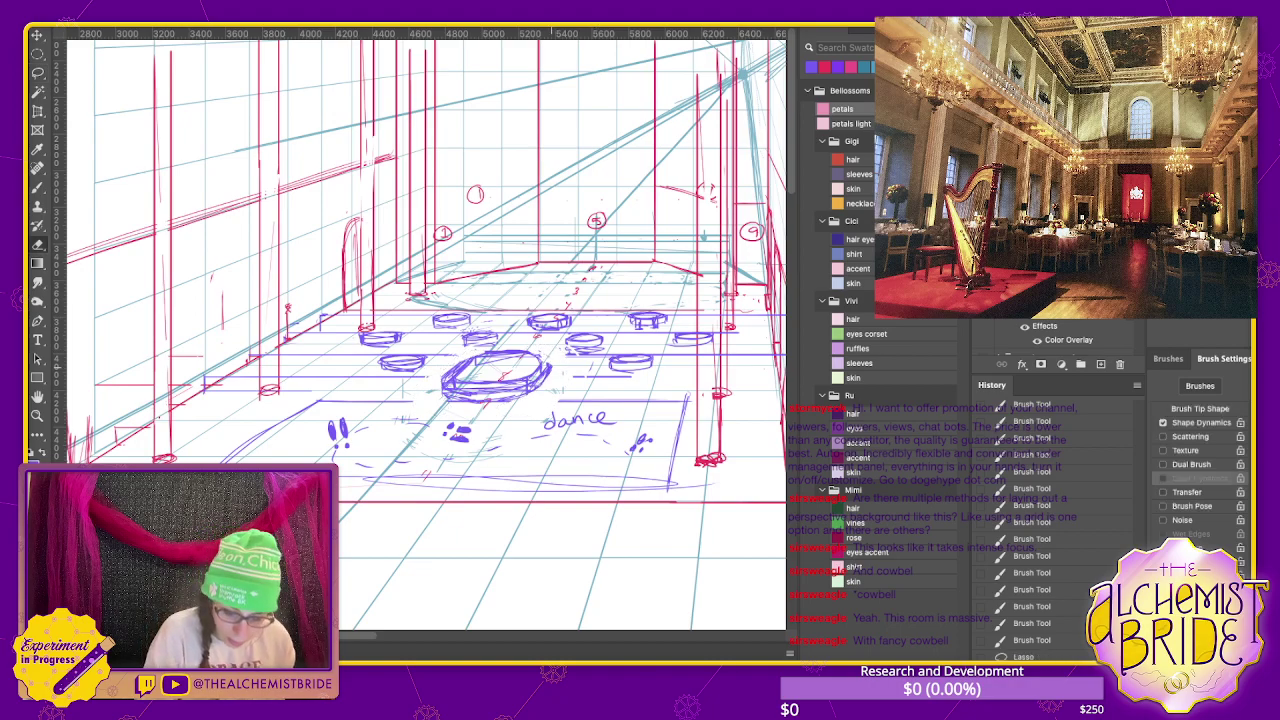
pyautogui.moveTo(550, 364); pyautogui.dragTo(546, 380)
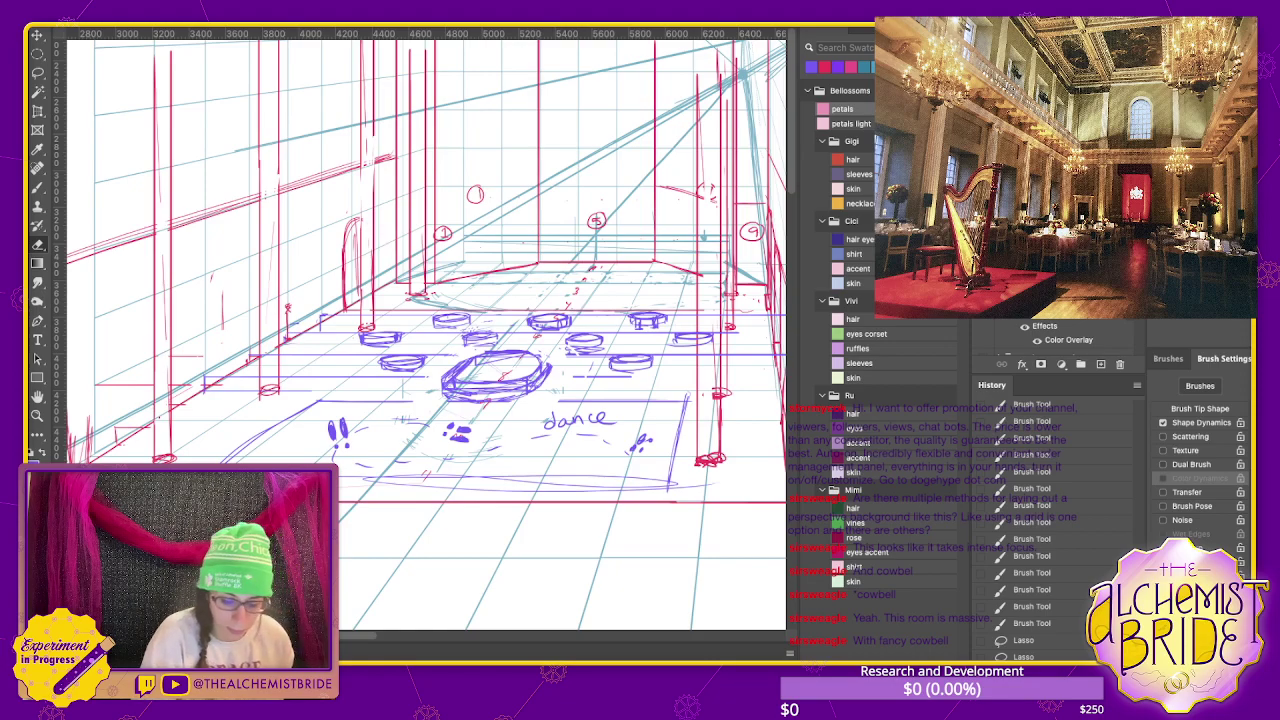
pyautogui.press('b')
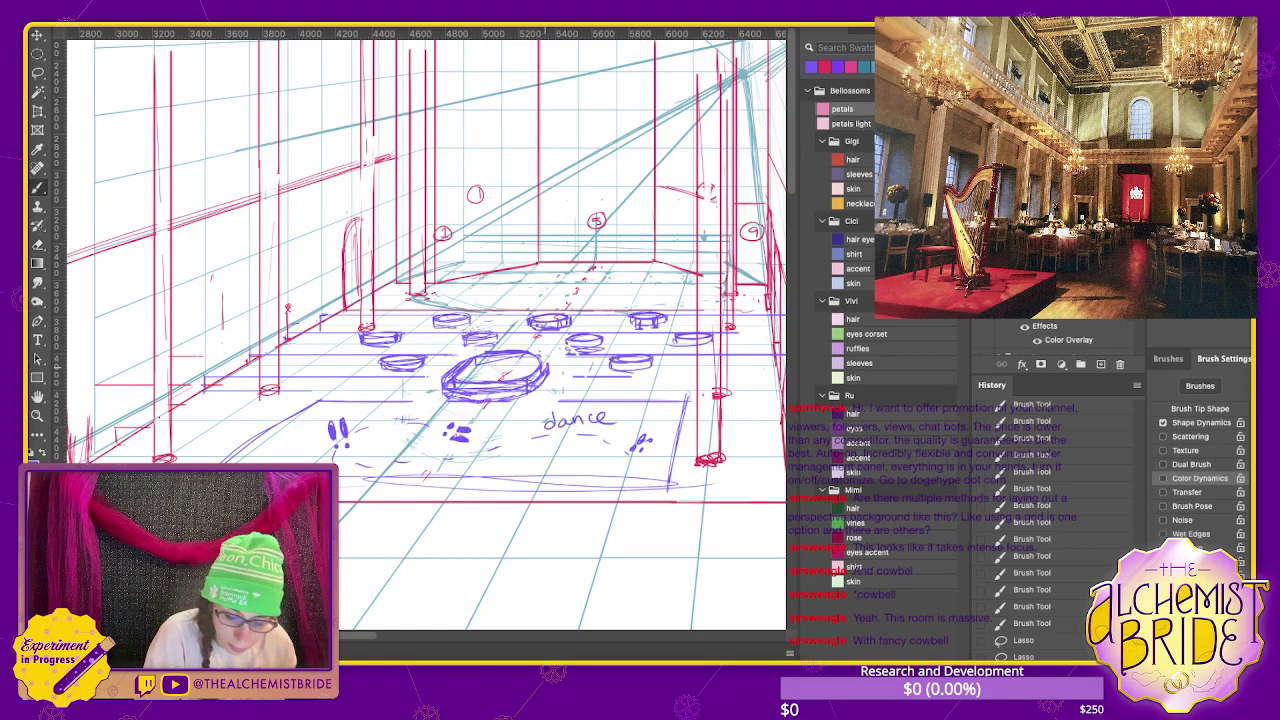
pyautogui.press('Delete')
pyautogui.hotkey('ctrl', 'd')
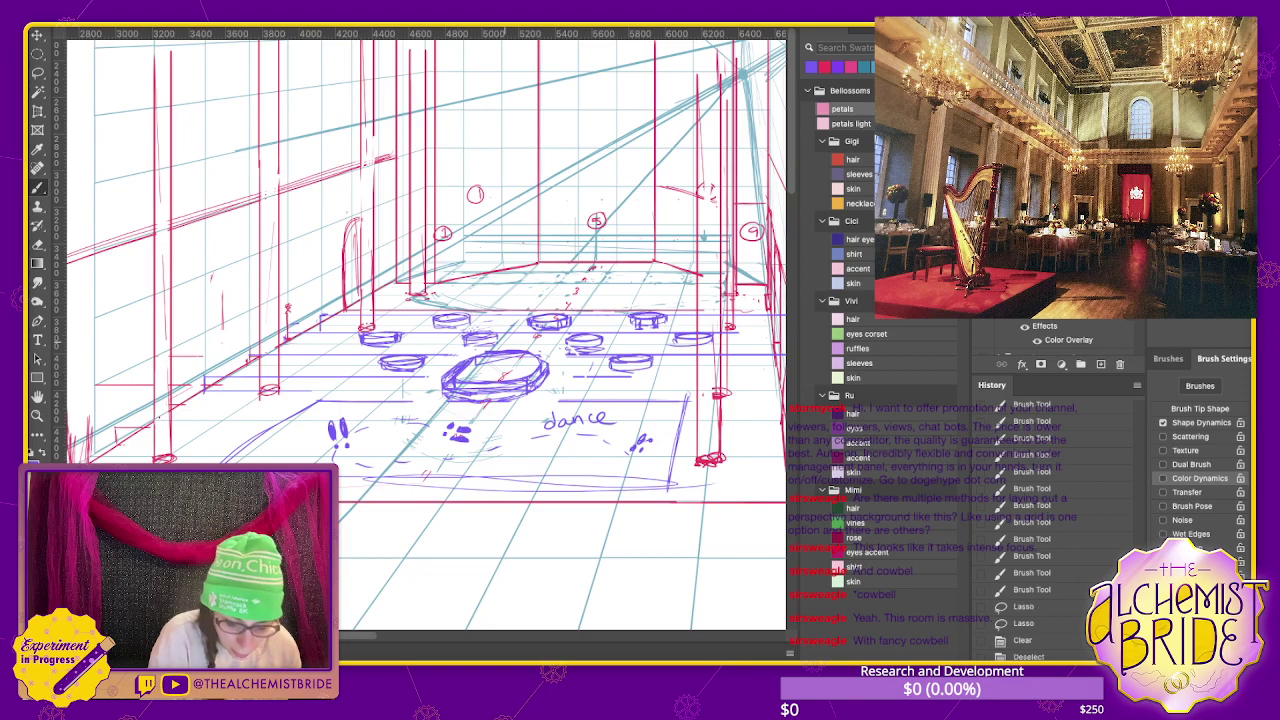
pyautogui.press('e')
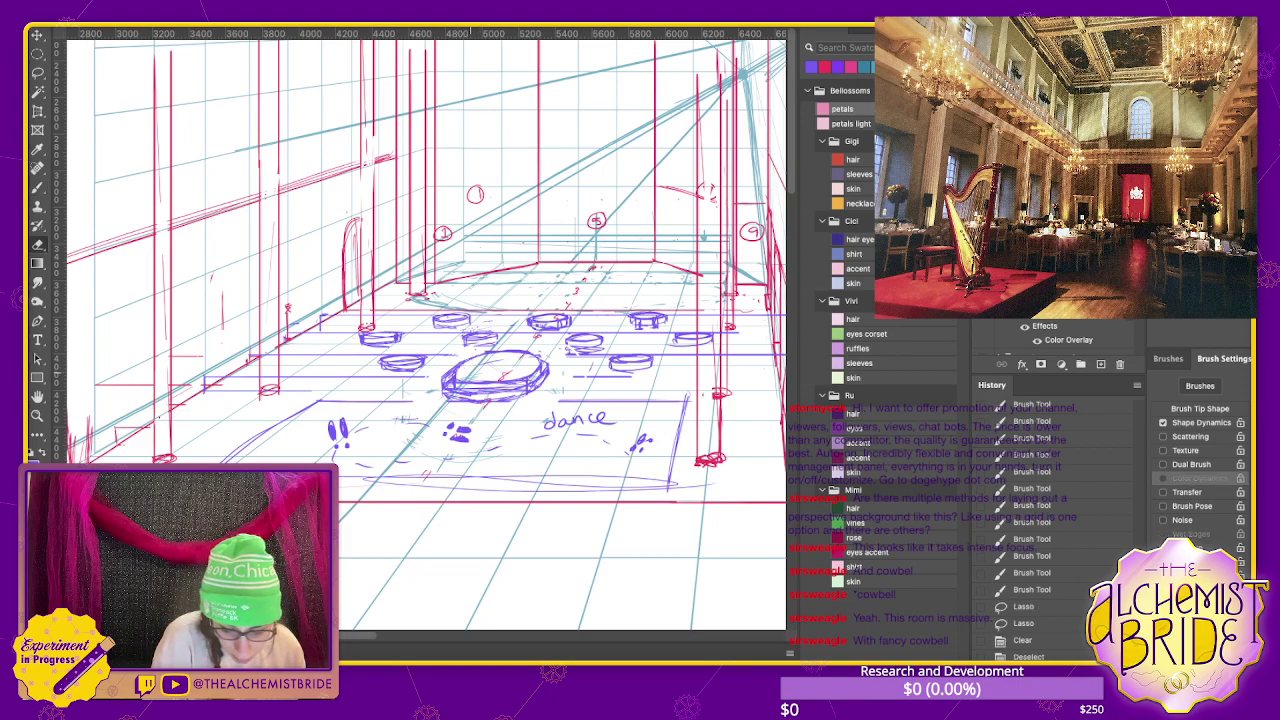
# - Erase stray marks around the oval platform and strengthen its lower edge
pyautogui.moveTo(430, 250); pyautogui.dragTo(470, 260)
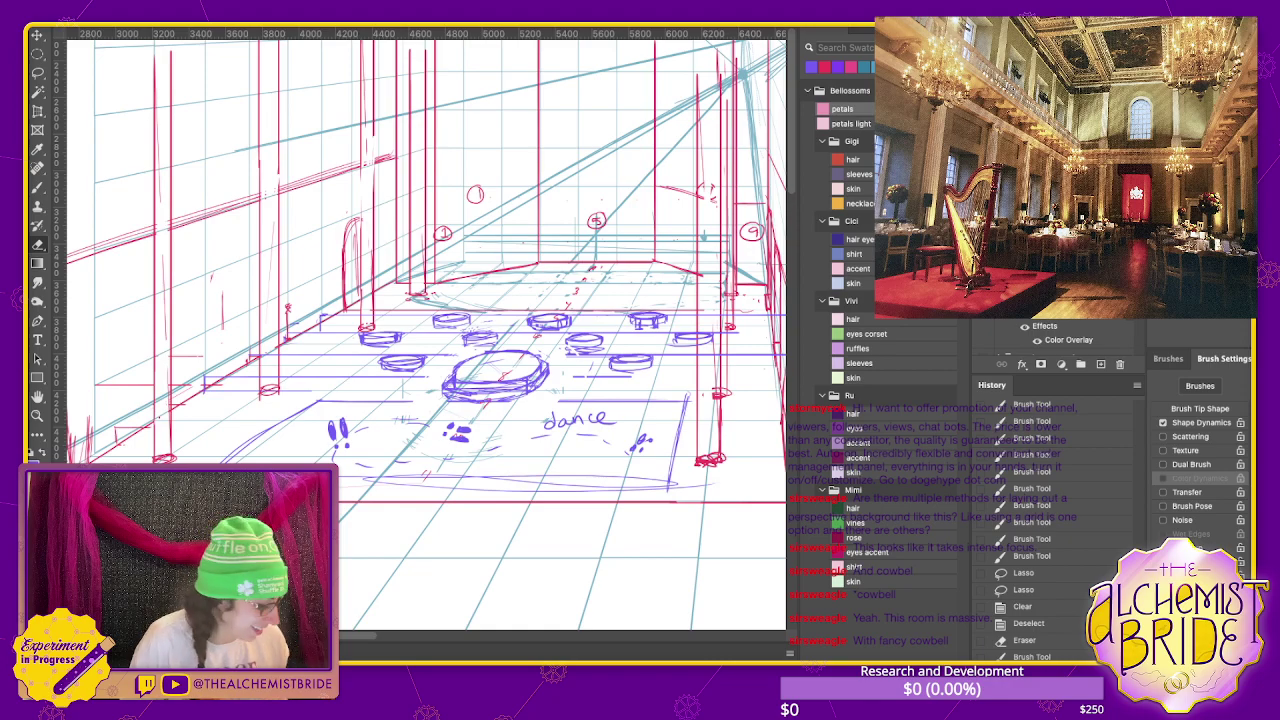
pyautogui.press('b')
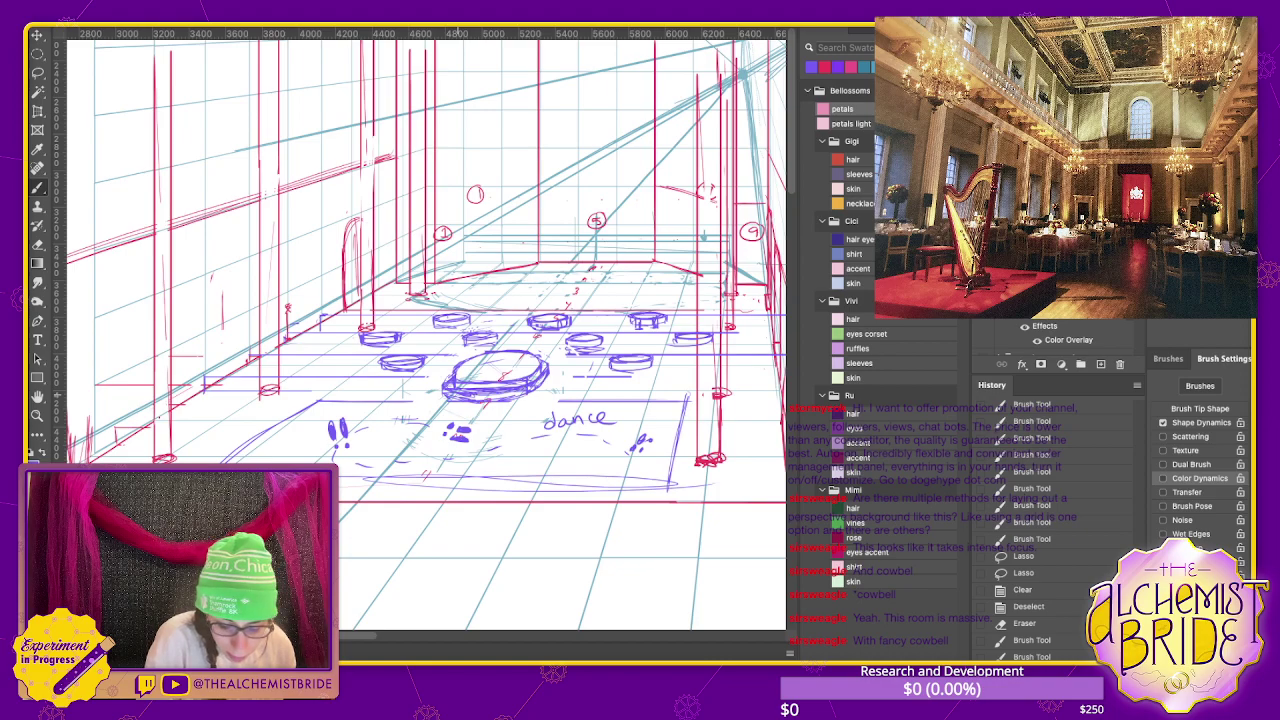
pyautogui.press('e')
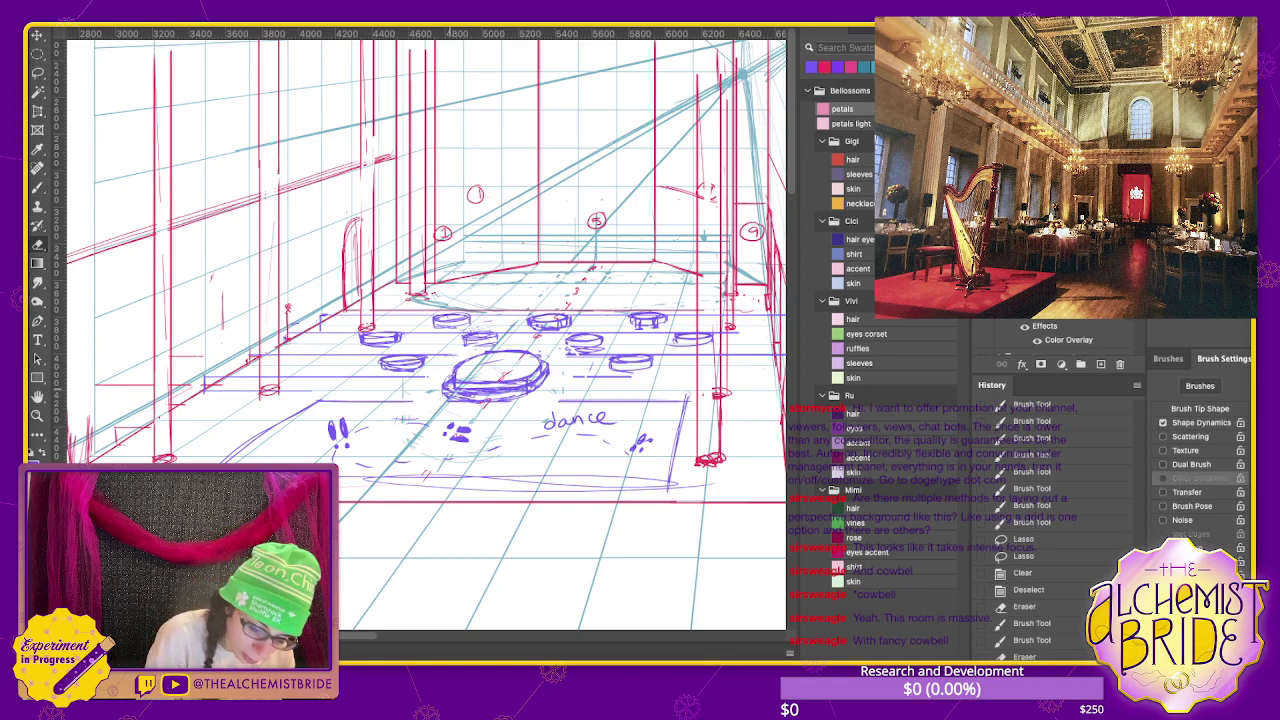
pyautogui.moveTo(468, 393); pyautogui.dragTo(540, 376)
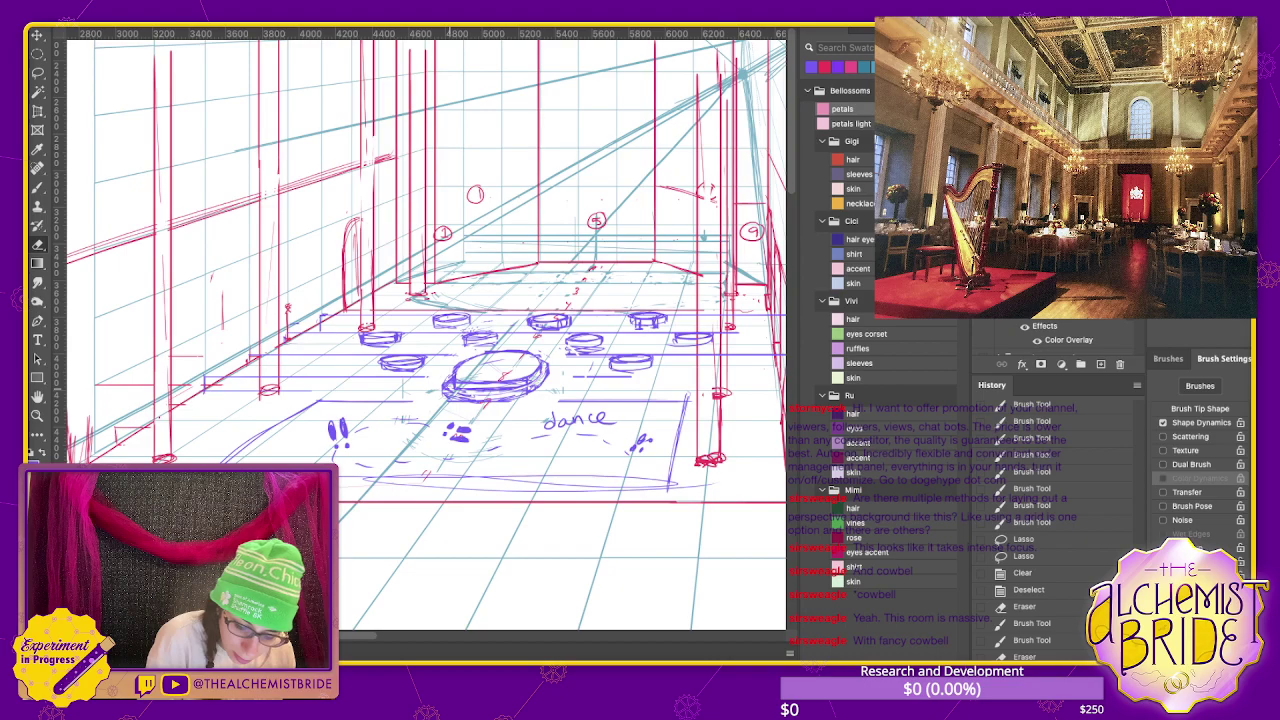
pyautogui.press('b')
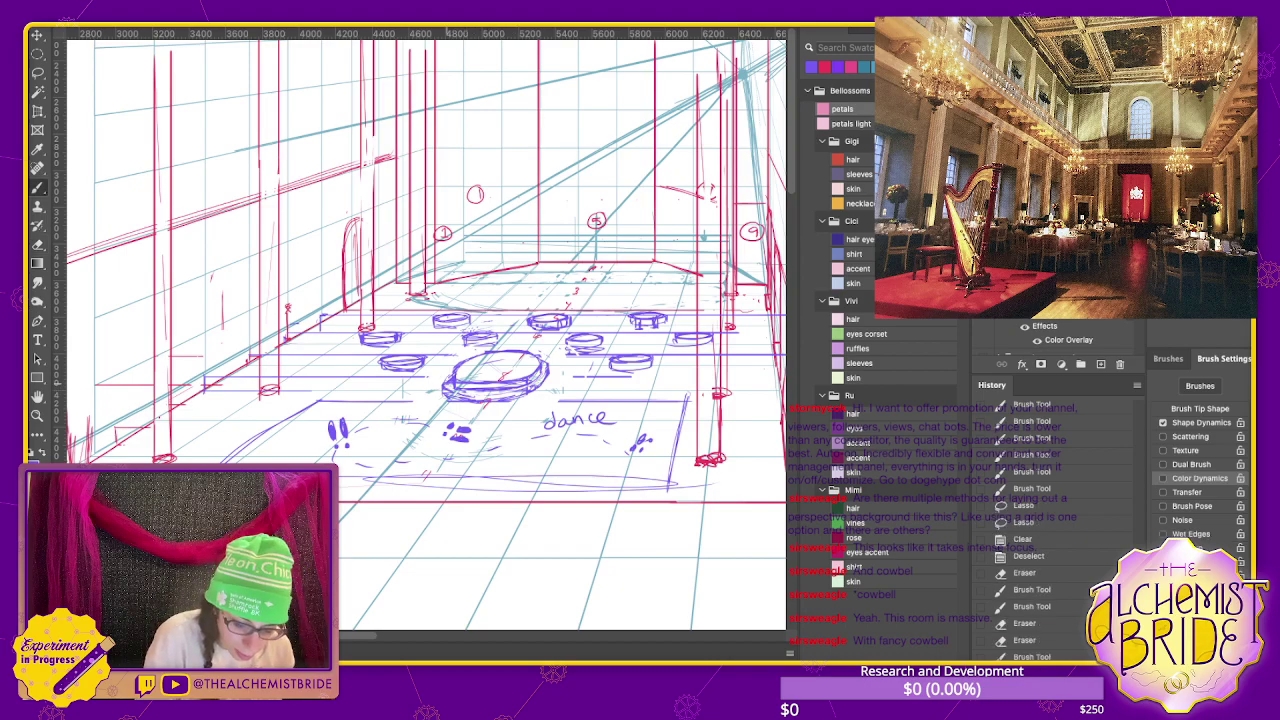
pyautogui.moveTo(464, 394); pyautogui.dragTo(500, 393)
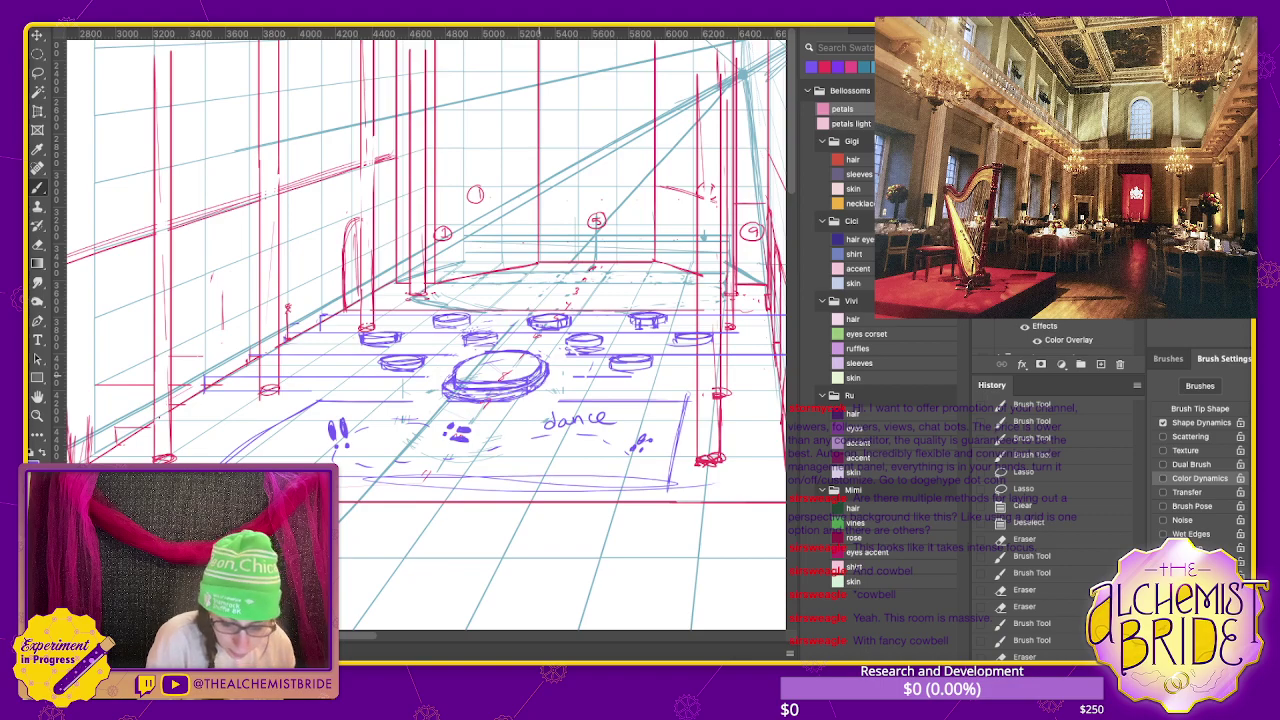
pyautogui.click(567, 420)
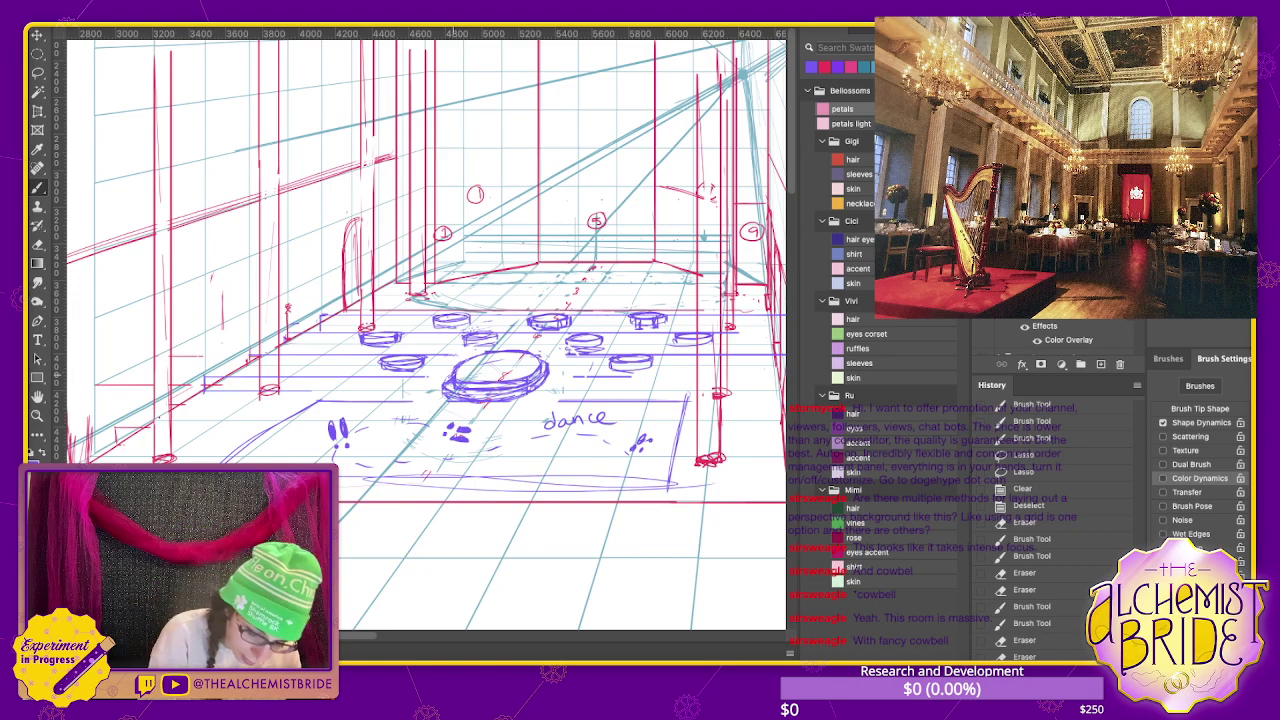
pyautogui.click(470, 400)
# - Touch up the central platform's outline and add a line along the dance floor's edge
pyautogui.press('e')
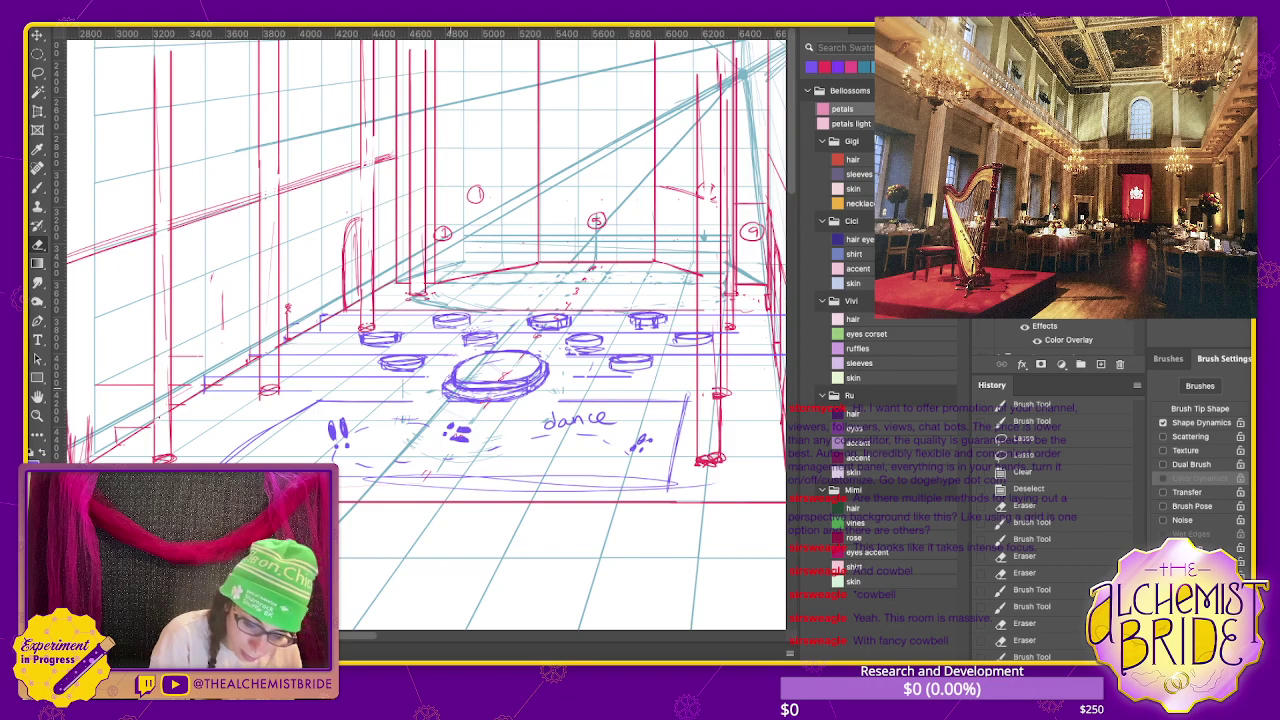
pyautogui.moveTo(470, 395); pyautogui.dragTo(534, 388)
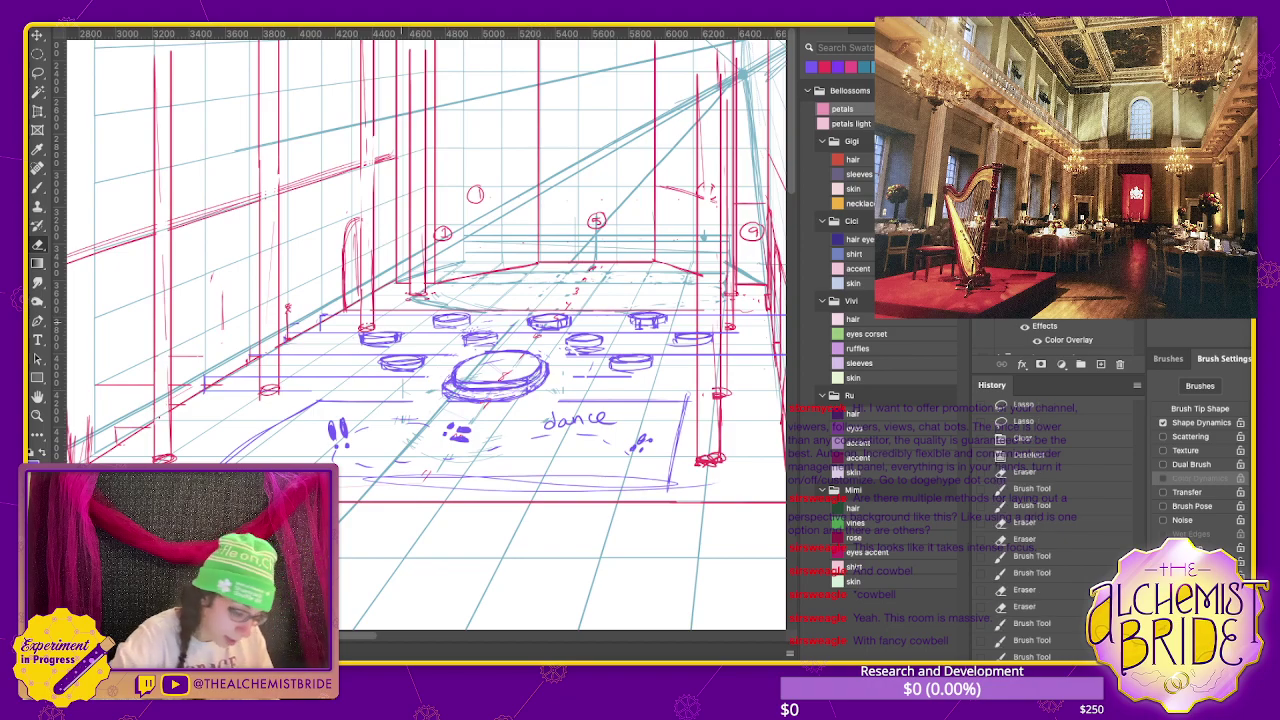
pyautogui.press('b')
pyautogui.moveTo(454, 394); pyautogui.dragTo(526, 394)
pyautogui.press('e')
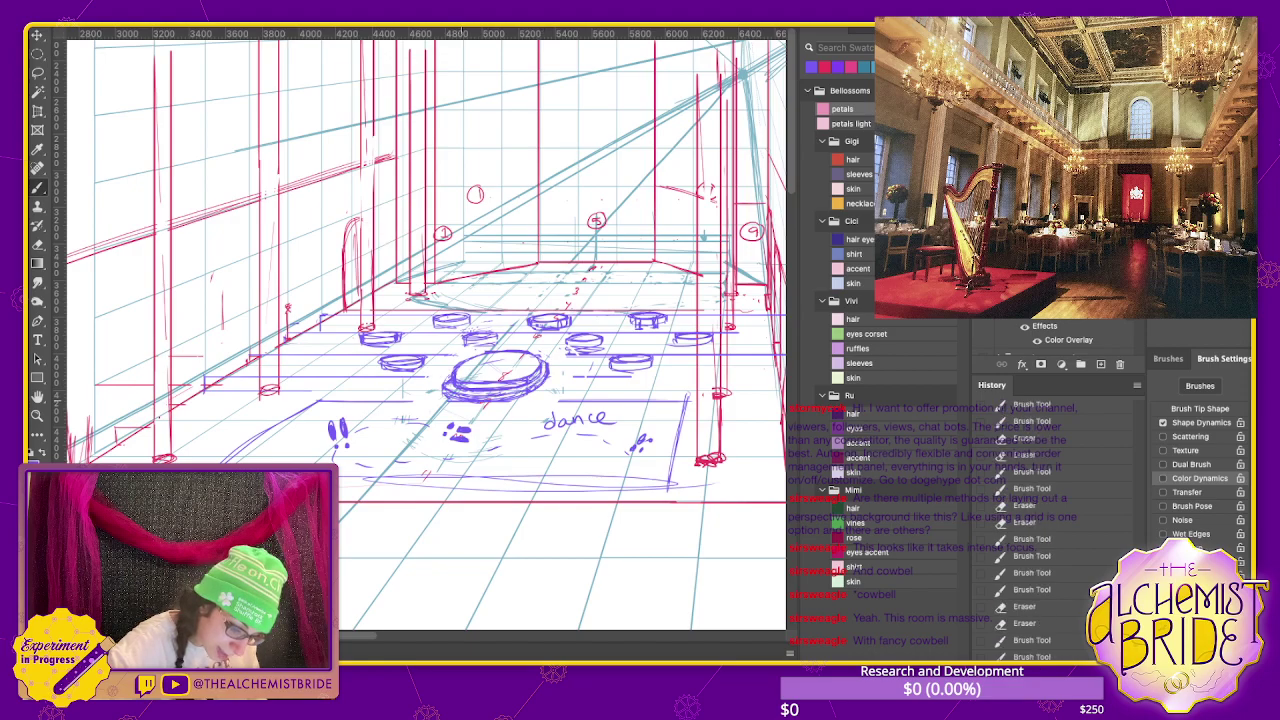
pyautogui.press('e')
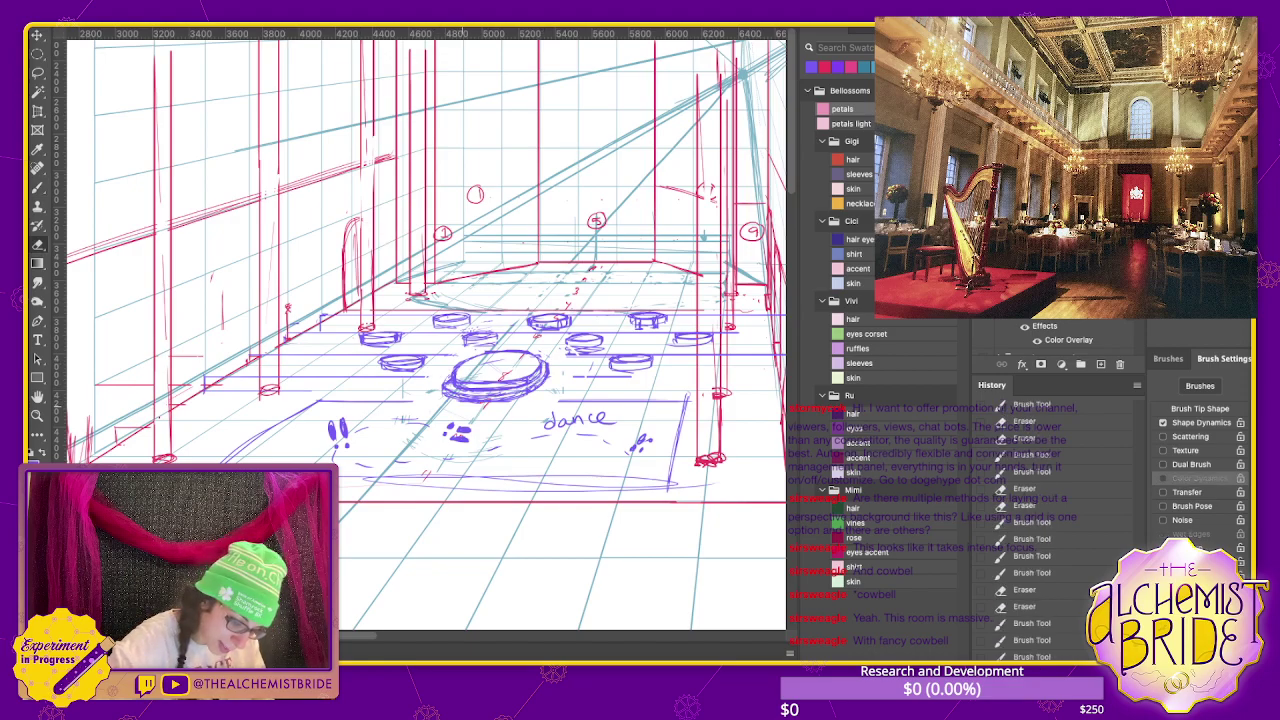
pyautogui.moveTo(494, 394); pyautogui.dragTo(526, 394)
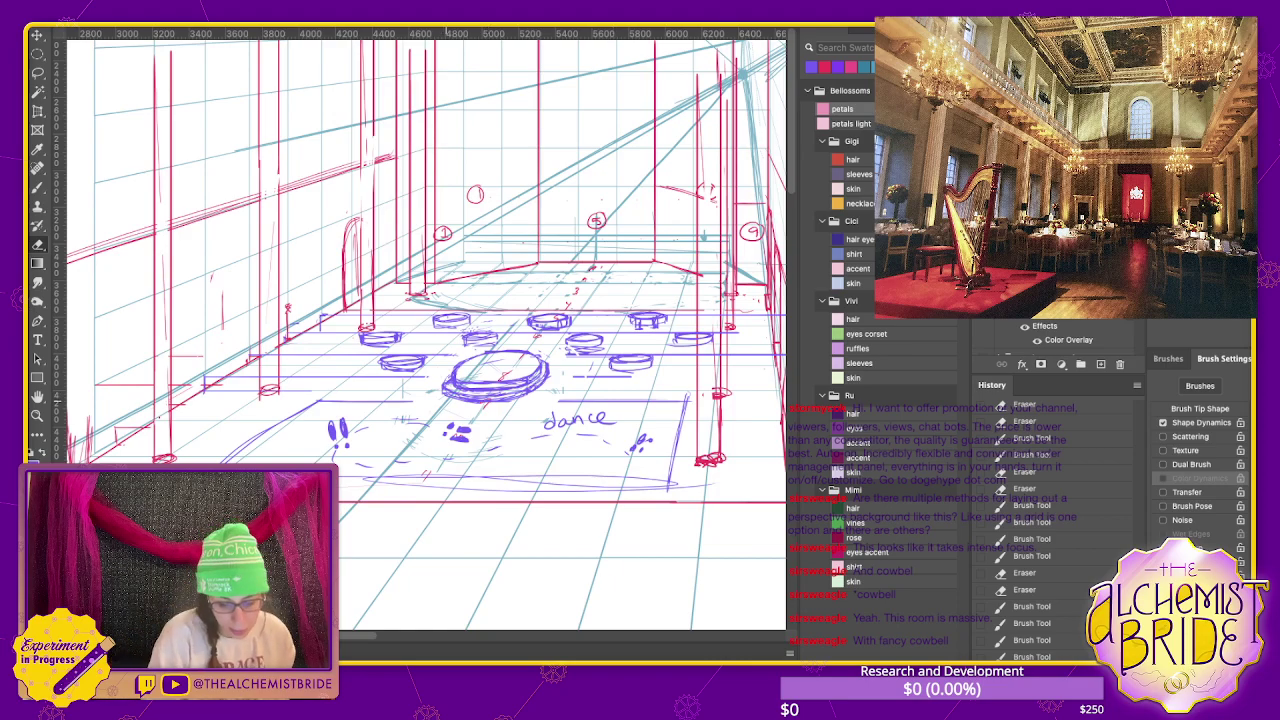
pyautogui.press('b')
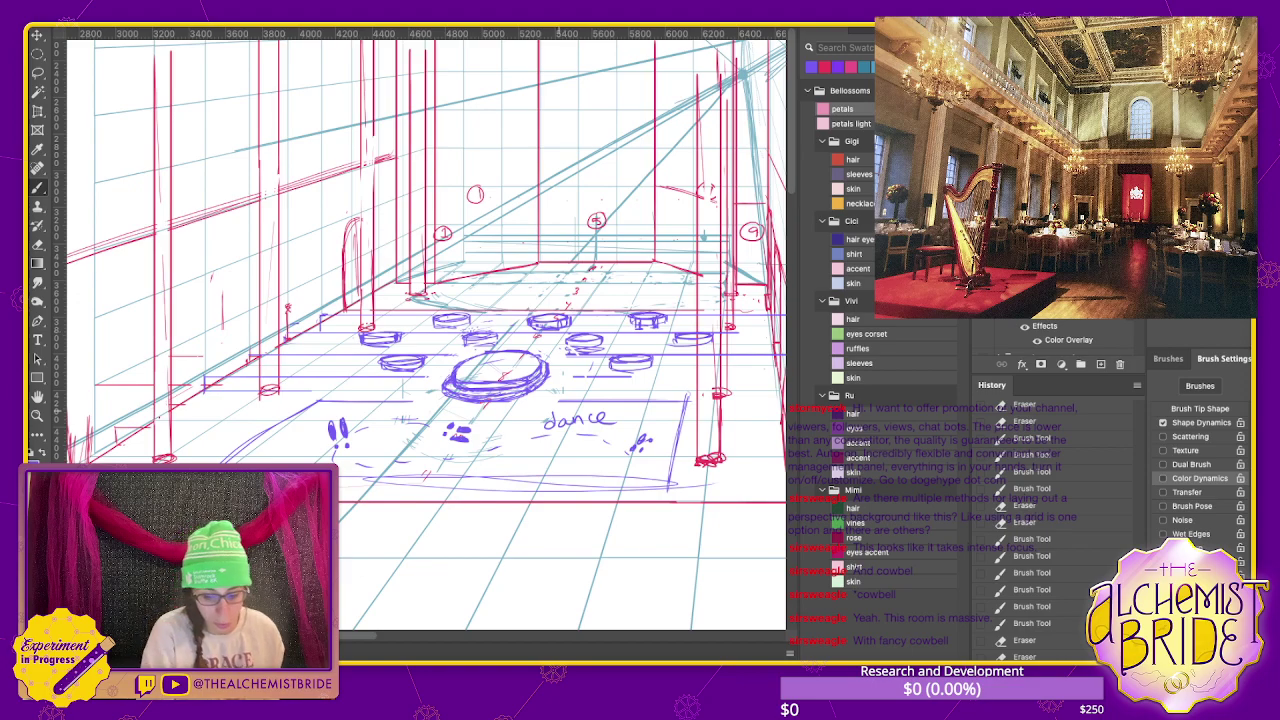
pyautogui.moveTo(558, 404); pyautogui.dragTo(402, 404)
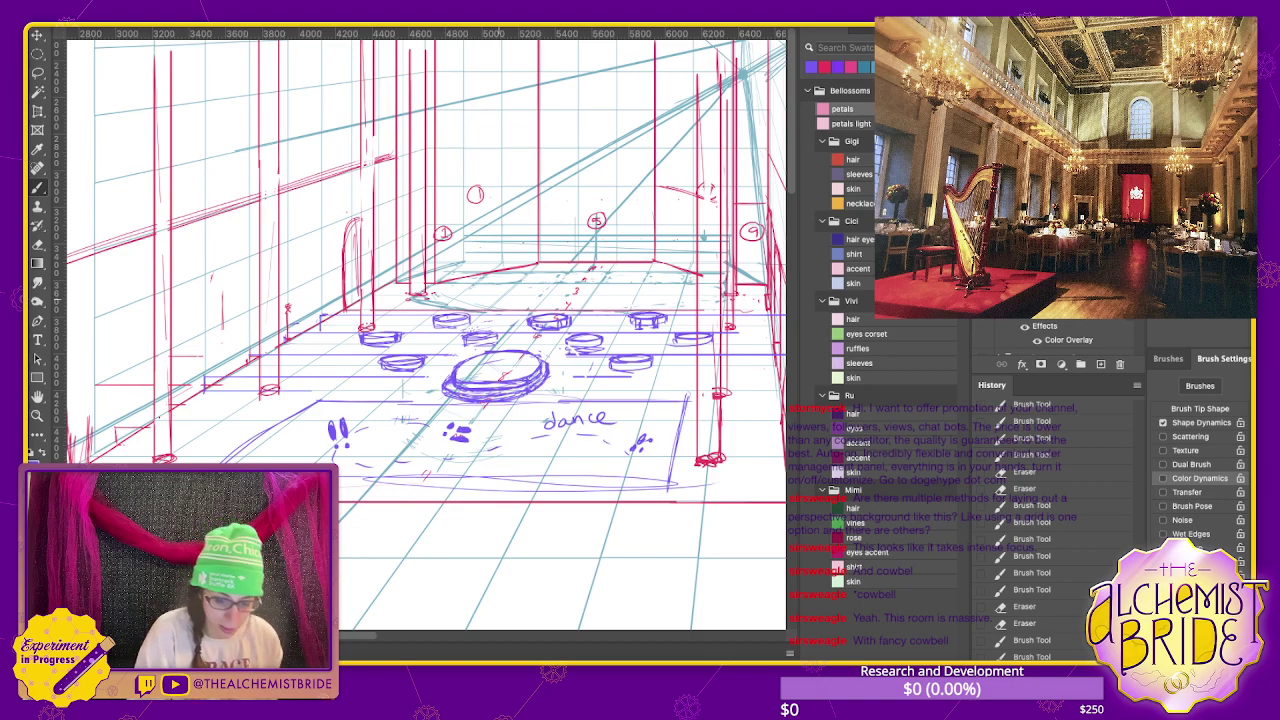
pyautogui.moveTo(510, 355); pyautogui.dragTo(508, 370)
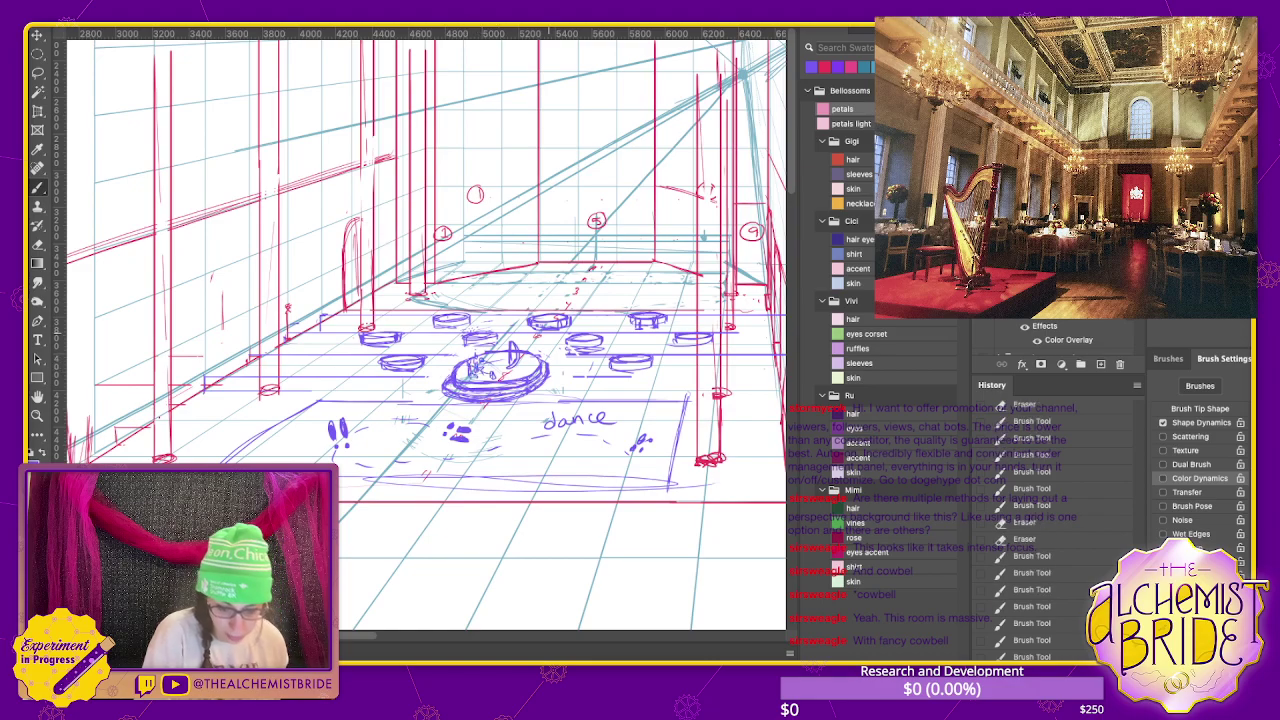
# - Add small detail strokes on the central table's top and pan the view slightly
pyautogui.moveTo(468, 360); pyautogui.dragTo(480, 374)
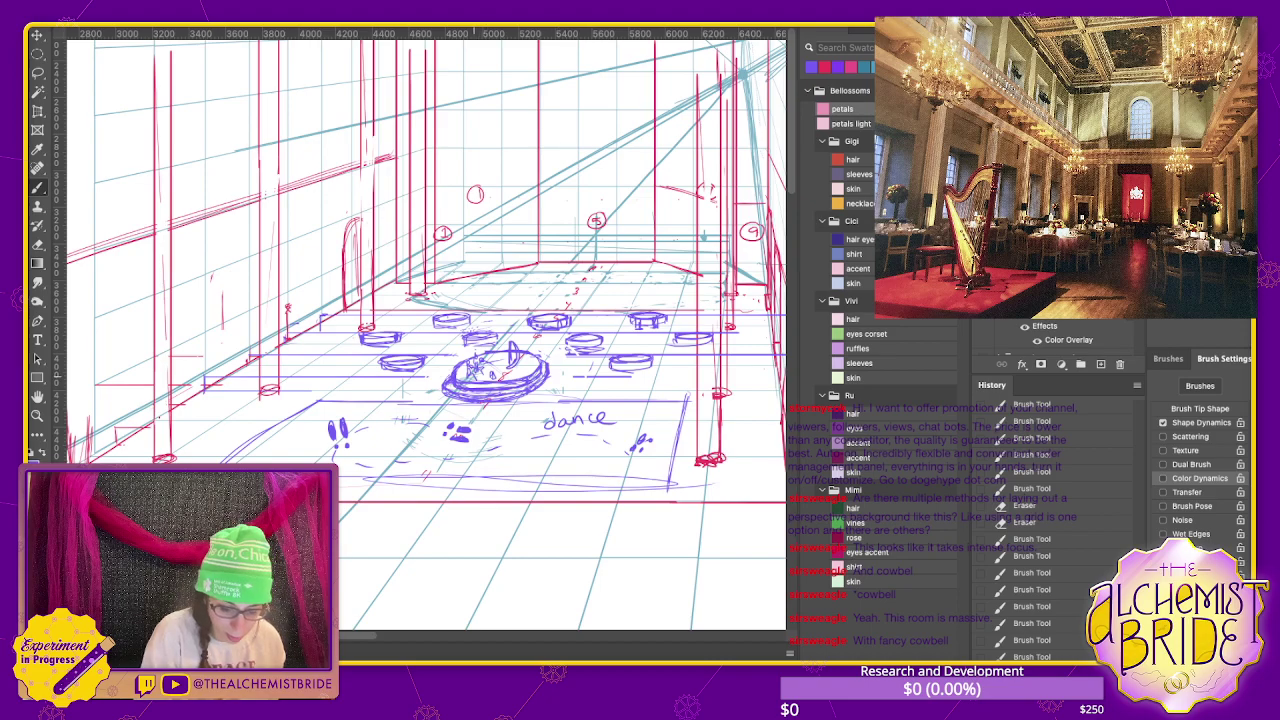
pyautogui.moveTo(470, 362); pyautogui.dragTo(480, 374)
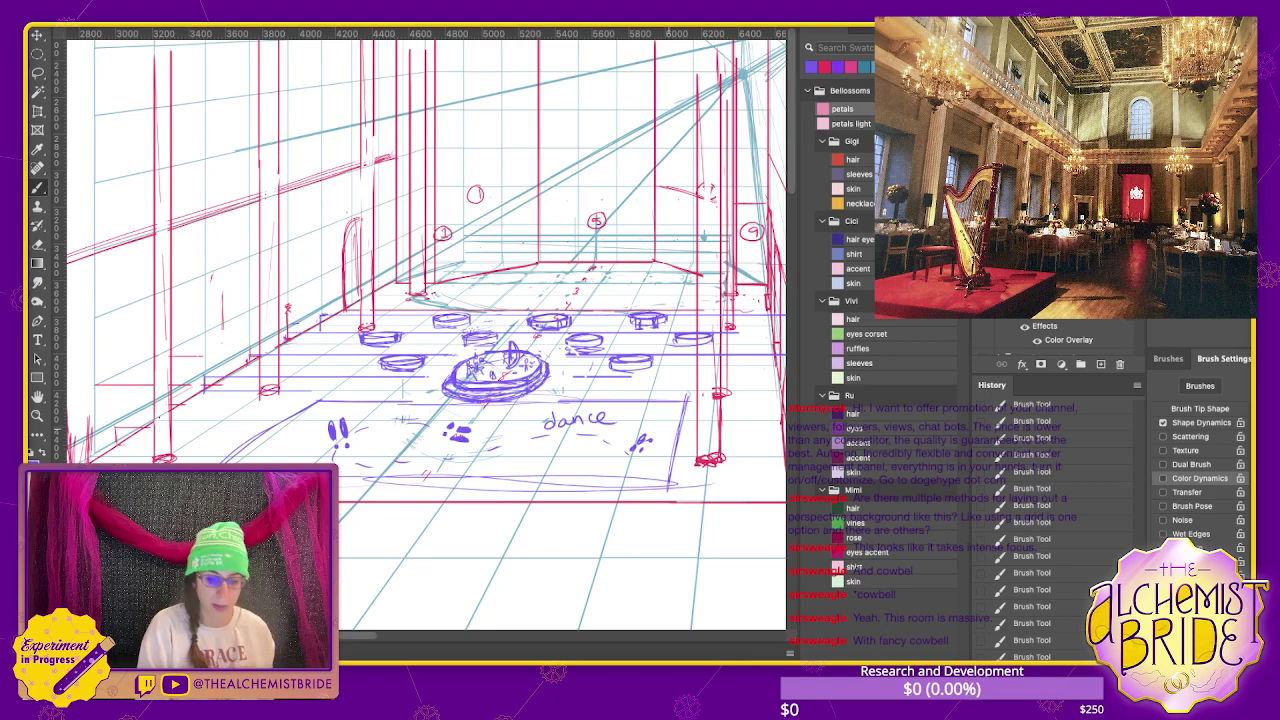
pyautogui.moveTo(420, 330); pyautogui.dragTo(456, 336)
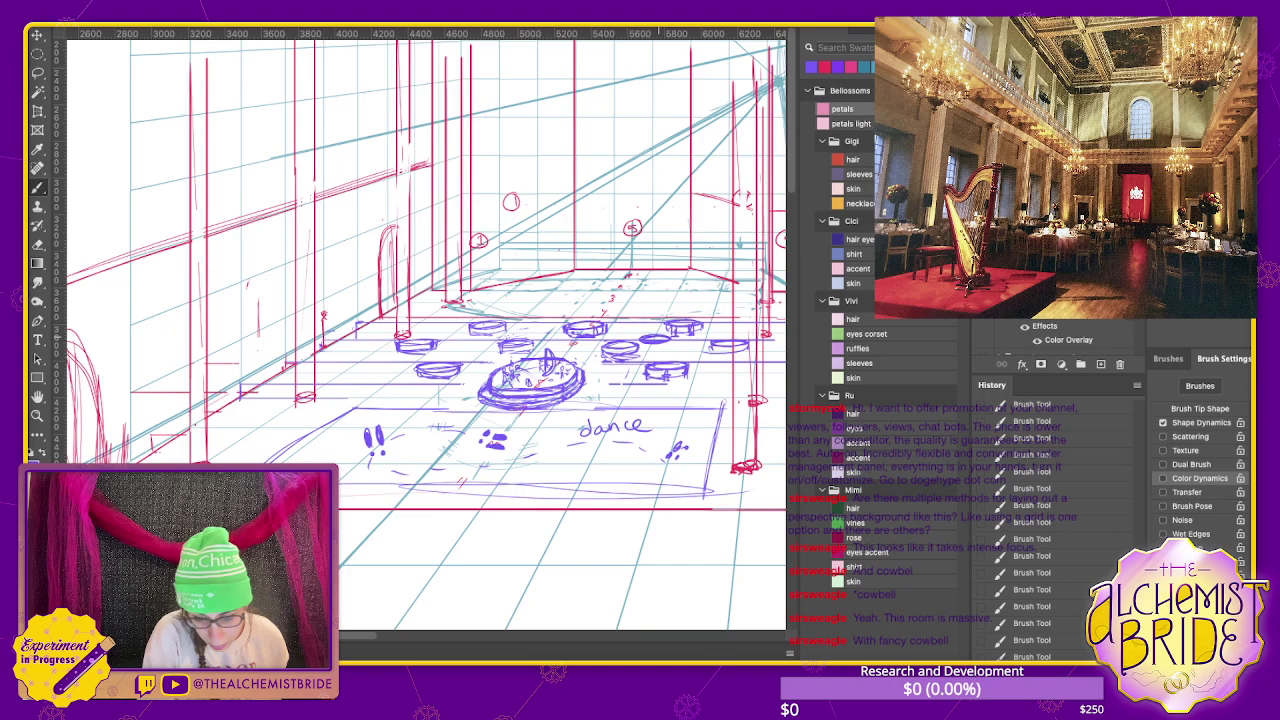
pyautogui.moveTo(668, 332); pyautogui.dragTo(638, 337)
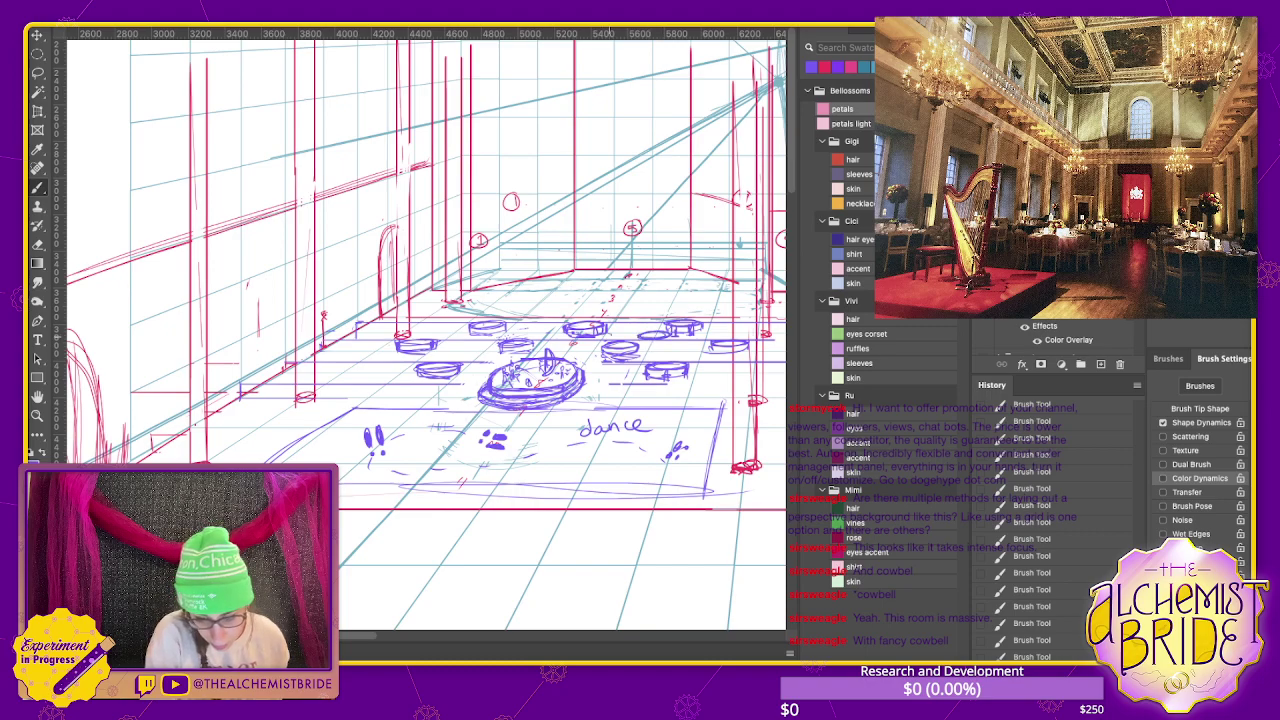
pyautogui.moveTo(532, 336); pyautogui.dragTo(564, 333)
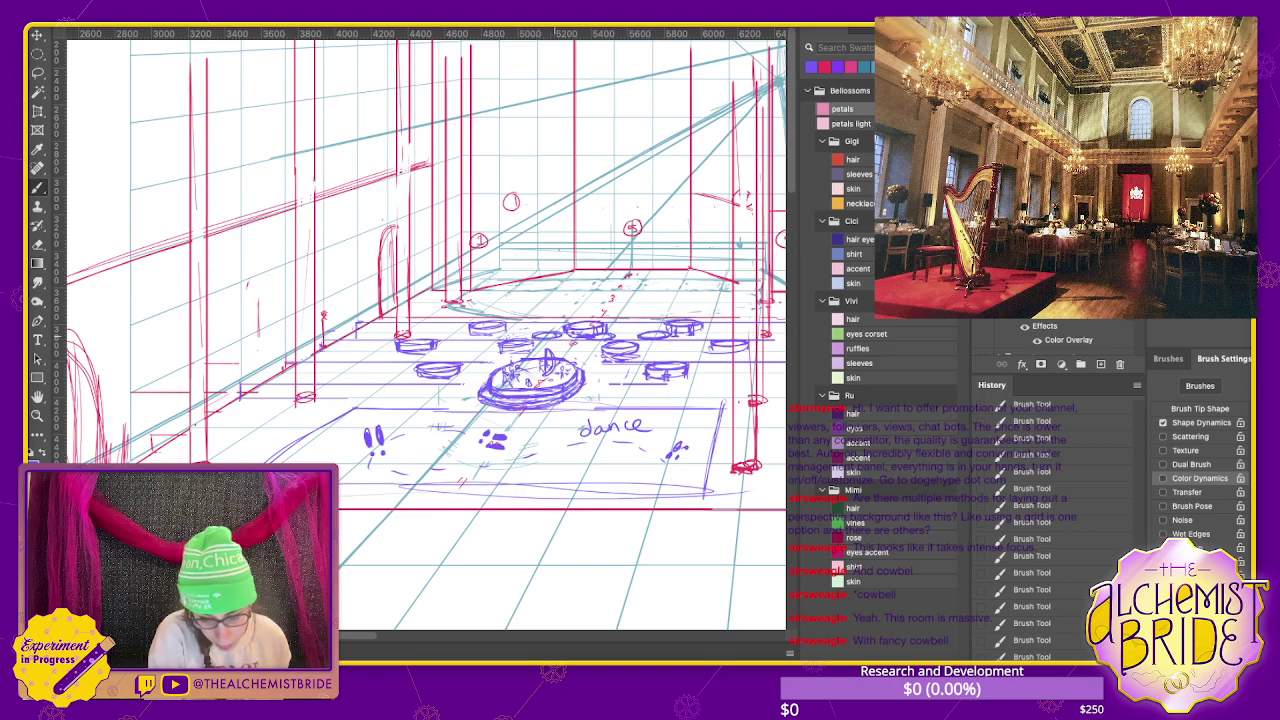
pyautogui.moveTo(436, 333); pyautogui.dragTo(460, 334)
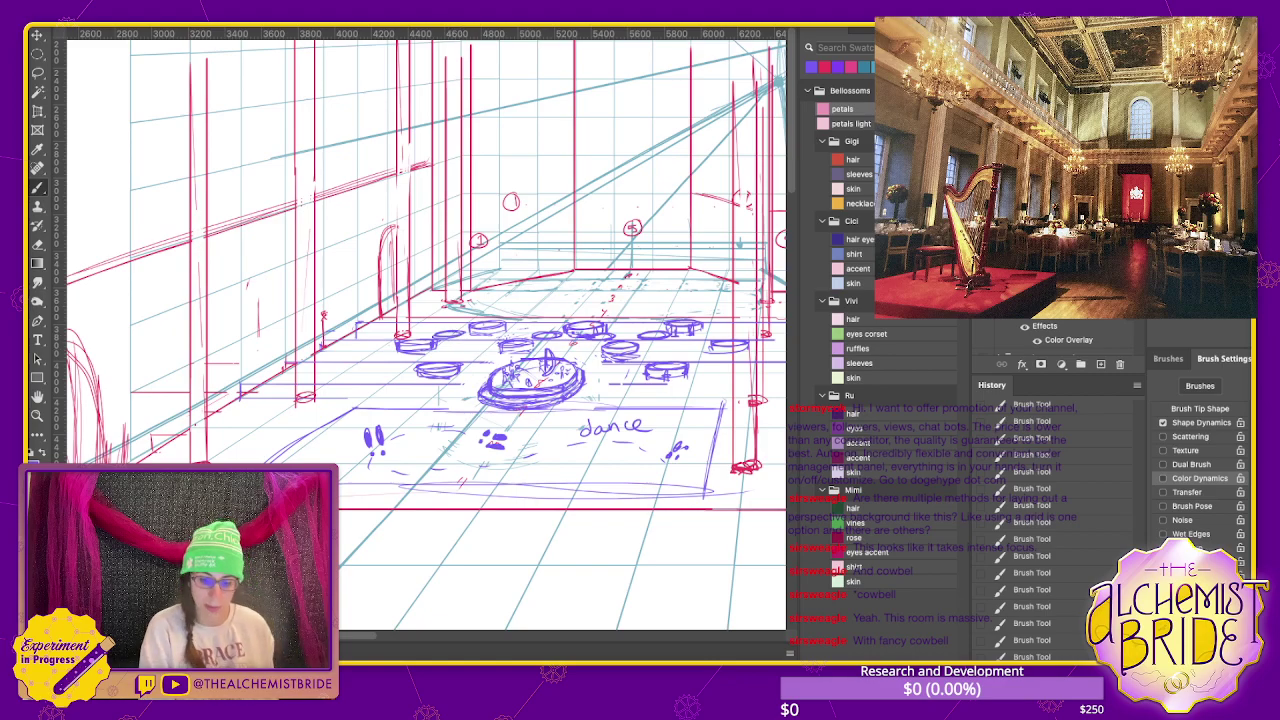
pyautogui.moveTo(668, 344); pyautogui.dragTo(436, 343)
pyautogui.moveTo(520, 332); pyautogui.dragTo(454, 351)
pyautogui.moveTo(694, 343); pyautogui.dragTo(662, 348)
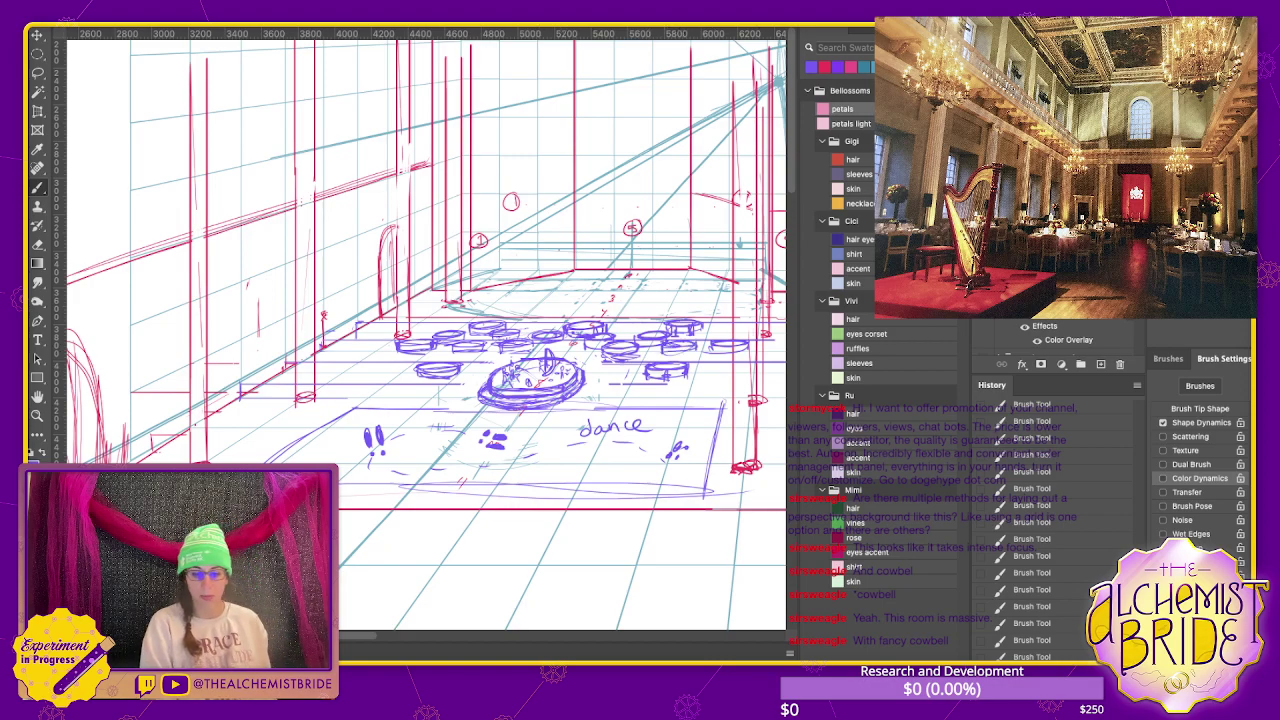
pyautogui.hotkey('ctrl', 'z')
pyautogui.hotkey('ctrl', 'z')
pyautogui.hotkey('ctrl', 'z')
pyautogui.hotkey('ctrl', 'z')
pyautogui.hotkey('ctrl', 'z')
pyautogui.hotkey('ctrl', 'z')
pyautogui.hotkey('ctrl', 'z')
pyautogui.hotkey('ctrl', 'z')
pyautogui.hotkey('ctrl', 'z')
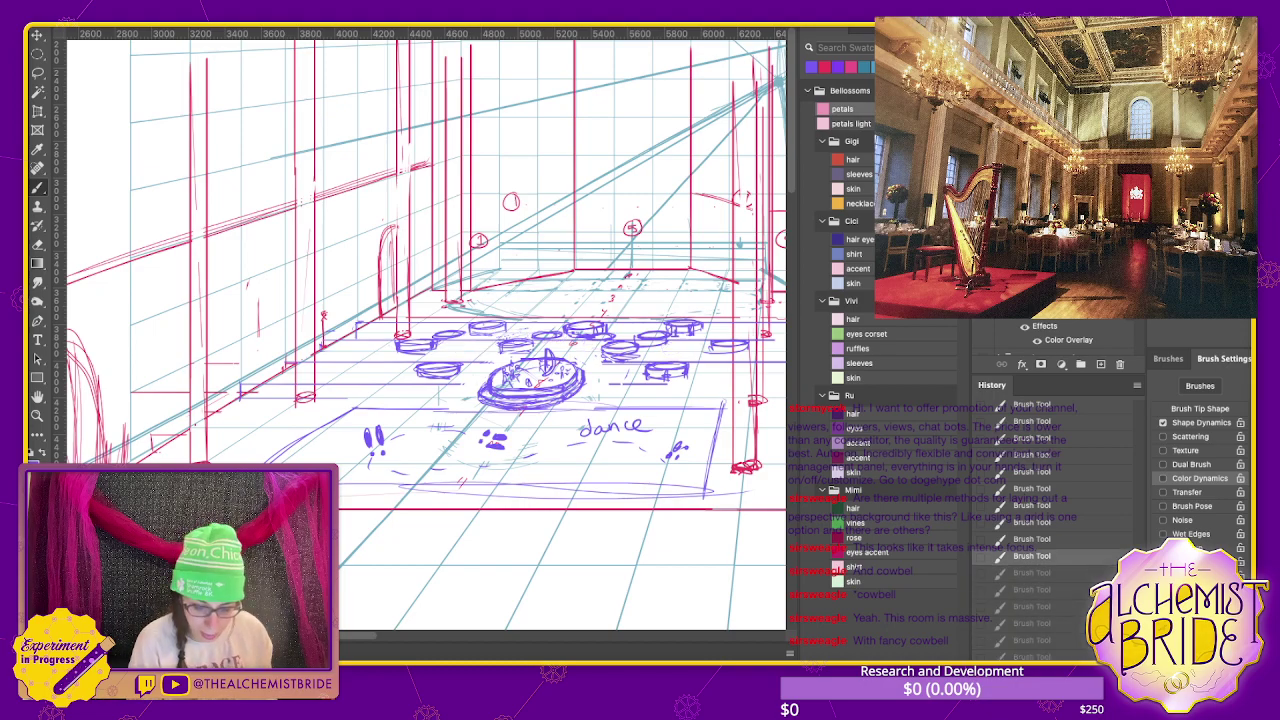
pyautogui.hotkey('ctrl', 'z')
pyautogui.hotkey('ctrl', 'z')
pyautogui.hotkey('ctrl', 'z')
pyautogui.hotkey('ctrl', 'z')
pyautogui.hotkey('ctrl', 'z')
pyautogui.hotkey('ctrl', 'z')
pyautogui.hotkey('ctrl', 'z')
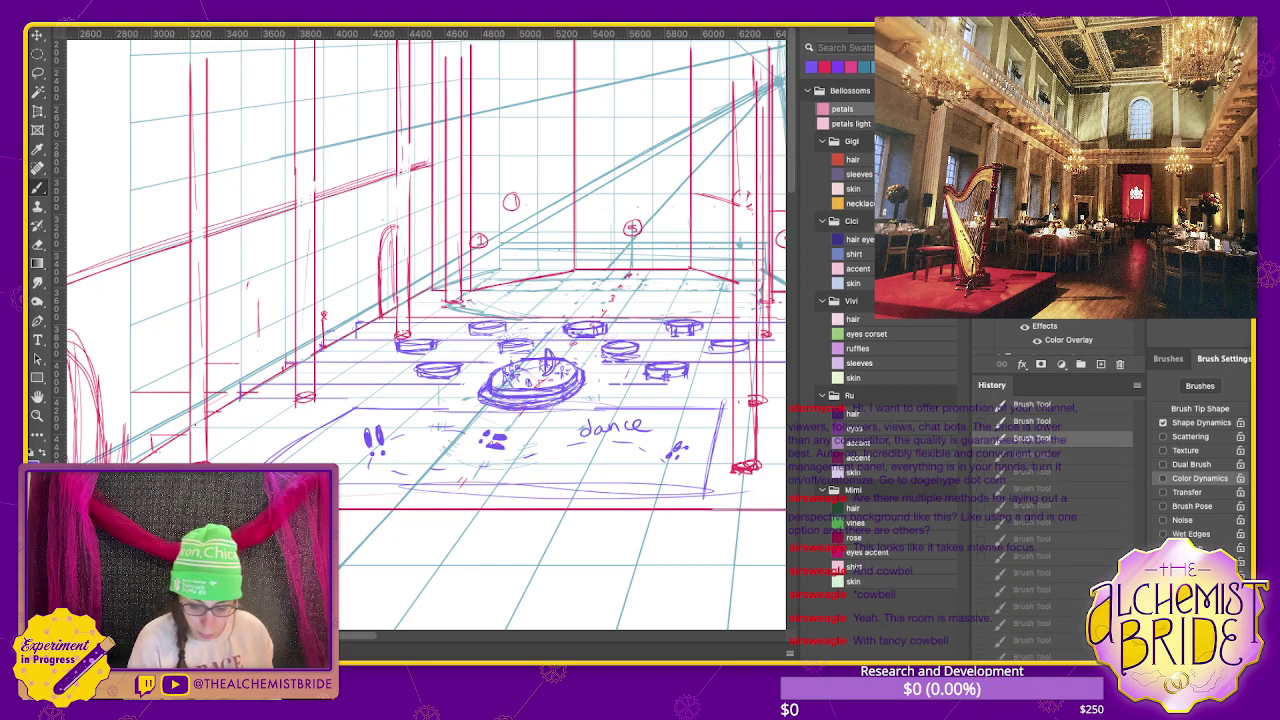
pyautogui.hotkey('ctrl', 'shift', 'z')
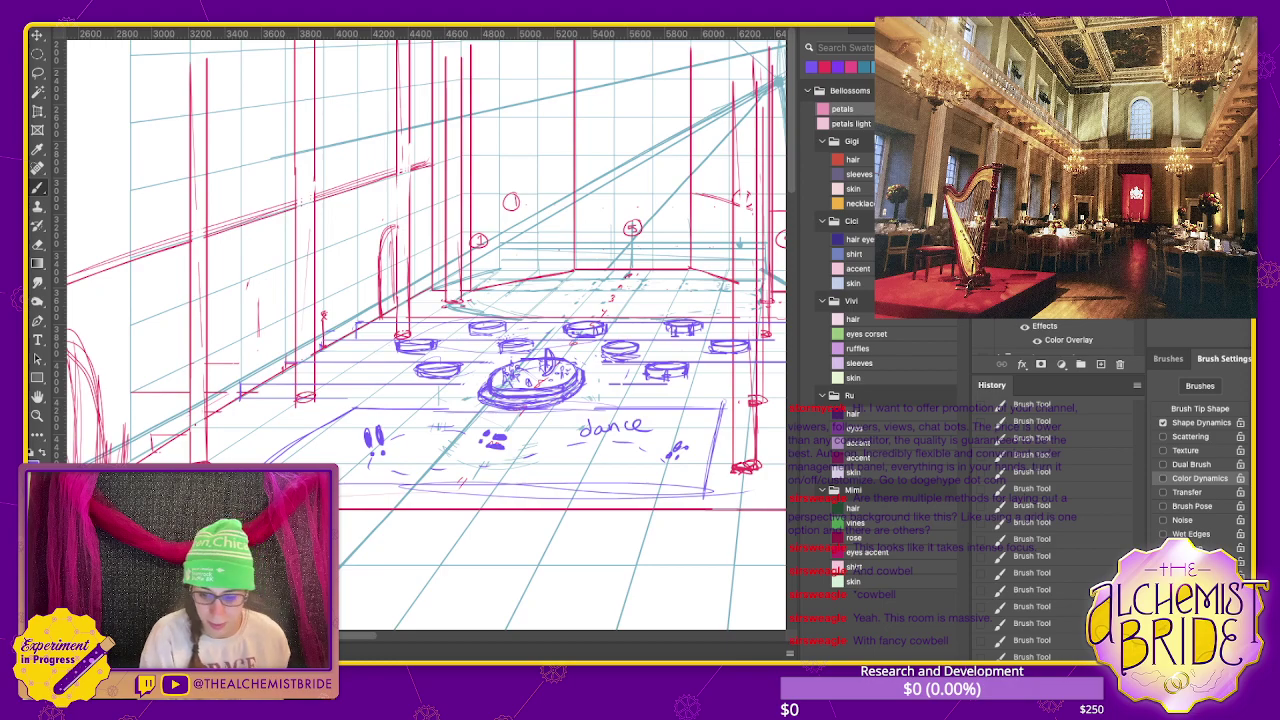
pyautogui.moveTo(530, 380); pyautogui.dragTo(410, 430)
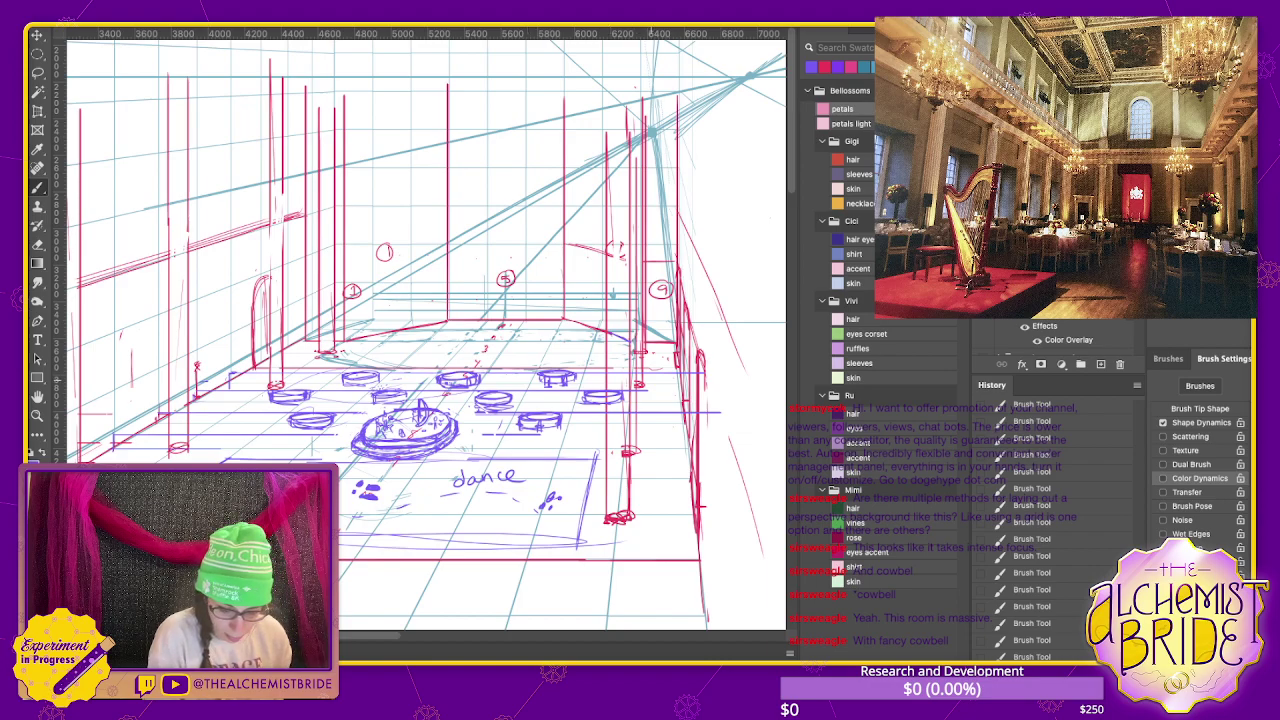
# - Erase the faint horizontal line running across the floor near the stage
pyautogui.press('e')
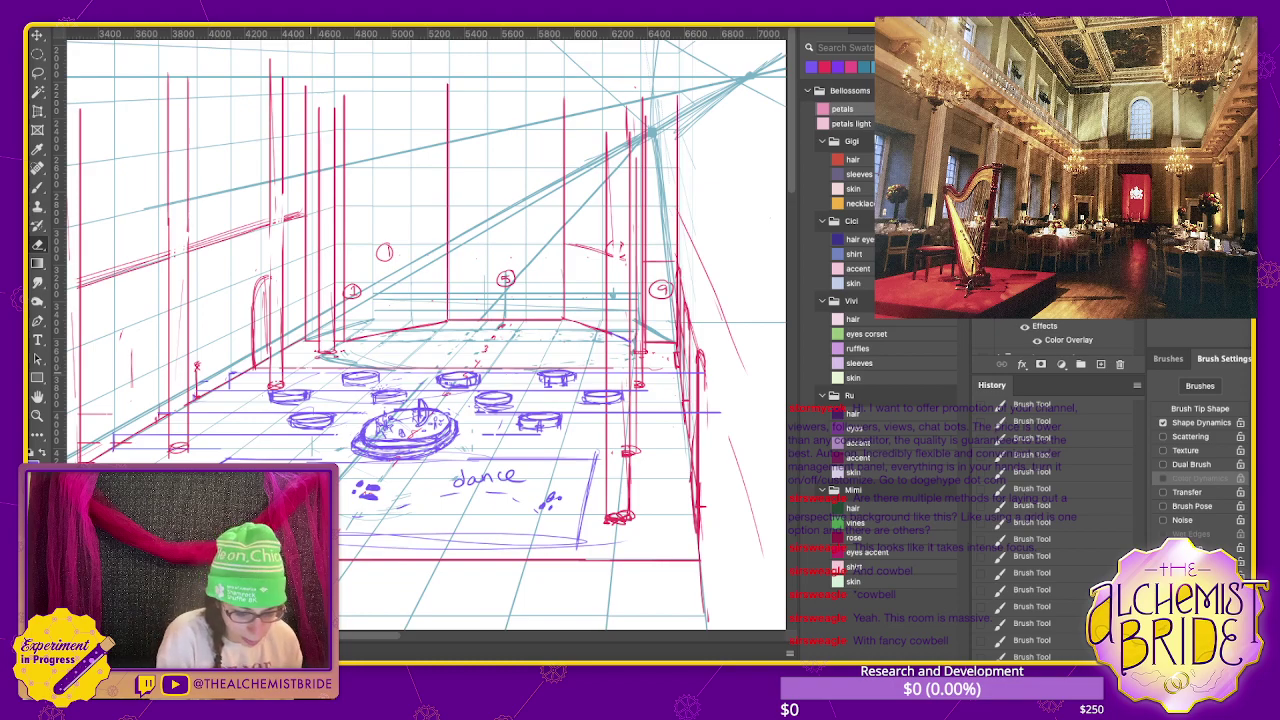
pyautogui.moveTo(312, 368); pyautogui.dragTo(390, 368)
pyautogui.moveTo(468, 367)
pyautogui.mouseDown()
pyautogui.moveTo(520, 367)
pyautogui.moveTo(384, 368)
pyautogui.mouseUp()
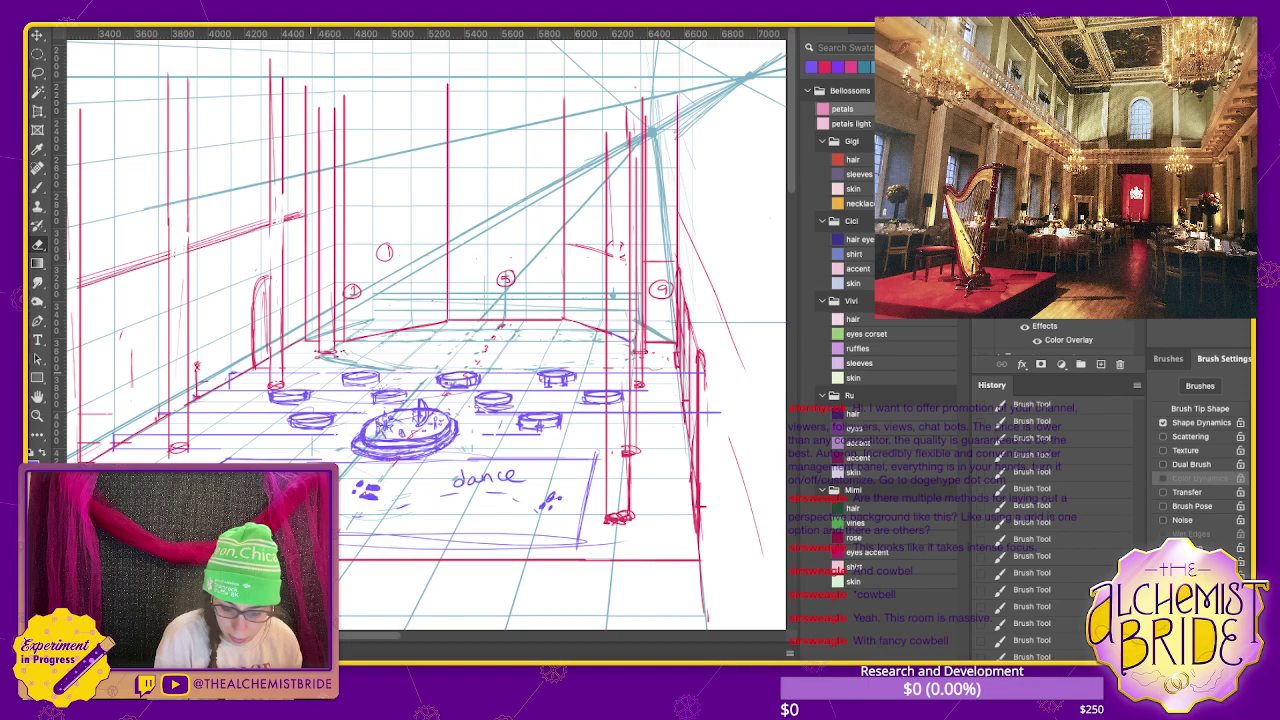
pyautogui.hotkey('ctrl', 'z')
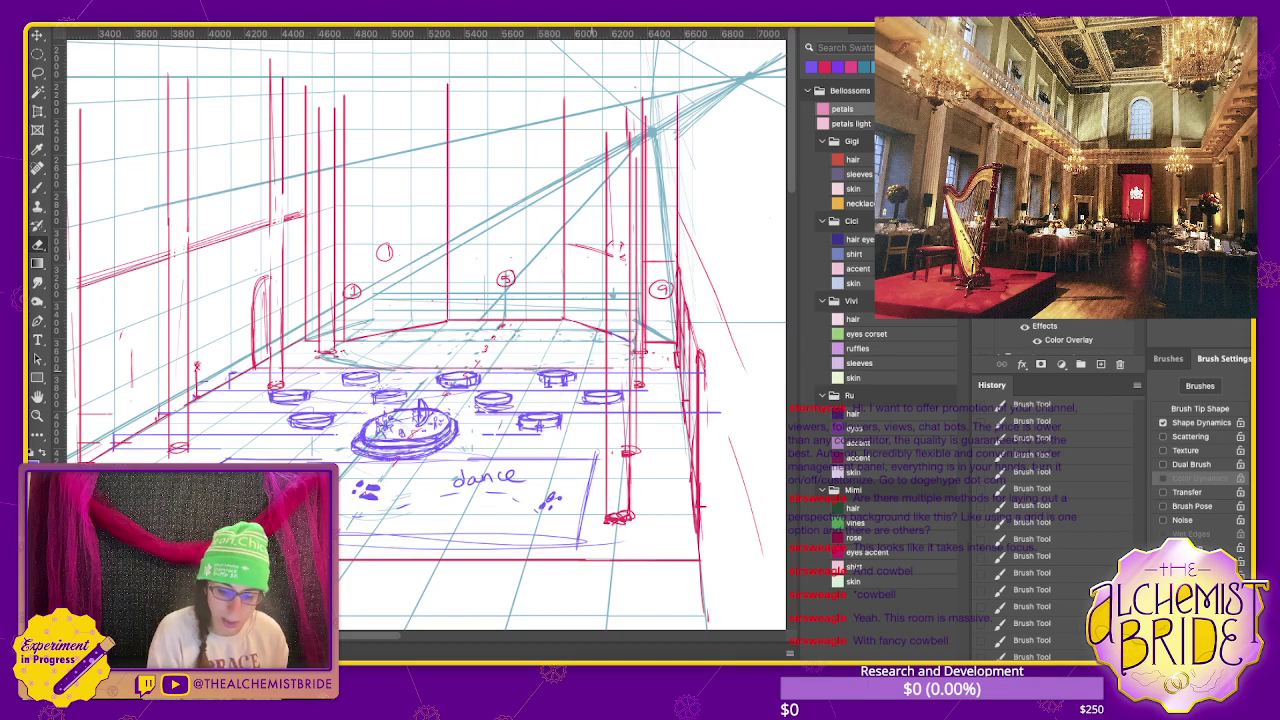
pyautogui.moveTo(598, 368); pyautogui.dragTo(288, 368)
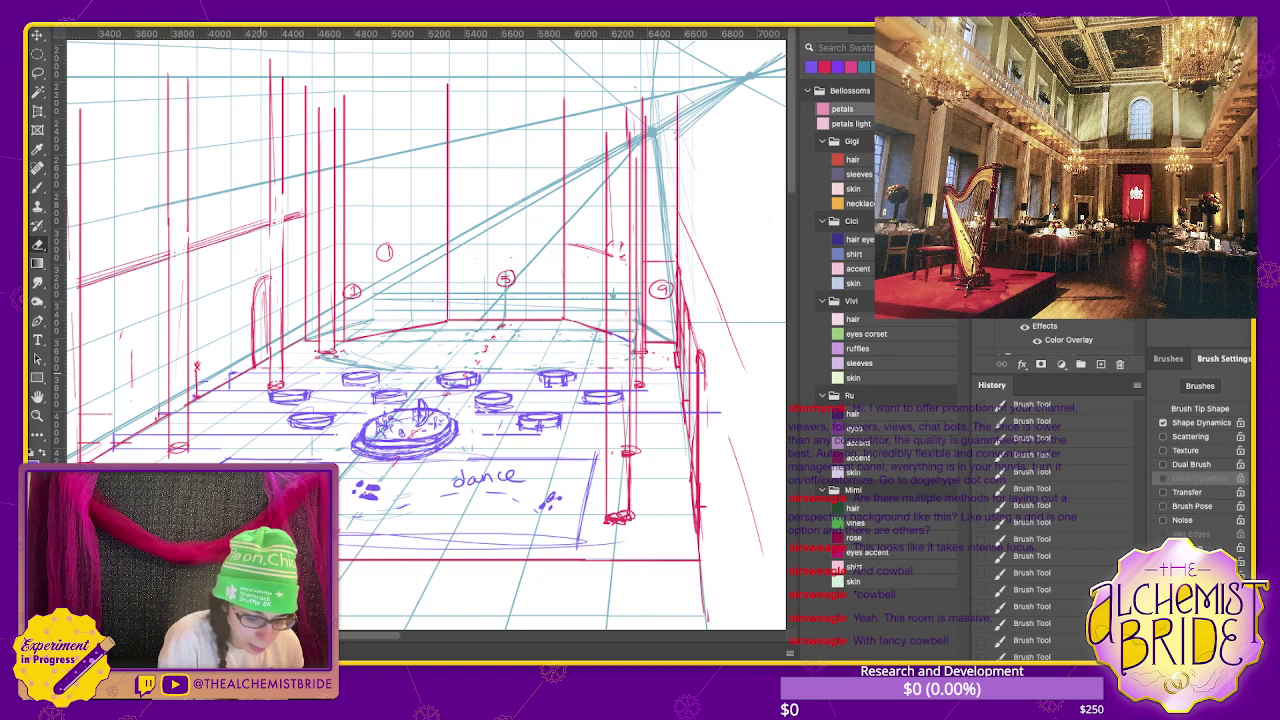
pyautogui.moveTo(288, 370); pyautogui.dragTo(284, 370)
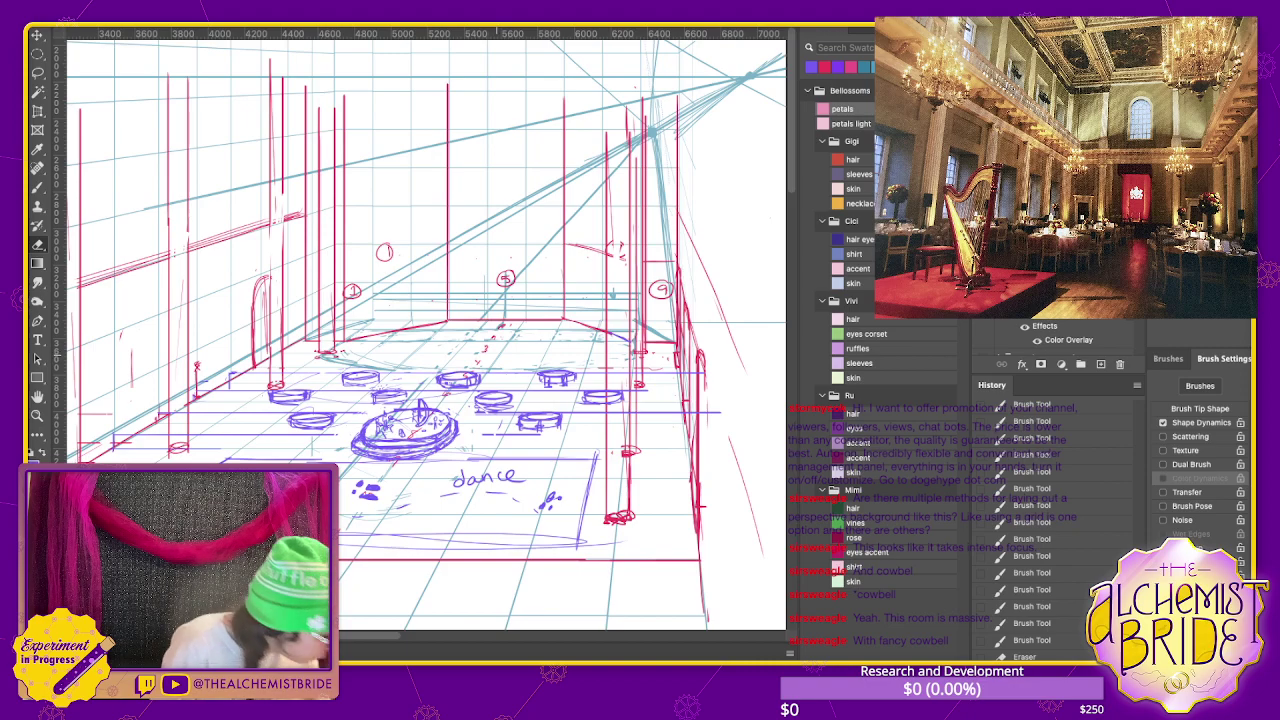
# - Draw the red curved outline of the oval stage at the far end
pyautogui.press('b')
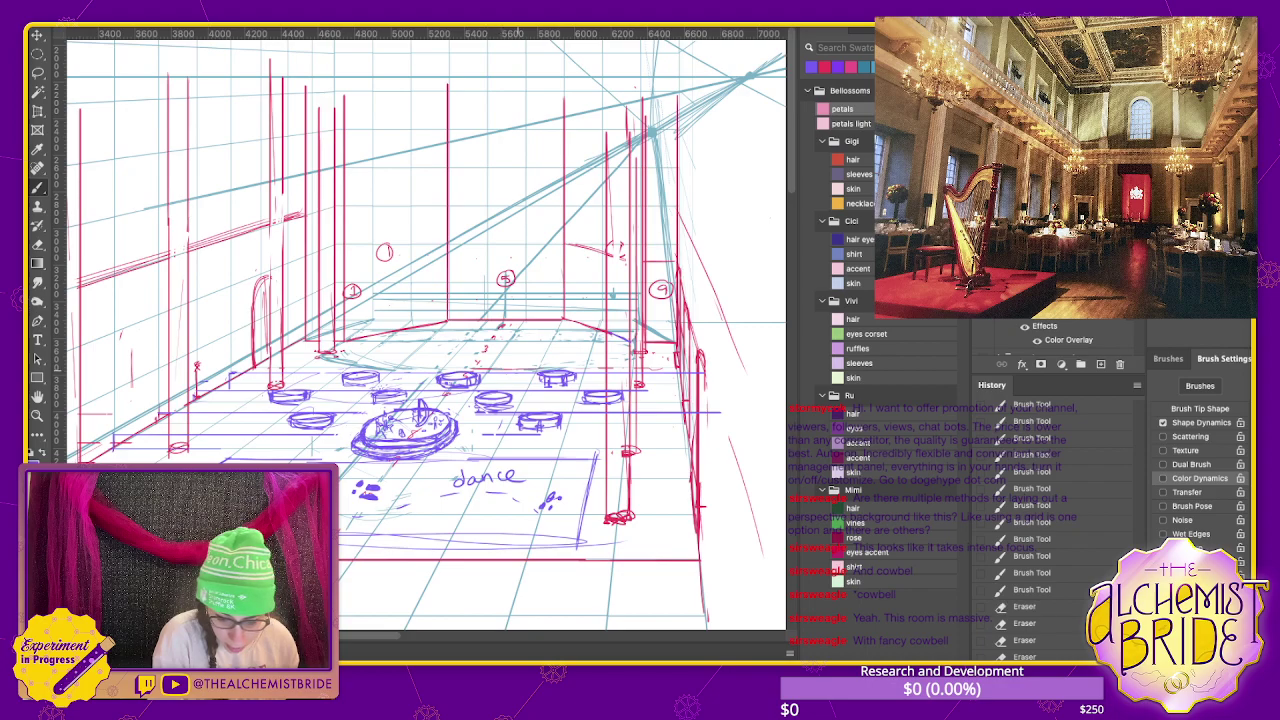
pyautogui.moveTo(516, 369); pyautogui.dragTo(630, 350)
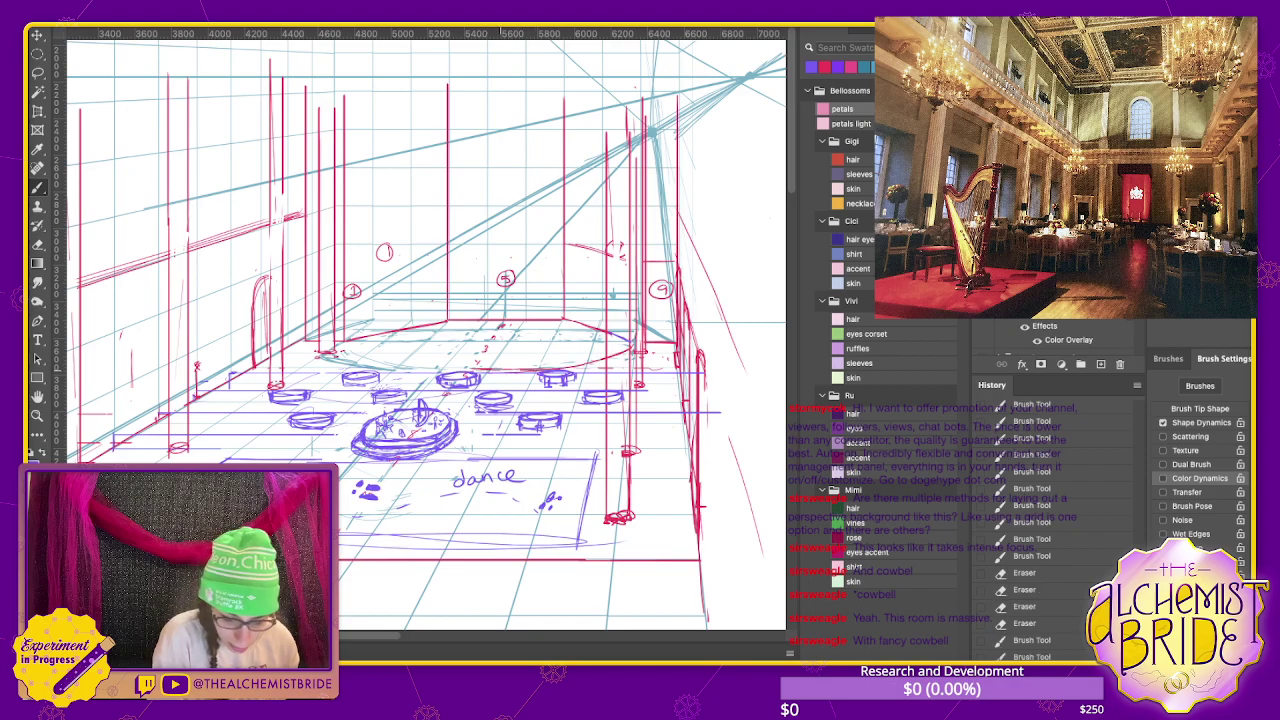
pyautogui.moveTo(468, 370); pyautogui.dragTo(344, 342)
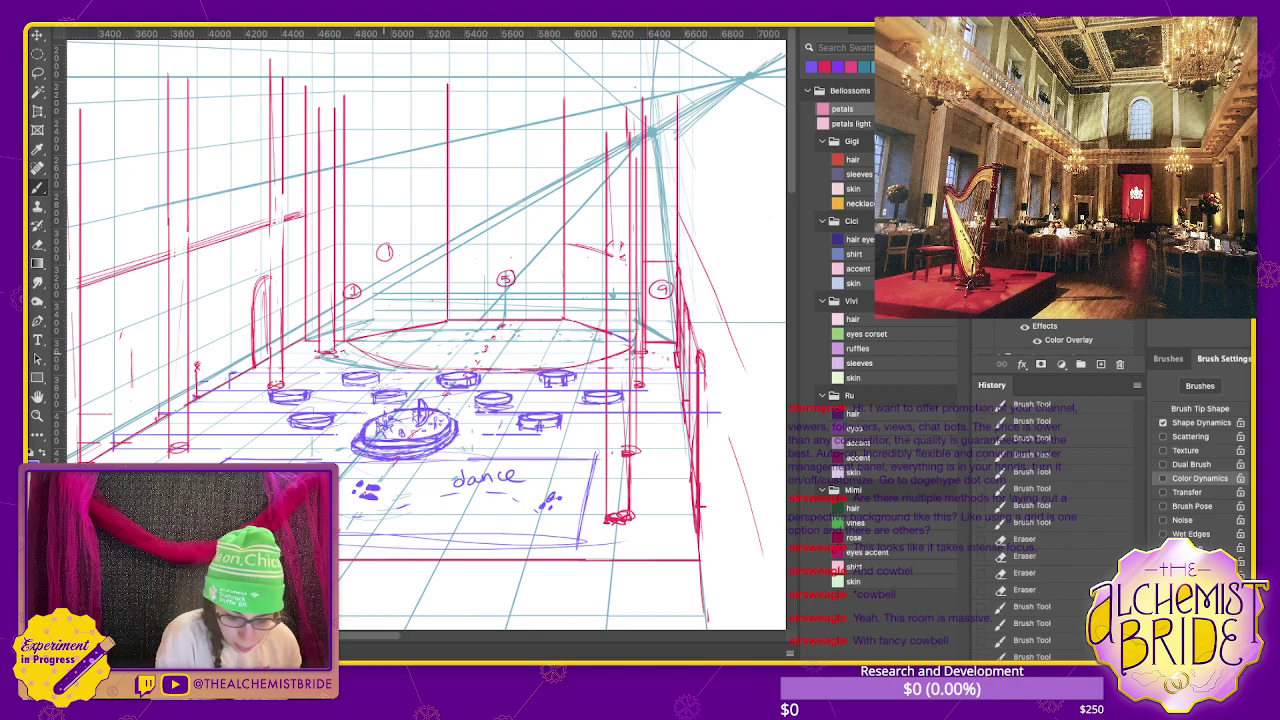
pyautogui.moveTo(470, 370)
pyautogui.mouseDown()
pyautogui.moveTo(378, 358)
pyautogui.moveTo(618, 350)
pyautogui.mouseUp()
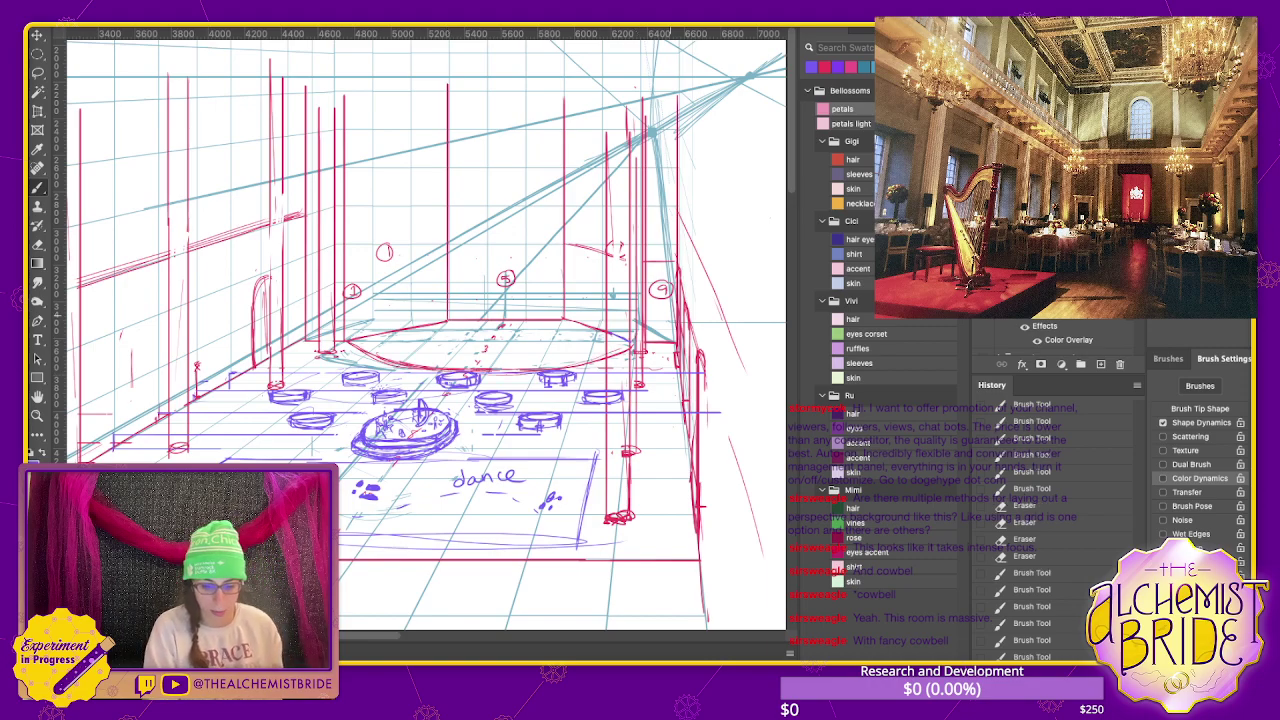
pyautogui.moveTo(626, 350); pyautogui.dragTo(486, 370)
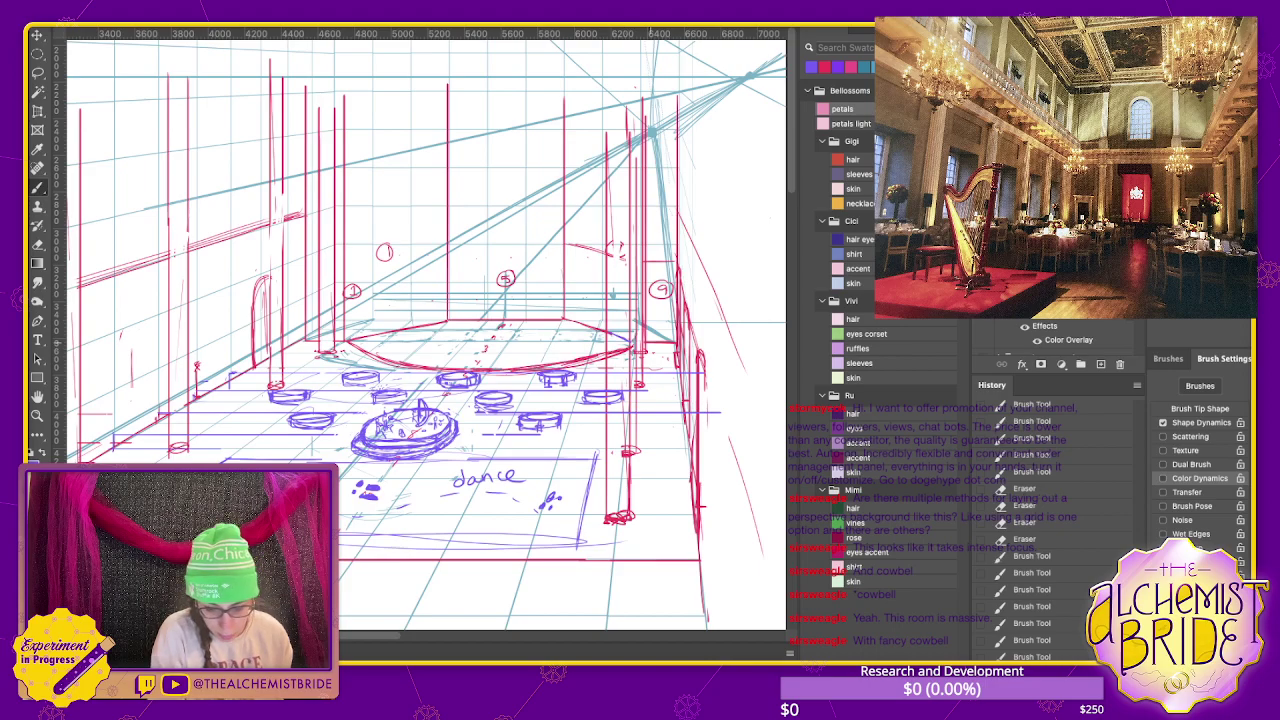
pyautogui.press('e')
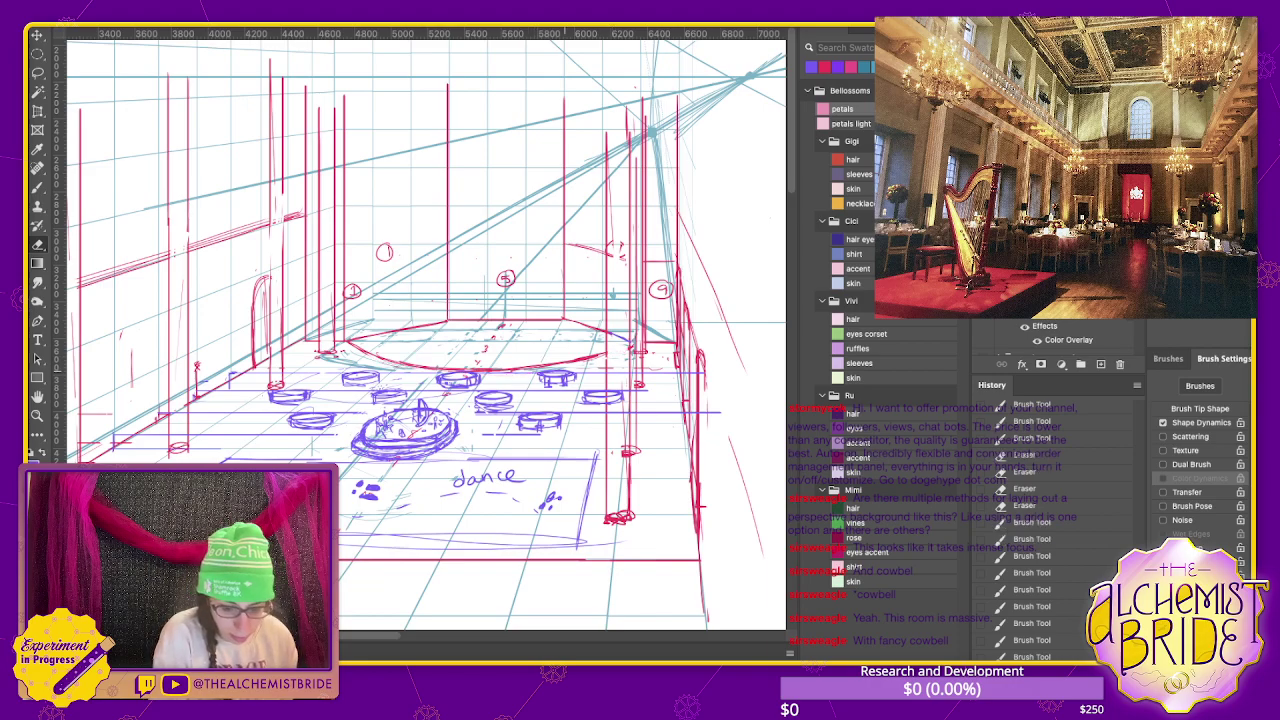
pyautogui.press('b')
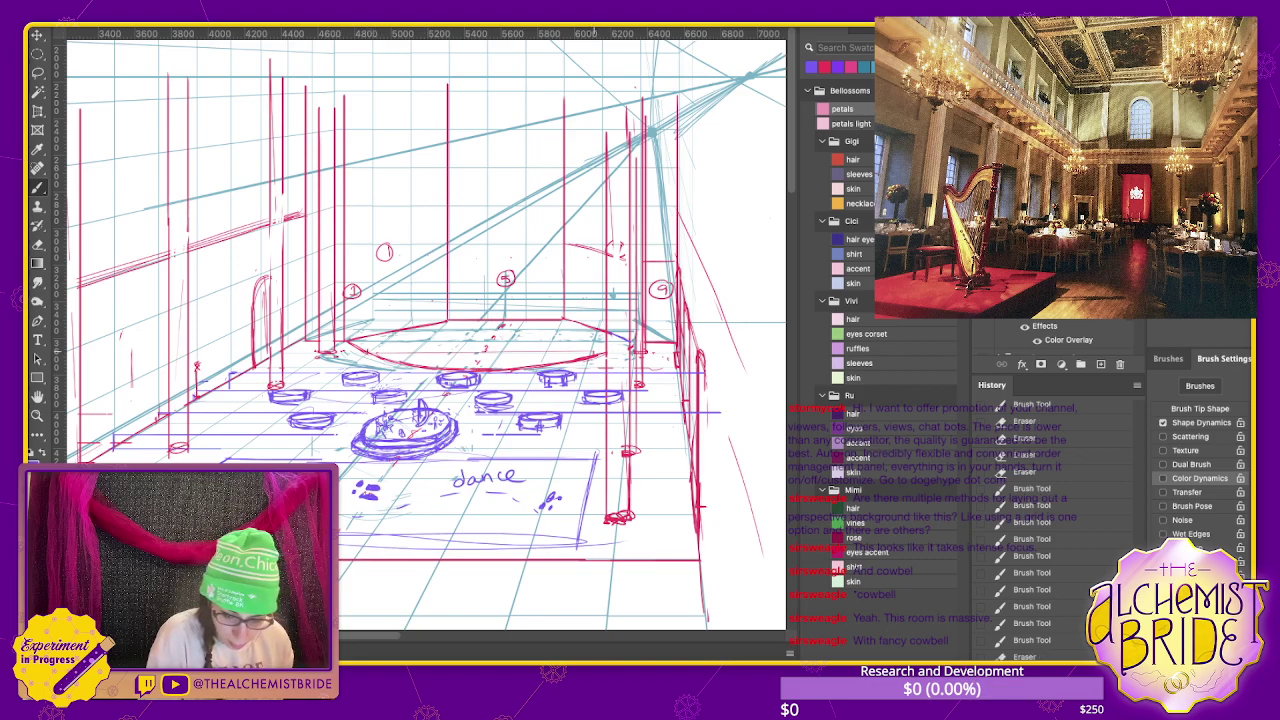
pyautogui.press('l')
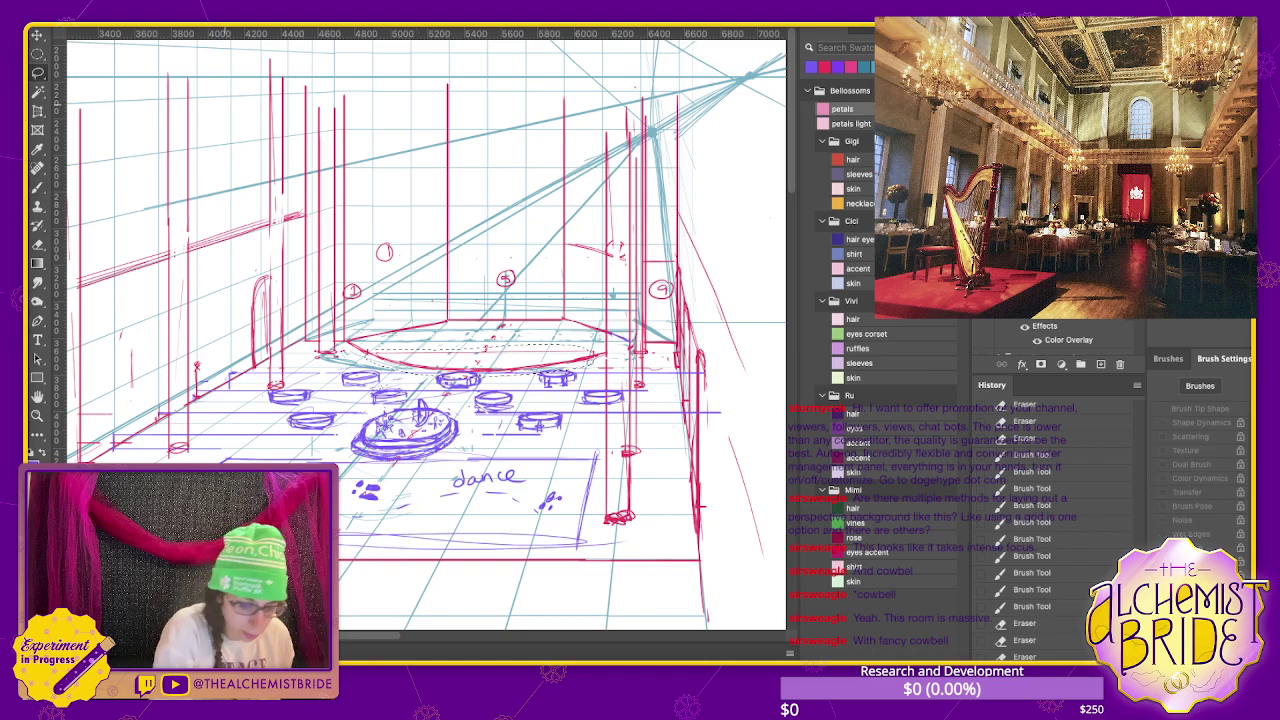
# - Lasso the red stage arc, nudge it slightly upward, and deselect
pyautogui.moveTo(348, 350); pyautogui.dragTo(598, 352)
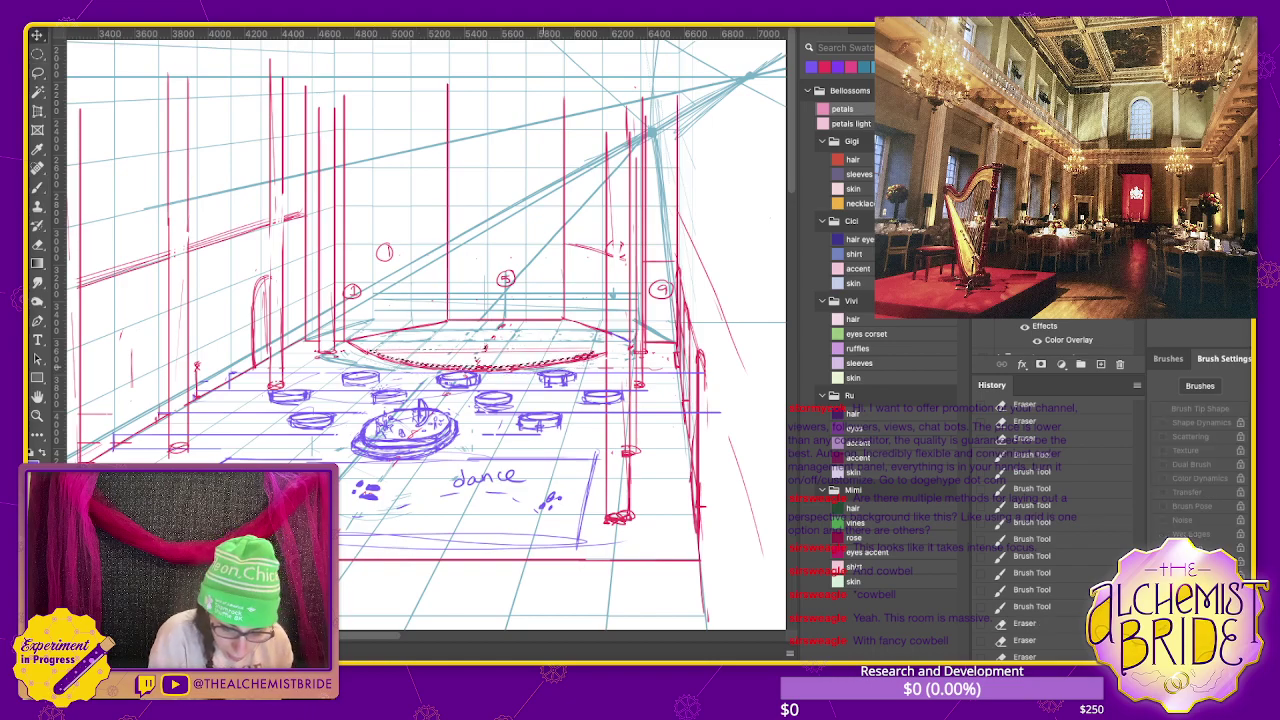
pyautogui.moveTo(480, 358); pyautogui.dragTo(480, 346)
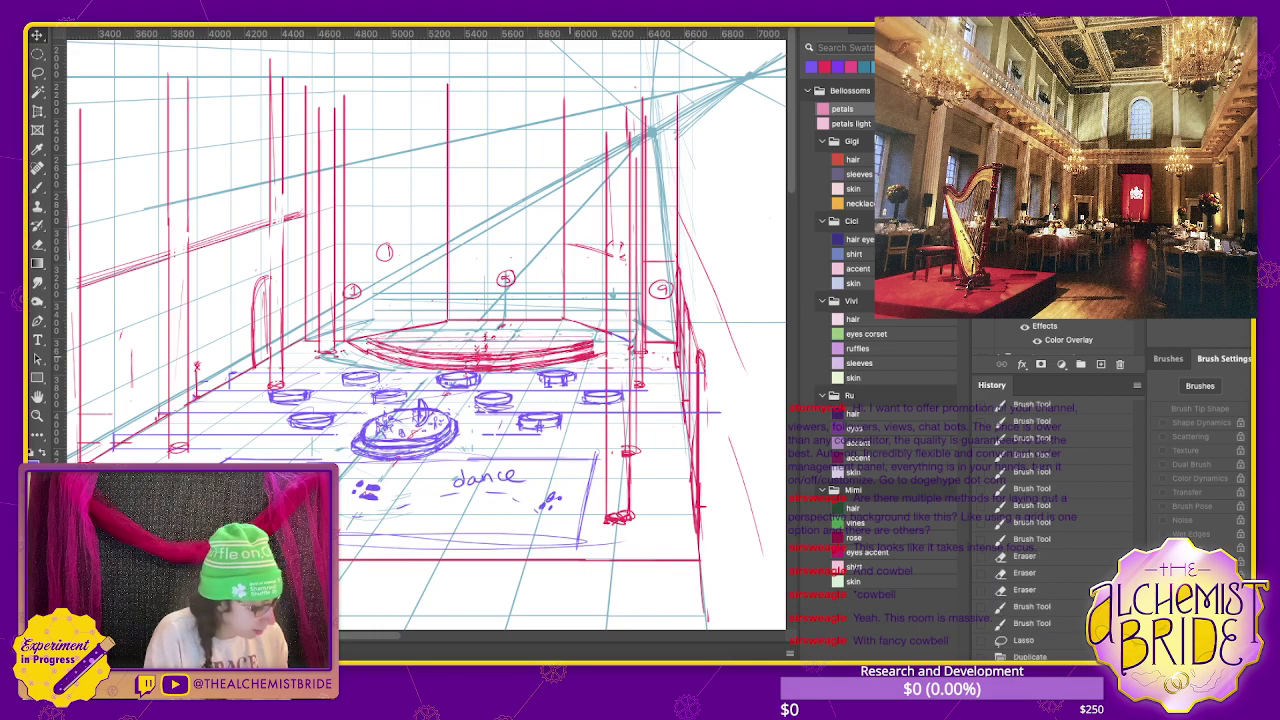
pyautogui.press('b')
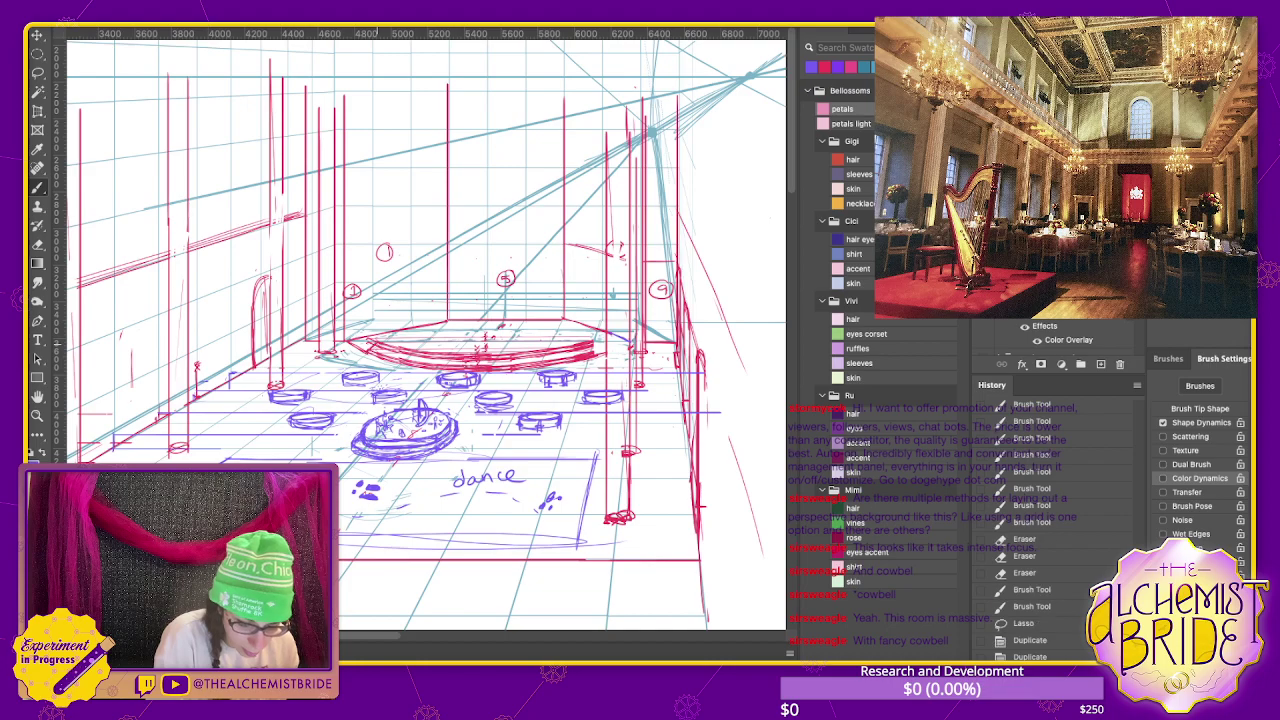
pyautogui.press('e')
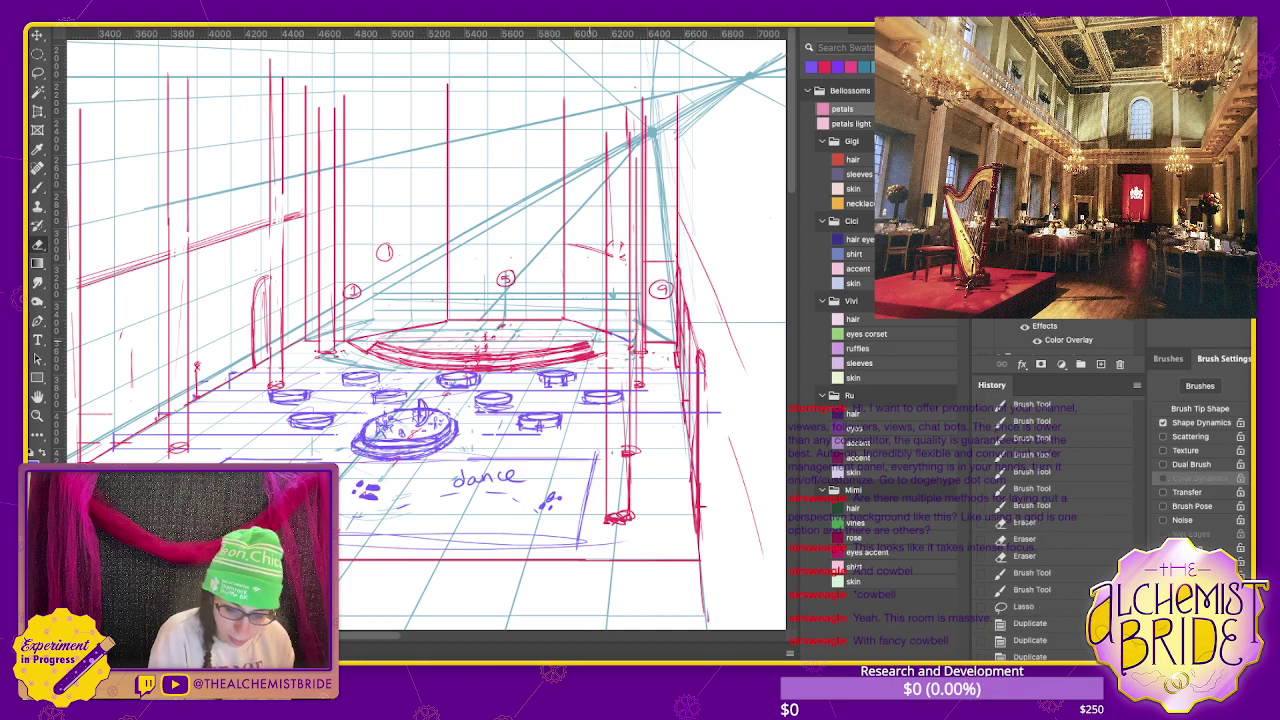
pyautogui.hotkey('ctrl', 'd')
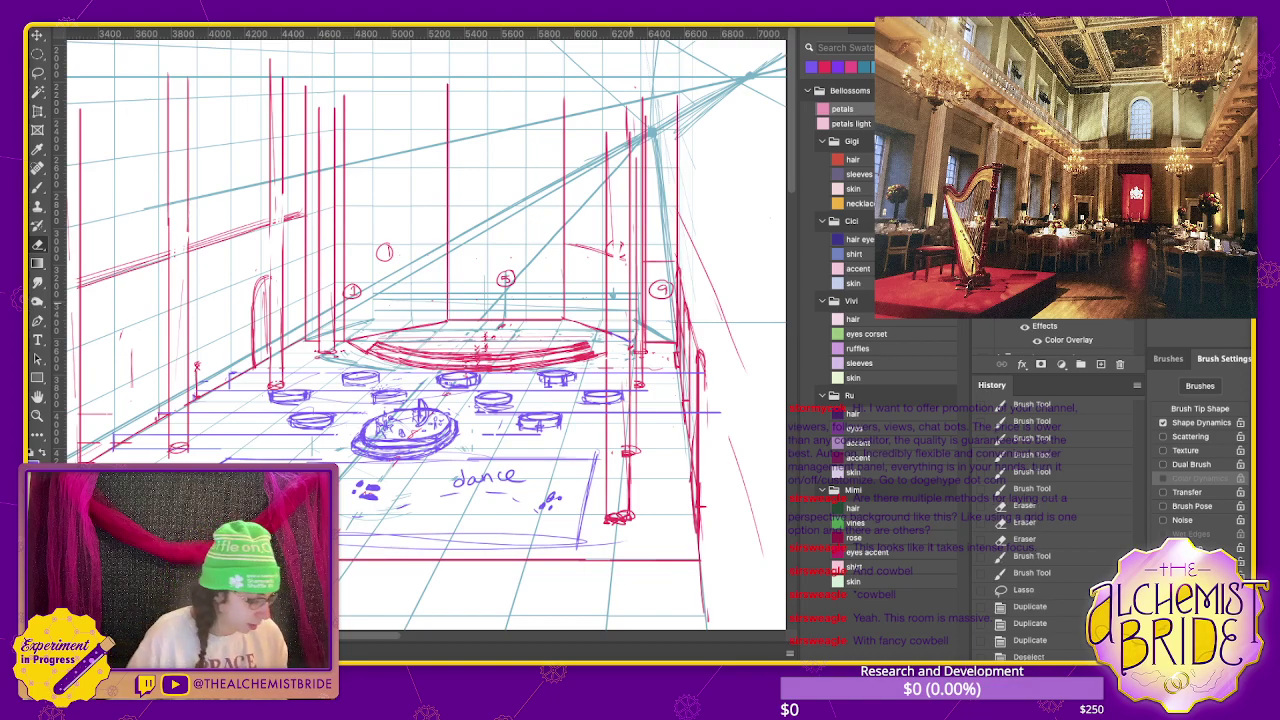
# - Trim a stray bit off the left red pillar and touch up the stage's edges
pyautogui.press('b')
pyautogui.click(593, 300)
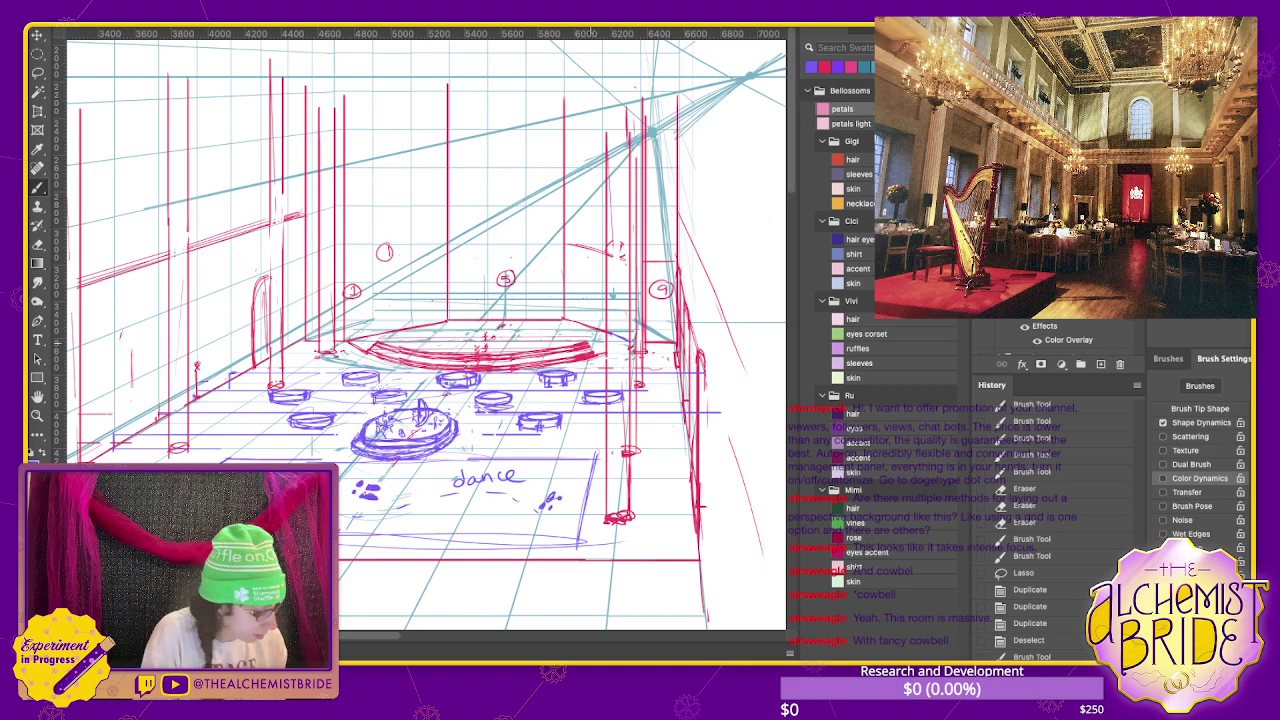
pyautogui.press('e')
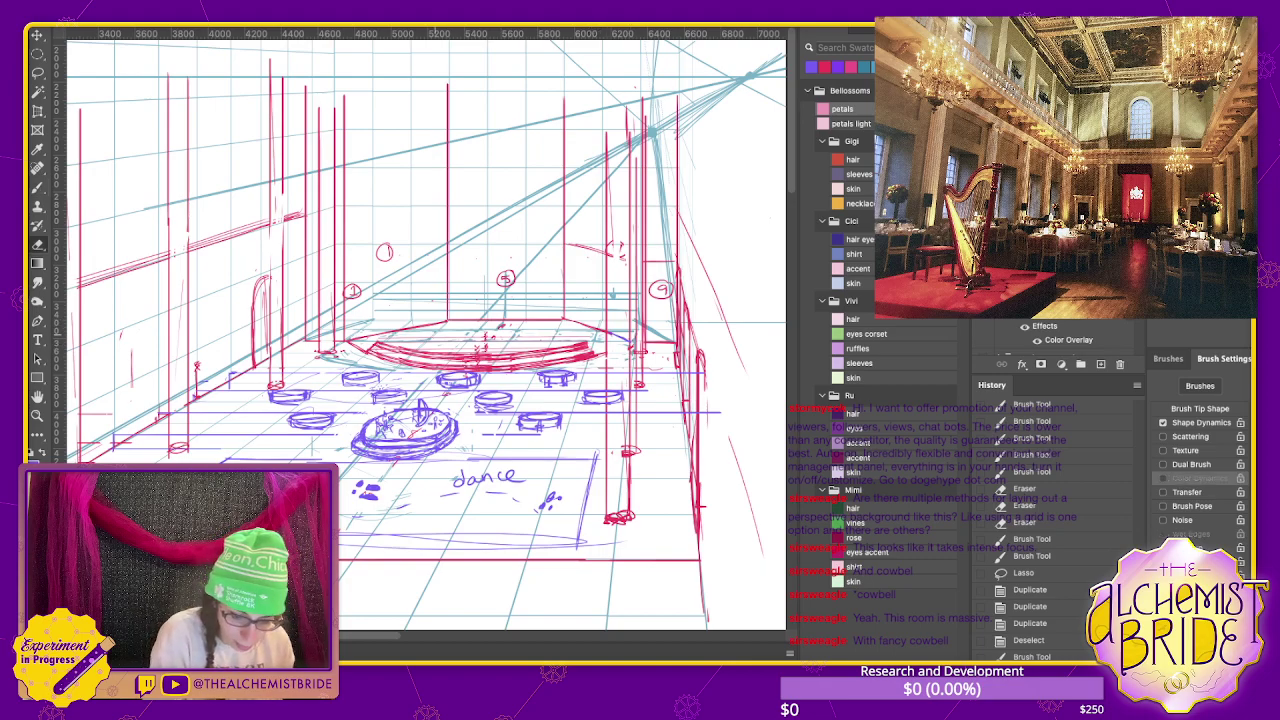
pyautogui.moveTo(189, 160); pyautogui.dragTo(189, 192)
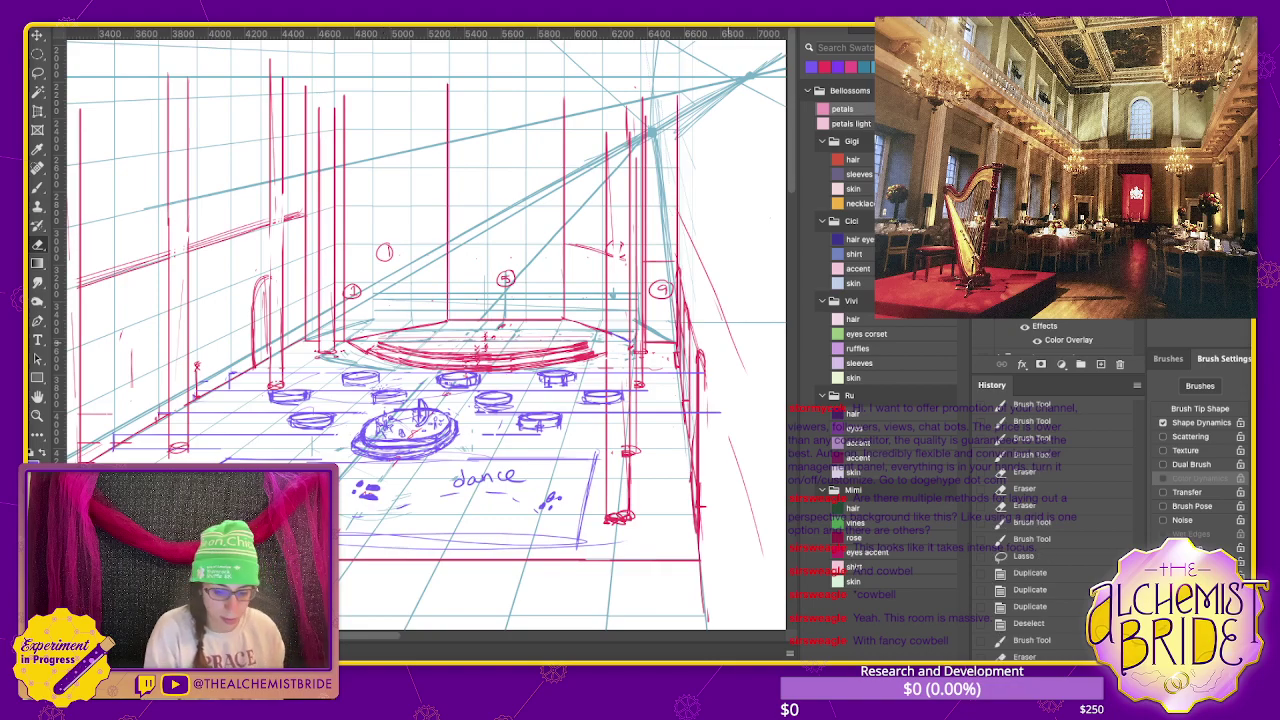
pyautogui.press('b')
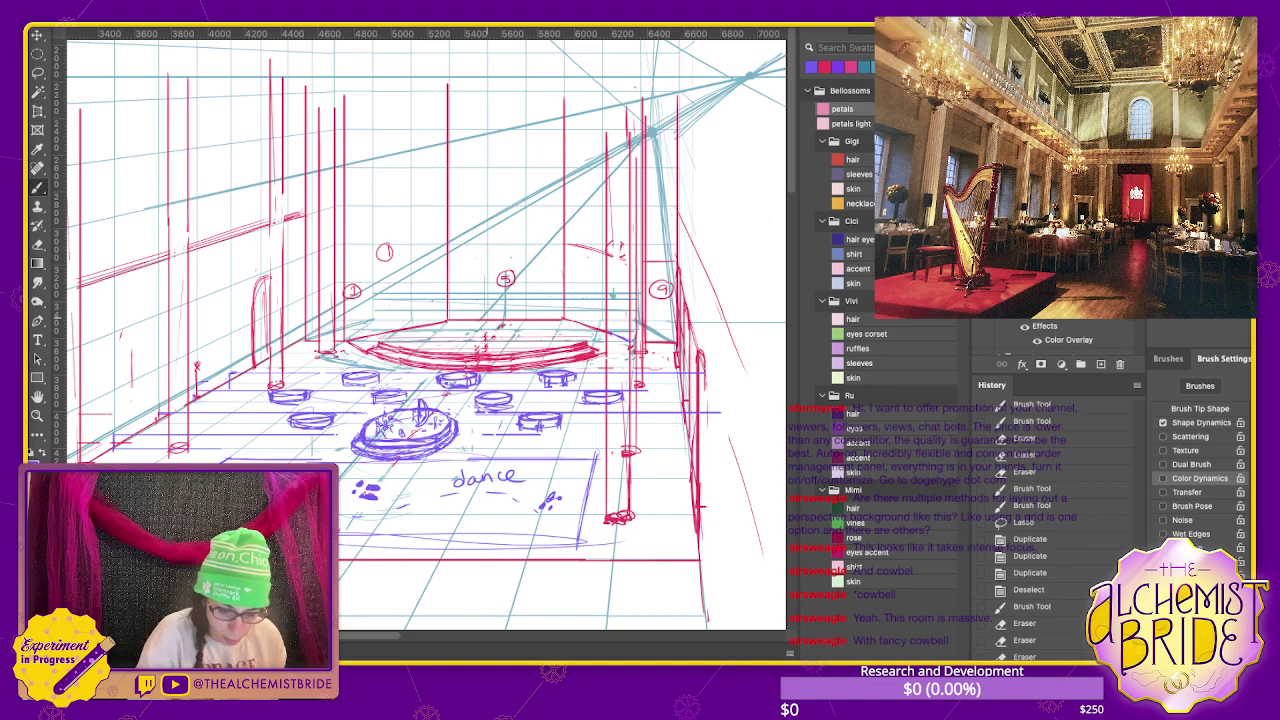
pyautogui.moveTo(200, 560); pyautogui.dragTo(230, 570)
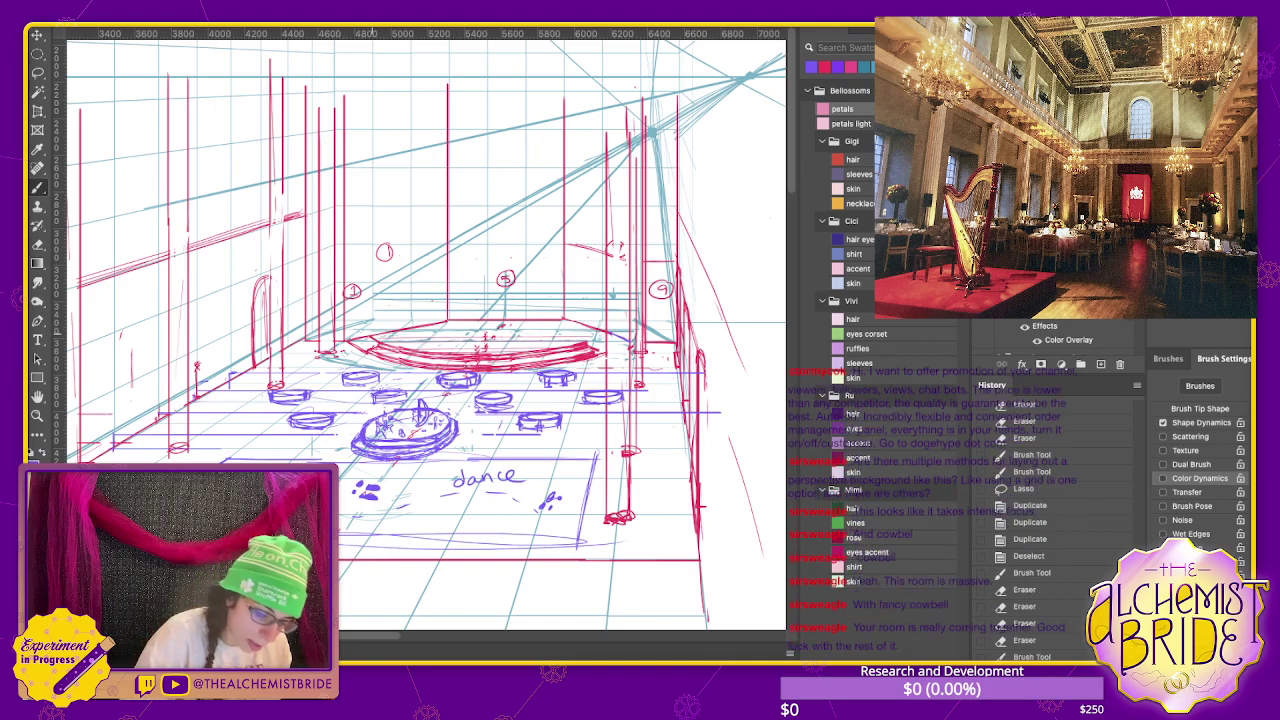
pyautogui.moveTo(364, 346); pyautogui.dragTo(376, 332)
pyautogui.moveTo(586, 344); pyautogui.dragTo(606, 334)
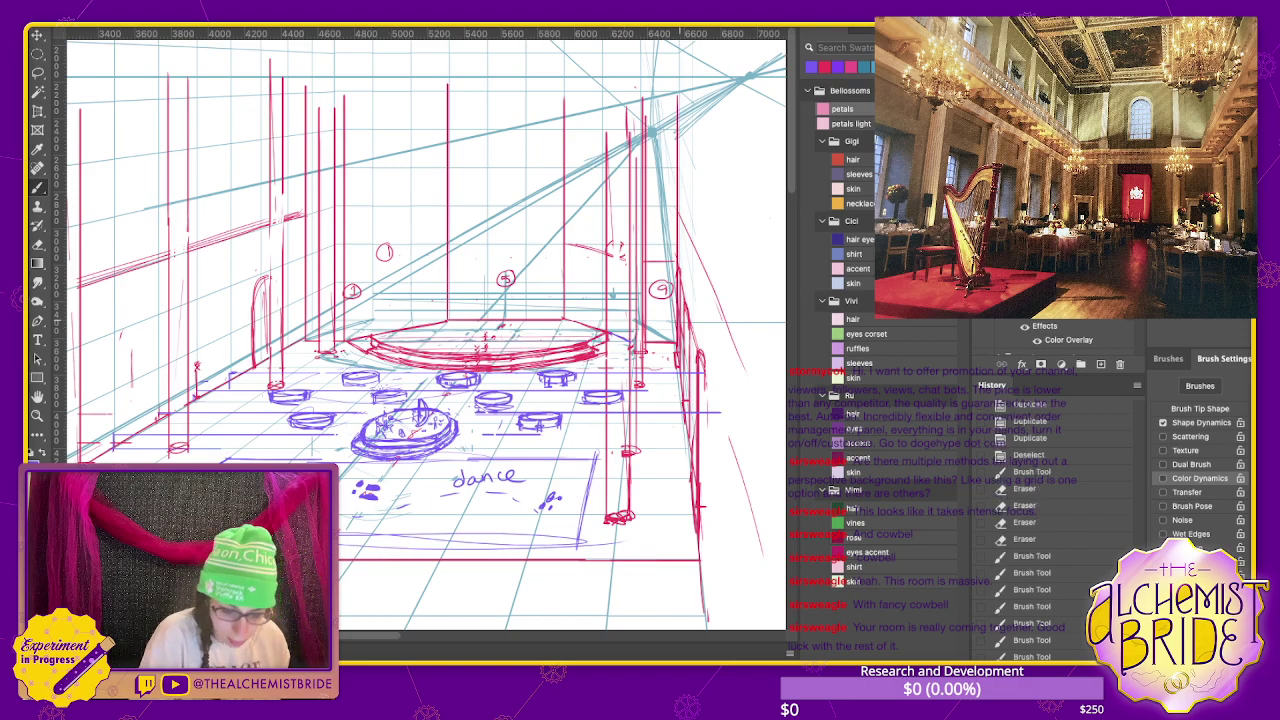
# - Erase stray marks above the stage and along its front rim
pyautogui.press('e')
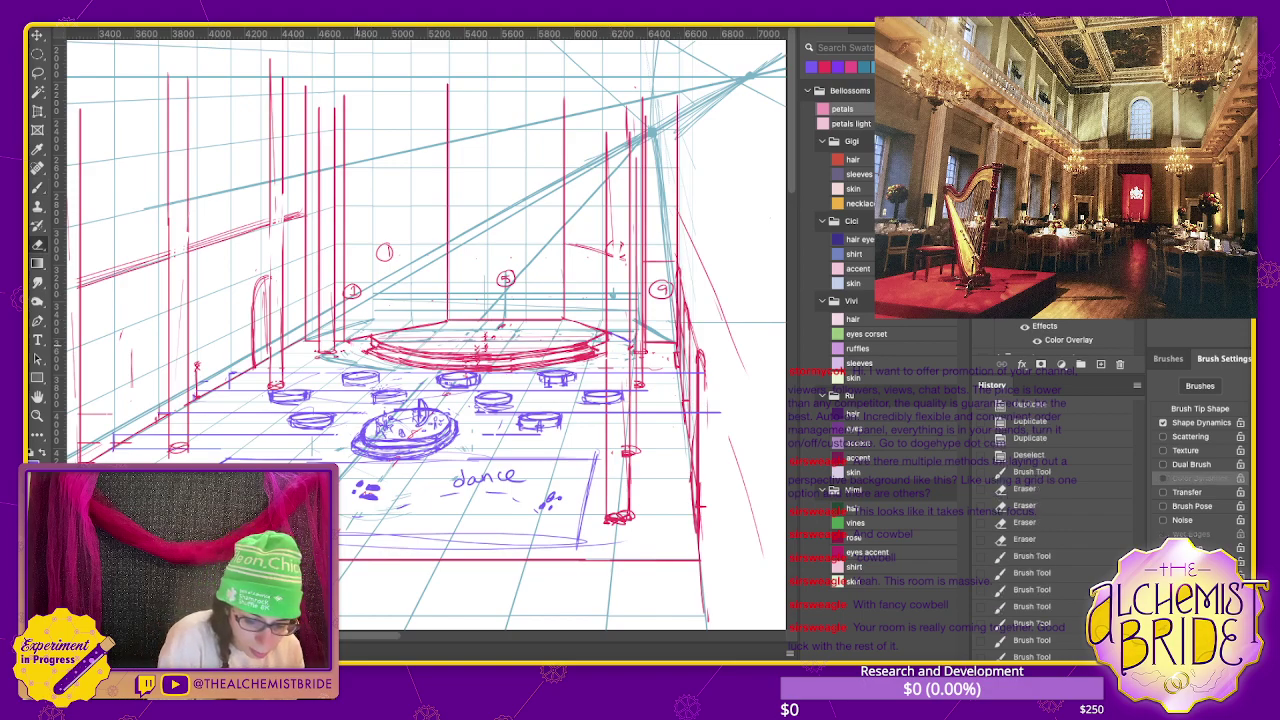
pyautogui.moveTo(590, 248)
pyautogui.mouseDown()
pyautogui.moveTo(610, 250)
pyautogui.moveTo(612, 294)
pyautogui.moveTo(645, 300)
pyautogui.mouseUp()
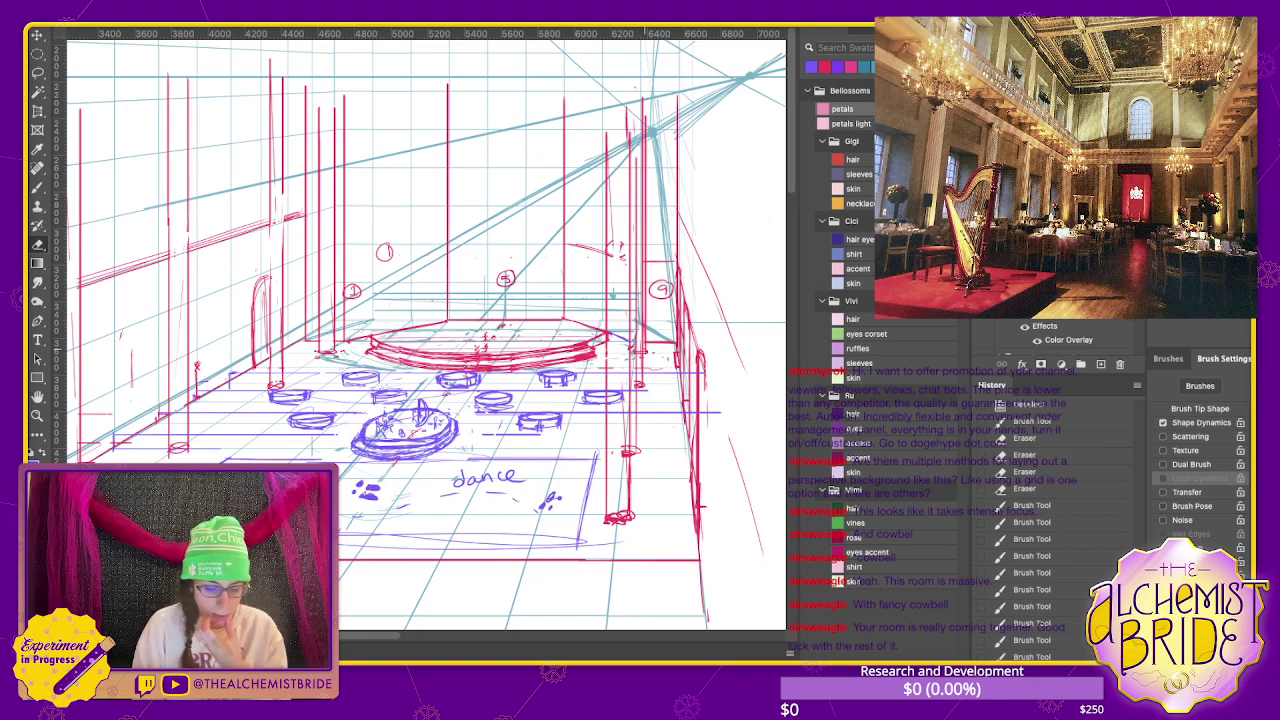
pyautogui.moveTo(378, 300); pyautogui.dragTo(570, 300)
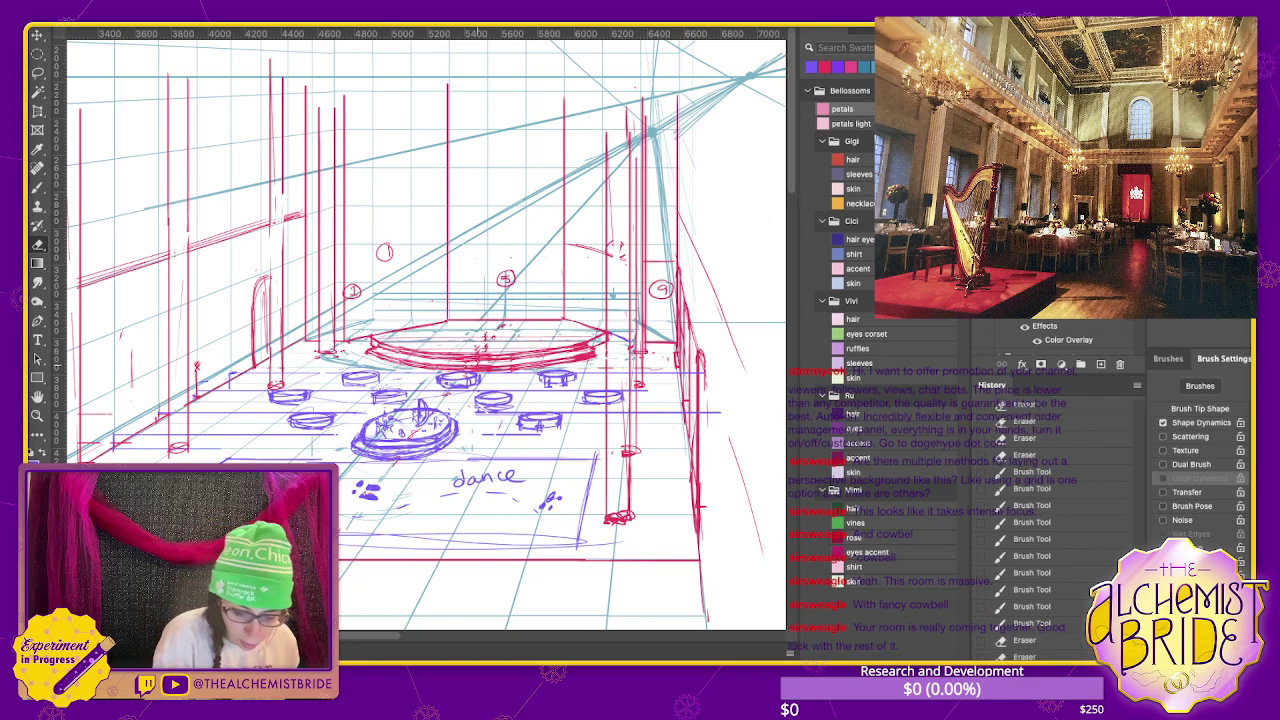
pyautogui.moveTo(464, 358); pyautogui.dragTo(520, 354)
pyautogui.moveTo(420, 358); pyautogui.dragTo(470, 356)
pyautogui.moveTo(380, 360); pyautogui.dragTo(372, 360)
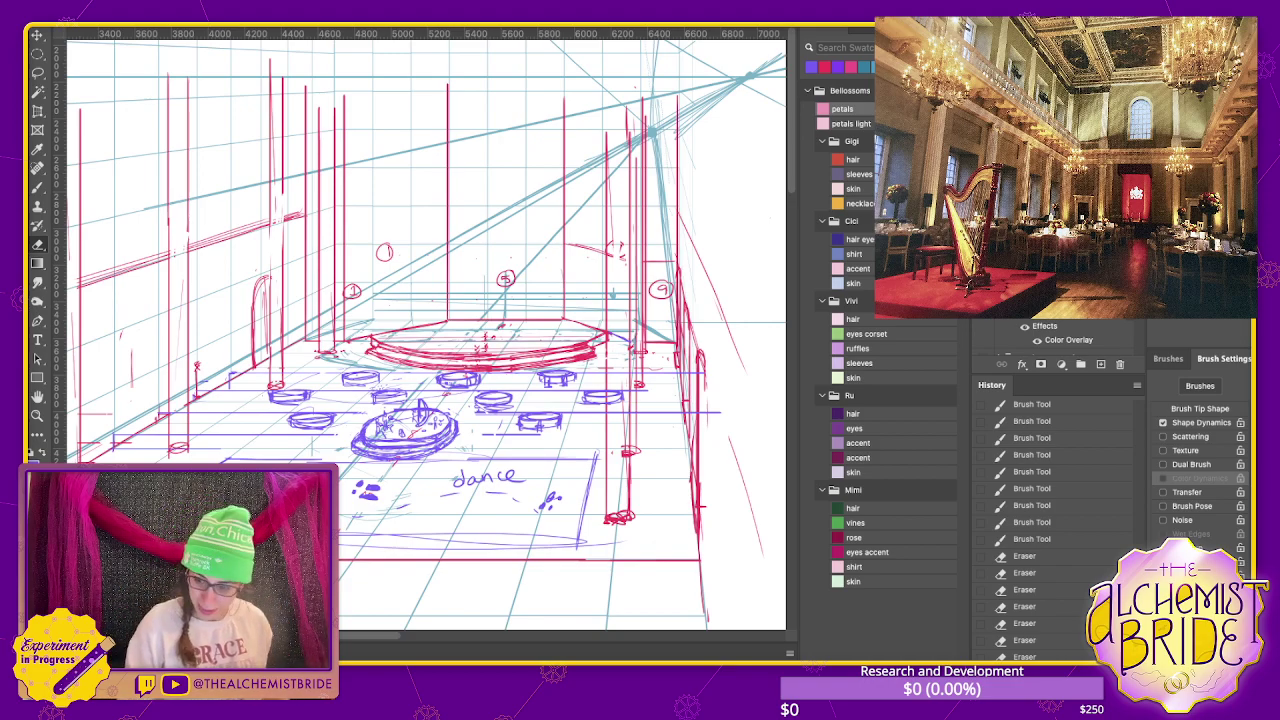
# - Toggle the red and blue sketch layers' visibility to compare them
pyautogui.hotkey('ctrl', ',')
pyautogui.hotkey('ctrl', ',')
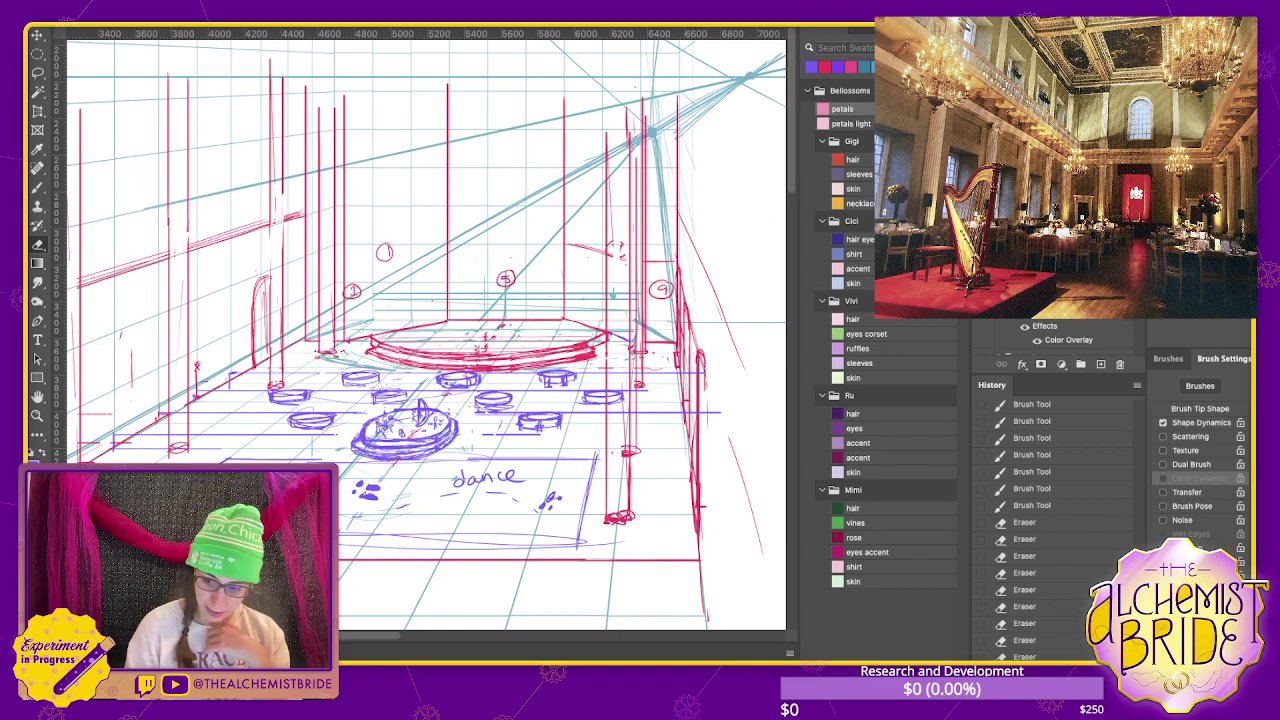
pyautogui.hotkey('ctrl', ',')
pyautogui.hotkey('ctrl', ',')
pyautogui.hotkey('ctrl', ',')
pyautogui.hotkey('ctrl', ',')
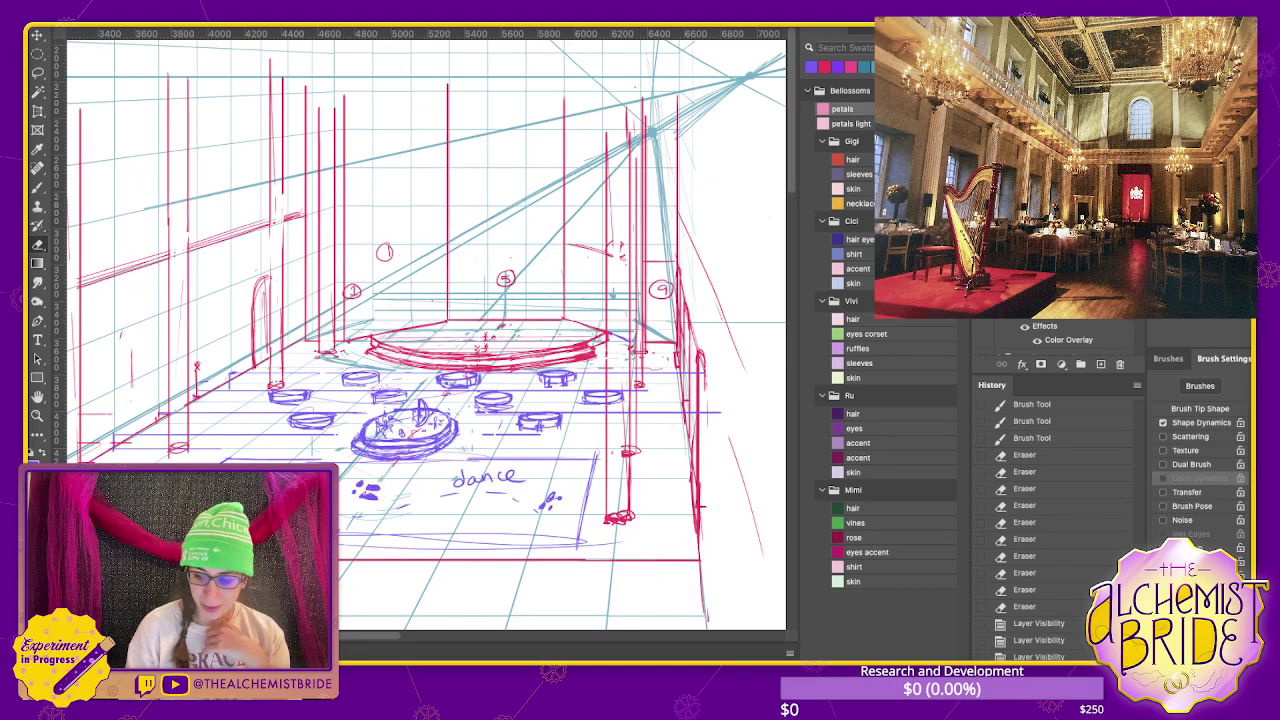
pyautogui.hotkey('ctrl', ',')
pyautogui.hotkey('ctrl', ',')
pyautogui.hotkey('ctrl', ',')
pyautogui.hotkey('ctrl', ',')
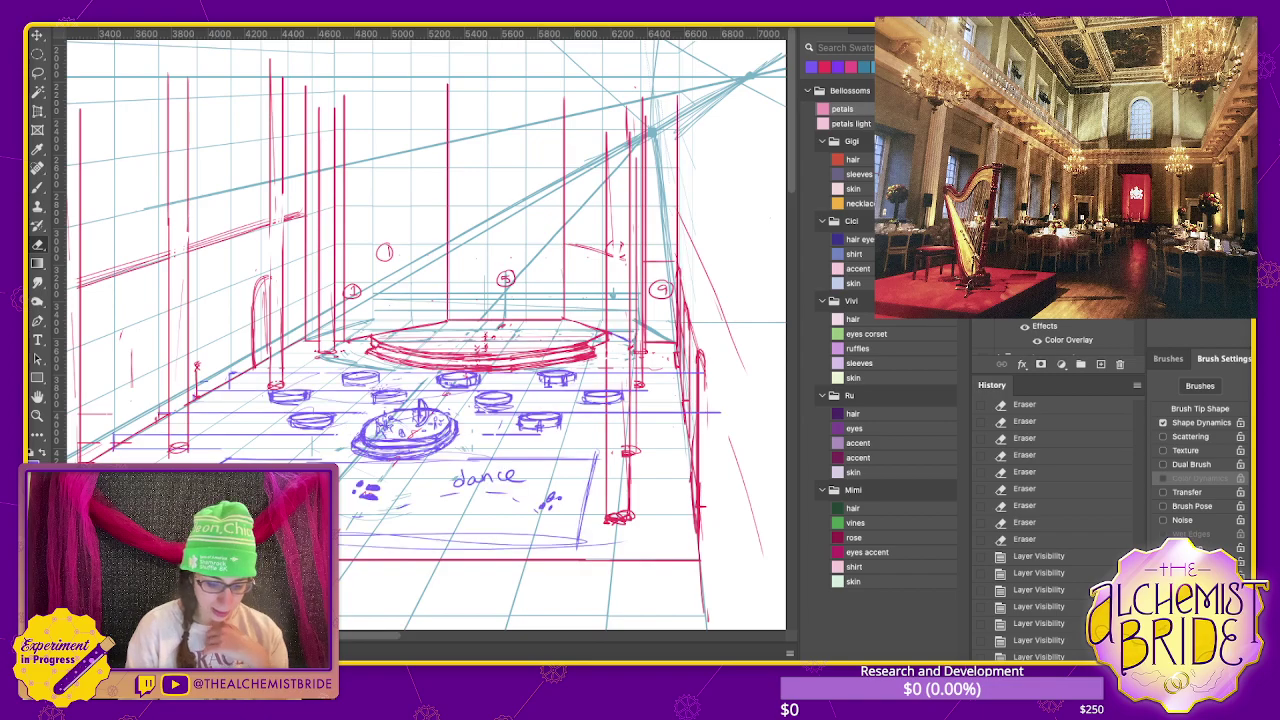
# - Zoom in and pan to frame the far-end stage area
pyautogui.scroll(1, 420, 333)
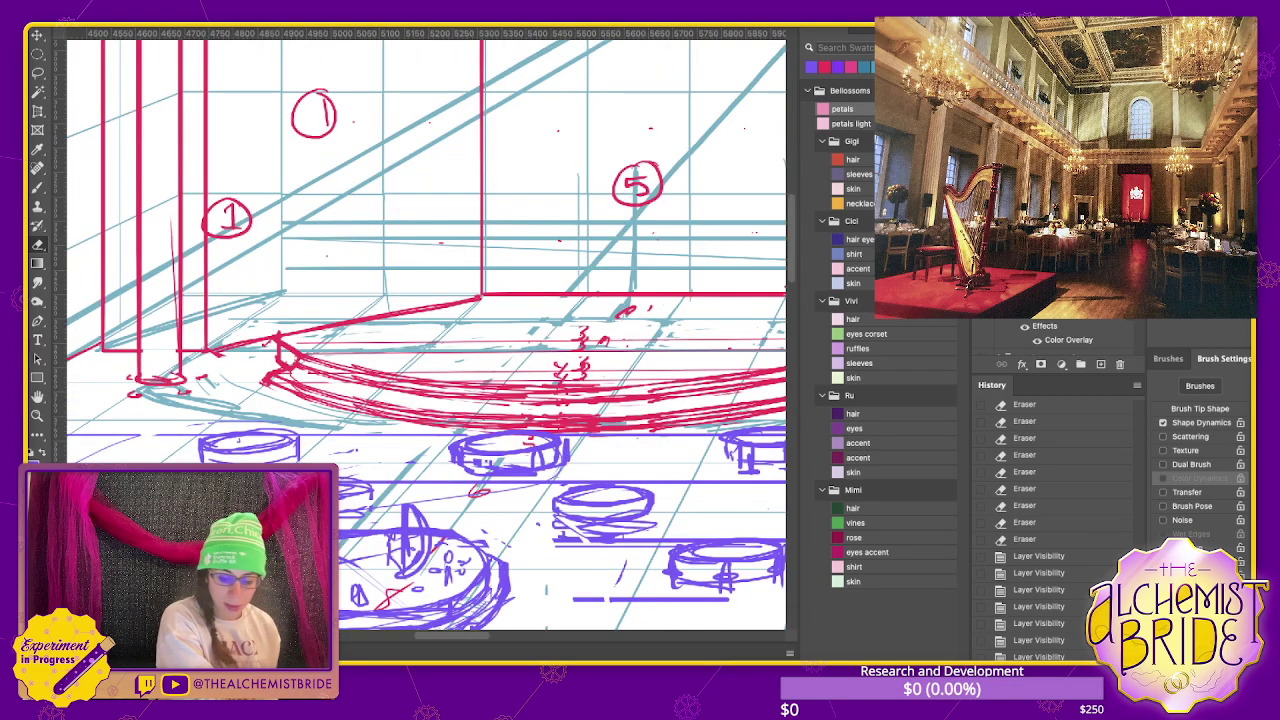
pyautogui.scroll(1, 420, 333)
pyautogui.scroll(1, 420, 333)
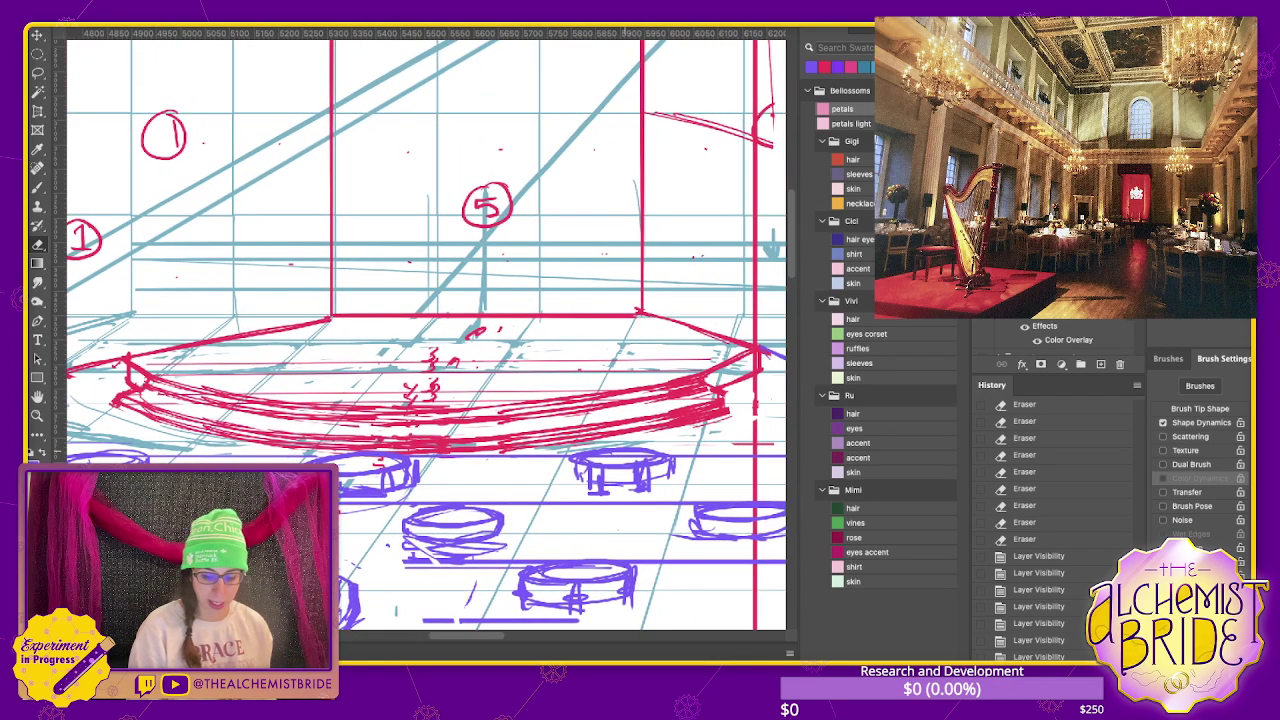
pyautogui.hscroll(-2, 420, 333)
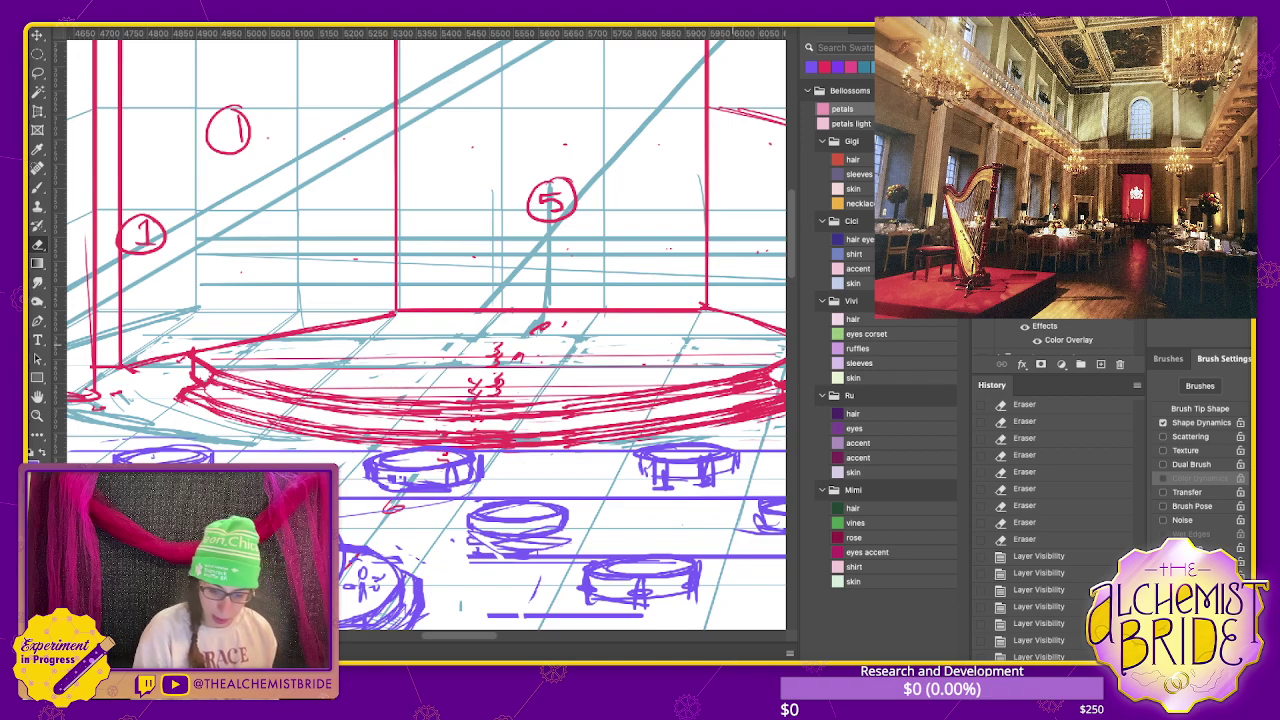
pyautogui.hscroll(2, 420, 333)
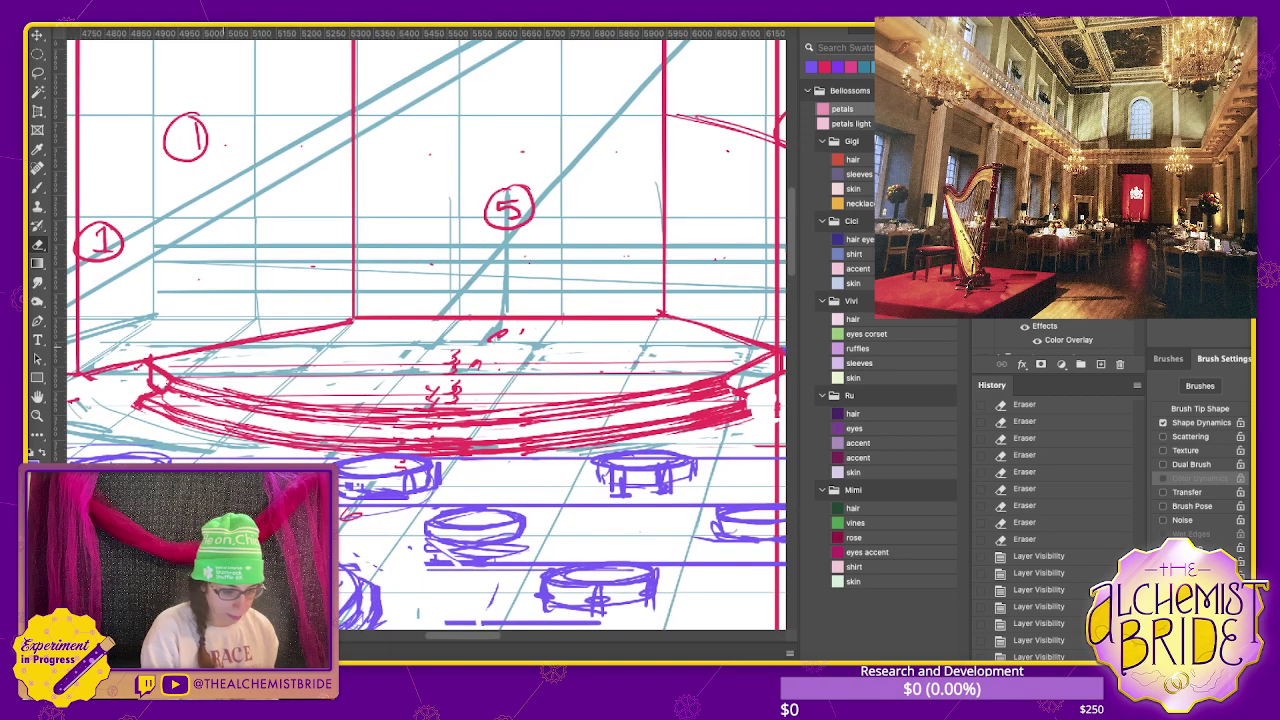
# - Sketch long purple horizontal lines and end marks across the top of the stage
pyautogui.press('b')
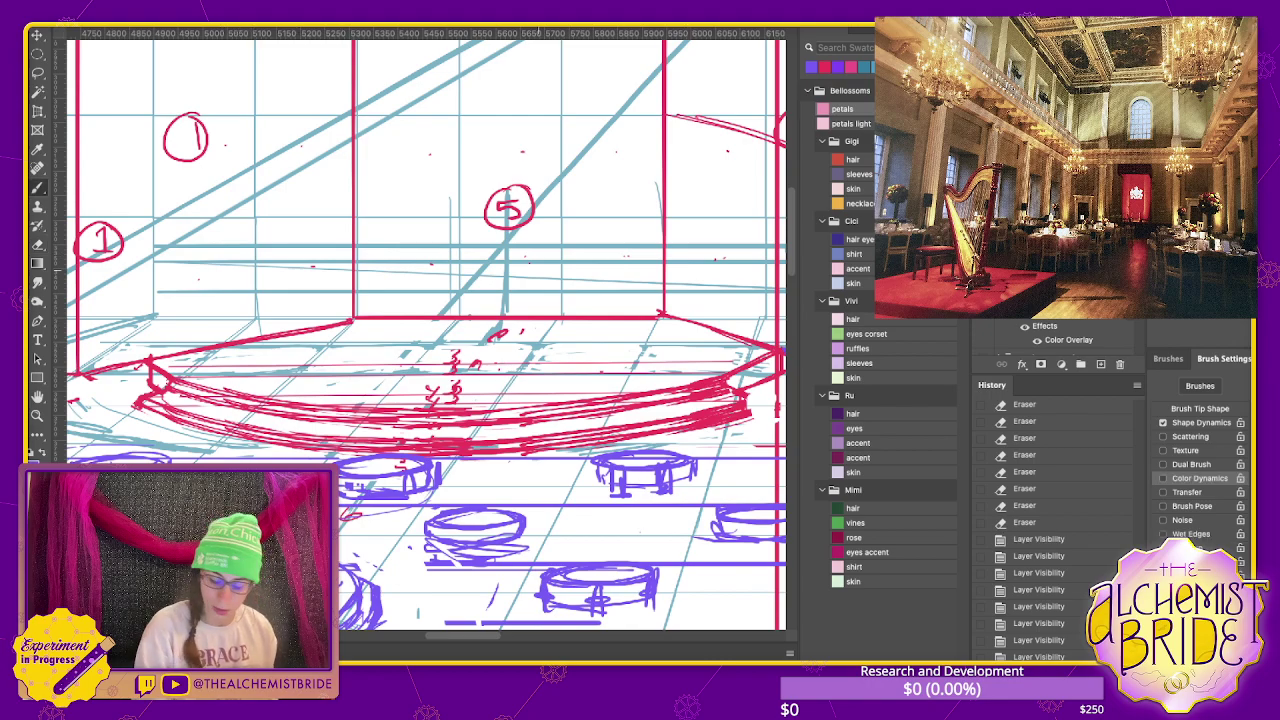
pyautogui.moveTo(216, 350); pyautogui.dragTo(194, 370)
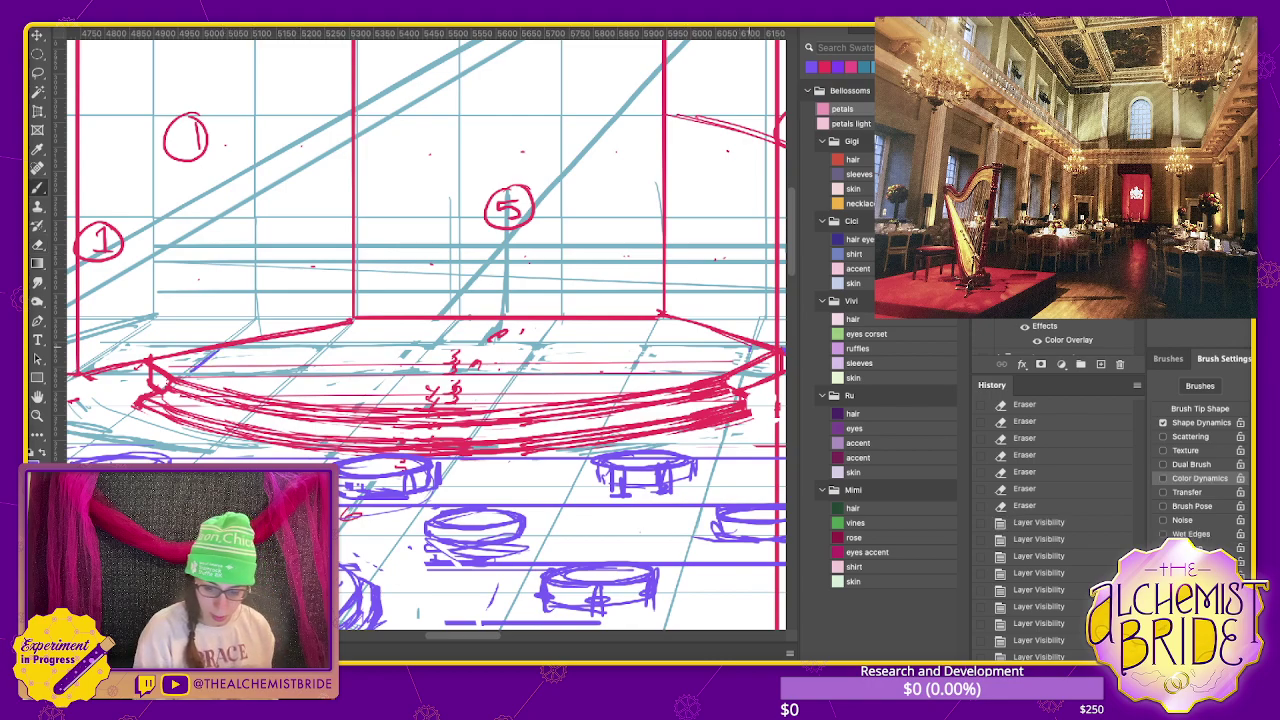
pyautogui.moveTo(754, 347); pyautogui.dragTo(743, 365)
pyautogui.moveTo(192, 377); pyautogui.dragTo(724, 377)
pyautogui.moveTo(192, 348)
pyautogui.mouseDown()
pyautogui.moveTo(750, 350)
pyautogui.moveTo(190, 362)
pyautogui.moveTo(740, 362)
pyautogui.mouseUp()
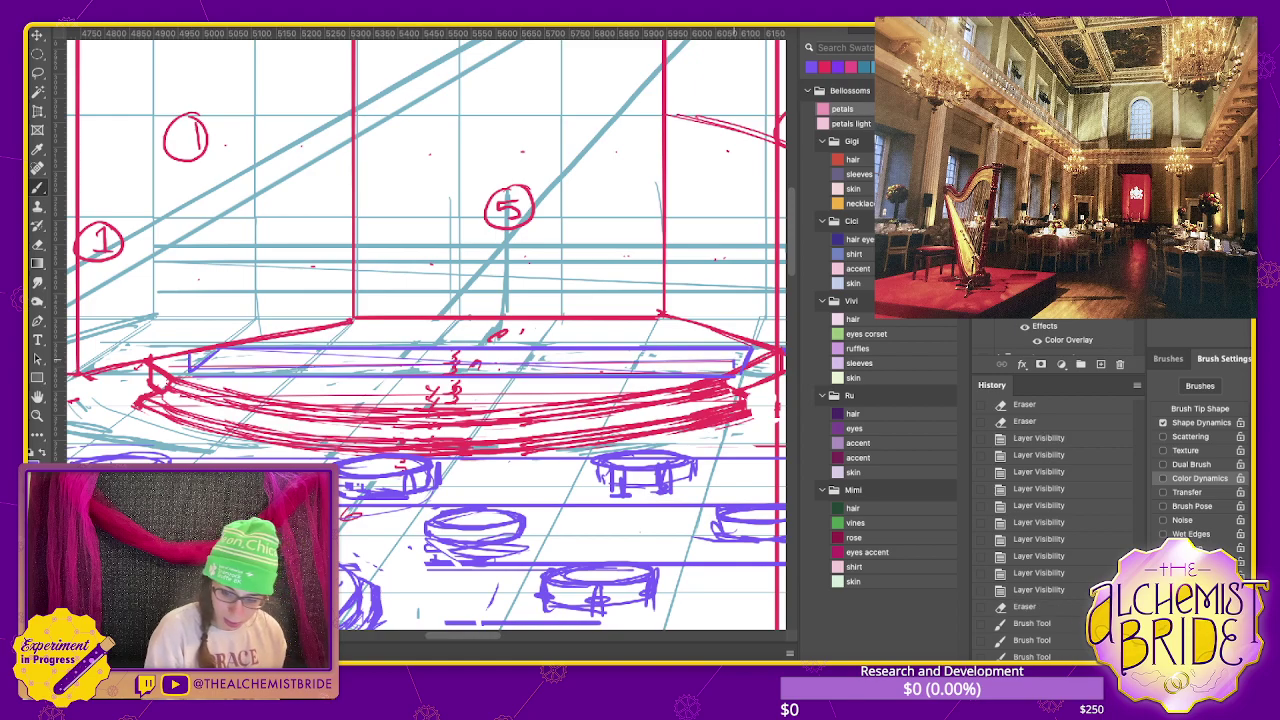
pyautogui.moveTo(192, 356); pyautogui.dragTo(736, 356)
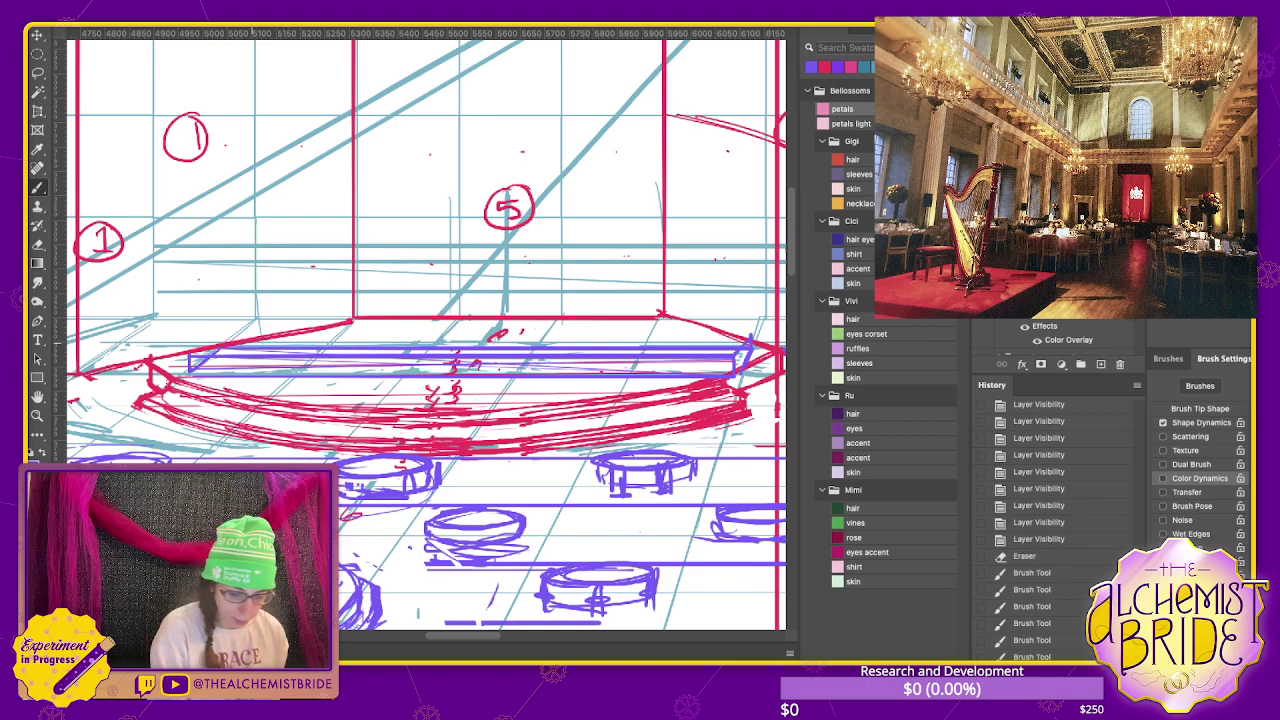
pyautogui.moveTo(748, 342)
pyautogui.mouseDown()
pyautogui.moveTo(218, 338)
pyautogui.moveTo(750, 336)
pyautogui.mouseUp()
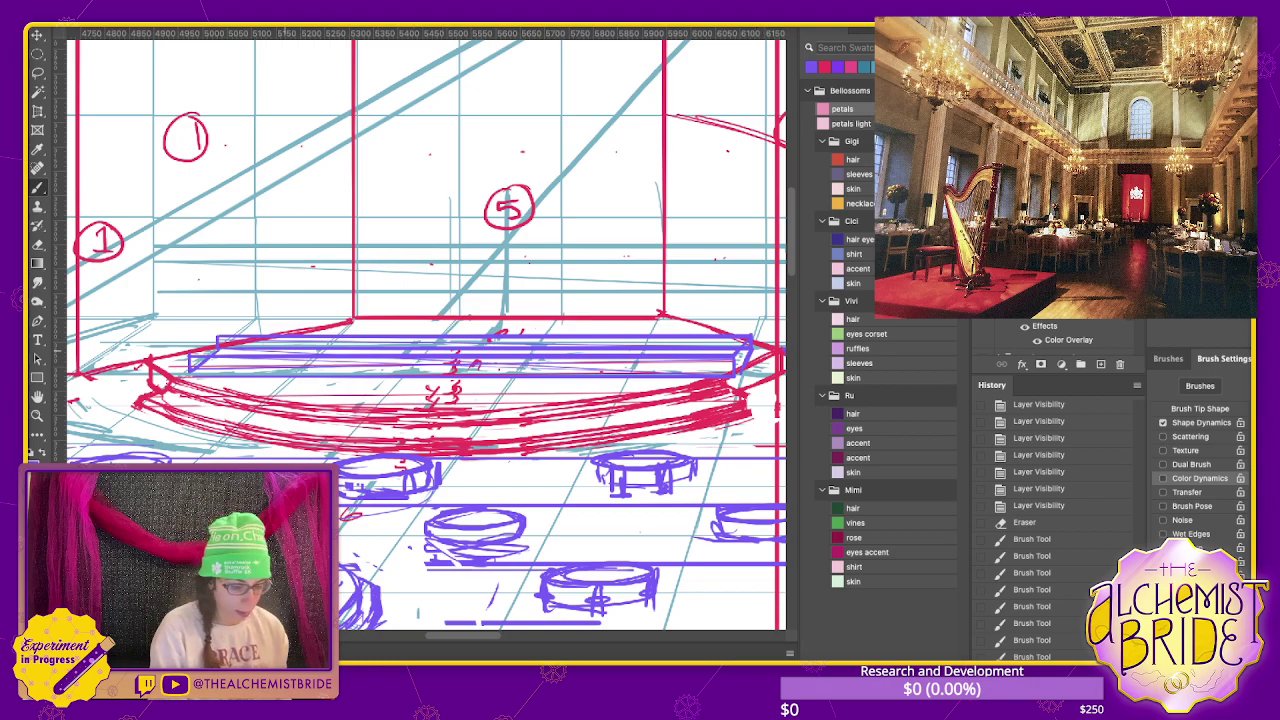
# - Erase the extra horizontal lines, leaving one purple line along the stage's back
pyautogui.press('e')
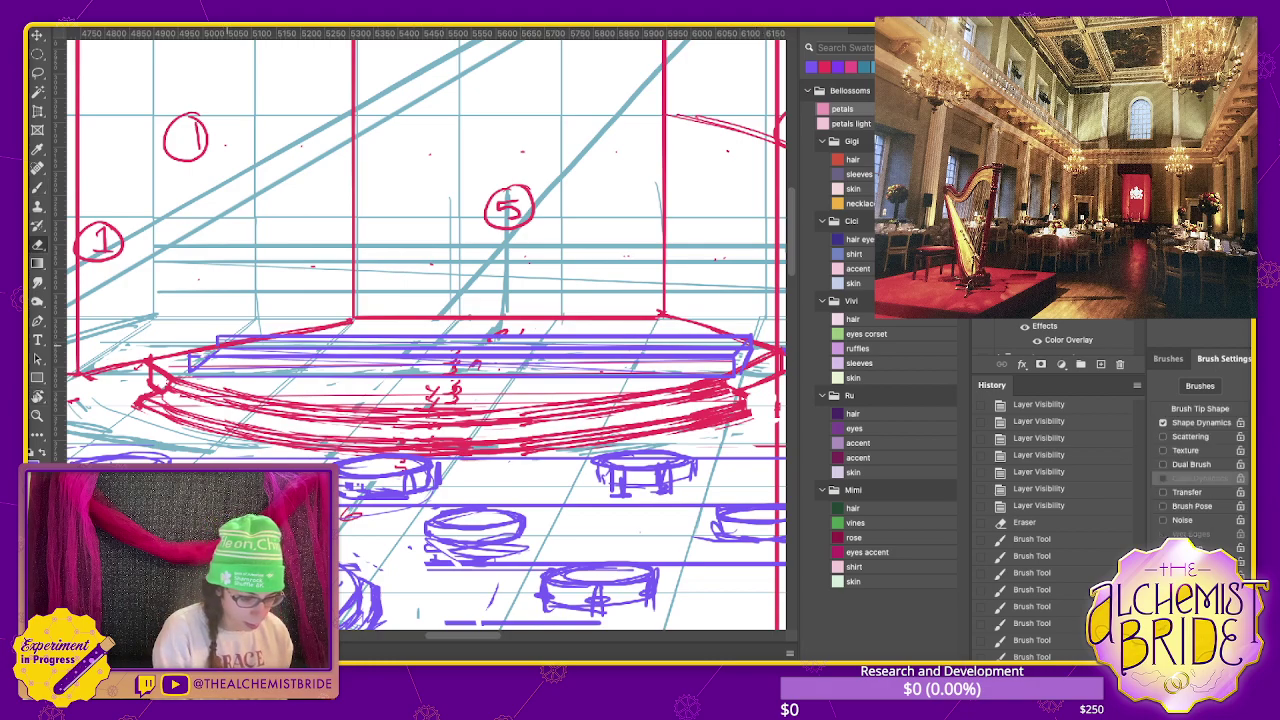
pyautogui.moveTo(218, 348)
pyautogui.mouseDown()
pyautogui.moveTo(732, 349)
pyautogui.moveTo(308, 349)
pyautogui.mouseUp()
pyautogui.moveTo(208, 368); pyautogui.dragTo(690, 360)
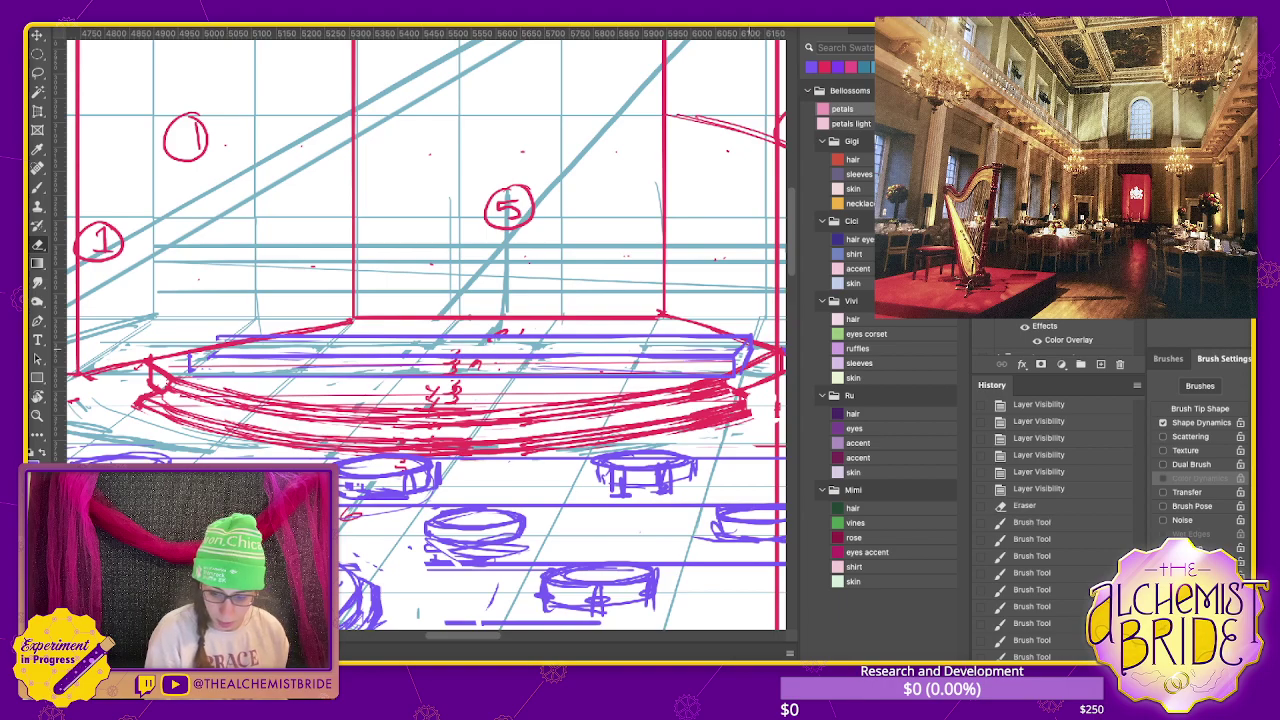
pyautogui.press('b')
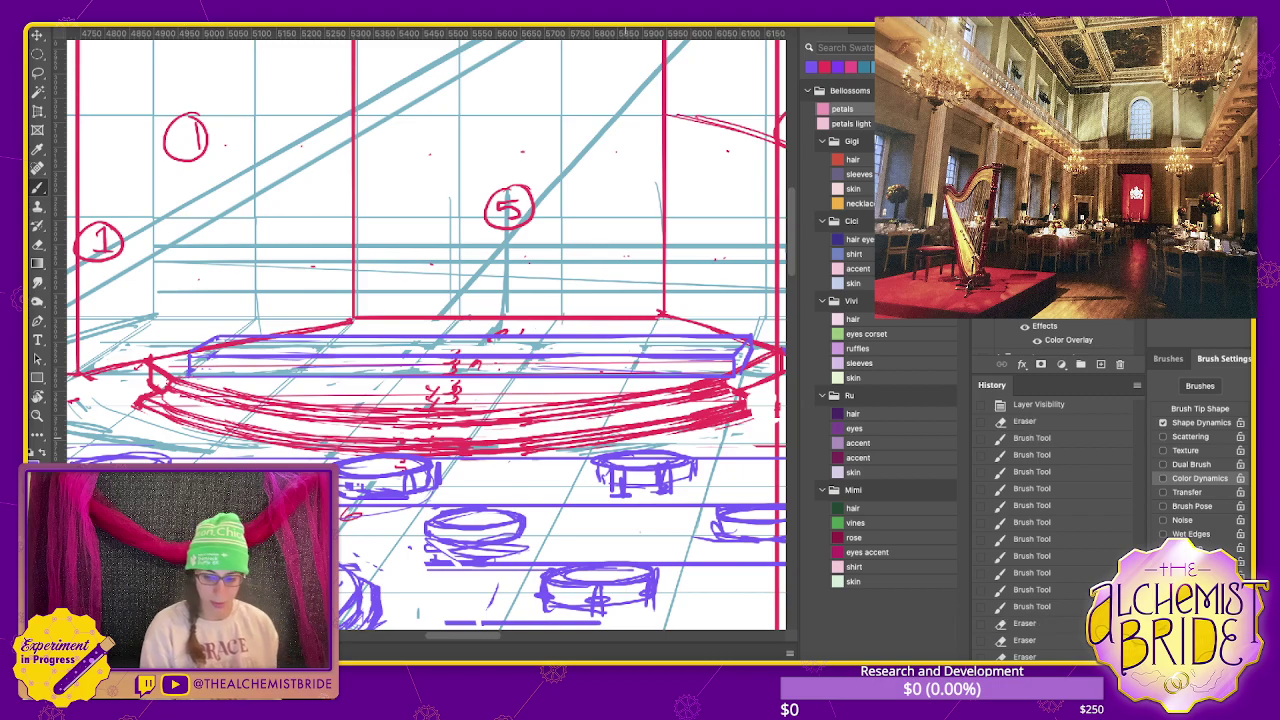
pyautogui.hscroll(-2, 420, 330)
# - Sketch a purple raised block at the stage centre and darken the platform's edge lines
pyautogui.hotkey('ctrl', '-')
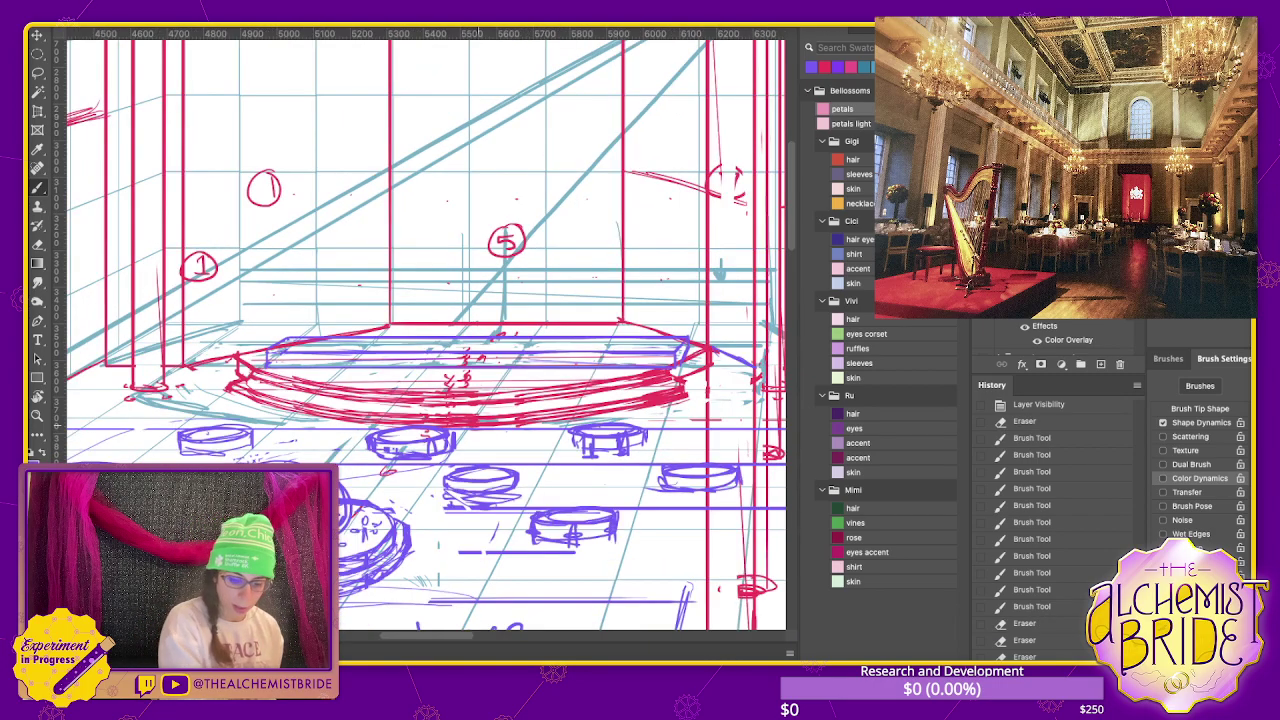
pyautogui.hotkey('ctrl', '+')
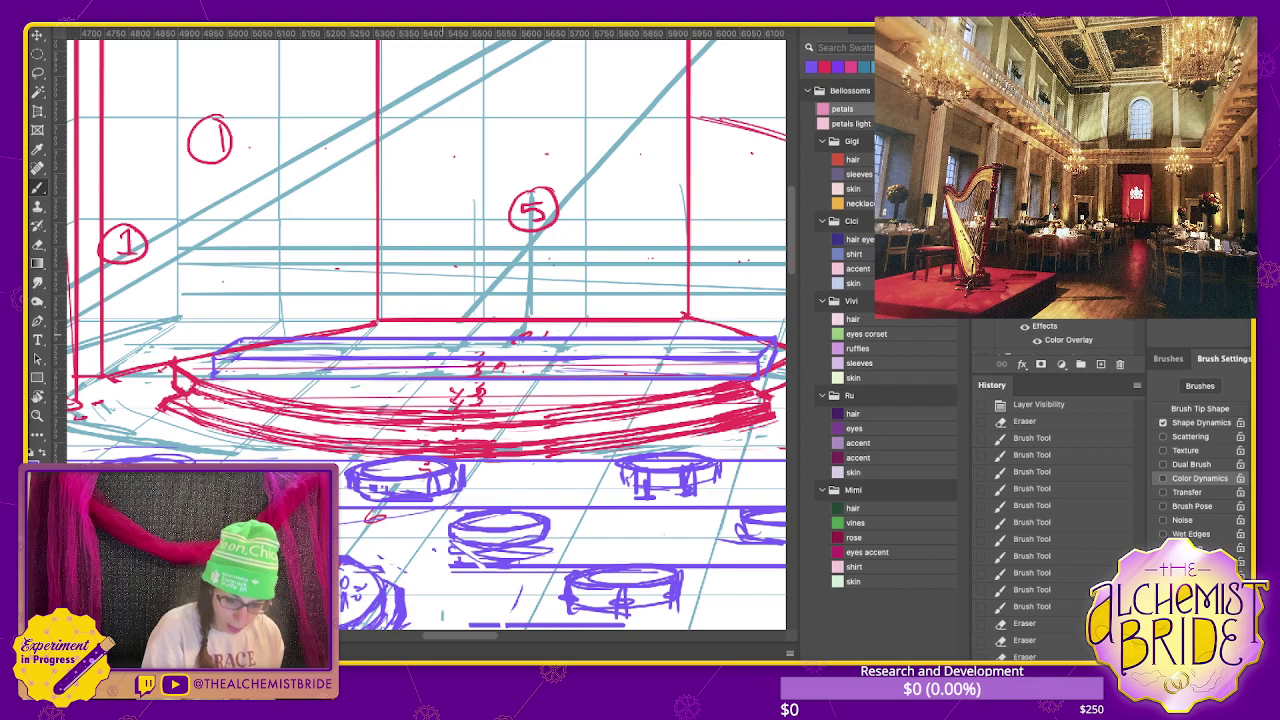
pyautogui.moveTo(420, 350); pyautogui.dragTo(420, 376)
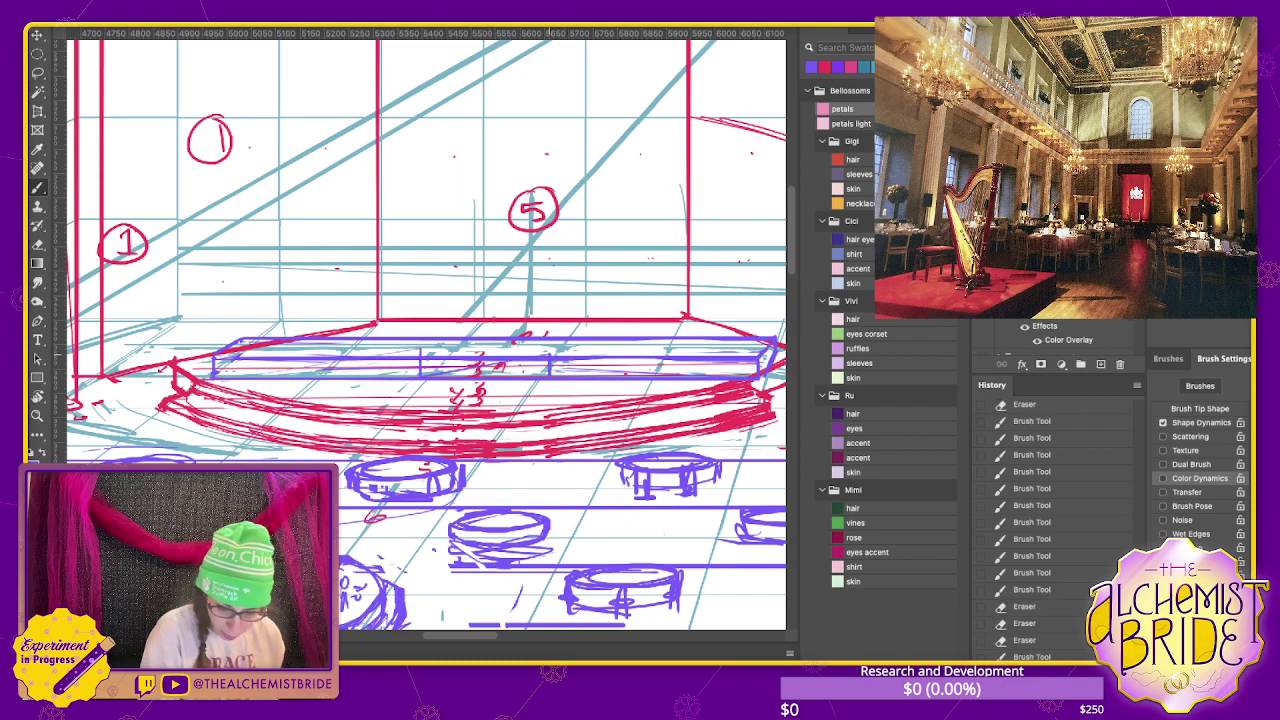
pyautogui.moveTo(549, 352); pyautogui.dragTo(549, 378)
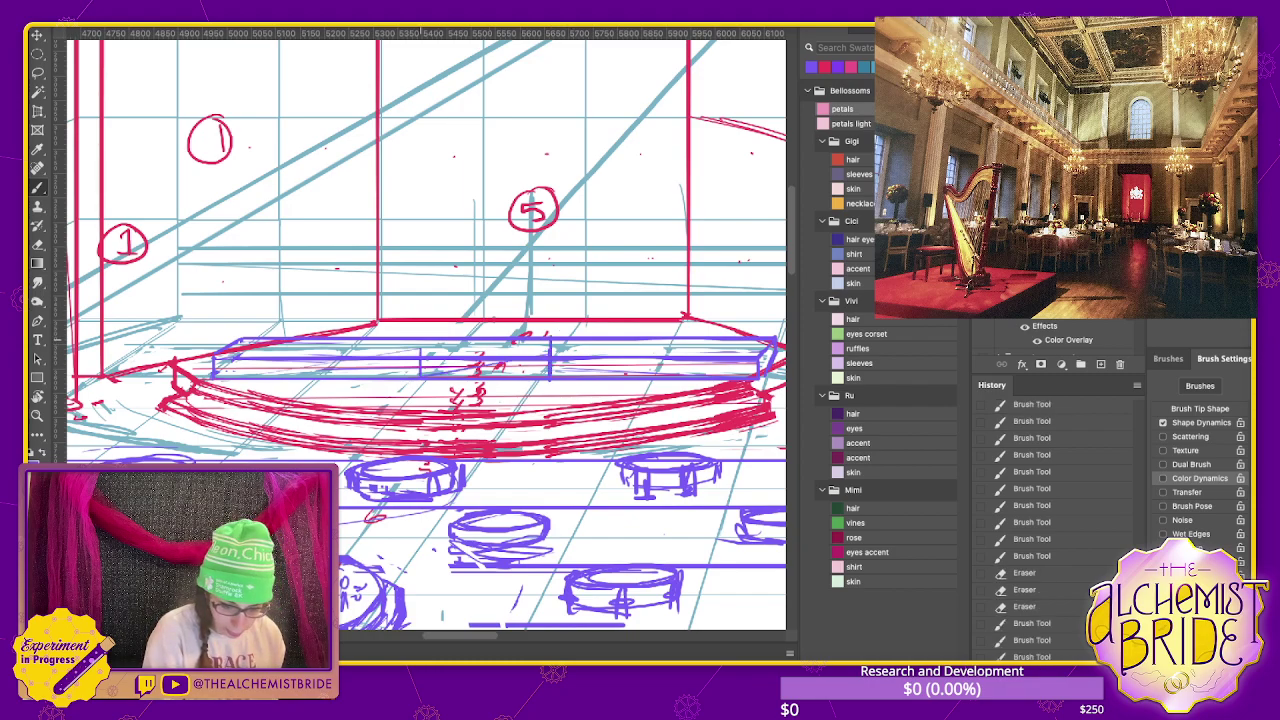
pyautogui.moveTo(466, 342)
pyautogui.mouseDown()
pyautogui.moveTo(548, 346)
pyautogui.moveTo(564, 324)
pyautogui.mouseUp()
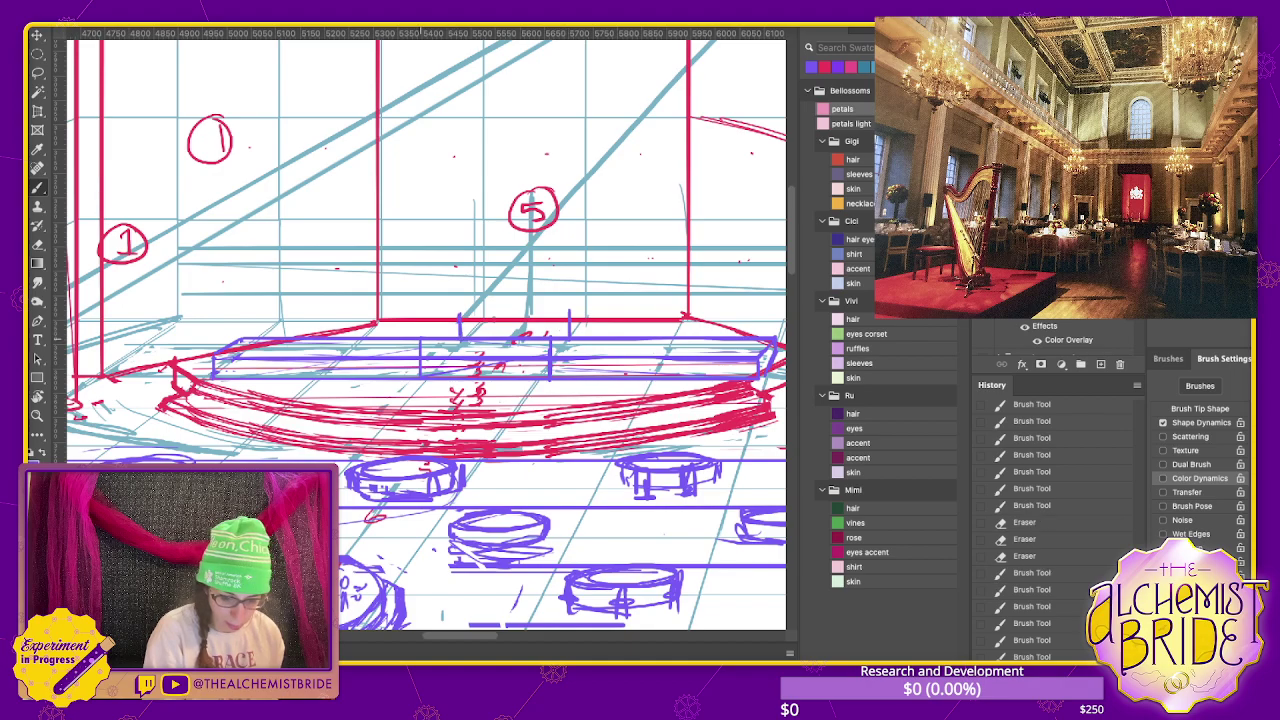
pyautogui.moveTo(418, 342)
pyautogui.mouseDown()
pyautogui.moveTo(464, 342)
pyautogui.moveTo(456, 320)
pyautogui.moveTo(570, 312)
pyautogui.moveTo(551, 336)
pyautogui.moveTo(506, 288)
pyautogui.moveTo(487, 308)
pyautogui.moveTo(518, 300)
pyautogui.mouseUp()
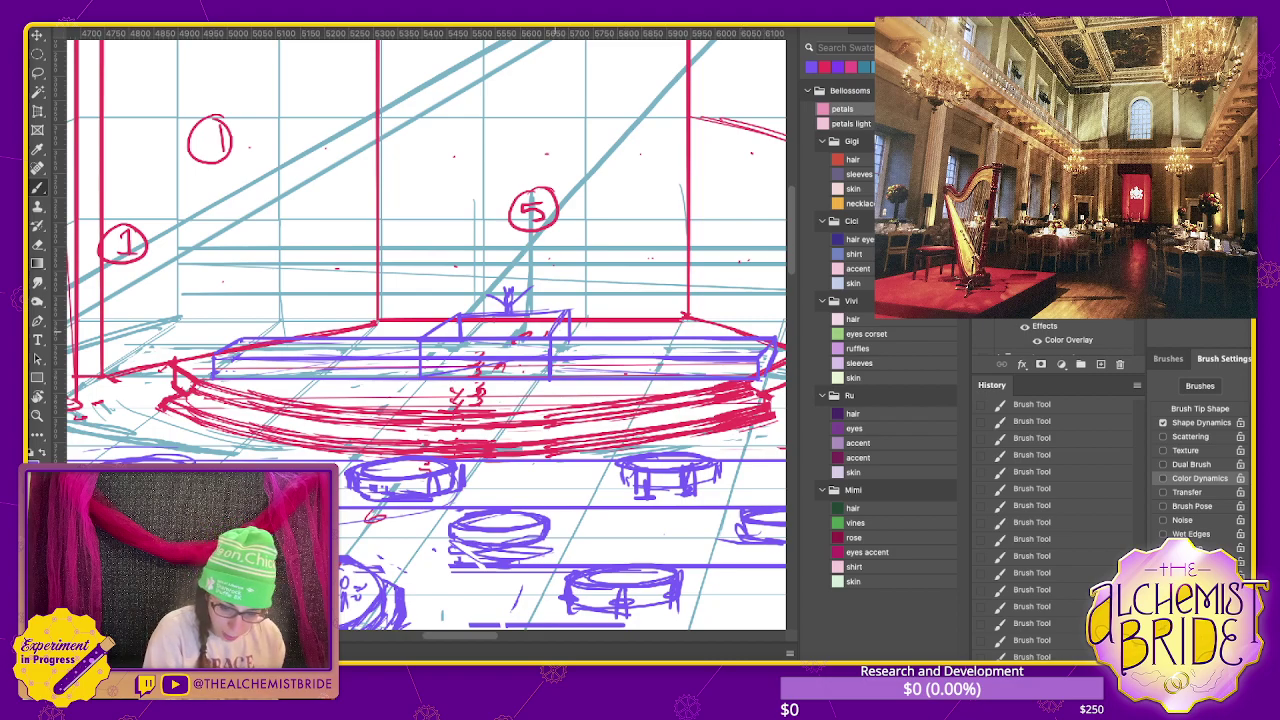
pyautogui.moveTo(560, 347); pyautogui.dragTo(760, 350)
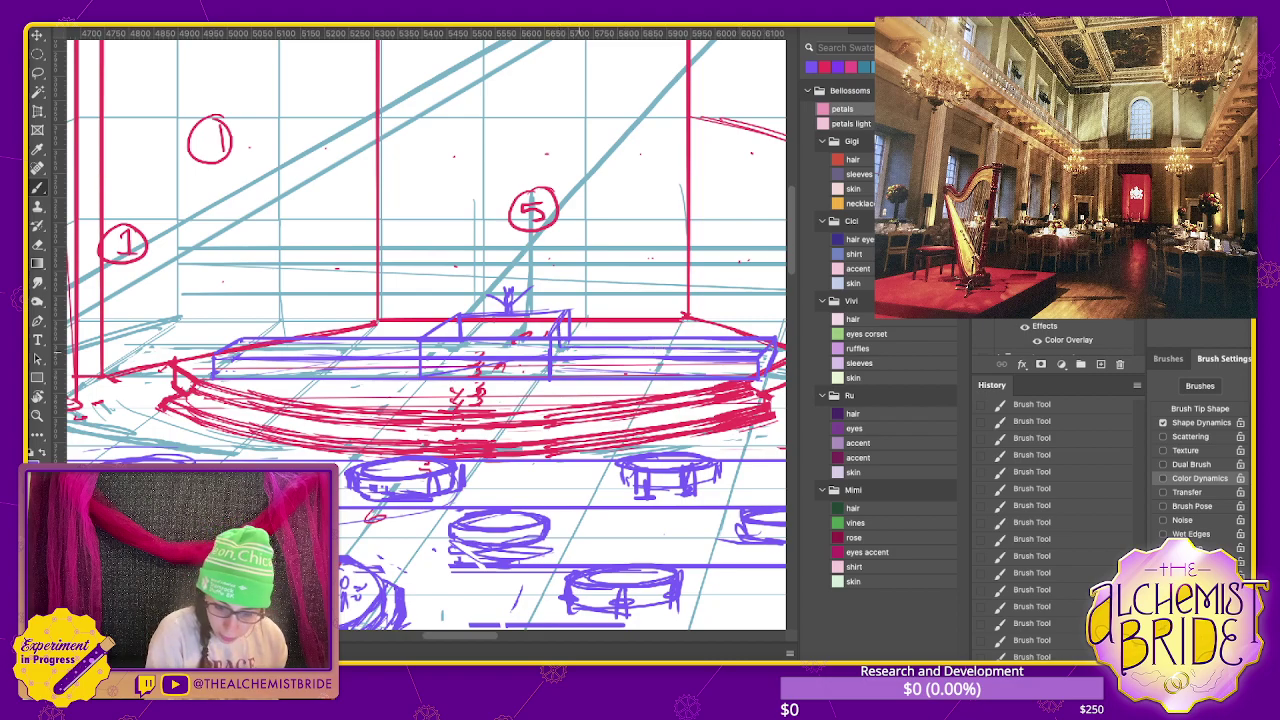
pyautogui.moveTo(252, 347); pyautogui.dragTo(550, 348)
pyautogui.moveTo(436, 329); pyautogui.dragTo(552, 326)
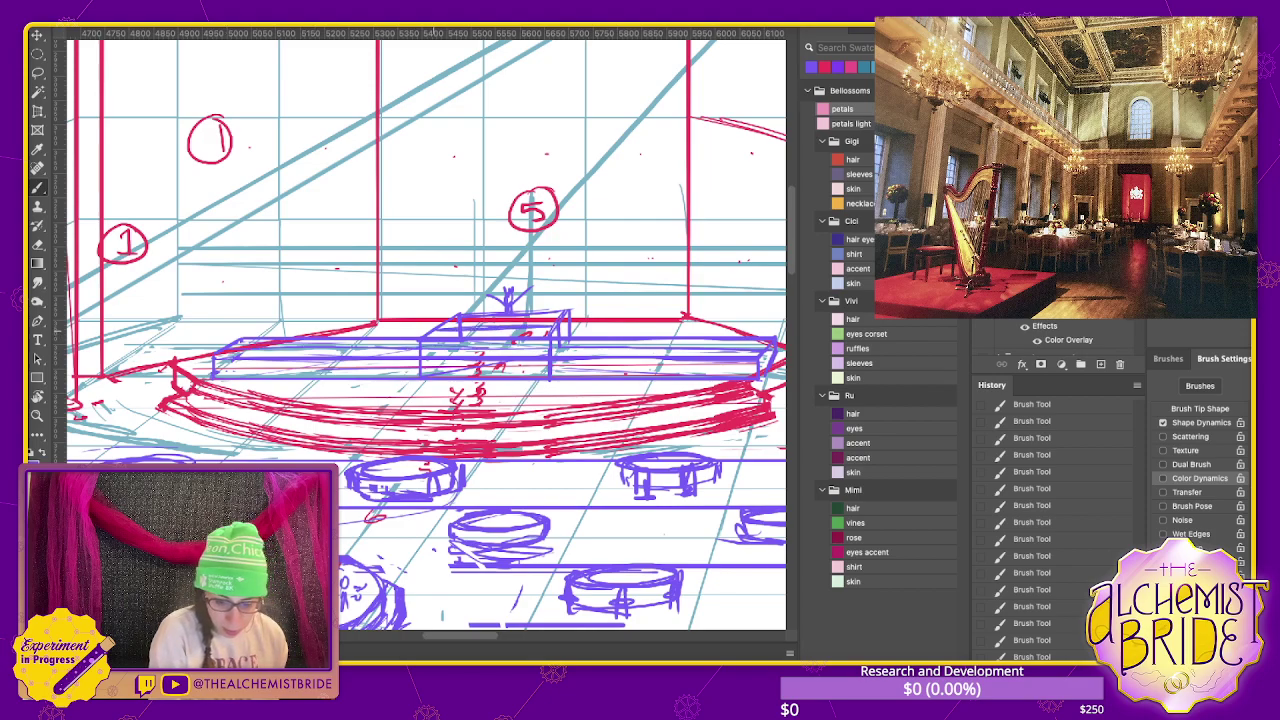
# - Erase excess lines on the block's top and the thin lines on either side
pyautogui.press('e')
pyautogui.moveTo(448, 318)
pyautogui.mouseDown()
pyautogui.moveTo(544, 327)
pyautogui.moveTo(572, 310)
pyautogui.moveTo(546, 312)
pyautogui.mouseUp()
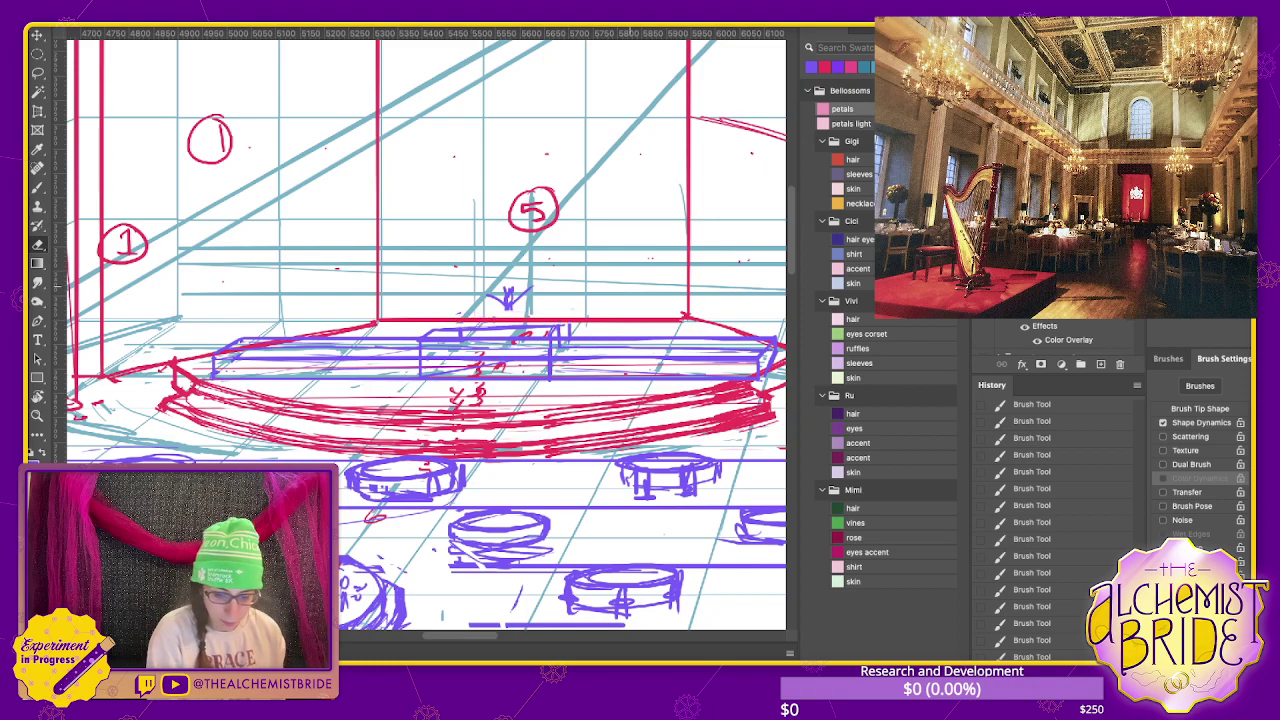
pyautogui.moveTo(228, 341); pyautogui.dragTo(414, 339)
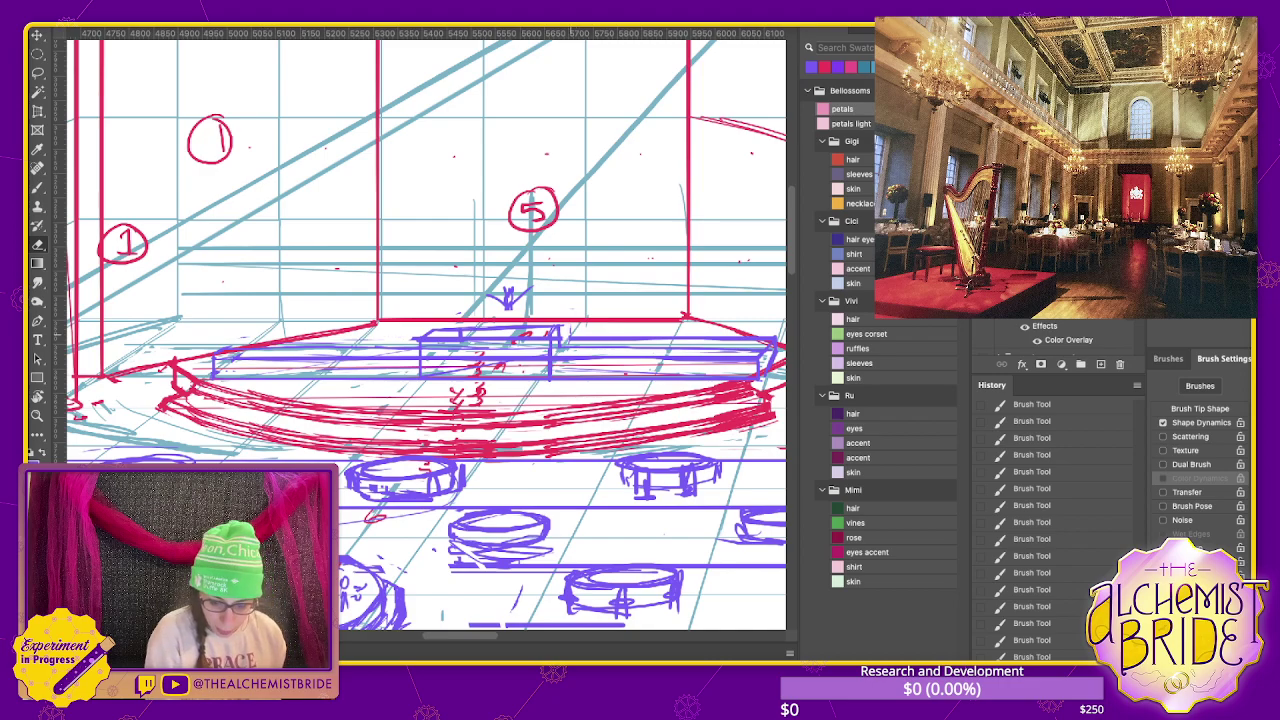
pyautogui.moveTo(568, 340)
pyautogui.mouseDown()
pyautogui.moveTo(776, 340)
pyautogui.moveTo(672, 339)
pyautogui.mouseUp()
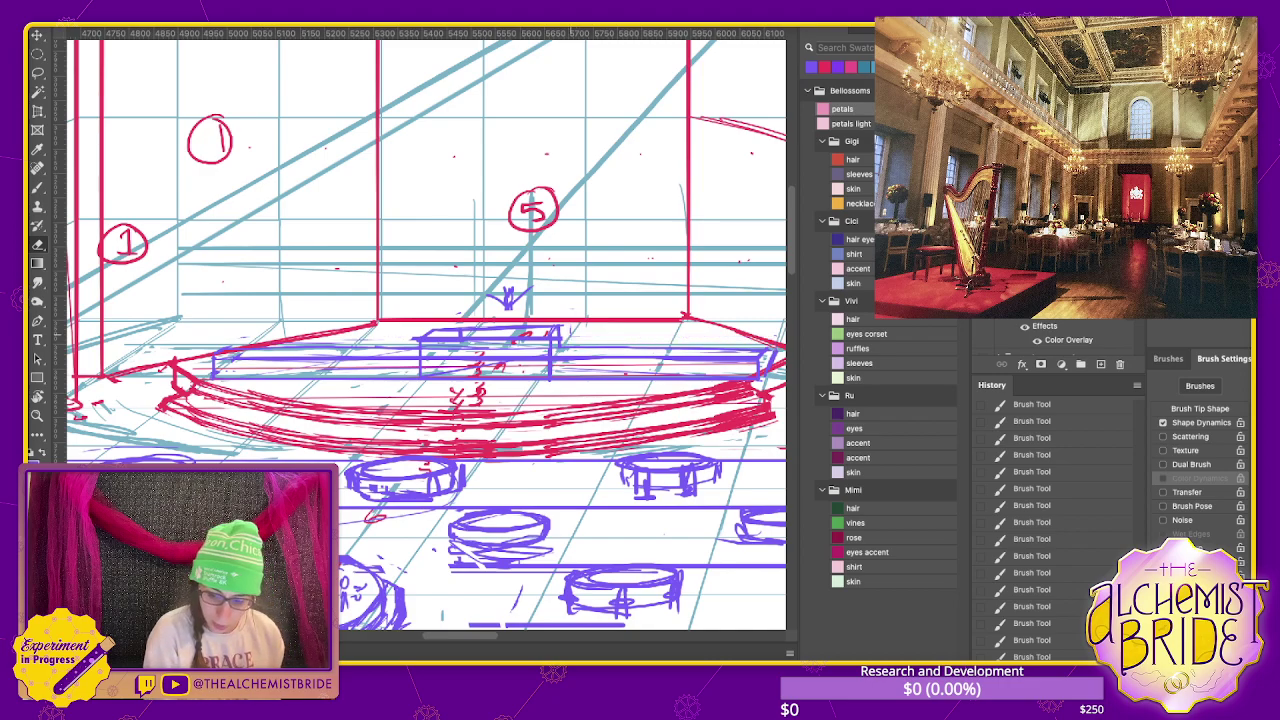
pyautogui.press('b')
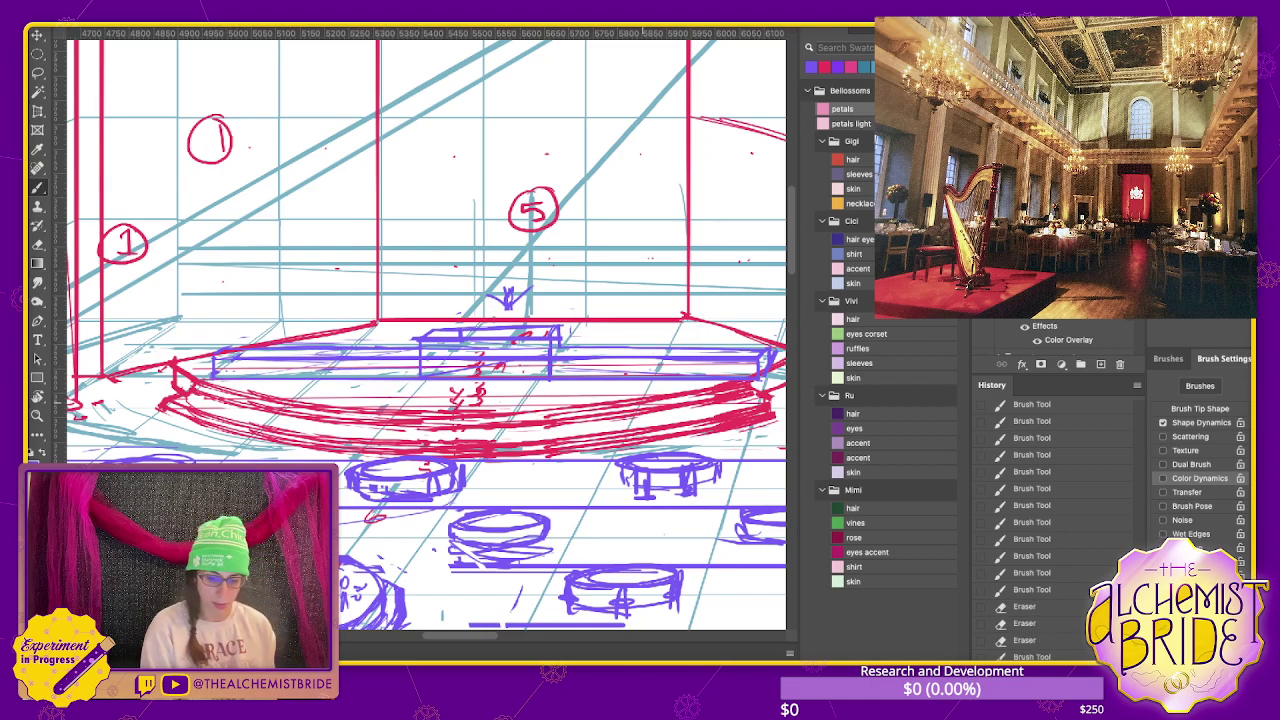
# - Retrace the platform's top and front edges in purple over the blue guides
pyautogui.moveTo(564, 346); pyautogui.dragTo(764, 347)
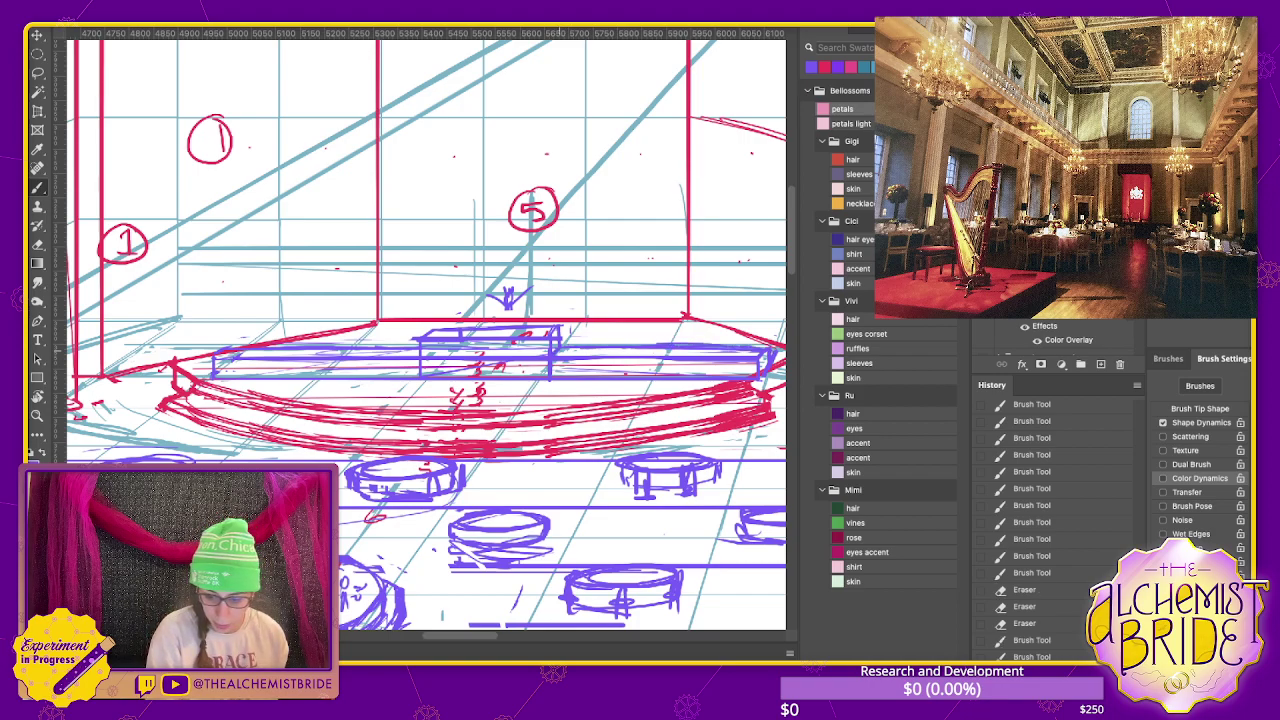
pyautogui.moveTo(556, 353)
pyautogui.mouseDown()
pyautogui.moveTo(636, 353)
pyautogui.moveTo(664, 374)
pyautogui.mouseUp()
pyautogui.moveTo(492, 375); pyautogui.dragTo(616, 373)
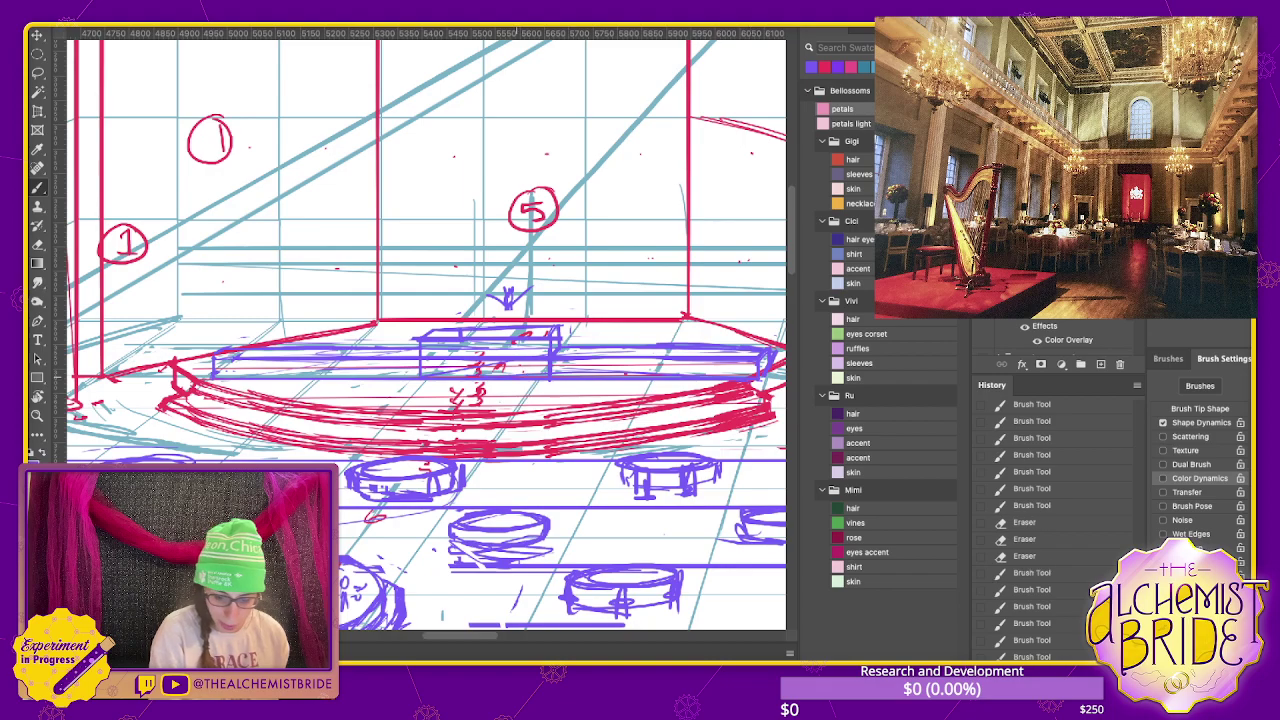
pyautogui.moveTo(374, 376); pyautogui.dragTo(466, 375)
pyautogui.moveTo(216, 375); pyautogui.dragTo(548, 373)
pyautogui.moveTo(572, 374); pyautogui.dragTo(606, 374)
# - Erase overshooting strokes along the platform front and beside the block
pyautogui.press('e')
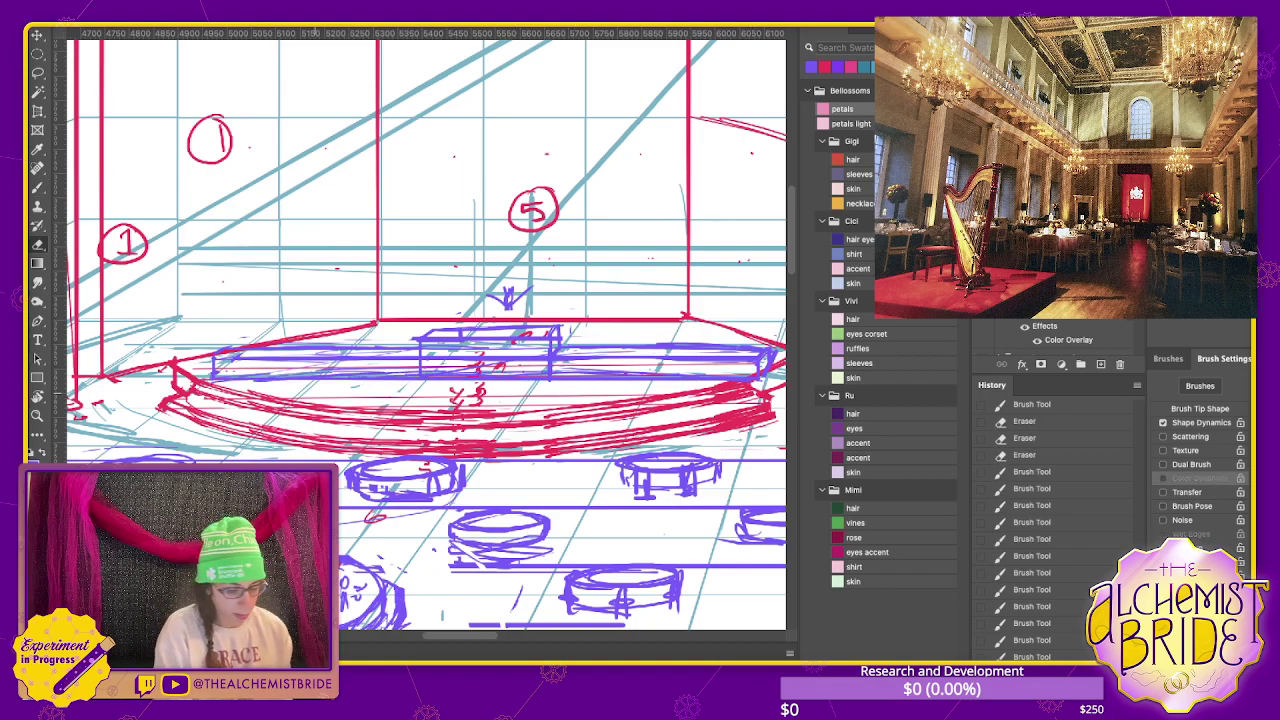
pyautogui.moveTo(272, 378); pyautogui.dragTo(708, 379)
pyautogui.moveTo(558, 360); pyautogui.dragTo(730, 360)
pyautogui.moveTo(404, 359); pyautogui.dragTo(320, 362)
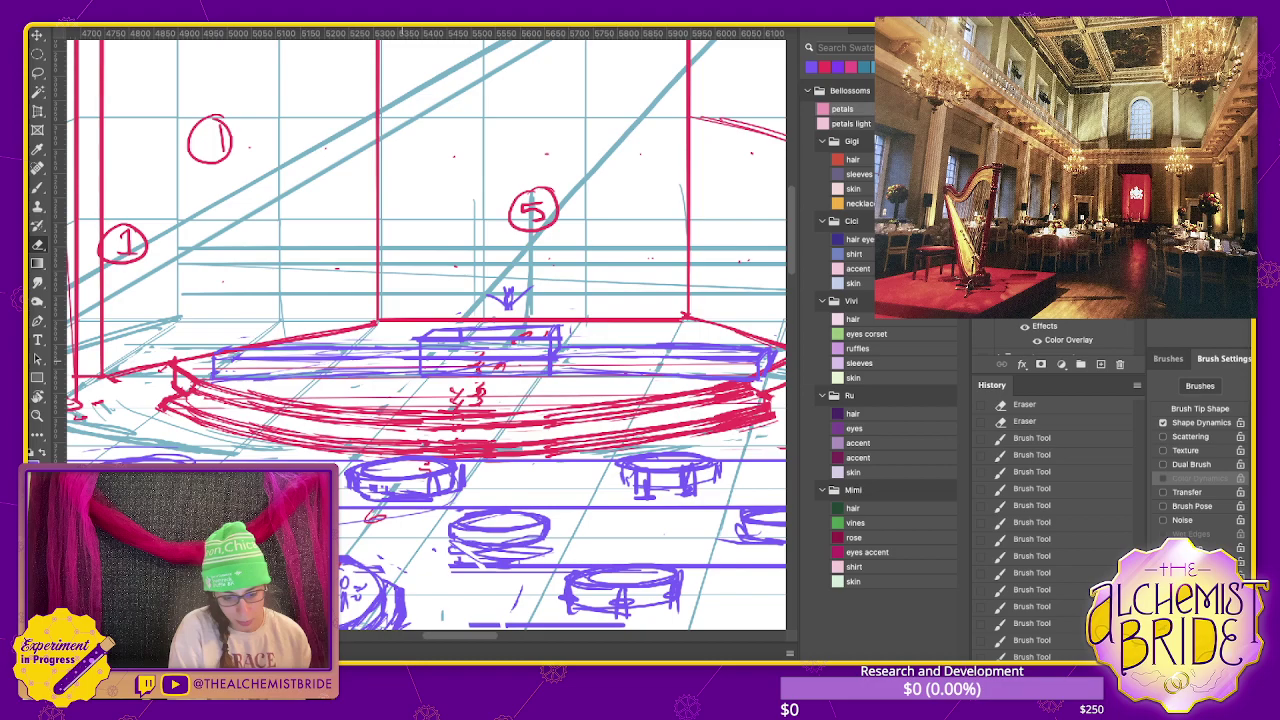
pyautogui.press('b')
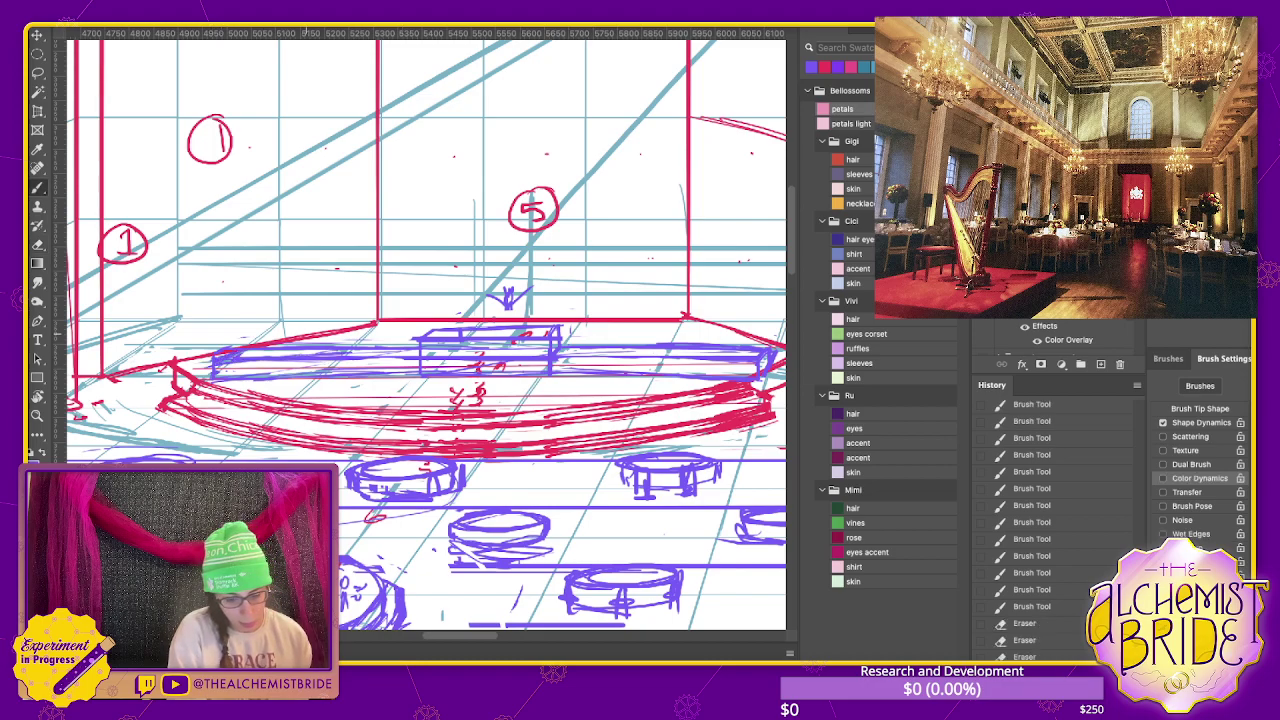
# - Lasso-select the small sketch on top of the block to move it
pyautogui.press('e')
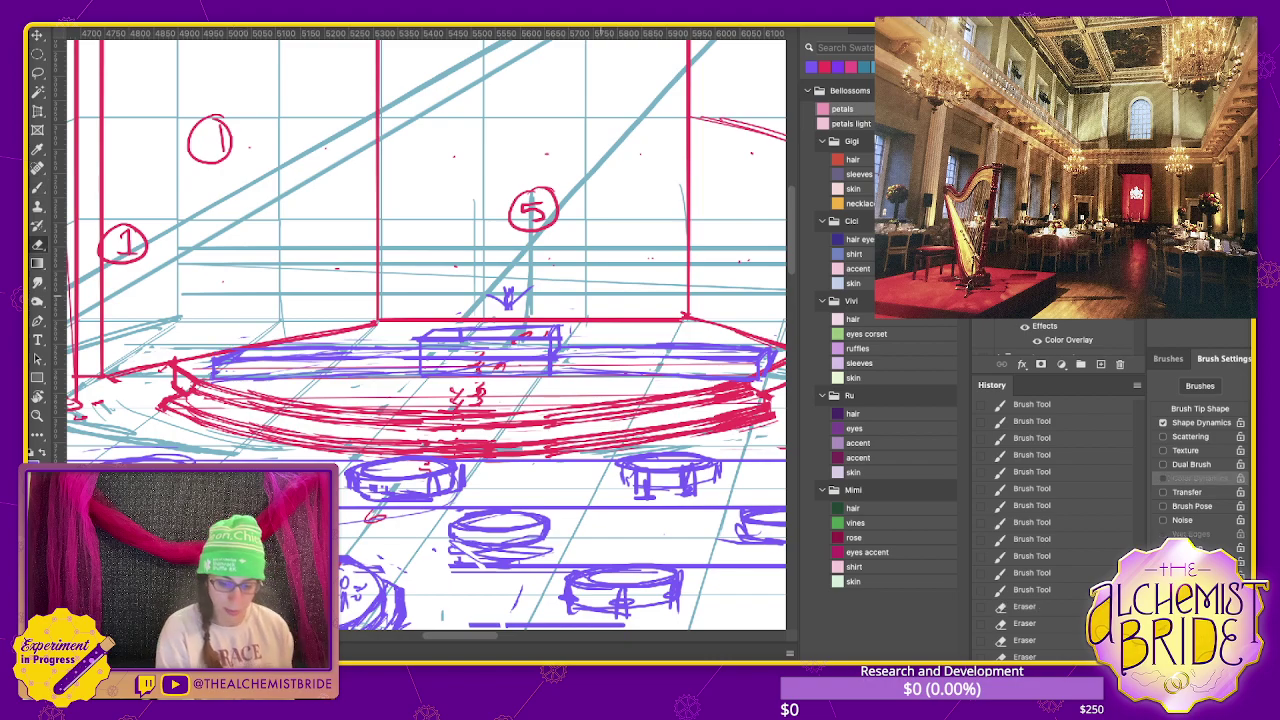
pyautogui.press('l')
pyautogui.moveTo(492, 282); pyautogui.dragTo(502, 312)
pyautogui.press('v')
# - Drop the selection once the small sketch atop the block is nudged into place
pyautogui.scroll(-2, 430, 332)
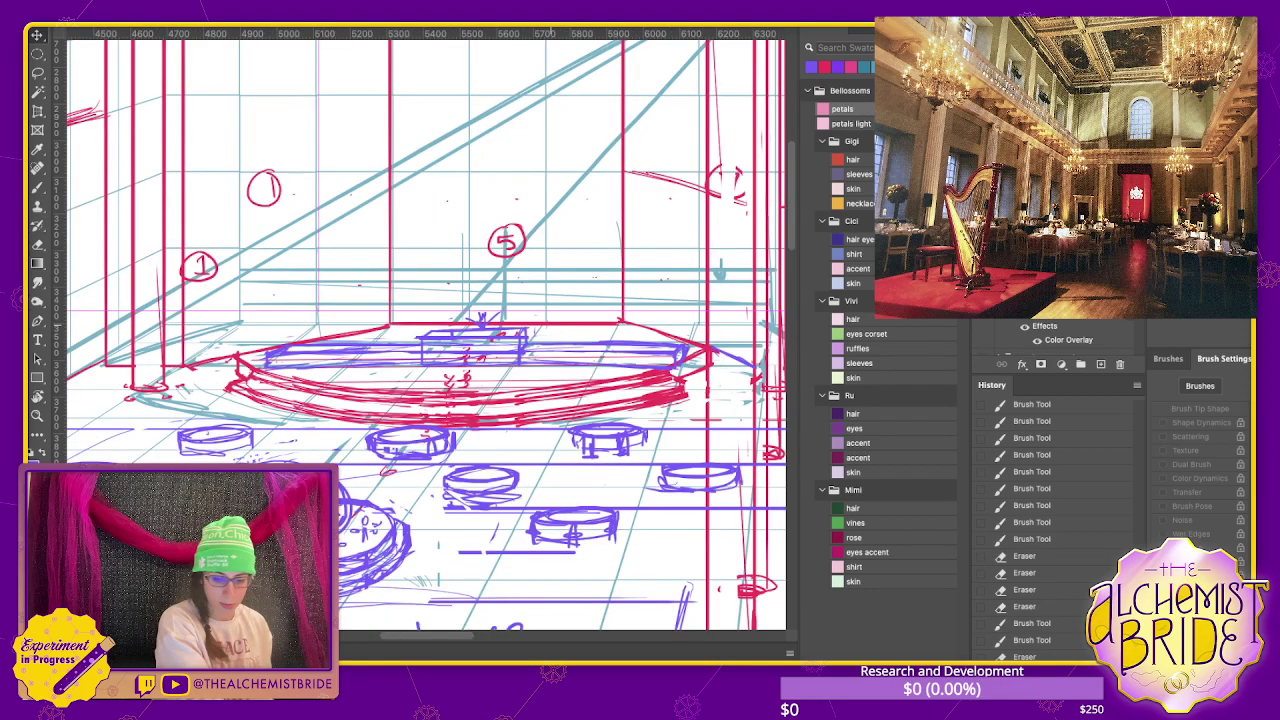
pyautogui.scroll(-2, 430, 332)
pyautogui.scroll(2, 430, 332)
pyautogui.scroll(1, 430, 332)
pyautogui.scroll(2, 430, 332)
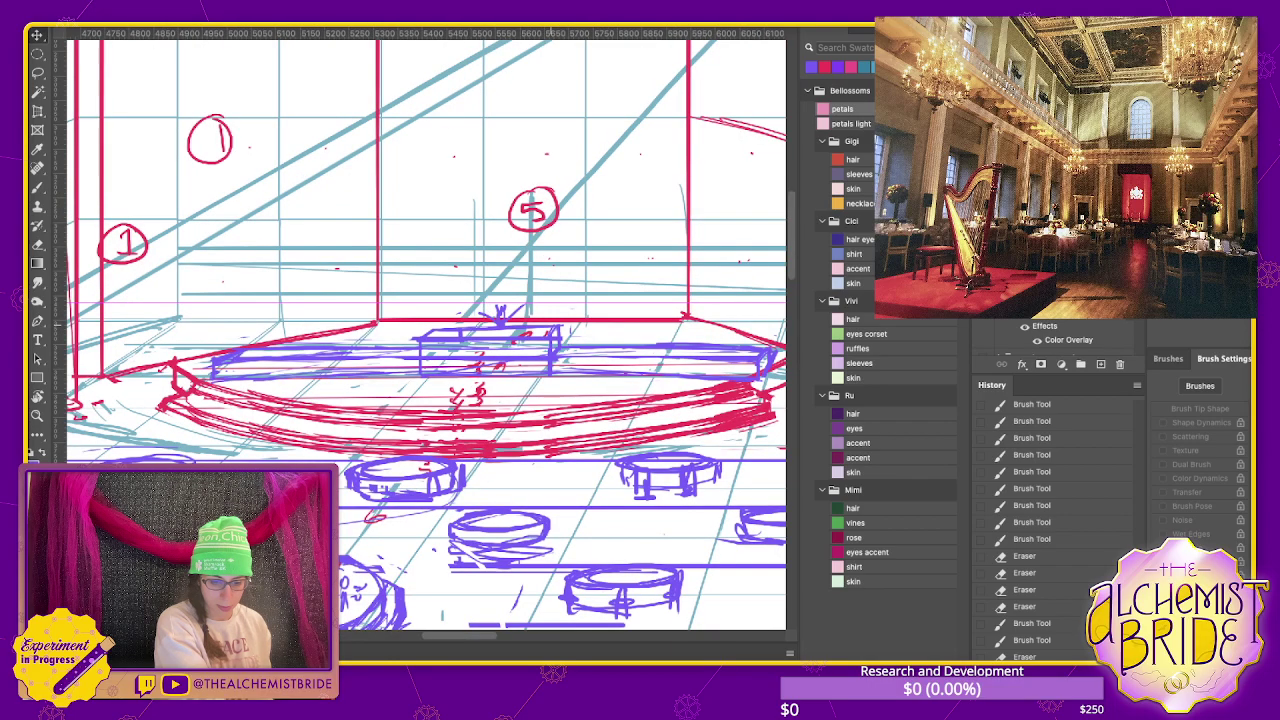
pyautogui.press('b')
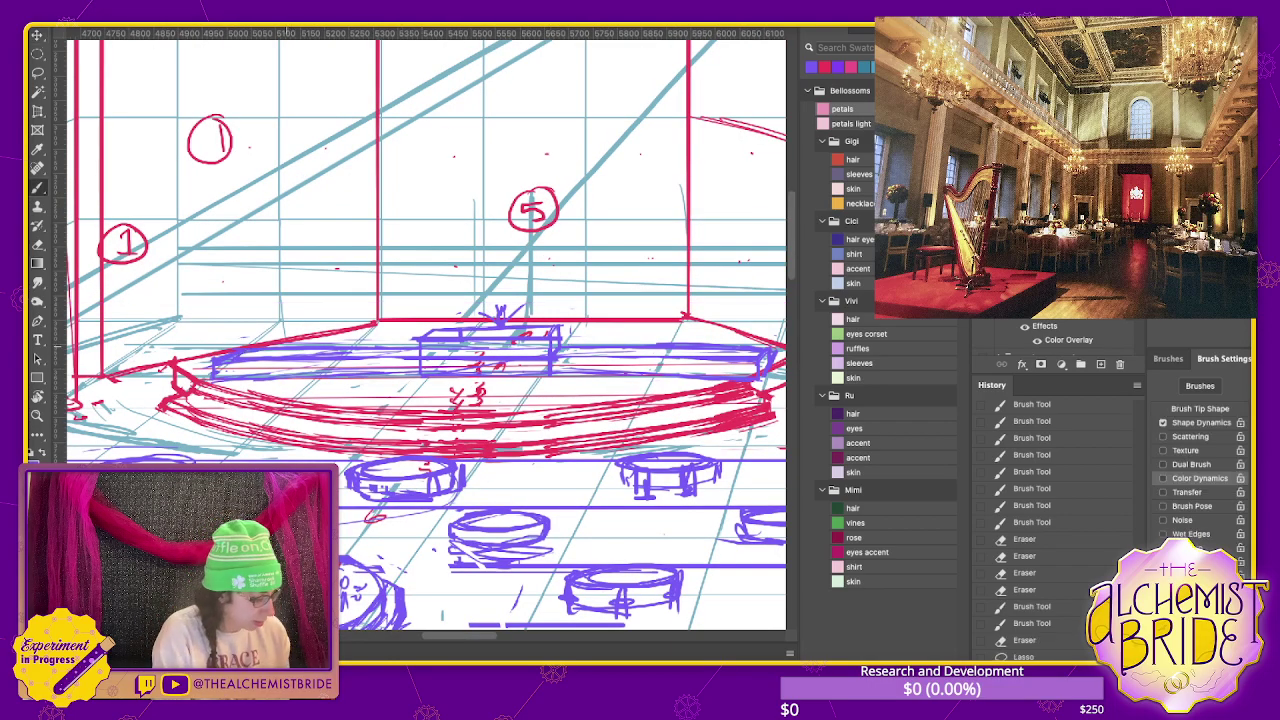
pyautogui.press('e')
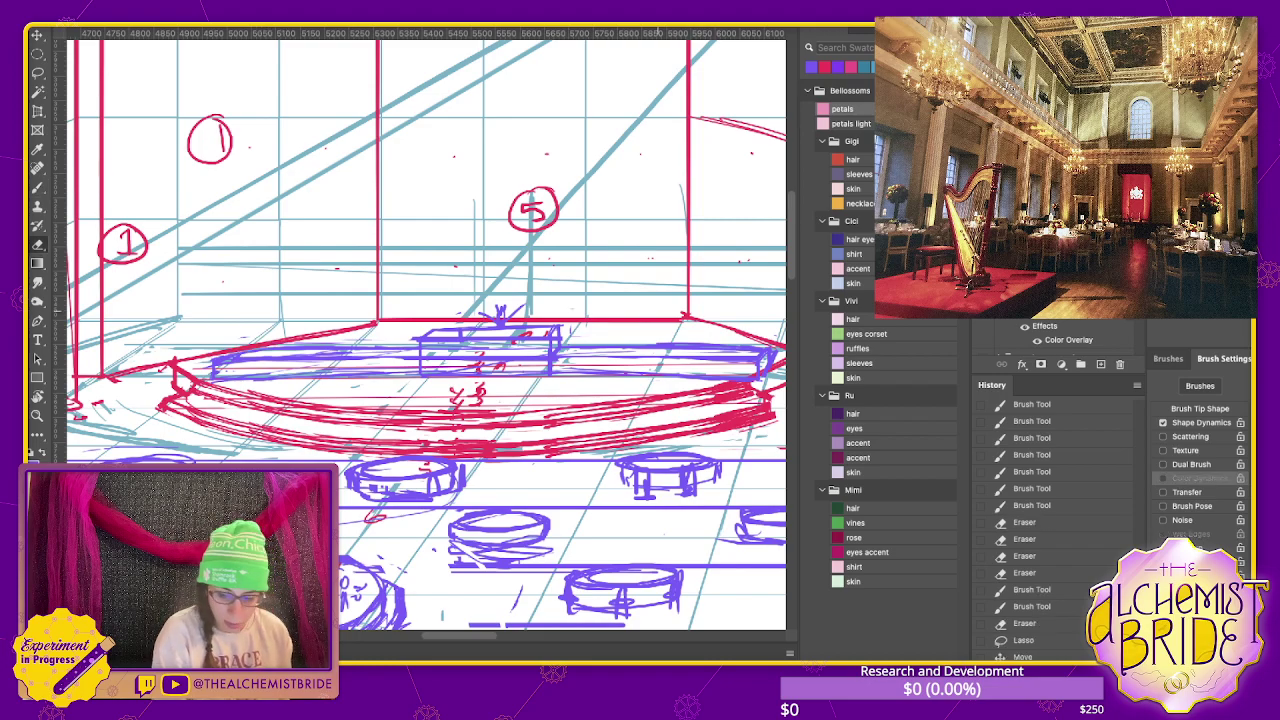
pyautogui.hotkey('ctrl', 'd')
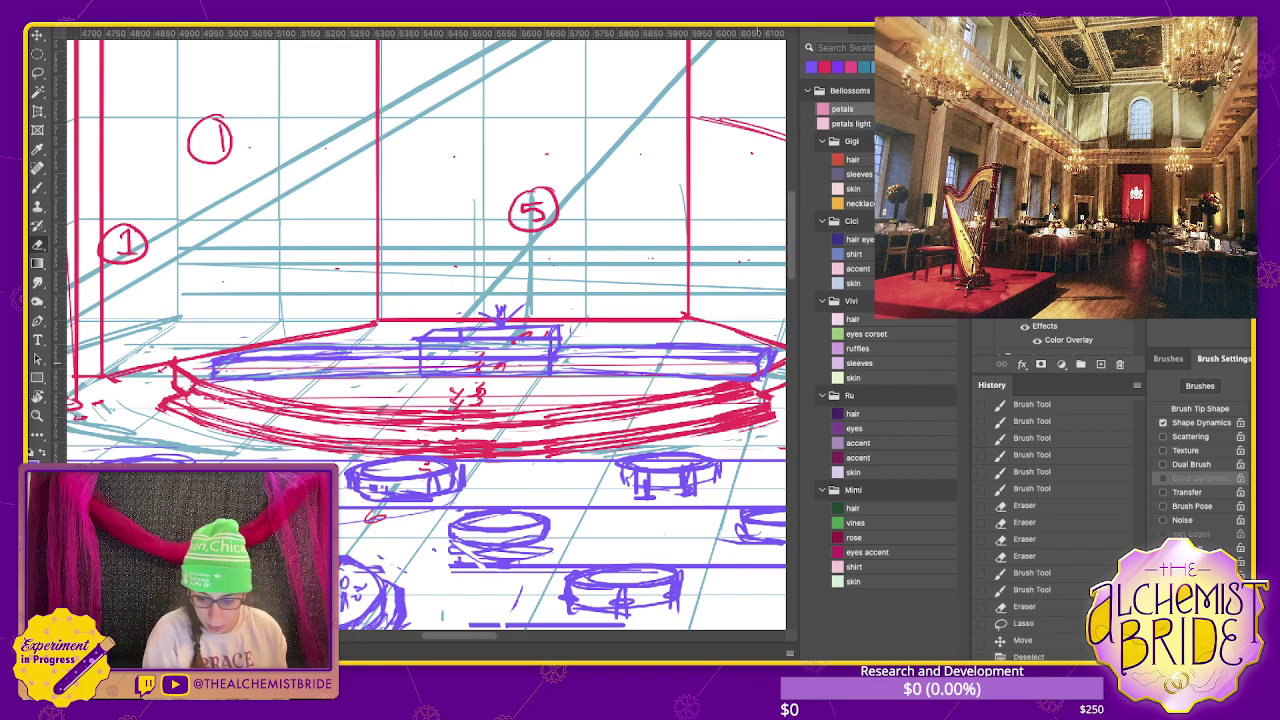
# - Erase a few stray marks and add purple strokes along the block's front and top
pyautogui.moveTo(748, 200); pyautogui.dragTo(768, 200)
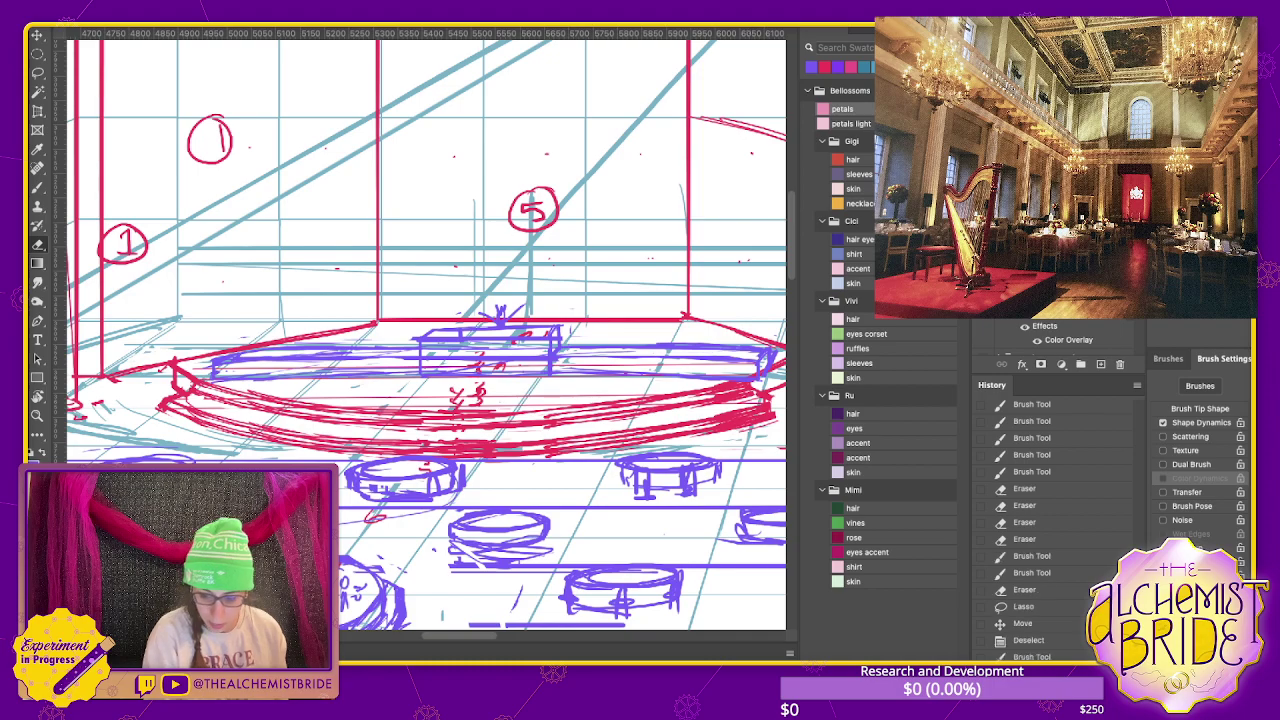
pyautogui.moveTo(180, 540); pyautogui.dragTo(240, 555)
pyautogui.moveTo(180, 560); pyautogui.dragTo(240, 555)
pyautogui.press('b')
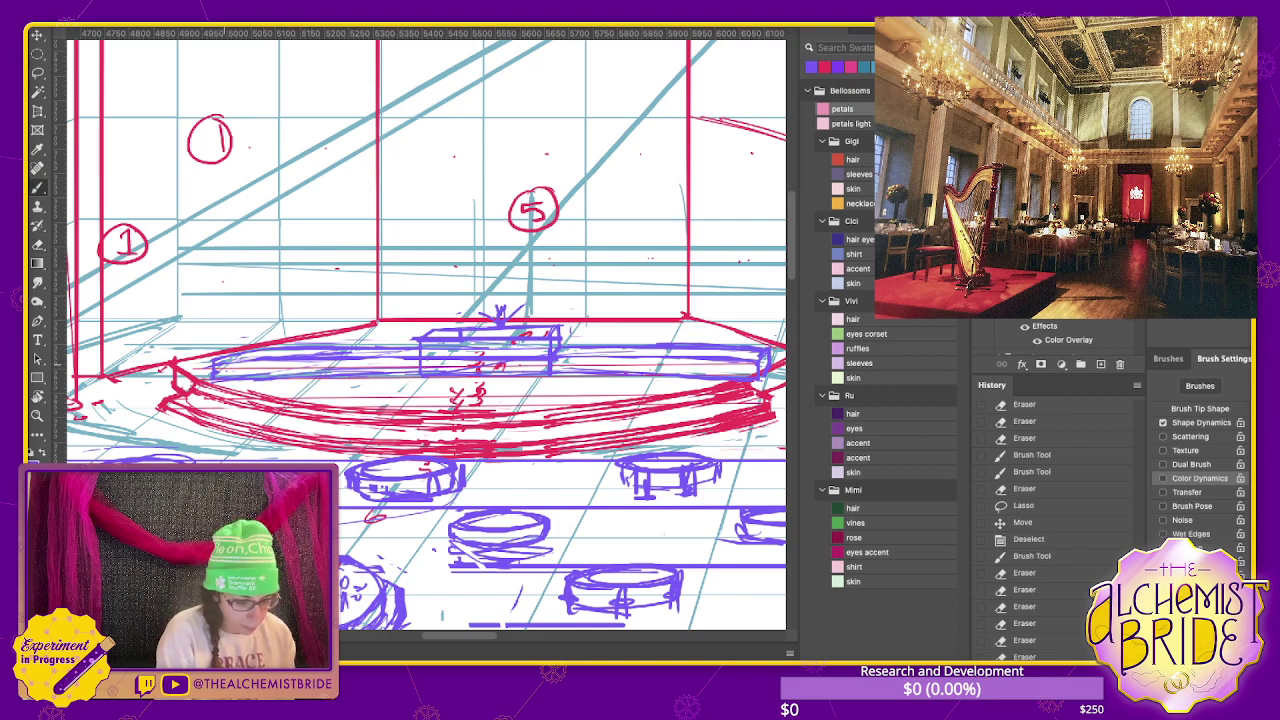
pyautogui.moveTo(180, 550); pyautogui.dragTo(240, 565)
pyautogui.moveTo(240, 354); pyautogui.dragTo(260, 354)
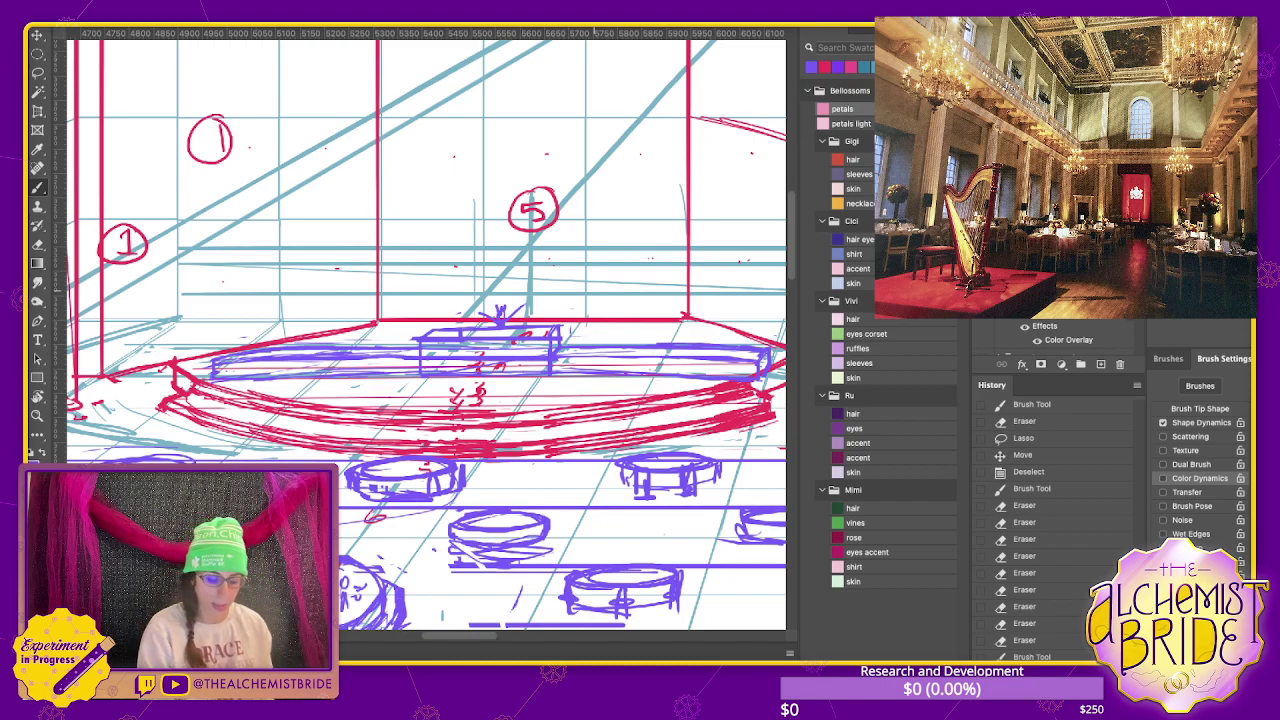
pyautogui.moveTo(470, 624); pyautogui.dragTo(520, 624)
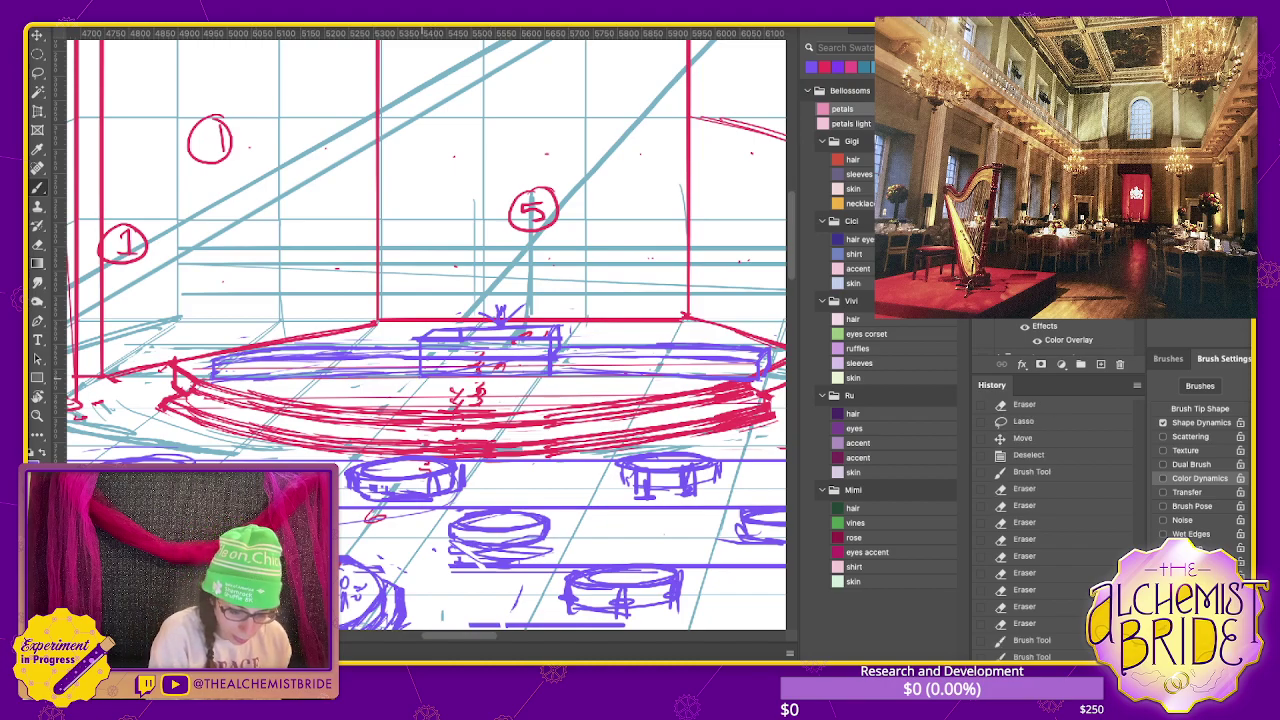
pyautogui.moveTo(418, 380); pyautogui.dragTo(538, 378)
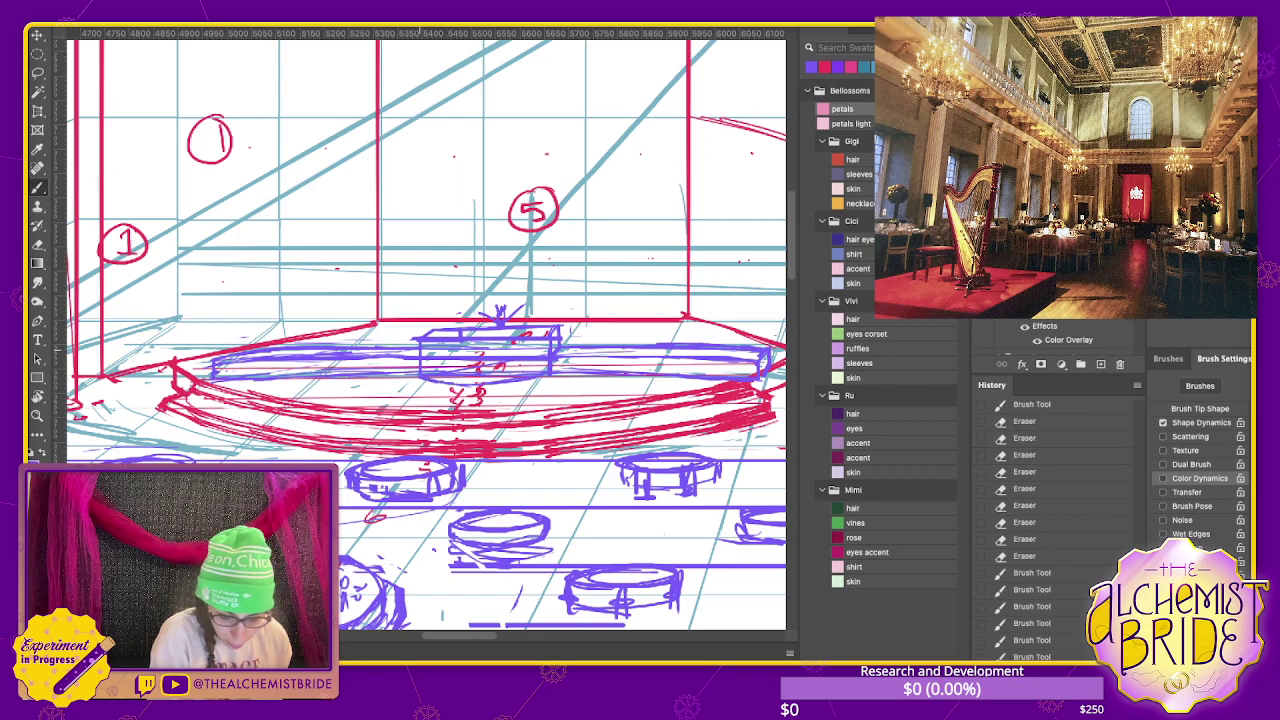
pyautogui.moveTo(440, 350)
pyautogui.mouseDown()
pyautogui.moveTo(430, 346)
pyautogui.moveTo(530, 332)
pyautogui.mouseUp()
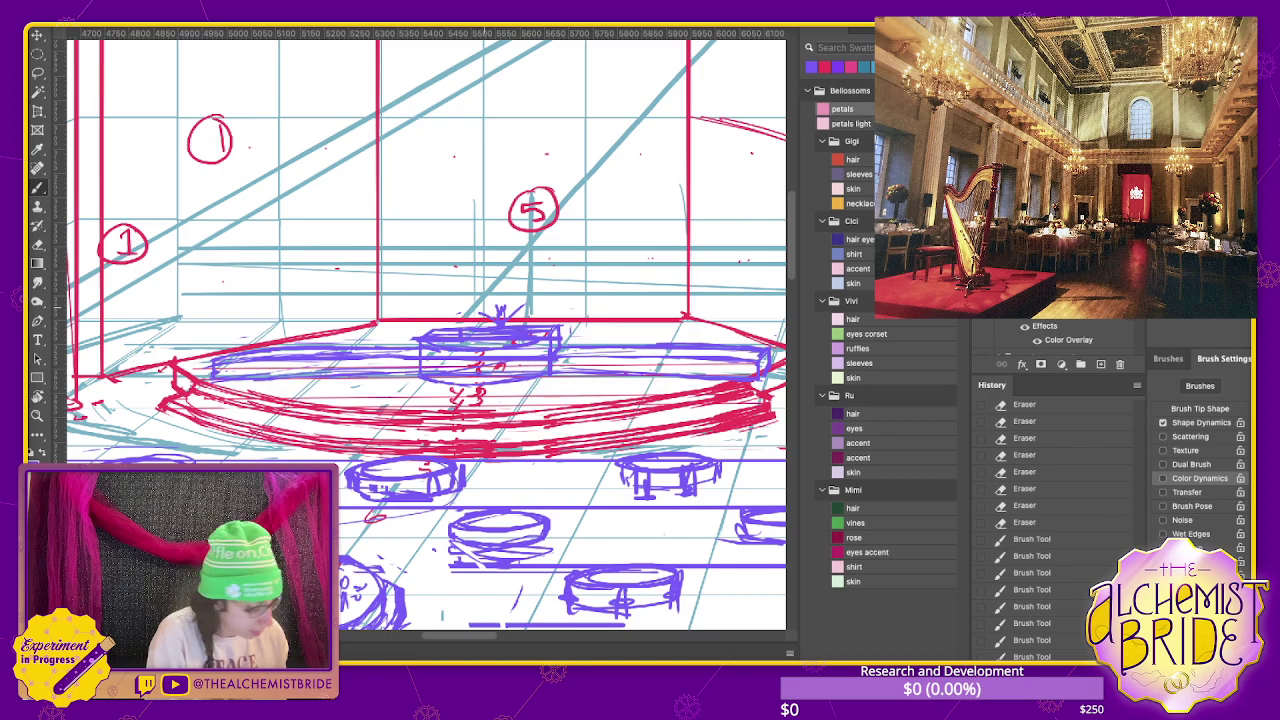
# - Erase faint leftover marks on the block's front and top
pyautogui.press('e')
pyautogui.moveTo(432, 338); pyautogui.dragTo(536, 336)
pyautogui.moveTo(430, 355)
pyautogui.mouseDown()
pyautogui.moveTo(536, 358)
pyautogui.moveTo(442, 368)
pyautogui.mouseUp()
pyautogui.moveTo(524, 372); pyautogui.dragTo(428, 374)
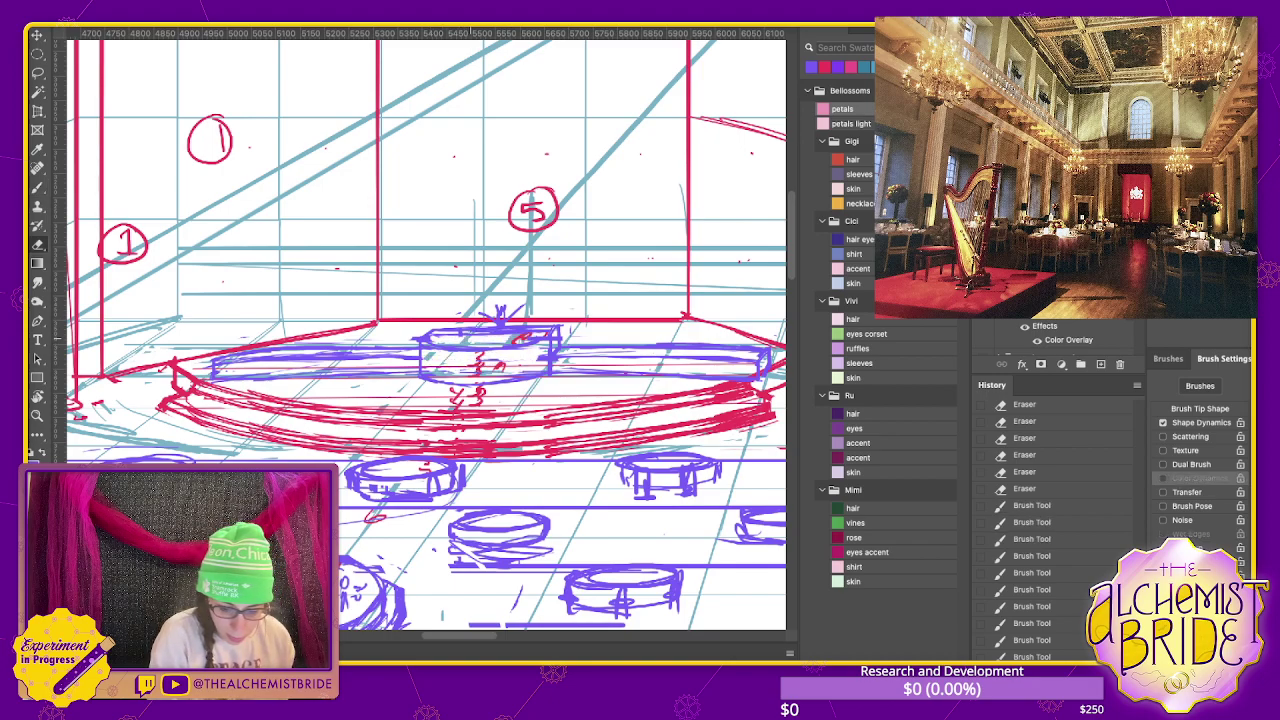
pyautogui.moveTo(432, 328); pyautogui.dragTo(536, 330)
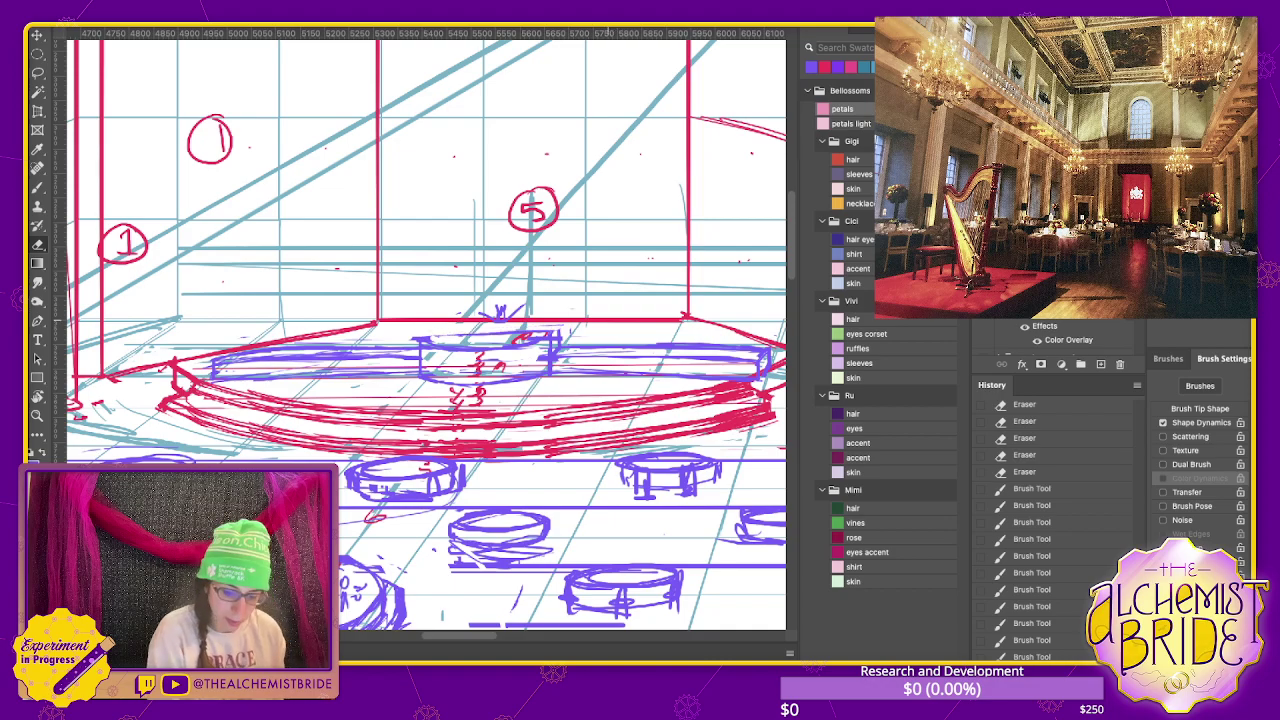
pyautogui.press('b')
pyautogui.press('e')
pyautogui.moveTo(448, 332); pyautogui.dragTo(418, 334)
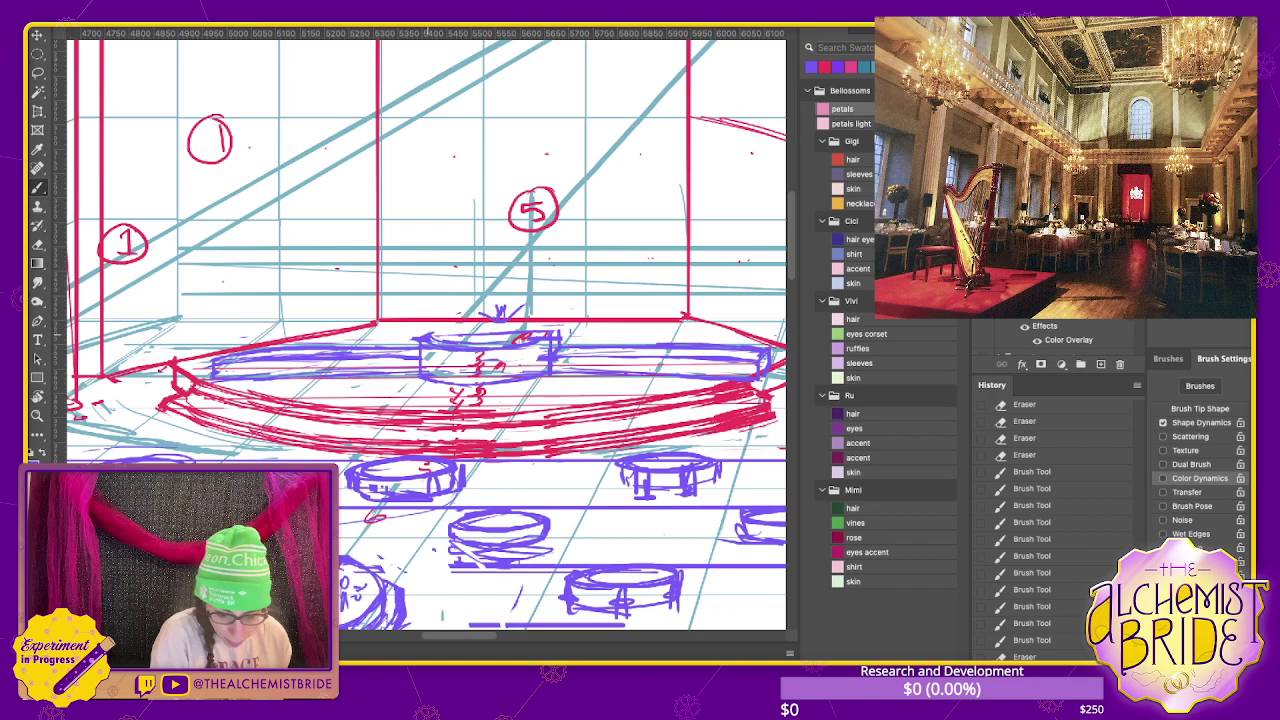
pyautogui.moveTo(490, 333); pyautogui.dragTo(510, 333)
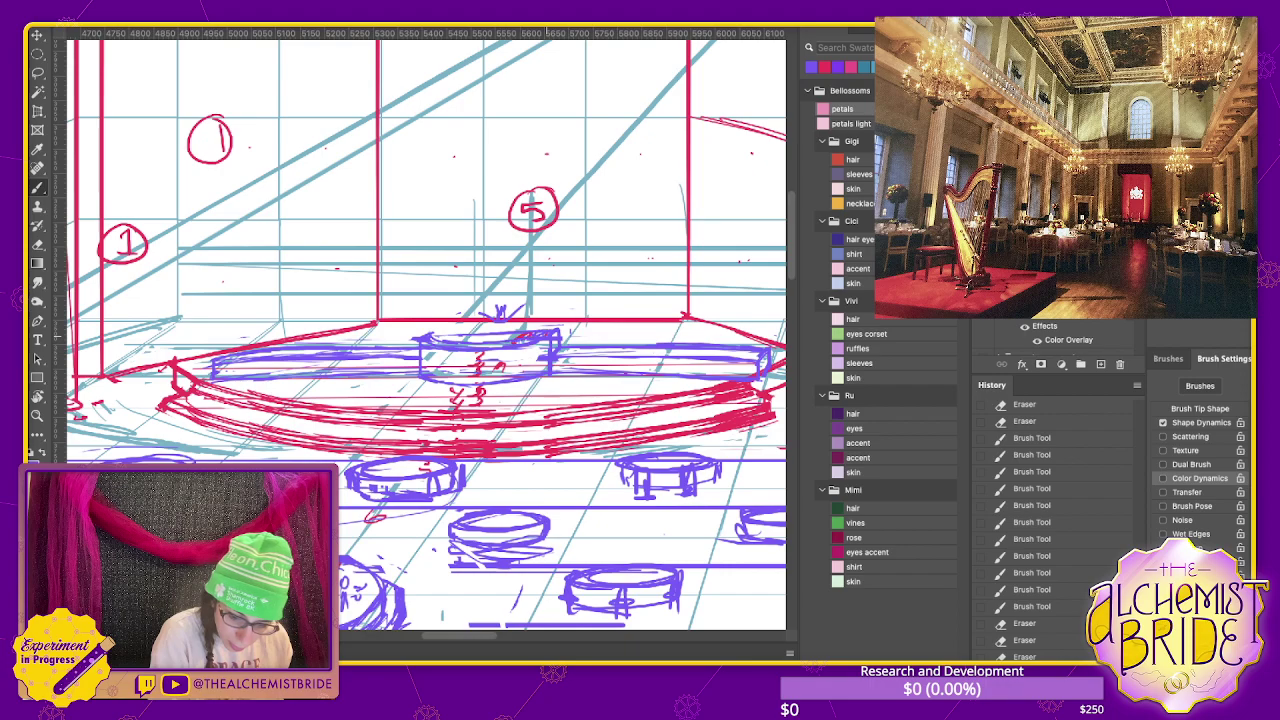
# - Add small touch-up marks on top of the riser and clear the selection
pyautogui.moveTo(460, 339)
pyautogui.mouseDown()
pyautogui.moveTo(441, 337)
pyautogui.moveTo(452, 338)
pyautogui.mouseUp()
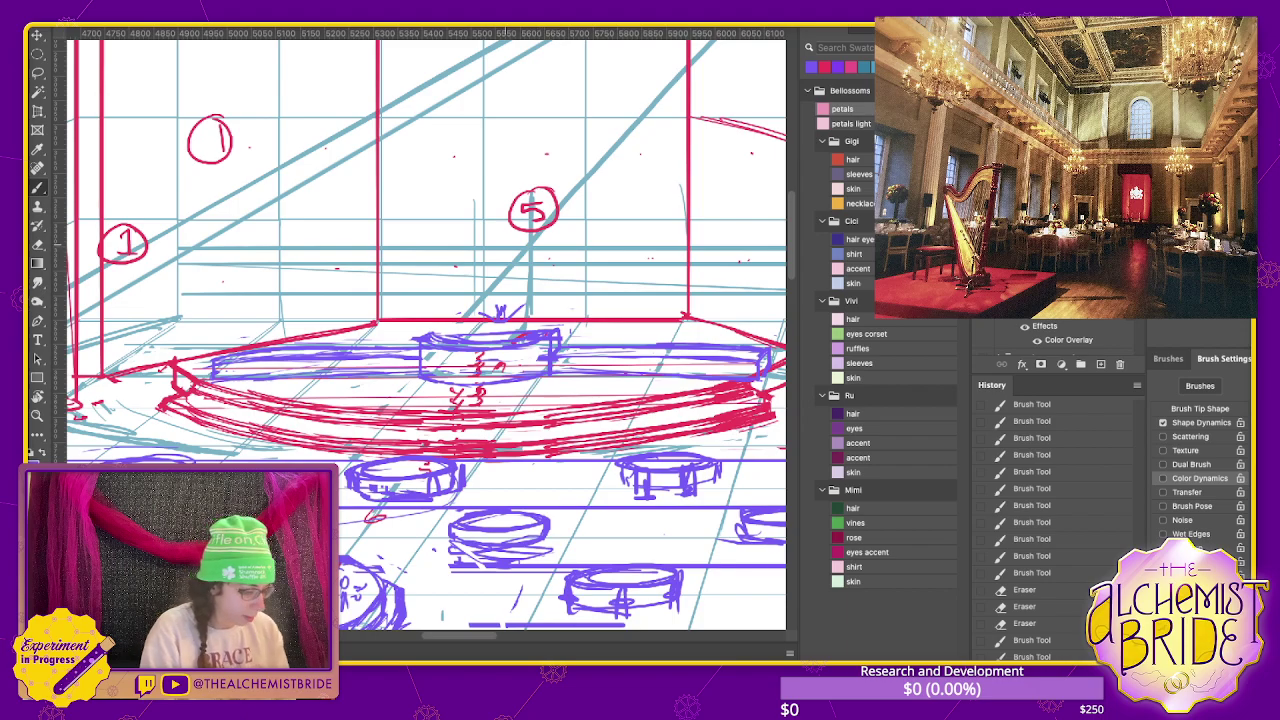
pyautogui.moveTo(480, 305)
pyautogui.mouseDown()
pyautogui.moveTo(500, 298)
pyautogui.moveTo(510, 338)
pyautogui.moveTo(492, 325)
pyautogui.mouseUp()
pyautogui.hotkey('ctrl', 'd')
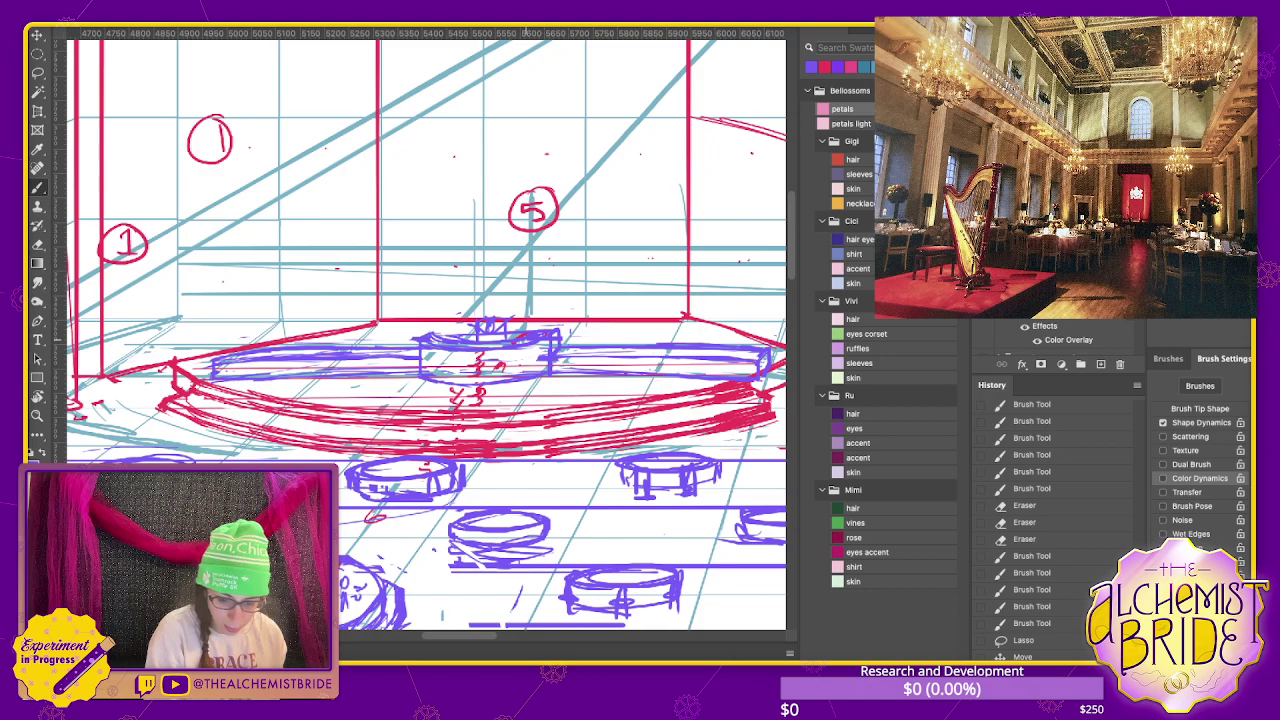
pyautogui.hotkey('ctrl', 'd')
pyautogui.moveTo(520, 316); pyautogui.dragTo(528, 328)
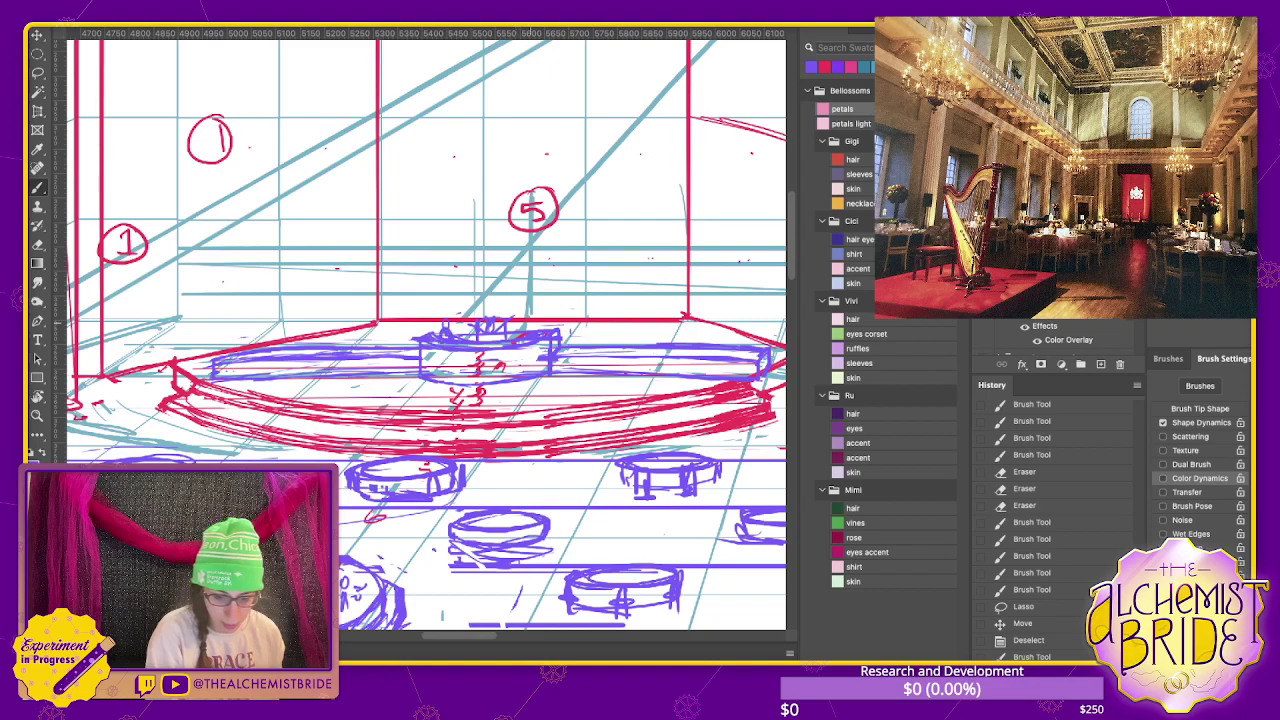
pyautogui.moveTo(520, 318); pyautogui.dragTo(528, 328)
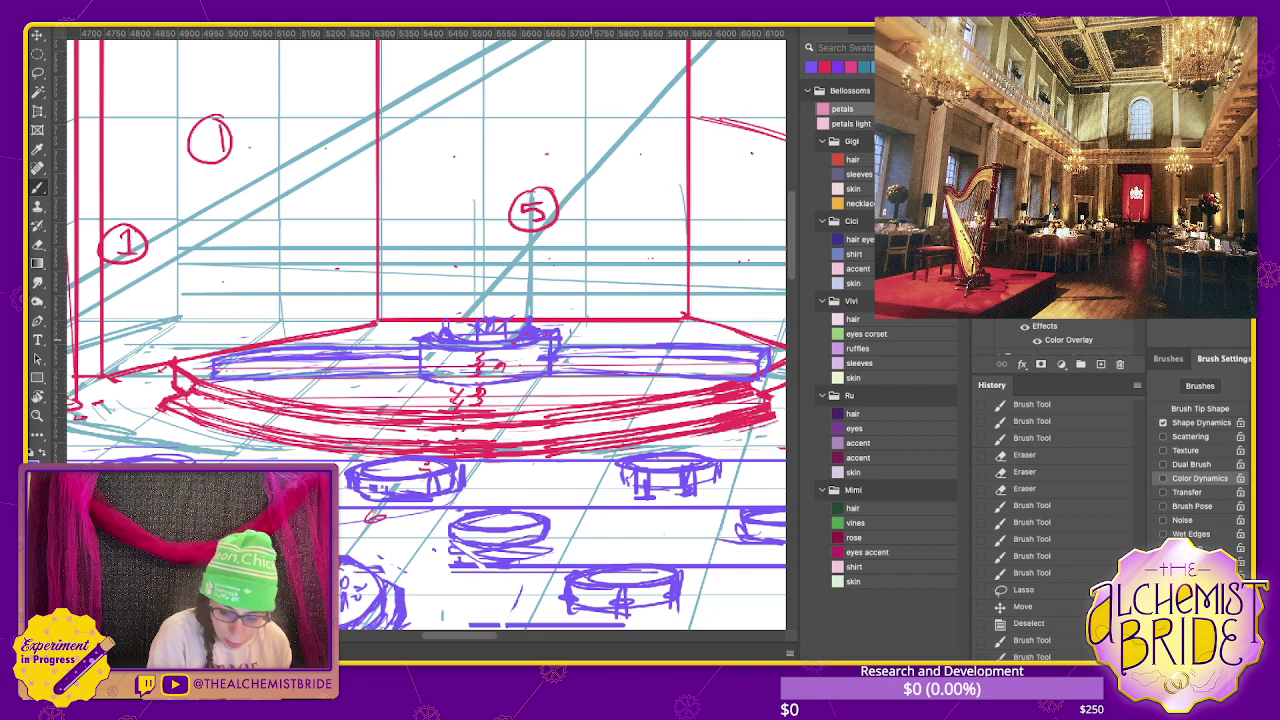
# - Add a row of small purple seat marks along the stage's back edge, right of centre
pyautogui.click(590, 338)
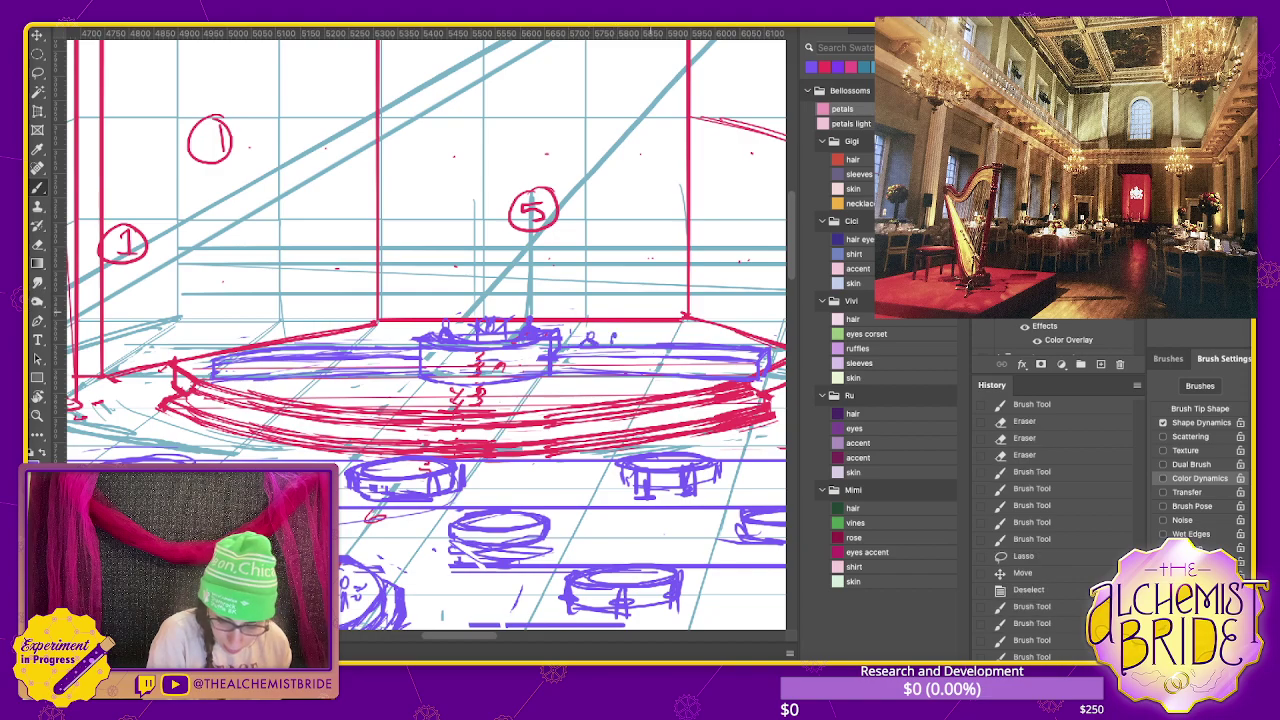
pyautogui.click(589, 337)
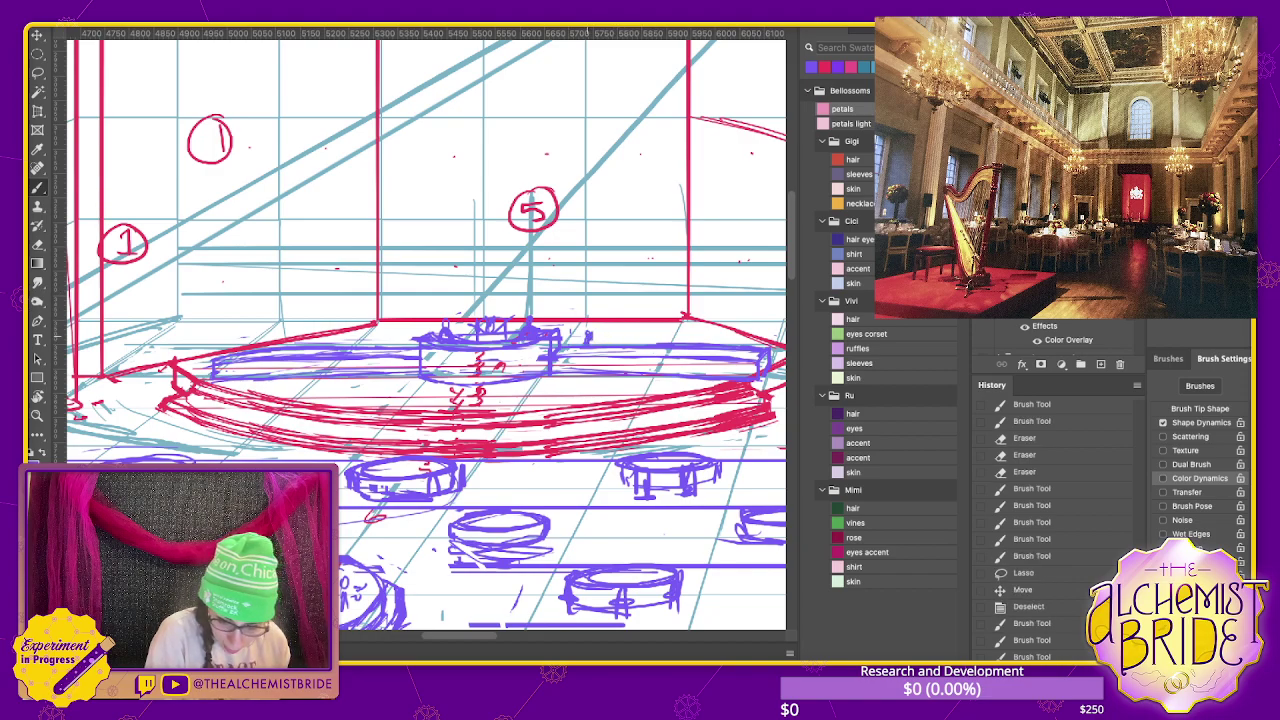
pyautogui.moveTo(614, 330)
pyautogui.mouseDown()
pyautogui.moveTo(622, 344)
pyautogui.moveTo(645, 337)
pyautogui.mouseUp()
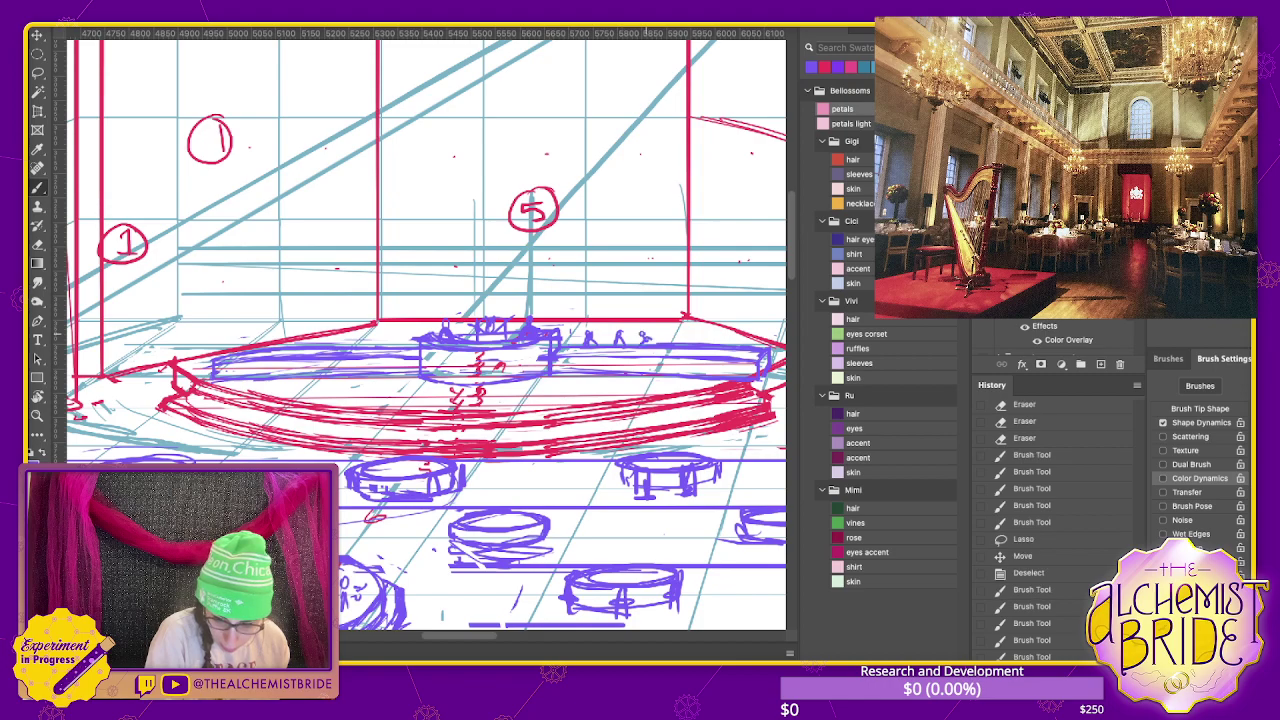
pyautogui.click(665, 337)
pyautogui.click(688, 337)
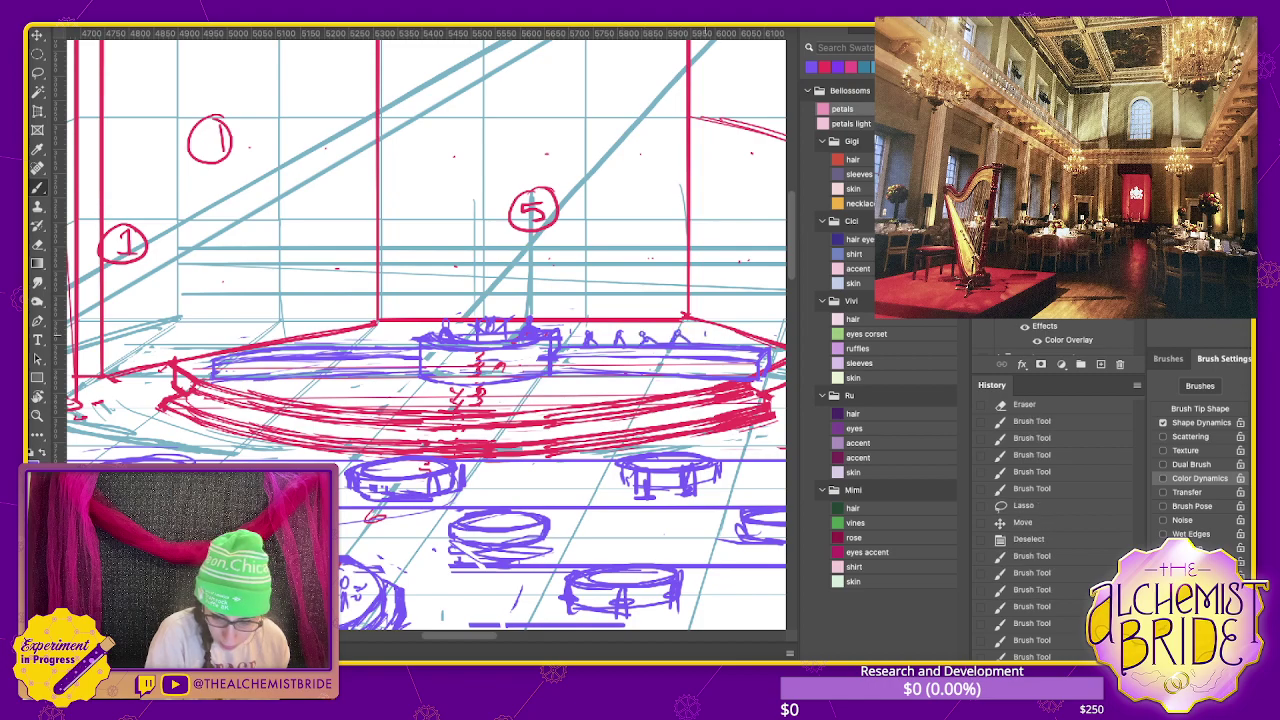
pyautogui.click(732, 334)
pyautogui.moveTo(726, 336); pyautogui.dragTo(758, 344)
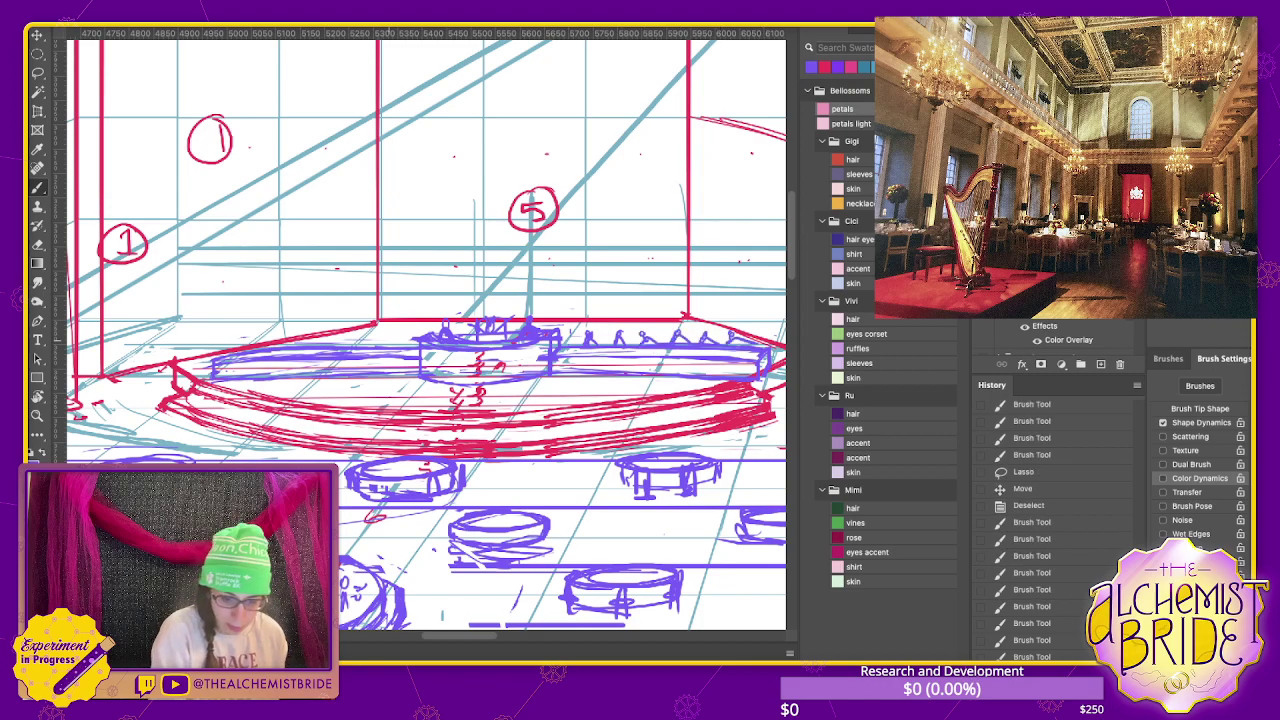
# - Draw chevrons on the left of the rim, then lasso-delete the platform's left end
pyautogui.moveTo(386, 346)
pyautogui.mouseDown()
pyautogui.moveTo(402, 346)
pyautogui.moveTo(227, 346)
pyautogui.mouseUp()
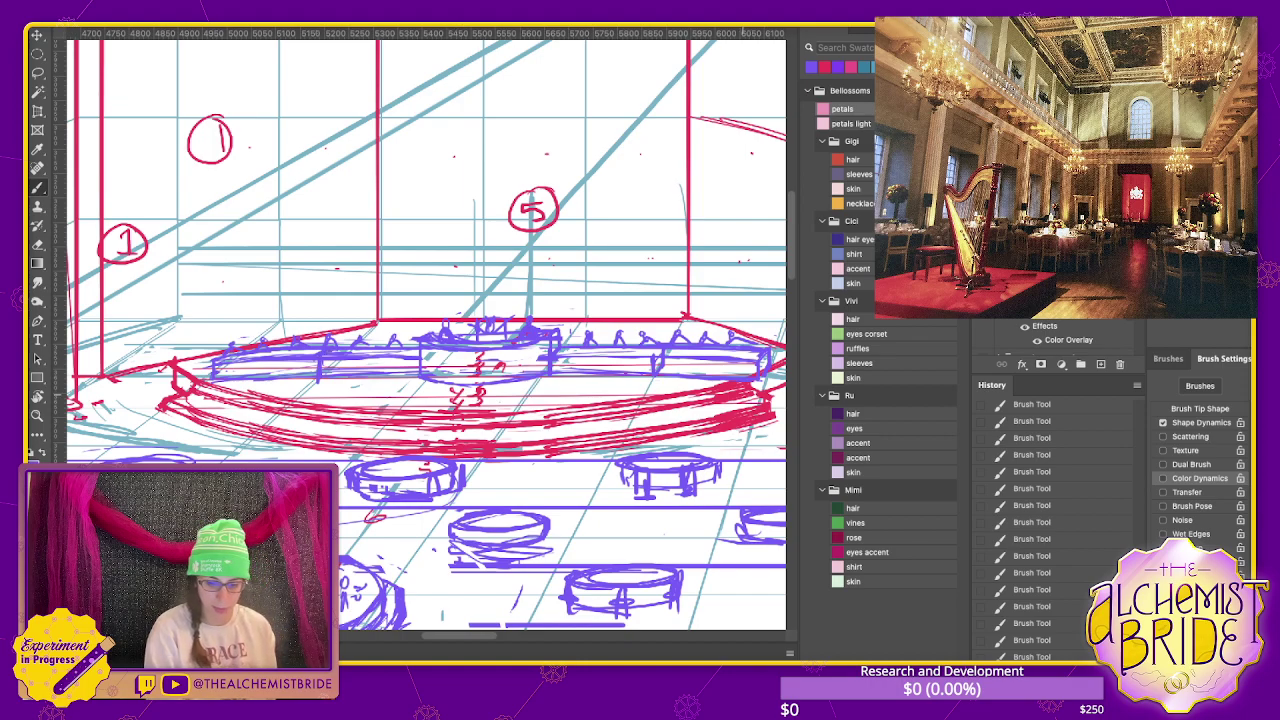
pyautogui.press('l')
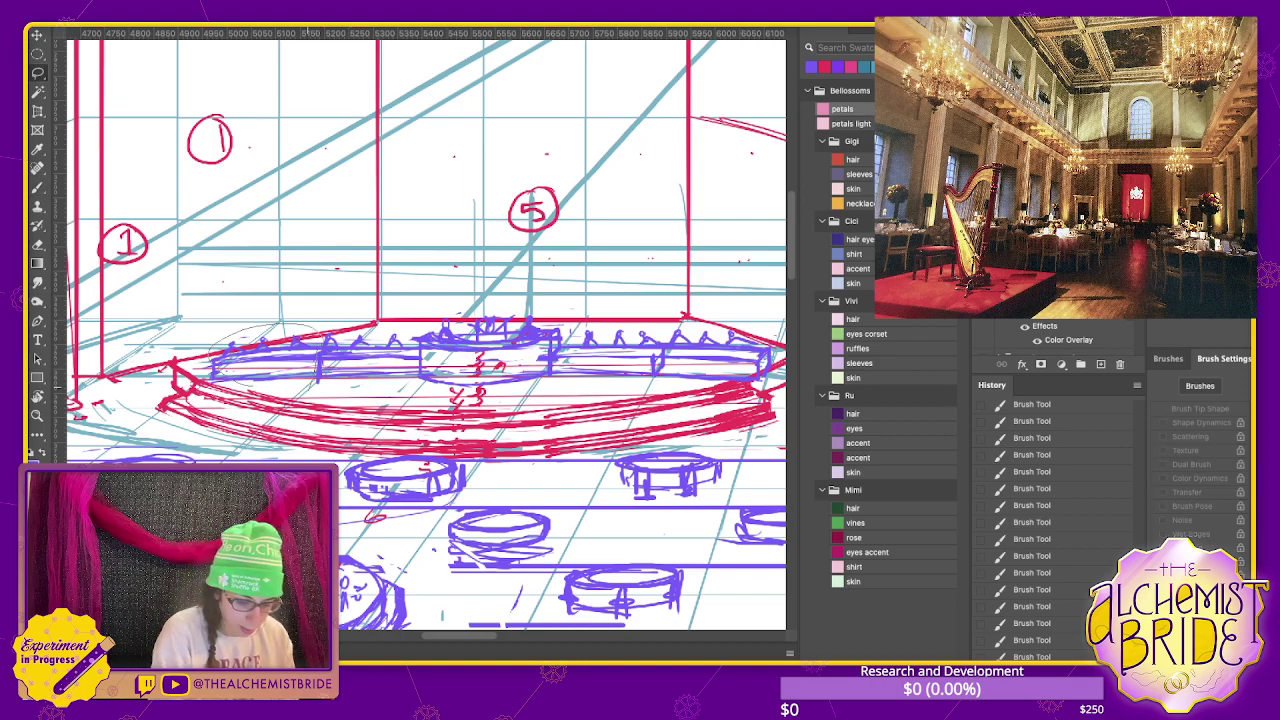
pyautogui.press('Delete')
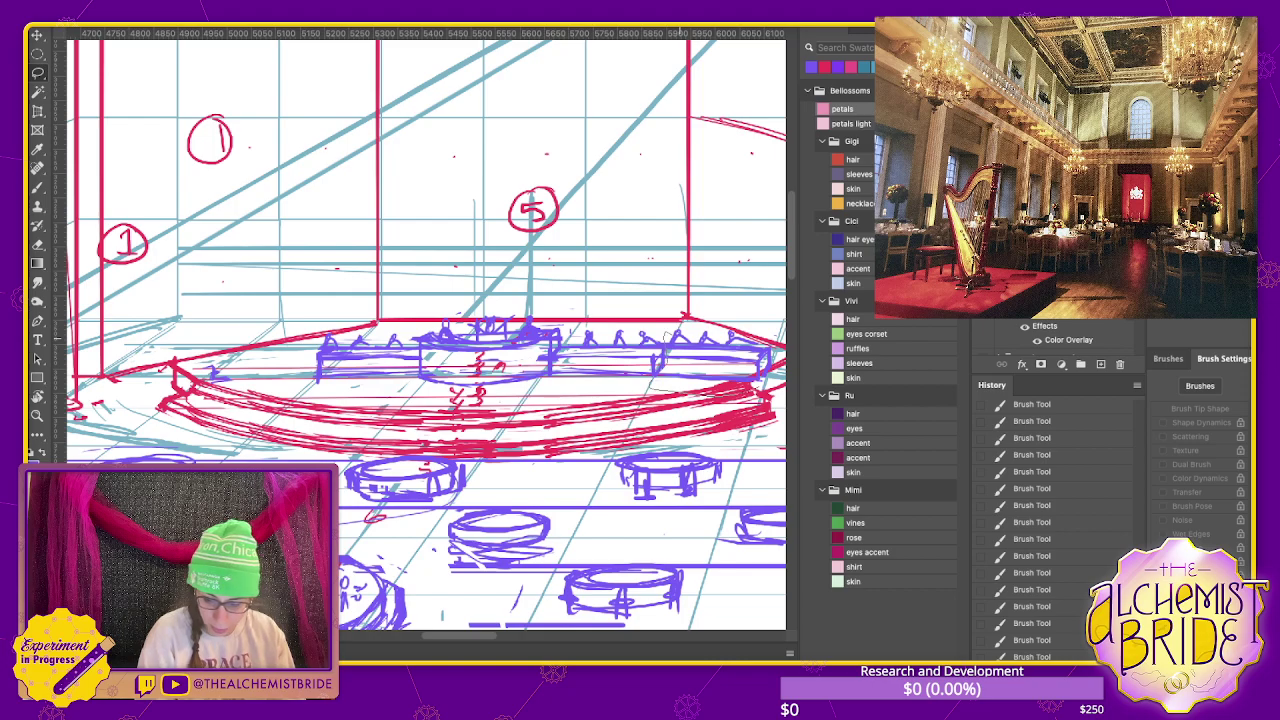
# - Trim the platform's right end by deleting the stray purple marks, then zoom out
pyautogui.moveTo(665, 355); pyautogui.dragTo(682, 316)
pyautogui.press('Delete')
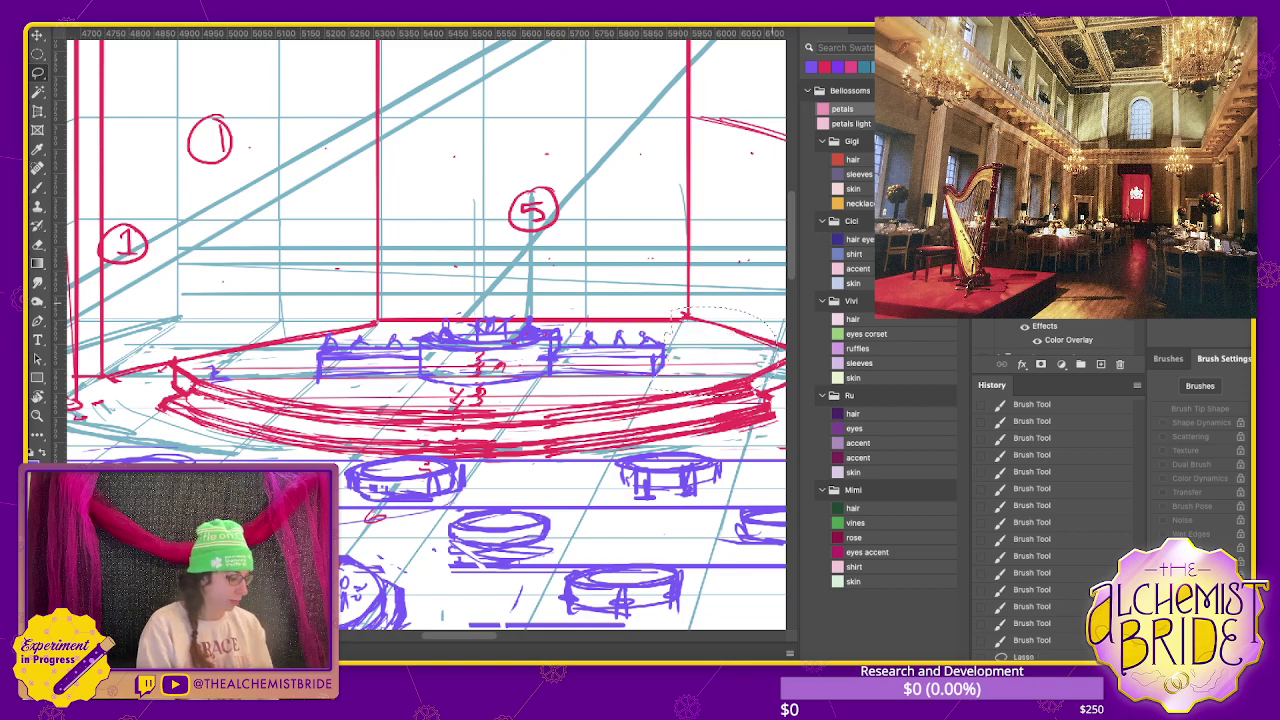
pyautogui.hotkey('ctrl', 'd')
pyautogui.press('b')
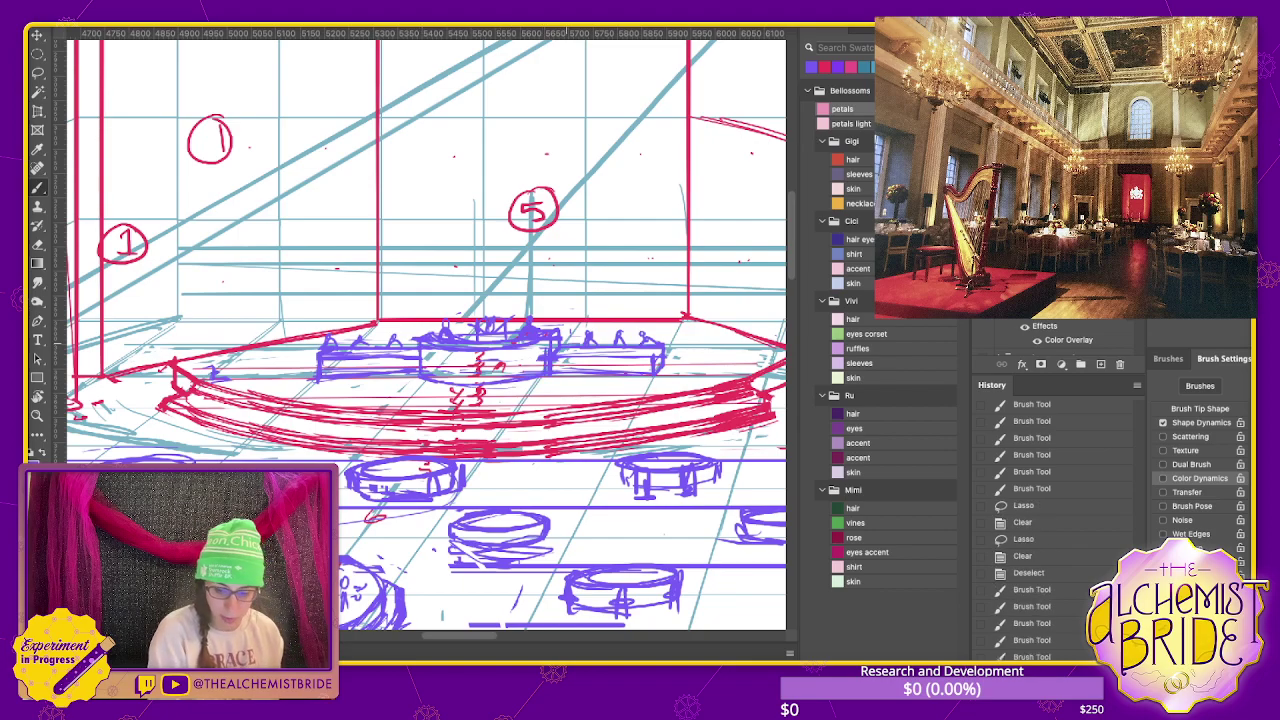
pyautogui.hotkey('ctrl', '-')
pyautogui.hotkey('ctrl', '-')
pyautogui.hotkey('ctrl', '-')
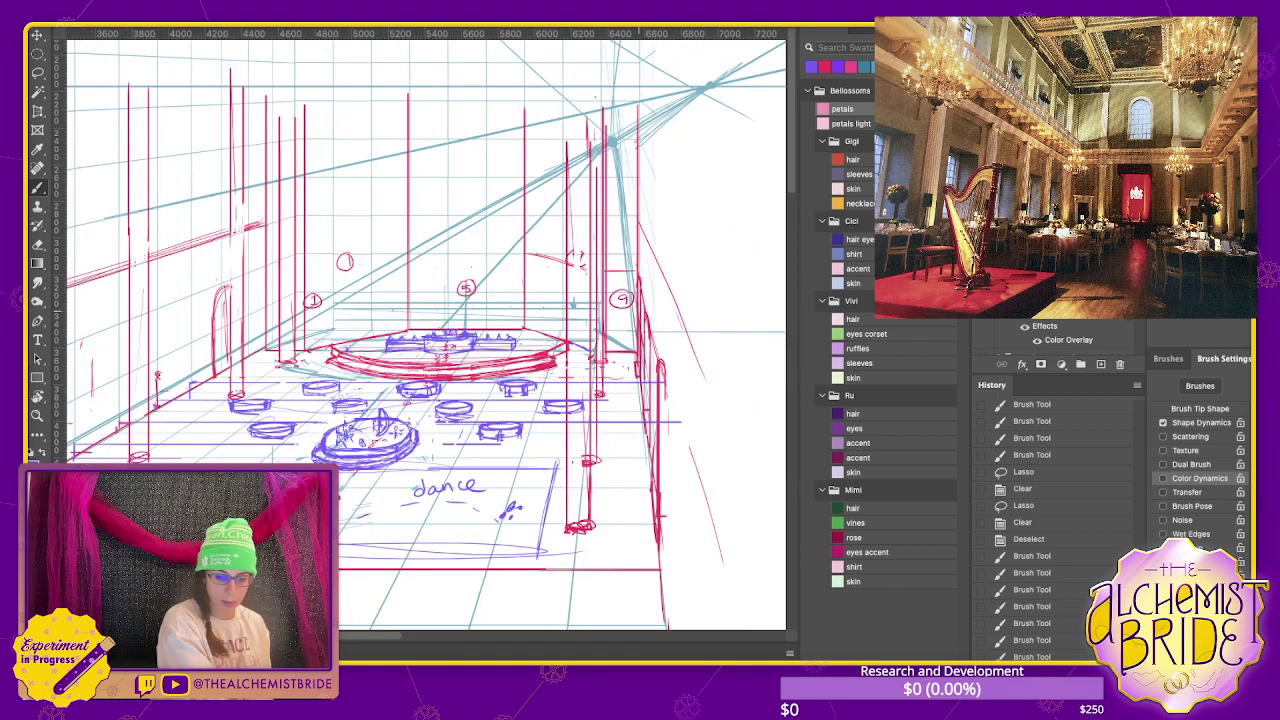
# - Zoom in on the stage and add strokes along the far-right red pillar
pyautogui.hotkey('ctrl', '+')
pyautogui.hscroll(-3, 421, 333)
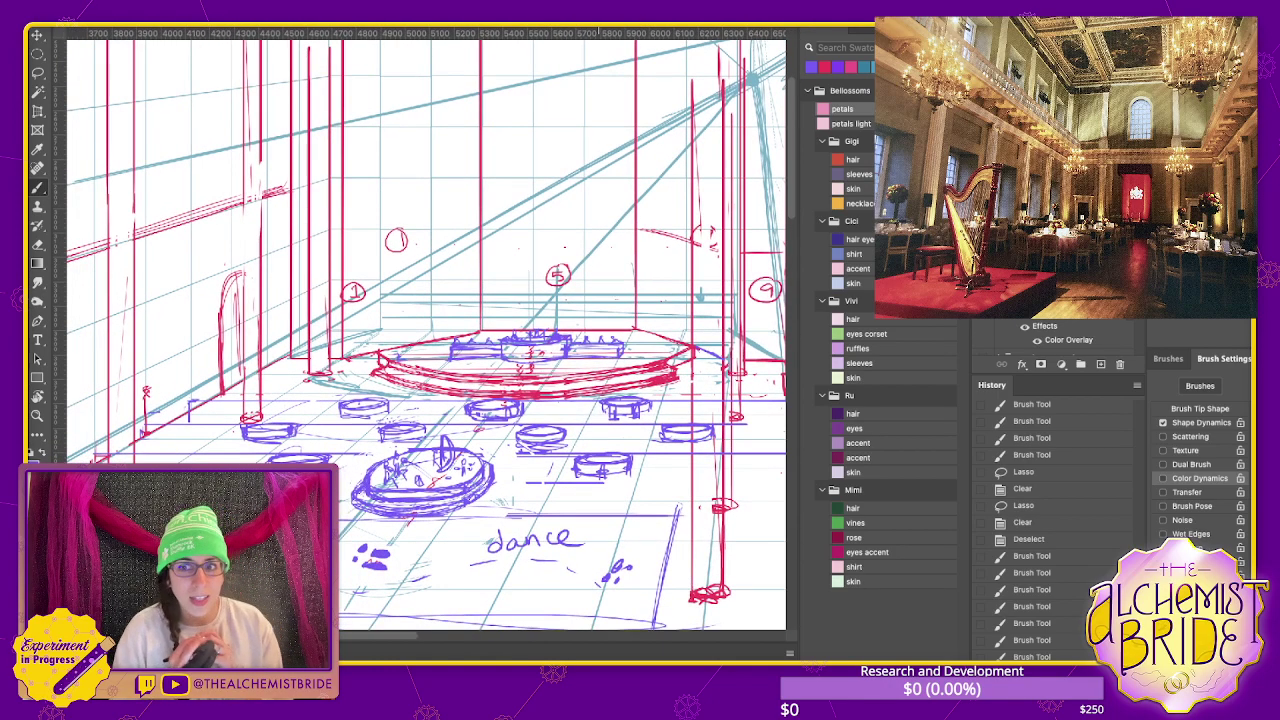
pyautogui.scroll(-2, 421, 330)
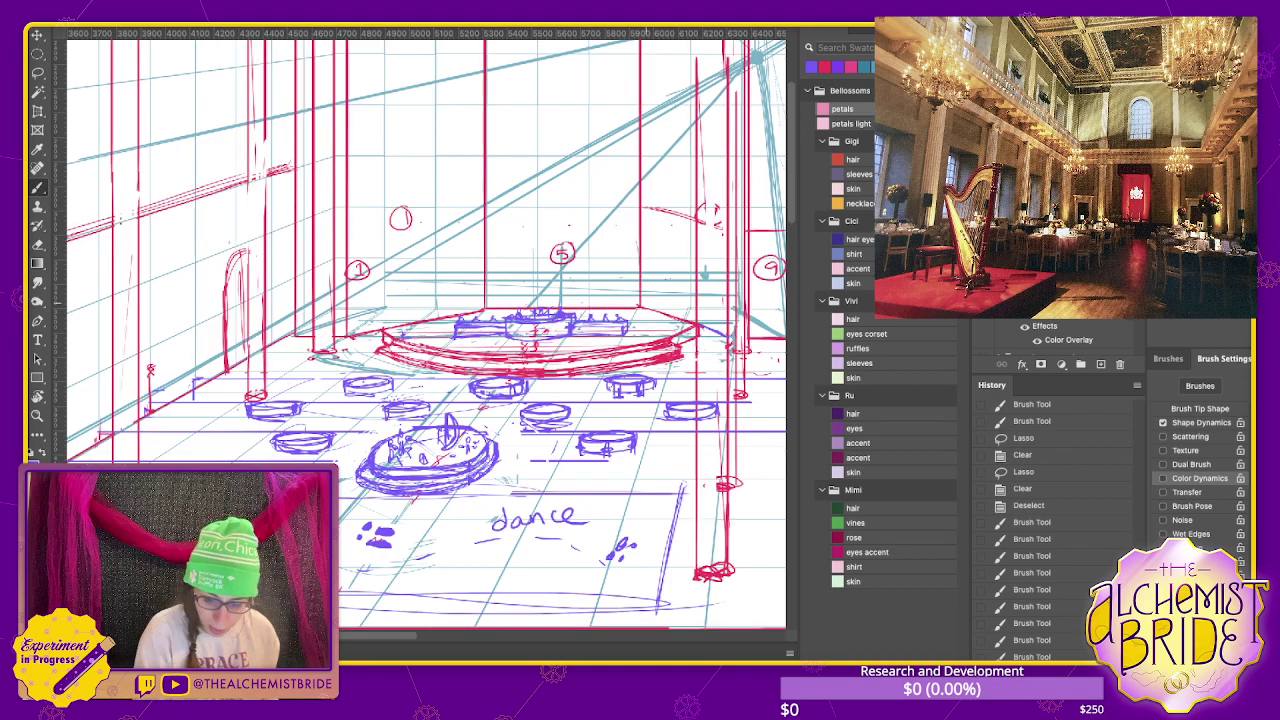
pyautogui.click(636, 312)
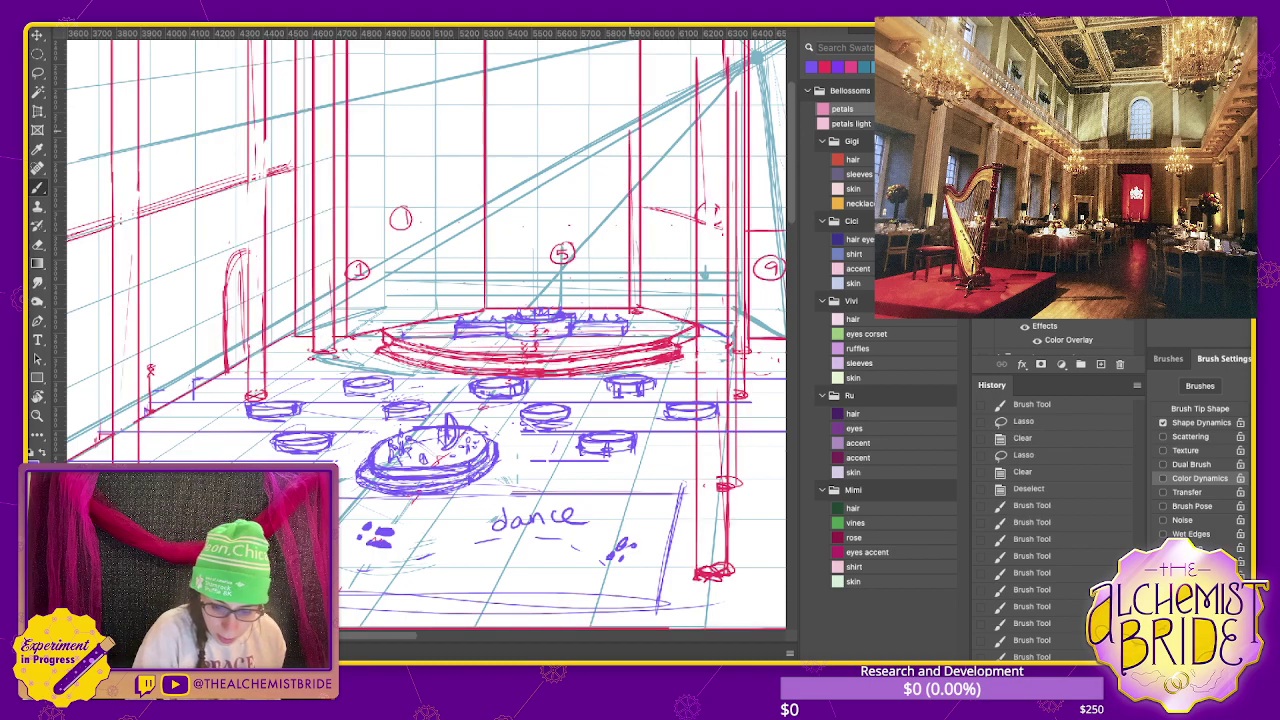
pyautogui.moveTo(632, 132); pyautogui.dragTo(634, 298)
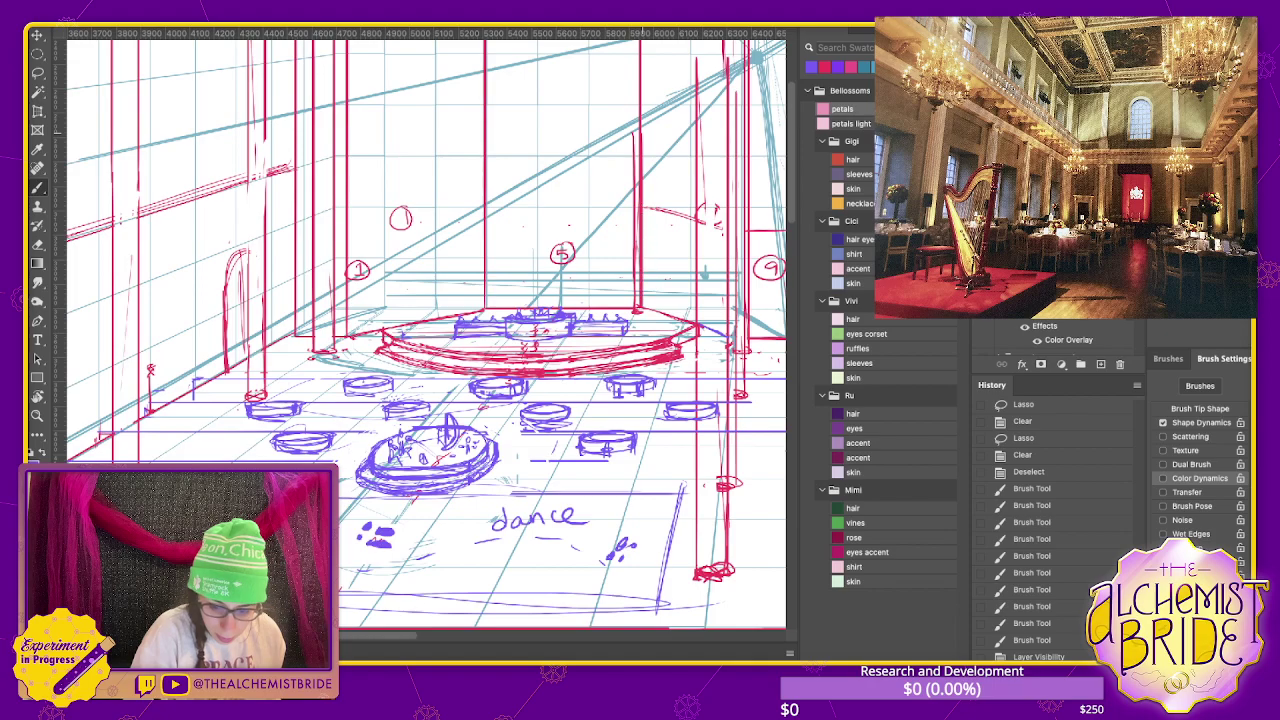
pyautogui.hotkey('ctrl', ',')
# - Redraw and darken the red pillar behind the stage and the far-right pillar
pyautogui.moveTo(478, 152); pyautogui.dragTo(478, 314)
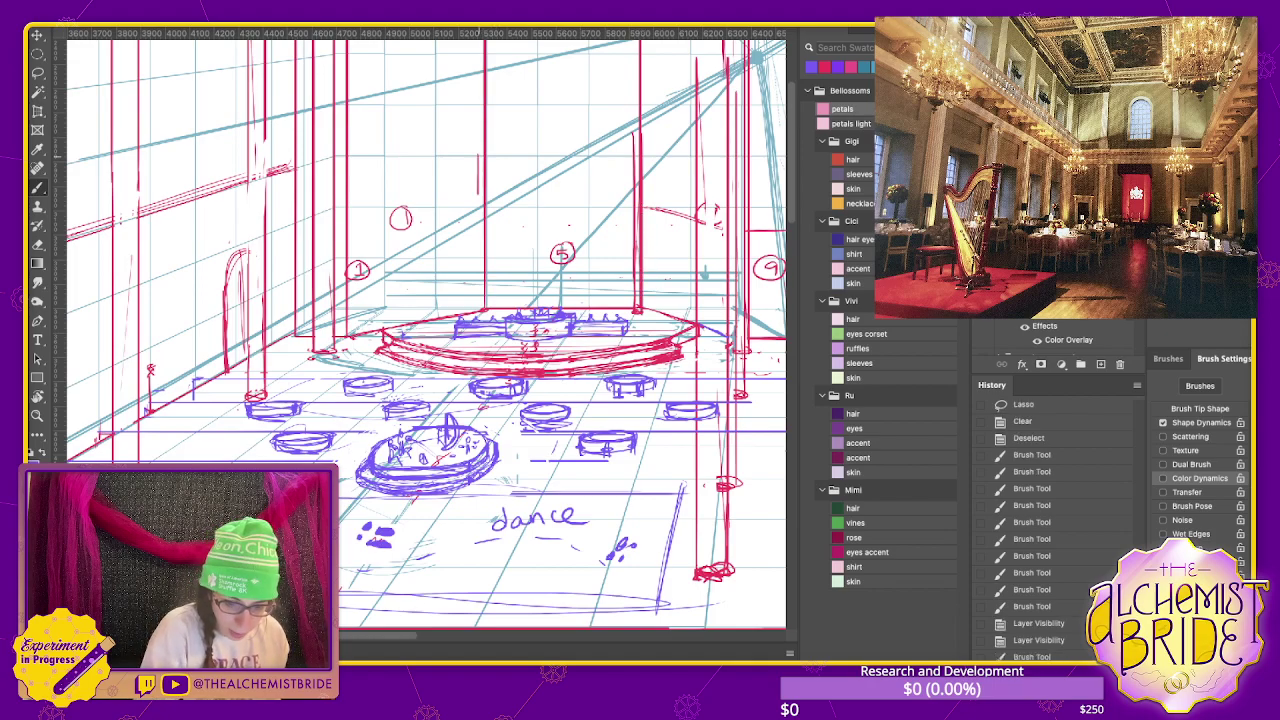
pyautogui.moveTo(480, 146); pyautogui.dragTo(485, 306)
pyautogui.hotkey('ctrl', 'z')
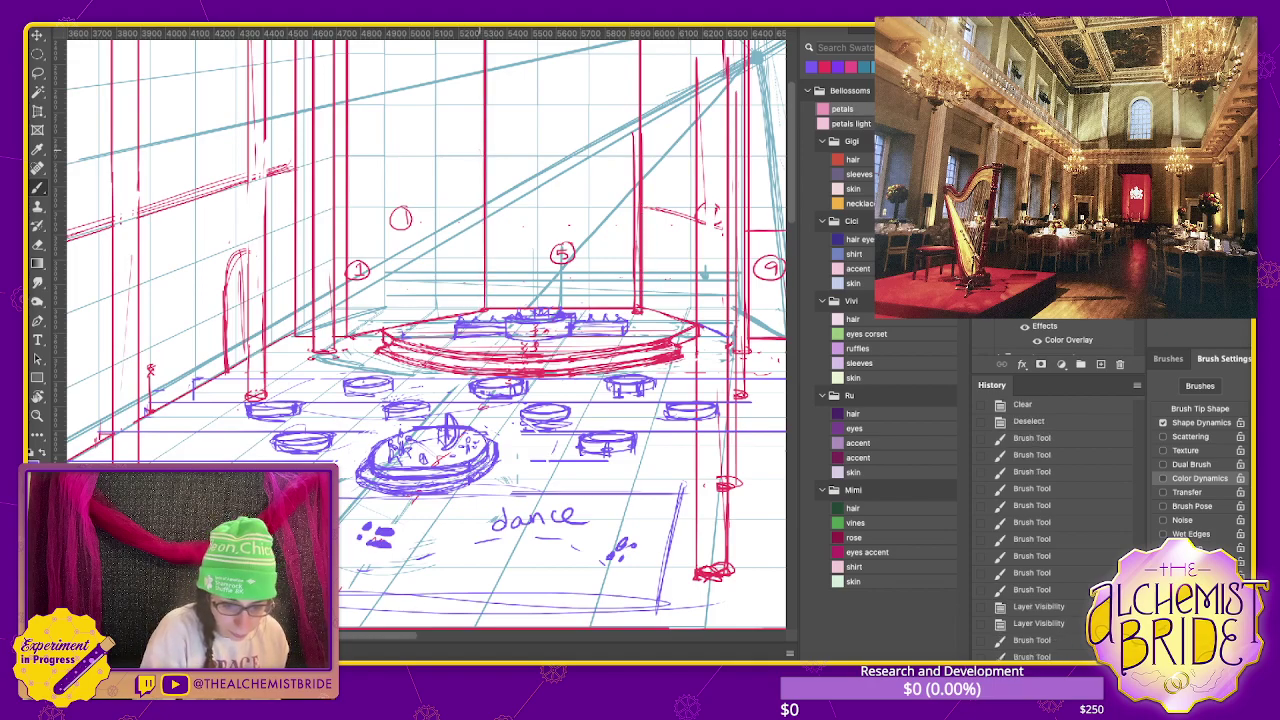
pyautogui.moveTo(480, 148); pyautogui.dragTo(482, 302)
pyautogui.moveTo(480, 148); pyautogui.dragTo(488, 304)
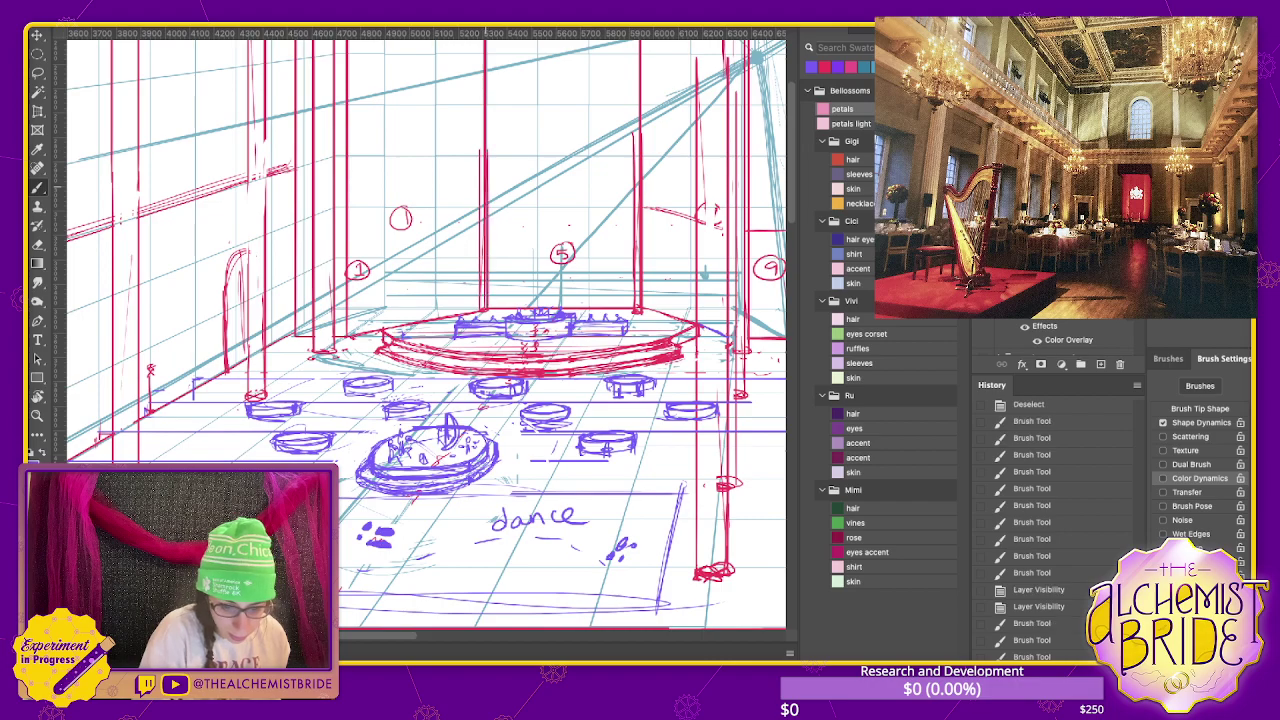
pyautogui.moveTo(483, 148); pyautogui.dragTo(485, 306)
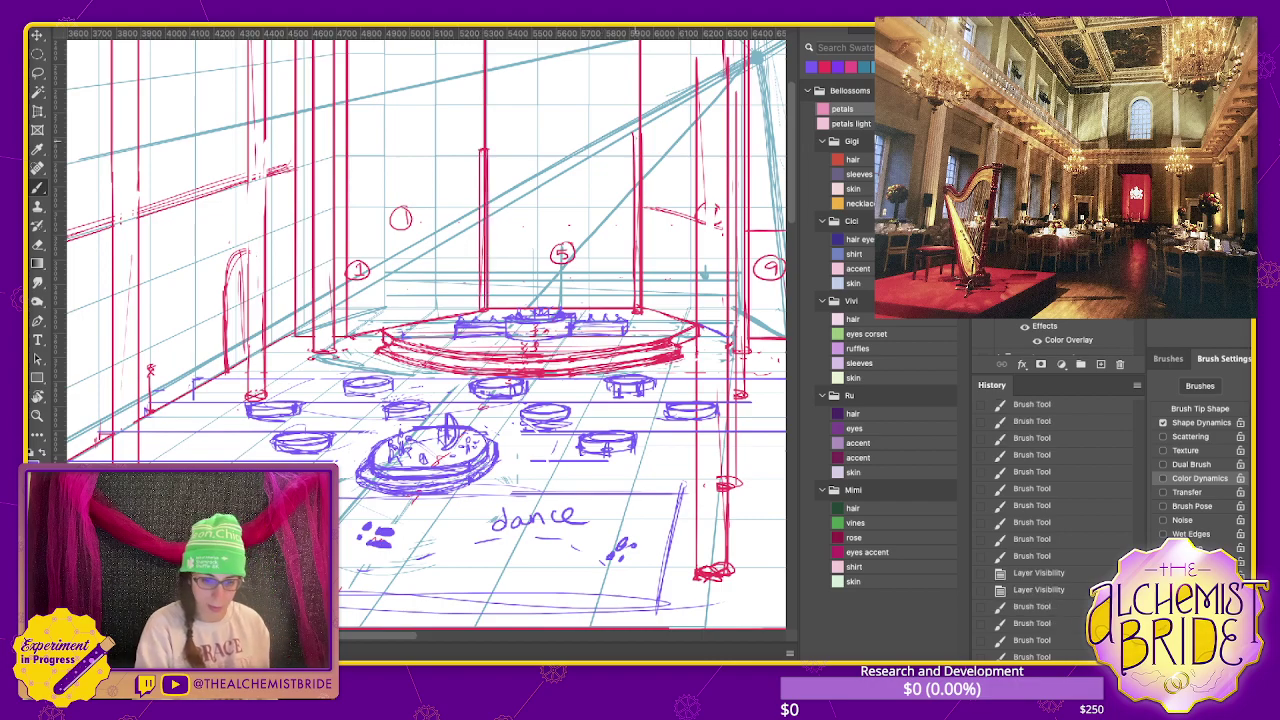
pyautogui.moveTo(635, 132); pyautogui.dragTo(637, 308)
# - Lasso and delete the left wall's arch and the strokes along the right wall
pyautogui.moveTo(420, 330); pyautogui.dragTo(460, 334)
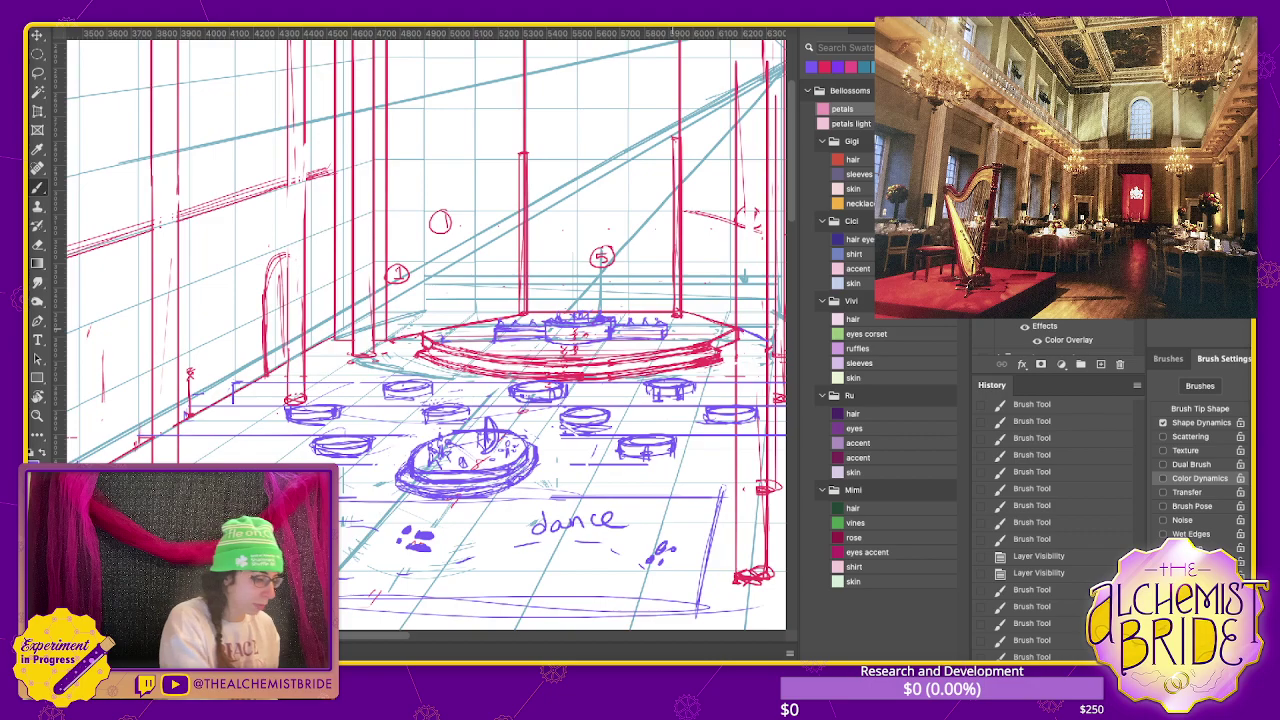
pyautogui.hotkey('ctrl', '-')
pyautogui.press('l')
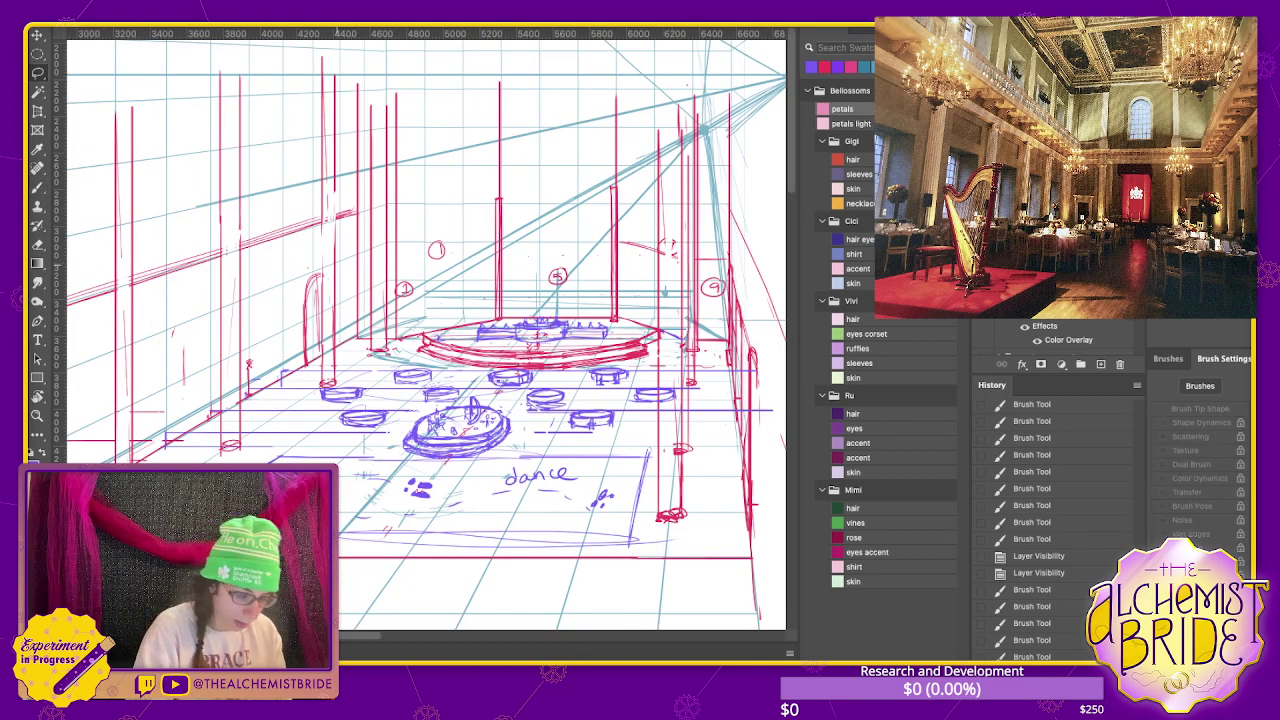
pyautogui.moveTo(316, 262); pyautogui.dragTo(302, 358)
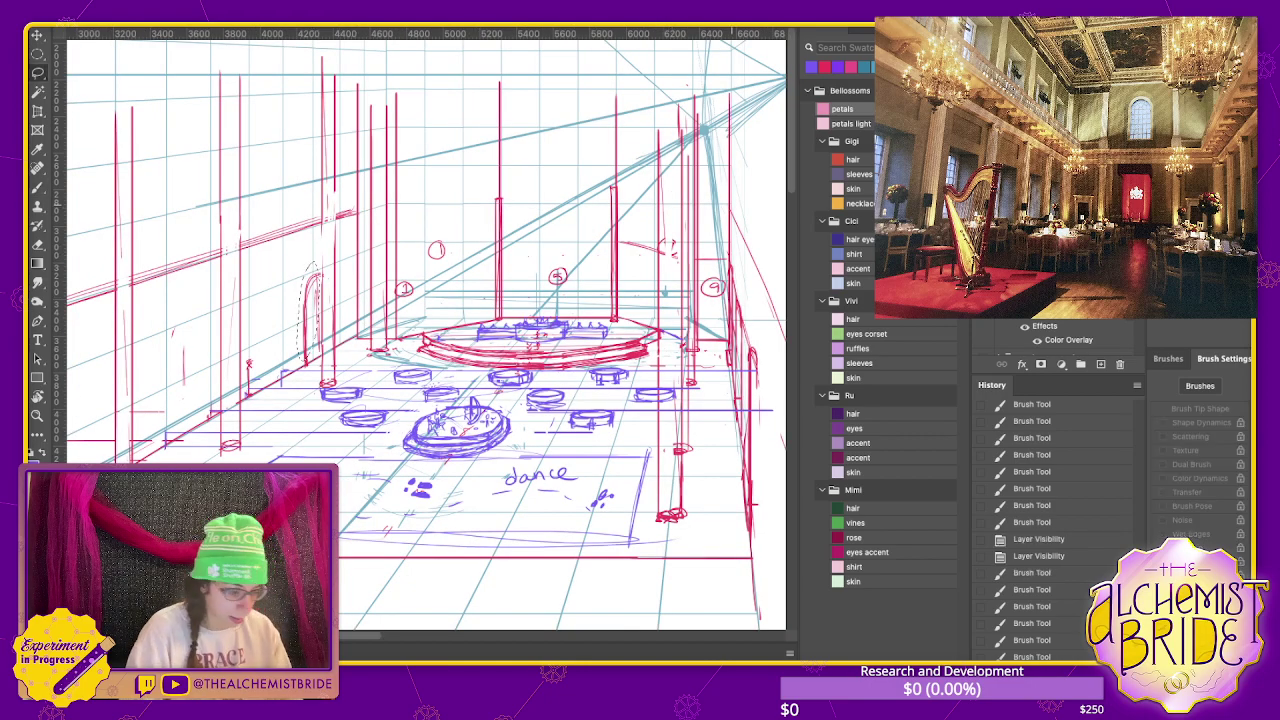
pyautogui.press('Delete')
pyautogui.moveTo(730, 262); pyautogui.dragTo(745, 555)
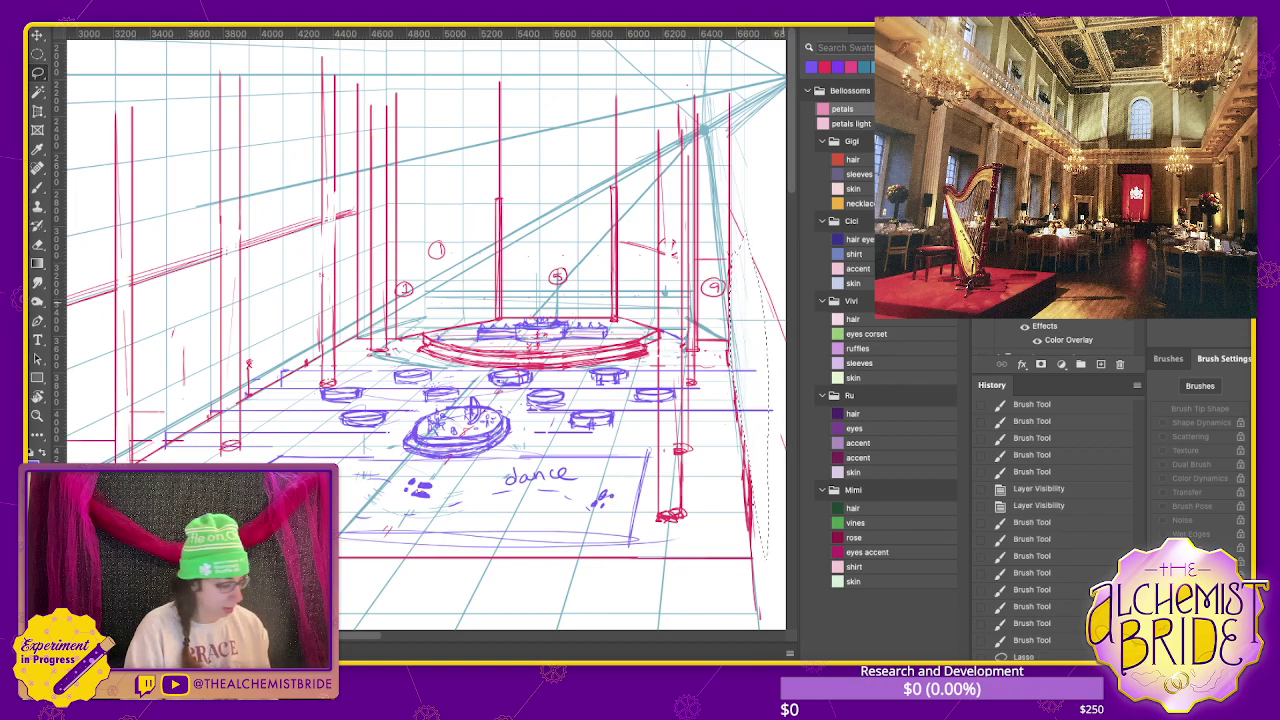
pyautogui.press('Delete')
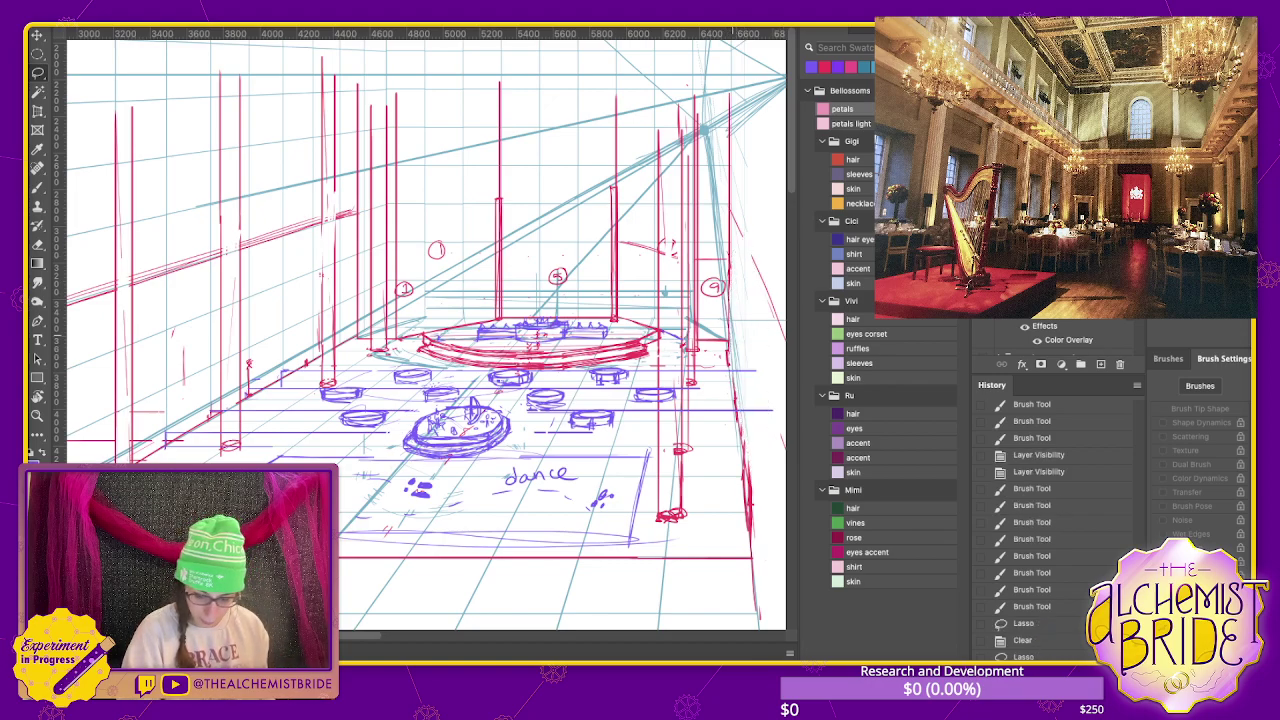
pyautogui.press('b')
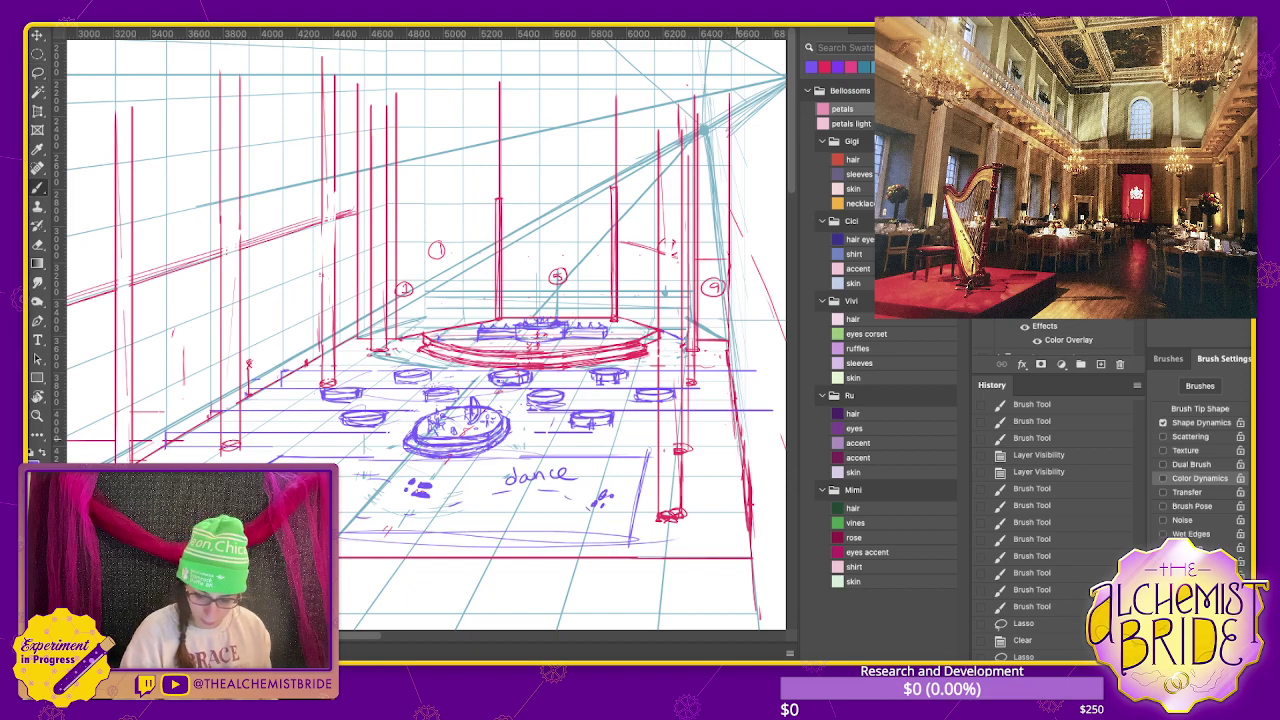
pyautogui.press('Delete')
pyautogui.moveTo(700, 350); pyautogui.dragTo(470, 360)
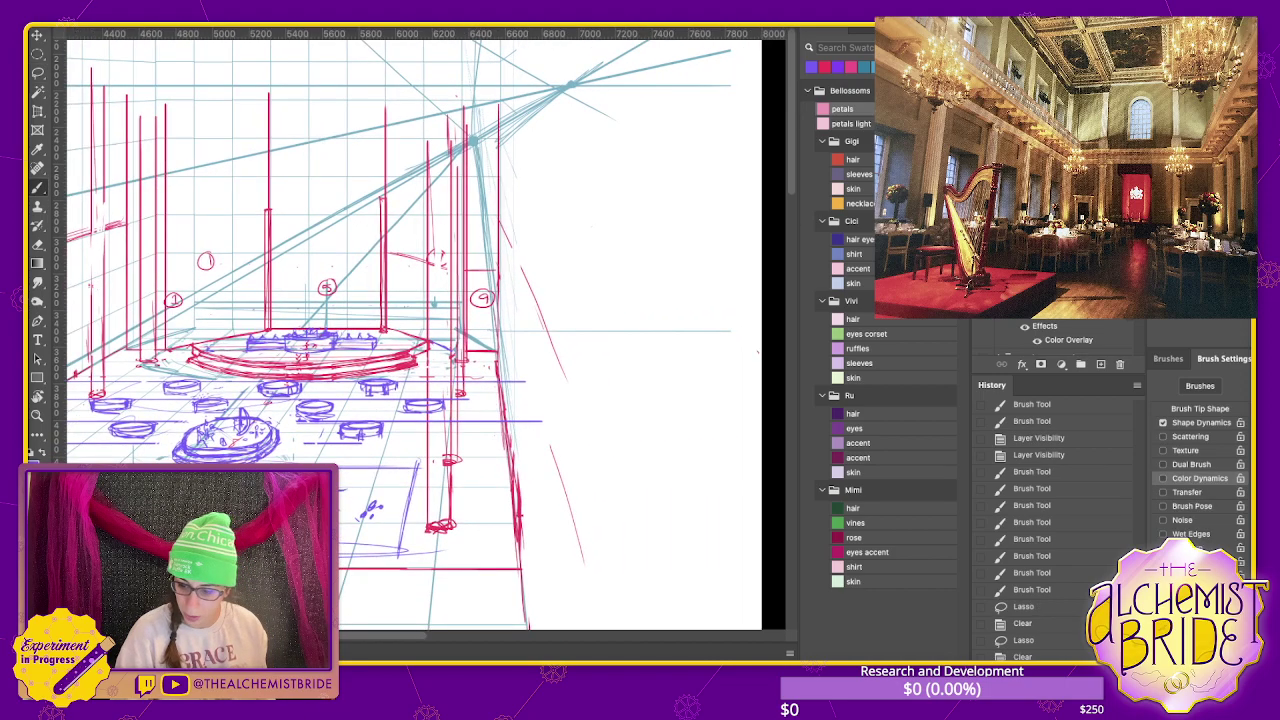
# - Rotate a blue stroke about 40° toward the vanishing point, then select a thin strip beside the wall
pyautogui.hotkey('ctrl', 'd')
pyautogui.moveTo(540, 264)
pyautogui.mouseDown()
pyautogui.moveTo(738, 264)
pyautogui.moveTo(548, 260)
pyautogui.moveTo(690, 250)
pyautogui.mouseUp()
pyautogui.press('l')
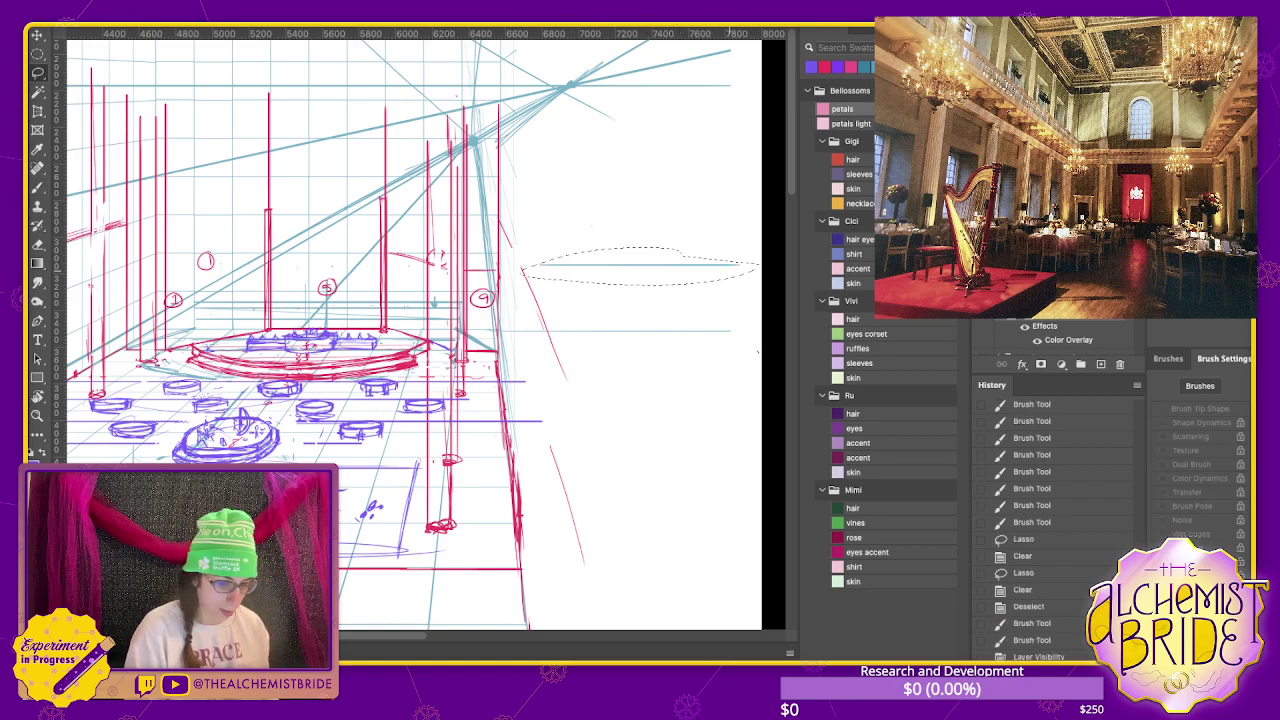
pyautogui.hotkey('ctrl', 't')
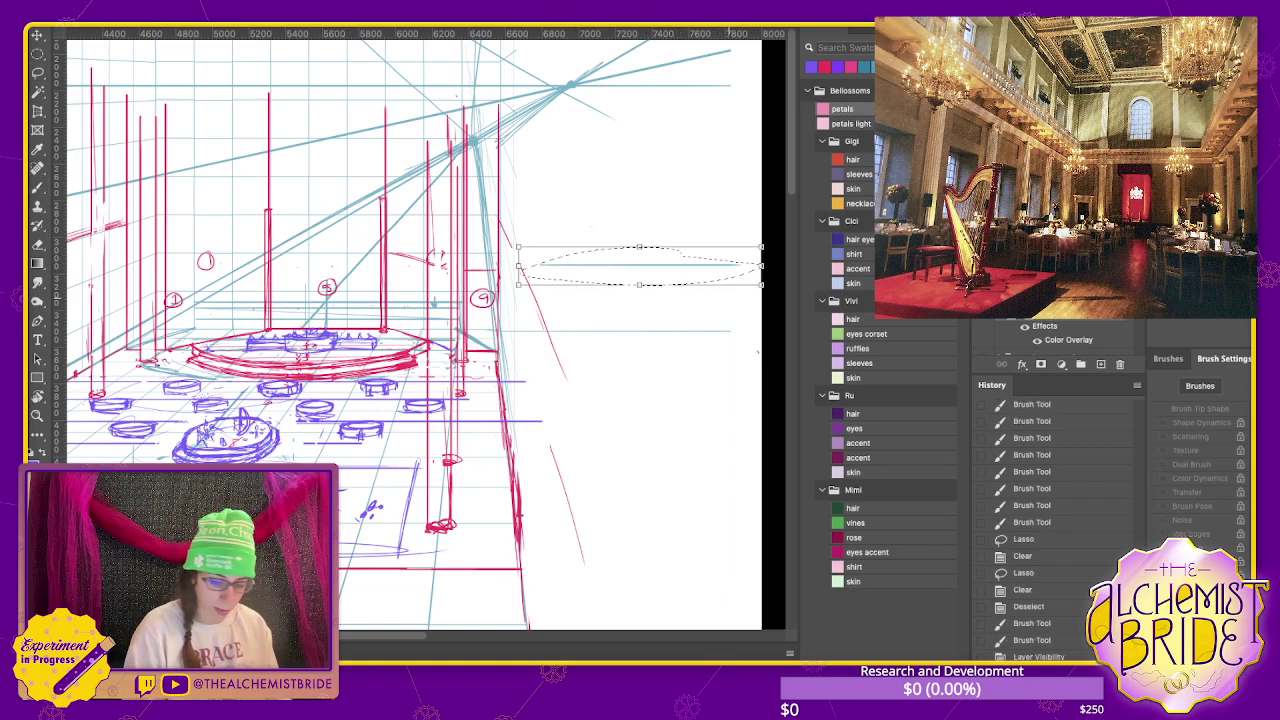
pyautogui.moveTo(765, 292)
pyautogui.mouseDown()
pyautogui.moveTo(721, 365)
pyautogui.moveTo(680, 390)
pyautogui.mouseUp()
pyautogui.press('Return')
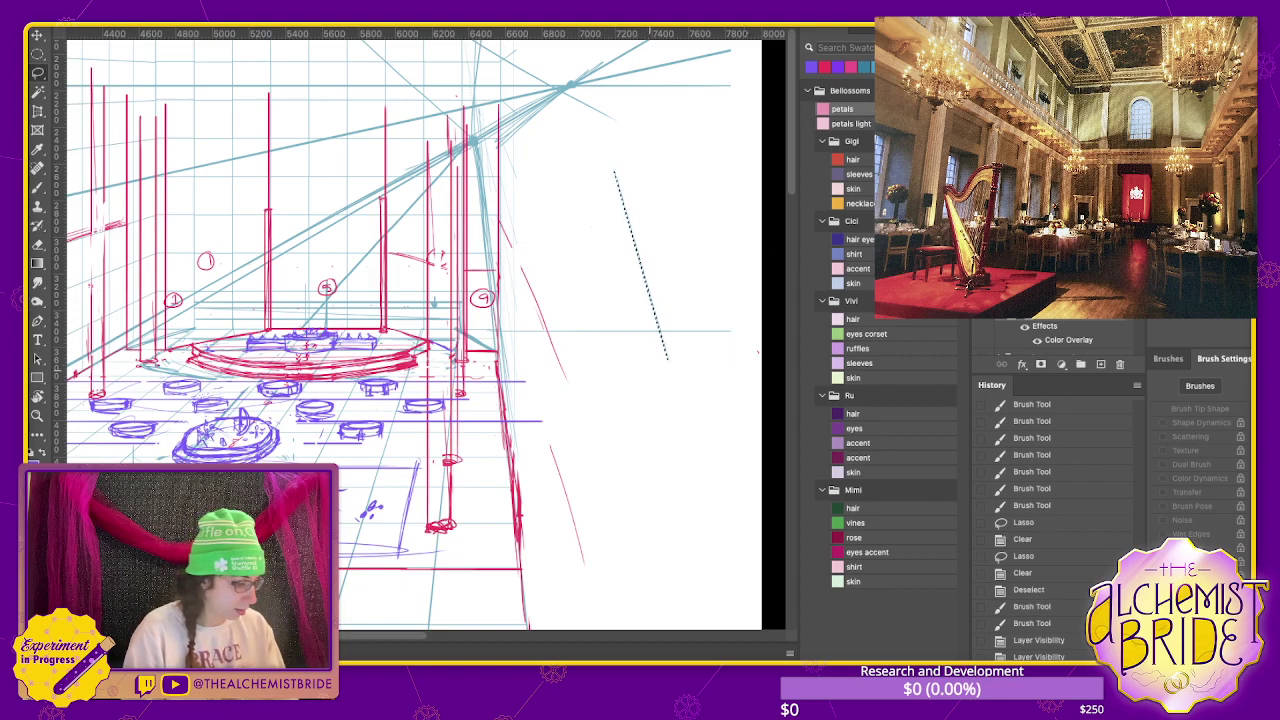
pyautogui.press('Delete')
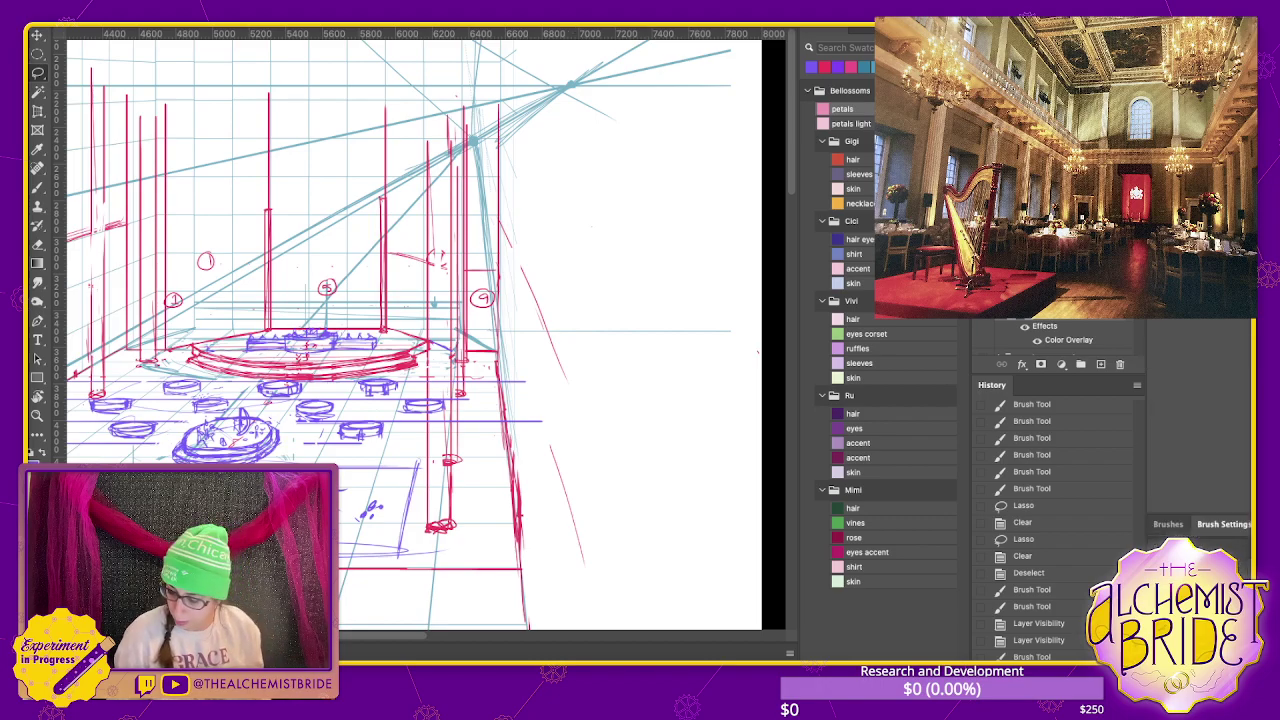
pyautogui.moveTo(614, 170); pyautogui.dragTo(667, 358)
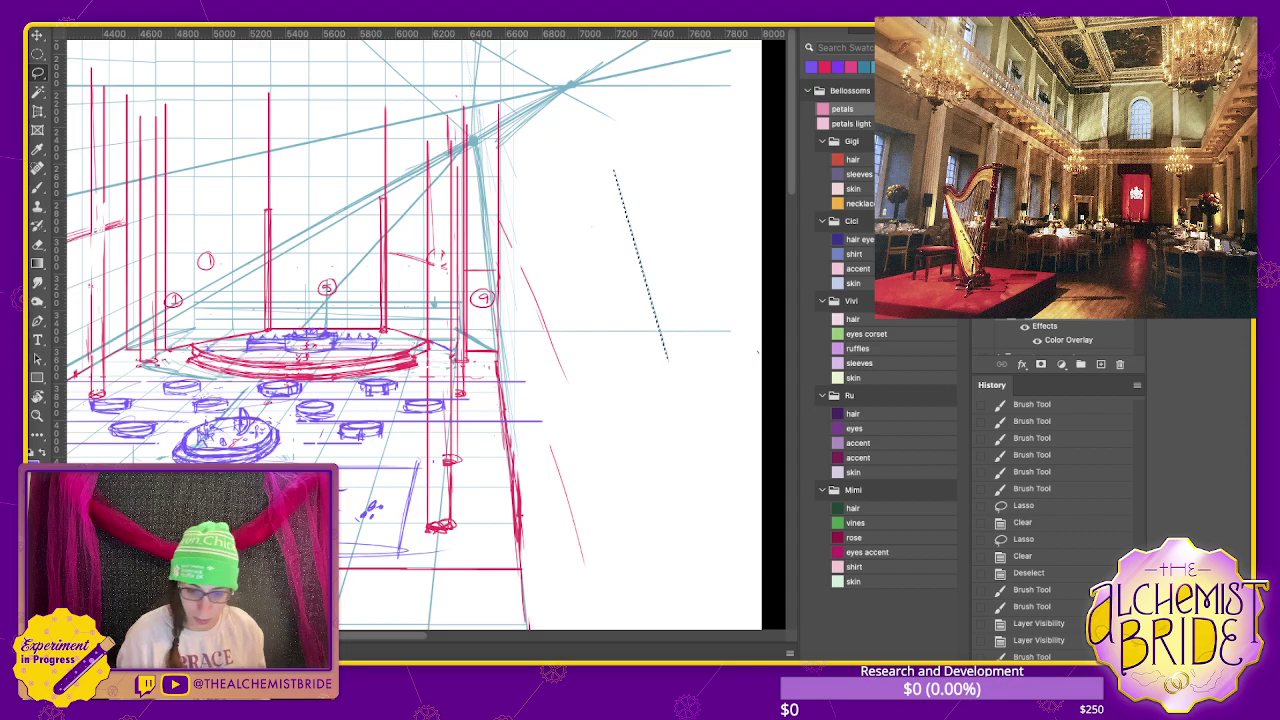
pyautogui.hotkey('ctrl', 'd')
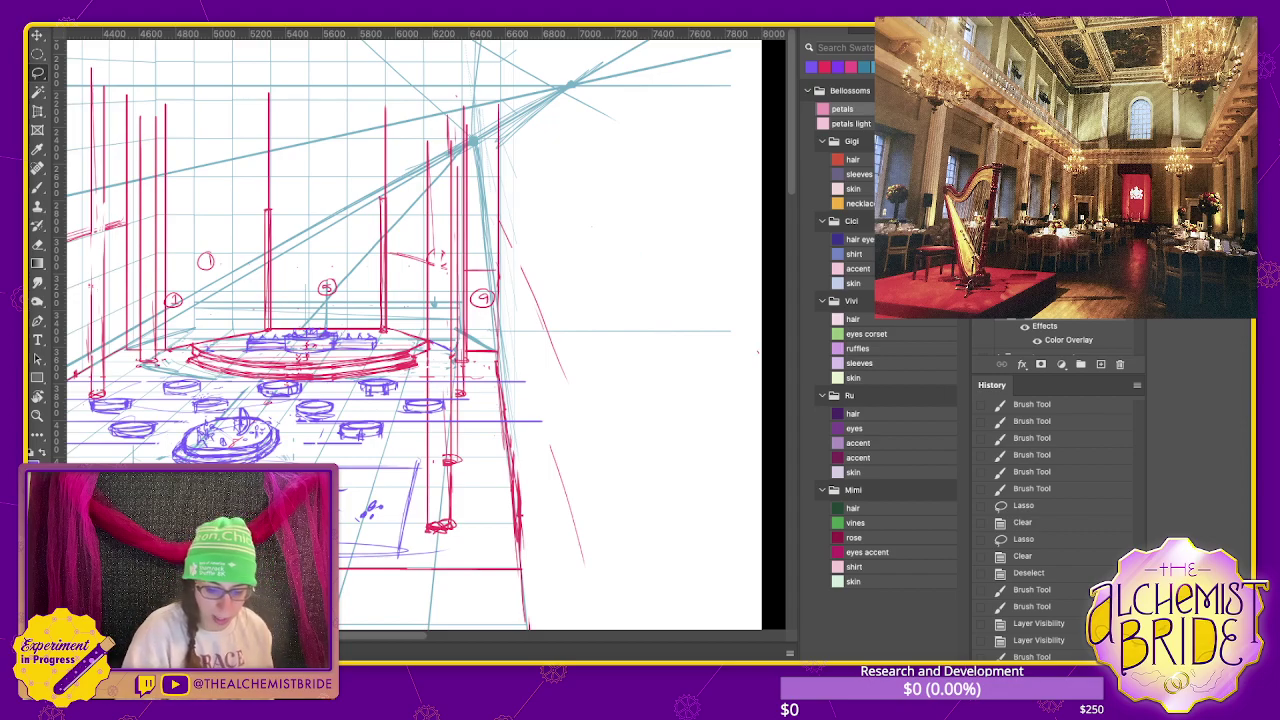
# - Open the Paths panel with F7 and display the Work Path on the canvas
pyautogui.moveTo(792, 352); pyautogui.dragTo(605, 352)
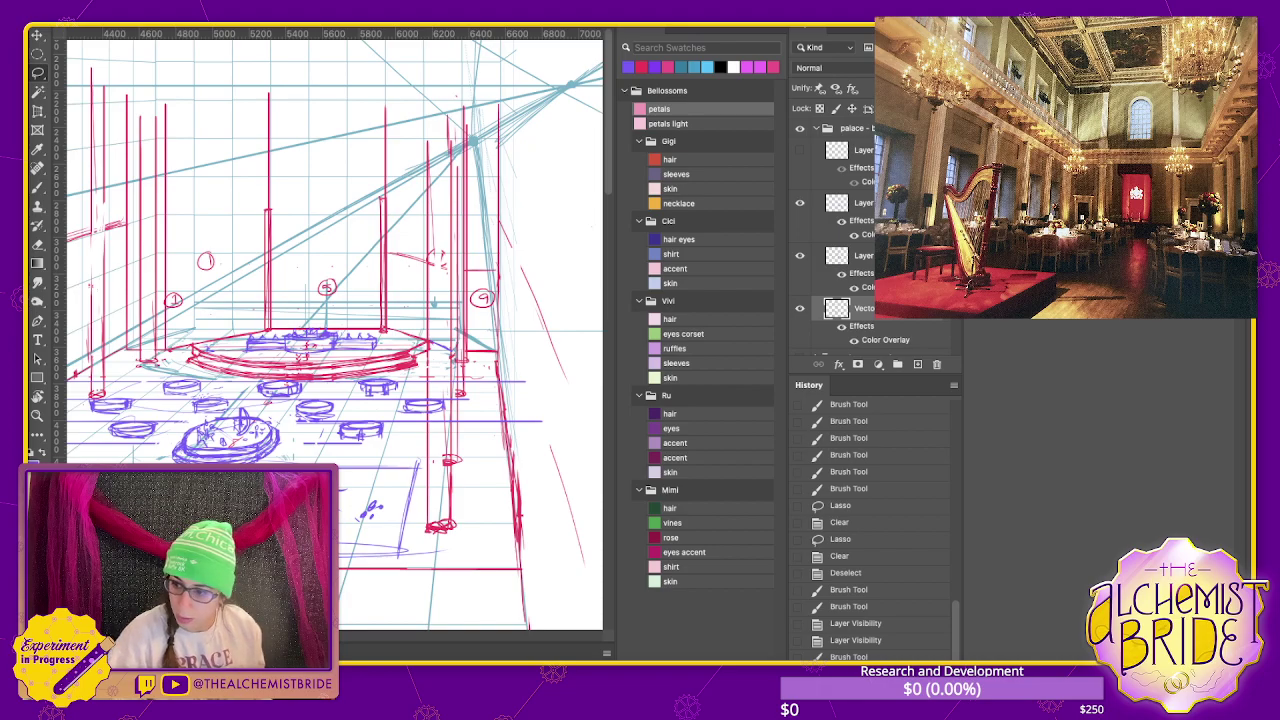
pyautogui.press('F7')
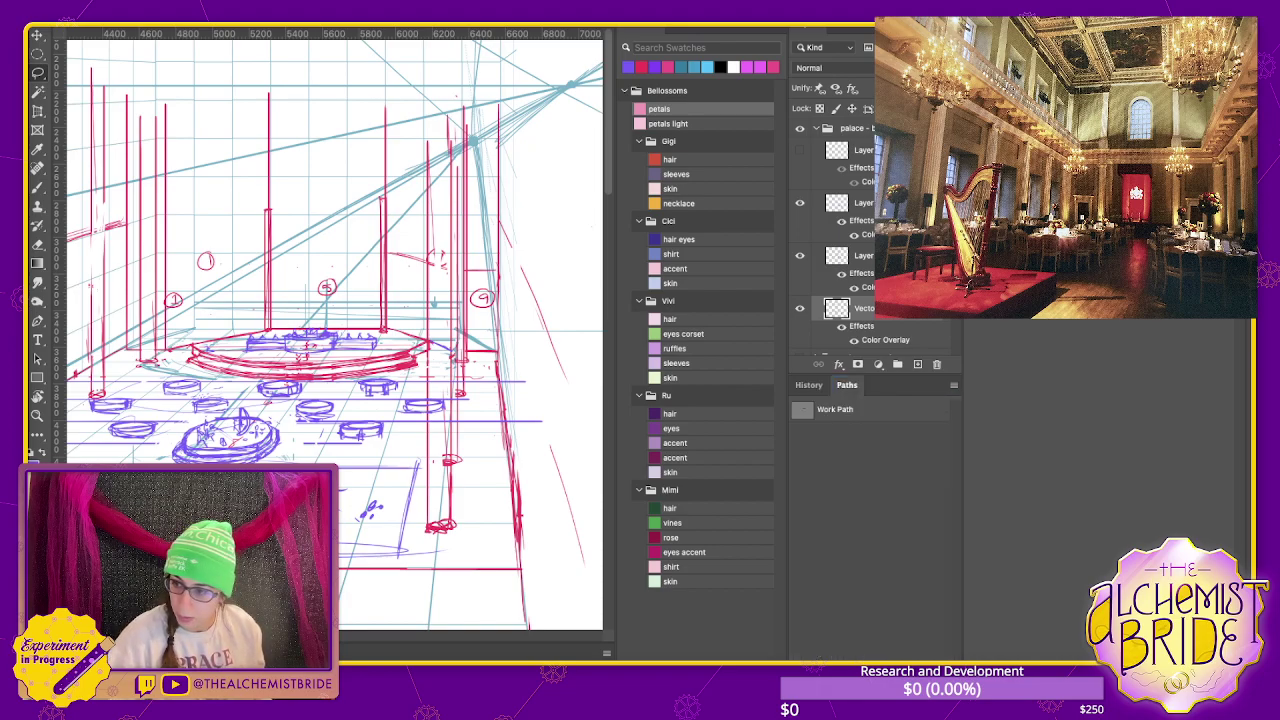
pyautogui.moveTo(604, 352); pyautogui.dragTo(757, 351)
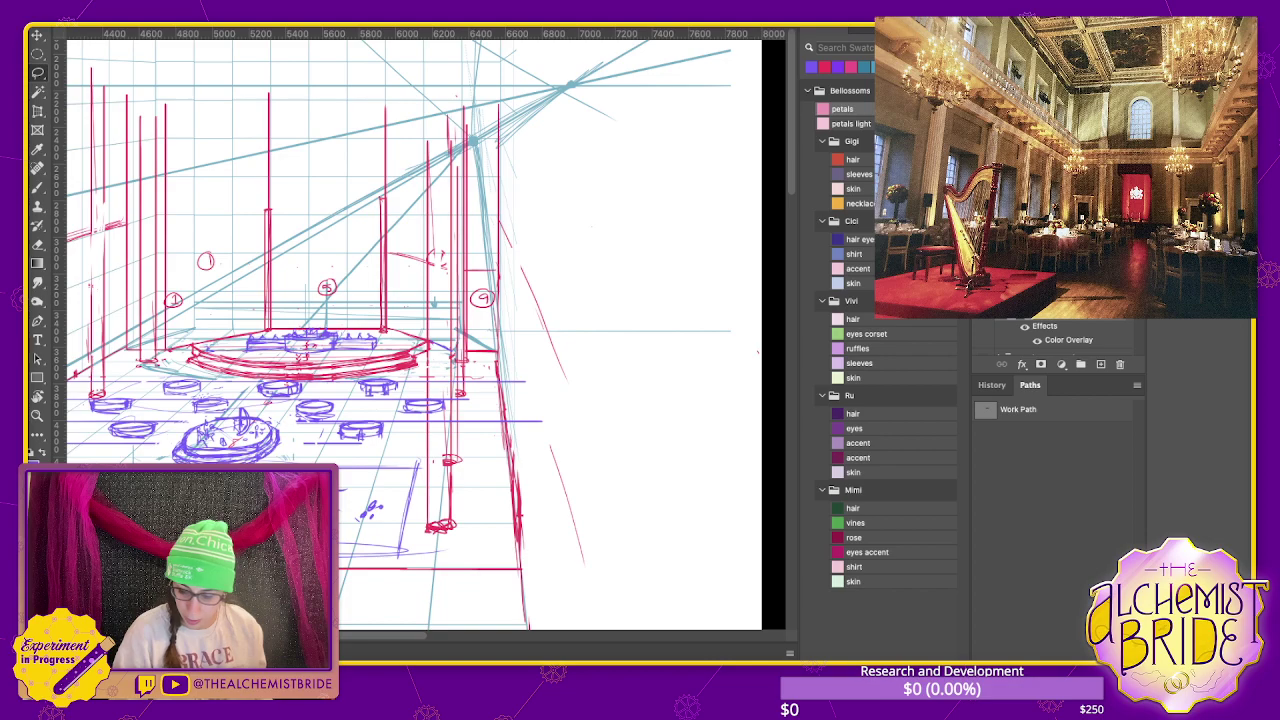
pyautogui.click(1018, 409)
pyautogui.press('b')
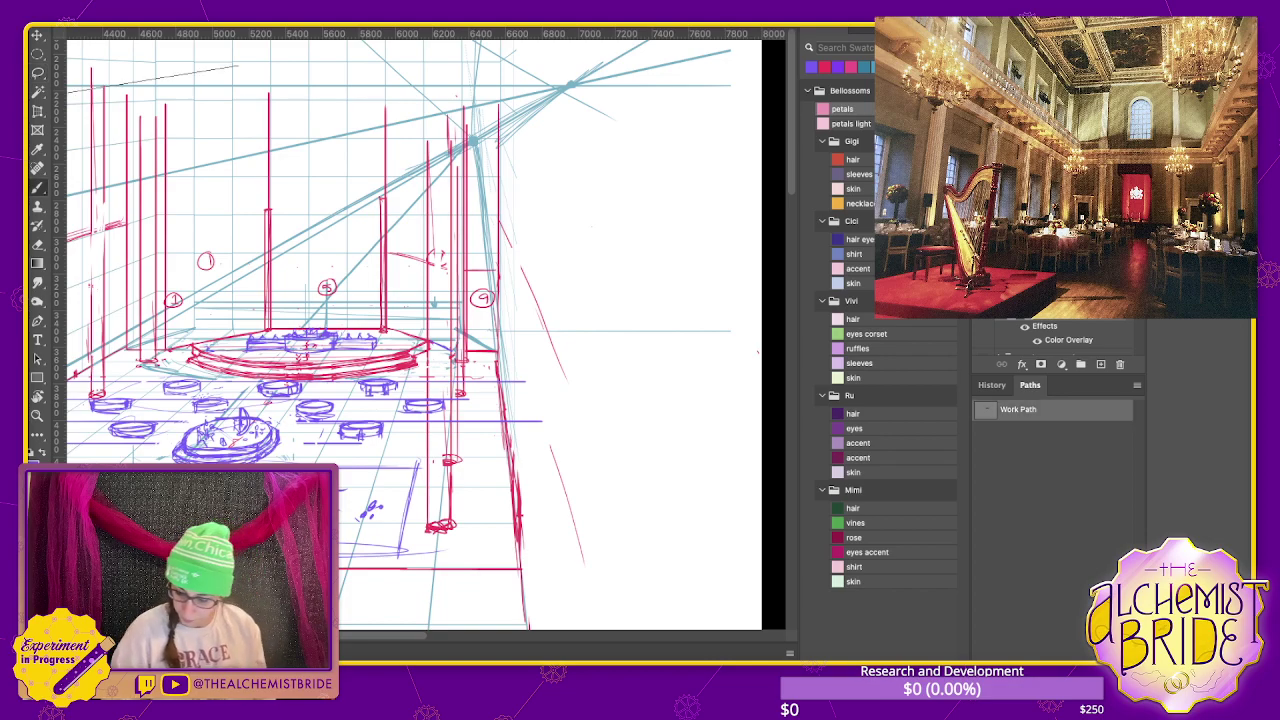
pyautogui.press('Escape')
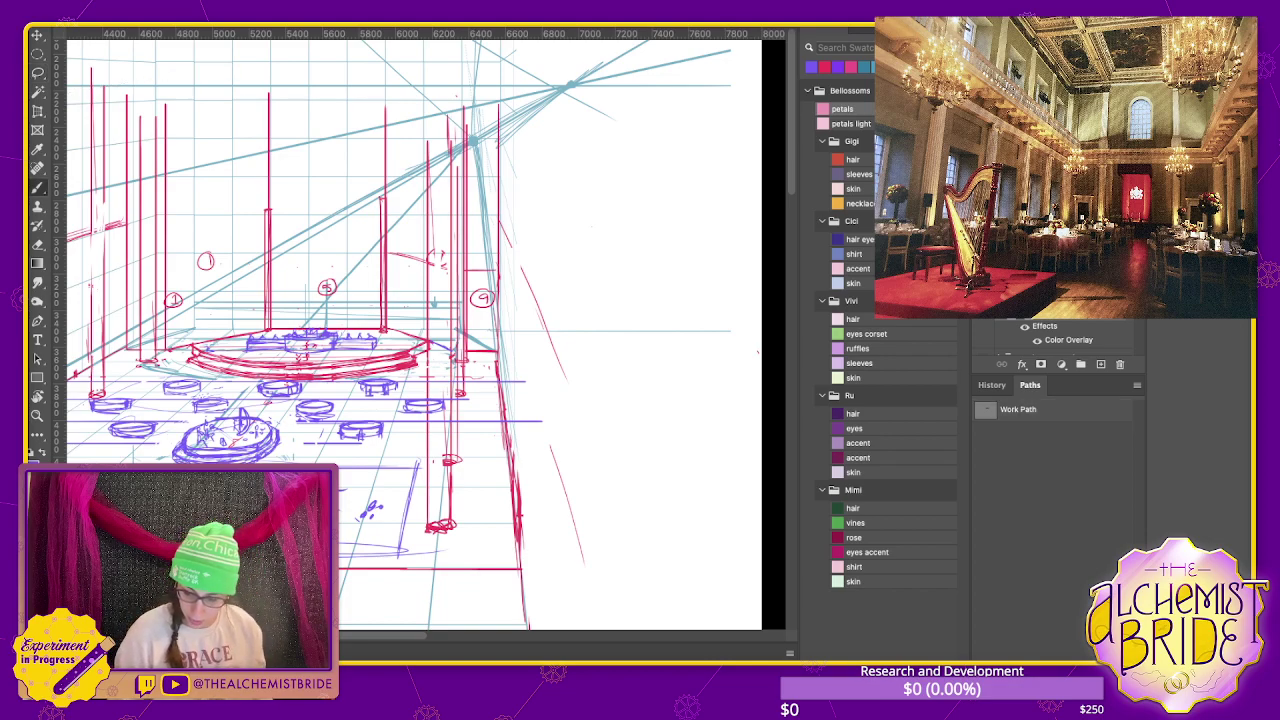
pyautogui.click(1018, 409)
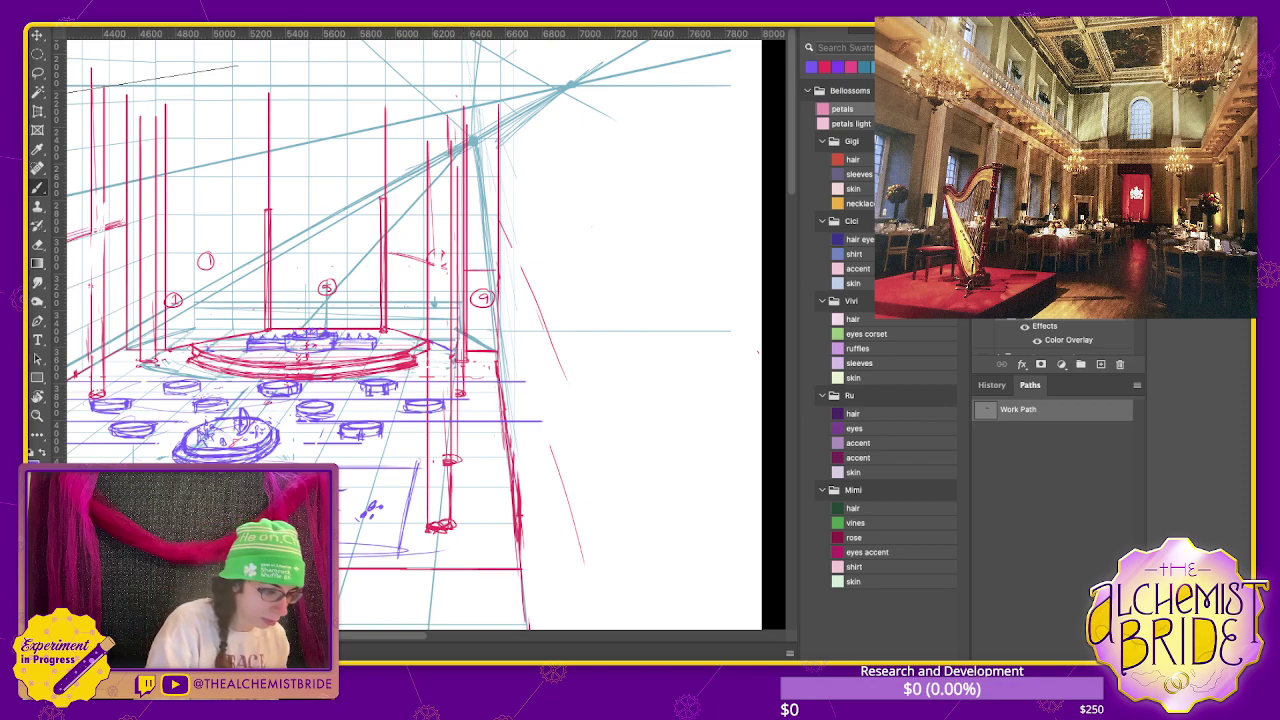
# - Draw a Pen path line from the vanishing point down to the lower right
pyautogui.press('p')
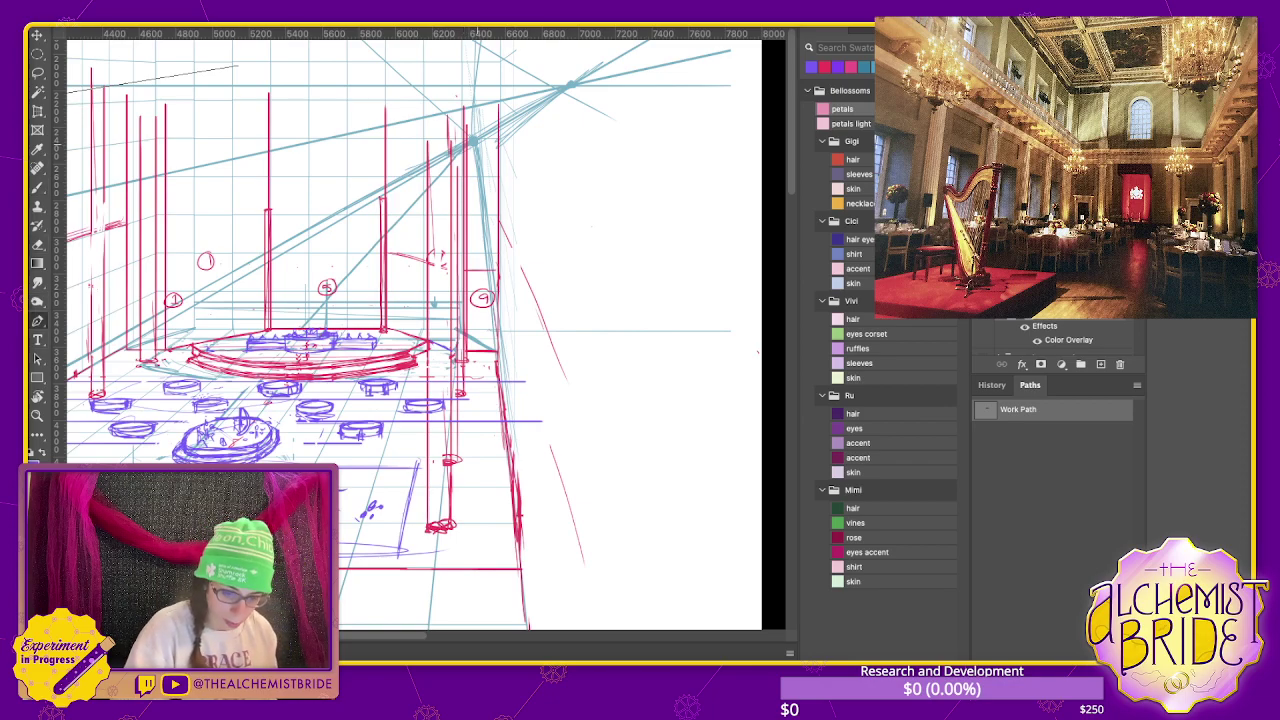
pyautogui.click(475, 140)
pyautogui.click(595, 583)
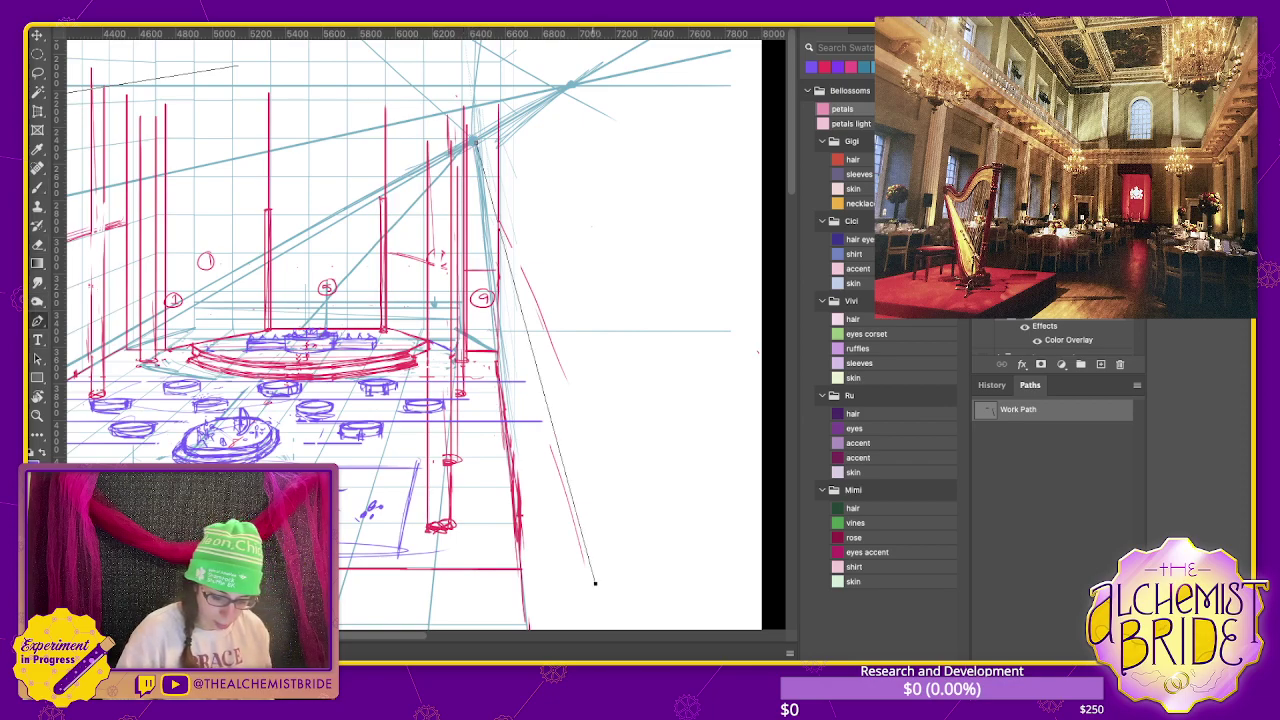
pyautogui.press('Return')
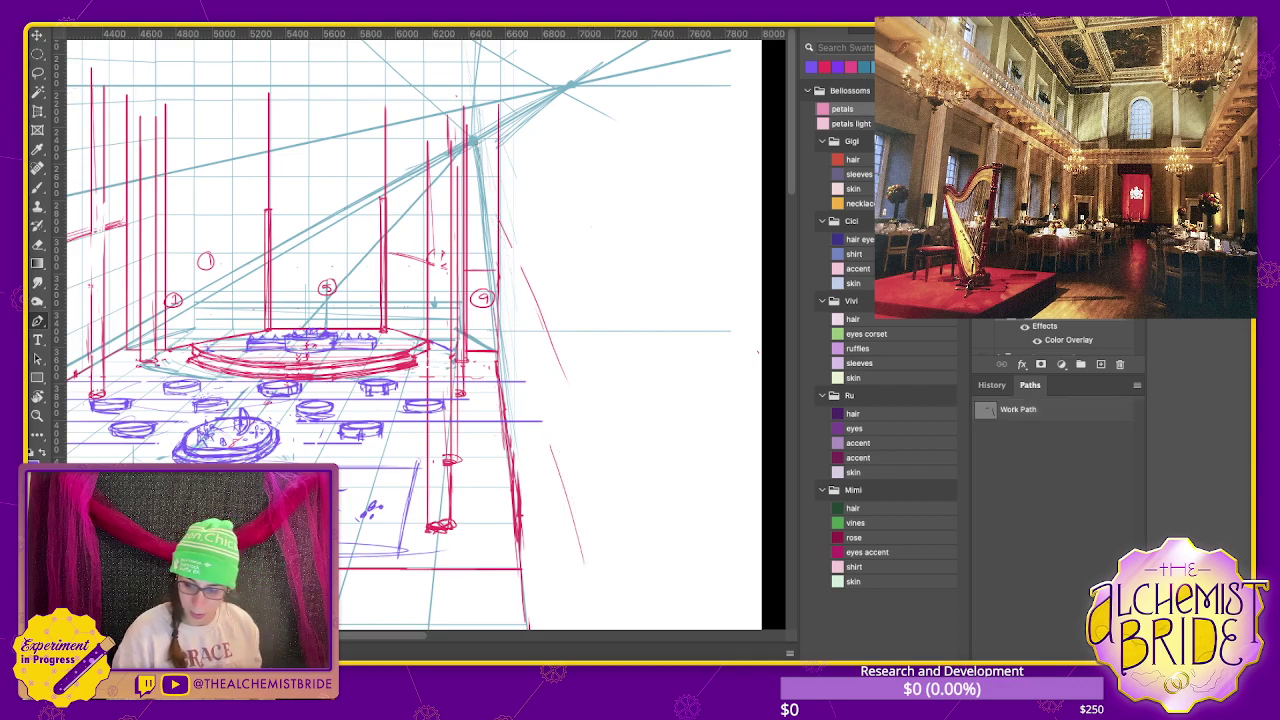
pyautogui.hotkey('ctrl', 'z')
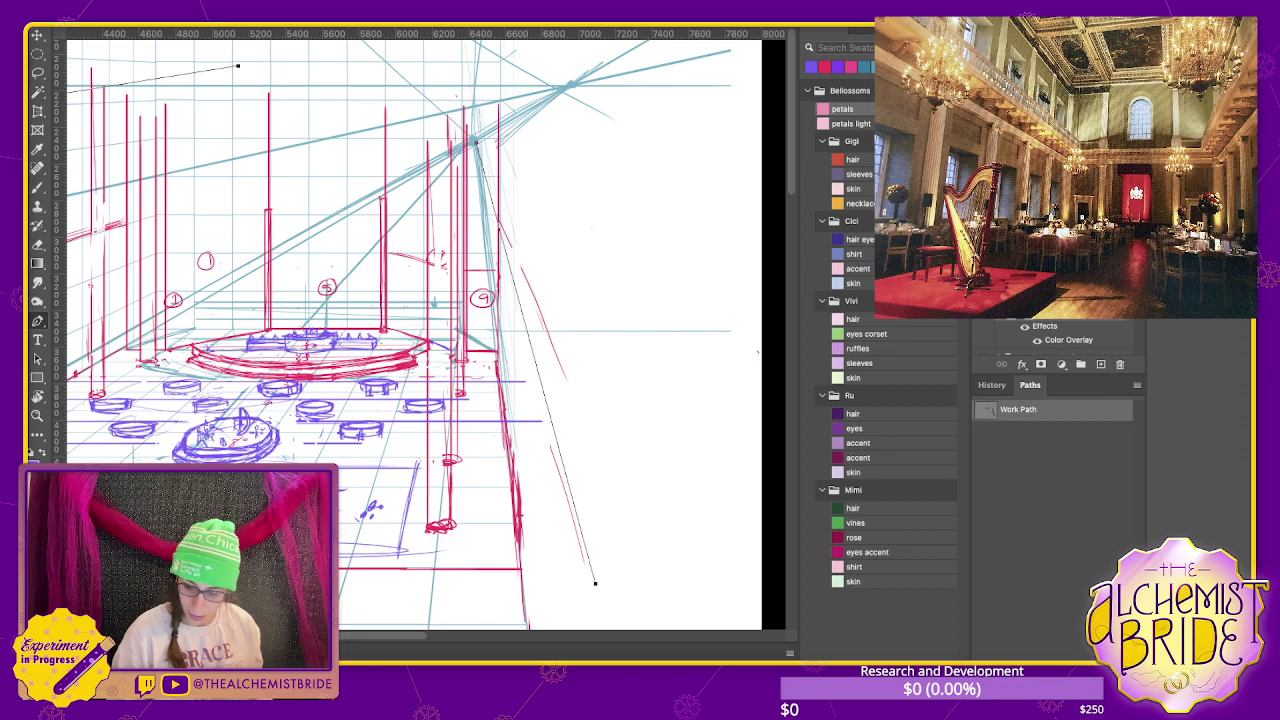
pyautogui.press('Return')
pyautogui.hotkey('ctrl', 'z')
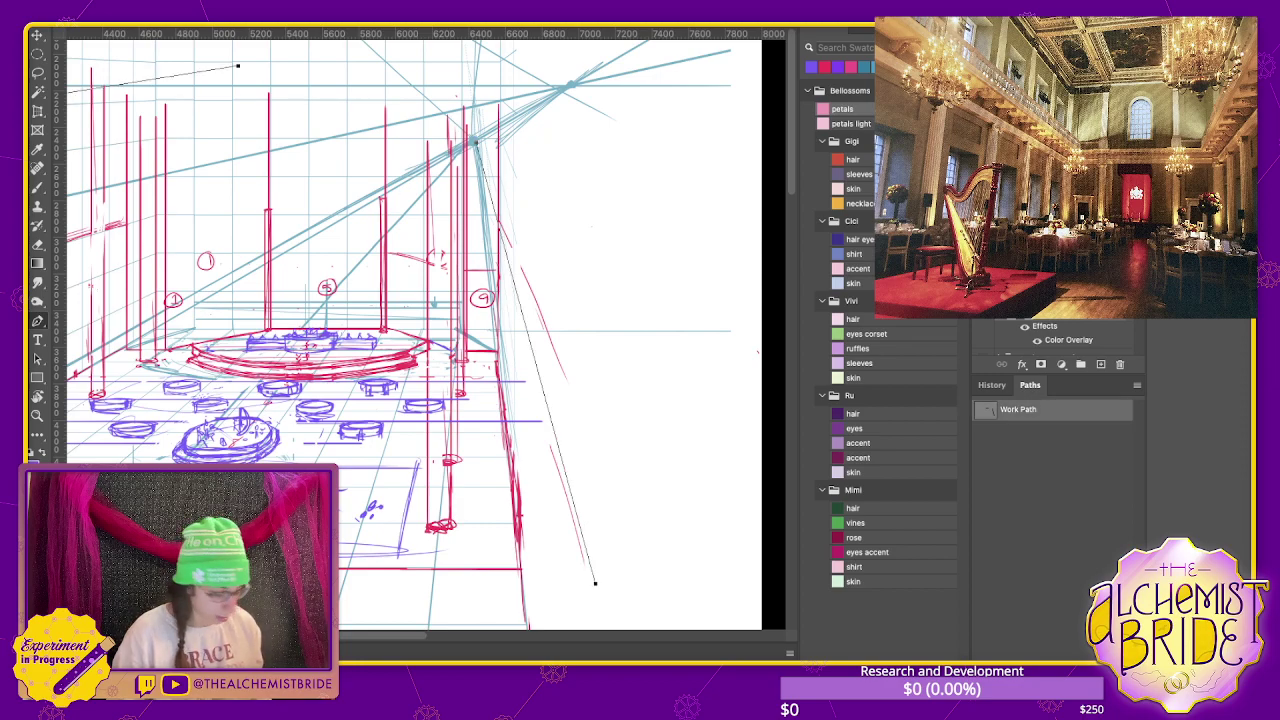
pyautogui.press('Return')
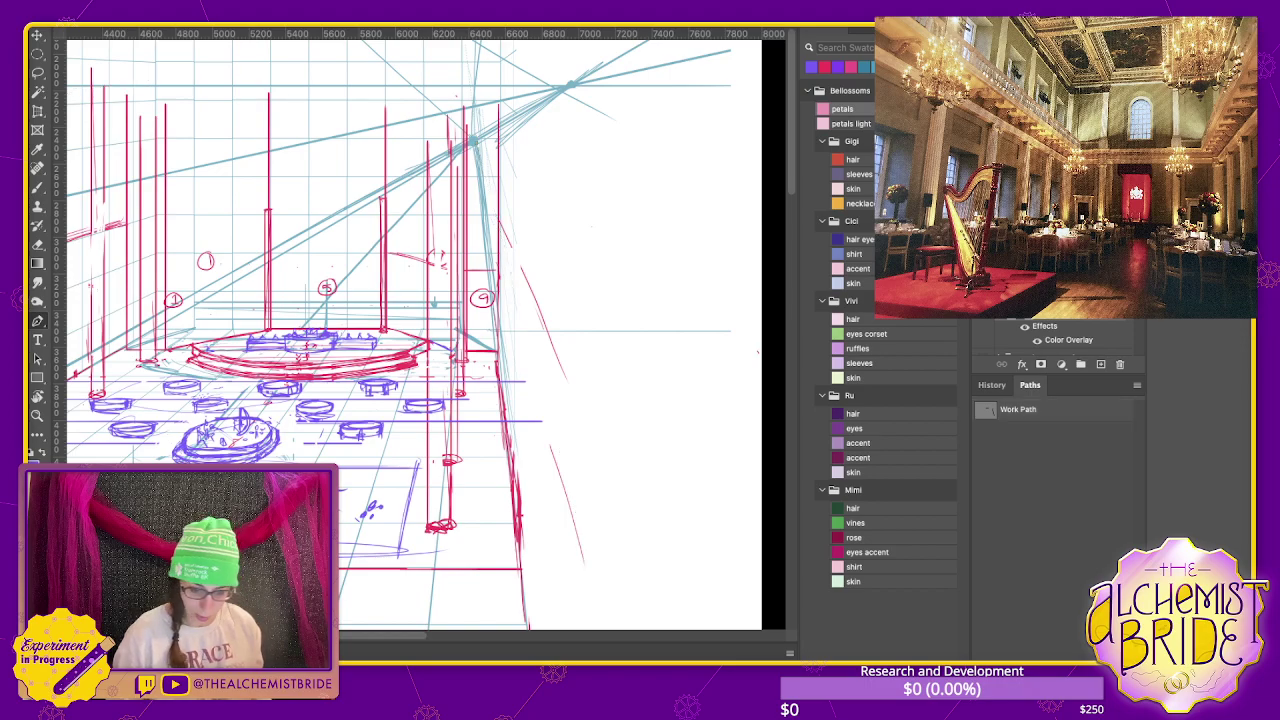
# - Zoom in on the right wall, display the Work Path guide line, then zoom back out
pyautogui.scroll(5, 426, 336)
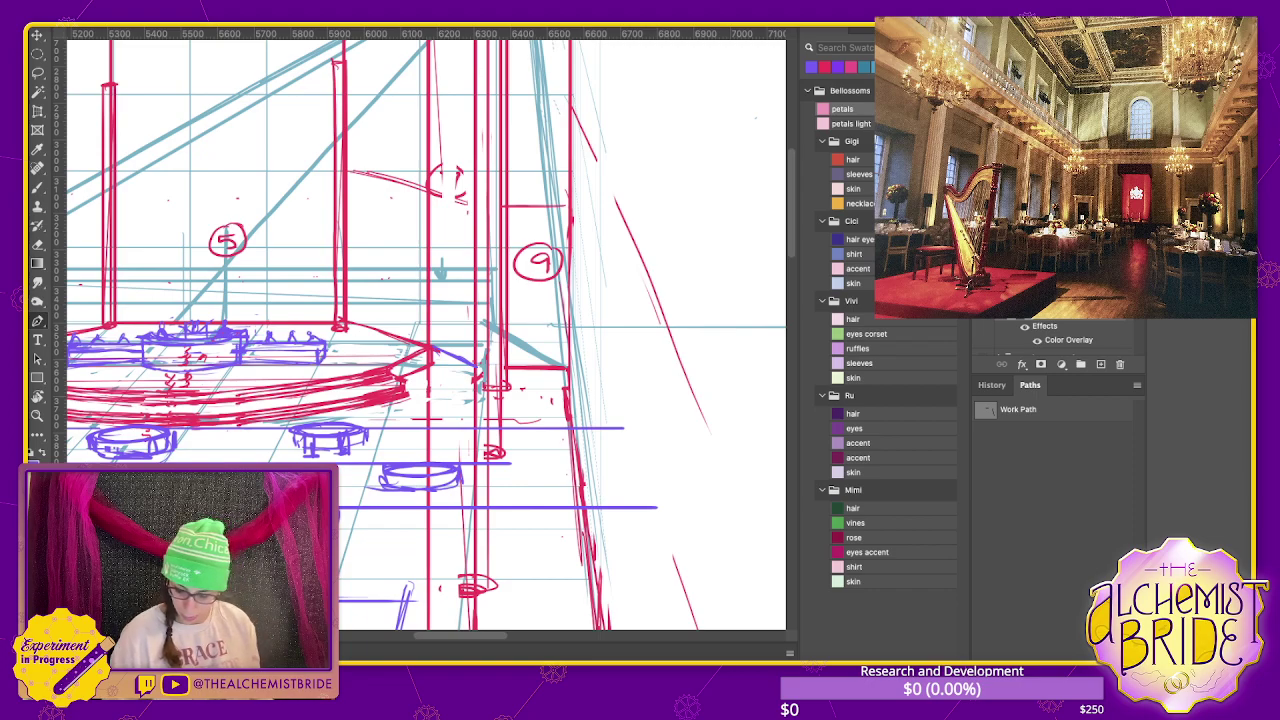
pyautogui.click(1018, 409)
pyautogui.click(1050, 460)
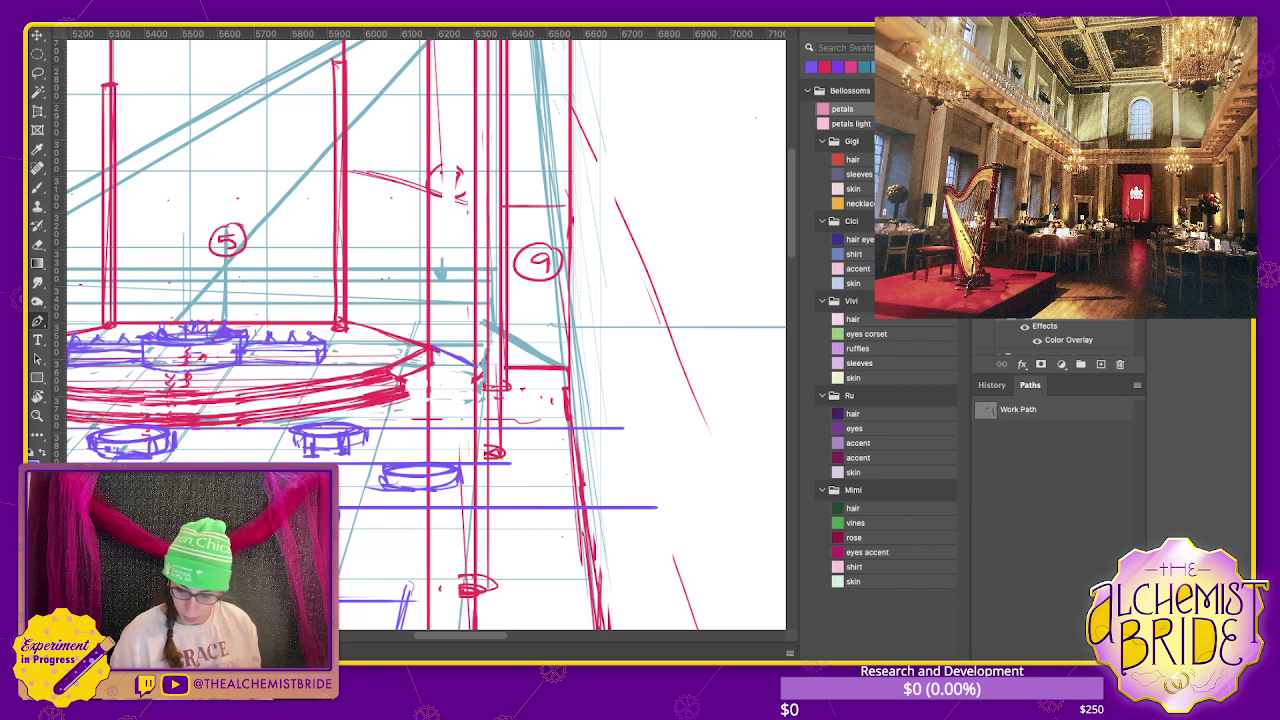
pyautogui.click(1018, 409)
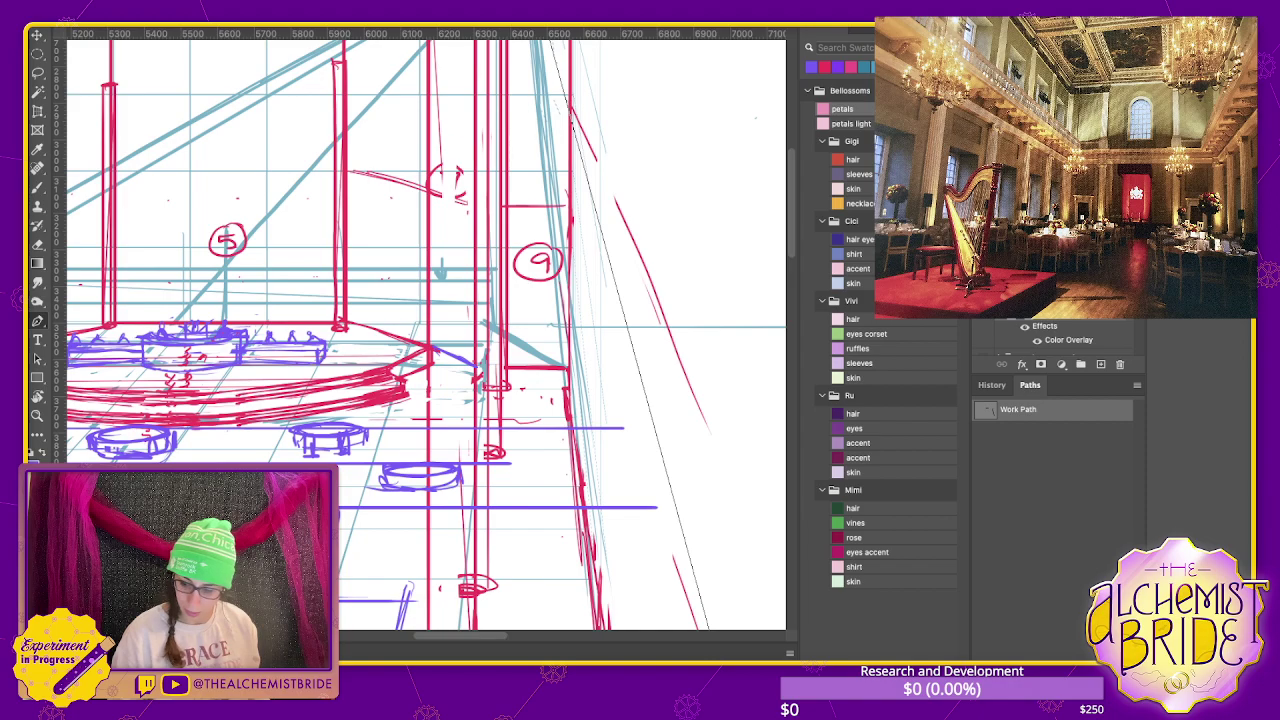
pyautogui.press('i')
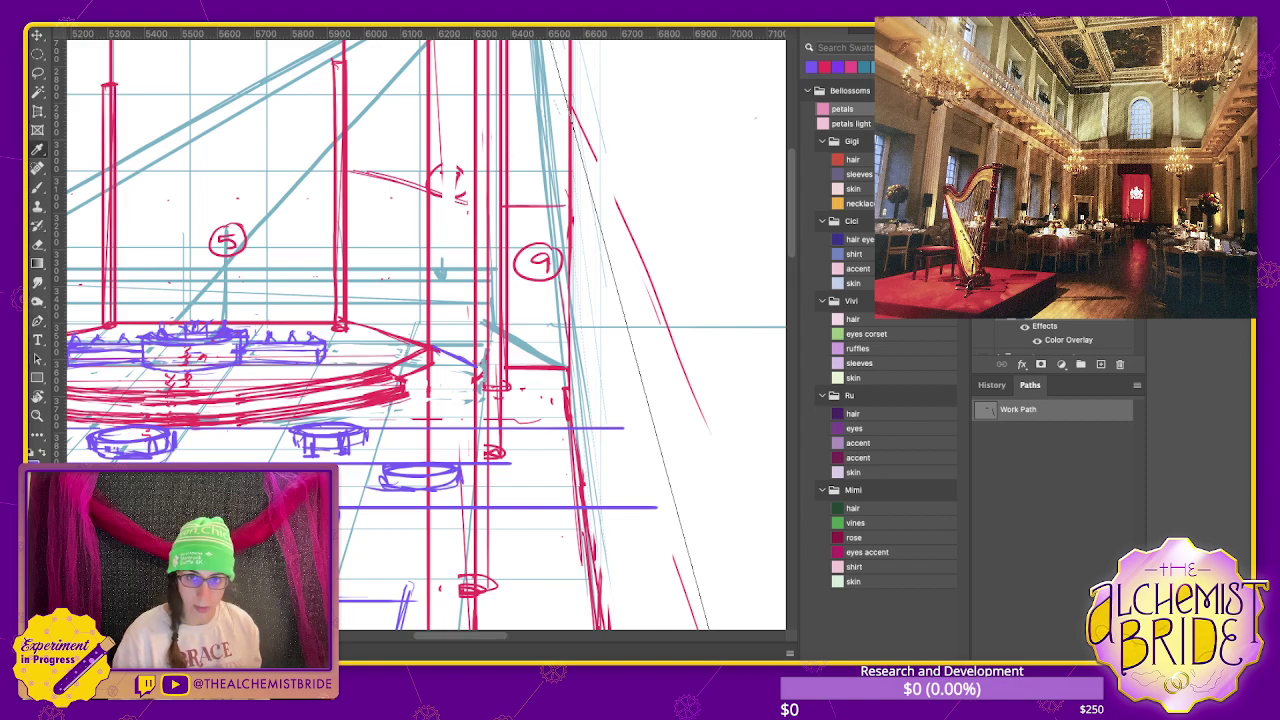
pyautogui.press('p')
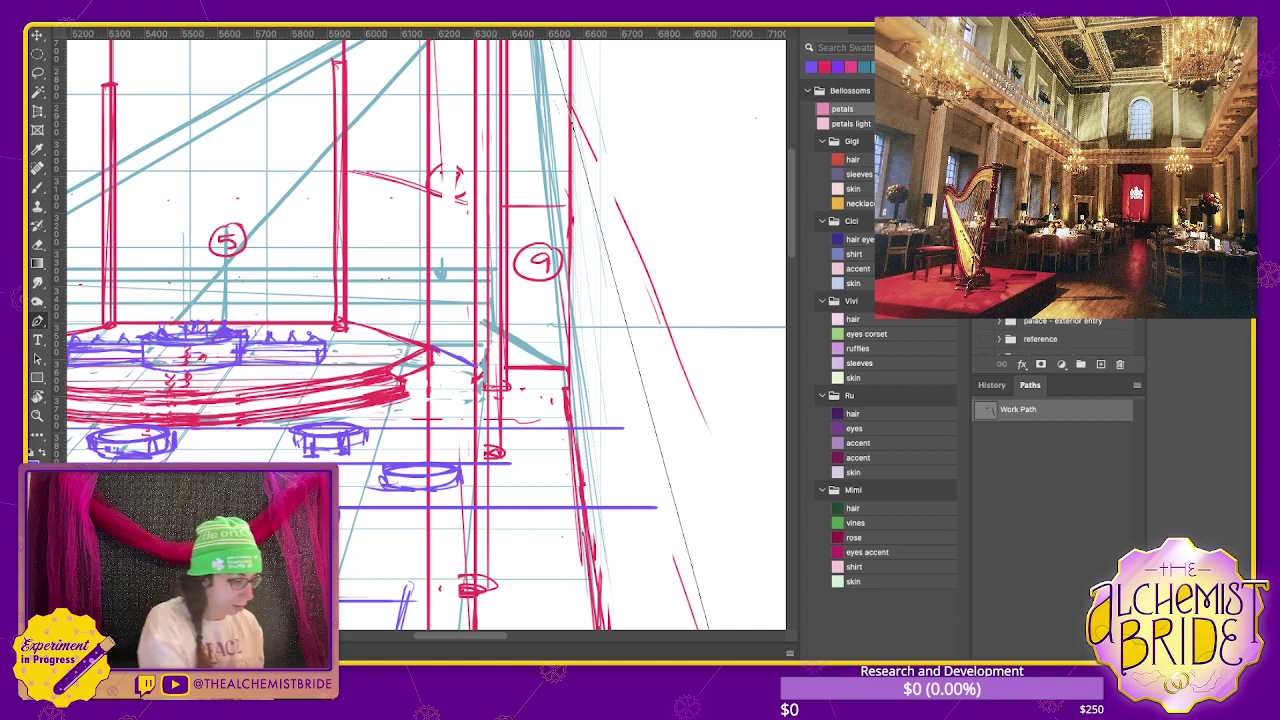
pyautogui.hotkey('ctrl', '-')
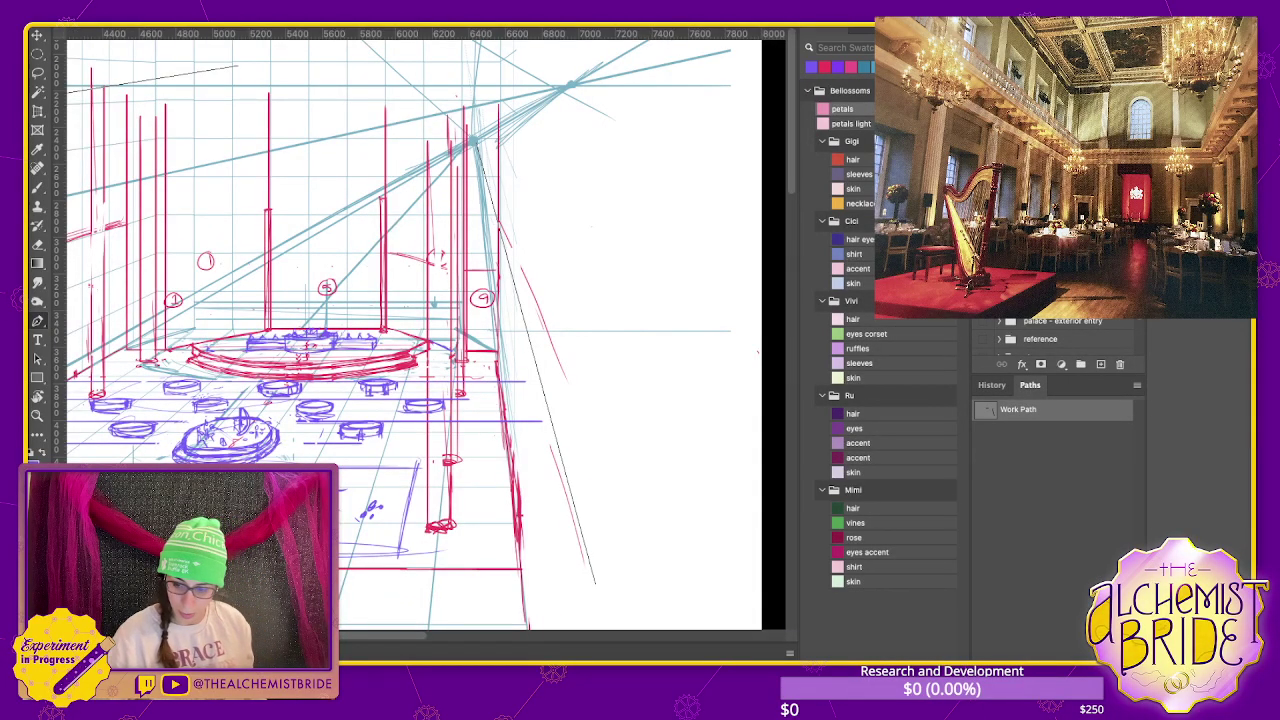
# - Toggle the teal grid display and hide the purple tables and stage layer
pyautogui.hotkey('ctrl', 'h')
pyautogui.hotkey('ctrl', 'h')
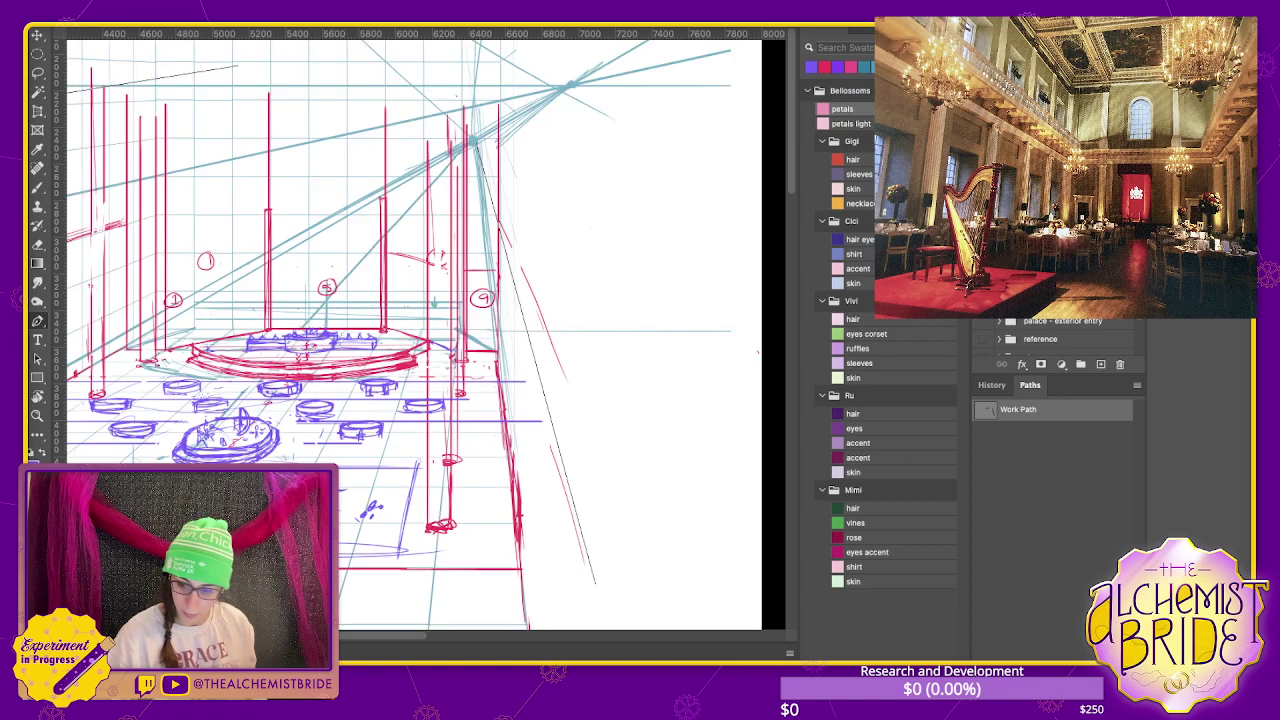
pyautogui.hotkey('ctrl', 'h')
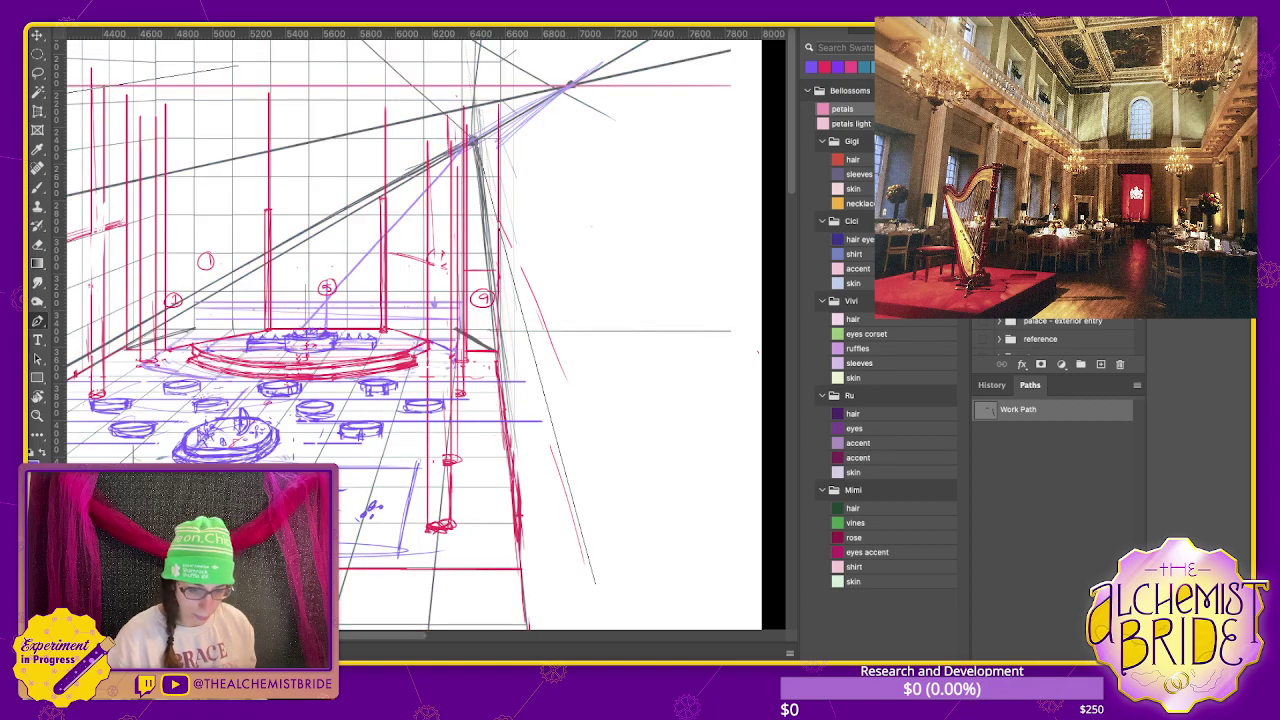
pyautogui.hotkey('ctrl', 'h')
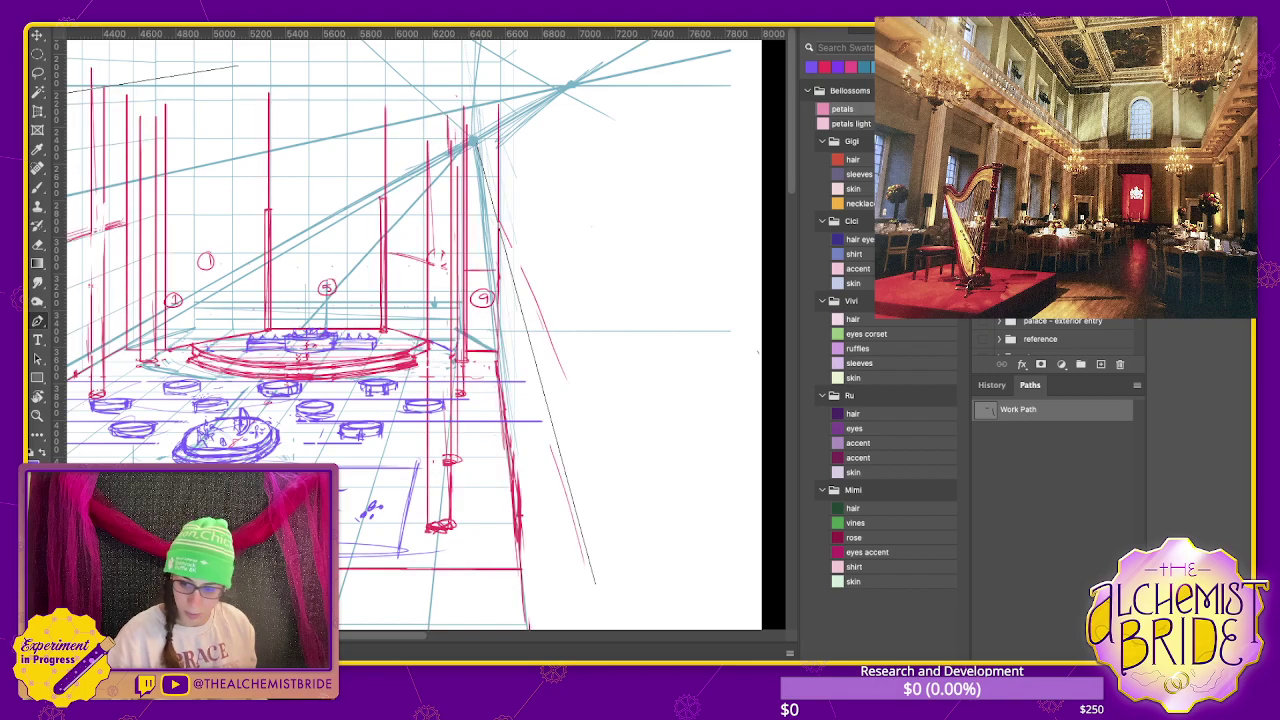
pyautogui.press('Delete')
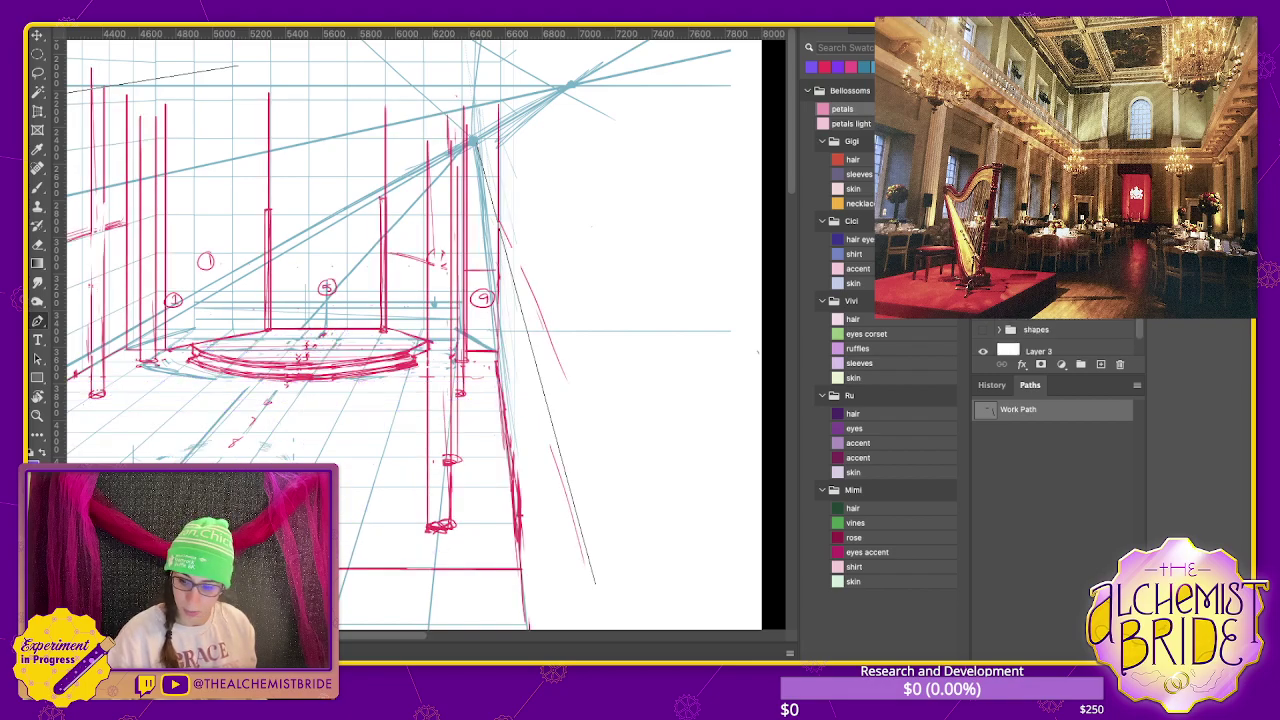
pyautogui.hotkey('ctrl', 'h')
pyautogui.hotkey('ctrl', 'h')
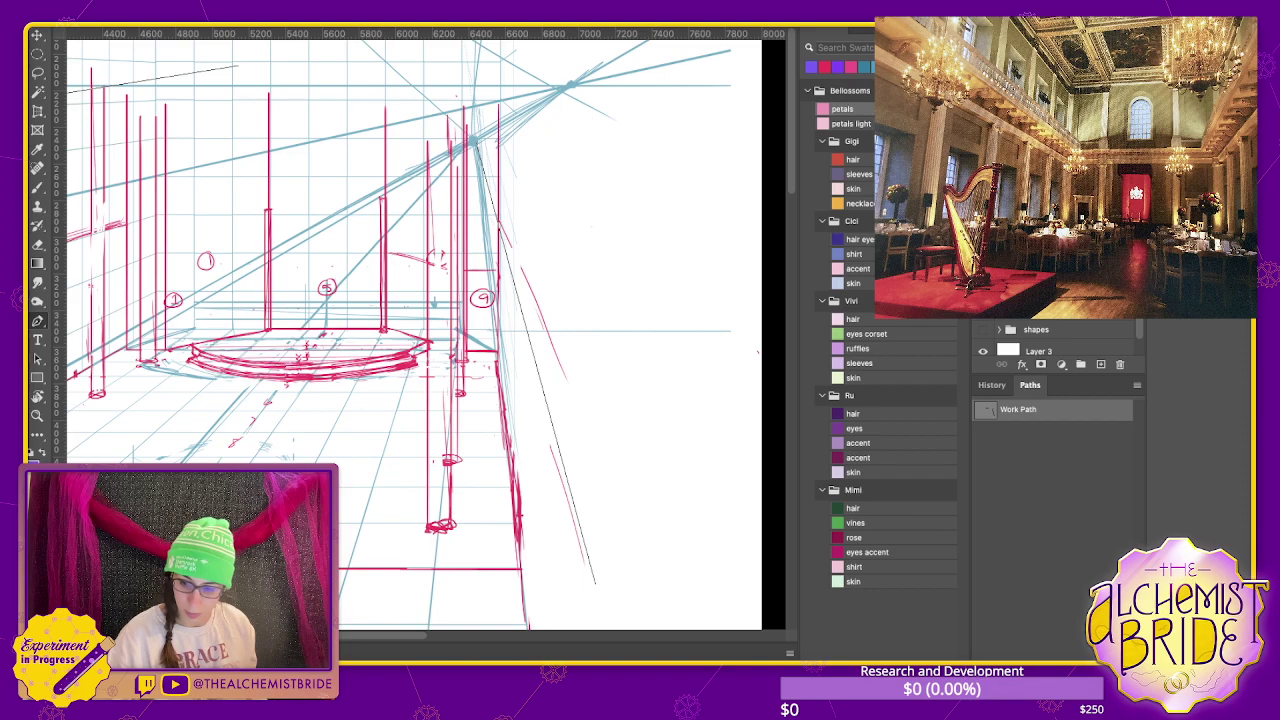
pyautogui.scroll(-2, 1060, 345)
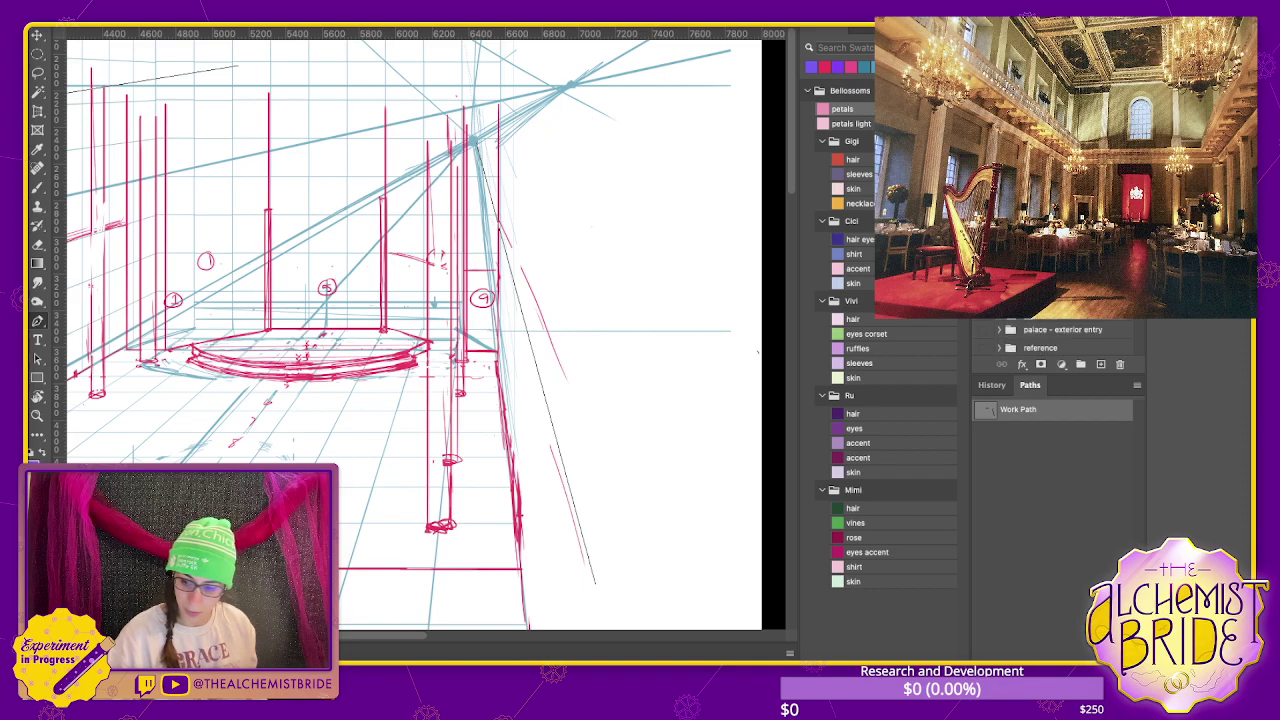
# - Hide the blue tables, red pillar and perspective grid layers, leaving only the path lines
pyautogui.hotkey('ctrl', 'z')
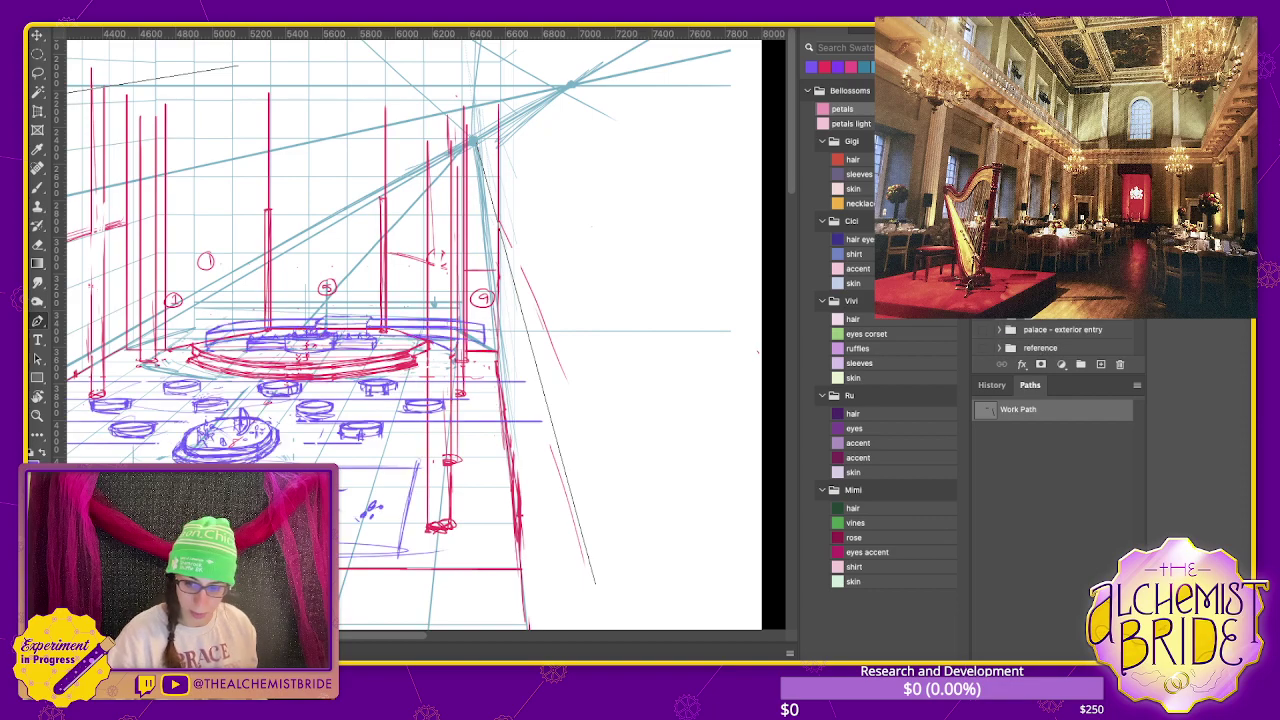
pyautogui.hotkey('ctrl', 'shift', 'z')
pyautogui.hotkey('ctrl', 'z')
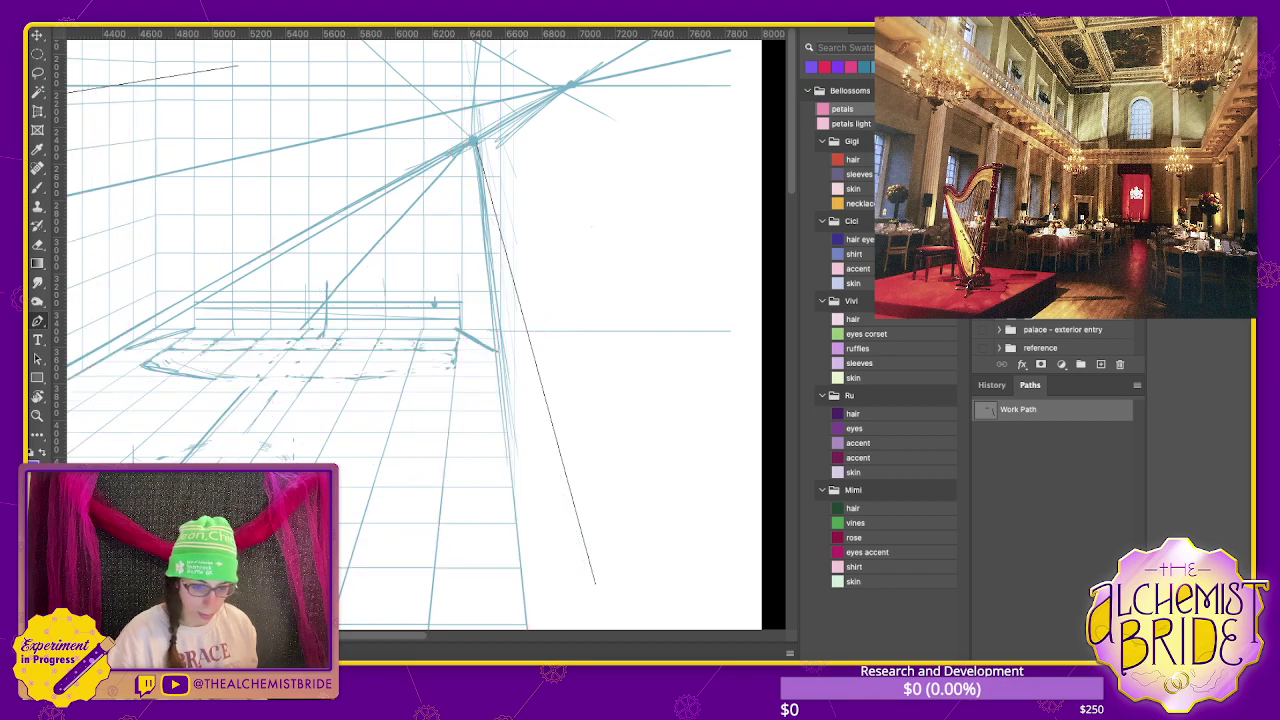
pyautogui.hotkey('ctrl', 'shift', 'z')
pyautogui.hotkey('ctrl', 'z')
pyautogui.hotkey('ctrl', 'z')
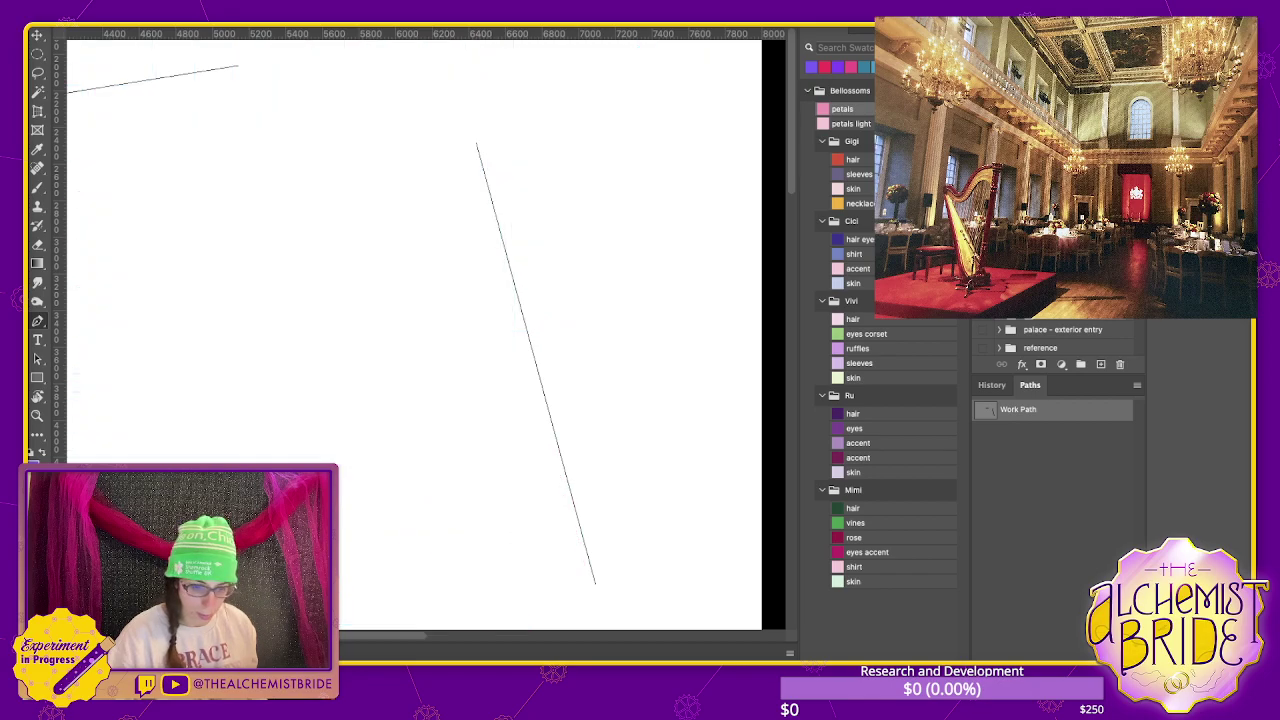
pyautogui.hotkey('ctrl', 'shift', 'z')
pyautogui.hotkey('ctrl', 'z')
# - Lasso loosely around the two dark lines, then zoom back in on the teal perspective grid
pyautogui.hotkey('ctrl', '-')
pyautogui.hotkey('ctrl', '-')
pyautogui.hotkey('ctrl', '-')
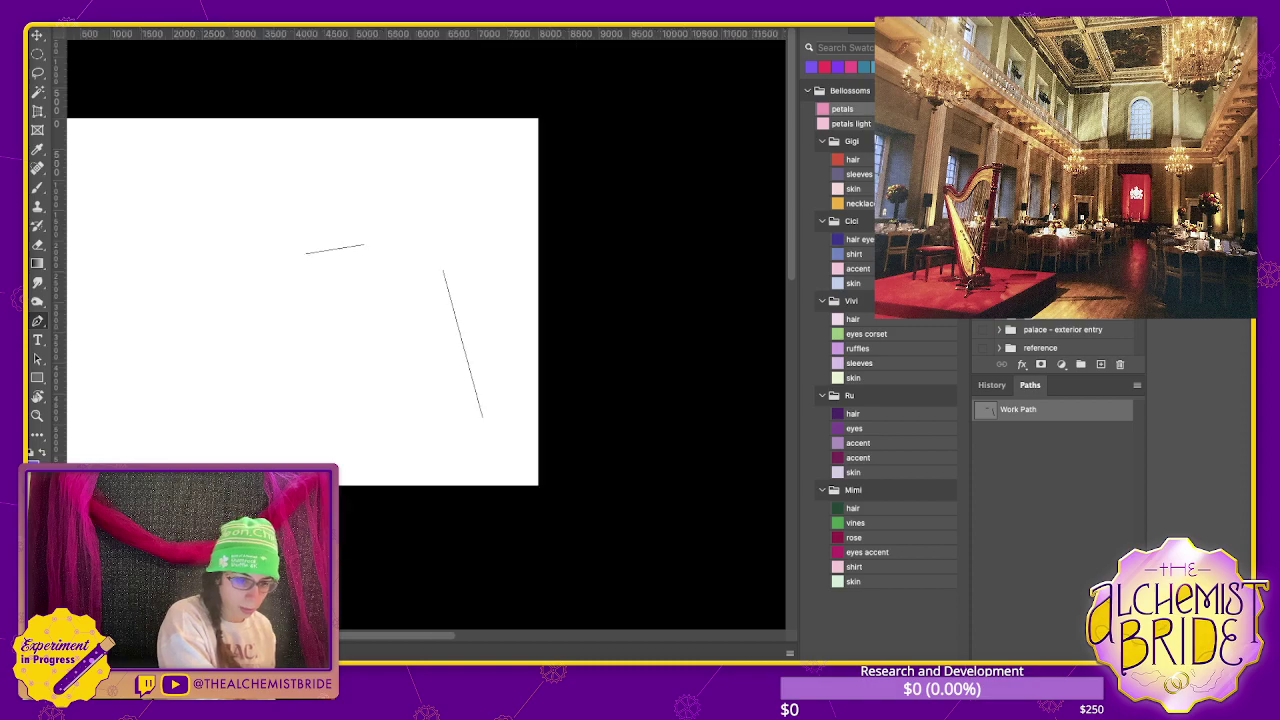
pyautogui.hscroll(-2, 333, 289)
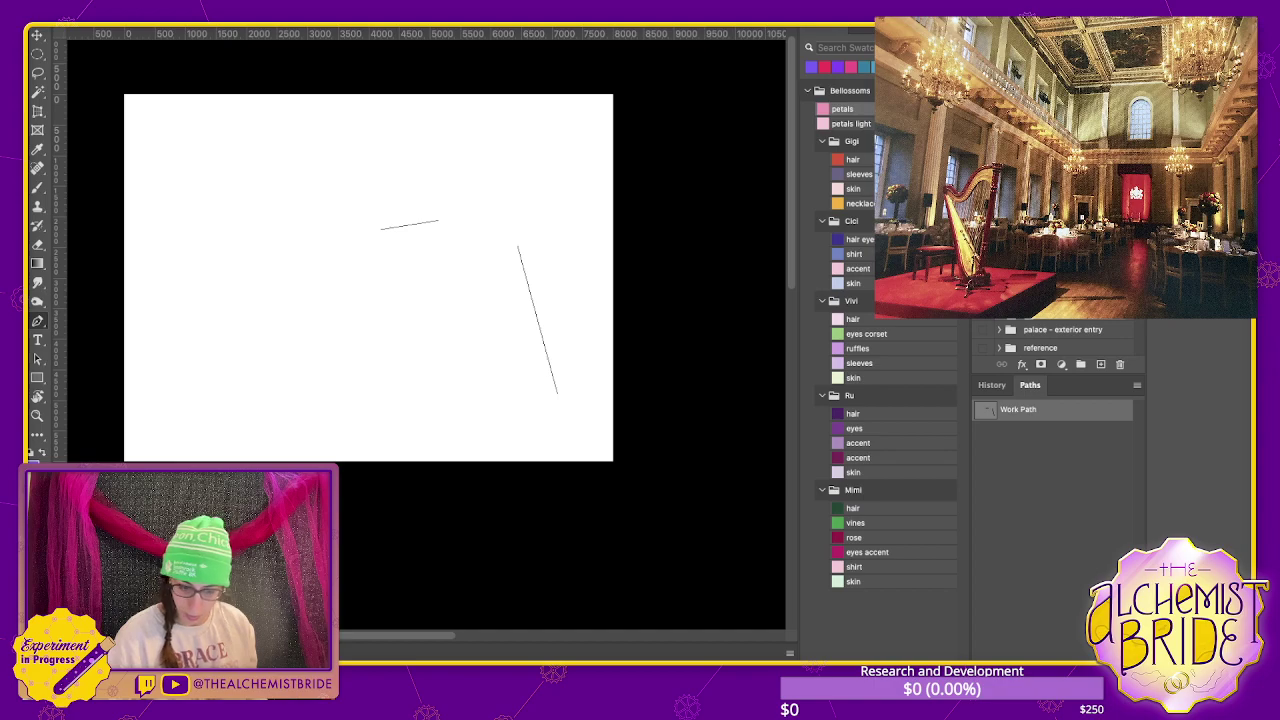
pyautogui.press('l')
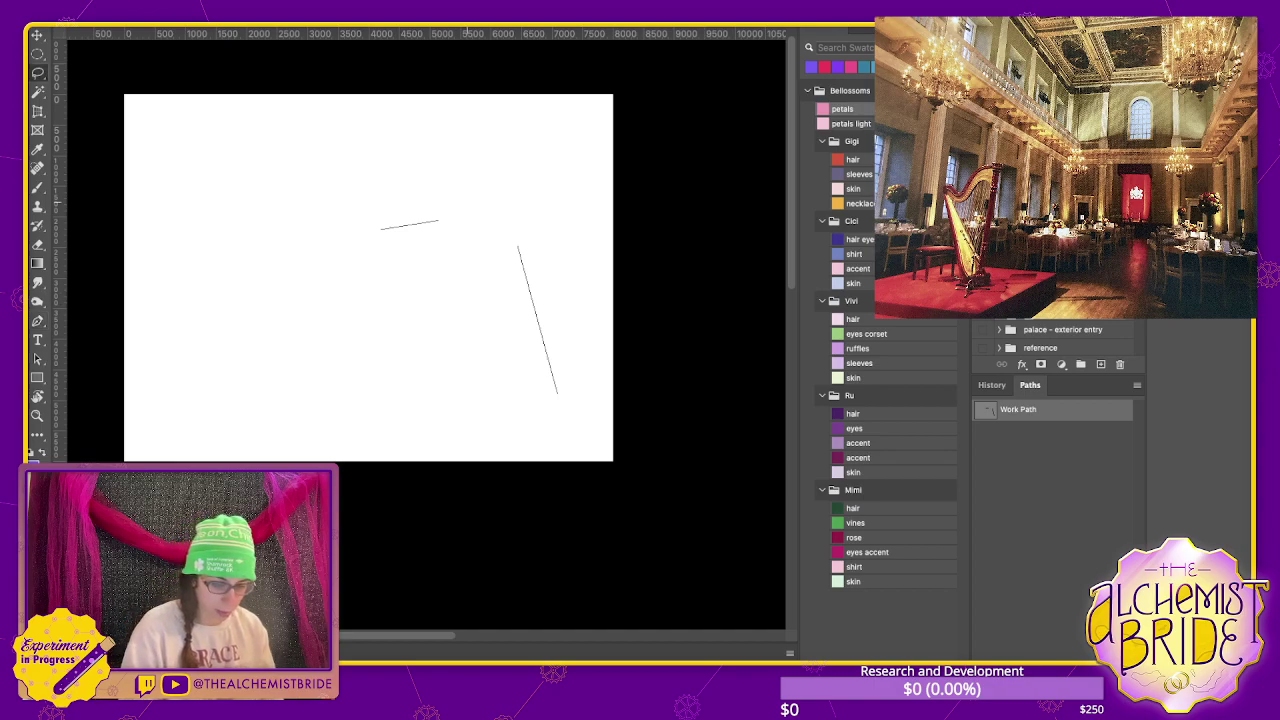
pyautogui.moveTo(462, 190); pyautogui.dragTo(518, 183)
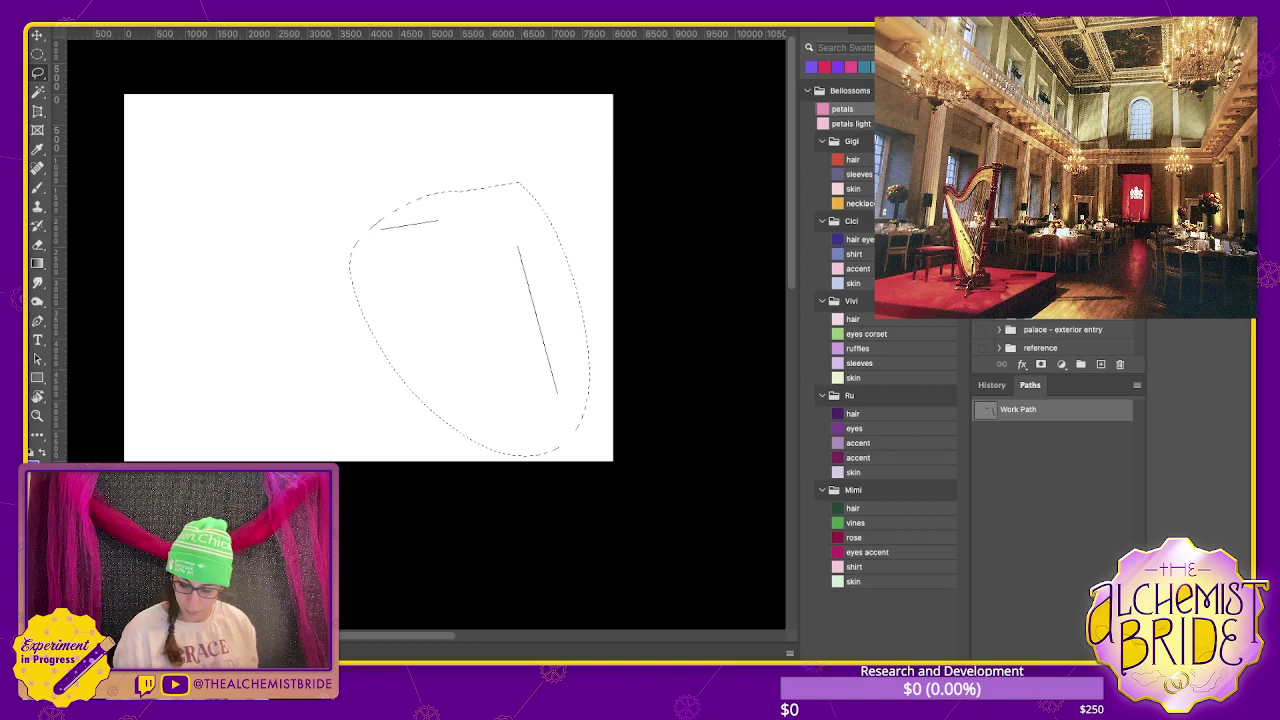
pyautogui.hotkey('ctrl', 'd')
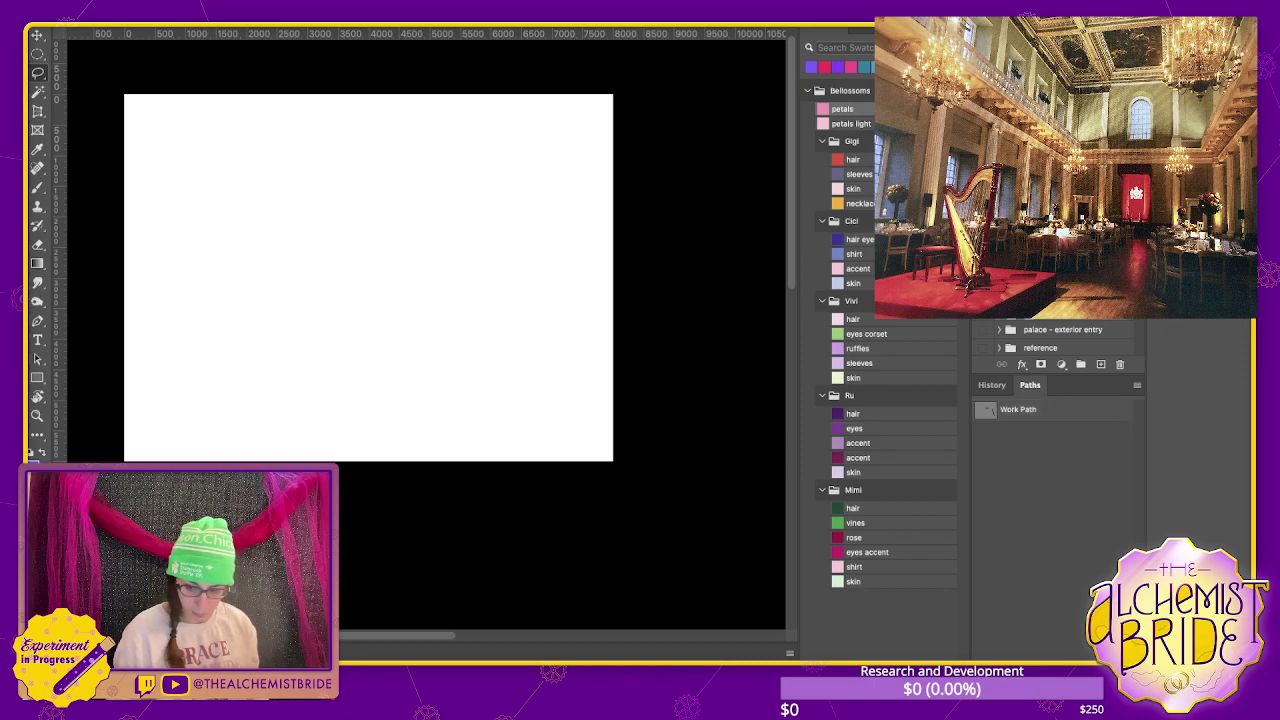
pyautogui.hotkey('ctrl', 'z')
pyautogui.hotkey('ctrl', 'z')
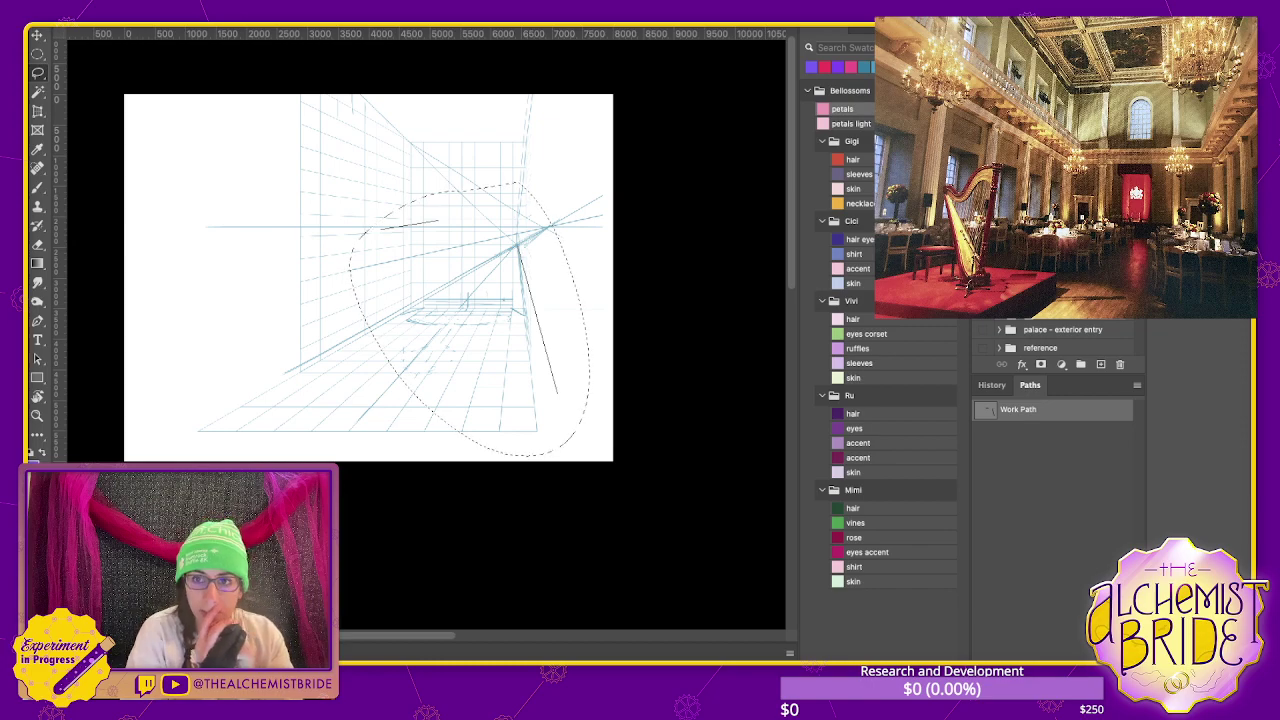
pyautogui.hotkey('ctrl', '+')
pyautogui.hotkey('ctrl', '+')
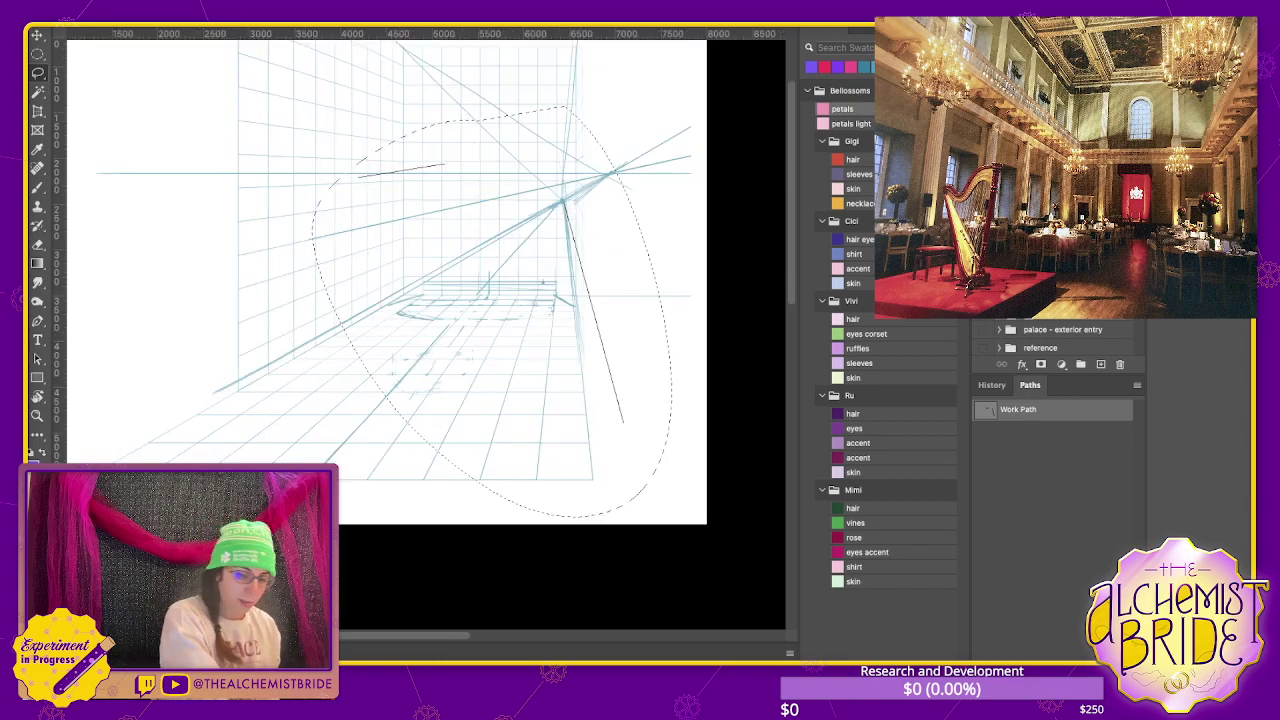
pyautogui.hscroll(2, 425, 300)
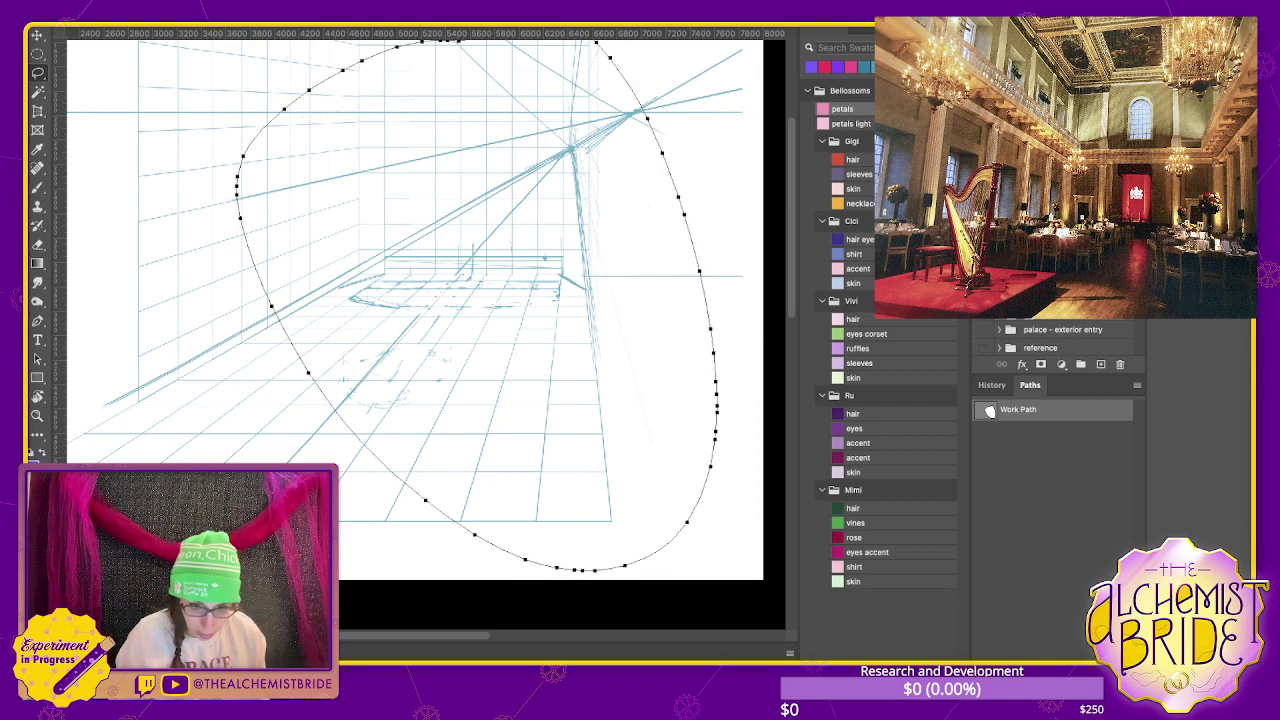
# - Undo the Make Work Path step, drop the elliptical selection and remove the dark diagonal line
pyautogui.hotkey('ctrl', 'z')
pyautogui.hotkey('ctrl', 'shift', 'z')
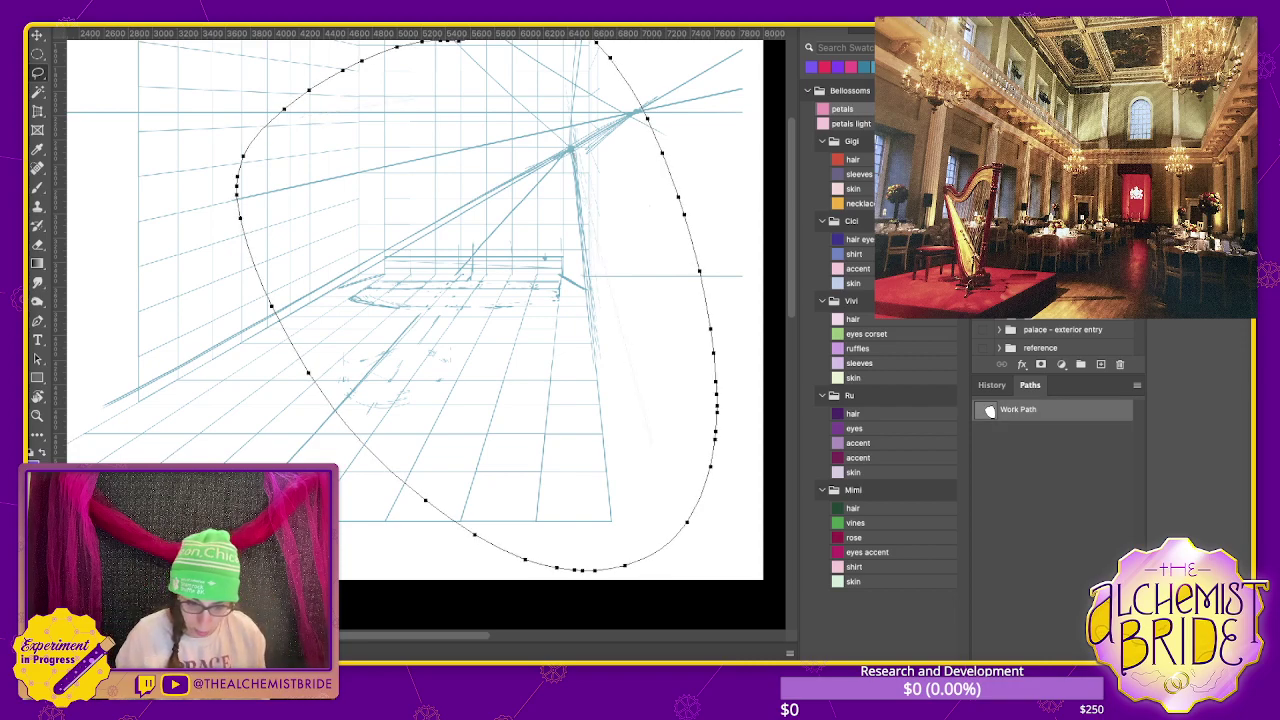
pyautogui.hotkey('ctrl', 'z')
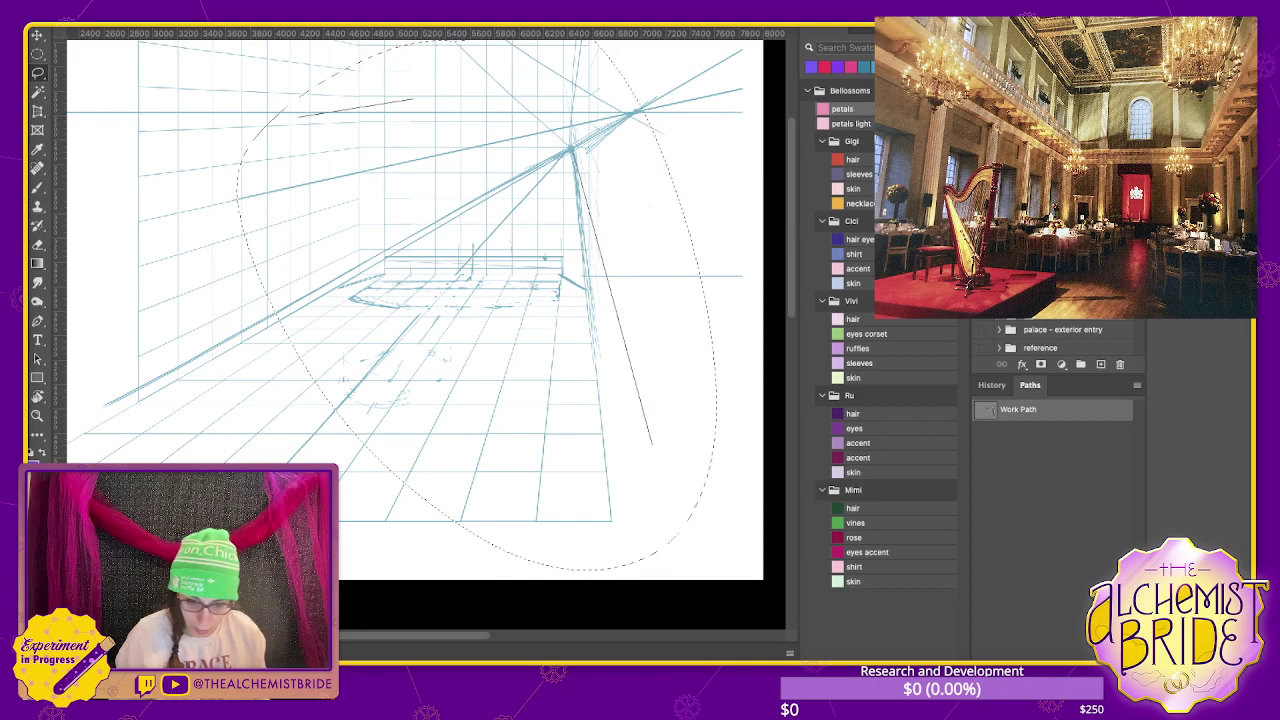
pyautogui.hotkey('ctrl', 'z')
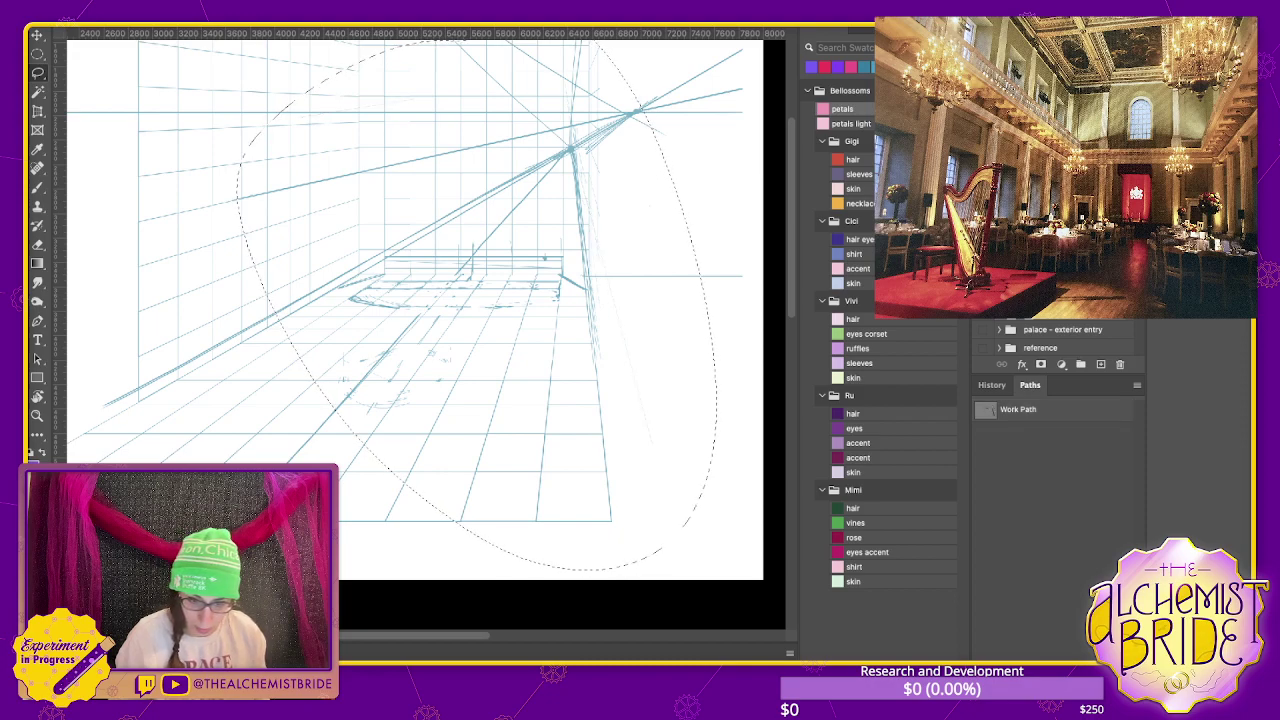
pyautogui.hotkey('ctrl', 'shift', 'z')
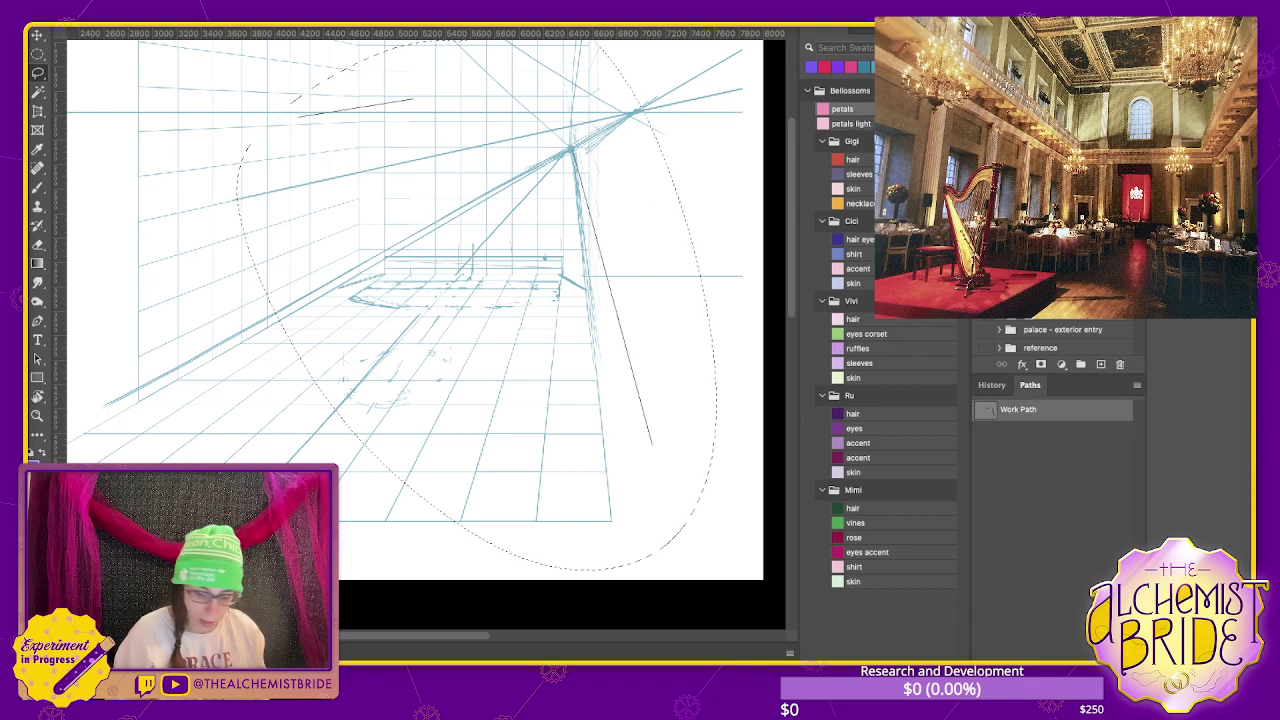
pyautogui.hotkey('ctrl', 'd')
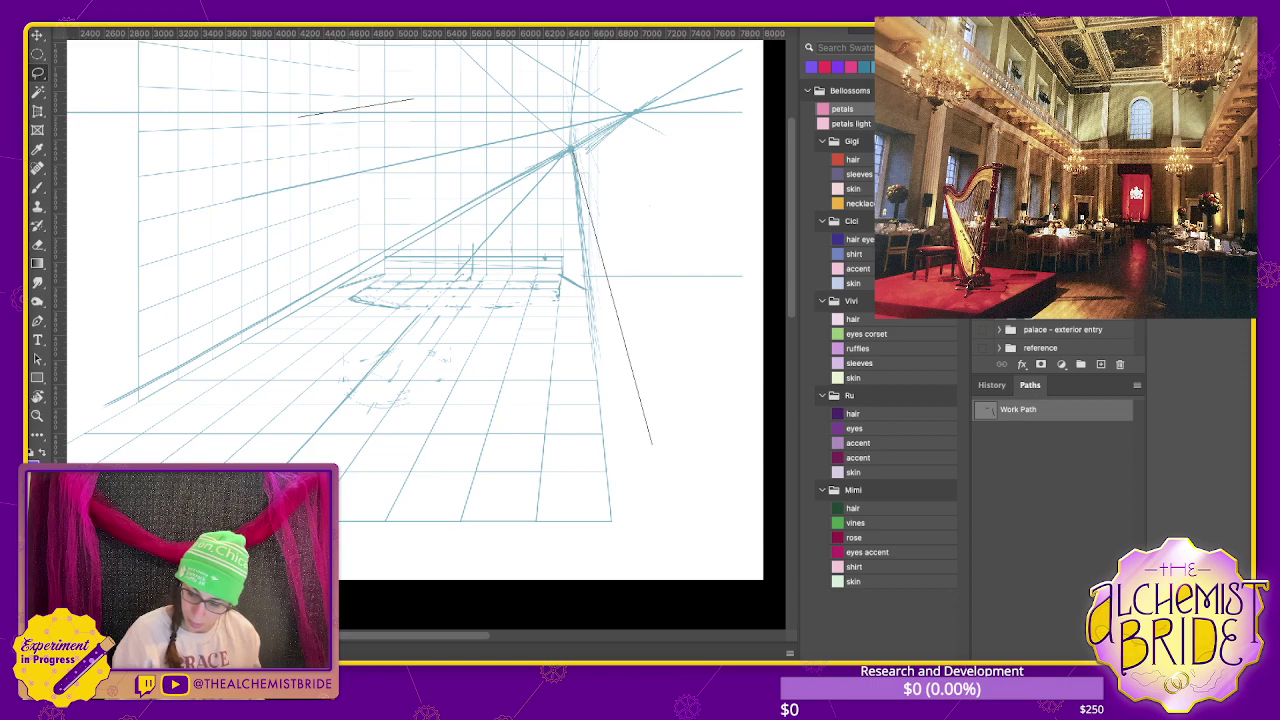
pyautogui.press('i')
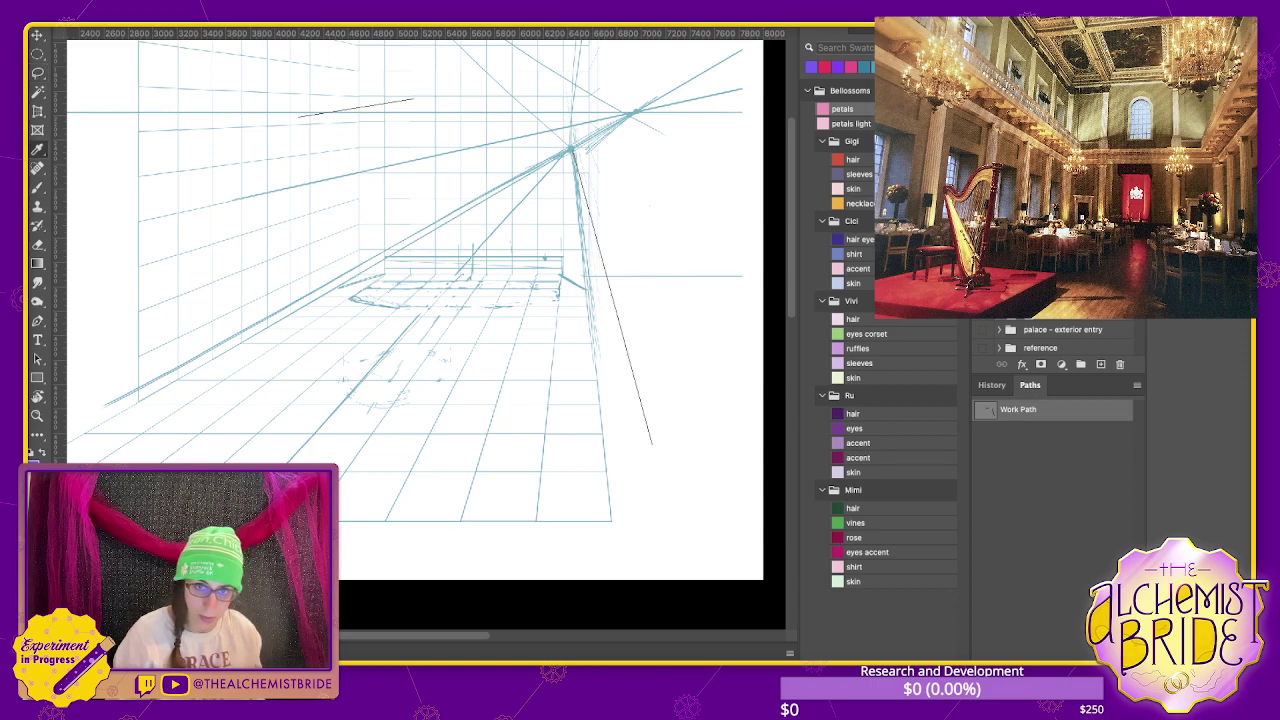
pyautogui.press('l')
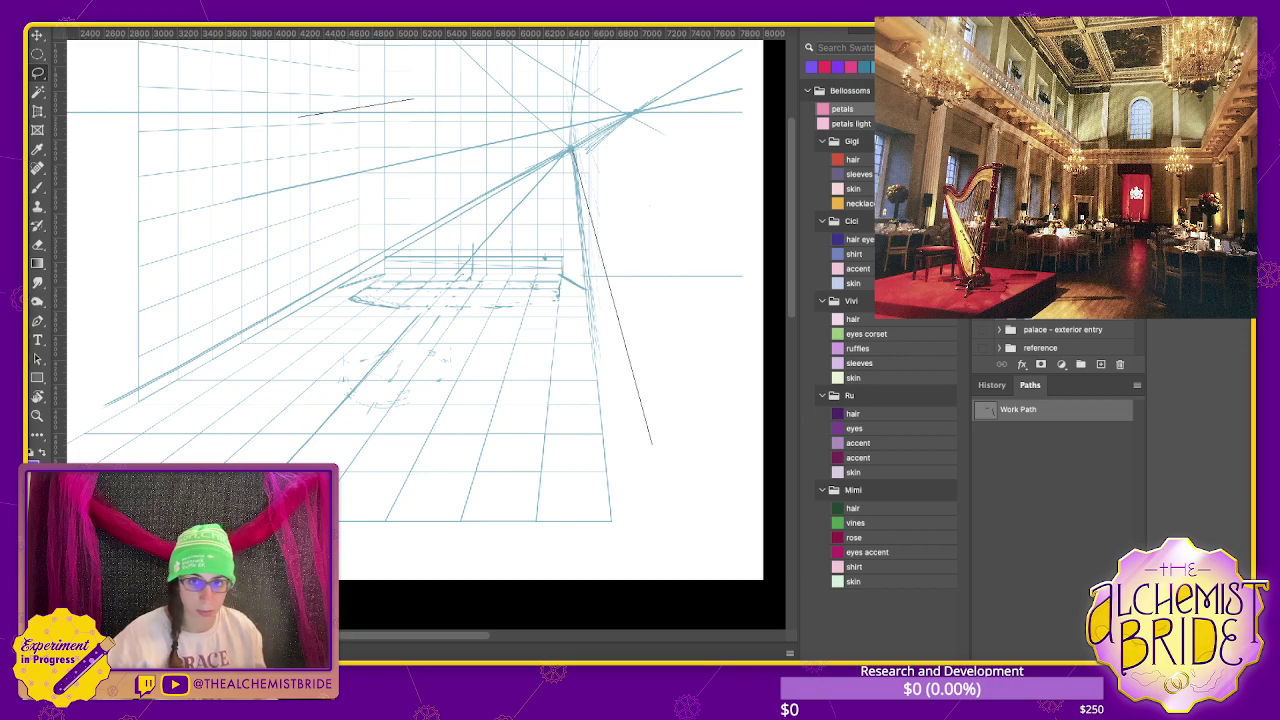
pyautogui.hotkey('ctrl', 'z')
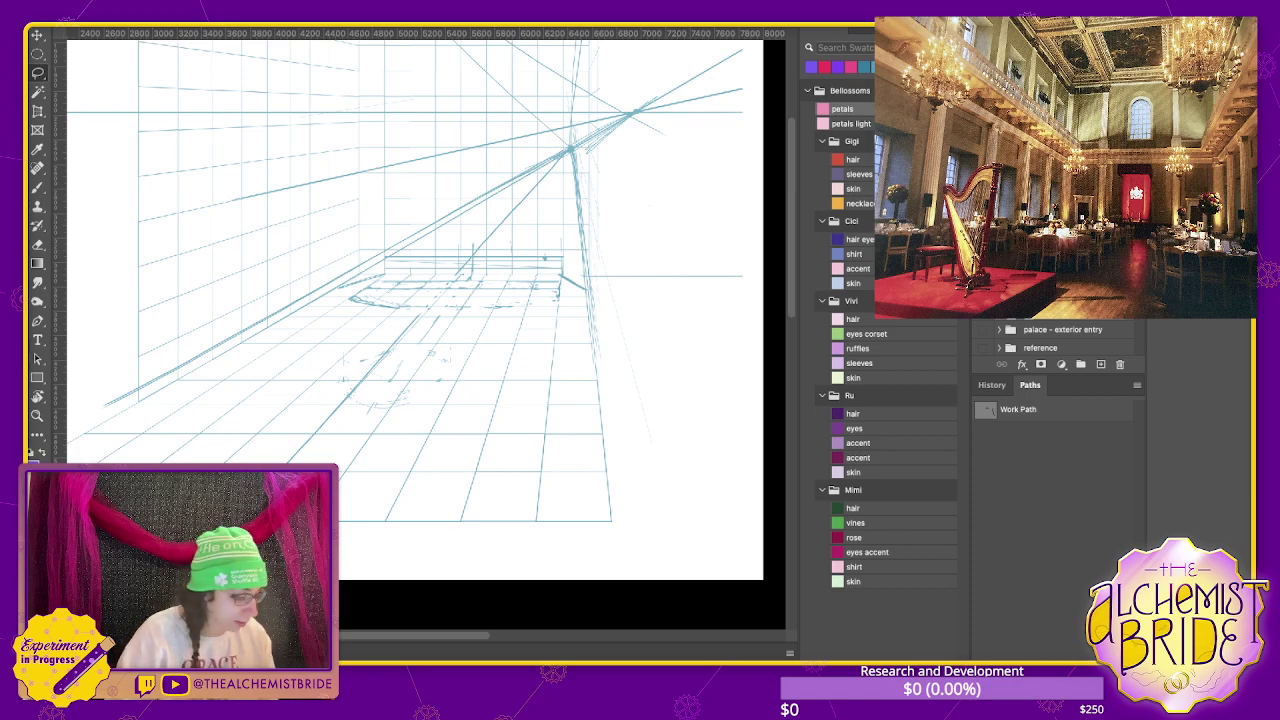
# - Brush a straight perspective line from the vanishing point down to the grid edge
pyautogui.press('b')
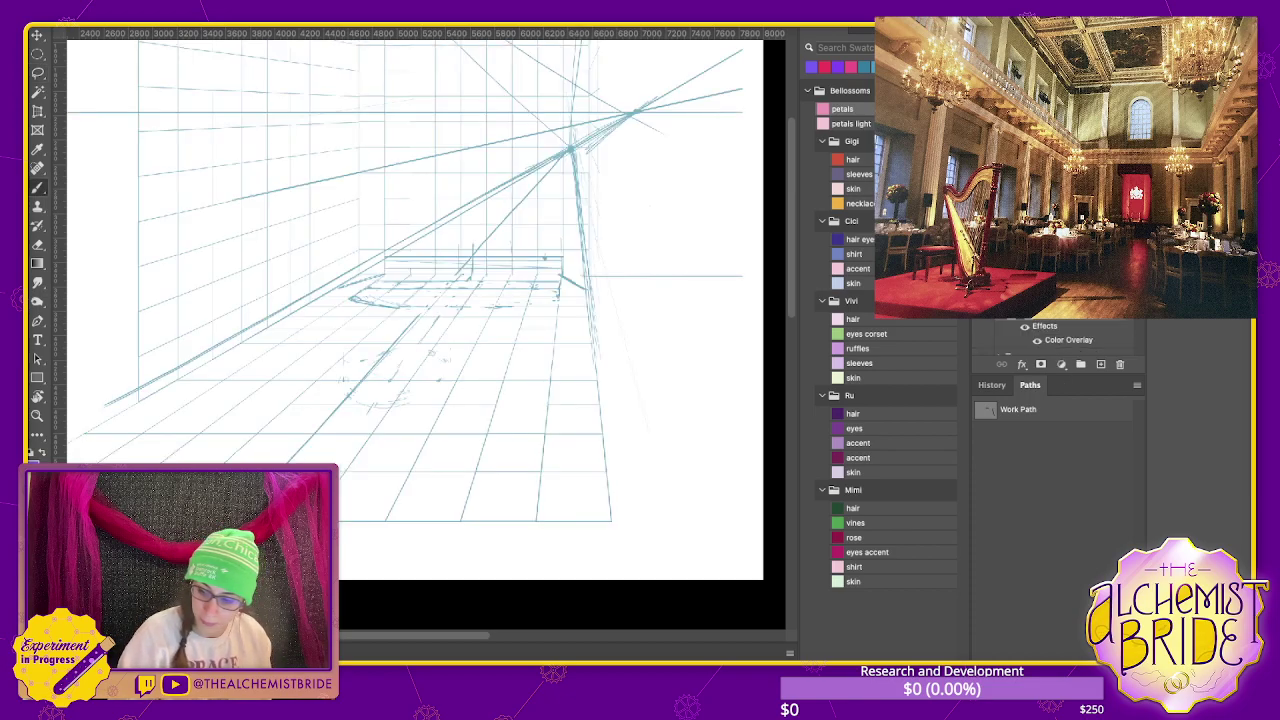
pyautogui.moveTo(572, 150); pyautogui.dragTo(652, 446)
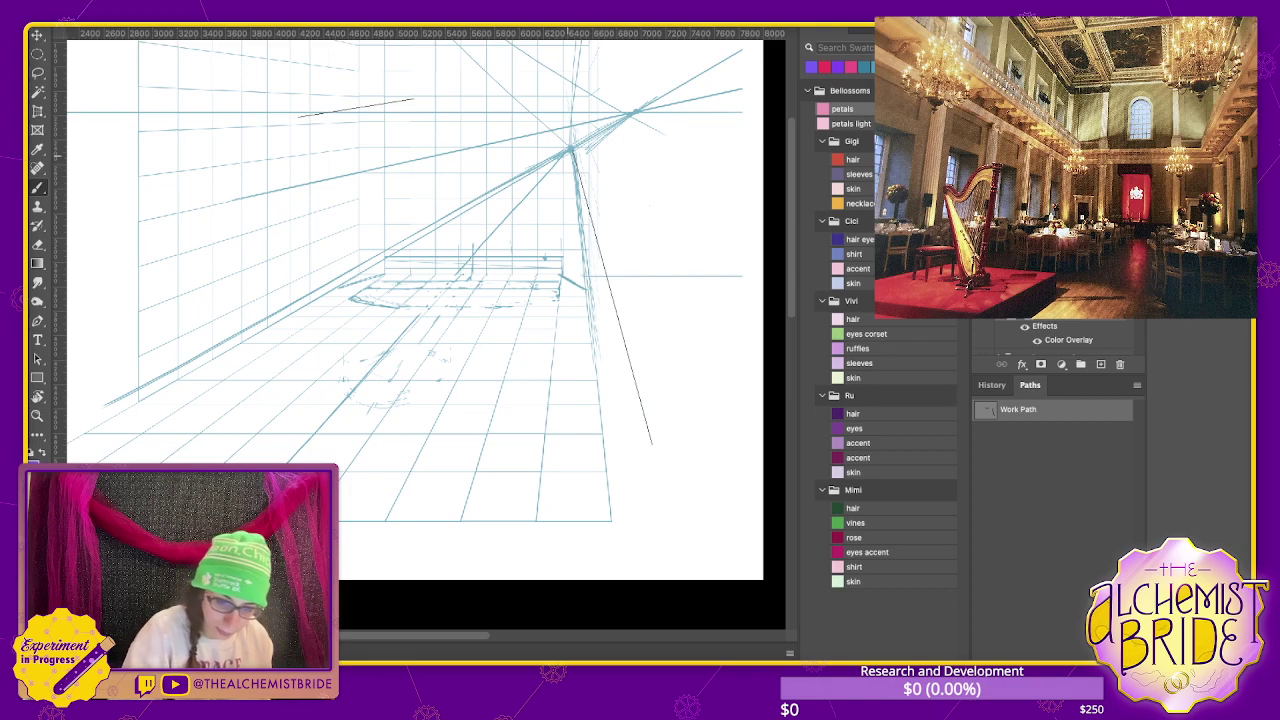
pyautogui.moveTo(572, 150); pyautogui.dragTo(684, 538)
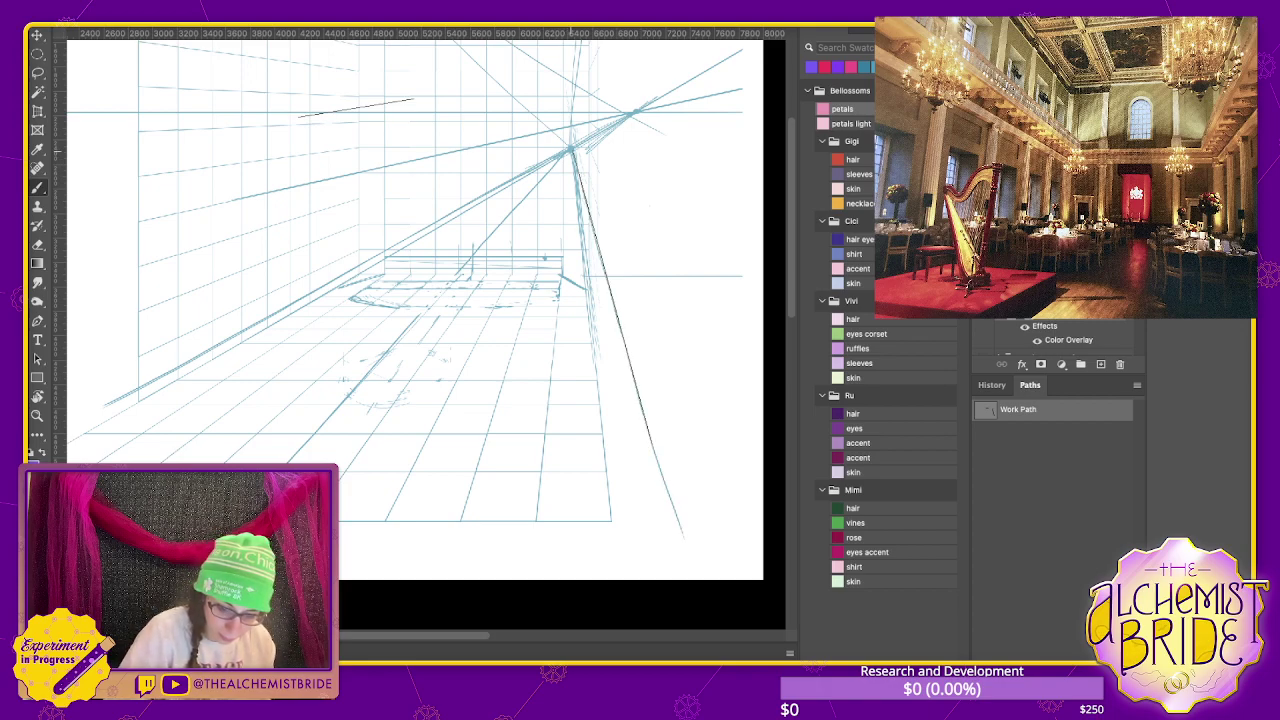
pyautogui.hotkey('ctrl', 'z')
pyautogui.moveTo(572, 150); pyautogui.dragTo(680, 542)
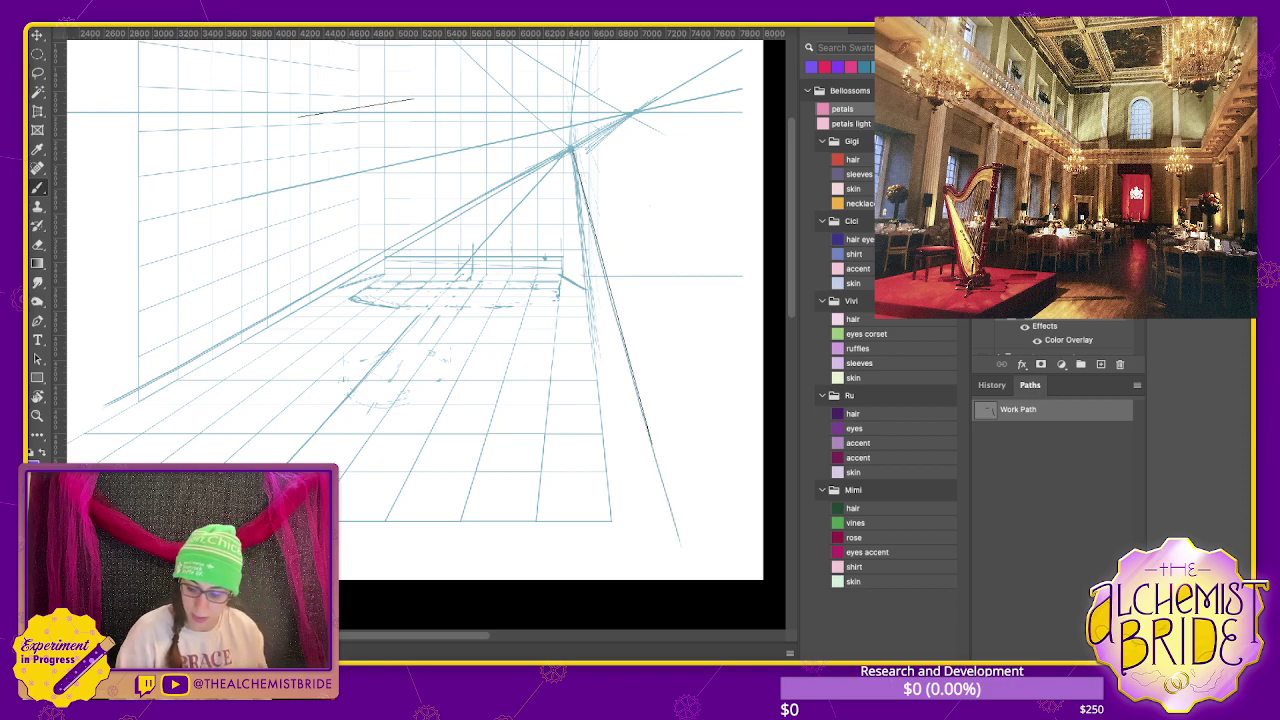
pyautogui.hotkey('ctrl', 'z')
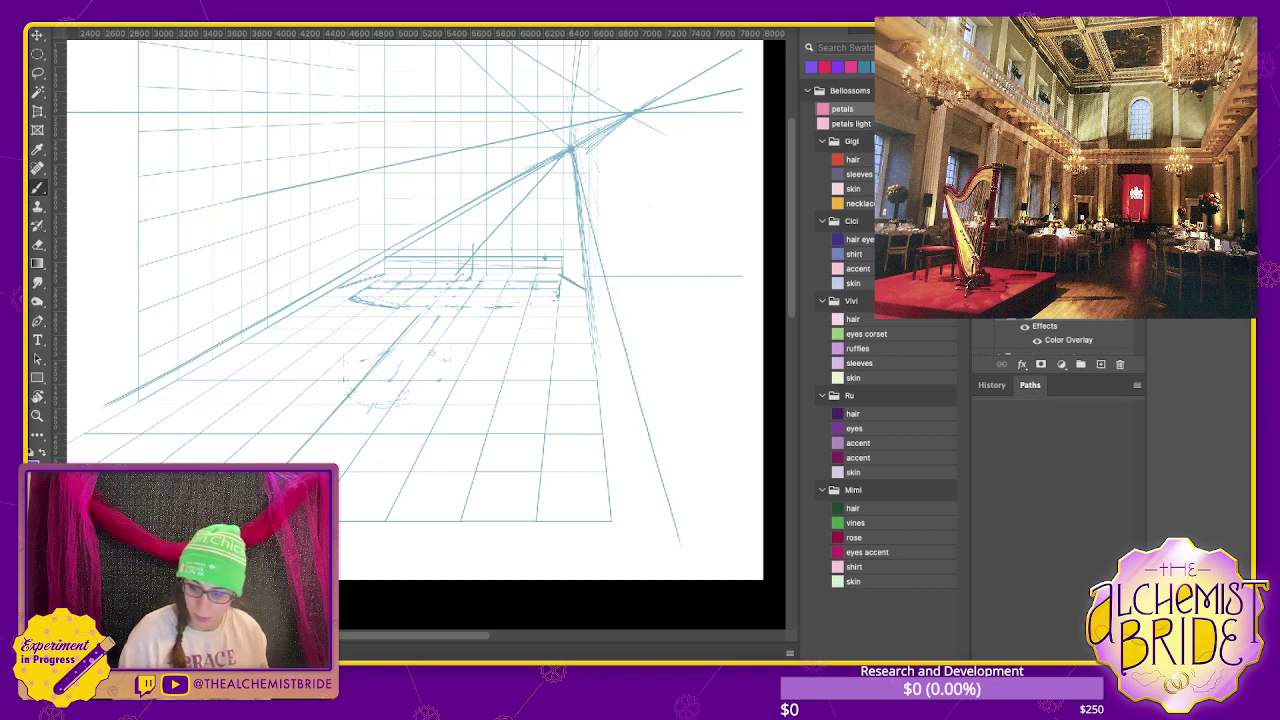
# - Brush a vertical line along the right wall and show the red pillar and stage sketch again
pyautogui.click(991, 385)
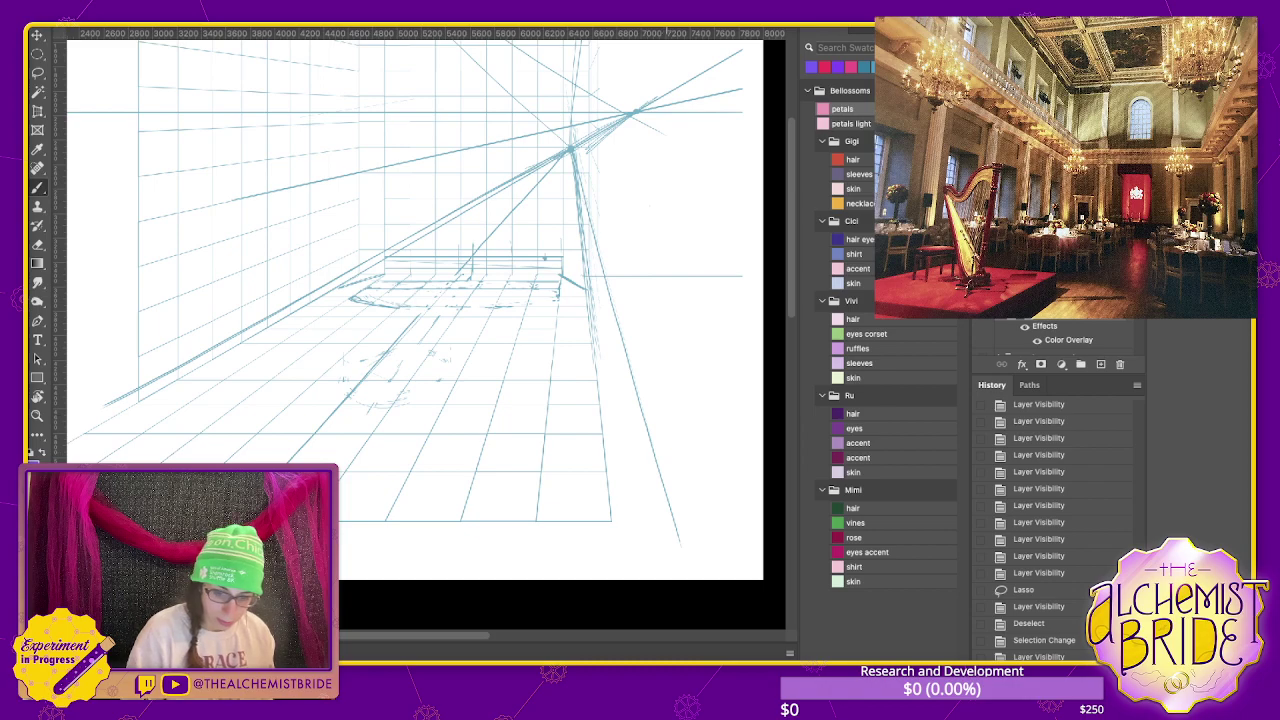
pyautogui.scroll(-2, 1060, 530)
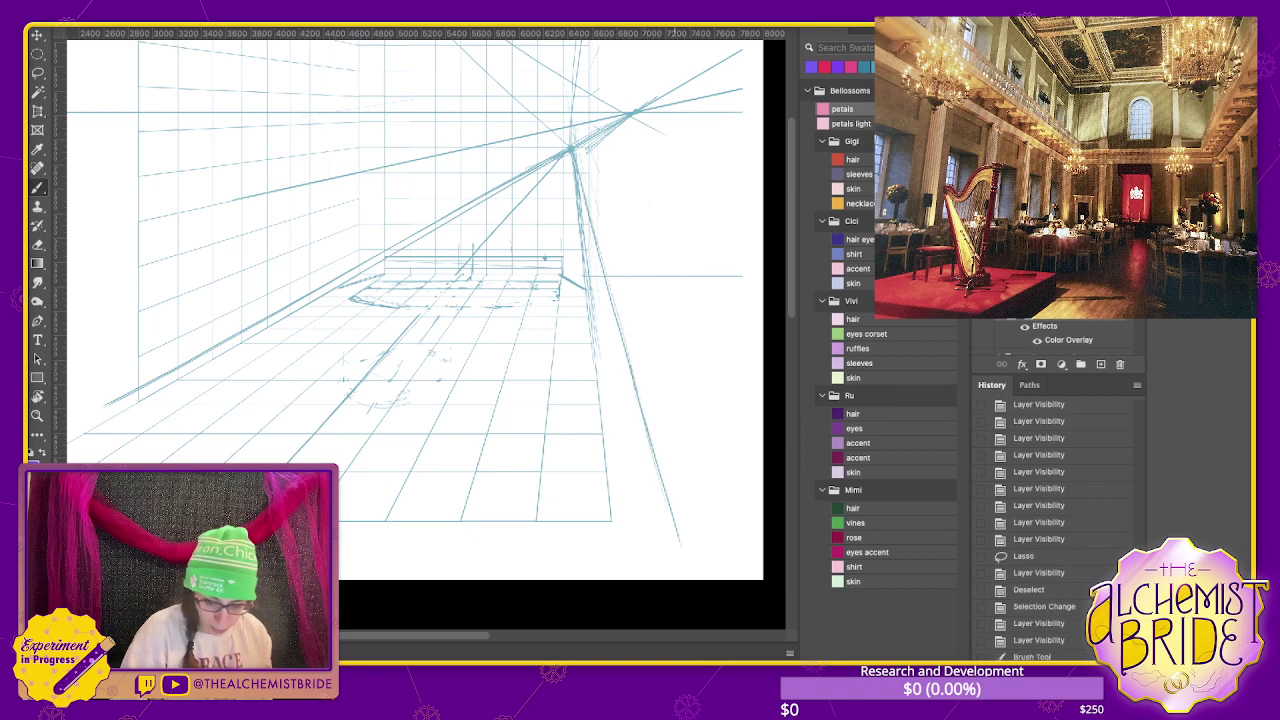
pyautogui.scroll(-1, 1060, 530)
pyautogui.scroll(-1, 1060, 530)
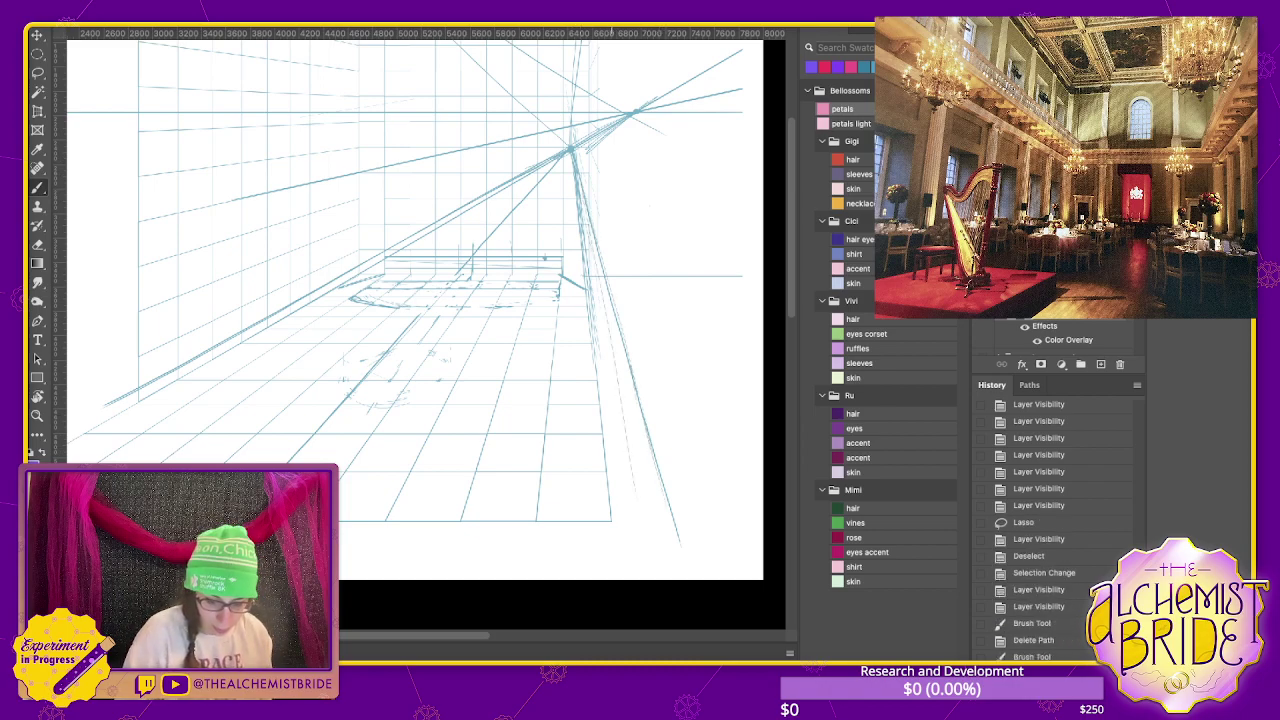
pyautogui.moveTo(611, 518); pyautogui.dragTo(611, 60)
pyautogui.moveTo(611, 392); pyautogui.dragTo(611, 532)
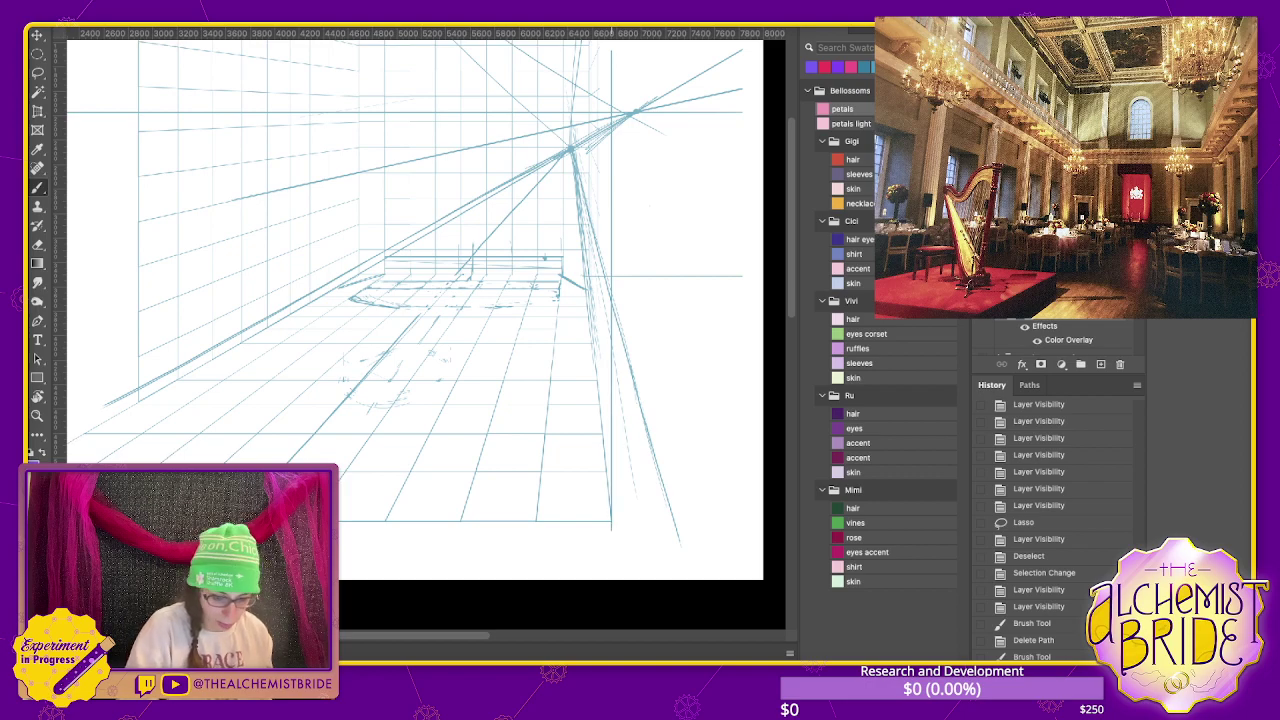
pyautogui.scroll(-1, 1060, 530)
pyautogui.hotkey('ctrl', ',')
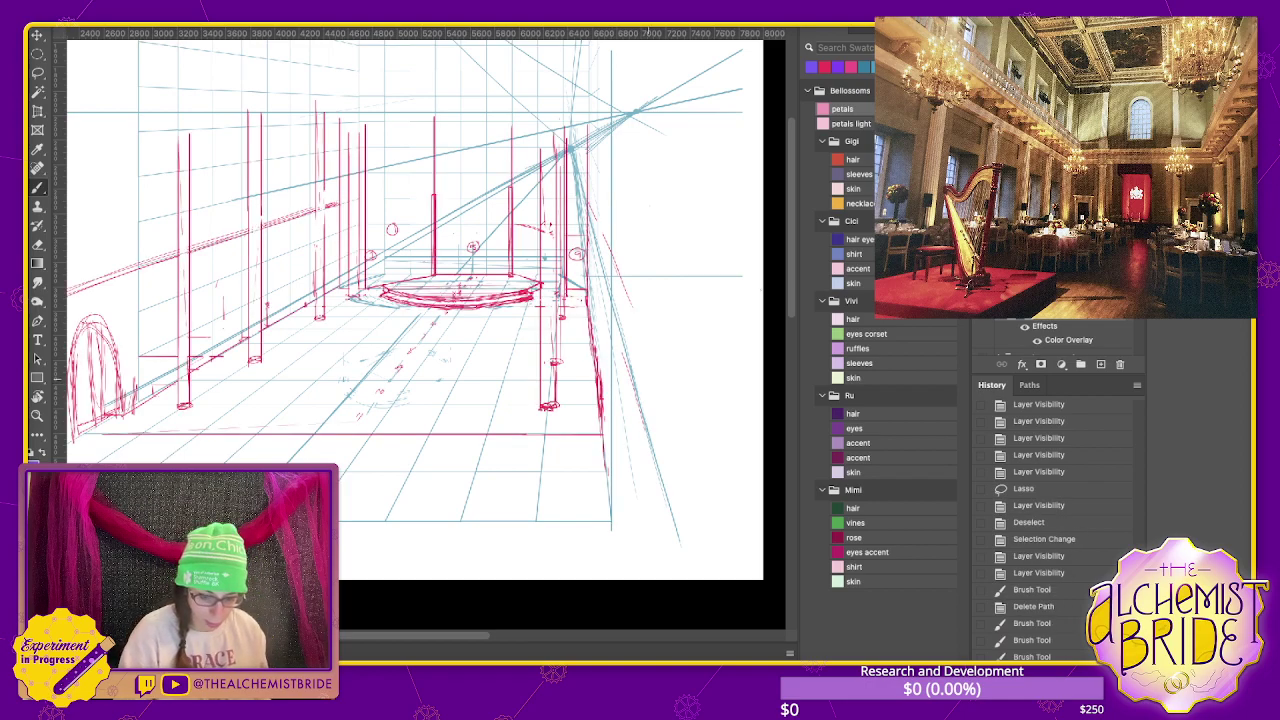
# - Paint red vertical strokes near the right wall and hide one sketch layer
pyautogui.moveTo(603, 432)
pyautogui.mouseDown()
pyautogui.moveTo(603, 56)
pyautogui.moveTo(614, 46)
pyautogui.mouseUp()
pyautogui.press('l')
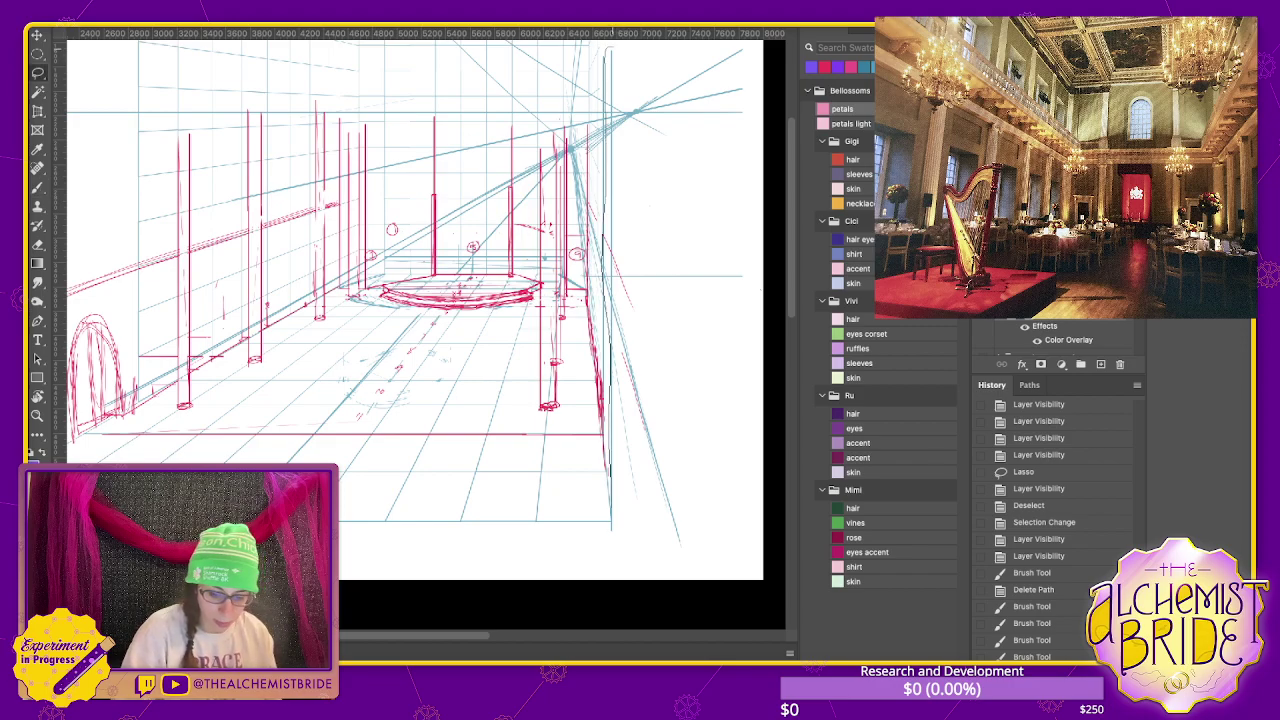
pyautogui.hotkey('ctrl', ',')
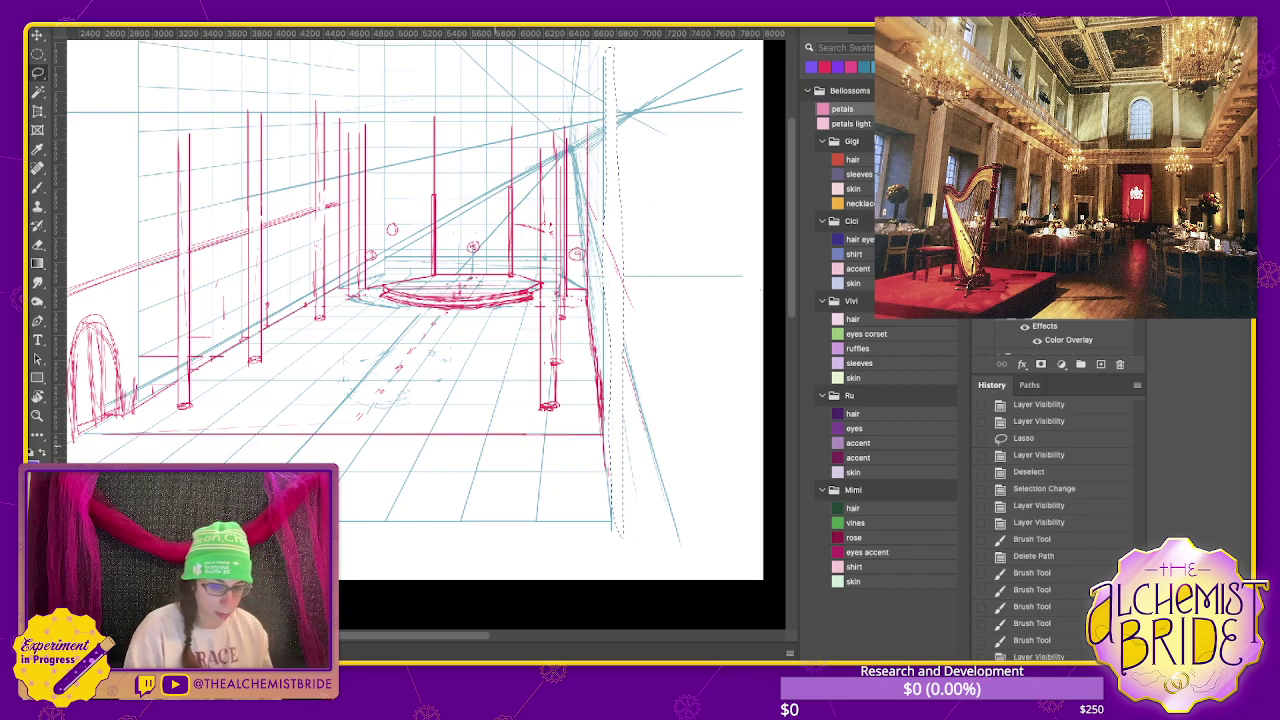
pyautogui.moveTo(400, 300); pyautogui.dragTo(473, 330)
pyautogui.hotkey('ctrl', 'd')
pyautogui.press('b')
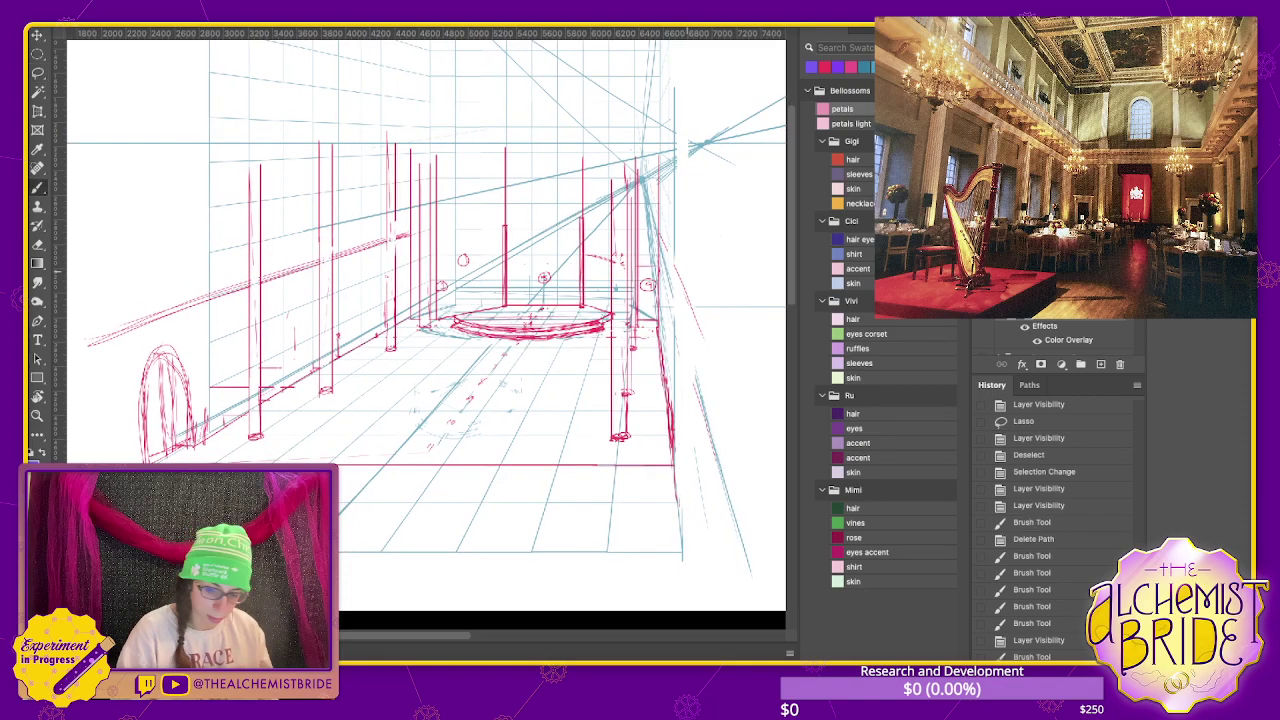
pyautogui.moveTo(680, 310); pyautogui.dragTo(684, 372)
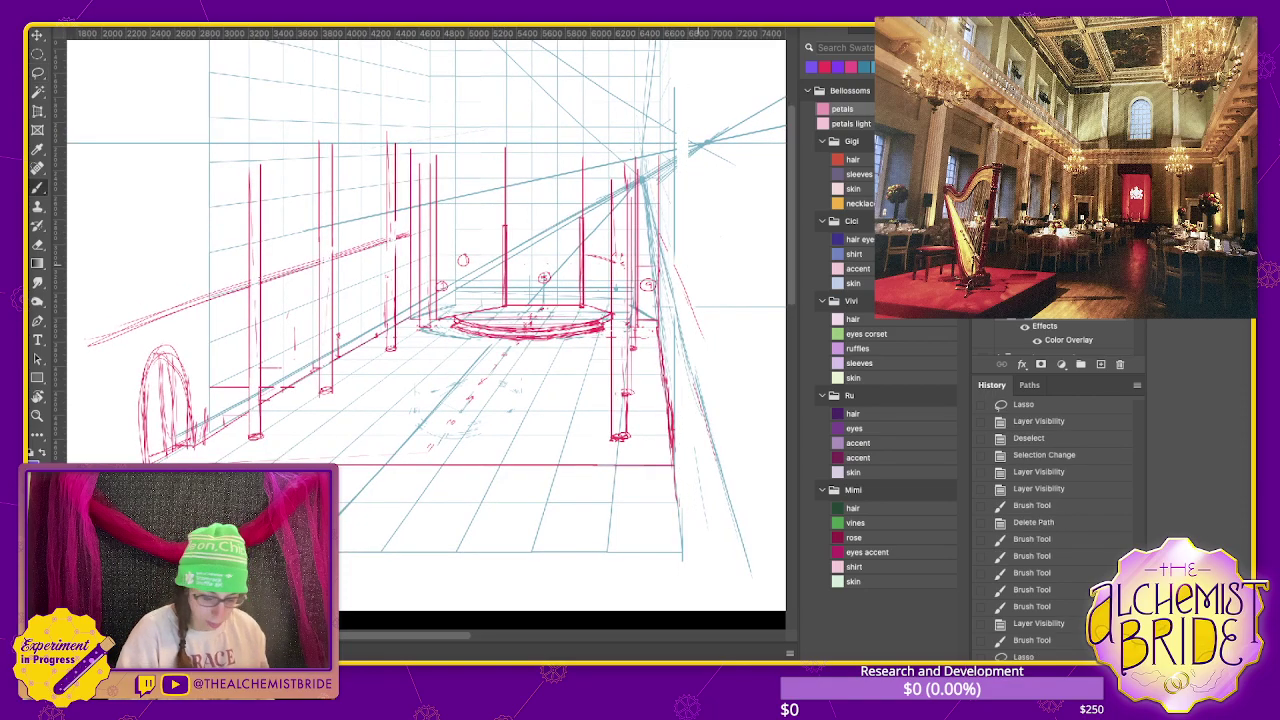
# - Lasso and delete the stray strokes at the right edge and near the right wall
pyautogui.press('l')
pyautogui.moveTo(688, 275)
pyautogui.mouseDown()
pyautogui.moveTo(686, 448)
pyautogui.moveTo(744, 610)
pyautogui.moveTo(712, 218)
pyautogui.mouseUp()
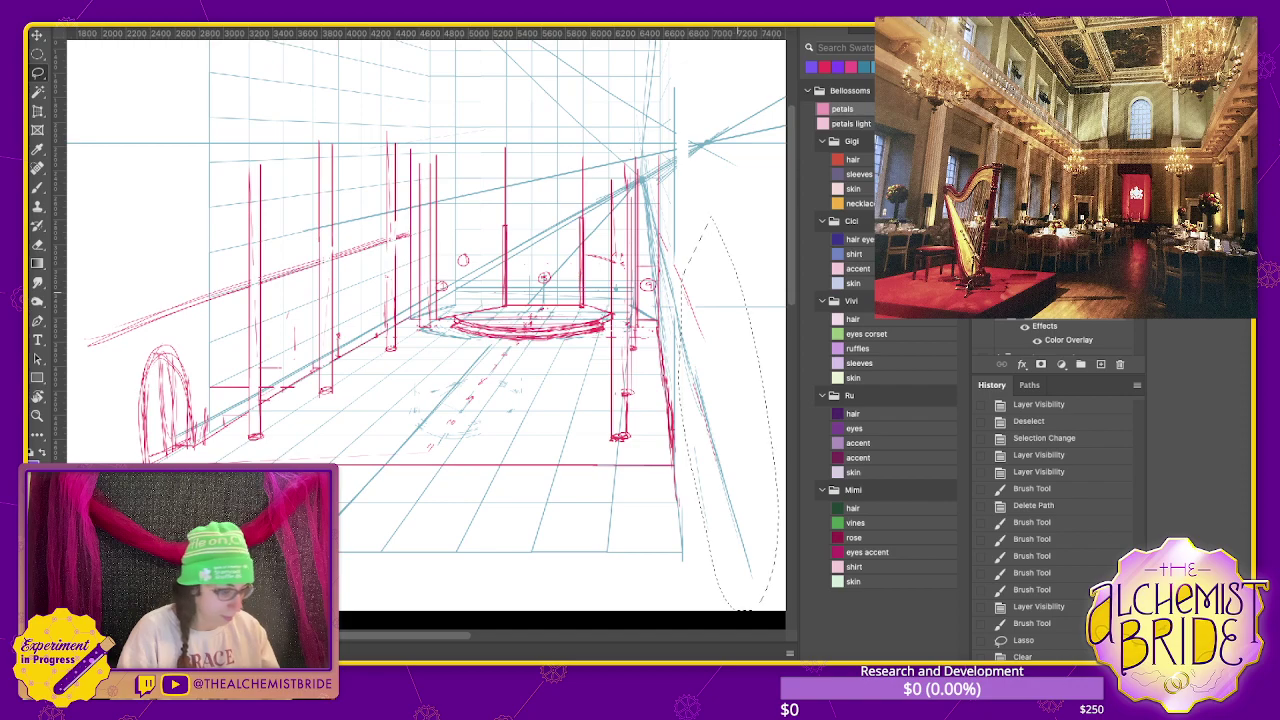
pyautogui.press('Delete')
pyautogui.hotkey('ctrl', 'd')
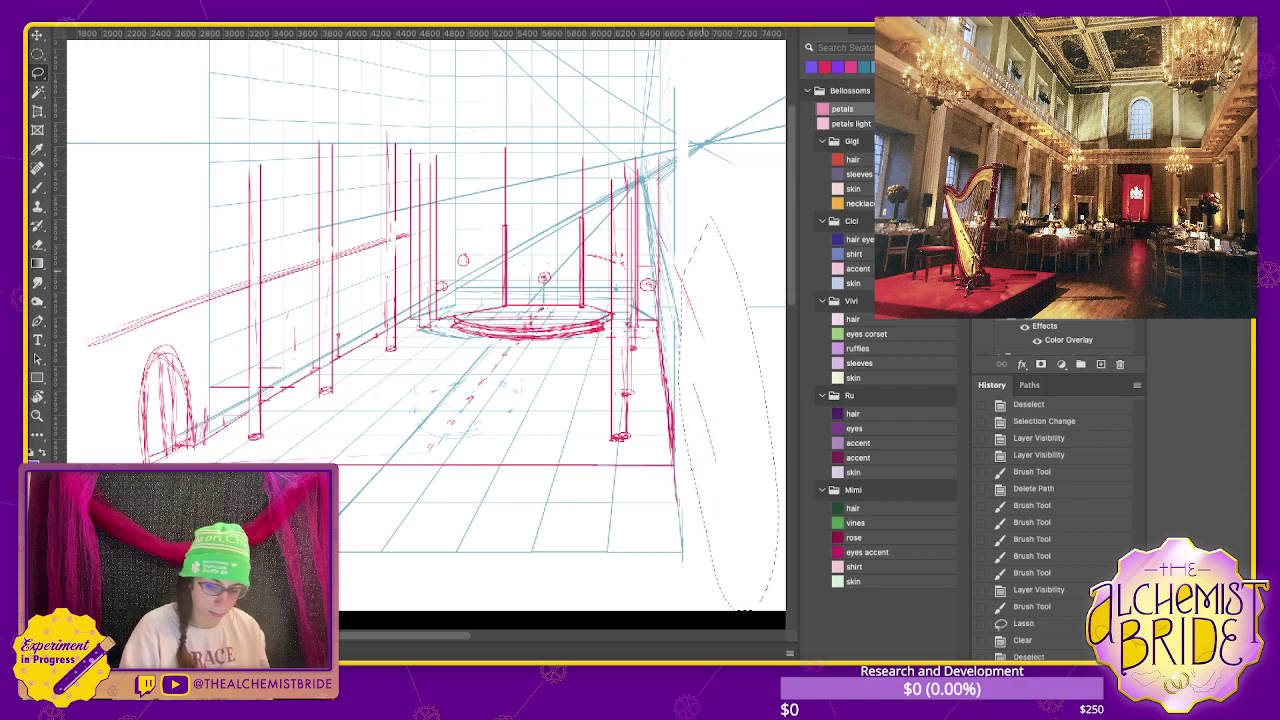
pyautogui.moveTo(682, 240)
pyautogui.mouseDown()
pyautogui.moveTo(676, 336)
pyautogui.moveTo(684, 242)
pyautogui.mouseUp()
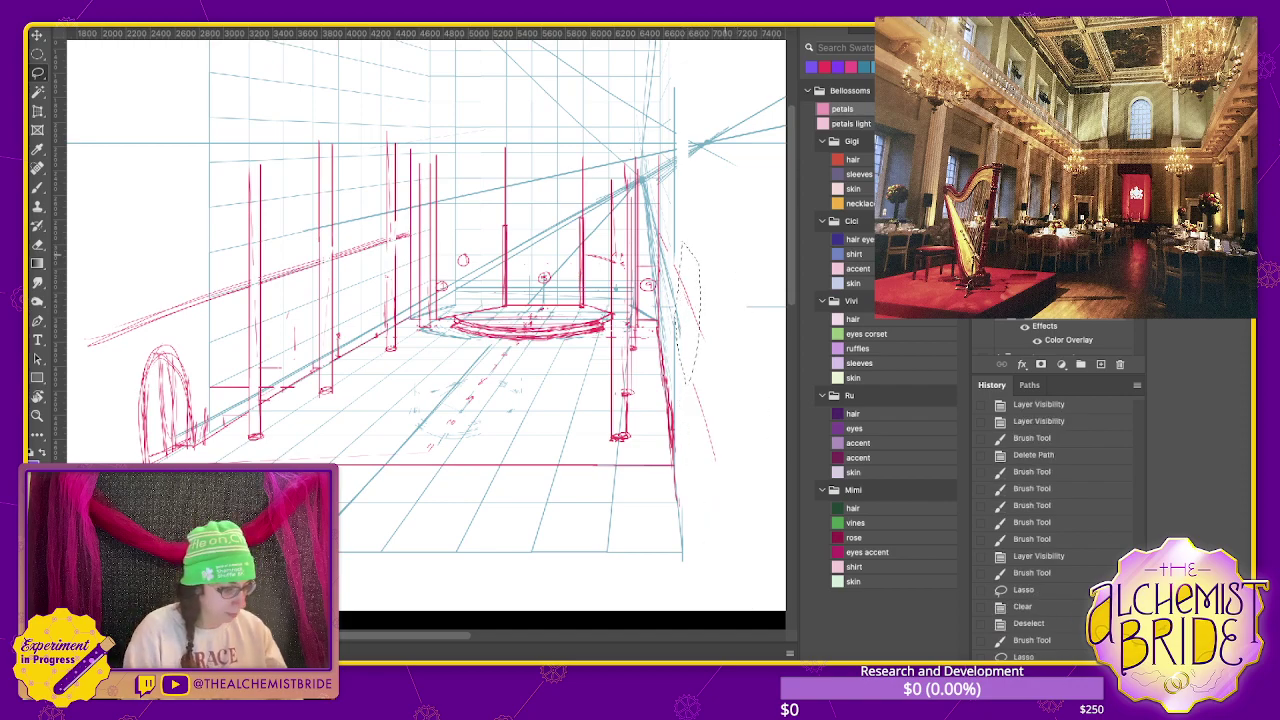
pyautogui.press('Delete')
pyautogui.moveTo(175, 322)
pyautogui.mouseDown()
pyautogui.moveTo(116, 462)
pyautogui.moveTo(205, 335)
pyautogui.mouseUp()
# - Show the blue tables and dance-floor layer, comparing it against the red pillar and stage layers
pyautogui.hotkey('ctrl', ',')
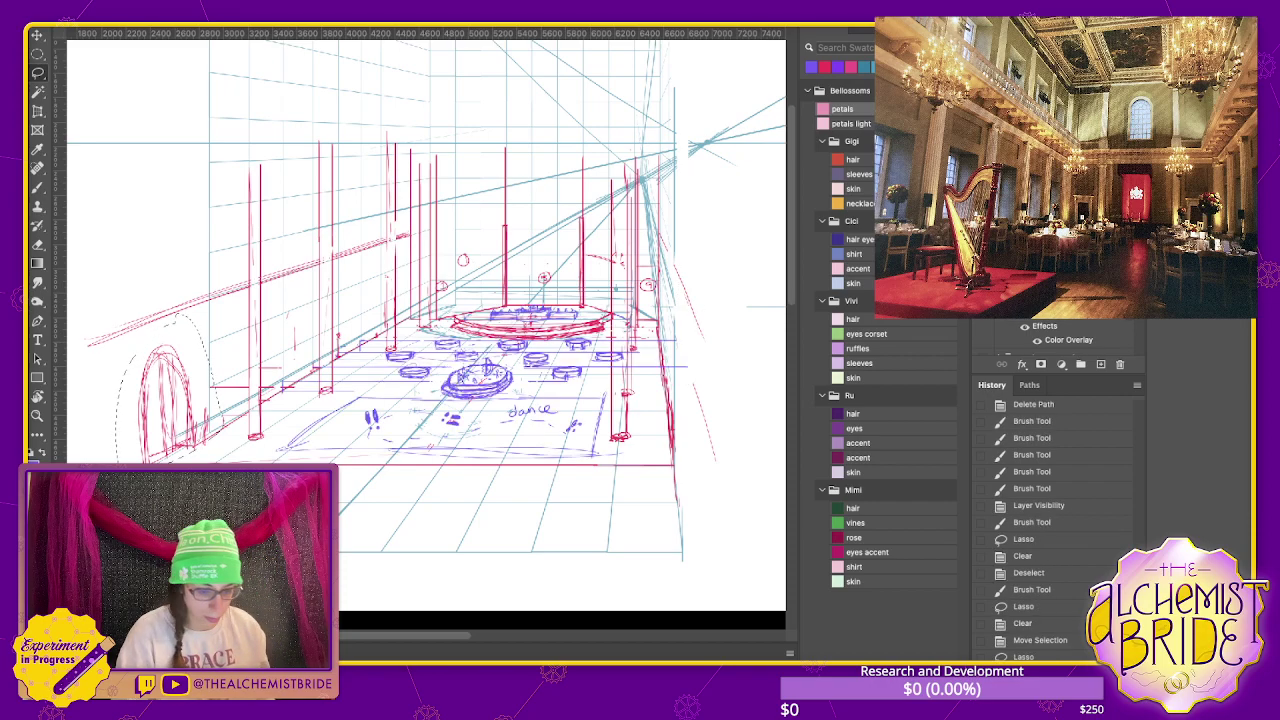
pyautogui.hotkey('ctrl', ',')
pyautogui.hotkey('ctrl', ',')
pyautogui.hotkey('ctrl', ',')
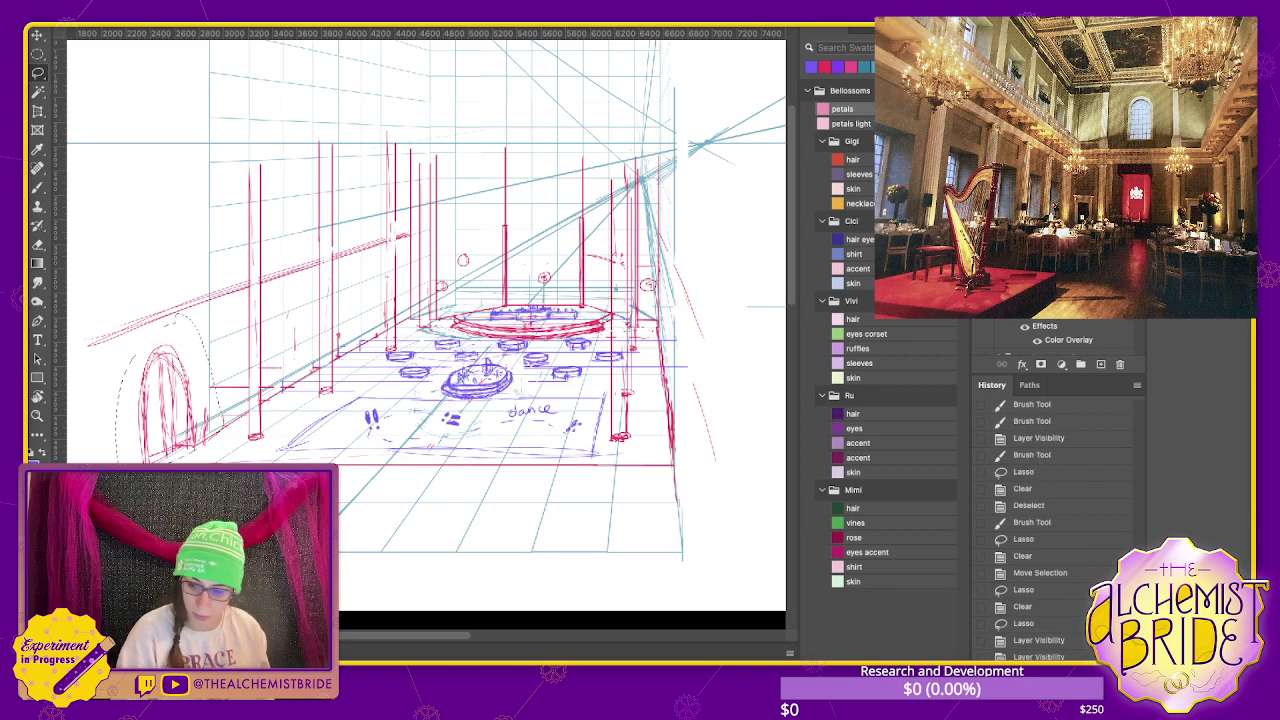
pyautogui.hotkey('ctrl', ',')
pyautogui.hotkey('ctrl', ',')
pyautogui.hotkey('ctrl', ',')
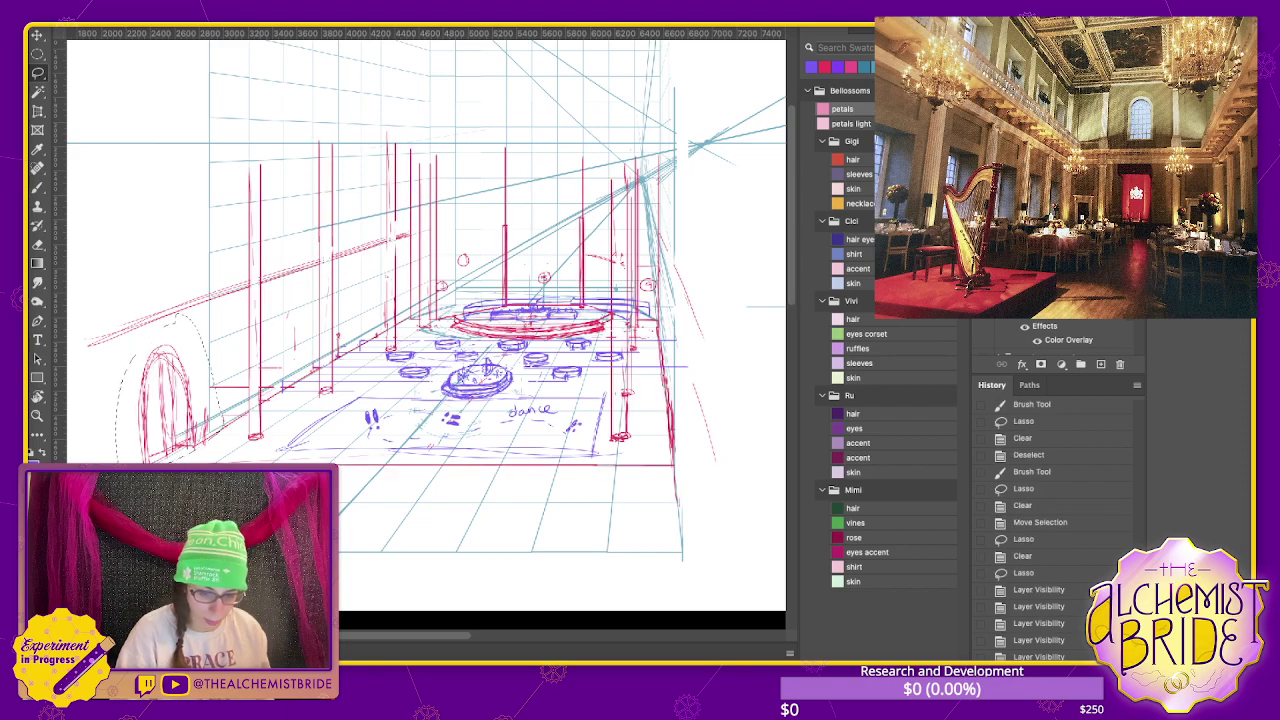
pyautogui.hotkey('ctrl', ',')
pyautogui.hotkey('ctrl', ',')
pyautogui.hotkey('ctrl', ',')
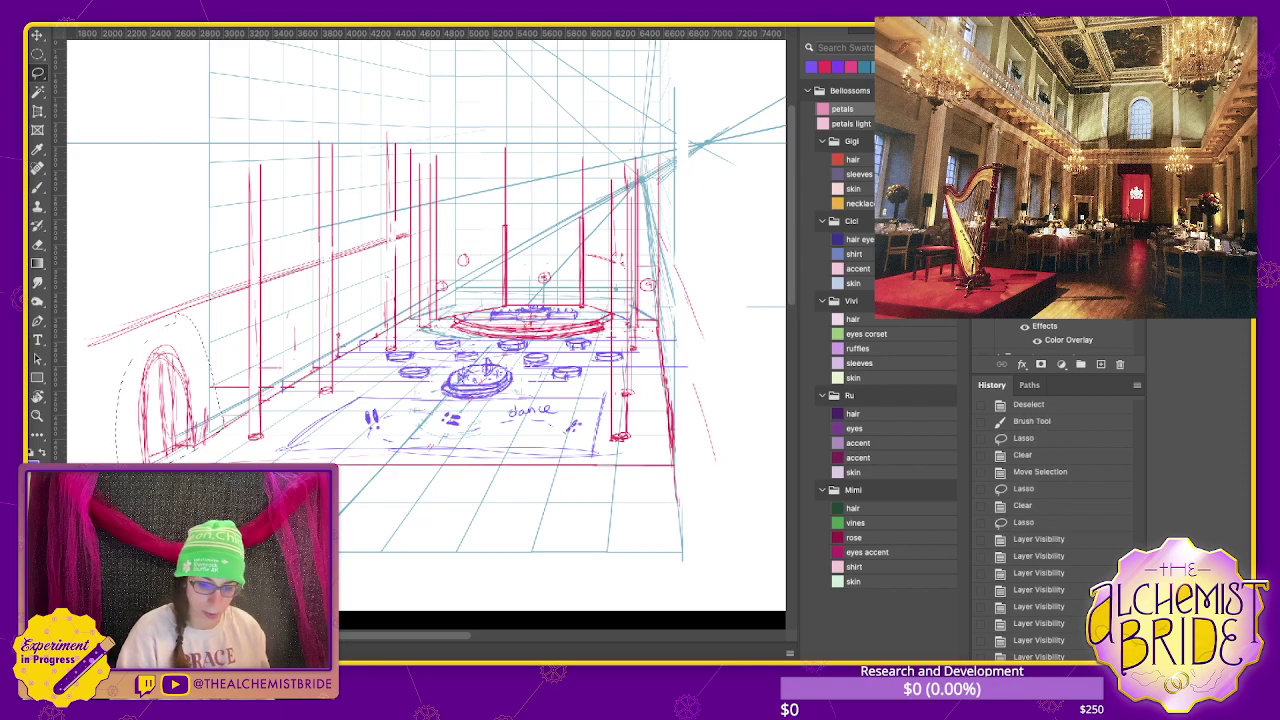
pyautogui.hotkey('ctrl', ',')
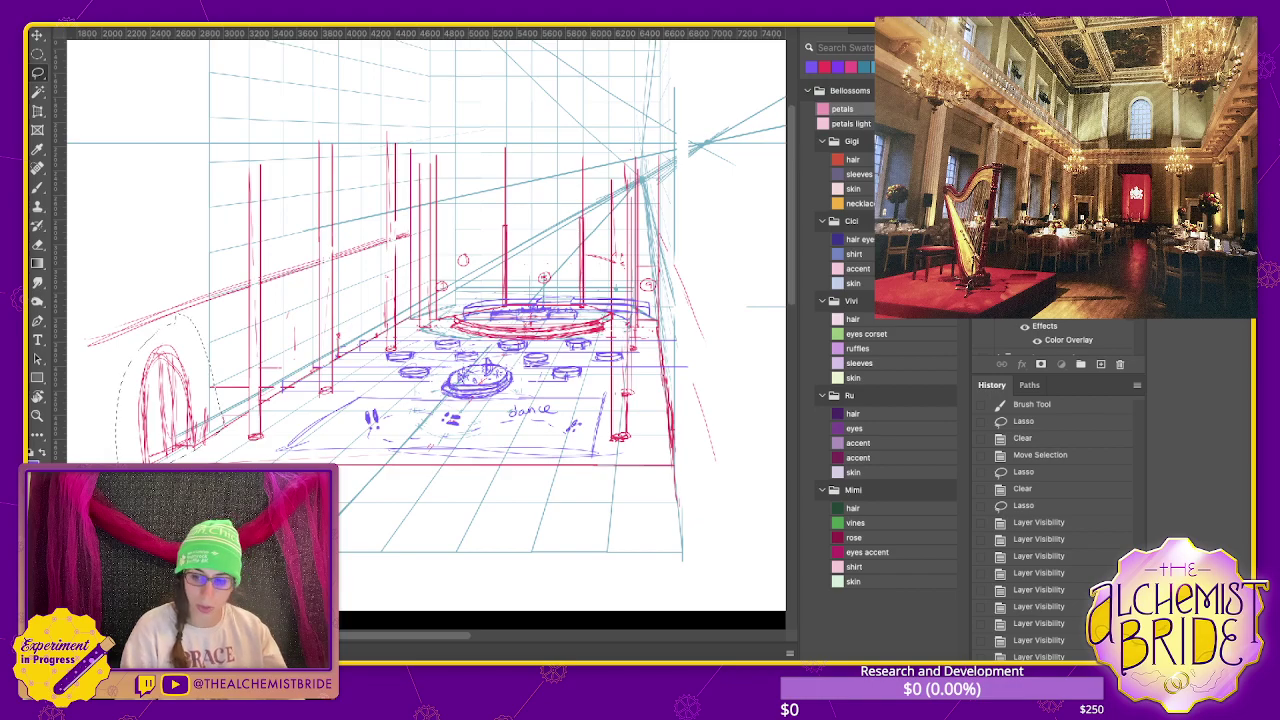
pyautogui.hotkey('ctrl', ',')
pyautogui.hotkey('ctrl', ',')
pyautogui.hotkey('ctrl', ',')
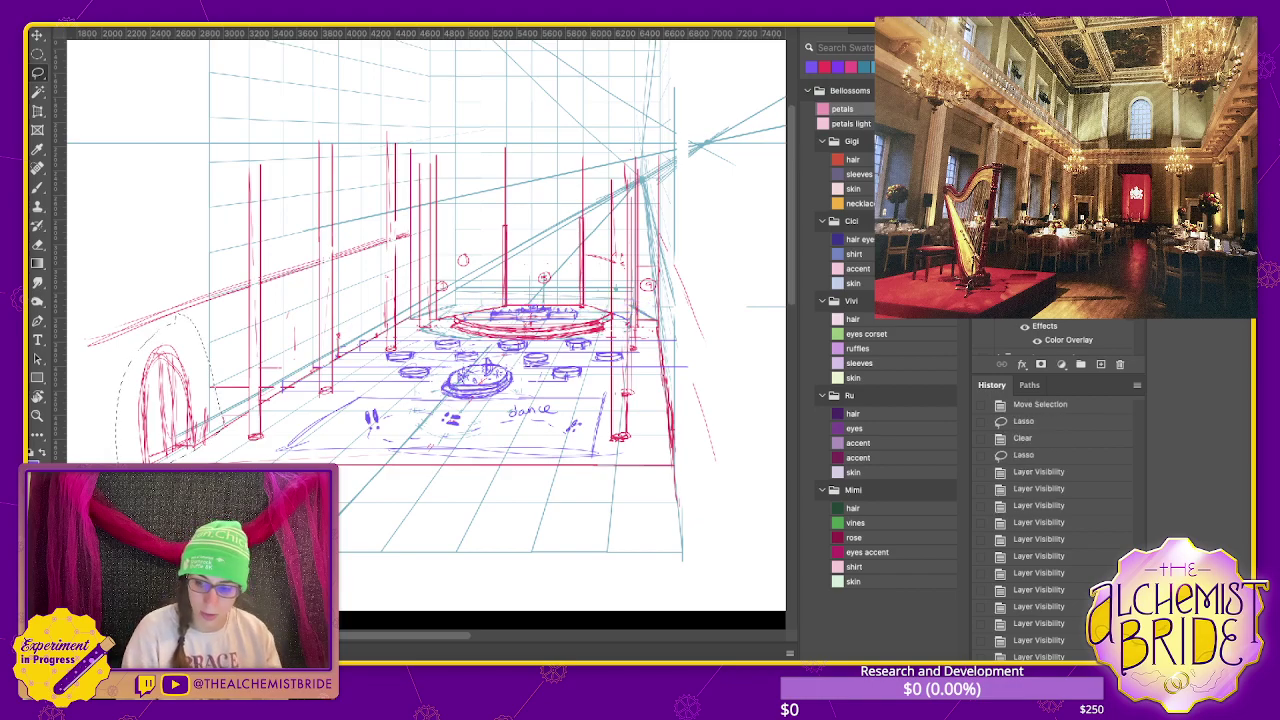
pyautogui.hotkey('ctrl', ',')
# - Zoom in on the stage and delete the stray blue strokes behind it
pyautogui.hotkey('ctrl', '+')
pyautogui.hotkey('ctrl', '+')
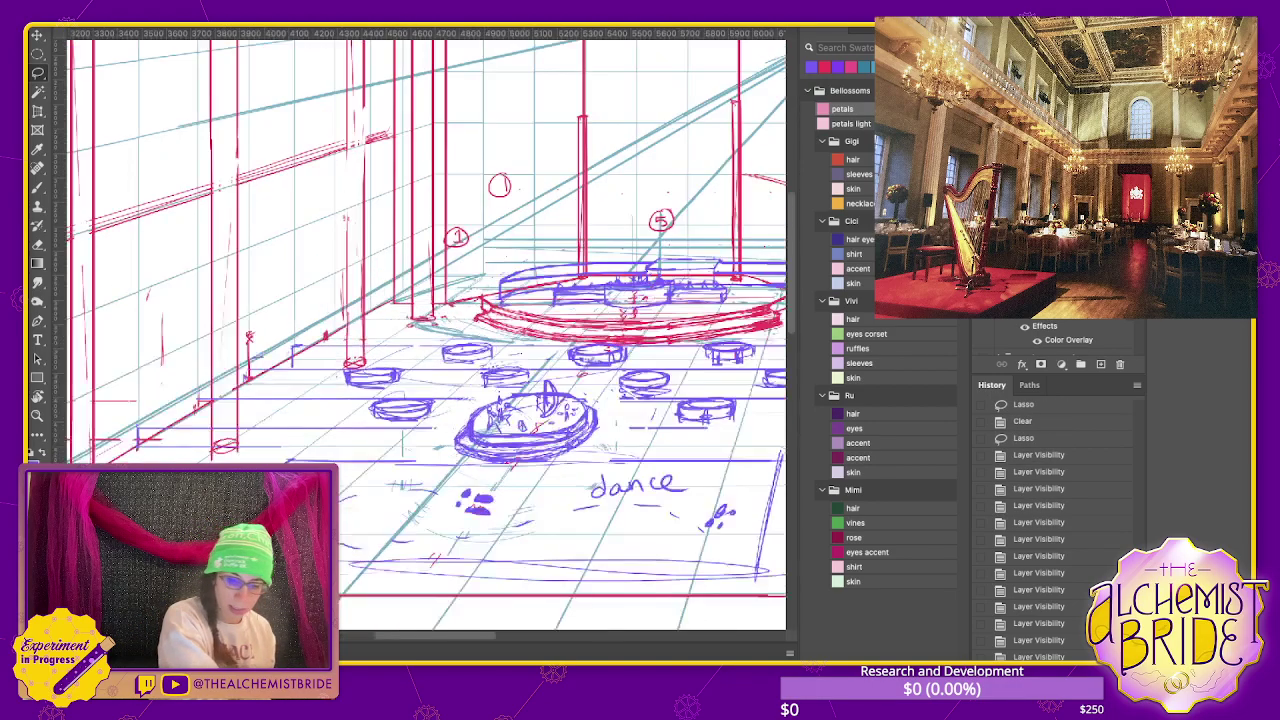
pyautogui.hotkey('ctrl', '+')
pyautogui.hscroll(5, 420, 330)
pyautogui.hscroll(5, 420, 330)
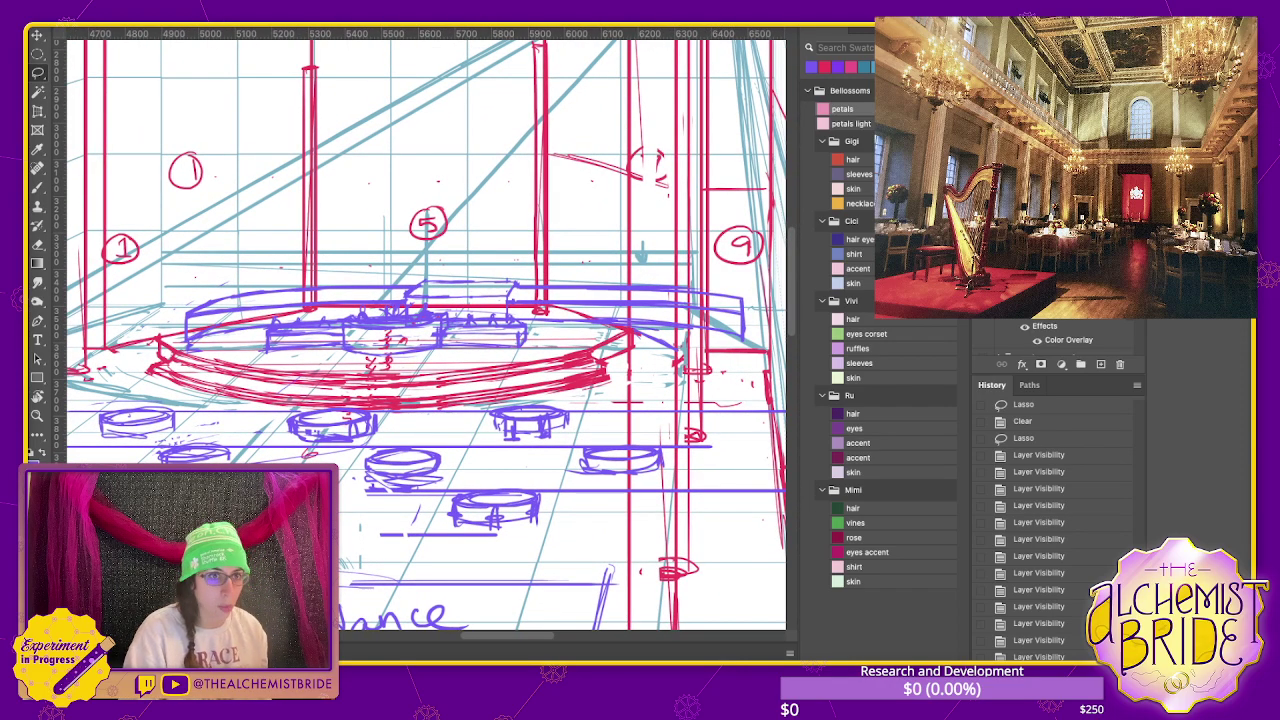
pyautogui.hotkey('ctrl', ',')
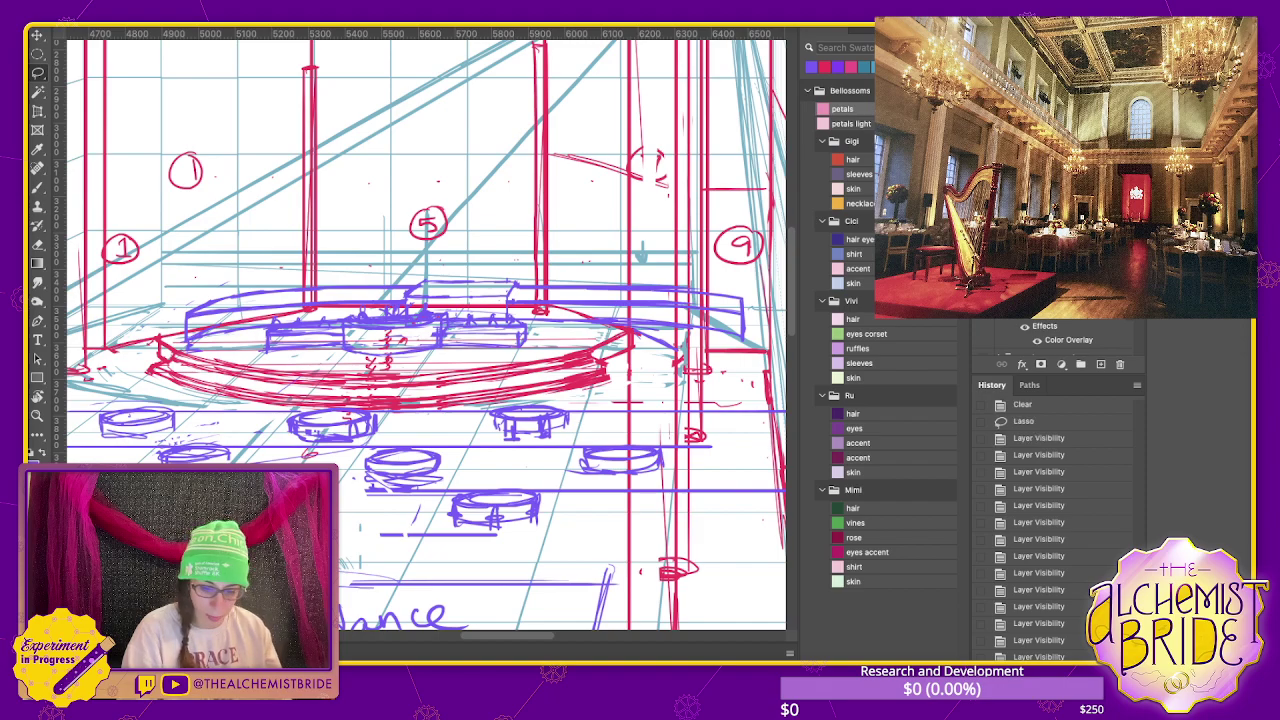
pyautogui.hotkey('ctrl', ',')
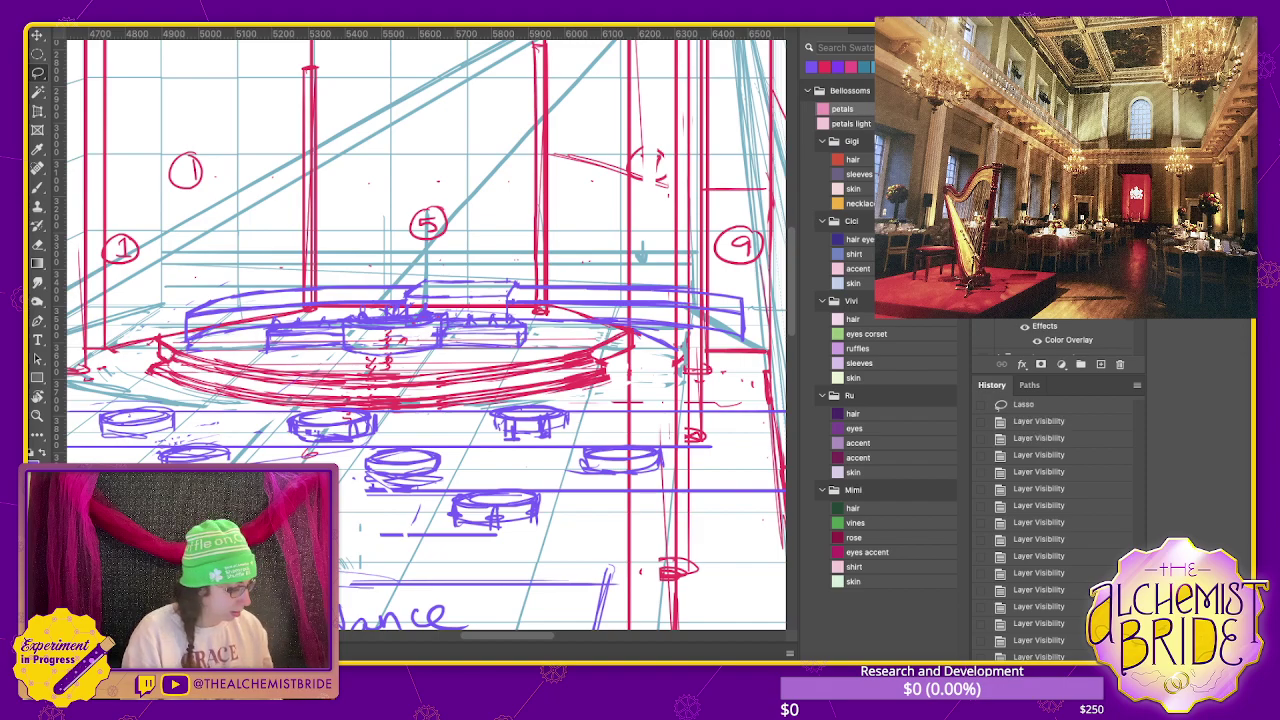
pyautogui.hotkey('ctrl', ',')
pyautogui.press('Delete')
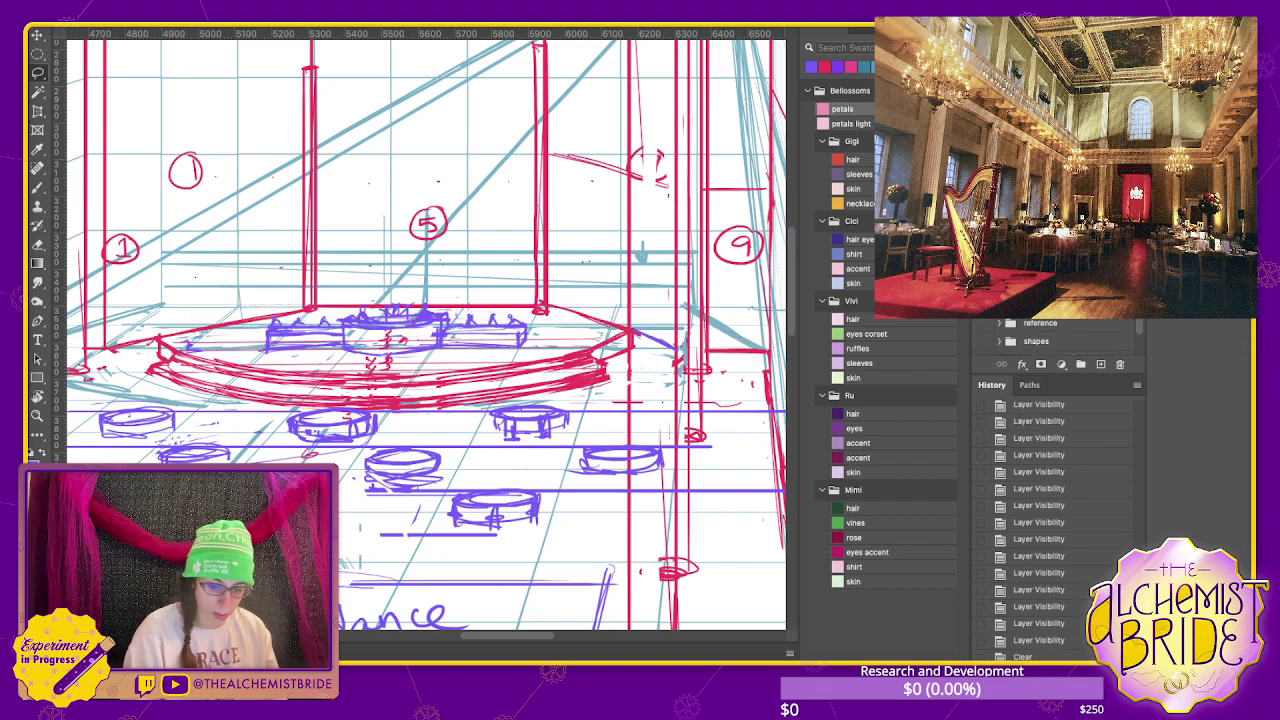
# - Merge the visible sketch layers, deselect, and delete the merged layer
pyautogui.hotkey('shift', 'alt', 'BackSpace')
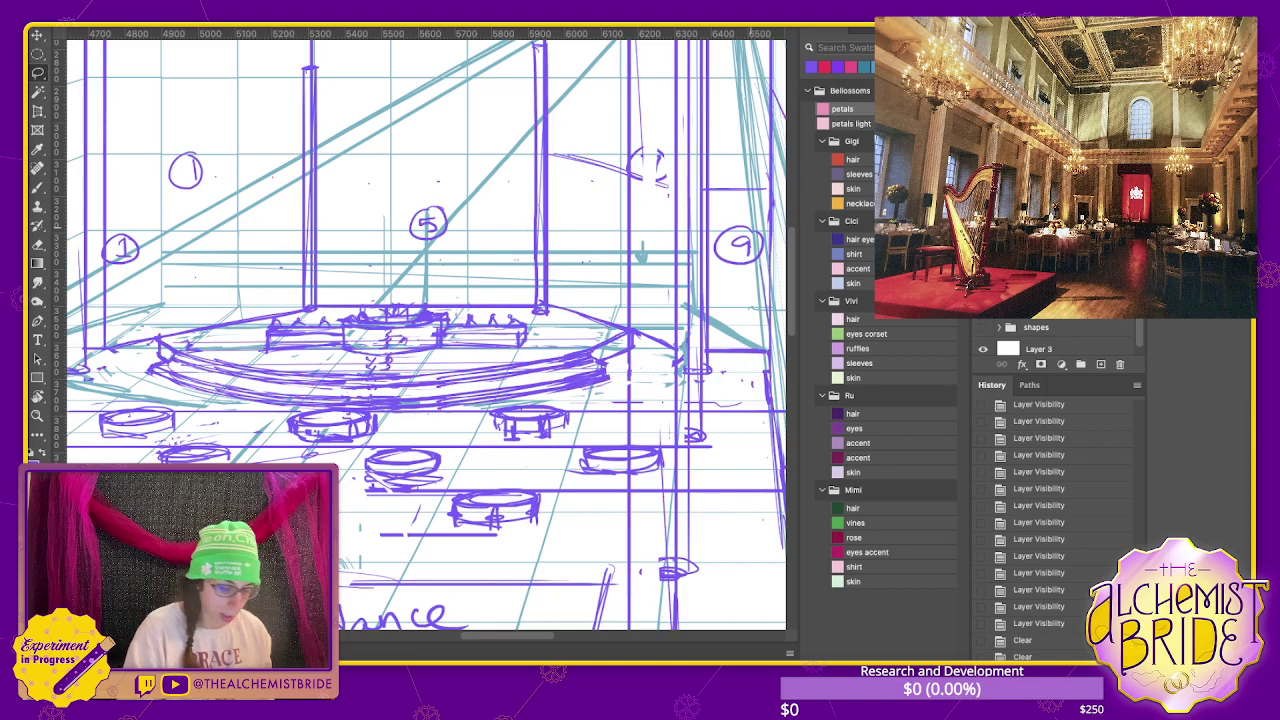
pyautogui.hotkey('ctrl', '+')
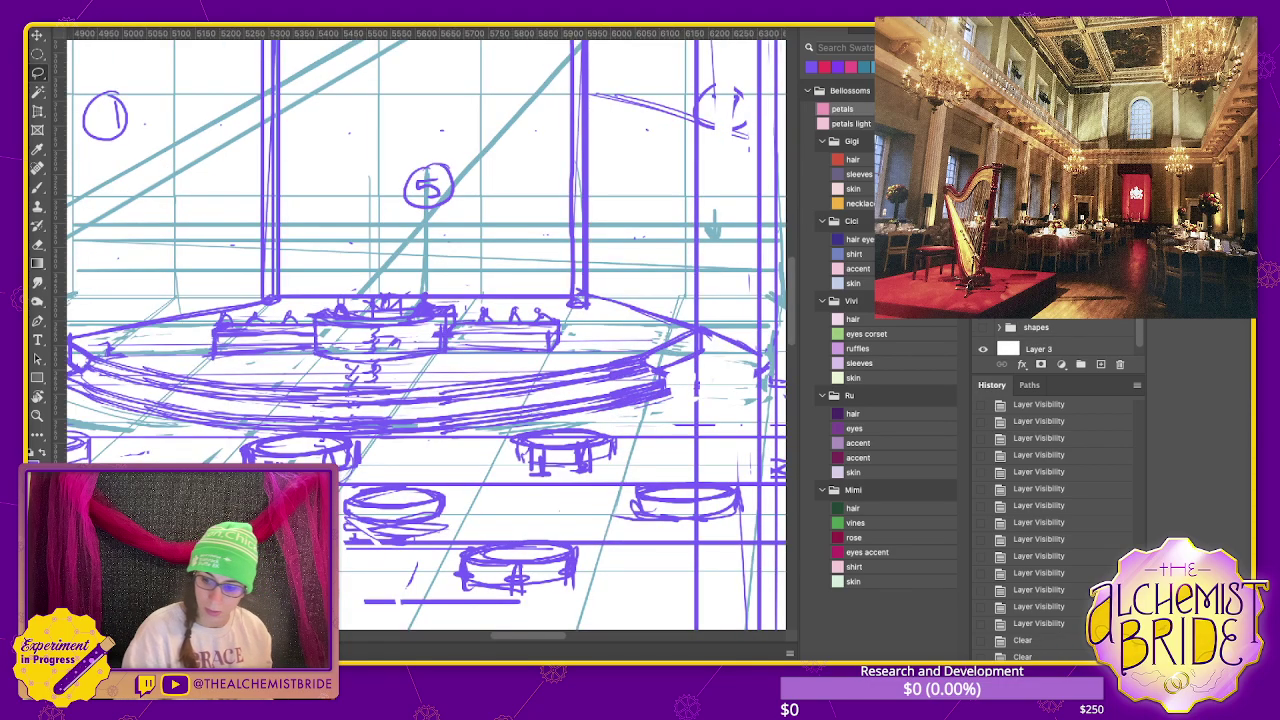
pyautogui.hotkey('ctrl', 'd')
pyautogui.press('Delete')
pyautogui.hotkey('ctrl', '-')
pyautogui.hotkey('ctrl', '-')
pyautogui.hotkey('ctrl', '-')
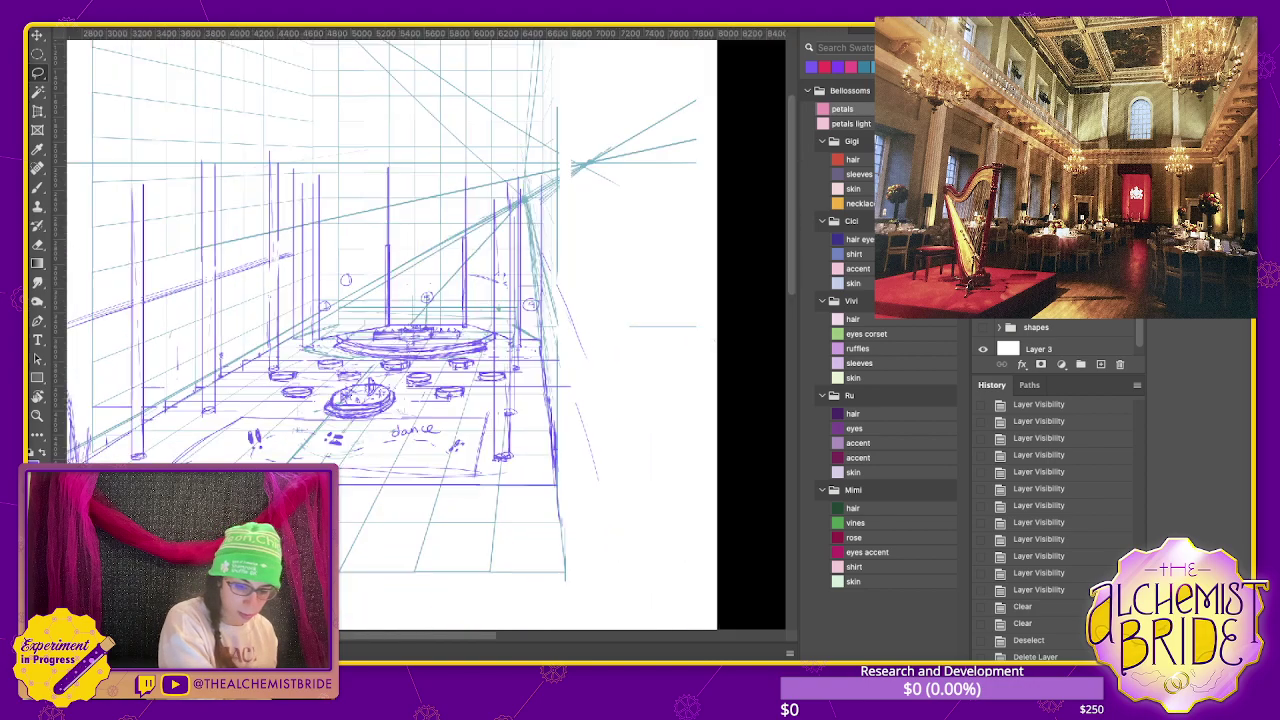
# - Step back and forward through History to reverse the accidental merge and layer deletion
pyautogui.hotkey('ctrl', 'z')
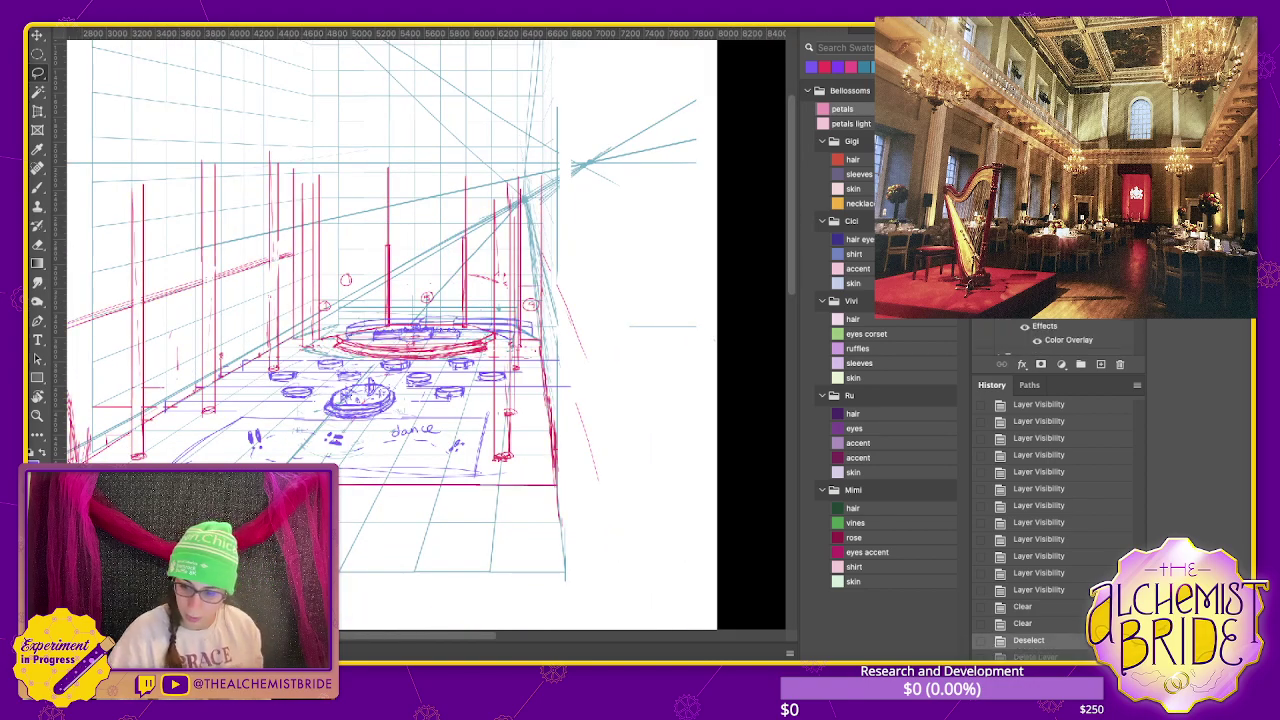
pyautogui.hotkey('ctrl', 'z')
pyautogui.hotkey('ctrl', 'shift', 'z')
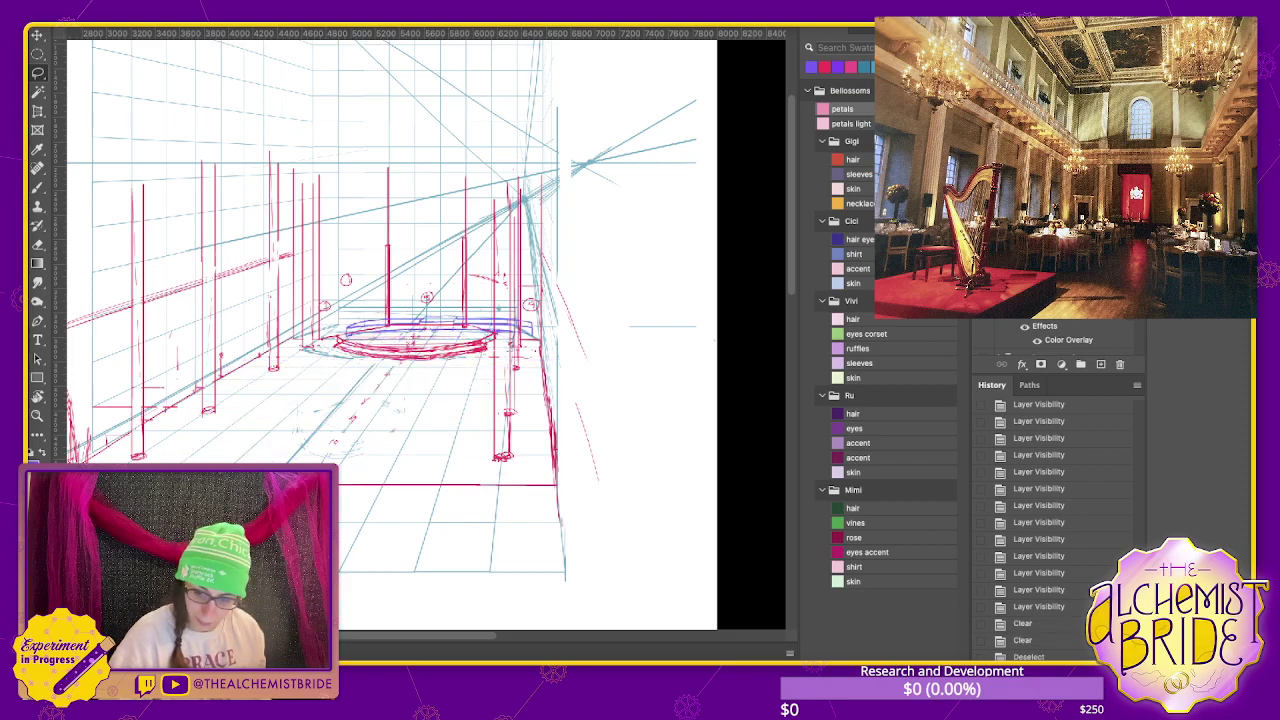
pyautogui.hotkey('ctrl', 'shift', 'z')
pyautogui.hotkey('ctrl', 'shift', 'z')
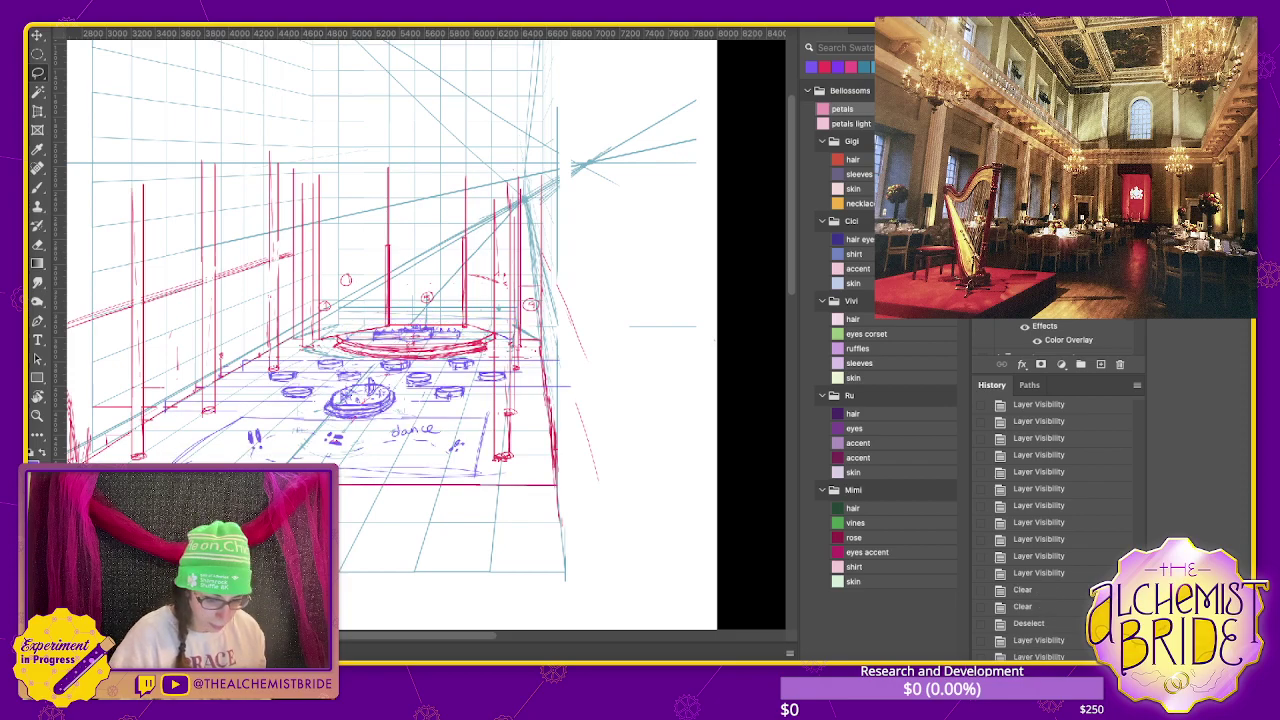
pyautogui.hotkey('ctrl', 'shift', 'z')
pyautogui.hotkey('ctrl', 'shift', 'z')
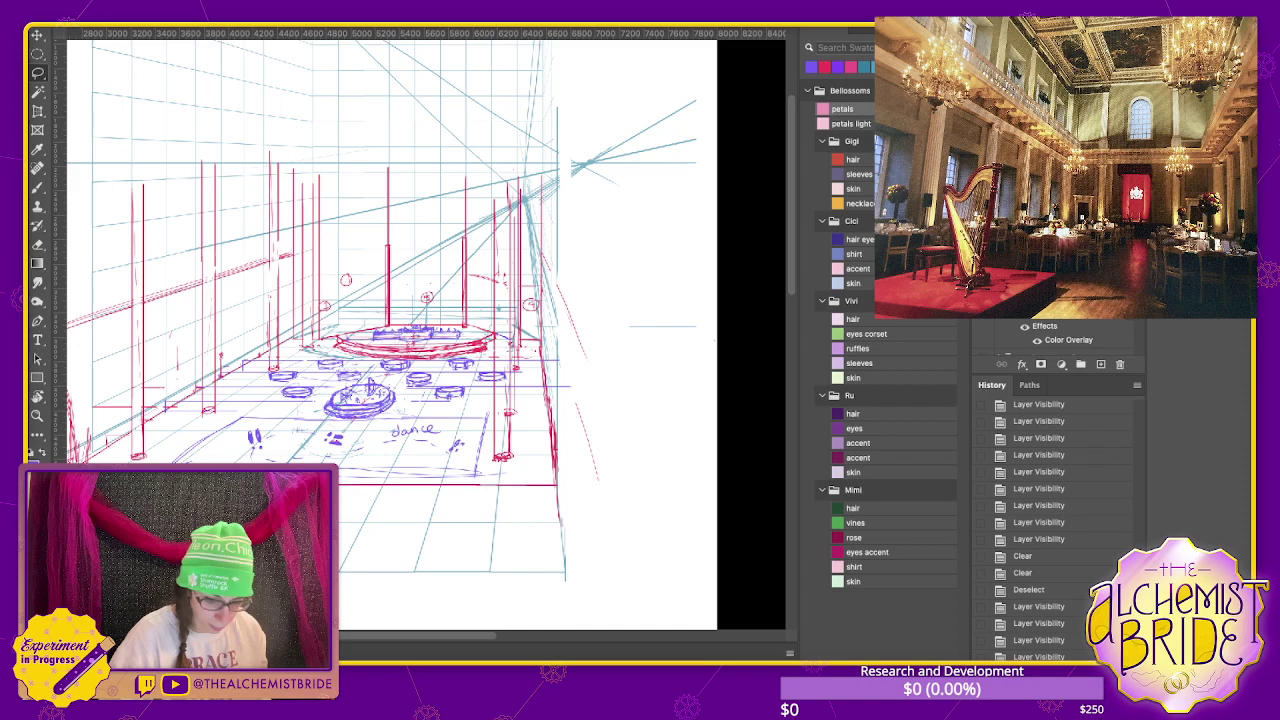
pyautogui.hotkey('ctrl', 'shift', 'z')
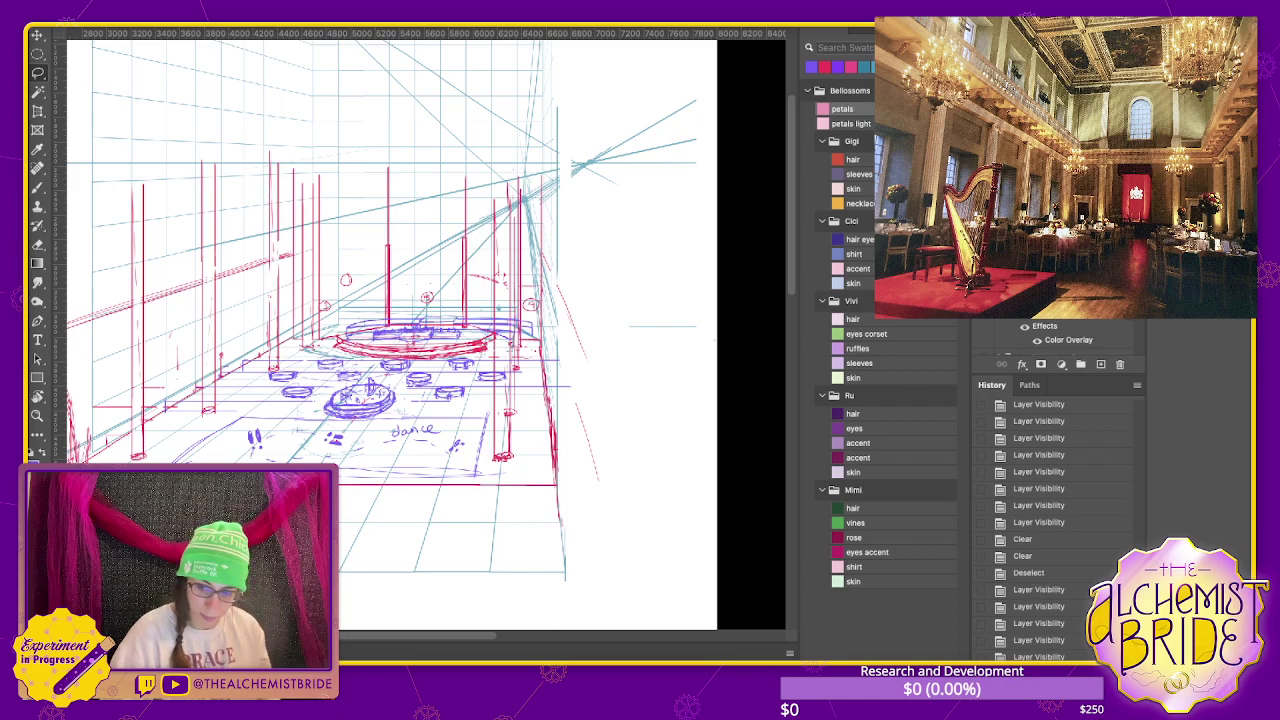
pyautogui.hotkey('ctrl', 'shift', 'z')
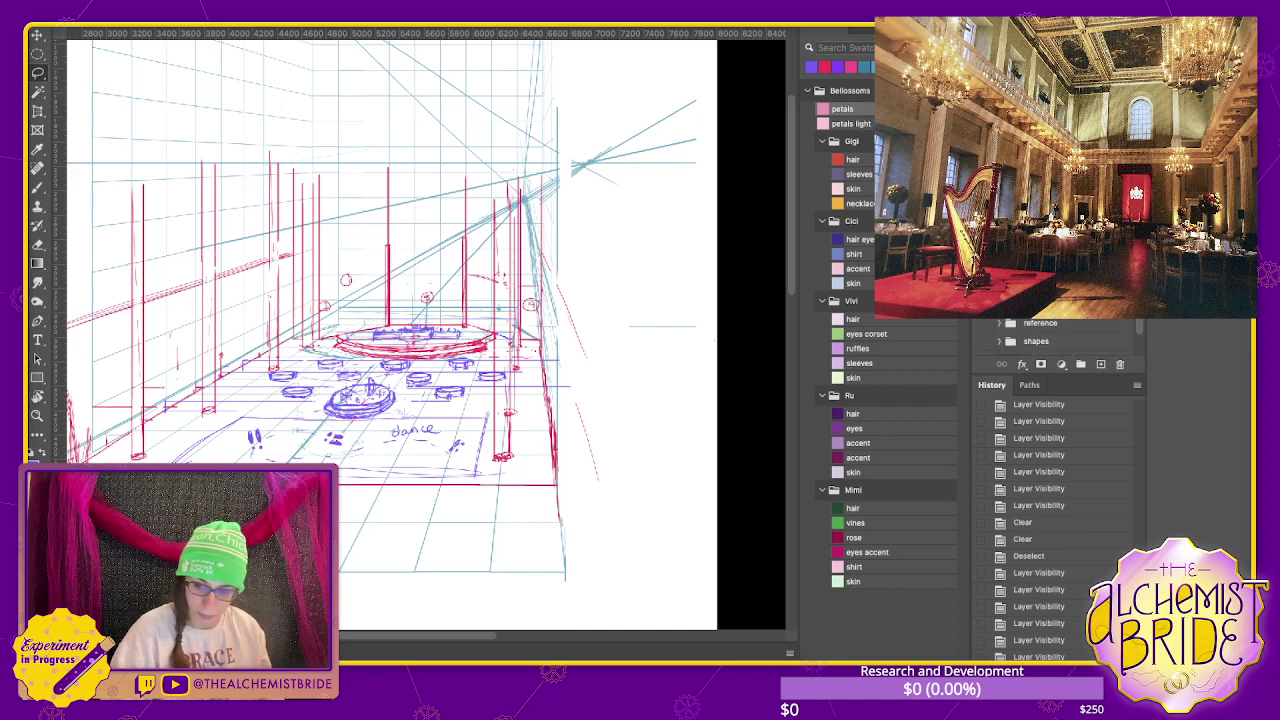
pyautogui.hotkey('ctrl', 'z')
# - Bring back the blue tables and dance floor, then zoom out over the room
pyautogui.hotkey('ctrl', '+')
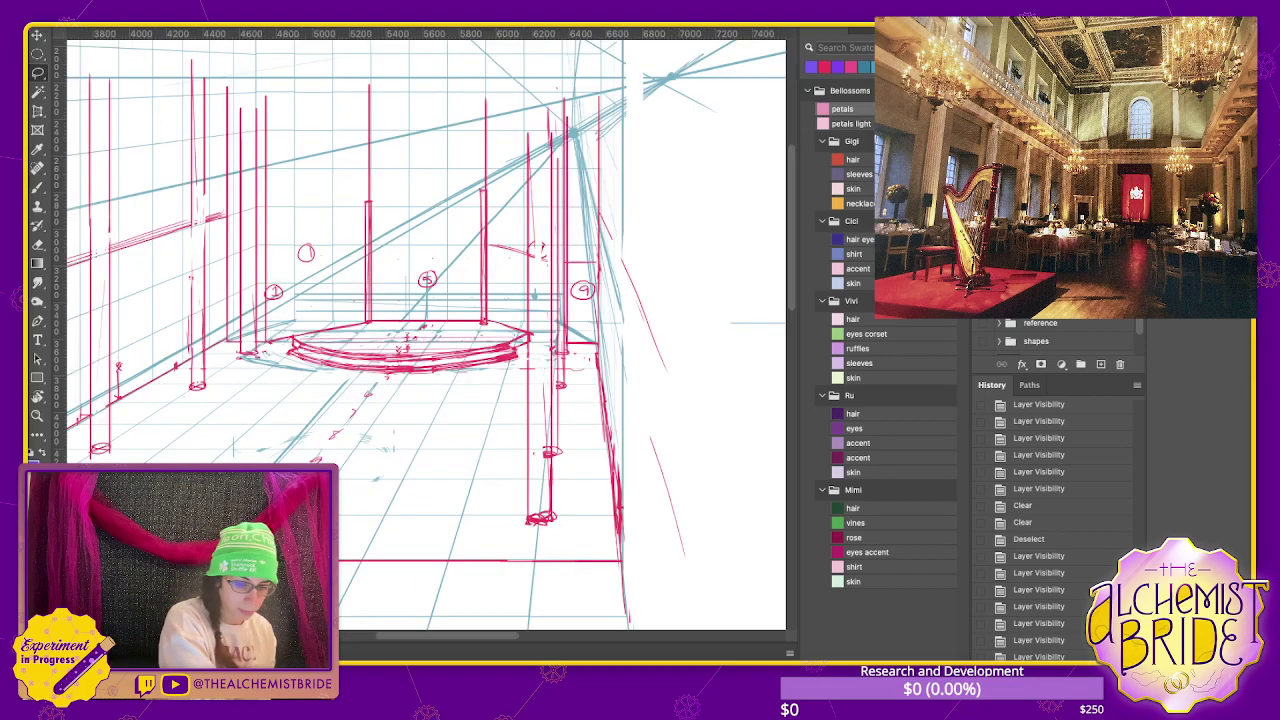
pyautogui.hotkey('ctrl', '+')
pyautogui.hscroll(-5, 420, 330)
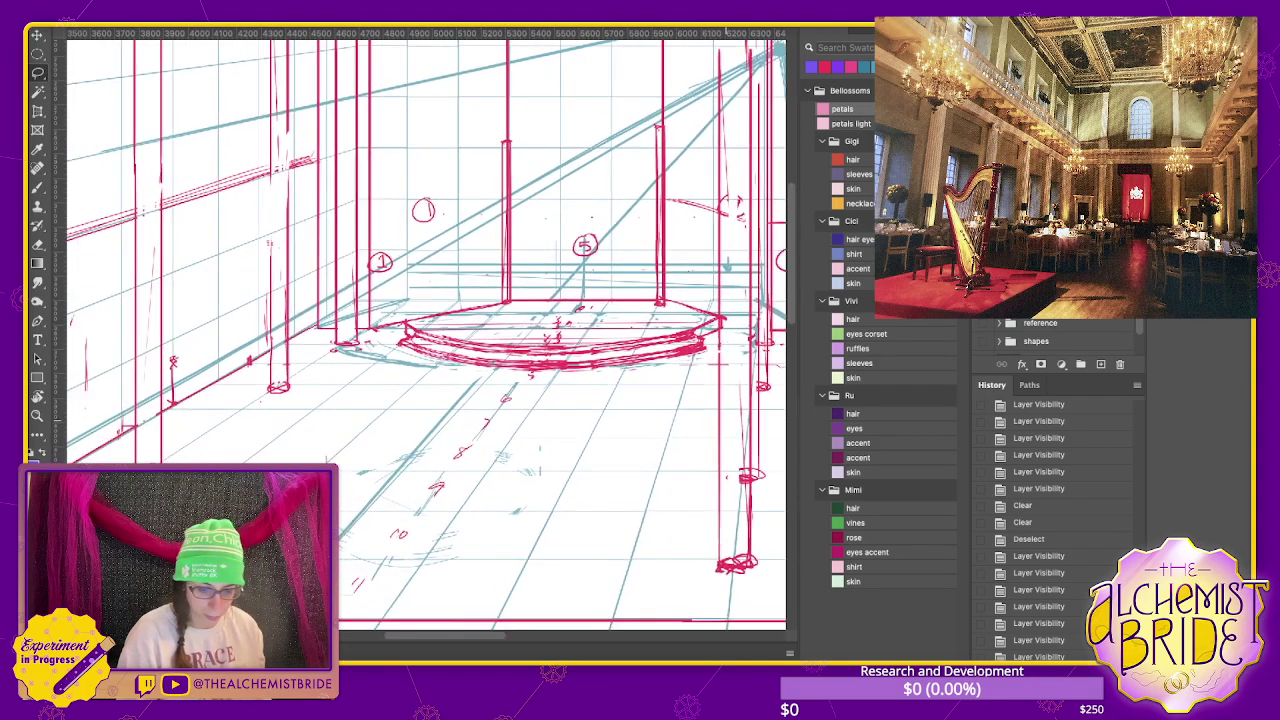
pyautogui.hotkey('ctrl', 'shift', 'z')
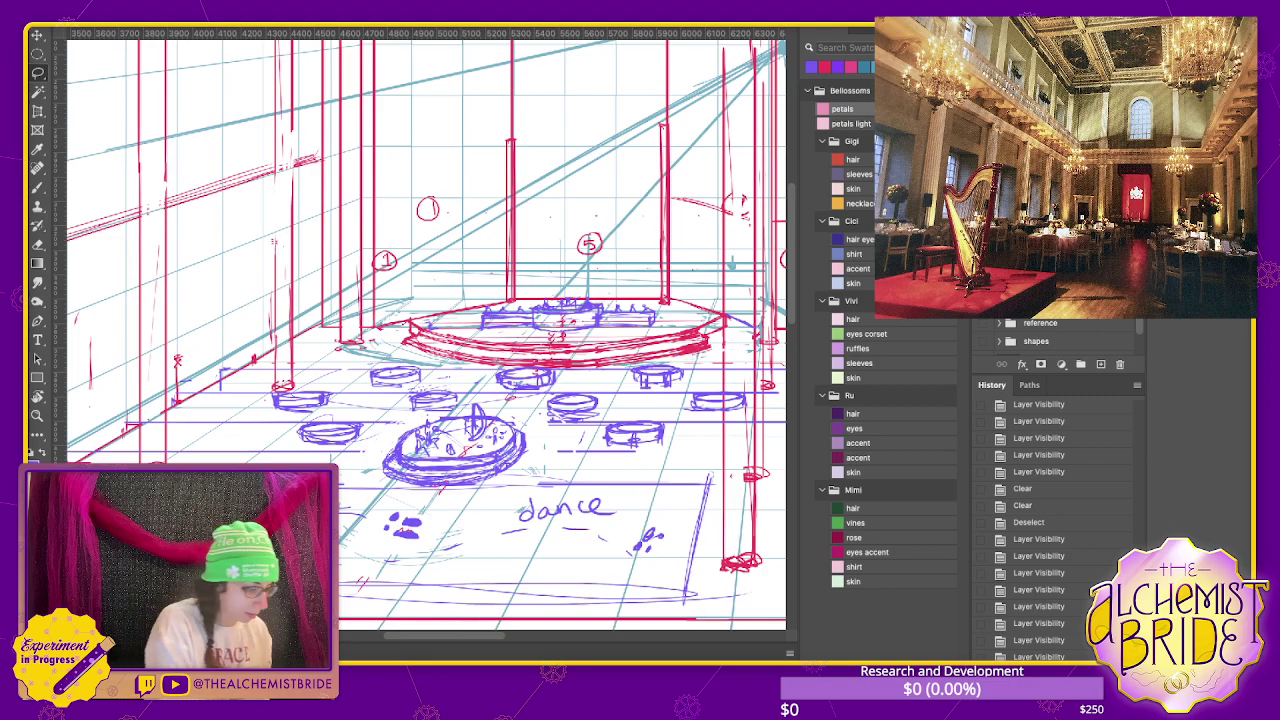
pyautogui.hotkey('ctrl', '-')
pyautogui.hscroll(-3, 420, 330)
pyautogui.hscroll(2, 420, 330)
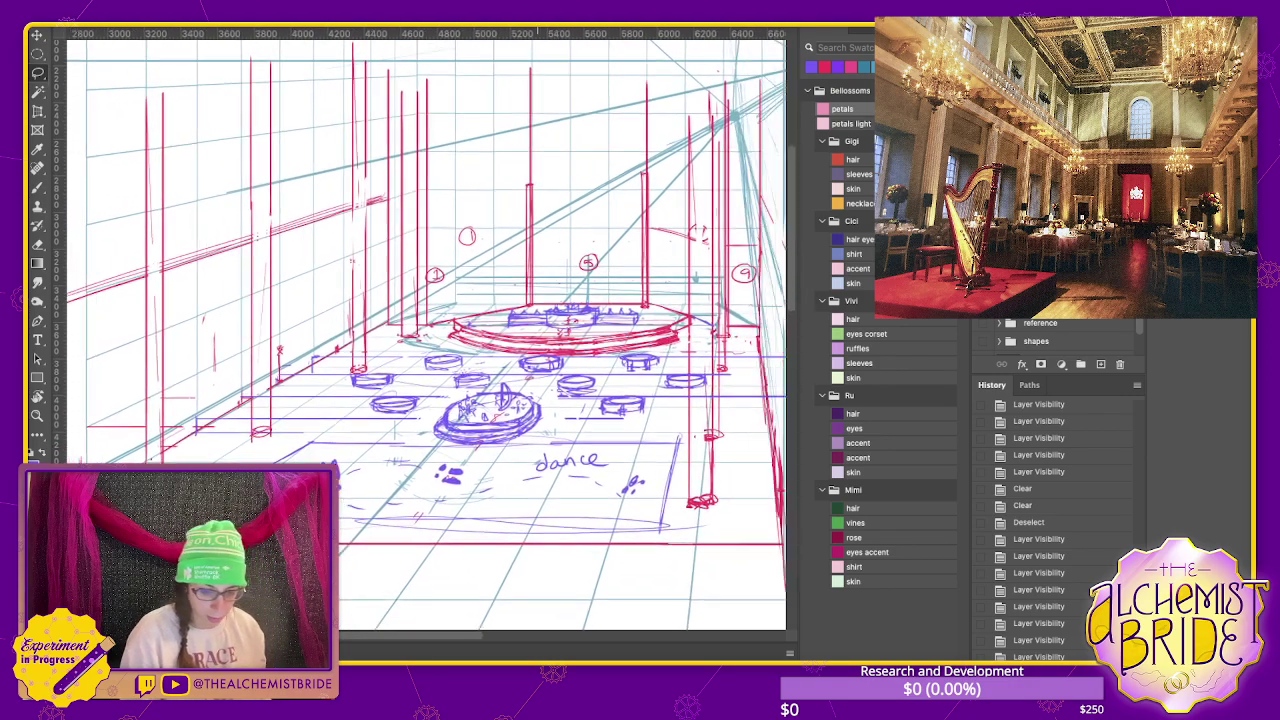
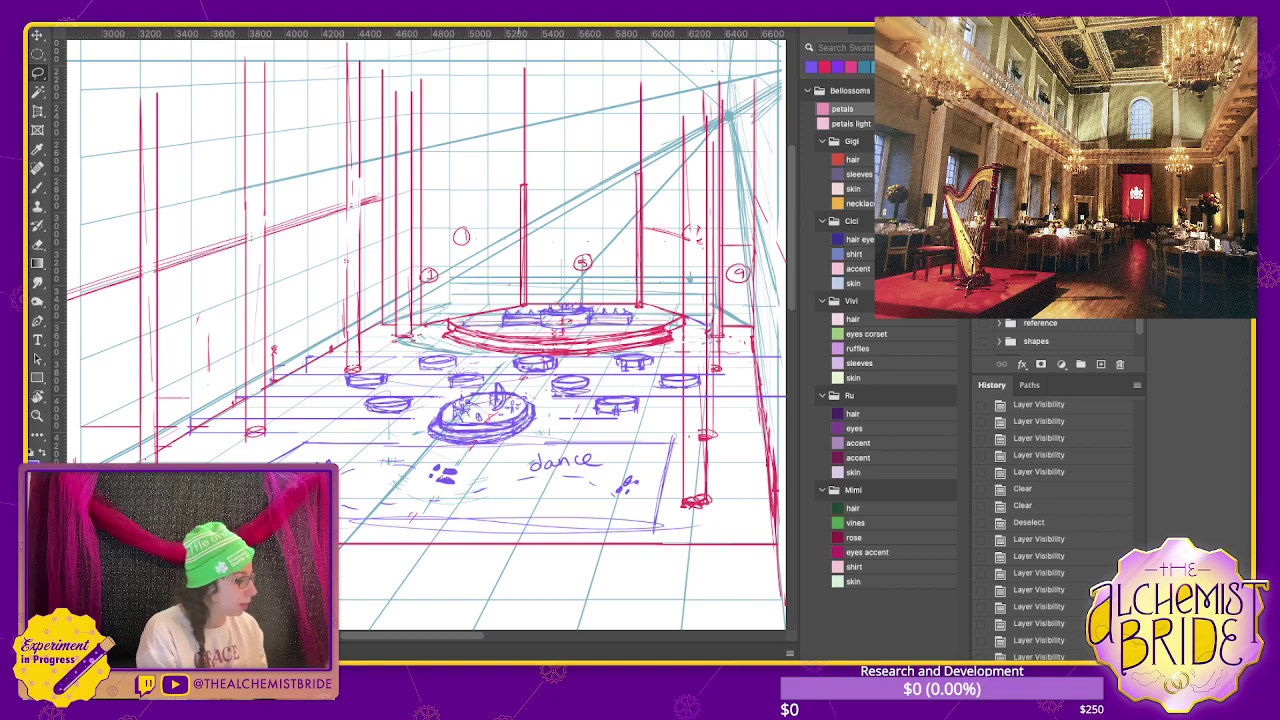
# - Hide the ballroom sketch layers and zoom out to show the entire greyscale palace exterior
pyautogui.press('Delete')
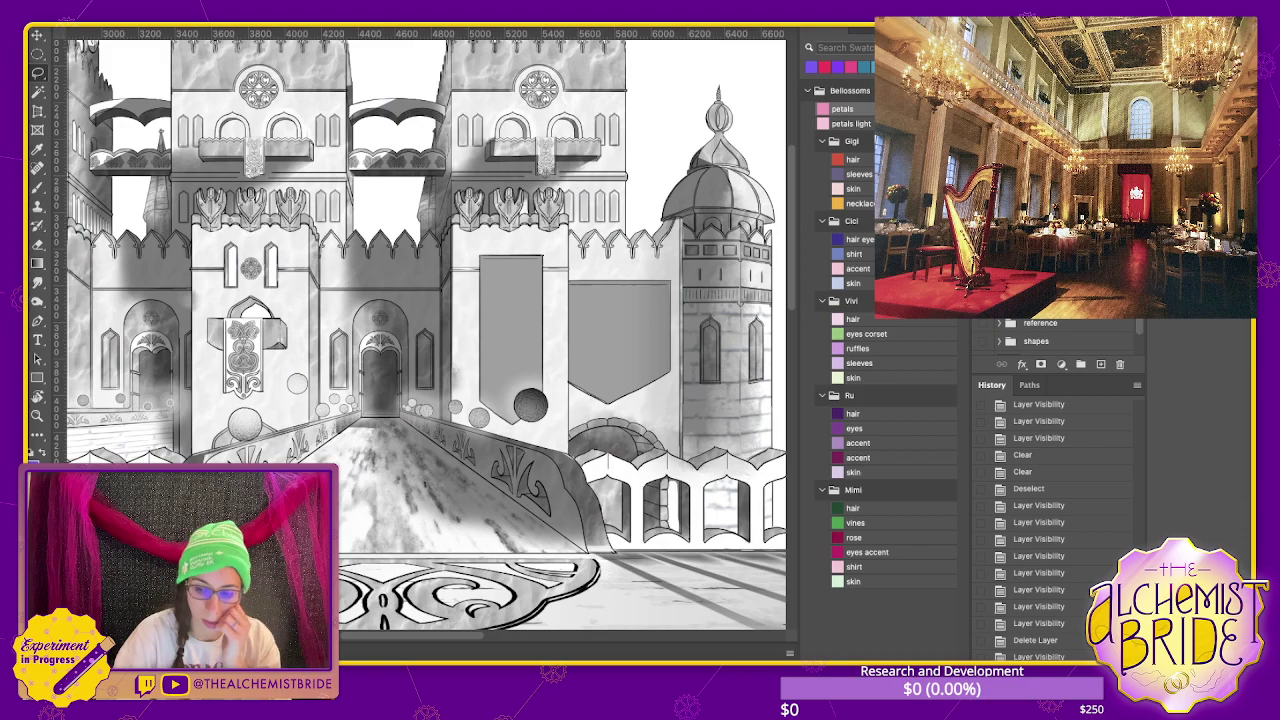
pyautogui.hotkey('ctrl', ',')
pyautogui.hotkey('ctrl', ',')
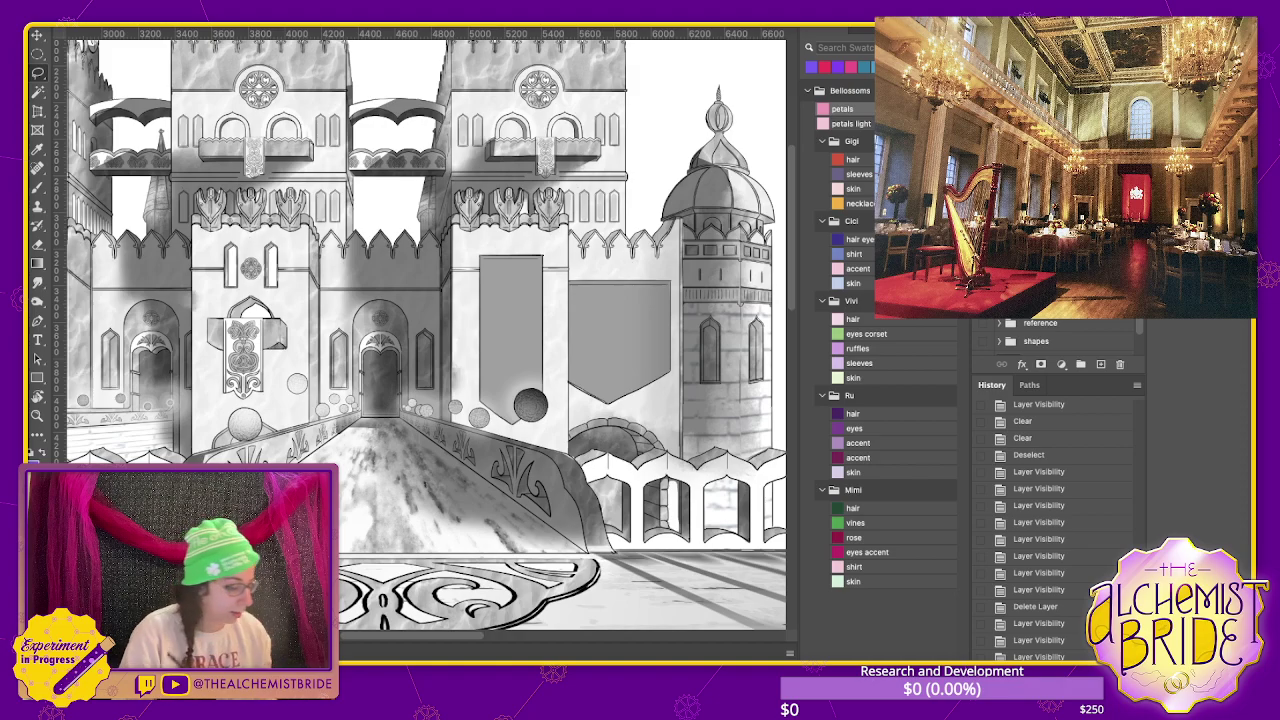
pyautogui.hotkey('ctrl', '-')
pyautogui.hotkey('ctrl', '-')
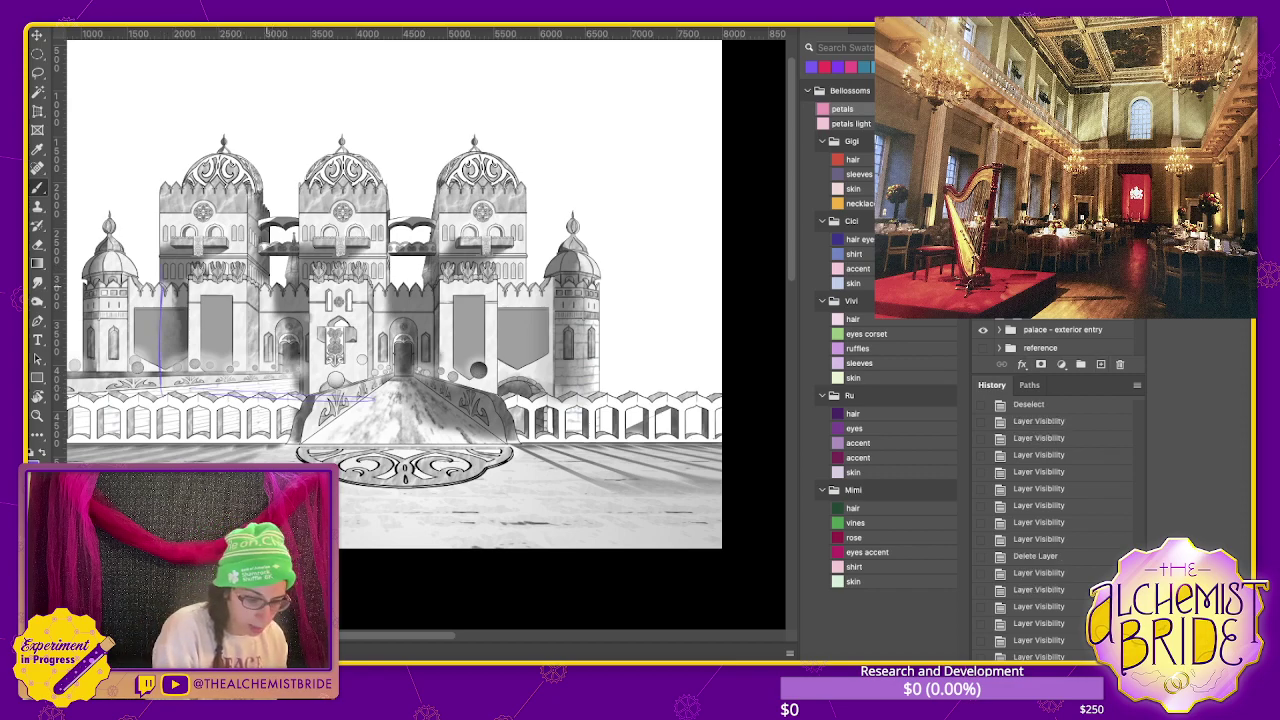
# - Sketch rough blue vertical and horizontal strokes across the castle front and left tower
pyautogui.moveTo(248, 274)
pyautogui.mouseDown()
pyautogui.moveTo(256, 332)
pyautogui.moveTo(246, 312)
pyautogui.moveTo(280, 309)
pyautogui.mouseUp()
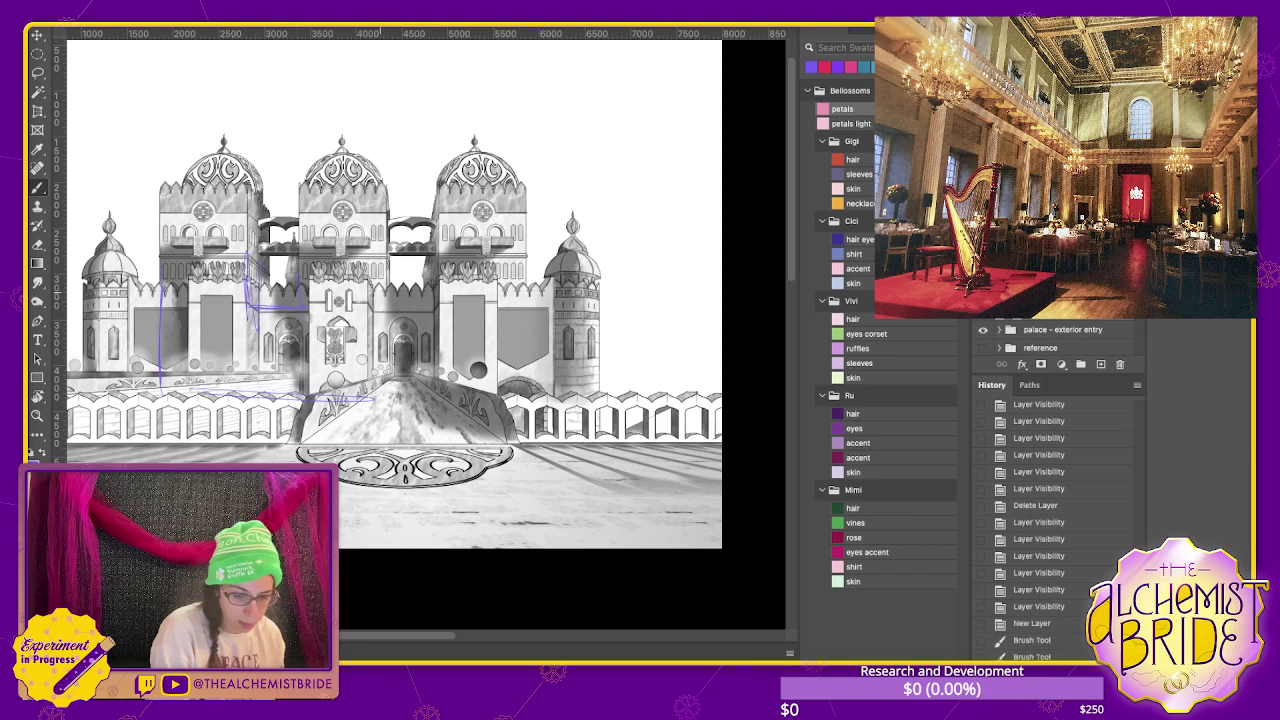
pyautogui.moveTo(378, 270); pyautogui.dragTo(380, 308)
pyautogui.moveTo(388, 268); pyautogui.dragTo(382, 318)
pyautogui.moveTo(517, 260); pyautogui.dragTo(517, 288)
pyautogui.moveTo(528, 246)
pyautogui.mouseDown()
pyautogui.moveTo(518, 380)
pyautogui.moveTo(320, 393)
pyautogui.mouseUp()
pyautogui.moveTo(168, 288); pyautogui.dragTo(162, 394)
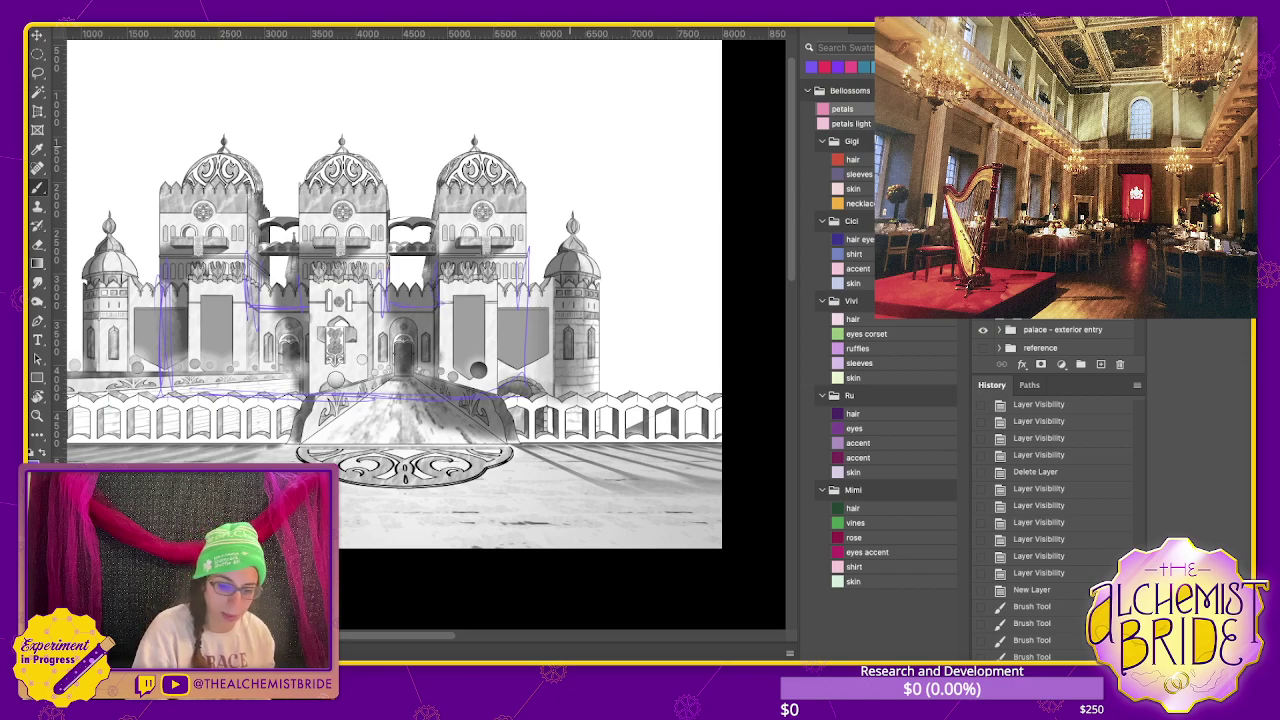
# - Draw a box diagram with corner circles, arrows and a hatched rectangle, then hide it
pyautogui.moveTo(572, 94)
pyautogui.mouseDown()
pyautogui.moveTo(572, 178)
pyautogui.moveTo(556, 174)
pyautogui.moveTo(710, 217)
pyautogui.moveTo(678, 156)
pyautogui.moveTo(670, 78)
pyautogui.moveTo(570, 80)
pyautogui.mouseUp()
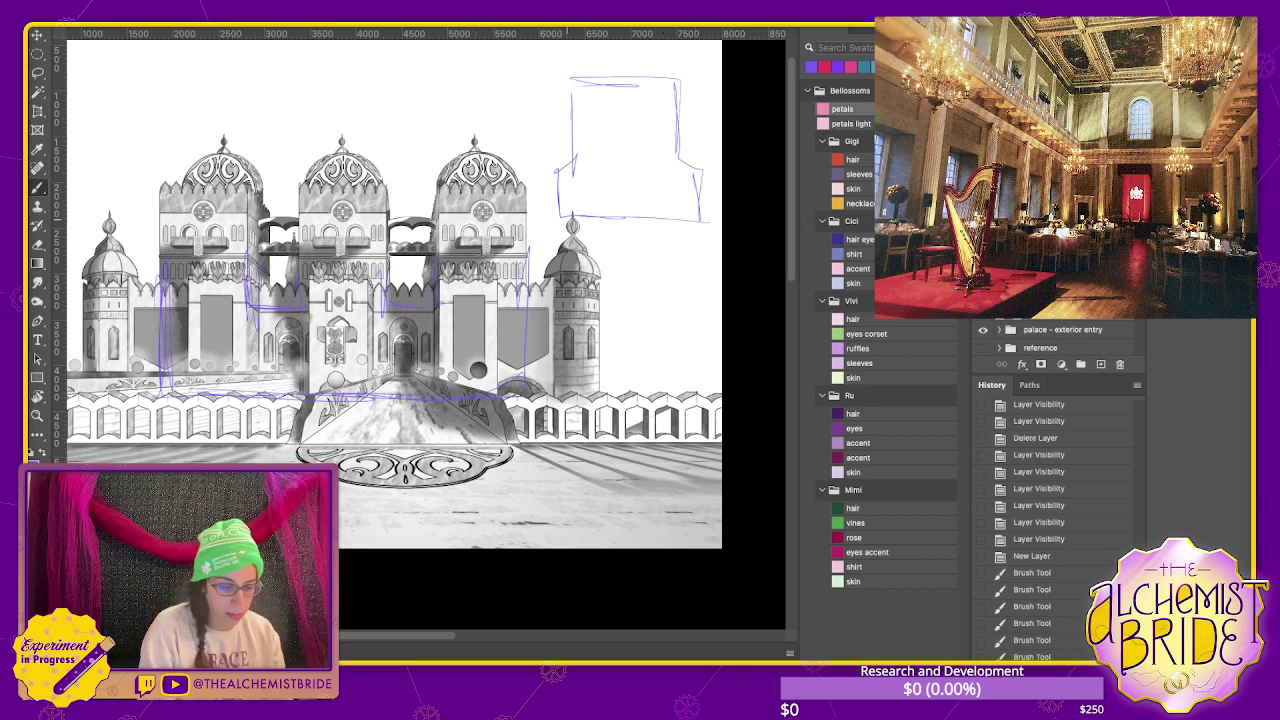
pyautogui.moveTo(562, 203); pyautogui.dragTo(558, 206)
pyautogui.moveTo(700, 207); pyautogui.dragTo(696, 209)
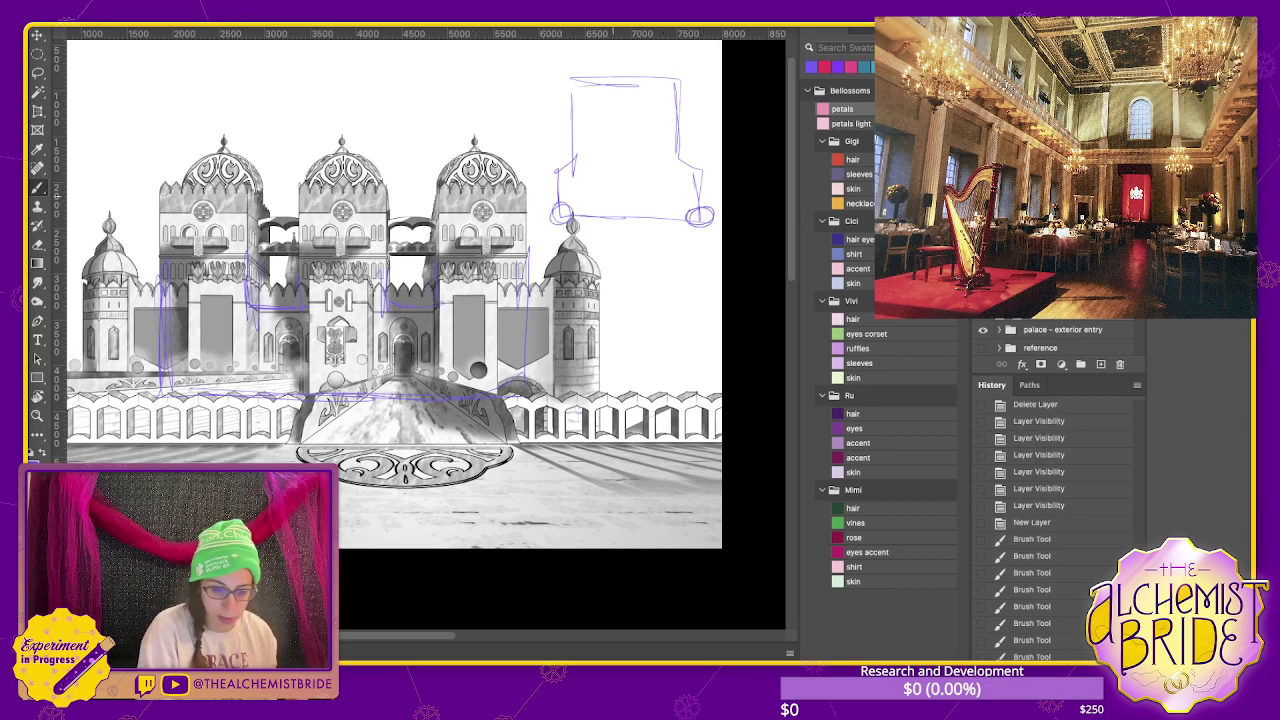
pyautogui.moveTo(584, 215)
pyautogui.mouseDown()
pyautogui.moveTo(670, 217)
pyautogui.moveTo(628, 344)
pyautogui.mouseUp()
pyautogui.moveTo(556, 178)
pyautogui.mouseDown()
pyautogui.moveTo(90, 240)
pyautogui.moveTo(84, 256)
pyautogui.mouseUp()
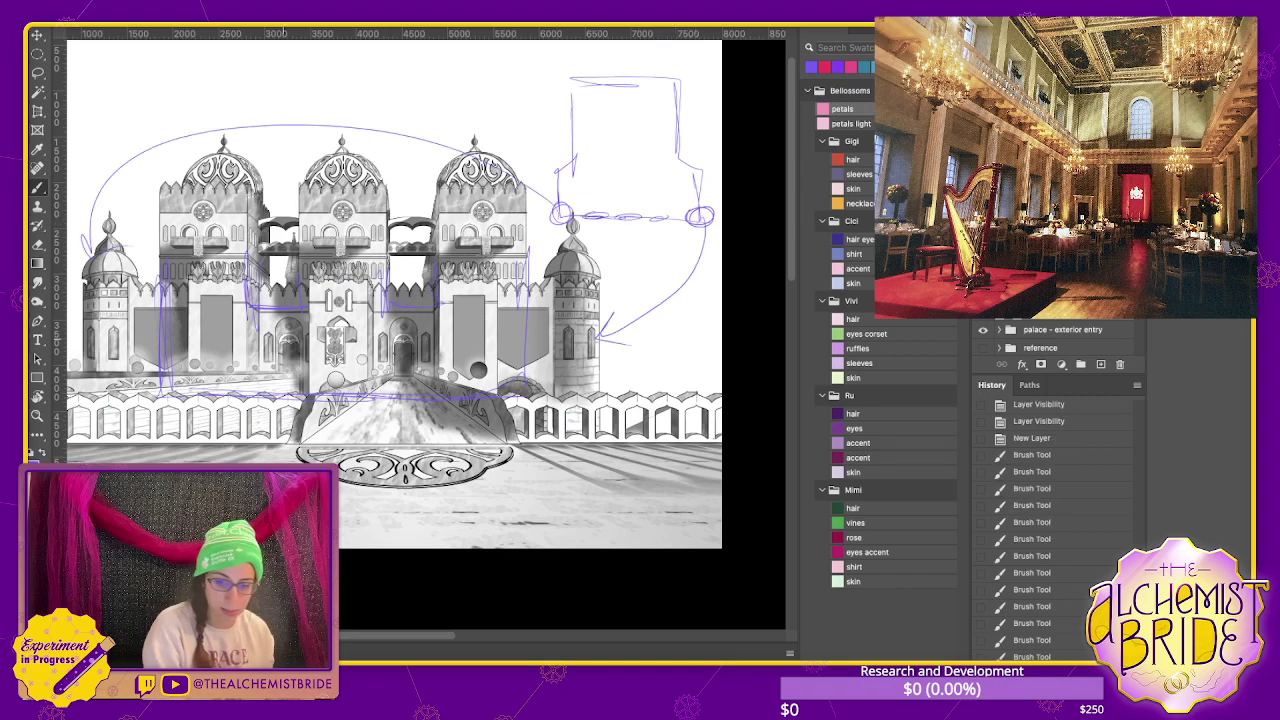
pyautogui.moveTo(587, 180)
pyautogui.mouseDown()
pyautogui.moveTo(587, 102)
pyautogui.moveTo(655, 102)
pyautogui.moveTo(590, 184)
pyautogui.moveTo(652, 180)
pyautogui.moveTo(596, 112)
pyautogui.moveTo(650, 166)
pyautogui.moveTo(590, 182)
pyautogui.mouseUp()
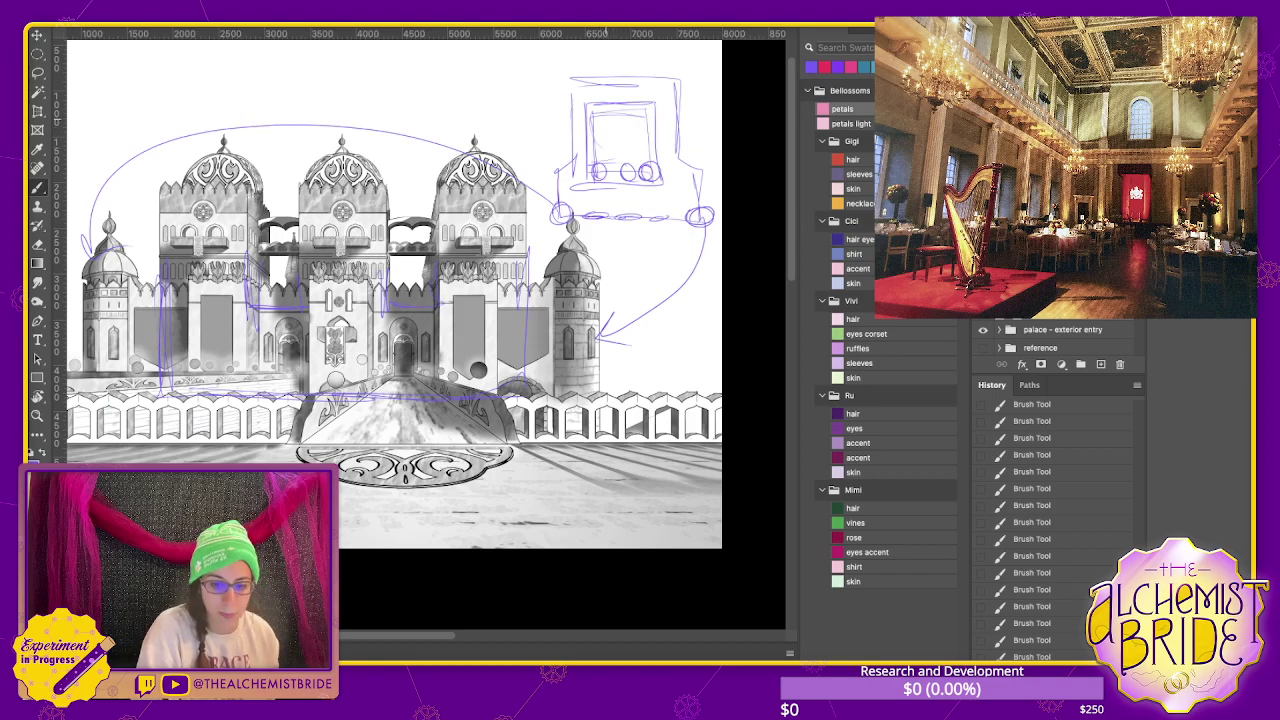
pyautogui.moveTo(598, 116); pyautogui.dragTo(598, 172)
pyautogui.moveTo(637, 112)
pyautogui.mouseDown()
pyautogui.moveTo(637, 164)
pyautogui.moveTo(602, 164)
pyautogui.mouseUp()
pyautogui.moveTo(633, 94); pyautogui.dragTo(636, 132)
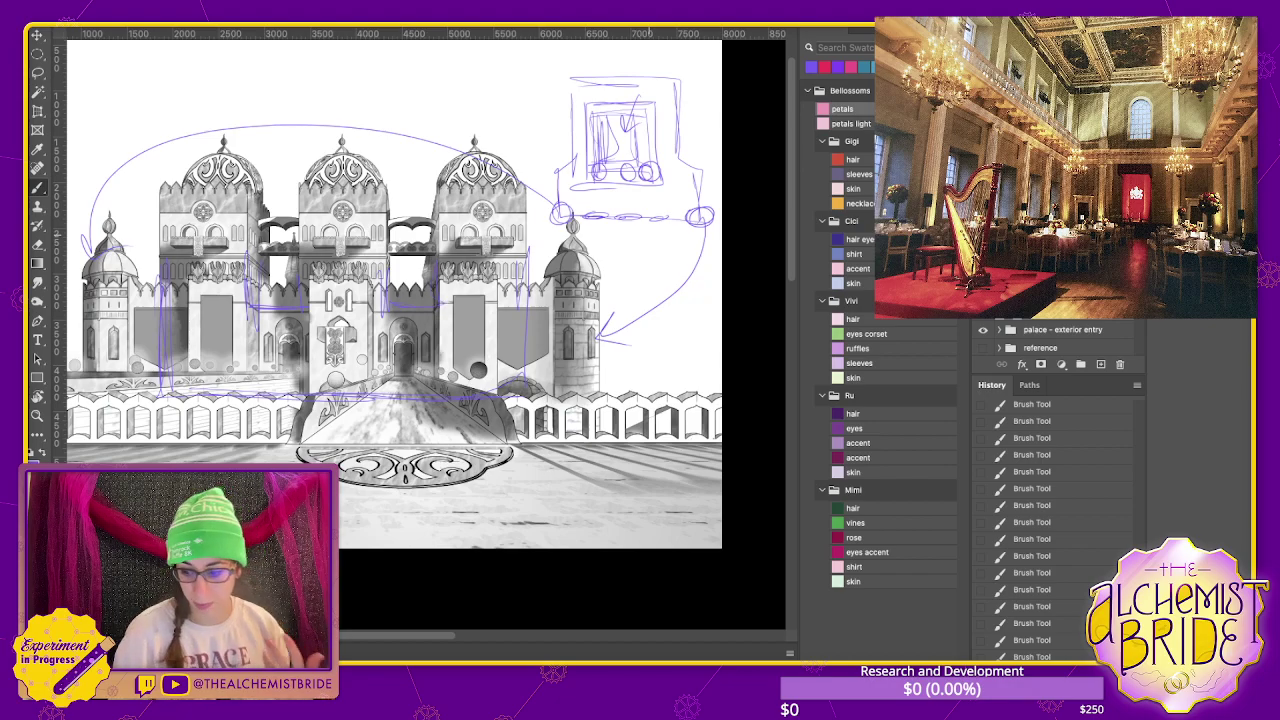
pyautogui.click(983, 300)
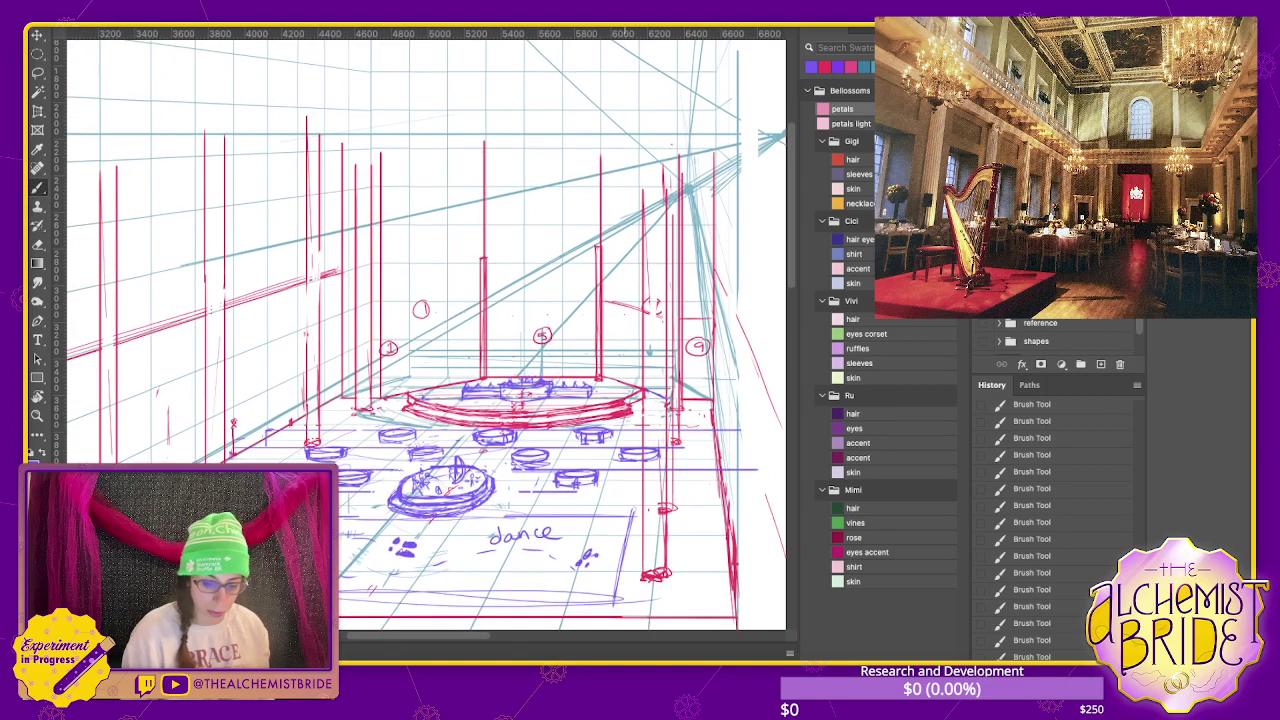
# - Try a purple horizontal stroke above the stage, then undo and delete it
pyautogui.moveTo(496, 265); pyautogui.dragTo(597, 265)
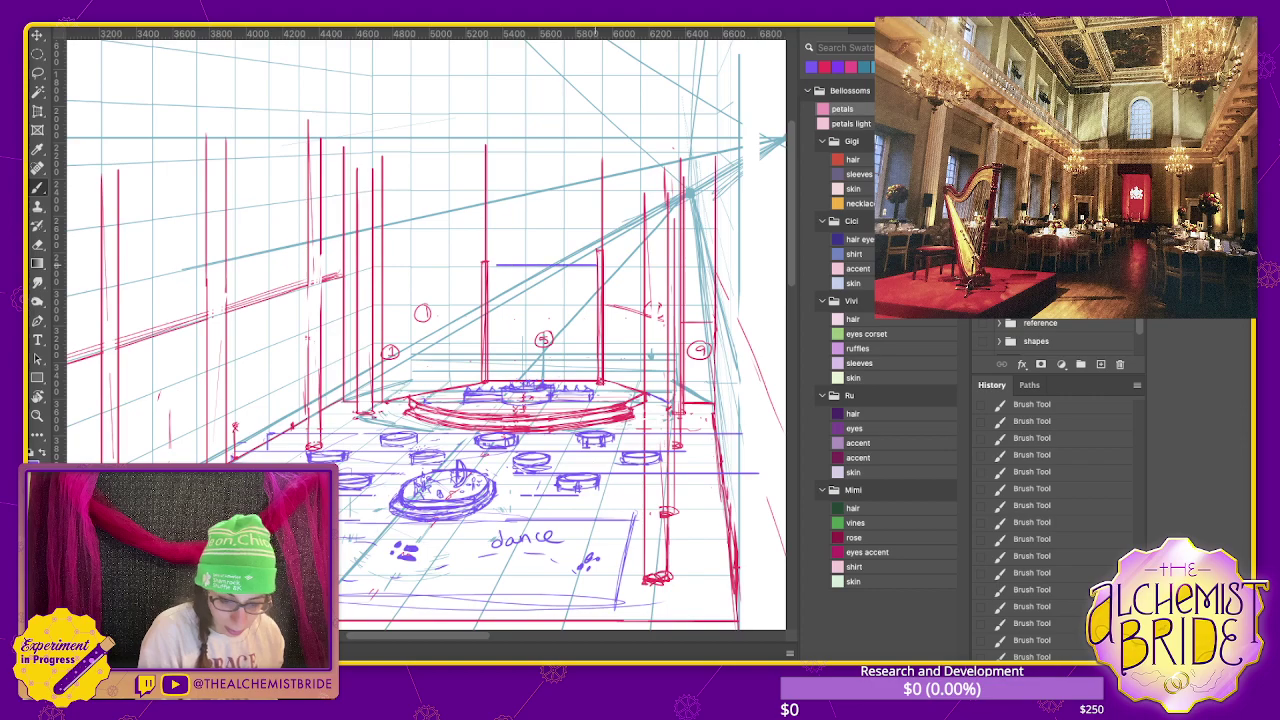
pyautogui.press('Delete')
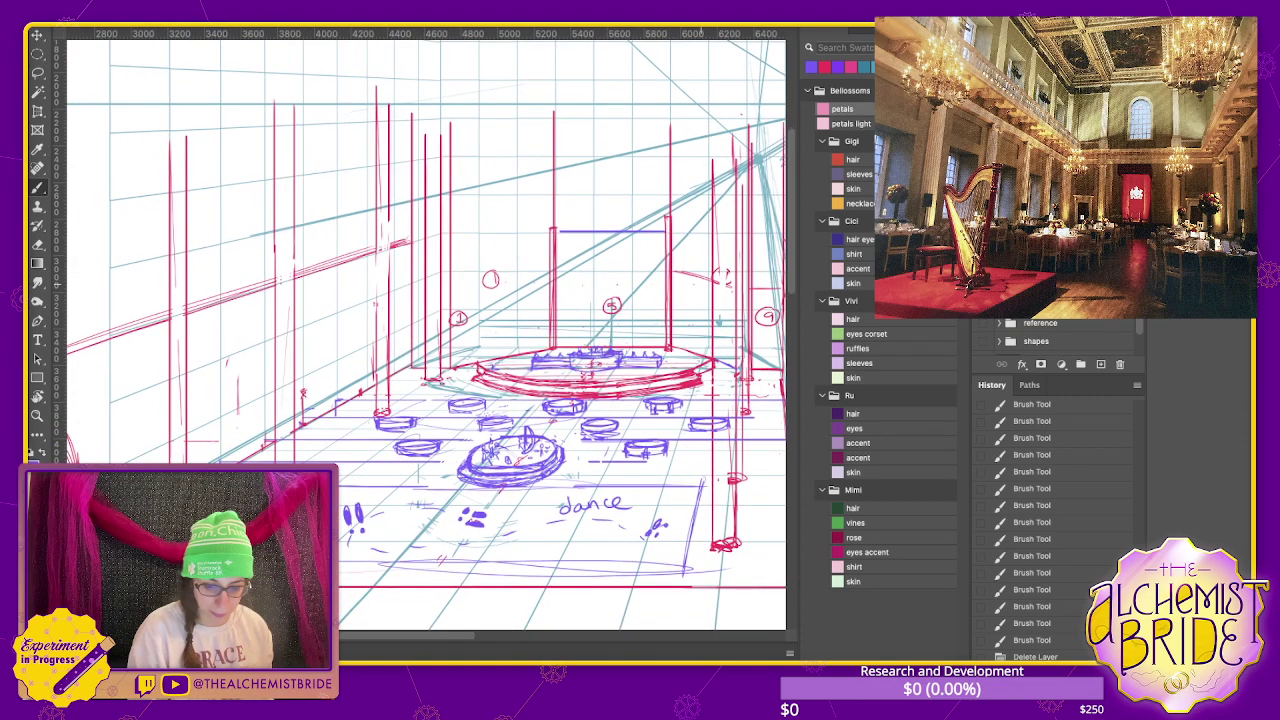
pyautogui.hotkey('ctrl', 'z')
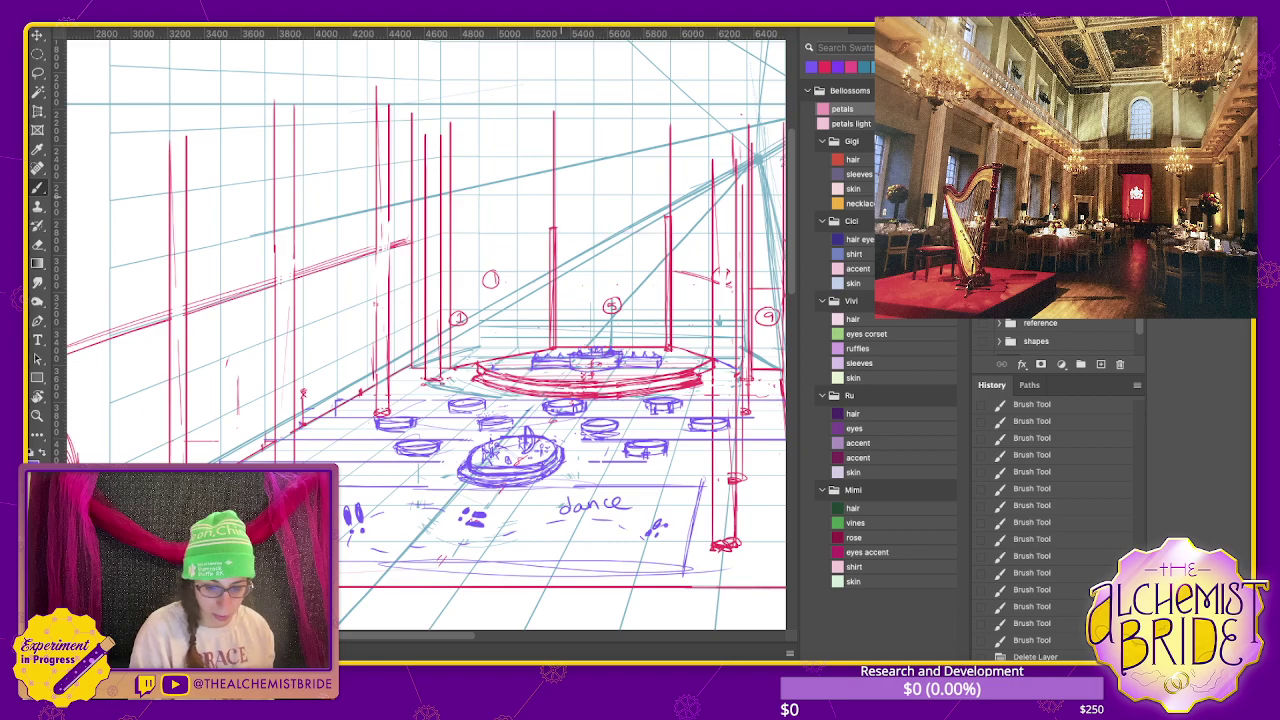
pyautogui.moveTo(558, 197); pyautogui.dragTo(656, 197)
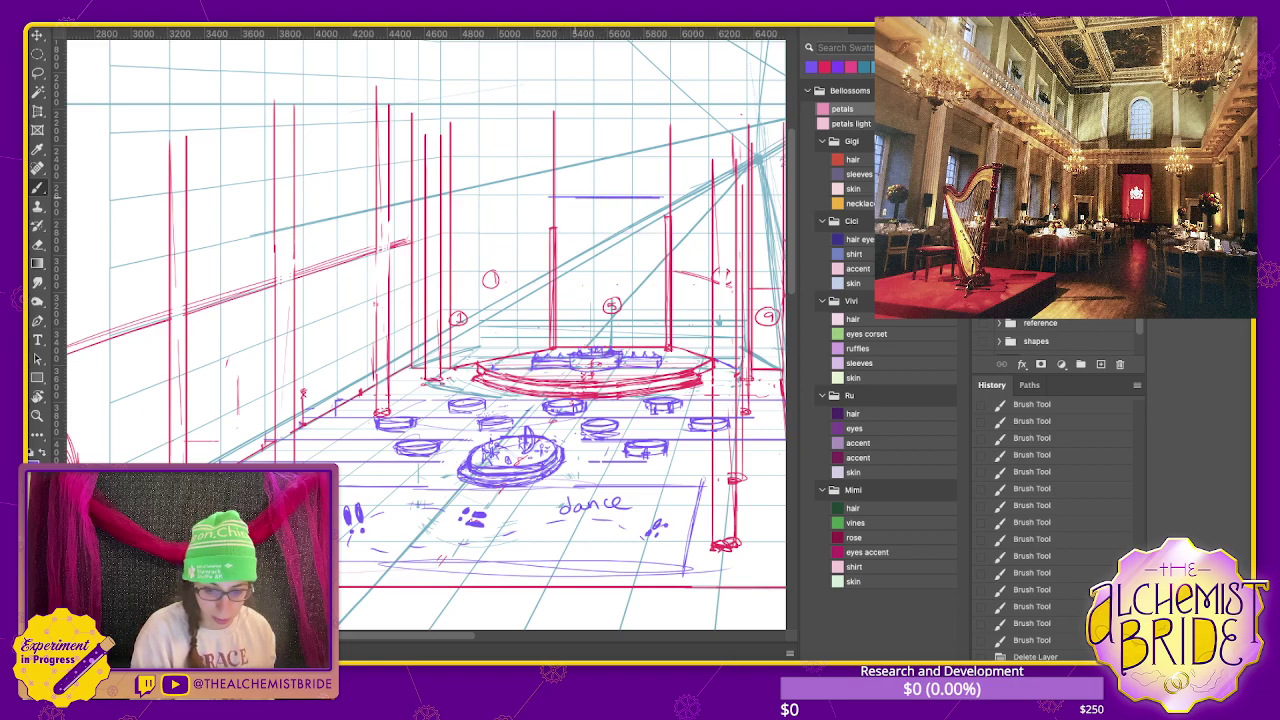
pyautogui.hotkey('ctrl', ',')
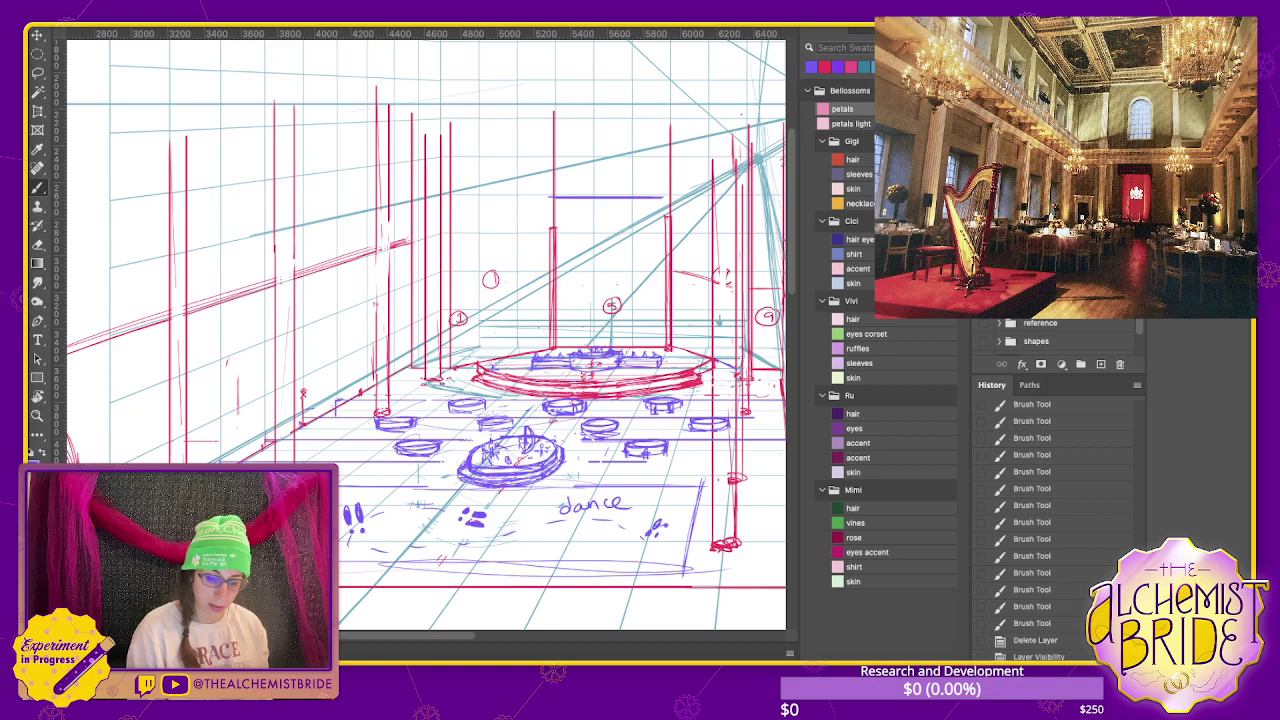
pyautogui.hotkey('ctrl', ',')
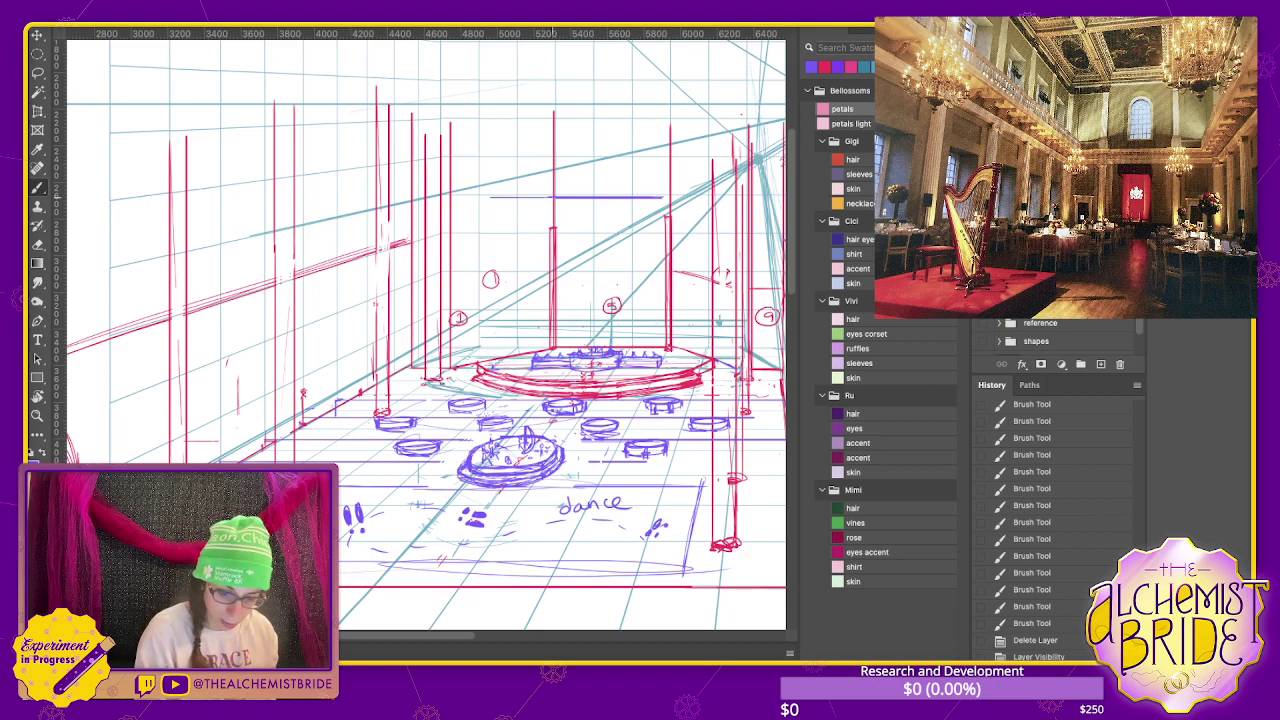
# - Draw a long red horizontal line across the back wall above the stage
pyautogui.moveTo(570, 199); pyautogui.dragTo(740, 200)
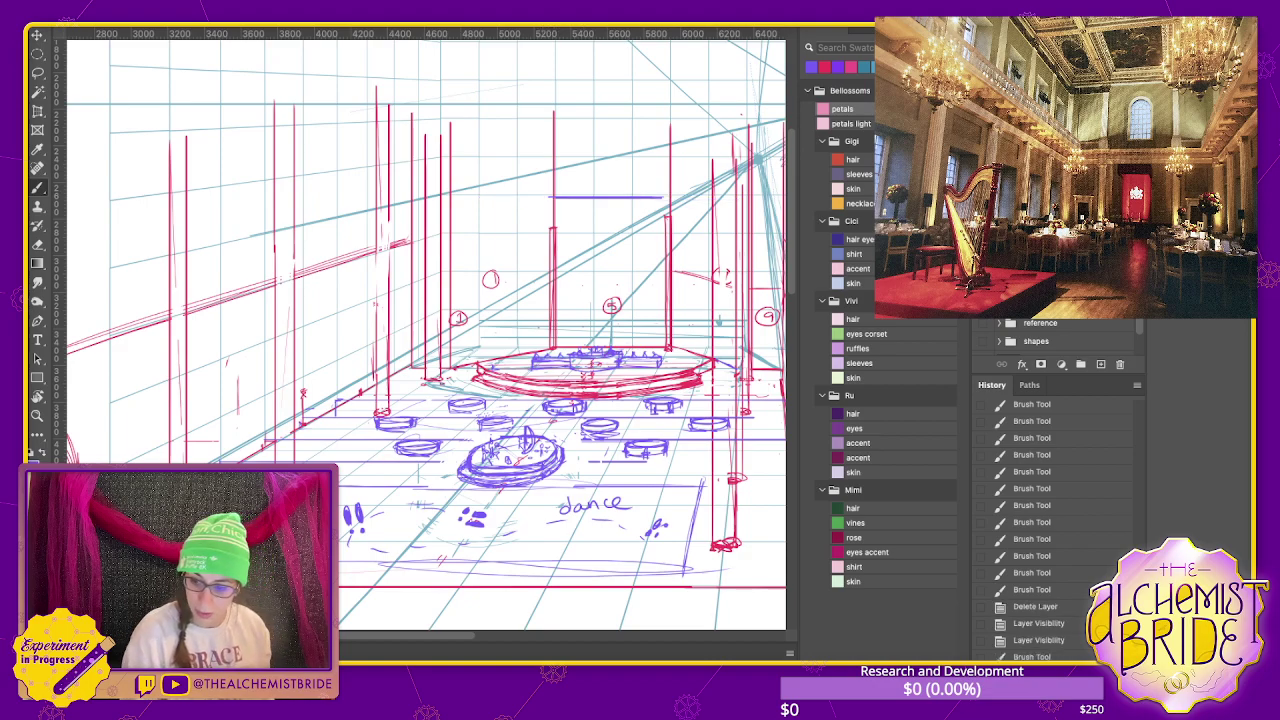
pyautogui.hotkey('ctrl', ',')
pyautogui.hotkey('ctrl', ',')
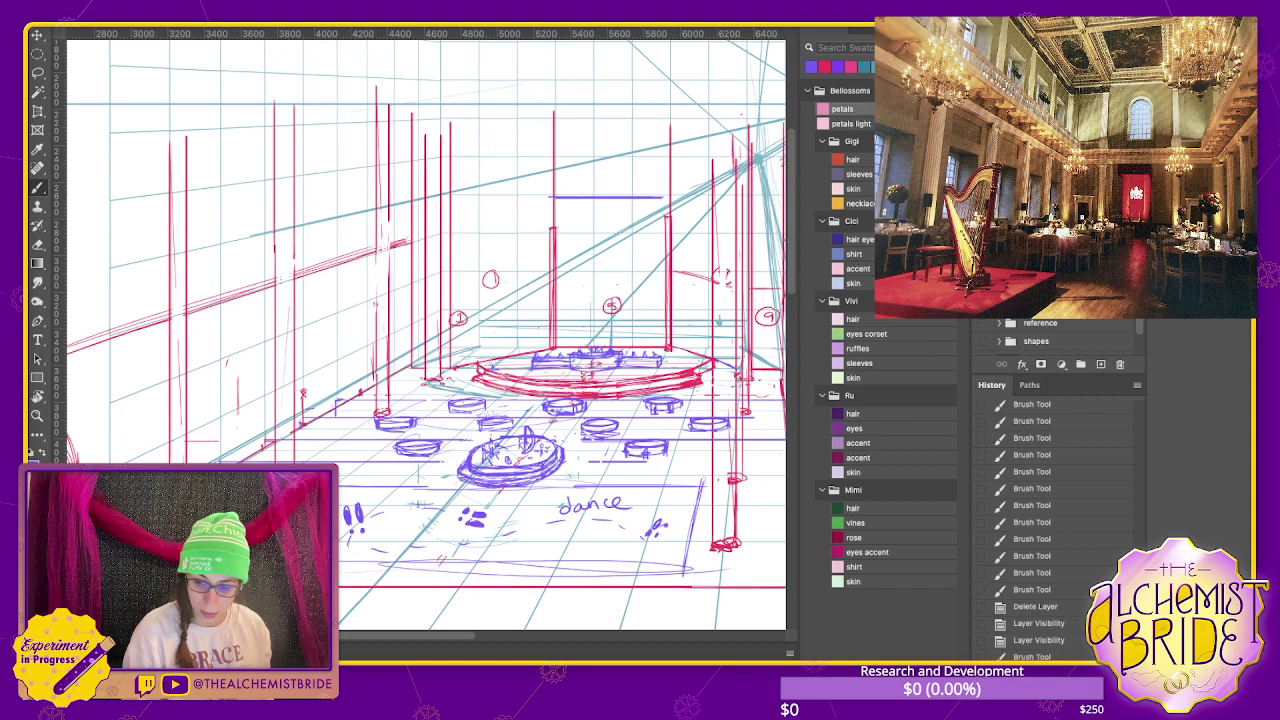
pyautogui.hotkey('ctrl', ',')
pyautogui.hotkey('ctrl', ',')
pyautogui.hotkey('ctrl', ',')
pyautogui.hotkey('ctrl', ',')
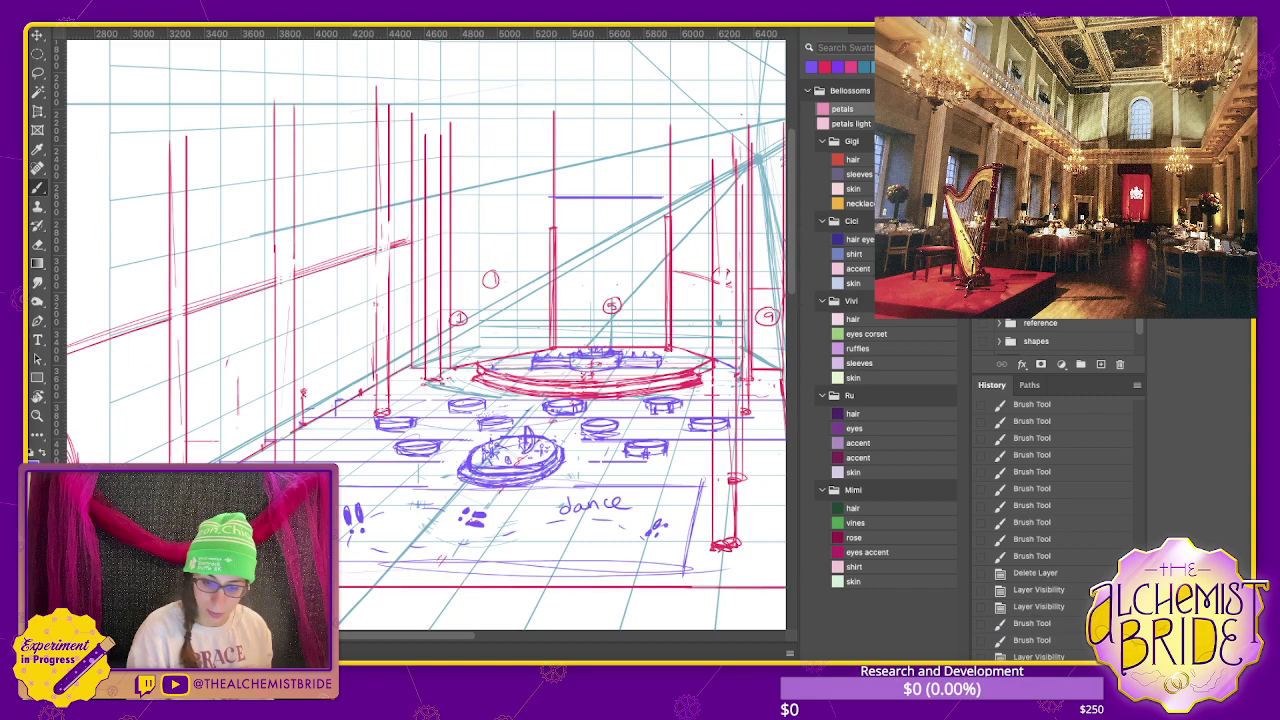
pyautogui.hotkey('ctrl', ',')
pyautogui.hotkey('ctrl', ',')
pyautogui.hotkey('ctrl', 'z')
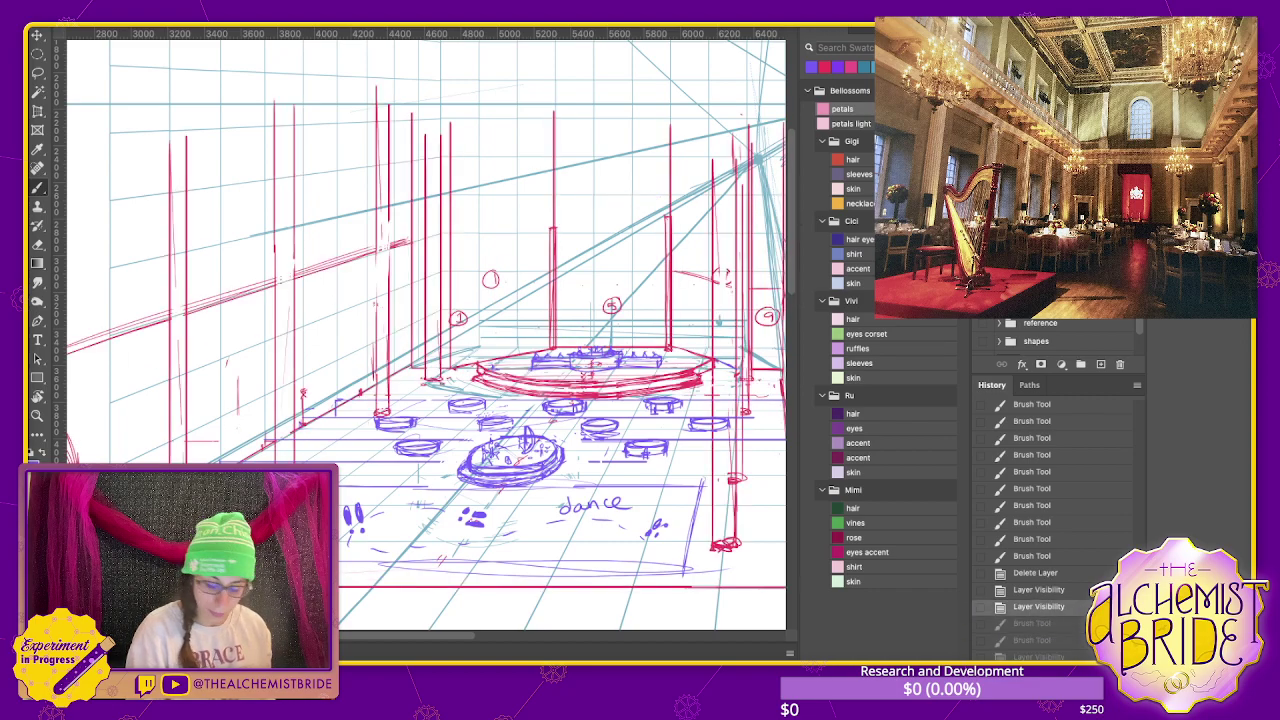
pyautogui.moveTo(454, 196); pyautogui.dragTo(766, 196)
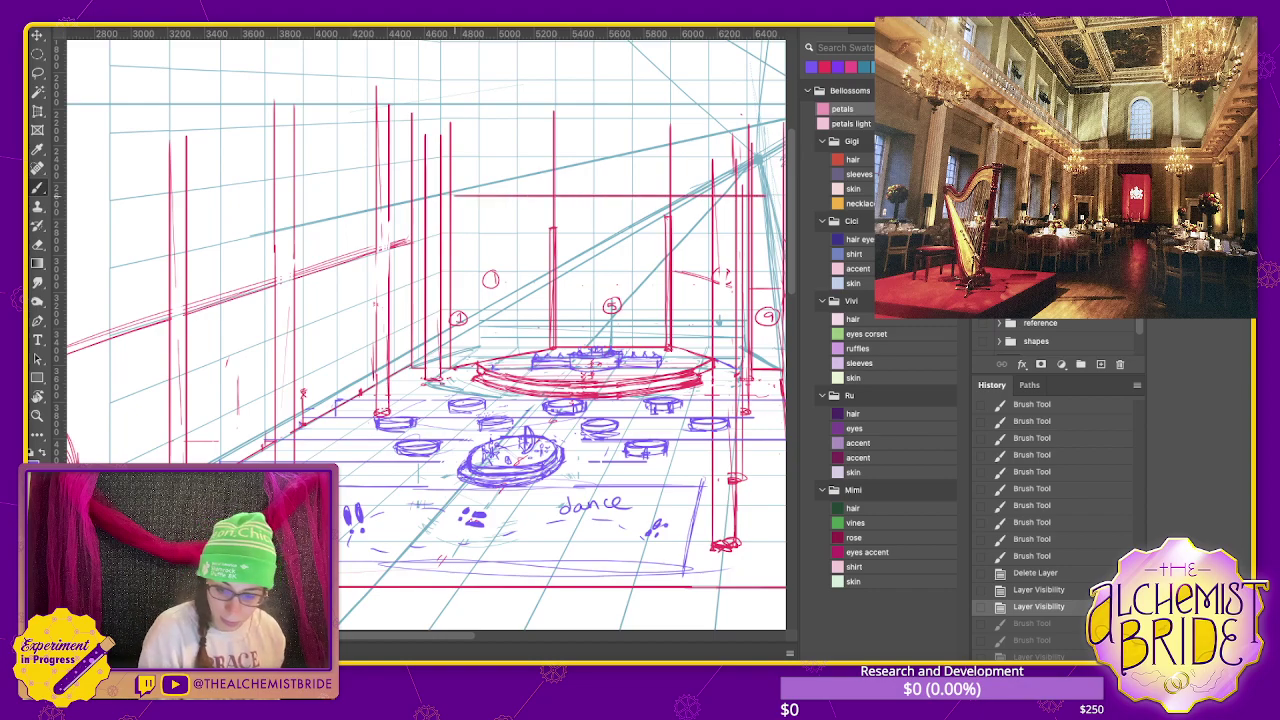
pyautogui.hscroll(3, 420, 330)
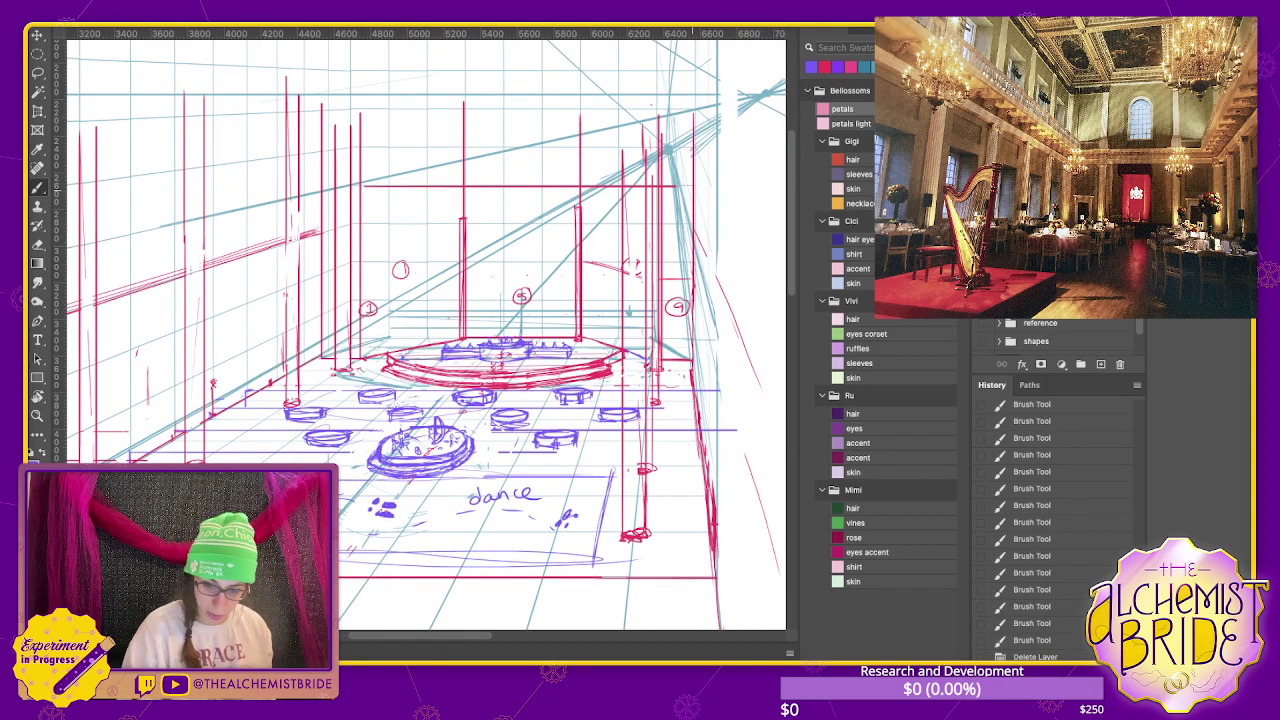
# - Draw a long red perspective line along the left wall and small ellipses atop three columns
pyautogui.hscroll(-4, 420, 330)
pyautogui.hscroll(-1, 420, 330)
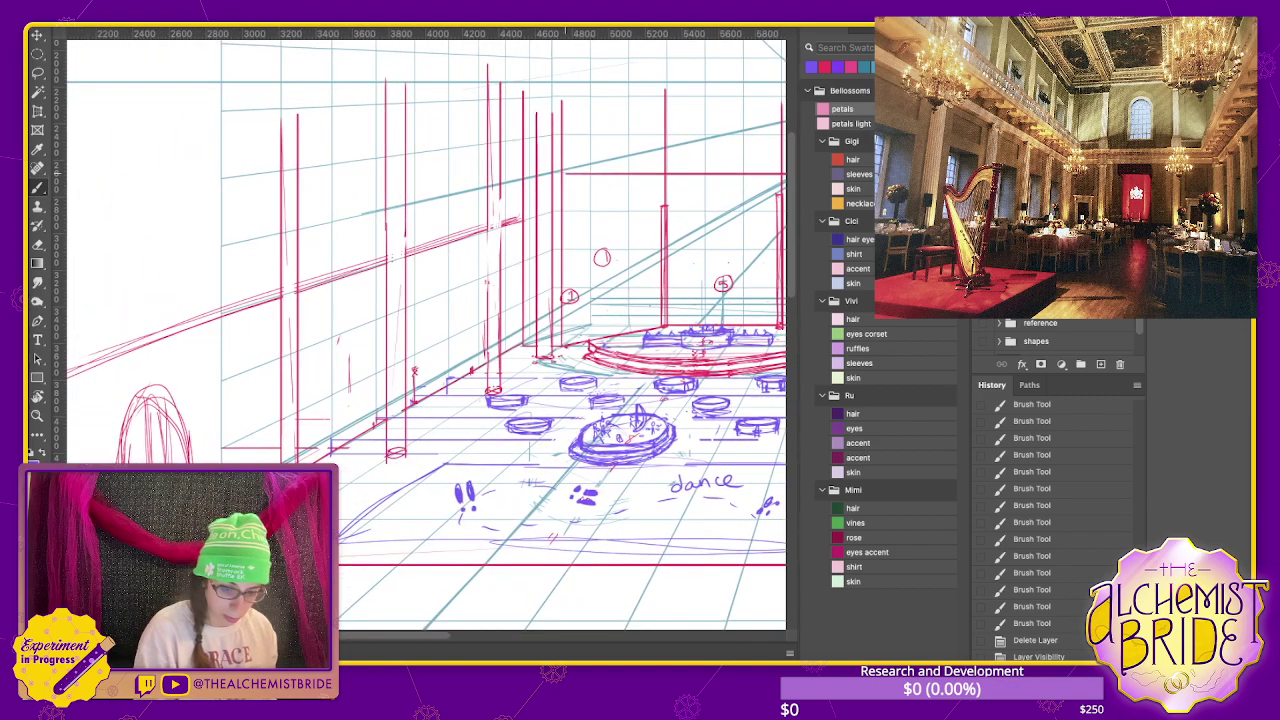
pyautogui.hotkey('ctrl', ',')
pyautogui.moveTo(555, 173); pyautogui.dragTo(120, 278)
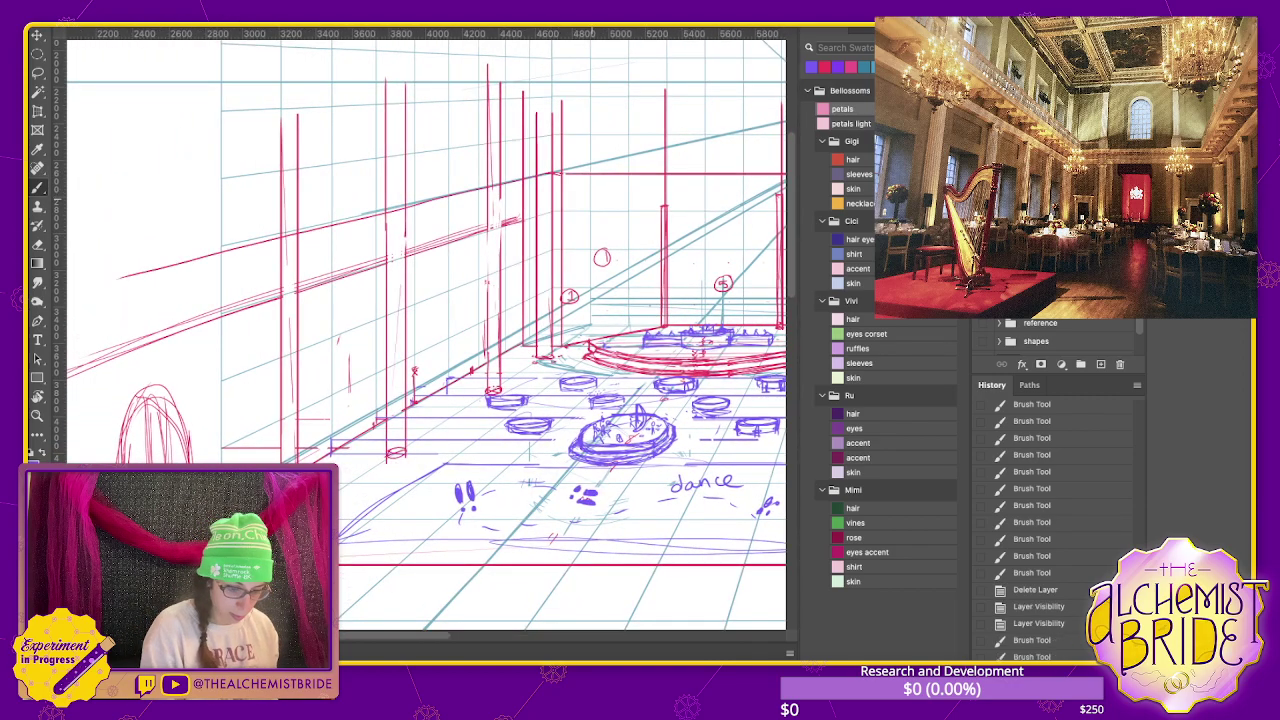
pyautogui.moveTo(280, 236); pyautogui.dragTo(296, 236)
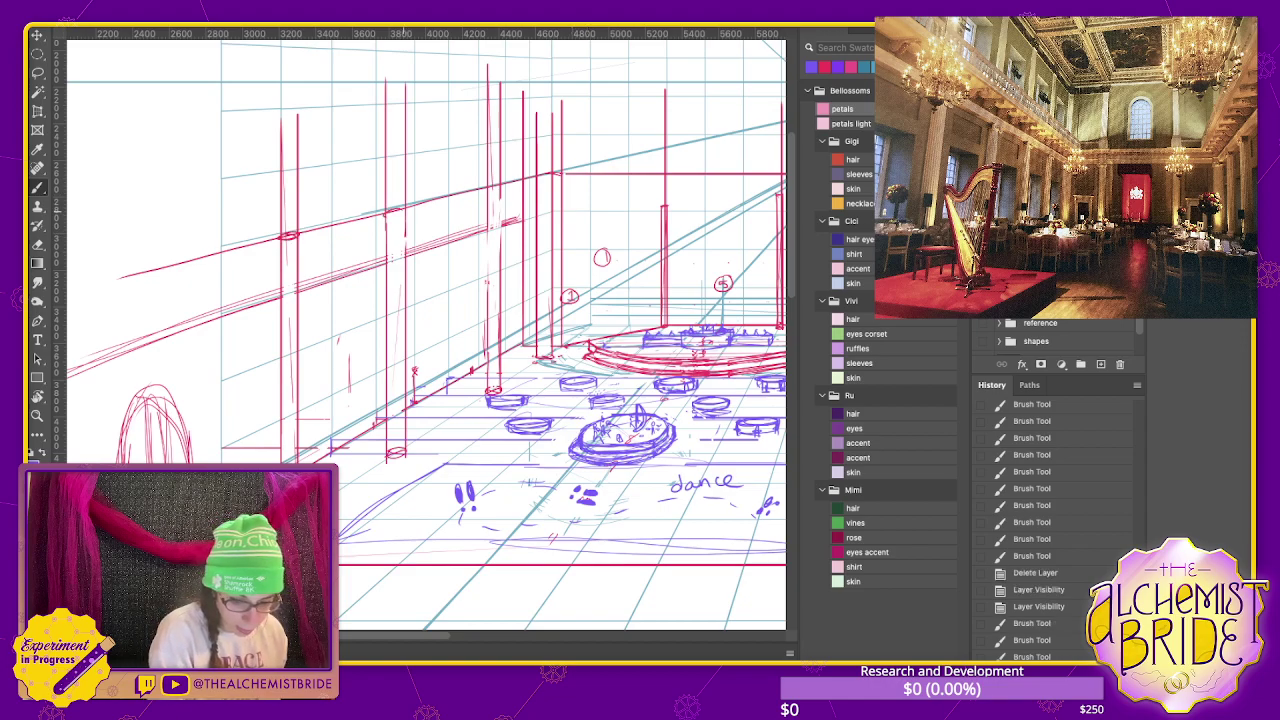
pyautogui.moveTo(388, 212); pyautogui.dragTo(404, 212)
pyautogui.moveTo(485, 188)
pyautogui.mouseDown()
pyautogui.moveTo(550, 176)
pyautogui.moveTo(539, 254)
pyautogui.mouseUp()
# - Darken the column line near the stage and erase the faint stray strokes beside it
pyautogui.moveTo(538, 192); pyautogui.dragTo(540, 358)
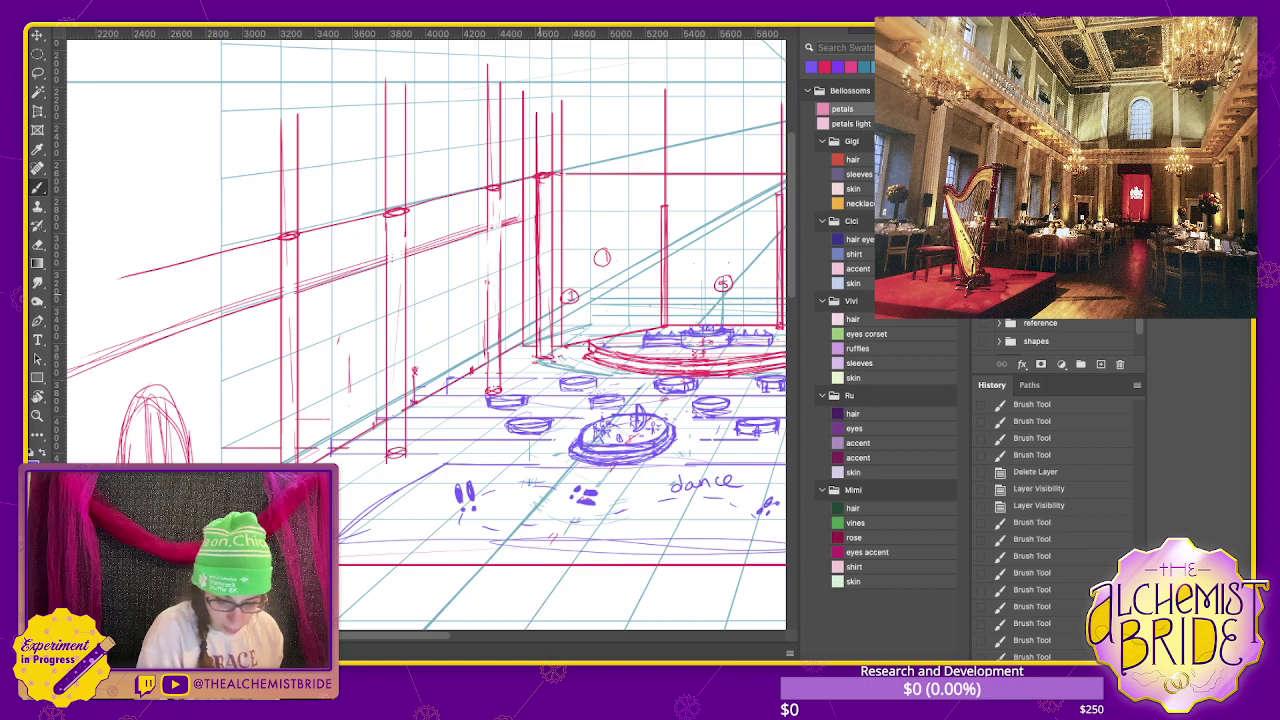
pyautogui.moveTo(539, 254); pyautogui.dragTo(540, 366)
pyautogui.press('e')
pyautogui.moveTo(536, 182); pyautogui.dragTo(537, 272)
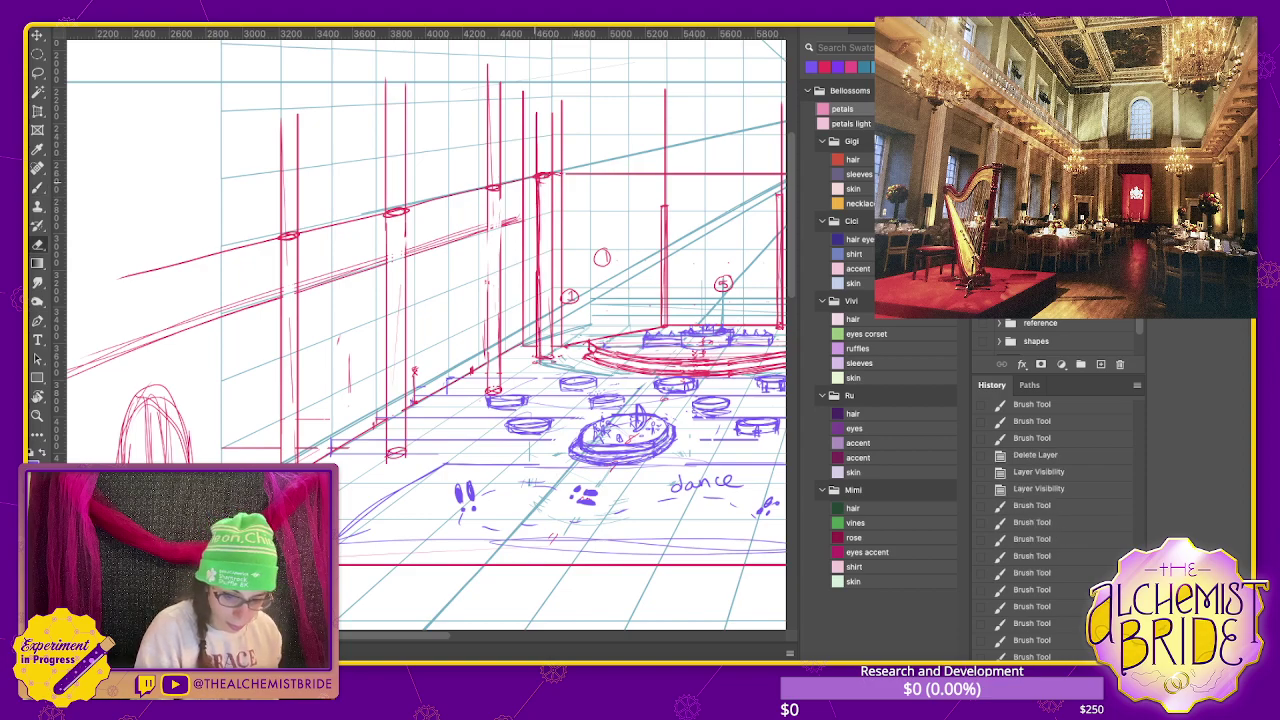
pyautogui.moveTo(538, 198); pyautogui.dragTo(538, 338)
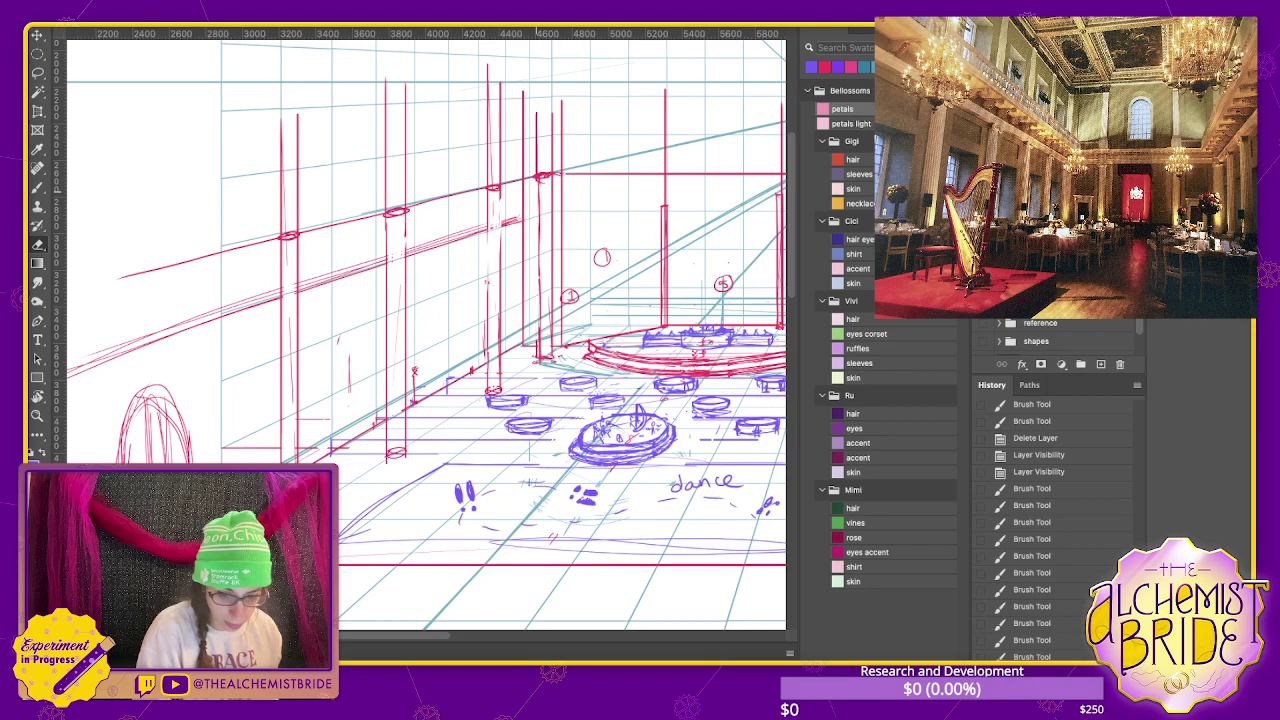
pyautogui.moveTo(537, 190); pyautogui.dragTo(538, 340)
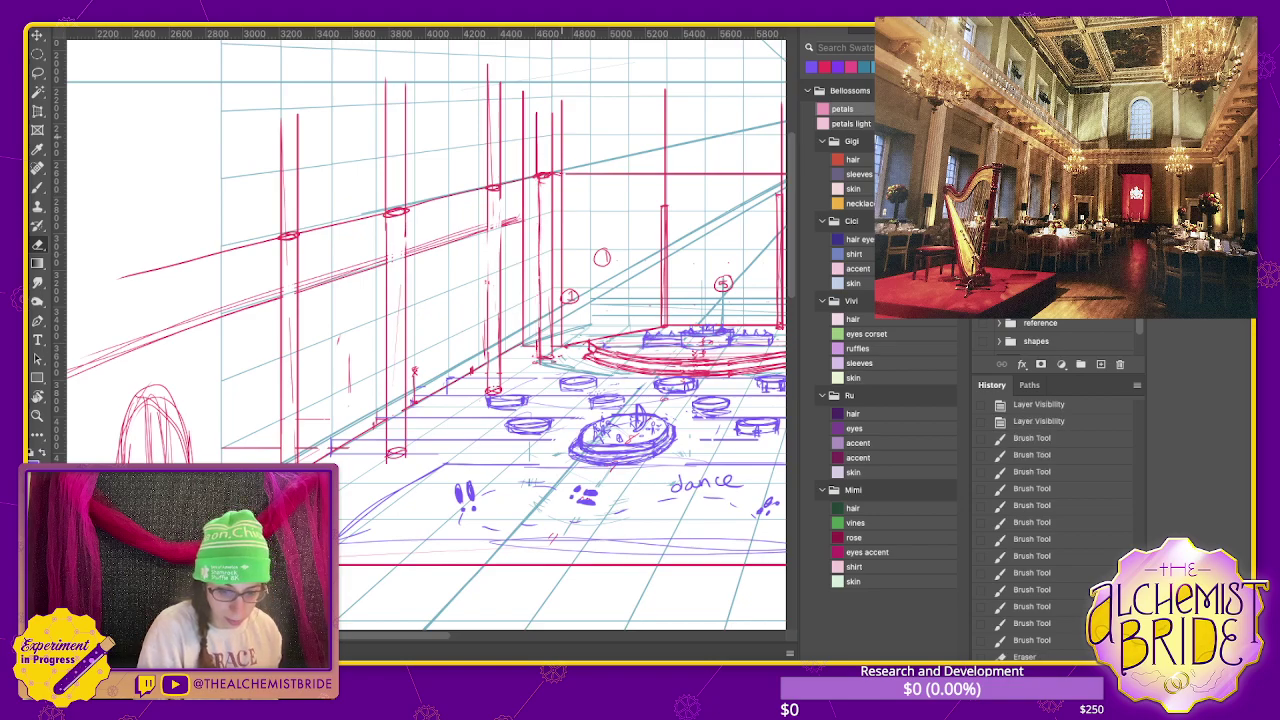
pyautogui.press('b')
# - Redraw the vertical column edges beside the stage and lasso the upper column area
pyautogui.moveTo(487, 192); pyautogui.dragTo(487, 302)
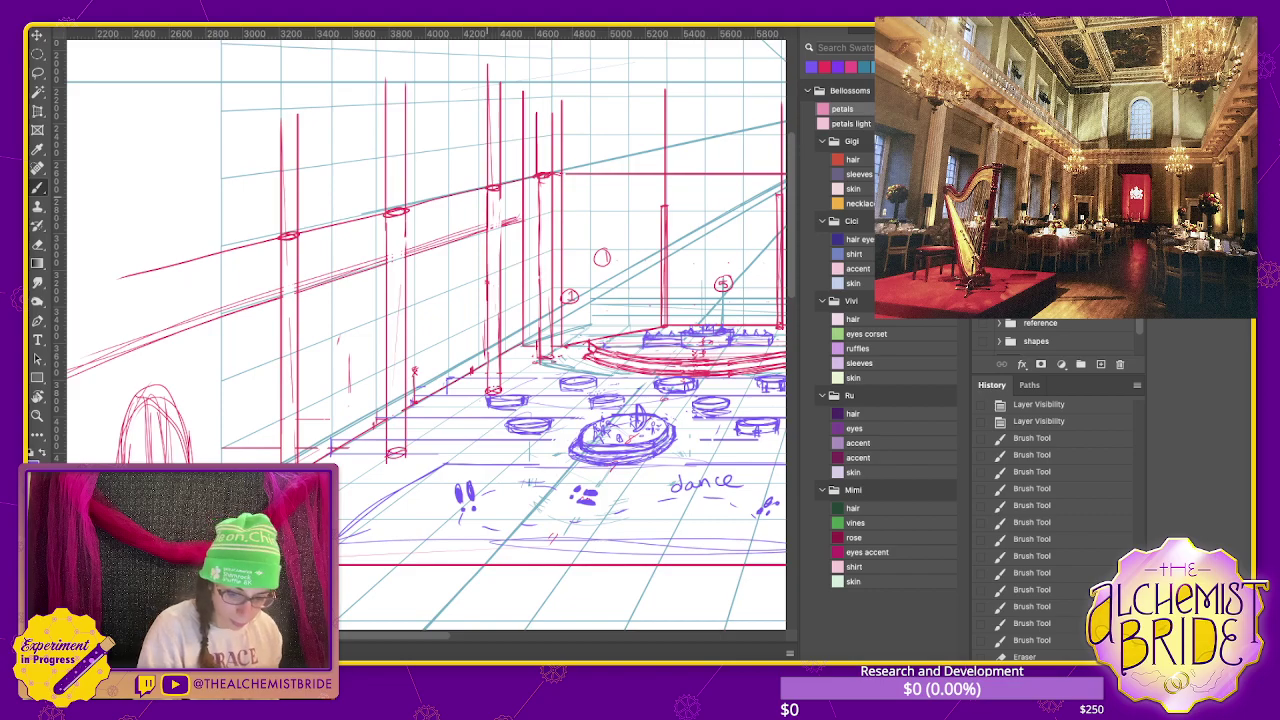
pyautogui.moveTo(537, 185); pyautogui.dragTo(538, 285)
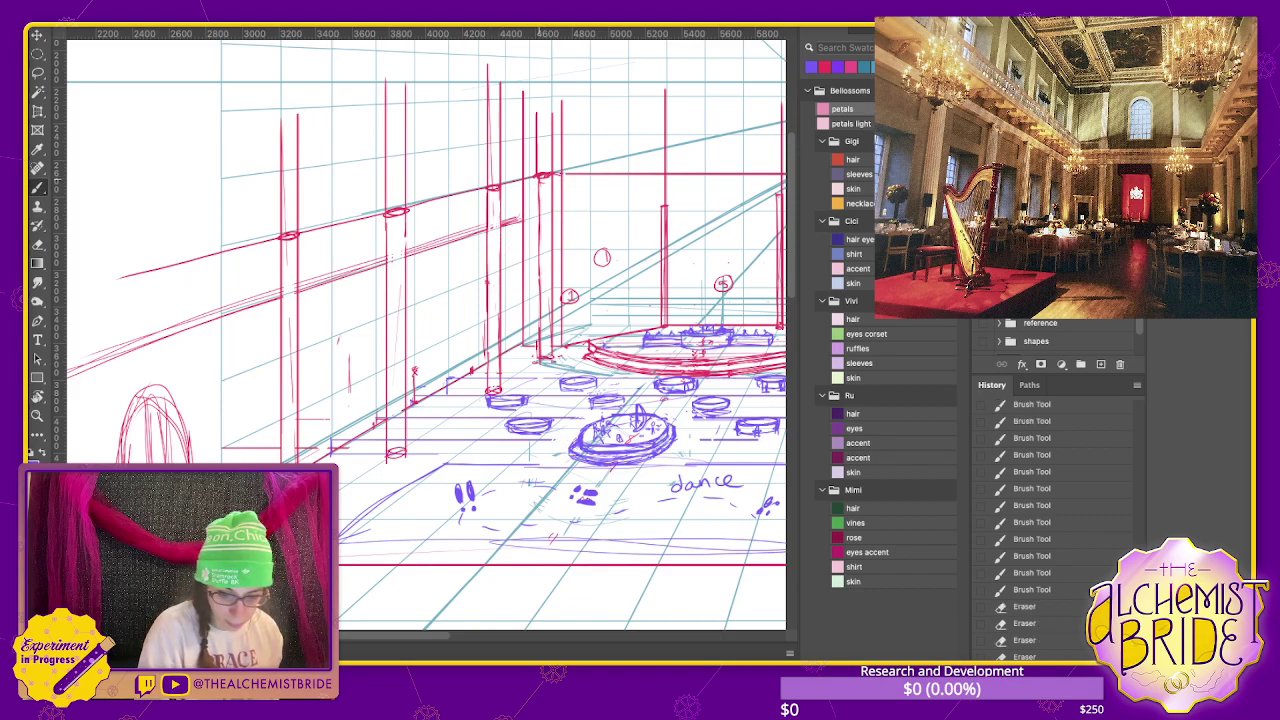
pyautogui.moveTo(547, 180); pyautogui.dragTo(549, 324)
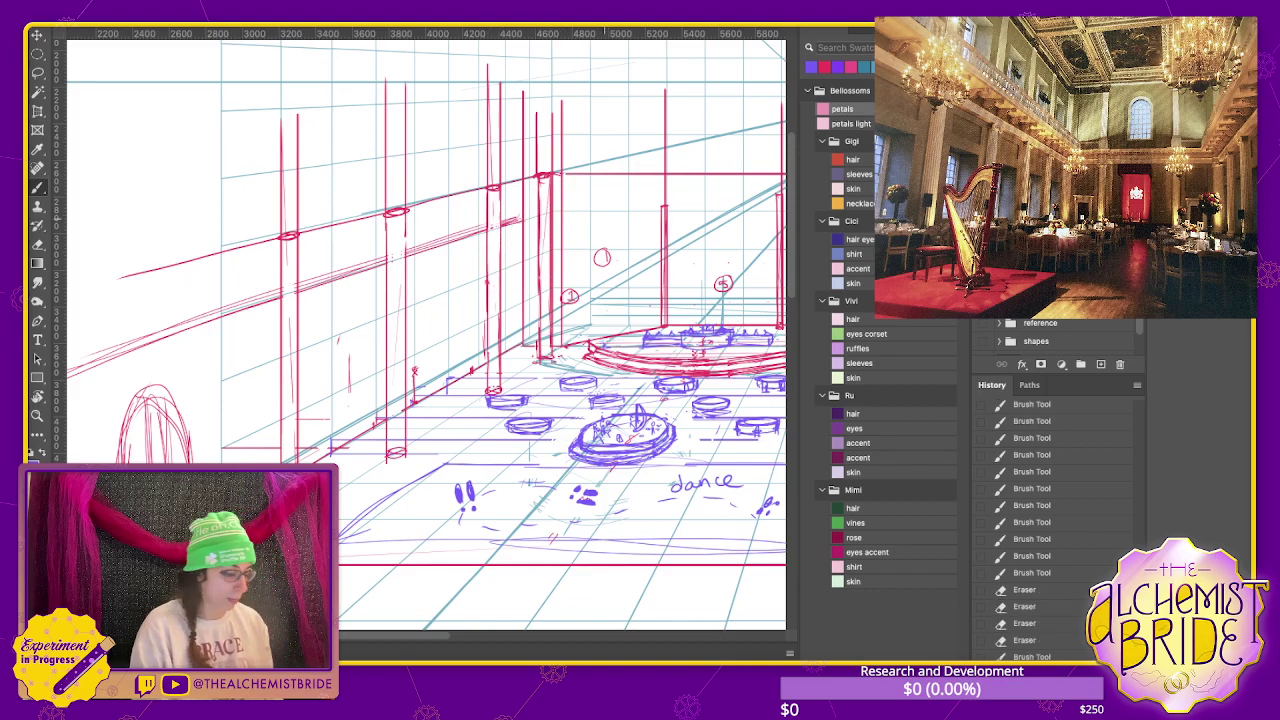
pyautogui.press('l')
pyautogui.moveTo(500, 48); pyautogui.dragTo(485, 48)
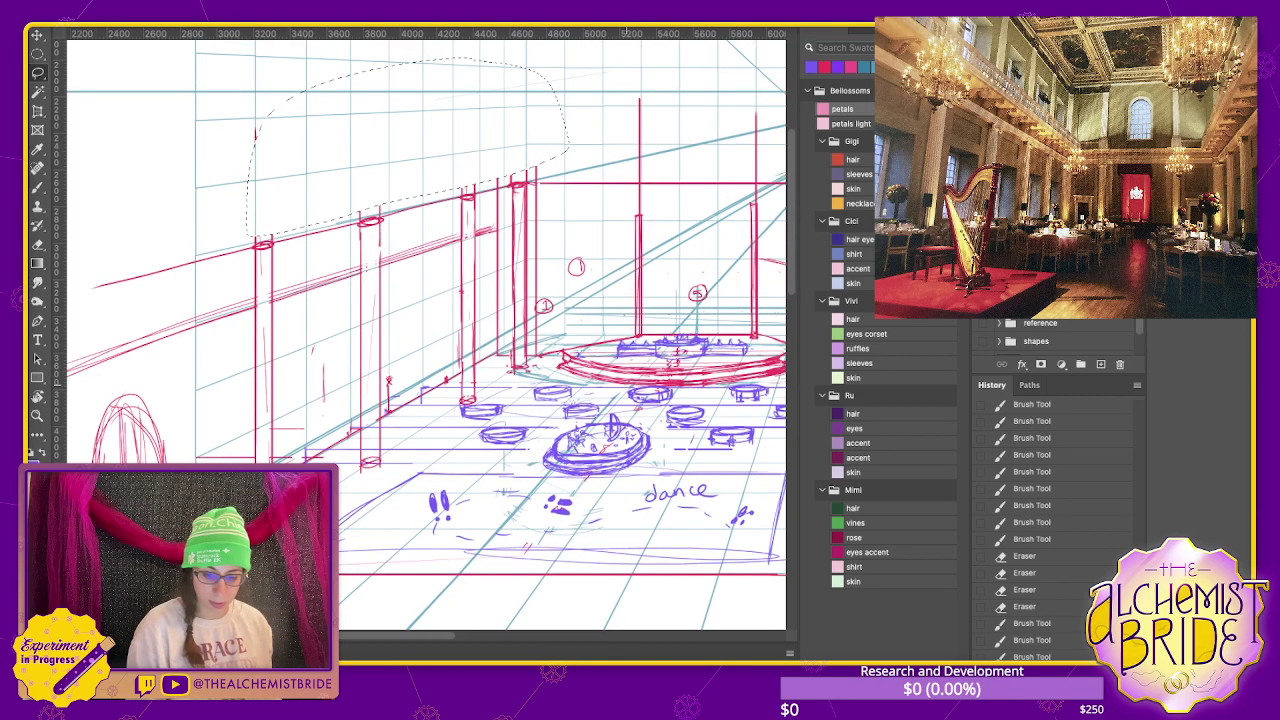
# - Drop the selection and strengthen the vertical edges of the two columns near the stage
pyautogui.moveTo(510, 300); pyautogui.dragTo(340, 350)
pyautogui.press('b')
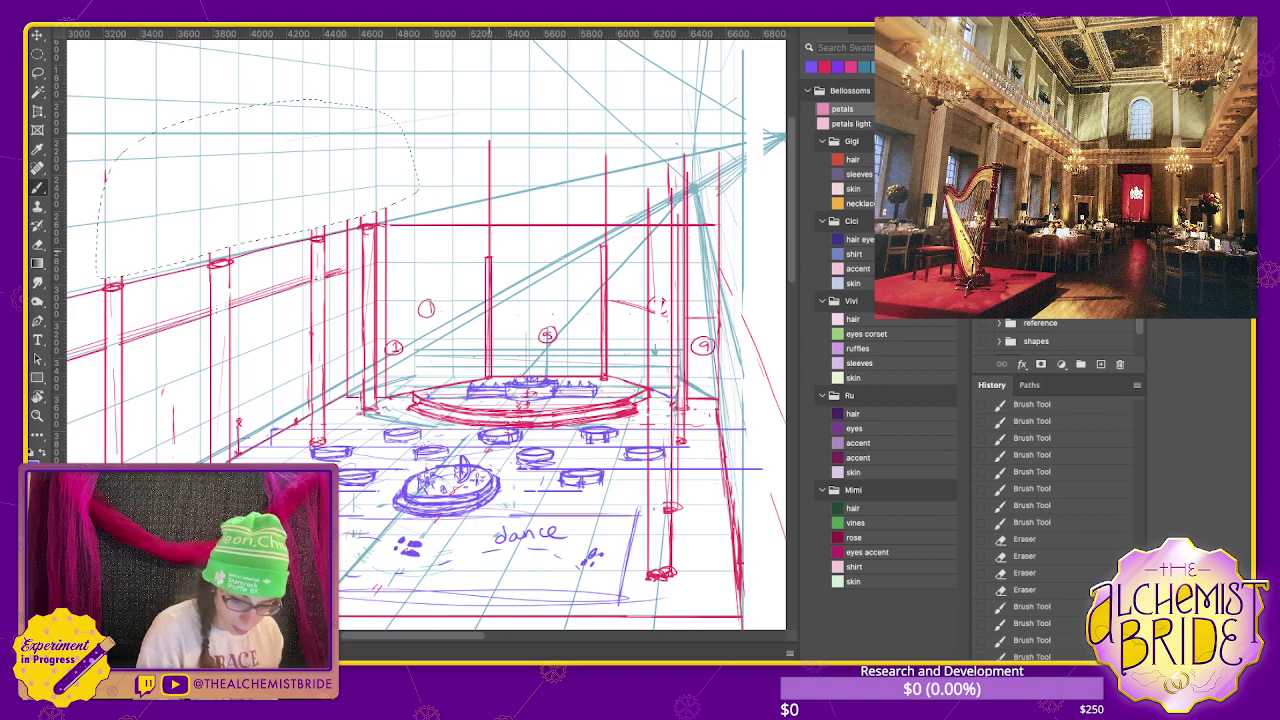
pyautogui.hotkey('ctrl', 'd')
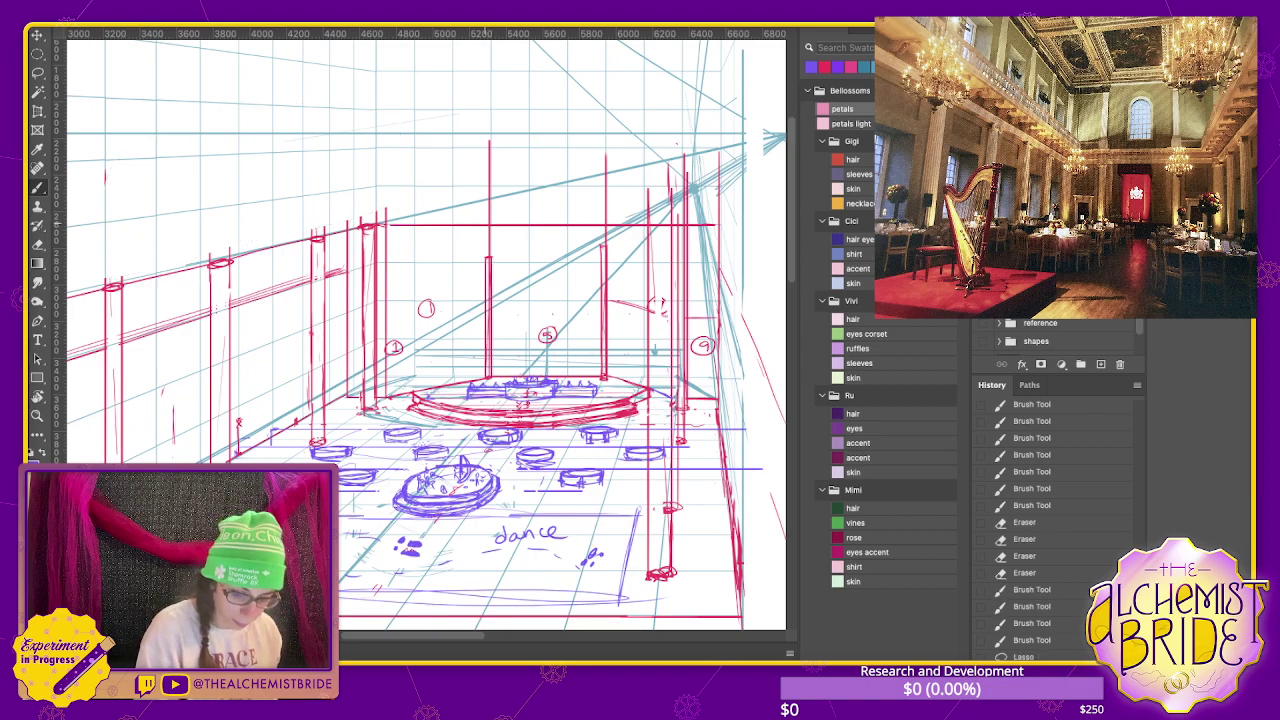
pyautogui.moveTo(486, 226); pyautogui.dragTo(494, 276)
pyautogui.moveTo(602, 224); pyautogui.dragTo(602, 276)
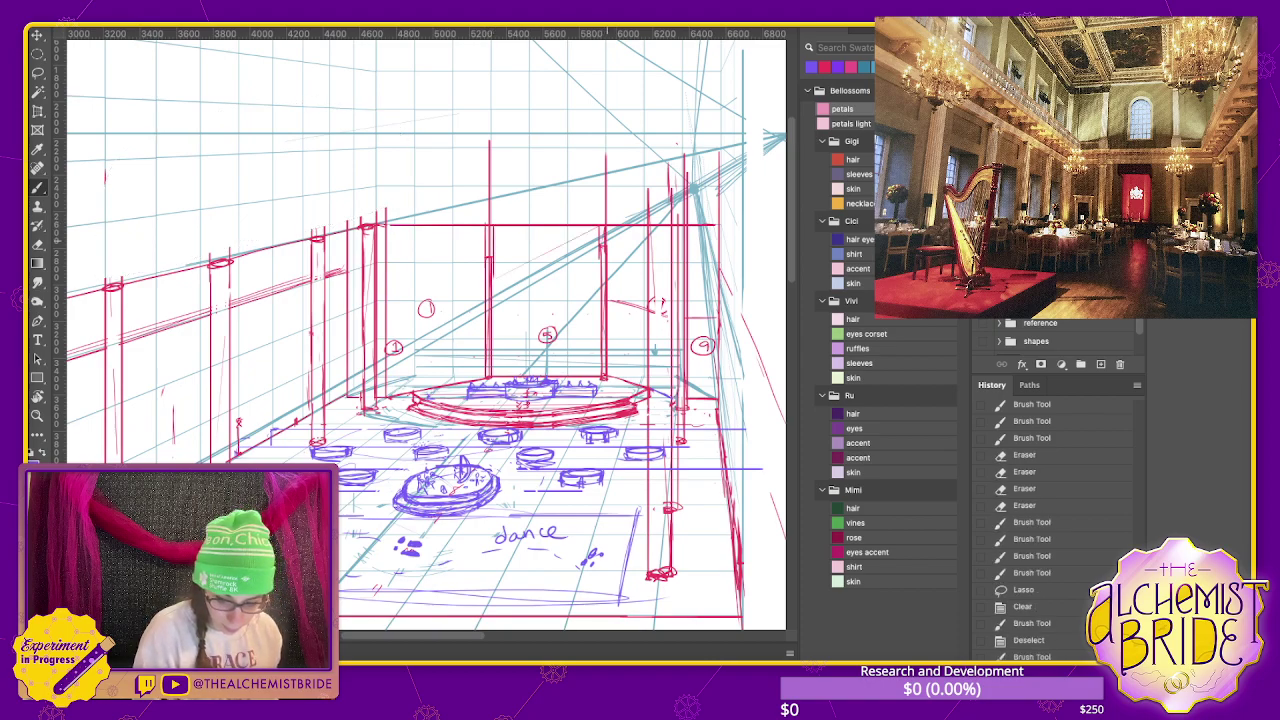
pyautogui.moveTo(488, 228); pyautogui.dragTo(488, 270)
pyautogui.moveTo(602, 228); pyautogui.dragTo(602, 272)
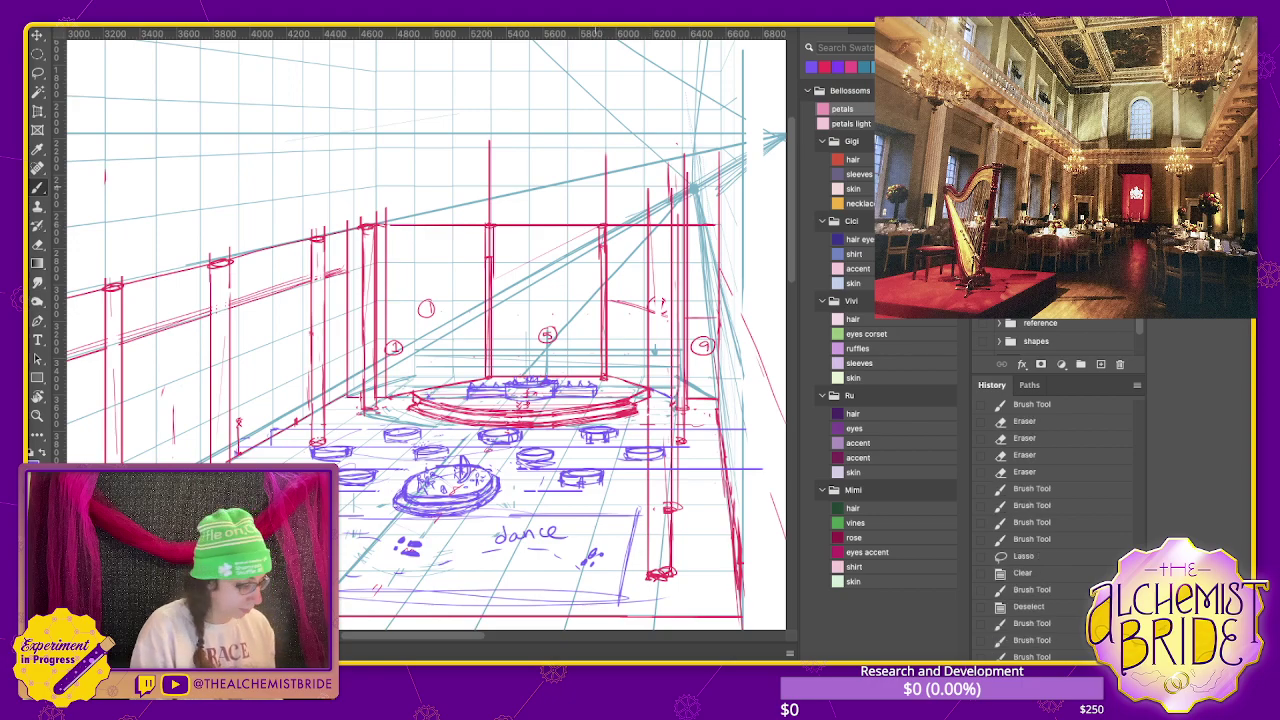
# - Lighten one column line by erasing, undoing the erasures on the right column
pyautogui.press('e')
pyautogui.moveTo(491, 226); pyautogui.dragTo(491, 314)
pyautogui.hotkey('ctrl', 'z')
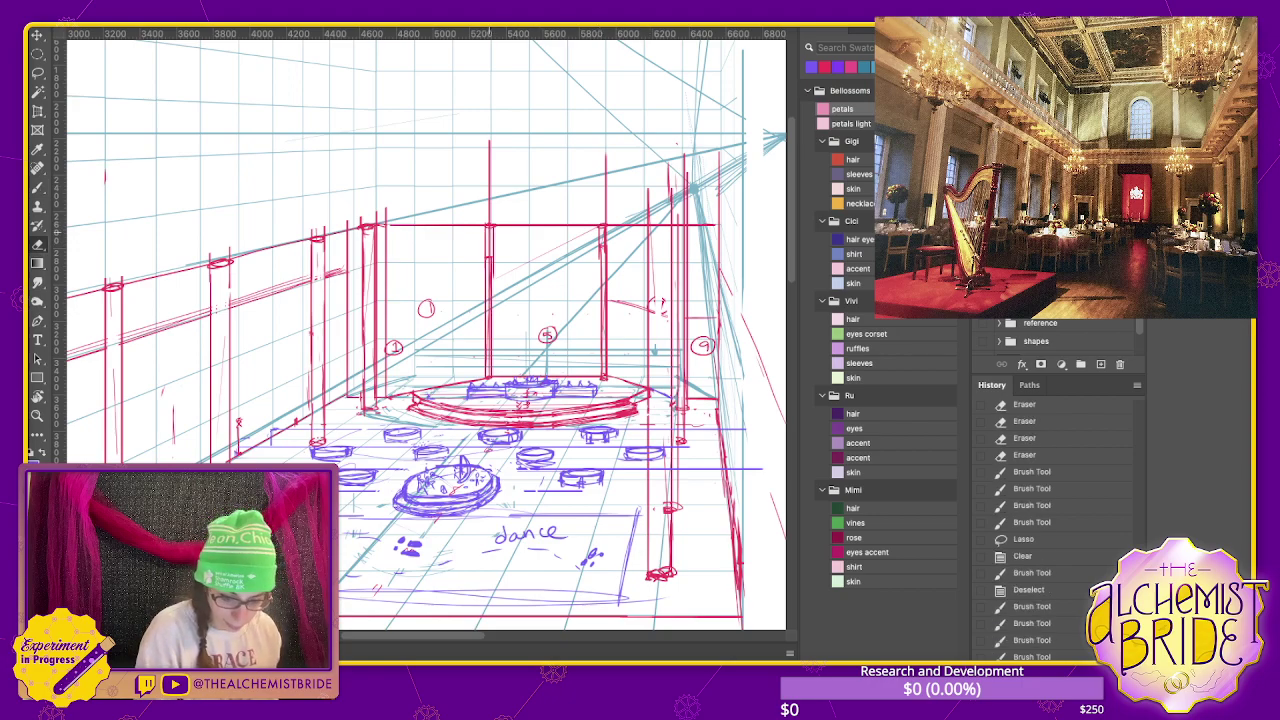
pyautogui.moveTo(489, 230); pyautogui.dragTo(490, 336)
pyautogui.moveTo(602, 240); pyautogui.dragTo(602, 360)
pyautogui.hotkey('ctrl', 'z')
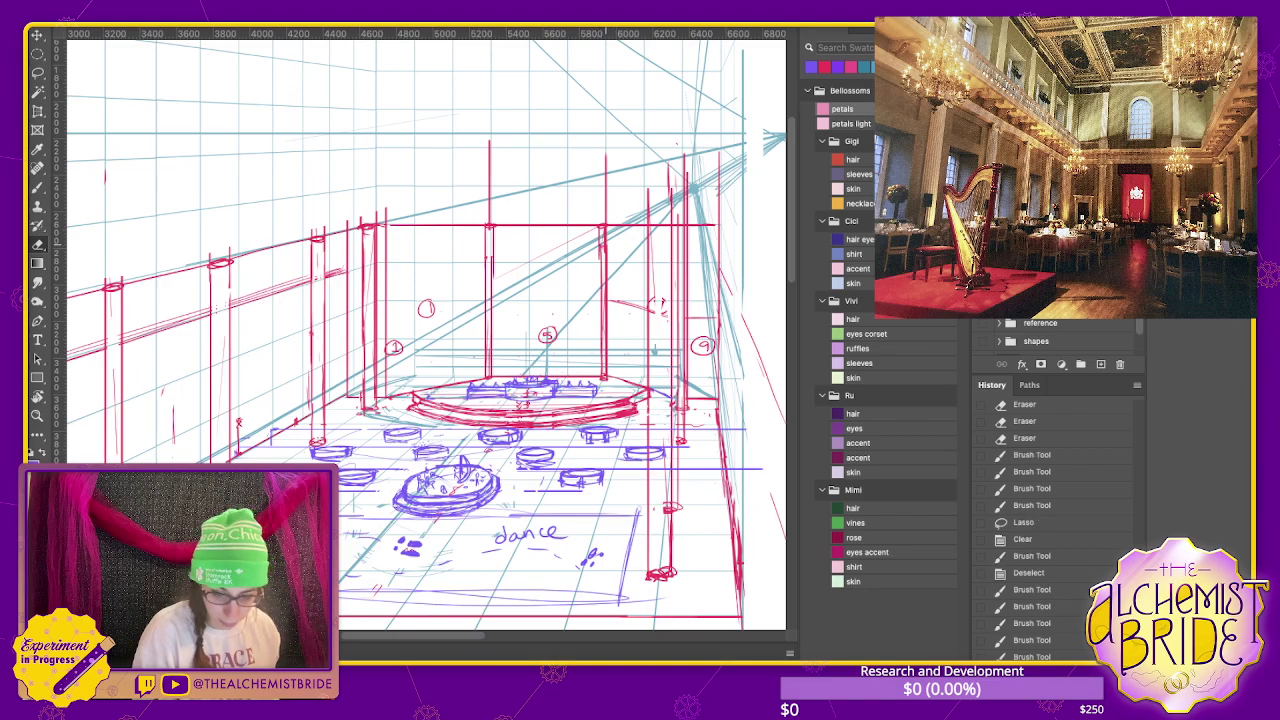
pyautogui.hotkey('ctrl', 'z')
pyautogui.moveTo(601, 236)
pyautogui.mouseDown()
pyautogui.moveTo(602, 360)
pyautogui.moveTo(603, 312)
pyautogui.moveTo(672, 308)
pyautogui.mouseUp()
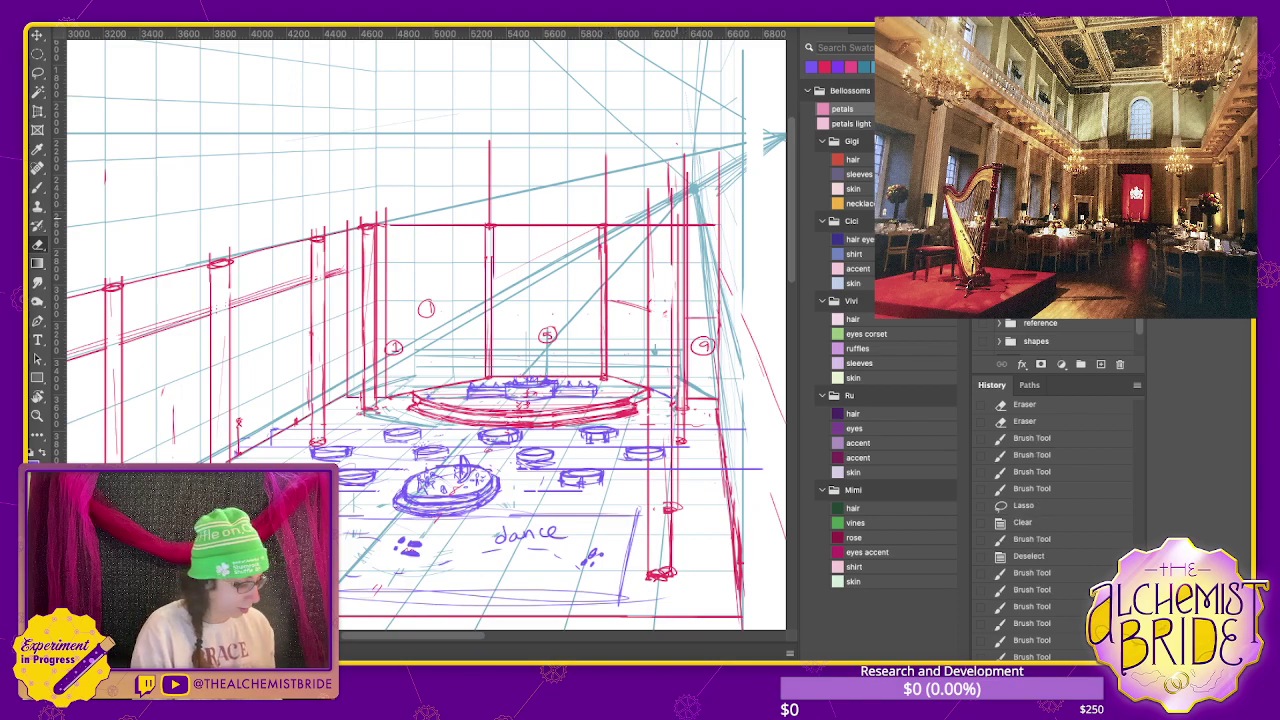
pyautogui.press('b')
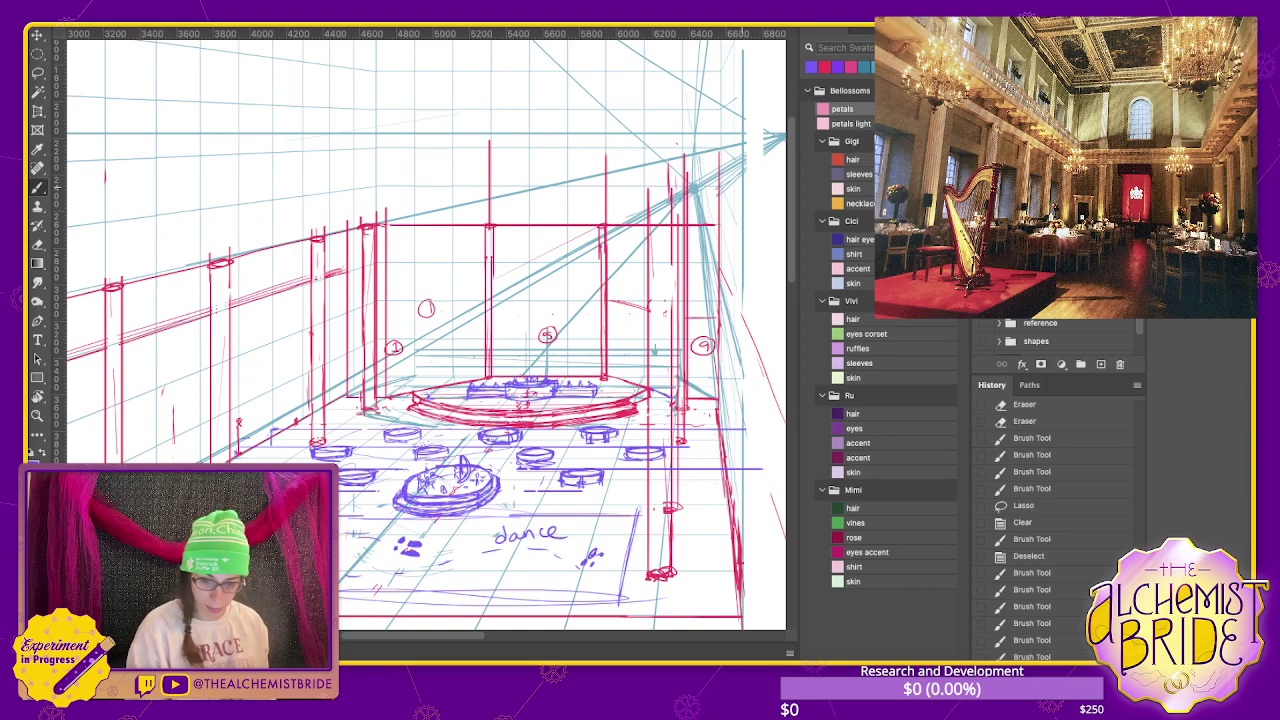
# - Draw new right-side column lines and an elliptical cap on the right column top
pyautogui.moveTo(420, 330); pyautogui.dragTo(366, 290)
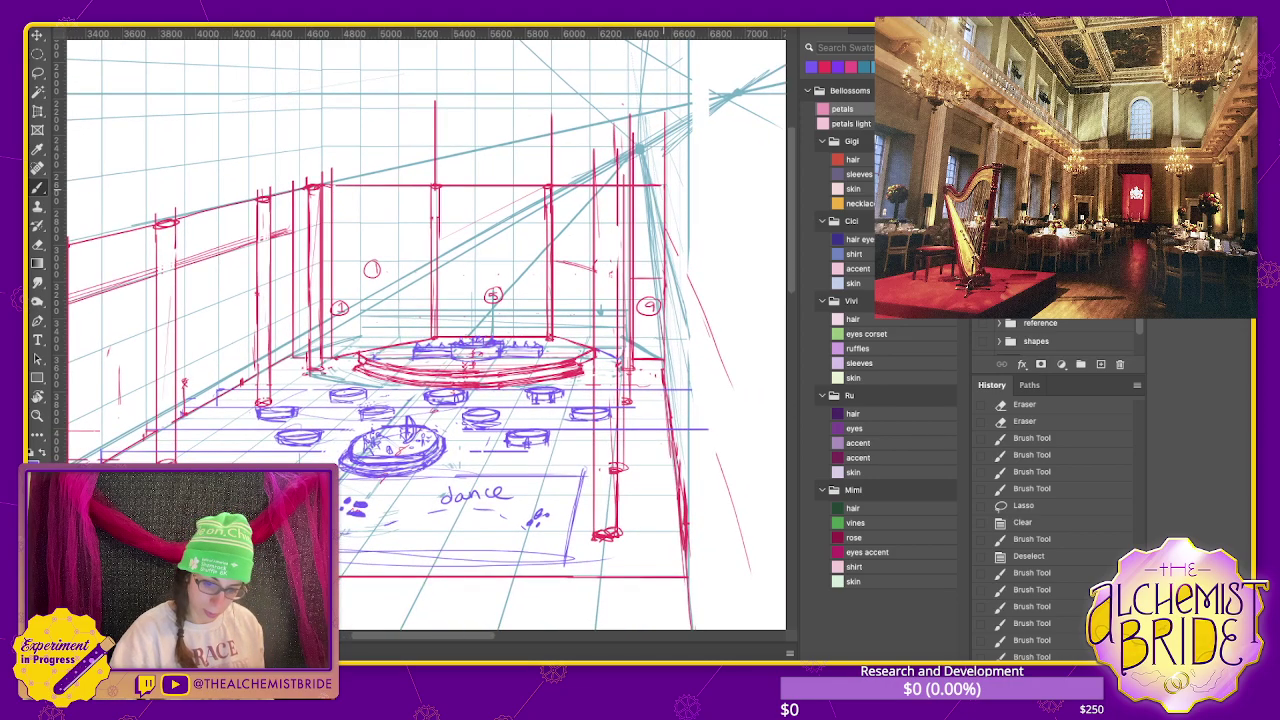
pyautogui.moveTo(690, 200); pyautogui.dragTo(680, 235)
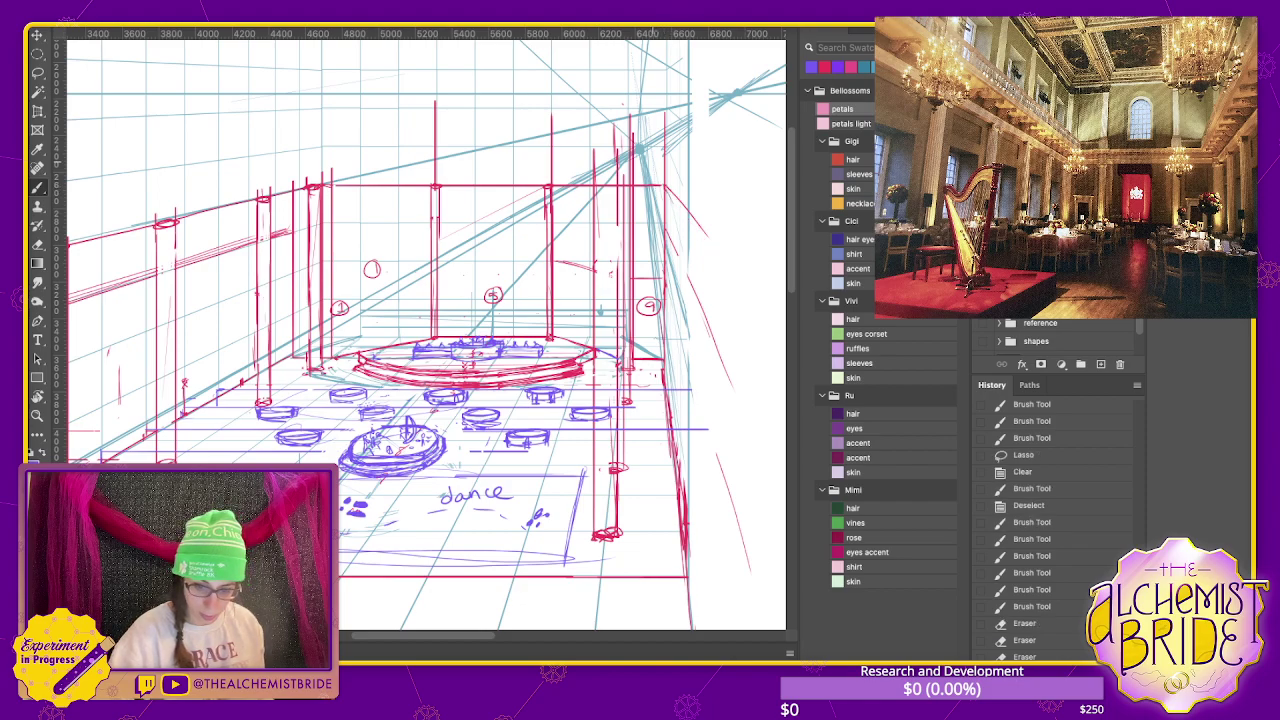
pyautogui.moveTo(640, 148); pyautogui.dragTo(696, 226)
pyautogui.moveTo(638, 142); pyautogui.dragTo(736, 272)
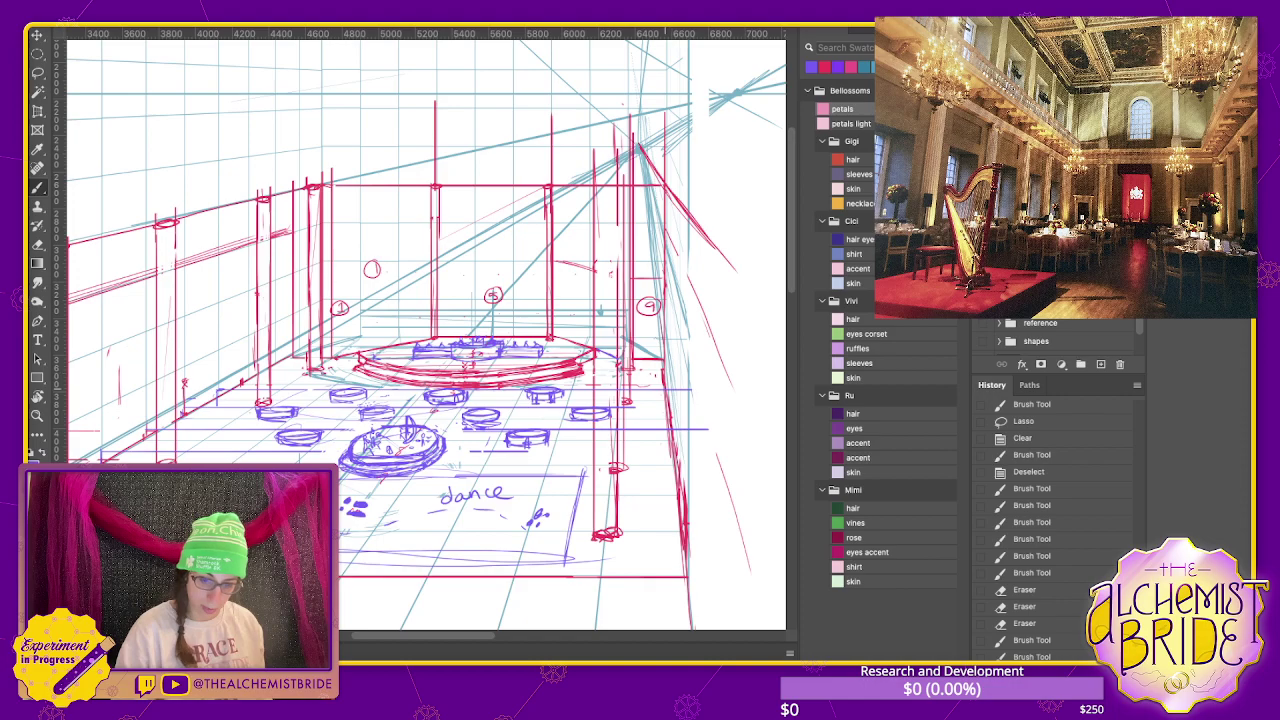
pyautogui.moveTo(664, 182); pyautogui.dragTo(690, 206)
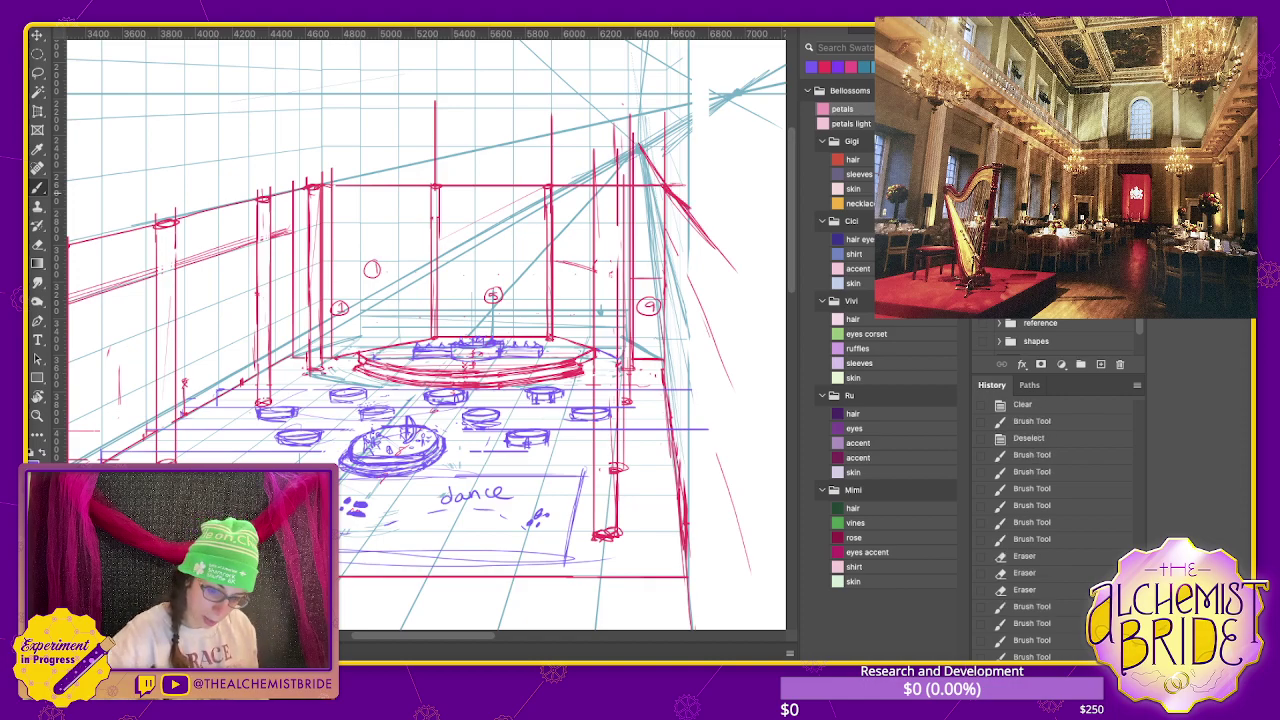
pyautogui.moveTo(691, 212); pyautogui.dragTo(691, 556)
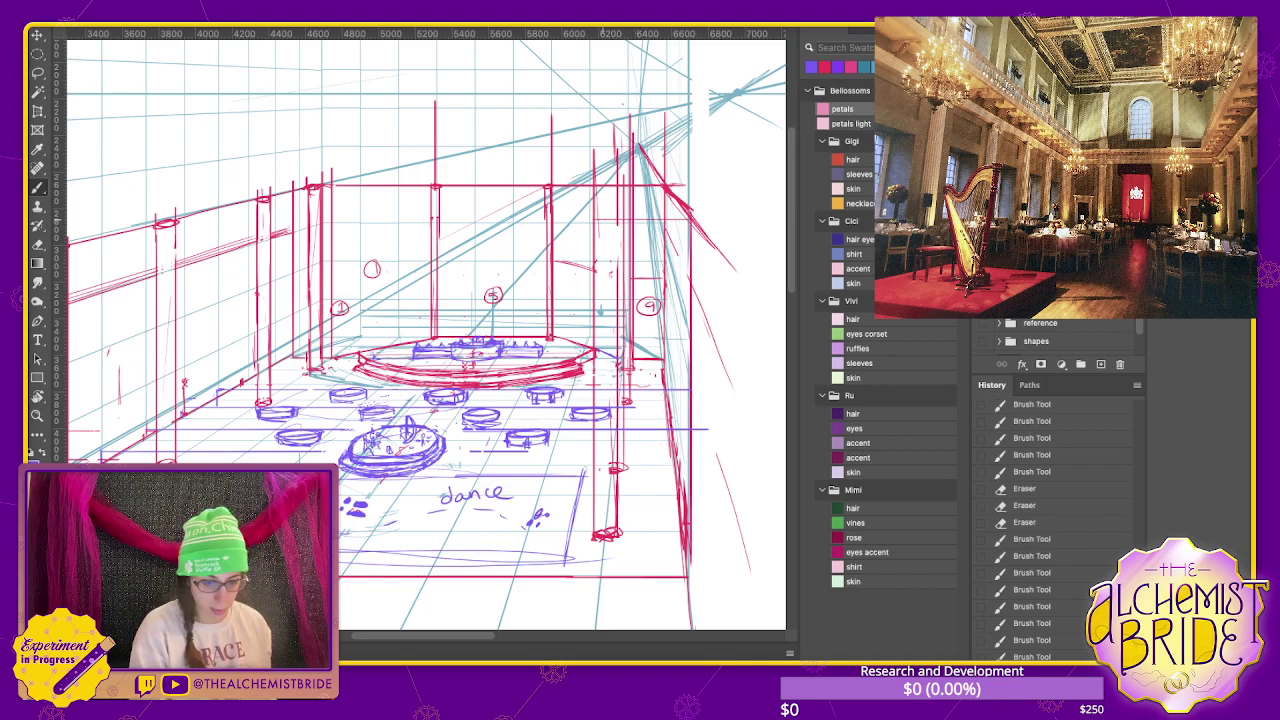
pyautogui.moveTo(592, 224)
pyautogui.mouseDown()
pyautogui.moveTo(606, 229)
pyautogui.moveTo(618, 292)
pyautogui.moveTo(618, 516)
pyautogui.mouseUp()
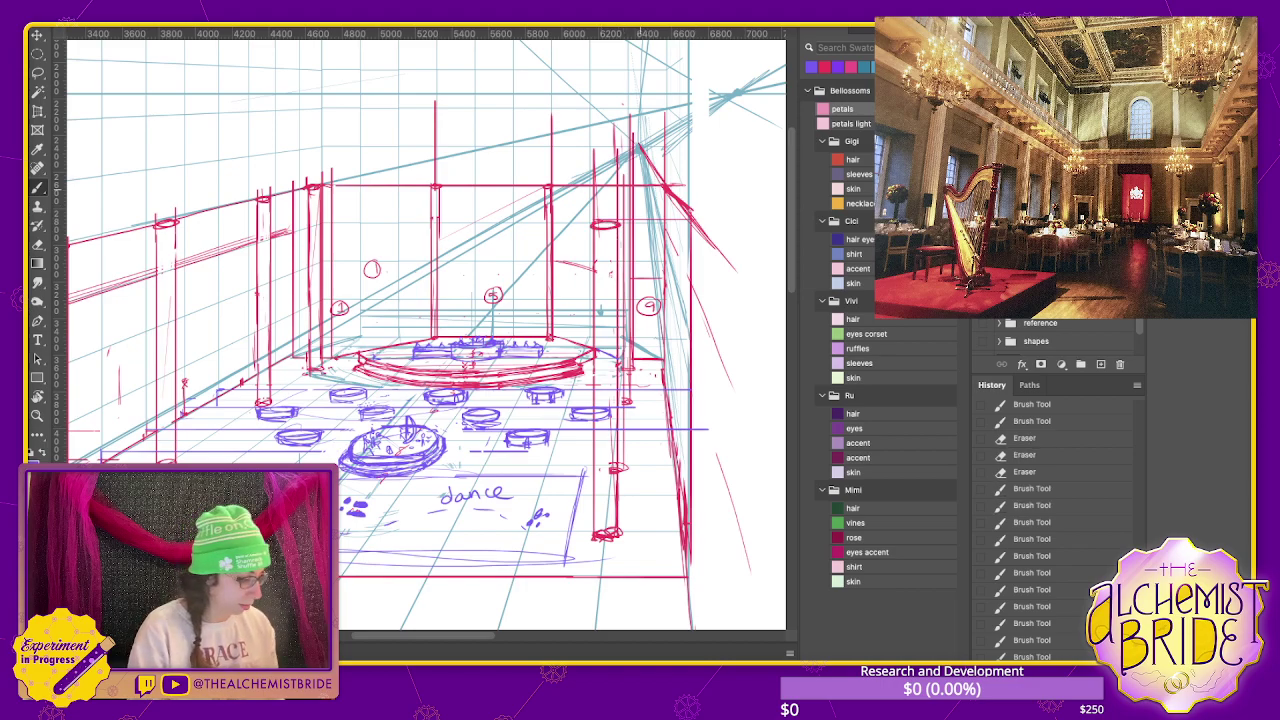
# - Clear the right column's old top with a lasso selection and redraw it
pyautogui.press('l')
pyautogui.moveTo(596, 142)
pyautogui.mouseDown()
pyautogui.moveTo(586, 172)
pyautogui.moveTo(620, 212)
pyautogui.moveTo(618, 160)
pyautogui.mouseUp()
pyautogui.press('Delete')
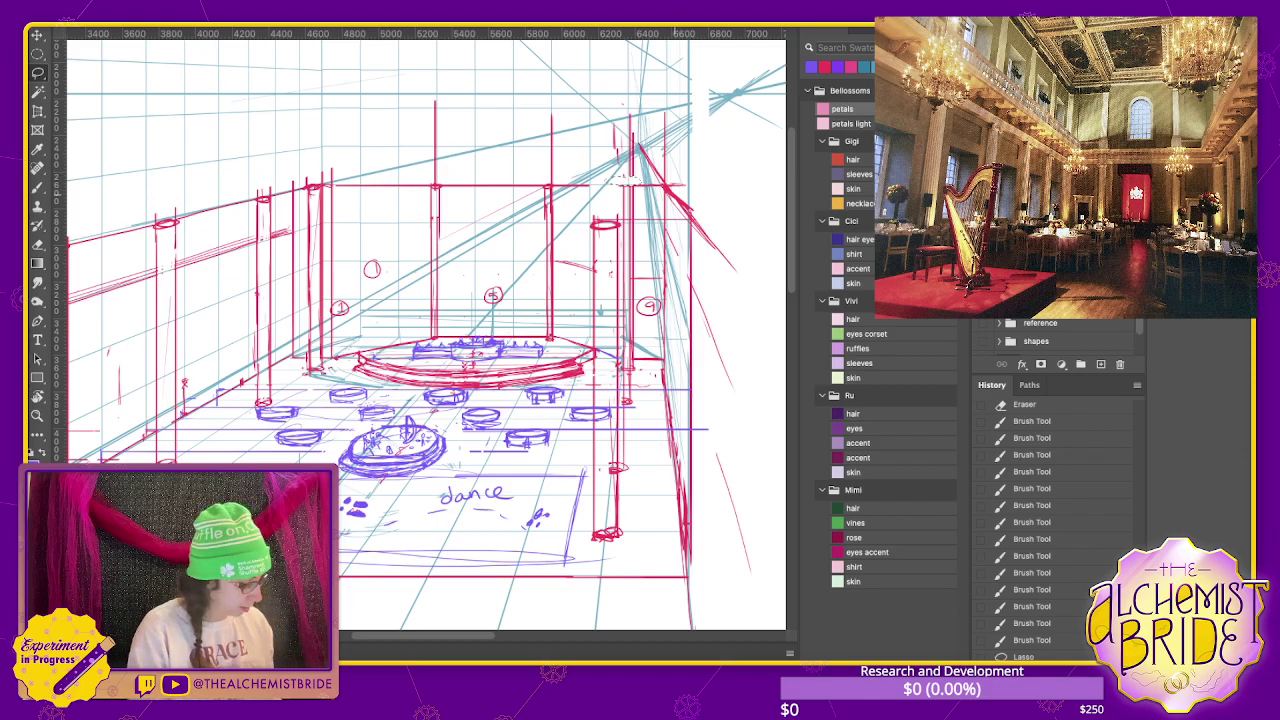
pyautogui.press('b')
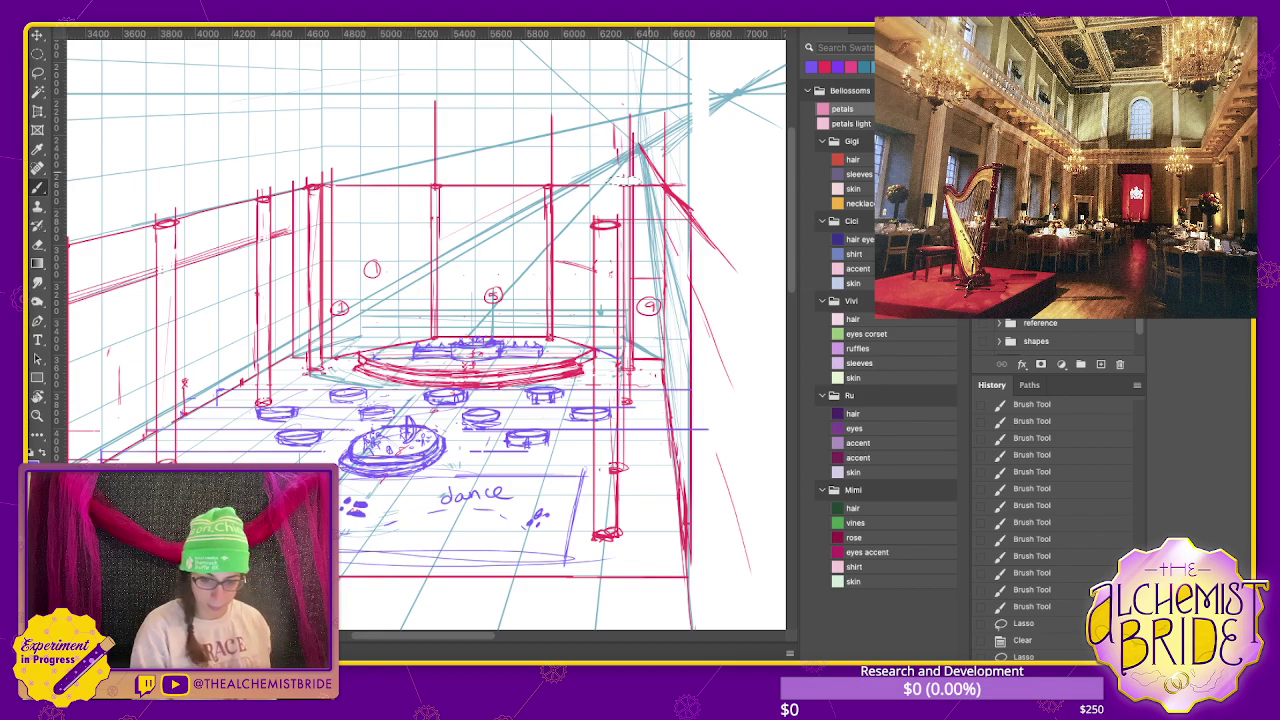
pyautogui.press('Delete')
pyautogui.moveTo(108, 345); pyautogui.dragTo(110, 356)
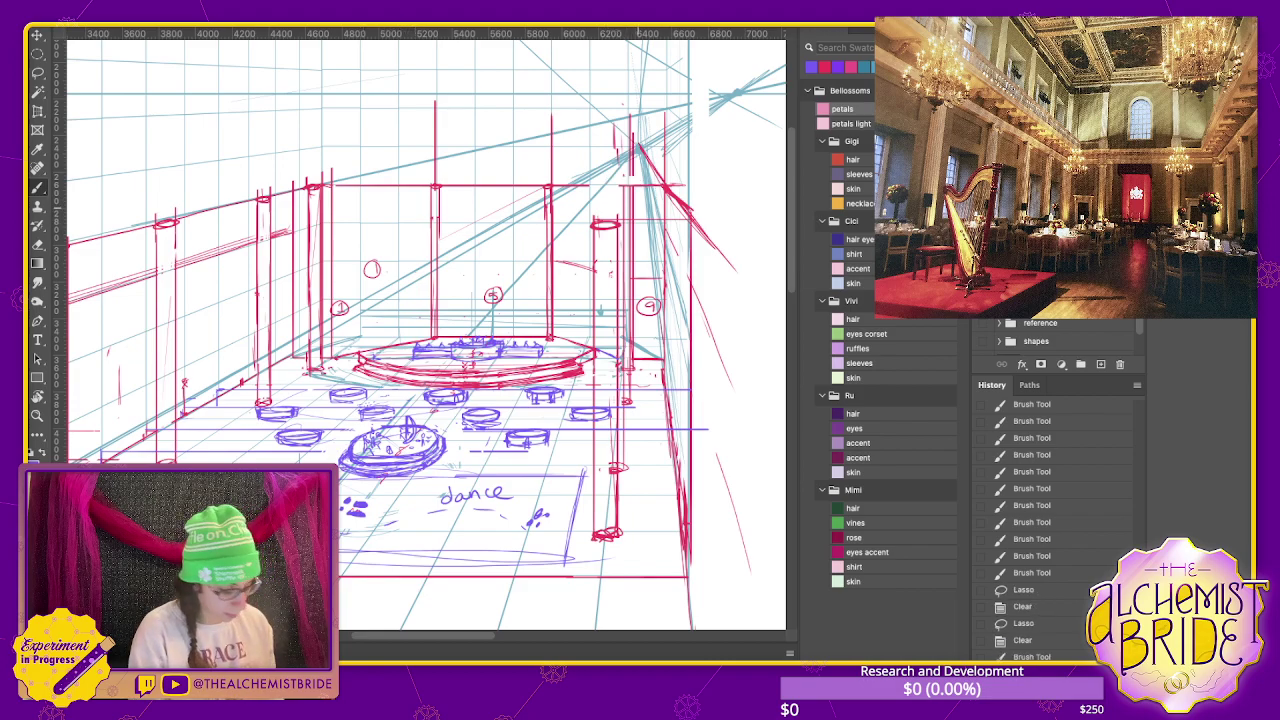
pyautogui.moveTo(294, 203); pyautogui.dragTo(622, 203)
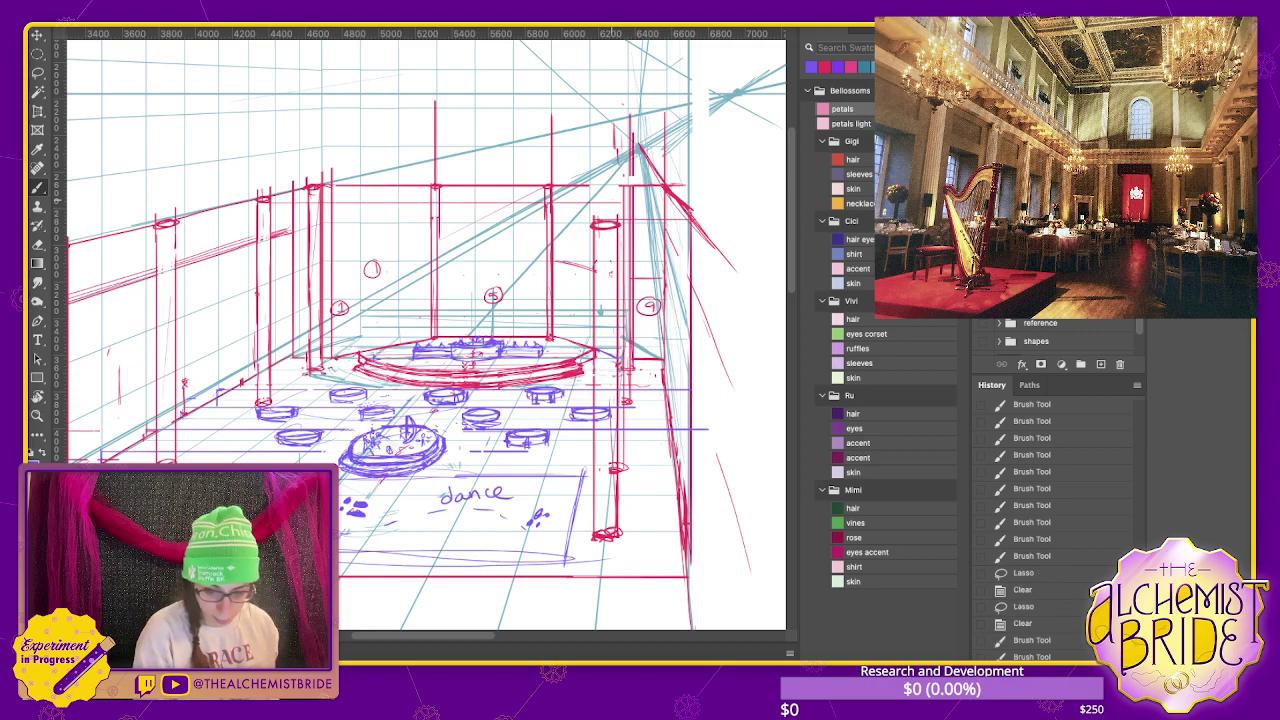
pyautogui.moveTo(450, 360); pyautogui.dragTo(480, 362)
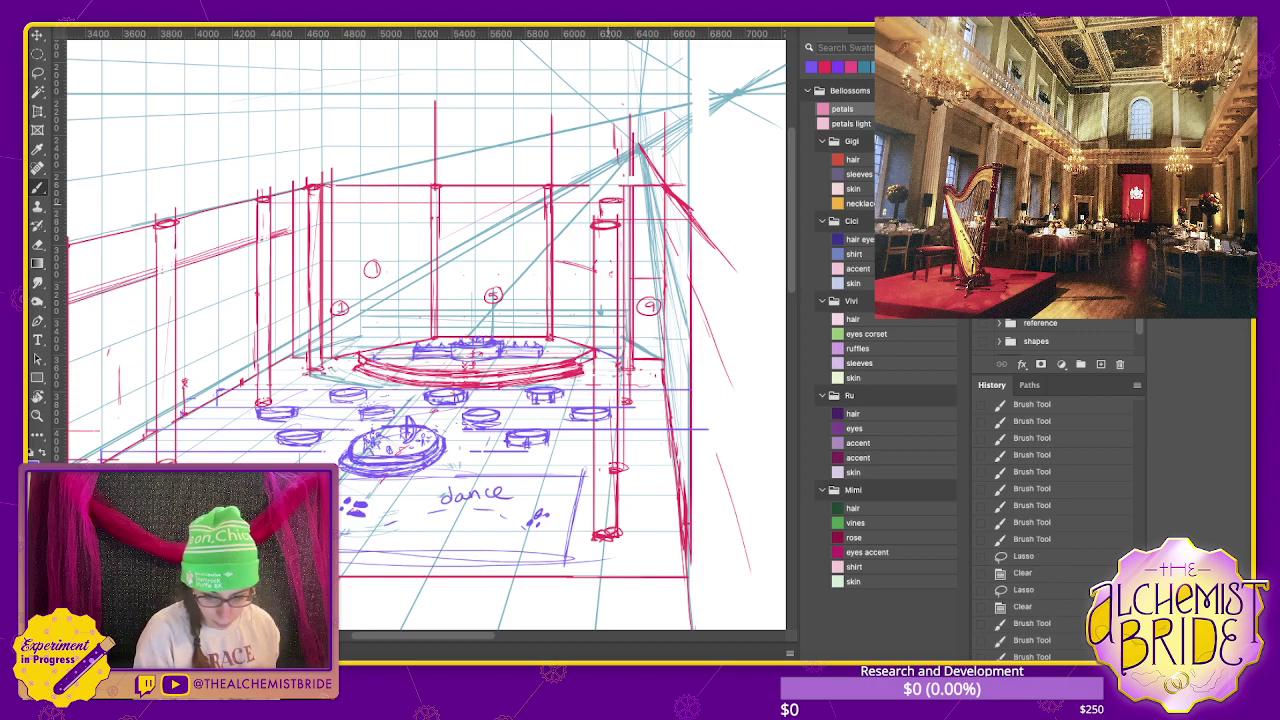
pyautogui.hotkey('ctrl', 'd')
# - Add extra red strokes to the right columns and recentre the sketch
pyautogui.moveTo(618, 184); pyautogui.dragTo(618, 198)
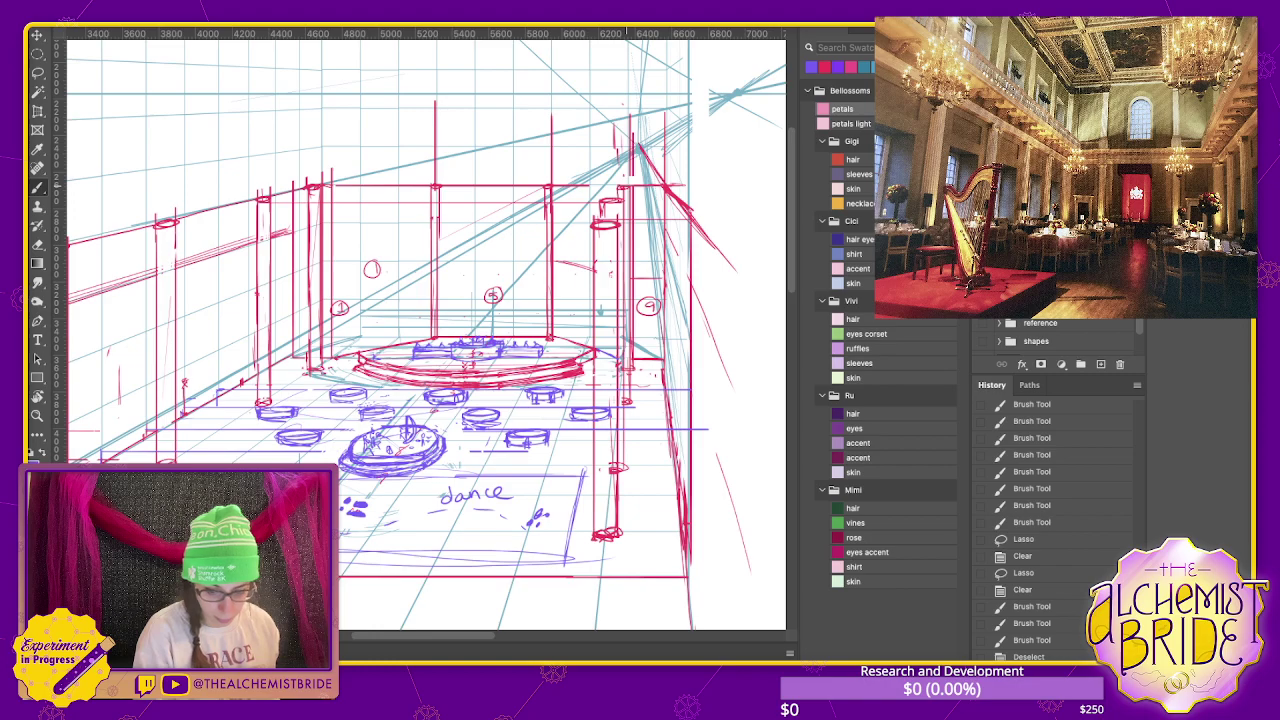
pyautogui.moveTo(480, 355); pyautogui.dragTo(605, 305)
pyautogui.moveTo(450, 350); pyautogui.dragTo(420, 313)
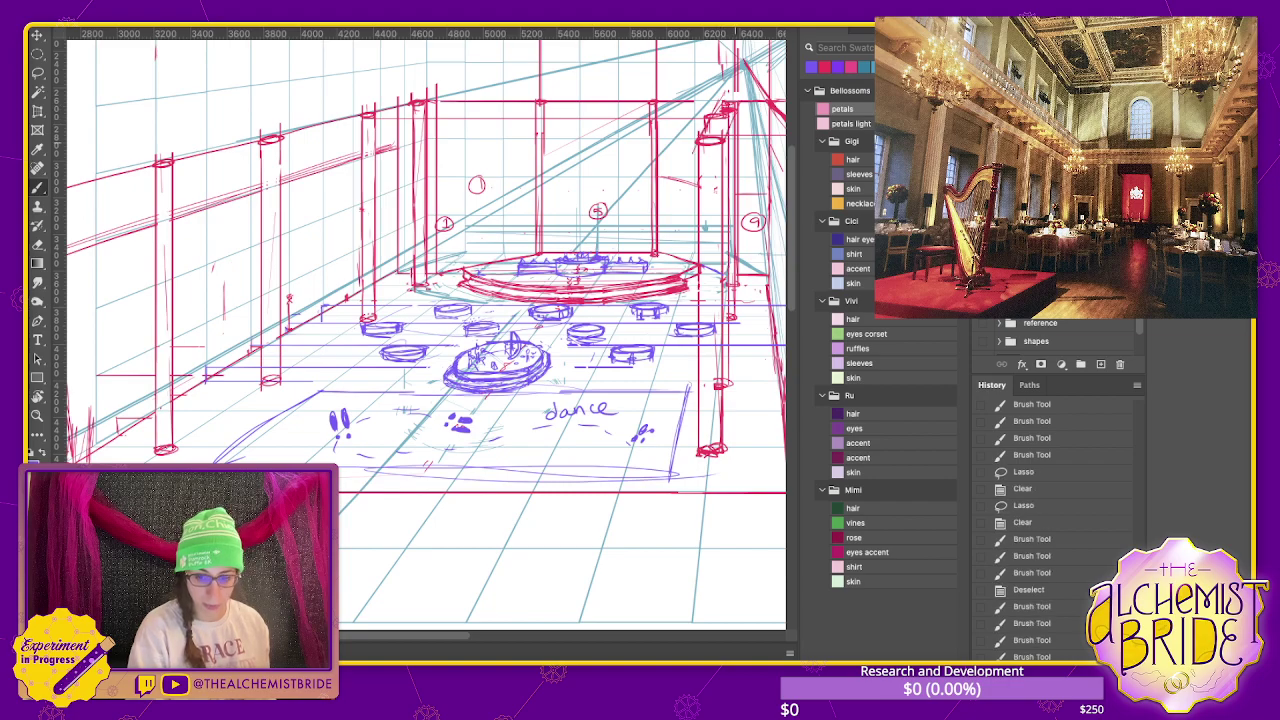
# - Clear the circled number markers, including the 1 and 9, from the sketch
pyautogui.moveTo(420, 330); pyautogui.dragTo(410, 344)
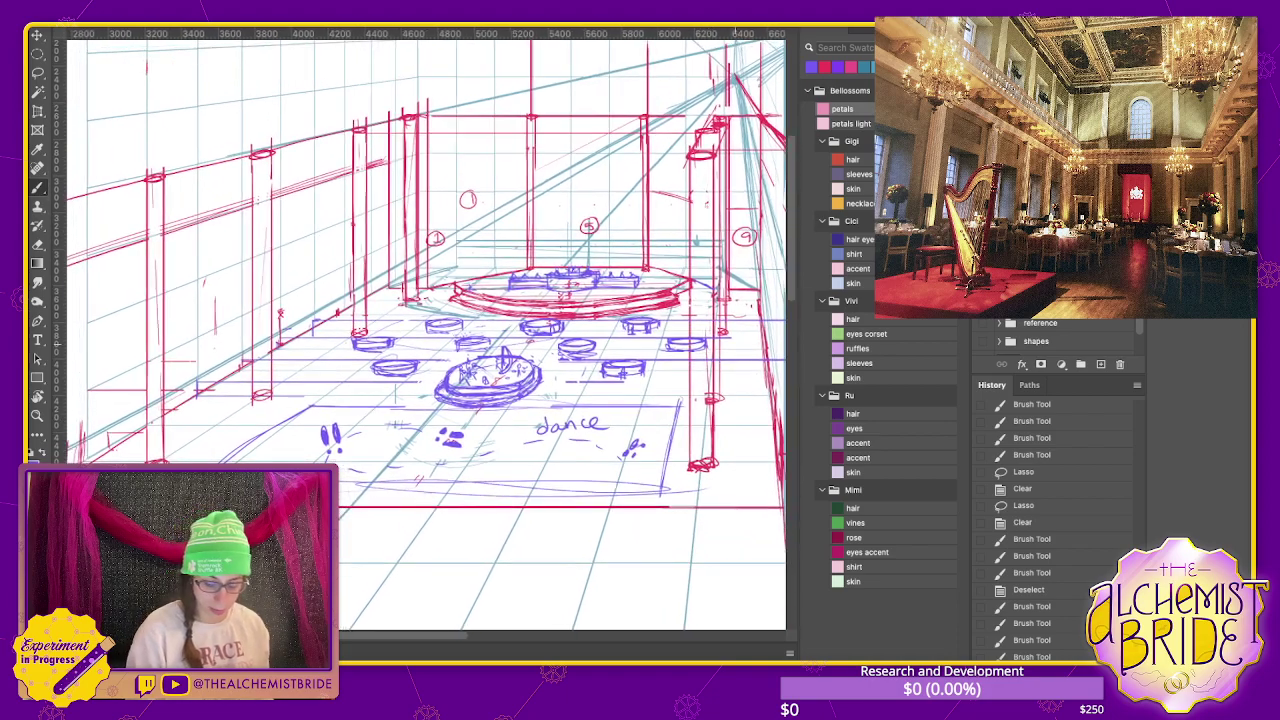
pyautogui.press('l')
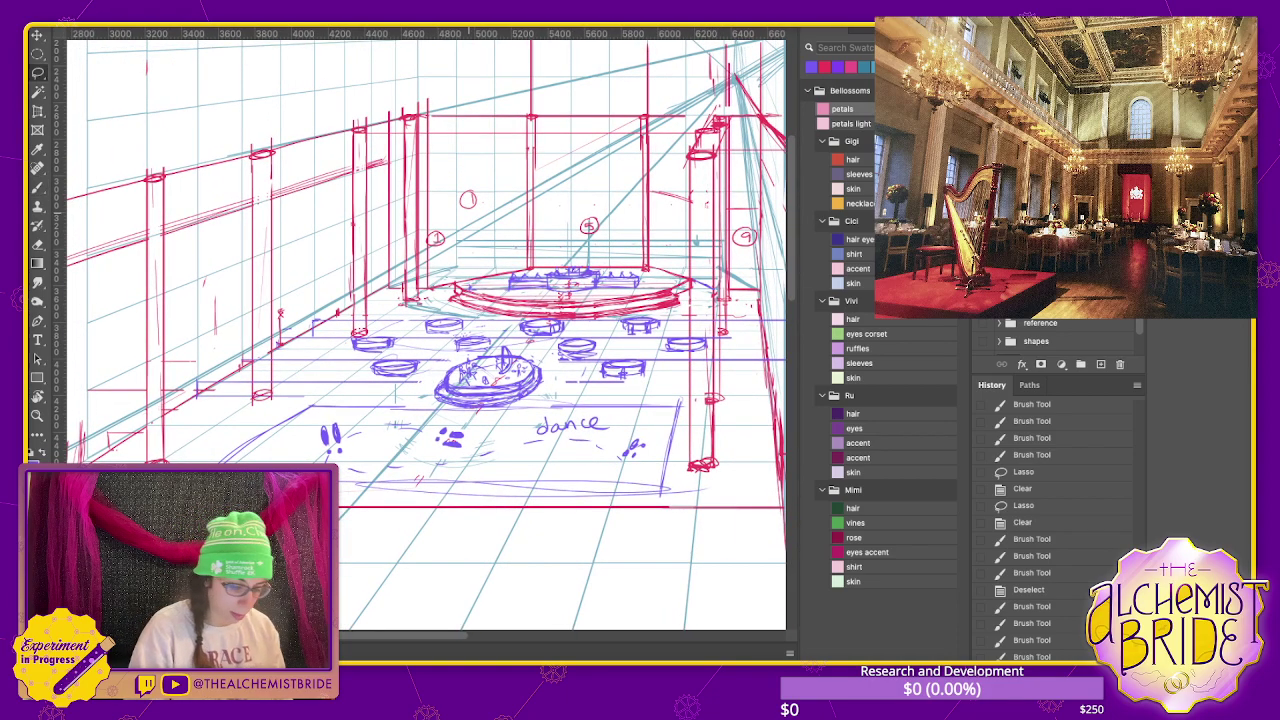
pyautogui.moveTo(475, 172); pyautogui.dragTo(450, 262)
pyautogui.press('Delete')
pyautogui.moveTo(580, 204); pyautogui.dragTo(576, 208)
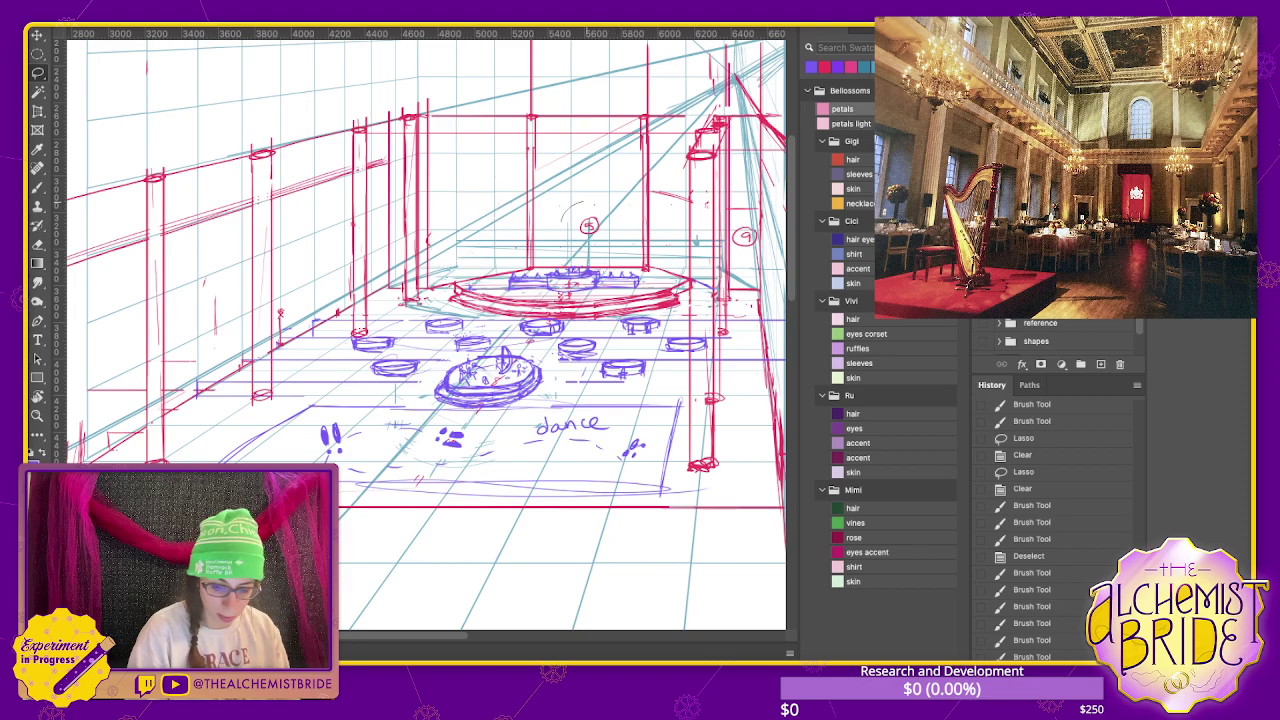
pyautogui.press('Delete')
pyautogui.moveTo(738, 210); pyautogui.dragTo(756, 246)
pyautogui.press('Delete')
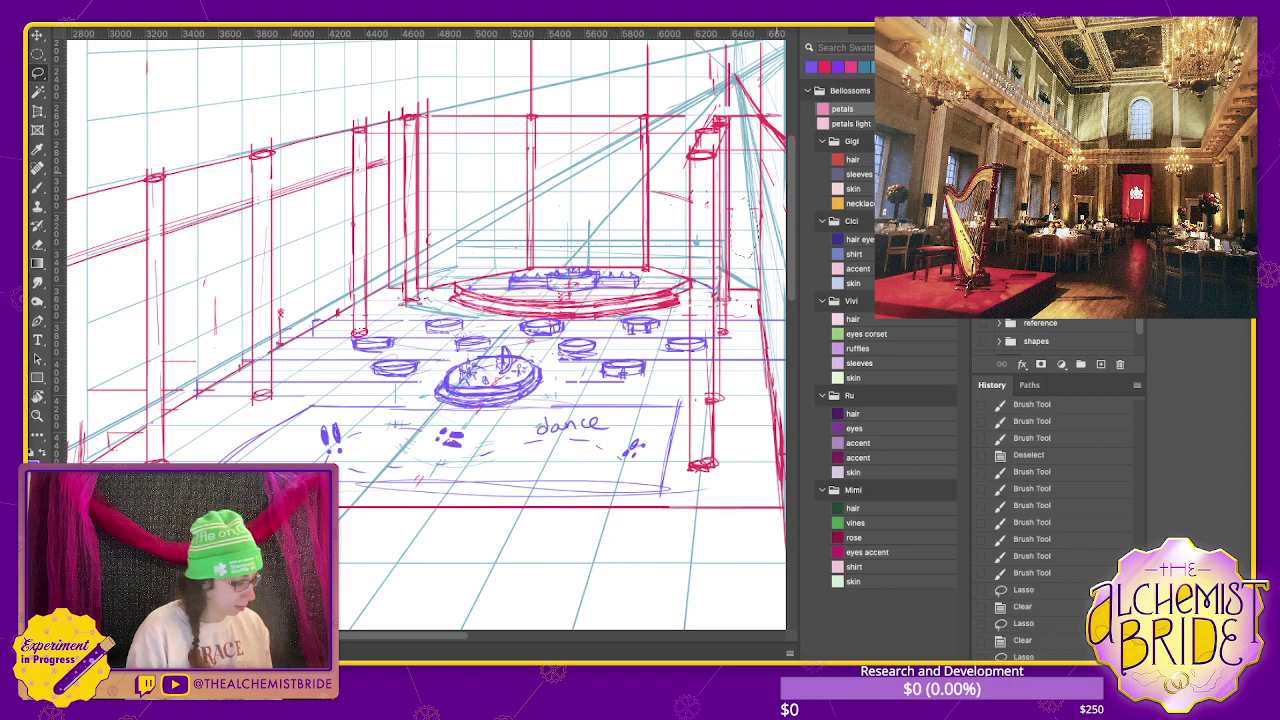
pyautogui.hotkey('ctrl', 'd')
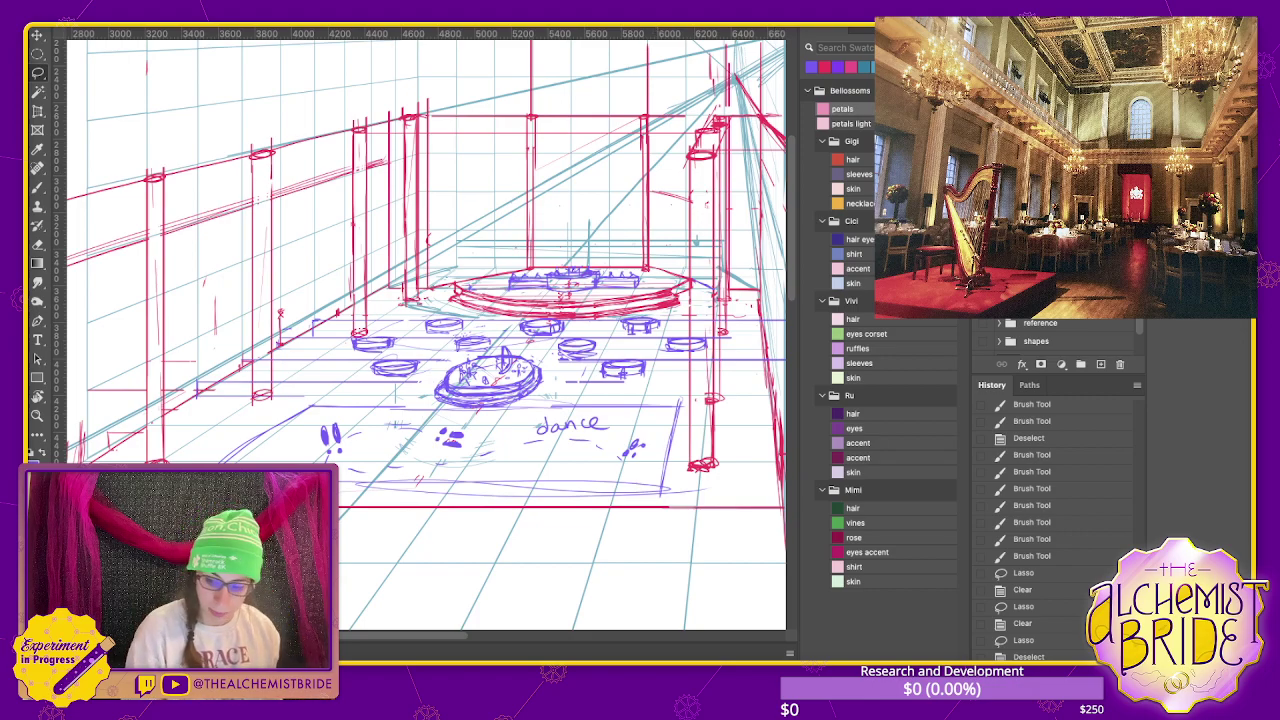
# - Zoom in and pan to frame the round stage and back columns
pyautogui.click(985, 290)
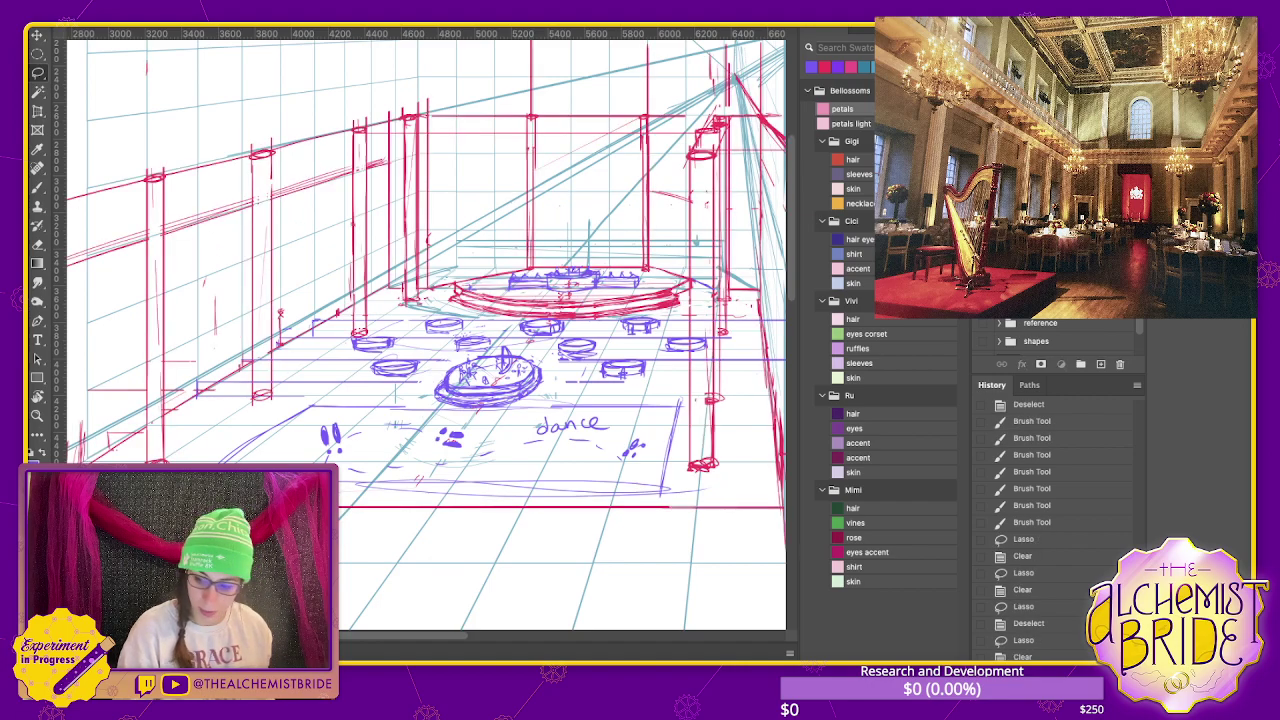
pyautogui.hotkey('ctrl', '+')
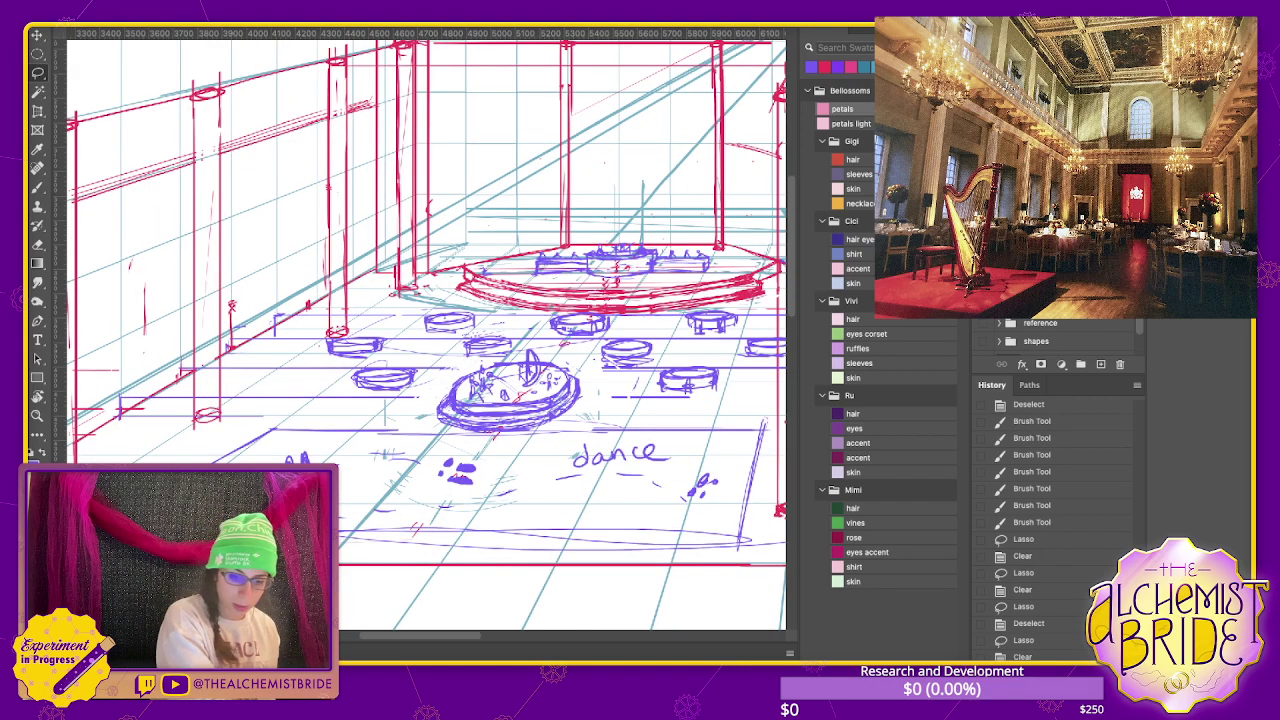
pyautogui.moveTo(600, 300); pyautogui.dragTo(460, 430)
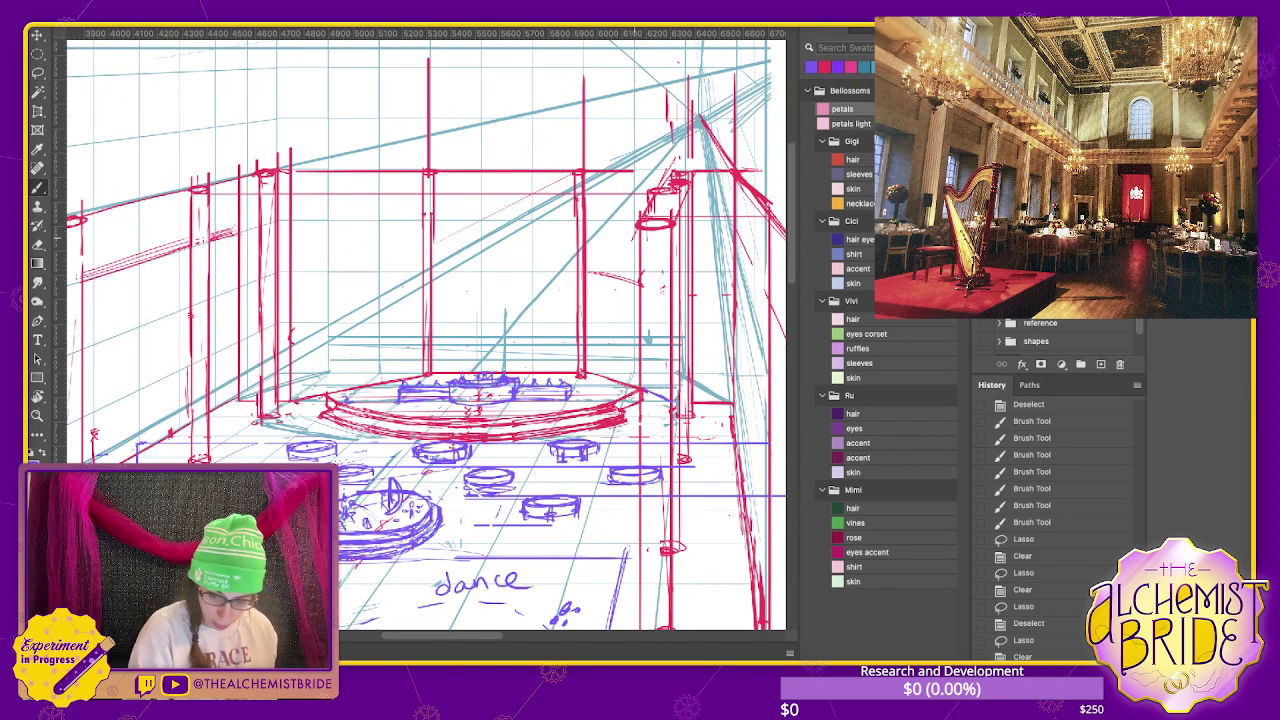
# - Add short red strokes at the top of the rightmost column
pyautogui.hotkey('ctrl', 'd')
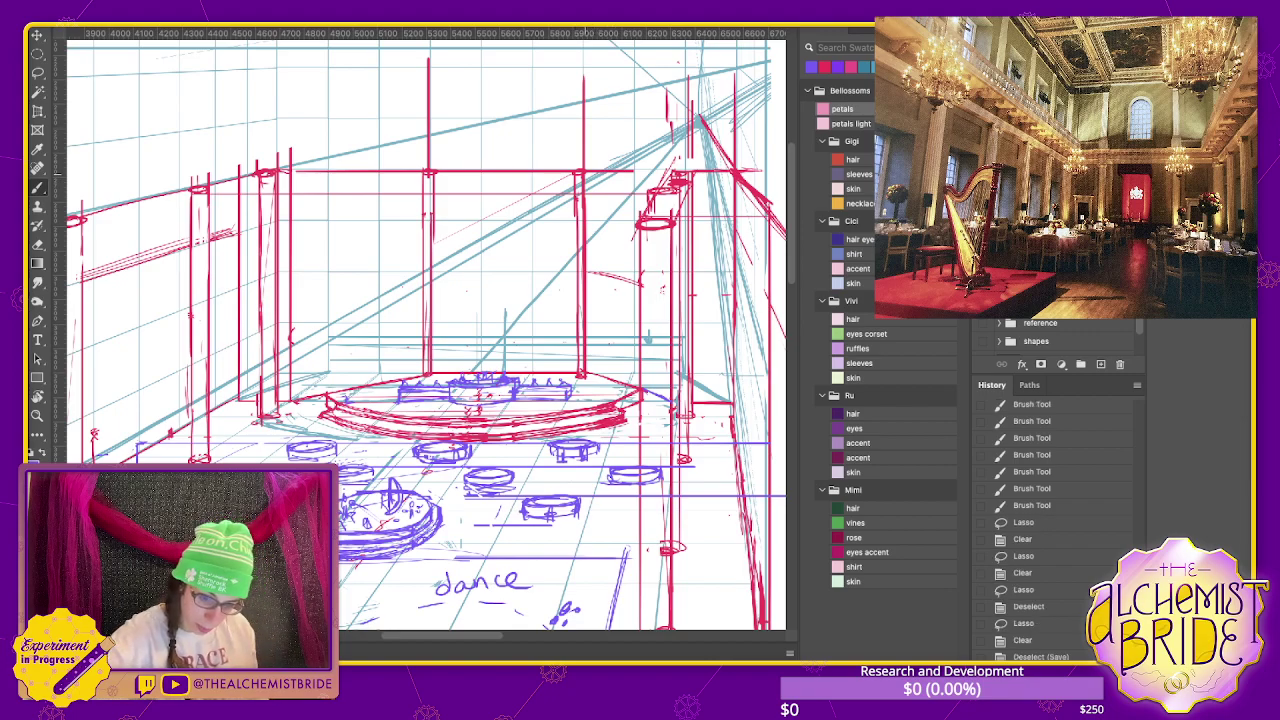
pyautogui.hotkey('ctrl', ',')
pyautogui.hotkey('ctrl', ',')
pyautogui.click(595, 175)
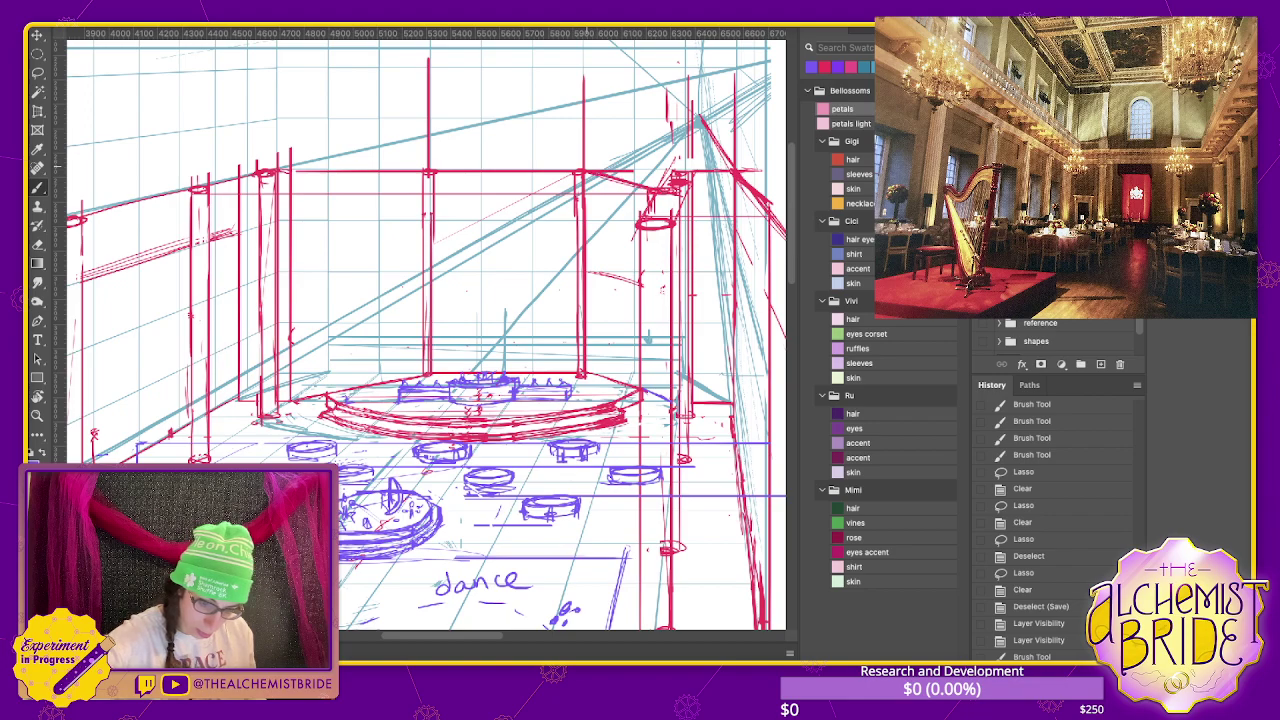
pyautogui.moveTo(590, 175); pyautogui.dragTo(680, 195)
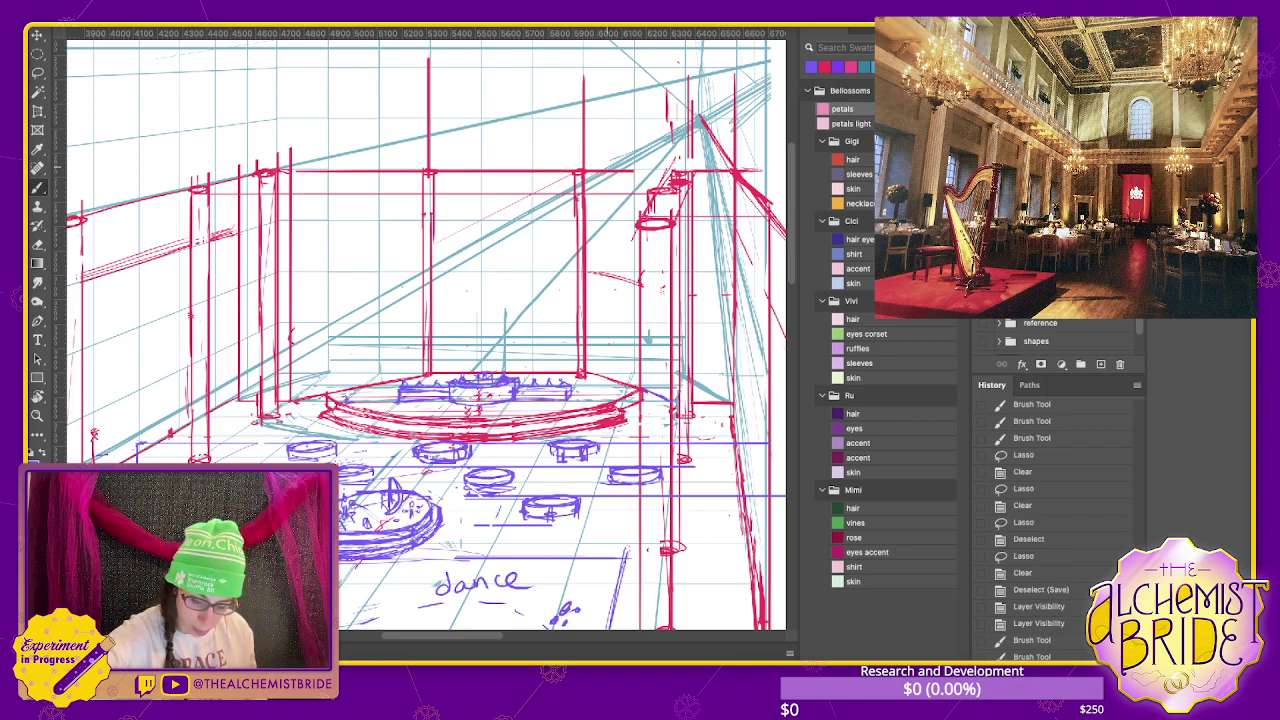
pyautogui.moveTo(594, 174); pyautogui.dragTo(654, 186)
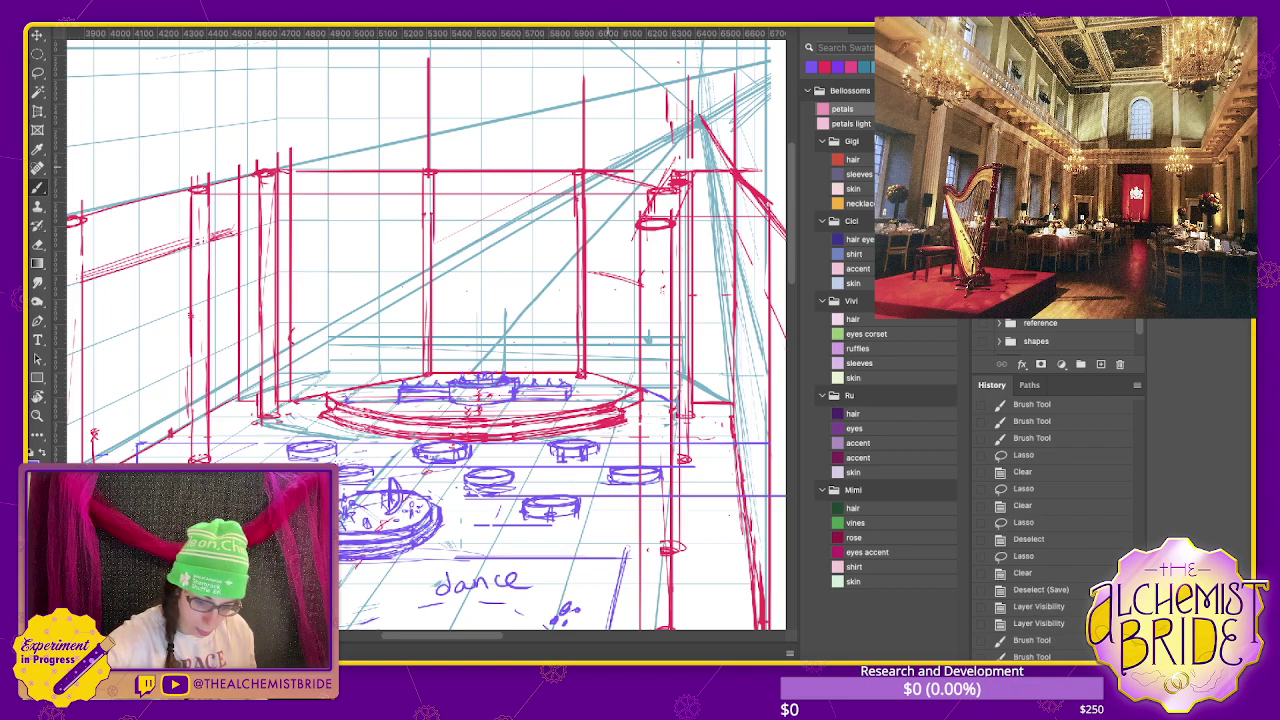
# - Undo and redo the latest brush strokes, then zoom out to the whole room
pyautogui.hotkey('ctrl', 'z')
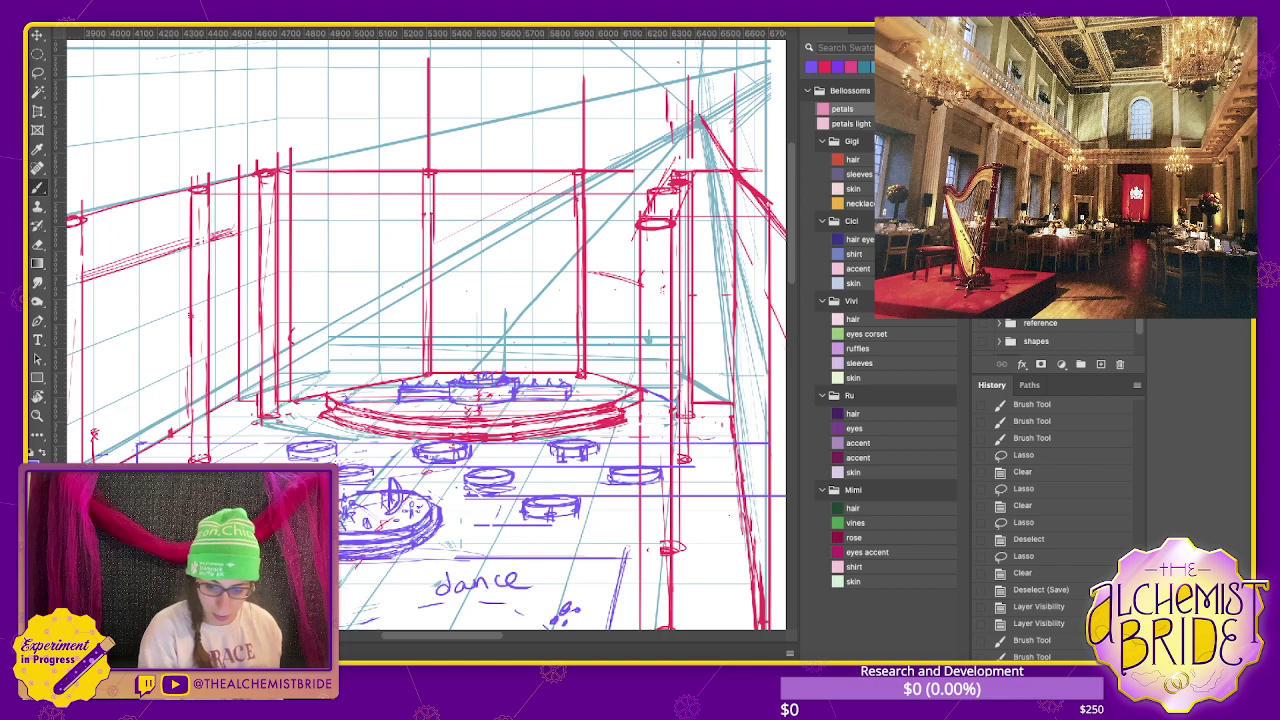
pyautogui.hotkey('ctrl', 'shift', 'z')
pyautogui.hotkey('ctrl', 'shift', 'z')
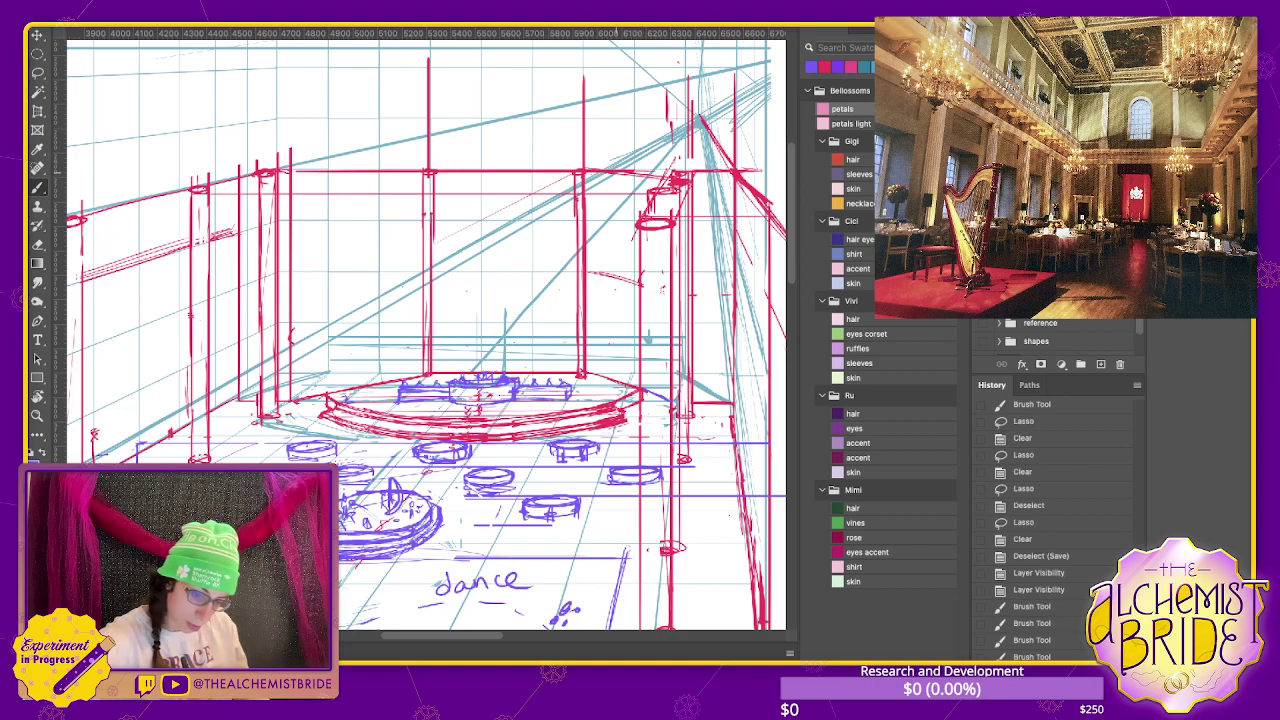
pyautogui.hotkey('ctrl', 'shift', 'z')
pyautogui.scroll(1, 421, 332)
pyautogui.scroll(3, 425, 330)
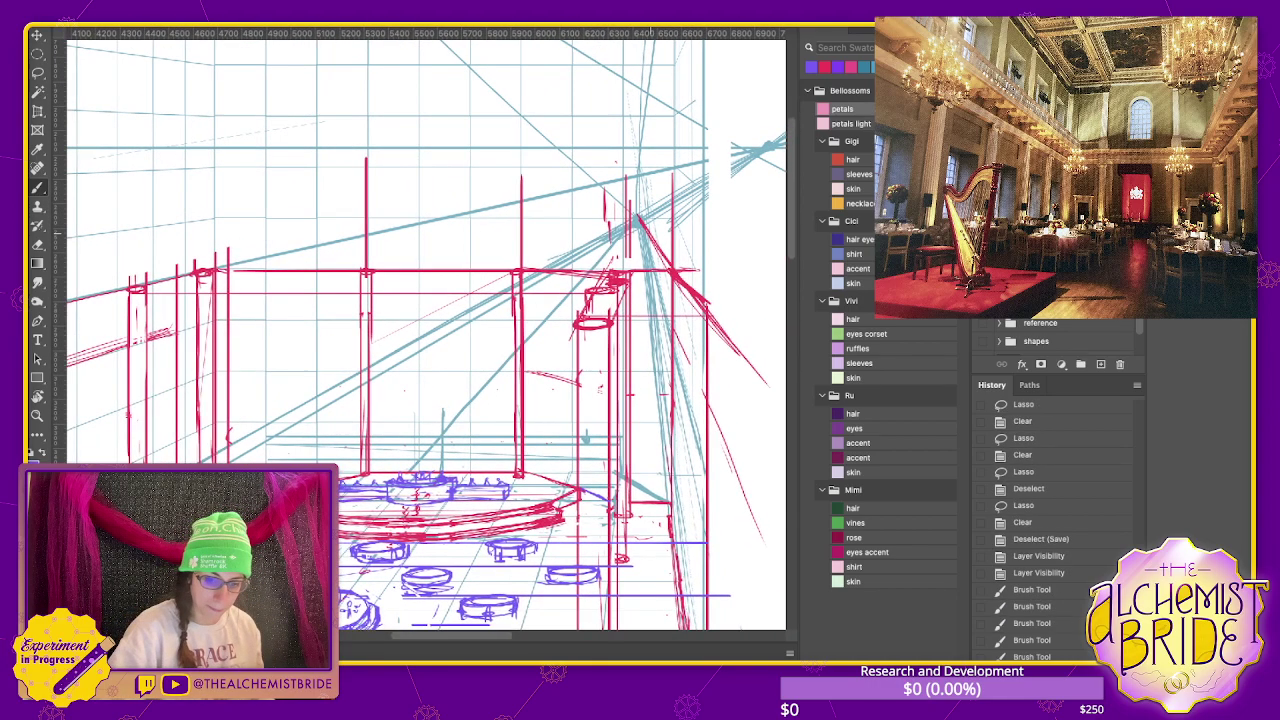
pyautogui.hotkey('ctrl', 'shift', 'z')
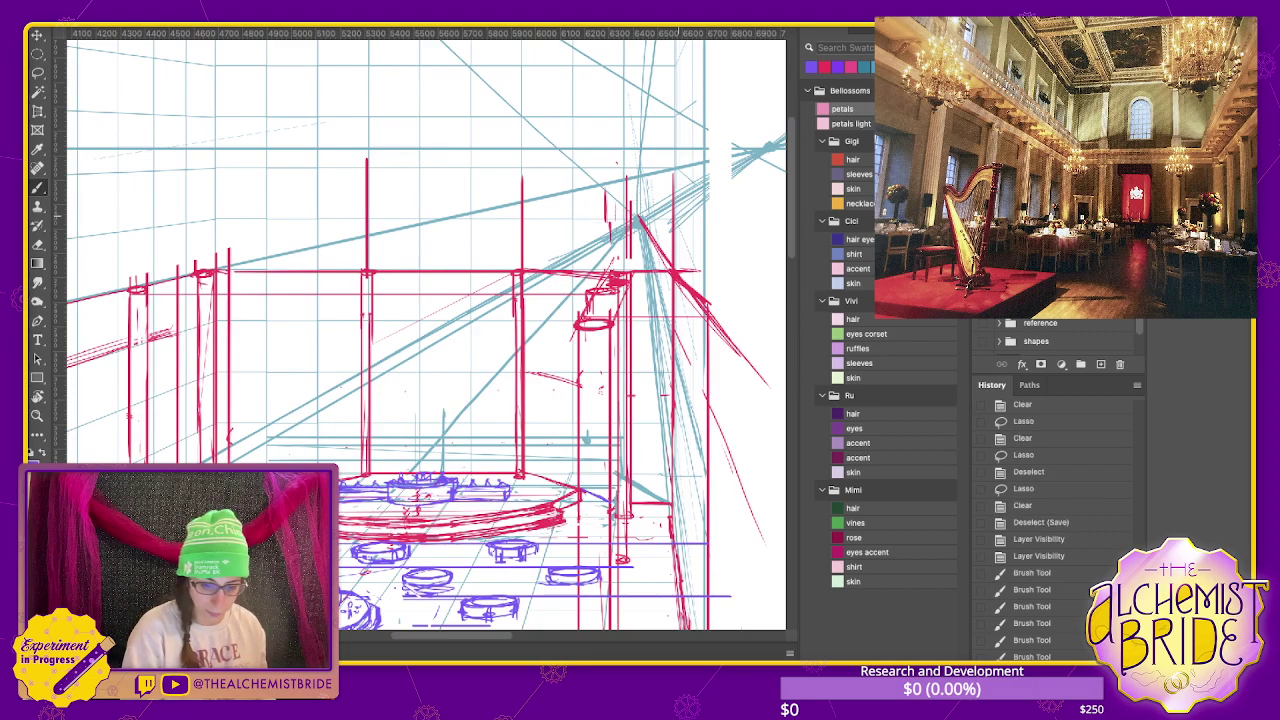
pyautogui.hotkey('ctrl', '-')
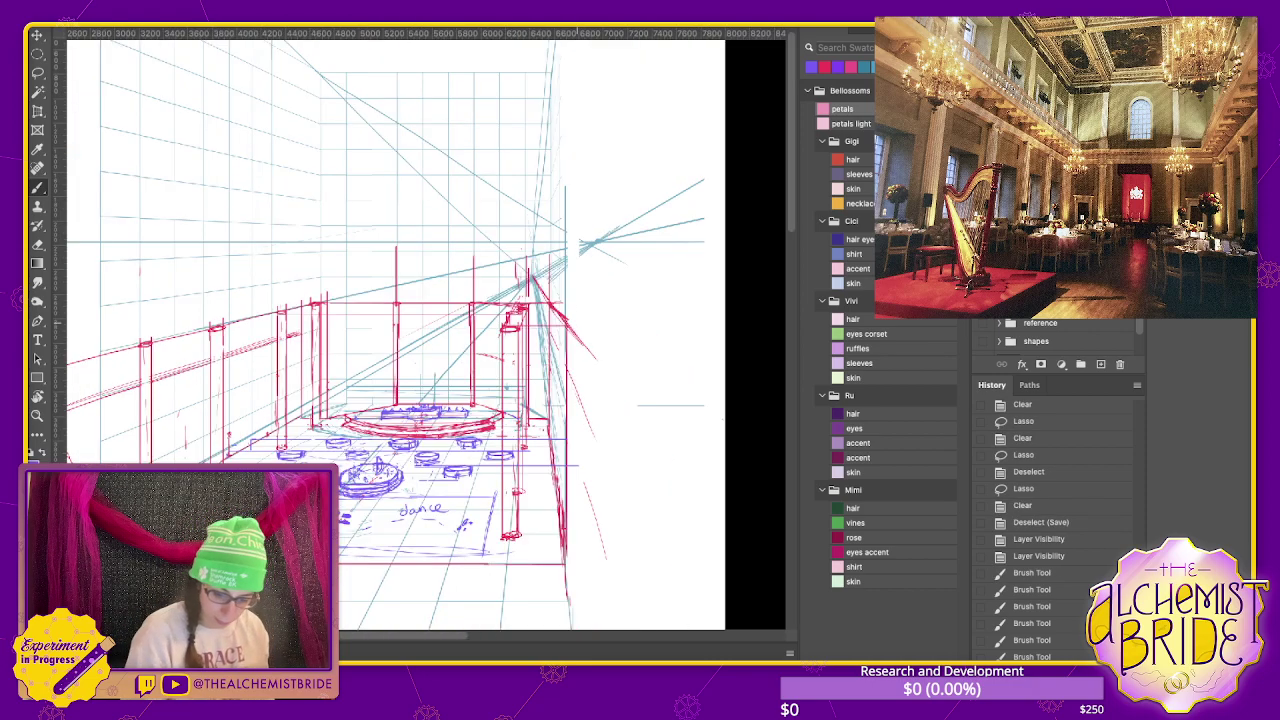
# - Restore seven undone red strokes near the right wall and vanishing point, then zoom in
pyautogui.hotkey('ctrl', 'shift', 'z')
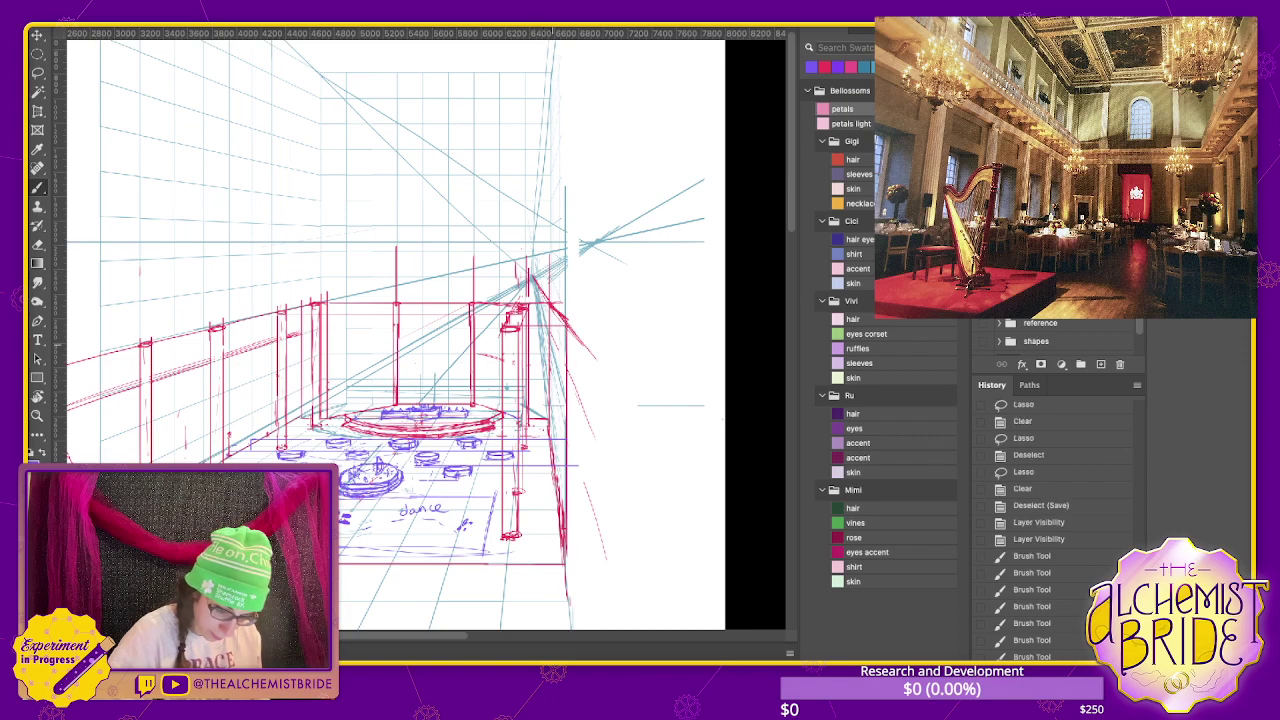
pyautogui.hotkey('ctrl', 'shift', 'z')
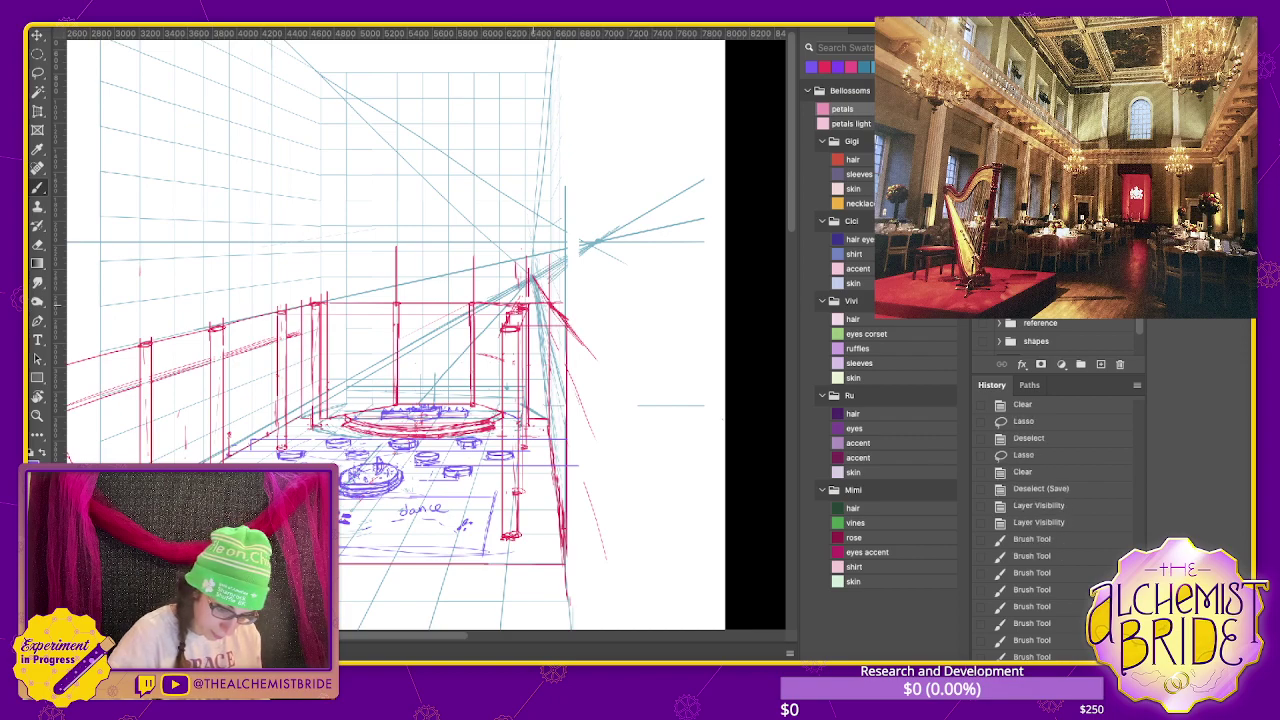
pyautogui.hotkey('ctrl', 'shift', 'z')
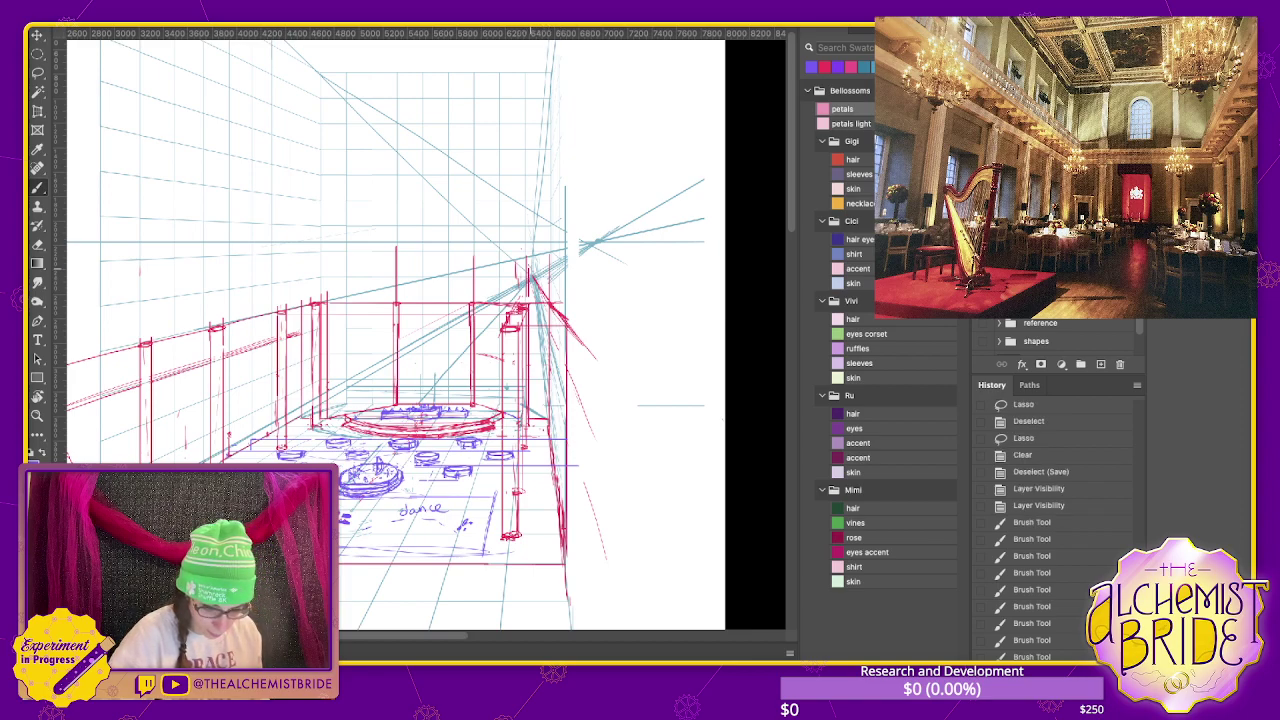
pyautogui.hotkey('ctrl', 'shift', 'z')
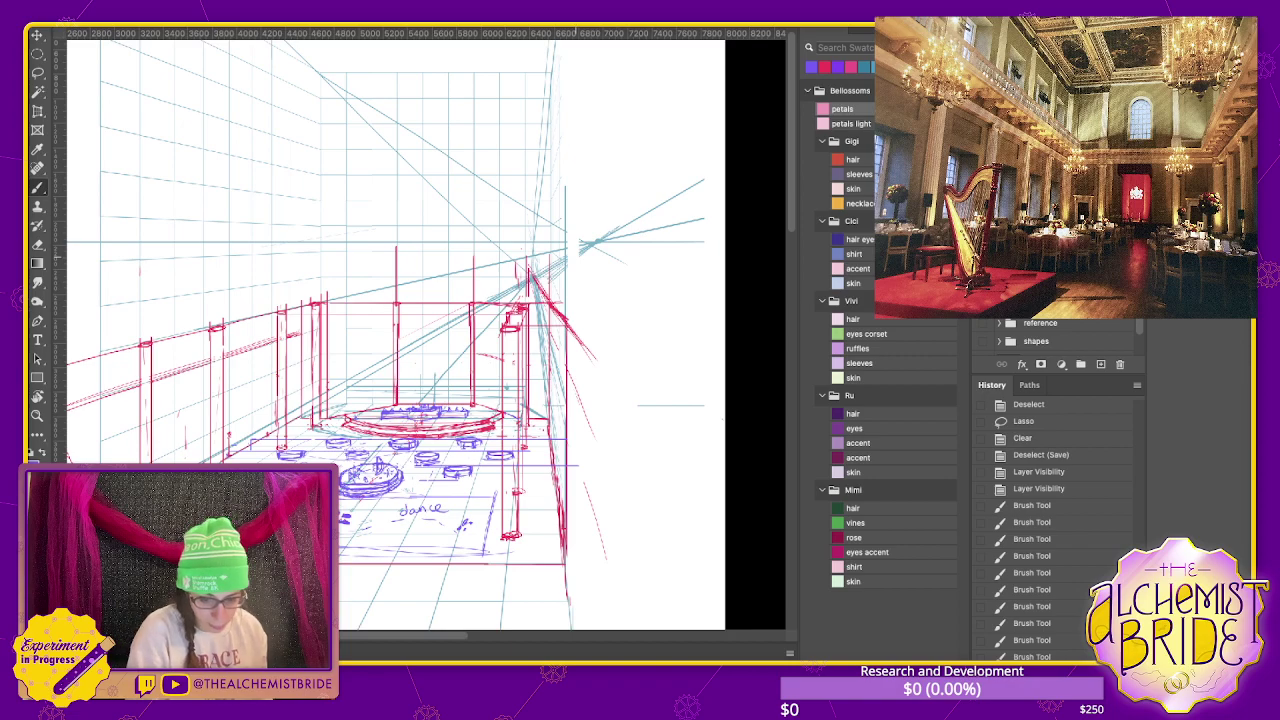
pyautogui.hotkey('ctrl', 'shift', 'z')
pyautogui.hotkey('ctrl', 'shift', 'z')
pyautogui.hotkey('ctrl', 'shift', 'z')
pyautogui.hotkey('ctrl', 'shift', 'z')
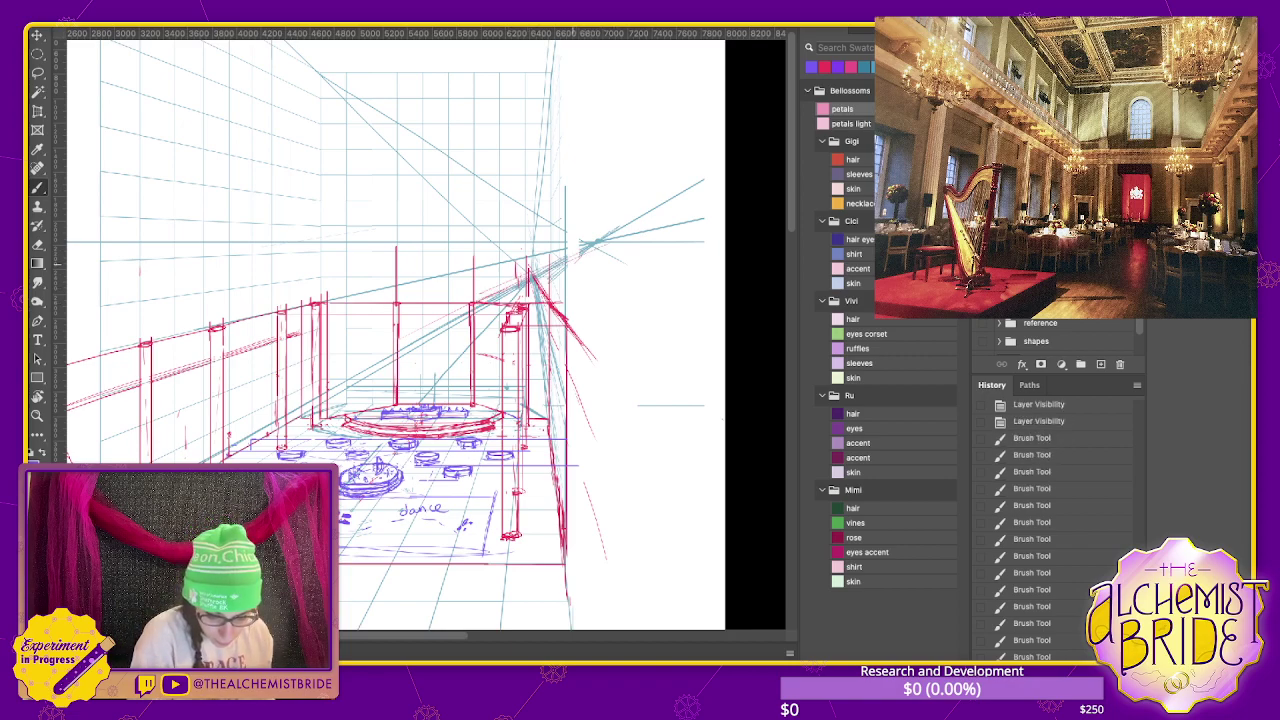
pyautogui.hotkey('ctrl', 'shift', 'z')
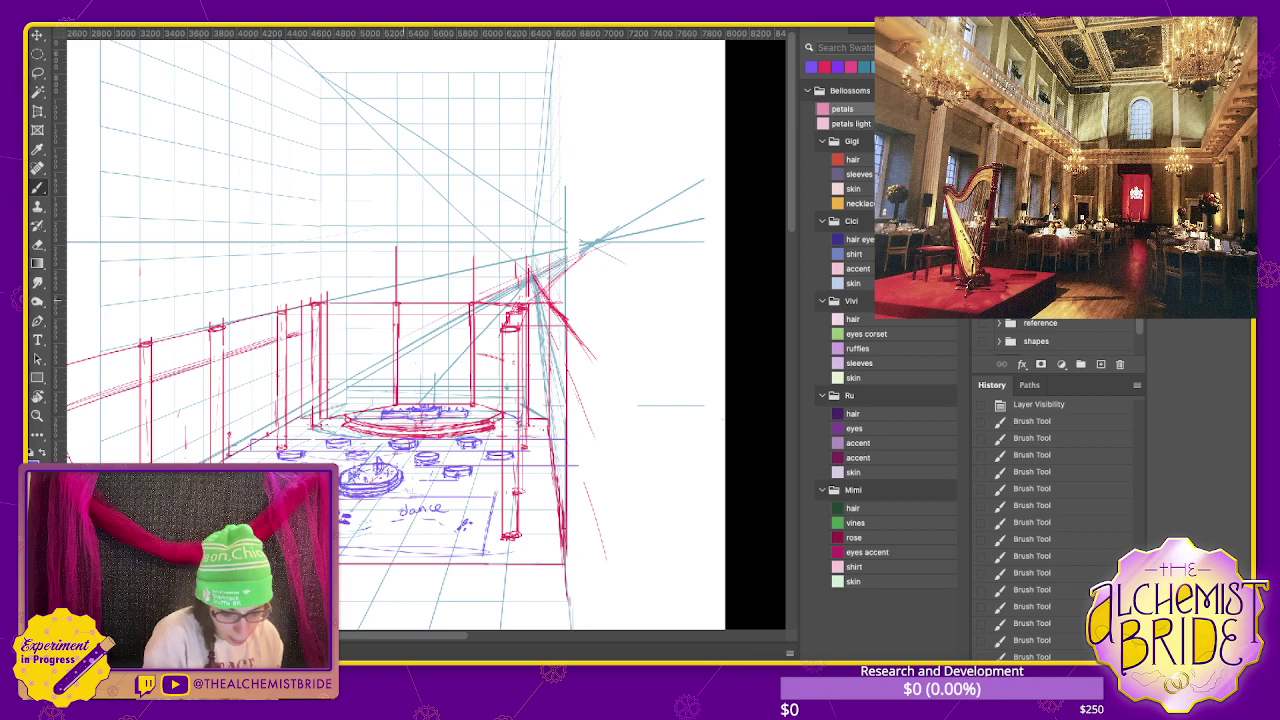
pyautogui.hotkey('ctrl', 'shift', 'z')
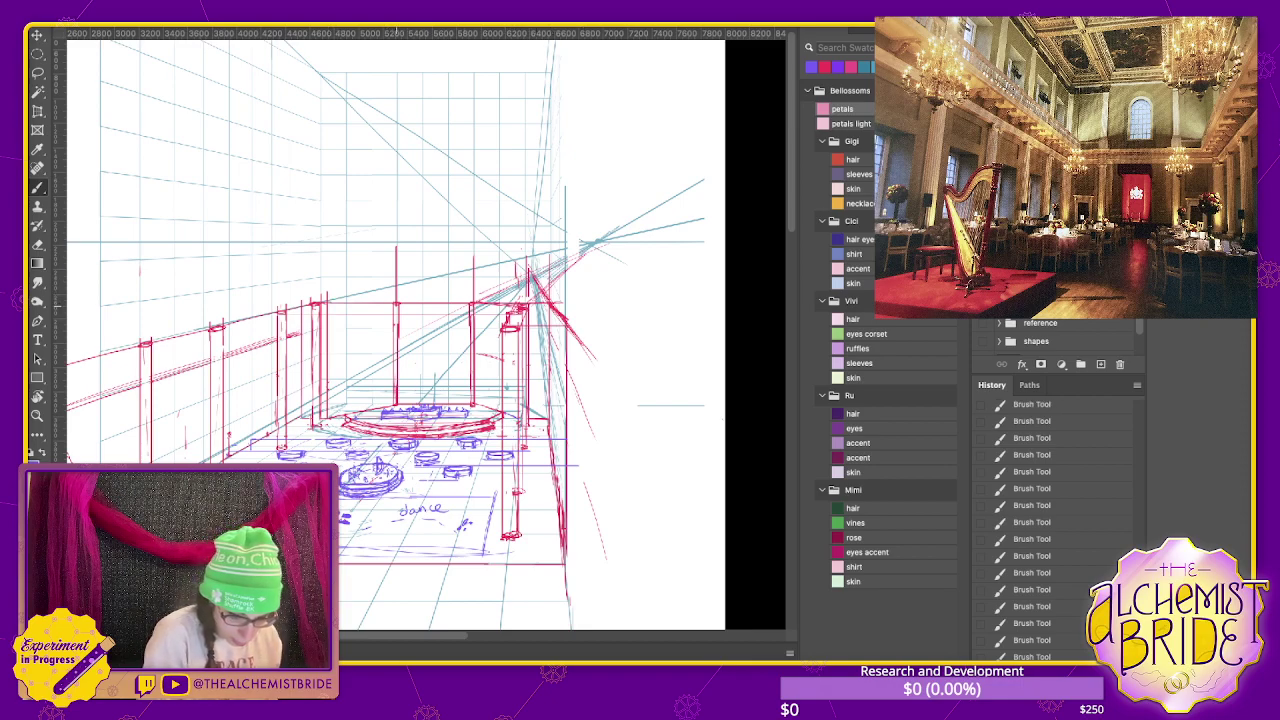
pyautogui.hotkey('ctrl', '+')
pyautogui.hotkey('ctrl', '+')
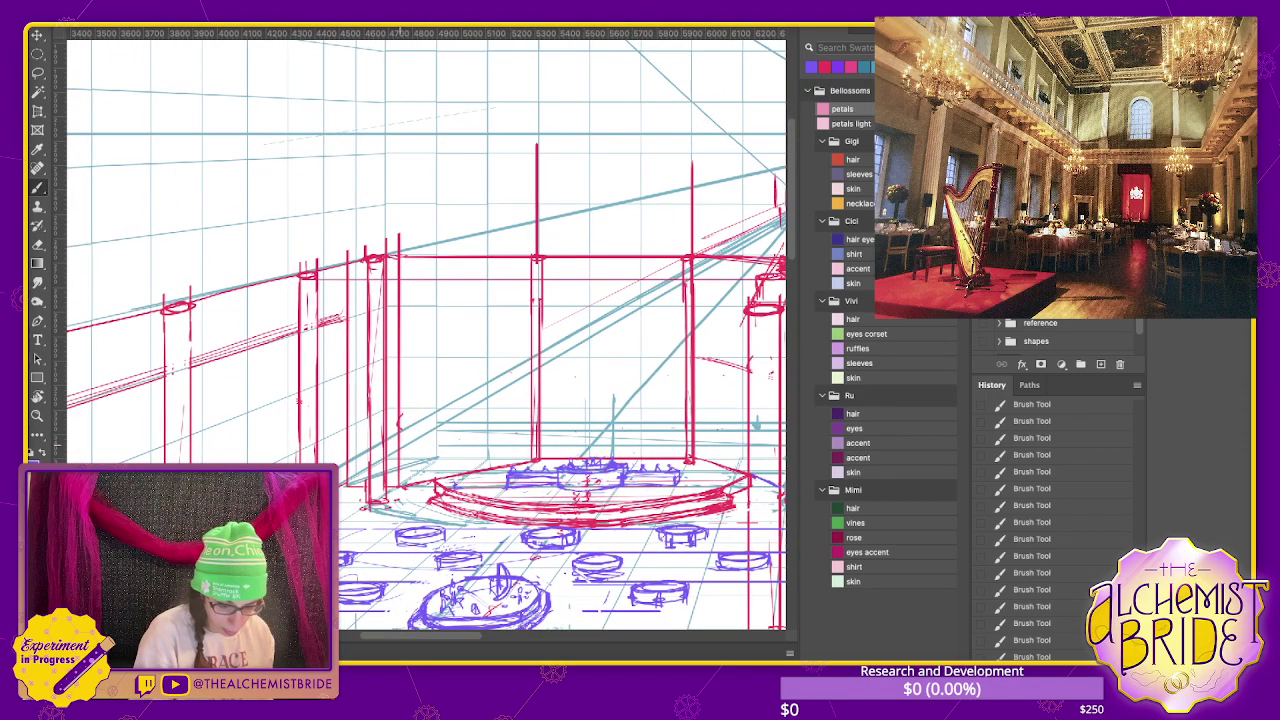
# - Draw four faint red perspective lines across the back wall up to the column tops
pyautogui.moveTo(538, 408); pyautogui.dragTo(410, 430)
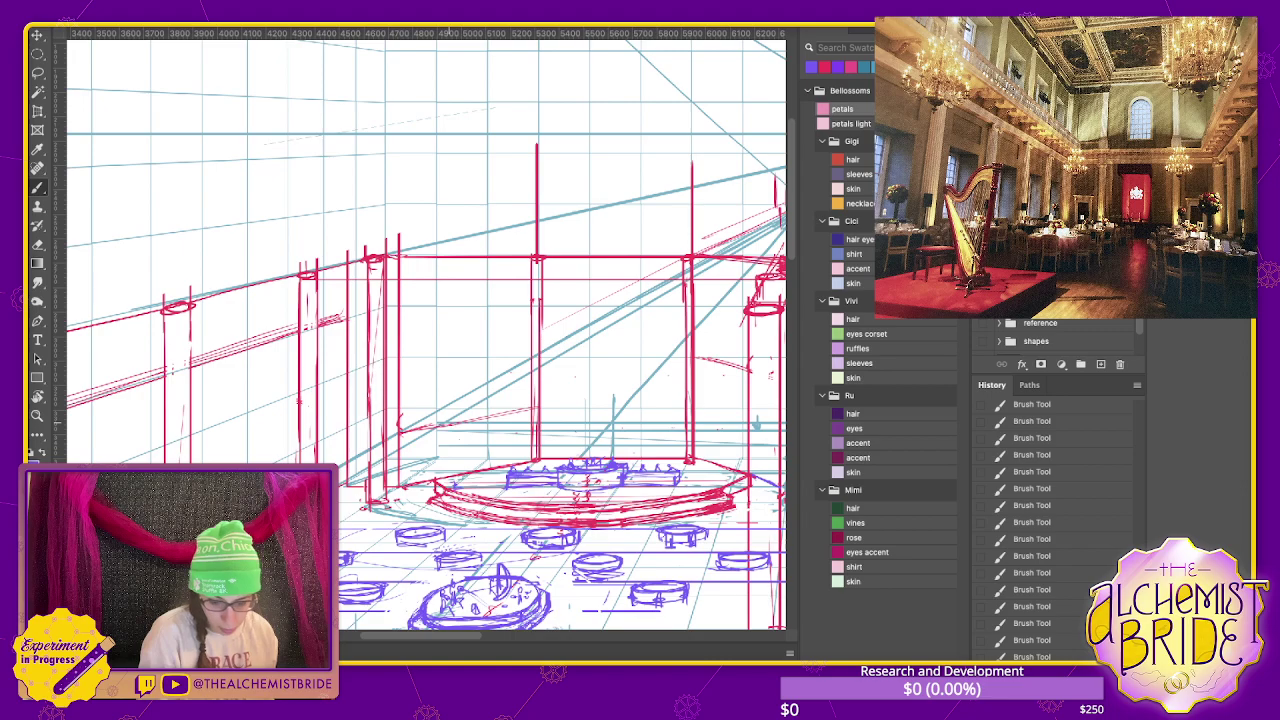
pyautogui.moveTo(508, 362); pyautogui.dragTo(405, 378)
pyautogui.moveTo(520, 312); pyautogui.dragTo(410, 329)
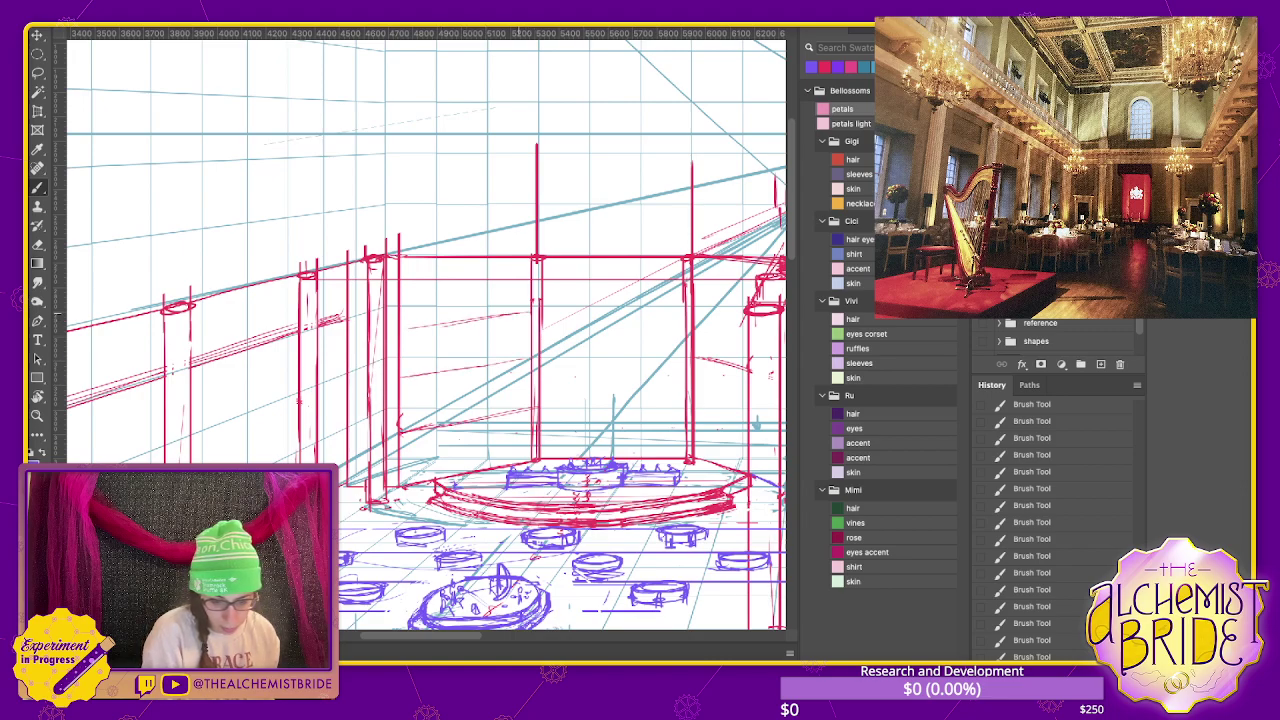
pyautogui.moveTo(486, 256); pyautogui.dragTo(400, 270)
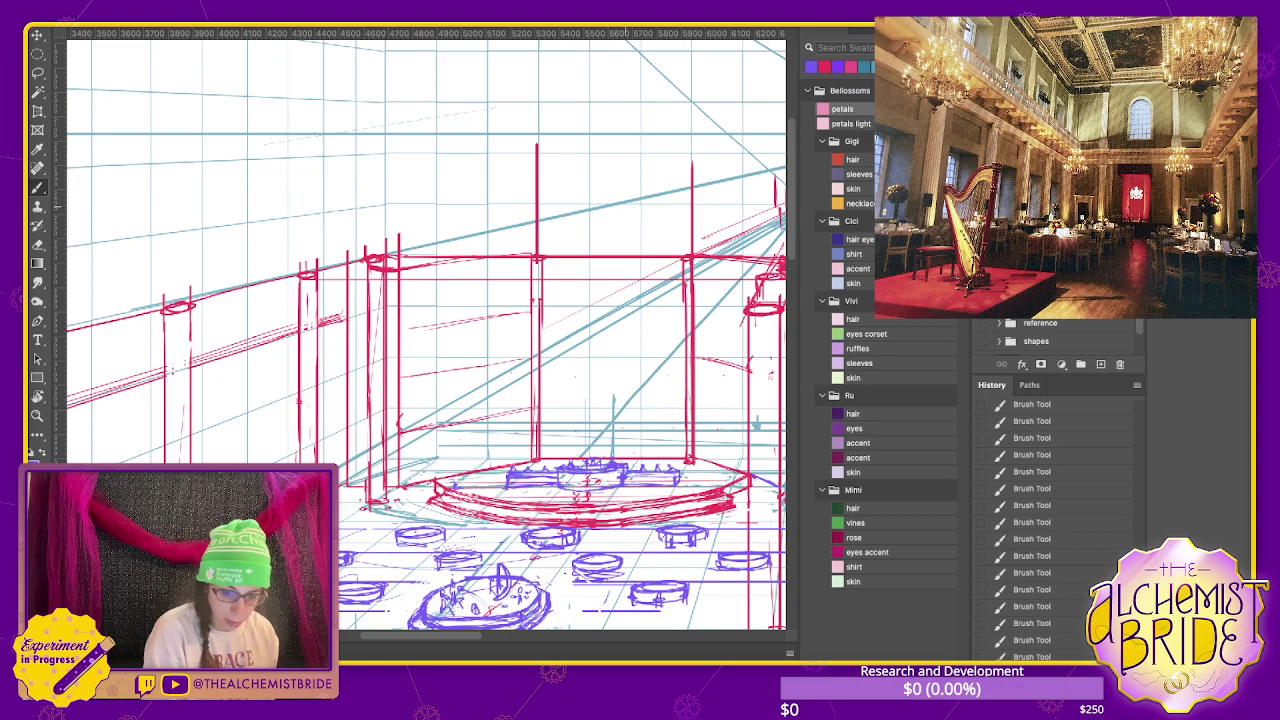
# - Clear the stray marks above a back column top with a lasso selection
pyautogui.press('l')
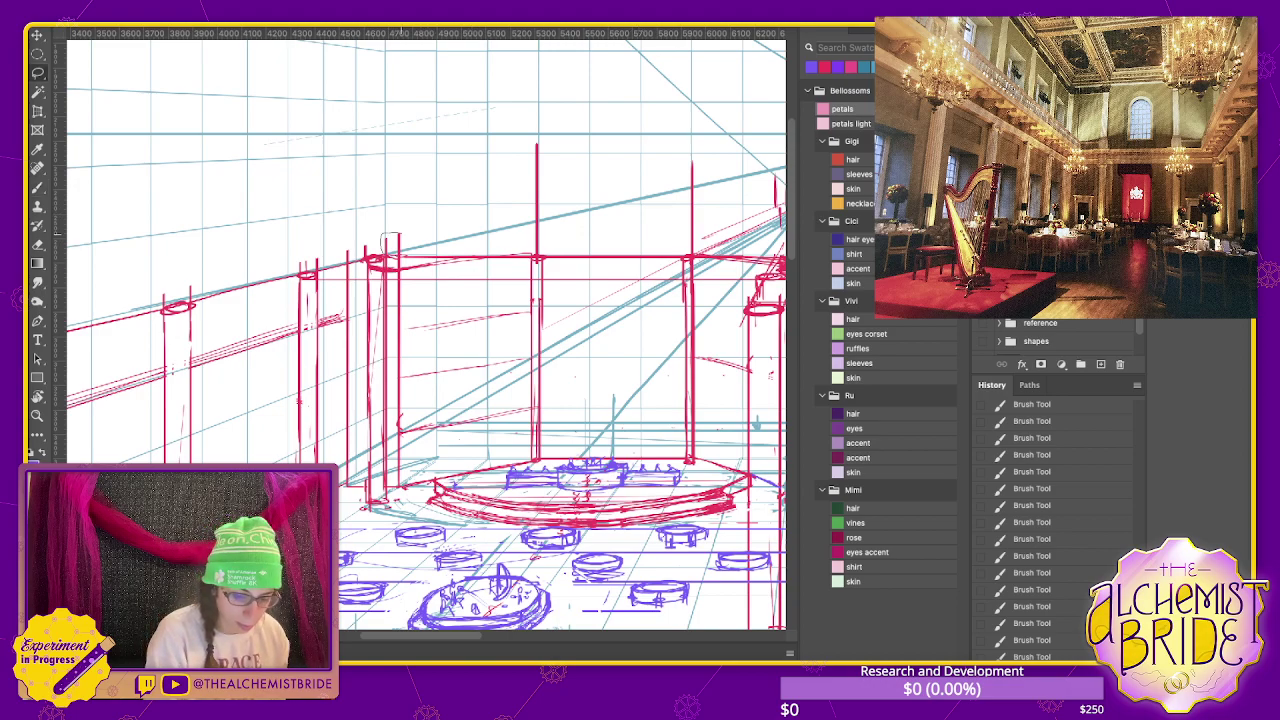
pyautogui.moveTo(390, 240); pyautogui.dragTo(394, 230)
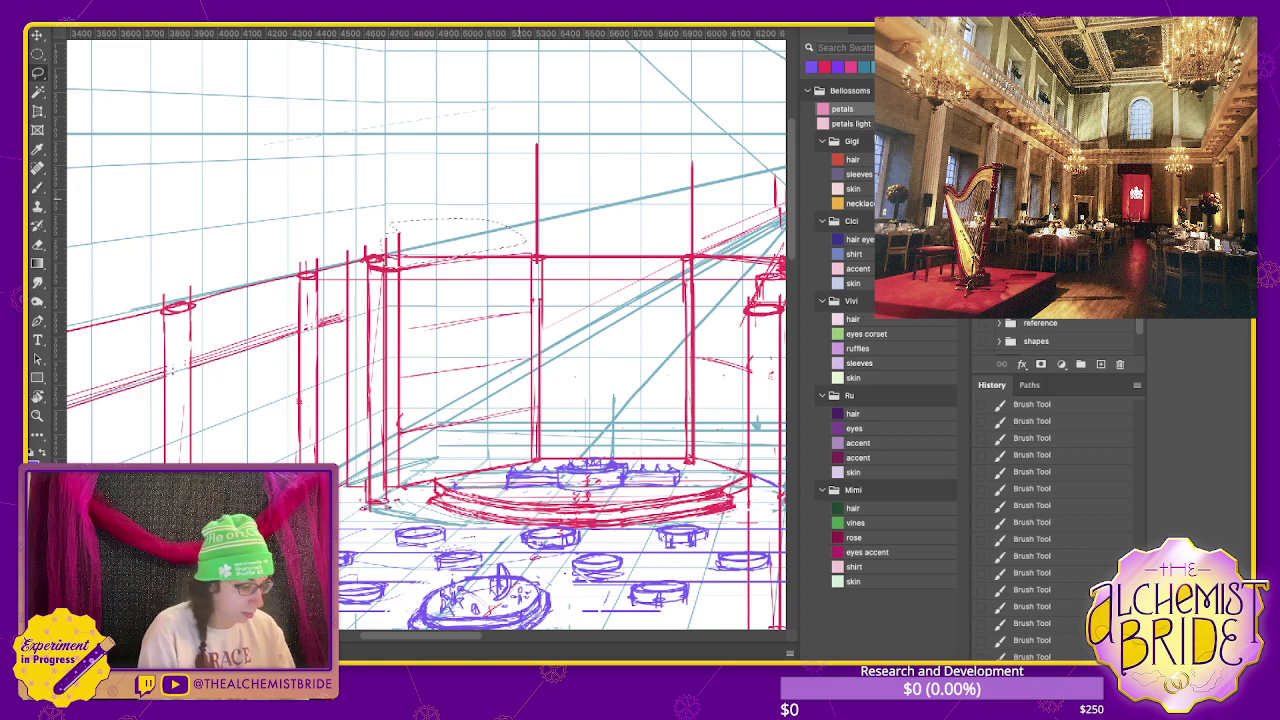
pyautogui.hotkey('ctrl', 'd')
pyautogui.press('b')
pyautogui.scroll(1, 420, 330)
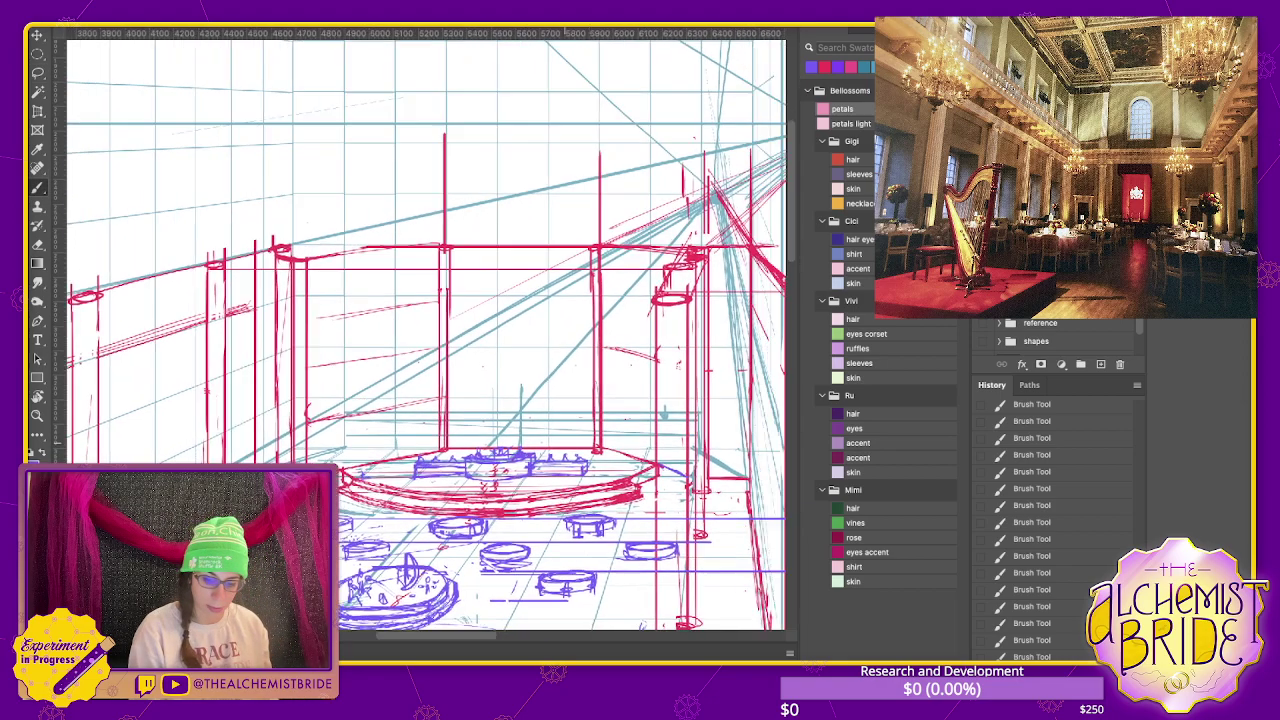
pyautogui.scroll(1, 420, 330)
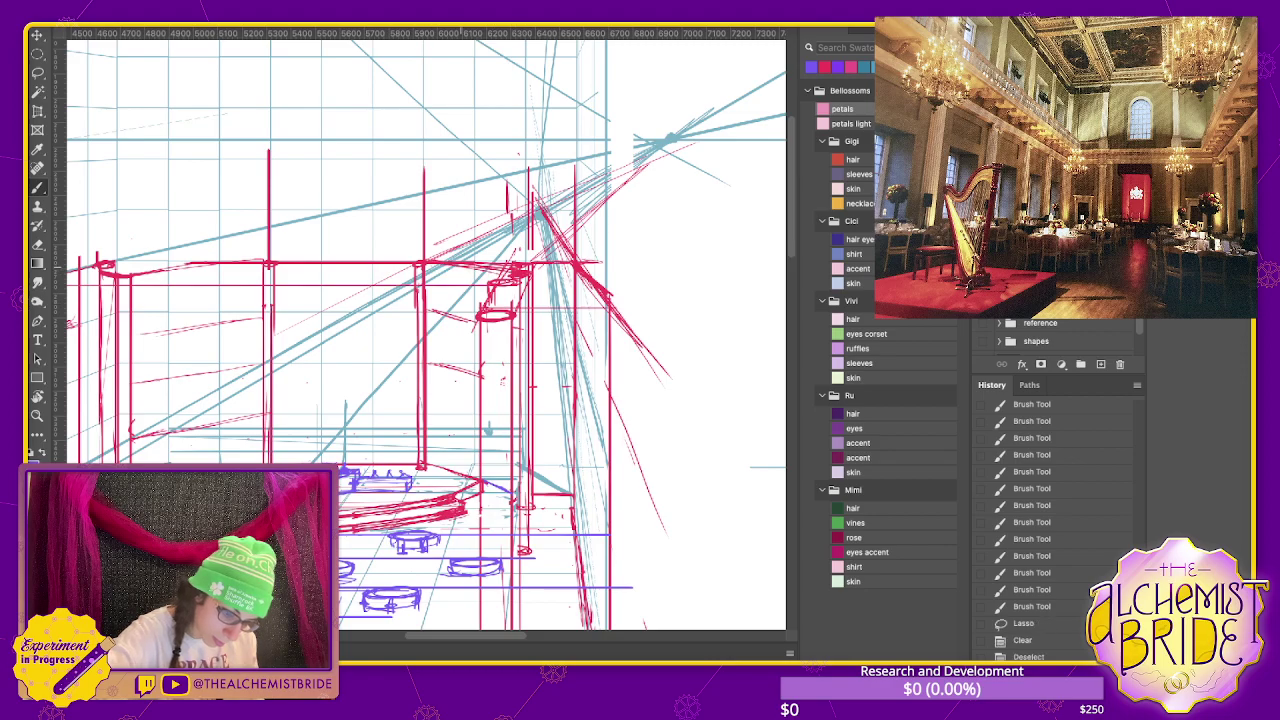
# - Trim the red wall line and add a short red stroke beside the right columns
pyautogui.press('e')
pyautogui.moveTo(460, 266); pyautogui.dragTo(520, 264)
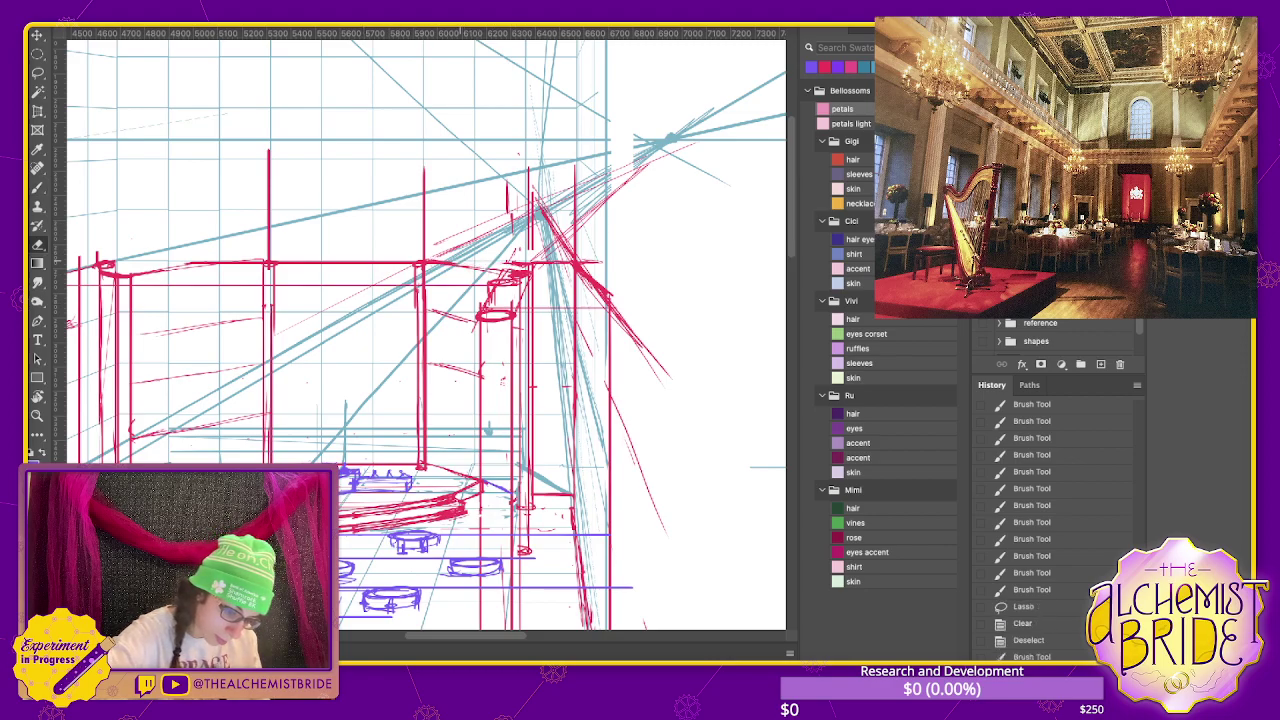
pyautogui.press('b')
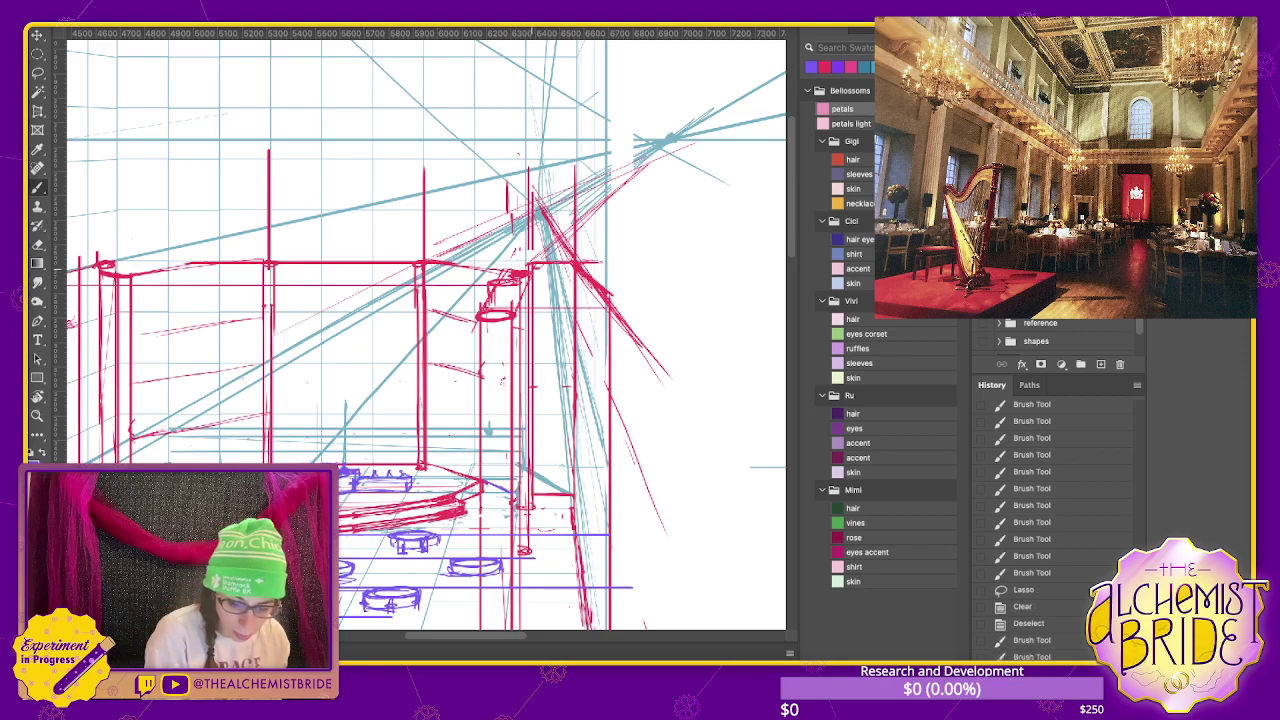
pyautogui.moveTo(534, 267); pyautogui.dragTo(574, 267)
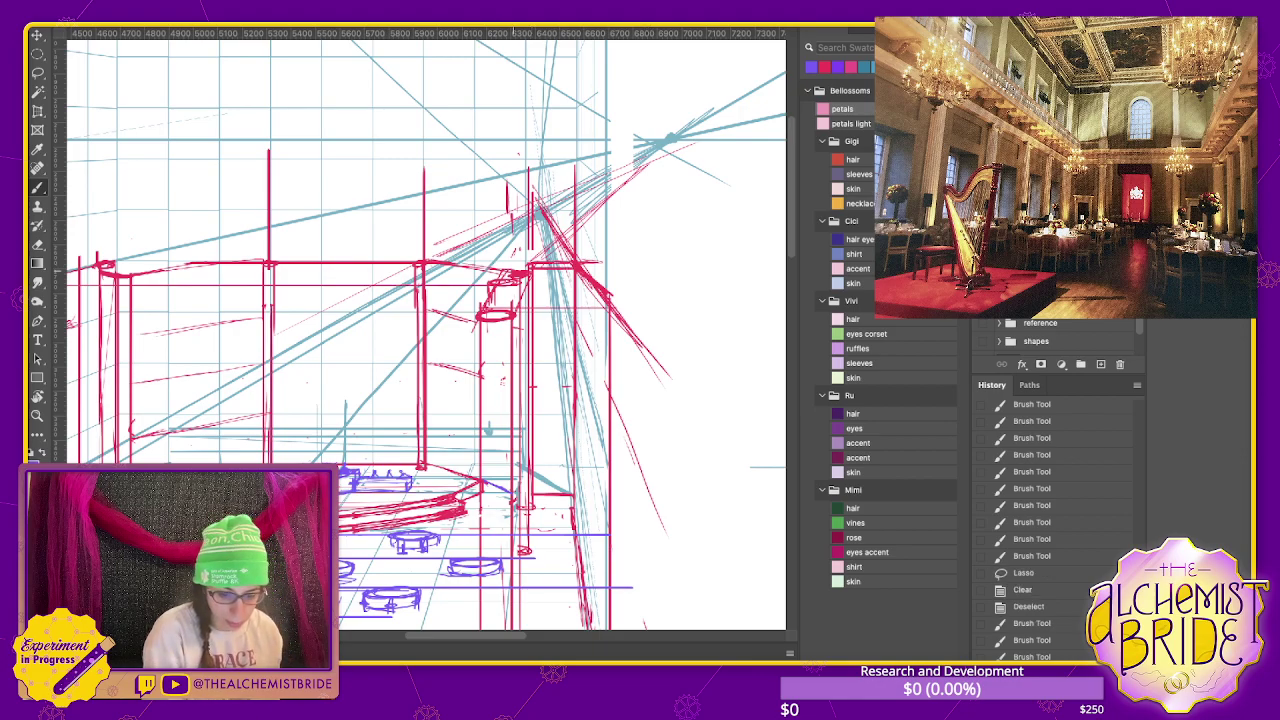
pyautogui.press('e')
pyautogui.moveTo(584, 598); pyautogui.dragTo(586, 620)
pyautogui.press('e')
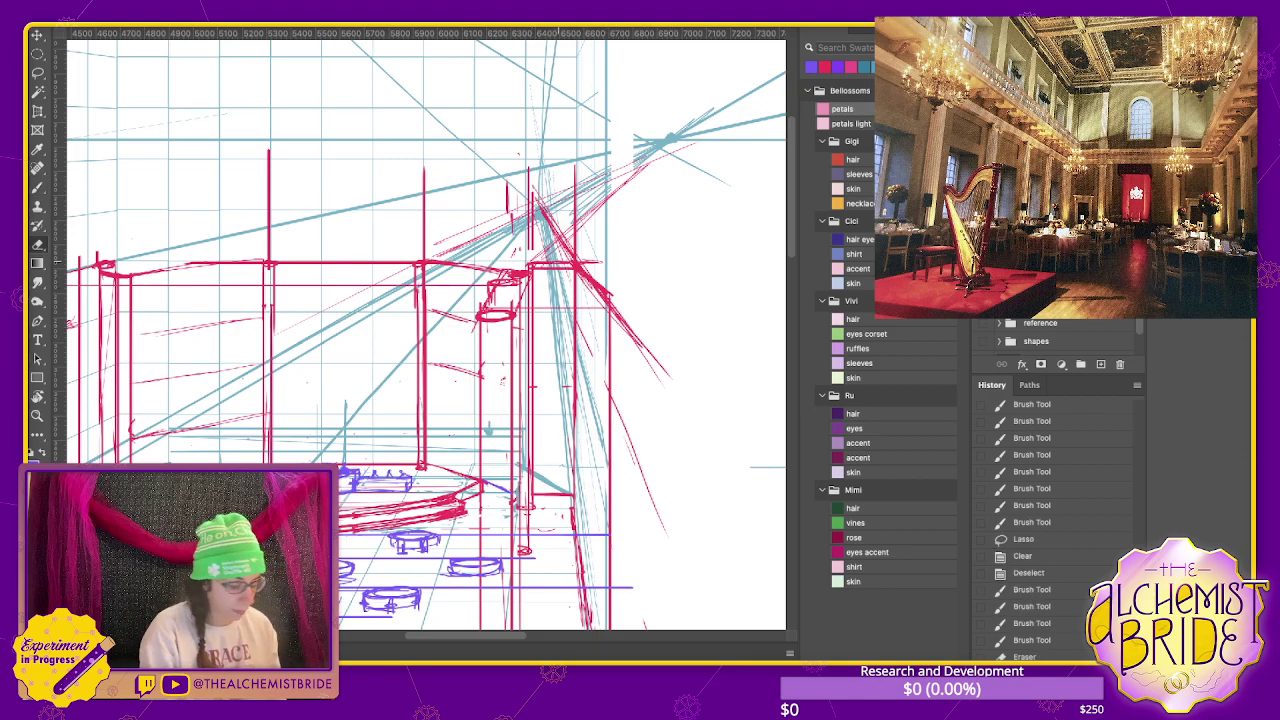
# - Lasso-delete the stray red lines above the columns and to the right of the room
pyautogui.press('l')
pyautogui.moveTo(380, 88)
pyautogui.mouseDown()
pyautogui.moveTo(464, 258)
pyautogui.moveTo(365, 88)
pyautogui.mouseUp()
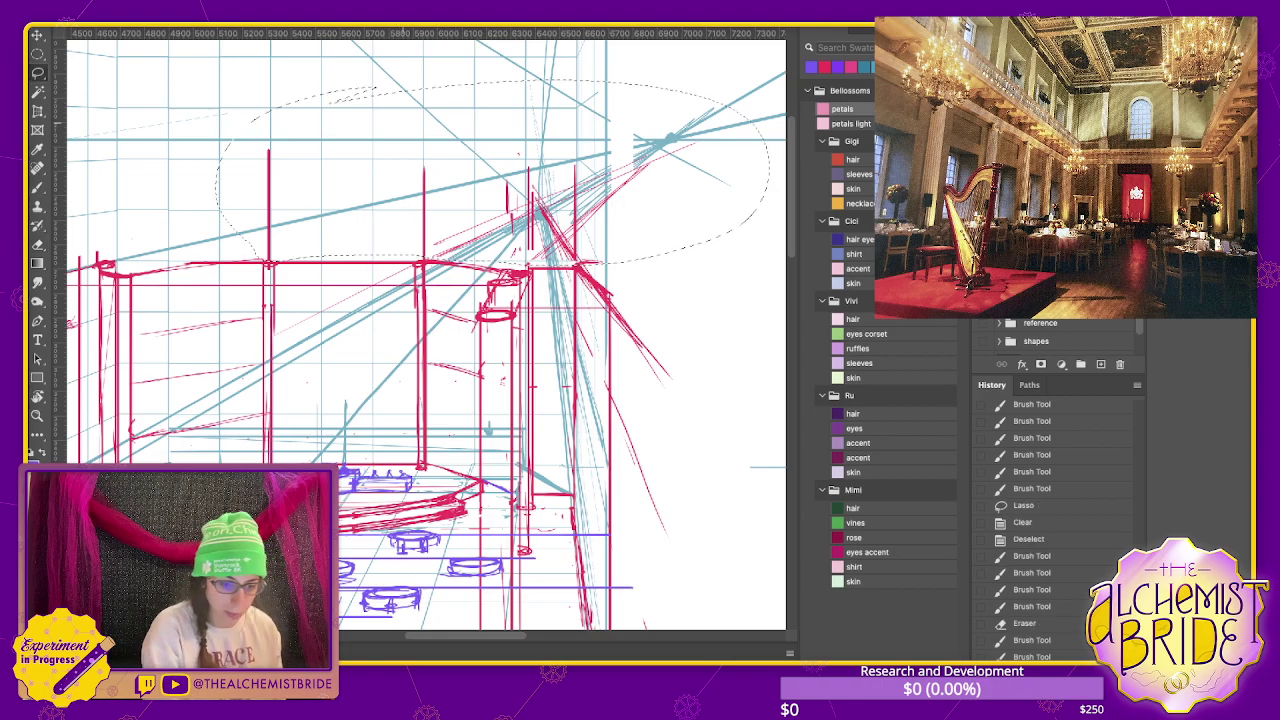
pyautogui.press('Delete')
pyautogui.hotkey('ctrl', 'd')
pyautogui.hotkey('ctrl', '-')
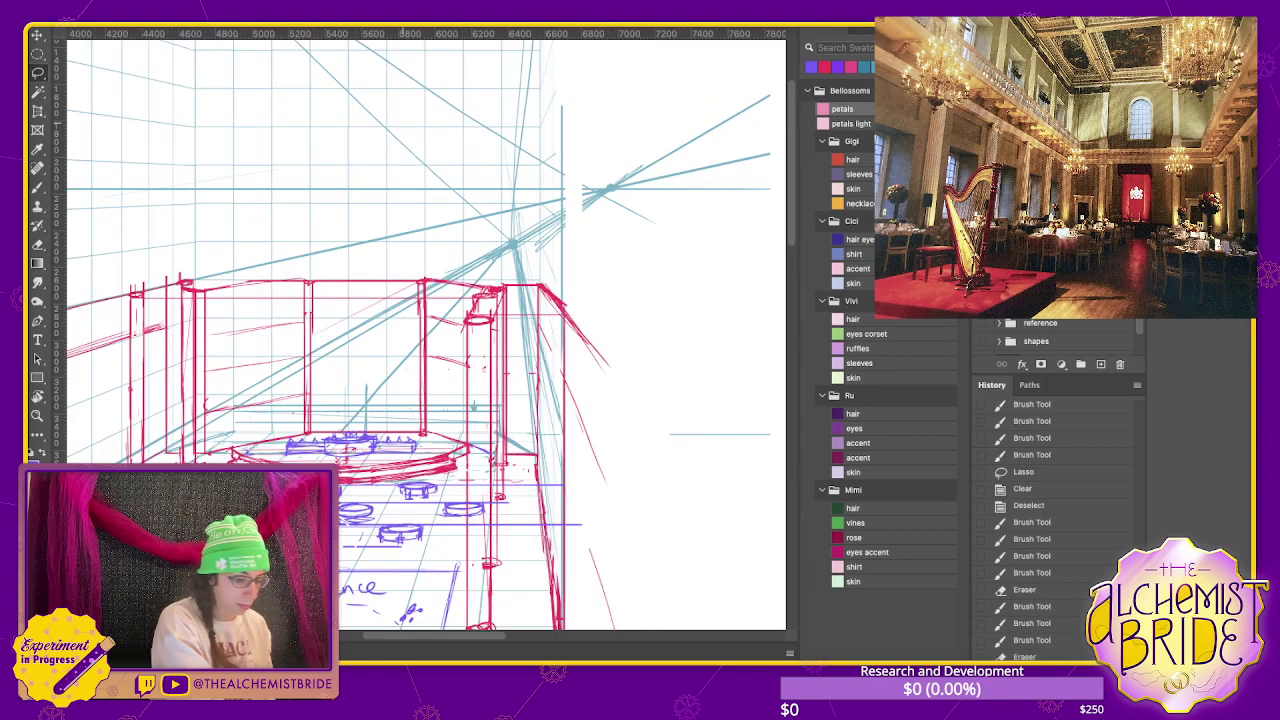
pyautogui.moveTo(400, 330)
pyautogui.mouseDown()
pyautogui.moveTo(568, 236)
pyautogui.moveTo(483, 268)
pyautogui.mouseUp()
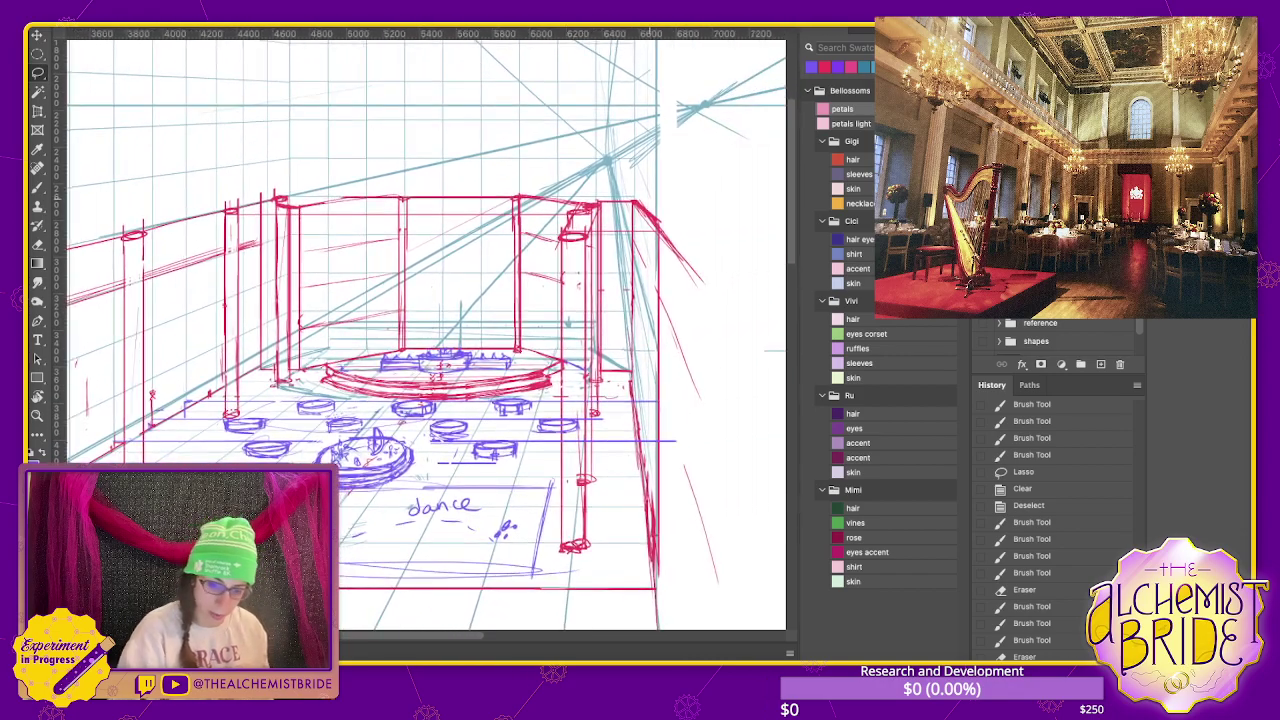
pyautogui.moveTo(664, 180)
pyautogui.mouseDown()
pyautogui.moveTo(684, 560)
pyautogui.moveTo(745, 195)
pyautogui.moveTo(662, 172)
pyautogui.mouseUp()
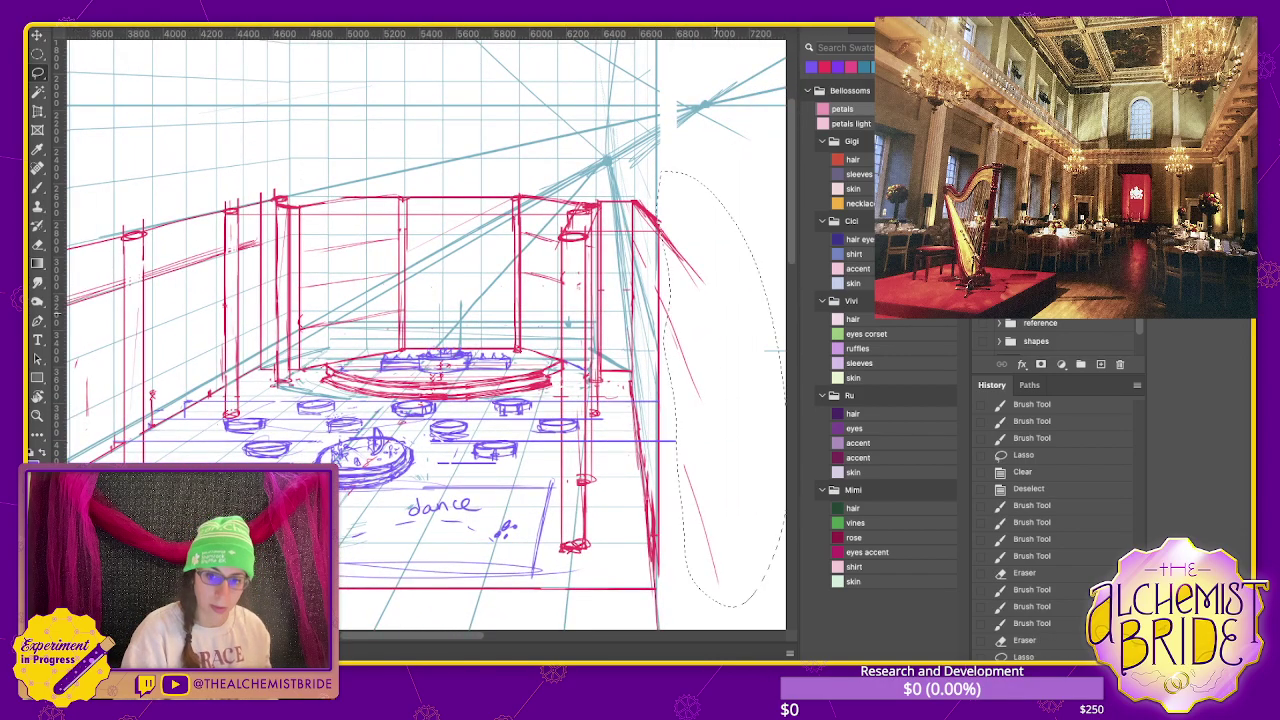
pyautogui.press('Delete')
pyautogui.hotkey('ctrl', 'd')
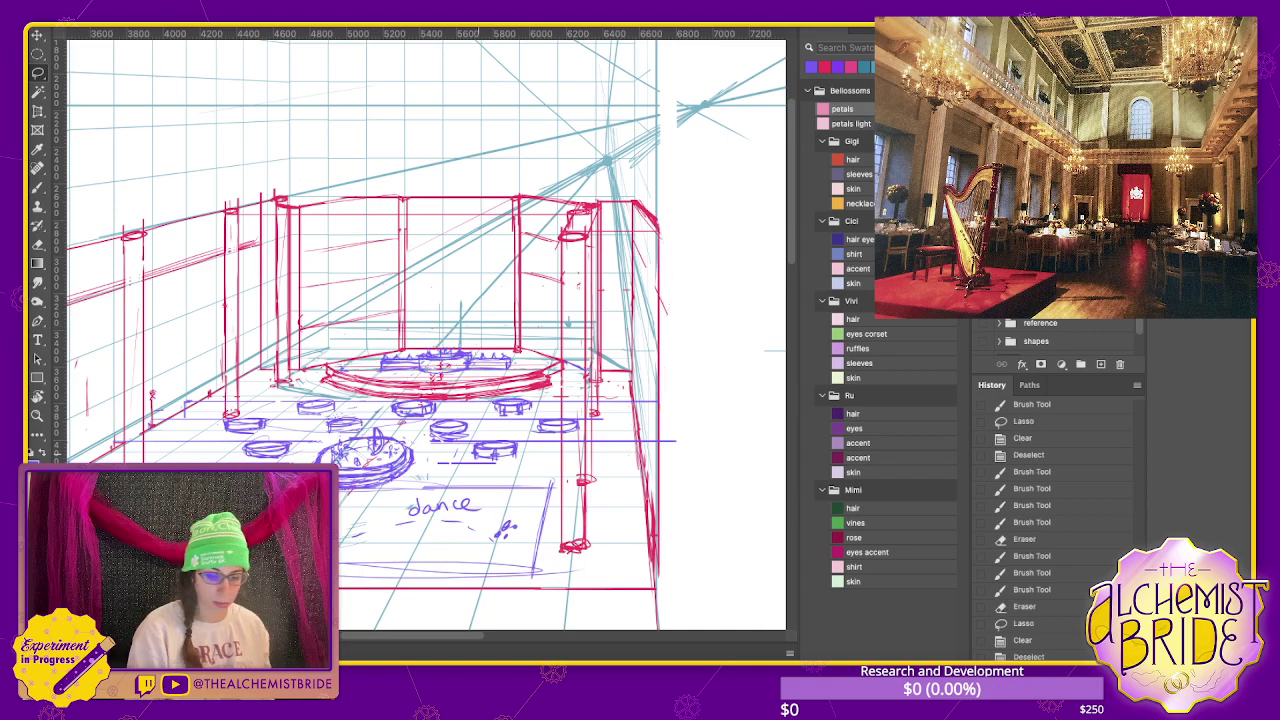
# - Delete the remaining stray marks around the room
pyautogui.moveTo(450, 350); pyautogui.dragTo(597, 325)
pyautogui.moveTo(450, 330); pyautogui.dragTo(438, 370)
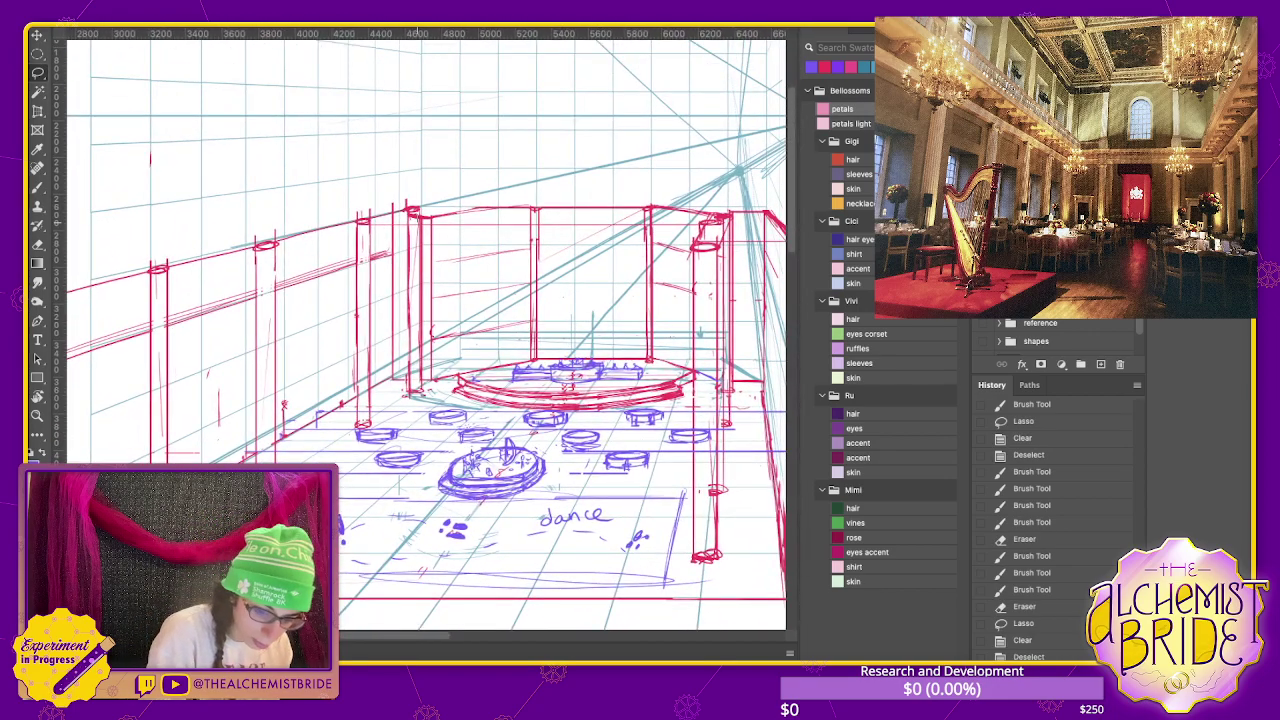
pyautogui.press('Delete')
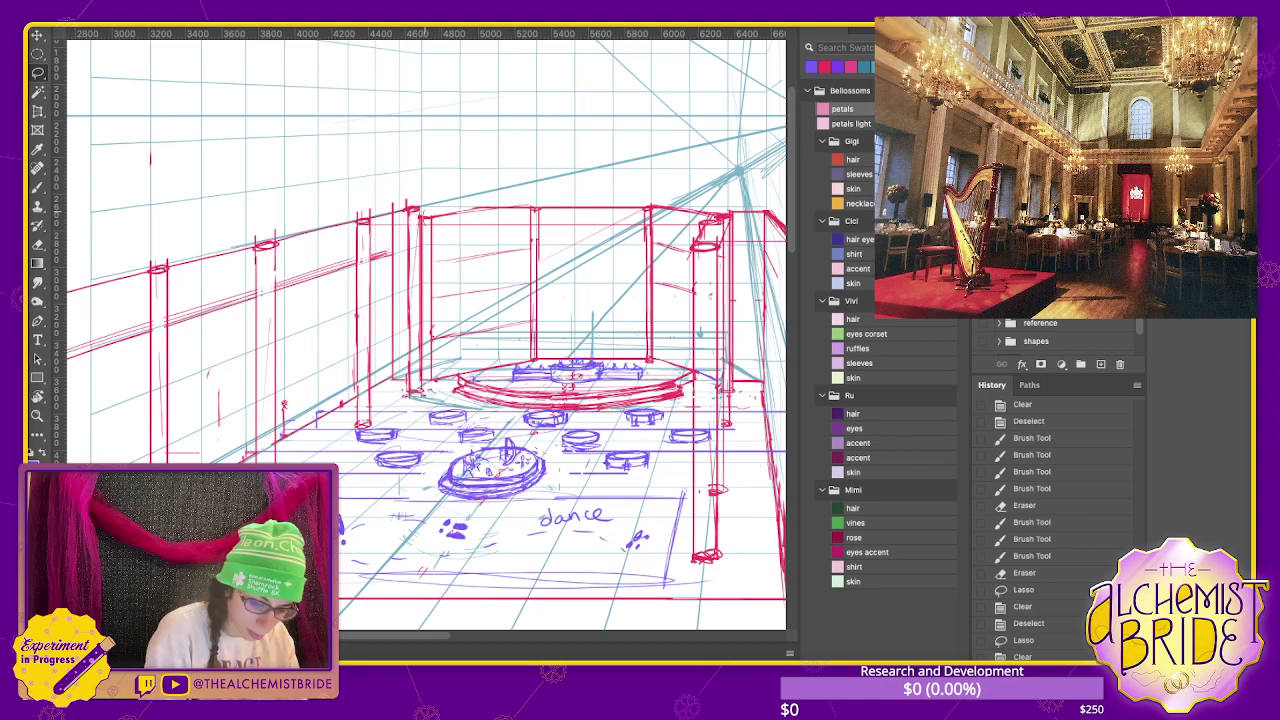
pyautogui.hotkey('ctrl', 'd')
pyautogui.press('Delete')
pyautogui.press('b')
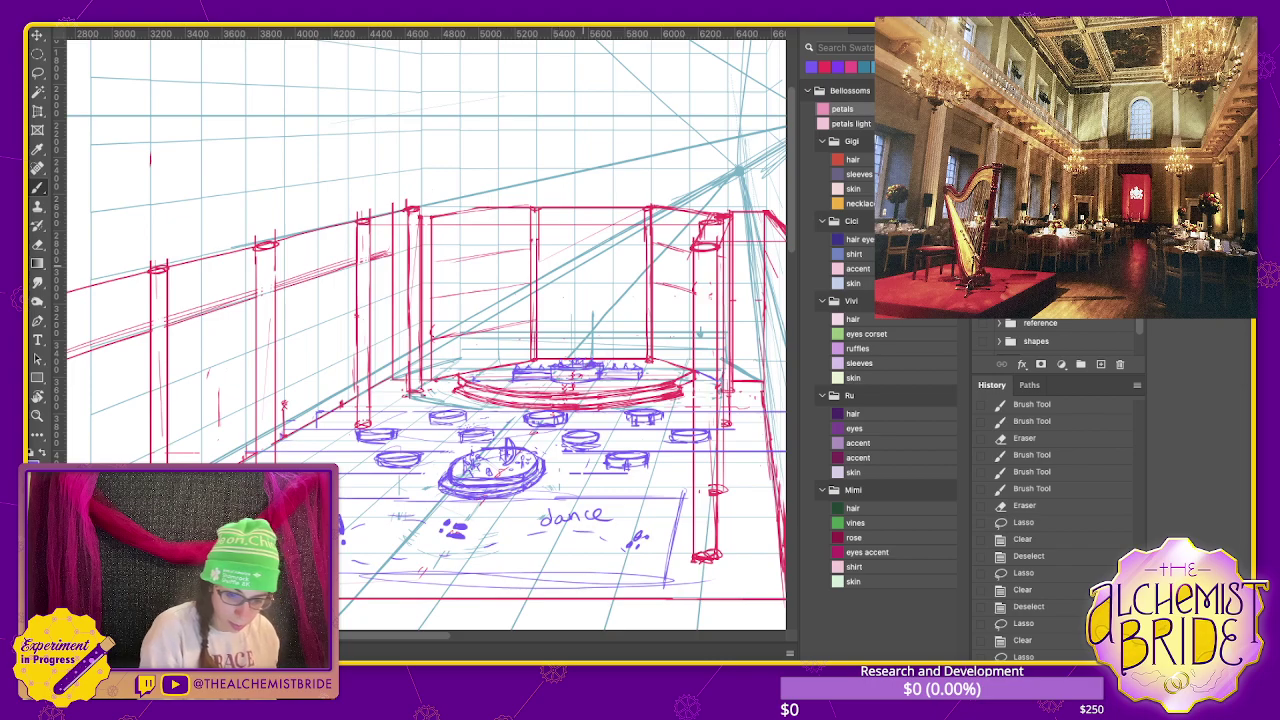
# - Draw a red line along the left railing and vertical column edge lines
pyautogui.moveTo(420, 330); pyautogui.dragTo(505, 305)
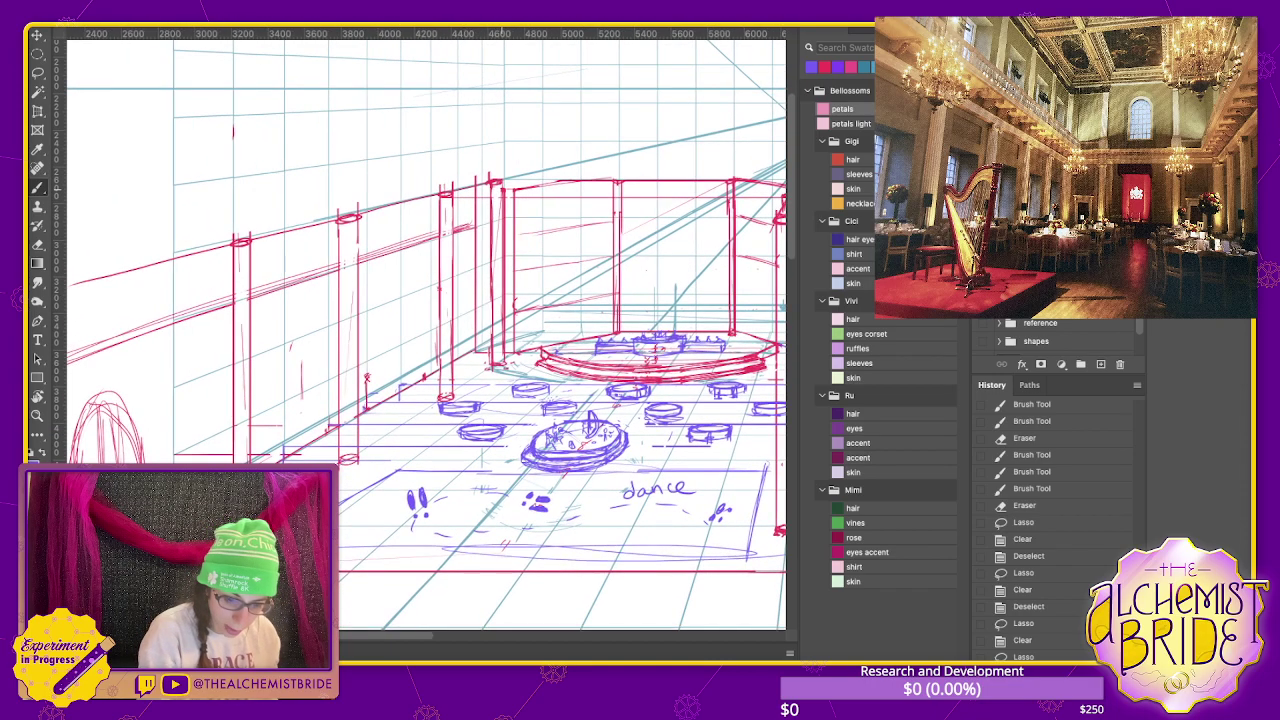
pyautogui.moveTo(480, 196); pyautogui.dragTo(66, 305)
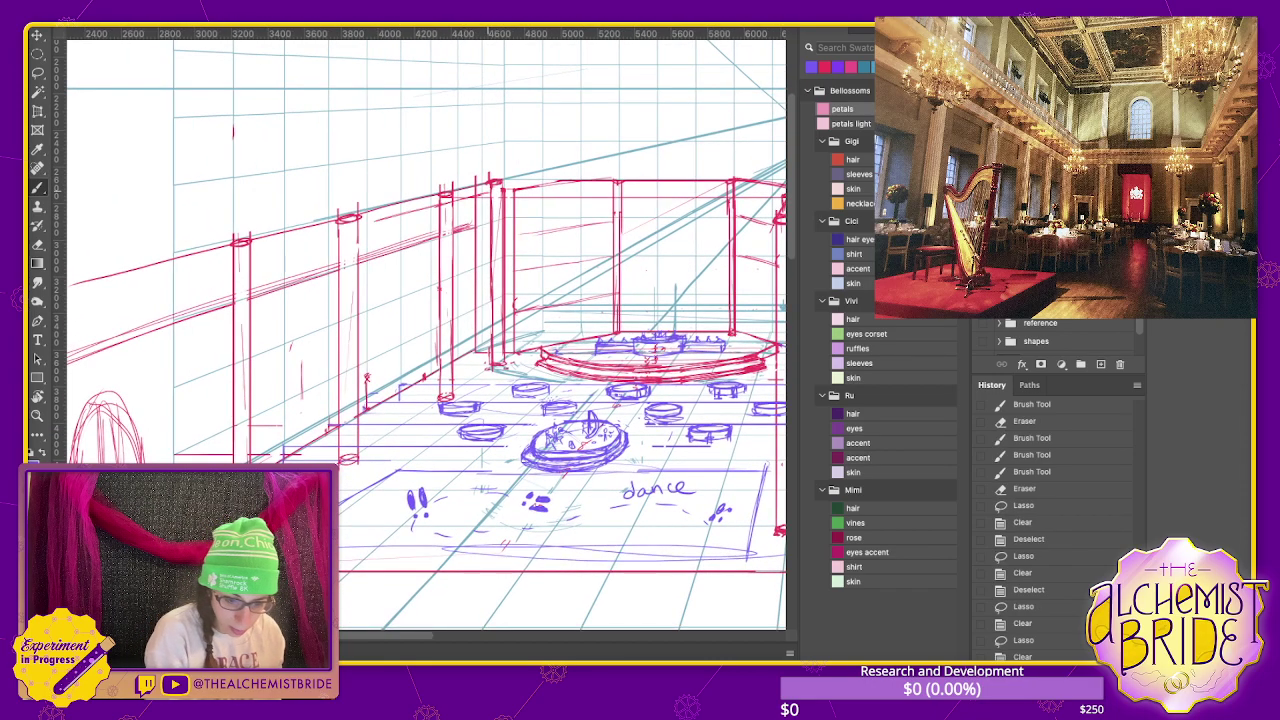
pyautogui.moveTo(650, 360); pyautogui.dragTo(350, 370)
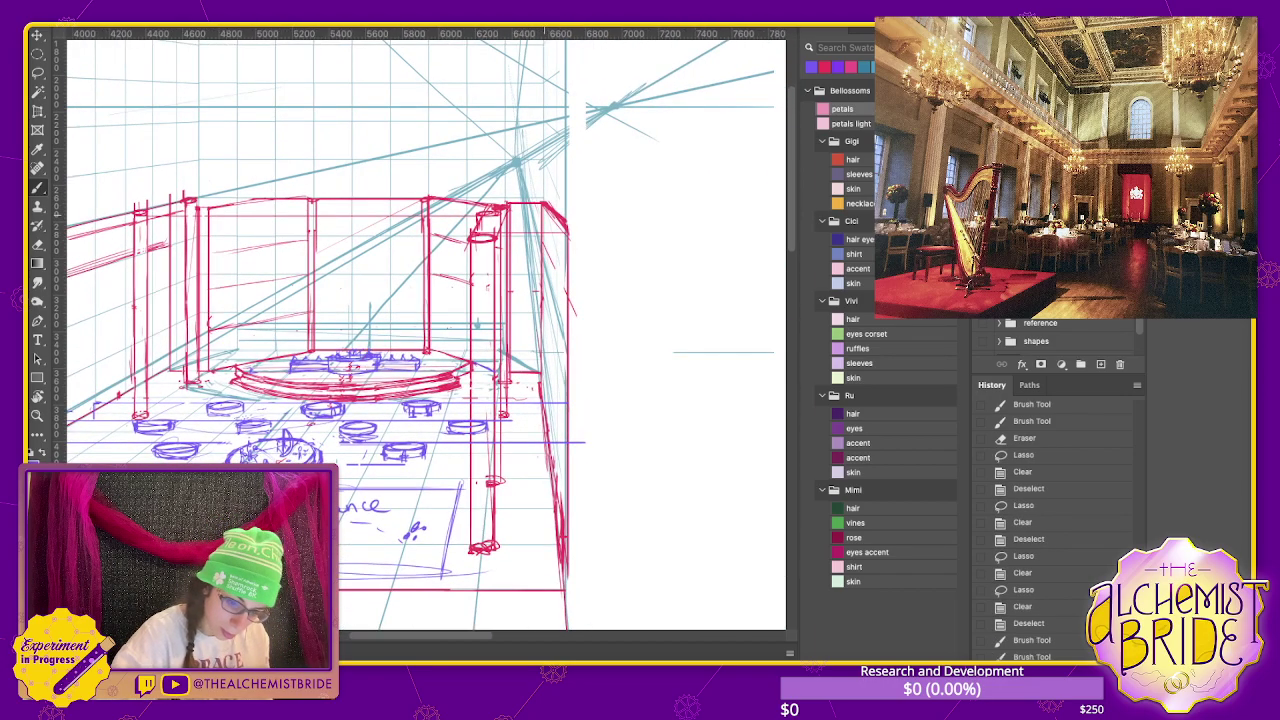
pyautogui.moveTo(350, 375); pyautogui.dragTo(540, 375)
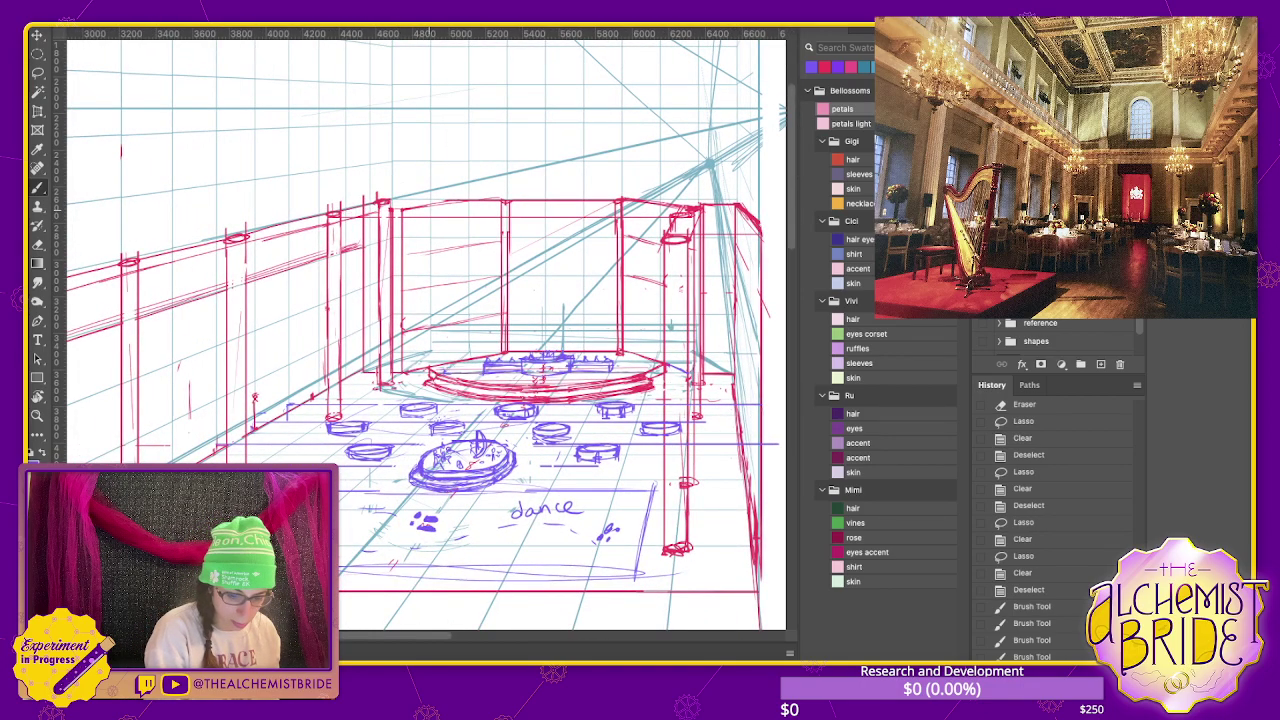
pyautogui.moveTo(372, 258); pyautogui.dragTo(372, 342)
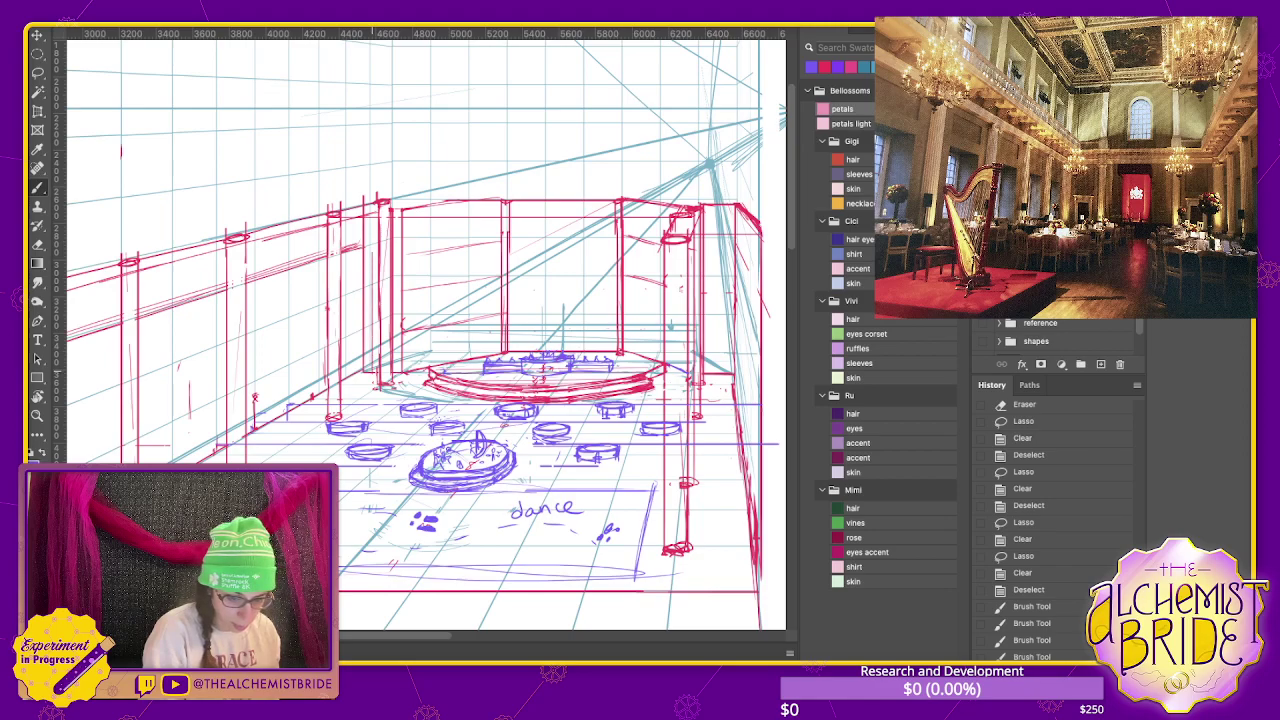
pyautogui.moveTo(371, 214); pyautogui.dragTo(371, 290)
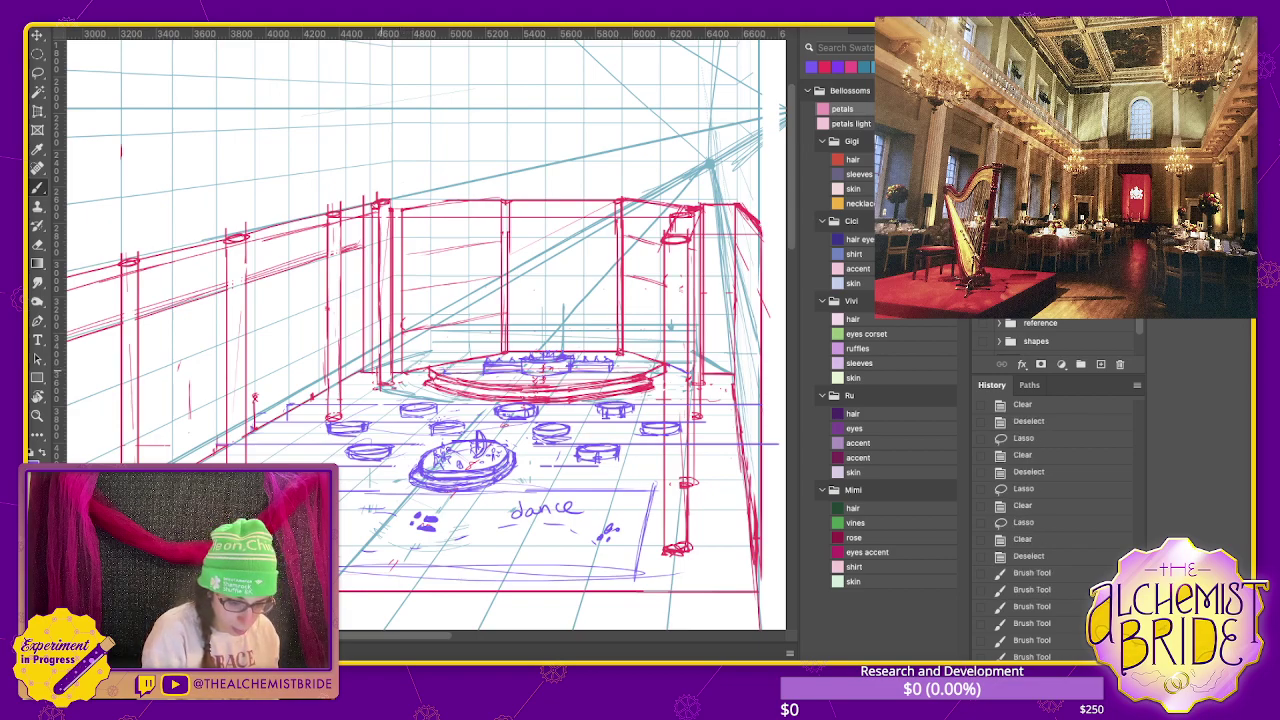
pyautogui.moveTo(359, 218); pyautogui.dragTo(360, 368)
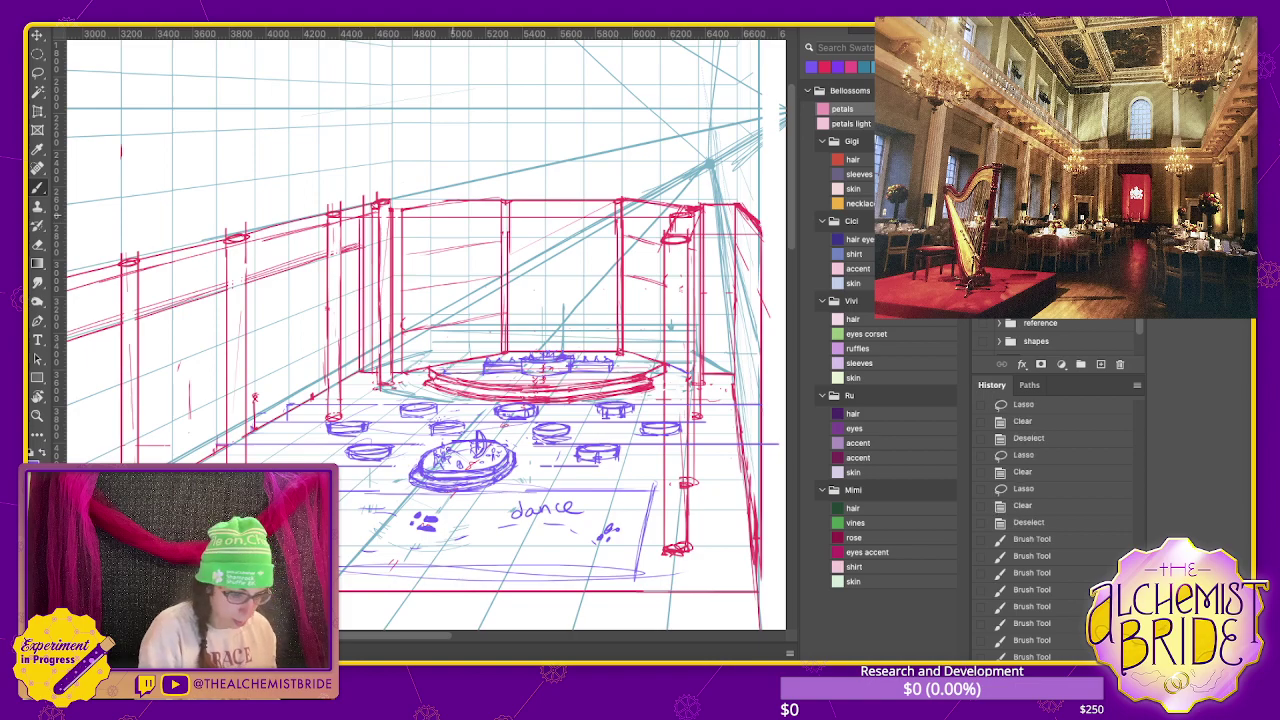
# - Lasso the extra vertical column stroke to remove it, then resume drawing
pyautogui.press('l')
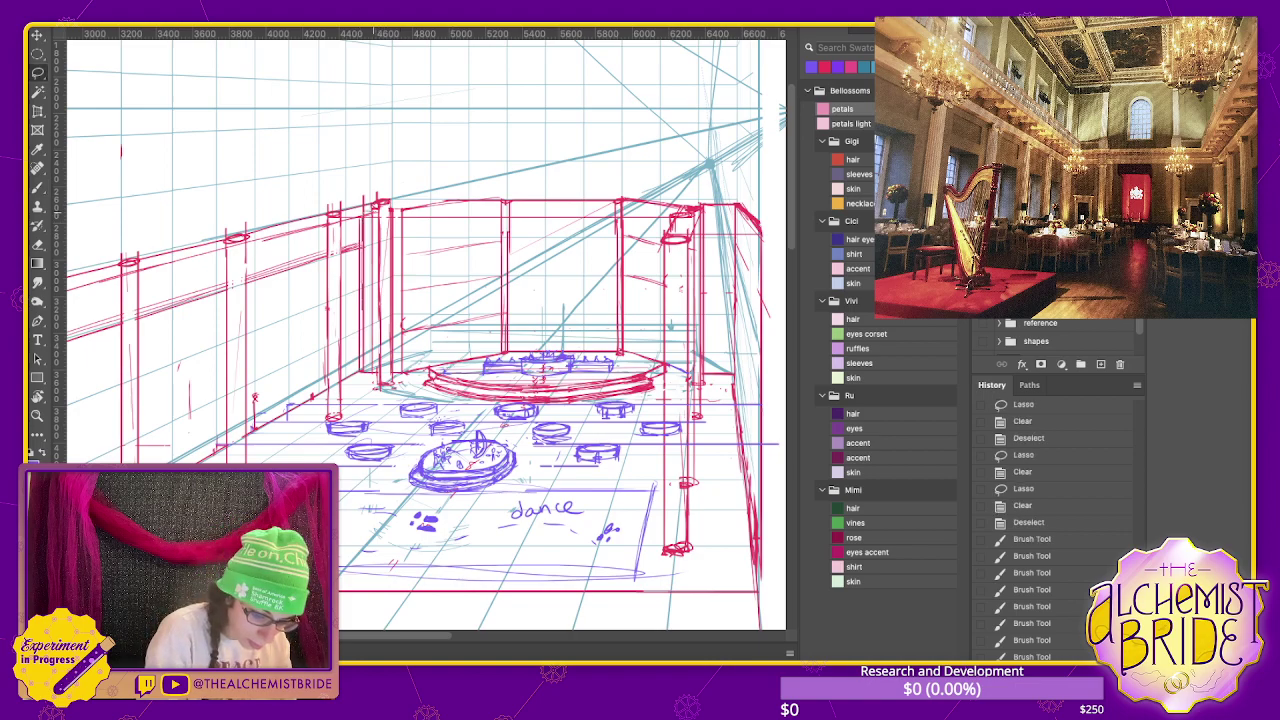
pyautogui.moveTo(368, 206); pyautogui.dragTo(376, 366)
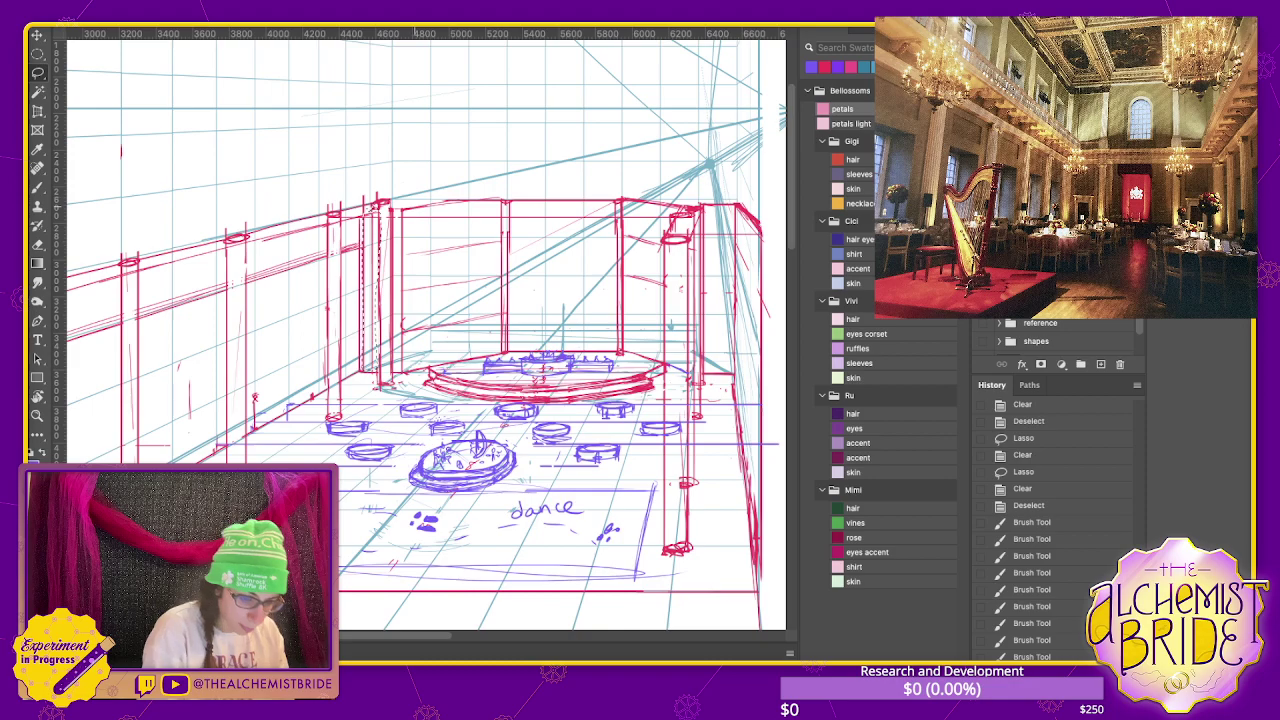
pyautogui.moveTo(368, 206); pyautogui.dragTo(378, 208)
pyautogui.hotkey('ctrl', 'd')
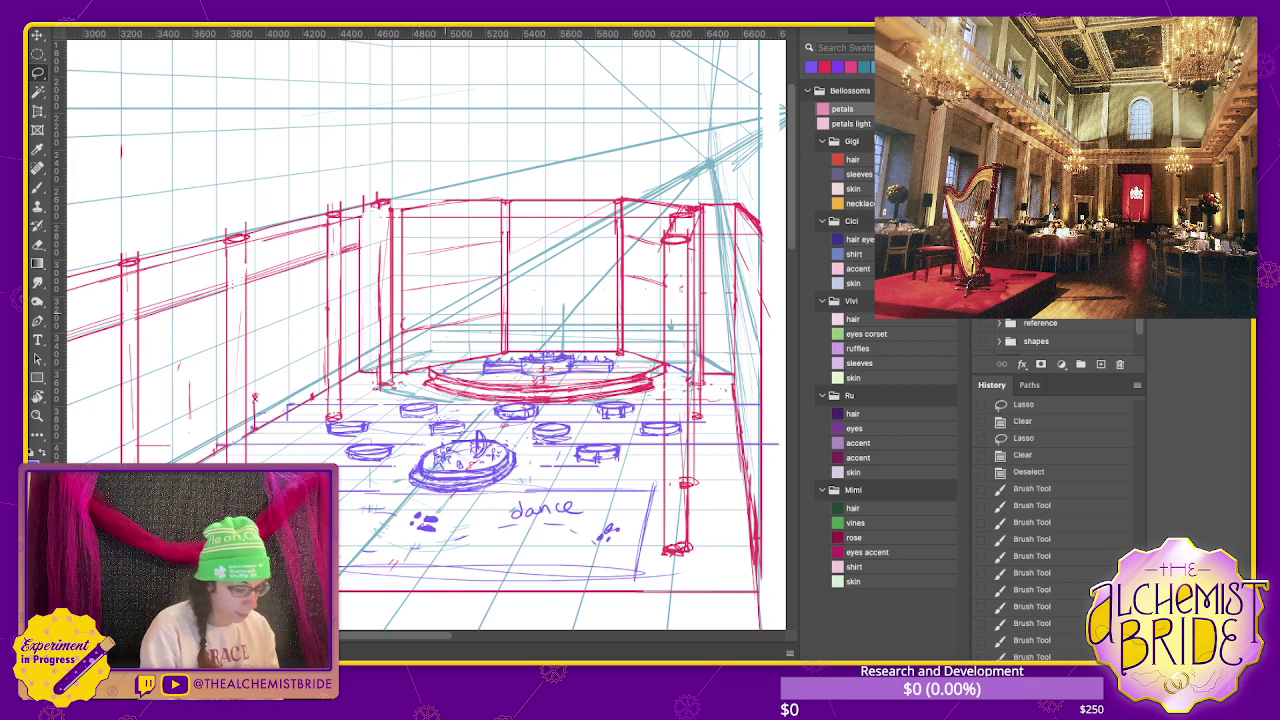
pyautogui.press('b')
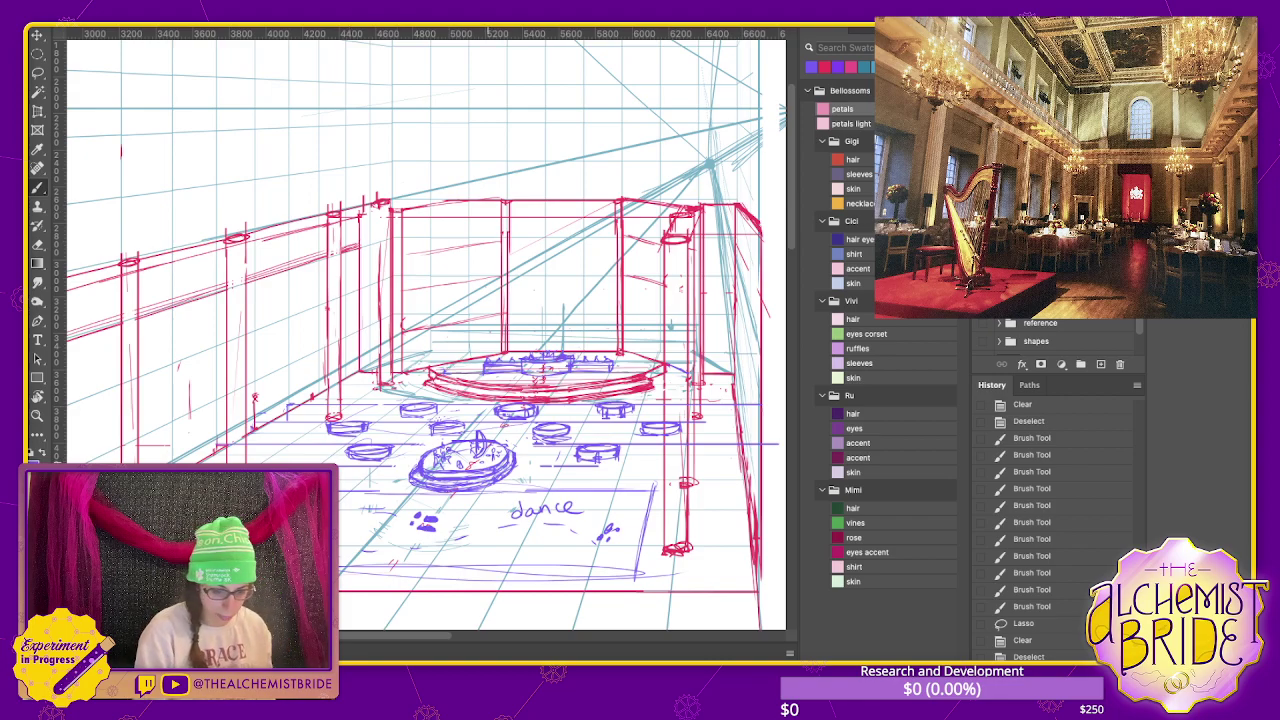
pyautogui.moveTo(420, 330); pyautogui.dragTo(347, 310)
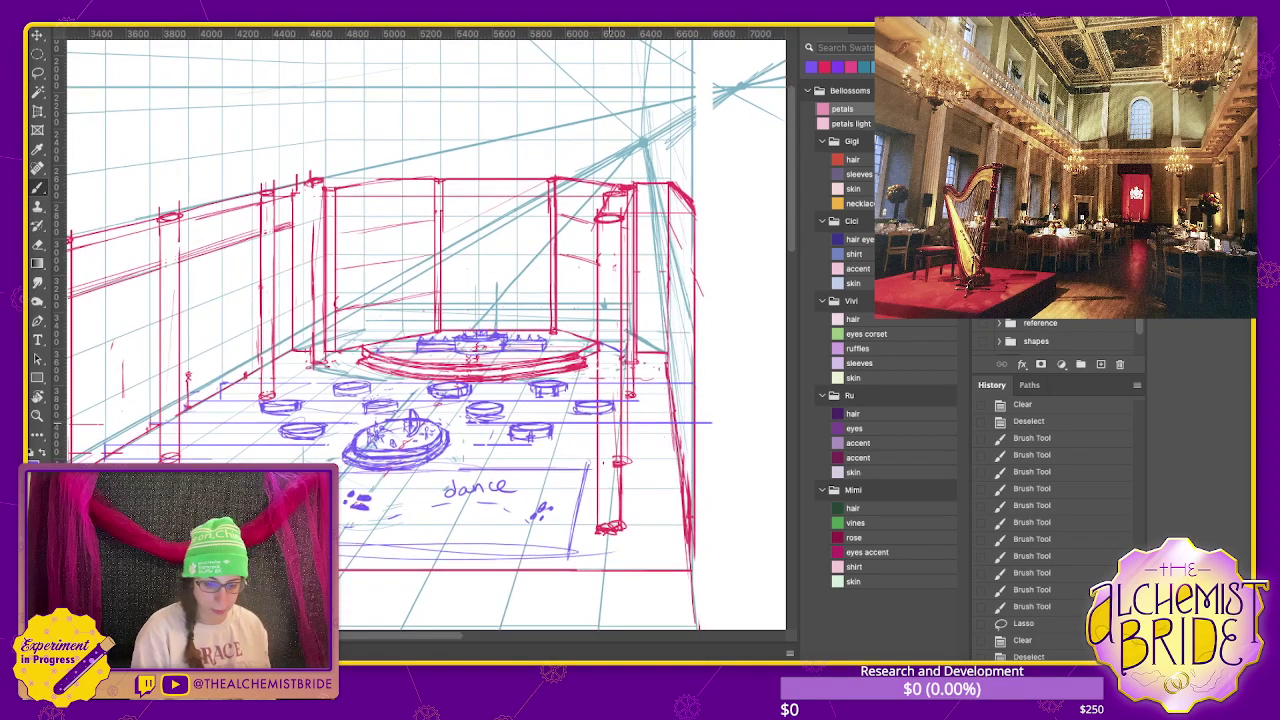
# - Dab three short purple marks on the dance floor in front of the stage
pyautogui.hotkey('ctrl', '-')
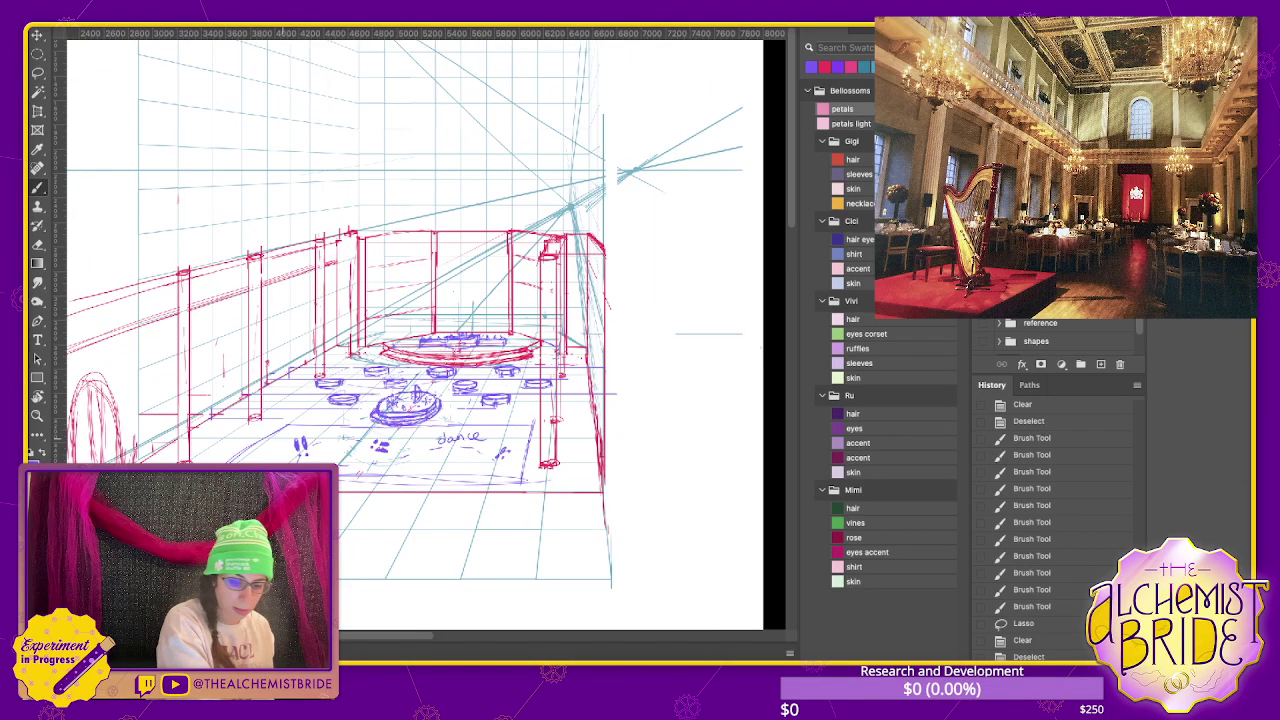
pyautogui.hscroll(-3, 420, 330)
pyautogui.hscroll(-2, 420, 330)
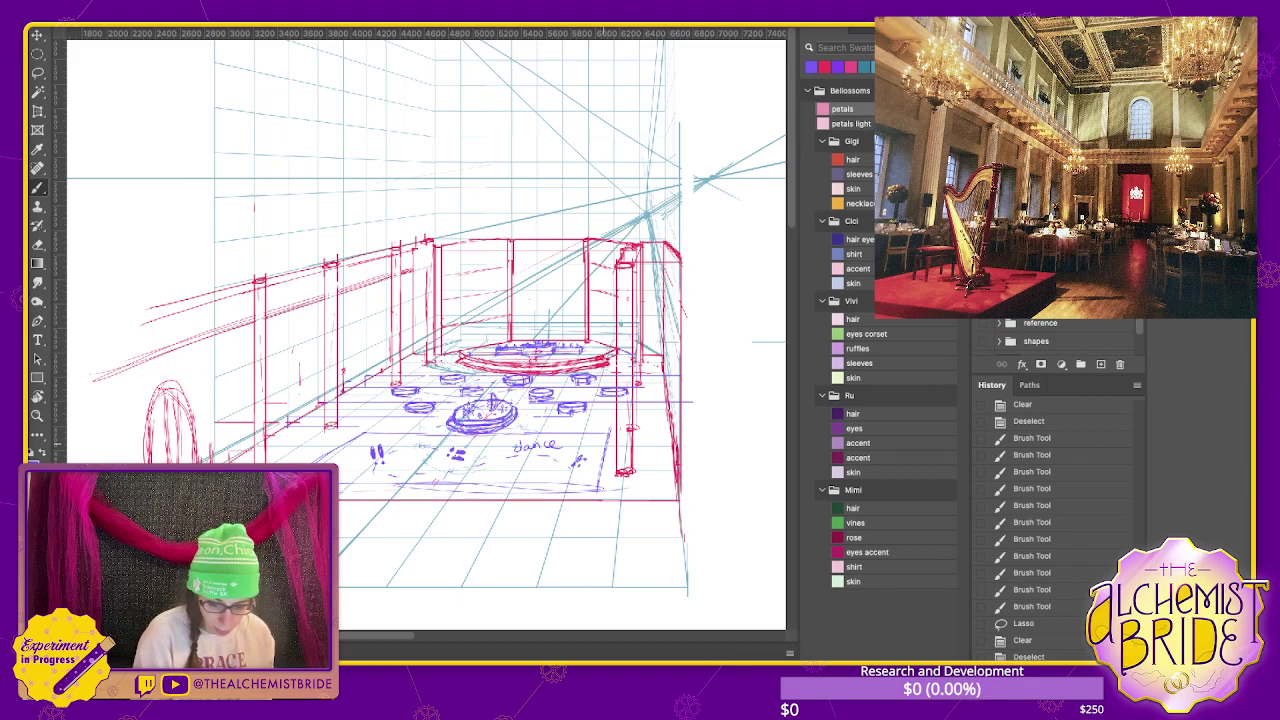
pyautogui.moveTo(450, 441); pyautogui.dragTo(484, 441)
pyautogui.moveTo(510, 440); pyautogui.dragTo(528, 436)
pyautogui.moveTo(348, 442); pyautogui.dragTo(370, 432)
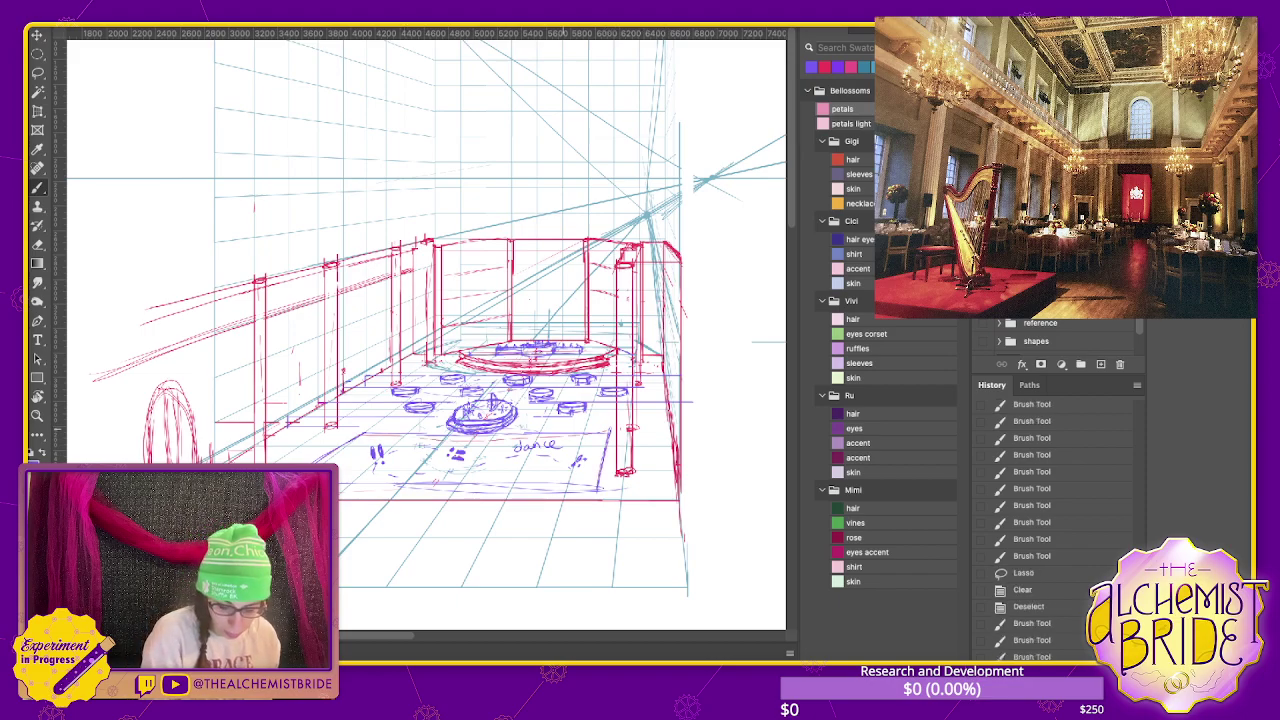
# - Scroll up and down to inspect the stage area
pyautogui.scroll(1, 445, 435)
pyautogui.scroll(1, 445, 435)
pyautogui.scroll(1, 445, 435)
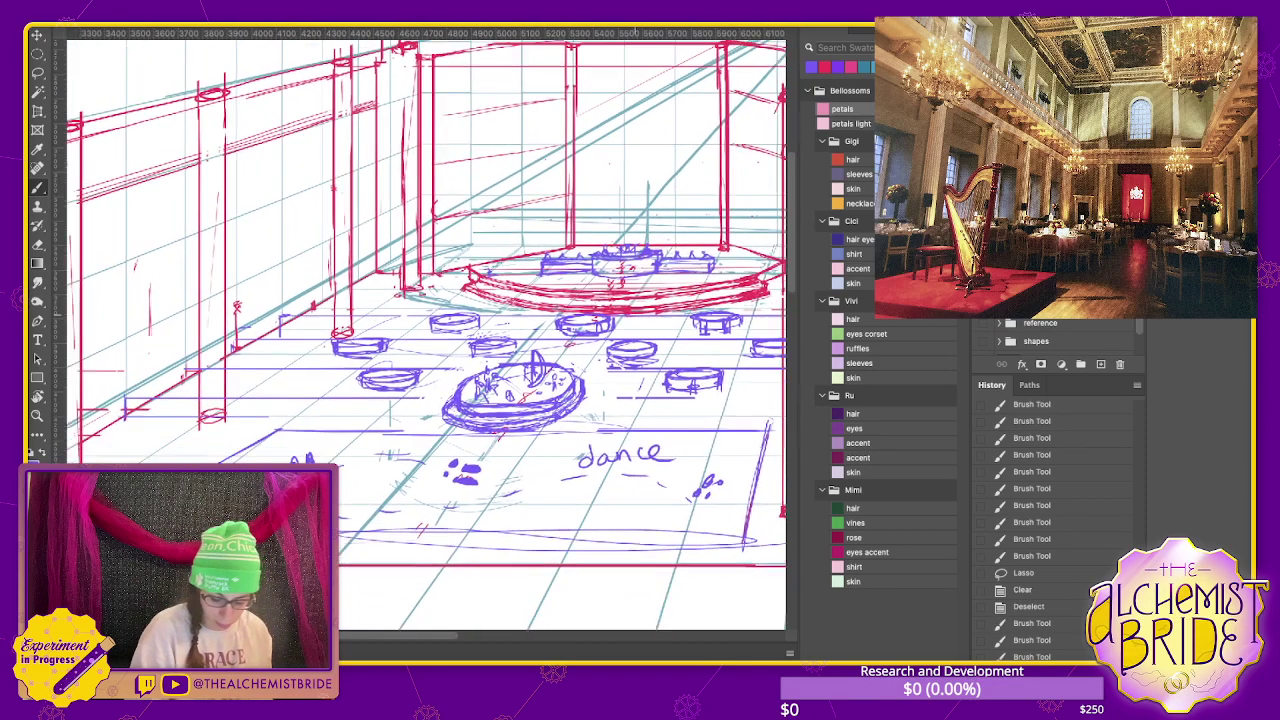
pyautogui.scroll(-1, 445, 400)
pyautogui.scroll(1, 445, 400)
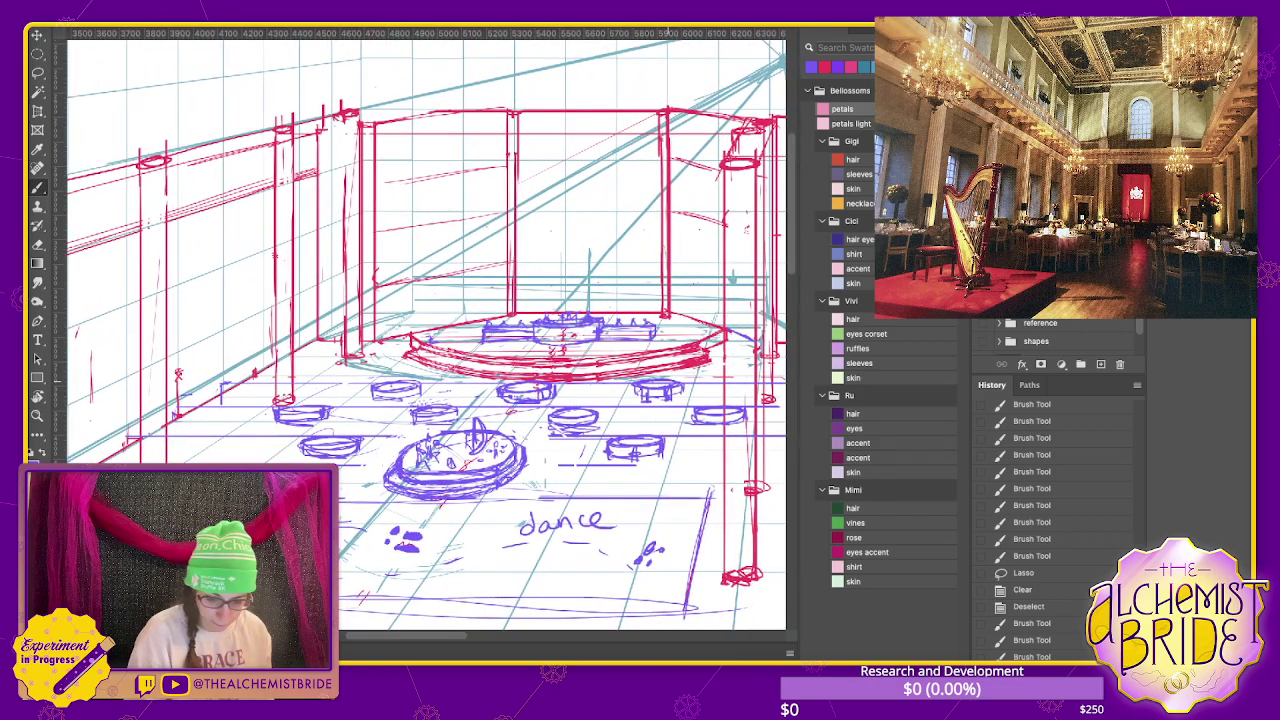
pyautogui.scroll(1, 720, 110)
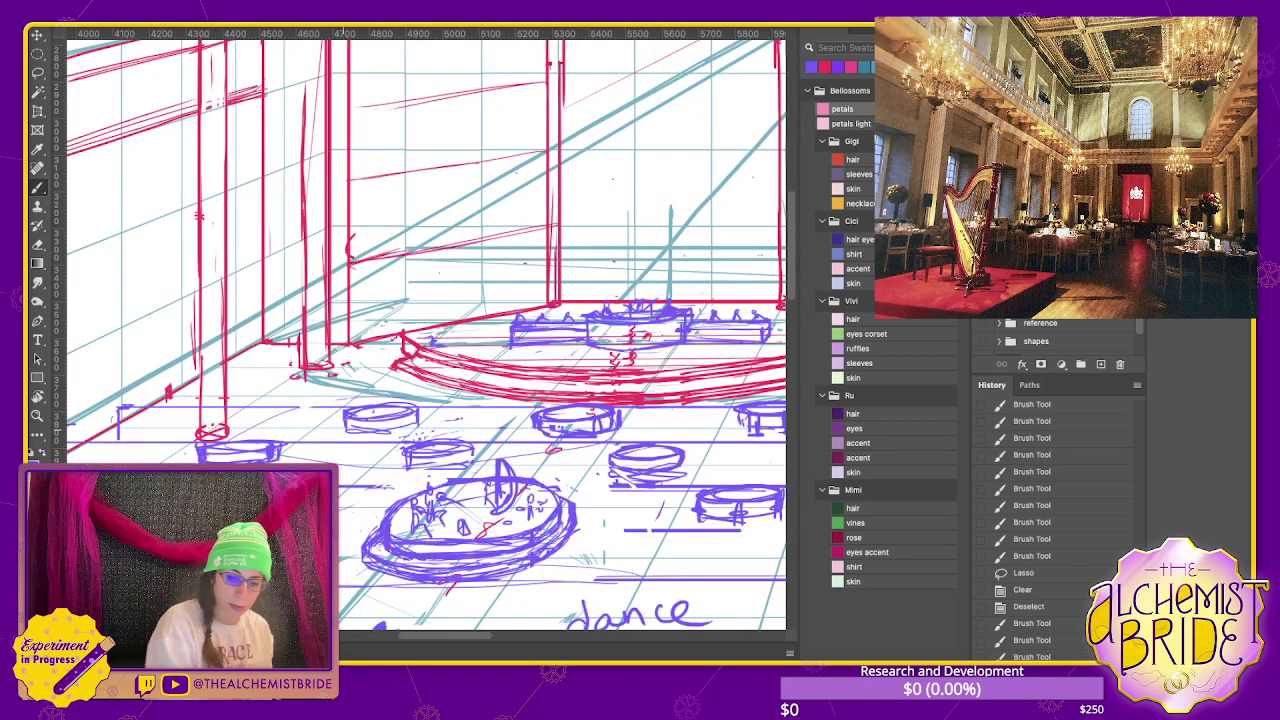
pyautogui.scroll(1, 720, 110)
pyautogui.scroll(1, 720, 110)
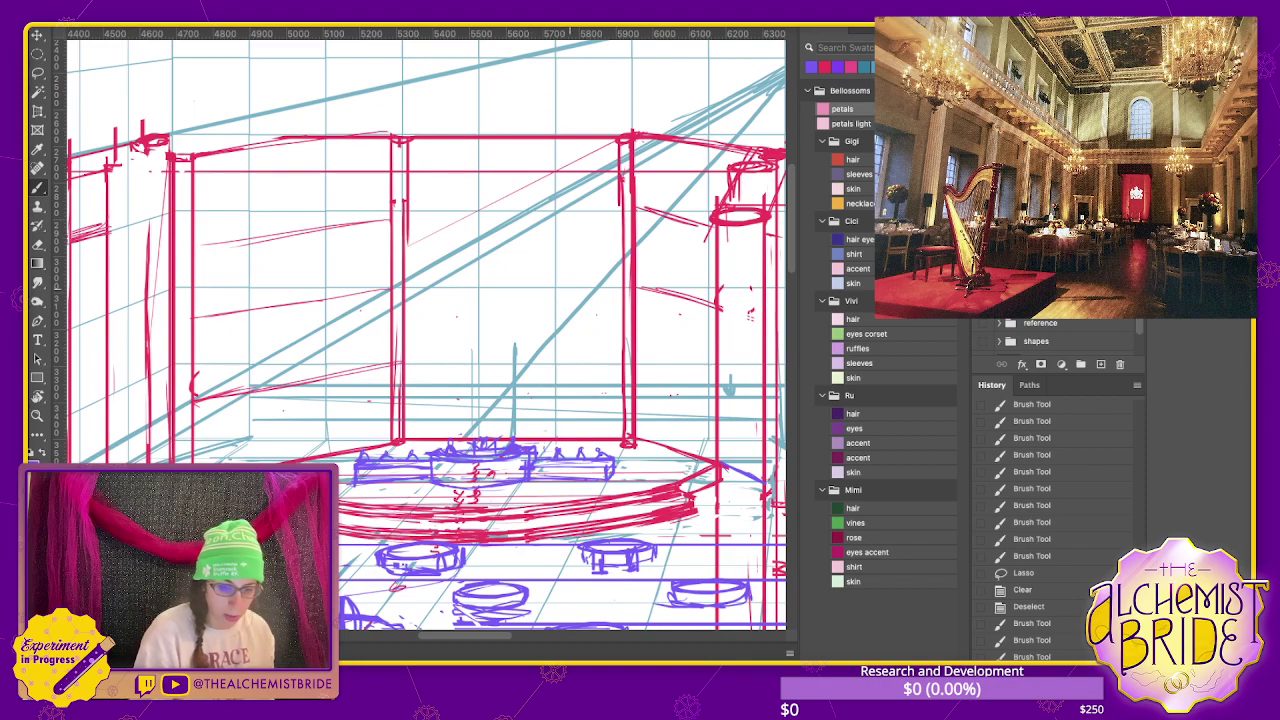
pyautogui.scroll(-1, 435, 340)
pyautogui.scroll(-1, 435, 340)
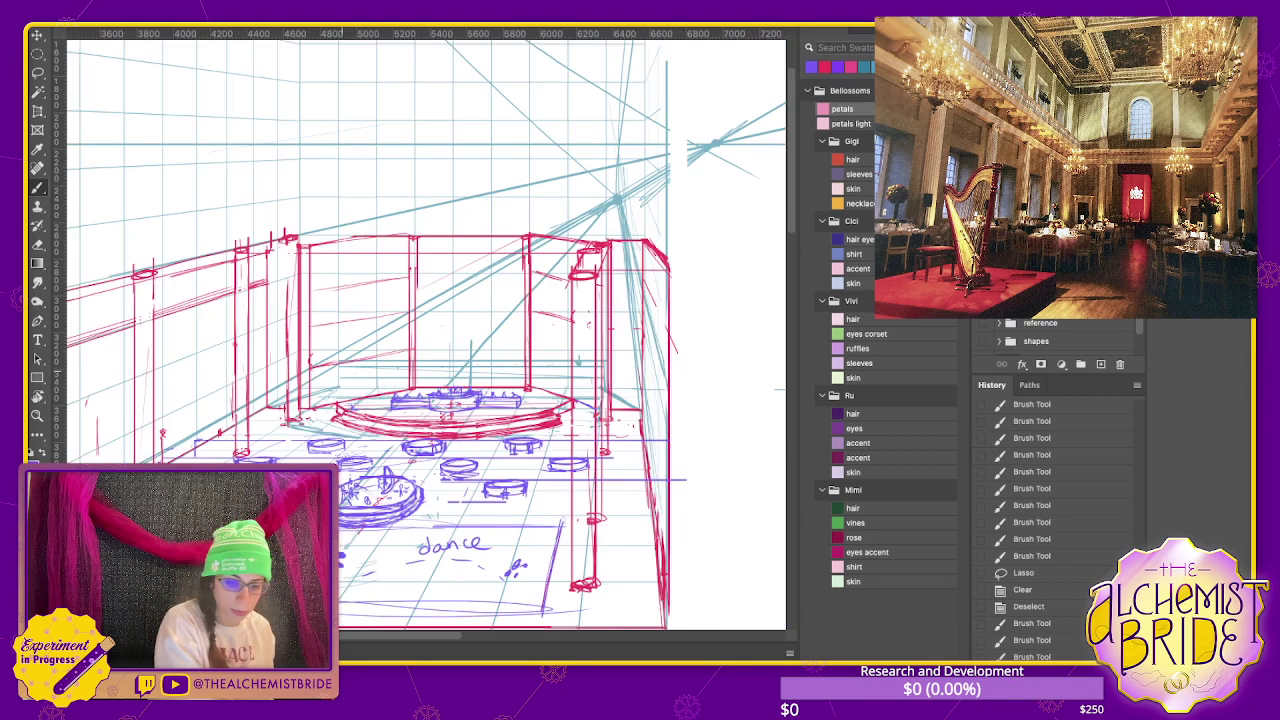
# - Draw a long horizontal red guideline and red diagonal hatching on the right wall
pyautogui.moveTo(420, 330); pyautogui.dragTo(456, 322)
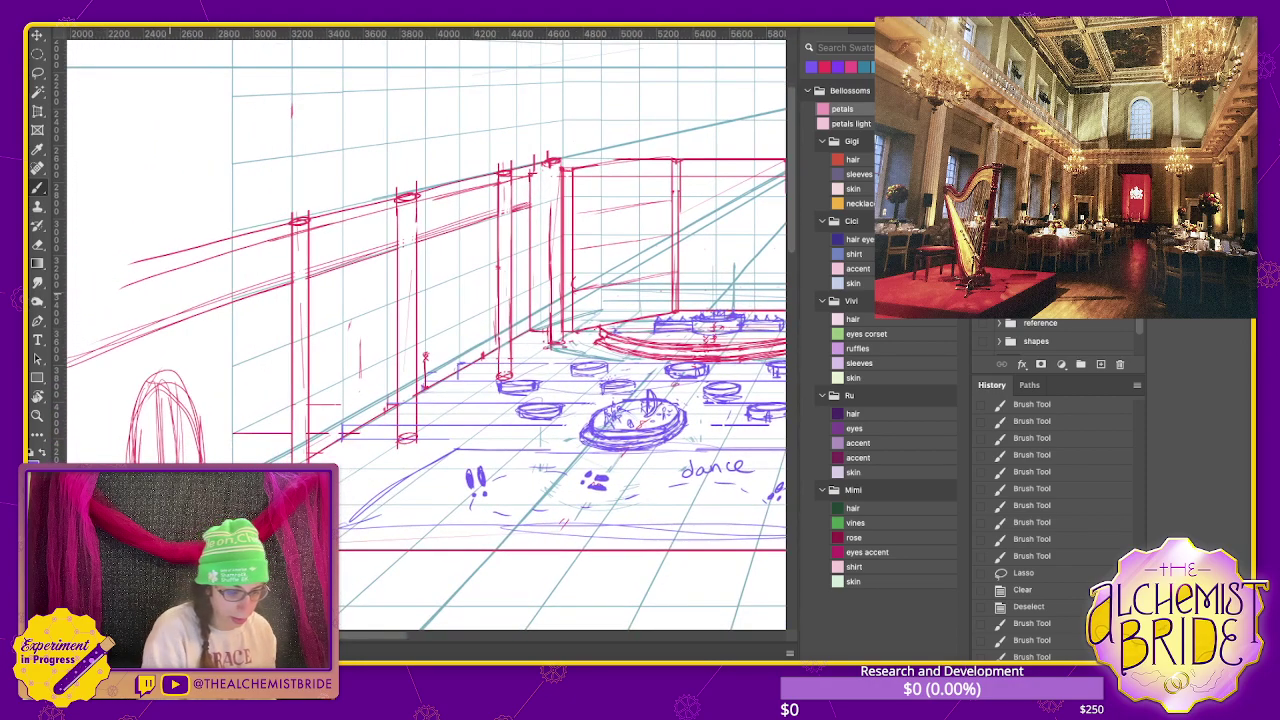
pyautogui.moveTo(118, 265); pyautogui.dragTo(760, 265)
pyautogui.moveTo(560, 340); pyautogui.dragTo(310, 340)
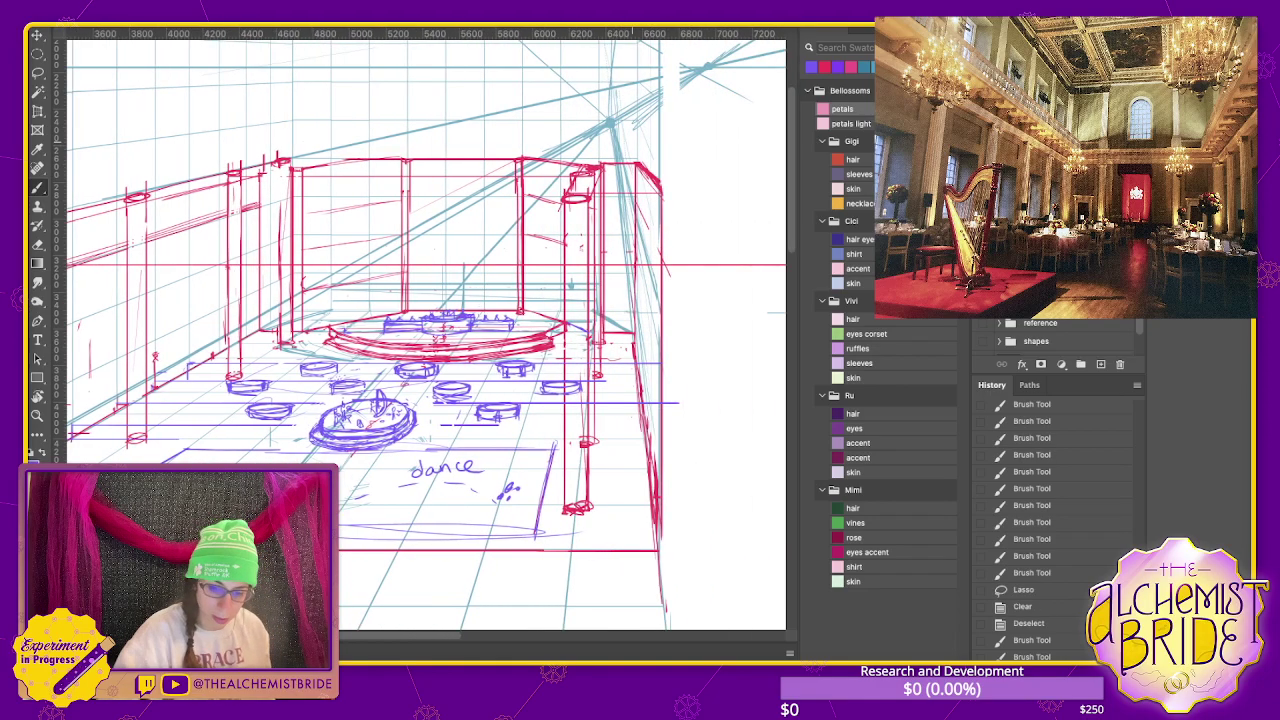
pyautogui.moveTo(662, 188); pyautogui.dragTo(704, 240)
pyautogui.moveTo(638, 170); pyautogui.dragTo(716, 258)
pyautogui.moveTo(666, 204); pyautogui.dragTo(716, 264)
pyautogui.moveTo(672, 210)
pyautogui.mouseDown()
pyautogui.moveTo(712, 262)
pyautogui.moveTo(712, 546)
pyautogui.mouseUp()
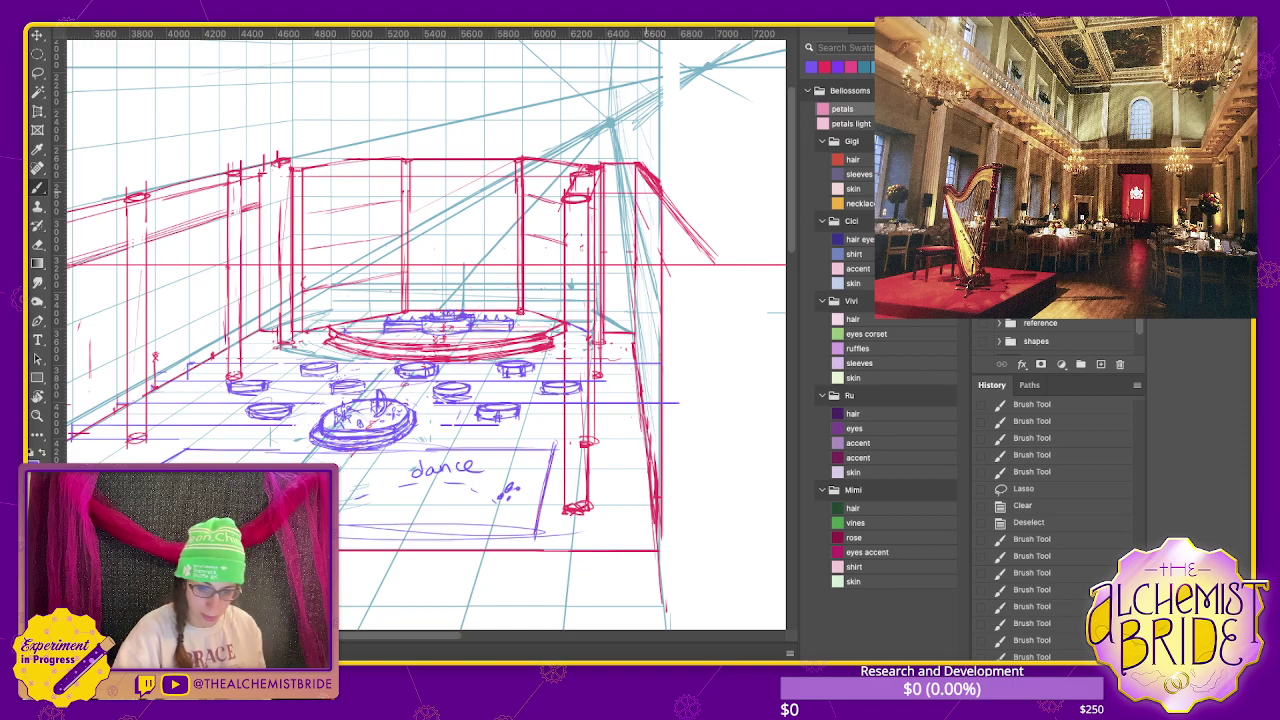
pyautogui.moveTo(636, 174); pyautogui.dragTo(650, 214)
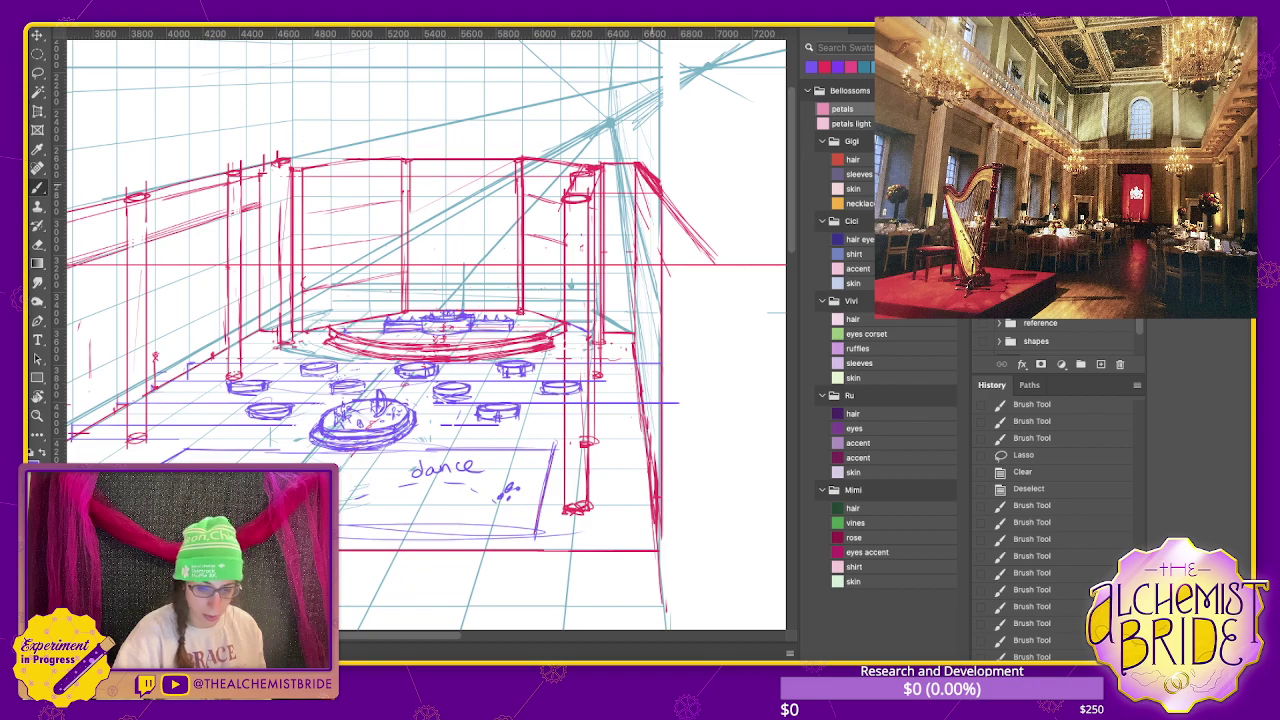
pyautogui.moveTo(648, 176); pyautogui.dragTo(734, 290)
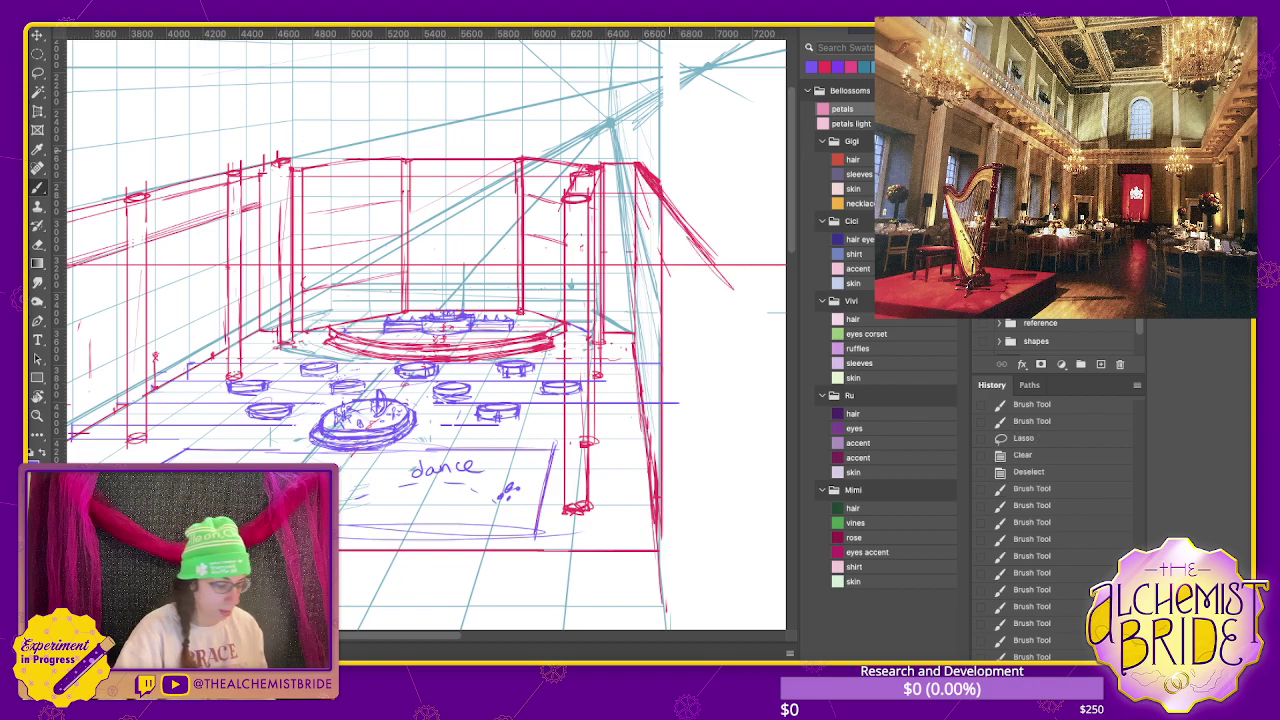
# - Lasso and delete two patches of stray red strokes at the upper right
pyautogui.press('l')
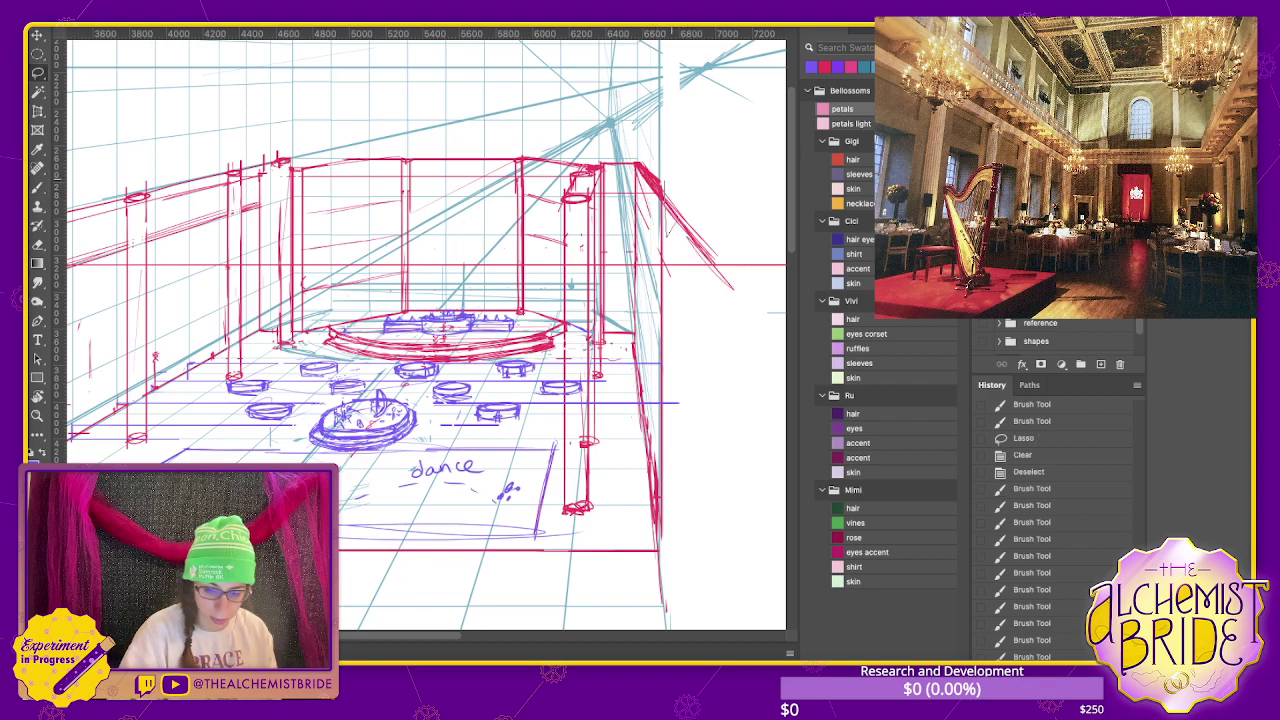
pyautogui.moveTo(686, 207); pyautogui.dragTo(687, 203)
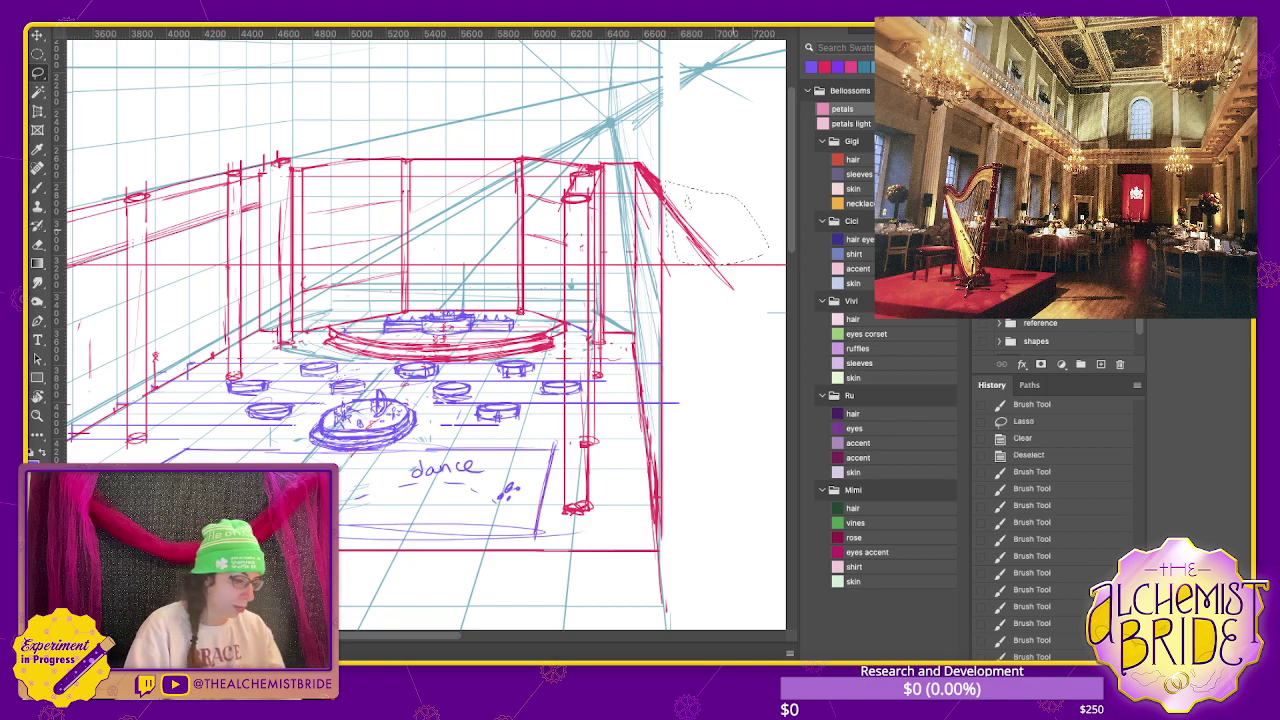
pyautogui.press('Delete')
pyautogui.hotkey('ctrl', 'd')
pyautogui.hscroll(-5, 420, 330)
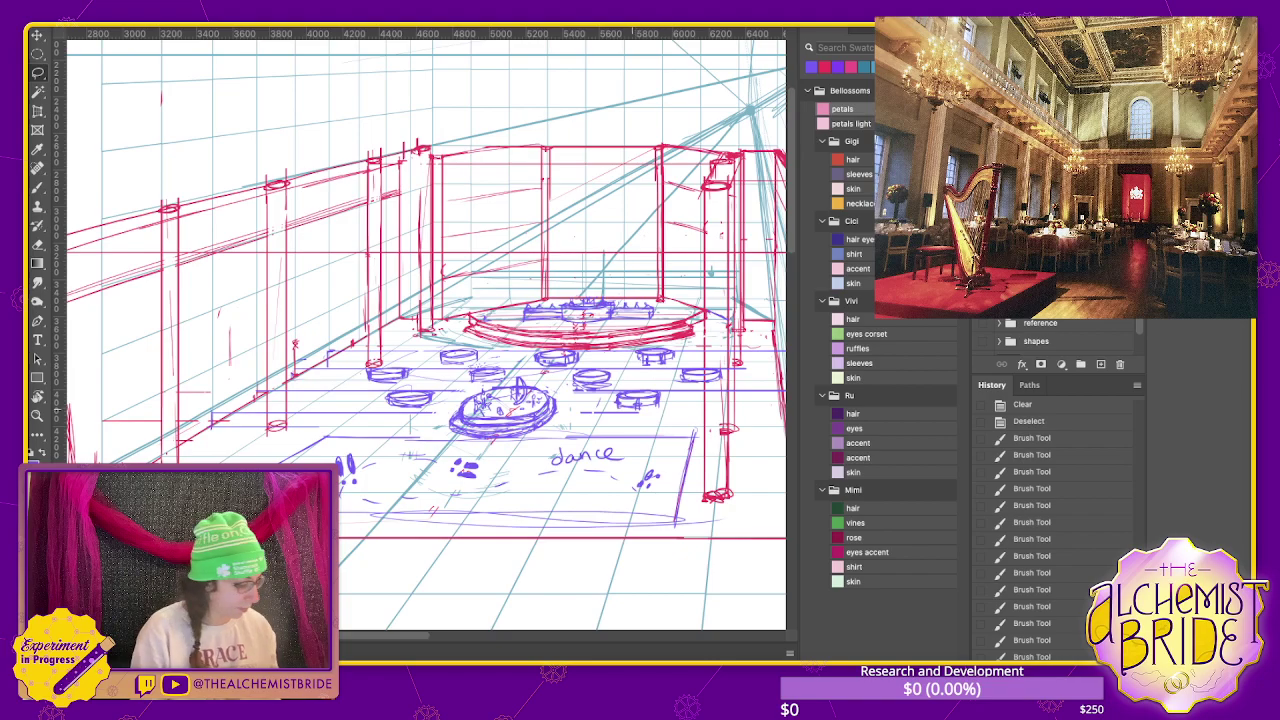
pyautogui.press('b')
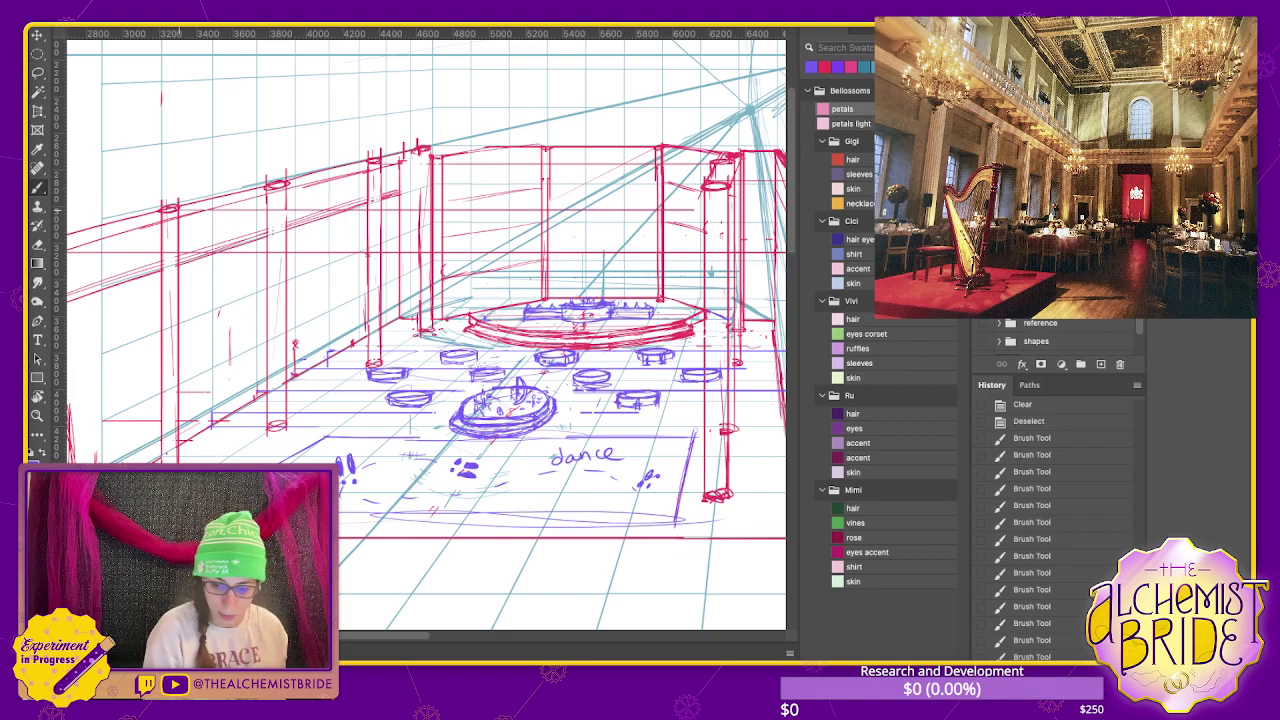
pyautogui.moveTo(710, 210); pyautogui.dragTo(740, 260)
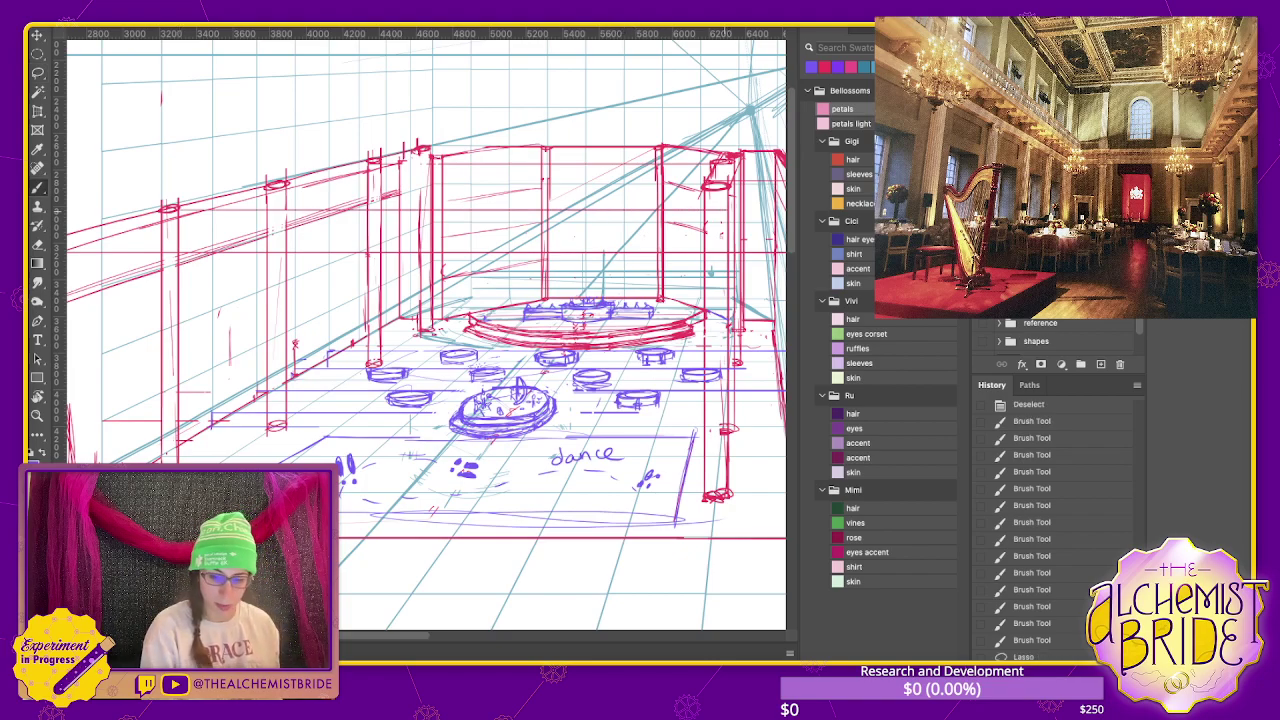
pyautogui.press('Delete')
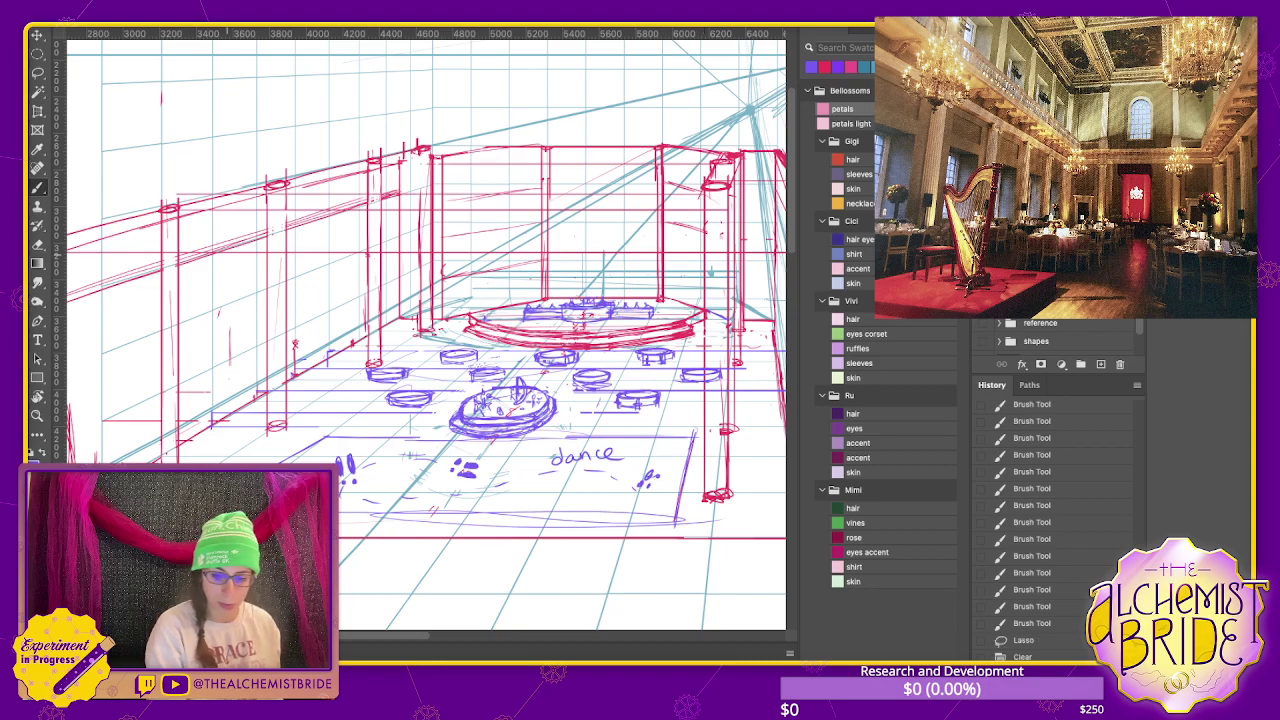
pyautogui.hotkey('ctrl', '-')
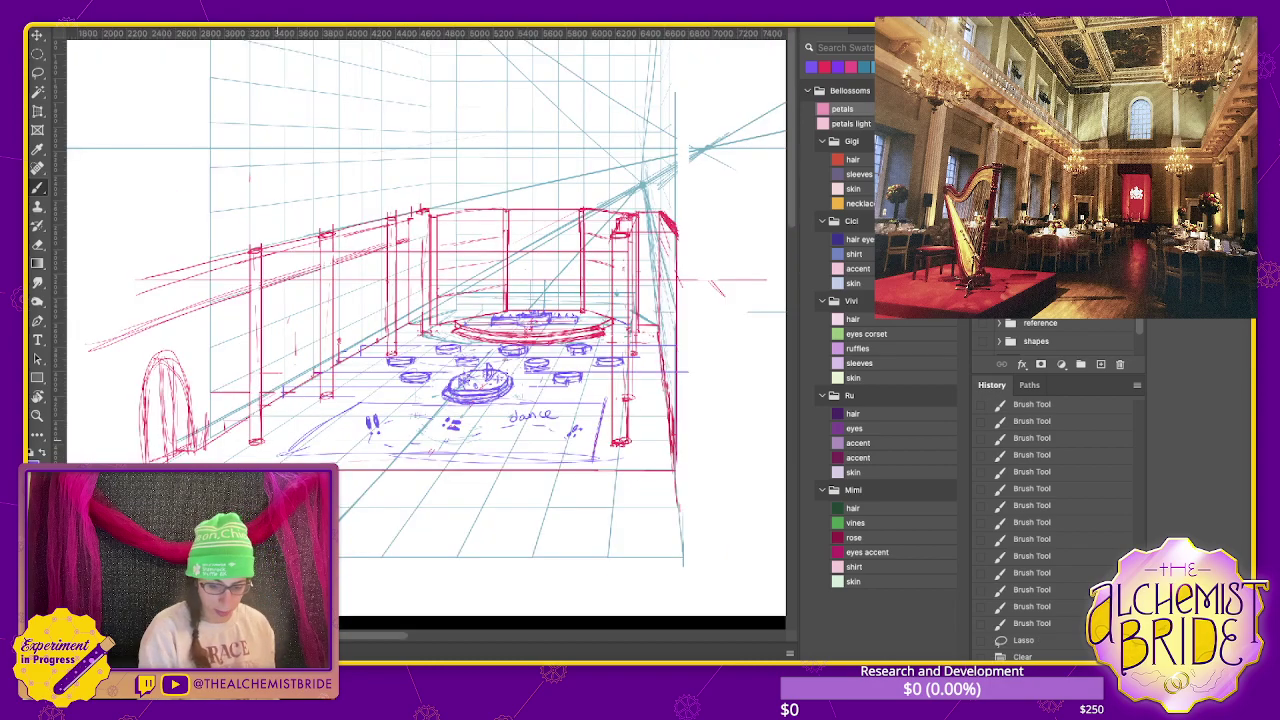
# - Draw a purple line across the floor and several red lines along the top wall edge
pyautogui.moveTo(288, 447); pyautogui.dragTo(622, 447)
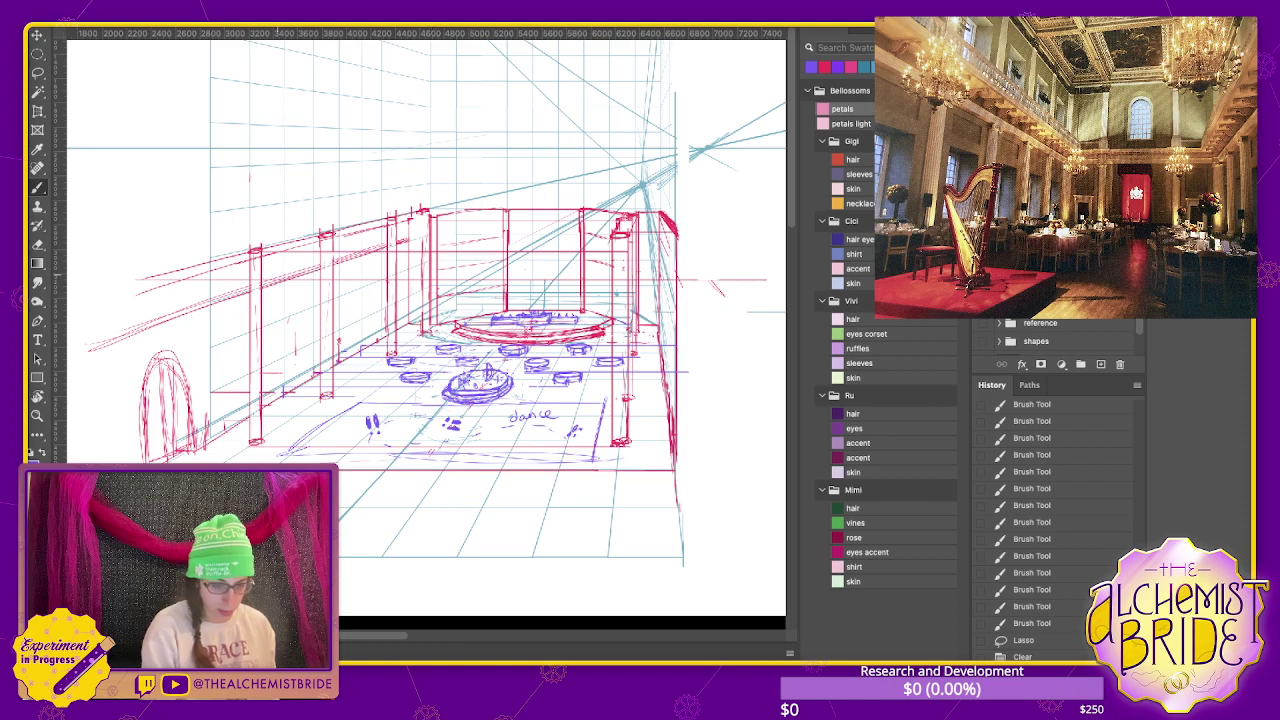
pyautogui.hotkey('ctrl', 'd')
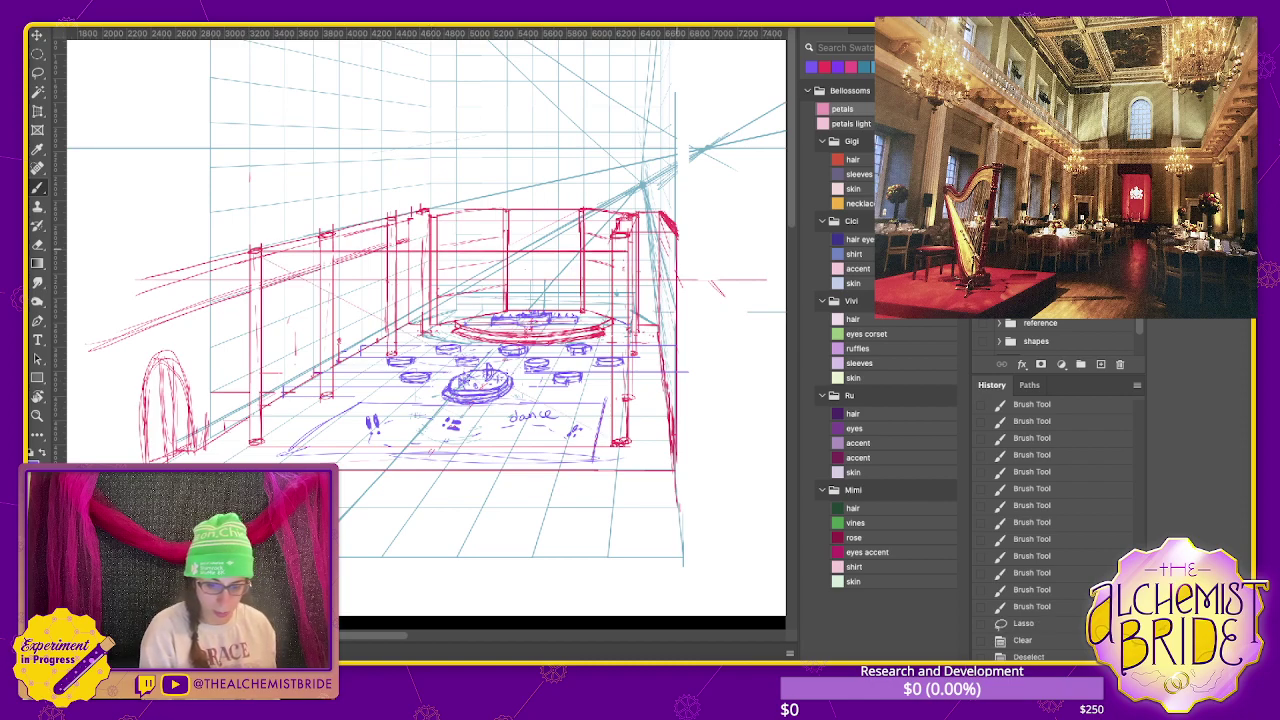
pyautogui.moveTo(630, 250)
pyautogui.mouseDown()
pyautogui.moveTo(607, 254)
pyautogui.moveTo(626, 256)
pyautogui.mouseUp()
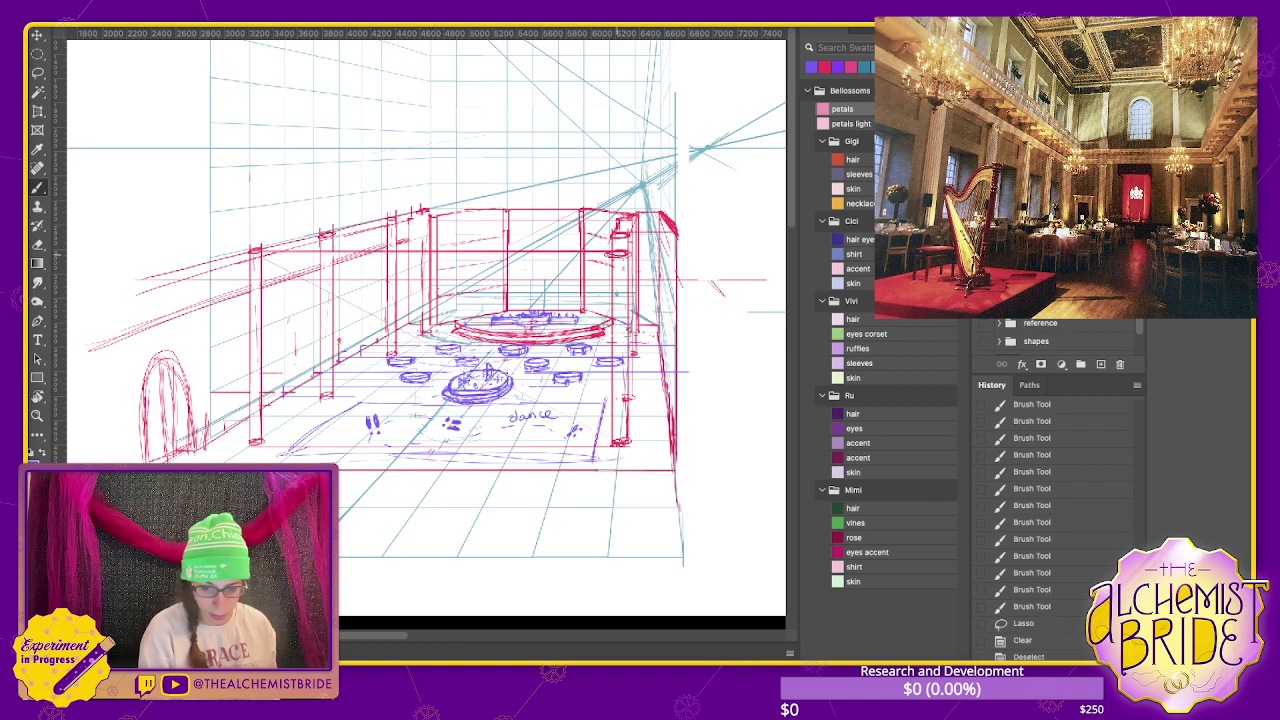
pyautogui.moveTo(356, 242); pyautogui.dragTo(548, 250)
pyautogui.moveTo(316, 239); pyautogui.dragTo(628, 239)
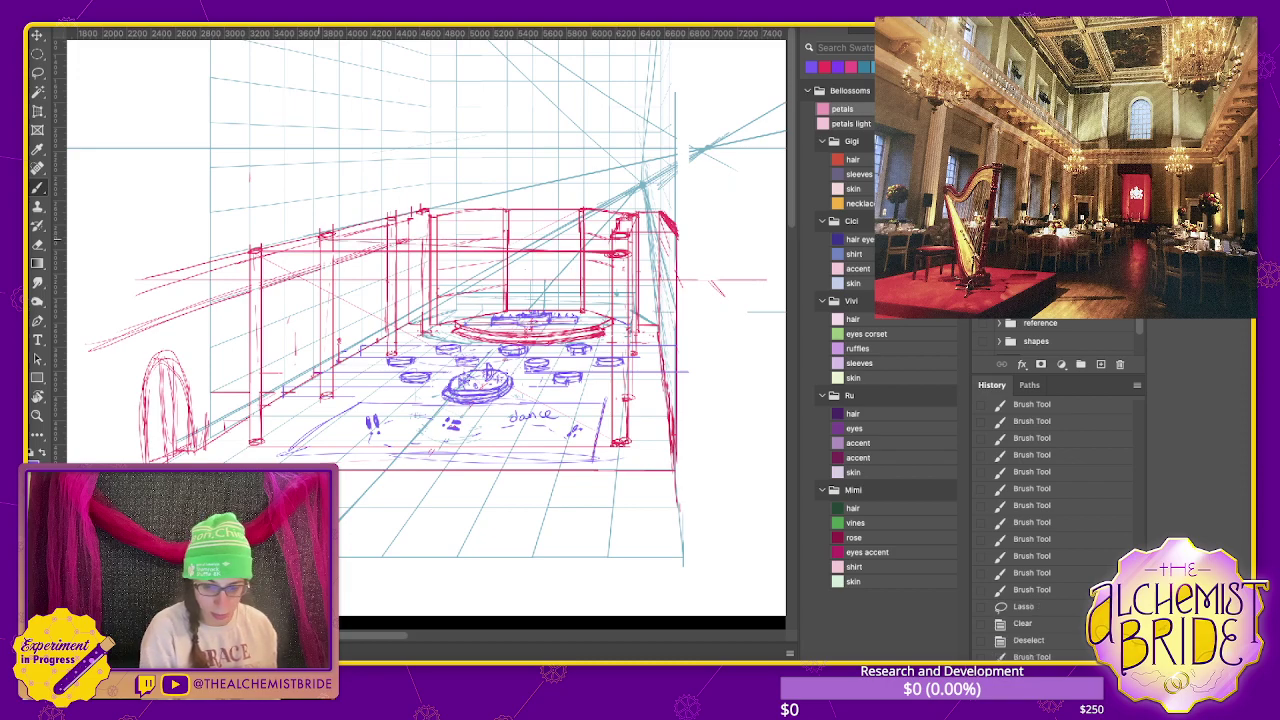
pyautogui.moveTo(340, 234); pyautogui.dragTo(580, 233)
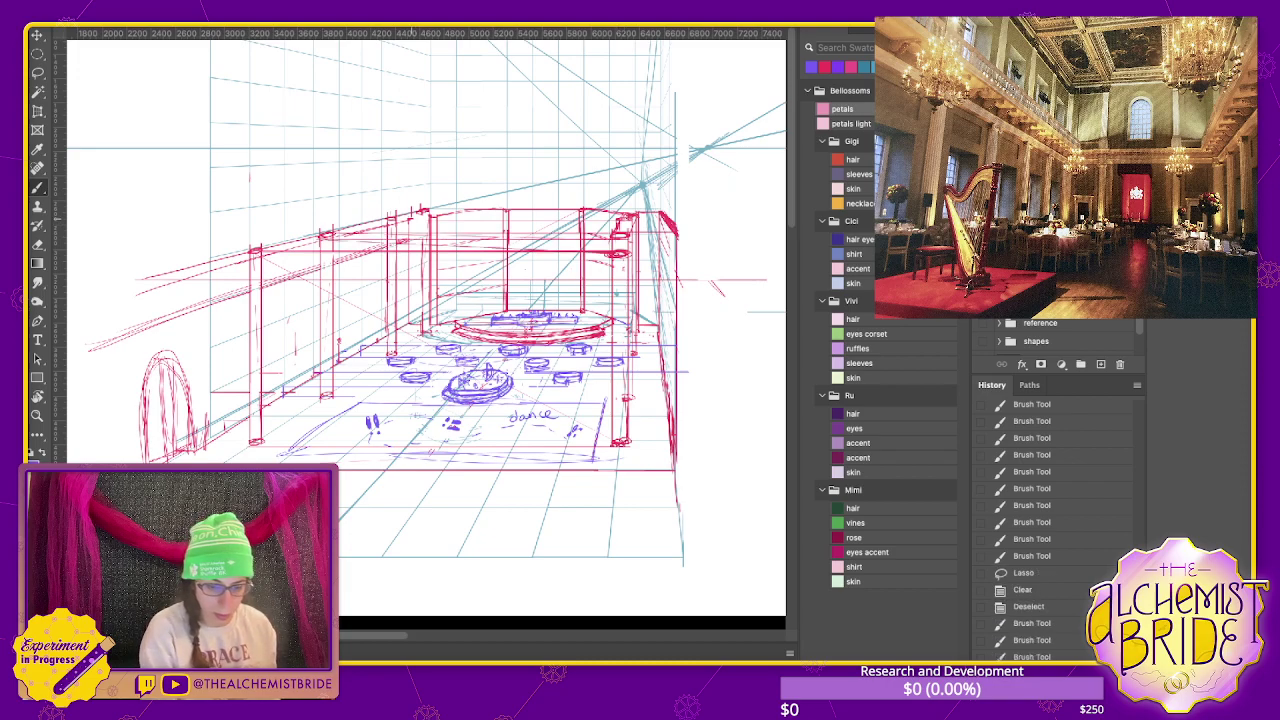
pyautogui.moveTo(388, 223); pyautogui.dragTo(624, 221)
pyautogui.moveTo(438, 221); pyautogui.dragTo(616, 221)
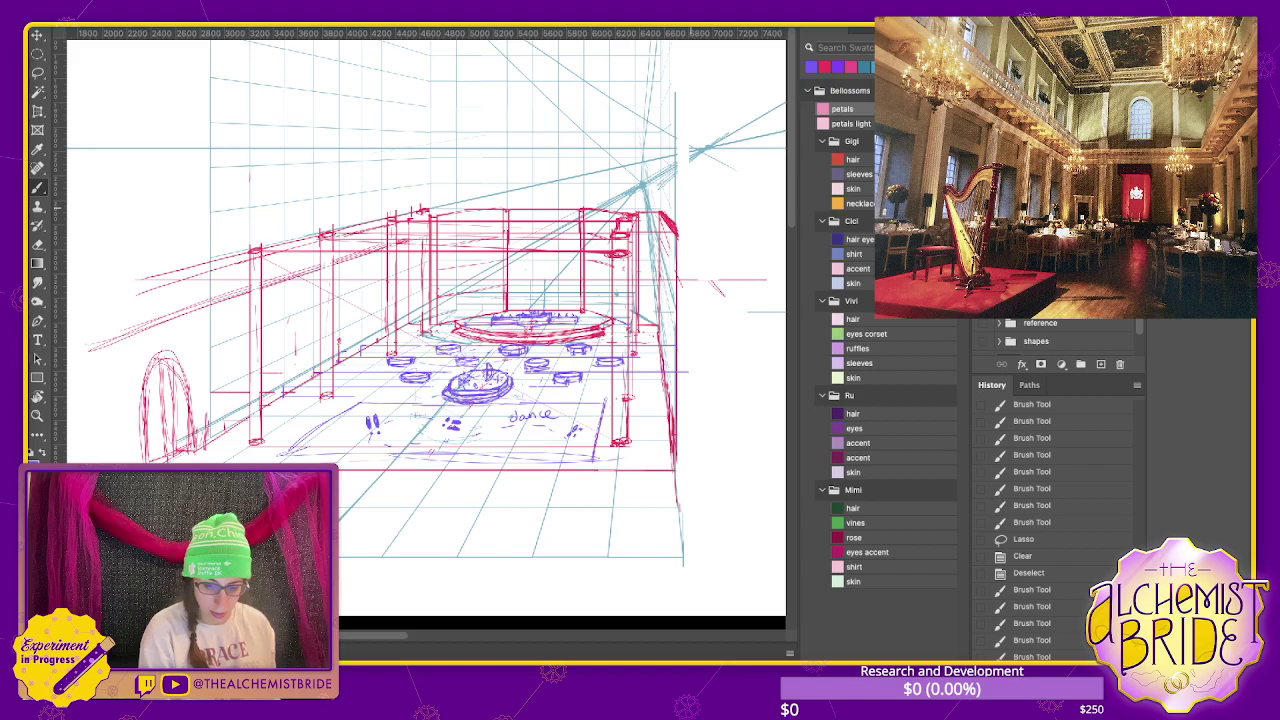
pyautogui.moveTo(440, 215); pyautogui.dragTo(620, 216)
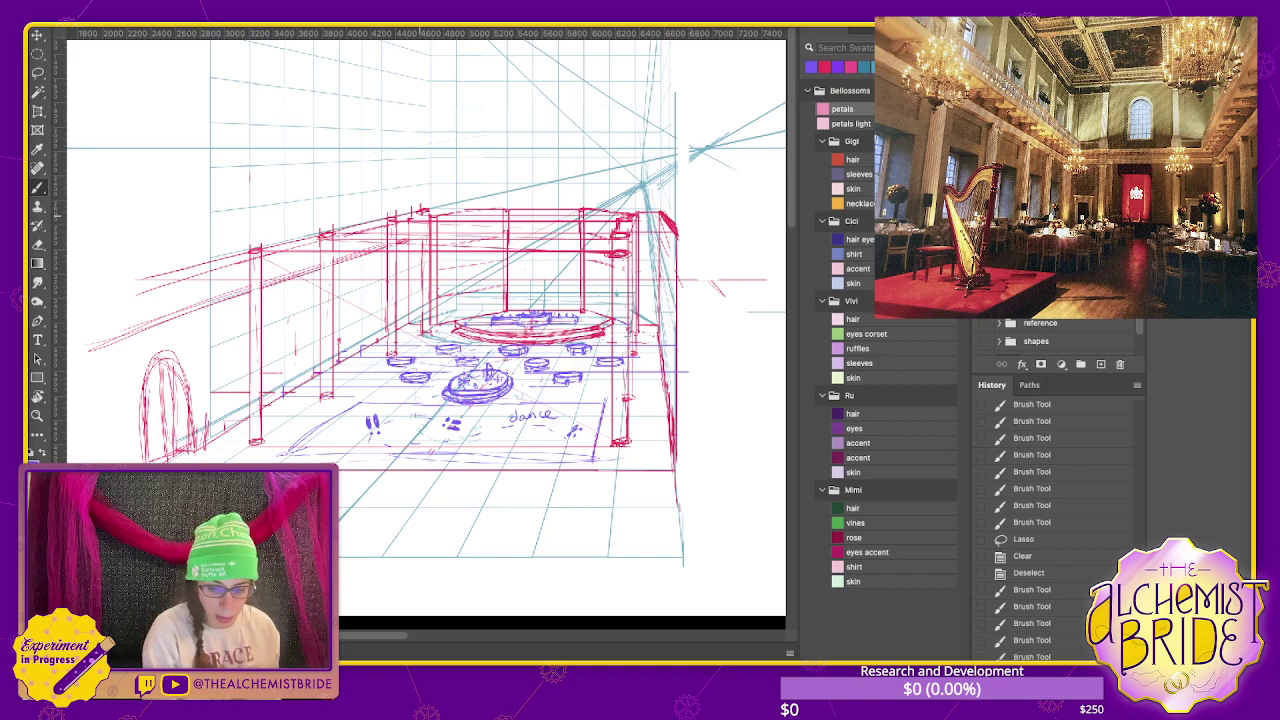
# - Add a thin vertical red stroke near the right columns
pyautogui.hotkey('ctrl', '+')
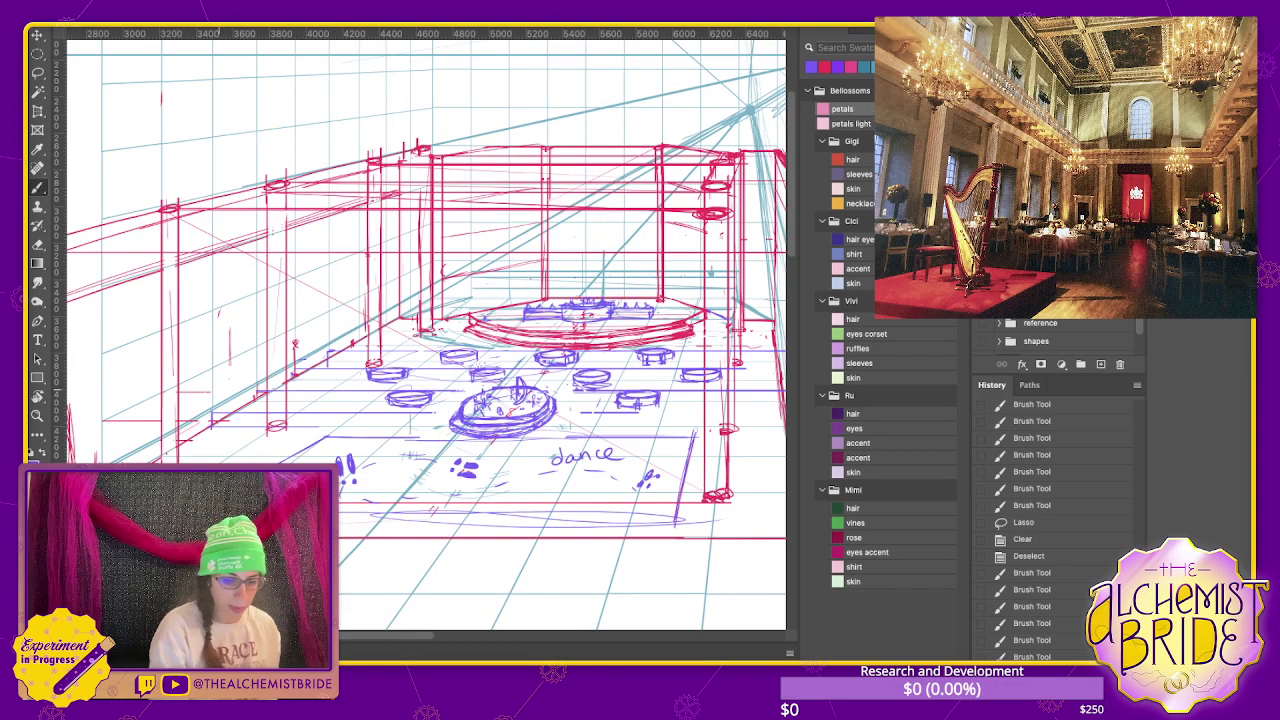
pyautogui.hscroll(-1, 420, 335)
pyautogui.hscroll(2, 420, 335)
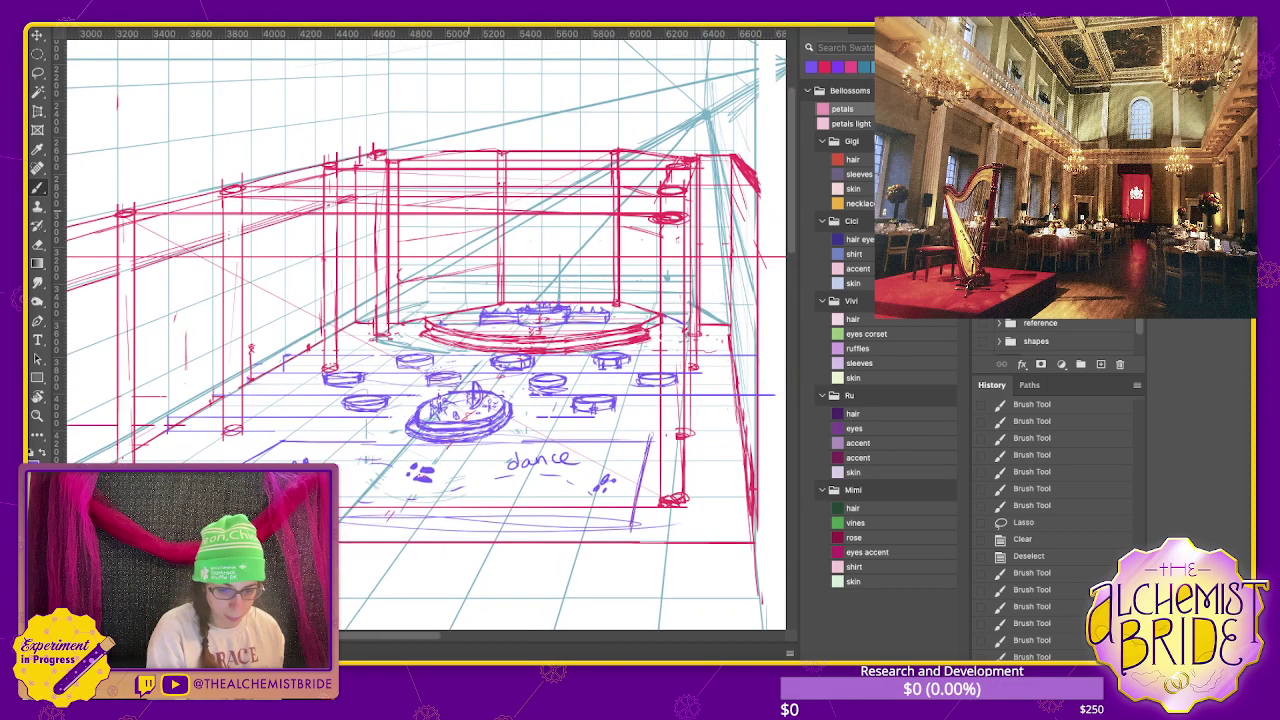
pyautogui.scroll(-1, 1060, 530)
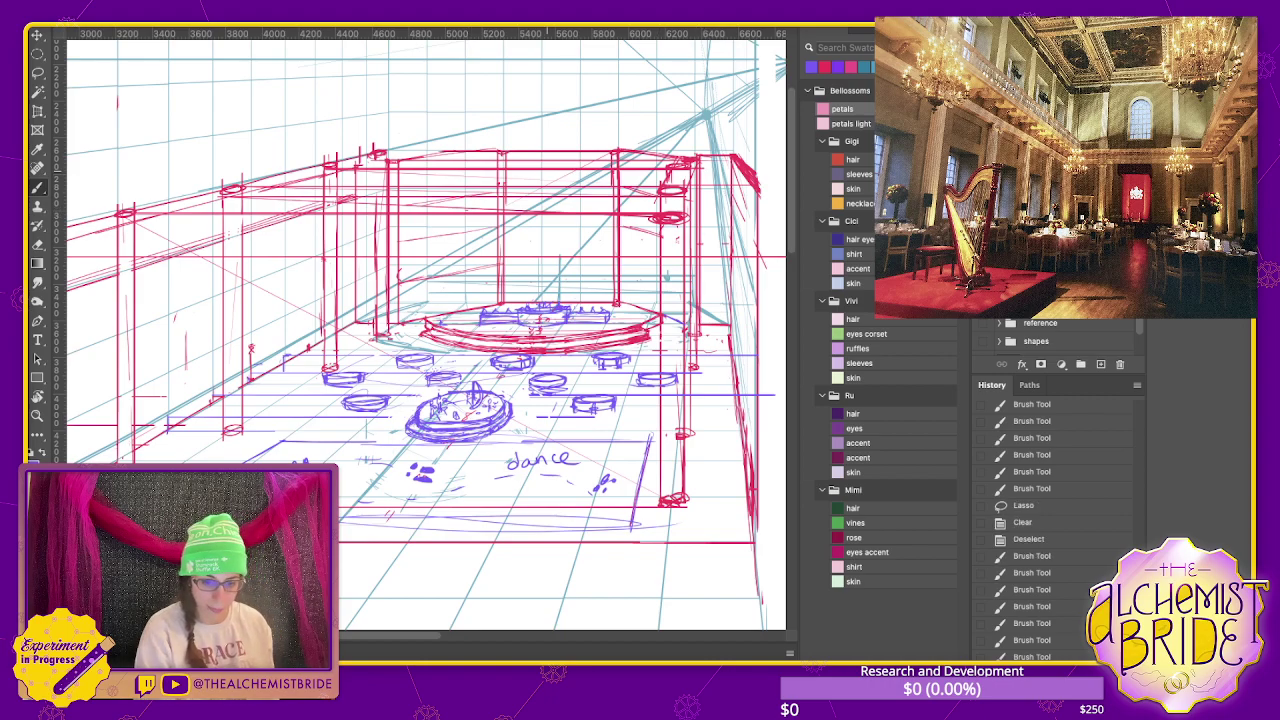
pyautogui.scroll(-1, 1060, 530)
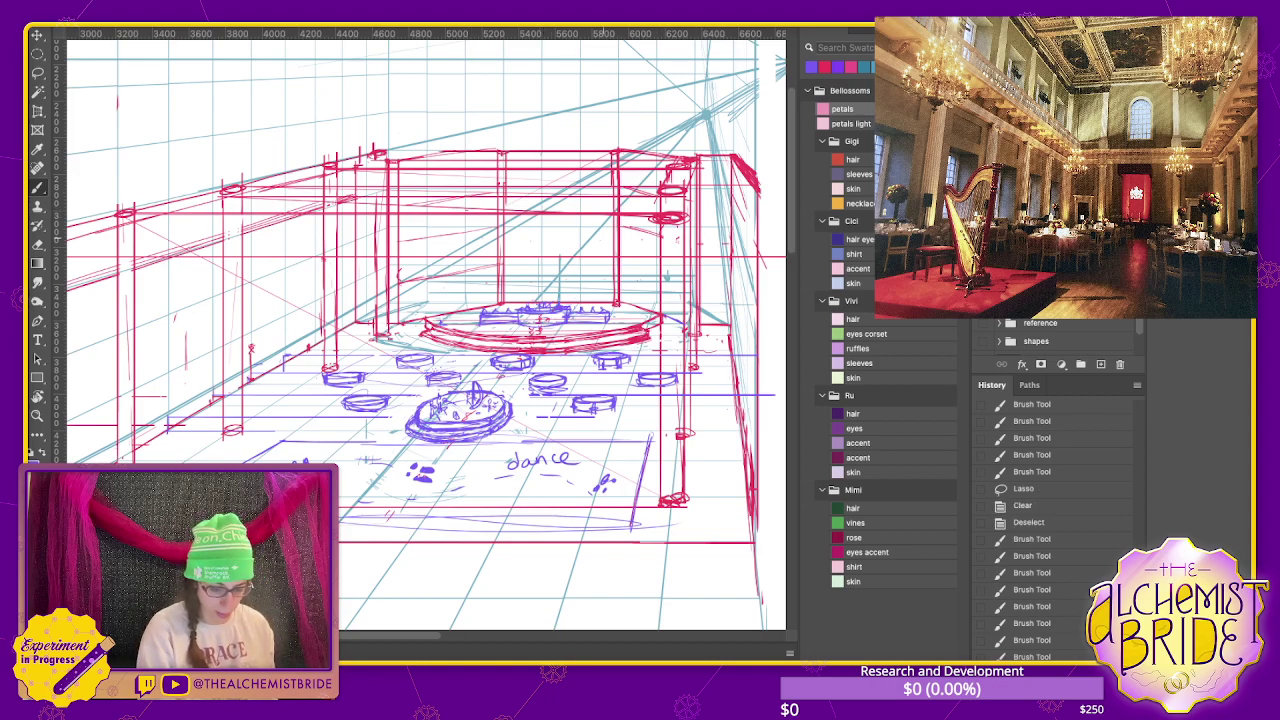
pyautogui.moveTo(420, 340); pyautogui.dragTo(525, 310)
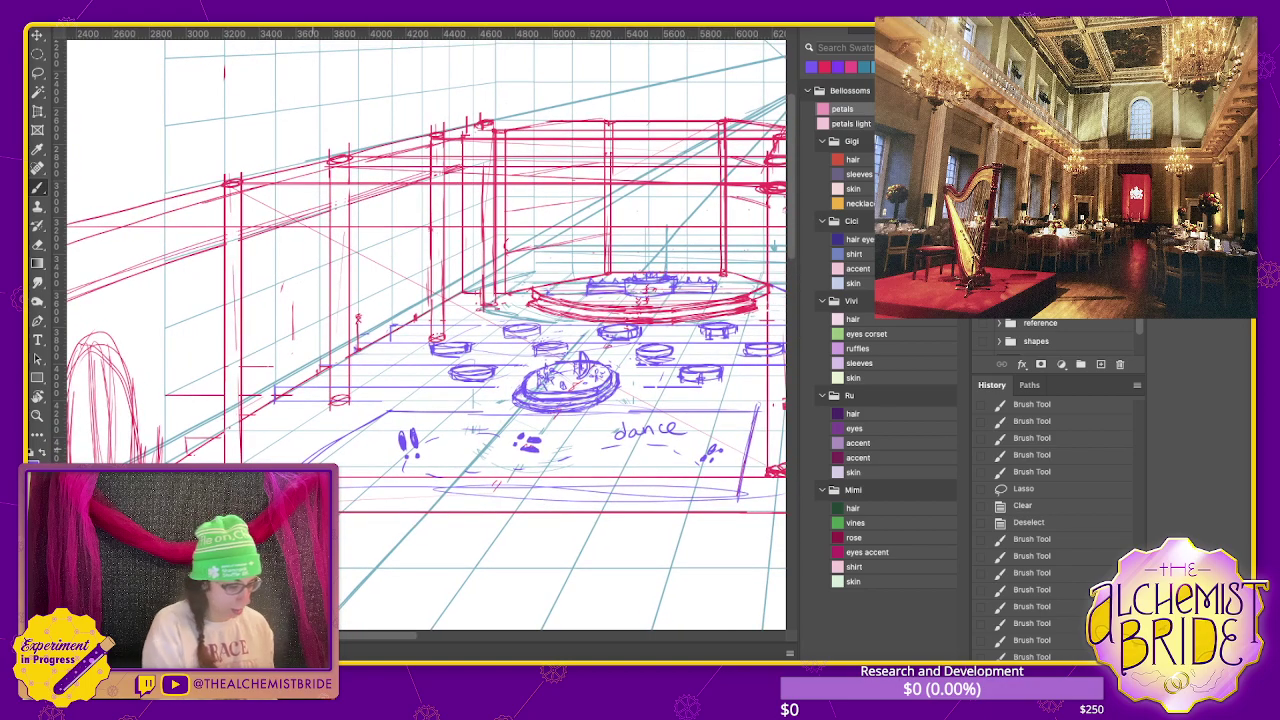
pyautogui.hotkey('ctrl', '-')
pyautogui.scroll(-1, 1060, 530)
pyautogui.scroll(-3, 1060, 530)
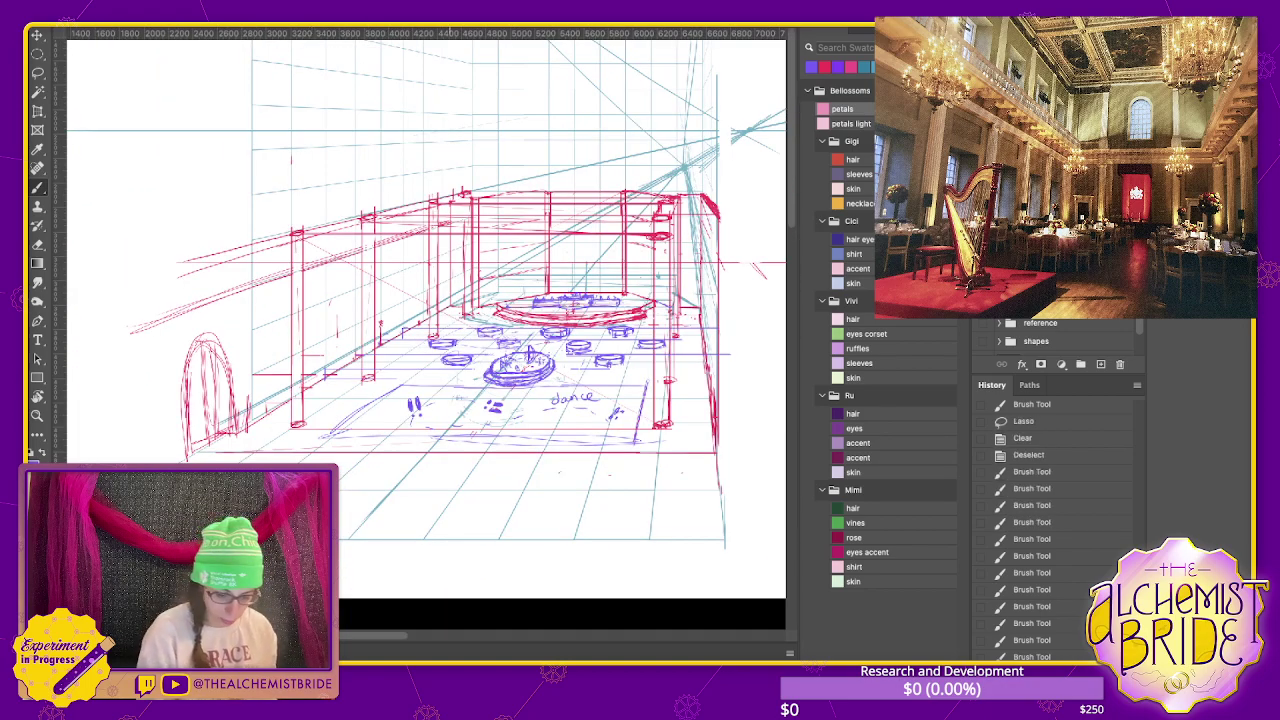
pyautogui.scroll(-2, 1060, 530)
pyautogui.scroll(-2, 1060, 530)
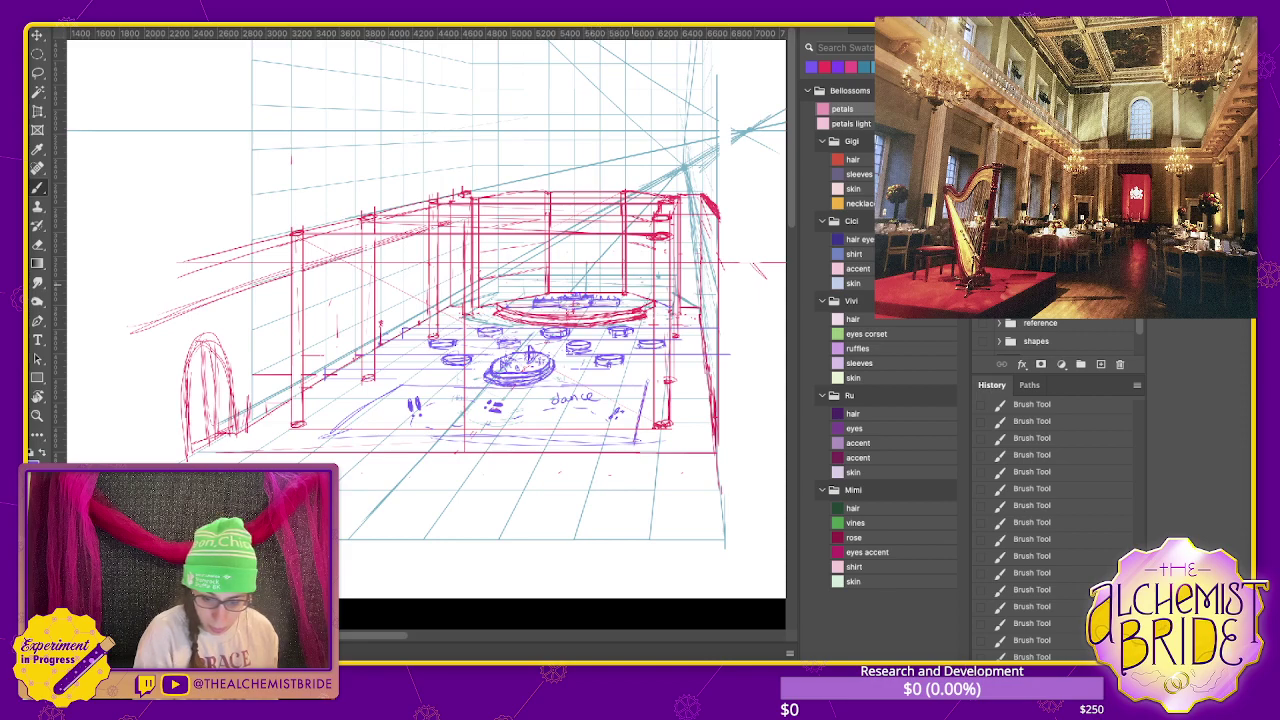
pyautogui.moveTo(584, 208); pyautogui.dragTo(584, 280)
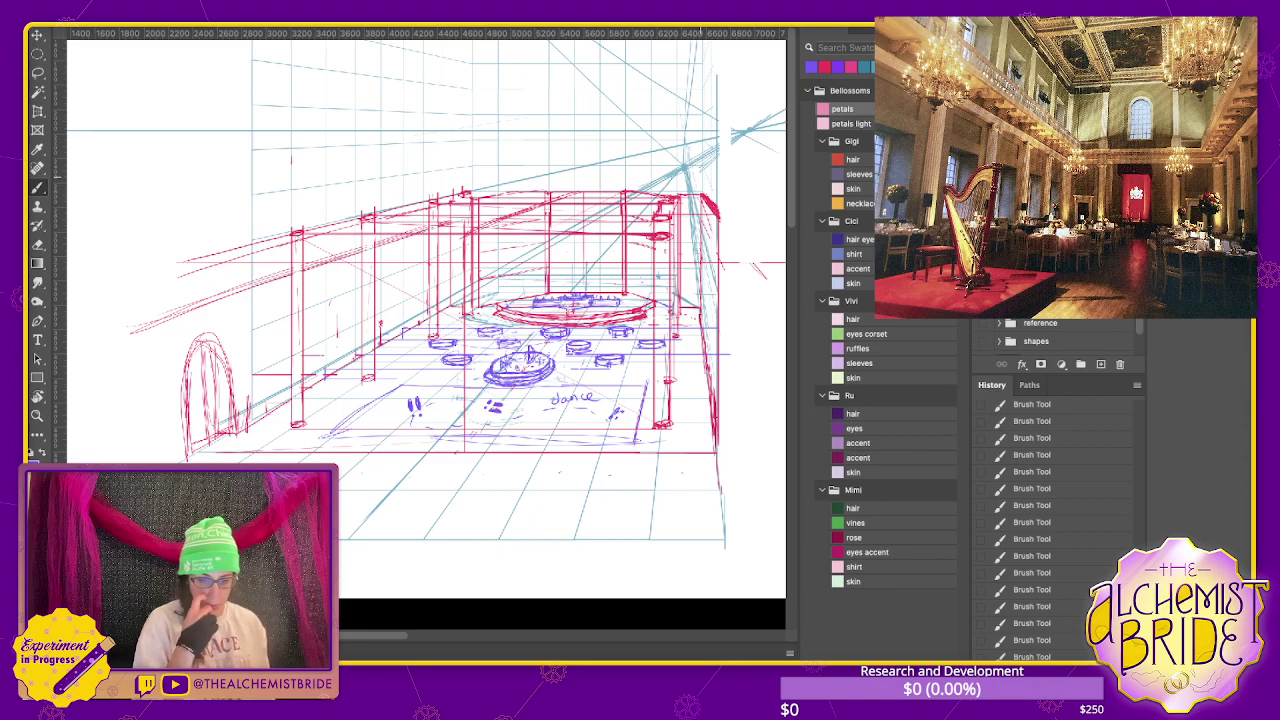
# - Strengthen the red perspective line of the upper wall
pyautogui.scroll(2, 475, 218)
pyautogui.scroll(2, 475, 218)
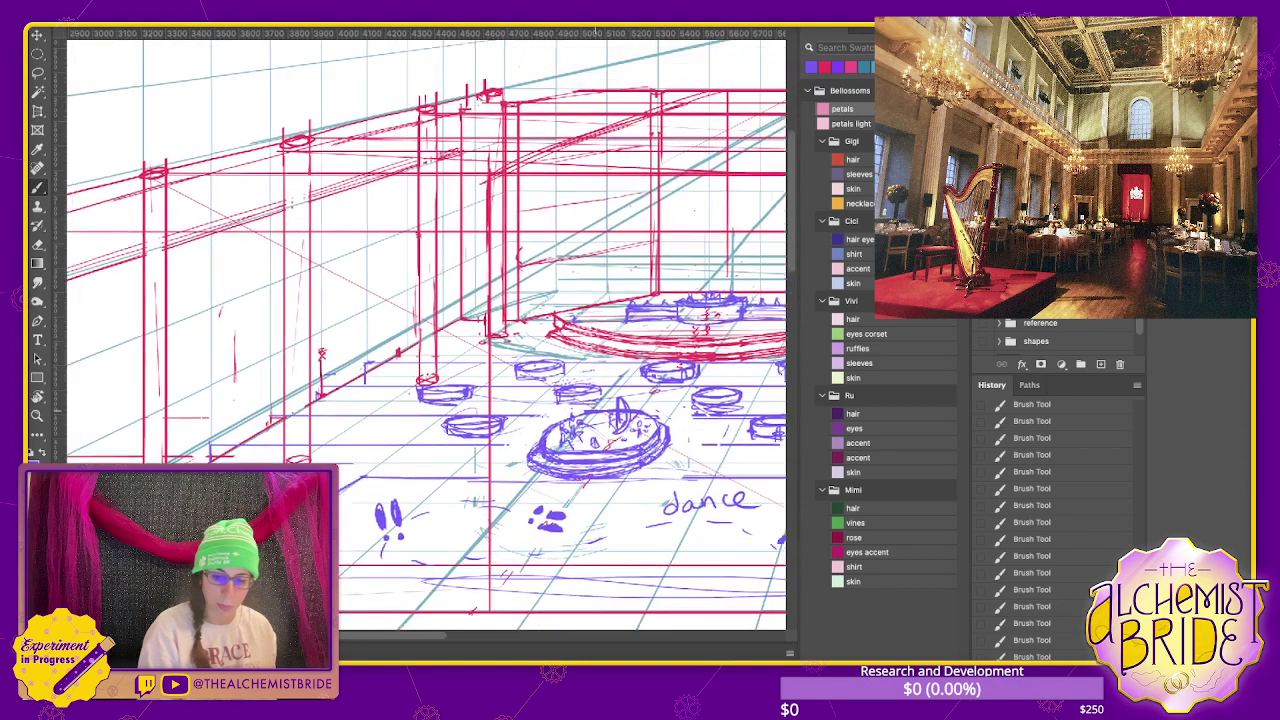
pyautogui.scroll(2, 475, 218)
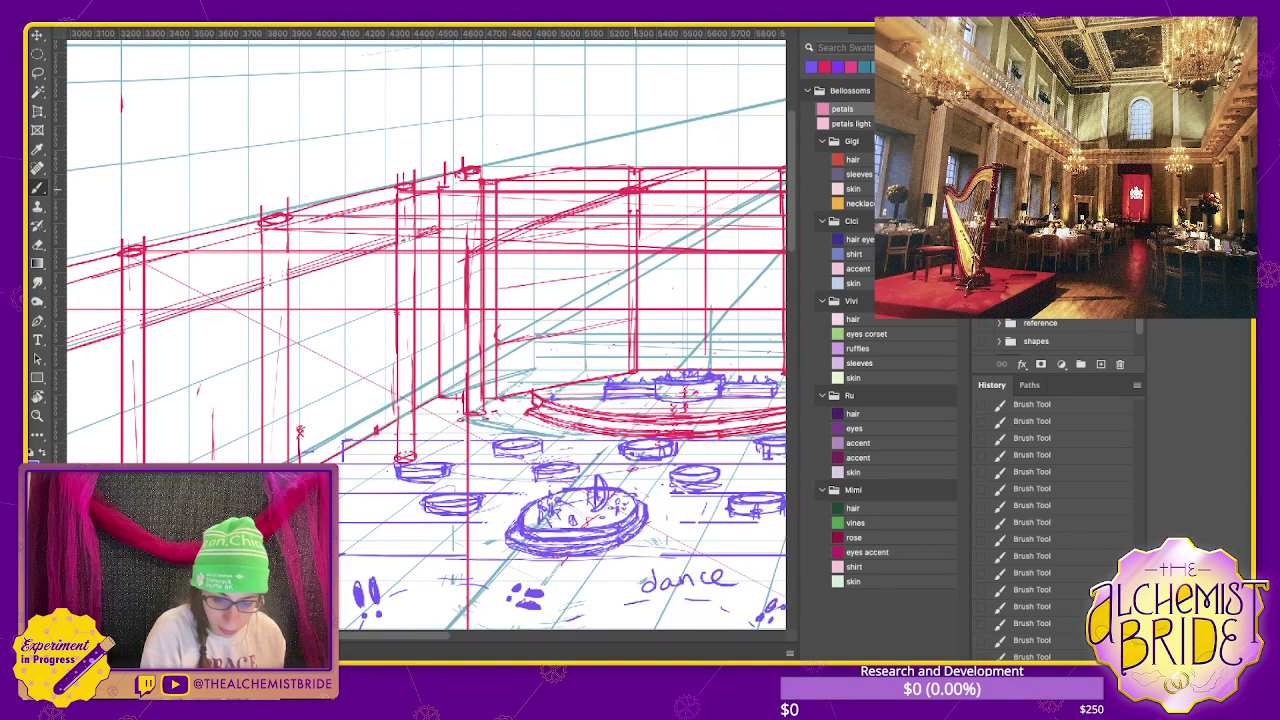
pyautogui.moveTo(552, 220); pyautogui.dragTo(580, 210)
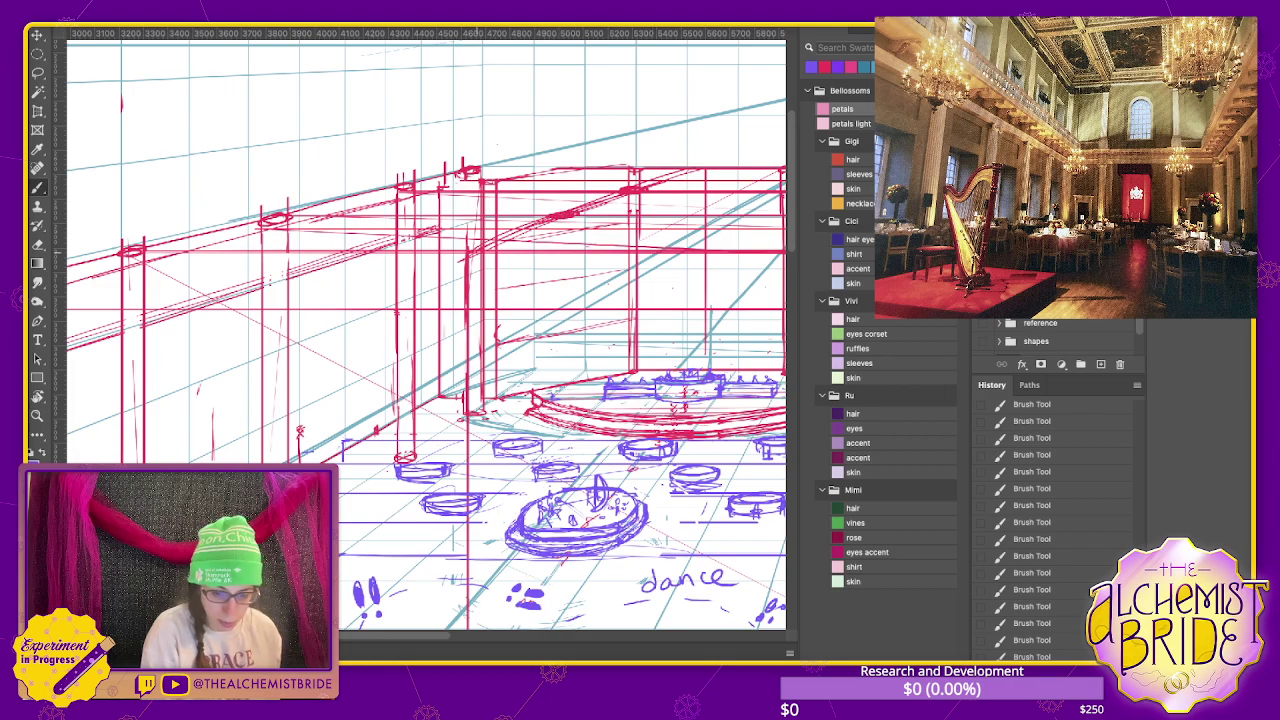
pyautogui.moveTo(475, 250); pyautogui.dragTo(393, 222)
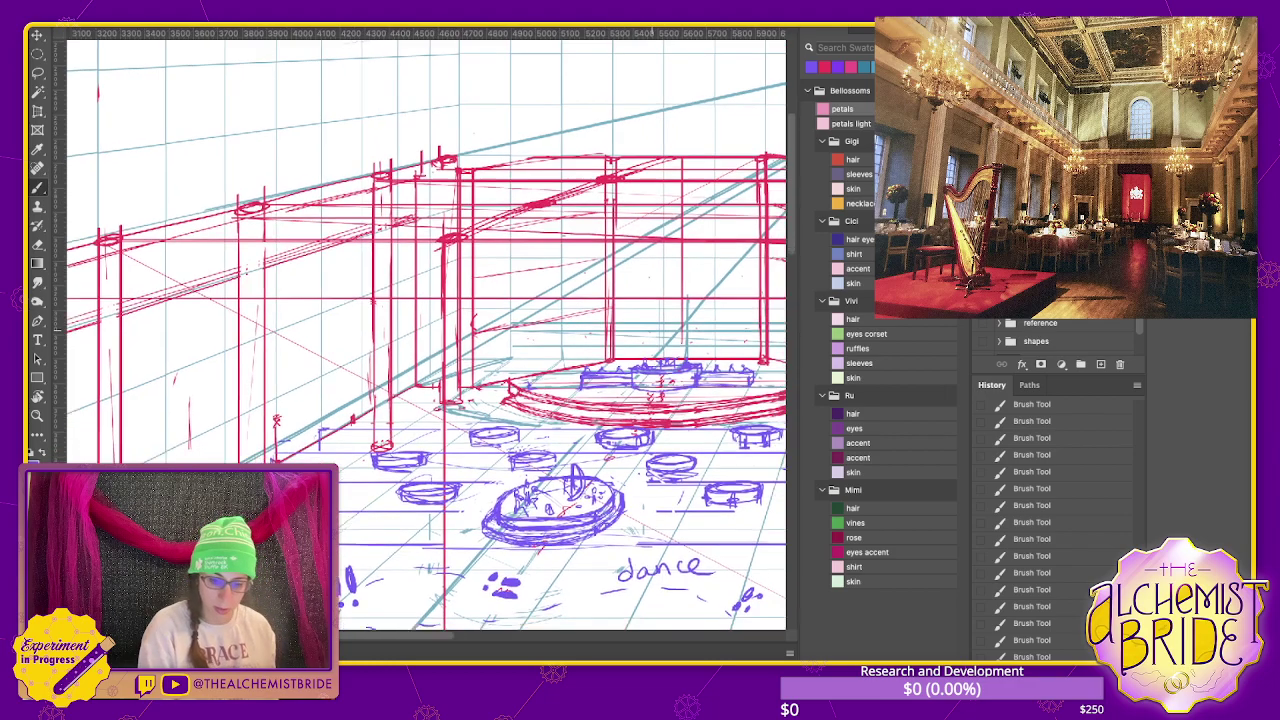
pyautogui.hotkey('ctrl', '-')
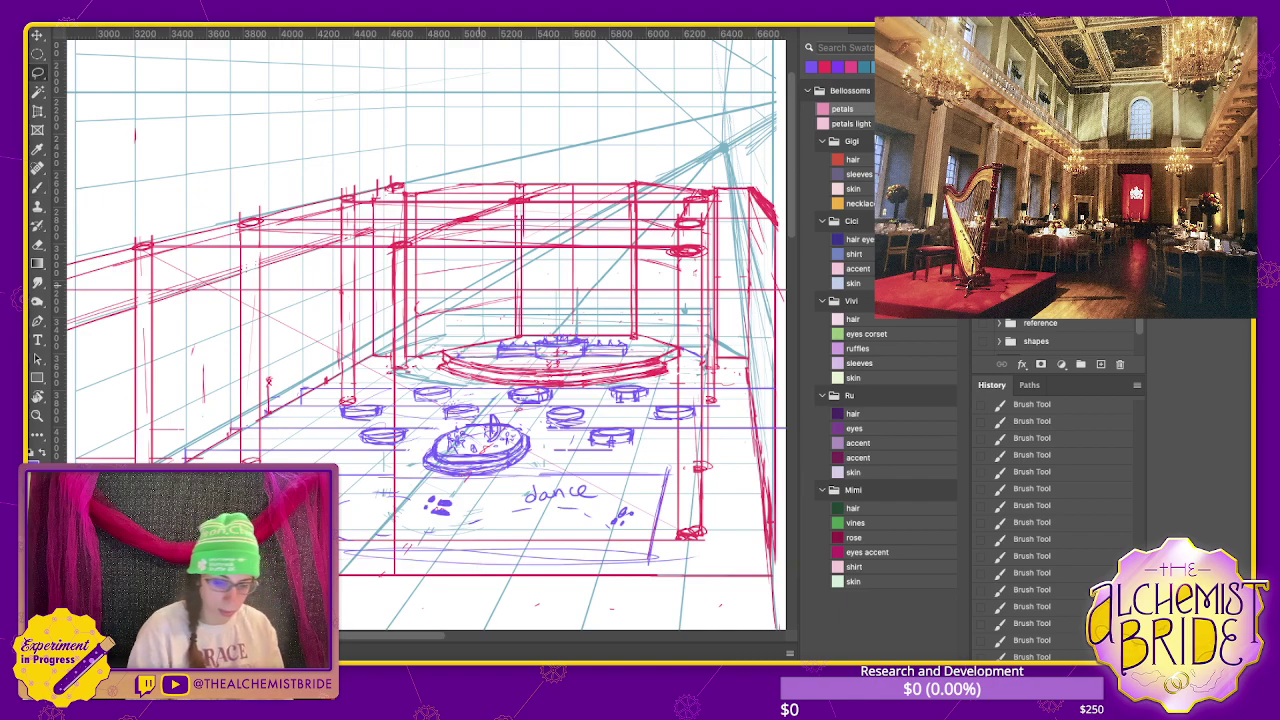
pyautogui.press('l')
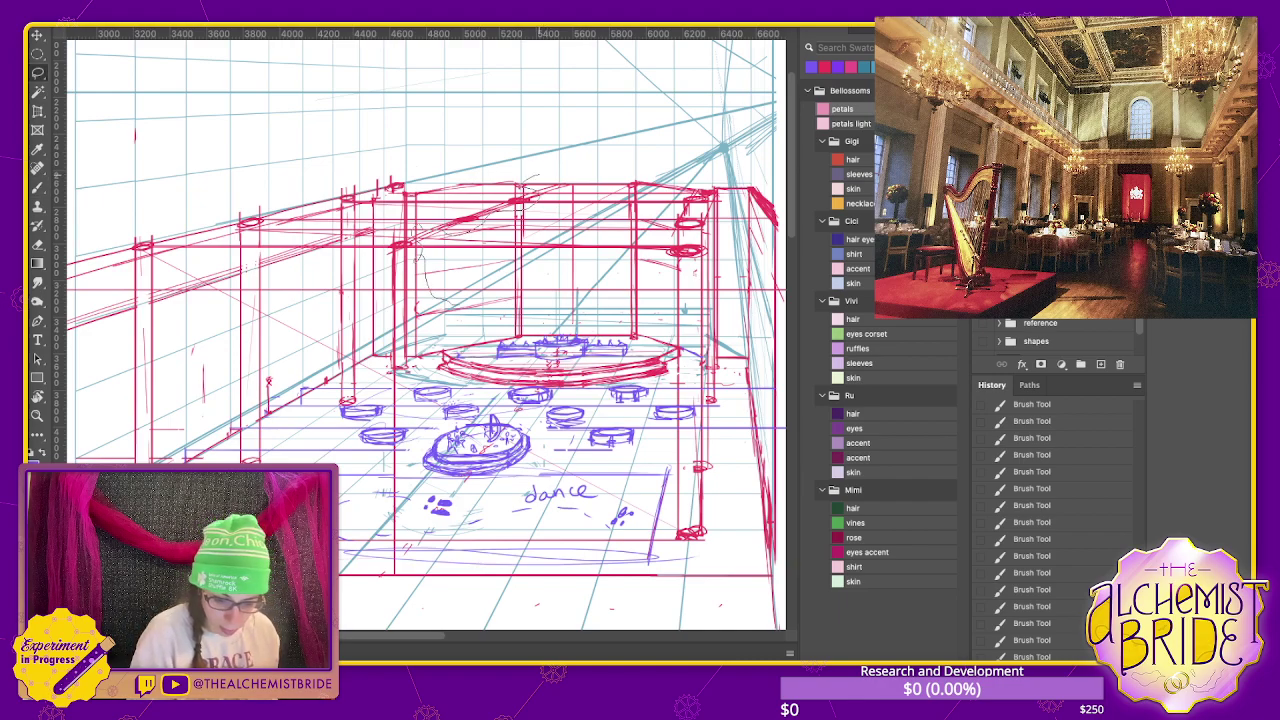
# - Lasso-delete stray strokes in the upper middle and beside the right column
pyautogui.moveTo(470, 325)
pyautogui.mouseDown()
pyautogui.moveTo(530, 185)
pyautogui.moveTo(575, 148)
pyautogui.mouseUp()
pyautogui.press('Delete')
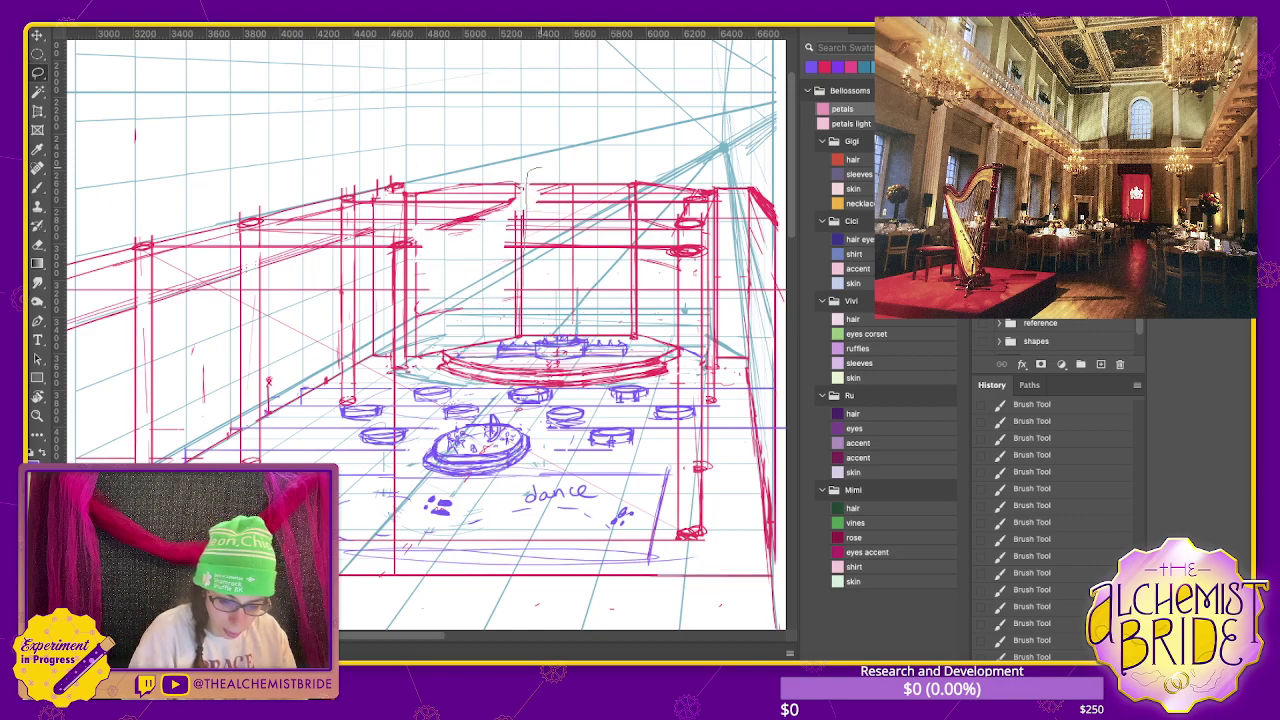
pyautogui.press('Delete')
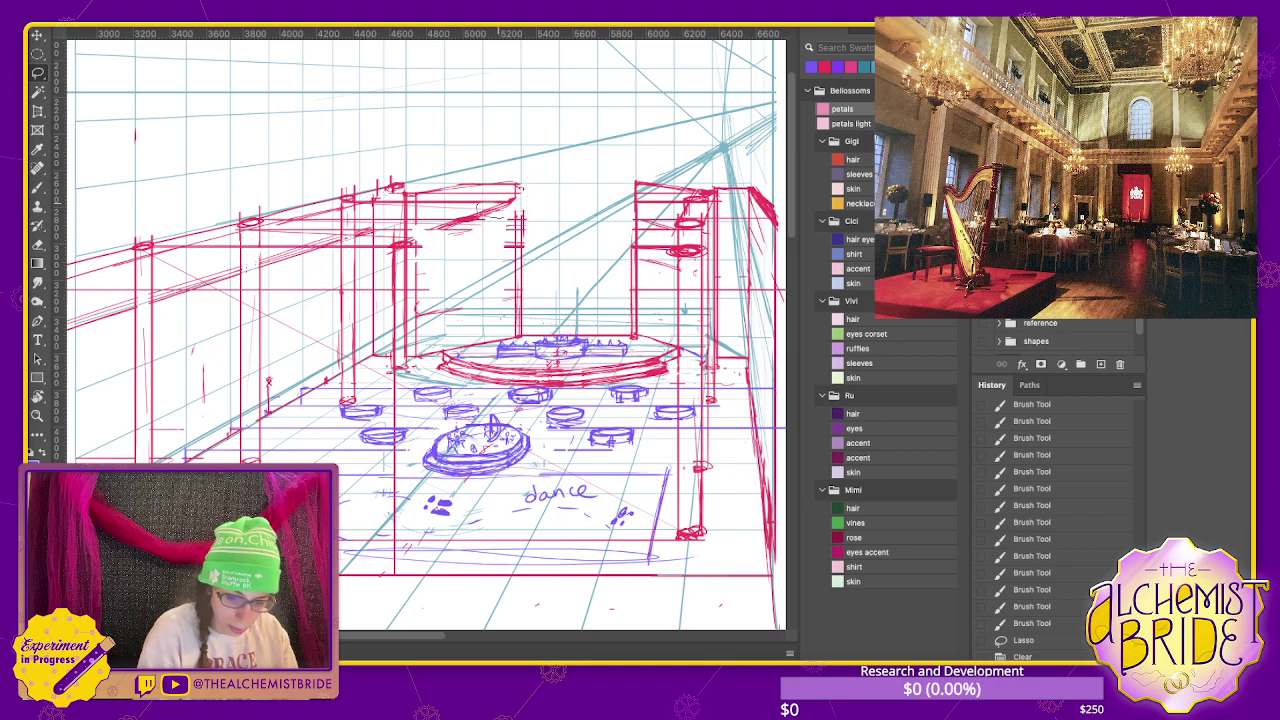
pyautogui.moveTo(462, 222); pyautogui.dragTo(420, 236)
pyautogui.press('Delete')
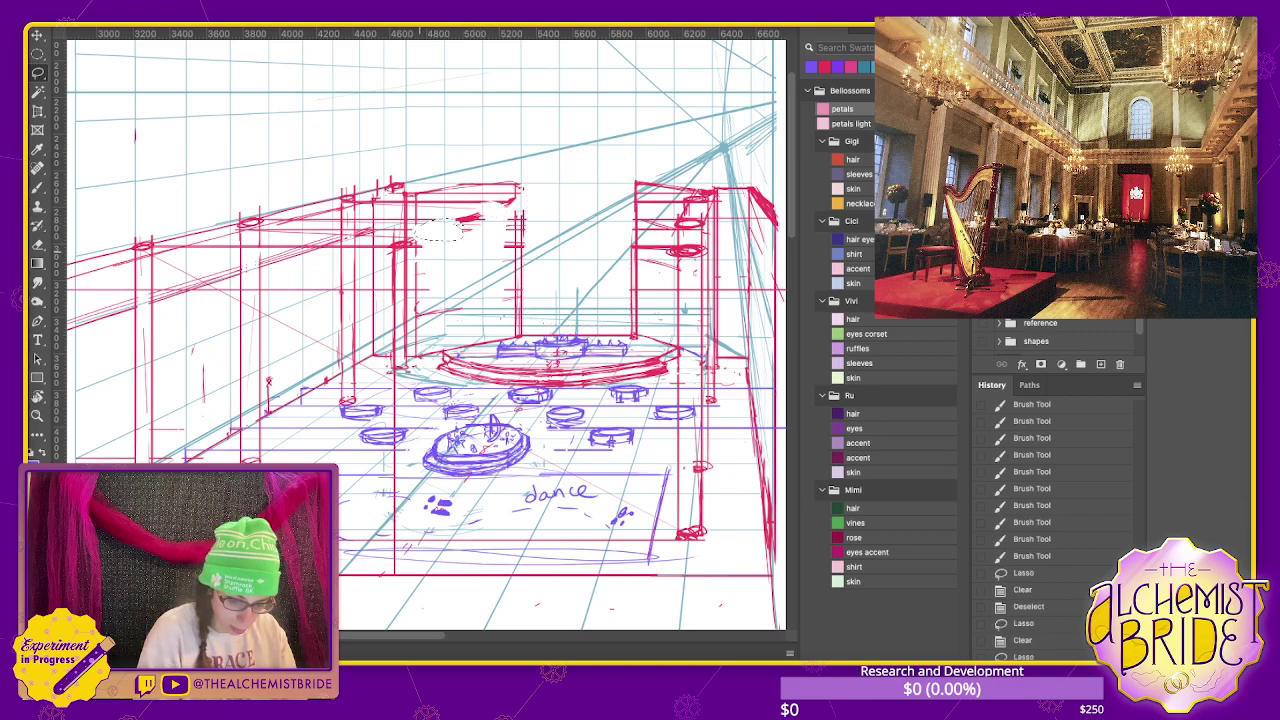
pyautogui.press('Delete')
pyautogui.moveTo(398, 242); pyautogui.dragTo(402, 280)
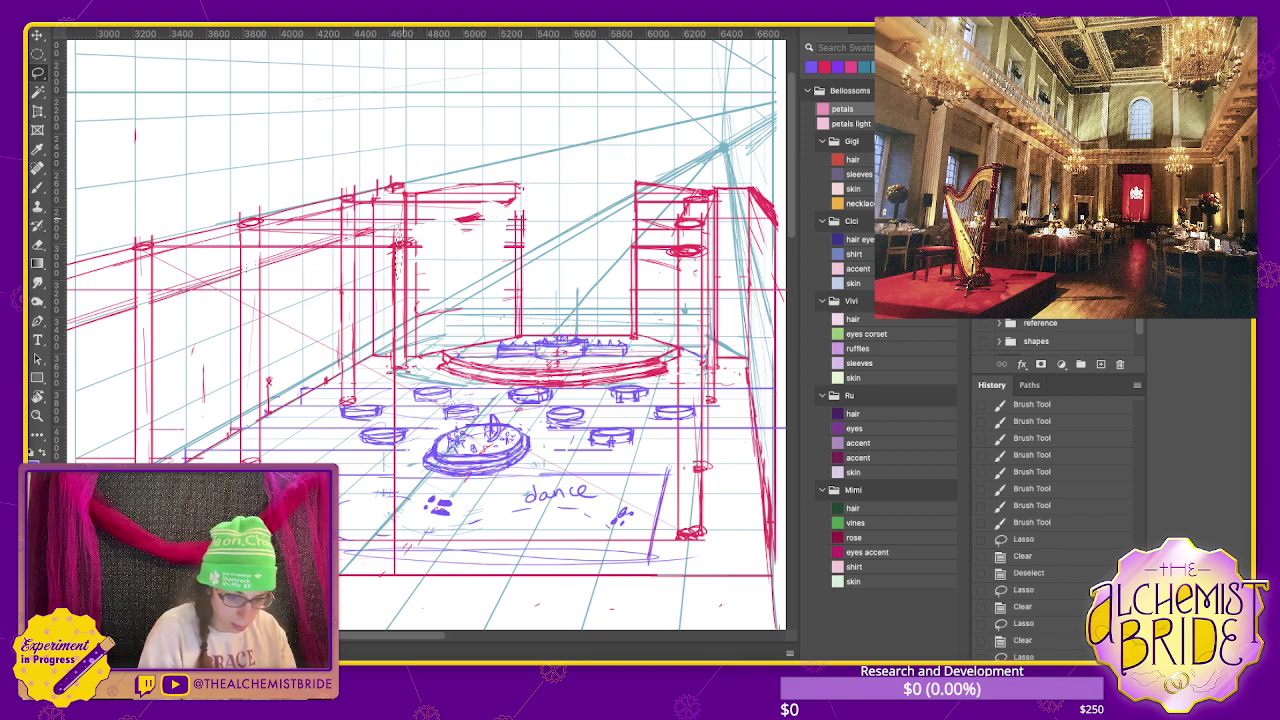
pyautogui.press('Delete')
pyautogui.hotkey('ctrl', 'd')
# - Clear stray marks from the left wall, centre column and right column
pyautogui.moveTo(262, 266); pyautogui.dragTo(259, 300)
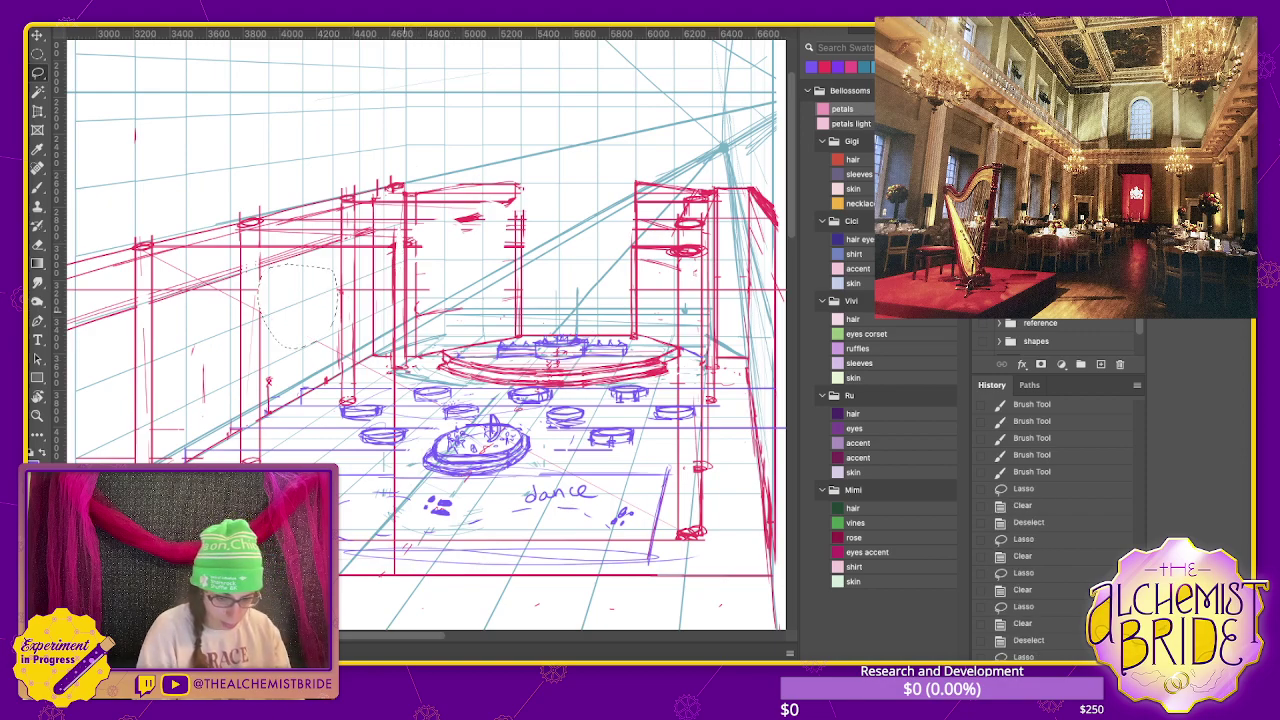
pyautogui.press('Delete')
pyautogui.moveTo(390, 372); pyautogui.dragTo(404, 430)
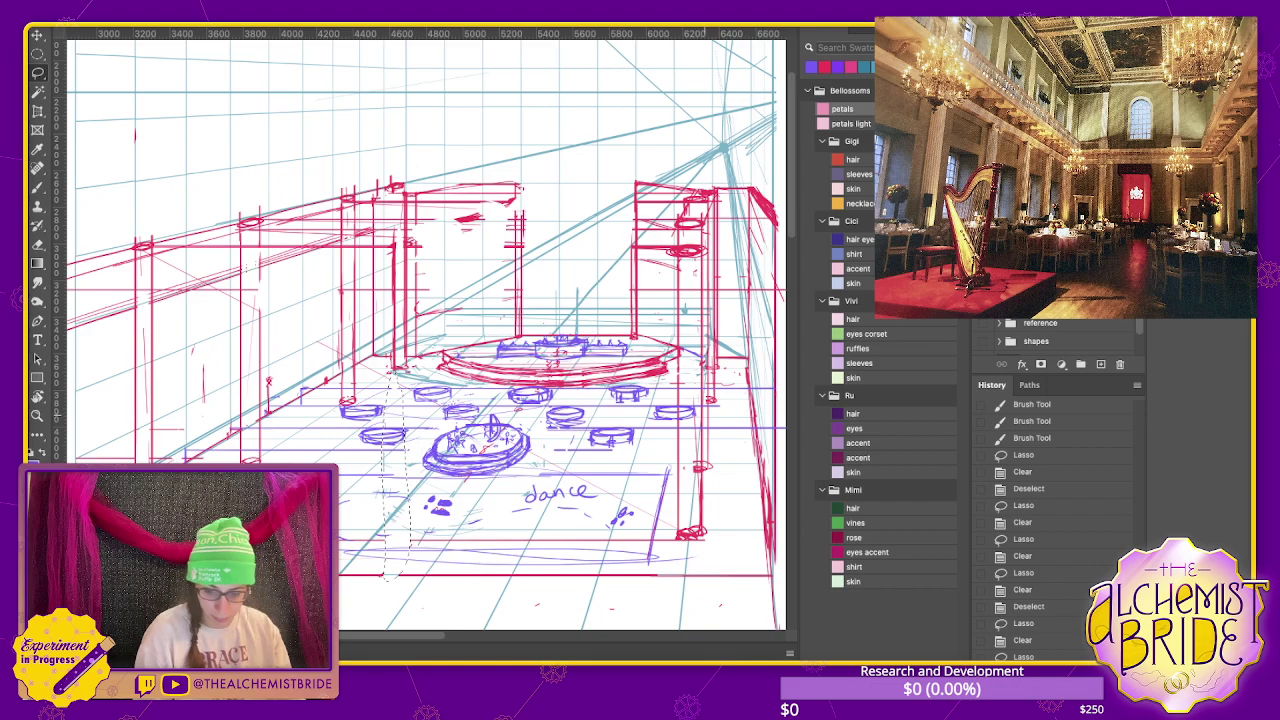
pyautogui.press('Delete')
pyautogui.hotkey('ctrl', 'd')
pyautogui.moveTo(675, 204); pyautogui.dragTo(638, 206)
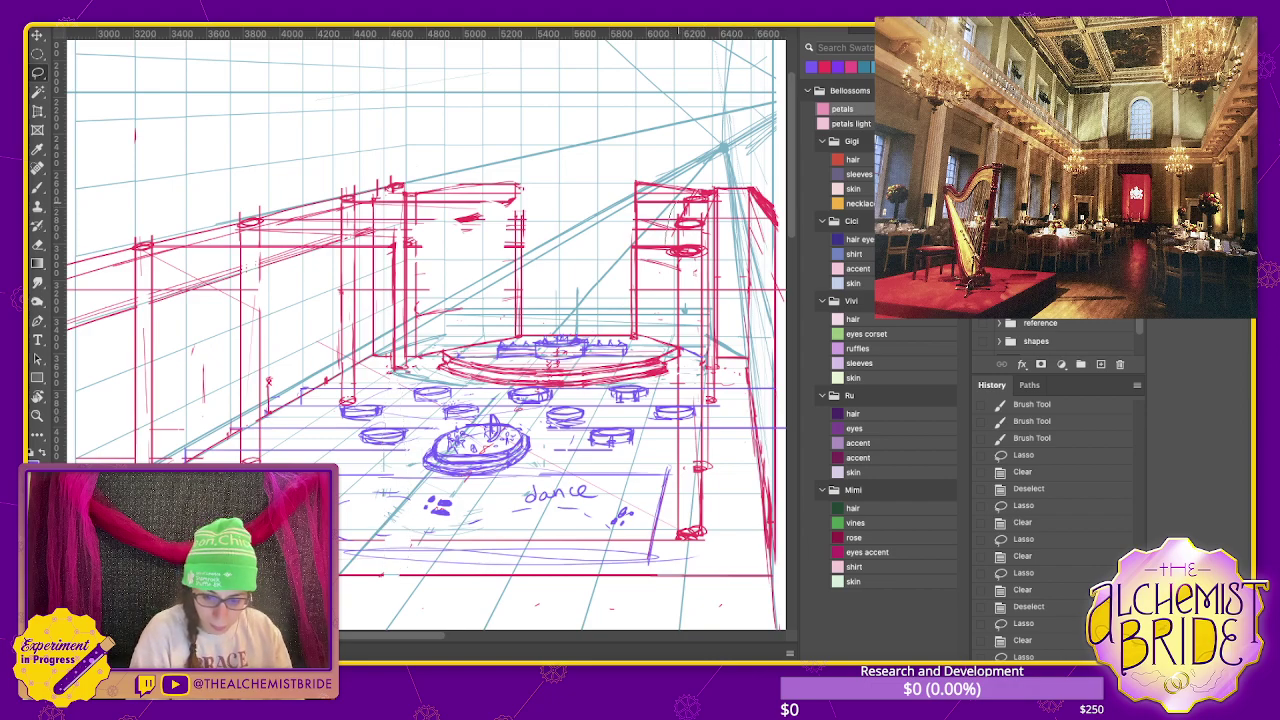
pyautogui.press('Delete')
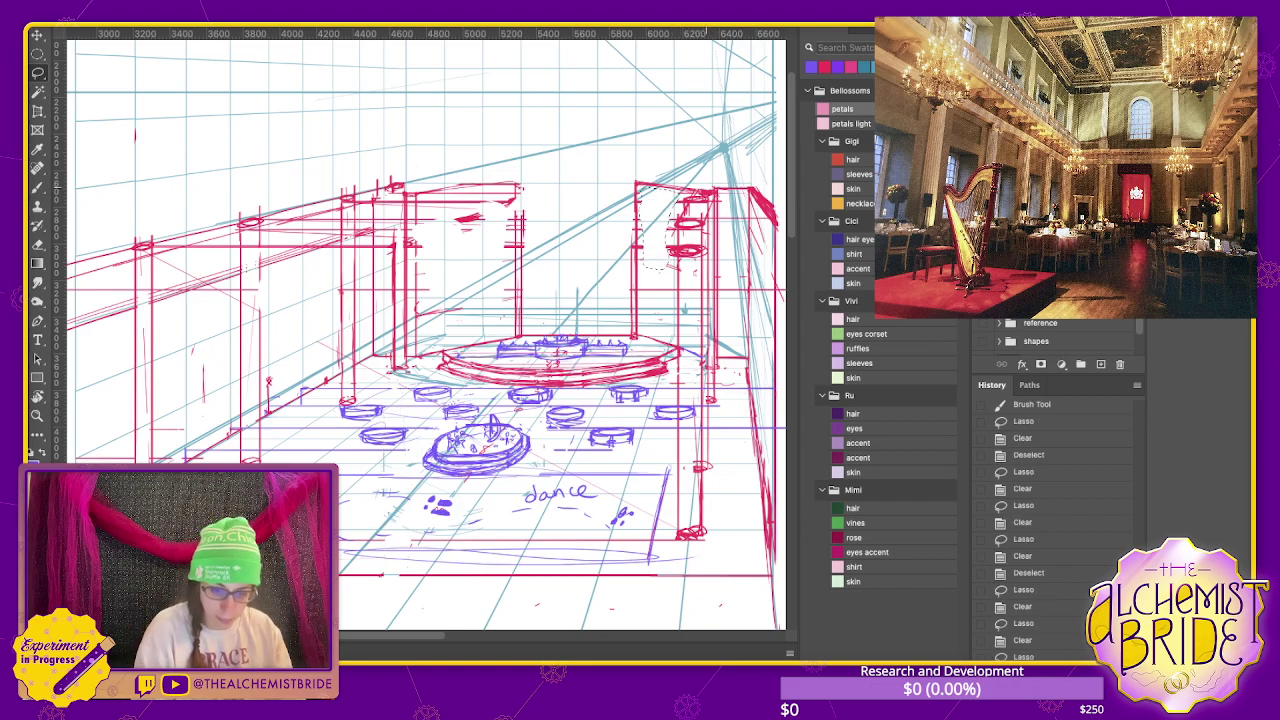
pyautogui.hotkey('ctrl', 'd')
# - Redraw the ceiling line across the back wall and touch up a nearby mark
pyautogui.press('b')
pyautogui.moveTo(520, 184); pyautogui.dragTo(636, 184)
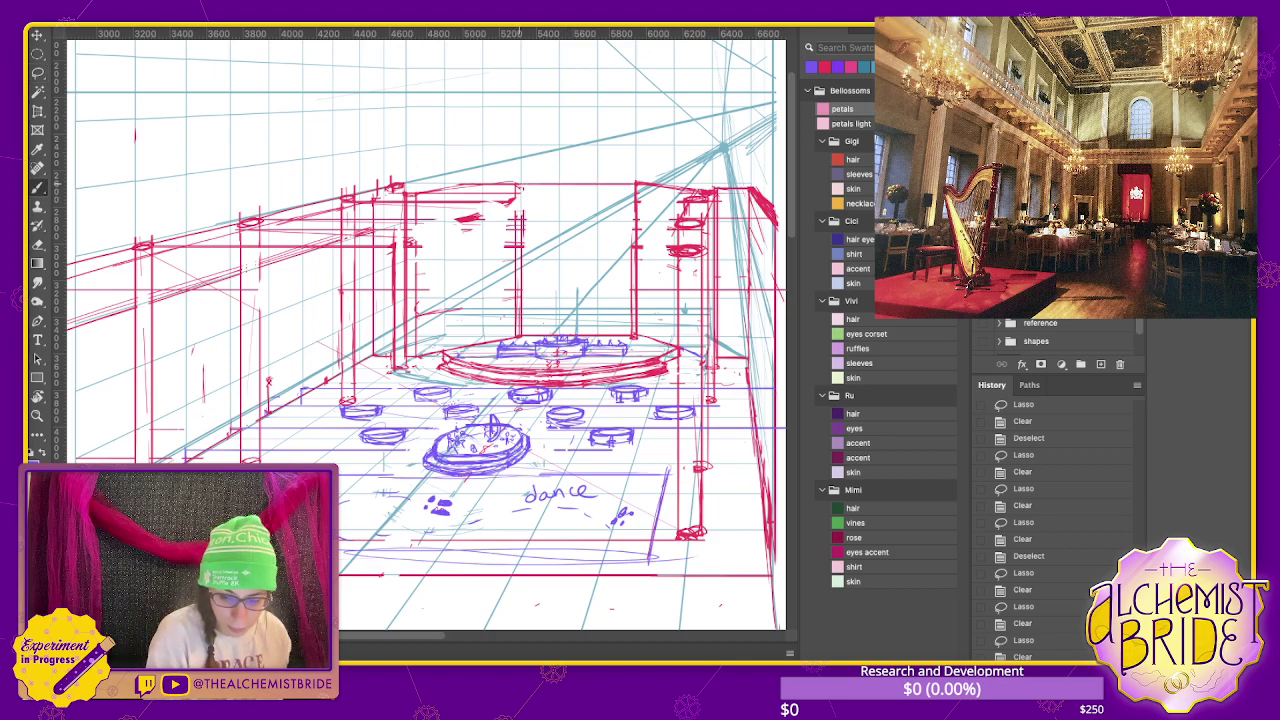
pyautogui.moveTo(437, 186); pyautogui.dragTo(510, 186)
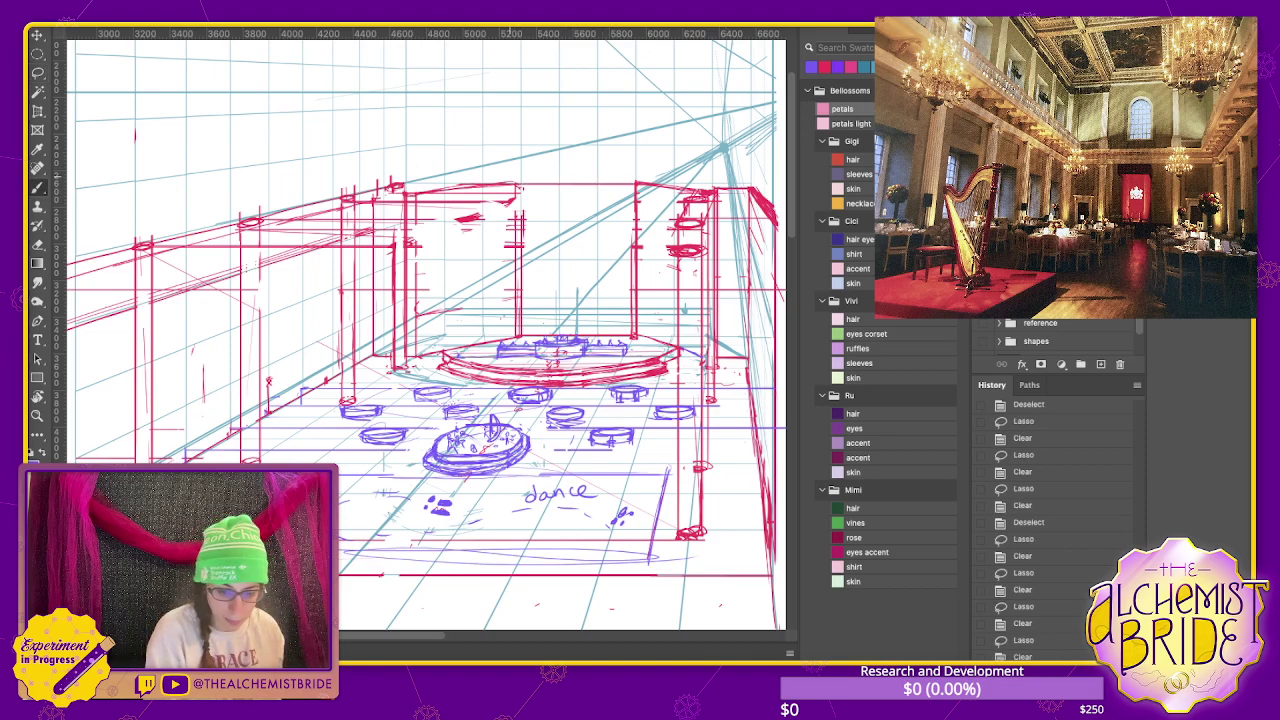
pyautogui.press('e')
pyautogui.hotkey('ctrl', 'd')
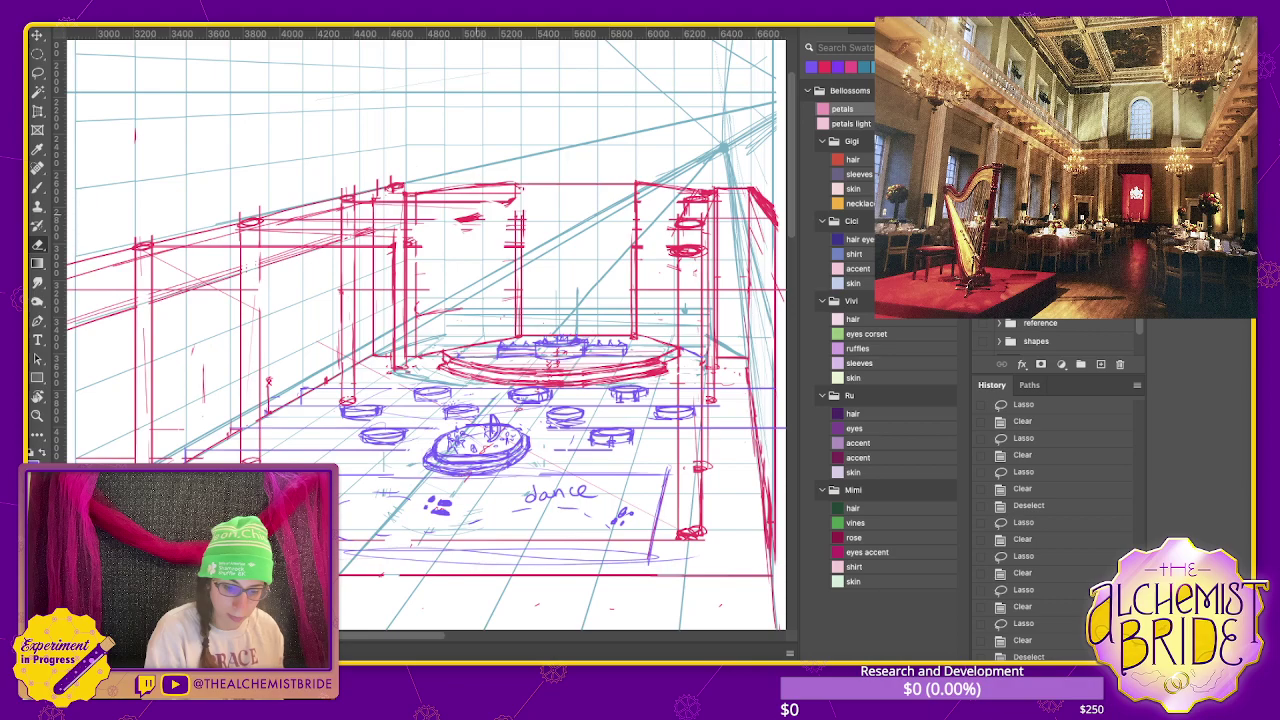
pyautogui.moveTo(464, 217); pyautogui.dragTo(524, 203)
# - Sketch a red chandelier with a hanging drop beside the left column near the ceiling
pyautogui.press('b')
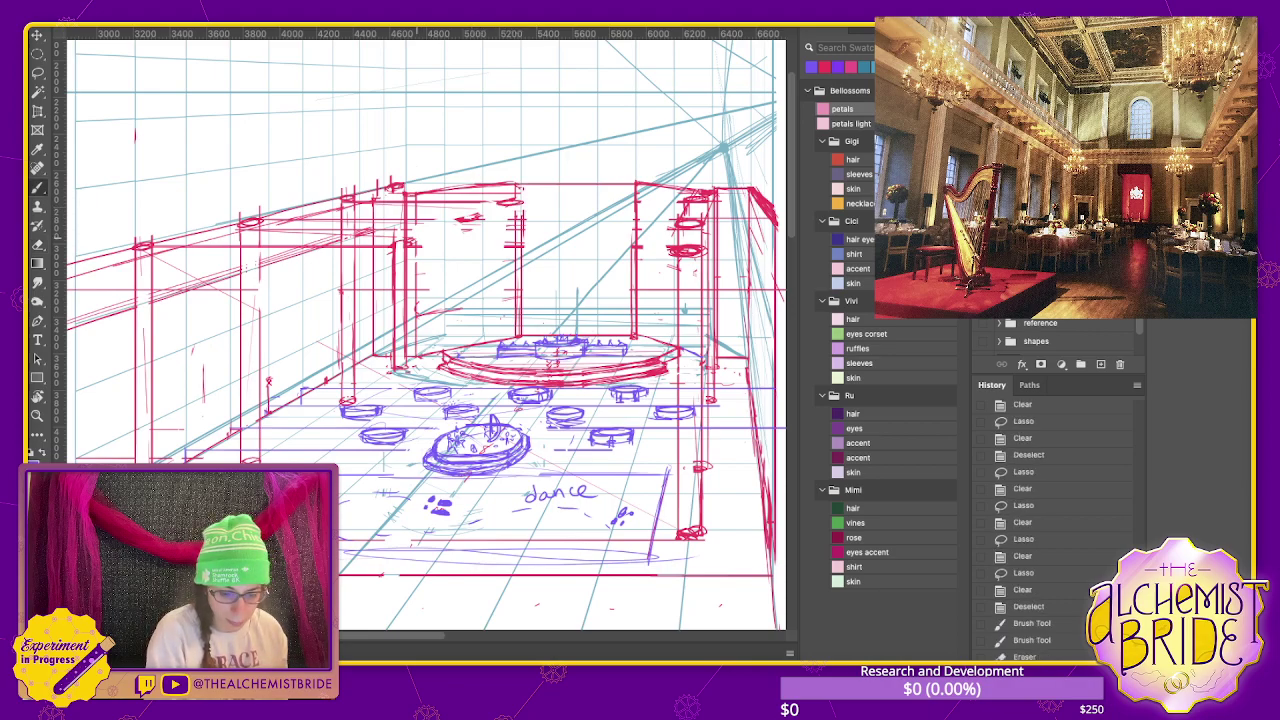
pyautogui.moveTo(398, 244)
pyautogui.mouseDown()
pyautogui.moveTo(422, 243)
pyautogui.moveTo(410, 243)
pyautogui.mouseUp()
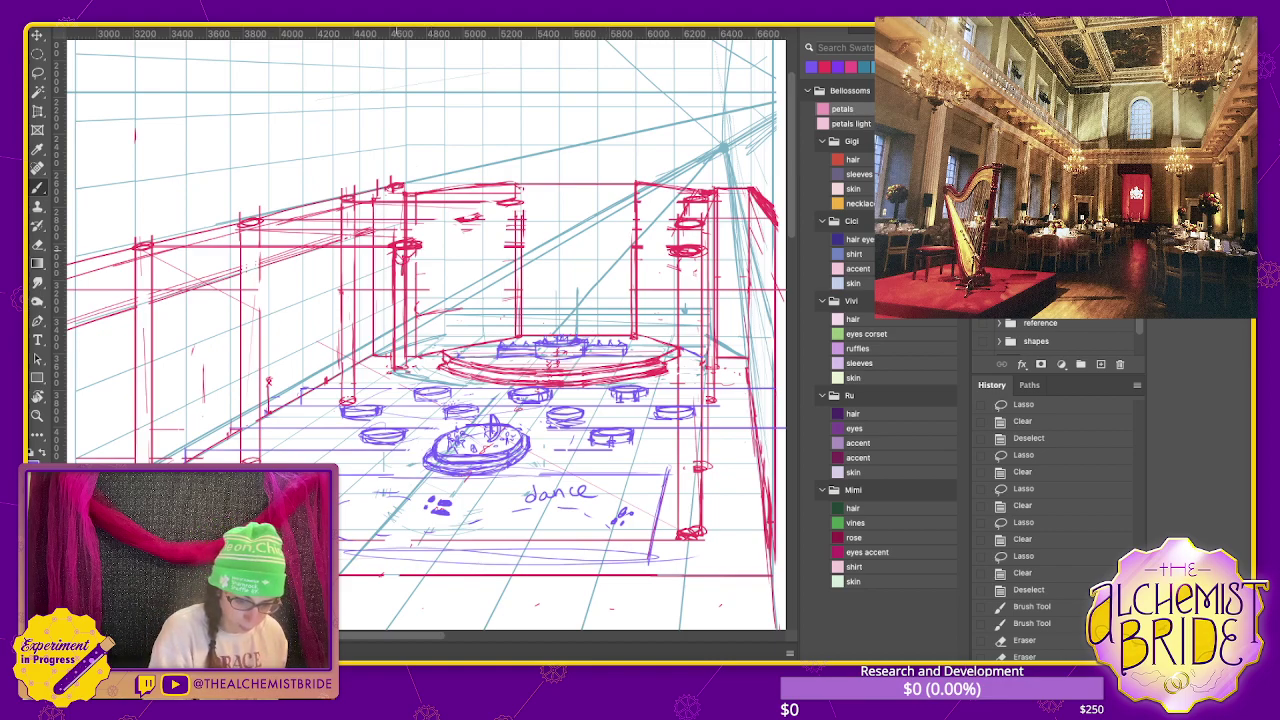
pyautogui.moveTo(408, 246)
pyautogui.mouseDown()
pyautogui.moveTo(405, 302)
pyautogui.moveTo(422, 268)
pyautogui.moveTo(378, 290)
pyautogui.moveTo(440, 292)
pyautogui.moveTo(378, 300)
pyautogui.moveTo(436, 276)
pyautogui.moveTo(424, 298)
pyautogui.mouseUp()
pyautogui.moveTo(406, 308); pyautogui.dragTo(396, 324)
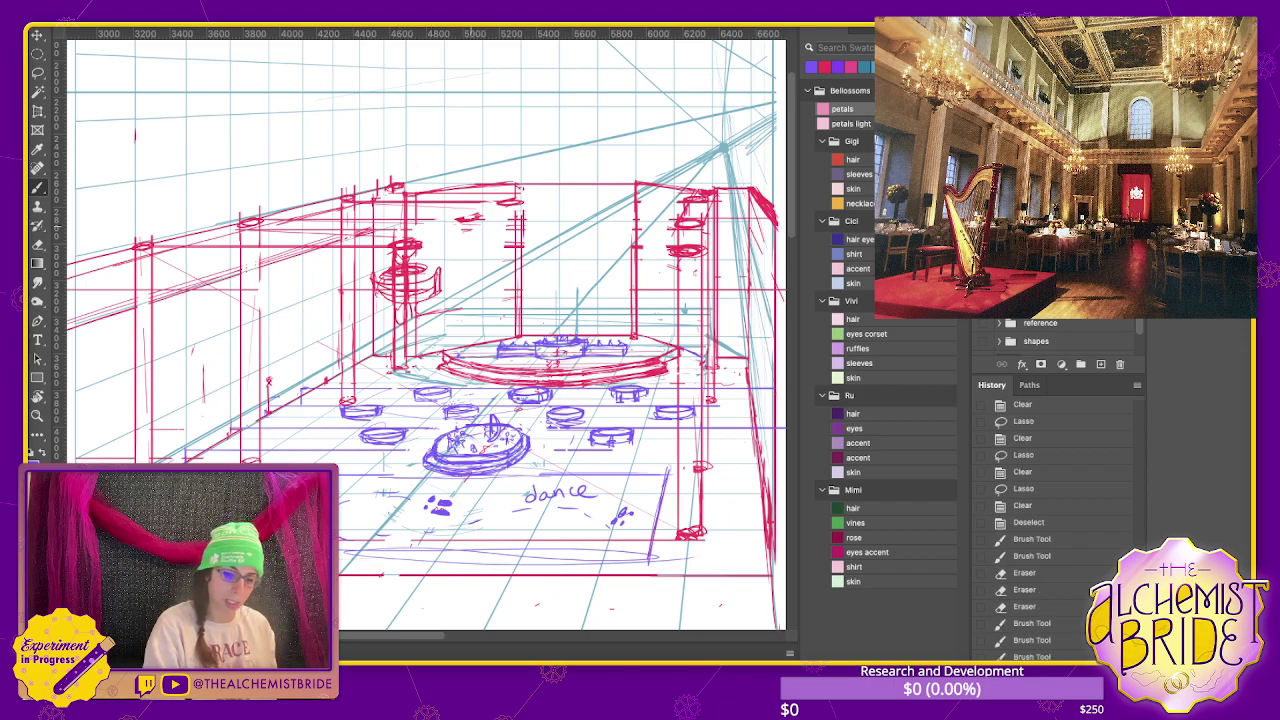
pyautogui.moveTo(458, 214); pyautogui.dragTo(522, 203)
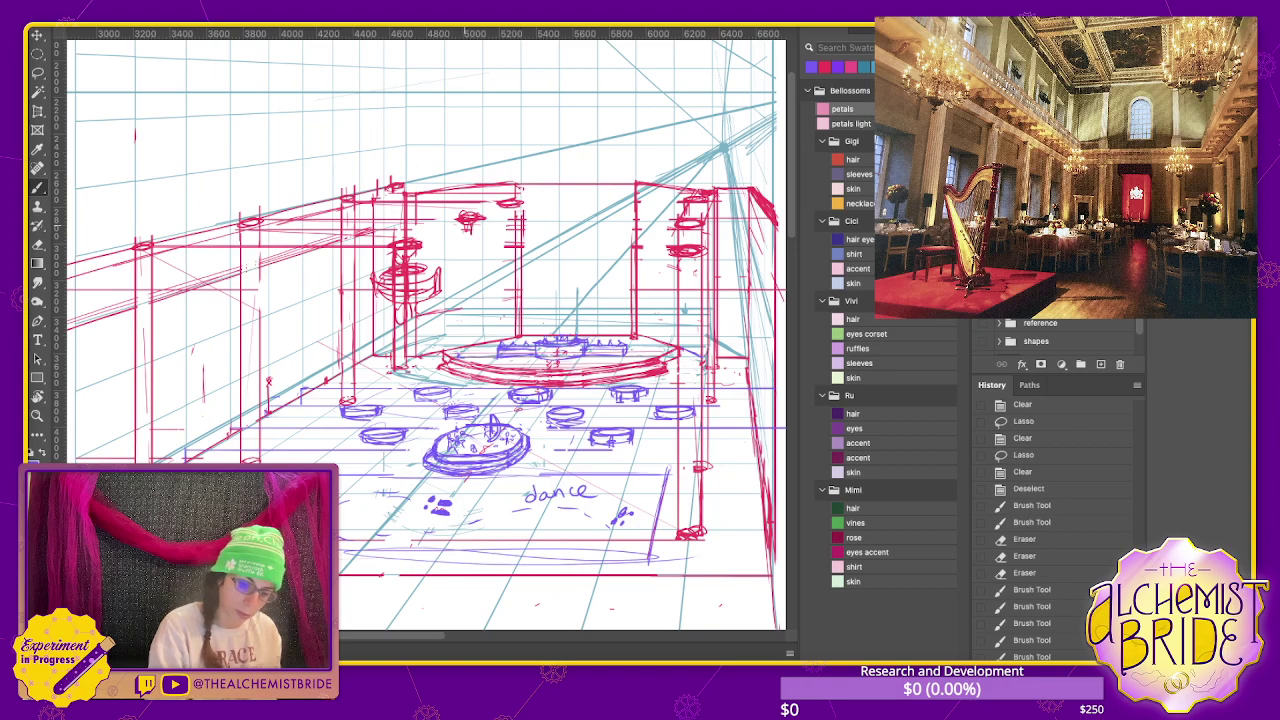
pyautogui.moveTo(458, 236)
pyautogui.mouseDown()
pyautogui.moveTo(500, 240)
pyautogui.moveTo(450, 258)
pyautogui.moveTo(496, 256)
pyautogui.moveTo(406, 322)
pyautogui.mouseUp()
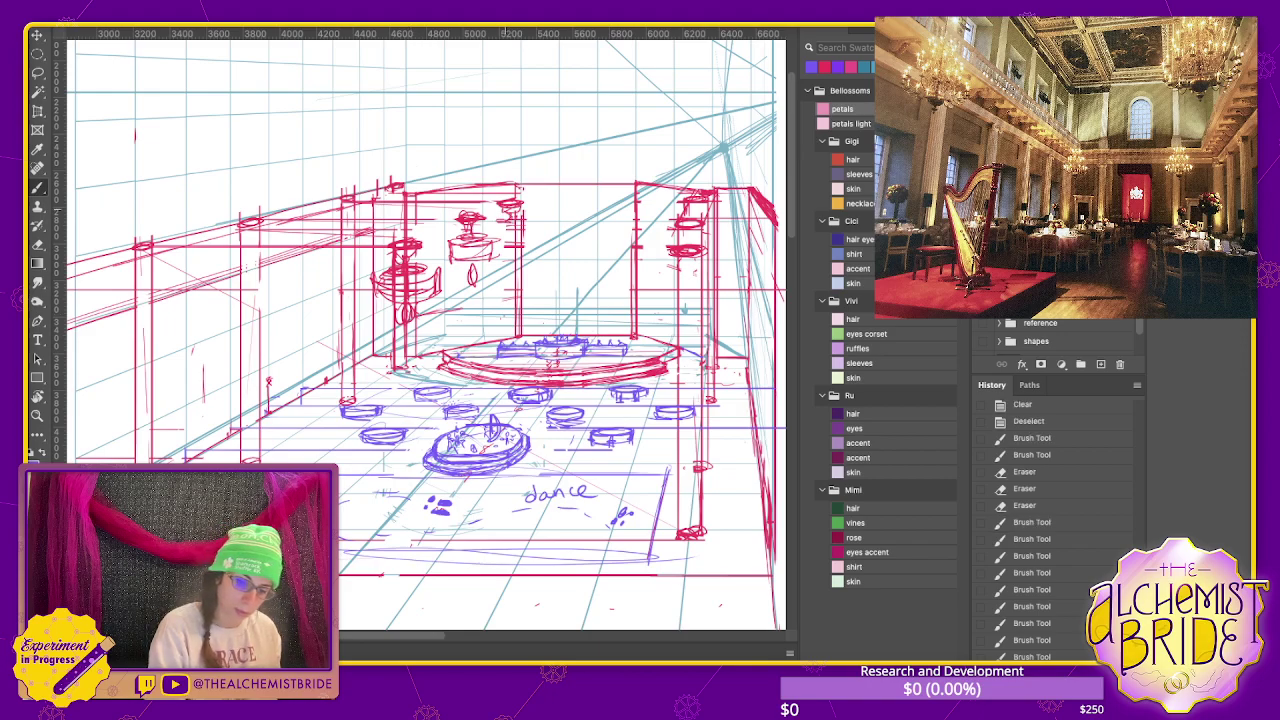
pyautogui.moveTo(525, 227); pyautogui.dragTo(520, 250)
# - Add hanging chains and small details to the central chandeliers
pyautogui.moveTo(480, 400); pyautogui.dragTo(567, 366)
pyautogui.moveTo(590, 175); pyautogui.dragTo(604, 182)
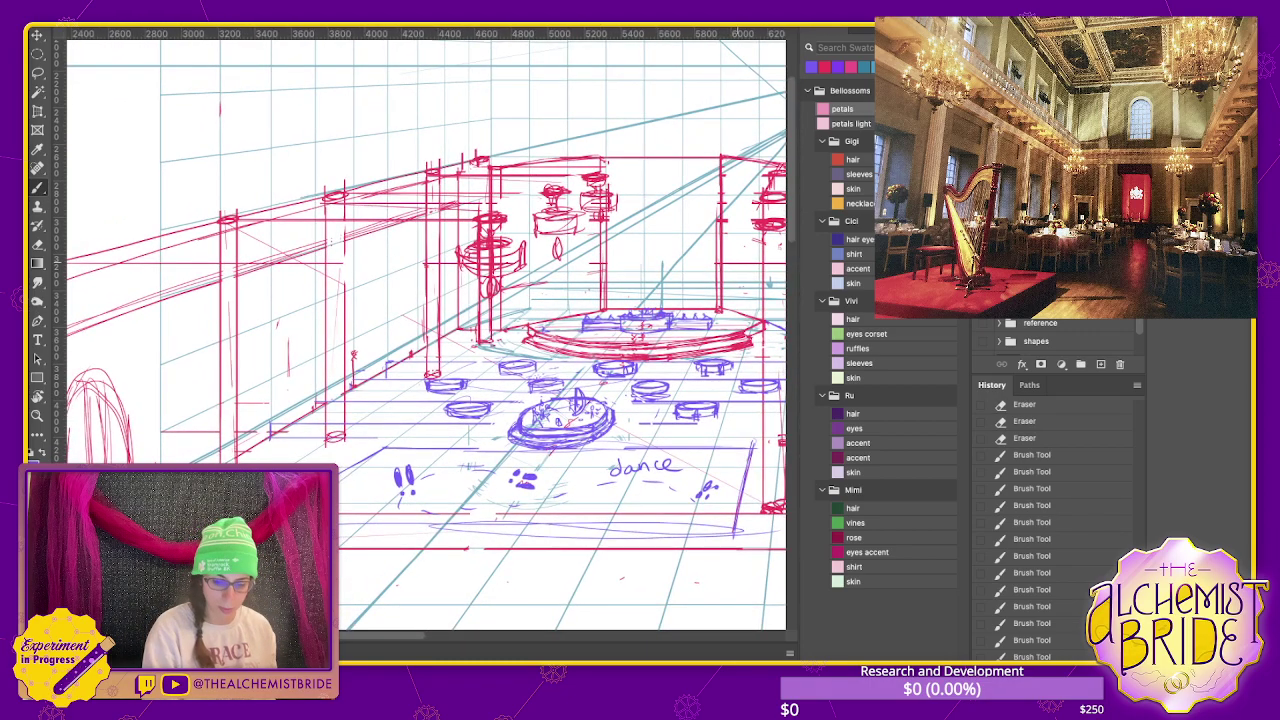
pyautogui.moveTo(492, 310); pyautogui.dragTo(488, 336)
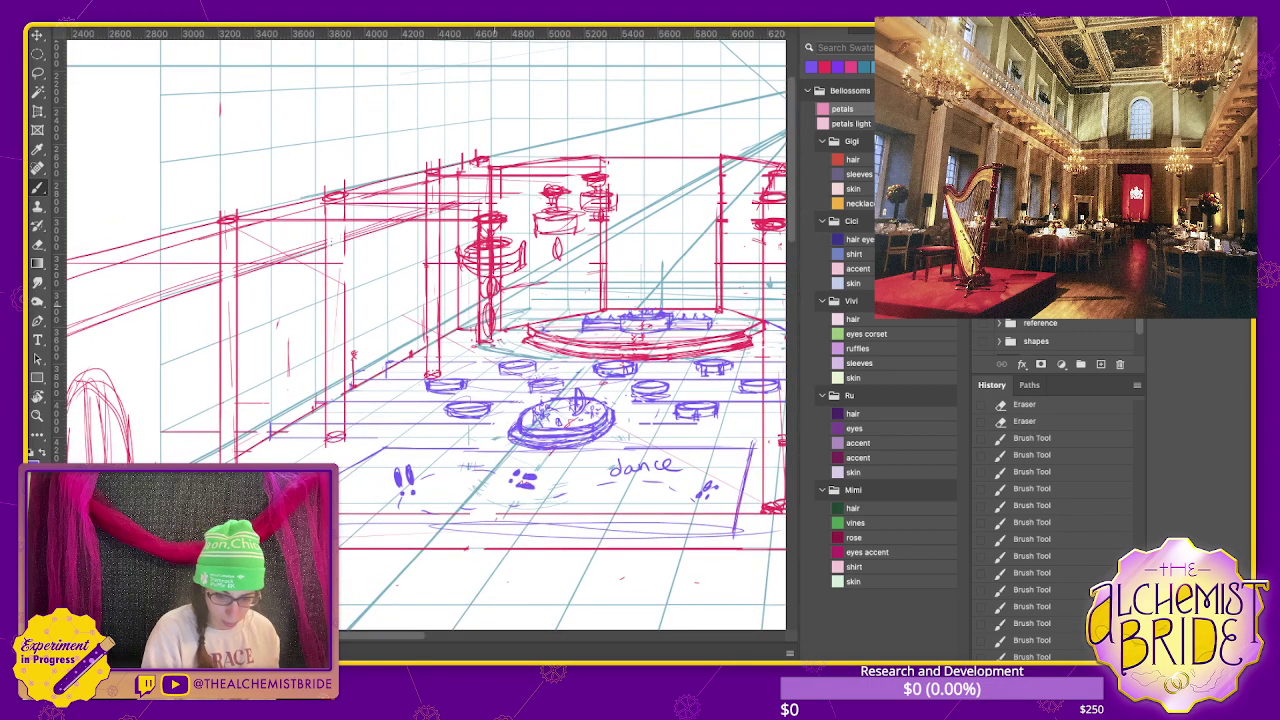
pyautogui.moveTo(557, 264); pyautogui.dragTo(562, 264)
pyautogui.moveTo(446, 250); pyautogui.dragTo(440, 262)
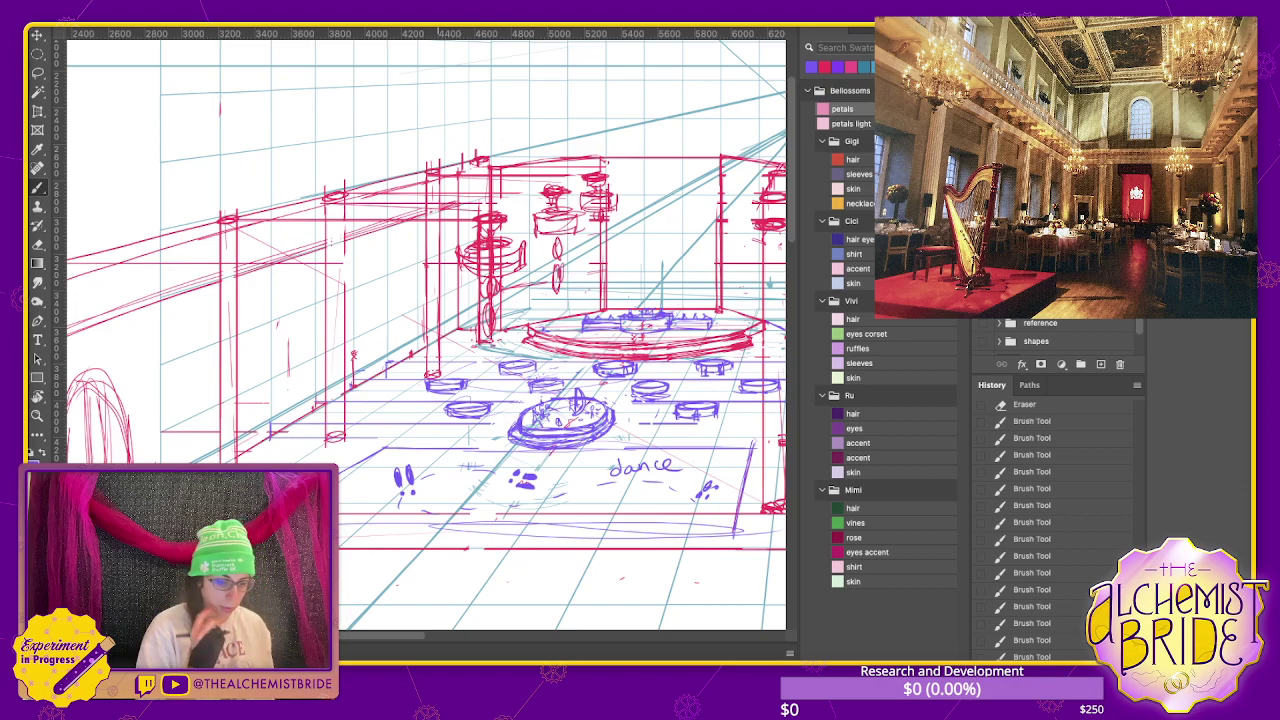
# - Draw horizontal wall lines across the room and back wall, undoing stray strokes
pyautogui.moveTo(240, 363); pyautogui.dragTo(421, 313)
pyautogui.hotkey('ctrl', 'z')
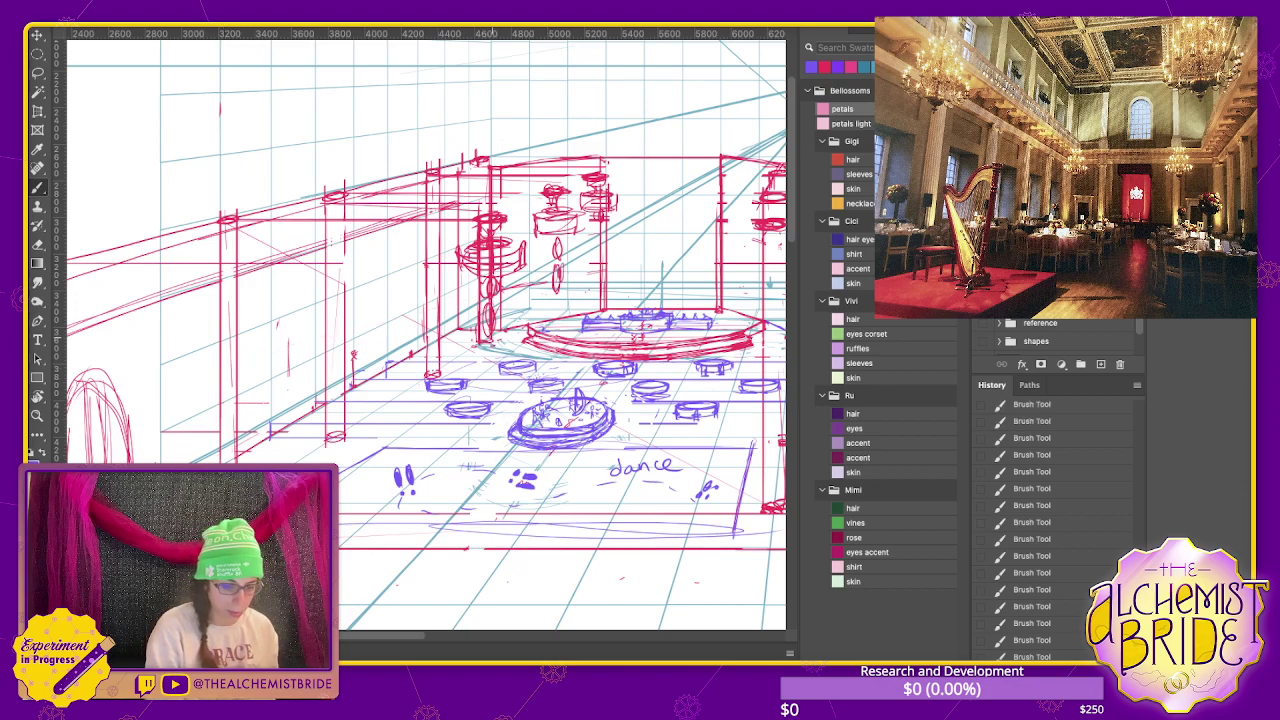
pyautogui.moveTo(490, 337); pyautogui.dragTo(205, 337)
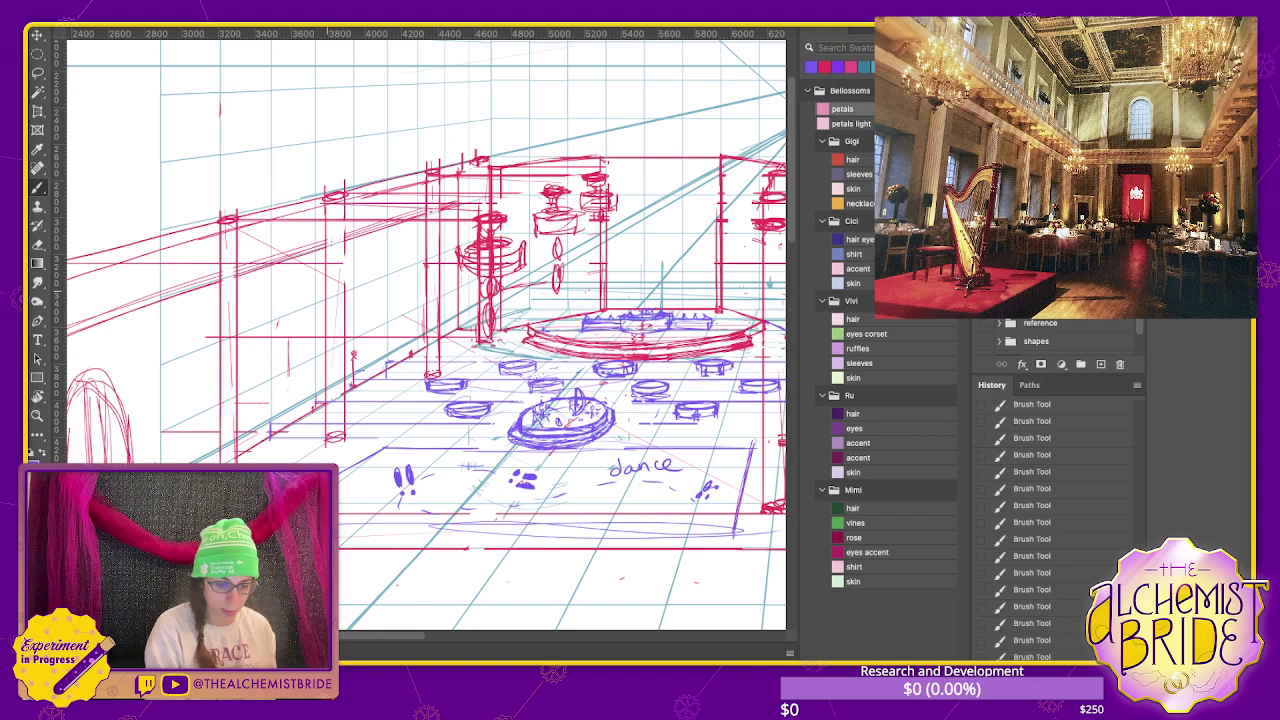
pyautogui.moveTo(532, 297); pyautogui.dragTo(332, 297)
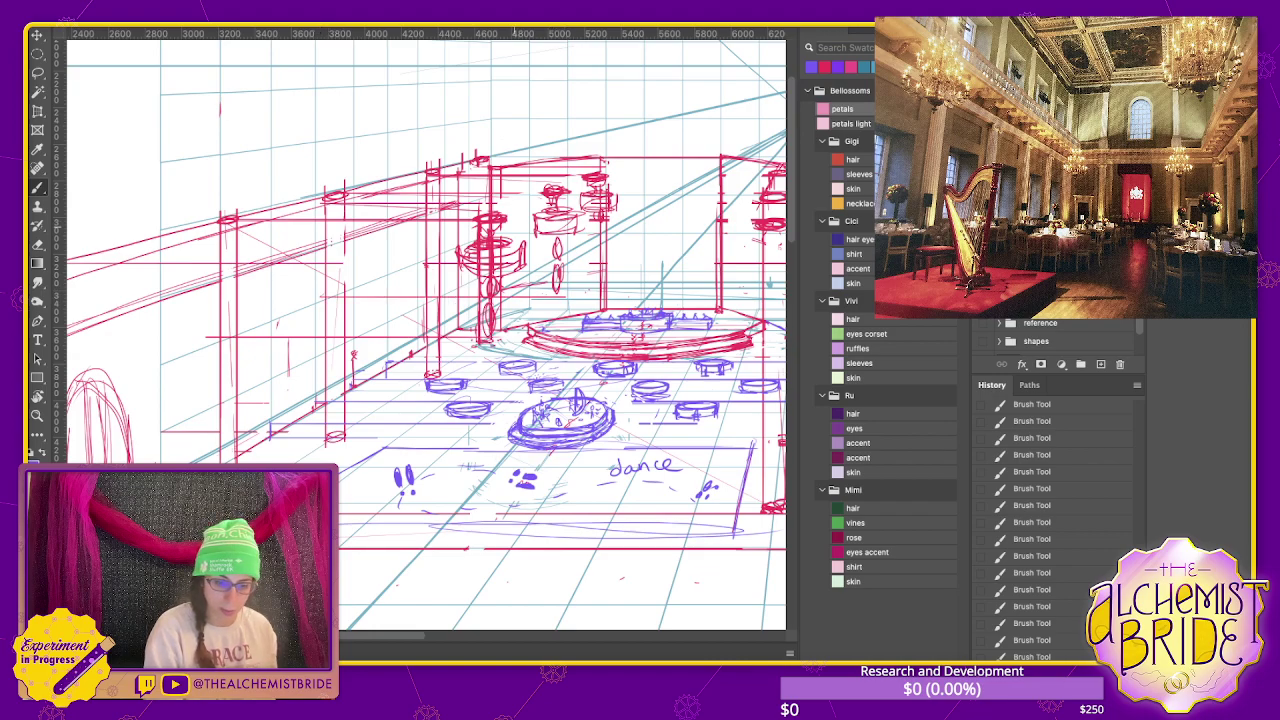
pyautogui.moveTo(534, 230); pyautogui.dragTo(422, 230)
pyautogui.hotkey('ctrl', 'z')
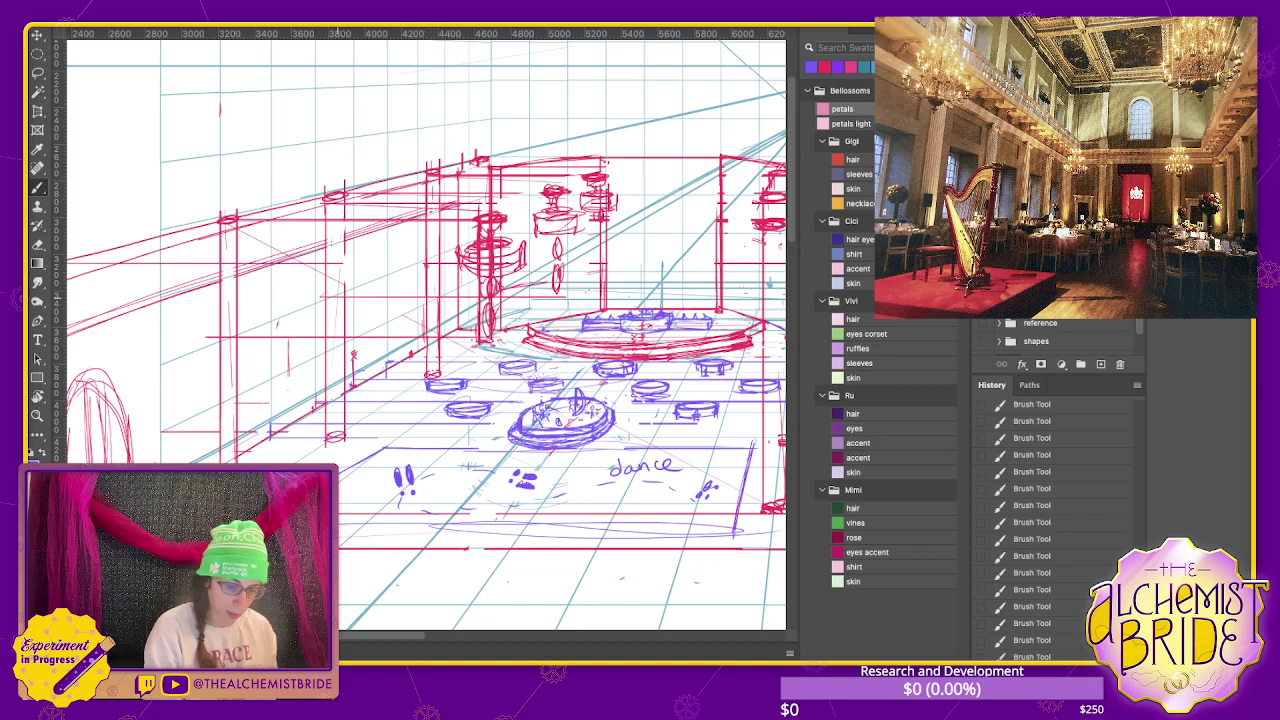
pyautogui.moveTo(494, 261); pyautogui.dragTo(602, 263)
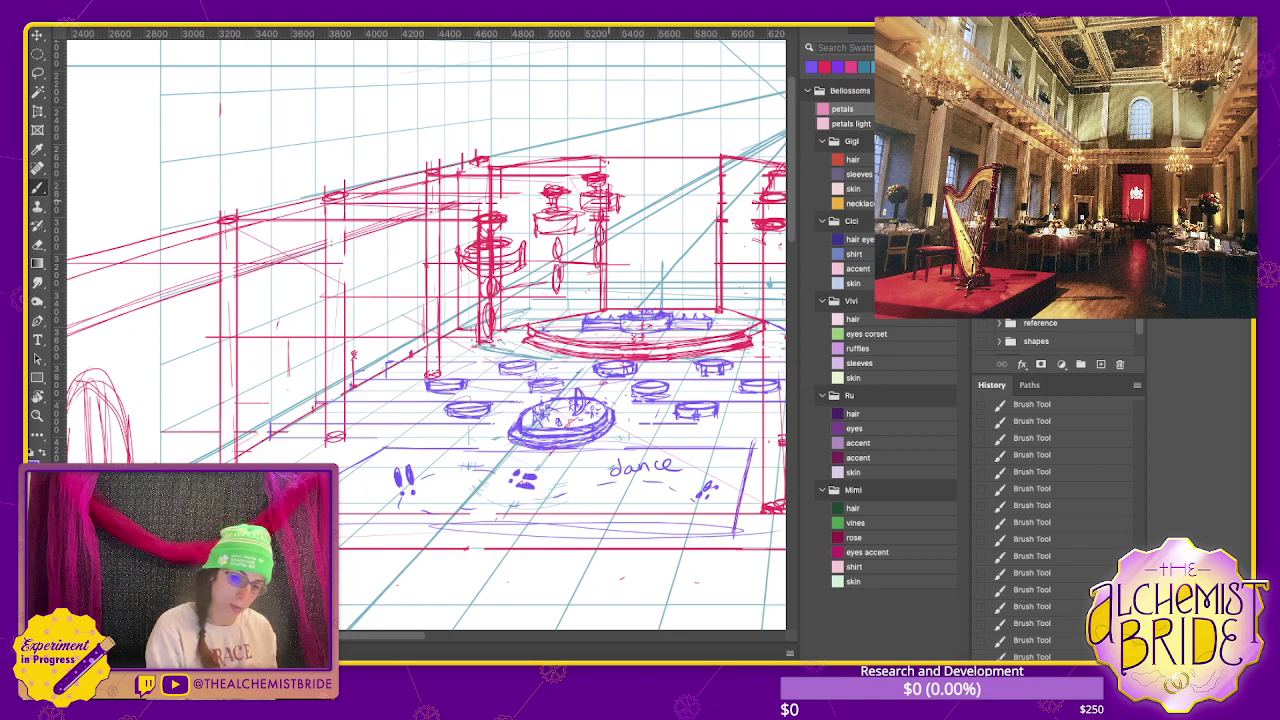
# - Sketch a new chandelier tier, then lasso and delete the unwanted lamp sketch
pyautogui.moveTo(536, 234); pyautogui.dragTo(576, 236)
pyautogui.moveTo(558, 280); pyautogui.dragTo(558, 300)
pyautogui.moveTo(554, 242)
pyautogui.mouseDown()
pyautogui.moveTo(560, 272)
pyautogui.moveTo(572, 239)
pyautogui.moveTo(530, 230)
pyautogui.mouseUp()
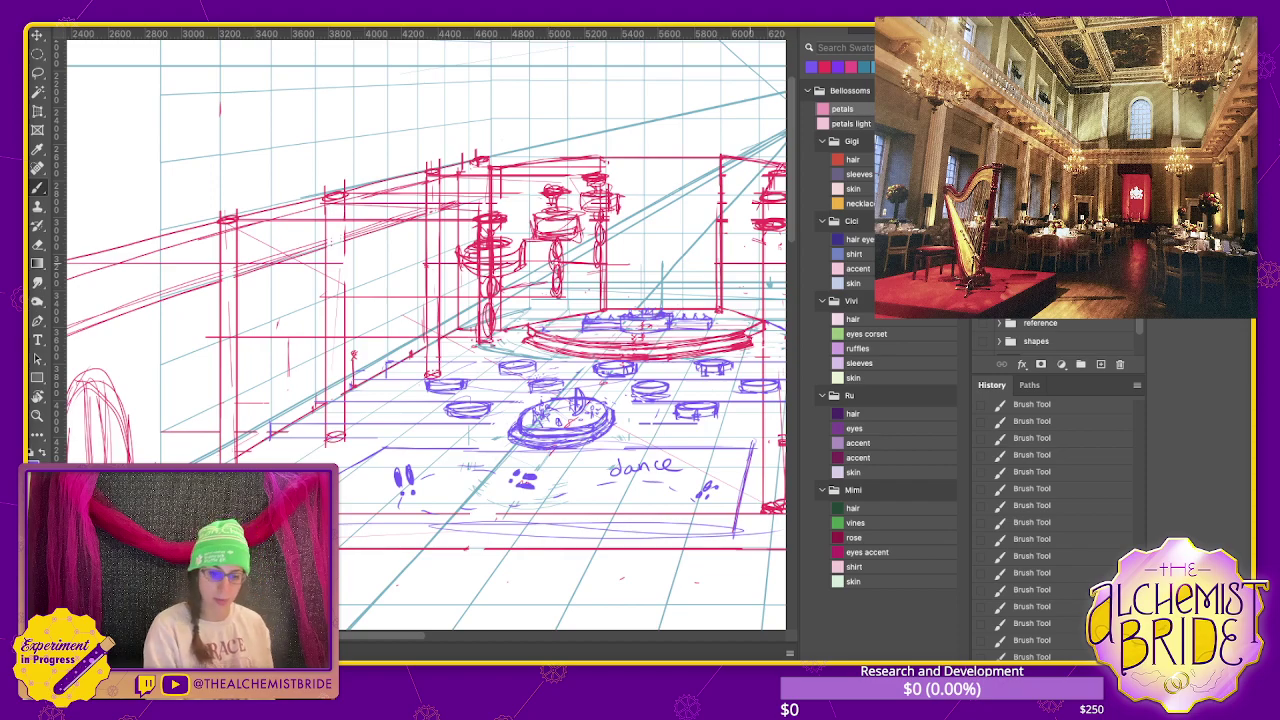
pyautogui.press('l')
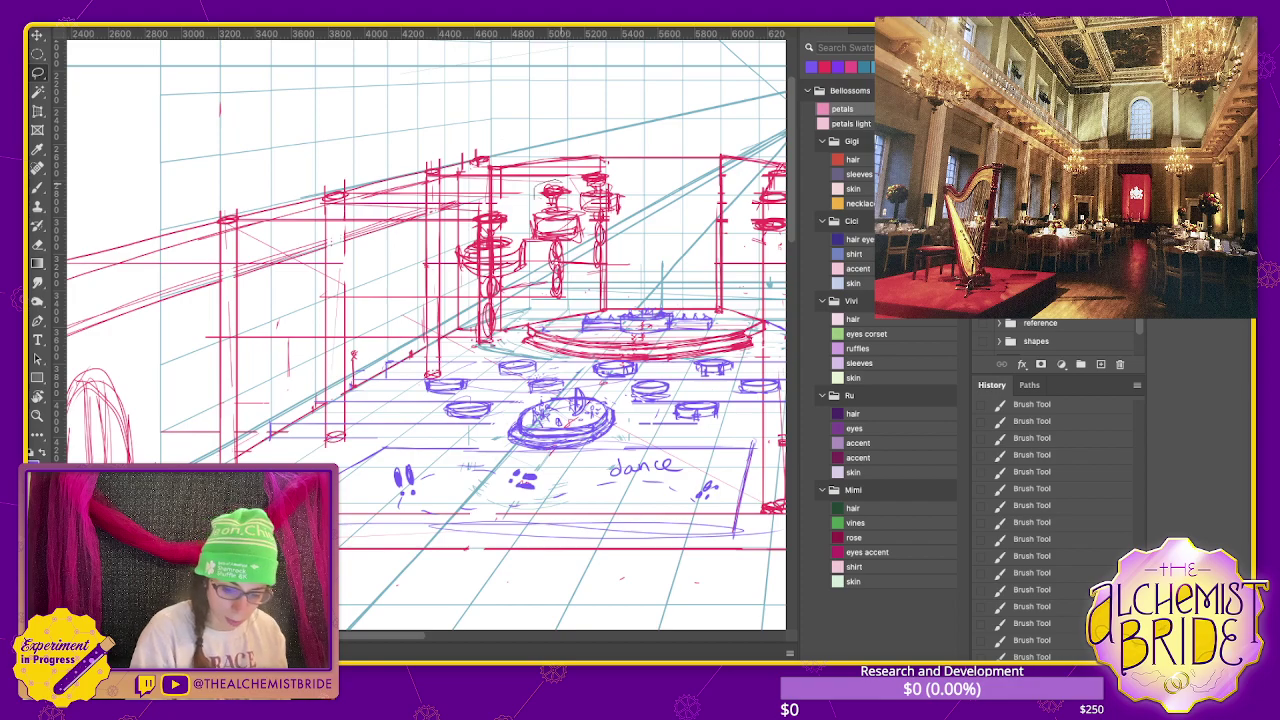
pyautogui.moveTo(560, 182)
pyautogui.mouseDown()
pyautogui.moveTo(580, 300)
pyautogui.moveTo(534, 300)
pyautogui.mouseUp()
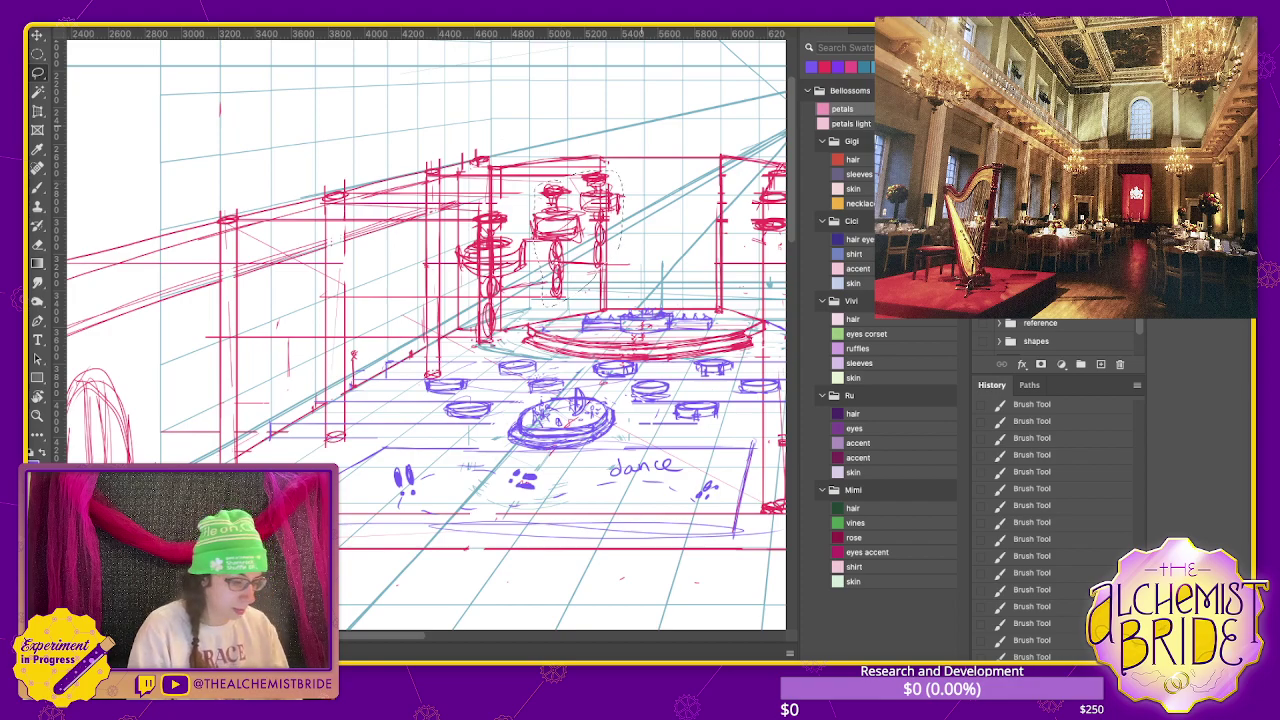
pyautogui.press('Delete')
pyautogui.moveTo(468, 225)
pyautogui.mouseDown()
pyautogui.moveTo(462, 290)
pyautogui.moveTo(510, 310)
pyautogui.moveTo(515, 218)
pyautogui.mouseUp()
# - Move the selected chandelier sketch up and to the right, then outline it
pyautogui.press('v')
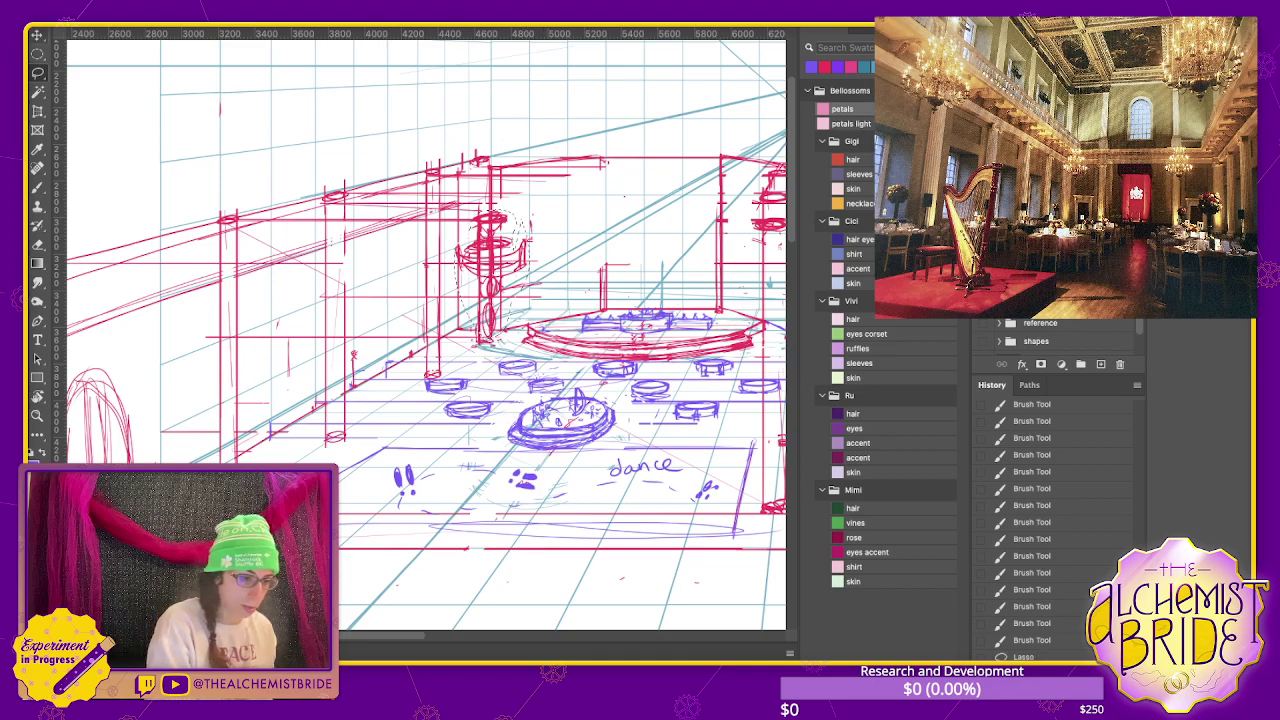
pyautogui.moveTo(490, 270); pyautogui.dragTo(560, 240)
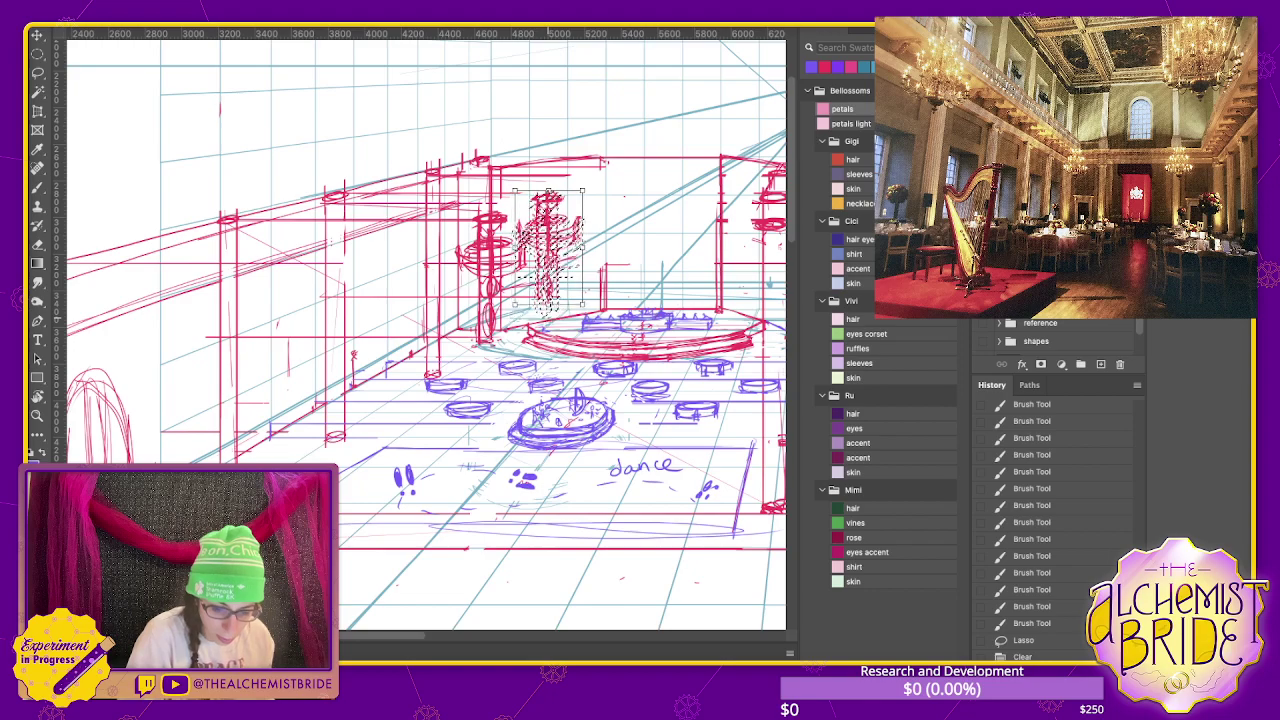
pyautogui.hotkey('ctrl', 't')
pyautogui.press('Escape')
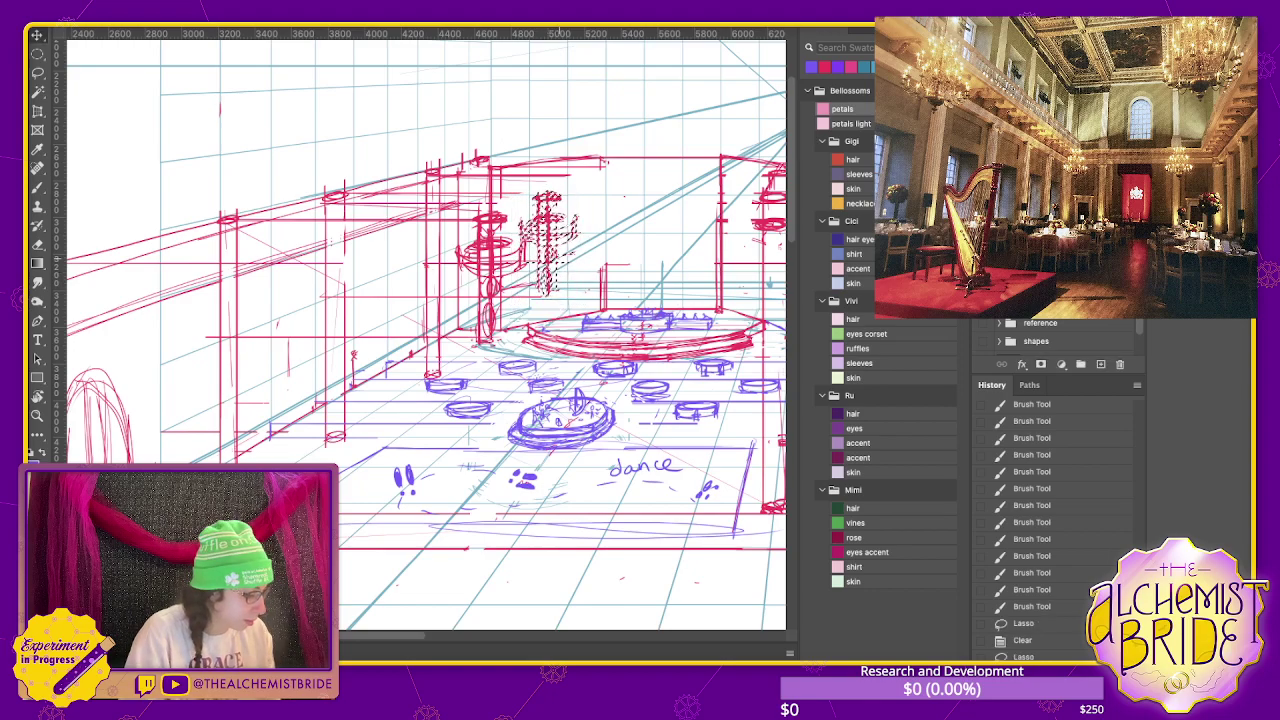
pyautogui.moveTo(547, 240); pyautogui.dragTo(592, 222)
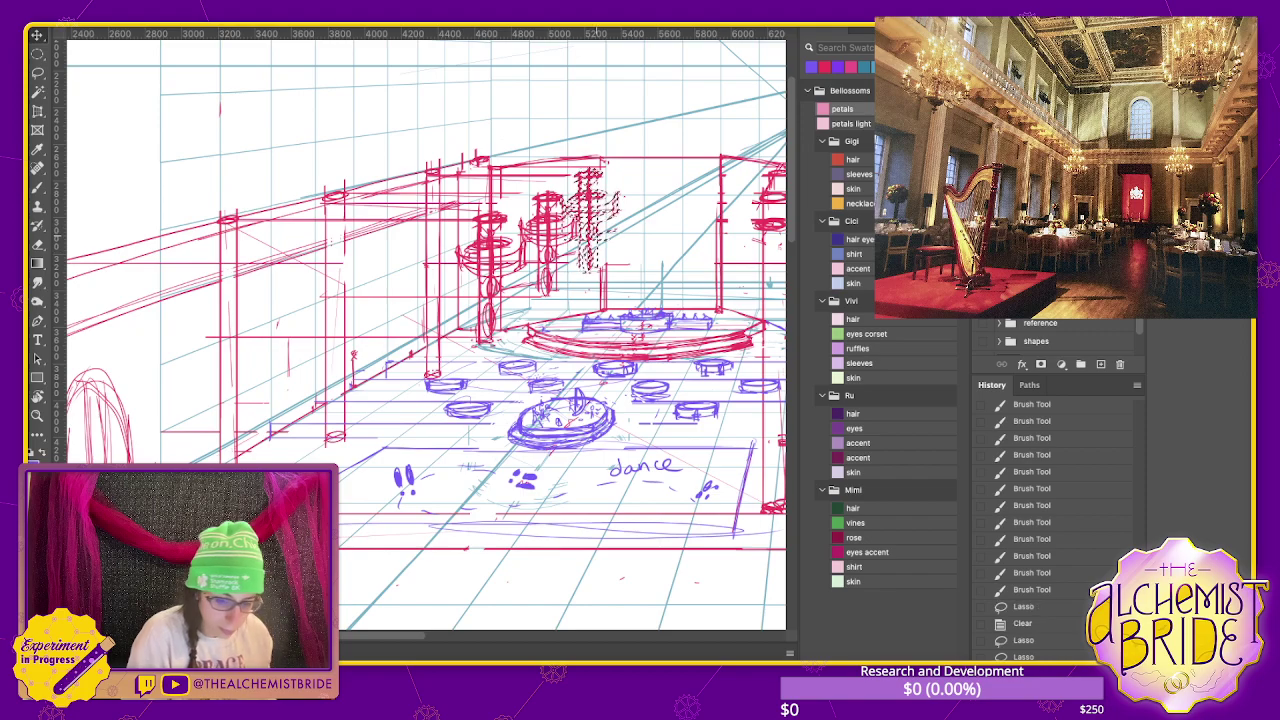
pyautogui.moveTo(562, 166); pyautogui.dragTo(590, 275)
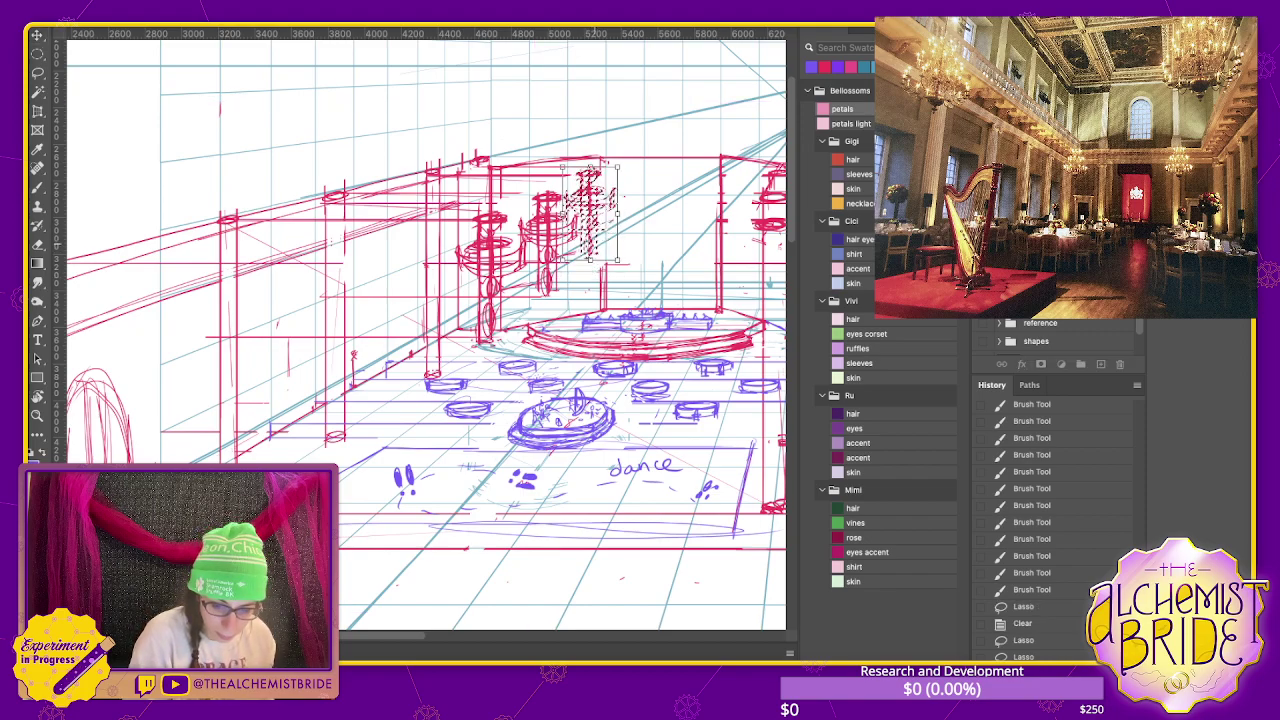
# - Duplicate the chandelier with Ctrl+J and place the copy in the row
pyautogui.moveTo(600, 215); pyautogui.dragTo(596, 214)
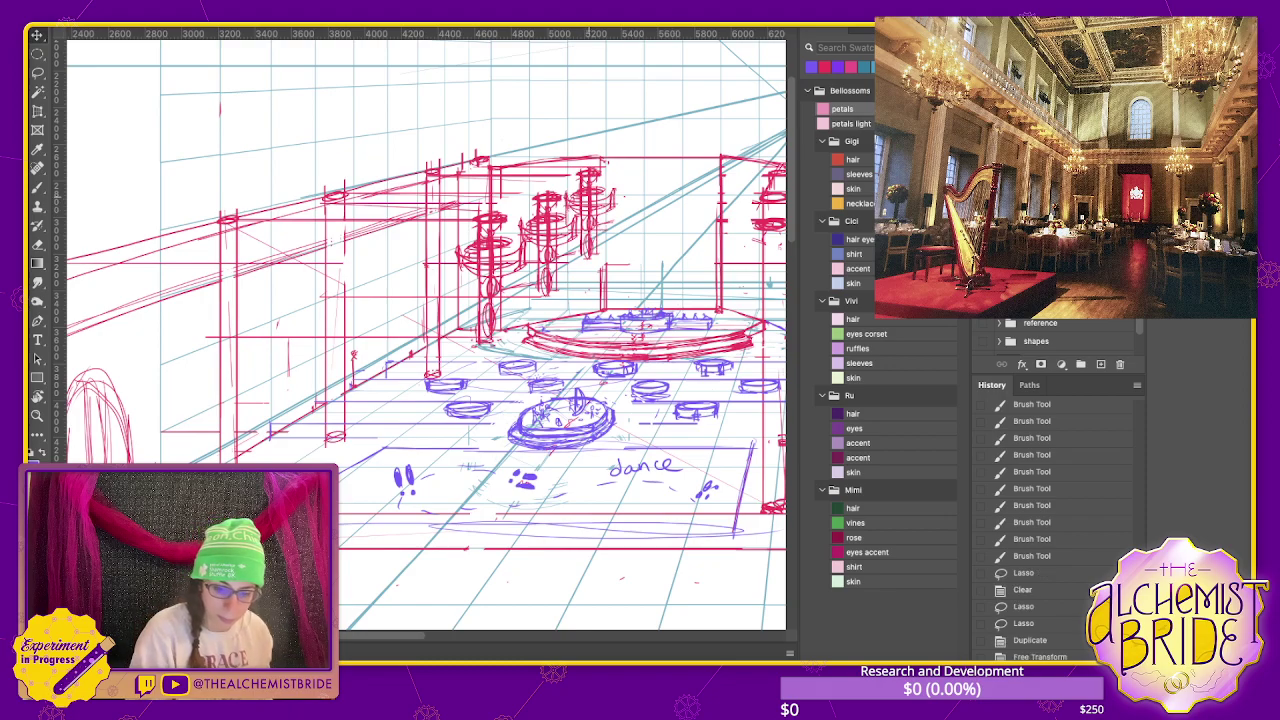
pyautogui.hotkey('ctrl', 'j')
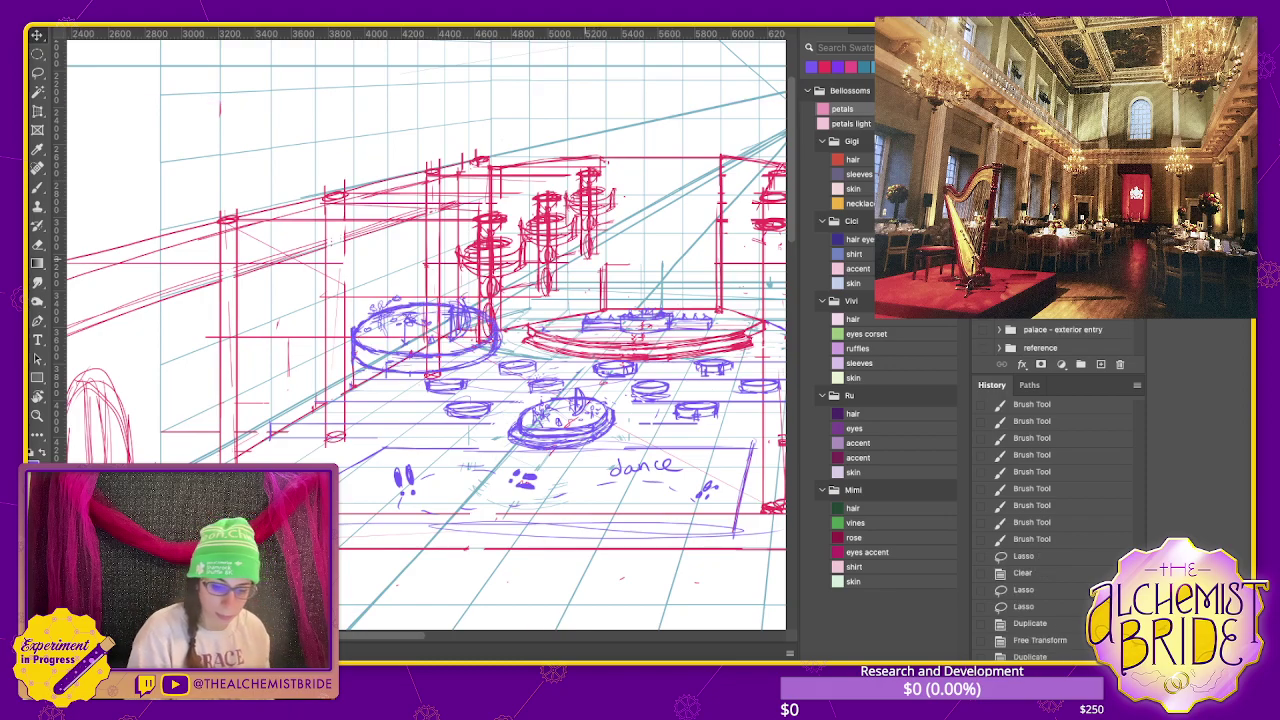
pyautogui.press('l')
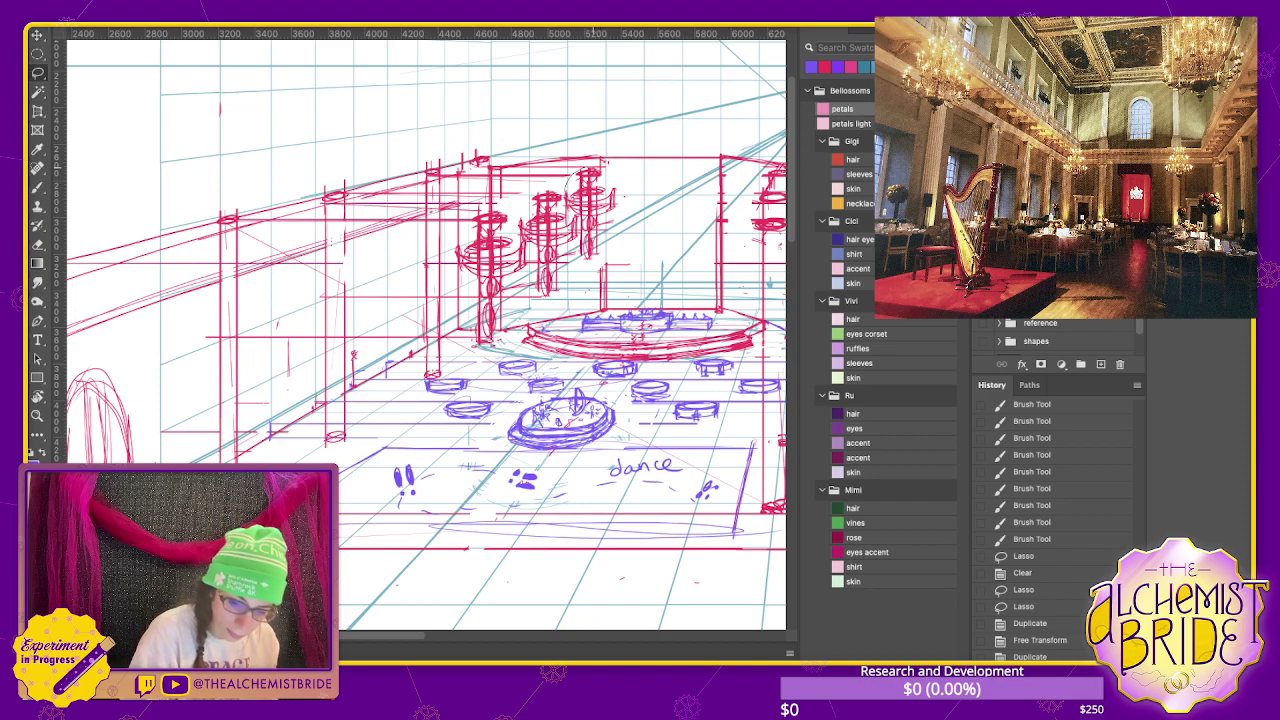
pyautogui.moveTo(588, 168)
pyautogui.mouseDown()
pyautogui.moveTo(604, 163)
pyautogui.moveTo(585, 200)
pyautogui.moveTo(610, 200)
pyautogui.mouseUp()
pyautogui.press('v')
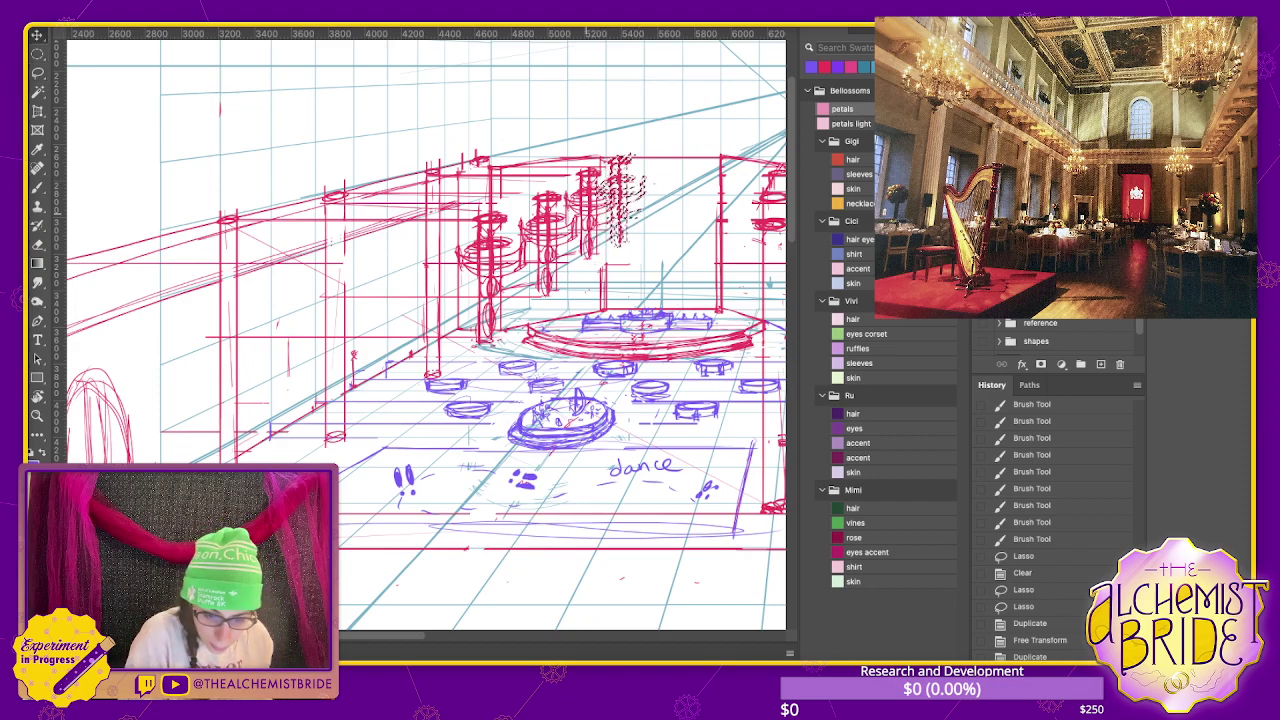
pyautogui.press('Return')
pyautogui.moveTo(640, 470)
pyautogui.mouseDown()
pyautogui.moveTo(528, 500)
pyautogui.moveTo(555, 490)
pyautogui.mouseUp()
# - Shrink the chandelier copy to match the receding perspective and deselect
pyautogui.hotkey('ctrl', 't')
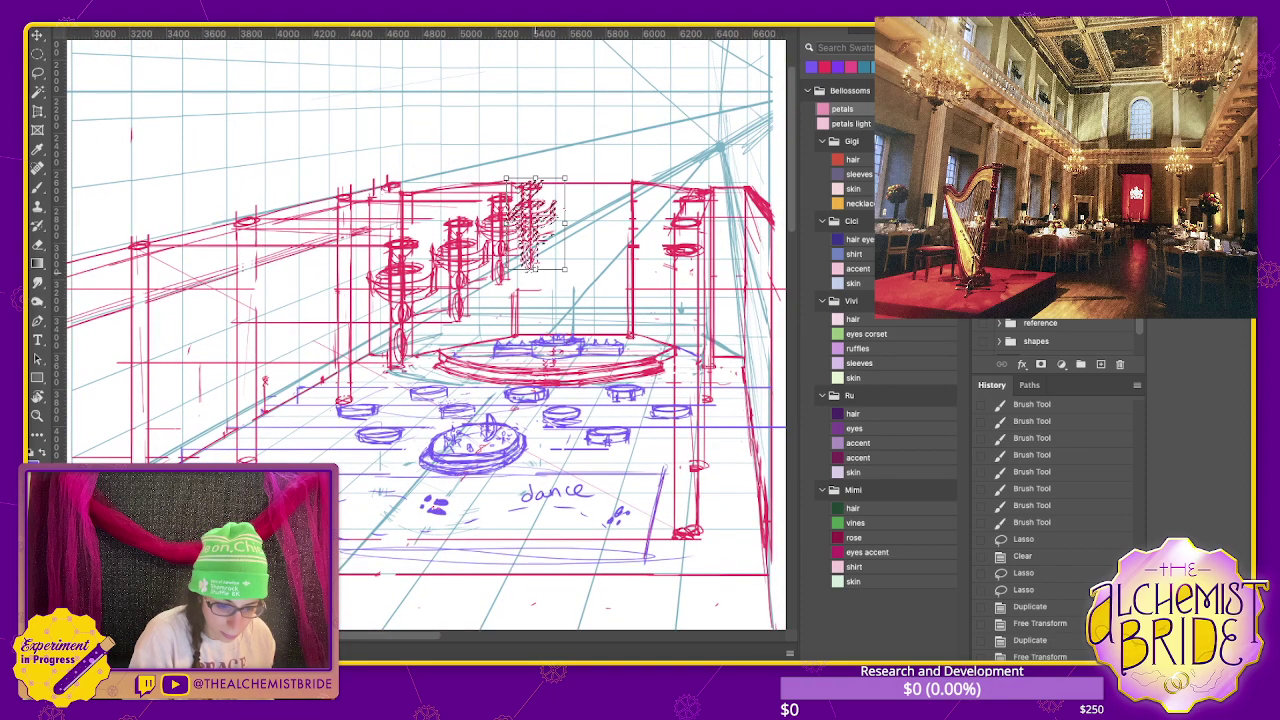
pyautogui.moveTo(535, 258); pyautogui.dragTo(535, 252)
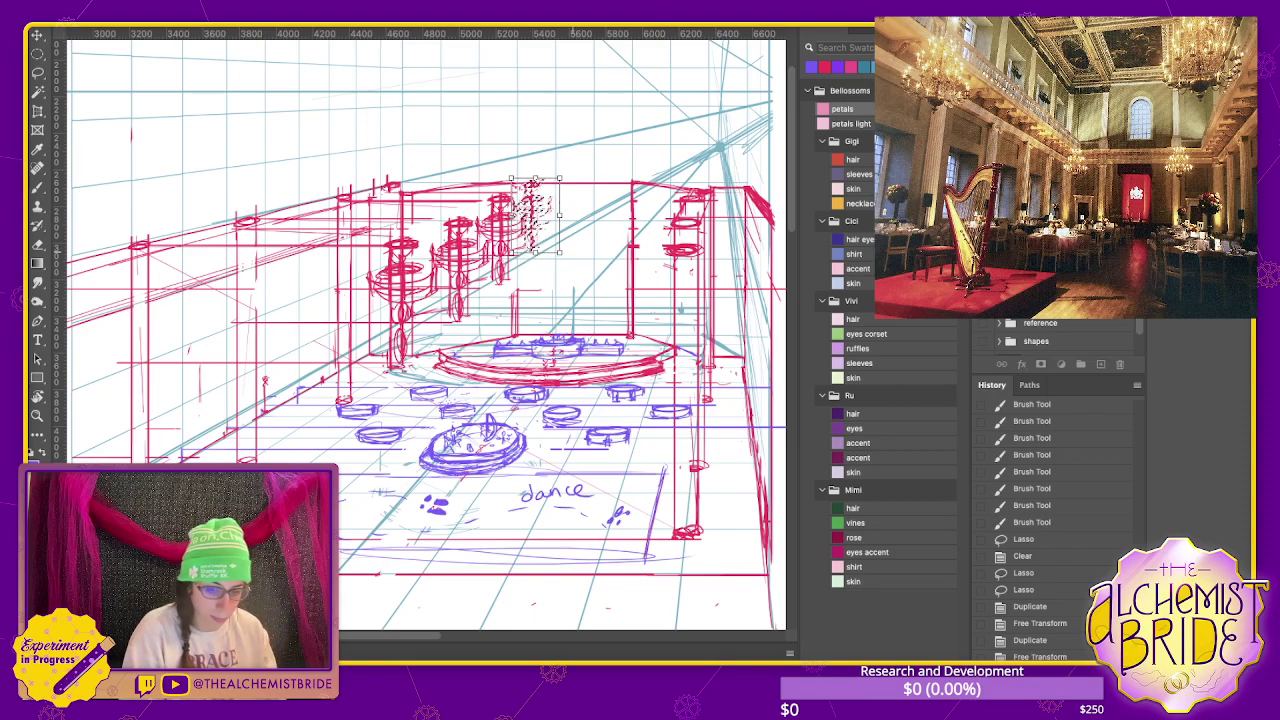
pyautogui.press('Return')
pyautogui.hotkey('ctrl', 'd')
pyautogui.hscroll(-1, 421, 329)
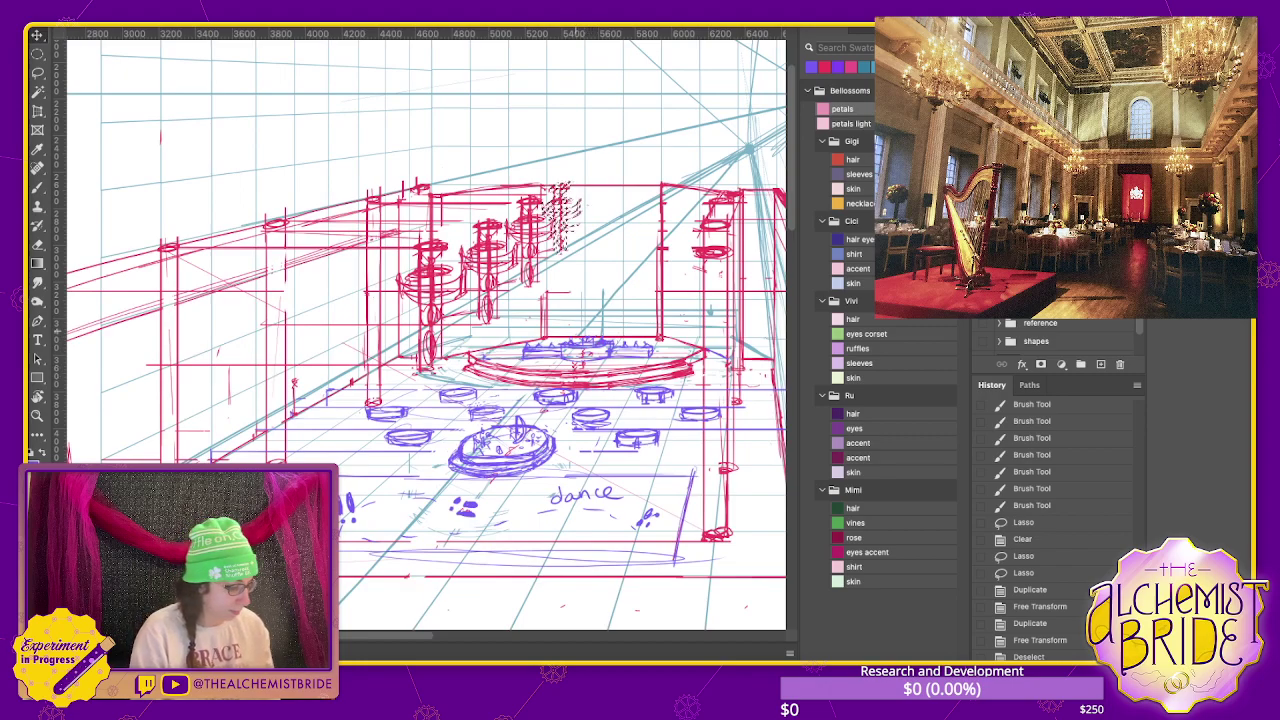
# - Duplicate another chandelier into the row and brush details onto it
pyautogui.press('b')
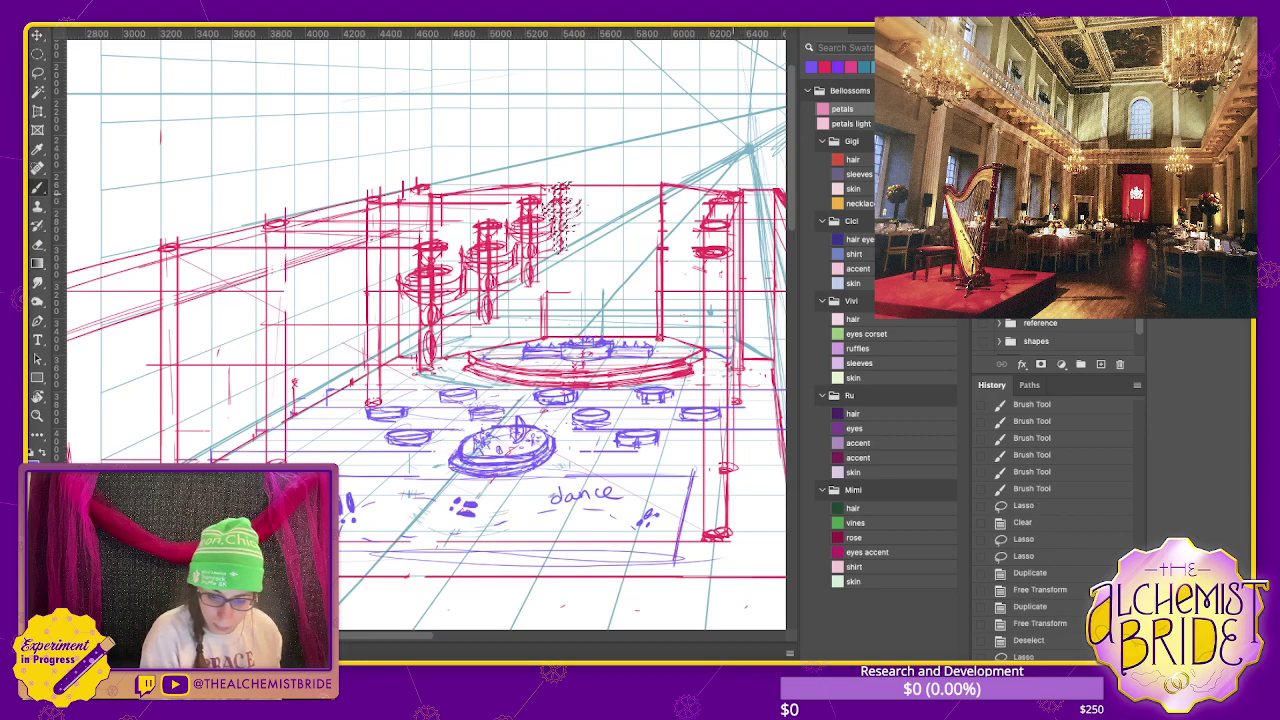
pyautogui.hotkey('ctrl', 'j')
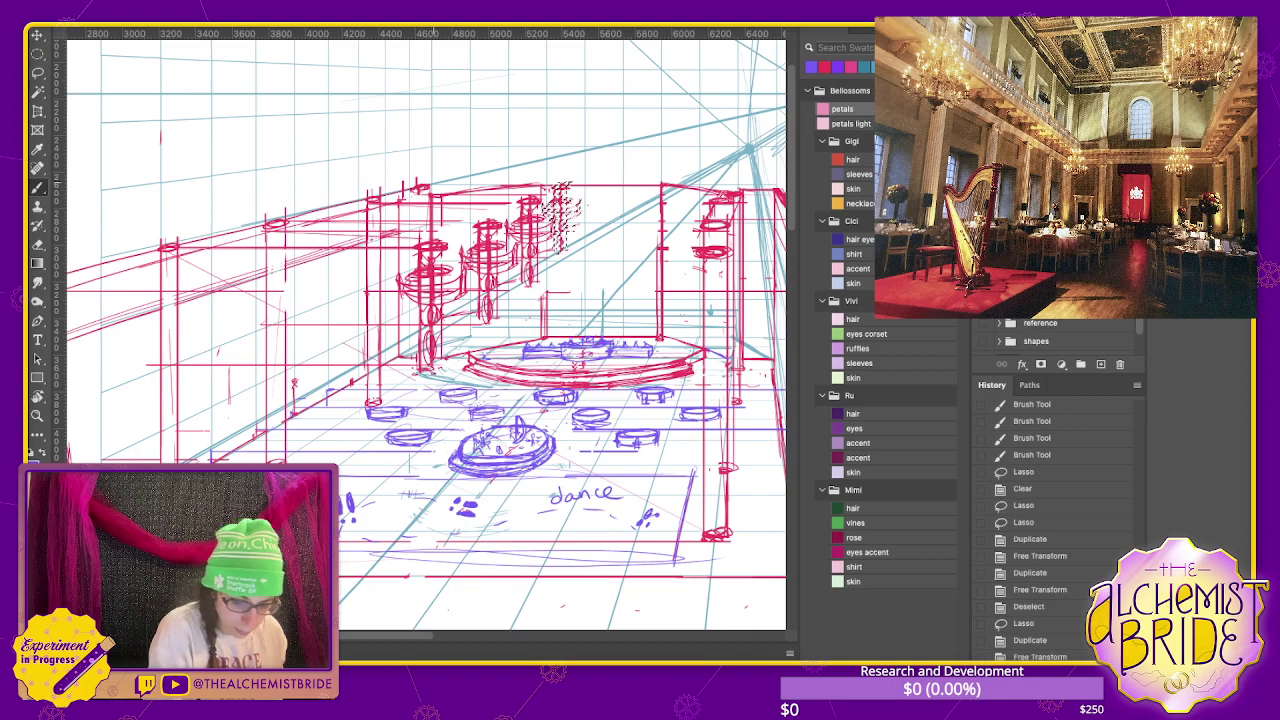
pyautogui.press('Return')
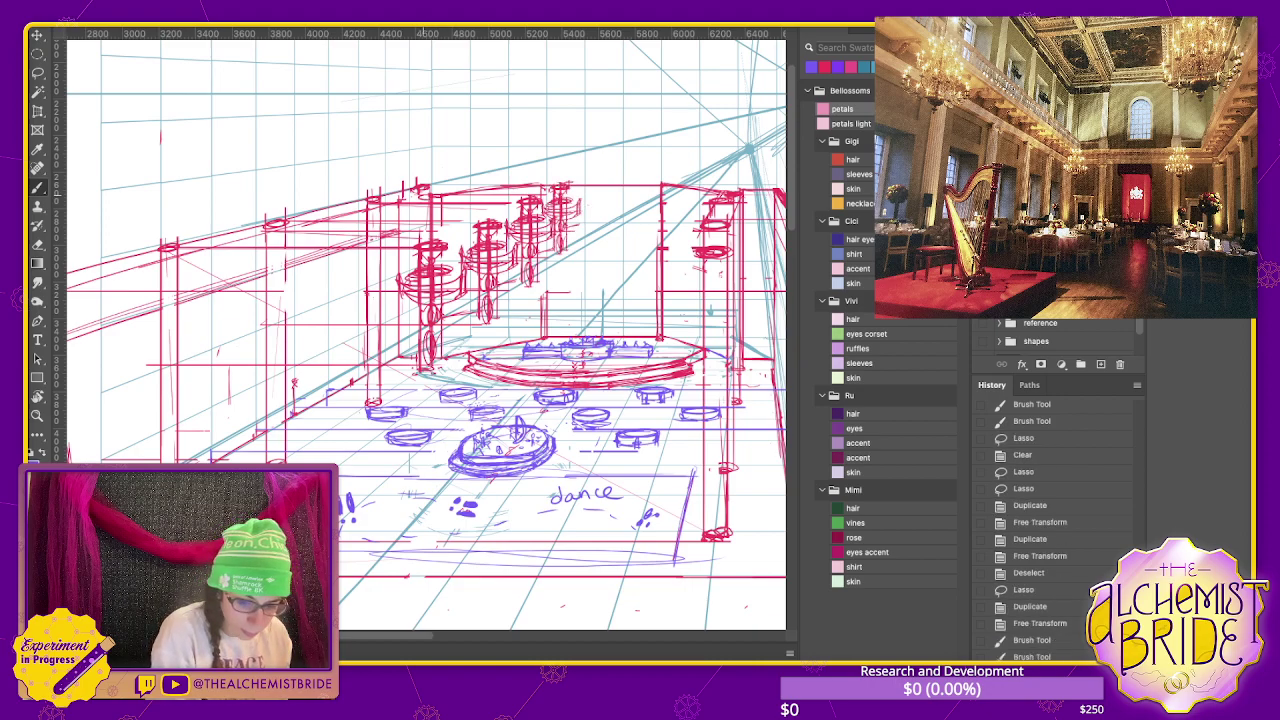
pyautogui.moveTo(418, 194); pyautogui.dragTo(418, 210)
pyautogui.moveTo(160, 128); pyautogui.dragTo(160, 146)
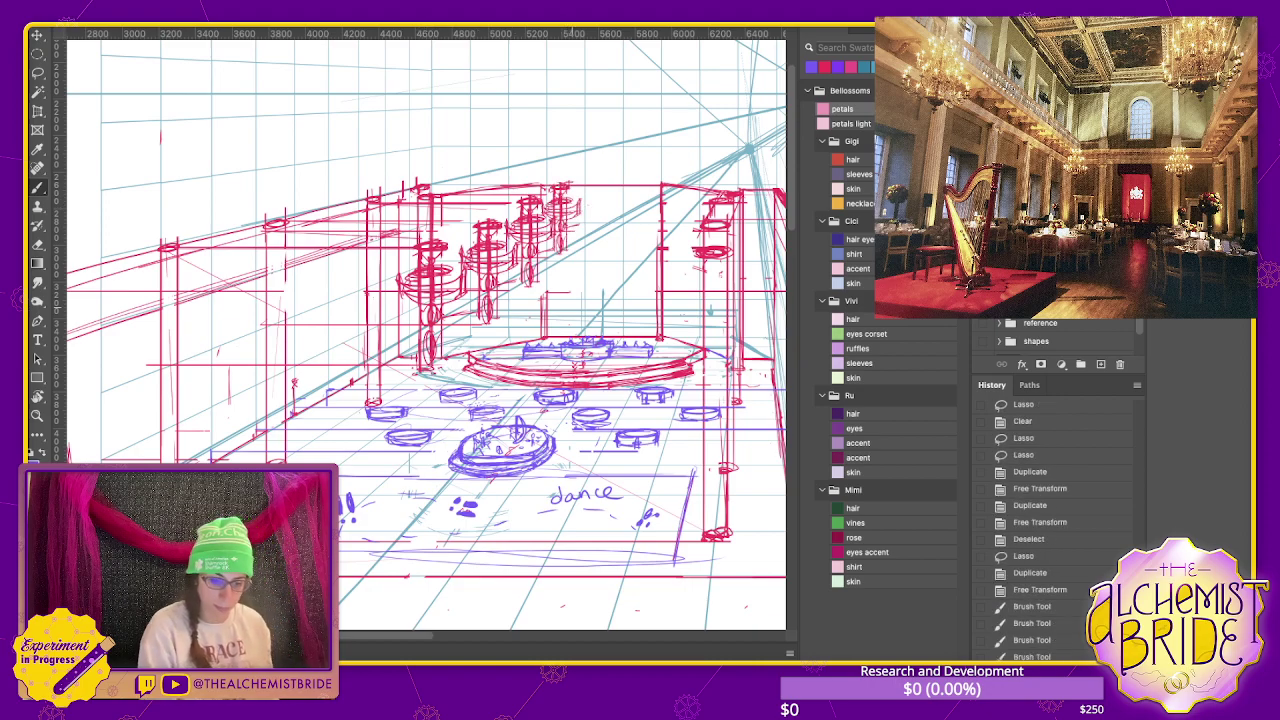
# - Erase stray strokes along the left wall and sketch ellipse capitals atop its columns
pyautogui.press('e')
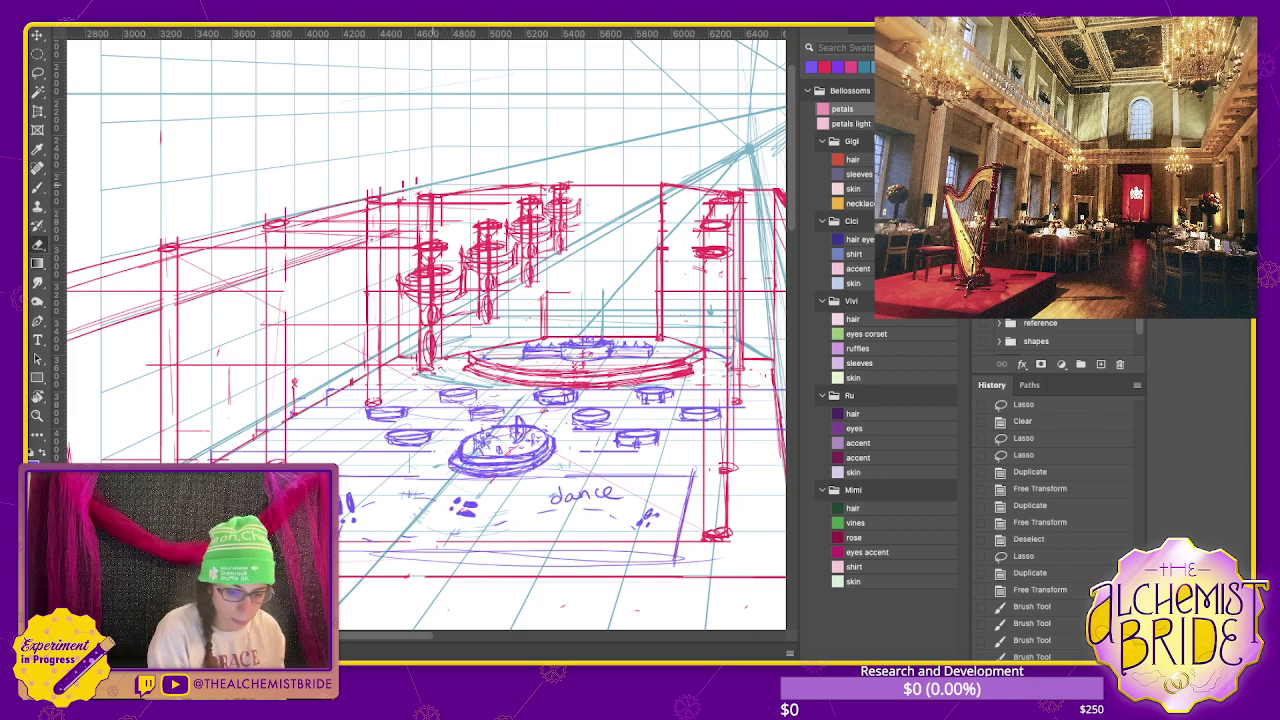
pyautogui.moveTo(290, 222)
pyautogui.mouseDown()
pyautogui.moveTo(162, 247)
pyautogui.moveTo(170, 262)
pyautogui.mouseUp()
pyautogui.hotkey('ctrl', 'd')
pyautogui.press('b')
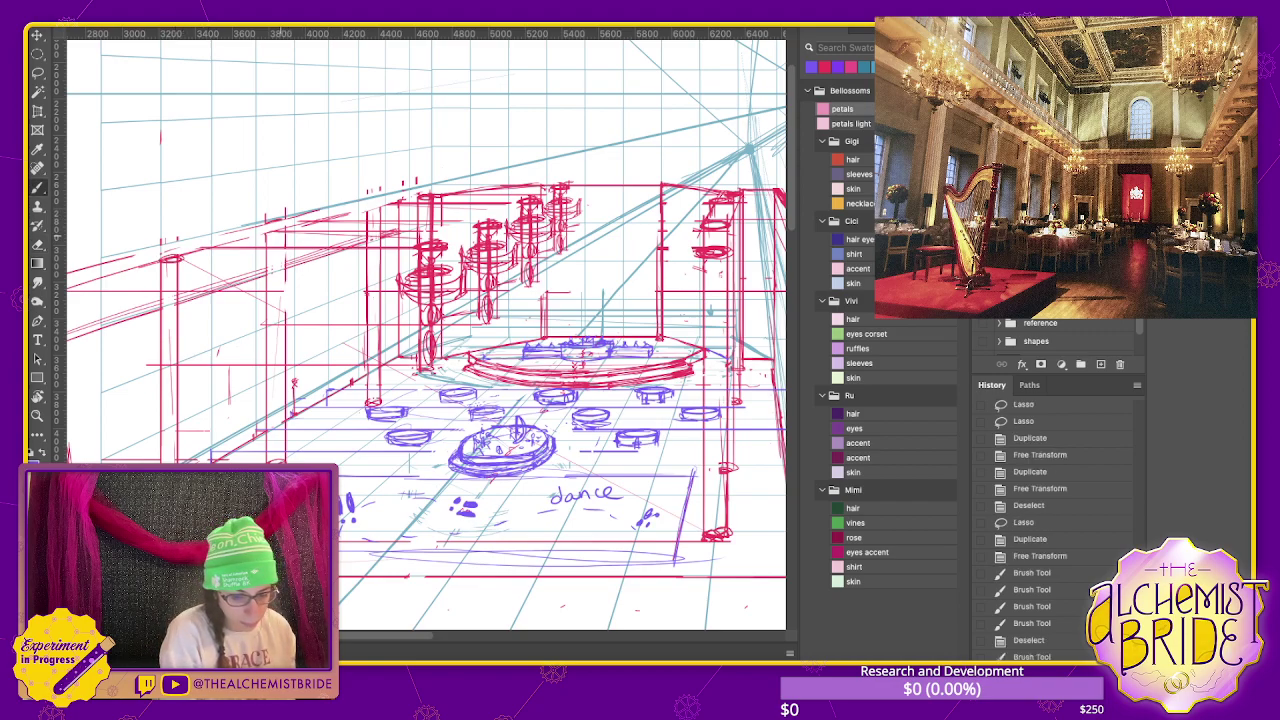
pyautogui.moveTo(362, 210)
pyautogui.mouseDown()
pyautogui.moveTo(420, 195)
pyautogui.moveTo(92, 262)
pyautogui.mouseUp()
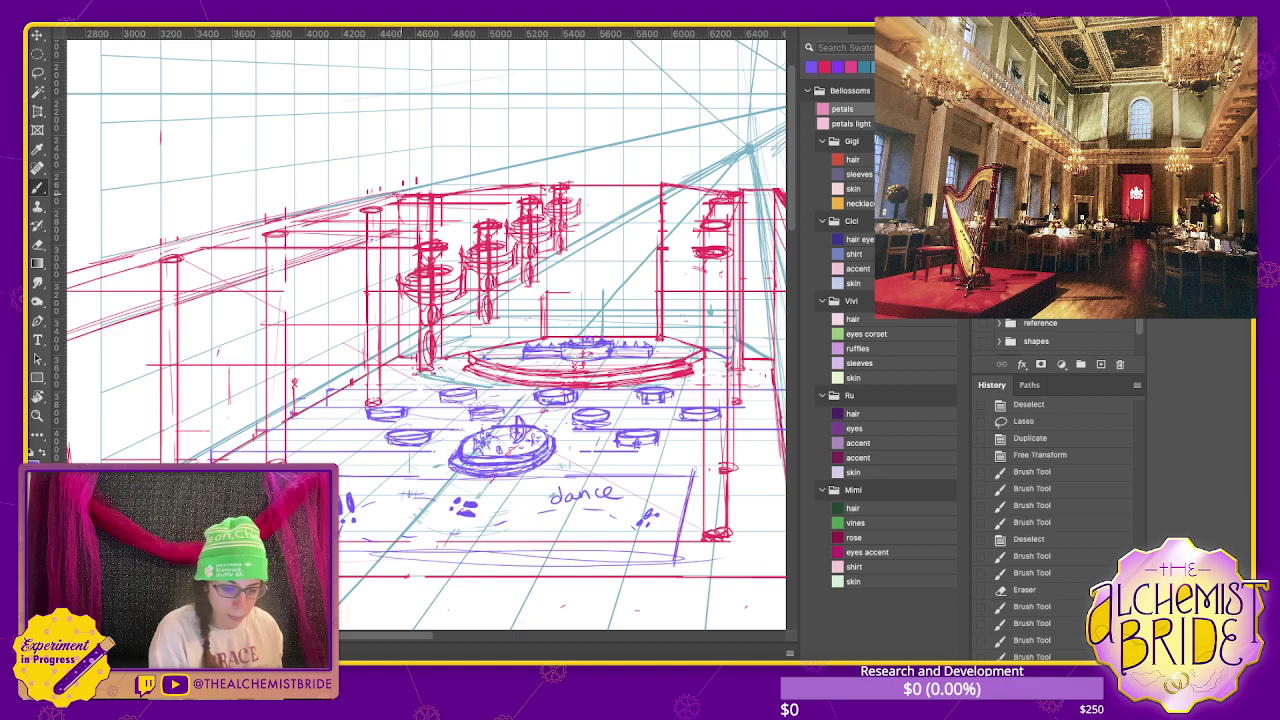
pyautogui.moveTo(378, 195); pyautogui.dragTo(400, 193)
pyautogui.moveTo(400, 400); pyautogui.dragTo(555, 382)
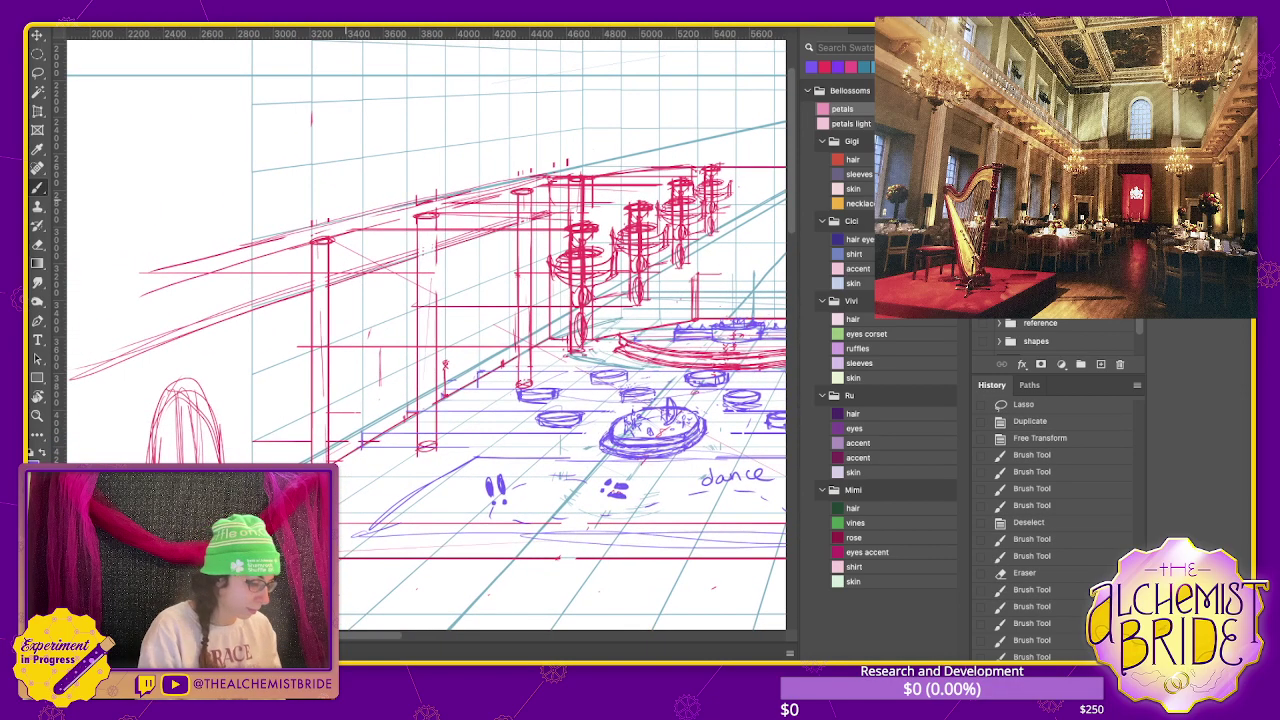
# - Lasso the rail strokes between the left-wall columns and delete them
pyautogui.press('l')
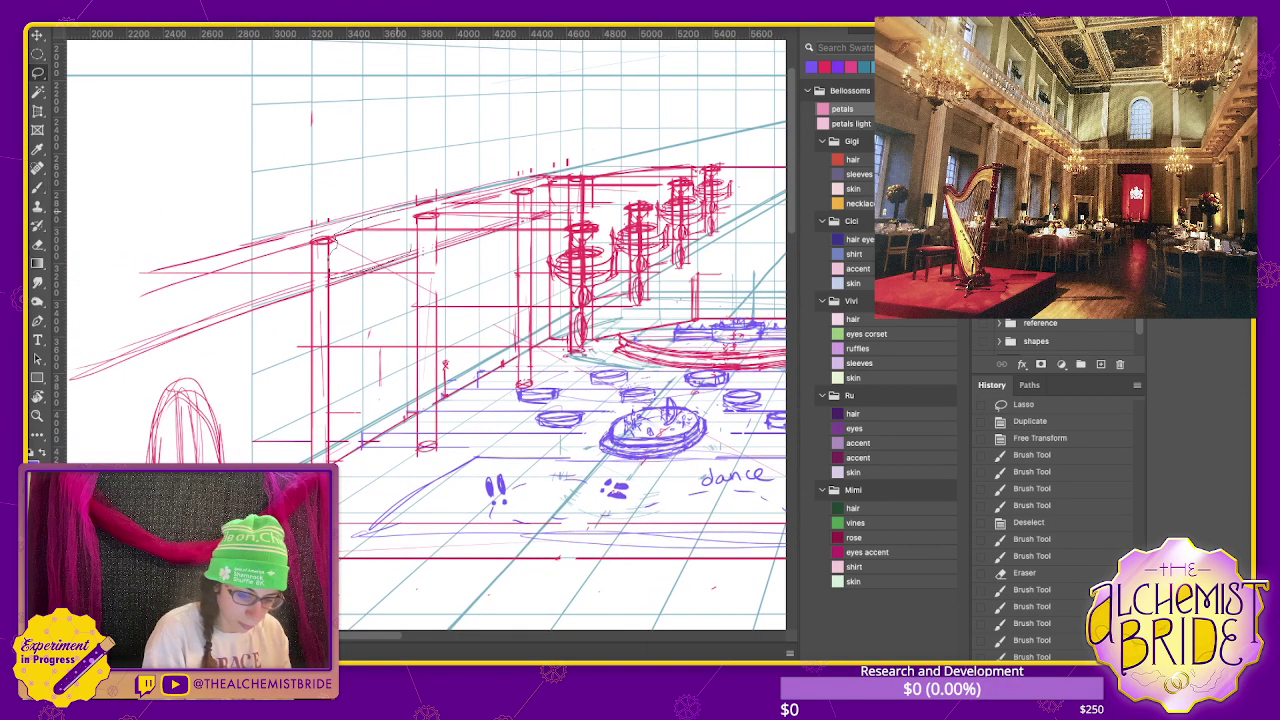
pyautogui.moveTo(410, 215); pyautogui.dragTo(138, 298)
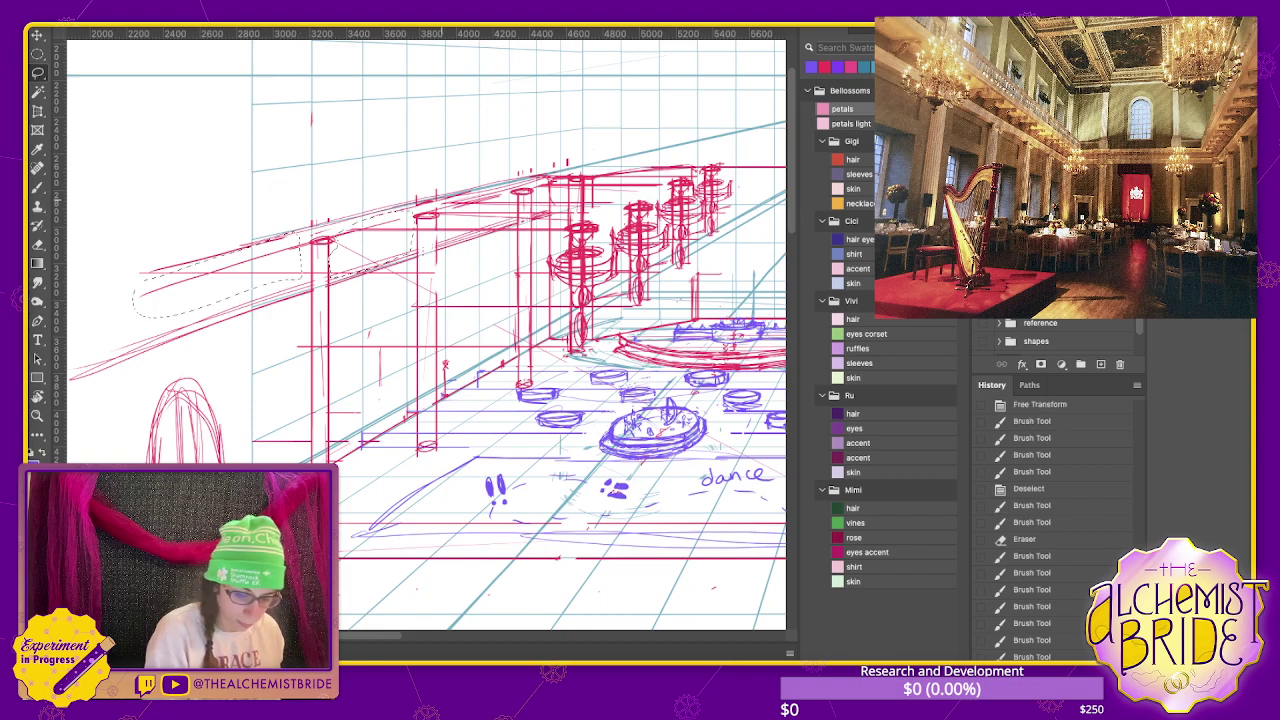
pyautogui.moveTo(310, 300)
pyautogui.mouseDown()
pyautogui.moveTo(410, 276)
pyautogui.moveTo(505, 360)
pyautogui.mouseUp()
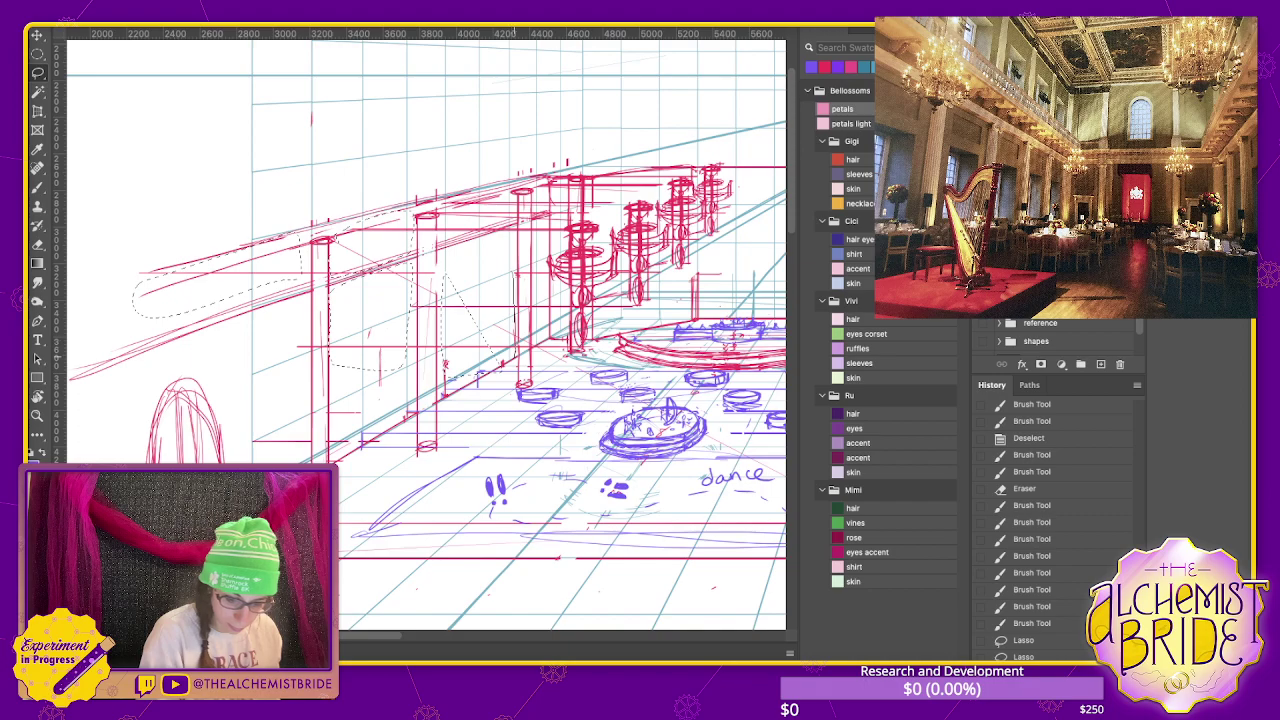
pyautogui.moveTo(510, 270)
pyautogui.mouseDown()
pyautogui.moveTo(470, 368)
pyautogui.moveTo(512, 395)
pyautogui.mouseUp()
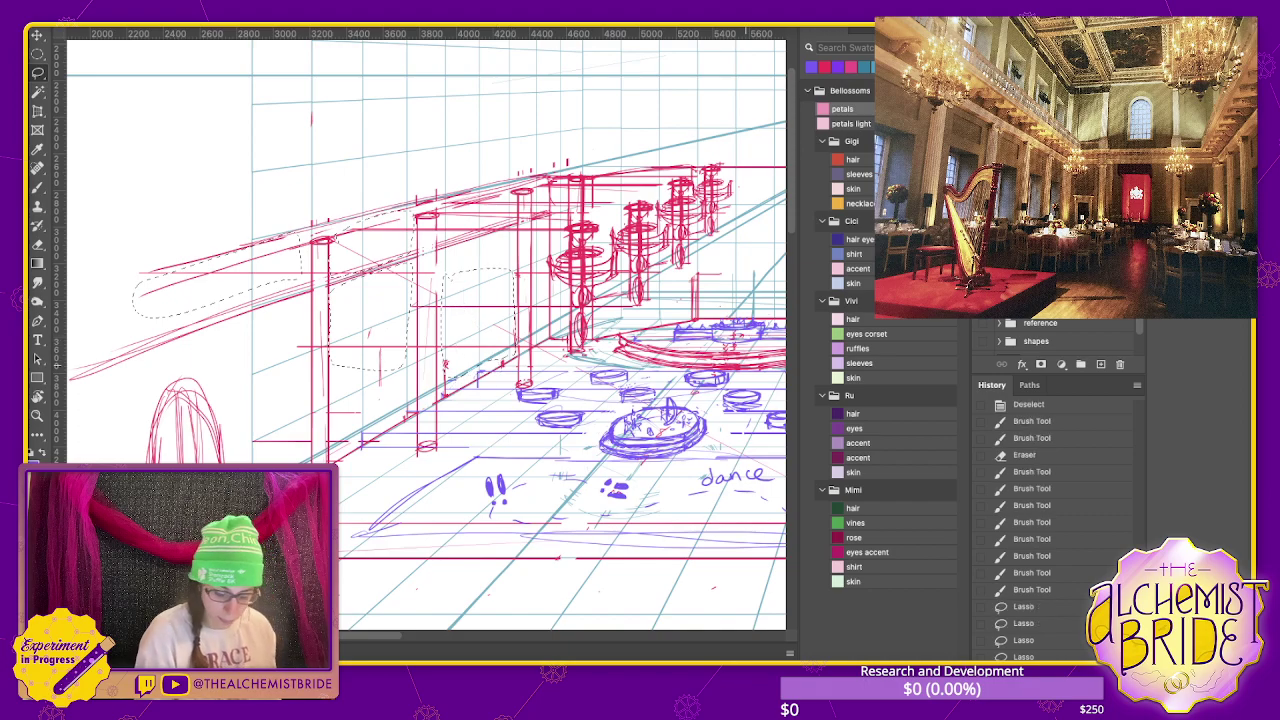
pyautogui.moveTo(450, 350); pyautogui.dragTo(340, 363)
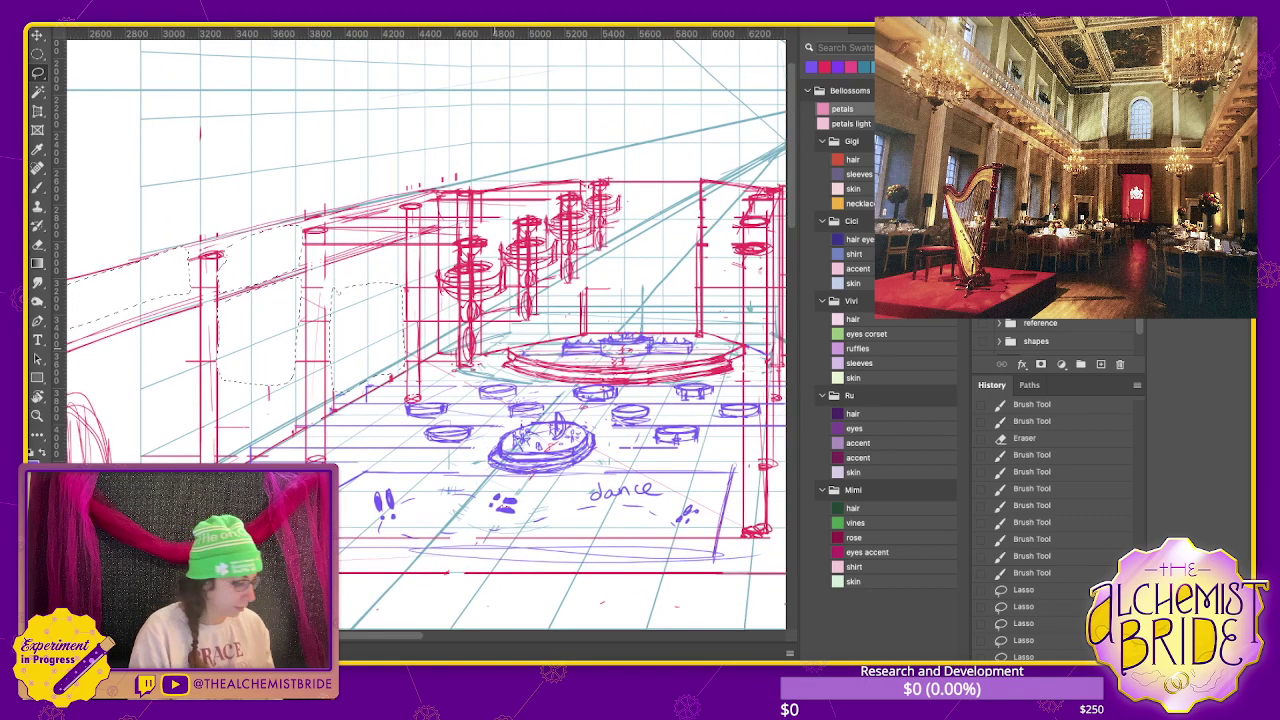
pyautogui.hotkey('ctrl', 'd')
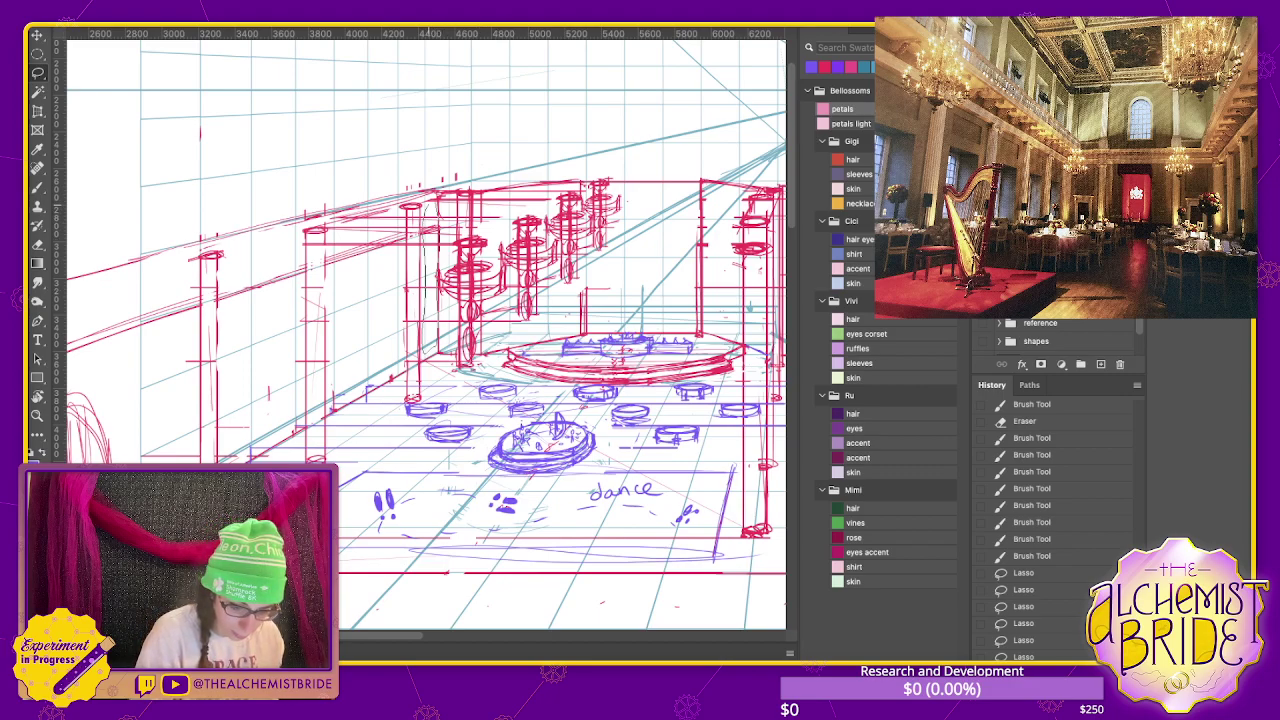
pyautogui.press('Delete')
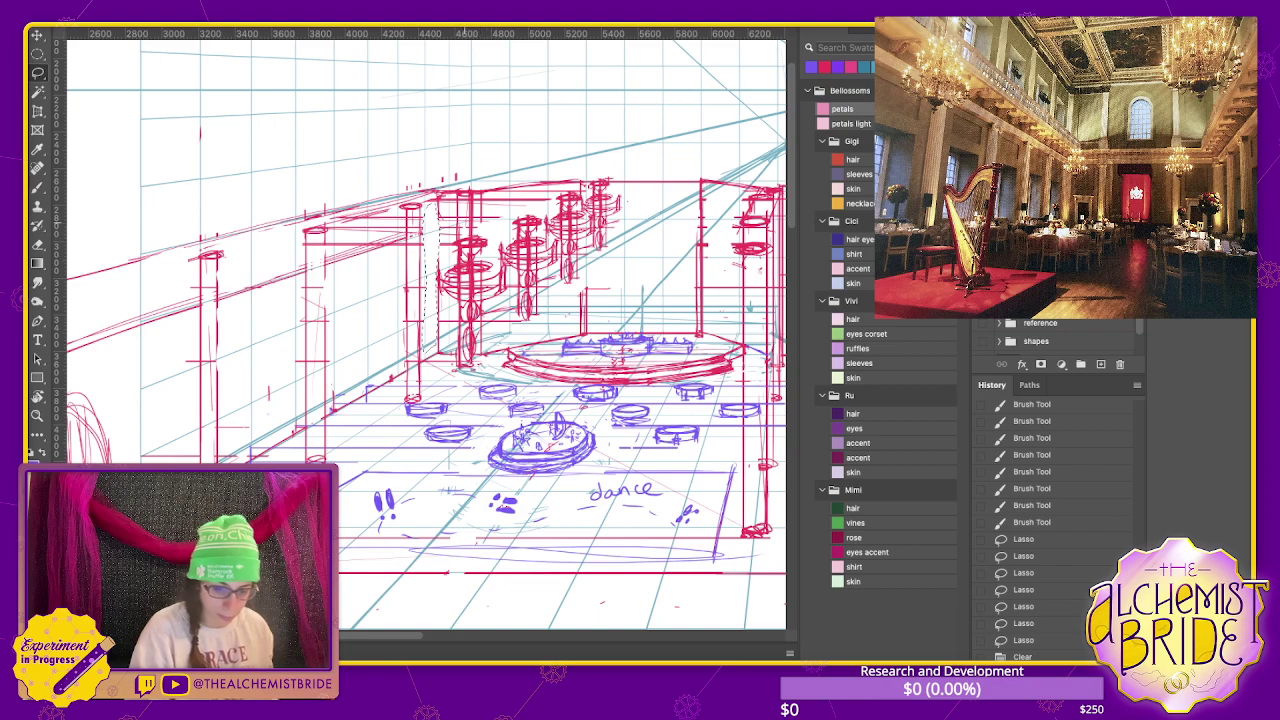
pyautogui.hotkey('ctrl', 'd')
# - Draw a column line on the left wall
pyautogui.press('b')
pyautogui.moveTo(438, 220); pyautogui.dragTo(438, 286)
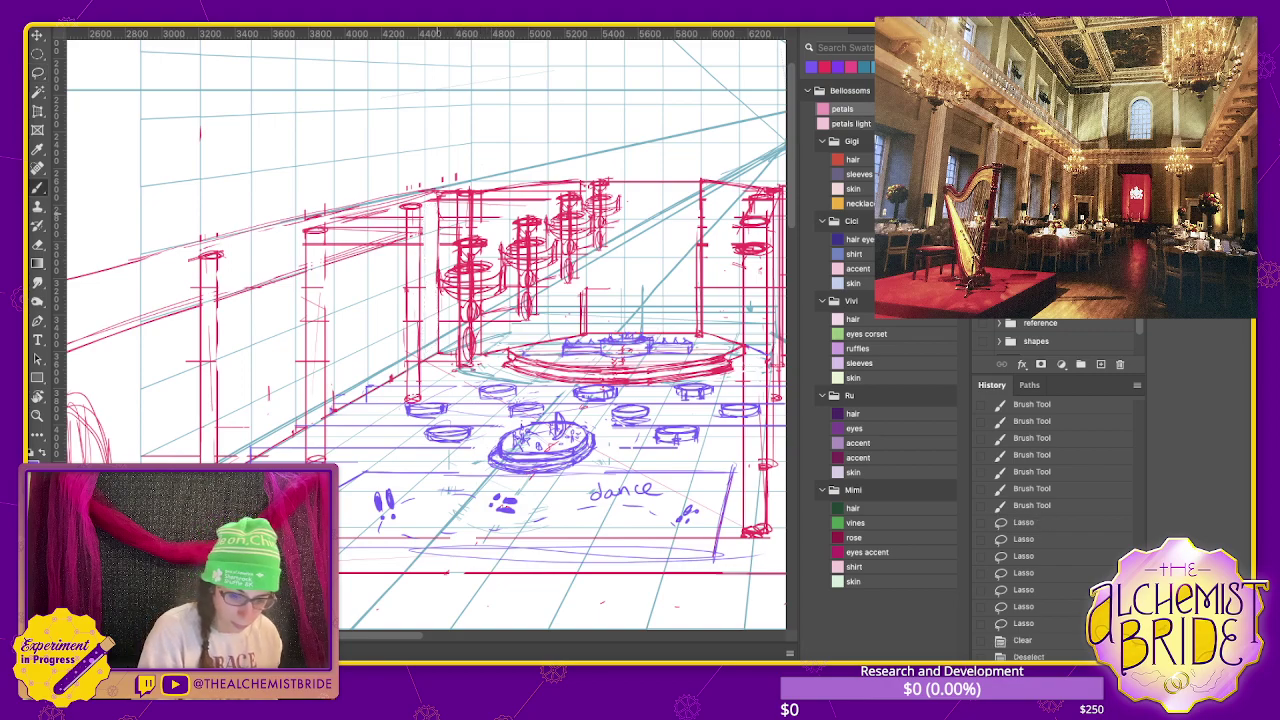
pyautogui.moveTo(540, 490); pyautogui.dragTo(455, 480)
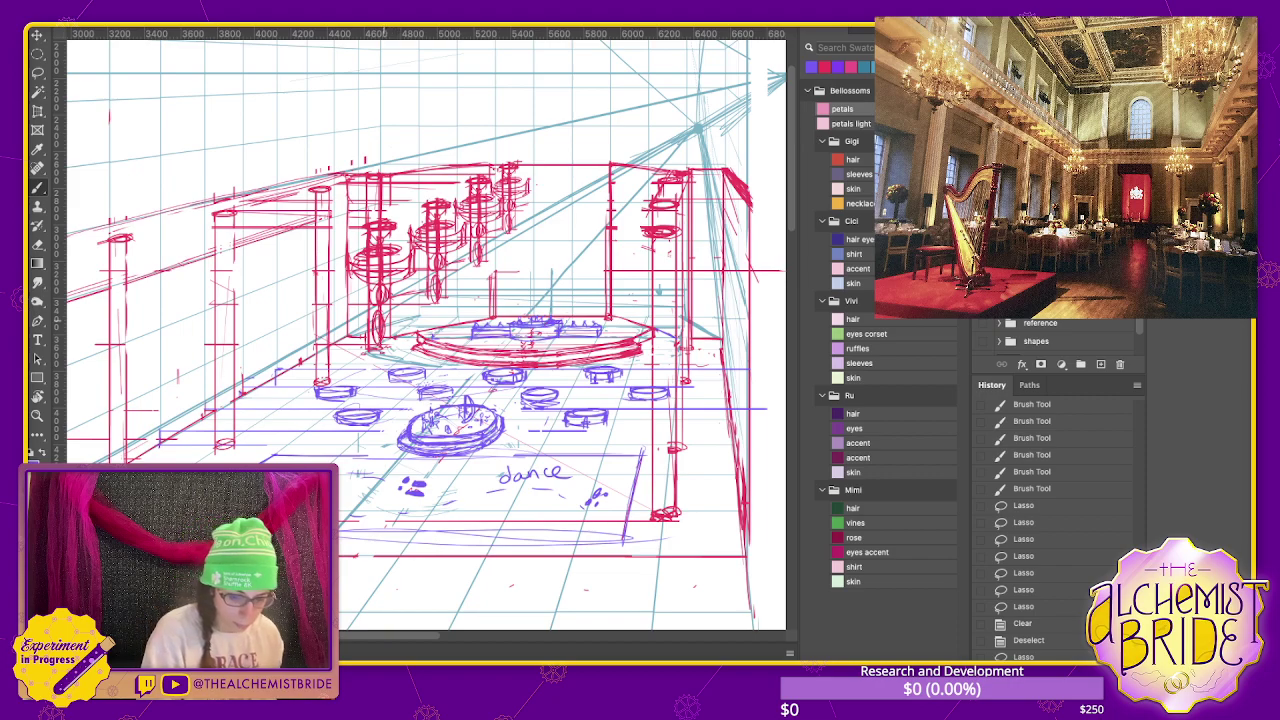
# - Delete the selected strokes and add a few strokes near the chandeliers
pyautogui.press('Delete')
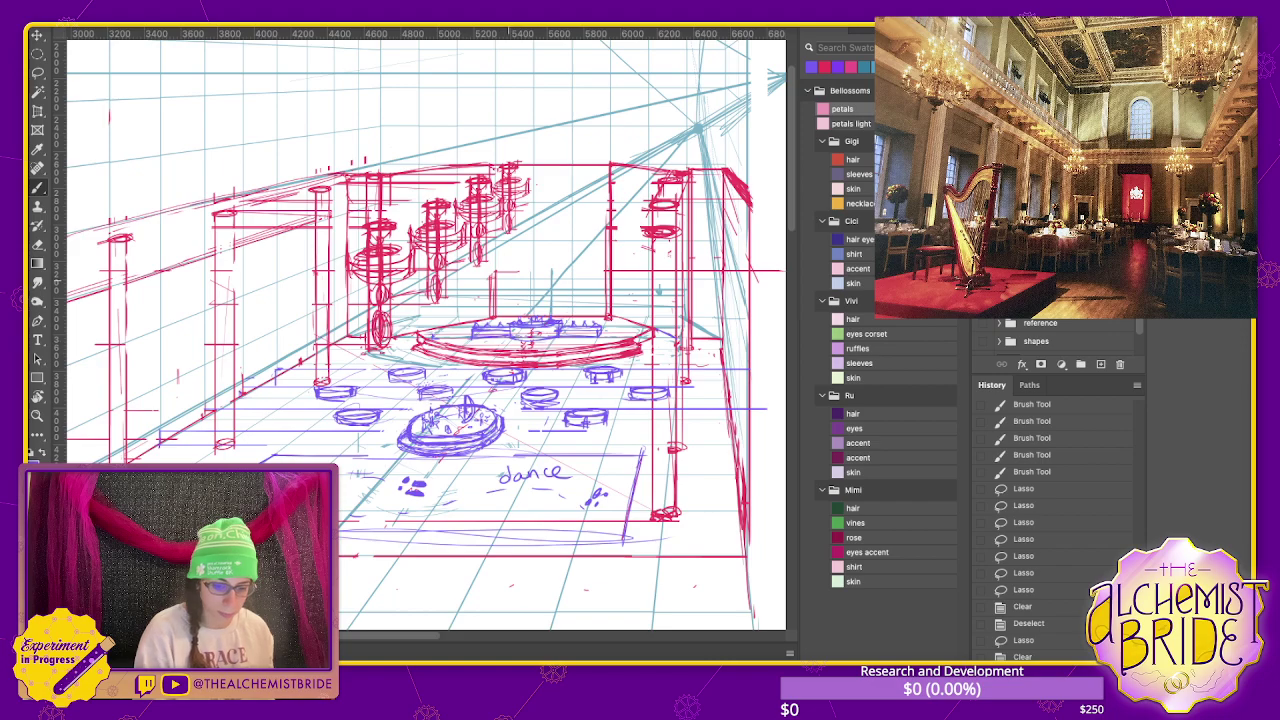
pyautogui.hotkey('ctrl', 'd')
pyautogui.moveTo(463, 208); pyautogui.dragTo(528, 184)
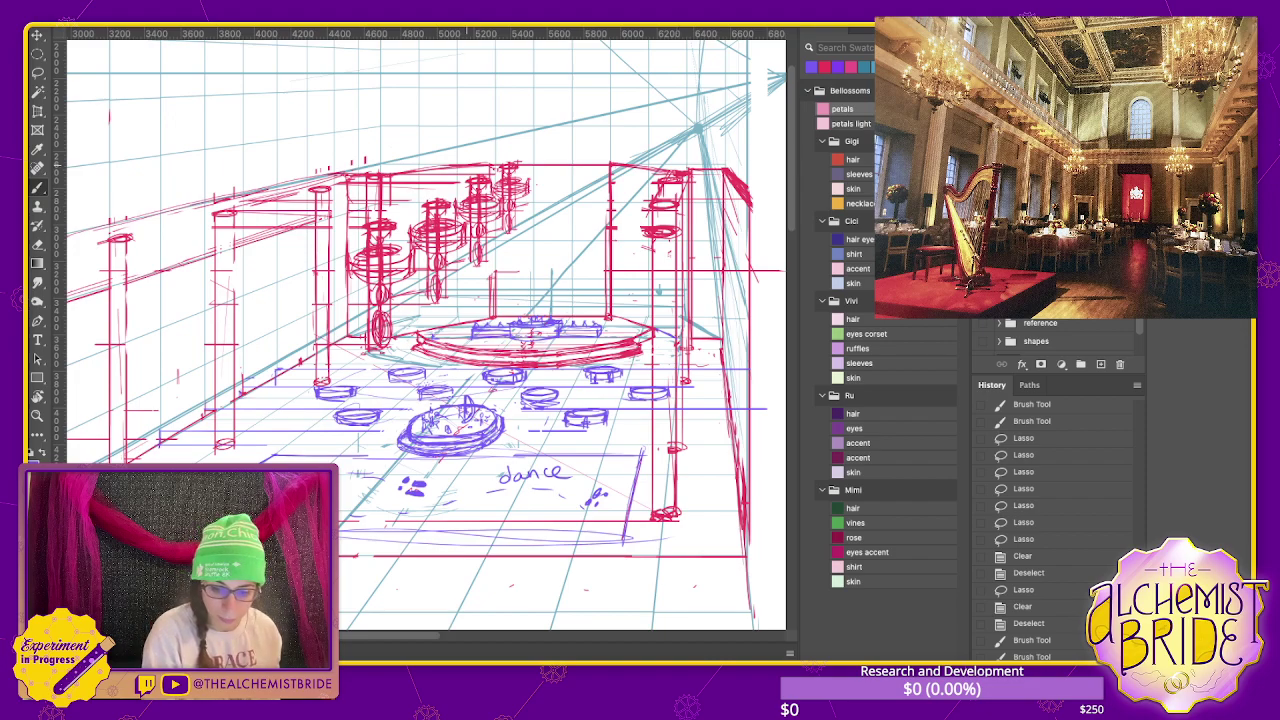
pyautogui.moveTo(766, 260); pyautogui.dragTo(770, 280)
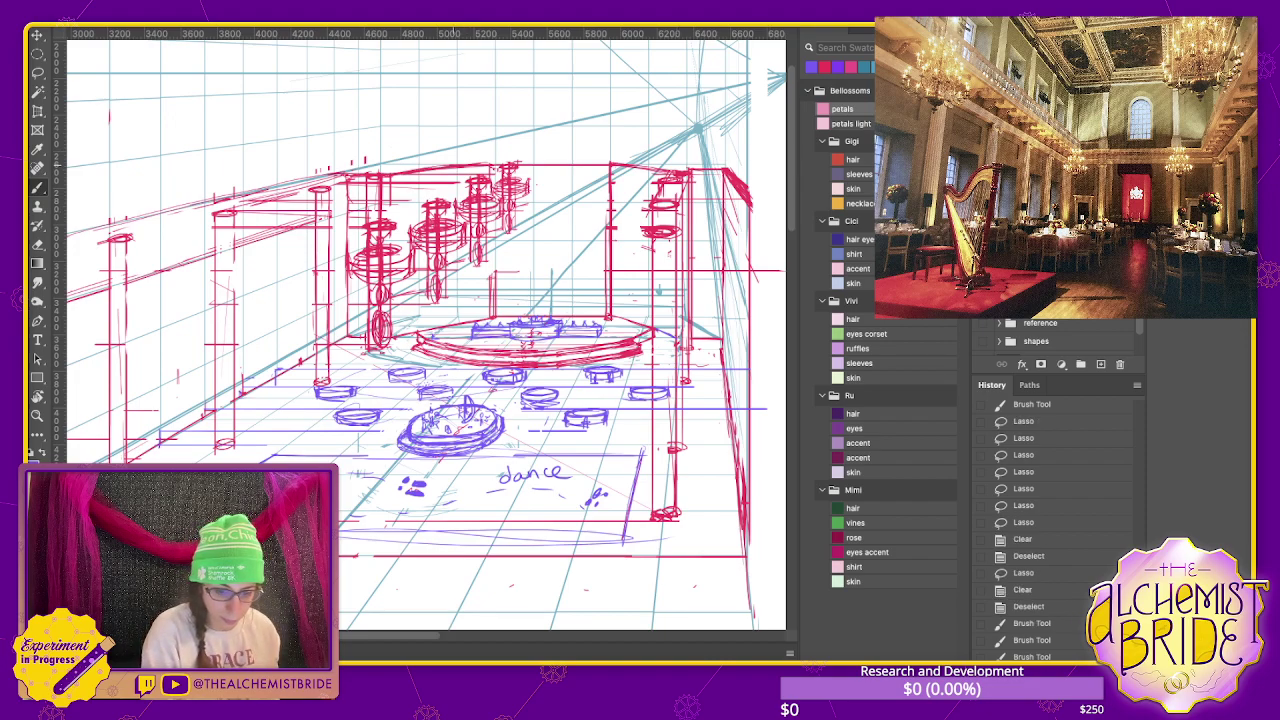
pyautogui.moveTo(392, 184); pyautogui.dragTo(392, 222)
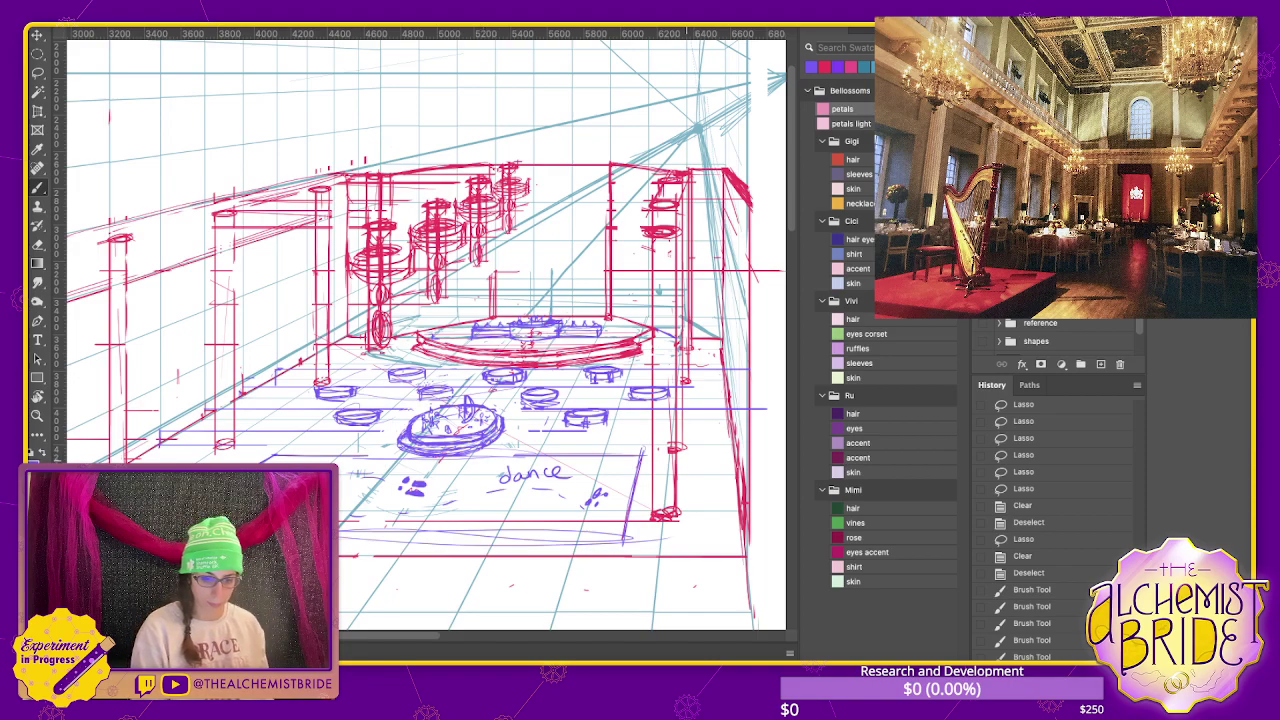
# - Lasso and delete the chandelier sketches, then undo that deletion
pyautogui.press('l')
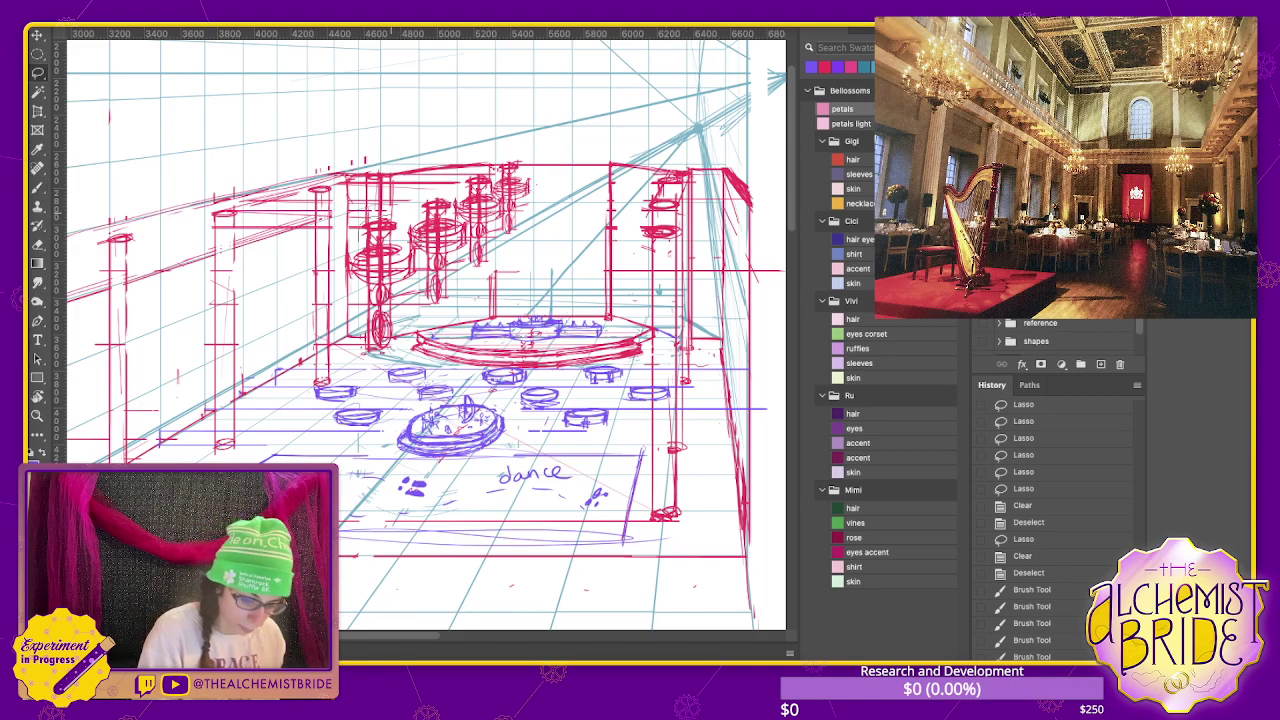
pyautogui.moveTo(462, 290); pyautogui.dragTo(418, 184)
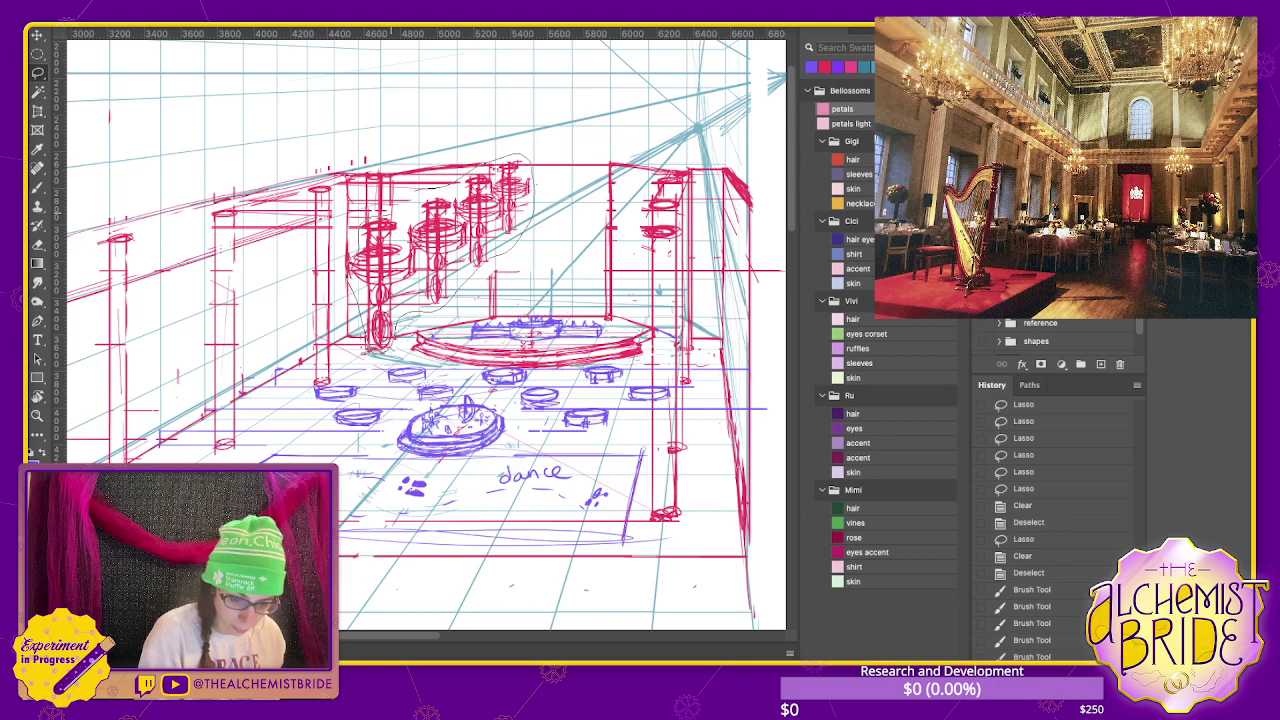
pyautogui.press('Delete')
pyautogui.hotkey('ctrl', 'd')
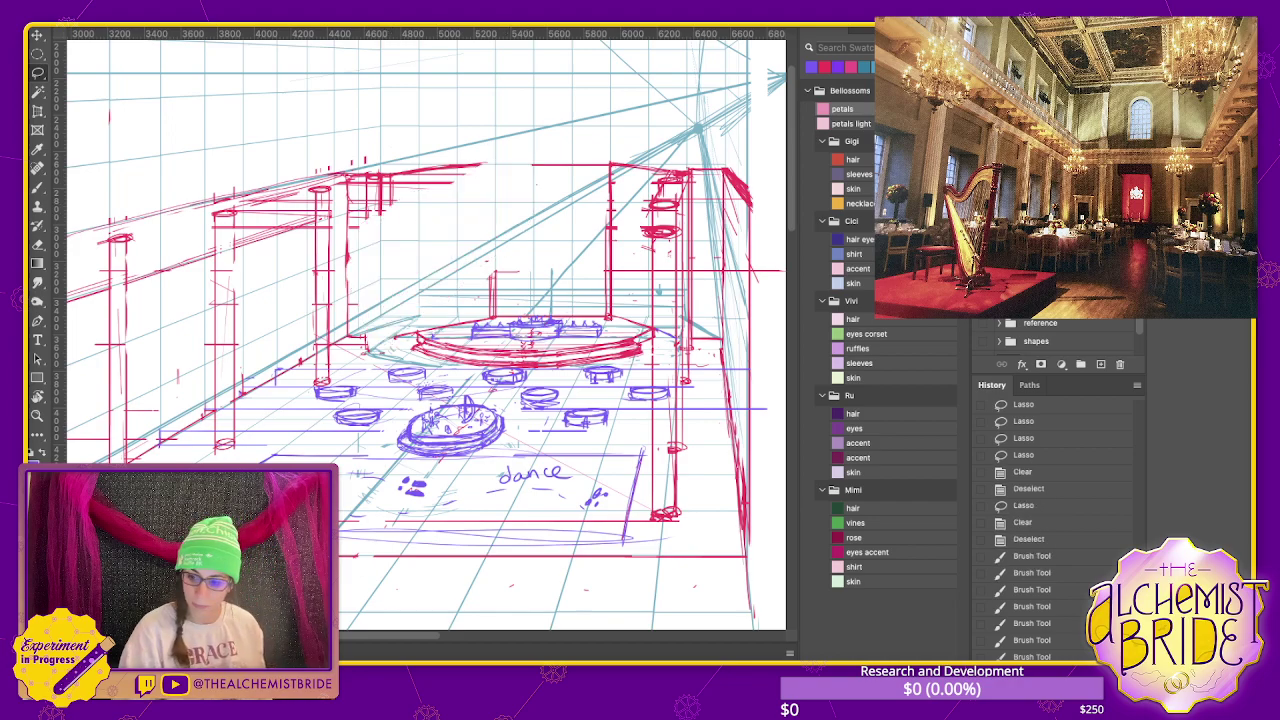
pyautogui.hotkey('ctrl', 'z')
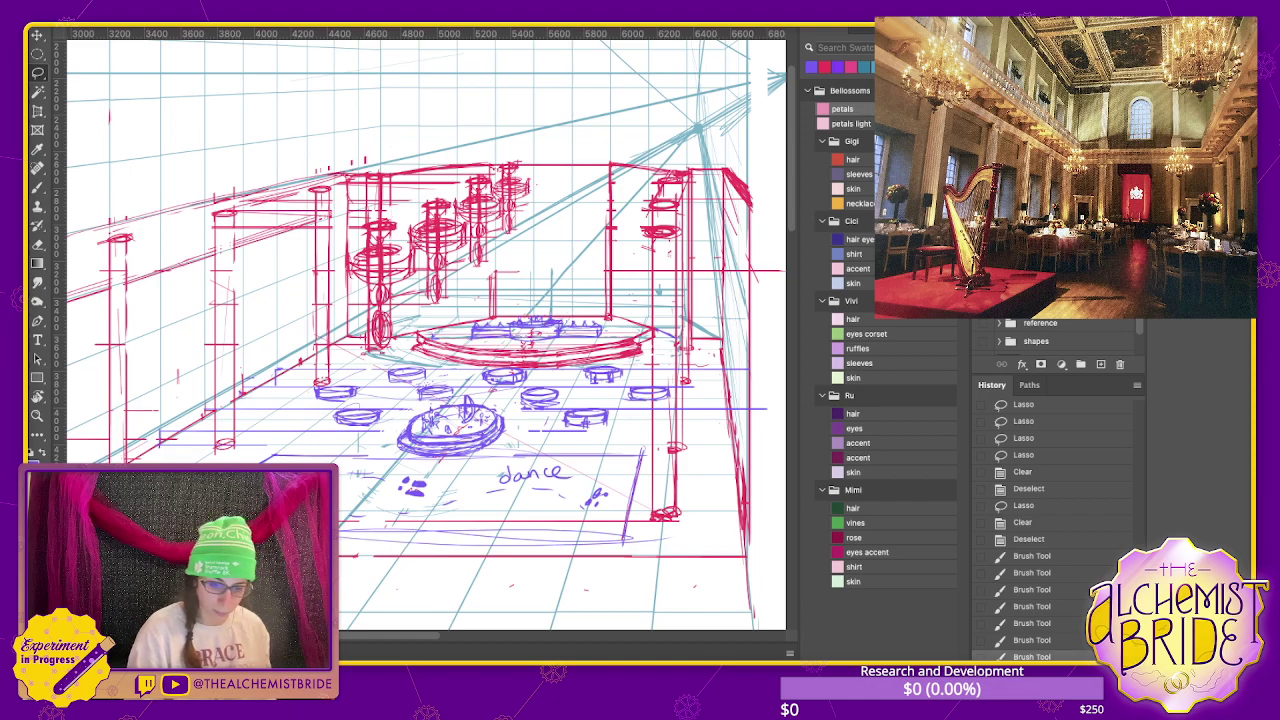
pyautogui.press('b')
pyautogui.hotkey('ctrl', 'z')
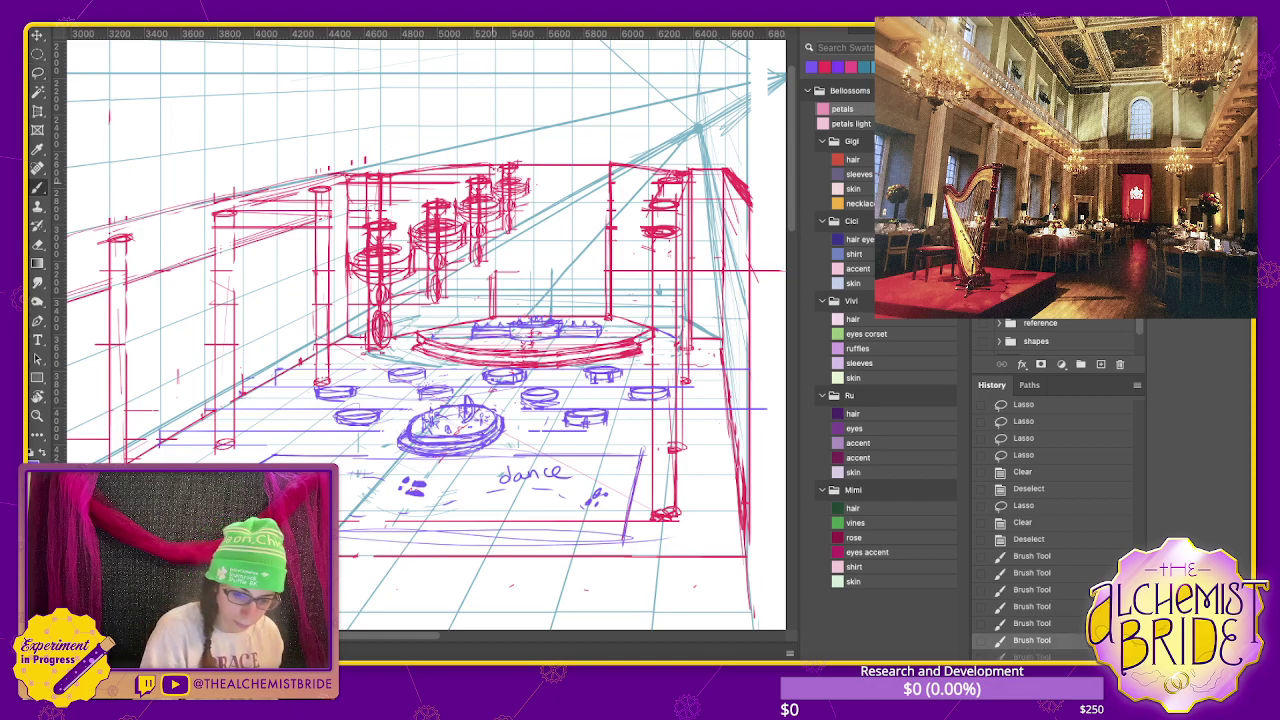
# - Cut the chandelier row out of the upper-middle ceiling area with Ctrl+X
pyautogui.moveTo(464, 166); pyautogui.dragTo(500, 160)
pyautogui.press('Delete')
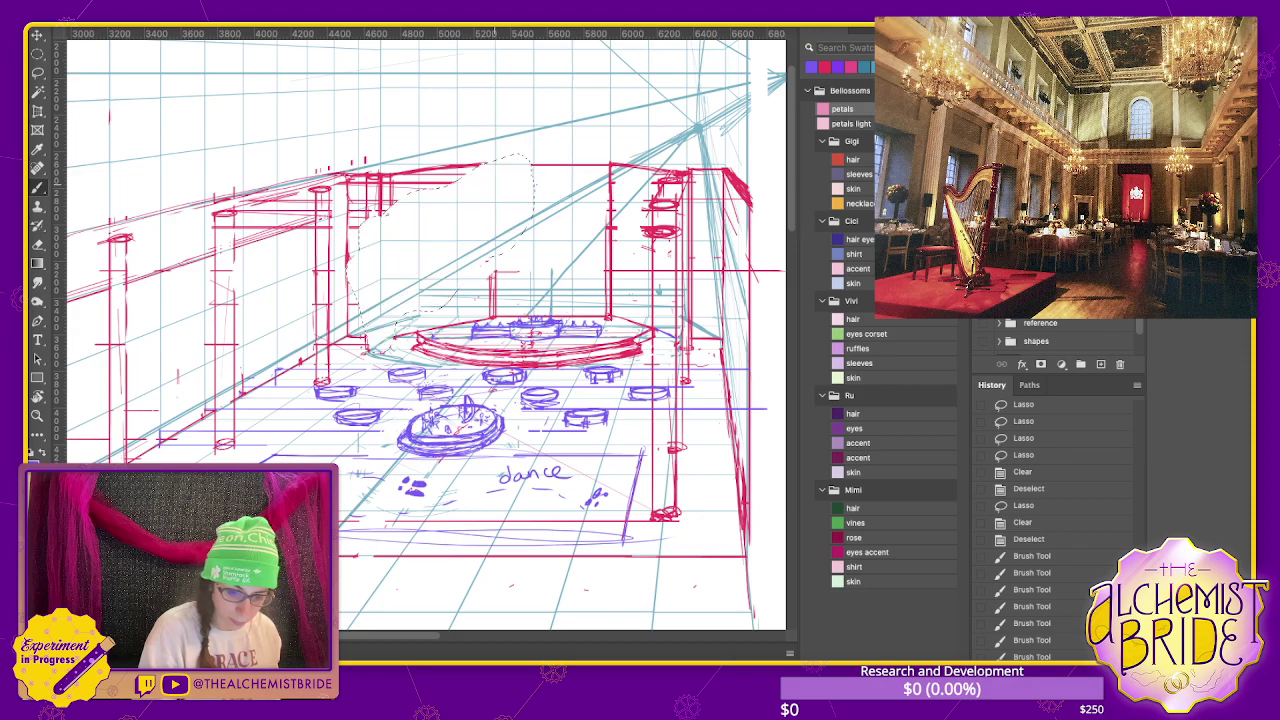
pyautogui.hotkey('ctrl', 'd')
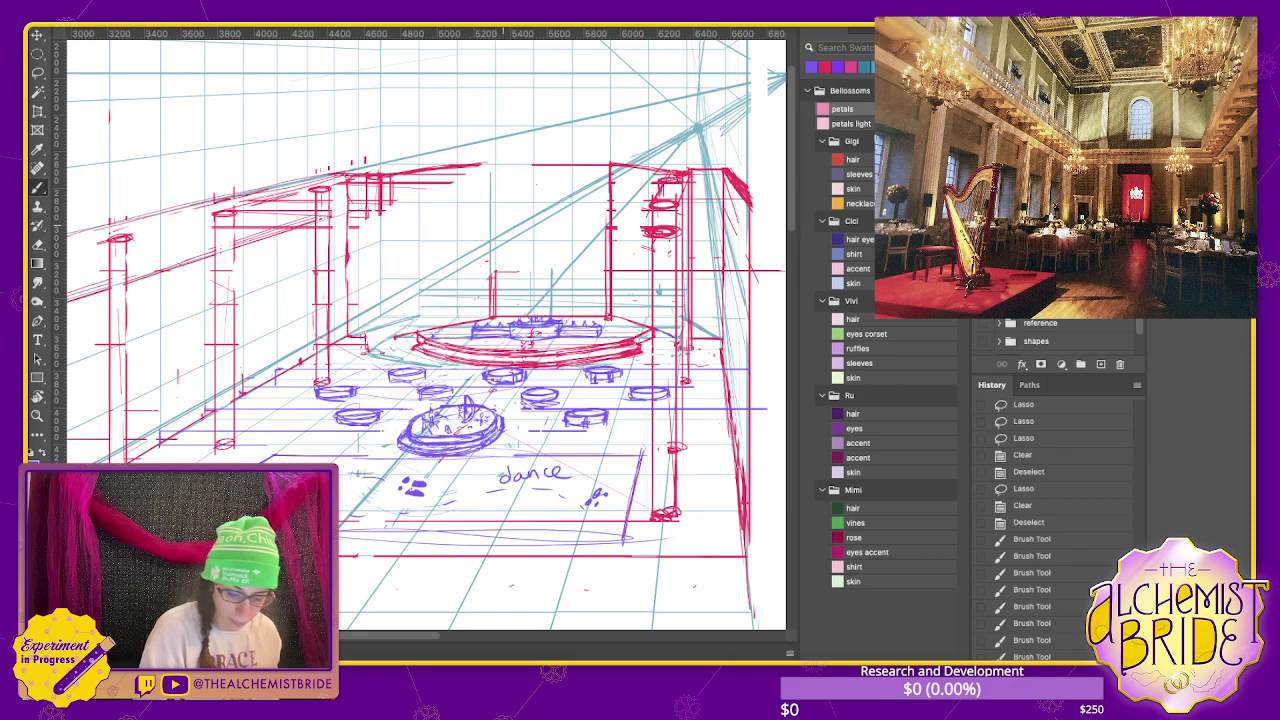
pyautogui.moveTo(491, 165); pyautogui.dragTo(491, 300)
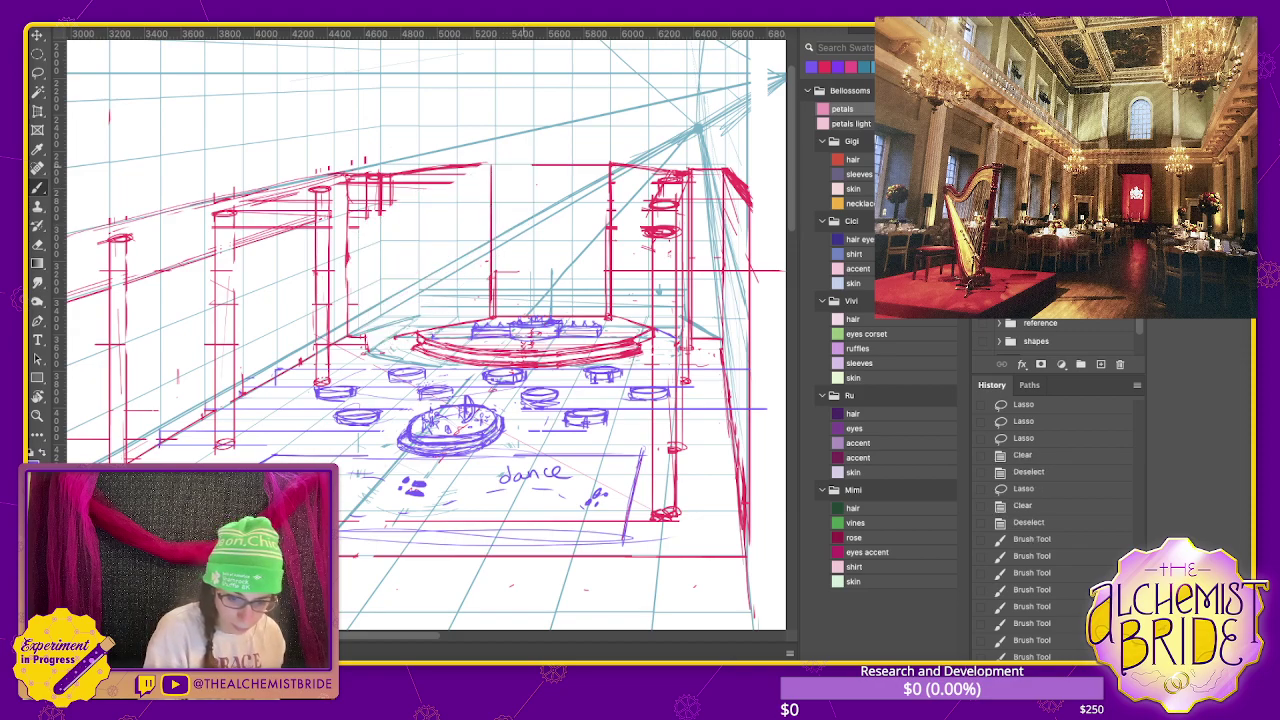
pyautogui.moveTo(521, 164); pyautogui.dragTo(396, 288)
pyautogui.hotkey('ctrl', 'x')
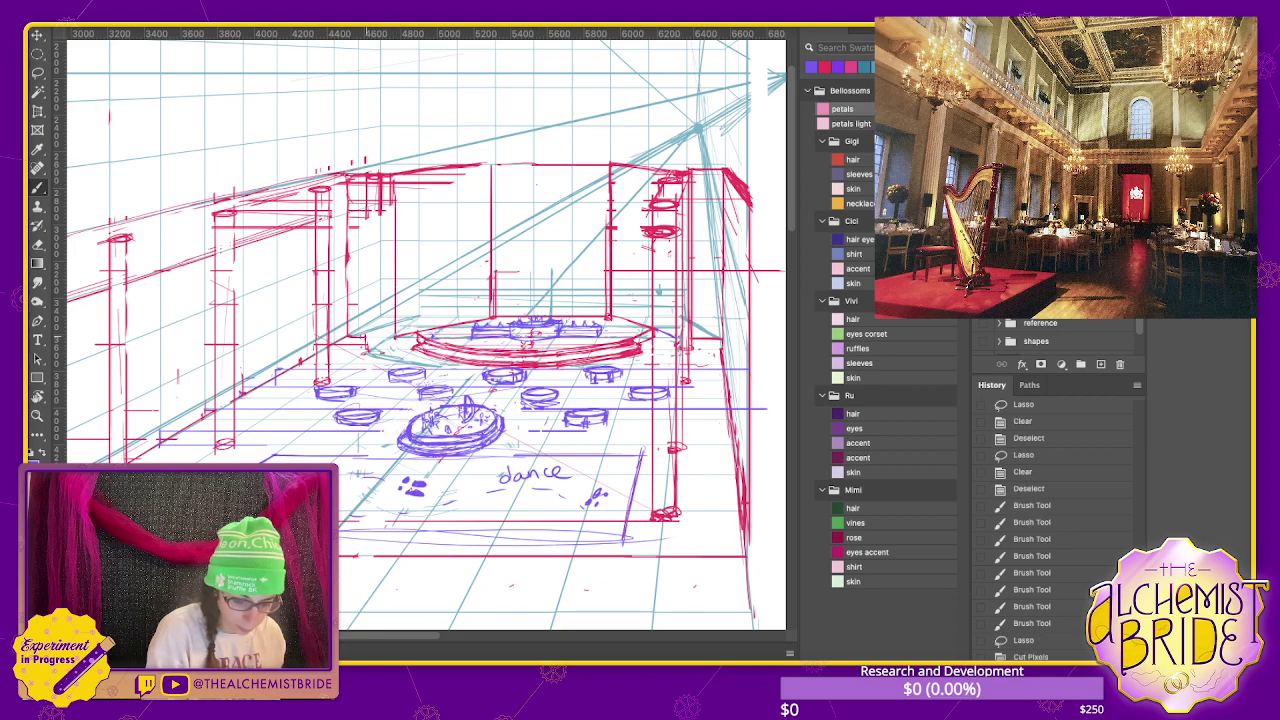
# - Redraw two vertical column lines left of the stage and erase stray bits near the tops
pyautogui.moveTo(370, 212); pyautogui.dragTo(370, 318)
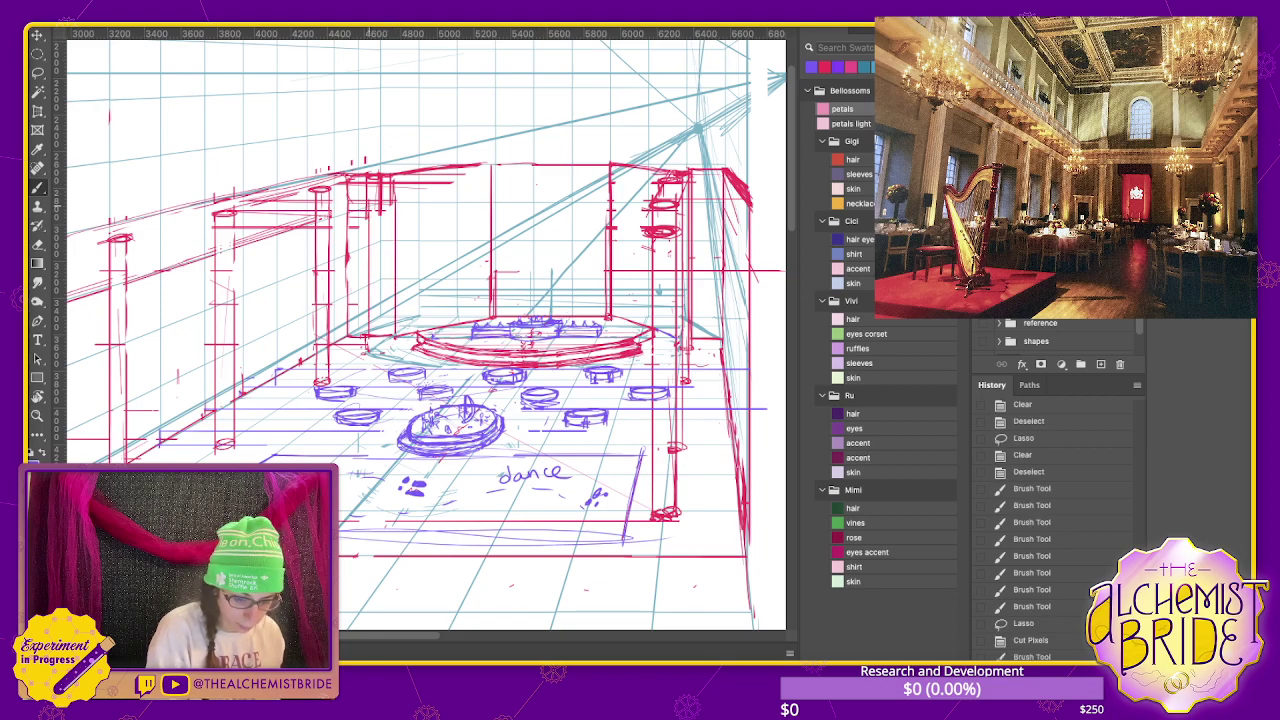
pyautogui.moveTo(382, 212); pyautogui.dragTo(382, 336)
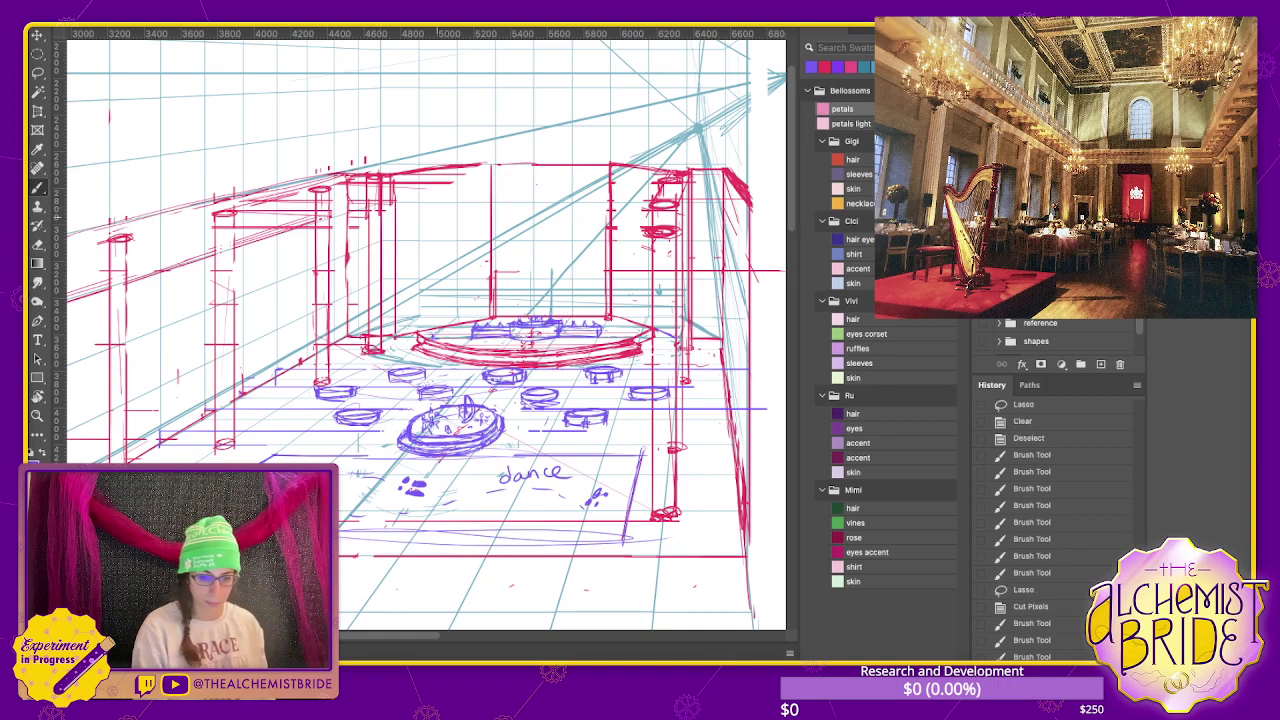
pyautogui.press('e')
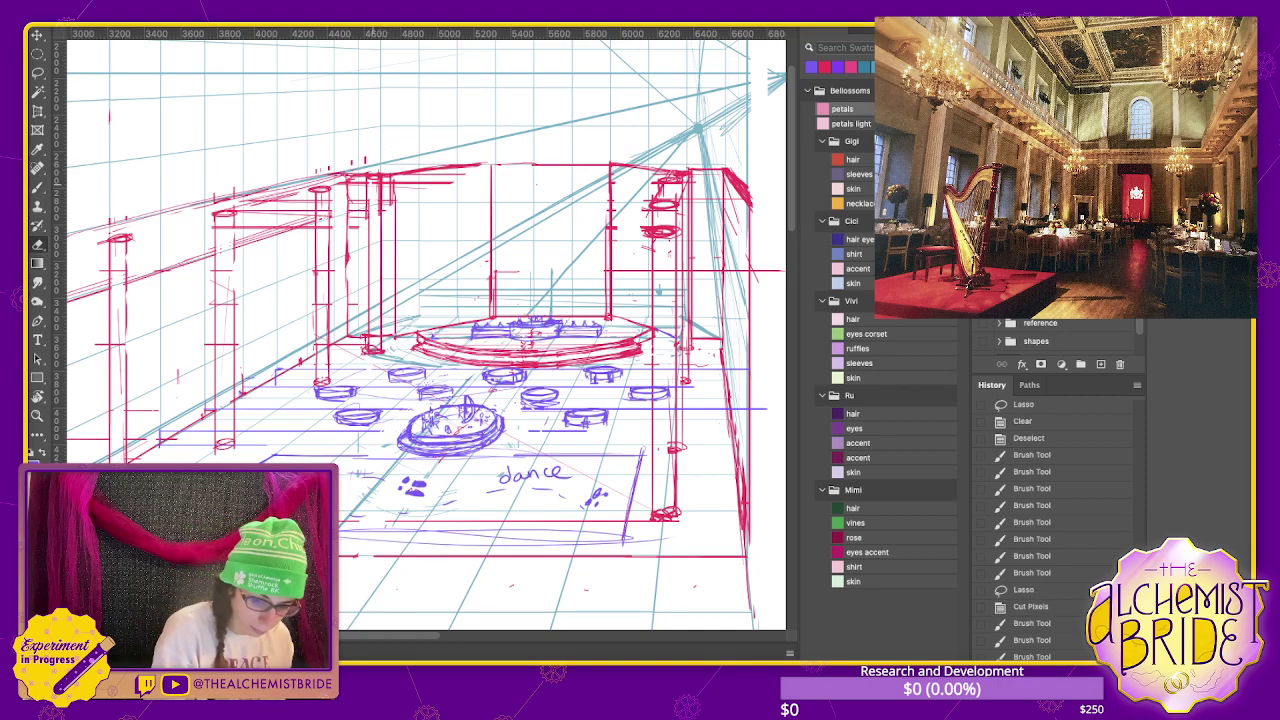
pyautogui.moveTo(379, 182)
pyautogui.mouseDown()
pyautogui.moveTo(379, 216)
pyautogui.moveTo(364, 220)
pyautogui.moveTo(446, 183)
pyautogui.mouseUp()
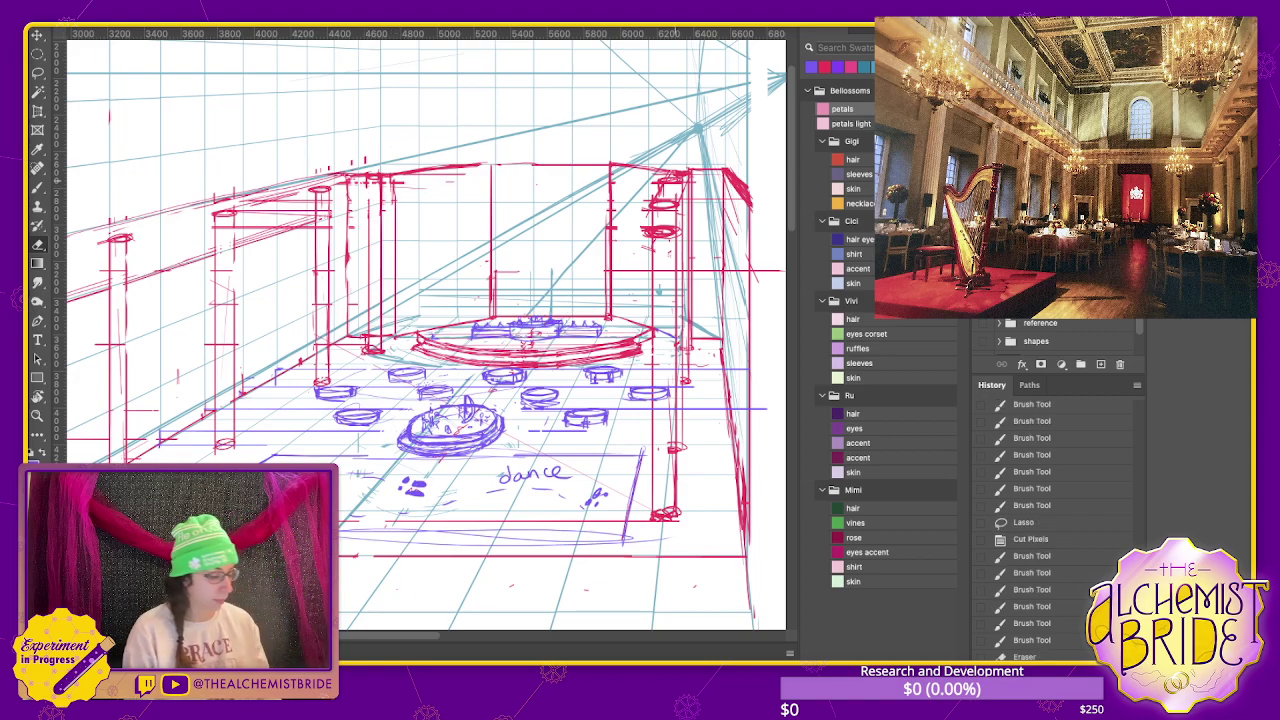
# - Undo the paste and erasing back to just after the chandelier cut
pyautogui.hotkey('ctrl', 'v')
pyautogui.press('v')
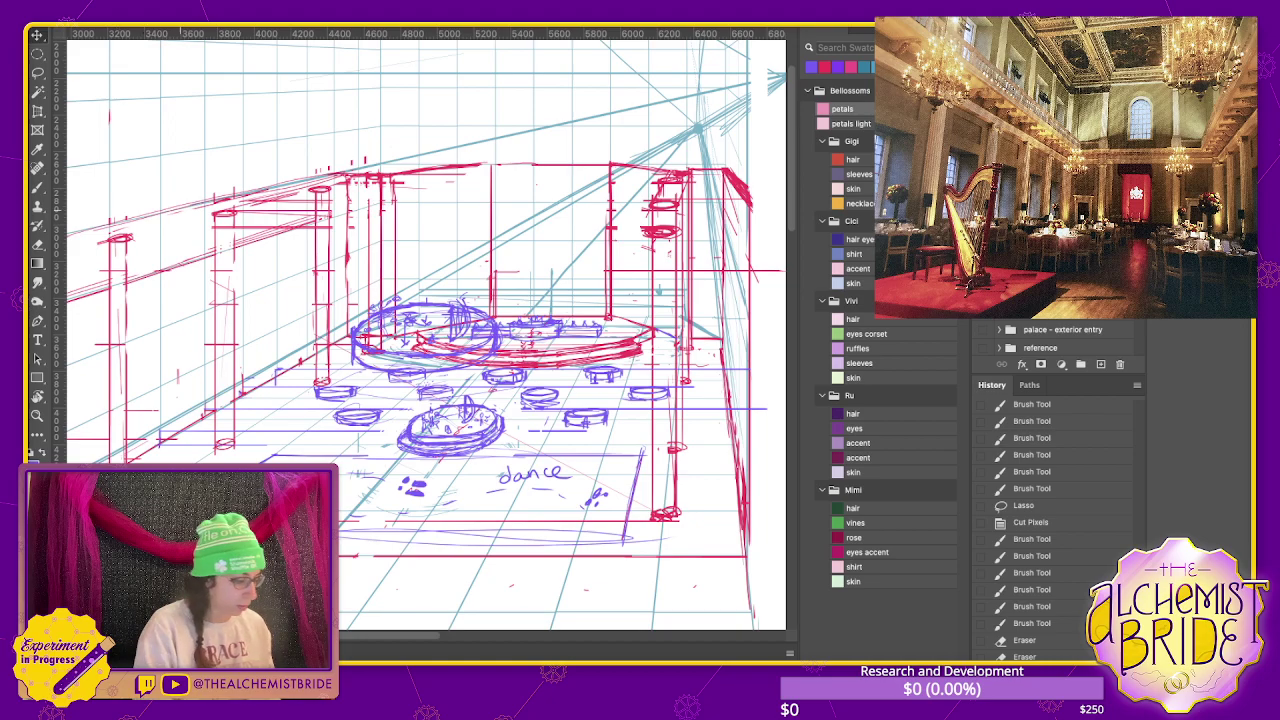
pyautogui.hotkey('ctrl', 'z')
pyautogui.hotkey('ctrl', 'z')
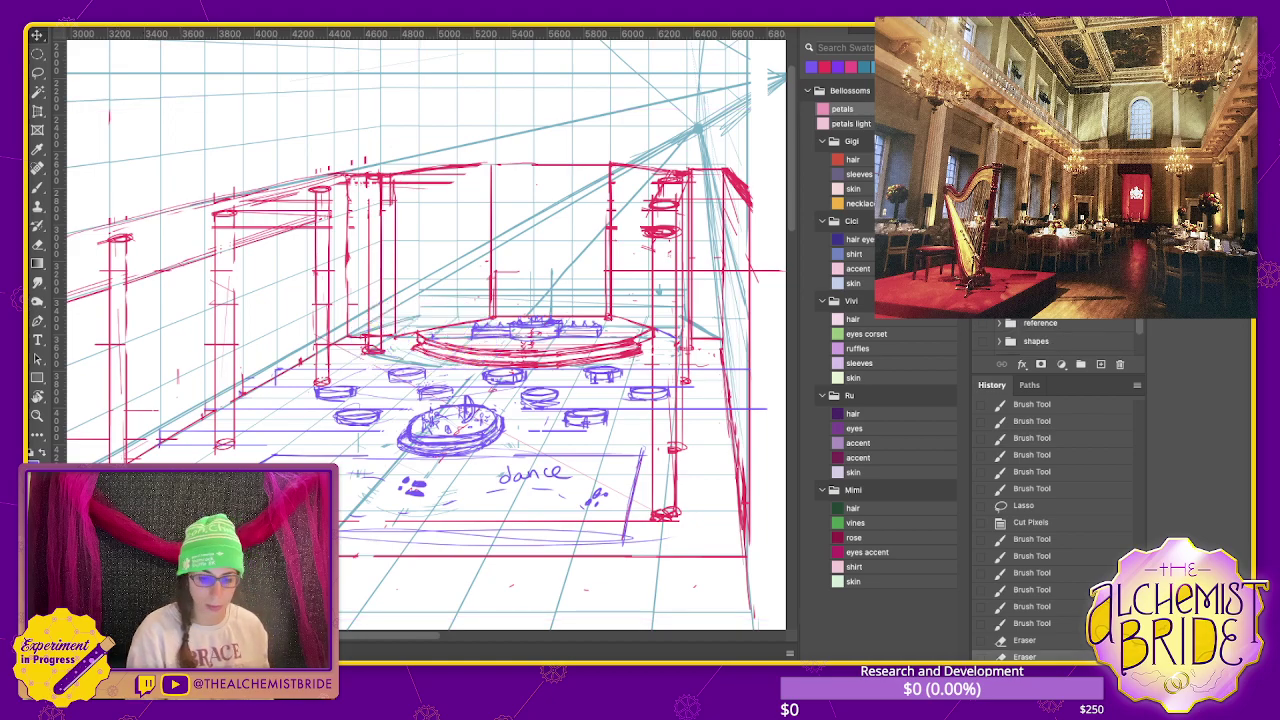
pyautogui.hotkey('ctrl', 'z')
pyautogui.hotkey('ctrl', 'z')
pyautogui.hotkey('ctrl', 'z')
pyautogui.hotkey('ctrl', 'z')
pyautogui.hotkey('ctrl', 'z')
pyautogui.hotkey('ctrl', 'z')
pyautogui.hotkey('ctrl', 'z')
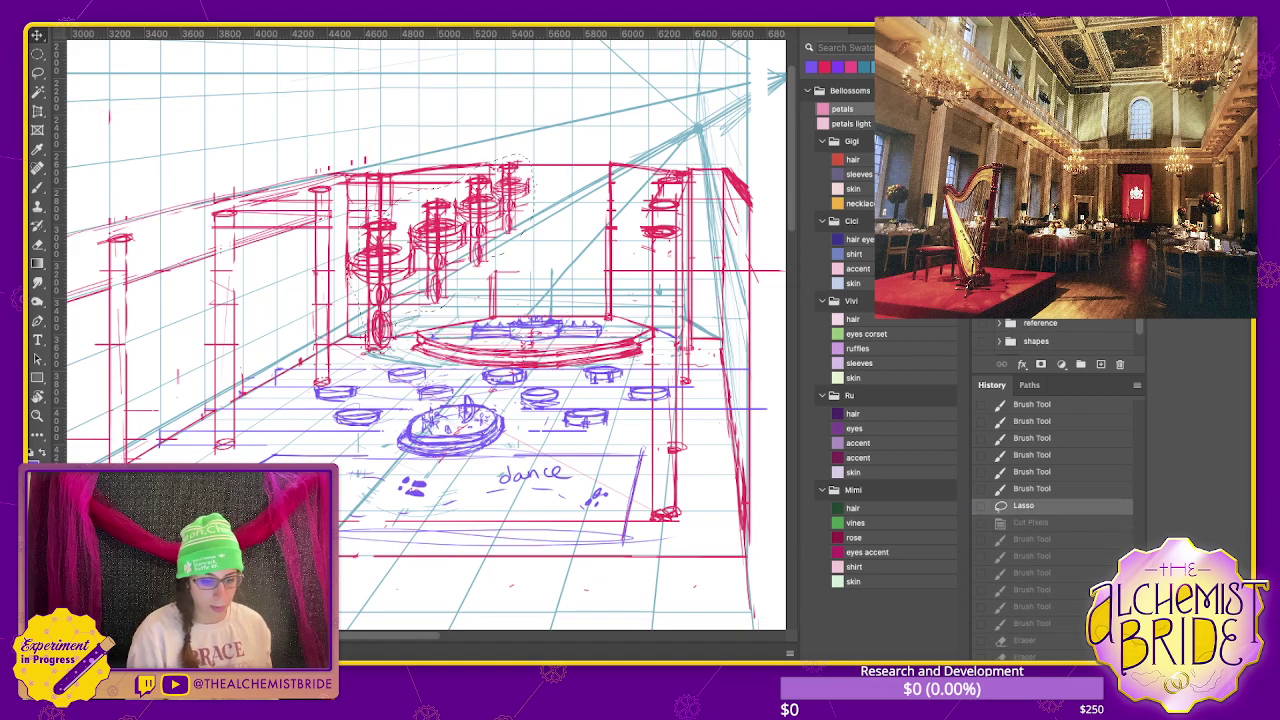
pyautogui.hotkey('ctrl', 'z')
pyautogui.hotkey('ctrl', 'z')
pyautogui.hotkey('ctrl', 'z')
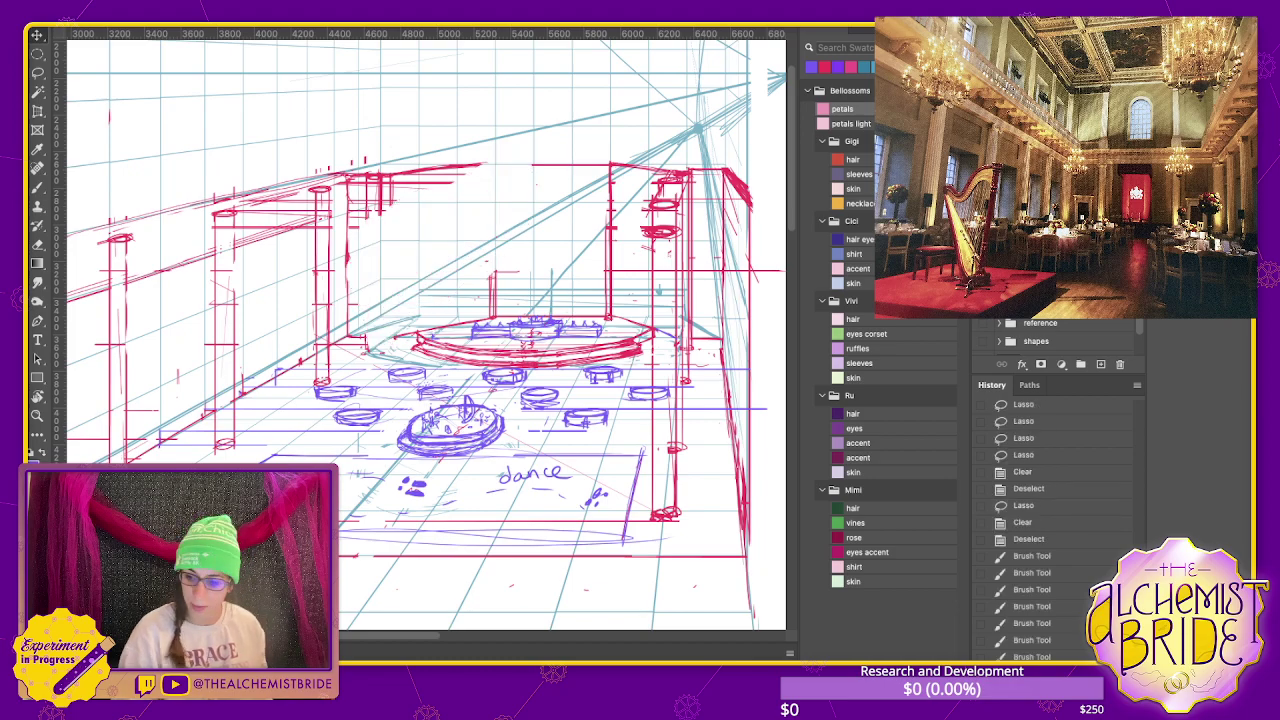
pyautogui.hotkey('ctrl', 'z')
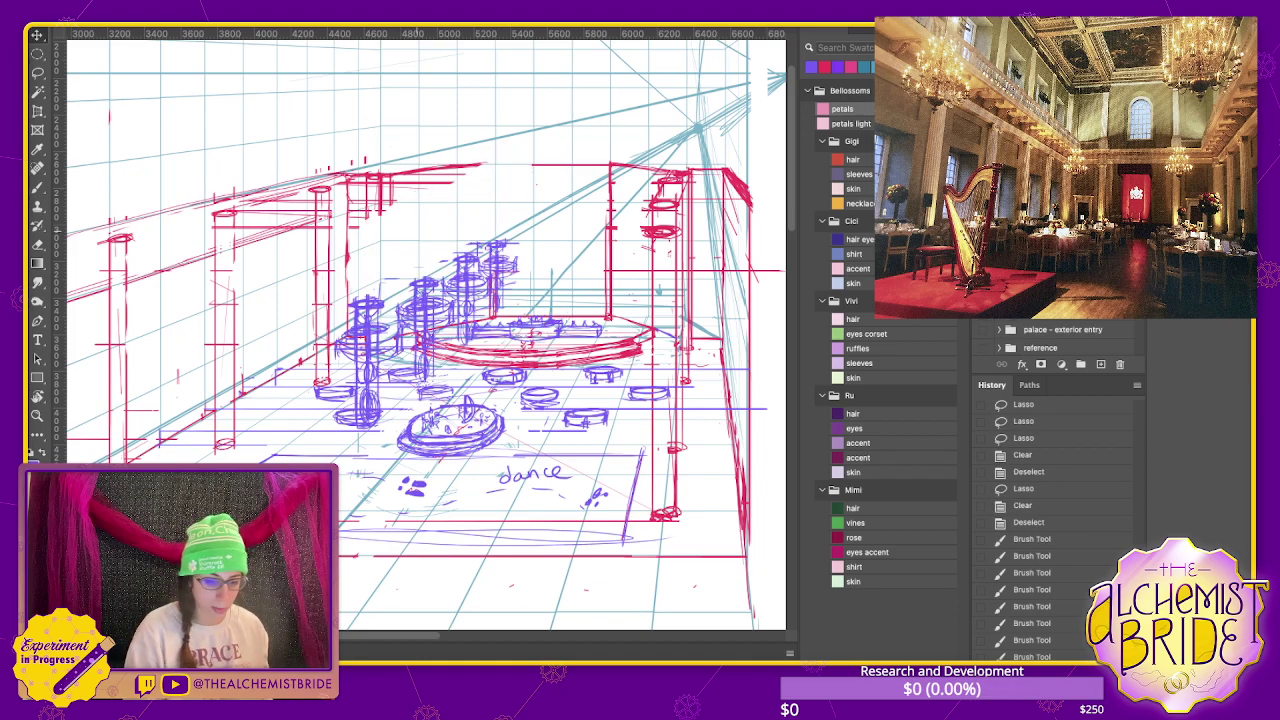
# - Move the chandelier row up and right along the perspective and merge it into the layer below
pyautogui.moveTo(440, 300); pyautogui.dragTo(470, 212)
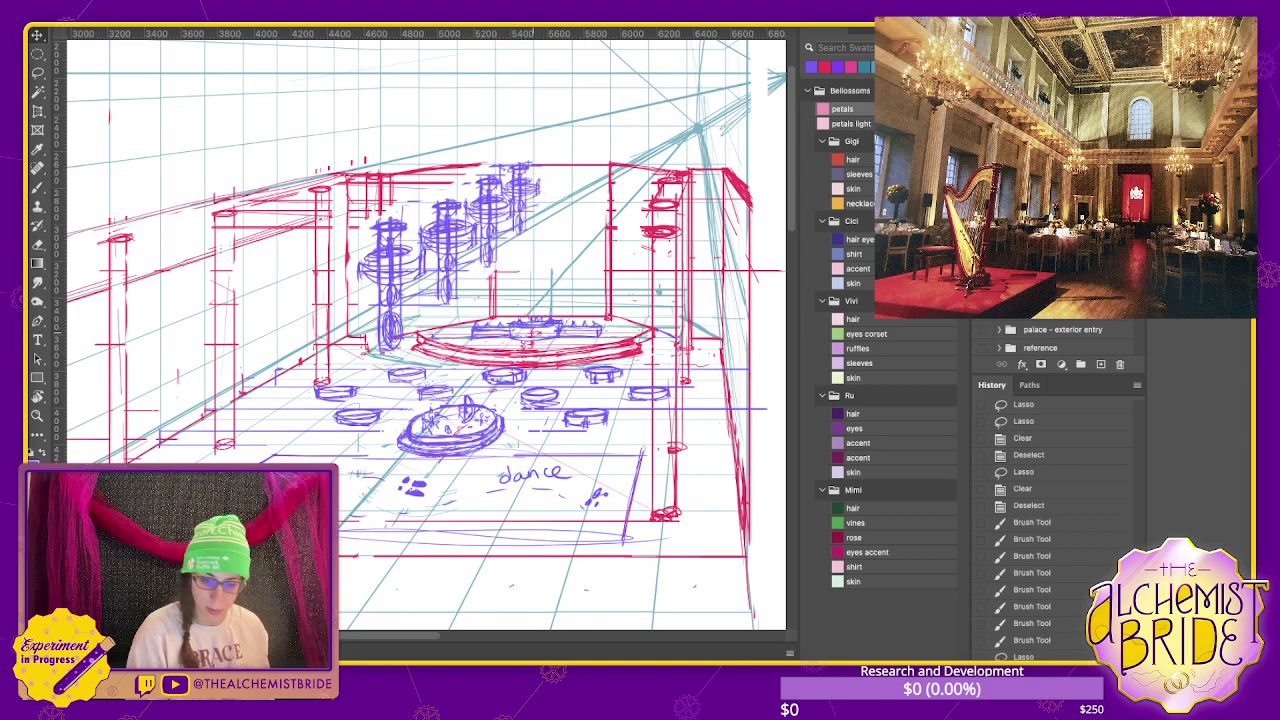
pyautogui.scroll(5, 464, 228)
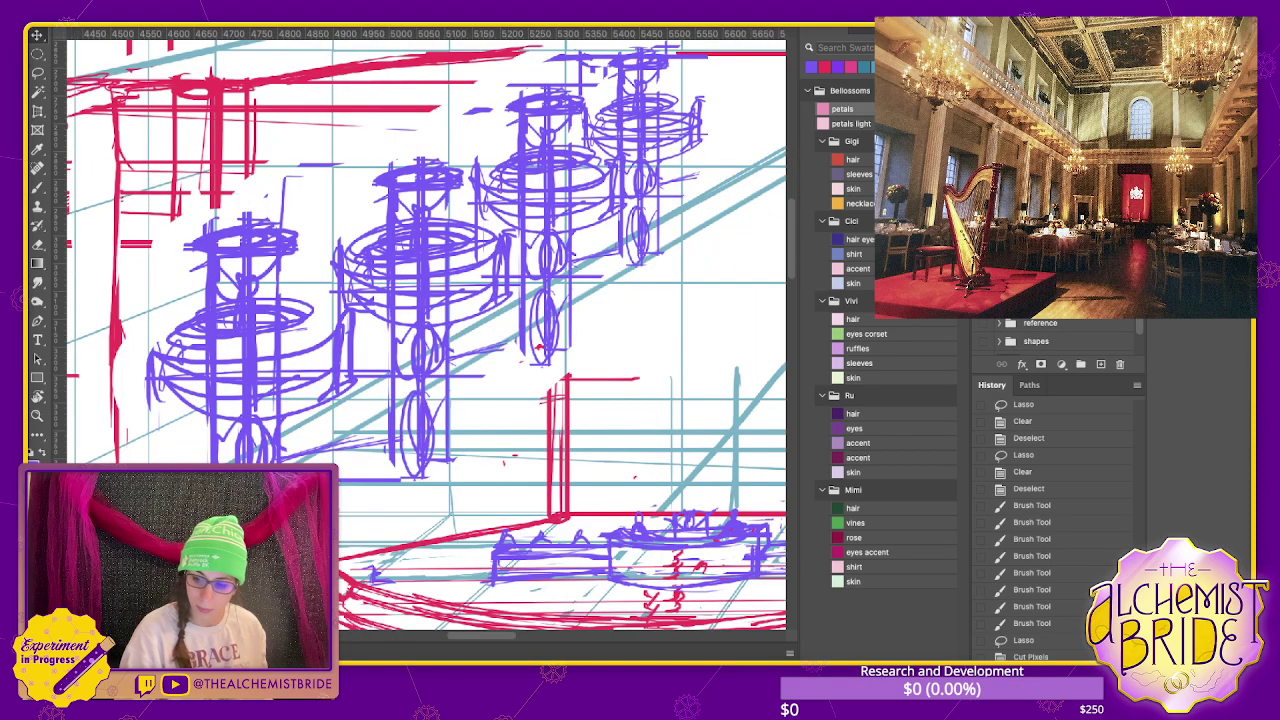
pyautogui.hotkey('ctrl', 'x')
pyautogui.hotkey('ctrl', 'v')
pyautogui.hotkey('ctrl', '-')
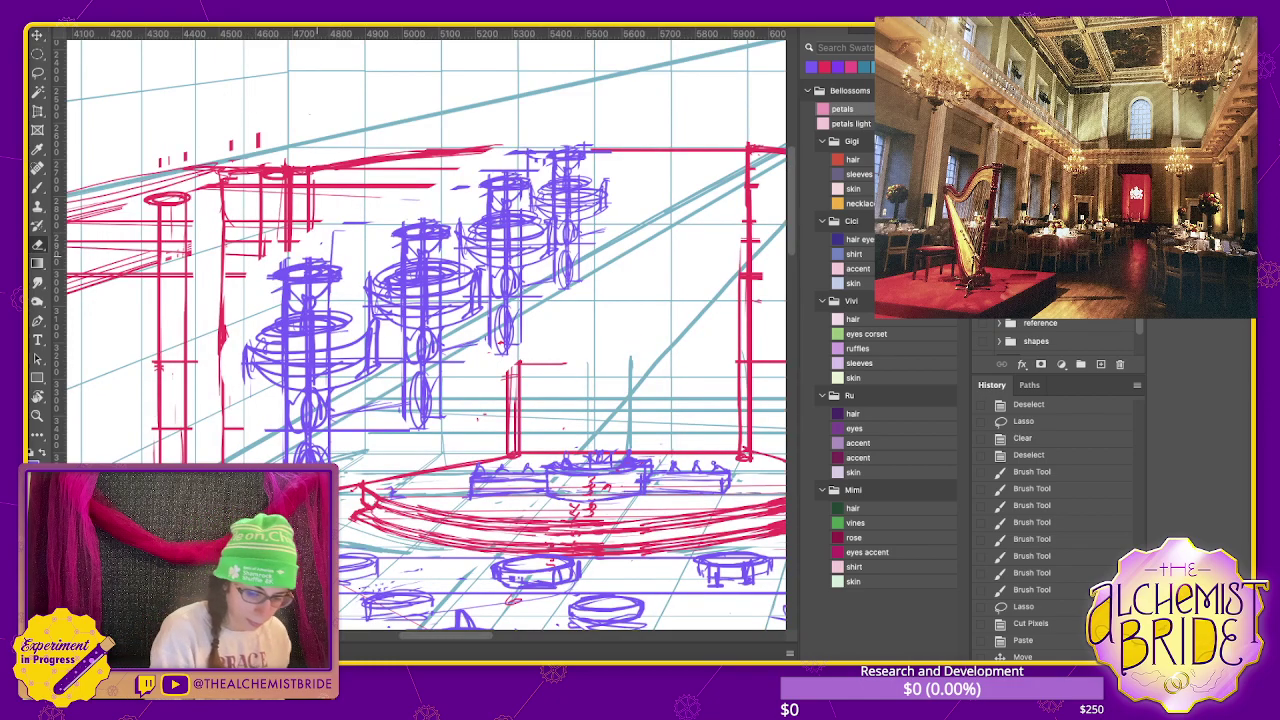
pyautogui.hotkey('ctrl', 'e')
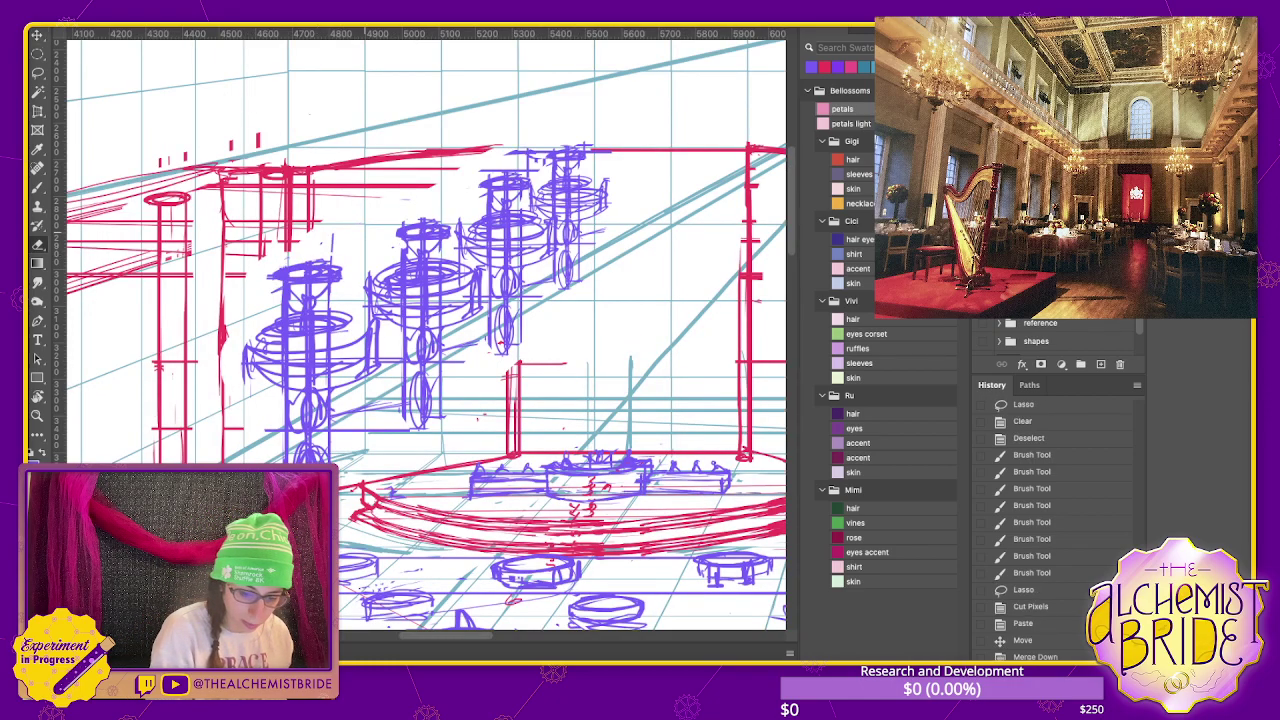
pyautogui.hotkey('ctrl', ',')
pyautogui.hotkey('ctrl', ',')
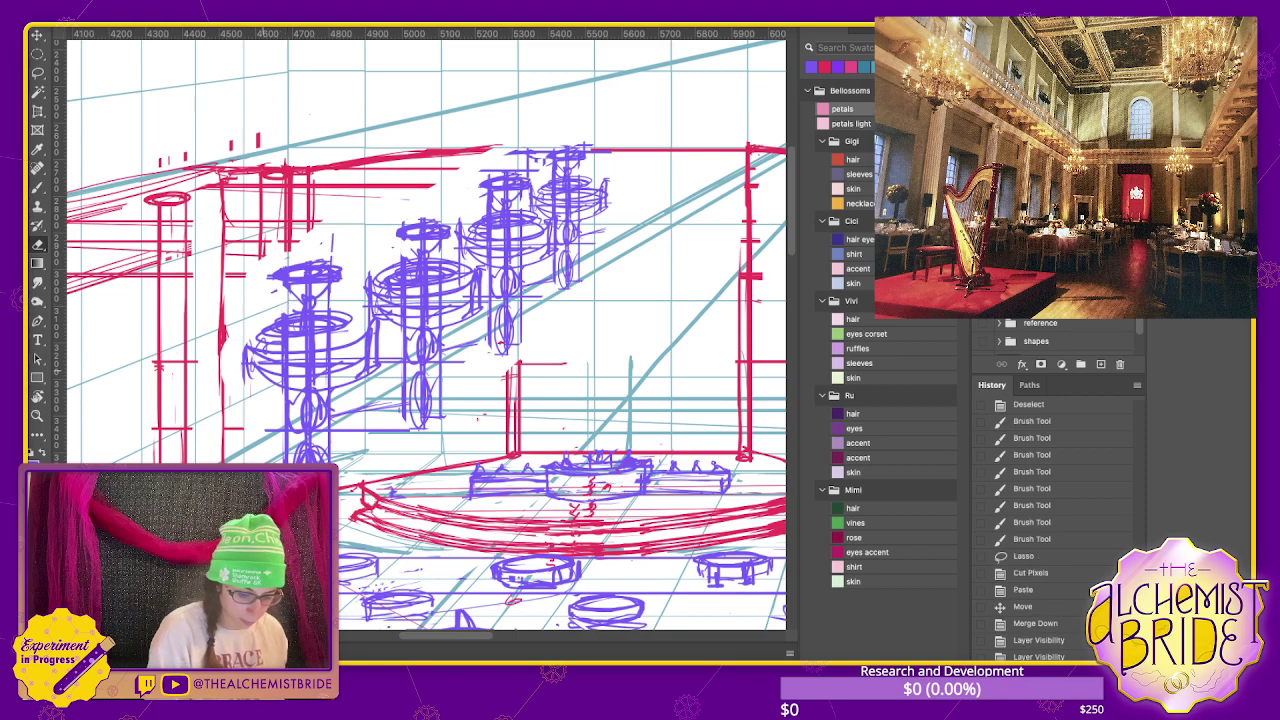
# - Erase stray purple strokes beneath and around the chandeliers
pyautogui.moveTo(250, 345); pyautogui.dragTo(248, 378)
pyautogui.moveTo(380, 346); pyautogui.dragTo(360, 378)
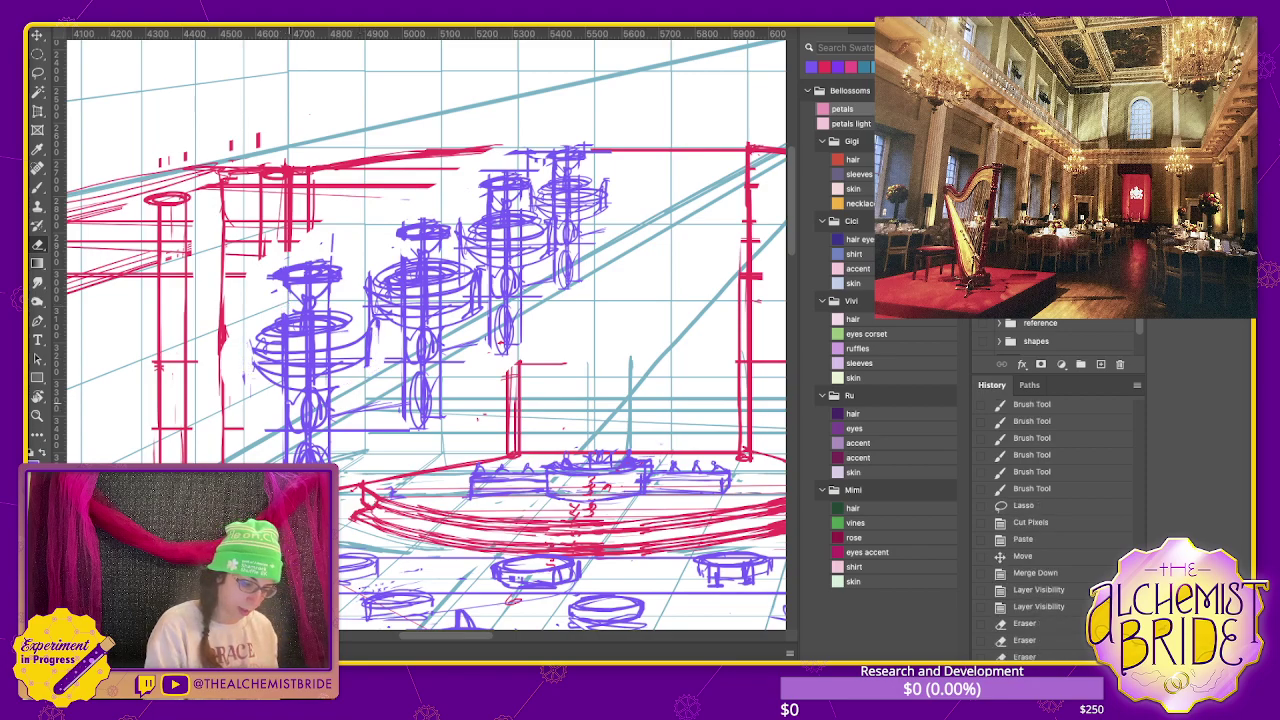
pyautogui.moveTo(288, 402); pyautogui.dragTo(288, 454)
pyautogui.moveTo(352, 430); pyautogui.dragTo(400, 430)
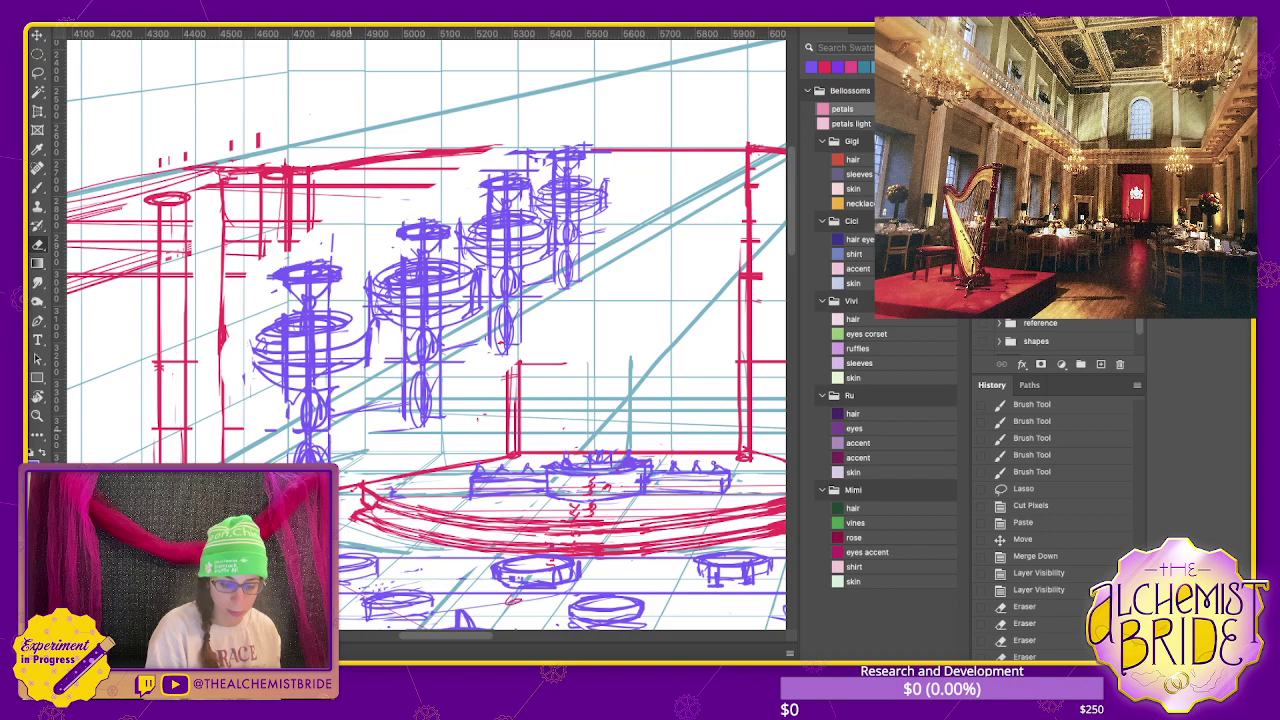
pyautogui.moveTo(437, 362); pyautogui.dragTo(437, 418)
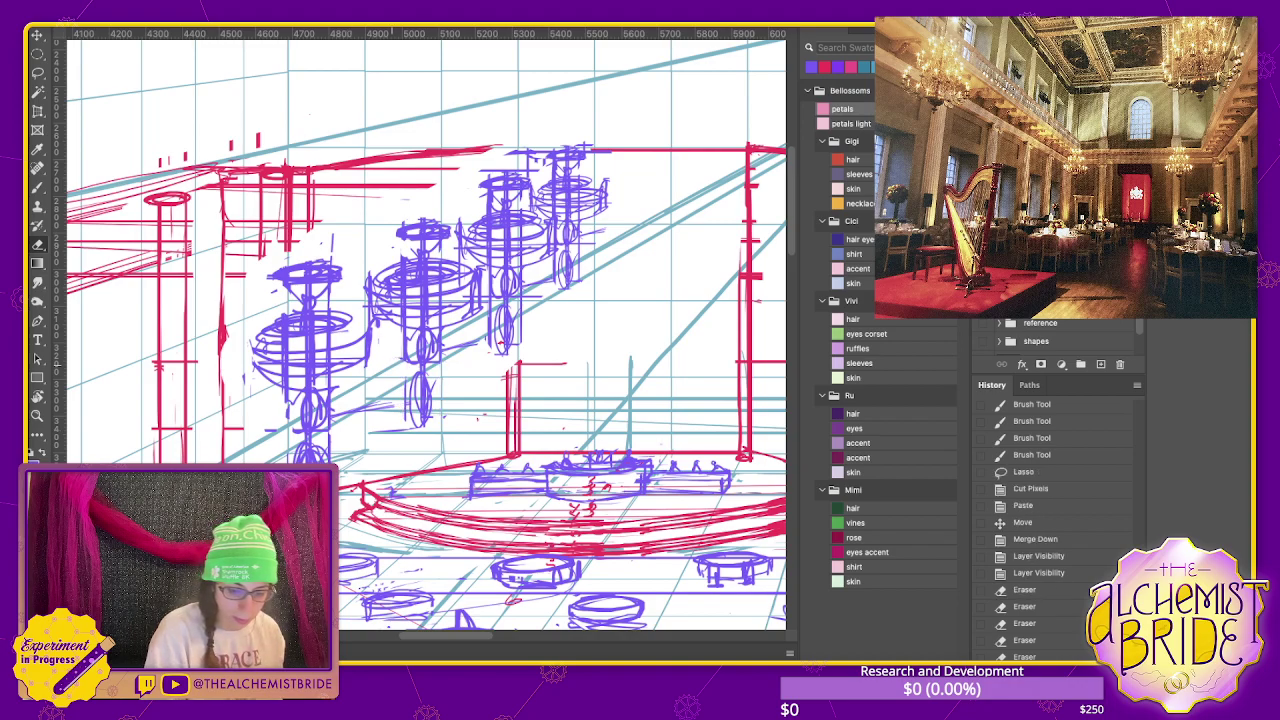
pyautogui.moveTo(370, 358); pyautogui.dragTo(368, 272)
pyautogui.moveTo(490, 208); pyautogui.dragTo(490, 194)
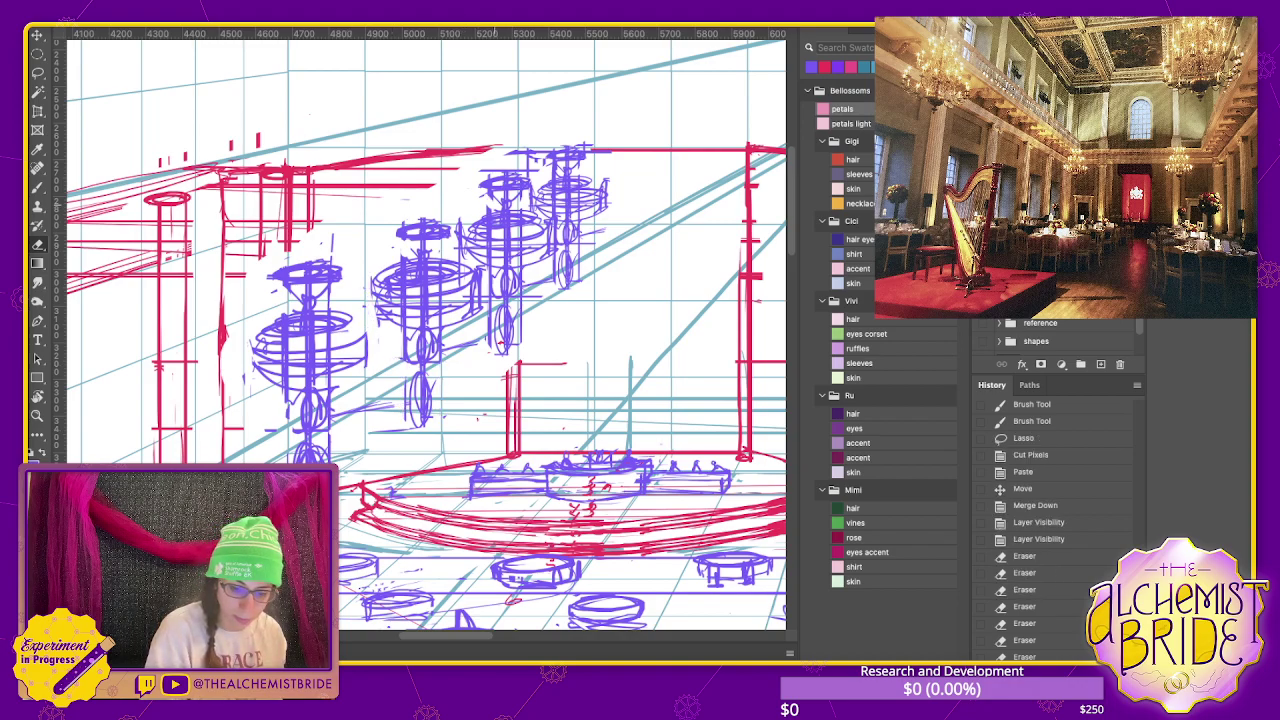
pyautogui.moveTo(489, 270); pyautogui.dragTo(489, 350)
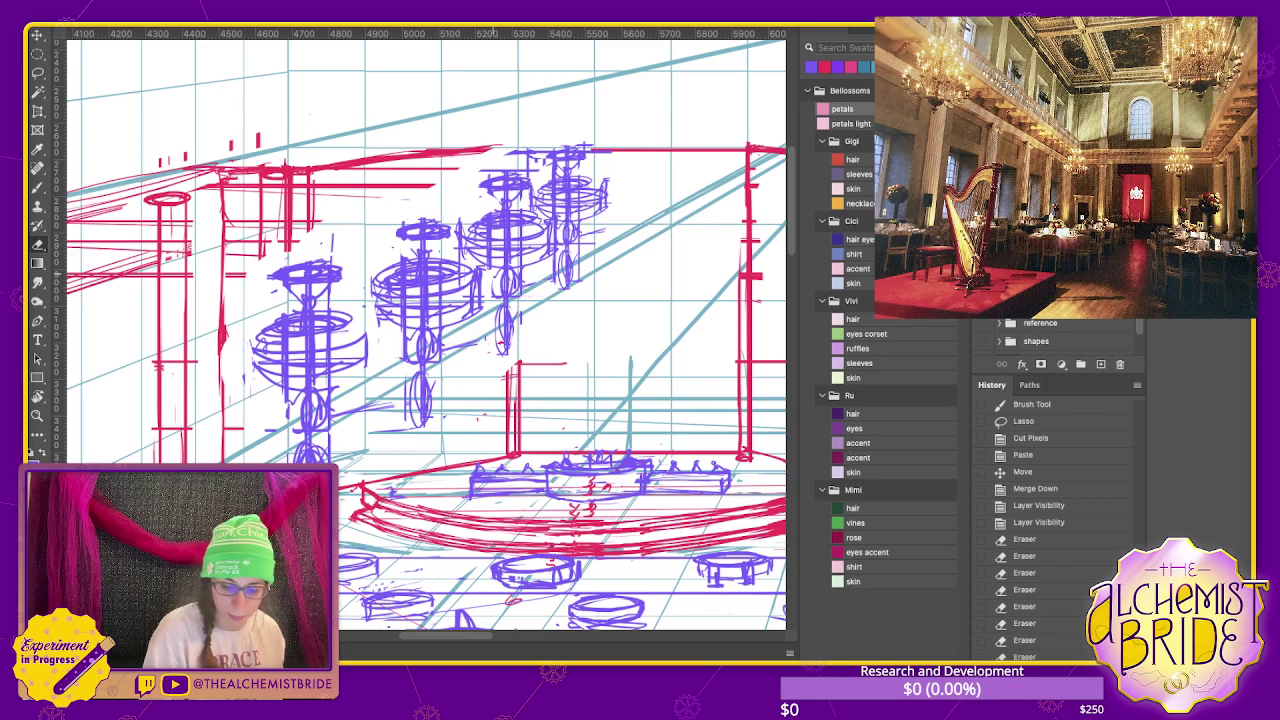
pyautogui.moveTo(524, 281); pyautogui.dragTo(524, 297)
pyautogui.moveTo(582, 236); pyautogui.dragTo(578, 282)
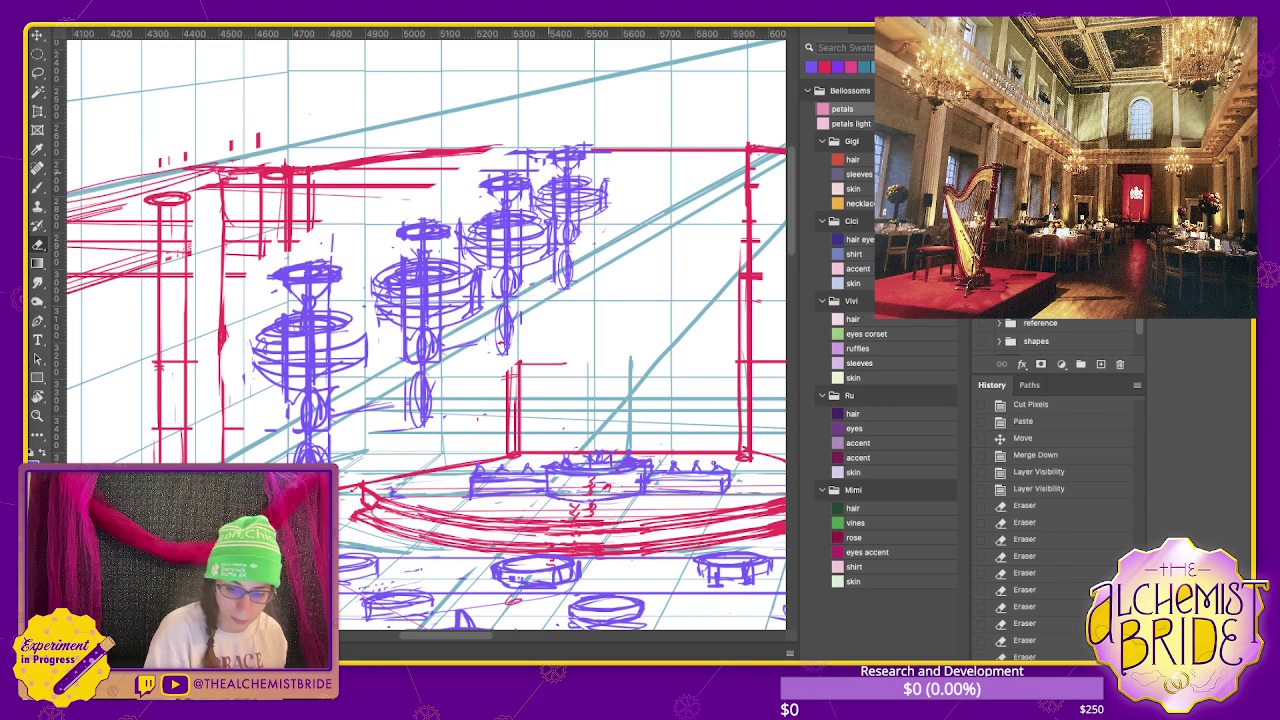
pyautogui.moveTo(590, 152); pyautogui.dragTo(606, 152)
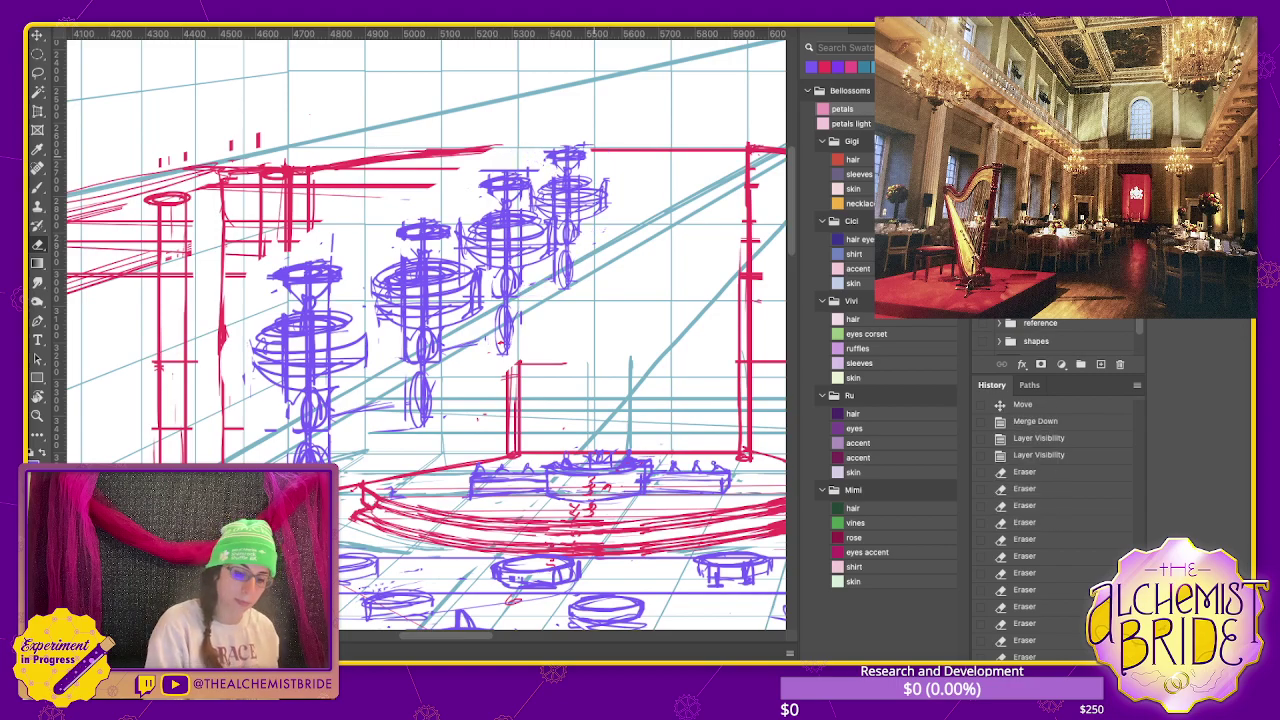
pyautogui.hotkey('ctrl', '-')
pyautogui.hscroll(-2, 420, 330)
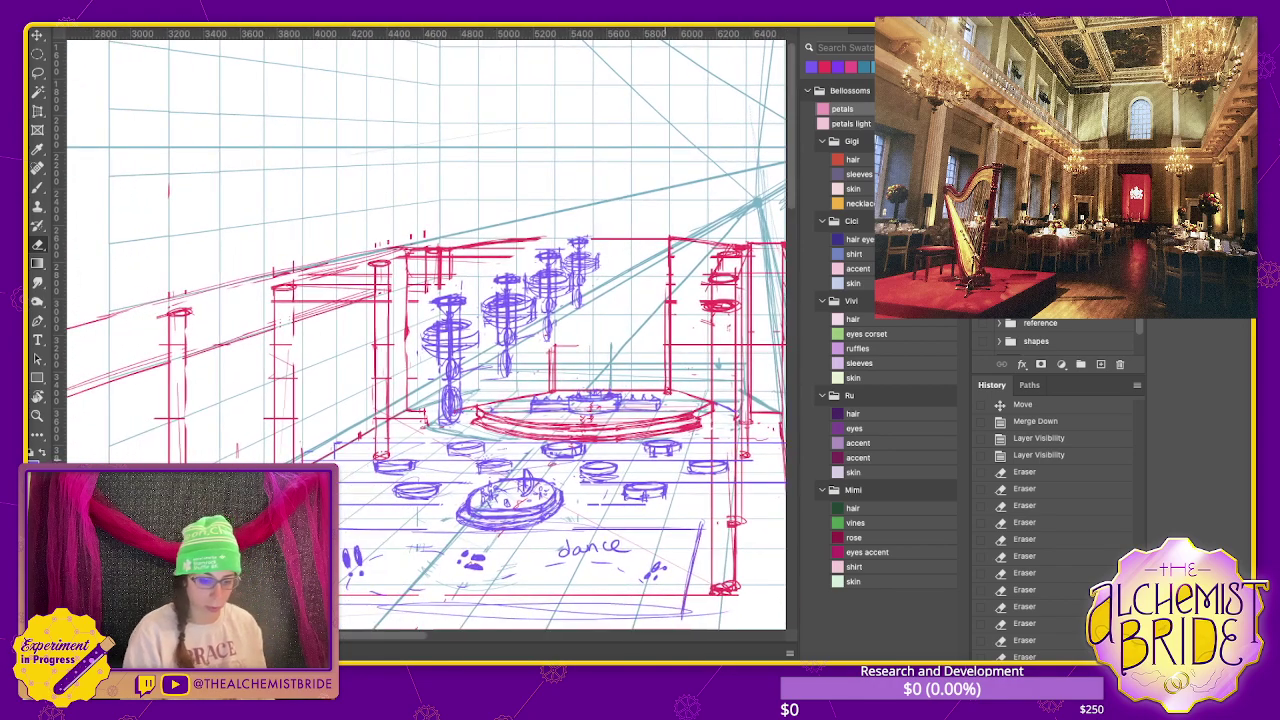
# - Lasso one chandelier and place a copy further right
pyautogui.press('l')
pyautogui.moveTo(504, 268); pyautogui.dragTo(498, 386)
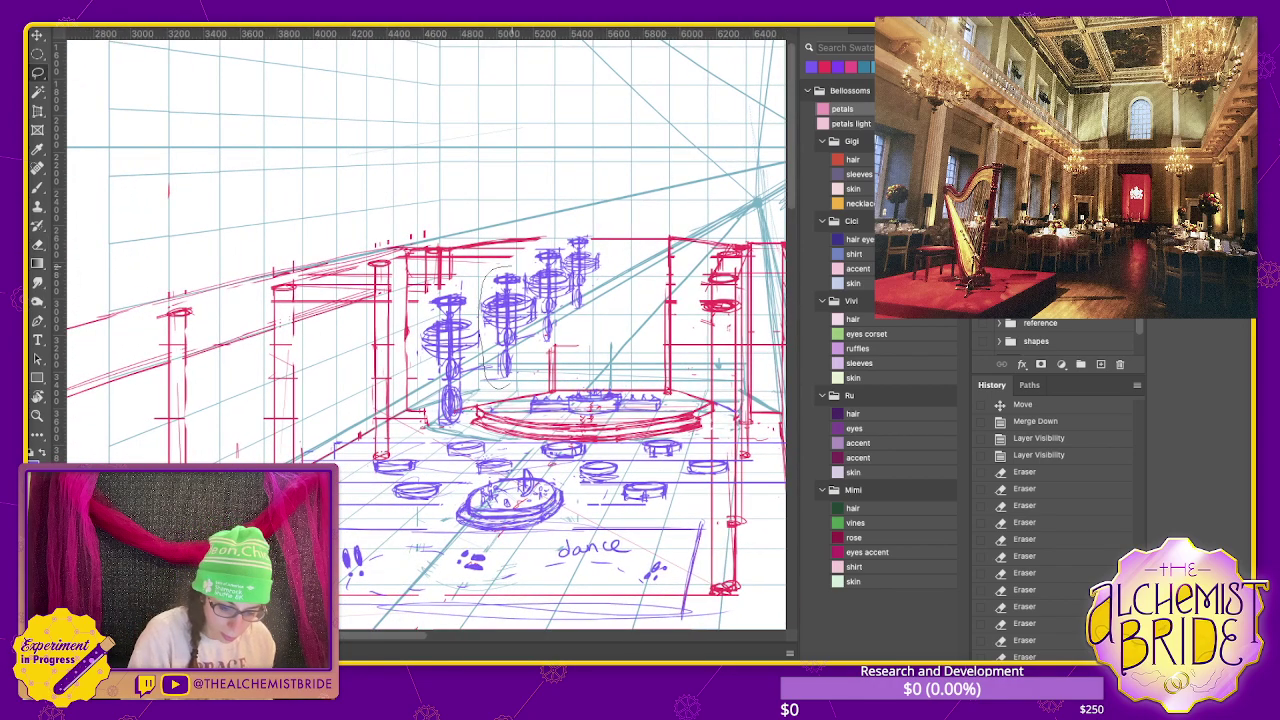
pyautogui.press('v')
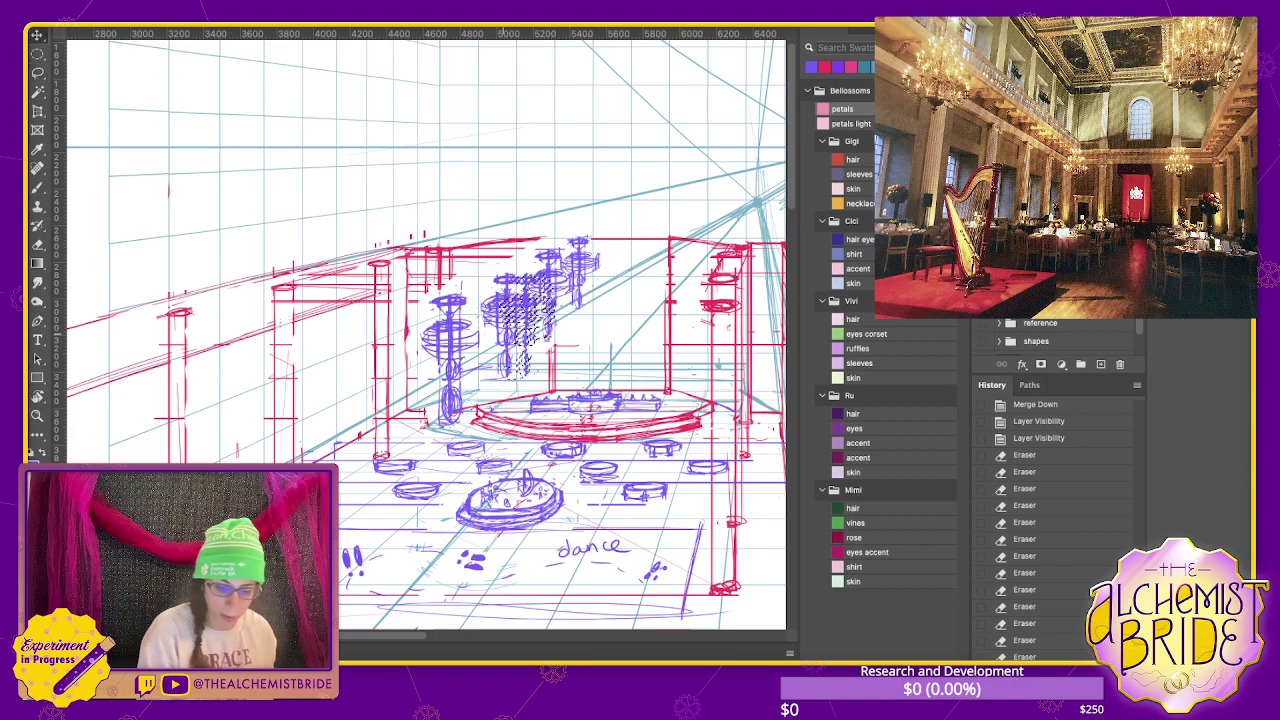
pyautogui.moveTo(527, 325); pyautogui.dragTo(607, 325)
pyautogui.press('l')
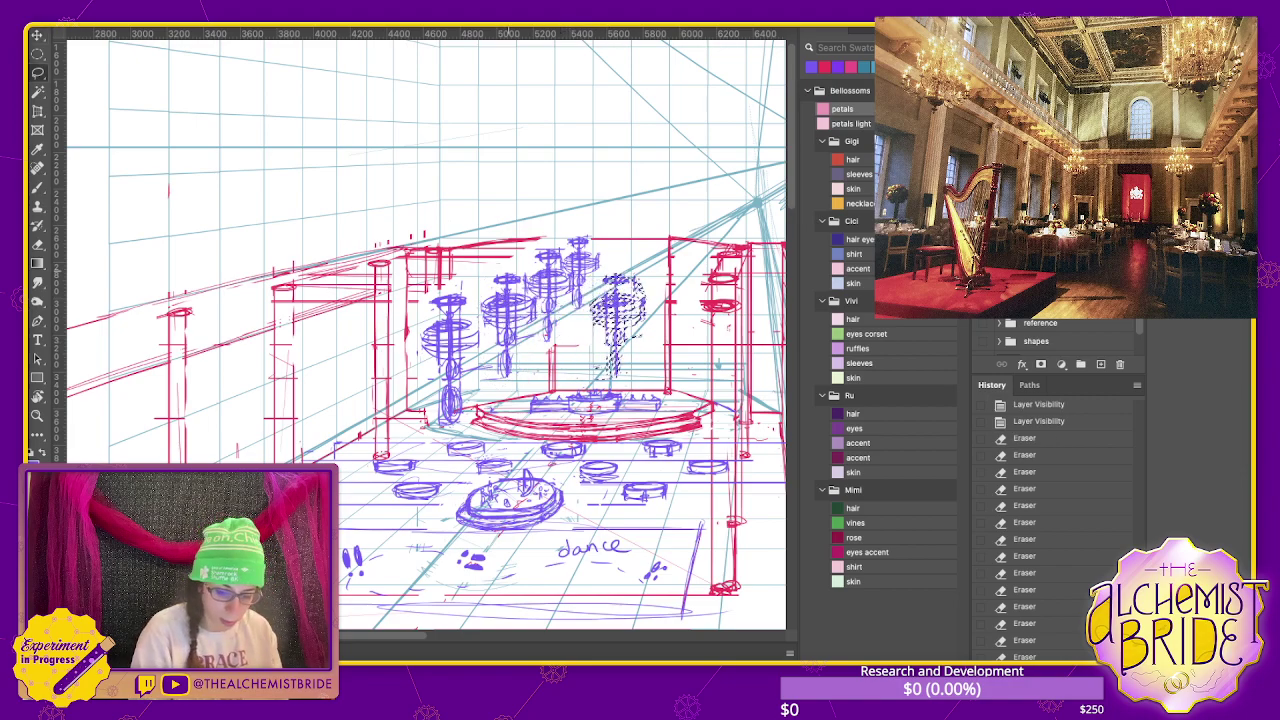
# - Duplicate the left chandelier, shift it left, and lasso the middle chandelier
pyautogui.moveTo(505, 268)
pyautogui.mouseDown()
pyautogui.moveTo(482, 376)
pyautogui.moveTo(380, 340)
pyautogui.mouseUp()
pyautogui.press('v')
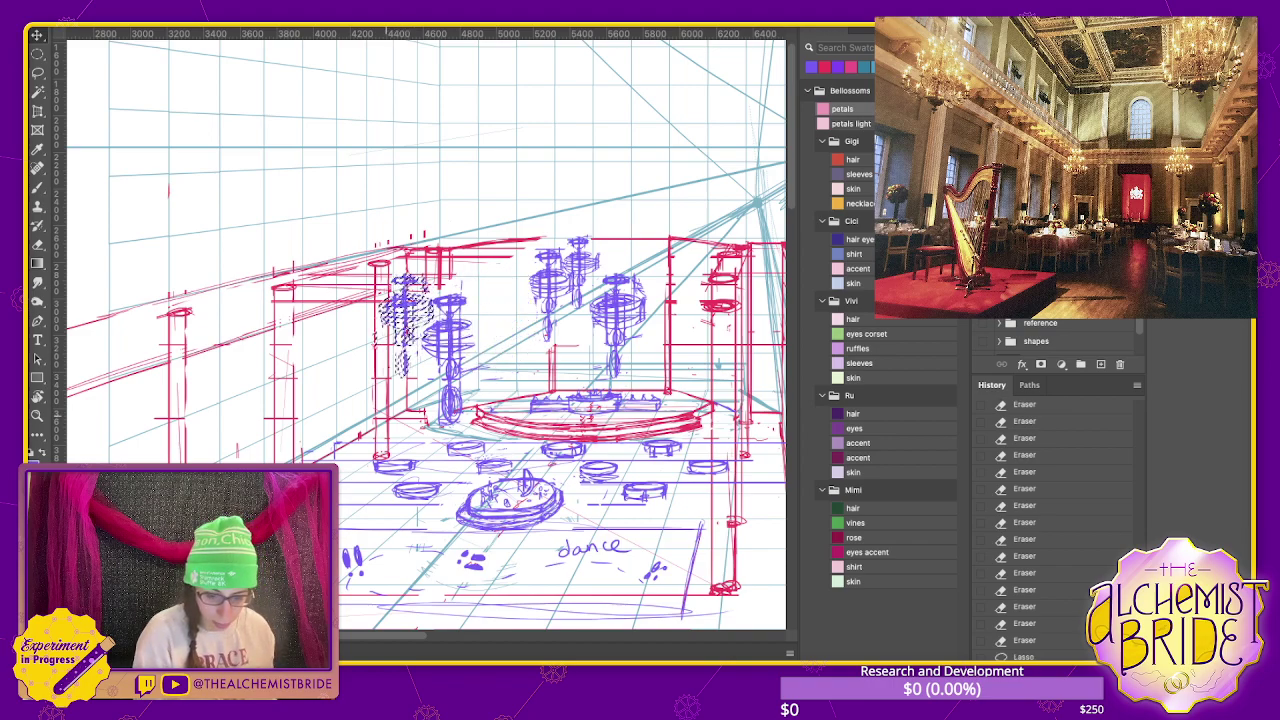
pyautogui.hotkey('alt', 'Left')
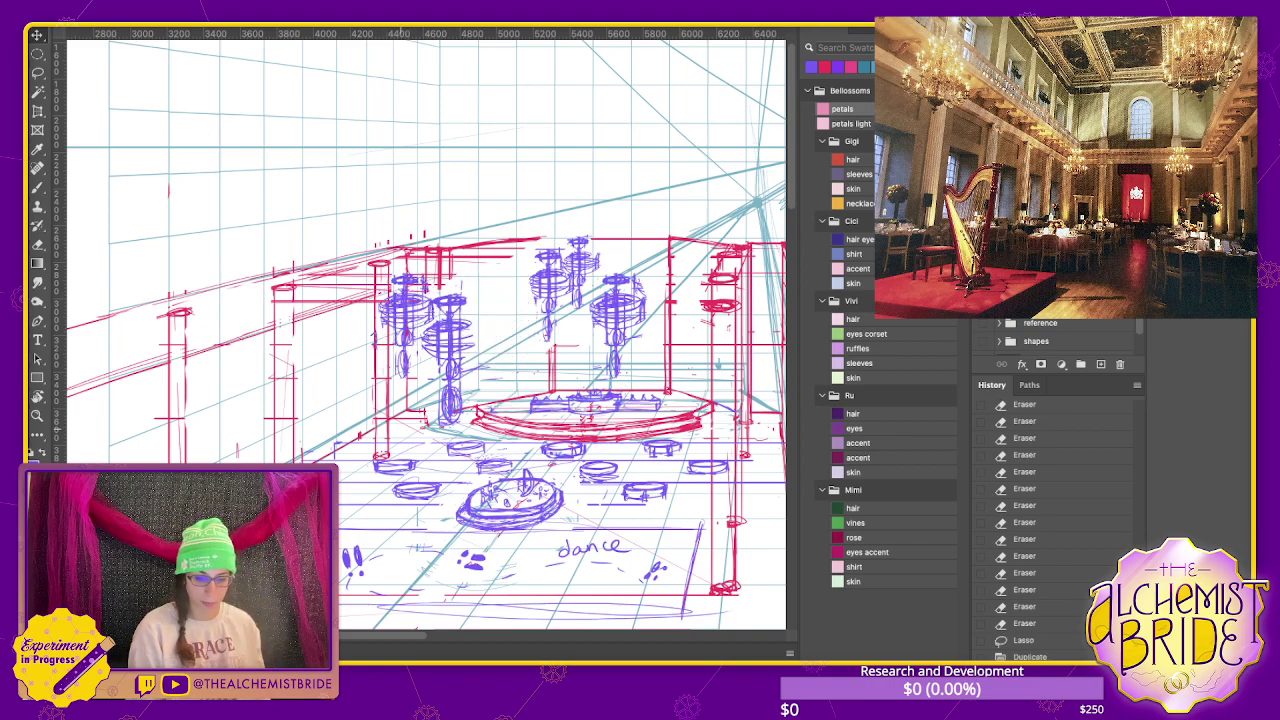
pyautogui.press('l')
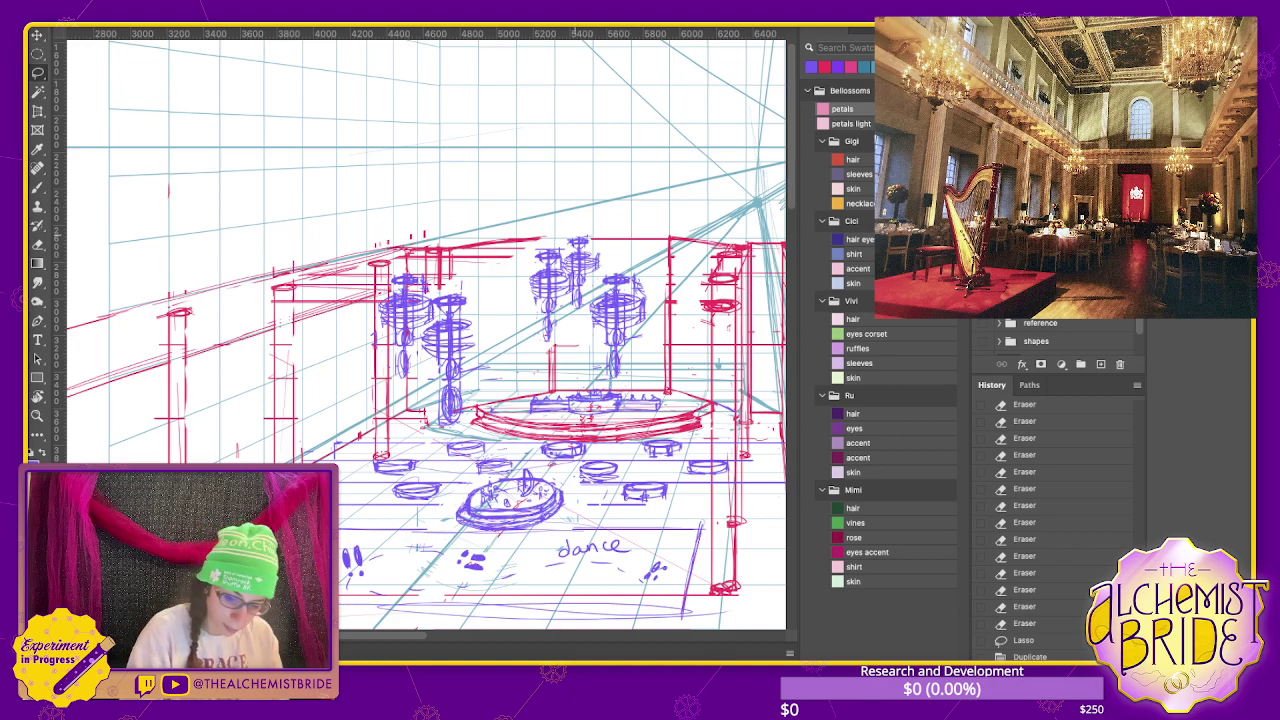
pyautogui.moveTo(572, 232); pyautogui.dragTo(558, 278)
pyautogui.hotkey('ctrl', 'd')
# - Draw the drum-shaped central chandelier with vertical hatching and hanging drops below it
pyautogui.press('b')
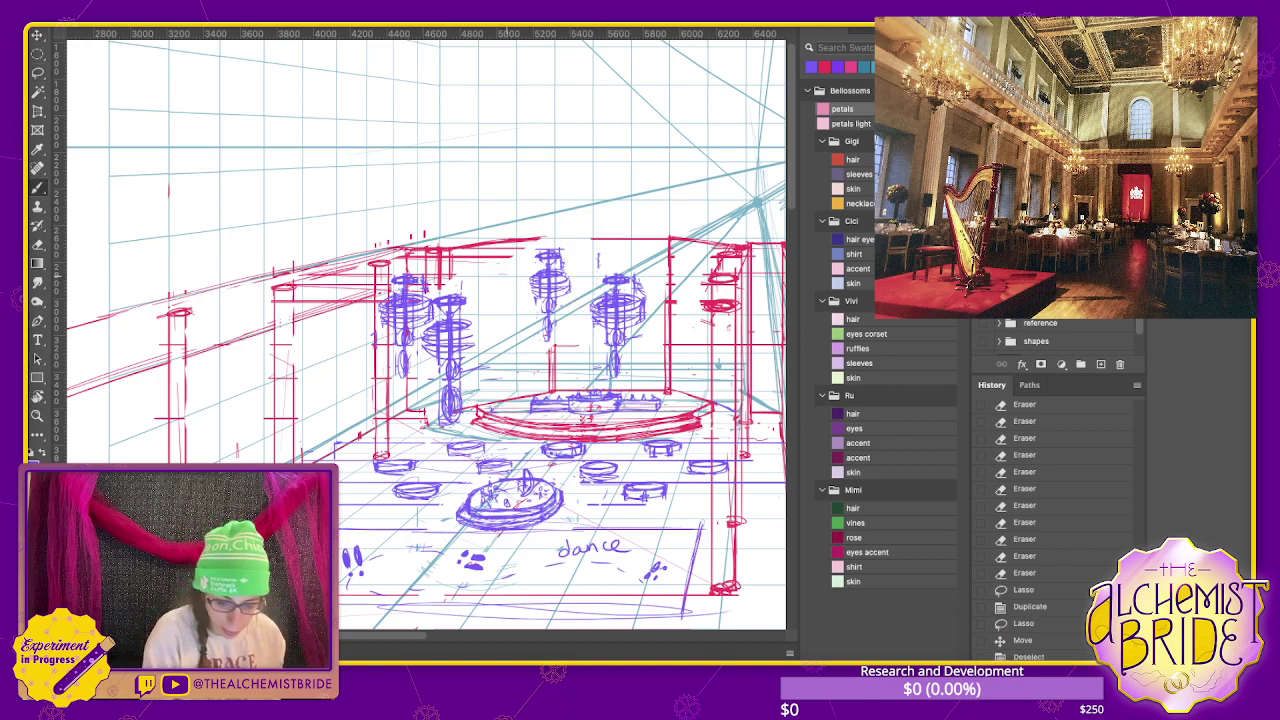
pyautogui.moveTo(480, 278)
pyautogui.mouseDown()
pyautogui.moveTo(536, 282)
pyautogui.moveTo(486, 284)
pyautogui.moveTo(494, 322)
pyautogui.mouseUp()
pyautogui.press('Delete')
pyautogui.moveTo(510, 287)
pyautogui.mouseDown()
pyautogui.moveTo(510, 320)
pyautogui.moveTo(524, 318)
pyautogui.mouseUp()
pyautogui.moveTo(536, 294)
pyautogui.mouseDown()
pyautogui.moveTo(536, 318)
pyautogui.moveTo(498, 346)
pyautogui.mouseUp()
pyautogui.moveTo(505, 324)
pyautogui.mouseDown()
pyautogui.moveTo(505, 355)
pyautogui.moveTo(515, 351)
pyautogui.mouseUp()
pyautogui.moveTo(523, 317)
pyautogui.mouseDown()
pyautogui.moveTo(523, 357)
pyautogui.moveTo(502, 354)
pyautogui.mouseUp()
pyautogui.moveTo(524, 318); pyautogui.dragTo(510, 376)
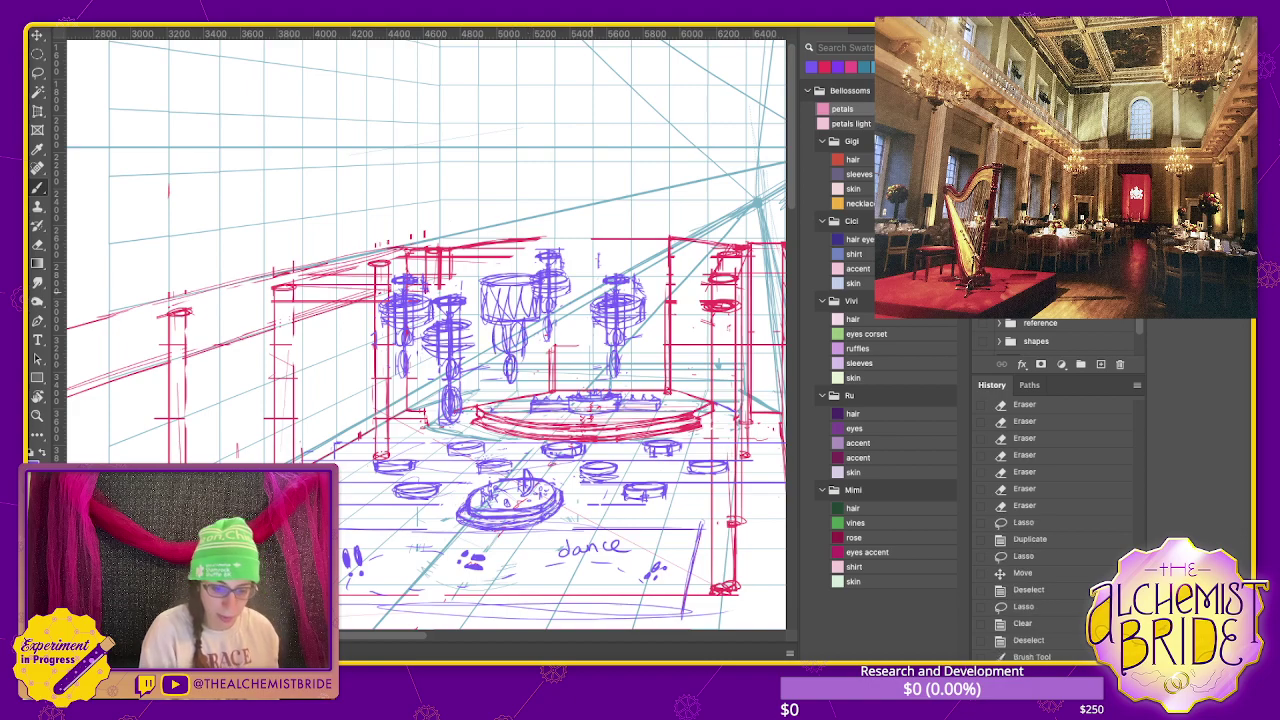
# - Ring the chandeliers, add a curved arrow with the note 'spin', and touch up small marks
pyautogui.moveTo(442, 268)
pyautogui.mouseDown()
pyautogui.moveTo(588, 266)
pyautogui.moveTo(598, 218)
pyautogui.moveTo(612, 214)
pyautogui.mouseUp()
pyautogui.moveTo(612, 208); pyautogui.dragTo(621, 215)
pyautogui.moveTo(625, 203); pyautogui.dragTo(627, 198)
pyautogui.moveTo(629, 207); pyautogui.dragTo(636, 201)
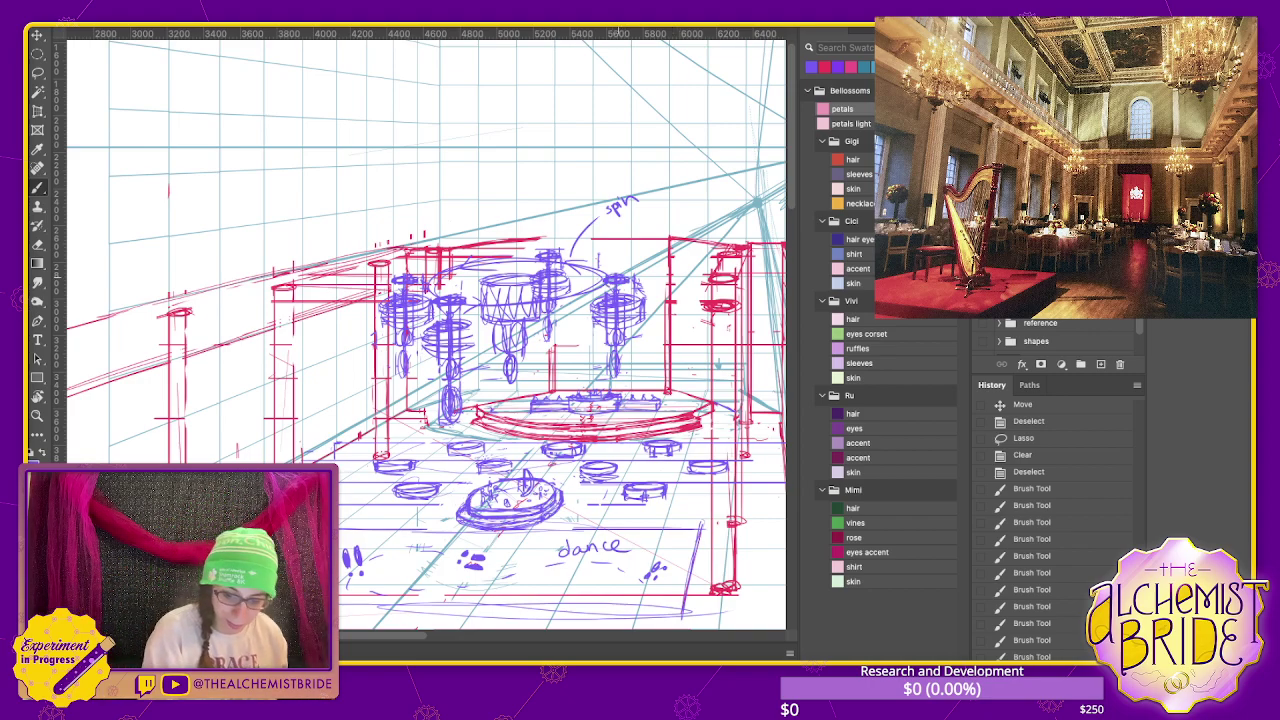
pyautogui.moveTo(610, 280); pyautogui.dragTo(624, 290)
pyautogui.moveTo(442, 306); pyautogui.dragTo(460, 312)
pyautogui.moveTo(396, 272); pyautogui.dragTo(414, 288)
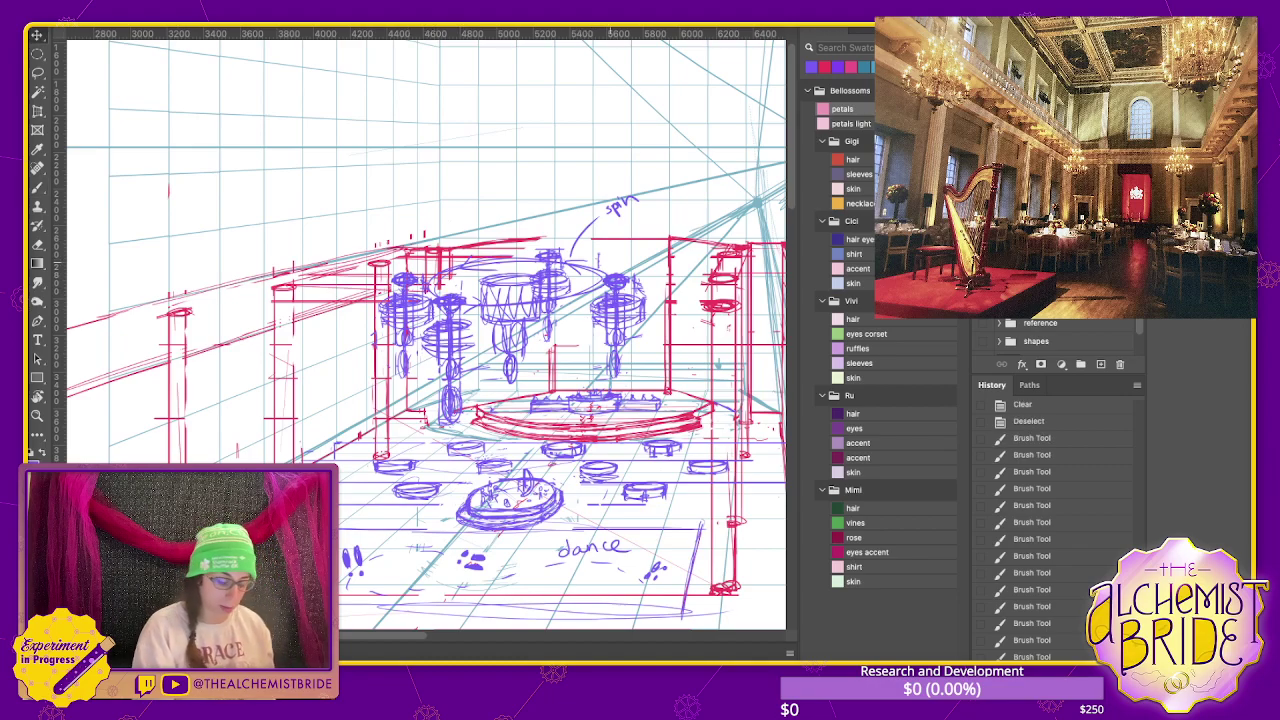
# - Lasso the chandeliers and stage, nudge them into place, then deselect
pyautogui.press('l')
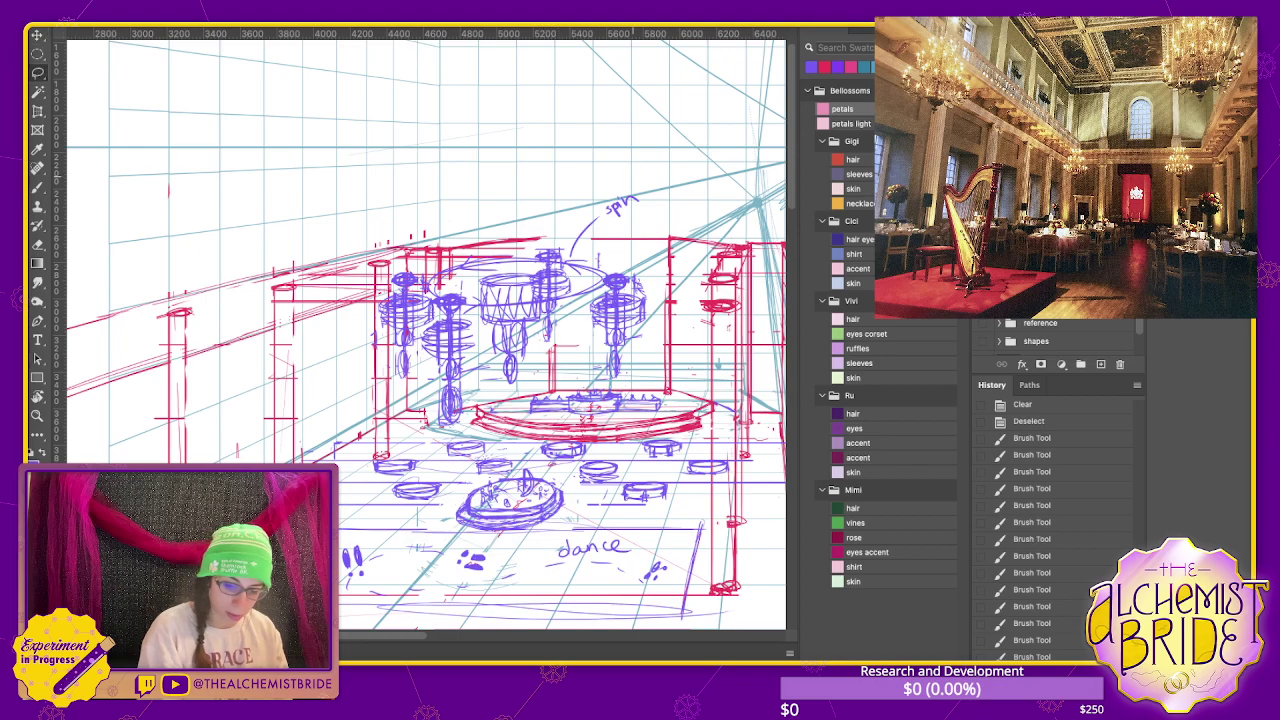
pyautogui.moveTo(632, 176); pyautogui.dragTo(520, 414)
pyautogui.moveTo(632, 176); pyautogui.dragTo(400, 240)
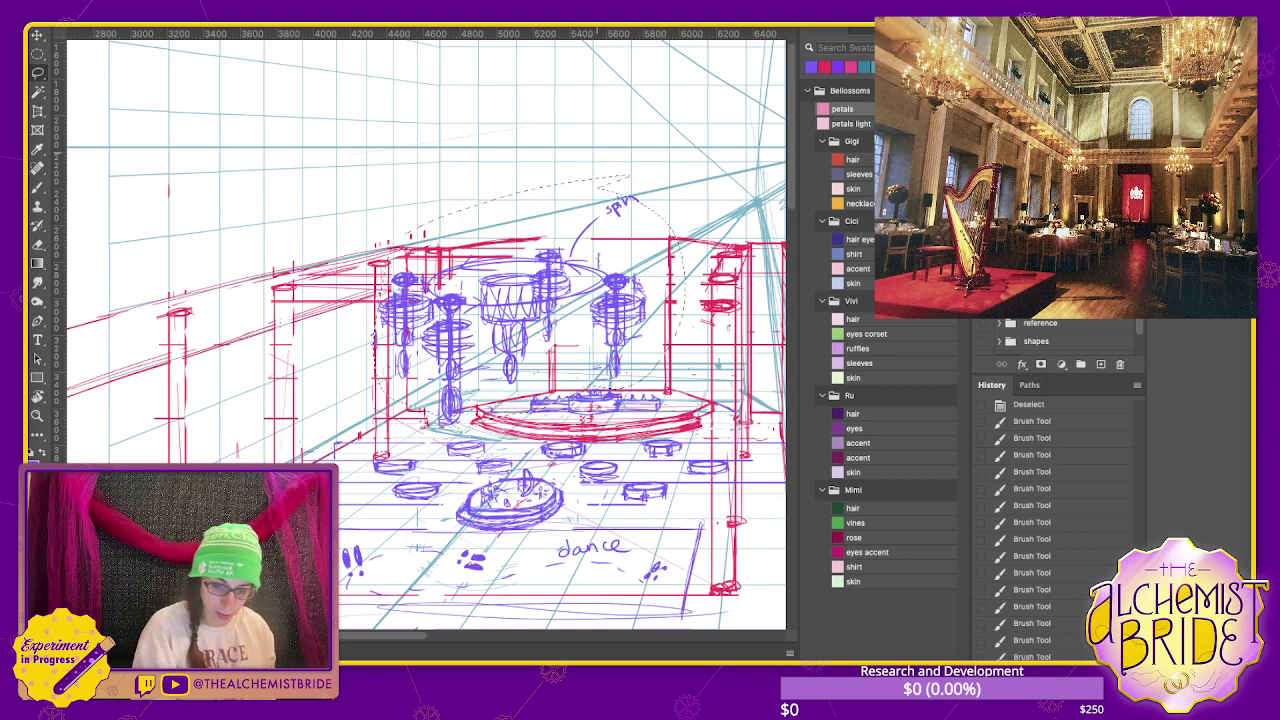
pyautogui.press('v')
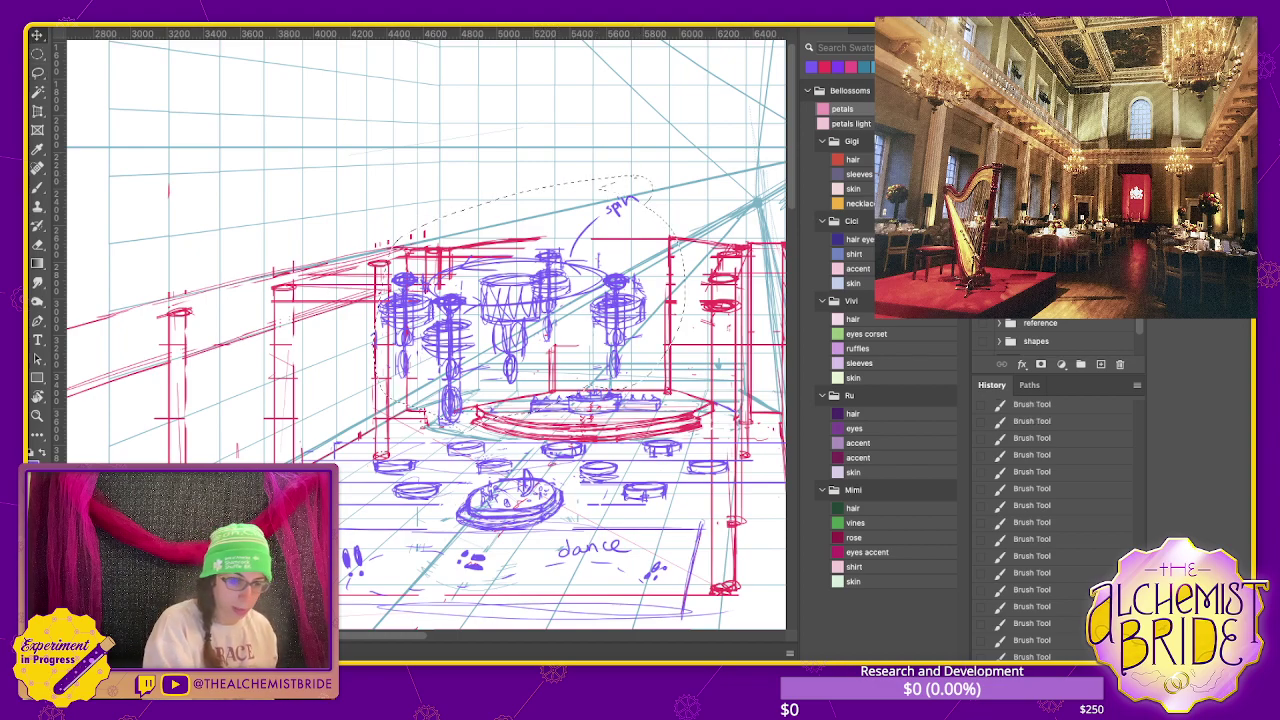
pyautogui.moveTo(640, 180); pyautogui.dragTo(612, 210)
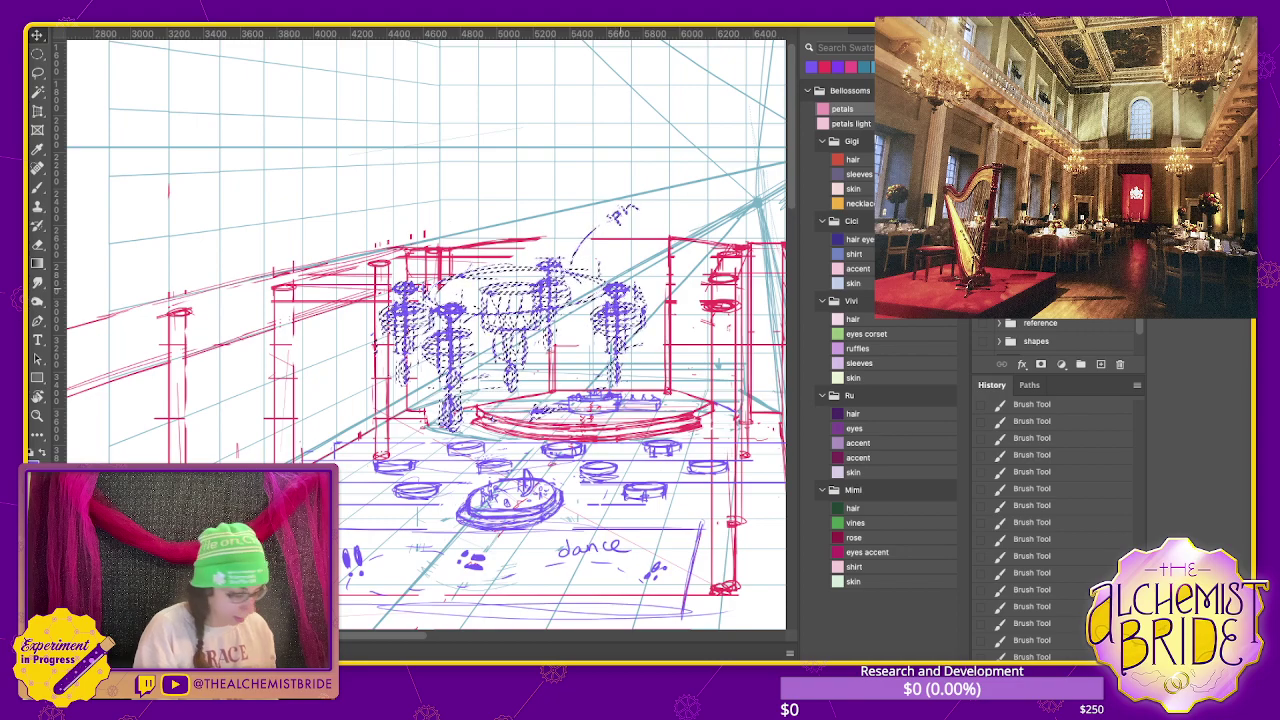
pyautogui.hotkey('ctrl', 'd')
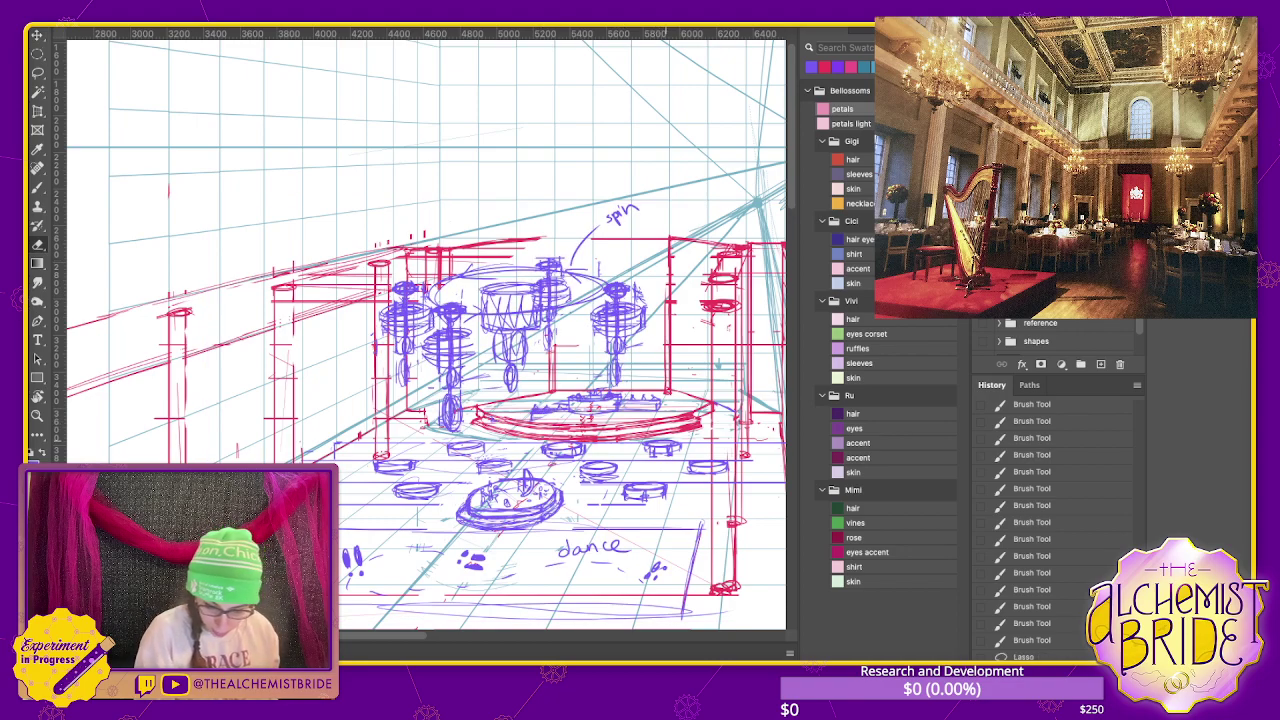
pyautogui.hotkey('ctrl', 'z')
pyautogui.hotkey('ctrl', 'z')
pyautogui.press('l')
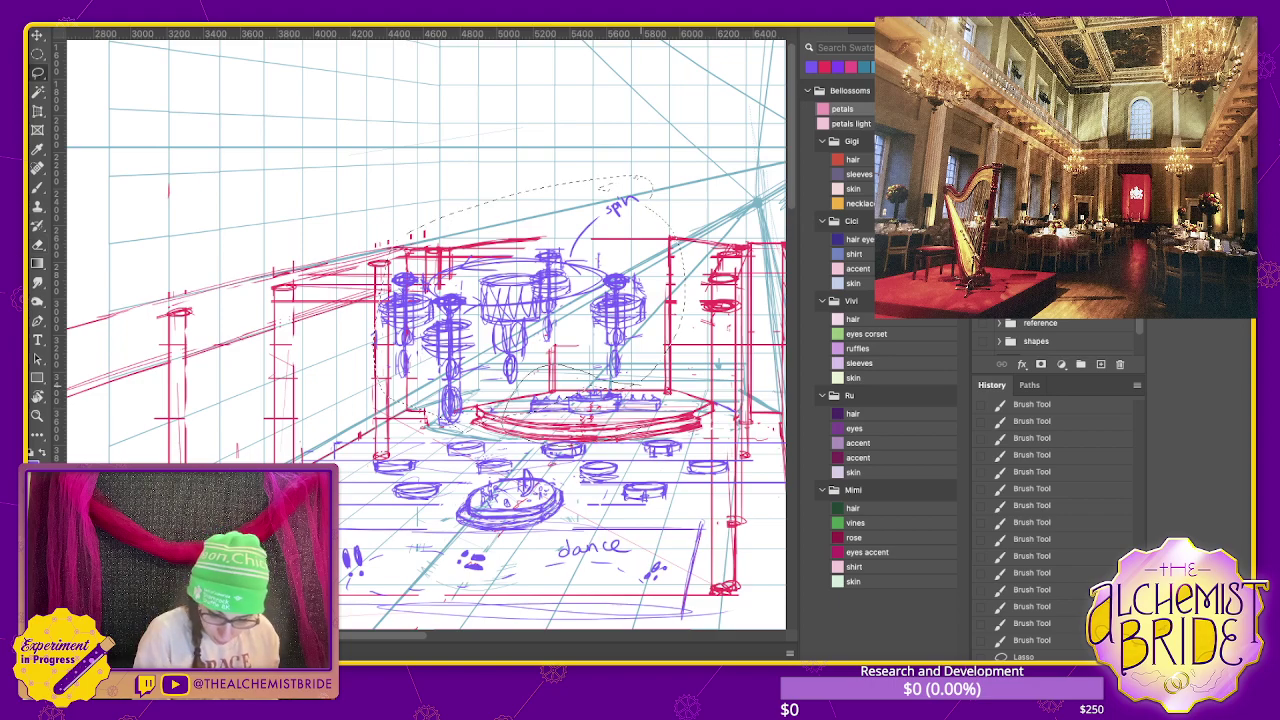
pyautogui.press('v')
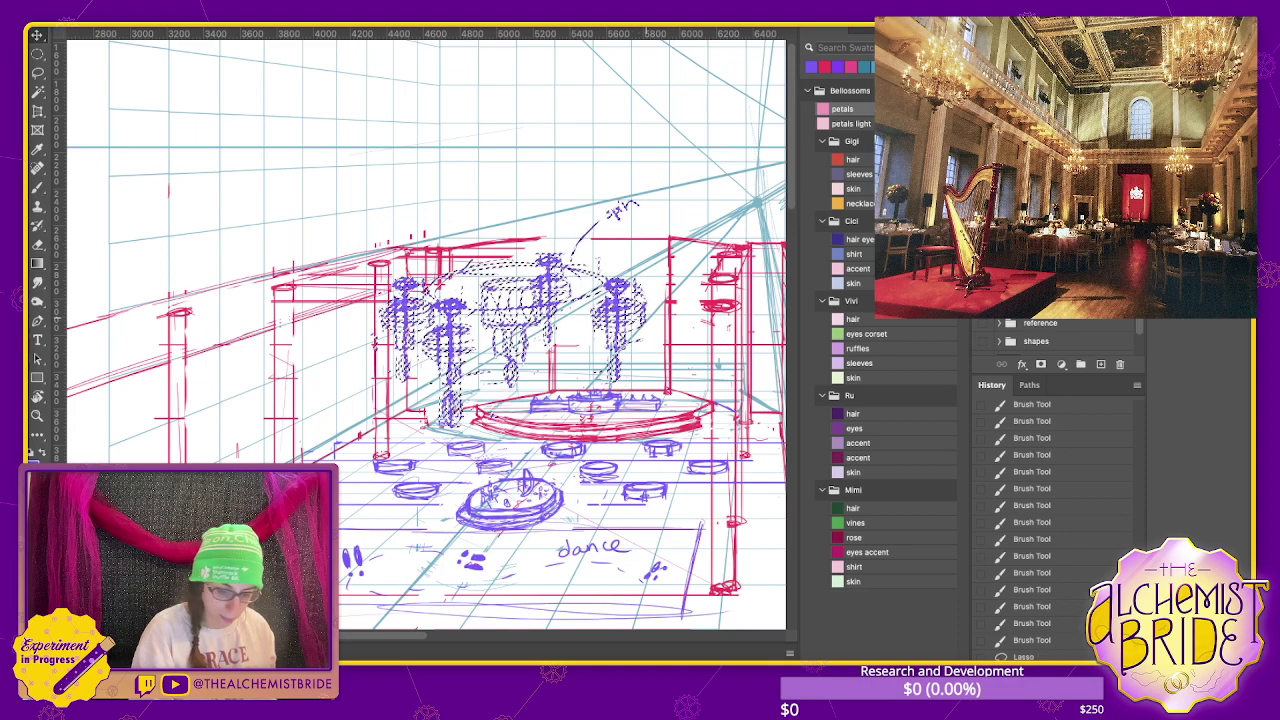
pyautogui.hotkey('ctrl', 'd')
# - Add a small chandelier stroke and sketch several vertical column lines
pyautogui.press('b')
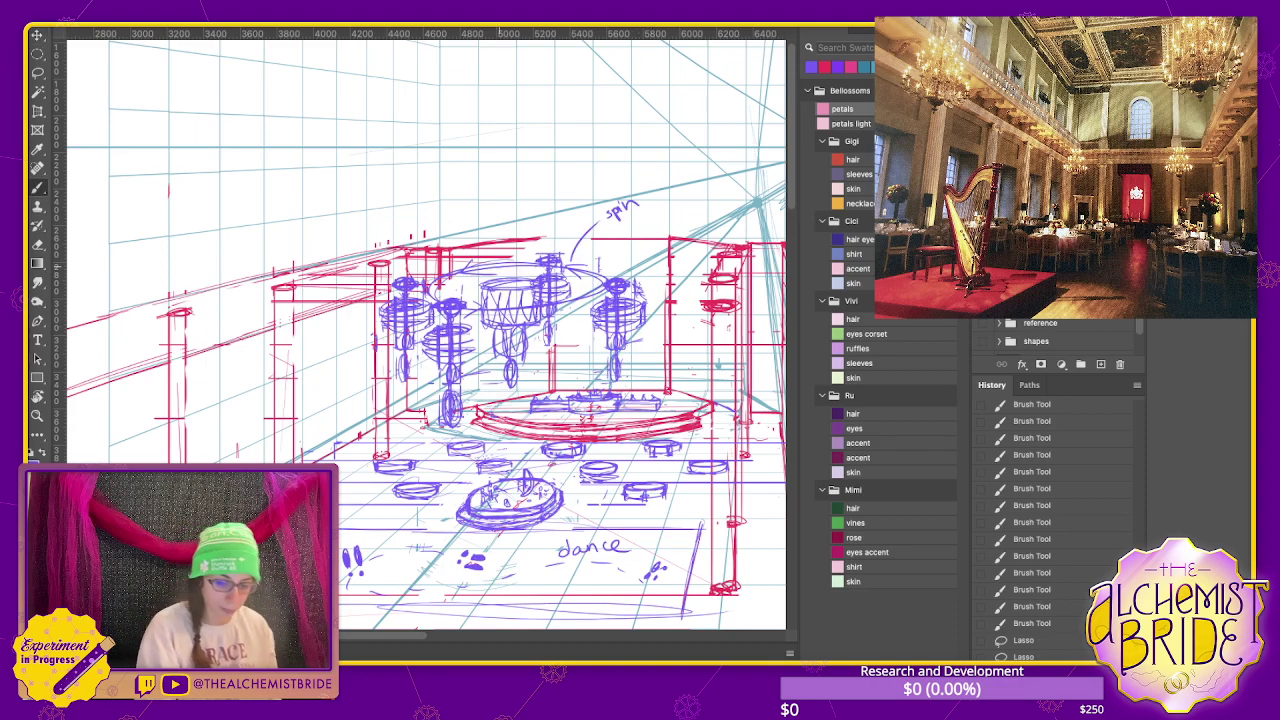
pyautogui.moveTo(508, 266); pyautogui.dragTo(516, 282)
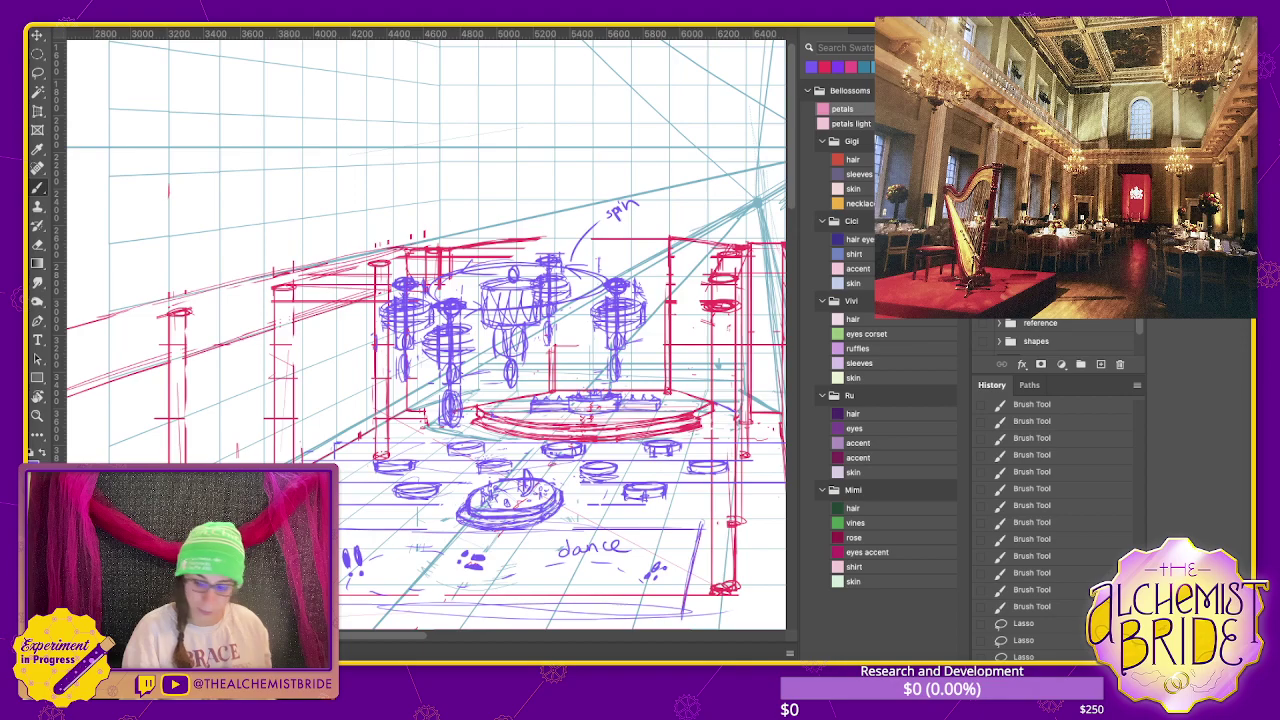
pyautogui.press('Up')
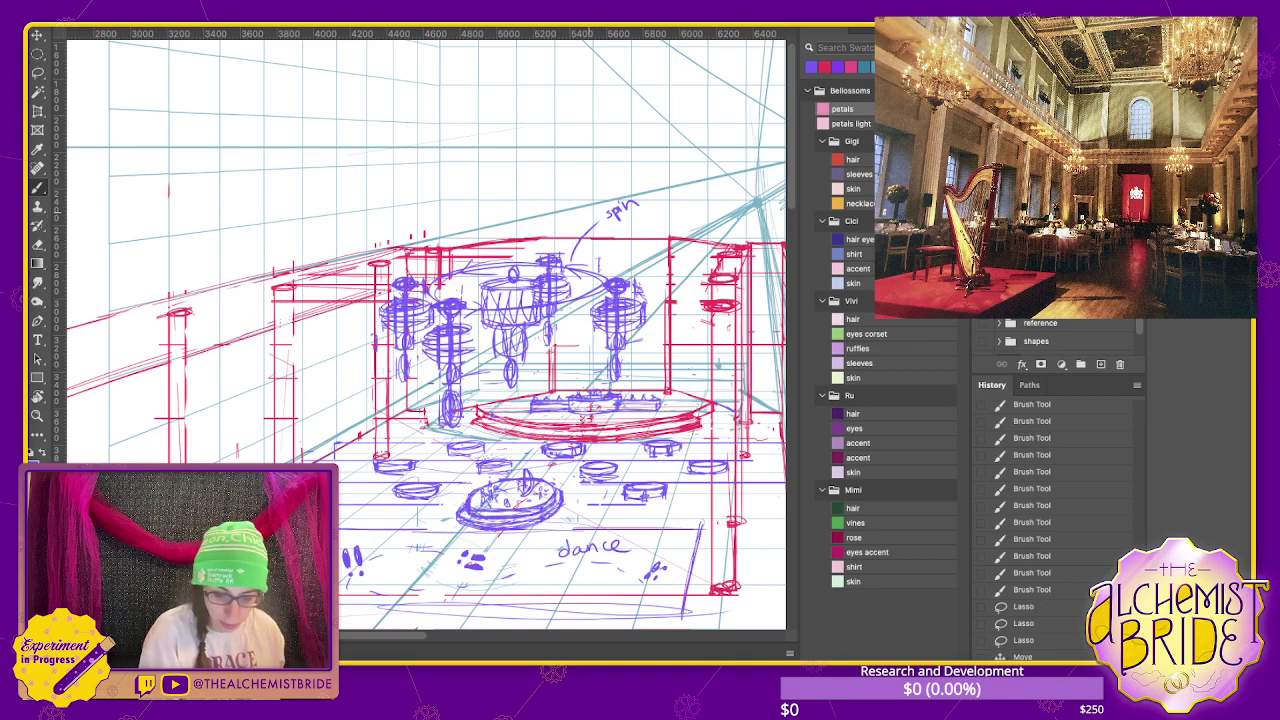
pyautogui.hotkey('ctrl', 'd')
pyautogui.moveTo(452, 262); pyautogui.dragTo(450, 410)
pyautogui.moveTo(427, 258); pyautogui.dragTo(426, 408)
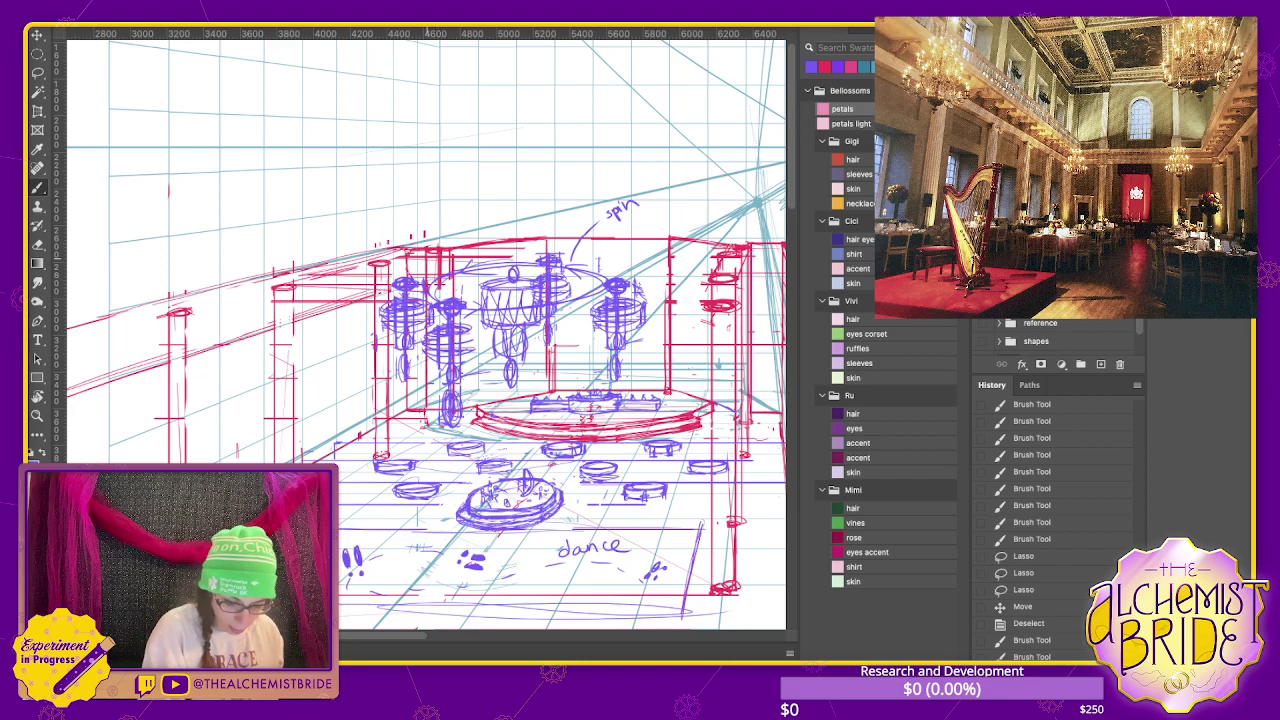
pyautogui.moveTo(439, 310); pyautogui.dragTo(438, 428)
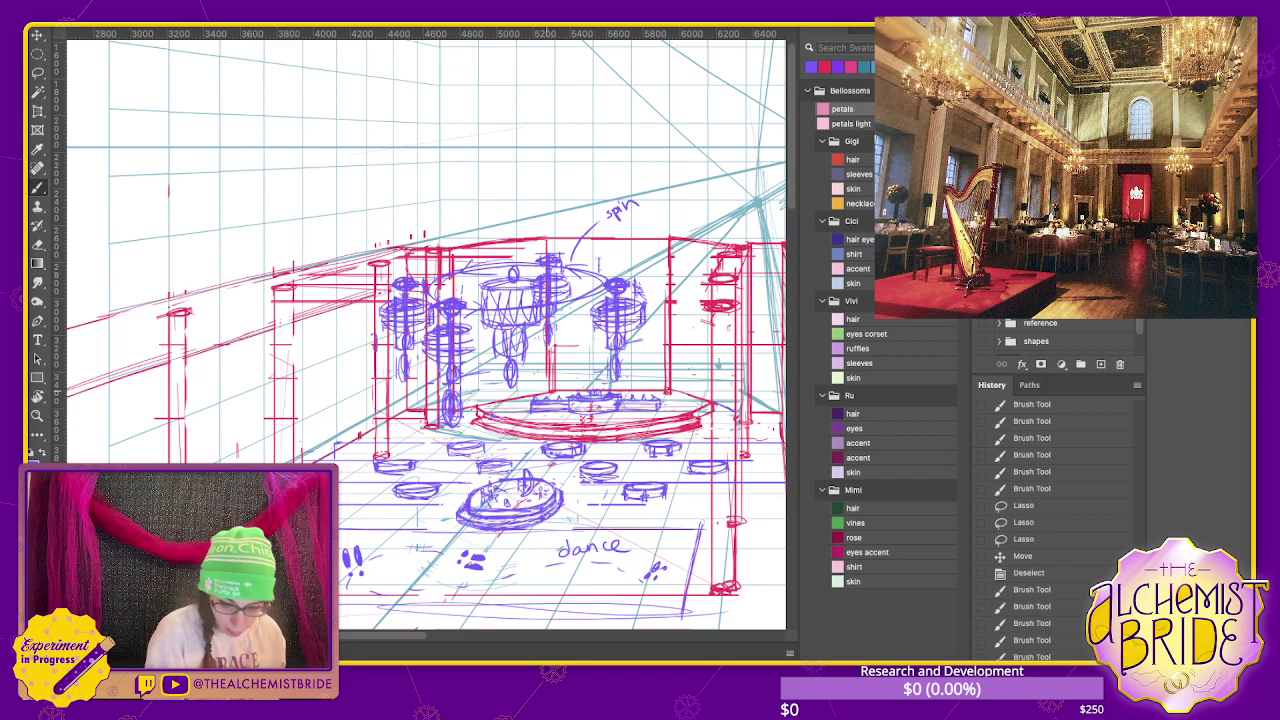
pyautogui.moveTo(440, 380); pyautogui.dragTo(400, 284)
# - Hide the purple chandelier sketch and zoom in on the stage's back wall
pyautogui.moveTo(420, 330); pyautogui.dragTo(444, 336)
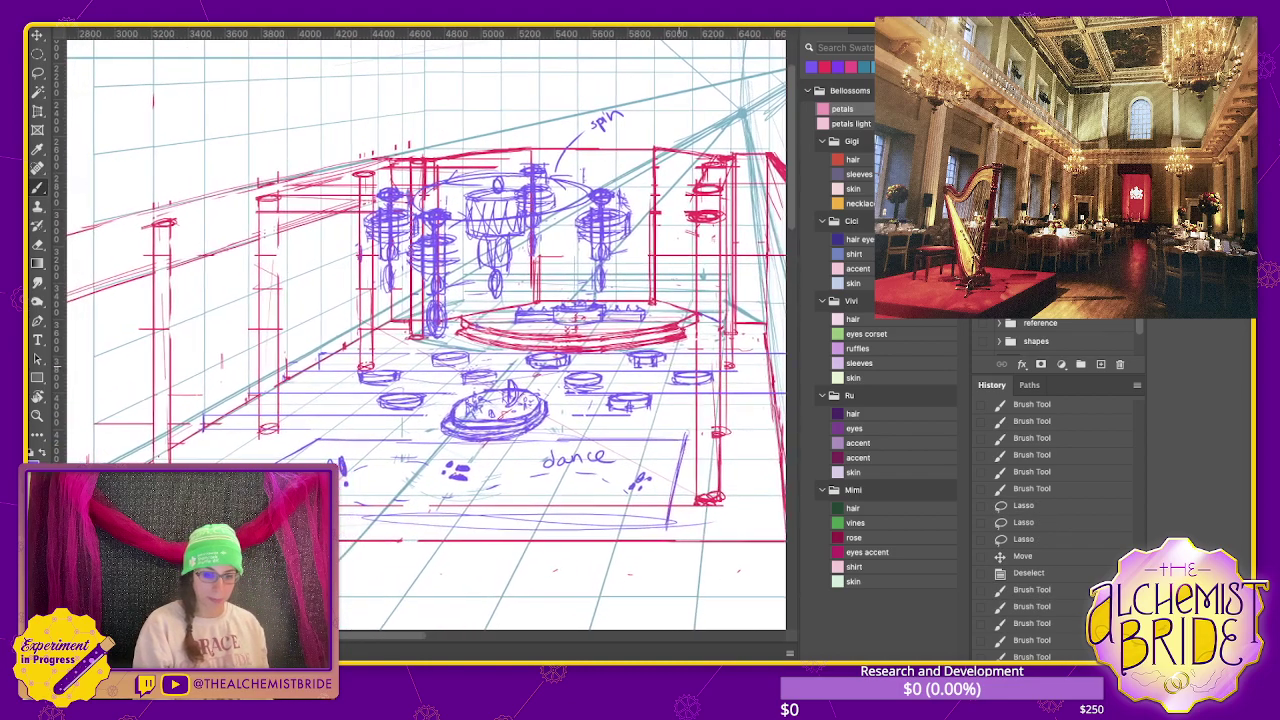
pyautogui.hotkey('ctrl', ',')
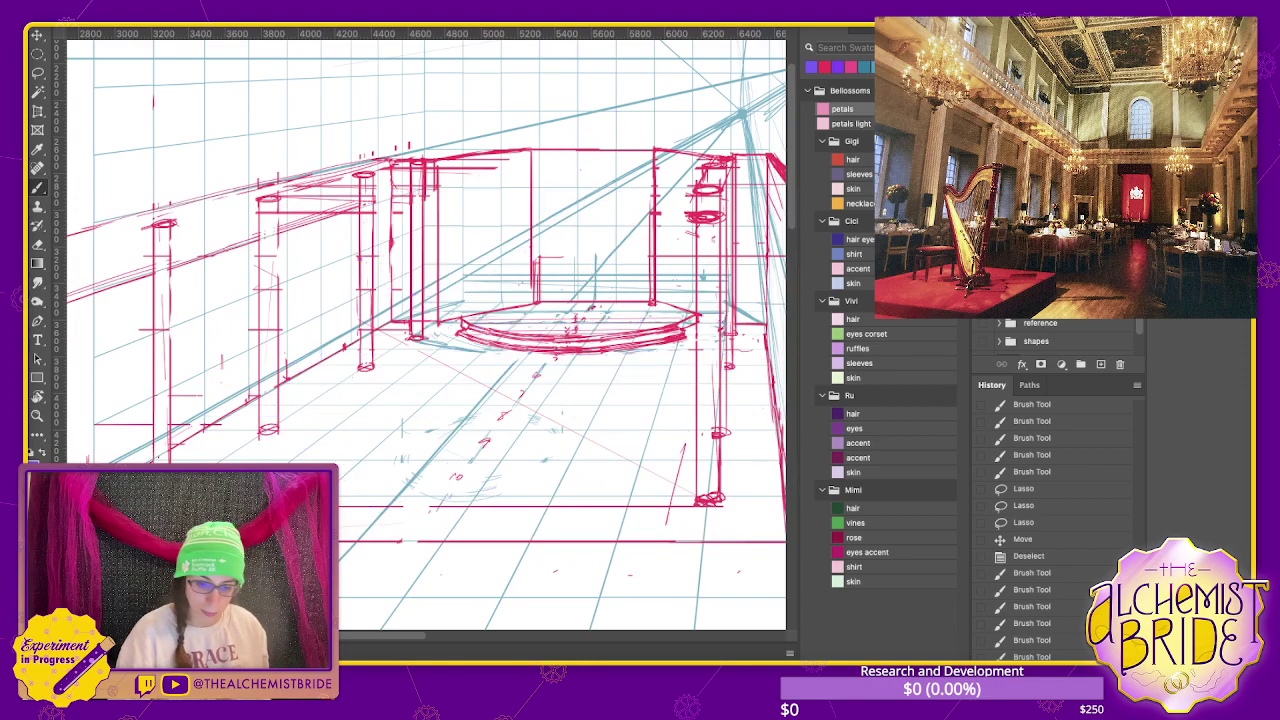
pyautogui.hotkey('ctrl', ',')
pyautogui.hotkey('ctrl', ',')
pyautogui.hotkey('ctrl', ',')
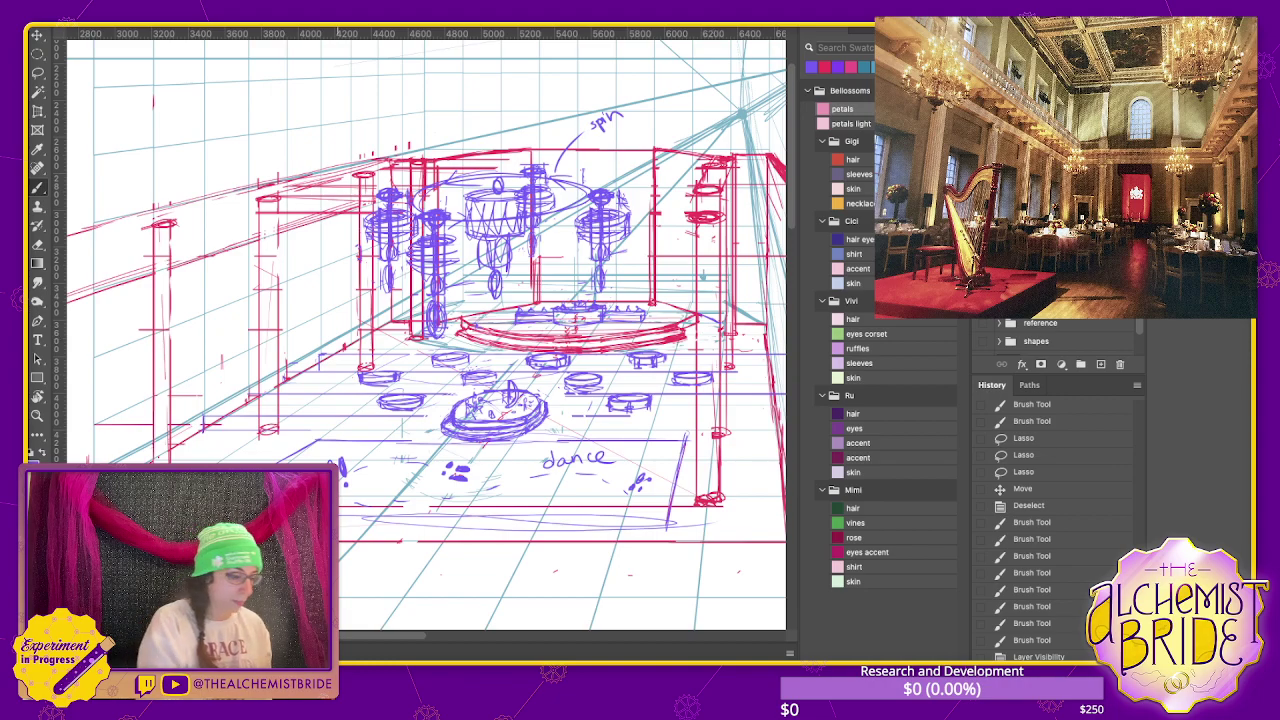
pyautogui.hotkey('ctrl', '-')
pyautogui.hotkey('ctrl', '+')
pyautogui.hotkey('ctrl', '+')
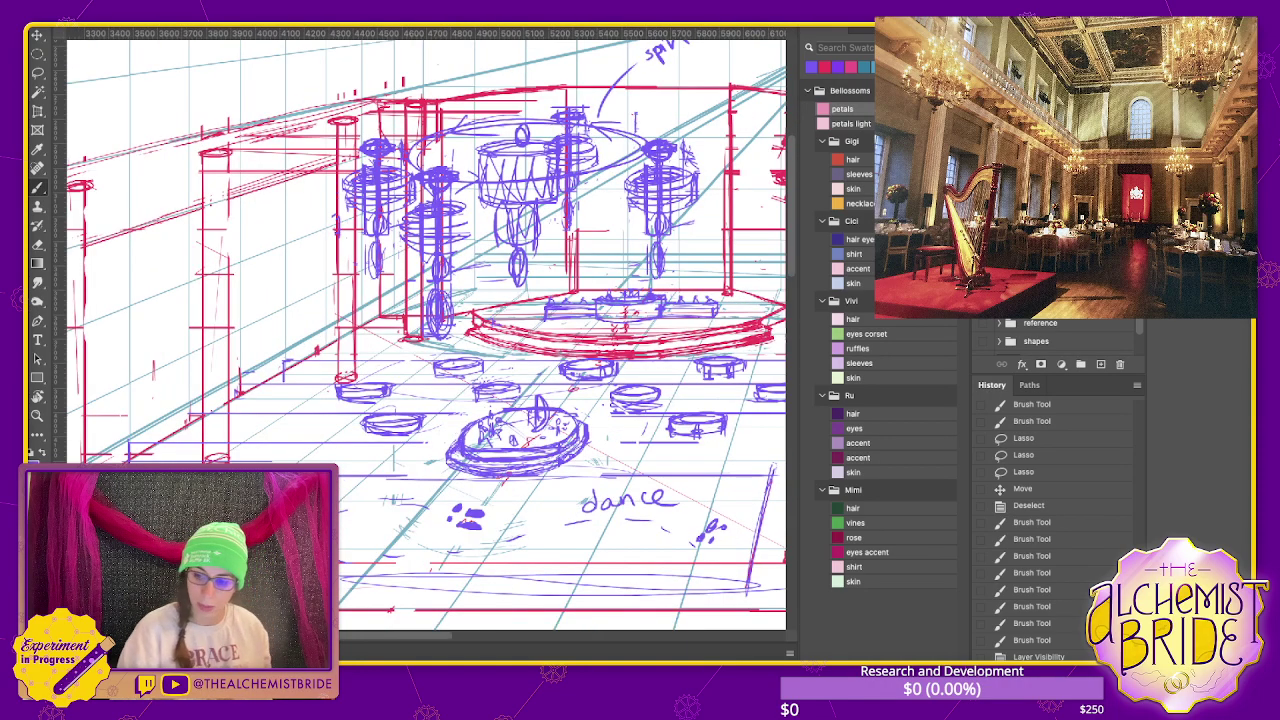
pyautogui.hotkey('ctrl', ',')
pyautogui.hotkey('ctrl', '+')
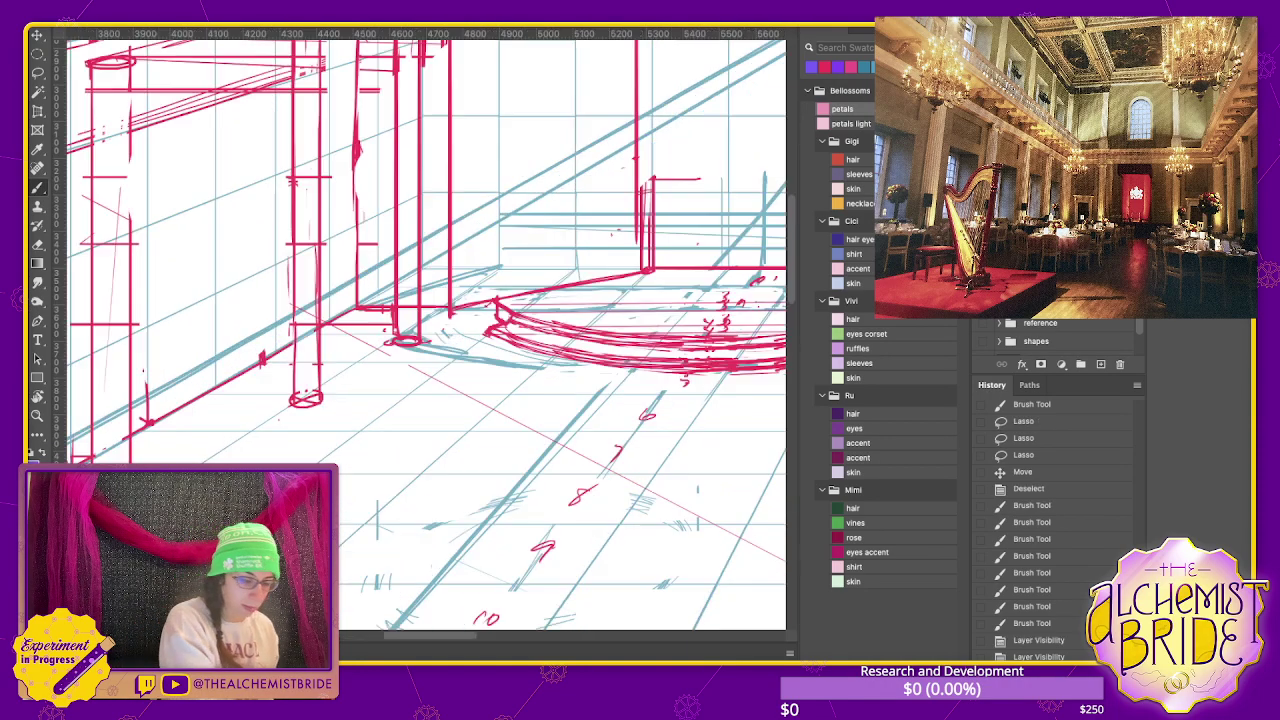
pyautogui.moveTo(600, 250); pyautogui.dragTo(387, 440)
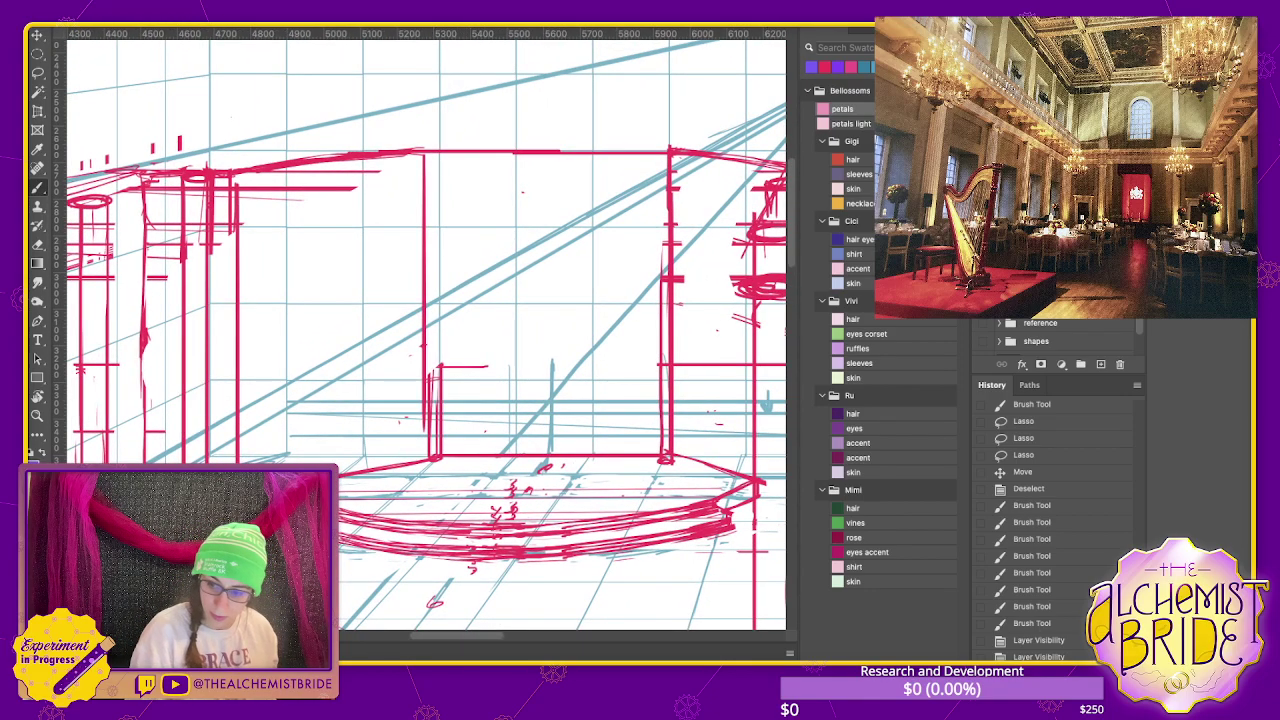
# - Draw red vertical pillar lines on either side of the stage, plus short strokes behind it
pyautogui.moveTo(436, 164); pyautogui.dragTo(436, 456)
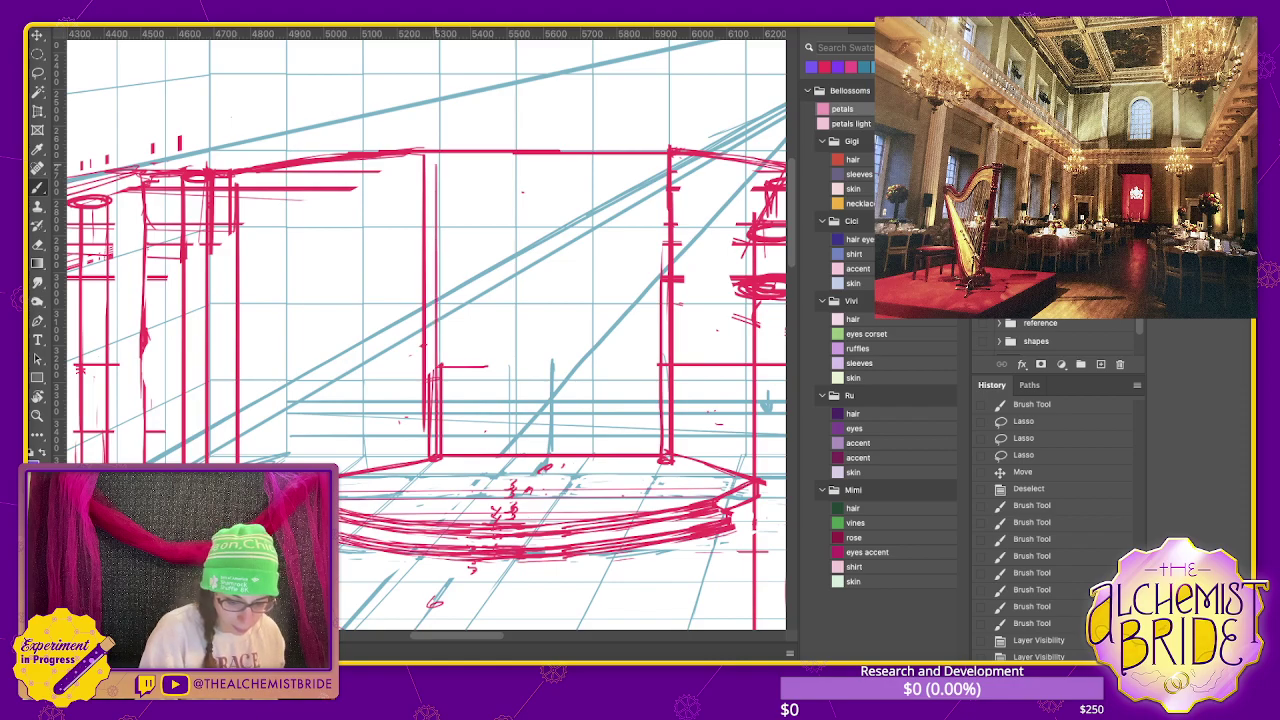
pyautogui.moveTo(657, 154); pyautogui.dragTo(657, 455)
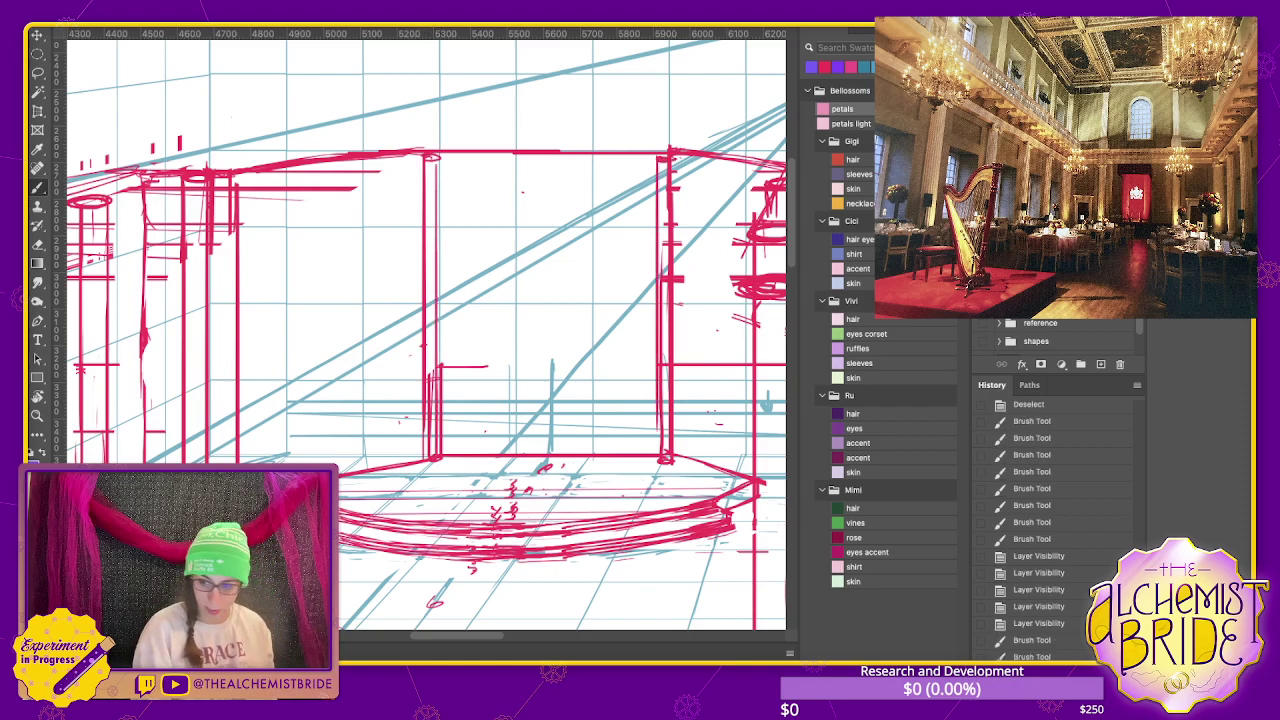
pyautogui.hotkey('ctrl', ',')
pyautogui.hotkey('ctrl', ',')
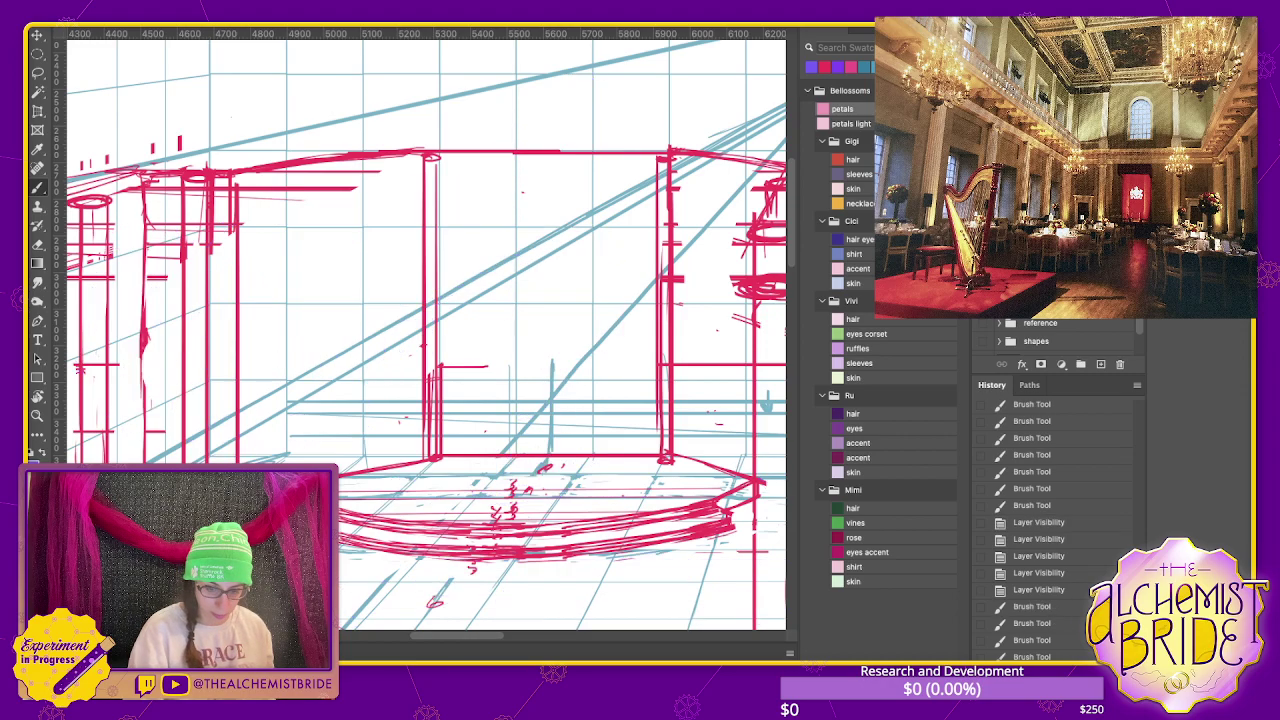
pyautogui.hotkey('ctrl', ',')
pyautogui.hotkey('ctrl', ',')
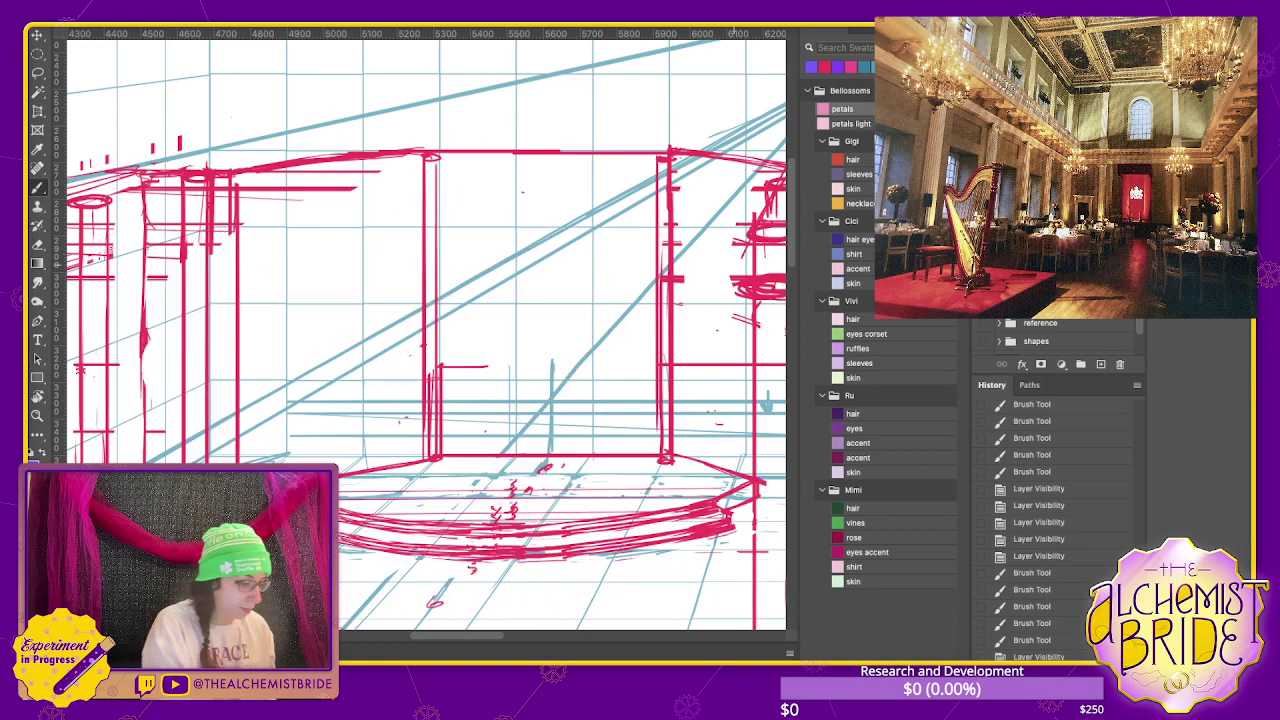
pyautogui.hotkey('ctrl', '-')
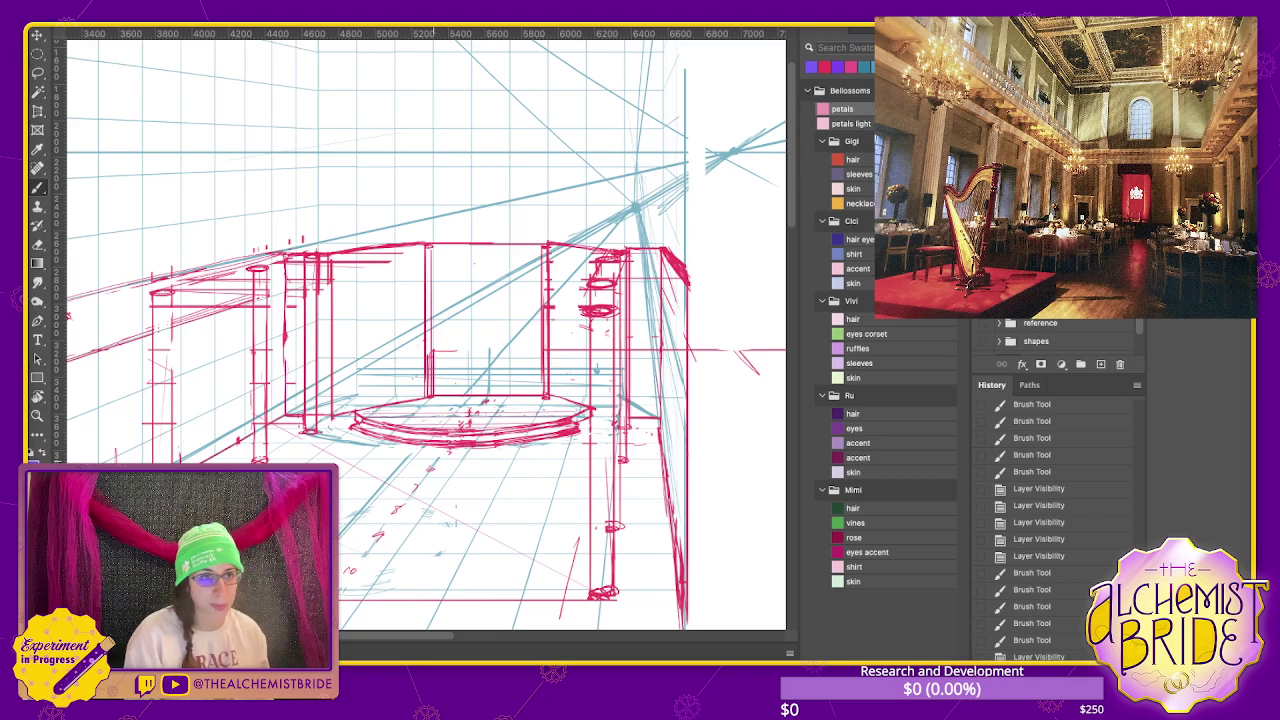
pyautogui.moveTo(430, 264); pyautogui.dragTo(540, 264)
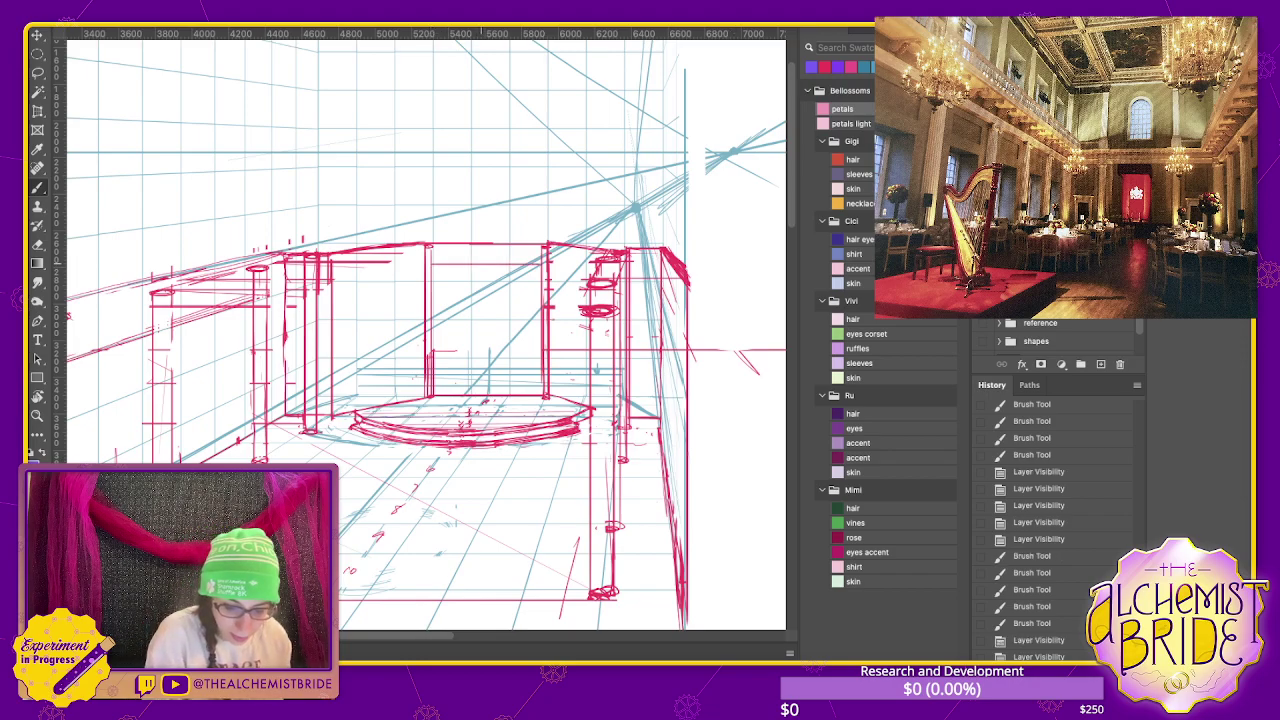
pyautogui.moveTo(340, 274); pyautogui.dragTo(408, 272)
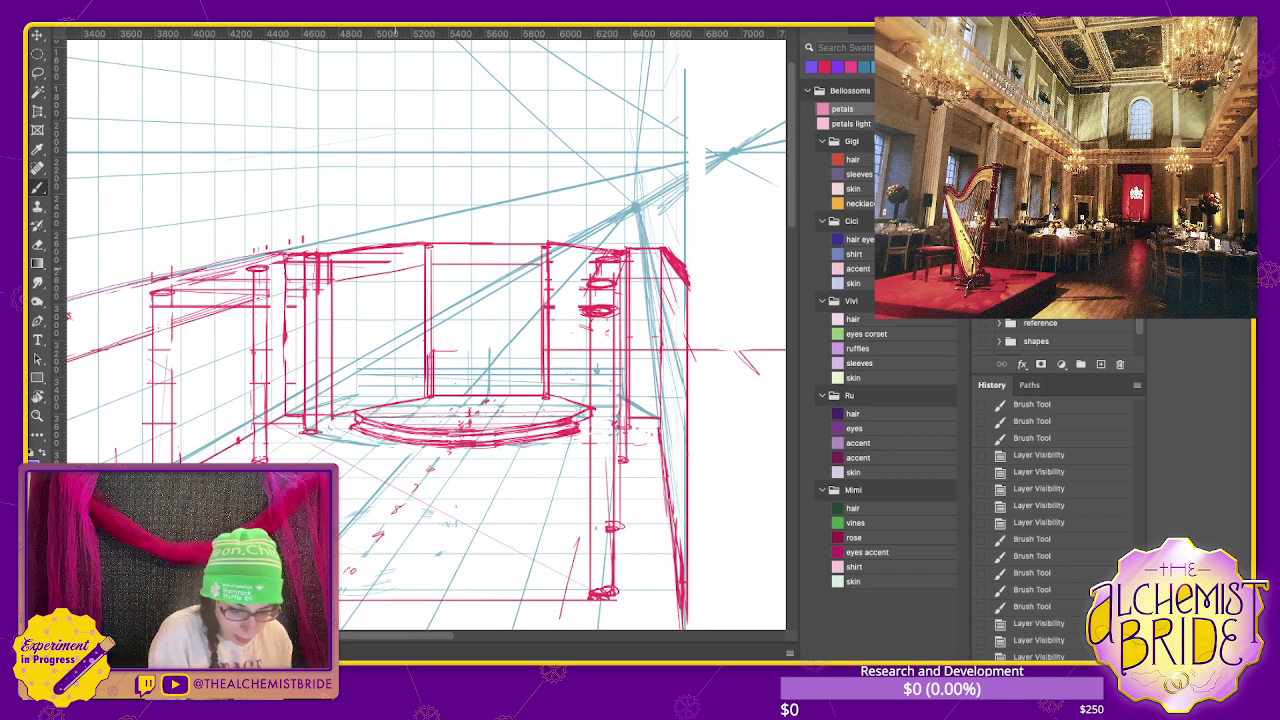
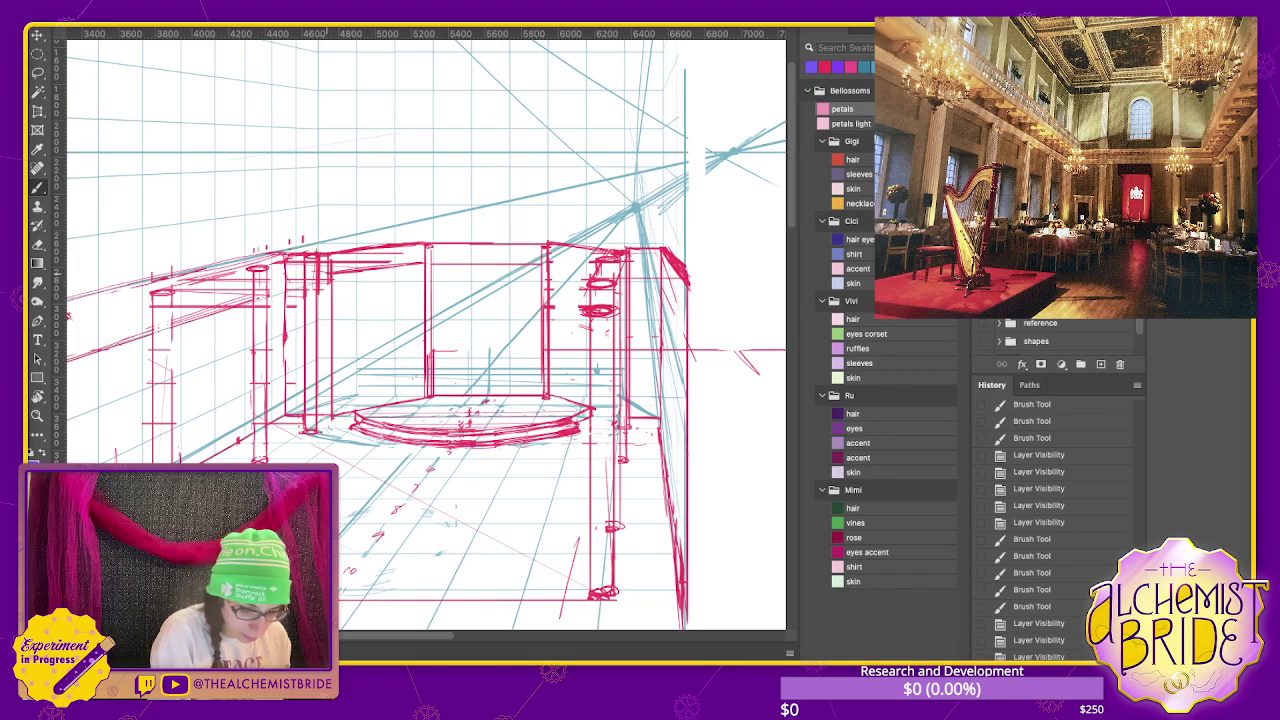
# - Draw a long perspective line down the left side of the hall, redoing it twice
pyautogui.moveTo(318, 300); pyautogui.dragTo(487, 300)
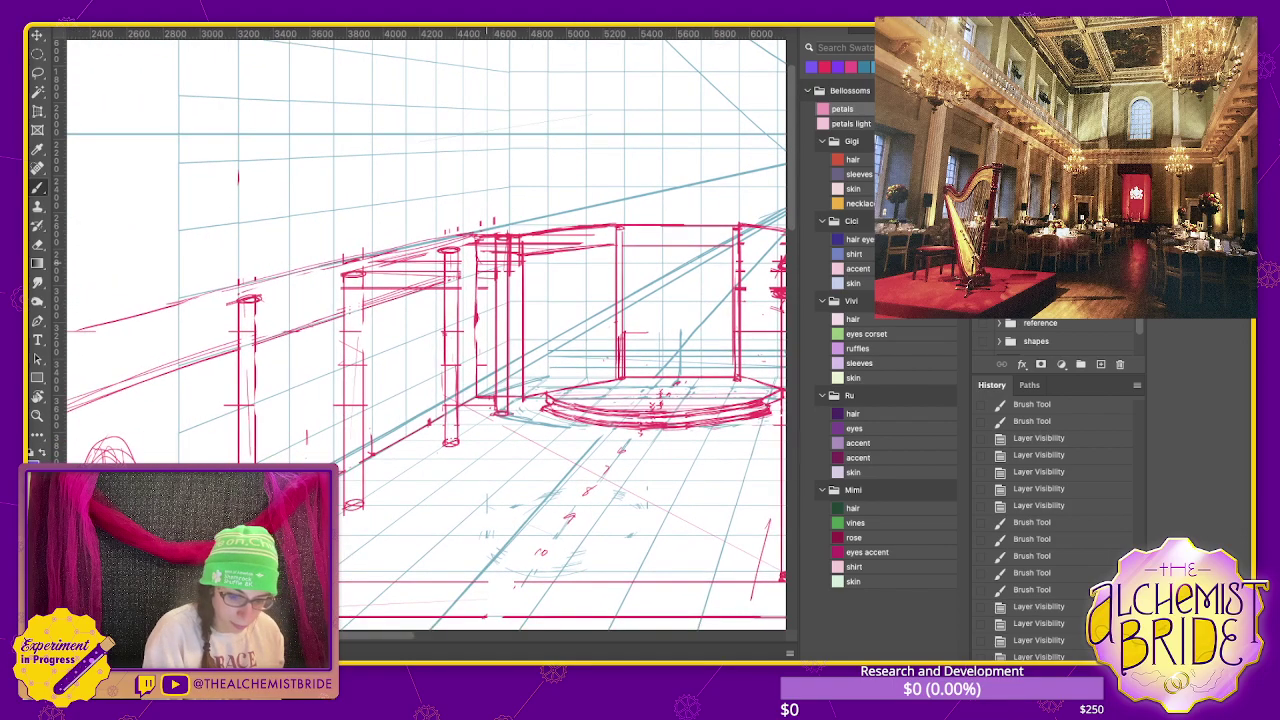
pyautogui.moveTo(484, 250); pyautogui.dragTo(80, 380)
pyautogui.hotkey('ctrl', 'z')
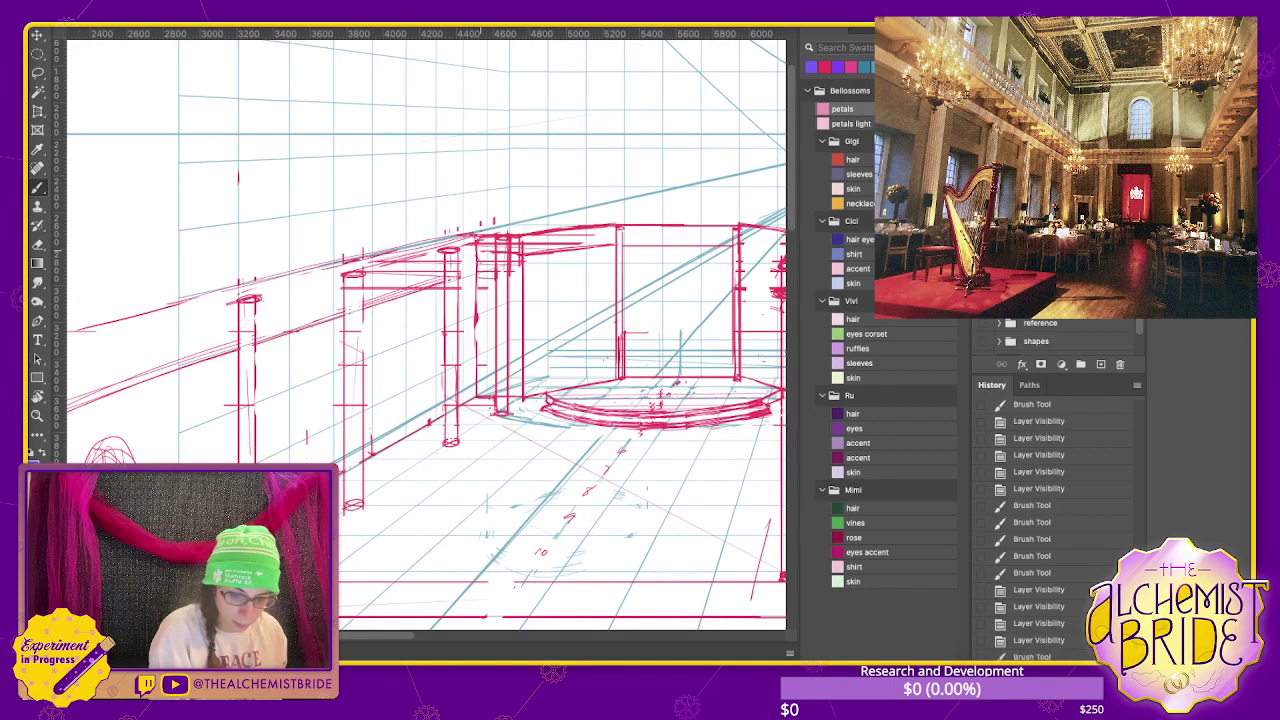
pyautogui.moveTo(482, 250); pyautogui.dragTo(66, 364)
pyautogui.hotkey('ctrl', 'z')
pyautogui.moveTo(480, 250); pyautogui.dragTo(66, 376)
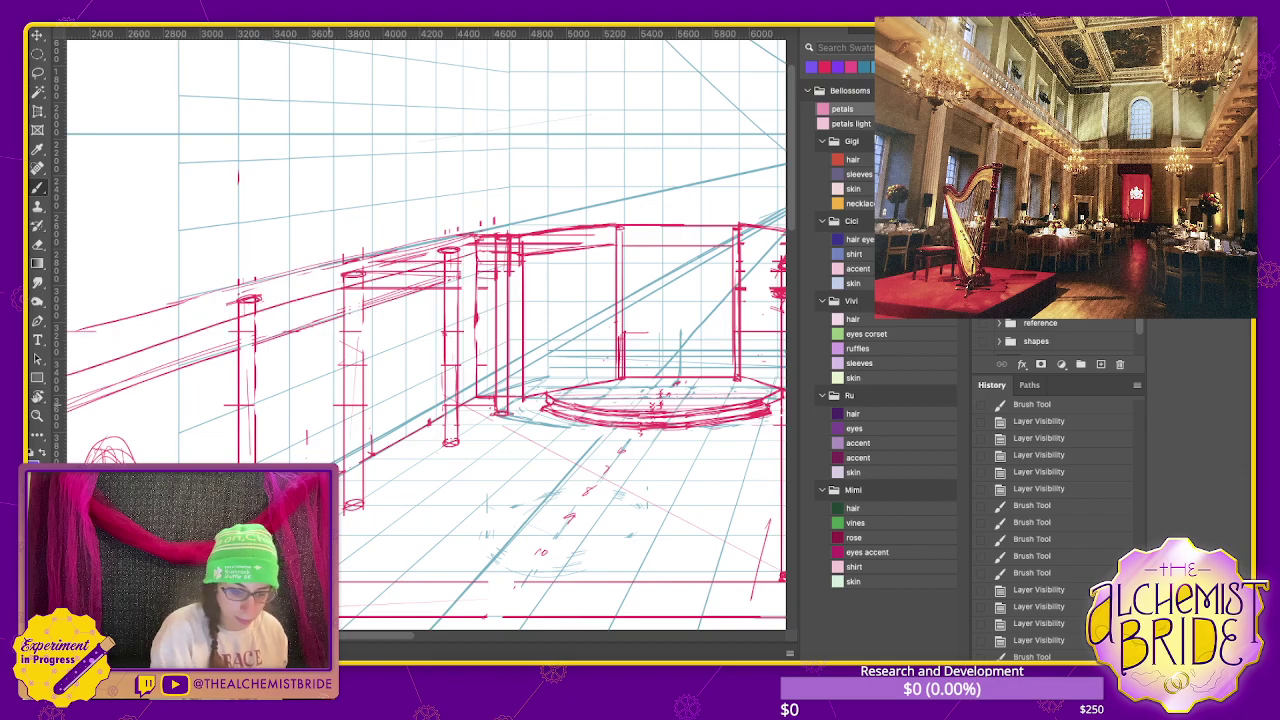
pyautogui.moveTo(450, 300)
pyautogui.mouseDown()
pyautogui.moveTo(499, 312)
pyautogui.moveTo(490, 294)
pyautogui.moveTo(130, 373)
pyautogui.mouseUp()
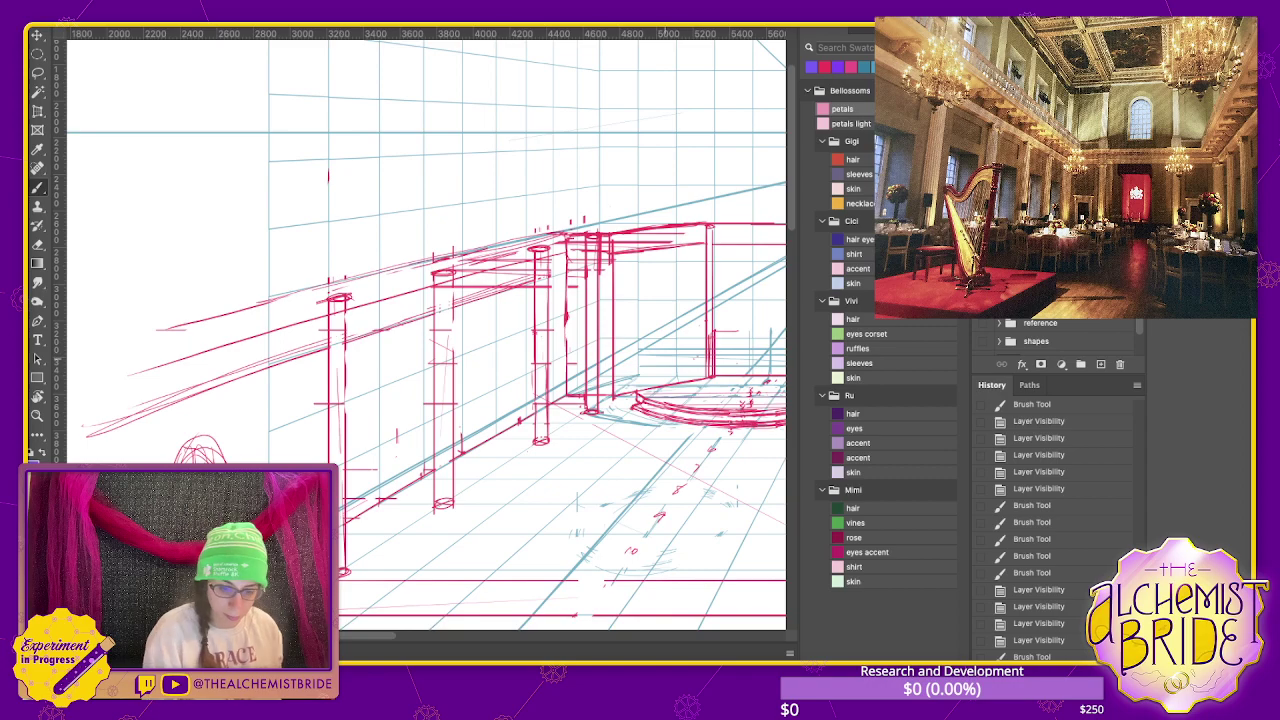
pyautogui.moveTo(450, 300); pyautogui.dragTo(432, 302)
# - Cap the left colonnade's column tops with small ellipse strokes
pyautogui.moveTo(297, 406); pyautogui.dragTo(307, 406)
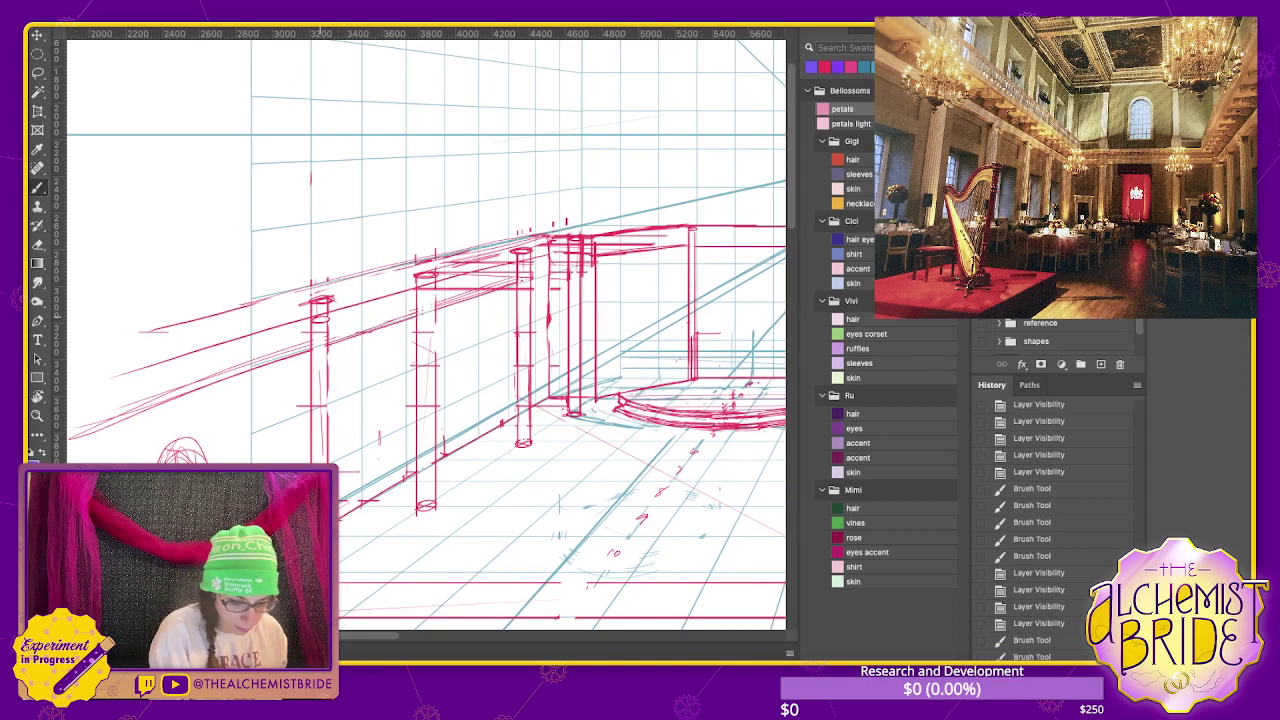
pyautogui.moveTo(307, 321); pyautogui.dragTo(329, 321)
pyautogui.moveTo(414, 295); pyautogui.dragTo(436, 296)
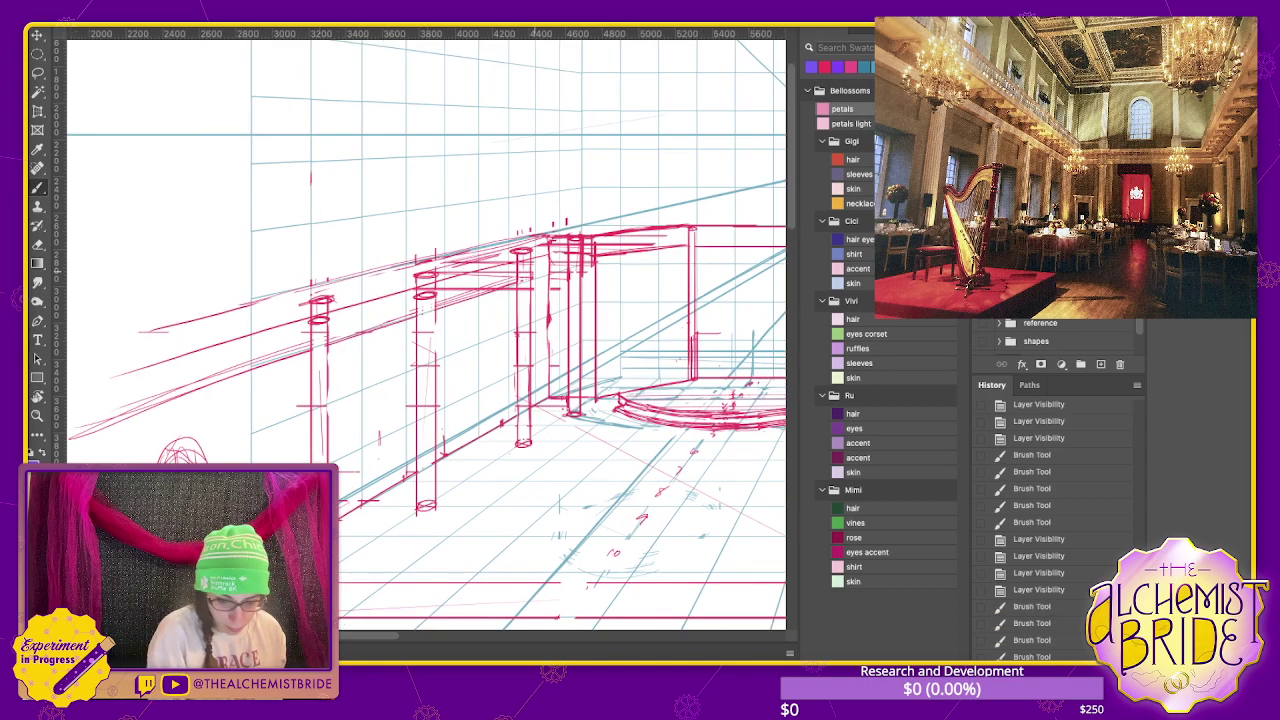
pyautogui.moveTo(514, 268); pyautogui.dragTo(579, 257)
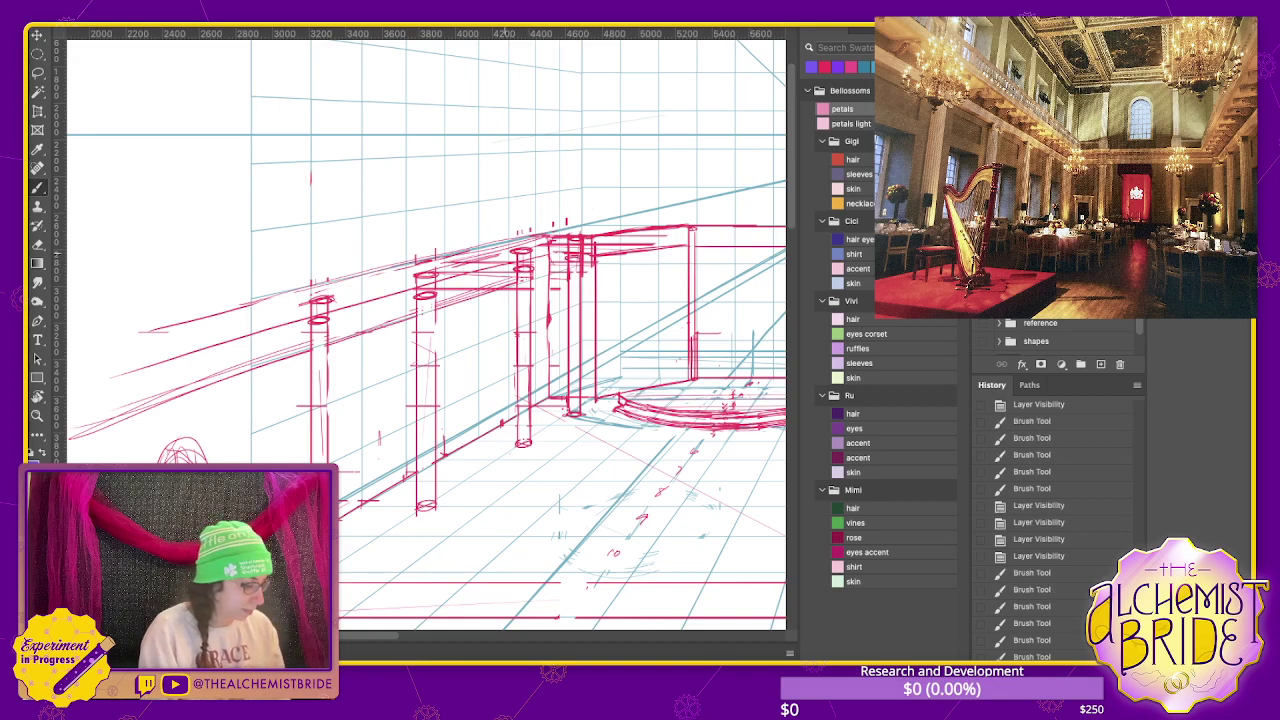
# - Lasso the roof strokes above the left columns and delete them
pyautogui.press('l')
pyautogui.moveTo(186, 294); pyautogui.dragTo(450, 277)
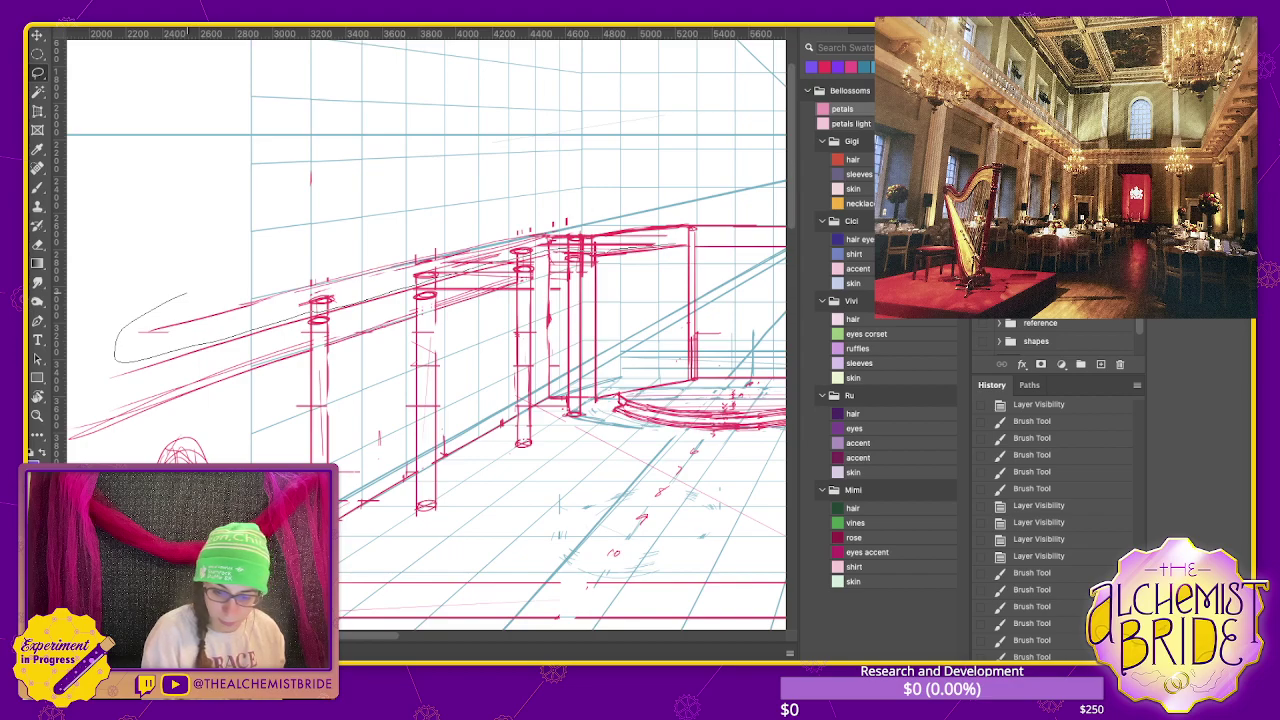
pyautogui.moveTo(712, 238); pyautogui.dragTo(140, 296)
pyautogui.press('Delete')
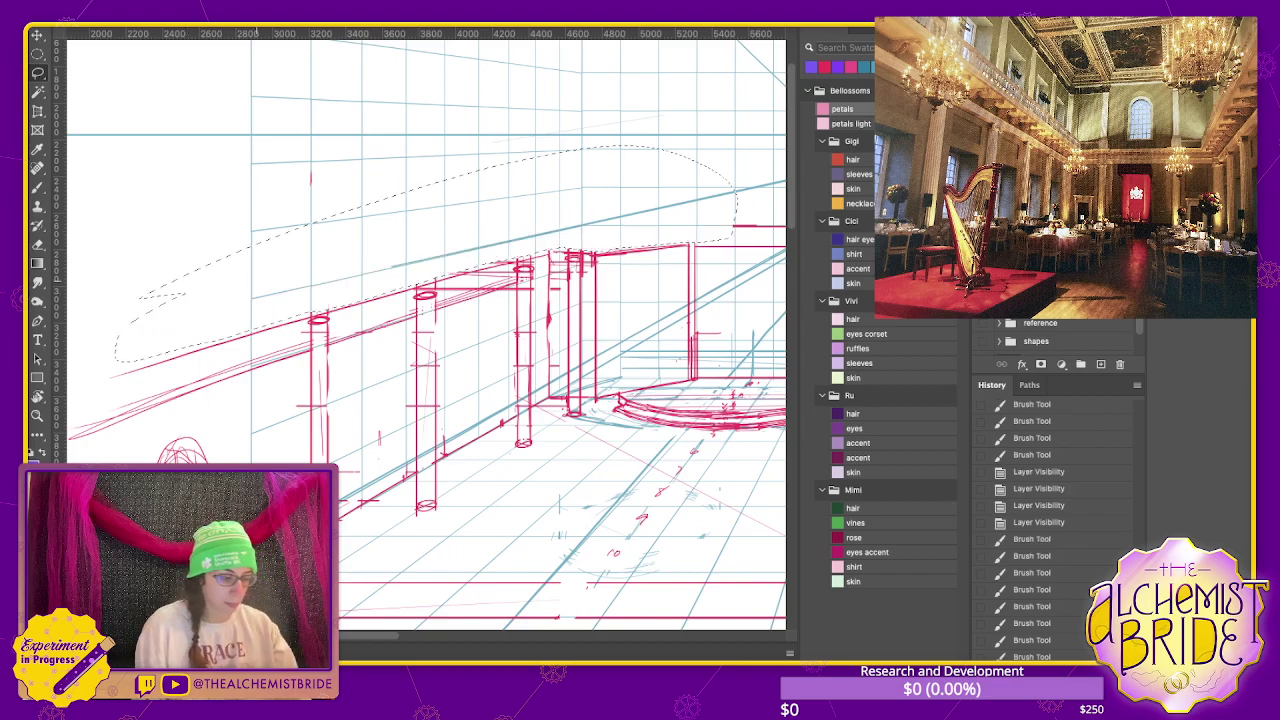
pyautogui.moveTo(560, 330); pyautogui.dragTo(370, 325)
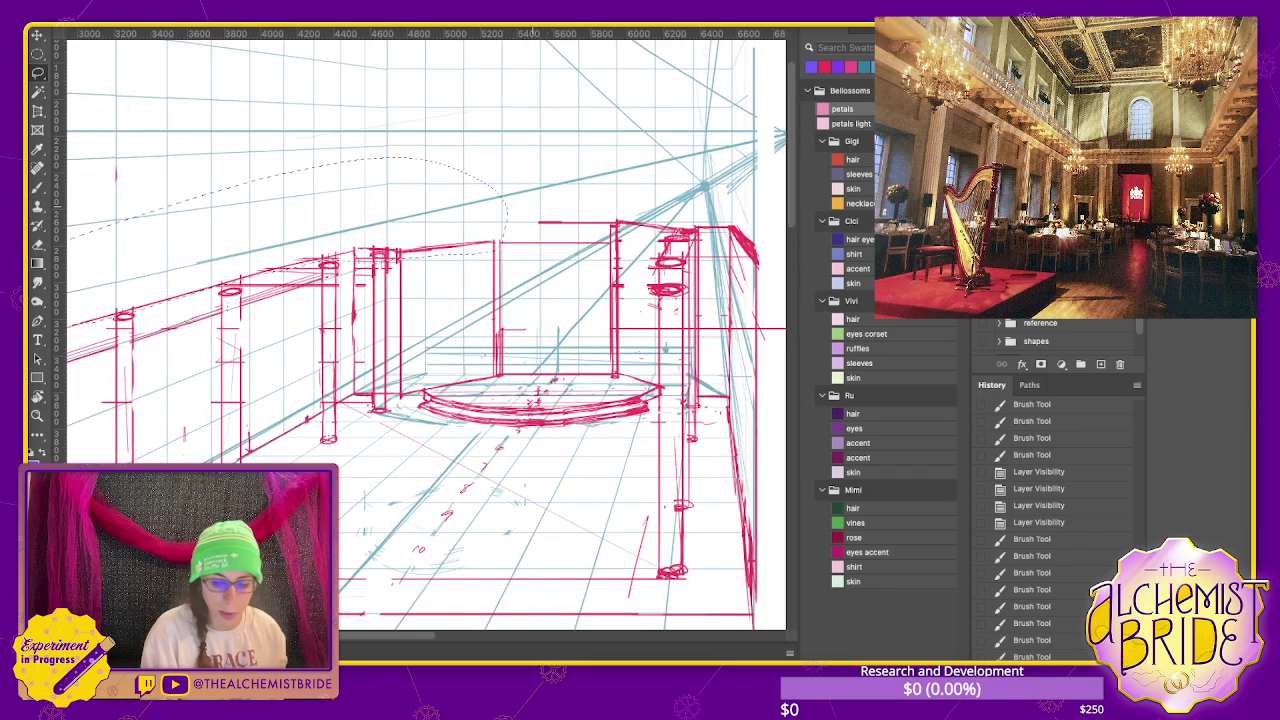
# - Try a curved Pen path above the back wall, then discard it
pyautogui.hotkey('ctrl', 'd')
pyautogui.press('p')
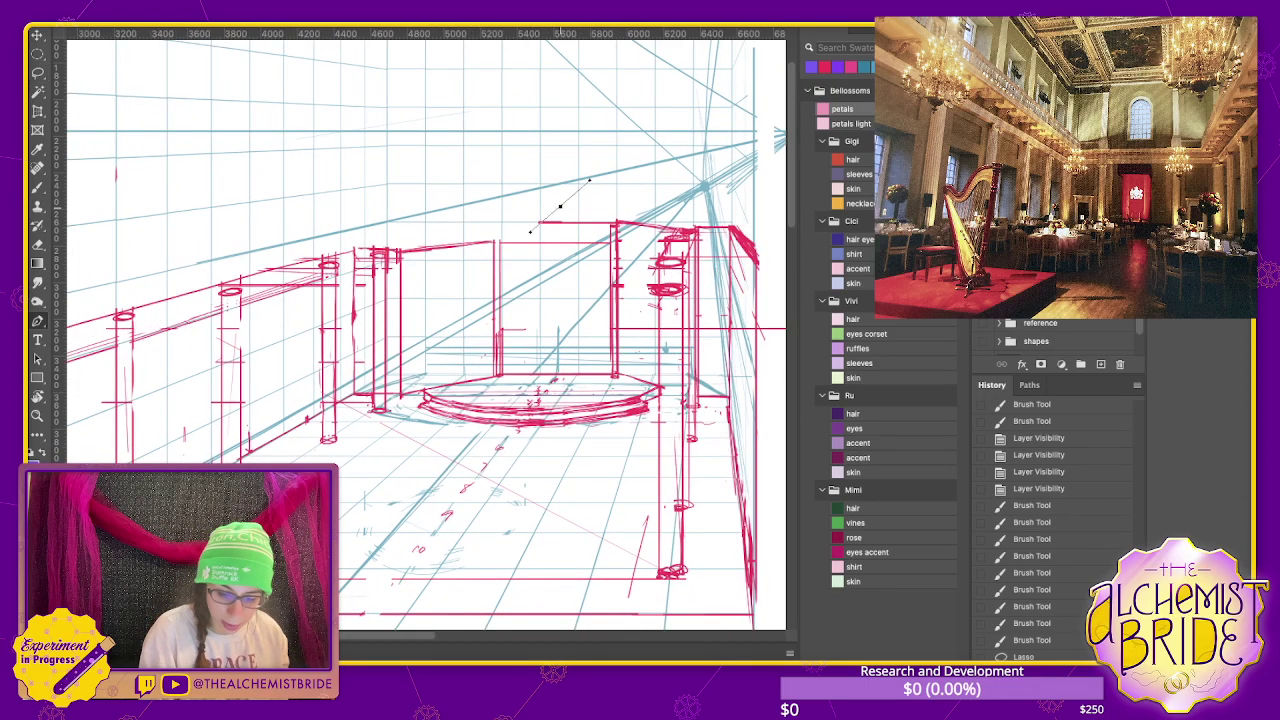
pyautogui.click(549, 181)
pyautogui.moveTo(549, 181); pyautogui.dragTo(604, 190)
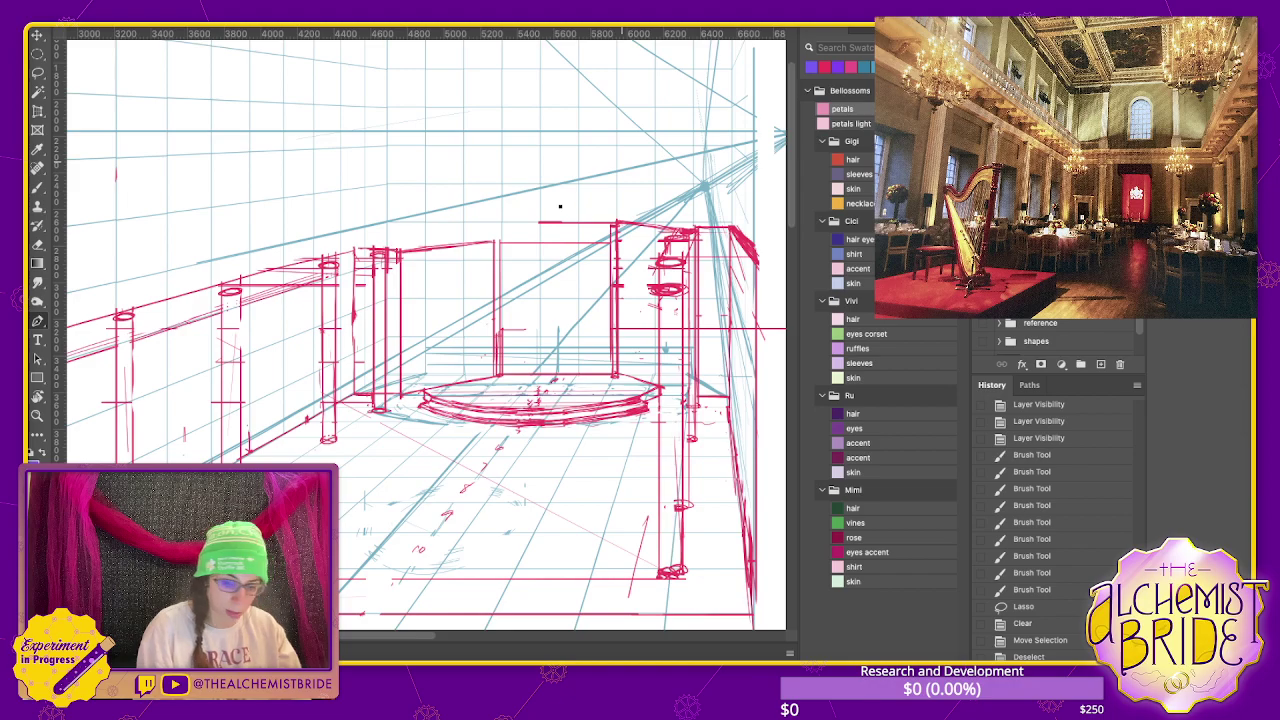
pyautogui.press('Delete')
# - Lasso and delete the stray marks near the right pillar tops
pyautogui.press('l')
pyautogui.moveTo(512, 212); pyautogui.dragTo(600, 203)
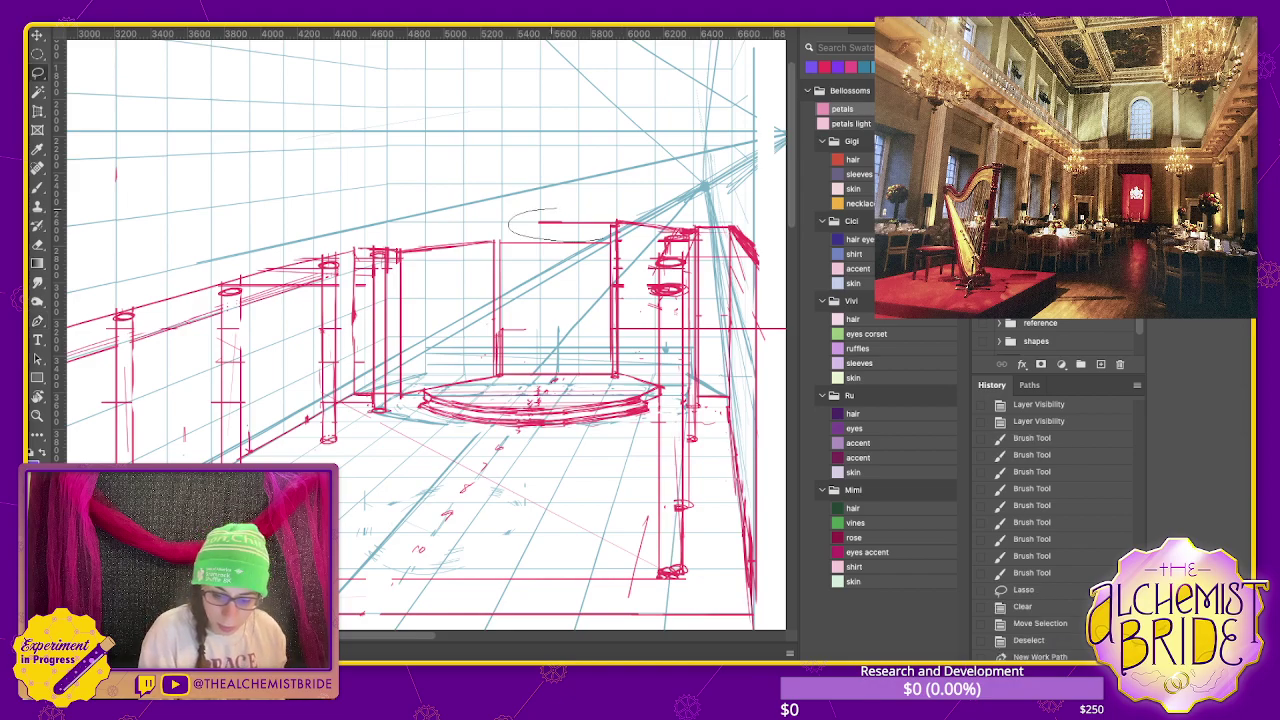
pyautogui.press('Delete')
pyautogui.press('b')
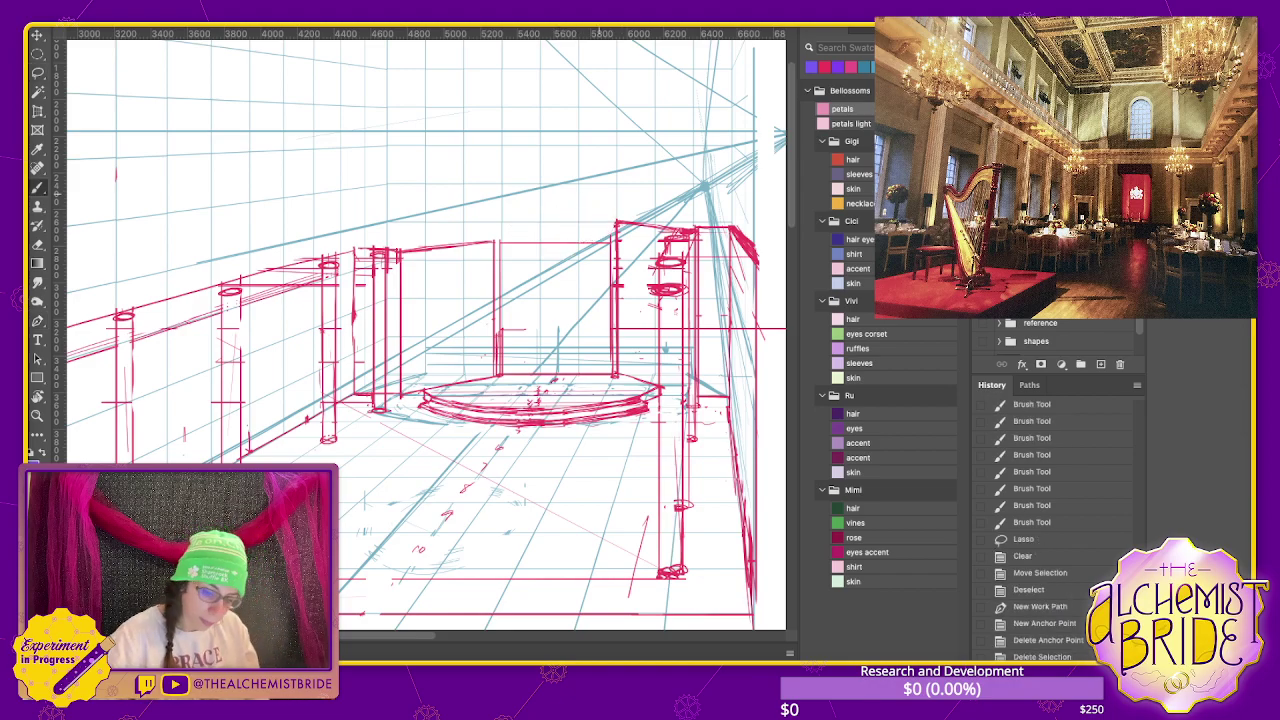
pyautogui.press('Delete')
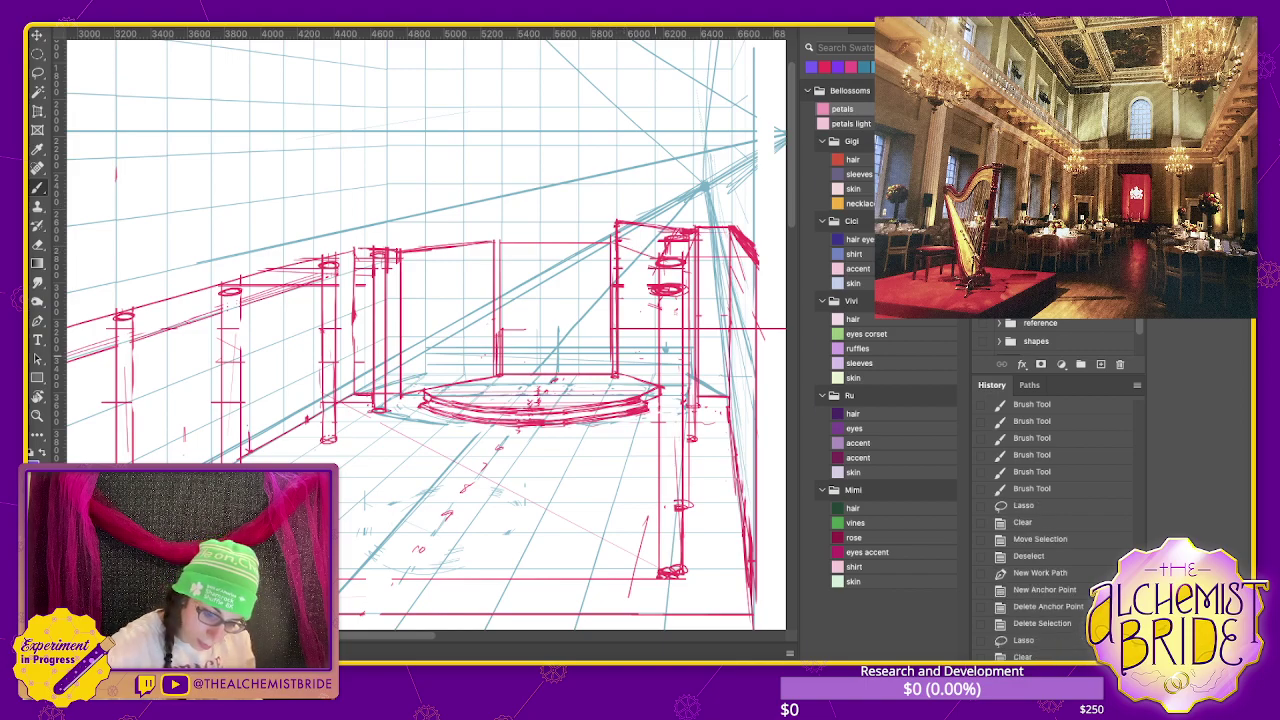
pyautogui.hotkey('ctrl', 'd')
# - Sketch the upper edge strokes of the right wall
pyautogui.moveTo(620, 370); pyautogui.dragTo(668, 384)
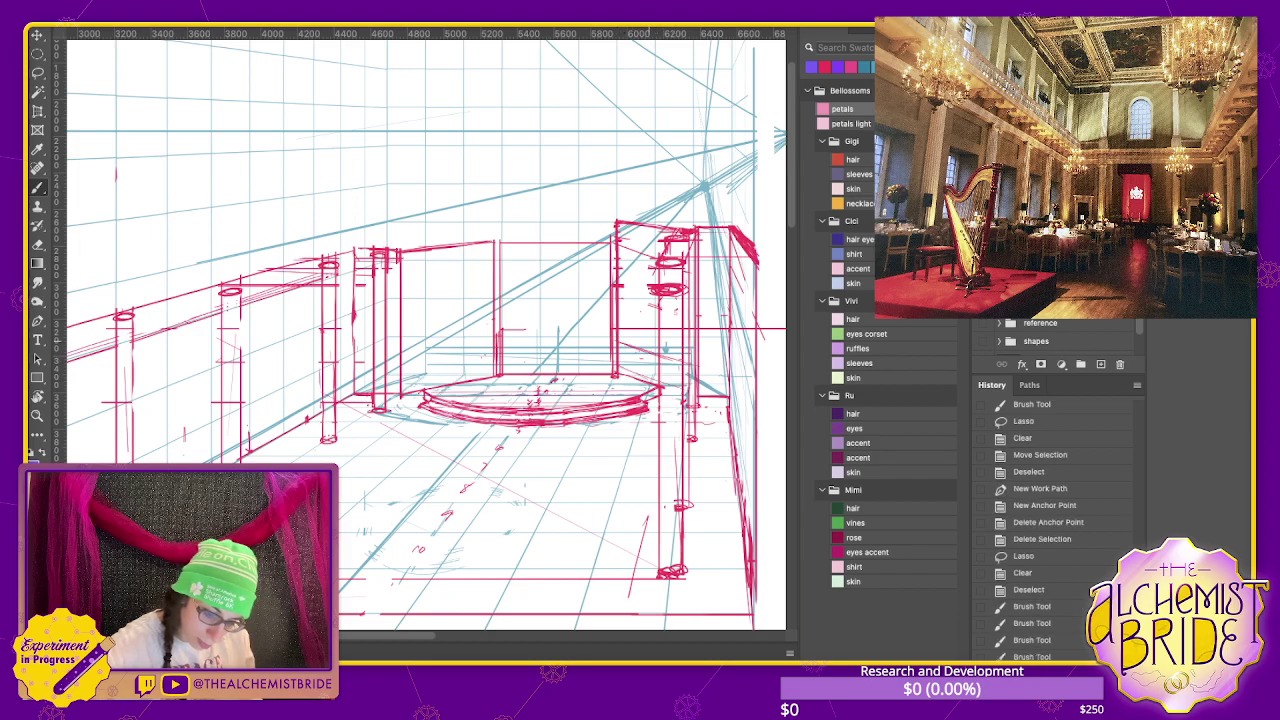
pyautogui.moveTo(618, 328); pyautogui.dragTo(684, 310)
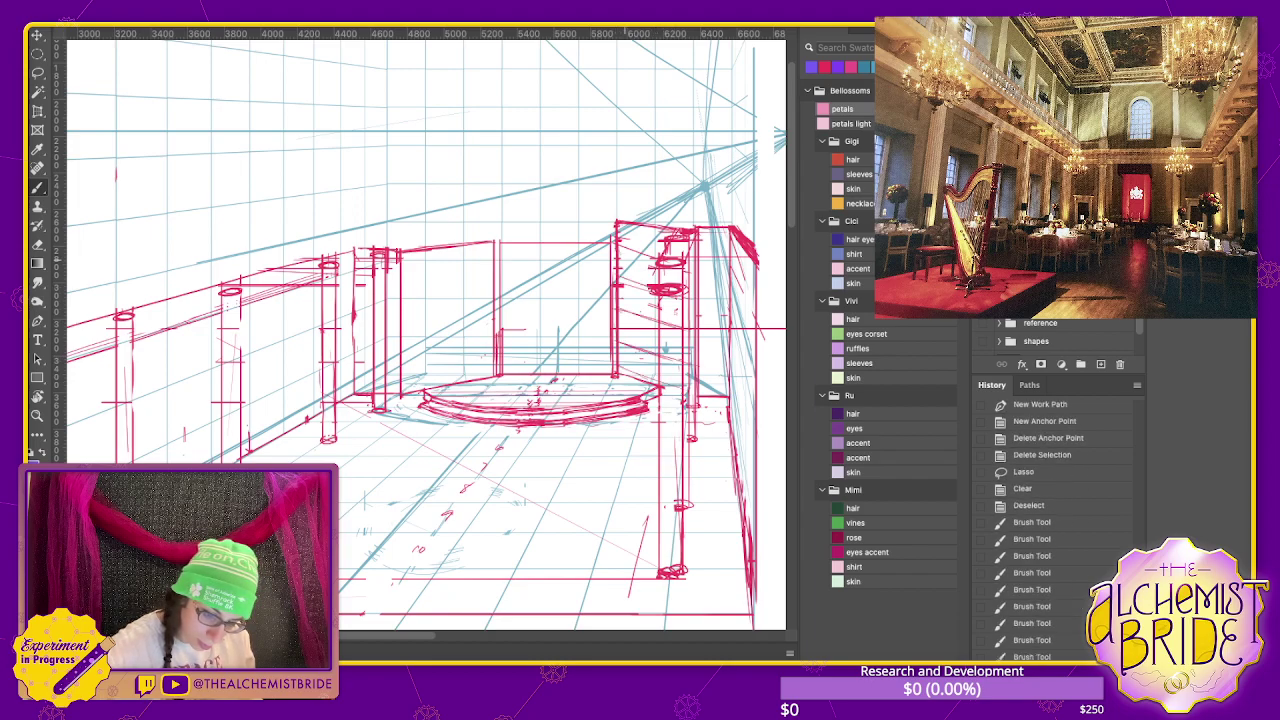
pyautogui.moveTo(618, 246)
pyautogui.mouseDown()
pyautogui.moveTo(738, 259)
pyautogui.moveTo(752, 318)
pyautogui.mouseUp()
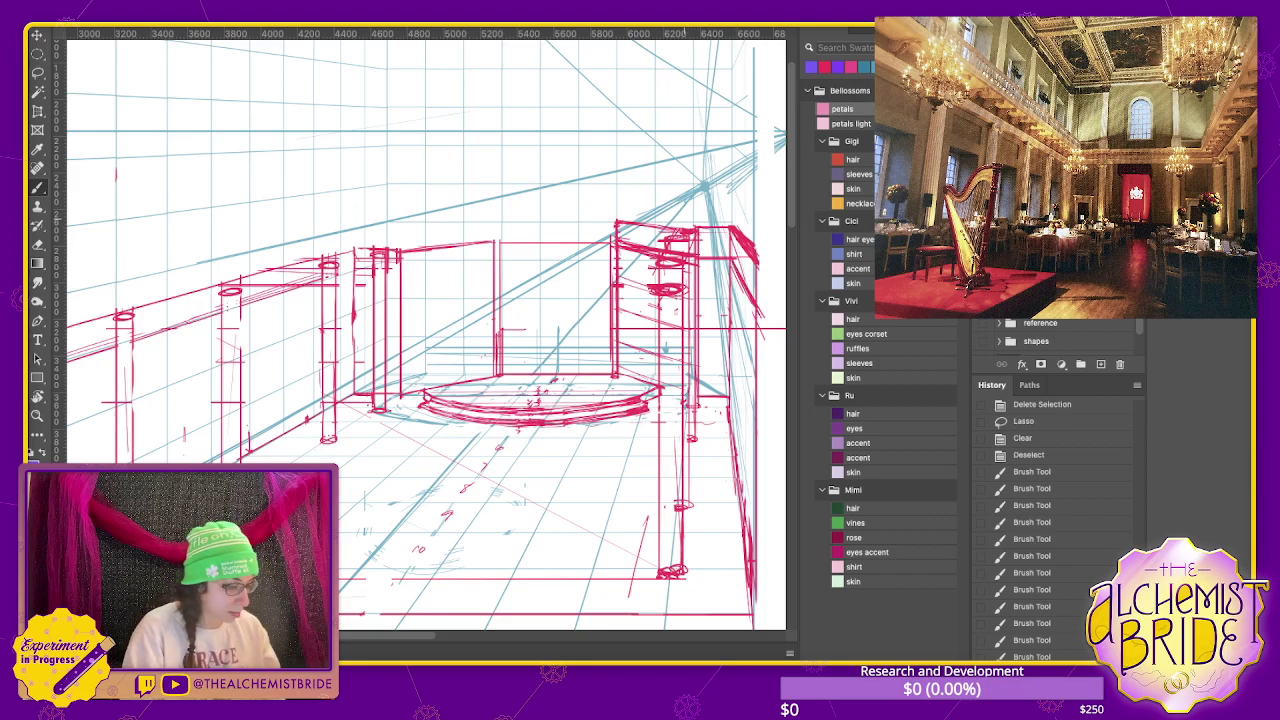
# - Draw a curved cap on the right pillar and clear the strokes around its top
pyautogui.moveTo(598, 222)
pyautogui.mouseDown()
pyautogui.moveTo(626, 216)
pyautogui.moveTo(772, 324)
pyautogui.mouseUp()
pyautogui.press('l')
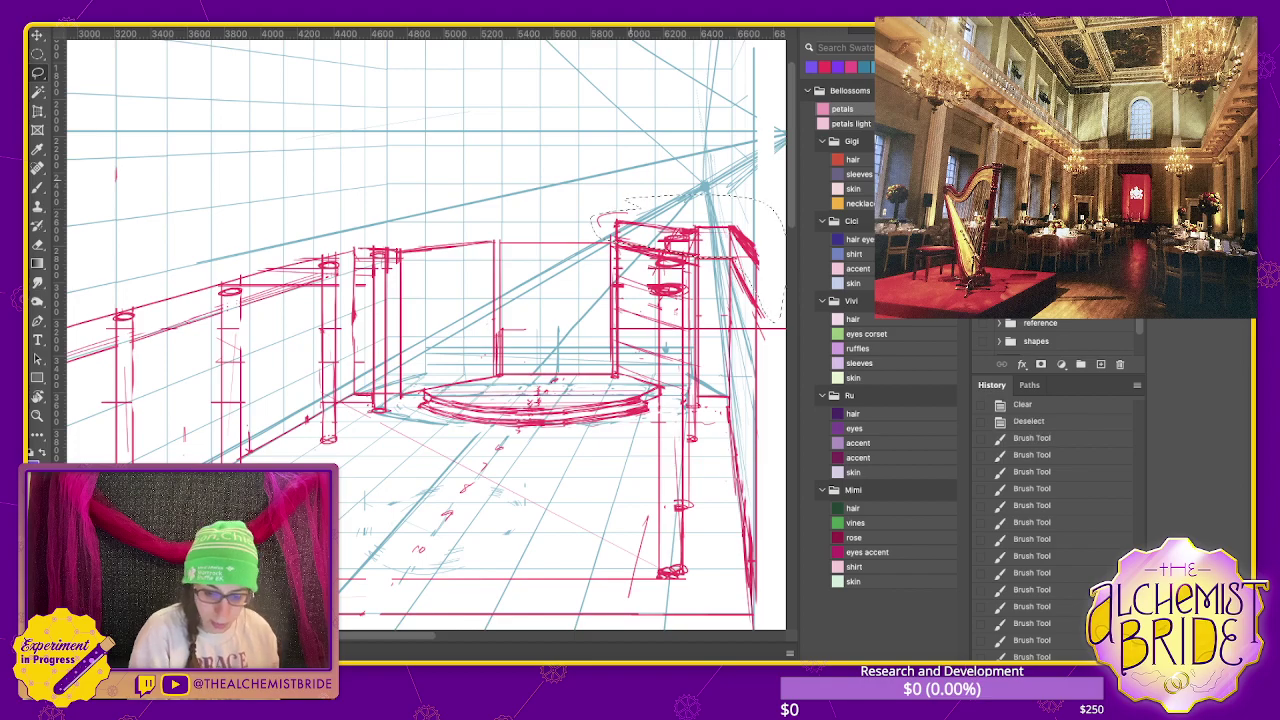
pyautogui.press('Delete')
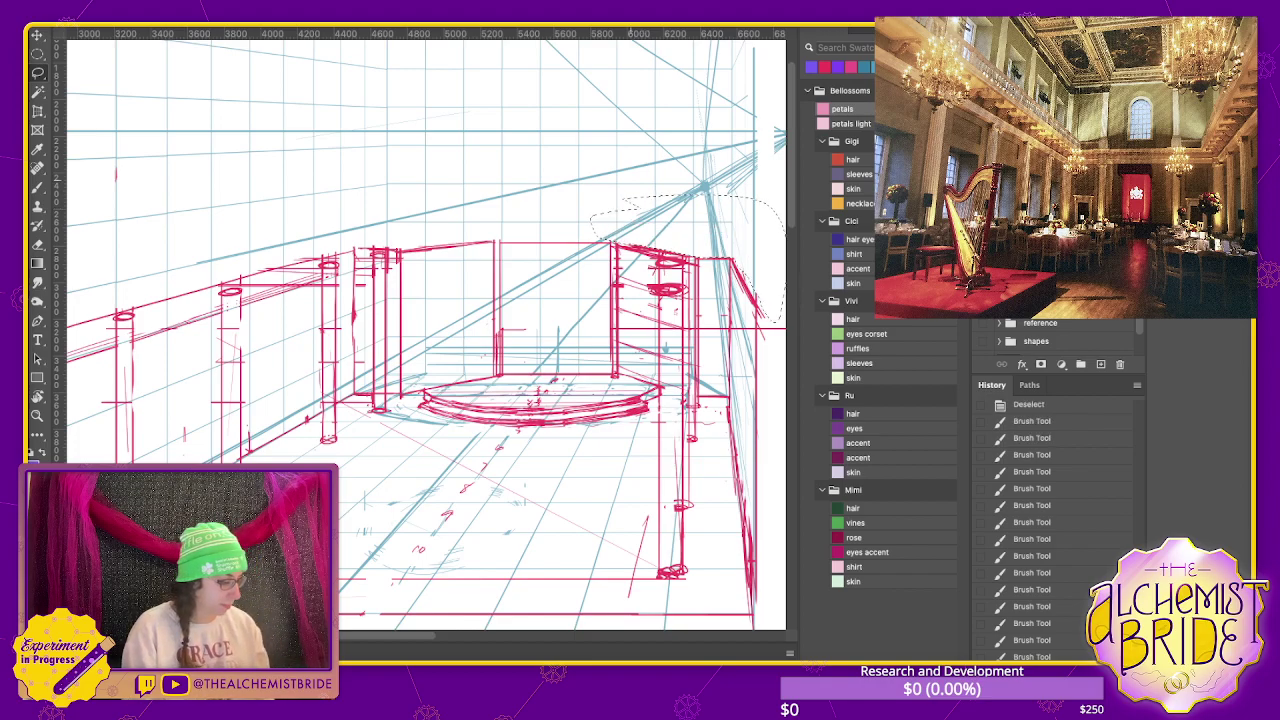
pyautogui.hotkey('ctrl', 'd')
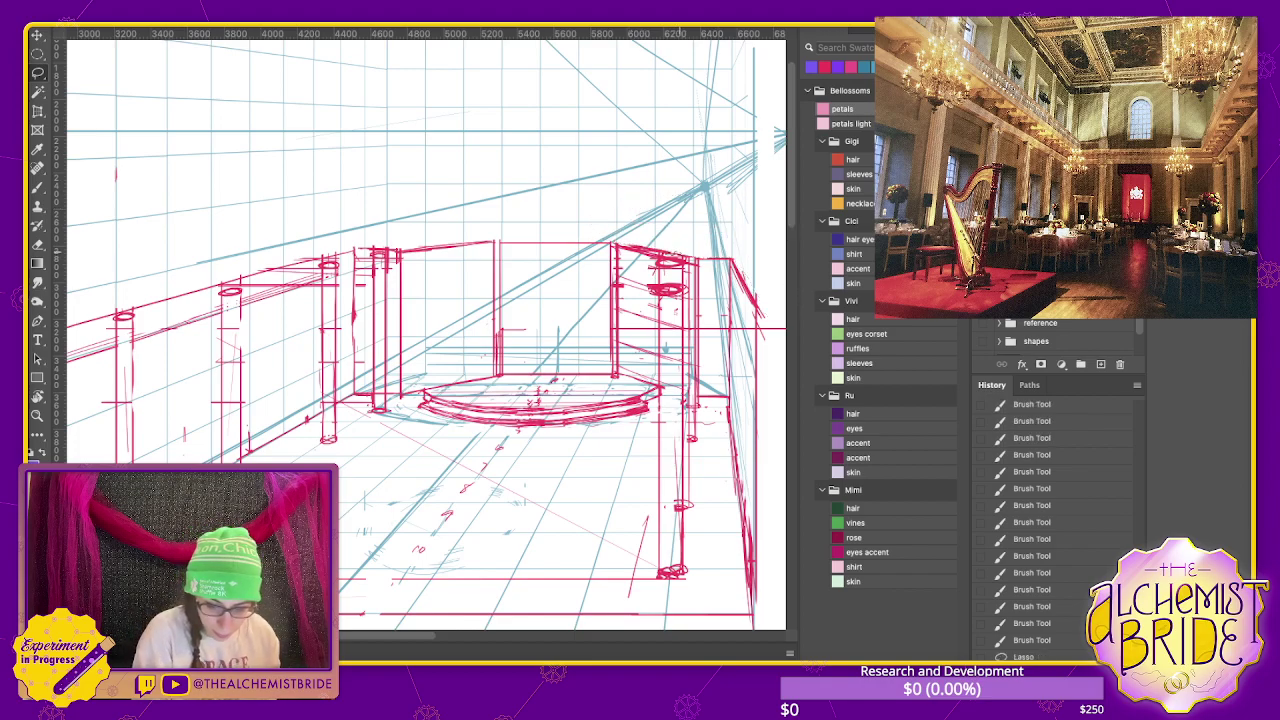
pyautogui.hotkey('ctrl', 'z')
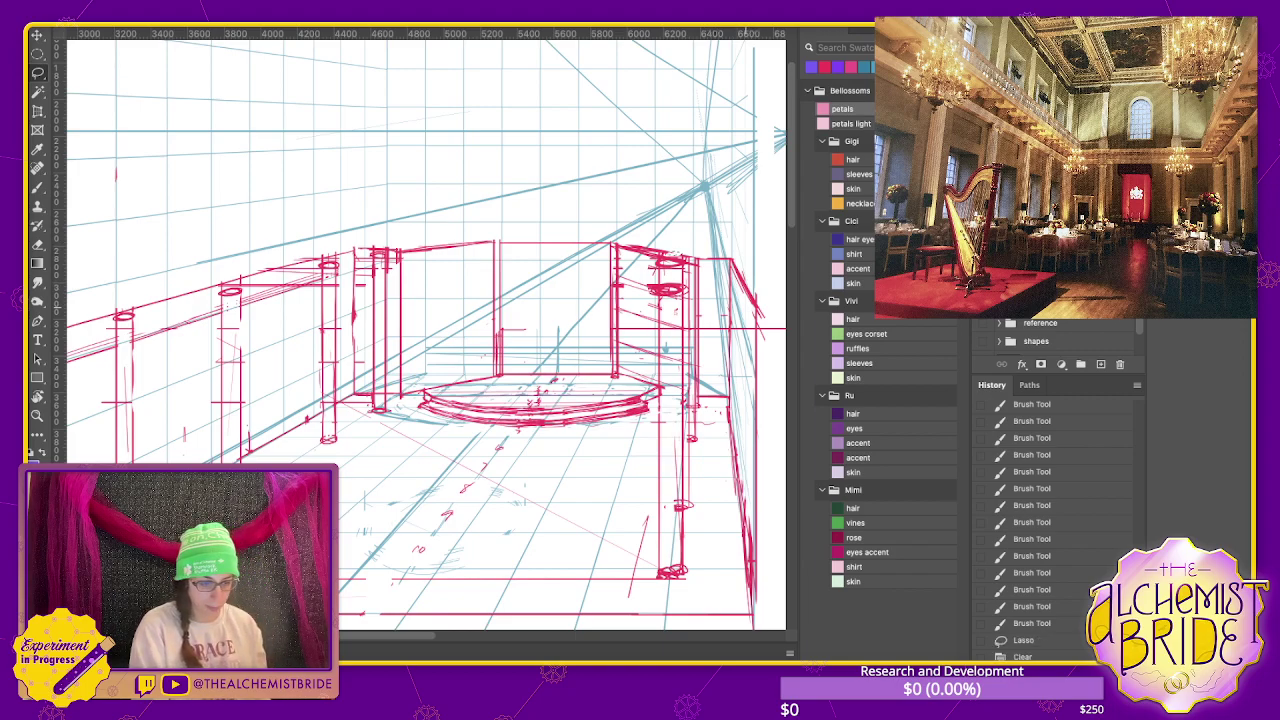
pyautogui.press('b')
pyautogui.hotkey('ctrl', 'd')
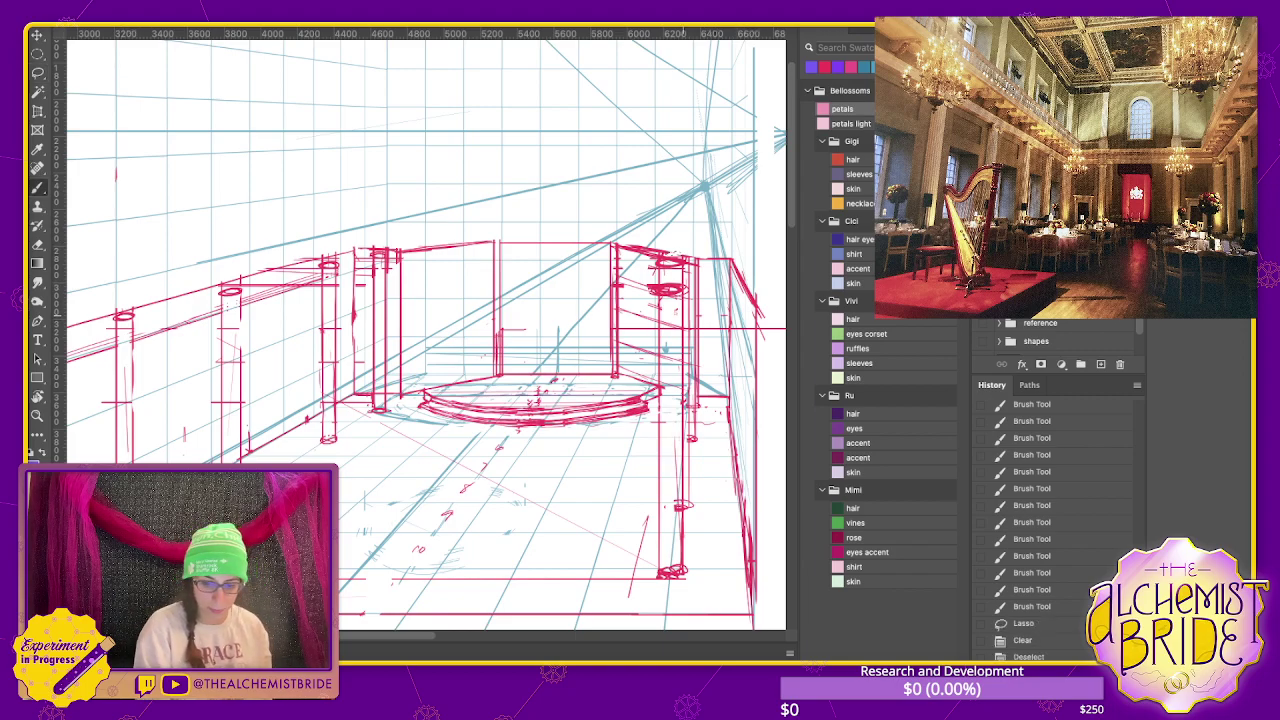
pyautogui.press('Delete')
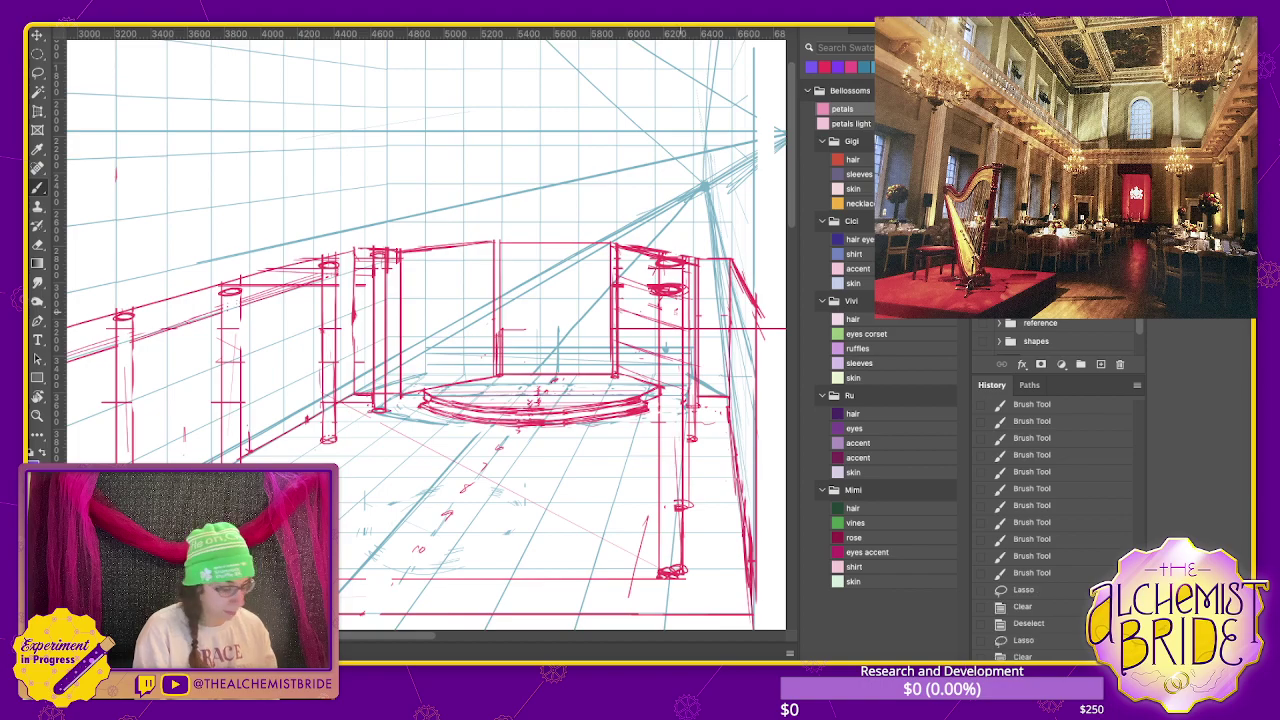
# - Draw a horizontal line across the back wall and erase part of it
pyautogui.moveTo(656, 312); pyautogui.dragTo(680, 315)
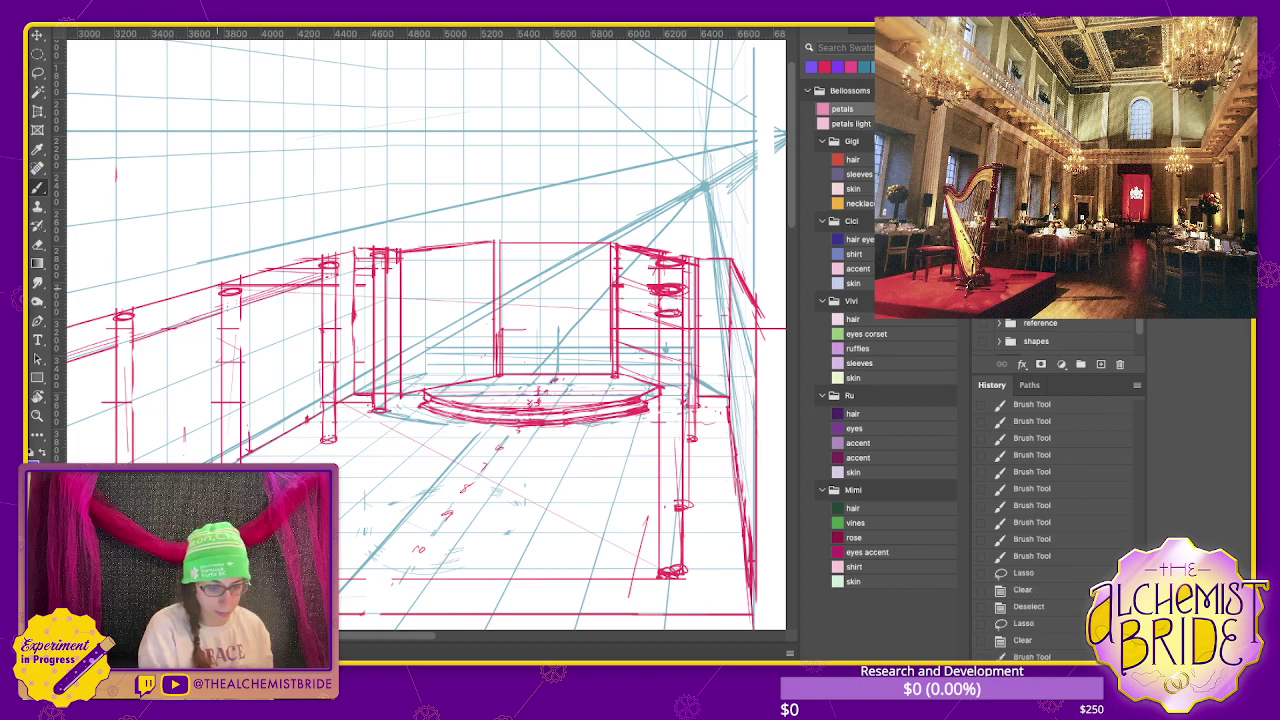
pyautogui.moveTo(402, 289); pyautogui.dragTo(610, 288)
pyautogui.press('e')
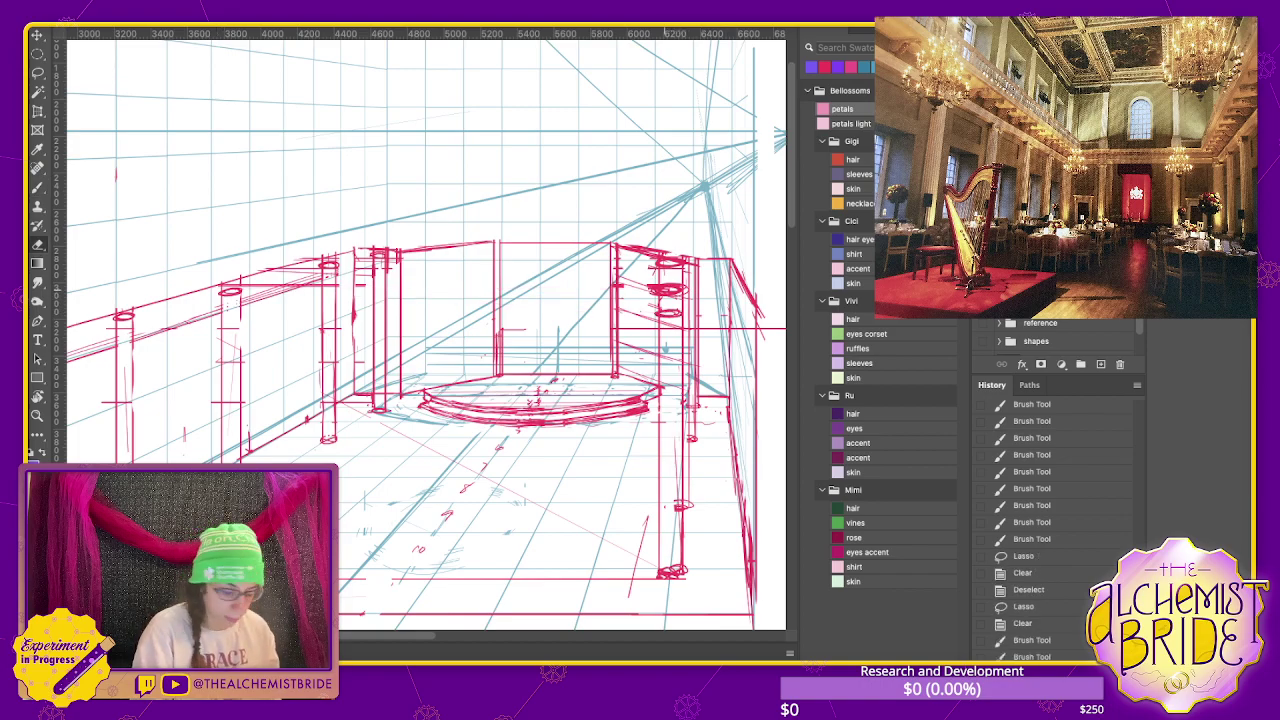
pyautogui.hotkey('ctrl', 'd')
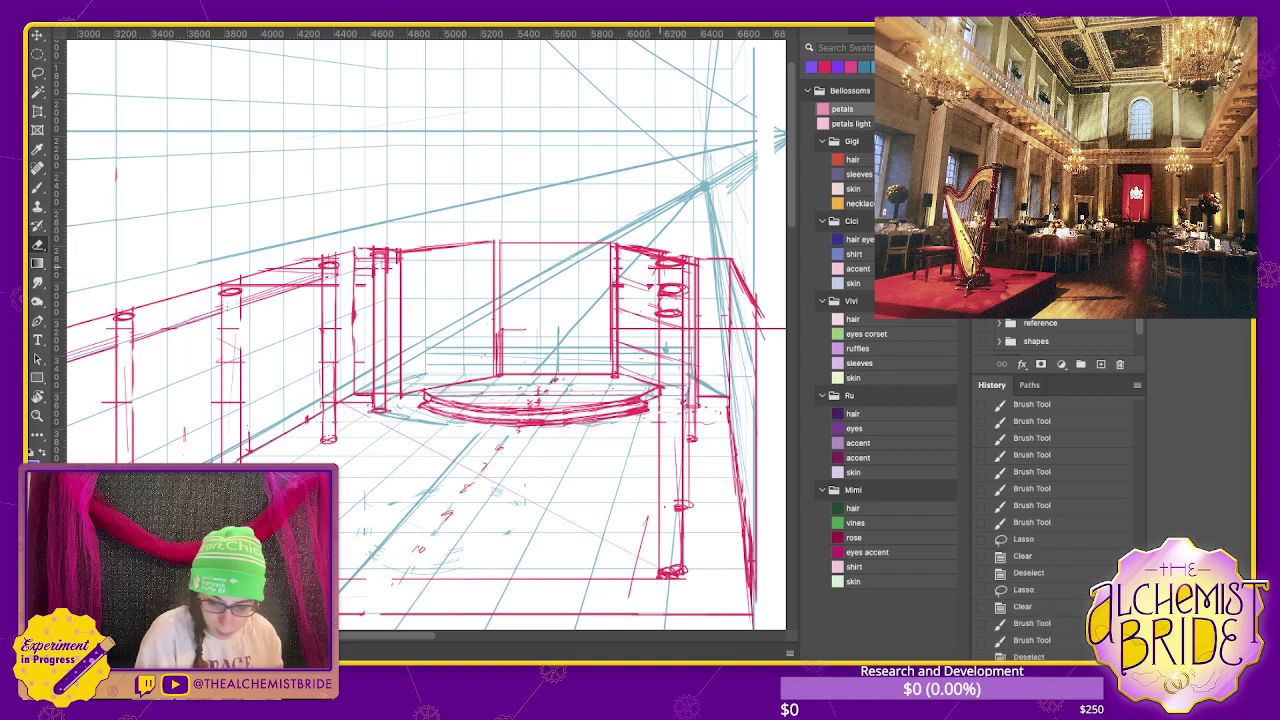
pyautogui.press('b')
pyautogui.moveTo(402, 270)
pyautogui.mouseDown()
pyautogui.moveTo(682, 270)
pyautogui.moveTo(660, 264)
pyautogui.mouseUp()
pyautogui.press('e')
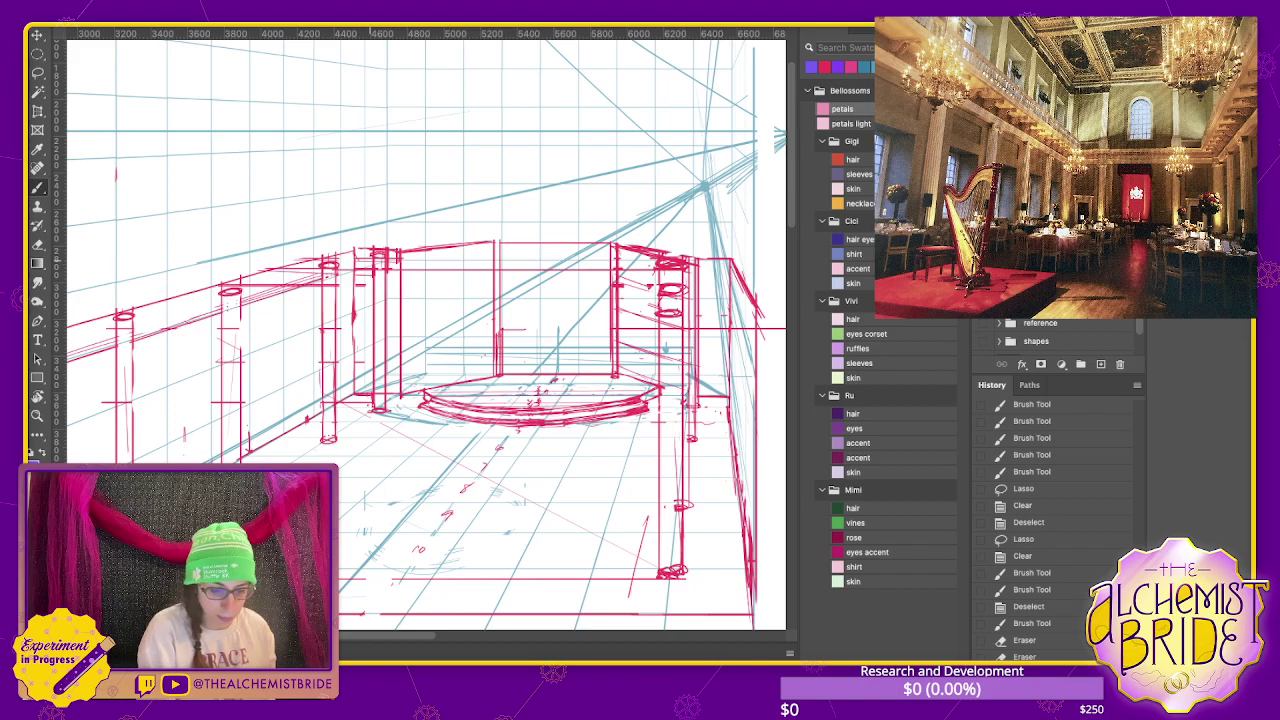
pyautogui.moveTo(372, 260); pyautogui.dragTo(658, 261)
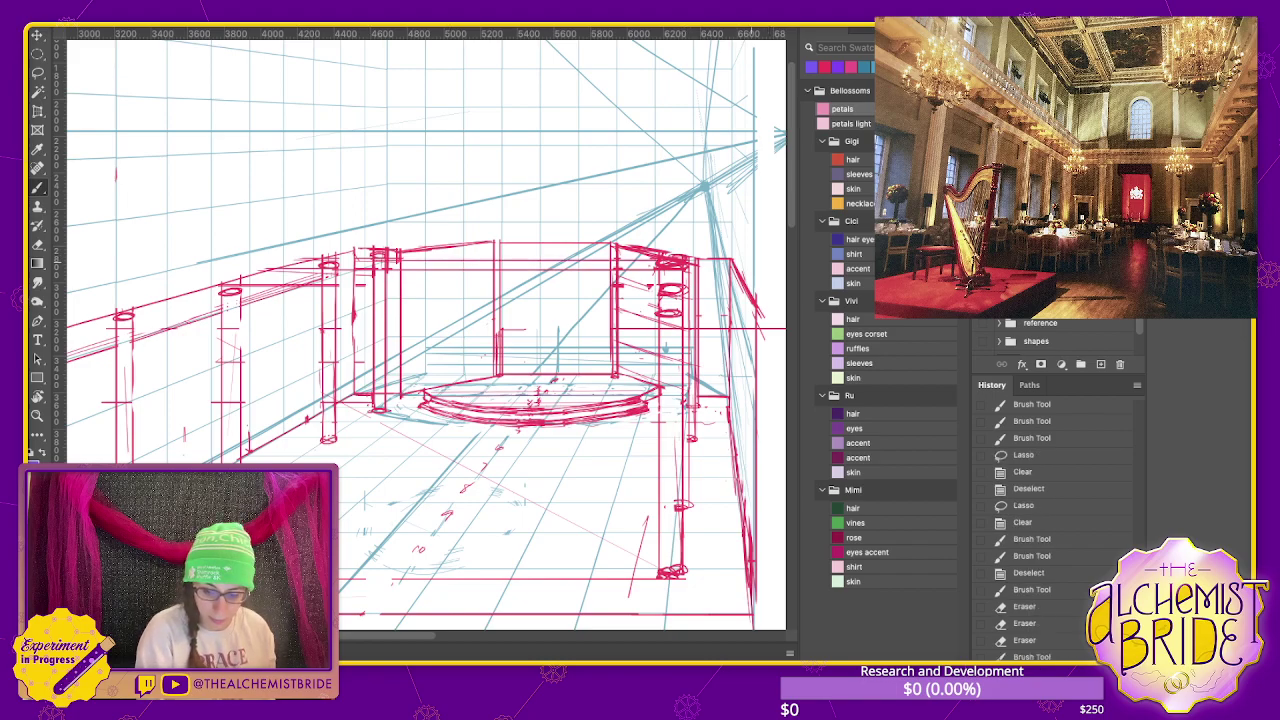
# - Erase the leftover stray marks at the right pillar top
pyautogui.click(694, 258)
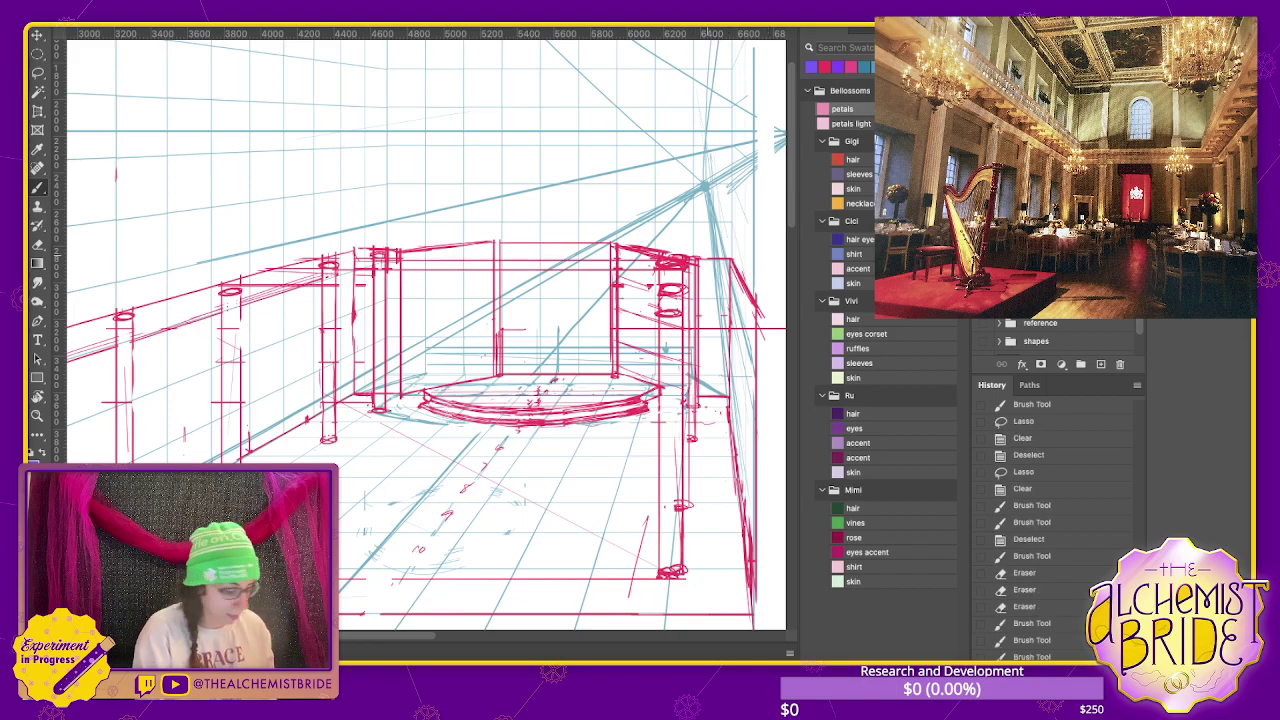
pyautogui.press('e')
pyautogui.moveTo(662, 266); pyautogui.dragTo(684, 266)
pyautogui.click(685, 259)
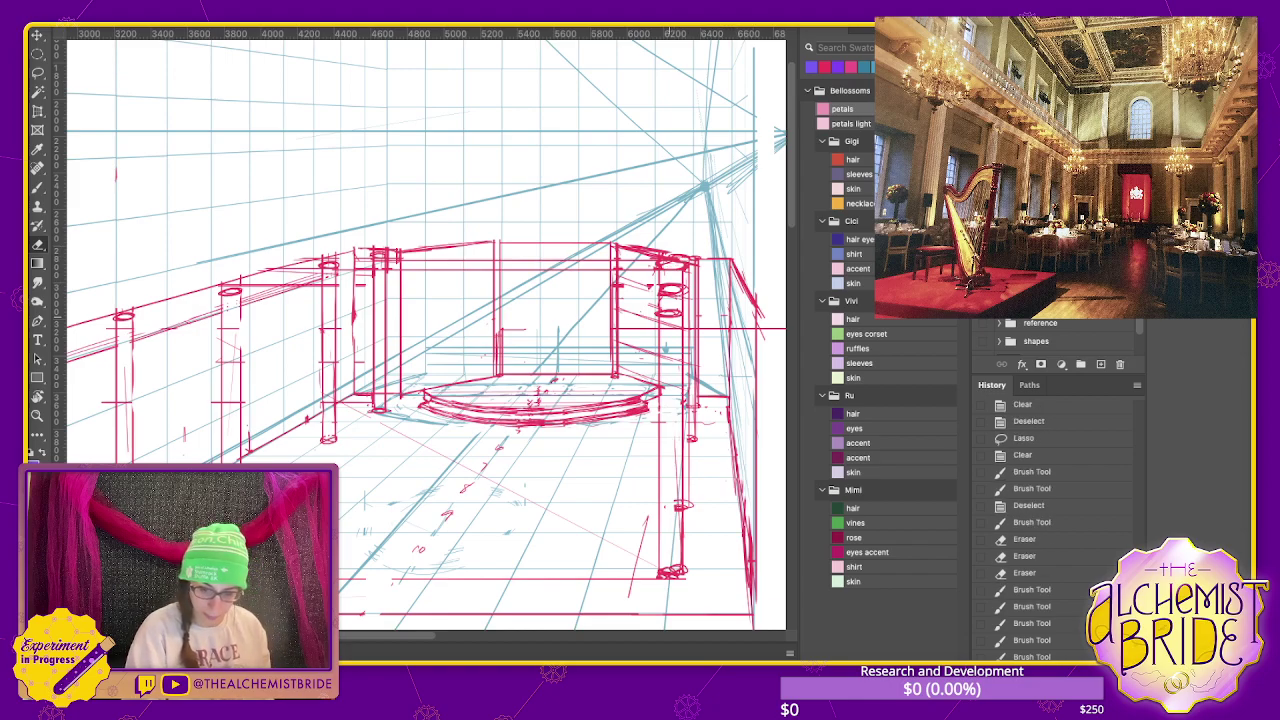
pyautogui.click(395, 578)
pyautogui.press('b')
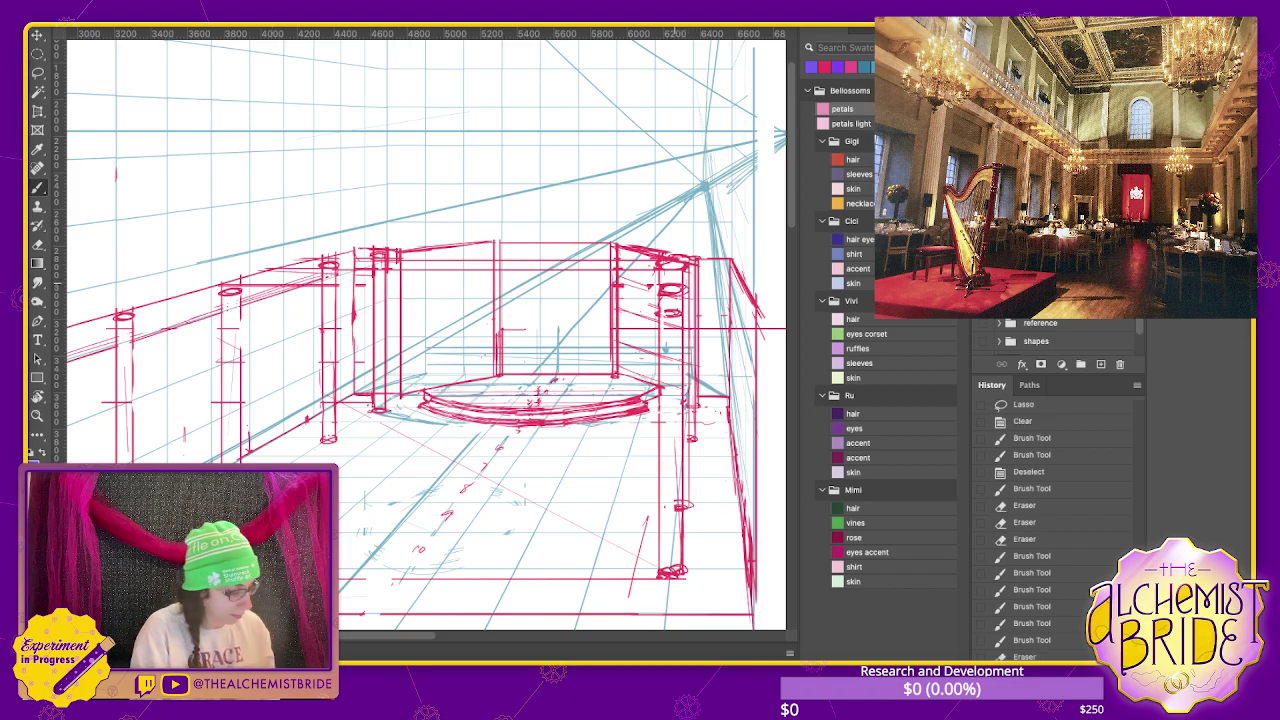
pyautogui.press('e')
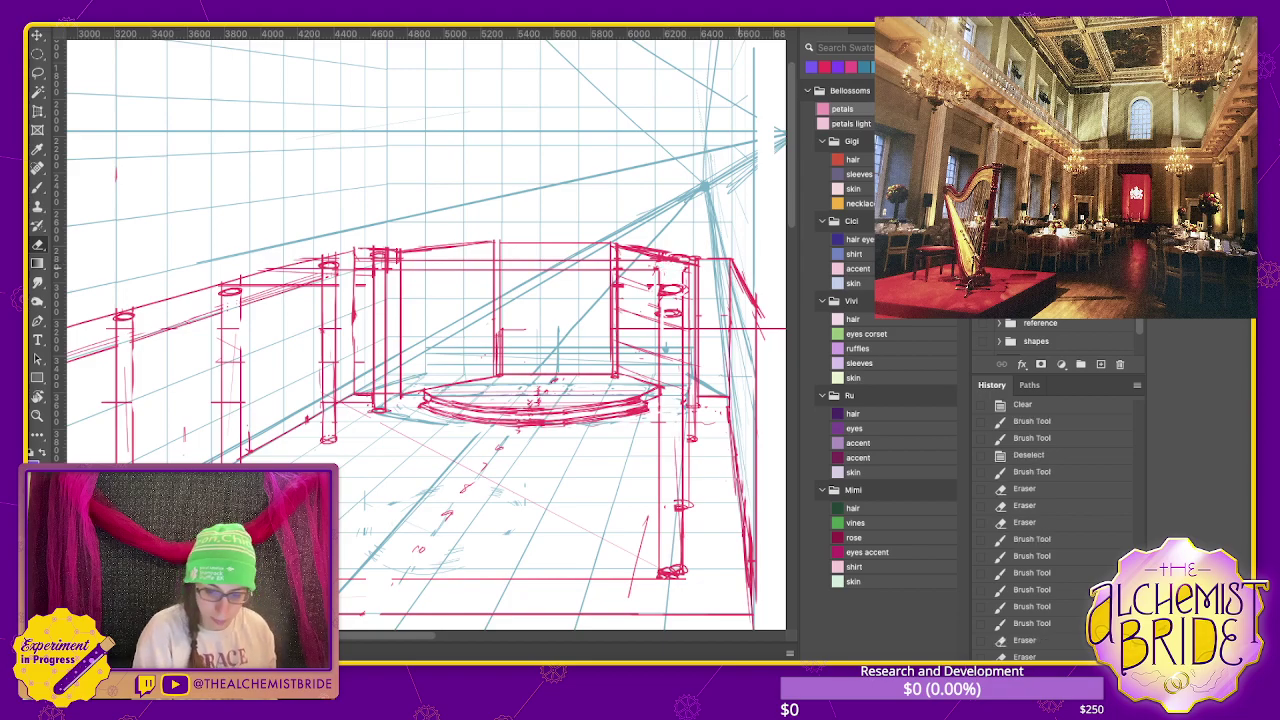
pyautogui.press('b')
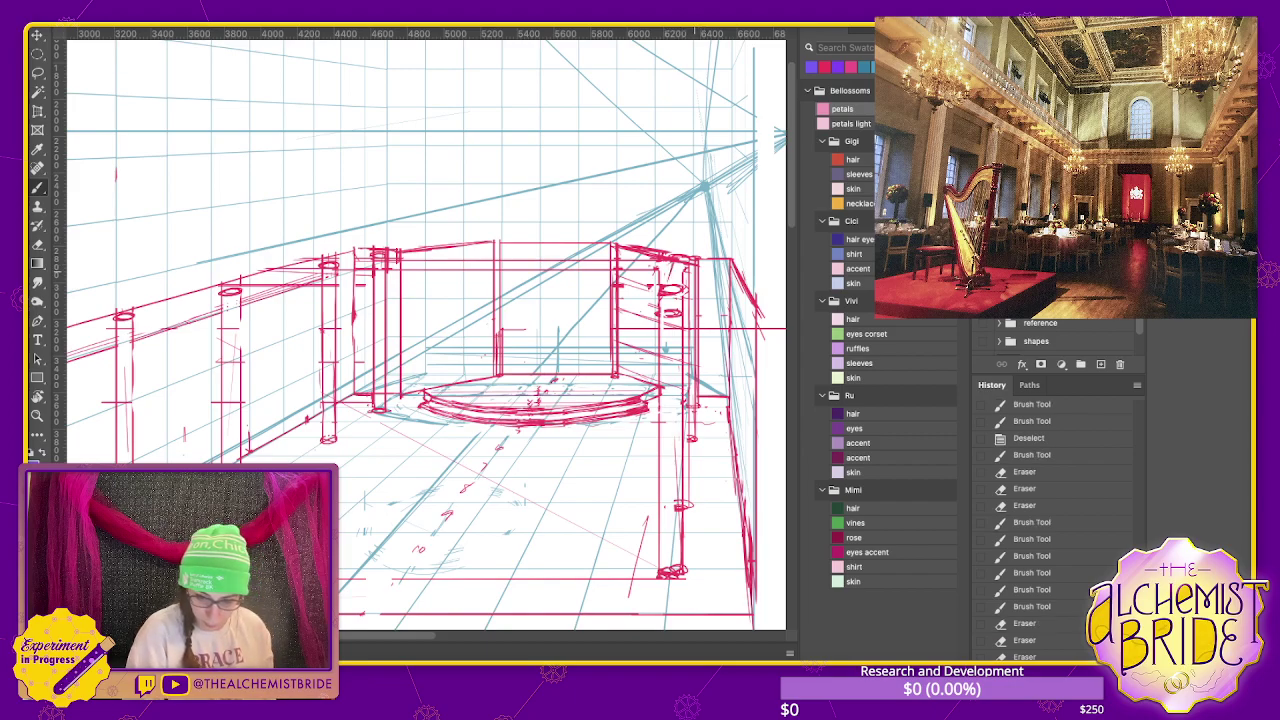
# - Add a short stroke to the right pillar and clean up its top edge
pyautogui.moveTo(690, 268); pyautogui.dragTo(686, 298)
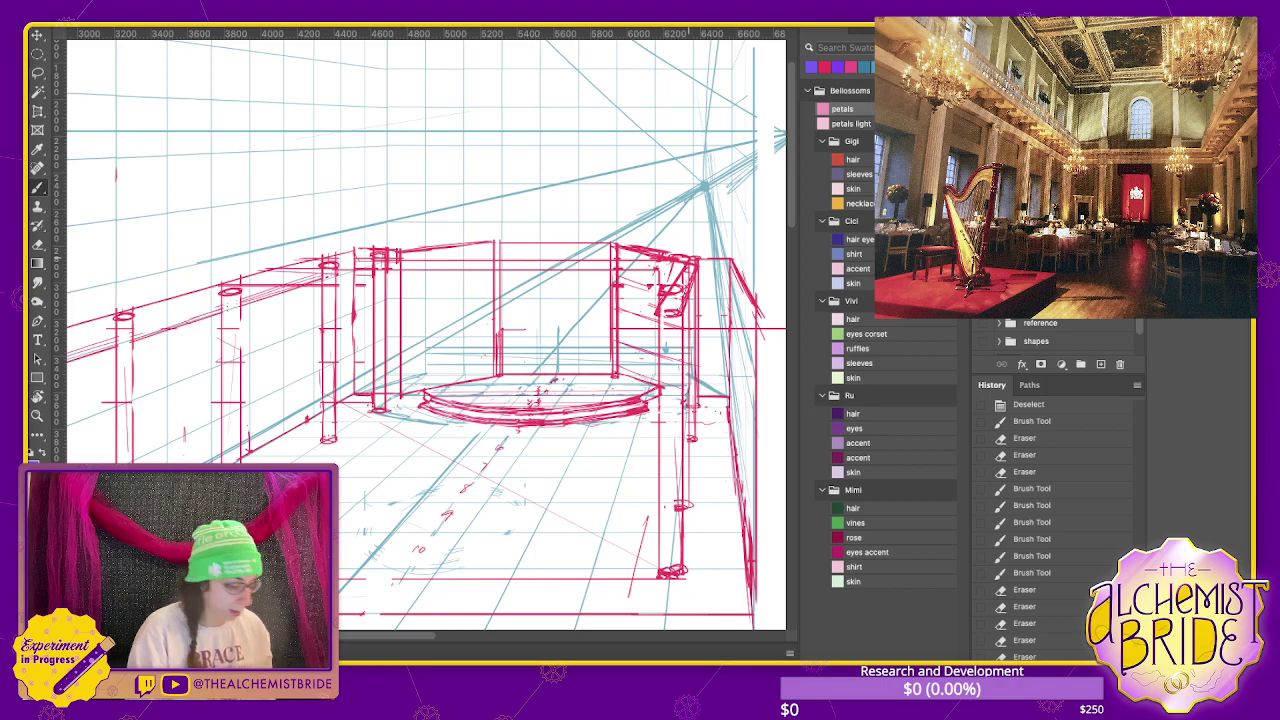
pyautogui.press('e')
pyautogui.moveTo(630, 249)
pyautogui.mouseDown()
pyautogui.moveTo(700, 257)
pyautogui.moveTo(625, 247)
pyautogui.mouseUp()
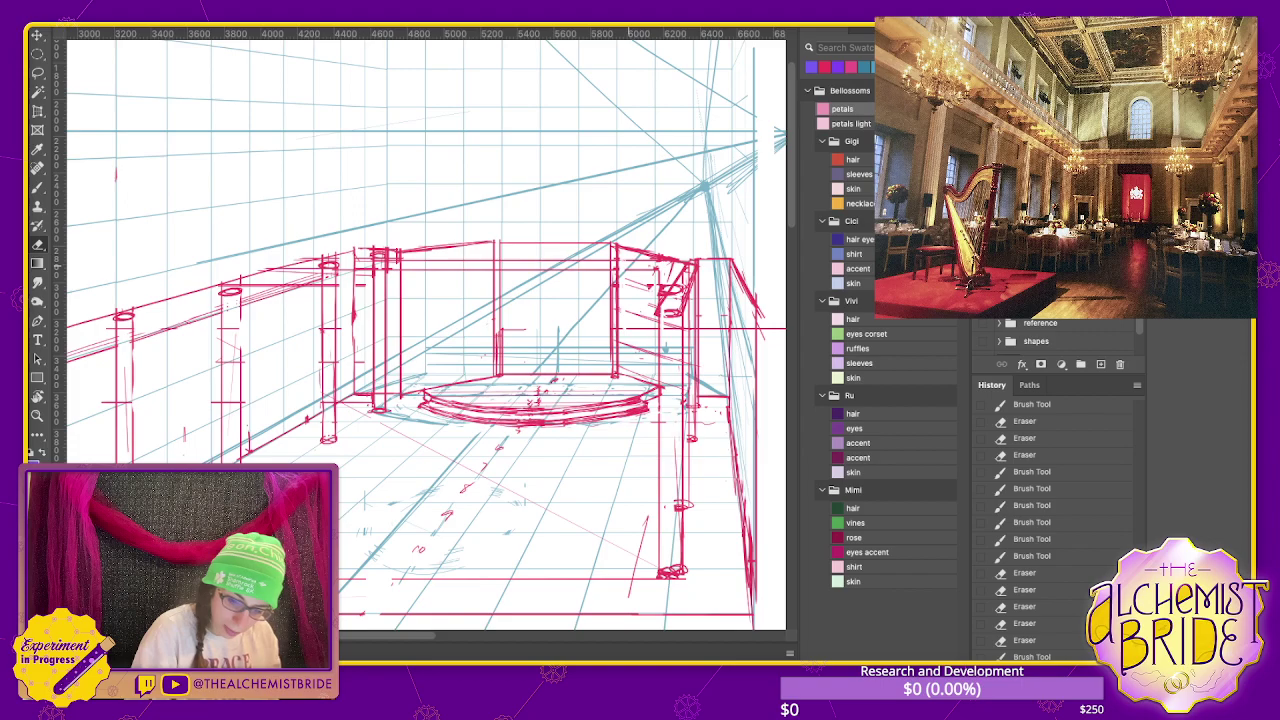
pyautogui.moveTo(658, 272); pyautogui.dragTo(658, 326)
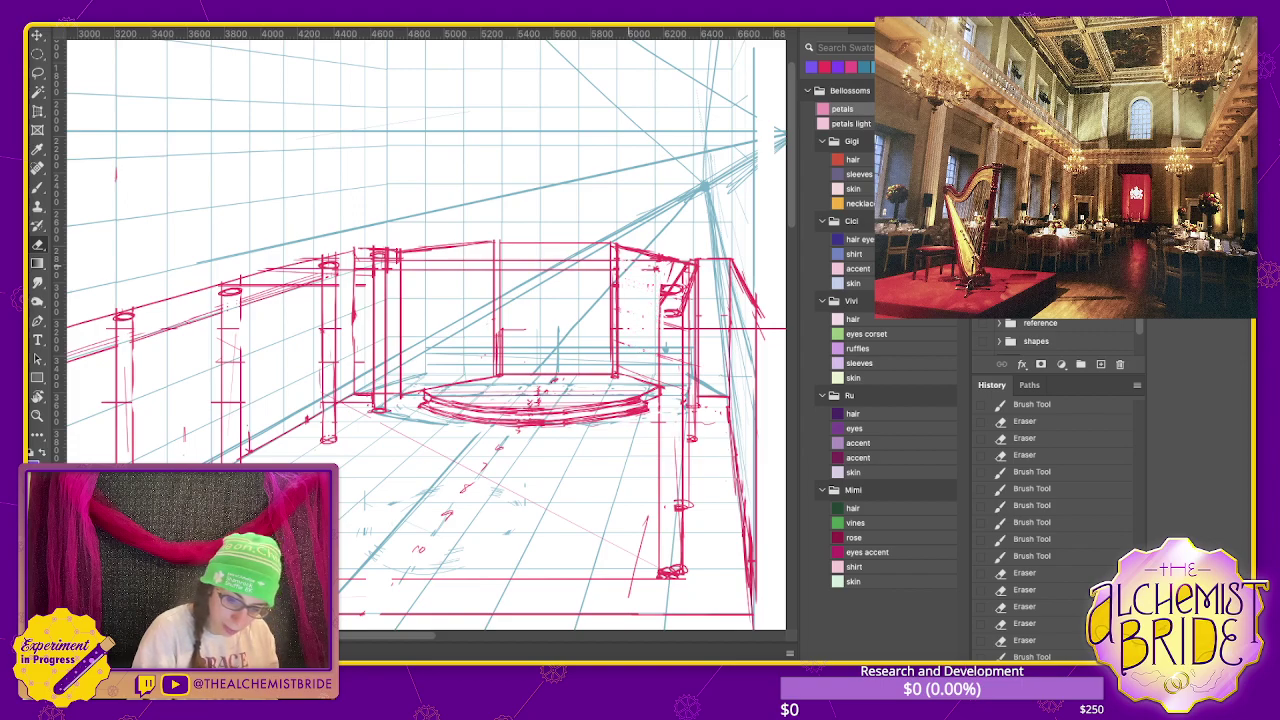
pyautogui.moveTo(632, 252)
pyautogui.mouseDown()
pyautogui.moveTo(675, 256)
pyautogui.moveTo(752, 300)
pyautogui.mouseUp()
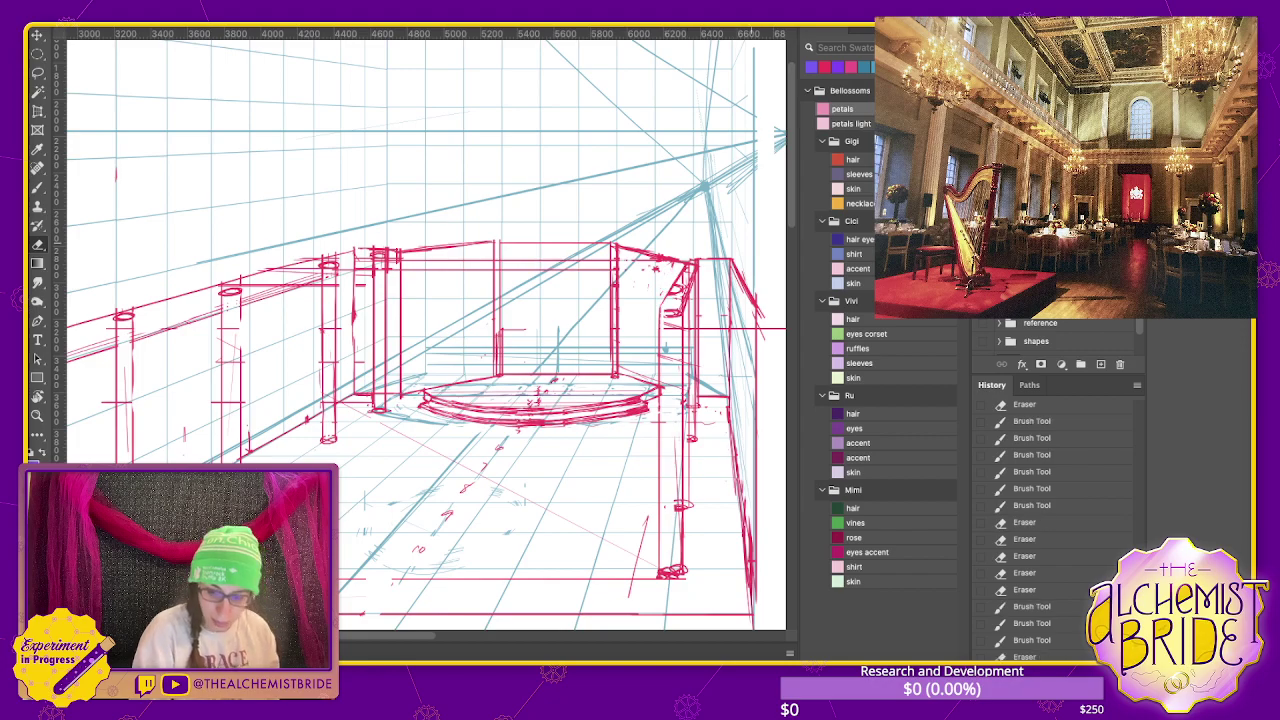
pyautogui.press('b')
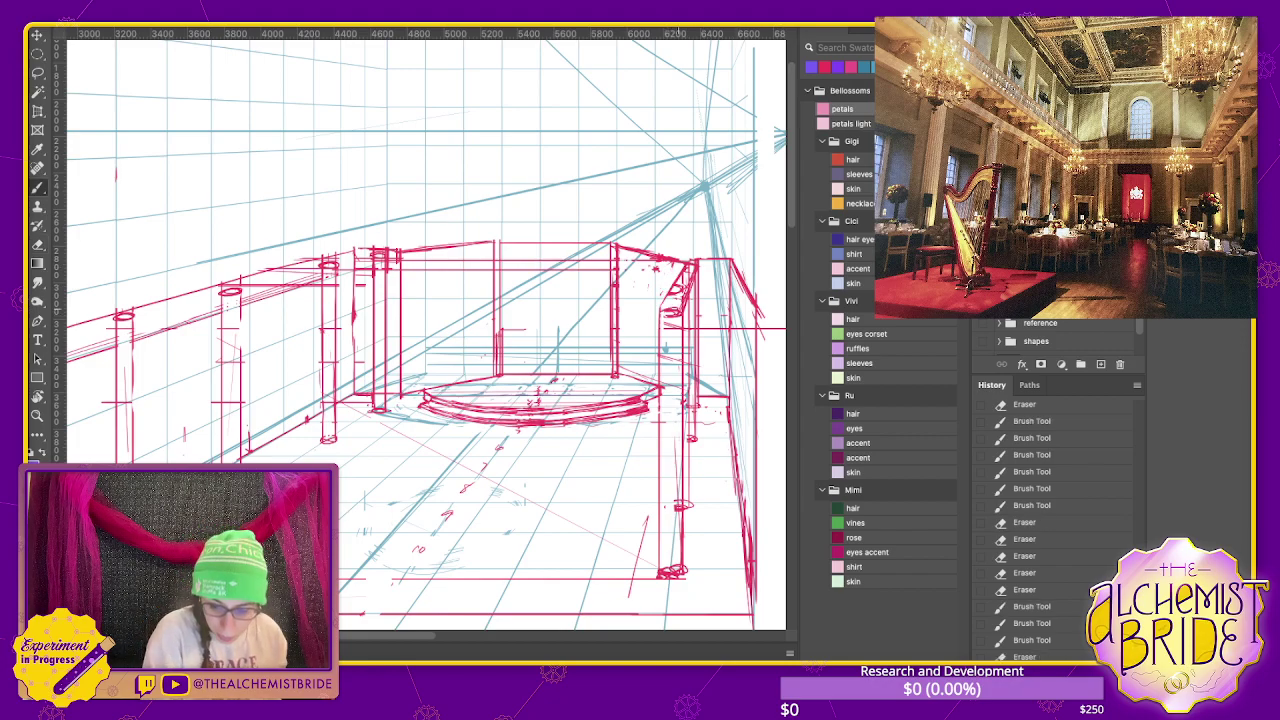
# - Redraw a short stroke across the right pillar top, keeping the restored version
pyautogui.moveTo(669, 307)
pyautogui.mouseDown()
pyautogui.moveTo(681, 317)
pyautogui.moveTo(683, 295)
pyautogui.mouseUp()
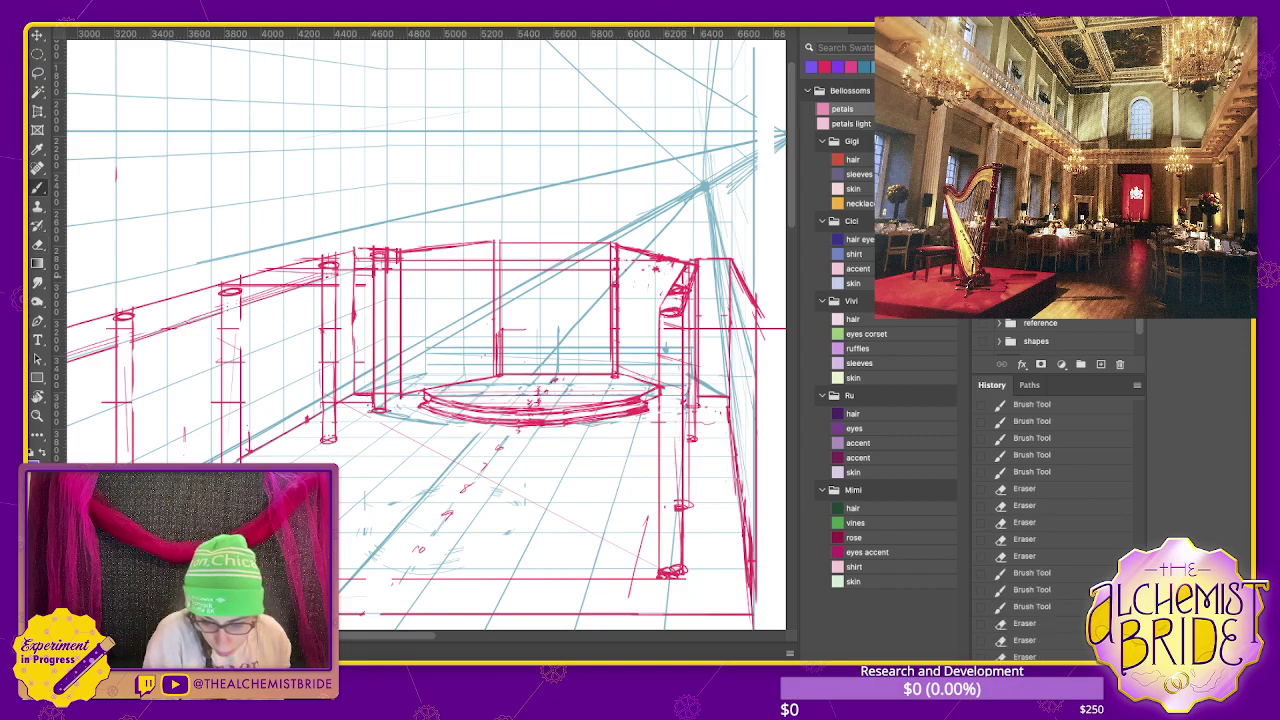
pyautogui.hotkey('ctrl', 'z')
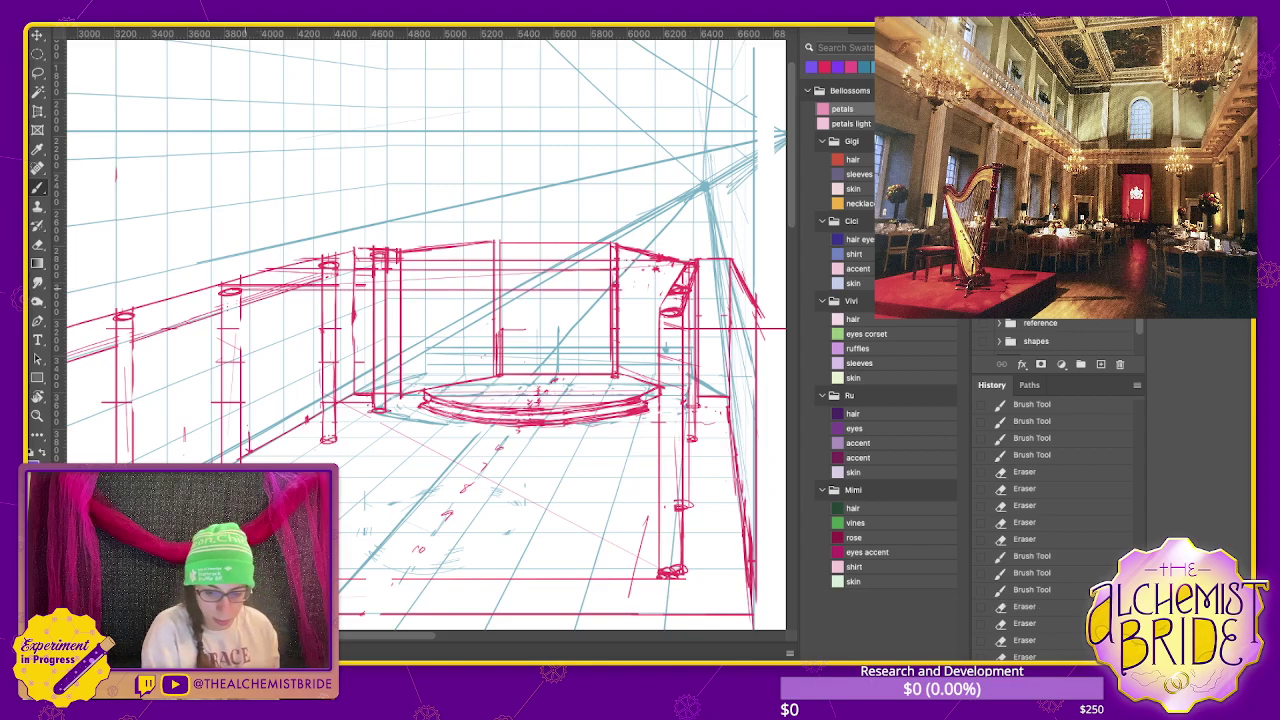
pyautogui.moveTo(620, 270); pyautogui.dragTo(682, 270)
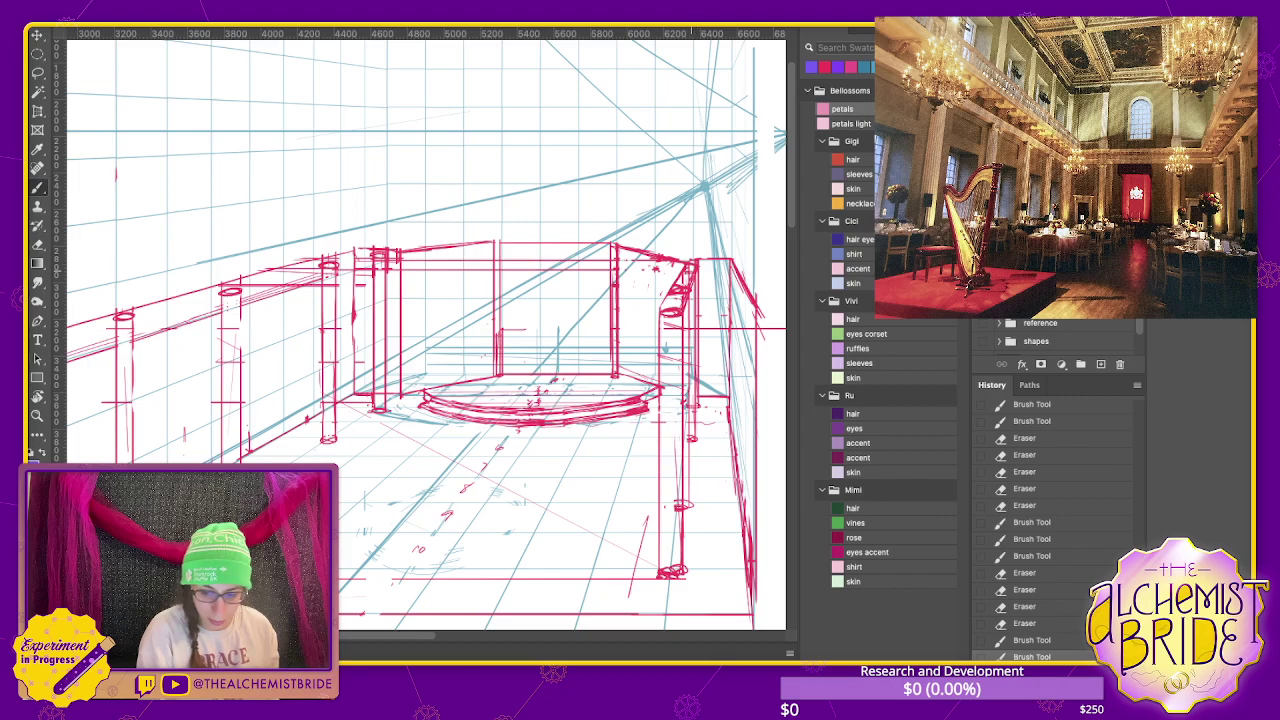
pyautogui.hotkey('ctrl', 'z')
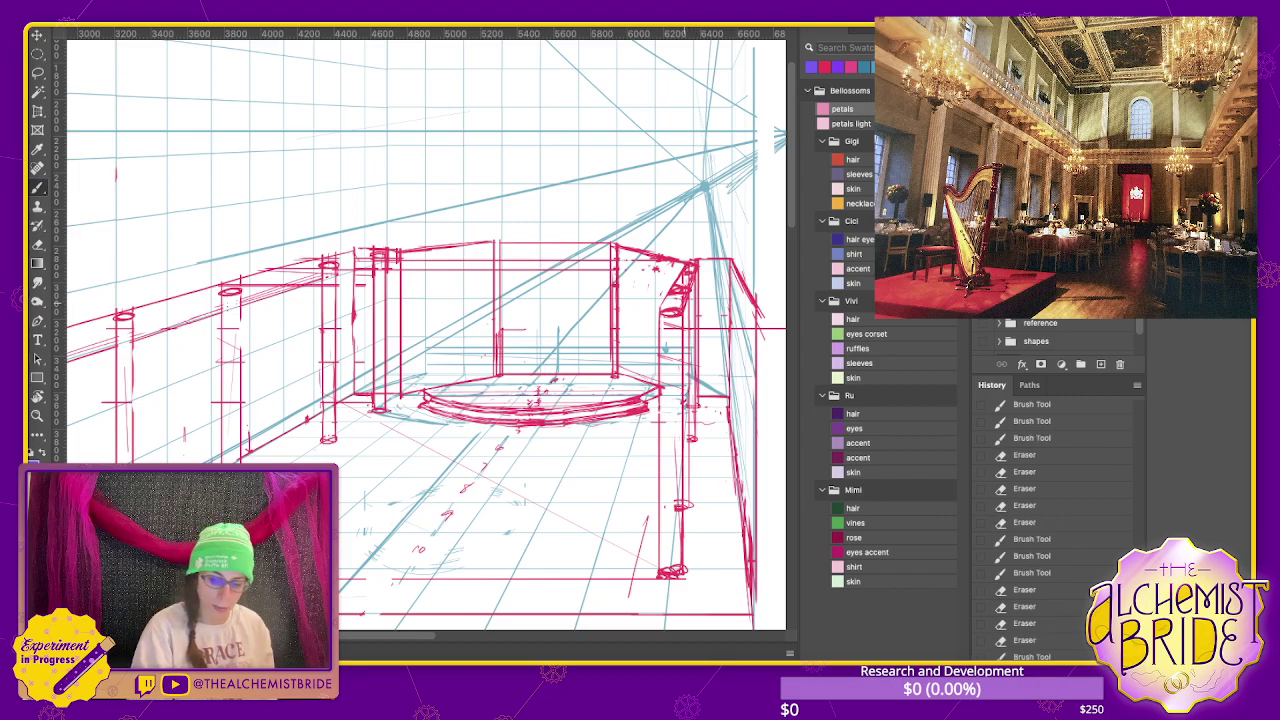
pyautogui.hotkey('ctrl', 'shift', 'z')
pyautogui.press('e')
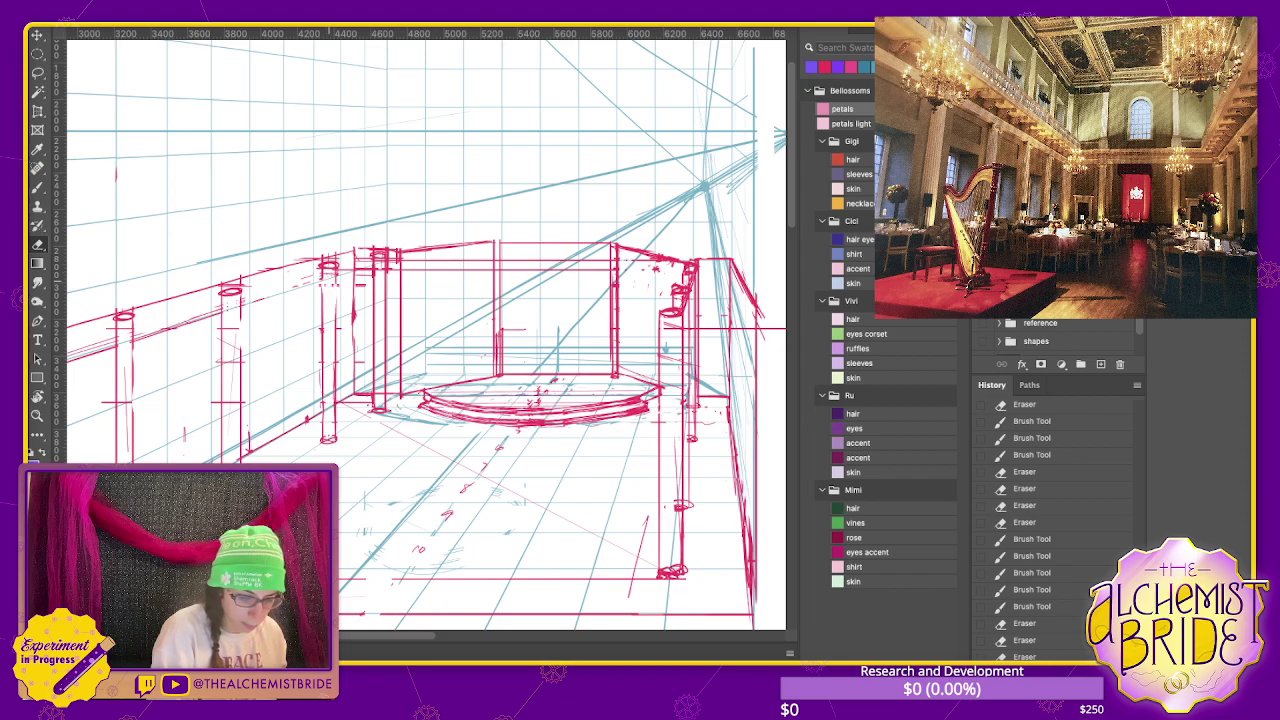
# - Darken the pillar edges beside the stage and draw the pillar base
pyautogui.moveTo(232, 334); pyautogui.dragTo(232, 384)
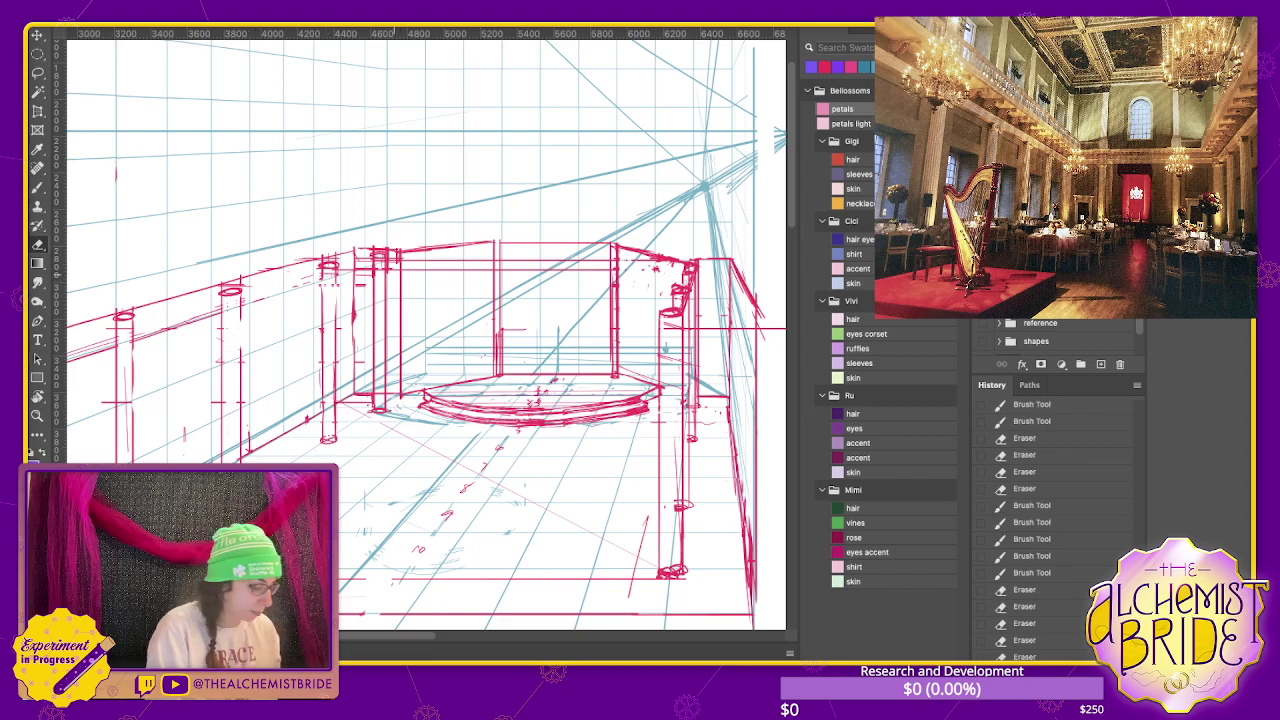
pyautogui.press('b')
pyautogui.moveTo(335, 270); pyautogui.dragTo(335, 358)
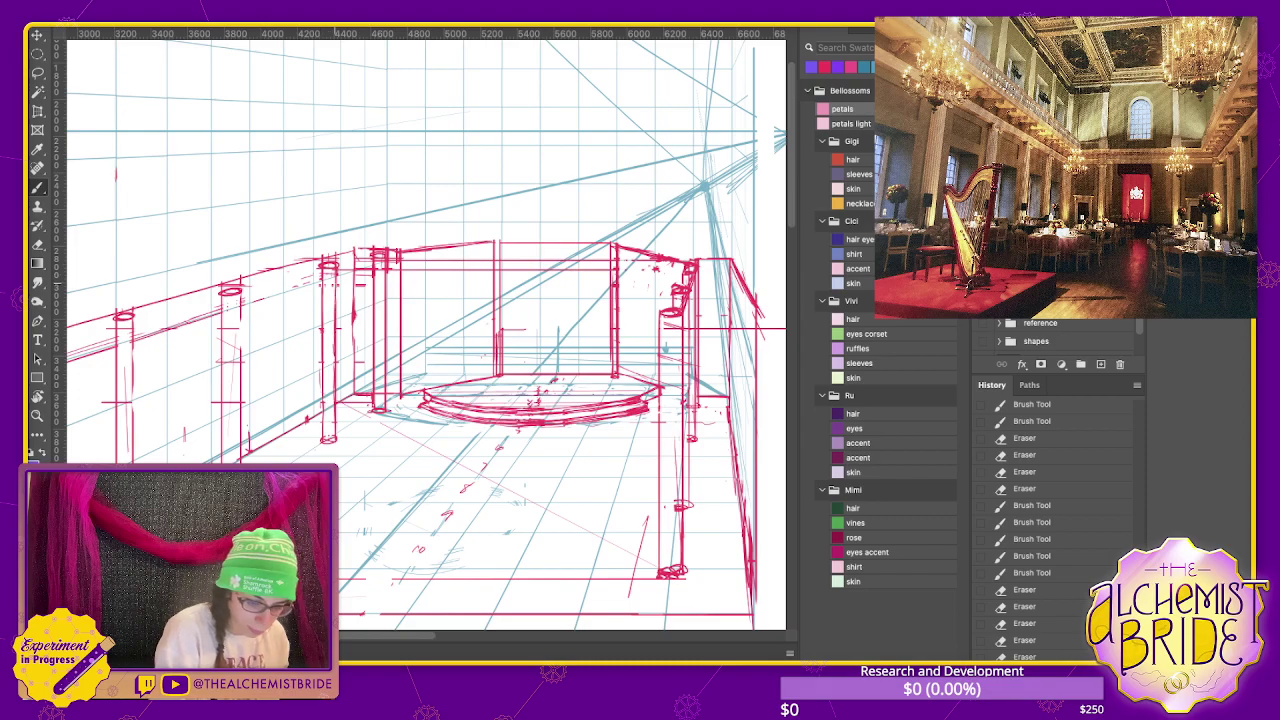
pyautogui.moveTo(356, 316); pyautogui.dragTo(356, 386)
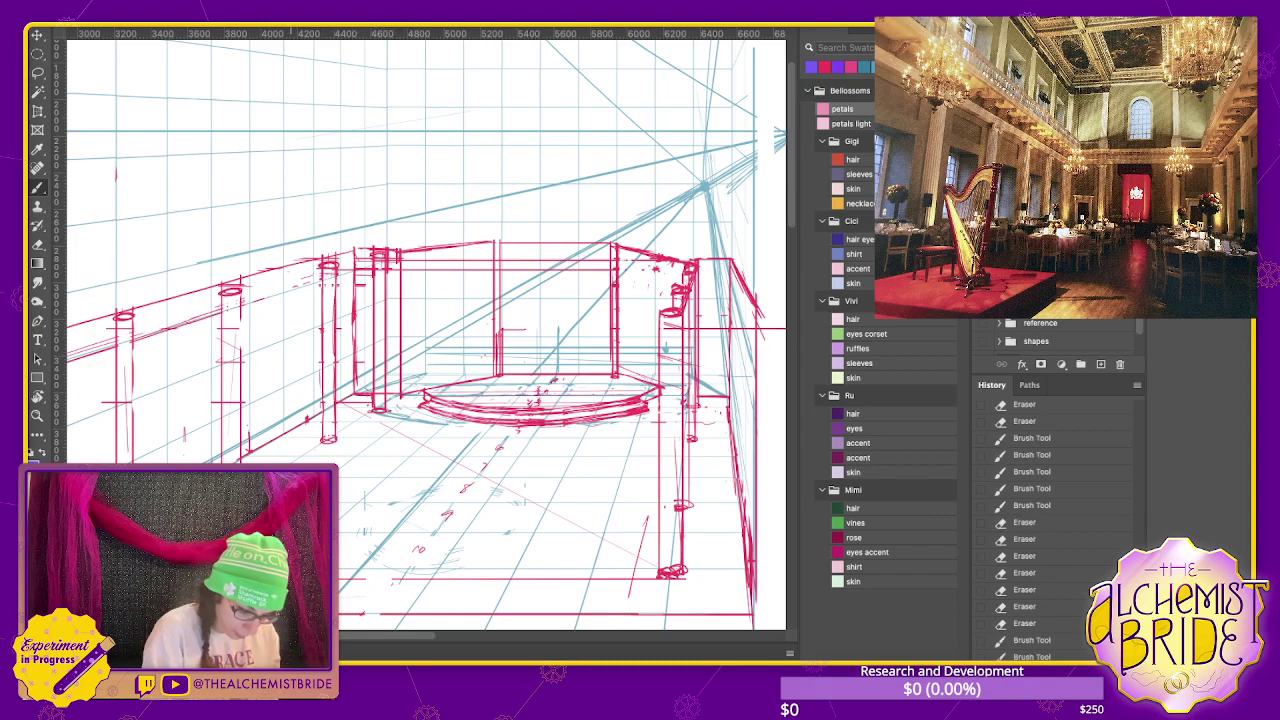
pyautogui.moveTo(300, 462); pyautogui.dragTo(374, 412)
pyautogui.moveTo(383, 260); pyautogui.dragTo(383, 408)
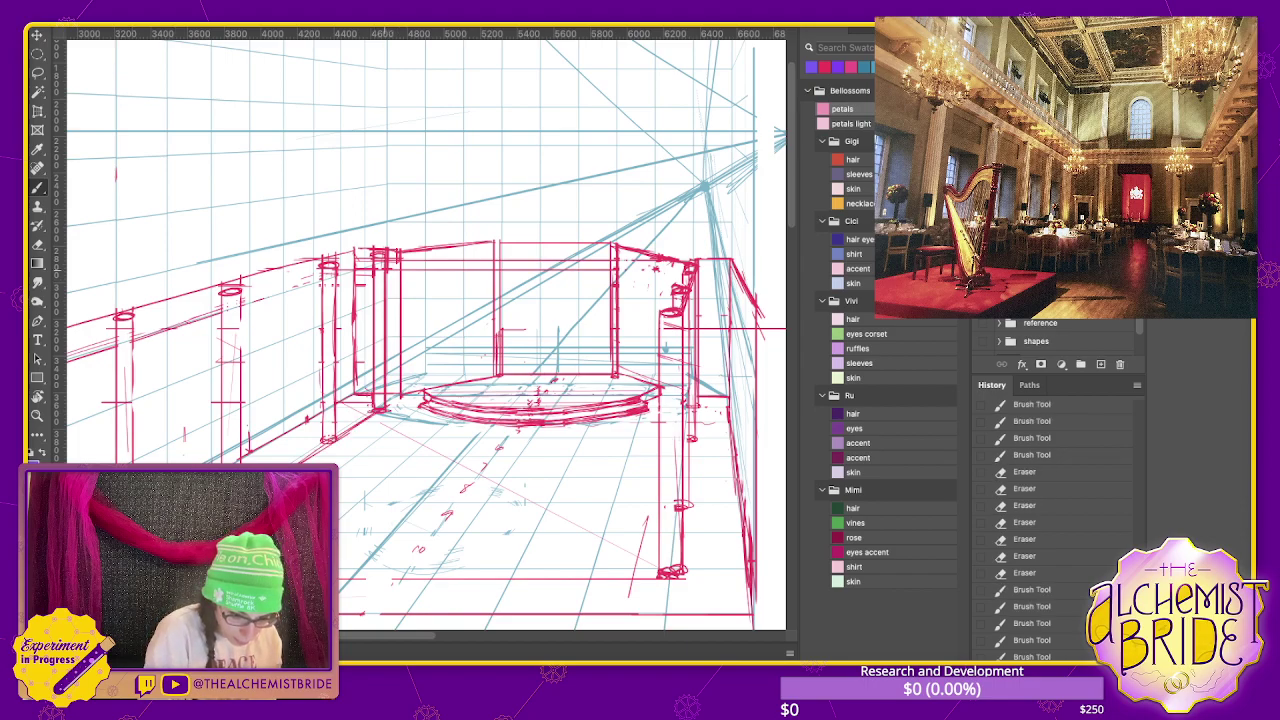
pyautogui.press('e')
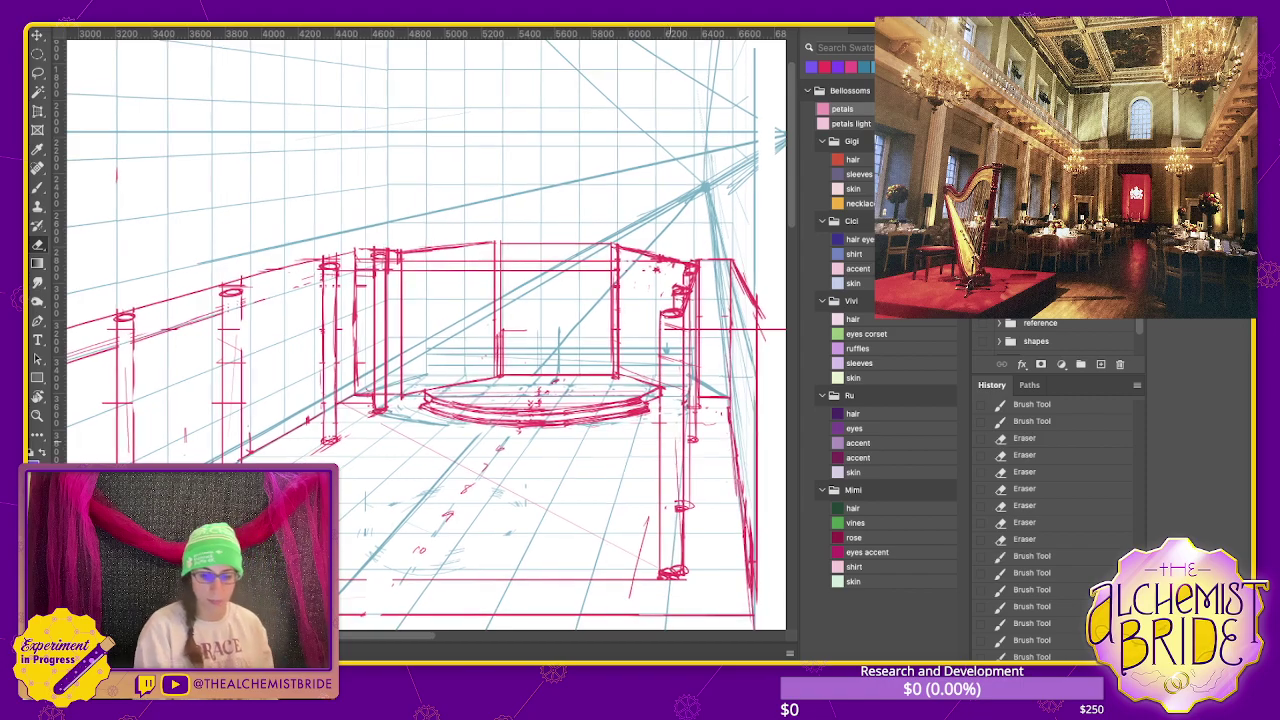
# - Lasso and delete the stray strokes above the back wall
pyautogui.moveTo(420, 330); pyautogui.dragTo(436, 310)
pyautogui.press('b')
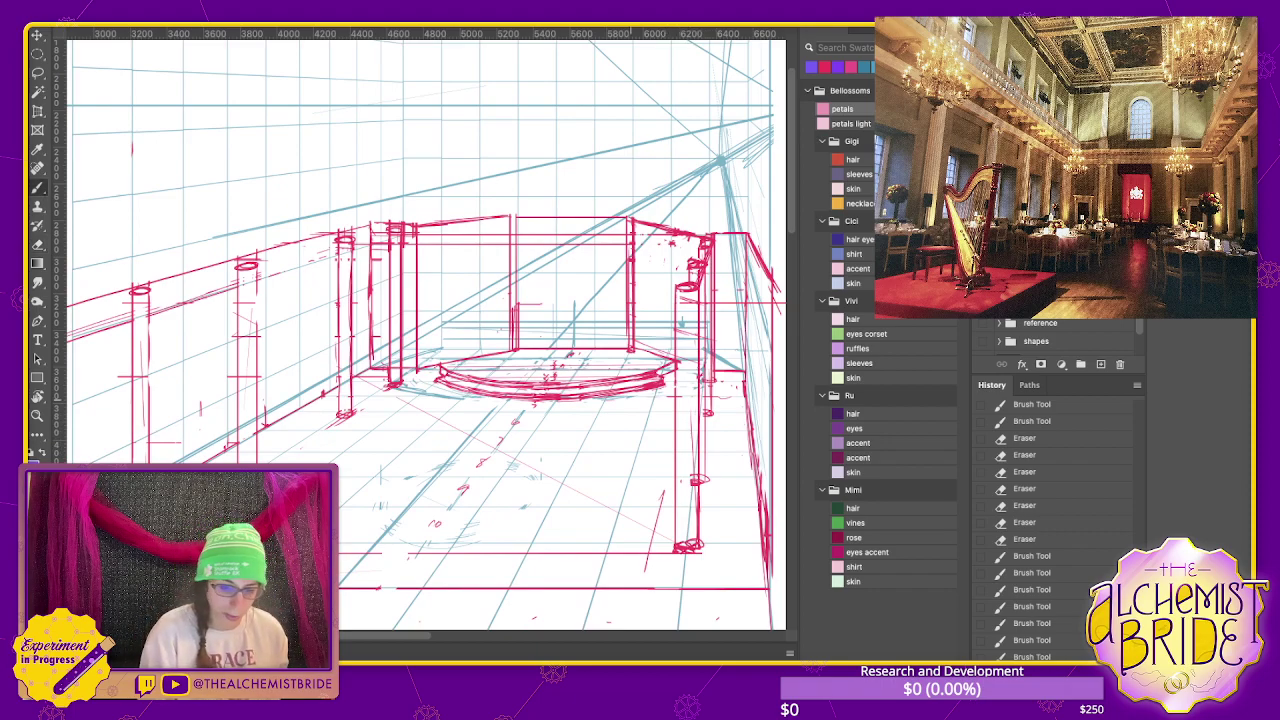
pyautogui.press('l')
pyautogui.moveTo(488, 220); pyautogui.dragTo(510, 238)
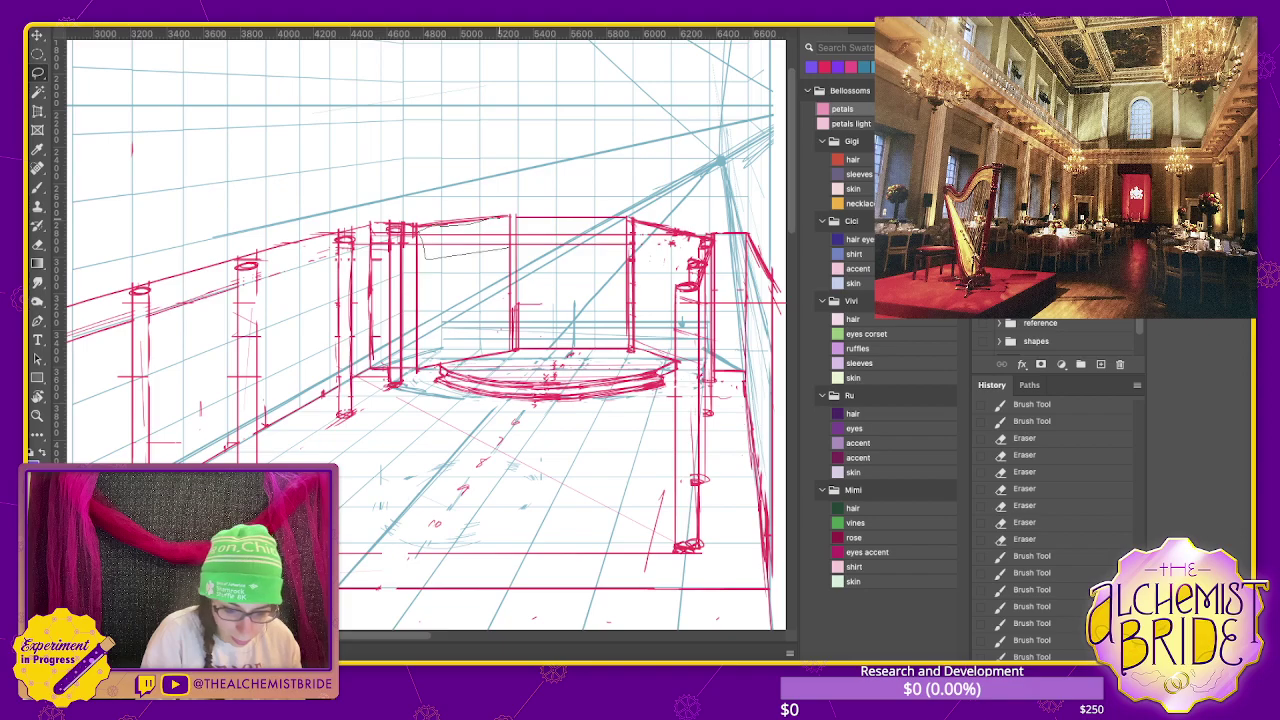
pyautogui.press('Delete')
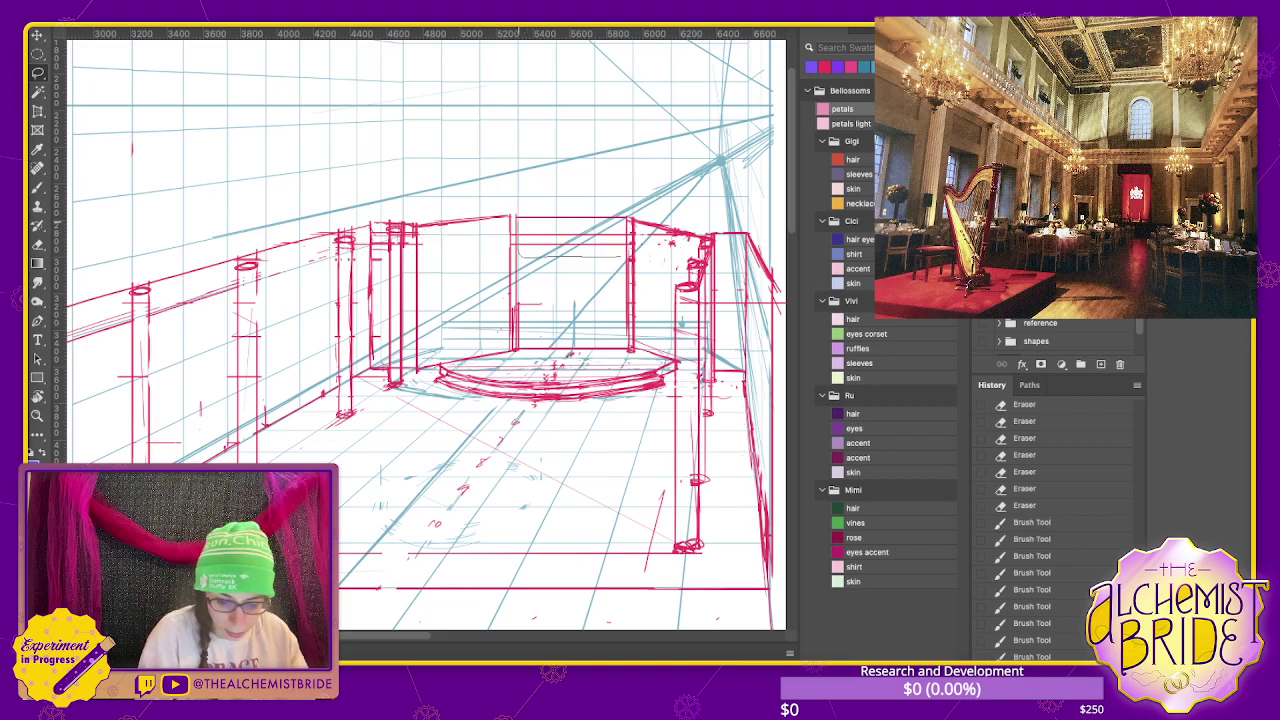
pyautogui.press('Delete')
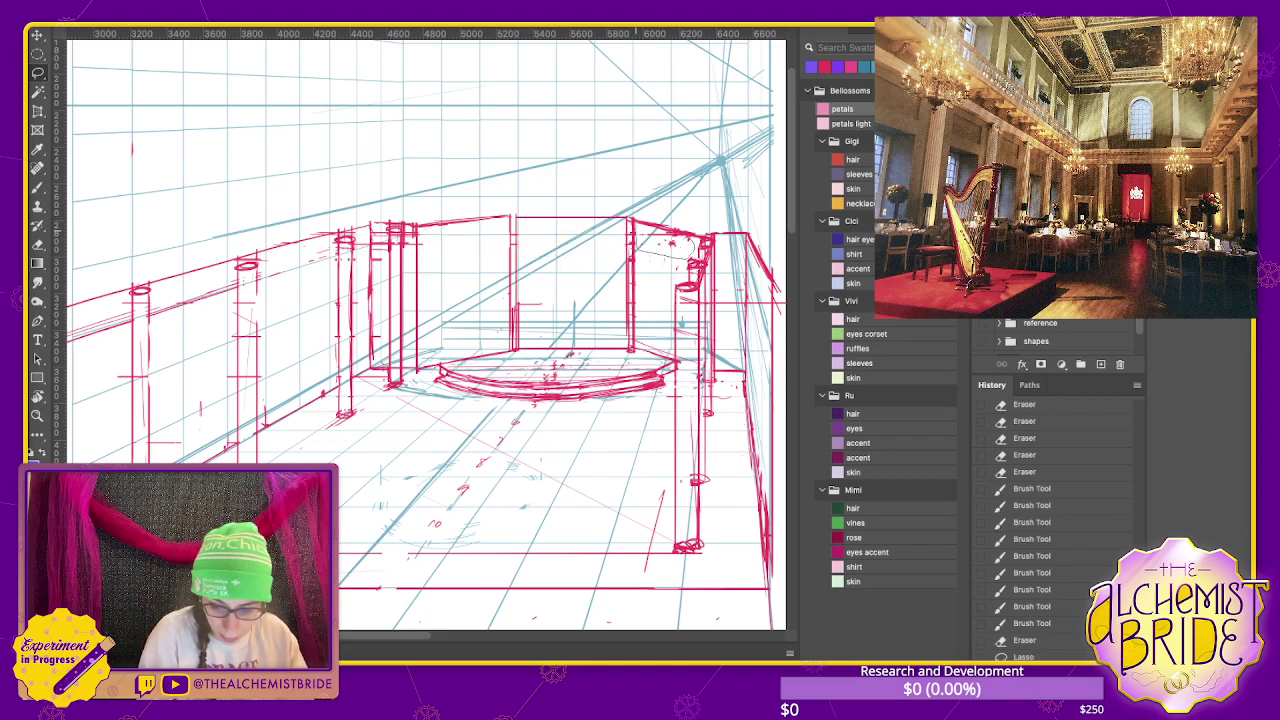
# - Zoom in on the stage and clear the strokes inside the back-wall arch area
pyautogui.hotkey('ctrl', '+')
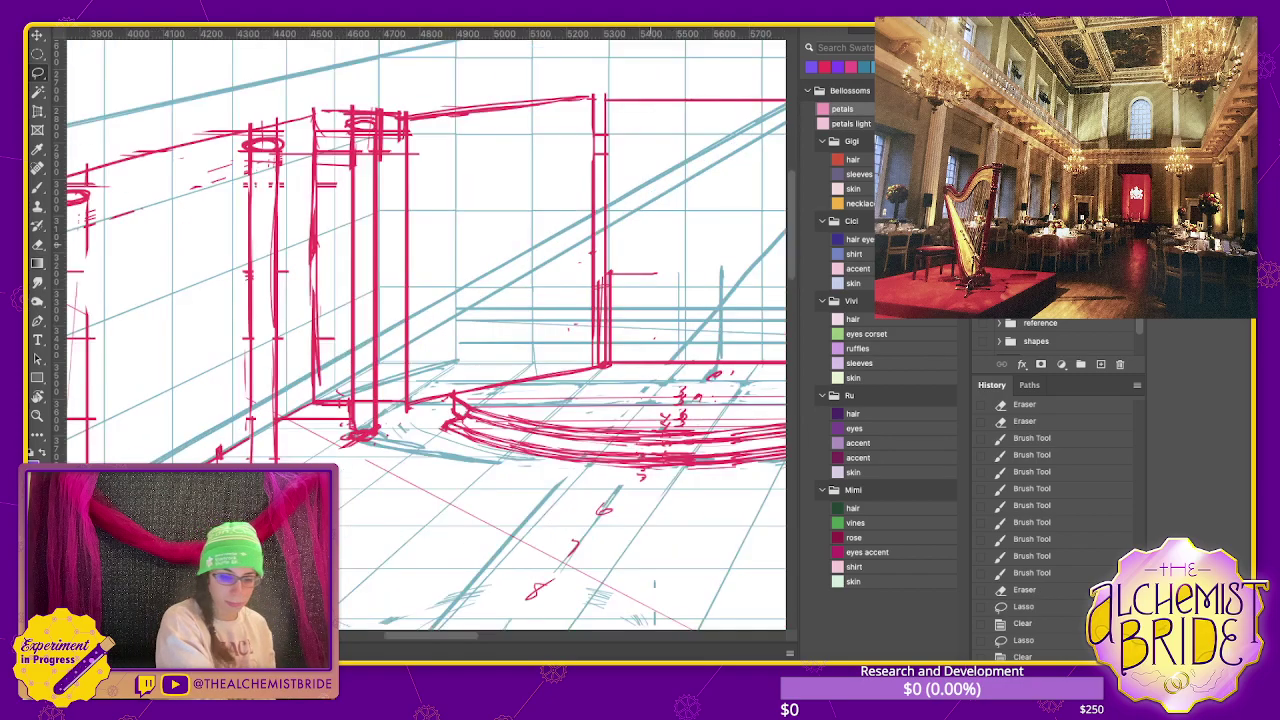
pyautogui.hscroll(2, 420, 330)
pyautogui.hscroll(3, 420, 330)
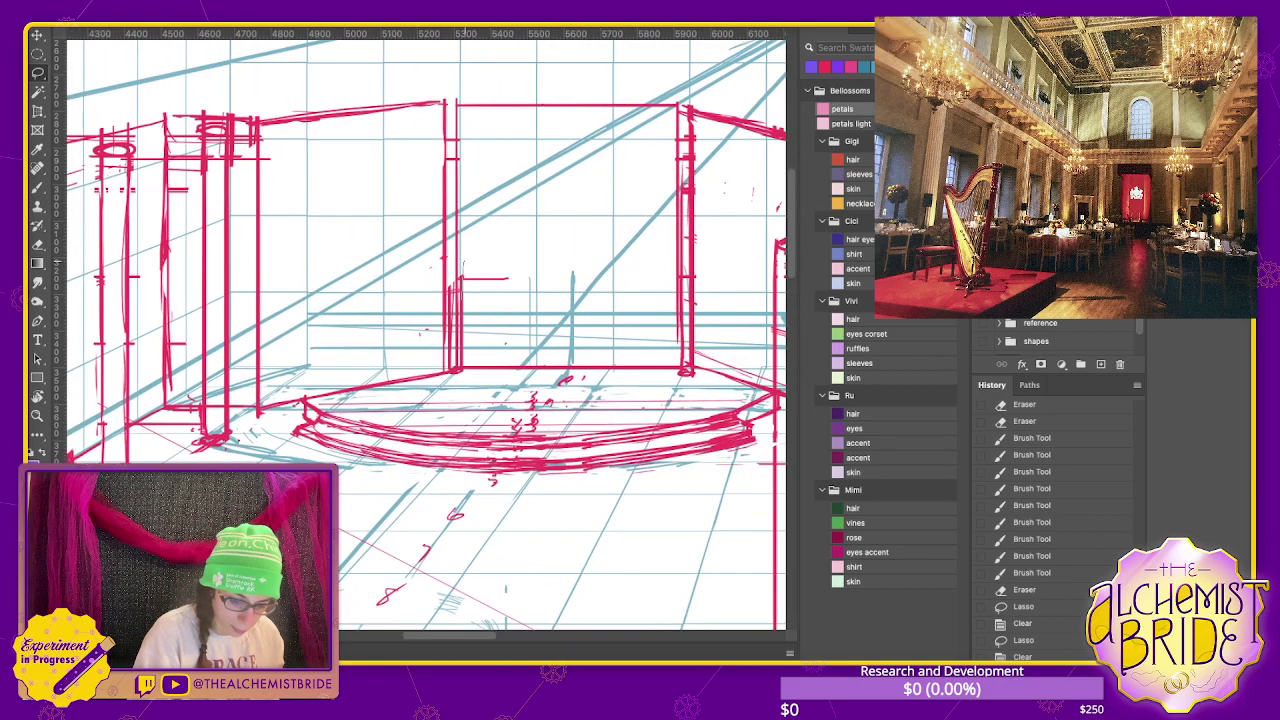
pyautogui.moveTo(463, 300); pyautogui.dragTo(464, 296)
pyautogui.press('Delete')
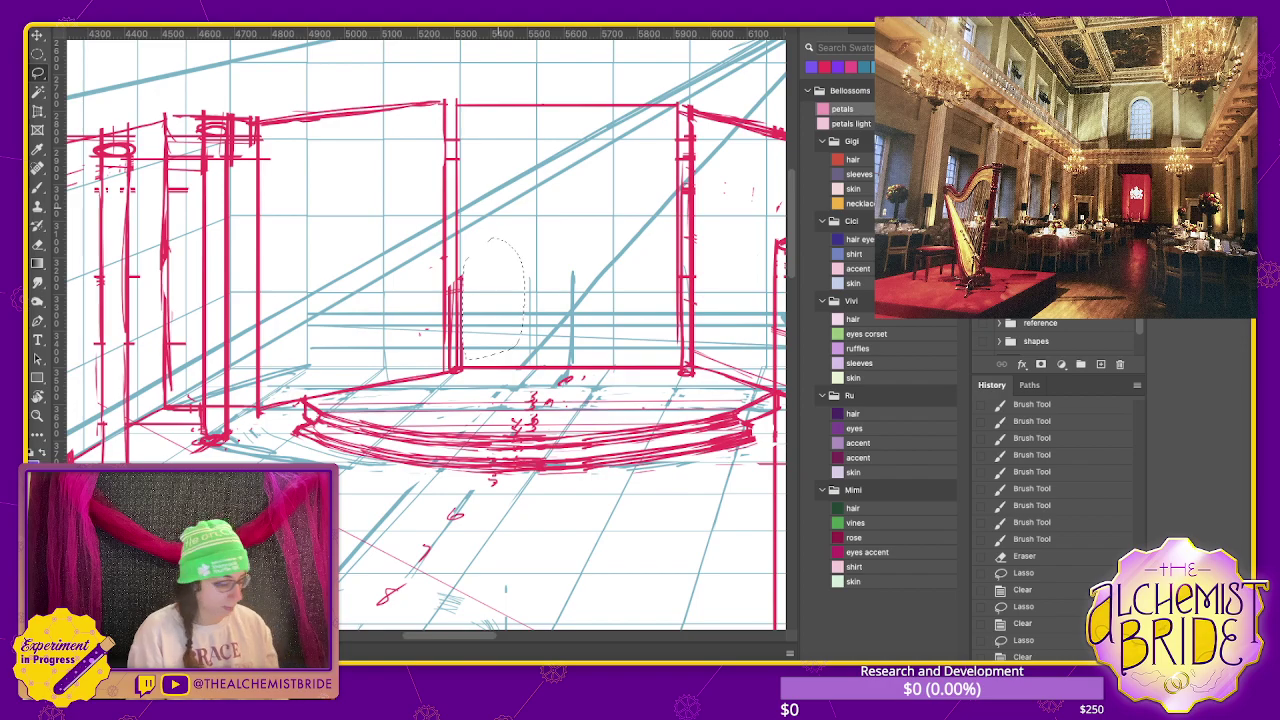
pyautogui.hotkey('ctrl', 'd')
# - Lighten the doubled pillar lines and redraw the right pillar line cleanly
pyautogui.press('e')
pyautogui.moveTo(450, 284); pyautogui.dragTo(451, 360)
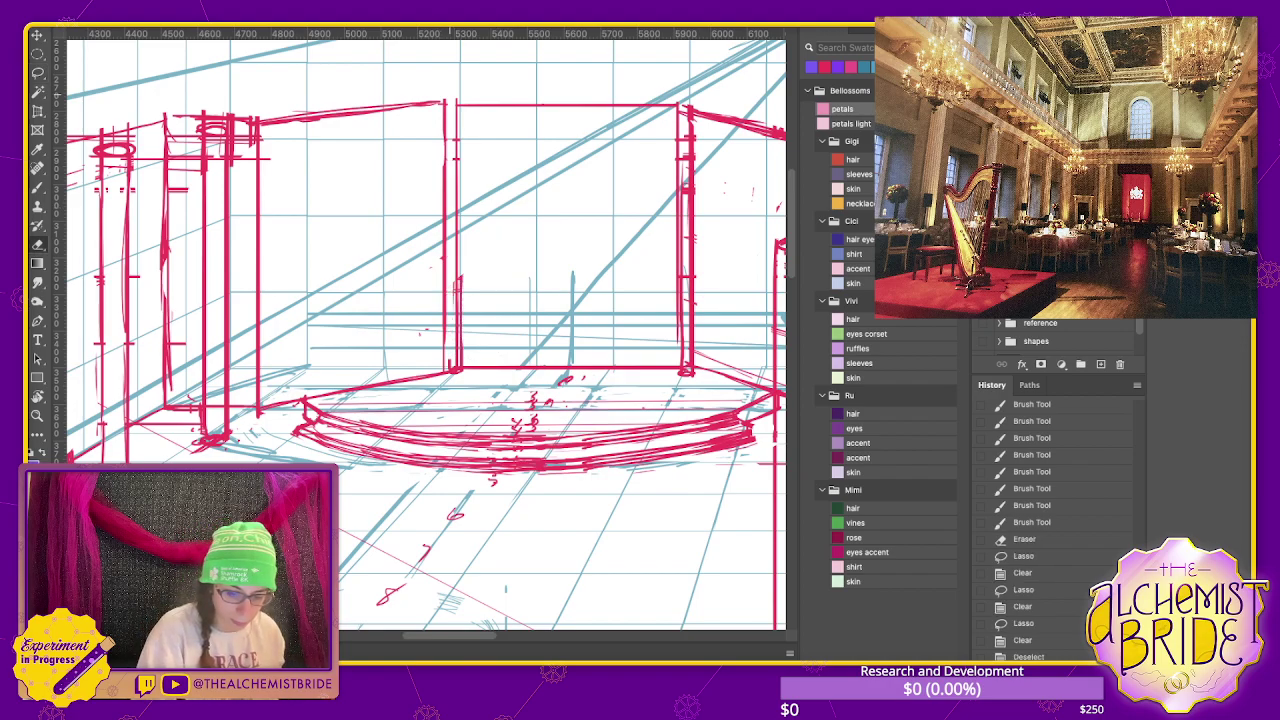
pyautogui.moveTo(683, 152); pyautogui.dragTo(683, 360)
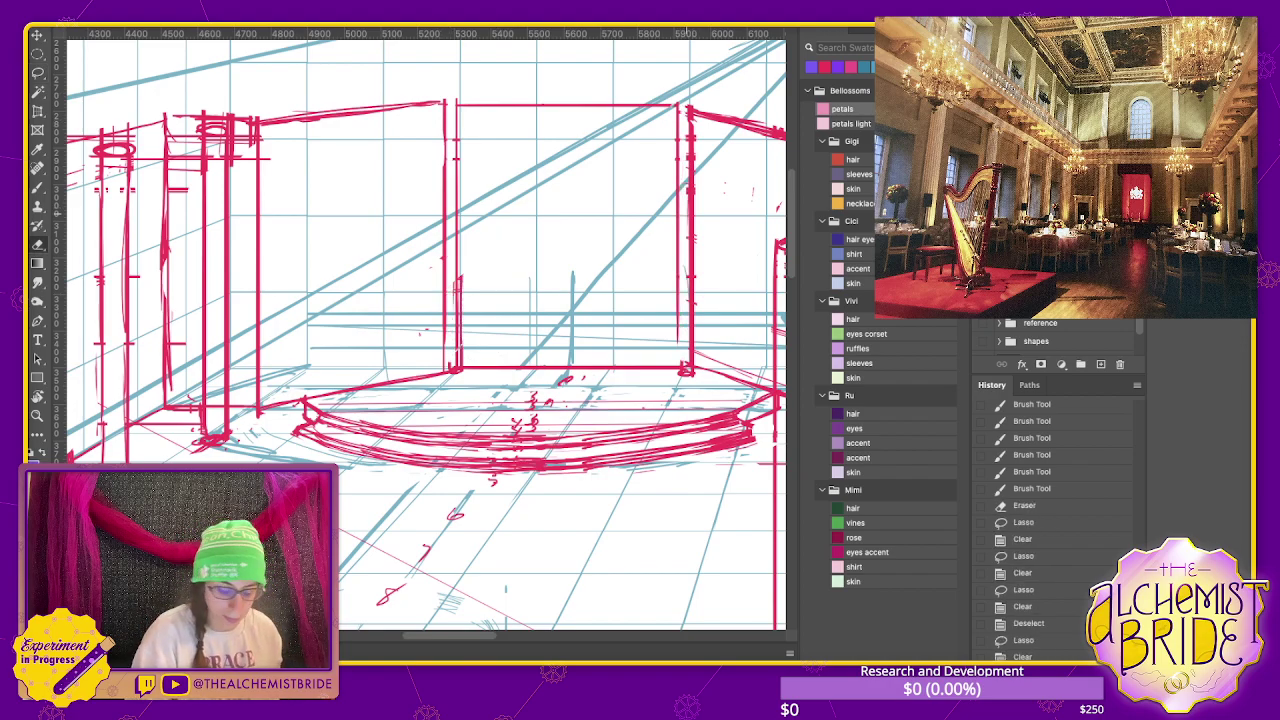
pyautogui.press('b')
pyautogui.moveTo(680, 112); pyautogui.dragTo(680, 284)
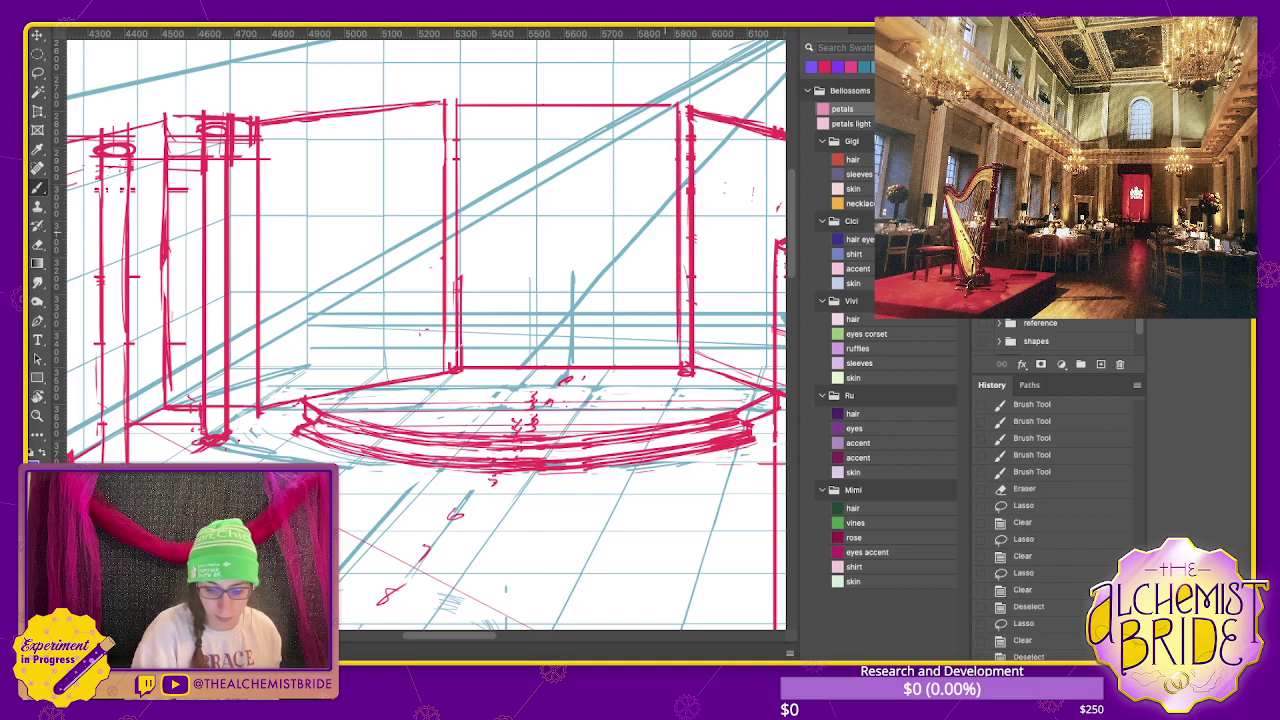
# - Lasso and delete the stray marks around the stage platform
pyautogui.press('l')
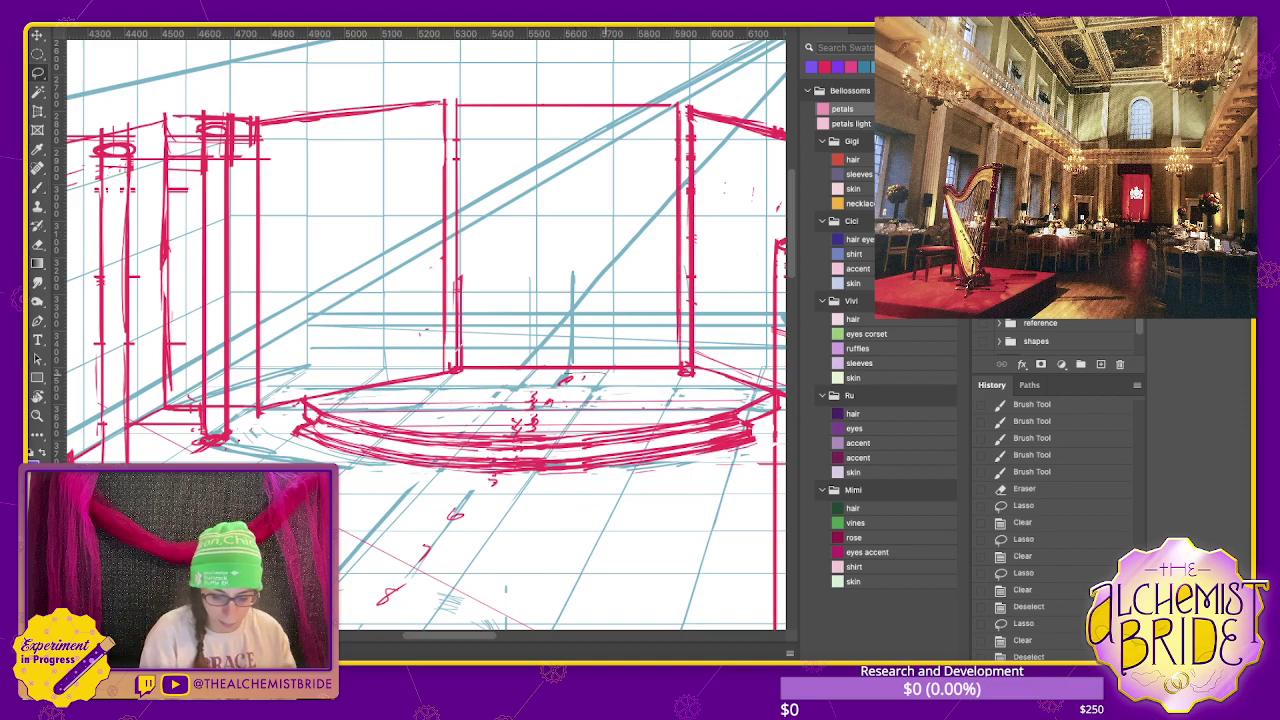
pyautogui.moveTo(600, 374); pyautogui.dragTo(596, 375)
pyautogui.press('Delete')
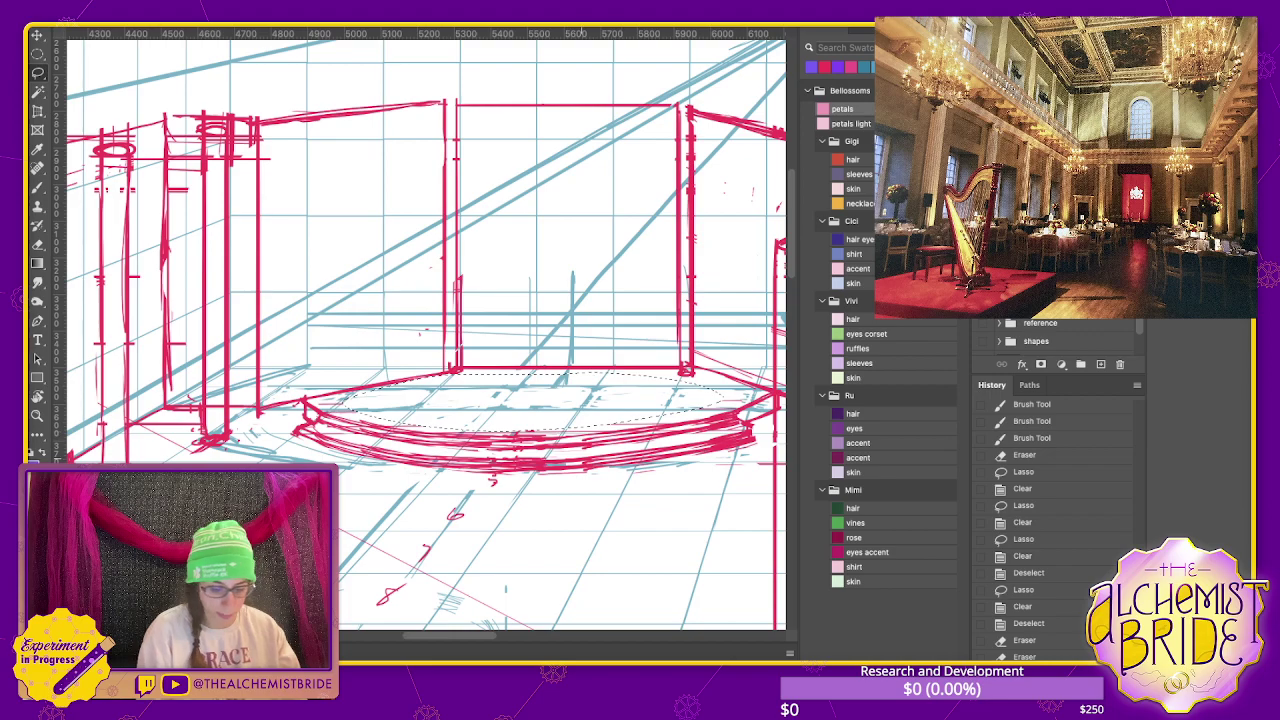
pyautogui.hotkey('ctrl', 'd')
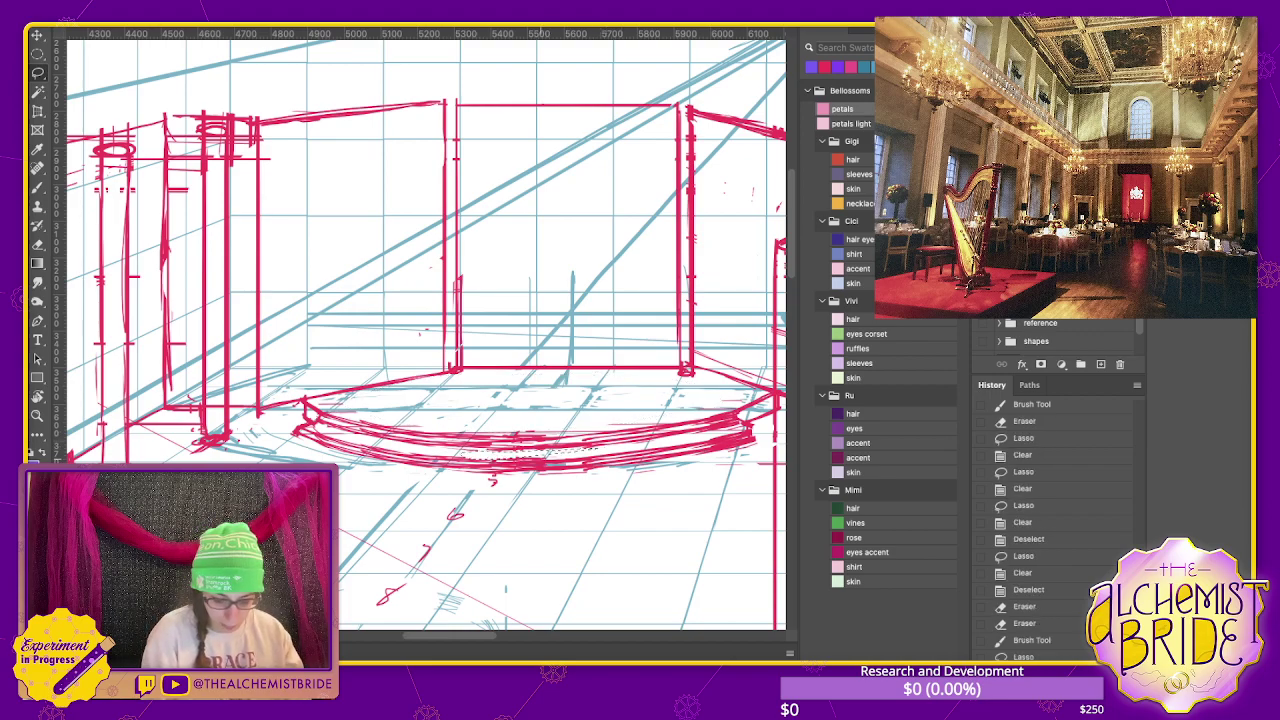
# - Erase the stray lines along the stage rim
pyautogui.press('e')
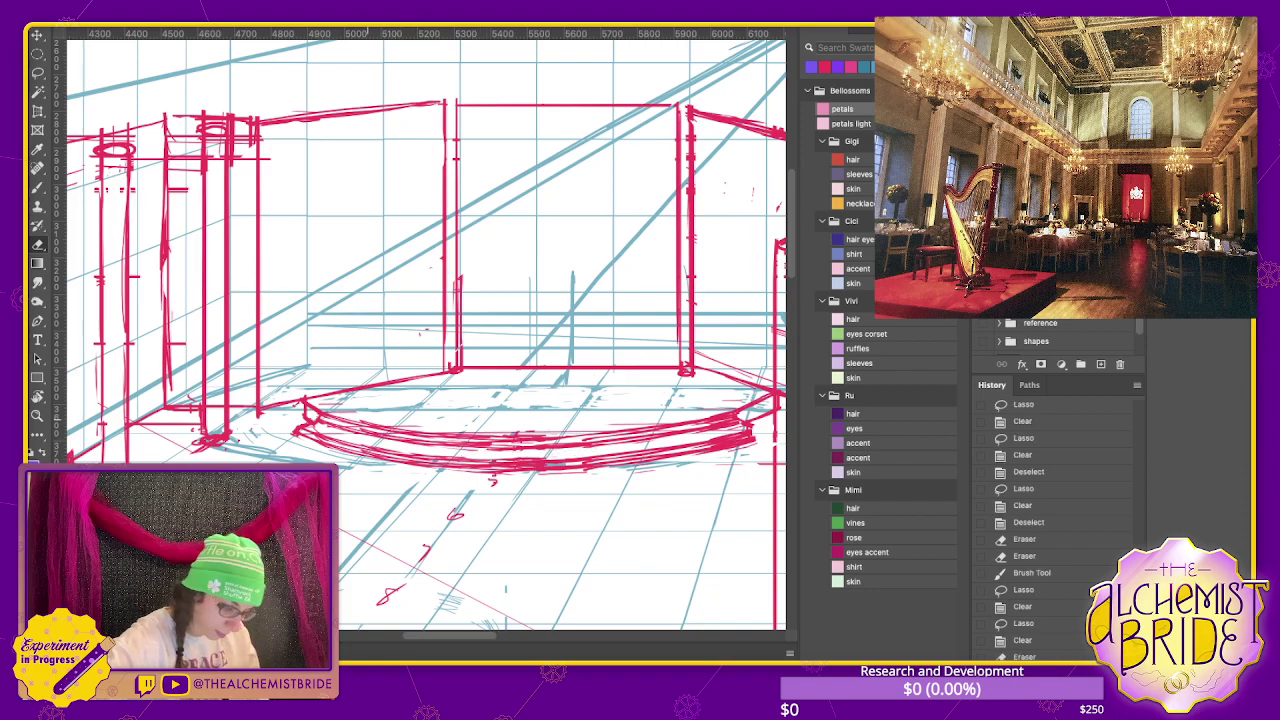
pyautogui.moveTo(350, 425)
pyautogui.mouseDown()
pyautogui.moveTo(540, 444)
pyautogui.moveTo(686, 432)
pyautogui.mouseUp()
pyautogui.moveTo(400, 420); pyautogui.dragTo(560, 435)
pyautogui.moveTo(318, 440); pyautogui.dragTo(424, 460)
pyautogui.moveTo(55, 457); pyautogui.dragTo(61, 463)
pyautogui.moveTo(520, 463)
pyautogui.mouseDown()
pyautogui.moveTo(726, 443)
pyautogui.moveTo(710, 442)
pyautogui.mouseUp()
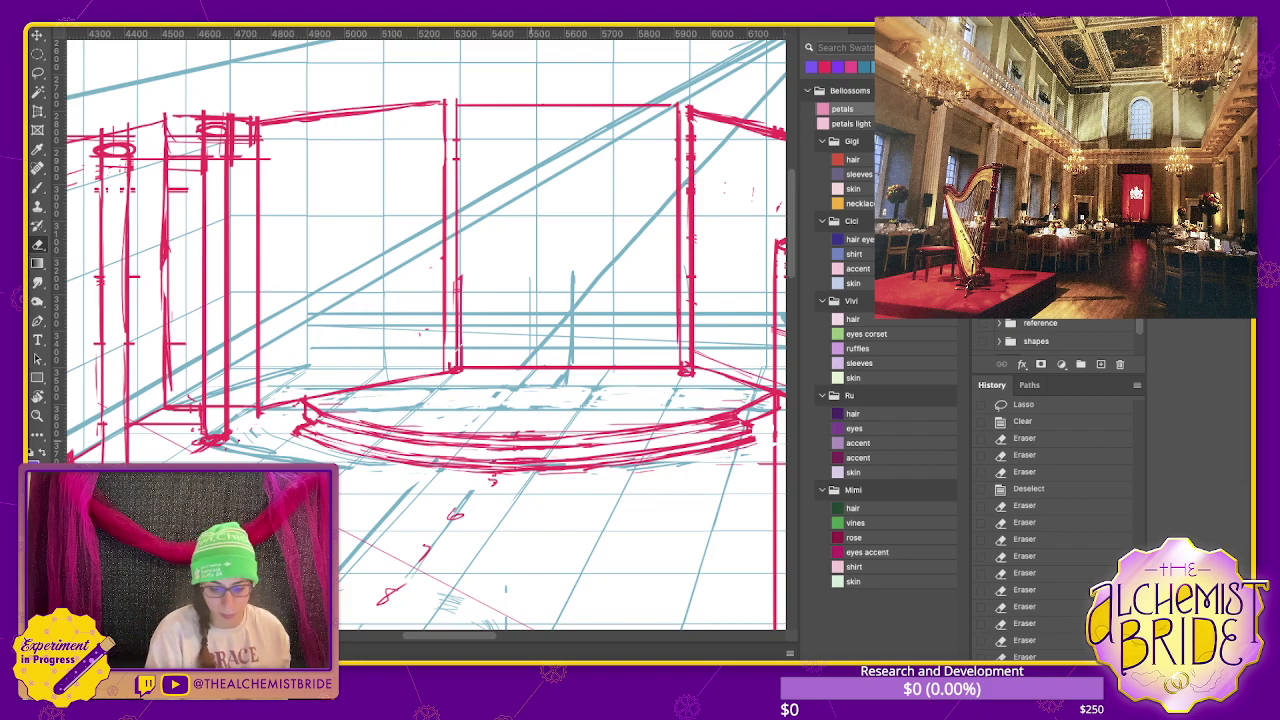
# - Zoom out and brush the sides and bottom of the back window frame
pyautogui.hotkey('ctrl', '-')
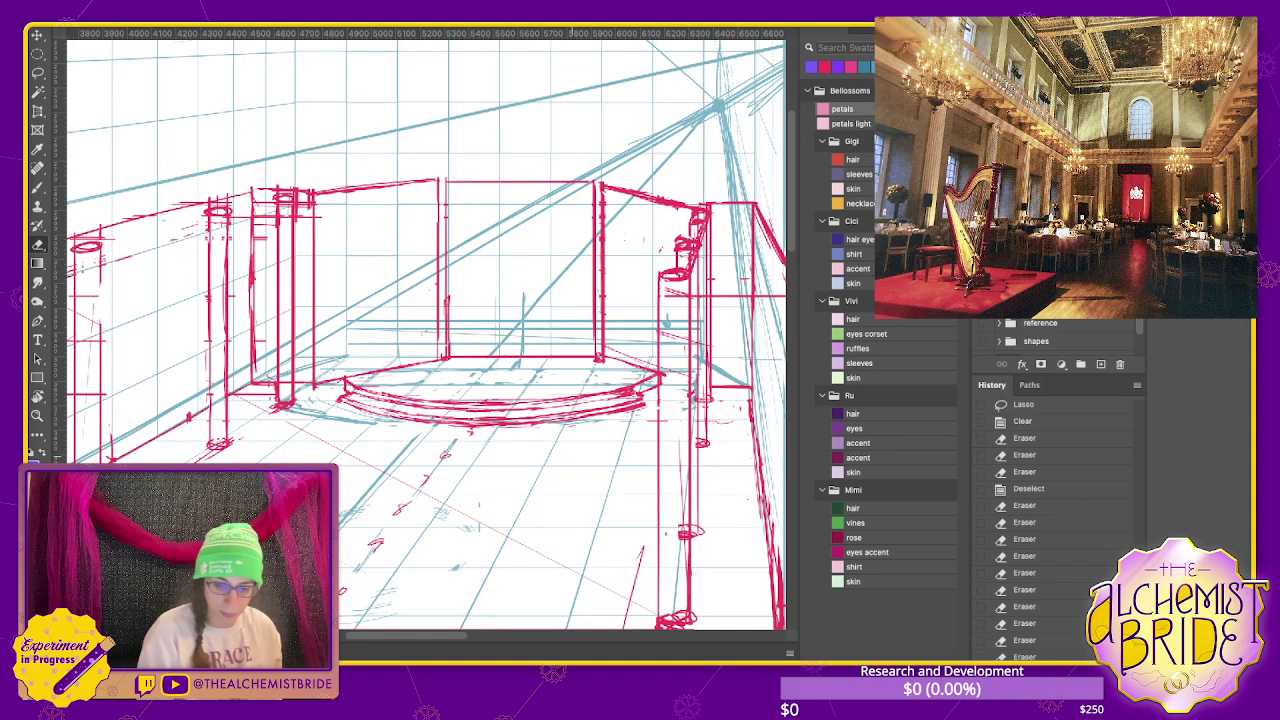
pyautogui.press('b')
pyautogui.moveTo(458, 194); pyautogui.dragTo(468, 188)
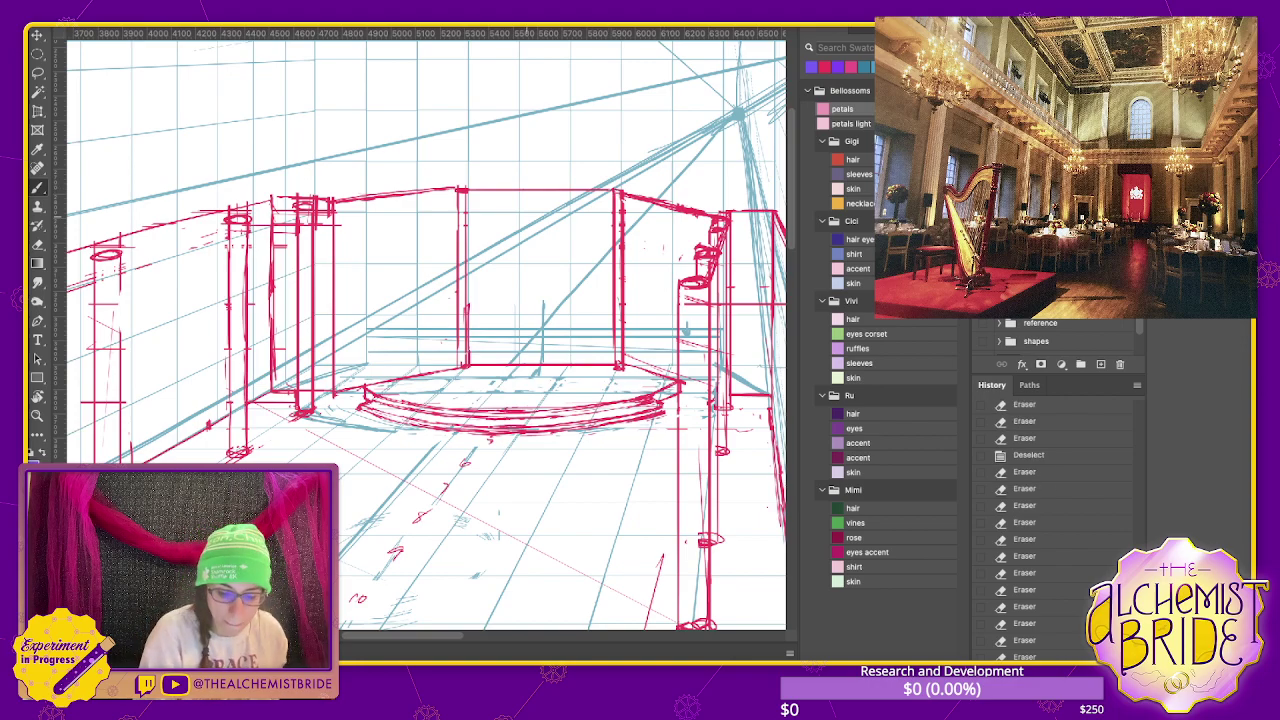
pyautogui.moveTo(480, 212)
pyautogui.mouseDown()
pyautogui.moveTo(480, 332)
pyautogui.moveTo(602, 306)
pyautogui.moveTo(602, 338)
pyautogui.mouseUp()
pyautogui.moveTo(480, 334); pyautogui.dragTo(602, 334)
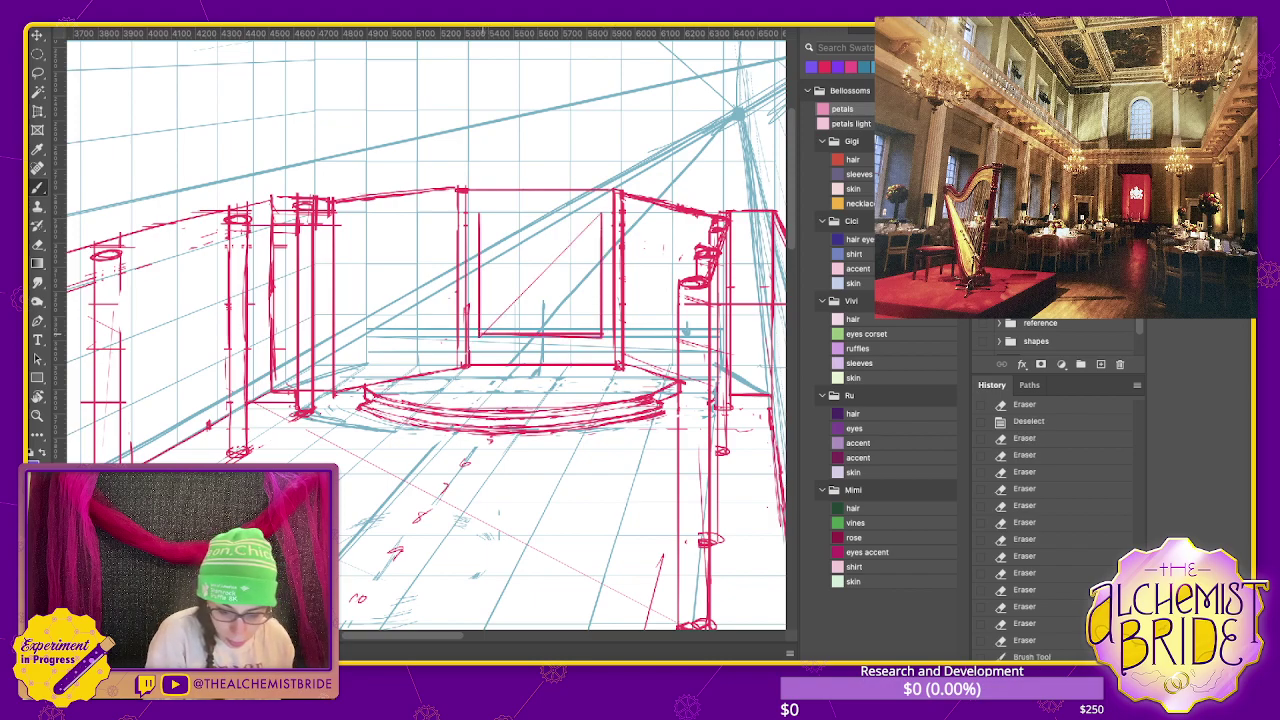
# - Draw the window top, a crossing diagonal, vertical mullions and a round window
pyautogui.moveTo(484, 214); pyautogui.dragTo(600, 330)
pyautogui.moveTo(484, 212); pyautogui.dragTo(600, 212)
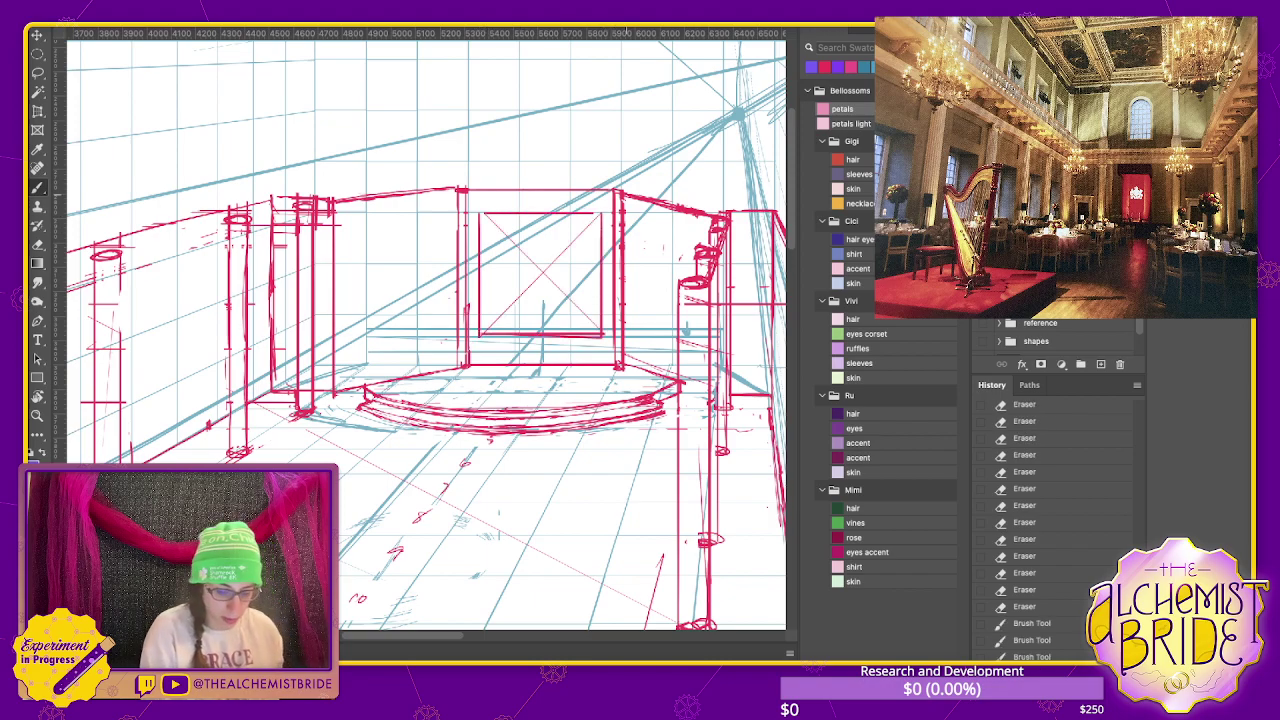
pyautogui.moveTo(516, 214)
pyautogui.mouseDown()
pyautogui.moveTo(516, 338)
pyautogui.moveTo(521, 284)
pyautogui.moveTo(523, 328)
pyautogui.mouseUp()
pyautogui.moveTo(566, 212); pyautogui.dragTo(566, 332)
pyautogui.moveTo(570, 212); pyautogui.dragTo(570, 336)
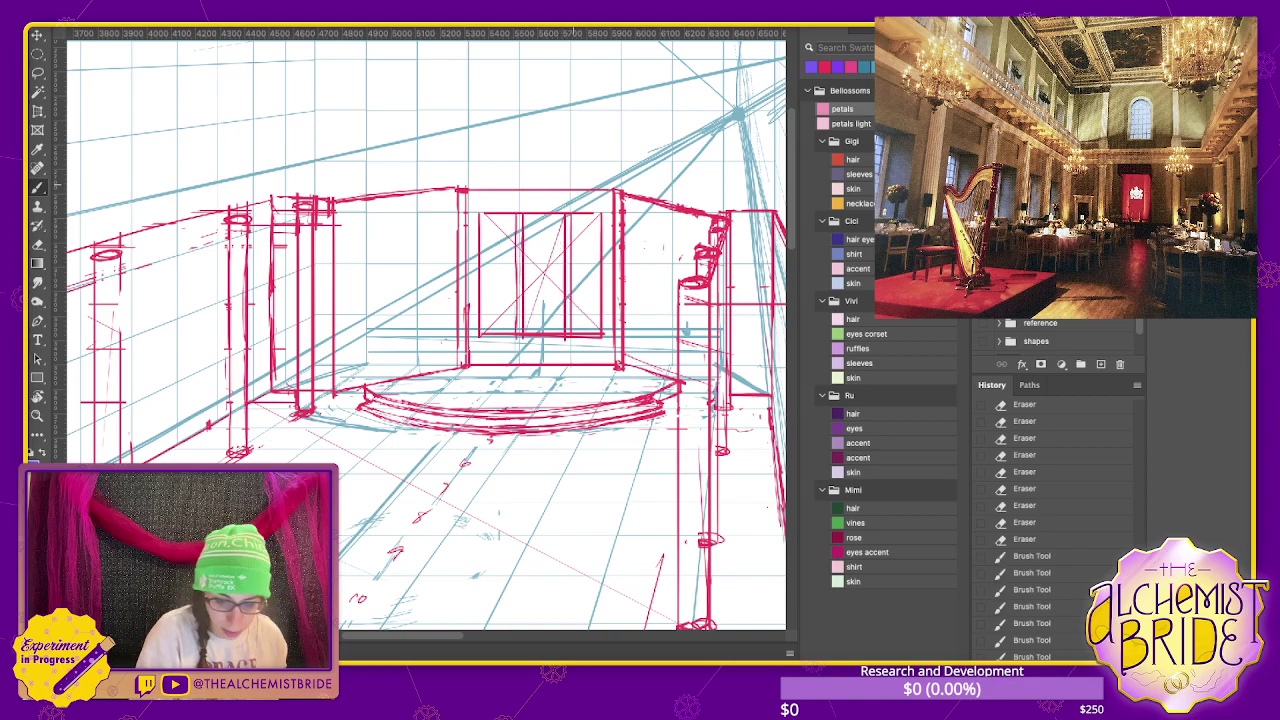
pyautogui.moveTo(530, 240)
pyautogui.mouseDown()
pyautogui.moveTo(546, 236)
pyautogui.moveTo(556, 270)
pyautogui.moveTo(540, 238)
pyautogui.moveTo(535, 332)
pyautogui.moveTo(544, 302)
pyautogui.moveTo(556, 334)
pyautogui.moveTo(568, 305)
pyautogui.mouseUp()
# - Add scalloped drapes, side edge lines and a spiral inside the round window
pyautogui.moveTo(480, 218)
pyautogui.mouseDown()
pyautogui.moveTo(502, 232)
pyautogui.moveTo(516, 218)
pyautogui.moveTo(602, 234)
pyautogui.mouseUp()
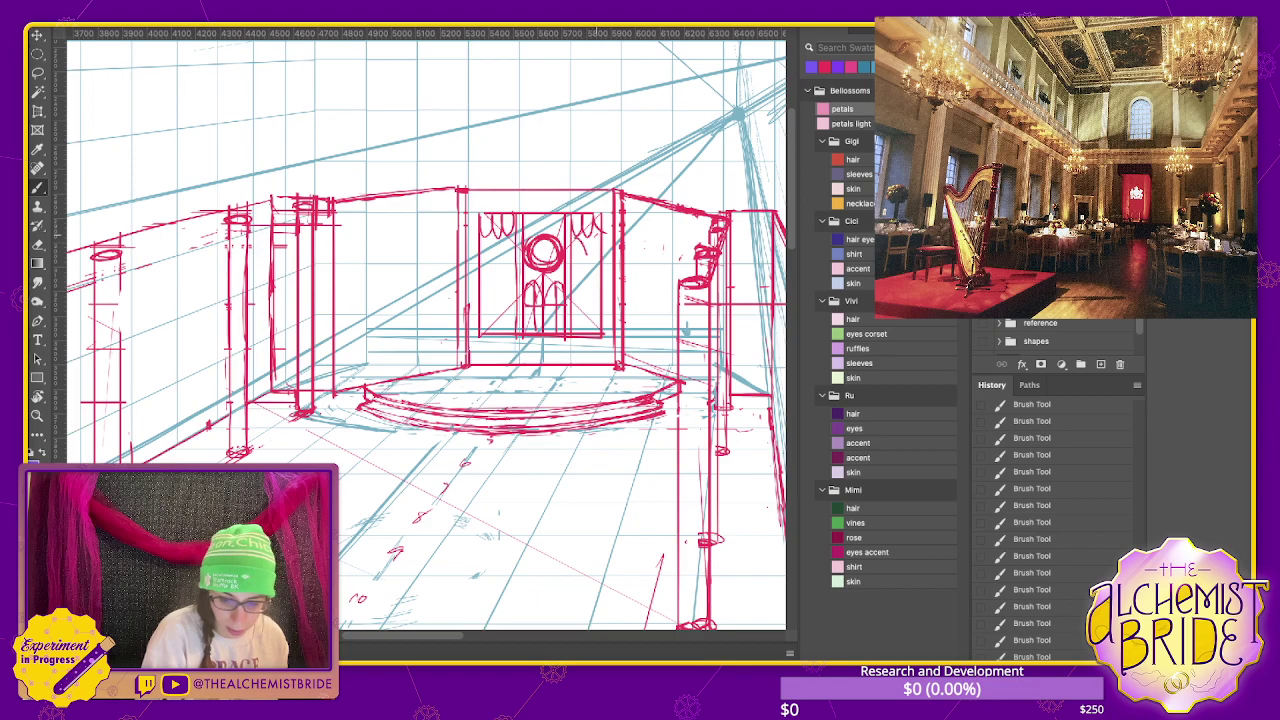
pyautogui.moveTo(592, 232); pyautogui.dragTo(590, 342)
pyautogui.hotkey('ctrl', 'z')
pyautogui.moveTo(588, 248); pyautogui.dragTo(588, 338)
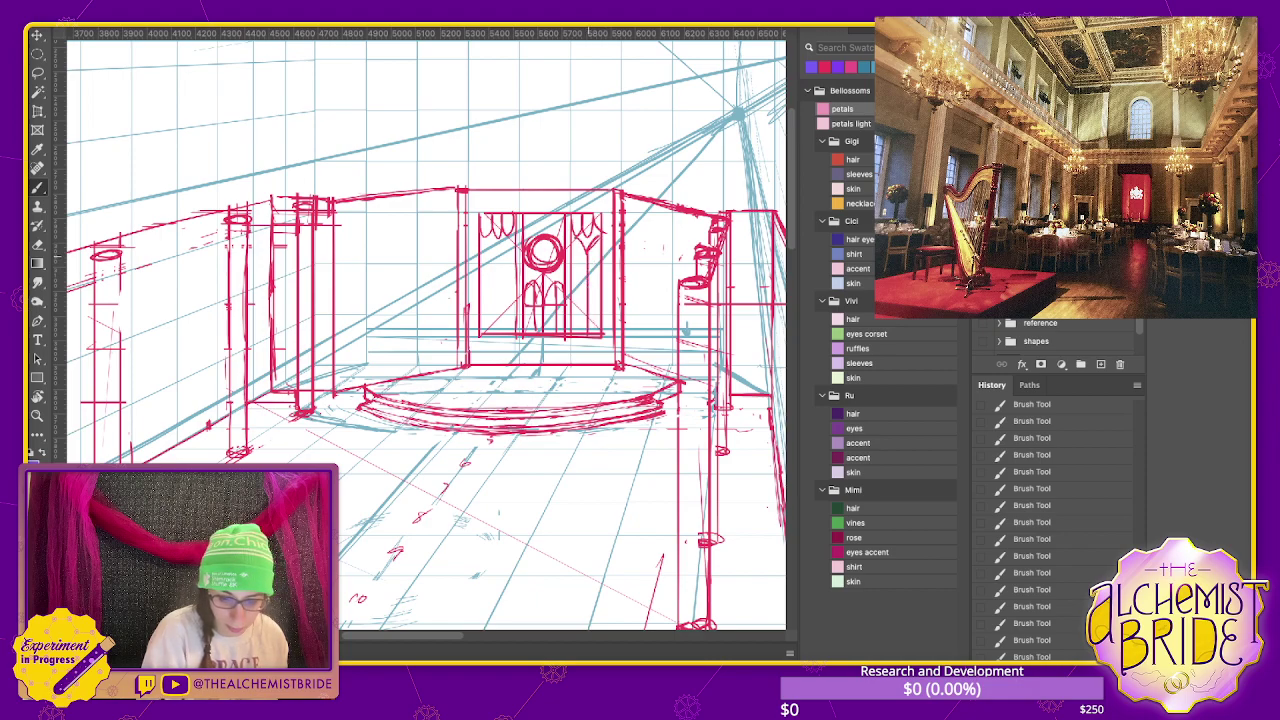
pyautogui.moveTo(508, 250); pyautogui.dragTo(508, 340)
pyautogui.hotkey('ctrl', 'z')
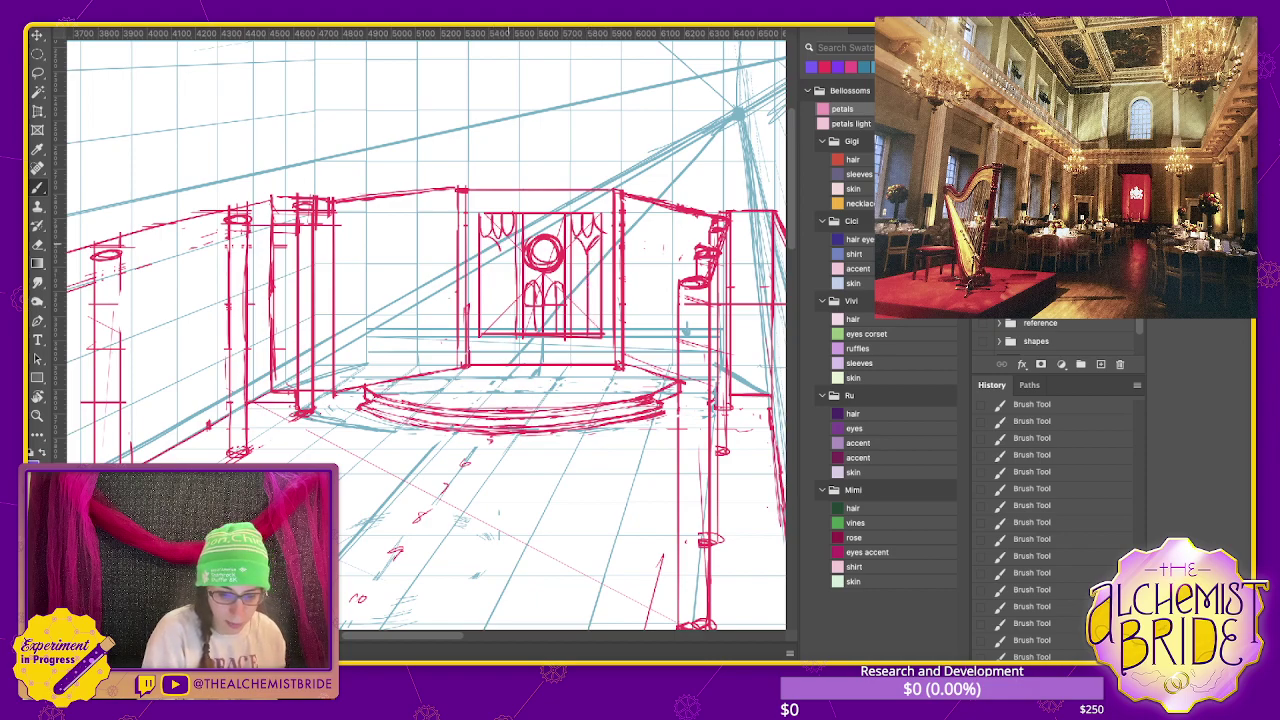
pyautogui.moveTo(498, 246); pyautogui.dragTo(499, 308)
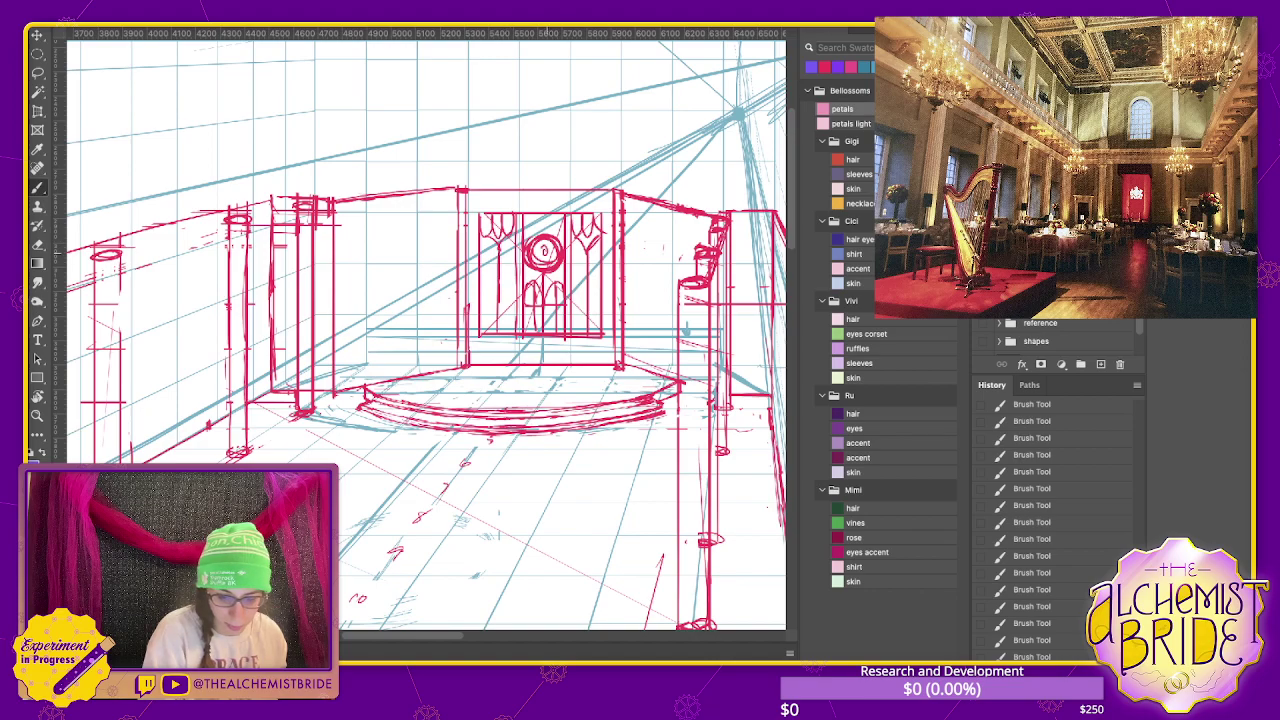
pyautogui.moveTo(540, 247)
pyautogui.mouseDown()
pyautogui.moveTo(547, 257)
pyautogui.moveTo(540, 220)
pyautogui.mouseUp()
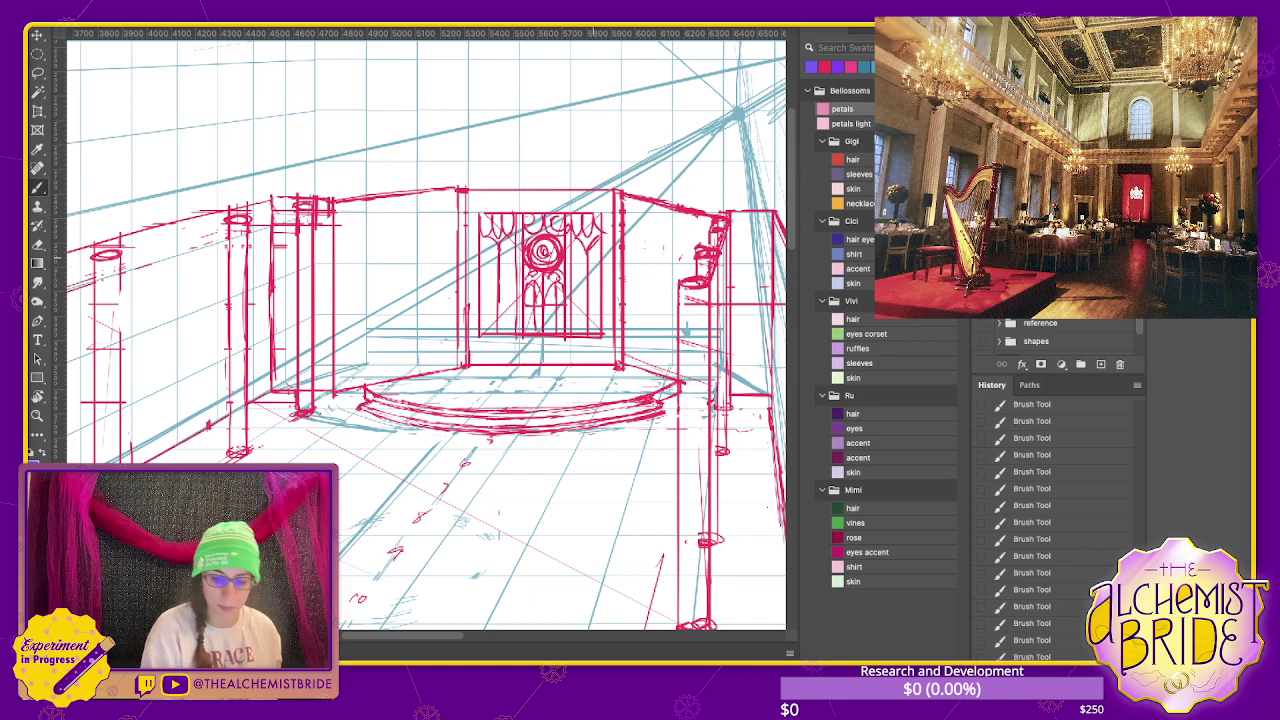
# - Erase one vertical tracery stroke and toggle the purple chandelier sketch layer
pyautogui.press('e')
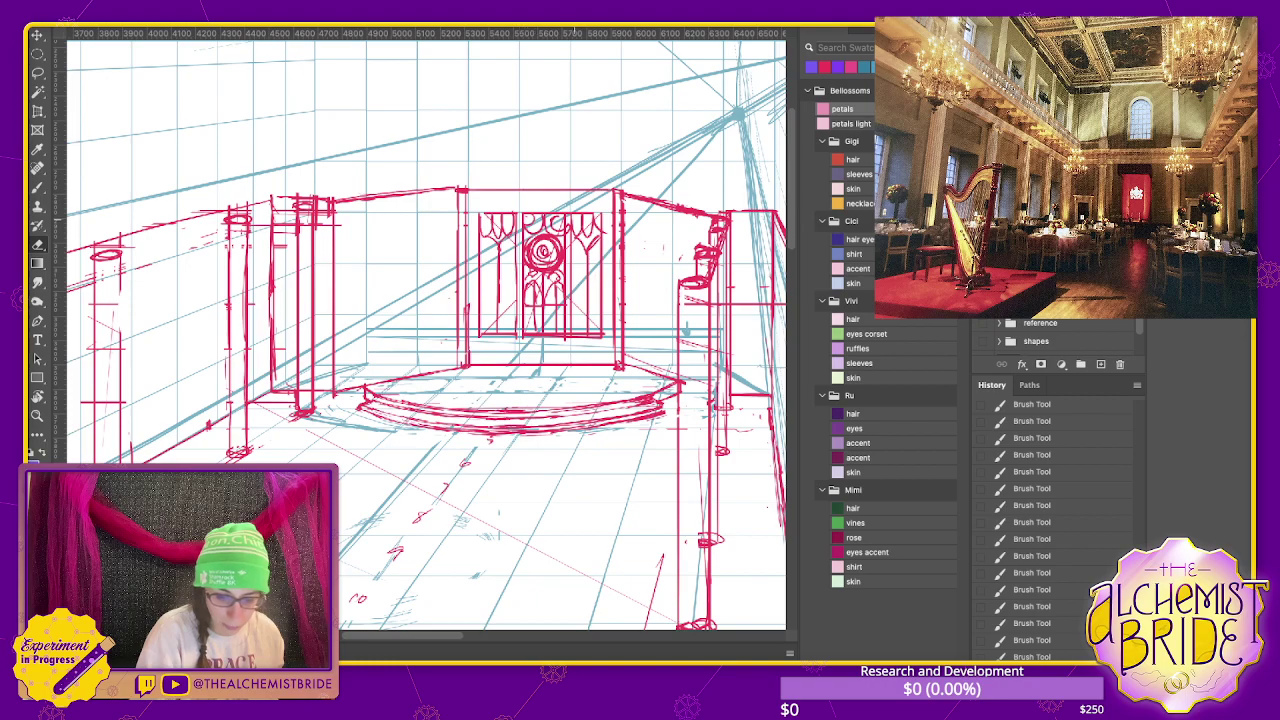
pyautogui.moveTo(566, 215); pyautogui.dragTo(566, 335)
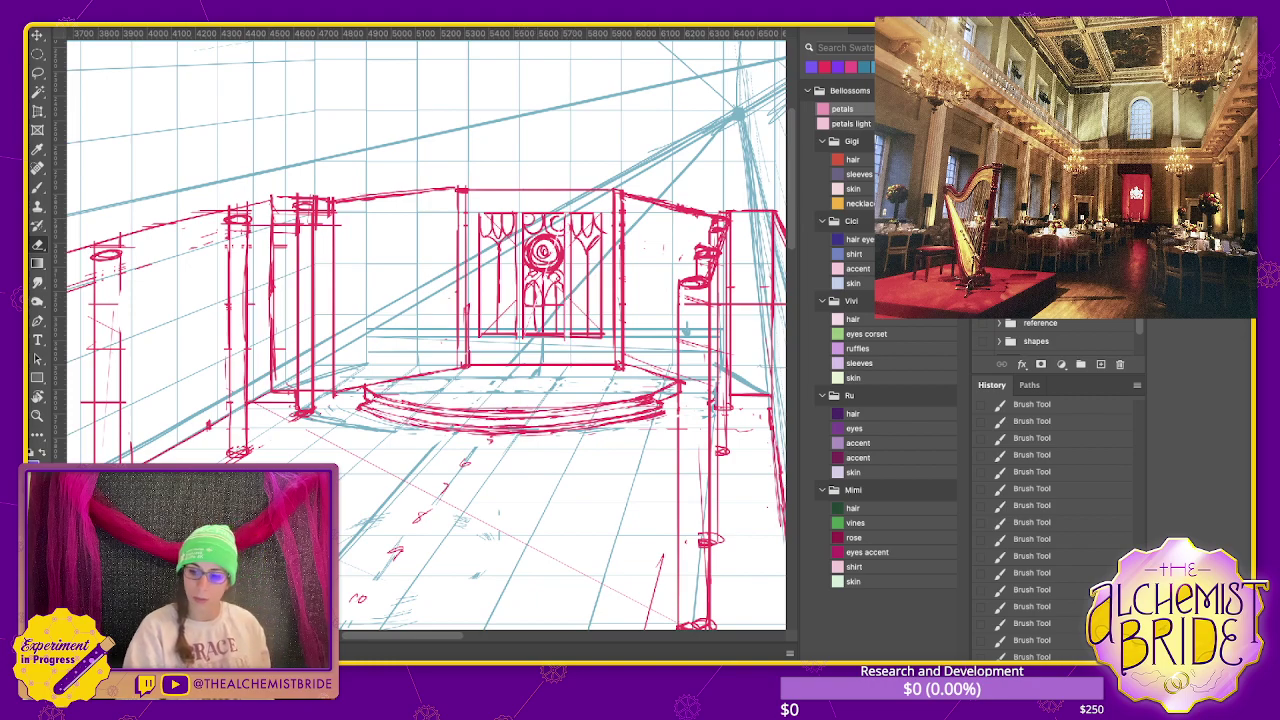
pyautogui.hotkey('ctrl', ',')
pyautogui.hotkey('ctrl', ',')
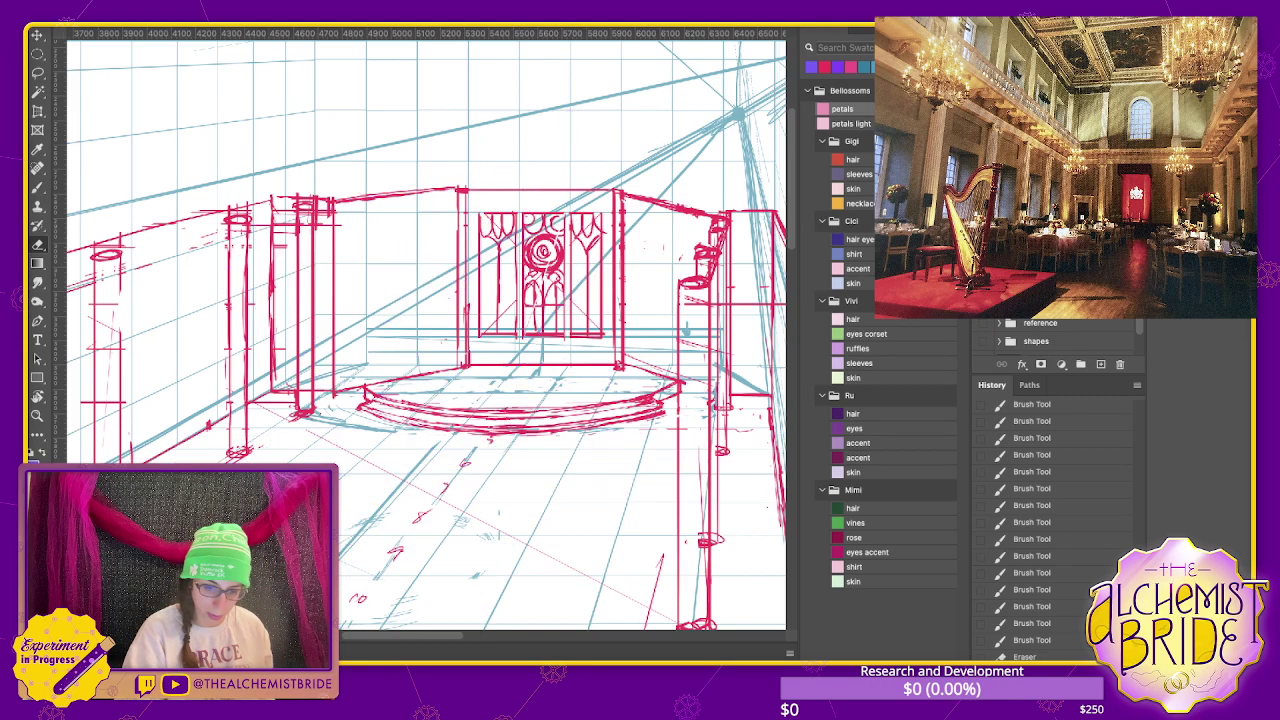
pyautogui.hotkey('ctrl', ',')
pyautogui.press('l')
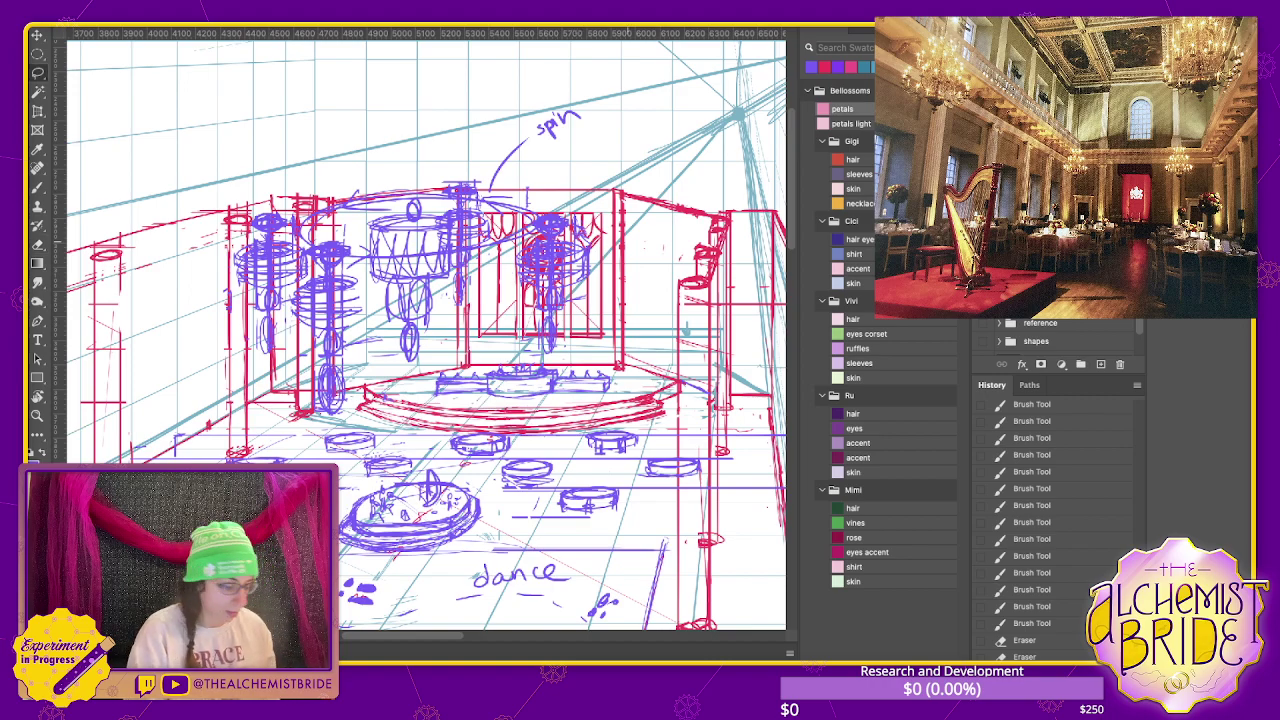
# - Lasso the chandelier sketches and delete the purple chandeliers and spin note there
pyautogui.moveTo(606, 90)
pyautogui.mouseDown()
pyautogui.moveTo(538, 405)
pyautogui.moveTo(424, 420)
pyautogui.mouseUp()
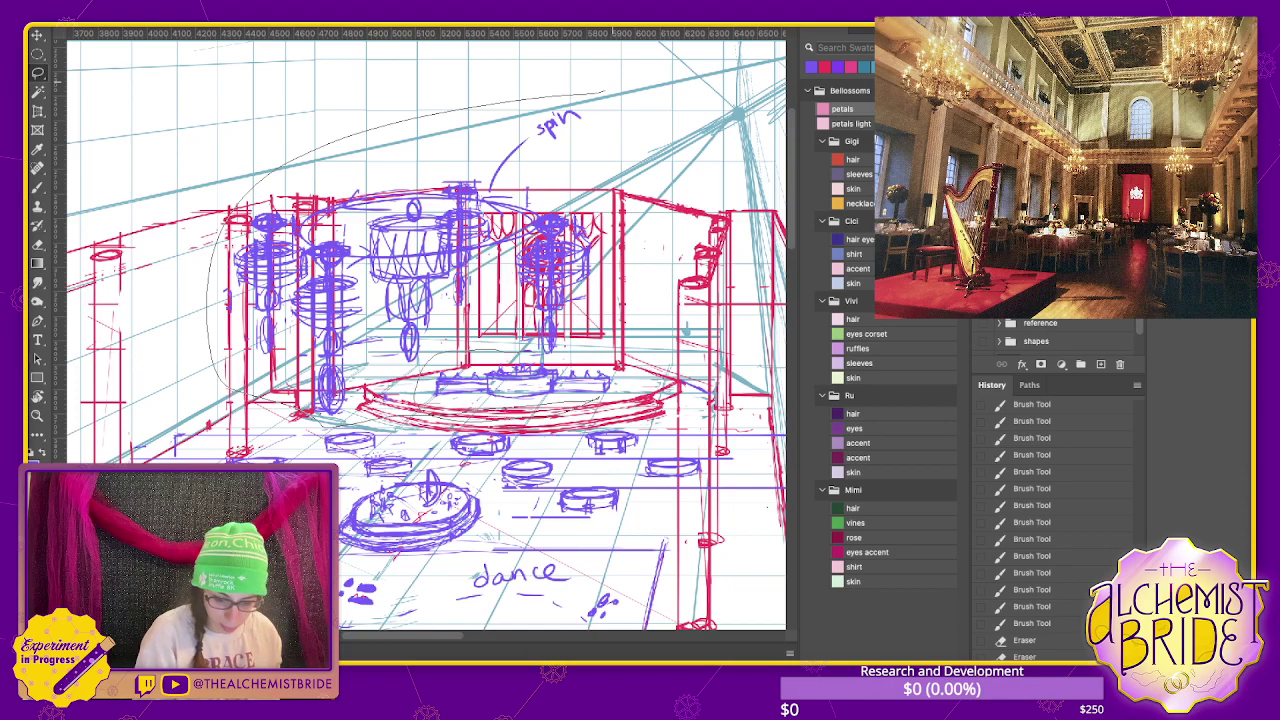
pyautogui.press('Delete')
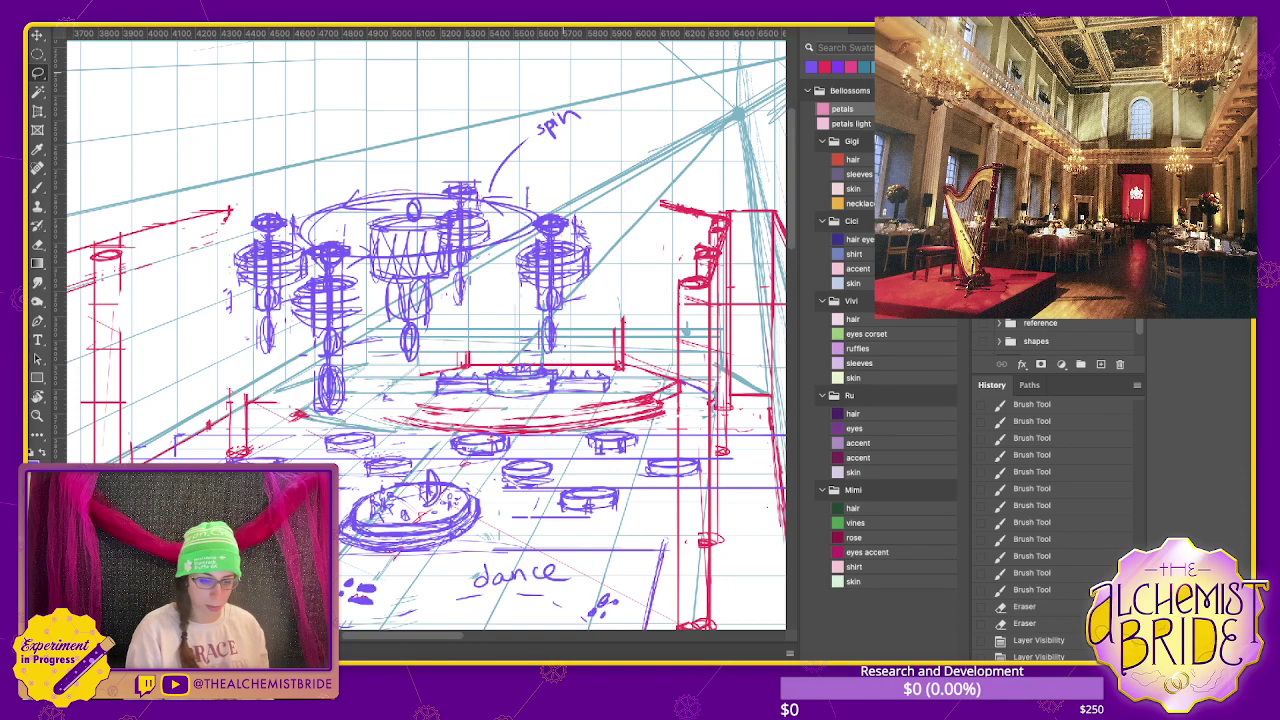
pyautogui.hotkey('ctrl', 'z')
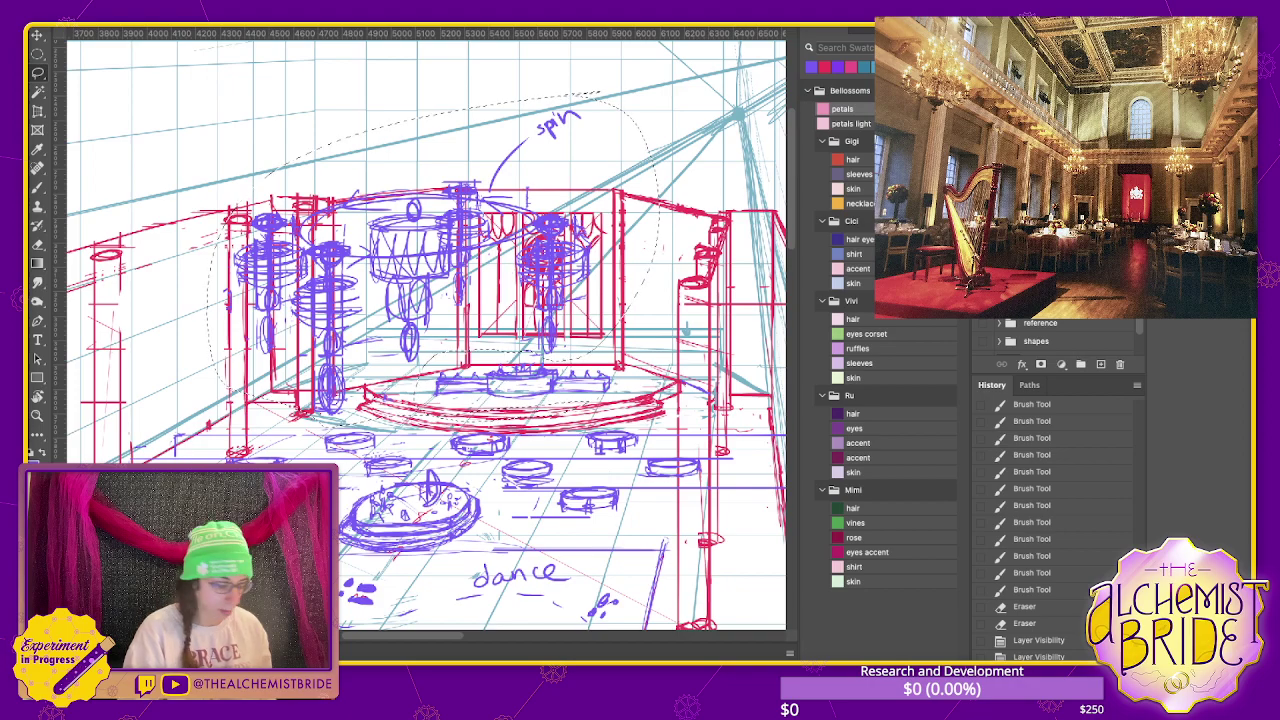
pyautogui.press('Delete')
pyautogui.hotkey('ctrl', 'd')
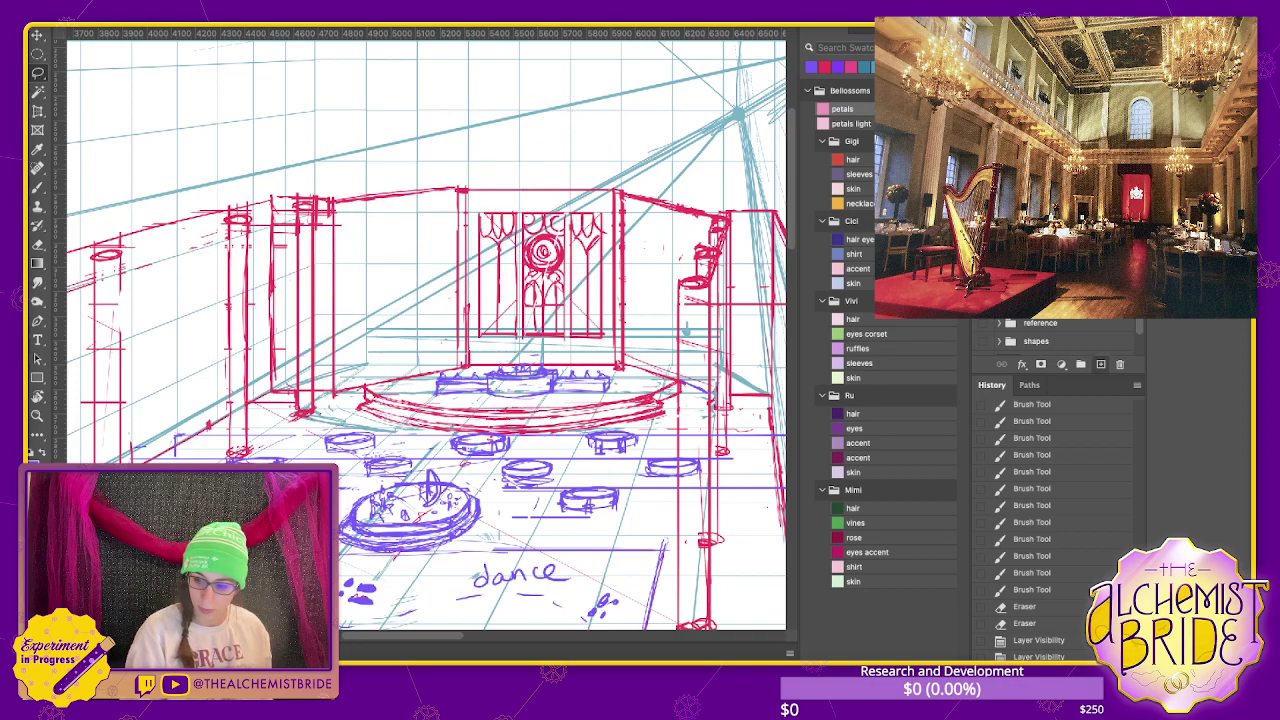
pyautogui.scroll(1, 1060, 340)
pyautogui.click(1000, 329)
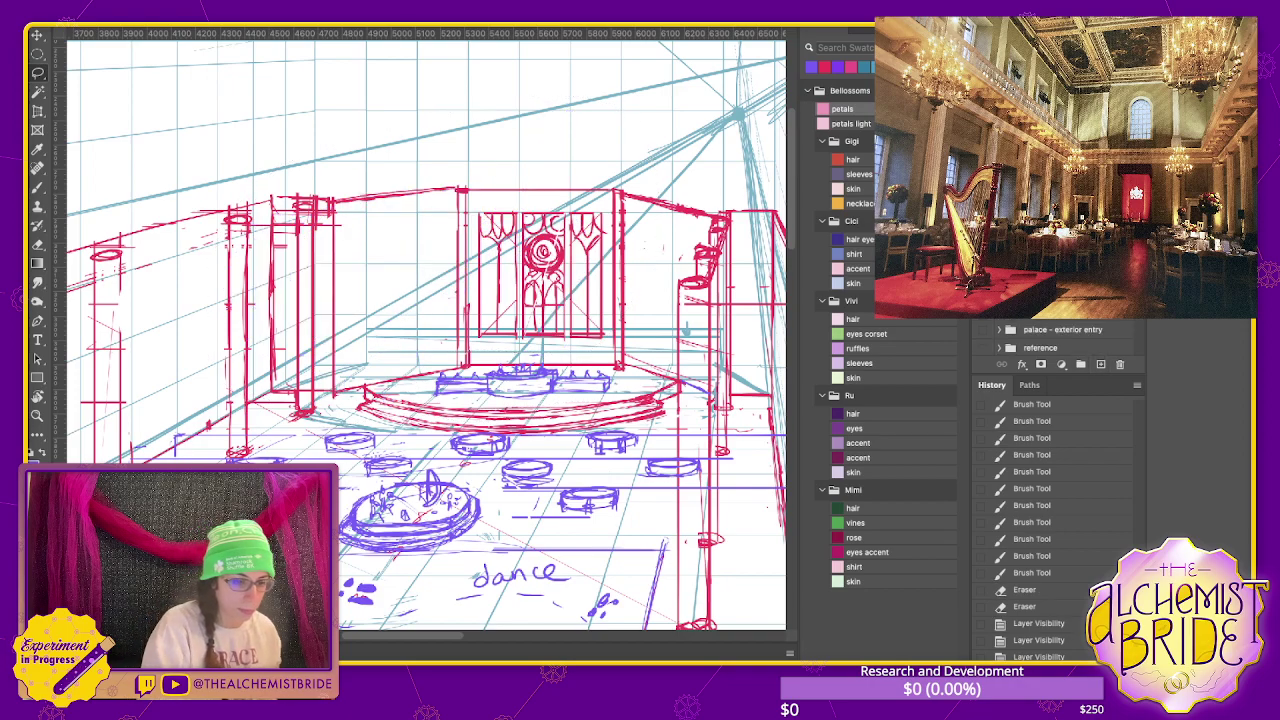
pyautogui.click(985, 311)
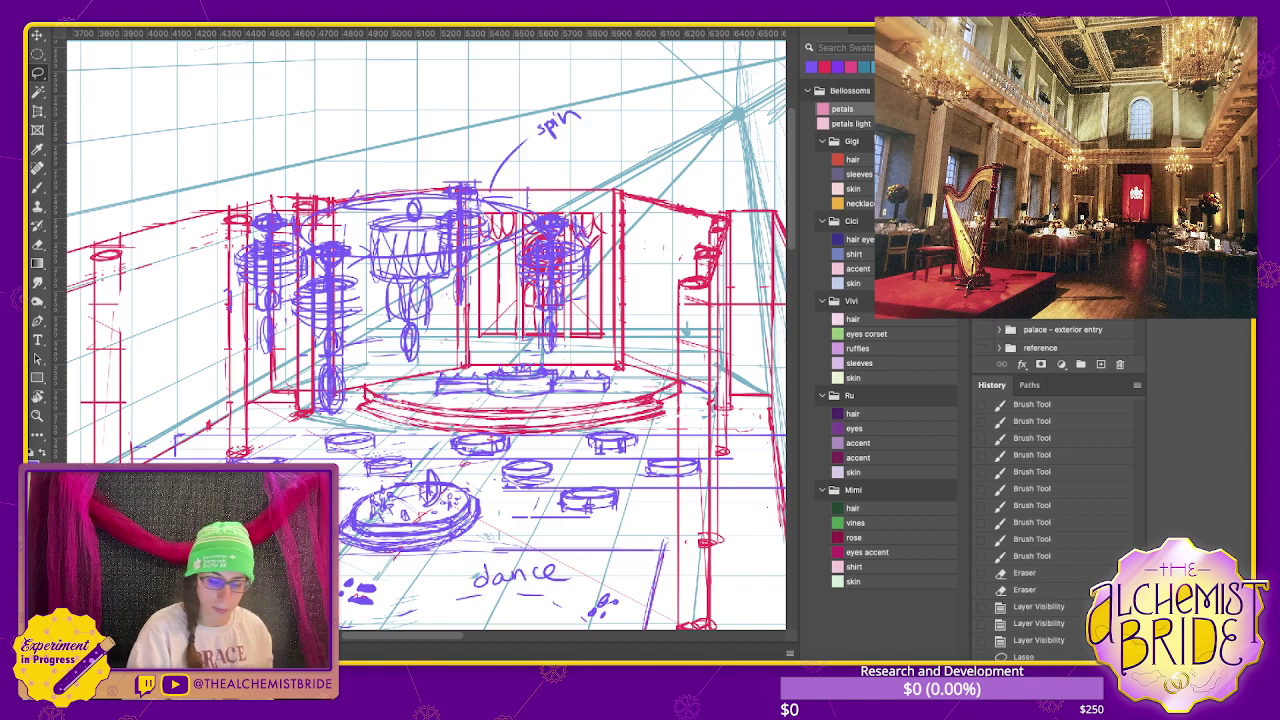
# - Cut the chandelier sketch and paste it in place on a new layer
pyautogui.hotkey('ctrl', 'x')
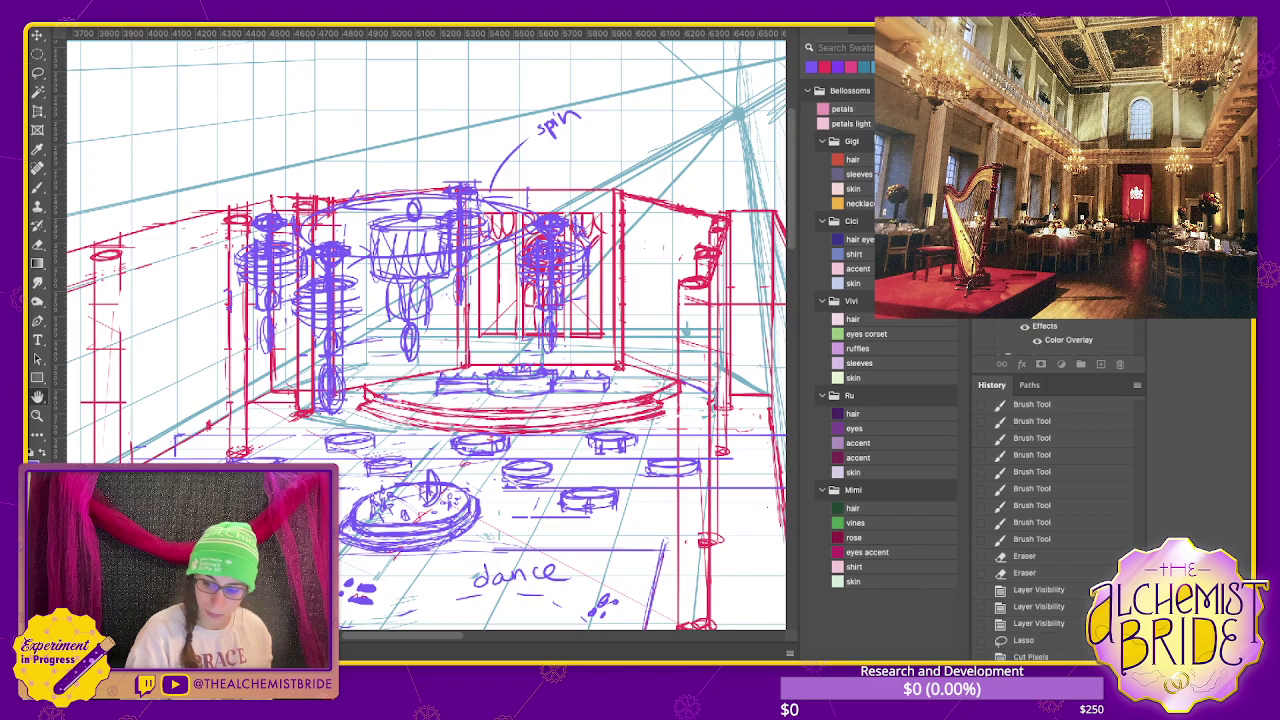
pyautogui.press('i')
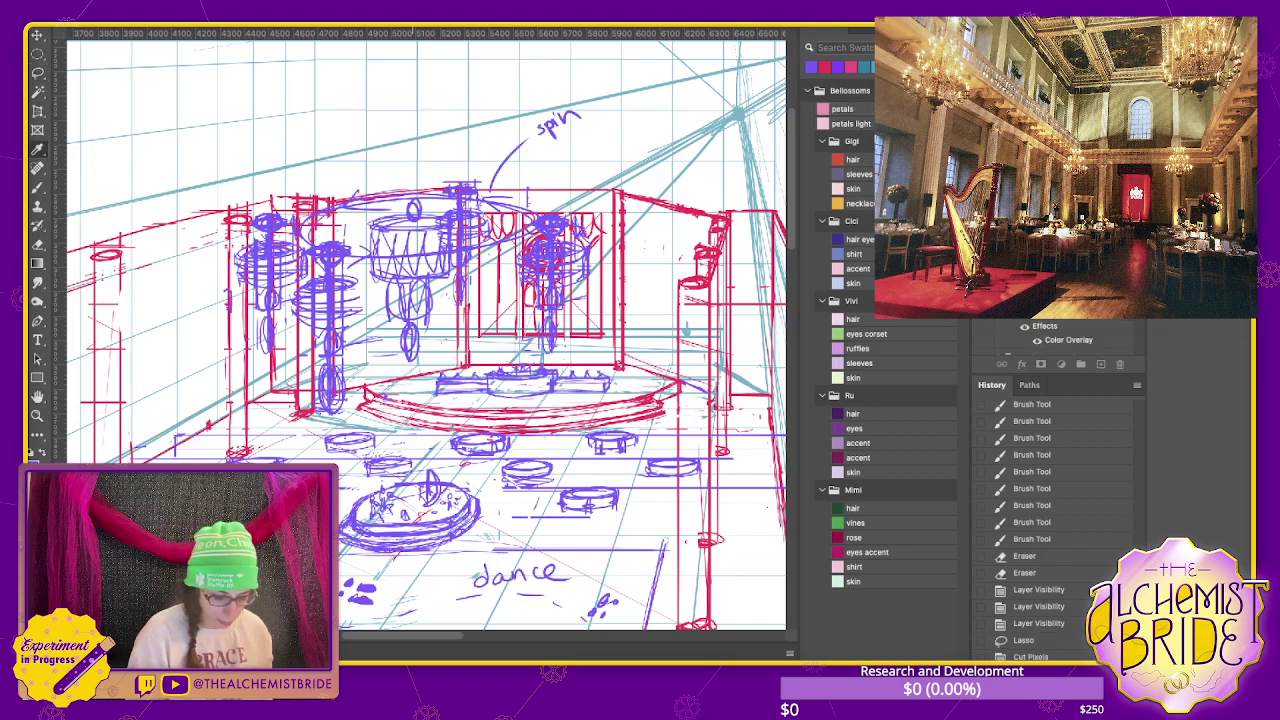
pyautogui.hotkey('ctrl', 'v')
pyautogui.press('Down')
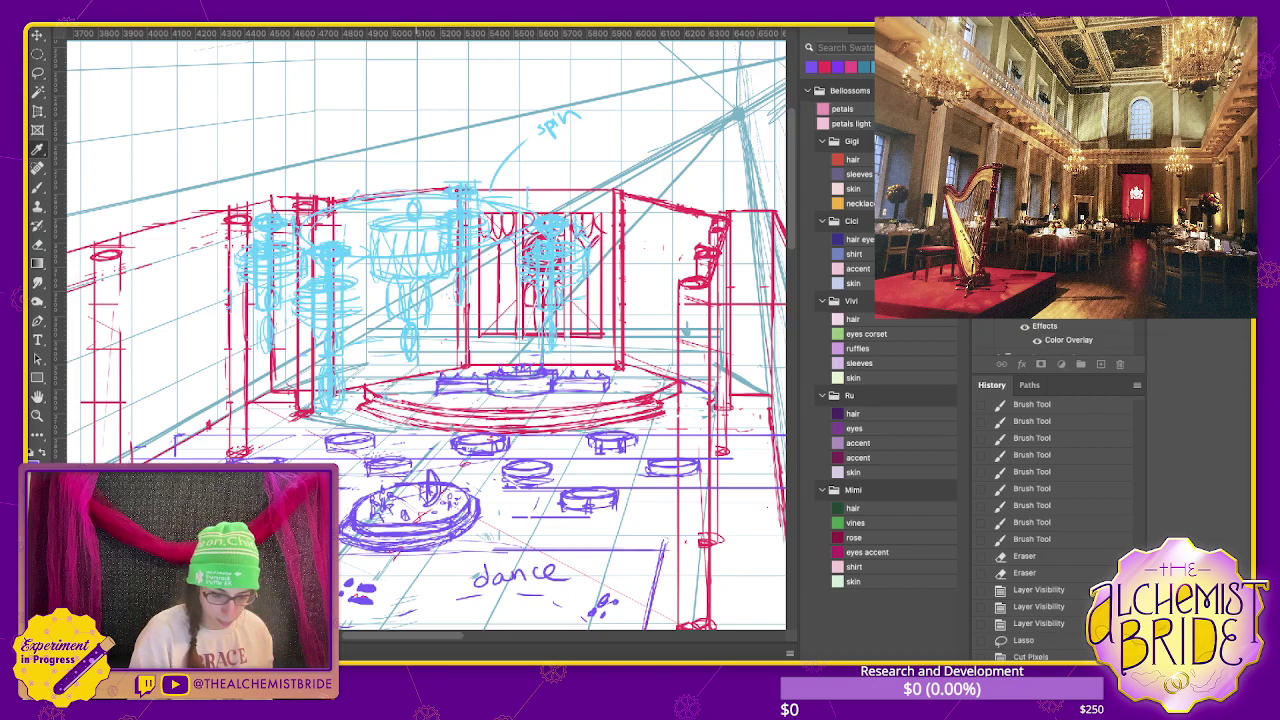
pyautogui.press('h')
pyautogui.press('l')
pyautogui.hotkey('ctrl', 'shift', 'alt', 'n')
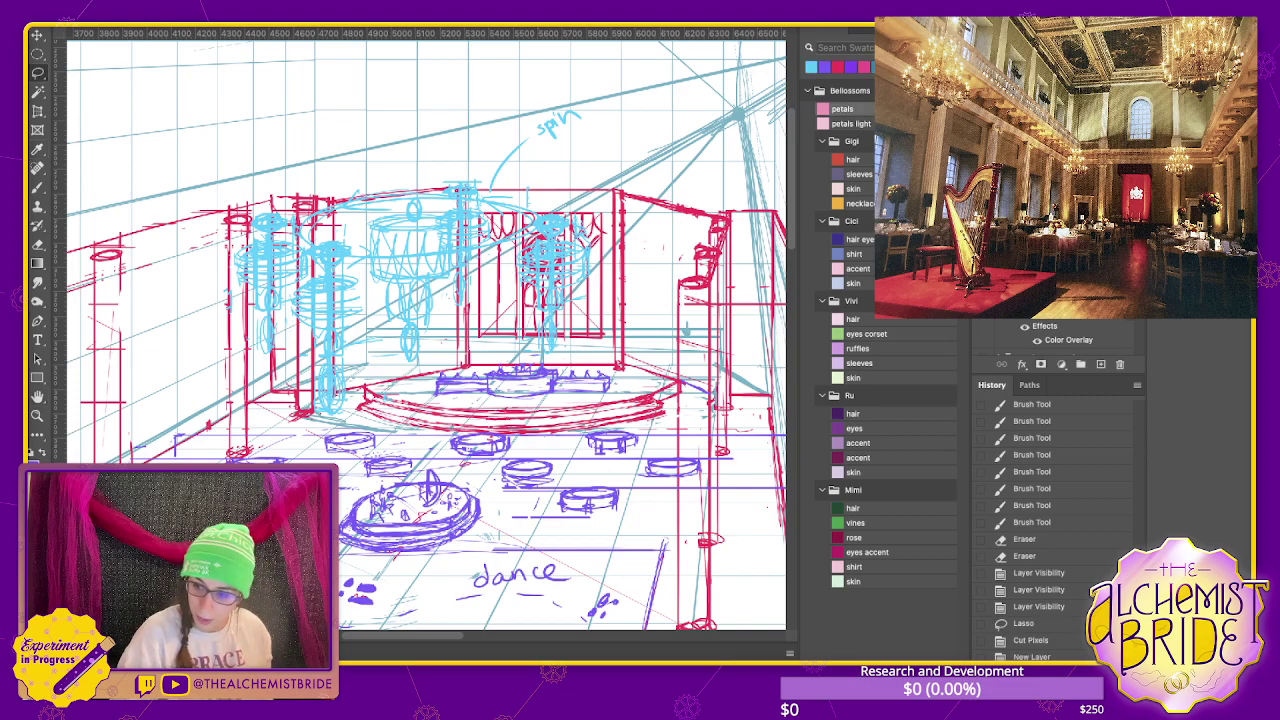
pyautogui.hotkey('ctrl', 'shift', 'v')
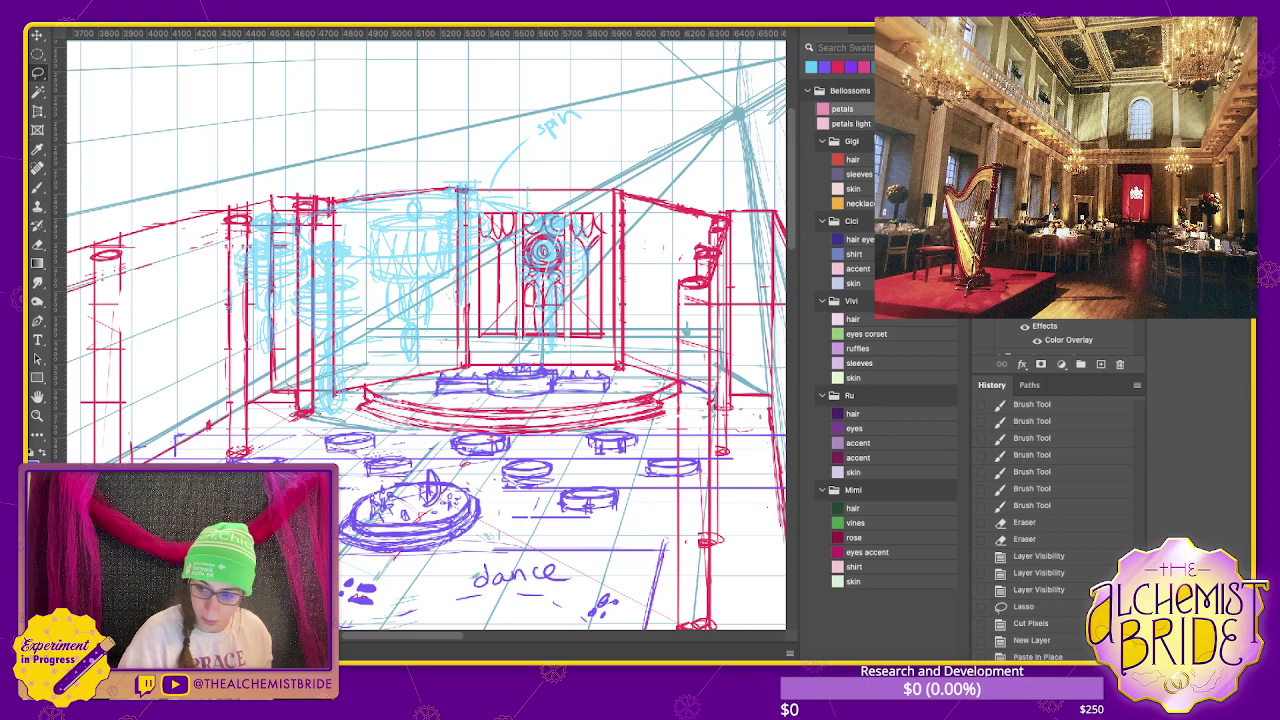
# - Shrink, skew and move the chandelier sketch above the ballroom, committing the transform
pyautogui.press('v')
pyautogui.hotkey('ctrl', 't')
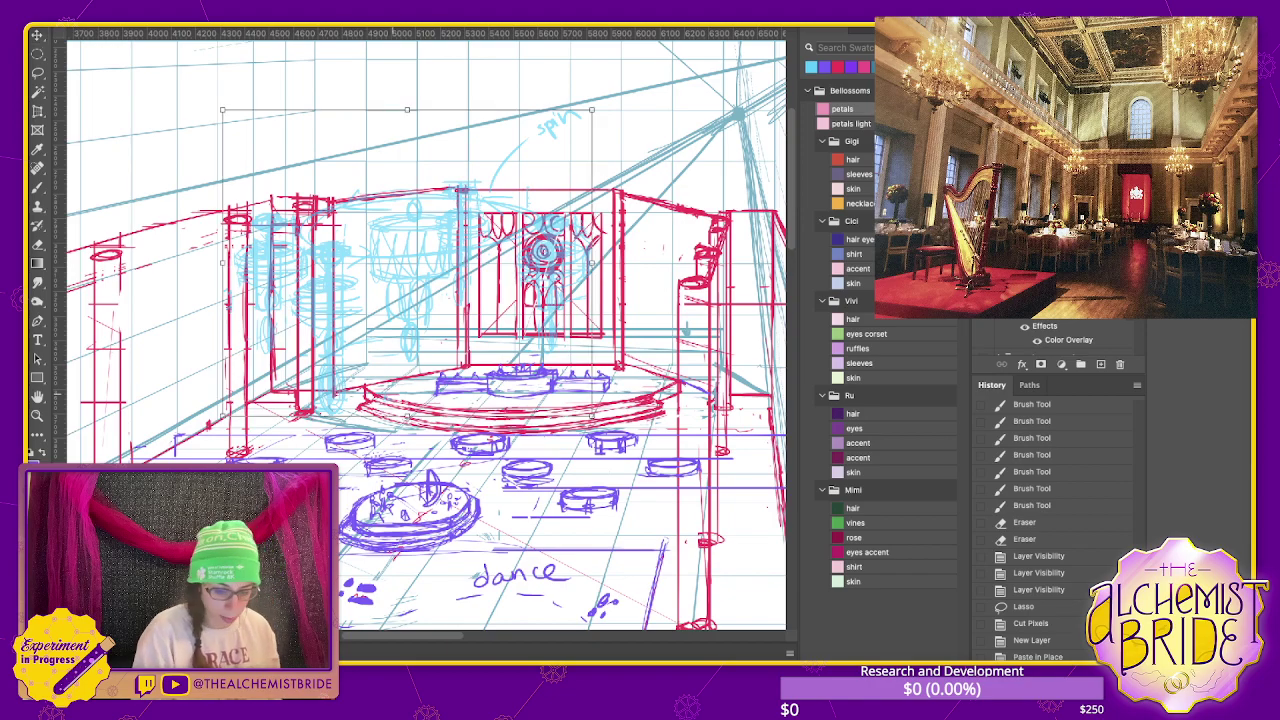
pyautogui.moveTo(222, 417); pyautogui.dragTo(261, 384)
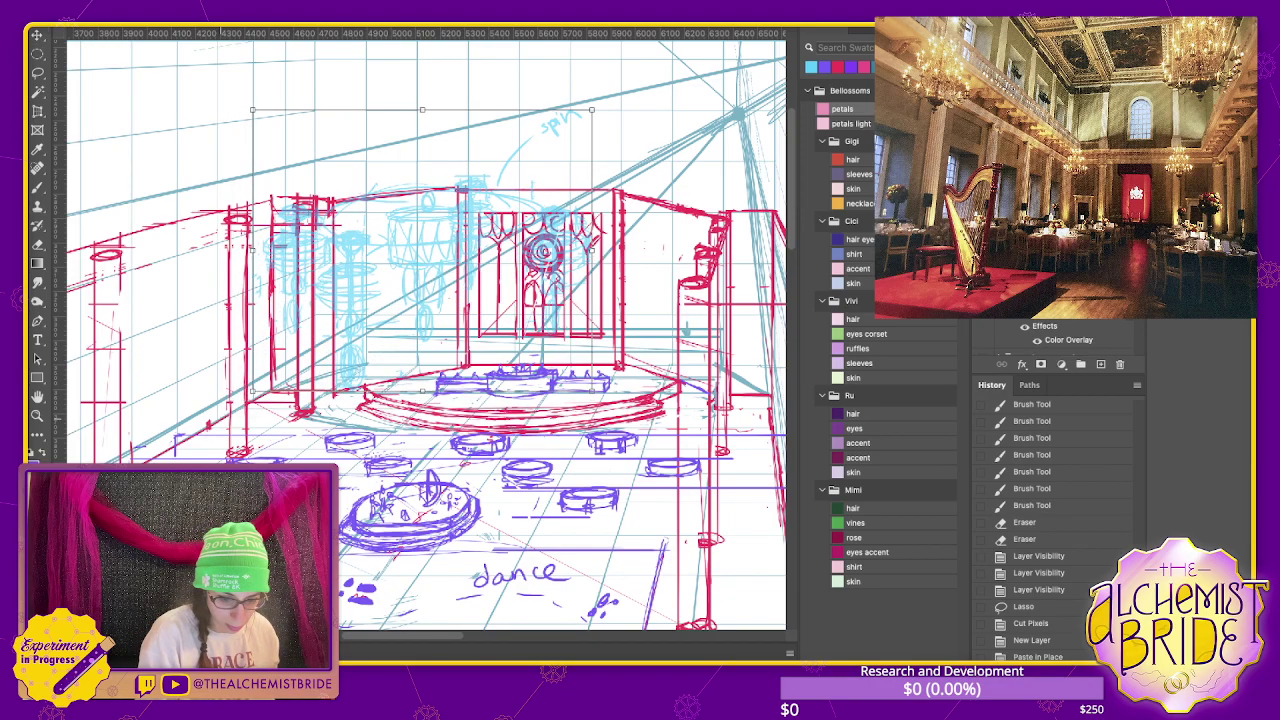
pyautogui.moveTo(426, 250)
pyautogui.mouseDown()
pyautogui.moveTo(475, 264)
pyautogui.moveTo(465, 274)
pyautogui.moveTo(452, 187)
pyautogui.mouseUp()
pyautogui.press('Return')
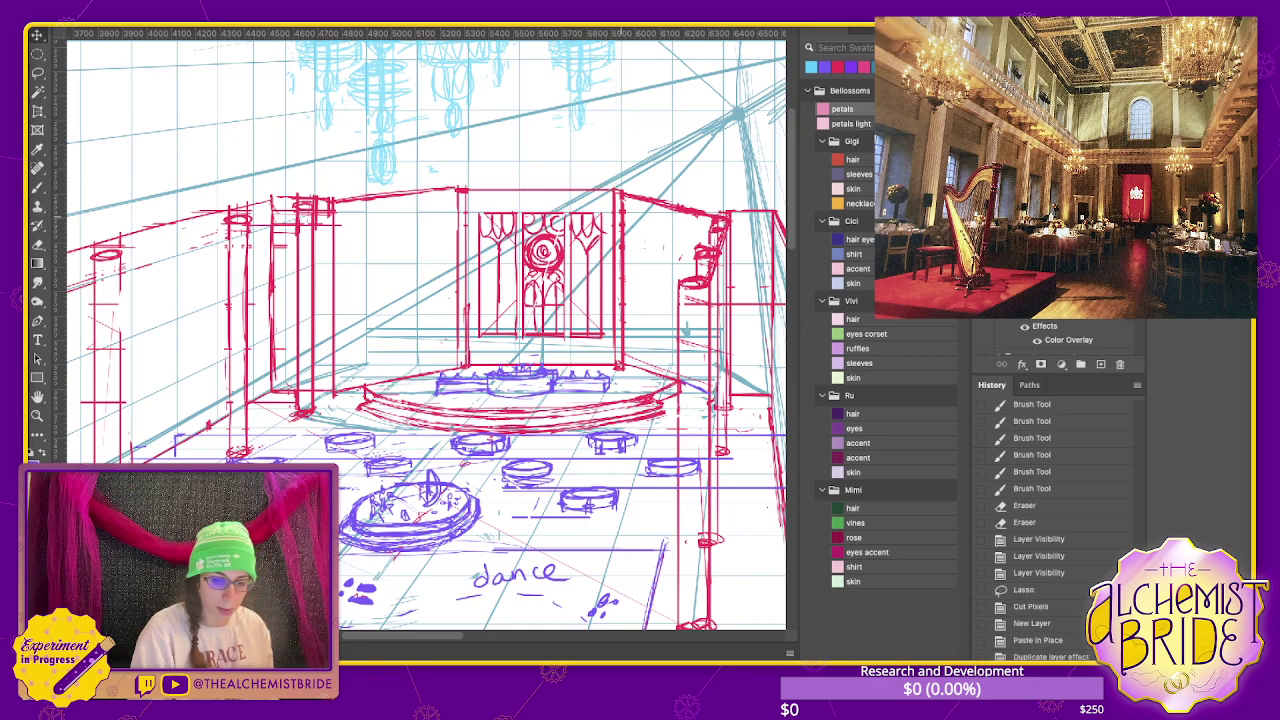
pyautogui.scroll(3, 425, 330)
pyautogui.scroll(-2, 425, 330)
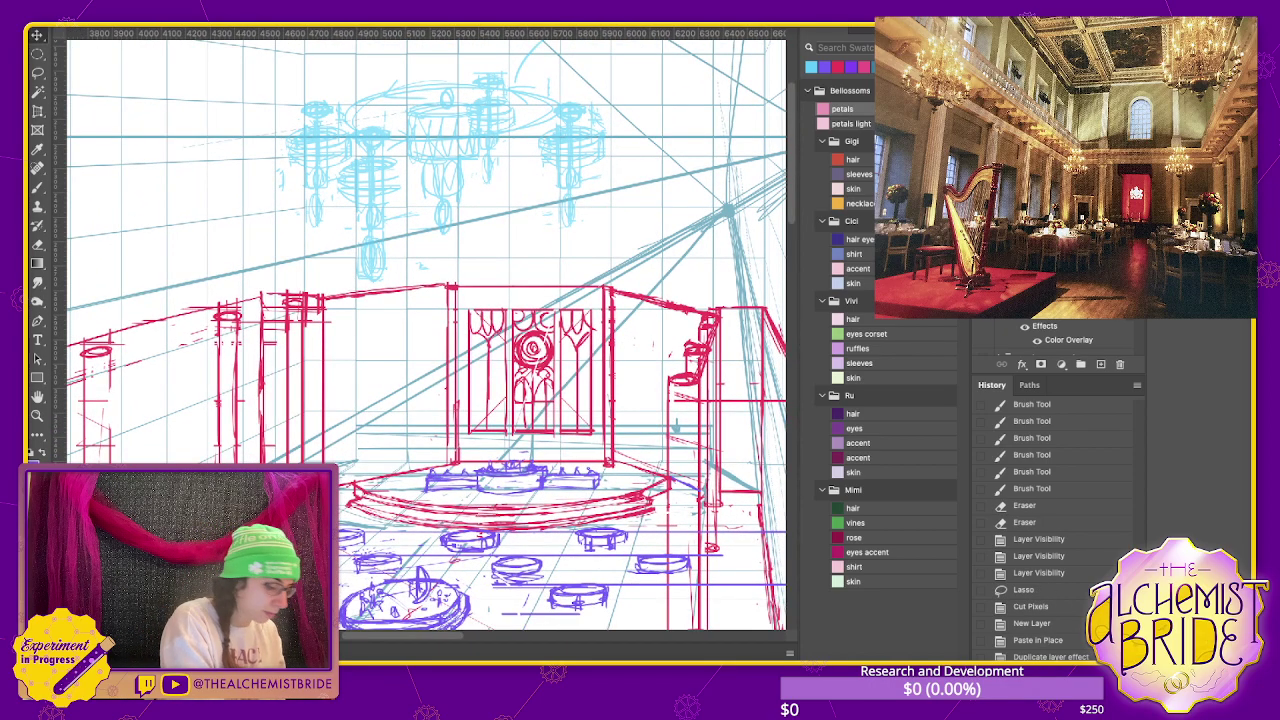
# - Give the chandelier layer a blue colour overlay, lower its opacity and rename the layers
pyautogui.press('Return')
pyautogui.press('0')
pyautogui.hotkey('ctrl', 't')
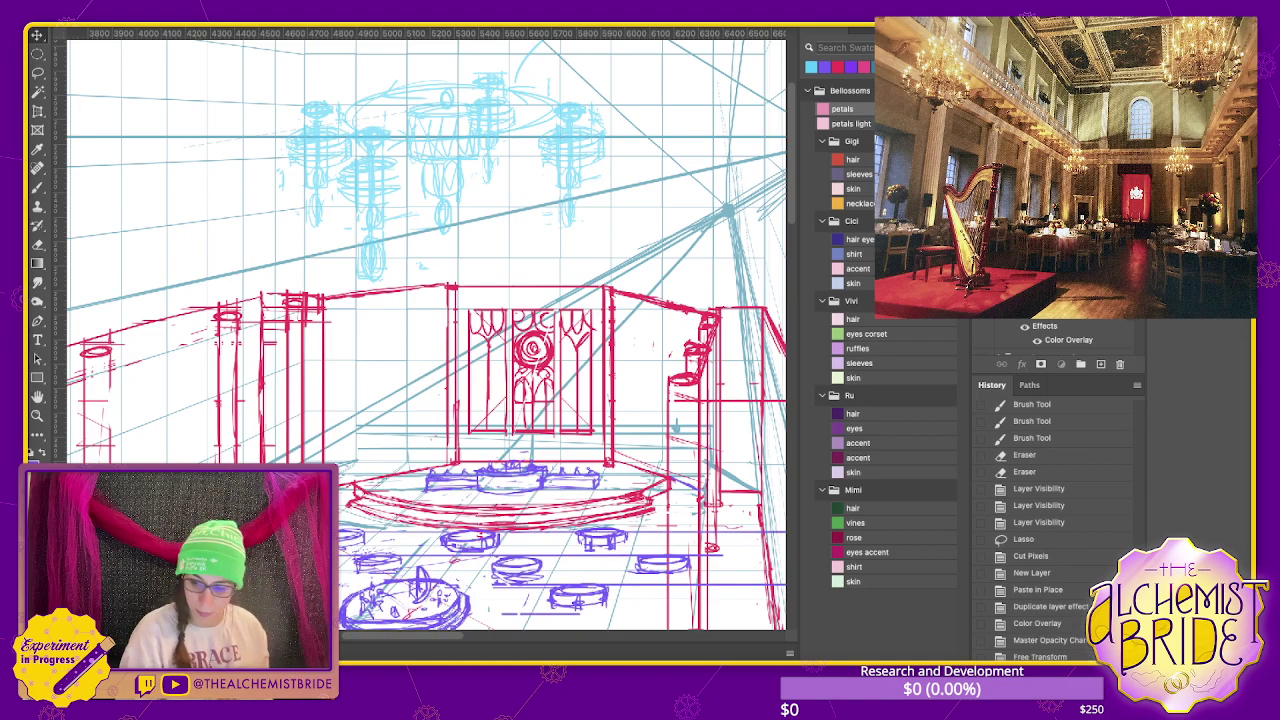
pyautogui.press('Return')
pyautogui.press('Return')
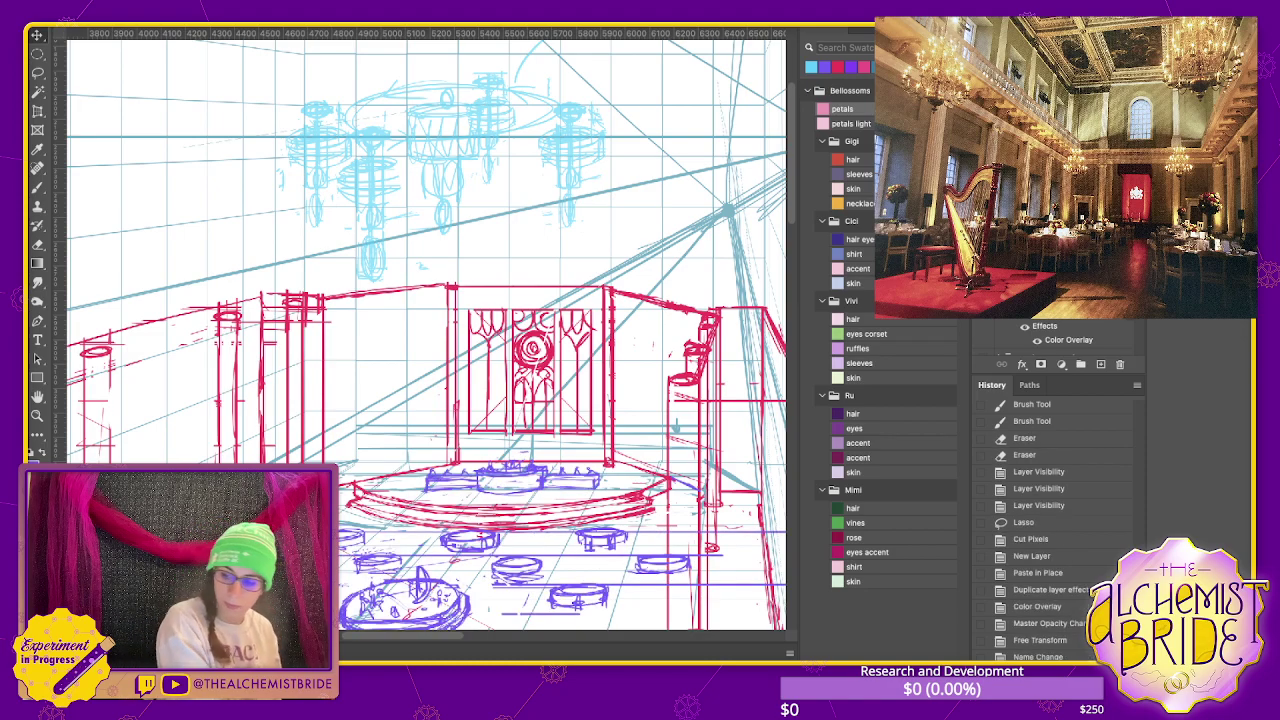
pyautogui.hotkey('ctrl', ',')
pyautogui.hotkey('ctrl', ',')
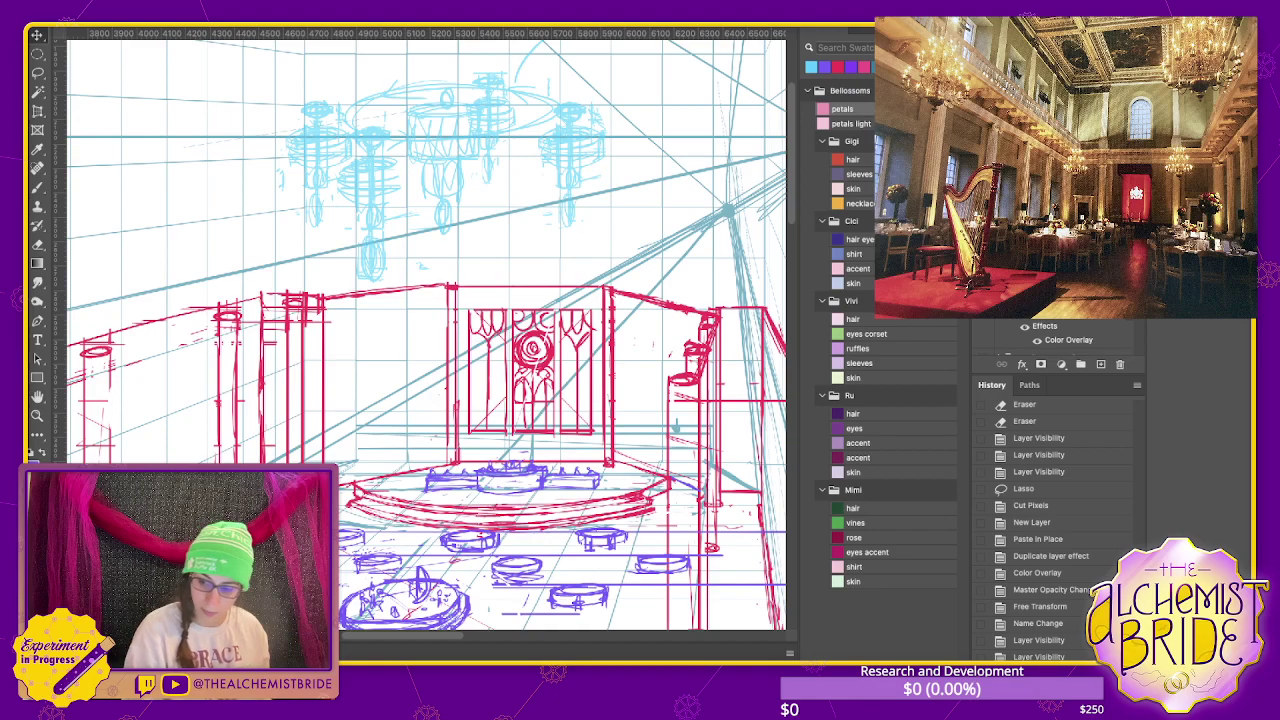
pyautogui.press('Return')
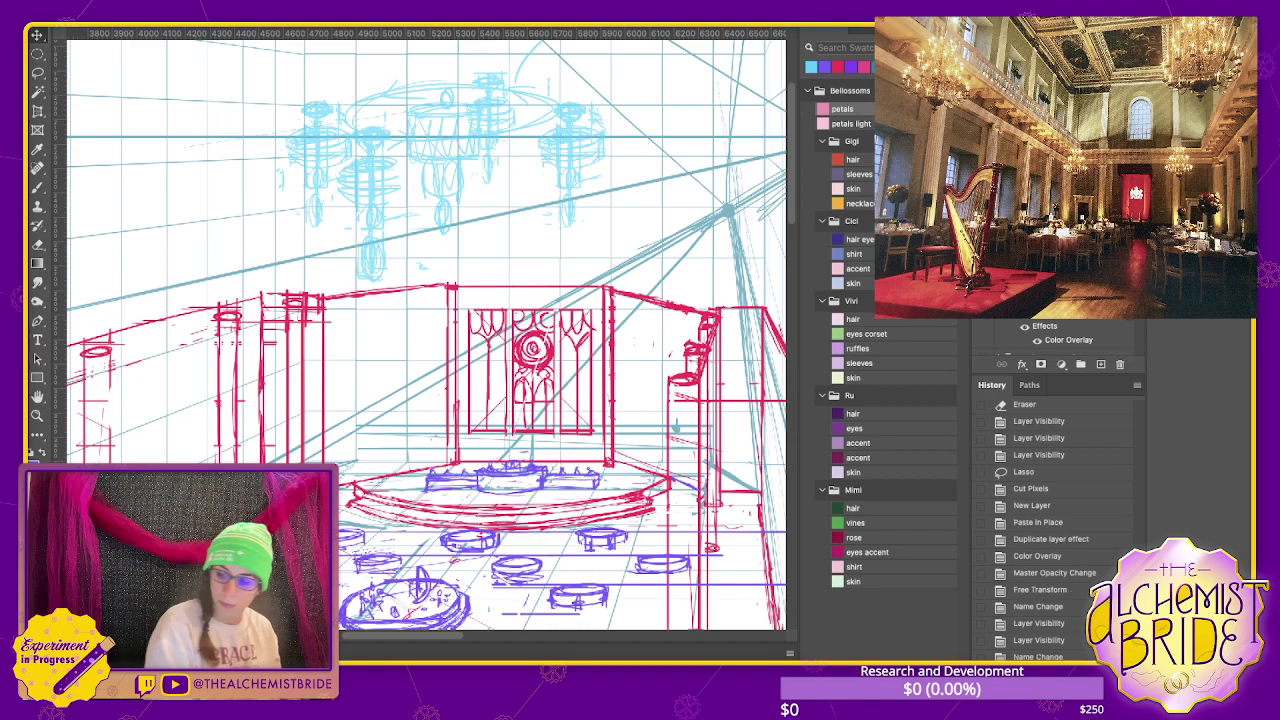
pyautogui.hotkey('ctrl', ',')
pyautogui.hotkey('ctrl', ',')
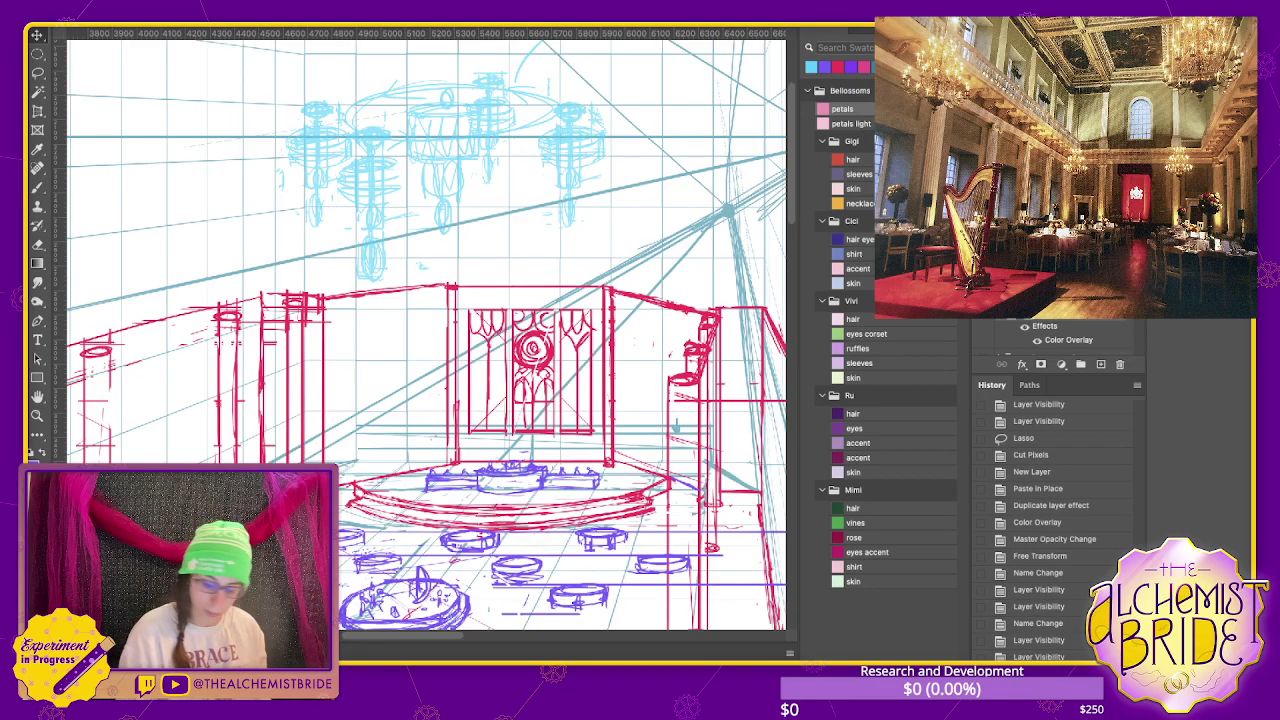
pyautogui.press('Return')
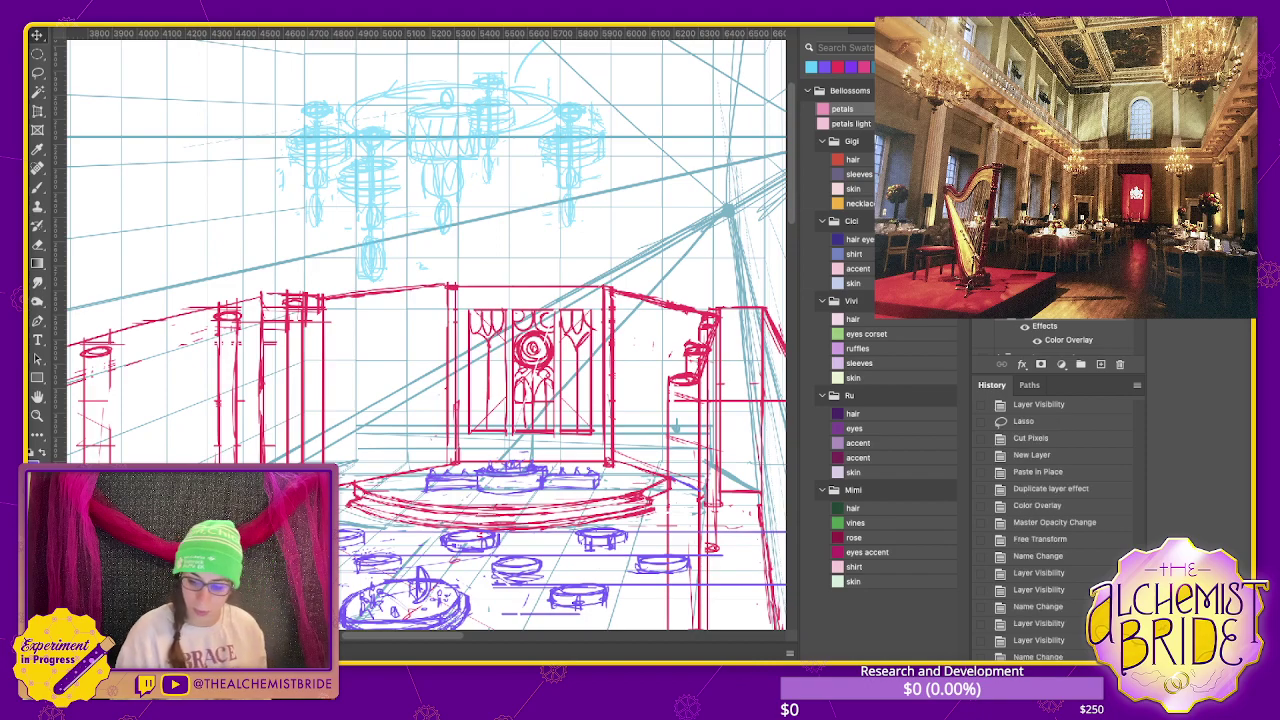
pyautogui.hotkey('ctrl', ',')
pyautogui.hotkey('ctrl', ',')
pyautogui.hotkey('ctrl', '-')
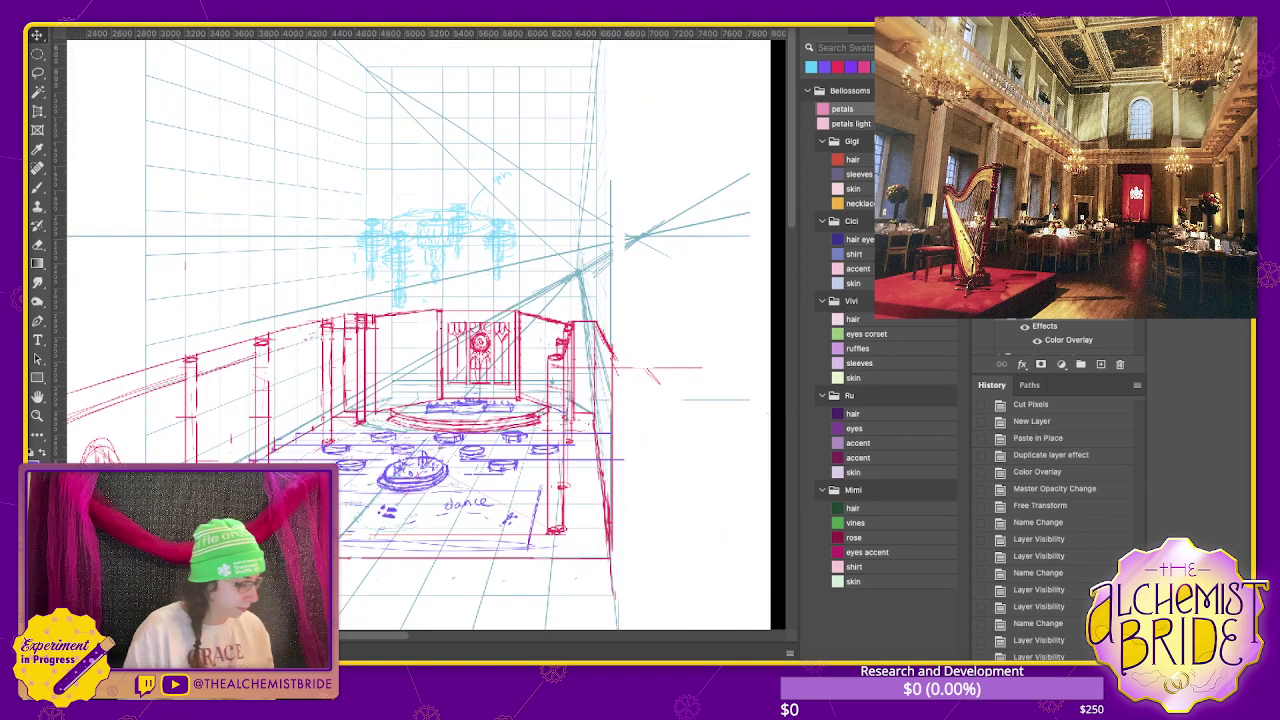
pyautogui.moveTo(440, 330); pyautogui.dragTo(502, 258)
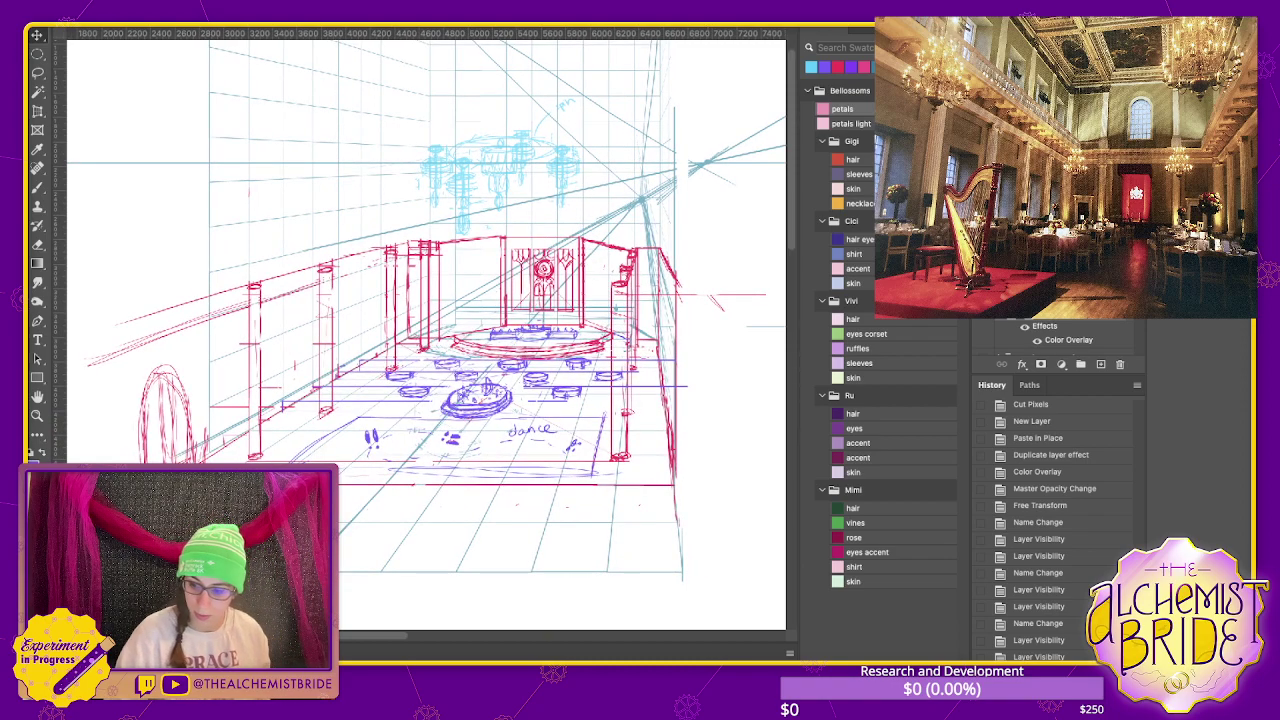
pyautogui.hotkey('ctrl', ',')
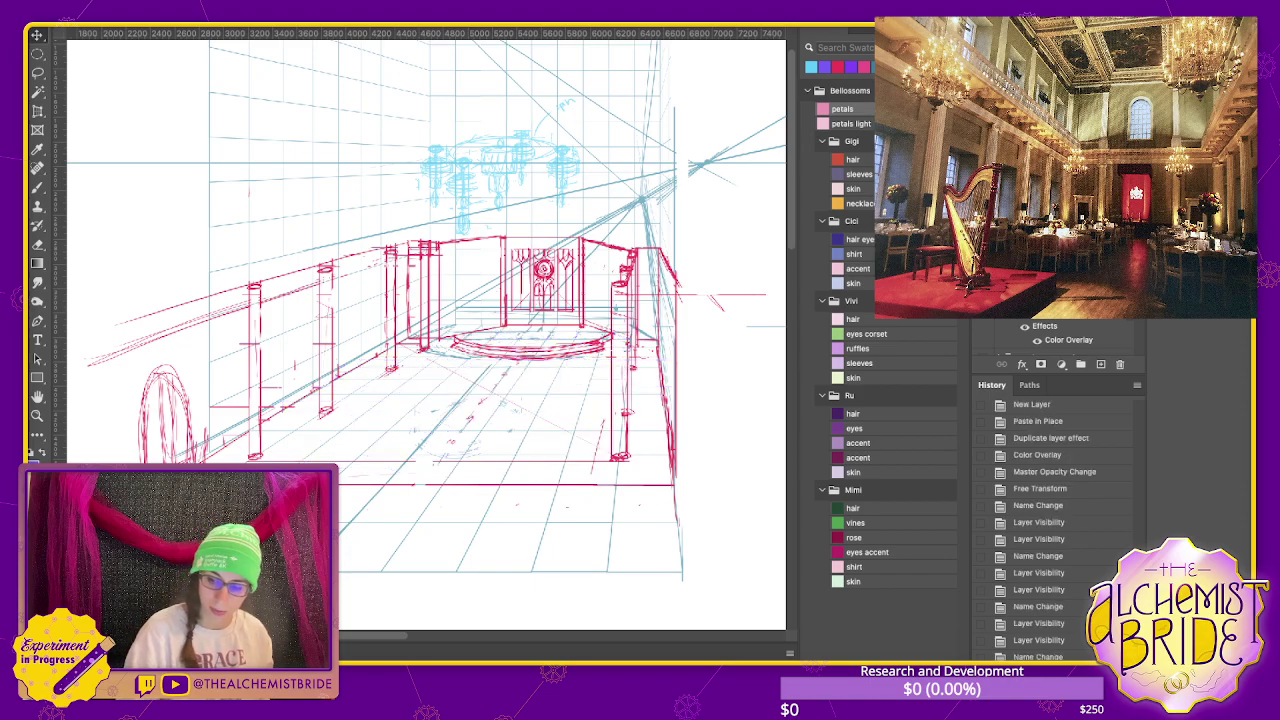
pyautogui.hotkey('ctrl', ',')
pyautogui.hotkey('ctrl', ',')
pyautogui.hotkey('ctrl', ',')
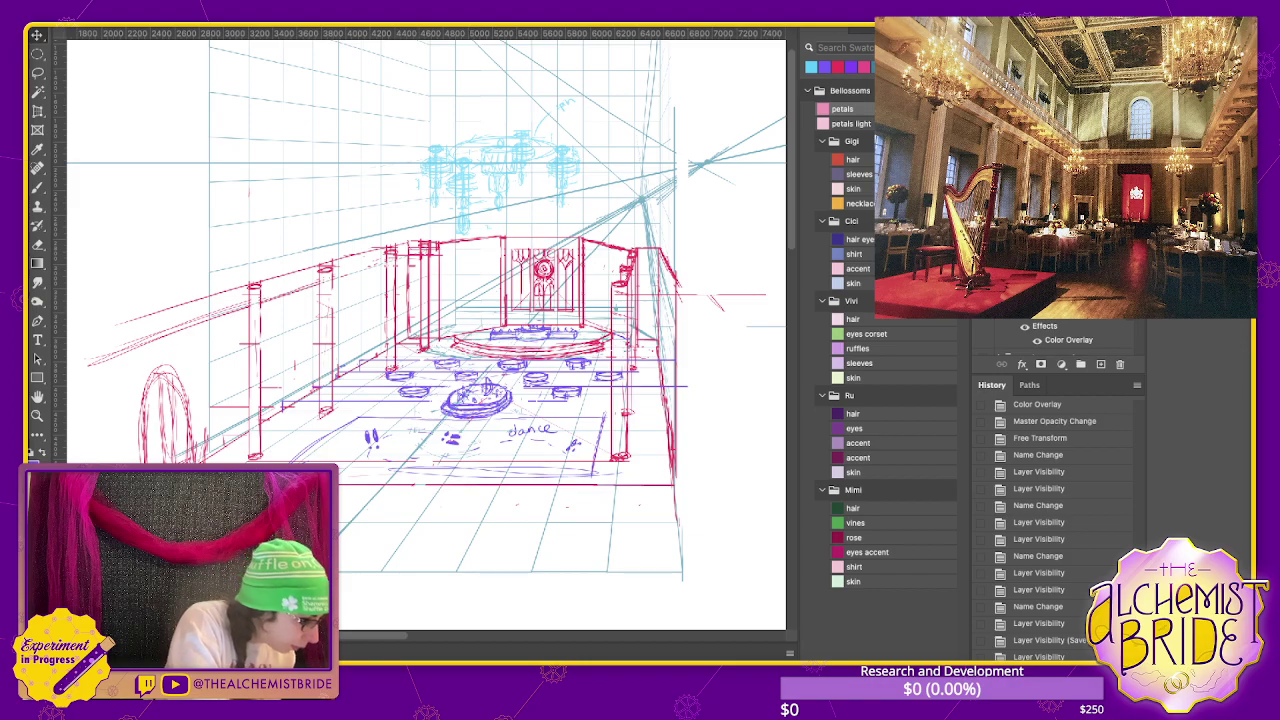
pyautogui.hotkey('ctrl', '=')
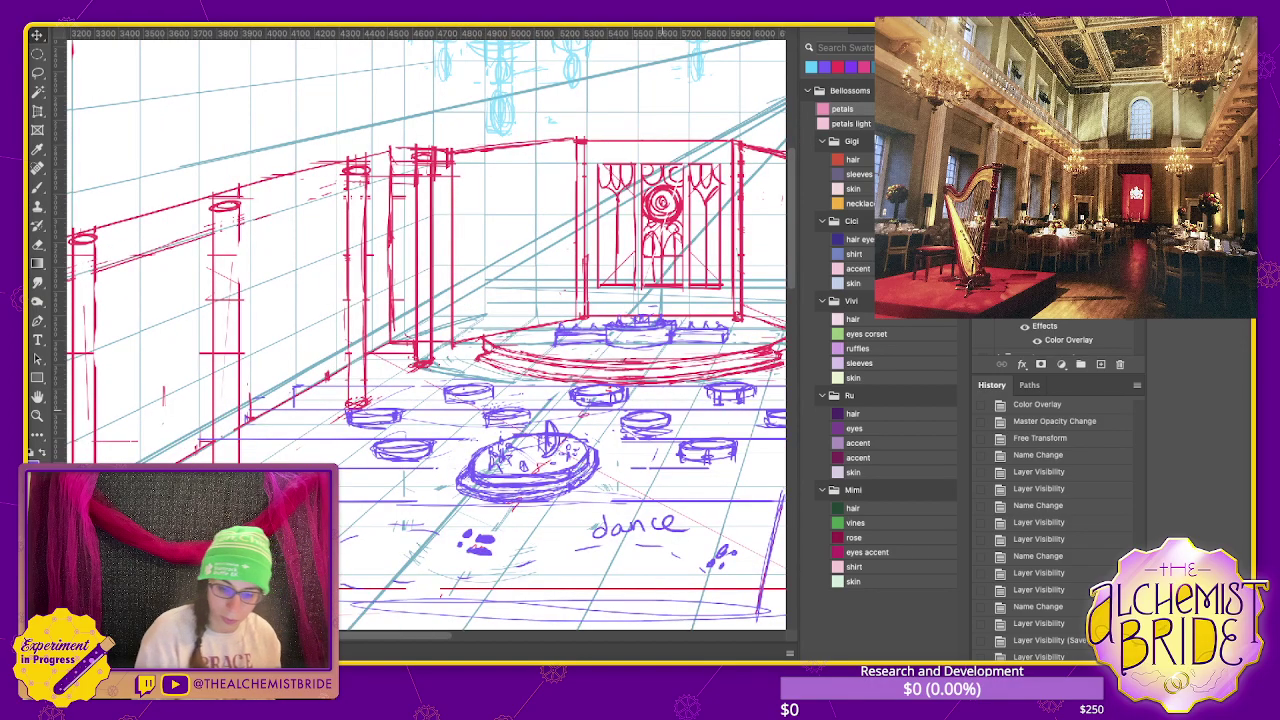
# - Paint a red stroke reinforcing the stage's curved front edge, undoing and redoing it
pyautogui.hotkey('ctrl', '=')
pyautogui.press('b')
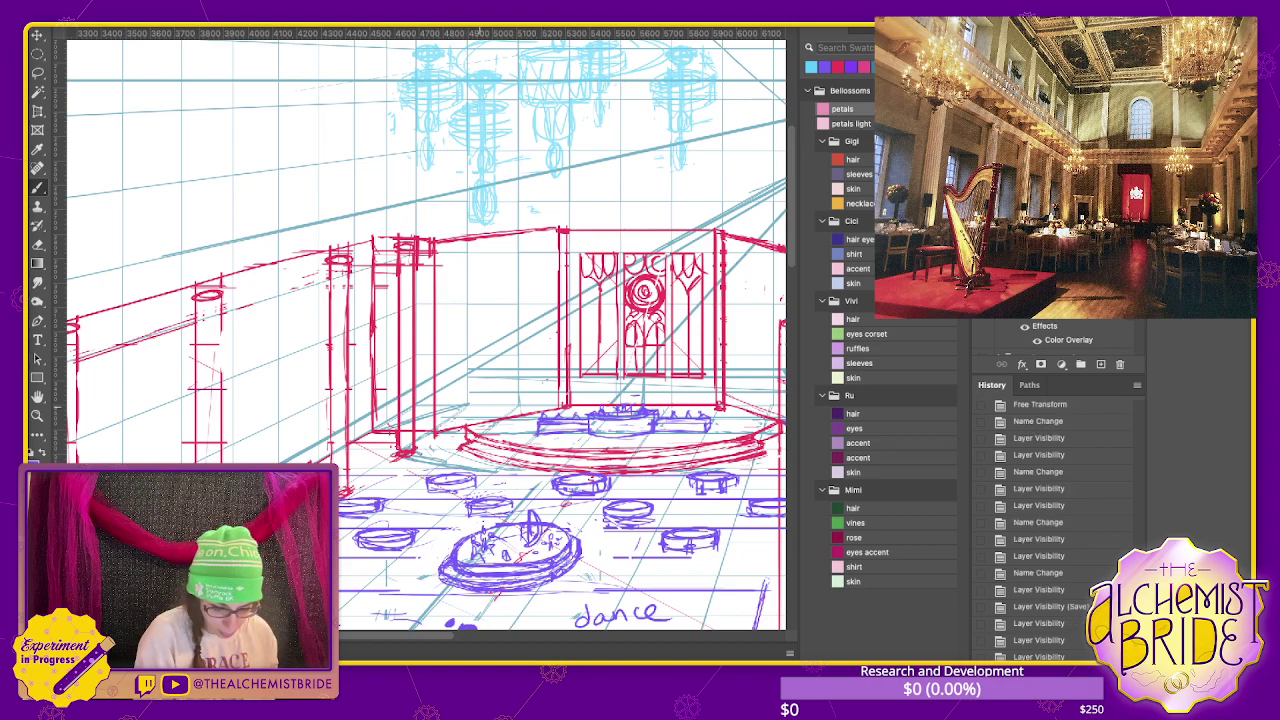
pyautogui.hscroll(3, 425, 330)
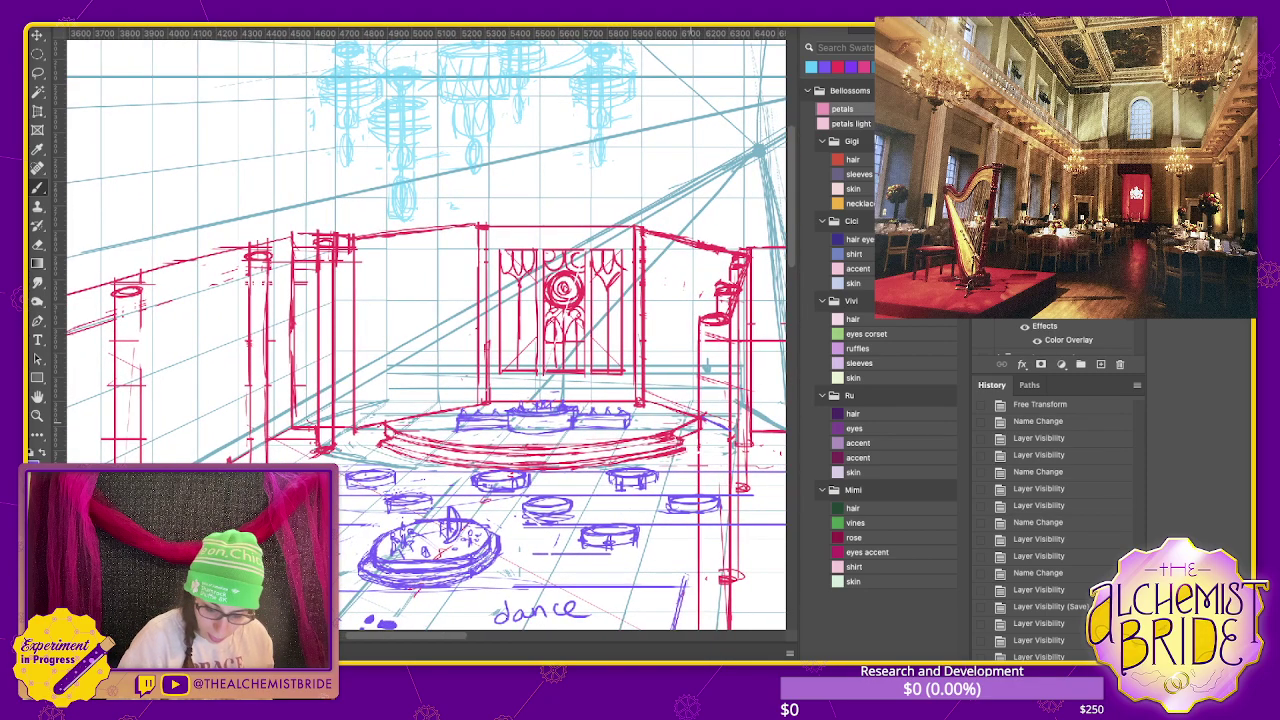
pyautogui.hotkey('ctrl', ',')
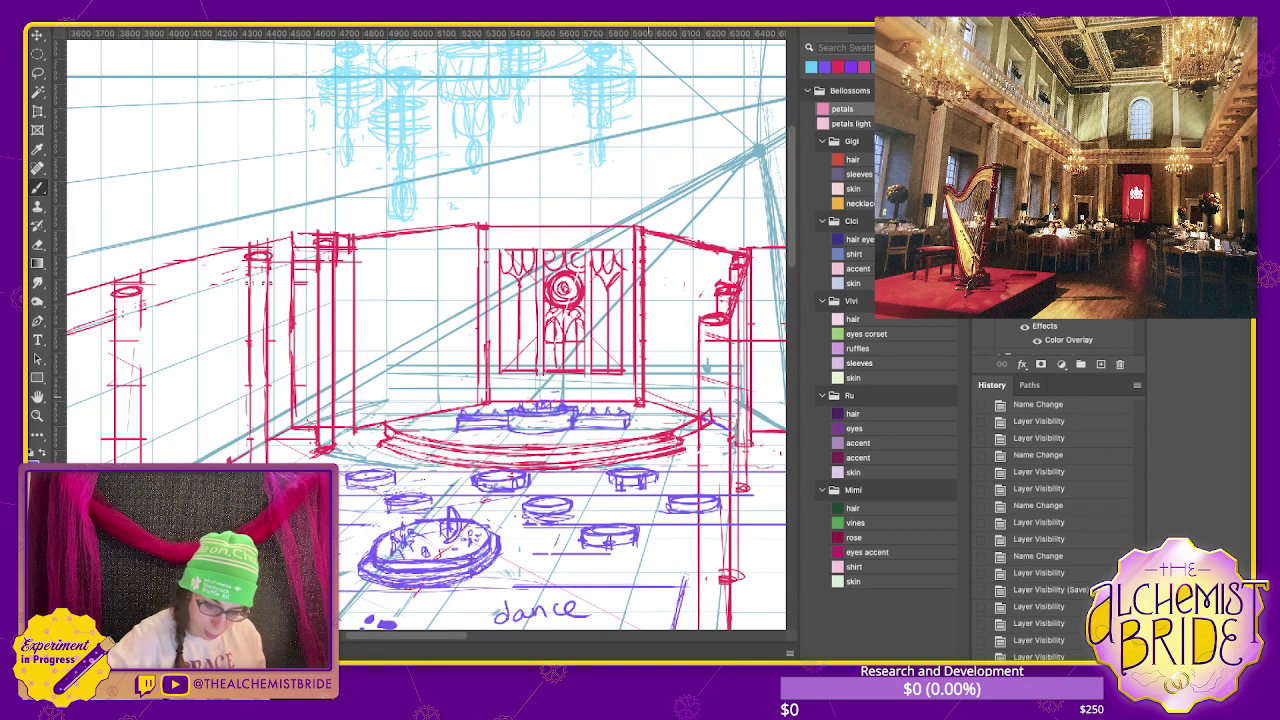
pyautogui.moveTo(646, 394); pyautogui.dragTo(712, 428)
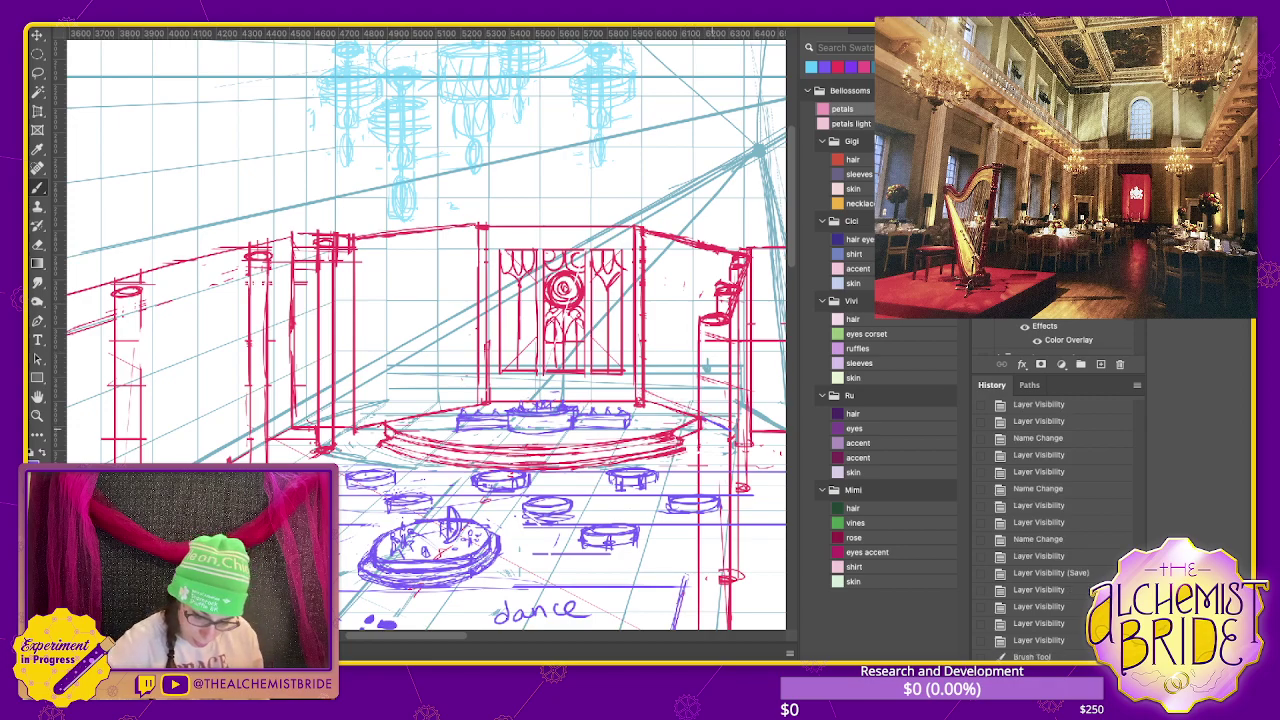
pyautogui.hotkey('ctrl', 'z')
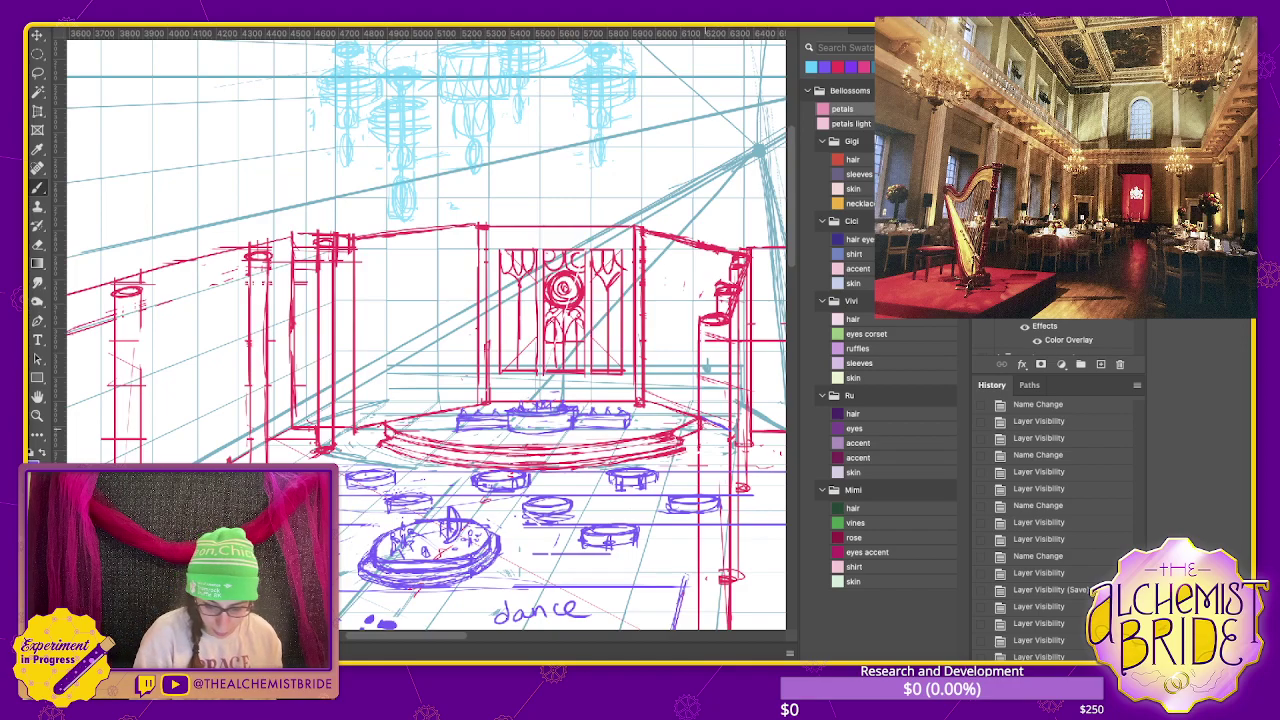
pyautogui.hotkey('ctrl', 'shift', 'z')
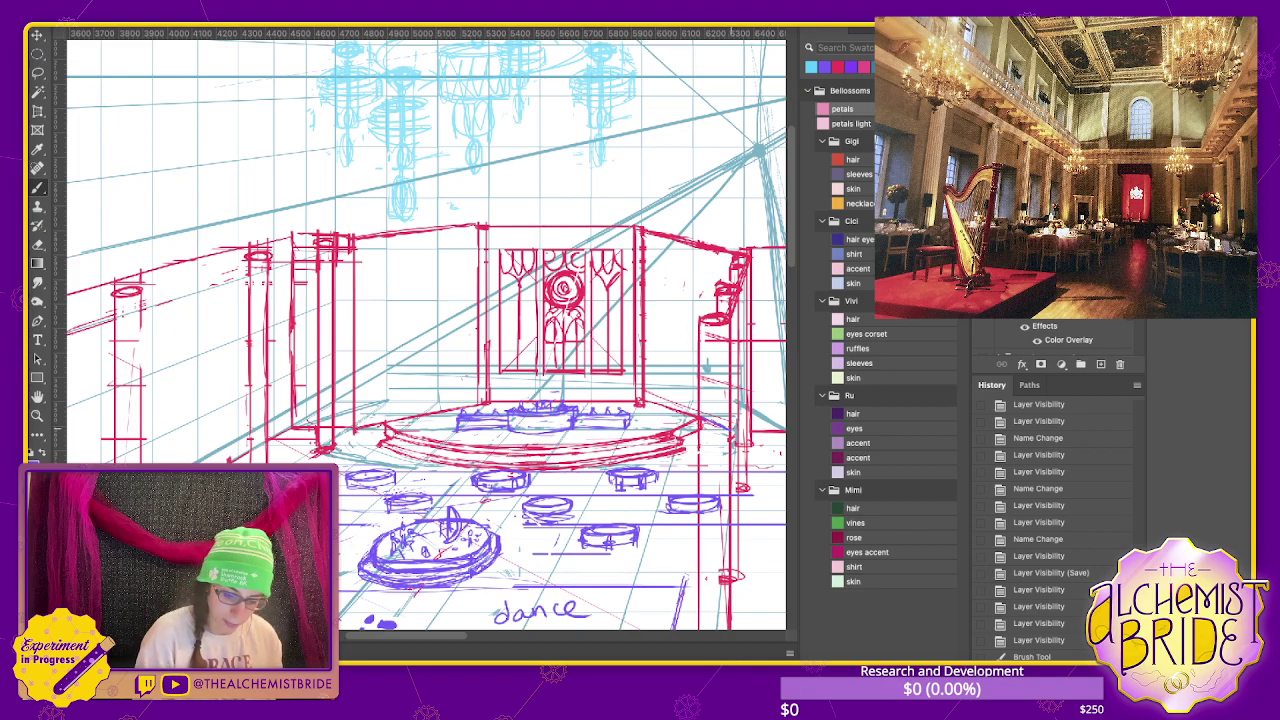
pyautogui.hotkey('ctrl', 'shift', 'z')
pyautogui.hotkey('ctrl', 'shift', 'z')
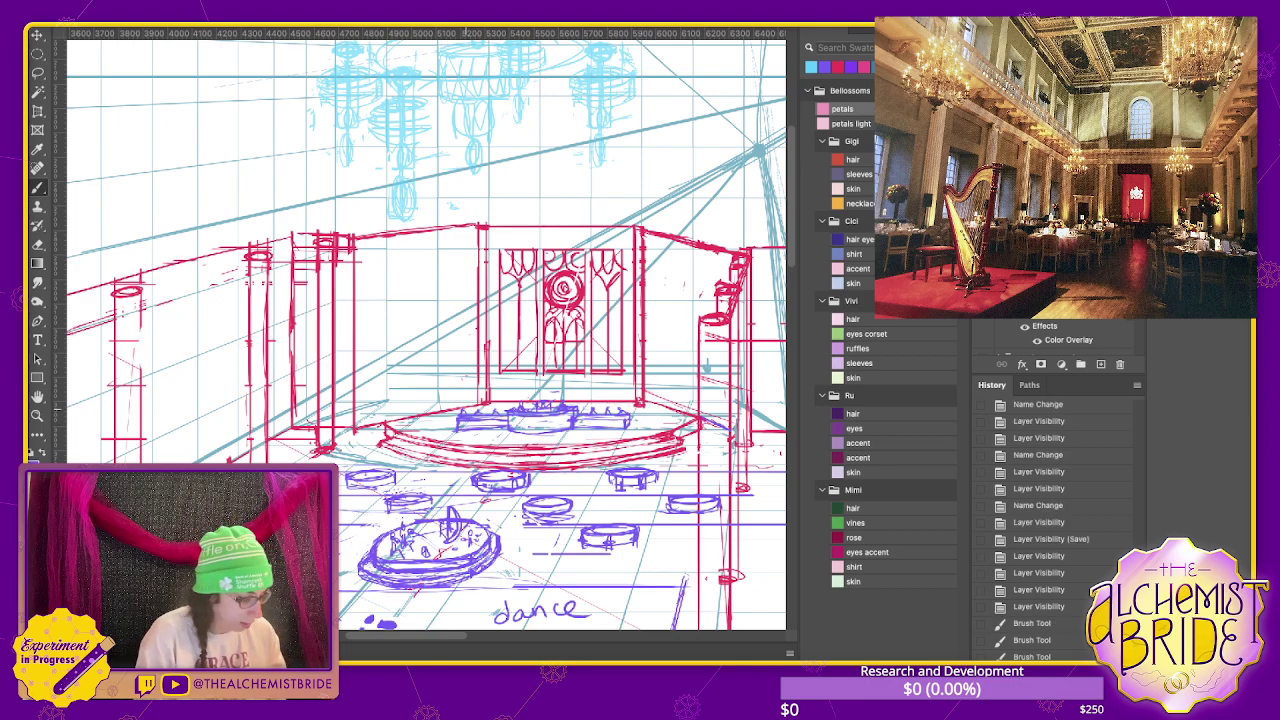
# - Lasso the red stage ellipse, nudge it up two steps and deselect
pyautogui.press('l')
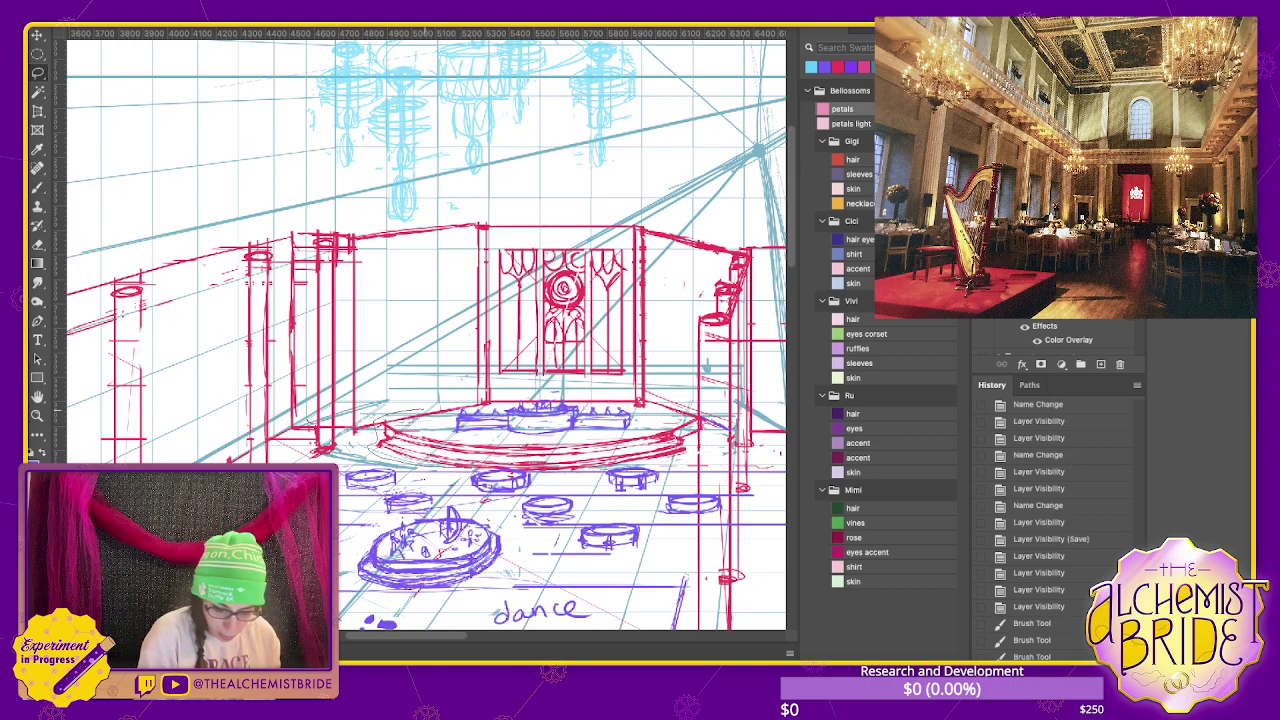
pyautogui.moveTo(492, 473); pyautogui.dragTo(608, 474)
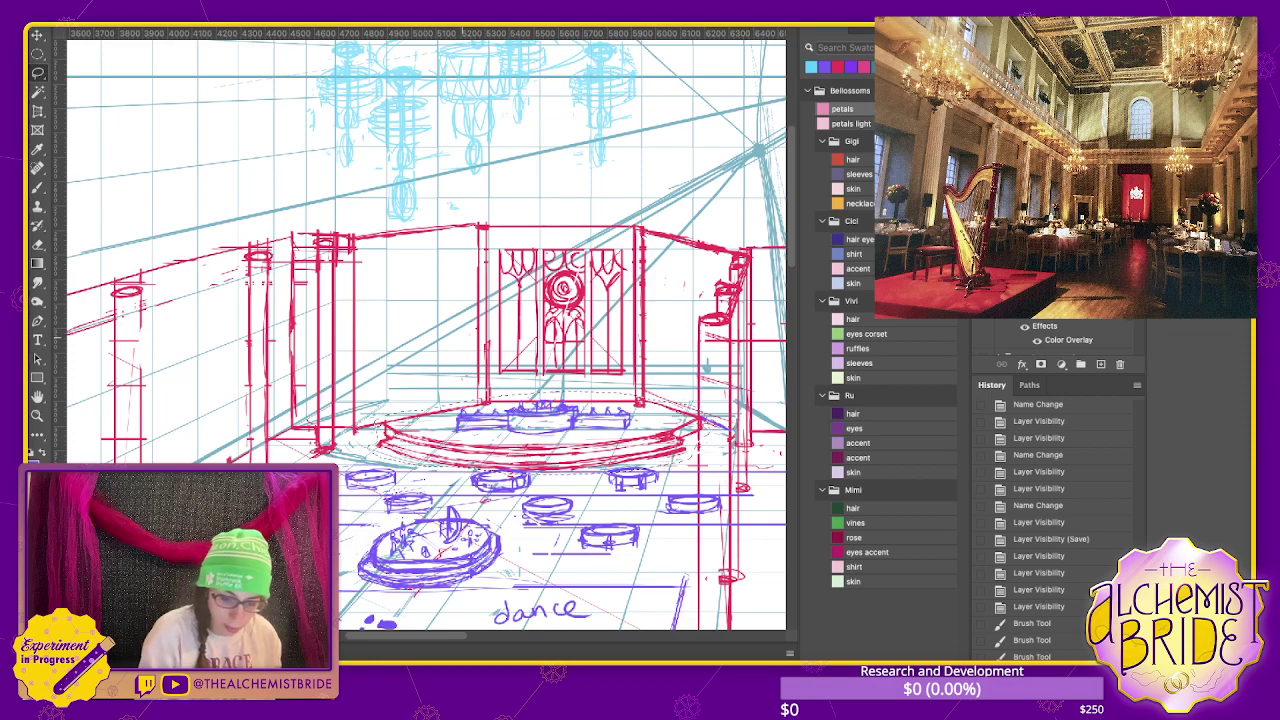
pyautogui.moveTo(632, 393); pyautogui.dragTo(492, 472)
pyautogui.hotkey('ctrl', 'Up')
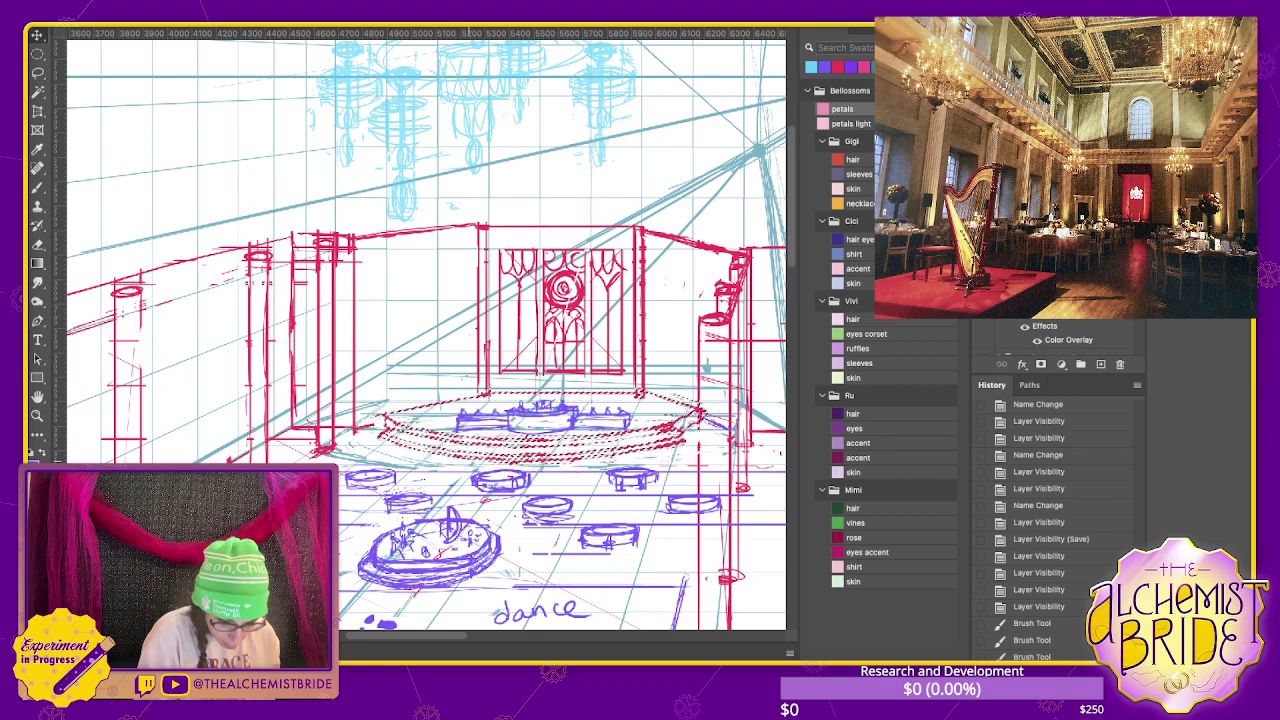
pyautogui.hotkey('ctrl', 'Up')
pyautogui.hotkey('ctrl', 'Up')
pyautogui.hotkey('ctrl', 'Up')
pyautogui.hotkey('ctrl', 'd')
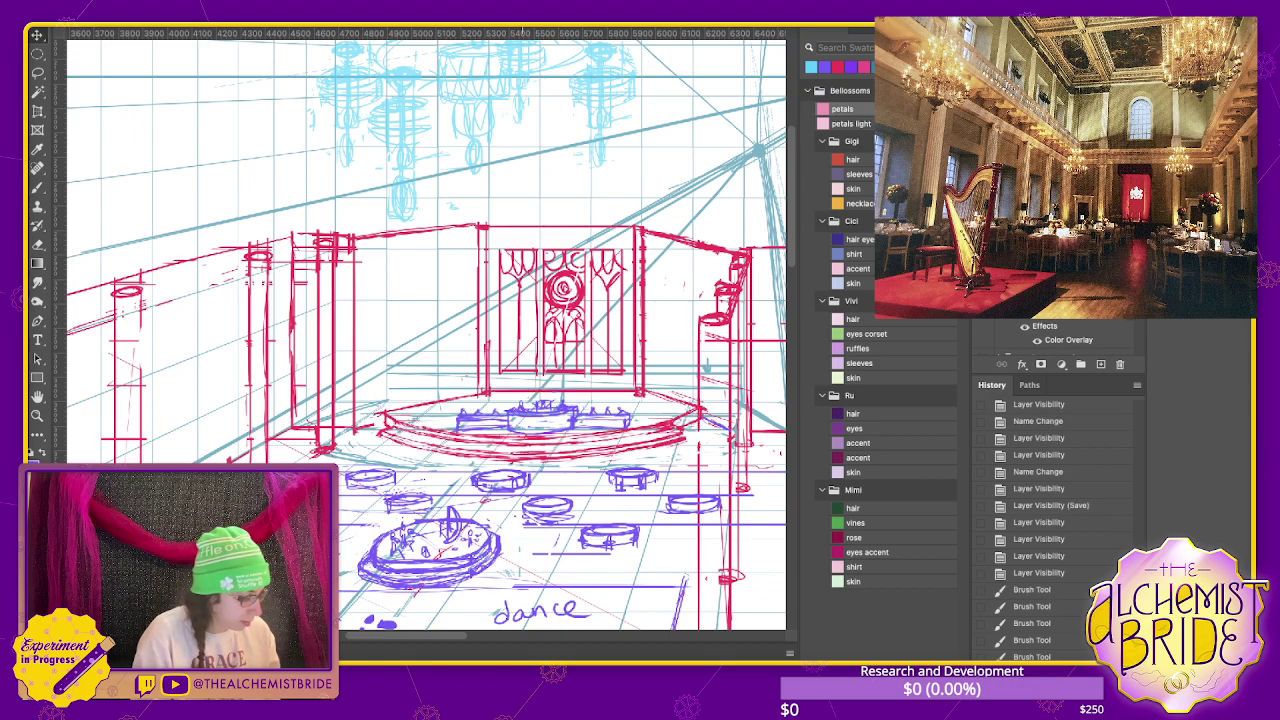
# - Select the purple marks on the stage top and repaint them as small block shapes
pyautogui.press('b')
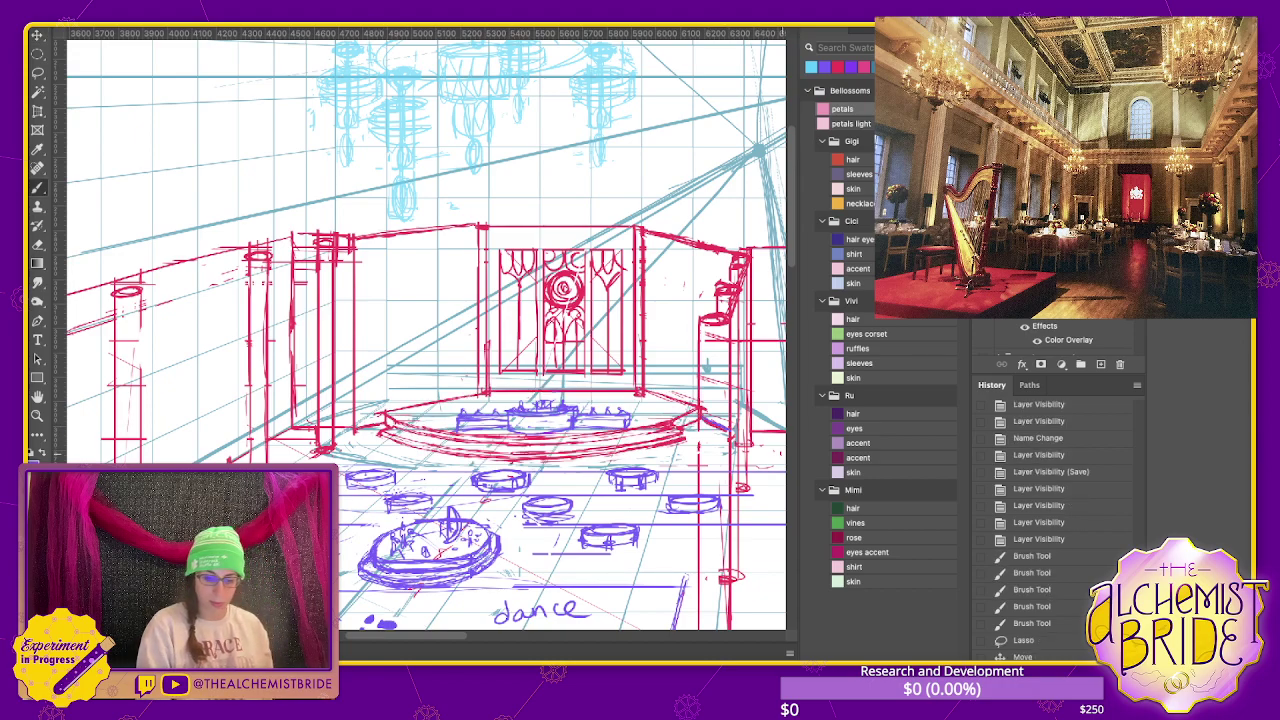
pyautogui.press('l')
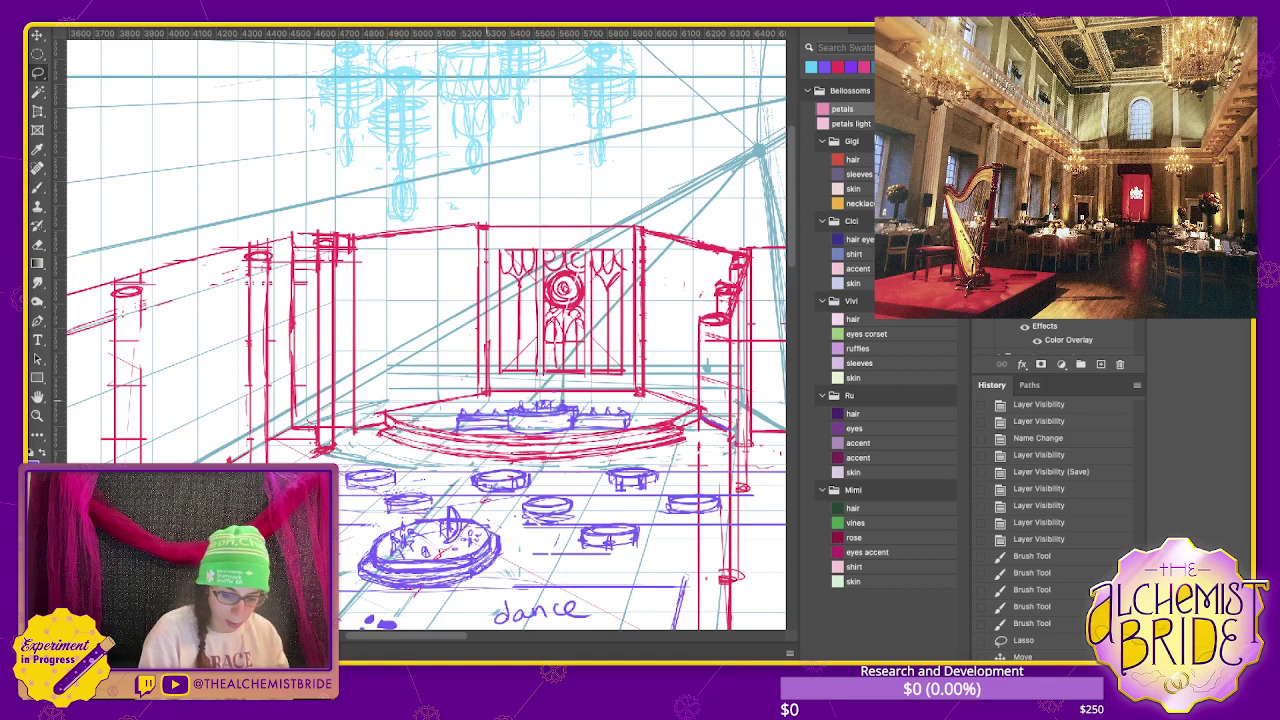
pyautogui.moveTo(645, 395)
pyautogui.mouseDown()
pyautogui.moveTo(470, 400)
pyautogui.moveTo(630, 415)
pyautogui.mouseUp()
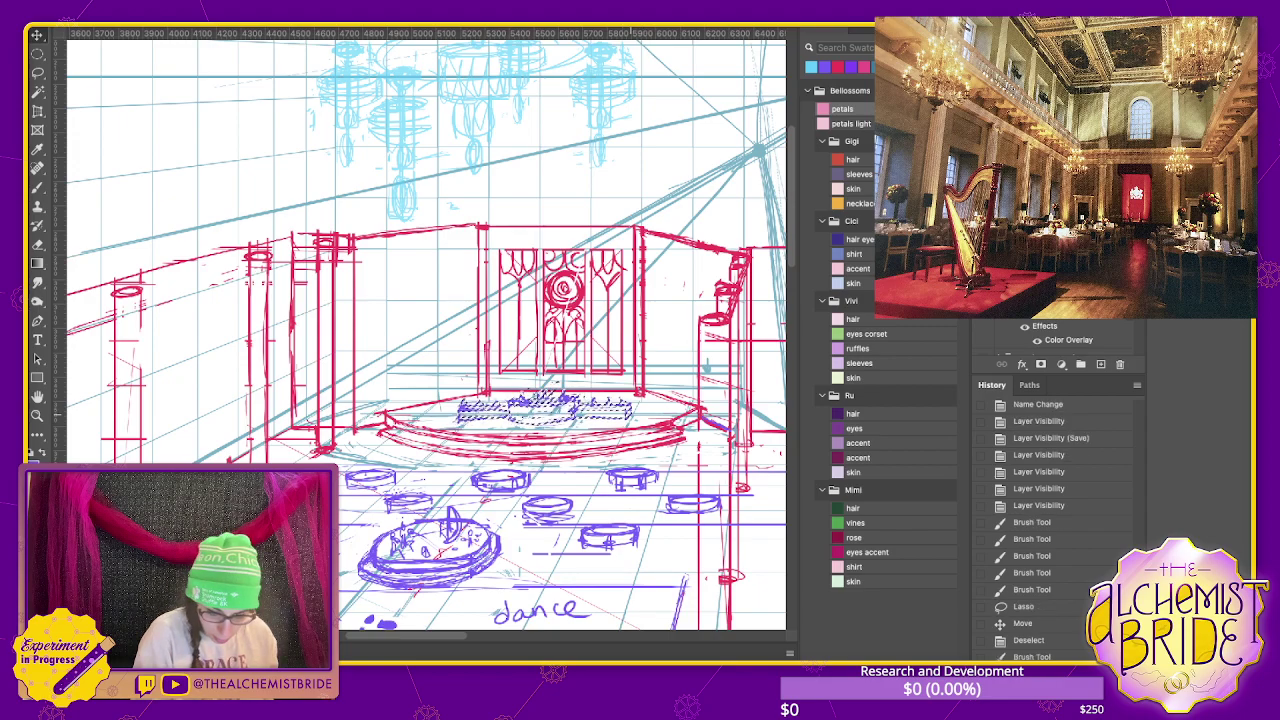
pyautogui.moveTo(460, 408); pyautogui.dragTo(630, 412)
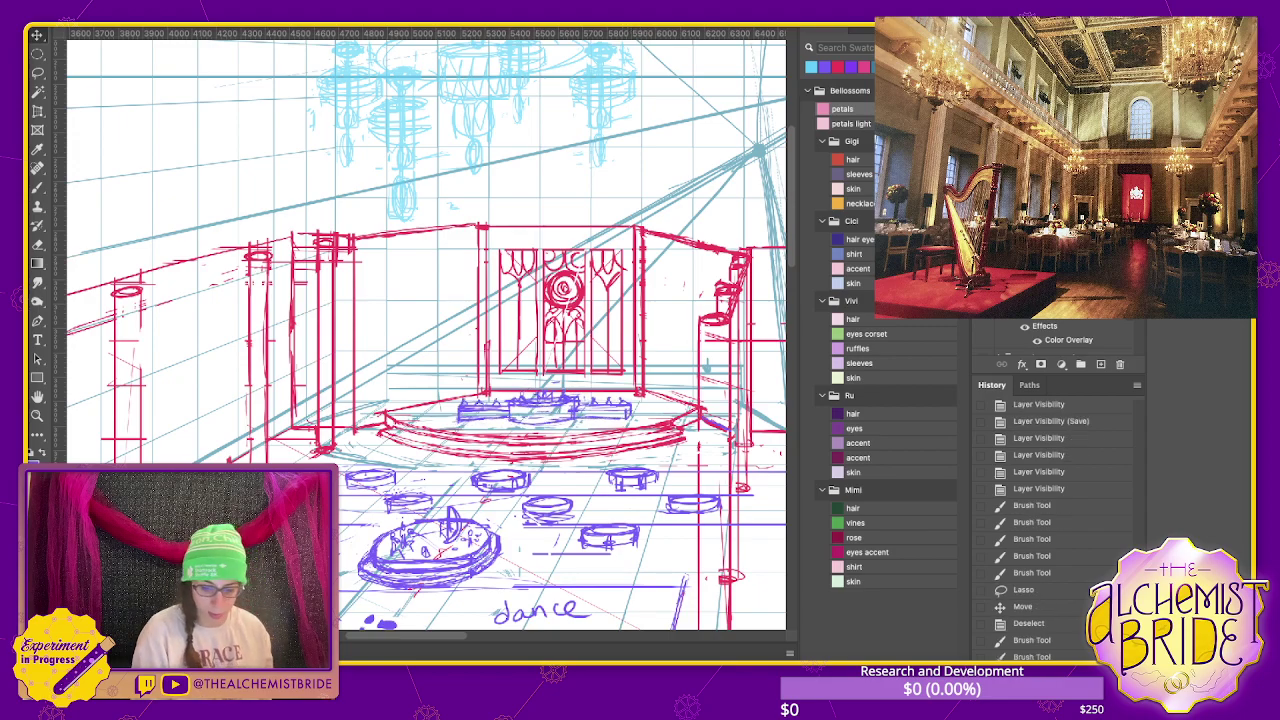
pyautogui.scroll(-3, 425, 330)
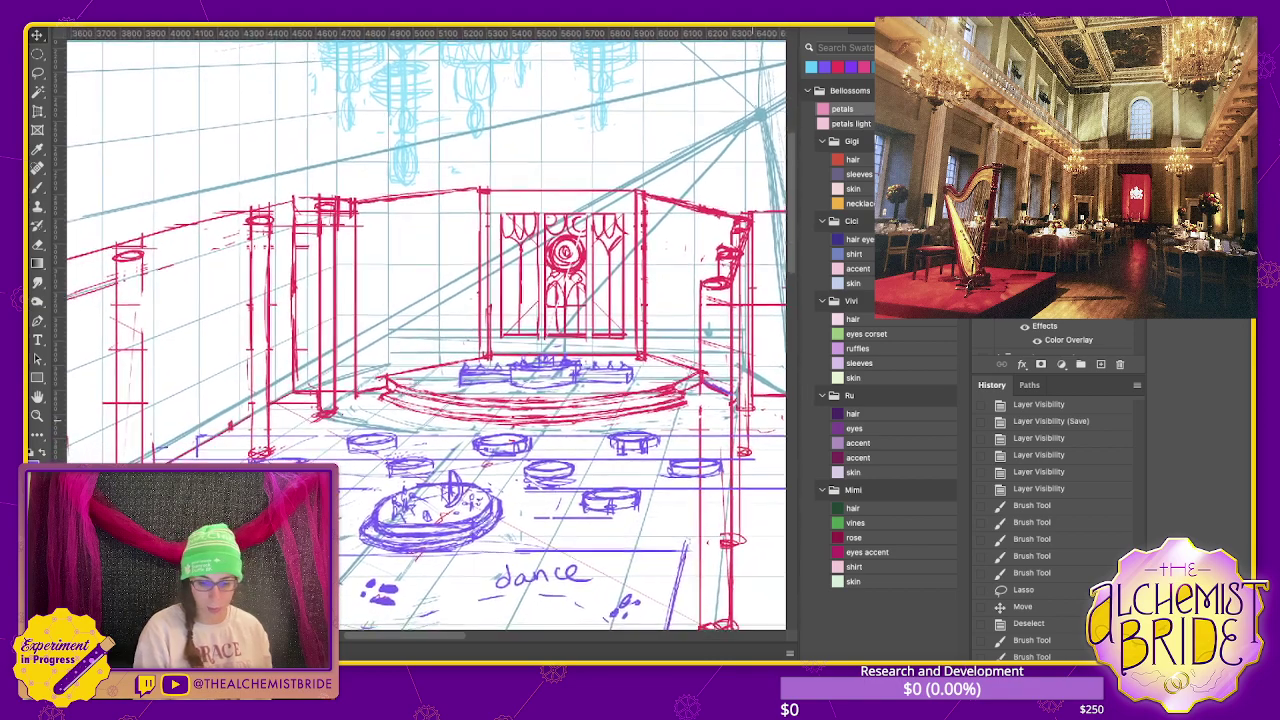
# - Nudge the selected stage-top strokes up and drop the selection
pyautogui.press('b')
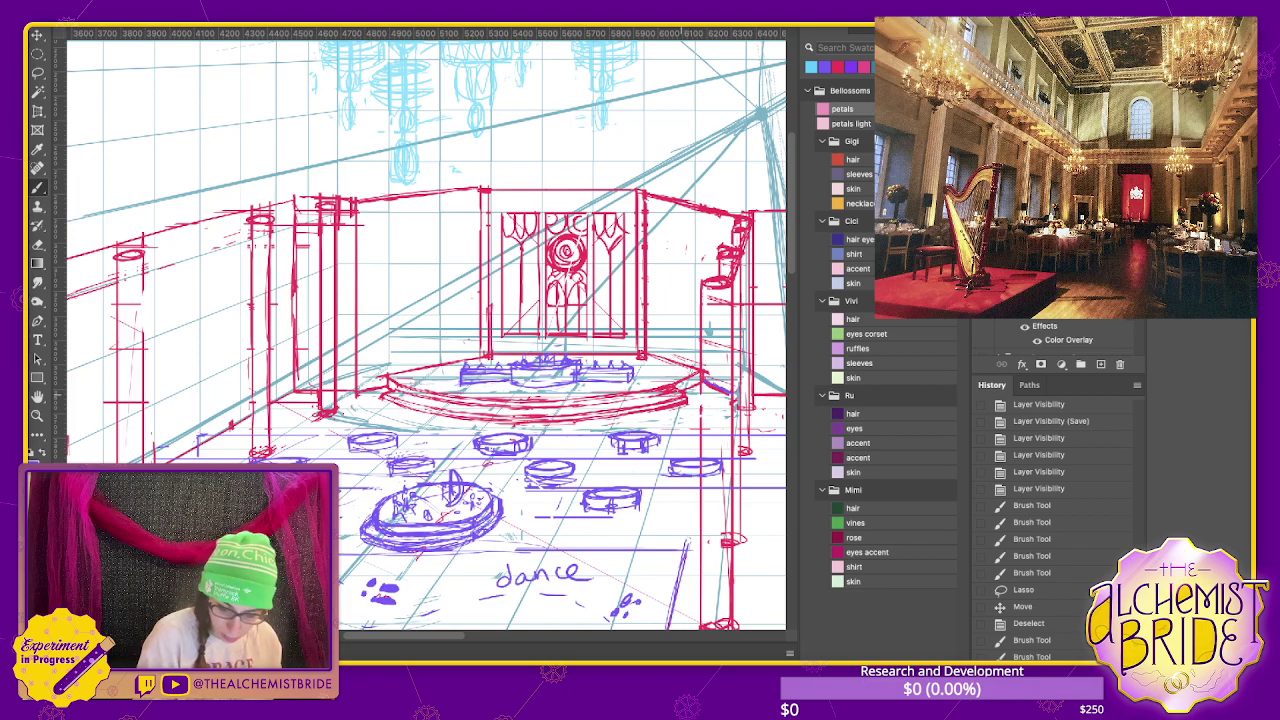
pyautogui.moveTo(683, 400); pyautogui.dragTo(410, 405)
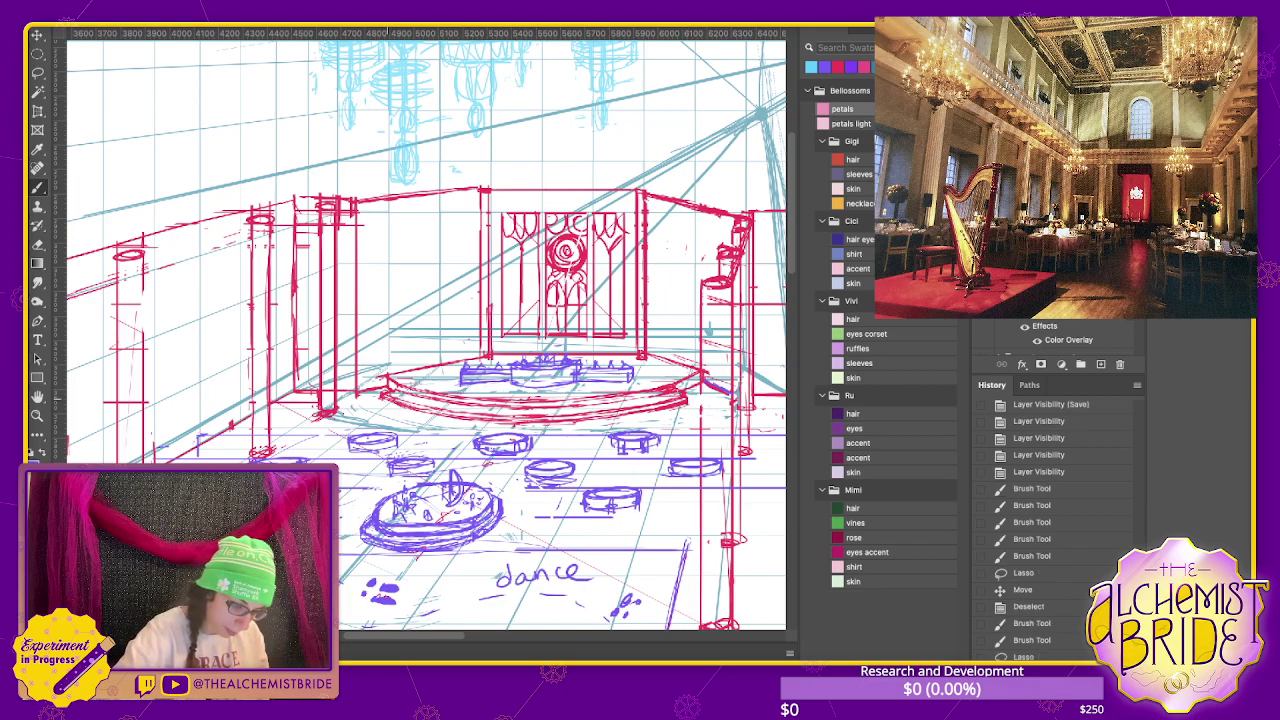
pyautogui.press('Up')
pyautogui.hotkey('ctrl', 'd')
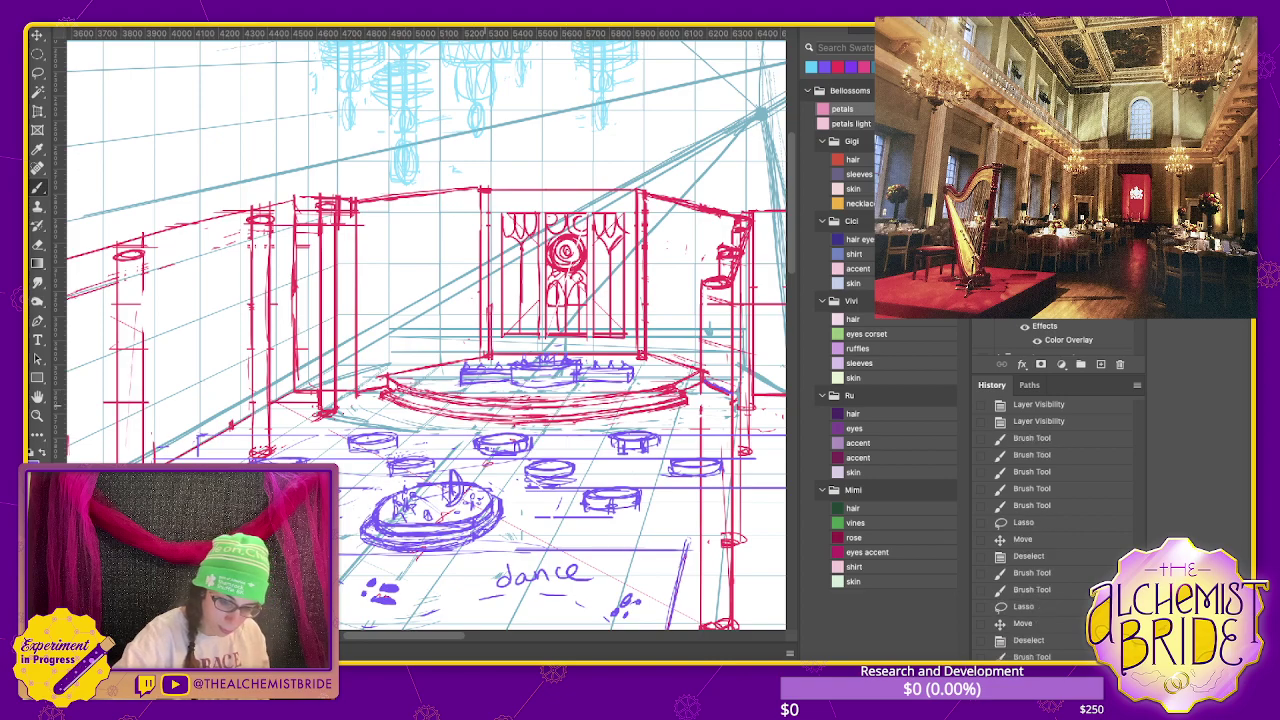
pyautogui.moveTo(578, 398); pyautogui.dragTo(596, 399)
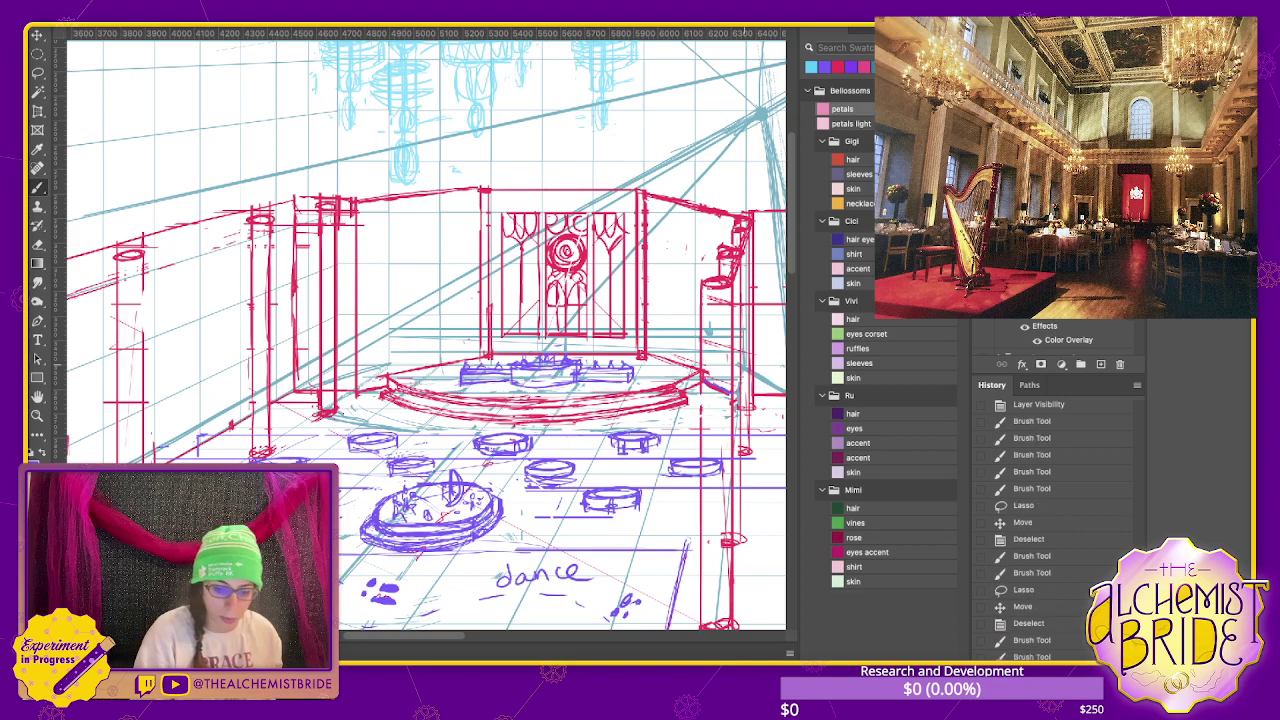
# - Draw red doorway outlines and frame lines left and right of the rose window
pyautogui.moveTo(378, 244); pyautogui.dragTo(376, 346)
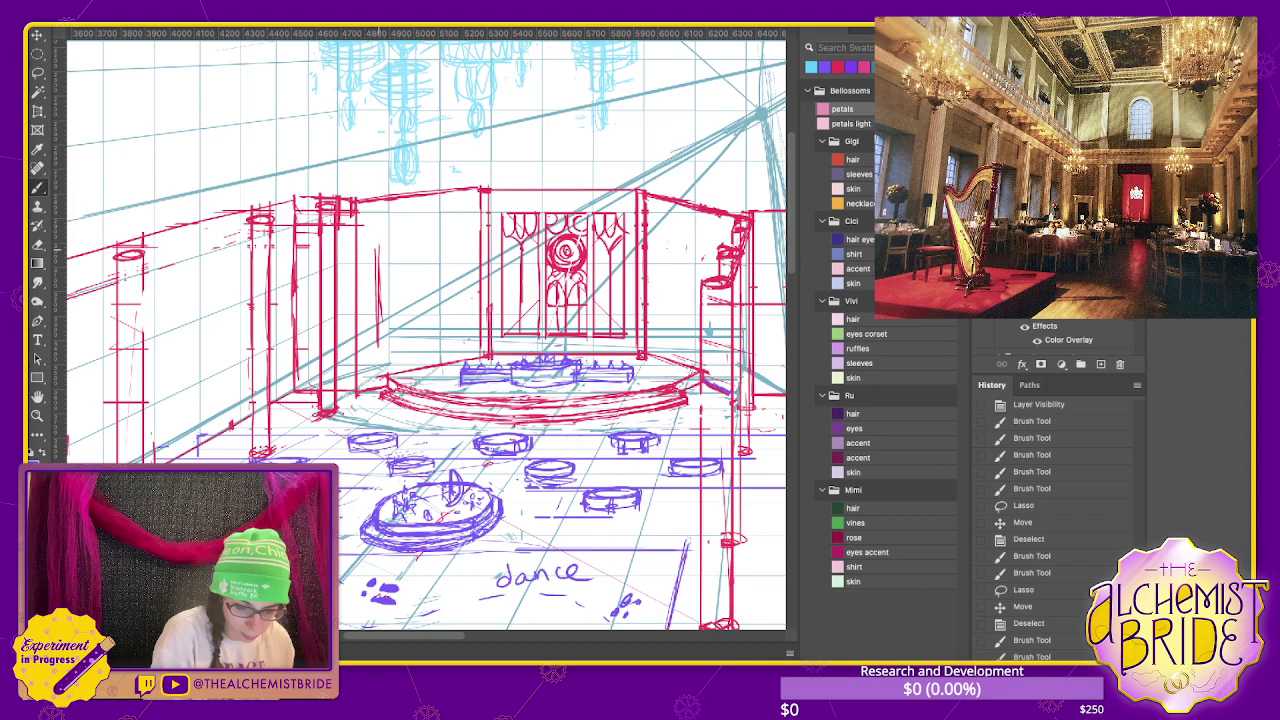
pyautogui.hotkey('ctrl', 'z')
pyautogui.moveTo(378, 228); pyautogui.dragTo(372, 340)
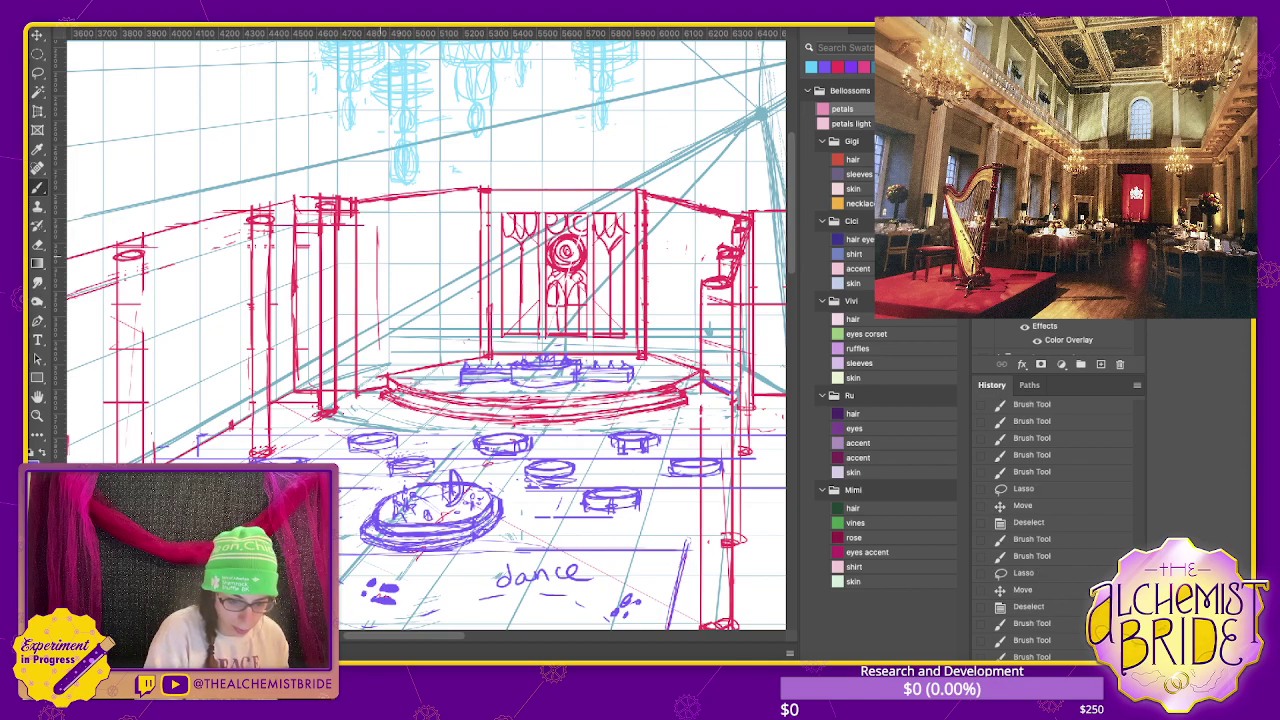
pyautogui.moveTo(374, 226)
pyautogui.mouseDown()
pyautogui.moveTo(472, 212)
pyautogui.moveTo(466, 326)
pyautogui.mouseUp()
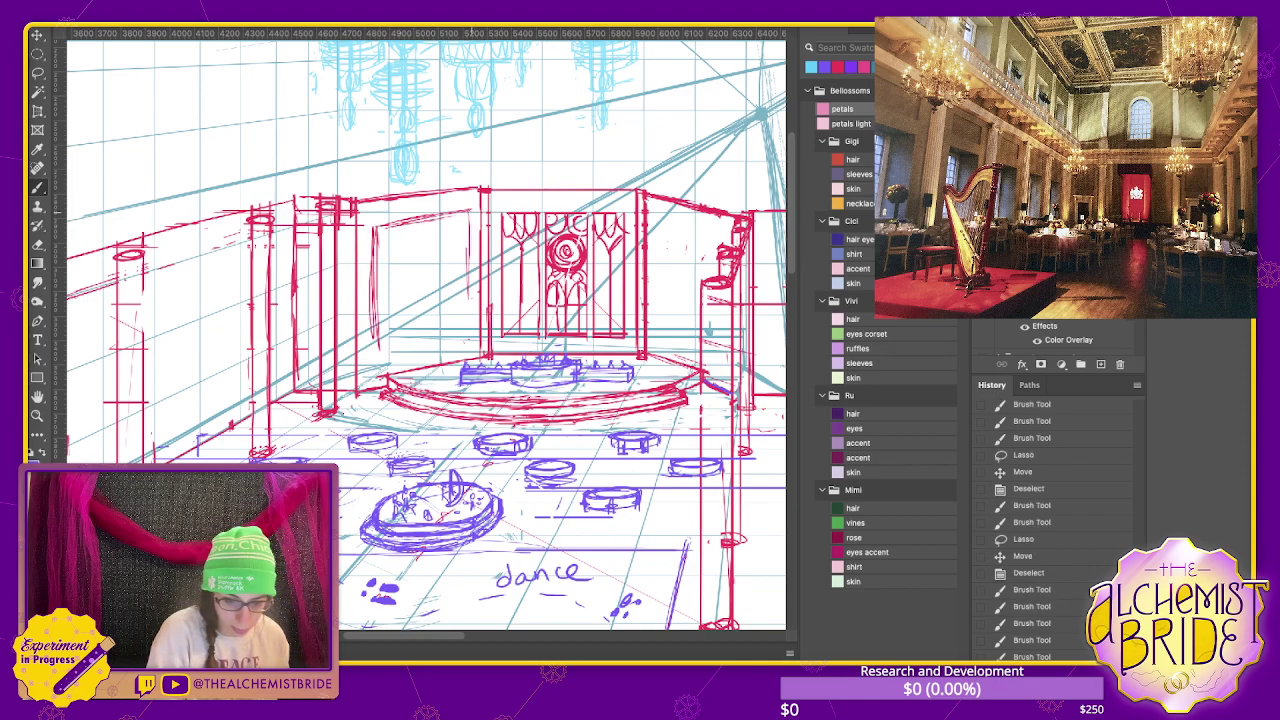
pyautogui.moveTo(368, 358)
pyautogui.mouseDown()
pyautogui.moveTo(450, 340)
pyautogui.moveTo(463, 272)
pyautogui.moveTo(420, 212)
pyautogui.moveTo(375, 356)
pyautogui.mouseUp()
pyautogui.moveTo(656, 222); pyautogui.dragTo(656, 332)
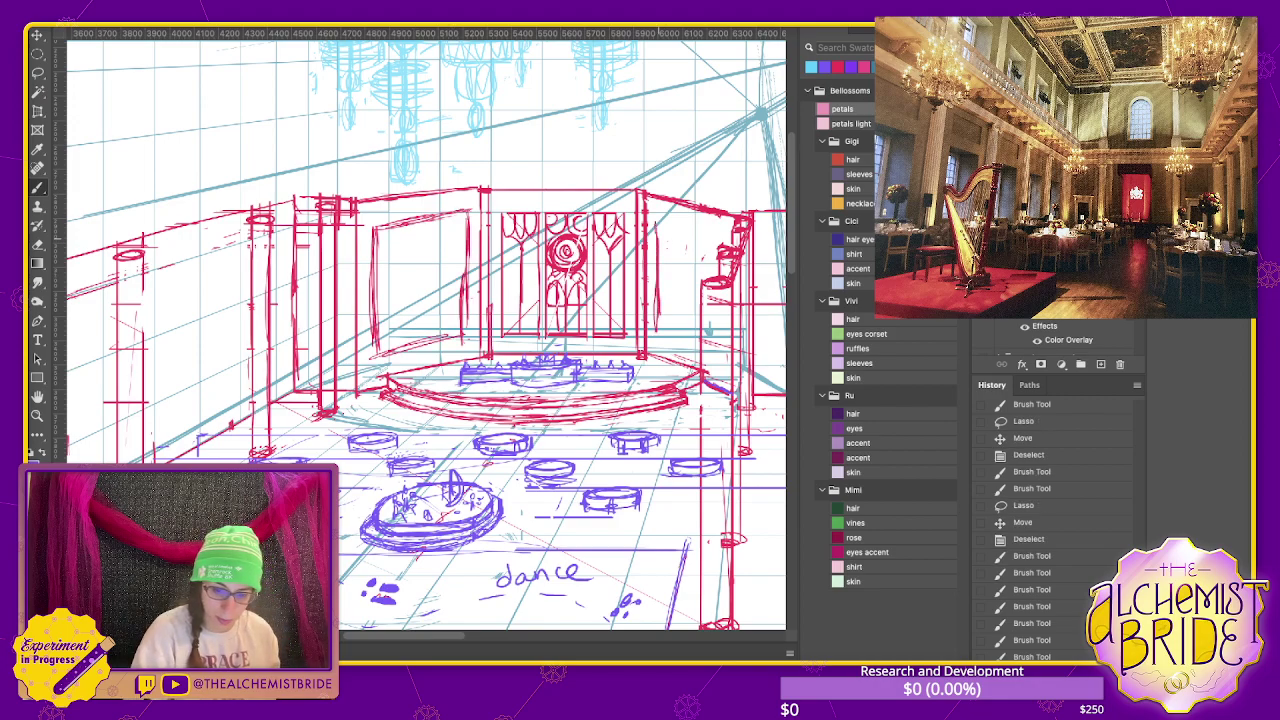
pyautogui.moveTo(652, 236); pyautogui.dragTo(720, 222)
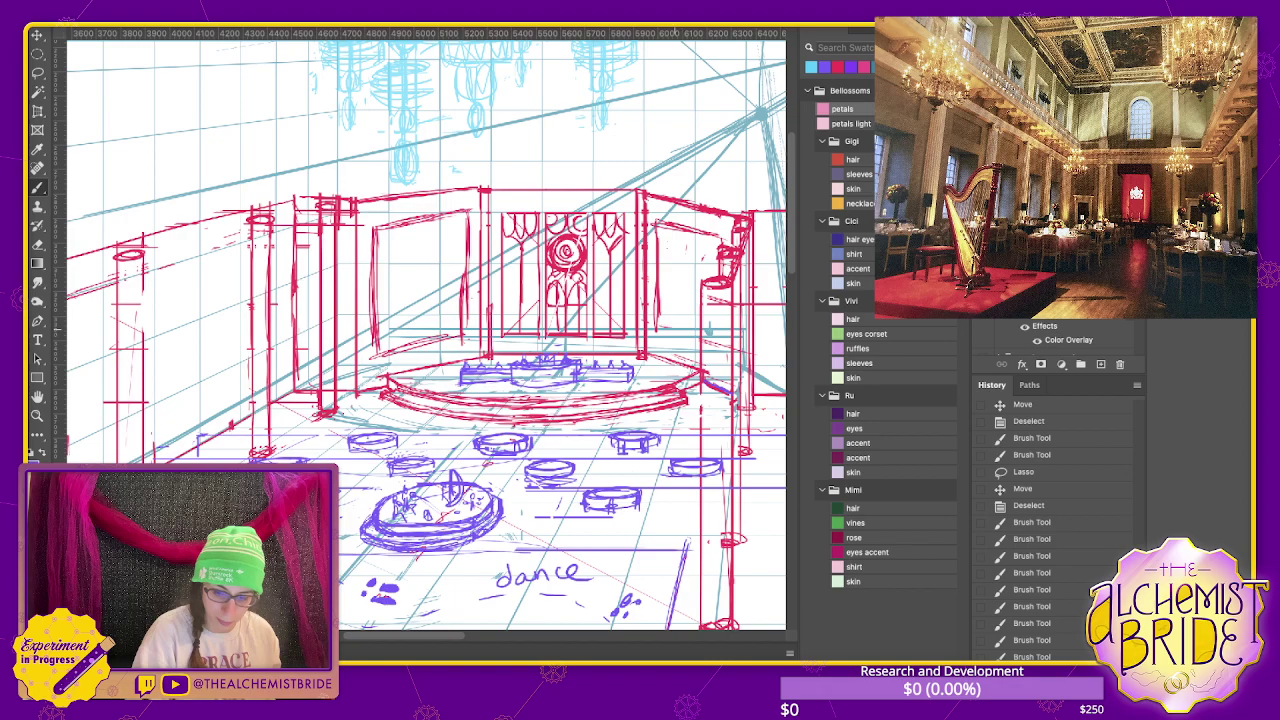
pyautogui.moveTo(658, 324); pyautogui.dragTo(700, 361)
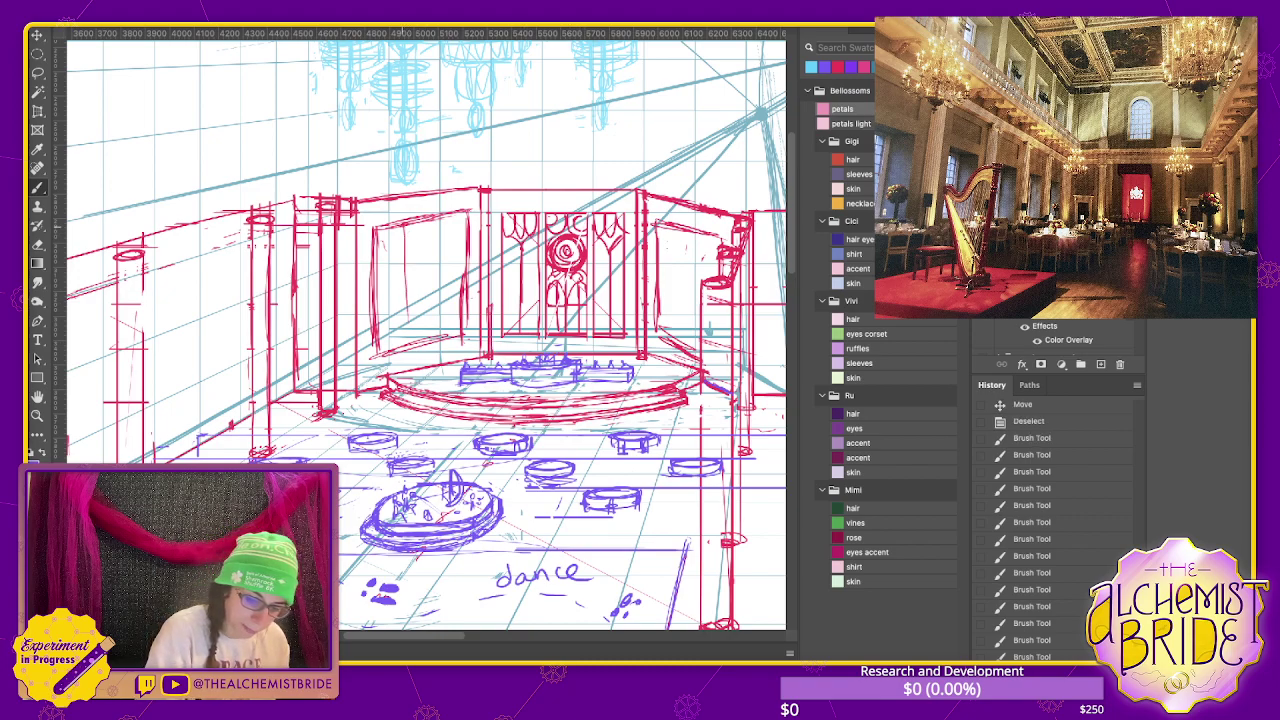
pyautogui.moveTo(404, 236); pyautogui.dragTo(402, 346)
pyautogui.moveTo(445, 214); pyautogui.dragTo(443, 350)
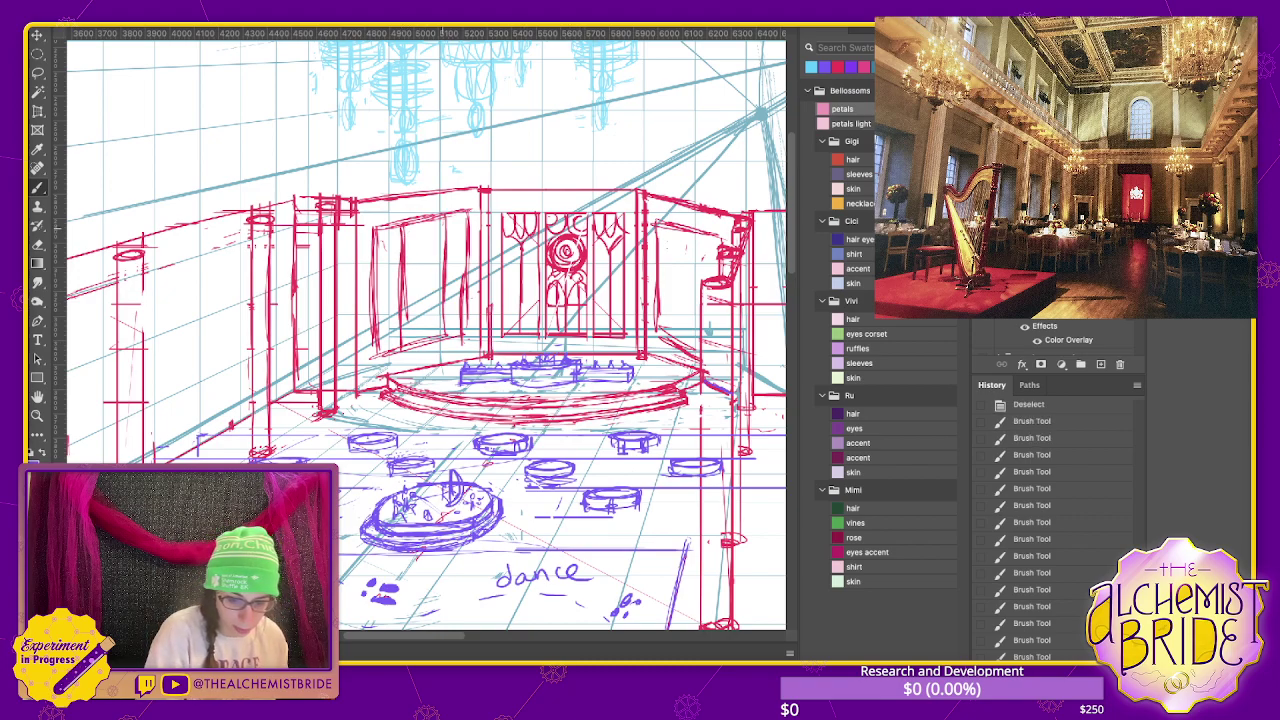
pyautogui.moveTo(669, 228)
pyautogui.mouseDown()
pyautogui.moveTo(668, 342)
pyautogui.moveTo(668, 320)
pyautogui.moveTo(700, 290)
pyautogui.moveTo(699, 344)
pyautogui.mouseUp()
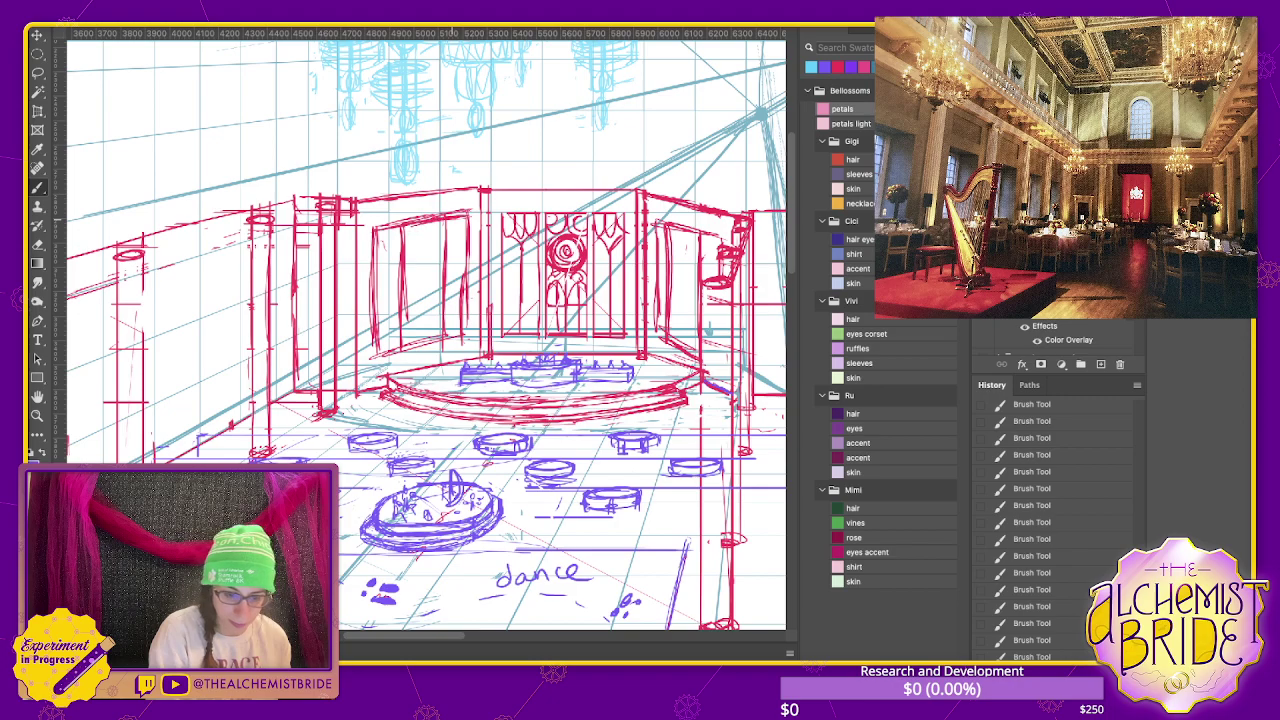
# - Erase stray marks around the doorways and redraw the right doorway's two vertical edges
pyautogui.press('e')
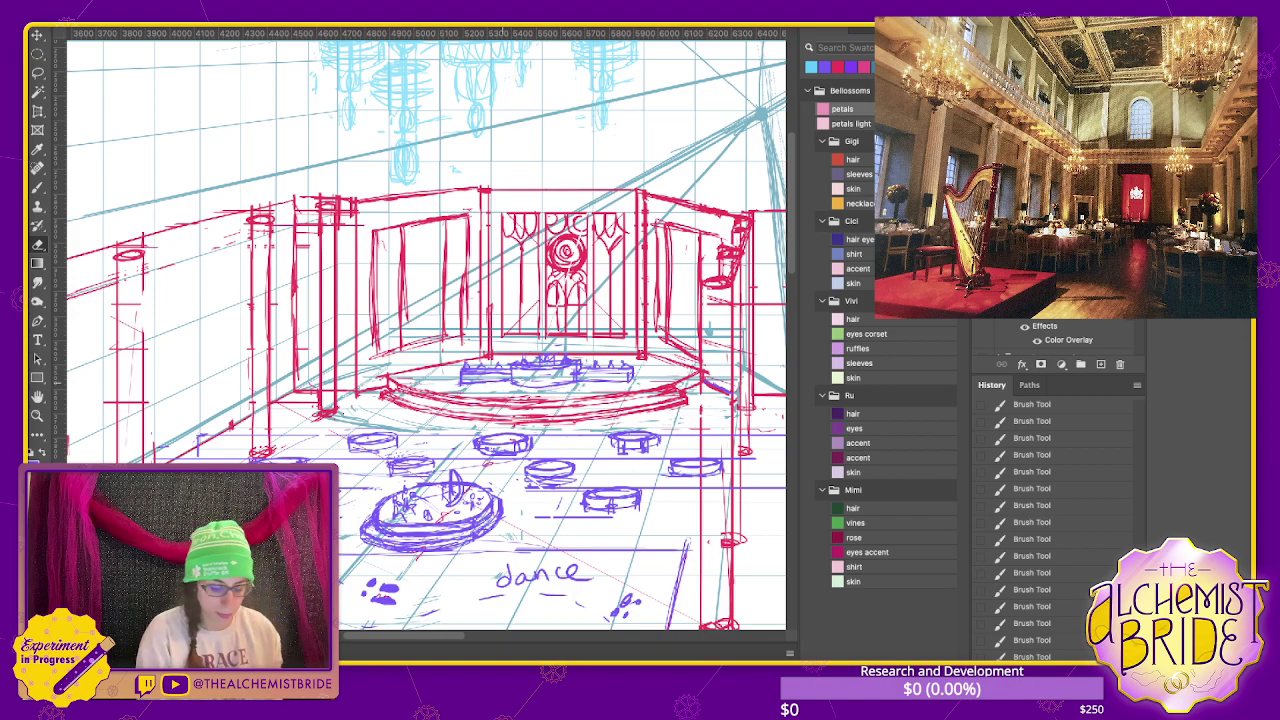
pyautogui.press('b')
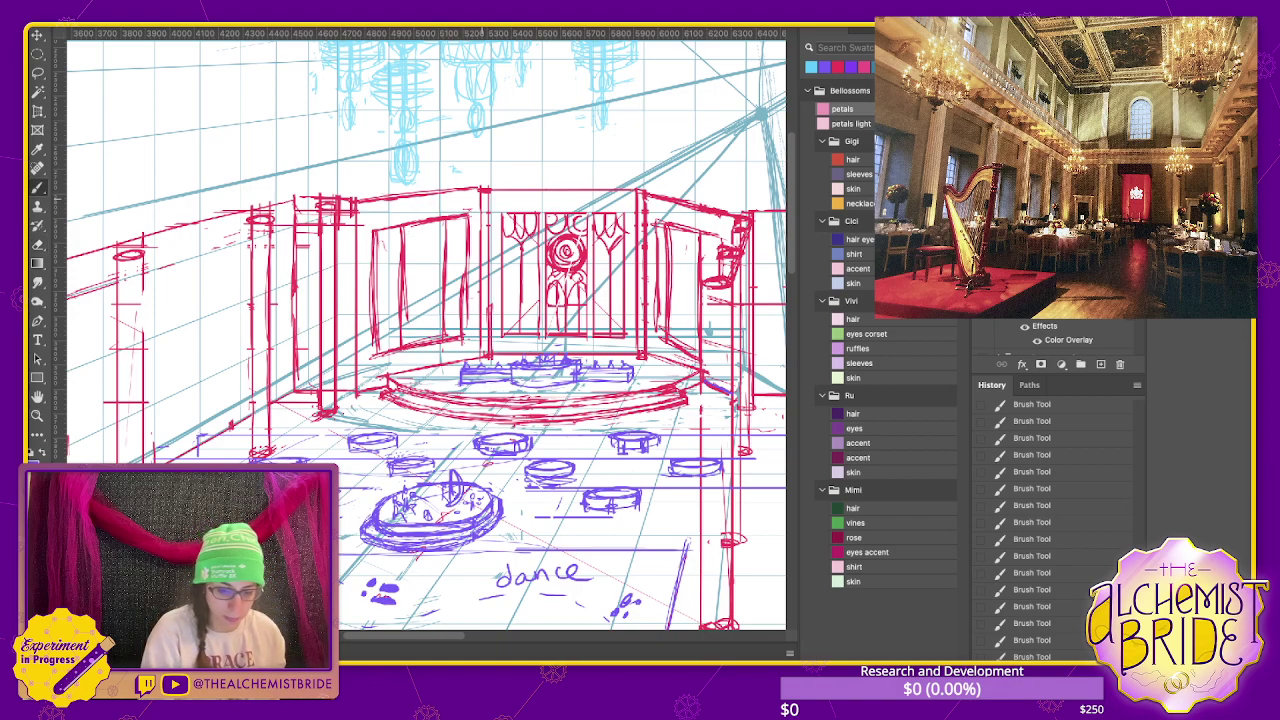
pyautogui.moveTo(465, 236)
pyautogui.mouseDown()
pyautogui.moveTo(465, 340)
pyautogui.moveTo(376, 330)
pyautogui.mouseUp()
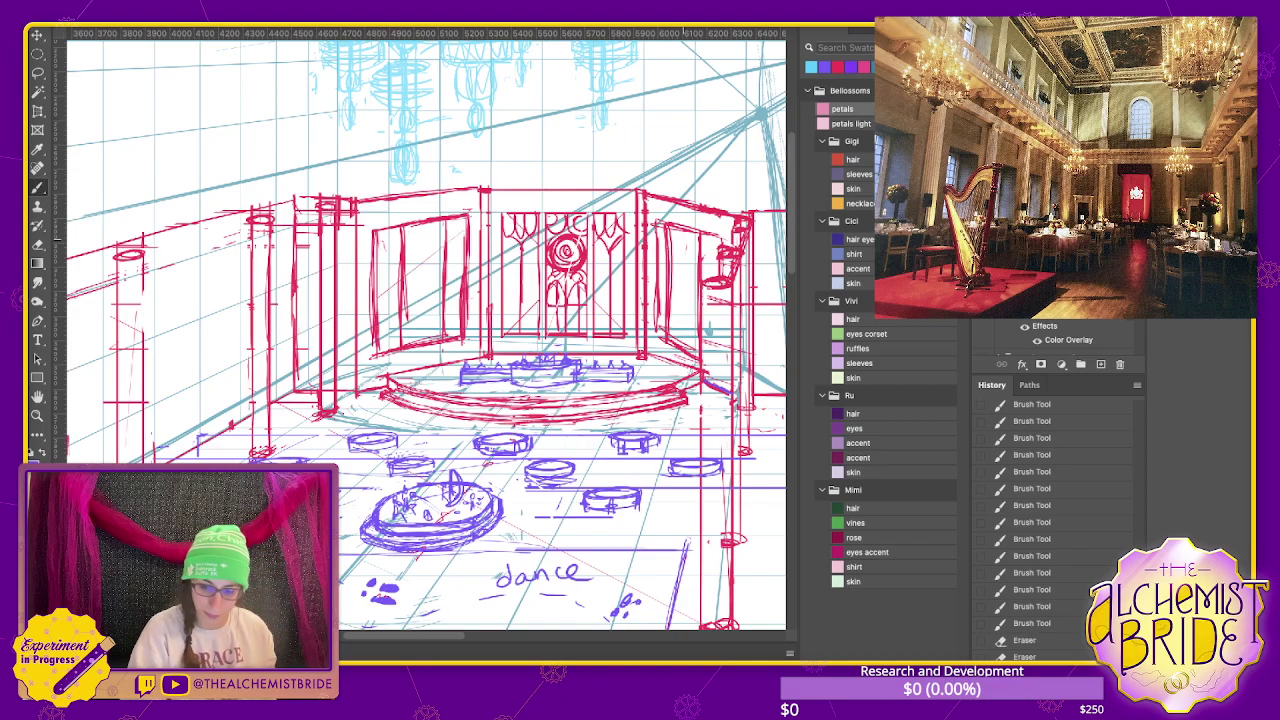
pyautogui.moveTo(668, 232); pyautogui.dragTo(655, 332)
pyautogui.press('e')
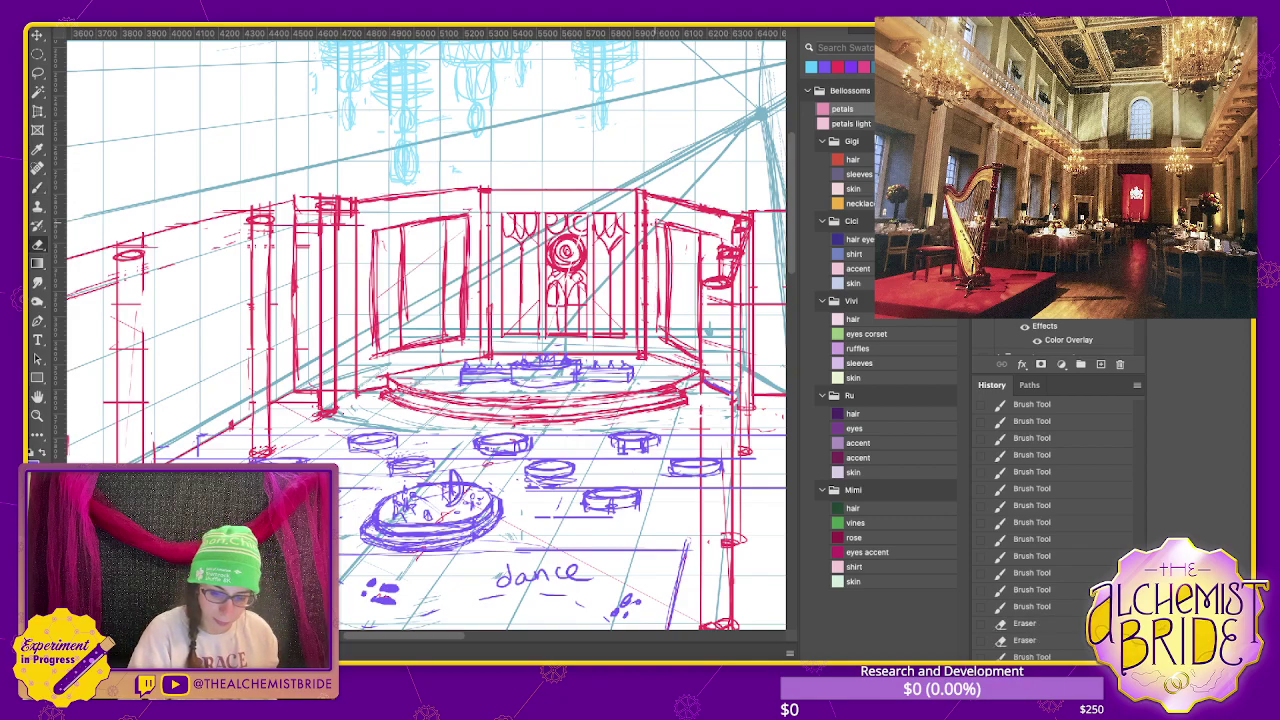
pyautogui.press('b')
pyautogui.moveTo(658, 248); pyautogui.dragTo(658, 334)
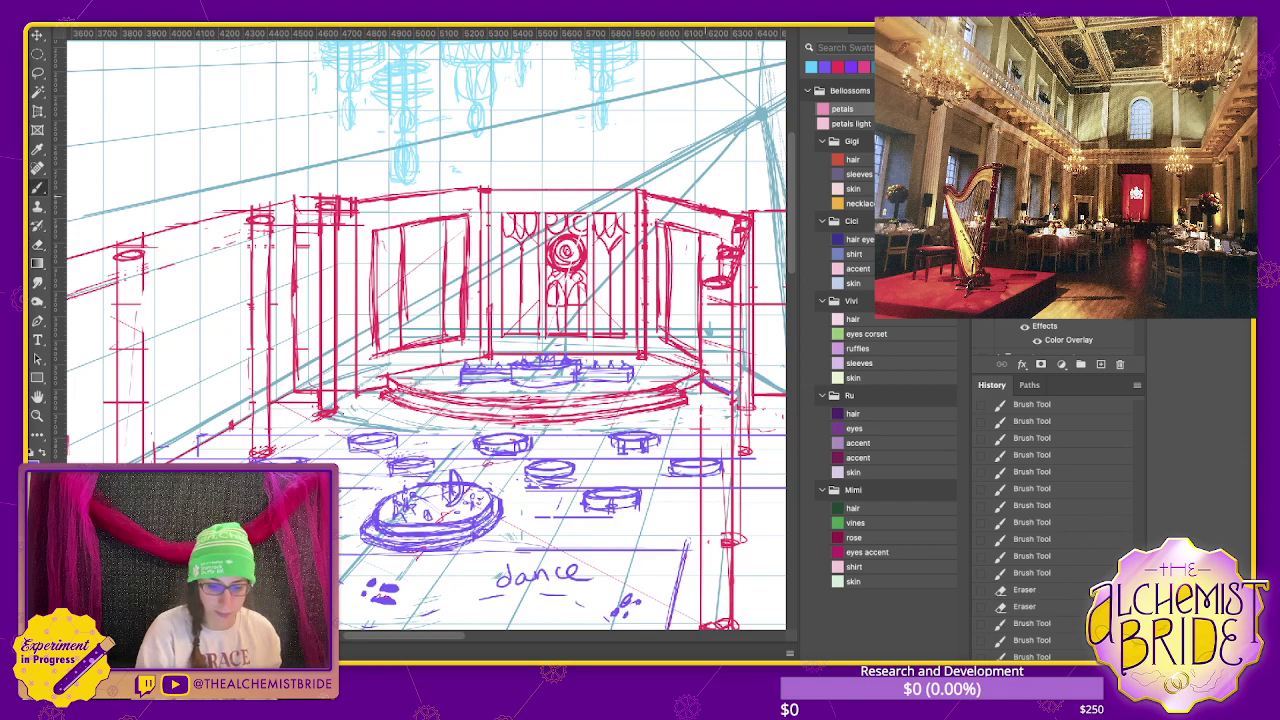
pyautogui.moveTo(670, 226); pyautogui.dragTo(669, 340)
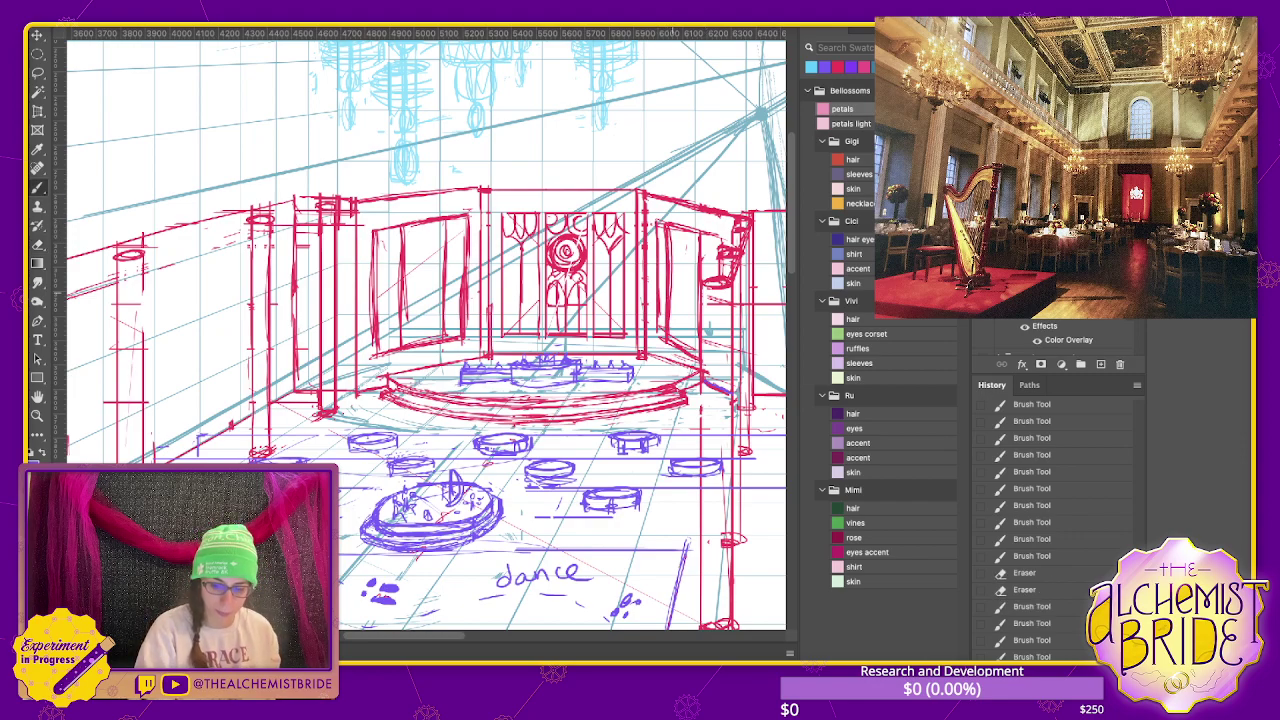
# - Erase a stray mark and reinforce the left doorway's sides and top edge
pyautogui.press('e')
pyautogui.moveTo(700, 280); pyautogui.dragTo(737, 290)
pyautogui.press('b')
pyautogui.moveTo(401, 212)
pyautogui.mouseDown()
pyautogui.moveTo(403, 364)
pyautogui.moveTo(444, 355)
pyautogui.mouseUp()
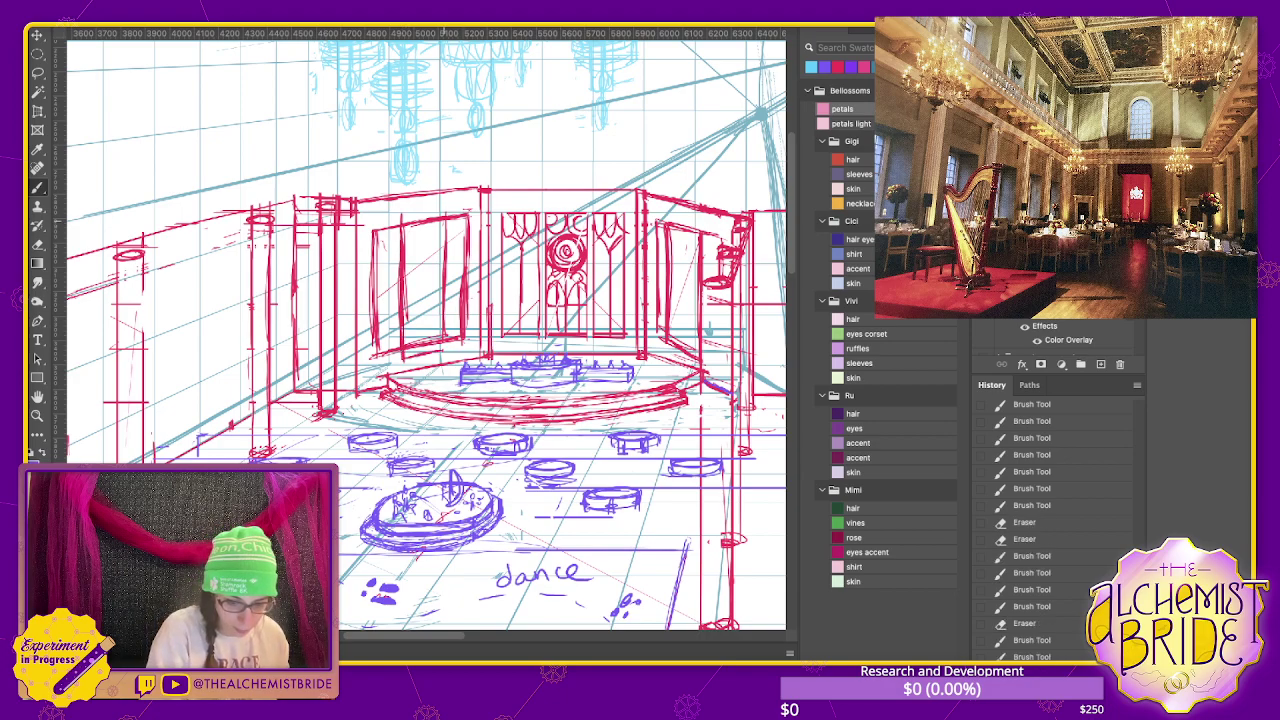
pyautogui.moveTo(442, 304); pyautogui.dragTo(442, 340)
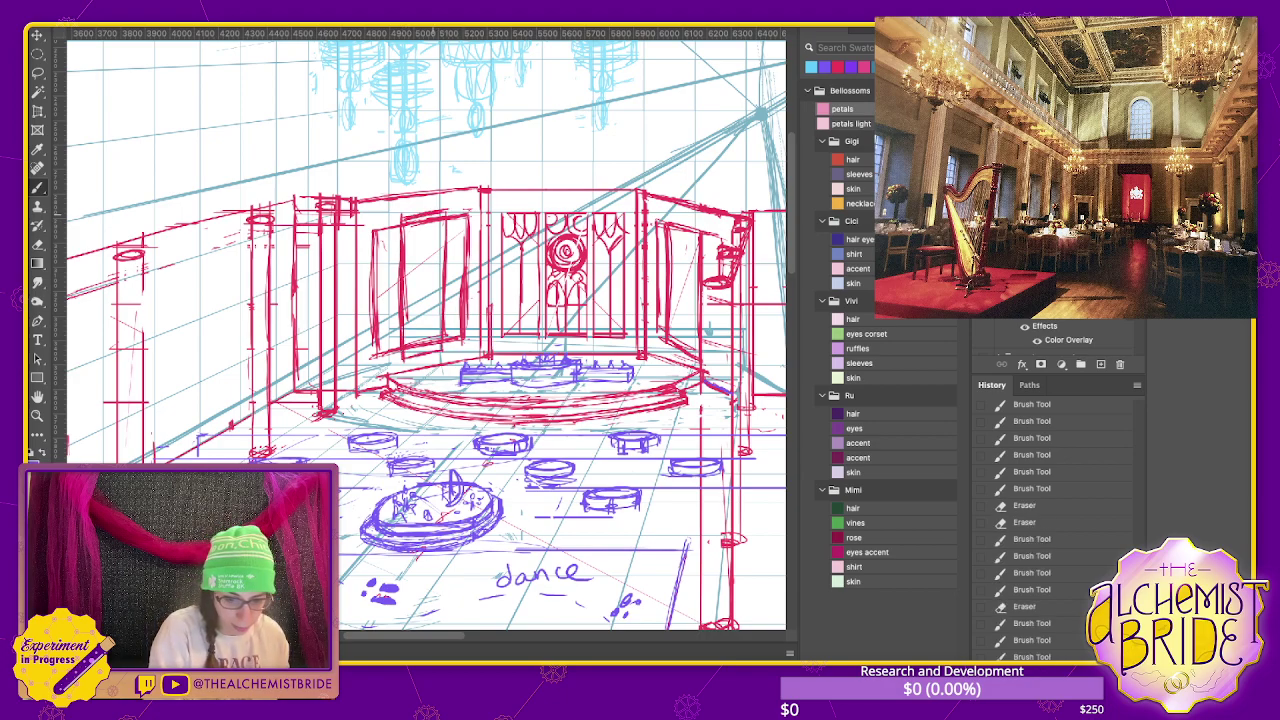
pyautogui.moveTo(402, 214); pyautogui.dragTo(446, 212)
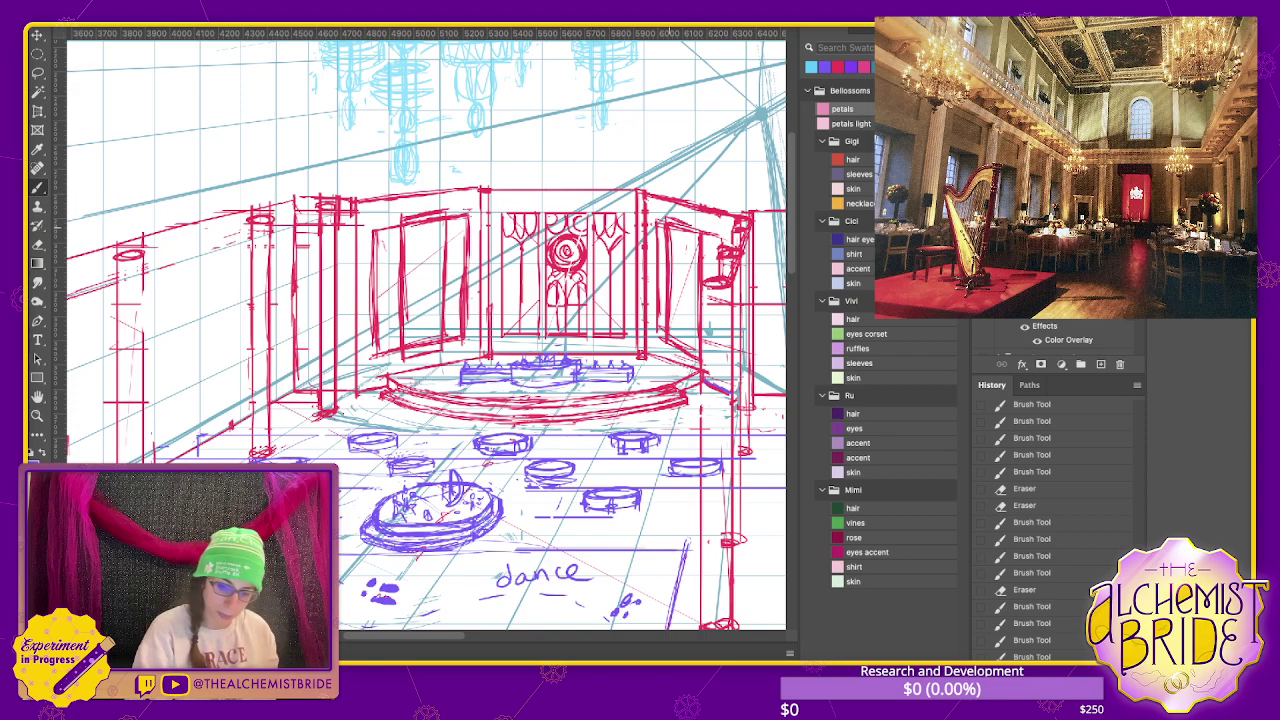
pyautogui.moveTo(665, 310)
pyautogui.mouseDown()
pyautogui.moveTo(665, 354)
pyautogui.moveTo(698, 368)
pyautogui.mouseUp()
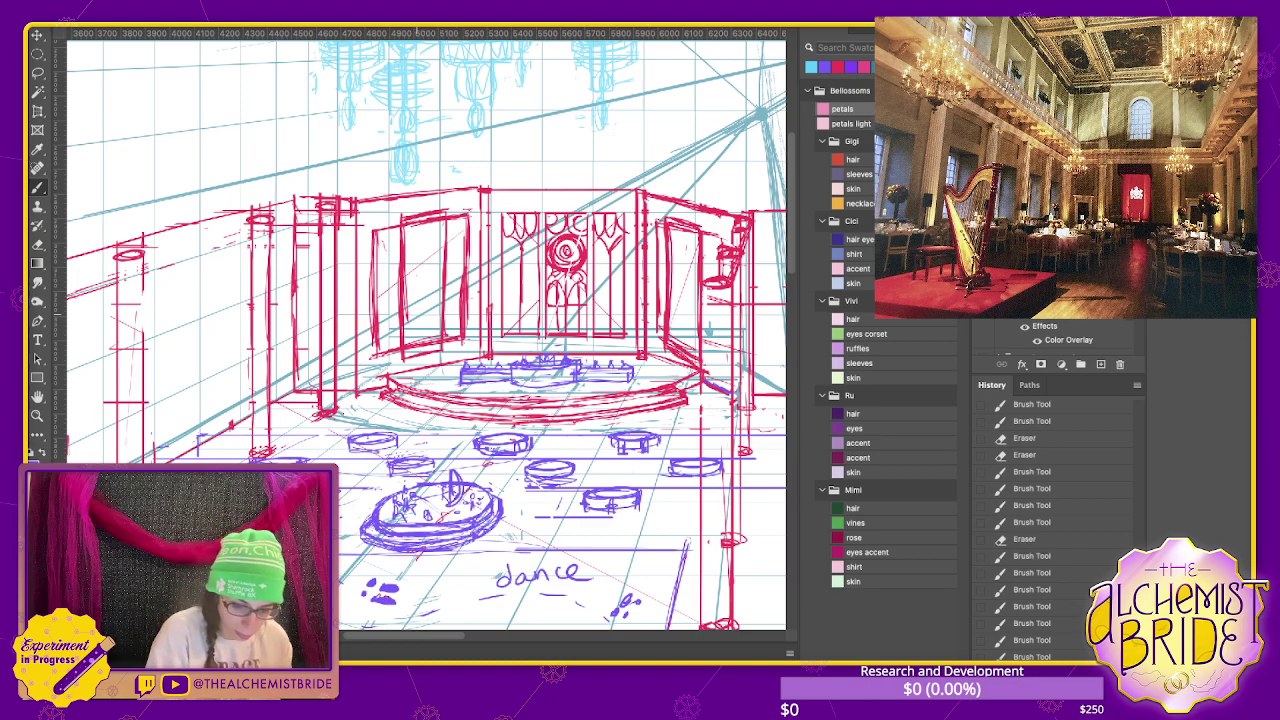
# - Sketch scrollwork strokes inside the left and right door panels
pyautogui.moveTo(418, 318)
pyautogui.mouseDown()
pyautogui.moveTo(426, 260)
pyautogui.moveTo(424, 340)
pyautogui.mouseUp()
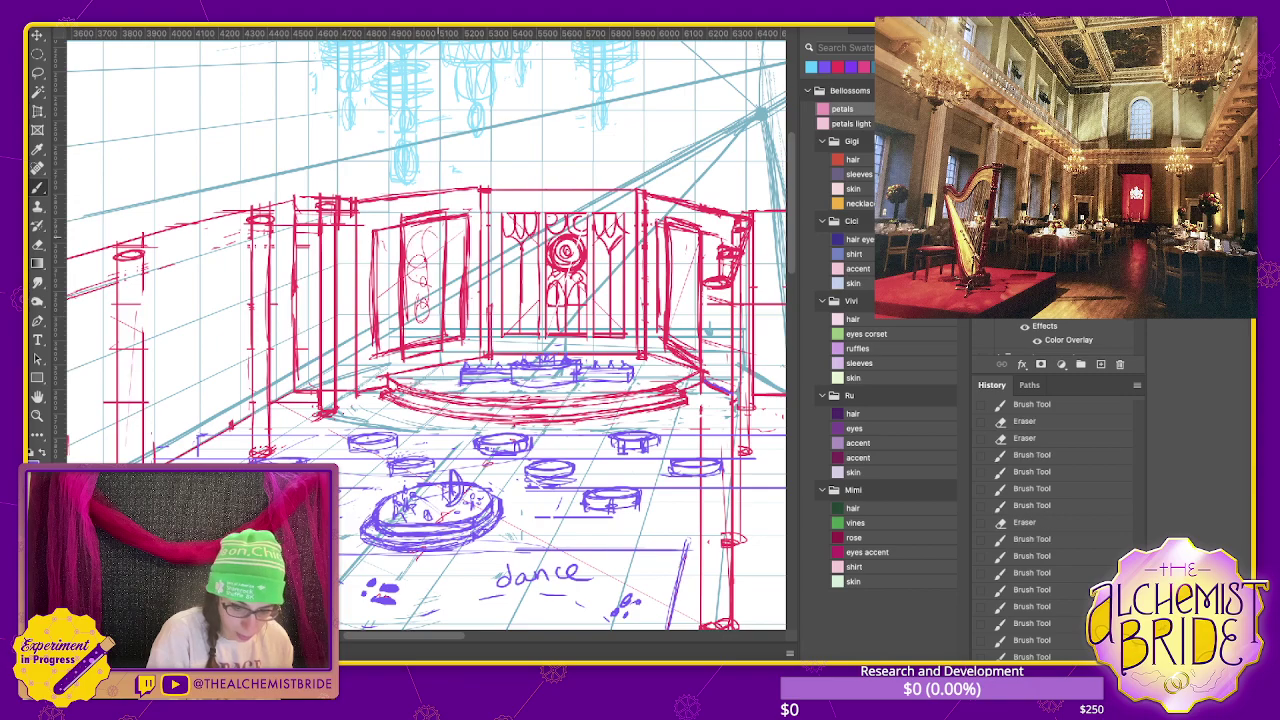
pyautogui.moveTo(678, 238); pyautogui.dragTo(678, 340)
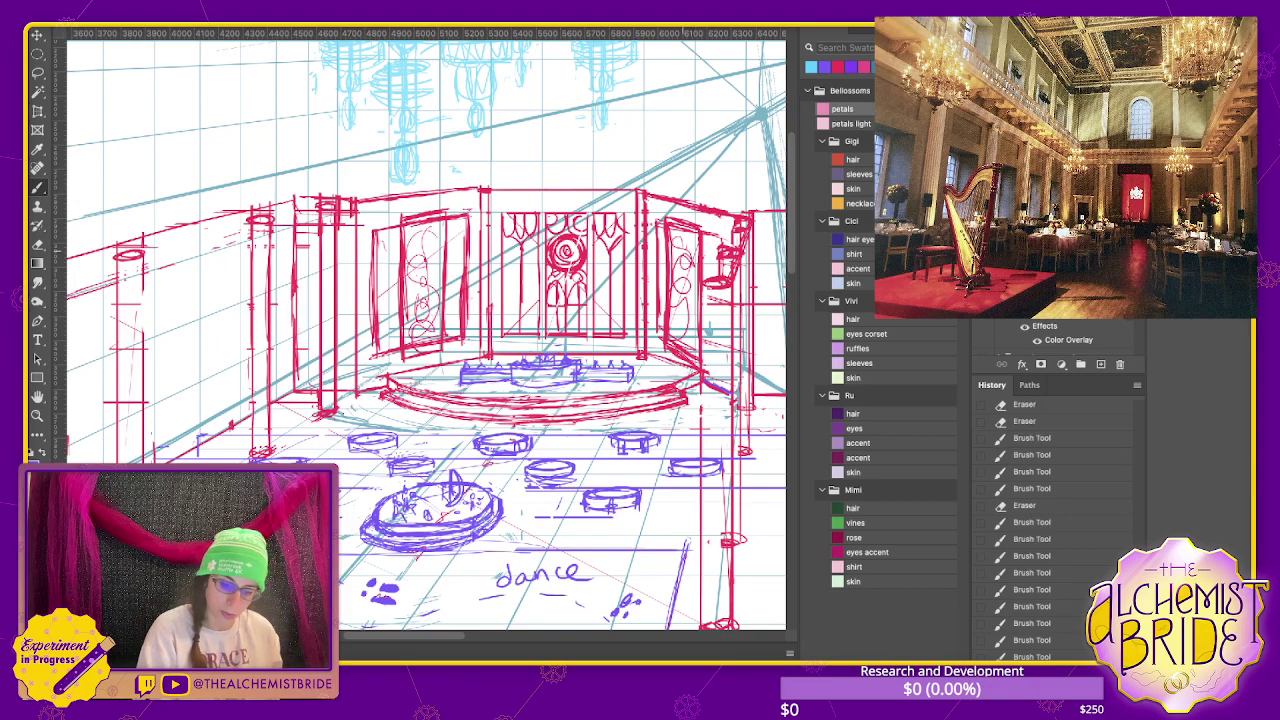
pyautogui.moveTo(686, 292); pyautogui.dragTo(690, 344)
pyautogui.scroll(3, 420, 330)
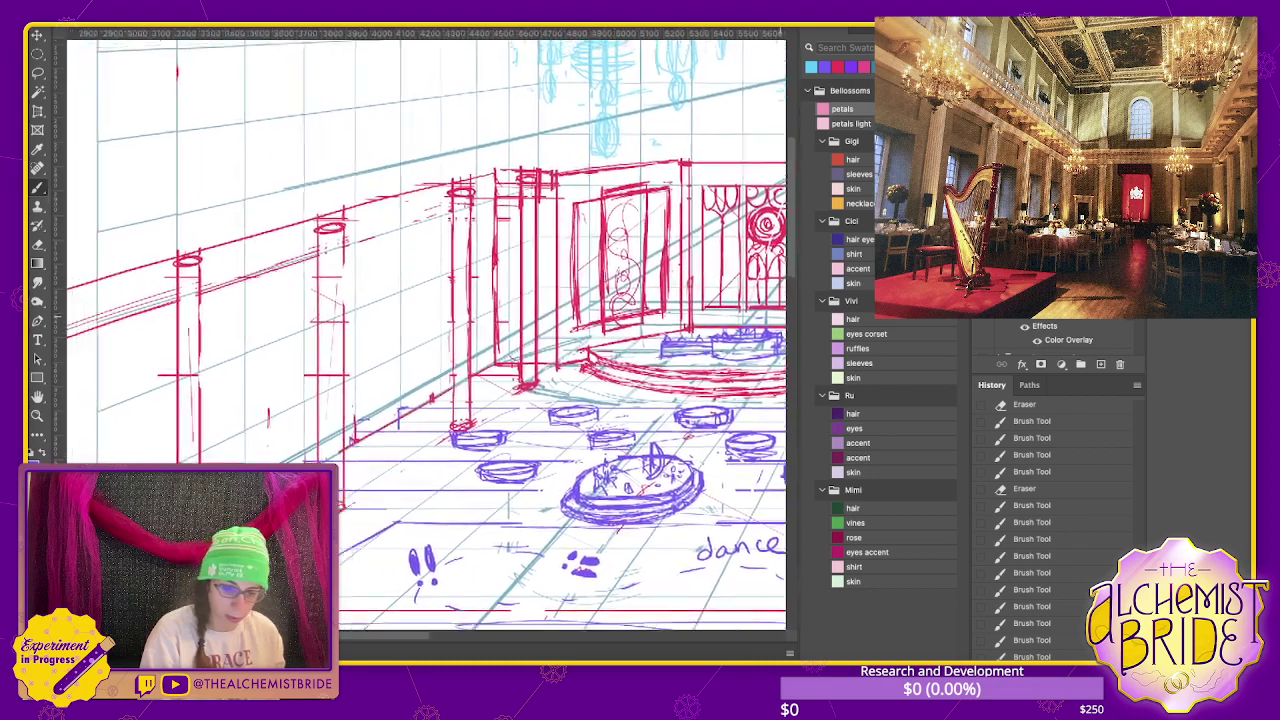
pyautogui.moveTo(420, 330); pyautogui.dragTo(340, 286)
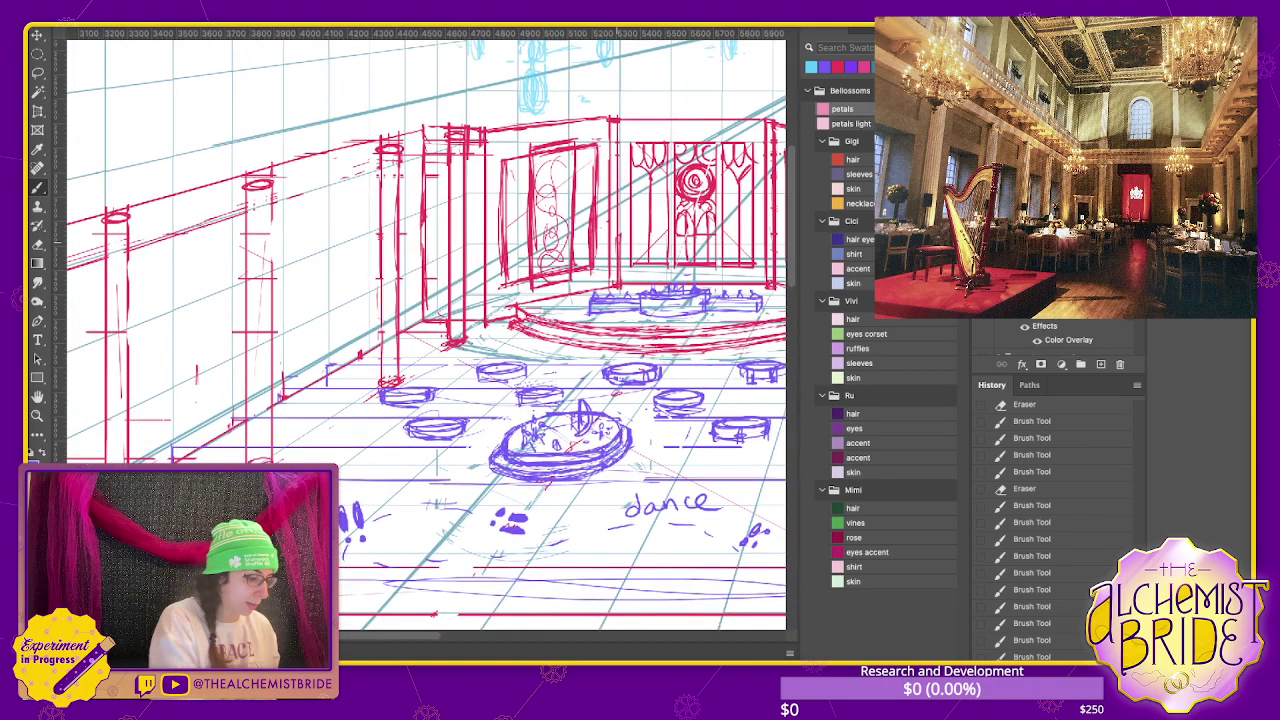
pyautogui.scroll(-2, 401, 370)
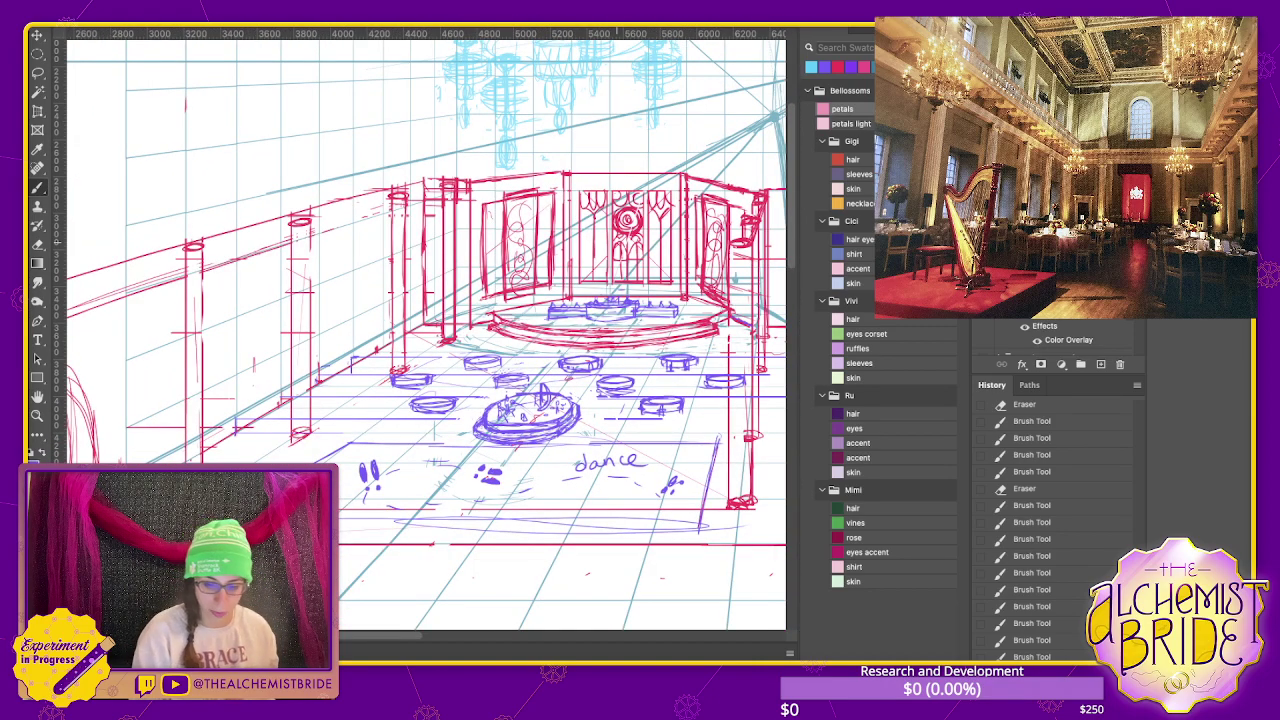
# - Pan across the room, undo a stray vertical stroke, and zoom out to nearly the whole canvas
pyautogui.scroll(1, 420, 345)
pyautogui.scroll(1, 420, 345)
pyautogui.scroll(1, 420, 345)
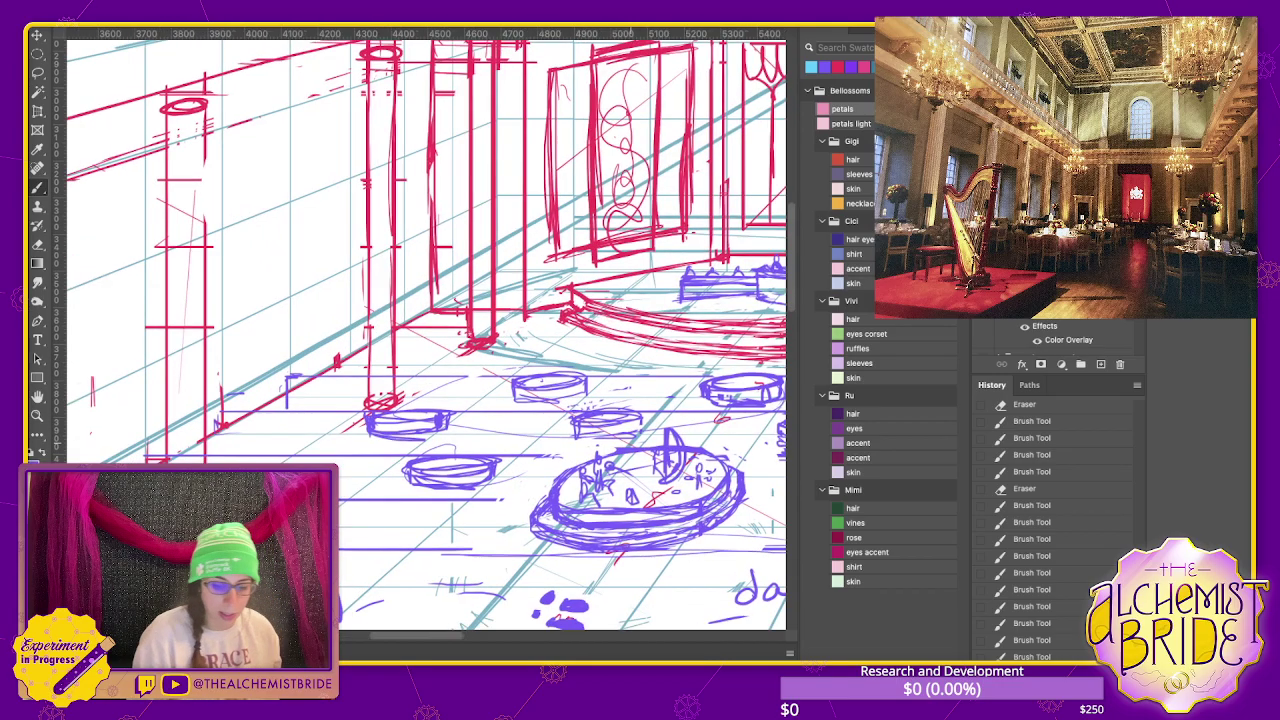
pyautogui.moveTo(560, 470)
pyautogui.mouseDown()
pyautogui.moveTo(433, 440)
pyautogui.moveTo(560, 408)
pyautogui.moveTo(670, 415)
pyautogui.mouseUp()
pyautogui.moveTo(387, 202); pyautogui.dragTo(389, 412)
pyautogui.hotkey('ctrl', 'z')
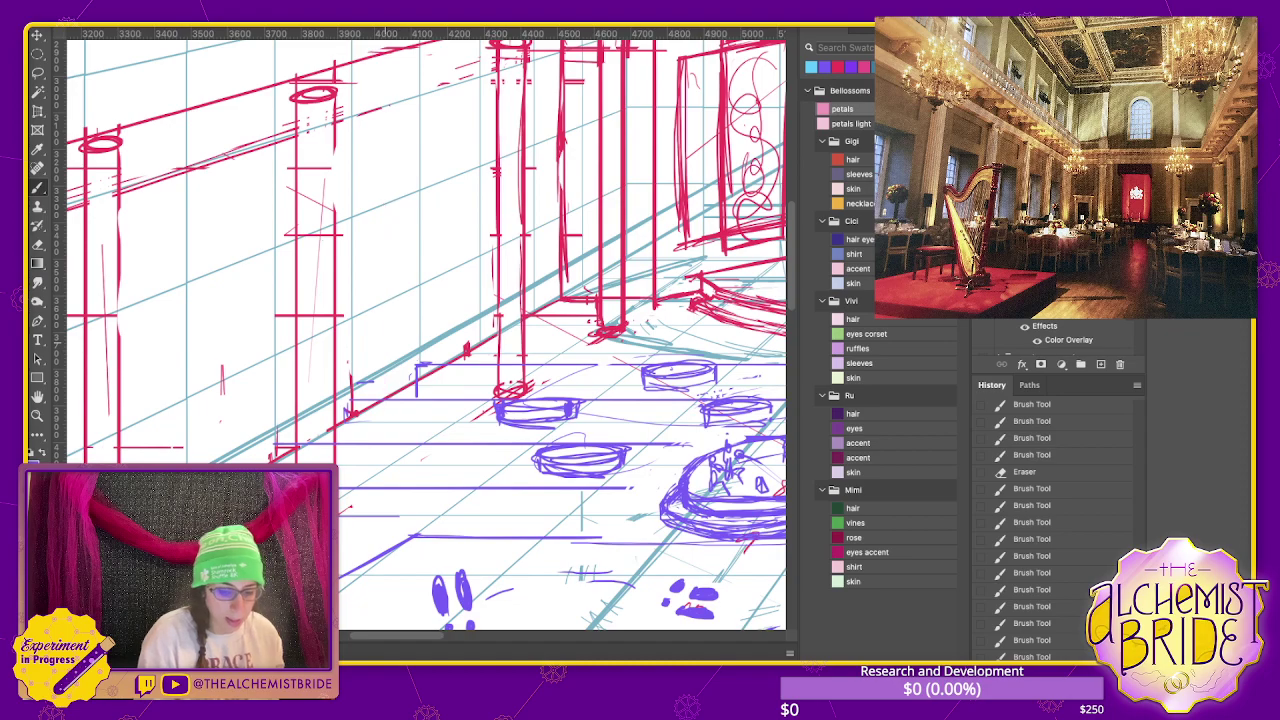
pyautogui.moveTo(560, 400); pyautogui.dragTo(465, 412)
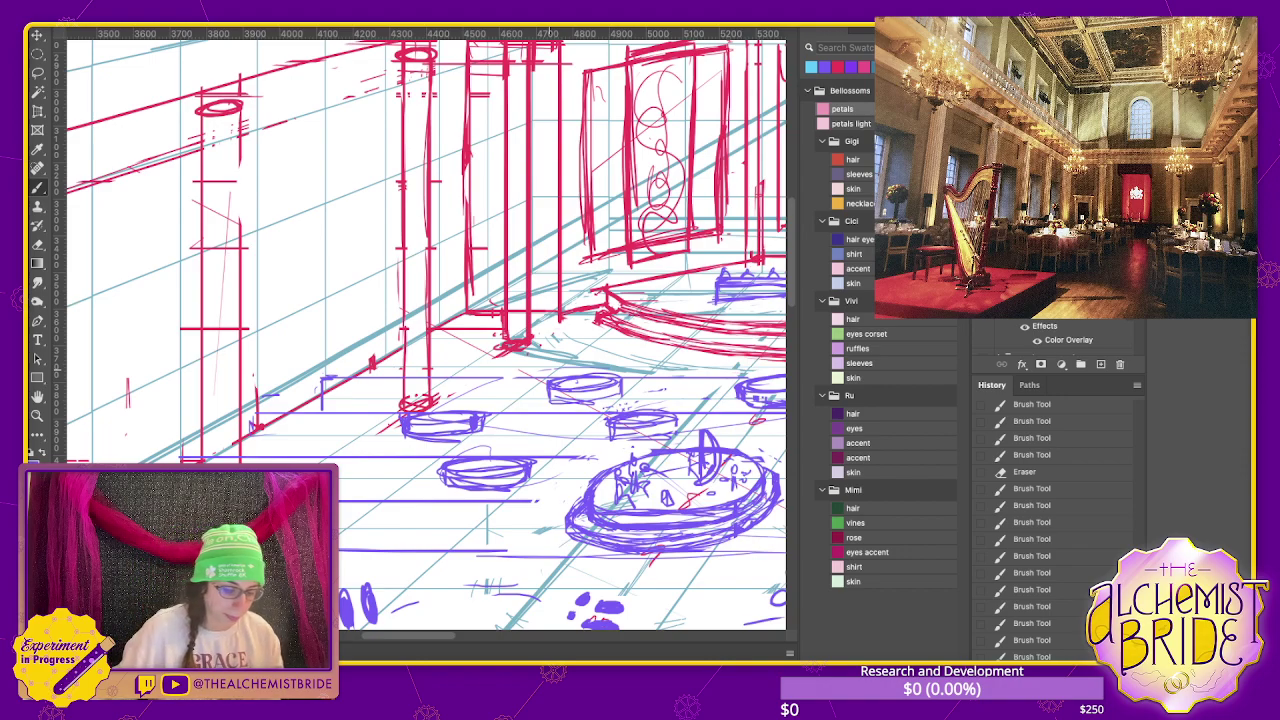
pyautogui.hotkey('ctrl', '-')
pyautogui.hotkey('ctrl', '-')
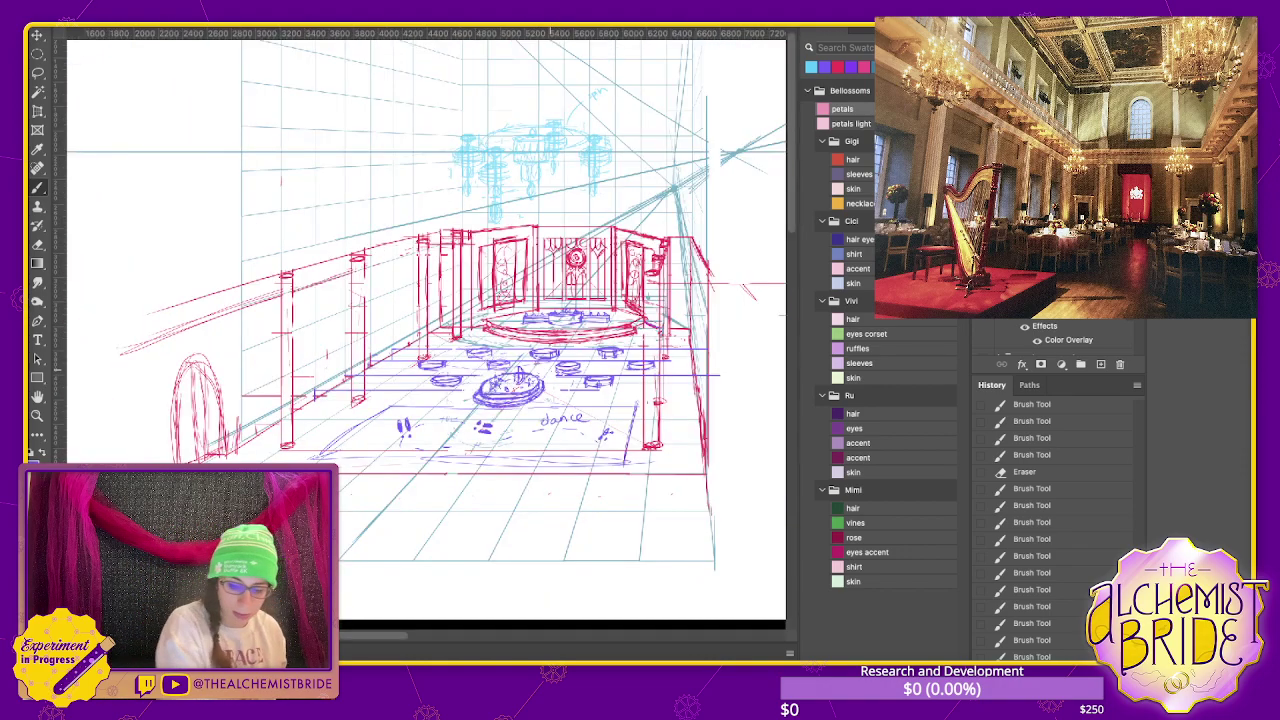
# - Add short red horizontal strokes along the dance floor's front edge, zooming in to check
pyautogui.moveTo(270, 250); pyautogui.dragTo(345, 250)
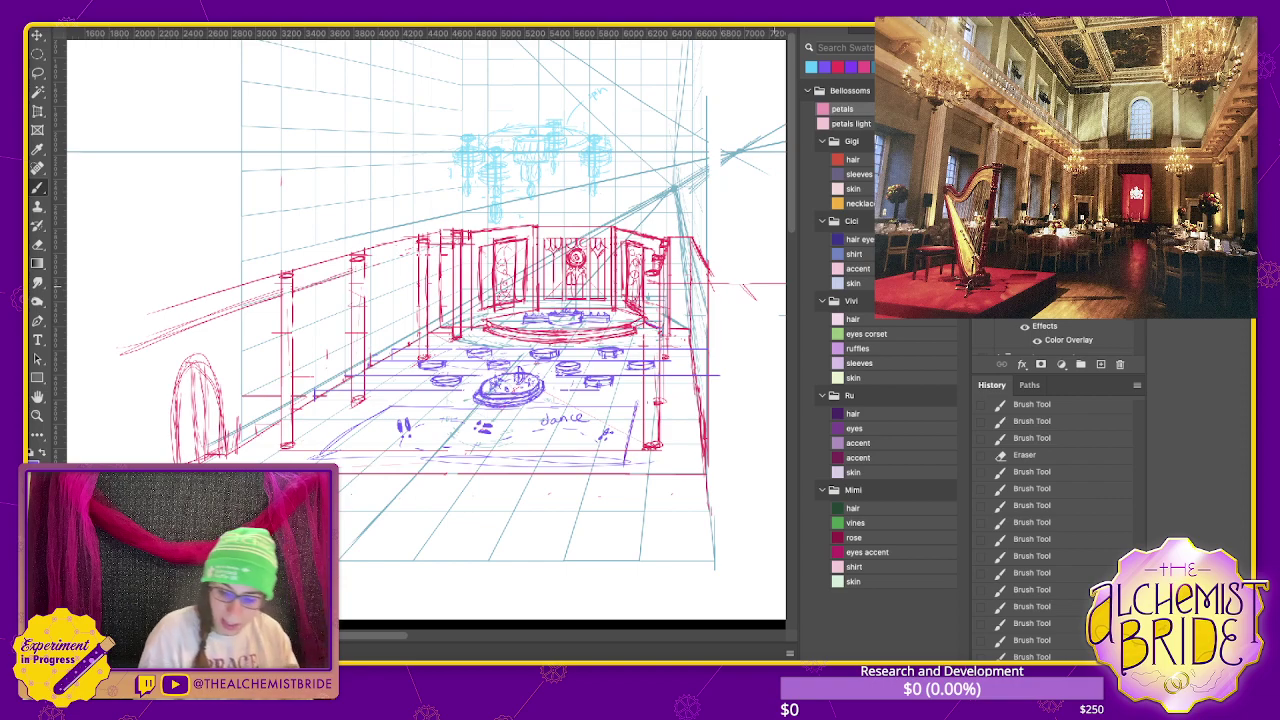
pyautogui.moveTo(692, 331); pyautogui.dragTo(750, 330)
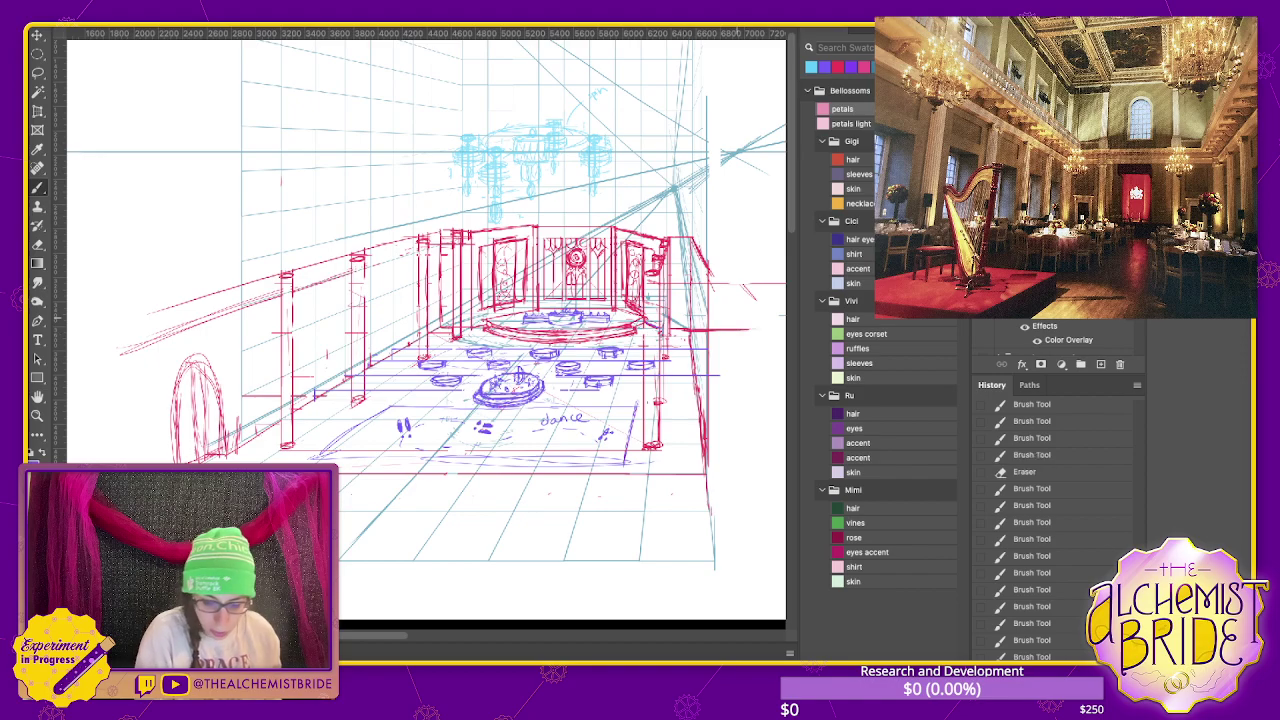
pyautogui.moveTo(426, 331); pyautogui.dragTo(376, 328)
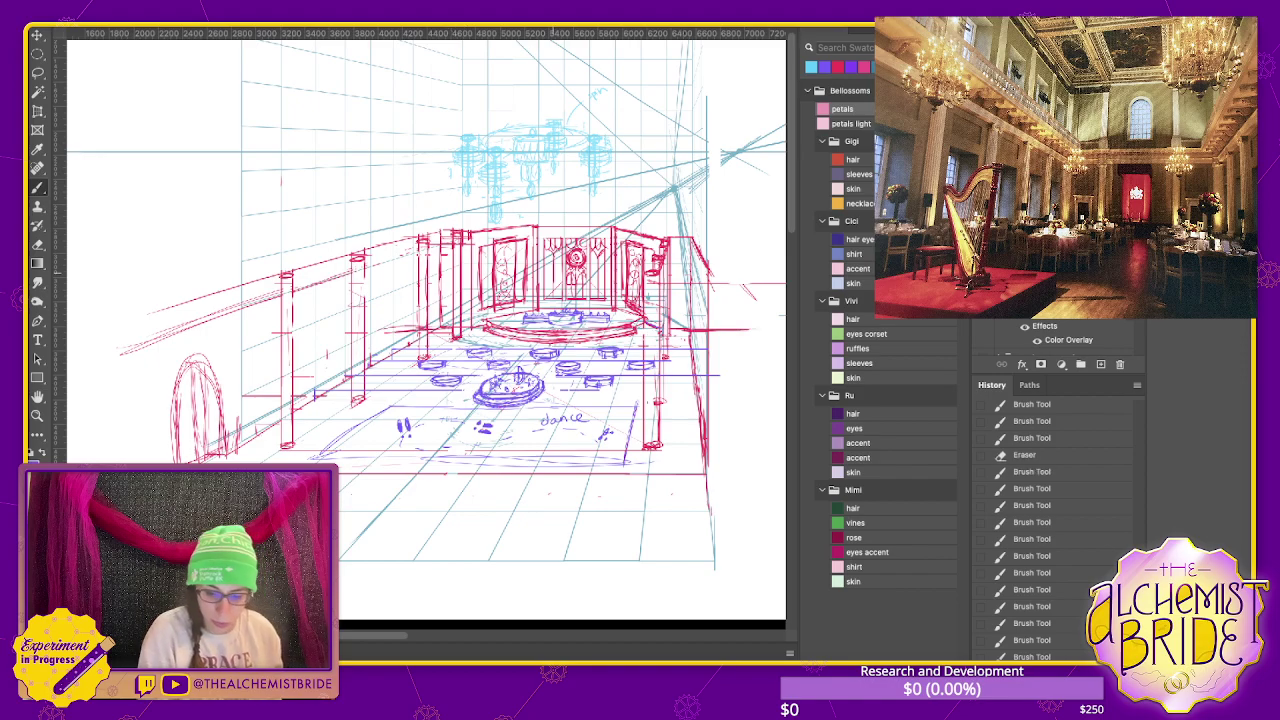
pyautogui.hotkey('ctrl', '+')
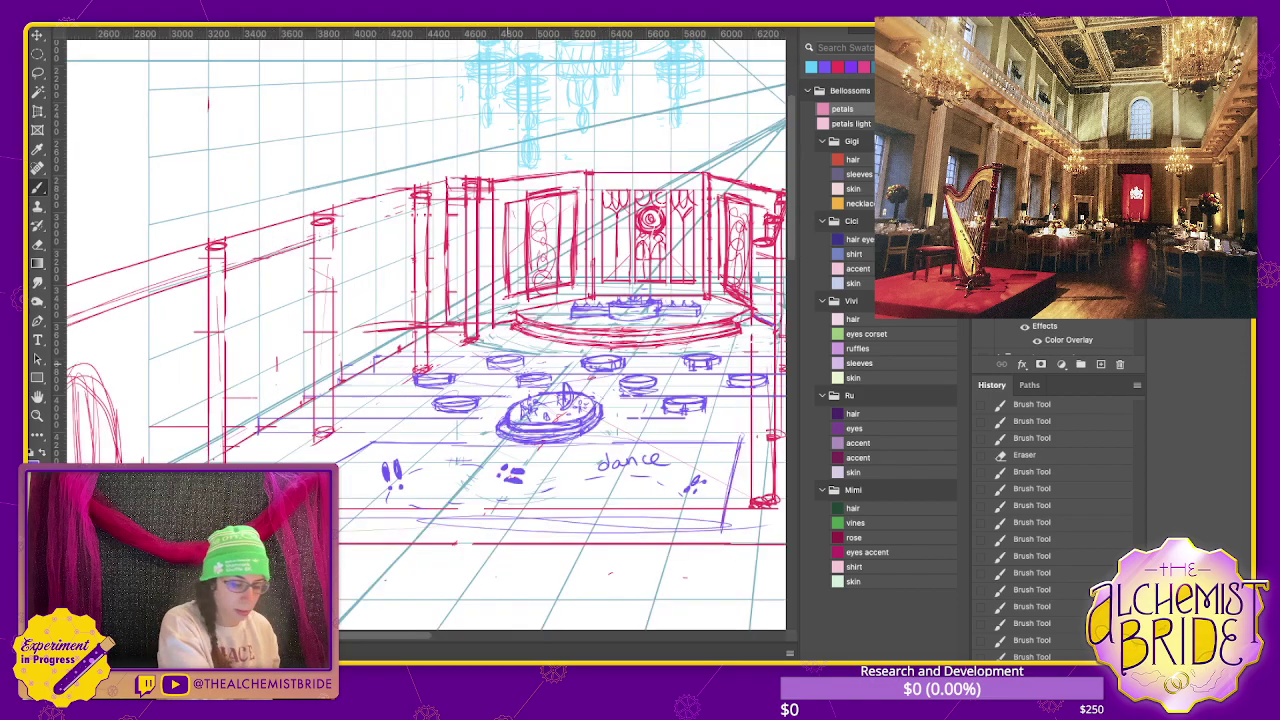
pyautogui.moveTo(560, 400); pyautogui.dragTo(390, 330)
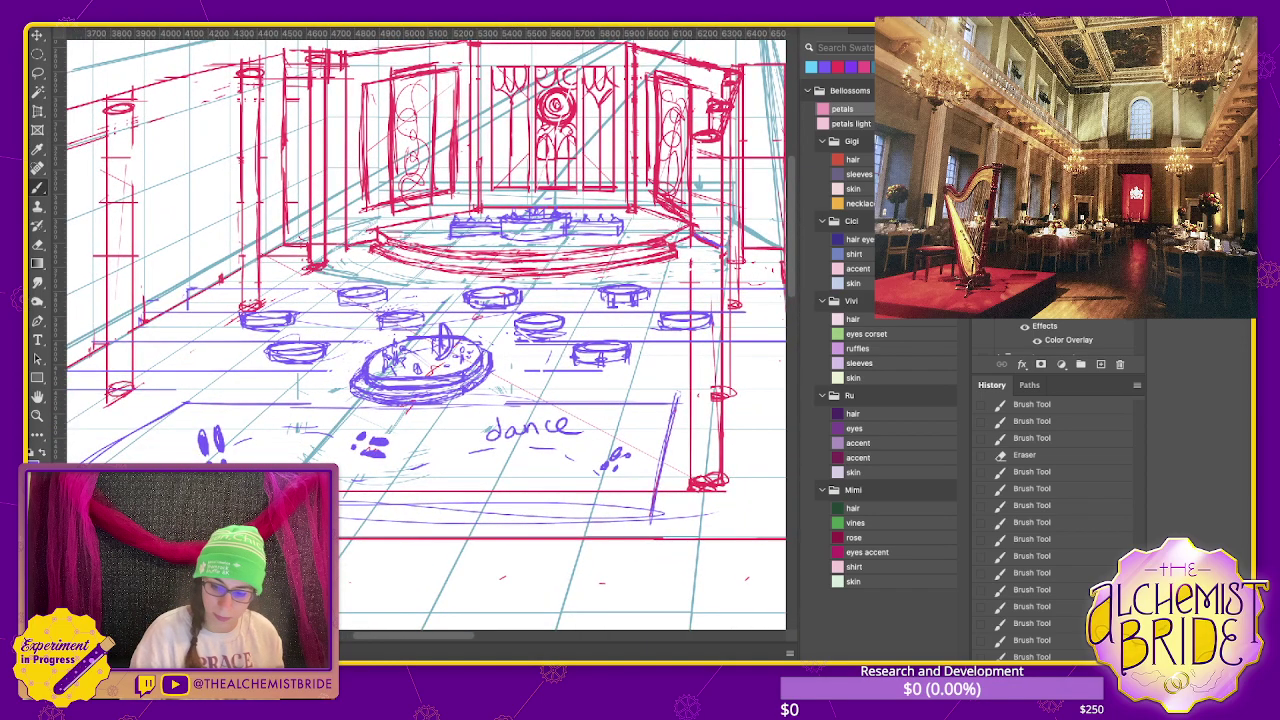
pyautogui.moveTo(420, 380)
pyautogui.mouseDown()
pyautogui.moveTo(560, 420)
pyautogui.moveTo(300, 360)
pyautogui.mouseUp()
pyautogui.hotkey('ctrl', '+')
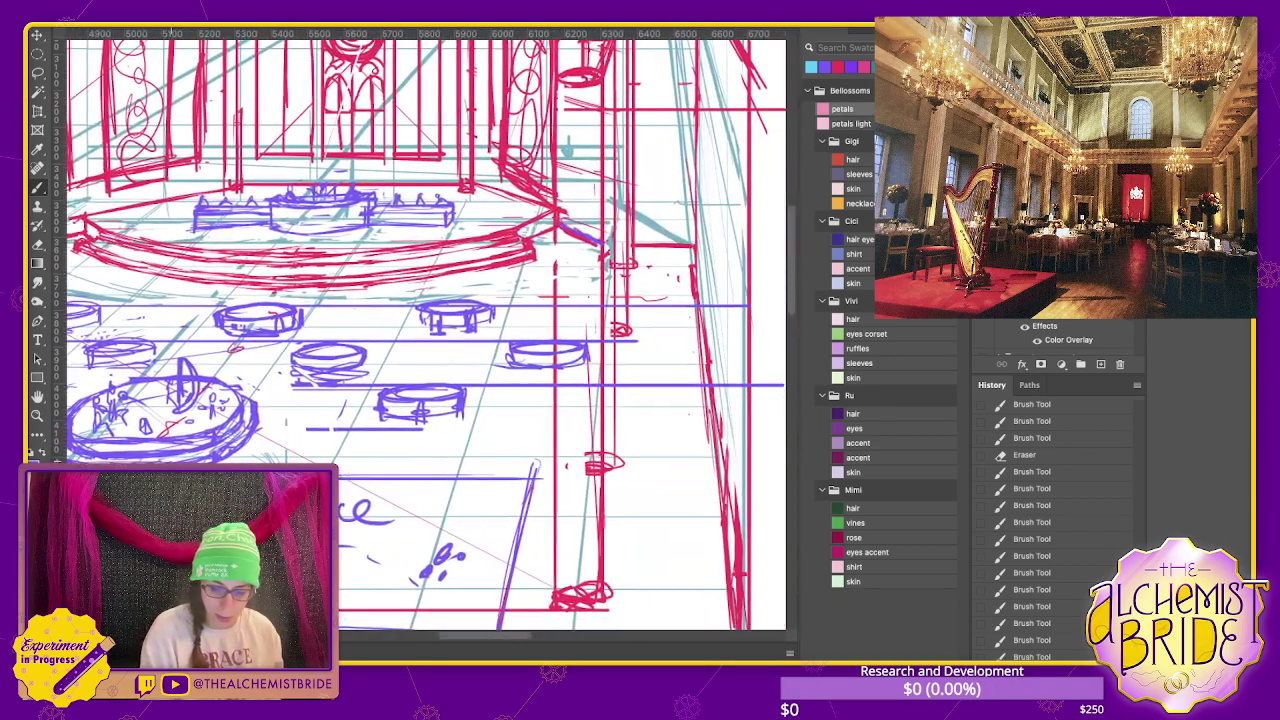
pyautogui.moveTo(420, 330); pyautogui.dragTo(517, 335)
# - Zoom back out and lasso the lower-left floor area in front of the columns
pyautogui.hotkey('ctrl', '-')
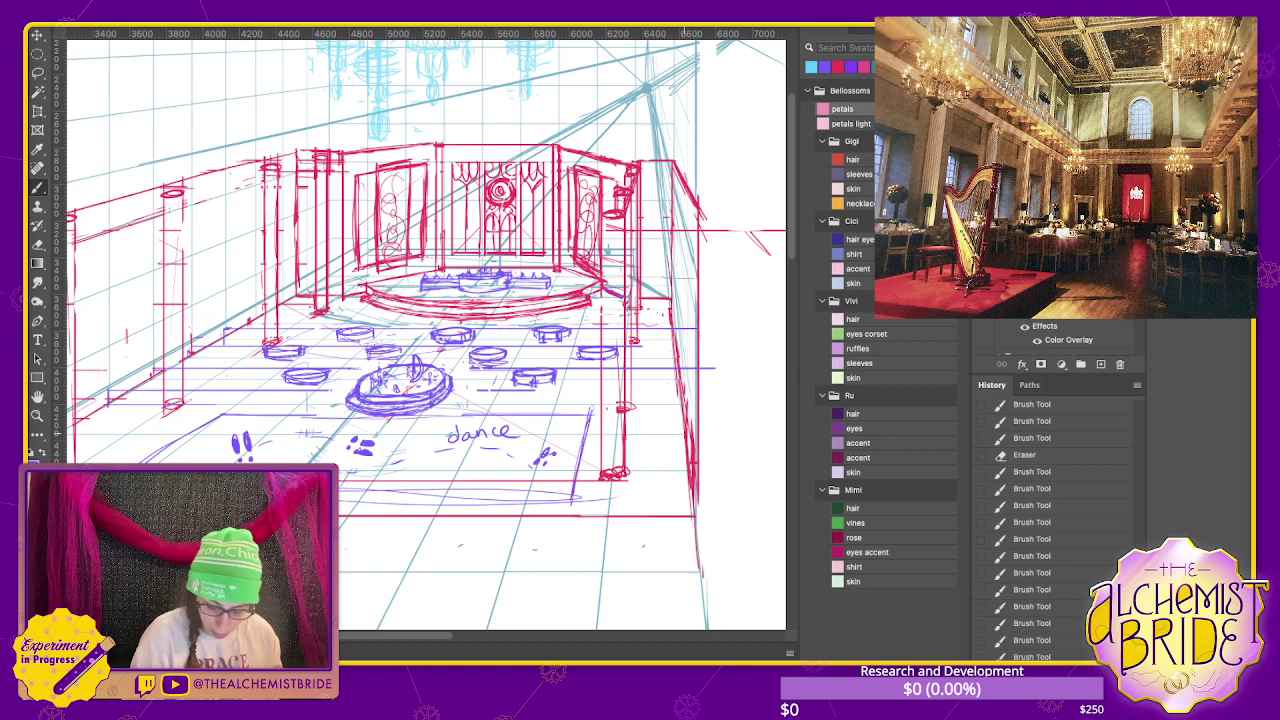
pyautogui.hscroll(-5, 420, 330)
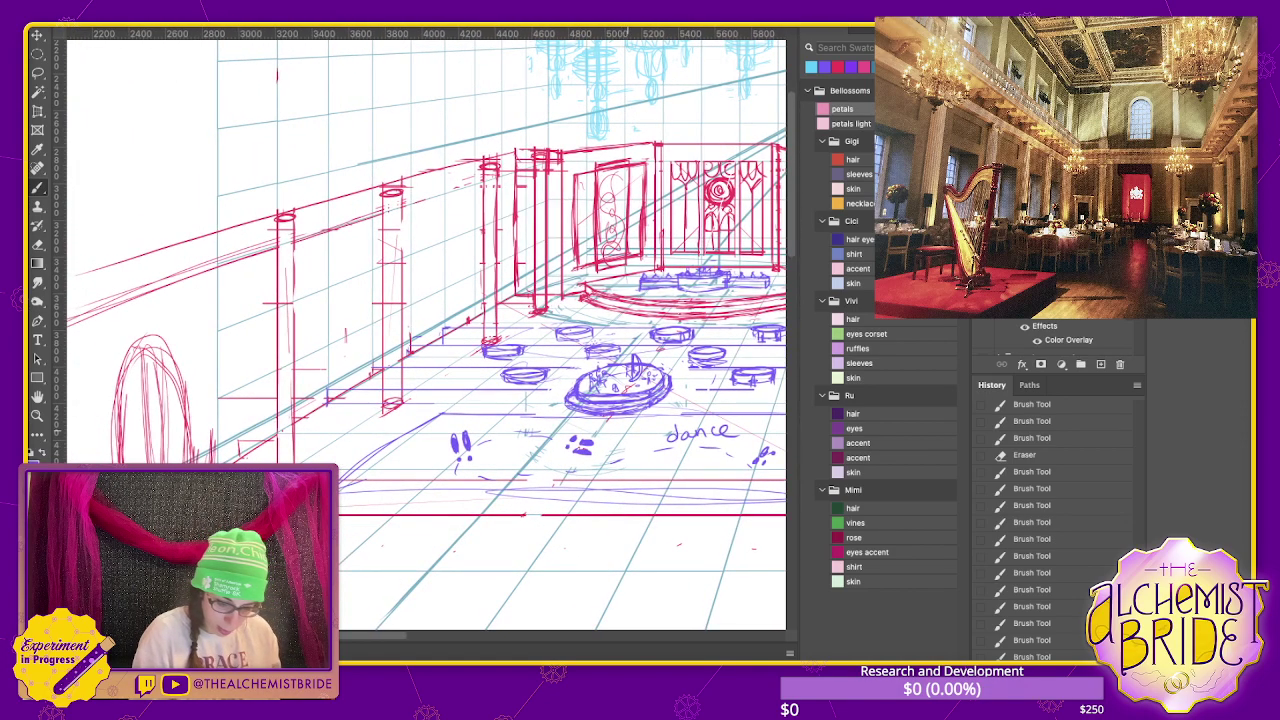
pyautogui.press('l')
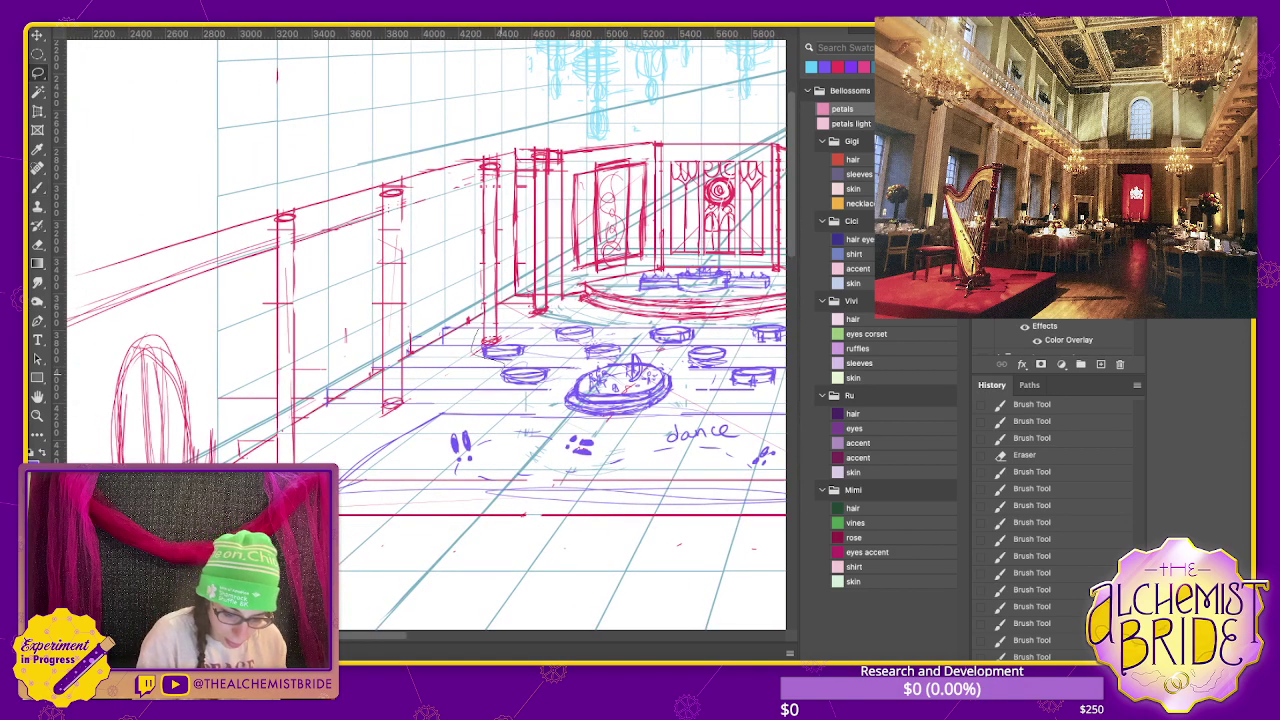
pyautogui.moveTo(482, 318); pyautogui.dragTo(565, 388)
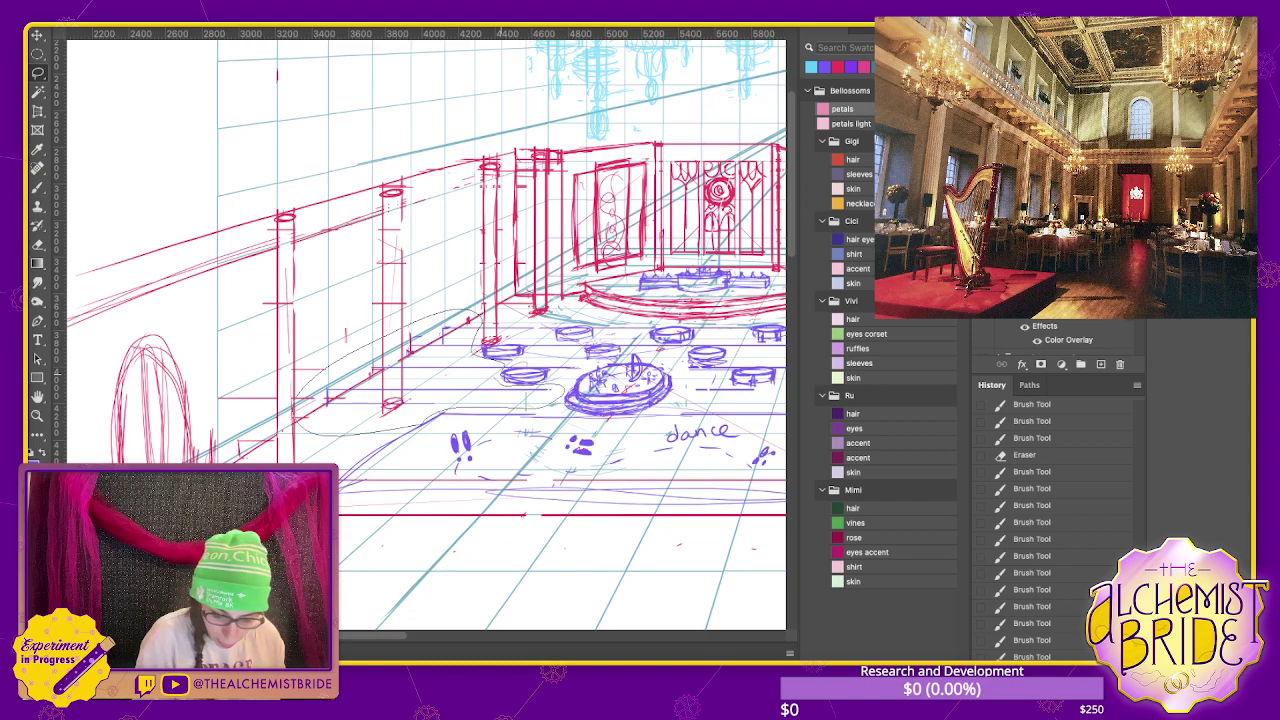
pyautogui.moveTo(440, 422); pyautogui.dragTo(470, 322)
# - Extend the lasso selection across the right floor so it encloses the whole floor
pyautogui.hotkey('ctrl', ',')
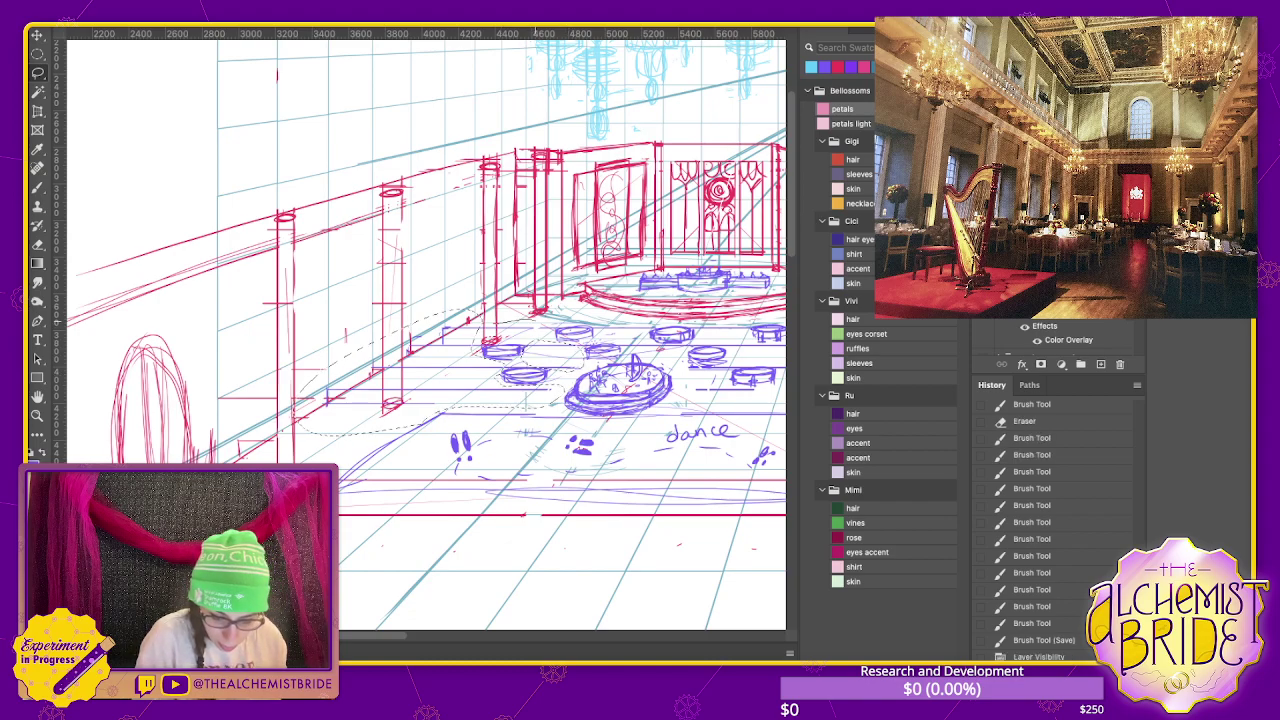
pyautogui.hotkey('ctrl', ',')
pyautogui.moveTo(770, 352); pyautogui.dragTo(694, 332)
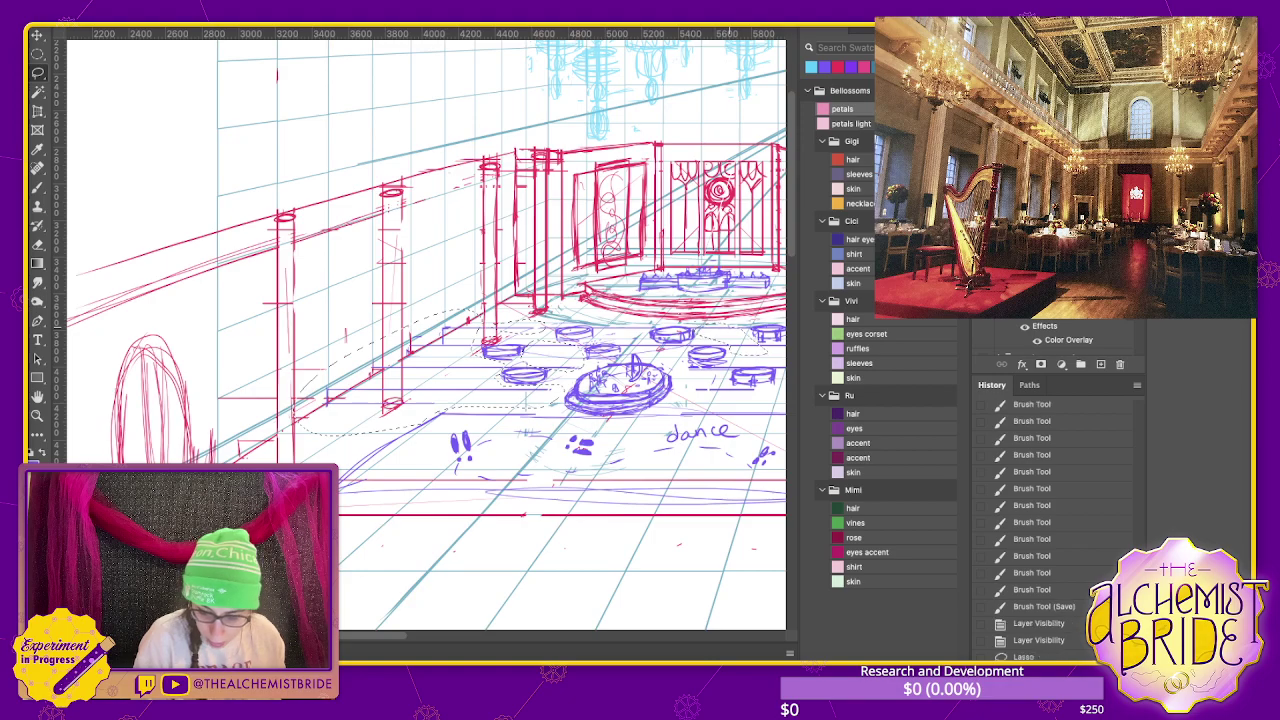
pyautogui.moveTo(680, 384); pyautogui.dragTo(756, 398)
pyautogui.hscroll(5, 724, 390)
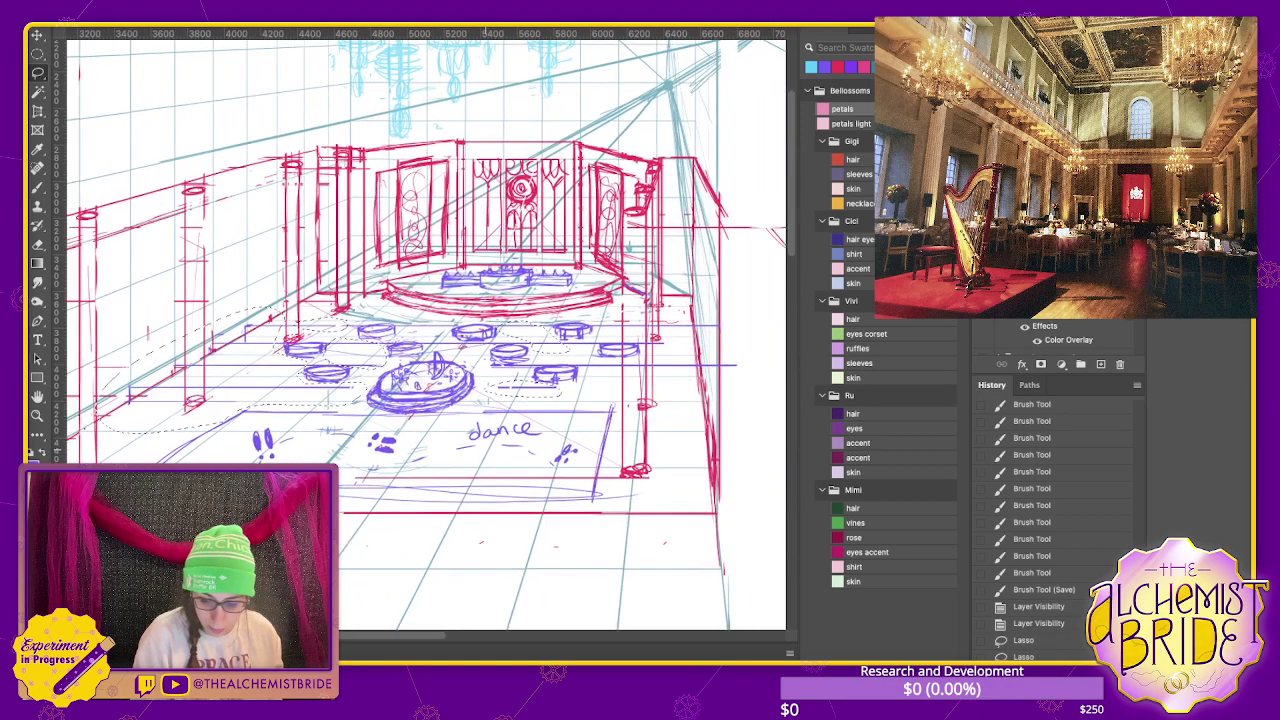
pyautogui.moveTo(610, 360)
pyautogui.mouseDown()
pyautogui.moveTo(598, 318)
pyautogui.moveTo(570, 370)
pyautogui.mouseUp()
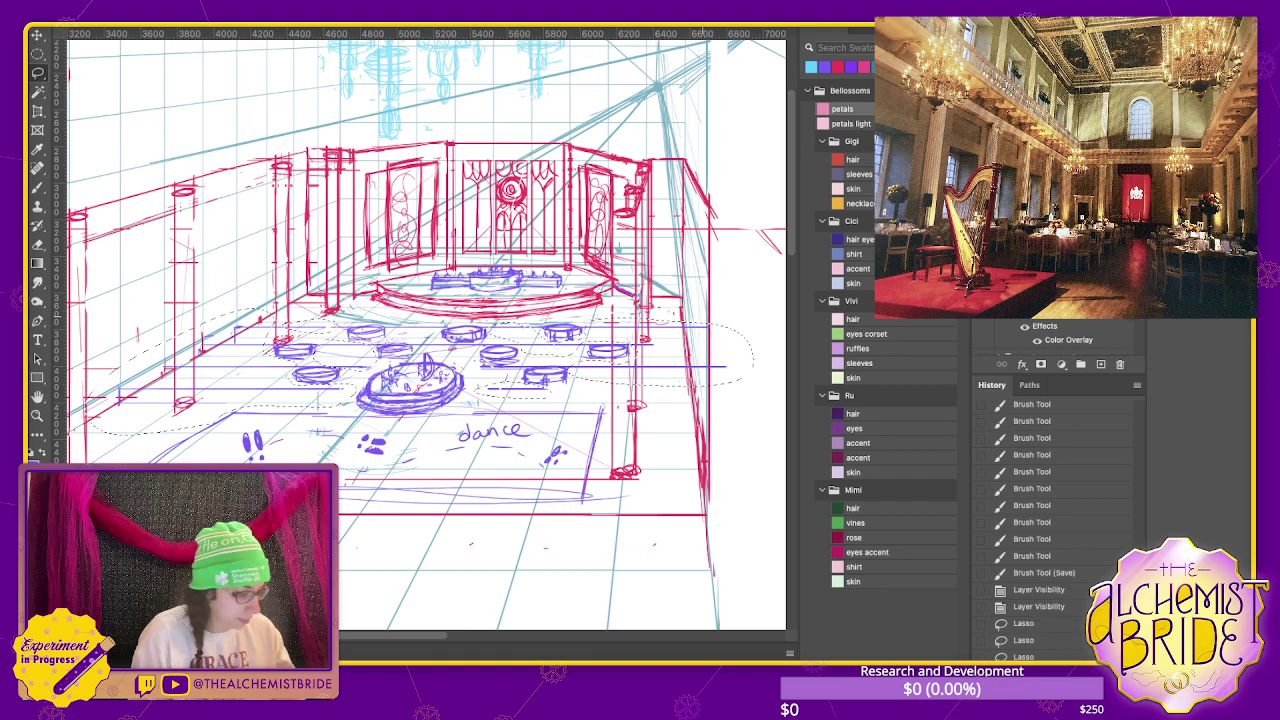
pyautogui.moveTo(300, 330); pyautogui.dragTo(290, 378)
pyautogui.hscroll(-2, 420, 330)
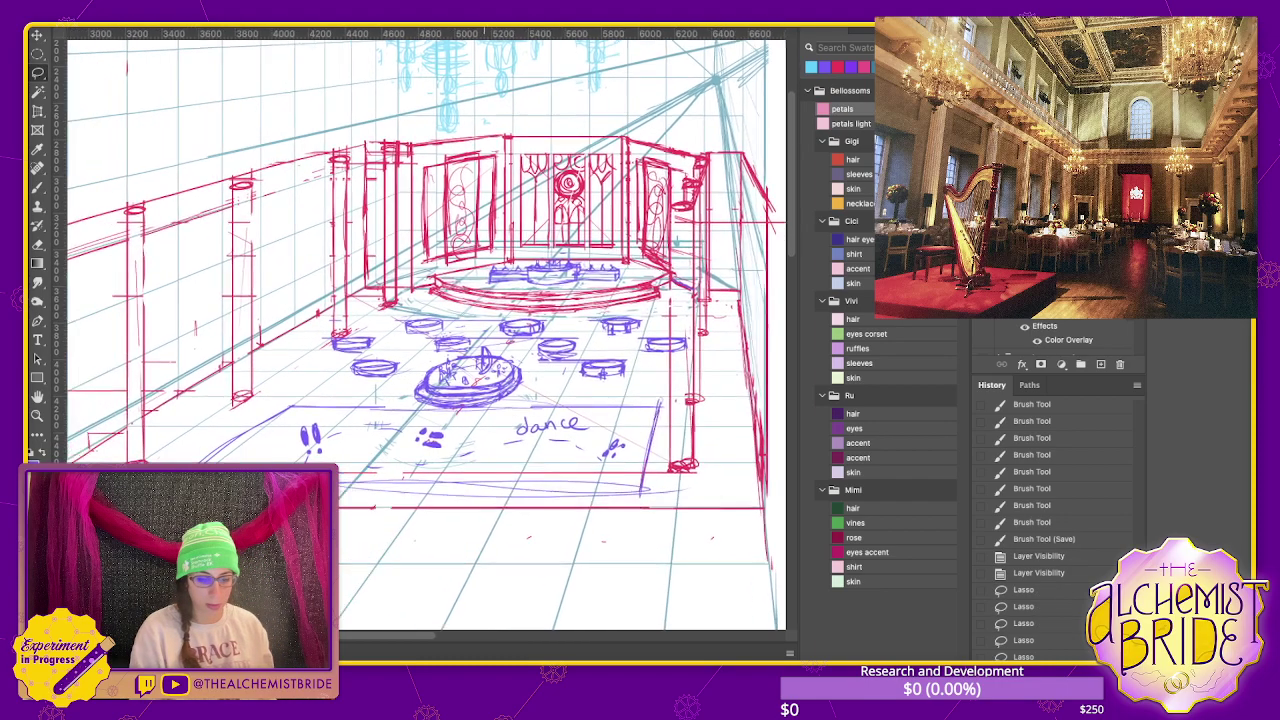
pyautogui.hscroll(-3, 420, 330)
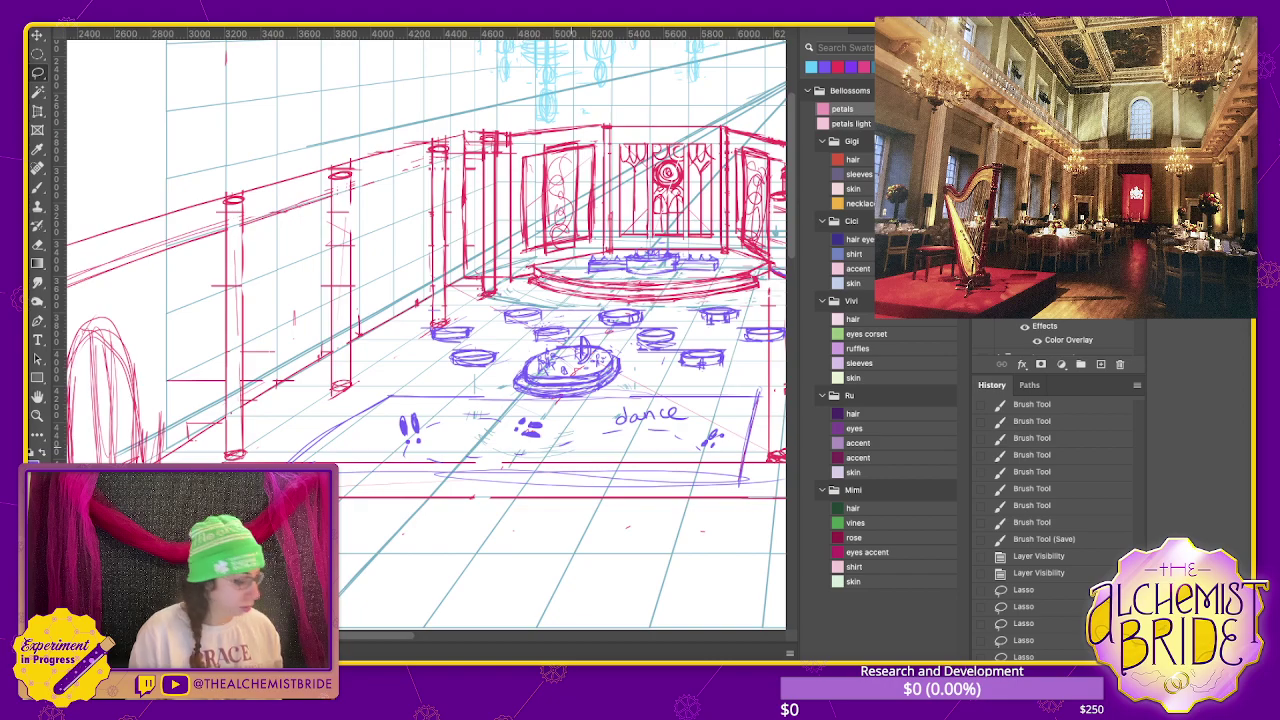
# - Clear the stray red marks inside the floor selection, then deselect
pyautogui.press('b')
pyautogui.scroll(1, 230, 306)
pyautogui.scroll(1, 230, 306)
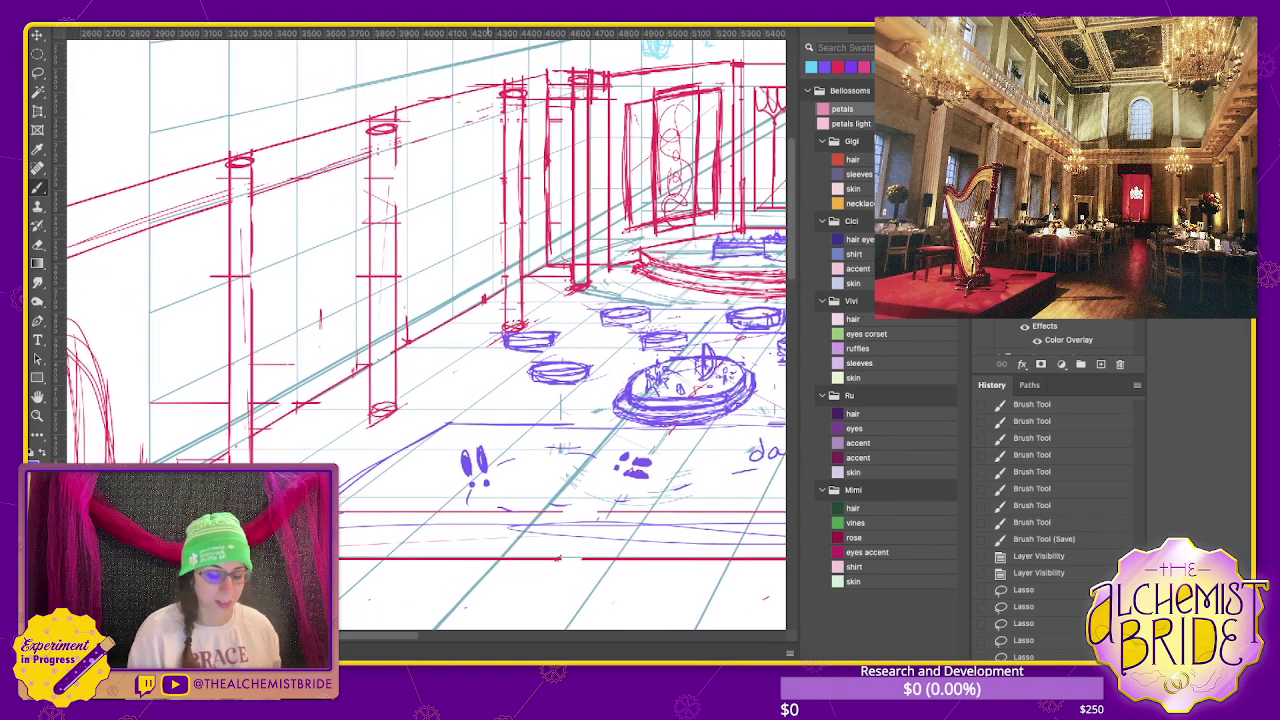
pyautogui.hscroll(1, 487, 330)
pyautogui.hscroll(2, 520, 330)
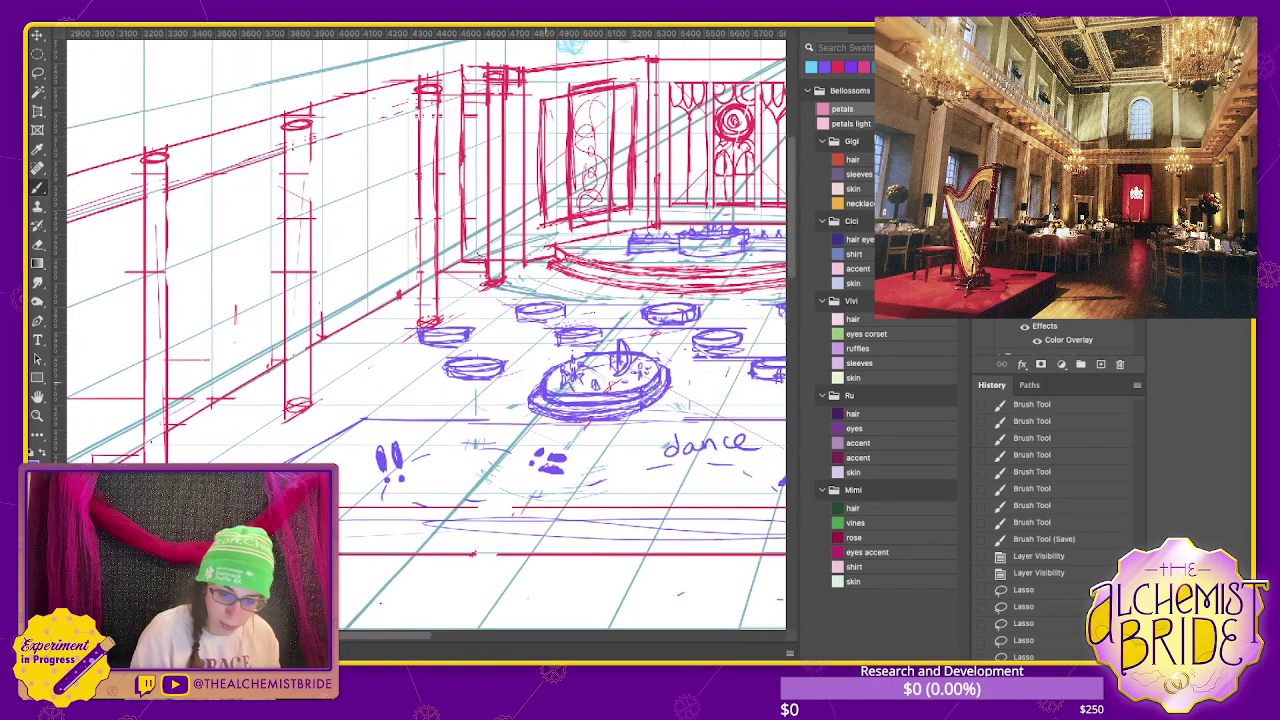
pyautogui.hotkey('ctrl', ',')
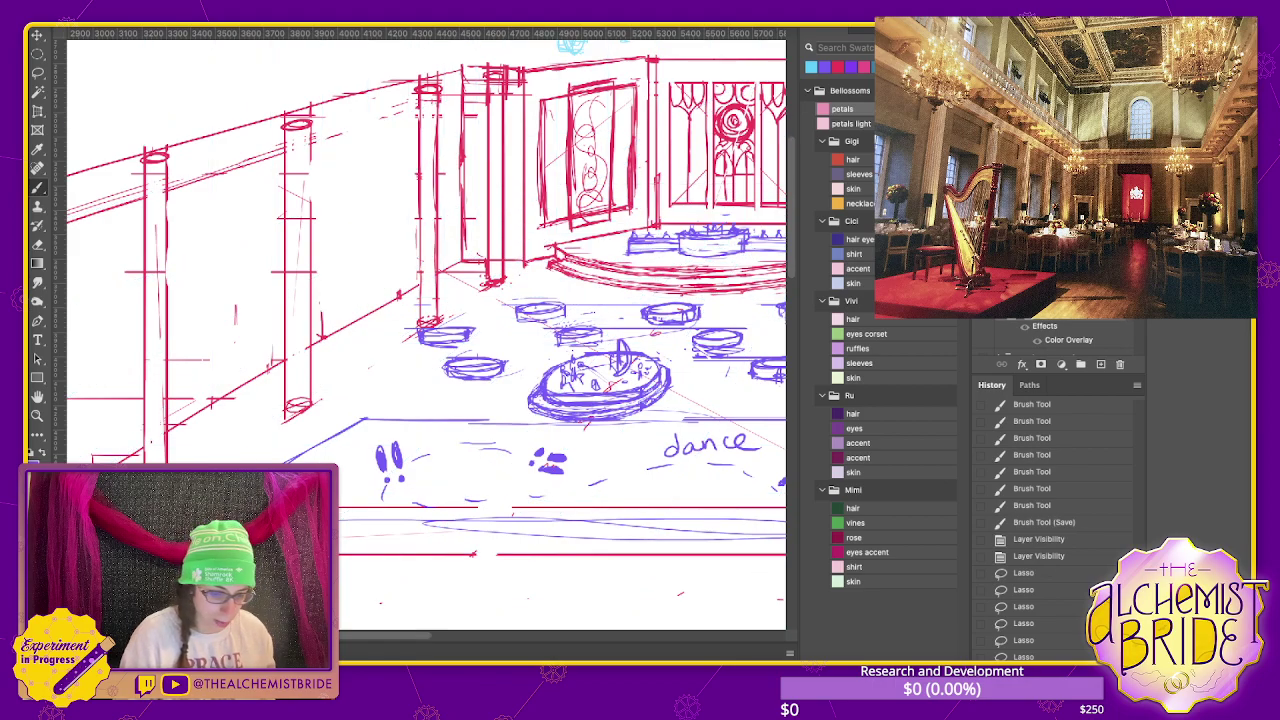
pyautogui.hotkey('ctrl', ',')
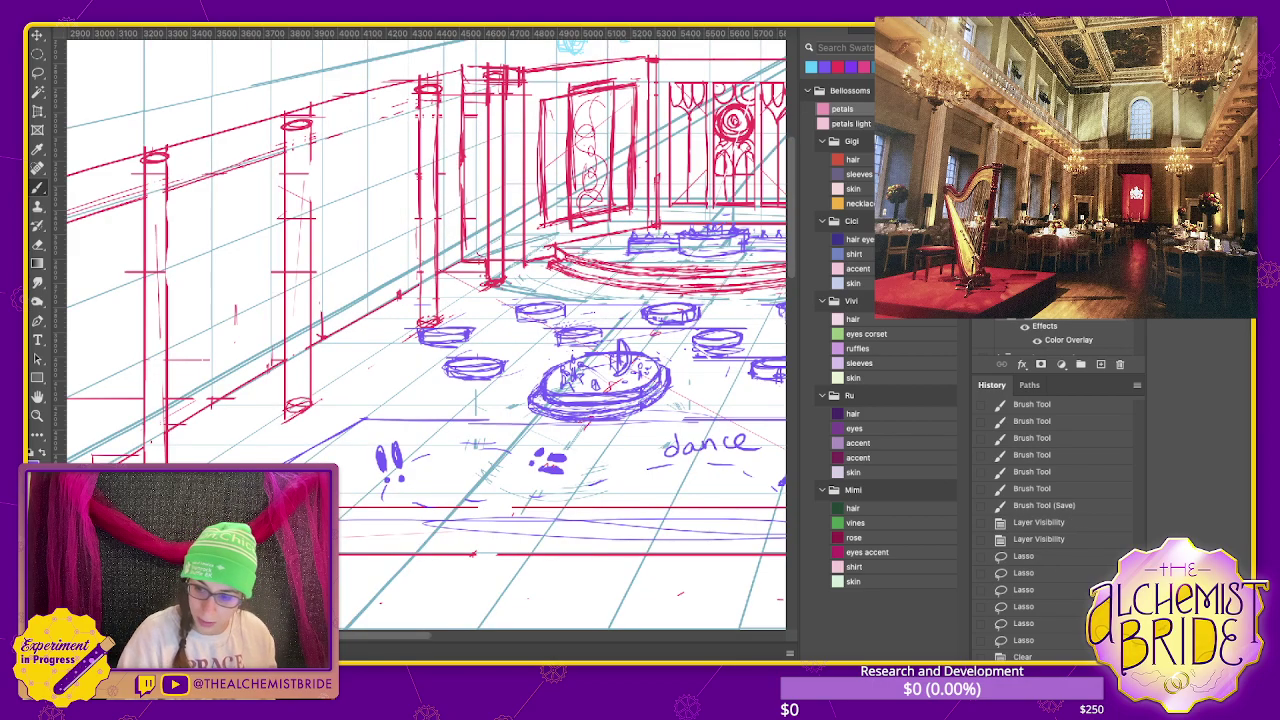
pyautogui.hotkey('ctrl', 'd')
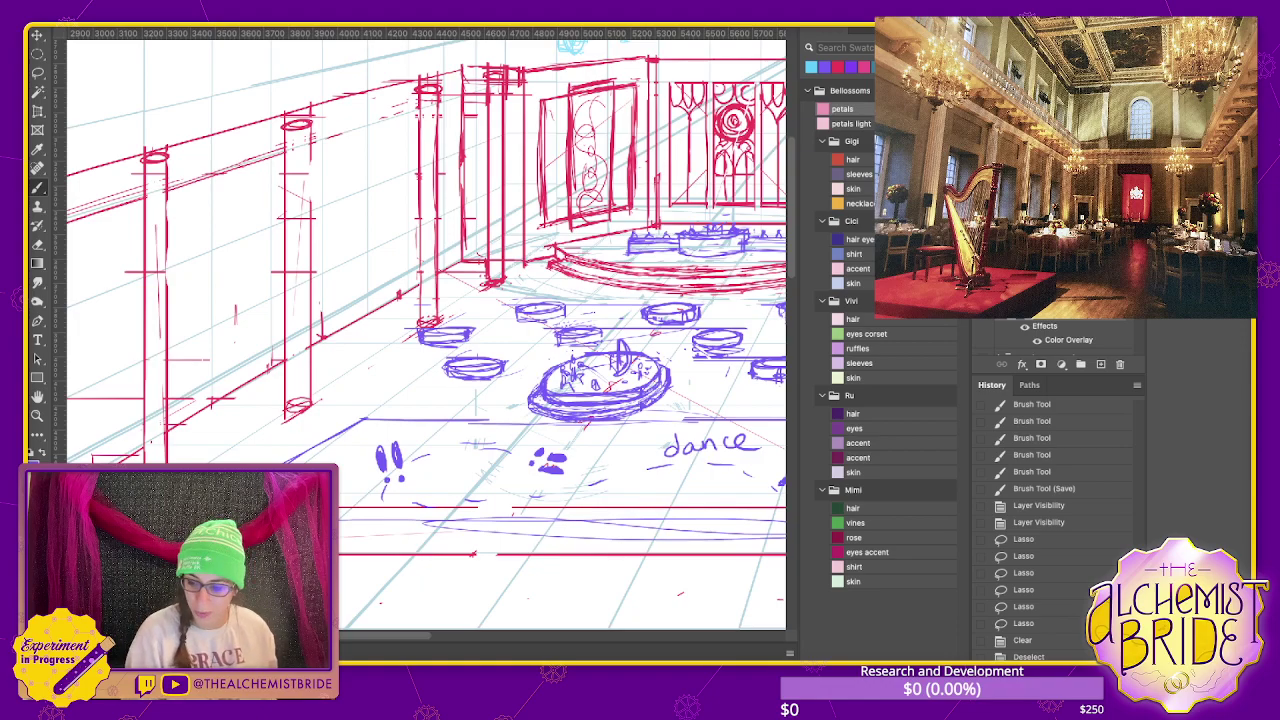
# - Lower a sketch layer's opacity to 50%, toggling its visibility to compare
pyautogui.hotkey('ctrl', ',')
pyautogui.hotkey('ctrl', ',')
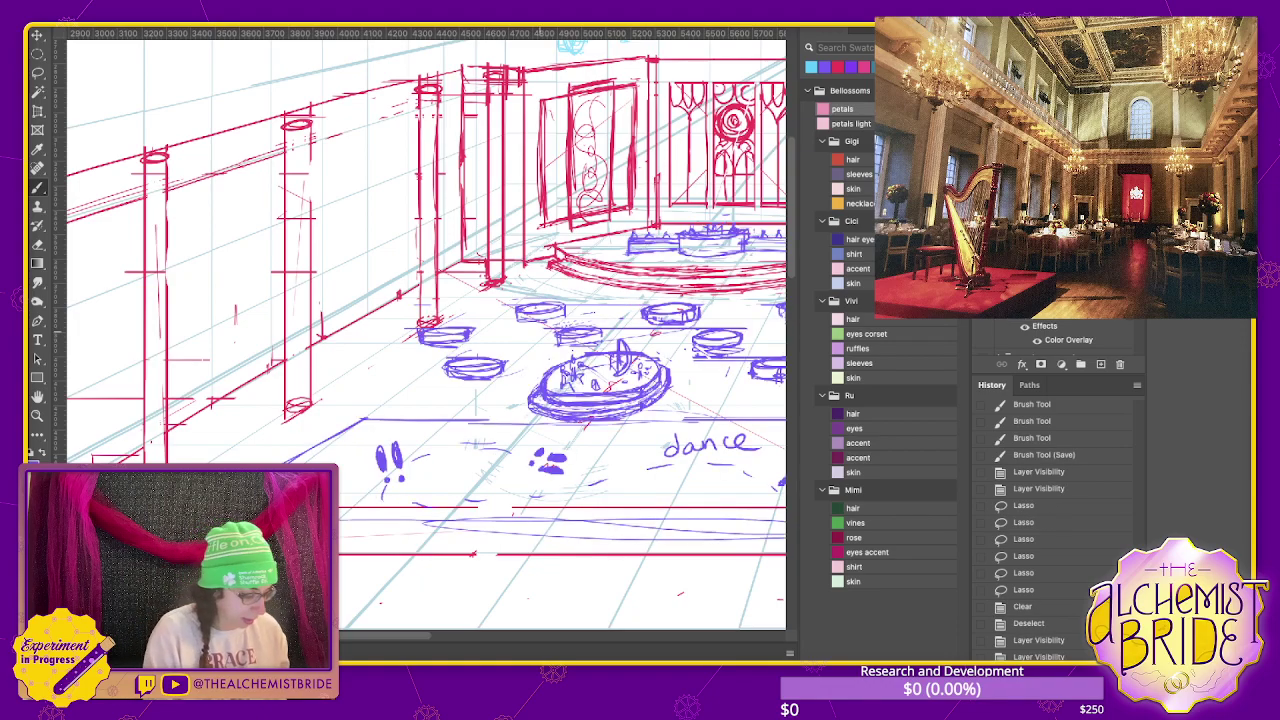
pyautogui.press('5')
pyautogui.press('e')
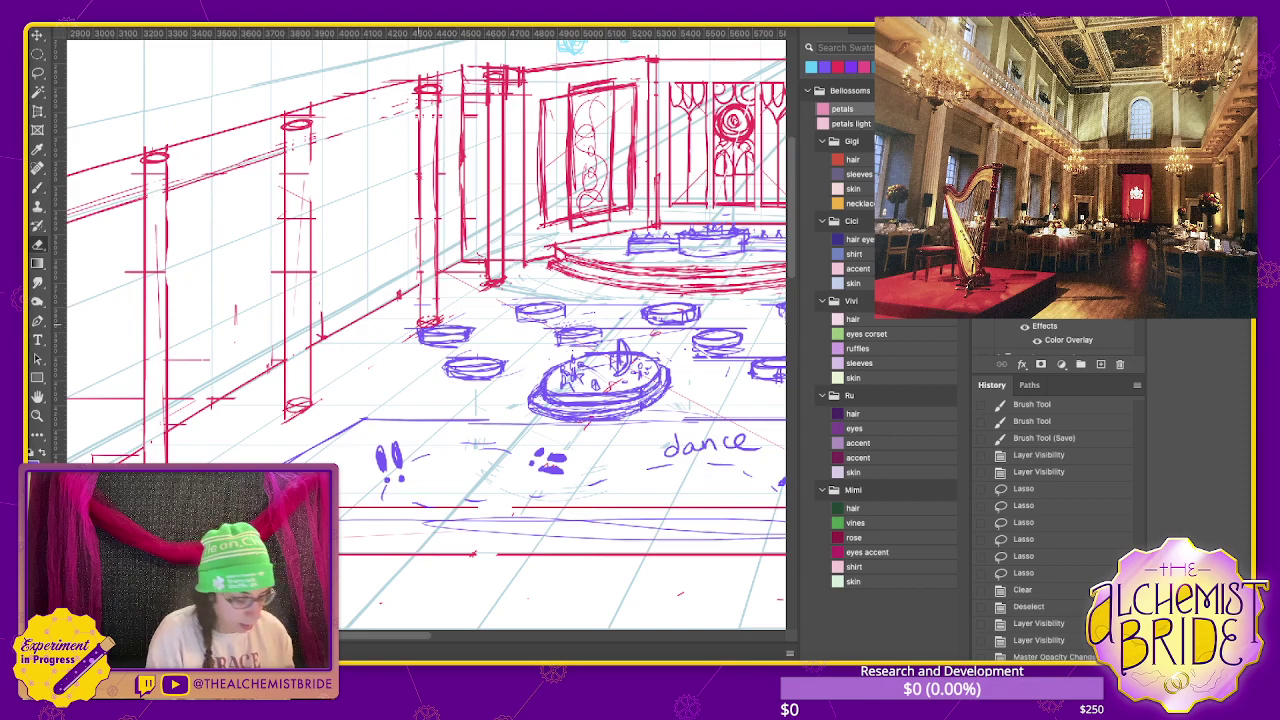
pyautogui.hotkey('ctrl', ',')
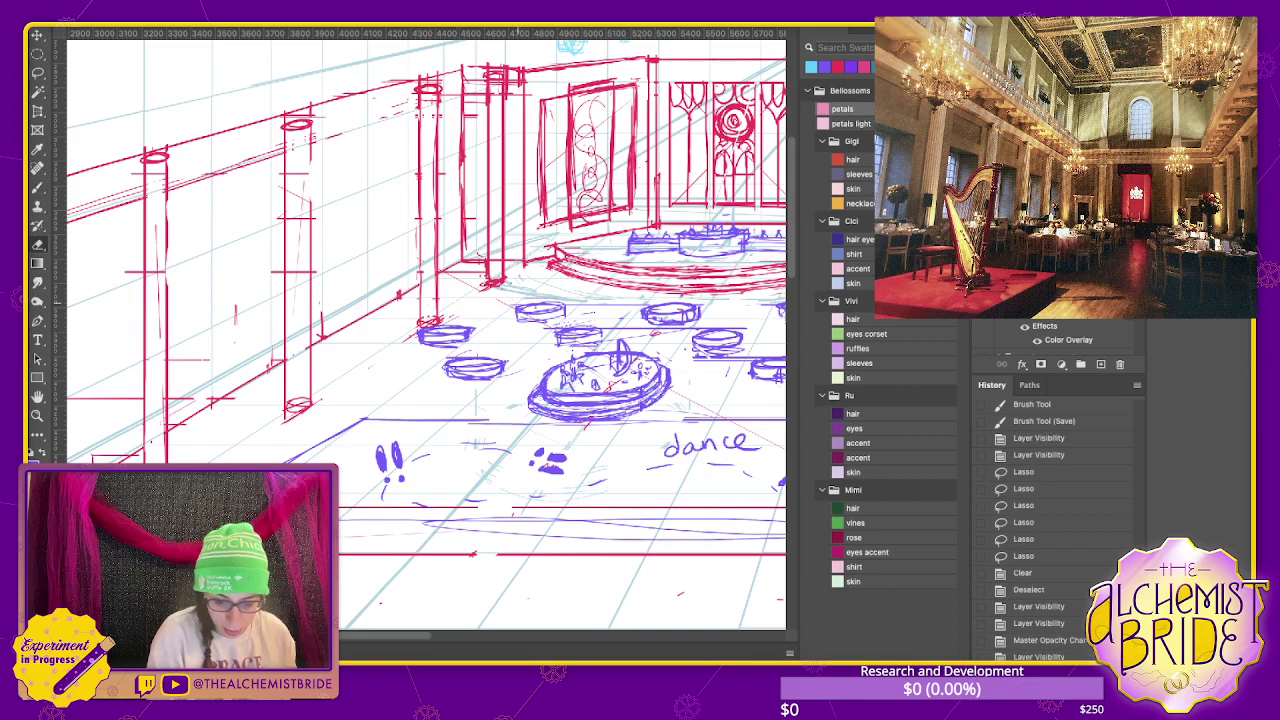
pyautogui.hotkey('ctrl', ',')
# - Erase the stray short marks along the right edge of the dance floor
pyautogui.moveTo(572, 306); pyautogui.dragTo(746, 329)
pyautogui.hscroll(3, 430, 330)
pyautogui.hscroll(4, 430, 330)
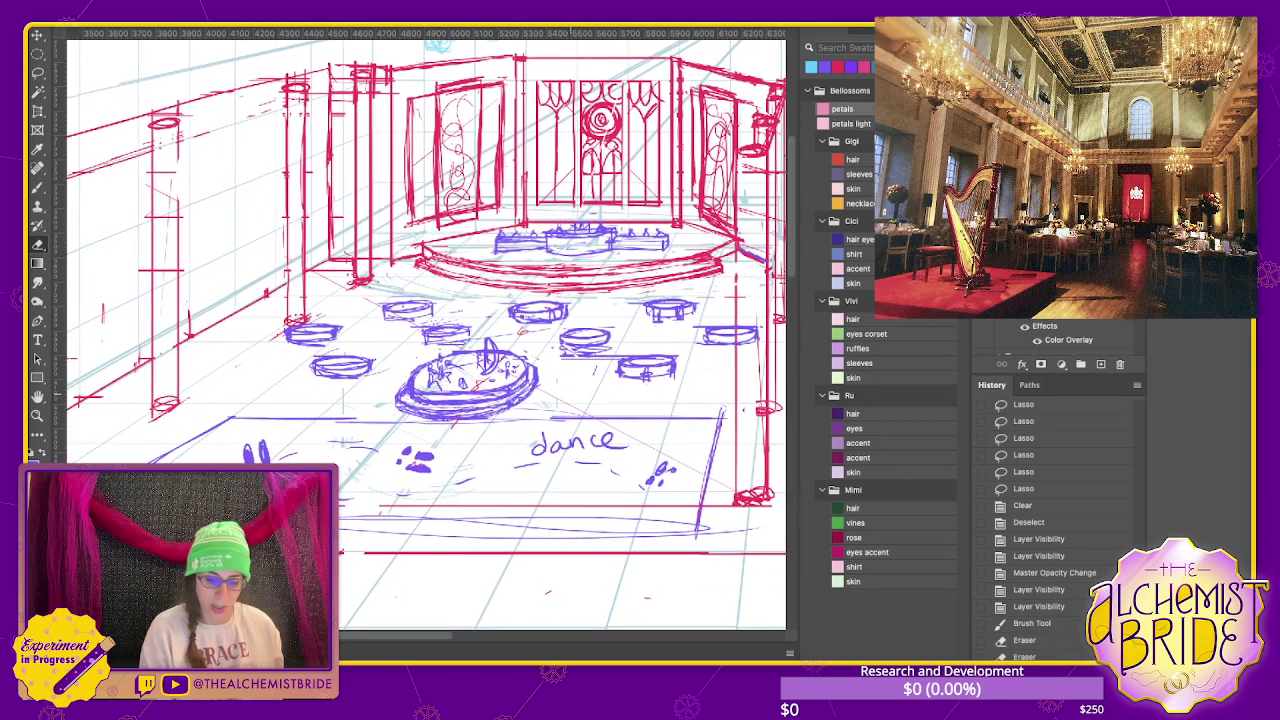
pyautogui.moveTo(560, 346)
pyautogui.mouseDown()
pyautogui.moveTo(610, 356)
pyautogui.moveTo(598, 355)
pyautogui.mouseUp()
pyautogui.moveTo(562, 355)
pyautogui.mouseDown()
pyautogui.moveTo(598, 355)
pyautogui.moveTo(514, 345)
pyautogui.mouseUp()
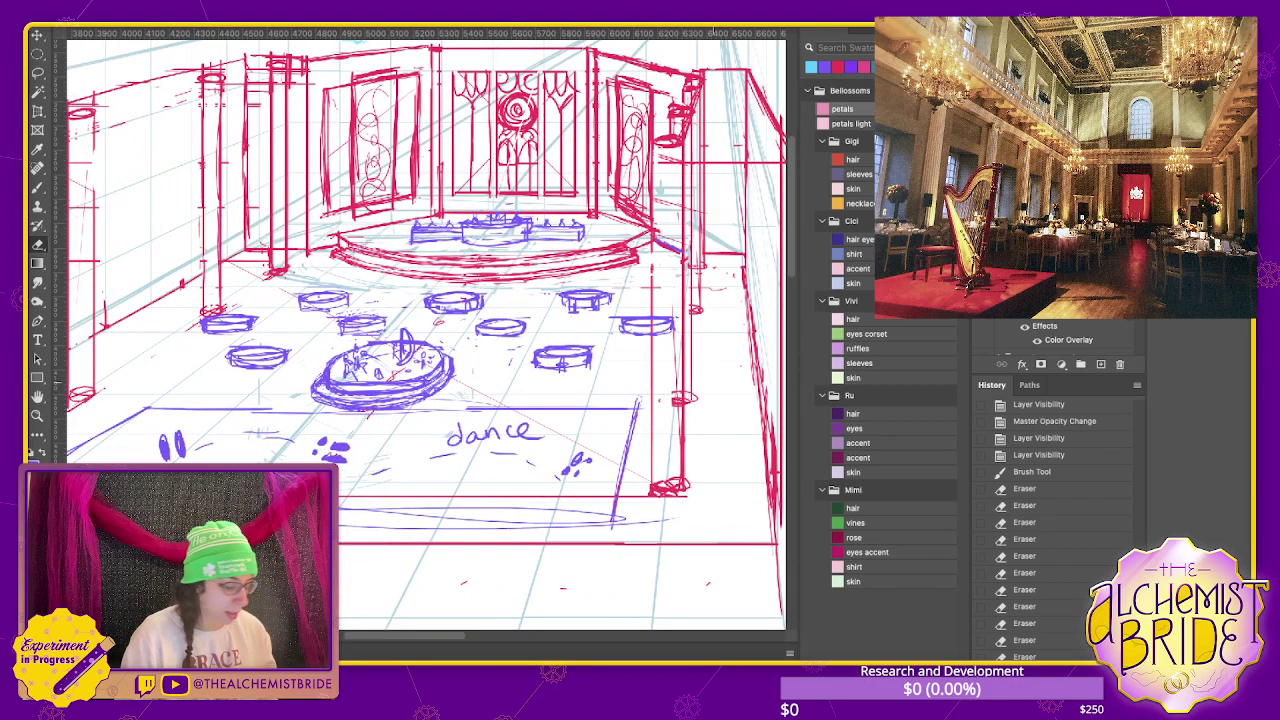
# - Add a small touch-up brush stroke and zoom toward the right-wall pillars
pyautogui.press('b')
pyautogui.moveTo(732, 262); pyautogui.dragTo(747, 538)
pyautogui.moveTo(420, 330); pyautogui.dragTo(398, 328)
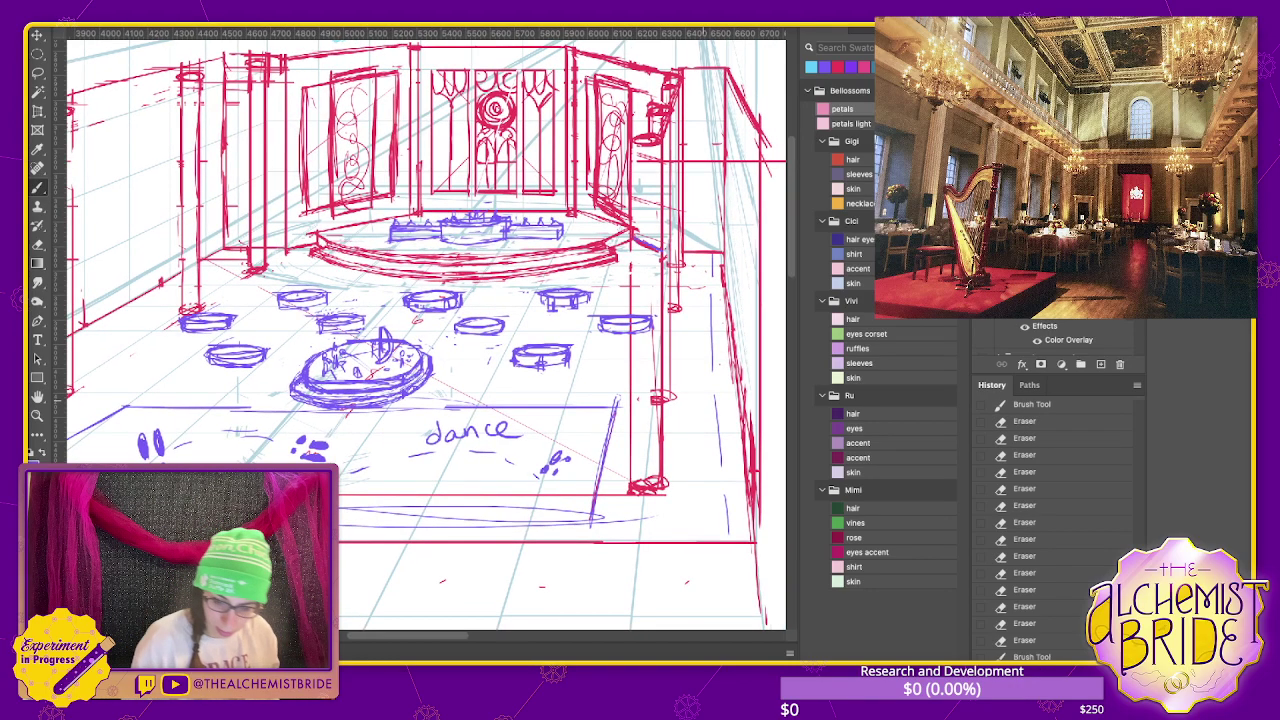
pyautogui.scroll(1, 1060, 530)
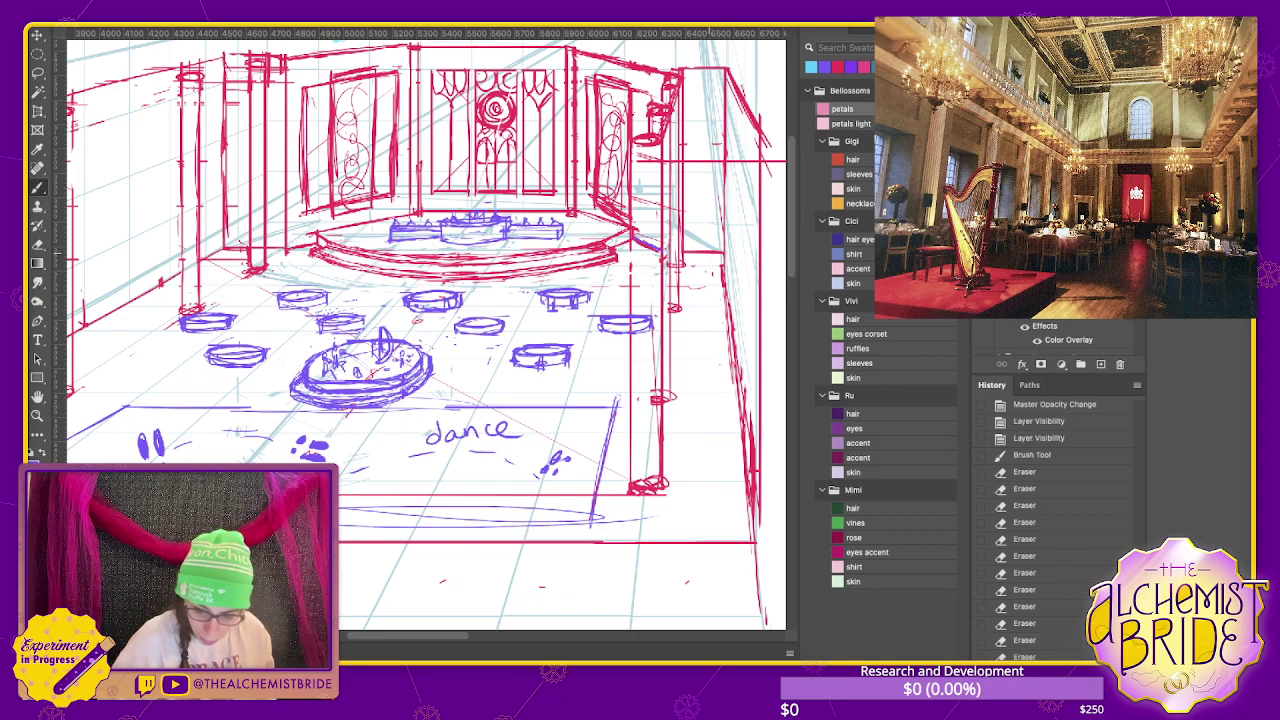
pyautogui.scroll(1, 1060, 530)
pyautogui.hotkey('ctrl', '+')
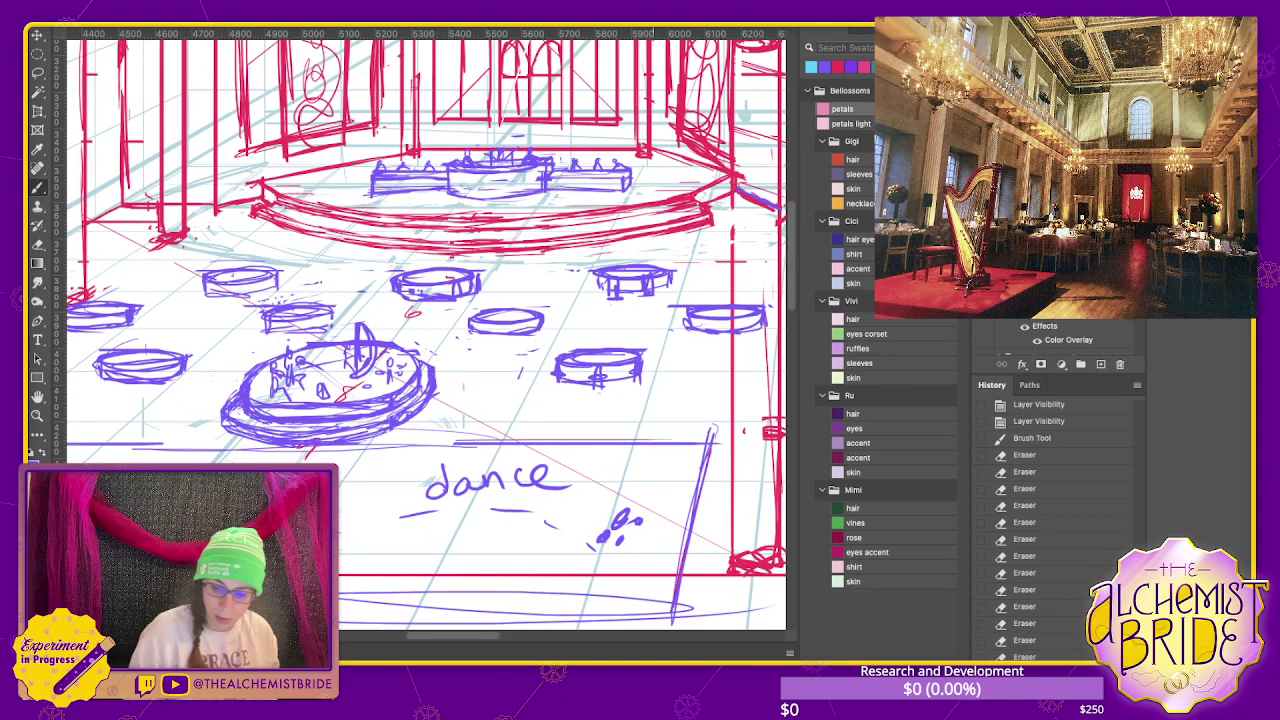
# - Write blue bay numbers 1 through 9 beside the right-wall pillars
pyautogui.hotkey('ctrl', '+')
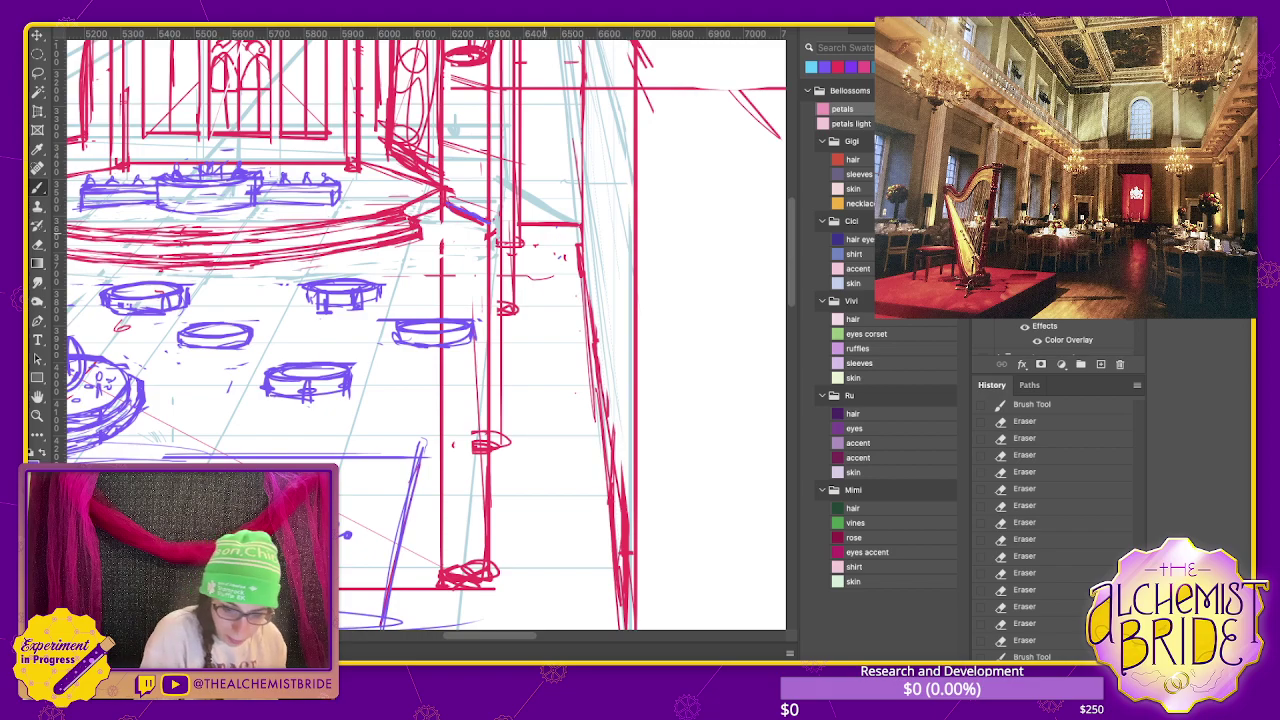
pyautogui.moveTo(544, 230)
pyautogui.mouseDown()
pyautogui.moveTo(543, 373)
pyautogui.moveTo(552, 360)
pyautogui.mouseUp()
pyautogui.moveTo(545, 400)
pyautogui.mouseDown()
pyautogui.moveTo(556, 342)
pyautogui.moveTo(560, 404)
pyautogui.mouseUp()
pyautogui.scroll(-1, 420, 330)
pyautogui.moveTo(564, 449); pyautogui.dragTo(556, 474)
pyautogui.moveTo(566, 522); pyautogui.dragTo(560, 568)
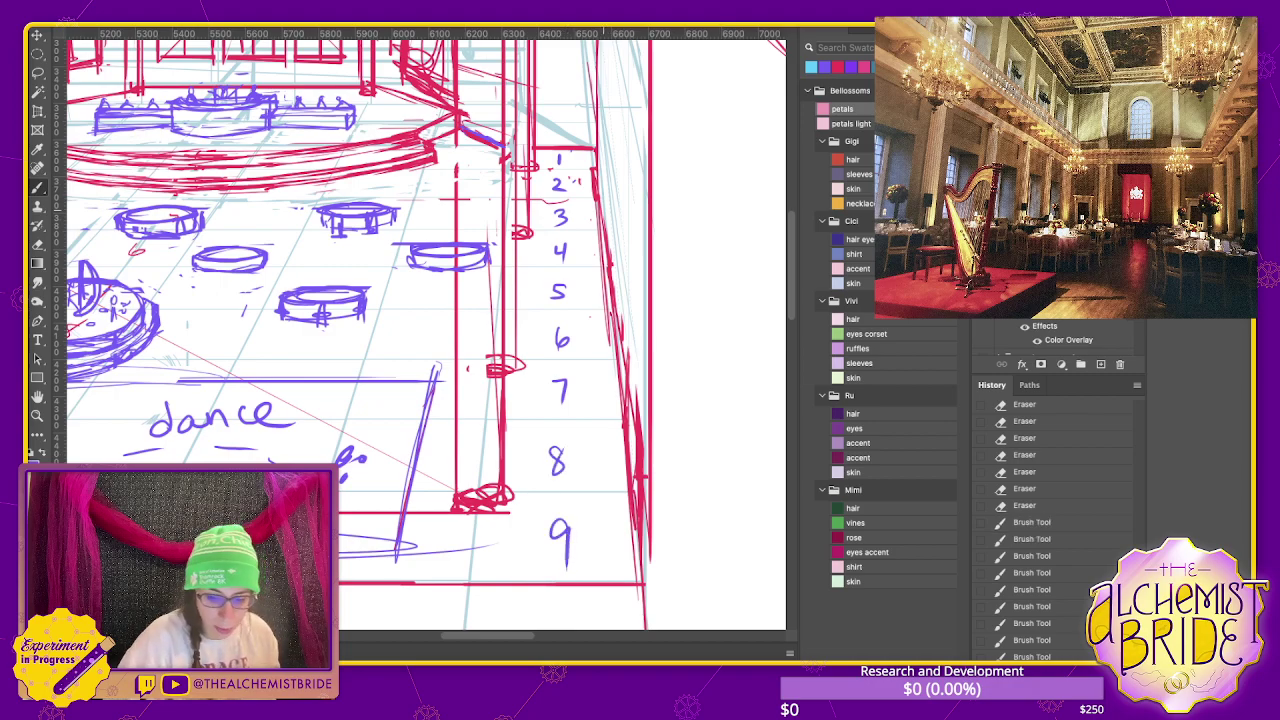
# - Add three short blue accents along the right wall, then pan to the central platform
pyautogui.moveTo(596, 200); pyautogui.dragTo(594, 222)
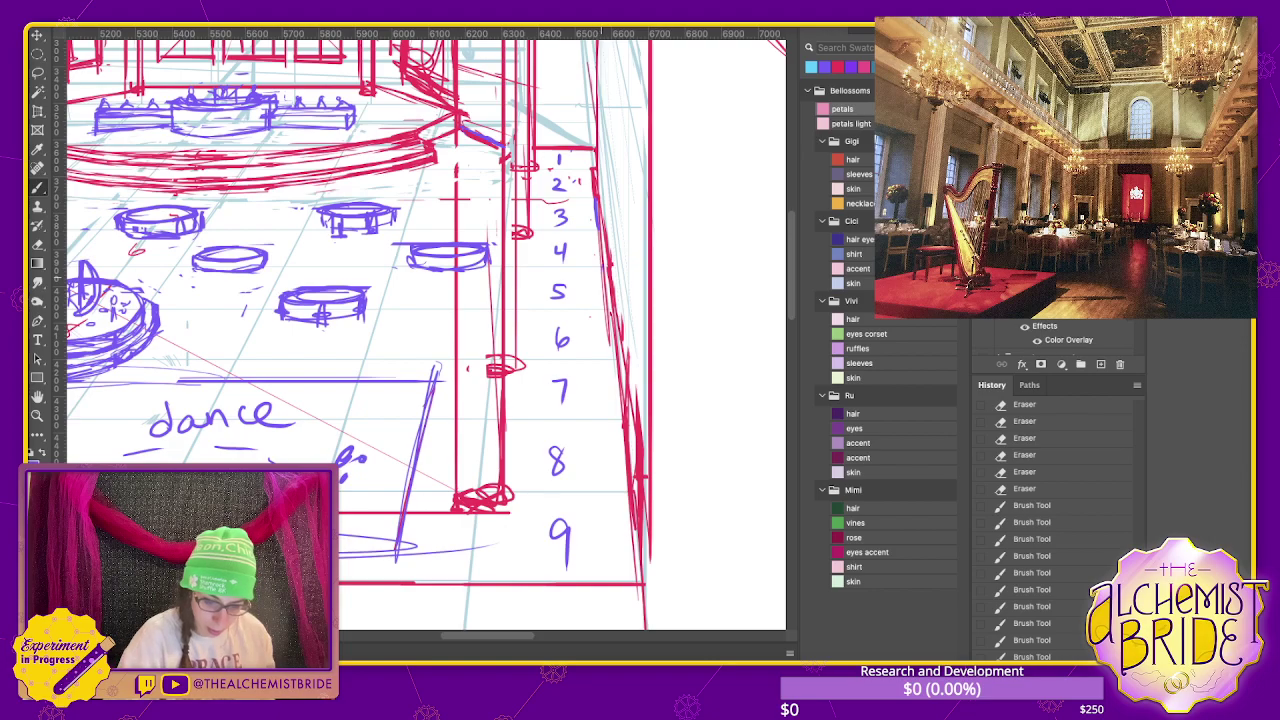
pyautogui.moveTo(601, 270); pyautogui.dragTo(606, 307)
pyautogui.moveTo(614, 360)
pyautogui.mouseDown()
pyautogui.moveTo(620, 420)
pyautogui.moveTo(604, 470)
pyautogui.mouseUp()
pyautogui.moveTo(100, 360)
pyautogui.mouseDown()
pyautogui.moveTo(343, 343)
pyautogui.moveTo(471, 357)
pyautogui.moveTo(590, 350)
pyautogui.moveTo(286, 372)
pyautogui.moveTo(110, 360)
pyautogui.mouseUp()
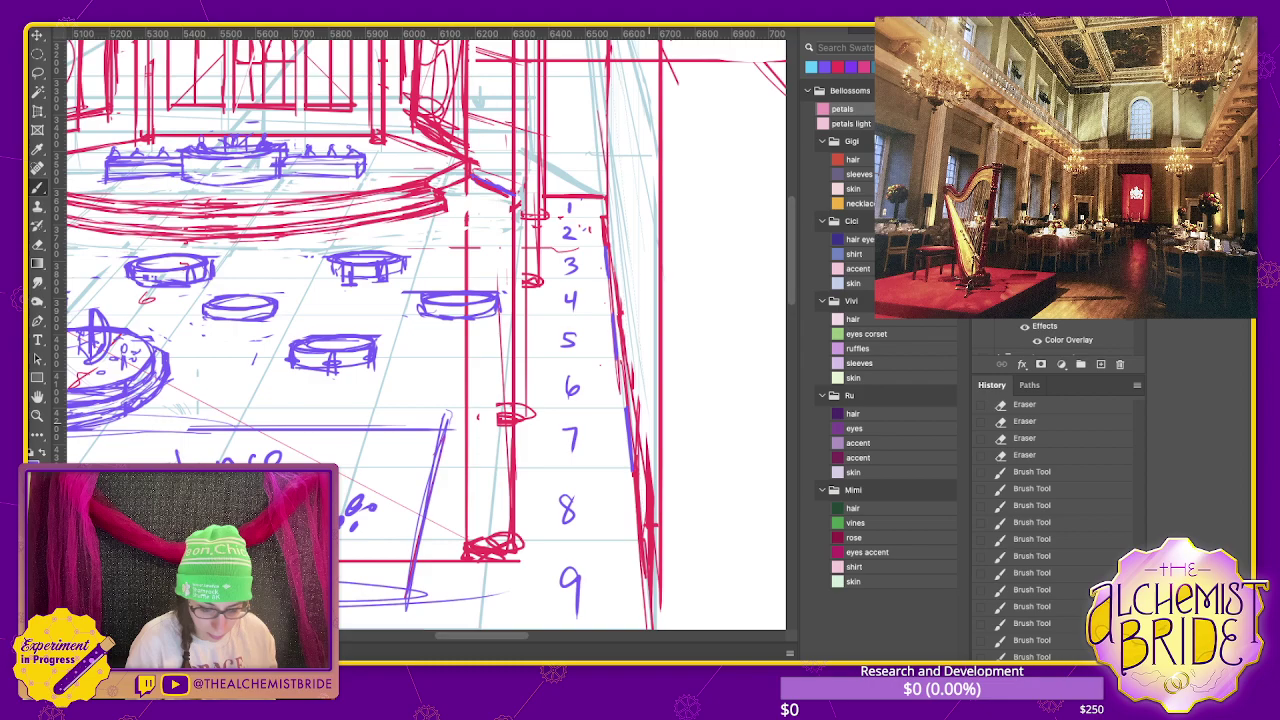
pyautogui.moveTo(110, 360); pyautogui.dragTo(630, 360)
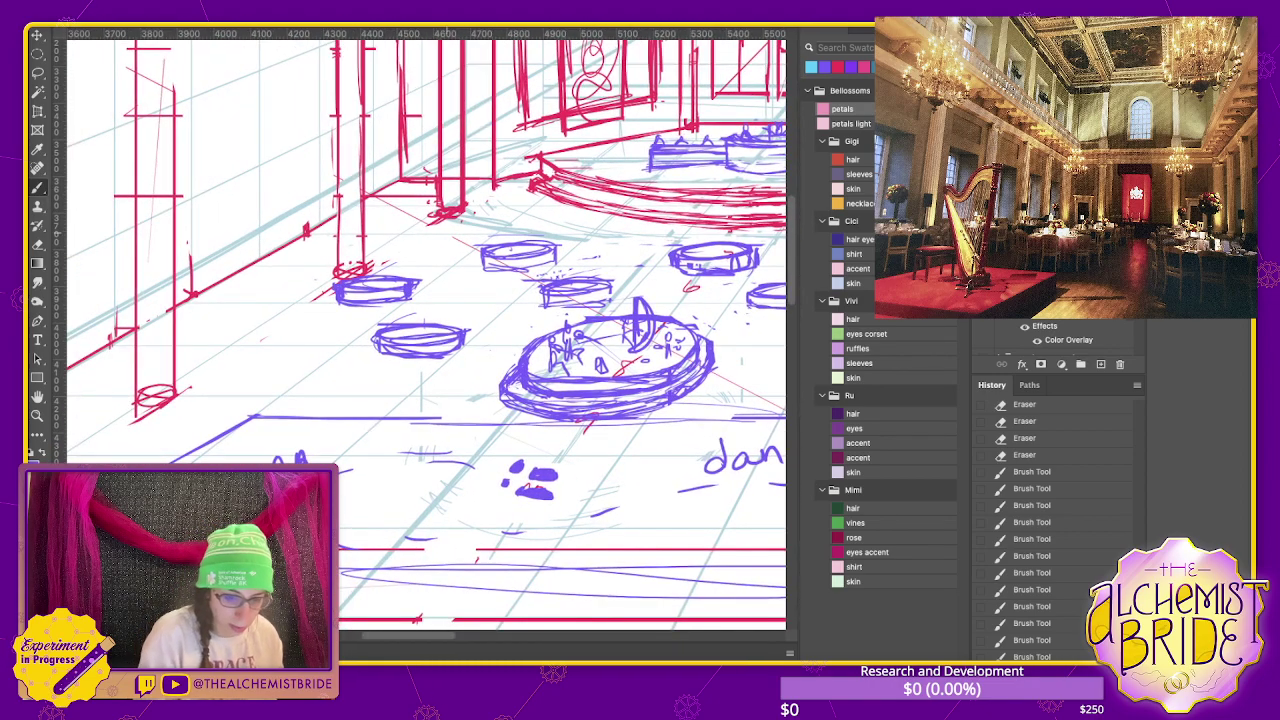
# - Erase the stray red marks on and around the central platform
pyautogui.press('e')
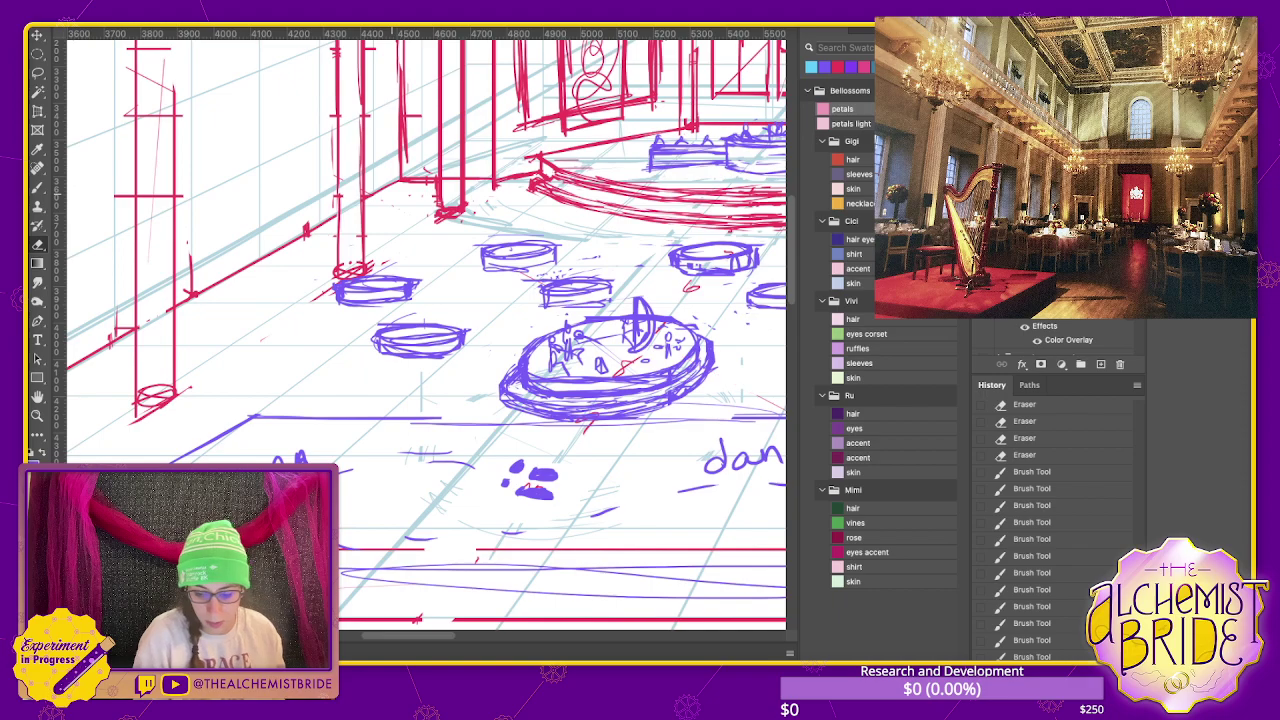
pyautogui.moveTo(640, 356); pyautogui.dragTo(614, 376)
pyautogui.moveTo(694, 285); pyautogui.dragTo(686, 293)
pyautogui.moveTo(598, 414); pyautogui.dragTo(584, 434)
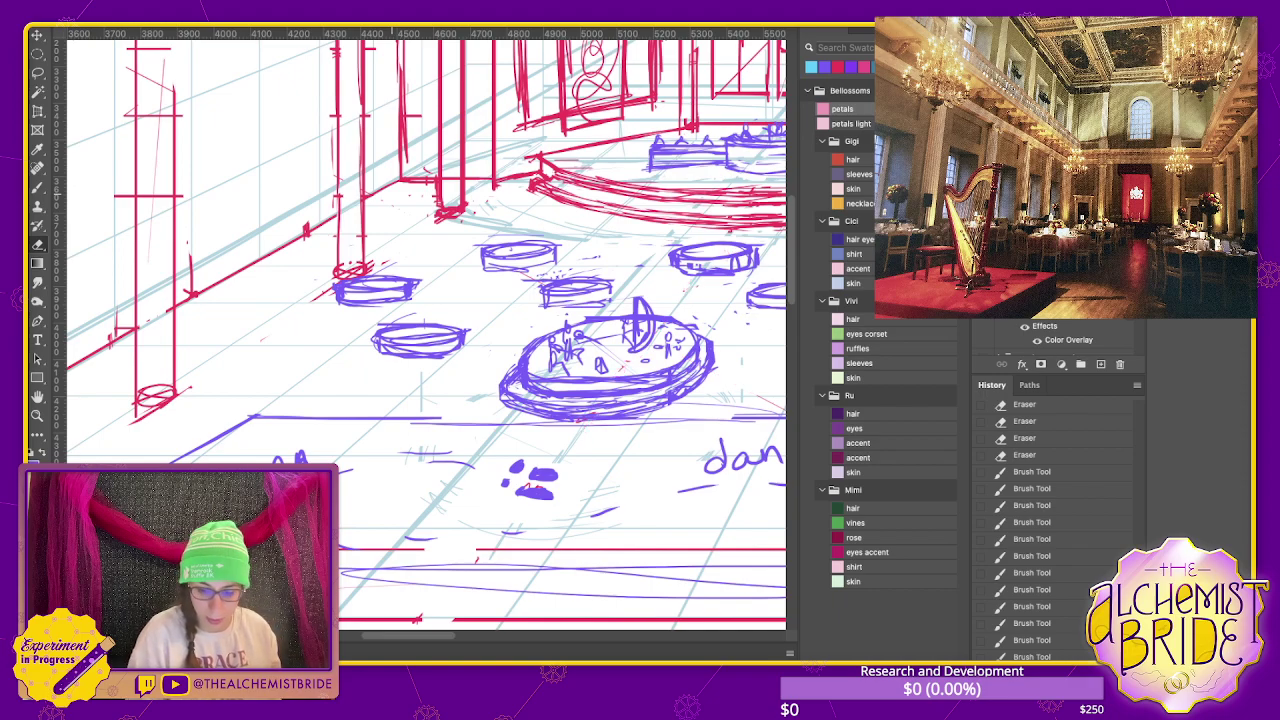
pyautogui.moveTo(420, 330); pyautogui.dragTo(465, 410)
# - Number the left wall's bays, including bays 5, 6 and 7
pyautogui.press('b')
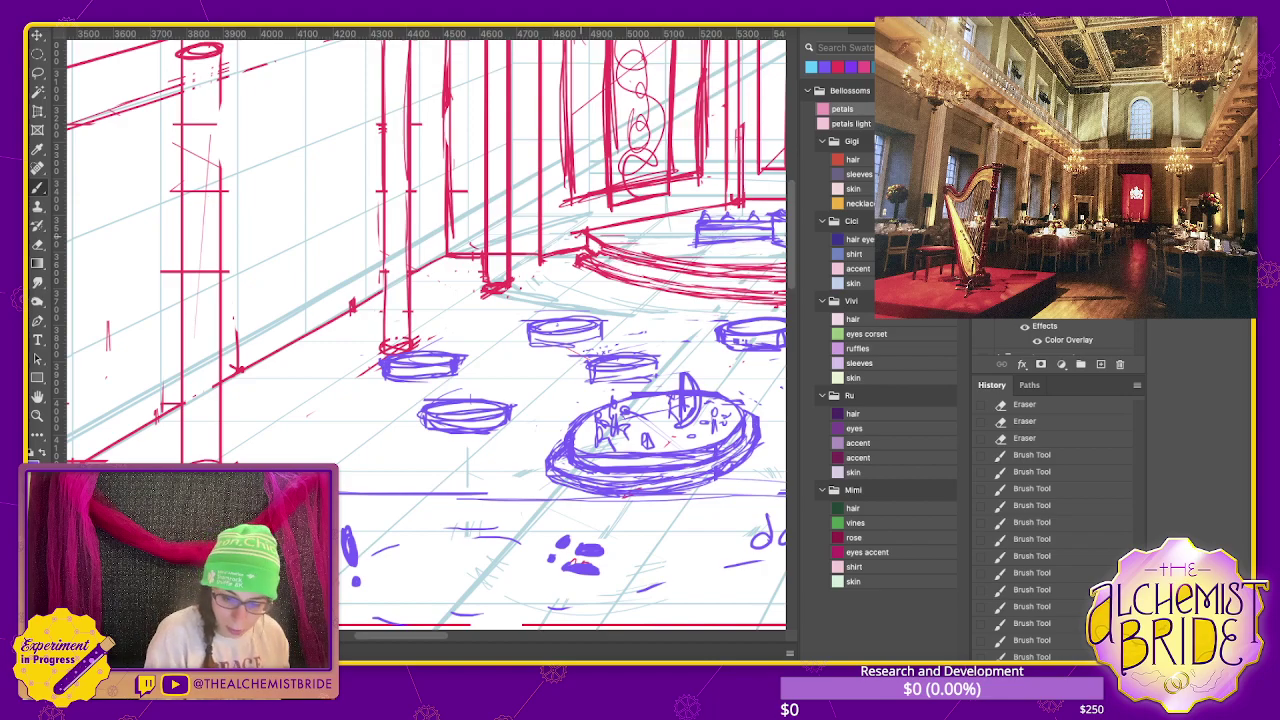
pyautogui.moveTo(470, 262); pyautogui.dragTo(436, 301)
pyautogui.moveTo(350, 322)
pyautogui.mouseDown()
pyautogui.moveTo(356, 333)
pyautogui.moveTo(328, 362)
pyautogui.mouseUp()
pyautogui.moveTo(266, 394)
pyautogui.mouseDown()
pyautogui.moveTo(258, 405)
pyautogui.moveTo(440, 360)
pyautogui.mouseUp()
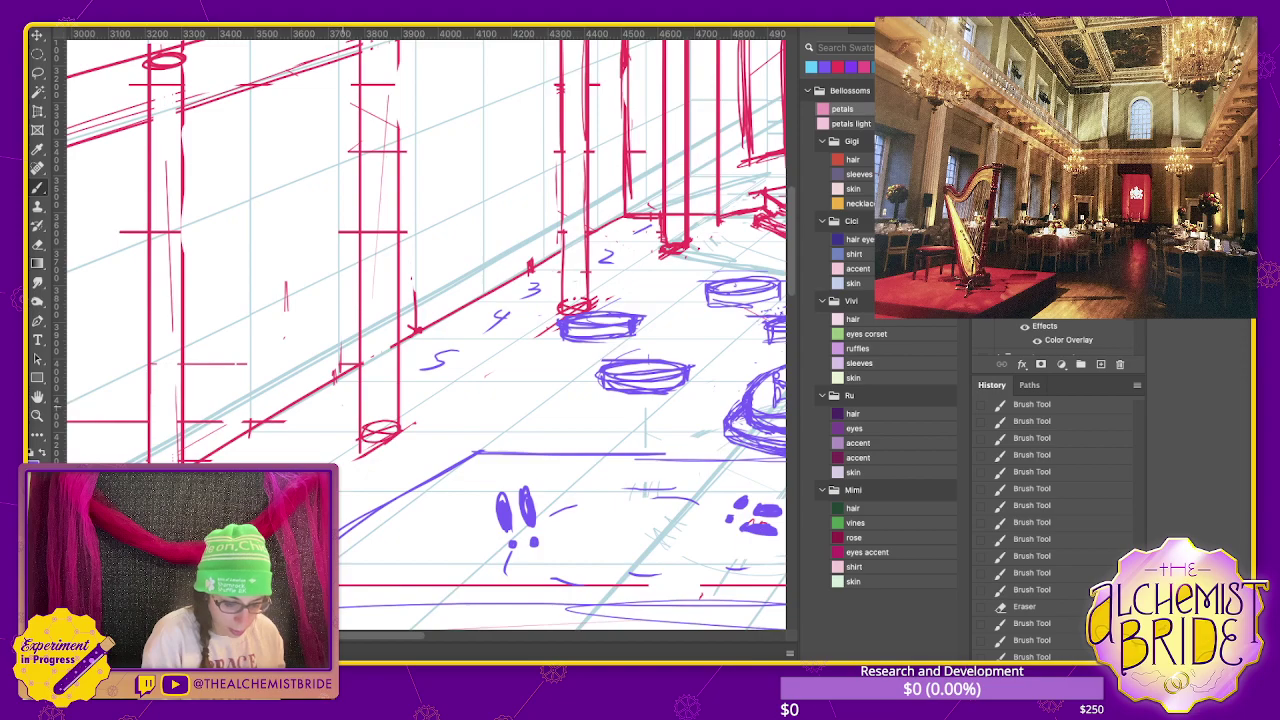
pyautogui.moveTo(338, 405)
pyautogui.mouseDown()
pyautogui.moveTo(331, 416)
pyautogui.moveTo(494, 338)
pyautogui.mouseUp()
pyautogui.moveTo(441, 380); pyautogui.dragTo(450, 391)
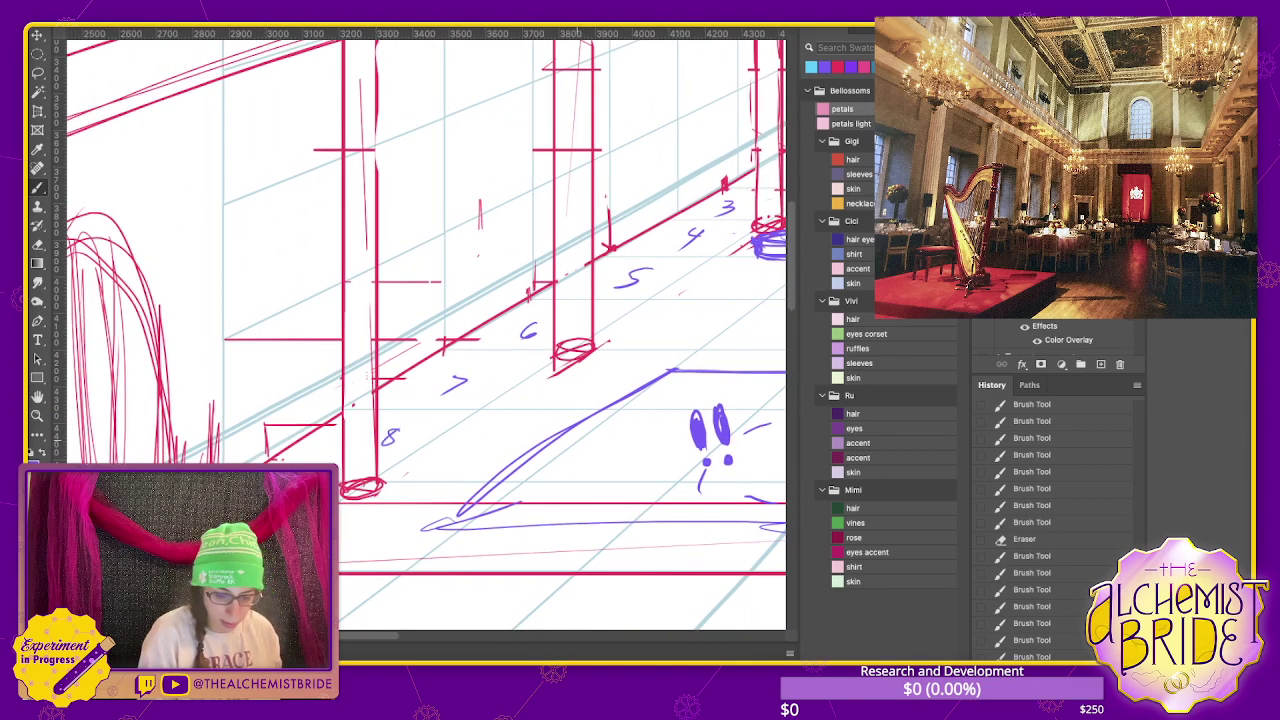
# - Trace a blue base line along the foot of the left wall
pyautogui.moveTo(600, 300); pyautogui.dragTo(337, 385)
pyautogui.moveTo(418, 298); pyautogui.dragTo(460, 276)
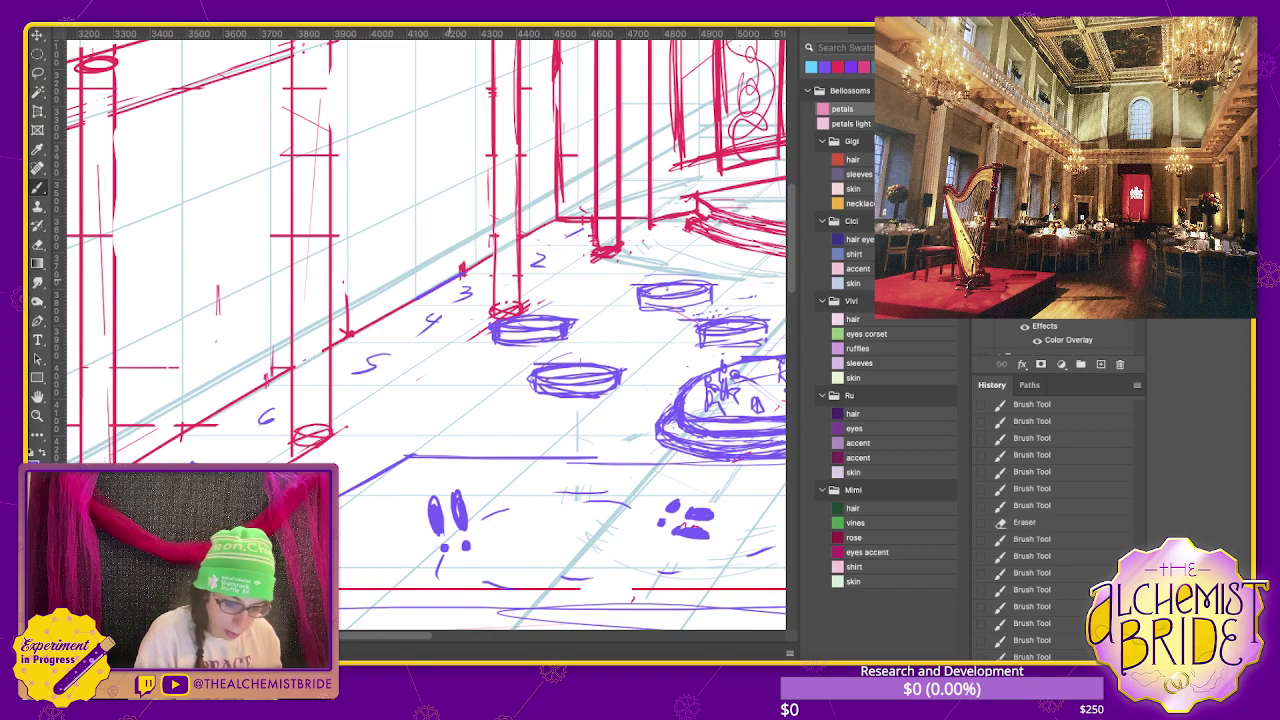
pyautogui.moveTo(292, 366); pyautogui.dragTo(332, 344)
pyautogui.moveTo(90, 480); pyautogui.dragTo(292, 366)
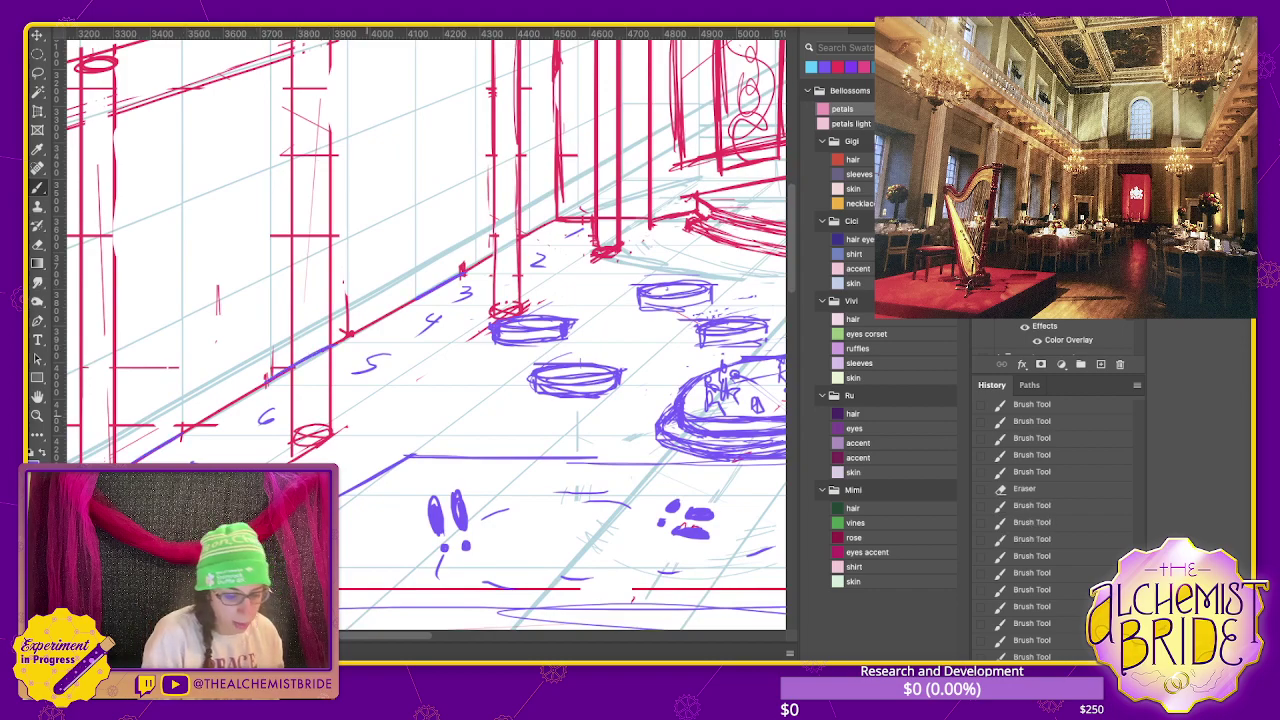
pyautogui.moveTo(400, 350); pyautogui.dragTo(620, 265)
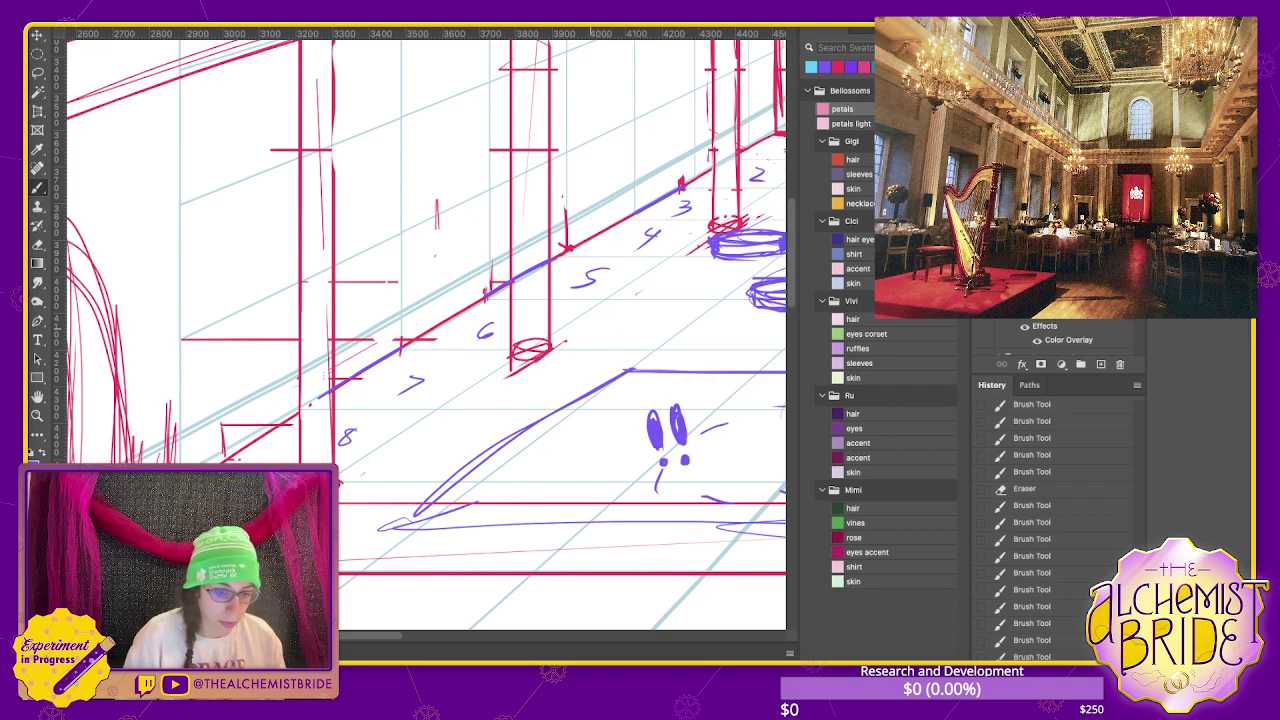
# - Draw rectangular doorway outlines between the left-wall pillars
pyautogui.moveTo(325, 238)
pyautogui.mouseDown()
pyautogui.moveTo(398, 200)
pyautogui.moveTo(403, 338)
pyautogui.mouseUp()
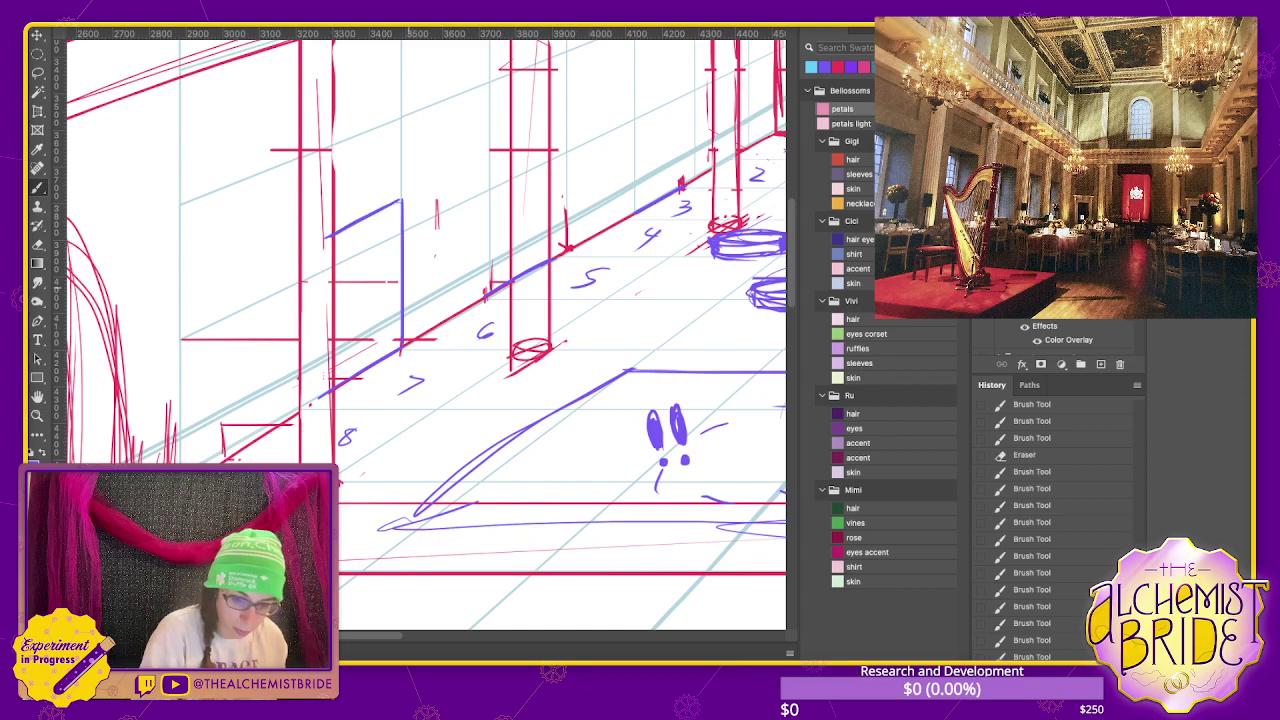
pyautogui.moveTo(489, 165); pyautogui.dragTo(543, 141)
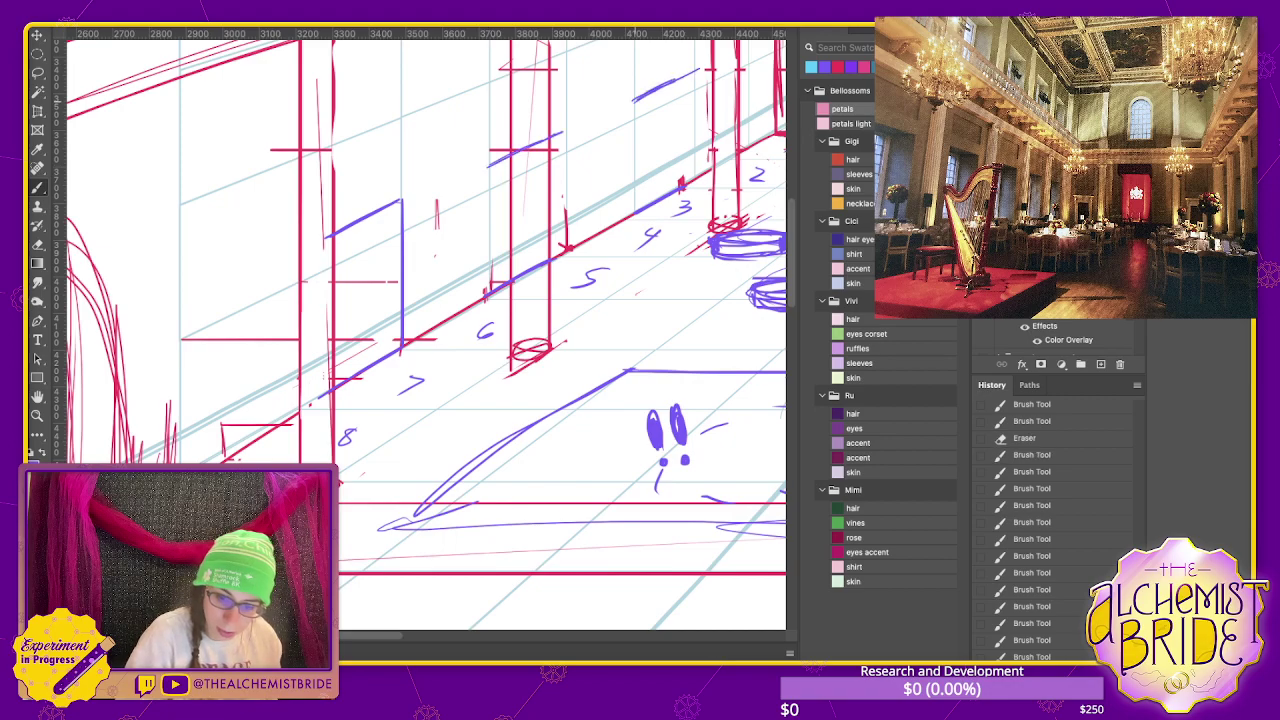
pyautogui.moveTo(582, 180); pyautogui.dragTo(582, 292)
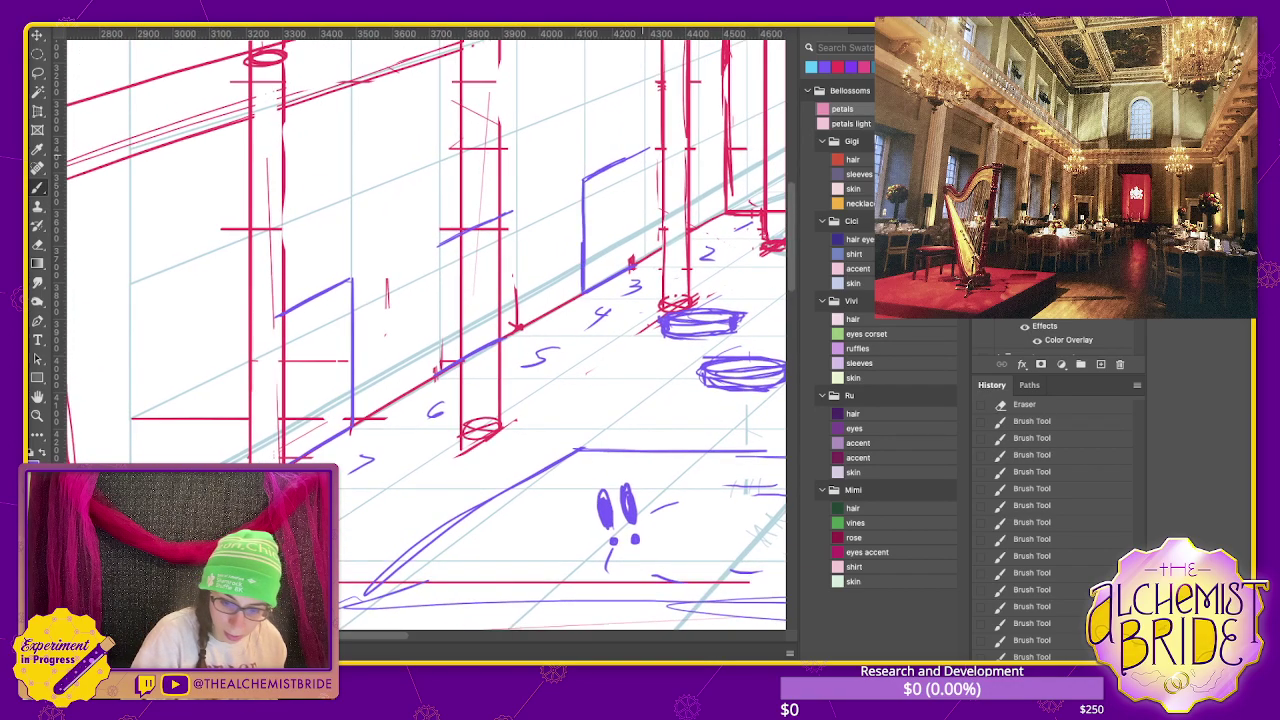
pyautogui.moveTo(645, 148); pyautogui.dragTo(644, 252)
pyautogui.moveTo(441, 240); pyautogui.dragTo(441, 372)
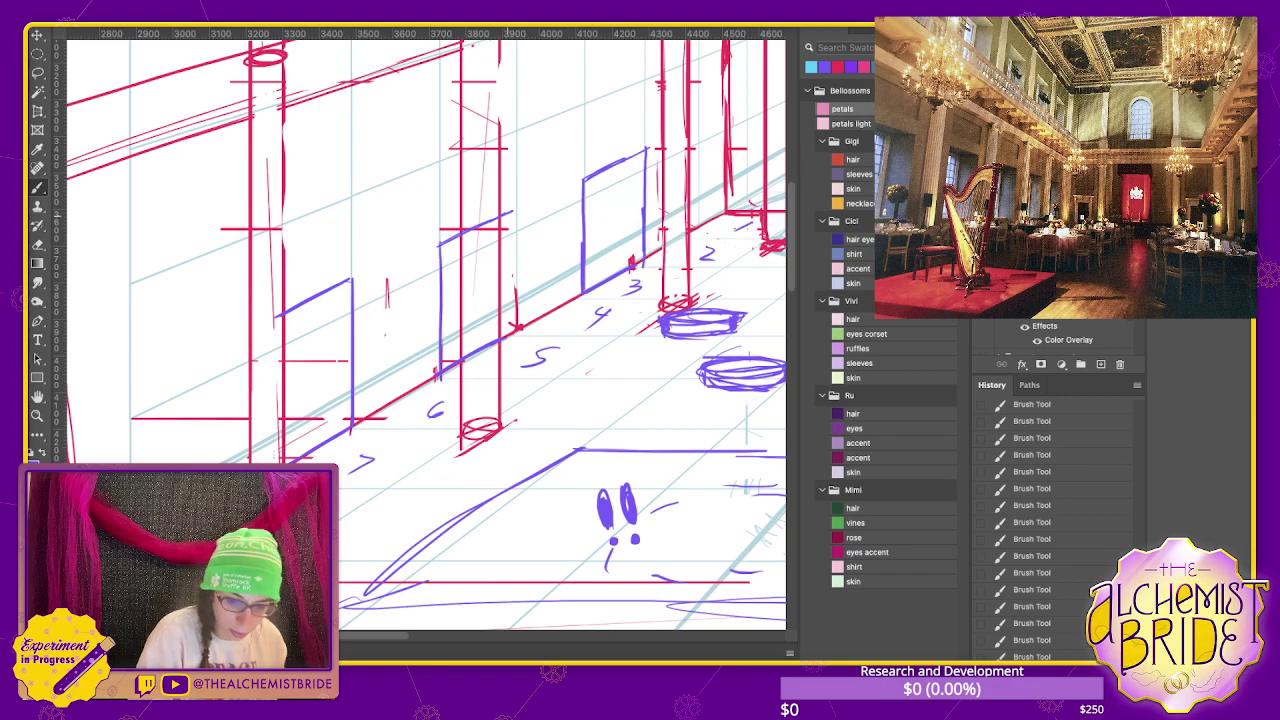
pyautogui.moveTo(515, 206); pyautogui.dragTo(518, 324)
pyautogui.moveTo(276, 317)
pyautogui.mouseDown()
pyautogui.moveTo(258, 328)
pyautogui.moveTo(260, 462)
pyautogui.mouseUp()
# - Zoom out to the full ballroom and undo the last doorway strokes
pyautogui.hotkey('ctrl', '-')
pyautogui.hscroll(2, 420, 330)
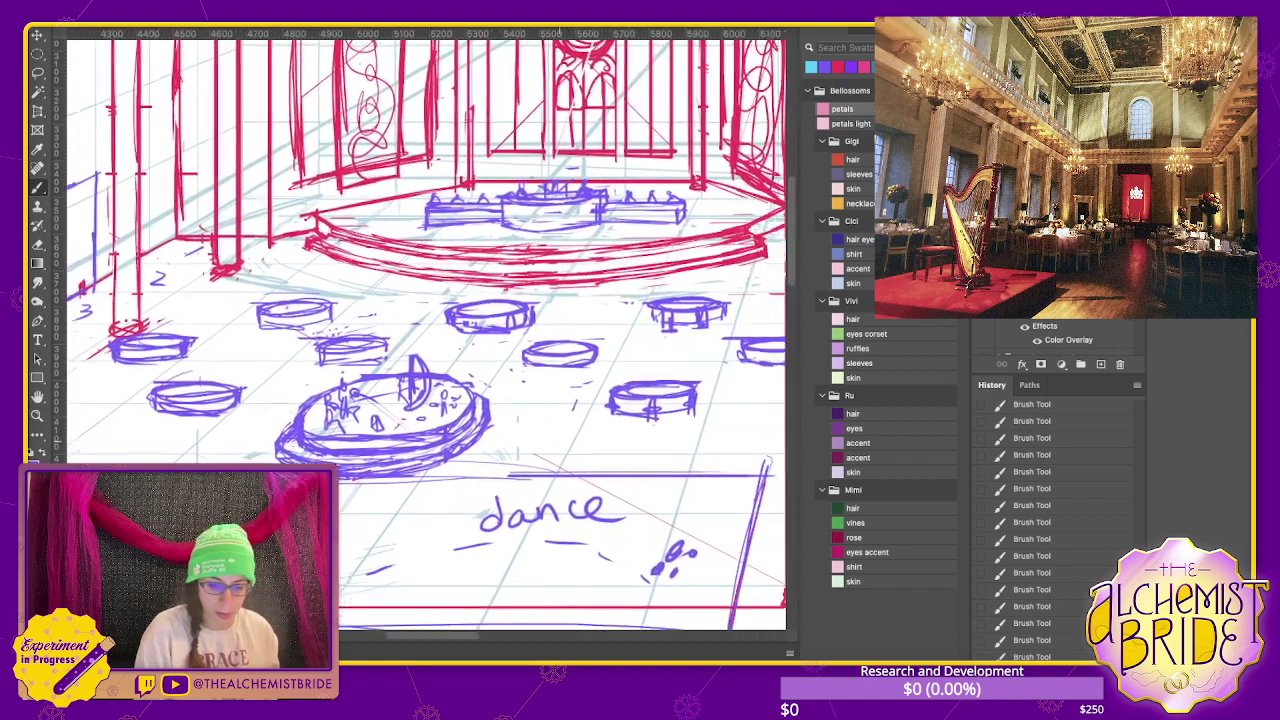
pyautogui.hotkey('ctrl', '-')
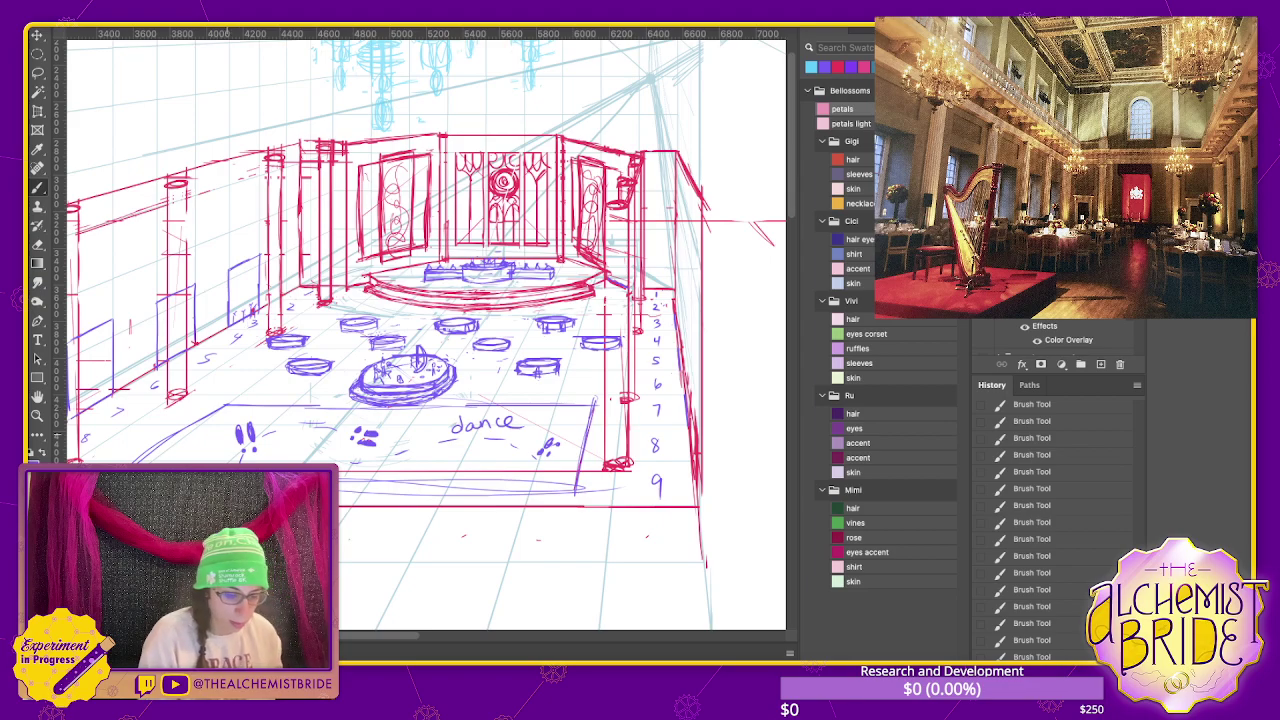
pyautogui.hotkey('ctrl', 'z')
pyautogui.hotkey('ctrl', 'z')
pyautogui.hotkey('ctrl', 'z')
pyautogui.hotkey('ctrl', 'z')
pyautogui.hotkey('ctrl', 'z')
pyautogui.hotkey('ctrl', 'z')
pyautogui.hotkey('ctrl', 'z')
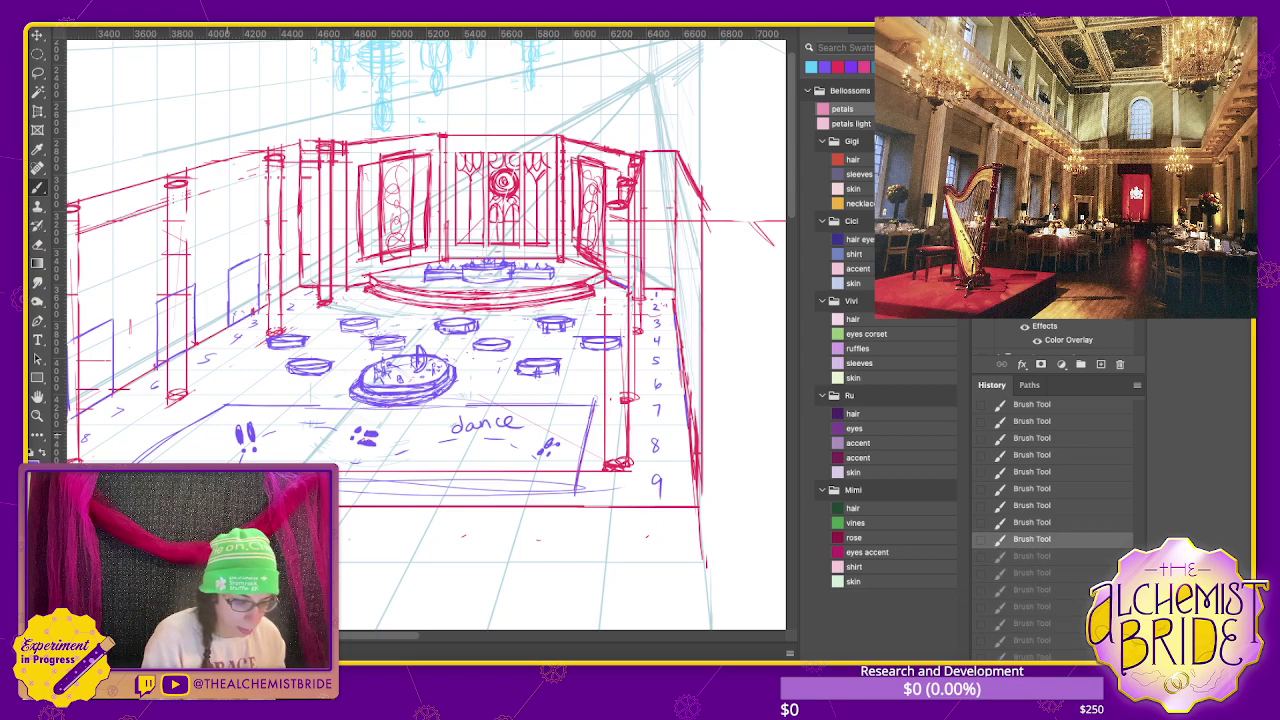
pyautogui.hotkey('ctrl', 'z')
pyautogui.hotkey('ctrl', 'z')
pyautogui.hotkey('ctrl', 'z')
pyautogui.hotkey('ctrl', 'z')
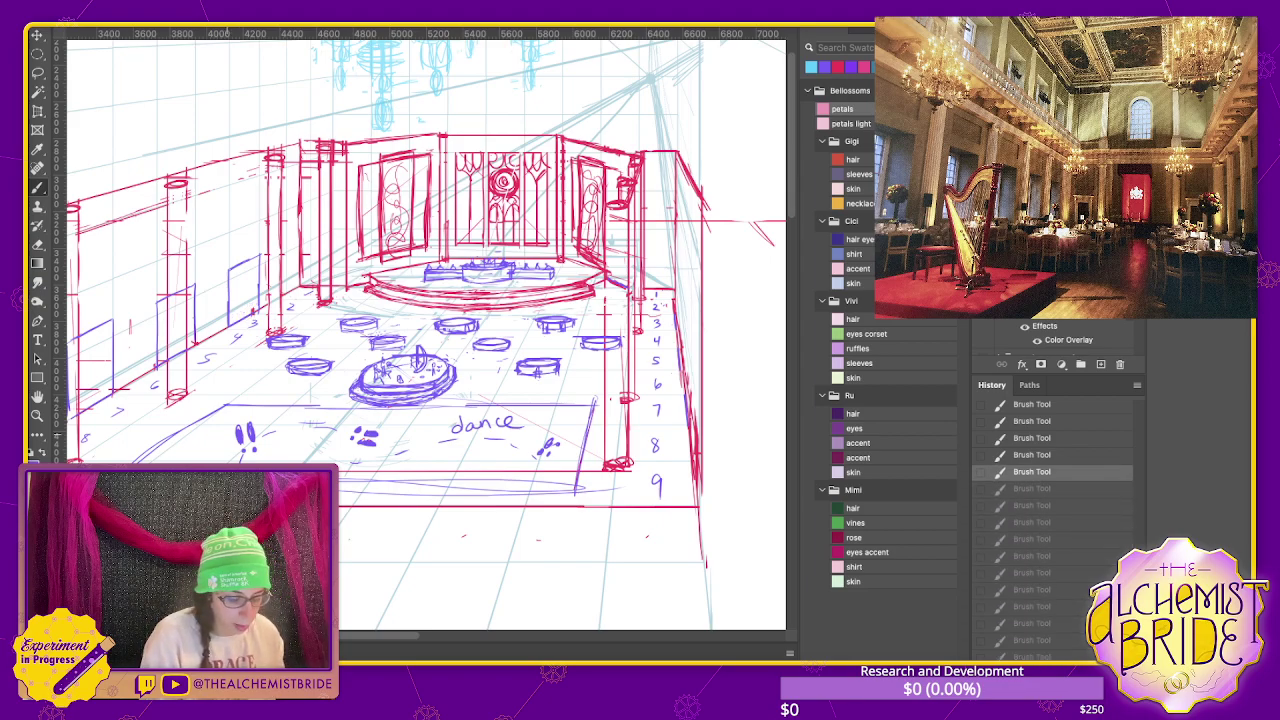
# - Redraw the doorway sides on the near left-wall panels
pyautogui.hscroll(-3, 420, 330)
pyautogui.hscroll(-2, 420, 330)
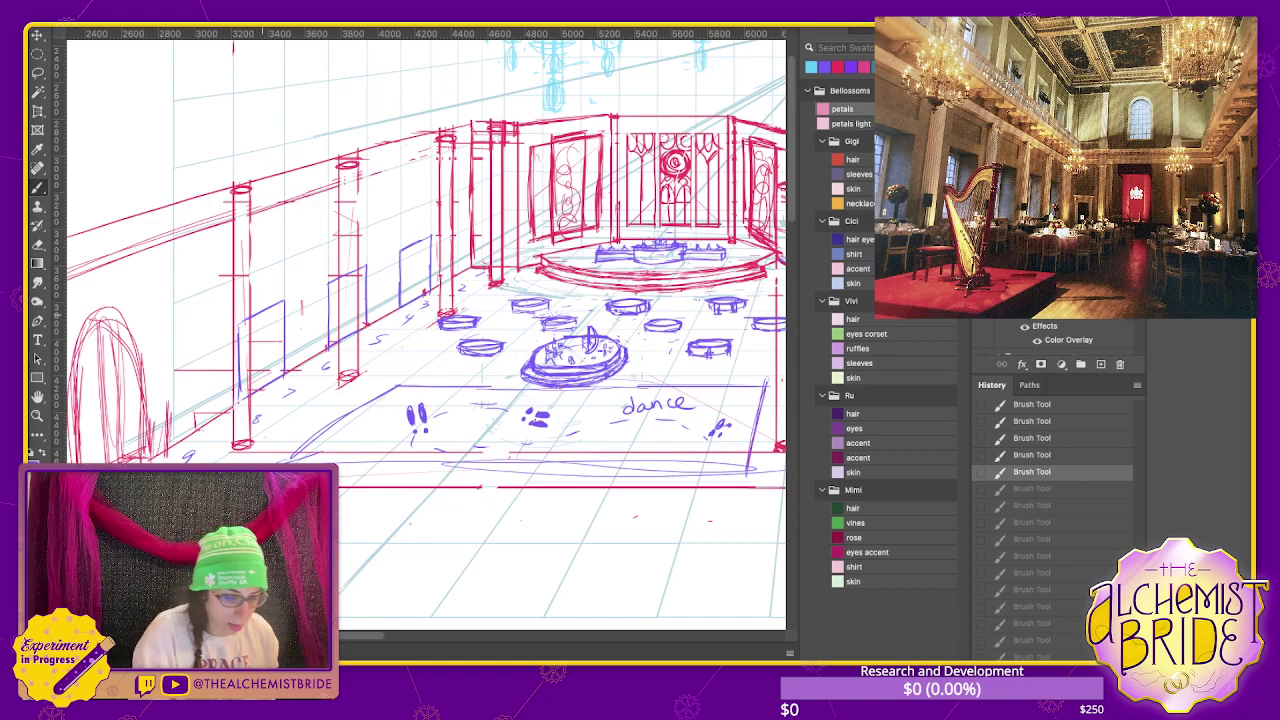
pyautogui.moveTo(264, 312)
pyautogui.mouseDown()
pyautogui.moveTo(265, 394)
pyautogui.moveTo(263, 310)
pyautogui.mouseUp()
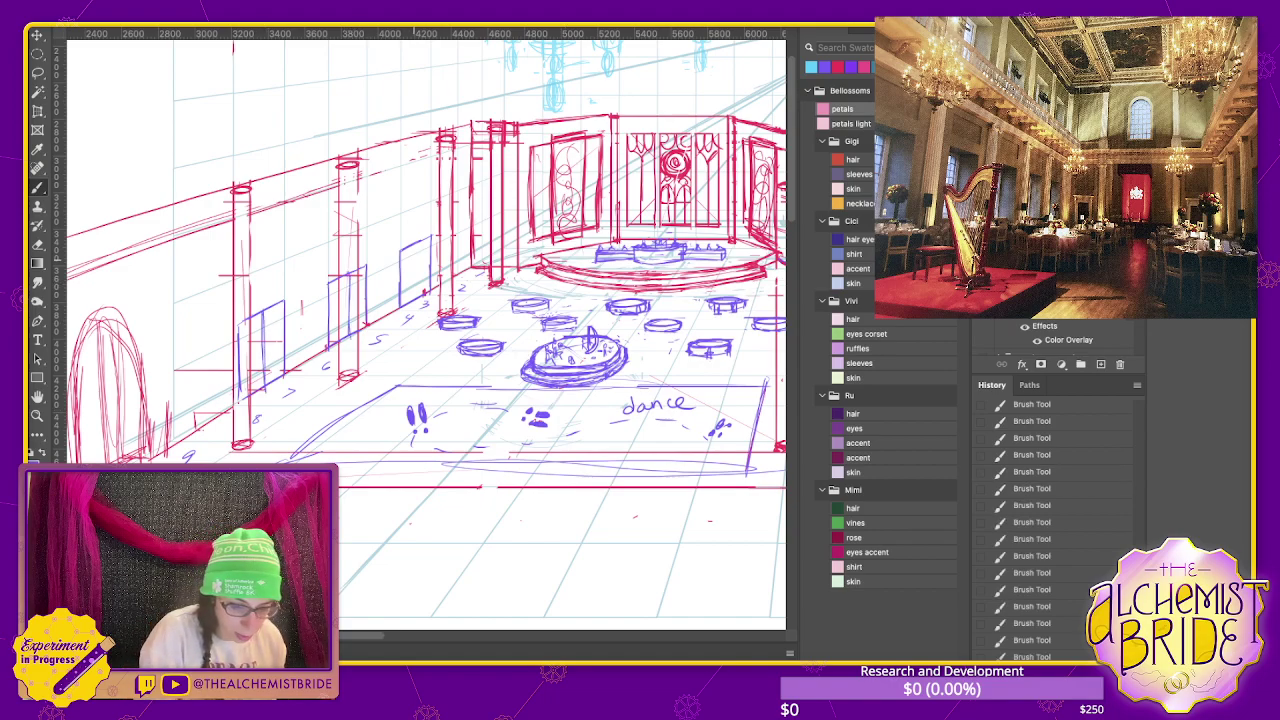
pyautogui.moveTo(416, 238); pyautogui.dragTo(416, 300)
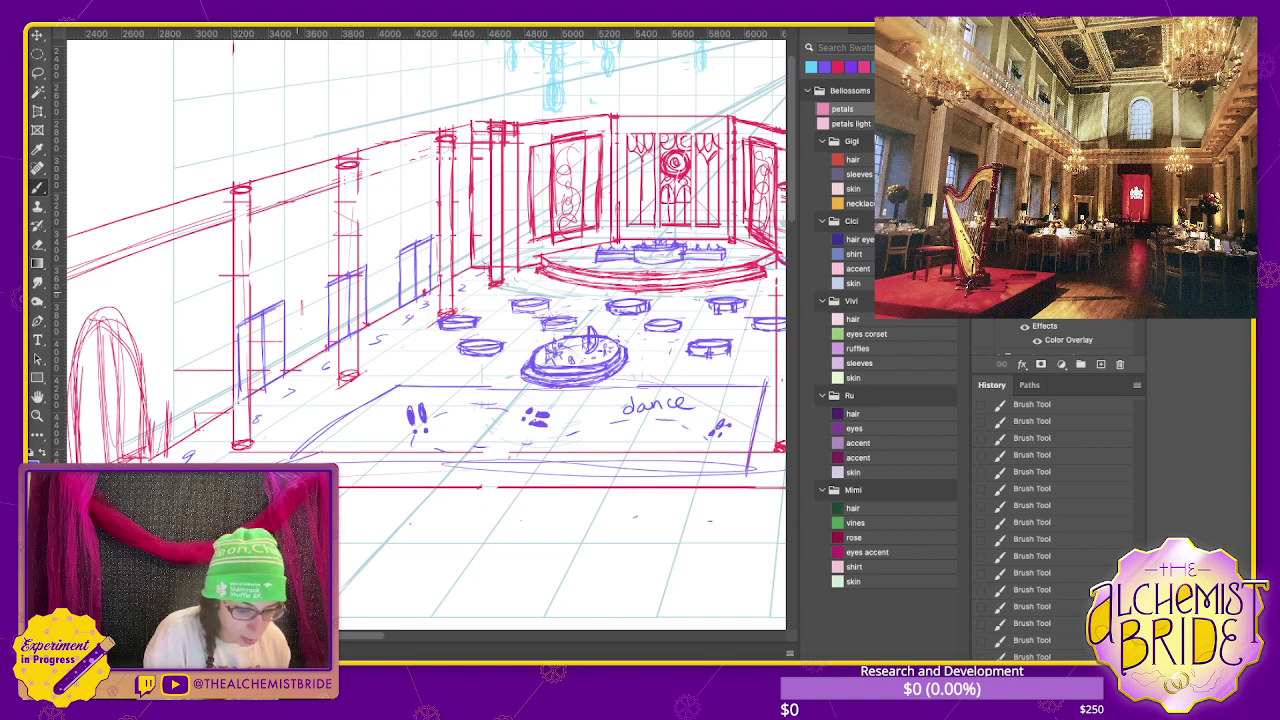
pyautogui.press('e')
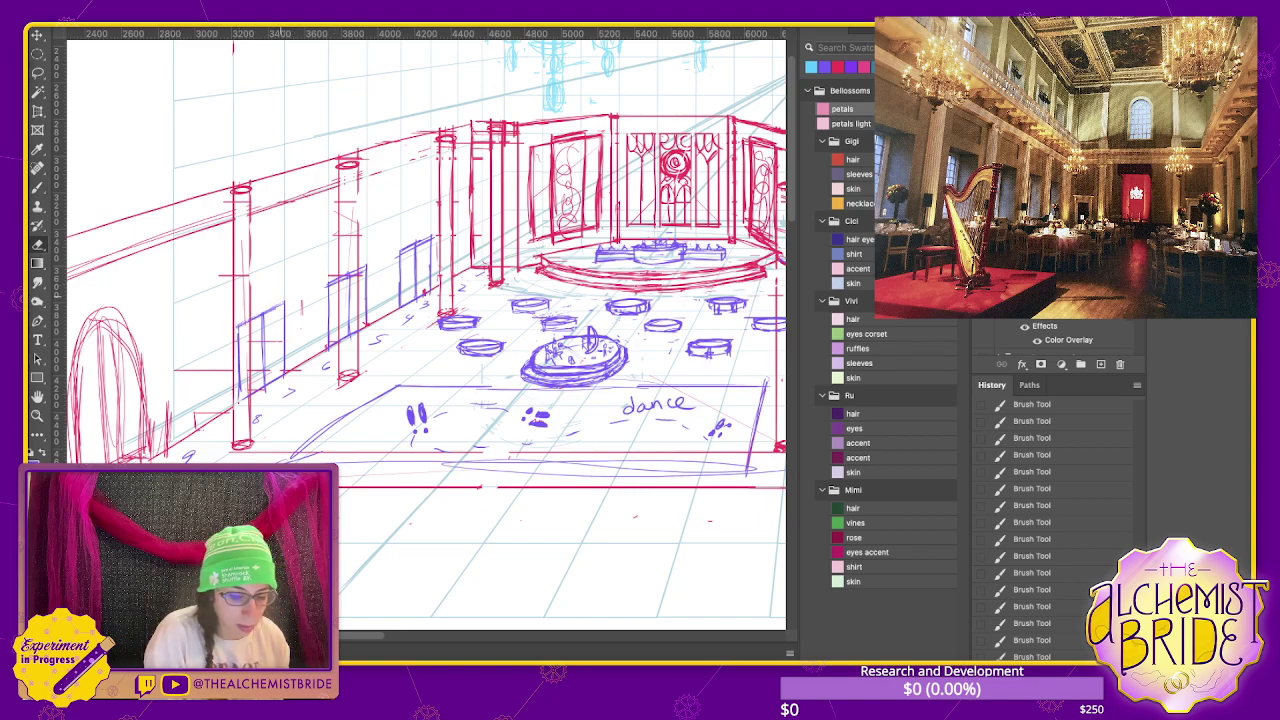
# - Touch up a small stray mark beside the right-wall bay numbers
pyautogui.hscroll(4, 420, 330)
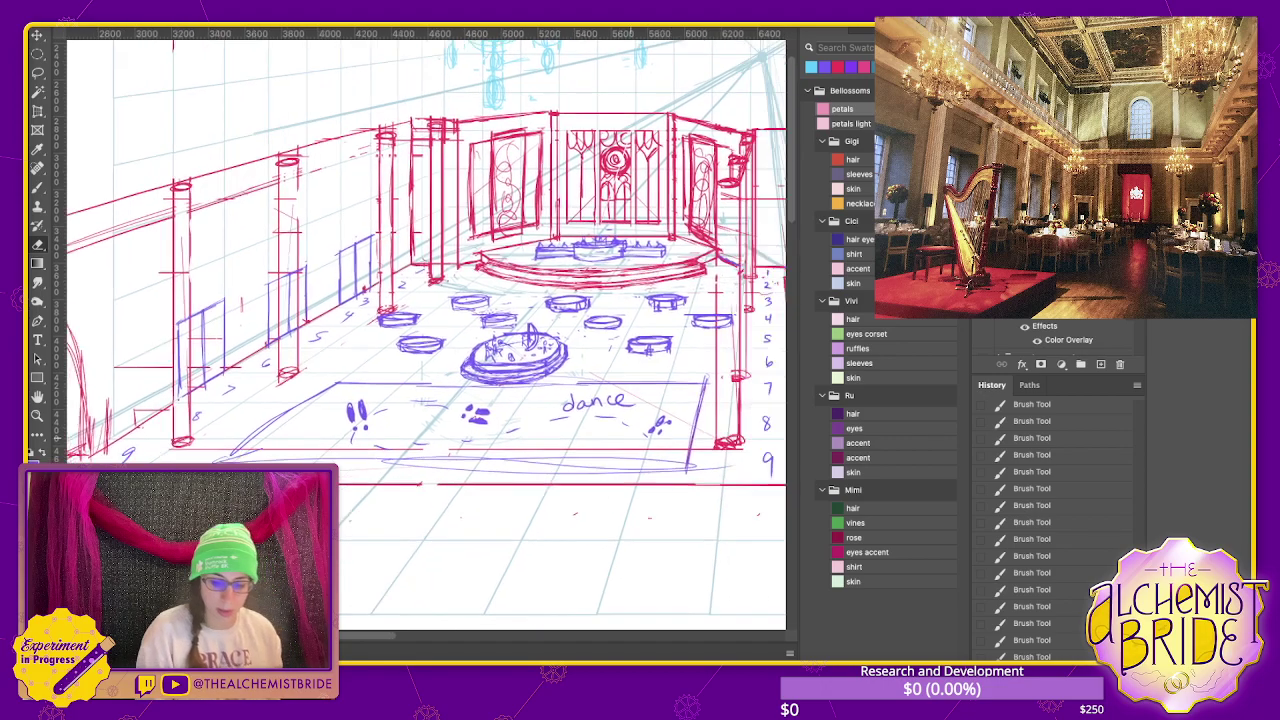
pyautogui.hscroll(5, 420, 330)
pyautogui.press('b')
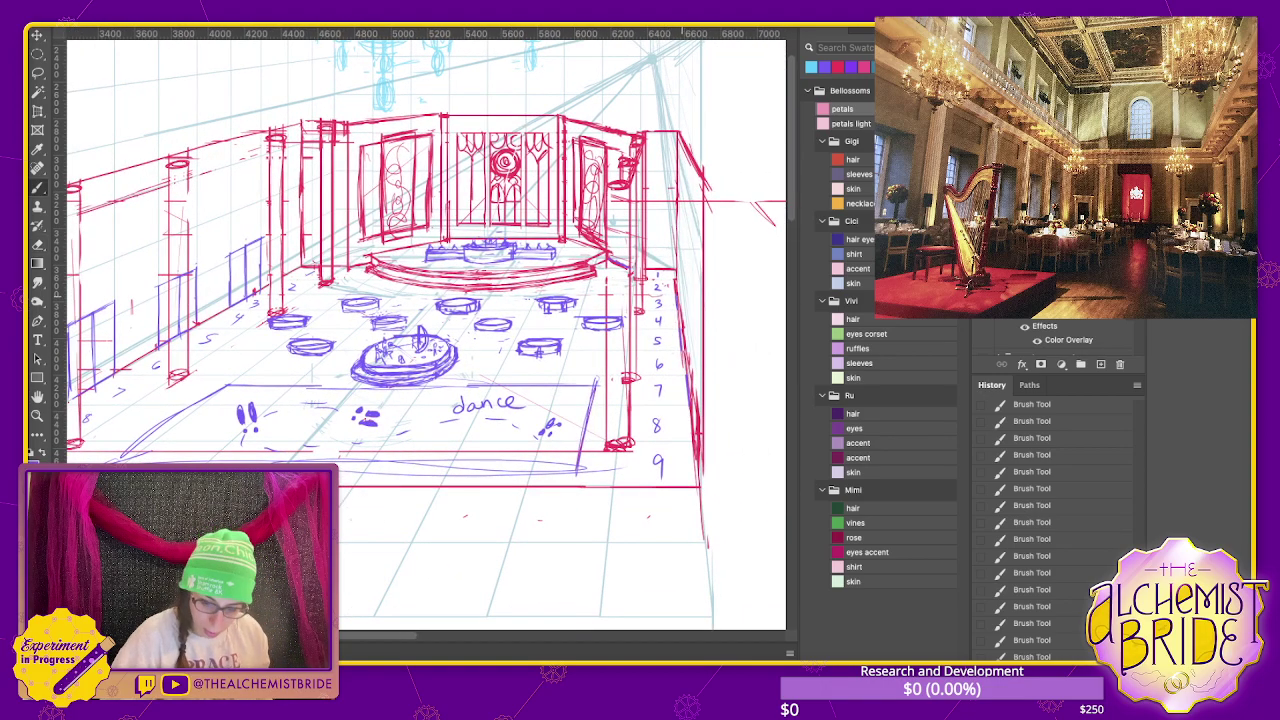
pyautogui.scroll(3, 490, 400)
pyautogui.scroll(2, 490, 400)
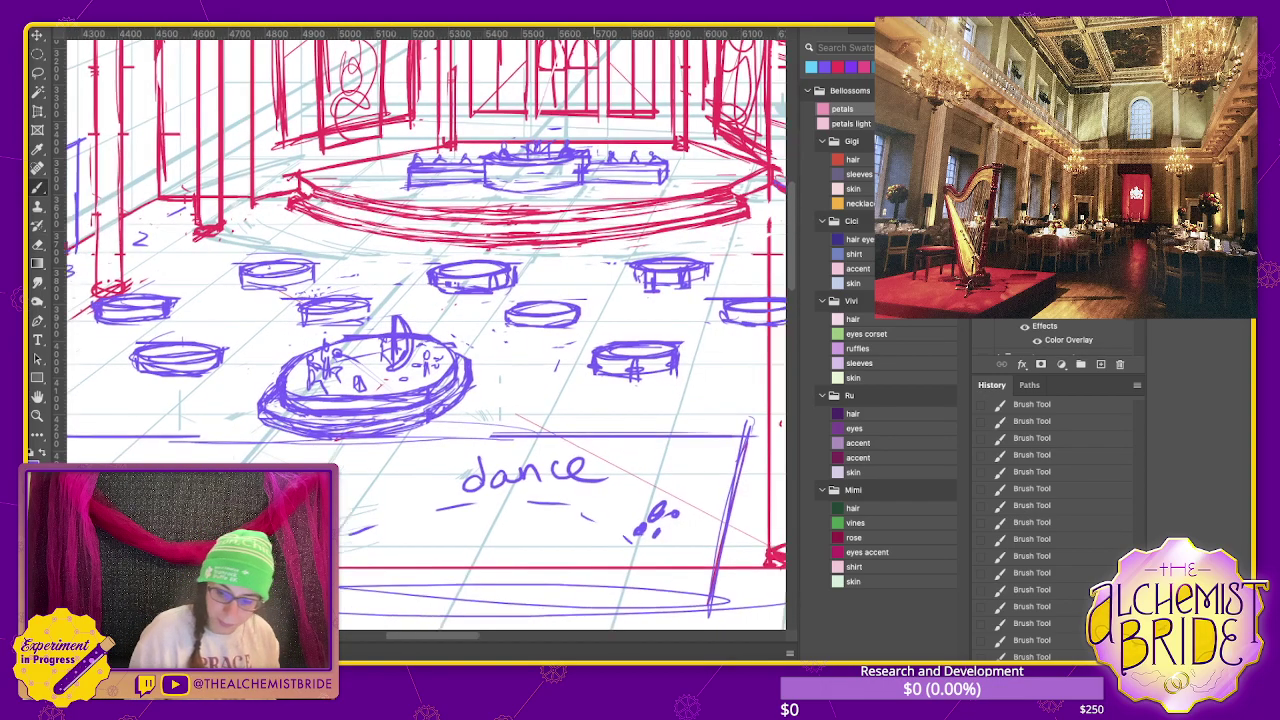
pyautogui.hscroll(5, 490, 400)
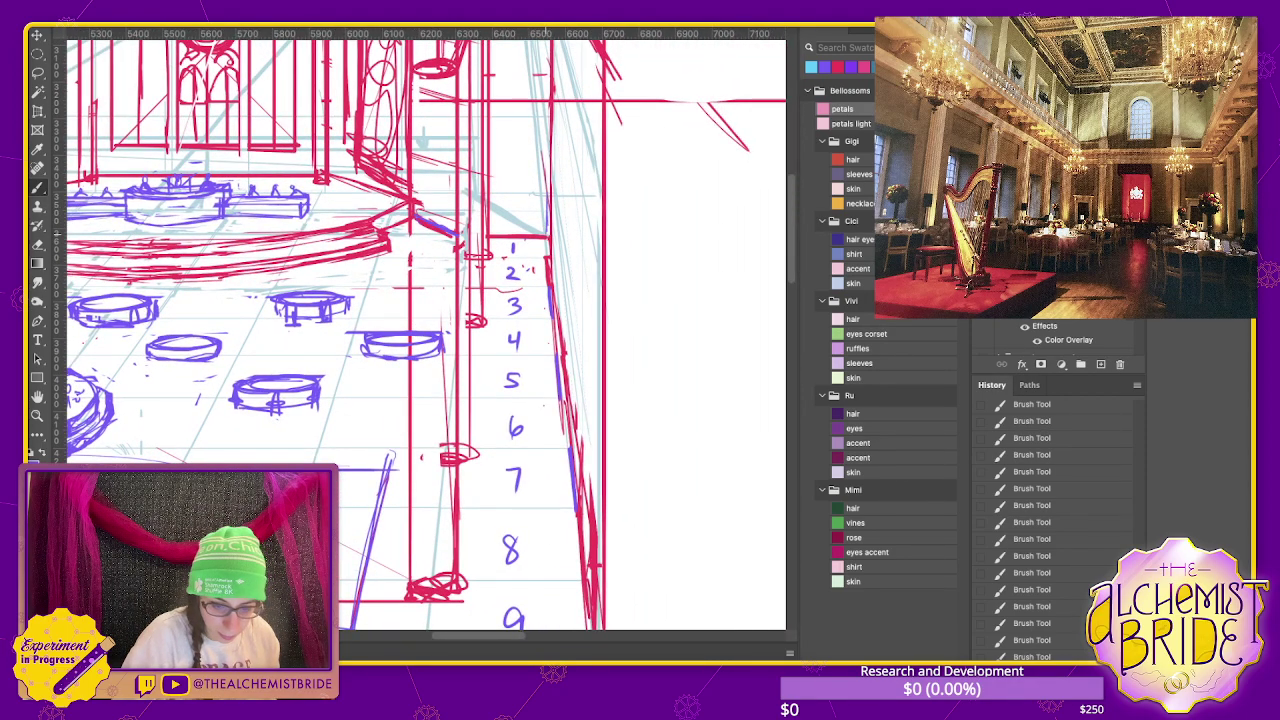
pyautogui.moveTo(546, 204); pyautogui.dragTo(546, 218)
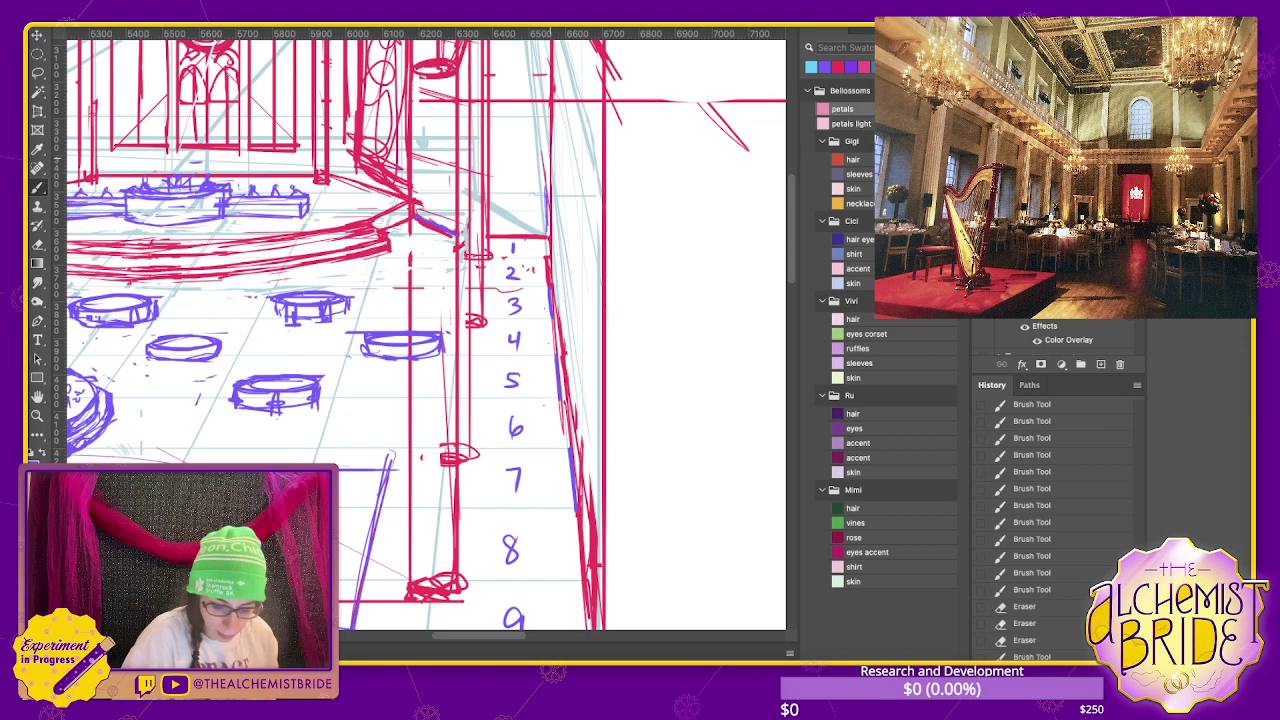
# - Sketch a horizontal floor guide and short vertical lines on the right wall
pyautogui.hotkey('ctrl', '-')
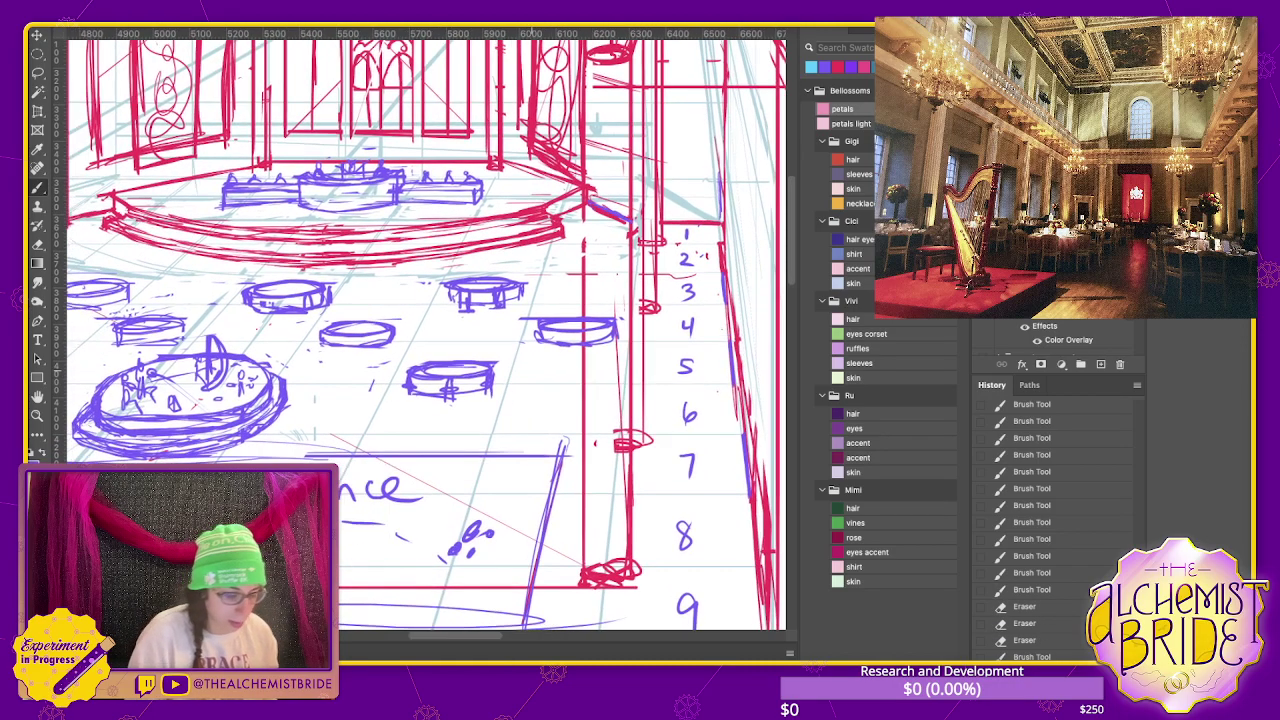
pyautogui.hotkey('ctrl', '-')
pyautogui.moveTo(282, 285)
pyautogui.mouseDown()
pyautogui.moveTo(678, 285)
pyautogui.moveTo(721, 344)
pyautogui.mouseUp()
pyautogui.moveTo(716, 282); pyautogui.dragTo(716, 342)
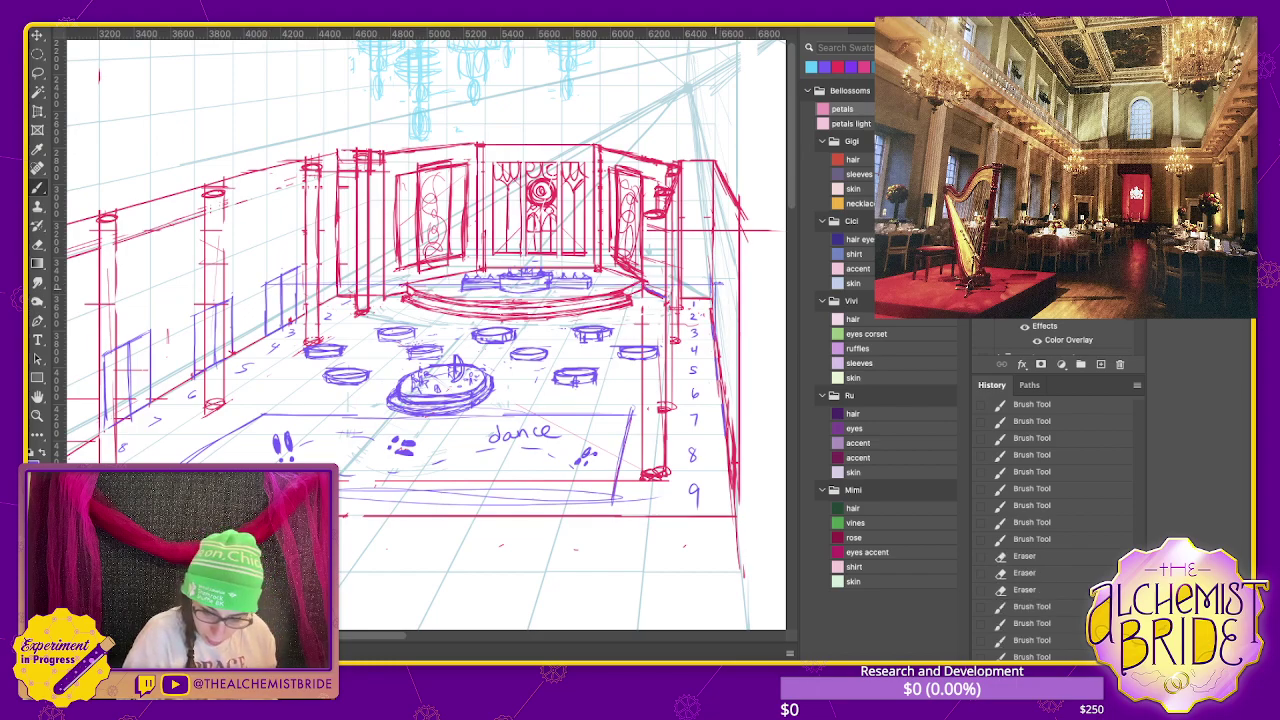
pyautogui.moveTo(712, 284); pyautogui.dragTo(712, 308)
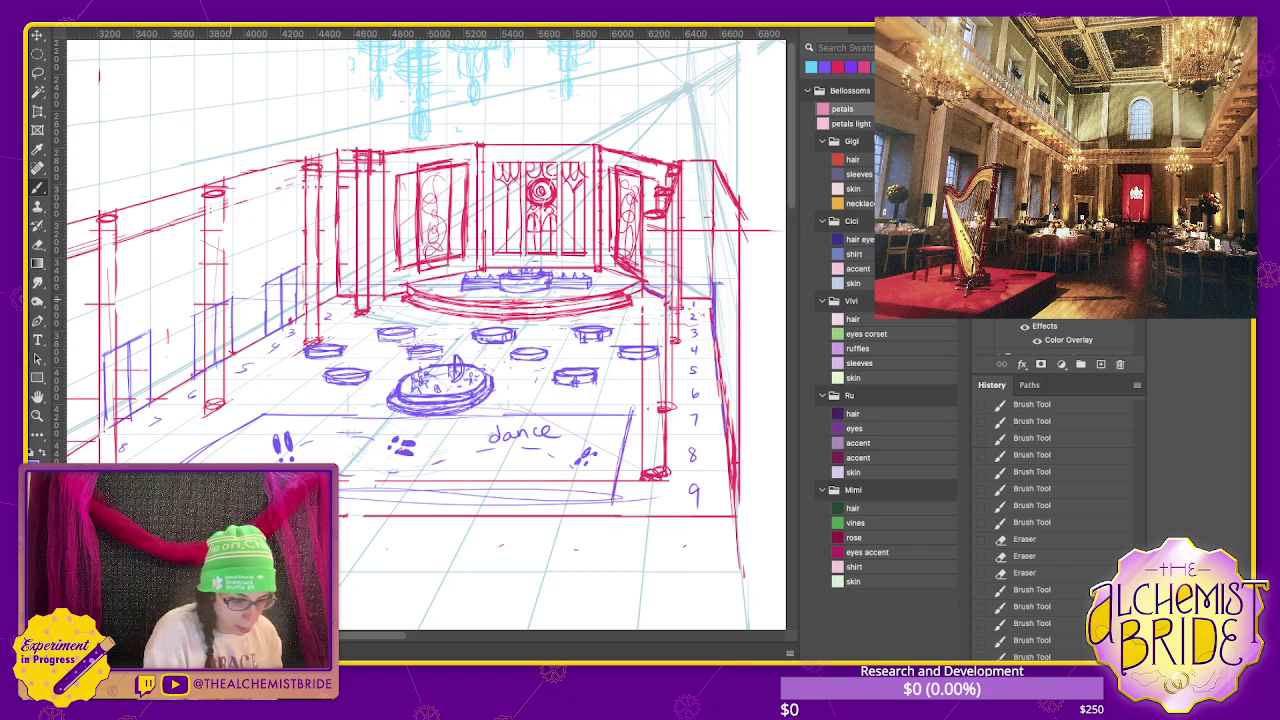
pyautogui.moveTo(722, 288); pyautogui.dragTo(726, 382)
pyautogui.hotkey('ctrl', 'z')
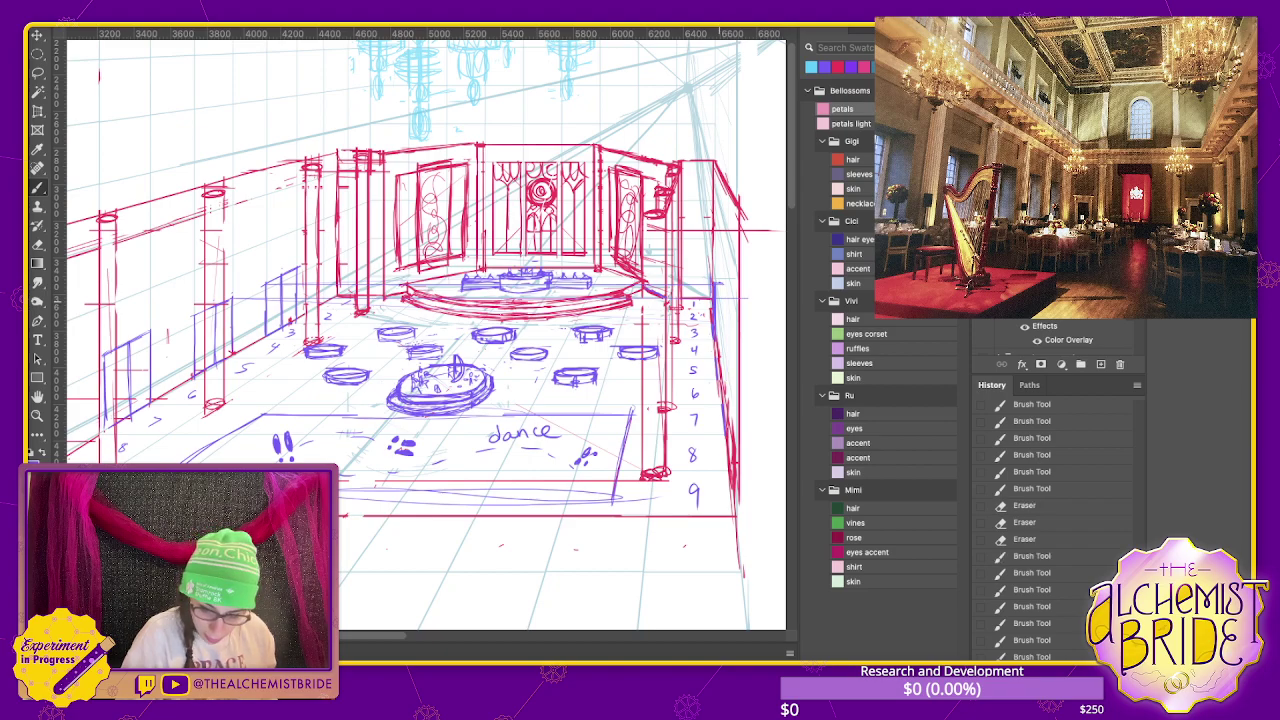
pyautogui.moveTo(718, 296); pyautogui.dragTo(718, 344)
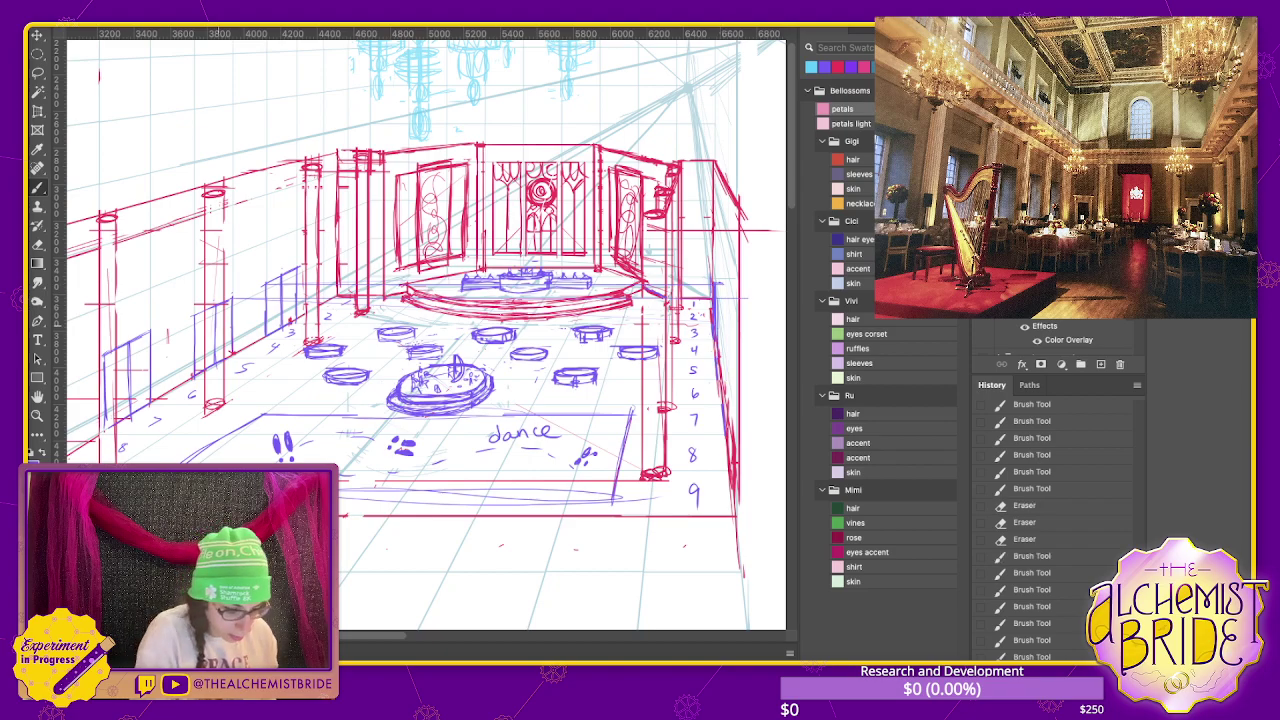
pyautogui.moveTo(206, 316); pyautogui.dragTo(710, 316)
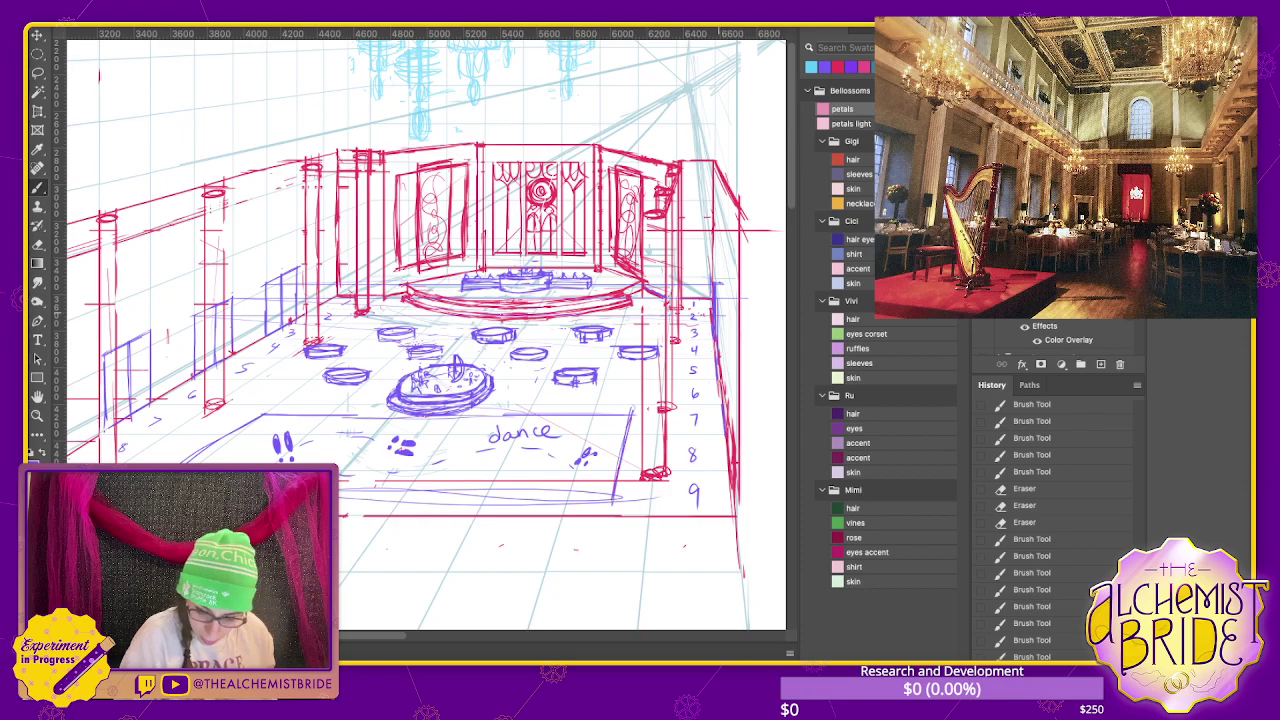
pyautogui.moveTo(720, 300); pyautogui.dragTo(726, 370)
# - Erase the red right-wall lines and redraw a shorter vertical line there
pyautogui.press('e')
pyautogui.press('b')
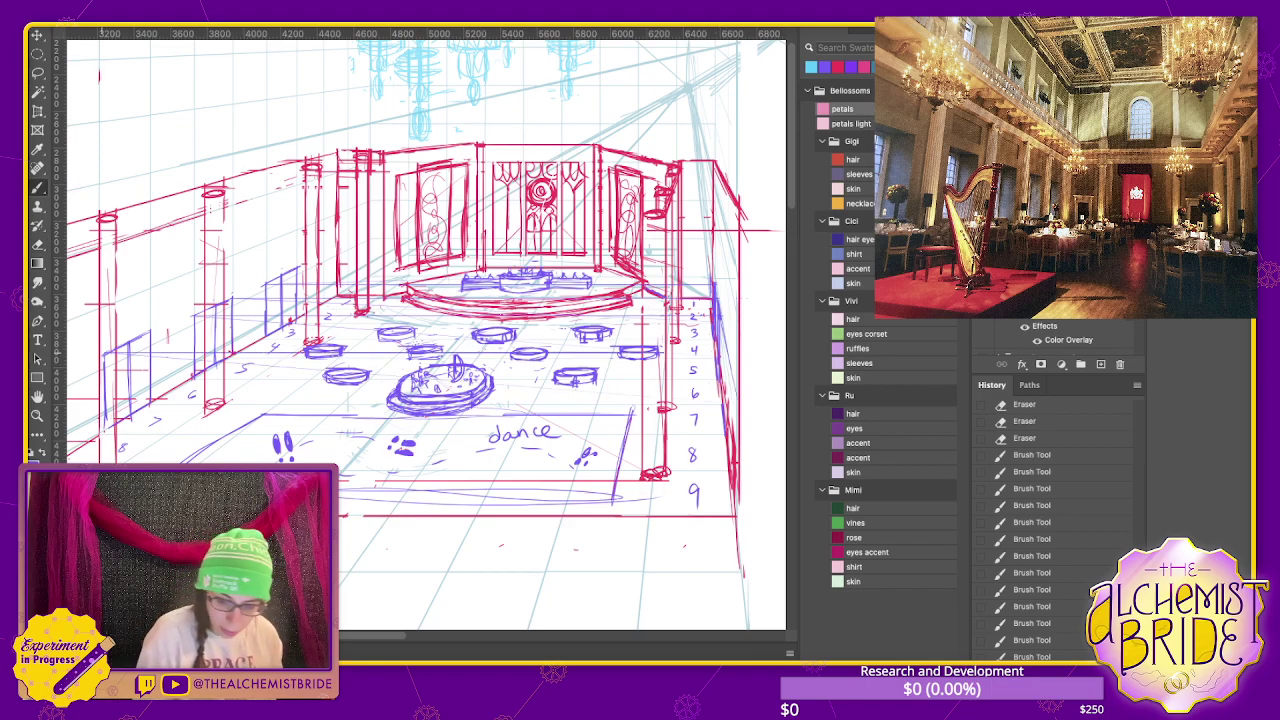
pyautogui.press('e')
pyautogui.moveTo(718, 300); pyautogui.dragTo(732, 434)
pyautogui.press('b')
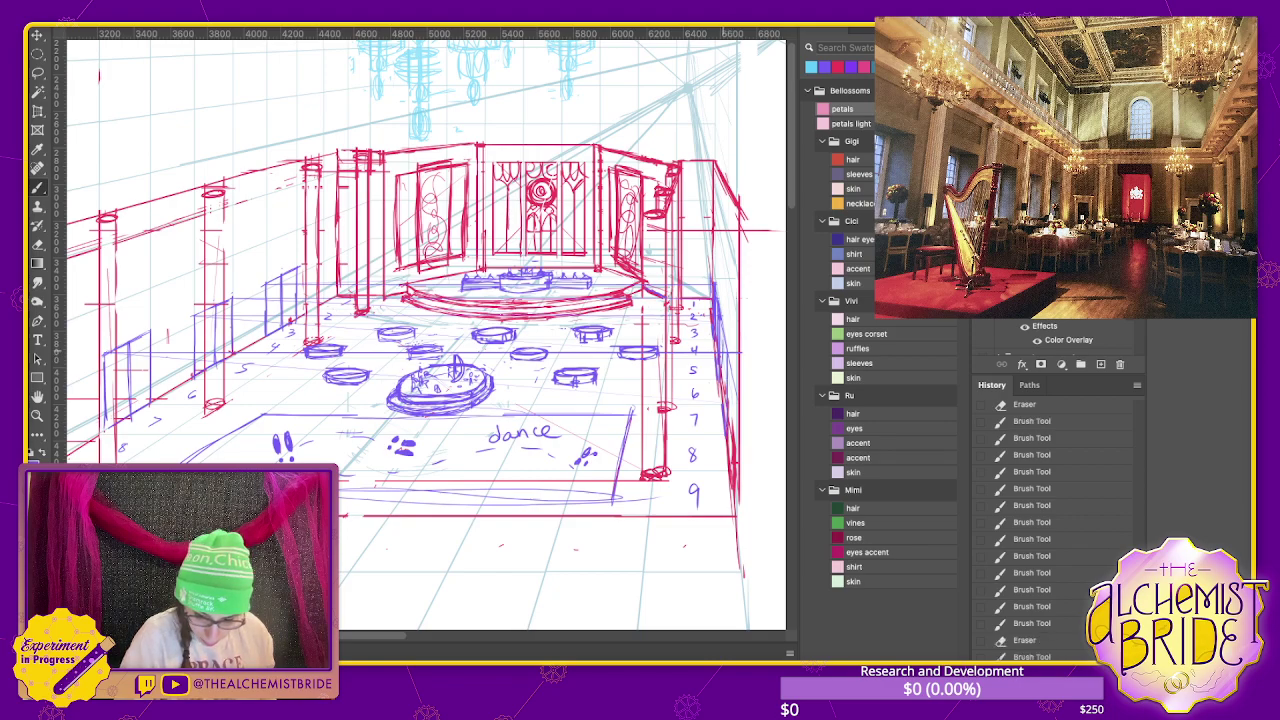
pyautogui.moveTo(722, 344); pyautogui.dragTo(722, 404)
pyautogui.hotkey('ctrl', 'z')
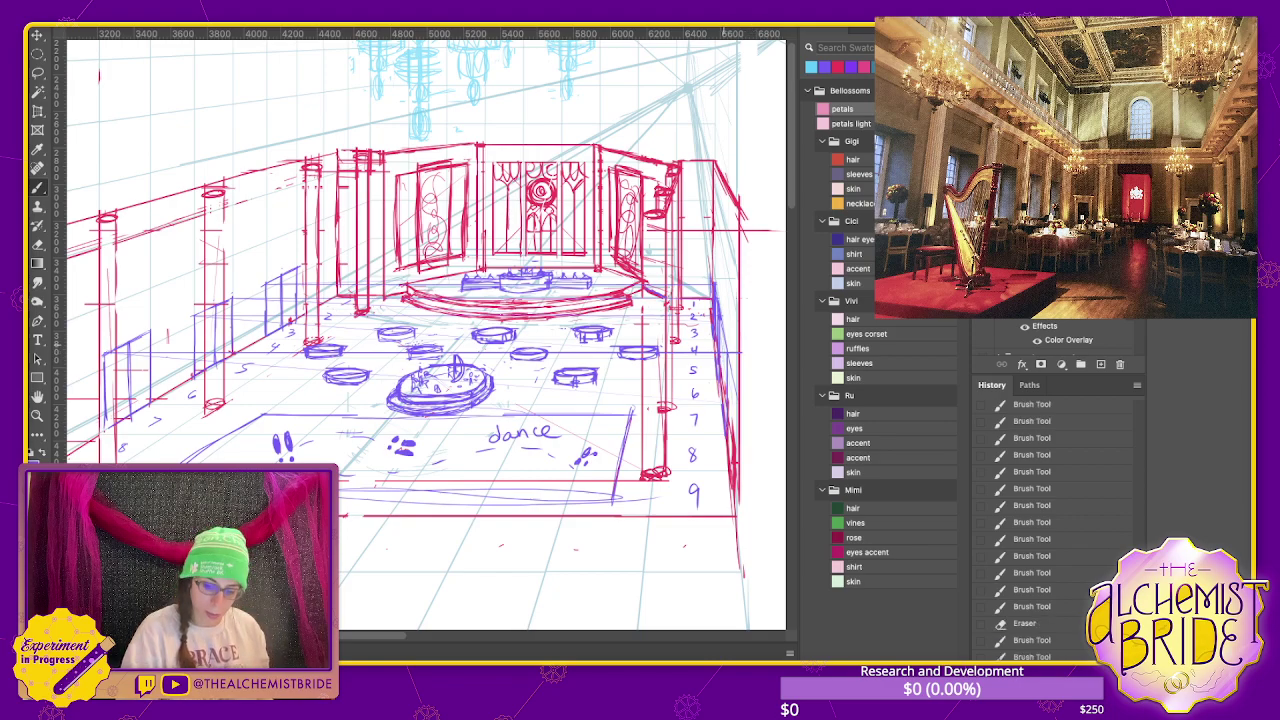
pyautogui.moveTo(722, 340); pyautogui.dragTo(722, 392)
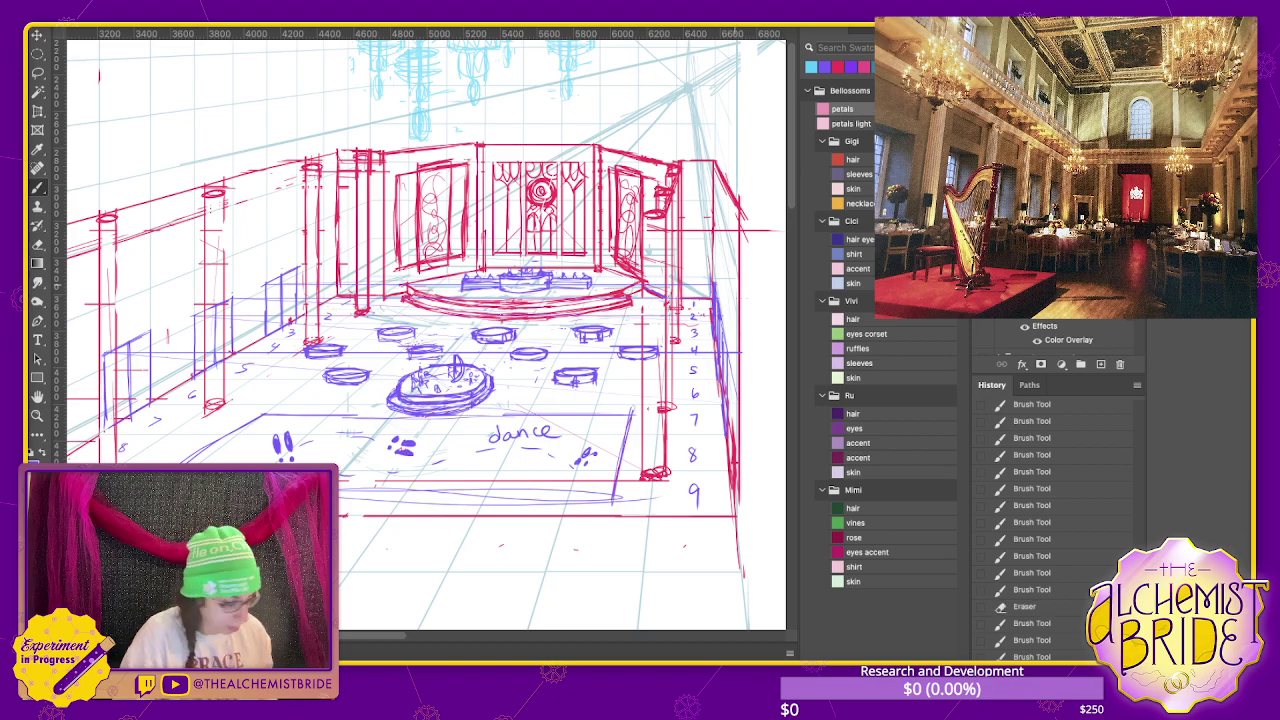
pyautogui.press('e')
pyautogui.moveTo(722, 340); pyautogui.dragTo(722, 392)
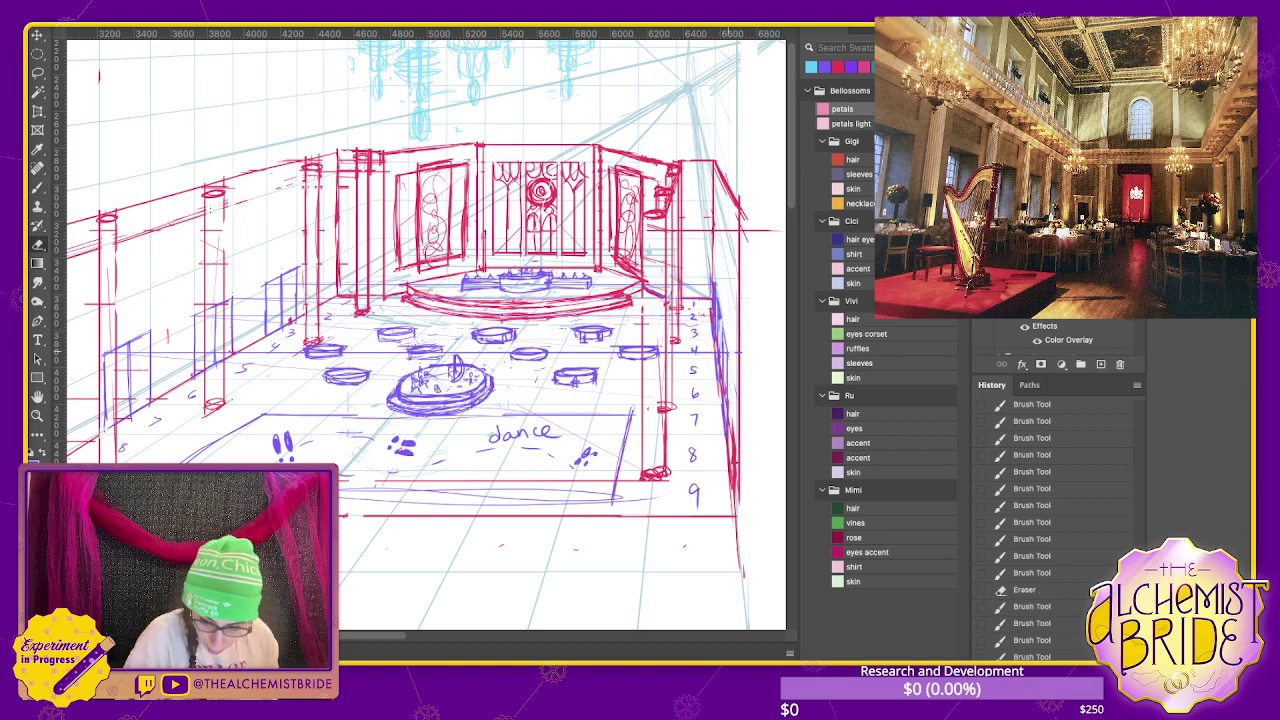
pyautogui.moveTo(496, 546); pyautogui.dragTo(506, 545)
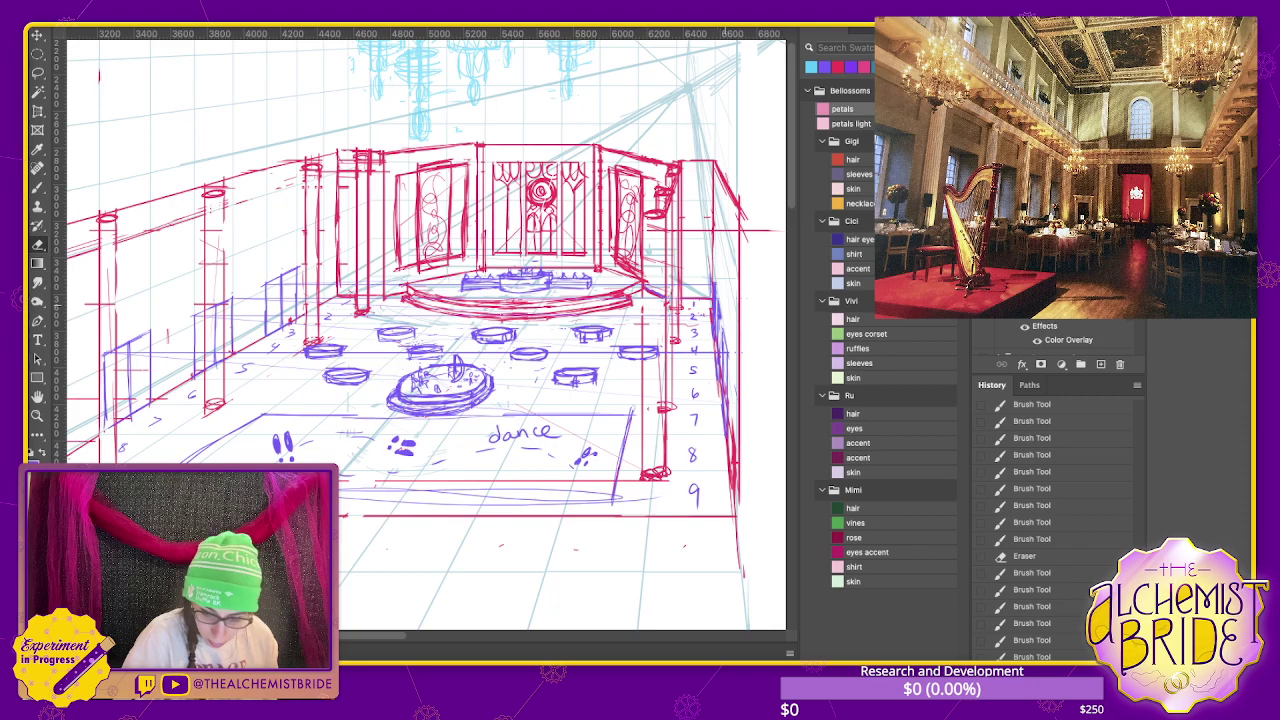
# - Pan across the floor and zoom back in on the numbered right-wall bays
pyautogui.moveTo(400, 330); pyautogui.dragTo(560, 330)
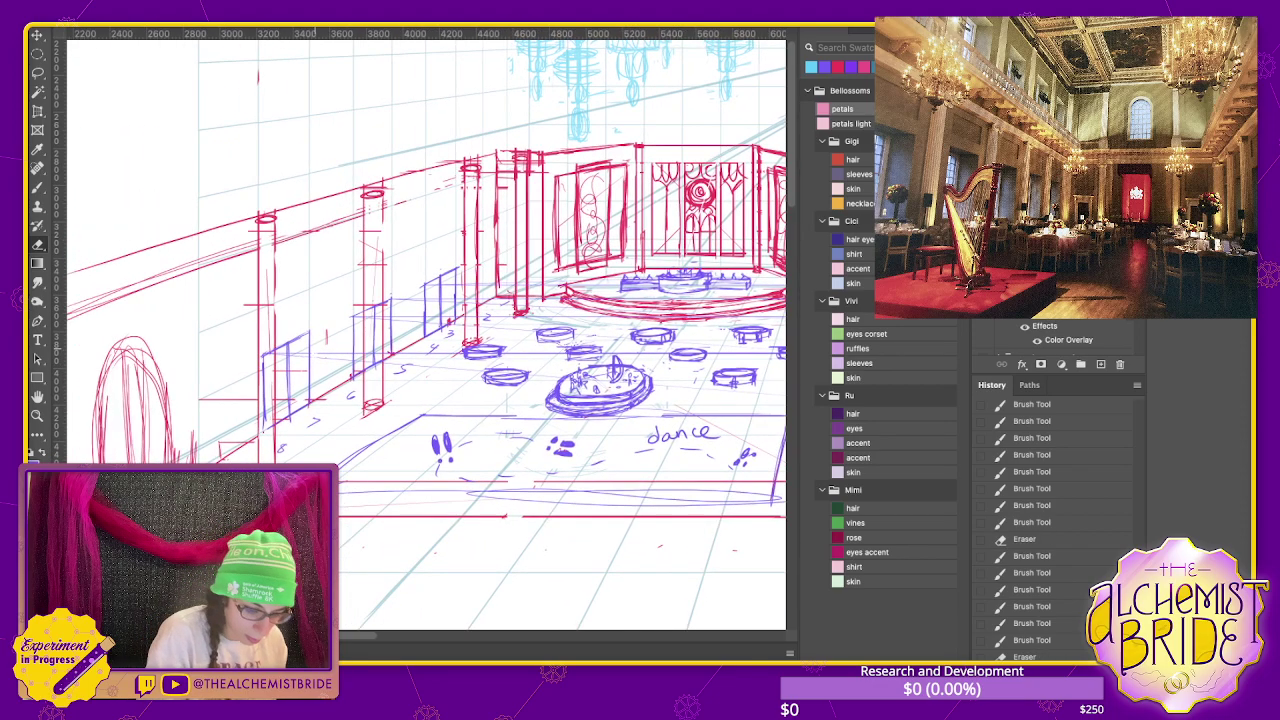
pyautogui.moveTo(390, 300); pyautogui.dragTo(398, 300)
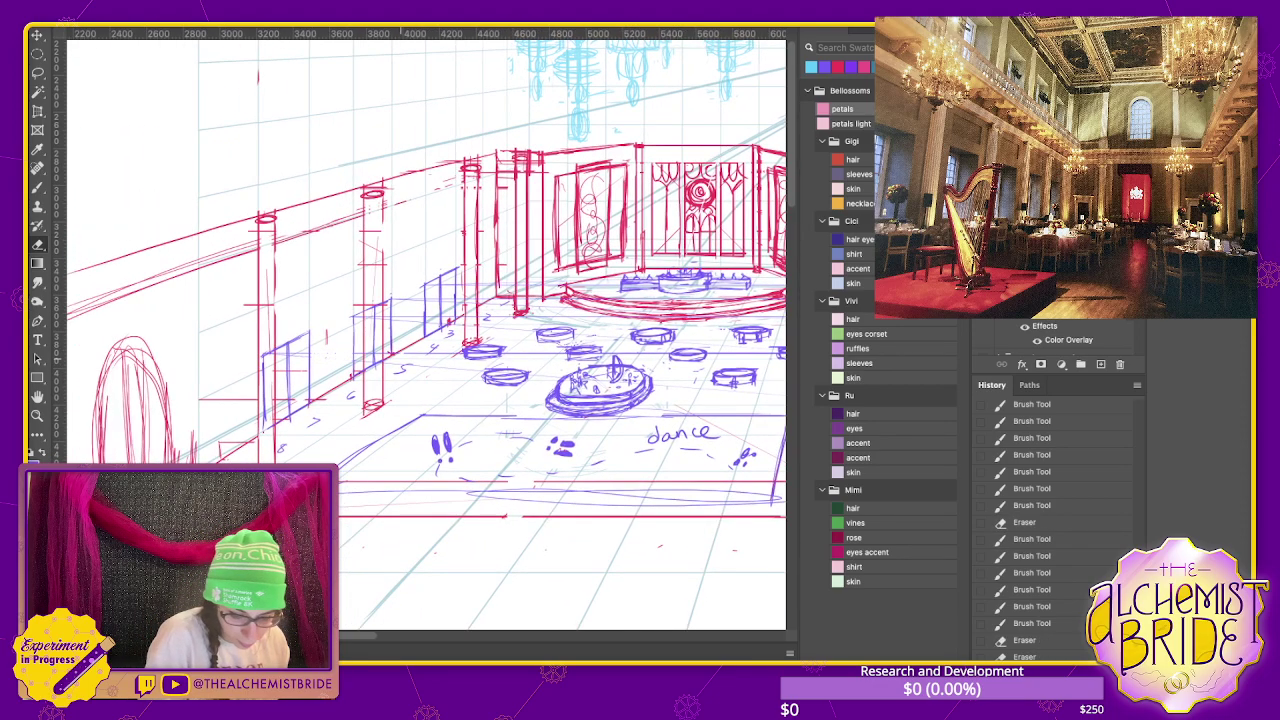
pyautogui.moveTo(506, 352); pyautogui.dragTo(660, 354)
pyautogui.moveTo(500, 350); pyautogui.dragTo(355, 365)
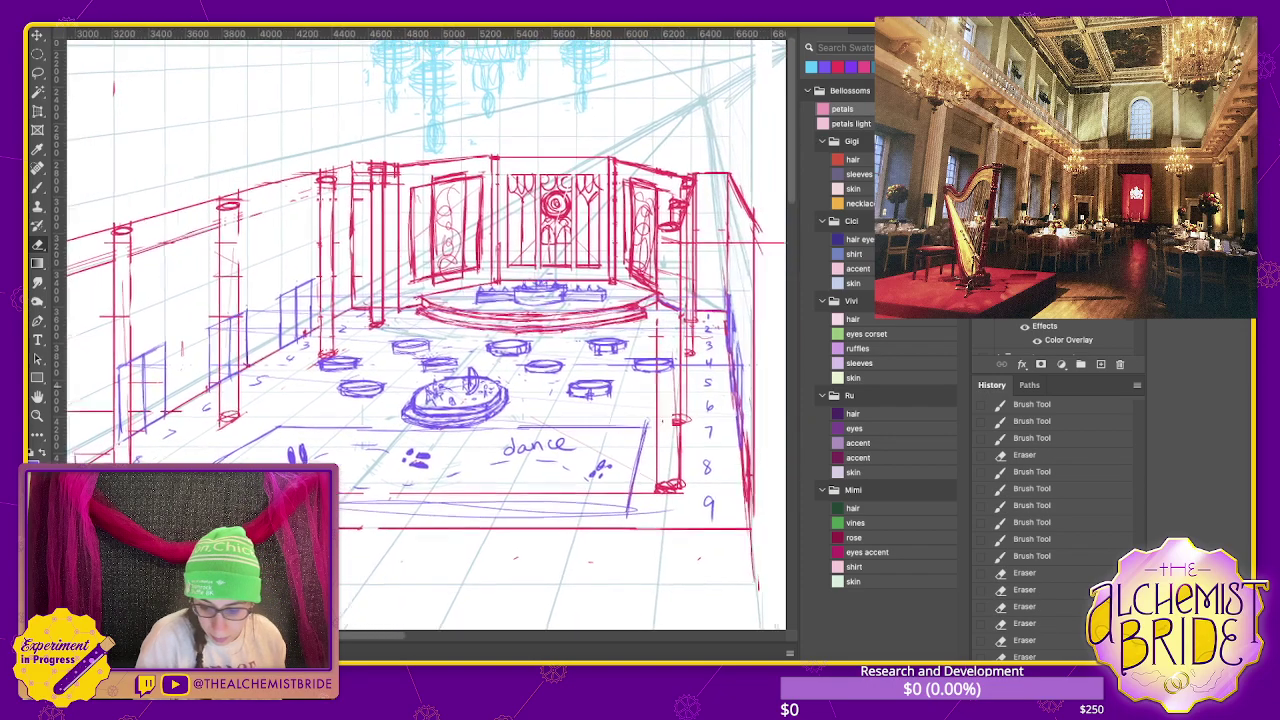
pyautogui.moveTo(572, 368); pyautogui.dragTo(624, 368)
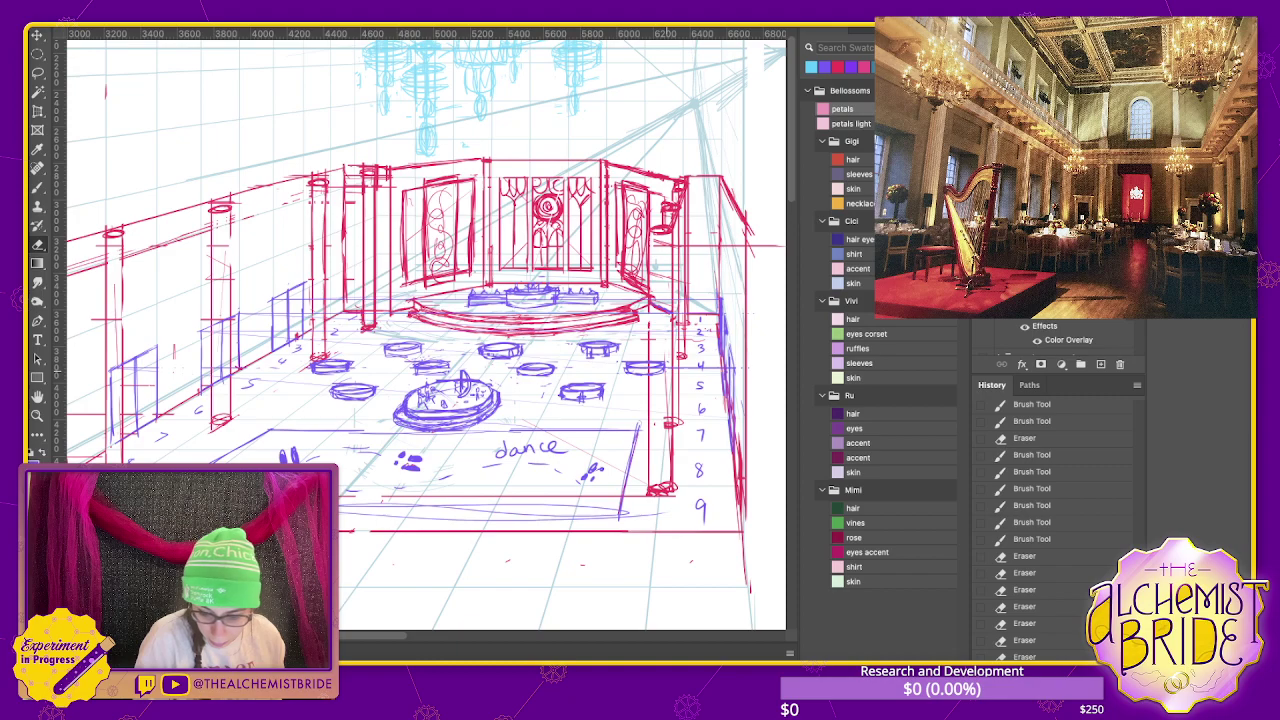
pyautogui.hotkey('ctrl', '+')
pyautogui.hotkey('ctrl', '+')
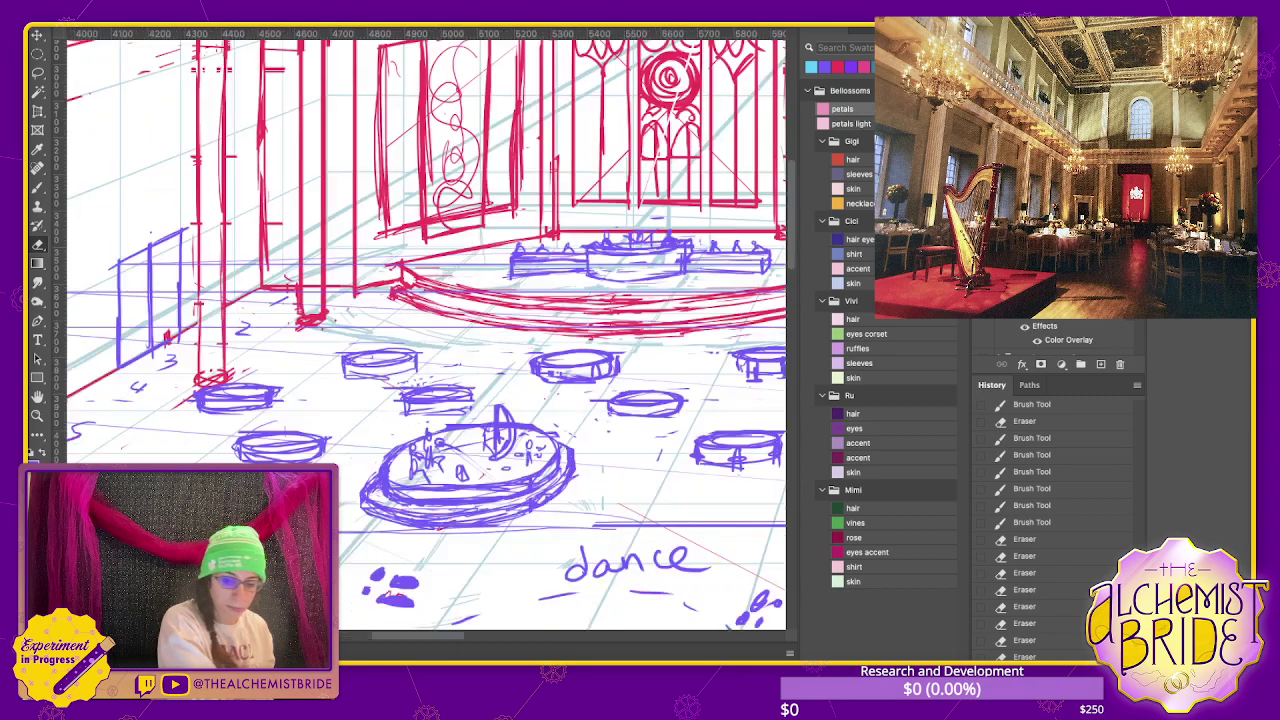
pyautogui.moveTo(650, 400); pyautogui.dragTo(176, 375)
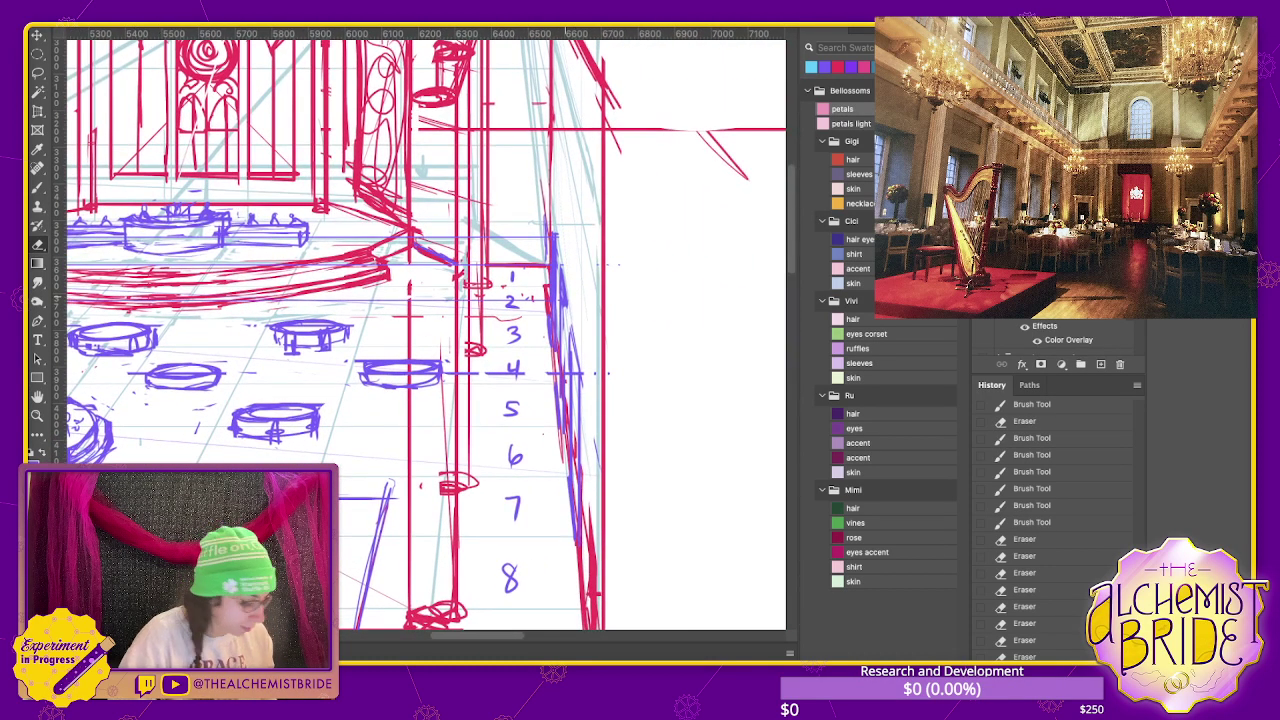
pyautogui.moveTo(556, 232); pyautogui.dragTo(564, 300)
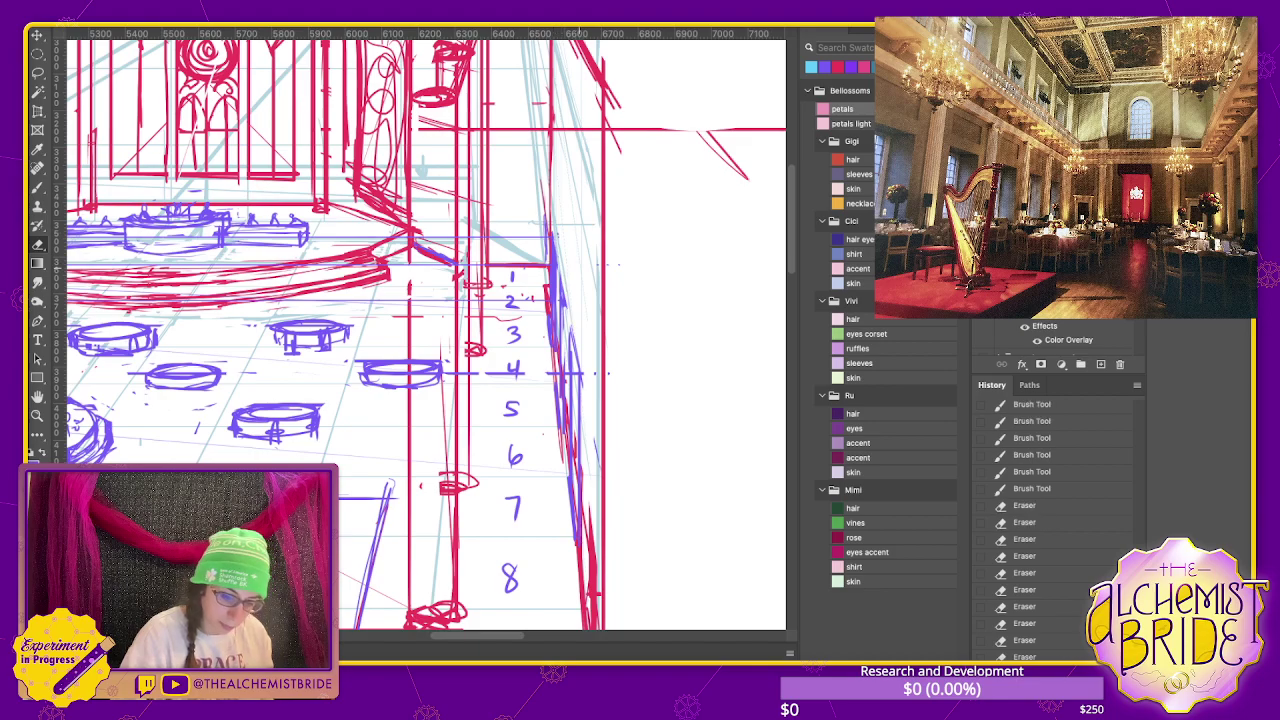
# - Draw and rework the blue right-wall edge line beside the bay numbers
pyautogui.press('b')
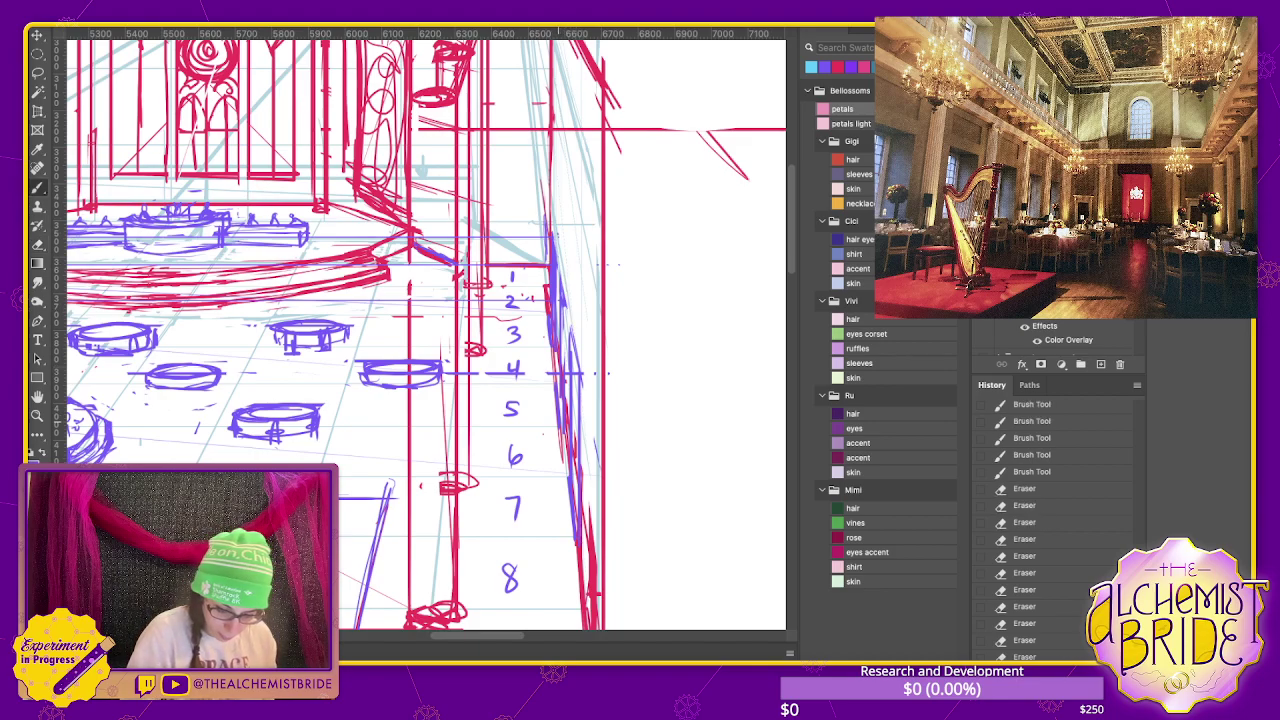
pyautogui.moveTo(558, 322)
pyautogui.mouseDown()
pyautogui.moveTo(557, 382)
pyautogui.moveTo(558, 322)
pyautogui.mouseUp()
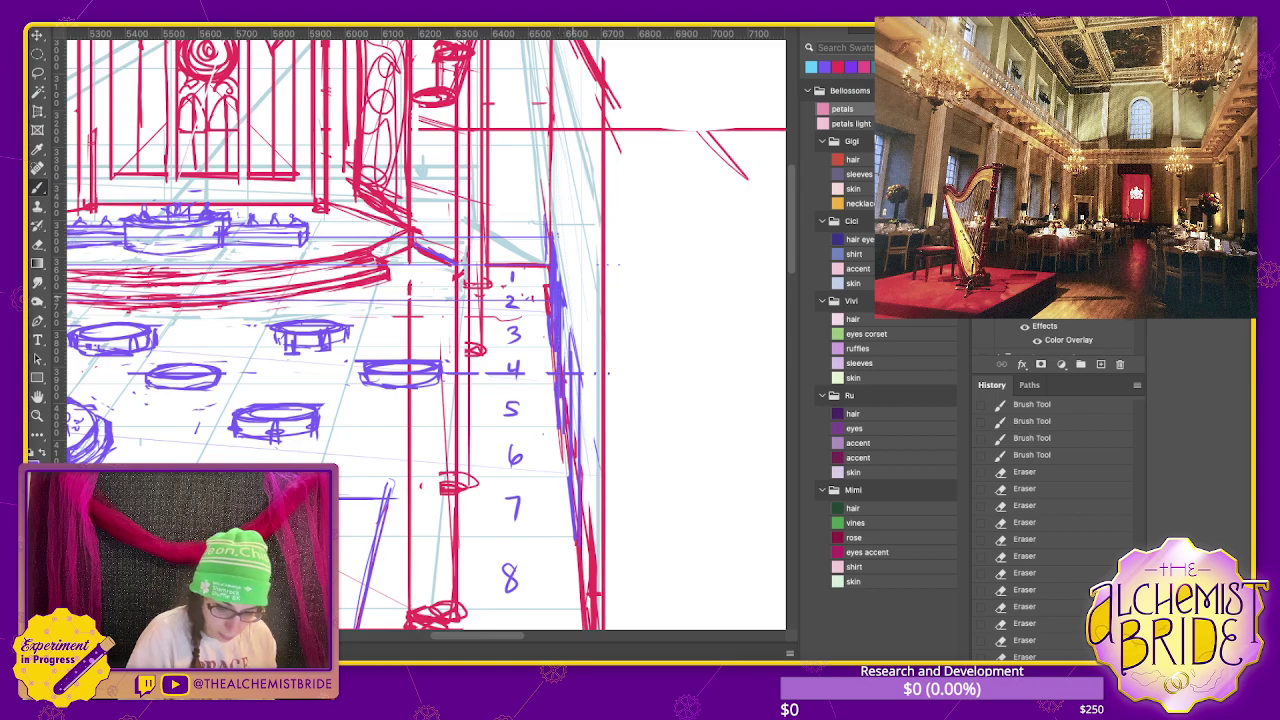
pyautogui.moveTo(565, 306); pyautogui.dragTo(562, 428)
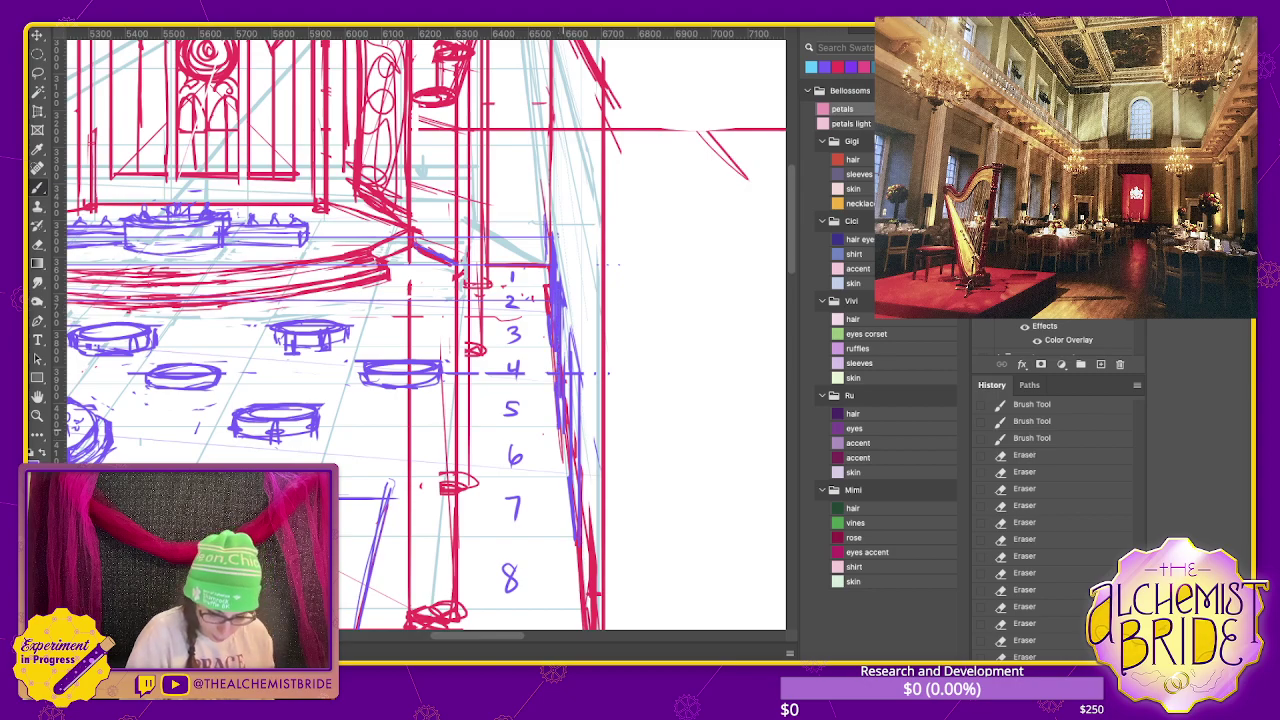
pyautogui.moveTo(564, 350)
pyautogui.mouseDown()
pyautogui.moveTo(563, 308)
pyautogui.moveTo(558, 348)
pyautogui.mouseUp()
pyautogui.press('e')
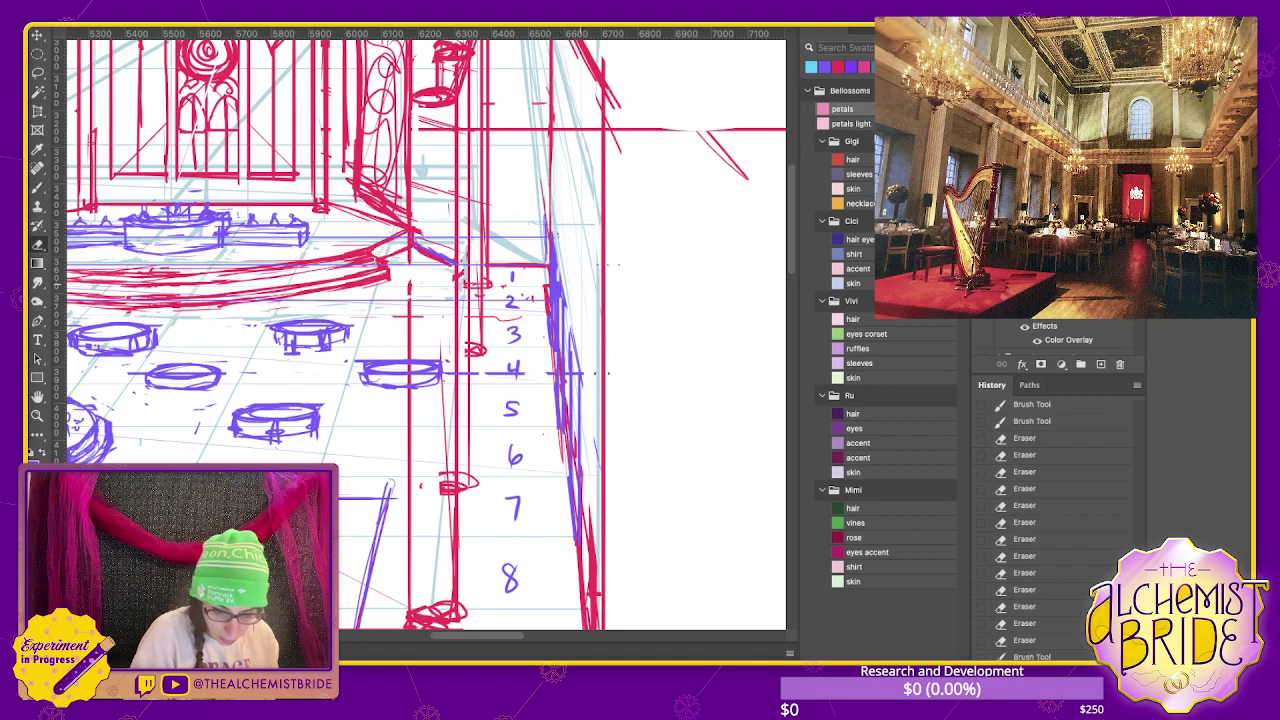
pyautogui.moveTo(555, 256); pyautogui.dragTo(556, 338)
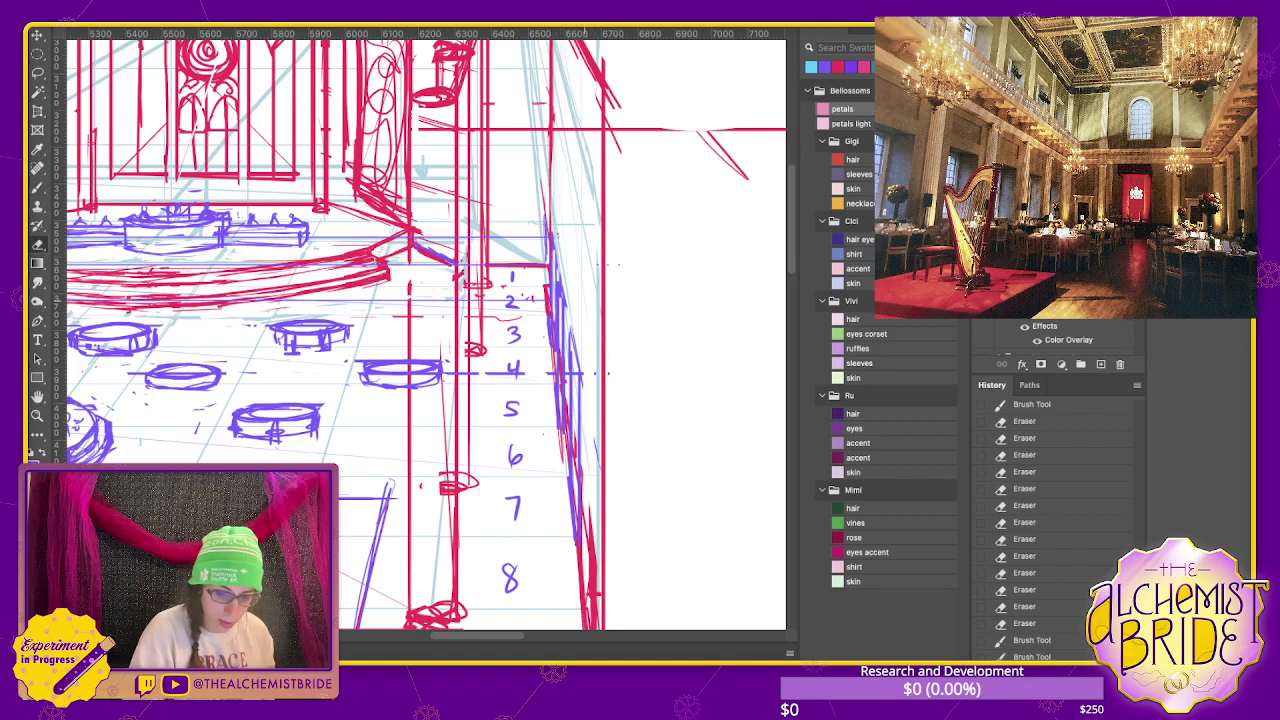
pyautogui.press('b')
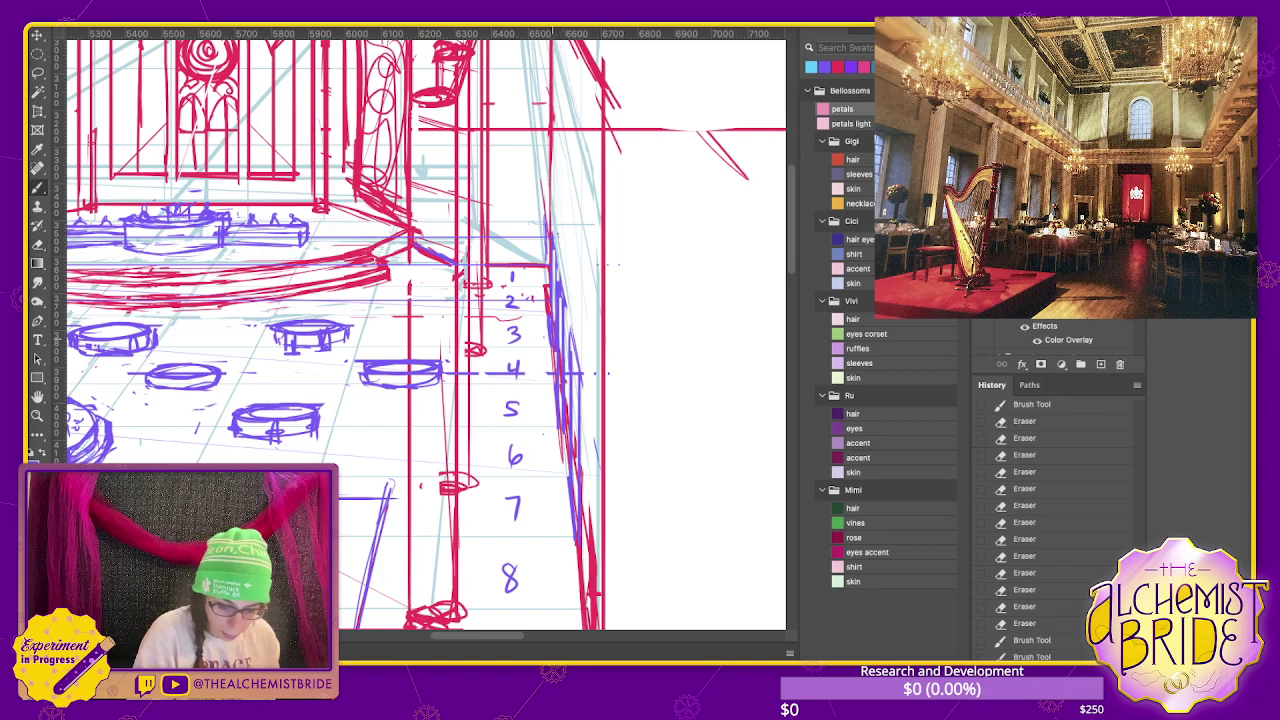
pyautogui.moveTo(556, 290); pyautogui.dragTo(557, 380)
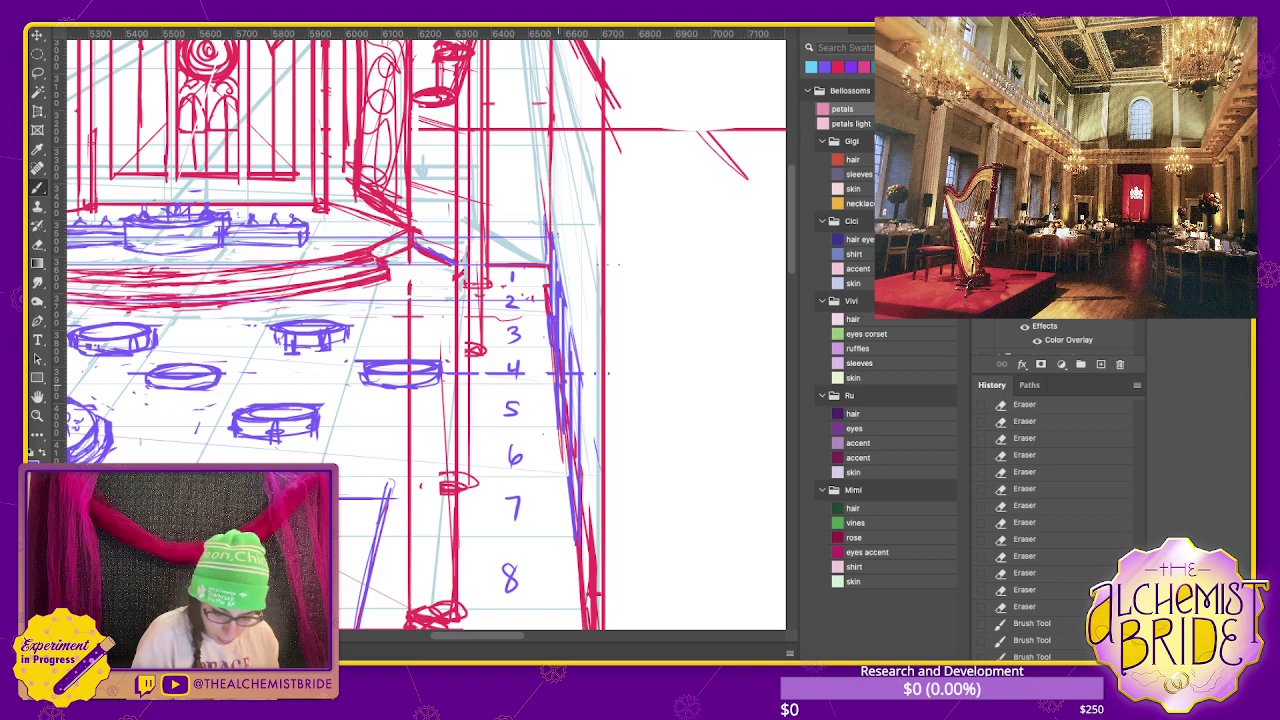
# - Erase leftover stroke bits near the bays and add a final short stroke
pyautogui.press('e')
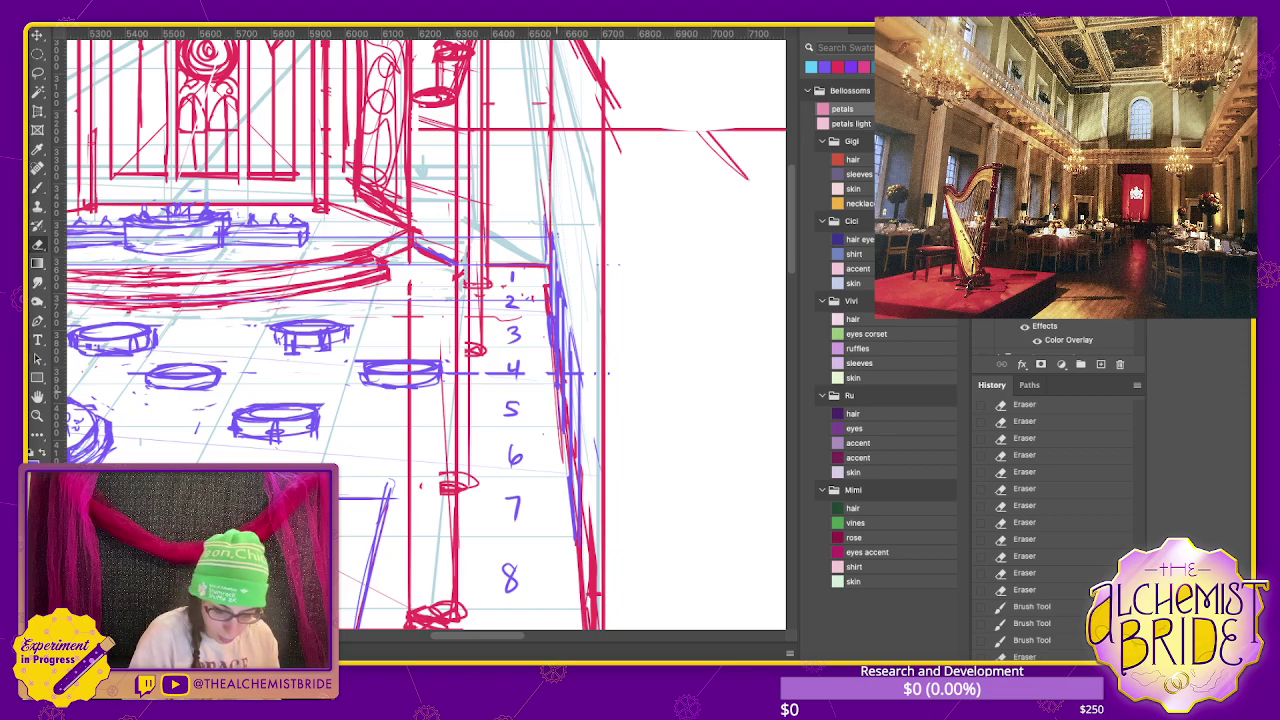
pyautogui.moveTo(556, 290); pyautogui.dragTo(557, 330)
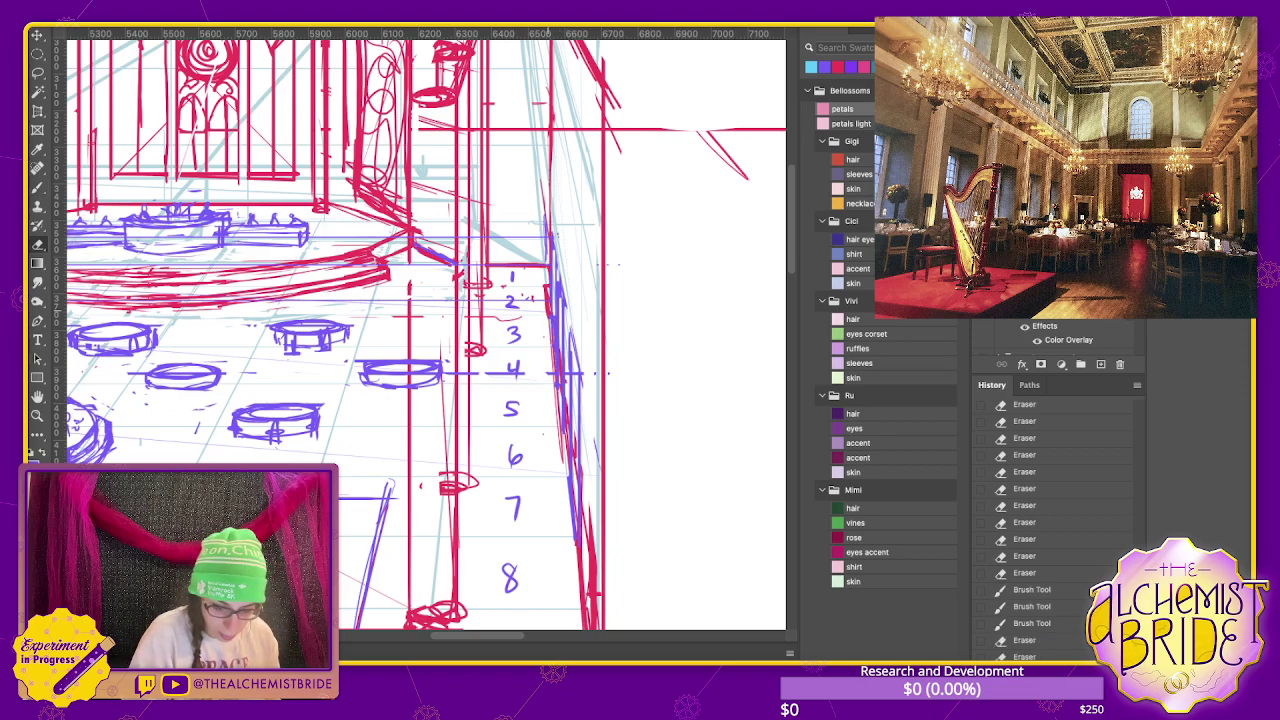
pyautogui.moveTo(442, 370); pyautogui.dragTo(442, 420)
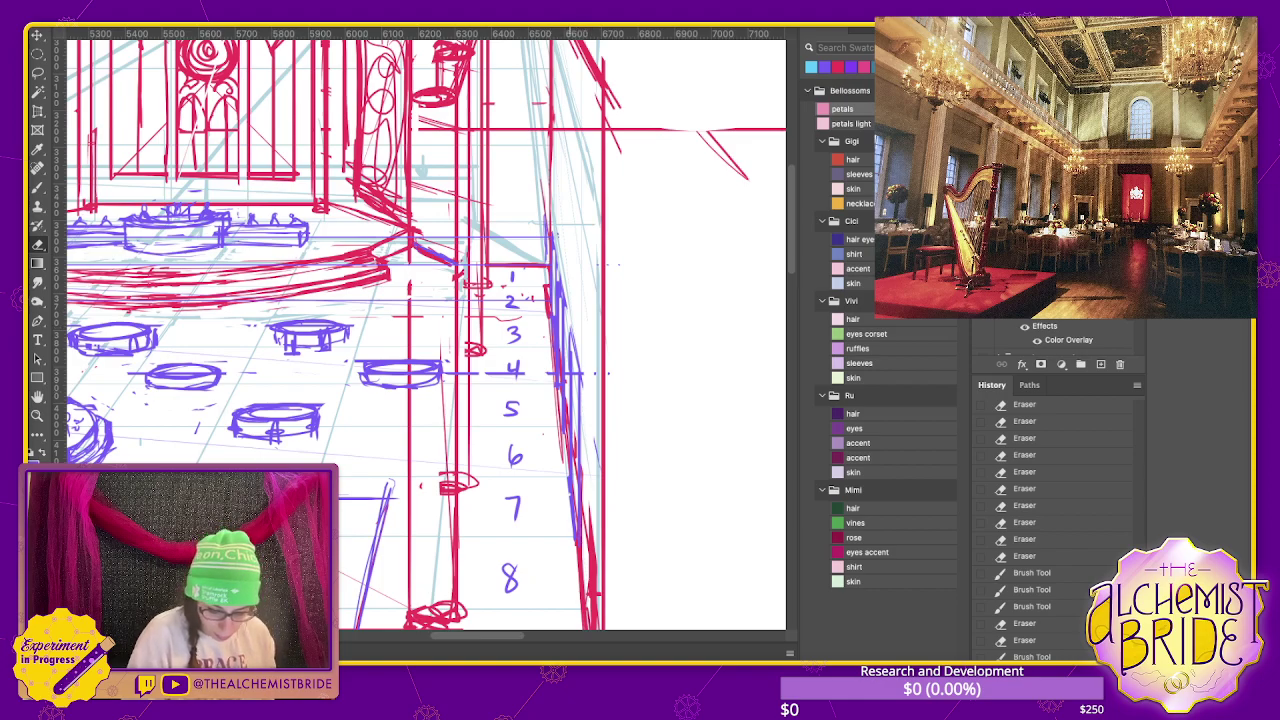
pyautogui.moveTo(556, 300); pyautogui.dragTo(557, 340)
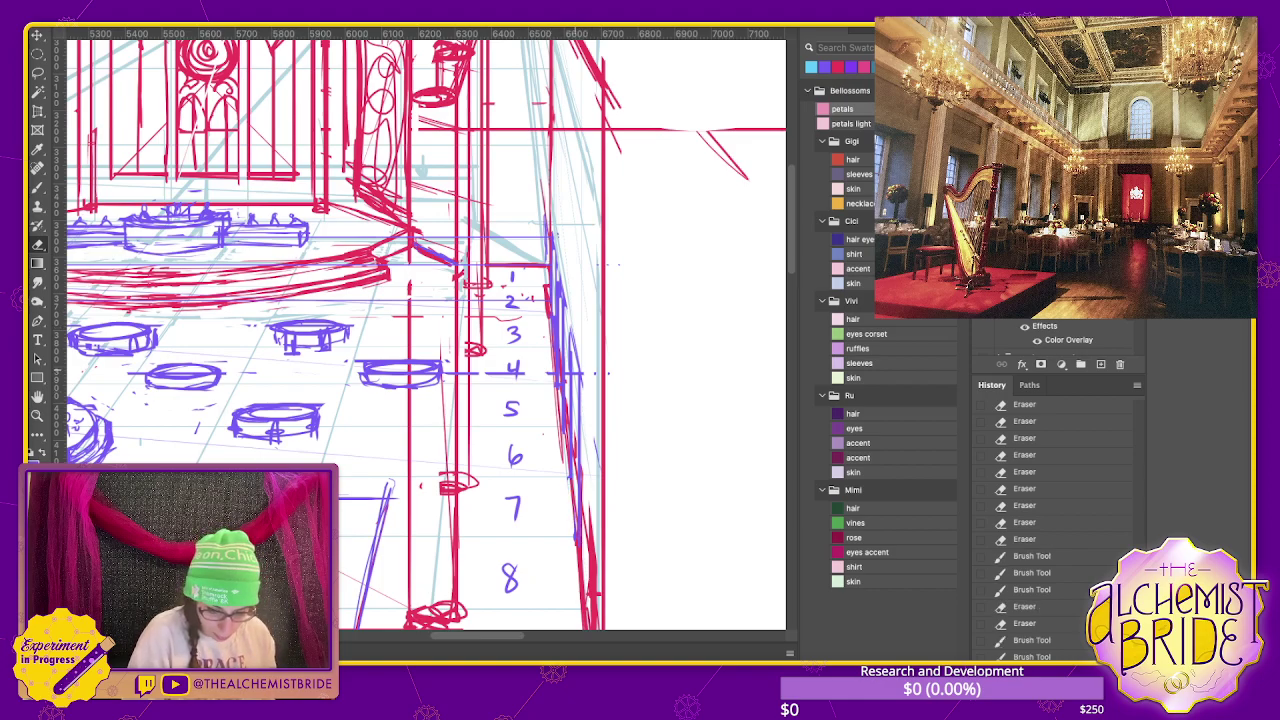
pyautogui.press('e')
pyautogui.moveTo(505, 372); pyautogui.dragTo(520, 380)
pyautogui.press('b')
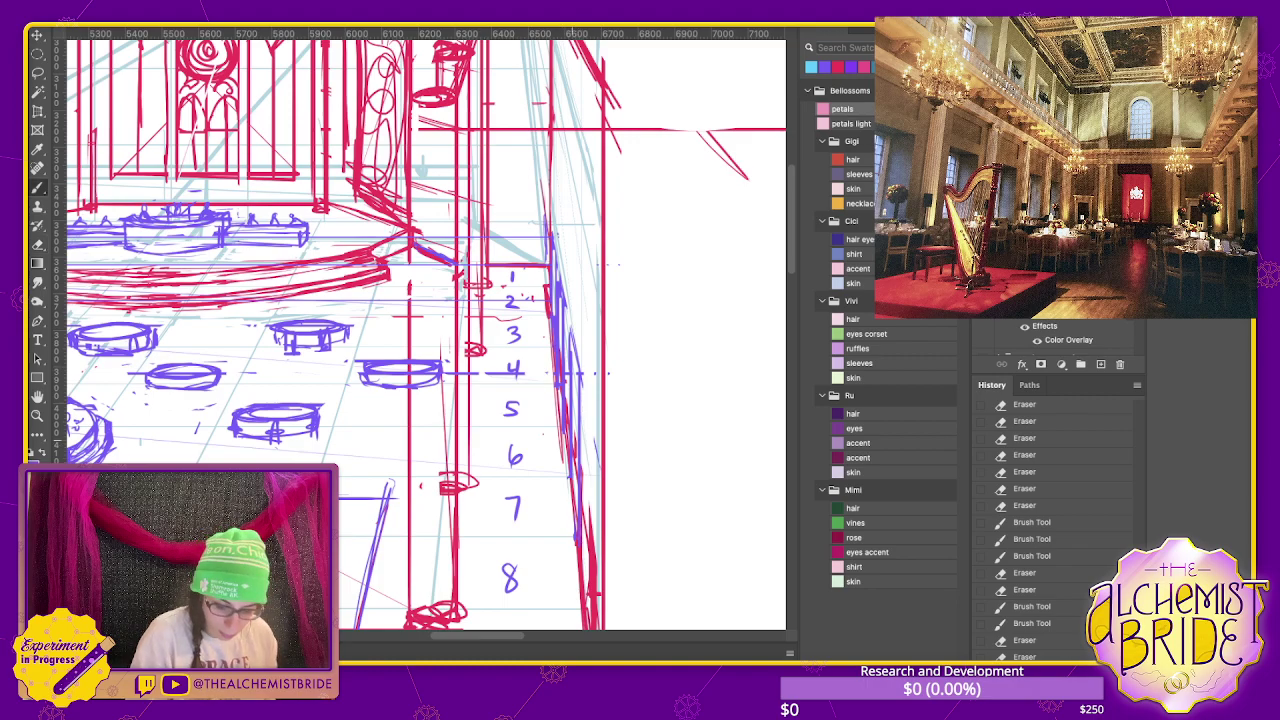
pyautogui.moveTo(564, 478); pyautogui.dragTo(578, 479)
# - Lasso-select the floor area beneath the stage's front edge
pyautogui.hotkey('ctrl', '-')
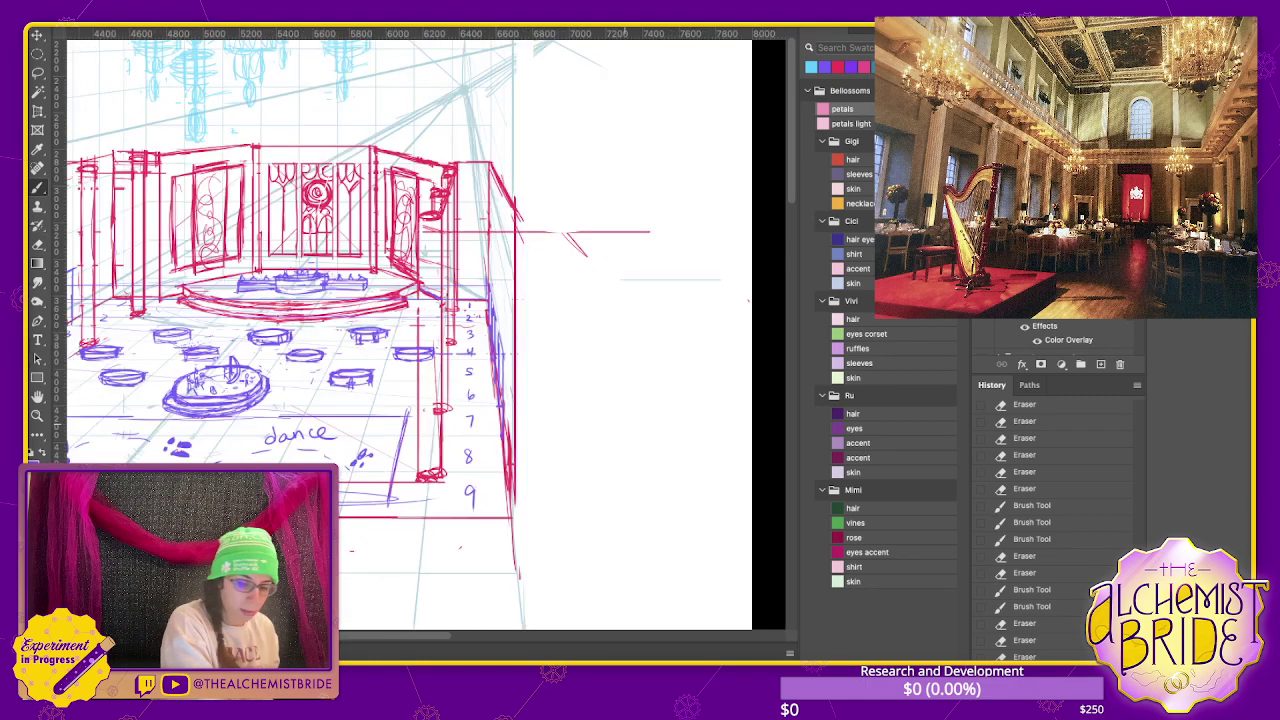
pyautogui.moveTo(300, 400); pyautogui.dragTo(563, 408)
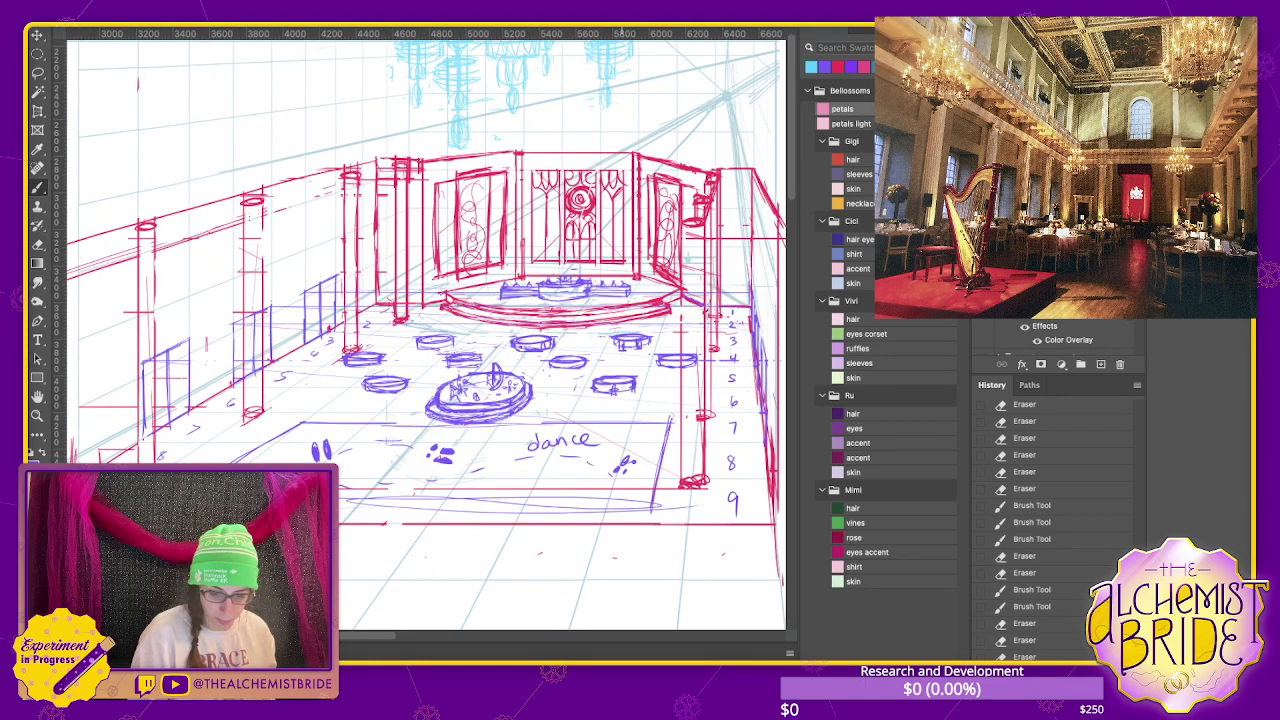
pyautogui.press('k')
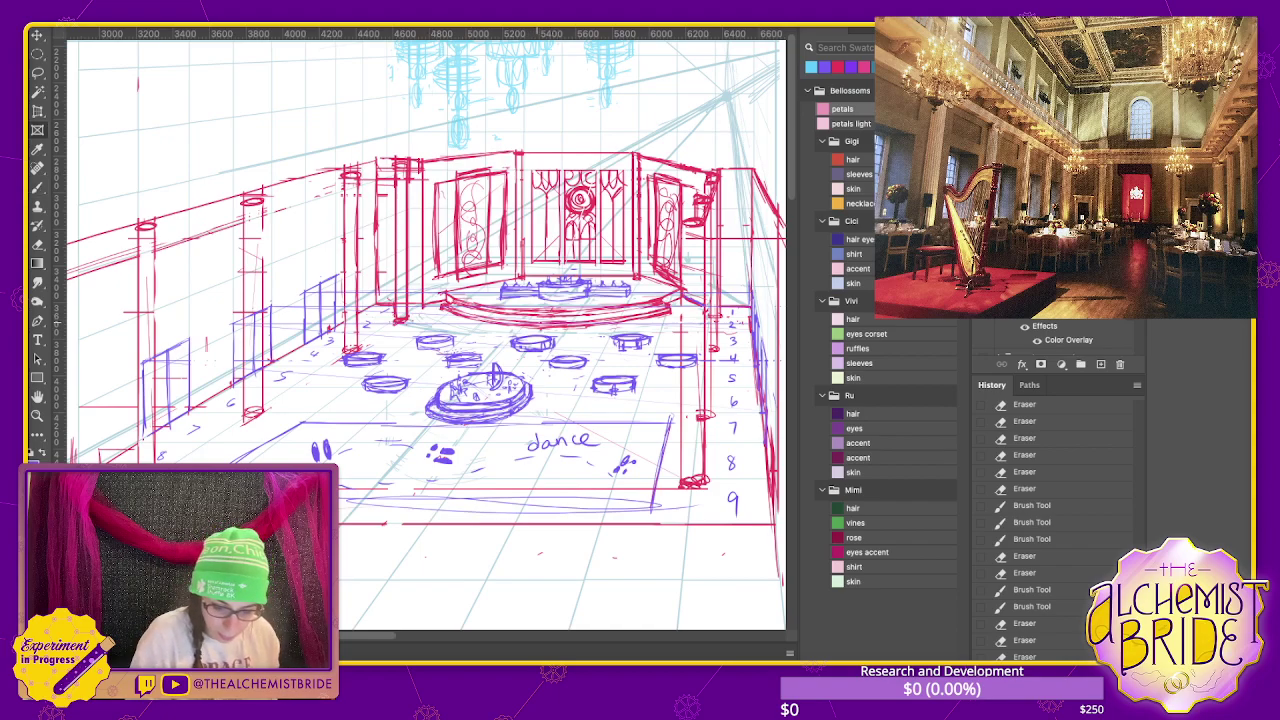
pyautogui.press('l')
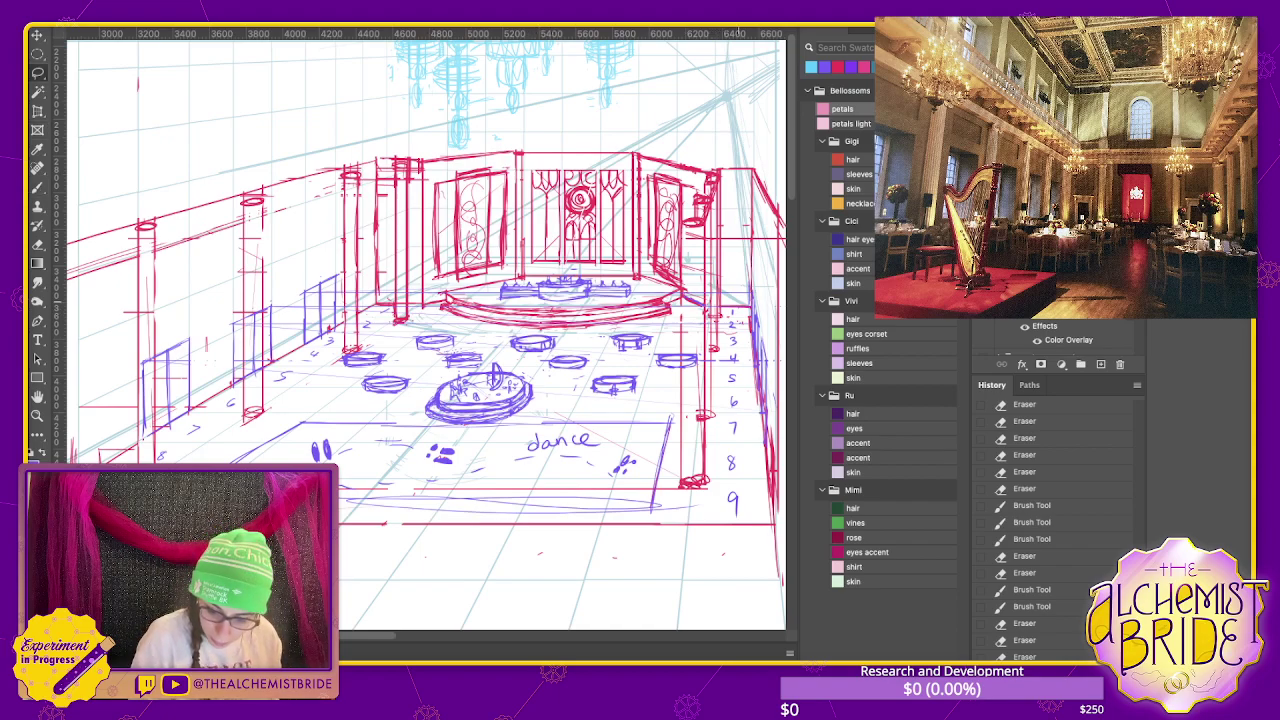
pyautogui.moveTo(742, 285); pyautogui.dragTo(382, 282)
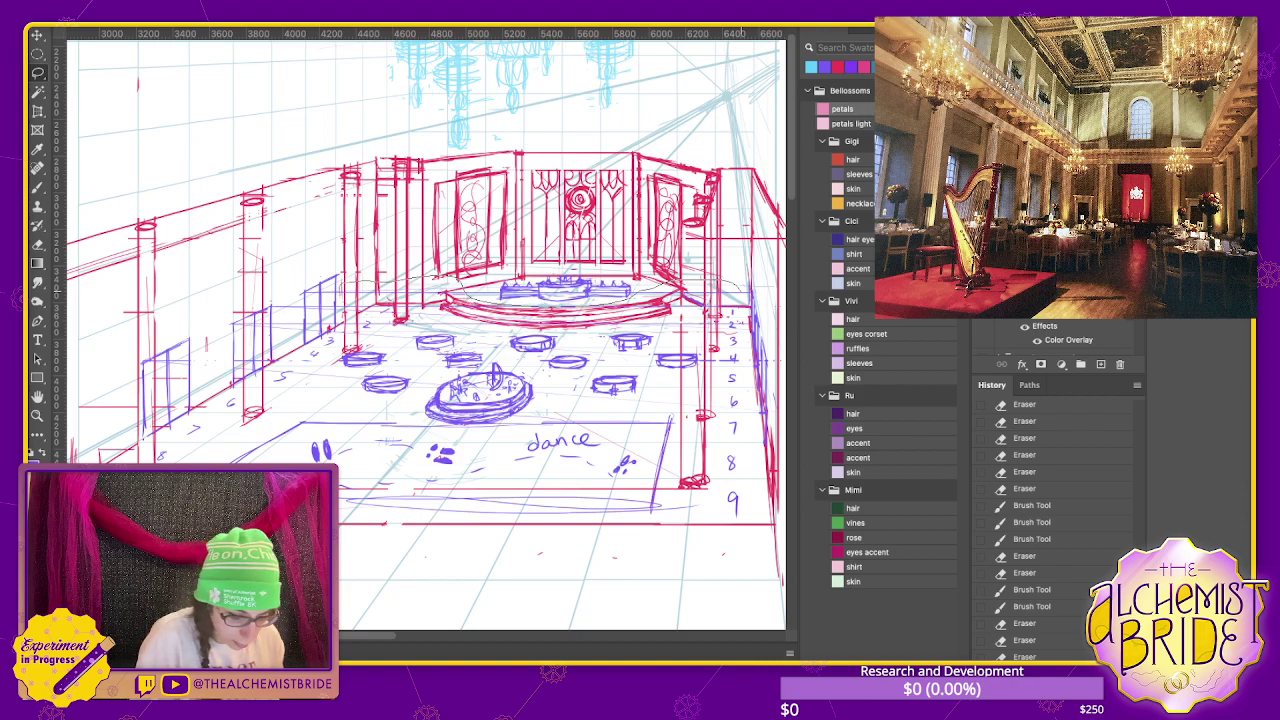
pyautogui.moveTo(356, 328)
pyautogui.mouseDown()
pyautogui.moveTo(610, 330)
pyautogui.moveTo(196, 405)
pyautogui.moveTo(200, 420)
pyautogui.mouseUp()
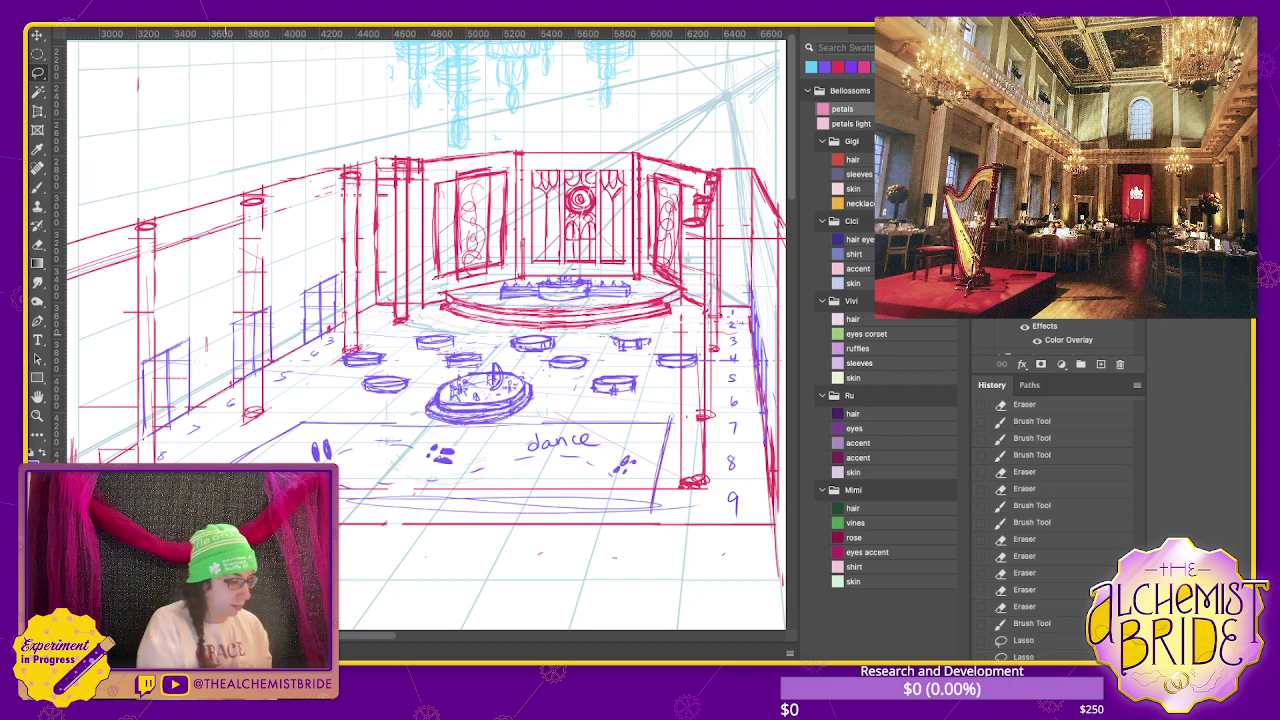
# - Brush arched tops onto the blue windows along the left wall
pyautogui.hotkey('ctrl', '+')
pyautogui.hscroll(-5, 420, 330)
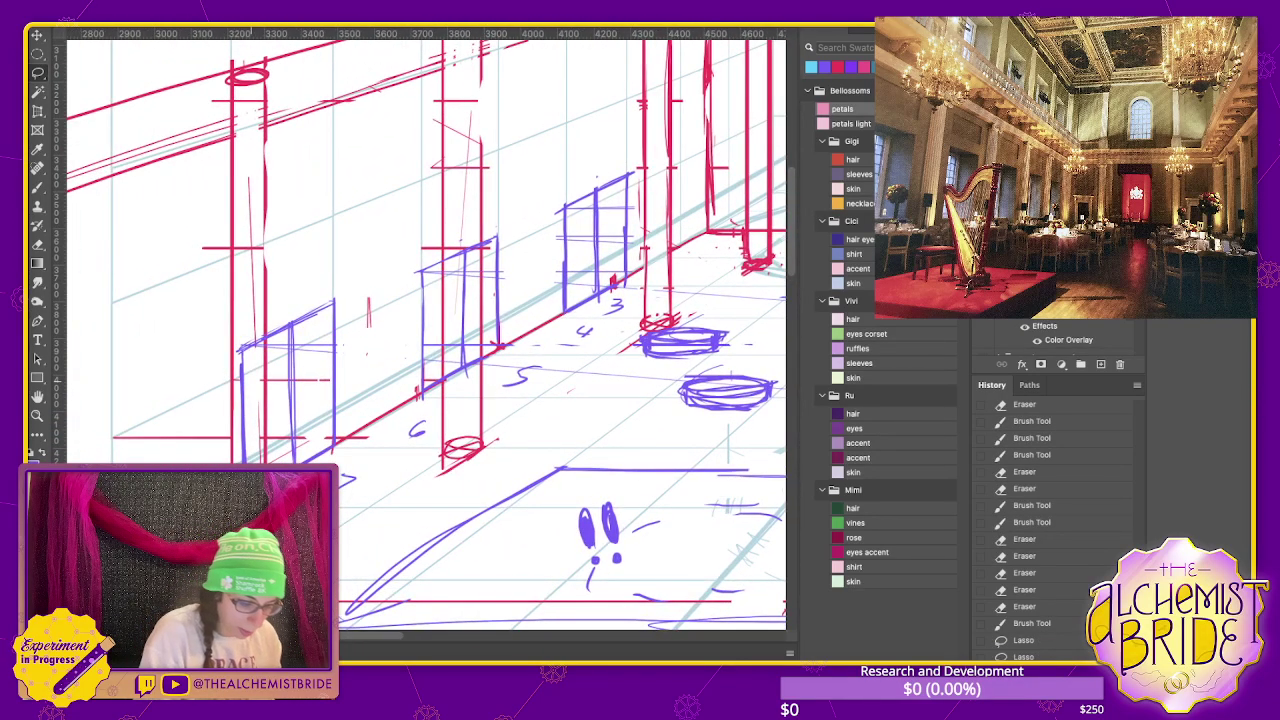
pyautogui.press('b')
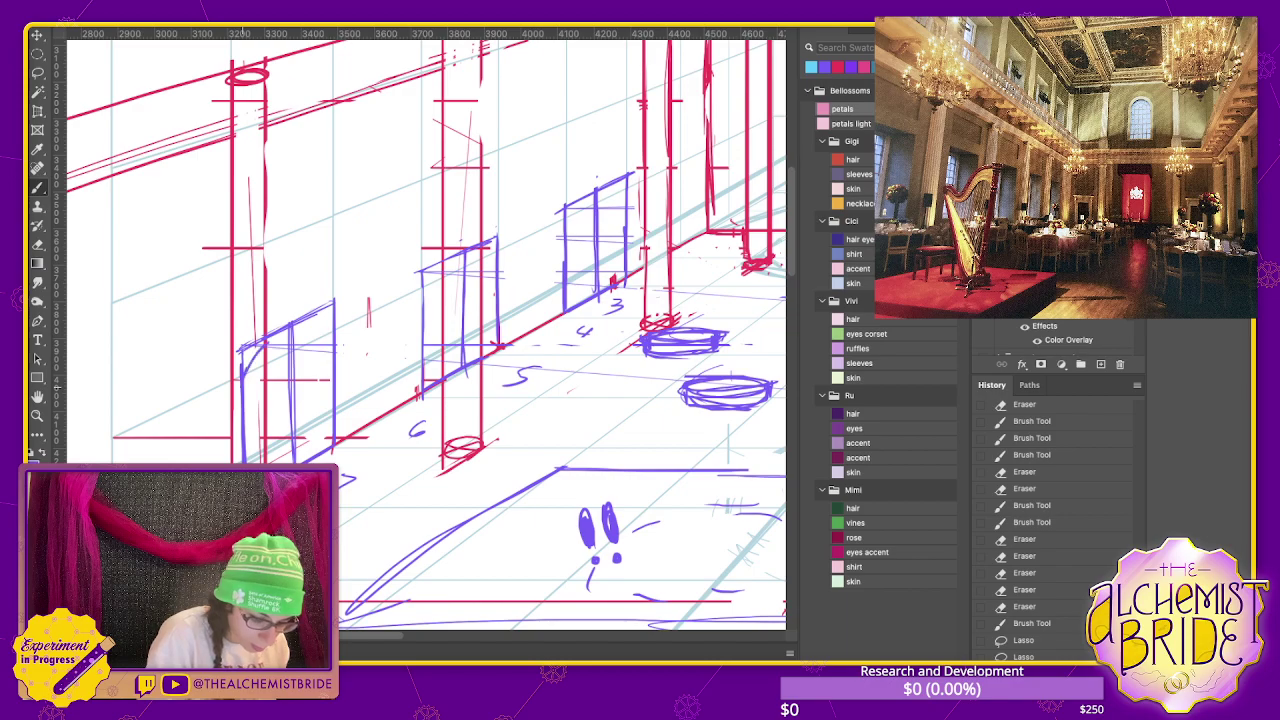
pyautogui.moveTo(241, 368); pyautogui.dragTo(262, 343)
pyautogui.moveTo(428, 272); pyautogui.dragTo(432, 306)
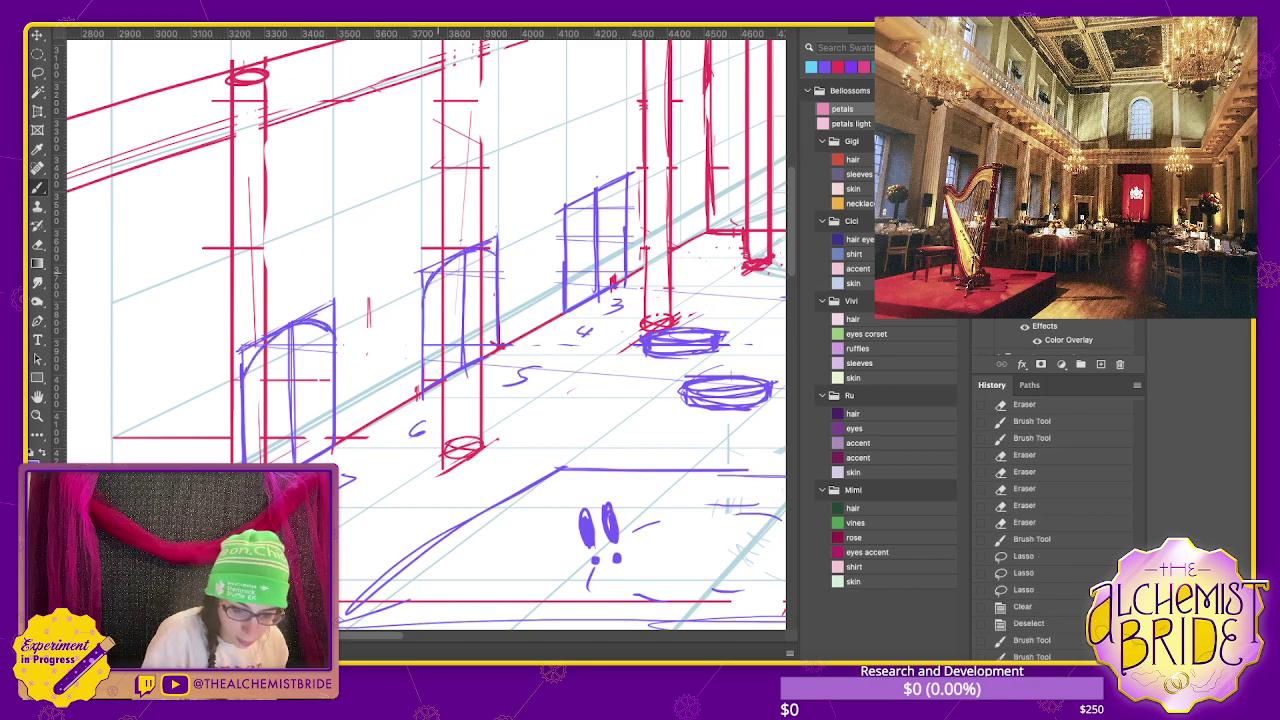
pyautogui.moveTo(570, 214); pyautogui.dragTo(620, 190)
pyautogui.moveTo(566, 236)
pyautogui.mouseDown()
pyautogui.moveTo(594, 192)
pyautogui.moveTo(628, 186)
pyautogui.mouseUp()
pyautogui.moveTo(500, 350)
pyautogui.mouseDown()
pyautogui.moveTo(215, 300)
pyautogui.moveTo(480, 350)
pyautogui.mouseUp()
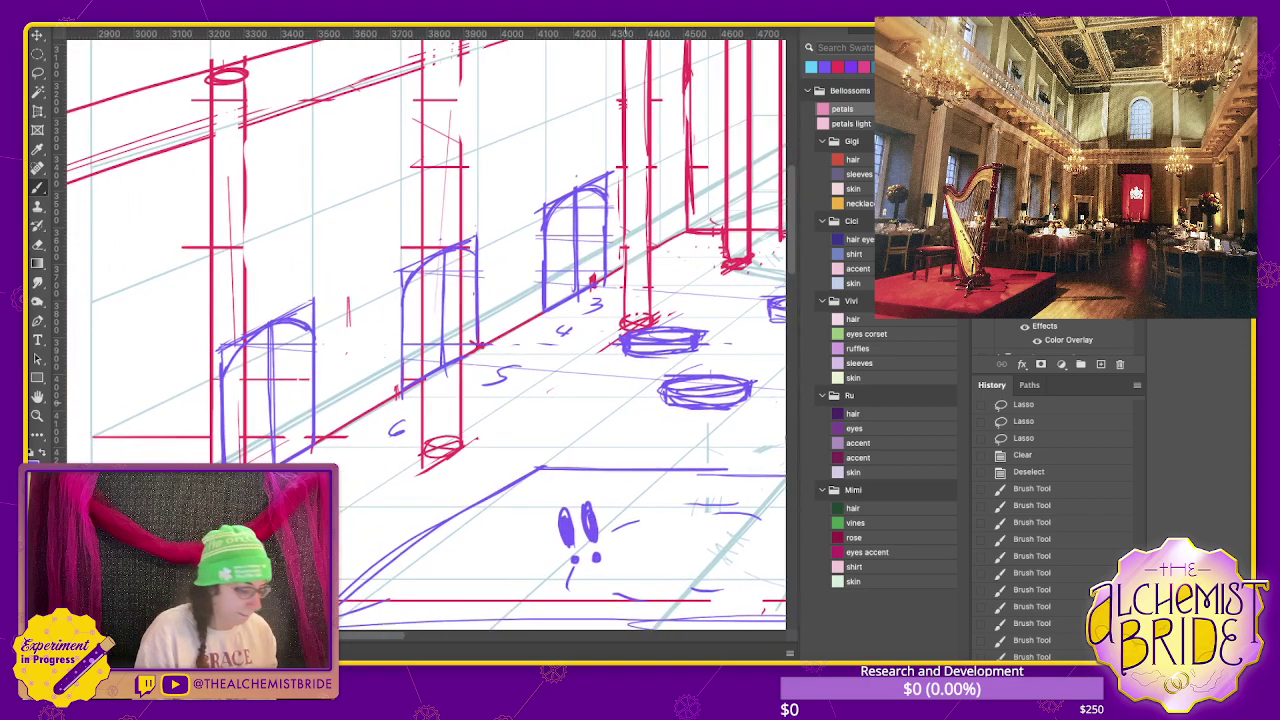
# - Erase stray lines from the left, middle and far arches
pyautogui.press('e')
pyautogui.moveTo(218, 355); pyautogui.dragTo(316, 300)
pyautogui.moveTo(400, 278); pyautogui.dragTo(410, 266)
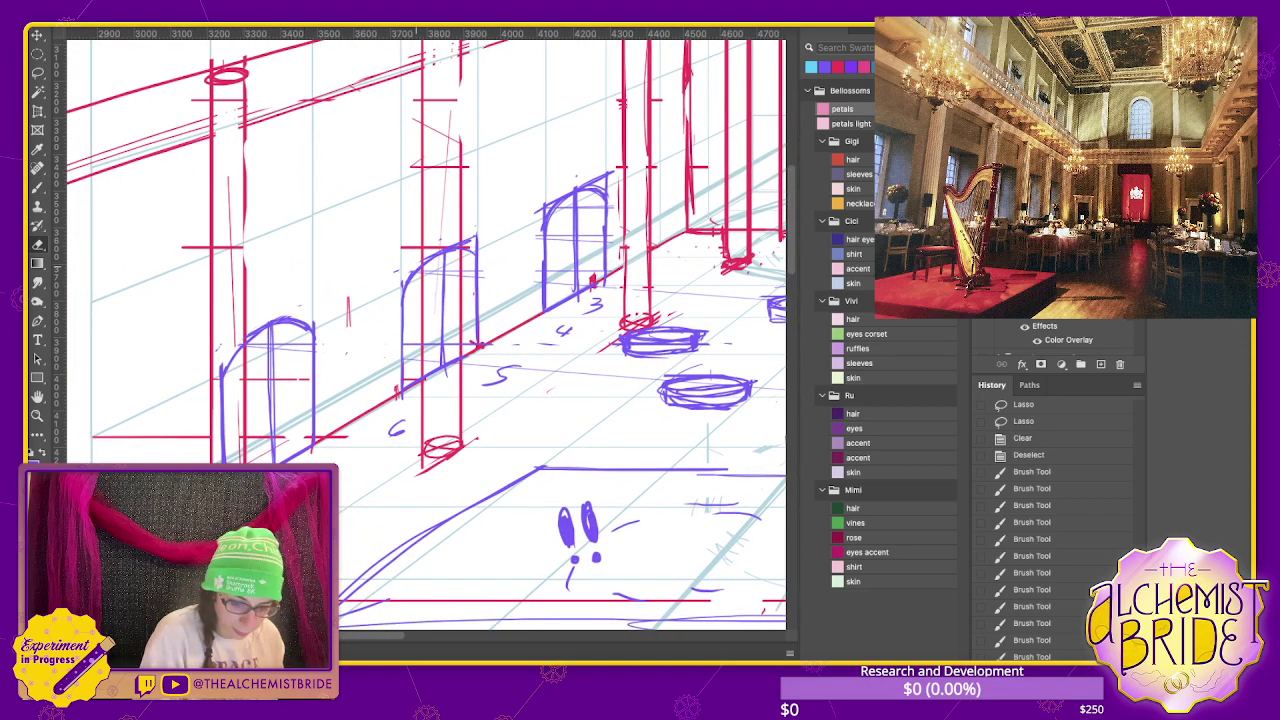
pyautogui.moveTo(545, 210); pyautogui.dragTo(606, 184)
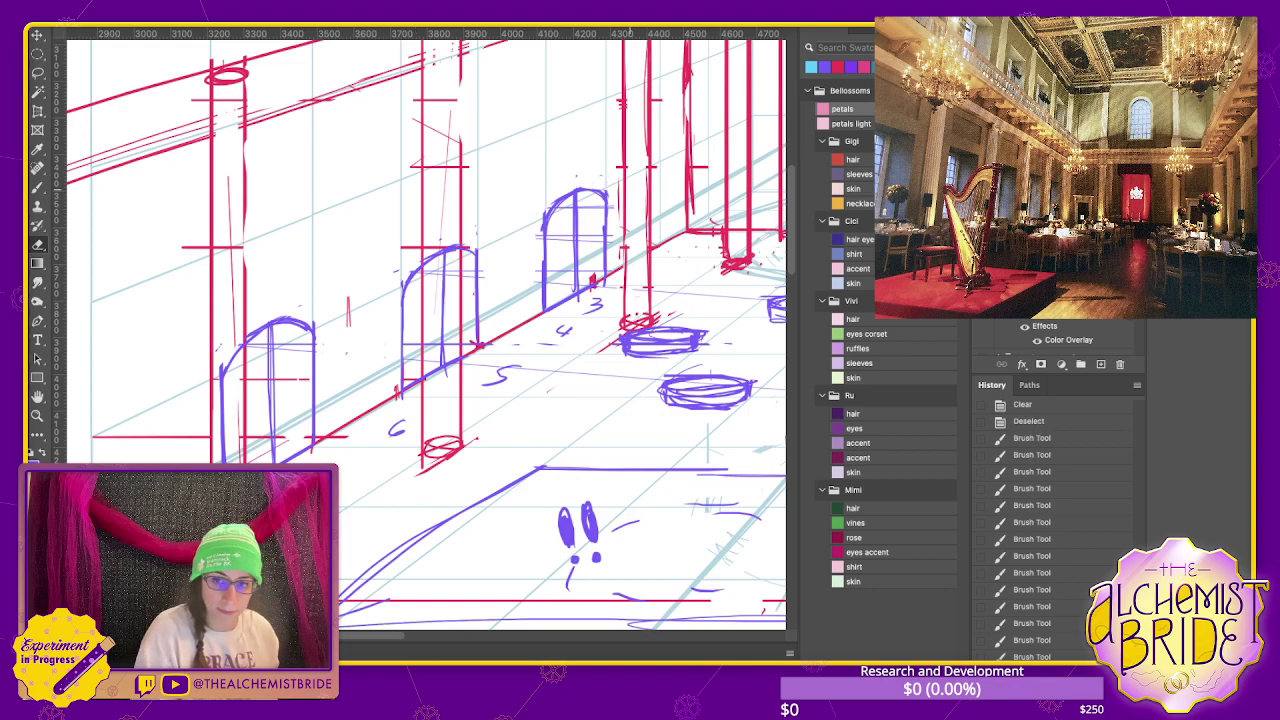
# - Darken the left arch's right edge and undo trial strokes by the right arch
pyautogui.press('b')
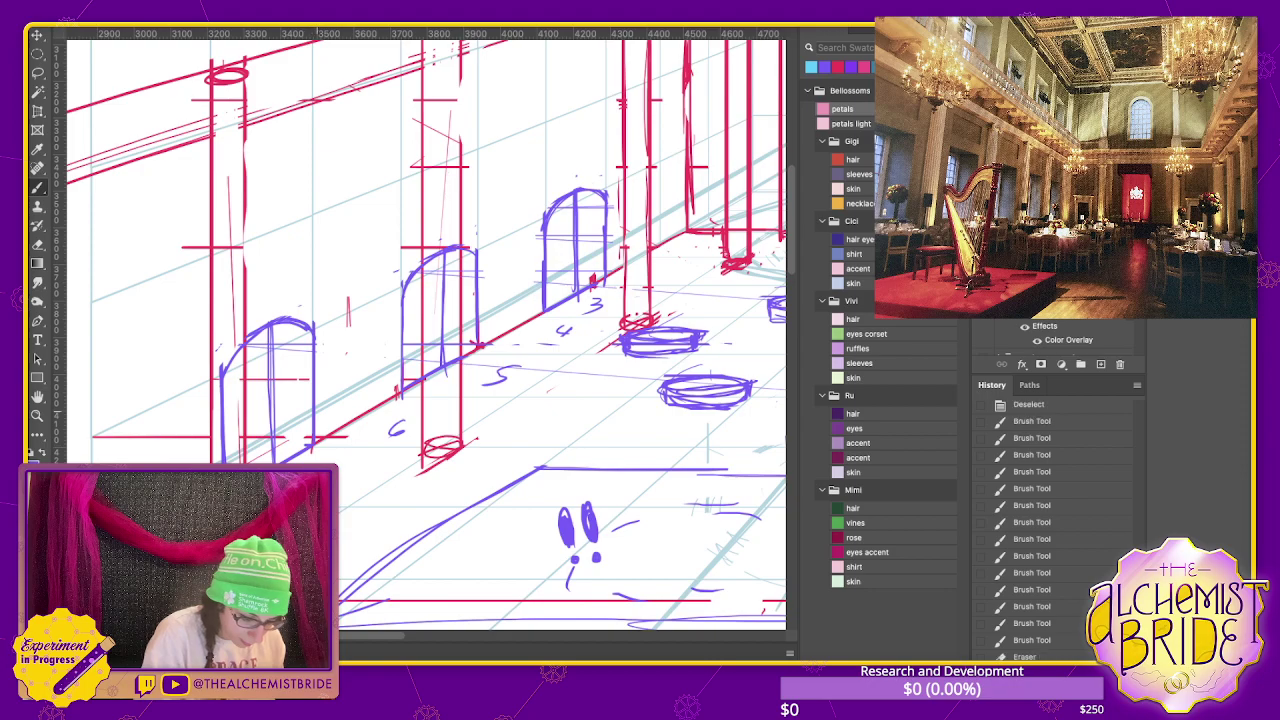
pyautogui.moveTo(308, 332)
pyautogui.mouseDown()
pyautogui.moveTo(306, 436)
pyautogui.moveTo(476, 252)
pyautogui.mouseUp()
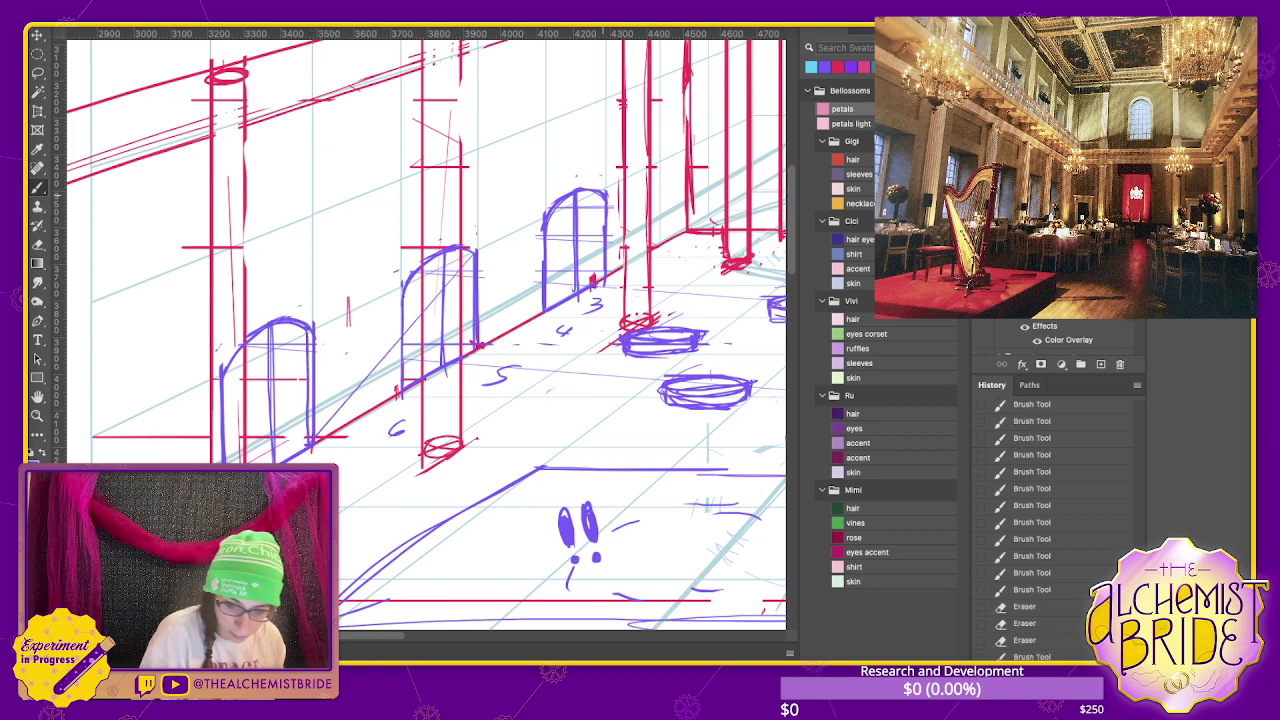
pyautogui.moveTo(482, 344); pyautogui.dragTo(542, 270)
pyautogui.moveTo(578, 226); pyautogui.dragTo(602, 272)
pyautogui.hotkey('ctrl', 'z')
pyautogui.hotkey('ctrl', 'z')
# - Draw vertical center lines inside the middle and right arches
pyautogui.moveTo(602, 200); pyautogui.dragTo(602, 284)
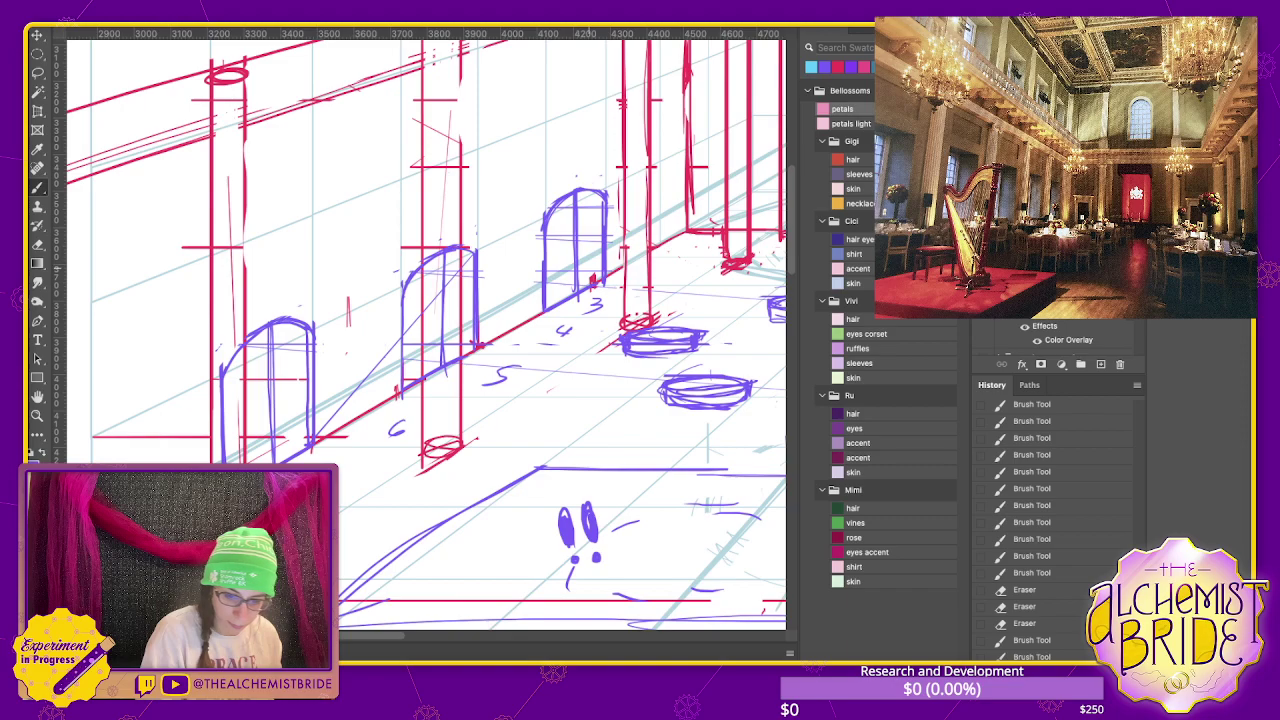
pyautogui.hotkey('ctrl', 'z')
pyautogui.moveTo(471, 248); pyautogui.dragTo(471, 342)
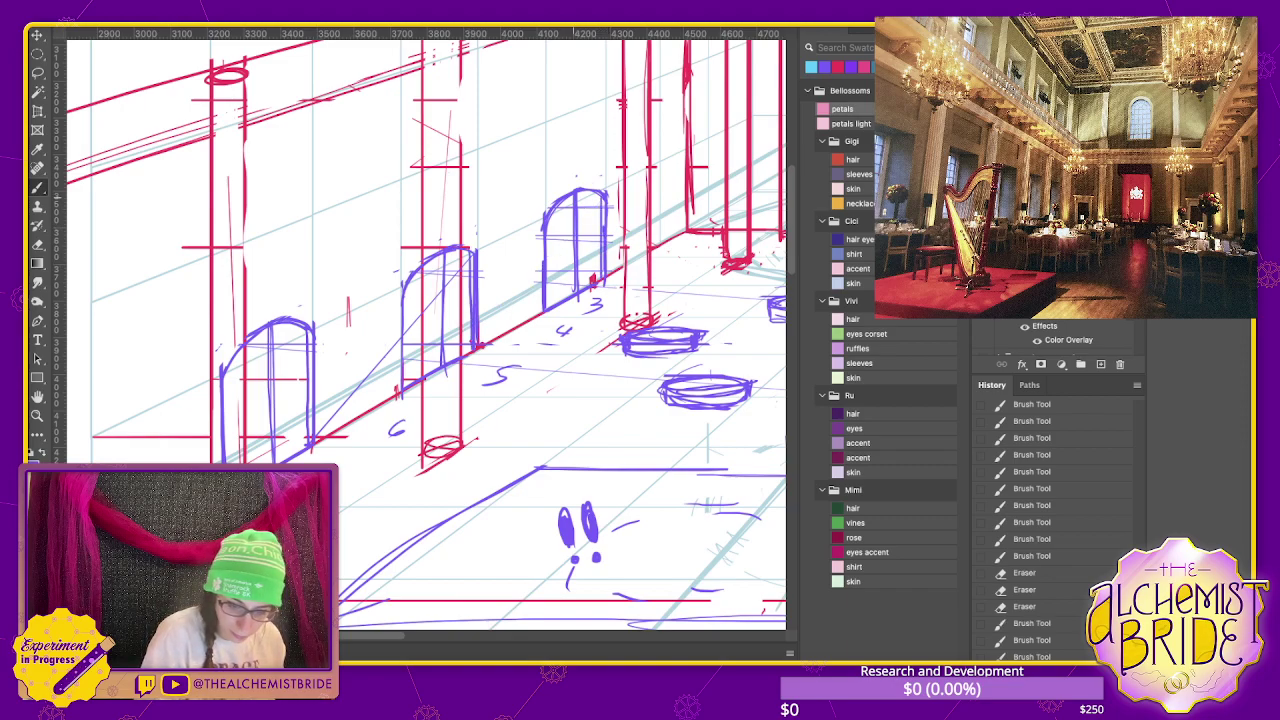
pyautogui.hotkey('ctrl', 'z')
pyautogui.hotkey('ctrl', 'z')
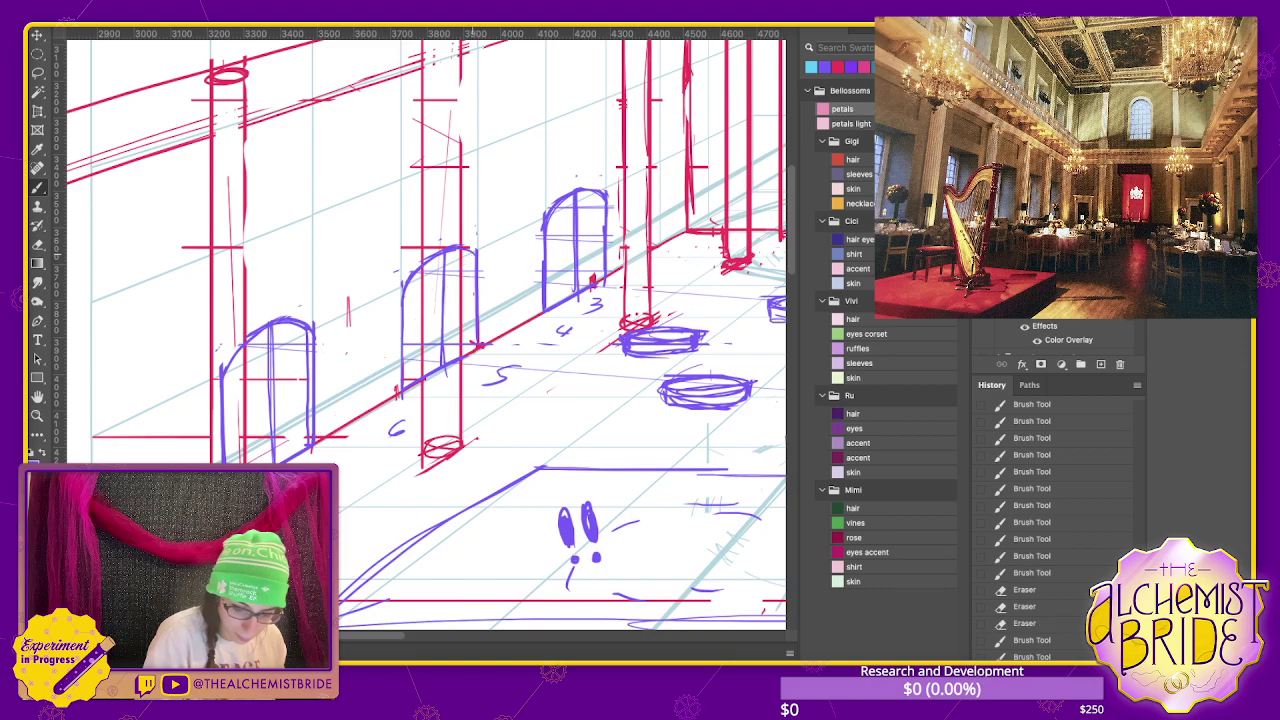
pyautogui.moveTo(471, 264); pyautogui.dragTo(471, 338)
pyautogui.moveTo(602, 198); pyautogui.dragTo(602, 272)
pyautogui.hotkey('ctrl', 'z')
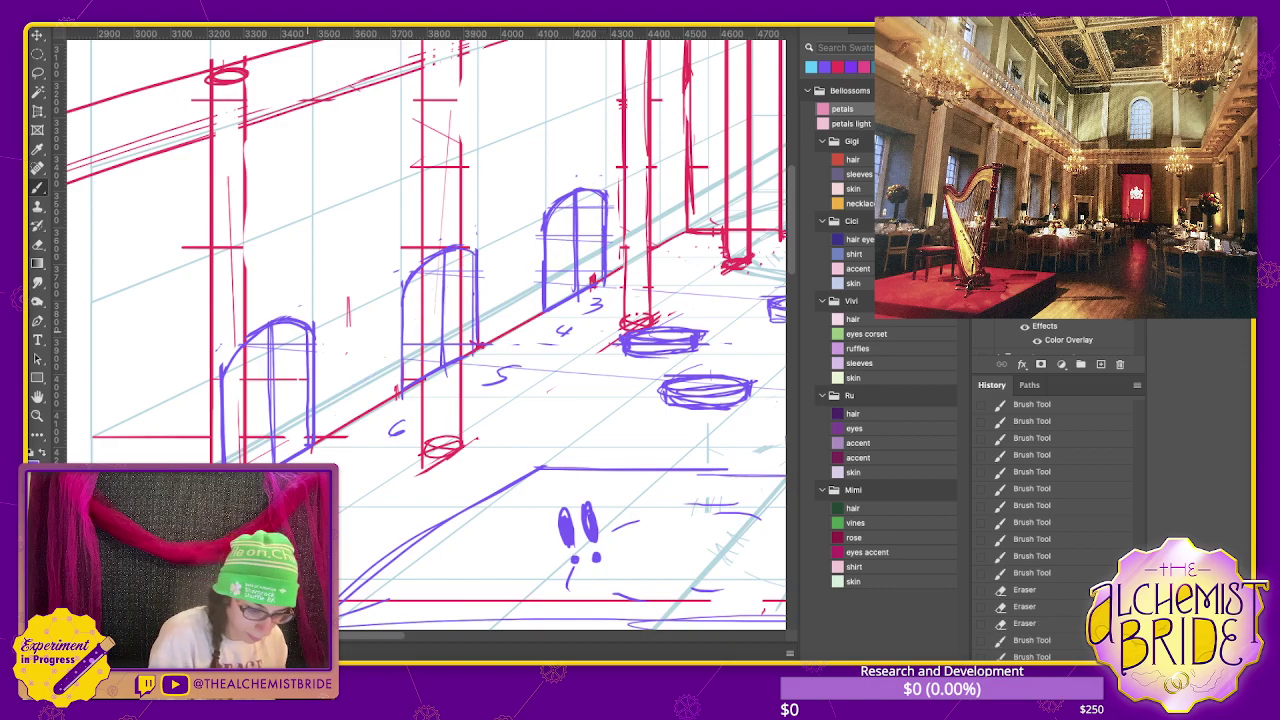
pyautogui.hotkey('ctrl', '-')
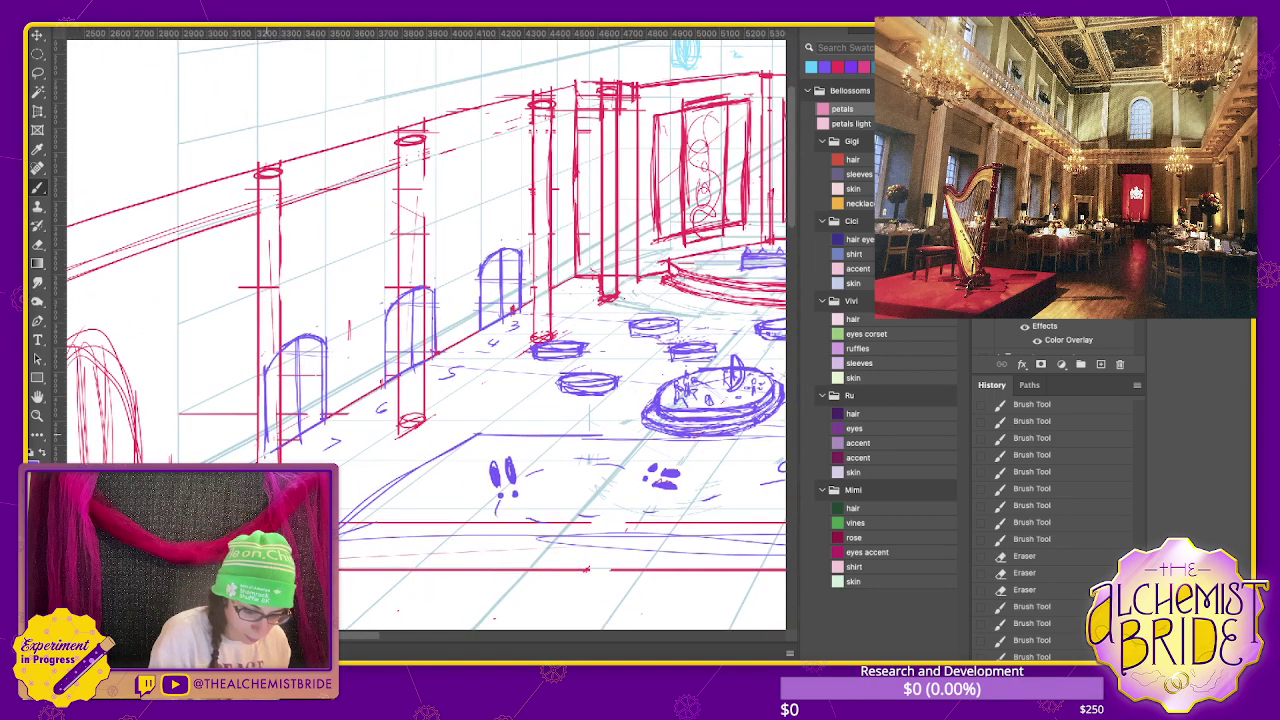
# - Add a trimmed short stroke by the left arch, then a blue arrow pointing at the numbered bays
pyautogui.moveTo(268, 364)
pyautogui.mouseDown()
pyautogui.moveTo(268, 400)
pyautogui.moveTo(265, 384)
pyautogui.mouseUp()
pyautogui.press('e')
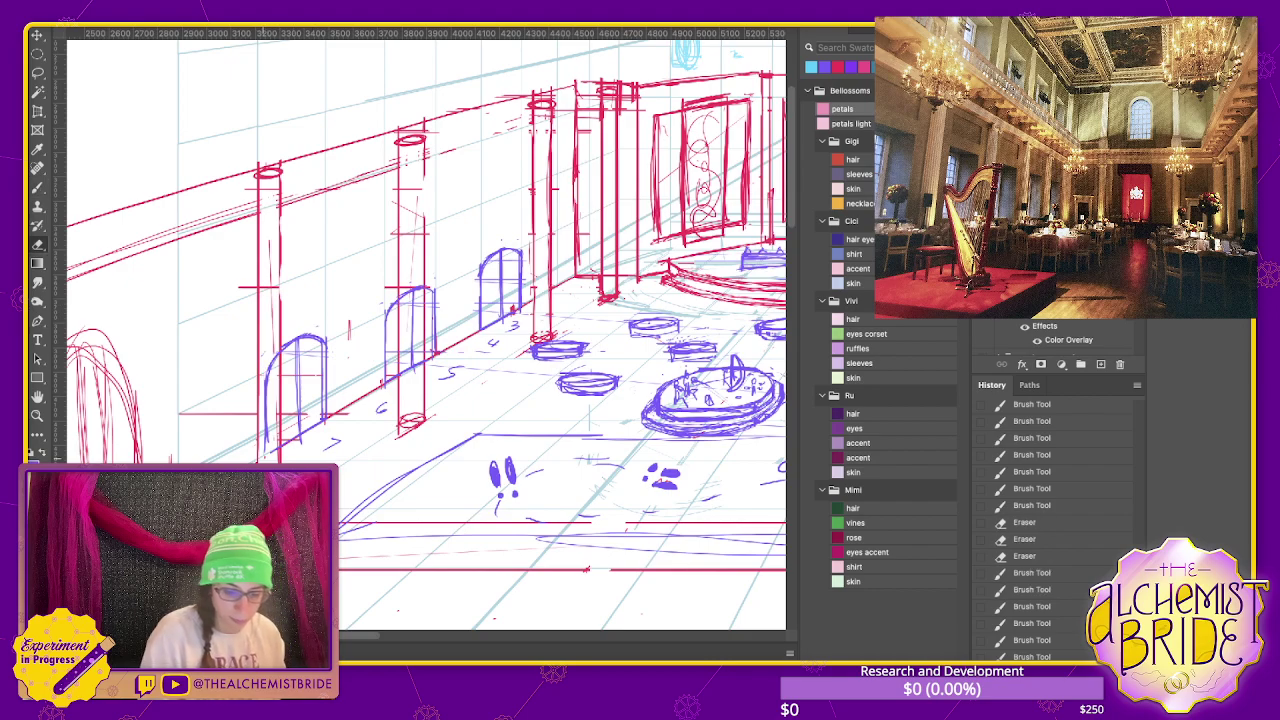
pyautogui.press('b')
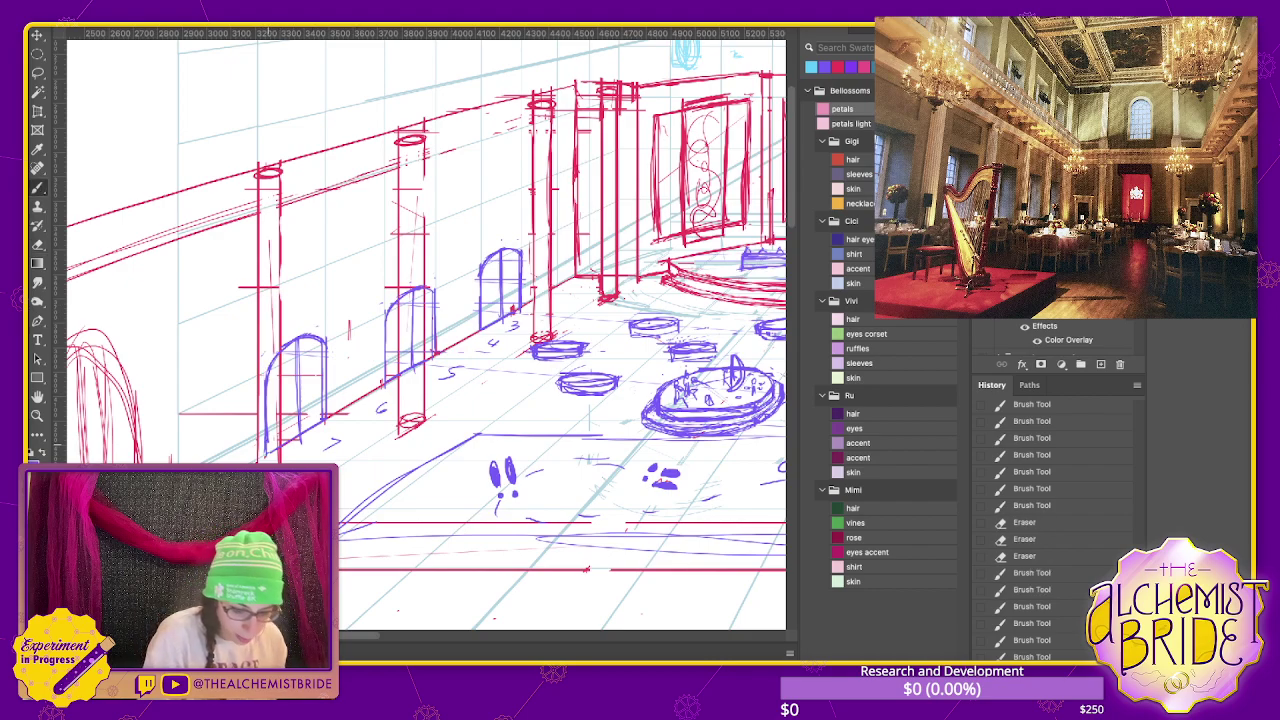
pyautogui.moveTo(700, 390)
pyautogui.mouseDown()
pyautogui.moveTo(460, 510)
pyautogui.moveTo(415, 410)
pyautogui.moveTo(426, 346)
pyautogui.mouseUp()
pyautogui.moveTo(565, 326)
pyautogui.mouseDown()
pyautogui.moveTo(565, 355)
pyautogui.moveTo(722, 330)
pyautogui.mouseUp()
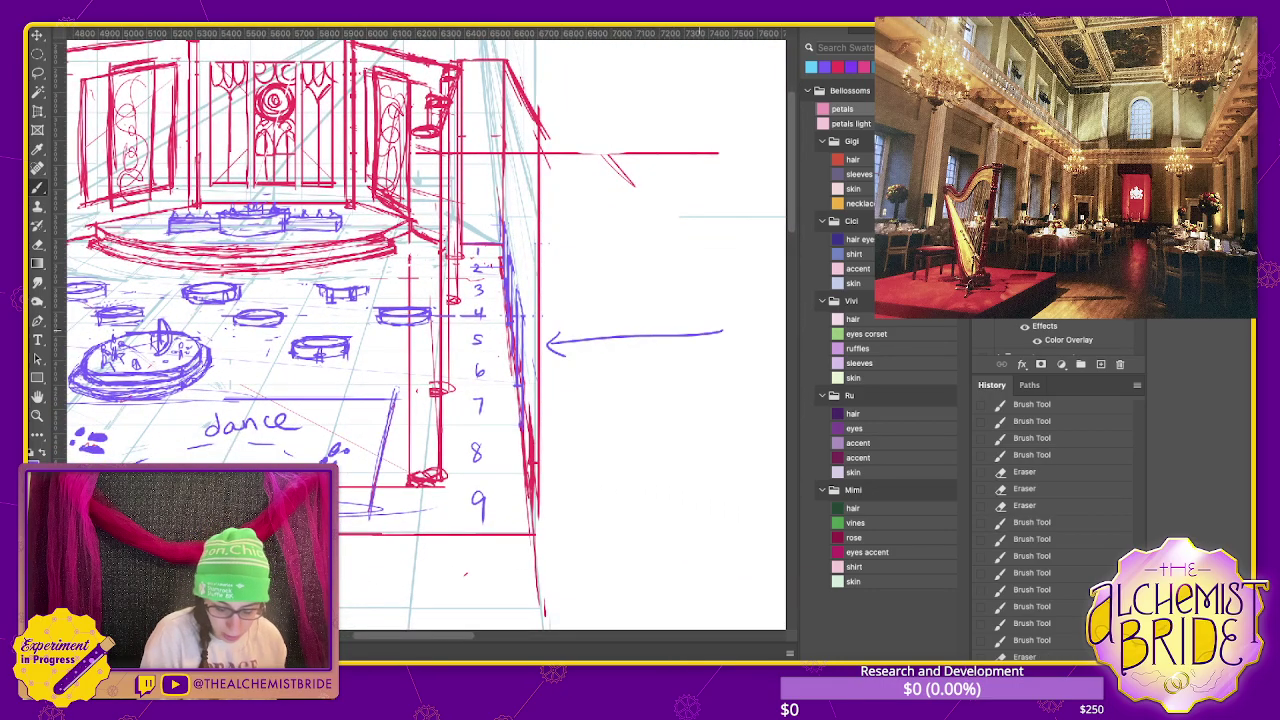
# - Draw two vertical lines along the edge of the middle left-wall column
pyautogui.moveTo(300, 350)
pyautogui.mouseDown()
pyautogui.moveTo(516, 330)
pyautogui.moveTo(746, 385)
pyautogui.mouseUp()
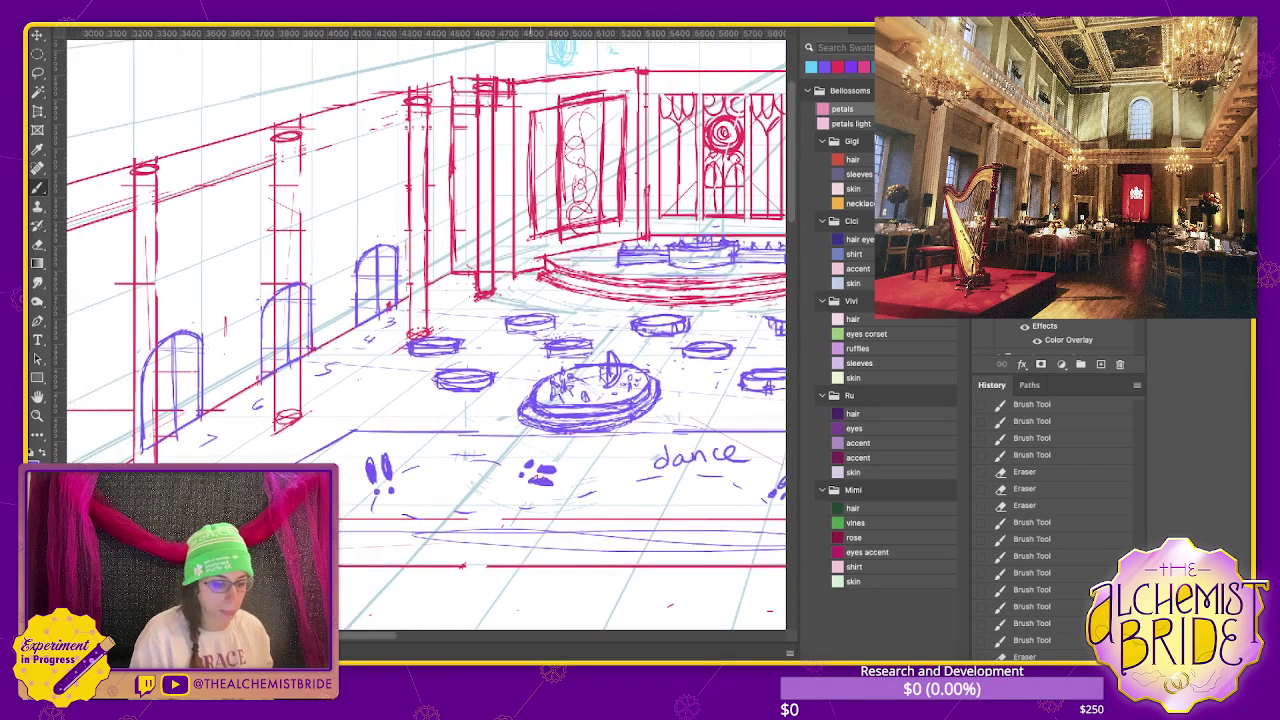
pyautogui.moveTo(400, 300); pyautogui.dragTo(525, 298)
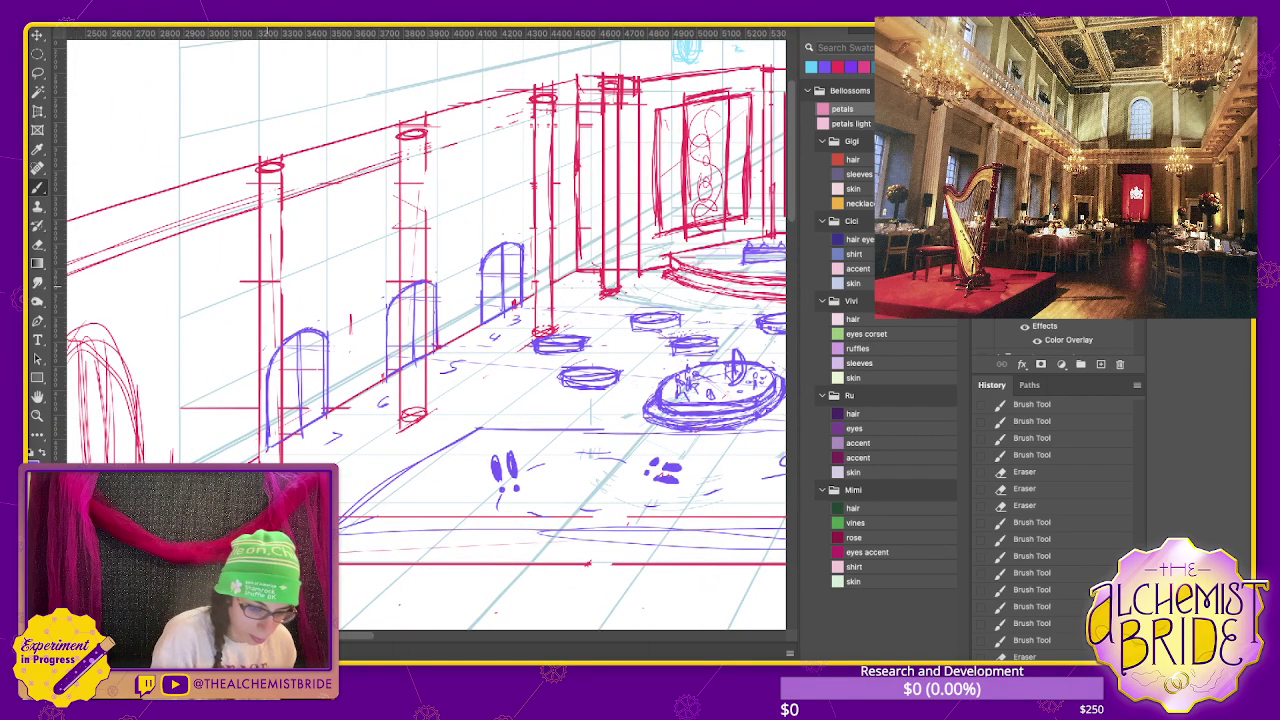
pyautogui.moveTo(338, 218); pyautogui.dragTo(338, 406)
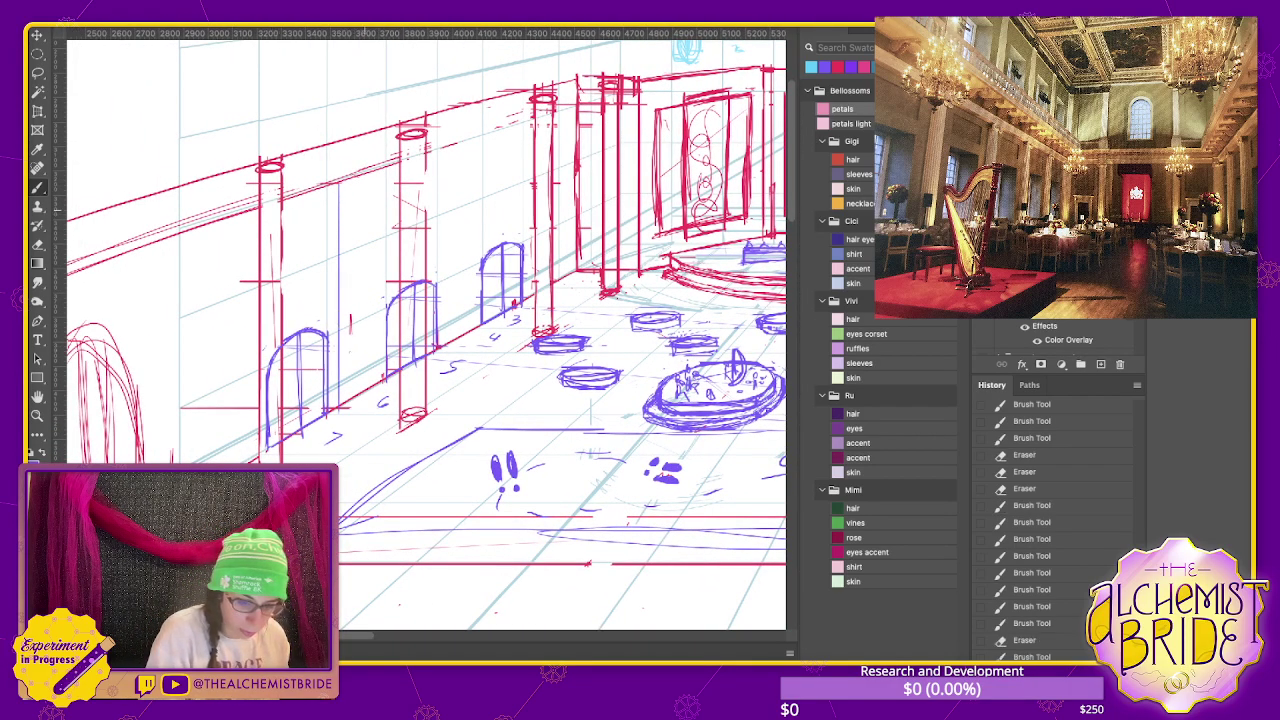
pyautogui.hotkey('ctrl', 'z')
pyautogui.moveTo(354, 176); pyautogui.dragTo(354, 390)
pyautogui.hotkey('ctrl', 'z')
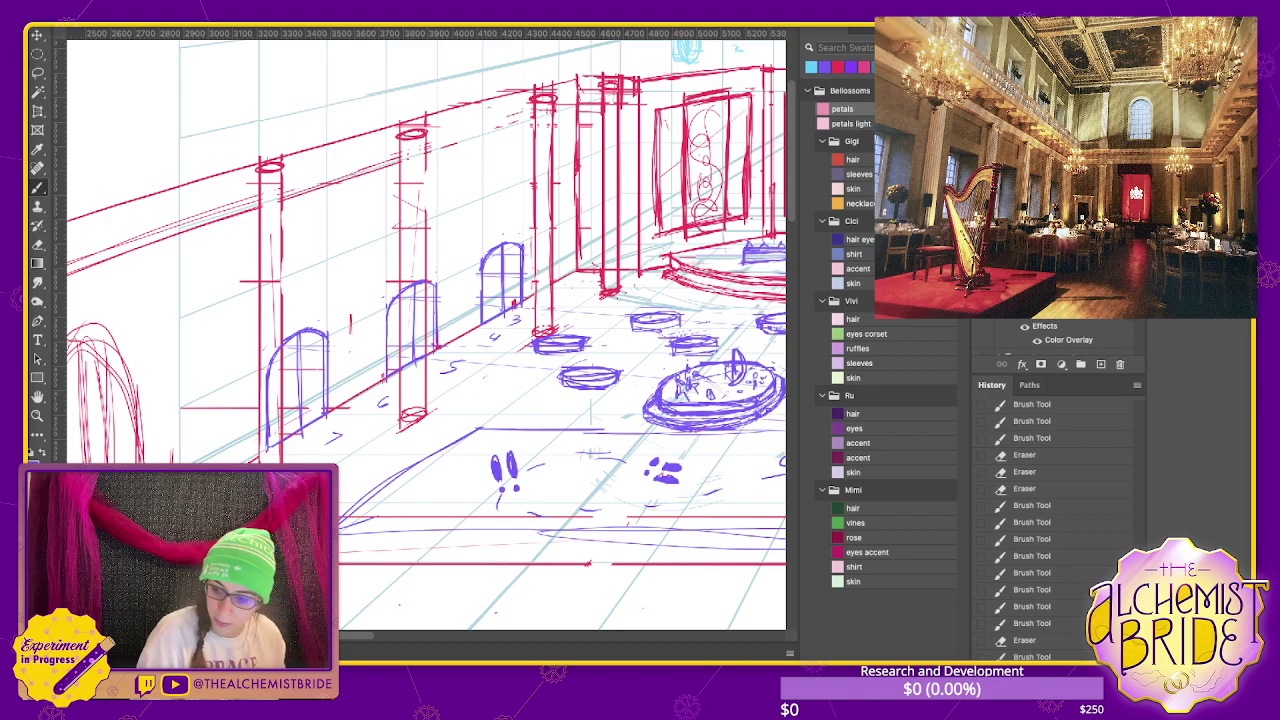
pyautogui.moveTo(348, 180); pyautogui.dragTo(348, 404)
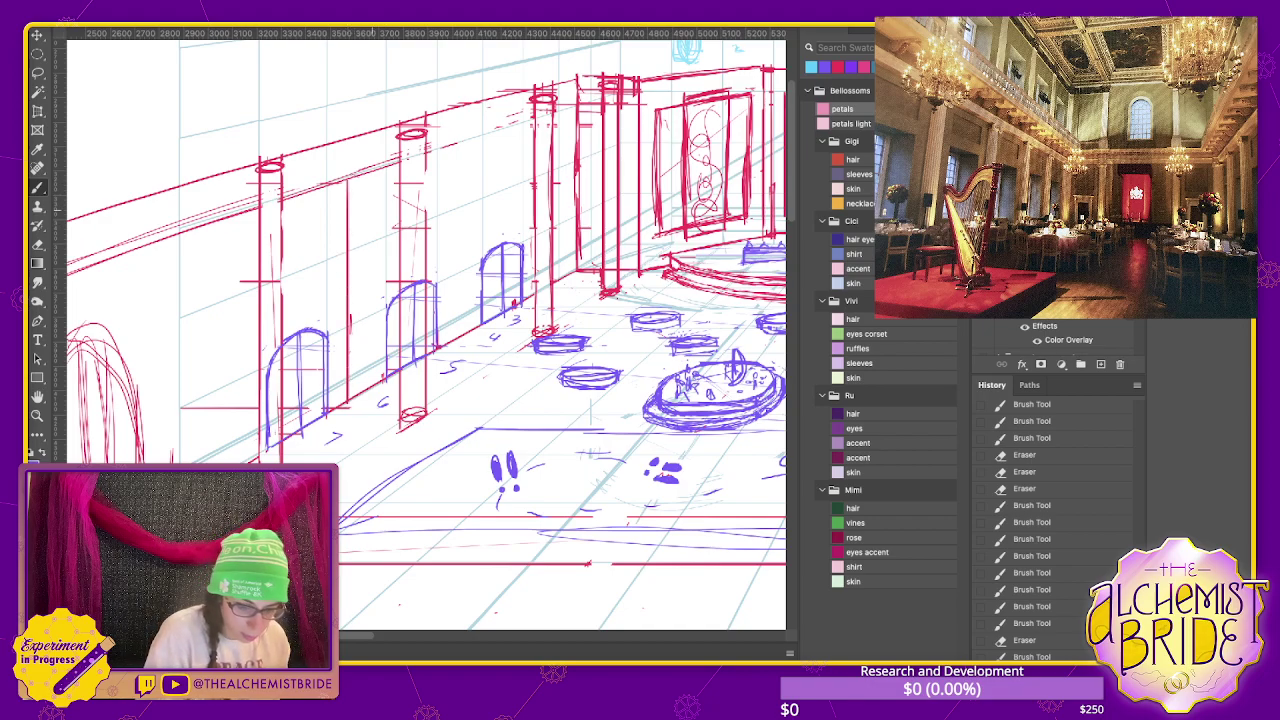
pyautogui.hotkey('ctrl', 'z')
pyautogui.moveTo(354, 174); pyautogui.dragTo(354, 398)
pyautogui.moveTo(360, 174); pyautogui.dragTo(362, 386)
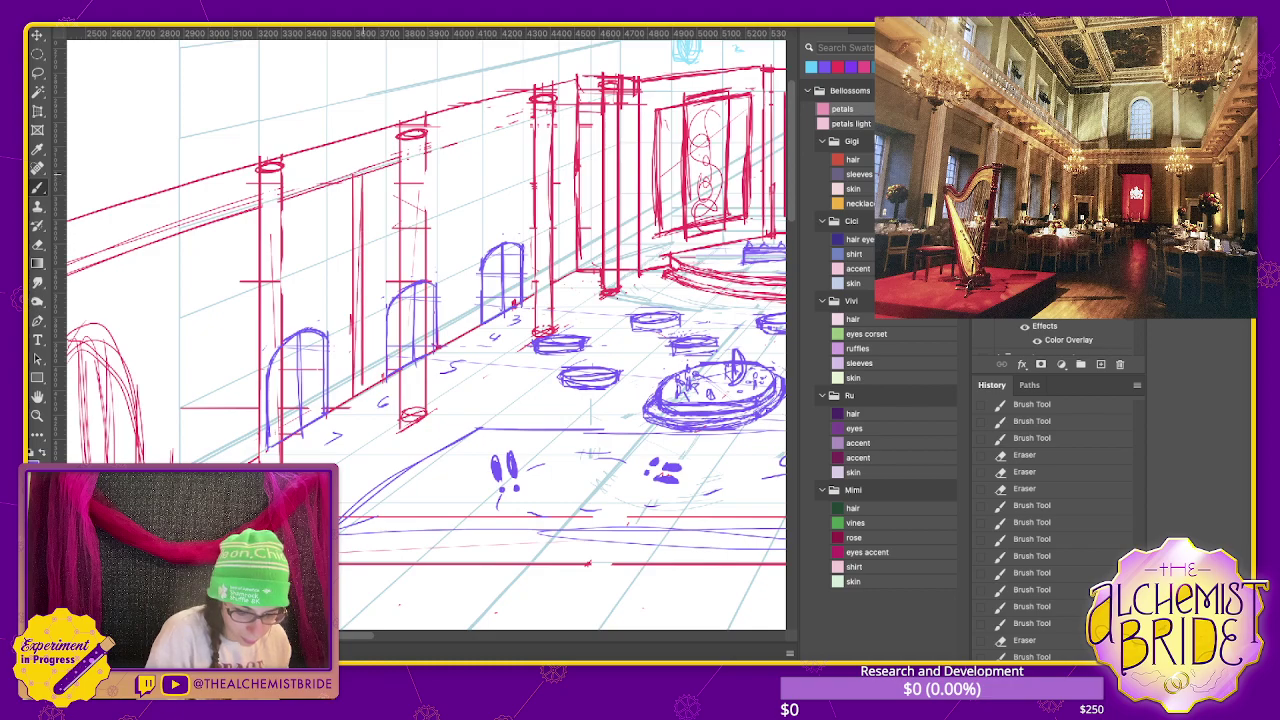
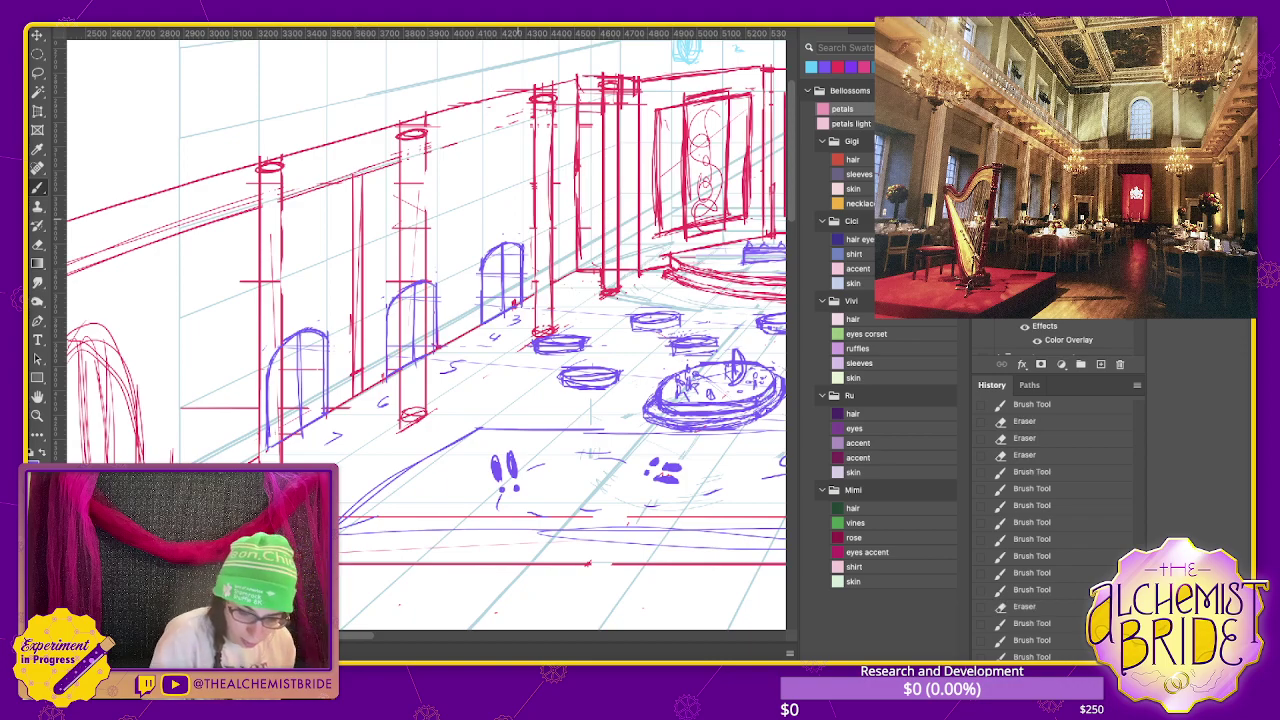
# - Draw red vertical strokes on a back pillar and redraw the right pillar's edge
pyautogui.moveTo(454, 142); pyautogui.dragTo(454, 334)
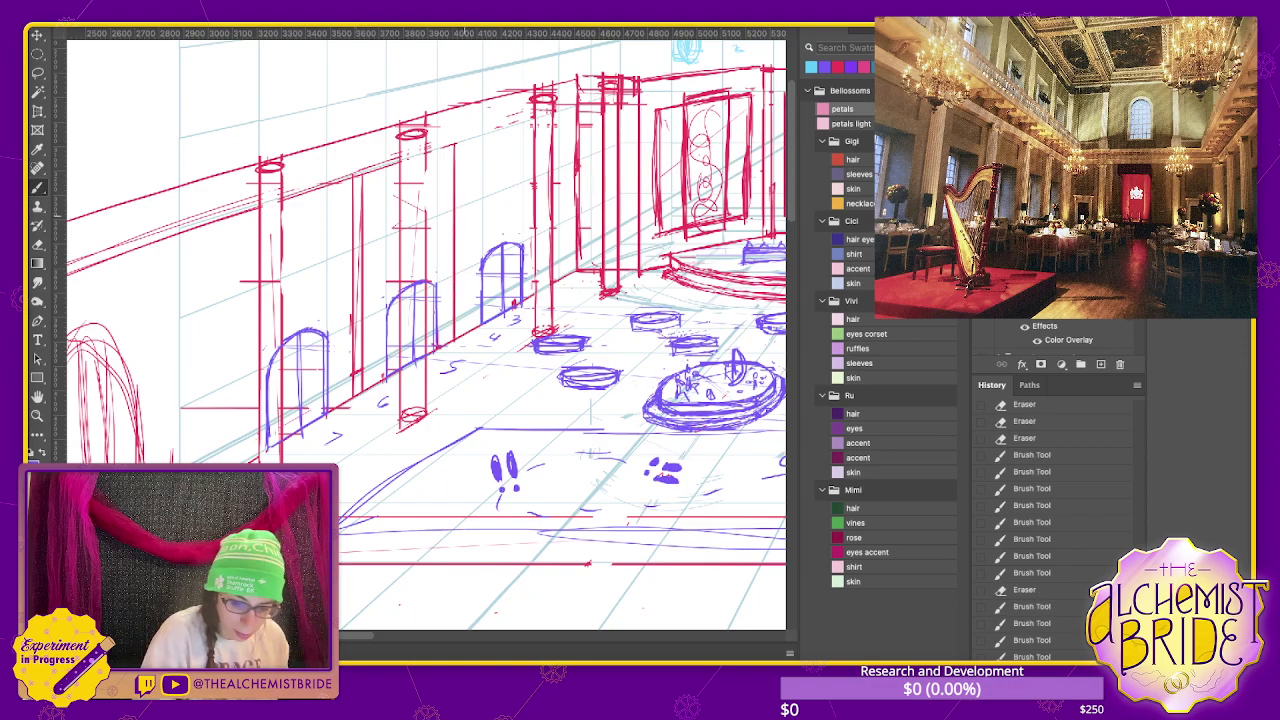
pyautogui.moveTo(463, 140); pyautogui.dragTo(466, 321)
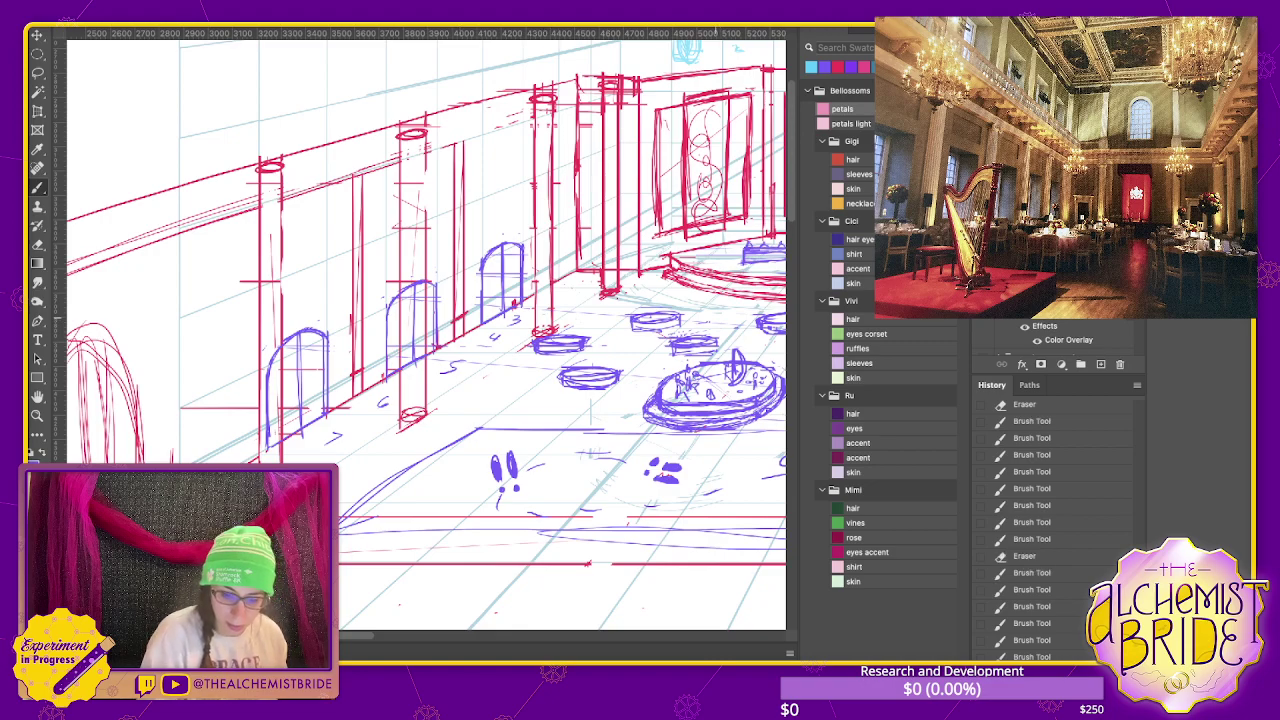
pyautogui.moveTo(600, 350); pyautogui.dragTo(184, 350)
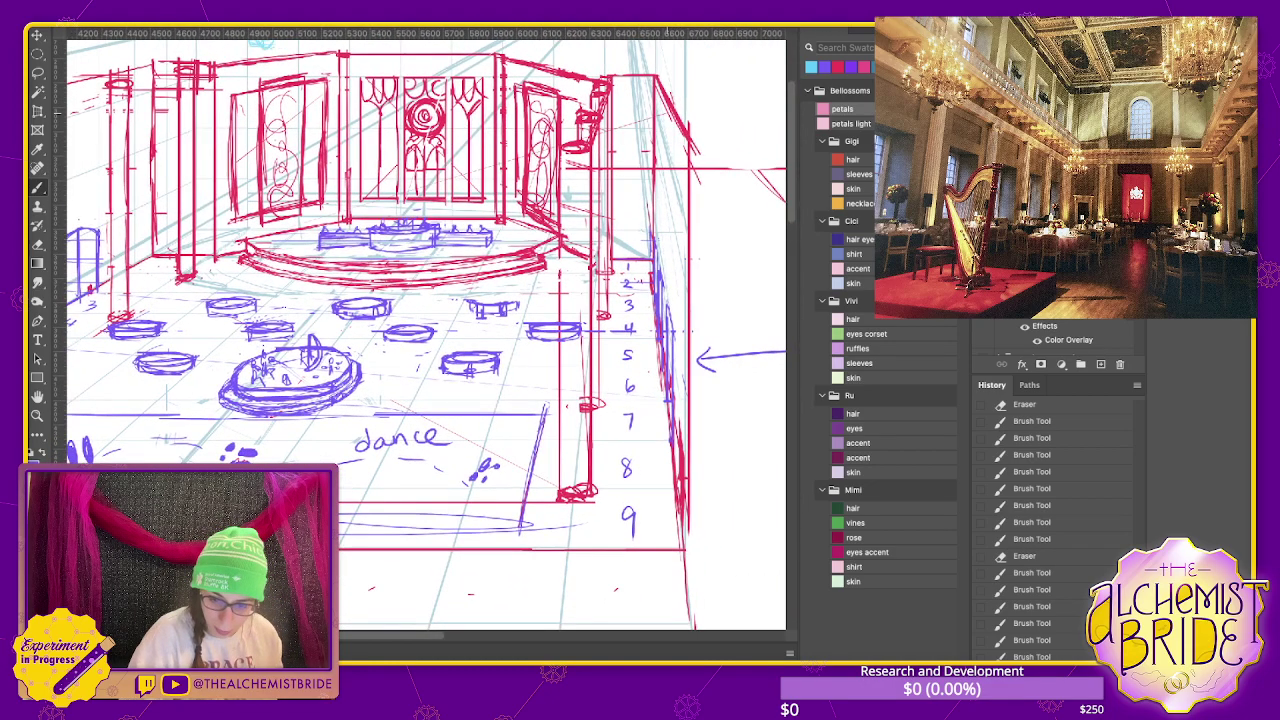
pyautogui.moveTo(667, 112); pyautogui.dragTo(668, 314)
pyautogui.hotkey('ctrl', 'z')
pyautogui.moveTo(666, 106); pyautogui.dragTo(666, 300)
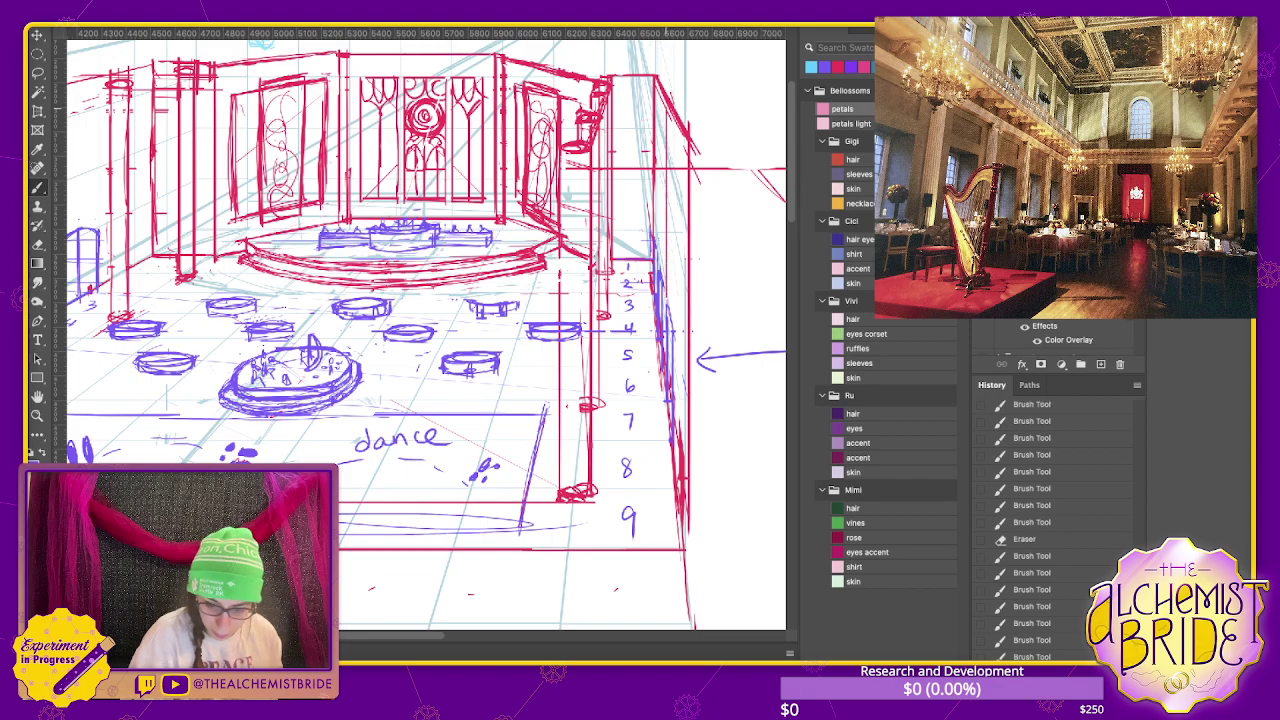
# - Thicken the tall right pillar and its corner with several more red vertical lines
pyautogui.moveTo(664, 104); pyautogui.dragTo(665, 336)
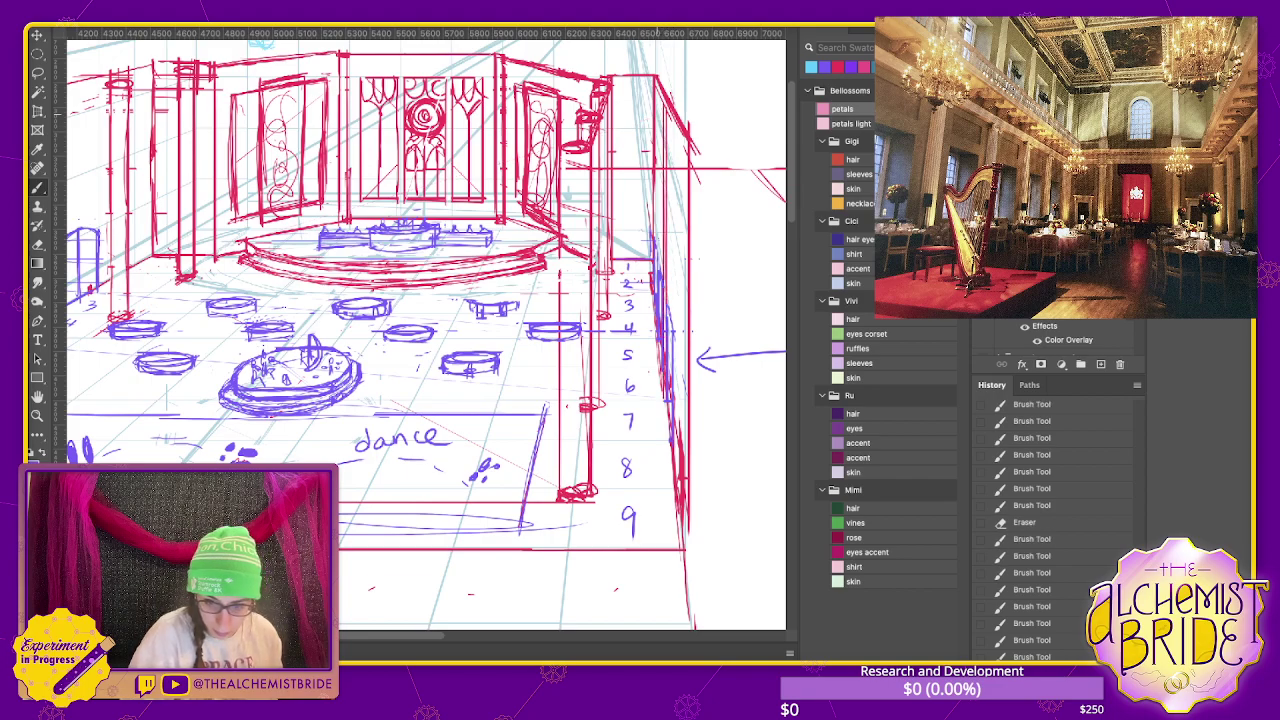
pyautogui.moveTo(659, 90); pyautogui.dragTo(660, 272)
pyautogui.moveTo(657, 88); pyautogui.dragTo(658, 258)
pyautogui.moveTo(674, 122); pyautogui.dragTo(678, 478)
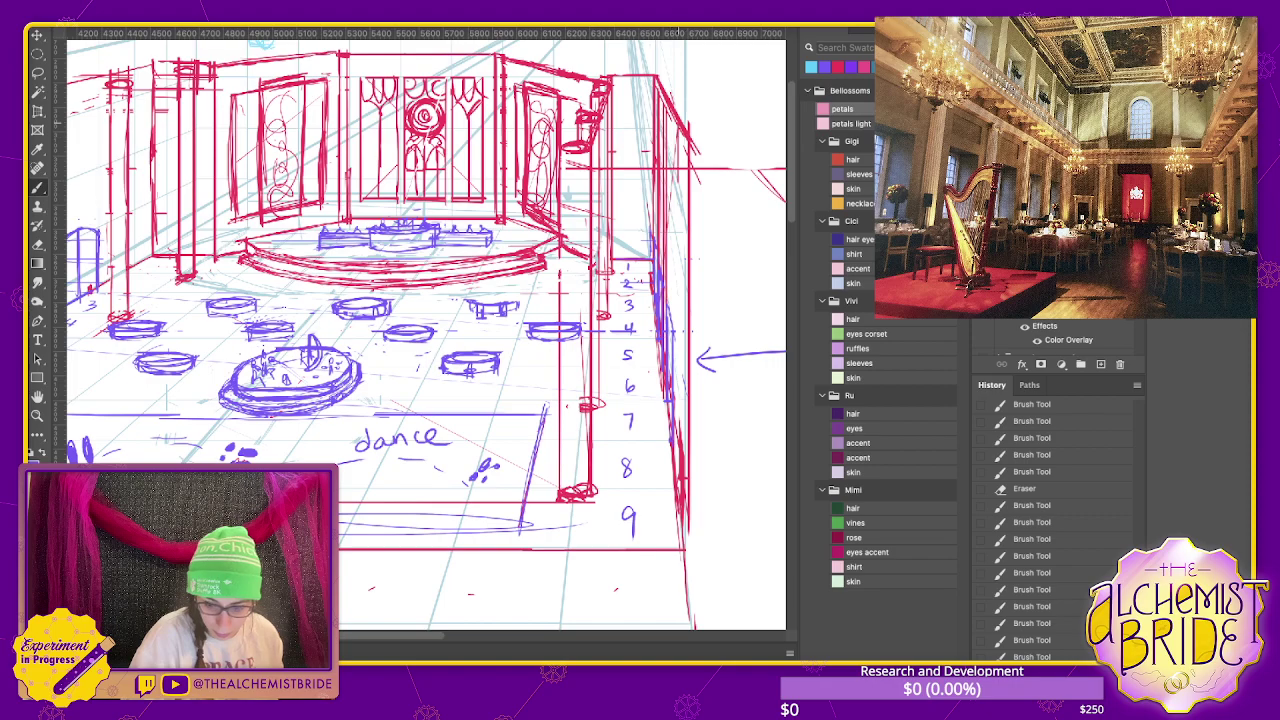
pyautogui.moveTo(680, 170); pyautogui.dragTo(680, 362)
pyautogui.moveTo(682, 132); pyautogui.dragTo(682, 444)
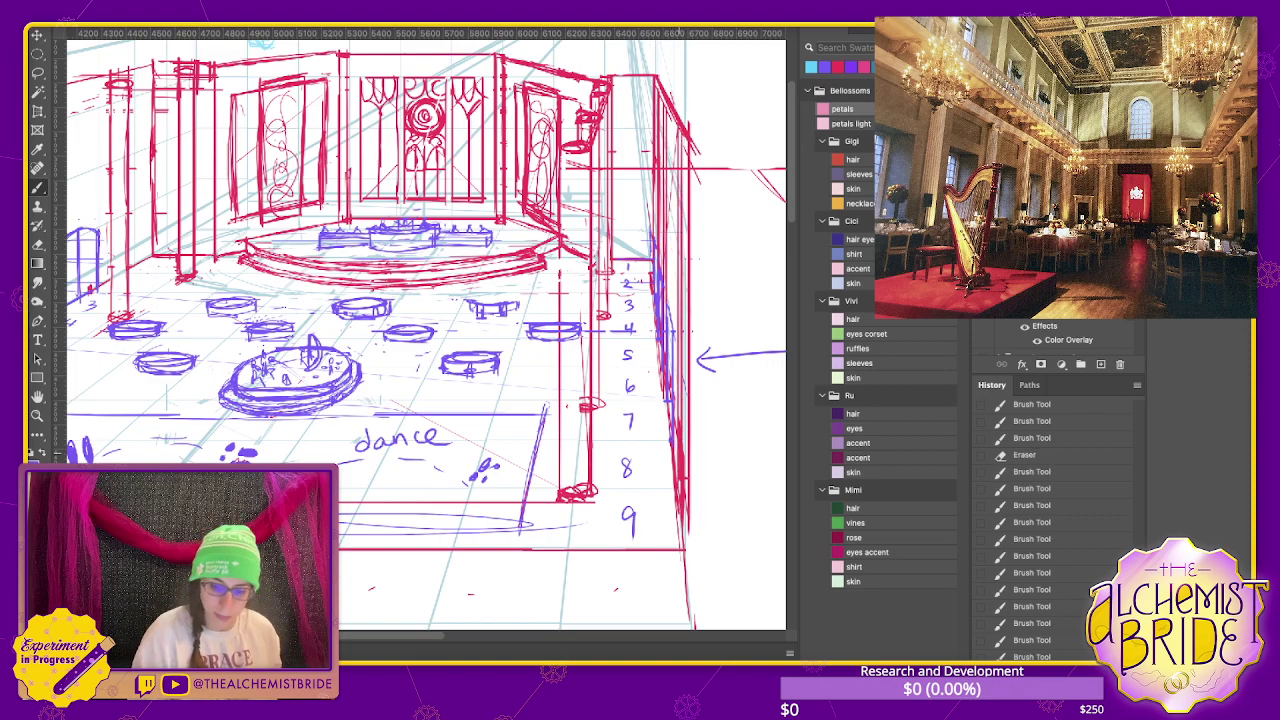
pyautogui.hotkey('ctrl', '-')
pyautogui.hotkey('ctrl', '-')
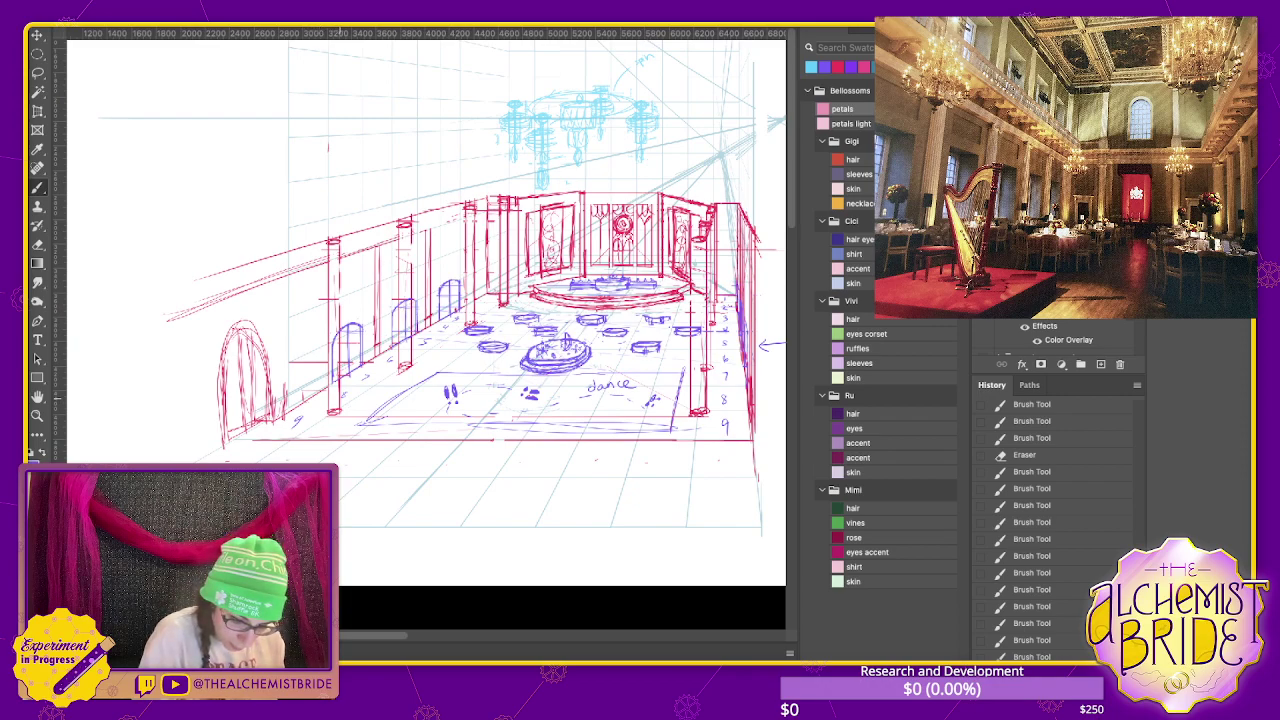
# - Zoom into the left wall and brush red vertical lines for a column and between columns
pyautogui.moveTo(321, 390); pyautogui.dragTo(321, 250)
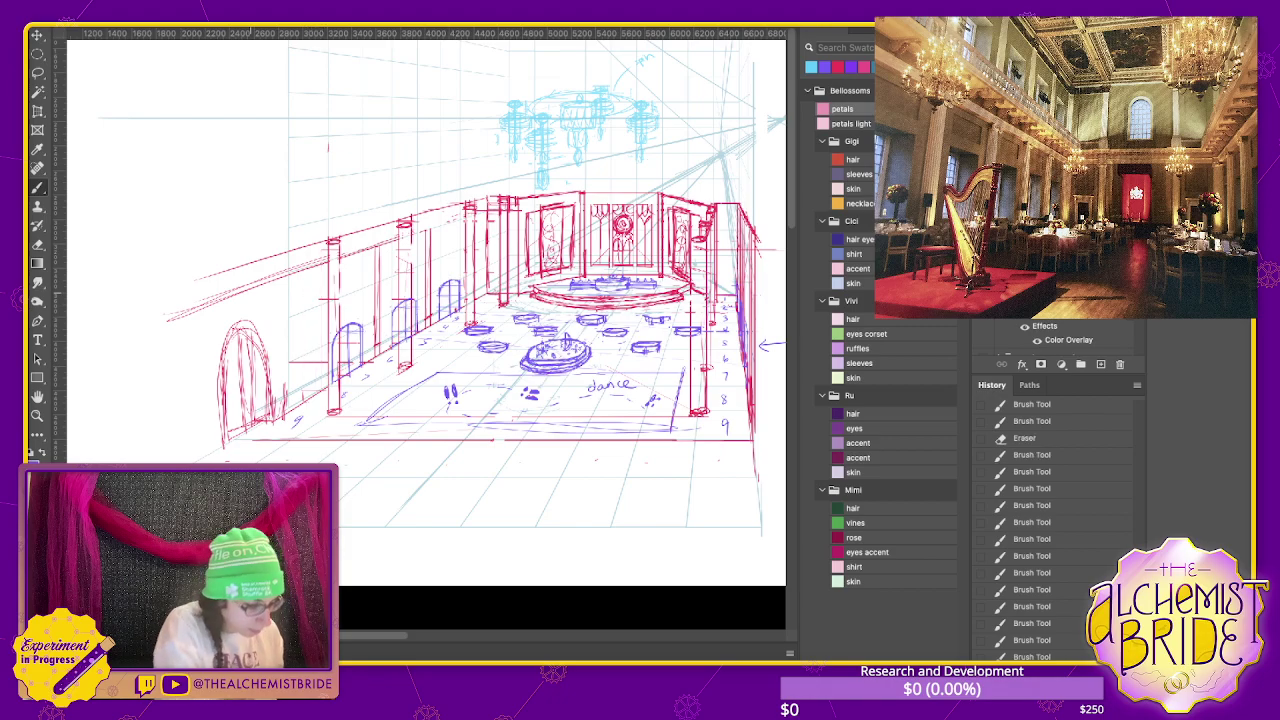
pyautogui.scroll(2, 368, 341)
pyautogui.scroll(1, 368, 341)
pyautogui.scroll(1, 368, 341)
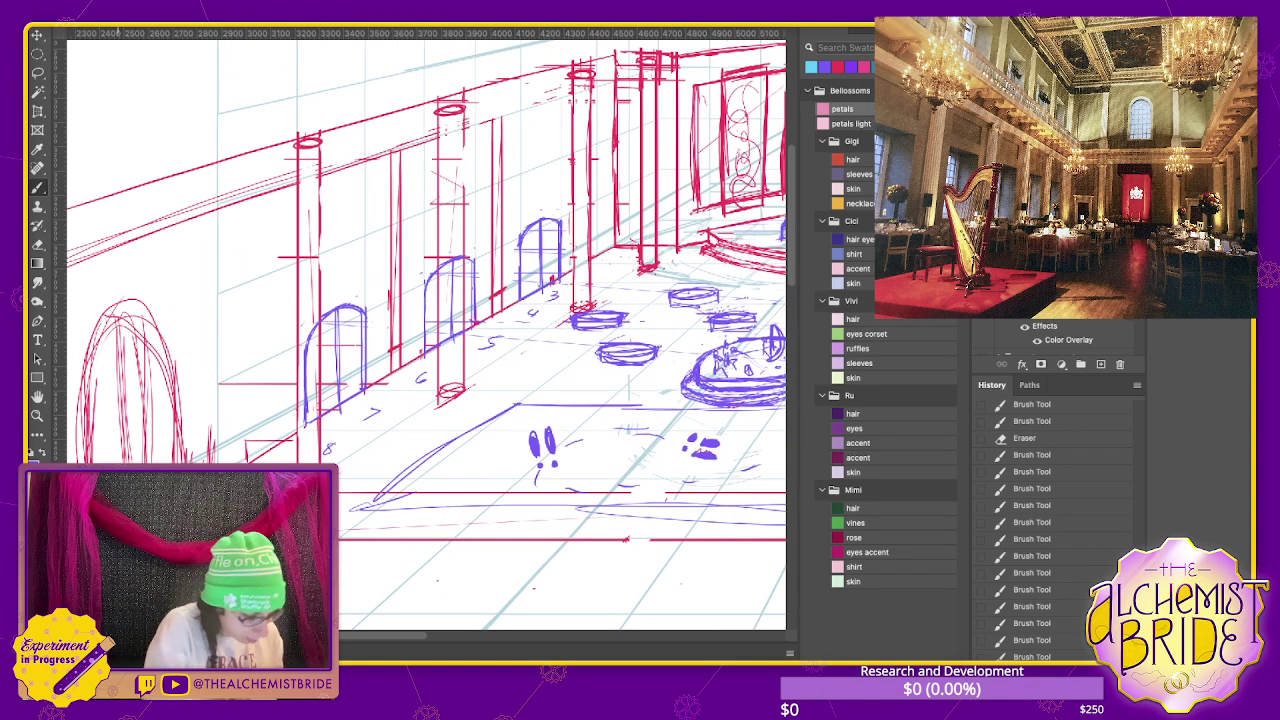
pyautogui.scroll(1, 340, 347)
pyautogui.scroll(1, 340, 347)
pyautogui.scroll(1, 340, 347)
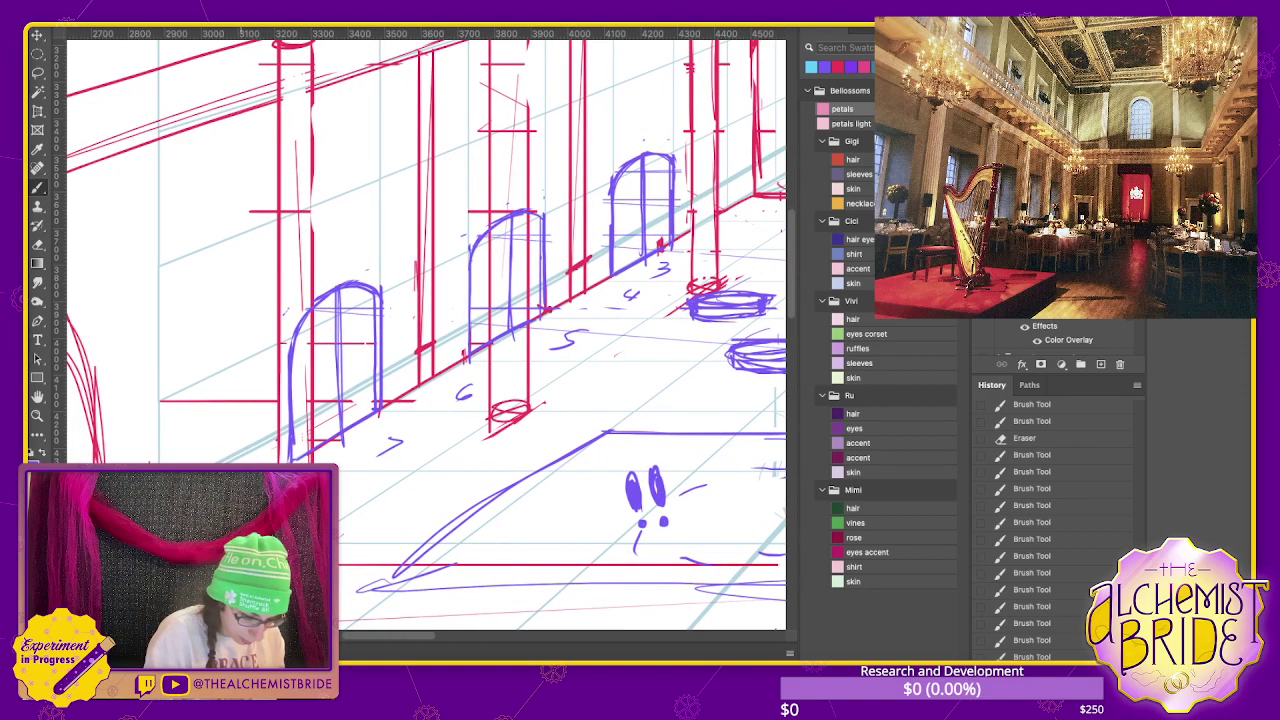
pyautogui.moveTo(227, 464); pyautogui.dragTo(227, 76)
pyautogui.moveTo(234, 464); pyautogui.dragTo(233, 80)
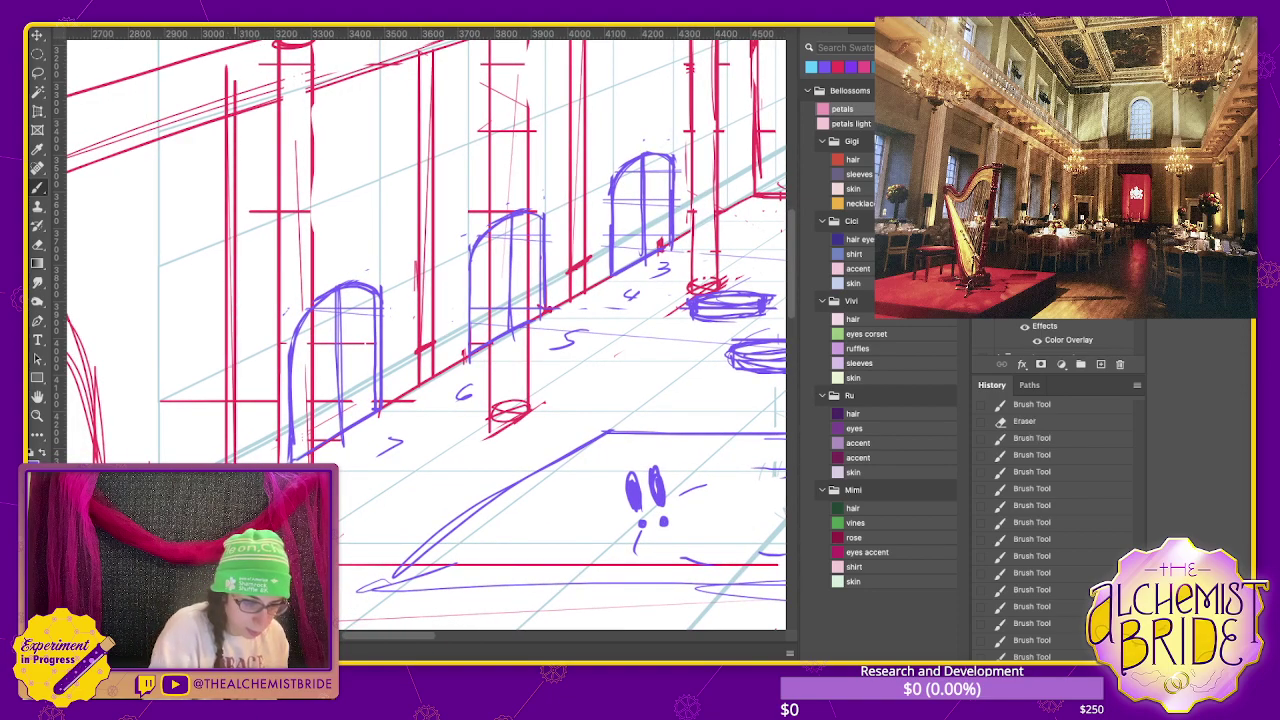
pyautogui.moveTo(400, 330); pyautogui.dragTo(533, 378)
pyautogui.moveTo(355, 256)
pyautogui.mouseDown()
pyautogui.moveTo(354, 166)
pyautogui.moveTo(356, 556)
pyautogui.mouseUp()
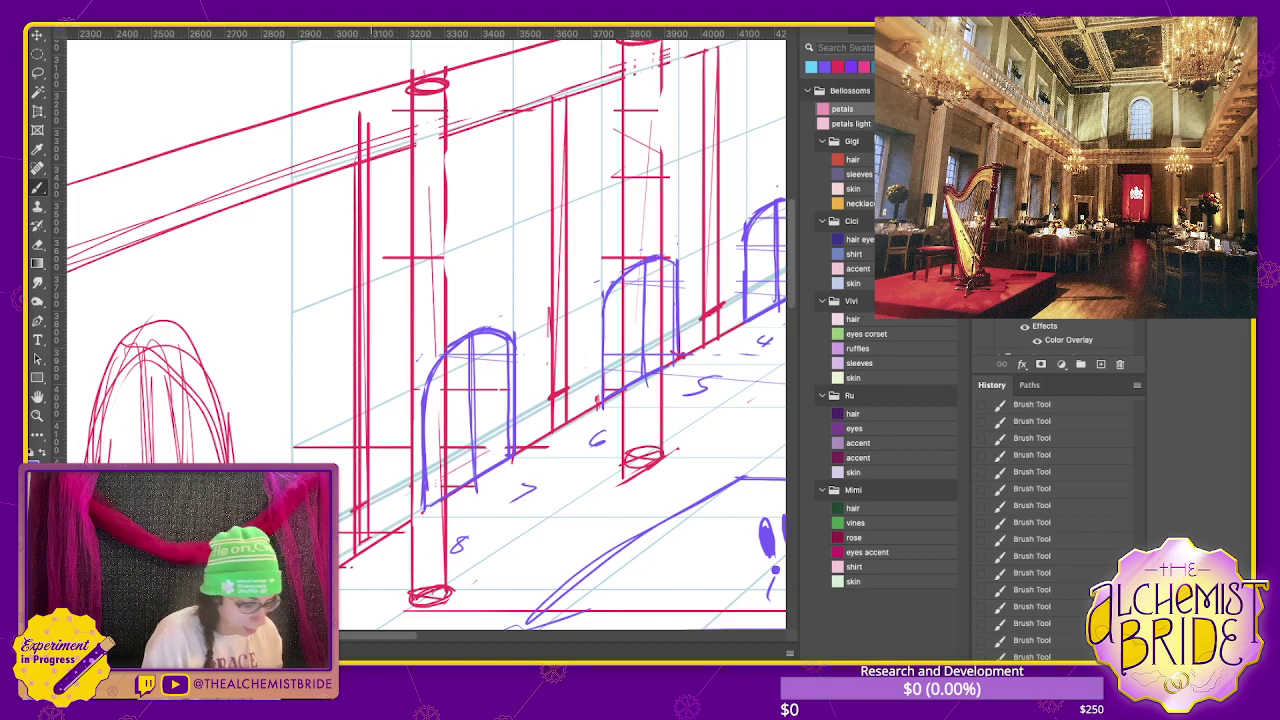
# - Erase a stray vertical line and stray diagonal strokes on the left wall
pyautogui.press('e')
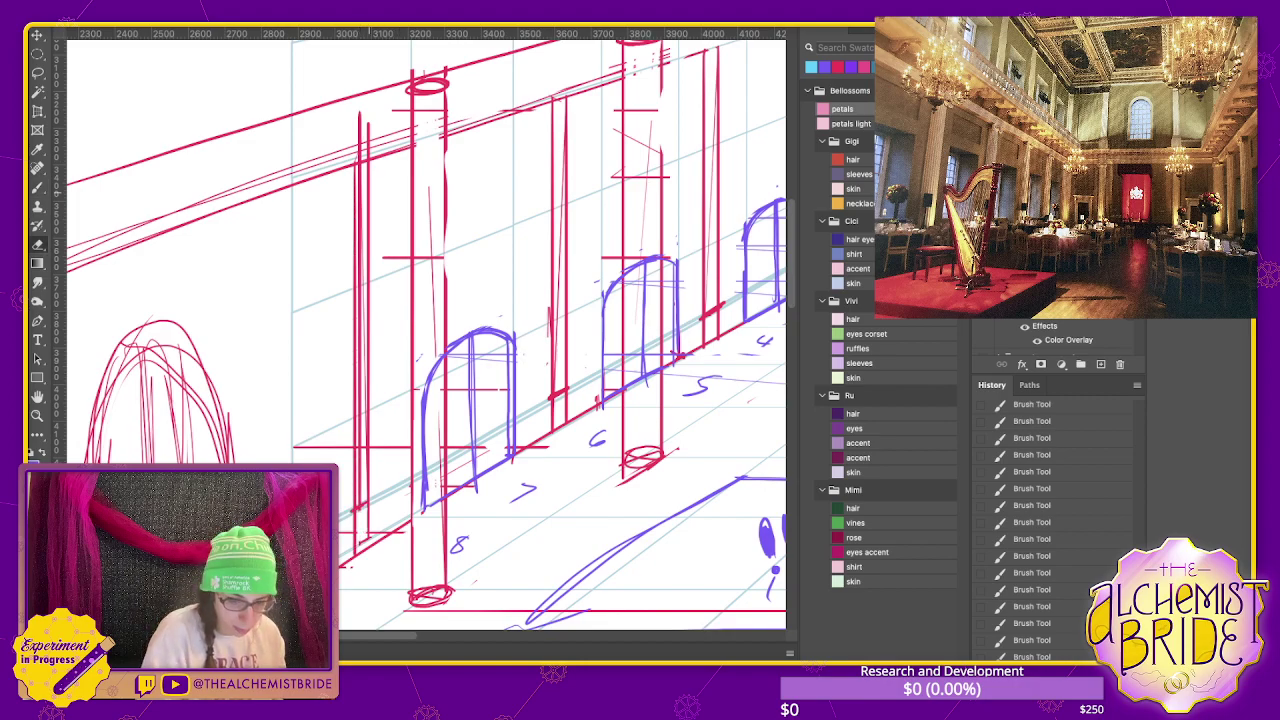
pyautogui.moveTo(362, 142); pyautogui.dragTo(363, 496)
pyautogui.moveTo(350, 160)
pyautogui.mouseDown()
pyautogui.moveTo(335, 148)
pyautogui.moveTo(360, 112)
pyautogui.moveTo(240, 185)
pyautogui.mouseUp()
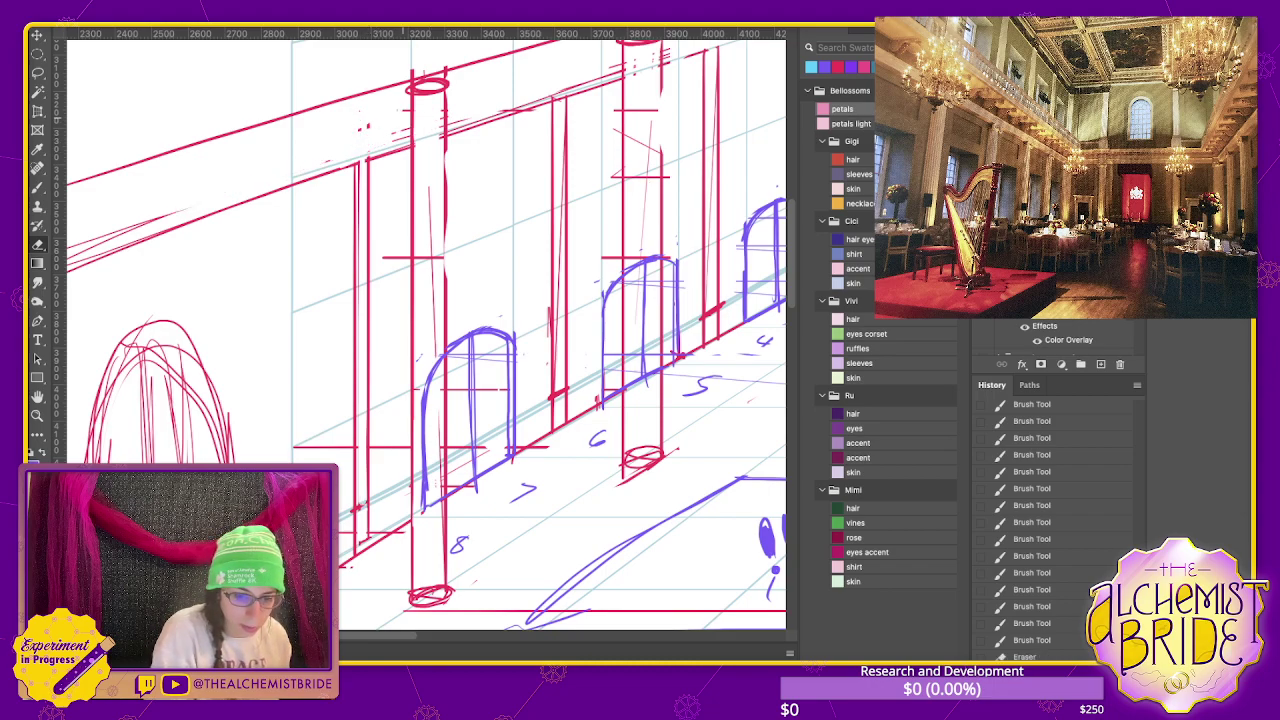
pyautogui.hotkey('ctrl', '-')
pyautogui.hotkey('ctrl', '-')
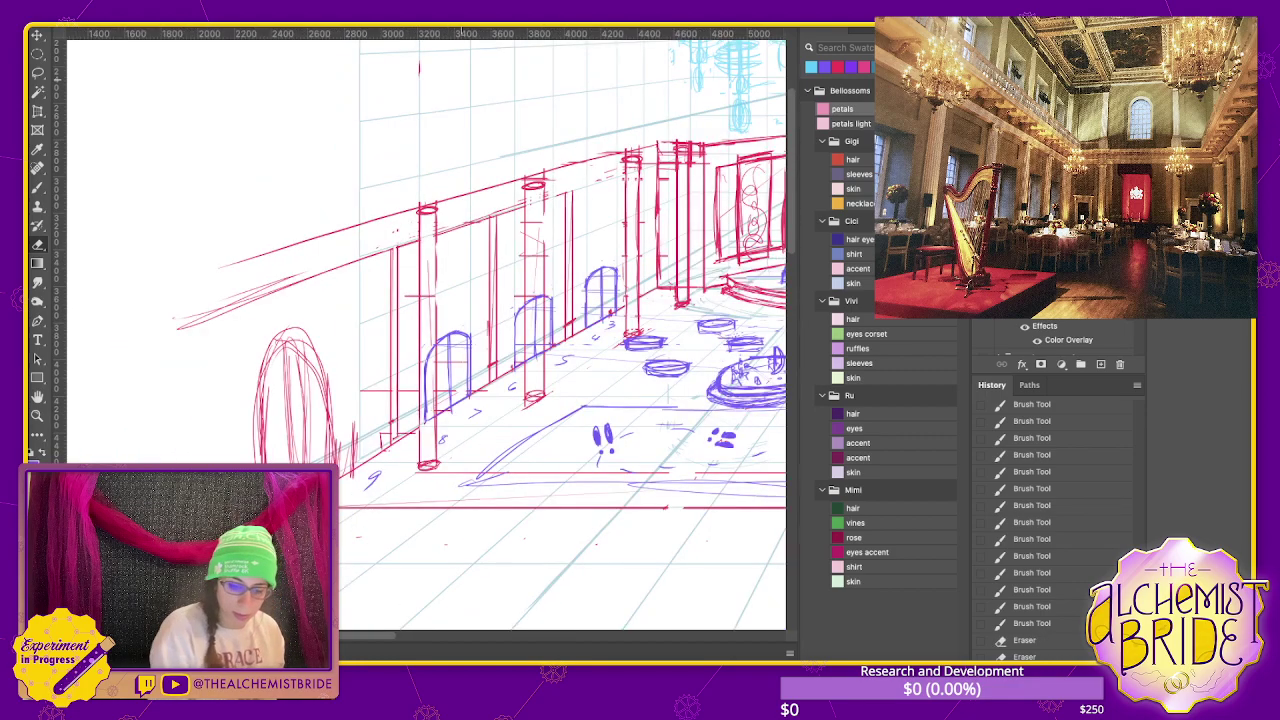
pyautogui.hotkey('ctrl', '+')
pyautogui.hotkey('ctrl', '+')
# - Draw red arch curves over the left-wall doorways between the columns
pyautogui.press('b')
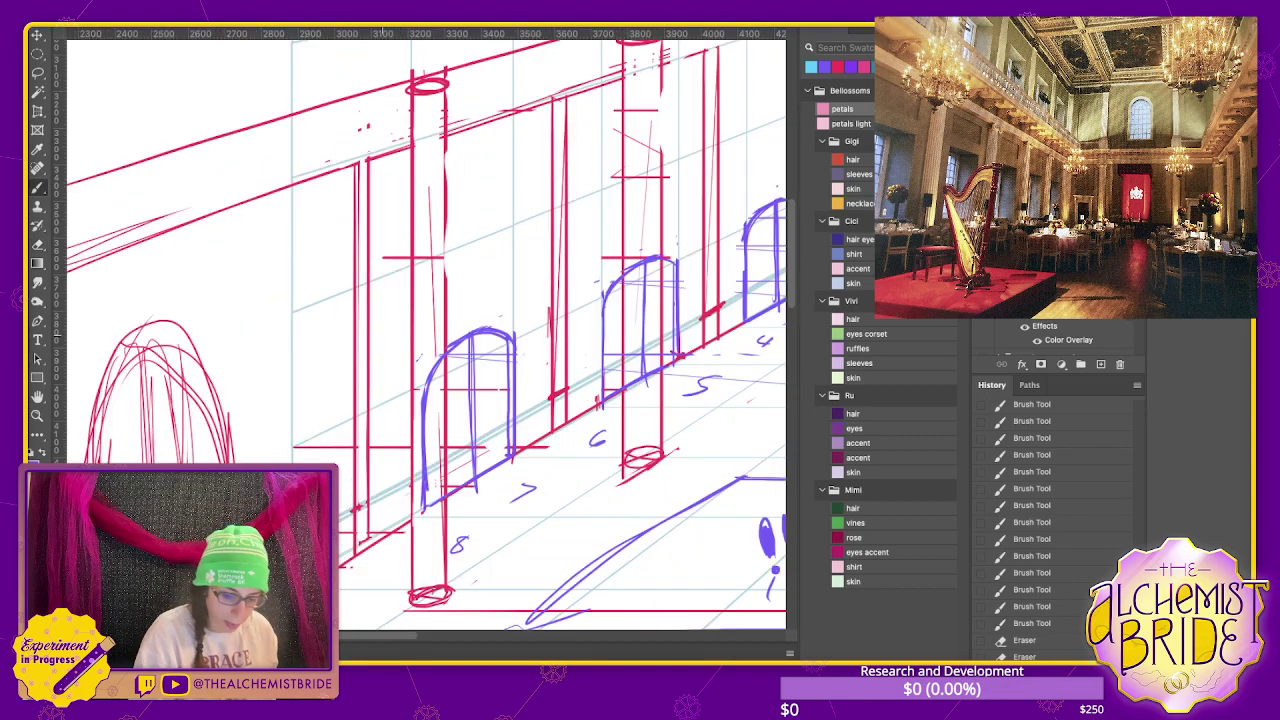
pyautogui.moveTo(370, 338)
pyautogui.mouseDown()
pyautogui.moveTo(410, 272)
pyautogui.moveTo(550, 260)
pyautogui.mouseUp()
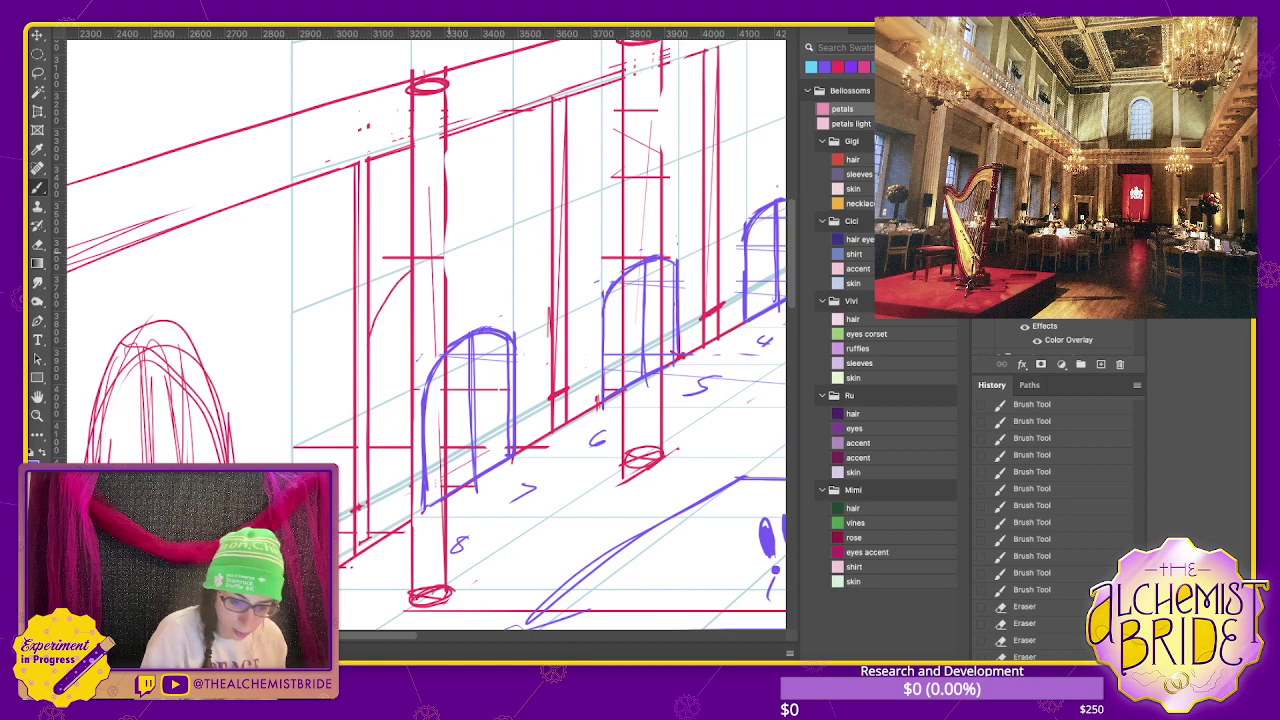
pyautogui.moveTo(446, 258); pyautogui.dragTo(552, 262)
pyautogui.moveTo(600, 300)
pyautogui.mouseDown()
pyautogui.moveTo(450, 388)
pyautogui.moveTo(474, 278)
pyautogui.moveTo(556, 280)
pyautogui.moveTo(566, 308)
pyautogui.moveTo(684, 222)
pyautogui.mouseUp()
pyautogui.moveTo(586, 262)
pyautogui.mouseDown()
pyautogui.moveTo(658, 212)
pyautogui.moveTo(674, 218)
pyautogui.mouseUp()
pyautogui.moveTo(450, 350); pyautogui.dragTo(438, 315)
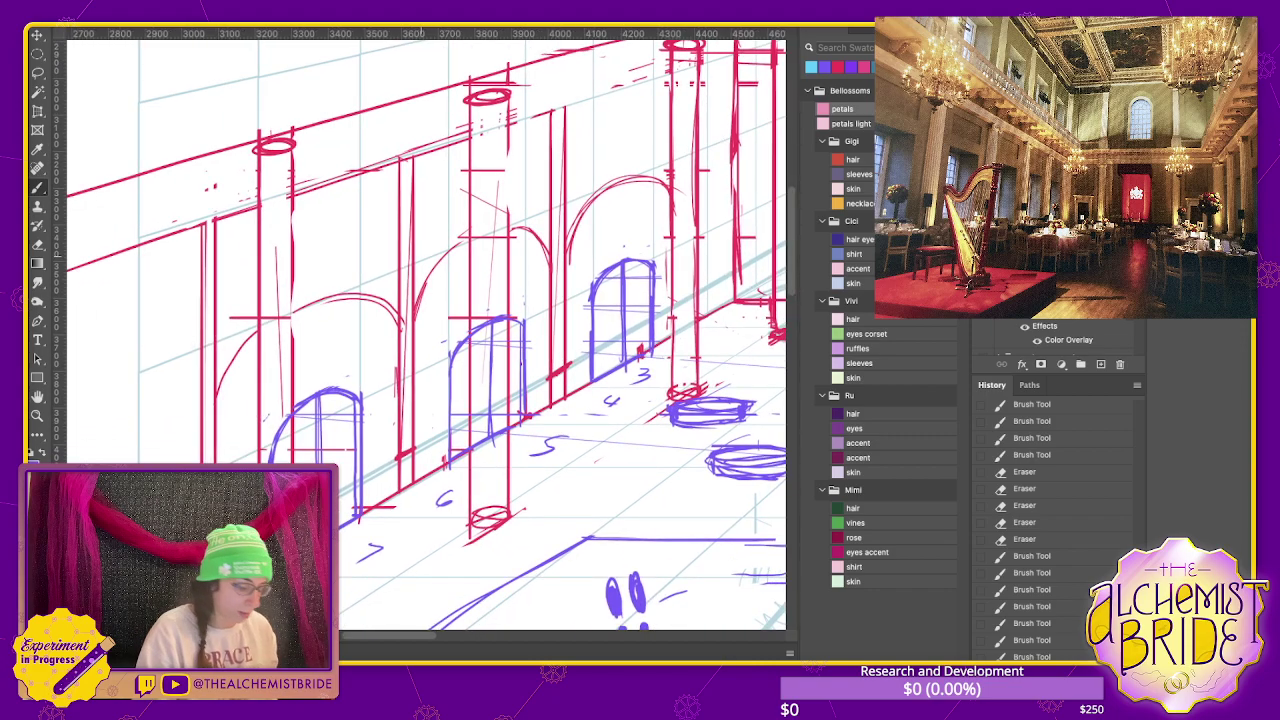
# - Add red vertical lines for three arch piers along the left wall
pyautogui.moveTo(398, 162); pyautogui.dragTo(402, 490)
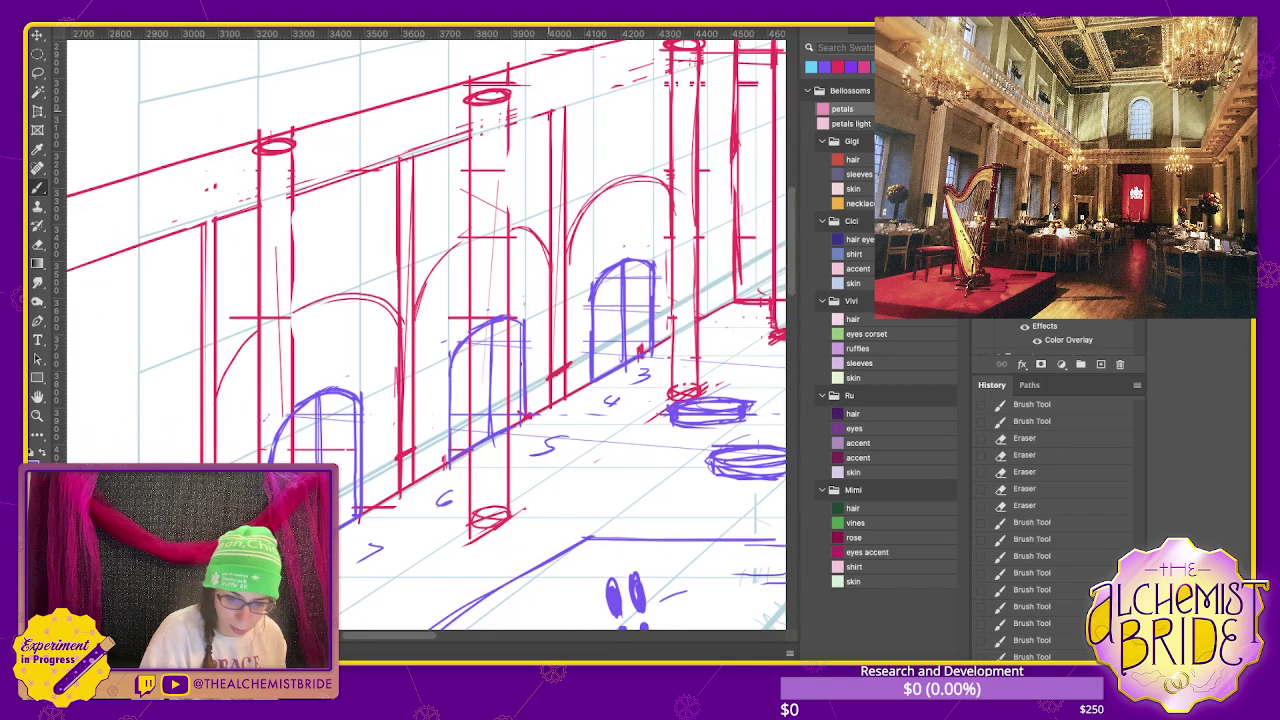
pyautogui.moveTo(548, 120); pyautogui.dragTo(548, 378)
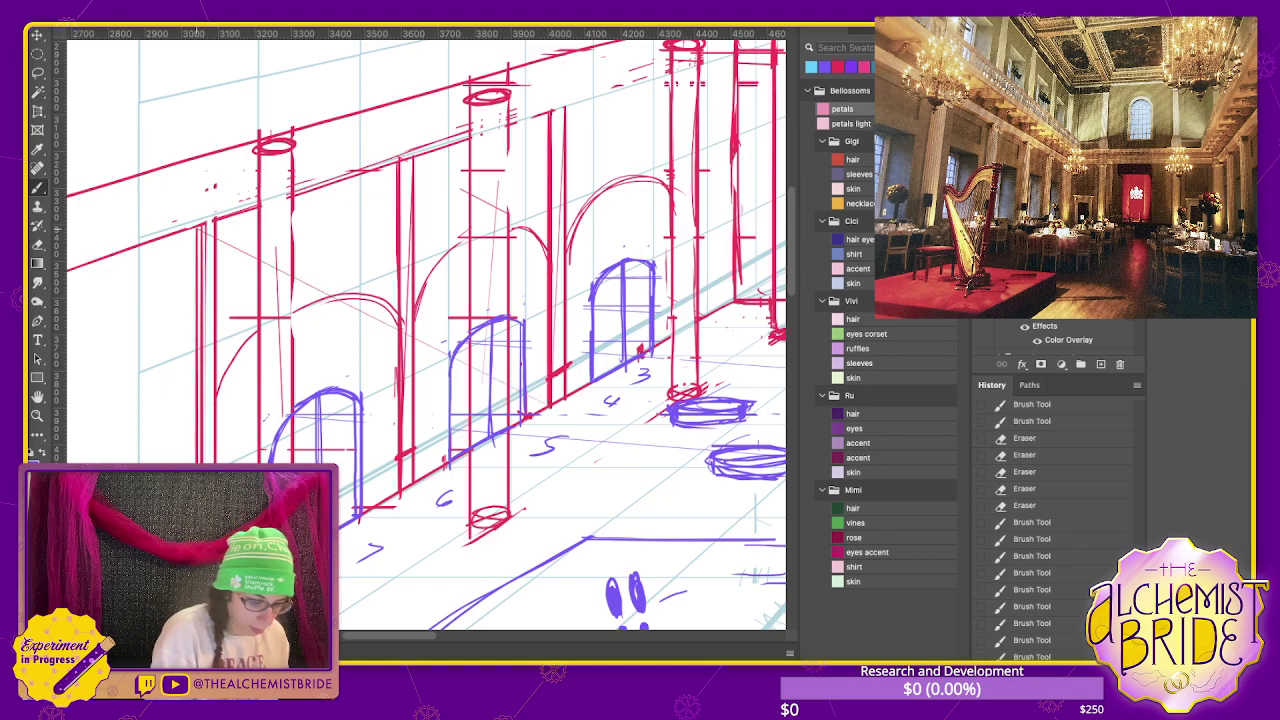
pyautogui.moveTo(202, 226); pyautogui.dragTo(203, 448)
# - Add a short red stroke at the base of the right-hand pillar
pyautogui.hscroll(5, 420, 330)
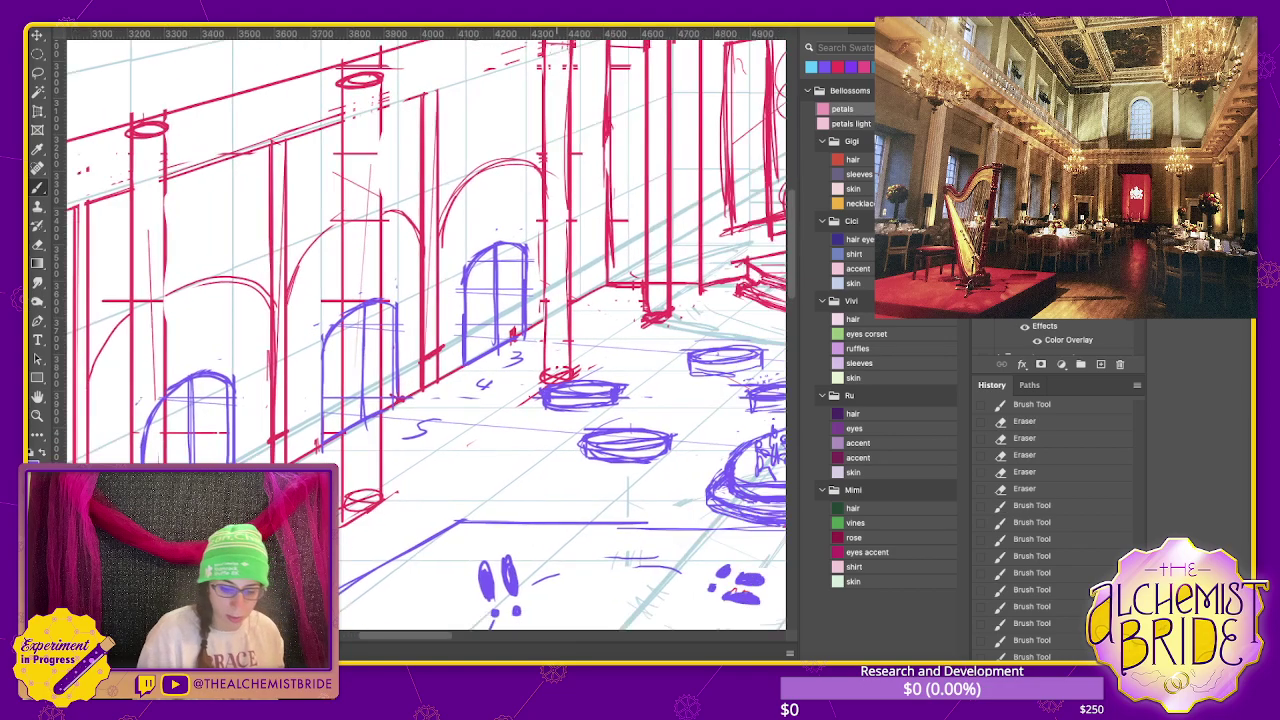
pyautogui.hscroll(5, 420, 330)
pyautogui.hscroll(5, 420, 330)
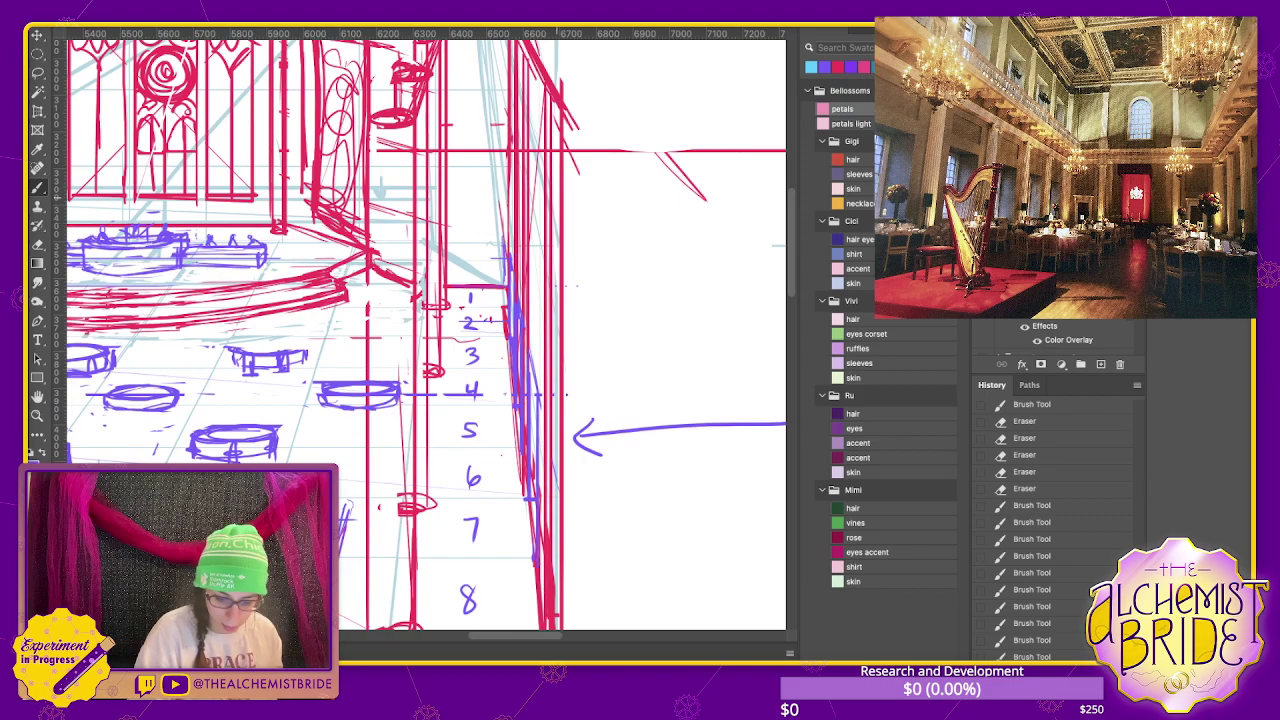
pyautogui.scroll(-2, 420, 330)
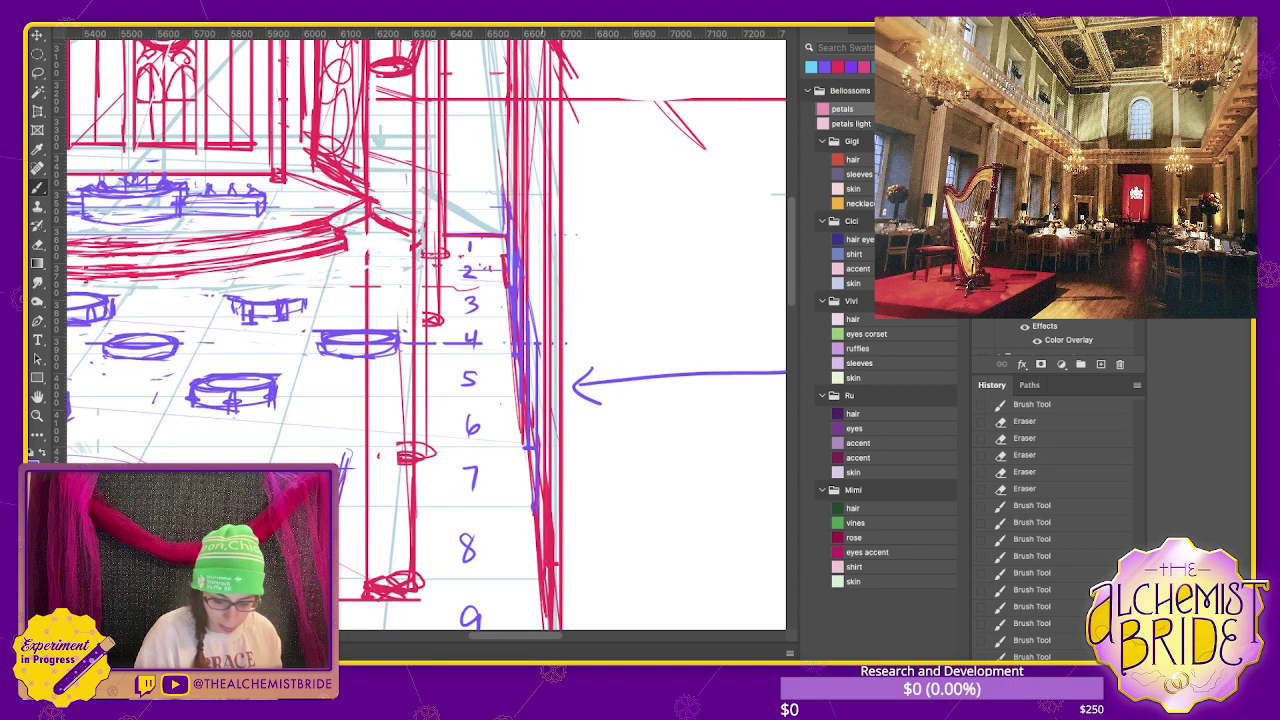
pyautogui.moveTo(539, 576); pyautogui.dragTo(540, 616)
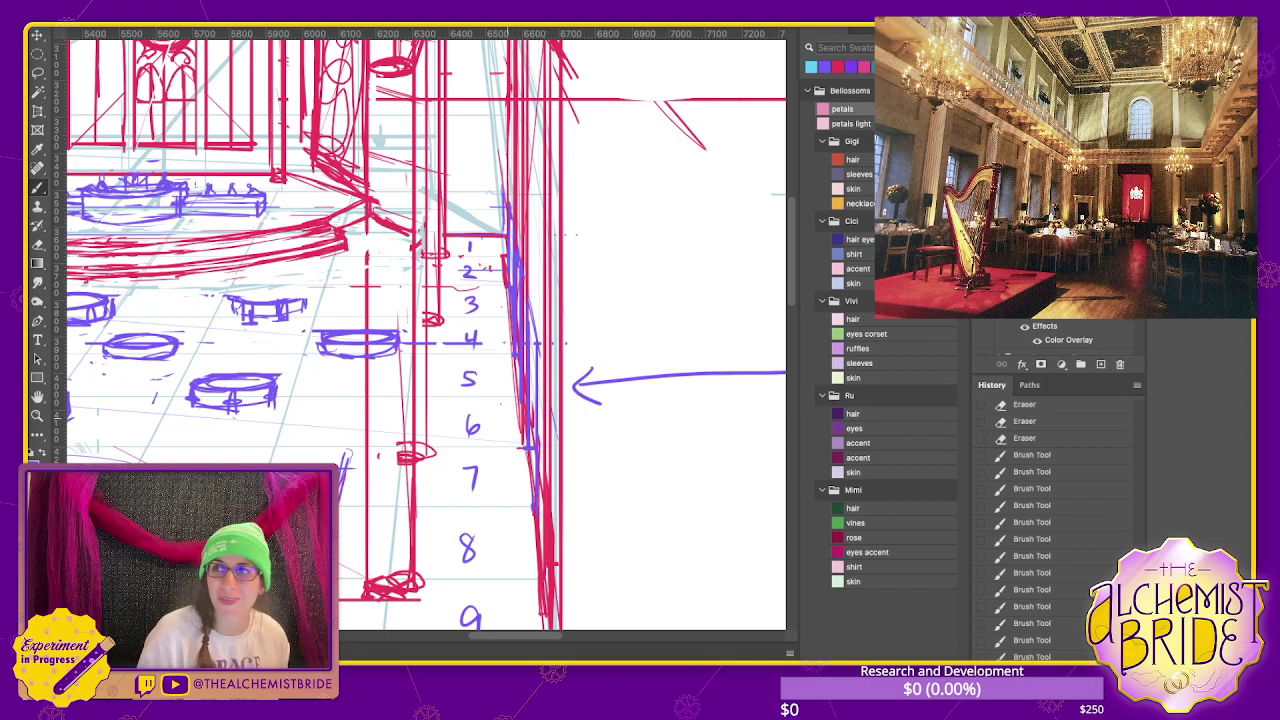
# - Erase stray red marks on the right pillar line and at the pillar bases
pyautogui.hotkey('ctrl', '-')
pyautogui.hscroll(-2, 420, 330)
pyautogui.hscroll(-4, 420, 330)
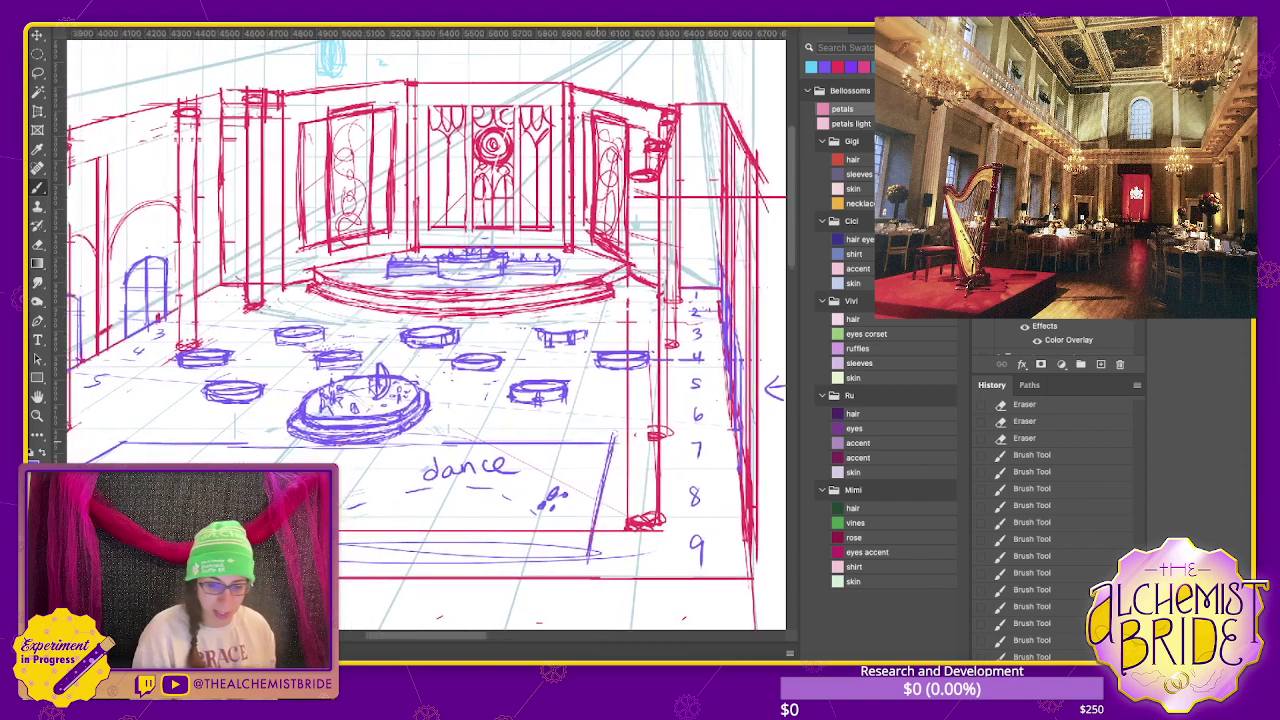
pyautogui.press('e')
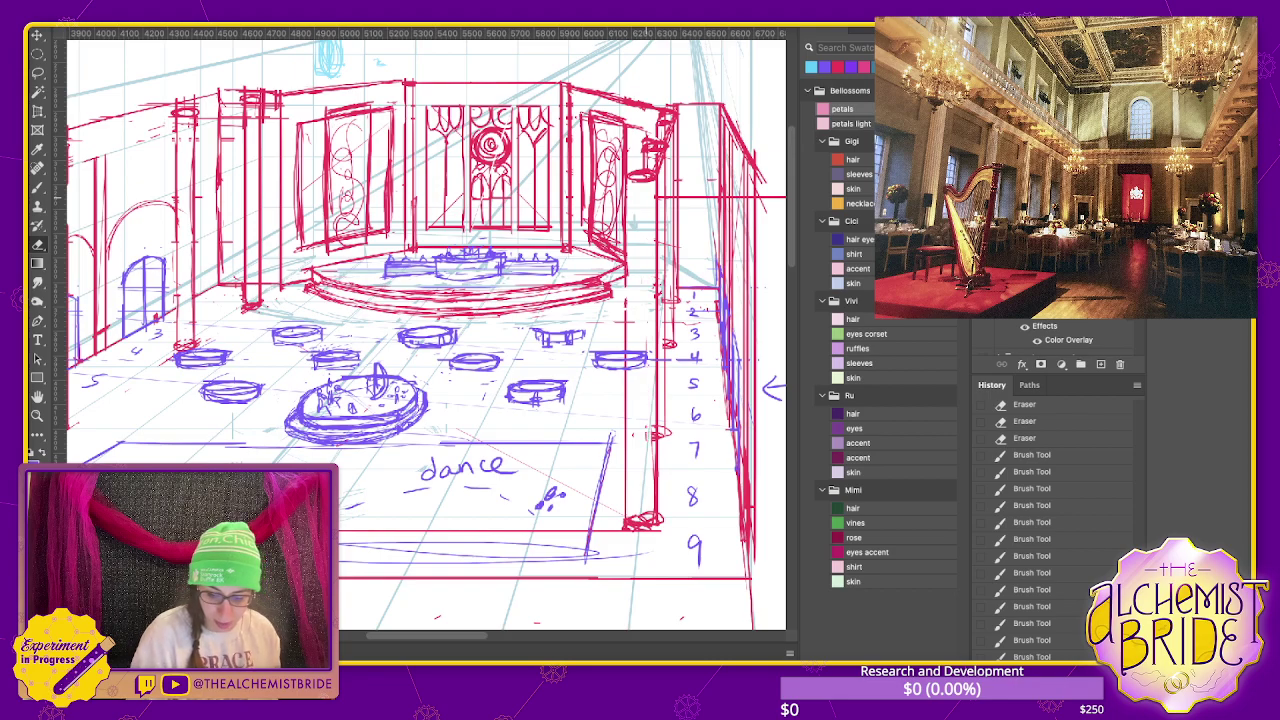
pyautogui.moveTo(654, 466); pyautogui.dragTo(658, 430)
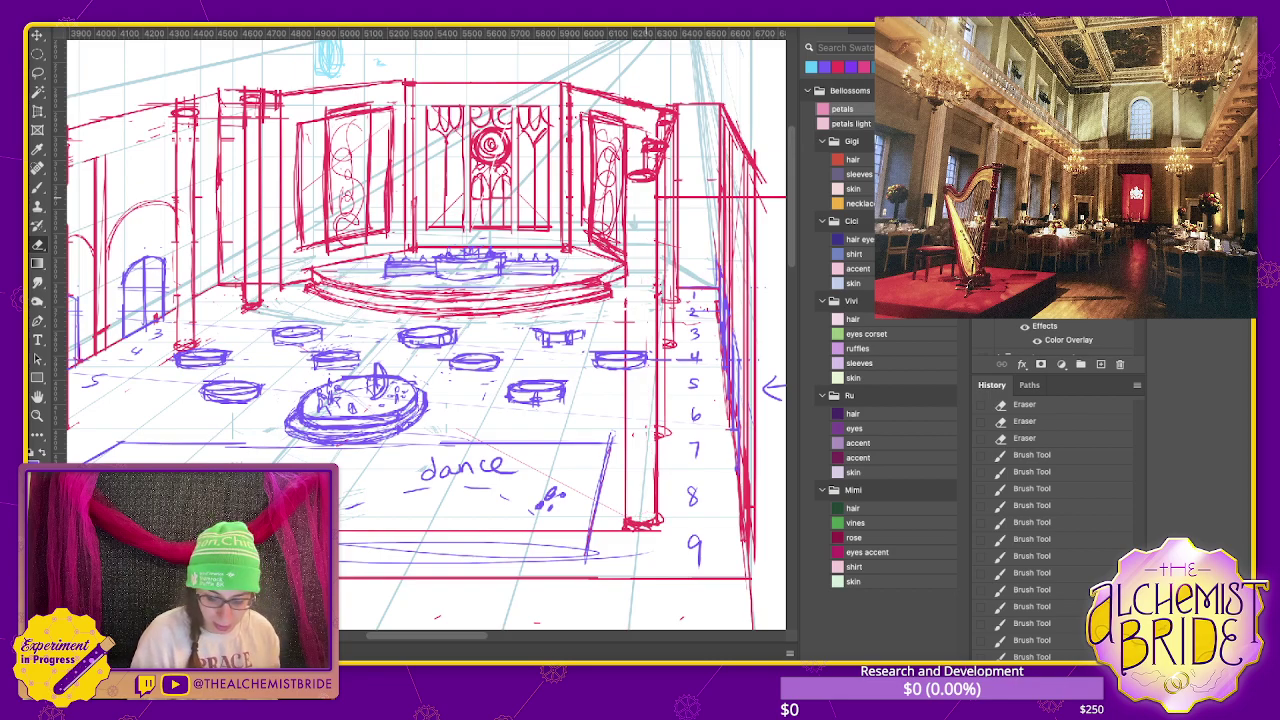
pyautogui.moveTo(628, 520); pyautogui.dragTo(655, 520)
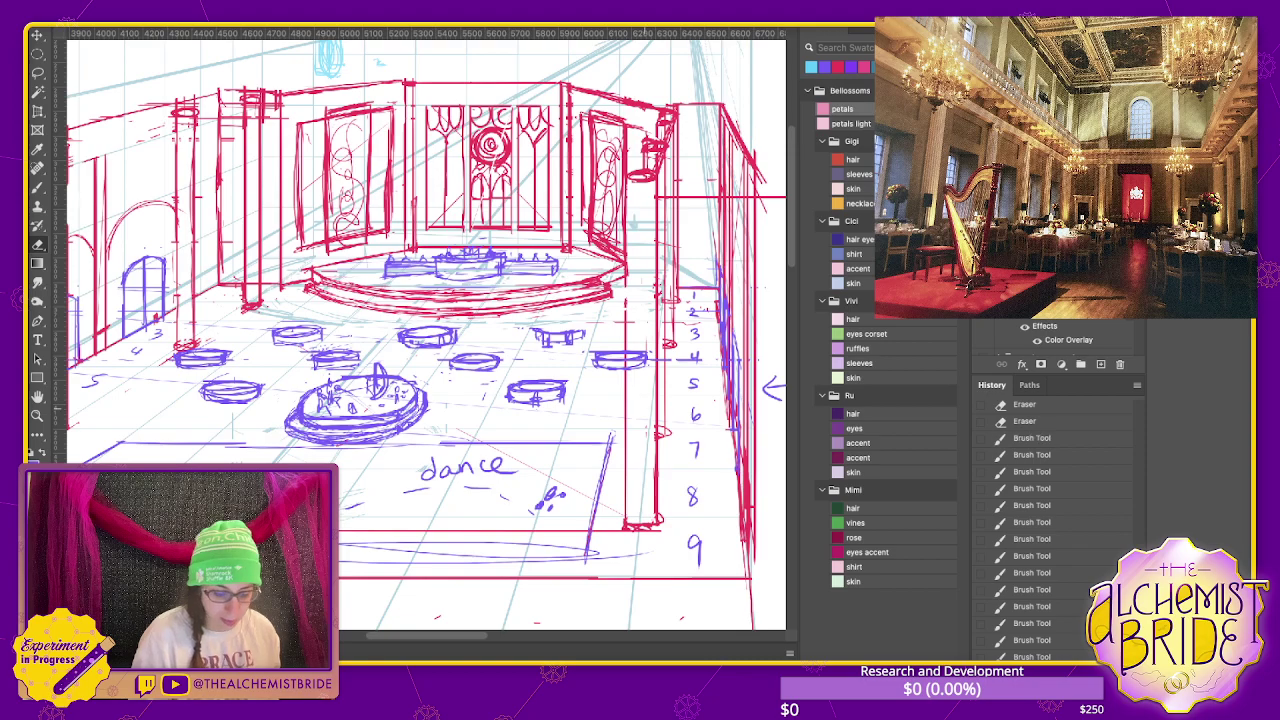
pyautogui.moveTo(420, 450); pyautogui.dragTo(655, 428)
pyautogui.moveTo(287, 404); pyautogui.dragTo(286, 418)
pyautogui.press('b')
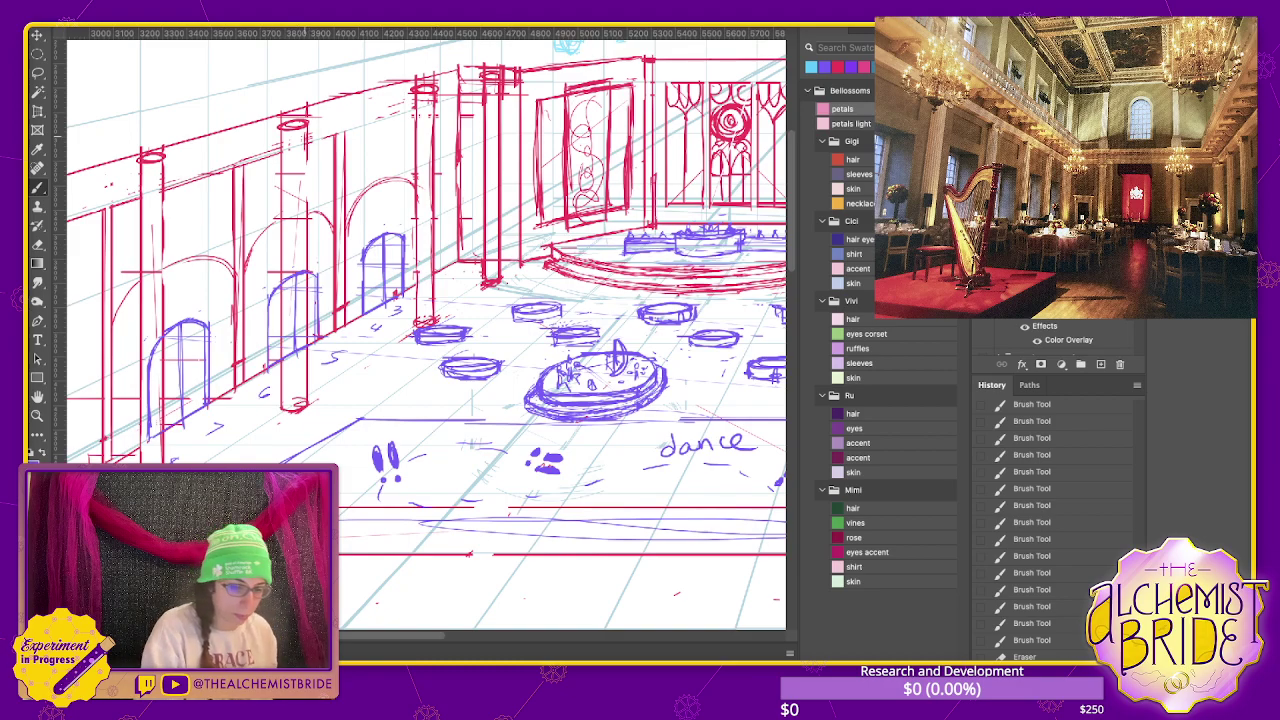
# - Redraw the vertical red line along a pillar edge and reframe the room
pyautogui.moveTo(305, 150); pyautogui.dragTo(305, 390)
pyautogui.hotkey('ctrl', '-')
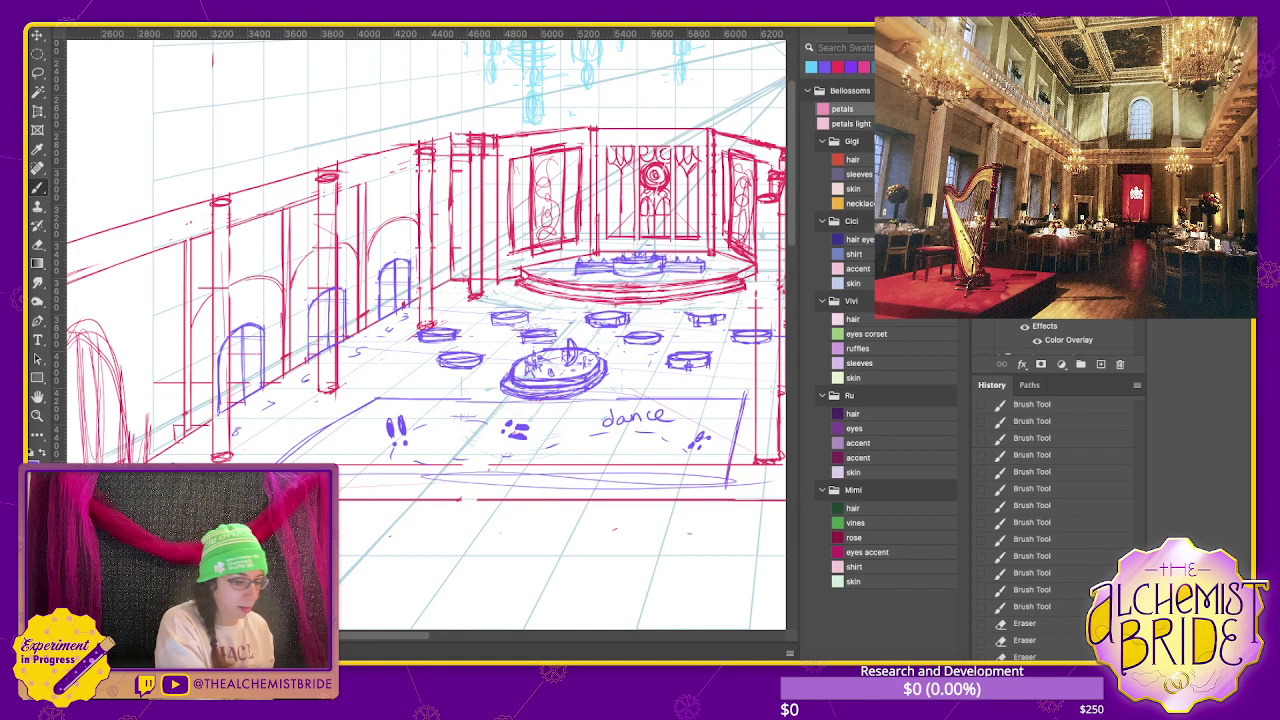
pyautogui.hotkey('ctrl', '-')
pyautogui.hotkey('ctrl', '-')
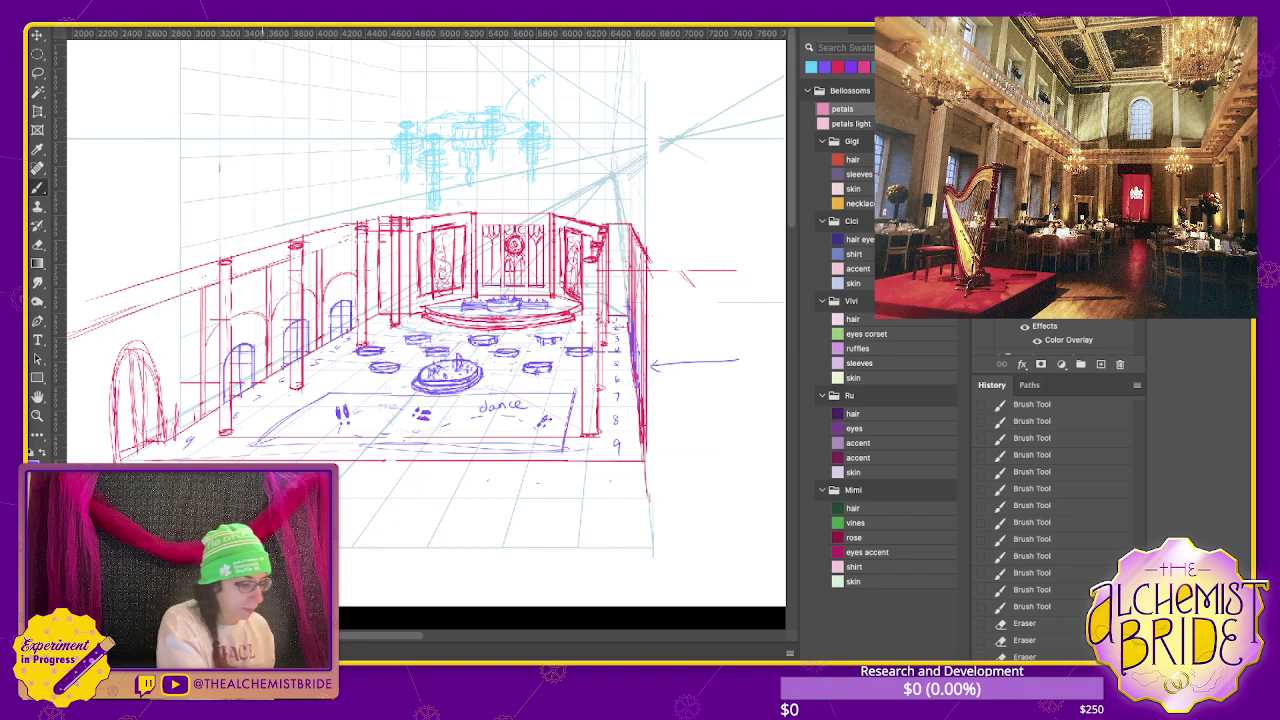
pyautogui.hotkey('ctrl', '+')
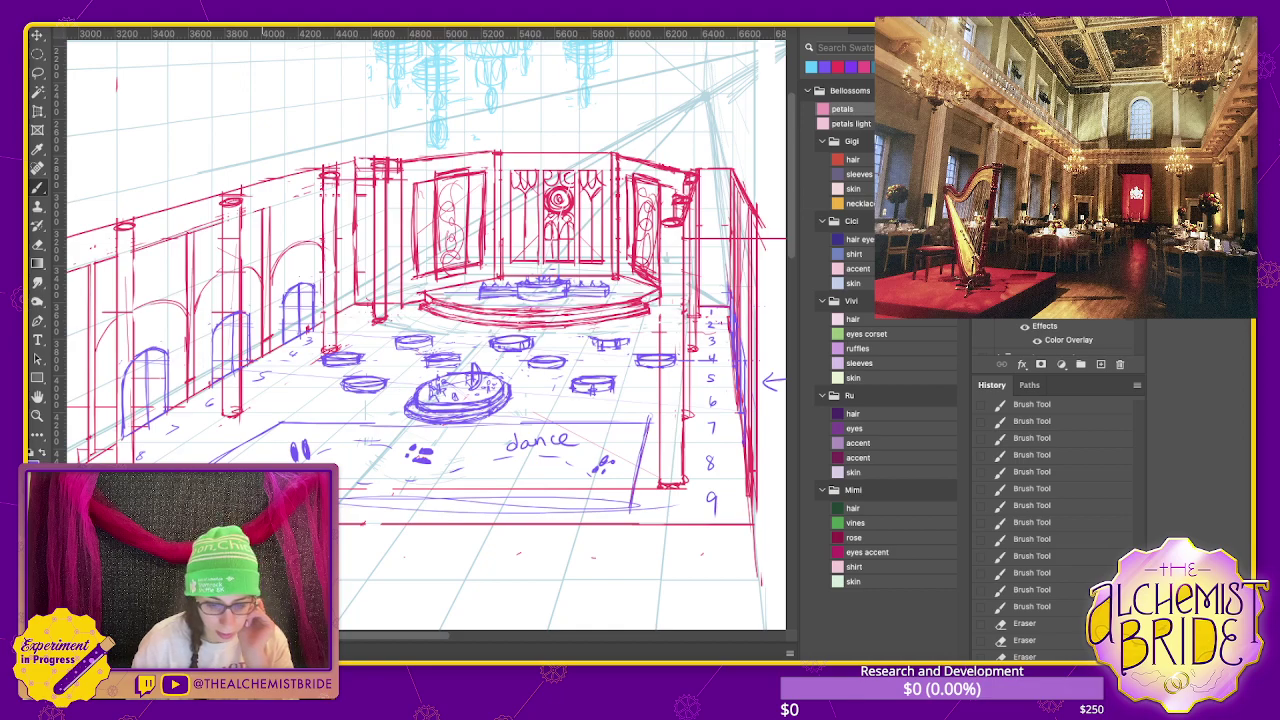
# - Lasso the back-wall stained-glass windows and put them into Free Transform
pyautogui.press('l')
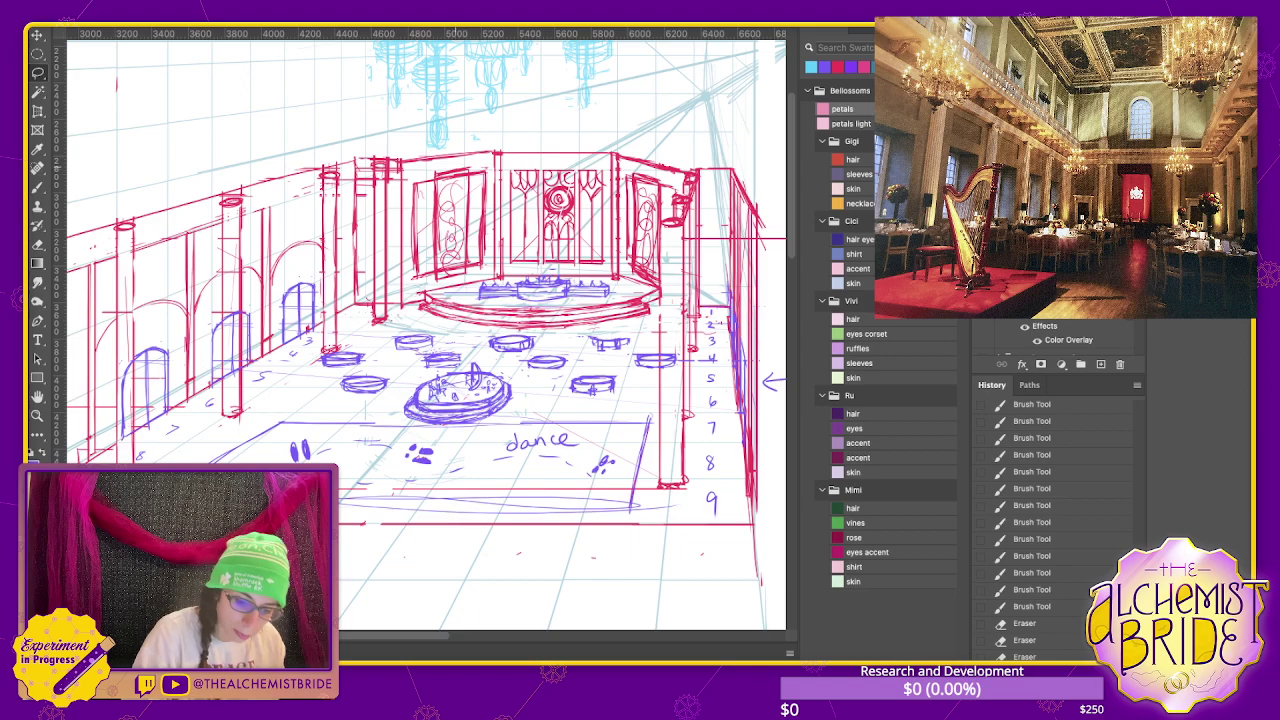
pyautogui.moveTo(454, 162)
pyautogui.mouseDown()
pyautogui.moveTo(490, 174)
pyautogui.moveTo(504, 248)
pyautogui.moveTo(584, 270)
pyautogui.moveTo(608, 194)
pyautogui.moveTo(560, 156)
pyautogui.mouseUp()
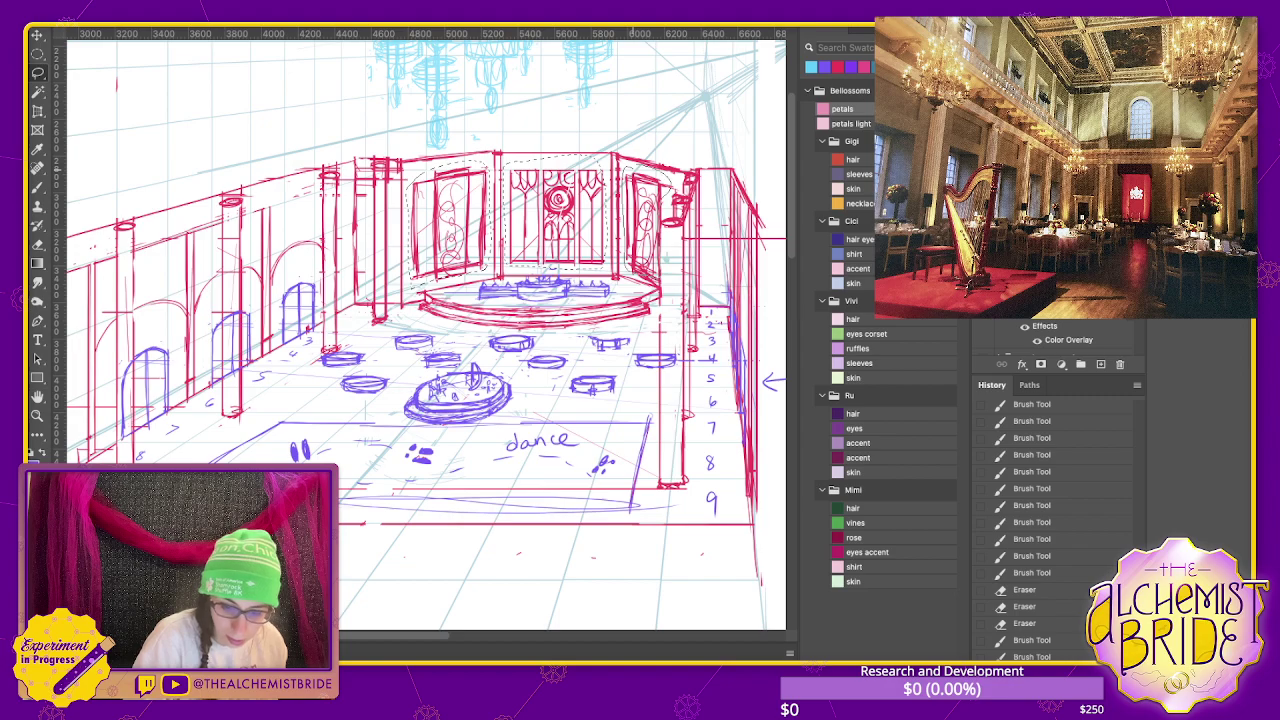
pyautogui.moveTo(658, 236); pyautogui.dragTo(580, 268)
pyautogui.hotkey('ctrl', 't')
# - Squash the back-wall windows down from their top edge and commit the transform
pyautogui.moveTo(538, 160); pyautogui.dragTo(538, 183)
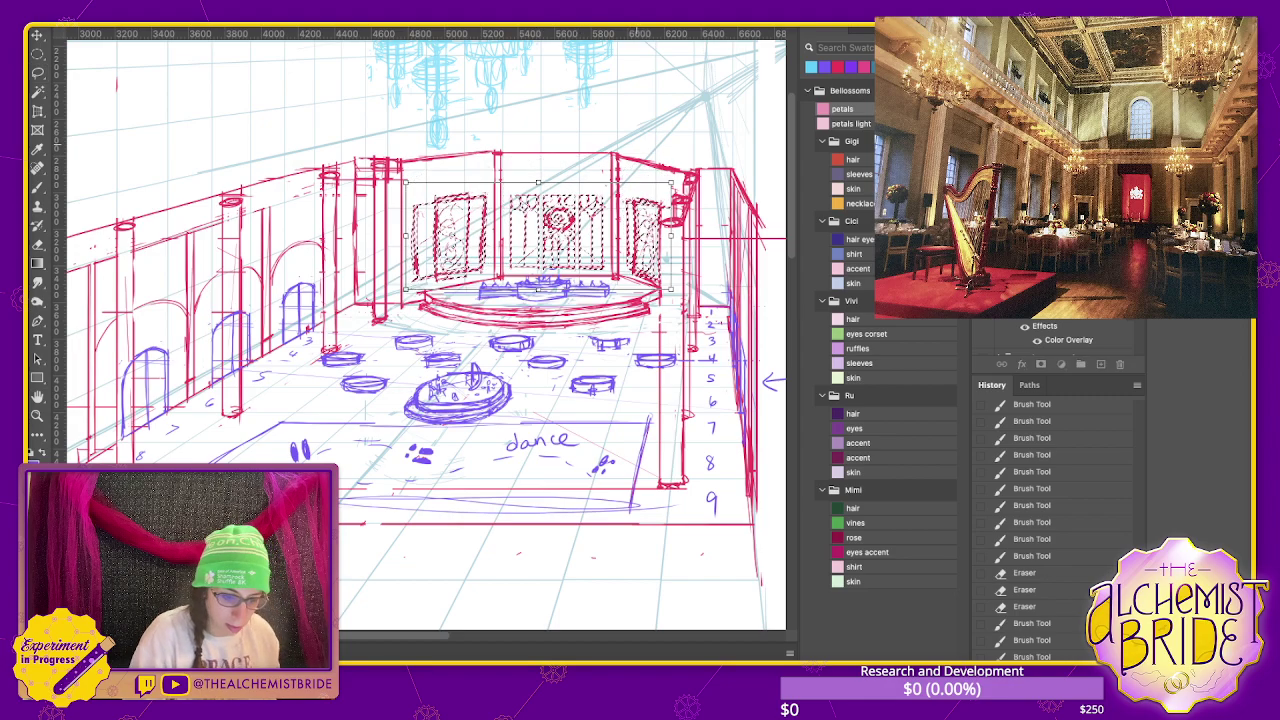
pyautogui.moveTo(538, 183); pyautogui.dragTo(538, 203)
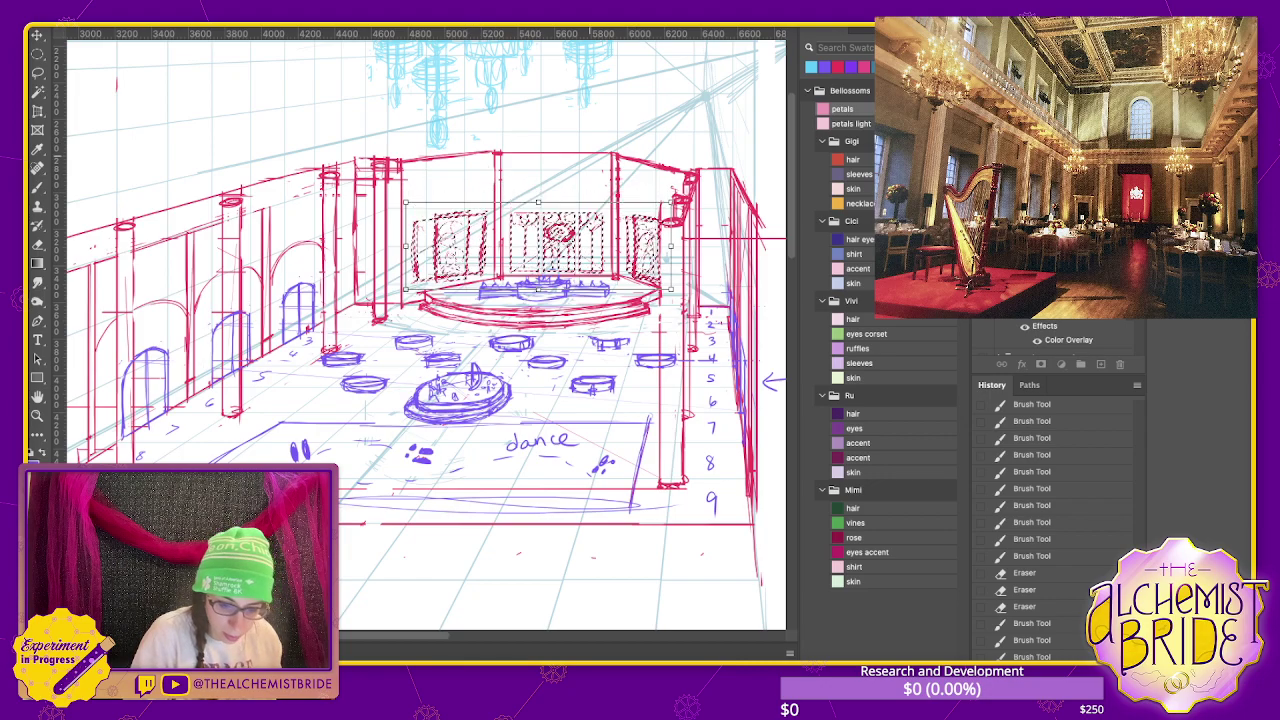
pyautogui.press('Return')
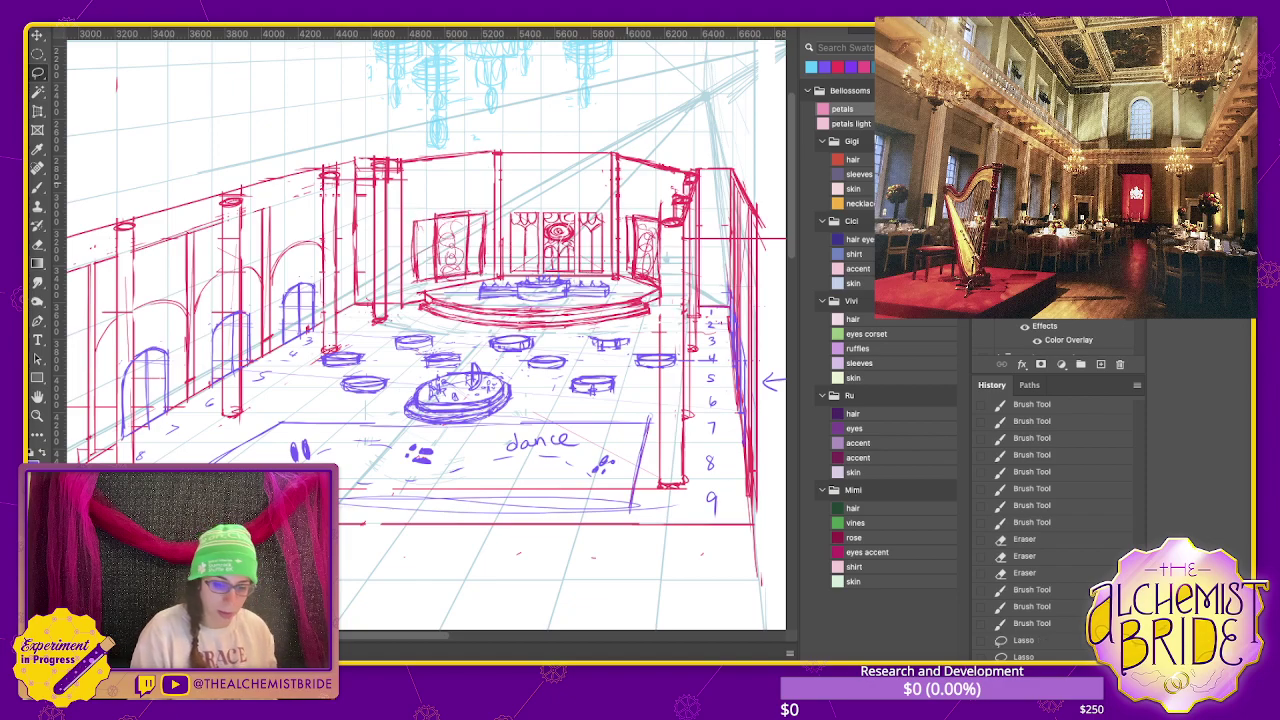
pyautogui.press('b')
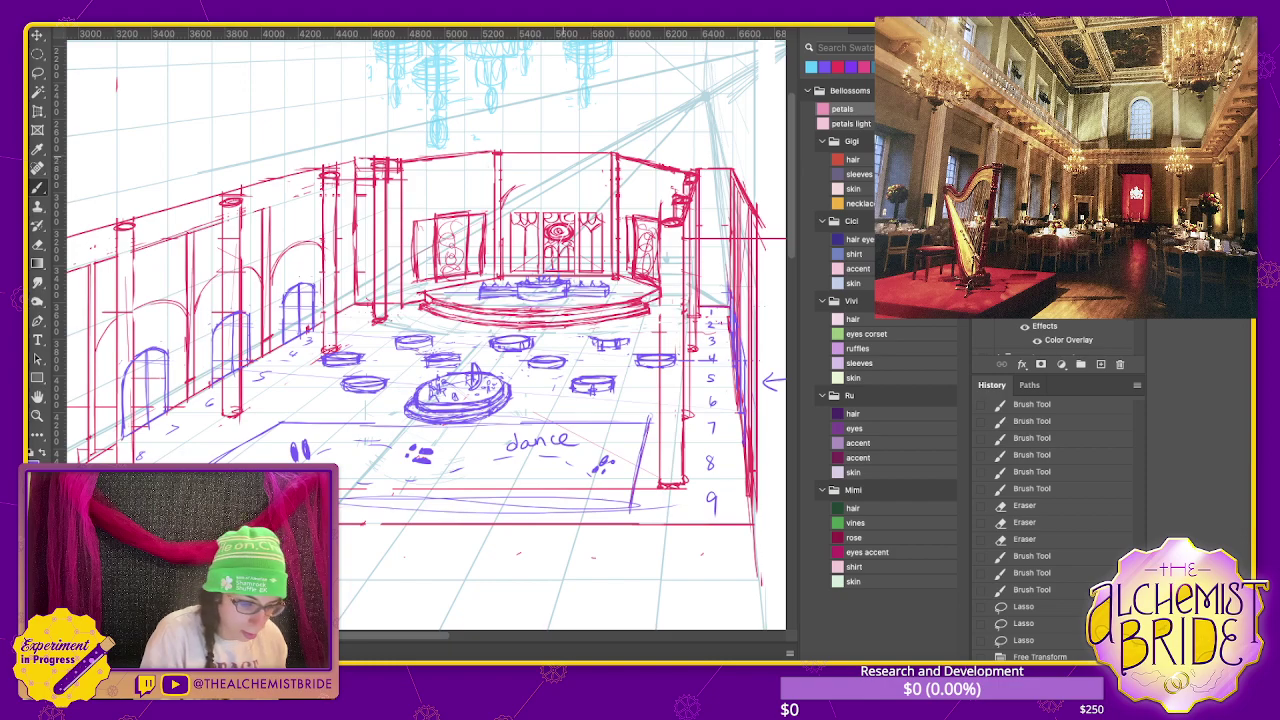
# - Draw red arches over the left-centre, central and right-centre back-wall windows
pyautogui.moveTo(502, 204); pyautogui.dragTo(556, 166)
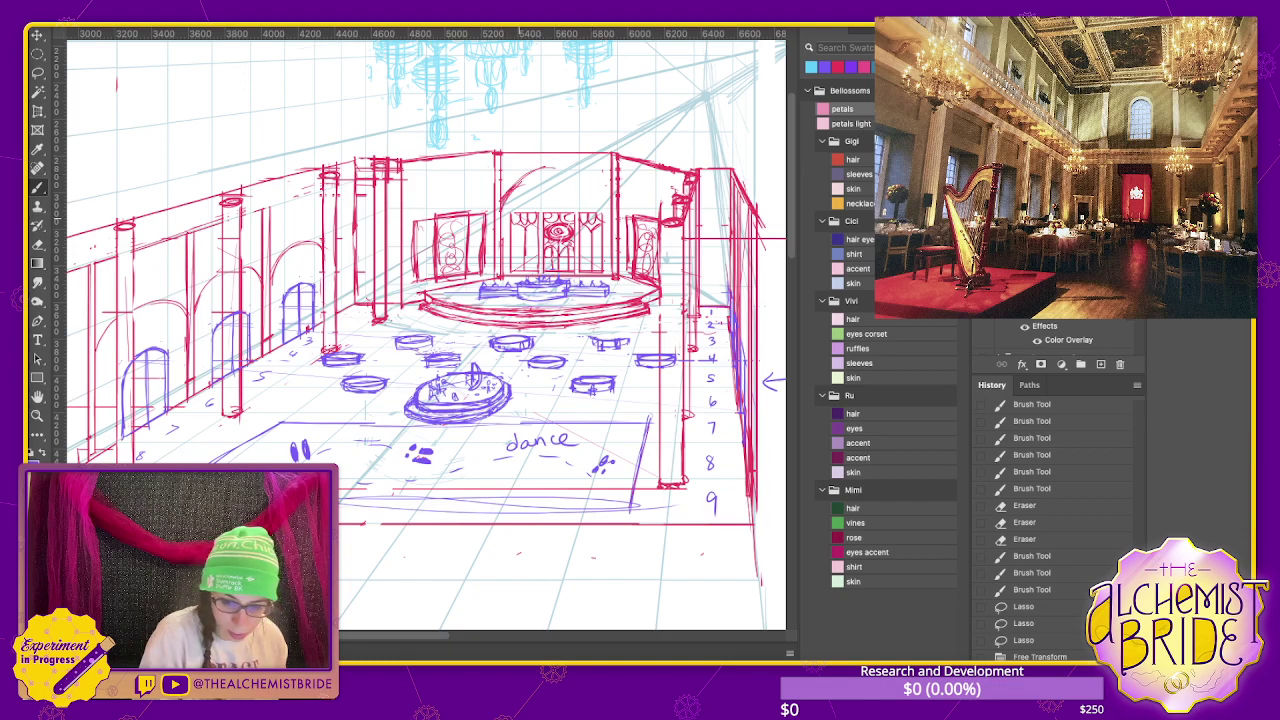
pyautogui.moveTo(612, 205)
pyautogui.mouseDown()
pyautogui.moveTo(498, 204)
pyautogui.moveTo(578, 163)
pyautogui.mouseUp()
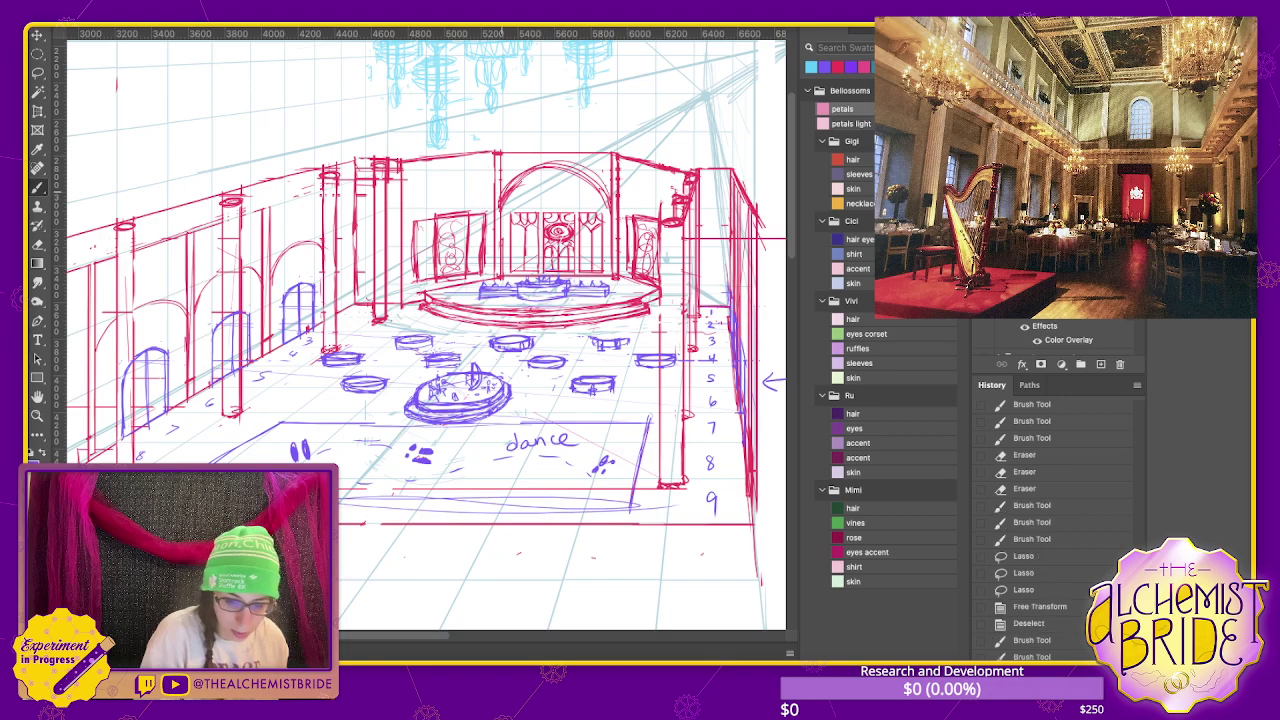
pyautogui.moveTo(492, 202); pyautogui.dragTo(404, 230)
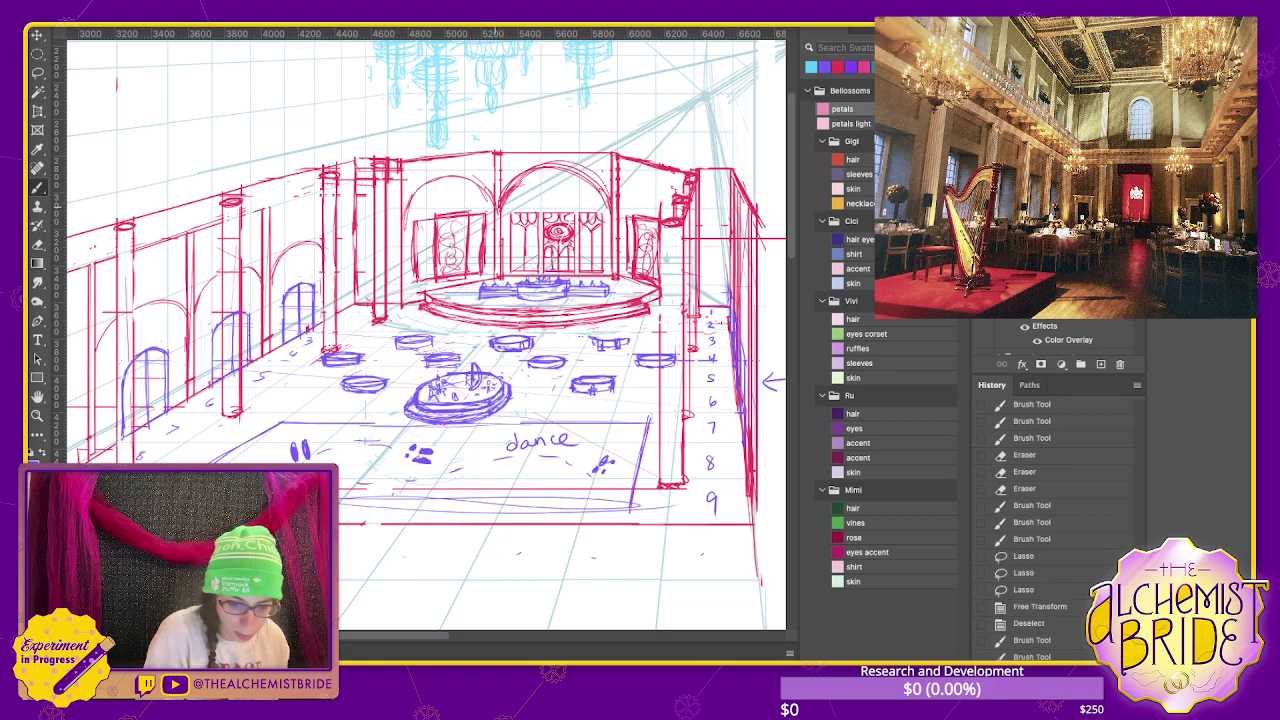
pyautogui.moveTo(620, 210); pyautogui.dragTo(679, 195)
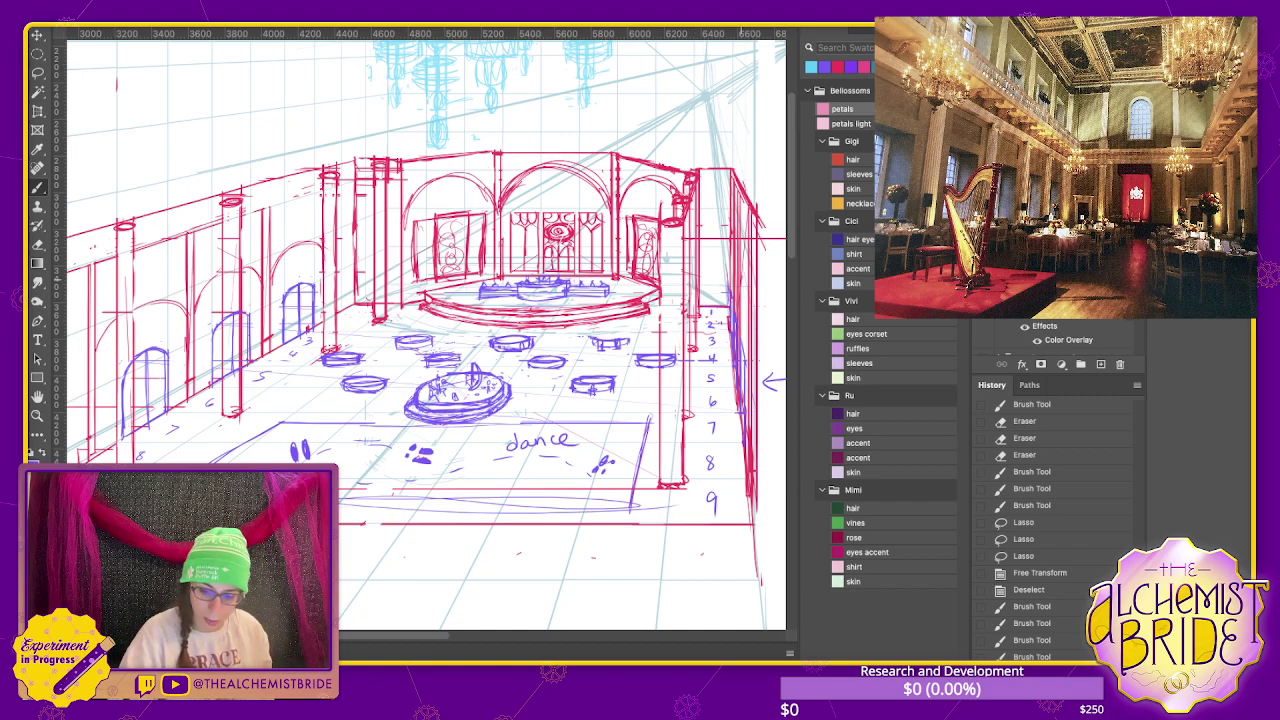
# - Sketch red lines along the right wall and darken a right-hand table outline
pyautogui.moveTo(750, 278); pyautogui.dragTo(752, 272)
pyautogui.hotkey('ctrl', 'z')
pyautogui.hotkey('ctrl', 'z')
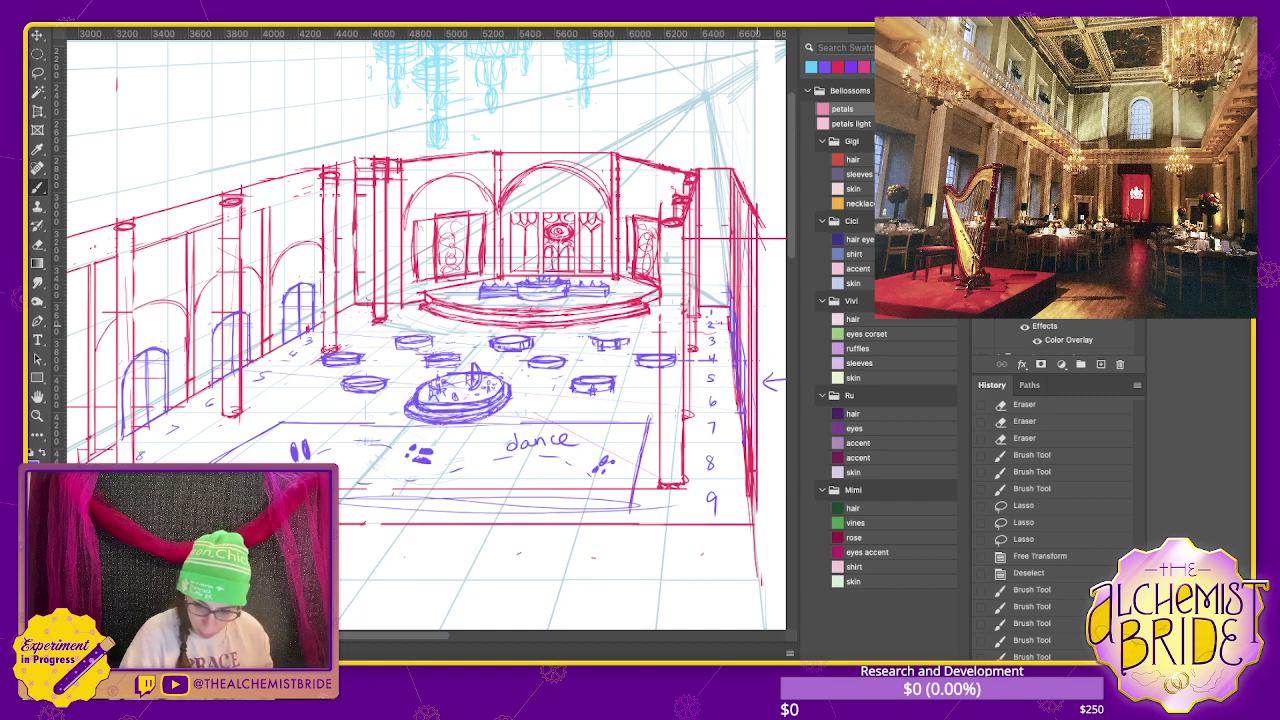
pyautogui.moveTo(758, 322); pyautogui.dragTo(746, 246)
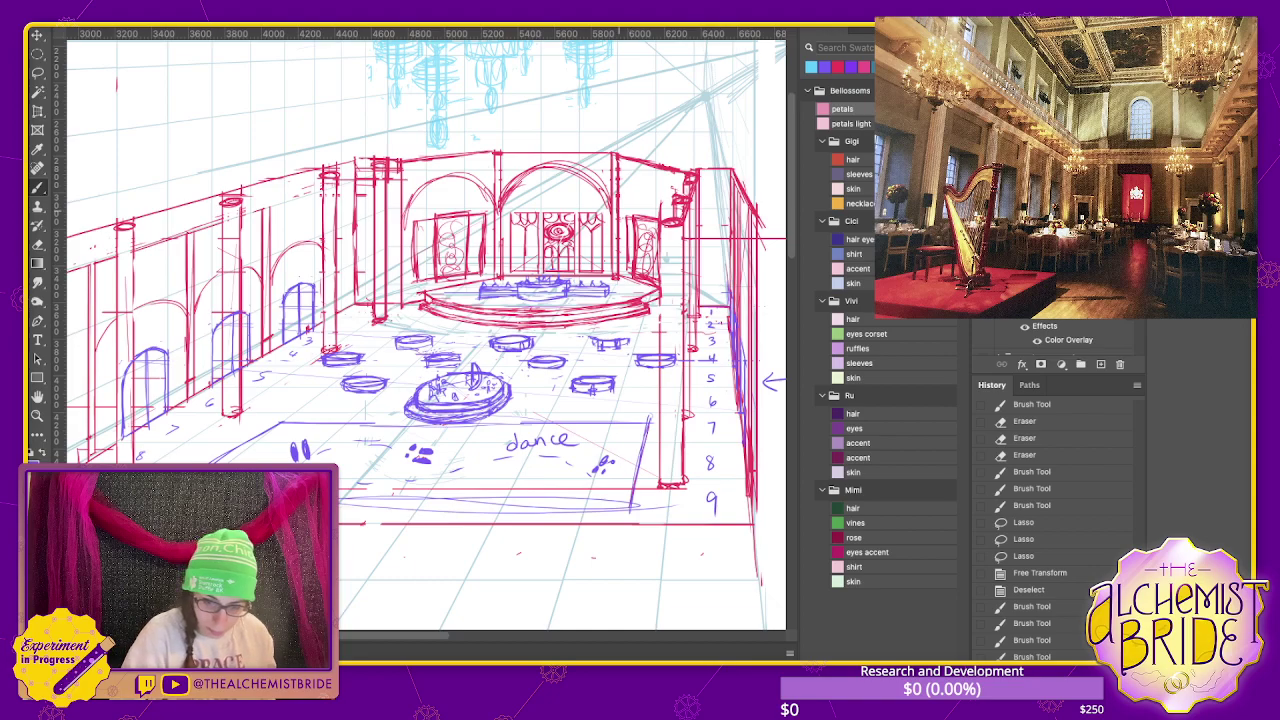
pyautogui.moveTo(620, 205)
pyautogui.mouseDown()
pyautogui.moveTo(644, 180)
pyautogui.moveTo(672, 192)
pyautogui.mouseUp()
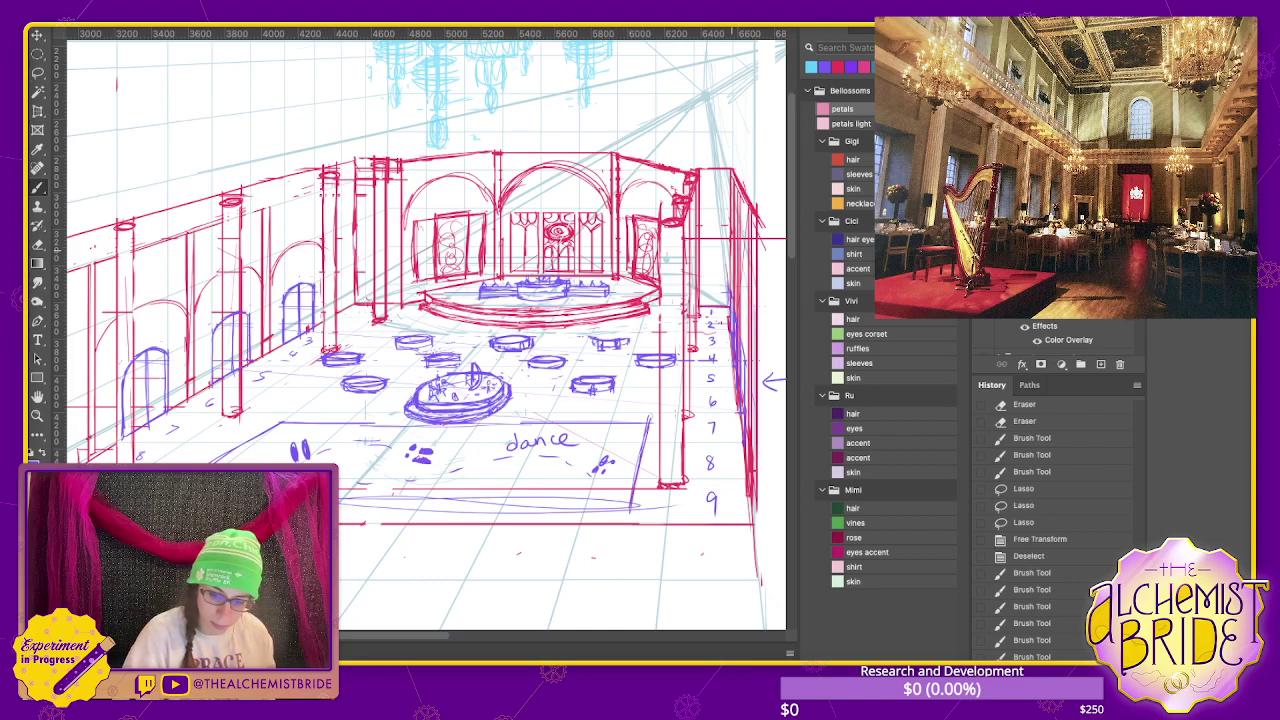
pyautogui.moveTo(589, 557); pyautogui.dragTo(597, 557)
pyautogui.moveTo(745, 290); pyautogui.dragTo(743, 320)
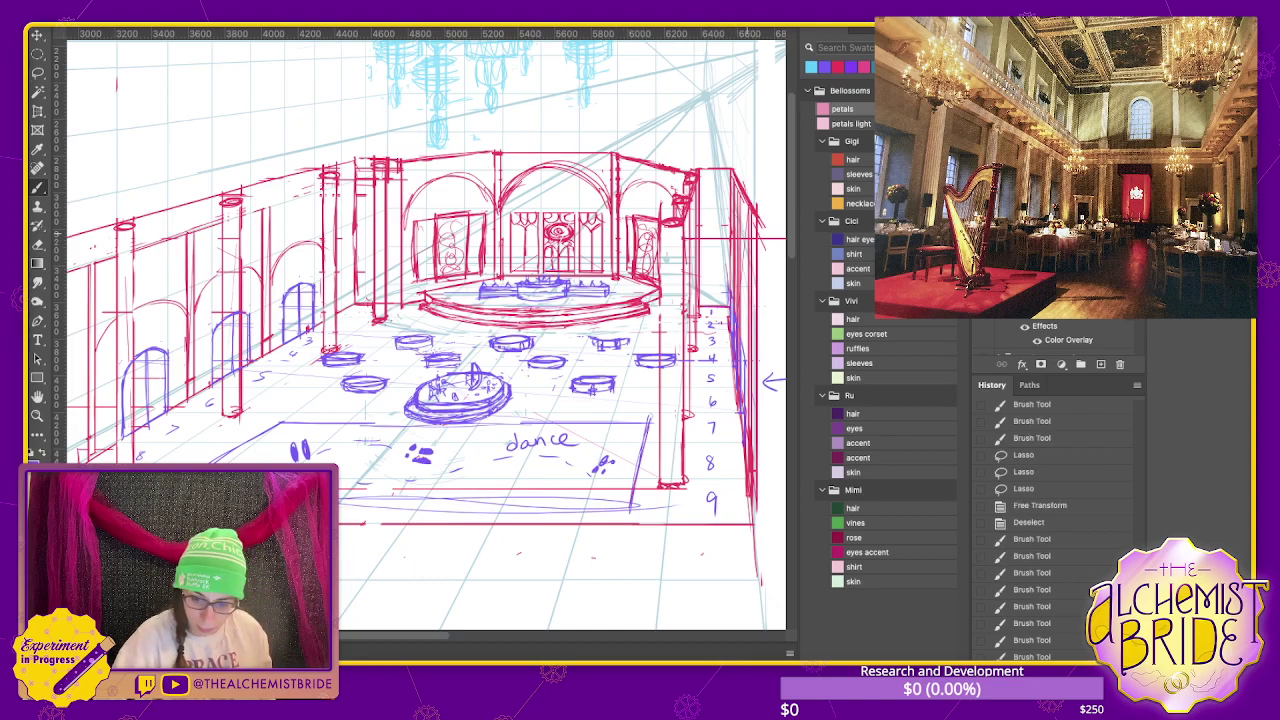
pyautogui.moveTo(743, 212)
pyautogui.mouseDown()
pyautogui.moveTo(752, 368)
pyautogui.moveTo(730, 348)
pyautogui.mouseUp()
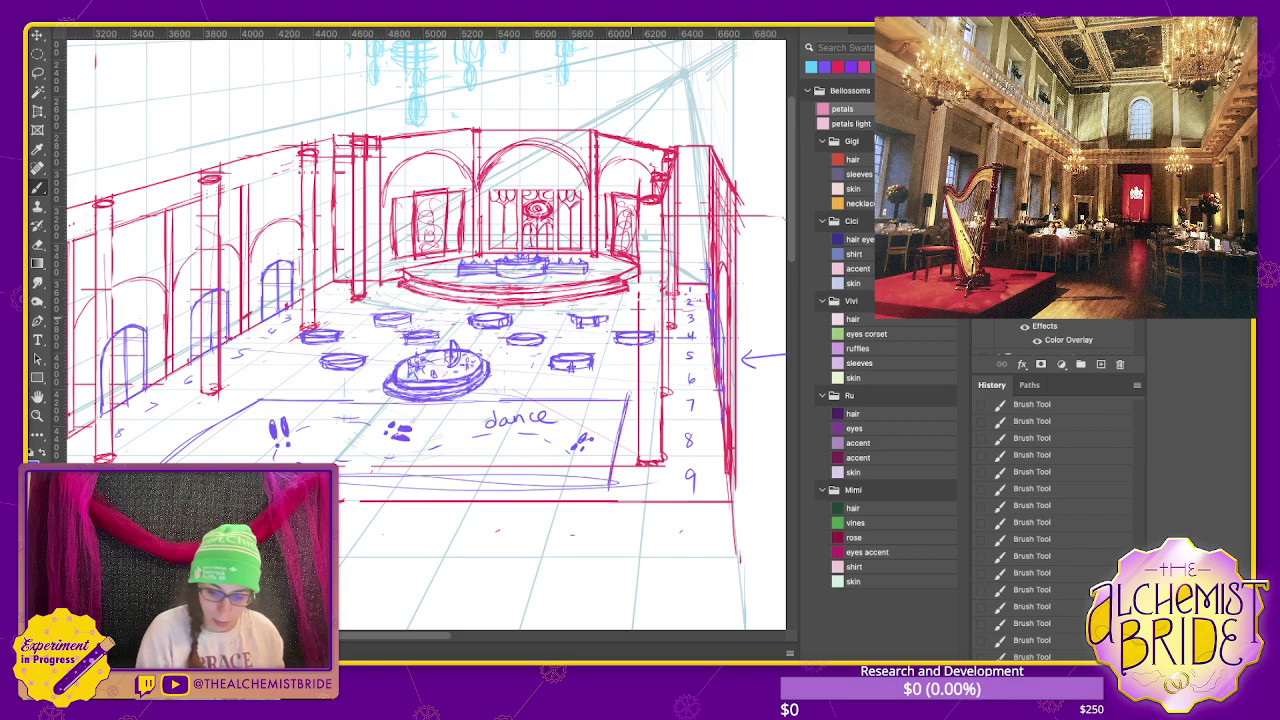
pyautogui.moveTo(574, 316); pyautogui.dragTo(606, 310)
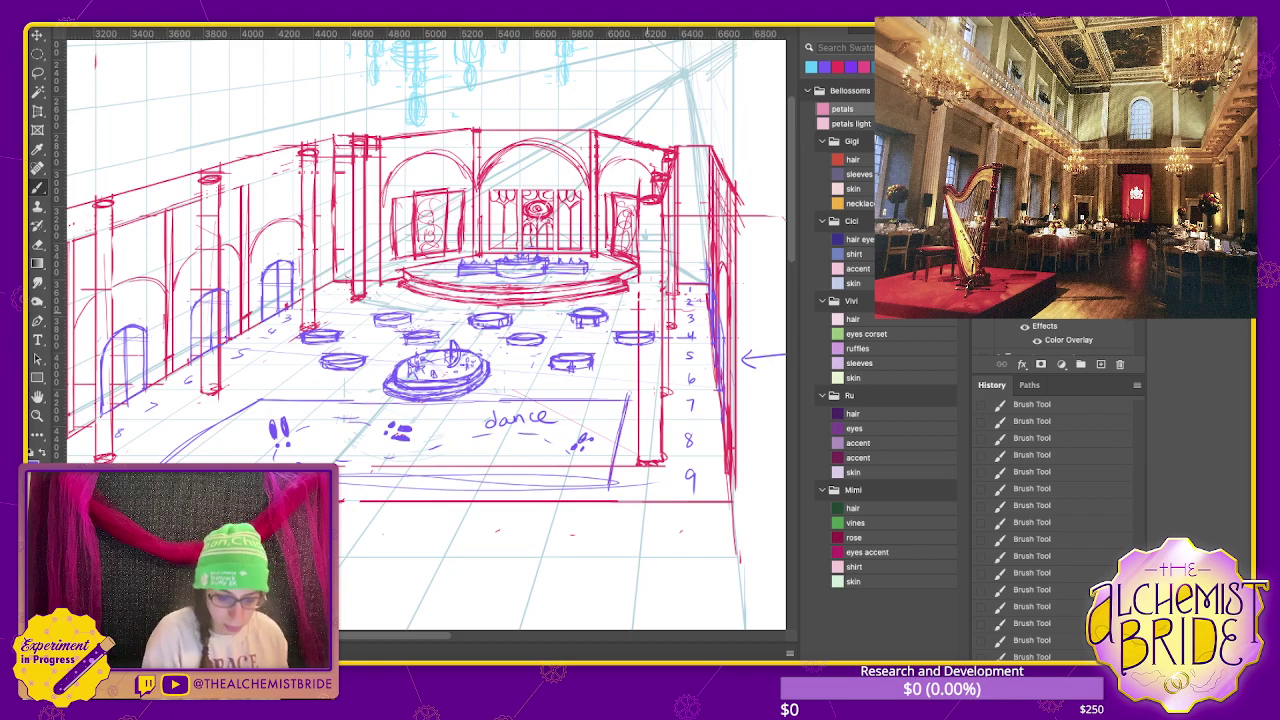
pyautogui.moveTo(420, 330); pyautogui.dragTo(437, 328)
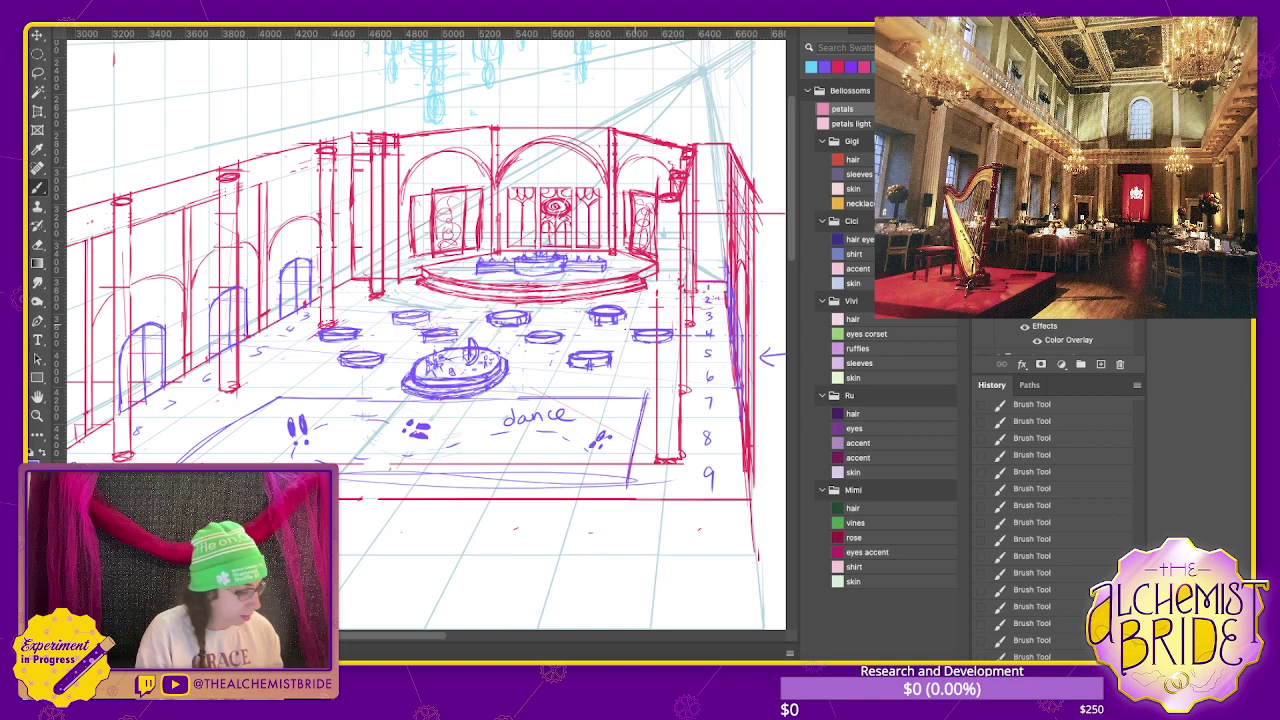
# - Zoom into the floor and draw a new purple round table at the right front
pyautogui.press('e')
pyautogui.scroll(2, 676, 312)
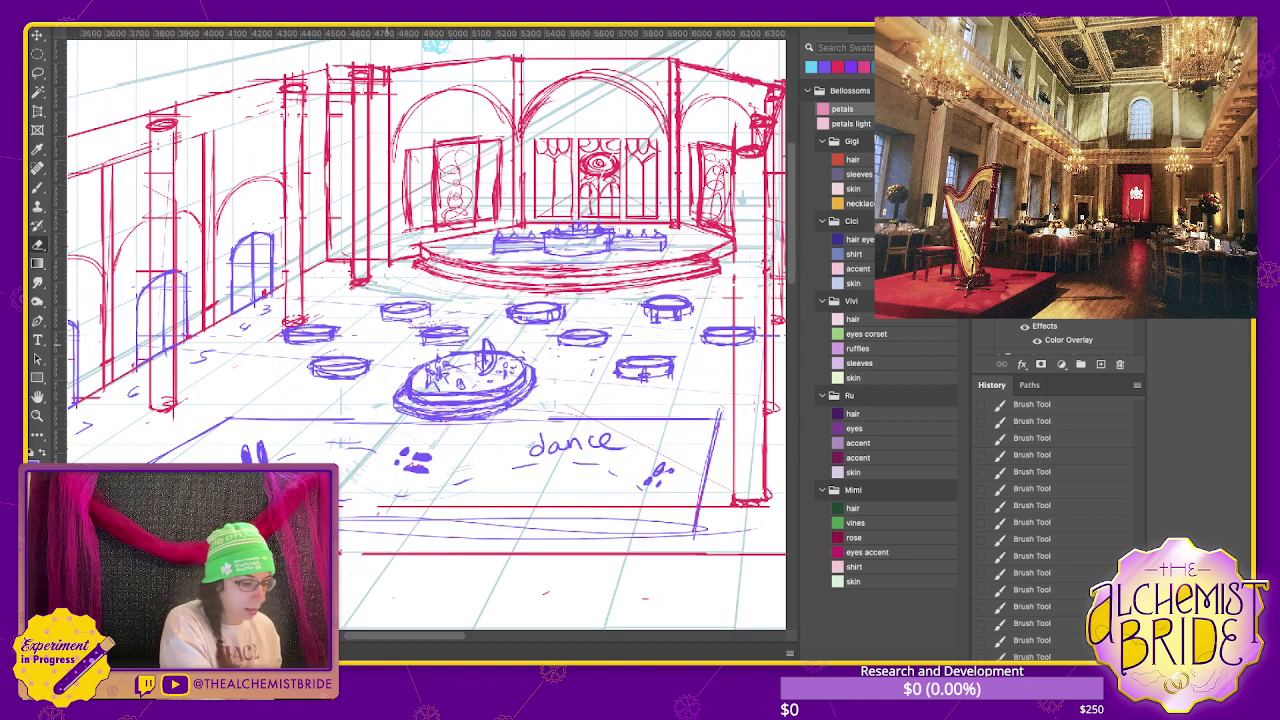
pyautogui.scroll(1, 676, 312)
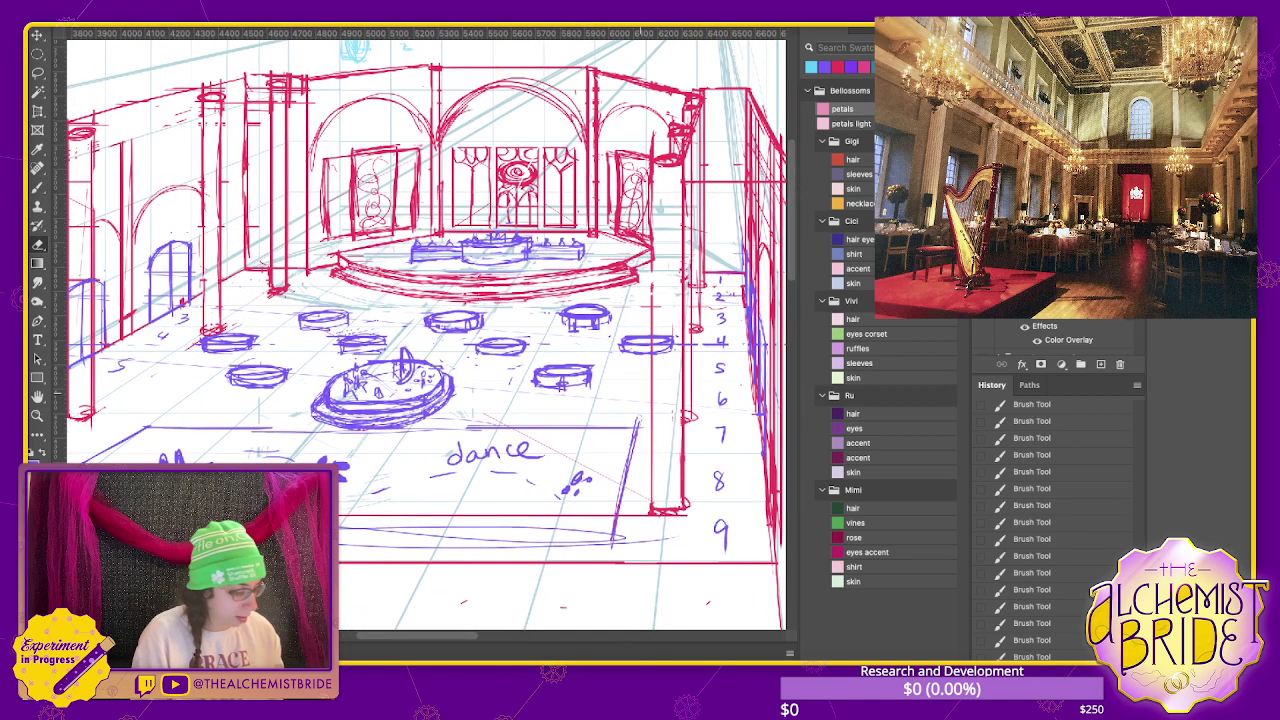
pyautogui.press('b')
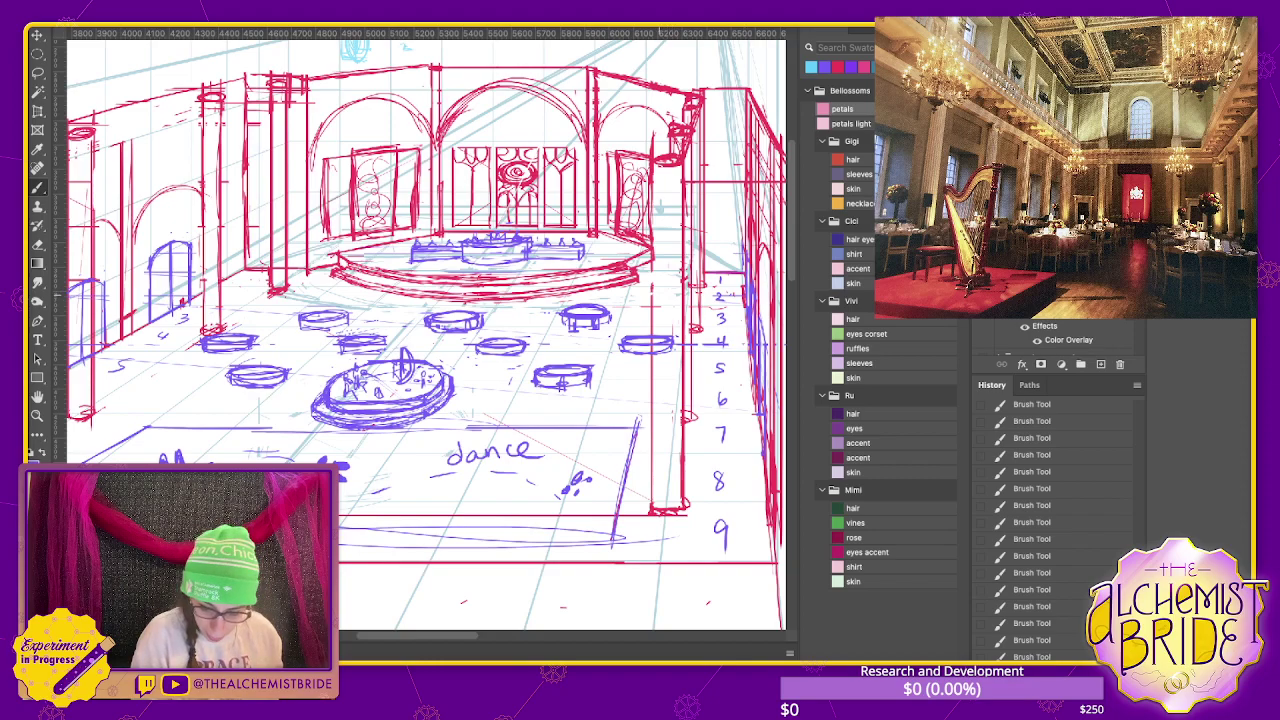
pyautogui.press('e')
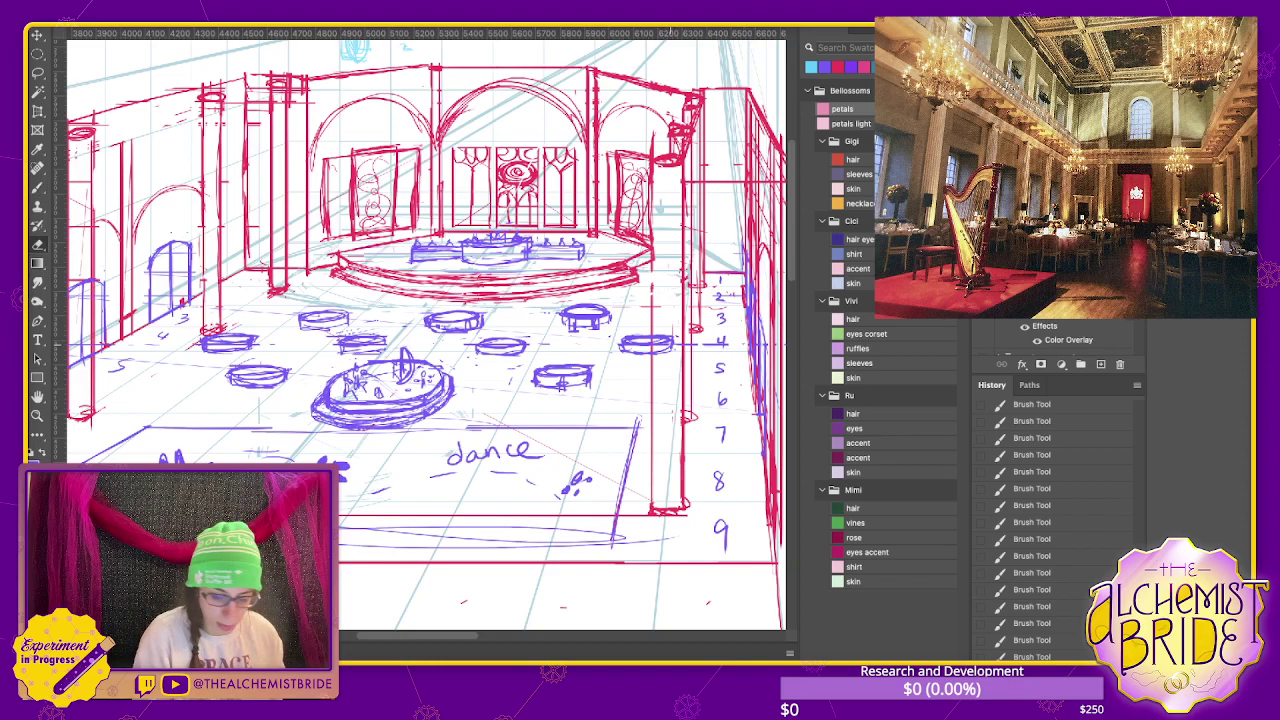
pyautogui.press('b')
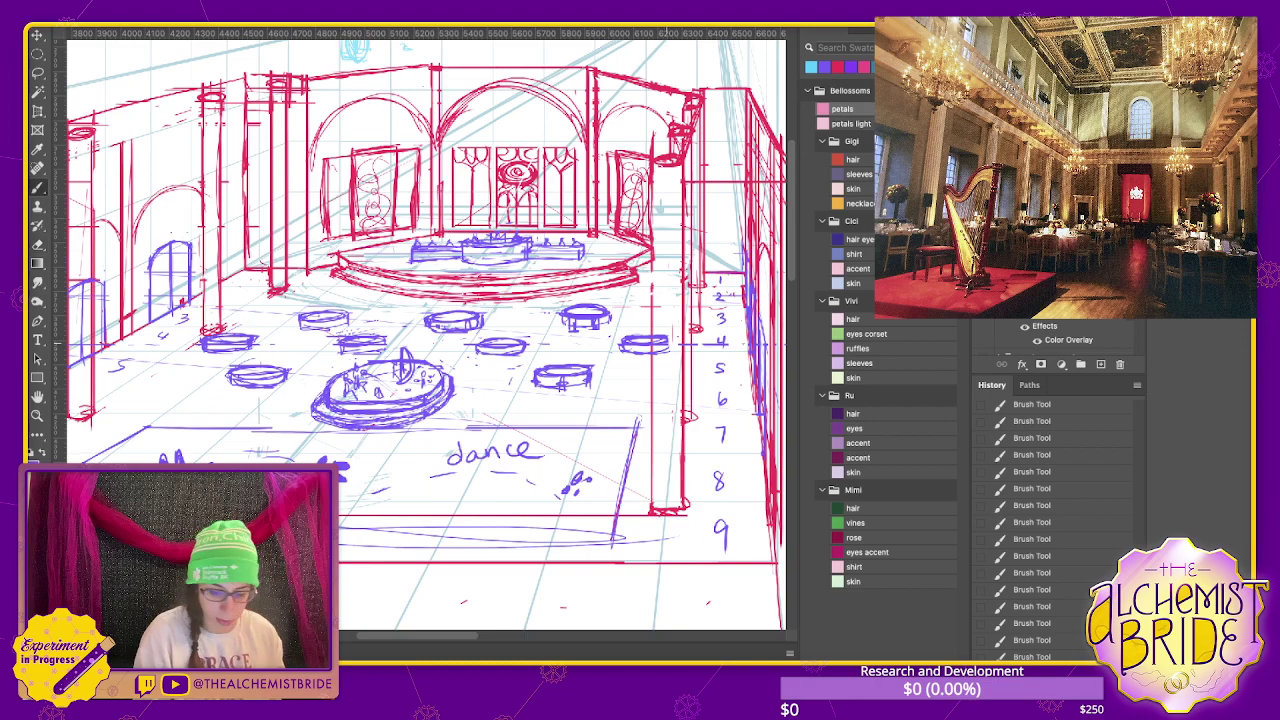
pyautogui.moveTo(400, 350)
pyautogui.mouseDown()
pyautogui.moveTo(585, 305)
pyautogui.moveTo(435, 310)
pyautogui.mouseUp()
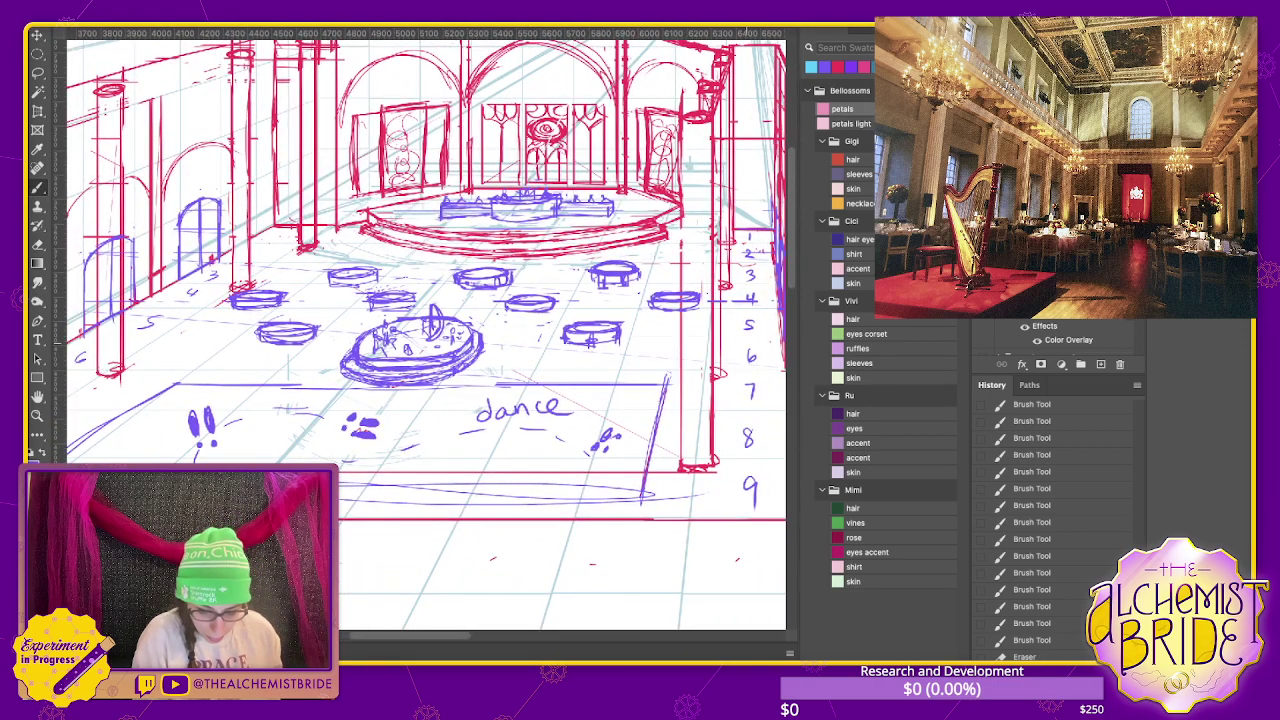
pyautogui.scroll(2, 425, 330)
pyautogui.scroll(2, 425, 330)
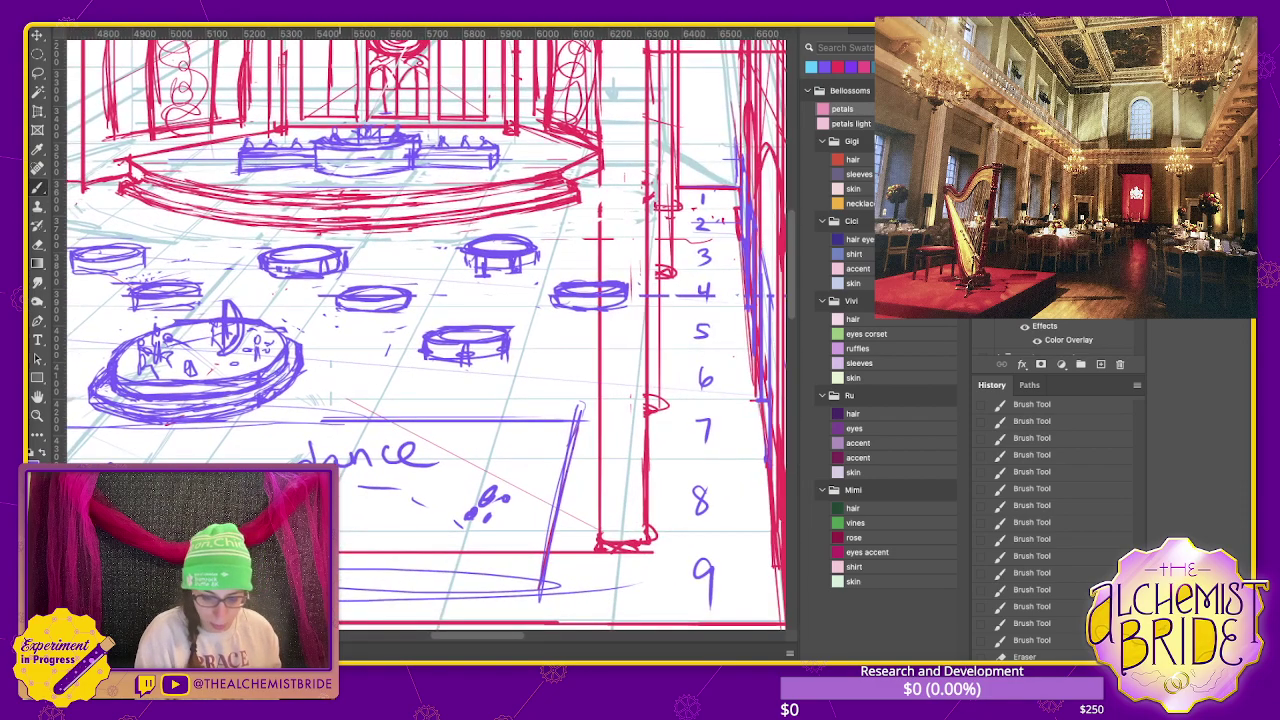
pyautogui.moveTo(598, 384); pyautogui.dragTo(537, 412)
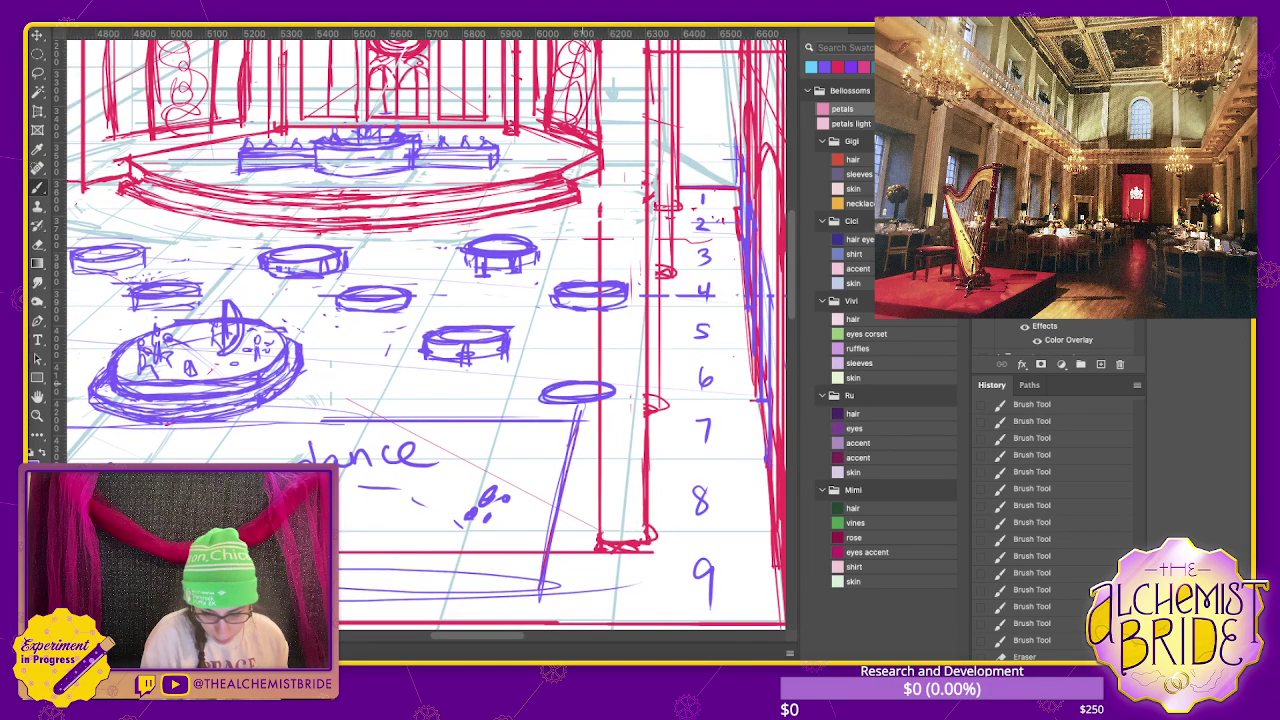
pyautogui.moveTo(613, 398); pyautogui.dragTo(540, 416)
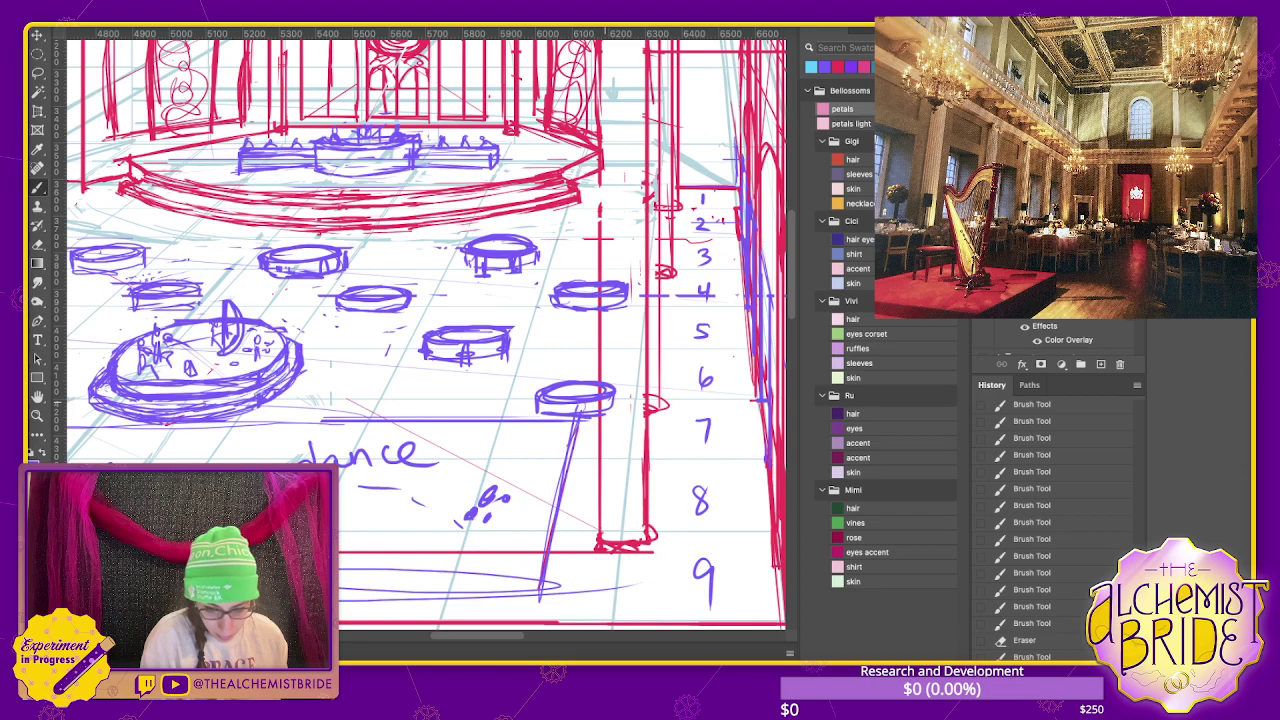
# - Draw a second purple round table beside the left columns and trace it bolder
pyautogui.hscroll(-2, 425, 330)
pyautogui.hscroll(-5, 425, 330)
pyautogui.hscroll(-5, 425, 330)
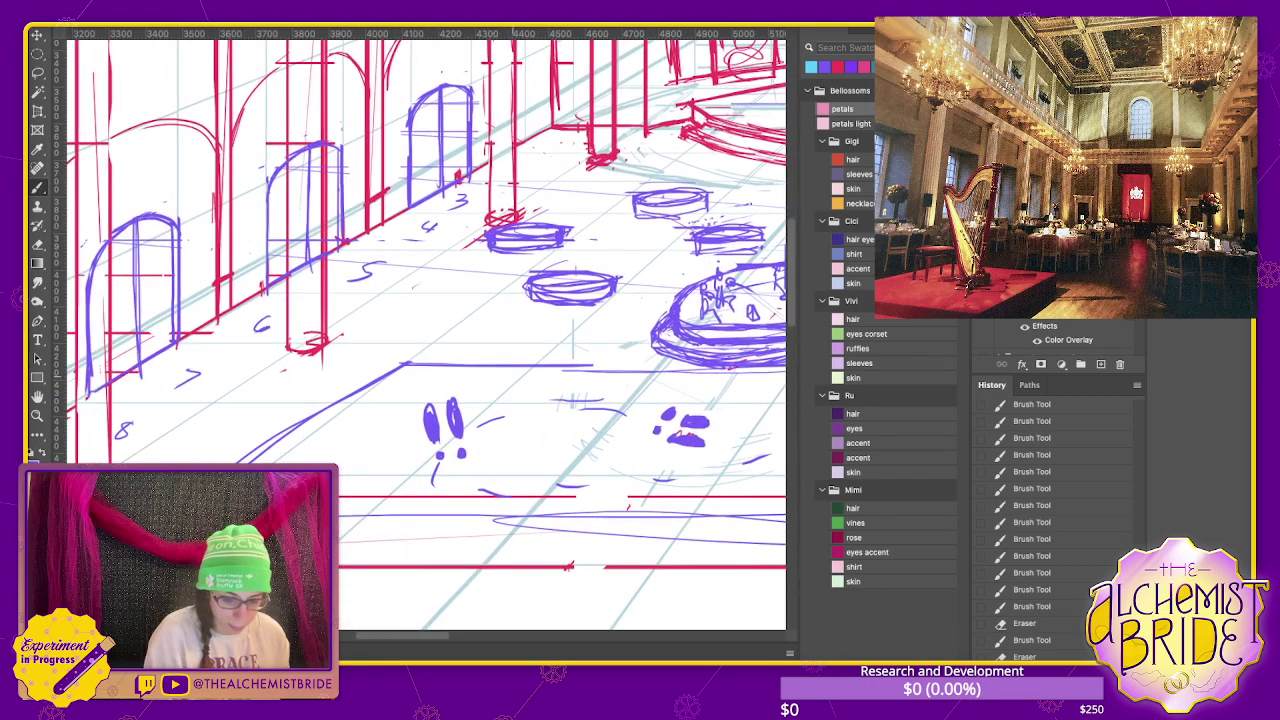
pyautogui.moveTo(344, 336)
pyautogui.mouseDown()
pyautogui.moveTo(422, 330)
pyautogui.moveTo(338, 348)
pyautogui.mouseUp()
pyautogui.moveTo(420, 332)
pyautogui.mouseDown()
pyautogui.moveTo(422, 346)
pyautogui.moveTo(340, 348)
pyautogui.moveTo(424, 346)
pyautogui.moveTo(356, 336)
pyautogui.mouseUp()
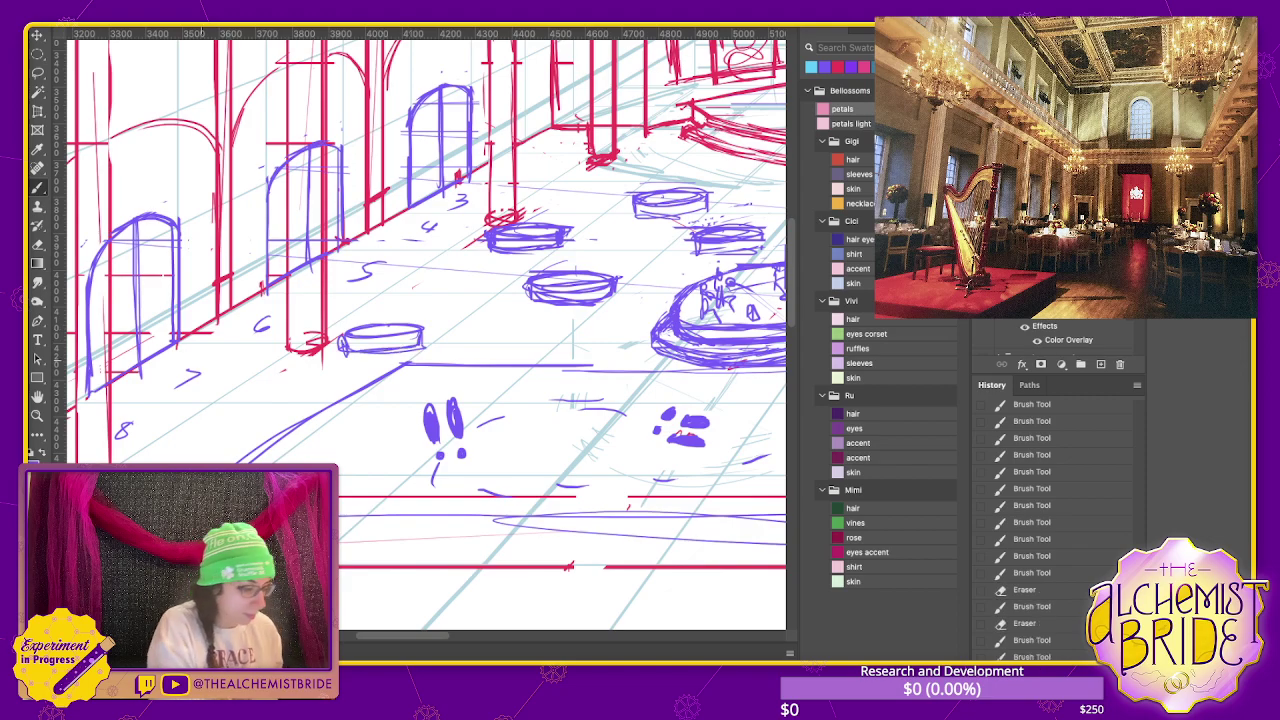
pyautogui.hotkey('ctrl', '-')
pyautogui.hotkey('ctrl', '-')
pyautogui.hotkey('ctrl', '+')
pyautogui.hotkey('ctrl', '+')
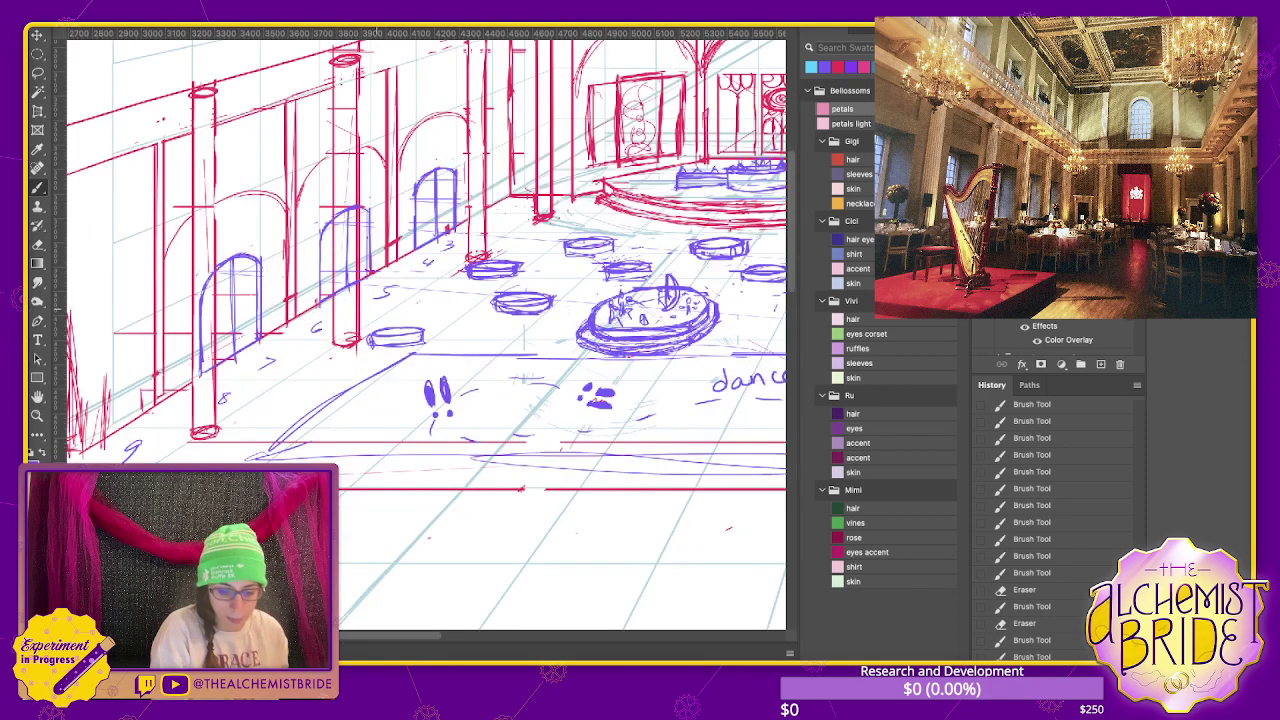
pyautogui.moveTo(430, 326)
pyautogui.mouseDown()
pyautogui.moveTo(380, 330)
pyautogui.moveTo(436, 334)
pyautogui.mouseUp()
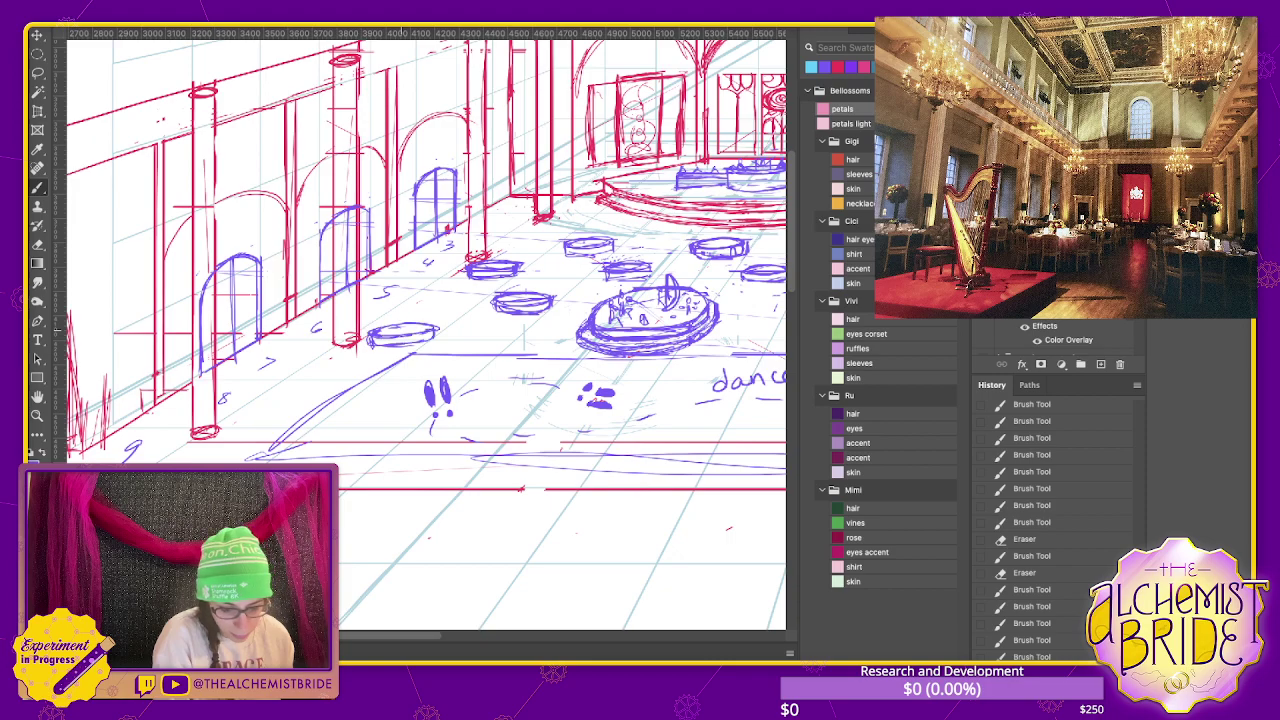
pyautogui.hscroll(5, 425, 330)
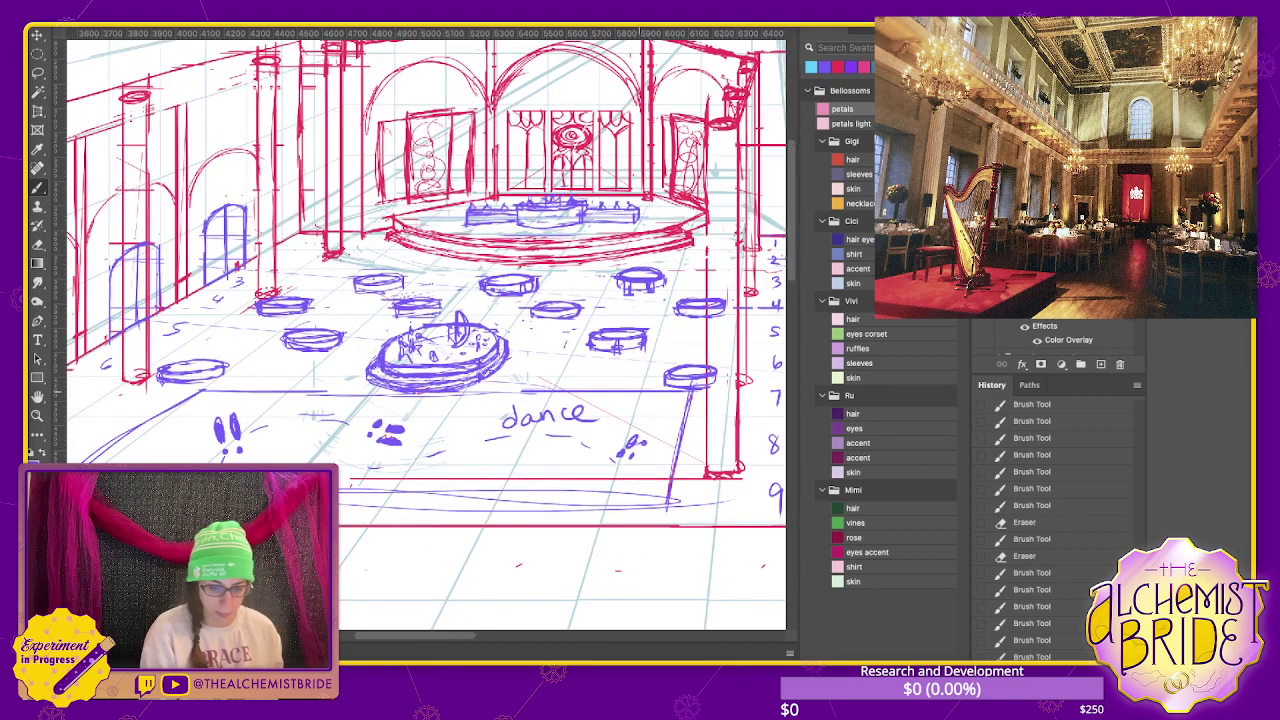
# - Erase stray marks near the right column and add chair marks to the central table
pyautogui.press('e')
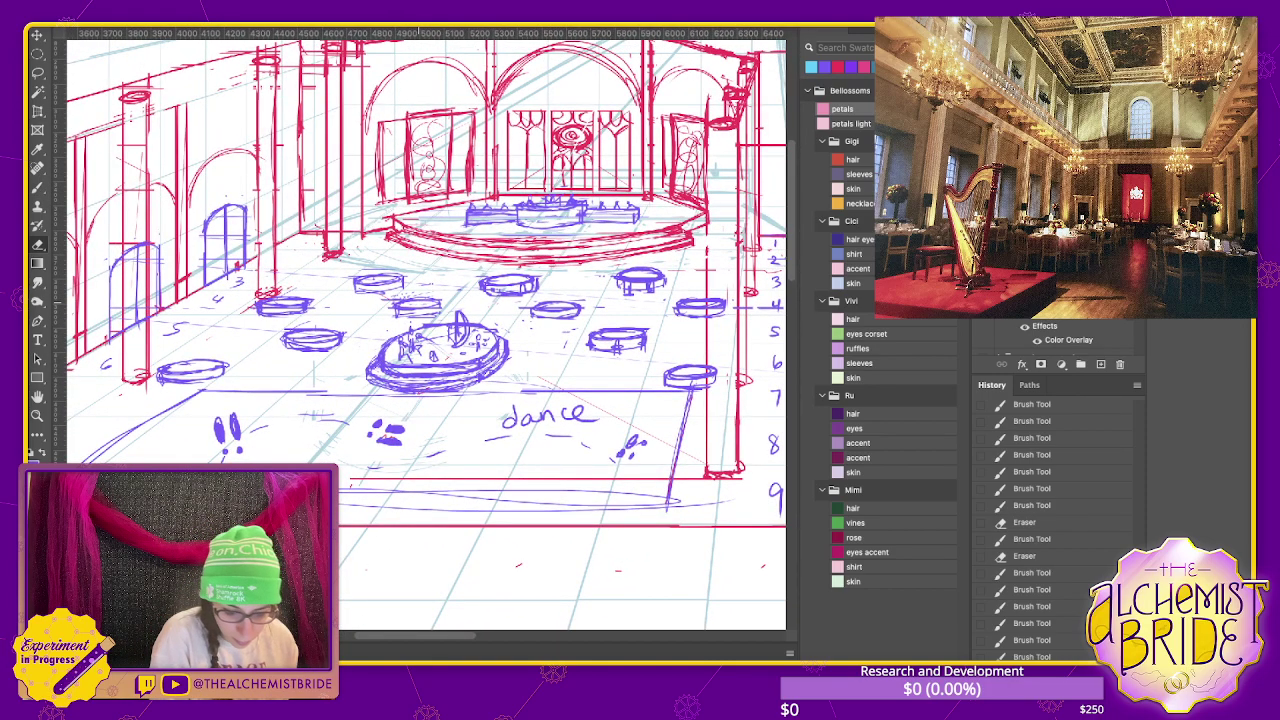
pyautogui.moveTo(540, 305); pyautogui.dragTo(628, 300)
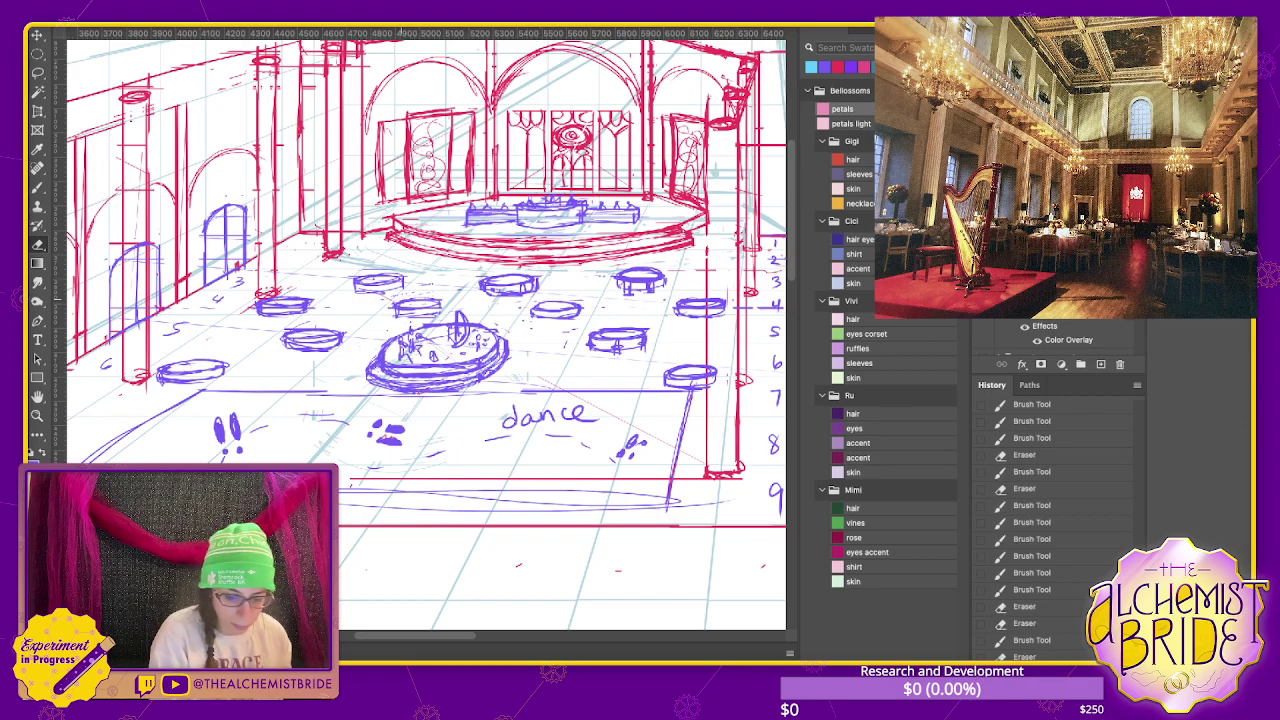
pyautogui.moveTo(400, 300); pyautogui.dragTo(430, 300)
pyautogui.press('b')
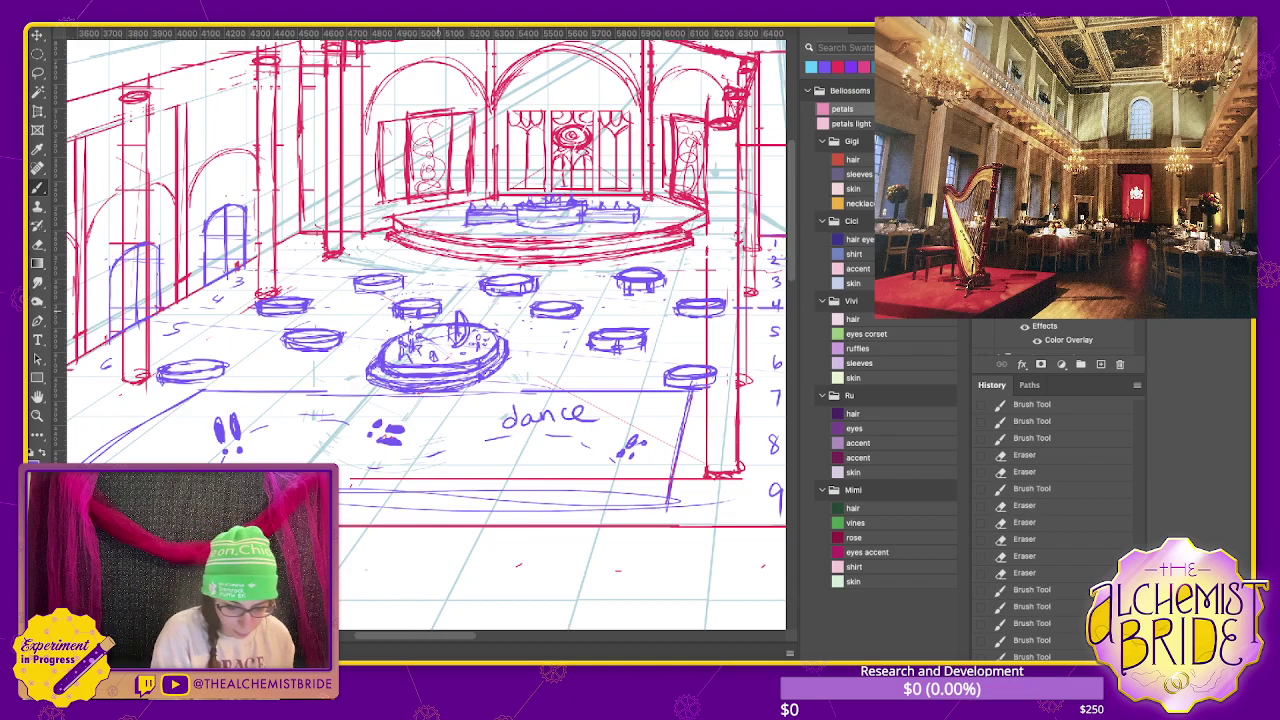
pyautogui.moveTo(400, 279)
pyautogui.mouseDown()
pyautogui.moveTo(403, 289)
pyautogui.moveTo(355, 291)
pyautogui.moveTo(402, 277)
pyautogui.moveTo(378, 290)
pyautogui.mouseUp()
pyautogui.moveTo(384, 276); pyautogui.dragTo(390, 289)
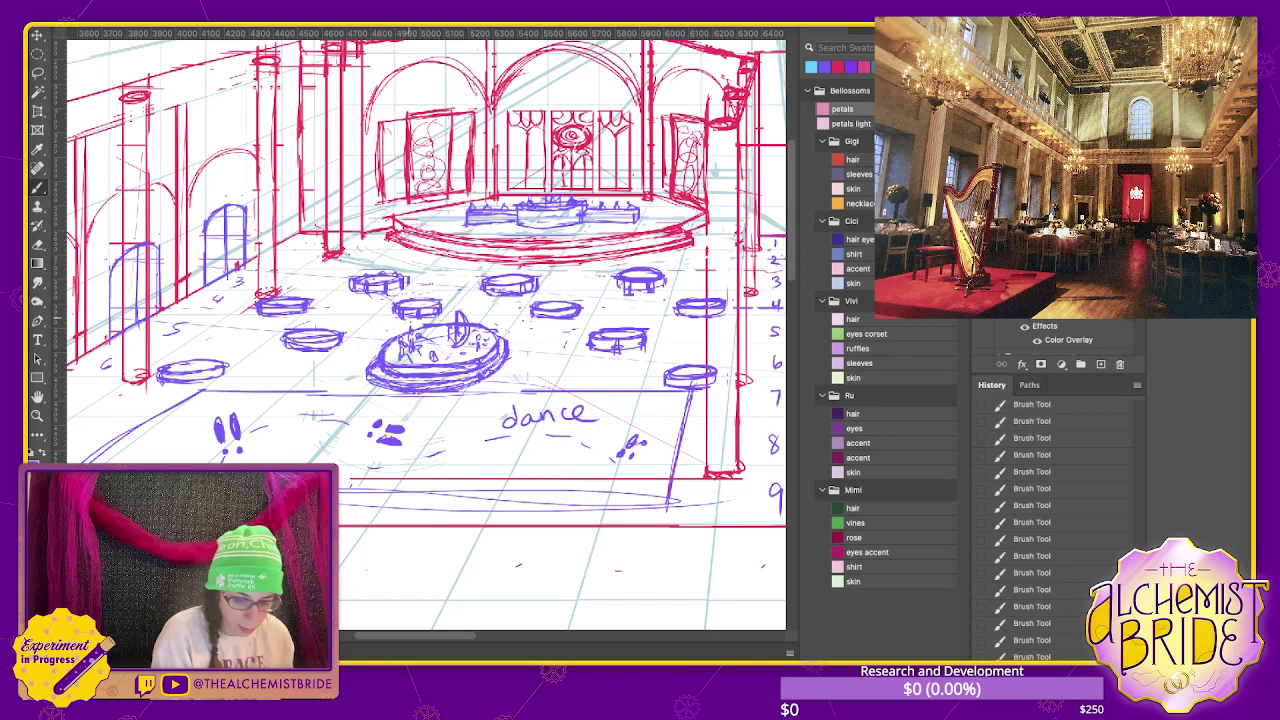
# - Erase a tiny piece of the central table outline and a stray mark on the right
pyautogui.press('e')
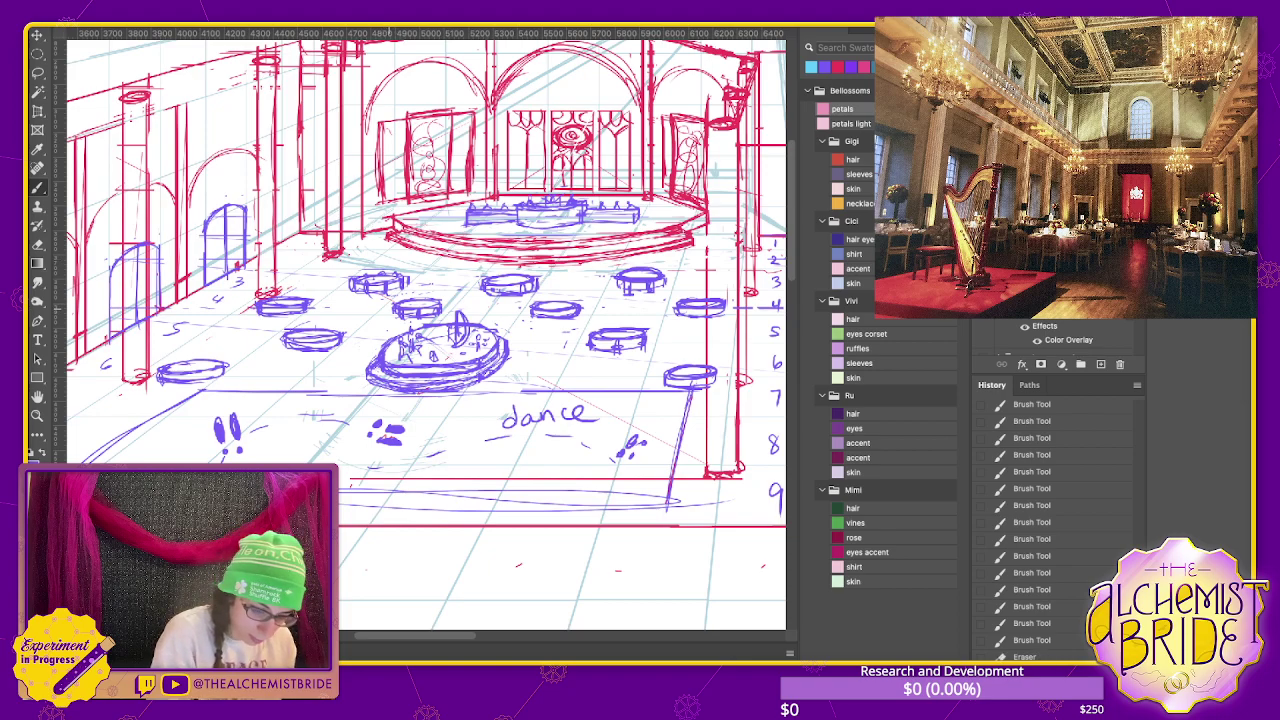
pyautogui.moveTo(384, 276); pyautogui.dragTo(390, 289)
pyautogui.moveTo(706, 268); pyautogui.dragTo(708, 272)
pyautogui.press('b')
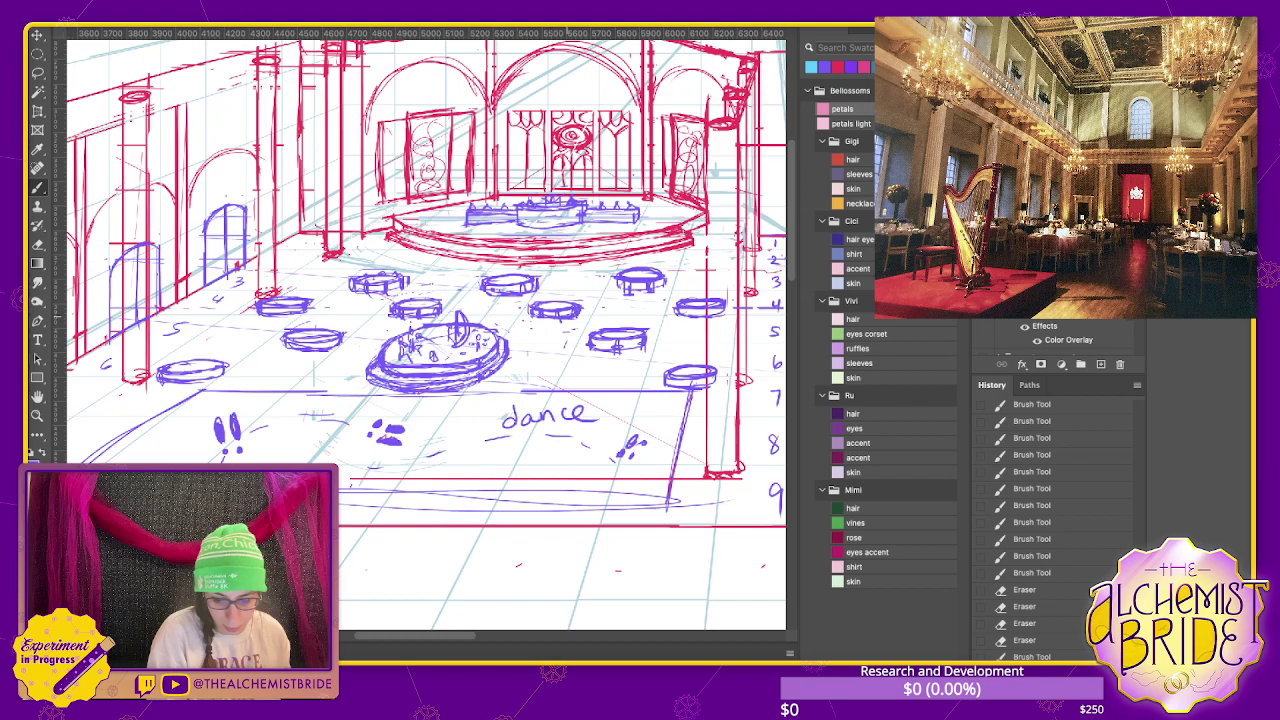
# - Add small chair ticks around the right-hand tables
pyautogui.moveTo(565, 300)
pyautogui.mouseDown()
pyautogui.moveTo(600, 305)
pyautogui.moveTo(598, 350)
pyautogui.mouseUp()
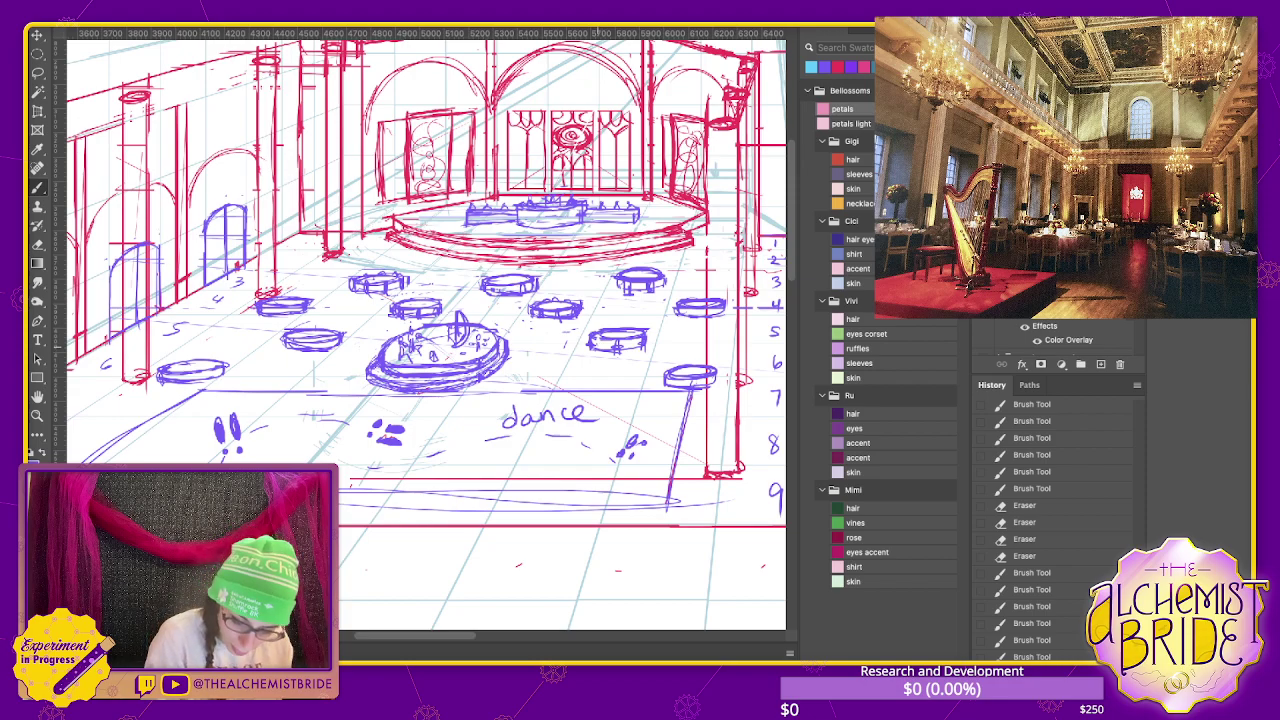
pyautogui.moveTo(584, 334); pyautogui.dragTo(596, 346)
pyautogui.moveTo(724, 298); pyautogui.dragTo(728, 306)
pyautogui.moveTo(725, 298); pyautogui.dragTo(730, 308)
pyautogui.moveTo(726, 298); pyautogui.dragTo(729, 306)
pyautogui.moveTo(725, 298); pyautogui.dragTo(729, 306)
pyautogui.moveTo(700, 380); pyautogui.dragTo(705, 388)
pyautogui.moveTo(700, 380); pyautogui.dragTo(663, 390)
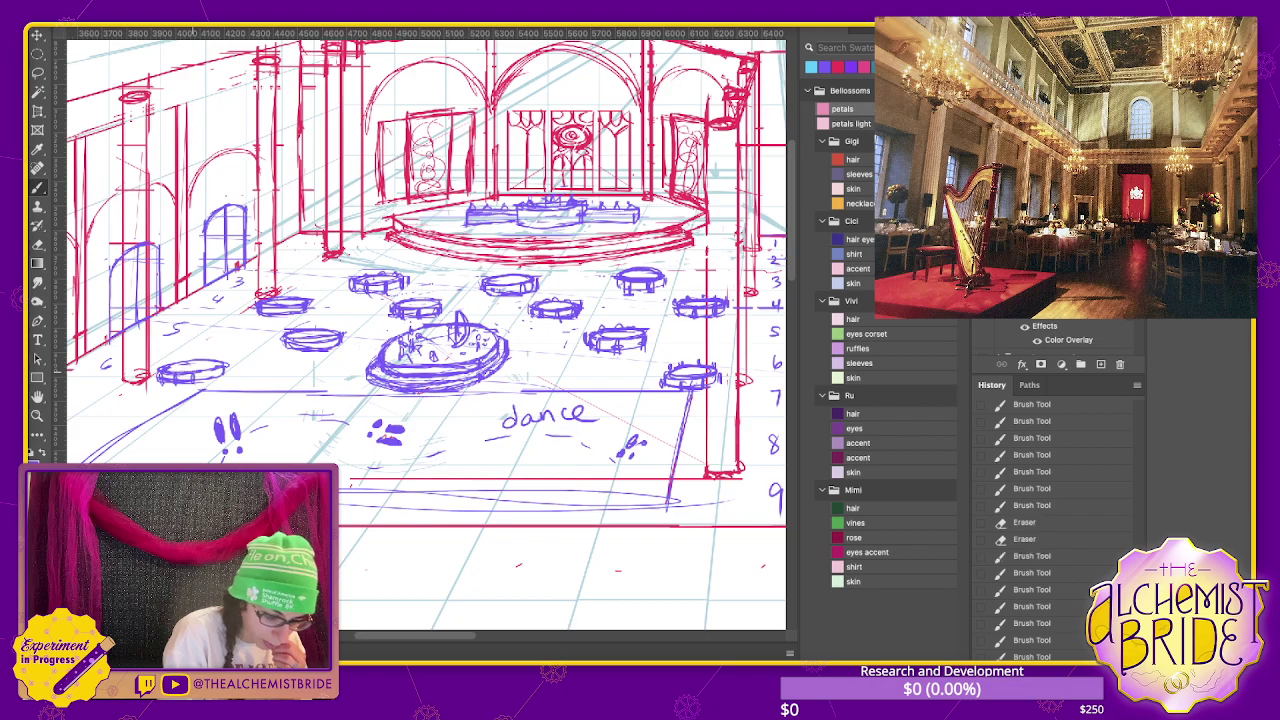
# - Add chair marks to the left table and draw a small table in the back rows
pyautogui.moveTo(210, 372); pyautogui.dragTo(216, 382)
pyautogui.moveTo(211, 373)
pyautogui.mouseDown()
pyautogui.moveTo(217, 383)
pyautogui.moveTo(232, 372)
pyautogui.mouseUp()
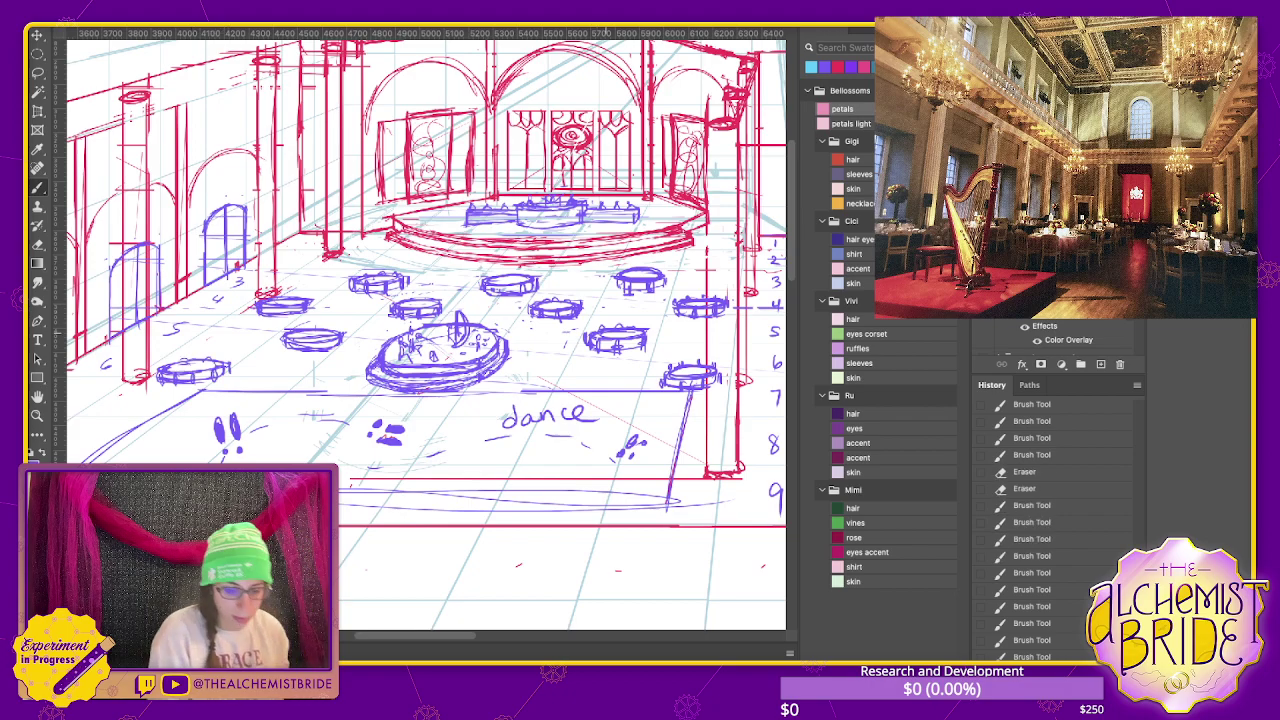
pyautogui.moveTo(420, 330); pyautogui.dragTo(434, 315)
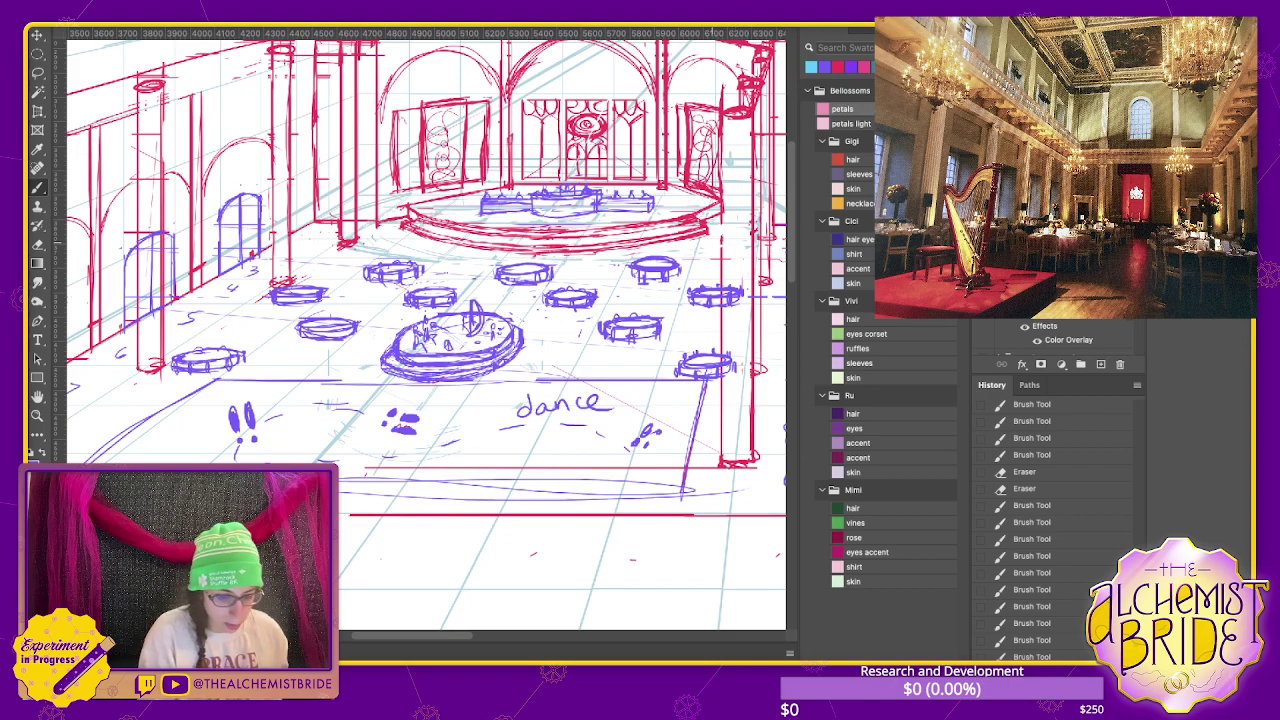
pyautogui.moveTo(420, 330); pyautogui.dragTo(476, 340)
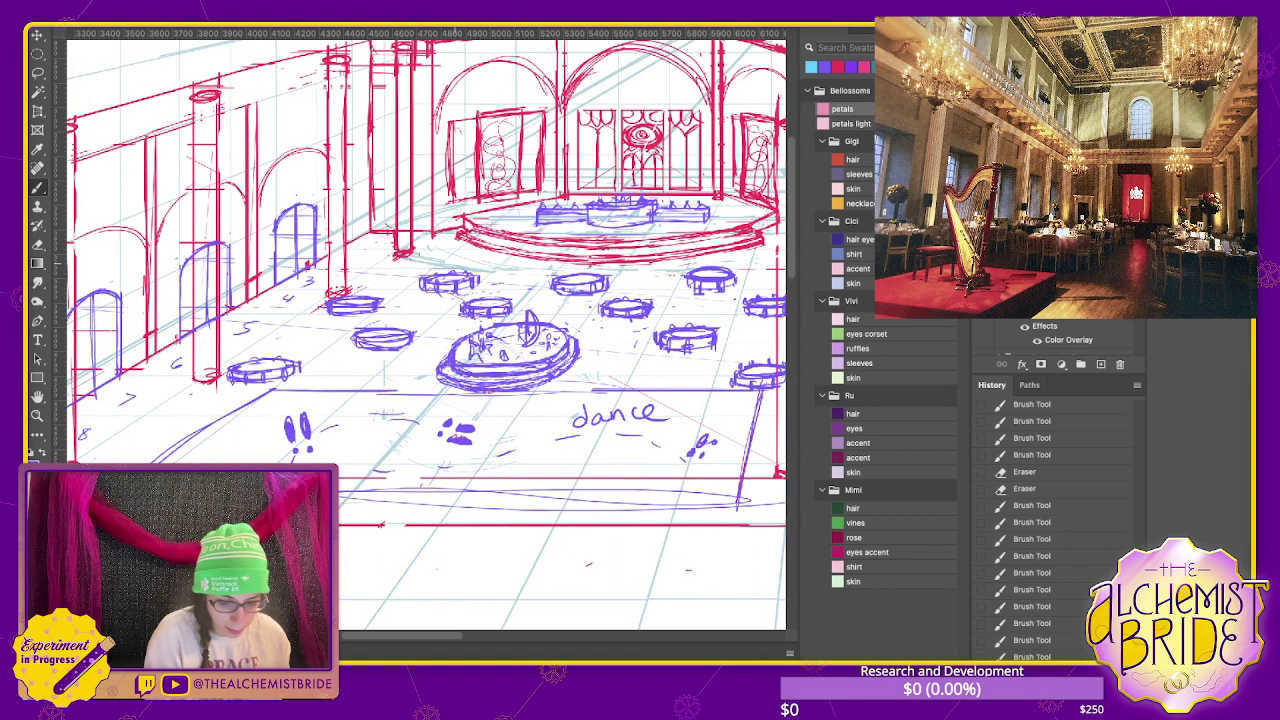
pyautogui.moveTo(360, 266)
pyautogui.mouseDown()
pyautogui.moveTo(404, 266)
pyautogui.moveTo(370, 264)
pyautogui.mouseUp()
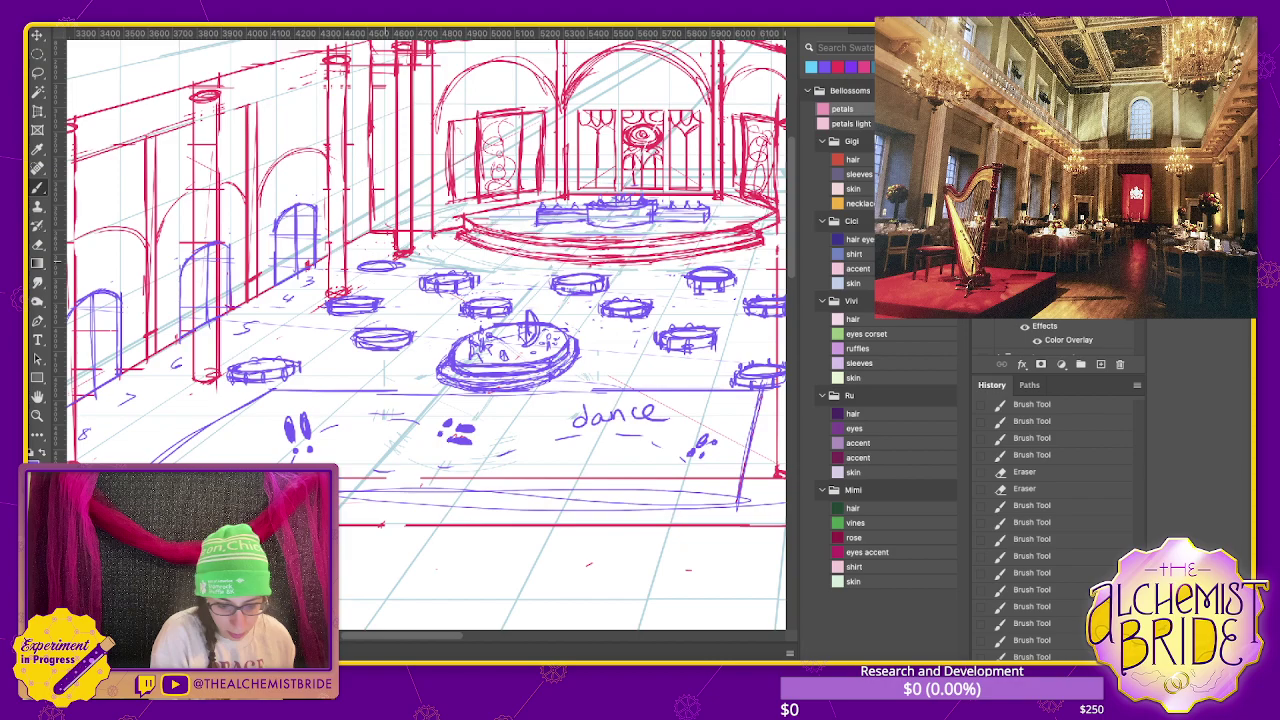
pyautogui.hotkey('ctrl', 'z')
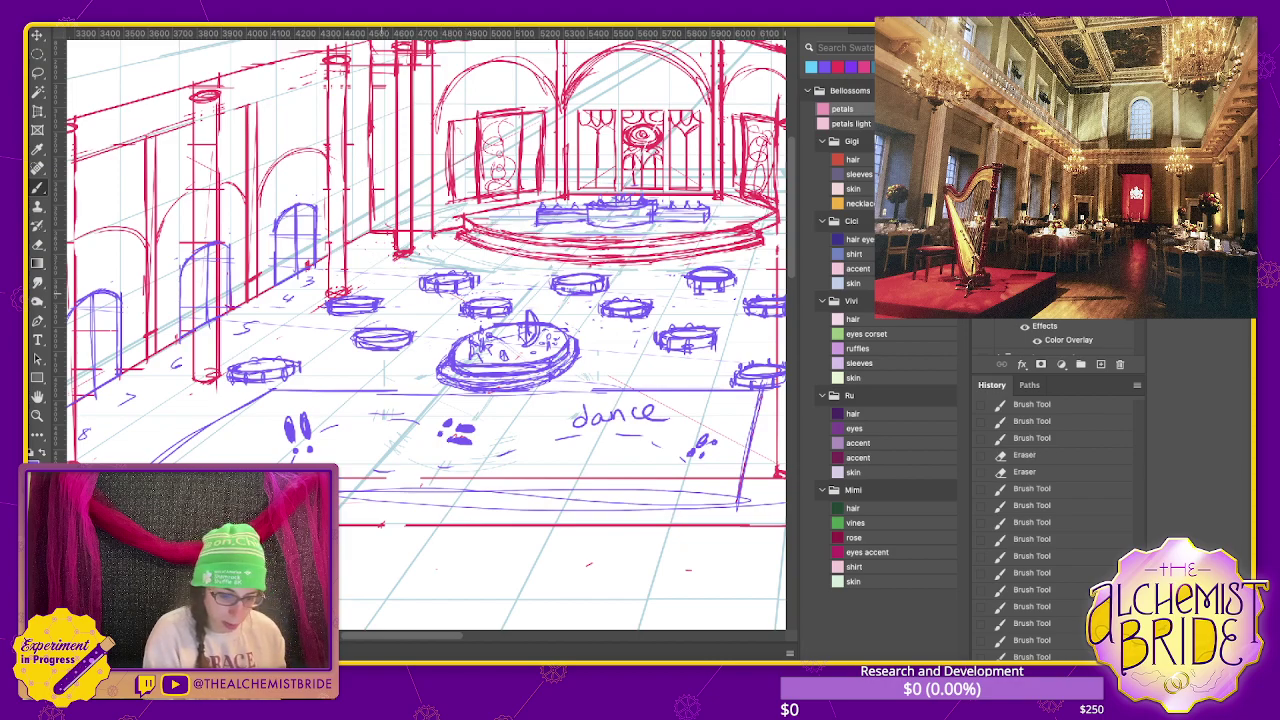
pyautogui.moveTo(410, 256)
pyautogui.mouseDown()
pyautogui.moveTo(450, 254)
pyautogui.moveTo(412, 259)
pyautogui.mouseUp()
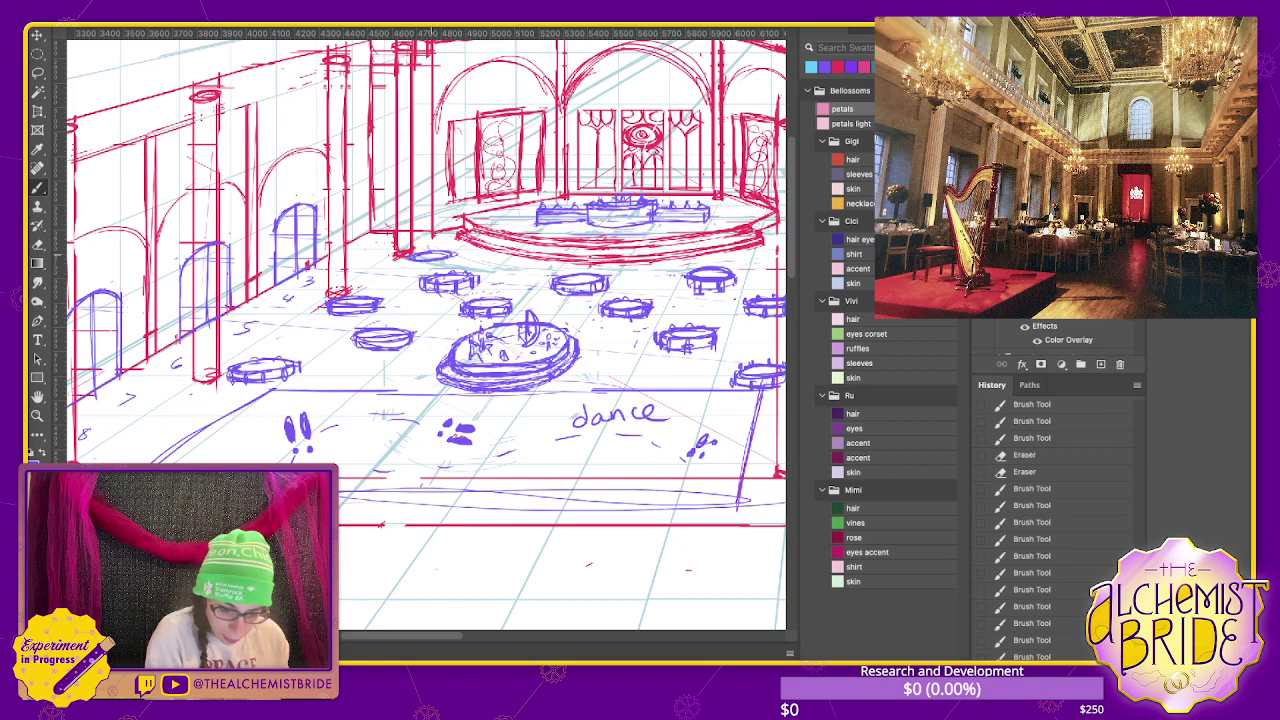
# - Undo the misdrawn table strokes between the back rows and zoom in on the tables
pyautogui.hotkey('ctrl', 'z')
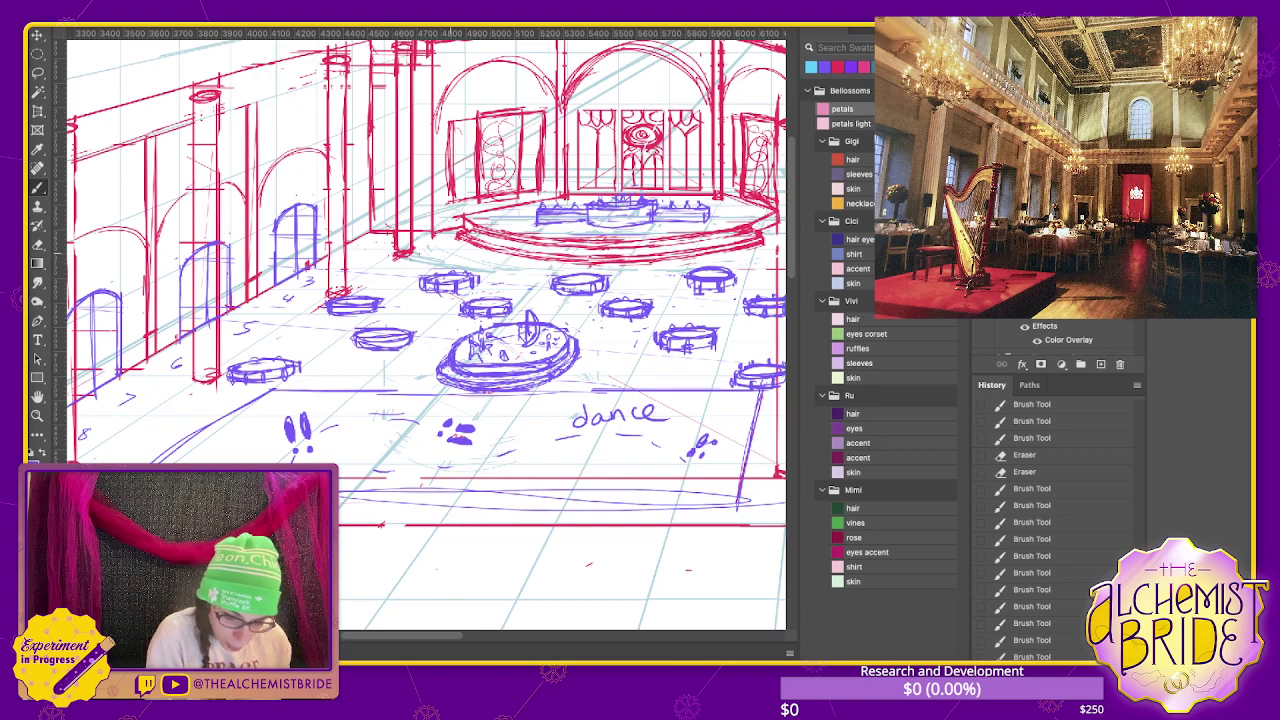
pyautogui.moveTo(398, 268)
pyautogui.mouseDown()
pyautogui.moveTo(438, 264)
pyautogui.moveTo(428, 276)
pyautogui.mouseUp()
pyautogui.hscroll(3, 425, 330)
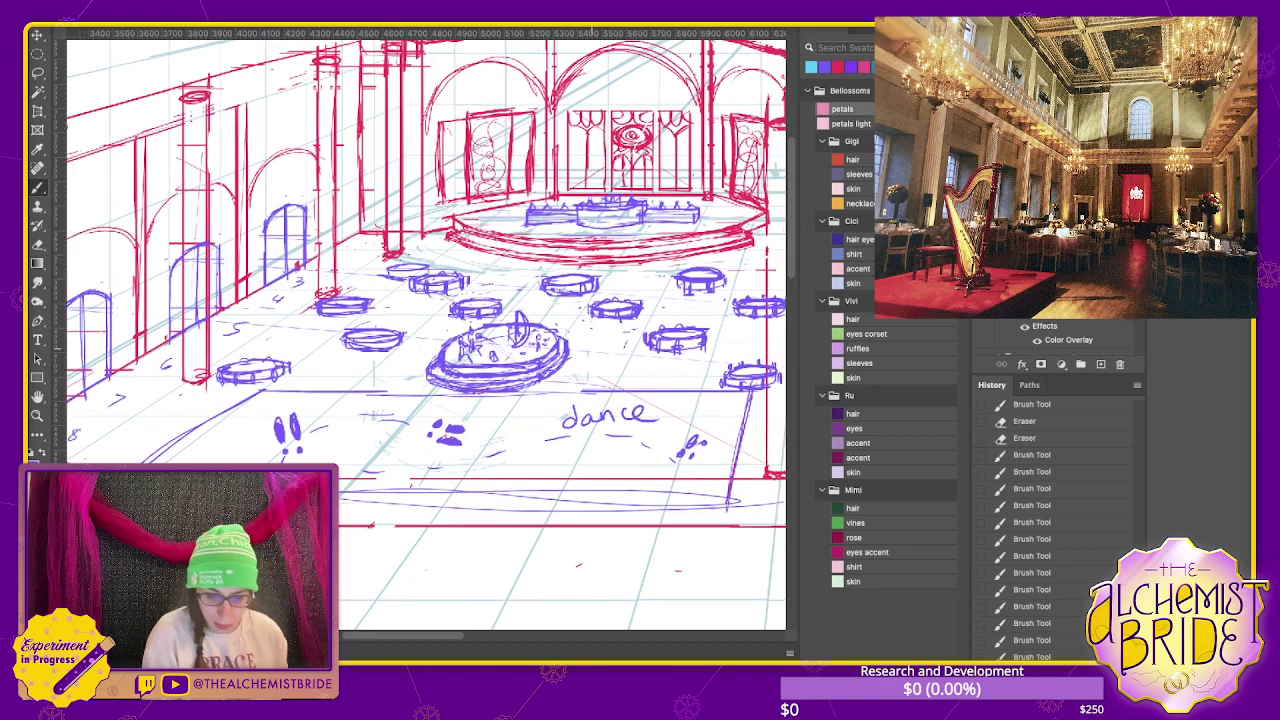
pyautogui.hotkey('ctrl', 'z')
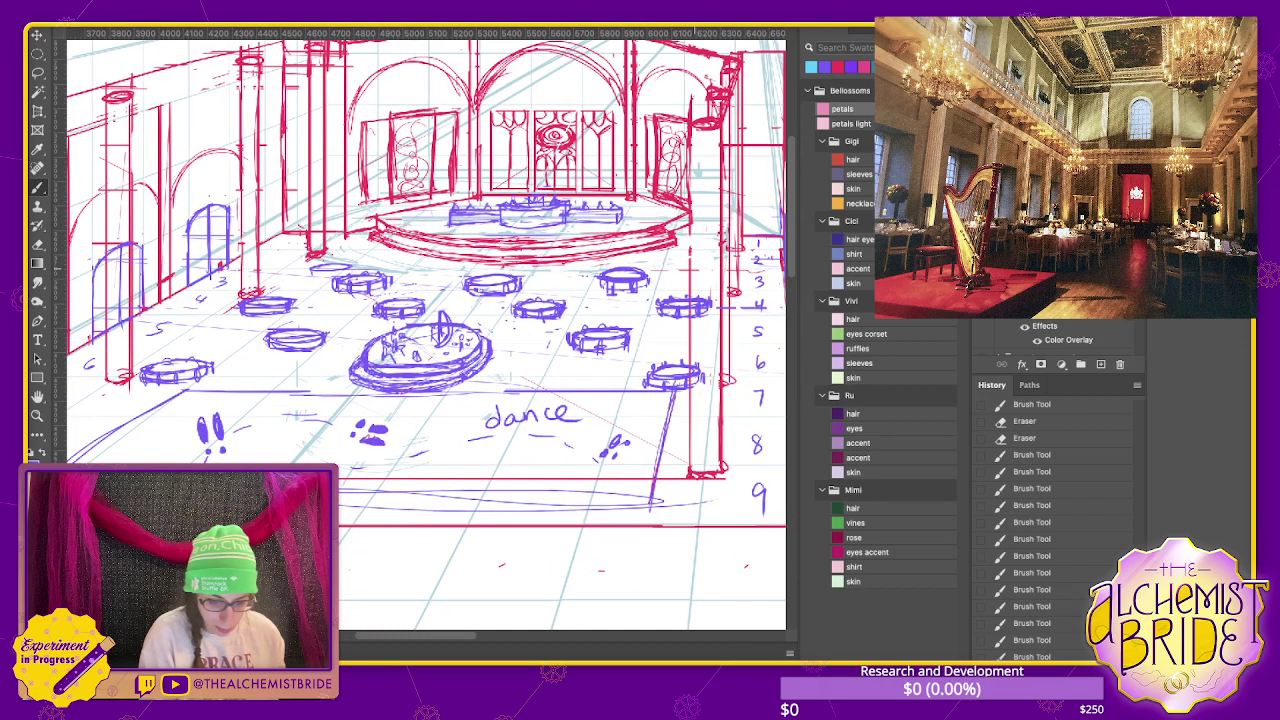
pyautogui.hotkey('ctrl', 'z')
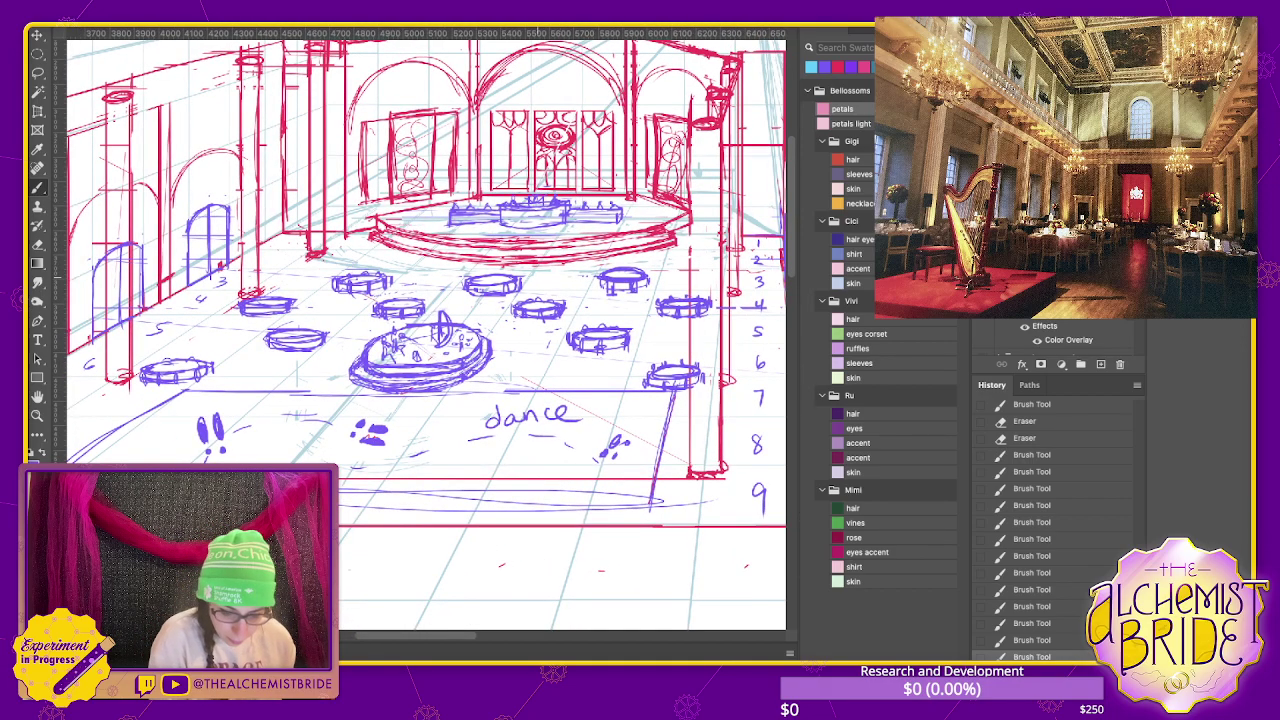
pyautogui.hotkey('ctrl', '+')
# - Draw darker tabletop ellipses in the gaps between the existing tables
pyautogui.moveTo(400, 330); pyautogui.dragTo(448, 338)
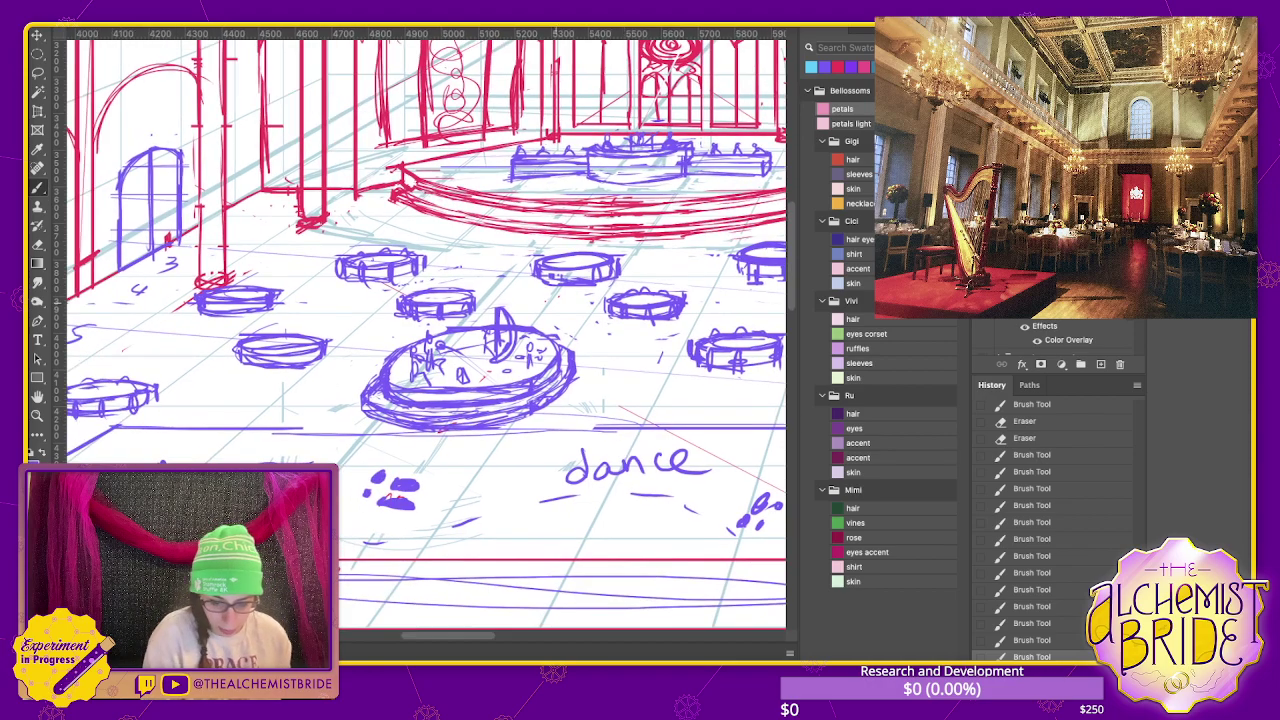
pyautogui.moveTo(510, 298)
pyautogui.mouseDown()
pyautogui.moveTo(572, 302)
pyautogui.moveTo(508, 312)
pyautogui.moveTo(584, 291)
pyautogui.mouseUp()
pyautogui.hotkey('ctrl', 'z')
pyautogui.hotkey('ctrl', 'z')
pyautogui.hotkey('ctrl', 'z')
pyautogui.moveTo(508, 298)
pyautogui.mouseDown()
pyautogui.moveTo(576, 292)
pyautogui.moveTo(510, 309)
pyautogui.moveTo(580, 314)
pyautogui.moveTo(580, 297)
pyautogui.mouseUp()
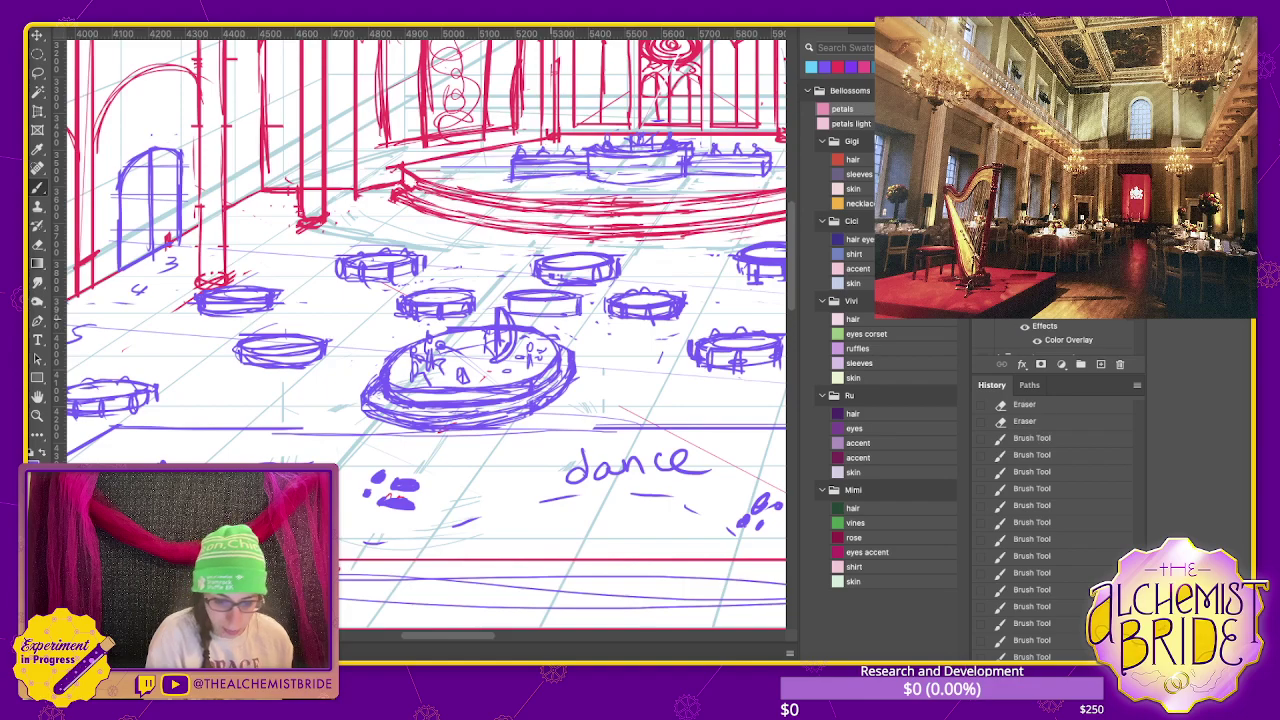
pyautogui.moveTo(316, 294)
pyautogui.mouseDown()
pyautogui.moveTo(372, 296)
pyautogui.moveTo(298, 298)
pyautogui.moveTo(374, 292)
pyautogui.moveTo(298, 296)
pyautogui.moveTo(300, 314)
pyautogui.moveTo(366, 296)
pyautogui.mouseUp()
pyautogui.moveTo(450, 400); pyautogui.dragTo(324, 403)
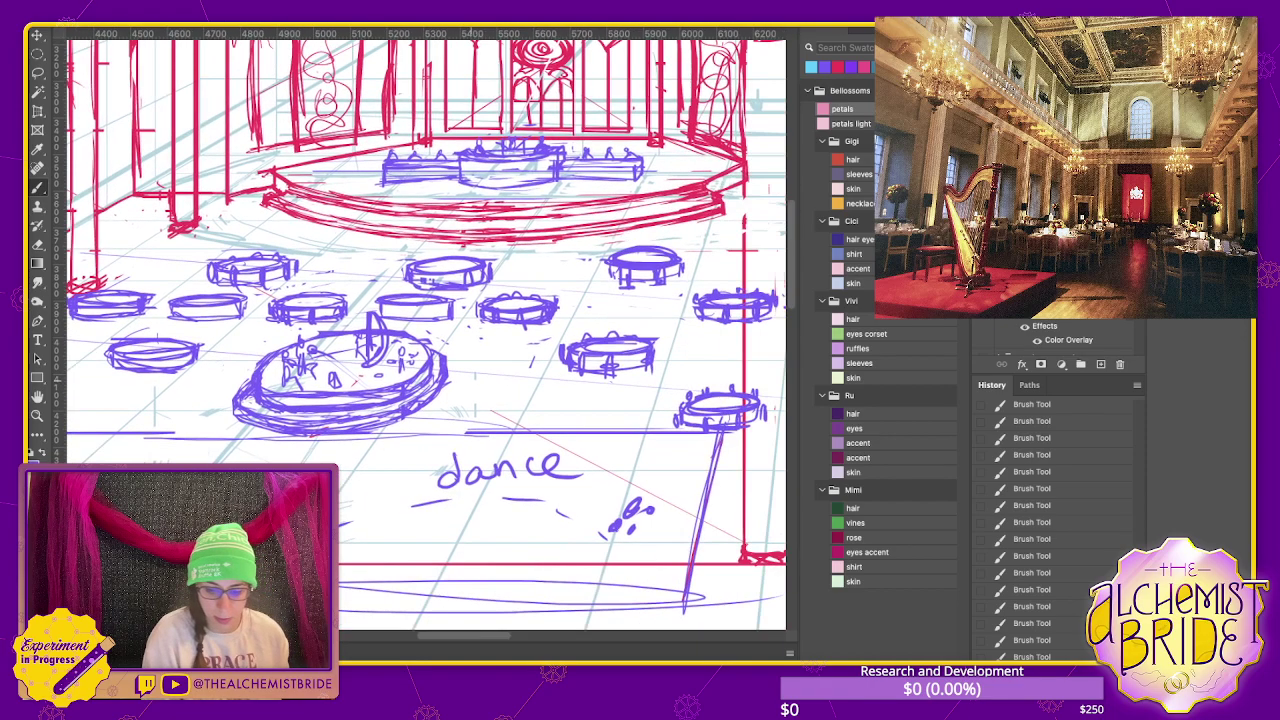
pyautogui.moveTo(610, 297)
pyautogui.mouseDown()
pyautogui.moveTo(582, 302)
pyautogui.moveTo(662, 302)
pyautogui.moveTo(584, 310)
pyautogui.mouseUp()
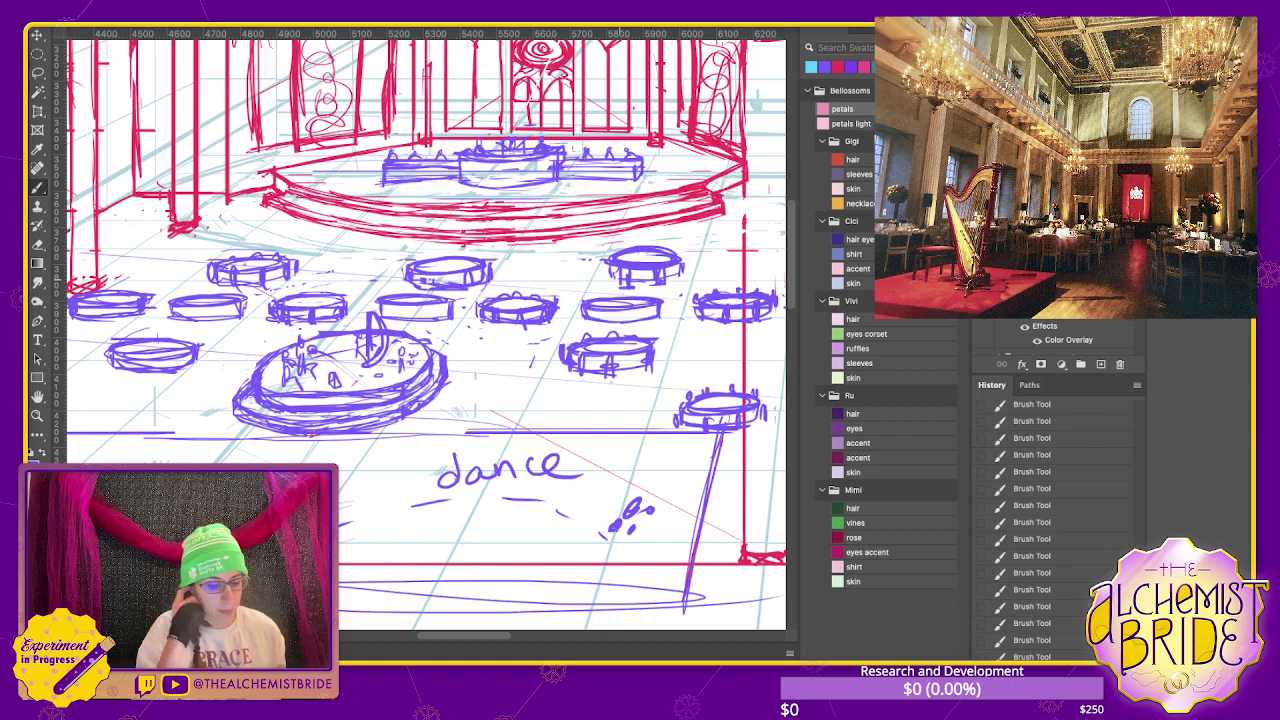
# - Add two more round tables to the back row beside the upper-left tables
pyautogui.hscroll(-3, 420, 330)
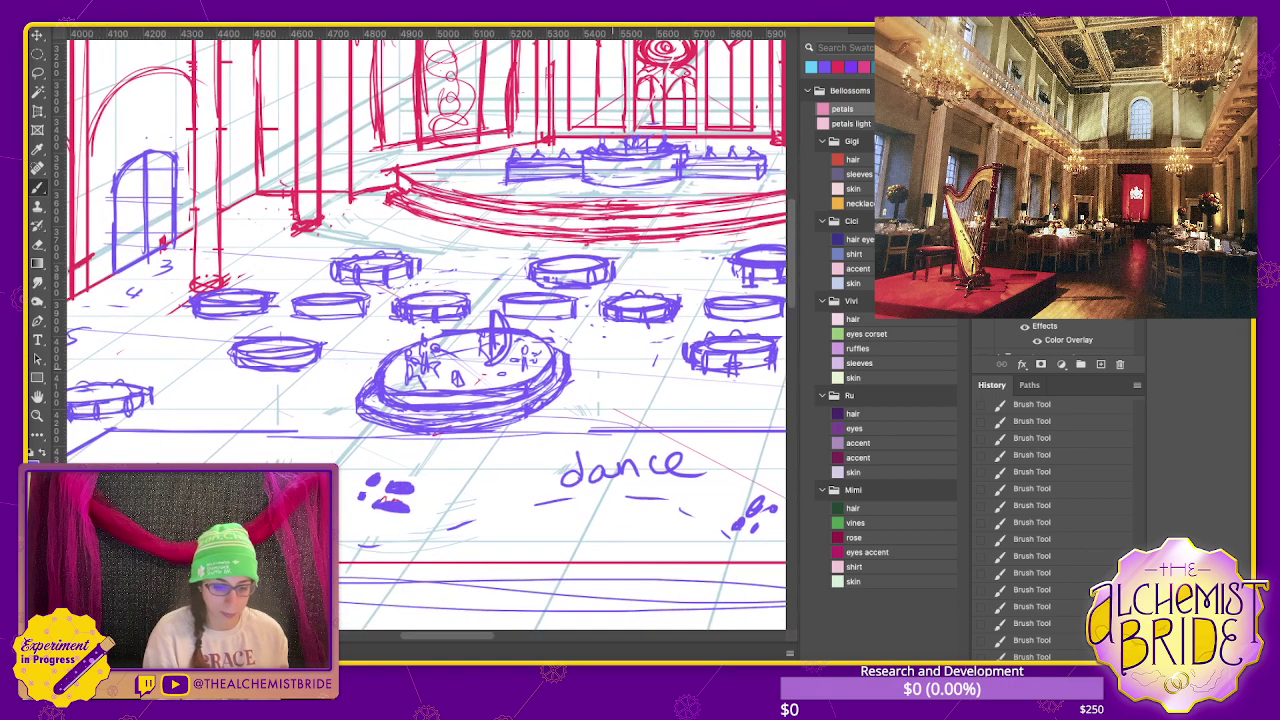
pyautogui.moveTo(474, 258)
pyautogui.mouseDown()
pyautogui.moveTo(440, 262)
pyautogui.moveTo(494, 266)
pyautogui.moveTo(440, 268)
pyautogui.mouseUp()
pyautogui.moveTo(670, 256)
pyautogui.mouseDown()
pyautogui.moveTo(632, 264)
pyautogui.moveTo(706, 258)
pyautogui.moveTo(630, 280)
pyautogui.mouseUp()
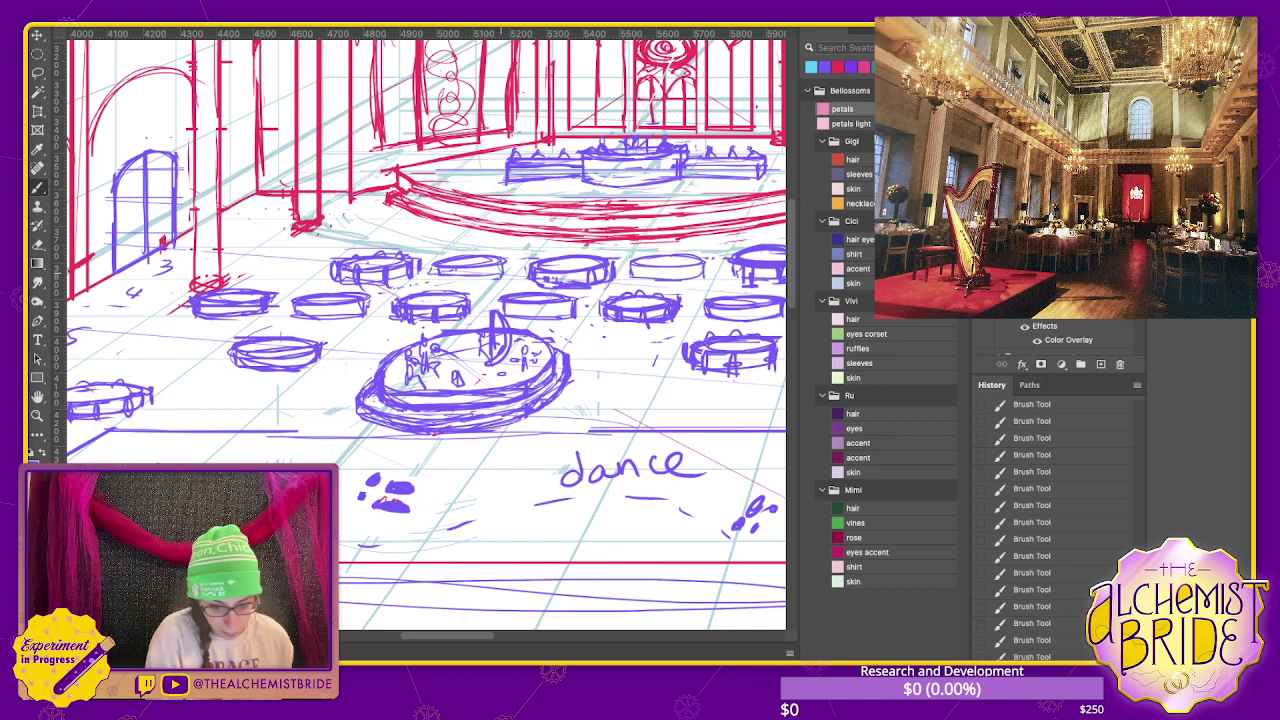
pyautogui.scroll(2, 424, 330)
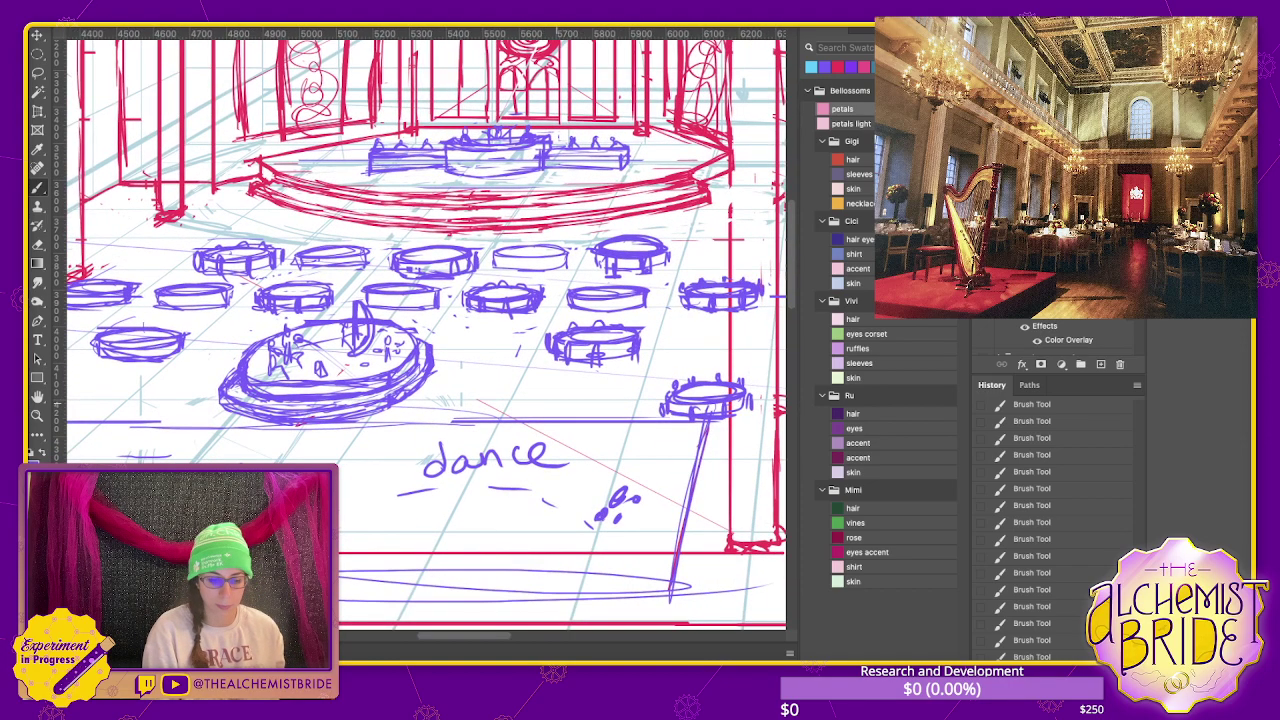
pyautogui.hscroll(-3, 420, 330)
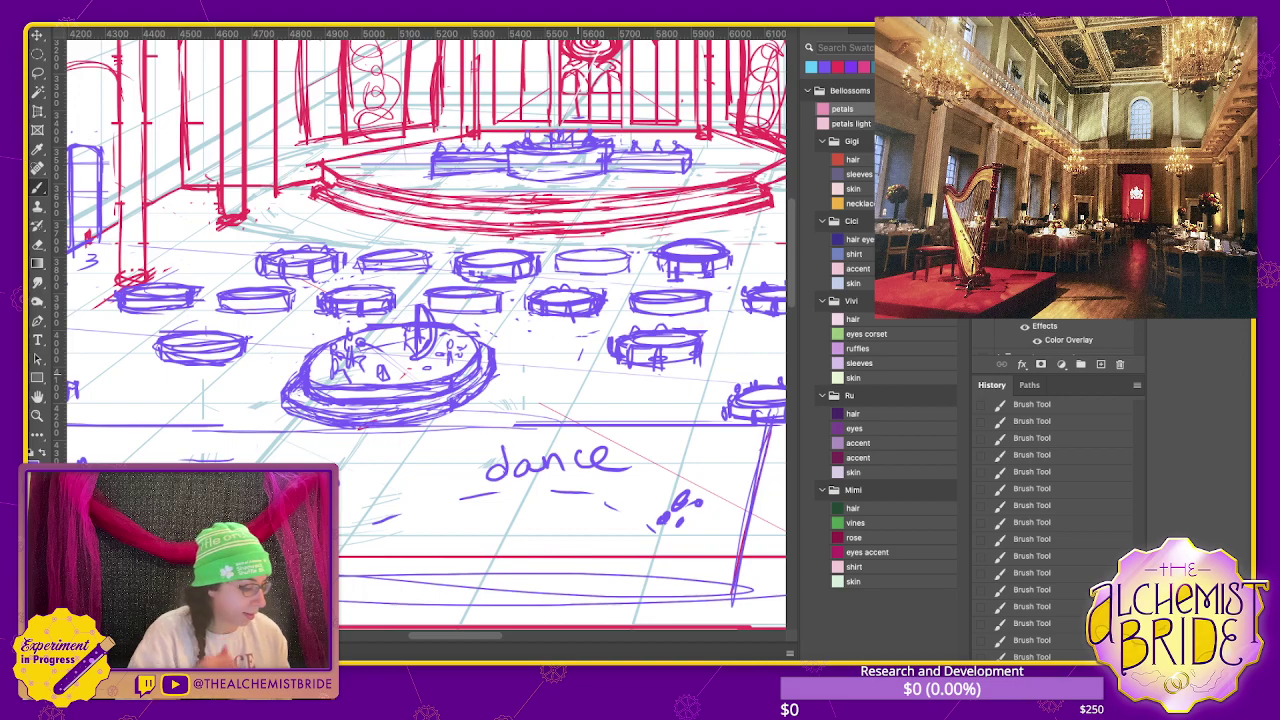
pyautogui.press('l')
pyautogui.hscroll(-1, 424, 333)
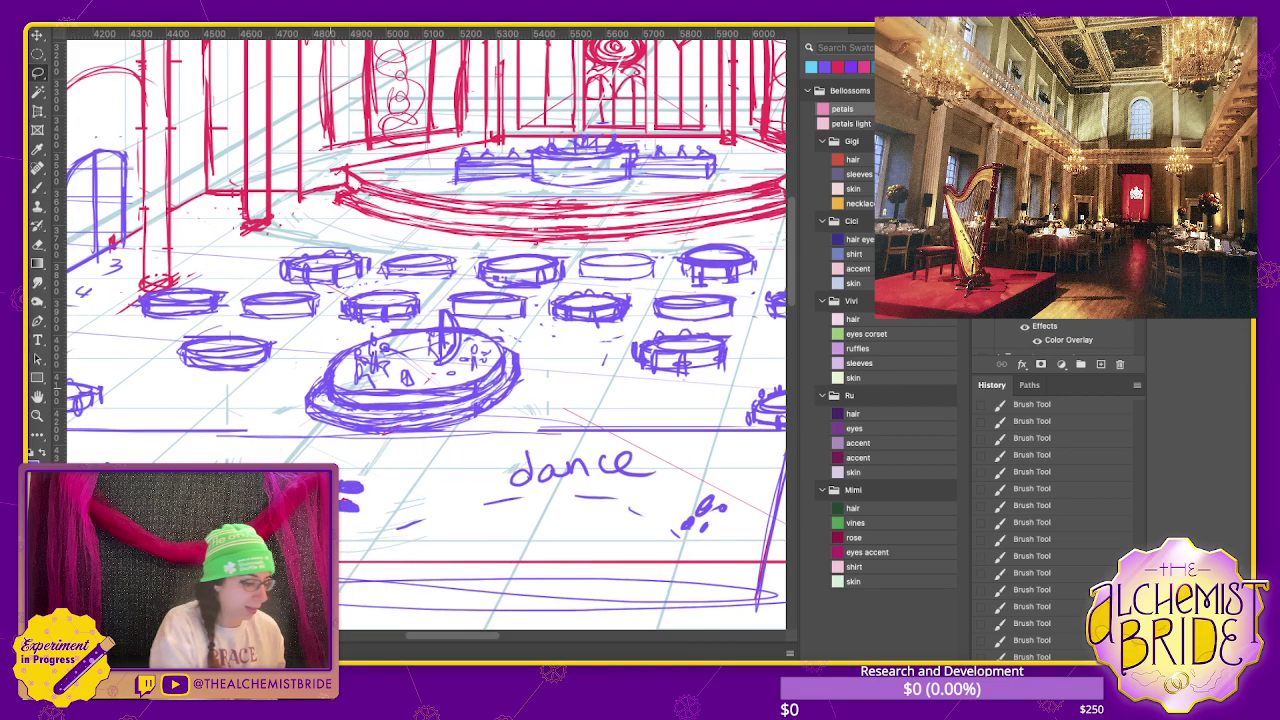
pyautogui.scroll(-2, 432, 335)
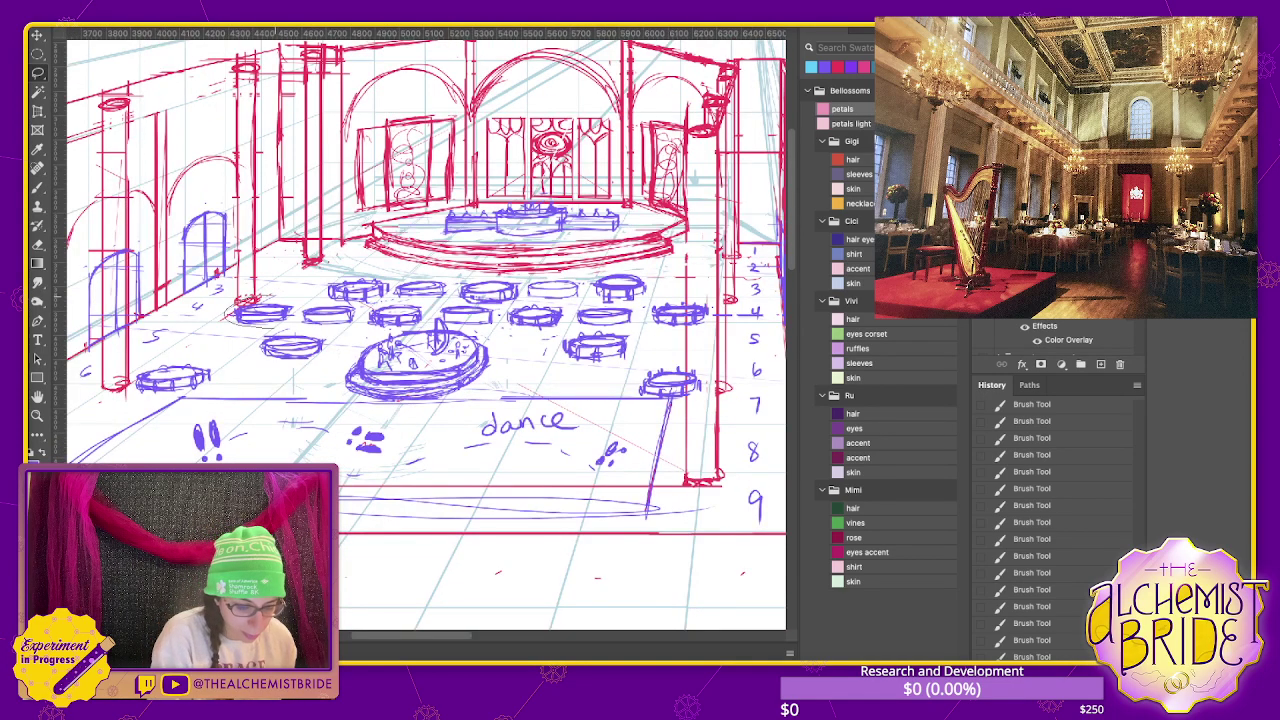
# - Nudge a selected row of tables slightly left, then deselect
pyautogui.moveTo(296, 296)
pyautogui.mouseDown()
pyautogui.moveTo(232, 318)
pyautogui.moveTo(398, 331)
pyautogui.moveTo(564, 302)
pyautogui.moveTo(296, 306)
pyautogui.mouseUp()
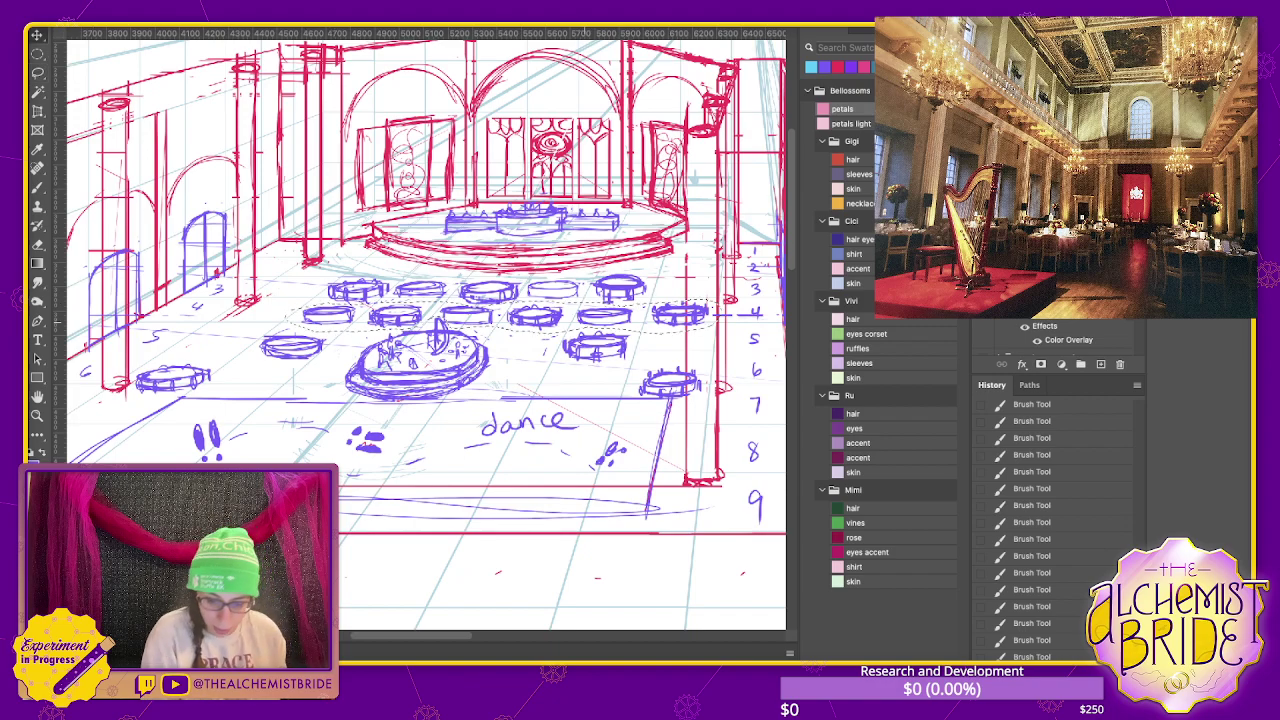
pyautogui.hotkey('shift', 'Left')
pyautogui.hotkey('shift', 'Left')
pyautogui.hotkey('shift', 'Left')
pyautogui.hotkey('shift', 'Left')
pyautogui.hotkey('shift', 'Left')
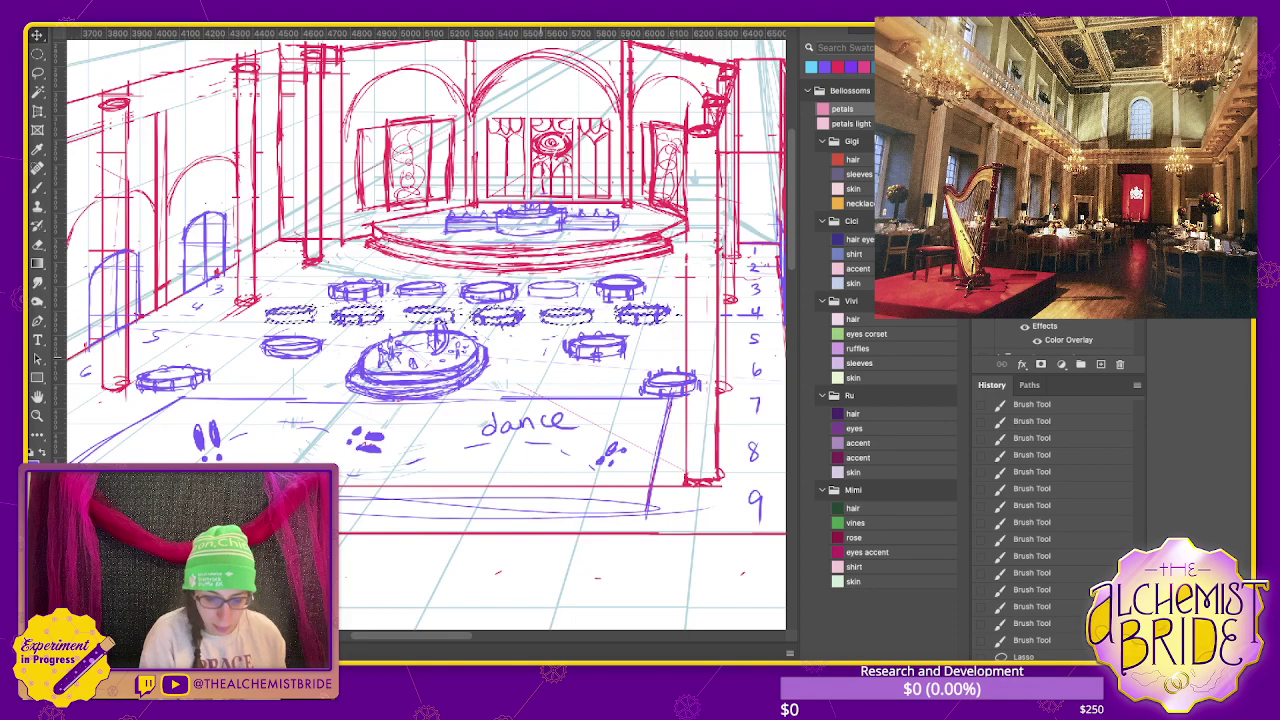
pyautogui.hotkey('ctrl', 'd')
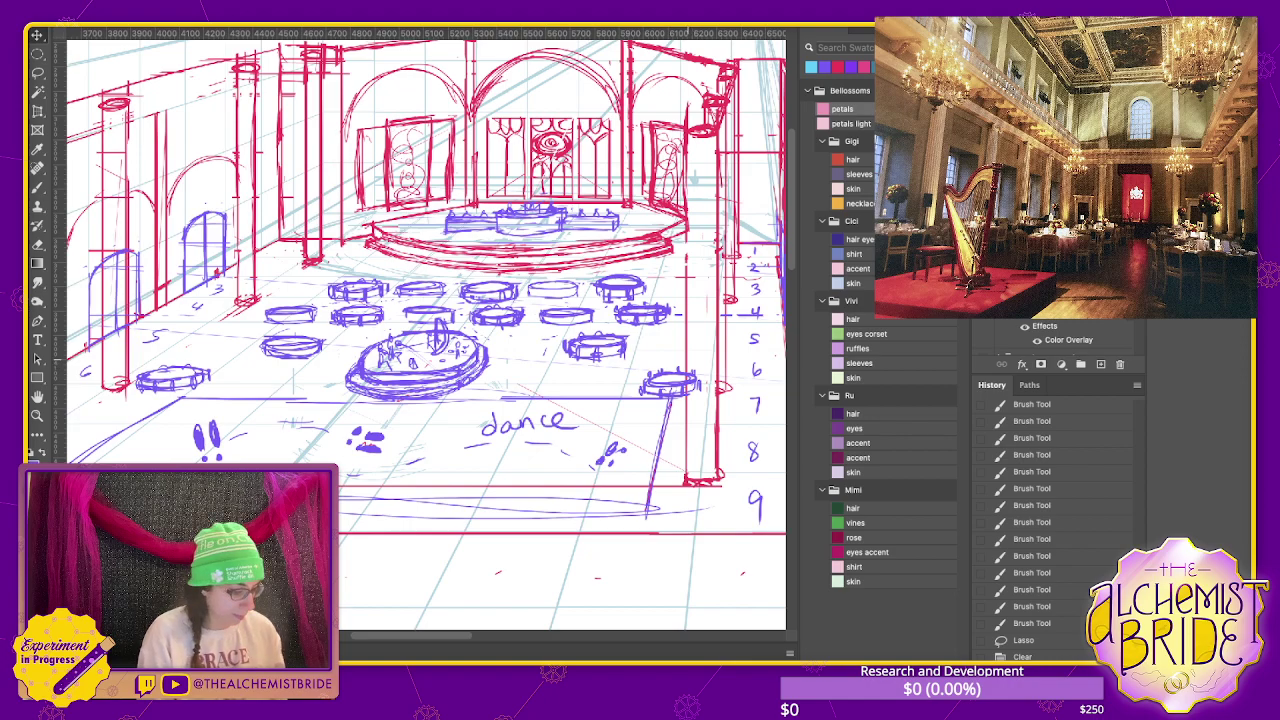
# - Lasso the right-hand table, move it, and delete the leftover sketch patches
pyautogui.press('l')
pyautogui.moveTo(608, 380)
pyautogui.mouseDown()
pyautogui.moveTo(612, 392)
pyautogui.moveTo(172, 378)
pyautogui.mouseUp()
pyautogui.hotkey('ctrl', 'd')
pyautogui.moveTo(650, 376); pyautogui.dragTo(688, 390)
pyautogui.press('Delete')
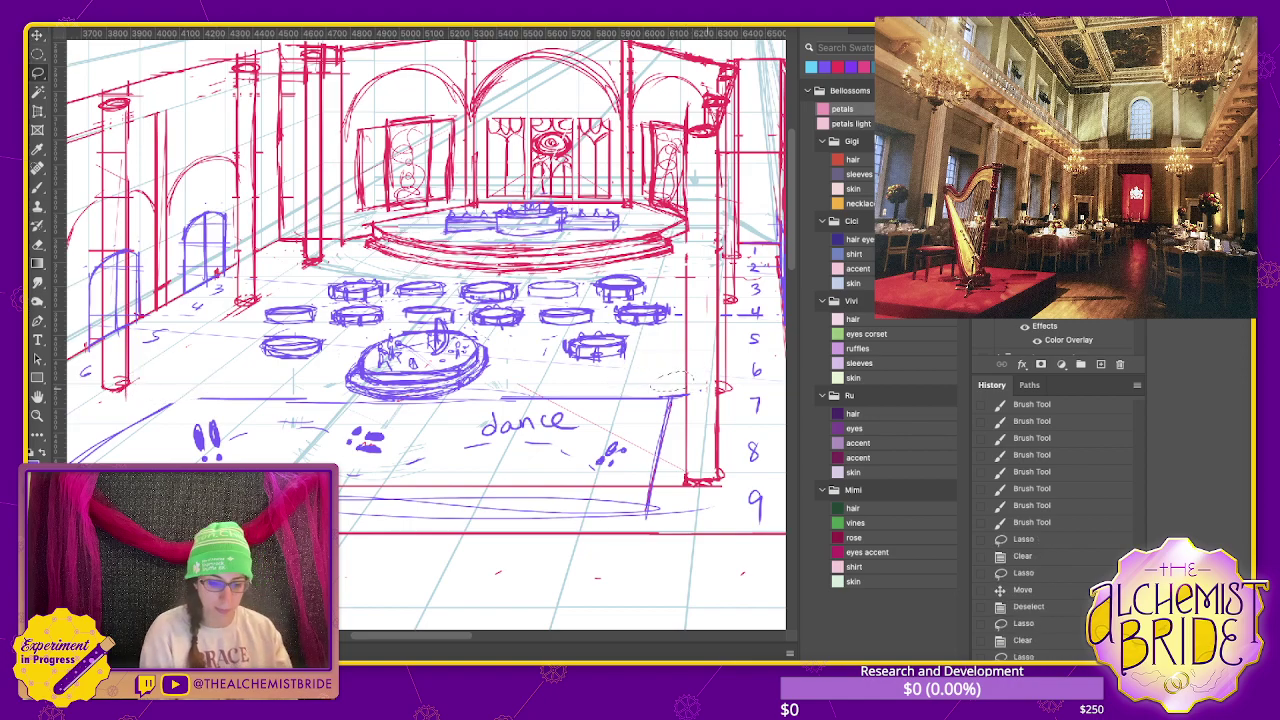
pyautogui.press('Delete')
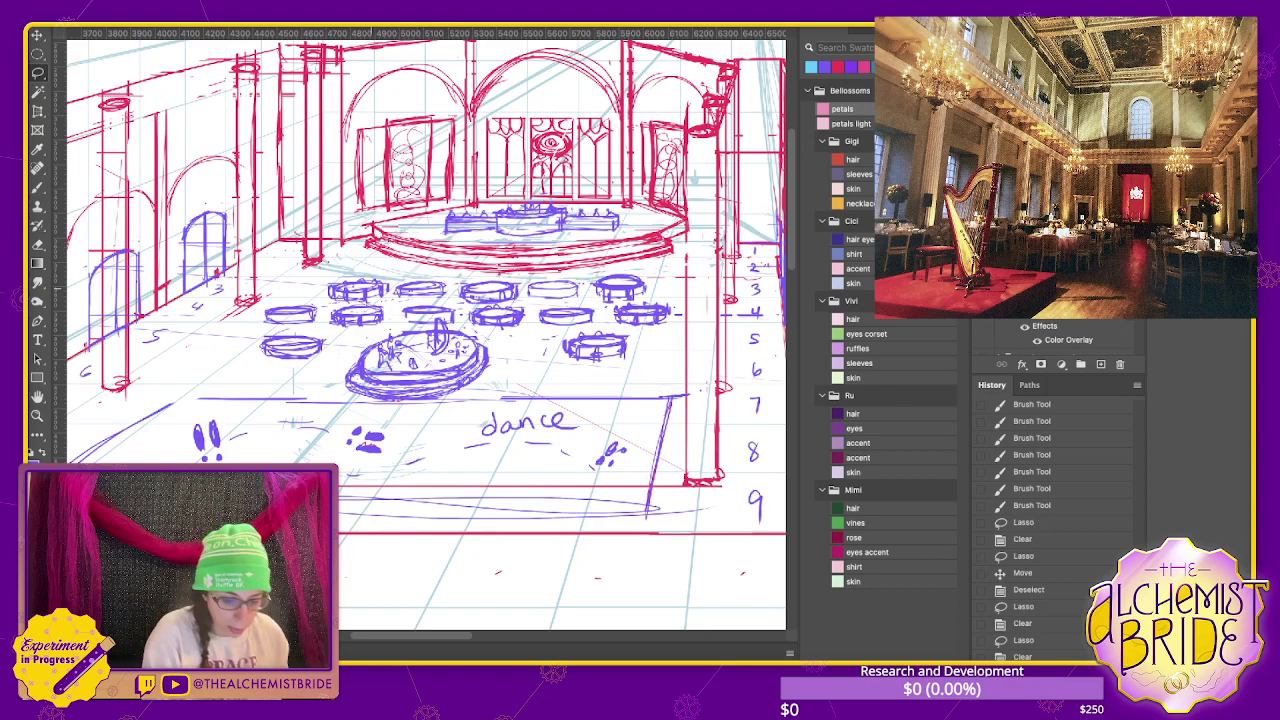
pyautogui.press('v')
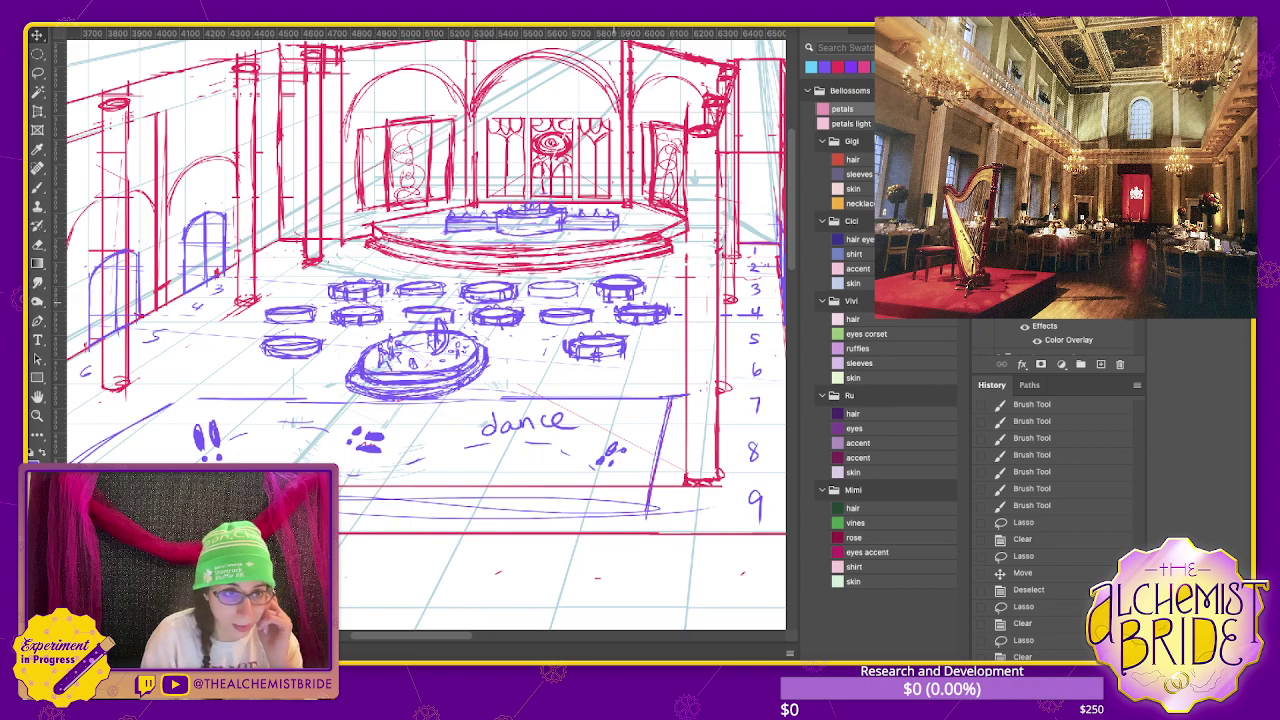
# - Jot x3 and 4 notes by the right-hand table, undo them, and add small strokes to it
pyautogui.press('b')
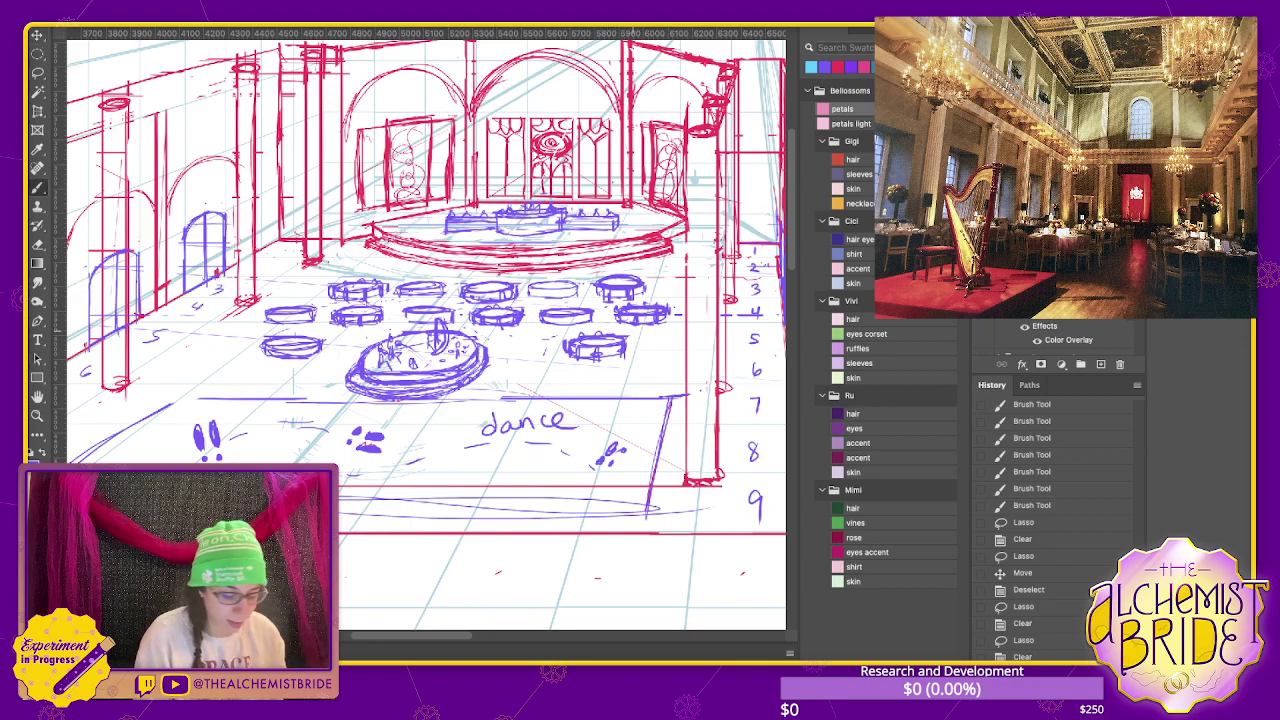
pyautogui.moveTo(641, 374)
pyautogui.mouseDown()
pyautogui.moveTo(646, 390)
pyautogui.moveTo(634, 392)
pyautogui.moveTo(658, 422)
pyautogui.mouseUp()
pyautogui.moveTo(653, 412)
pyautogui.mouseDown()
pyautogui.moveTo(651, 429)
pyautogui.moveTo(630, 434)
pyautogui.mouseUp()
pyautogui.moveTo(634, 414); pyautogui.dragTo(640, 432)
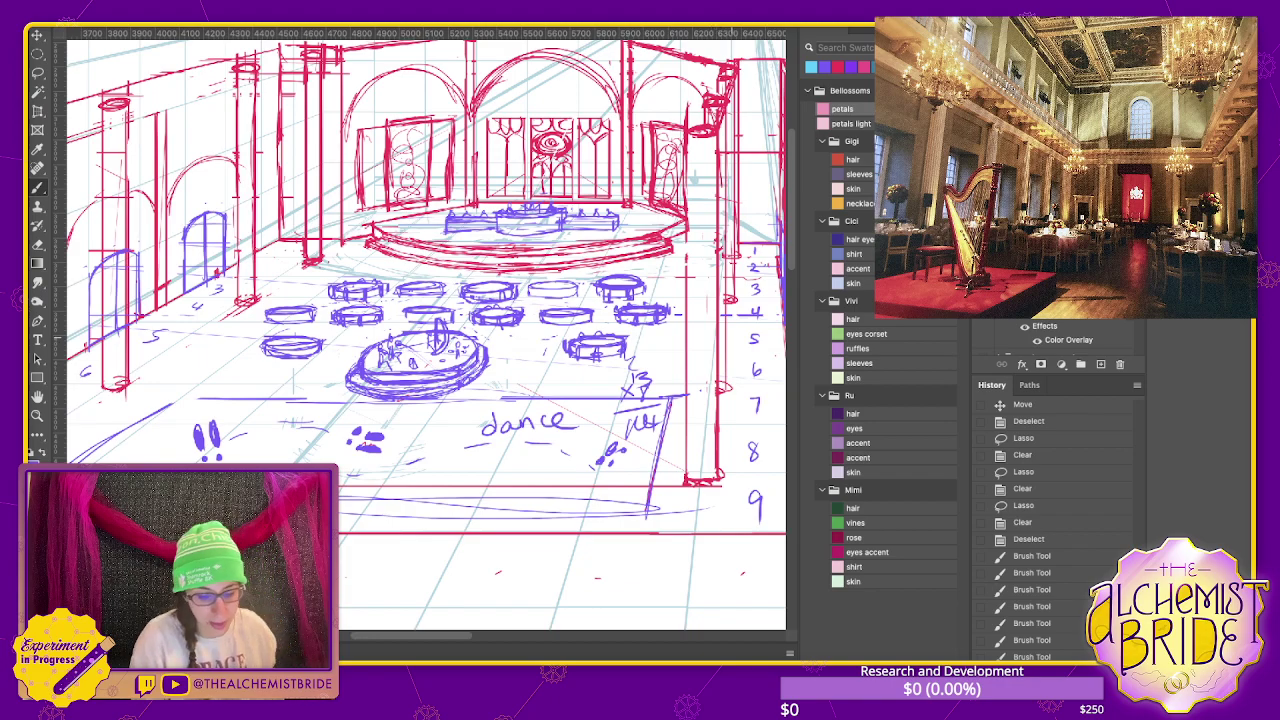
pyautogui.hotkey('ctrl', 'z')
pyautogui.hotkey('ctrl', 'z')
pyautogui.hotkey('ctrl', 'z')
pyautogui.hotkey('ctrl', 'z')
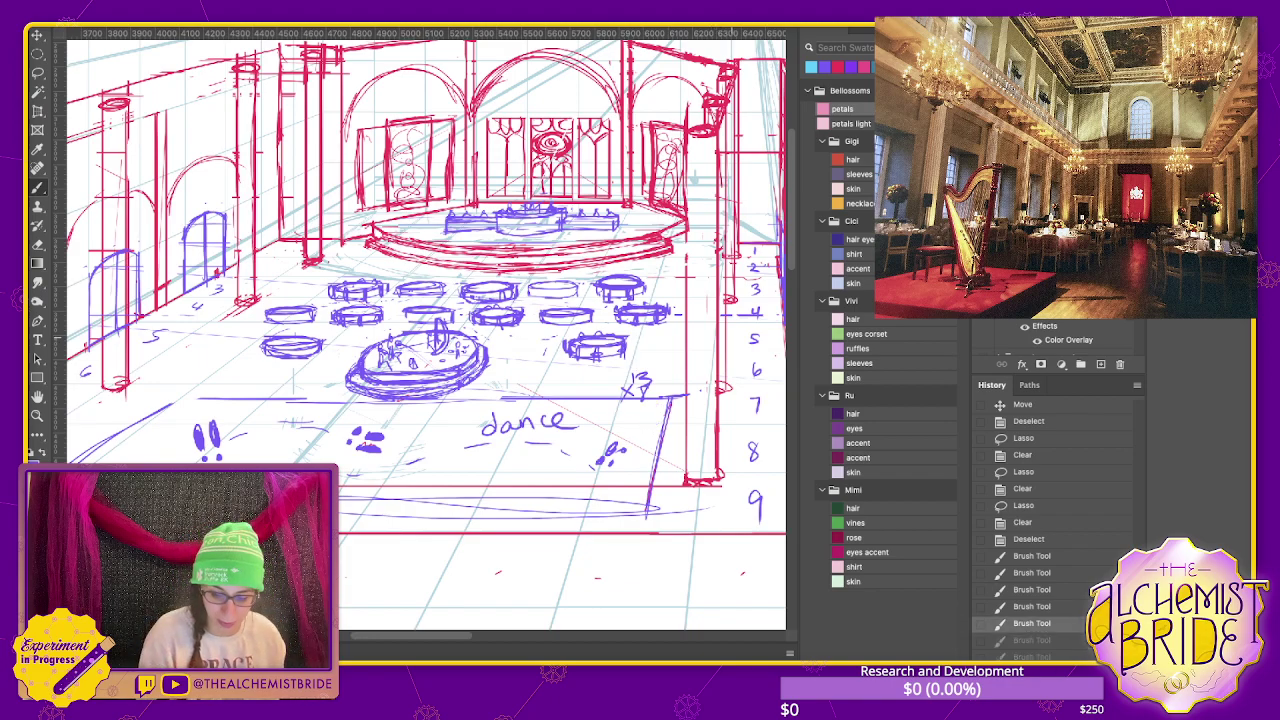
pyautogui.hotkey('ctrl', 'z')
pyautogui.hotkey('ctrl', 'z')
pyautogui.hotkey('ctrl', 'z')
pyautogui.hotkey('ctrl', 'z')
pyautogui.hotkey('ctrl', 'z')
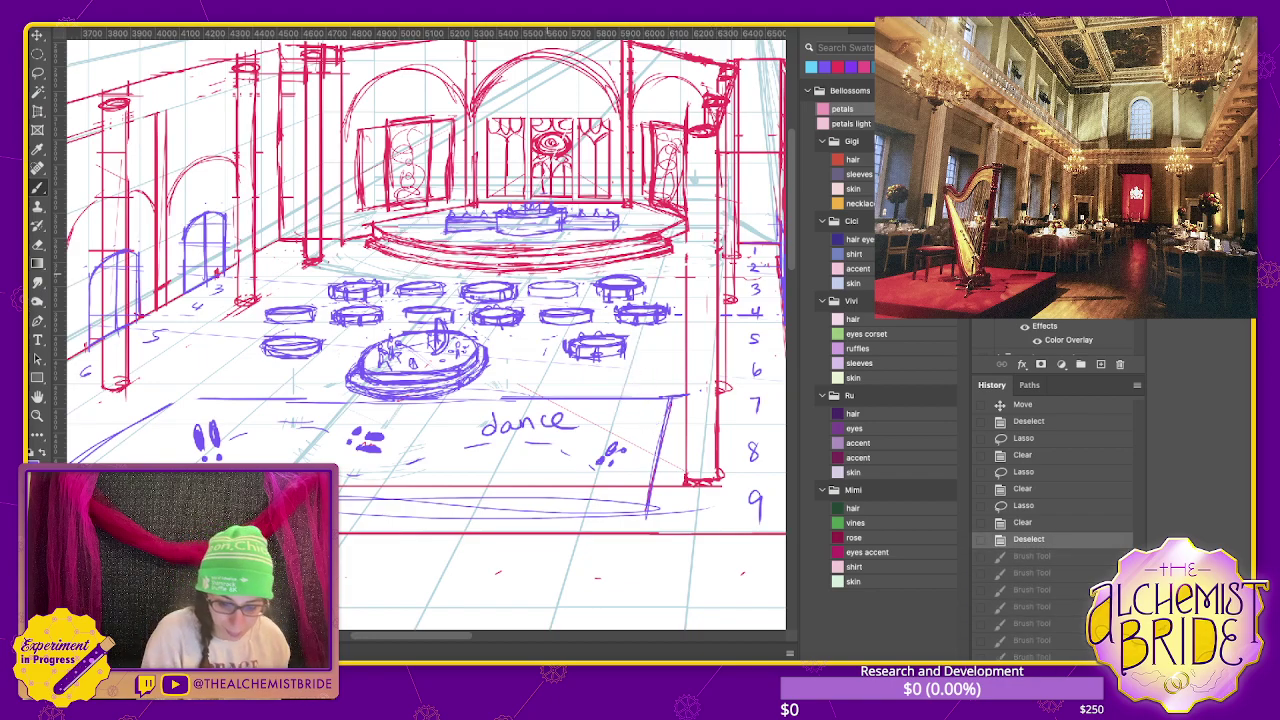
pyautogui.moveTo(541, 292); pyautogui.dragTo(565, 295)
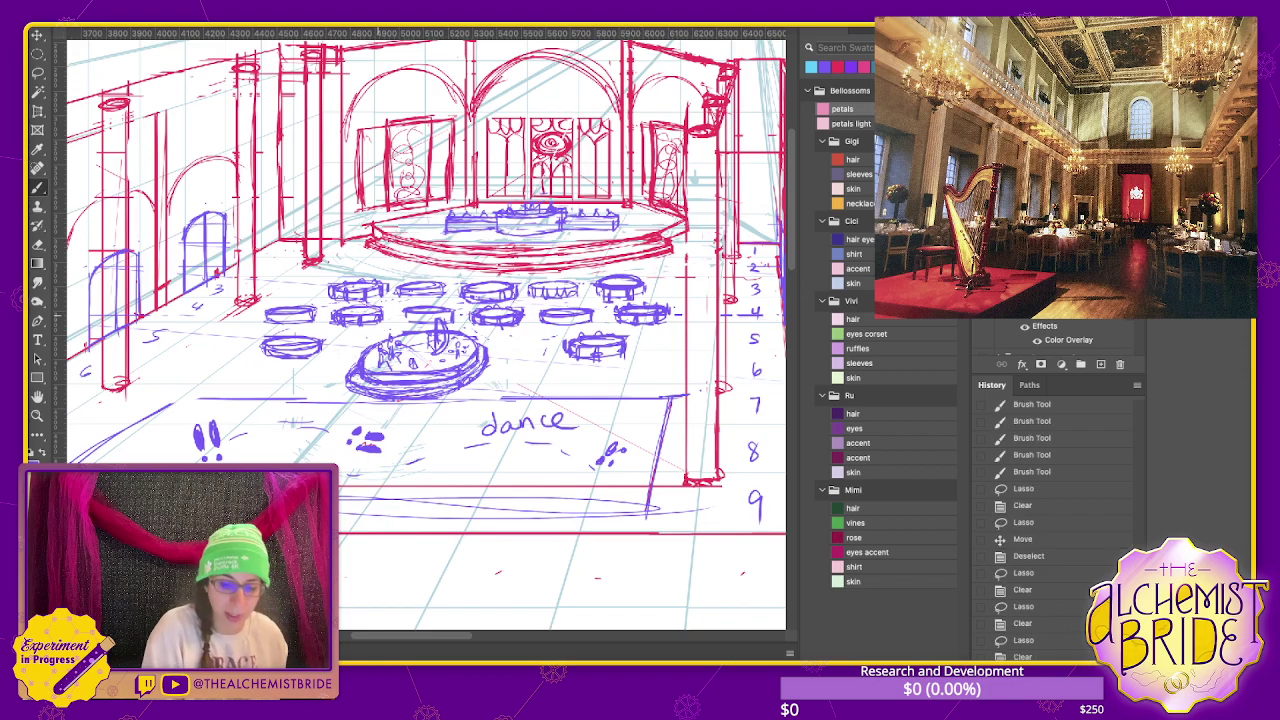
pyautogui.scroll(3, 470, 300)
# - Rework the table edges, alternating Eraser and Brush strokes, with a touch-up near the left pillar
pyautogui.scroll(1, 470, 300)
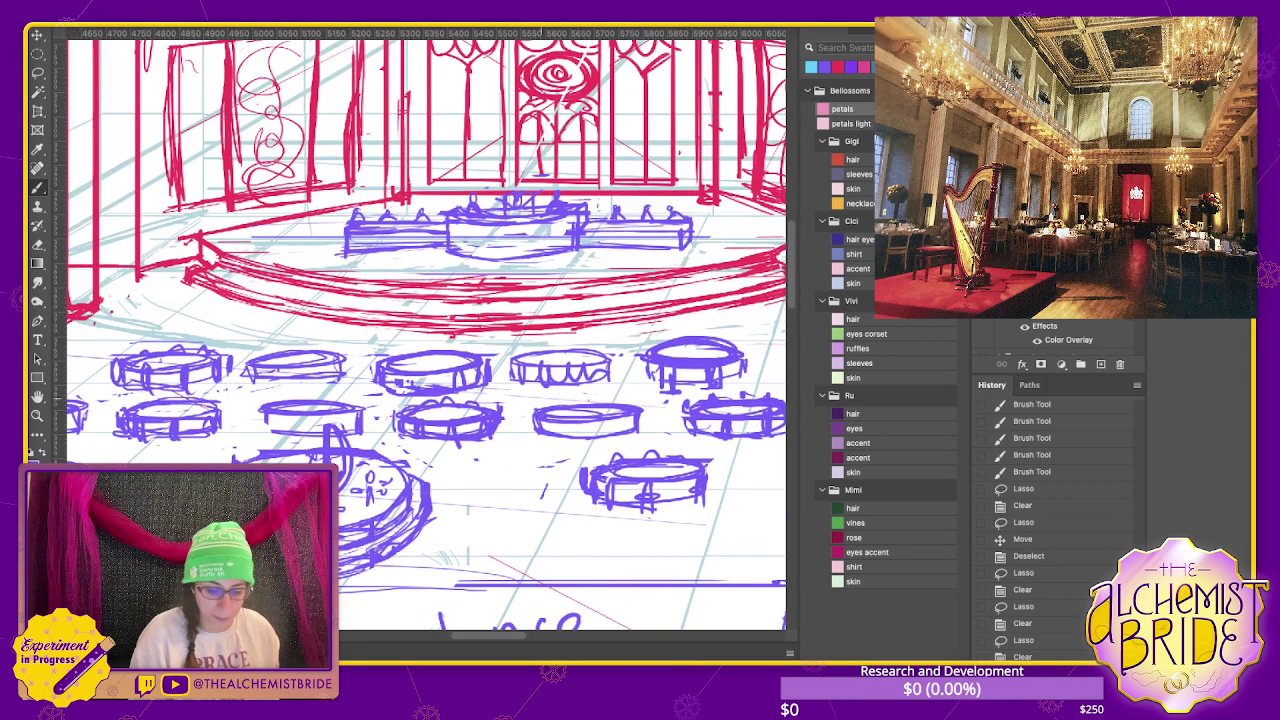
pyautogui.hotkey('ctrl', 'd')
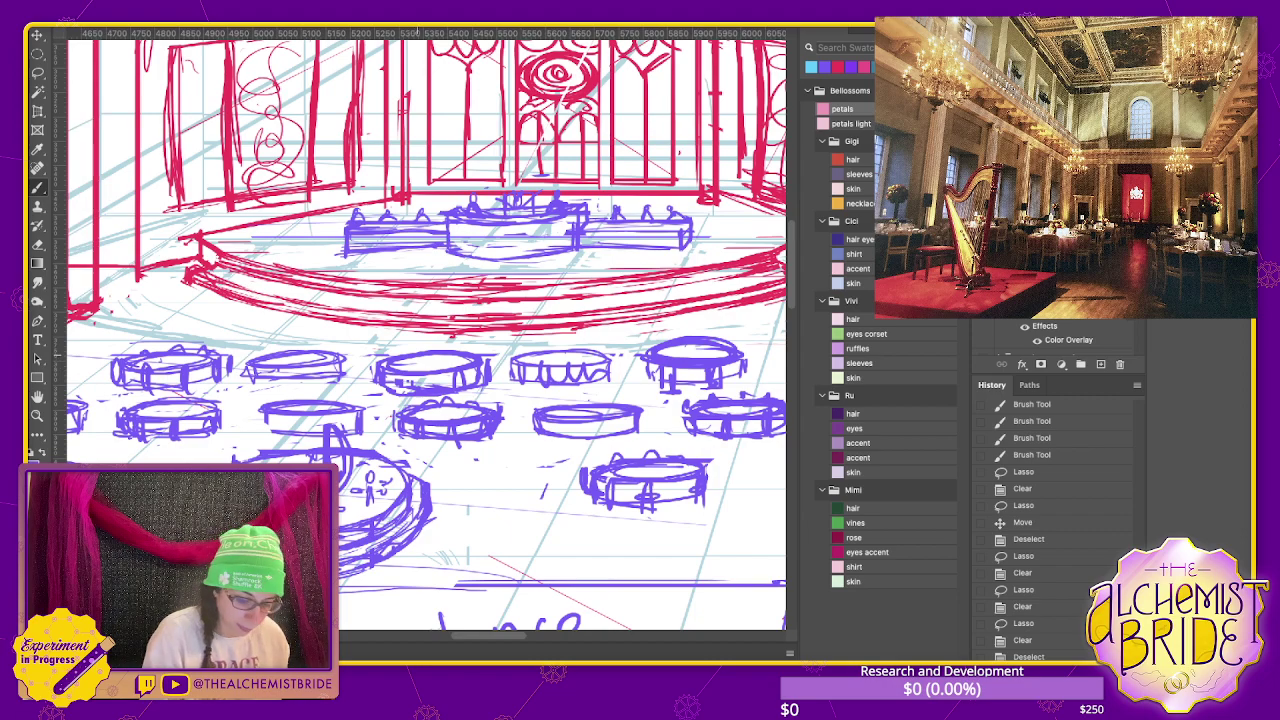
pyautogui.moveTo(93, 150); pyautogui.dragTo(93, 96)
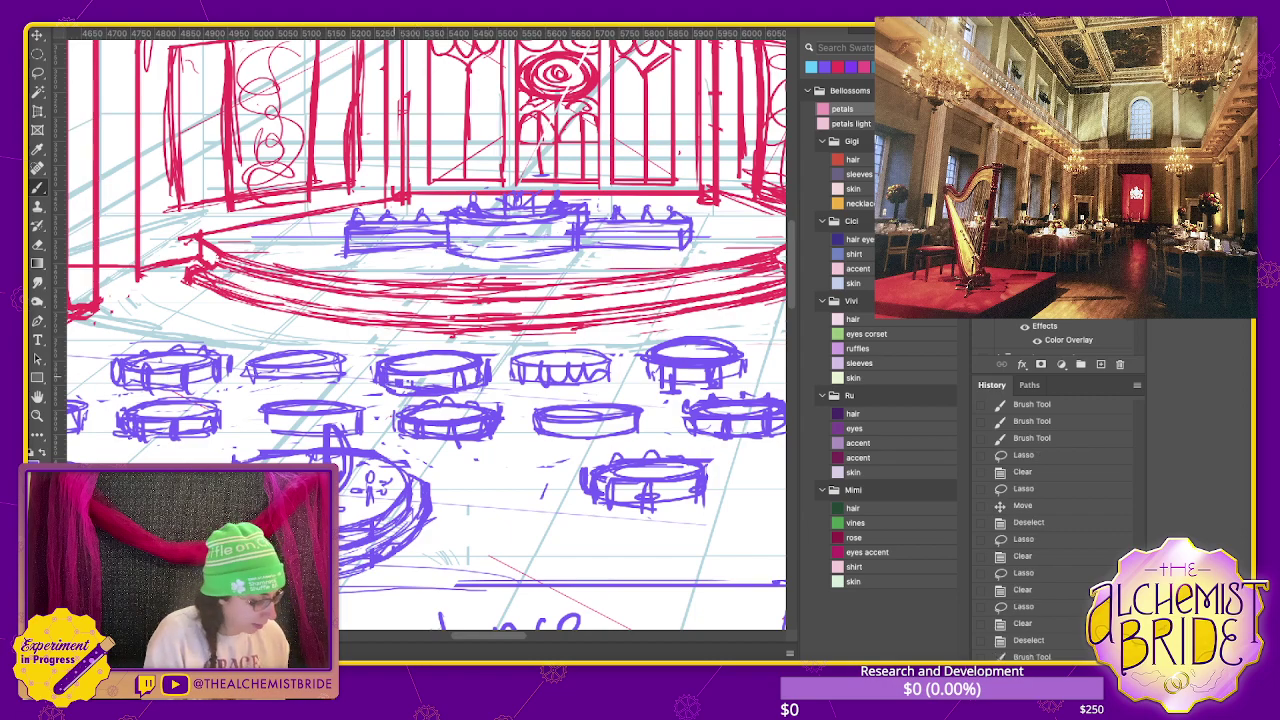
pyautogui.press('e')
pyautogui.moveTo(390, 394); pyautogui.dragTo(488, 358)
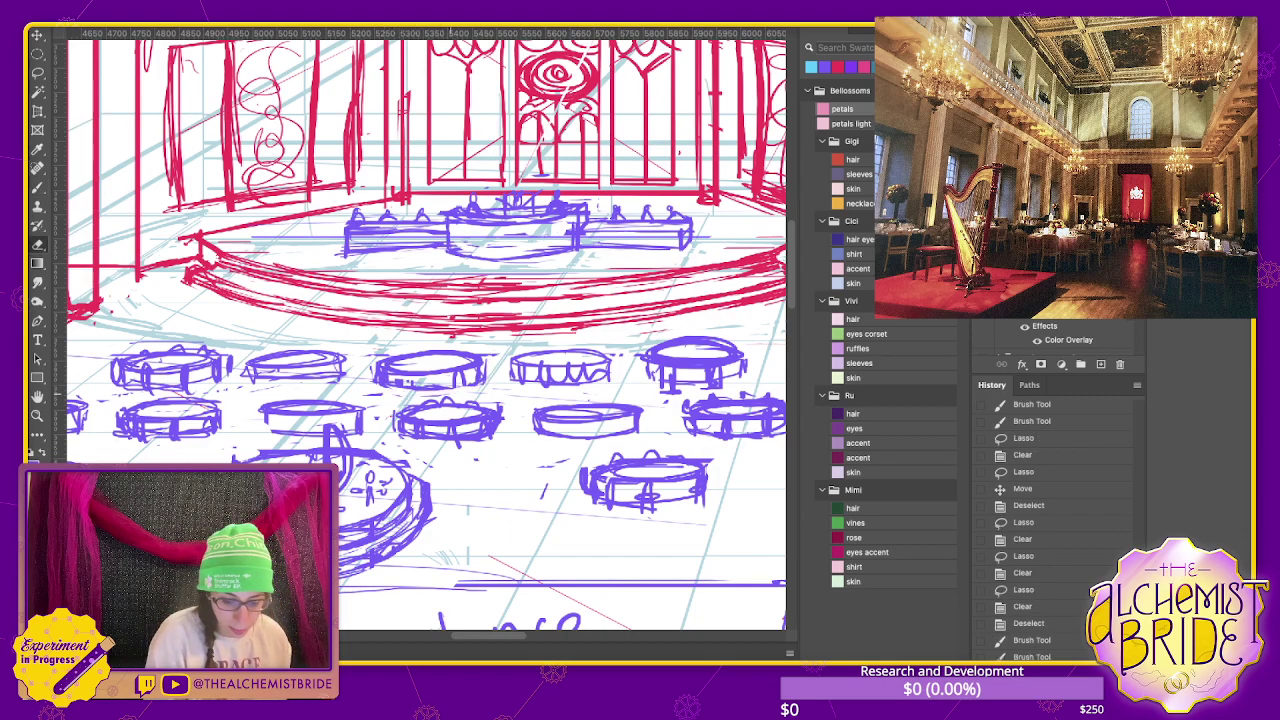
pyautogui.press('b')
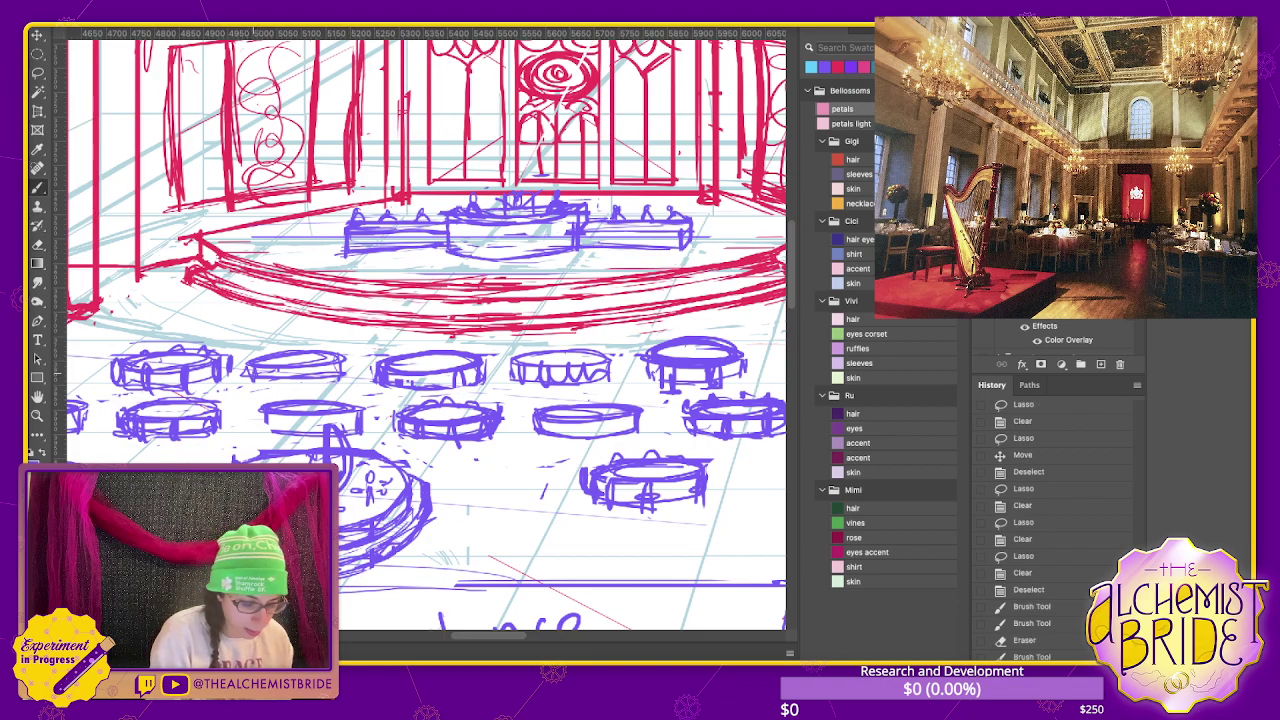
pyautogui.moveTo(250, 366); pyautogui.dragTo(320, 382)
pyautogui.press('e')
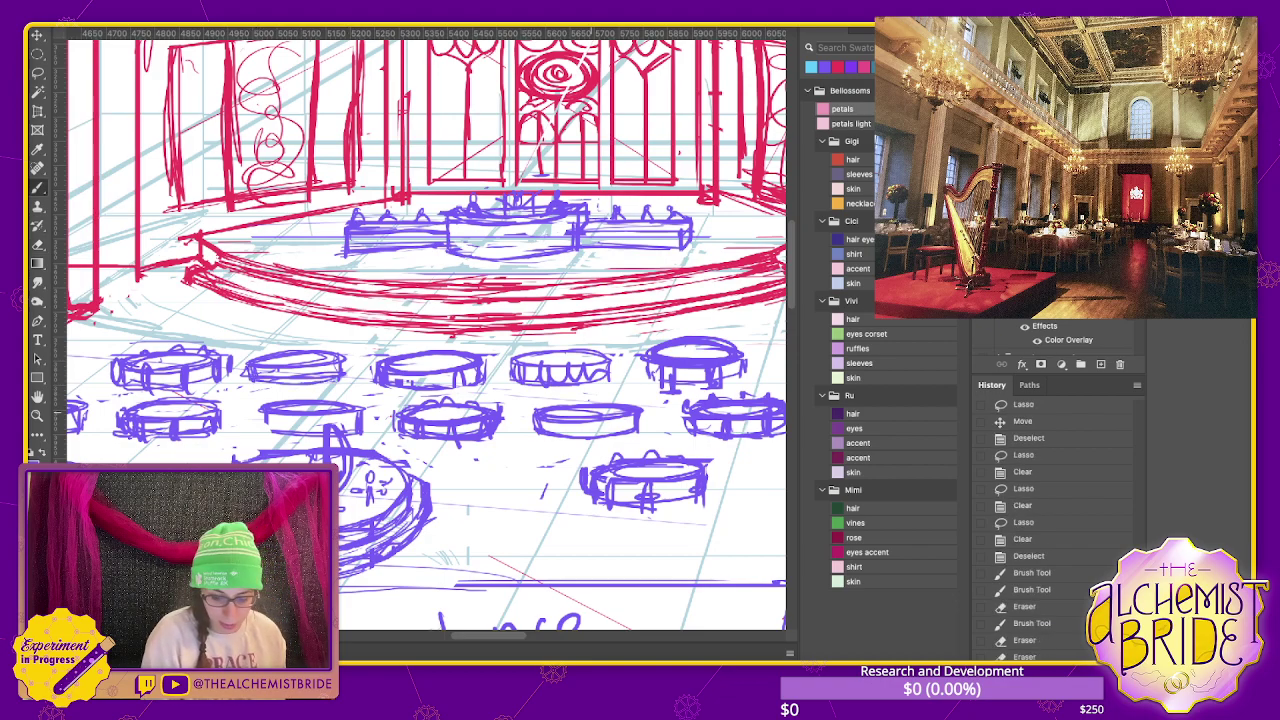
pyautogui.press('b')
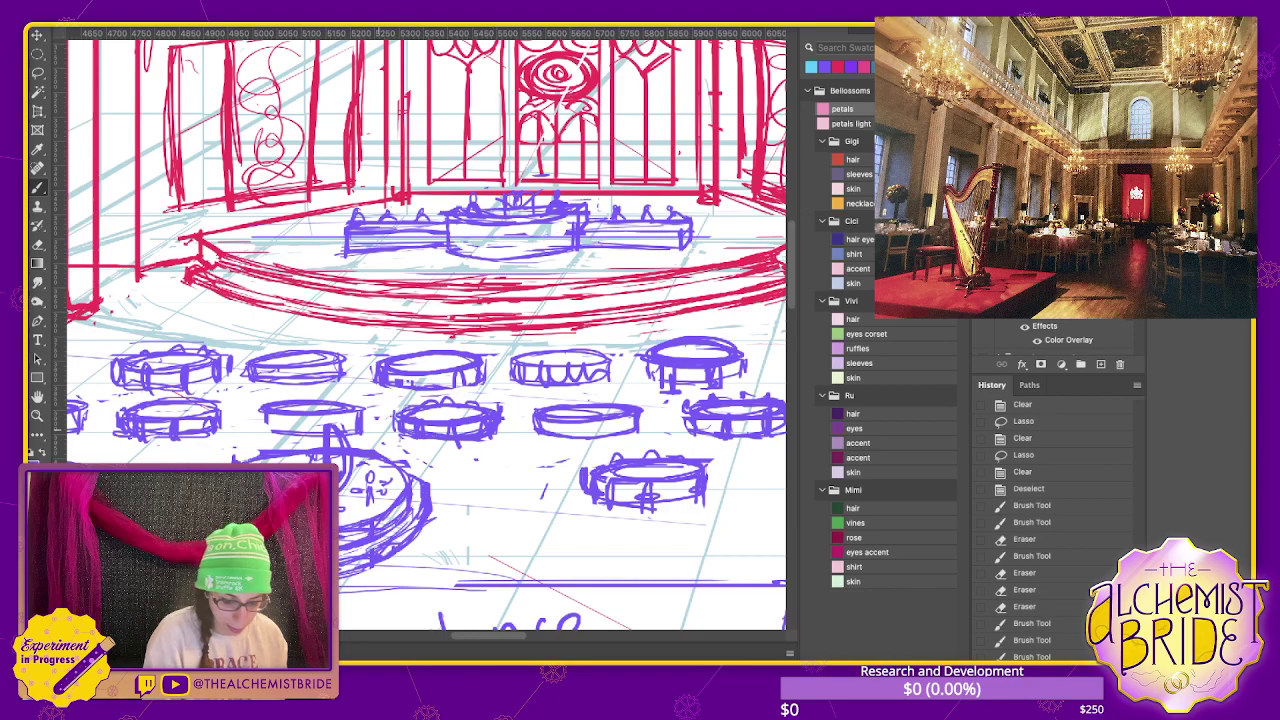
# - Erase a stray mark near the top-right table and save the sketch
pyautogui.hotkey('ctrl', '-')
pyautogui.hotkey('ctrl', '-')
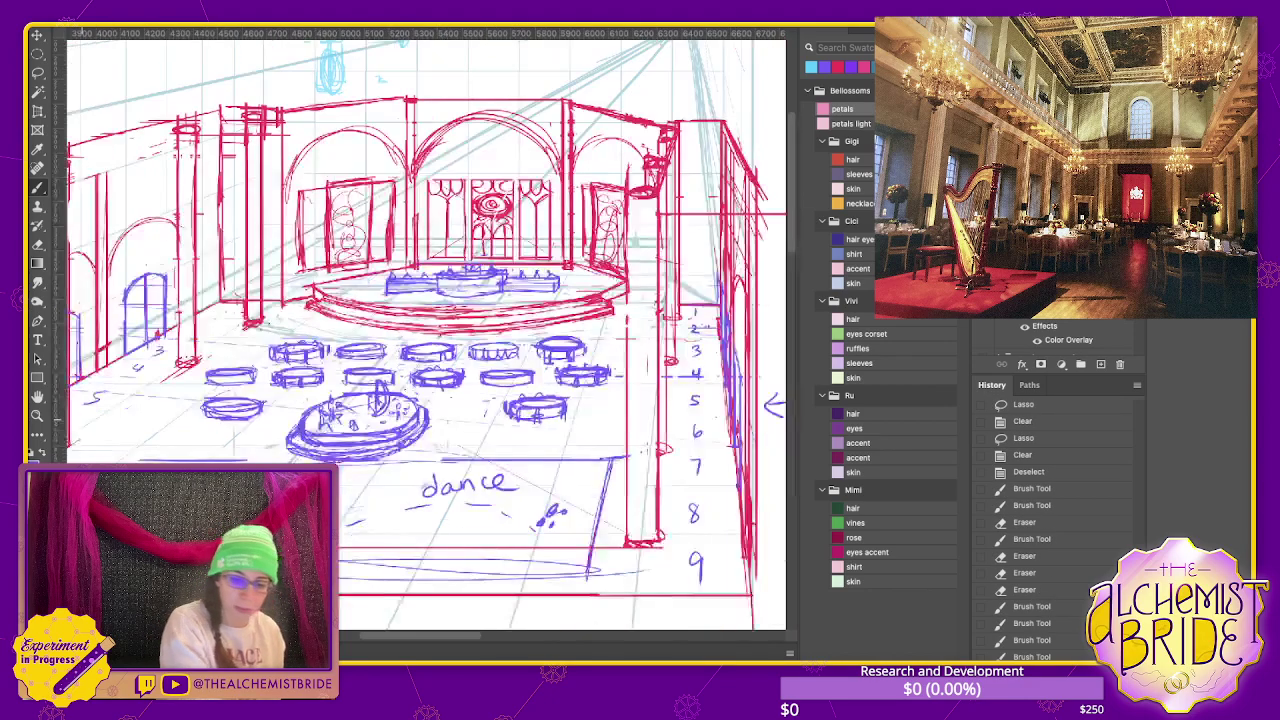
pyautogui.hotkey('ctrl', '+')
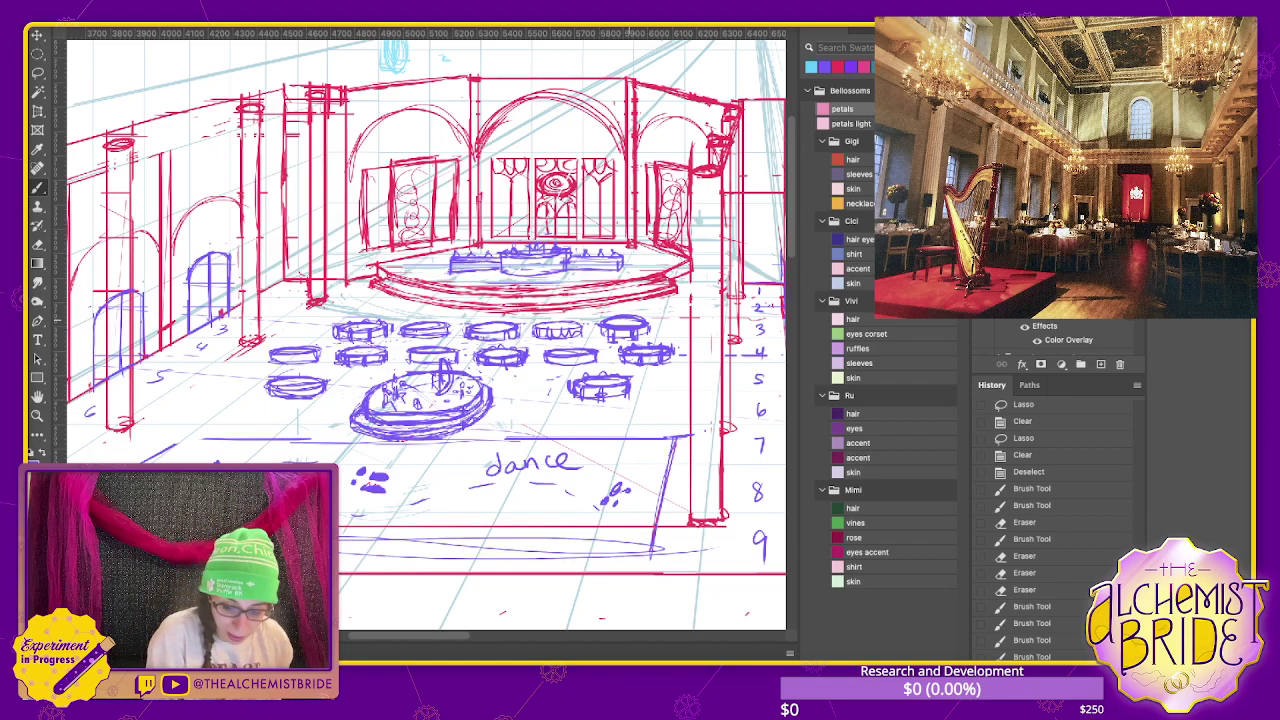
pyautogui.press('e')
pyautogui.moveTo(606, 325); pyautogui.dragTo(642, 316)
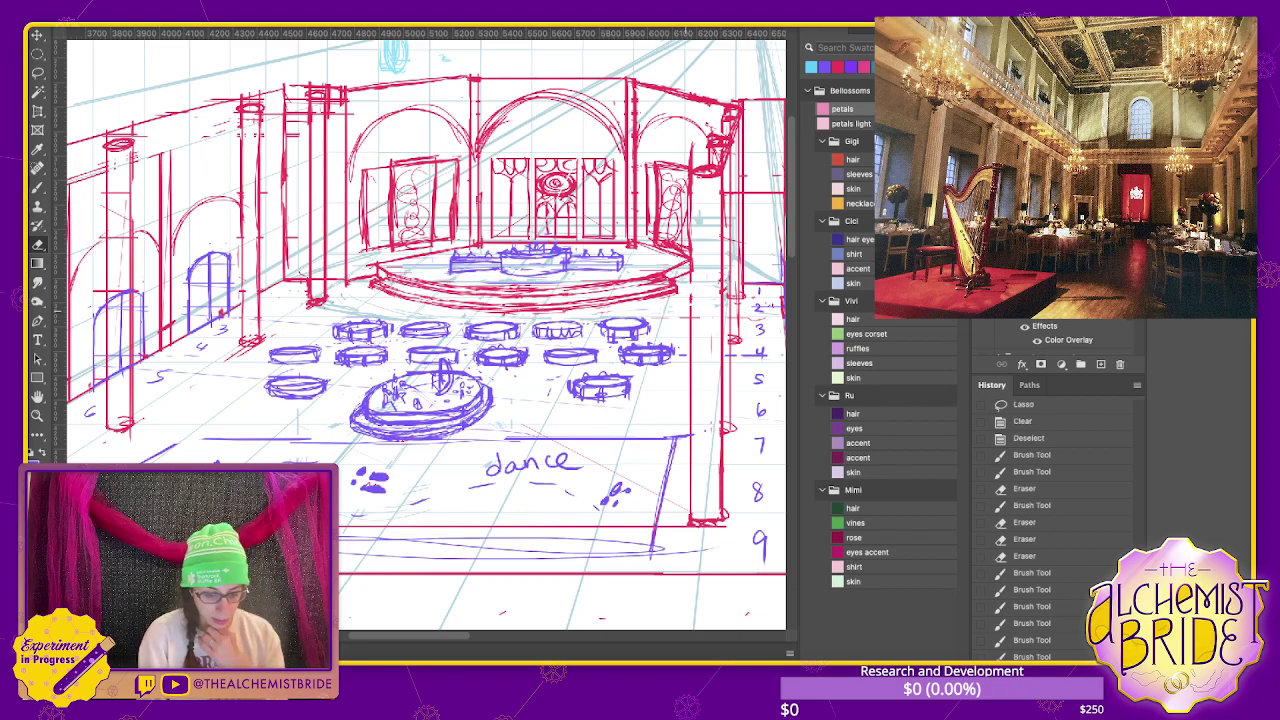
pyautogui.hotkey('ctrl', '-')
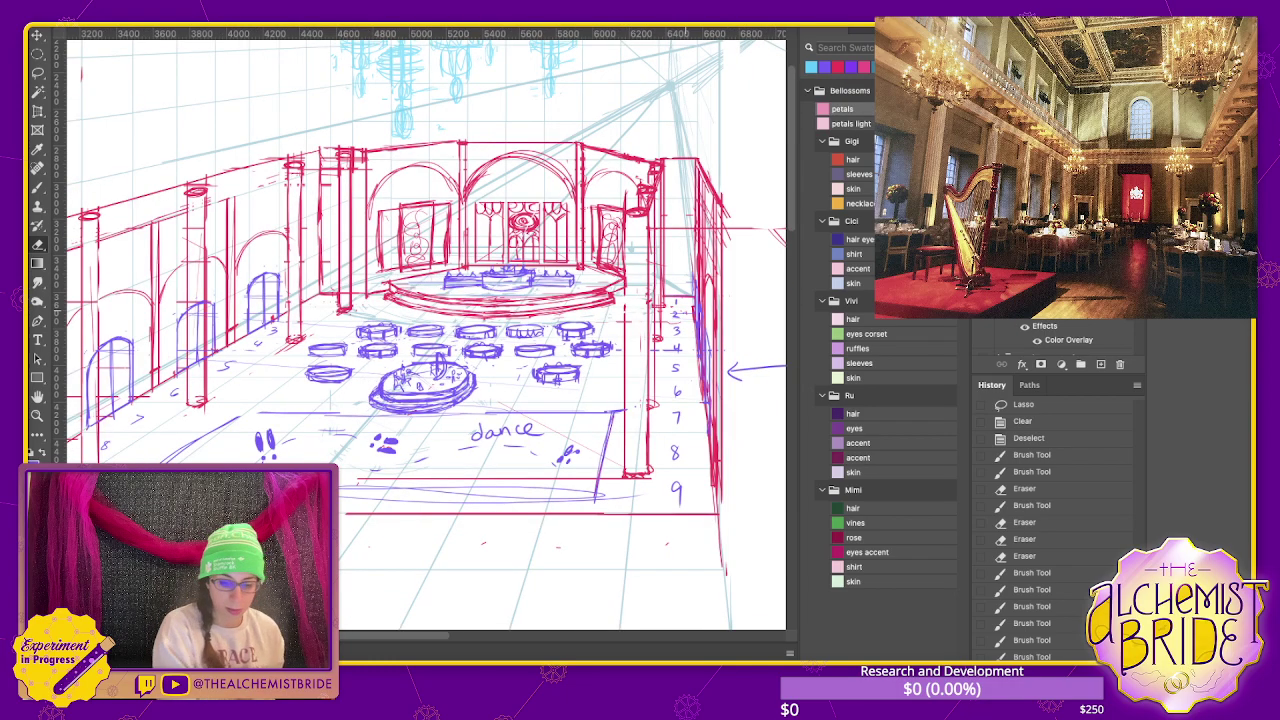
pyautogui.hotkey('ctrl', 's')
pyautogui.hscroll(-2, 420, 330)
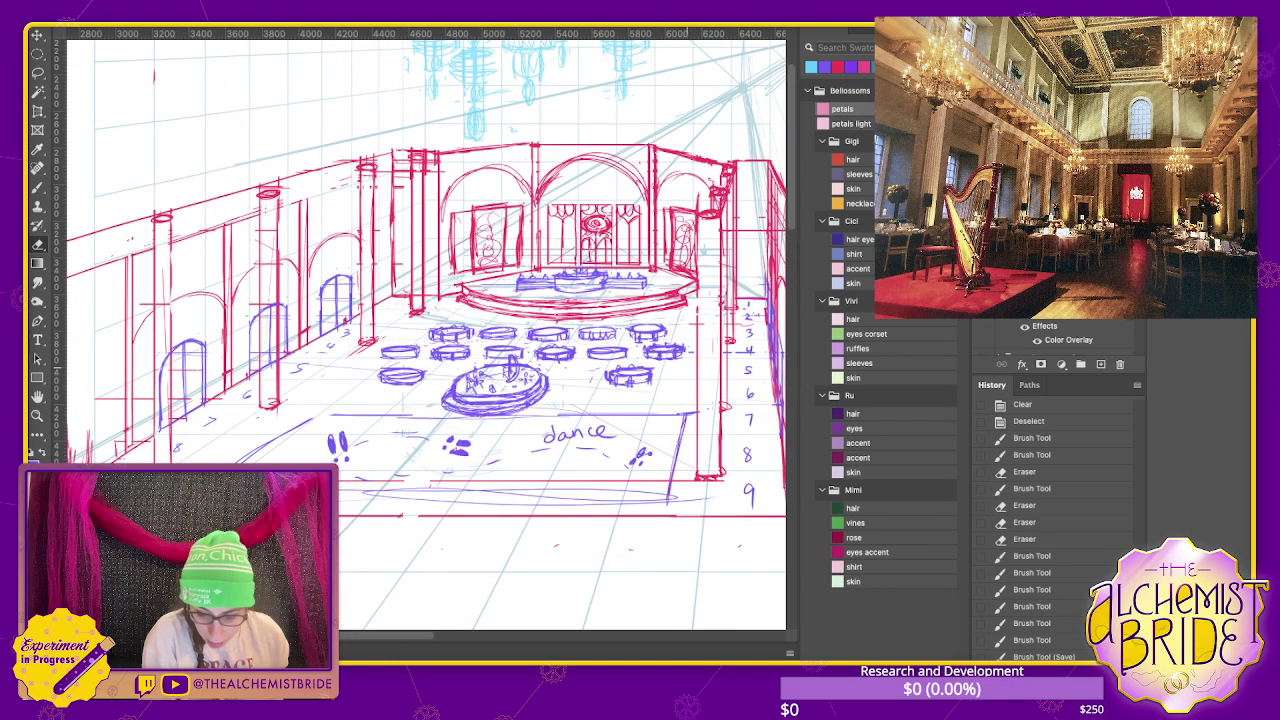
# - Sketch a small oval table right of the central table, with strokes around the central one
pyautogui.press('b')
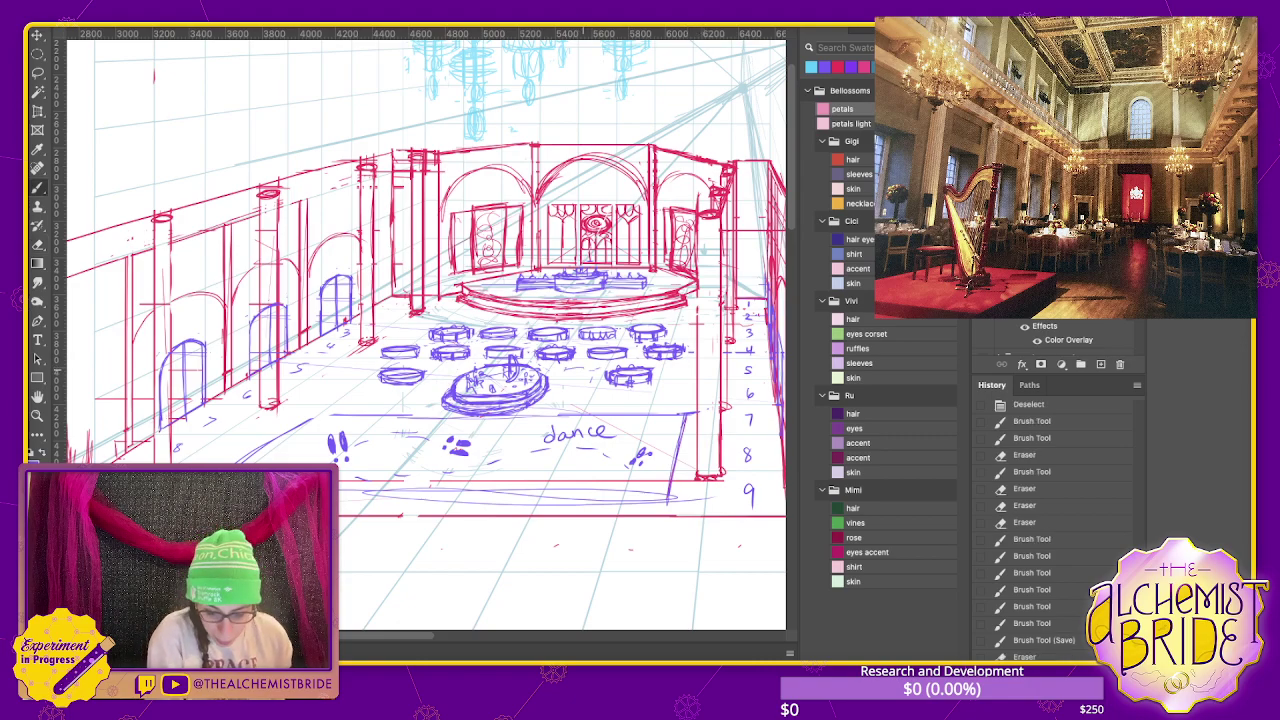
pyautogui.moveTo(593, 368); pyautogui.dragTo(558, 379)
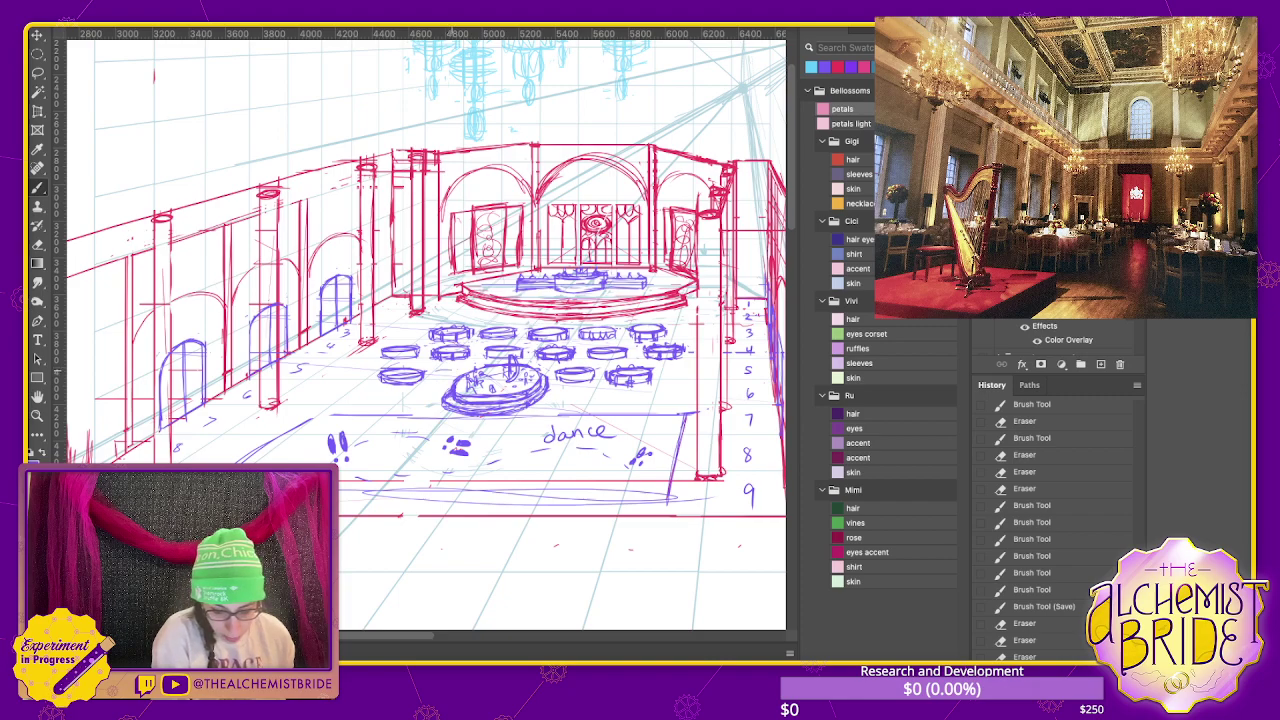
pyautogui.moveTo(450, 372); pyautogui.dragTo(470, 370)
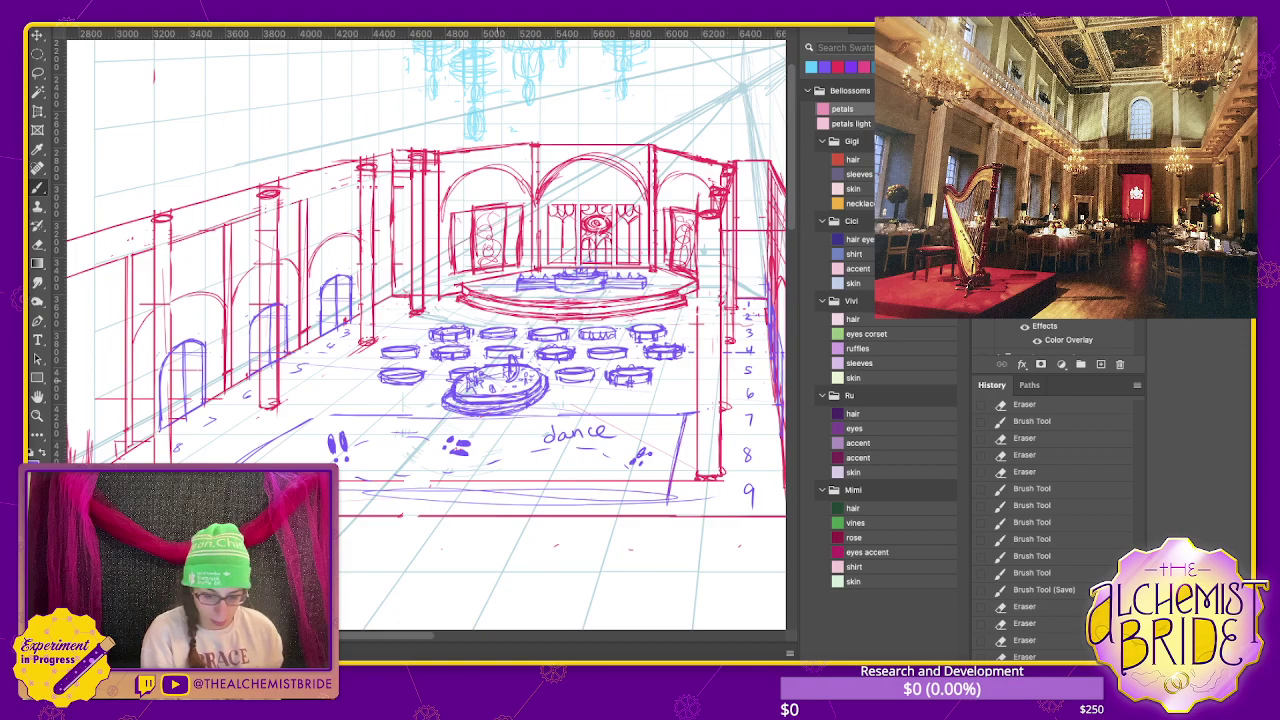
pyautogui.moveTo(458, 388); pyautogui.dragTo(534, 374)
pyautogui.hotkey('ctrl', 'z')
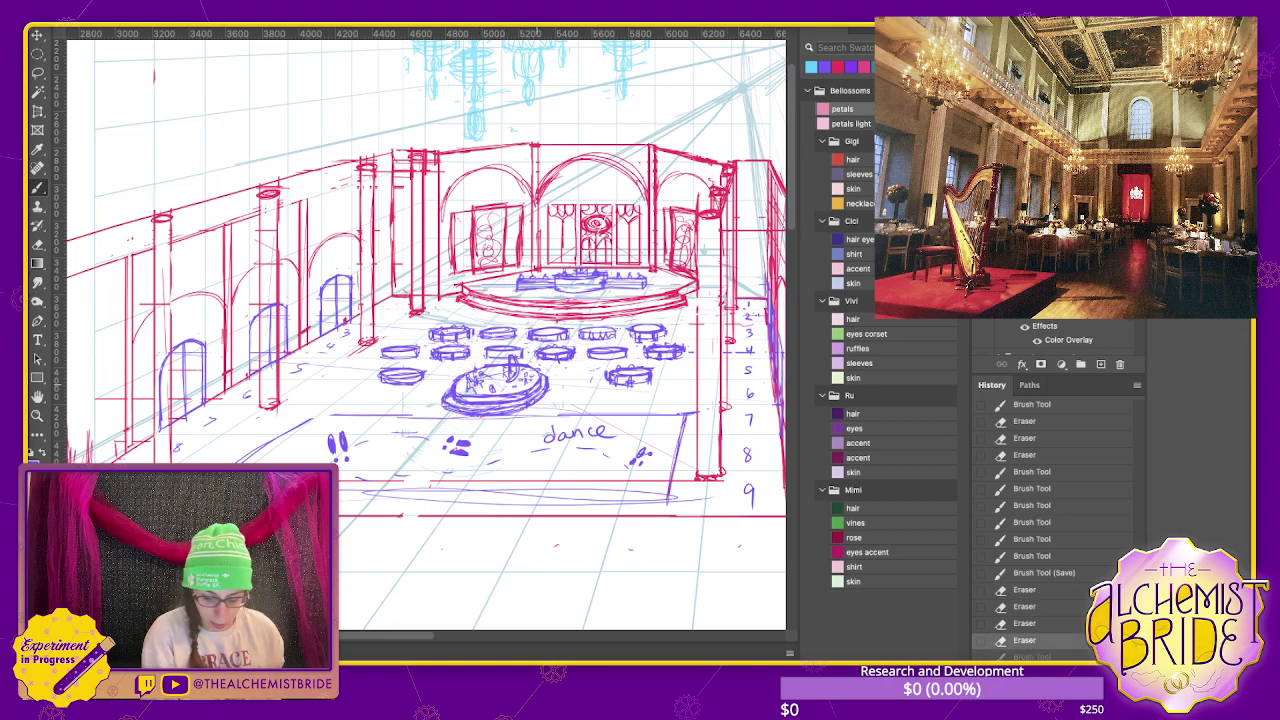
pyautogui.hotkey('ctrl', 'z')
pyautogui.moveTo(560, 372)
pyautogui.mouseDown()
pyautogui.moveTo(597, 369)
pyautogui.moveTo(598, 380)
pyautogui.mouseUp()
pyautogui.moveTo(426, 370); pyautogui.dragTo(456, 370)
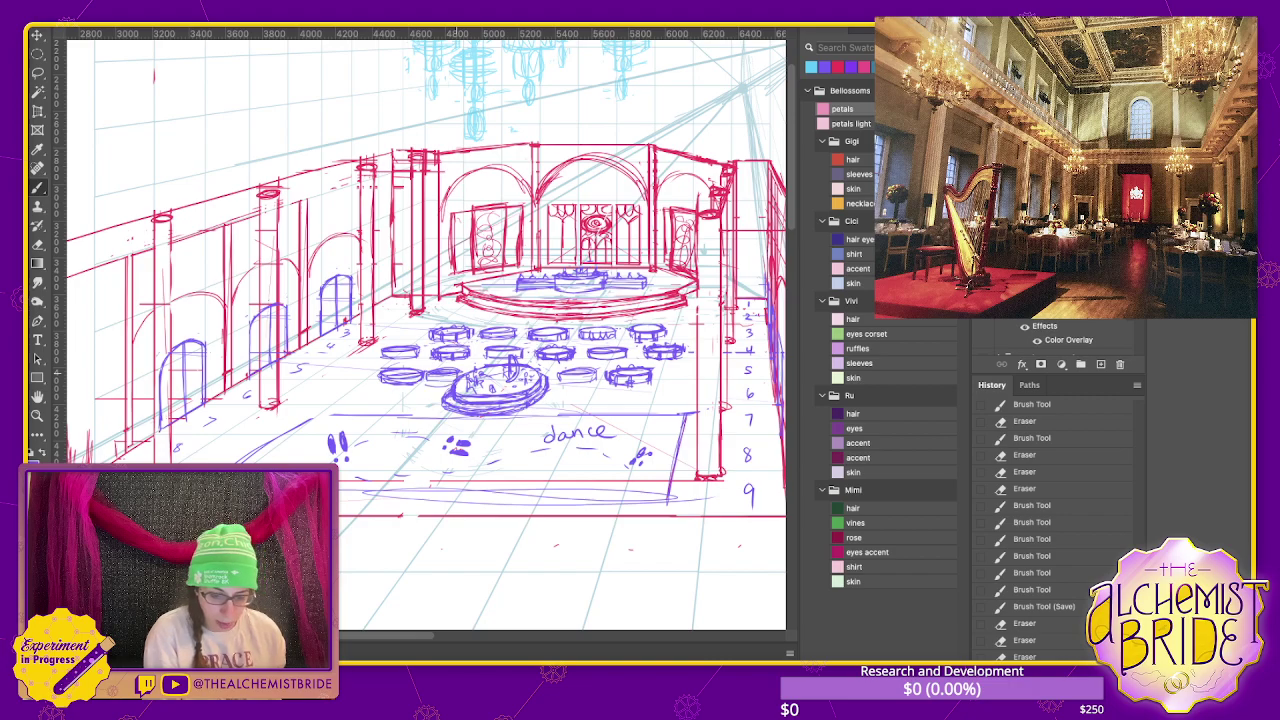
# - Lasso the left table, nudge it into place with arrow keys, and deselect
pyautogui.press('l')
pyautogui.moveTo(382, 368); pyautogui.dragTo(386, 372)
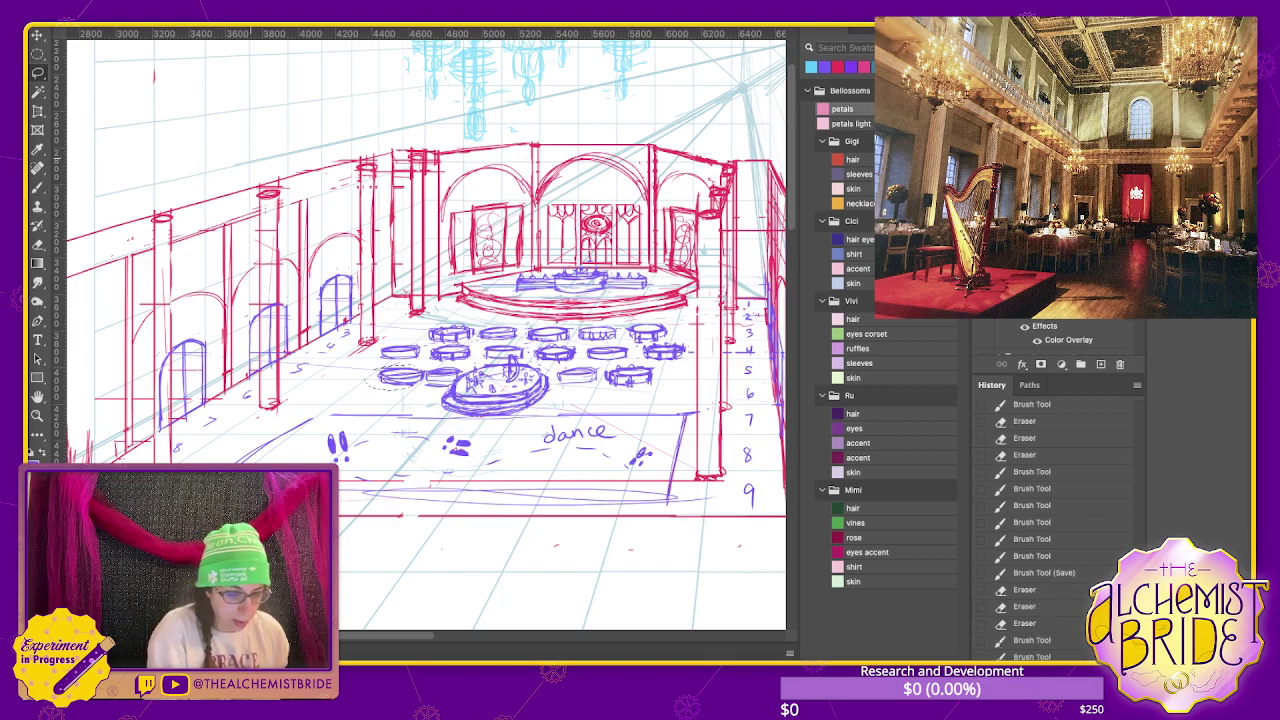
pyautogui.press('v')
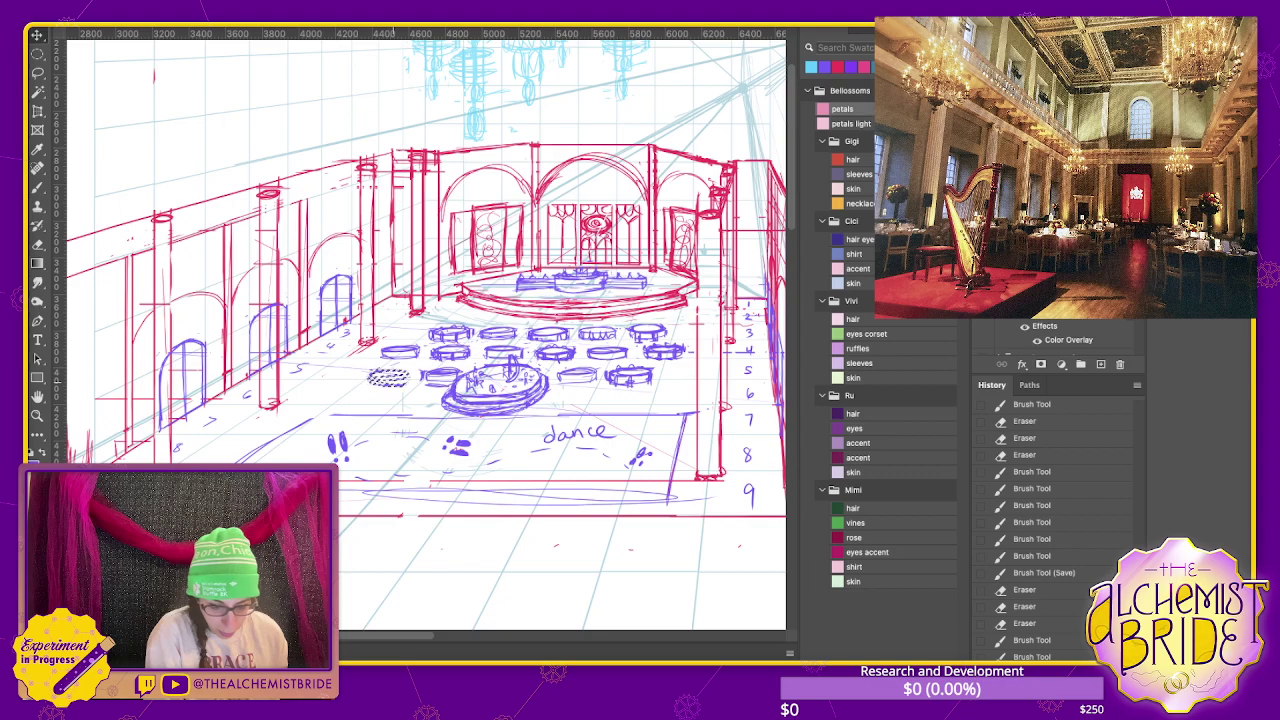
pyautogui.hotkey('shift', 'Left')
pyautogui.hotkey('shift', 'Left')
pyautogui.hotkey('shift', 'Left')
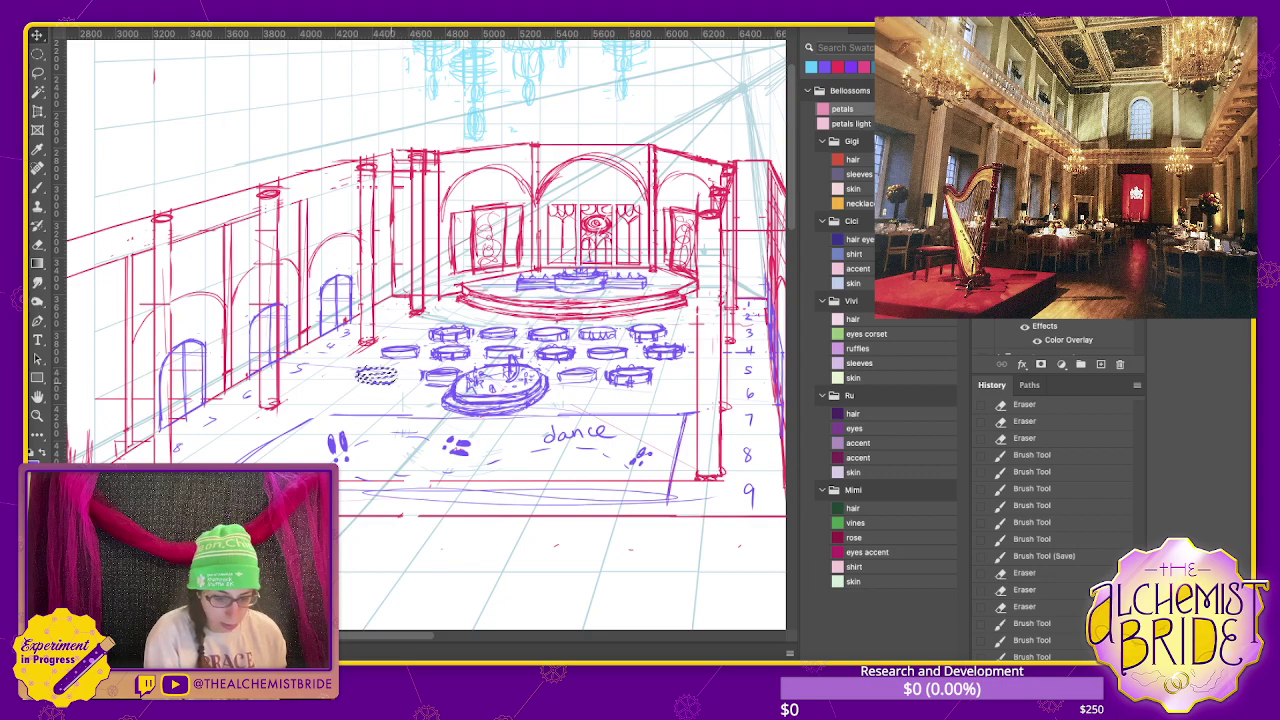
pyautogui.hotkey('shift', 'Right')
pyautogui.hotkey('shift', 'Right')
pyautogui.hotkey('shift', 'Right')
pyautogui.hotkey('shift', 'Right')
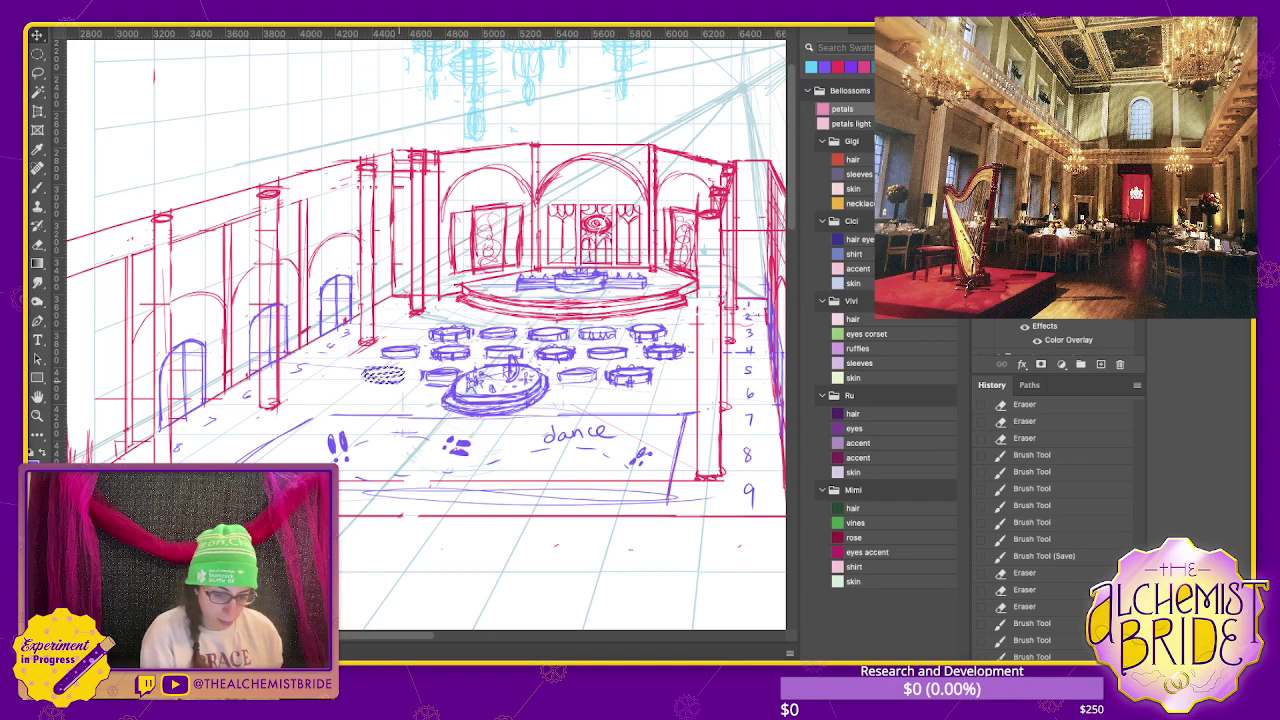
pyautogui.hotkey('shift', 'Right')
pyautogui.hotkey('shift', 'Right')
pyautogui.hotkey('shift', 'Right')
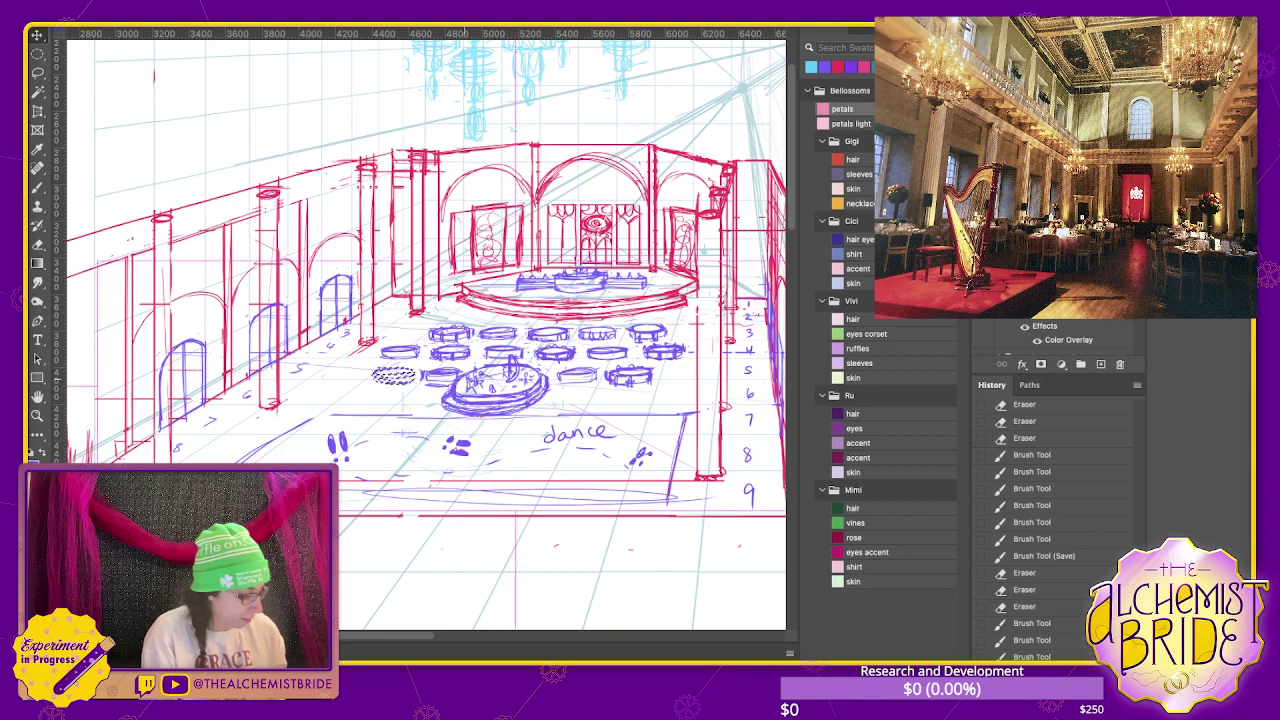
pyautogui.hotkey('ctrl', 'd')
# - Nudge the left table slightly right and another round table slightly left into line
pyautogui.press('l')
pyautogui.moveTo(426, 372); pyautogui.dragTo(428, 386)
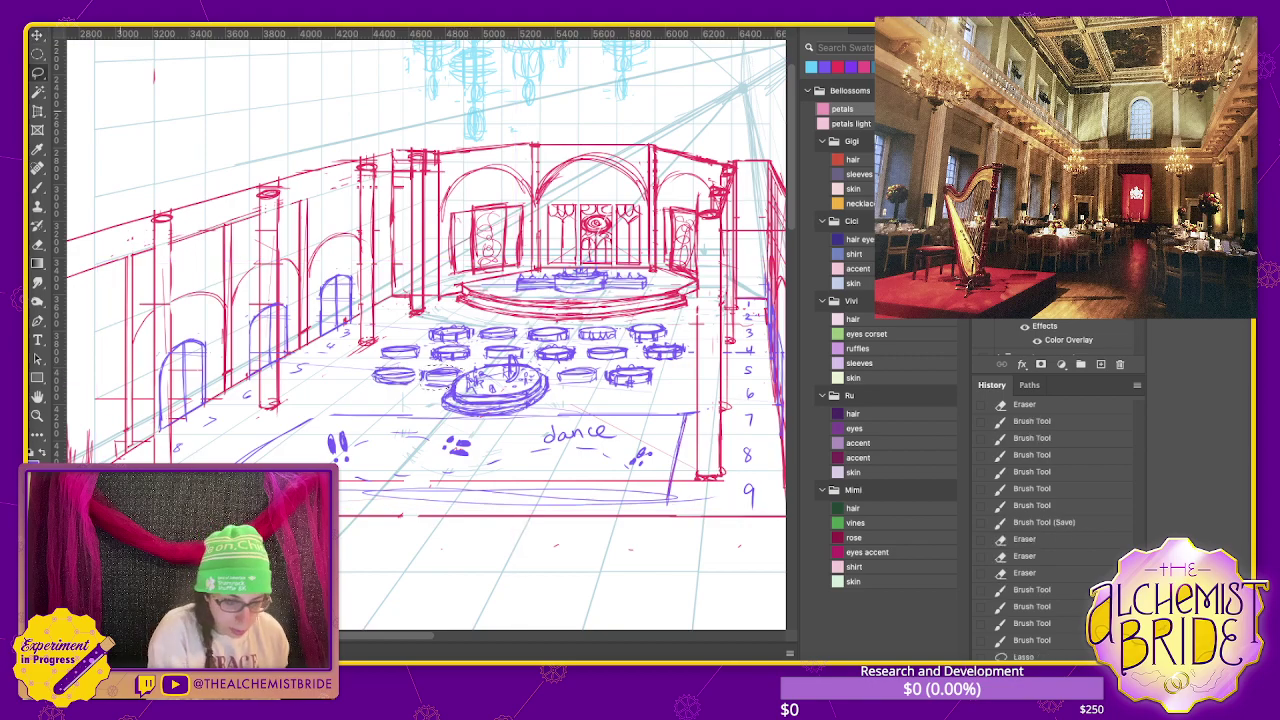
pyautogui.press('v')
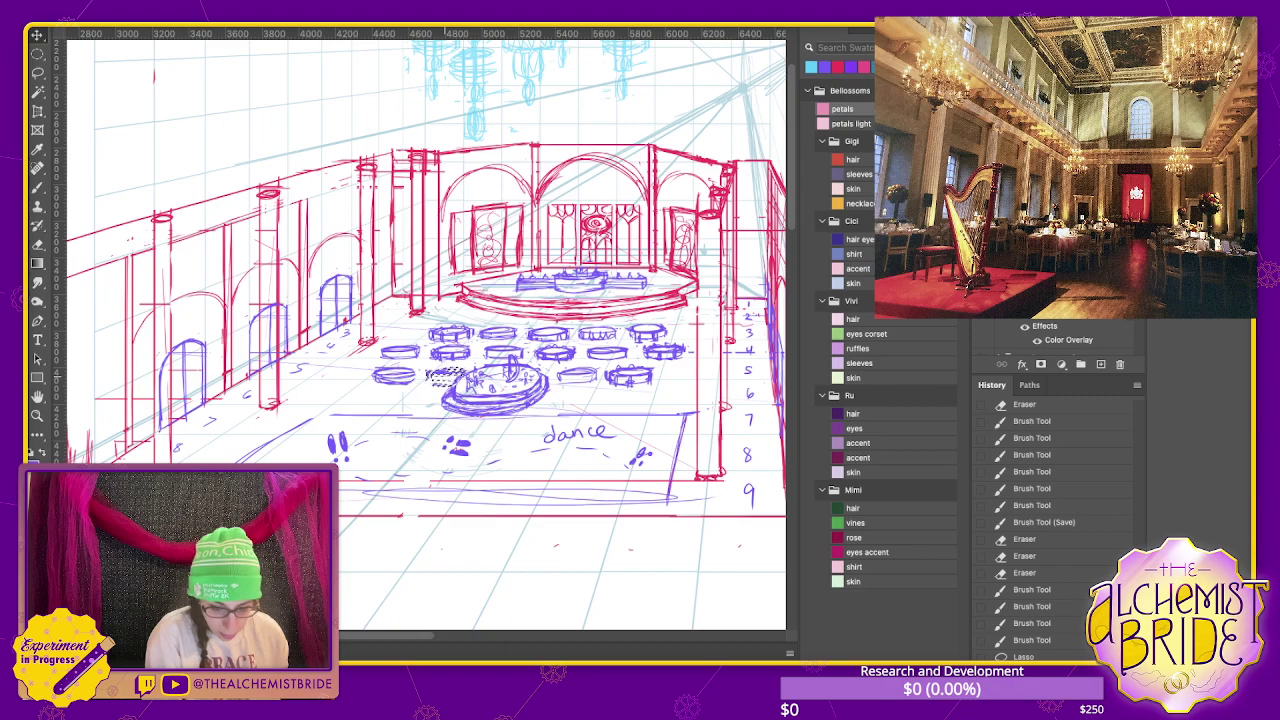
pyautogui.press('Right')
pyautogui.press('Right')
pyautogui.hotkey('ctrl', 'd')
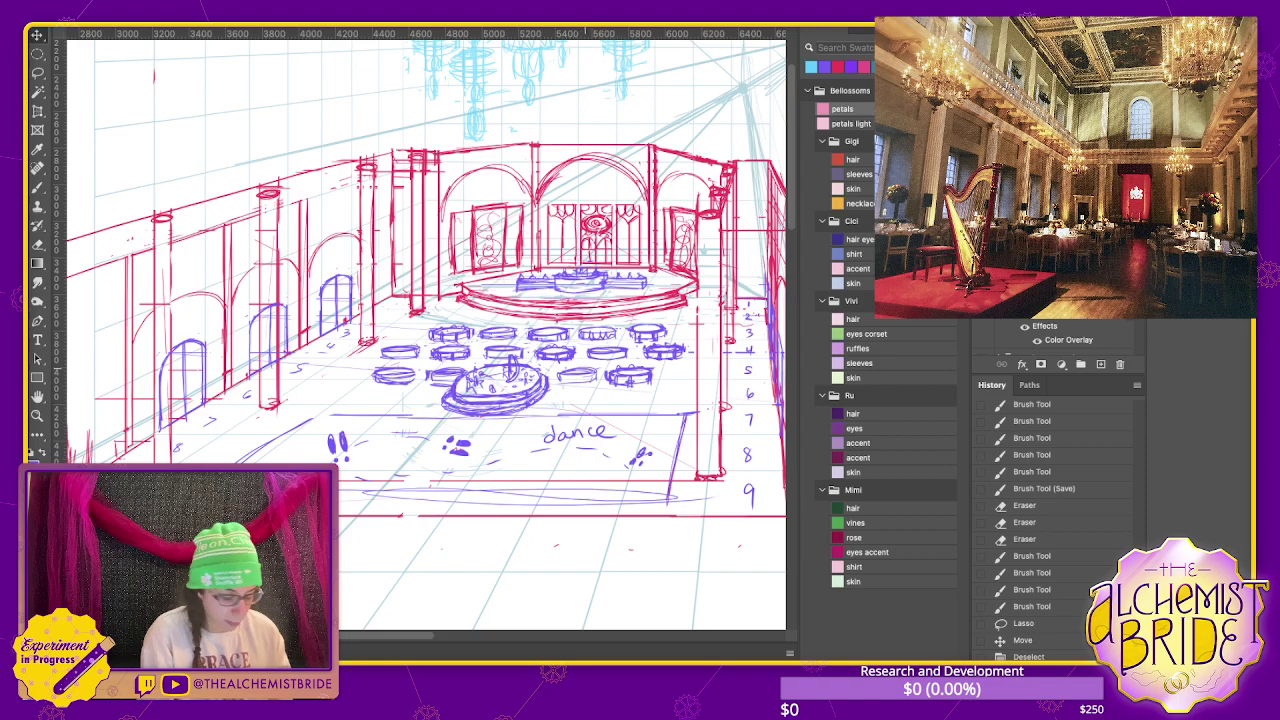
pyautogui.press('l')
pyautogui.moveTo(556, 366); pyautogui.dragTo(558, 370)
pyautogui.press('v')
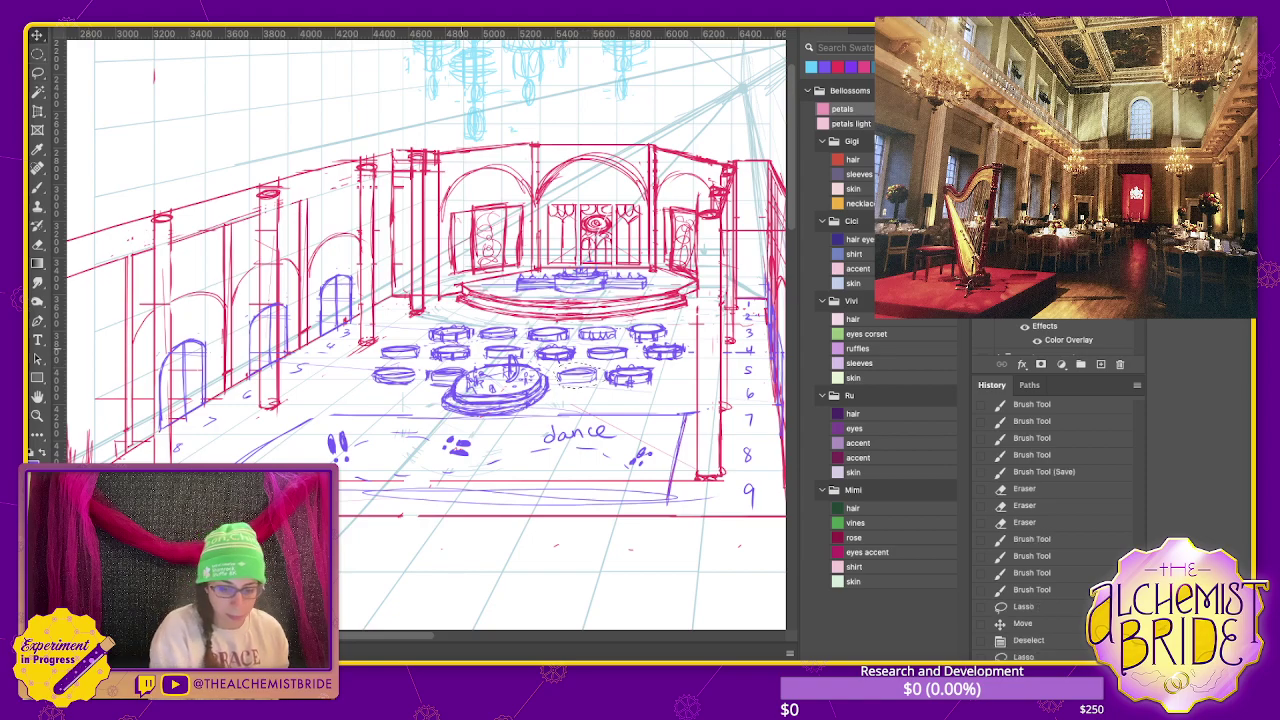
pyautogui.press('Left')
pyautogui.press('Left')
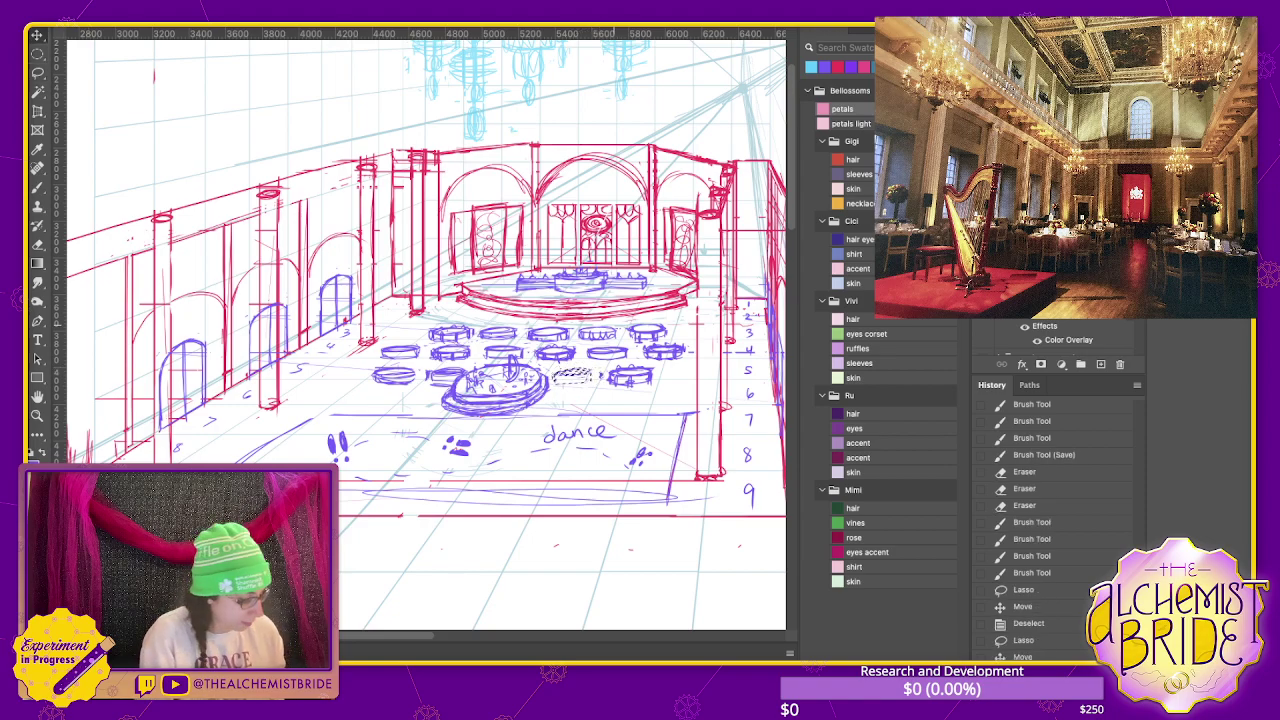
pyautogui.hotkey('ctrl', 'd')
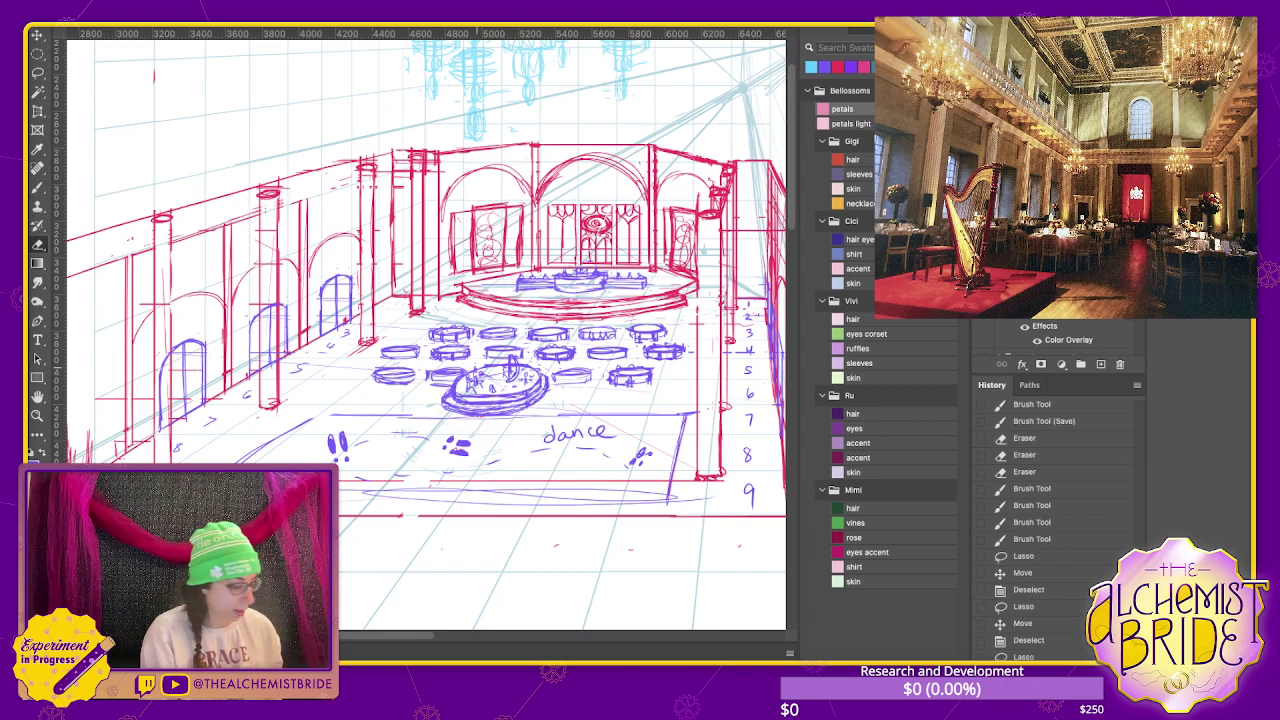
# - Lasso the cluster of round tables and nudge it up and right into neater rows
pyautogui.press('l')
pyautogui.moveTo(434, 386); pyautogui.dragTo(436, 386)
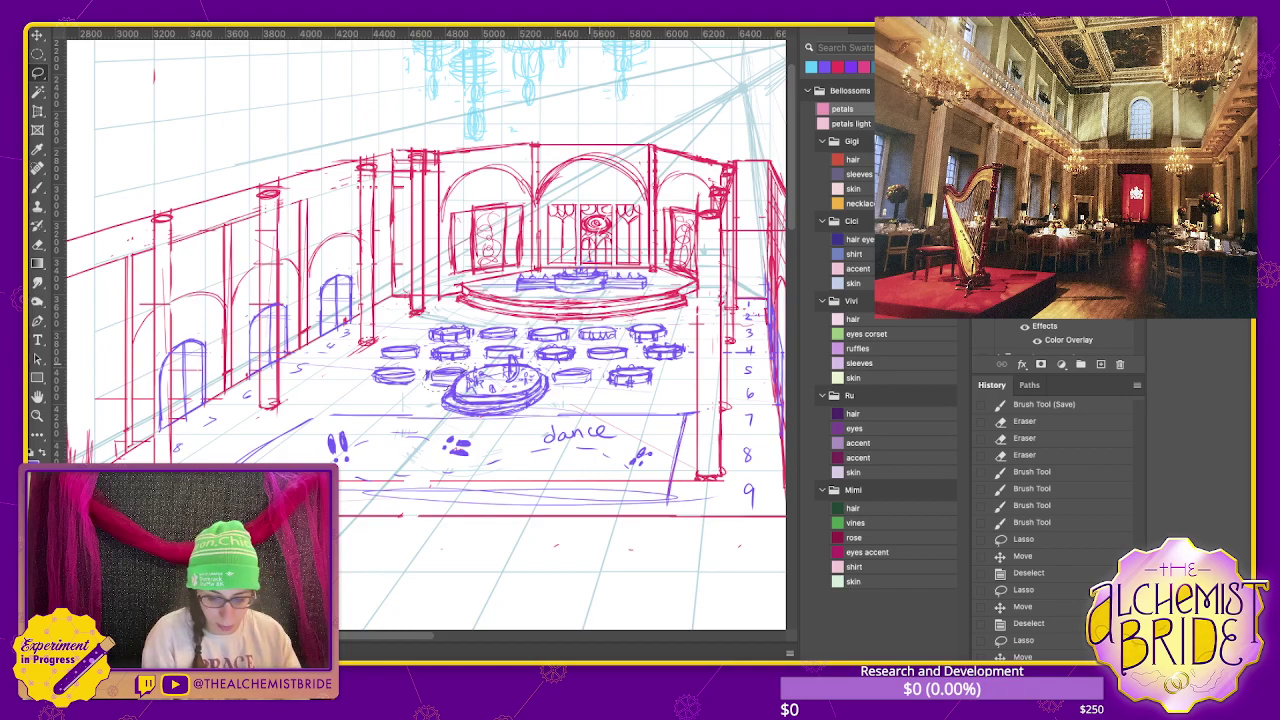
pyautogui.hotkey('ctrl', 'd')
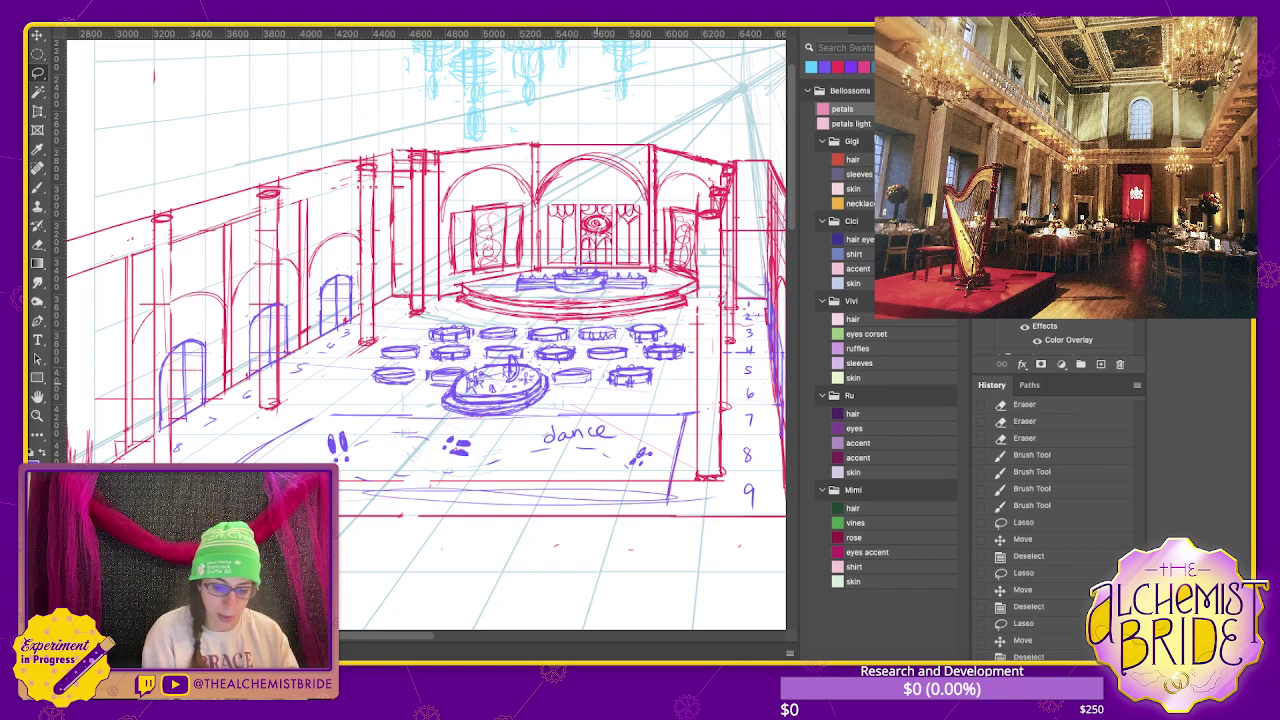
pyautogui.moveTo(432, 316); pyautogui.dragTo(412, 396)
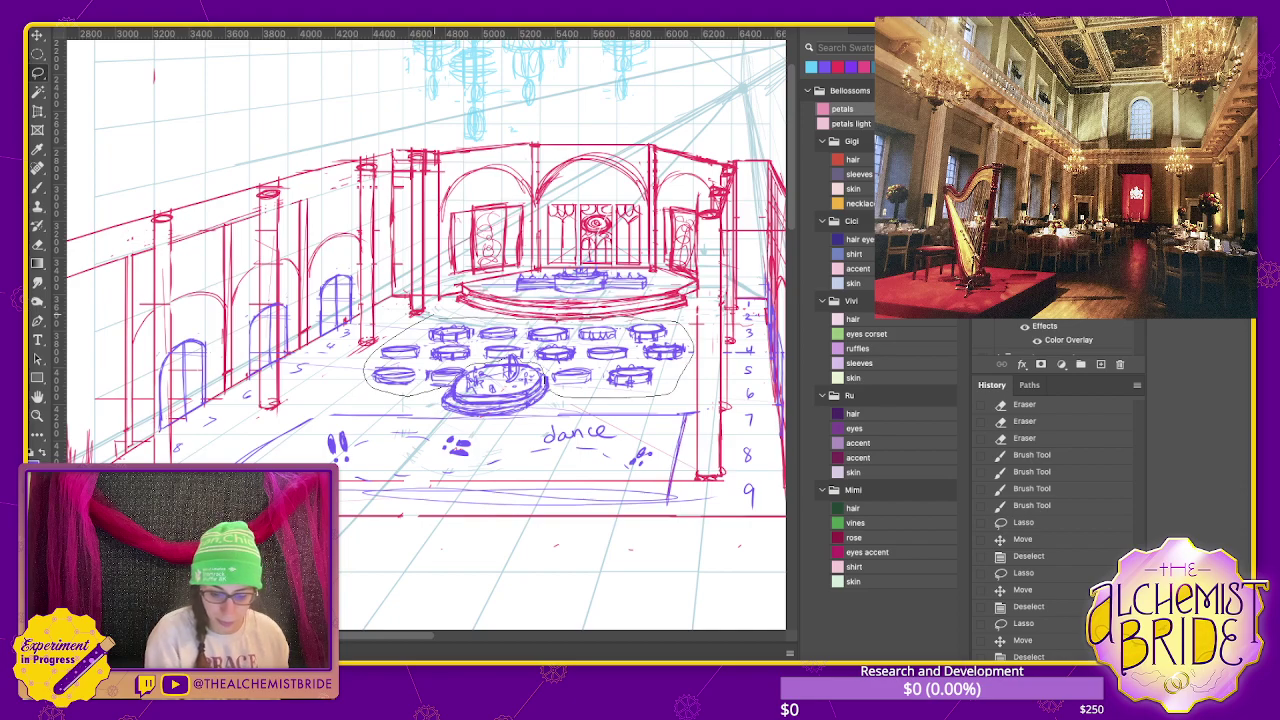
pyautogui.moveTo(440, 398); pyautogui.dragTo(432, 316)
pyautogui.press('v')
pyautogui.hotkey('shift', 'Up')
pyautogui.hotkey('shift', 'Up')
pyautogui.hotkey('shift', 'Right')
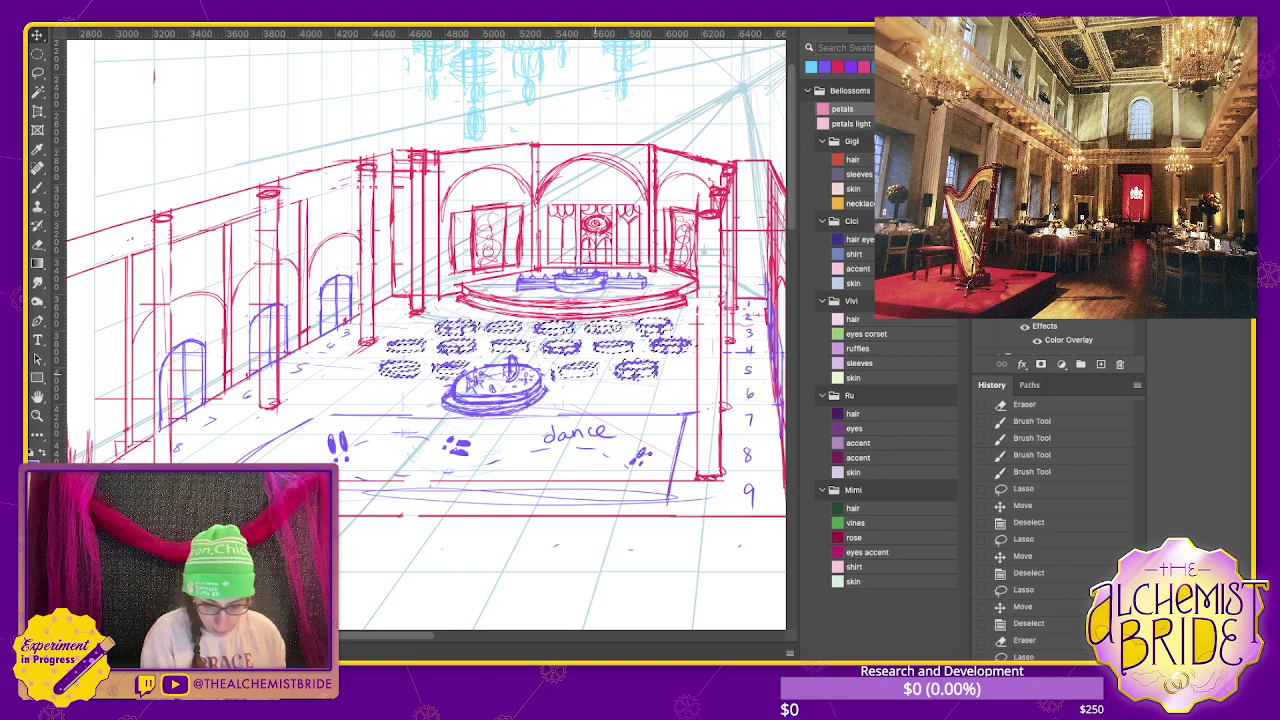
pyautogui.hotkey('ctrl', 'd')
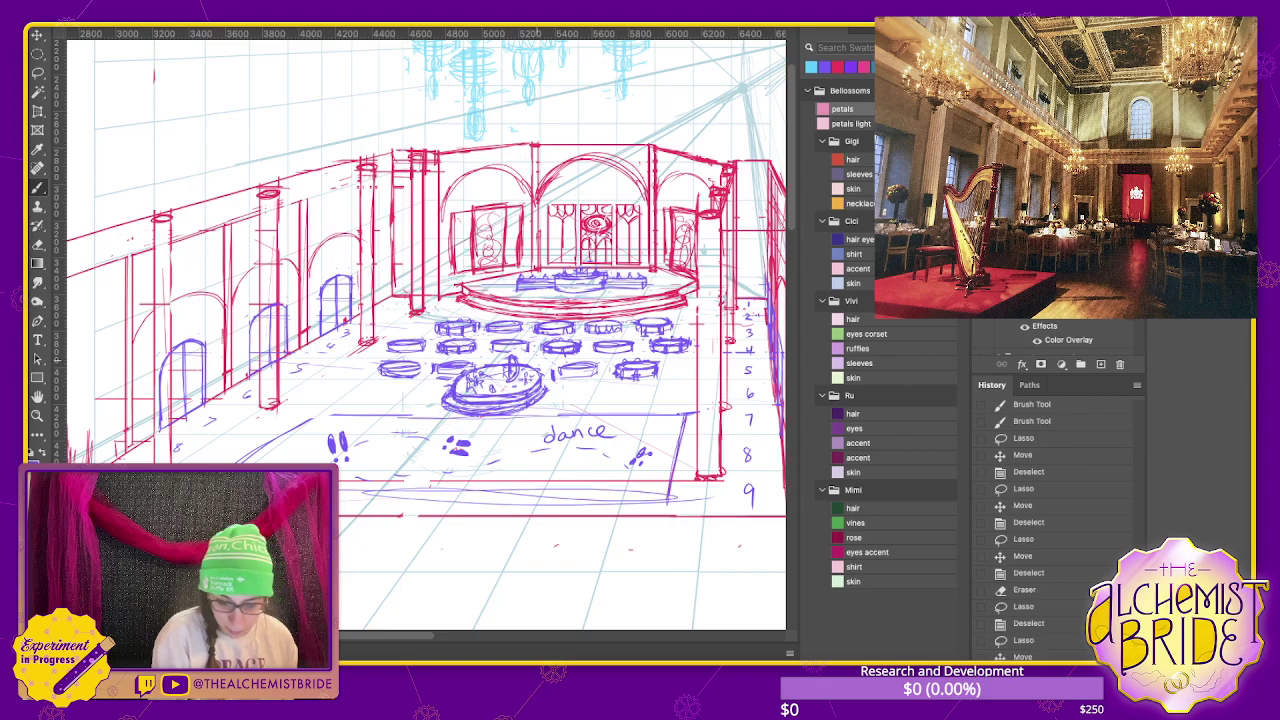
pyautogui.hotkey('ctrl', 'd')
# - Sketch two small extra tables at the front right and front left
pyautogui.click(657, 351)
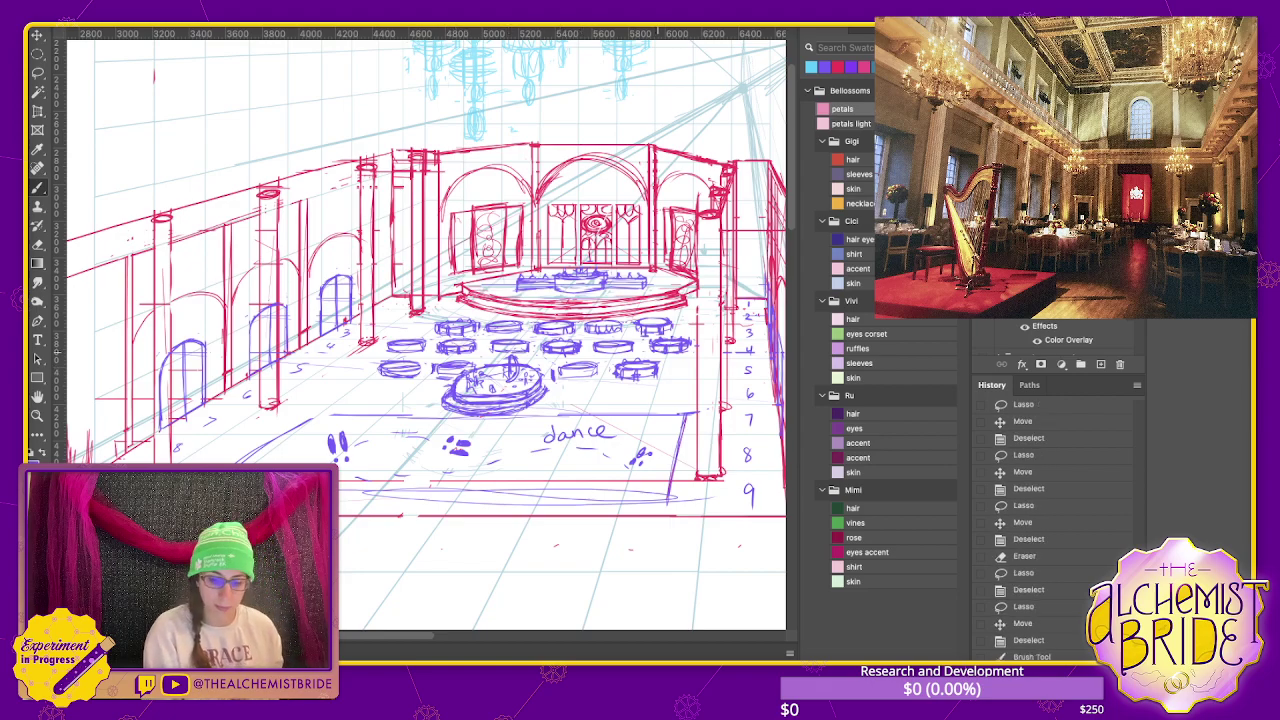
pyautogui.press('e')
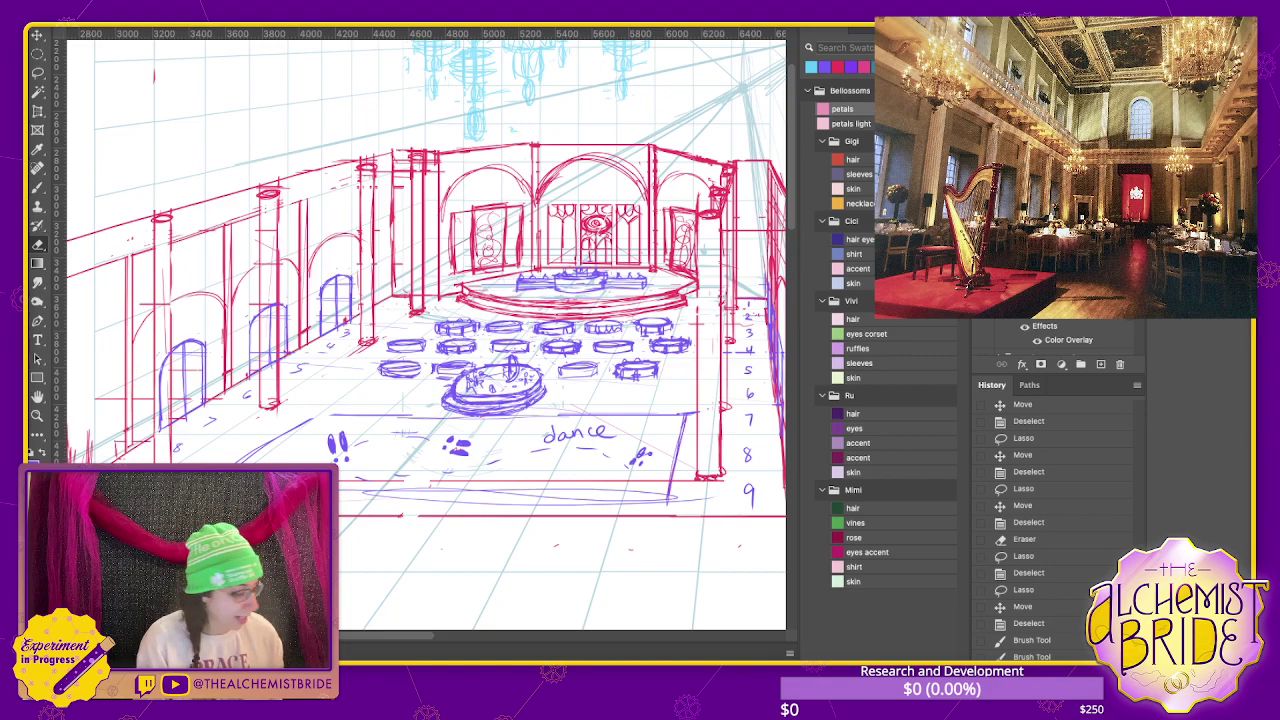
pyautogui.press('b')
pyautogui.moveTo(636, 388); pyautogui.dragTo(646, 408)
pyautogui.moveTo(566, 392); pyautogui.dragTo(618, 394)
pyautogui.moveTo(428, 386)
pyautogui.mouseDown()
pyautogui.moveTo(386, 392)
pyautogui.moveTo(418, 398)
pyautogui.mouseUp()
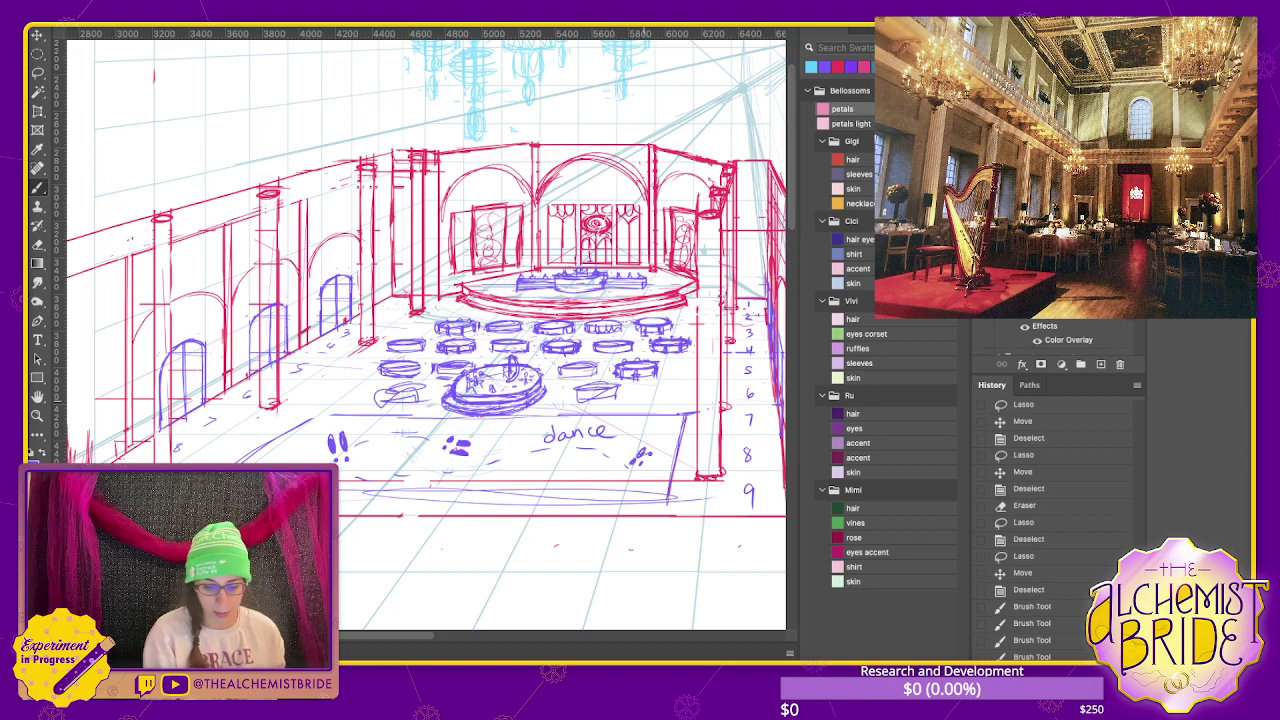
# - Remove the extra front tables, save, and draw a red line down the right pillar
pyautogui.hotkey('ctrl', 'z')
pyautogui.hotkey('ctrl', 'z')
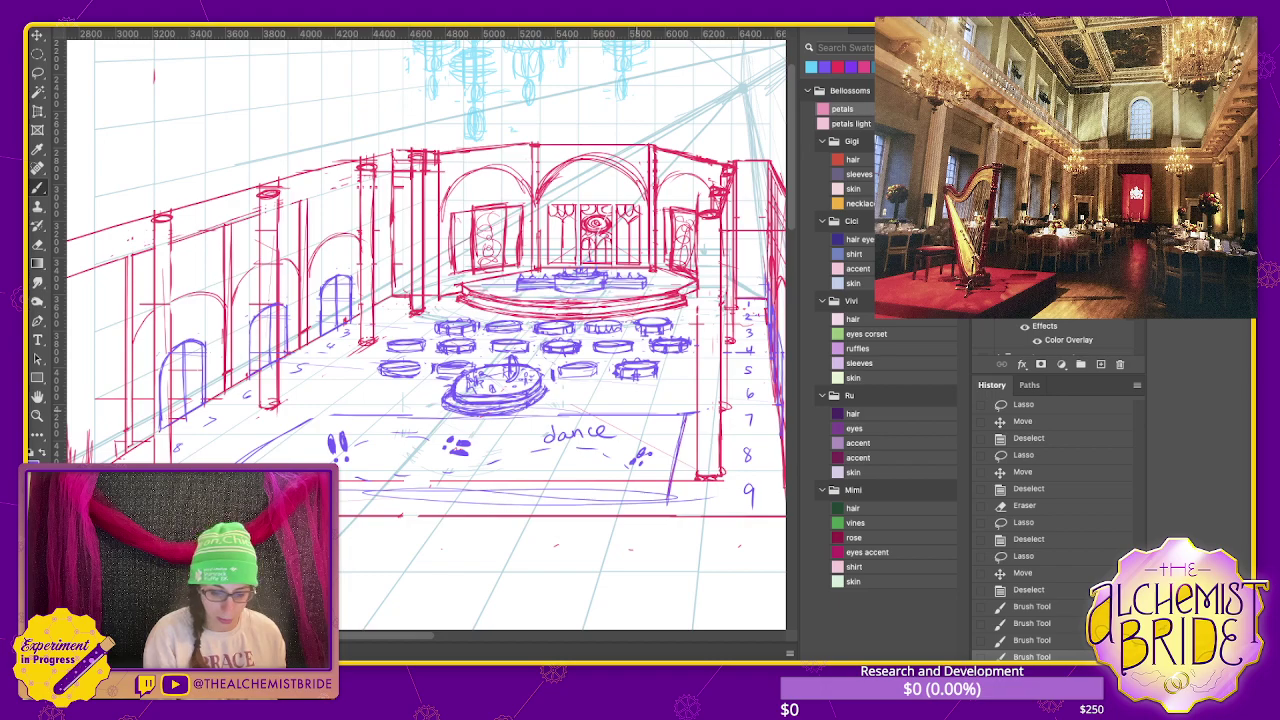
pyautogui.hotkey('ctrl', 's')
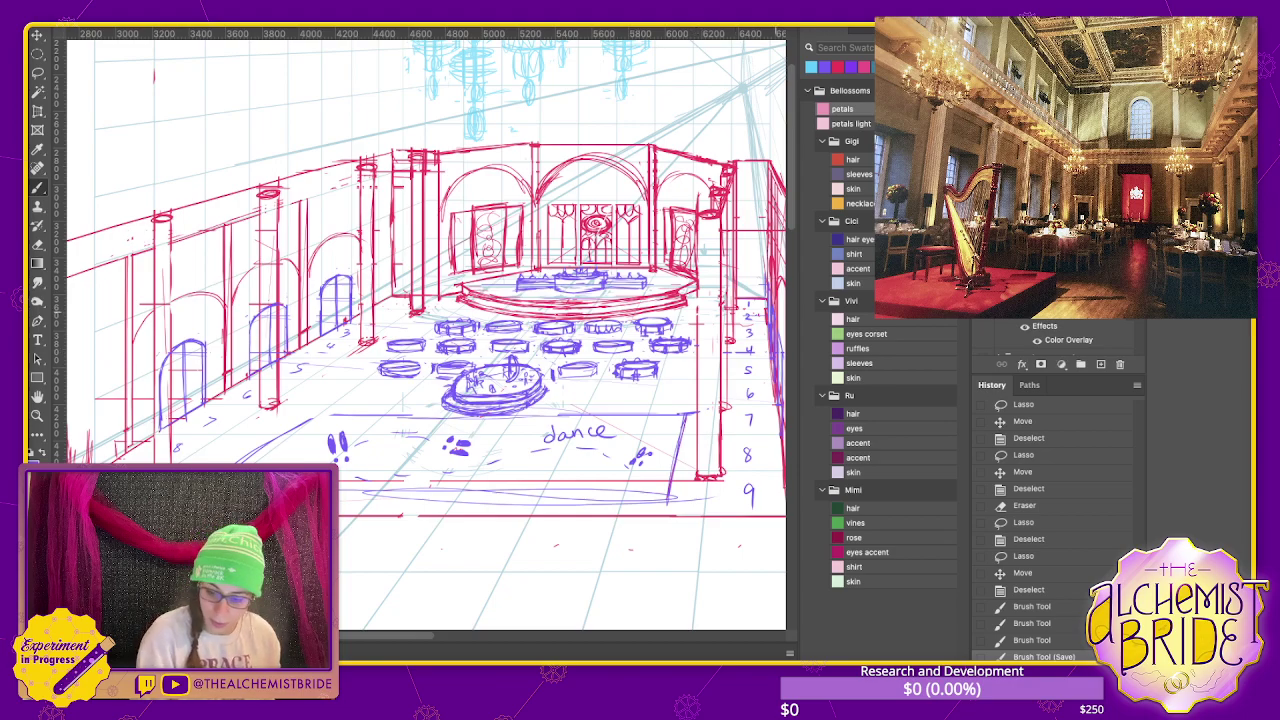
pyautogui.moveTo(711, 220); pyautogui.dragTo(710, 476)
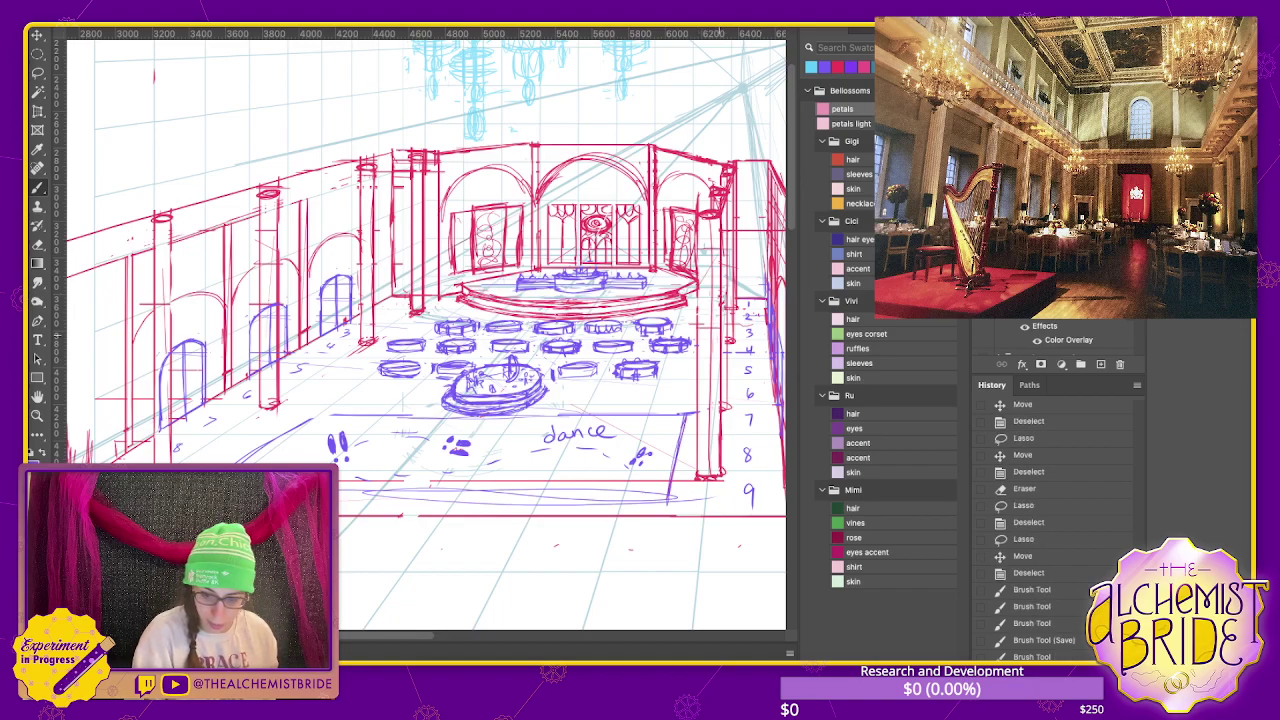
pyautogui.moveTo(718, 372)
pyautogui.mouseDown()
pyautogui.moveTo(700, 420)
pyautogui.moveTo(692, 364)
pyautogui.mouseUp()
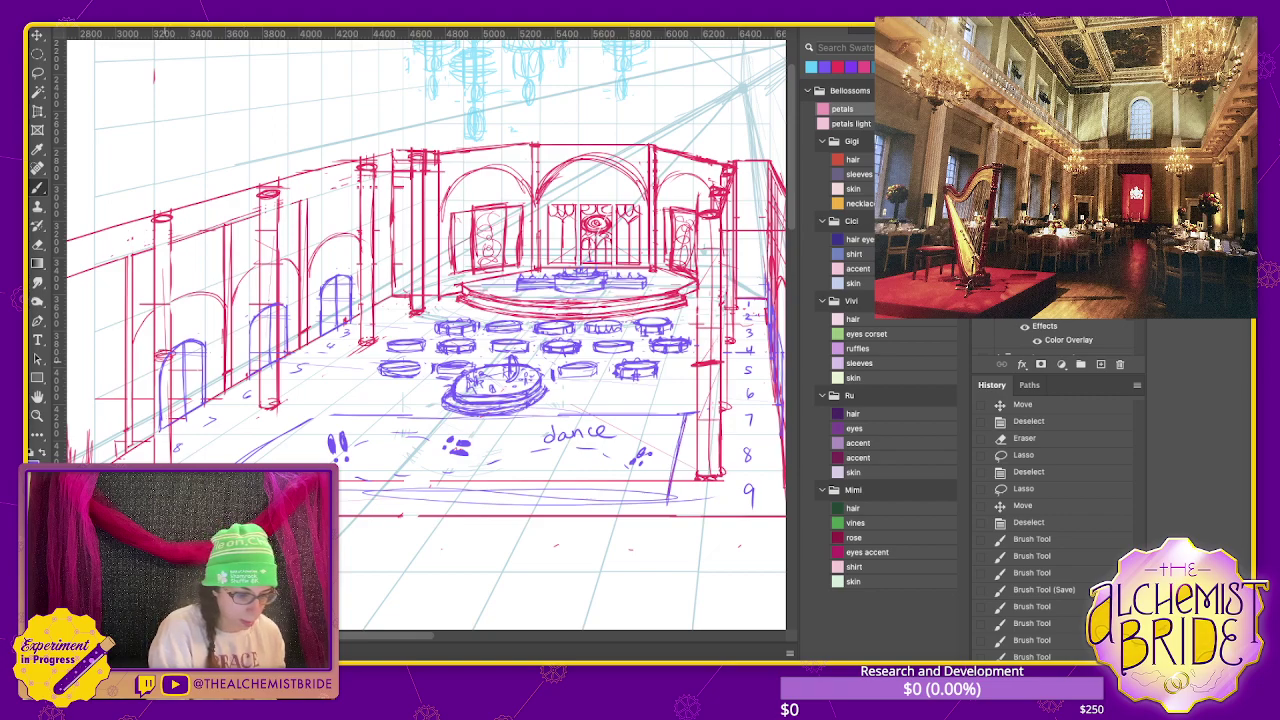
# - Trace red arch strokes over the left doorway and mark the left pillar in red
pyautogui.moveTo(156, 362); pyautogui.dragTo(176, 348)
pyautogui.moveTo(260, 312); pyautogui.dragTo(275, 308)
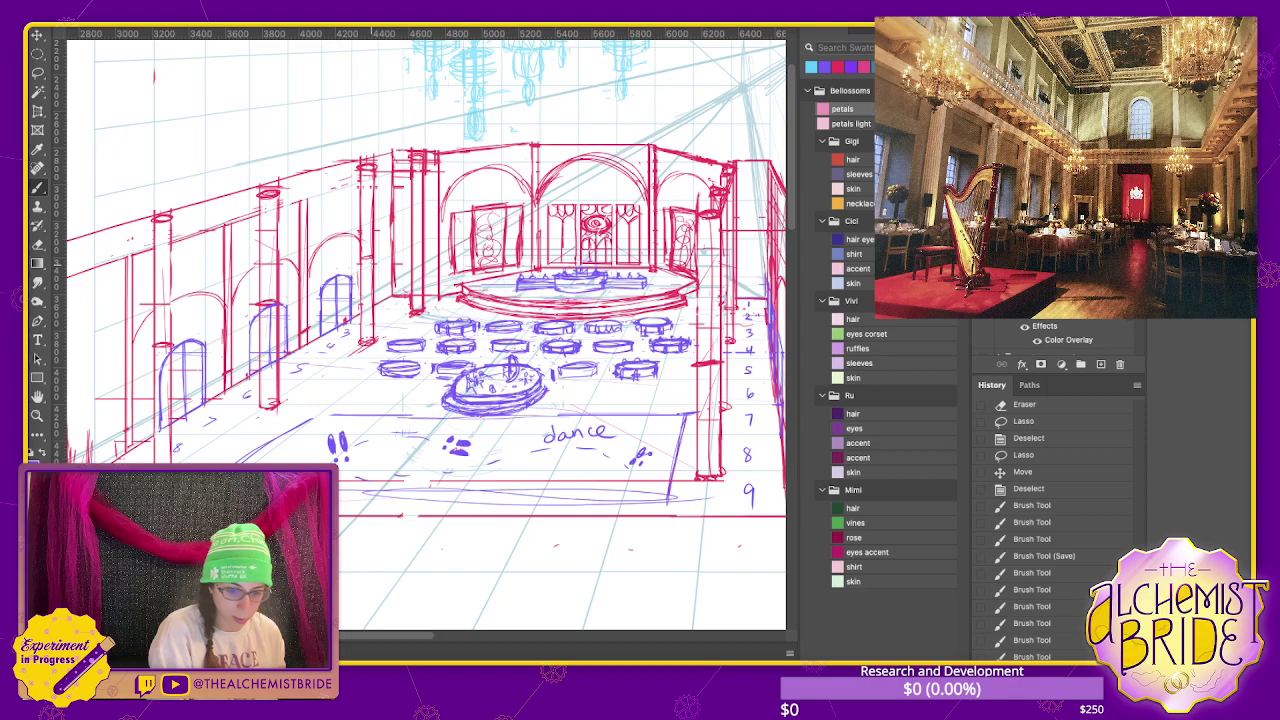
pyautogui.moveTo(272, 423); pyautogui.dragTo(312, 413)
pyautogui.moveTo(152, 340); pyautogui.dragTo(176, 338)
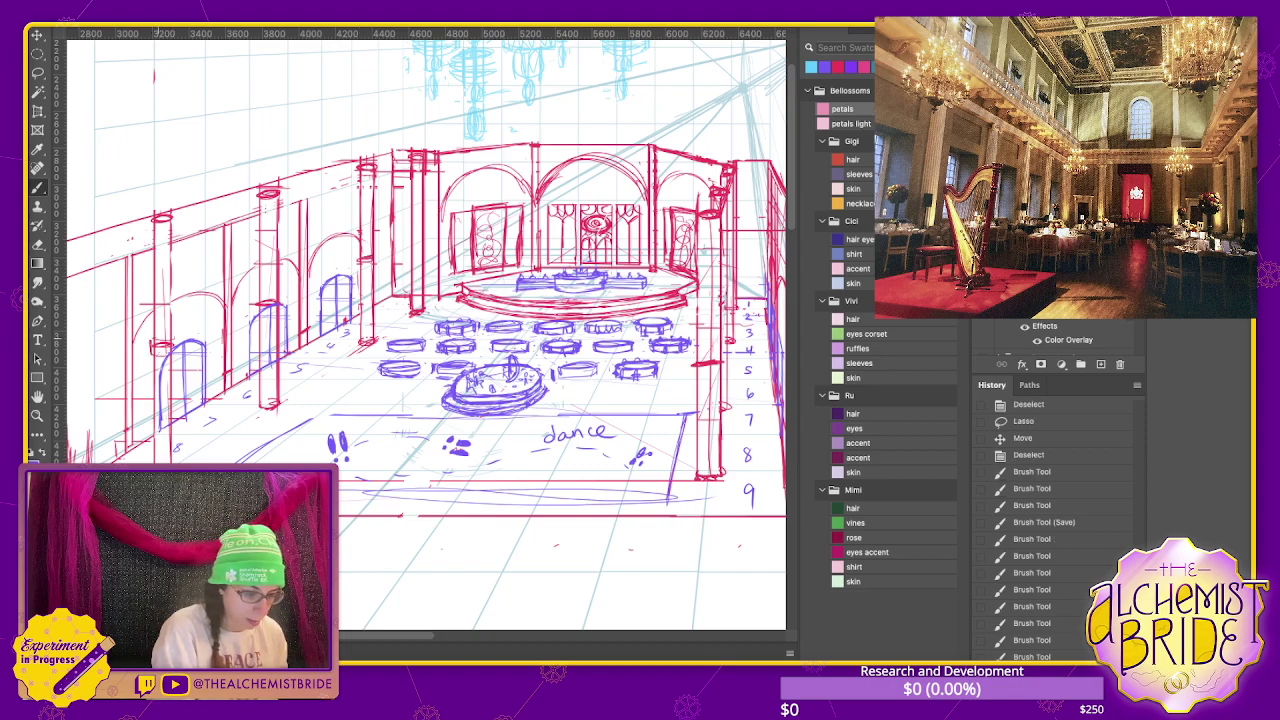
pyautogui.moveTo(258, 302); pyautogui.dragTo(280, 296)
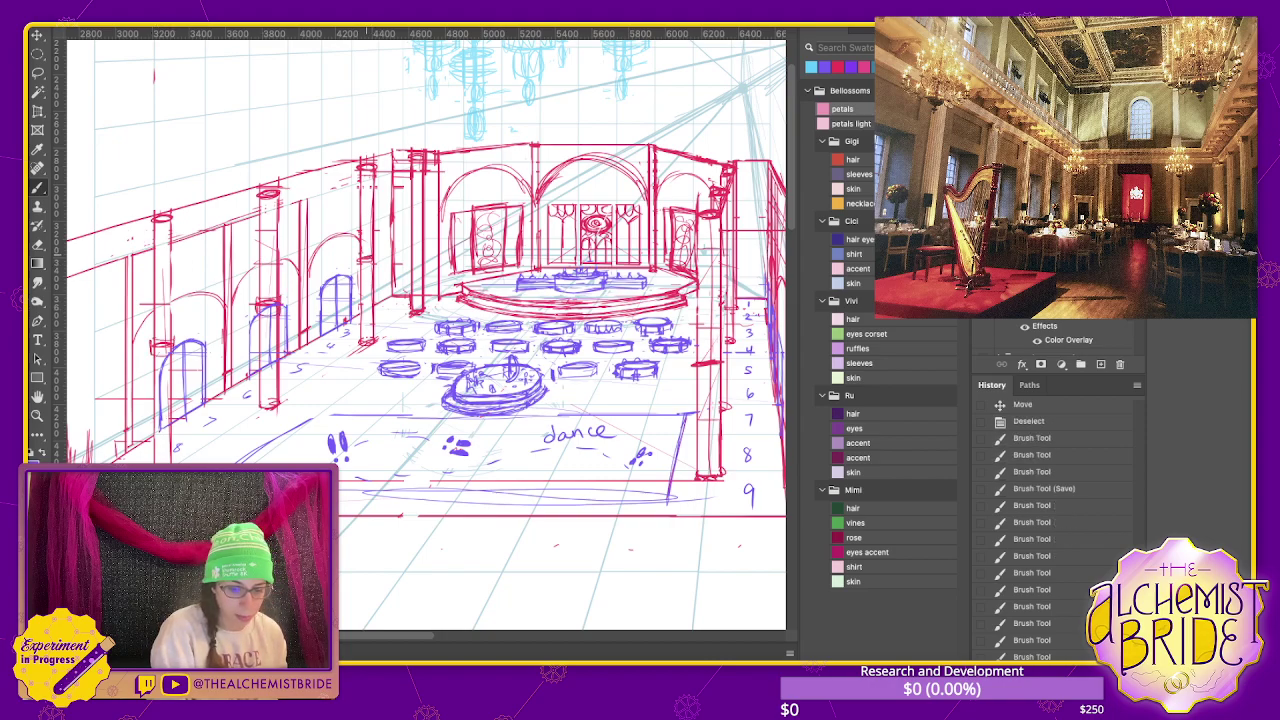
pyautogui.moveTo(358, 262); pyautogui.dragTo(380, 260)
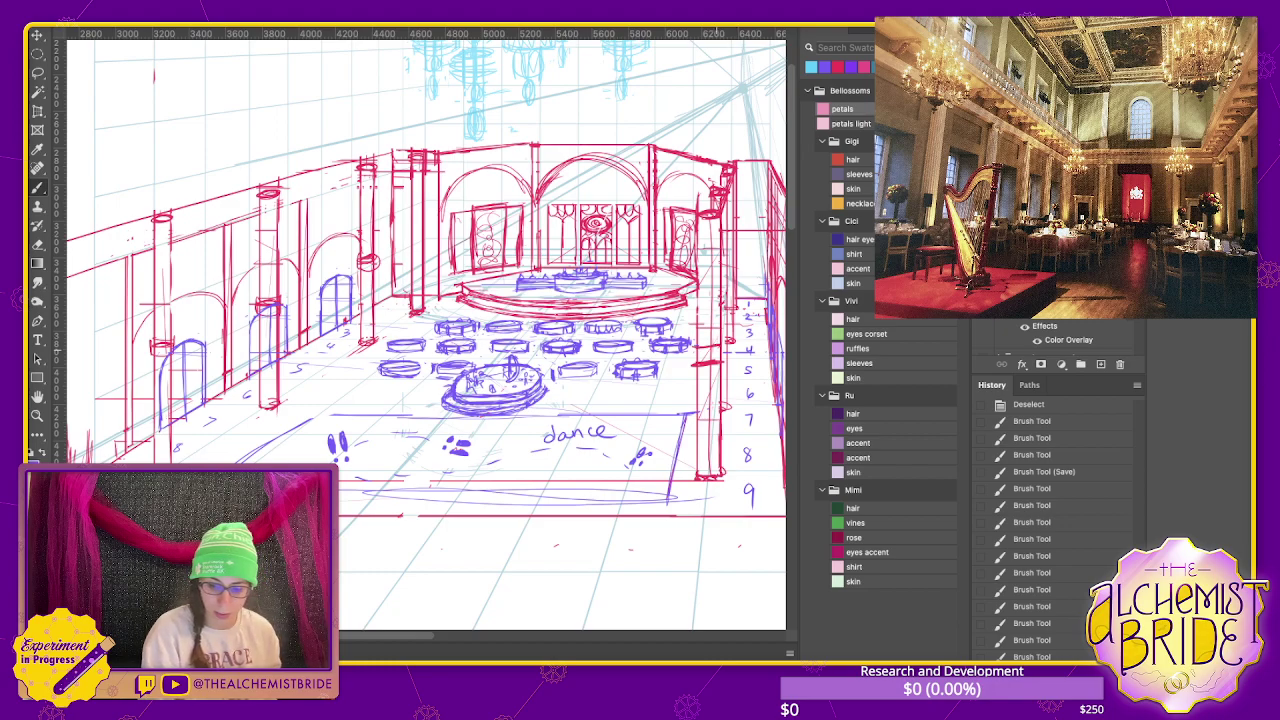
# - Redraw the right pillar in red from the floor up to its top
pyautogui.moveTo(696, 344); pyautogui.dragTo(720, 372)
pyautogui.moveTo(702, 322)
pyautogui.mouseDown()
pyautogui.moveTo(722, 308)
pyautogui.moveTo(720, 270)
pyautogui.mouseUp()
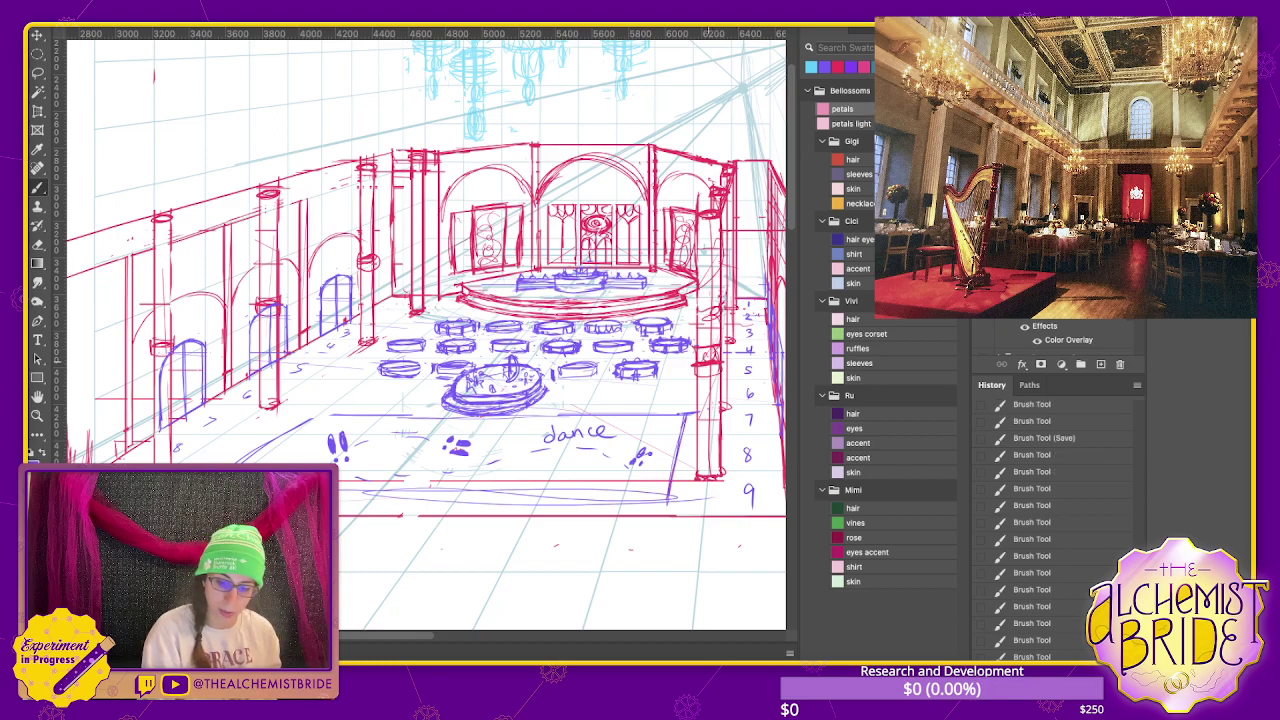
pyautogui.moveTo(692, 420)
pyautogui.mouseDown()
pyautogui.moveTo(718, 398)
pyautogui.moveTo(720, 462)
pyautogui.mouseUp()
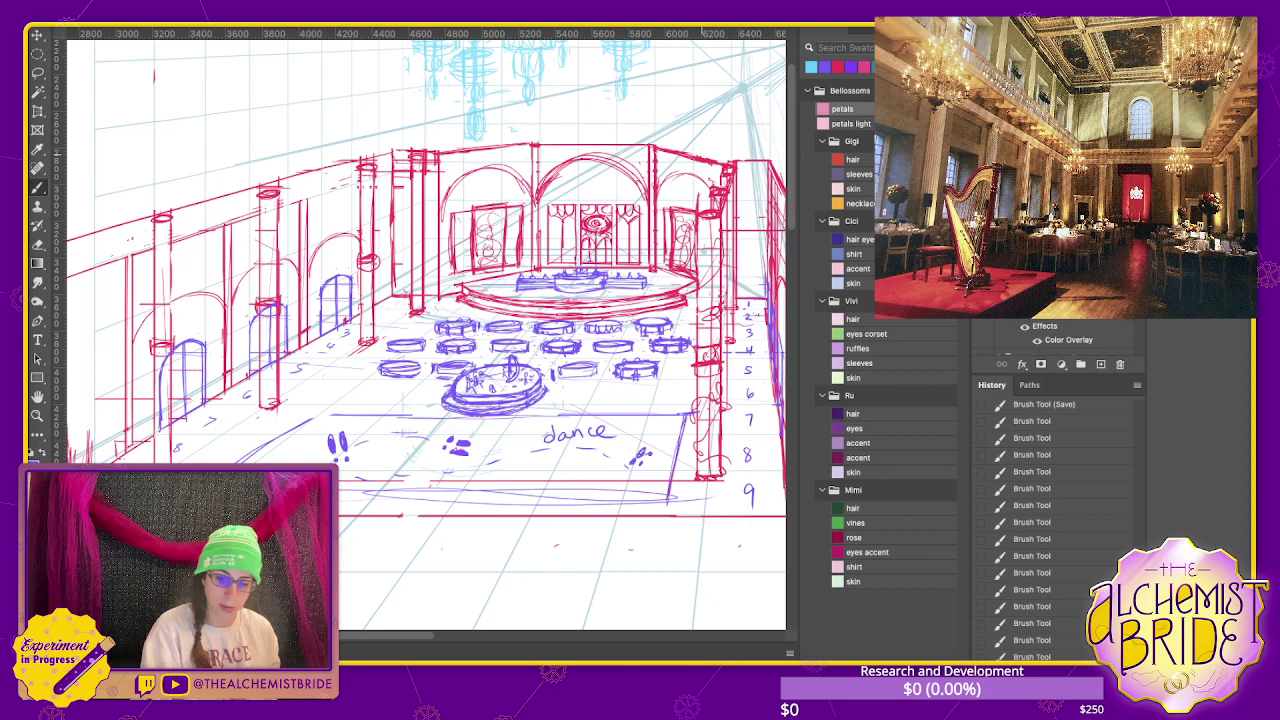
pyautogui.moveTo(704, 186)
pyautogui.mouseDown()
pyautogui.moveTo(702, 122)
pyautogui.moveTo(722, 96)
pyautogui.mouseUp()
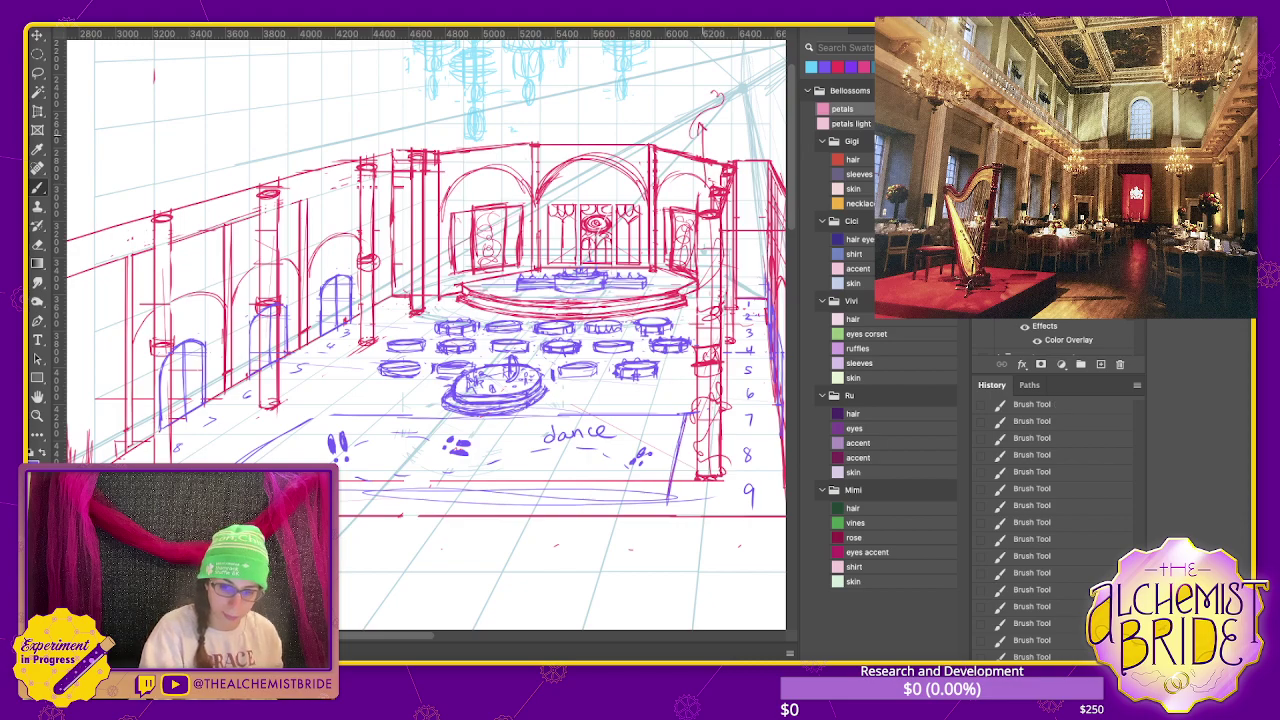
# - Undo a red ellipse drawn around the chandelier, then zoom out and save
pyautogui.scroll(3, 745, 100)
pyautogui.moveTo(530, 85); pyautogui.dragTo(500, 268)
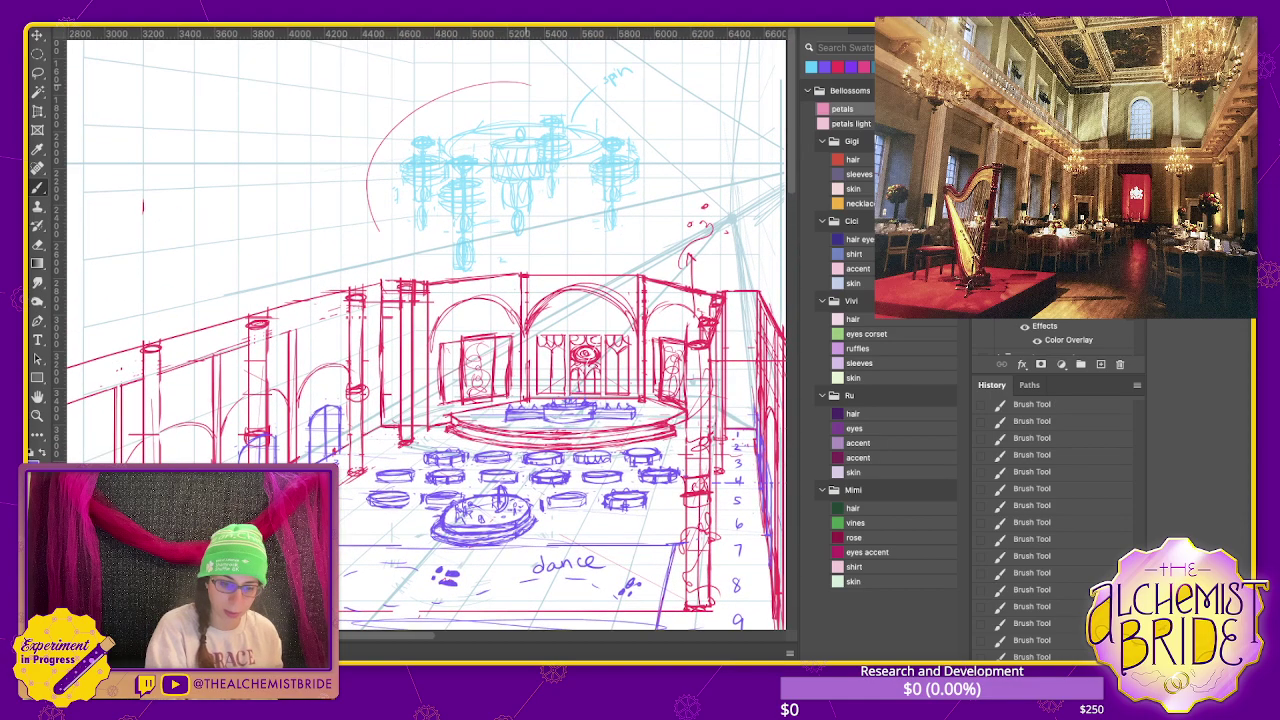
pyautogui.hotkey('ctrl', 'z')
pyautogui.hotkey('ctrl', 'z')
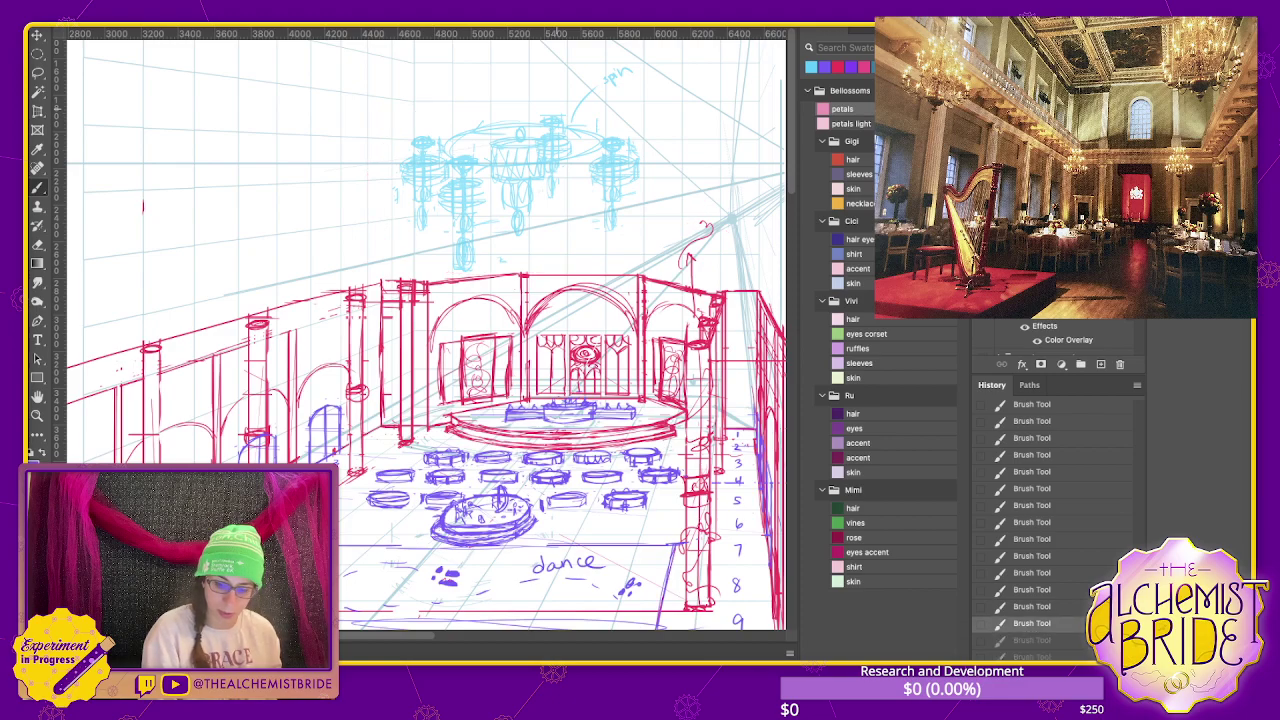
pyautogui.hotkey('ctrl', 'z')
pyautogui.hotkey('ctrl', 'z')
pyautogui.hotkey('ctrl', 'z')
pyautogui.scroll(-3, 425, 330)
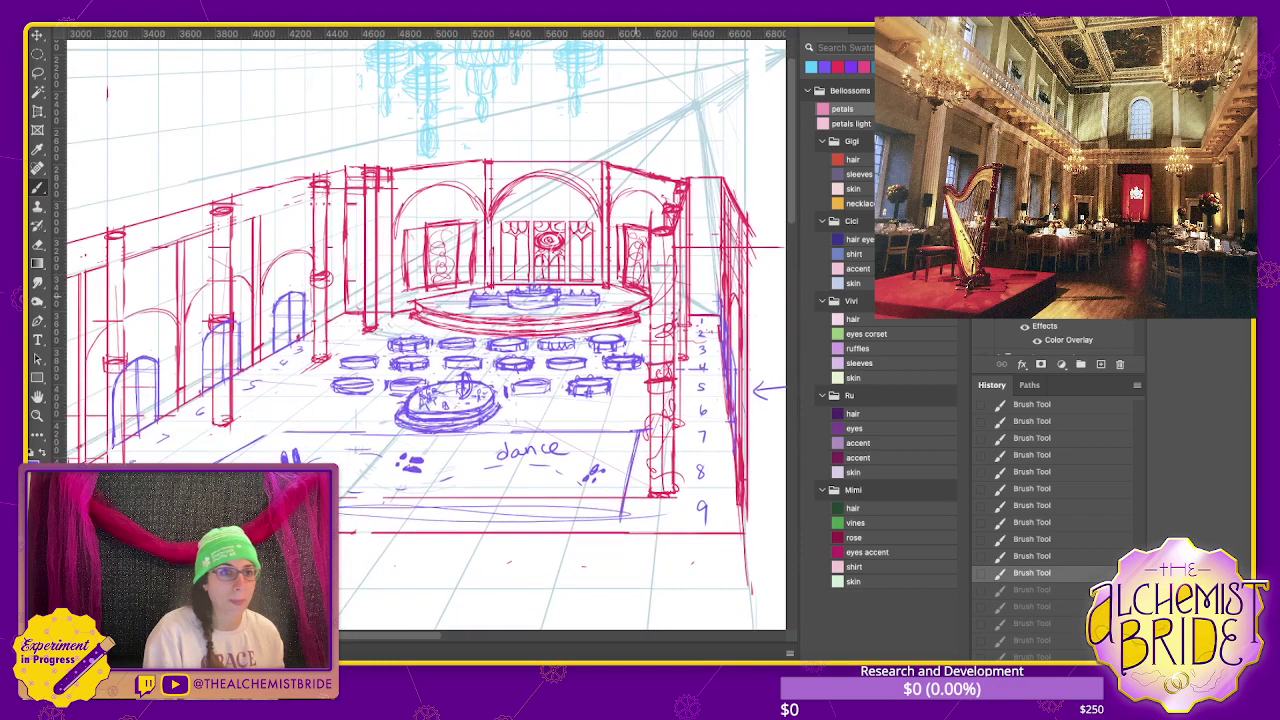
pyautogui.hotkey('ctrl', '-')
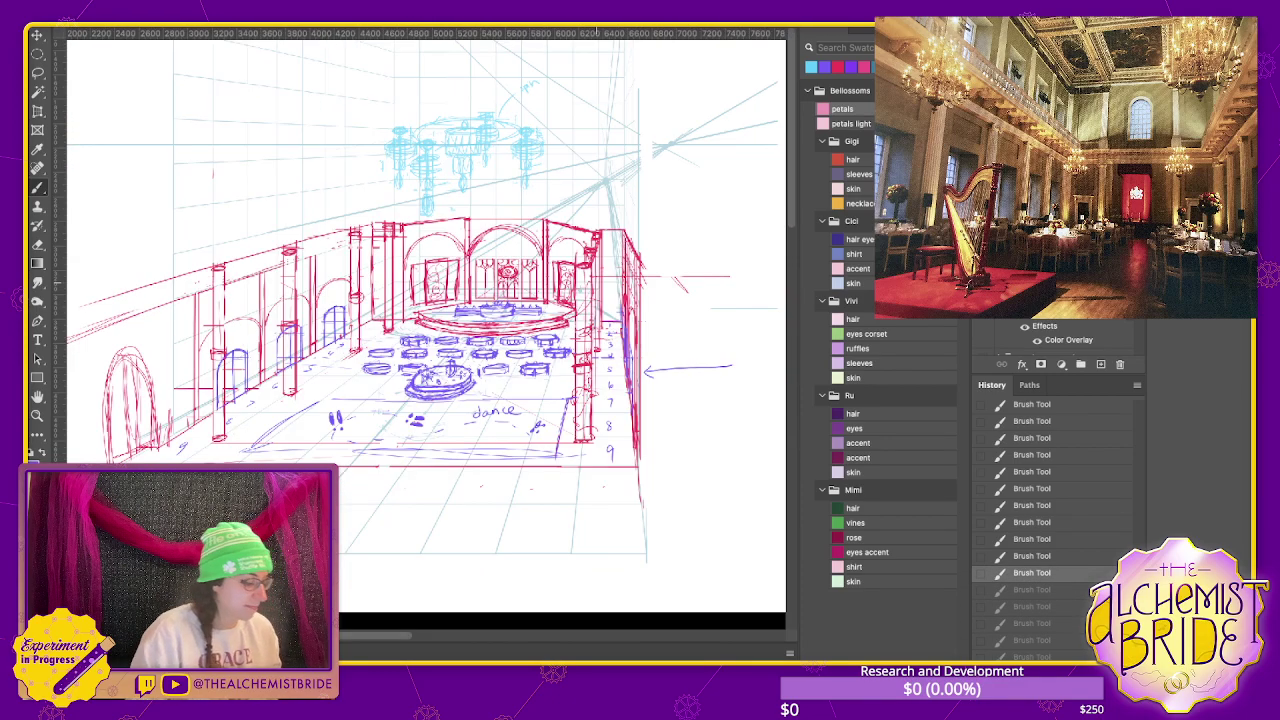
pyautogui.hotkey('ctrl', 's')
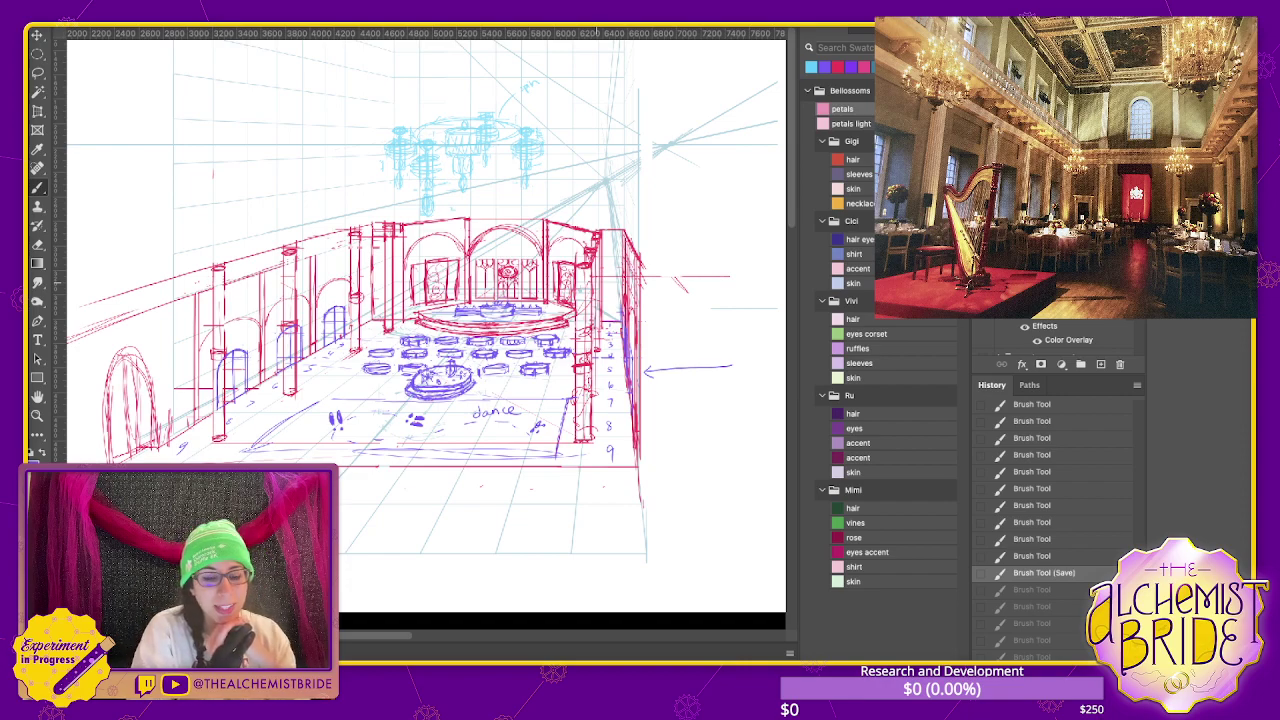